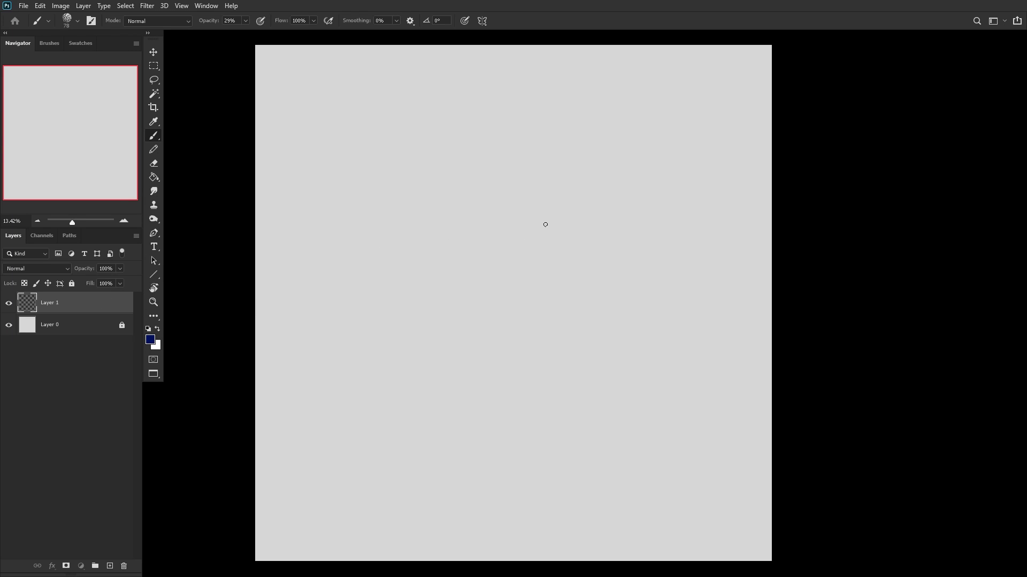
Step: Sketch the head oval and both pointed ears in blue-grey strokes
{"action": "mouse_move", "coordinate": [501, 142]}
{"action": "left_mouse_down"}
{"action": "mouse_move", "coordinate": [510, 227]}
{"action": "mouse_move", "coordinate": [510, 214]}
{"action": "mouse_move", "coordinate": [527, 259]}
{"action": "mouse_move", "coordinate": [556, 262]}
{"action": "mouse_move", "coordinate": [537, 268]}
{"action": "mouse_move", "coordinate": [594, 249]}
{"action": "mouse_move", "coordinate": [566, 266]}
{"action": "mouse_move", "coordinate": [606, 232]}
{"action": "mouse_move", "coordinate": [601, 202]}
{"action": "mouse_move", "coordinate": [611, 205]}
{"action": "mouse_move", "coordinate": [606, 241]}
{"action": "mouse_move", "coordinate": [549, 271]}
{"action": "left_mouse_up"}
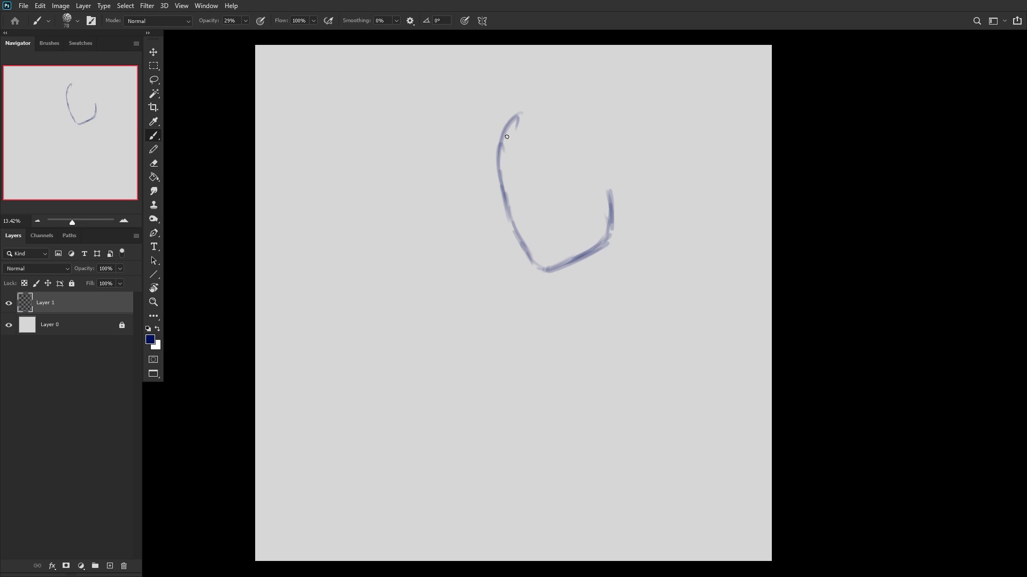
{"action": "mouse_move", "coordinate": [507, 137]}
{"action": "left_mouse_down"}
{"action": "mouse_move", "coordinate": [555, 113]}
{"action": "mouse_move", "coordinate": [582, 115]}
{"action": "mouse_move", "coordinate": [554, 113]}
{"action": "mouse_move", "coordinate": [622, 155]}
{"action": "mouse_move", "coordinate": [611, 142]}
{"action": "mouse_move", "coordinate": [623, 172]}
{"action": "left_mouse_up"}
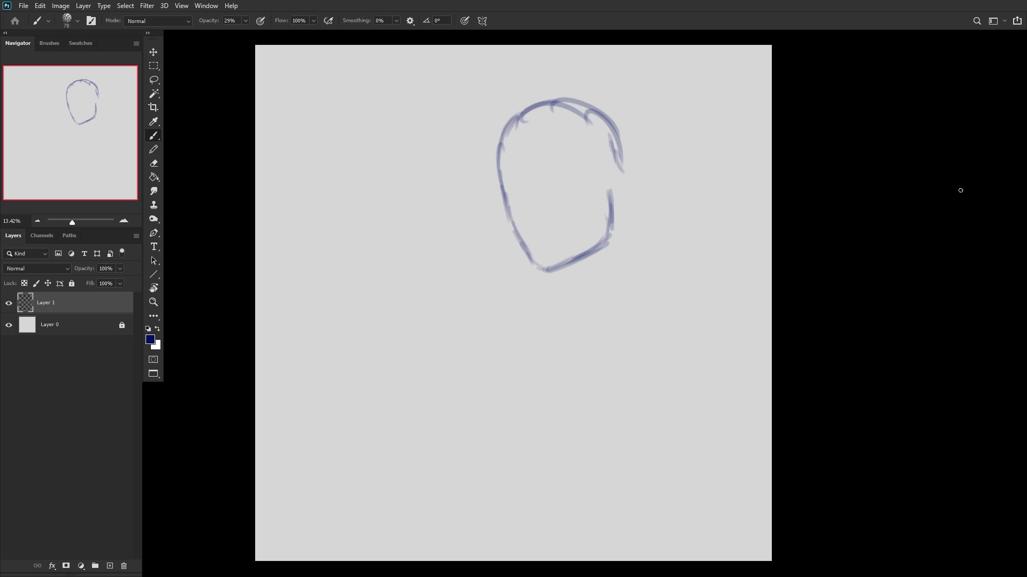
{"action": "mouse_move", "coordinate": [606, 167]}
{"action": "left_mouse_down"}
{"action": "mouse_move", "coordinate": [663, 166]}
{"action": "mouse_move", "coordinate": [661, 159]}
{"action": "mouse_move", "coordinate": [608, 192]}
{"action": "left_mouse_up"}
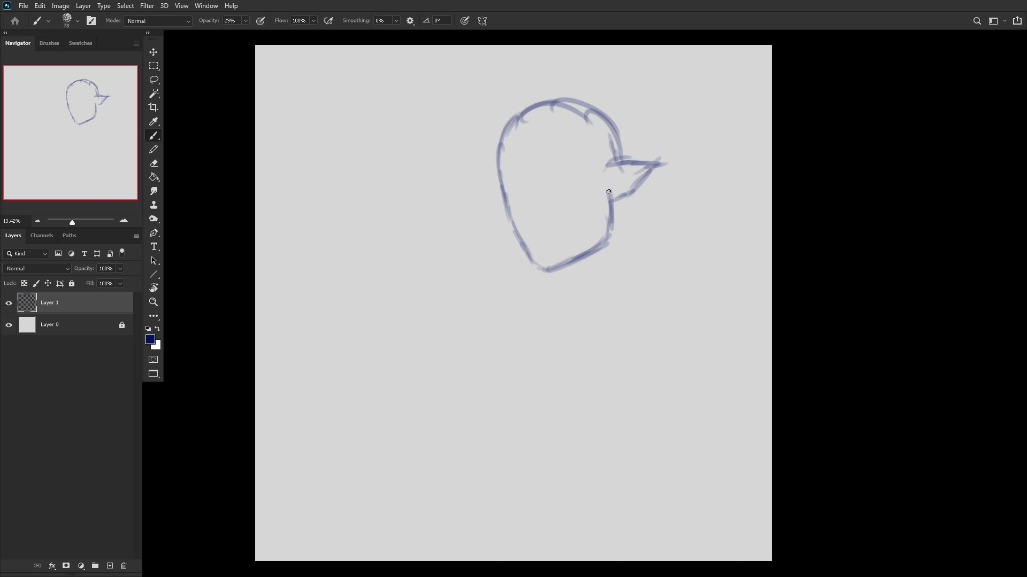
{"action": "mouse_move", "coordinate": [495, 180]}
{"action": "left_mouse_down"}
{"action": "mouse_move", "coordinate": [476, 172]}
{"action": "mouse_move", "coordinate": [504, 204]}
{"action": "left_mouse_up"}
Step: Draw large curved horns rising above both sides of the head
{"action": "mouse_move", "coordinate": [562, 134]}
{"action": "left_mouse_down"}
{"action": "mouse_move", "coordinate": [591, 96]}
{"action": "mouse_move", "coordinate": [584, 69]}
{"action": "left_mouse_up"}
{"action": "left_click_drag", "start_coordinate": [589, 122], "coordinate": [598, 75]}
{"action": "left_click_drag", "start_coordinate": [583, 148], "coordinate": [610, 85]}
{"action": "mouse_move", "coordinate": [612, 128]}
{"action": "left_mouse_down"}
{"action": "mouse_move", "coordinate": [592, 62]}
{"action": "mouse_move", "coordinate": [614, 110]}
{"action": "left_mouse_up"}
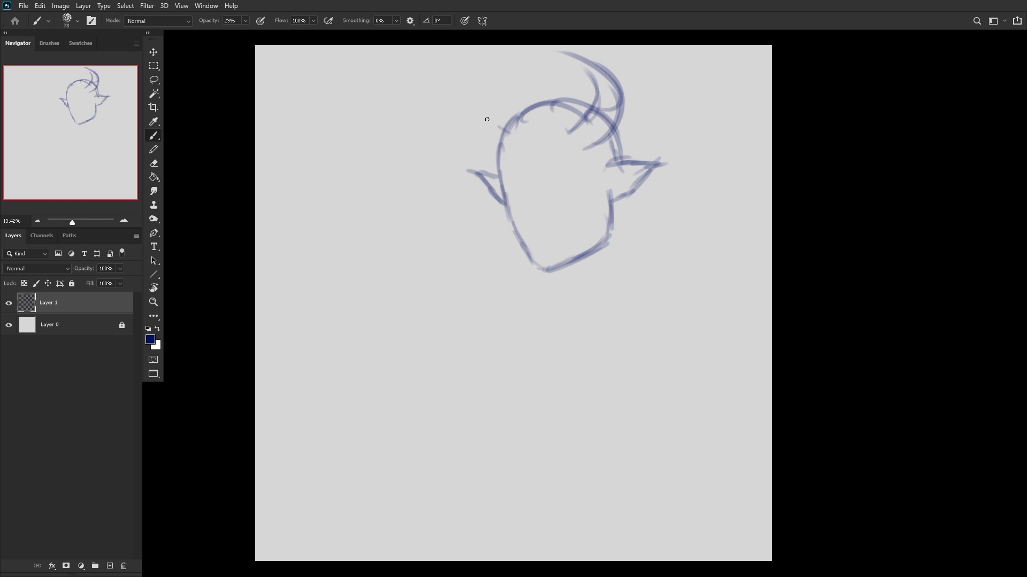
{"action": "mouse_move", "coordinate": [499, 128]}
{"action": "left_mouse_down"}
{"action": "mouse_move", "coordinate": [481, 94]}
{"action": "mouse_move", "coordinate": [535, 46]}
{"action": "left_mouse_up"}
{"action": "mouse_move", "coordinate": [459, 102]}
{"action": "left_mouse_down"}
{"action": "mouse_move", "coordinate": [485, 80]}
{"action": "mouse_move", "coordinate": [464, 134]}
{"action": "mouse_move", "coordinate": [507, 156]}
{"action": "mouse_move", "coordinate": [492, 133]}
{"action": "mouse_move", "coordinate": [523, 140]}
{"action": "mouse_move", "coordinate": [514, 158]}
{"action": "mouse_move", "coordinate": [492, 120]}
{"action": "left_mouse_up"}
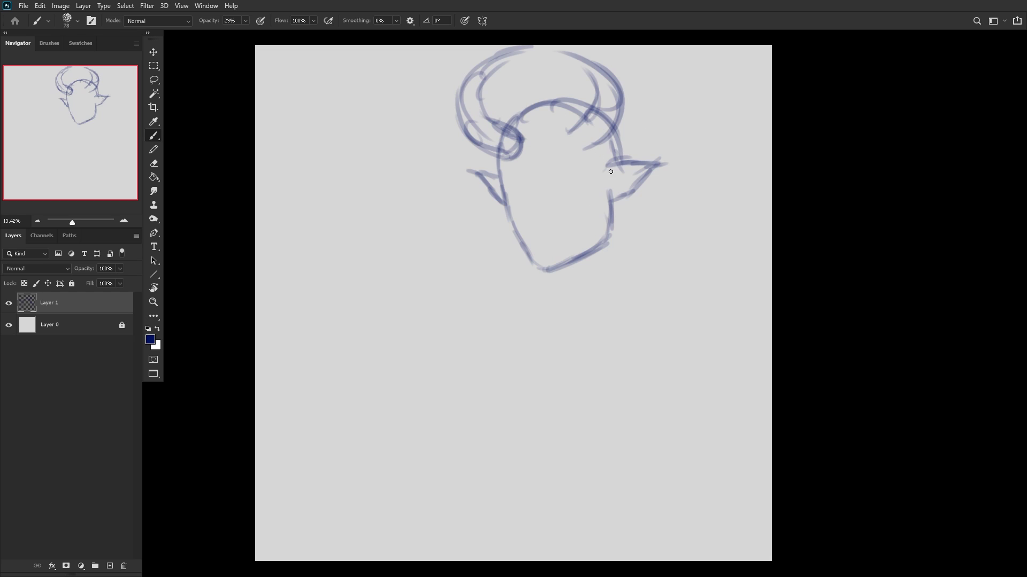
{"action": "scroll", "coordinate": [512, 208], "scroll_direction": "up", "scroll_amount": 1}
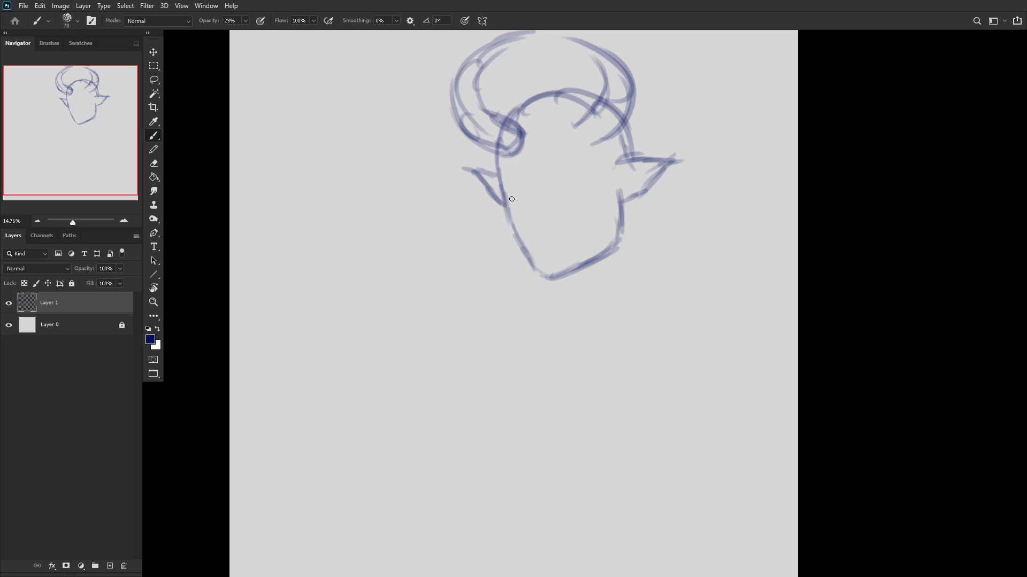
{"action": "scroll", "coordinate": [541, 158], "scroll_direction": "up", "scroll_amount": 5}
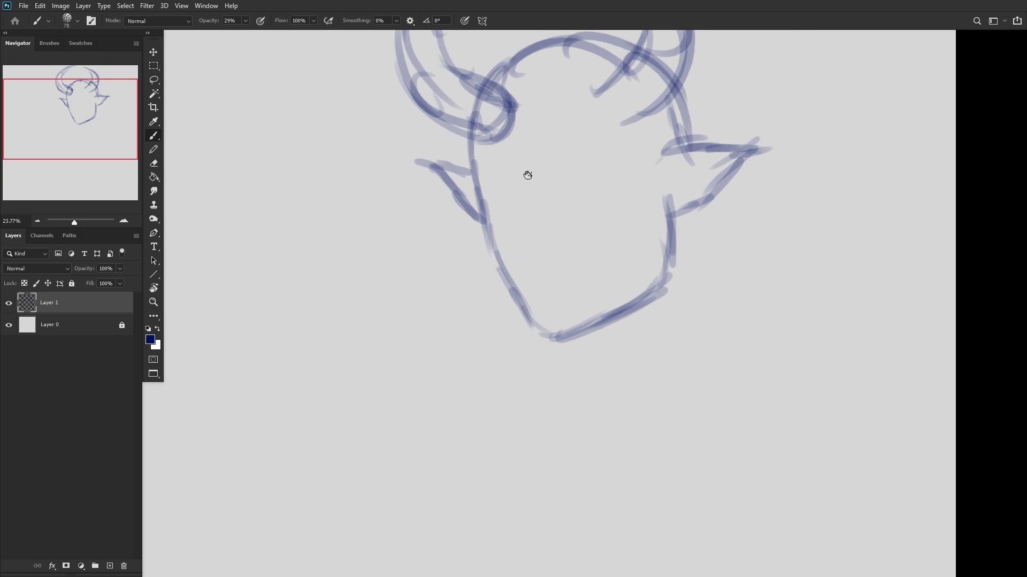
Step: Draw the nose, a wide grinning mouth with jagged fangs, and reinforce the jaw
{"action": "mouse_move", "coordinate": [536, 167]}
{"action": "left_mouse_down"}
{"action": "mouse_move", "coordinate": [546, 188]}
{"action": "mouse_move", "coordinate": [525, 233]}
{"action": "mouse_move", "coordinate": [570, 237]}
{"action": "mouse_move", "coordinate": [574, 227]}
{"action": "mouse_move", "coordinate": [561, 239]}
{"action": "mouse_move", "coordinate": [620, 240]}
{"action": "left_mouse_up"}
{"action": "mouse_move", "coordinate": [577, 271]}
{"action": "left_mouse_down"}
{"action": "mouse_move", "coordinate": [587, 245]}
{"action": "mouse_move", "coordinate": [591, 262]}
{"action": "mouse_move", "coordinate": [576, 271]}
{"action": "mouse_move", "coordinate": [610, 251]}
{"action": "mouse_move", "coordinate": [583, 264]}
{"action": "mouse_move", "coordinate": [594, 253]}
{"action": "mouse_move", "coordinate": [539, 271]}
{"action": "left_mouse_up"}
{"action": "mouse_move", "coordinate": [512, 234]}
{"action": "left_mouse_down"}
{"action": "mouse_move", "coordinate": [525, 269]}
{"action": "mouse_move", "coordinate": [534, 276]}
{"action": "mouse_move", "coordinate": [542, 259]}
{"action": "mouse_move", "coordinate": [511, 253]}
{"action": "mouse_move", "coordinate": [538, 279]}
{"action": "mouse_move", "coordinate": [562, 278]}
{"action": "left_mouse_up"}
{"action": "left_click", "coordinate": [510, 255]}
{"action": "mouse_move", "coordinate": [563, 278]}
{"action": "left_mouse_down"}
{"action": "mouse_move", "coordinate": [570, 259]}
{"action": "mouse_move", "coordinate": [529, 257]}
{"action": "mouse_move", "coordinate": [540, 259]}
{"action": "left_mouse_up"}
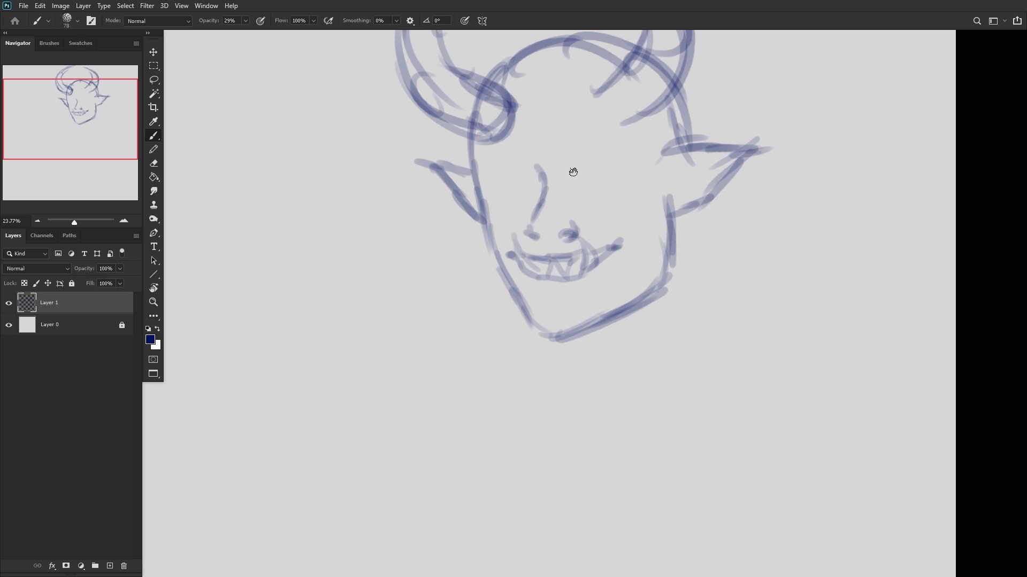
{"action": "mouse_move", "coordinate": [573, 167]}
{"action": "left_mouse_down"}
{"action": "mouse_move", "coordinate": [428, 314]}
{"action": "mouse_move", "coordinate": [398, 315]}
{"action": "mouse_move", "coordinate": [400, 299]}
{"action": "mouse_move", "coordinate": [413, 362]}
{"action": "mouse_move", "coordinate": [509, 422]}
{"action": "left_mouse_up"}
{"action": "scroll", "coordinate": [550, 408], "scroll_direction": "down", "scroll_amount": 2}
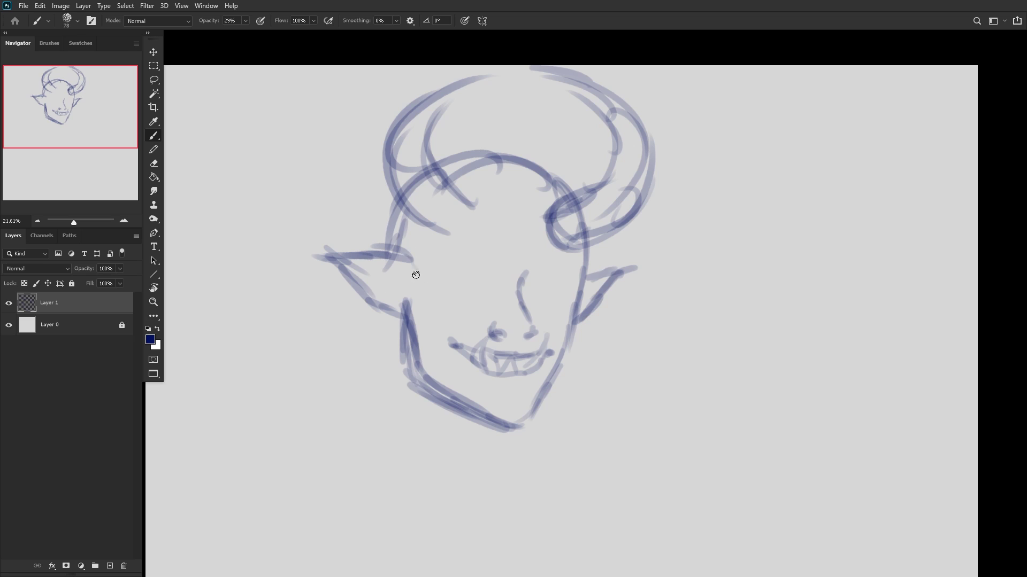
Step: Paint the left eye's arched lid and darken its iris
{"action": "mouse_move", "coordinate": [465, 266]}
{"action": "left_mouse_down"}
{"action": "mouse_move", "coordinate": [461, 260]}
{"action": "mouse_move", "coordinate": [473, 283]}
{"action": "mouse_move", "coordinate": [444, 261]}
{"action": "mouse_move", "coordinate": [461, 263]}
{"action": "mouse_move", "coordinate": [443, 277]}
{"action": "mouse_move", "coordinate": [423, 270]}
{"action": "mouse_move", "coordinate": [442, 264]}
{"action": "mouse_move", "coordinate": [482, 282]}
{"action": "mouse_move", "coordinate": [438, 291]}
{"action": "mouse_move", "coordinate": [433, 277]}
{"action": "mouse_move", "coordinate": [454, 294]}
{"action": "mouse_move", "coordinate": [479, 293]}
{"action": "mouse_move", "coordinate": [483, 285]}
{"action": "mouse_move", "coordinate": [445, 286]}
{"action": "mouse_move", "coordinate": [451, 267]}
{"action": "mouse_move", "coordinate": [467, 288]}
{"action": "mouse_move", "coordinate": [441, 275]}
{"action": "mouse_move", "coordinate": [460, 260]}
{"action": "left_mouse_up"}
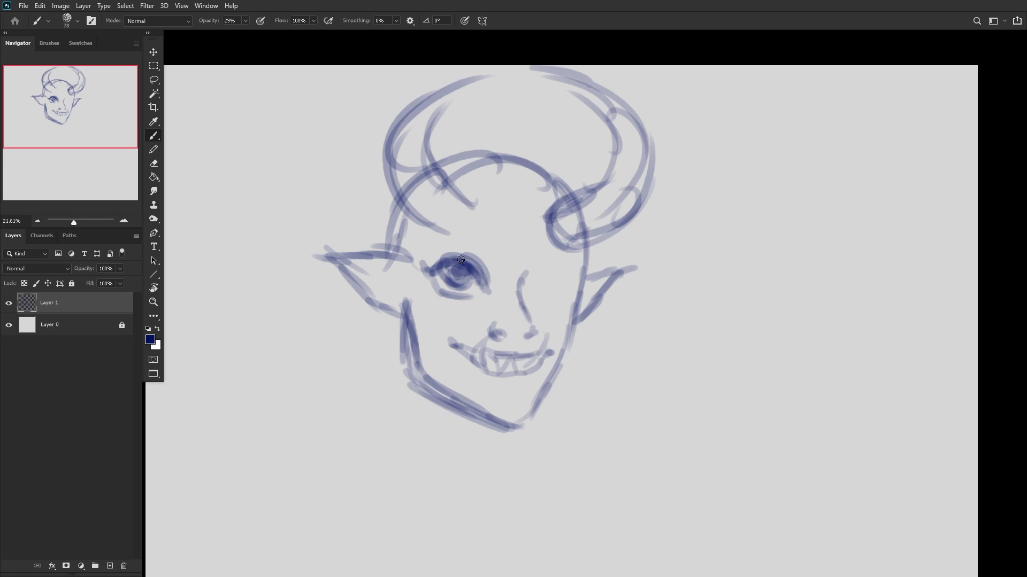
{"action": "mouse_move", "coordinate": [523, 284]}
{"action": "left_mouse_down"}
{"action": "mouse_move", "coordinate": [538, 263]}
{"action": "mouse_move", "coordinate": [564, 278]}
{"action": "mouse_move", "coordinate": [527, 304]}
{"action": "mouse_move", "coordinate": [551, 283]}
{"action": "mouse_move", "coordinate": [533, 288]}
{"action": "mouse_move", "coordinate": [548, 270]}
{"action": "mouse_move", "coordinate": [537, 277]}
{"action": "left_mouse_up"}
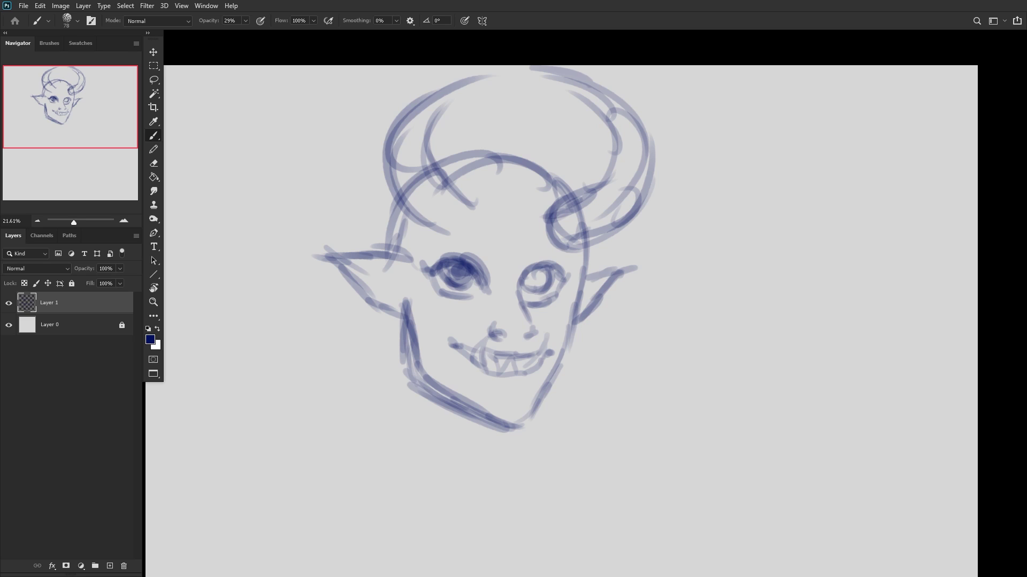
{"action": "left_click_drag", "start_coordinate": [531, 279], "coordinate": [544, 278]}
Step: Darken both sides of the face outline and add eyebrows above both eyes
{"action": "mouse_move", "coordinate": [575, 246]}
{"action": "left_mouse_down"}
{"action": "mouse_move", "coordinate": [567, 375]}
{"action": "mouse_move", "coordinate": [560, 367]}
{"action": "mouse_move", "coordinate": [528, 436]}
{"action": "left_mouse_up"}
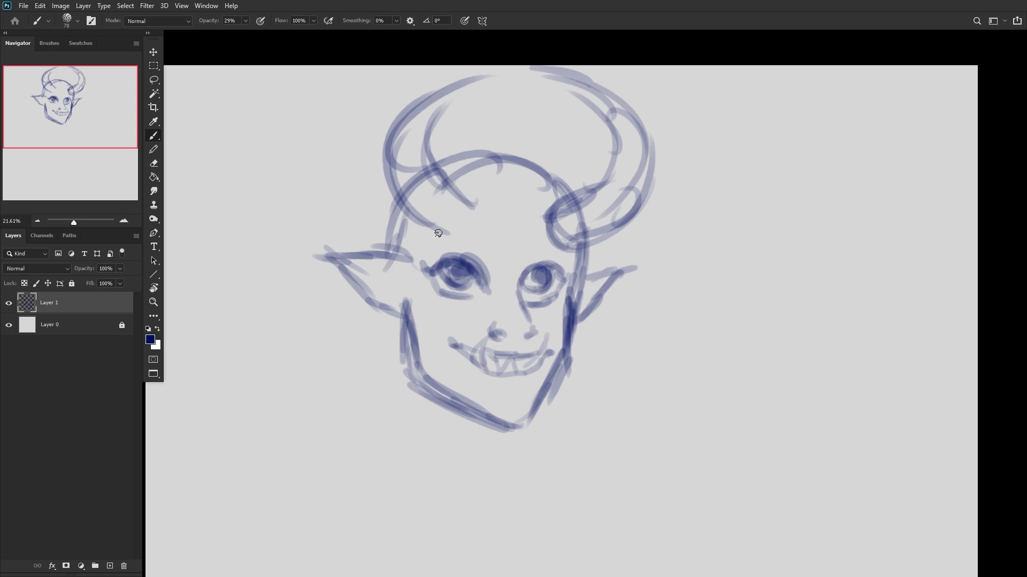
{"action": "mouse_move", "coordinate": [396, 244]}
{"action": "left_mouse_down"}
{"action": "mouse_move", "coordinate": [429, 183]}
{"action": "mouse_move", "coordinate": [502, 166]}
{"action": "mouse_move", "coordinate": [434, 168]}
{"action": "left_mouse_up"}
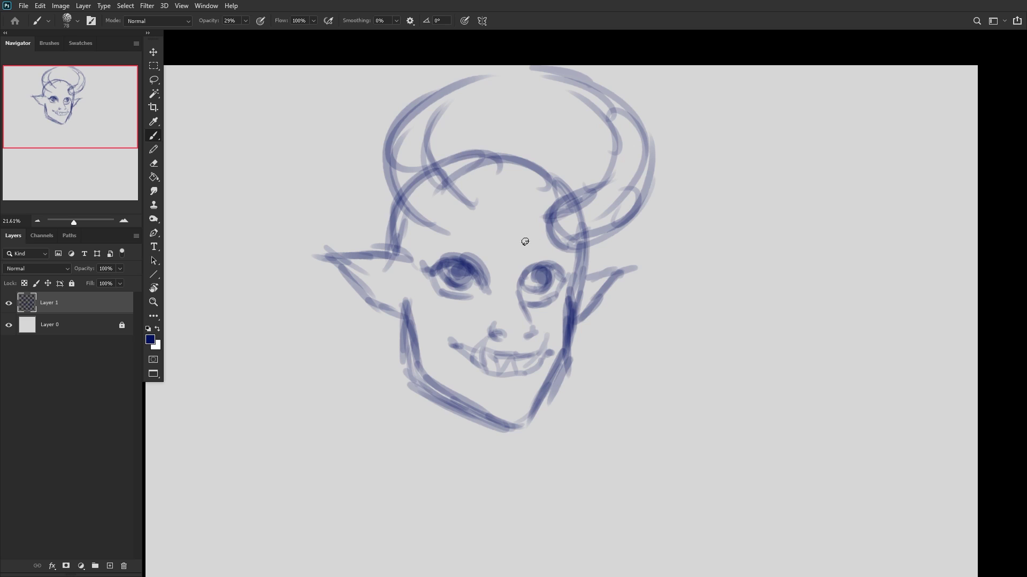
{"action": "mouse_move", "coordinate": [488, 243]}
{"action": "left_mouse_down"}
{"action": "mouse_move", "coordinate": [499, 255]}
{"action": "mouse_move", "coordinate": [436, 231]}
{"action": "left_mouse_up"}
{"action": "left_click_drag", "start_coordinate": [520, 254], "coordinate": [534, 231]}
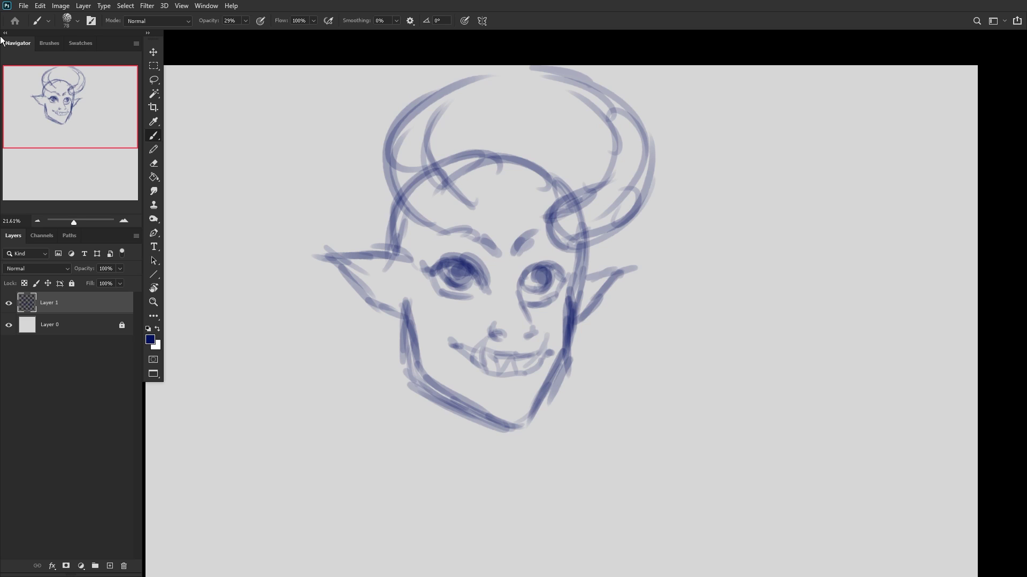
Step: Flip the canvas horizontally and darken the irises of both eyes
{"action": "key", "text": "ctrl+shift+h"}
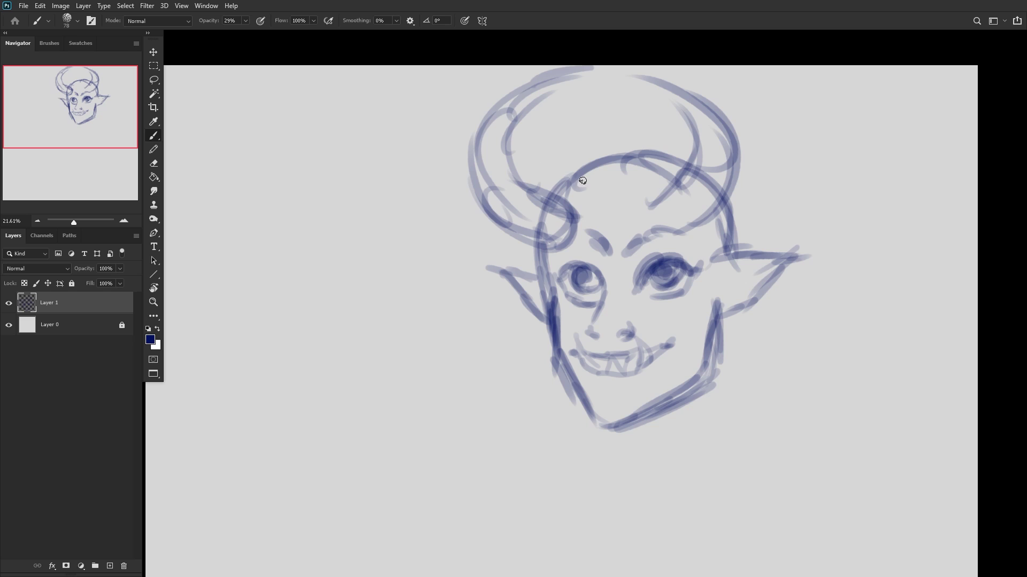
{"action": "mouse_move", "coordinate": [676, 270]}
{"action": "left_mouse_down"}
{"action": "mouse_move", "coordinate": [668, 278]}
{"action": "mouse_move", "coordinate": [679, 270]}
{"action": "left_mouse_up"}
{"action": "mouse_move", "coordinate": [600, 289]}
{"action": "left_mouse_down"}
{"action": "mouse_move", "coordinate": [594, 276]}
{"action": "mouse_move", "coordinate": [585, 284]}
{"action": "mouse_move", "coordinate": [580, 270]}
{"action": "mouse_move", "coordinate": [551, 265]}
{"action": "left_mouse_up"}
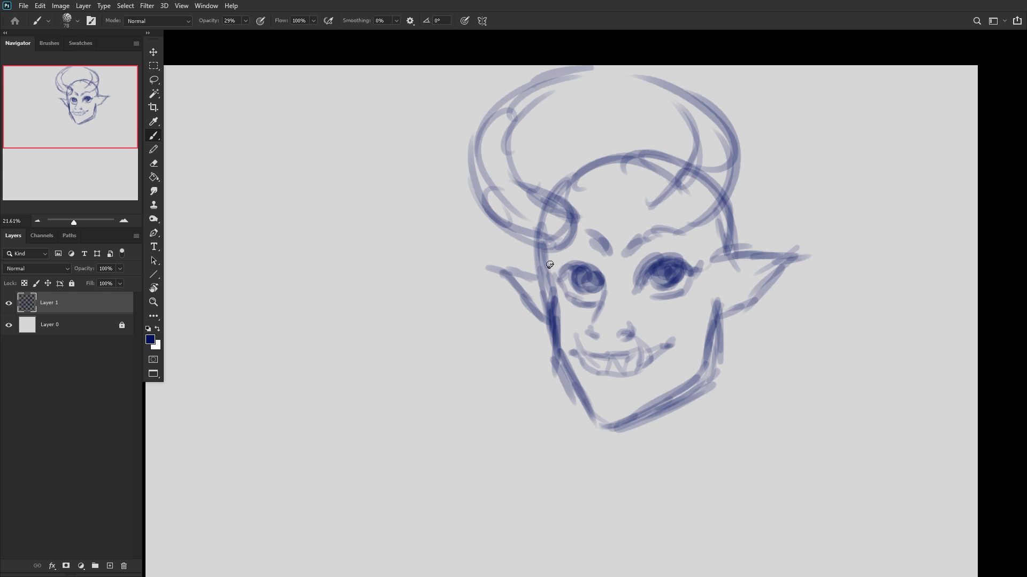
{"action": "scroll", "coordinate": [557, 265], "scroll_direction": "down", "scroll_amount": 2}
{"action": "scroll", "coordinate": [658, 334], "scroll_direction": "down", "scroll_amount": 1}
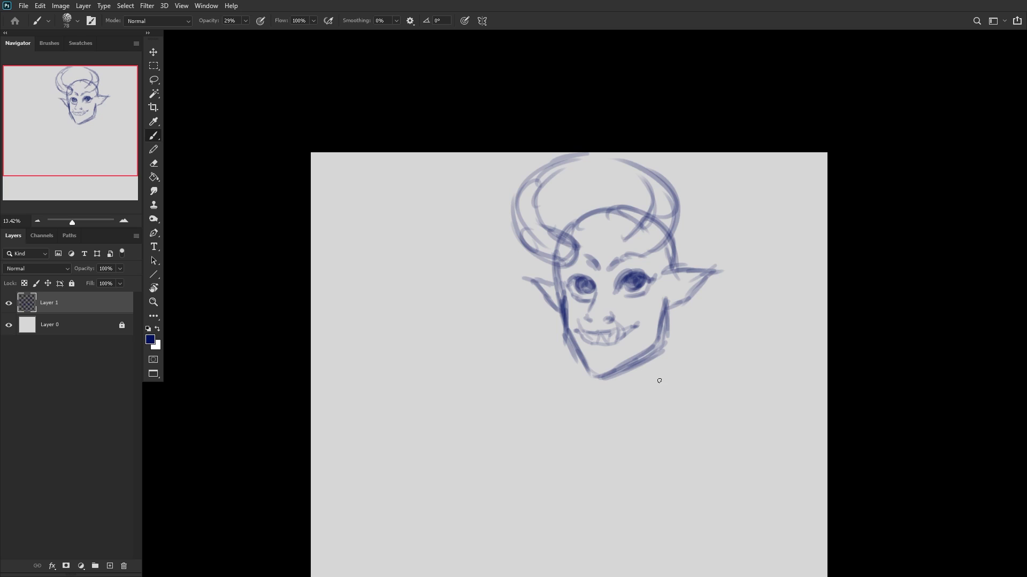
{"action": "scroll", "coordinate": [673, 350], "scroll_direction": "up", "scroll_amount": 2}
Step: Strengthen the jawline and draw the neck and shoulder lines below the chin
{"action": "mouse_move", "coordinate": [655, 302]}
{"action": "left_mouse_down"}
{"action": "mouse_move", "coordinate": [659, 377]}
{"action": "mouse_move", "coordinate": [663, 312]}
{"action": "mouse_move", "coordinate": [662, 397]}
{"action": "left_mouse_up"}
{"action": "mouse_move", "coordinate": [593, 379]}
{"action": "left_mouse_down"}
{"action": "mouse_move", "coordinate": [600, 403]}
{"action": "mouse_move", "coordinate": [599, 393]}
{"action": "left_mouse_up"}
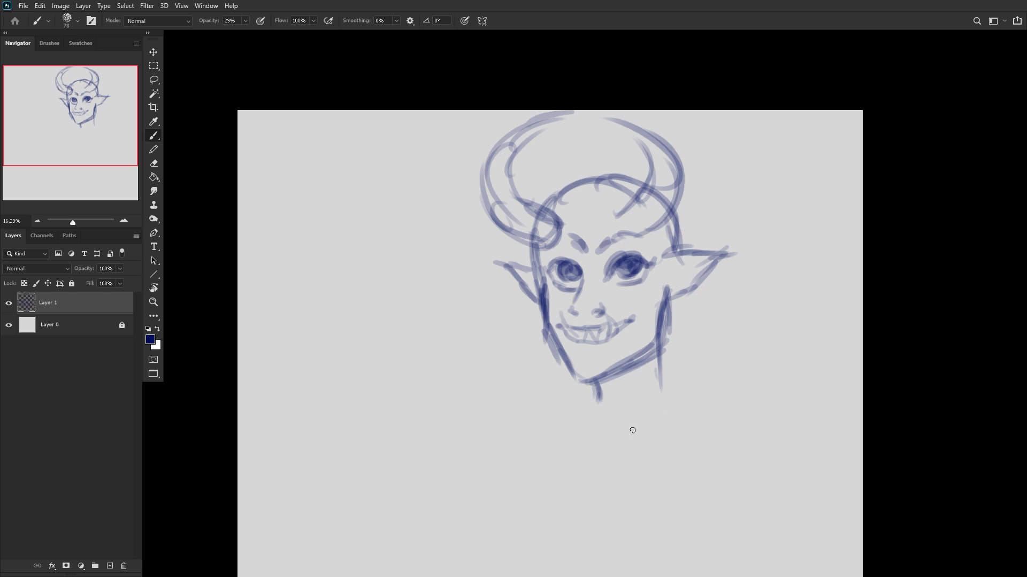
{"action": "left_click_drag", "start_coordinate": [617, 428], "coordinate": [742, 317]}
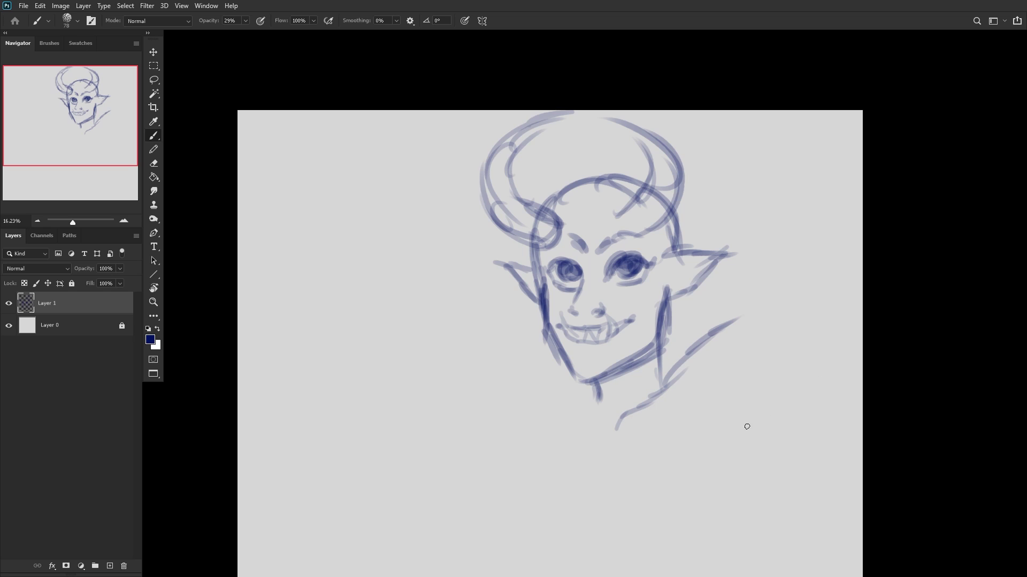
{"action": "left_click_drag", "start_coordinate": [687, 454], "coordinate": [691, 381]}
Step: Sketch long hair strands sweeping down to the lower right of the neck
{"action": "left_click_drag", "start_coordinate": [700, 458], "coordinate": [749, 396]}
{"action": "left_click_drag", "start_coordinate": [713, 447], "coordinate": [767, 404]}
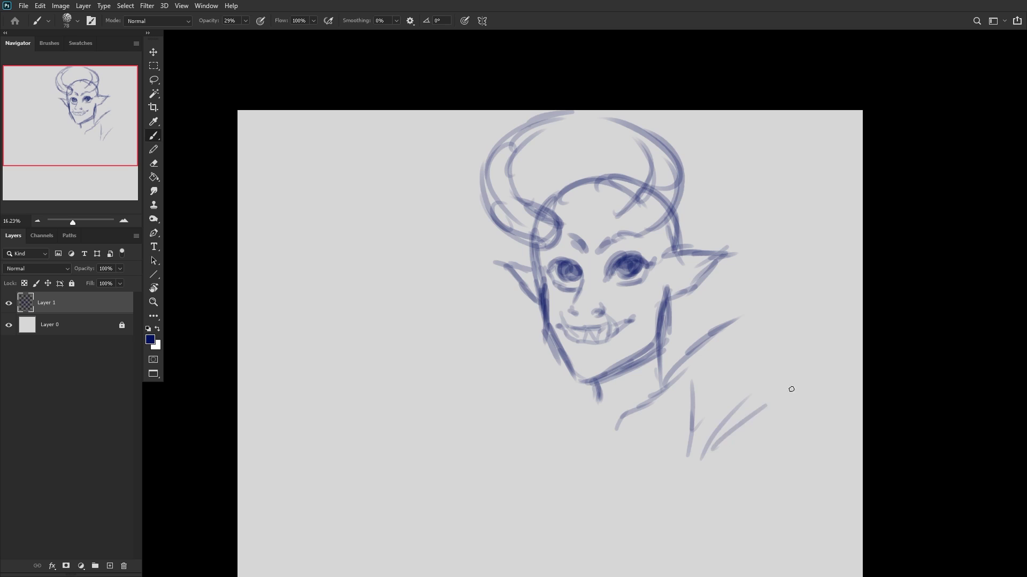
{"action": "mouse_move", "coordinate": [727, 464]}
{"action": "left_mouse_down"}
{"action": "mouse_move", "coordinate": [799, 349]}
{"action": "mouse_move", "coordinate": [765, 407]}
{"action": "left_mouse_up"}
{"action": "left_click_drag", "start_coordinate": [768, 405], "coordinate": [805, 331]}
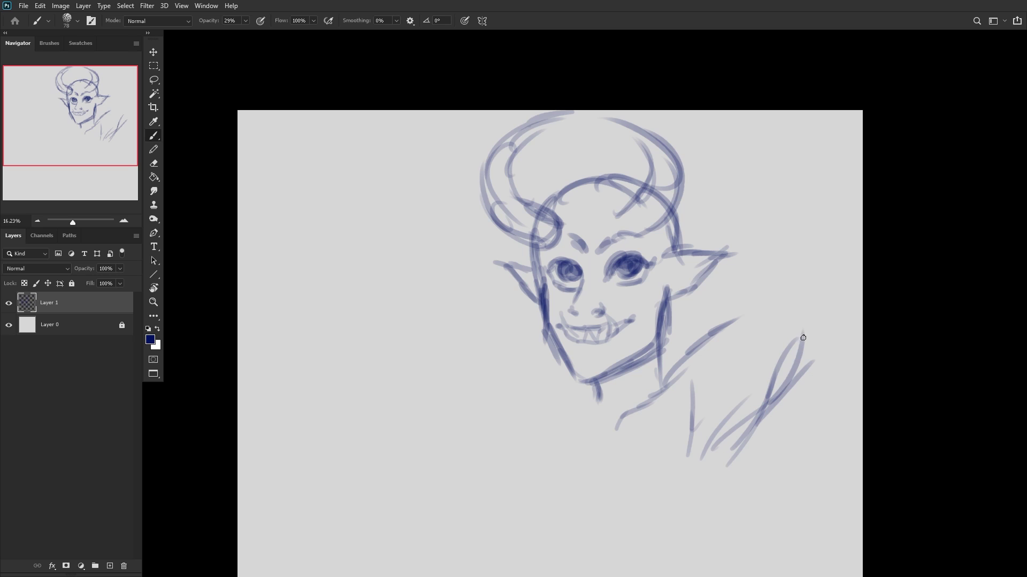
{"action": "left_click_drag", "start_coordinate": [798, 368], "coordinate": [808, 301]}
{"action": "left_click_drag", "start_coordinate": [713, 345], "coordinate": [773, 271]}
{"action": "left_click_drag", "start_coordinate": [727, 314], "coordinate": [774, 265]}
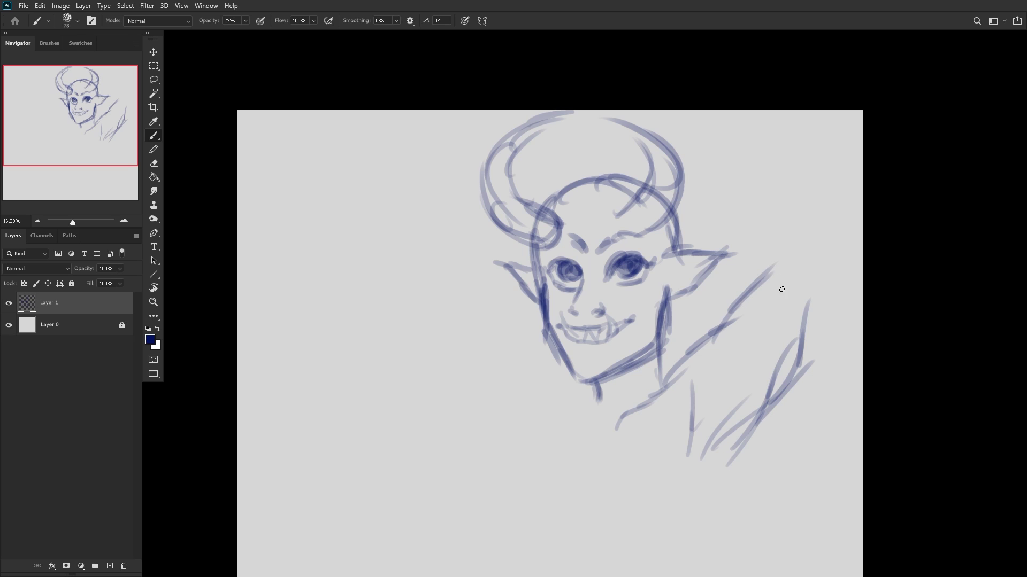
{"action": "left_click_drag", "start_coordinate": [718, 323], "coordinate": [775, 247]}
{"action": "left_click_drag", "start_coordinate": [794, 375], "coordinate": [828, 289]}
{"action": "left_click_drag", "start_coordinate": [815, 334], "coordinate": [834, 289]}
{"action": "left_click_drag", "start_coordinate": [826, 321], "coordinate": [842, 289]}
{"action": "scroll", "coordinate": [766, 236], "scroll_direction": "down", "scroll_amount": 3}
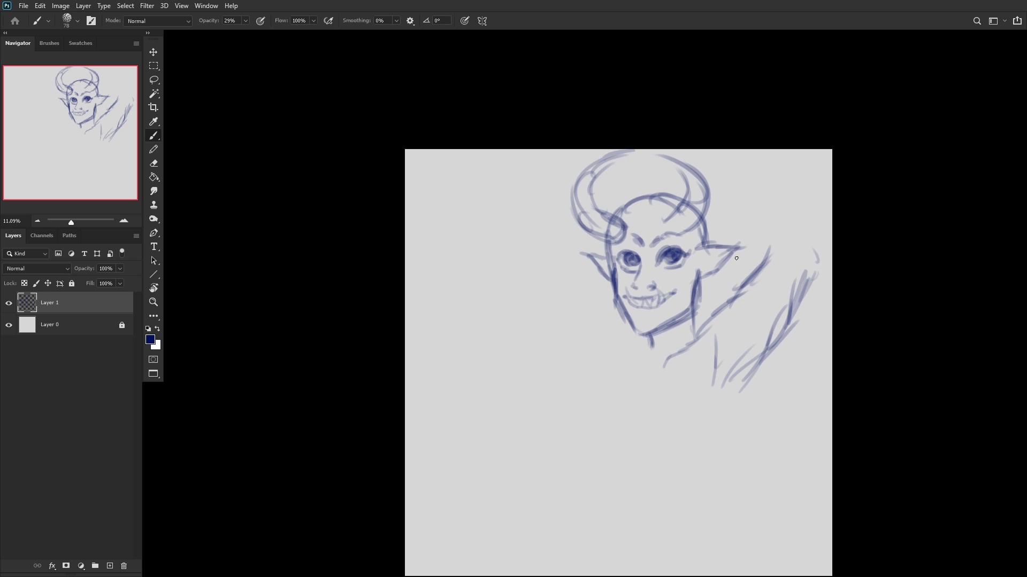
Step: Shrink the whole sketch to about 72% and reposition it on the canvas
{"action": "key", "text": "ctrl+t"}
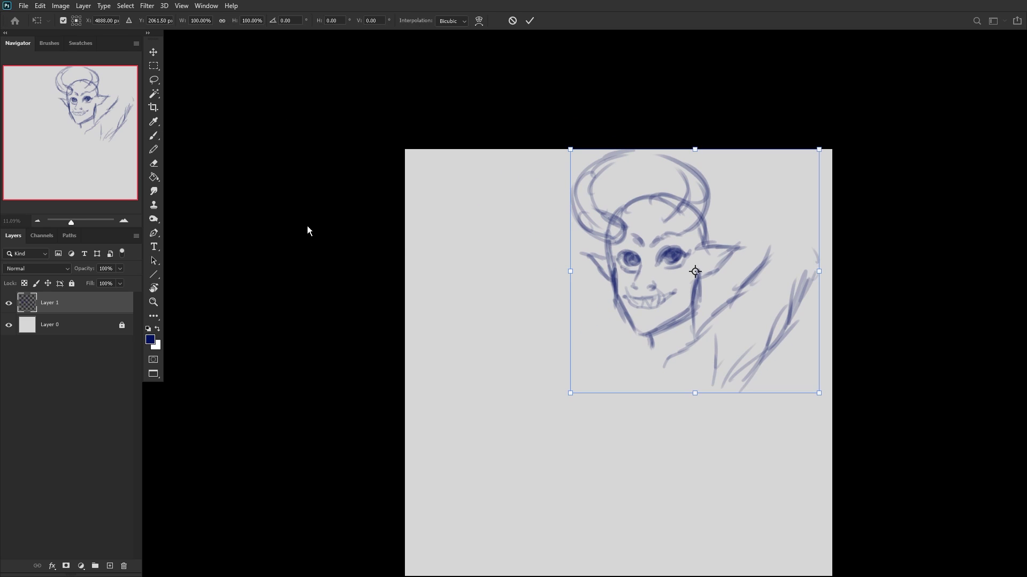
{"action": "left_click_drag", "start_coordinate": [674, 204], "coordinate": [574, 274]}
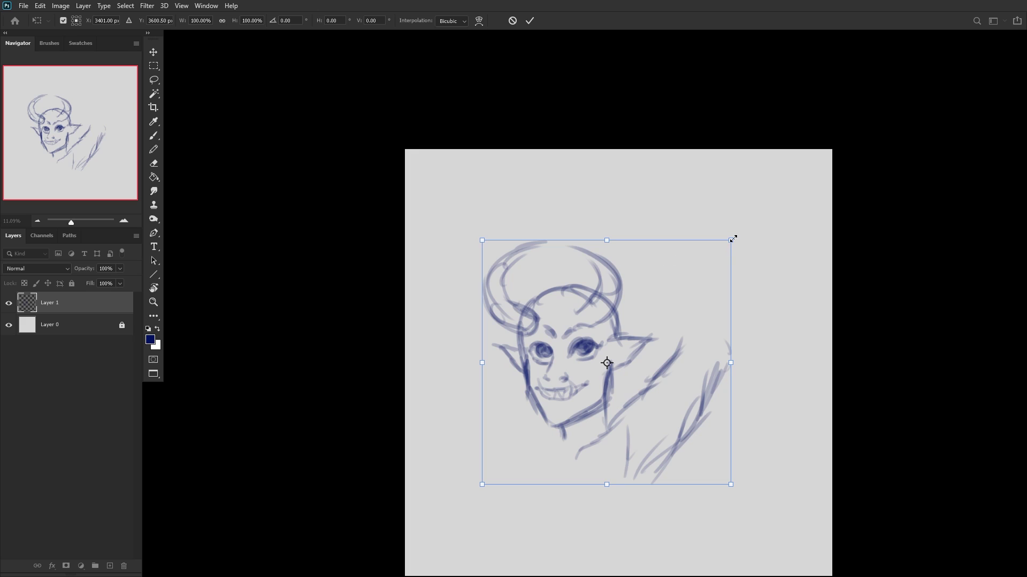
{"action": "left_click_drag", "start_coordinate": [733, 239], "coordinate": [669, 297]}
{"action": "left_click_drag", "start_coordinate": [614, 378], "coordinate": [669, 328]}
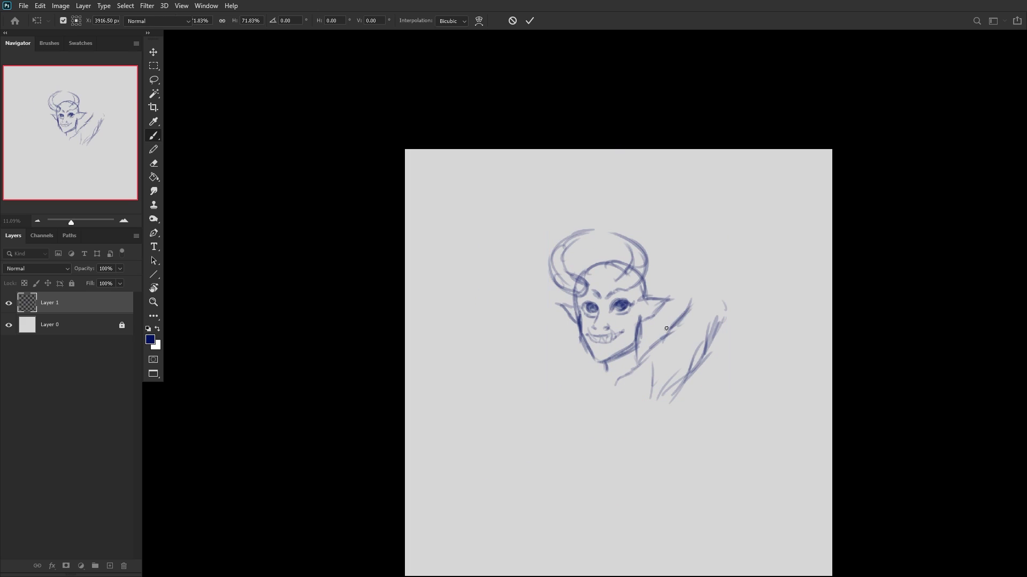
{"action": "key", "text": "Return"}
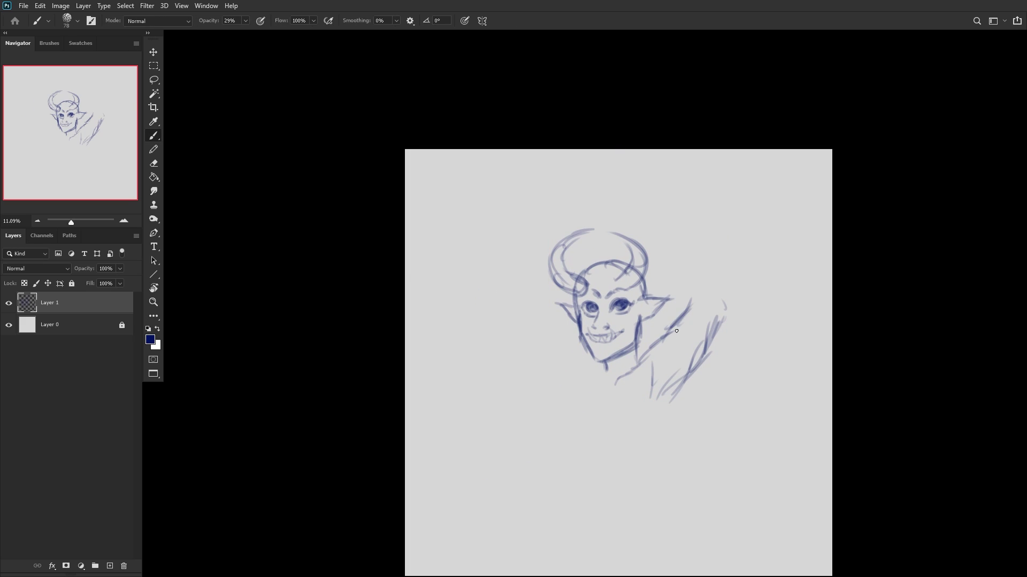
Step: Draw the torso's shoulders and sides and close the top with a lower band
{"action": "left_click_drag", "start_coordinate": [657, 453], "coordinate": [653, 419]}
{"action": "left_click_drag", "start_coordinate": [538, 450], "coordinate": [556, 393]}
{"action": "mouse_move", "coordinate": [537, 433]}
{"action": "left_mouse_down"}
{"action": "mouse_move", "coordinate": [568, 386]}
{"action": "mouse_move", "coordinate": [542, 455]}
{"action": "left_mouse_up"}
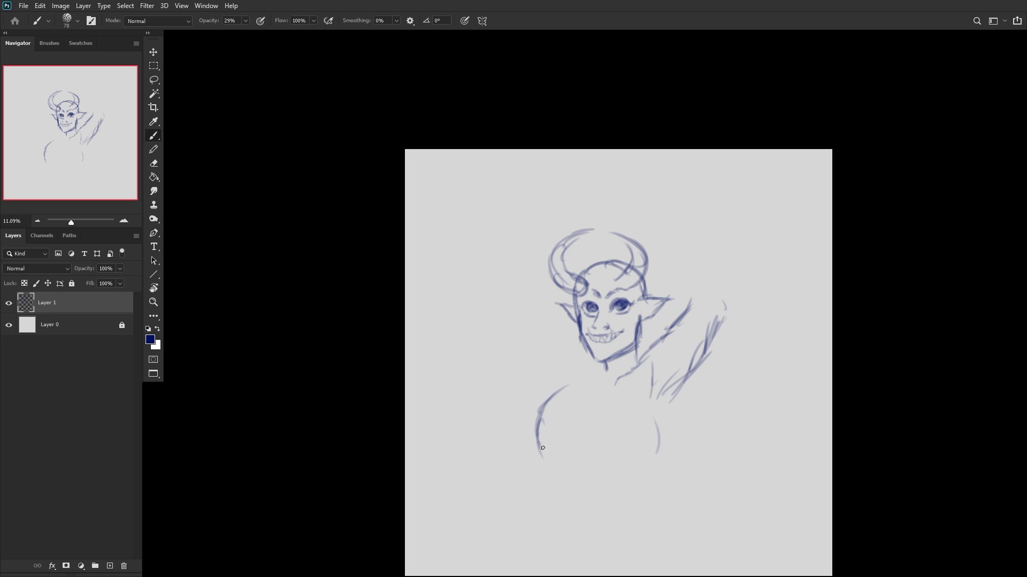
{"action": "mouse_move", "coordinate": [659, 466]}
{"action": "left_mouse_down"}
{"action": "mouse_move", "coordinate": [651, 409]}
{"action": "mouse_move", "coordinate": [666, 437]}
{"action": "left_mouse_up"}
{"action": "left_click_drag", "start_coordinate": [665, 440], "coordinate": [636, 358]}
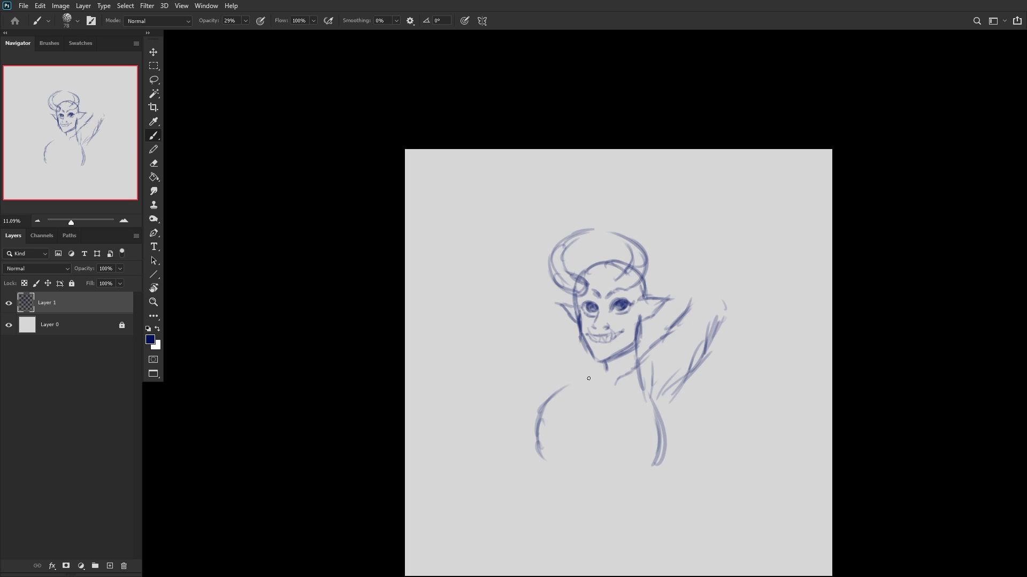
{"action": "mouse_move", "coordinate": [587, 376]}
{"action": "left_mouse_down"}
{"action": "mouse_move", "coordinate": [567, 392]}
{"action": "mouse_move", "coordinate": [577, 411]}
{"action": "mouse_move", "coordinate": [633, 402]}
{"action": "mouse_move", "coordinate": [638, 390]}
{"action": "mouse_move", "coordinate": [663, 438]}
{"action": "left_mouse_up"}
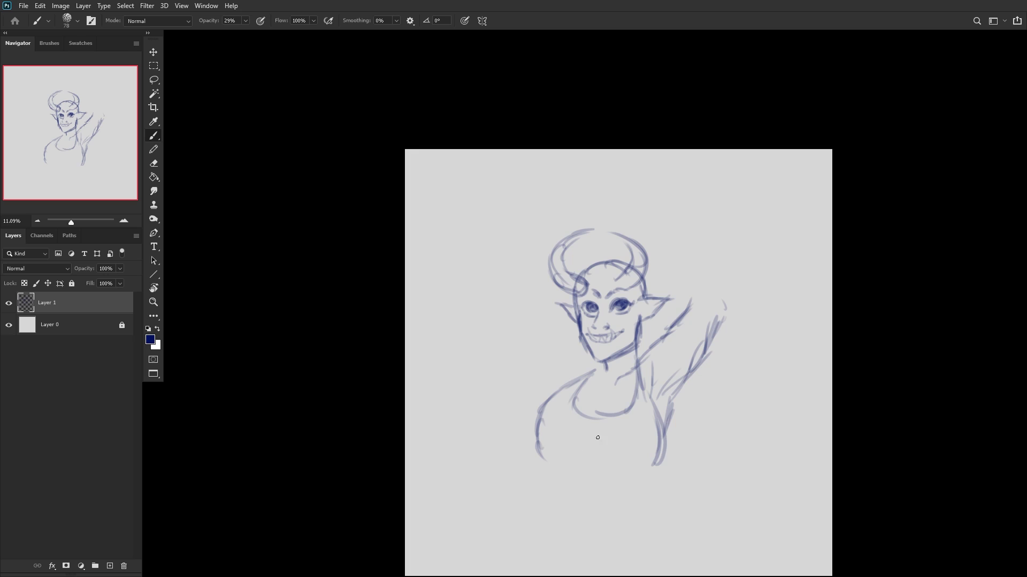
{"action": "left_click_drag", "start_coordinate": [537, 456], "coordinate": [654, 463]}
{"action": "mouse_move", "coordinate": [542, 463]}
{"action": "left_mouse_down"}
{"action": "mouse_move", "coordinate": [562, 476]}
{"action": "mouse_move", "coordinate": [648, 478]}
{"action": "left_mouse_up"}
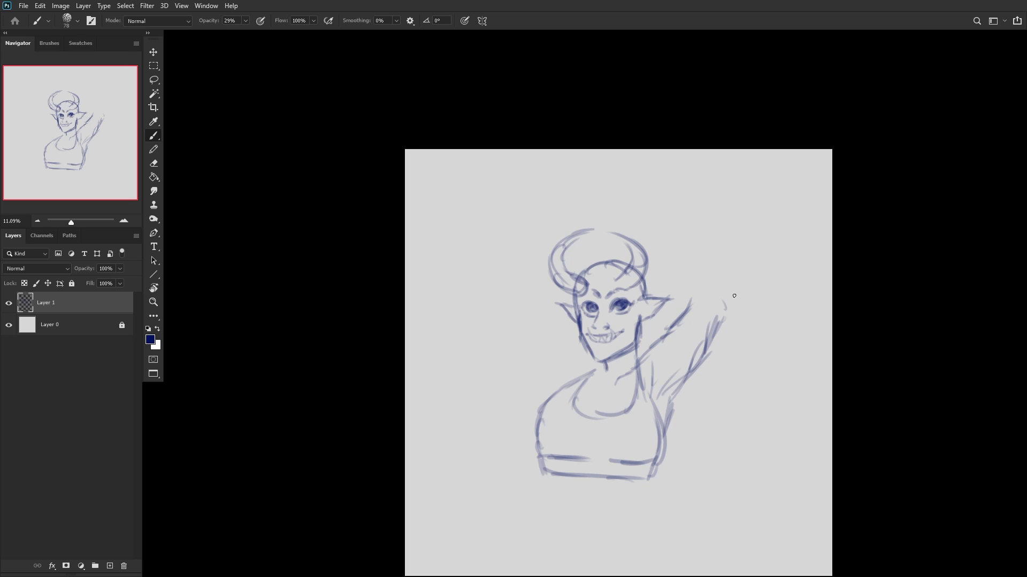
Step: Sketch the arm raised behind the head, with the hand and forearm
{"action": "left_click_drag", "start_coordinate": [694, 301], "coordinate": [666, 282]}
{"action": "left_click_drag", "start_coordinate": [723, 332], "coordinate": [735, 305]}
{"action": "left_click_drag", "start_coordinate": [694, 263], "coordinate": [737, 291]}
{"action": "mouse_move", "coordinate": [718, 327]}
{"action": "left_mouse_down"}
{"action": "mouse_move", "coordinate": [738, 292]}
{"action": "mouse_move", "coordinate": [678, 294]}
{"action": "mouse_move", "coordinate": [654, 274]}
{"action": "left_mouse_up"}
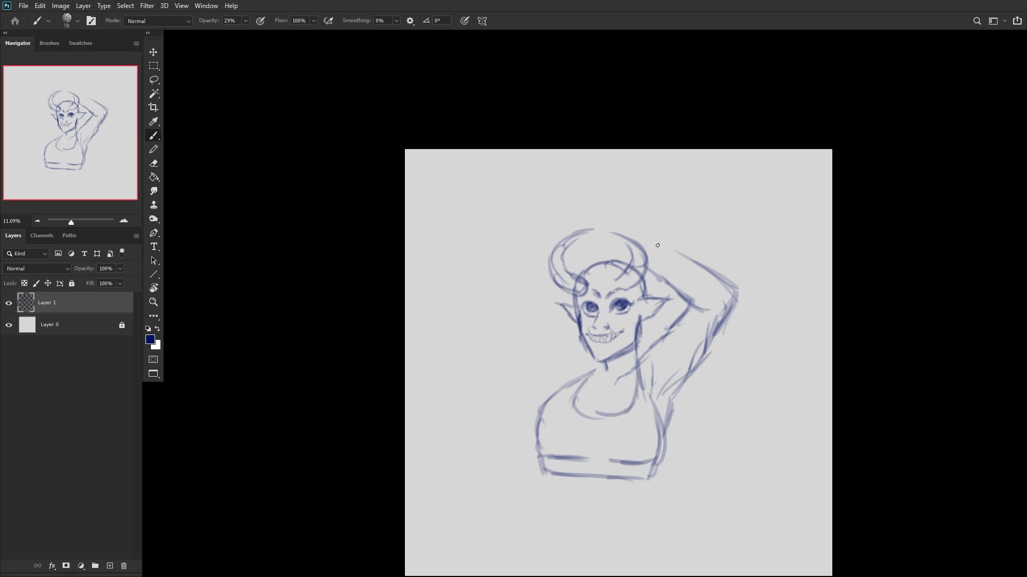
{"action": "mouse_move", "coordinate": [648, 238]}
{"action": "left_mouse_down"}
{"action": "mouse_move", "coordinate": [685, 255]}
{"action": "mouse_move", "coordinate": [655, 244]}
{"action": "left_mouse_up"}
{"action": "scroll", "coordinate": [666, 241], "scroll_direction": "up", "scroll_amount": 3}
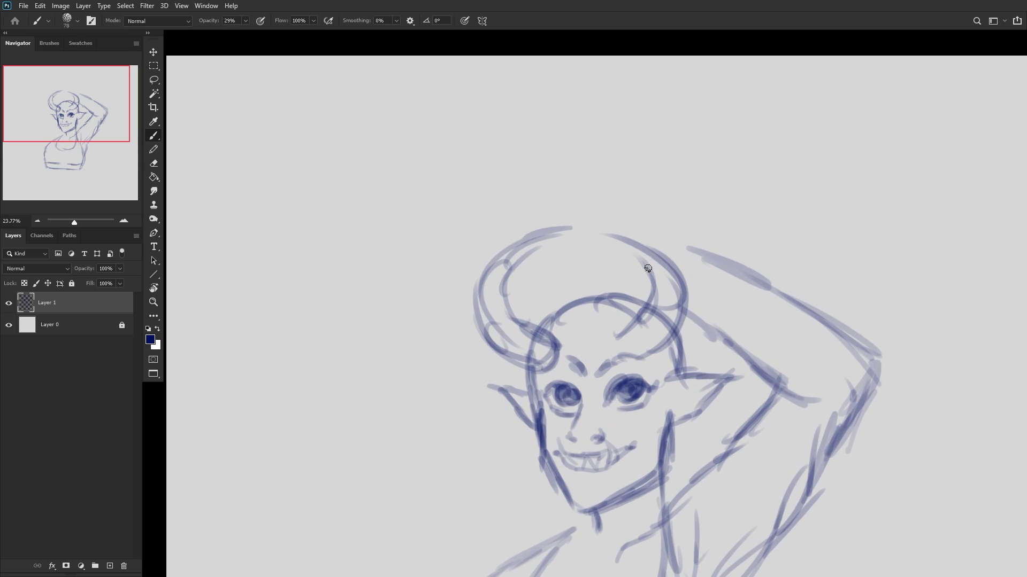
Step: Extend and darken both torso sides downward toward the hips
{"action": "scroll", "coordinate": [540, 383], "scroll_direction": "down", "scroll_amount": 5}
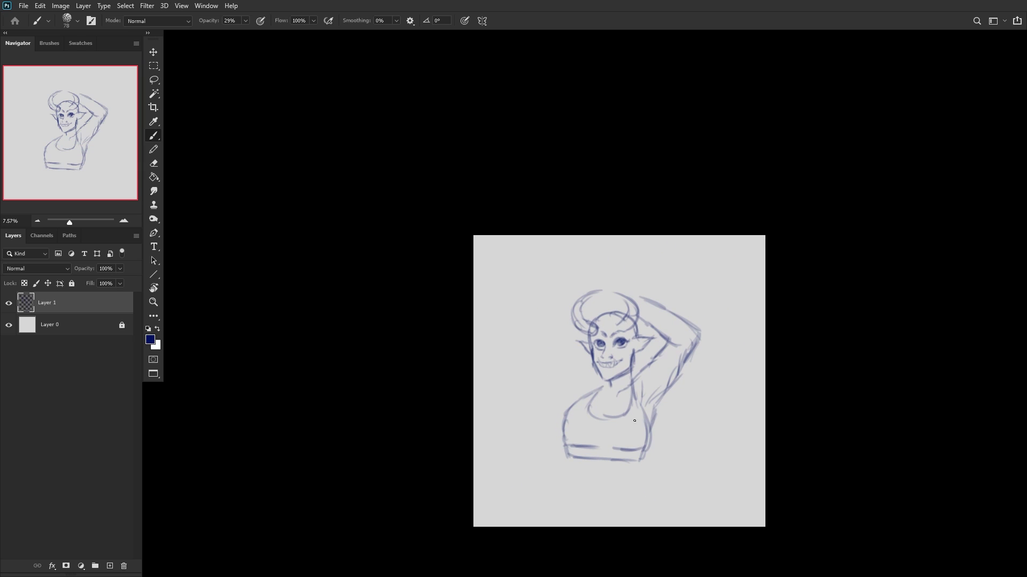
{"action": "left_click_drag", "start_coordinate": [652, 406], "coordinate": [631, 495]}
{"action": "left_click_drag", "start_coordinate": [652, 455], "coordinate": [620, 502]}
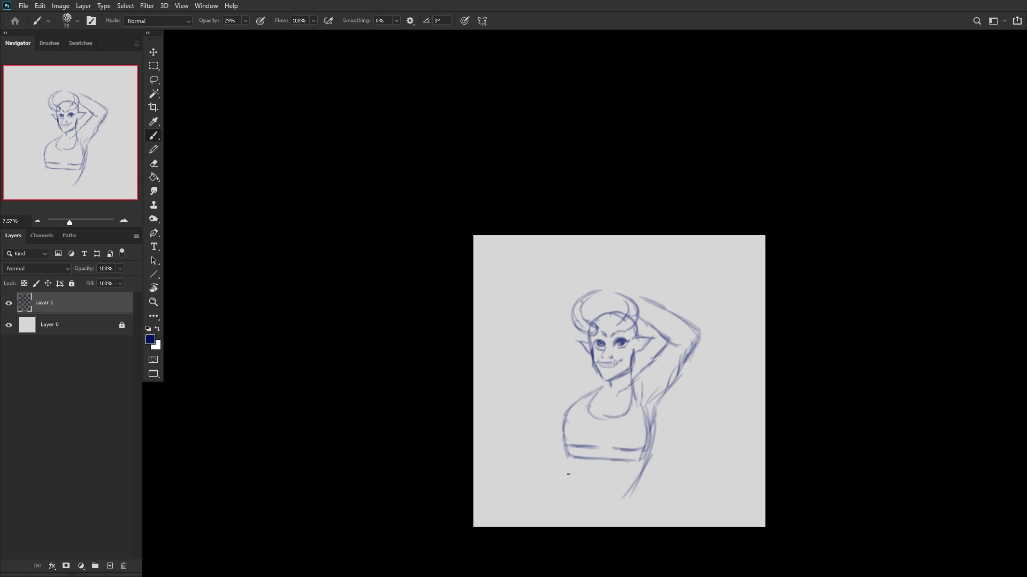
{"action": "left_click_drag", "start_coordinate": [560, 435], "coordinate": [563, 483]}
{"action": "left_click_drag", "start_coordinate": [649, 441], "coordinate": [635, 488]}
{"action": "mouse_move", "coordinate": [568, 460]}
{"action": "left_mouse_down"}
{"action": "mouse_move", "coordinate": [576, 495]}
{"action": "mouse_move", "coordinate": [562, 461]}
{"action": "mouse_move", "coordinate": [542, 506]}
{"action": "left_mouse_up"}
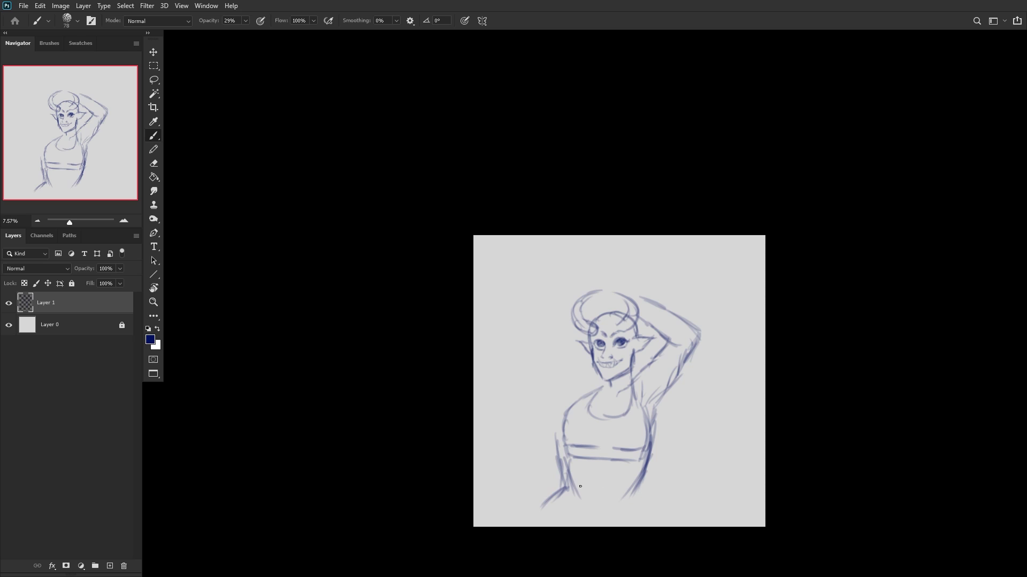
{"action": "left_click_drag", "start_coordinate": [560, 460], "coordinate": [563, 489]}
{"action": "left_click_drag", "start_coordinate": [560, 441], "coordinate": [564, 477]}
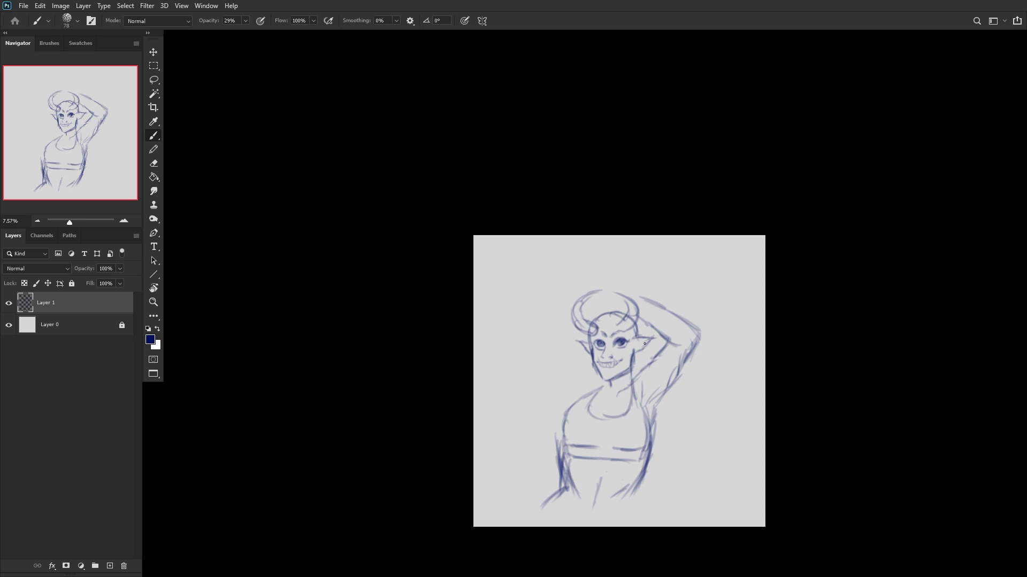
Step: Scale the whole sketch to about 88% and shift it right on the canvas
{"action": "key", "text": "ctrl+t"}
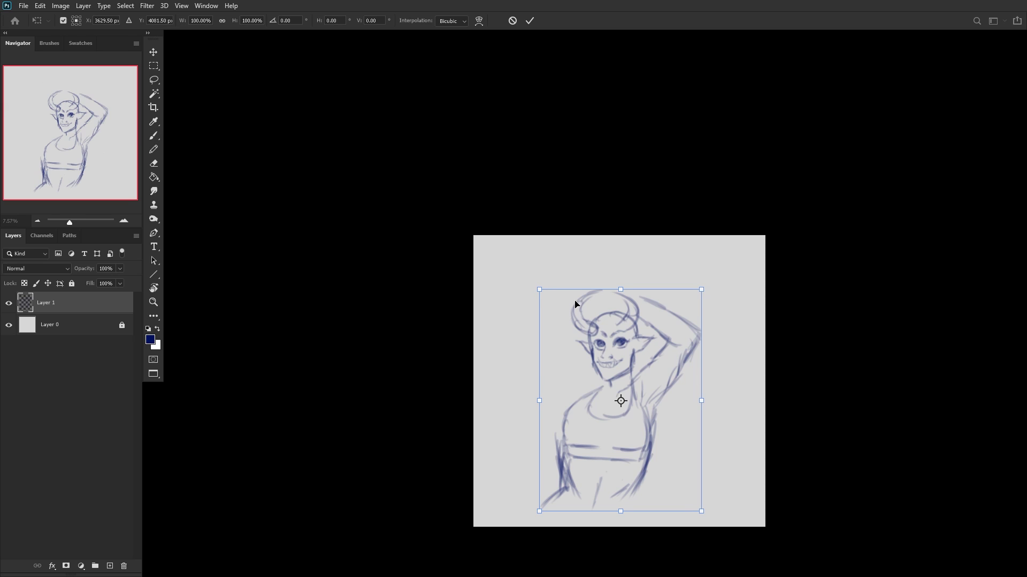
{"action": "mouse_move", "coordinate": [575, 305]}
{"action": "left_mouse_down"}
{"action": "mouse_move", "coordinate": [637, 238]}
{"action": "mouse_move", "coordinate": [586, 276]}
{"action": "left_mouse_up"}
{"action": "left_click_drag", "start_coordinate": [707, 483], "coordinate": [683, 426]}
{"action": "left_click_drag", "start_coordinate": [639, 324], "coordinate": [672, 323]}
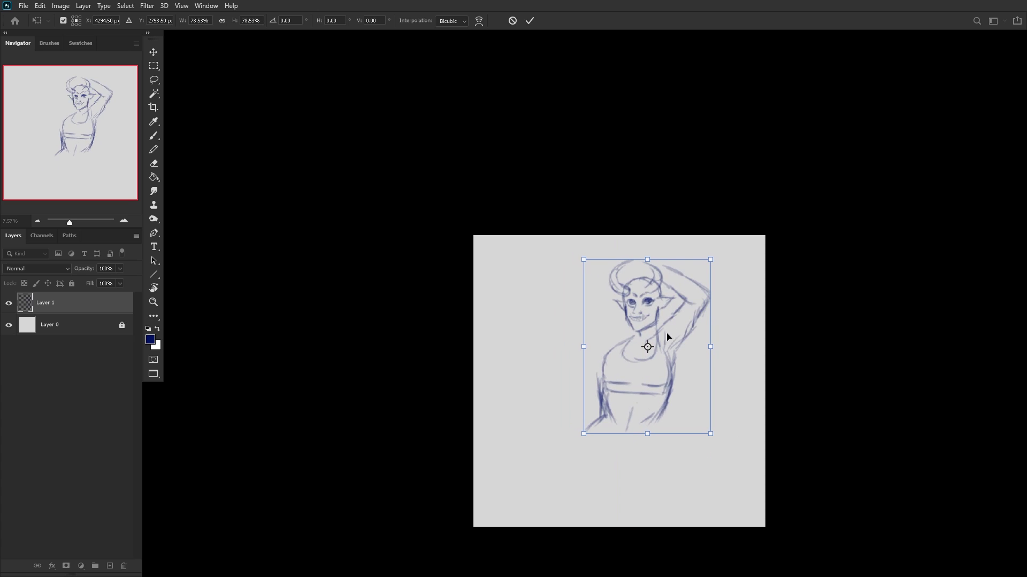
{"action": "left_click_drag", "start_coordinate": [626, 296], "coordinate": [633, 330]}
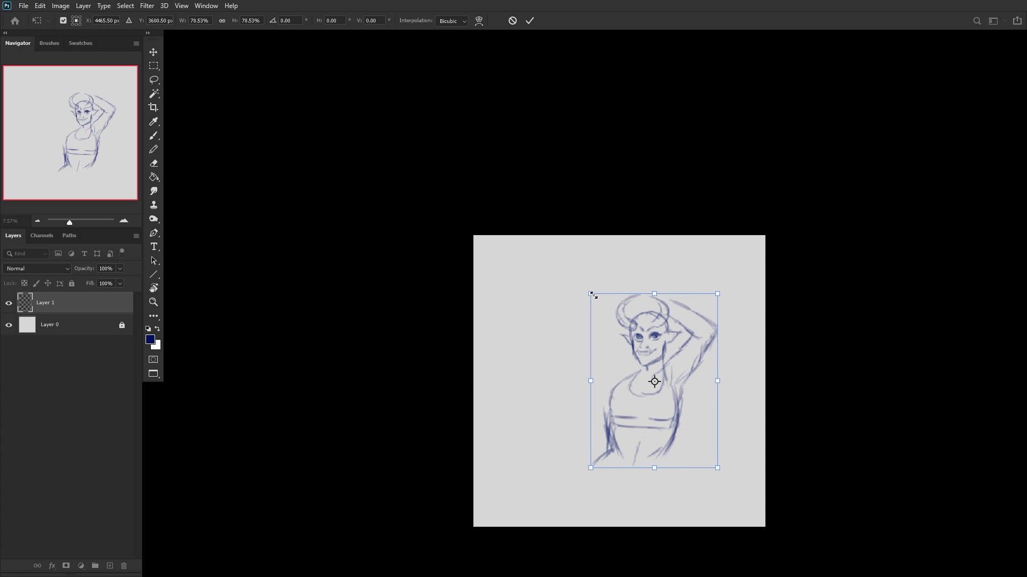
{"action": "left_click_drag", "start_coordinate": [592, 295], "coordinate": [575, 274]}
{"action": "left_click_drag", "start_coordinate": [669, 307], "coordinate": [621, 300]}
{"action": "left_click", "coordinate": [528, 21]}
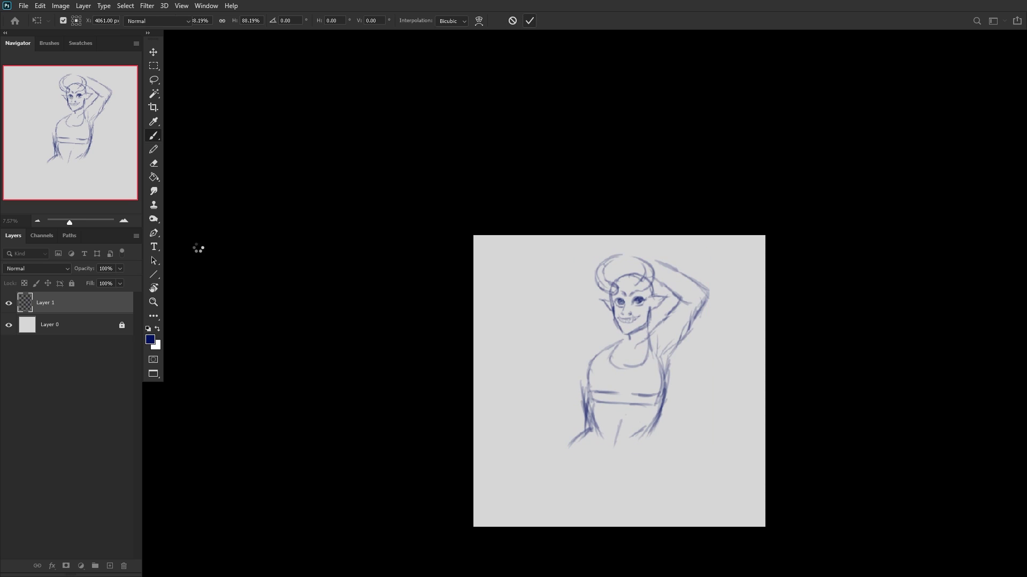
{"action": "left_click", "coordinate": [154, 302]}
Step: Fit the canvas on screen and draw the tail sweeping from the hip down-left
{"action": "left_click", "coordinate": [334, 21]}
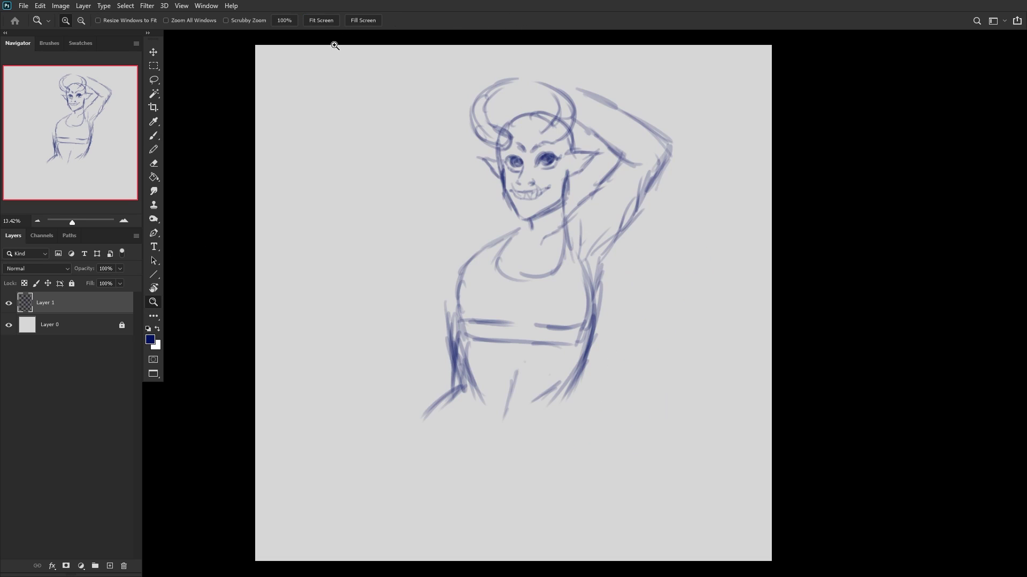
{"action": "left_click", "coordinate": [150, 137]}
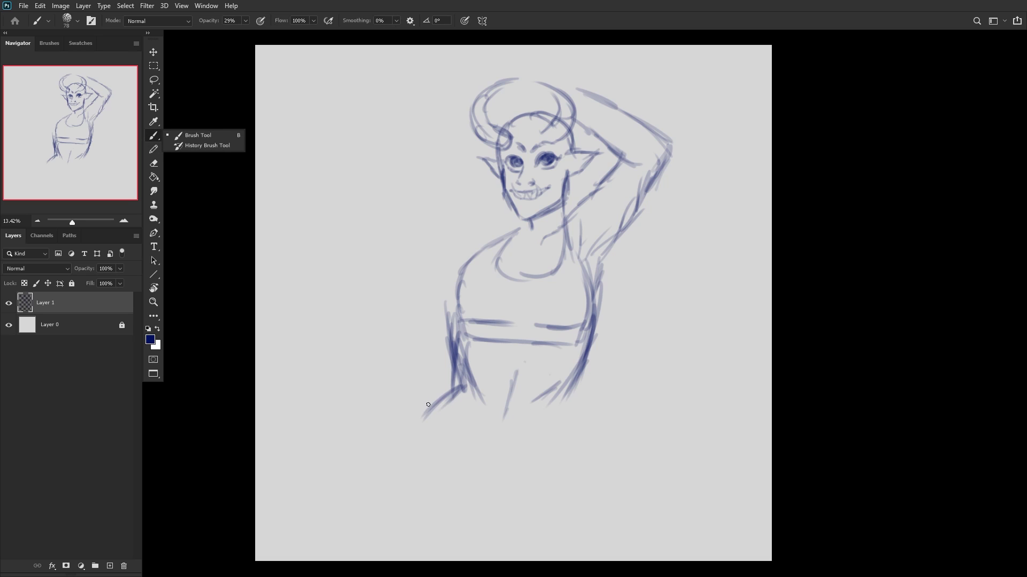
{"action": "mouse_move", "coordinate": [450, 408]}
{"action": "left_mouse_down"}
{"action": "mouse_move", "coordinate": [375, 431]}
{"action": "mouse_move", "coordinate": [367, 450]}
{"action": "mouse_move", "coordinate": [325, 482]}
{"action": "left_mouse_up"}
{"action": "mouse_move", "coordinate": [363, 447]}
{"action": "left_mouse_down"}
{"action": "mouse_move", "coordinate": [319, 521]}
{"action": "mouse_move", "coordinate": [318, 559]}
{"action": "left_mouse_up"}
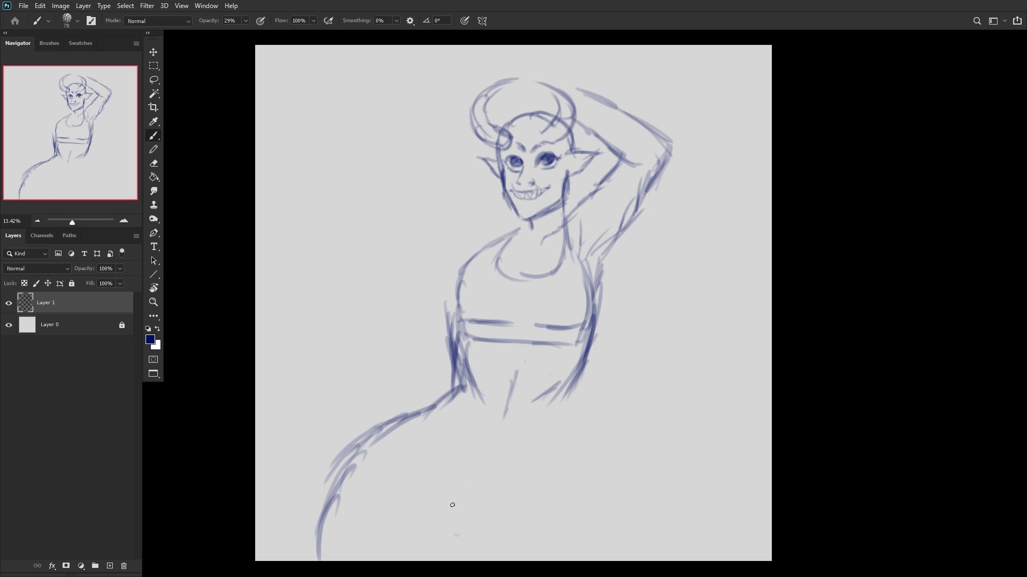
Step: Sketch the leg lines and the right side of the lower body
{"action": "mouse_move", "coordinate": [452, 505]}
{"action": "left_mouse_down"}
{"action": "mouse_move", "coordinate": [454, 534]}
{"action": "mouse_move", "coordinate": [449, 460]}
{"action": "mouse_move", "coordinate": [456, 500]}
{"action": "mouse_move", "coordinate": [441, 571]}
{"action": "left_mouse_up"}
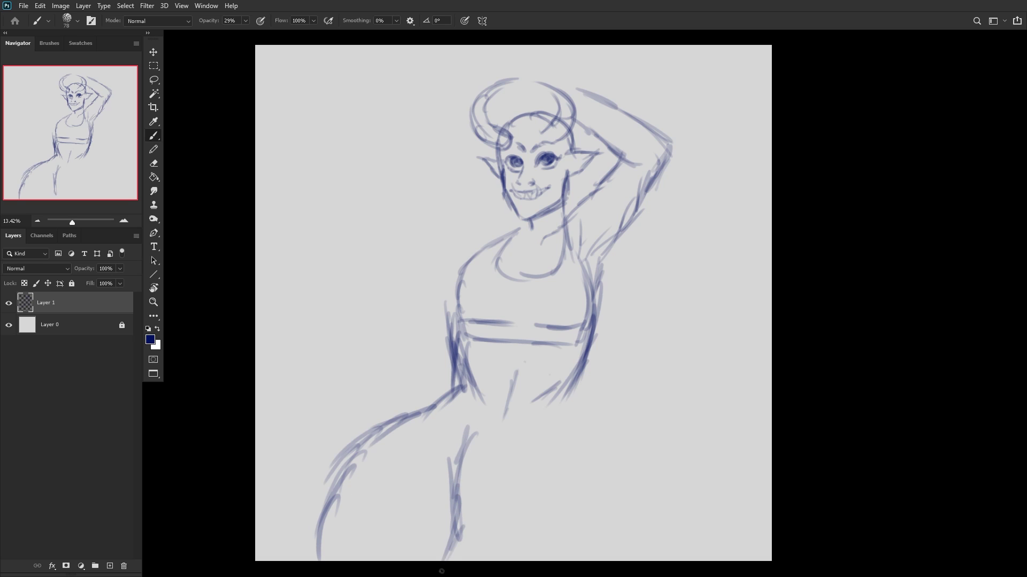
{"action": "mouse_move", "coordinate": [480, 506]}
{"action": "left_mouse_down"}
{"action": "mouse_move", "coordinate": [525, 479]}
{"action": "mouse_move", "coordinate": [569, 420]}
{"action": "left_mouse_up"}
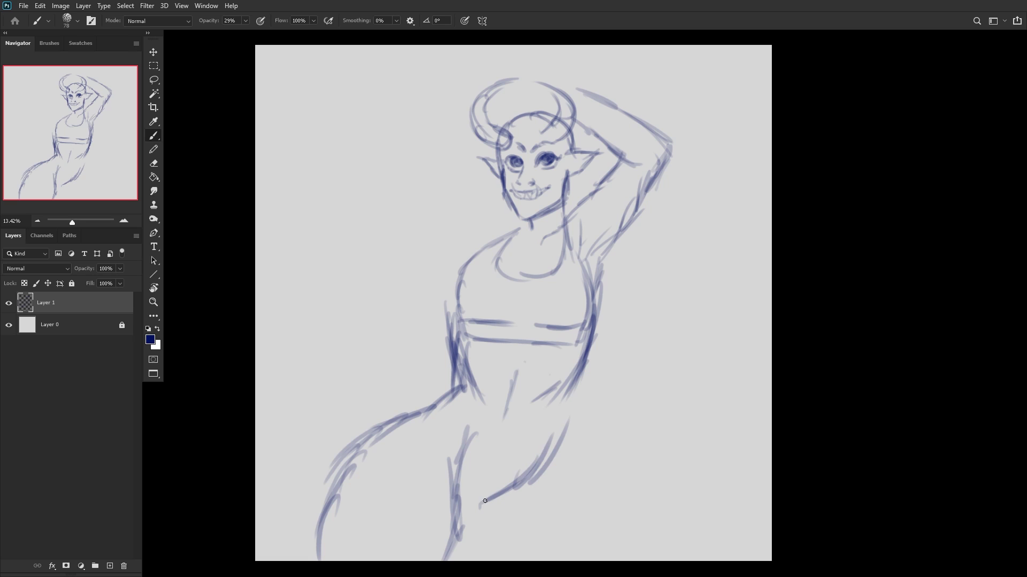
{"action": "left_click_drag", "start_coordinate": [485, 501], "coordinate": [532, 482]}
{"action": "mouse_move", "coordinate": [563, 441]}
{"action": "left_mouse_down"}
{"action": "mouse_move", "coordinate": [572, 411]}
{"action": "mouse_move", "coordinate": [598, 460]}
{"action": "mouse_move", "coordinate": [588, 505]}
{"action": "left_mouse_up"}
{"action": "scroll", "coordinate": [605, 514], "scroll_direction": "down", "scroll_amount": 1}
{"action": "scroll", "coordinate": [606, 514], "scroll_direction": "up", "scroll_amount": 1}
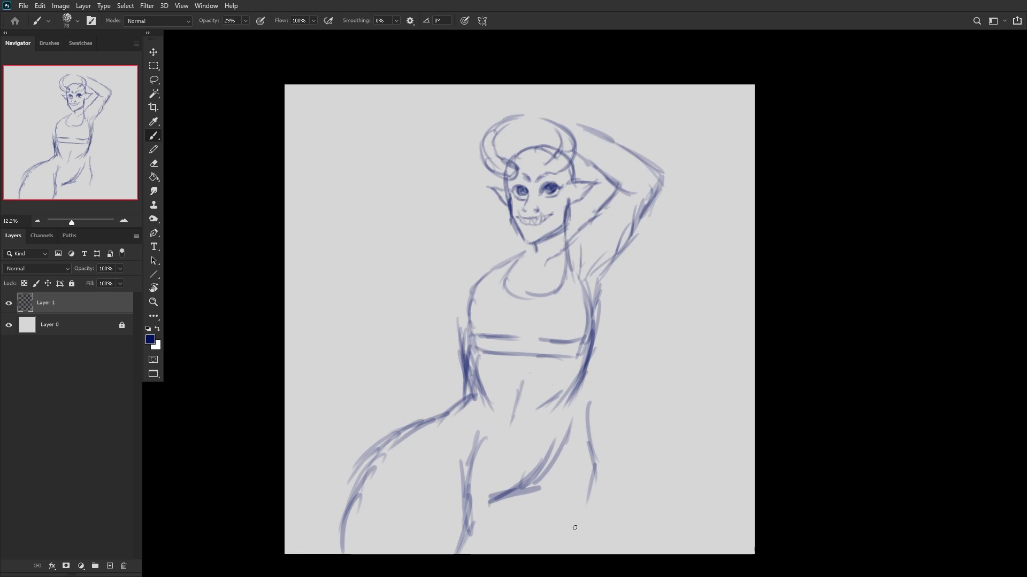
Step: Add lower leg strokes at the lower left and lower right
{"action": "left_click_drag", "start_coordinate": [491, 510], "coordinate": [505, 554]}
{"action": "left_click_drag", "start_coordinate": [477, 516], "coordinate": [508, 553]}
{"action": "mouse_move", "coordinate": [592, 548]}
{"action": "left_mouse_down"}
{"action": "mouse_move", "coordinate": [563, 511]}
{"action": "mouse_move", "coordinate": [583, 491]}
{"action": "left_mouse_up"}
{"action": "left_click_drag", "start_coordinate": [614, 557], "coordinate": [580, 484]}
{"action": "left_click_drag", "start_coordinate": [605, 530], "coordinate": [598, 513]}
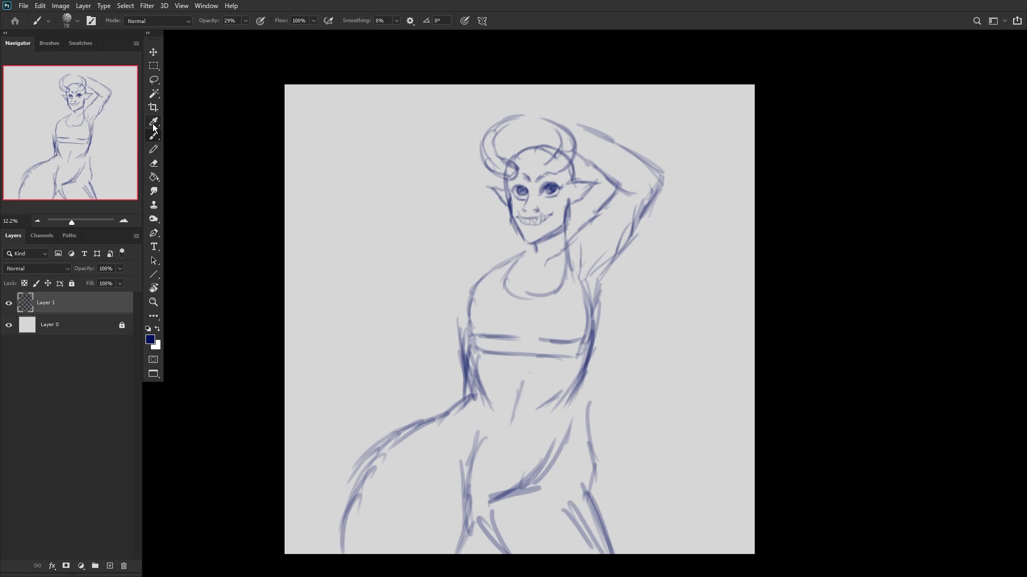
{"action": "left_click", "coordinate": [154, 79]}
{"action": "scroll", "coordinate": [446, 197], "scroll_direction": "down", "scroll_amount": 1}
Step: Lasso-select the upper body of the figure
{"action": "mouse_move", "coordinate": [430, 129]}
{"action": "left_mouse_down"}
{"action": "mouse_move", "coordinate": [433, 340]}
{"action": "mouse_move", "coordinate": [451, 347]}
{"action": "mouse_move", "coordinate": [490, 403]}
{"action": "left_mouse_up"}
{"action": "left_click_drag", "start_coordinate": [438, 310], "coordinate": [447, 362]}
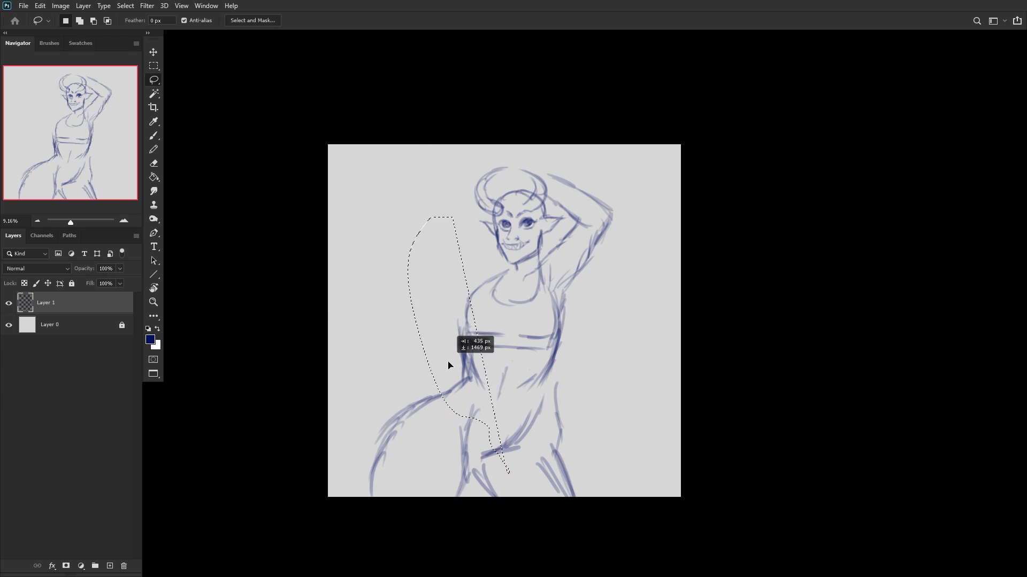
{"action": "left_click", "coordinate": [449, 204]}
{"action": "mouse_move", "coordinate": [454, 199]}
{"action": "left_mouse_down"}
{"action": "mouse_move", "coordinate": [442, 357]}
{"action": "mouse_move", "coordinate": [500, 411]}
{"action": "mouse_move", "coordinate": [528, 396]}
{"action": "mouse_move", "coordinate": [585, 324]}
{"action": "mouse_move", "coordinate": [303, 138]}
{"action": "mouse_move", "coordinate": [332, 130]}
{"action": "left_mouse_up"}
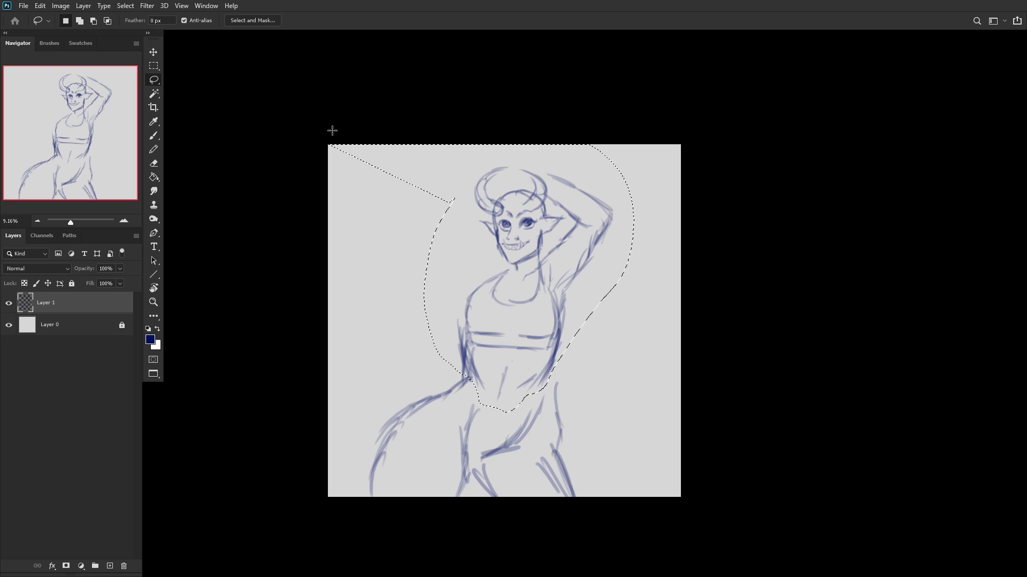
Step: Enlarge the selected upper body to about 121%, reposition it, and deselect
{"action": "key", "text": "ctrl+t"}
{"action": "left_click_drag", "start_coordinate": [536, 261], "coordinate": [547, 271]}
{"action": "left_click_drag", "start_coordinate": [340, 155], "coordinate": [311, 130]}
{"action": "left_click_drag", "start_coordinate": [535, 219], "coordinate": [540, 220]}
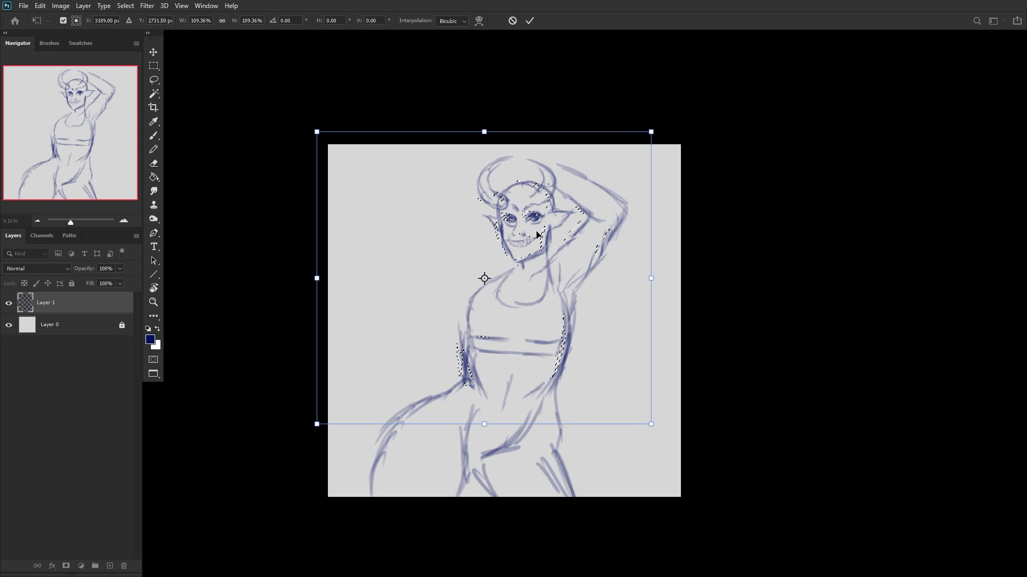
{"action": "left_click_drag", "start_coordinate": [317, 132], "coordinate": [271, 89]}
{"action": "left_click_drag", "start_coordinate": [540, 219], "coordinate": [558, 222]}
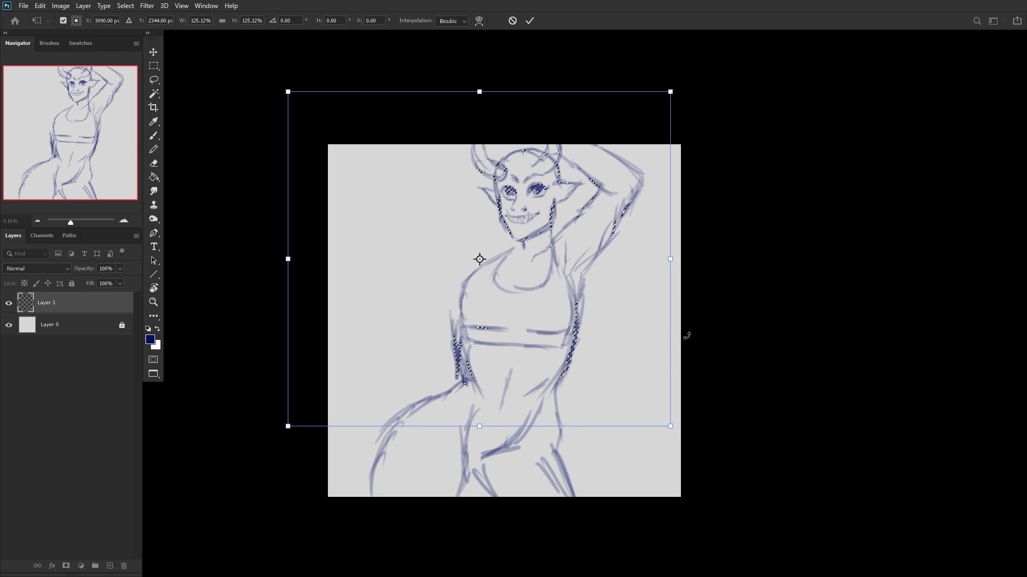
{"action": "left_click_drag", "start_coordinate": [676, 429], "coordinate": [665, 419]}
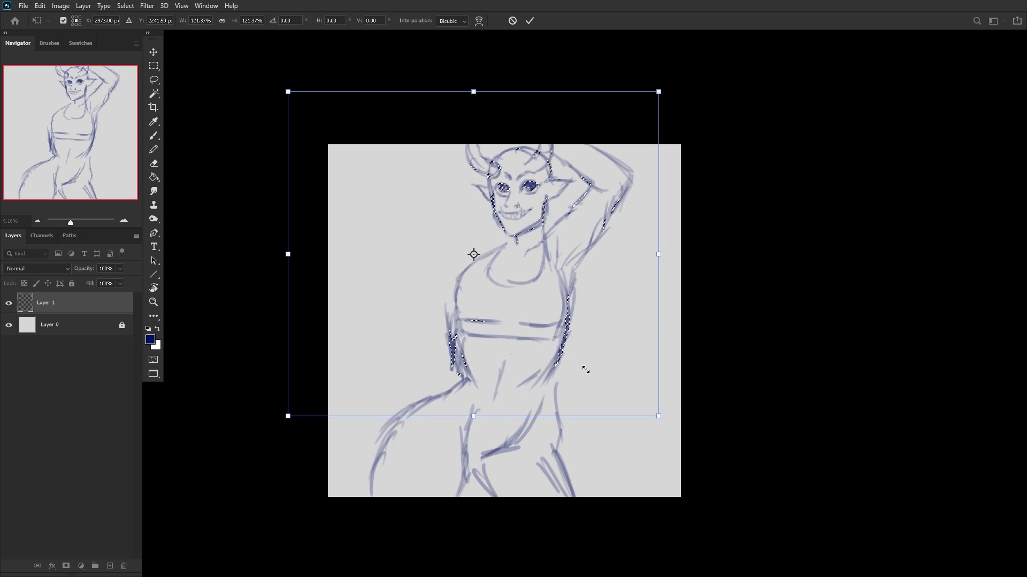
{"action": "left_click_drag", "start_coordinate": [585, 367], "coordinate": [587, 378]}
{"action": "key", "text": "Return"}
{"action": "key", "text": "l"}
{"action": "key", "text": "ctrl+d"}
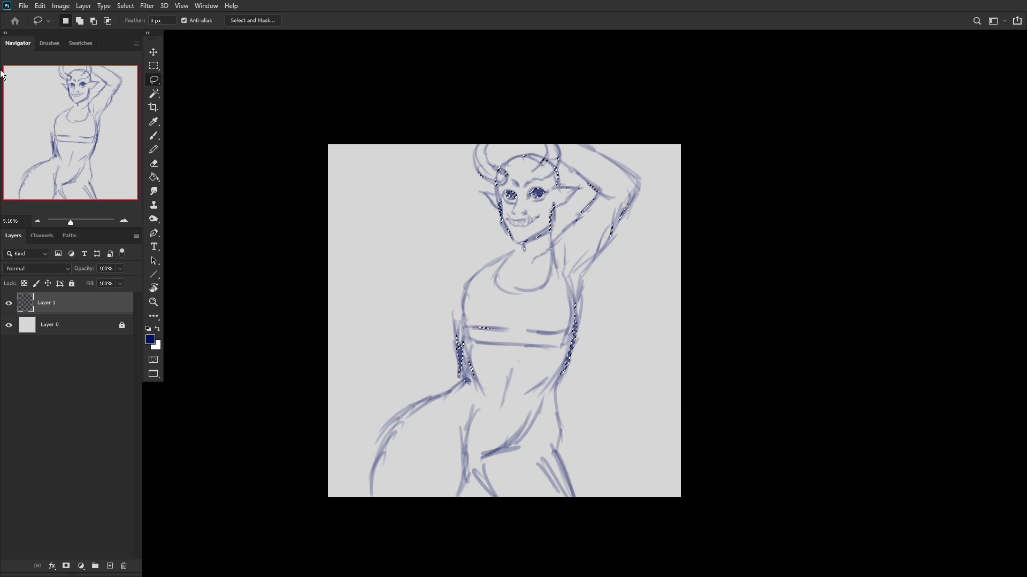
Step: Flip the canvas horizontally and shrink the whole sketch to about 89.9%
{"action": "key", "text": "ctrl+t"}
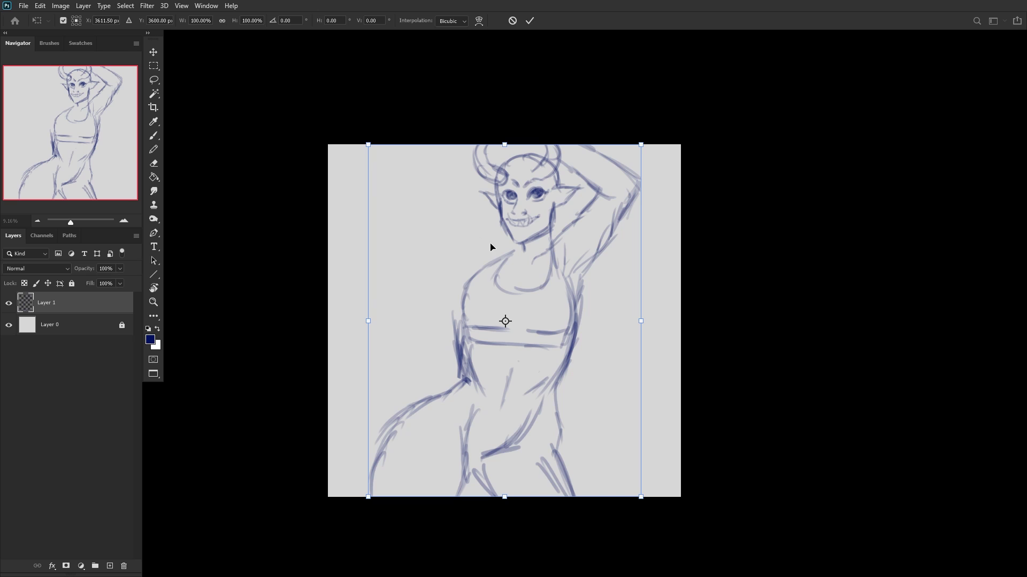
{"action": "left_click", "coordinate": [528, 22]}
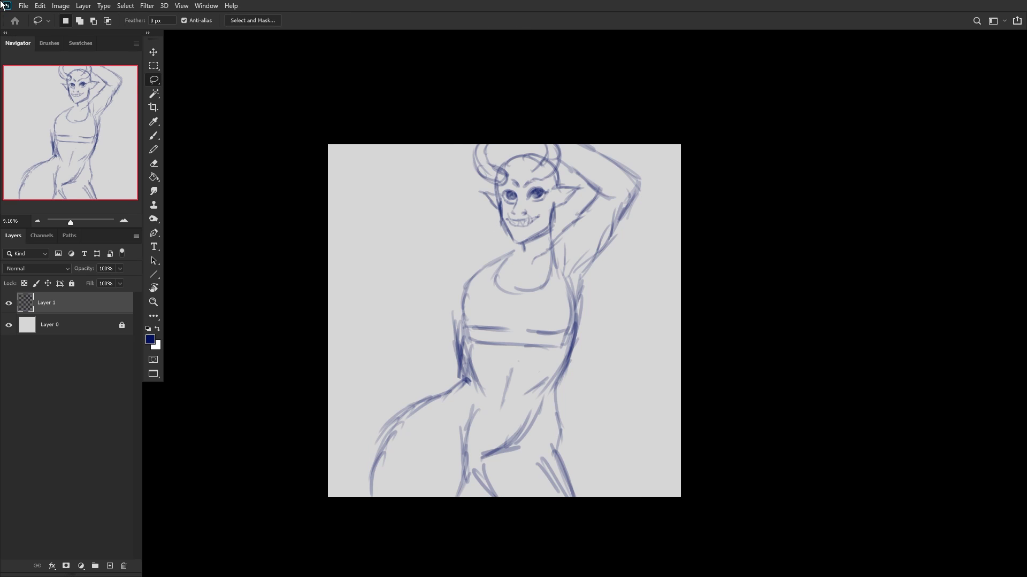
{"action": "key", "text": "ctrl+shift+h"}
{"action": "key", "text": "ctrl+t"}
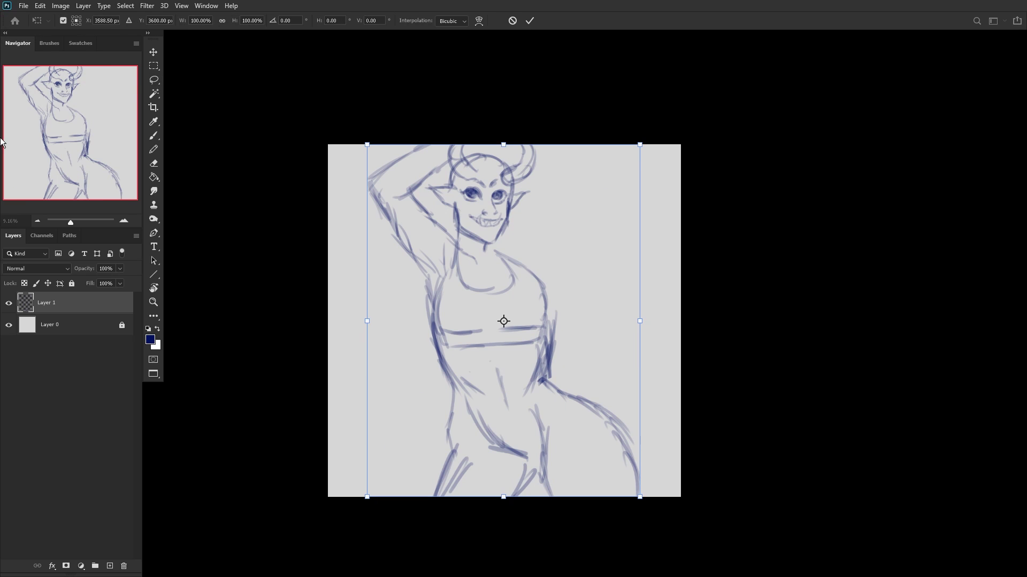
{"action": "left_click_drag", "start_coordinate": [370, 147], "coordinate": [397, 182]}
{"action": "key", "text": "Return"}
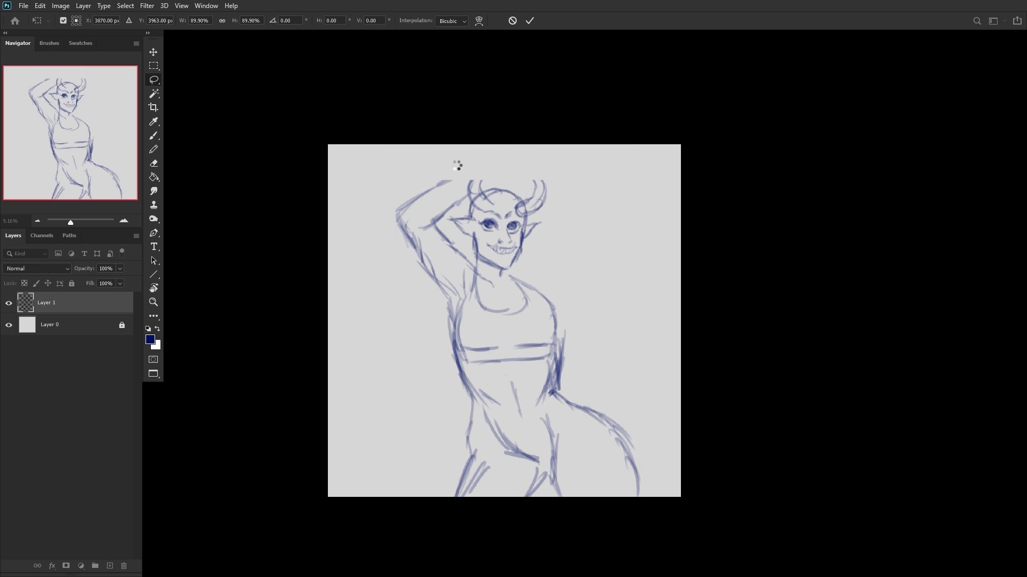
Step: Restroke the left leg outline and the right waist, hip and thigh curve with the 29% Brush
{"action": "left_click", "coordinate": [154, 135]}
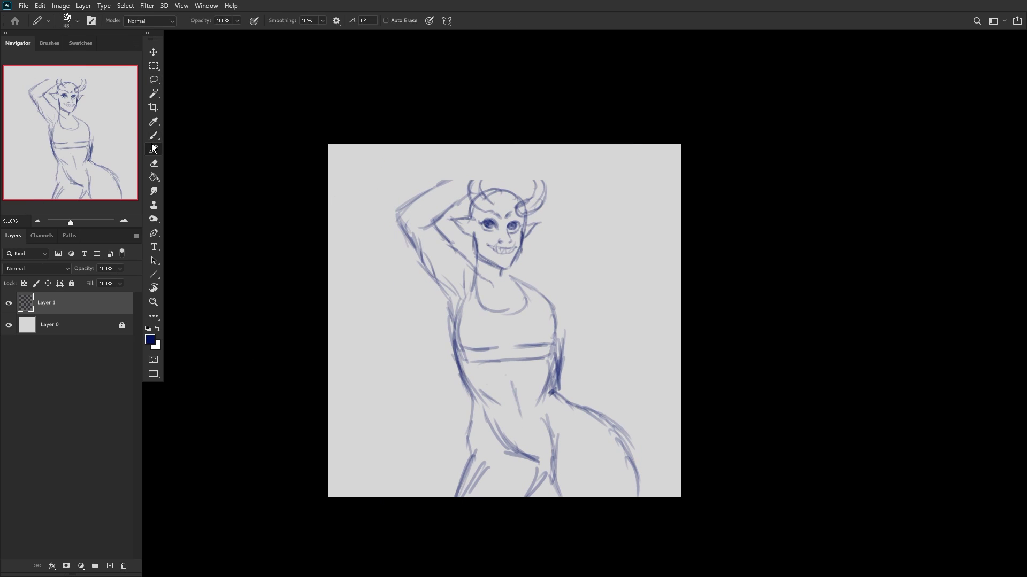
{"action": "left_click_drag", "start_coordinate": [472, 392], "coordinate": [463, 459]}
{"action": "left_click_drag", "start_coordinate": [465, 423], "coordinate": [453, 497]}
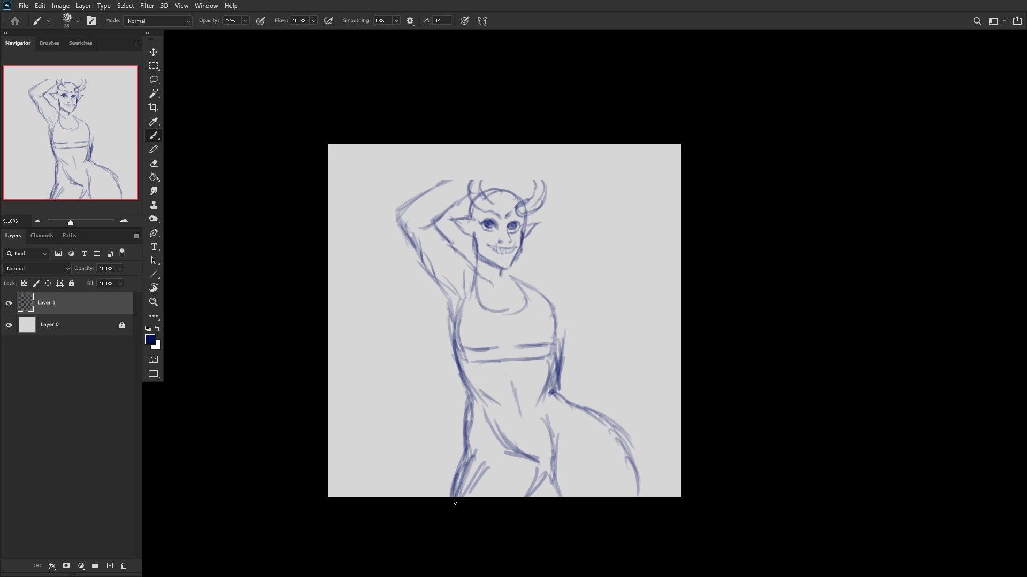
{"action": "left_click_drag", "start_coordinate": [475, 443], "coordinate": [455, 496]}
{"action": "mouse_move", "coordinate": [473, 412]}
{"action": "left_mouse_down"}
{"action": "mouse_move", "coordinate": [467, 452]}
{"action": "mouse_move", "coordinate": [462, 445]}
{"action": "left_mouse_up"}
{"action": "left_click_drag", "start_coordinate": [468, 391], "coordinate": [466, 437]}
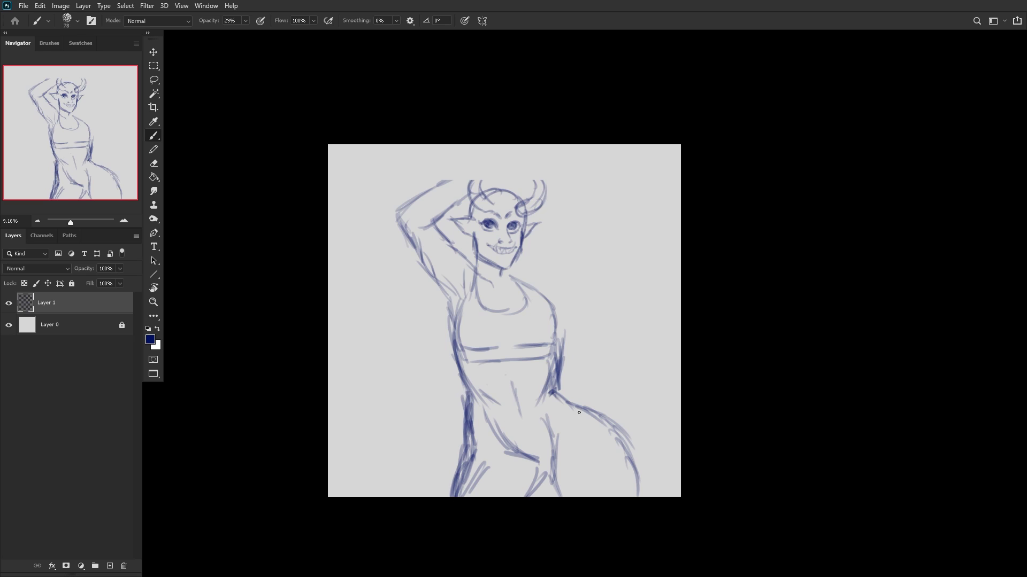
{"action": "mouse_move", "coordinate": [549, 371]}
{"action": "left_mouse_down"}
{"action": "mouse_move", "coordinate": [559, 396]}
{"action": "mouse_move", "coordinate": [609, 420]}
{"action": "left_mouse_up"}
{"action": "left_click_drag", "start_coordinate": [571, 397], "coordinate": [618, 454]}
{"action": "left_click_drag", "start_coordinate": [596, 411], "coordinate": [622, 496]}
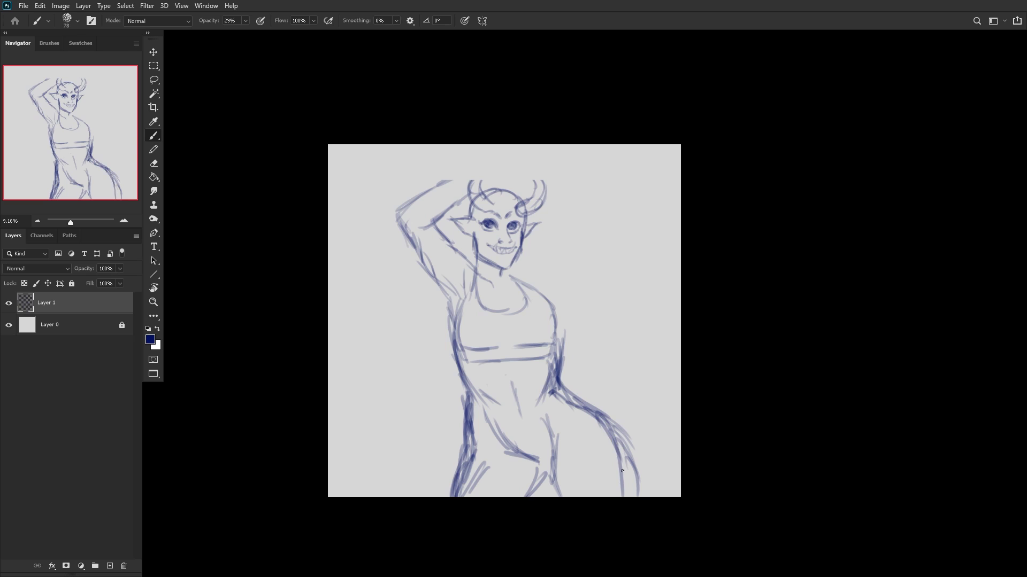
{"action": "left_click_drag", "start_coordinate": [616, 437], "coordinate": [629, 497]}
{"action": "left_click_drag", "start_coordinate": [586, 406], "coordinate": [623, 460]}
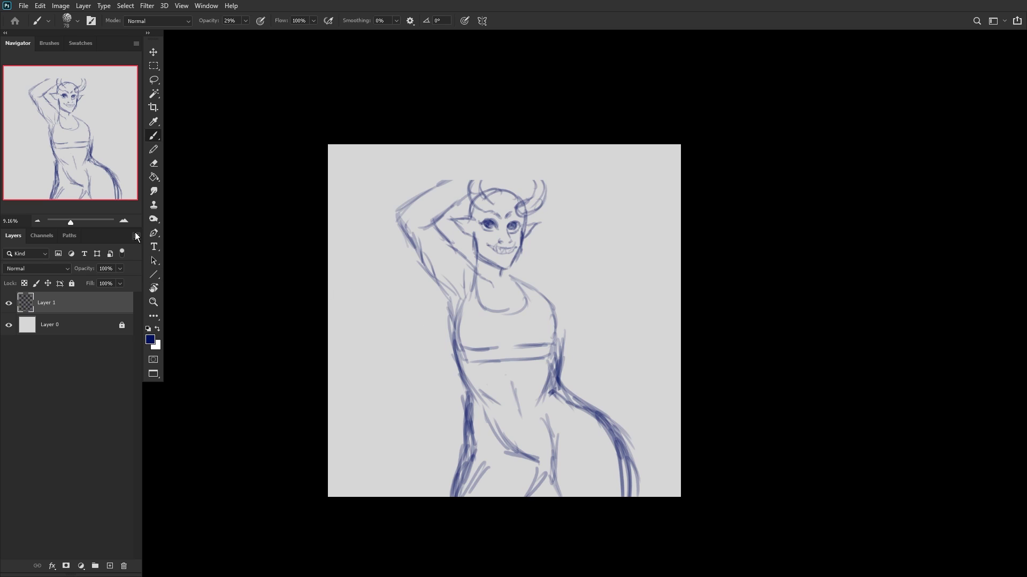
Step: Lighten the left leg, right waist and outer tail strokes with a 199 px Eraser
{"action": "left_click", "coordinate": [153, 166]}
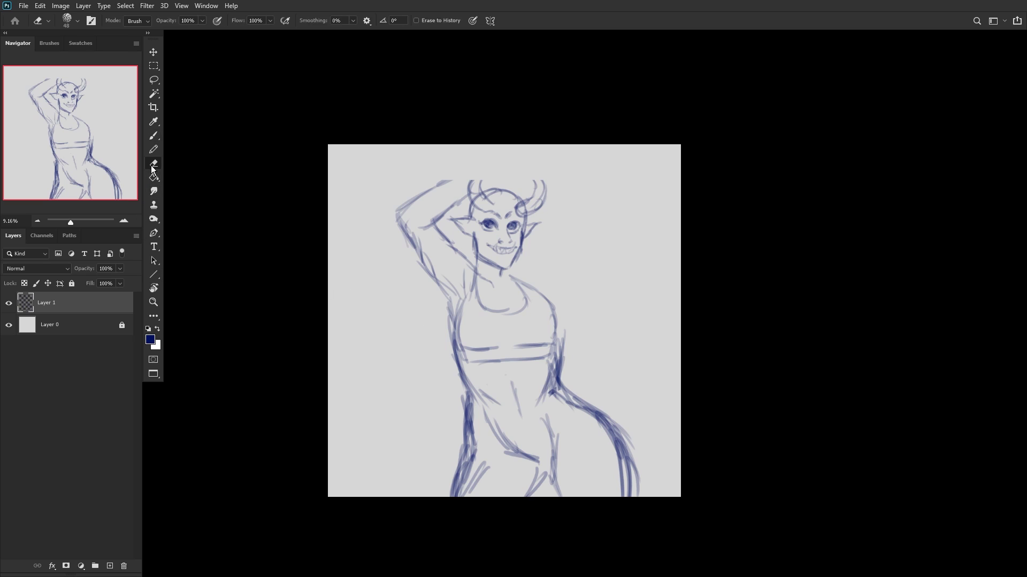
{"action": "right_click", "coordinate": [506, 416]}
{"action": "type", "text": "199"}
{"action": "key", "text": "Tab"}
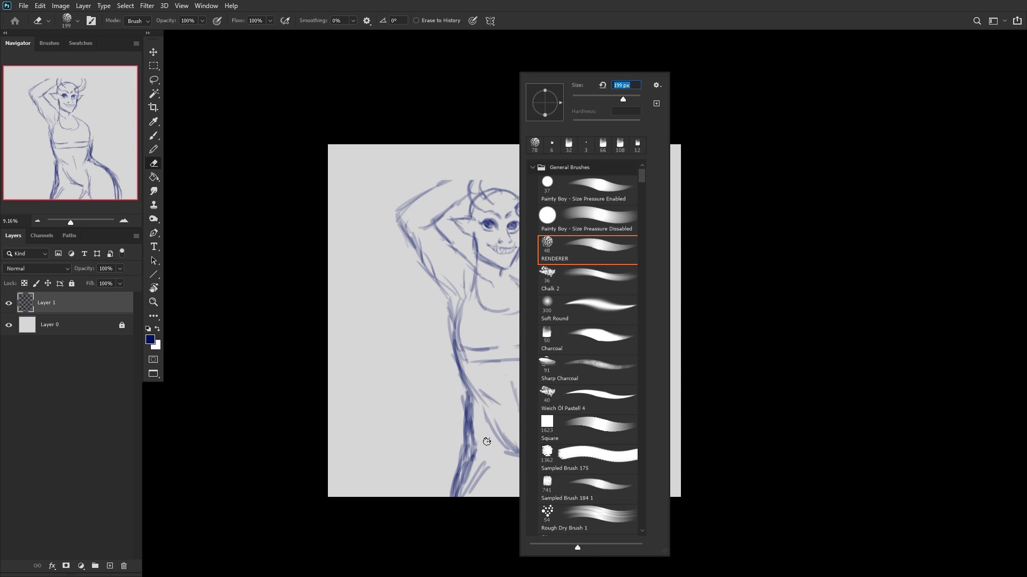
{"action": "left_click", "coordinate": [486, 442]}
{"action": "mouse_move", "coordinate": [469, 401]}
{"action": "left_mouse_down"}
{"action": "mouse_move", "coordinate": [469, 508]}
{"action": "mouse_move", "coordinate": [467, 498]}
{"action": "left_mouse_up"}
{"action": "mouse_move", "coordinate": [534, 385]}
{"action": "left_mouse_down"}
{"action": "mouse_move", "coordinate": [550, 399]}
{"action": "mouse_move", "coordinate": [554, 389]}
{"action": "mouse_move", "coordinate": [603, 438]}
{"action": "left_mouse_up"}
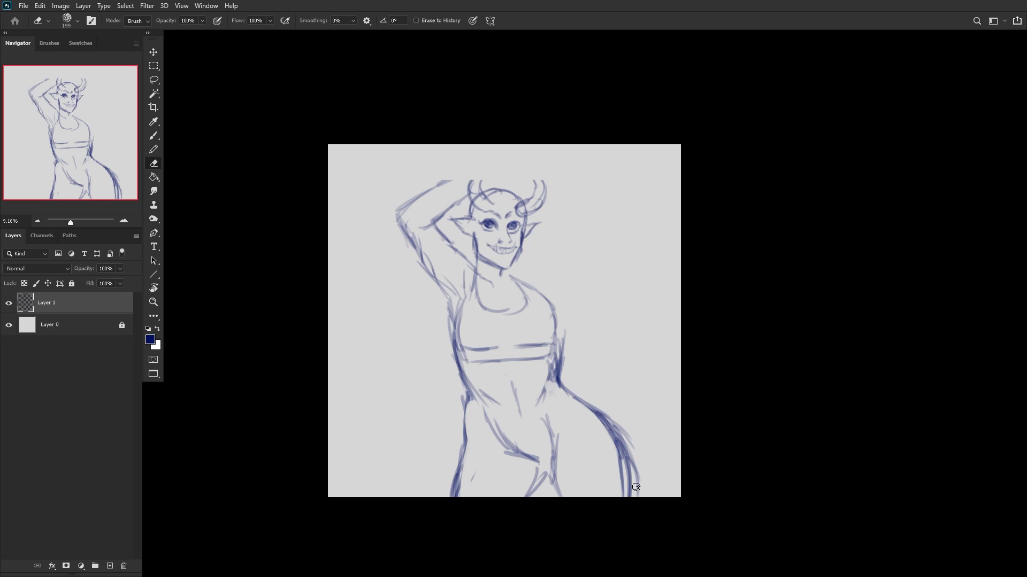
{"action": "mouse_move", "coordinate": [636, 487]}
{"action": "left_mouse_down"}
{"action": "mouse_move", "coordinate": [606, 412]}
{"action": "mouse_move", "coordinate": [633, 463]}
{"action": "mouse_move", "coordinate": [570, 382]}
{"action": "left_mouse_up"}
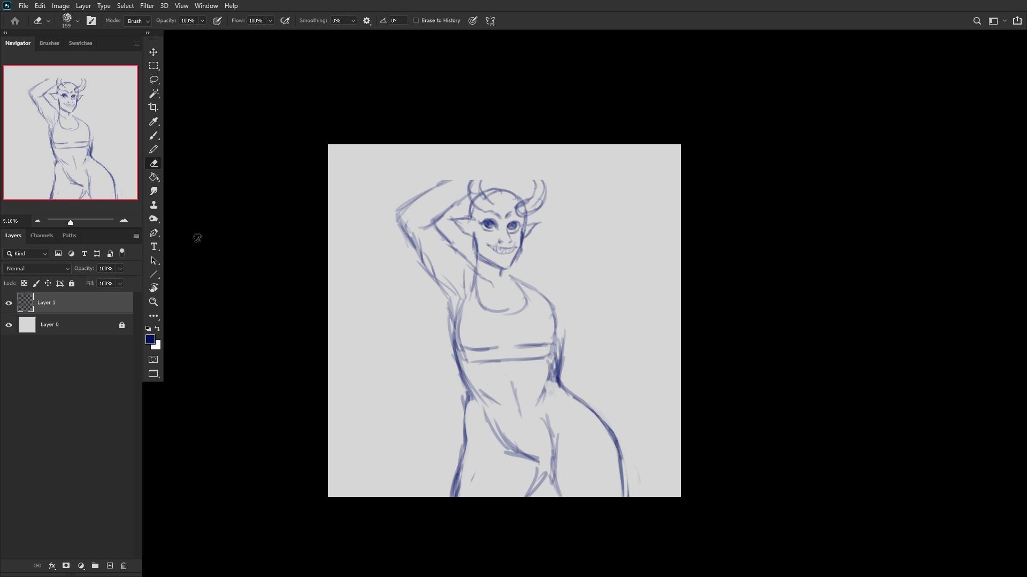
Step: Draw a waistband line across the hips, flip the canvas horizontally, and stroke the inner thigh
{"action": "left_click", "coordinate": [153, 136]}
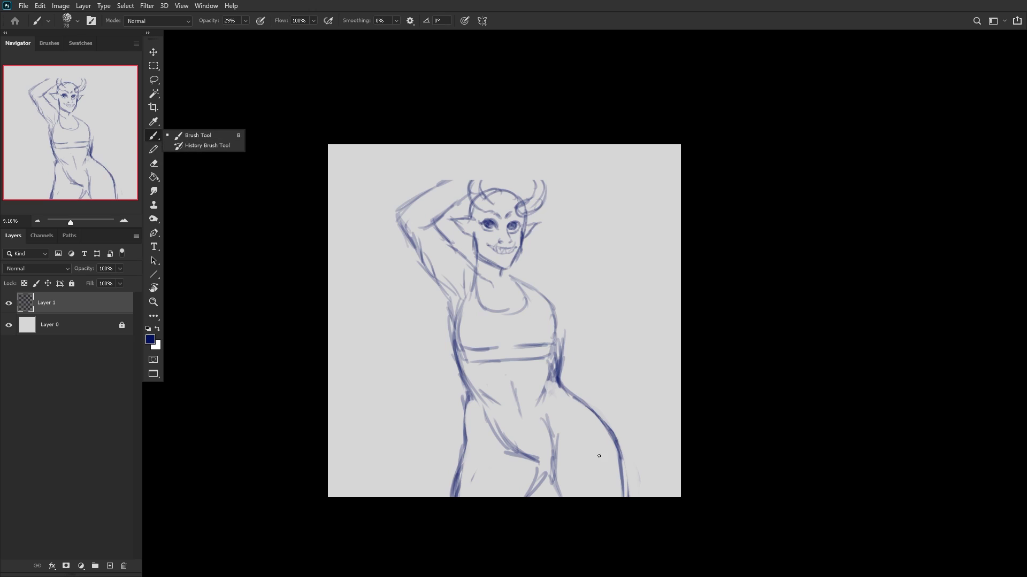
{"action": "left_click_drag", "start_coordinate": [566, 447], "coordinate": [511, 445]}
{"action": "left_click_drag", "start_coordinate": [569, 427], "coordinate": [471, 450]}
{"action": "mouse_move", "coordinate": [460, 433]}
{"action": "left_mouse_down"}
{"action": "mouse_move", "coordinate": [518, 431]}
{"action": "mouse_move", "coordinate": [493, 430]}
{"action": "mouse_move", "coordinate": [578, 406]}
{"action": "left_mouse_up"}
{"action": "mouse_move", "coordinate": [528, 428]}
{"action": "left_mouse_down"}
{"action": "mouse_move", "coordinate": [582, 401]}
{"action": "mouse_move", "coordinate": [545, 431]}
{"action": "left_mouse_up"}
{"action": "key", "text": "ctrl+shift+h"}
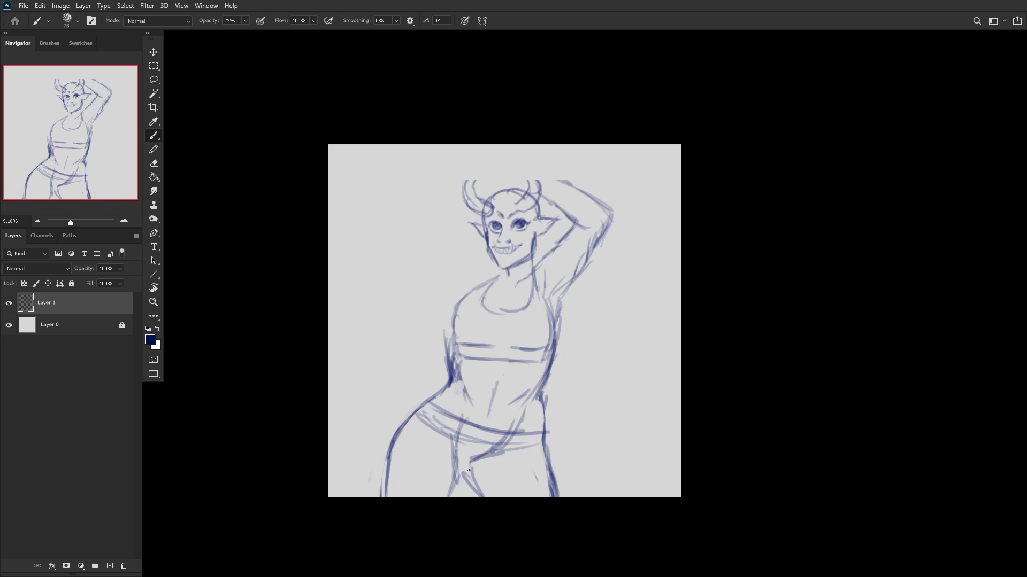
{"action": "left_click_drag", "start_coordinate": [470, 462], "coordinate": [451, 497]}
Step: Erase the face, then redraw the left shoulder and a blank head outline with the Brush
{"action": "left_click", "coordinate": [154, 163]}
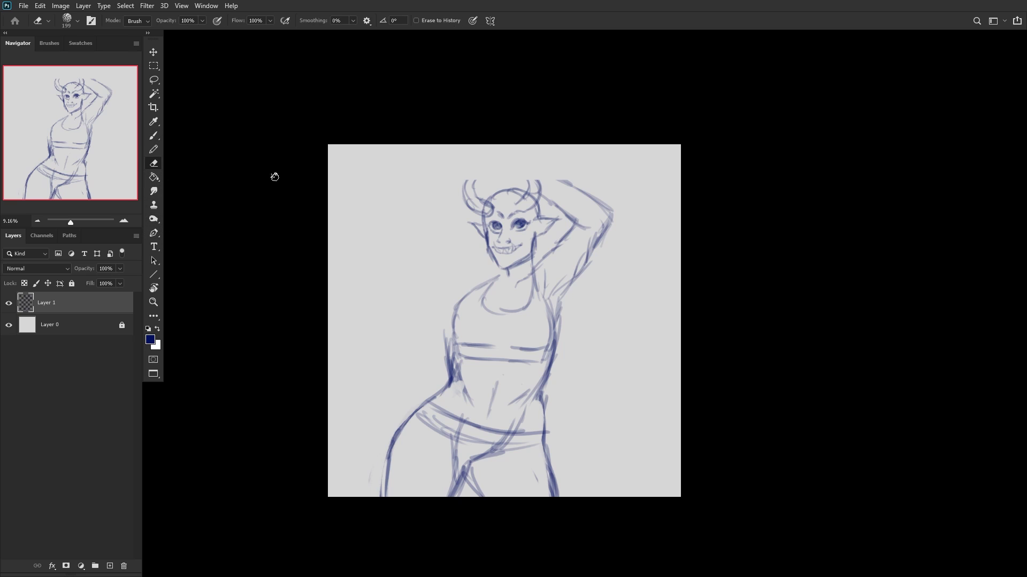
{"action": "mouse_move", "coordinate": [481, 202]}
{"action": "left_mouse_down"}
{"action": "mouse_move", "coordinate": [517, 257]}
{"action": "mouse_move", "coordinate": [482, 214]}
{"action": "mouse_move", "coordinate": [522, 195]}
{"action": "mouse_move", "coordinate": [533, 239]}
{"action": "left_mouse_up"}
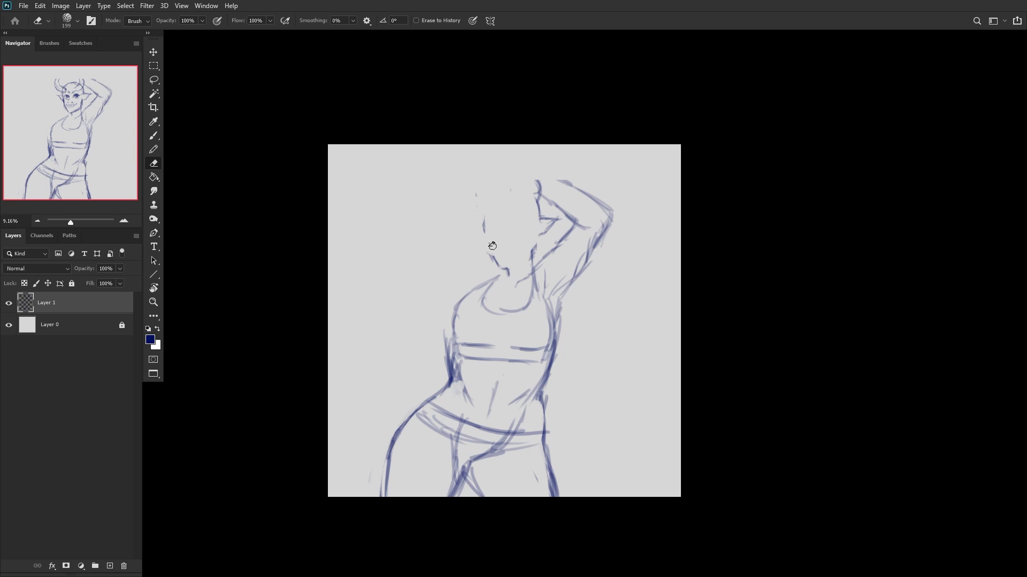
{"action": "left_click", "coordinate": [154, 137]}
{"action": "mouse_move", "coordinate": [446, 349]}
{"action": "left_mouse_down"}
{"action": "mouse_move", "coordinate": [443, 292]}
{"action": "mouse_move", "coordinate": [445, 328]}
{"action": "mouse_move", "coordinate": [455, 313]}
{"action": "left_mouse_up"}
{"action": "mouse_move", "coordinate": [479, 275]}
{"action": "left_mouse_down"}
{"action": "mouse_move", "coordinate": [468, 292]}
{"action": "mouse_move", "coordinate": [484, 266]}
{"action": "mouse_move", "coordinate": [527, 253]}
{"action": "mouse_move", "coordinate": [524, 277]}
{"action": "left_mouse_up"}
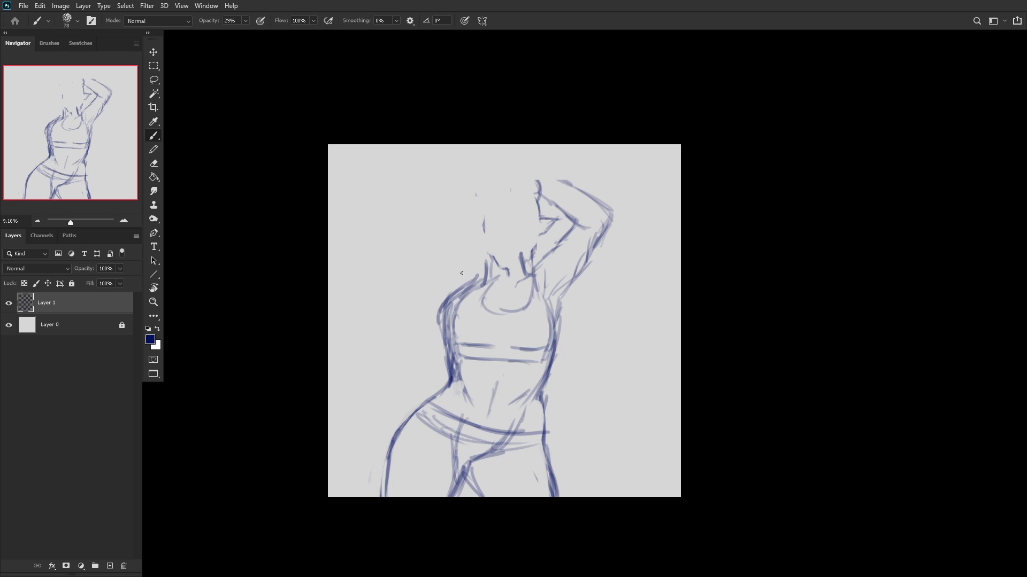
{"action": "mouse_move", "coordinate": [486, 264]}
{"action": "left_mouse_down"}
{"action": "mouse_move", "coordinate": [473, 201]}
{"action": "mouse_move", "coordinate": [500, 262]}
{"action": "mouse_move", "coordinate": [514, 265]}
{"action": "mouse_move", "coordinate": [532, 247]}
{"action": "mouse_move", "coordinate": [537, 188]}
{"action": "left_mouse_up"}
{"action": "mouse_move", "coordinate": [539, 211]}
{"action": "left_mouse_down"}
{"action": "mouse_move", "coordinate": [516, 176]}
{"action": "mouse_move", "coordinate": [463, 212]}
{"action": "mouse_move", "coordinate": [534, 183]}
{"action": "mouse_move", "coordinate": [518, 178]}
{"action": "left_mouse_up"}
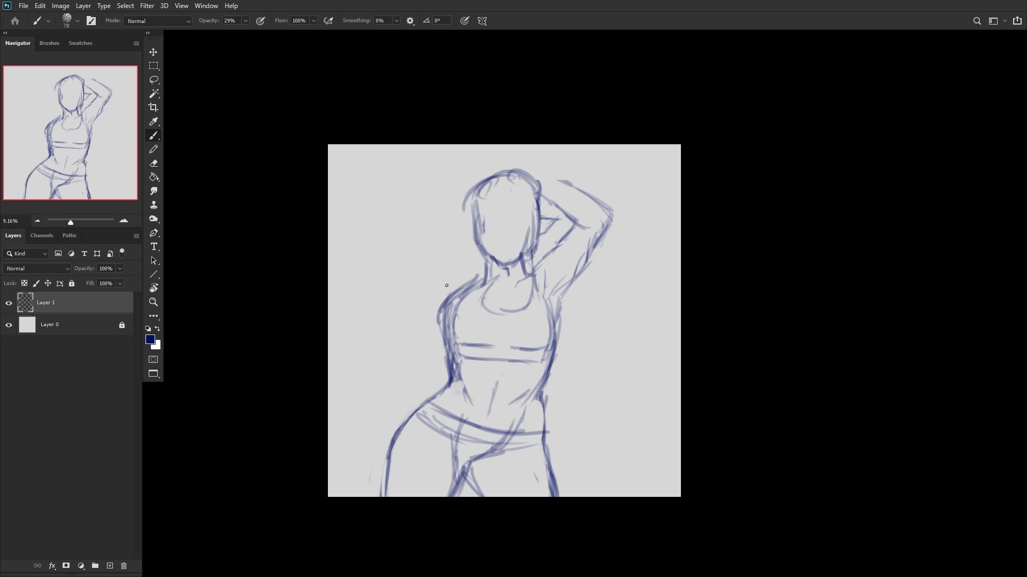
Step: Add lines at the lower hip and thigh, and sketch hair sweeping above the head
{"action": "left_click_drag", "start_coordinate": [475, 466], "coordinate": [461, 497]}
{"action": "left_click_drag", "start_coordinate": [470, 463], "coordinate": [453, 508]}
{"action": "mouse_move", "coordinate": [512, 155]}
{"action": "left_mouse_down"}
{"action": "mouse_move", "coordinate": [556, 175]}
{"action": "mouse_move", "coordinate": [462, 164]}
{"action": "left_mouse_up"}
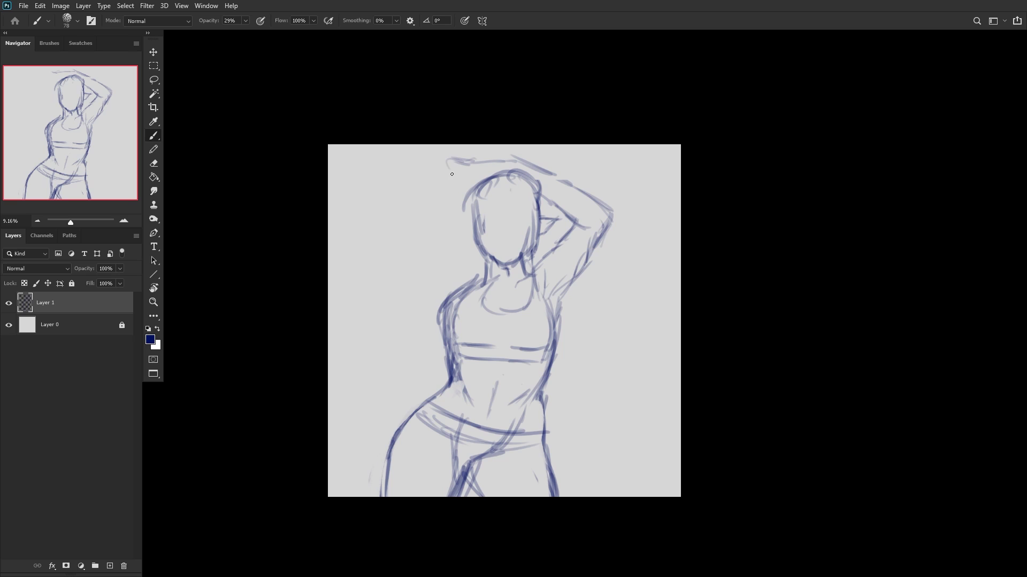
{"action": "mouse_move", "coordinate": [433, 154]}
{"action": "left_mouse_down"}
{"action": "mouse_move", "coordinate": [470, 172]}
{"action": "mouse_move", "coordinate": [446, 181]}
{"action": "mouse_move", "coordinate": [524, 178]}
{"action": "mouse_move", "coordinate": [554, 190]}
{"action": "left_mouse_up"}
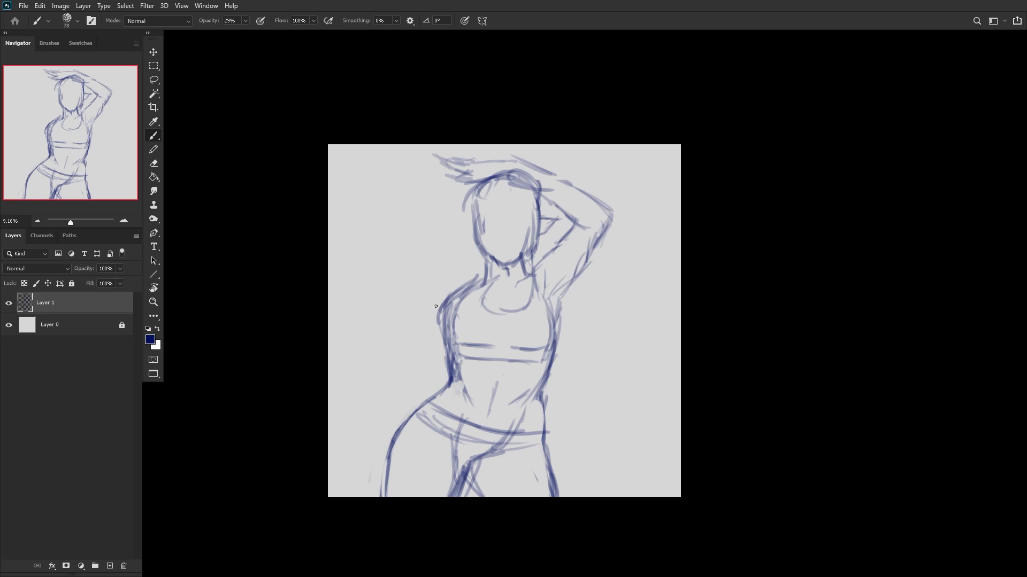
Step: Sketch the raised arm curving up from the shoulder with its forearm bending toward the head
{"action": "left_click_drag", "start_coordinate": [443, 315], "coordinate": [410, 281]}
{"action": "left_click_drag", "start_coordinate": [449, 314], "coordinate": [406, 252]}
{"action": "left_click_drag", "start_coordinate": [432, 299], "coordinate": [396, 223]}
{"action": "left_click_drag", "start_coordinate": [419, 271], "coordinate": [403, 219]}
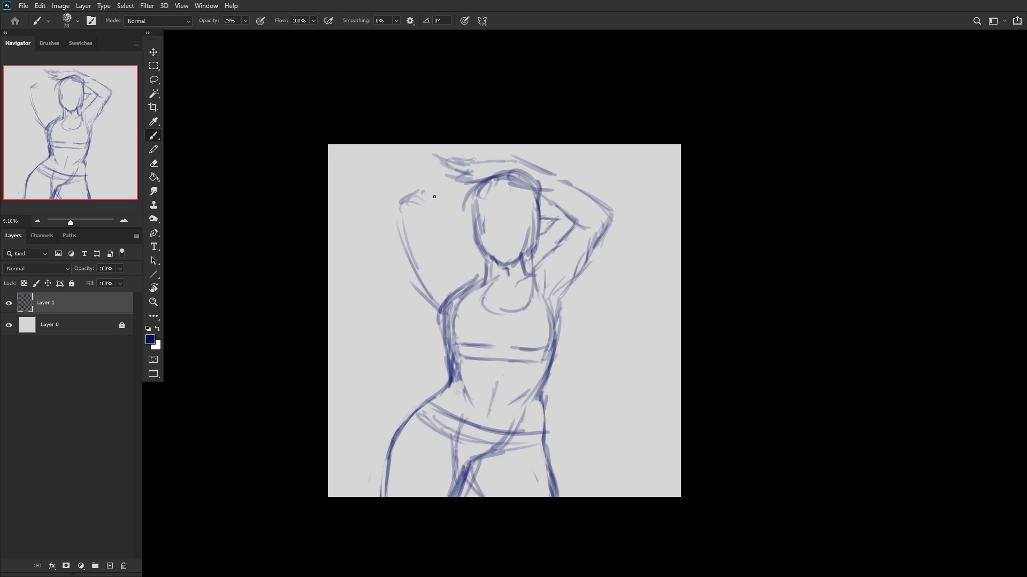
{"action": "mouse_move", "coordinate": [425, 194]}
{"action": "left_mouse_down"}
{"action": "mouse_move", "coordinate": [465, 210]}
{"action": "mouse_move", "coordinate": [423, 194]}
{"action": "left_mouse_up"}
{"action": "mouse_move", "coordinate": [483, 272]}
{"action": "left_mouse_down"}
{"action": "mouse_move", "coordinate": [431, 252]}
{"action": "mouse_move", "coordinate": [452, 256]}
{"action": "mouse_move", "coordinate": [427, 223]}
{"action": "mouse_move", "coordinate": [475, 234]}
{"action": "mouse_move", "coordinate": [450, 233]}
{"action": "mouse_move", "coordinate": [469, 242]}
{"action": "left_mouse_up"}
{"action": "mouse_move", "coordinate": [463, 199]}
{"action": "left_mouse_down"}
{"action": "mouse_move", "coordinate": [410, 204]}
{"action": "mouse_move", "coordinate": [384, 221]}
{"action": "mouse_move", "coordinate": [441, 293]}
{"action": "left_mouse_up"}
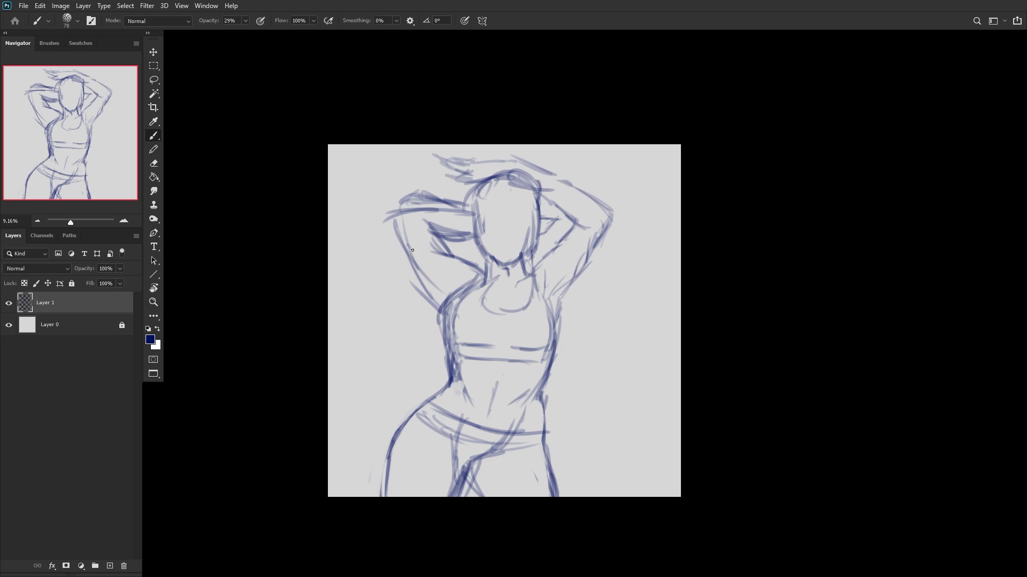
{"action": "mouse_move", "coordinate": [400, 241]}
{"action": "left_mouse_down"}
{"action": "mouse_move", "coordinate": [442, 309]}
{"action": "mouse_move", "coordinate": [422, 281]}
{"action": "left_mouse_up"}
{"action": "left_click_drag", "start_coordinate": [454, 252], "coordinate": [420, 225]}
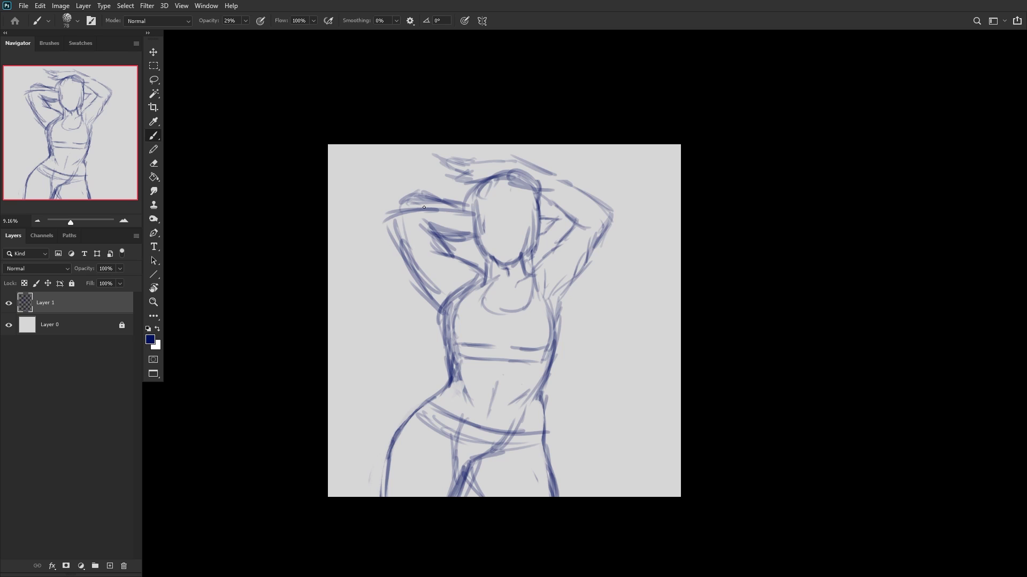
Step: Flip the canvas back horizontally and reinforce the raised upper arm and its outer edge
{"action": "key", "text": "ctrl+shift+h"}
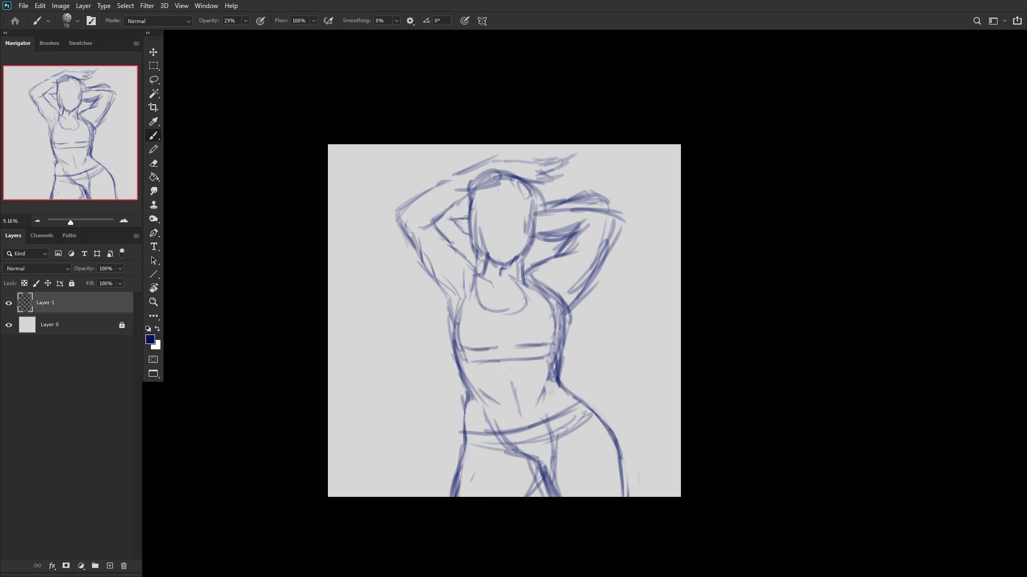
{"action": "left_click_drag", "start_coordinate": [443, 319], "coordinate": [420, 269]}
{"action": "left_click_drag", "start_coordinate": [458, 336], "coordinate": [407, 239]}
{"action": "left_click_drag", "start_coordinate": [423, 258], "coordinate": [399, 198]}
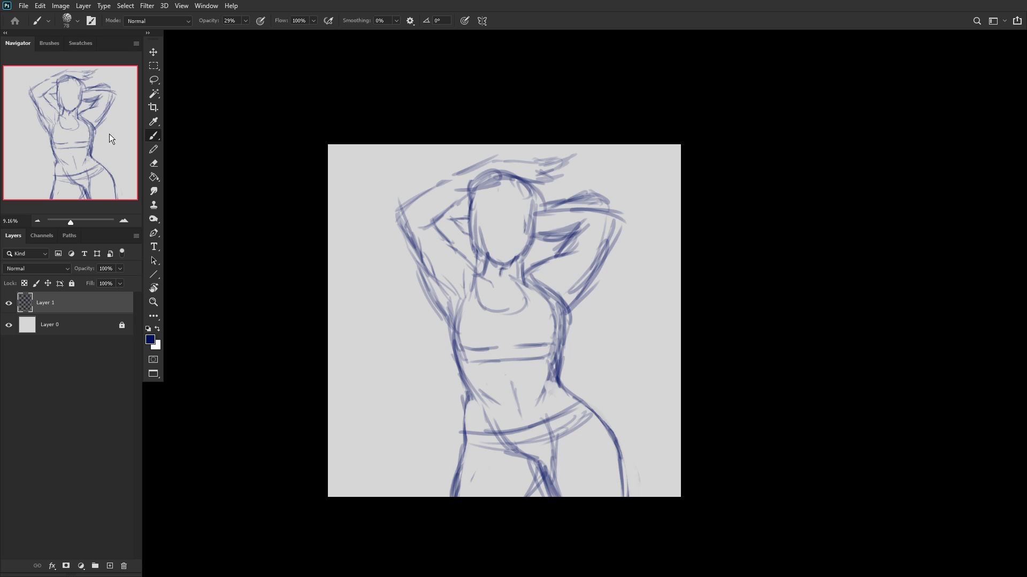
{"action": "left_click", "coordinate": [153, 82]}
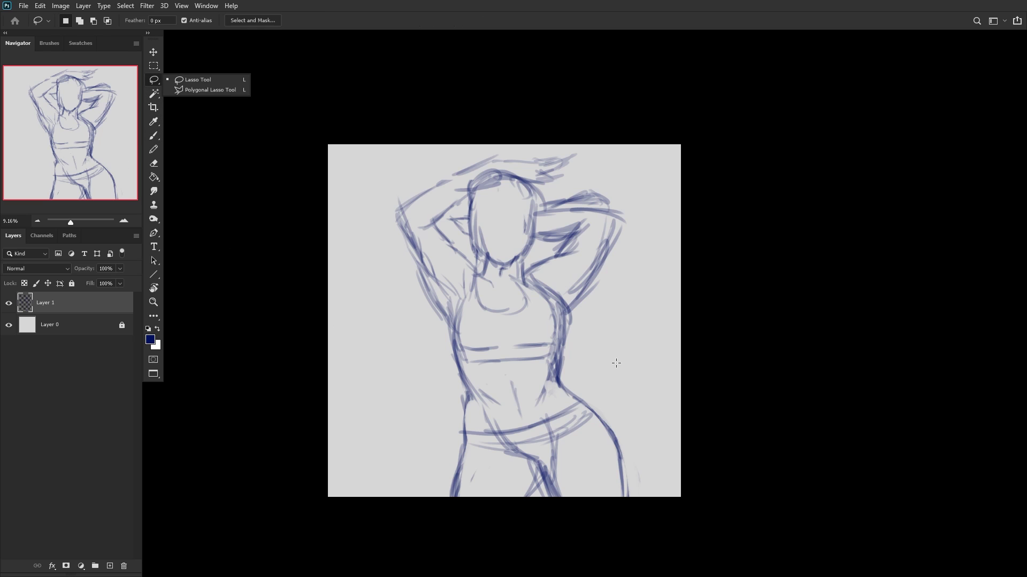
Step: Scale the sketch down to about 75% with Free Transform and commit
{"action": "mouse_move", "coordinate": [645, 383]}
{"action": "left_mouse_down"}
{"action": "mouse_move", "coordinate": [589, 552]}
{"action": "mouse_move", "coordinate": [532, 494]}
{"action": "left_mouse_up"}
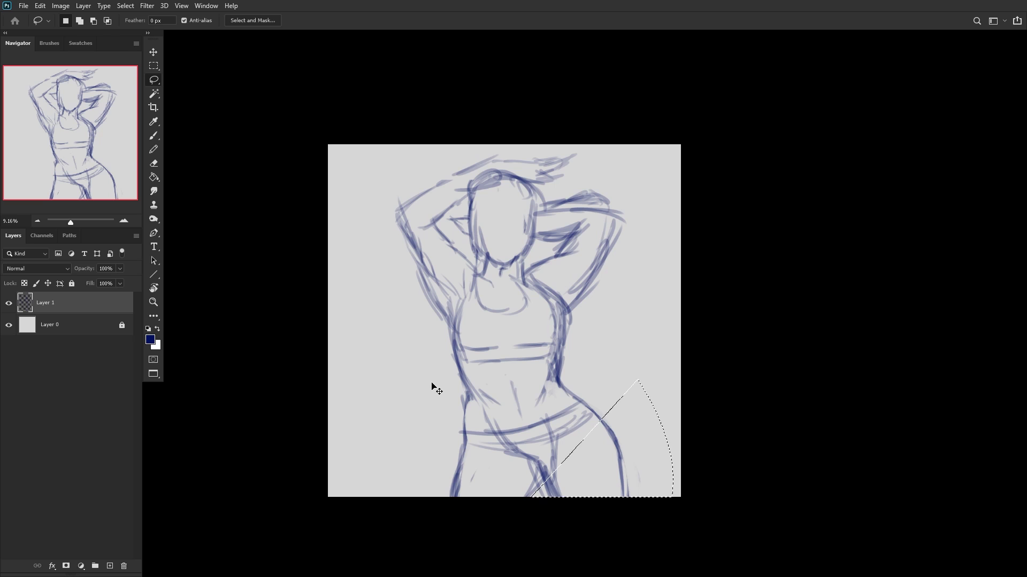
{"action": "key", "text": "ctrl+t"}
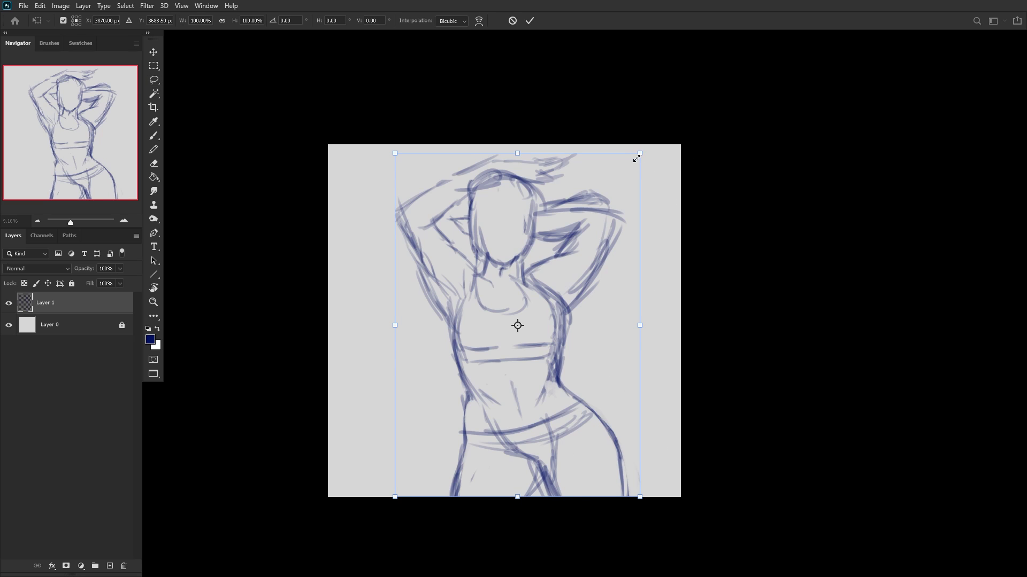
{"action": "mouse_move", "coordinate": [637, 159]}
{"action": "left_mouse_down"}
{"action": "mouse_move", "coordinate": [553, 223]}
{"action": "mouse_move", "coordinate": [533, 258]}
{"action": "left_mouse_up"}
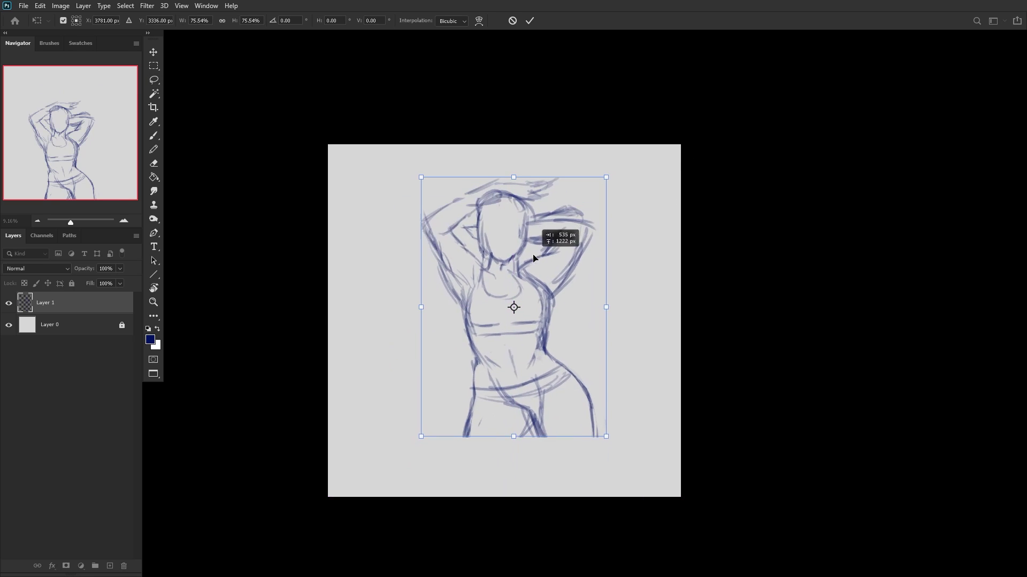
{"action": "left_click", "coordinate": [530, 20]}
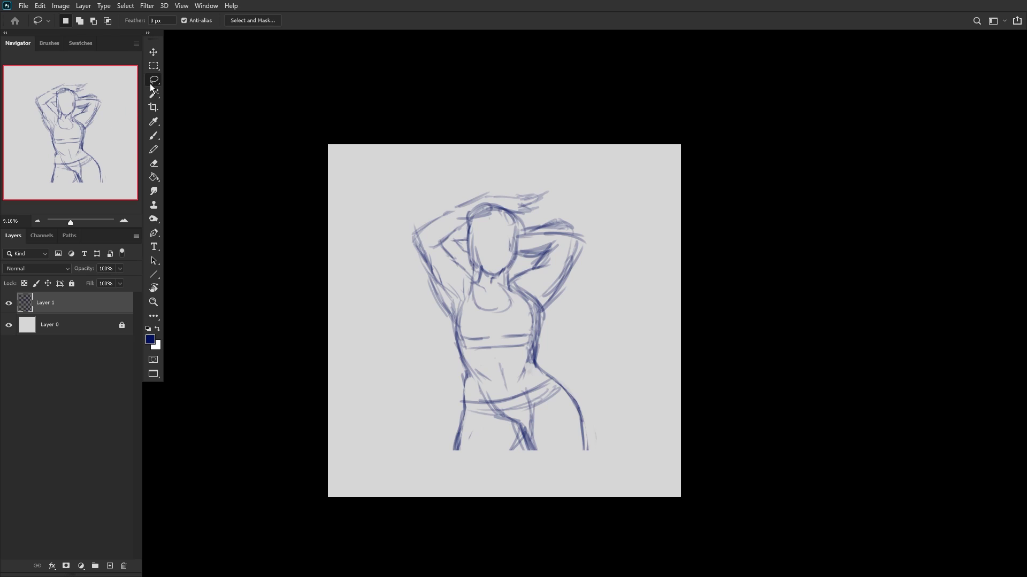
Step: Lasso the lower body, stretch it taller and wider, move it down, and commit
{"action": "mouse_move", "coordinate": [643, 351]}
{"action": "left_mouse_down"}
{"action": "mouse_move", "coordinate": [420, 460]}
{"action": "mouse_move", "coordinate": [437, 316]}
{"action": "mouse_move", "coordinate": [463, 294]}
{"action": "mouse_move", "coordinate": [488, 287]}
{"action": "mouse_move", "coordinate": [569, 346]}
{"action": "left_mouse_up"}
{"action": "key", "text": "ctrl+t"}
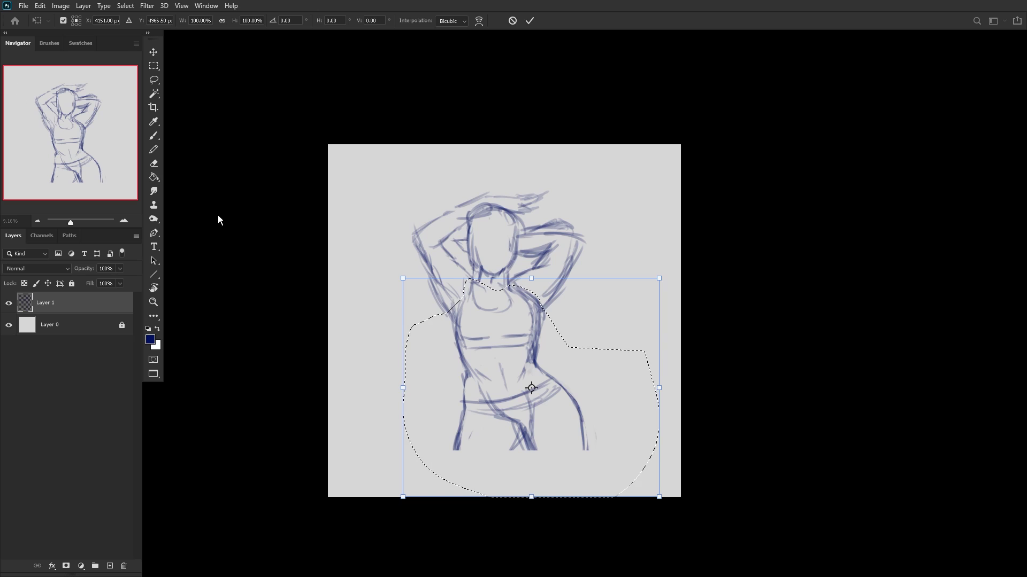
{"action": "left_click_drag", "start_coordinate": [531, 498], "coordinate": [529, 541]}
{"action": "left_click_drag", "start_coordinate": [397, 408], "coordinate": [387, 414]}
{"action": "left_click_drag", "start_coordinate": [659, 280], "coordinate": [682, 256]}
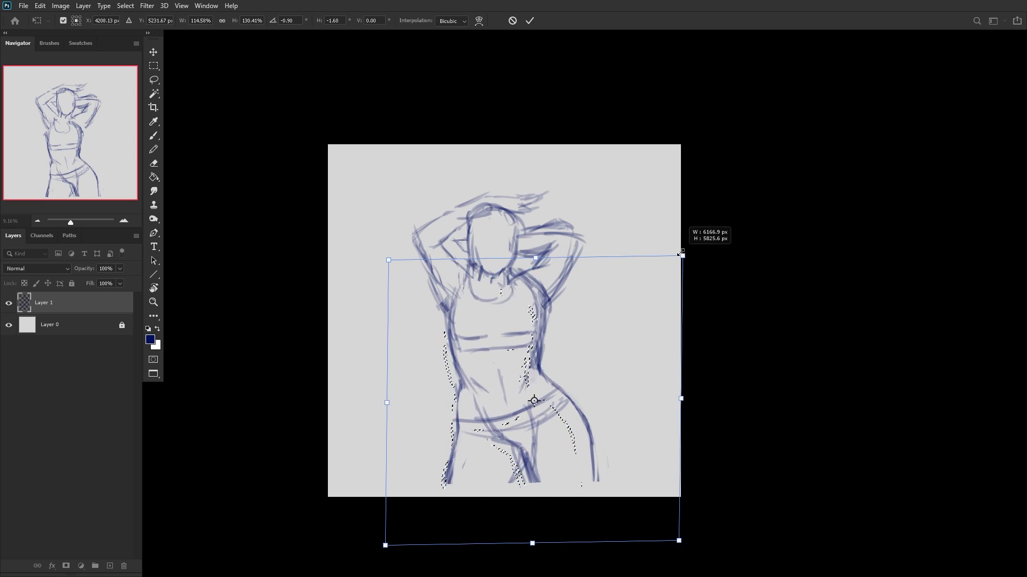
{"action": "left_click_drag", "start_coordinate": [602, 316], "coordinate": [601, 346]}
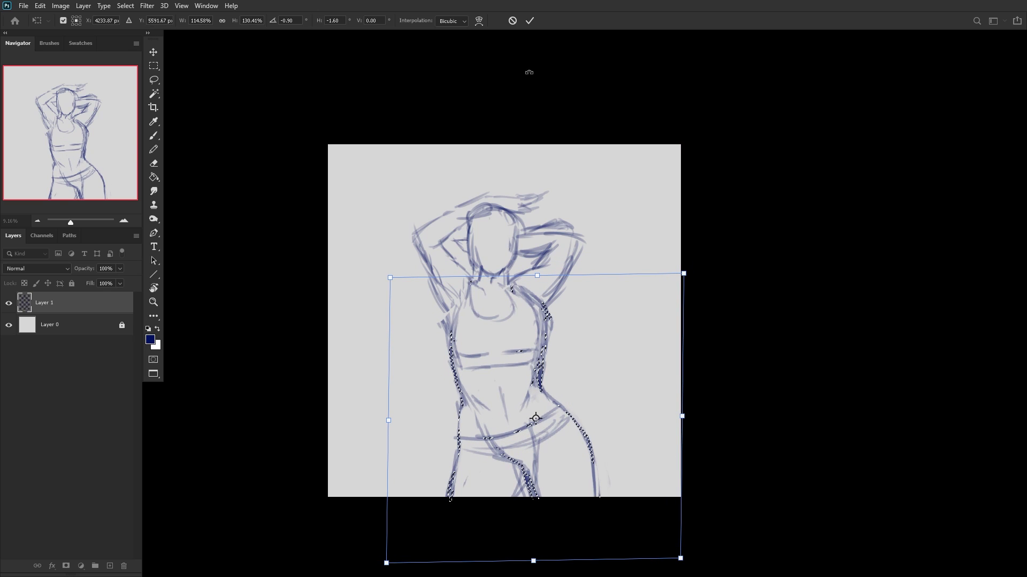
{"action": "left_click", "coordinate": [529, 21]}
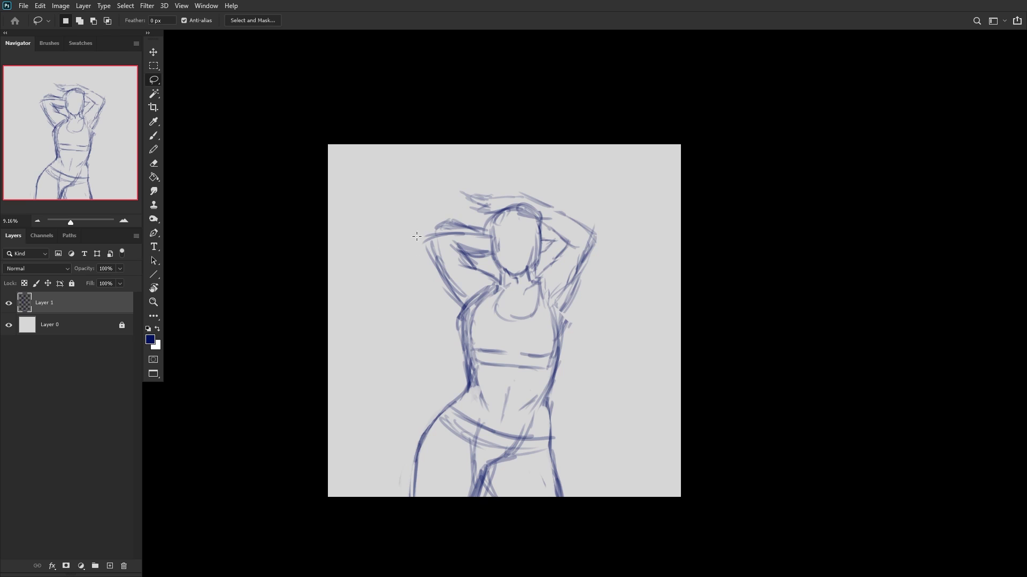
Step: Sketch hair strokes and both raised arms with forearms, then flip the canvas horizontally
{"action": "left_click", "coordinate": [154, 136]}
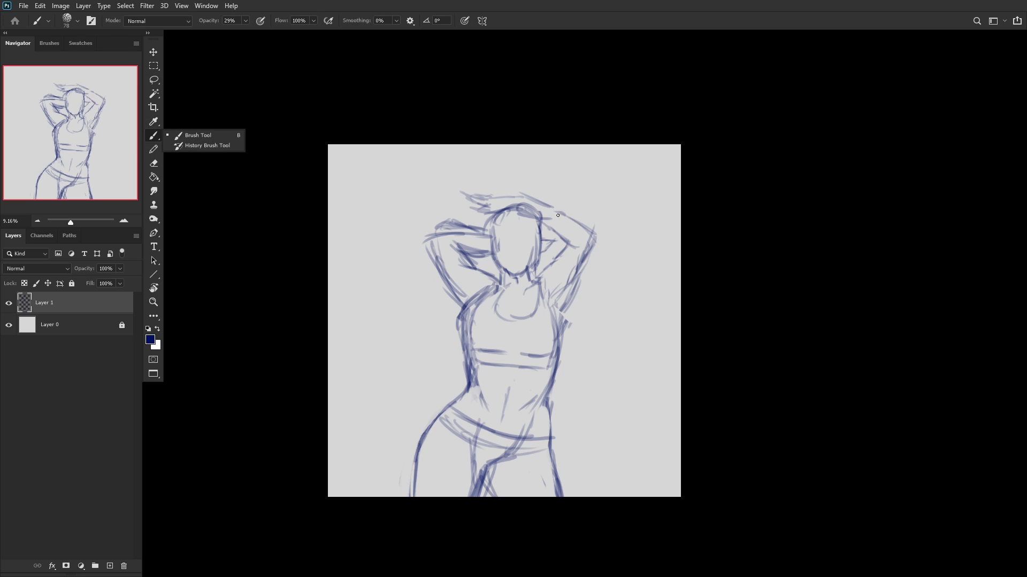
{"action": "left_click", "coordinate": [510, 286]}
{"action": "mouse_move", "coordinate": [505, 279]}
{"action": "left_mouse_down"}
{"action": "mouse_move", "coordinate": [483, 218]}
{"action": "mouse_move", "coordinate": [494, 230]}
{"action": "mouse_move", "coordinate": [497, 194]}
{"action": "mouse_move", "coordinate": [513, 209]}
{"action": "mouse_move", "coordinate": [534, 204]}
{"action": "mouse_move", "coordinate": [525, 205]}
{"action": "mouse_move", "coordinate": [541, 248]}
{"action": "mouse_move", "coordinate": [543, 236]}
{"action": "mouse_move", "coordinate": [543, 246]}
{"action": "mouse_move", "coordinate": [497, 192]}
{"action": "left_mouse_up"}
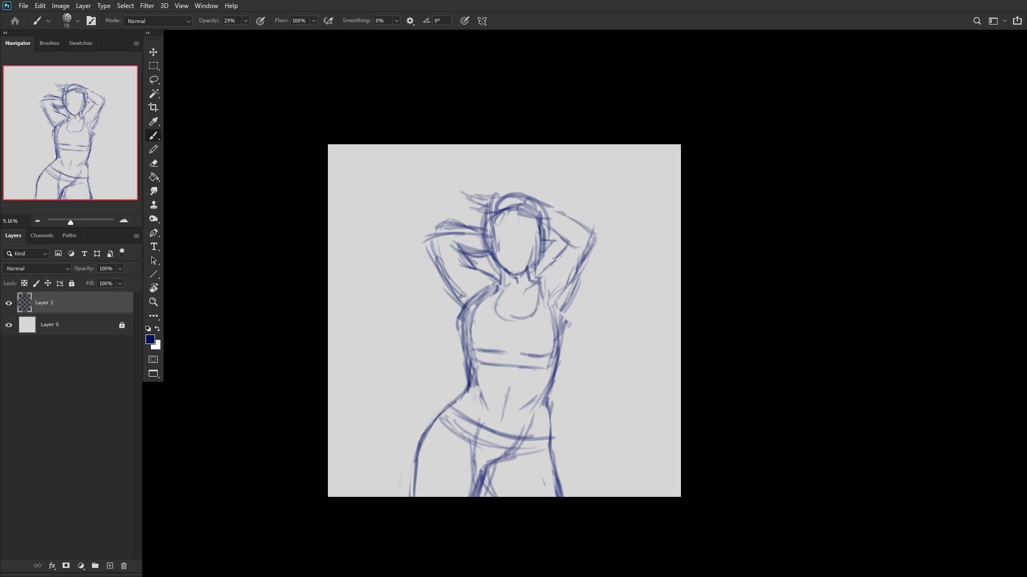
{"action": "mouse_move", "coordinate": [463, 306]}
{"action": "left_mouse_down"}
{"action": "mouse_move", "coordinate": [419, 247]}
{"action": "mouse_move", "coordinate": [415, 208]}
{"action": "mouse_move", "coordinate": [478, 225]}
{"action": "mouse_move", "coordinate": [428, 214]}
{"action": "left_mouse_up"}
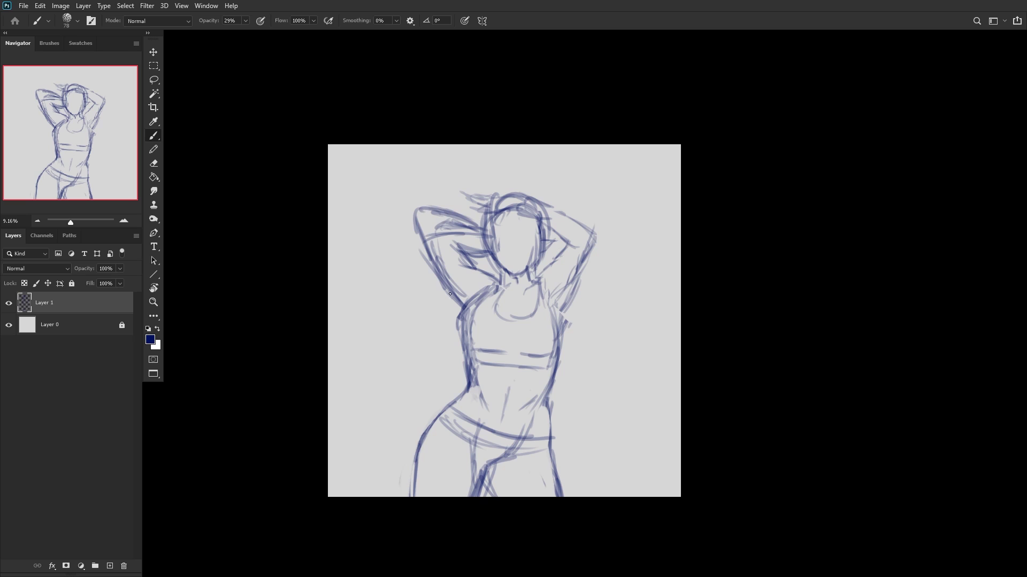
{"action": "left_click_drag", "start_coordinate": [487, 280], "coordinate": [486, 266]}
{"action": "mouse_move", "coordinate": [566, 325]}
{"action": "left_mouse_down"}
{"action": "mouse_move", "coordinate": [621, 233]}
{"action": "mouse_move", "coordinate": [571, 206]}
{"action": "mouse_move", "coordinate": [621, 233]}
{"action": "mouse_move", "coordinate": [594, 253]}
{"action": "mouse_move", "coordinate": [521, 193]}
{"action": "mouse_move", "coordinate": [474, 196]}
{"action": "left_mouse_up"}
{"action": "key", "text": "ctrl+shift+h"}
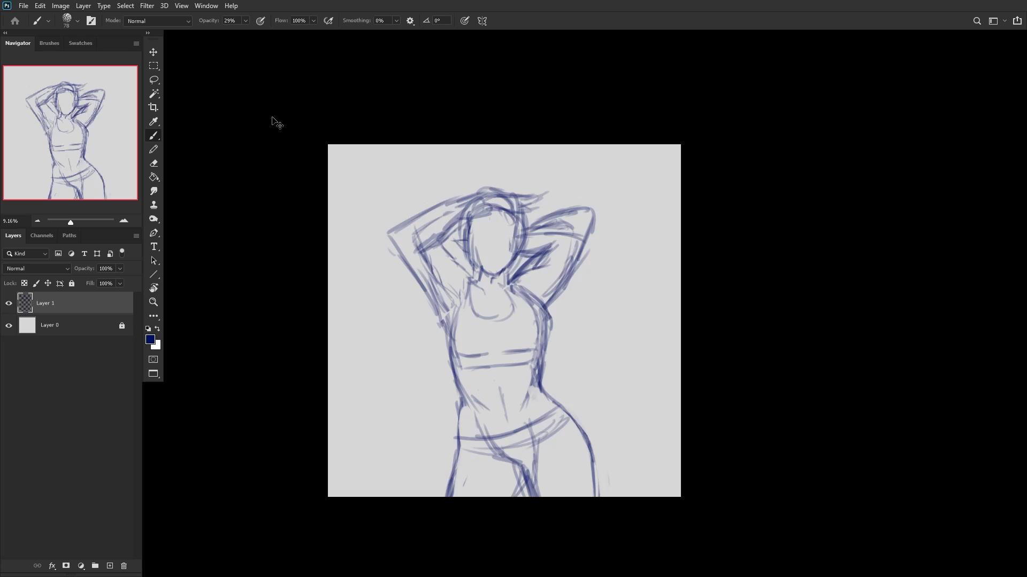
{"action": "key", "text": "ctrl+t"}
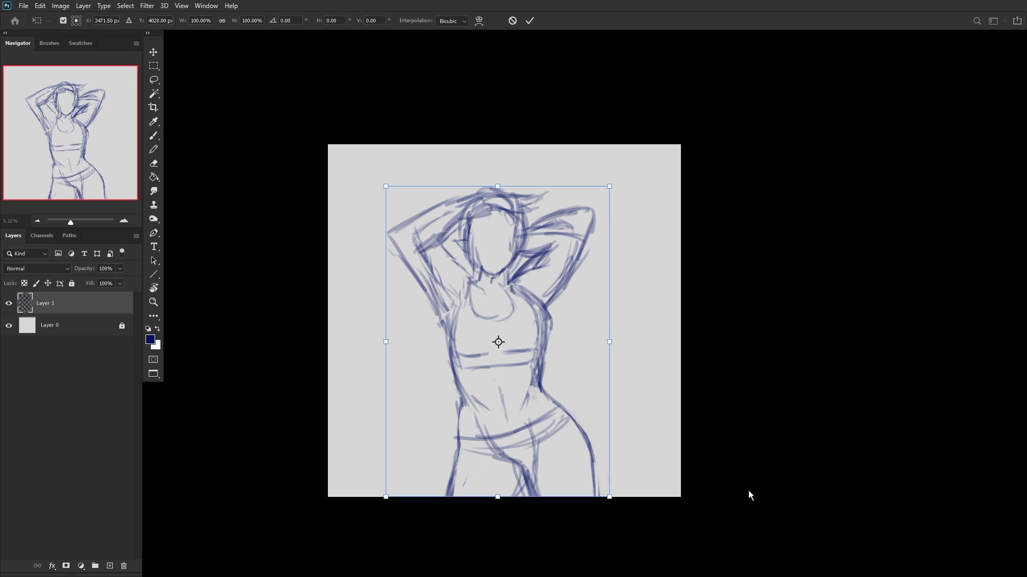
Step: Stretch the sketch's corners outward and taller with Free Transform, widening the lower right
{"action": "mouse_move", "coordinate": [618, 503]}
{"action": "left_mouse_down"}
{"action": "mouse_move", "coordinate": [628, 499]}
{"action": "mouse_move", "coordinate": [639, 511]}
{"action": "left_mouse_up"}
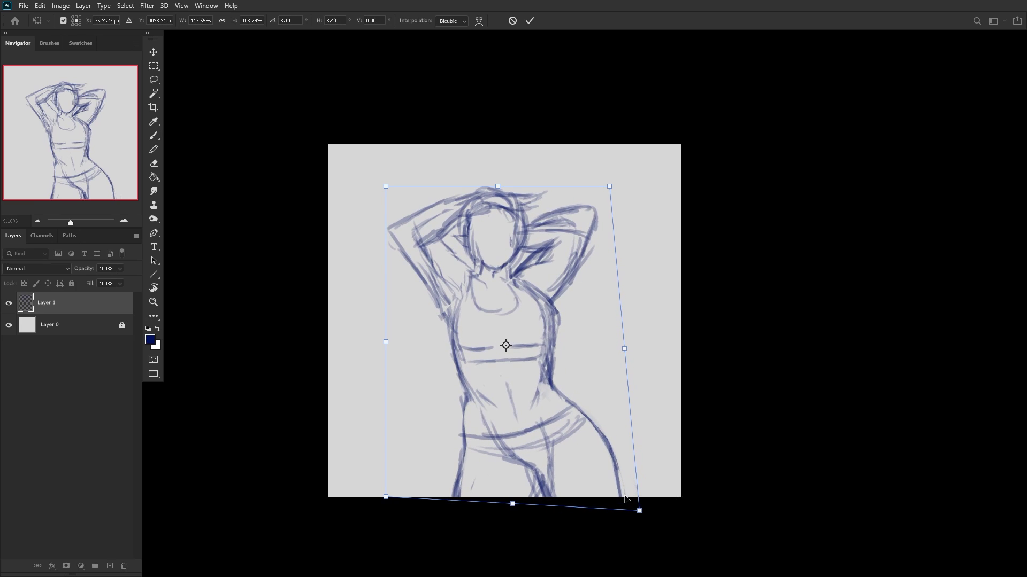
{"action": "mouse_move", "coordinate": [385, 186]}
{"action": "left_mouse_down"}
{"action": "mouse_move", "coordinate": [371, 161]}
{"action": "mouse_move", "coordinate": [375, 181]}
{"action": "left_mouse_up"}
{"action": "left_click_drag", "start_coordinate": [489, 185], "coordinate": [490, 176]}
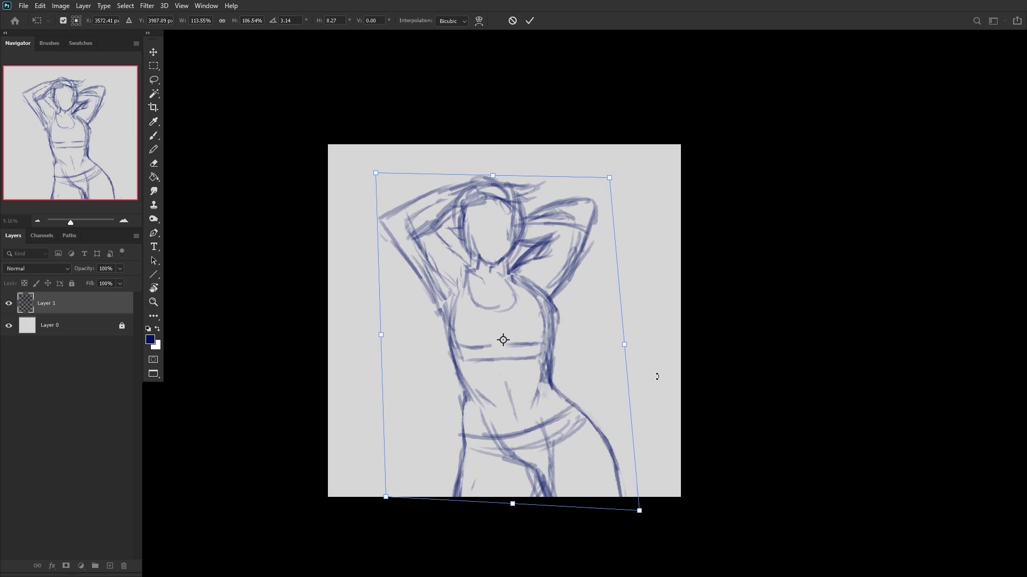
{"action": "left_click_drag", "start_coordinate": [638, 512], "coordinate": [657, 515]}
{"action": "mouse_move", "coordinate": [605, 183]}
{"action": "left_mouse_down"}
{"action": "mouse_move", "coordinate": [626, 166]}
{"action": "mouse_move", "coordinate": [611, 169]}
{"action": "left_mouse_up"}
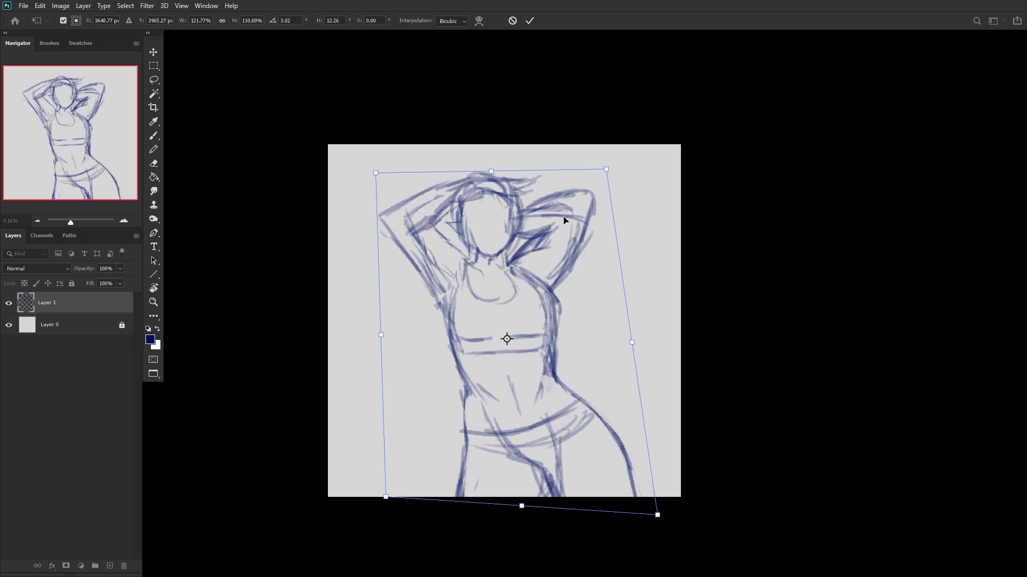
{"action": "left_click", "coordinate": [529, 21]}
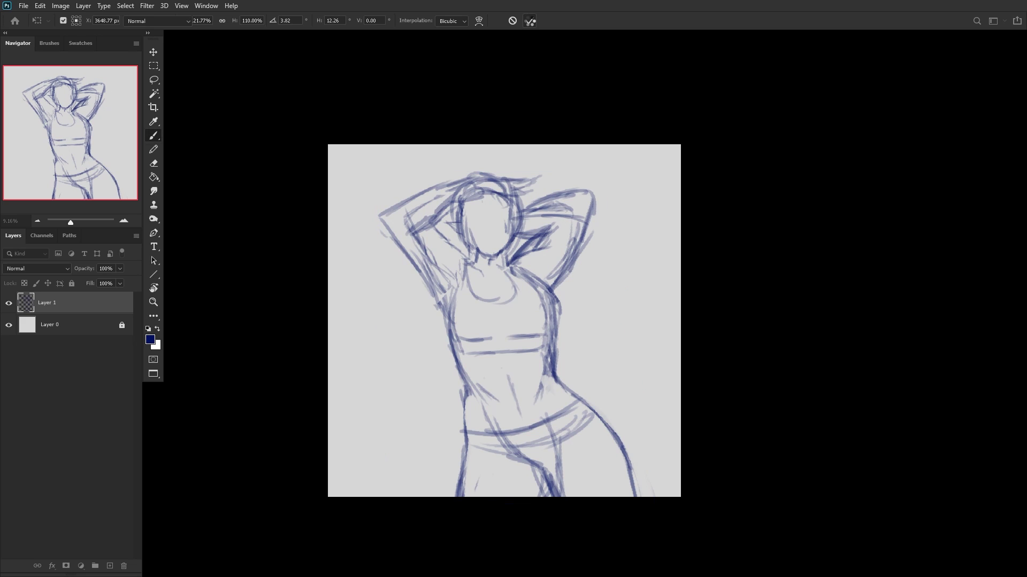
Step: Flip the view to compare, then spread the lower body wider with the pivot at the neck
{"action": "key", "text": "h"}
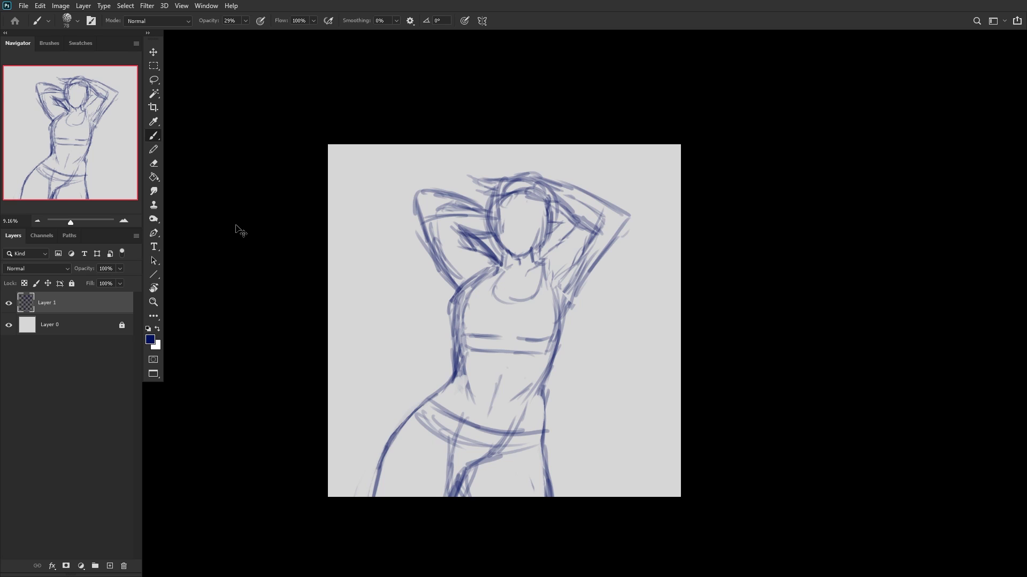
{"action": "key", "text": "h"}
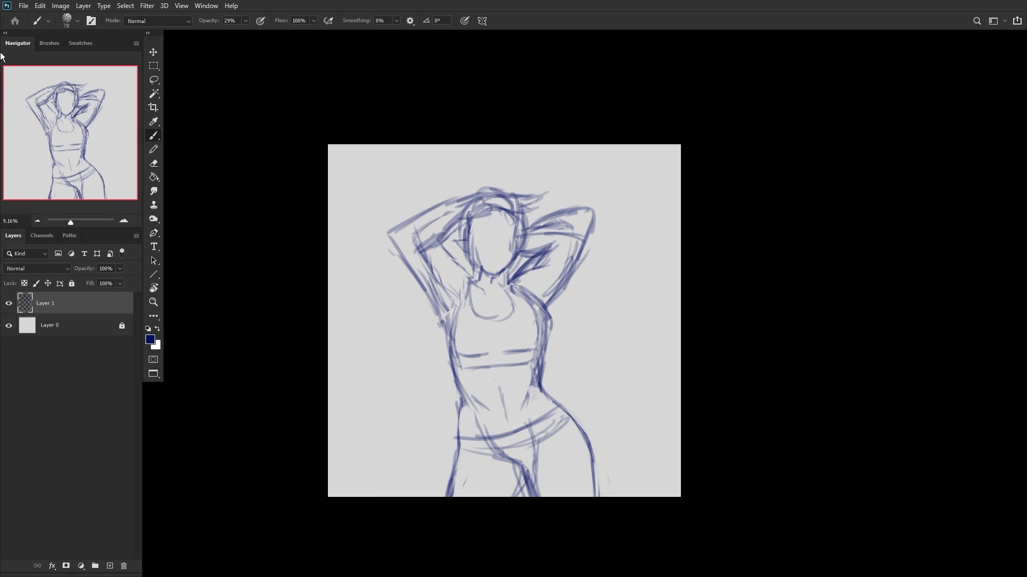
{"action": "key", "text": "ctrl+t"}
{"action": "mouse_move", "coordinate": [473, 292]}
{"action": "left_mouse_down"}
{"action": "mouse_move", "coordinate": [475, 256]}
{"action": "mouse_move", "coordinate": [480, 263]}
{"action": "left_mouse_up"}
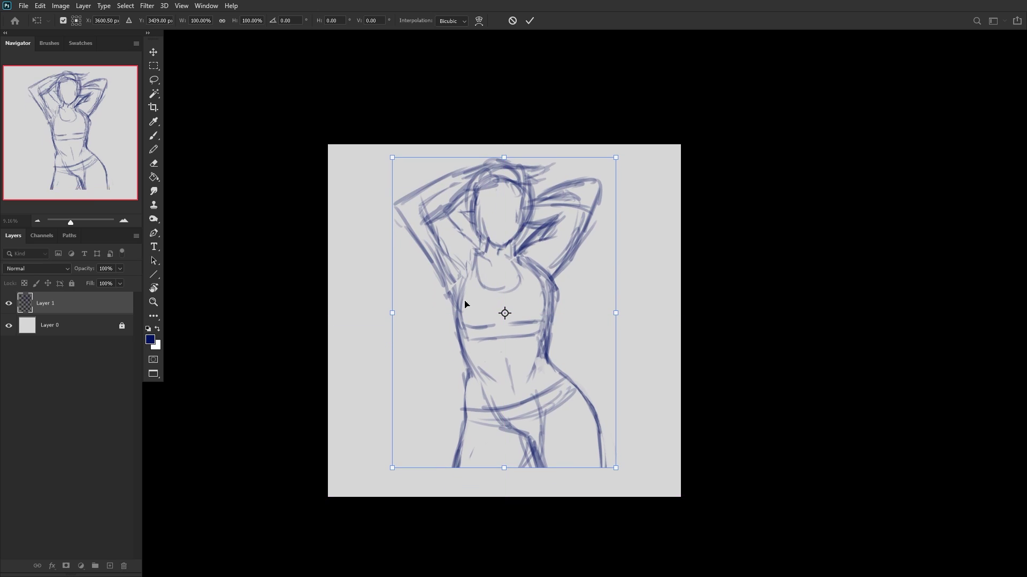
{"action": "left_click_drag", "start_coordinate": [504, 469], "coordinate": [503, 490]}
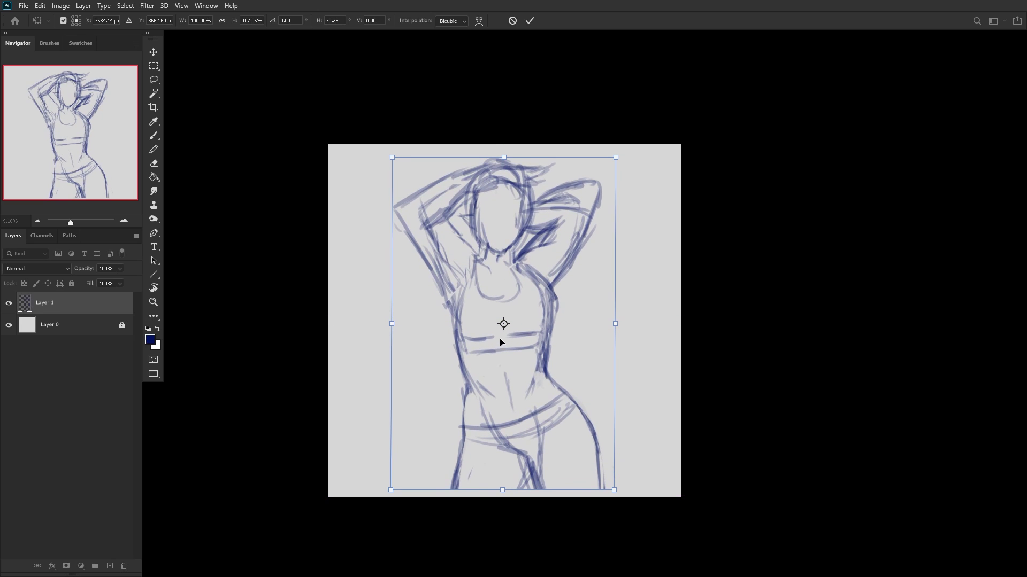
{"action": "left_click_drag", "start_coordinate": [502, 323], "coordinate": [502, 263]}
{"action": "left_click_drag", "start_coordinate": [393, 492], "coordinate": [379, 495]}
{"action": "left_click_drag", "start_coordinate": [614, 492], "coordinate": [635, 503]}
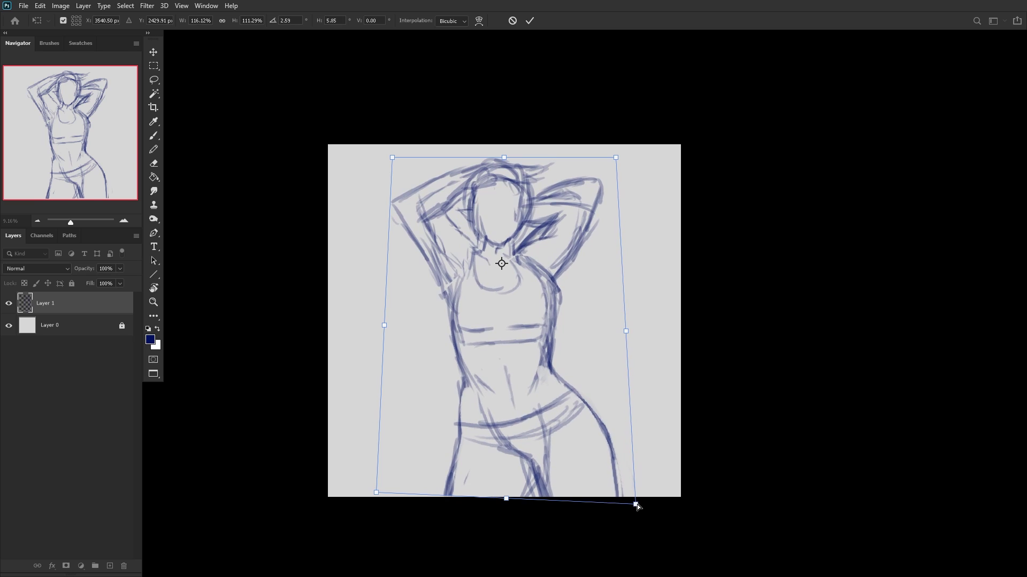
{"action": "left_click_drag", "start_coordinate": [626, 332], "coordinate": [645, 331]}
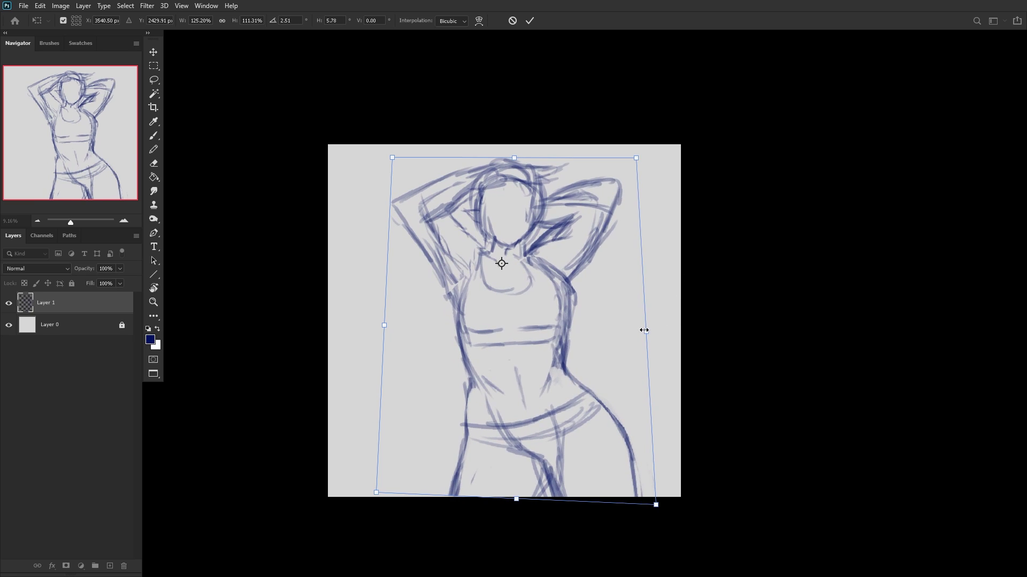
{"action": "left_click", "coordinate": [529, 20]}
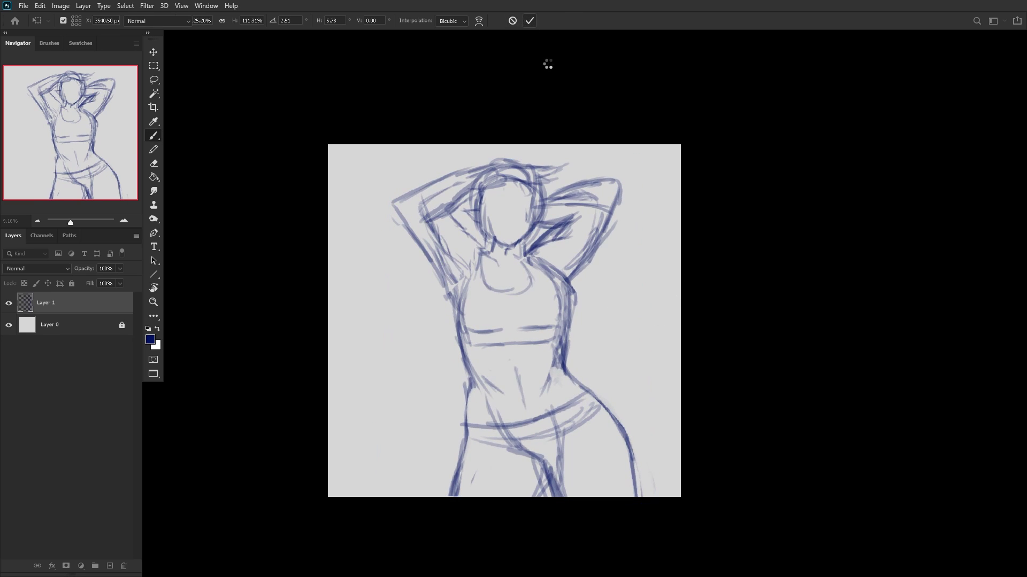
Step: Undo that widening and instead spread the lower corners outward, shifting the sketch slightly right
{"action": "key", "text": "b"}
{"action": "key", "text": "ctrl+z"}
{"action": "key", "text": "ctrl+t"}
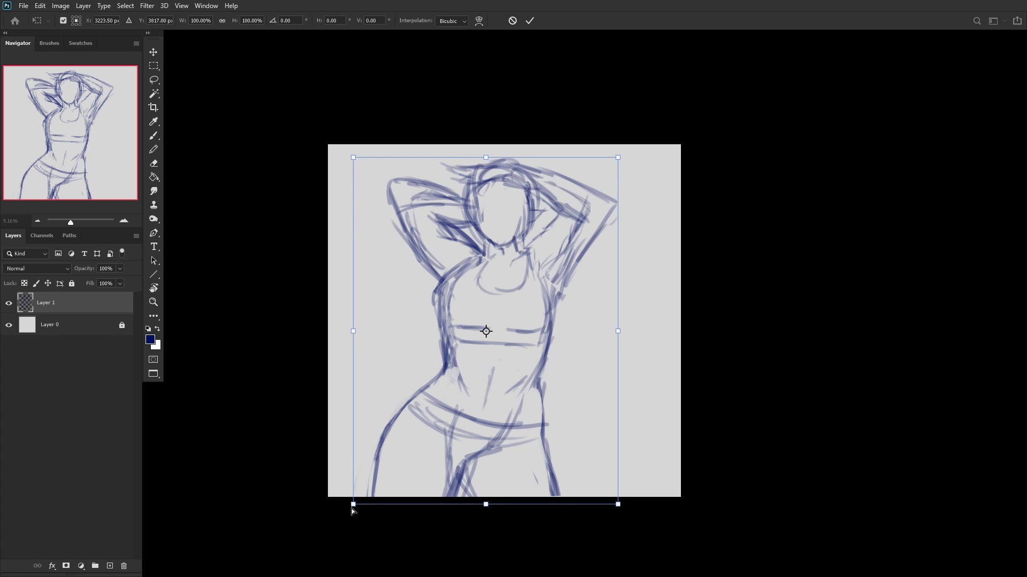
{"action": "mouse_move", "coordinate": [352, 511]}
{"action": "left_mouse_down"}
{"action": "mouse_move", "coordinate": [347, 503]}
{"action": "mouse_move", "coordinate": [327, 520]}
{"action": "left_mouse_up"}
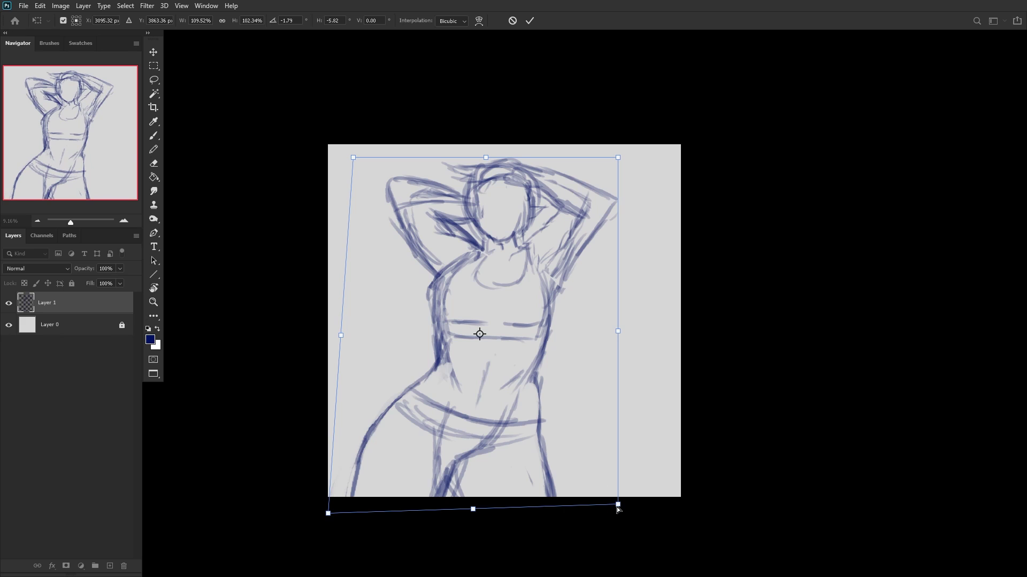
{"action": "left_click_drag", "start_coordinate": [618, 509], "coordinate": [627, 522]}
{"action": "left_click_drag", "start_coordinate": [508, 286], "coordinate": [529, 299]}
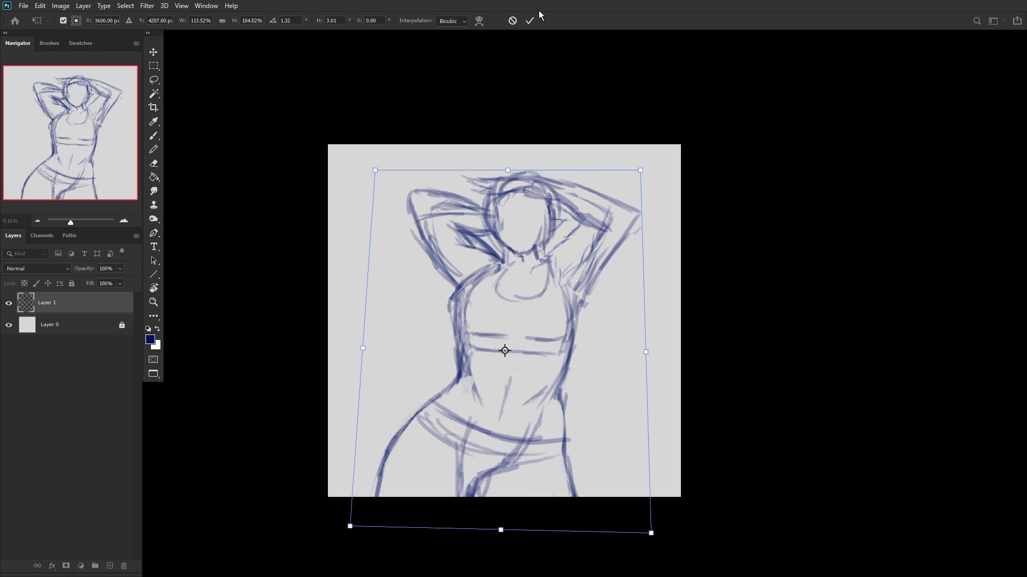
{"action": "left_click", "coordinate": [530, 20]}
Step: Undo a stray brush curve and lasso the head and raised arms
{"action": "key", "text": "b"}
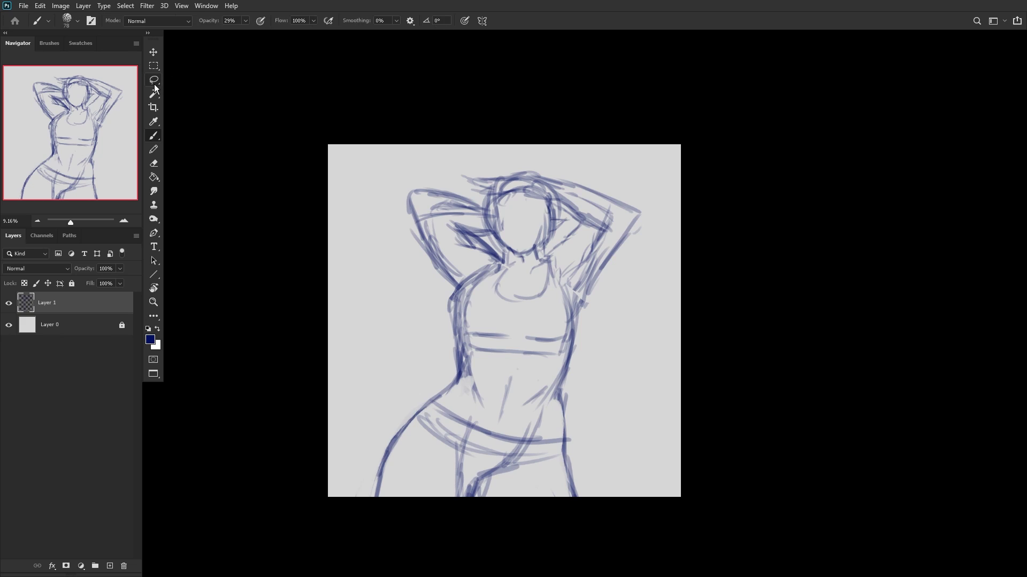
{"action": "mouse_move", "coordinate": [431, 155]}
{"action": "left_mouse_down"}
{"action": "mouse_move", "coordinate": [376, 230]}
{"action": "mouse_move", "coordinate": [468, 289]}
{"action": "left_mouse_up"}
{"action": "key", "text": "ctrl+z"}
{"action": "left_click", "coordinate": [151, 85]}
{"action": "left_click_drag", "start_coordinate": [447, 169], "coordinate": [416, 289]}
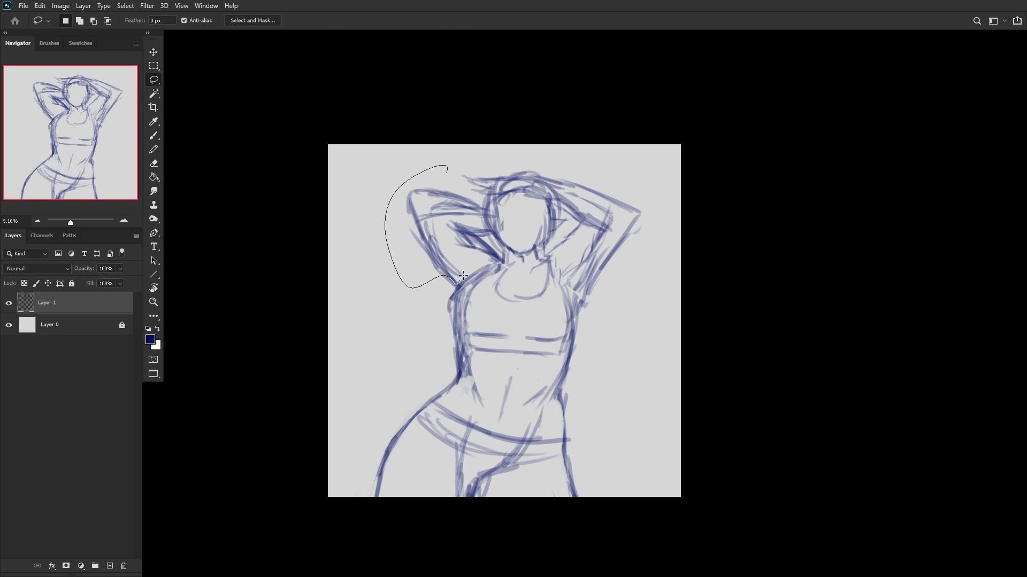
{"action": "mouse_move", "coordinate": [543, 259]}
{"action": "left_mouse_down"}
{"action": "mouse_move", "coordinate": [595, 327]}
{"action": "mouse_move", "coordinate": [376, 128]}
{"action": "left_mouse_up"}
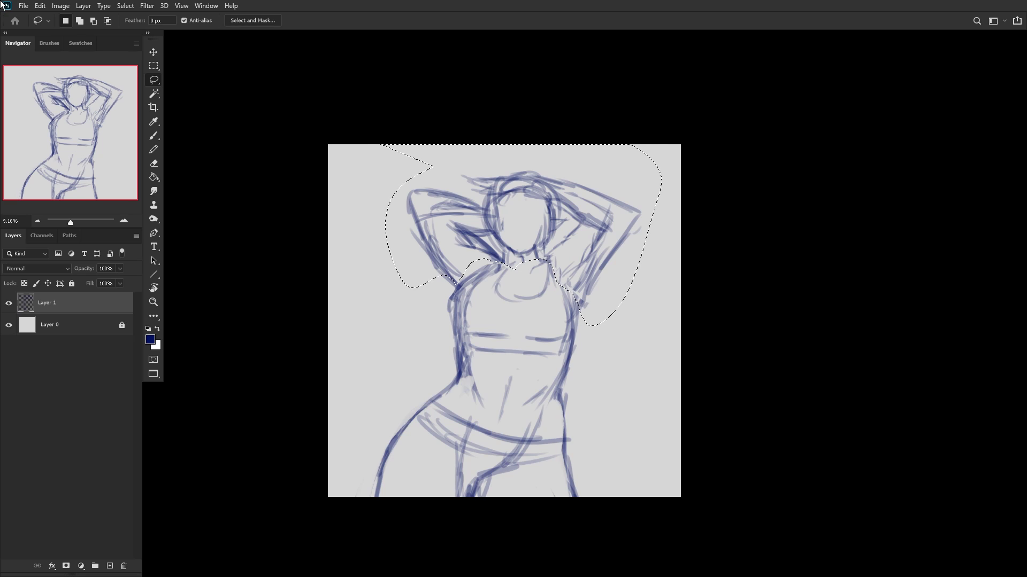
Step: Stretch the selection up to about 127.5% height and wider, commit, and deselect
{"action": "key", "text": "ctrl+t"}
{"action": "left_click_drag", "start_coordinate": [520, 145], "coordinate": [523, 97]}
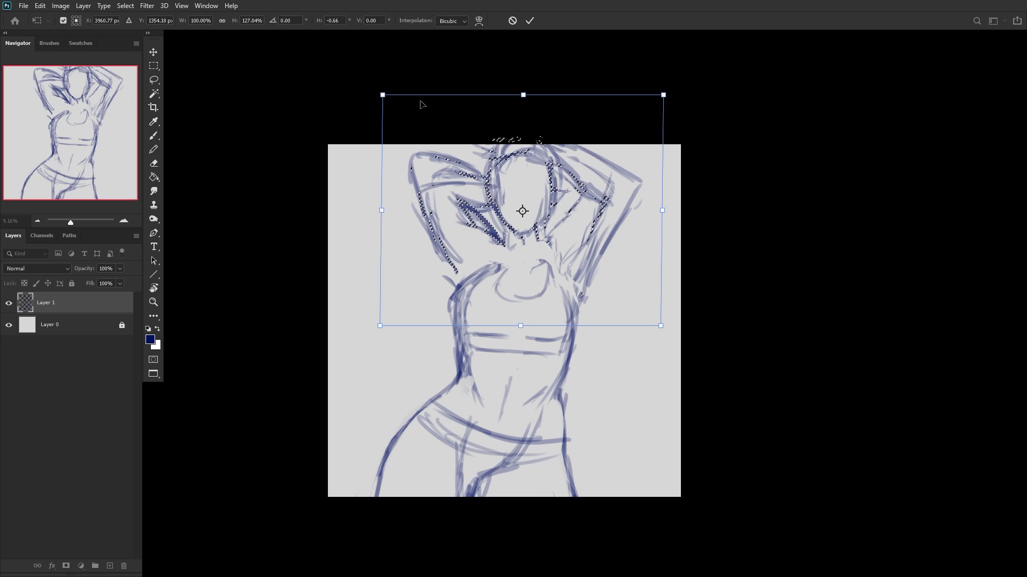
{"action": "left_click_drag", "start_coordinate": [379, 95], "coordinate": [367, 96]}
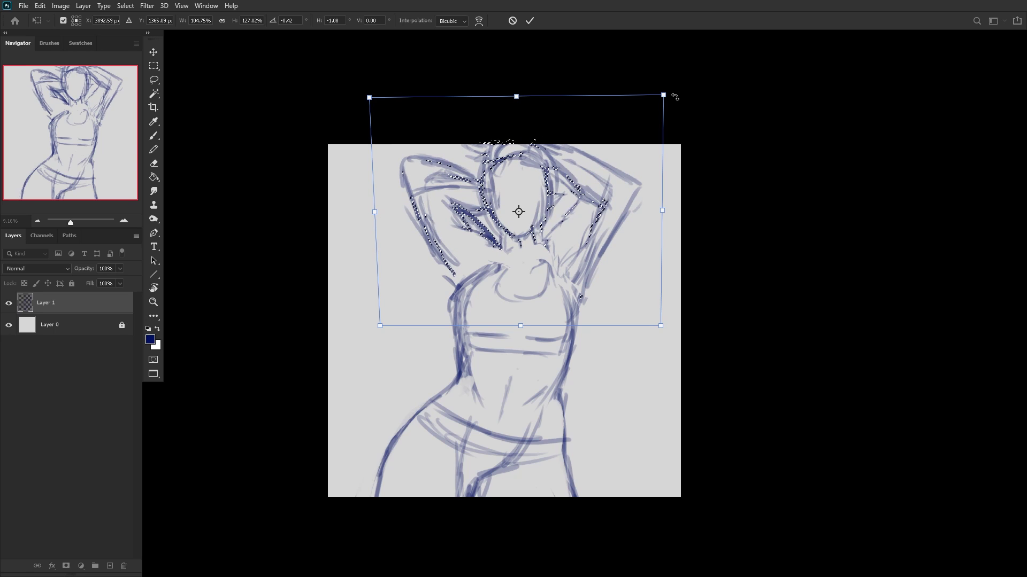
{"action": "left_click_drag", "start_coordinate": [664, 95], "coordinate": [673, 94]}
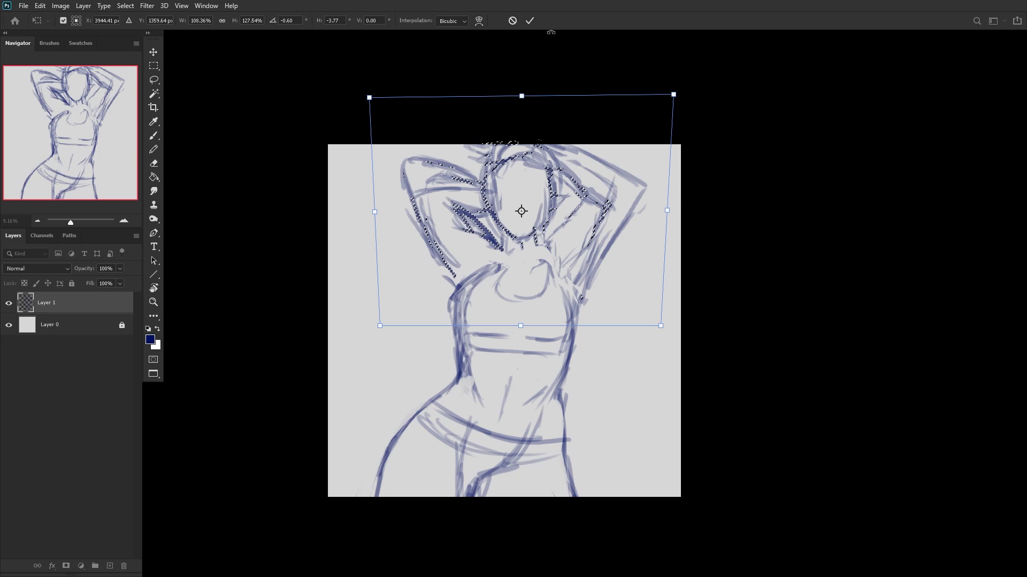
{"action": "left_click", "coordinate": [529, 21]}
{"action": "key", "text": "ctrl+d"}
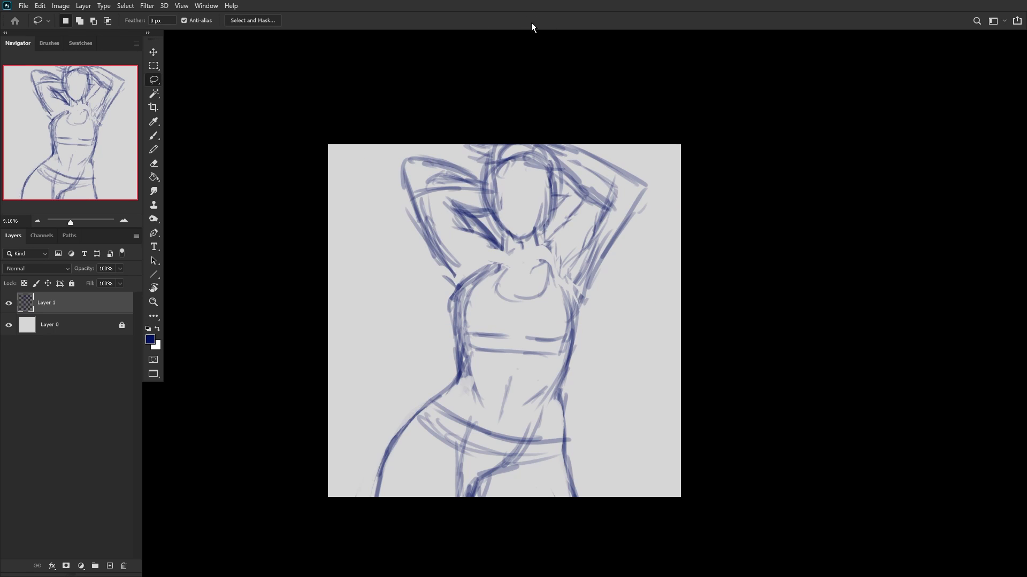
Step: Scale the sketch to about 95%, move it higher, and stroke across the top of the head
{"action": "key", "text": "ctrl+t"}
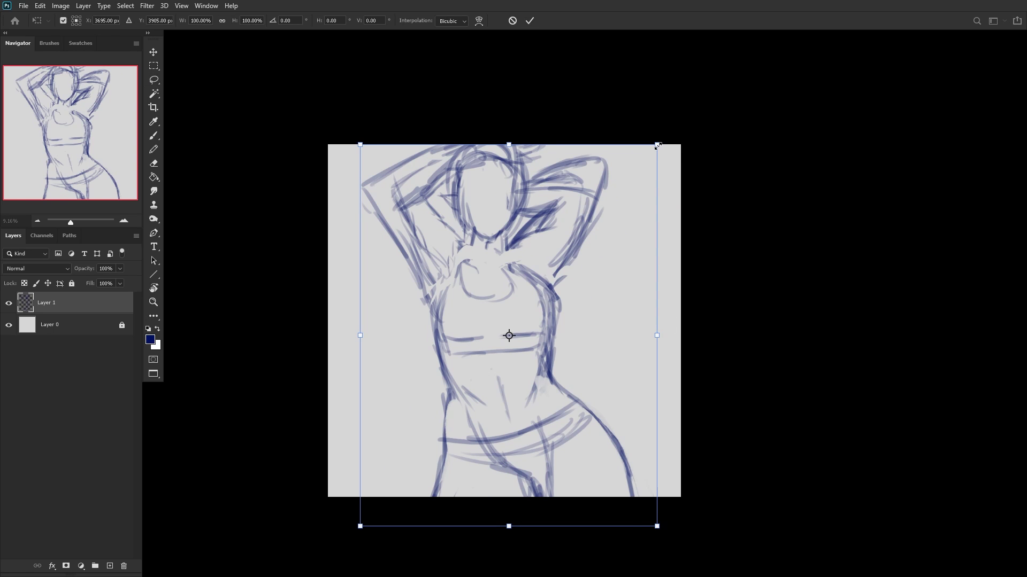
{"action": "left_click_drag", "start_coordinate": [658, 146], "coordinate": [589, 239]}
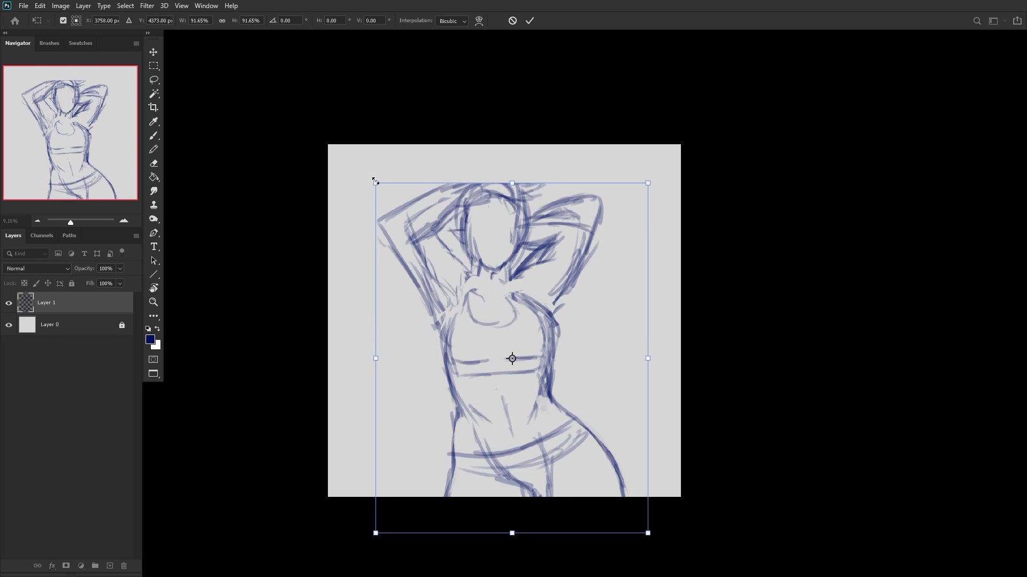
{"action": "left_click_drag", "start_coordinate": [376, 182], "coordinate": [364, 168]}
{"action": "mouse_move", "coordinate": [474, 229]}
{"action": "left_mouse_down"}
{"action": "mouse_move", "coordinate": [483, 232]}
{"action": "mouse_move", "coordinate": [482, 214]}
{"action": "left_mouse_up"}
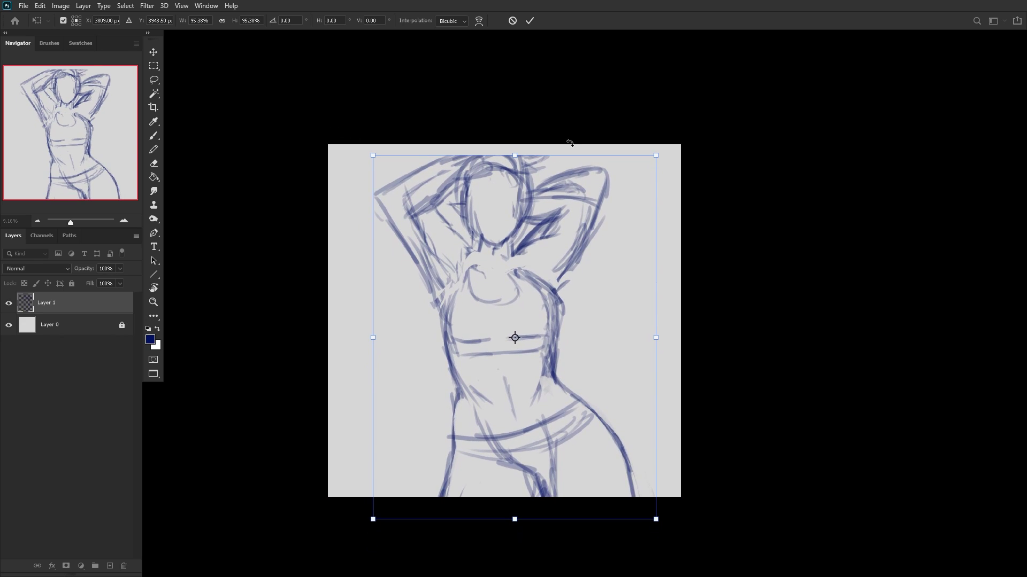
{"action": "left_click", "coordinate": [154, 136]}
{"action": "mouse_move", "coordinate": [434, 167]}
{"action": "left_mouse_down"}
{"action": "mouse_move", "coordinate": [458, 144]}
{"action": "mouse_move", "coordinate": [446, 156]}
{"action": "mouse_move", "coordinate": [532, 156]}
{"action": "left_mouse_up"}
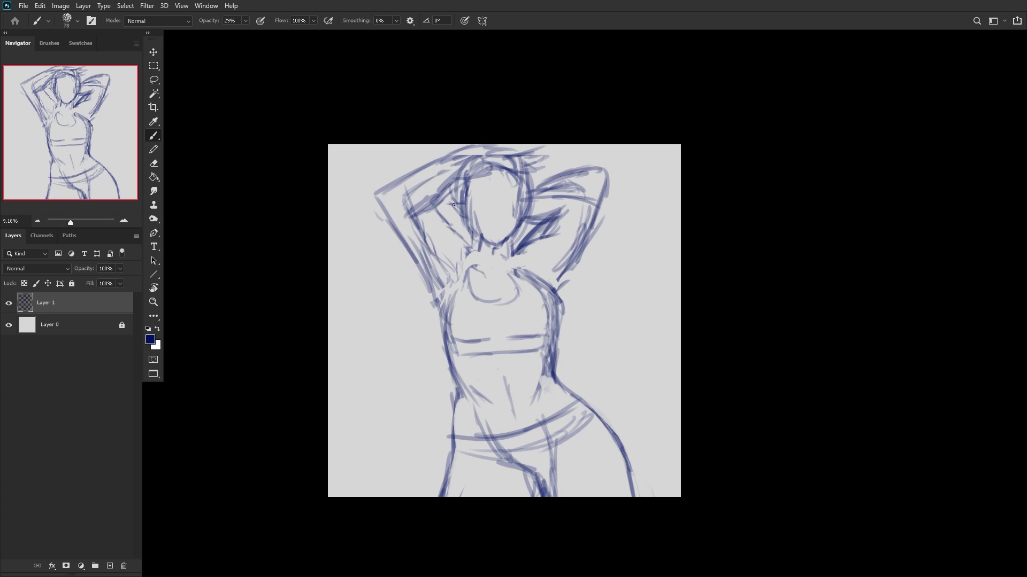
Step: Refine the left side of the head, draw long hair strands curving right, and a looping tail
{"action": "left_click_drag", "start_coordinate": [453, 205], "coordinate": [474, 238]}
{"action": "mouse_move", "coordinate": [463, 177]}
{"action": "left_mouse_down"}
{"action": "mouse_move", "coordinate": [452, 224]}
{"action": "mouse_move", "coordinate": [456, 215]}
{"action": "left_mouse_up"}
{"action": "left_click_drag", "start_coordinate": [576, 259], "coordinate": [634, 388]}
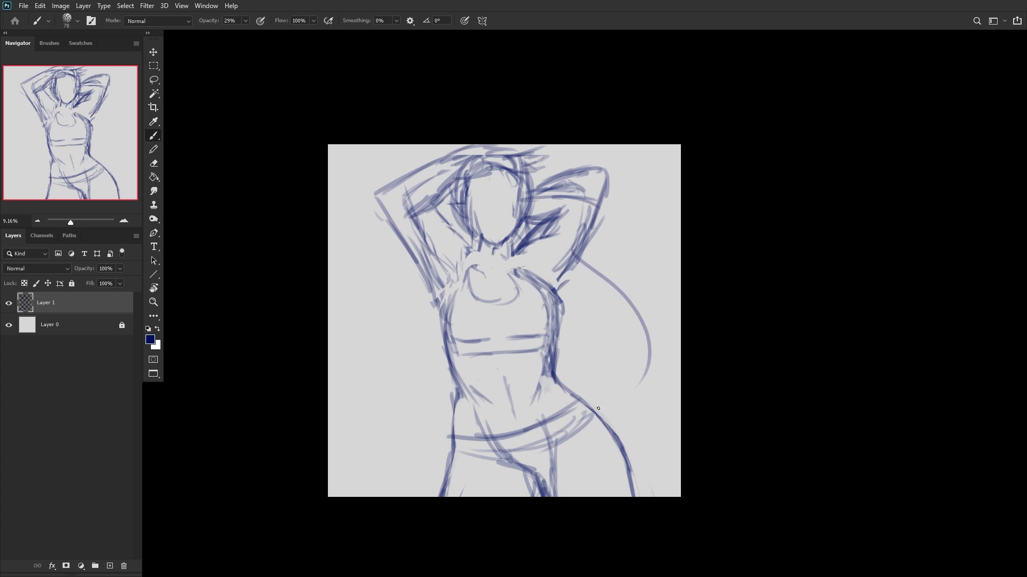
{"action": "left_click_drag", "start_coordinate": [581, 253], "coordinate": [647, 353]}
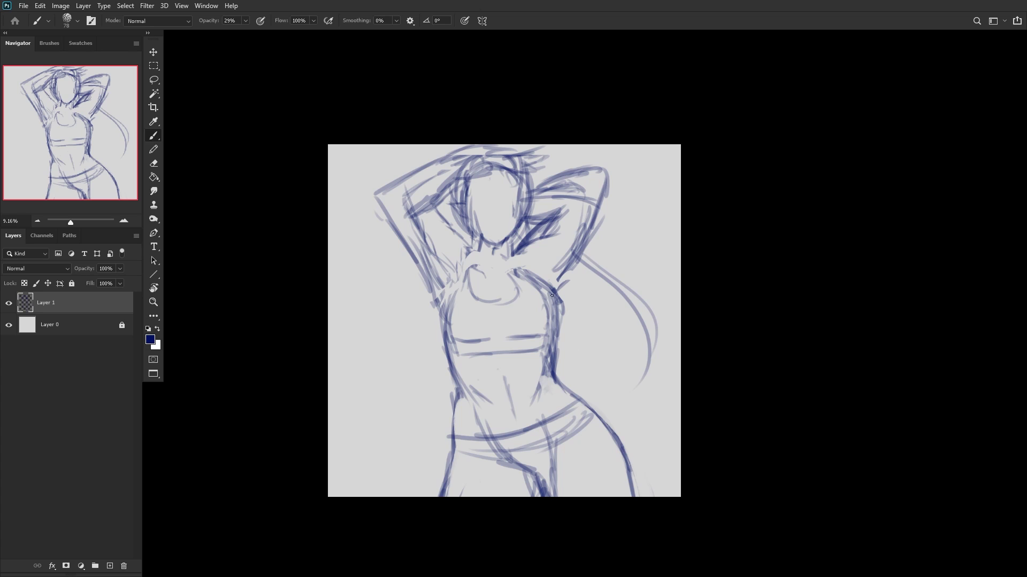
{"action": "mouse_move", "coordinate": [552, 295]}
{"action": "left_mouse_down"}
{"action": "mouse_move", "coordinate": [613, 305]}
{"action": "mouse_move", "coordinate": [631, 331]}
{"action": "mouse_move", "coordinate": [626, 380]}
{"action": "mouse_move", "coordinate": [588, 393]}
{"action": "left_mouse_up"}
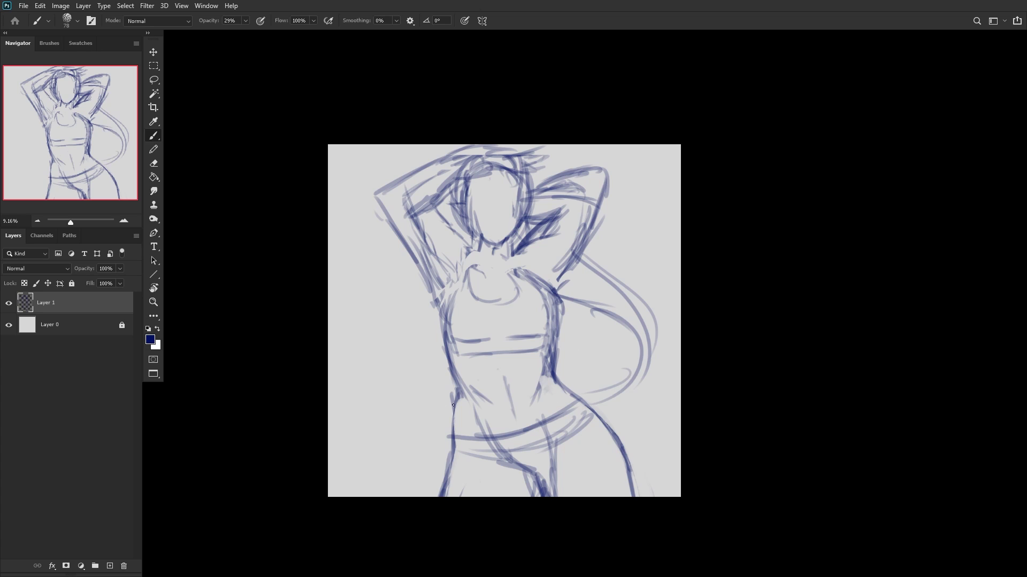
{"action": "mouse_move", "coordinate": [453, 405]}
{"action": "left_mouse_down"}
{"action": "mouse_move", "coordinate": [370, 455]}
{"action": "mouse_move", "coordinate": [382, 496]}
{"action": "mouse_move", "coordinate": [375, 417]}
{"action": "mouse_move", "coordinate": [461, 387]}
{"action": "mouse_move", "coordinate": [416, 399]}
{"action": "left_mouse_up"}
Step: Crop the canvas outward at the top and bottom into a taller portrait
{"action": "key", "text": "h"}
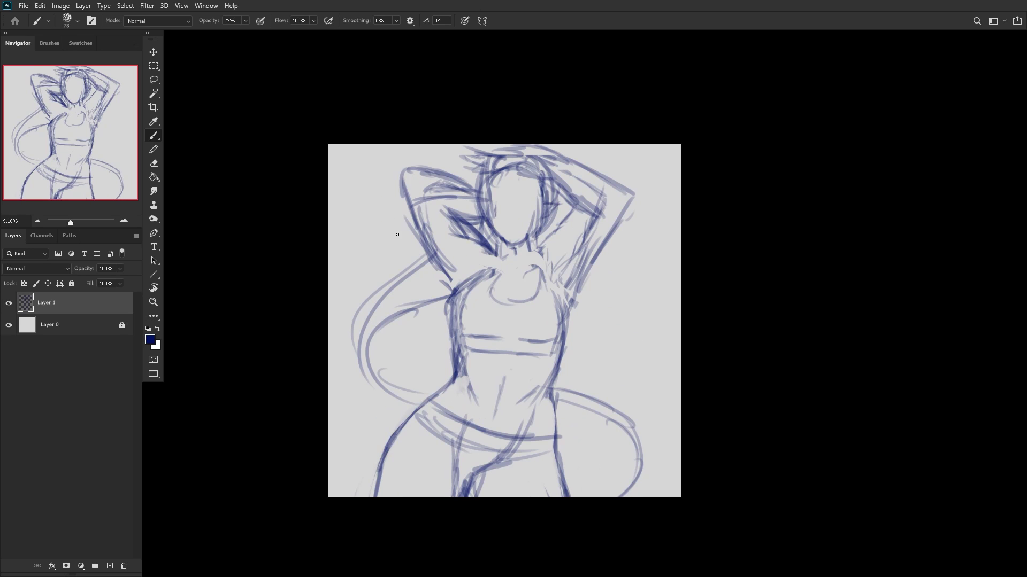
{"action": "left_click", "coordinate": [154, 108]}
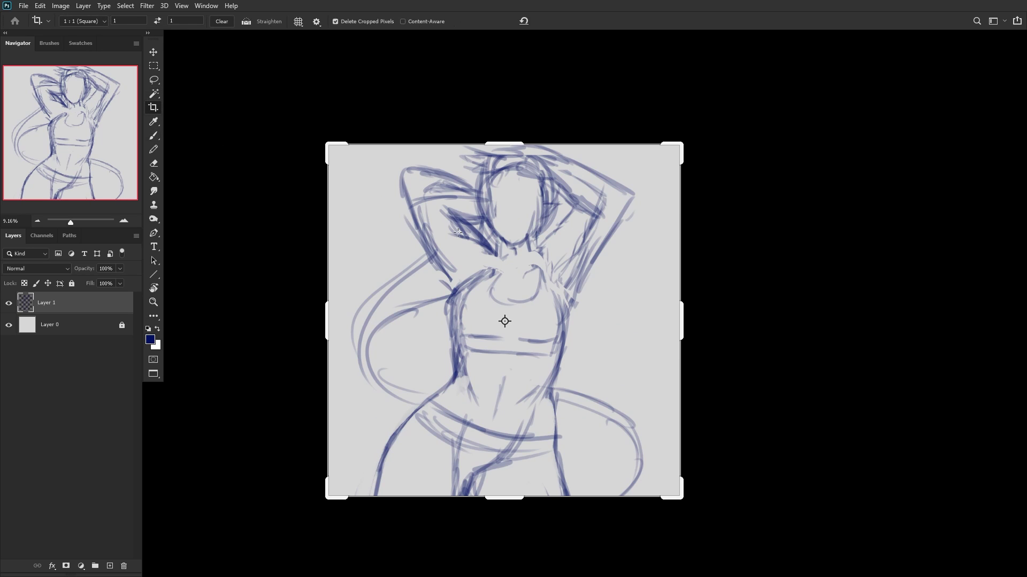
{"action": "left_click_drag", "start_coordinate": [469, 150], "coordinate": [493, 136]}
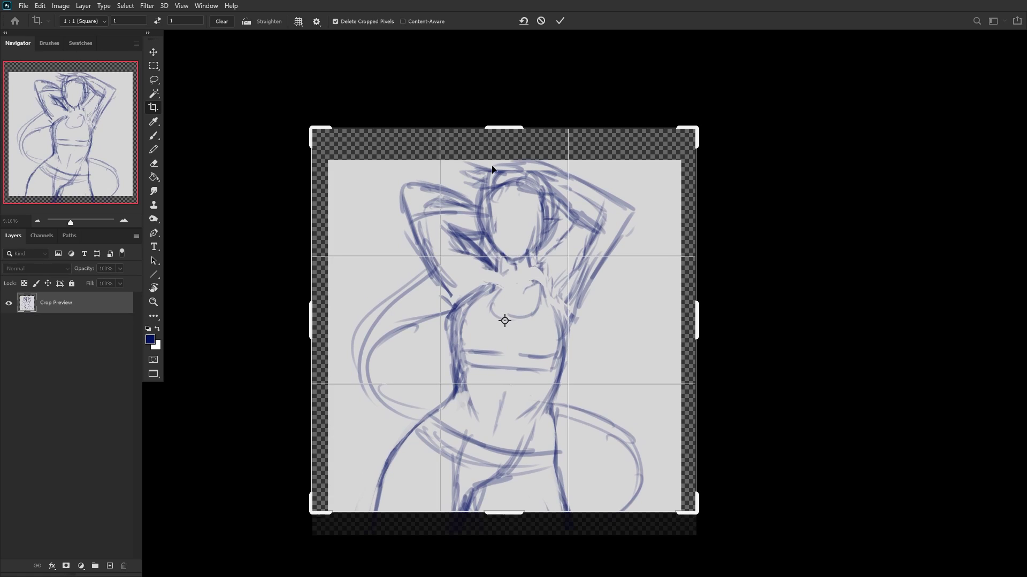
{"action": "left_click", "coordinate": [541, 20]}
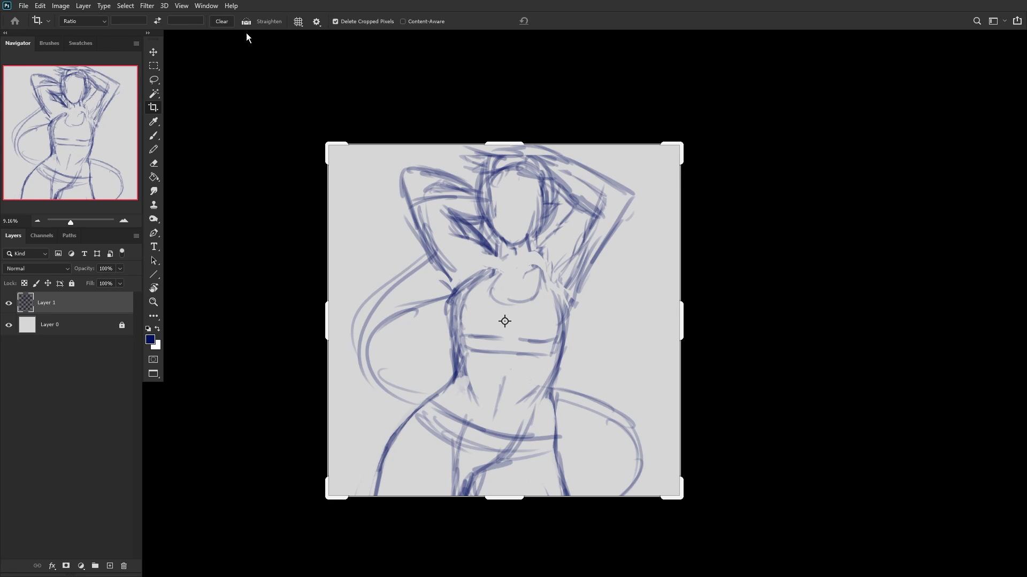
{"action": "left_click_drag", "start_coordinate": [517, 142], "coordinate": [517, 111]}
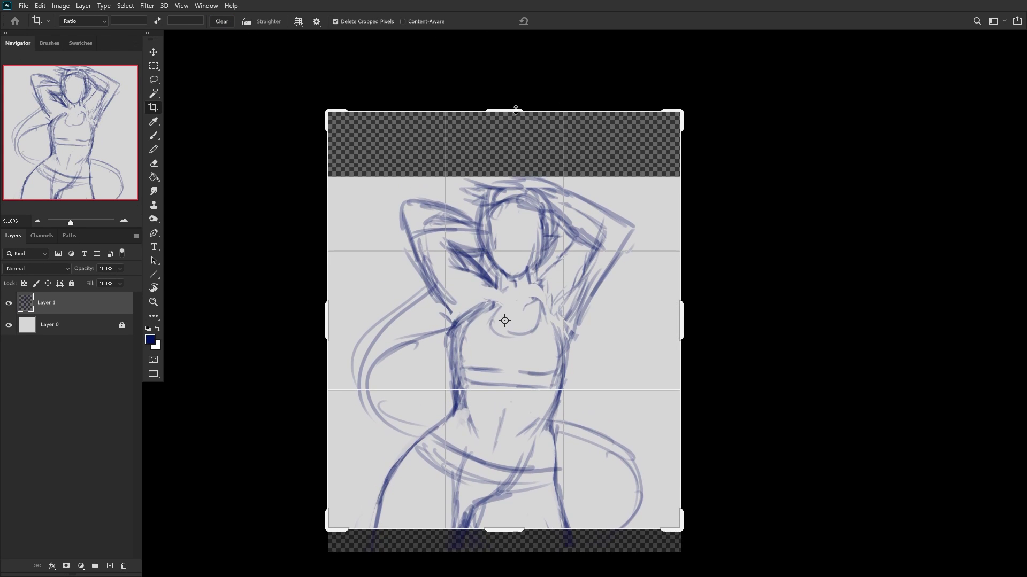
{"action": "left_click_drag", "start_coordinate": [516, 483], "coordinate": [516, 505]}
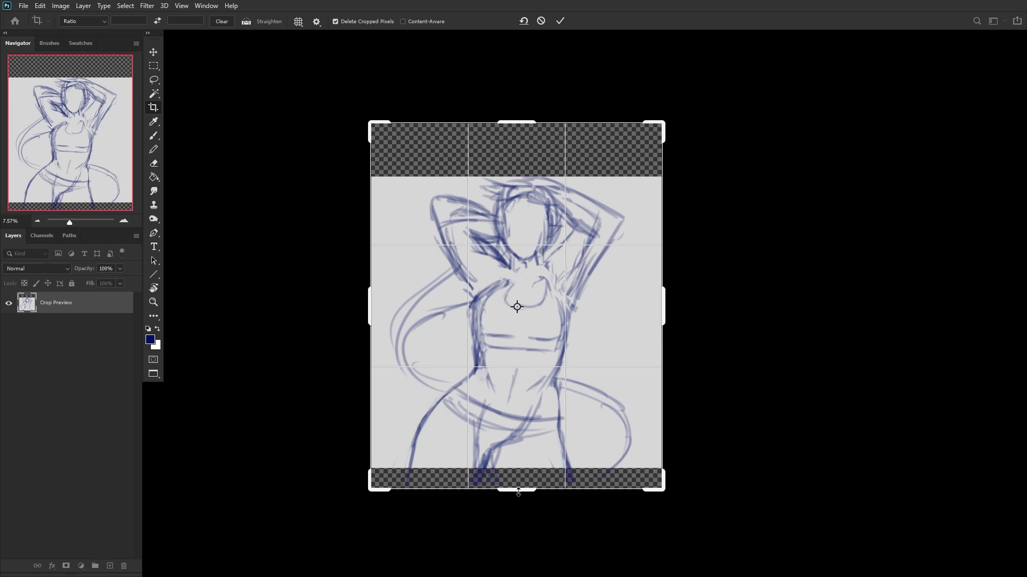
{"action": "left_click", "coordinate": [559, 20]}
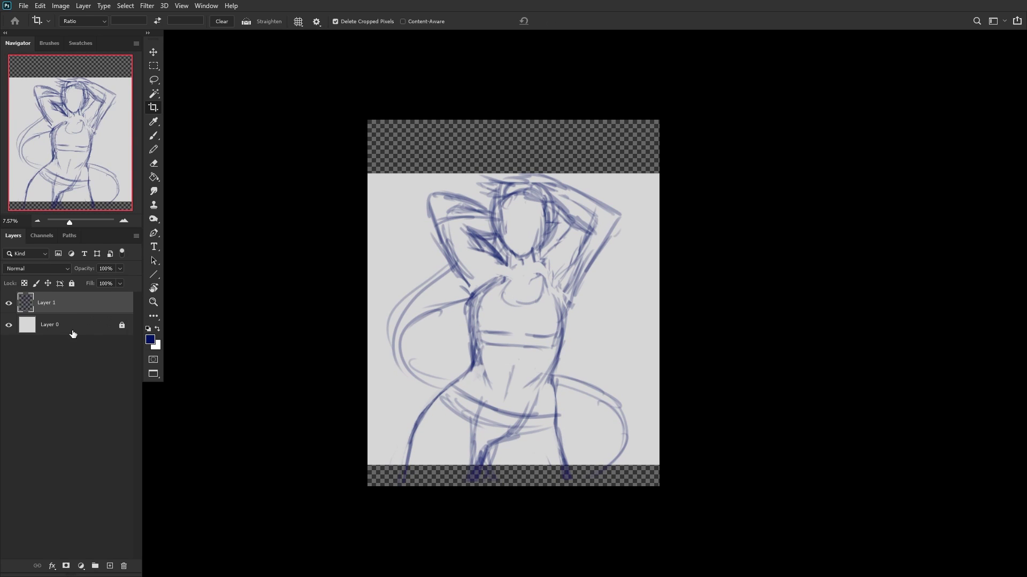
Step: Fill the new top and bottom strips on Layer 0 with the sampled light grey, then return to Layer 1
{"action": "left_click", "coordinate": [73, 327]}
{"action": "left_click", "coordinate": [154, 177]}
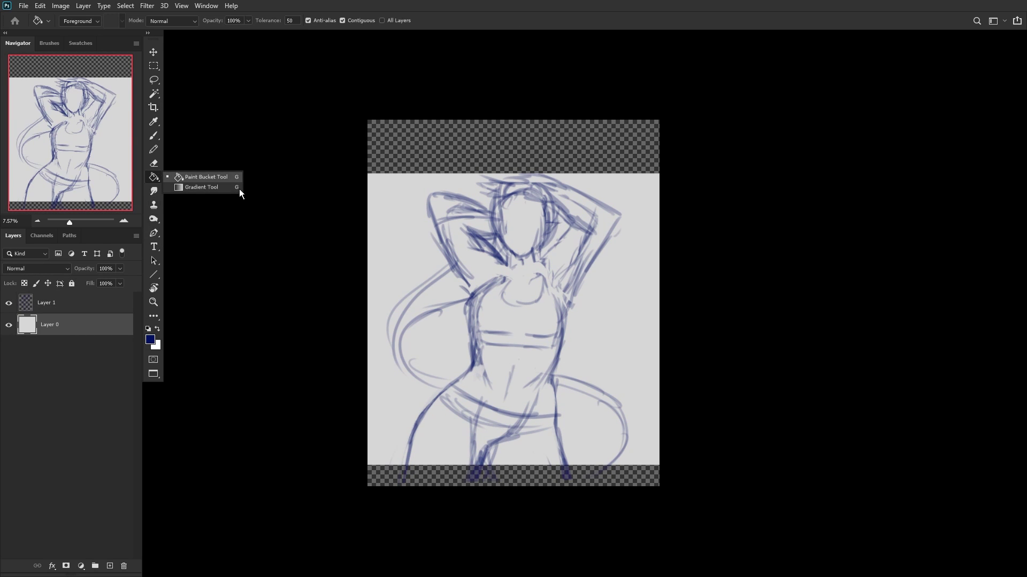
{"action": "left_click", "coordinate": [398, 257], "text": "alt"}
{"action": "left_click", "coordinate": [434, 162]}
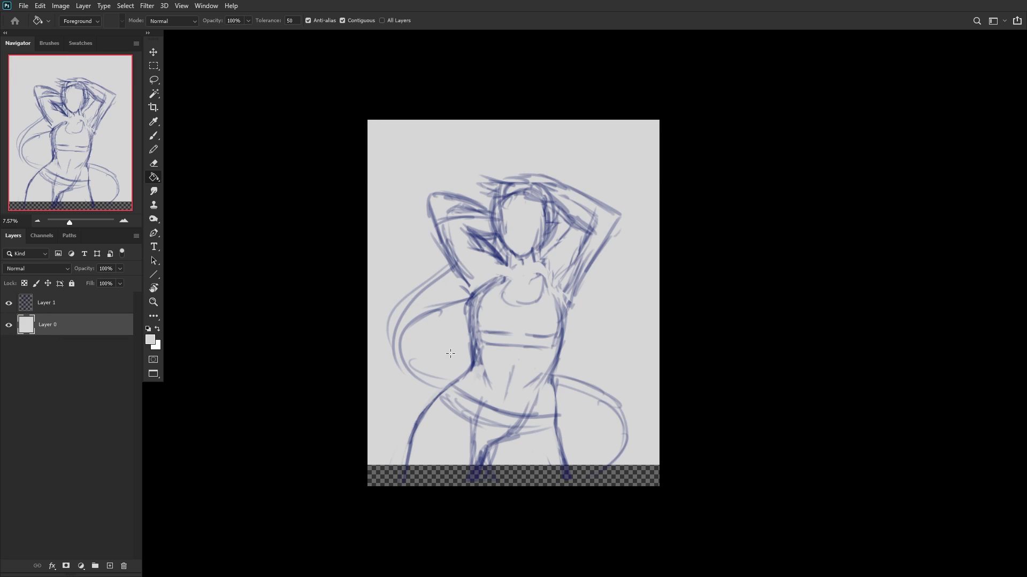
{"action": "left_click", "coordinate": [457, 473]}
{"action": "left_click", "coordinate": [60, 309]}
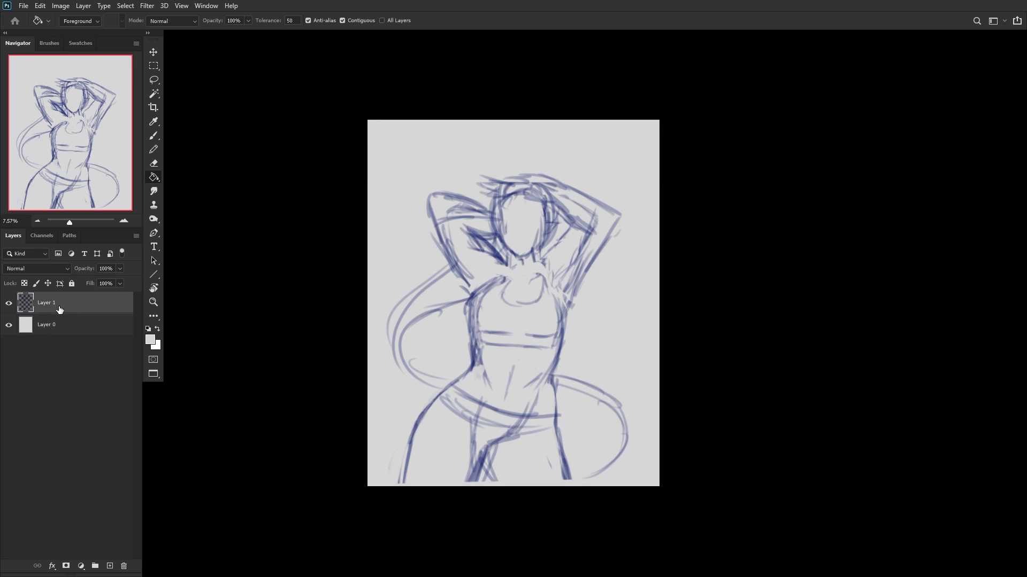
Step: Distort the sketch's corners to stretch it over the taller canvas, then apply
{"action": "key", "text": "ctrl+t"}
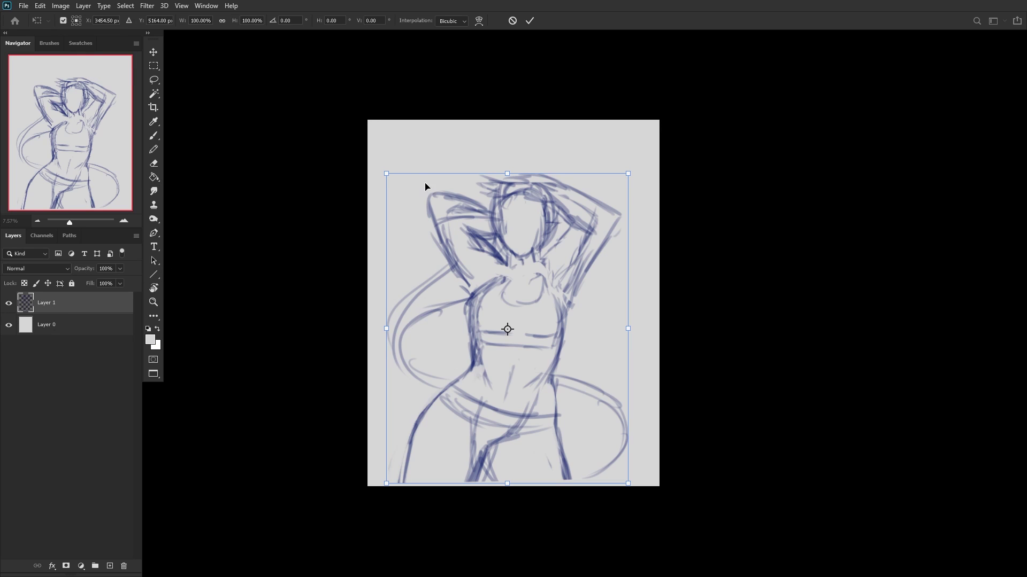
{"action": "left_click_drag", "start_coordinate": [386, 180], "coordinate": [372, 166]}
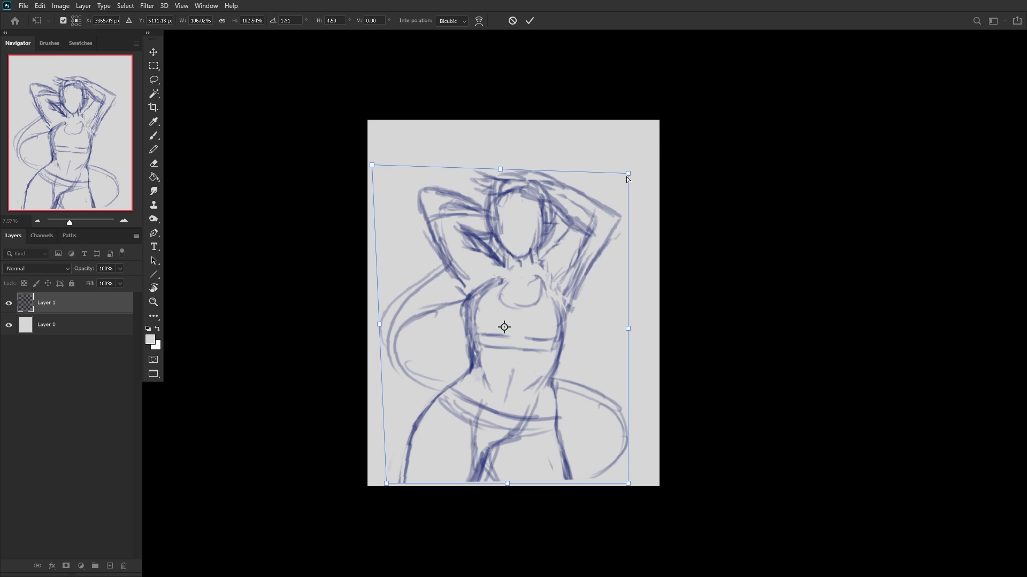
{"action": "left_click_drag", "start_coordinate": [628, 179], "coordinate": [640, 159]}
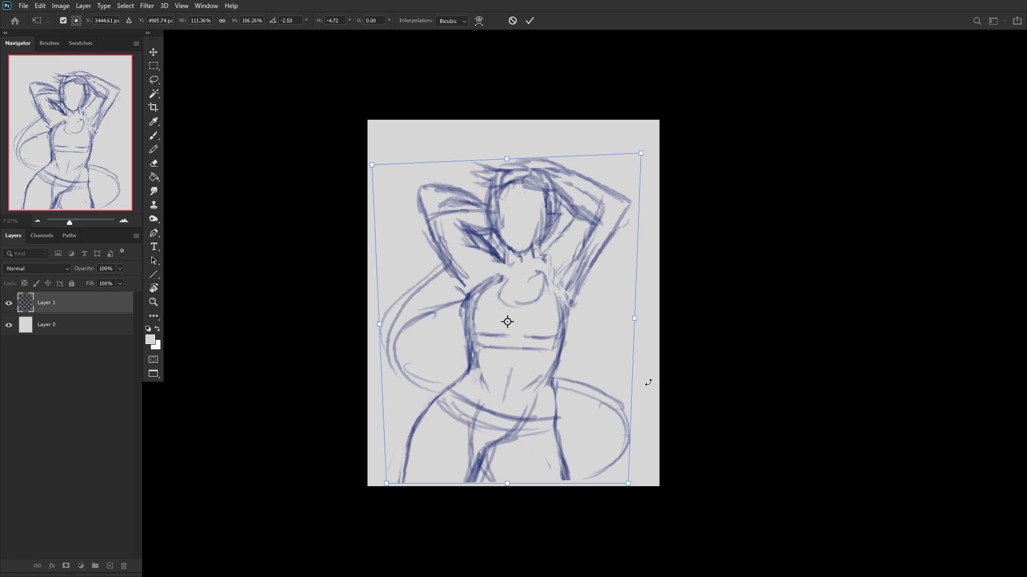
{"action": "mouse_move", "coordinate": [624, 492]}
{"action": "left_mouse_down"}
{"action": "mouse_move", "coordinate": [634, 486]}
{"action": "mouse_move", "coordinate": [642, 513]}
{"action": "mouse_move", "coordinate": [677, 519]}
{"action": "left_mouse_up"}
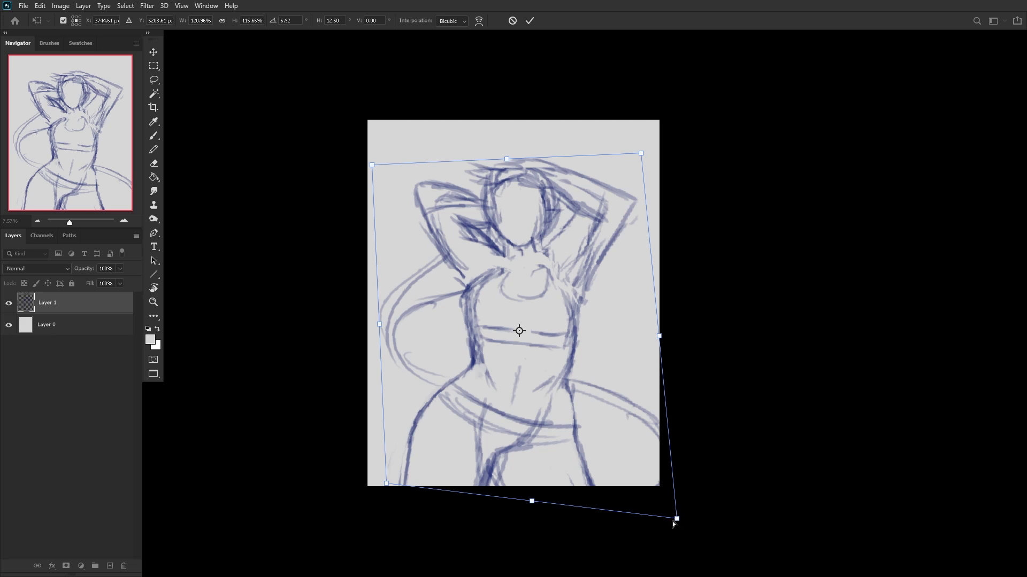
{"action": "left_click_drag", "start_coordinate": [556, 230], "coordinate": [556, 220]}
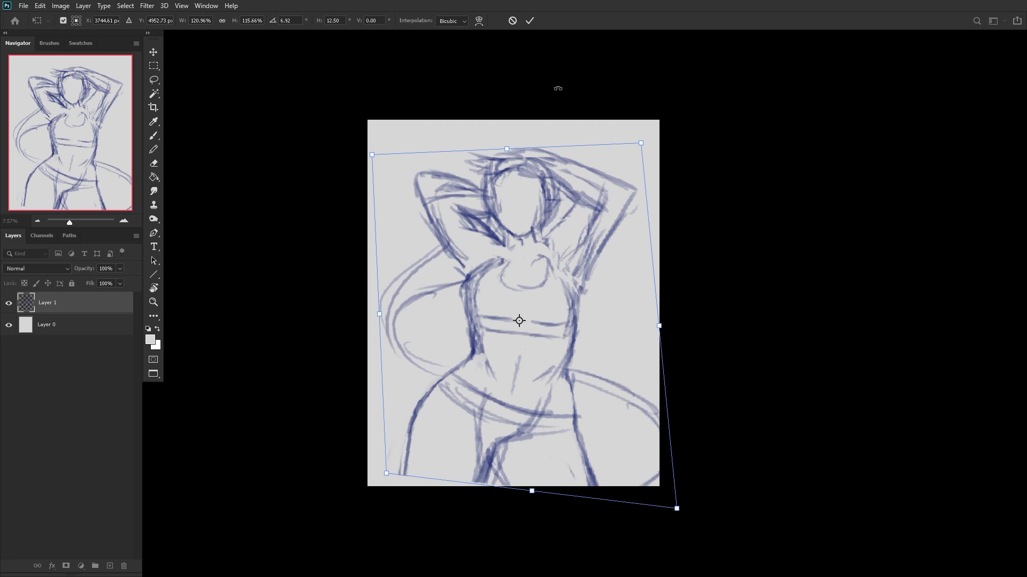
{"action": "left_click", "coordinate": [529, 20]}
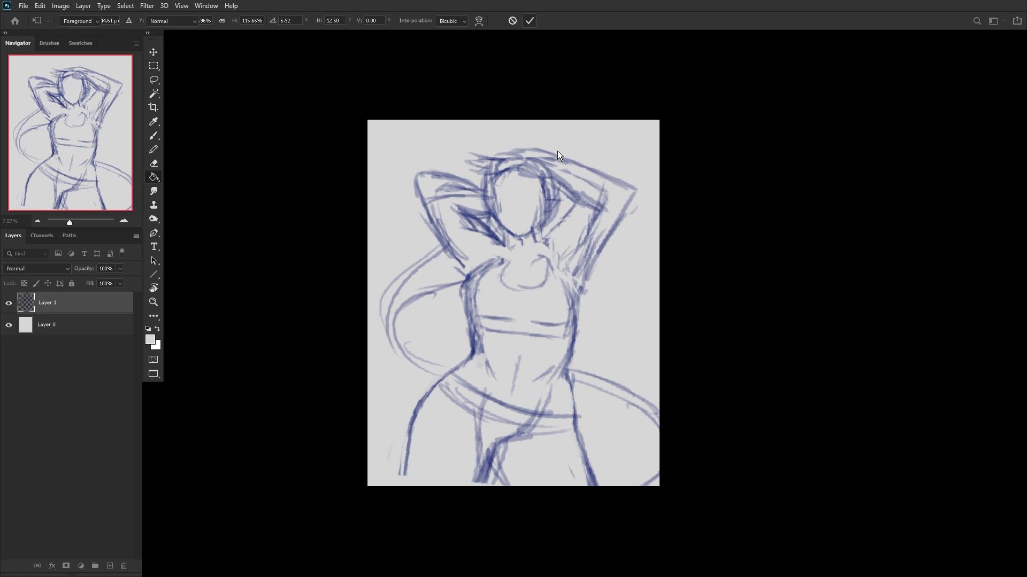
Step: Mirror the canvas back, then scale the sketch to about 96% and raise it
{"action": "key", "text": "h"}
{"action": "key", "text": "ctrl+t"}
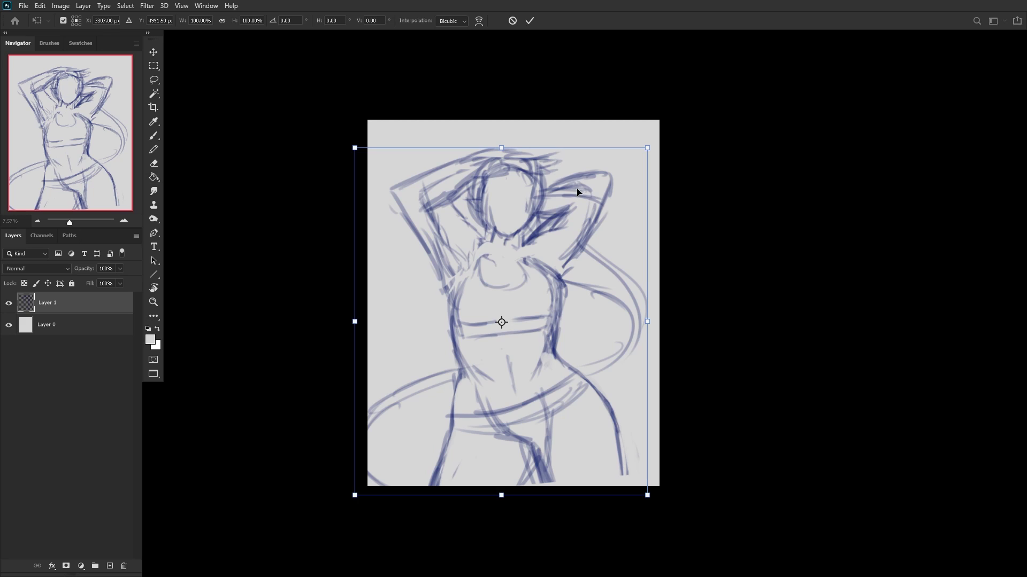
{"action": "left_click_drag", "start_coordinate": [354, 145], "coordinate": [366, 161]}
{"action": "left_click_drag", "start_coordinate": [458, 201], "coordinate": [454, 195]}
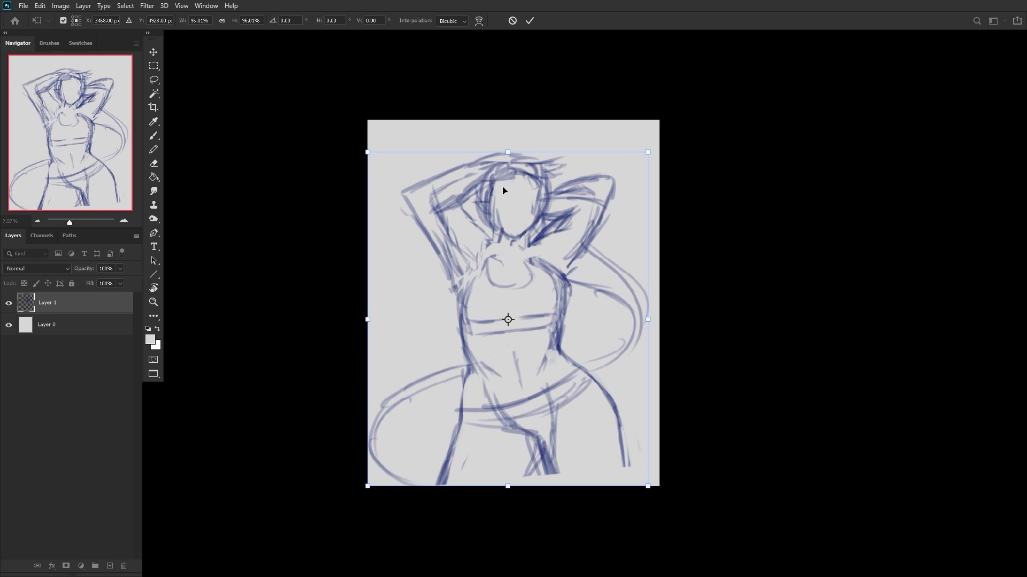
{"action": "key", "text": "Return"}
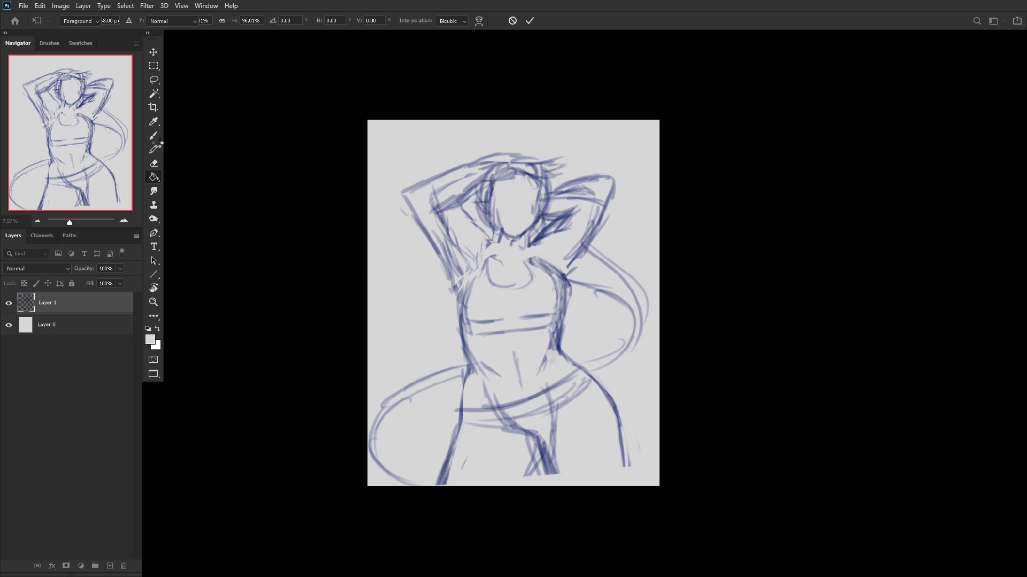
Step: Sample the blue sketch colour and hatch the left arm, side and neck
{"action": "key", "text": "g"}
{"action": "left_click", "coordinate": [154, 163]}
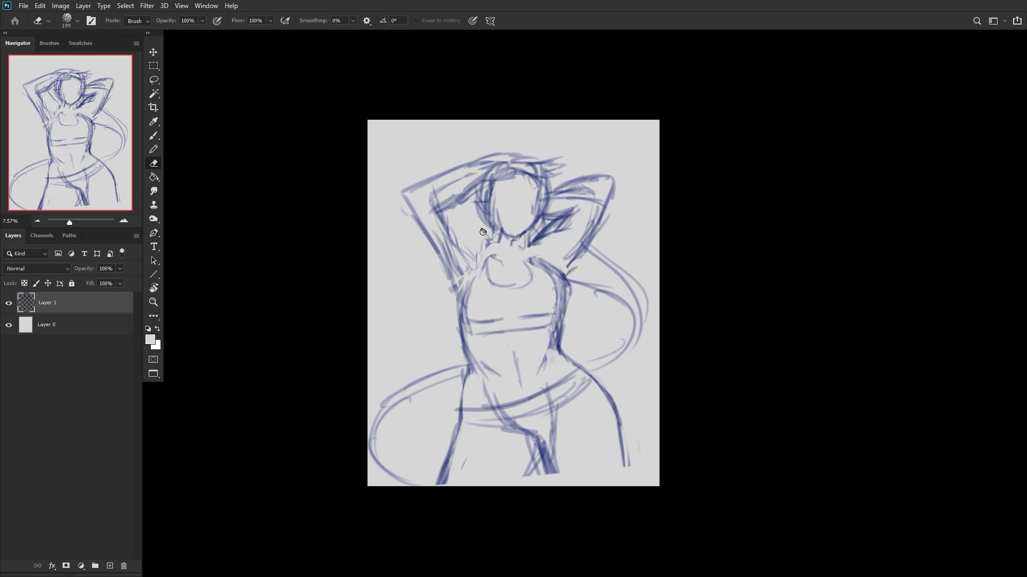
{"action": "left_click", "coordinate": [153, 136]}
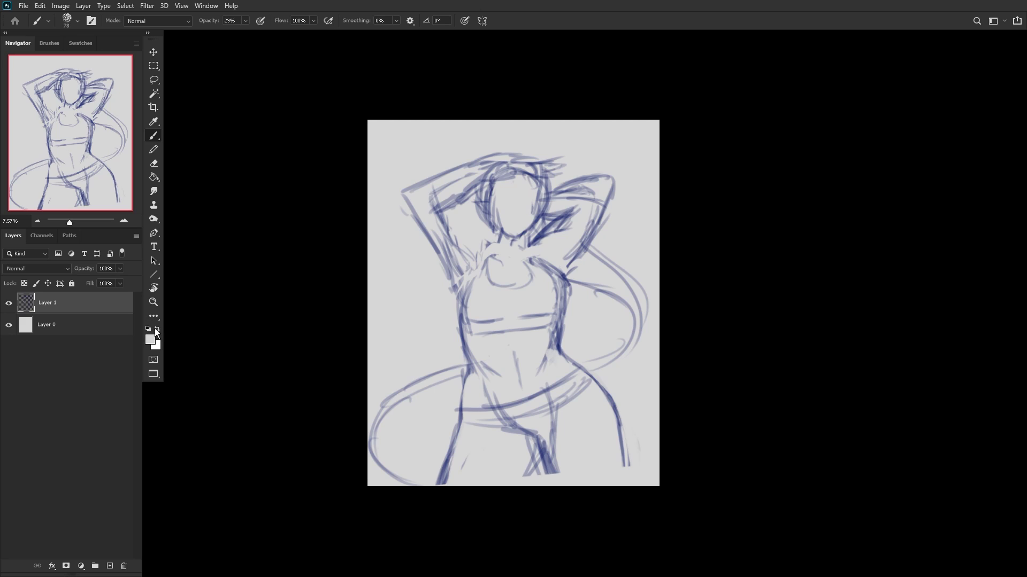
{"action": "left_click_drag", "start_coordinate": [494, 240], "coordinate": [538, 237]}
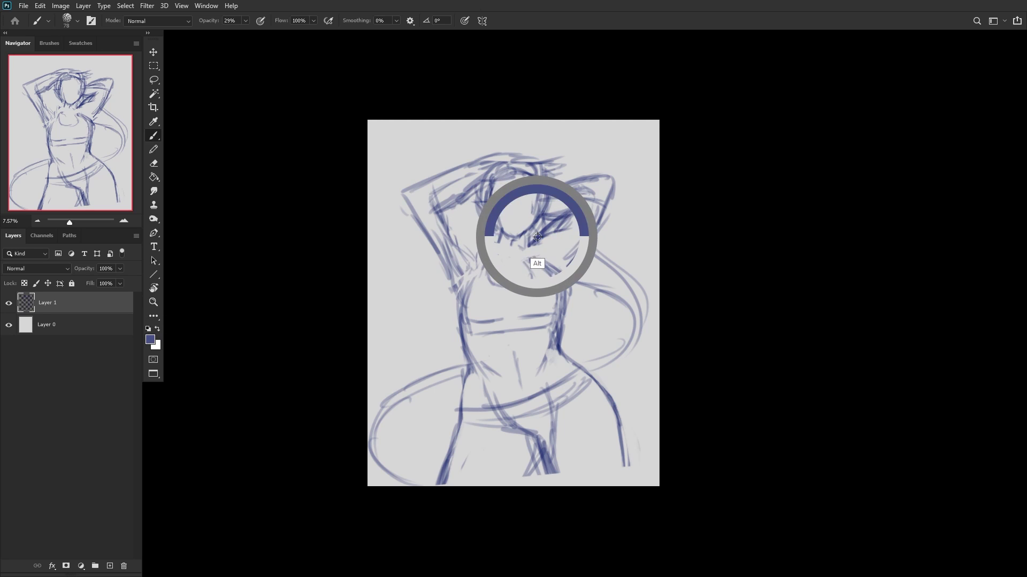
{"action": "mouse_move", "coordinate": [453, 300]}
{"action": "left_mouse_down"}
{"action": "mouse_move", "coordinate": [425, 248]}
{"action": "mouse_move", "coordinate": [457, 312]}
{"action": "mouse_move", "coordinate": [408, 199]}
{"action": "left_mouse_up"}
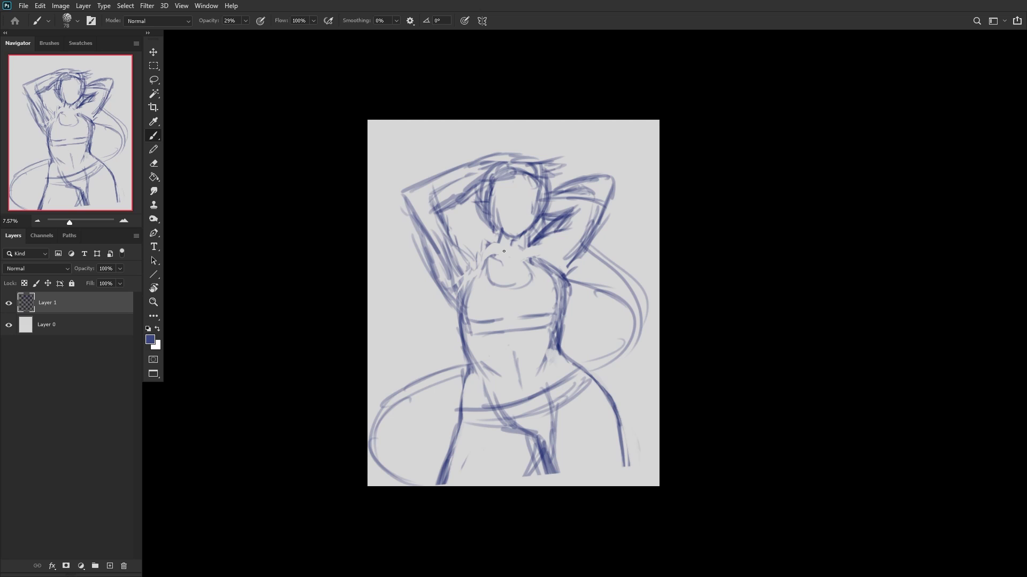
{"action": "mouse_move", "coordinate": [464, 238]}
{"action": "left_mouse_down"}
{"action": "mouse_move", "coordinate": [485, 244]}
{"action": "mouse_move", "coordinate": [432, 214]}
{"action": "left_mouse_up"}
Step: Shade both sides of the neck, draw the collar curve and hatch the armpit
{"action": "left_click_drag", "start_coordinate": [451, 305], "coordinate": [469, 257]}
{"action": "left_click_drag", "start_coordinate": [484, 247], "coordinate": [492, 286]}
{"action": "left_click_drag", "start_coordinate": [524, 242], "coordinate": [550, 290]}
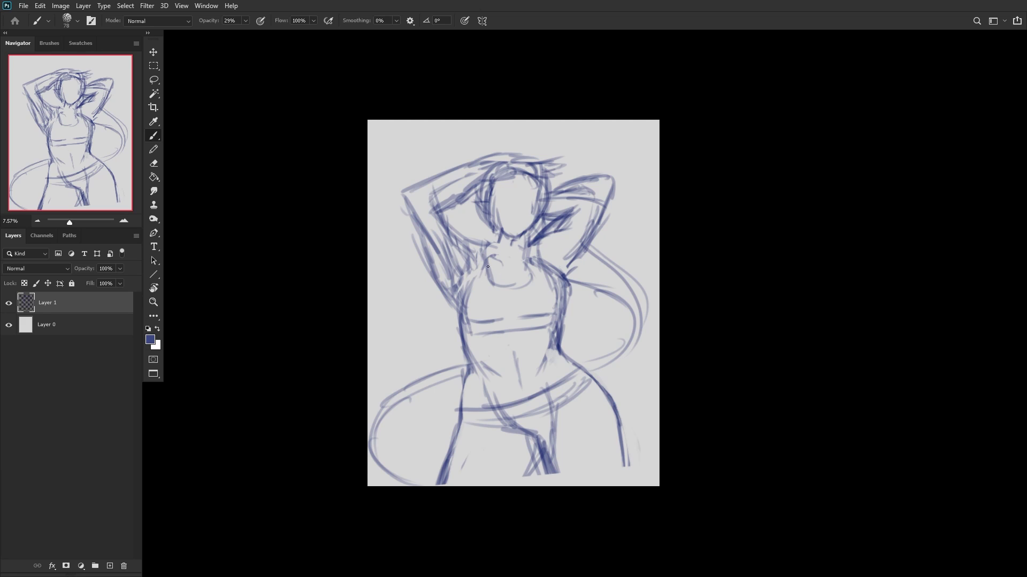
{"action": "mouse_move", "coordinate": [488, 266]}
{"action": "left_mouse_down"}
{"action": "mouse_move", "coordinate": [510, 272]}
{"action": "mouse_move", "coordinate": [523, 256]}
{"action": "mouse_move", "coordinate": [516, 278]}
{"action": "left_mouse_up"}
{"action": "mouse_move", "coordinate": [476, 254]}
{"action": "left_mouse_down"}
{"action": "mouse_move", "coordinate": [436, 224]}
{"action": "mouse_move", "coordinate": [456, 239]}
{"action": "mouse_move", "coordinate": [433, 197]}
{"action": "left_mouse_up"}
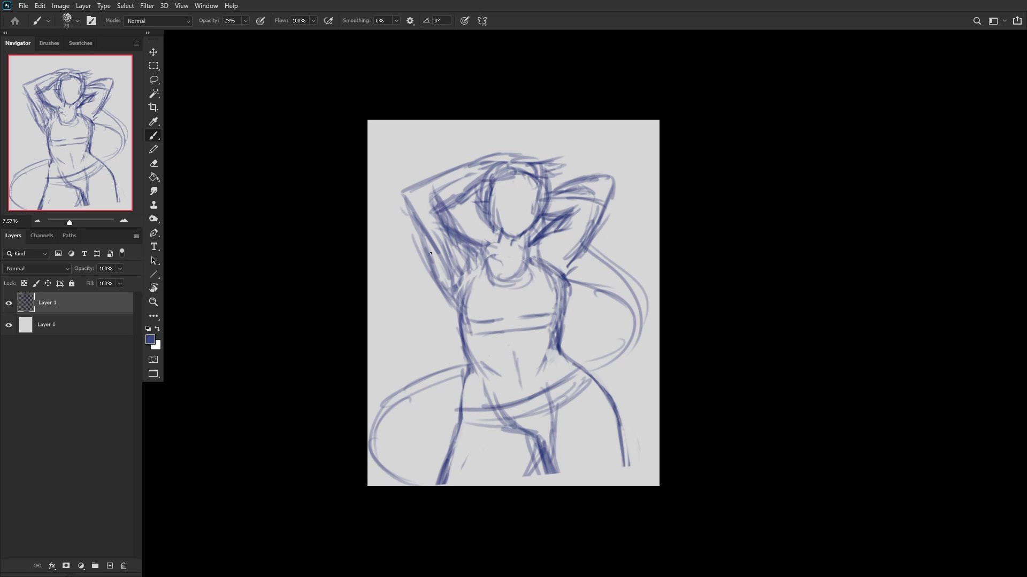
{"action": "mouse_move", "coordinate": [436, 259]}
{"action": "left_mouse_down"}
{"action": "mouse_move", "coordinate": [401, 206]}
{"action": "mouse_move", "coordinate": [456, 297]}
{"action": "left_mouse_up"}
Step: Lighten the left-arm hatching with the Eraser
{"action": "left_click", "coordinate": [153, 163]}
{"action": "left_click", "coordinate": [181, 174]}
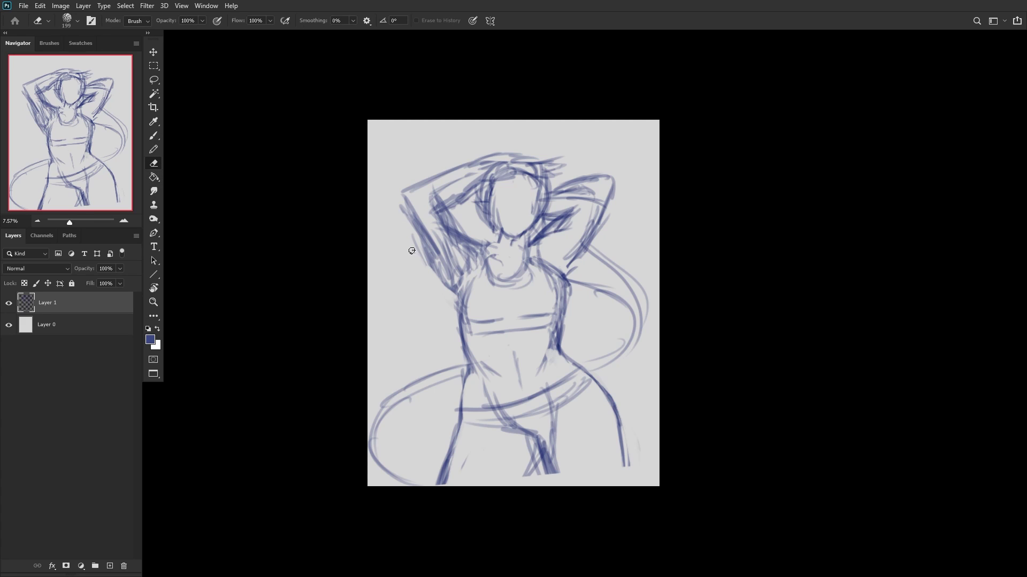
{"action": "left_click_drag", "start_coordinate": [411, 251], "coordinate": [402, 210]}
{"action": "mouse_move", "coordinate": [446, 264]}
{"action": "left_mouse_down"}
{"action": "mouse_move", "coordinate": [408, 197]}
{"action": "mouse_move", "coordinate": [448, 246]}
{"action": "mouse_move", "coordinate": [462, 242]}
{"action": "mouse_move", "coordinate": [446, 232]}
{"action": "mouse_move", "coordinate": [468, 264]}
{"action": "mouse_move", "coordinate": [447, 271]}
{"action": "mouse_move", "coordinate": [456, 283]}
{"action": "mouse_move", "coordinate": [446, 277]}
{"action": "mouse_move", "coordinate": [472, 268]}
{"action": "mouse_move", "coordinate": [427, 199]}
{"action": "left_mouse_up"}
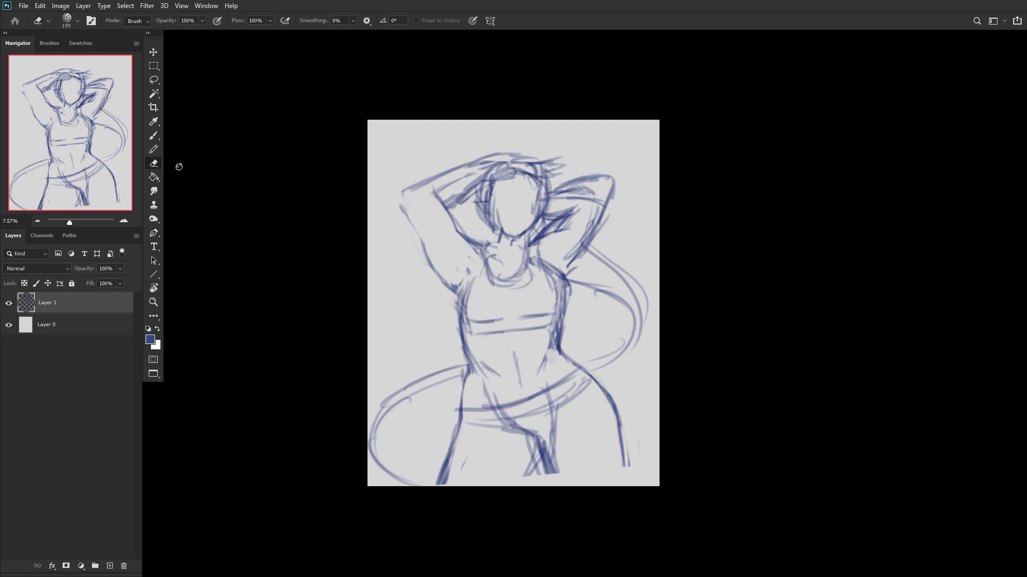
Step: Redraw the left arm outline in darker strokes and mirror the canvas to check it
{"action": "left_click", "coordinate": [154, 136]}
{"action": "left_click", "coordinate": [436, 208]}
{"action": "mouse_move", "coordinate": [405, 193]}
{"action": "left_mouse_down"}
{"action": "mouse_move", "coordinate": [431, 260]}
{"action": "mouse_move", "coordinate": [462, 286]}
{"action": "mouse_move", "coordinate": [457, 306]}
{"action": "mouse_move", "coordinate": [425, 255]}
{"action": "mouse_move", "coordinate": [457, 255]}
{"action": "mouse_move", "coordinate": [468, 271]}
{"action": "mouse_move", "coordinate": [467, 280]}
{"action": "mouse_move", "coordinate": [429, 242]}
{"action": "left_mouse_up"}
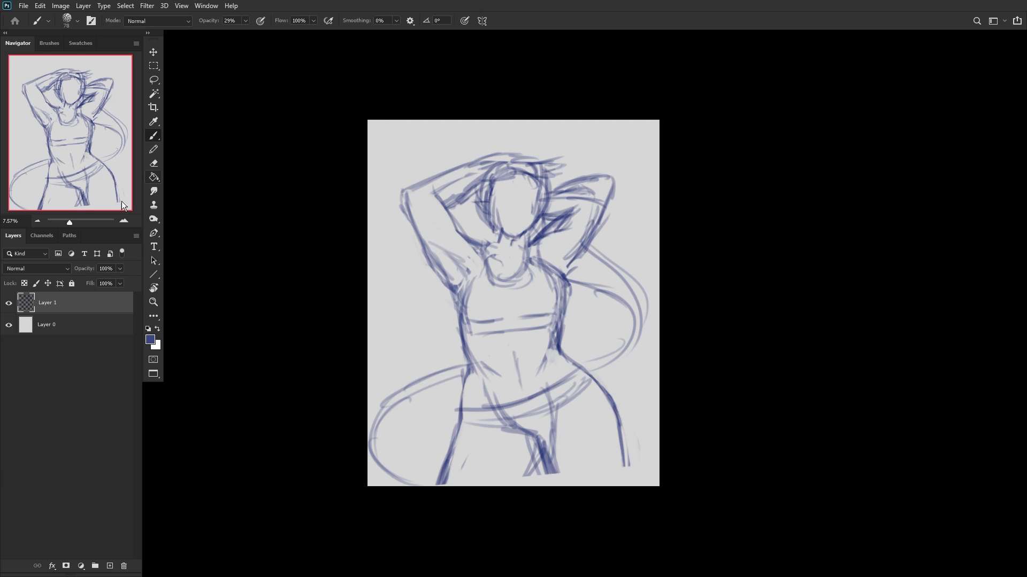
{"action": "key", "text": "ctrl+shift+h"}
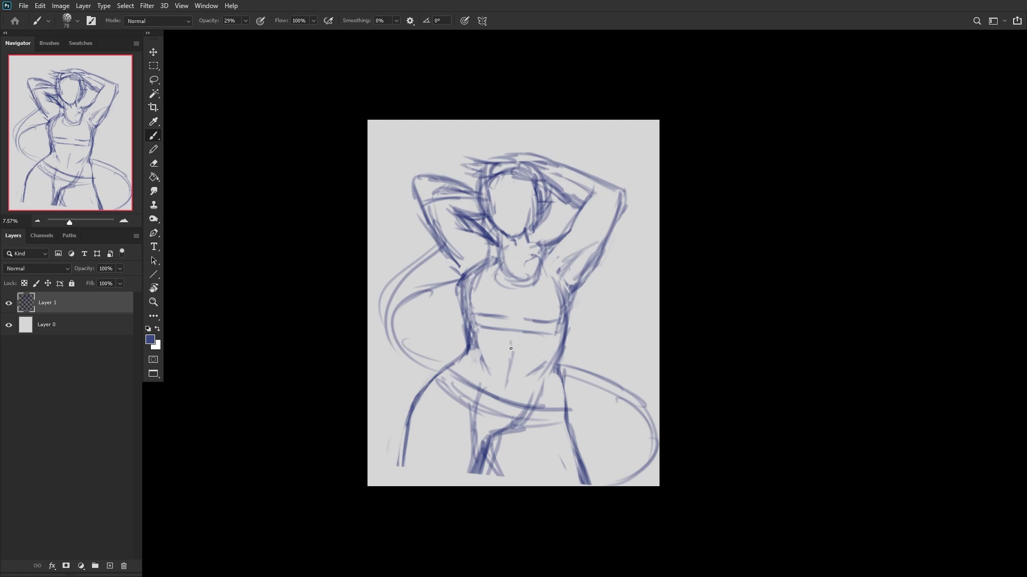
Step: Draw the belly centre line and navel, then lasso the lower hips and legs
{"action": "left_click_drag", "start_coordinate": [514, 337], "coordinate": [510, 359]}
{"action": "left_click_drag", "start_coordinate": [505, 396], "coordinate": [503, 396]}
{"action": "left_click", "coordinate": [154, 79]}
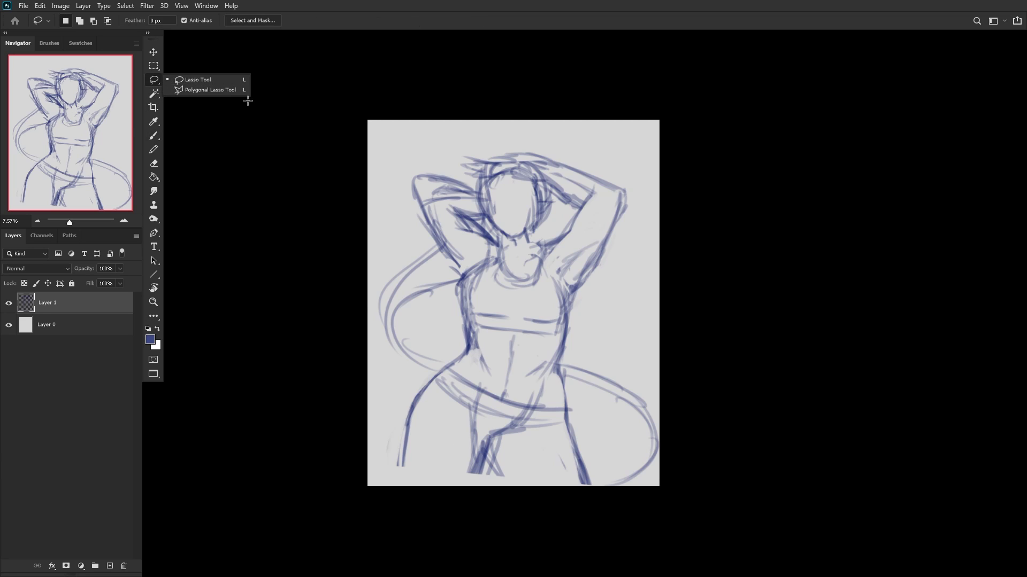
{"action": "mouse_move", "coordinate": [569, 408]}
{"action": "left_mouse_down"}
{"action": "mouse_move", "coordinate": [605, 487]}
{"action": "mouse_move", "coordinate": [547, 550]}
{"action": "mouse_move", "coordinate": [391, 518]}
{"action": "mouse_move", "coordinate": [319, 443]}
{"action": "mouse_move", "coordinate": [367, 392]}
{"action": "mouse_move", "coordinate": [436, 365]}
{"action": "mouse_move", "coordinate": [471, 372]}
{"action": "mouse_move", "coordinate": [500, 397]}
{"action": "mouse_move", "coordinate": [514, 400]}
{"action": "mouse_move", "coordinate": [542, 378]}
{"action": "mouse_move", "coordinate": [586, 404]}
{"action": "left_mouse_up"}
Step: Nudge the selected hips and legs slightly down, deselect, and flip the canvas back
{"action": "key", "text": "ctrl+t"}
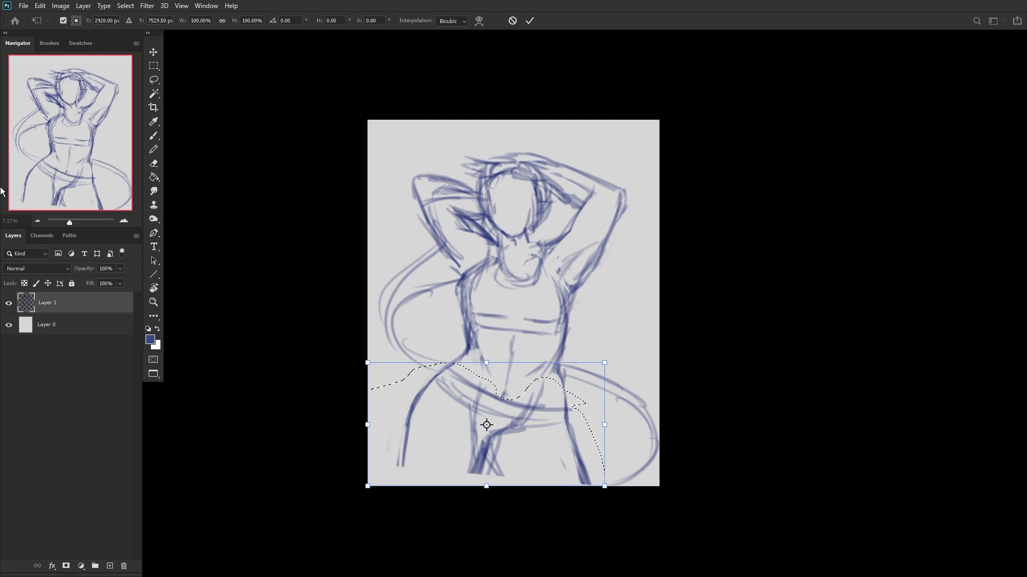
{"action": "key", "text": "shift+Down"}
{"action": "key", "text": "shift+Down"}
{"action": "key", "text": "shift+Down"}
{"action": "key", "text": "shift+Down"}
{"action": "key", "text": "shift+Down"}
{"action": "key", "text": "shift+Down"}
{"action": "key", "text": "shift+Down"}
{"action": "key", "text": "shift+Down"}
{"action": "key", "text": "shift+Down"}
{"action": "key", "text": "shift+Down"}
{"action": "key", "text": "shift+Down"}
{"action": "key", "text": "shift+Down"}
{"action": "key", "text": "shift+Down"}
{"action": "key", "text": "shift+Down"}
{"action": "key", "text": "shift+Down"}
{"action": "key", "text": "shift+Down"}
{"action": "key", "text": "shift+Down"}
{"action": "key", "text": "shift+Down"}
{"action": "key", "text": "shift+Down"}
{"action": "key", "text": "shift+Down"}
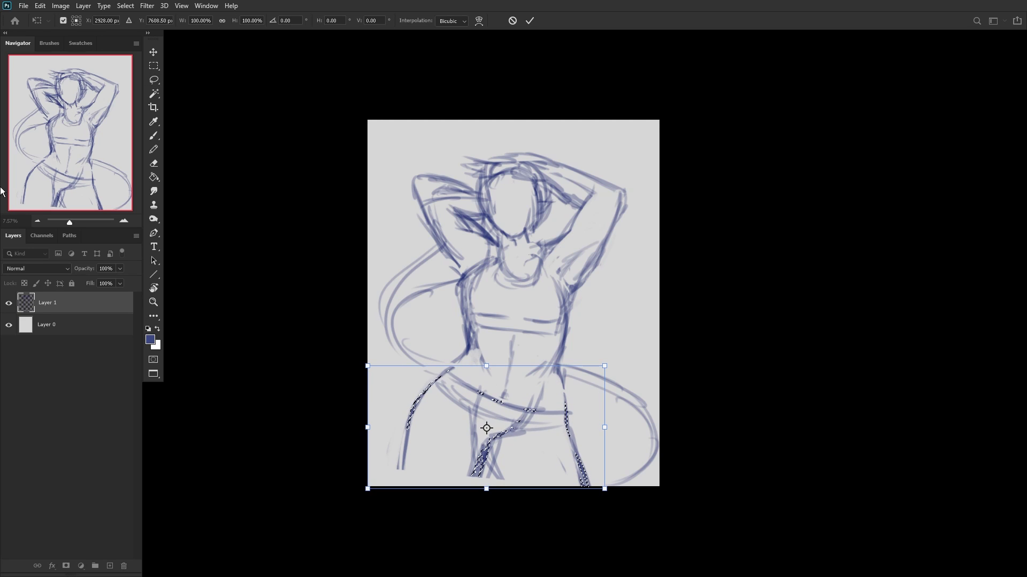
{"action": "key", "text": "Down"}
{"action": "key", "text": "Down"}
{"action": "key", "text": "Down"}
{"action": "key", "text": "Down"}
{"action": "key", "text": "Down"}
{"action": "key", "text": "Down"}
{"action": "key", "text": "Down"}
{"action": "key", "text": "Down"}
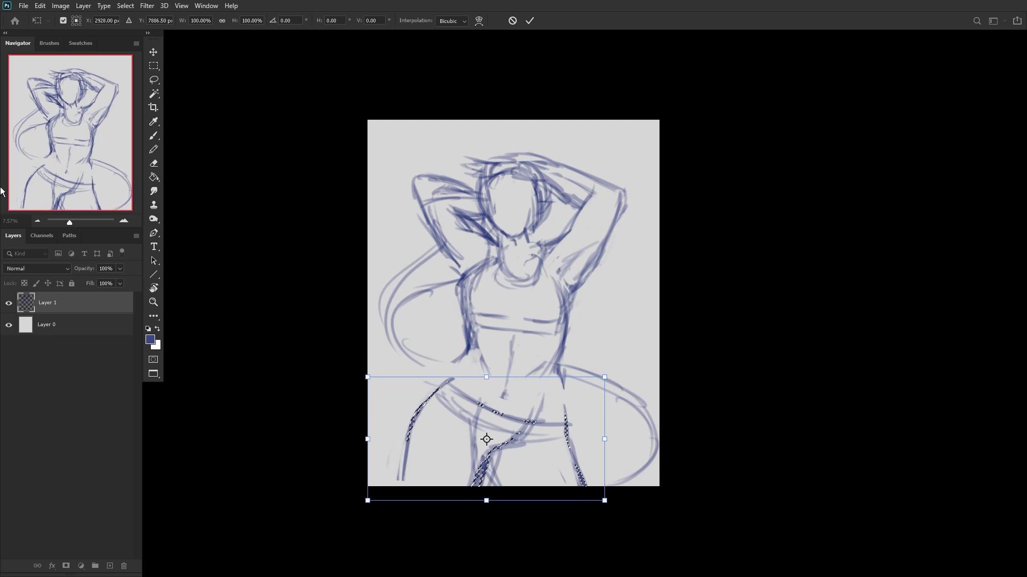
{"action": "key", "text": "Left"}
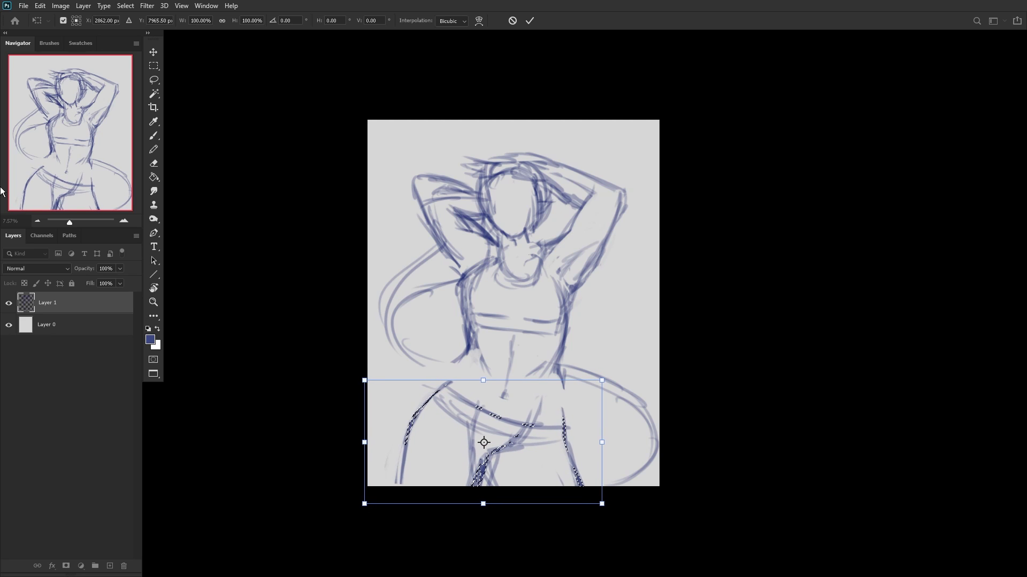
{"action": "key", "text": "Return"}
{"action": "key", "text": "ctrl+d"}
{"action": "key", "text": "ctrl+shift+h"}
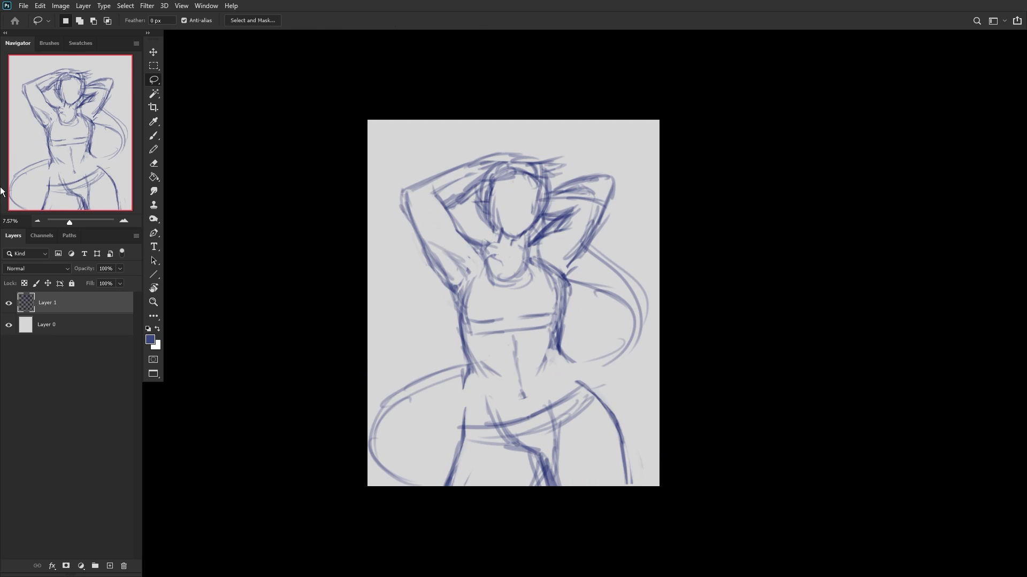
Step: Strengthen the left hip and right waist-hip lines, then mirror the canvas
{"action": "left_click", "coordinate": [153, 135]}
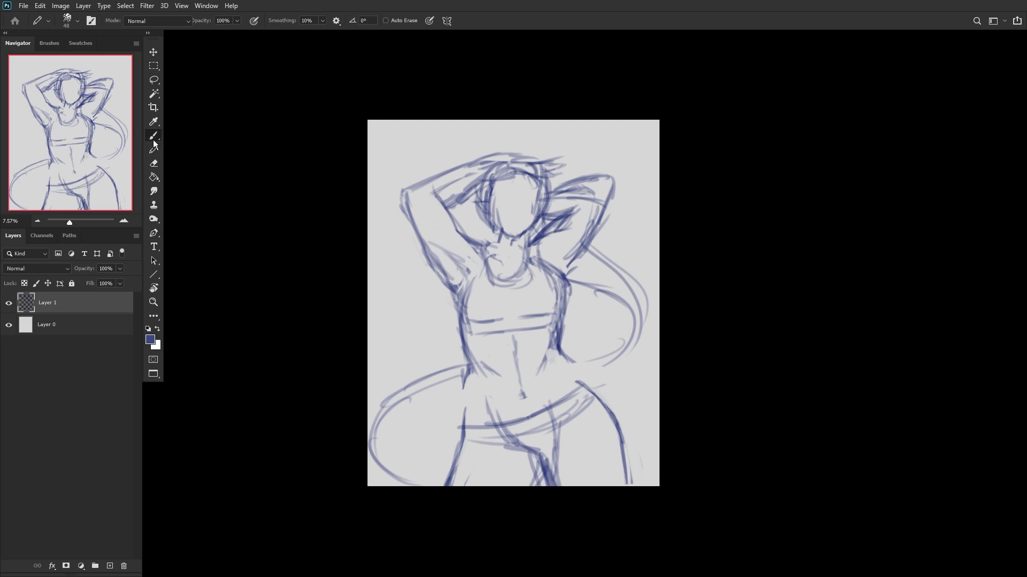
{"action": "mouse_move", "coordinate": [468, 374]}
{"action": "left_mouse_down"}
{"action": "mouse_move", "coordinate": [460, 430]}
{"action": "mouse_move", "coordinate": [466, 420]}
{"action": "left_mouse_up"}
{"action": "mouse_move", "coordinate": [561, 363]}
{"action": "left_mouse_down"}
{"action": "mouse_move", "coordinate": [588, 392]}
{"action": "mouse_move", "coordinate": [580, 383]}
{"action": "left_mouse_up"}
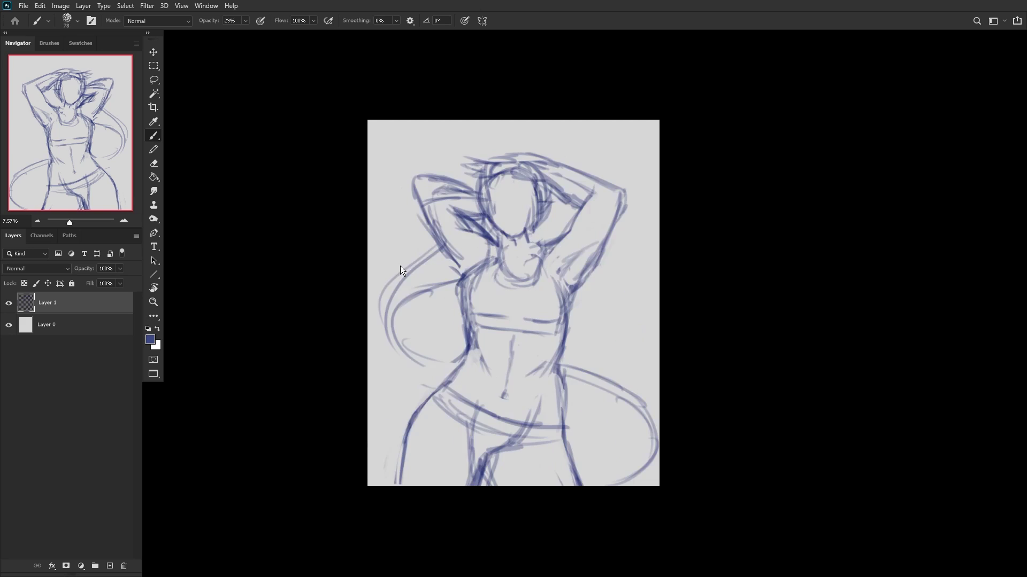
{"action": "key", "text": "ctrl+shift+h"}
Step: Stroke the crotch and inner-thigh lines and rough in hair over the head
{"action": "mouse_move", "coordinate": [489, 454]}
{"action": "left_mouse_down"}
{"action": "mouse_move", "coordinate": [501, 444]}
{"action": "mouse_move", "coordinate": [484, 452]}
{"action": "left_mouse_up"}
{"action": "mouse_move", "coordinate": [476, 438]}
{"action": "left_mouse_down"}
{"action": "mouse_move", "coordinate": [461, 465]}
{"action": "mouse_move", "coordinate": [463, 453]}
{"action": "left_mouse_up"}
{"action": "mouse_move", "coordinate": [489, 431]}
{"action": "left_mouse_down"}
{"action": "mouse_move", "coordinate": [496, 460]}
{"action": "mouse_move", "coordinate": [472, 461]}
{"action": "left_mouse_up"}
{"action": "left_click_drag", "start_coordinate": [484, 429], "coordinate": [489, 451]}
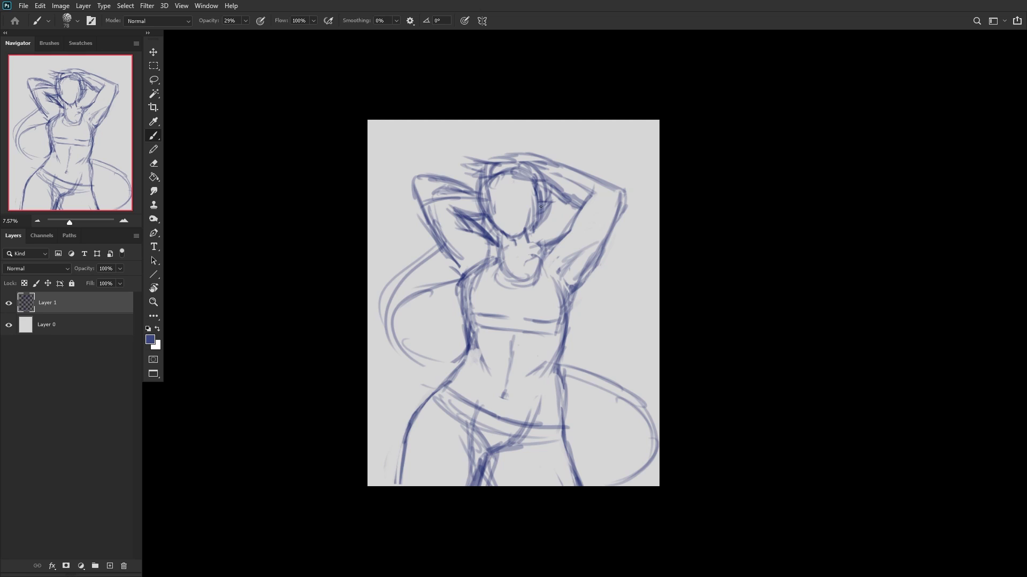
{"action": "mouse_move", "coordinate": [470, 188]}
{"action": "left_mouse_down"}
{"action": "mouse_move", "coordinate": [488, 153]}
{"action": "mouse_move", "coordinate": [523, 149]}
{"action": "left_mouse_up"}
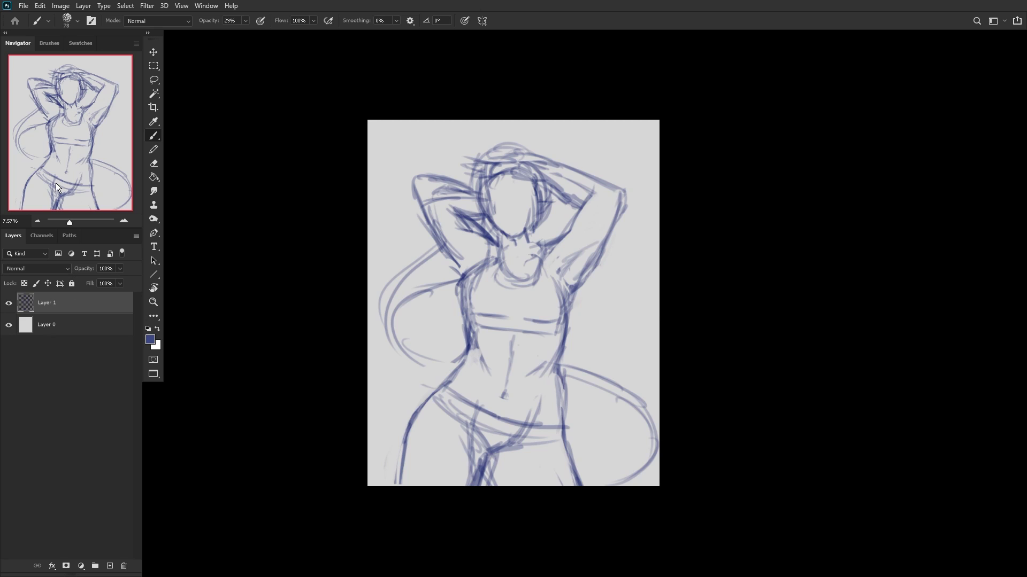
{"action": "key", "text": "ctrl+t"}
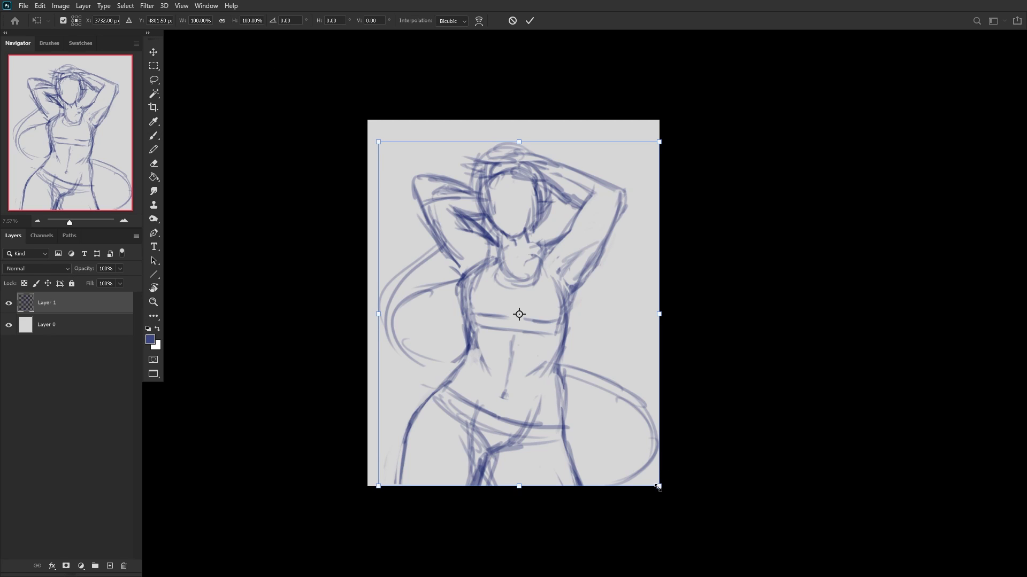
Step: Scale the sketch to about 95%, stretch it taller and tilt it slightly
{"action": "left_click_drag", "start_coordinate": [659, 486], "coordinate": [623, 441]}
{"action": "left_click_drag", "start_coordinate": [561, 336], "coordinate": [580, 344]}
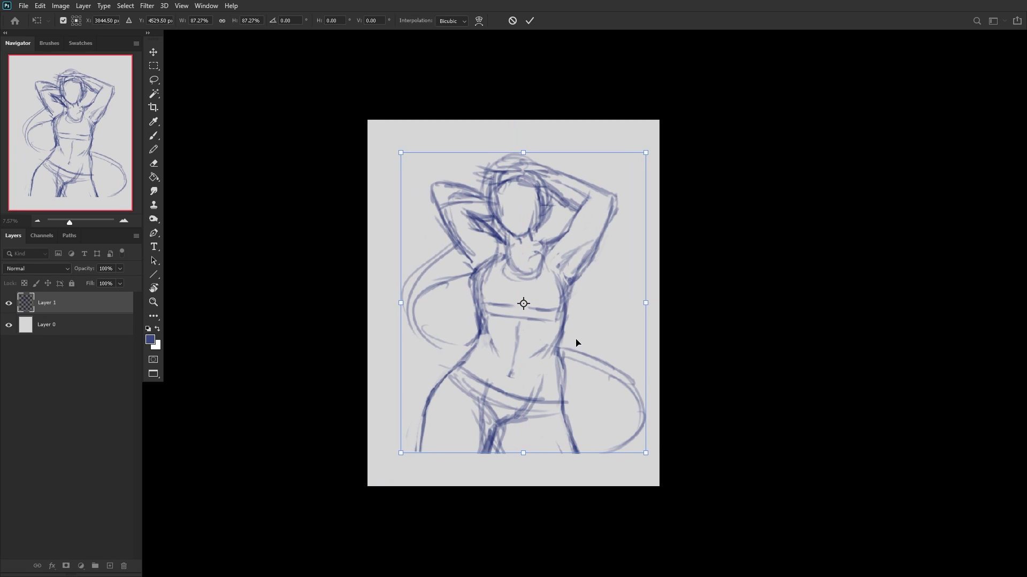
{"action": "left_click_drag", "start_coordinate": [524, 455], "coordinate": [522, 466]}
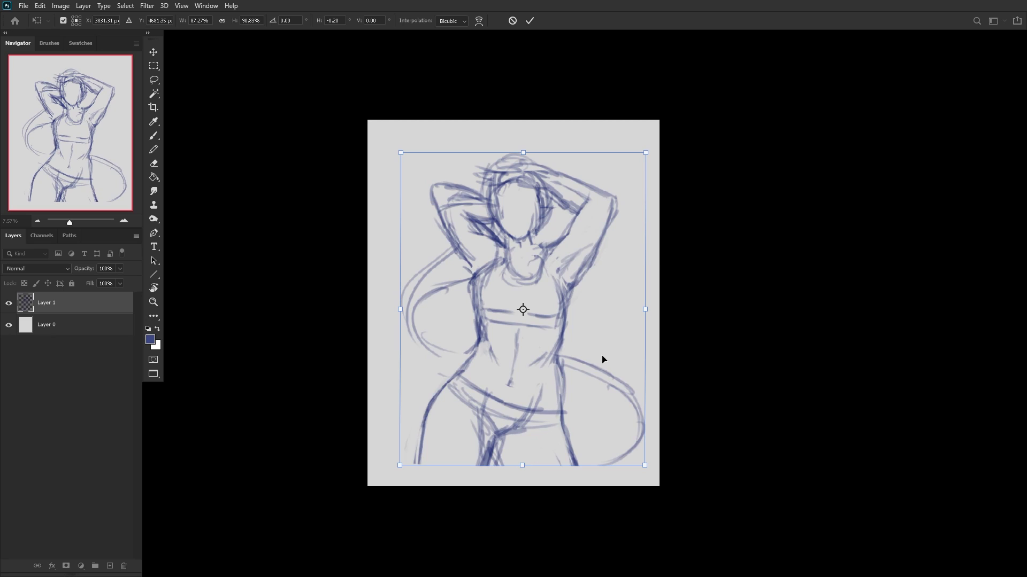
{"action": "left_click_drag", "start_coordinate": [401, 155], "coordinate": [391, 139]}
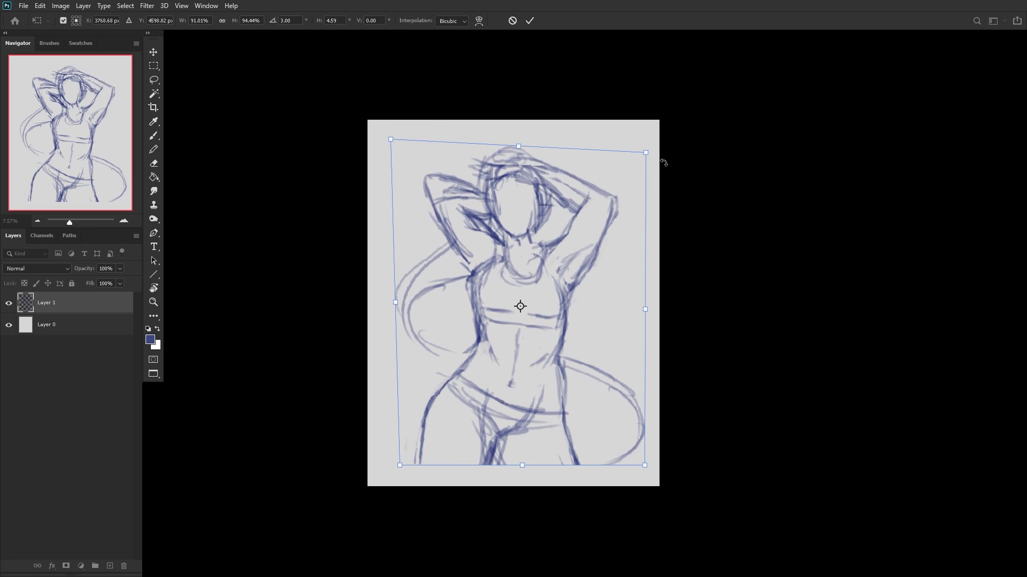
{"action": "left_click_drag", "start_coordinate": [656, 160], "coordinate": [661, 147]}
{"action": "left_click_drag", "start_coordinate": [573, 195], "coordinate": [565, 198]}
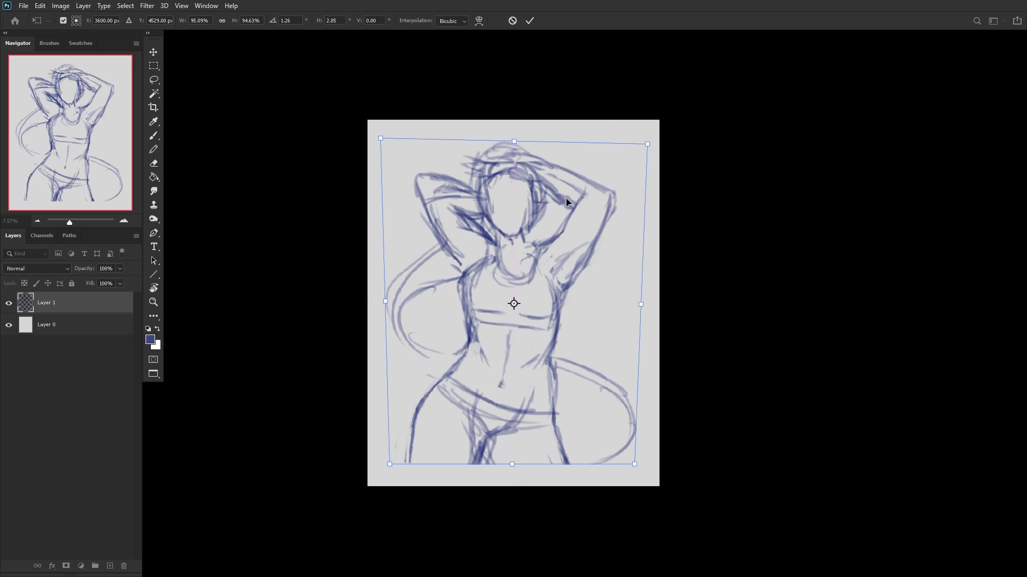
{"action": "left_click", "coordinate": [530, 20]}
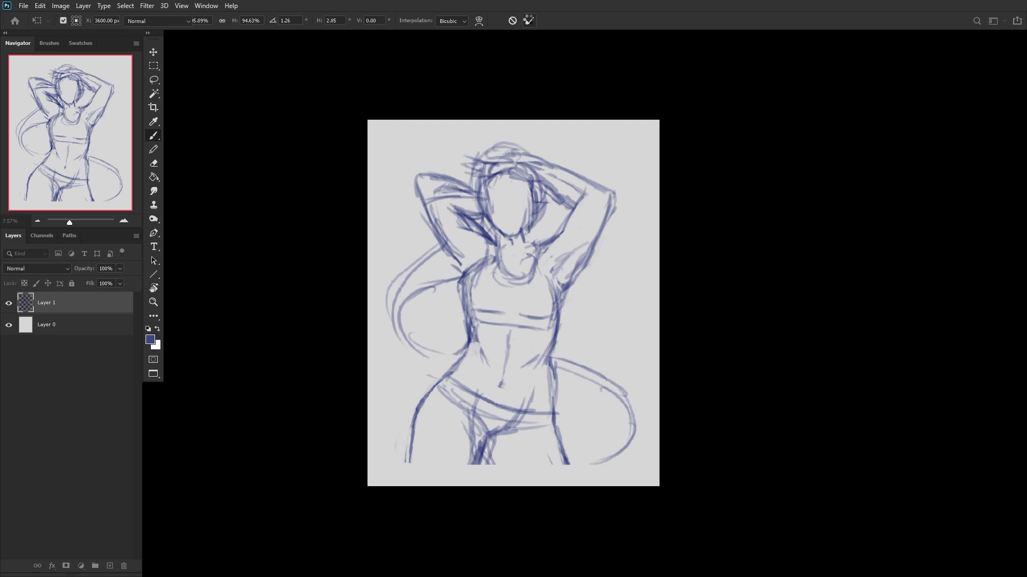
Step: Mirror the canvas back and firm up the hip and thigh lines to the bottom edge
{"action": "key", "text": "ctrl+shift+h"}
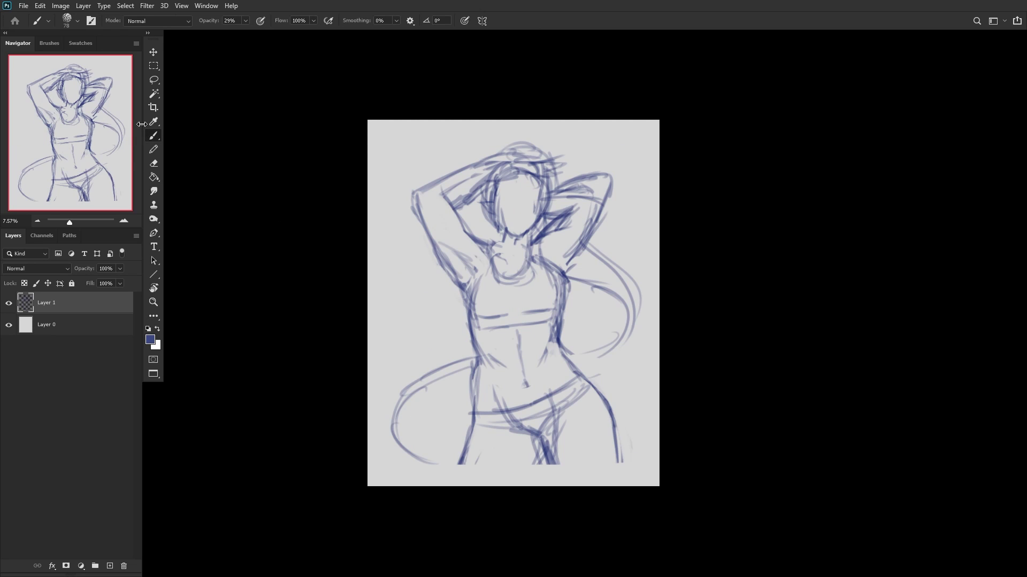
{"action": "key", "text": "ctrl+t"}
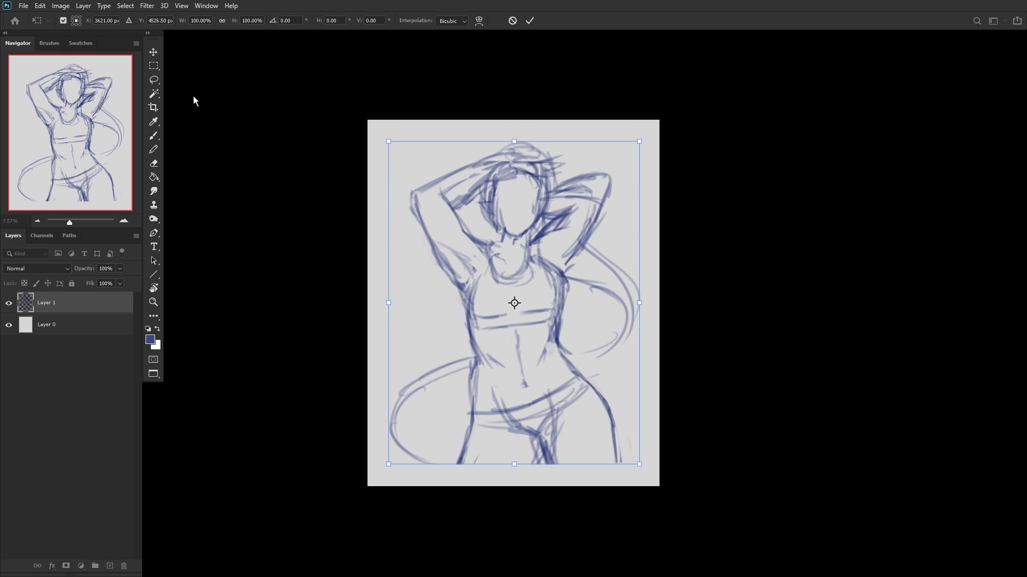
{"action": "key", "text": "Return"}
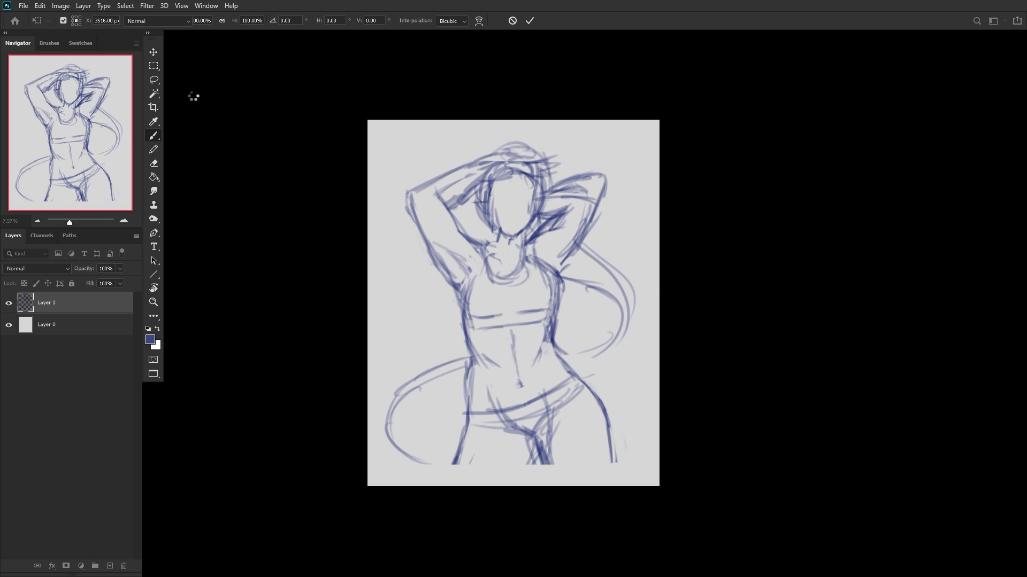
{"action": "mouse_move", "coordinate": [552, 483]}
{"action": "left_mouse_down"}
{"action": "mouse_move", "coordinate": [533, 436]}
{"action": "mouse_move", "coordinate": [559, 513]}
{"action": "mouse_move", "coordinate": [540, 462]}
{"action": "mouse_move", "coordinate": [549, 486]}
{"action": "left_mouse_up"}
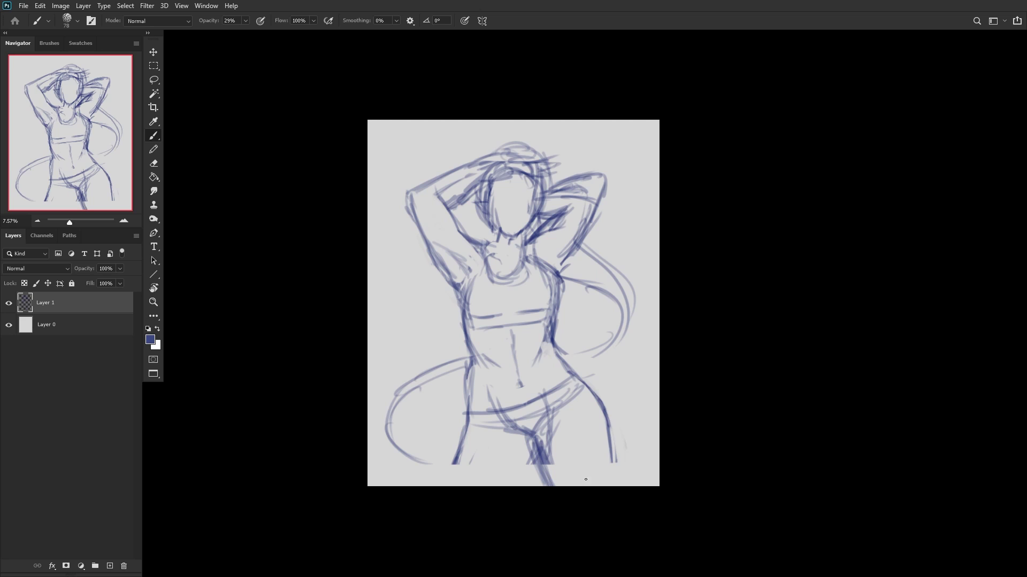
{"action": "mouse_move", "coordinate": [604, 429]}
{"action": "left_mouse_down"}
{"action": "mouse_move", "coordinate": [613, 487]}
{"action": "mouse_move", "coordinate": [619, 465]}
{"action": "left_mouse_up"}
{"action": "left_click_drag", "start_coordinate": [601, 408], "coordinate": [607, 438]}
{"action": "left_click_drag", "start_coordinate": [580, 384], "coordinate": [601, 412]}
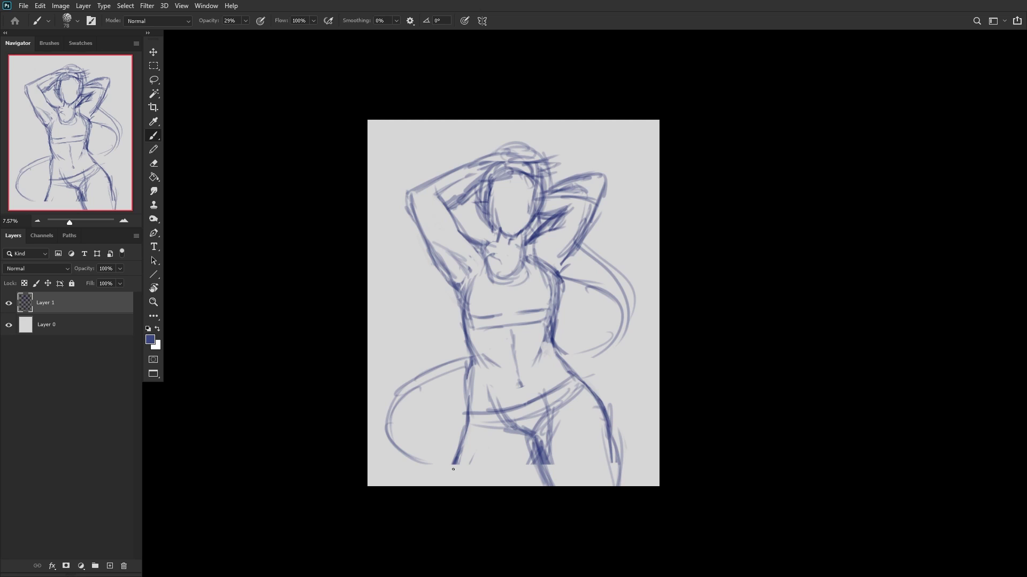
{"action": "left_click_drag", "start_coordinate": [455, 430], "coordinate": [444, 486]}
{"action": "left_click_drag", "start_coordinate": [535, 456], "coordinate": [511, 486]}
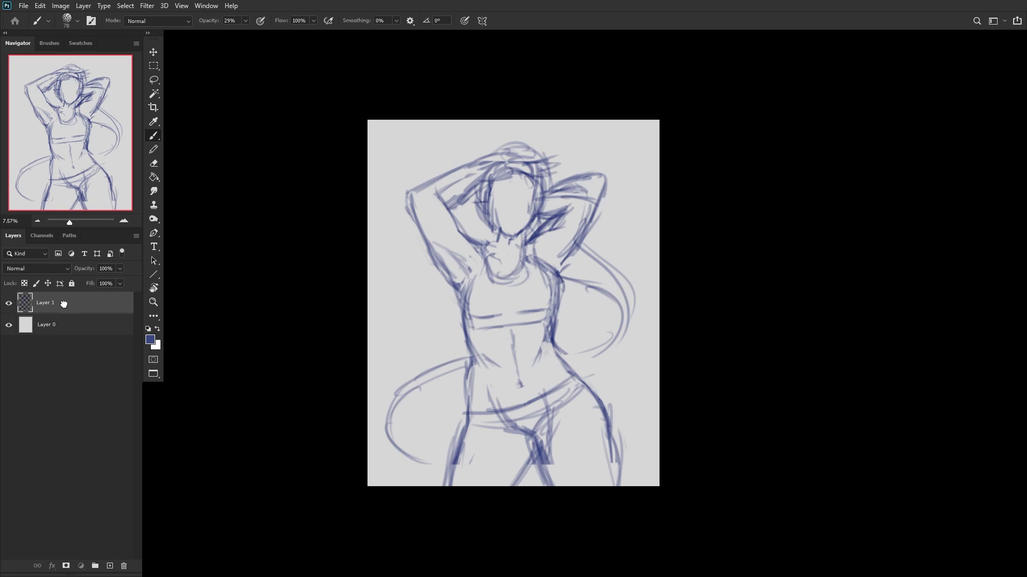
Step: Lock Layer 1 and Layer 0 and add a new empty Layer 2
{"action": "left_click", "coordinate": [71, 284]}
{"action": "left_click", "coordinate": [70, 325]}
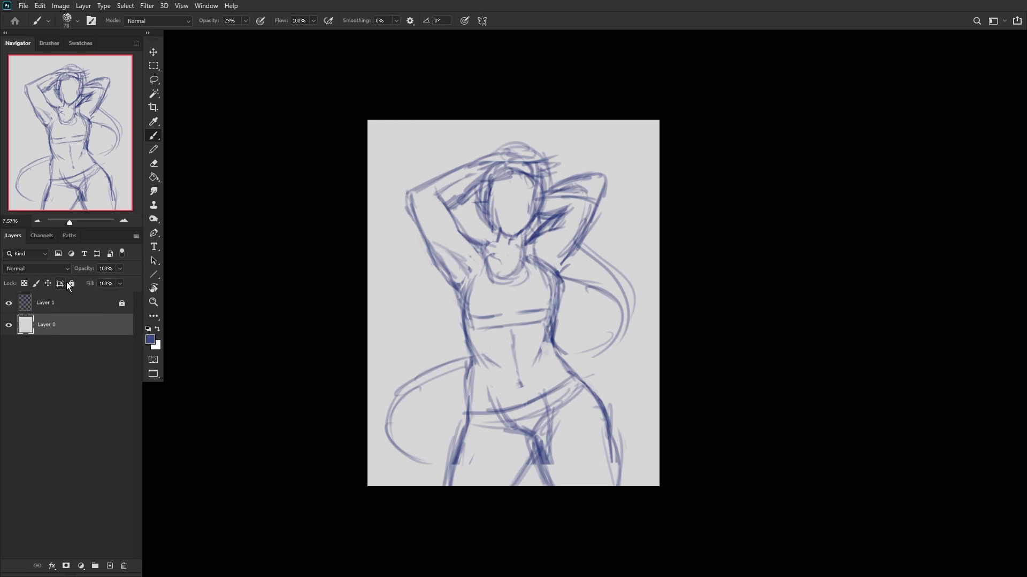
{"action": "left_click", "coordinate": [72, 283]}
{"action": "left_click", "coordinate": [109, 567]}
{"action": "scroll", "coordinate": [438, 199], "scroll_direction": "up", "scroll_amount": 3}
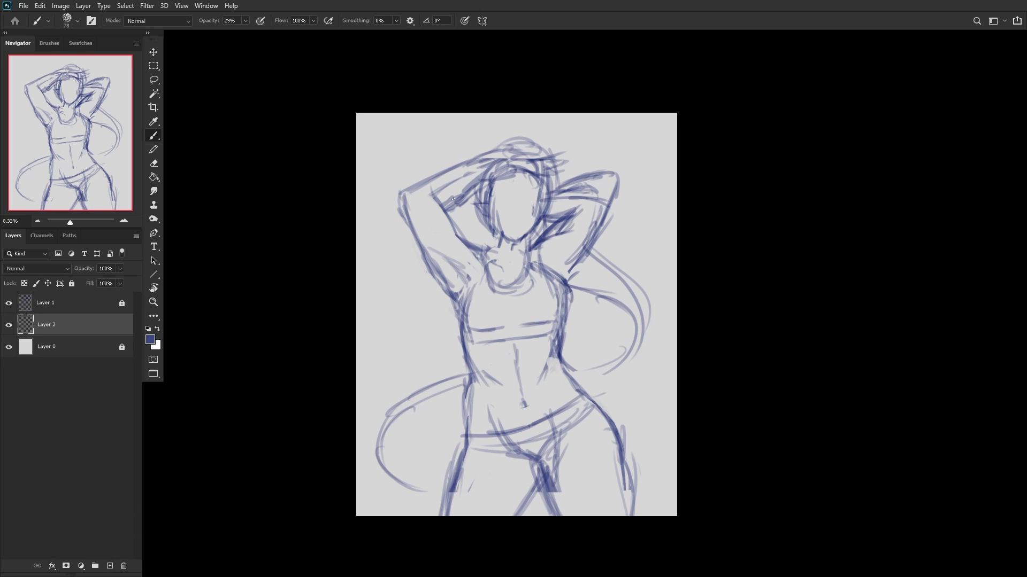
{"action": "scroll", "coordinate": [434, 200], "scroll_direction": "down", "scroll_amount": 1}
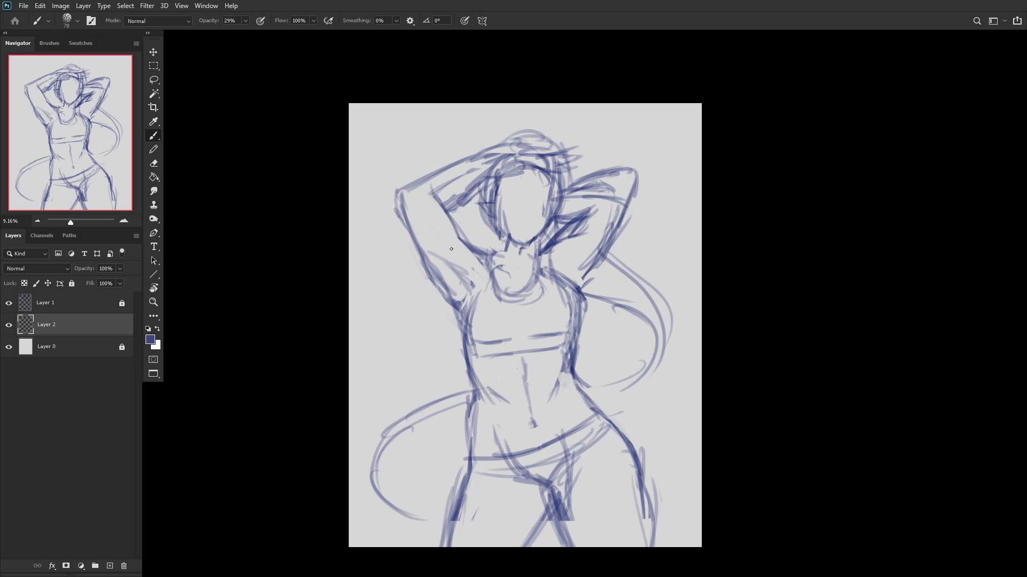
Step: Try long sweeping hair strands on Layer 2, then delete the layer
{"action": "mouse_move", "coordinate": [459, 259]}
{"action": "left_mouse_down"}
{"action": "mouse_move", "coordinate": [449, 247]}
{"action": "mouse_move", "coordinate": [598, 142]}
{"action": "mouse_move", "coordinate": [660, 137]}
{"action": "mouse_move", "coordinate": [682, 106]}
{"action": "mouse_move", "coordinate": [658, 213]}
{"action": "left_mouse_up"}
{"action": "left_click_drag", "start_coordinate": [677, 179], "coordinate": [622, 224]}
{"action": "key", "text": "ctrl+z"}
{"action": "key", "text": "ctrl+z"}
{"action": "key", "text": "ctrl+z"}
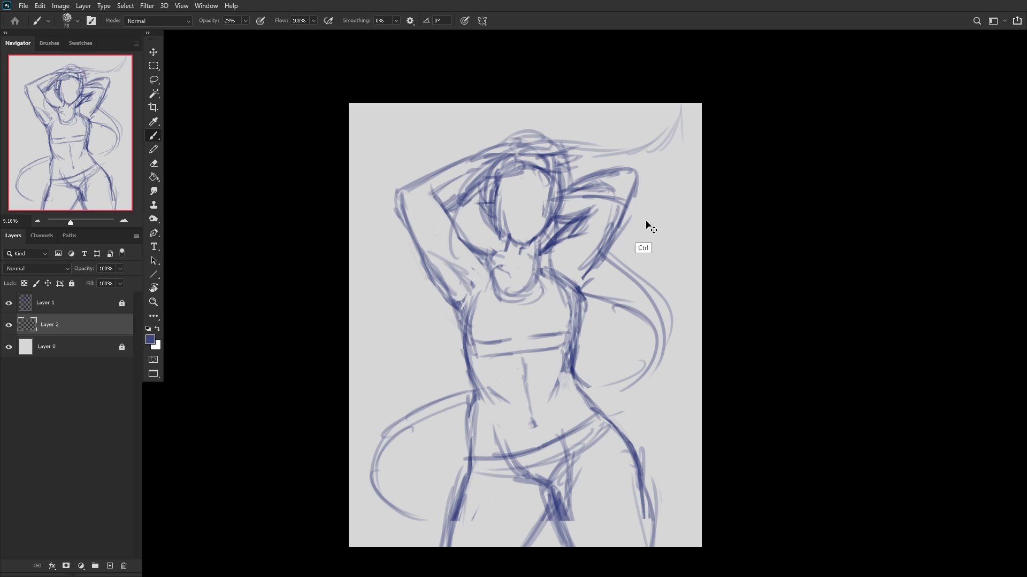
{"action": "mouse_move", "coordinate": [441, 210]}
{"action": "left_mouse_down"}
{"action": "mouse_move", "coordinate": [362, 280]}
{"action": "mouse_move", "coordinate": [357, 338]}
{"action": "left_mouse_up"}
{"action": "mouse_move", "coordinate": [392, 285]}
{"action": "left_mouse_down"}
{"action": "mouse_move", "coordinate": [378, 348]}
{"action": "mouse_move", "coordinate": [406, 378]}
{"action": "mouse_move", "coordinate": [452, 396]}
{"action": "left_mouse_up"}
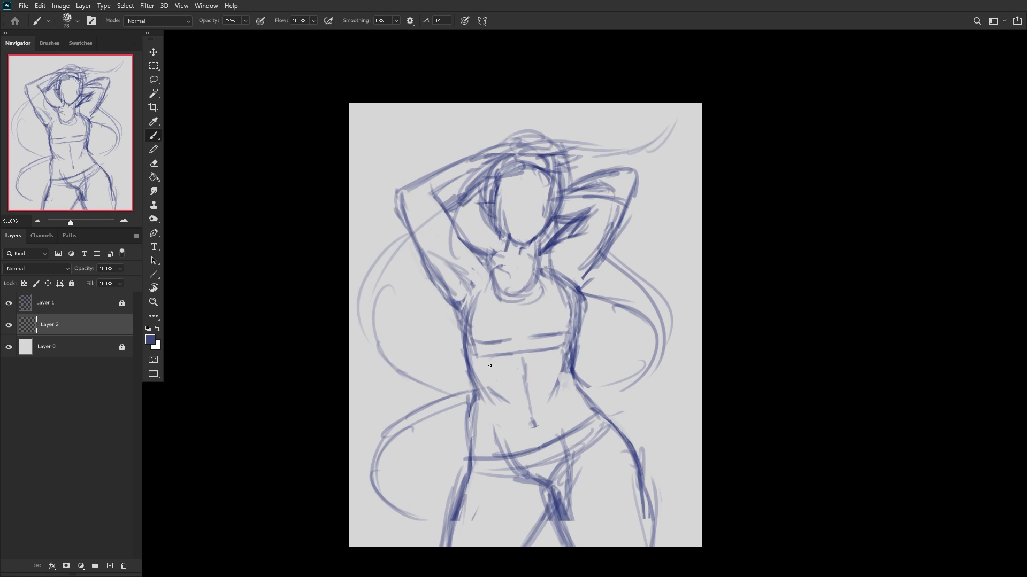
{"action": "mouse_move", "coordinate": [586, 314]}
{"action": "left_mouse_down"}
{"action": "mouse_move", "coordinate": [639, 342]}
{"action": "mouse_move", "coordinate": [650, 363]}
{"action": "left_mouse_up"}
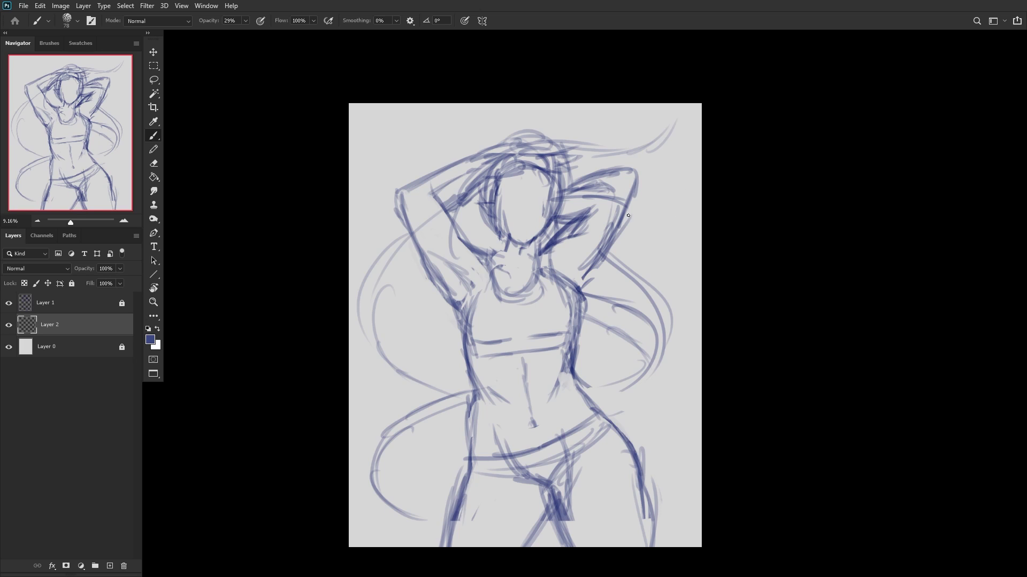
{"action": "left_click_drag", "start_coordinate": [676, 131], "coordinate": [623, 182]}
{"action": "left_click_drag", "start_coordinate": [685, 109], "coordinate": [638, 199]}
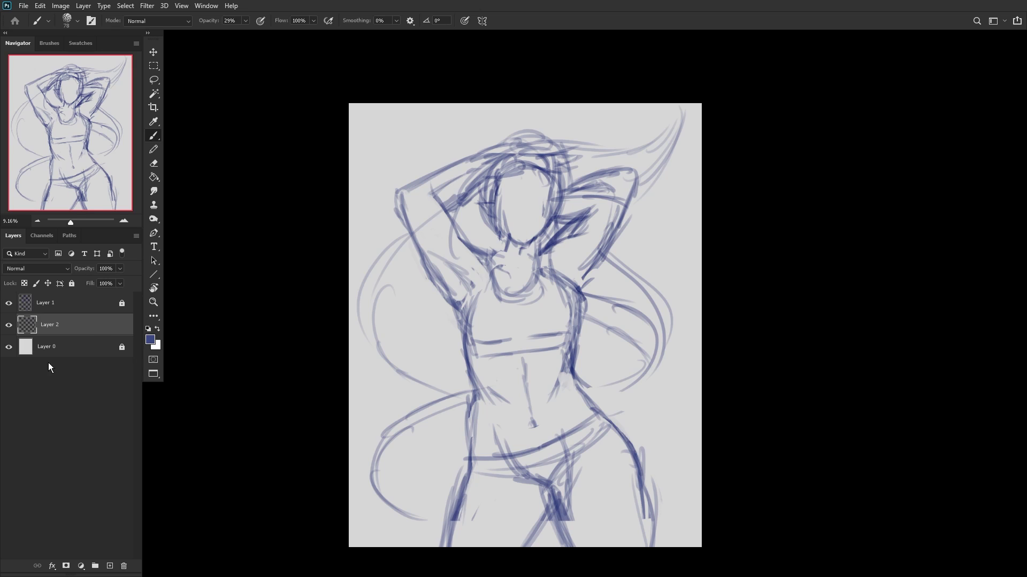
{"action": "mouse_move", "coordinate": [69, 323]}
{"action": "left_mouse_down"}
{"action": "mouse_move", "coordinate": [149, 345]}
{"action": "mouse_move", "coordinate": [135, 565]}
{"action": "mouse_move", "coordinate": [124, 565]}
{"action": "left_mouse_up"}
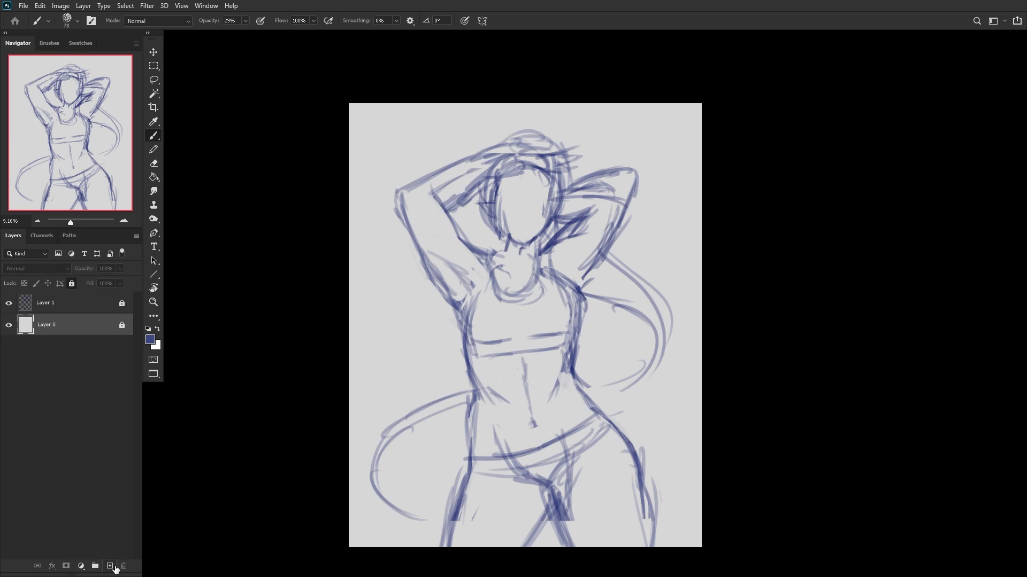
Step: Add a new layer, pick bright green, and paint curves over the head and right hair
{"action": "left_click", "coordinate": [110, 566]}
{"action": "left_click", "coordinate": [150, 340]}
{"action": "left_click_drag", "start_coordinate": [647, 153], "coordinate": [647, 178]}
{"action": "left_click", "coordinate": [749, 71]}
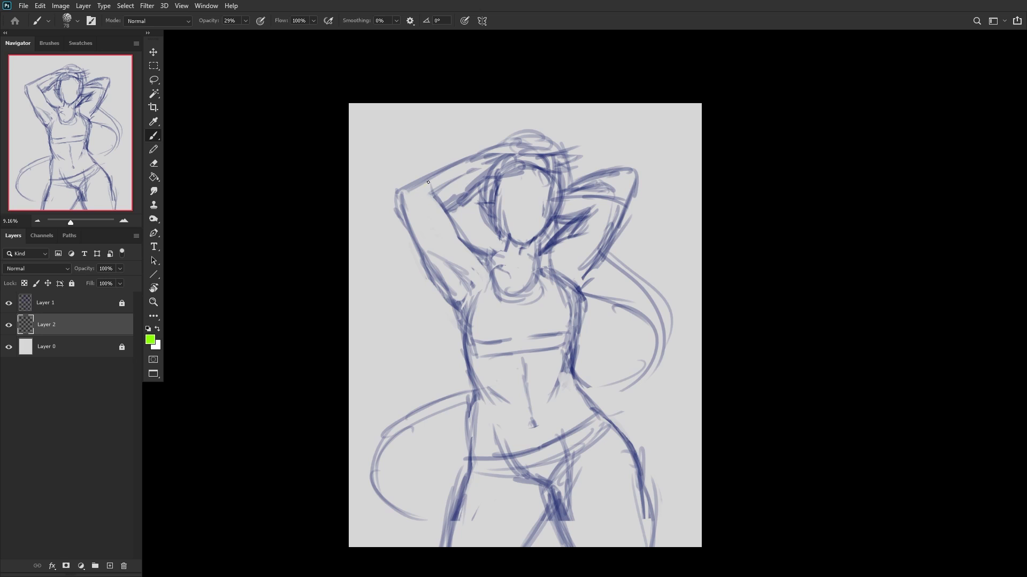
{"action": "mouse_move", "coordinate": [428, 182]}
{"action": "left_mouse_down"}
{"action": "mouse_move", "coordinate": [578, 148]}
{"action": "mouse_move", "coordinate": [561, 139]}
{"action": "mouse_move", "coordinate": [666, 129]}
{"action": "mouse_move", "coordinate": [634, 139]}
{"action": "mouse_move", "coordinate": [657, 127]}
{"action": "mouse_move", "coordinate": [643, 167]}
{"action": "left_mouse_up"}
{"action": "mouse_move", "coordinate": [542, 139]}
{"action": "left_mouse_down"}
{"action": "mouse_move", "coordinate": [391, 165]}
{"action": "mouse_move", "coordinate": [406, 178]}
{"action": "mouse_move", "coordinate": [413, 278]}
{"action": "mouse_move", "coordinate": [377, 288]}
{"action": "mouse_move", "coordinate": [392, 289]}
{"action": "mouse_move", "coordinate": [380, 323]}
{"action": "mouse_move", "coordinate": [393, 305]}
{"action": "mouse_move", "coordinate": [416, 315]}
{"action": "mouse_move", "coordinate": [436, 280]}
{"action": "left_mouse_up"}
{"action": "left_click_drag", "start_coordinate": [674, 307], "coordinate": [653, 365]}
Step: Set Layer 2 to Multiply and sketch green gator zigzags beside the waist
{"action": "left_click", "coordinate": [37, 269]}
{"action": "left_click", "coordinate": [21, 302]}
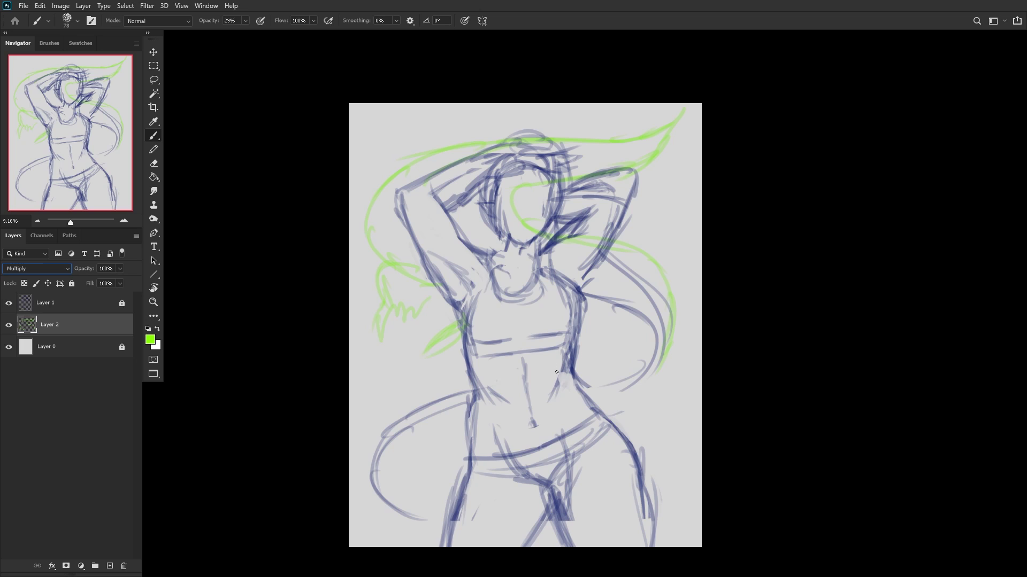
{"action": "mouse_move", "coordinate": [577, 356]}
{"action": "left_mouse_down"}
{"action": "mouse_move", "coordinate": [618, 371]}
{"action": "mouse_move", "coordinate": [606, 369]}
{"action": "mouse_move", "coordinate": [626, 402]}
{"action": "mouse_move", "coordinate": [613, 419]}
{"action": "mouse_move", "coordinate": [632, 427]}
{"action": "left_mouse_up"}
{"action": "mouse_move", "coordinate": [406, 363]}
{"action": "left_mouse_down"}
{"action": "mouse_move", "coordinate": [440, 360]}
{"action": "mouse_move", "coordinate": [422, 352]}
{"action": "left_mouse_up"}
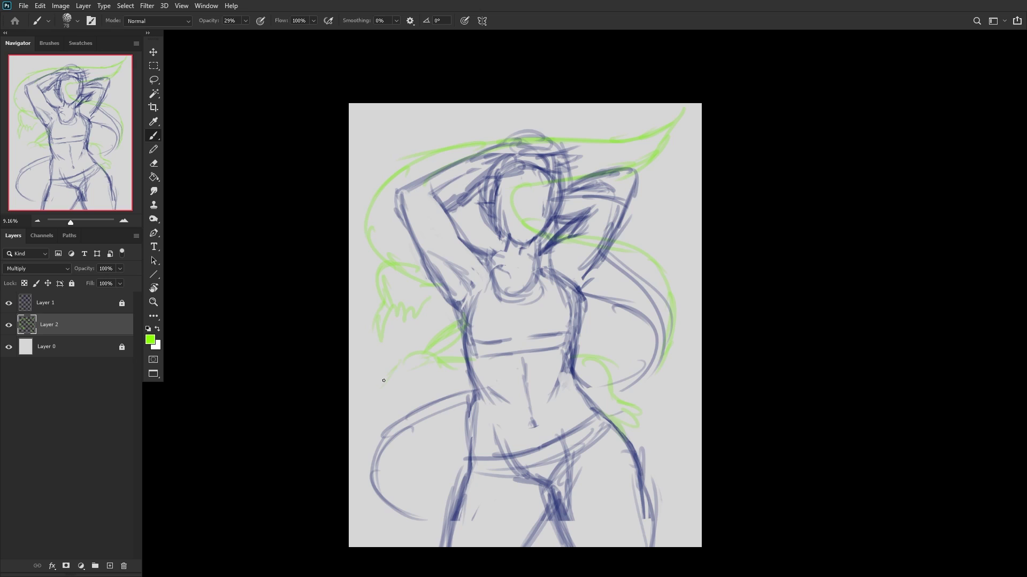
{"action": "mouse_move", "coordinate": [380, 402]}
{"action": "left_mouse_down"}
{"action": "mouse_move", "coordinate": [392, 357]}
{"action": "mouse_move", "coordinate": [435, 353]}
{"action": "mouse_move", "coordinate": [416, 384]}
{"action": "left_mouse_up"}
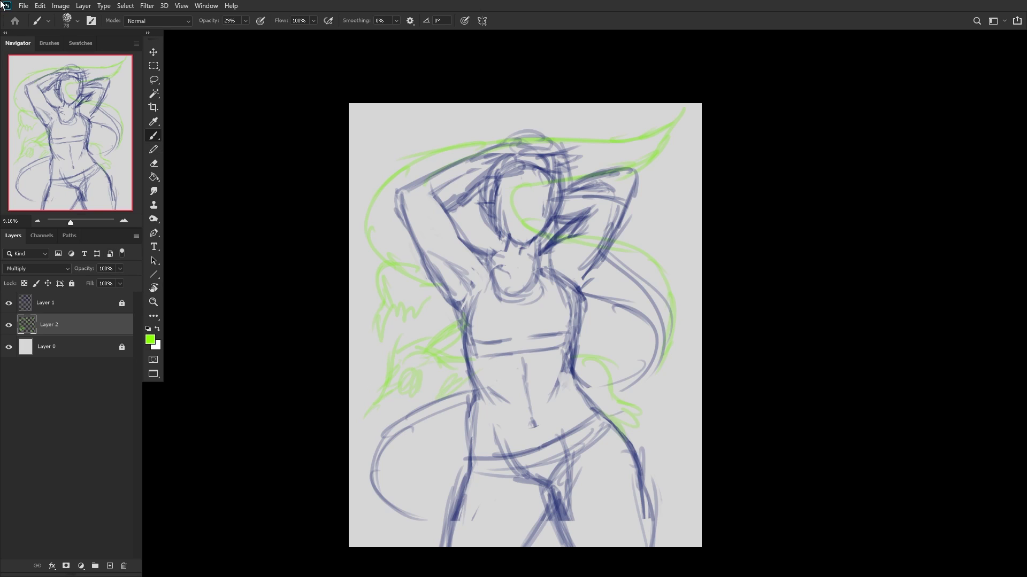
{"action": "key", "text": "h"}
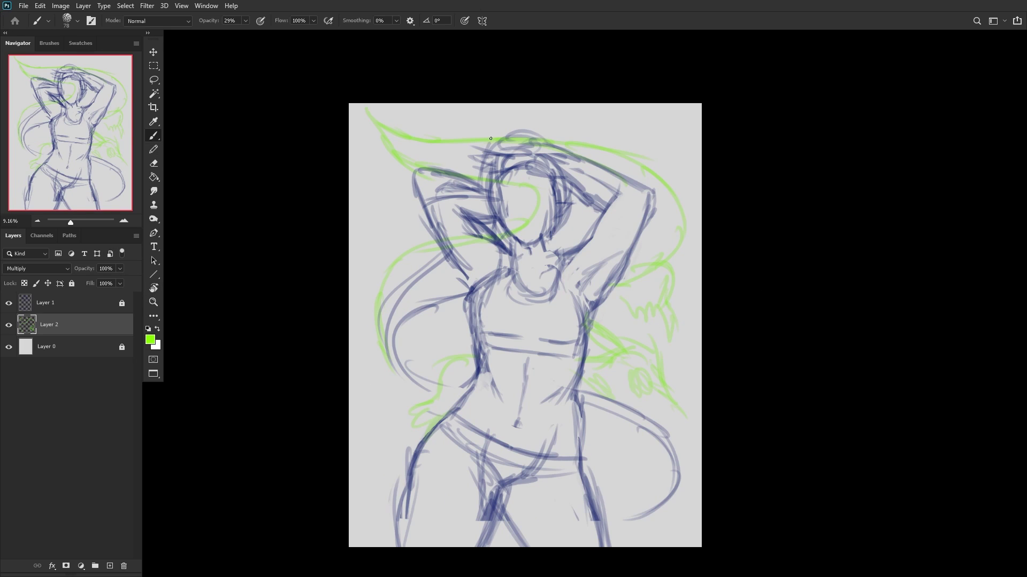
Step: Paint a green curve along the right arm, erase stray scribbles, and nudge the layer left
{"action": "mouse_move", "coordinate": [632, 242]}
{"action": "left_mouse_down"}
{"action": "mouse_move", "coordinate": [614, 156]}
{"action": "mouse_move", "coordinate": [547, 139]}
{"action": "left_mouse_up"}
{"action": "left_click", "coordinate": [154, 163]}
{"action": "mouse_move", "coordinate": [678, 221]}
{"action": "left_mouse_down"}
{"action": "mouse_move", "coordinate": [640, 152]}
{"action": "mouse_move", "coordinate": [651, 323]}
{"action": "mouse_move", "coordinate": [566, 381]}
{"action": "left_mouse_up"}
{"action": "mouse_move", "coordinate": [591, 373]}
{"action": "left_mouse_down"}
{"action": "mouse_move", "coordinate": [630, 324]}
{"action": "mouse_move", "coordinate": [598, 399]}
{"action": "mouse_move", "coordinate": [609, 341]}
{"action": "mouse_move", "coordinate": [583, 387]}
{"action": "mouse_move", "coordinate": [598, 373]}
{"action": "mouse_move", "coordinate": [620, 396]}
{"action": "mouse_move", "coordinate": [649, 354]}
{"action": "mouse_move", "coordinate": [656, 394]}
{"action": "mouse_move", "coordinate": [662, 309]}
{"action": "mouse_move", "coordinate": [677, 406]}
{"action": "mouse_move", "coordinate": [637, 377]}
{"action": "left_mouse_up"}
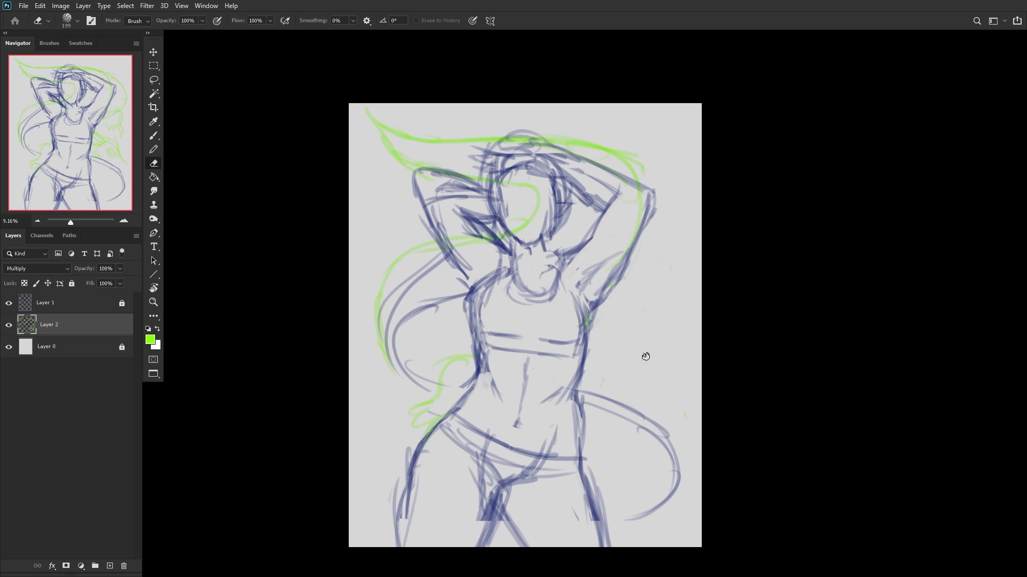
{"action": "key", "text": "ctrl+t"}
{"action": "left_click_drag", "start_coordinate": [632, 234], "coordinate": [617, 230]}
{"action": "left_click", "coordinate": [529, 20]}
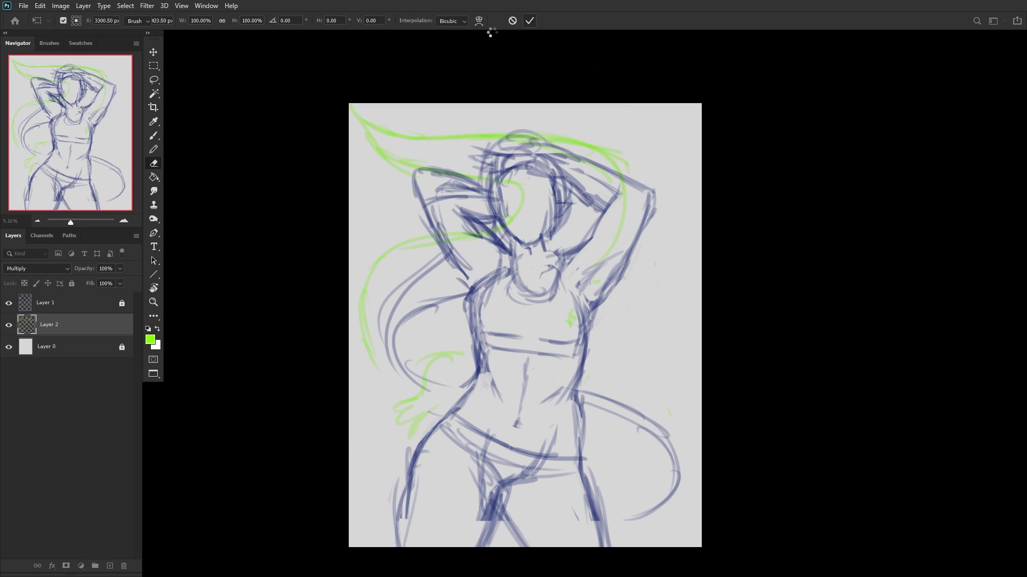
Step: Add green strokes right of the torso and looping gator shapes near the hip
{"action": "left_click", "coordinate": [154, 137]}
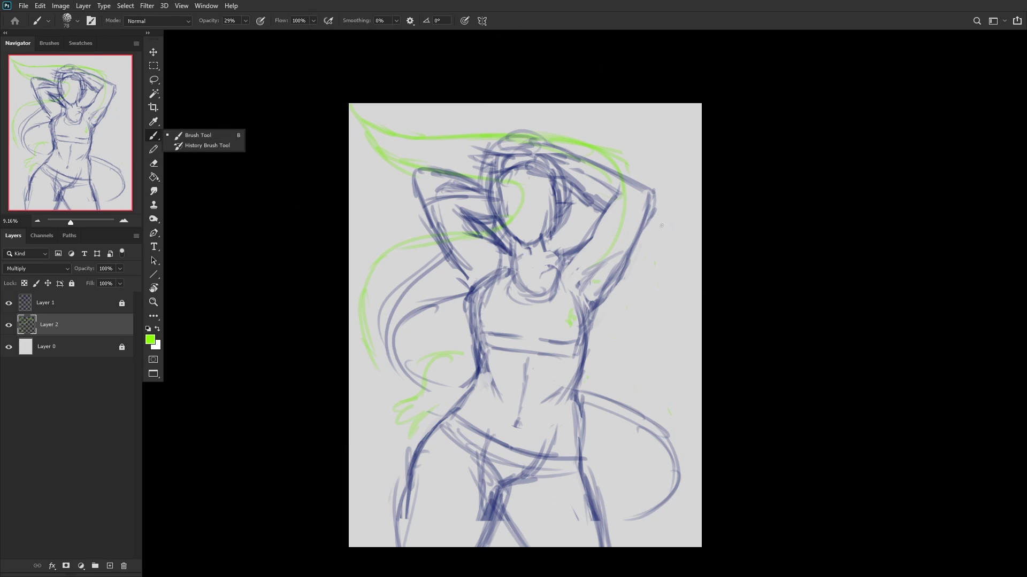
{"action": "left_click", "coordinate": [593, 325]}
{"action": "left_click_drag", "start_coordinate": [593, 324], "coordinate": [642, 305]}
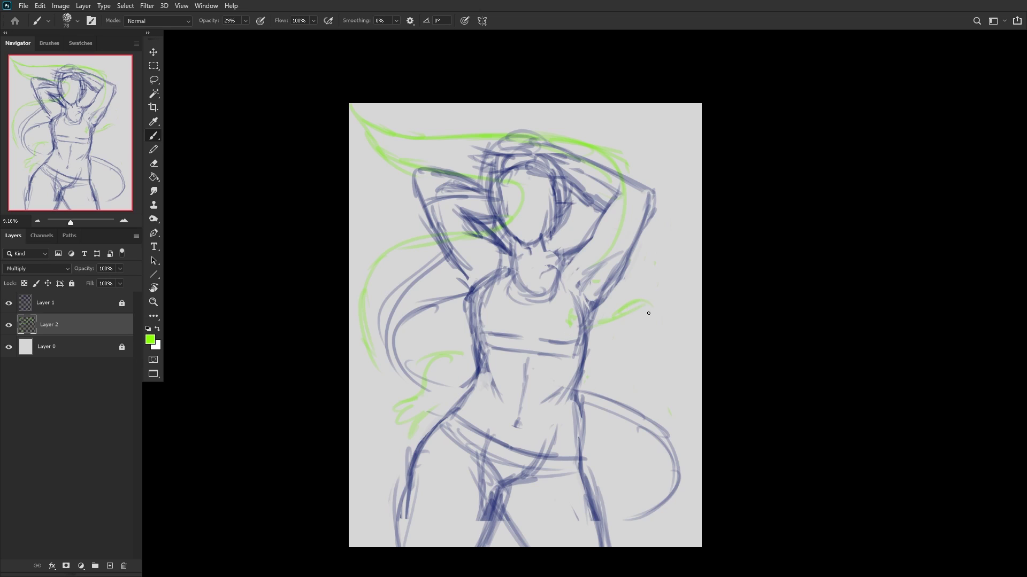
{"action": "mouse_move", "coordinate": [626, 342]}
{"action": "left_mouse_down"}
{"action": "mouse_move", "coordinate": [665, 334]}
{"action": "mouse_move", "coordinate": [667, 343]}
{"action": "mouse_move", "coordinate": [672, 316]}
{"action": "mouse_move", "coordinate": [675, 354]}
{"action": "left_mouse_up"}
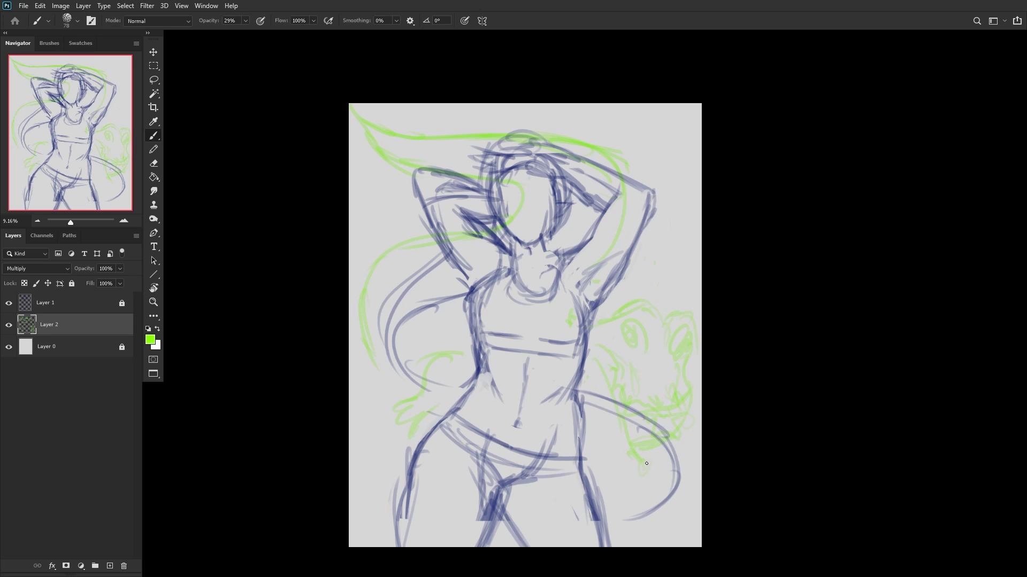
{"action": "left_click_drag", "start_coordinate": [647, 464], "coordinate": [603, 445]}
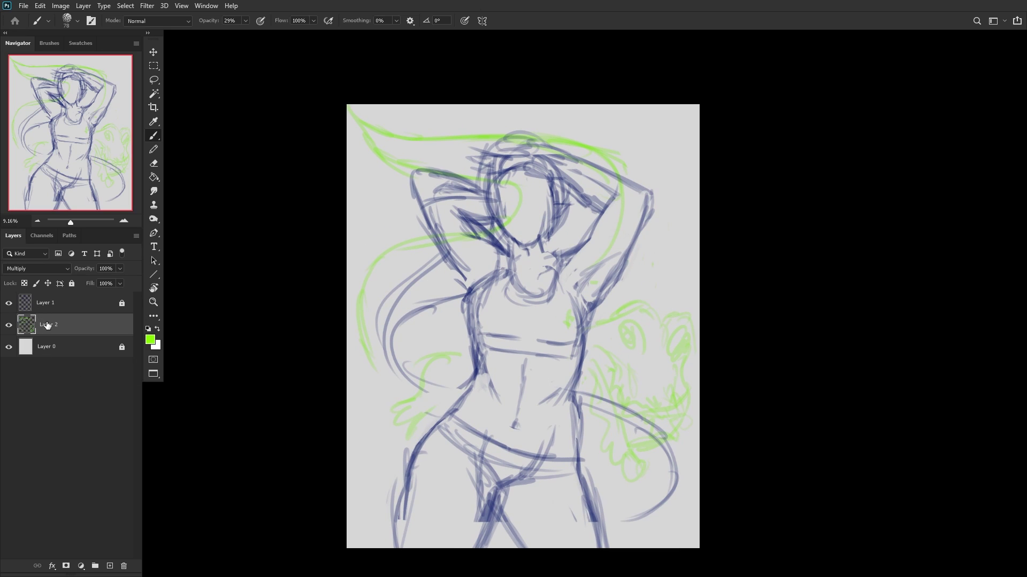
Step: Rename Layer 2 to 'Gator' and Layer 1 to 'Dhalia'
{"action": "double_click", "coordinate": [47, 325]}
{"action": "type", "text": "Gator"}
{"action": "key", "text": "Return"}
{"action": "double_click", "coordinate": [46, 303]}
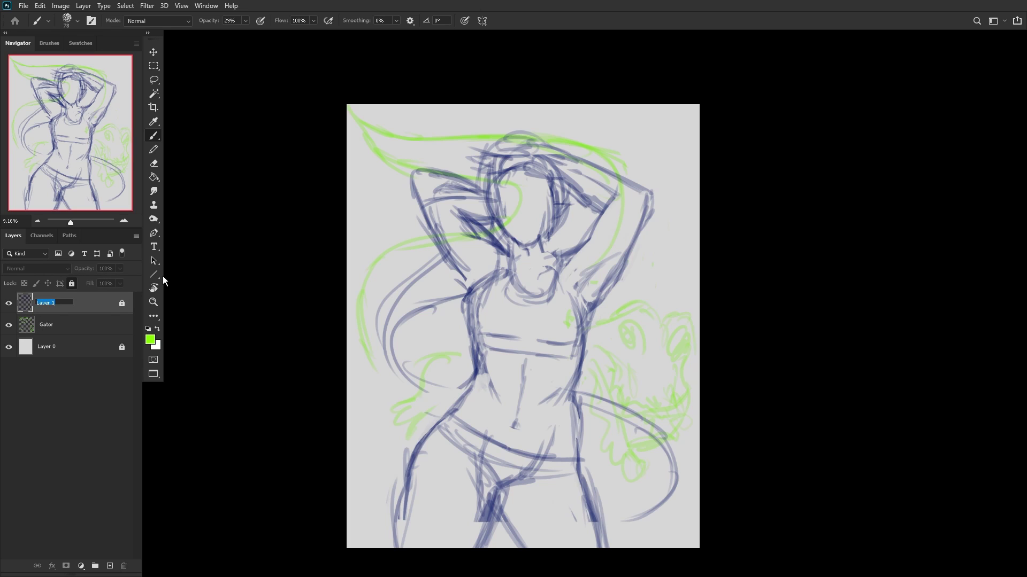
{"action": "type", "text": "Dhalia"}
{"action": "key", "text": "Return"}
Step: Fit the whole canvas in the window and lock the Gator layer
{"action": "left_click", "coordinate": [153, 302]}
{"action": "left_click", "coordinate": [322, 19]}
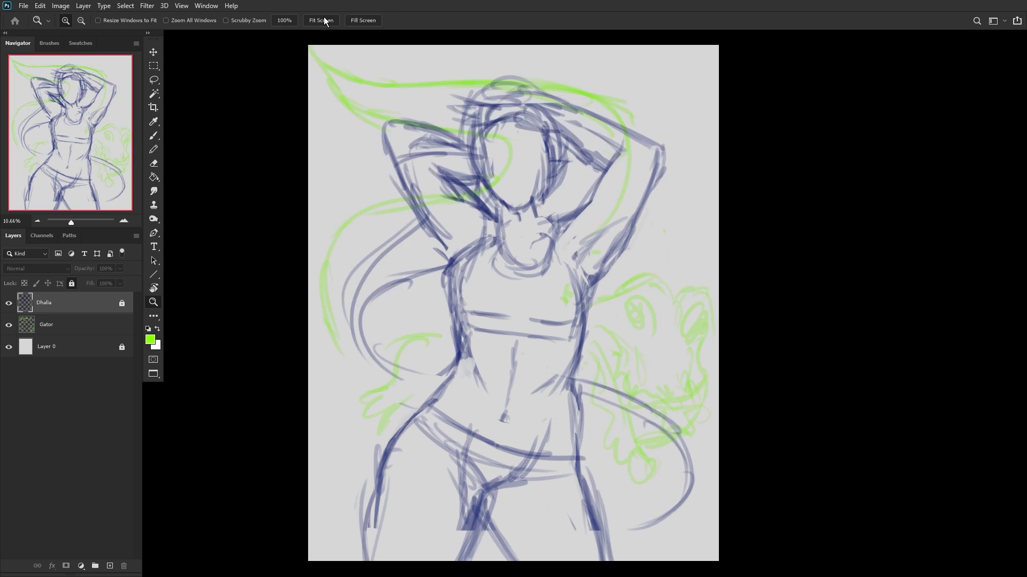
{"action": "left_click", "coordinate": [94, 347]}
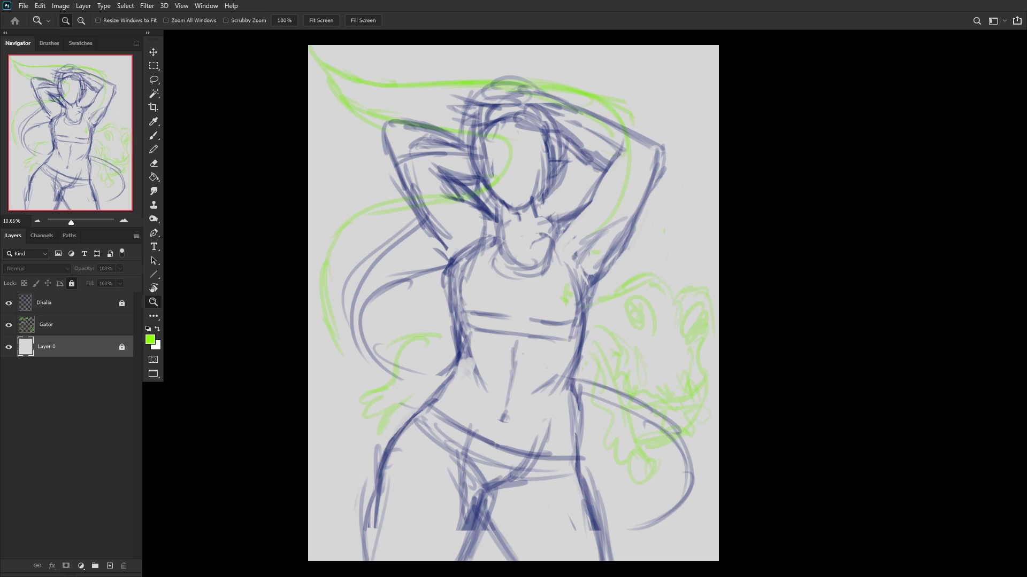
{"action": "left_click", "coordinate": [46, 326]}
{"action": "left_click", "coordinate": [72, 283]}
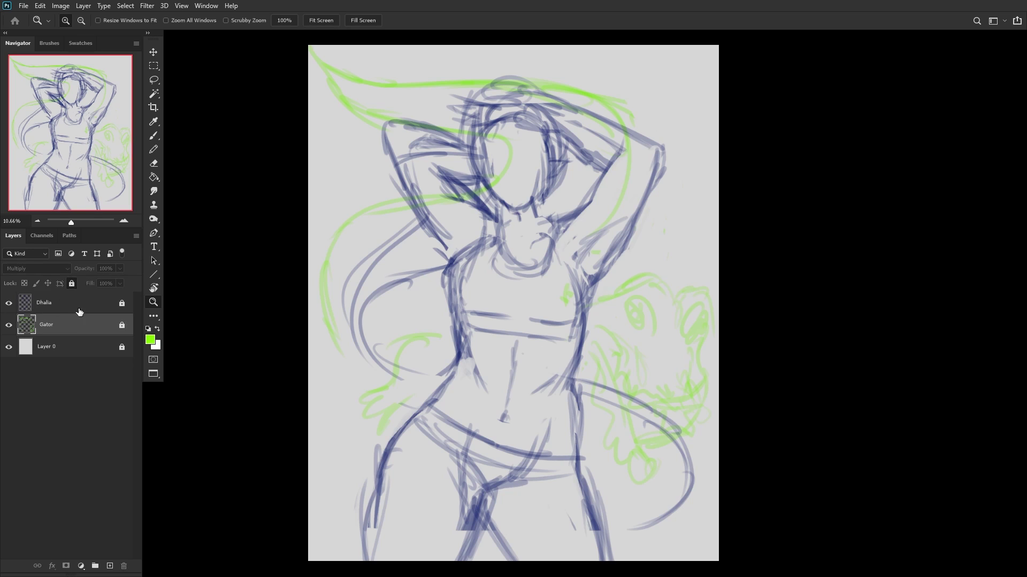
{"action": "left_click", "coordinate": [79, 347]}
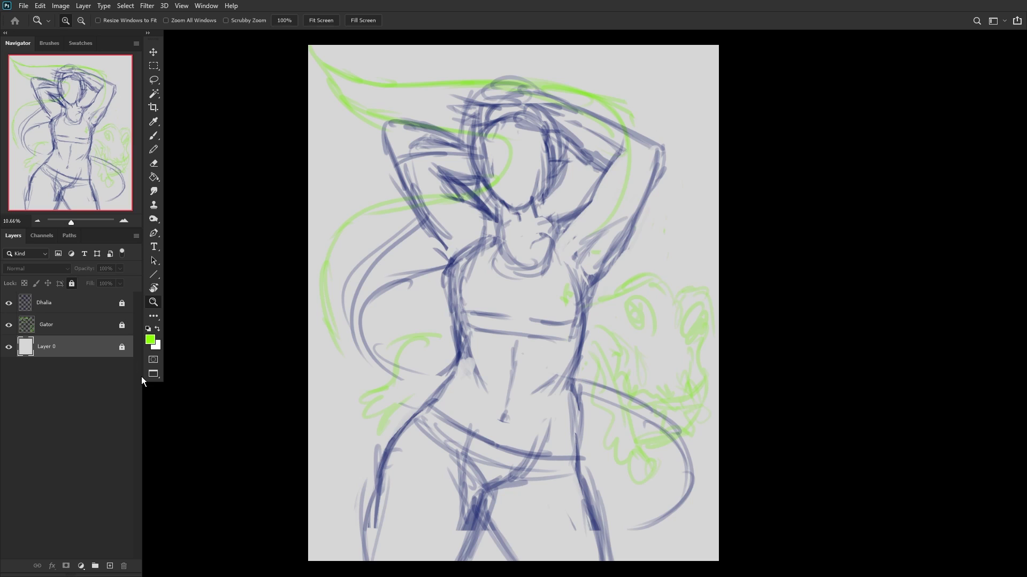
Step: Fill a new layer with light cyan and merge it down into Layer 0
{"action": "left_click", "coordinate": [110, 565]}
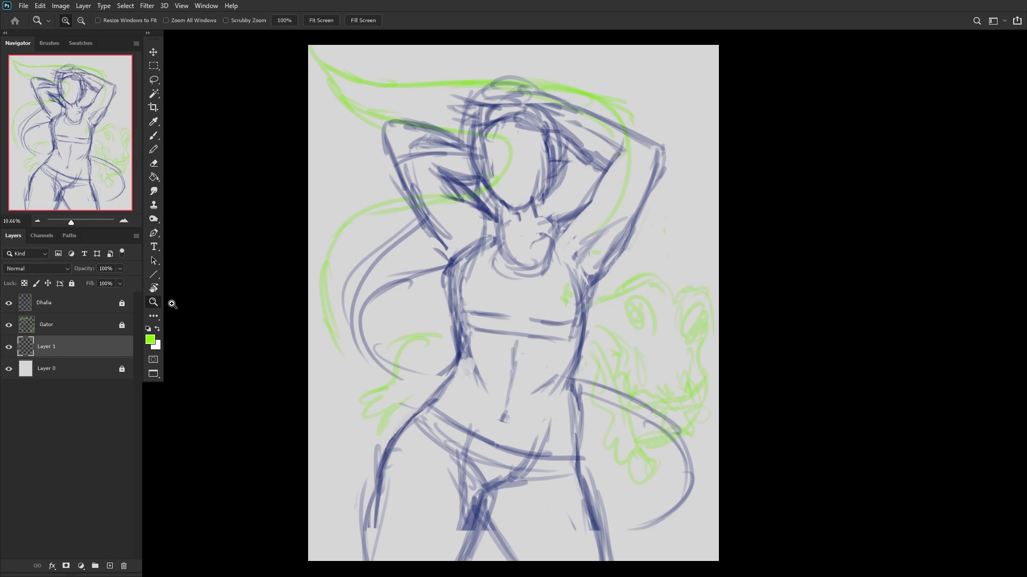
{"action": "left_click", "coordinate": [151, 341]}
{"action": "left_click", "coordinate": [657, 147]}
{"action": "left_click_drag", "start_coordinate": [613, 74], "coordinate": [585, 97]}
{"action": "left_click", "coordinate": [749, 71]}
{"action": "left_click", "coordinate": [154, 177]}
{"action": "left_click", "coordinate": [423, 305]}
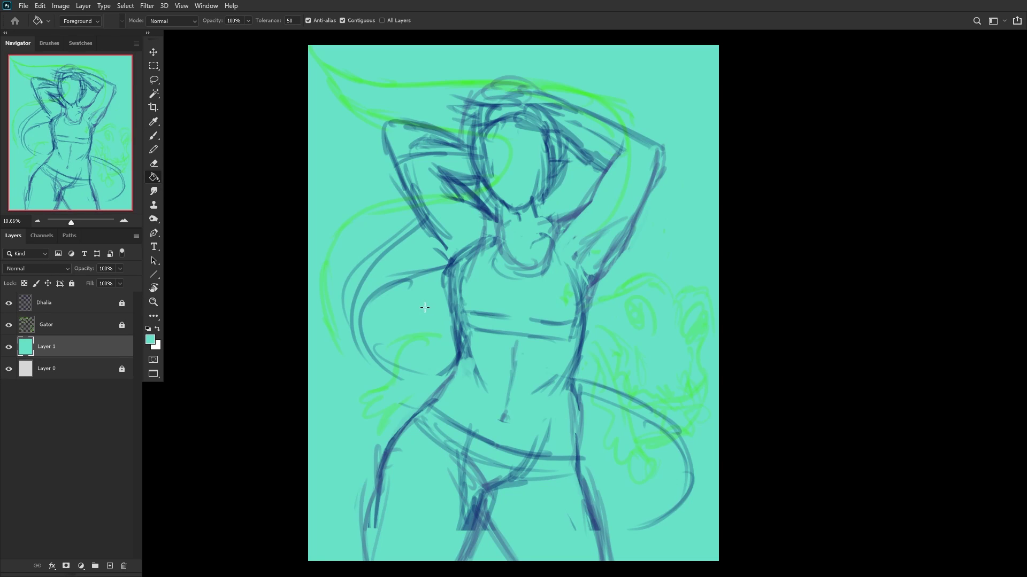
{"action": "left_click", "coordinate": [63, 364]}
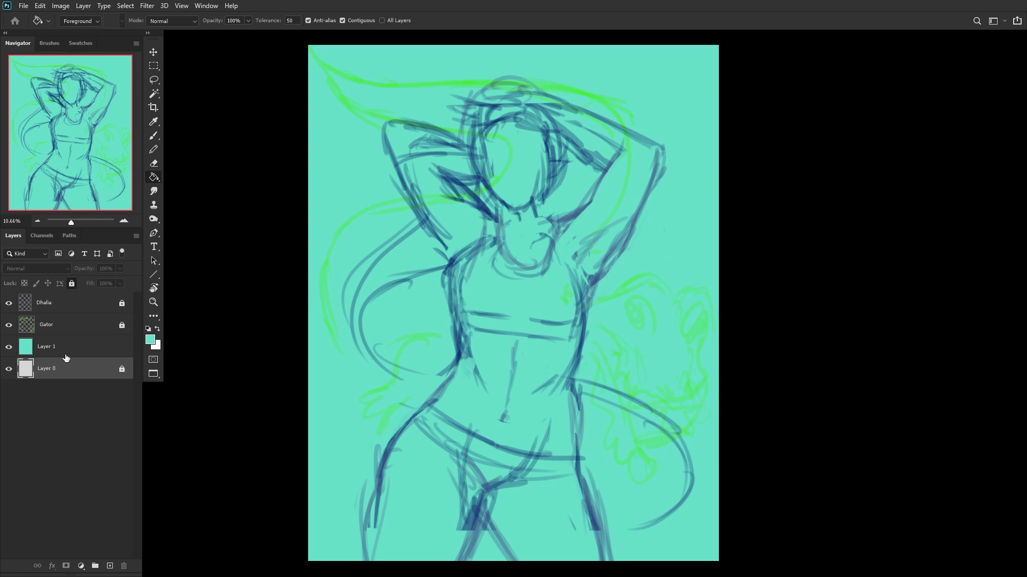
{"action": "left_click", "coordinate": [77, 350]}
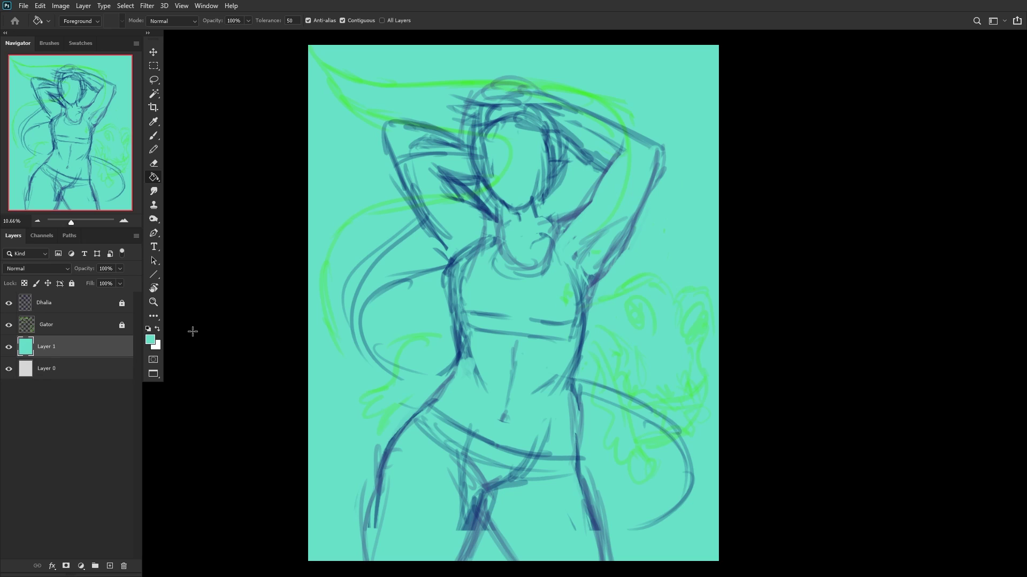
{"action": "key", "text": "ctrl+e"}
Step: Shift the background hue to +6 with a Hue/Saturation adjustment merged into Layer 0
{"action": "left_click", "coordinate": [81, 565]}
{"action": "key", "text": "Escape"}
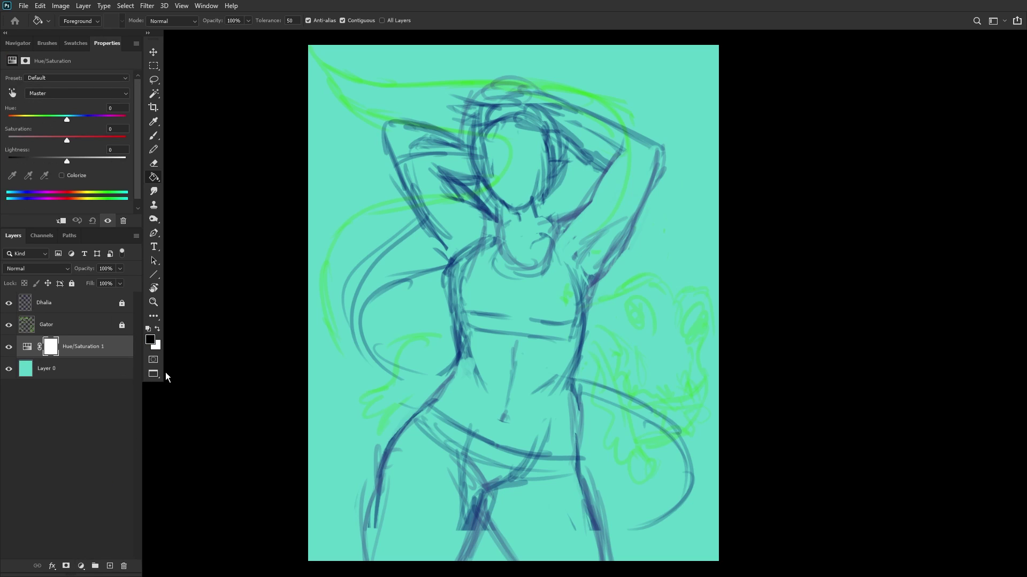
{"action": "left_click_drag", "start_coordinate": [67, 122], "coordinate": [53, 142]}
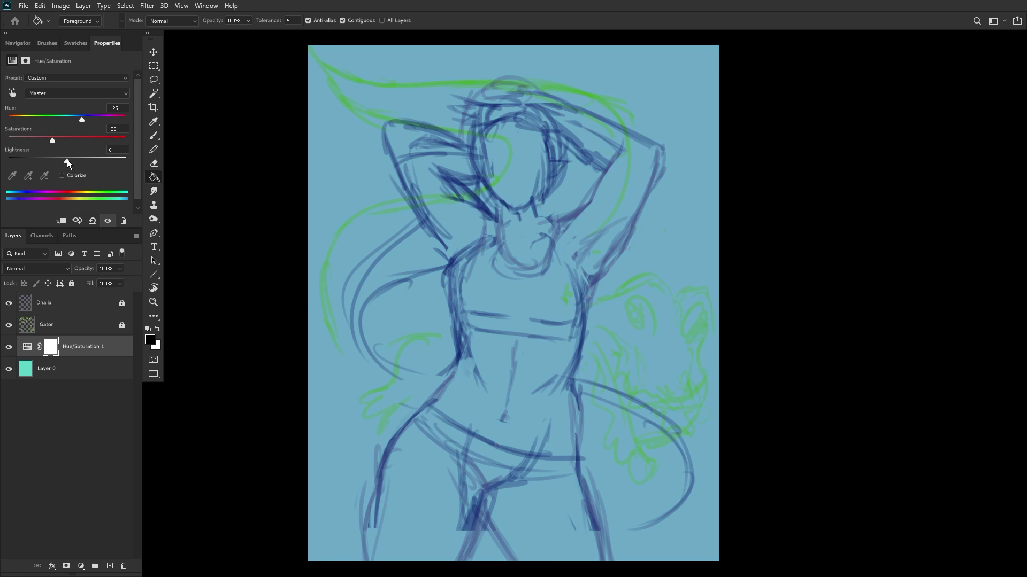
{"action": "left_click", "coordinate": [99, 343]}
{"action": "key", "text": "ctrl+e"}
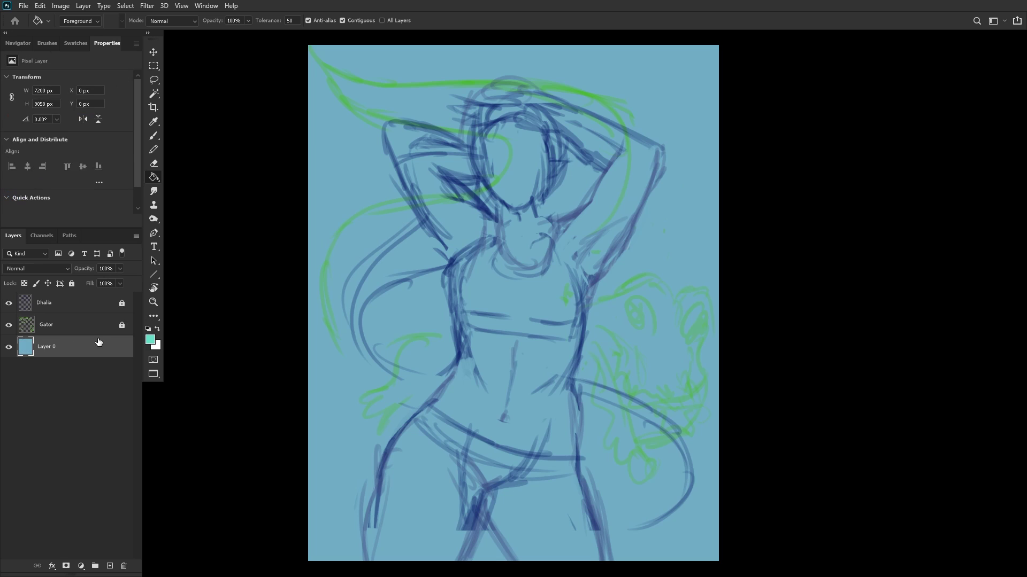
Step: Lock all of Layer 0 and add a new empty Layer 1 above it
{"action": "left_click", "coordinate": [18, 43]}
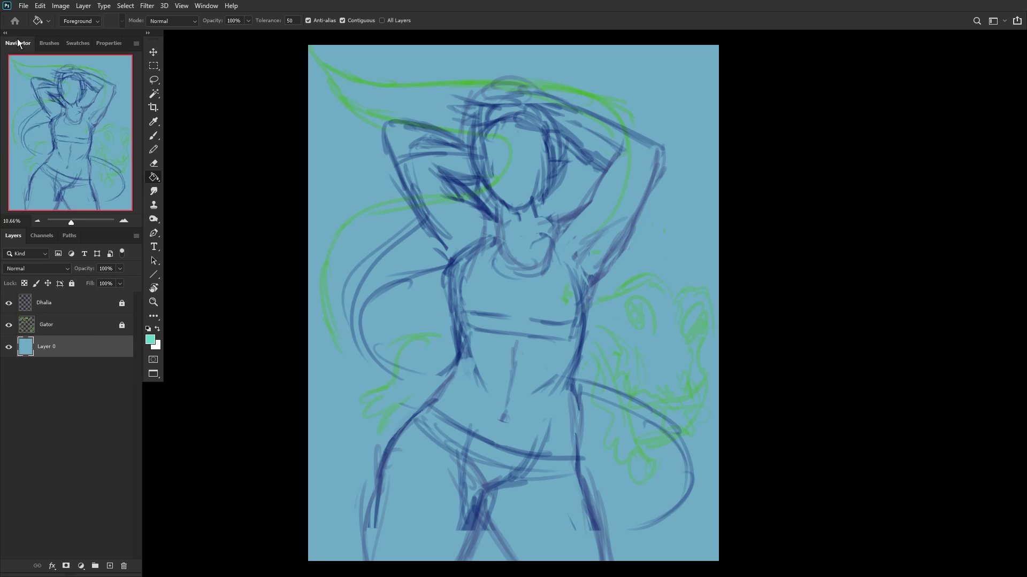
{"action": "left_click", "coordinate": [69, 333]}
{"action": "left_click", "coordinate": [81, 347]}
{"action": "left_click", "coordinate": [72, 283]}
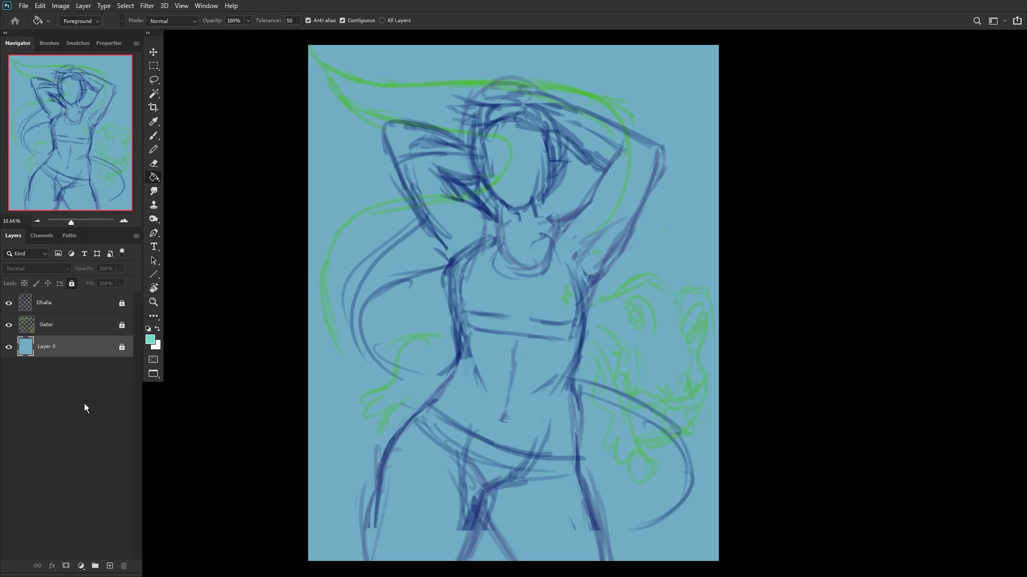
{"action": "left_click", "coordinate": [110, 566]}
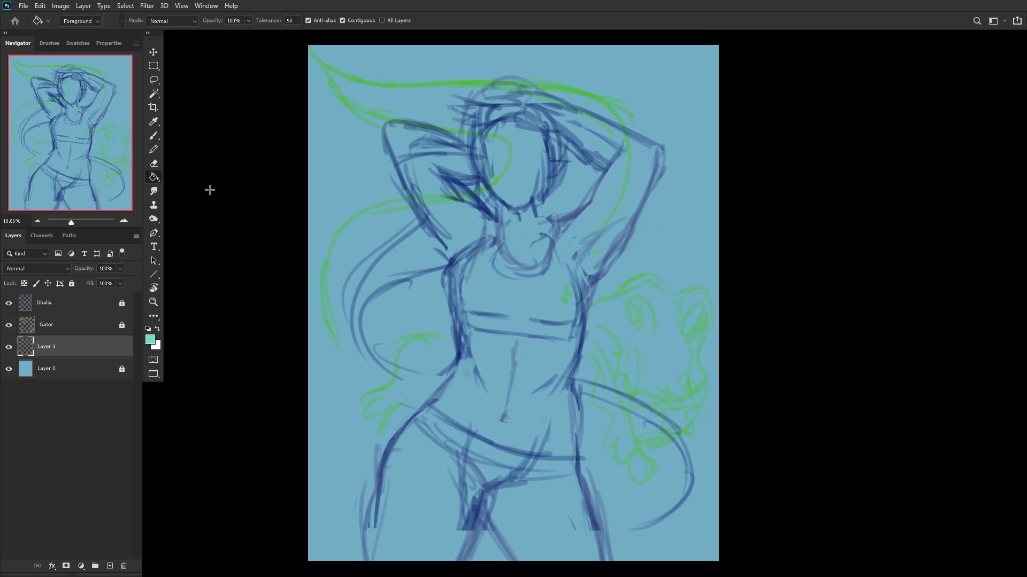
{"action": "left_click", "coordinate": [76, 309]}
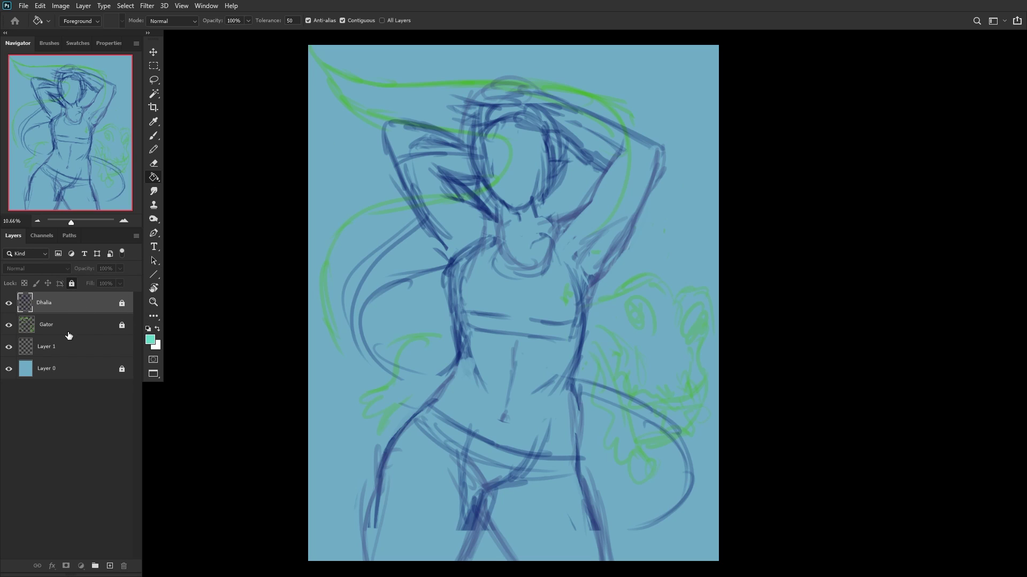
Step: Switch to the Pencil, hide the Gator sketch and move Layer 1 above it
{"action": "left_click", "coordinate": [69, 332]}
{"action": "left_click", "coordinate": [75, 345]}
{"action": "left_click", "coordinate": [153, 149]}
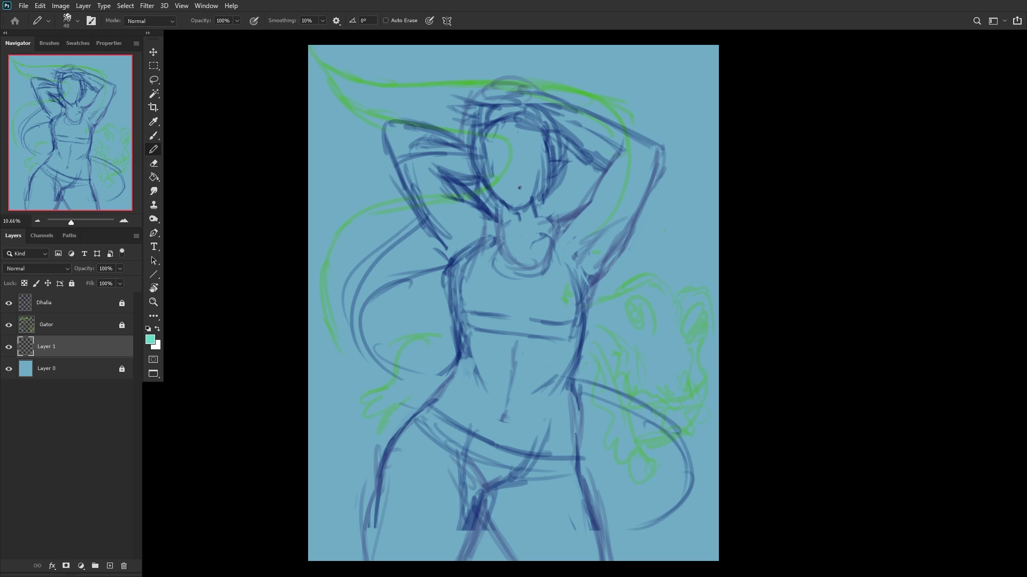
{"action": "left_click", "coordinate": [8, 325]}
{"action": "left_click_drag", "start_coordinate": [46, 345], "coordinate": [46, 320]}
{"action": "scroll", "coordinate": [584, 178], "scroll_direction": "down", "scroll_amount": 1}
{"action": "right_click", "coordinate": [636, 75]}
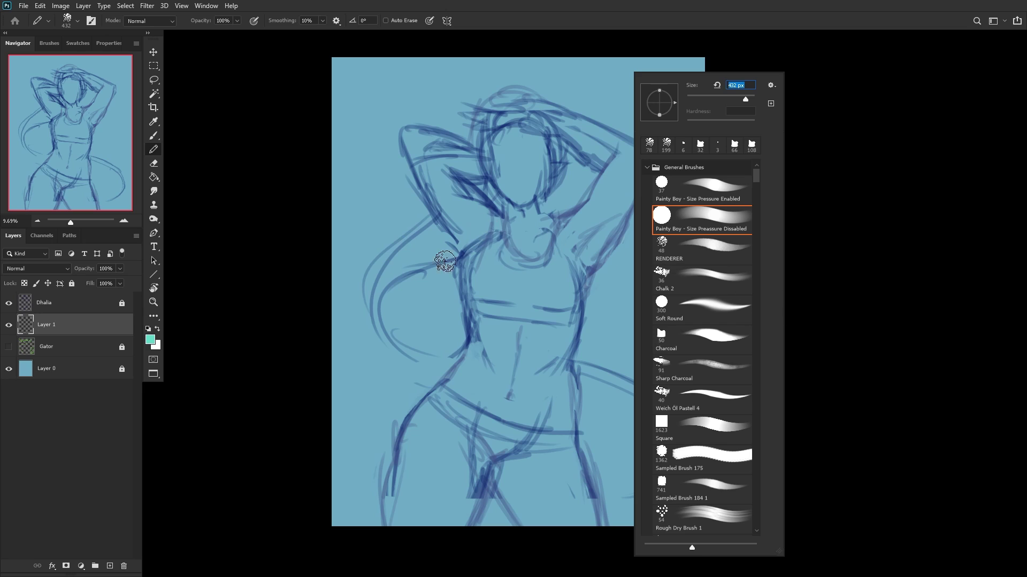
Step: Set the foreground to bright blue #2a8ae4 and paint the head, neck, arms and torso
{"action": "left_click", "coordinate": [150, 339]}
{"action": "left_click", "coordinate": [660, 134]}
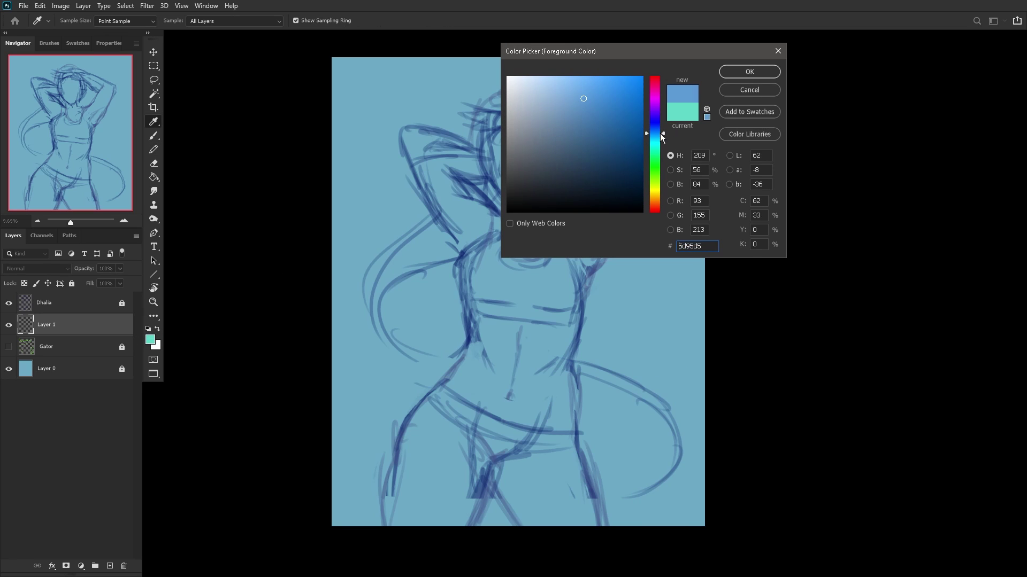
{"action": "left_click_drag", "start_coordinate": [633, 85], "coordinate": [618, 90]}
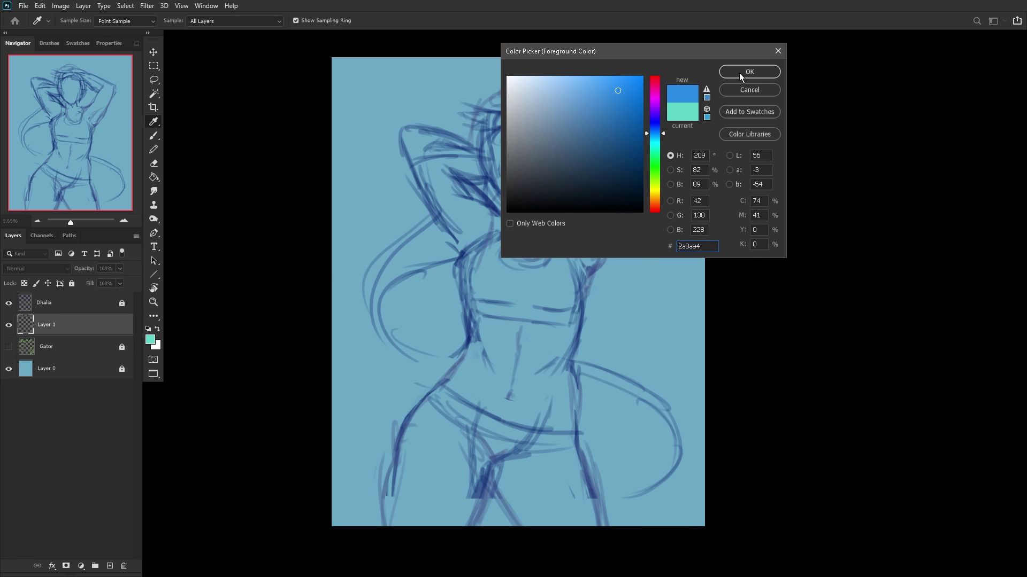
{"action": "left_click", "coordinate": [749, 72]}
{"action": "mouse_move", "coordinate": [506, 196]}
{"action": "left_mouse_down"}
{"action": "mouse_move", "coordinate": [523, 132]}
{"action": "mouse_move", "coordinate": [532, 198]}
{"action": "left_mouse_up"}
{"action": "scroll", "coordinate": [488, 217], "scroll_direction": "up", "scroll_amount": 1}
{"action": "mouse_move", "coordinate": [513, 241]}
{"action": "left_mouse_down"}
{"action": "mouse_move", "coordinate": [543, 226]}
{"action": "mouse_move", "coordinate": [528, 194]}
{"action": "mouse_move", "coordinate": [544, 215]}
{"action": "mouse_move", "coordinate": [543, 242]}
{"action": "mouse_move", "coordinate": [521, 222]}
{"action": "mouse_move", "coordinate": [515, 237]}
{"action": "mouse_move", "coordinate": [528, 246]}
{"action": "mouse_move", "coordinate": [561, 225]}
{"action": "left_mouse_up"}
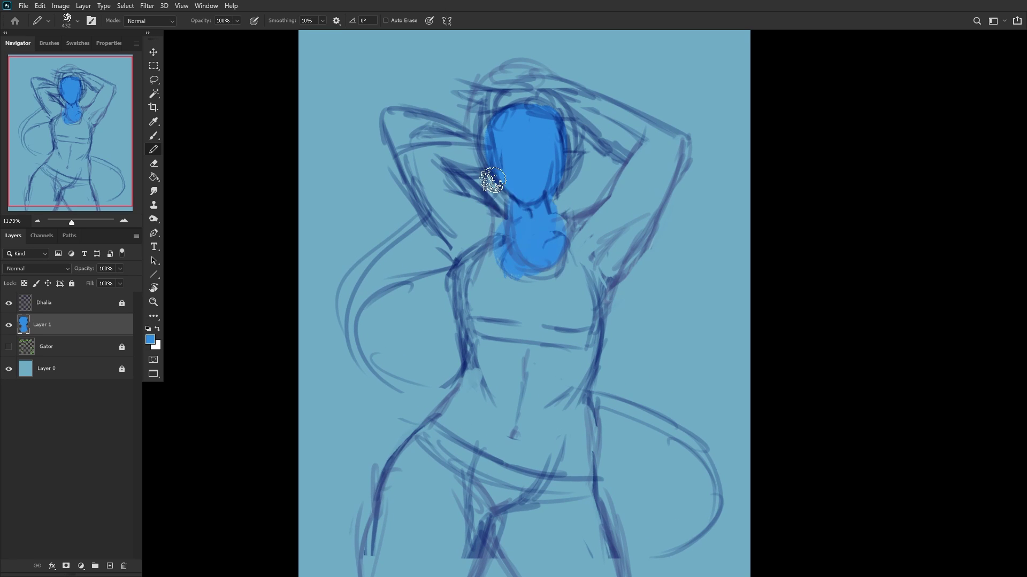
{"action": "mouse_move", "coordinate": [493, 181]}
{"action": "left_mouse_down"}
{"action": "mouse_move", "coordinate": [444, 235]}
{"action": "mouse_move", "coordinate": [455, 181]}
{"action": "mouse_move", "coordinate": [399, 142]}
{"action": "mouse_move", "coordinate": [458, 140]}
{"action": "mouse_move", "coordinate": [428, 115]}
{"action": "left_mouse_up"}
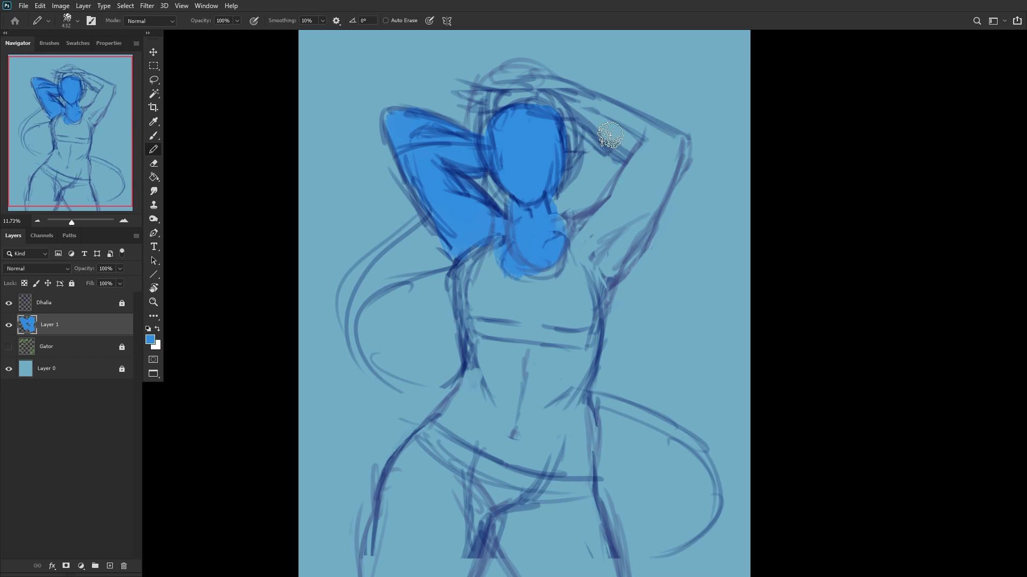
{"action": "mouse_move", "coordinate": [610, 135]}
{"action": "left_mouse_down"}
{"action": "mouse_move", "coordinate": [567, 108]}
{"action": "mouse_move", "coordinate": [546, 87]}
{"action": "mouse_move", "coordinate": [535, 91]}
{"action": "mouse_move", "coordinate": [561, 99]}
{"action": "mouse_move", "coordinate": [520, 99]}
{"action": "mouse_move", "coordinate": [544, 101]}
{"action": "mouse_move", "coordinate": [496, 86]}
{"action": "mouse_move", "coordinate": [591, 108]}
{"action": "mouse_move", "coordinate": [572, 100]}
{"action": "mouse_move", "coordinate": [662, 150]}
{"action": "mouse_move", "coordinate": [676, 145]}
{"action": "mouse_move", "coordinate": [603, 242]}
{"action": "mouse_move", "coordinate": [624, 180]}
{"action": "mouse_move", "coordinate": [629, 197]}
{"action": "mouse_move", "coordinate": [592, 233]}
{"action": "mouse_move", "coordinate": [639, 201]}
{"action": "mouse_move", "coordinate": [635, 247]}
{"action": "mouse_move", "coordinate": [679, 153]}
{"action": "left_mouse_up"}
{"action": "key", "text": "h"}
{"action": "mouse_move", "coordinate": [544, 174]}
{"action": "left_mouse_down"}
{"action": "mouse_move", "coordinate": [472, 364]}
{"action": "mouse_move", "coordinate": [489, 395]}
{"action": "mouse_move", "coordinate": [534, 405]}
{"action": "mouse_move", "coordinate": [535, 380]}
{"action": "mouse_move", "coordinate": [511, 321]}
{"action": "mouse_move", "coordinate": [520, 303]}
{"action": "mouse_move", "coordinate": [510, 306]}
{"action": "mouse_move", "coordinate": [507, 292]}
{"action": "mouse_move", "coordinate": [580, 316]}
{"action": "mouse_move", "coordinate": [591, 303]}
{"action": "mouse_move", "coordinate": [565, 342]}
{"action": "mouse_move", "coordinate": [557, 392]}
{"action": "mouse_move", "coordinate": [577, 410]}
{"action": "mouse_move", "coordinate": [584, 355]}
{"action": "mouse_move", "coordinate": [612, 400]}
{"action": "mouse_move", "coordinate": [609, 316]}
{"action": "left_mouse_up"}
{"action": "scroll", "coordinate": [439, 344], "scroll_direction": "down", "scroll_amount": 1}
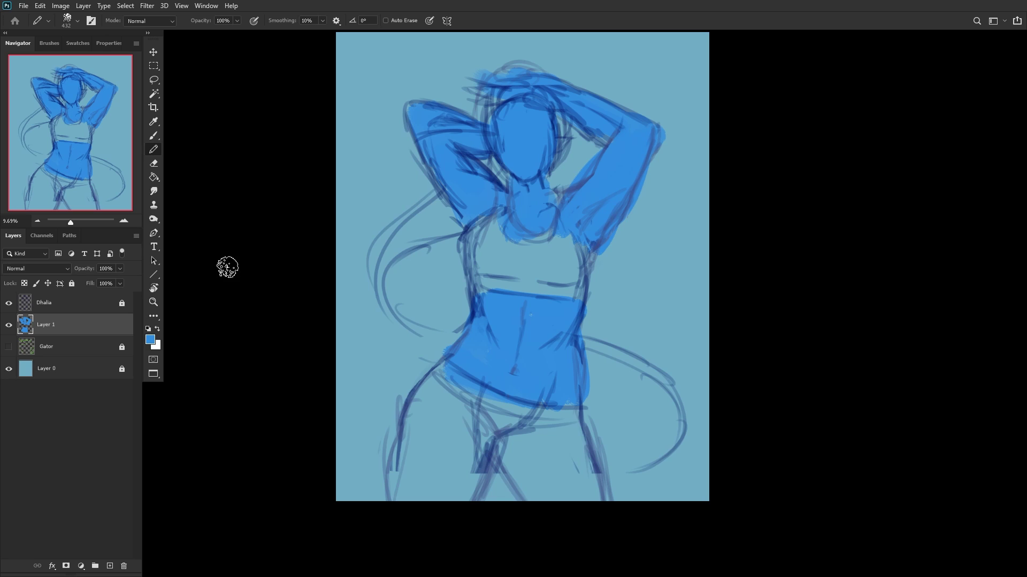
{"action": "left_click", "coordinate": [152, 337]}
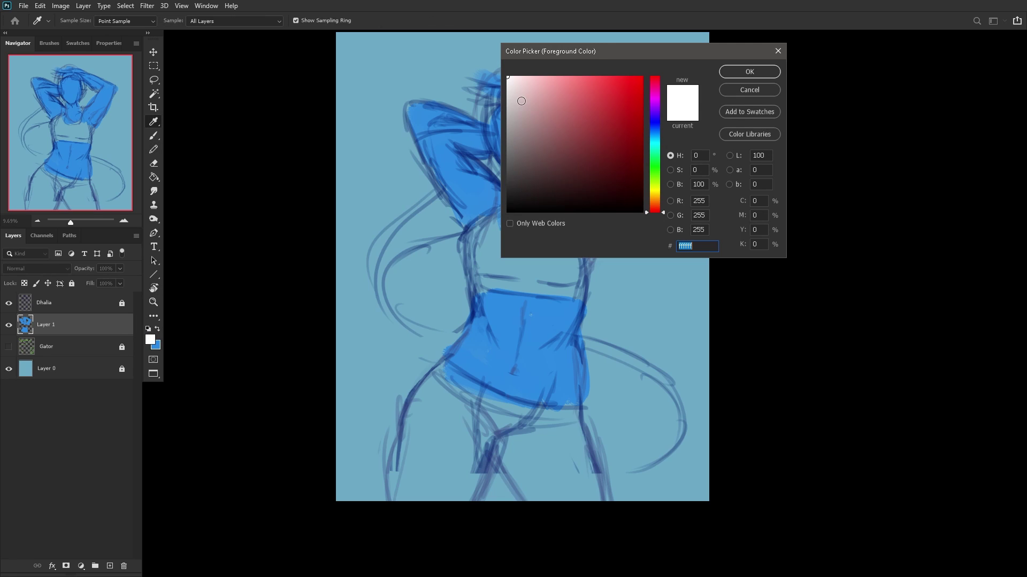
Step: Choose a pale bluish-white and paint hair strokes on the head and flowing strands
{"action": "left_click", "coordinate": [521, 94]}
{"action": "left_click", "coordinate": [654, 133]}
{"action": "left_click", "coordinate": [749, 72]}
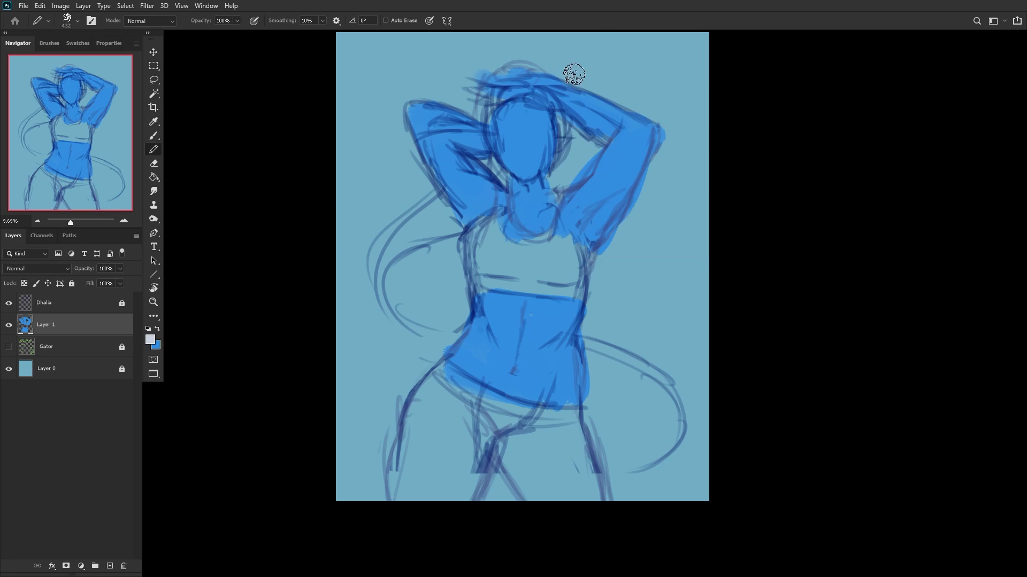
{"action": "mouse_move", "coordinate": [508, 115]}
{"action": "left_mouse_down"}
{"action": "mouse_move", "coordinate": [485, 120]}
{"action": "mouse_move", "coordinate": [528, 67]}
{"action": "mouse_move", "coordinate": [525, 96]}
{"action": "mouse_move", "coordinate": [561, 123]}
{"action": "mouse_move", "coordinate": [507, 95]}
{"action": "mouse_move", "coordinate": [464, 118]}
{"action": "left_mouse_up"}
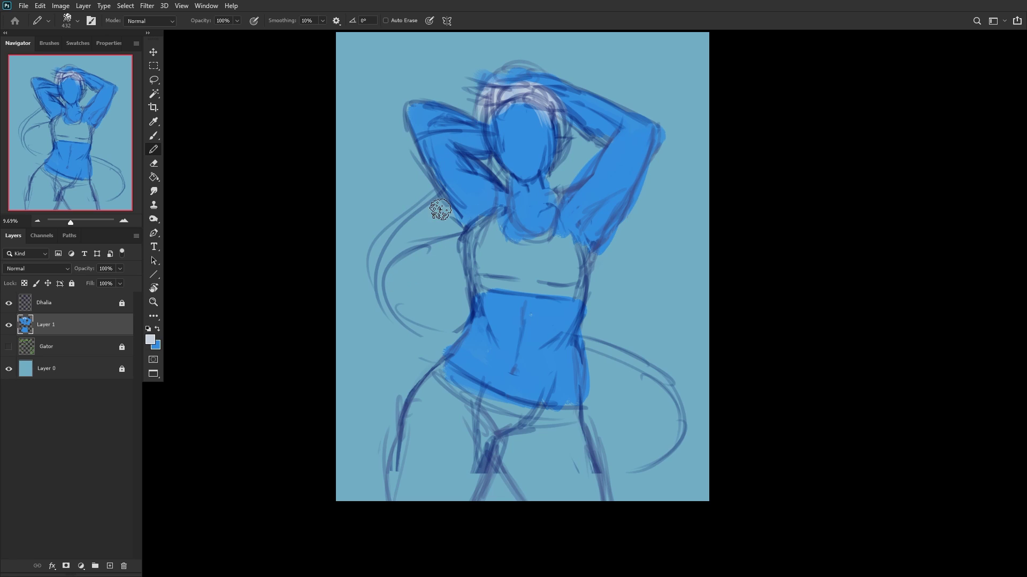
{"action": "left_click", "coordinate": [494, 167]}
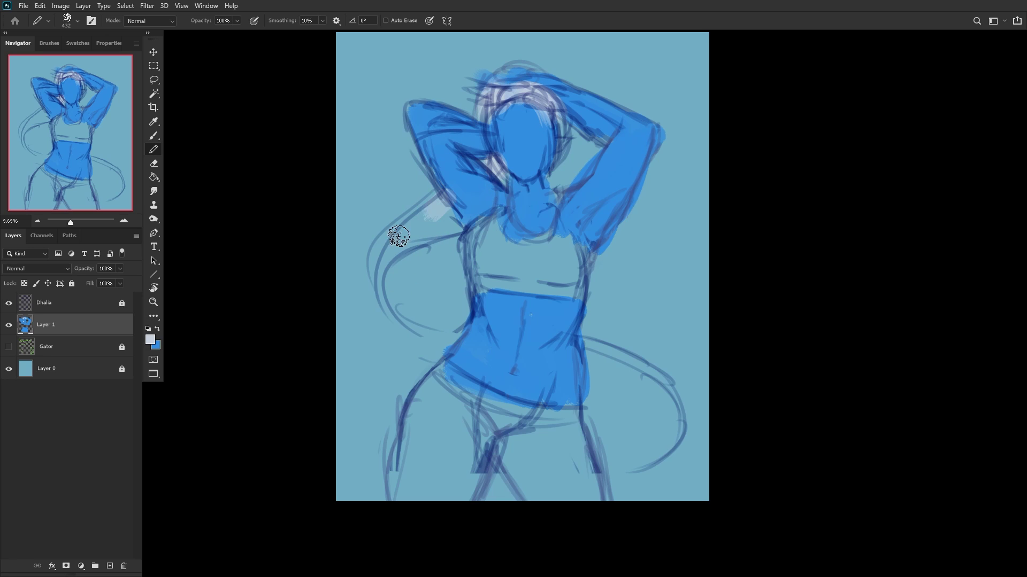
{"action": "mouse_move", "coordinate": [394, 230]}
{"action": "left_mouse_down"}
{"action": "mouse_move", "coordinate": [431, 218]}
{"action": "mouse_move", "coordinate": [389, 284]}
{"action": "mouse_move", "coordinate": [411, 324]}
{"action": "left_mouse_up"}
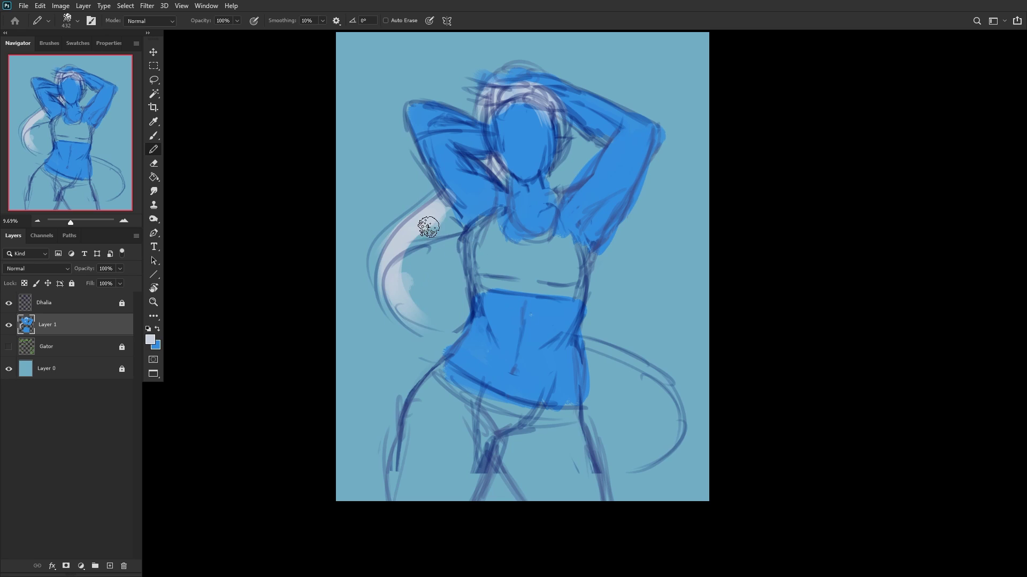
{"action": "mouse_move", "coordinate": [428, 223]}
{"action": "left_mouse_down"}
{"action": "mouse_move", "coordinate": [444, 259]}
{"action": "mouse_move", "coordinate": [396, 313]}
{"action": "left_mouse_up"}
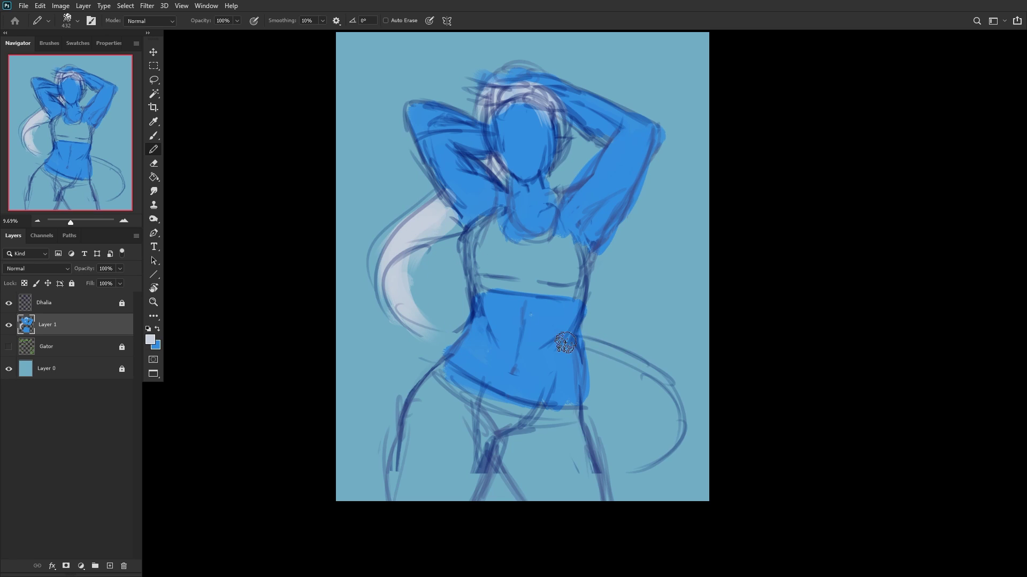
{"action": "left_click_drag", "start_coordinate": [578, 331], "coordinate": [653, 426]}
{"action": "left_click_drag", "start_coordinate": [629, 363], "coordinate": [659, 435]}
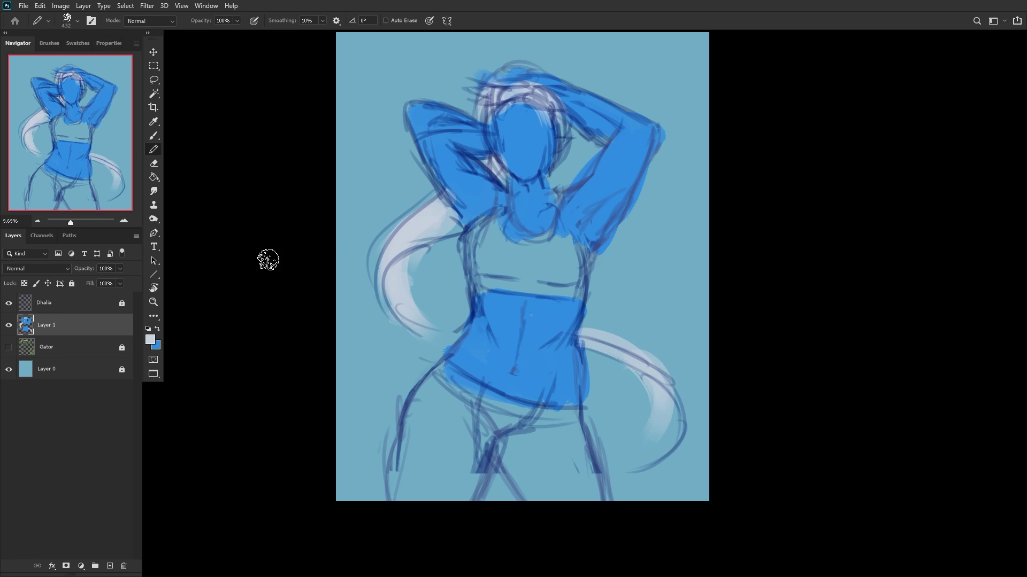
Step: Sample the torso blue, shrink the brush to 58 px, and draw the hip and tail
{"action": "left_click", "coordinate": [511, 351], "text": "alt"}
{"action": "left_click_drag", "start_coordinate": [402, 410], "coordinate": [360, 452]}
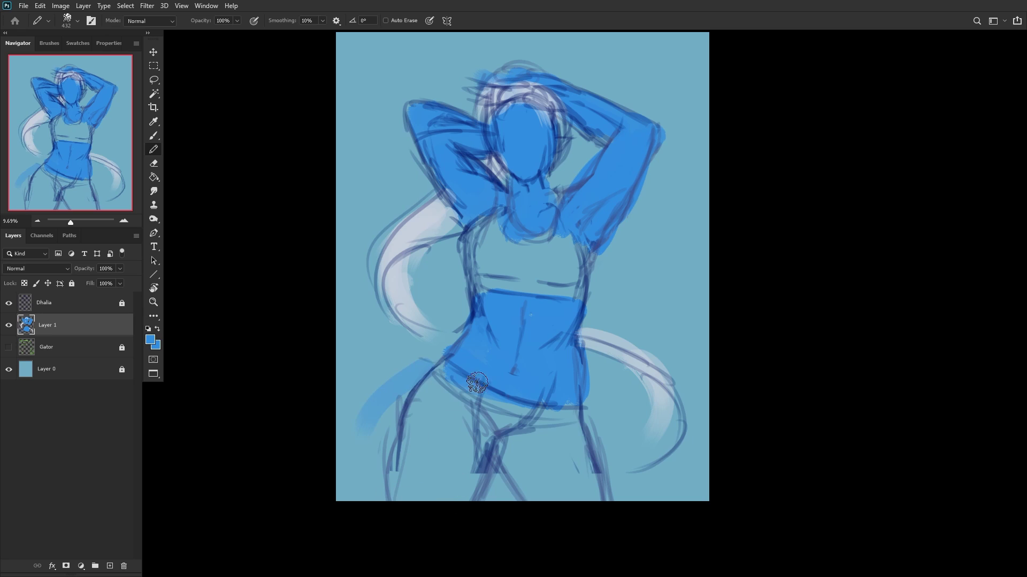
{"action": "right_click", "coordinate": [620, 143]}
{"action": "left_click_drag", "start_coordinate": [711, 99], "coordinate": [677, 105]}
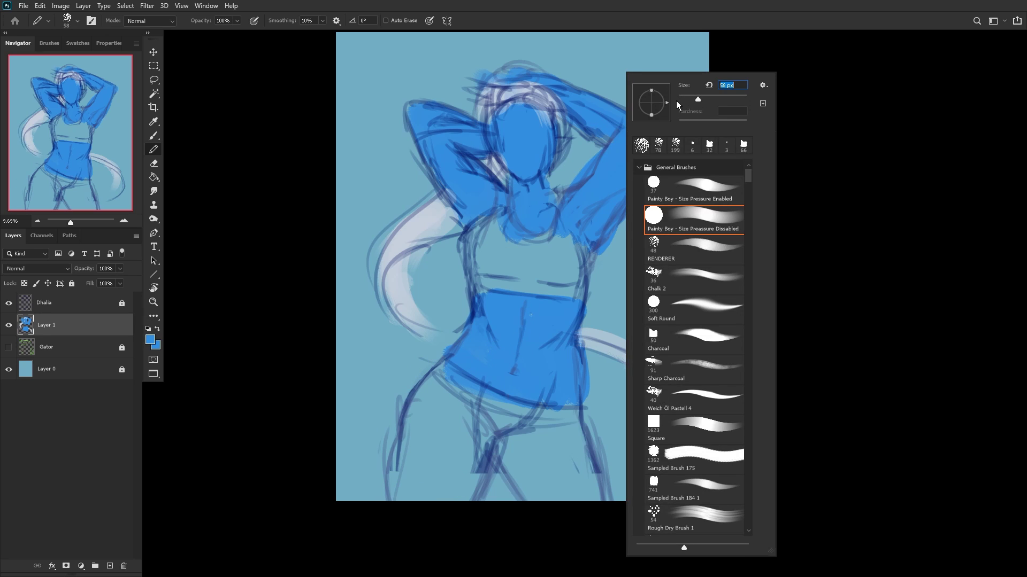
{"action": "left_click", "coordinate": [441, 361]}
{"action": "mouse_move", "coordinate": [443, 357]}
{"action": "left_mouse_down"}
{"action": "mouse_move", "coordinate": [338, 432]}
{"action": "mouse_move", "coordinate": [405, 374]}
{"action": "mouse_move", "coordinate": [380, 418]}
{"action": "mouse_move", "coordinate": [368, 488]}
{"action": "mouse_move", "coordinate": [337, 447]}
{"action": "mouse_move", "coordinate": [391, 499]}
{"action": "mouse_move", "coordinate": [347, 425]}
{"action": "mouse_move", "coordinate": [360, 474]}
{"action": "mouse_move", "coordinate": [404, 368]}
{"action": "mouse_move", "coordinate": [438, 360]}
{"action": "mouse_move", "coordinate": [453, 387]}
{"action": "left_mouse_up"}
{"action": "left_click_drag", "start_coordinate": [478, 486], "coordinate": [499, 497]}
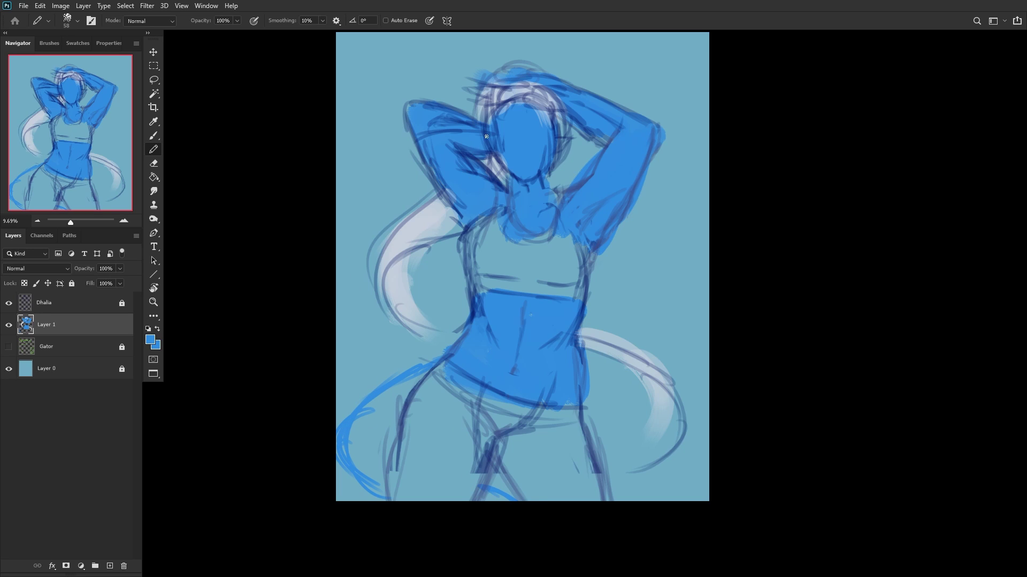
{"action": "left_click", "coordinate": [151, 345]}
Step: Switch to dark blue #0a3c6a and draw a horn, eyes, brows and facial features
{"action": "left_click", "coordinate": [526, 169]}
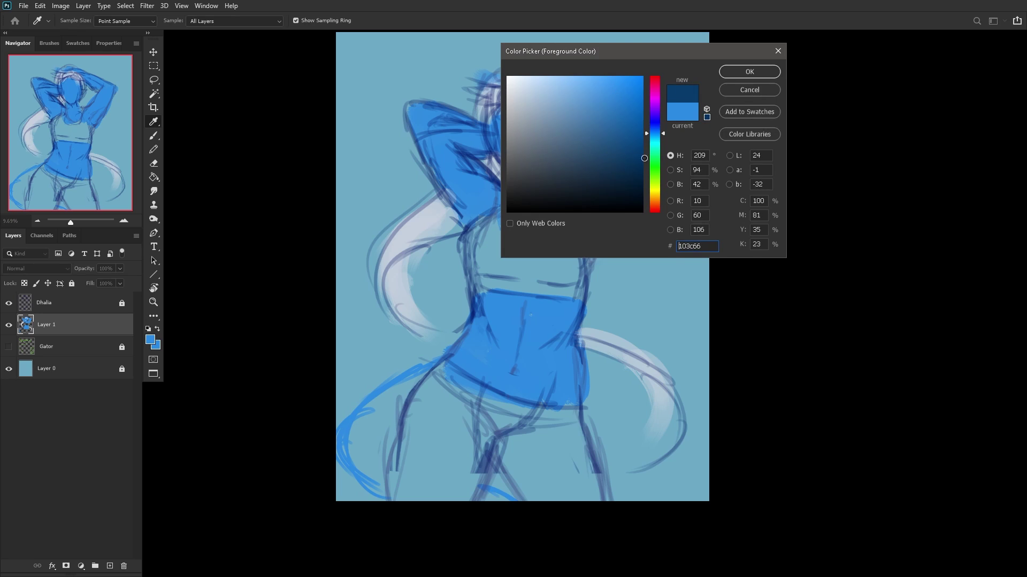
{"action": "left_click_drag", "start_coordinate": [655, 140], "coordinate": [669, 123]}
{"action": "left_click", "coordinate": [749, 71]}
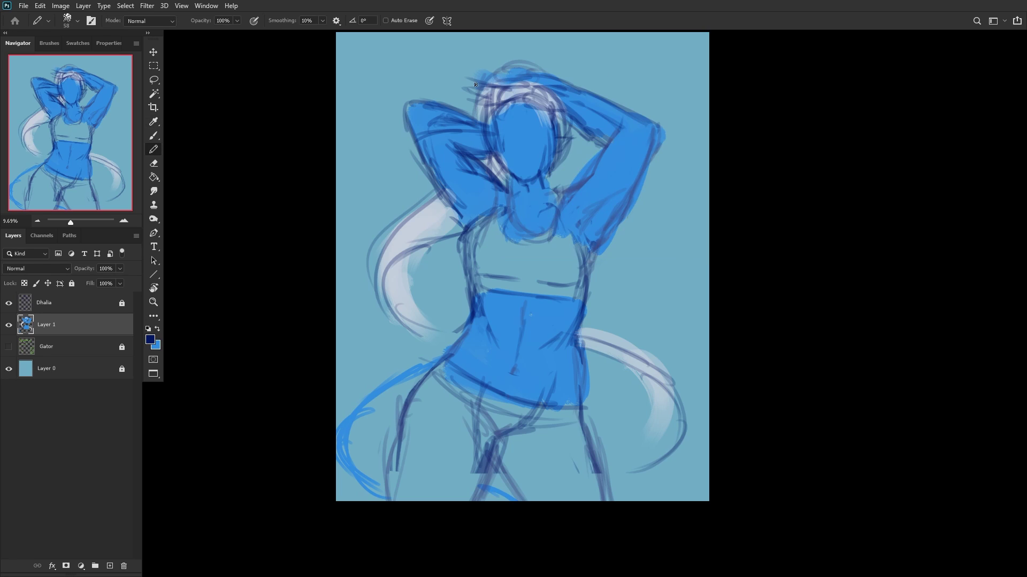
{"action": "mouse_move", "coordinate": [492, 101]}
{"action": "left_mouse_down"}
{"action": "mouse_move", "coordinate": [459, 88]}
{"action": "mouse_move", "coordinate": [462, 67]}
{"action": "mouse_move", "coordinate": [483, 85]}
{"action": "mouse_move", "coordinate": [547, 87]}
{"action": "mouse_move", "coordinate": [548, 61]}
{"action": "mouse_move", "coordinate": [534, 86]}
{"action": "mouse_move", "coordinate": [532, 31]}
{"action": "mouse_move", "coordinate": [563, 53]}
{"action": "mouse_move", "coordinate": [546, 109]}
{"action": "left_mouse_up"}
{"action": "scroll", "coordinate": [406, 144], "scroll_direction": "up", "scroll_amount": 3}
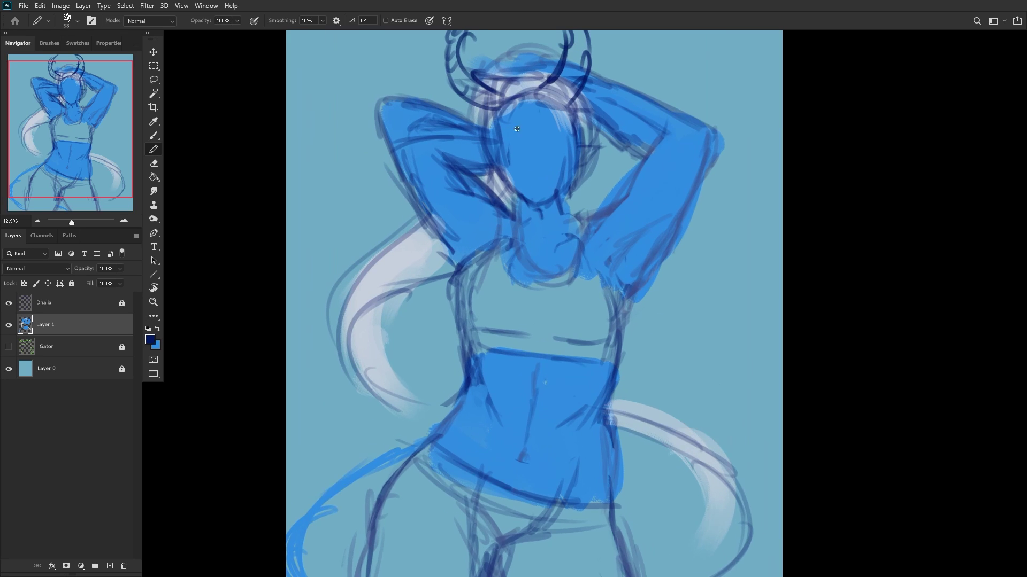
{"action": "mouse_move", "coordinate": [539, 147]}
{"action": "left_mouse_down"}
{"action": "mouse_move", "coordinate": [569, 133]}
{"action": "mouse_move", "coordinate": [545, 156]}
{"action": "mouse_move", "coordinate": [537, 152]}
{"action": "mouse_move", "coordinate": [557, 137]}
{"action": "mouse_move", "coordinate": [585, 135]}
{"action": "left_mouse_up"}
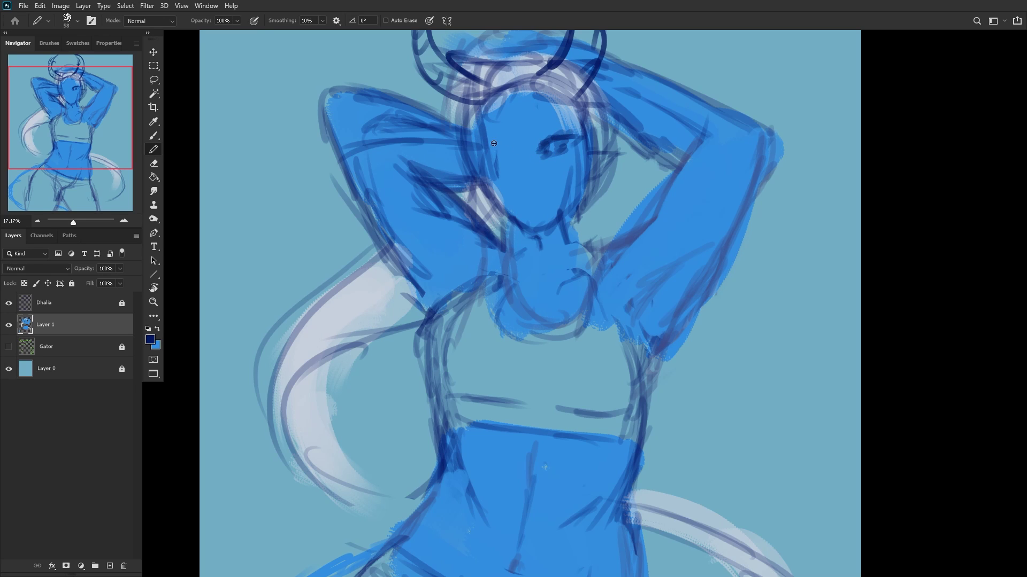
{"action": "mouse_move", "coordinate": [521, 155]}
{"action": "left_mouse_down"}
{"action": "mouse_move", "coordinate": [507, 141]}
{"action": "mouse_move", "coordinate": [482, 142]}
{"action": "mouse_move", "coordinate": [522, 159]}
{"action": "mouse_move", "coordinate": [484, 152]}
{"action": "mouse_move", "coordinate": [511, 145]}
{"action": "mouse_move", "coordinate": [521, 160]}
{"action": "mouse_move", "coordinate": [486, 162]}
{"action": "mouse_move", "coordinate": [512, 161]}
{"action": "mouse_move", "coordinate": [543, 186]}
{"action": "left_mouse_up"}
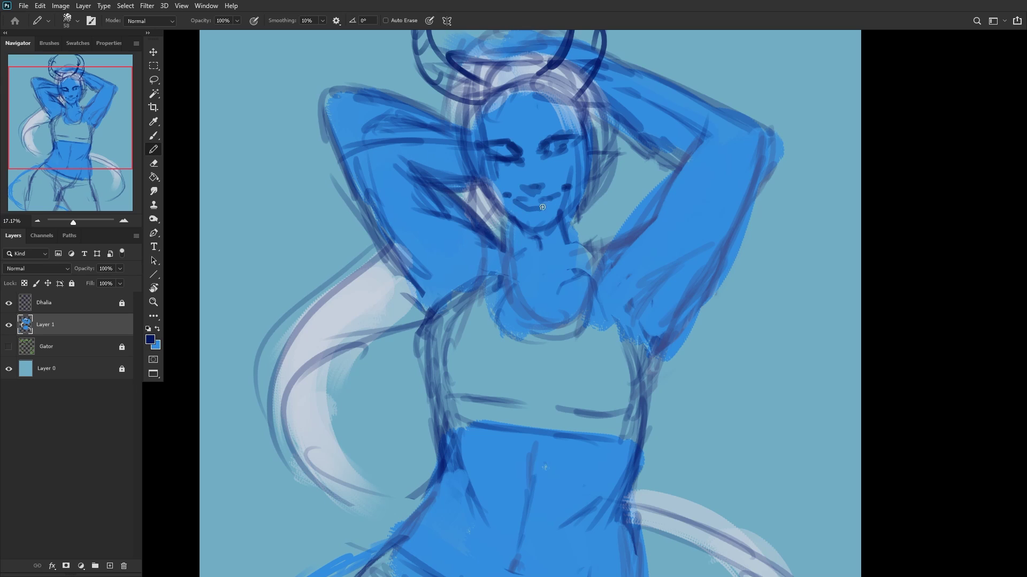
Step: Add a small dark stroke beside the mouth and set the paint colour to near-black
{"action": "mouse_move", "coordinate": [560, 187]}
{"action": "left_mouse_down"}
{"action": "mouse_move", "coordinate": [555, 207]}
{"action": "mouse_move", "coordinate": [568, 193]}
{"action": "mouse_move", "coordinate": [543, 207]}
{"action": "mouse_move", "coordinate": [520, 196]}
{"action": "mouse_move", "coordinate": [526, 209]}
{"action": "mouse_move", "coordinate": [514, 178]}
{"action": "mouse_move", "coordinate": [562, 198]}
{"action": "mouse_move", "coordinate": [525, 209]}
{"action": "left_mouse_up"}
{"action": "scroll", "coordinate": [417, 217], "scroll_direction": "down", "scroll_amount": 2}
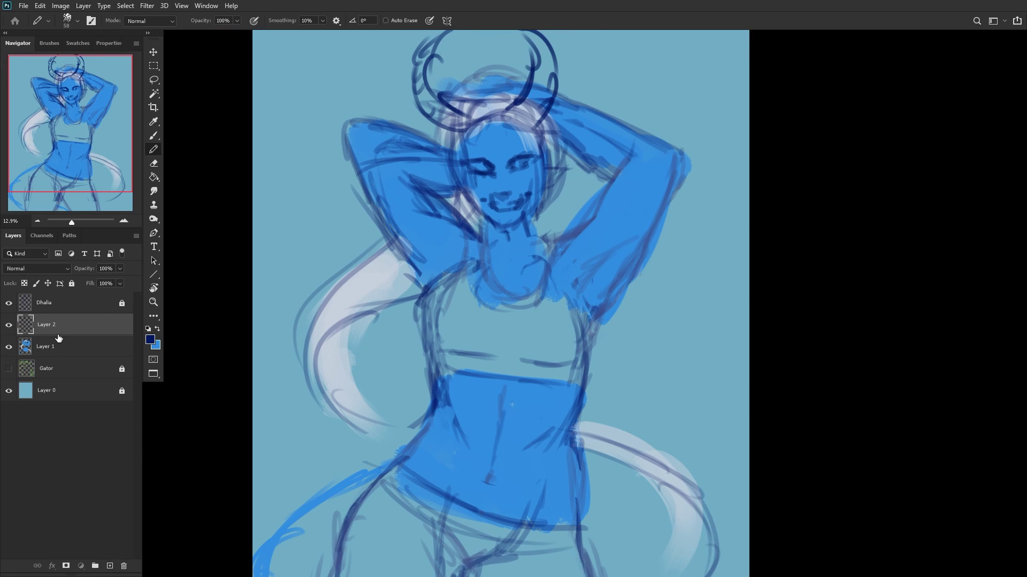
{"action": "scroll", "coordinate": [481, 203], "scroll_direction": "down", "scroll_amount": 1}
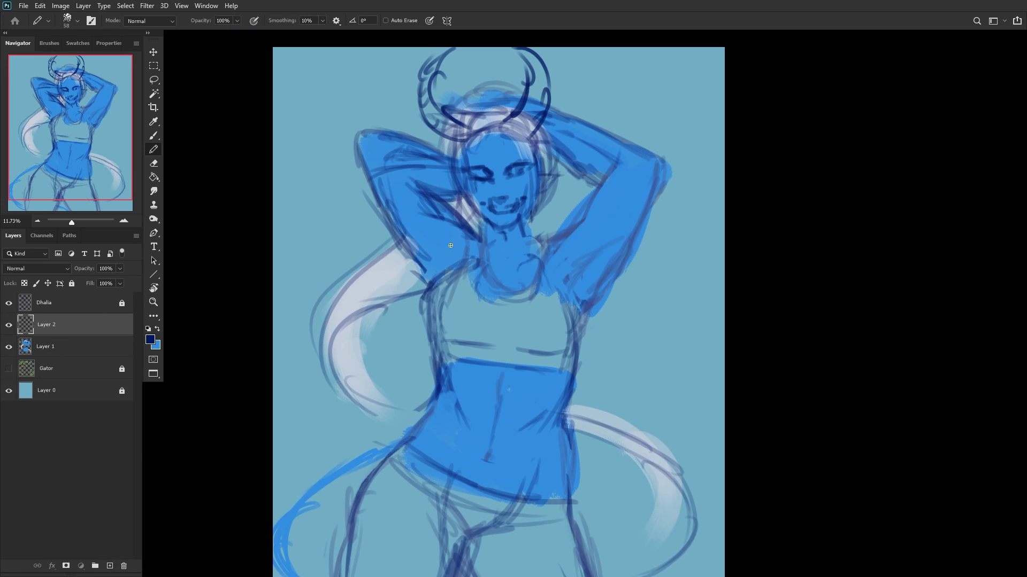
{"action": "left_click", "coordinate": [151, 343]}
{"action": "left_click_drag", "start_coordinate": [551, 174], "coordinate": [531, 193]}
{"action": "key", "text": "Return"}
Step: Pencil in the dark top and leggings, fade them to 60% opacity, and merge down into Layer 1
{"action": "key", "text": "b"}
{"action": "right_click", "coordinate": [695, 88]}
{"action": "mouse_move", "coordinate": [486, 298]}
{"action": "left_mouse_down"}
{"action": "mouse_move", "coordinate": [447, 294]}
{"action": "mouse_move", "coordinate": [450, 341]}
{"action": "mouse_move", "coordinate": [443, 323]}
{"action": "mouse_move", "coordinate": [455, 306]}
{"action": "mouse_move", "coordinate": [436, 307]}
{"action": "mouse_move", "coordinate": [486, 244]}
{"action": "mouse_move", "coordinate": [476, 244]}
{"action": "mouse_move", "coordinate": [466, 350]}
{"action": "mouse_move", "coordinate": [554, 338]}
{"action": "mouse_move", "coordinate": [515, 354]}
{"action": "mouse_move", "coordinate": [459, 349]}
{"action": "mouse_move", "coordinate": [514, 327]}
{"action": "mouse_move", "coordinate": [482, 312]}
{"action": "mouse_move", "coordinate": [476, 296]}
{"action": "mouse_move", "coordinate": [522, 296]}
{"action": "mouse_move", "coordinate": [544, 256]}
{"action": "mouse_move", "coordinate": [553, 278]}
{"action": "mouse_move", "coordinate": [541, 310]}
{"action": "mouse_move", "coordinate": [550, 301]}
{"action": "mouse_move", "coordinate": [557, 364]}
{"action": "mouse_move", "coordinate": [542, 268]}
{"action": "mouse_move", "coordinate": [553, 352]}
{"action": "mouse_move", "coordinate": [542, 279]}
{"action": "mouse_move", "coordinate": [559, 314]}
{"action": "left_mouse_up"}
{"action": "key", "text": "ctrl+z"}
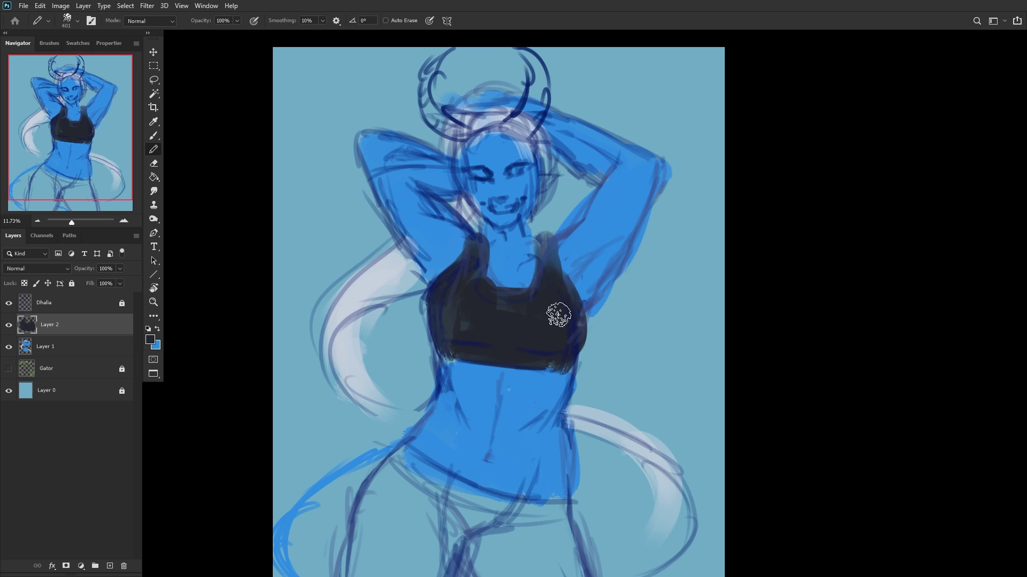
{"action": "scroll", "coordinate": [444, 373], "scroll_direction": "down", "scroll_amount": 1}
{"action": "scroll", "coordinate": [461, 409], "scroll_direction": "down", "scroll_amount": 1}
{"action": "scroll", "coordinate": [415, 495], "scroll_direction": "up", "scroll_amount": 1}
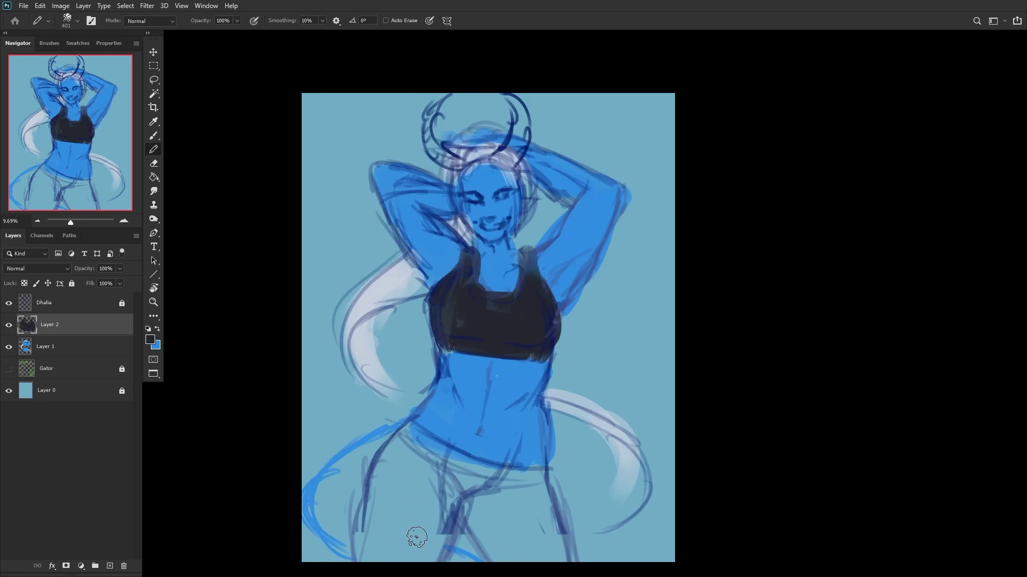
{"action": "mouse_move", "coordinate": [444, 480]}
{"action": "left_mouse_down"}
{"action": "mouse_move", "coordinate": [419, 574]}
{"action": "mouse_move", "coordinate": [398, 564]}
{"action": "mouse_move", "coordinate": [399, 467]}
{"action": "mouse_move", "coordinate": [361, 562]}
{"action": "mouse_move", "coordinate": [391, 456]}
{"action": "mouse_move", "coordinate": [387, 477]}
{"action": "mouse_move", "coordinate": [407, 438]}
{"action": "mouse_move", "coordinate": [410, 489]}
{"action": "mouse_move", "coordinate": [417, 467]}
{"action": "mouse_move", "coordinate": [434, 485]}
{"action": "mouse_move", "coordinate": [419, 461]}
{"action": "mouse_move", "coordinate": [490, 481]}
{"action": "mouse_move", "coordinate": [437, 452]}
{"action": "mouse_move", "coordinate": [495, 533]}
{"action": "mouse_move", "coordinate": [503, 565]}
{"action": "mouse_move", "coordinate": [474, 514]}
{"action": "mouse_move", "coordinate": [504, 494]}
{"action": "mouse_move", "coordinate": [479, 479]}
{"action": "mouse_move", "coordinate": [530, 520]}
{"action": "mouse_move", "coordinate": [551, 571]}
{"action": "mouse_move", "coordinate": [565, 572]}
{"action": "mouse_move", "coordinate": [540, 483]}
{"action": "mouse_move", "coordinate": [435, 459]}
{"action": "left_mouse_up"}
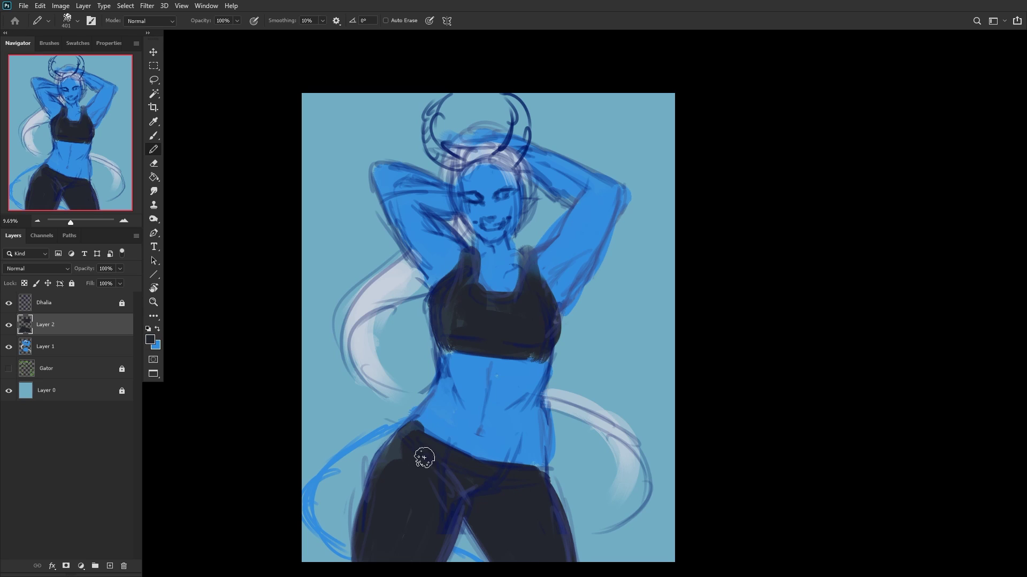
{"action": "left_click_drag", "start_coordinate": [107, 281], "coordinate": [100, 277]}
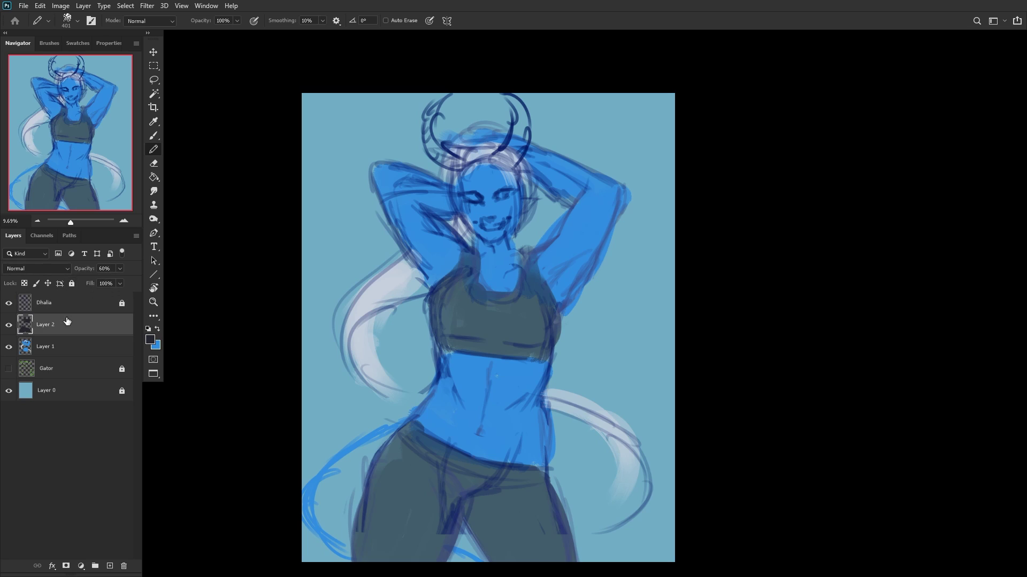
{"action": "key", "text": "ctrl+e"}
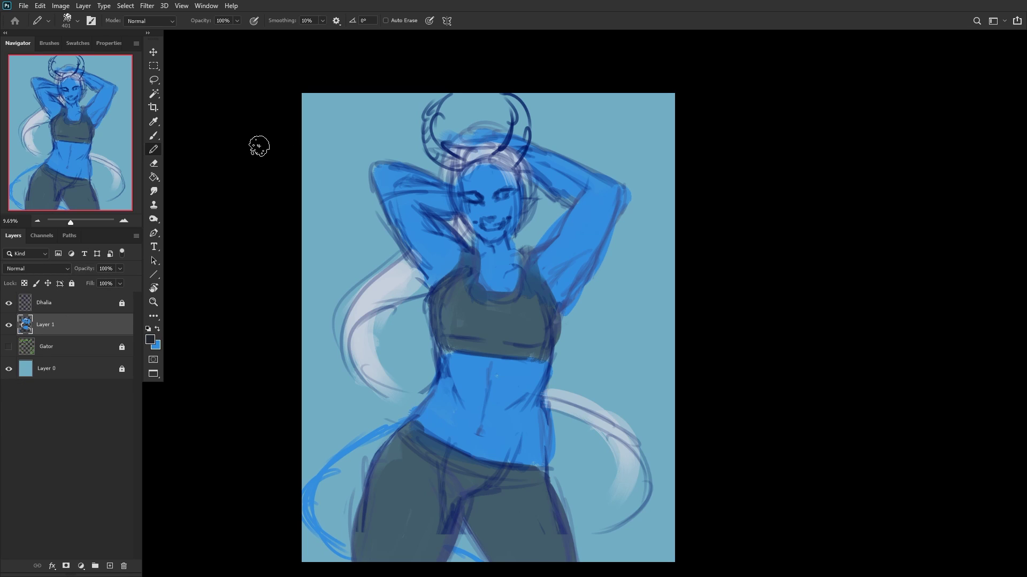
Step: Thicken and darken both horns in sampled blue on a new layer, then merge into Layer 1
{"action": "left_click", "coordinate": [109, 566]}
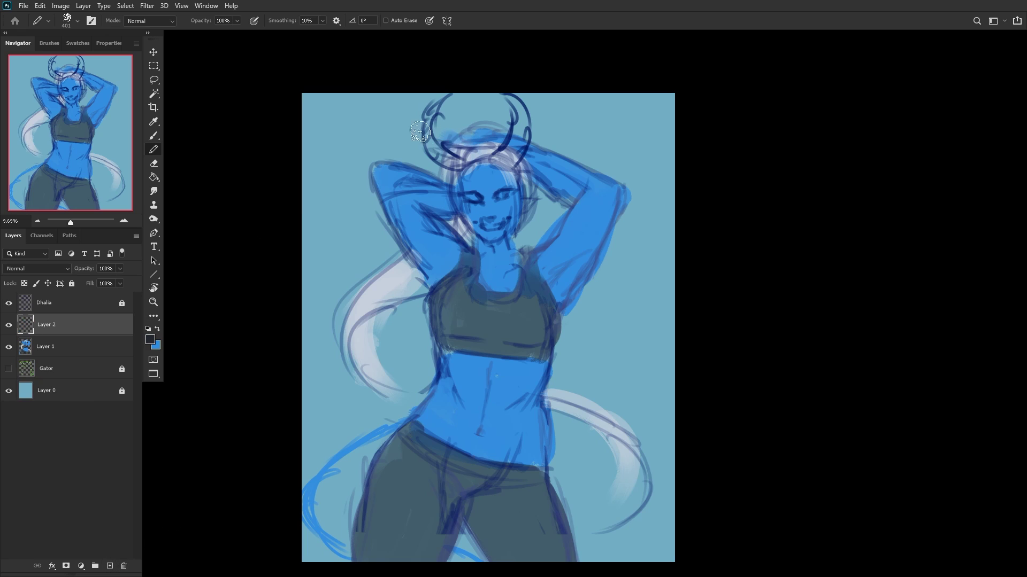
{"action": "left_click", "coordinate": [506, 152], "text": "alt"}
{"action": "mouse_move", "coordinate": [506, 150]}
{"action": "left_mouse_down"}
{"action": "mouse_move", "coordinate": [511, 89]}
{"action": "mouse_move", "coordinate": [521, 134]}
{"action": "left_mouse_up"}
{"action": "left_click_drag", "start_coordinate": [452, 161], "coordinate": [429, 104]}
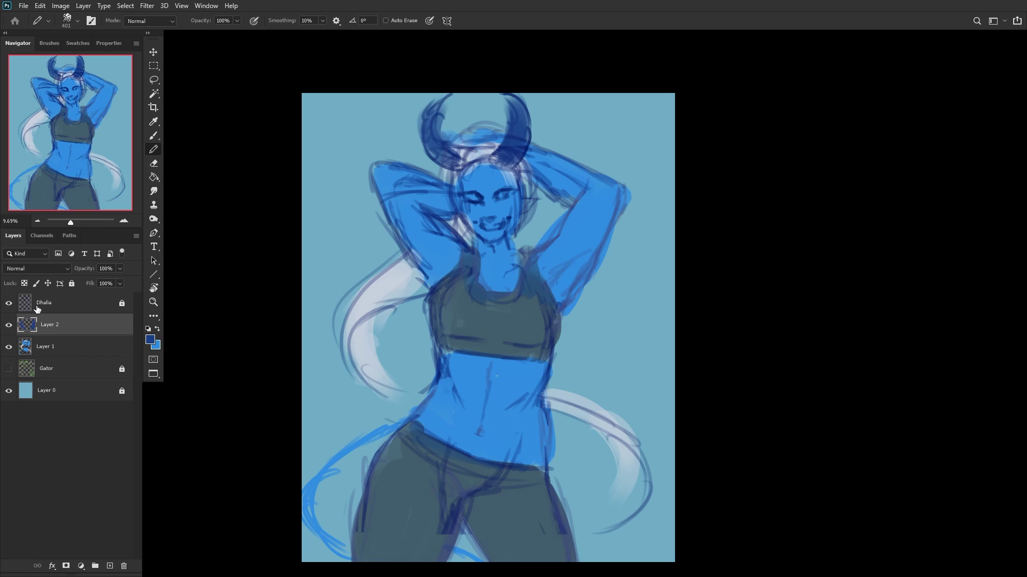
{"action": "key", "text": "ctrl+e"}
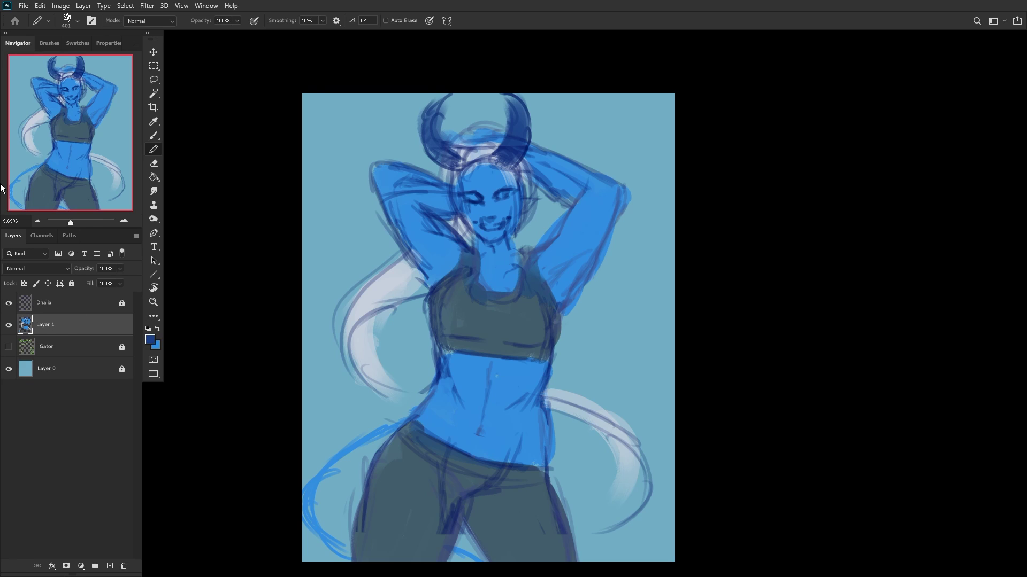
Step: Add a new accent layer and shift the foreground colour toward magenta pink
{"action": "left_click", "coordinate": [109, 566]}
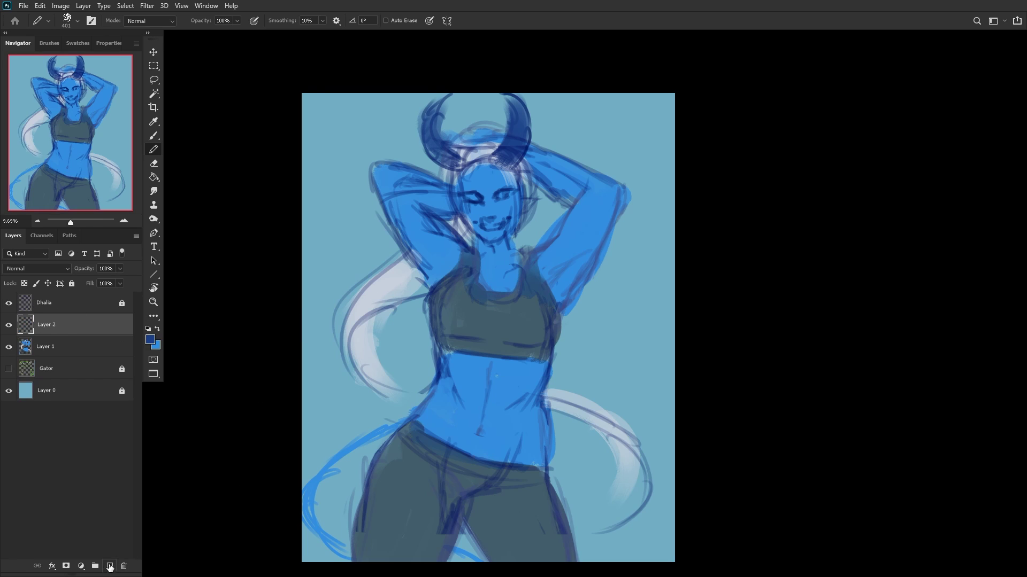
{"action": "left_click", "coordinate": [150, 340]}
{"action": "left_click_drag", "start_coordinate": [657, 136], "coordinate": [597, 92]}
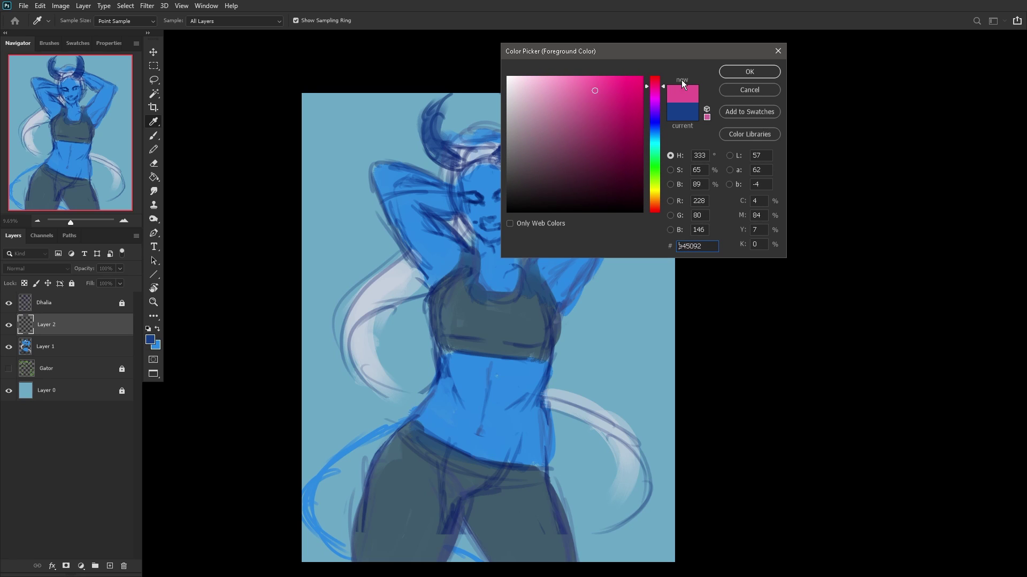
Step: Accept the pink colour and set the pencil to 42 px
{"action": "left_click", "coordinate": [740, 72]}
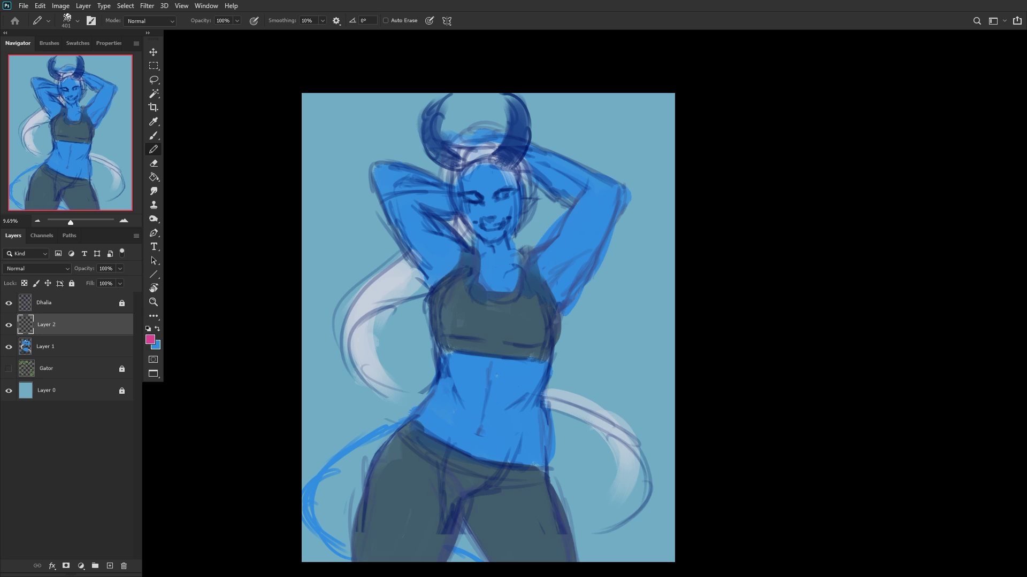
{"action": "right_click", "coordinate": [568, 163]}
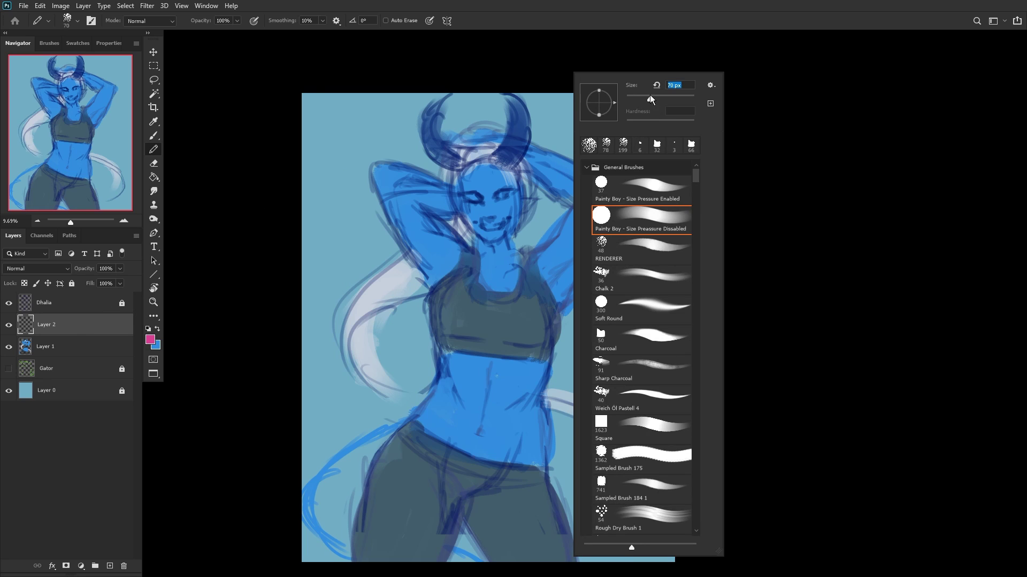
{"action": "left_click", "coordinate": [119, 331]}
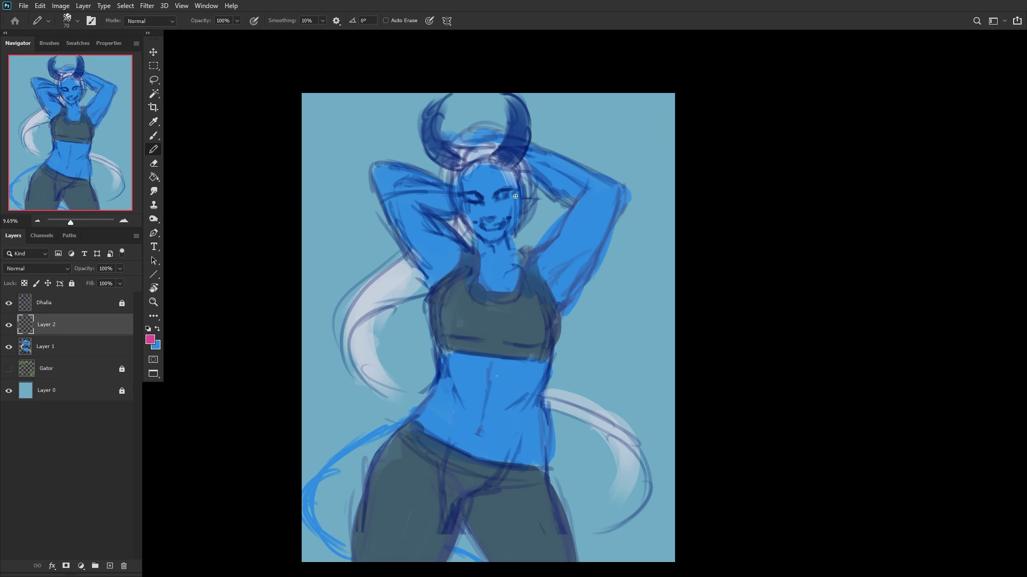
{"action": "scroll", "coordinate": [483, 218], "scroll_direction": "up", "scroll_amount": 2}
{"action": "right_click", "coordinate": [483, 217]}
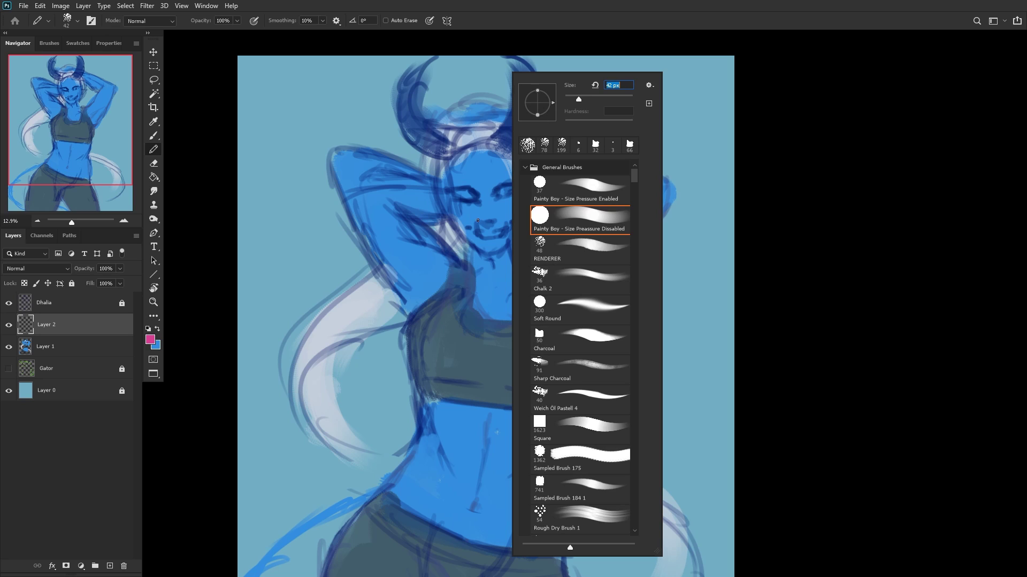
{"action": "key", "text": "Return"}
Step: Paint pink blush on the cheeks and pink accents on the neck, arms and belly
{"action": "left_click_drag", "start_coordinate": [475, 211], "coordinate": [483, 206]}
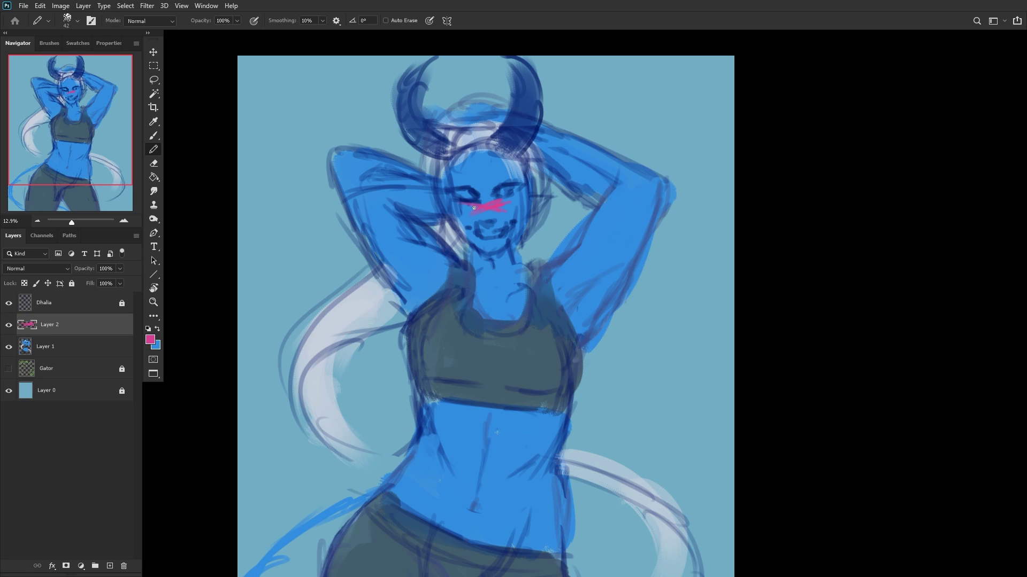
{"action": "scroll", "coordinate": [526, 231], "scroll_direction": "up", "scroll_amount": 2}
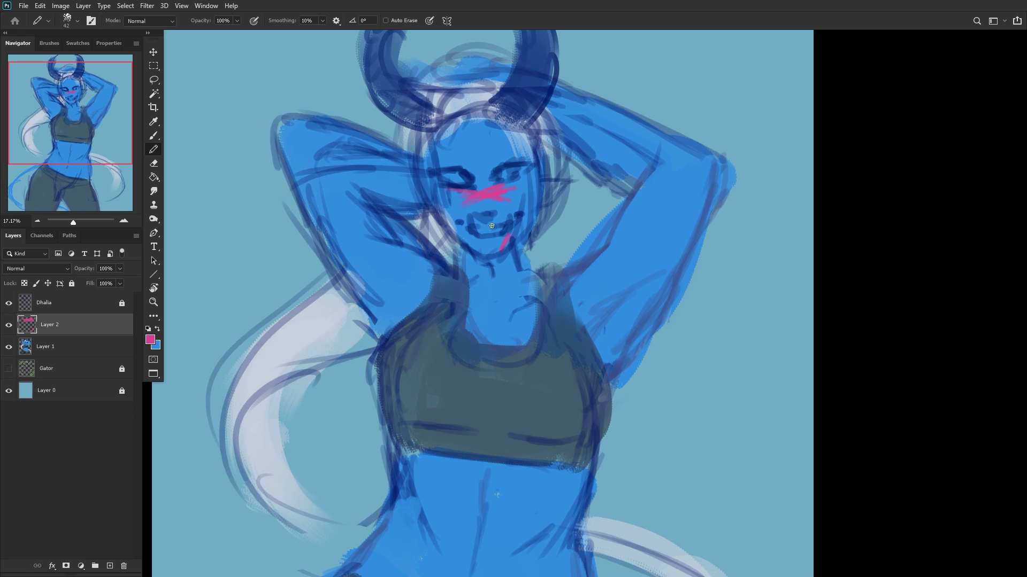
{"action": "scroll", "coordinate": [454, 278], "scroll_direction": "down", "scroll_amount": 2}
{"action": "scroll", "coordinate": [452, 264], "scroll_direction": "down", "scroll_amount": 3}
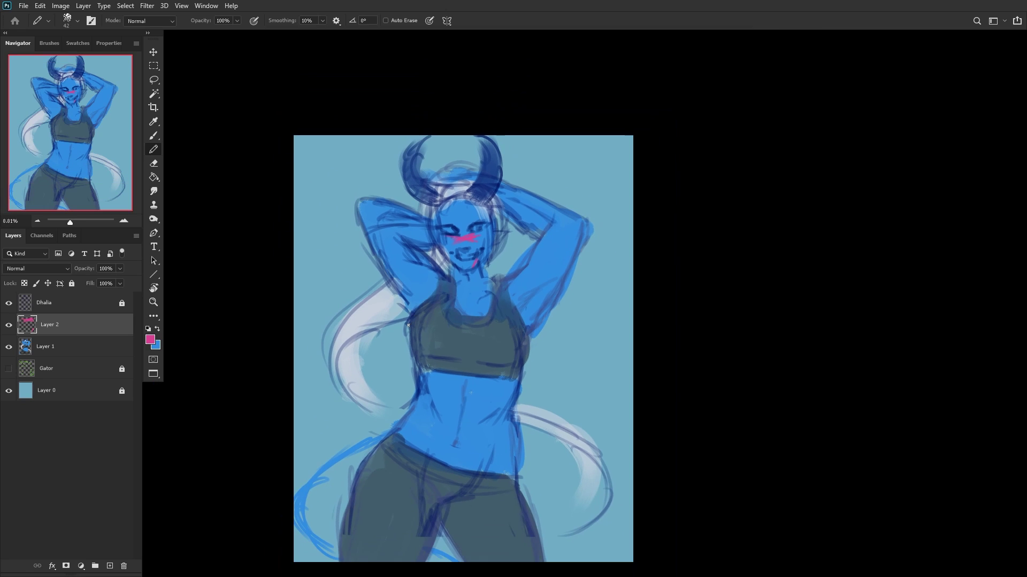
{"action": "left_click_drag", "start_coordinate": [422, 267], "coordinate": [397, 287]}
{"action": "scroll", "coordinate": [487, 265], "scroll_direction": "down", "scroll_amount": 1}
{"action": "scroll", "coordinate": [454, 374], "scroll_direction": "up", "scroll_amount": 1}
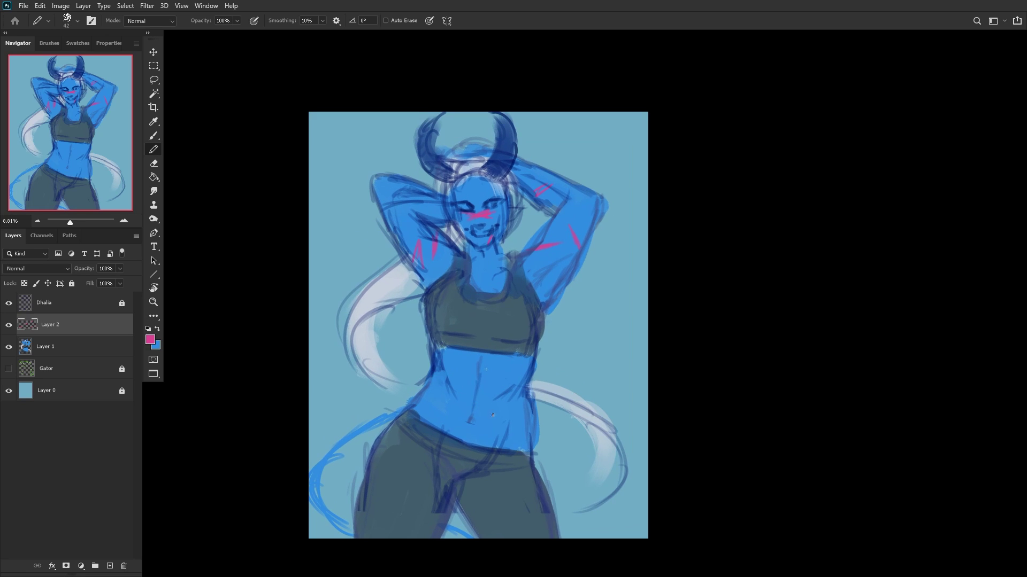
{"action": "left_click_drag", "start_coordinate": [483, 402], "coordinate": [508, 422]}
{"action": "scroll", "coordinate": [438, 404], "scroll_direction": "down", "scroll_amount": 1}
{"action": "scroll", "coordinate": [365, 384], "scroll_direction": "up", "scroll_amount": 1}
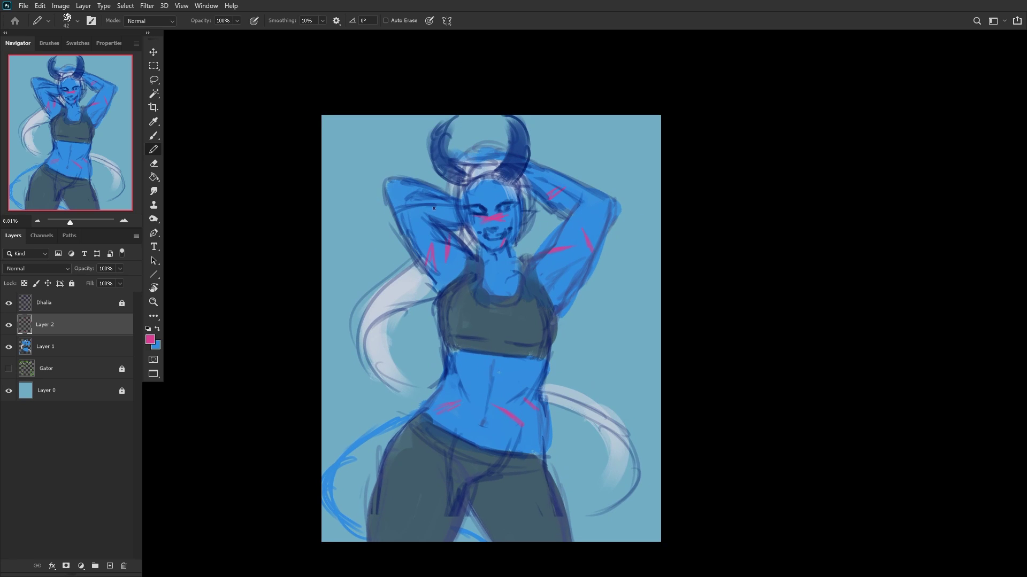
{"action": "scroll", "coordinate": [436, 283], "scroll_direction": "down", "scroll_amount": 1}
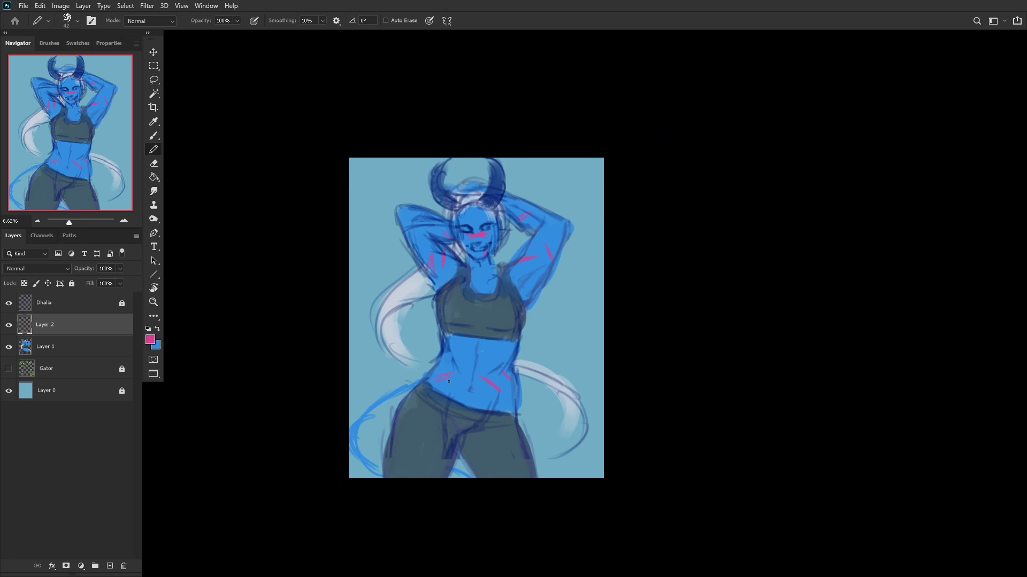
Step: Choose a bright, fully saturated yellow as the paint colour
{"action": "left_click", "coordinate": [150, 339]}
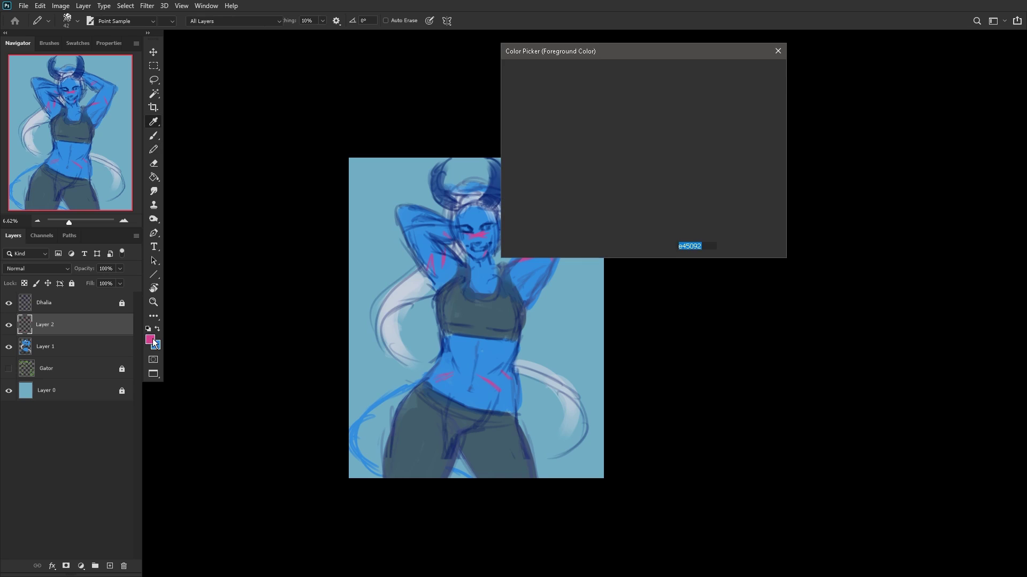
{"action": "left_click_drag", "start_coordinate": [661, 89], "coordinate": [643, 184]}
{"action": "left_click", "coordinate": [628, 76]}
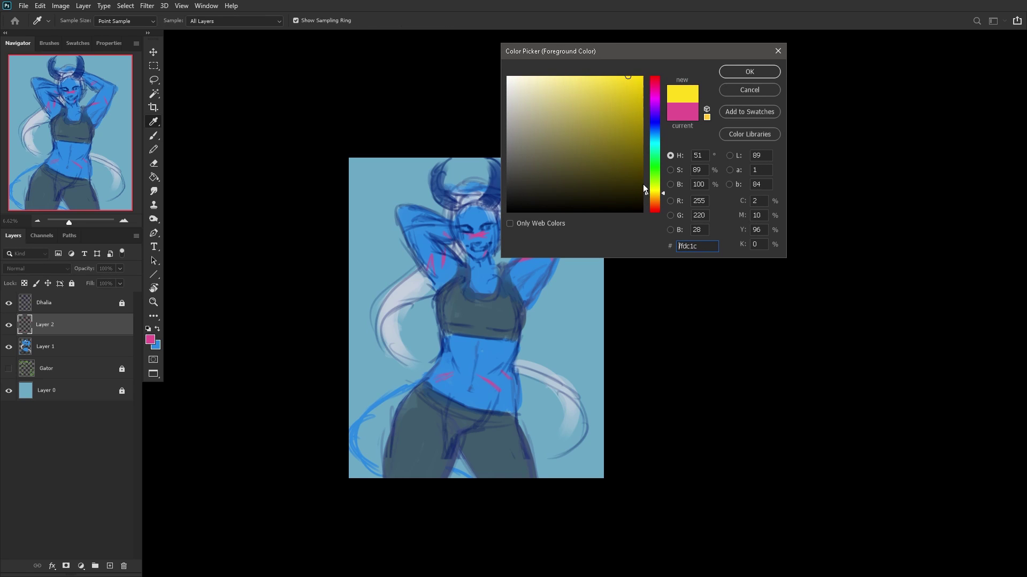
{"action": "left_click", "coordinate": [749, 72]}
Step: Draw yellow trim on the top's cups, neckline and waistband, then fade the layer to about 65%
{"action": "scroll", "coordinate": [474, 284], "scroll_direction": "up", "scroll_amount": 3}
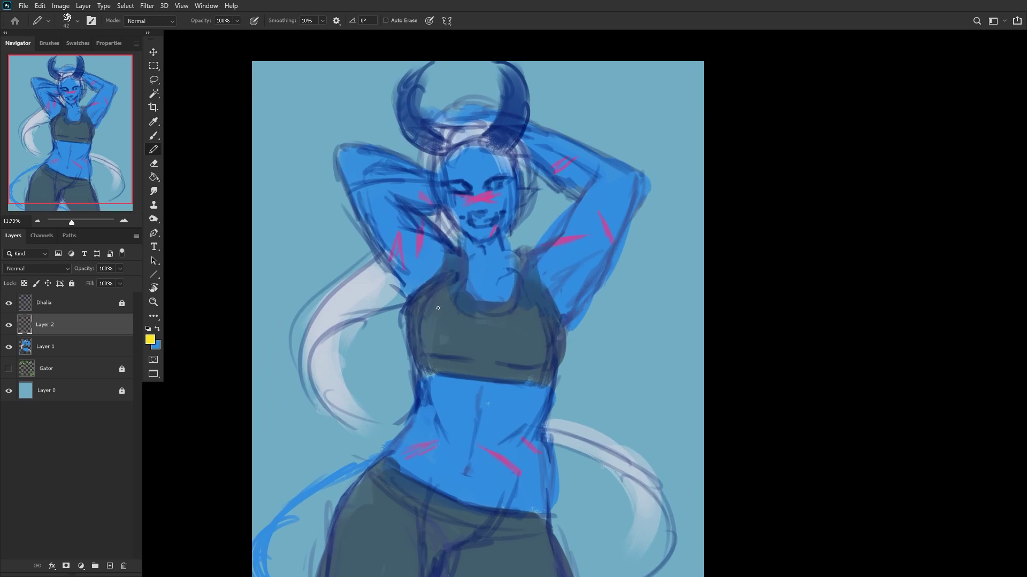
{"action": "left_click_drag", "start_coordinate": [428, 322], "coordinate": [452, 354]}
{"action": "left_click_drag", "start_coordinate": [513, 359], "coordinate": [542, 333]}
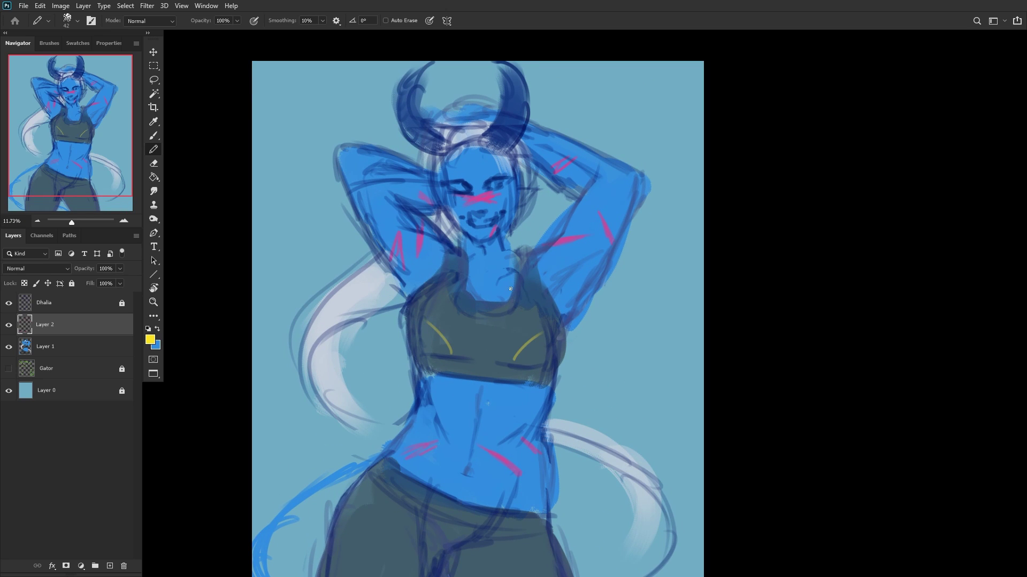
{"action": "mouse_move", "coordinate": [459, 258]}
{"action": "left_mouse_down"}
{"action": "mouse_move", "coordinate": [470, 308]}
{"action": "mouse_move", "coordinate": [498, 306]}
{"action": "mouse_move", "coordinate": [487, 300]}
{"action": "mouse_move", "coordinate": [510, 292]}
{"action": "mouse_move", "coordinate": [522, 256]}
{"action": "left_mouse_up"}
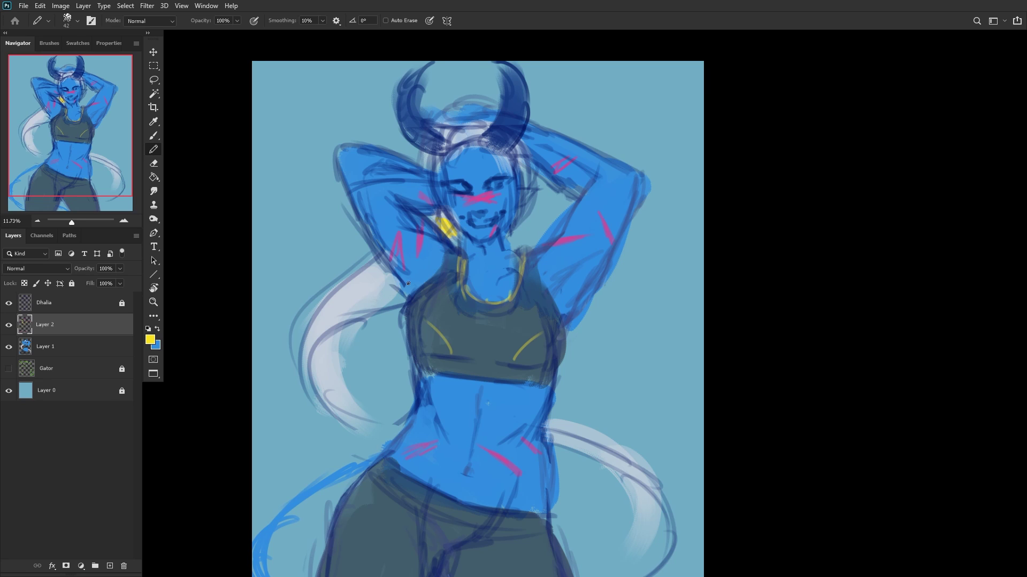
{"action": "scroll", "coordinate": [408, 283], "scroll_direction": "down", "scroll_amount": 3}
{"action": "scroll", "coordinate": [405, 461], "scroll_direction": "up", "scroll_amount": 2}
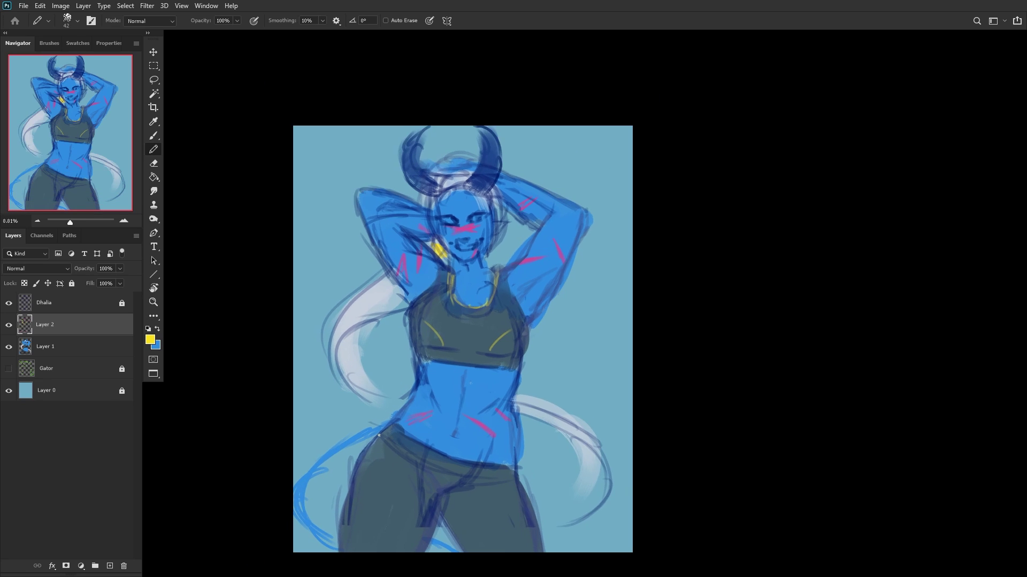
{"action": "left_click_drag", "start_coordinate": [411, 464], "coordinate": [528, 484]}
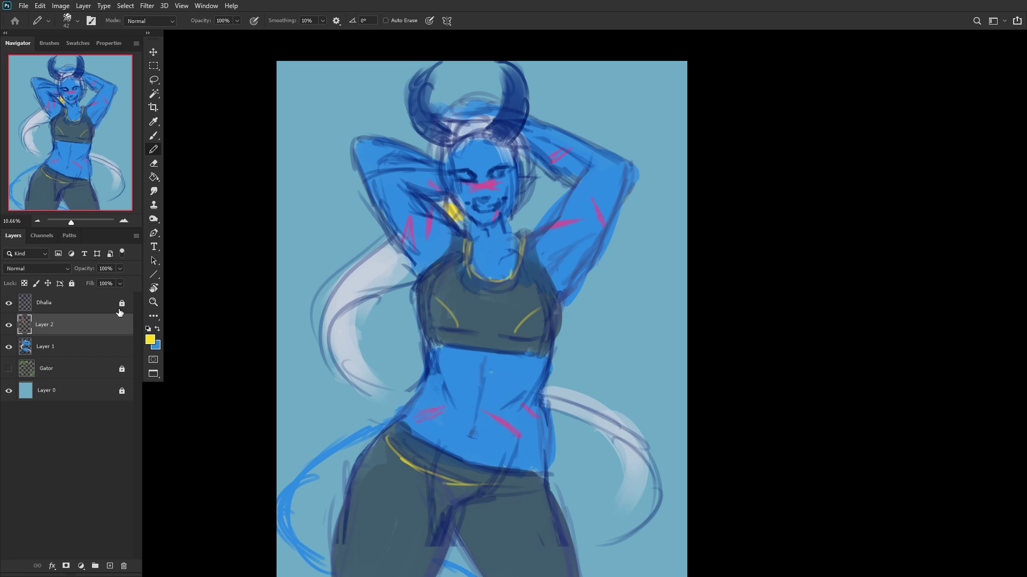
{"action": "left_click", "coordinate": [9, 326]}
{"action": "left_click", "coordinate": [8, 325]}
{"action": "left_click_drag", "start_coordinate": [105, 280], "coordinate": [104, 282]}
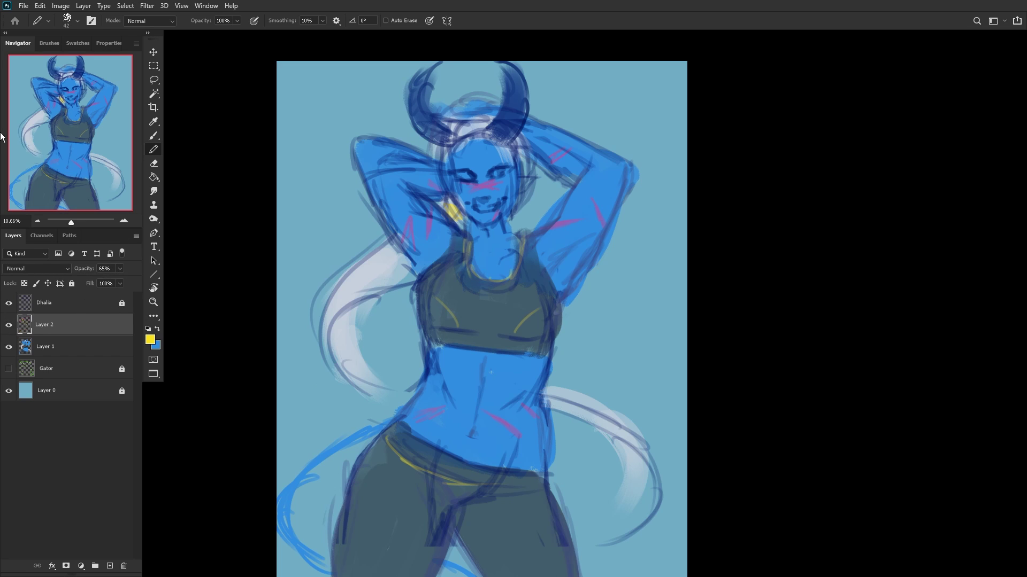
Step: Merge the yellow trim into the figure layer and unlock it
{"action": "key", "text": "ctrl+e"}
{"action": "left_click", "coordinate": [19, 306]}
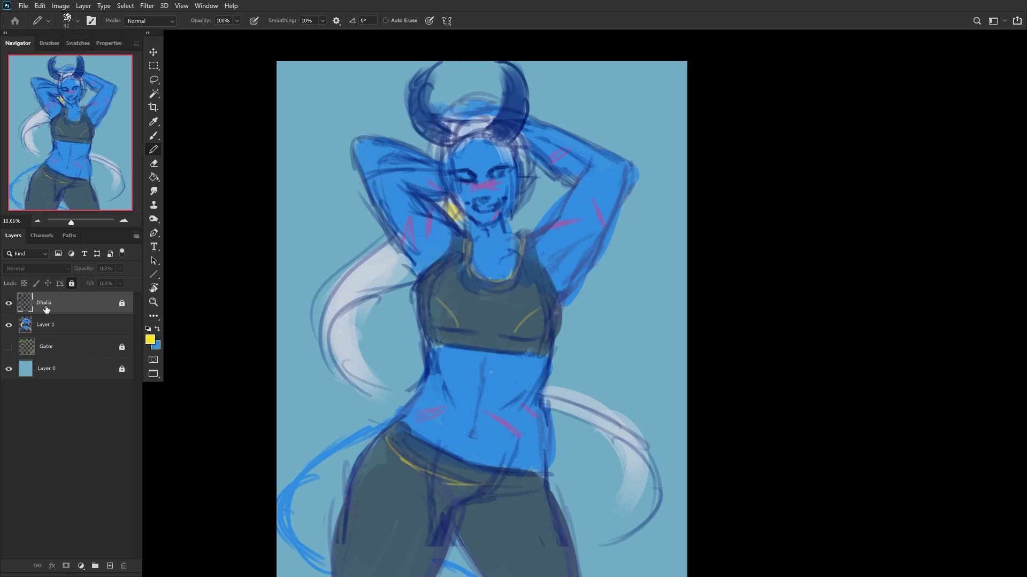
{"action": "left_click", "coordinate": [71, 284]}
{"action": "key", "text": "ctrl+e"}
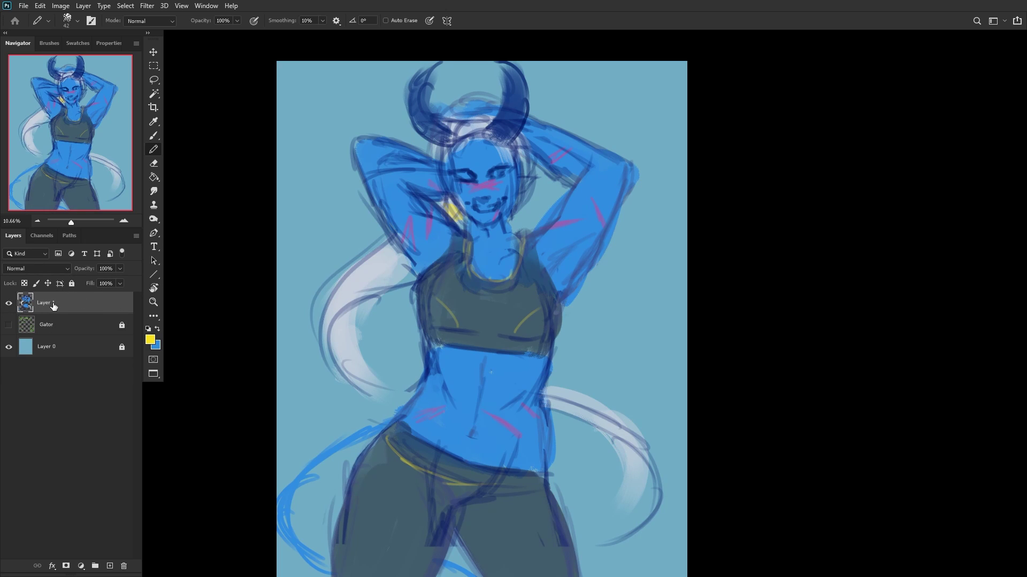
Step: Rename the figure layer 'Dhalia', lock it completely, and select the Gator layer
{"action": "double_click", "coordinate": [54, 303]}
{"action": "type", "text": "Dhalia"}
{"action": "key", "text": "Return"}
{"action": "left_click", "coordinate": [72, 283]}
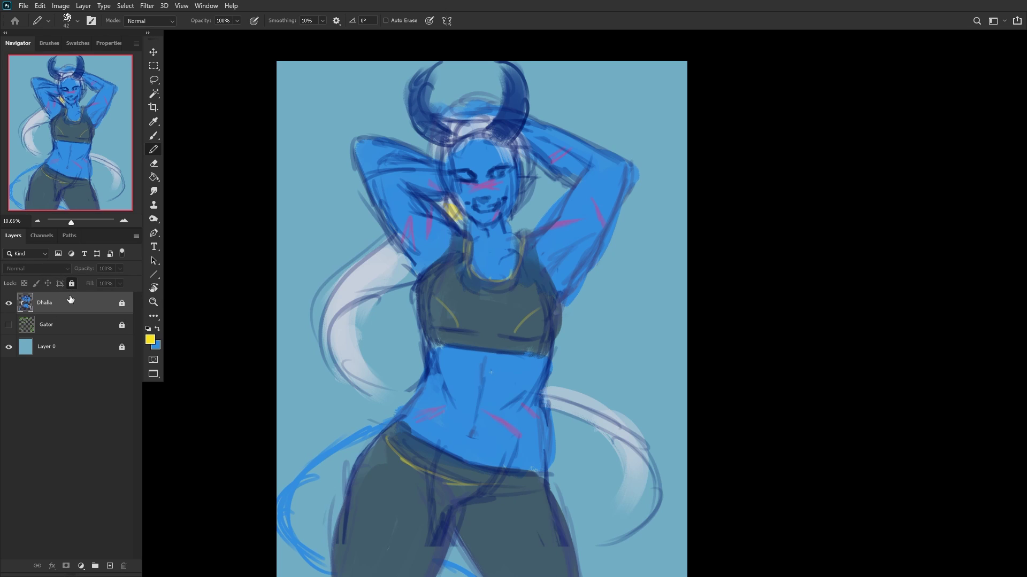
{"action": "left_click", "coordinate": [60, 325]}
Step: Show and unlock the Gator sketch, then darken its lines with Hue/Saturation Lightness -67
{"action": "left_click", "coordinate": [9, 324]}
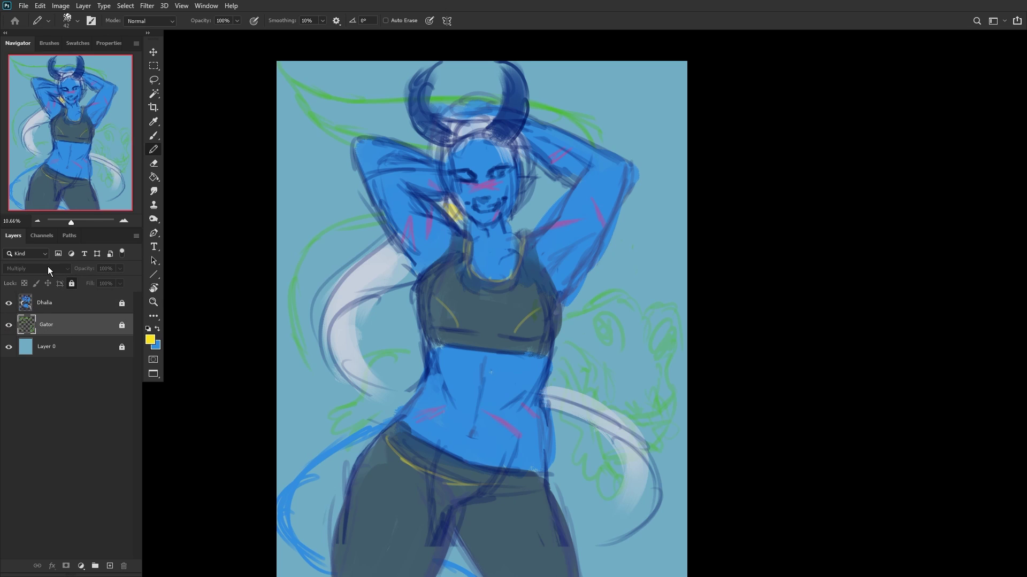
{"action": "key", "text": "slash"}
{"action": "left_click", "coordinate": [61, 6]}
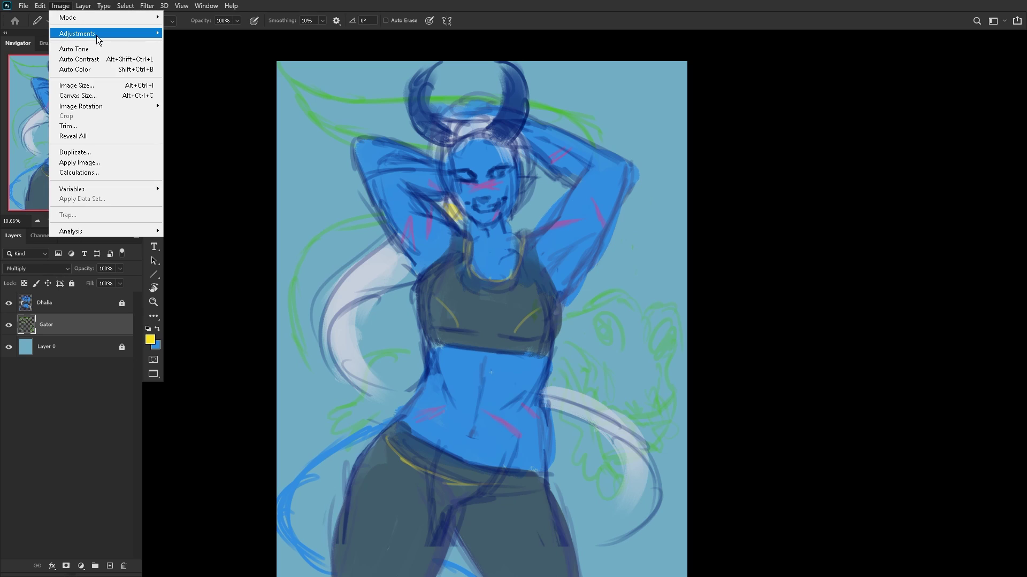
{"action": "mouse_move", "coordinate": [96, 36]}
{"action": "left_click", "coordinate": [216, 89]}
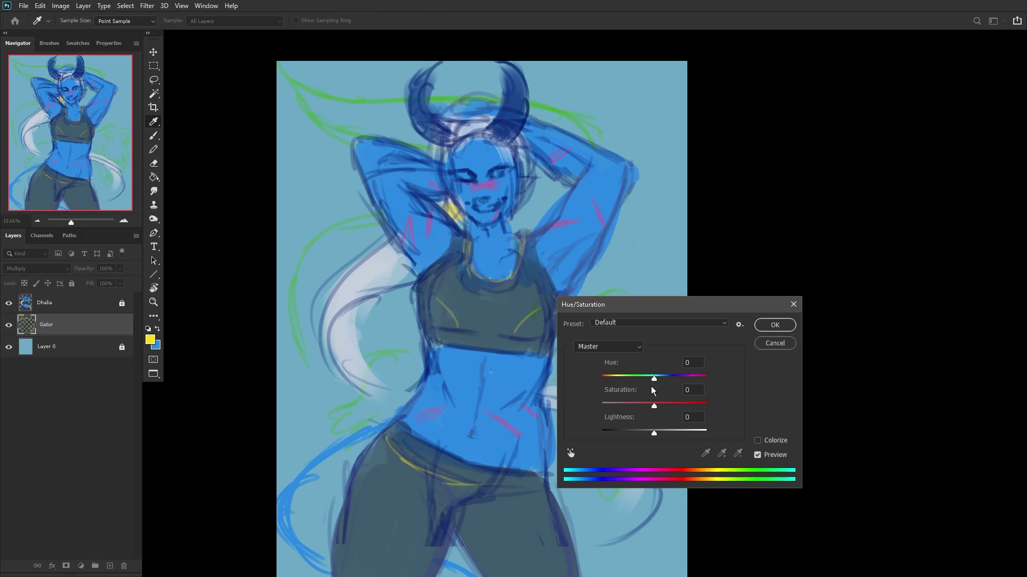
{"action": "left_click_drag", "start_coordinate": [654, 433], "coordinate": [619, 434]}
{"action": "left_click_drag", "start_coordinate": [672, 308], "coordinate": [770, 303]}
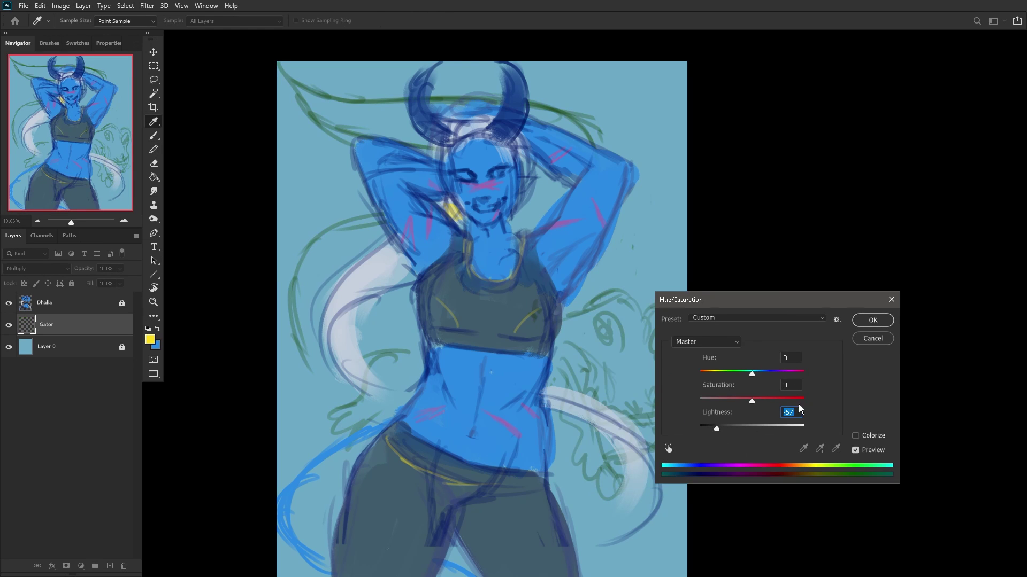
{"action": "left_click", "coordinate": [856, 322]}
{"action": "key", "text": "b"}
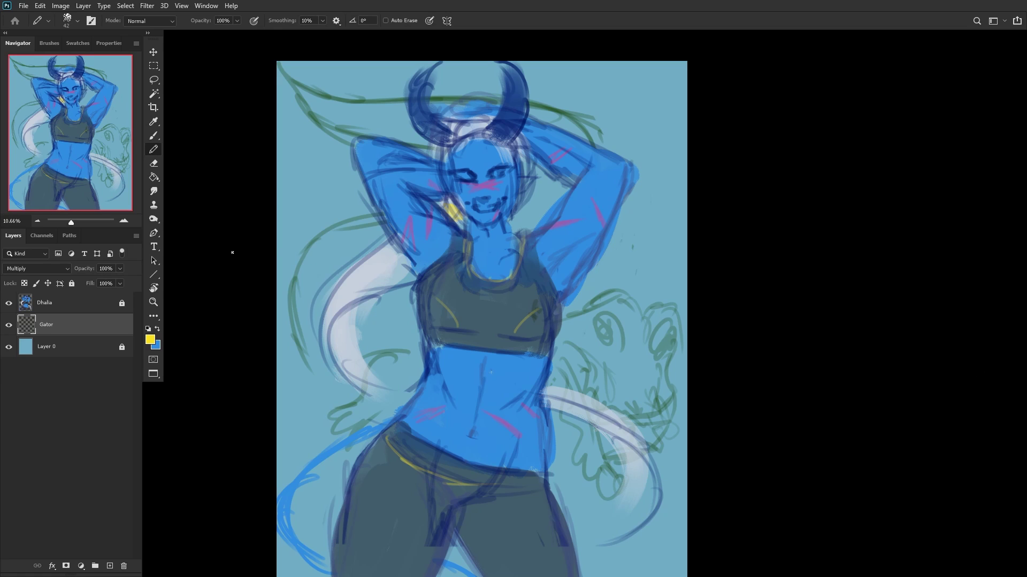
{"action": "left_click", "coordinate": [76, 356]}
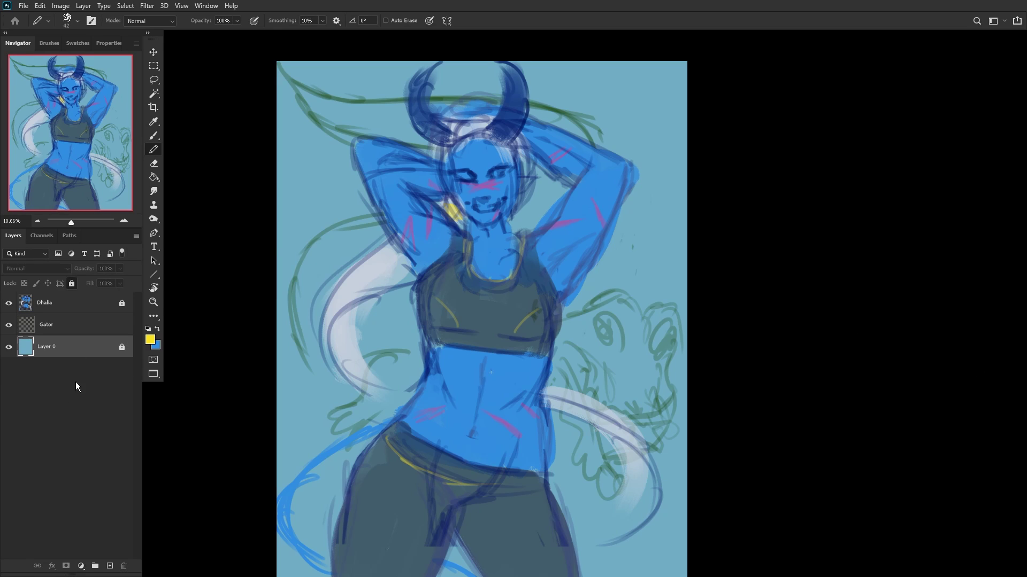
Step: Add a new layer above Layer 0 and set the foreground colour to dark green #287427
{"action": "left_click", "coordinate": [110, 566]}
{"action": "right_click", "coordinate": [521, 97]}
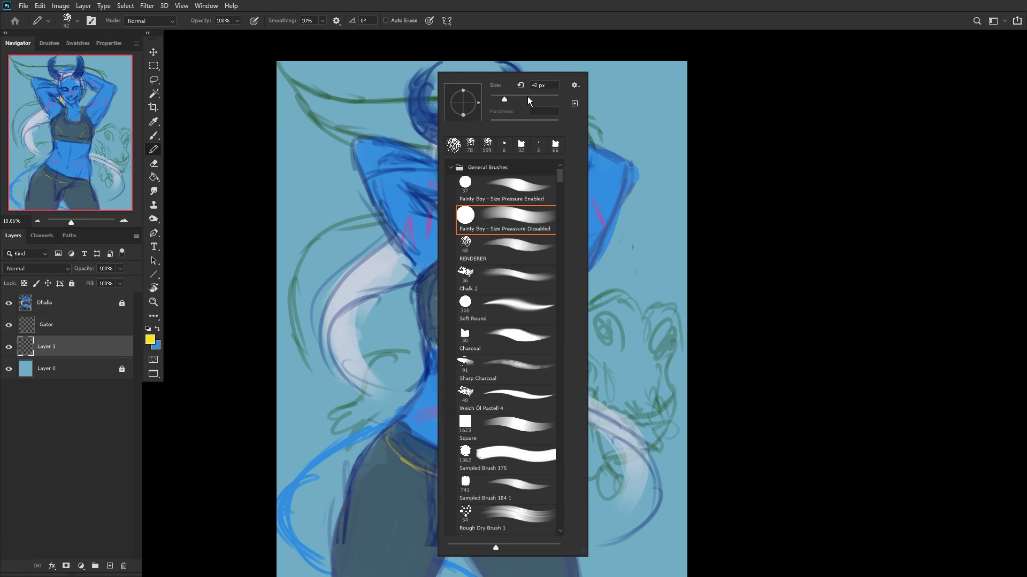
{"action": "left_click", "coordinate": [150, 340]}
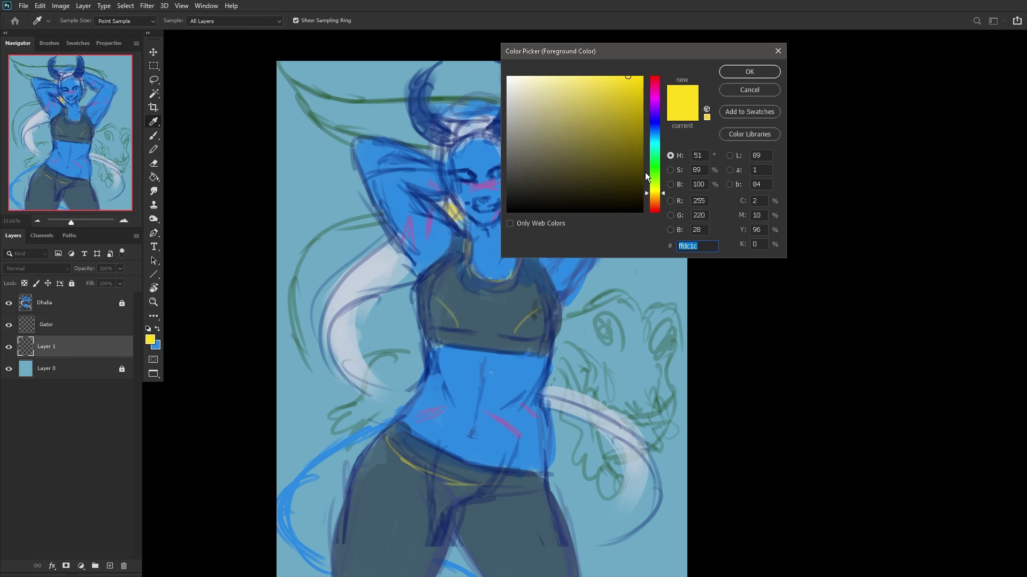
{"action": "left_click_drag", "start_coordinate": [646, 176], "coordinate": [648, 168]}
{"action": "left_click_drag", "start_coordinate": [617, 133], "coordinate": [597, 150]}
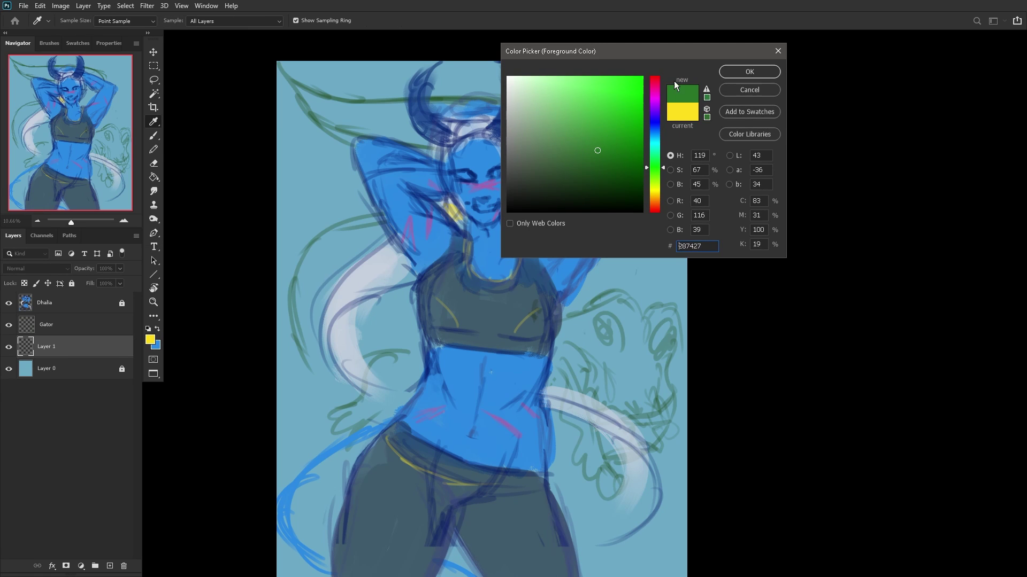
{"action": "key", "text": "Return"}
Step: Block in broad green gator shapes with a 511 px brush and erase green off the chest
{"action": "scroll", "coordinate": [577, 360], "scroll_direction": "down", "scroll_amount": 2}
{"action": "right_click", "coordinate": [660, 215]}
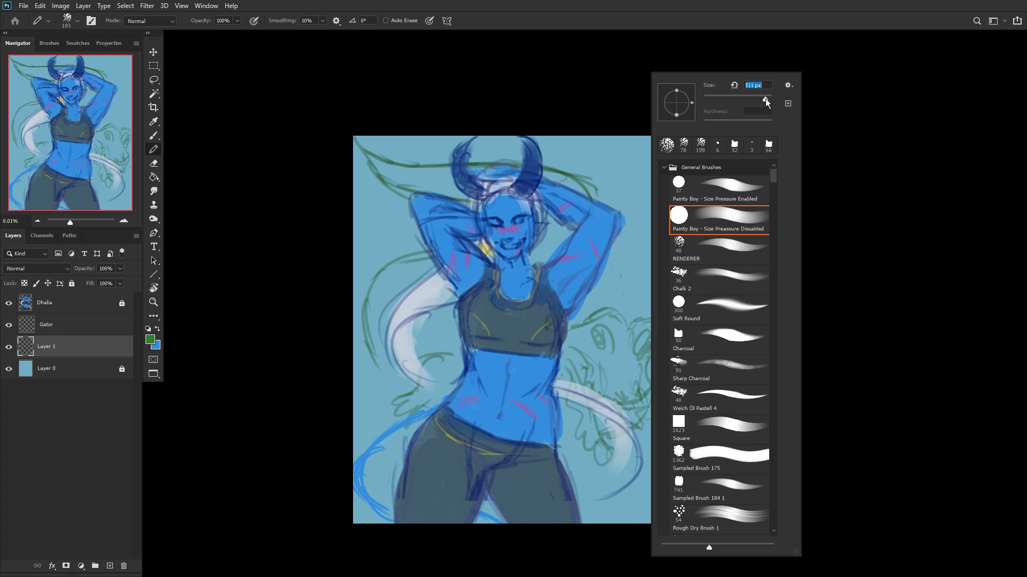
{"action": "mouse_move", "coordinate": [575, 374]}
{"action": "left_mouse_down"}
{"action": "mouse_move", "coordinate": [591, 440]}
{"action": "mouse_move", "coordinate": [602, 442]}
{"action": "mouse_move", "coordinate": [635, 350]}
{"action": "mouse_move", "coordinate": [637, 369]}
{"action": "mouse_move", "coordinate": [623, 372]}
{"action": "mouse_move", "coordinate": [612, 321]}
{"action": "mouse_move", "coordinate": [413, 403]}
{"action": "mouse_move", "coordinate": [471, 345]}
{"action": "mouse_move", "coordinate": [394, 320]}
{"action": "mouse_move", "coordinate": [388, 302]}
{"action": "mouse_move", "coordinate": [435, 385]}
{"action": "mouse_move", "coordinate": [379, 342]}
{"action": "mouse_move", "coordinate": [461, 350]}
{"action": "mouse_move", "coordinate": [434, 324]}
{"action": "mouse_move", "coordinate": [455, 260]}
{"action": "mouse_move", "coordinate": [431, 255]}
{"action": "mouse_move", "coordinate": [392, 324]}
{"action": "mouse_move", "coordinate": [400, 353]}
{"action": "mouse_move", "coordinate": [471, 240]}
{"action": "mouse_move", "coordinate": [501, 287]}
{"action": "mouse_move", "coordinate": [554, 239]}
{"action": "mouse_move", "coordinate": [498, 265]}
{"action": "mouse_move", "coordinate": [548, 197]}
{"action": "mouse_move", "coordinate": [566, 202]}
{"action": "mouse_move", "coordinate": [524, 241]}
{"action": "mouse_move", "coordinate": [449, 181]}
{"action": "mouse_move", "coordinate": [419, 178]}
{"action": "mouse_move", "coordinate": [473, 183]}
{"action": "mouse_move", "coordinate": [433, 186]}
{"action": "mouse_move", "coordinate": [402, 167]}
{"action": "mouse_move", "coordinate": [504, 178]}
{"action": "mouse_move", "coordinate": [560, 207]}
{"action": "left_mouse_up"}
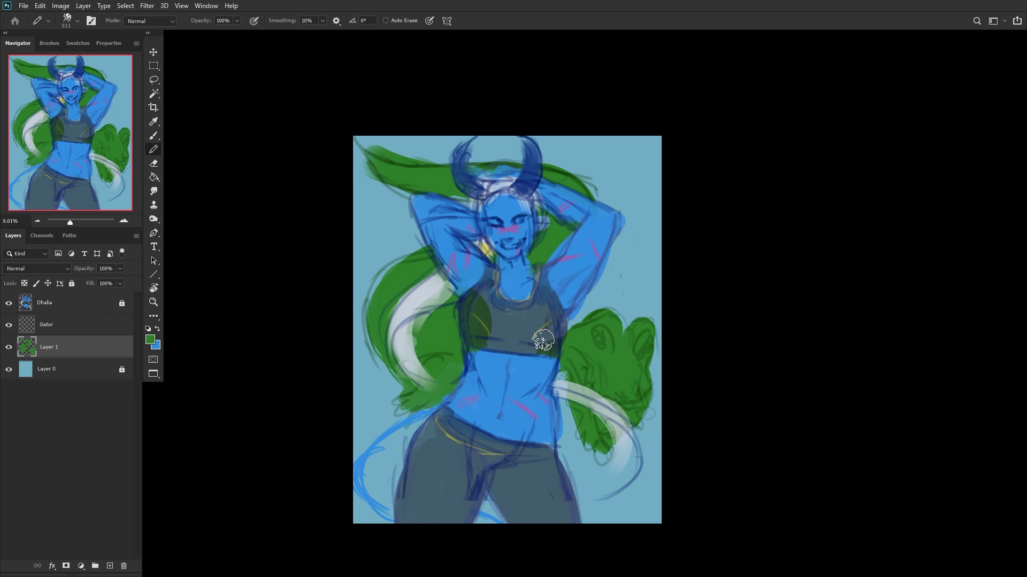
{"action": "mouse_move", "coordinate": [544, 340]}
{"action": "left_mouse_down"}
{"action": "mouse_move", "coordinate": [605, 326]}
{"action": "mouse_move", "coordinate": [599, 304]}
{"action": "mouse_move", "coordinate": [649, 332]}
{"action": "mouse_move", "coordinate": [633, 344]}
{"action": "mouse_move", "coordinate": [576, 343]}
{"action": "left_mouse_up"}
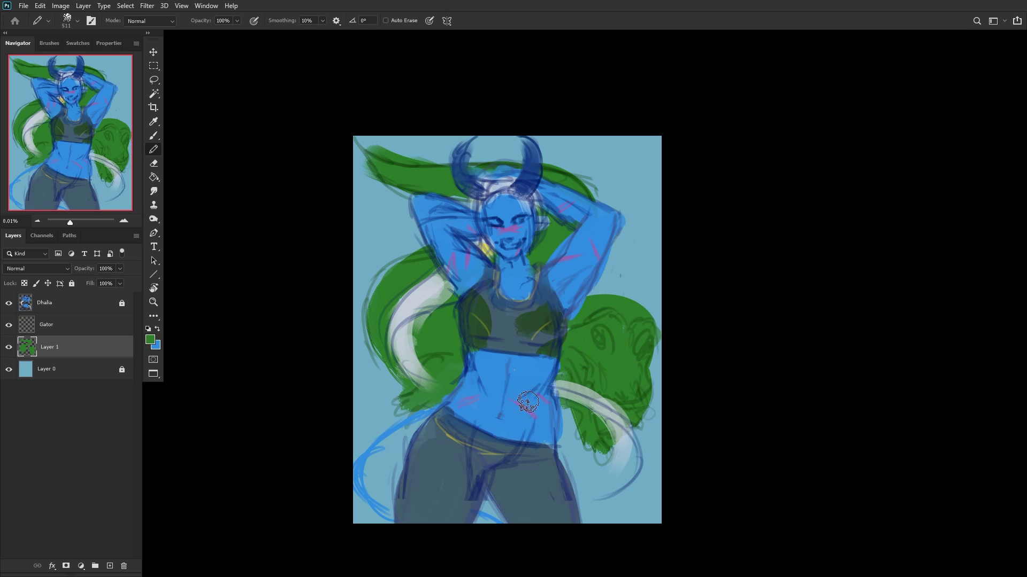
{"action": "left_click", "coordinate": [154, 163]}
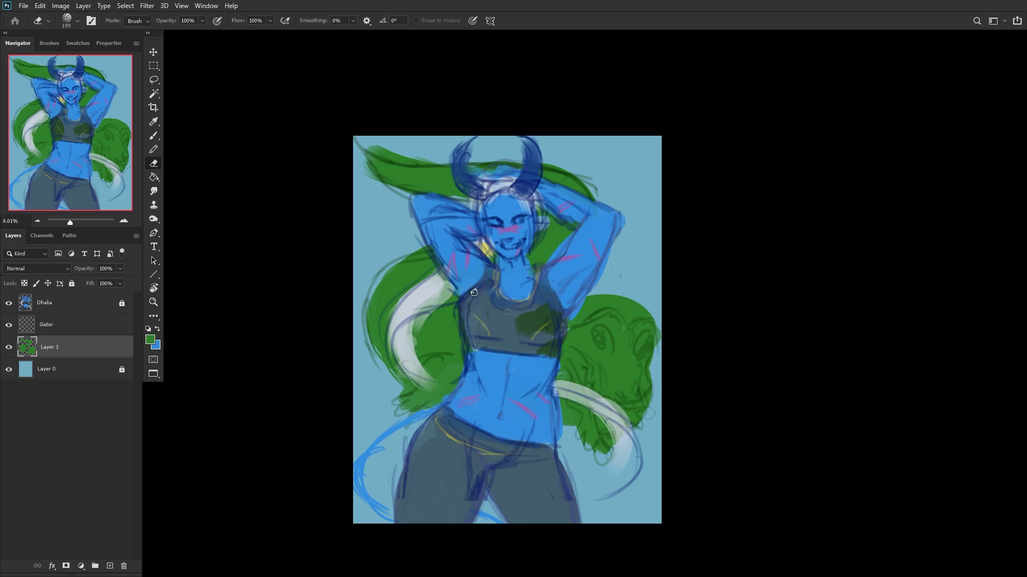
{"action": "mouse_move", "coordinate": [476, 293]}
{"action": "left_mouse_down"}
{"action": "mouse_move", "coordinate": [533, 313]}
{"action": "mouse_move", "coordinate": [543, 291]}
{"action": "mouse_move", "coordinate": [549, 323]}
{"action": "left_mouse_up"}
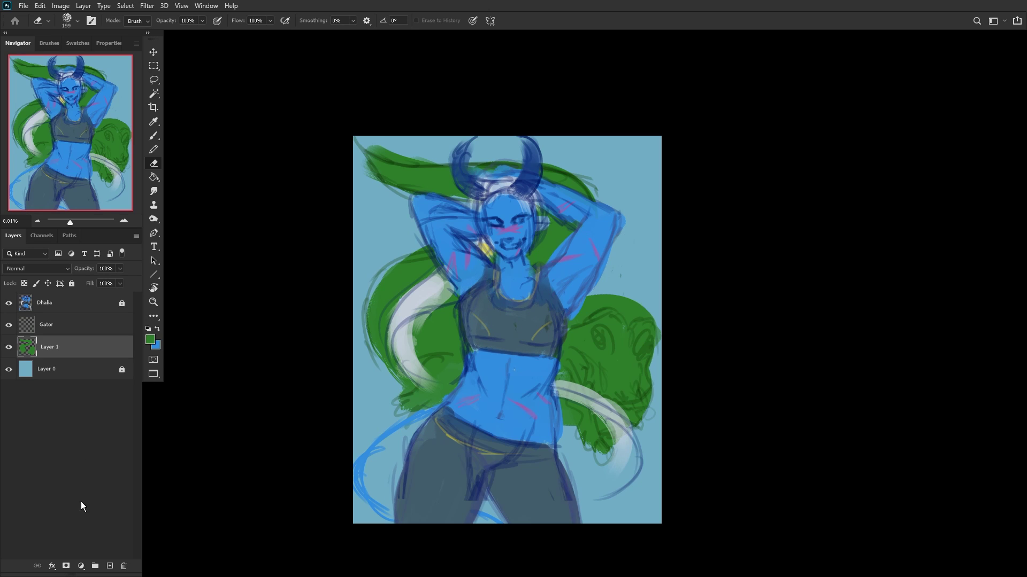
Step: Add Layer 2 clipped to the green layer and pick a lighter green colour
{"action": "left_click", "coordinate": [109, 566]}
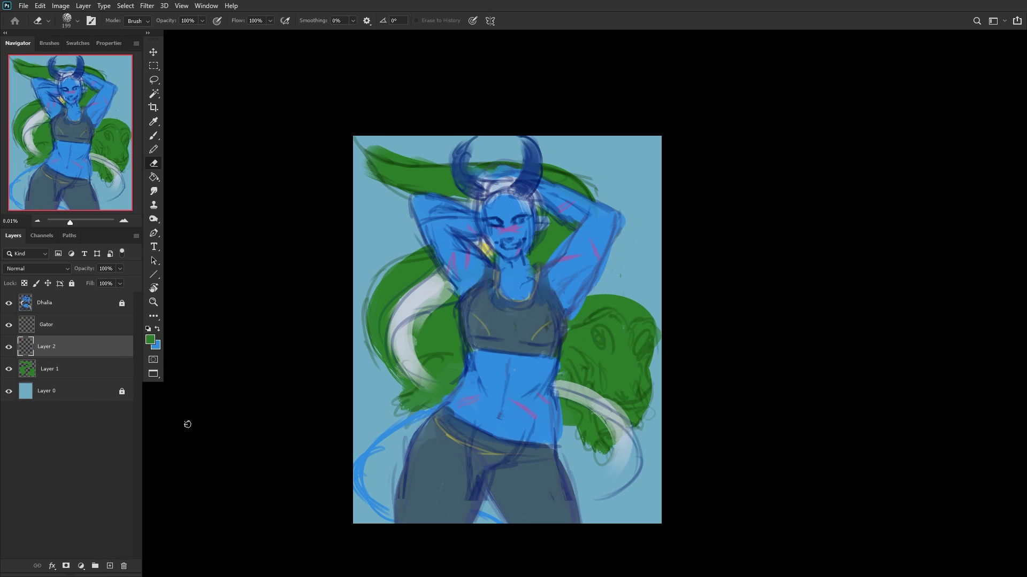
{"action": "left_click", "coordinate": [101, 354], "text": "alt"}
{"action": "left_click", "coordinate": [151, 339]}
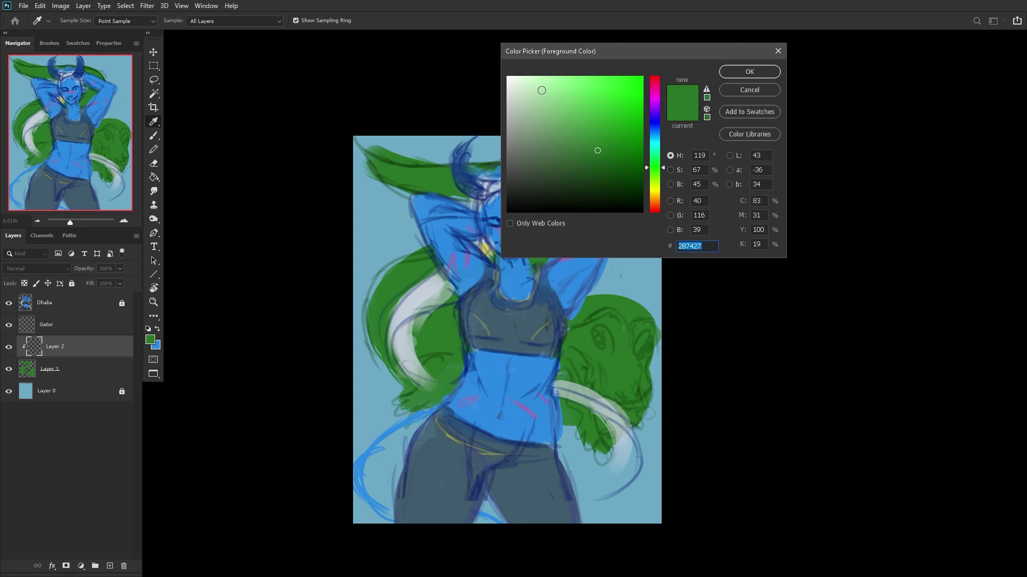
{"action": "left_click", "coordinate": [586, 84]}
{"action": "left_click", "coordinate": [749, 71]}
Step: Wash lime green over the gator shapes with a very large Soft Round brush
{"action": "key", "text": "e"}
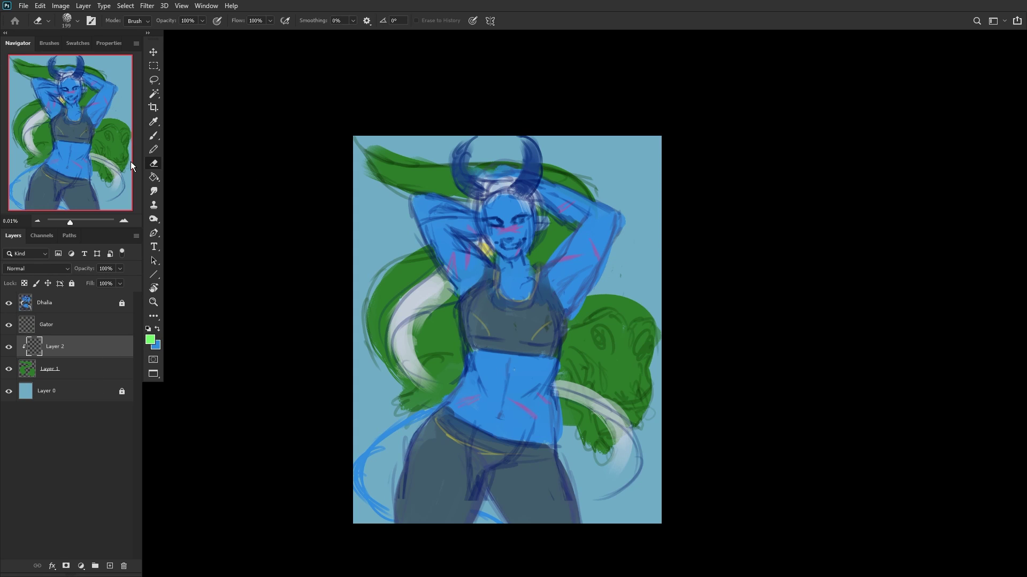
{"action": "left_click", "coordinate": [153, 135]}
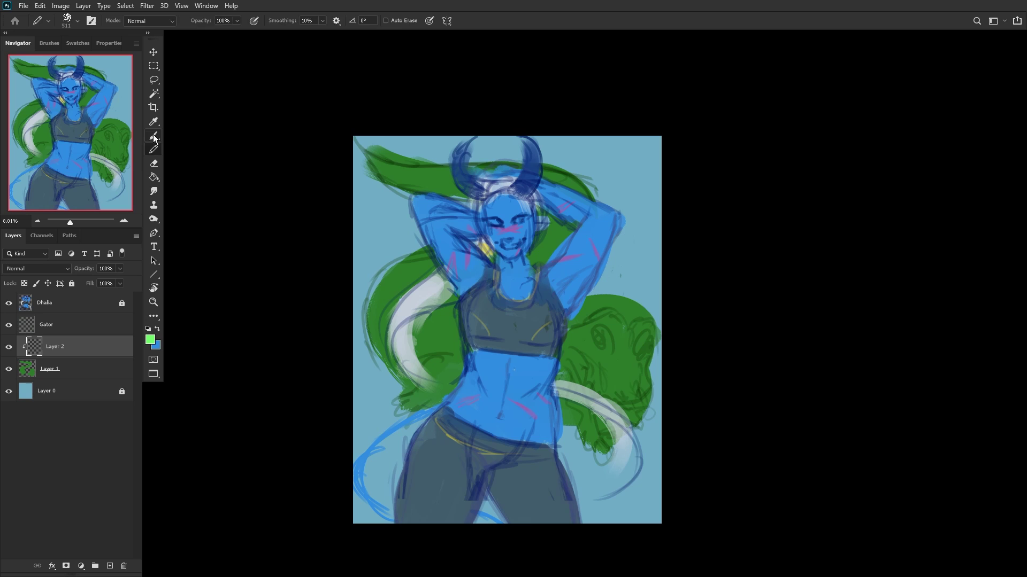
{"action": "right_click", "coordinate": [429, 165]}
{"action": "left_click", "coordinate": [491, 309]}
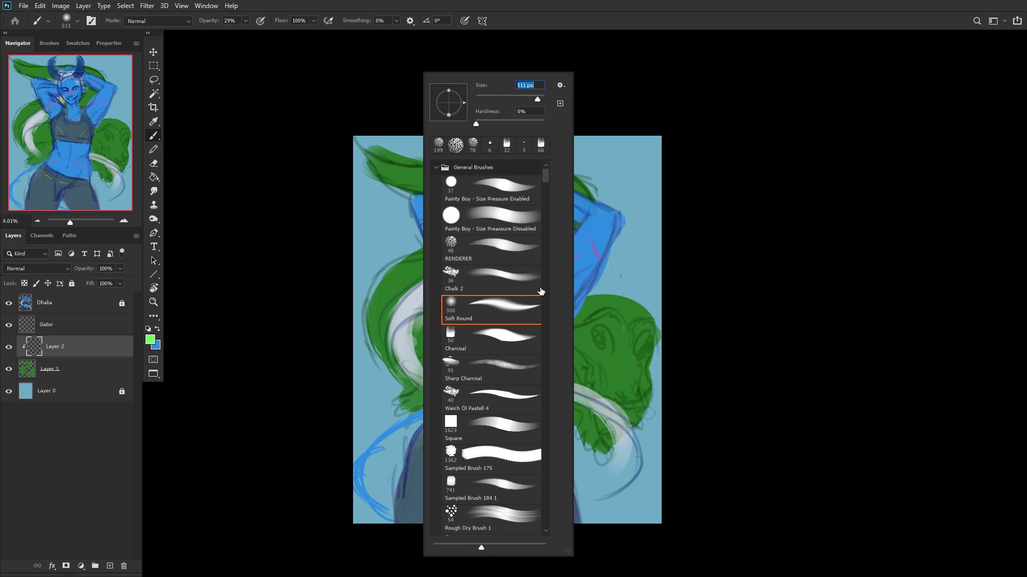
{"action": "type", "text": "3228"}
{"action": "key", "text": "Return"}
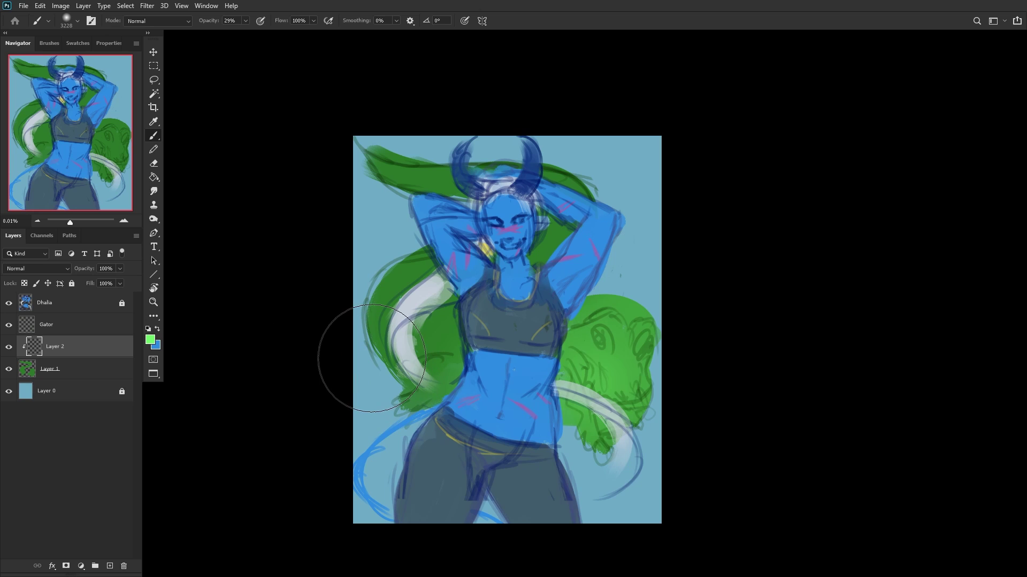
{"action": "mouse_move", "coordinate": [420, 369]}
{"action": "left_mouse_down"}
{"action": "mouse_move", "coordinate": [451, 315]}
{"action": "mouse_move", "coordinate": [639, 303]}
{"action": "mouse_move", "coordinate": [452, 315]}
{"action": "mouse_move", "coordinate": [711, 405]}
{"action": "mouse_move", "coordinate": [615, 375]}
{"action": "mouse_move", "coordinate": [623, 364]}
{"action": "left_mouse_up"}
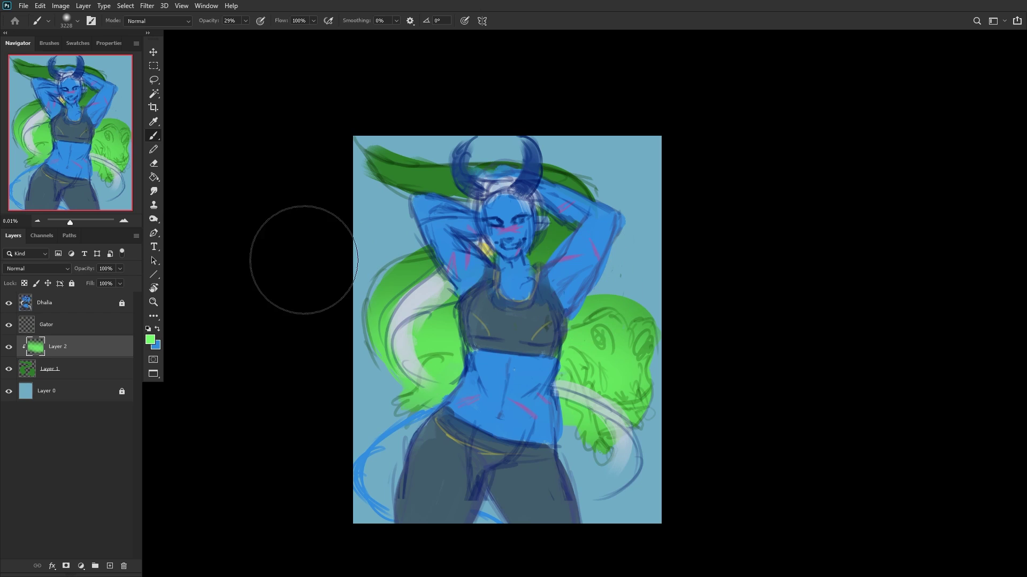
Step: Erase the dark edge along the green blob
{"action": "left_click", "coordinate": [154, 164]}
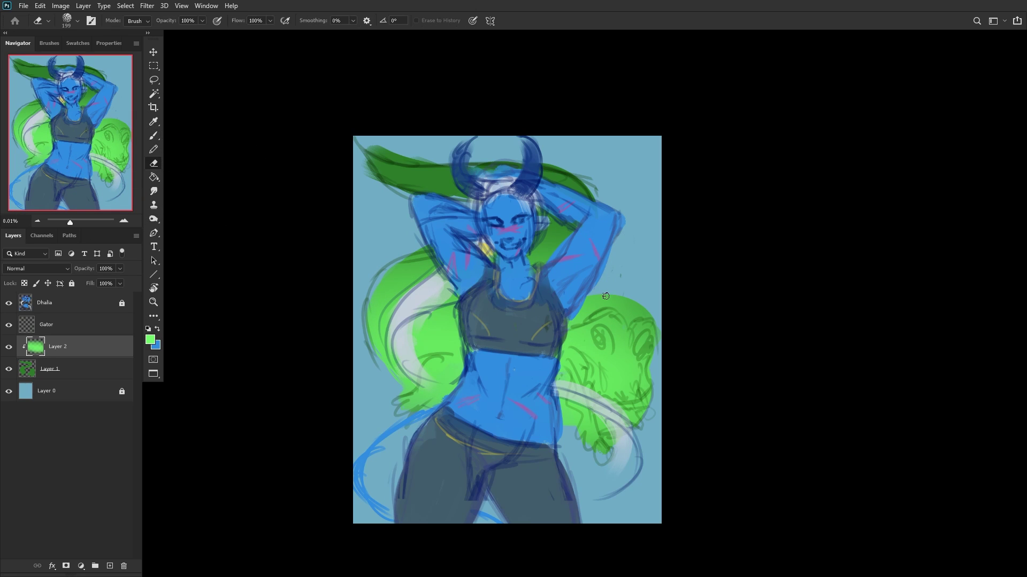
{"action": "left_click_drag", "start_coordinate": [598, 299], "coordinate": [587, 298]}
{"action": "left_click", "coordinate": [58, 369]}
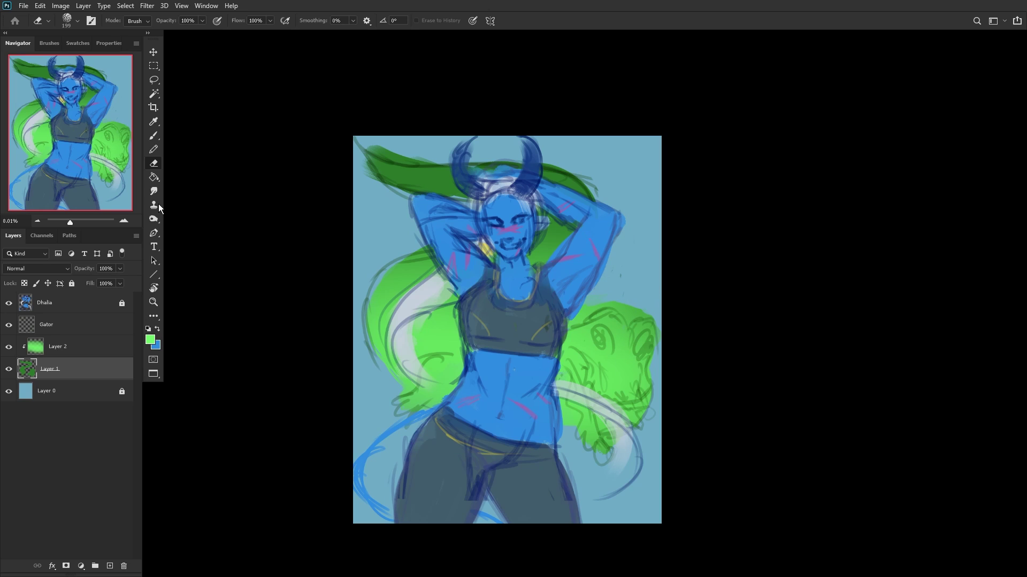
{"action": "left_click", "coordinate": [59, 345]}
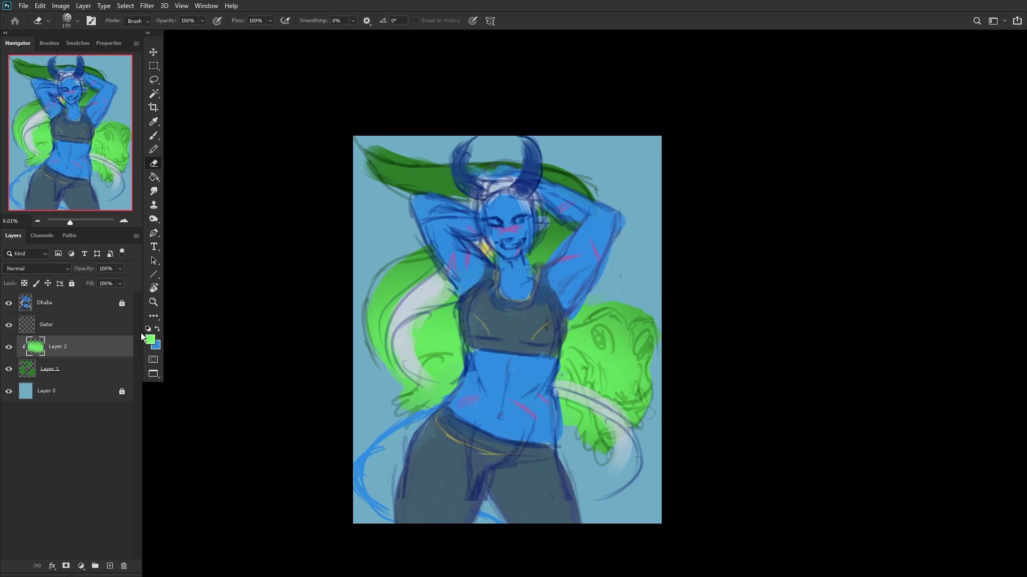
Step: Merge the lime layer down and shift the greens toward olive-yellow, slightly brighter, with Hue/Saturation
{"action": "key", "text": "ctrl+e"}
{"action": "left_click", "coordinate": [60, 8]}
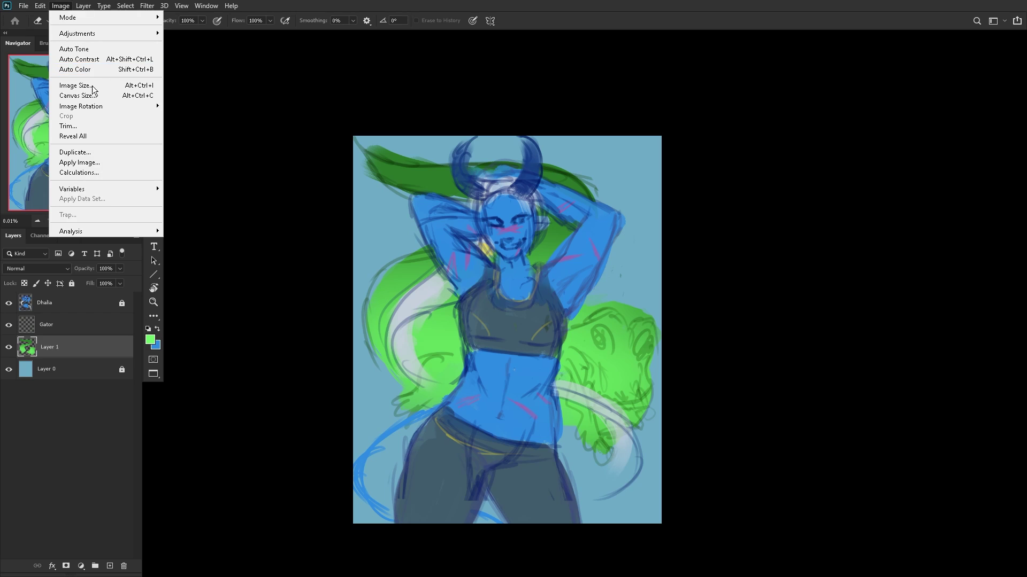
{"action": "mouse_move", "coordinate": [126, 34]}
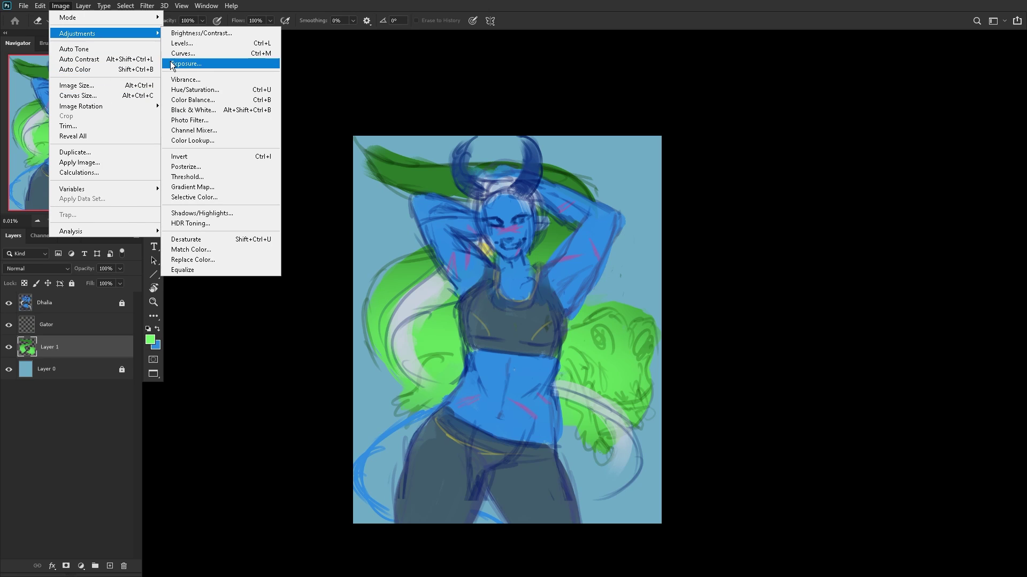
{"action": "left_click", "coordinate": [195, 90]}
{"action": "left_click_drag", "start_coordinate": [728, 371], "coordinate": [744, 433]}
{"action": "mouse_move", "coordinate": [736, 373]}
{"action": "left_mouse_down"}
{"action": "mouse_move", "coordinate": [725, 381]}
{"action": "mouse_move", "coordinate": [743, 385]}
{"action": "left_mouse_up"}
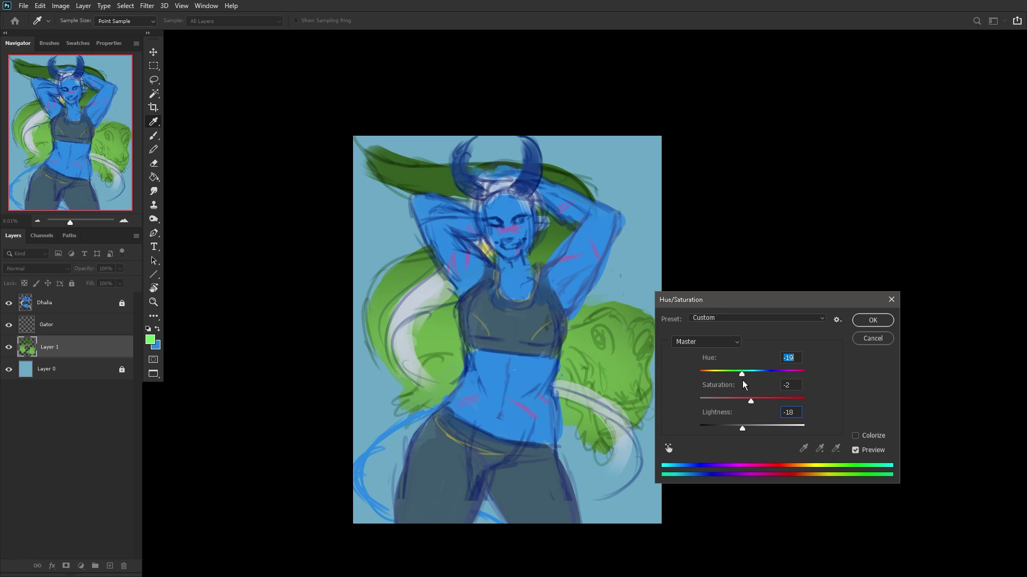
{"action": "mouse_move", "coordinate": [743, 428]}
{"action": "left_mouse_down"}
{"action": "mouse_move", "coordinate": [756, 431]}
{"action": "mouse_move", "coordinate": [747, 439]}
{"action": "left_mouse_up"}
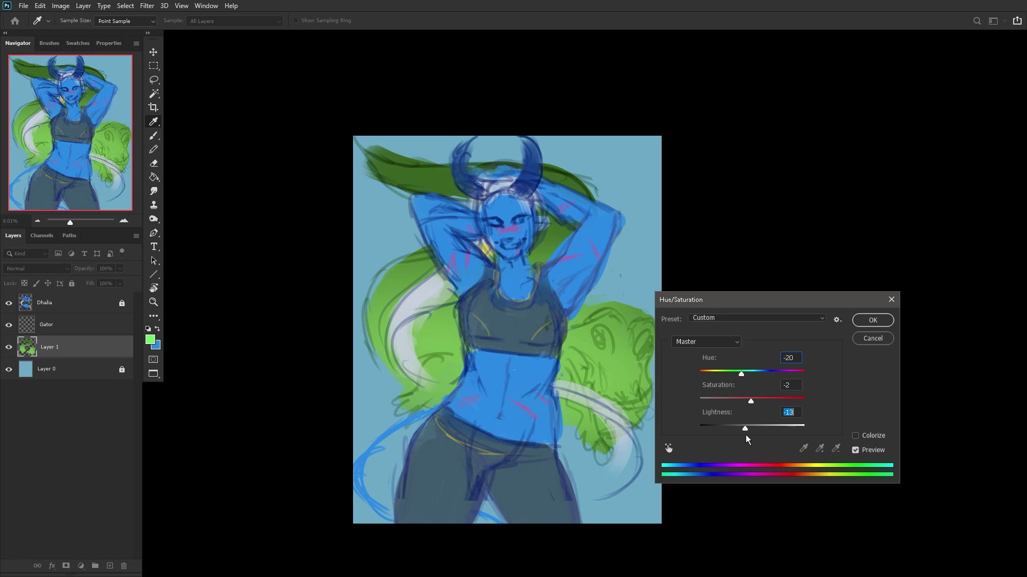
{"action": "left_click", "coordinate": [869, 322]}
Step: Merge the Gator sketch into the green artwork and set its opacity to 70%
{"action": "key", "text": "e"}
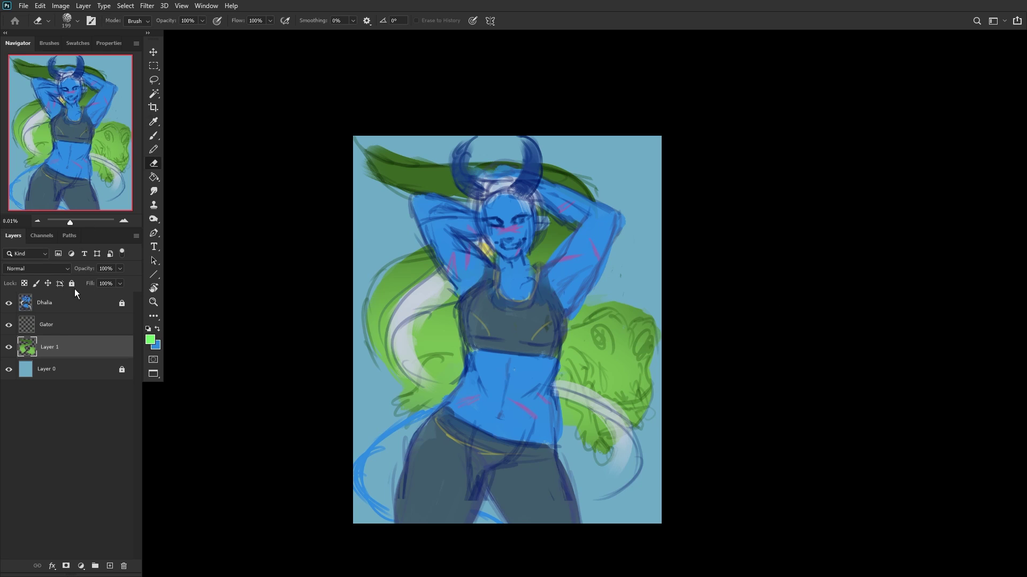
{"action": "left_click", "coordinate": [61, 330]}
{"action": "key", "text": "ctrl+e"}
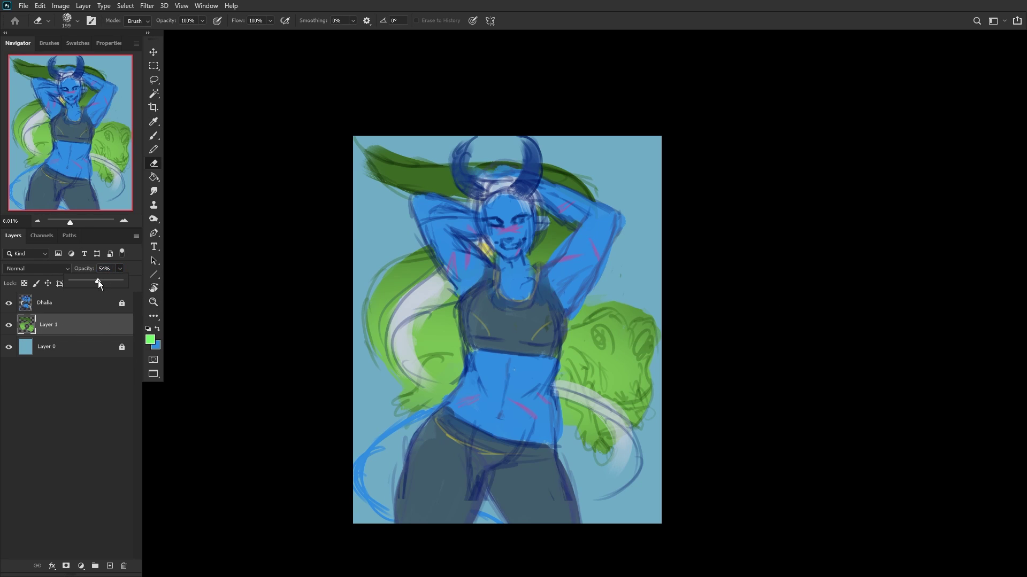
{"action": "left_click_drag", "start_coordinate": [98, 281], "coordinate": [105, 277]}
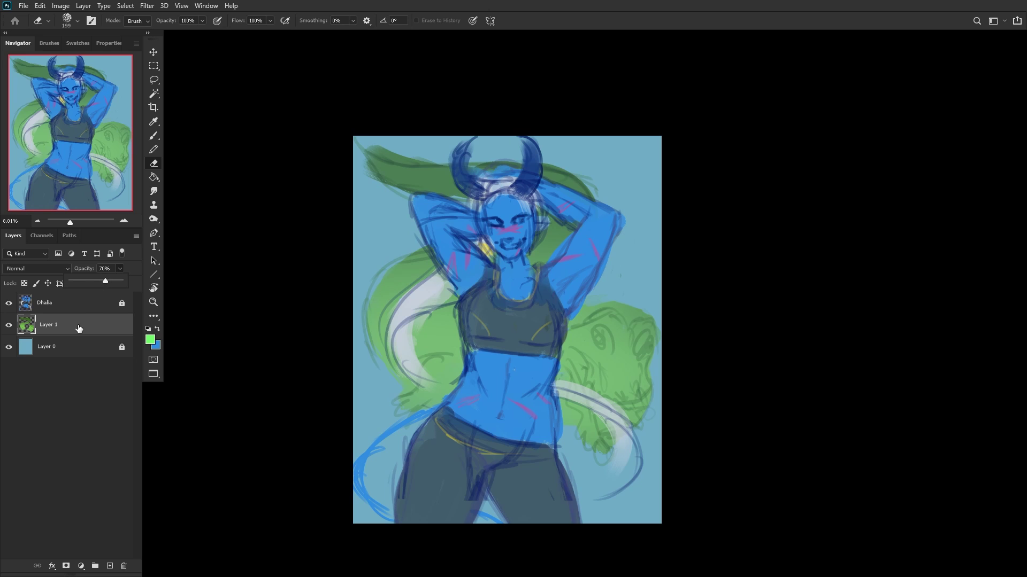
{"action": "right_click", "coordinate": [64, 346]}
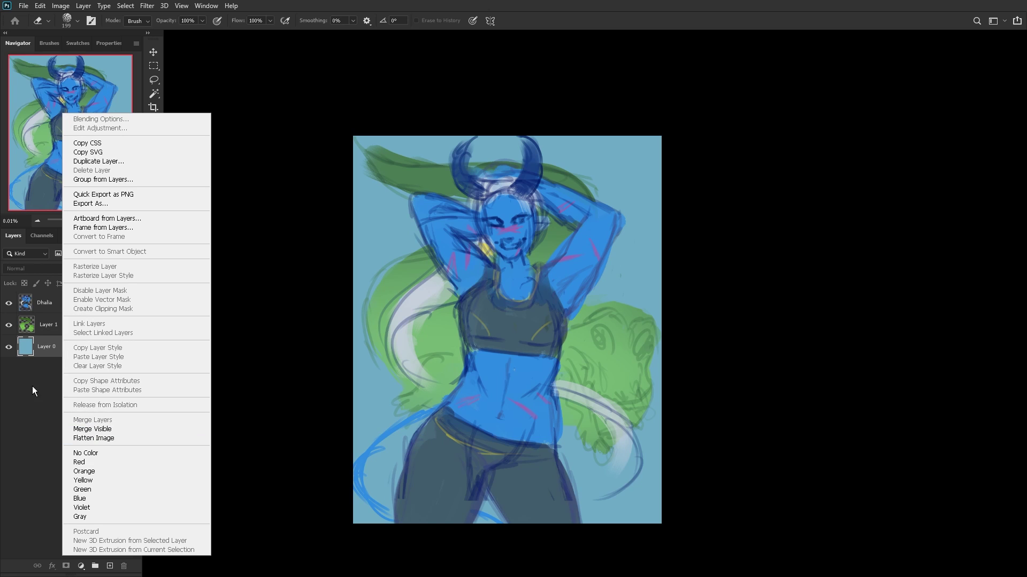
{"action": "left_click", "coordinate": [32, 386]}
Step: Rename the layers 'Gator' and 'BG', then fit the painting to the screen
{"action": "left_click", "coordinate": [59, 334]}
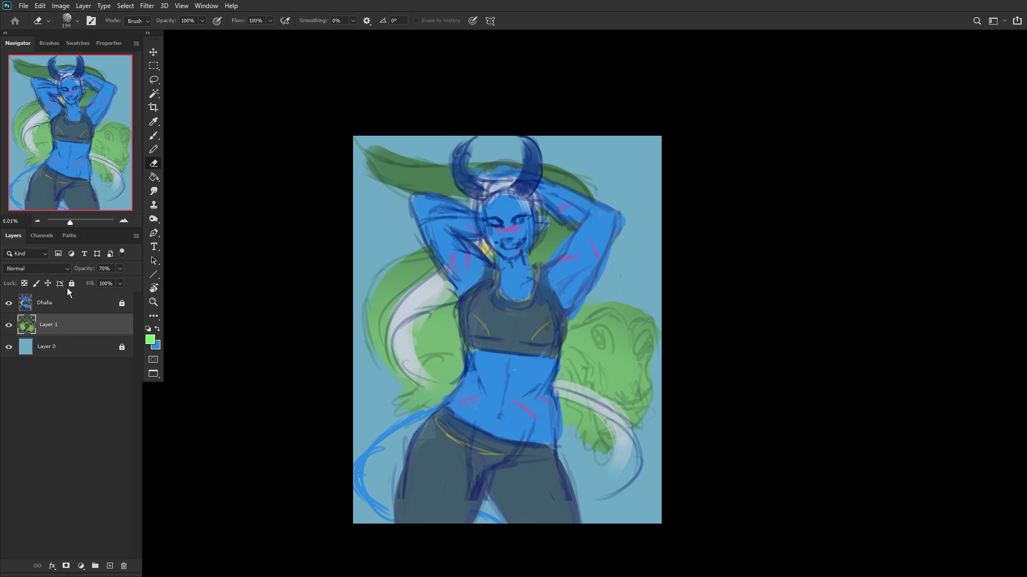
{"action": "double_click", "coordinate": [50, 324]}
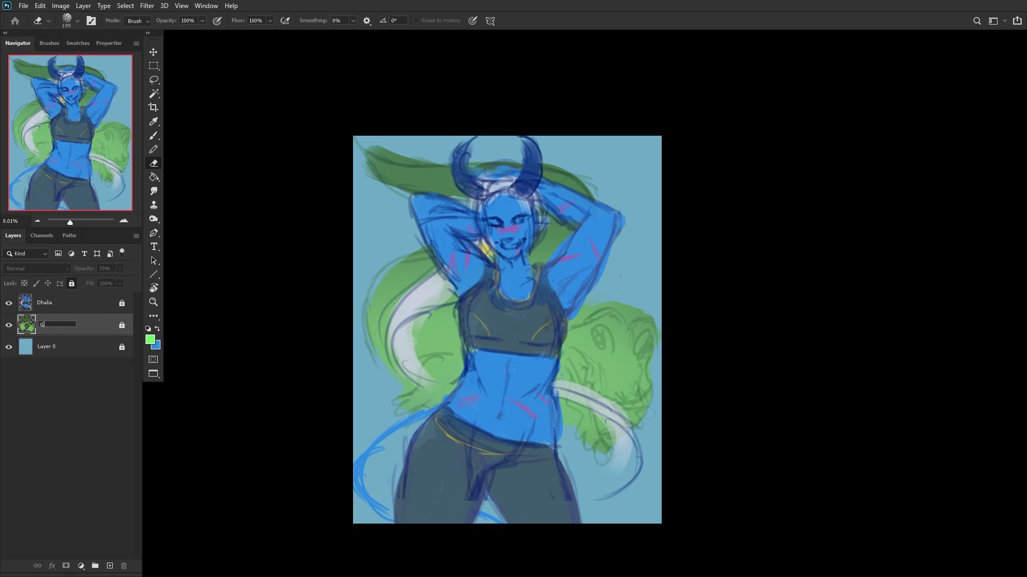
{"action": "type", "text": "Gator"}
{"action": "key", "text": "Return"}
{"action": "double_click", "coordinate": [52, 348]}
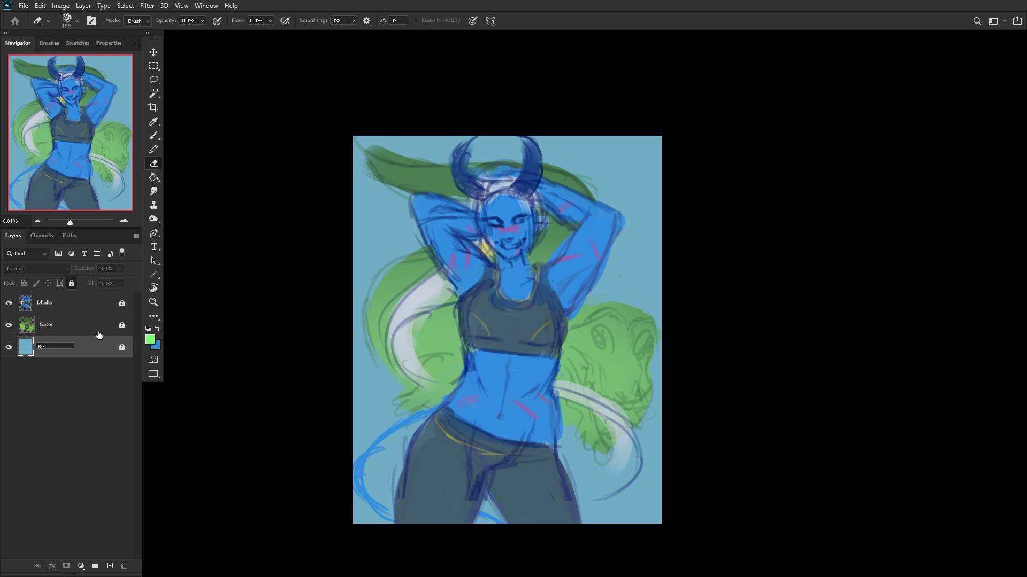
{"action": "type", "text": "BG"}
{"action": "key", "text": "Return"}
{"action": "left_click", "coordinate": [160, 303]}
{"action": "left_click", "coordinate": [328, 21]}
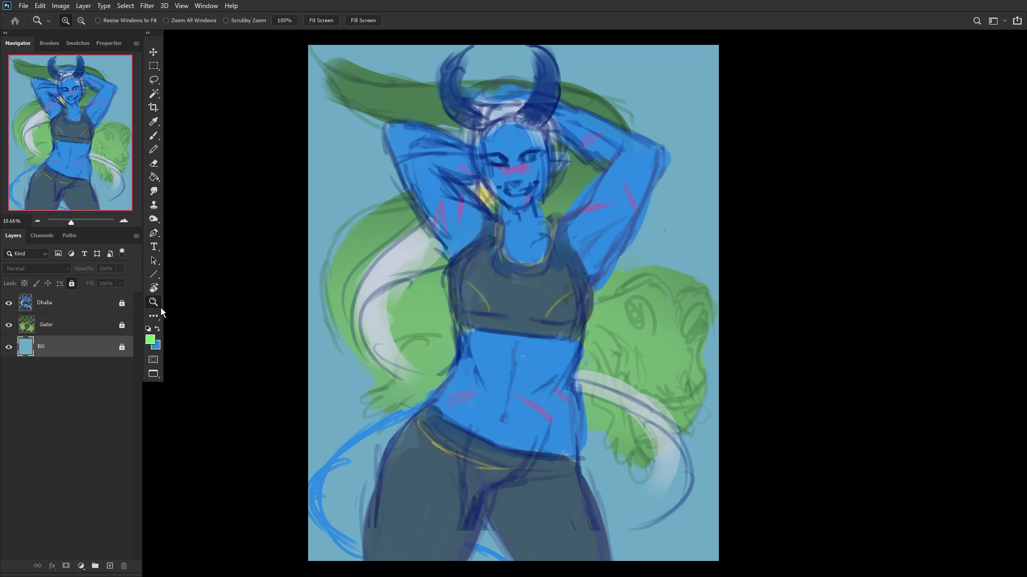
Step: Add a new layer above Dhalia and clip it to the Dhalia figure
{"action": "key", "text": "alt+bracketright"}
{"action": "key", "text": "alt+bracketright"}
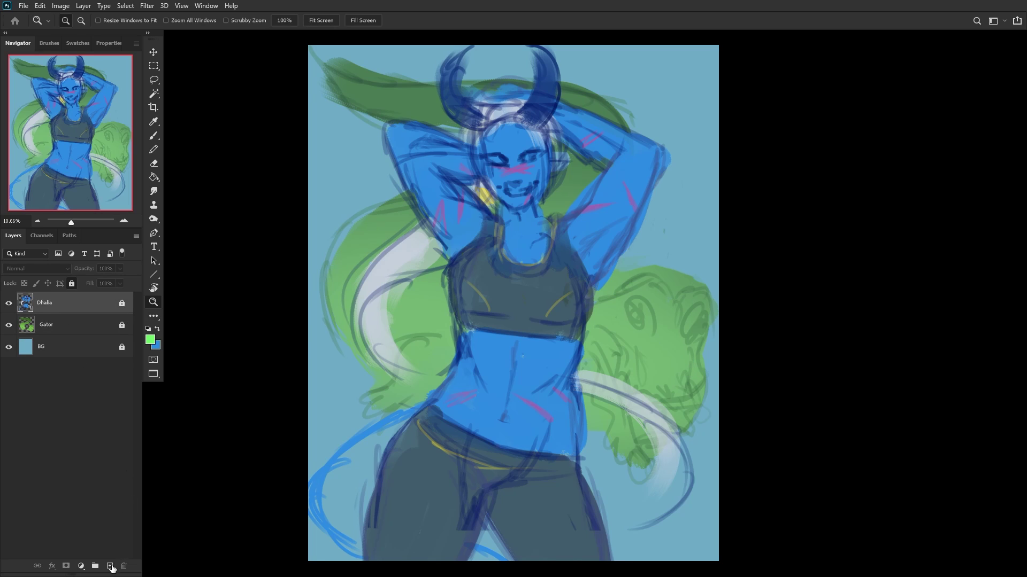
{"action": "left_click", "coordinate": [110, 566]}
{"action": "key", "text": "alt"}
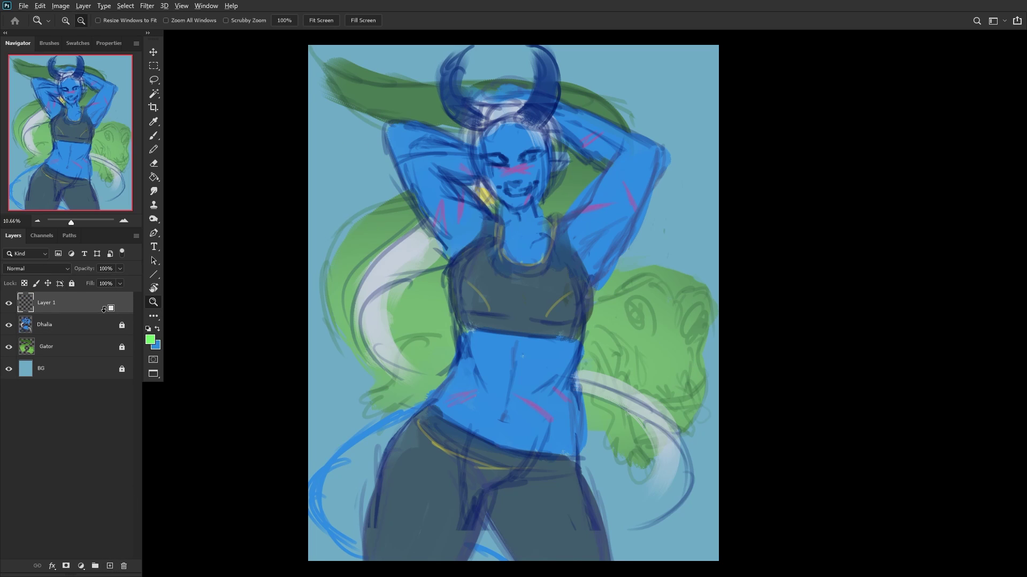
{"action": "left_click", "coordinate": [104, 310], "text": "alt"}
Step: Set the painting colours to cyan and a light green
{"action": "left_click", "coordinate": [152, 339]}
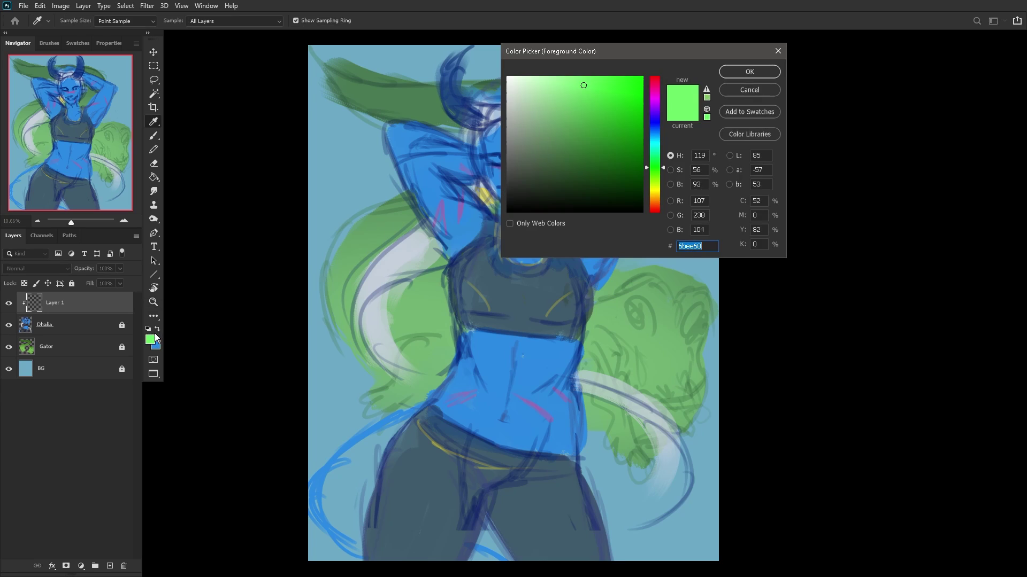
{"action": "left_click", "coordinate": [656, 144]}
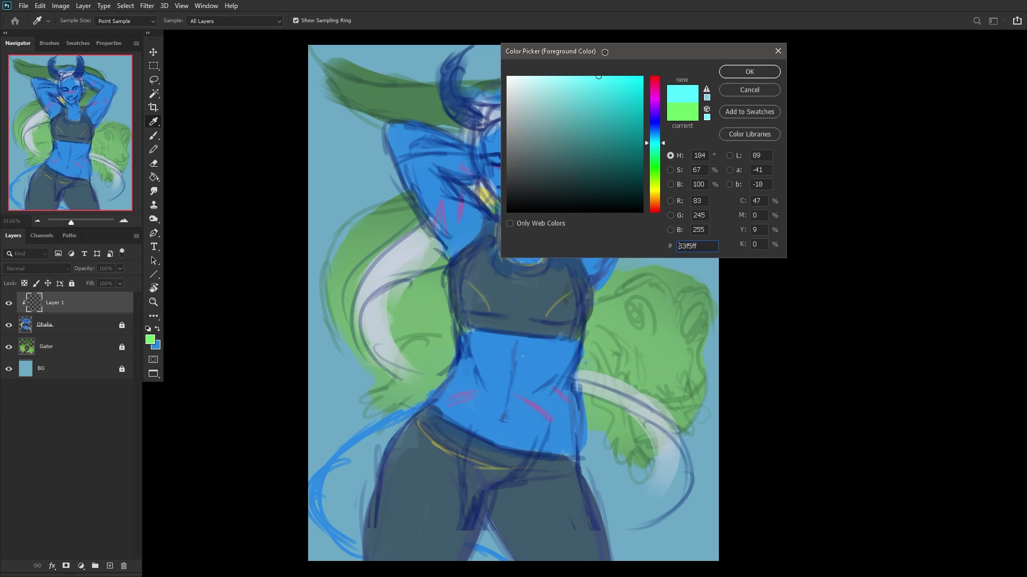
{"action": "left_click", "coordinate": [748, 71]}
{"action": "left_click", "coordinate": [158, 329]}
{"action": "left_click", "coordinate": [150, 339]}
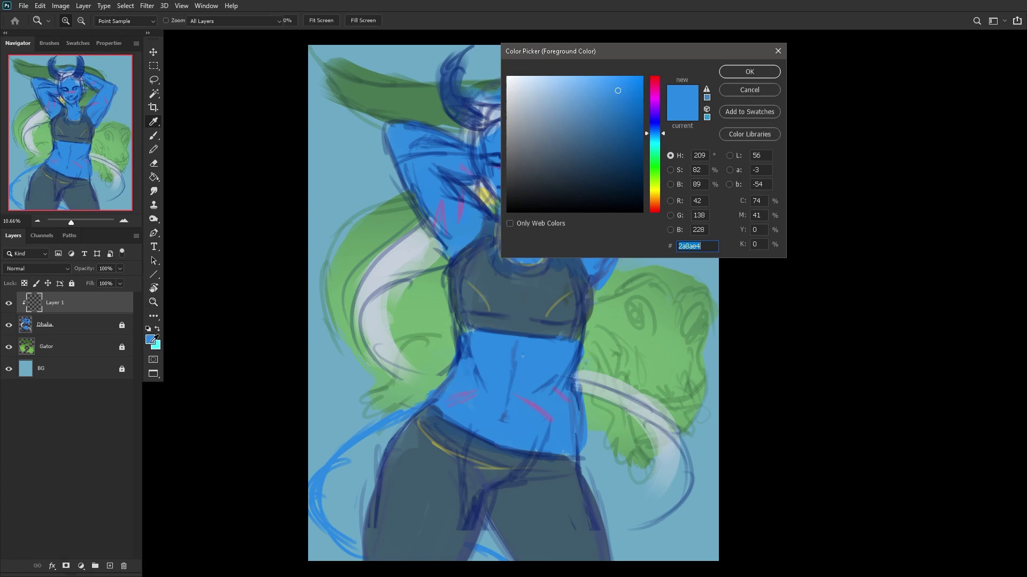
{"action": "left_click", "coordinate": [654, 162]}
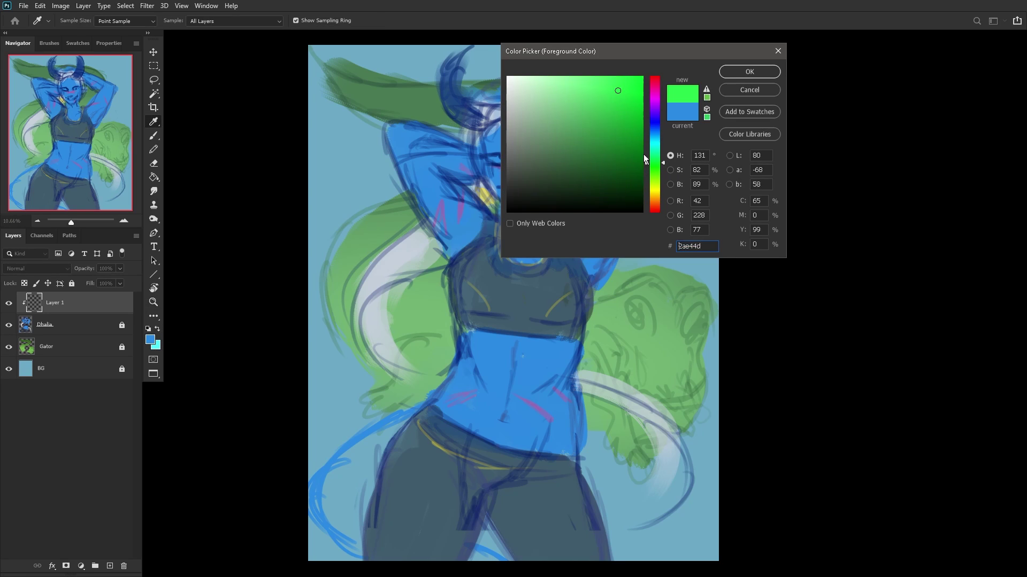
{"action": "left_click", "coordinate": [750, 71]}
Step: Set the clipped layer to Overlay and choose the RENDERER brush
{"action": "key", "text": "z"}
{"action": "left_click", "coordinate": [21, 271]}
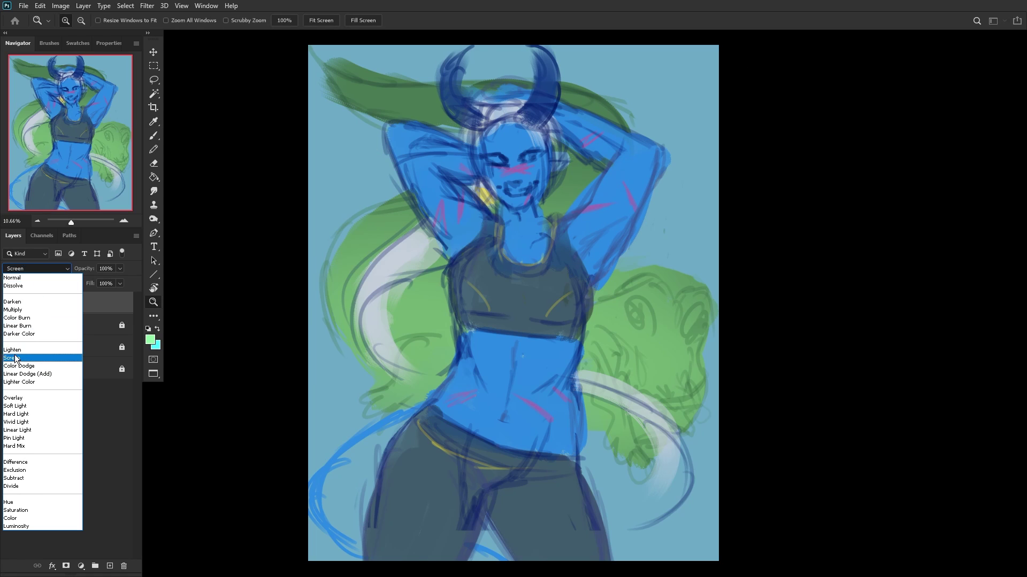
{"action": "left_click", "coordinate": [27, 398]}
{"action": "left_click", "coordinate": [154, 136]}
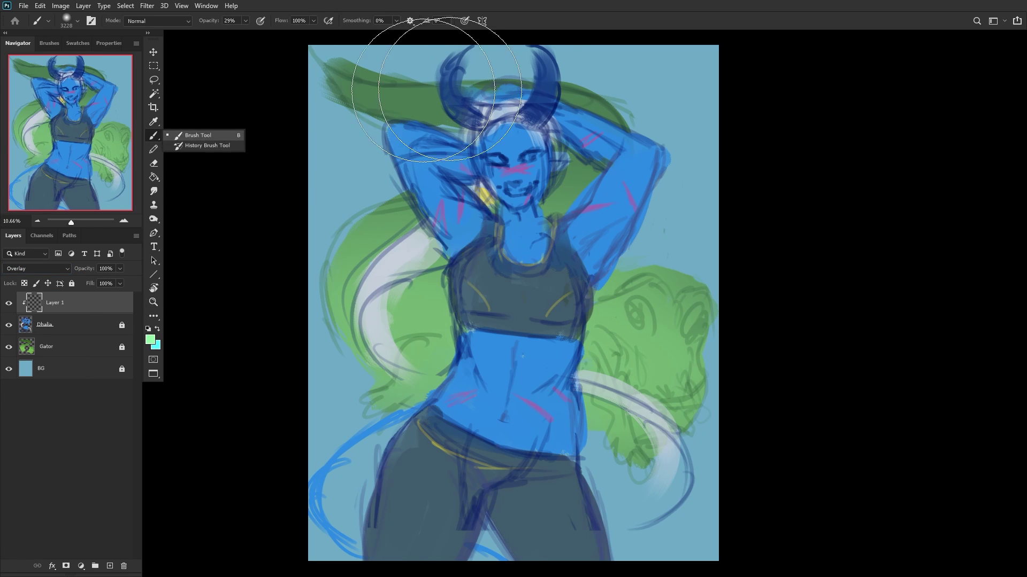
{"action": "right_click", "coordinate": [530, 75]}
{"action": "left_click", "coordinate": [589, 287]}
{"action": "left_click", "coordinate": [592, 250]}
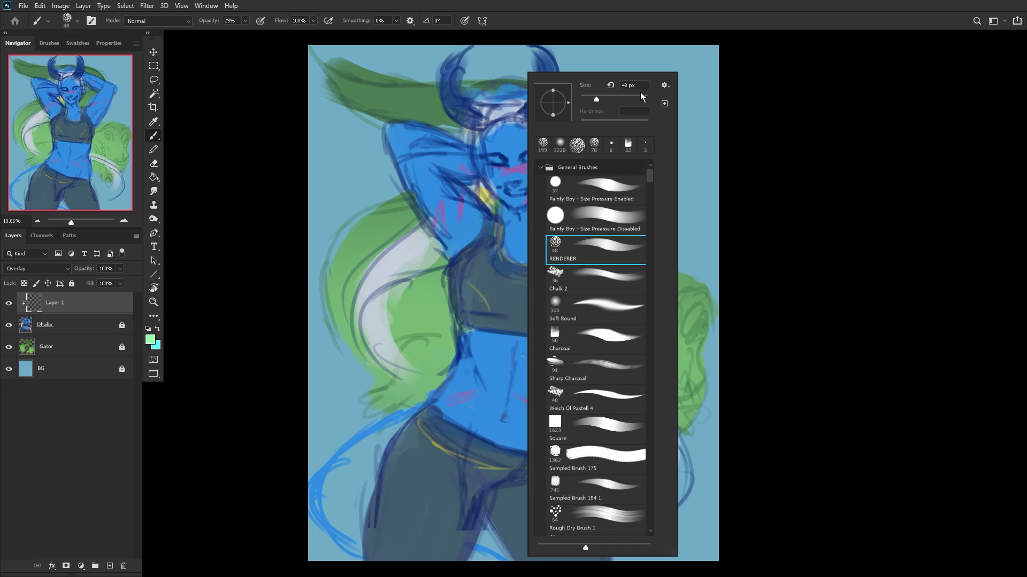
{"action": "left_click", "coordinate": [422, 175]}
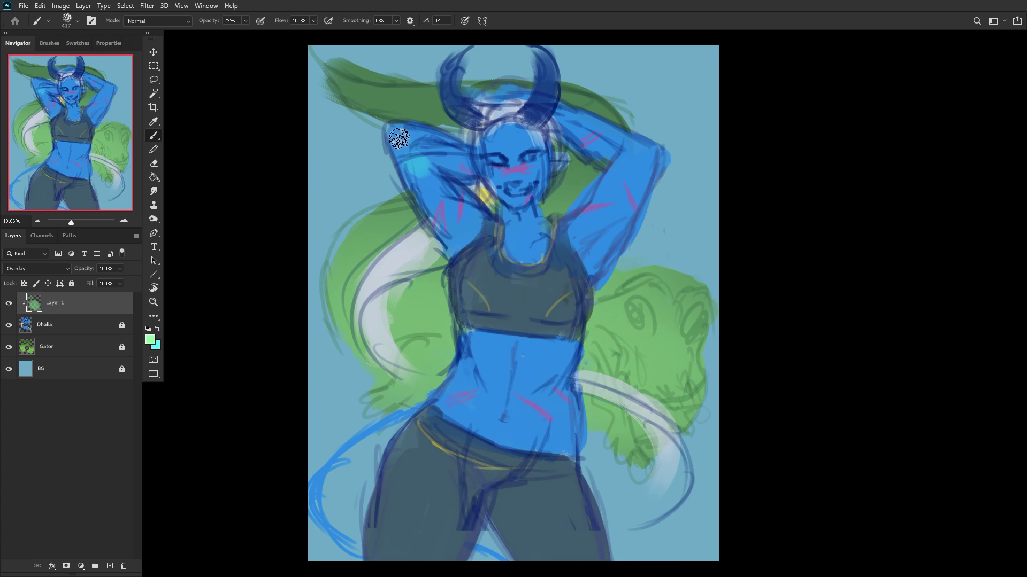
Step: Paint cyan and mint highlights on the upper arm, face, abdomen, waist and both horns
{"action": "mouse_move", "coordinate": [400, 139]}
{"action": "left_mouse_down"}
{"action": "mouse_move", "coordinate": [423, 140]}
{"action": "mouse_move", "coordinate": [455, 228]}
{"action": "mouse_move", "coordinate": [443, 217]}
{"action": "mouse_move", "coordinate": [456, 202]}
{"action": "mouse_move", "coordinate": [448, 214]}
{"action": "mouse_move", "coordinate": [489, 205]}
{"action": "mouse_move", "coordinate": [500, 160]}
{"action": "mouse_move", "coordinate": [527, 235]}
{"action": "left_mouse_up"}
{"action": "key", "text": "x"}
{"action": "mouse_move", "coordinate": [503, 171]}
{"action": "left_mouse_down"}
{"action": "mouse_move", "coordinate": [500, 150]}
{"action": "mouse_move", "coordinate": [528, 148]}
{"action": "mouse_move", "coordinate": [596, 227]}
{"action": "mouse_move", "coordinate": [633, 140]}
{"action": "mouse_move", "coordinate": [572, 112]}
{"action": "left_mouse_up"}
{"action": "mouse_move", "coordinate": [535, 340]}
{"action": "left_mouse_down"}
{"action": "mouse_move", "coordinate": [473, 415]}
{"action": "mouse_move", "coordinate": [470, 339]}
{"action": "mouse_move", "coordinate": [536, 342]}
{"action": "mouse_move", "coordinate": [552, 386]}
{"action": "mouse_move", "coordinate": [534, 400]}
{"action": "mouse_move", "coordinate": [535, 431]}
{"action": "mouse_move", "coordinate": [497, 408]}
{"action": "mouse_move", "coordinate": [503, 359]}
{"action": "left_mouse_up"}
{"action": "key", "text": "x"}
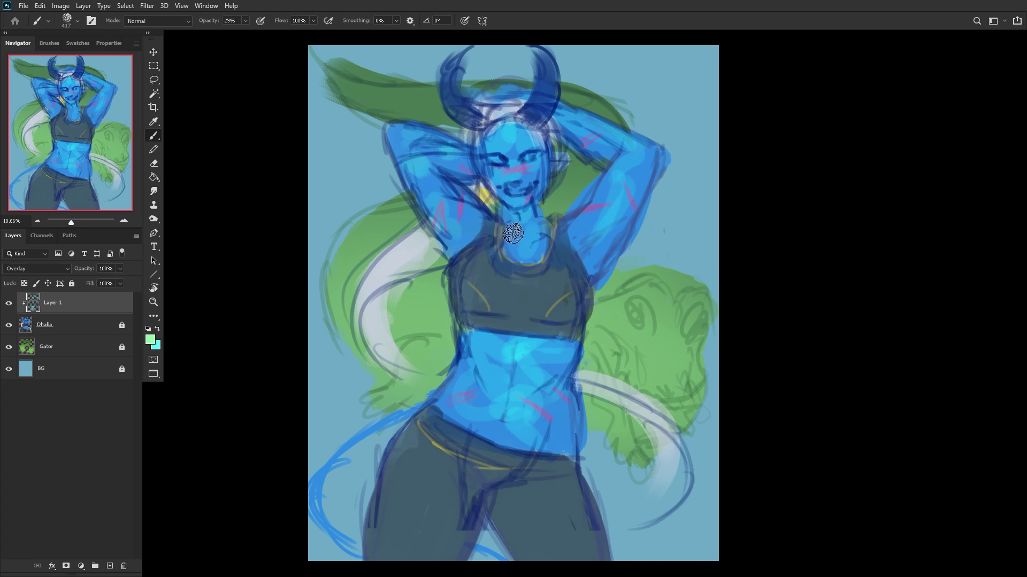
{"action": "left_click_drag", "start_coordinate": [514, 236], "coordinate": [523, 214]}
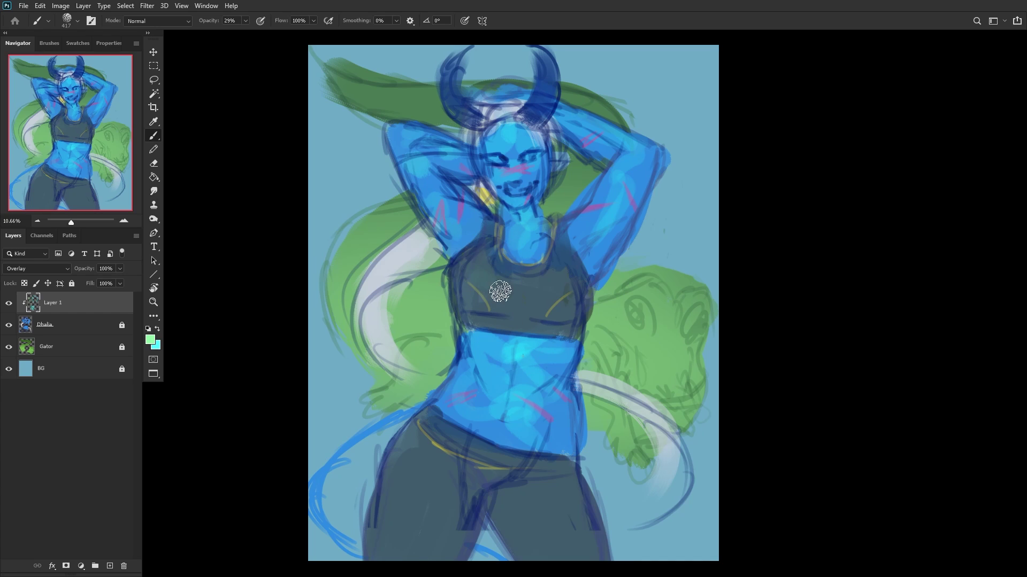
{"action": "key", "text": "x"}
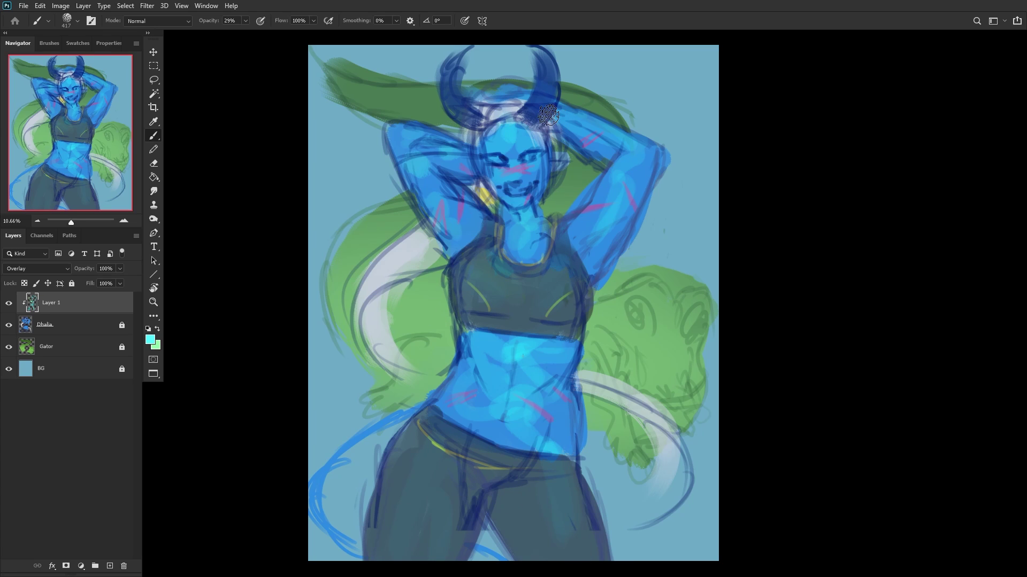
{"action": "left_click_drag", "start_coordinate": [548, 114], "coordinate": [532, 62]}
{"action": "mouse_move", "coordinate": [457, 95]}
{"action": "left_mouse_down"}
{"action": "mouse_move", "coordinate": [449, 62]}
{"action": "mouse_move", "coordinate": [458, 102]}
{"action": "left_mouse_up"}
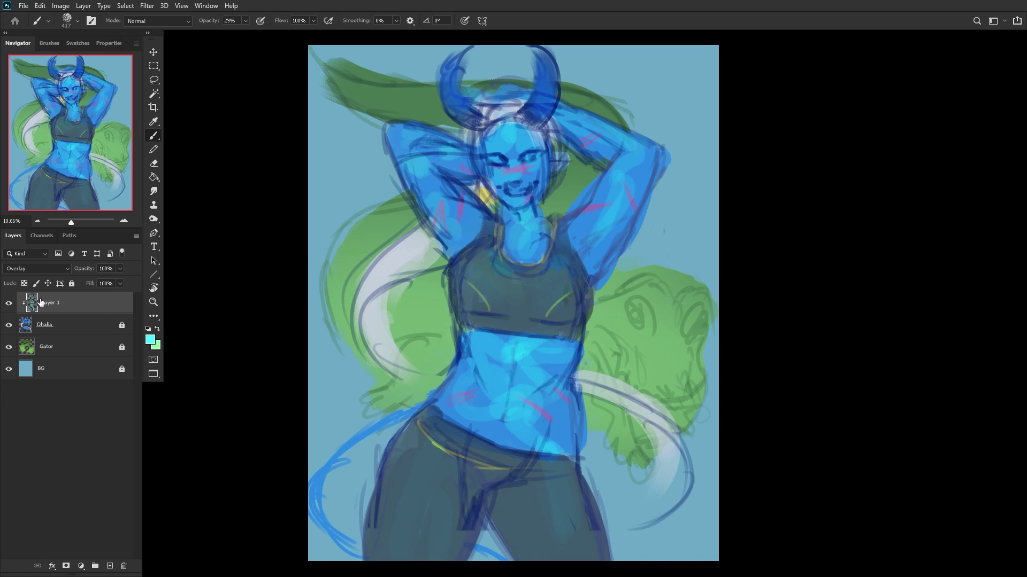
Step: Add an empty Layer 2 above the Overlay highlight layer
{"action": "left_click", "coordinate": [53, 326]}
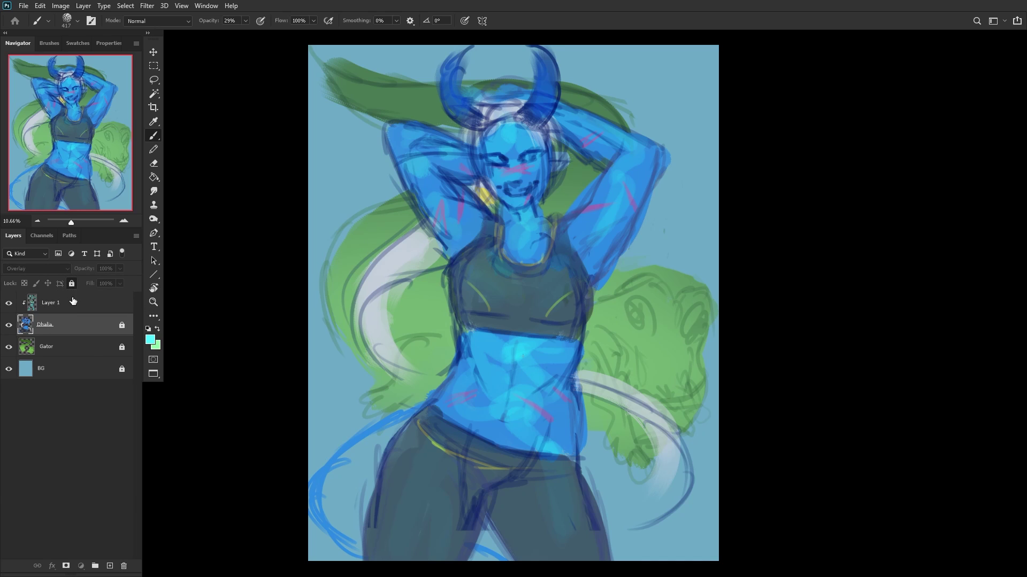
{"action": "left_click", "coordinate": [73, 301]}
{"action": "left_click", "coordinate": [110, 566]}
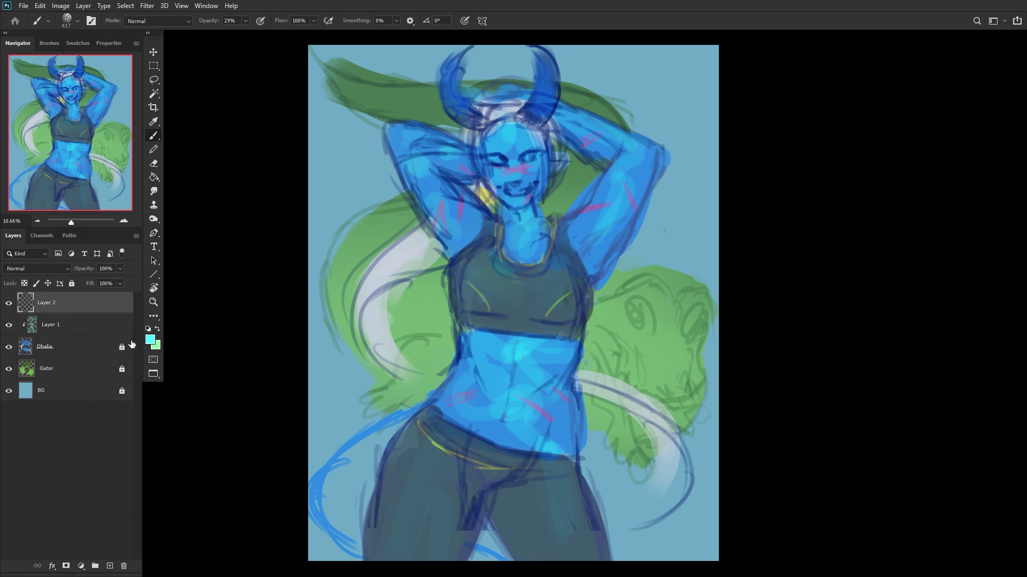
Step: Clip Layer 2 to the highlight layer and view the face at 100%
{"action": "left_click", "coordinate": [115, 314], "text": "alt"}
{"action": "scroll", "coordinate": [540, 157], "scroll_direction": "up", "scroll_amount": 8}
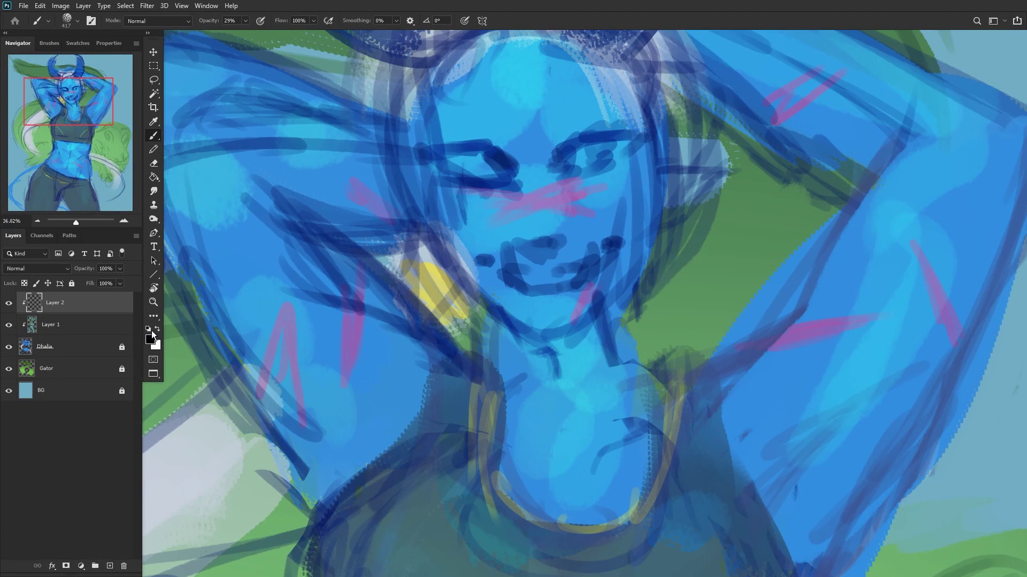
{"action": "scroll", "coordinate": [418, 155], "scroll_direction": "up", "scroll_amount": 3}
{"action": "key", "text": "z"}
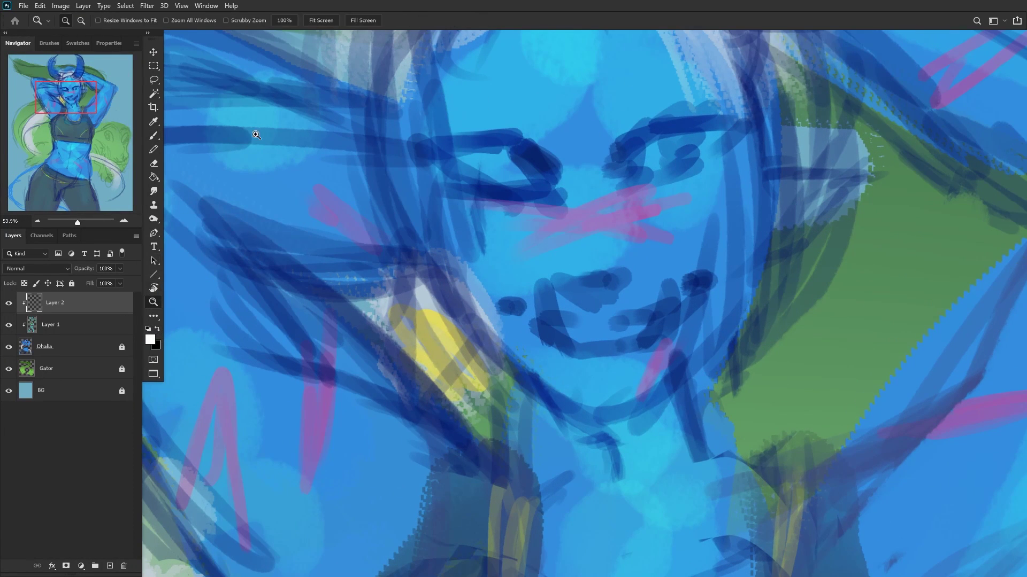
{"action": "left_click", "coordinate": [283, 20]}
{"action": "left_click_drag", "start_coordinate": [75, 99], "coordinate": [77, 95]}
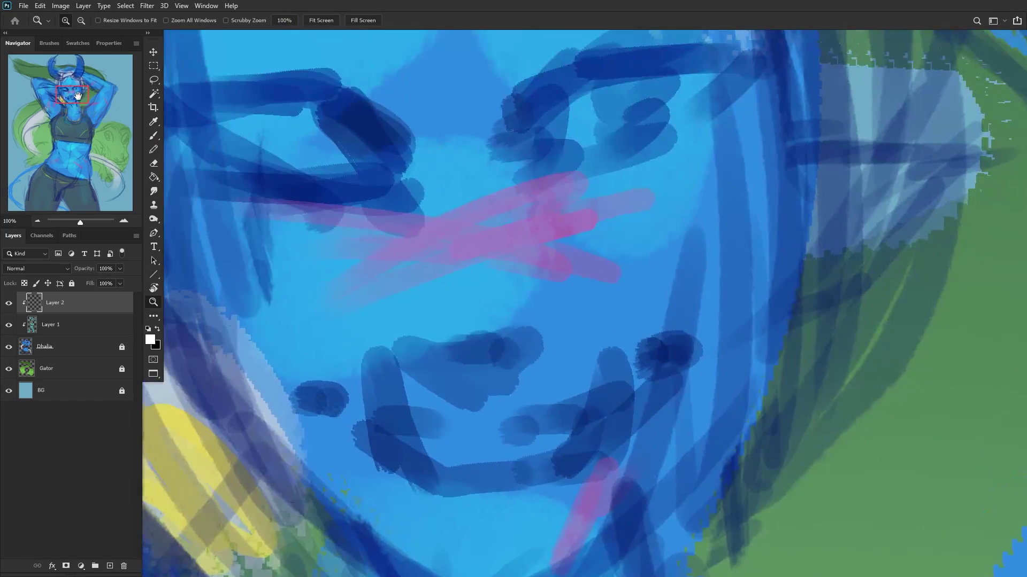
Step: Paint pale light-blue teeth along the mouth line and lower lip
{"action": "left_click", "coordinate": [153, 136]}
{"action": "right_click", "coordinate": [665, 267]}
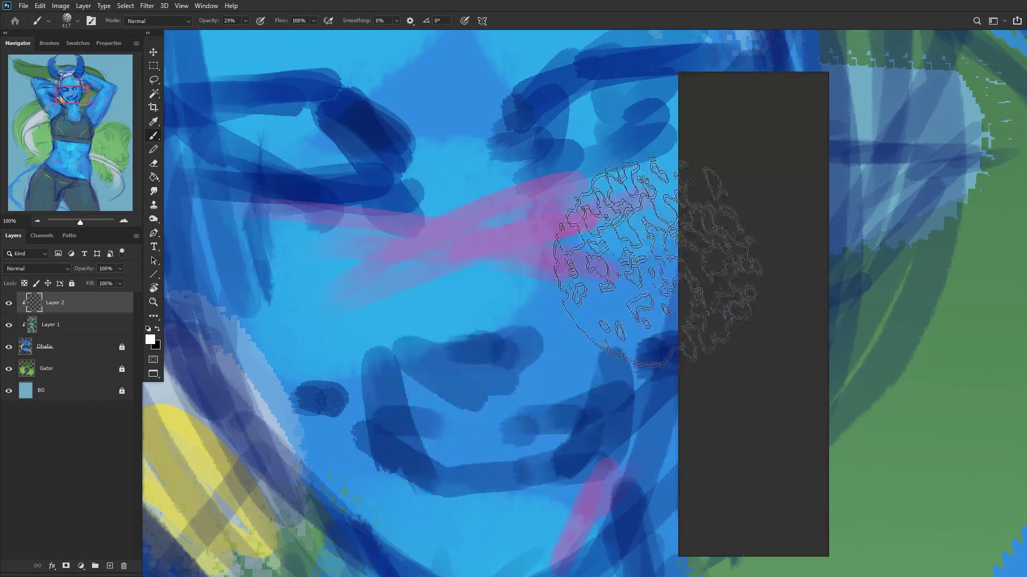
{"action": "left_click", "coordinate": [432, 445]}
{"action": "mouse_move", "coordinate": [387, 431]}
{"action": "left_mouse_down"}
{"action": "mouse_move", "coordinate": [509, 435]}
{"action": "mouse_move", "coordinate": [406, 446]}
{"action": "mouse_move", "coordinate": [556, 438]}
{"action": "mouse_move", "coordinate": [447, 433]}
{"action": "mouse_move", "coordinate": [587, 435]}
{"action": "mouse_move", "coordinate": [604, 373]}
{"action": "mouse_move", "coordinate": [587, 452]}
{"action": "mouse_move", "coordinate": [644, 367]}
{"action": "mouse_move", "coordinate": [628, 411]}
{"action": "left_mouse_up"}
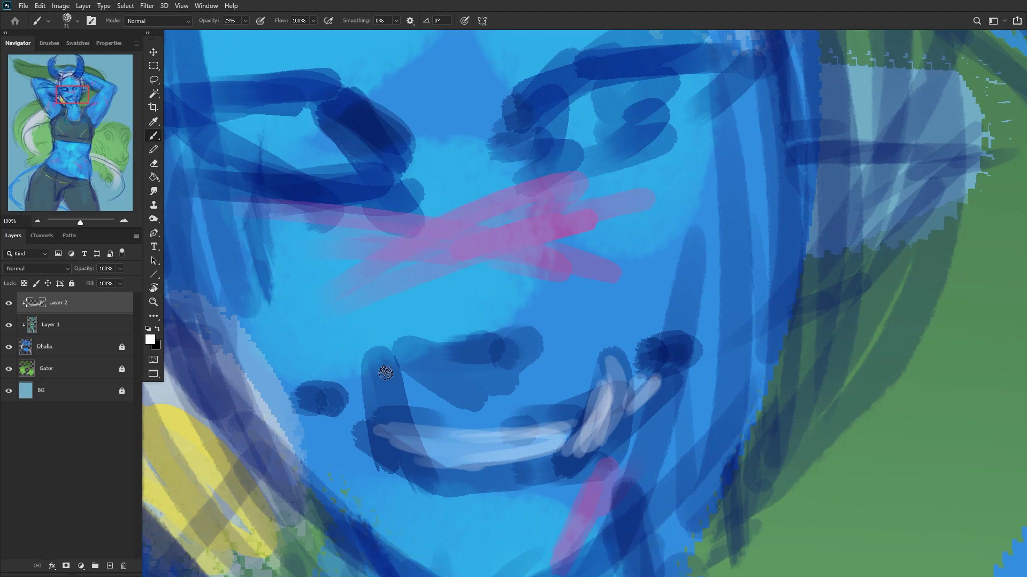
{"action": "mouse_move", "coordinate": [312, 400]}
{"action": "left_mouse_down"}
{"action": "mouse_move", "coordinate": [380, 431]}
{"action": "mouse_move", "coordinate": [389, 376]}
{"action": "mouse_move", "coordinate": [399, 454]}
{"action": "mouse_move", "coordinate": [390, 398]}
{"action": "left_mouse_up"}
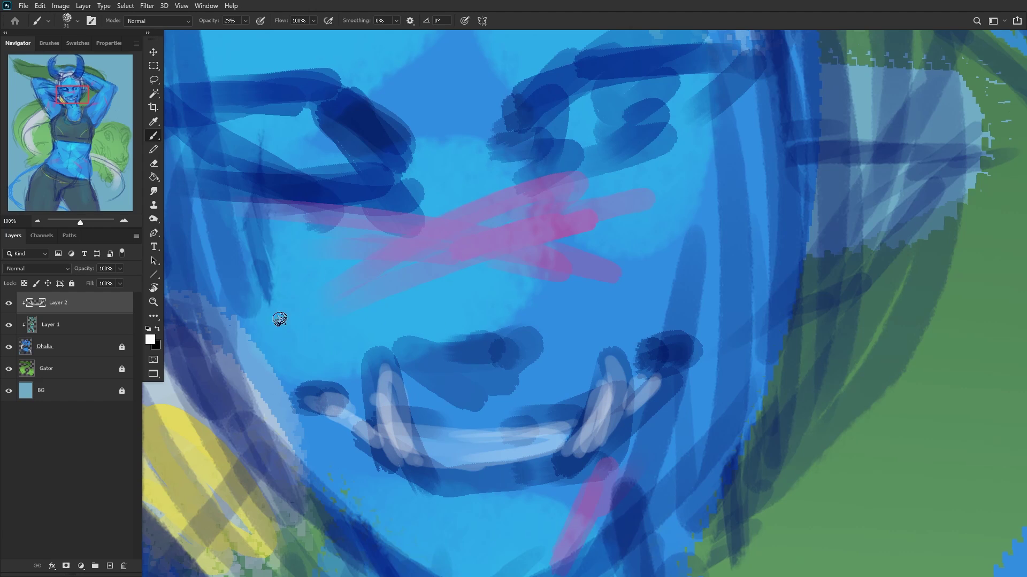
Step: Add Layer 3 and paint a sampled dark blue stroke below the blush
{"action": "left_click", "coordinate": [109, 568]}
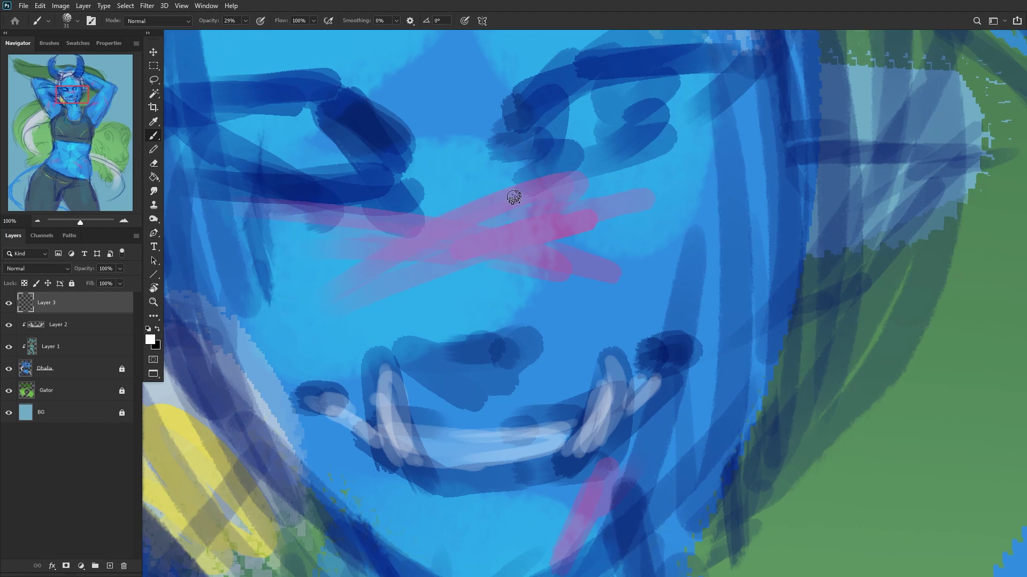
{"action": "left_click", "coordinate": [360, 177], "text": "alt"}
{"action": "mouse_move", "coordinate": [479, 249]}
{"action": "left_mouse_down"}
{"action": "mouse_move", "coordinate": [379, 293]}
{"action": "mouse_move", "coordinate": [415, 240]}
{"action": "mouse_move", "coordinate": [353, 287]}
{"action": "mouse_move", "coordinate": [321, 229]}
{"action": "mouse_move", "coordinate": [429, 218]}
{"action": "mouse_move", "coordinate": [565, 175]}
{"action": "mouse_move", "coordinate": [513, 211]}
{"action": "mouse_move", "coordinate": [612, 227]}
{"action": "mouse_move", "coordinate": [527, 239]}
{"action": "mouse_move", "coordinate": [489, 270]}
{"action": "mouse_move", "coordinate": [551, 275]}
{"action": "left_mouse_up"}
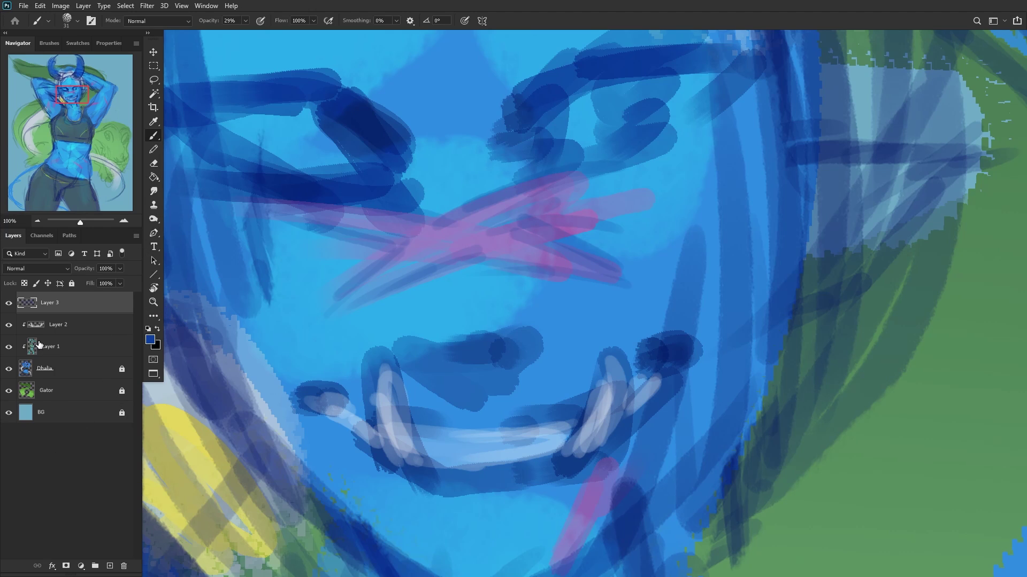
Step: Clip Layer 3 to the teeth layer and sketch the right eye's outline
{"action": "left_click", "coordinate": [59, 315], "text": "alt"}
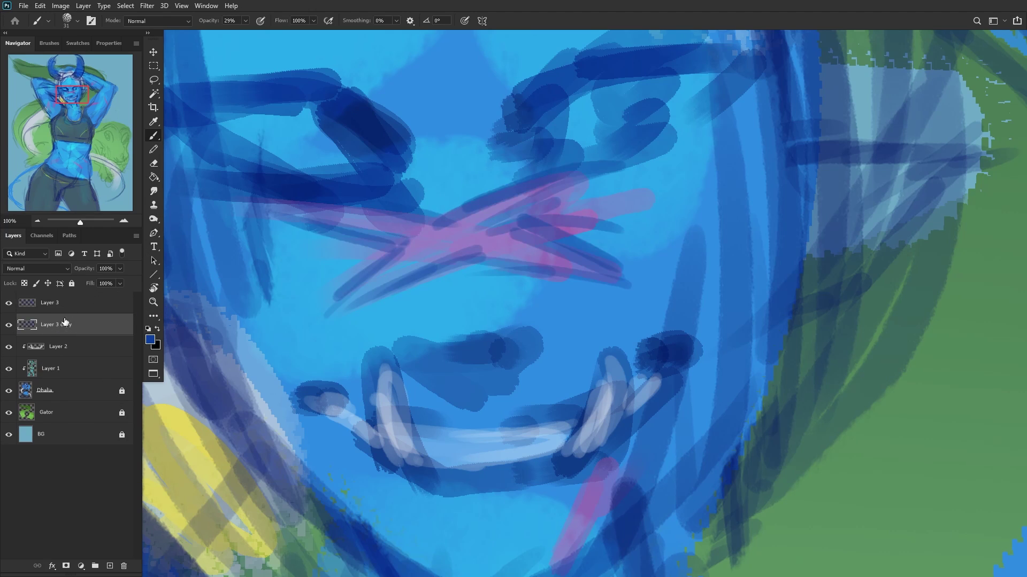
{"action": "left_click", "coordinate": [61, 315], "text": "alt"}
{"action": "left_click", "coordinate": [95, 313], "text": "alt"}
{"action": "left_click", "coordinate": [95, 312], "text": "alt"}
{"action": "left_click", "coordinate": [96, 313], "text": "alt"}
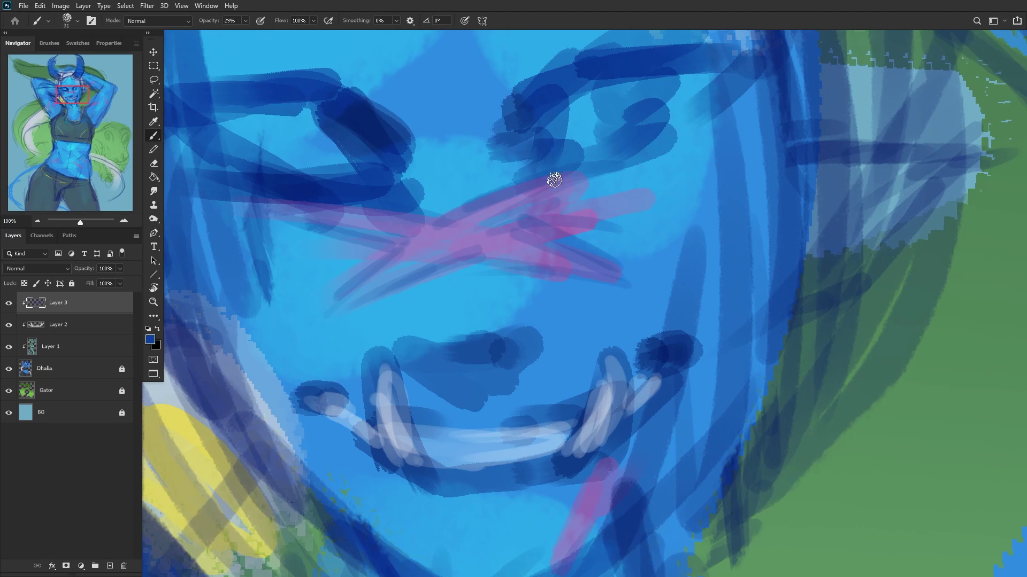
{"action": "left_click_drag", "start_coordinate": [529, 196], "coordinate": [597, 227]}
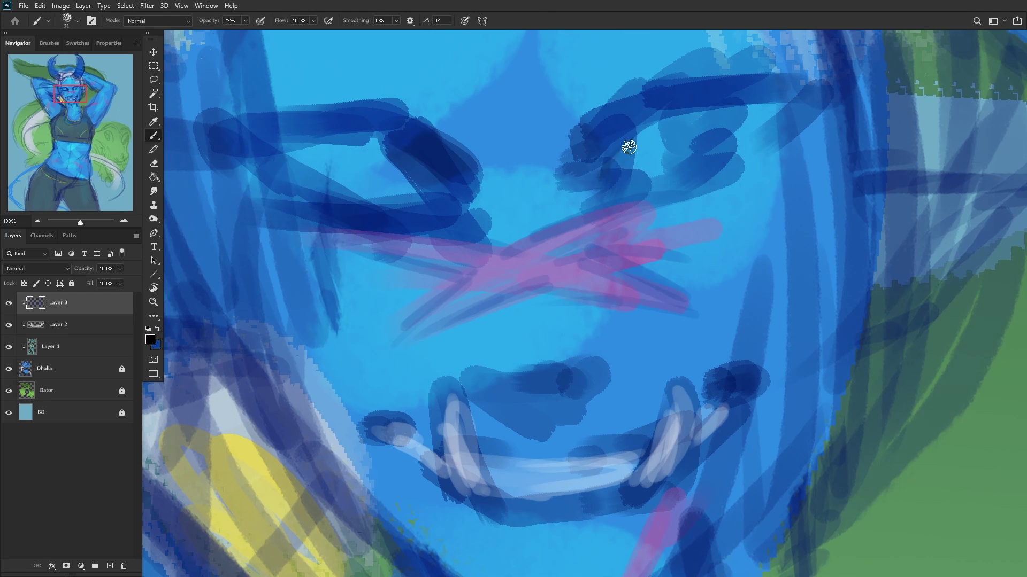
{"action": "mouse_move", "coordinate": [637, 126]}
{"action": "left_mouse_down"}
{"action": "mouse_move", "coordinate": [618, 171]}
{"action": "mouse_move", "coordinate": [666, 116]}
{"action": "mouse_move", "coordinate": [658, 124]}
{"action": "mouse_move", "coordinate": [737, 105]}
{"action": "mouse_move", "coordinate": [680, 110]}
{"action": "mouse_move", "coordinate": [692, 112]}
{"action": "mouse_move", "coordinate": [647, 142]}
{"action": "mouse_move", "coordinate": [642, 129]}
{"action": "mouse_move", "coordinate": [765, 106]}
{"action": "mouse_move", "coordinate": [746, 105]}
{"action": "mouse_move", "coordinate": [782, 111]}
{"action": "mouse_move", "coordinate": [697, 115]}
{"action": "mouse_move", "coordinate": [636, 139]}
{"action": "mouse_move", "coordinate": [666, 118]}
{"action": "mouse_move", "coordinate": [613, 174]}
{"action": "mouse_move", "coordinate": [688, 98]}
{"action": "mouse_move", "coordinate": [624, 154]}
{"action": "mouse_move", "coordinate": [687, 105]}
{"action": "mouse_move", "coordinate": [660, 109]}
{"action": "mouse_move", "coordinate": [744, 87]}
{"action": "mouse_move", "coordinate": [662, 111]}
{"action": "mouse_move", "coordinate": [759, 114]}
{"action": "mouse_move", "coordinate": [640, 142]}
{"action": "mouse_move", "coordinate": [616, 189]}
{"action": "mouse_move", "coordinate": [603, 184]}
{"action": "mouse_move", "coordinate": [678, 182]}
{"action": "mouse_move", "coordinate": [660, 188]}
{"action": "mouse_move", "coordinate": [769, 117]}
{"action": "mouse_move", "coordinate": [739, 163]}
{"action": "mouse_move", "coordinate": [779, 122]}
{"action": "mouse_move", "coordinate": [718, 176]}
{"action": "mouse_move", "coordinate": [632, 189]}
{"action": "mouse_move", "coordinate": [657, 190]}
{"action": "mouse_move", "coordinate": [638, 189]}
{"action": "mouse_move", "coordinate": [651, 136]}
{"action": "mouse_move", "coordinate": [610, 193]}
{"action": "left_mouse_up"}
Step: Darken the right eye's corner and draw an open upper lid on the closed left eye
{"action": "mouse_move", "coordinate": [677, 134]}
{"action": "left_mouse_down"}
{"action": "mouse_move", "coordinate": [685, 164]}
{"action": "mouse_move", "coordinate": [678, 129]}
{"action": "mouse_move", "coordinate": [685, 167]}
{"action": "mouse_move", "coordinate": [678, 141]}
{"action": "left_mouse_up"}
{"action": "scroll", "coordinate": [678, 144], "scroll_direction": "down", "scroll_amount": 8}
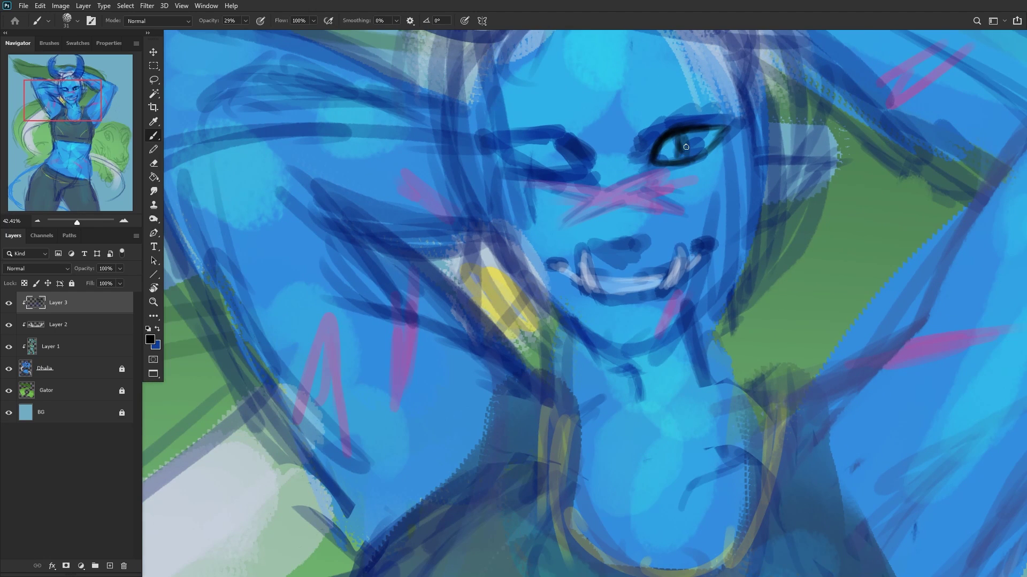
{"action": "scroll", "coordinate": [540, 149], "scroll_direction": "up", "scroll_amount": 4}
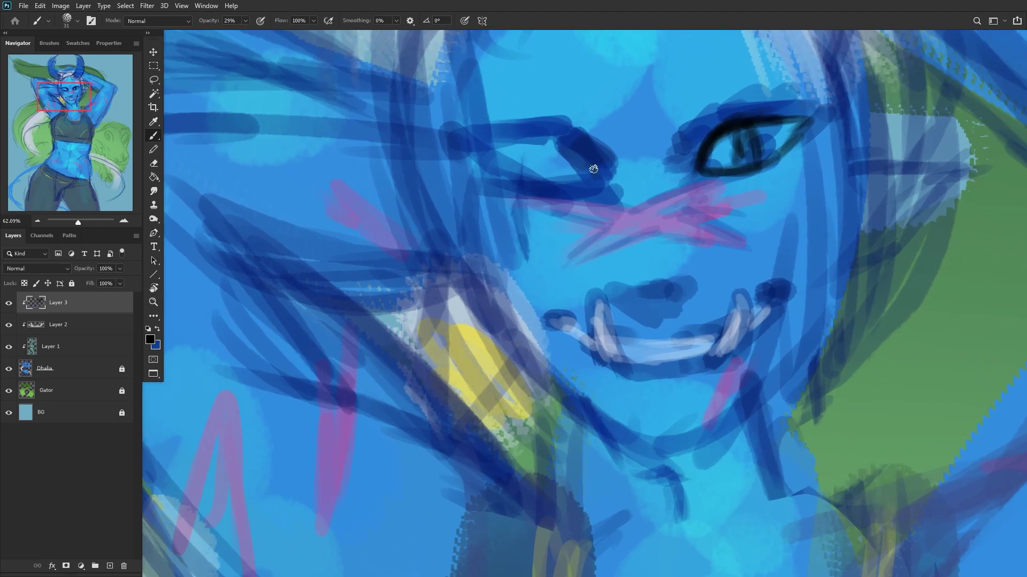
{"action": "mouse_move", "coordinate": [593, 169]}
{"action": "left_mouse_down"}
{"action": "mouse_move", "coordinate": [538, 145]}
{"action": "mouse_move", "coordinate": [482, 142]}
{"action": "mouse_move", "coordinate": [568, 135]}
{"action": "mouse_move", "coordinate": [500, 144]}
{"action": "mouse_move", "coordinate": [495, 162]}
{"action": "mouse_move", "coordinate": [515, 145]}
{"action": "mouse_move", "coordinate": [497, 153]}
{"action": "mouse_move", "coordinate": [518, 176]}
{"action": "mouse_move", "coordinate": [601, 172]}
{"action": "mouse_move", "coordinate": [484, 157]}
{"action": "mouse_move", "coordinate": [541, 171]}
{"action": "mouse_move", "coordinate": [547, 151]}
{"action": "mouse_move", "coordinate": [546, 173]}
{"action": "left_mouse_up"}
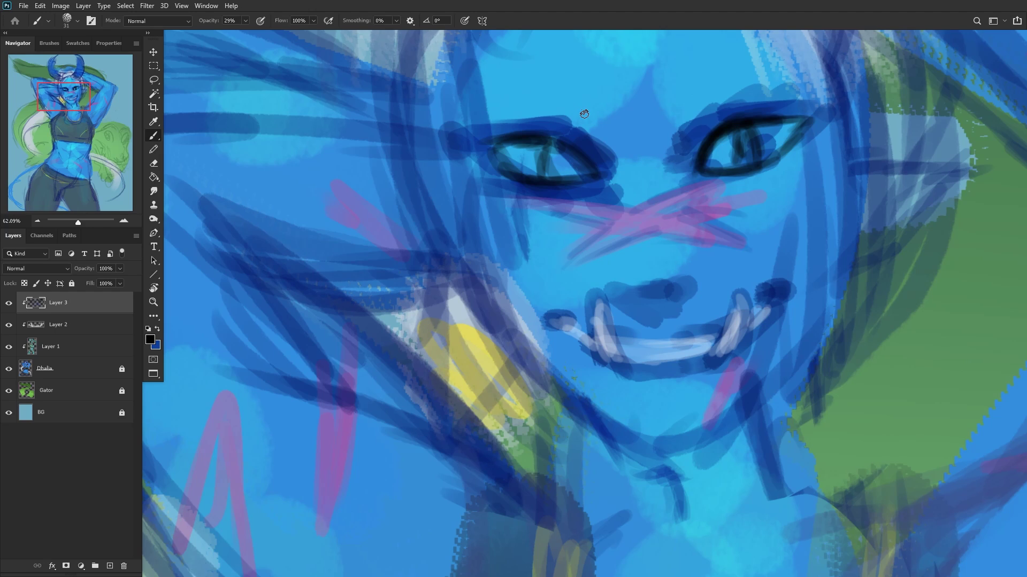
Step: Paint sampled yellow slit irises into both eyes, then sample the cheek's blue
{"action": "left_click", "coordinate": [150, 340]}
{"action": "left_click", "coordinate": [749, 90]}
{"action": "left_click", "coordinate": [477, 358], "text": "alt"}
{"action": "mouse_move", "coordinate": [745, 156]}
{"action": "left_mouse_down"}
{"action": "mouse_move", "coordinate": [744, 137]}
{"action": "mouse_move", "coordinate": [746, 151]}
{"action": "left_mouse_up"}
{"action": "mouse_move", "coordinate": [551, 180]}
{"action": "left_mouse_down"}
{"action": "mouse_move", "coordinate": [545, 151]}
{"action": "mouse_move", "coordinate": [548, 177]}
{"action": "mouse_move", "coordinate": [550, 163]}
{"action": "left_mouse_up"}
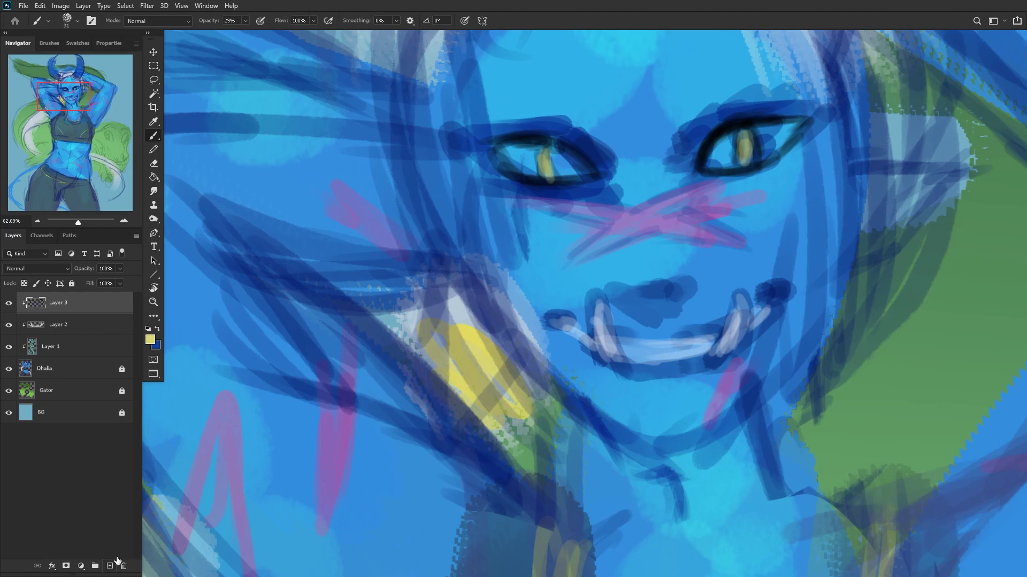
{"action": "left_click", "coordinate": [694, 247], "text": "alt"}
Step: Choose a light cyan and highlight beside the right eye, the nose and the chin
{"action": "left_click", "coordinate": [150, 340]}
{"action": "left_click_drag", "start_coordinate": [594, 179], "coordinate": [585, 77]}
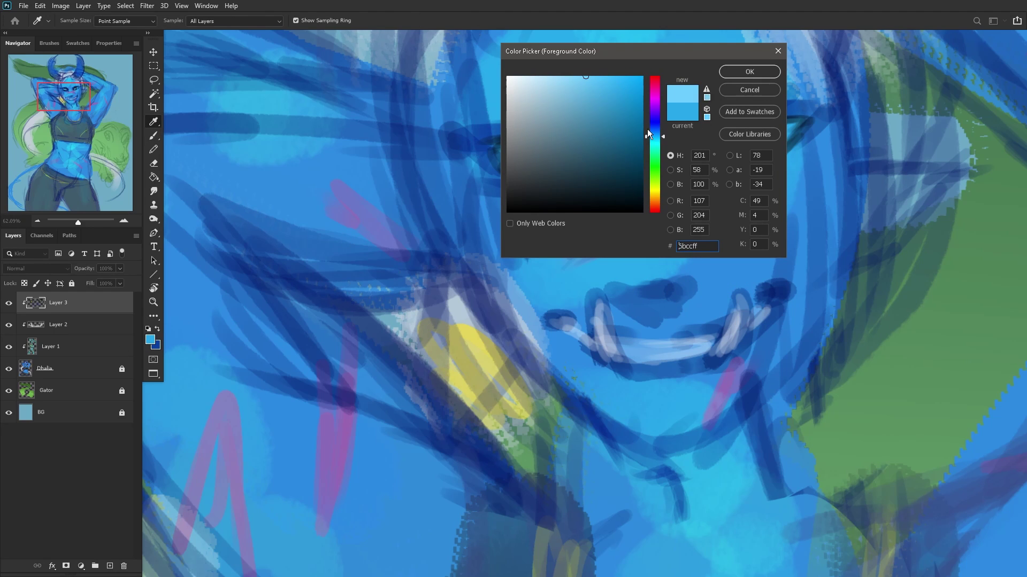
{"action": "left_click", "coordinate": [654, 141]}
{"action": "left_click", "coordinate": [749, 72]}
{"action": "right_click", "coordinate": [836, 141]}
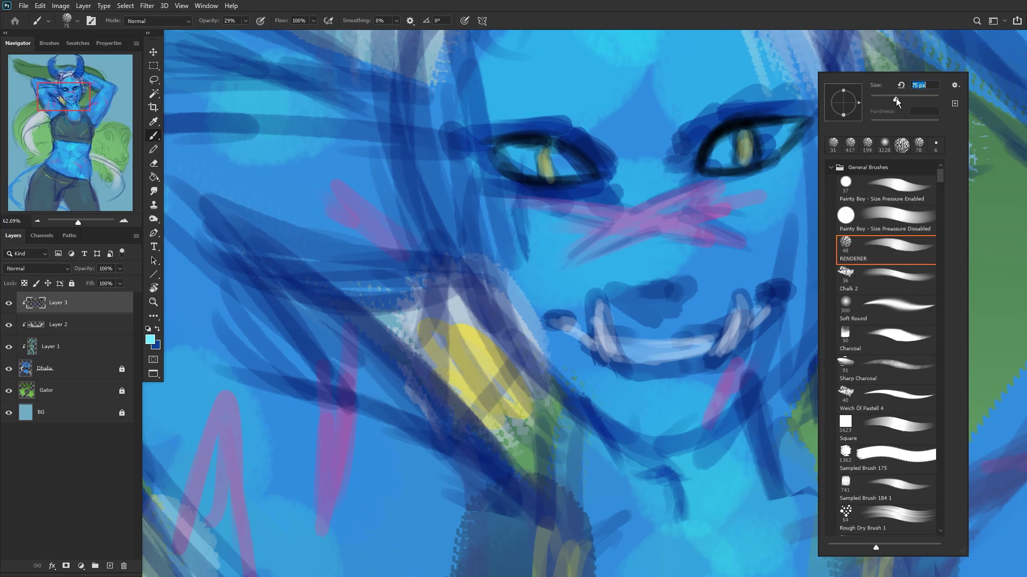
{"action": "left_click", "coordinate": [771, 236]}
{"action": "mouse_move", "coordinate": [772, 236]}
{"action": "left_mouse_down"}
{"action": "mouse_move", "coordinate": [831, 160]}
{"action": "mouse_move", "coordinate": [821, 179]}
{"action": "mouse_move", "coordinate": [828, 185]}
{"action": "mouse_move", "coordinate": [836, 156]}
{"action": "mouse_move", "coordinate": [821, 215]}
{"action": "mouse_move", "coordinate": [740, 259]}
{"action": "mouse_move", "coordinate": [772, 216]}
{"action": "left_mouse_up"}
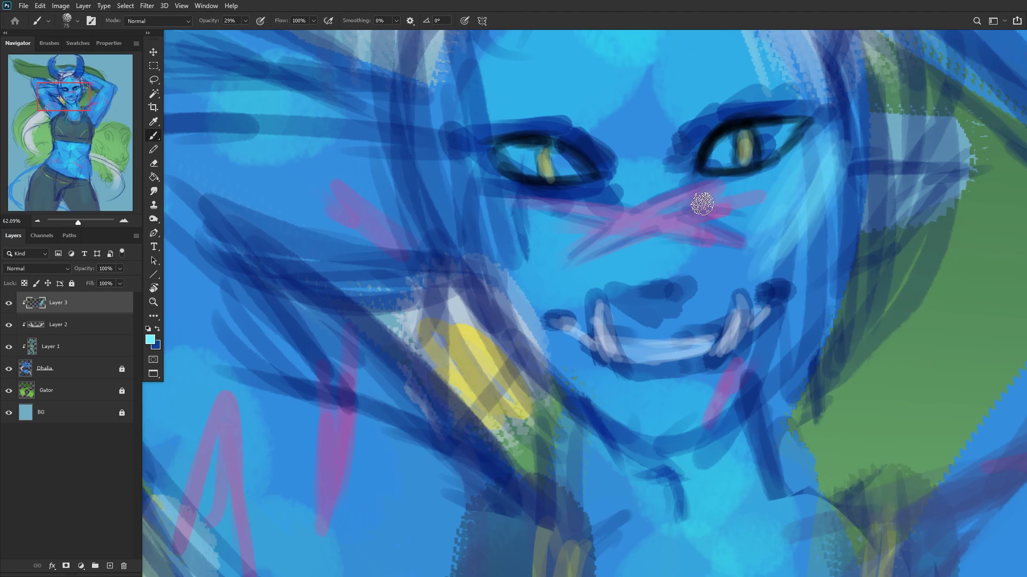
{"action": "mouse_move", "coordinate": [649, 255]}
{"action": "left_mouse_down"}
{"action": "mouse_move", "coordinate": [657, 245]}
{"action": "mouse_move", "coordinate": [655, 265]}
{"action": "mouse_move", "coordinate": [665, 247]}
{"action": "left_mouse_up"}
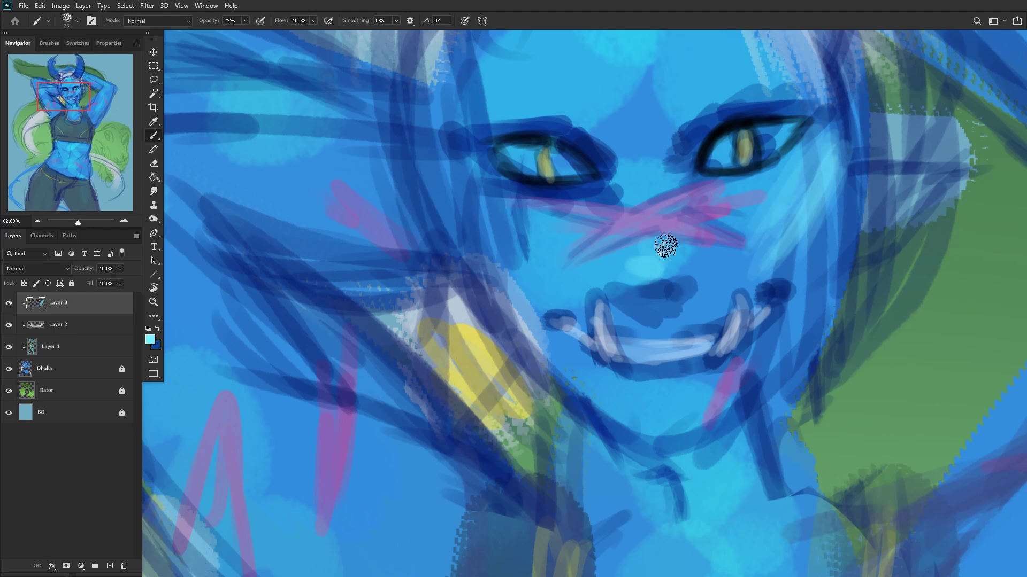
{"action": "mouse_move", "coordinate": [658, 396]}
{"action": "left_mouse_down"}
{"action": "mouse_move", "coordinate": [617, 400]}
{"action": "mouse_move", "coordinate": [698, 378]}
{"action": "left_mouse_up"}
Step: Brush light cyan over the left cheek and both eyes' upper lids
{"action": "scroll", "coordinate": [540, 230], "scroll_direction": "down", "scroll_amount": 3}
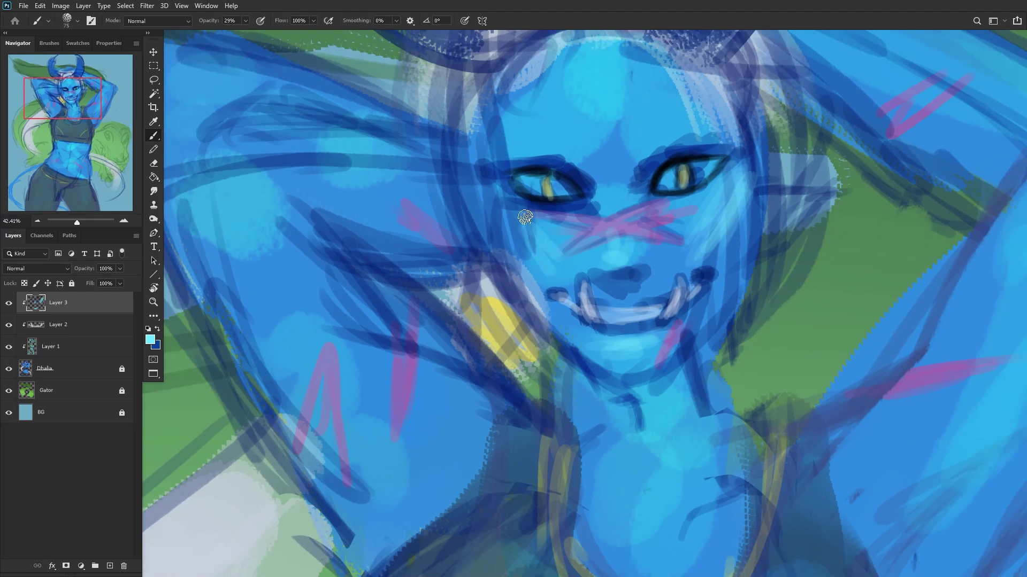
{"action": "mouse_move", "coordinate": [525, 217]}
{"action": "left_mouse_down"}
{"action": "mouse_move", "coordinate": [551, 236]}
{"action": "mouse_move", "coordinate": [542, 230]}
{"action": "mouse_move", "coordinate": [514, 252]}
{"action": "left_mouse_up"}
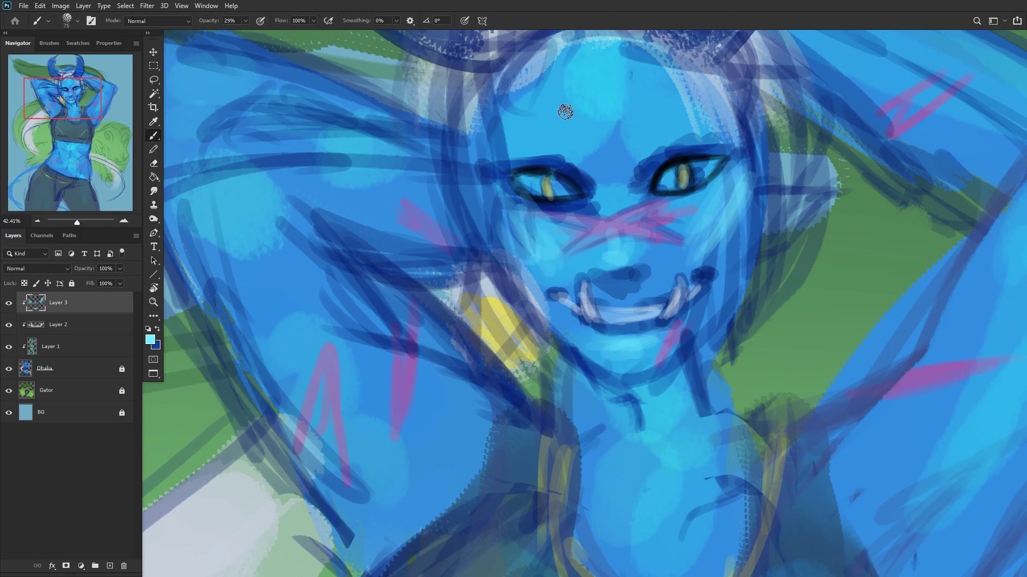
{"action": "scroll", "coordinate": [565, 112], "scroll_direction": "down", "scroll_amount": 1}
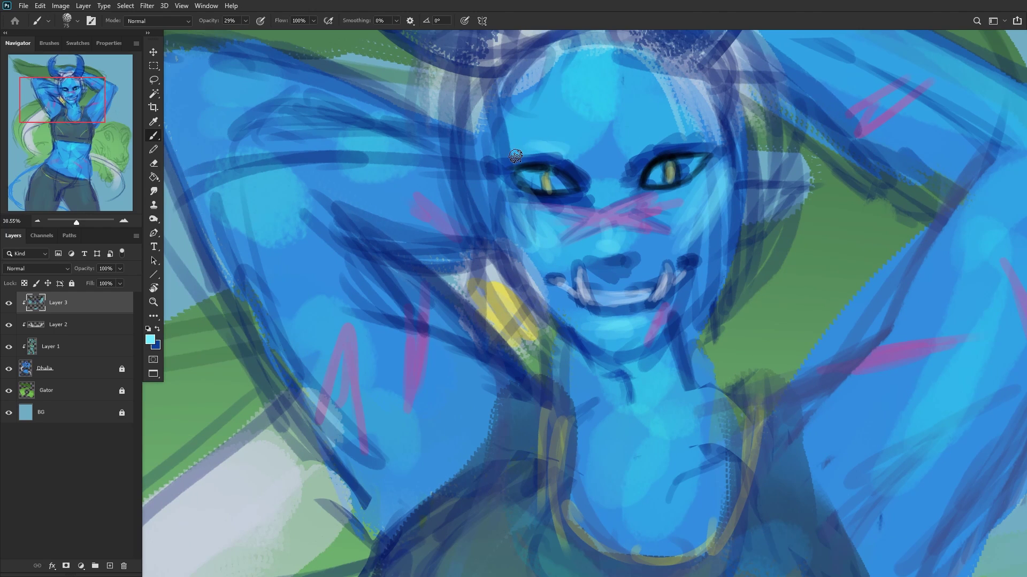
{"action": "left_click_drag", "start_coordinate": [515, 156], "coordinate": [580, 161]}
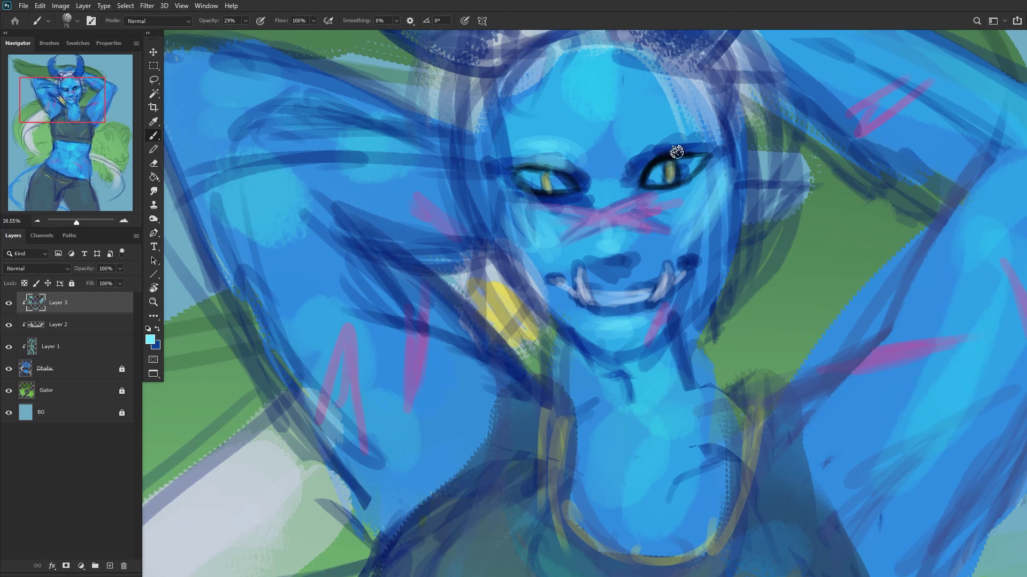
{"action": "mouse_move", "coordinate": [676, 152]}
{"action": "left_mouse_down"}
{"action": "mouse_move", "coordinate": [683, 142]}
{"action": "mouse_move", "coordinate": [602, 175]}
{"action": "left_mouse_up"}
{"action": "mouse_move", "coordinate": [551, 142]}
{"action": "left_mouse_down"}
{"action": "mouse_move", "coordinate": [674, 148]}
{"action": "mouse_move", "coordinate": [636, 154]}
{"action": "mouse_move", "coordinate": [653, 140]}
{"action": "mouse_move", "coordinate": [715, 144]}
{"action": "left_mouse_up"}
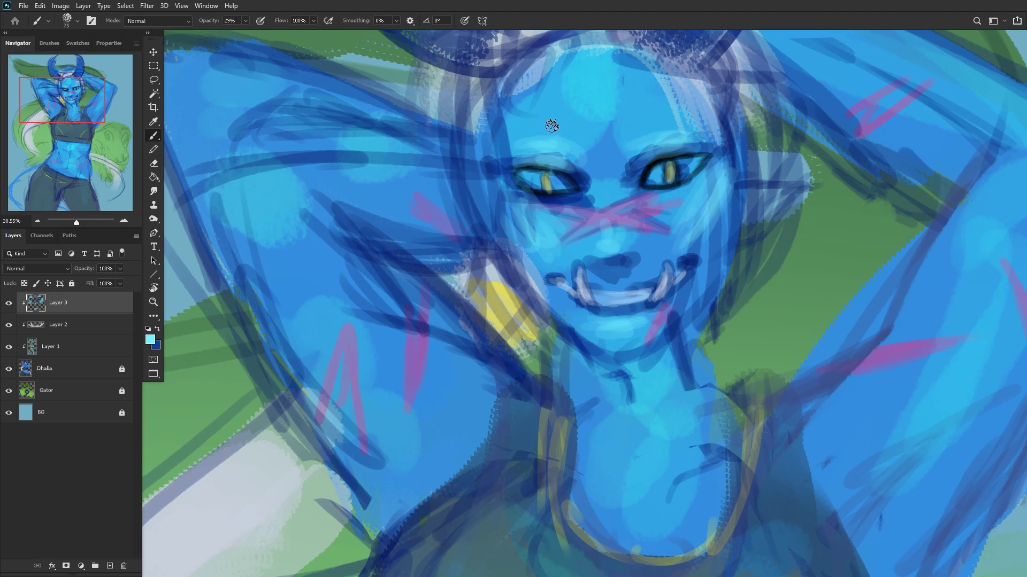
Step: Paint dark blue eyebrows above both eyes and flip the canvas horizontally
{"action": "left_click", "coordinate": [569, 198], "text": "alt"}
{"action": "mouse_move", "coordinate": [554, 138]}
{"action": "left_mouse_down"}
{"action": "mouse_move", "coordinate": [593, 154]}
{"action": "mouse_move", "coordinate": [529, 134]}
{"action": "mouse_move", "coordinate": [551, 140]}
{"action": "left_mouse_up"}
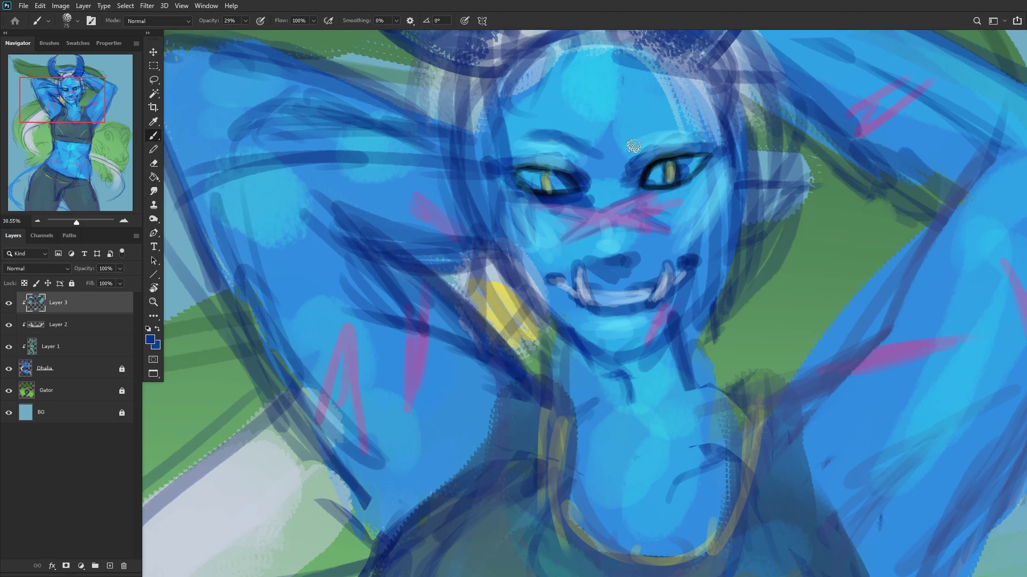
{"action": "mouse_move", "coordinate": [634, 146]}
{"action": "left_mouse_down"}
{"action": "mouse_move", "coordinate": [620, 156]}
{"action": "mouse_move", "coordinate": [639, 131]}
{"action": "mouse_move", "coordinate": [689, 123]}
{"action": "left_mouse_up"}
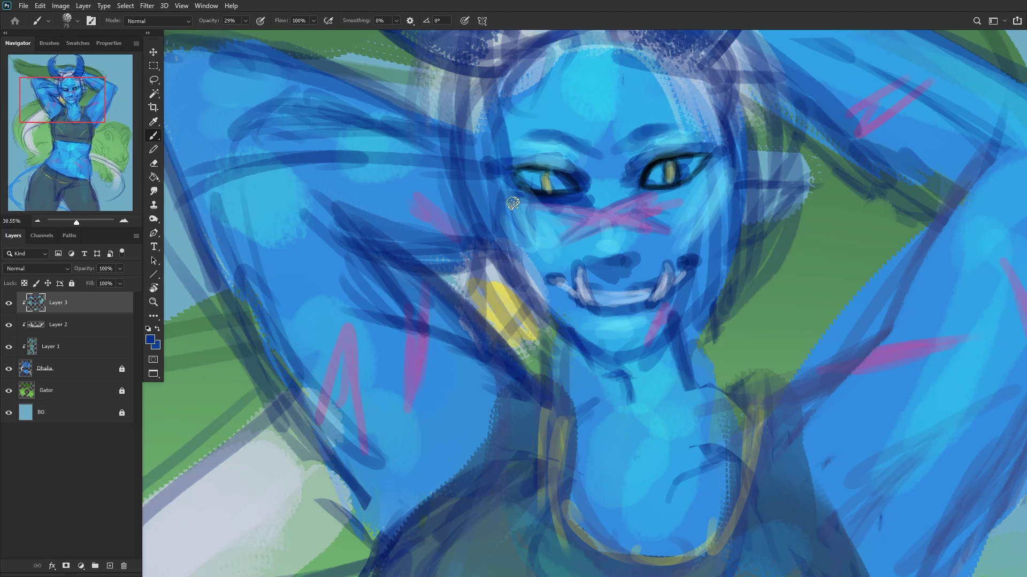
{"action": "scroll", "coordinate": [629, 237], "scroll_direction": "up", "scroll_amount": 2}
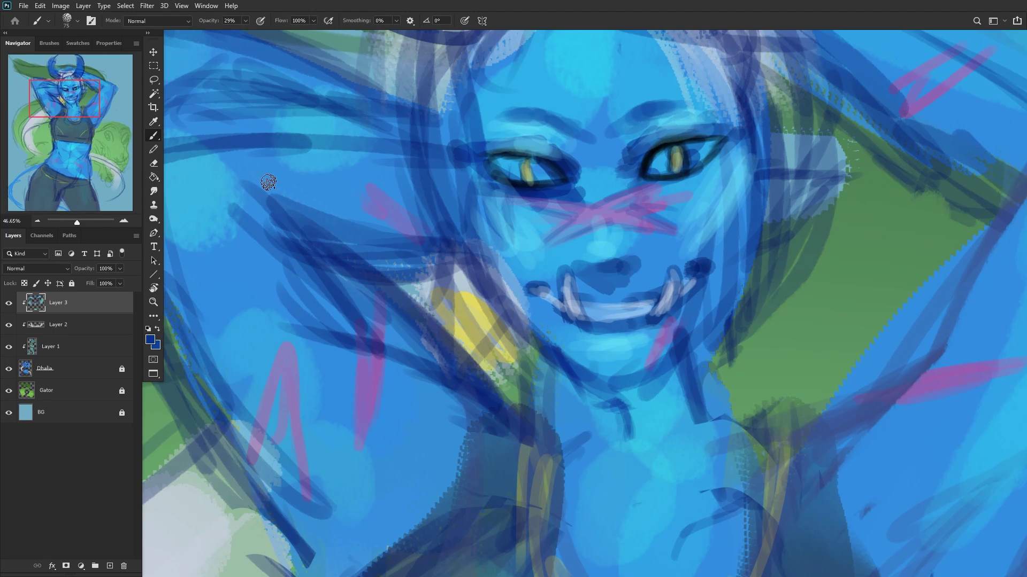
{"action": "key", "text": "ctrl+shift+h"}
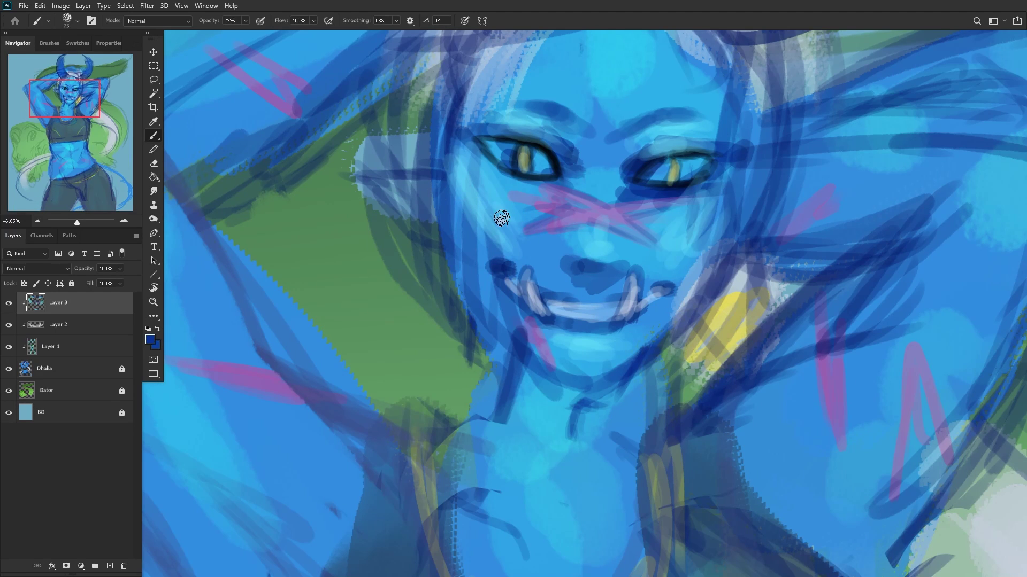
{"action": "scroll", "coordinate": [501, 217], "scroll_direction": "down", "scroll_amount": 3}
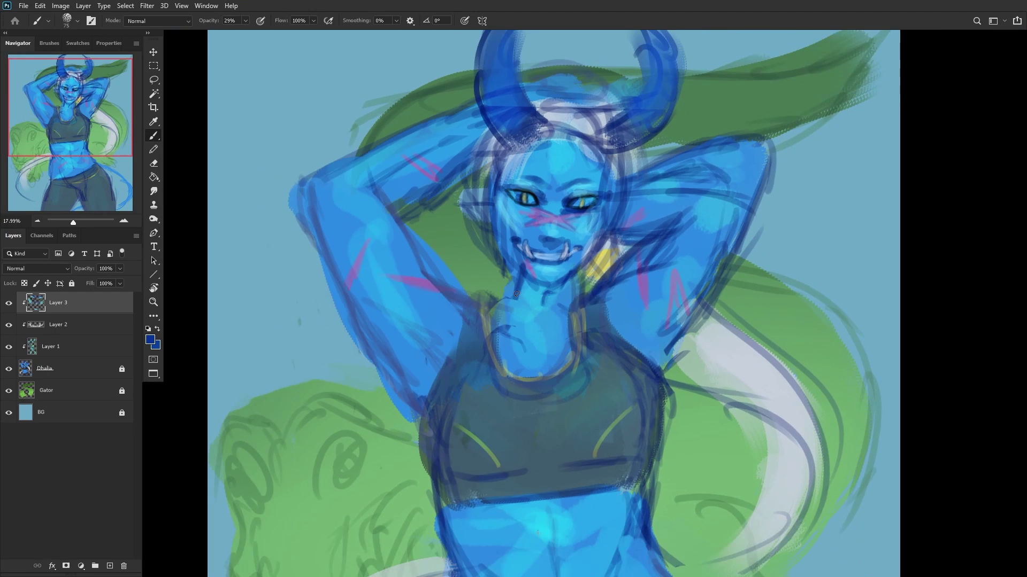
Step: Paint both eyes with pale lavender sampled near the horns
{"action": "scroll", "coordinate": [517, 294], "scroll_direction": "up", "scroll_amount": 1}
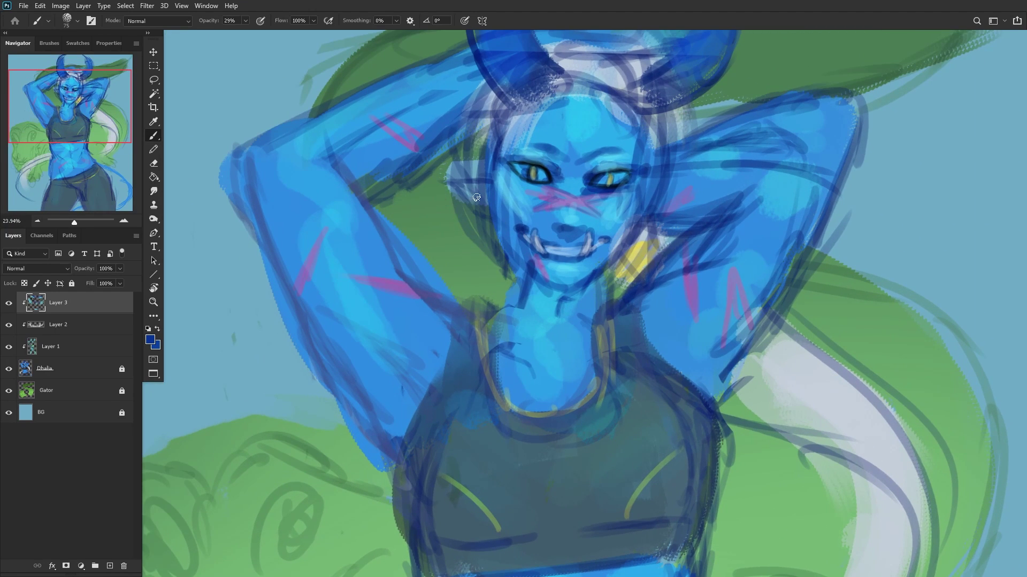
{"action": "left_click", "coordinate": [553, 85], "text": "alt"}
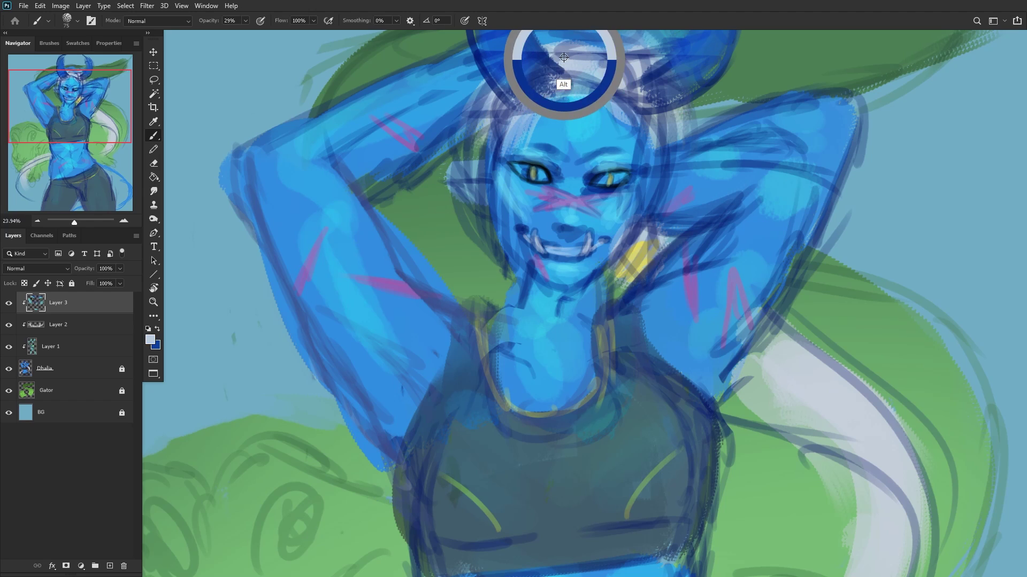
{"action": "mouse_move", "coordinate": [519, 170]}
{"action": "left_mouse_down"}
{"action": "mouse_move", "coordinate": [532, 177]}
{"action": "mouse_move", "coordinate": [528, 168]}
{"action": "left_mouse_up"}
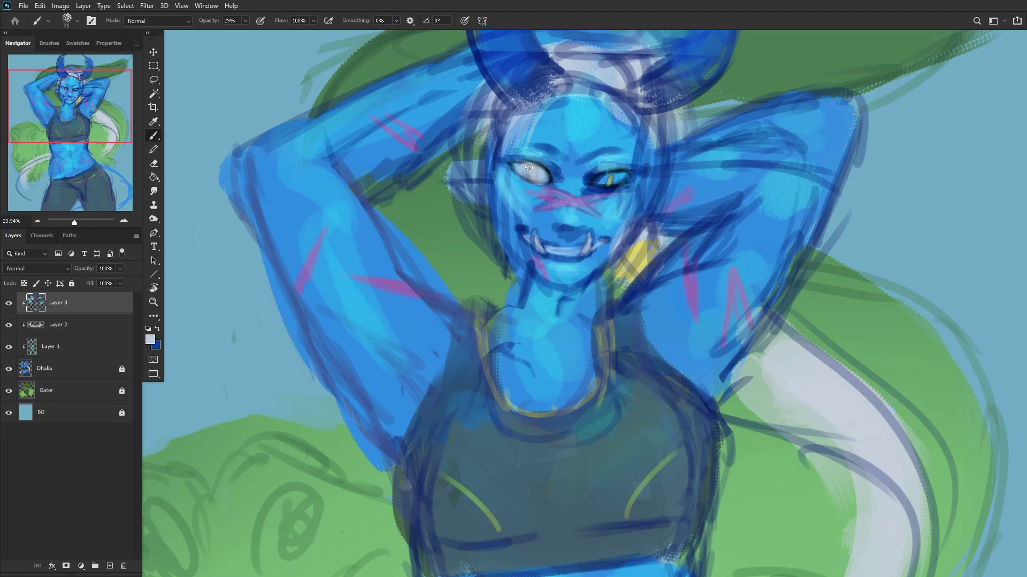
{"action": "left_click_drag", "start_coordinate": [624, 180], "coordinate": [599, 183]}
Step: Paint round yellow irises in both eyes and shade them grey-blue
{"action": "scroll", "coordinate": [429, 179], "scroll_direction": "up", "scroll_amount": 4}
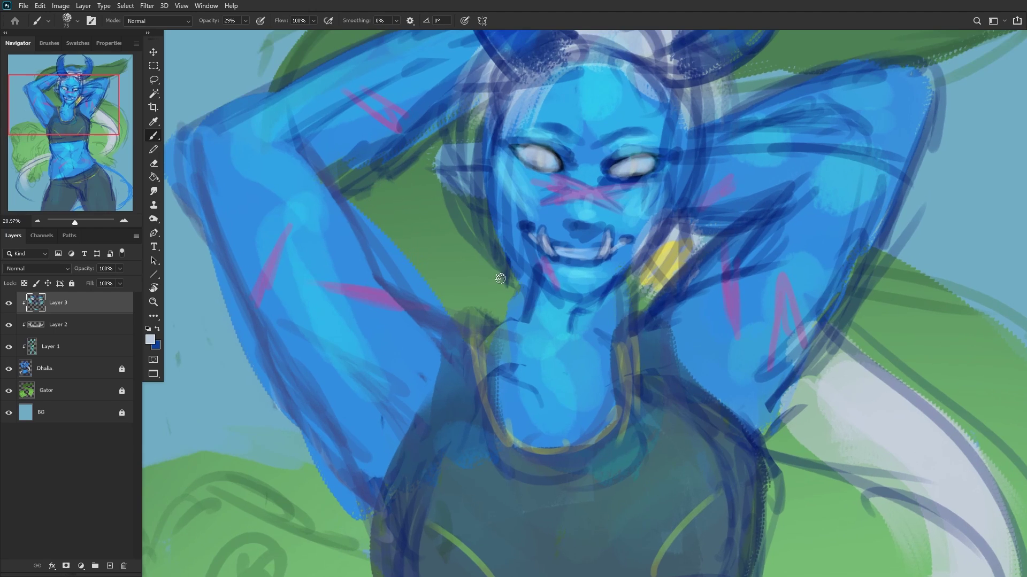
{"action": "left_click", "coordinate": [634, 254], "text": "alt"}
{"action": "mouse_move", "coordinate": [523, 142]}
{"action": "left_mouse_down"}
{"action": "mouse_move", "coordinate": [545, 132]}
{"action": "mouse_move", "coordinate": [539, 126]}
{"action": "left_mouse_up"}
{"action": "left_click_drag", "start_coordinate": [627, 145], "coordinate": [651, 149]}
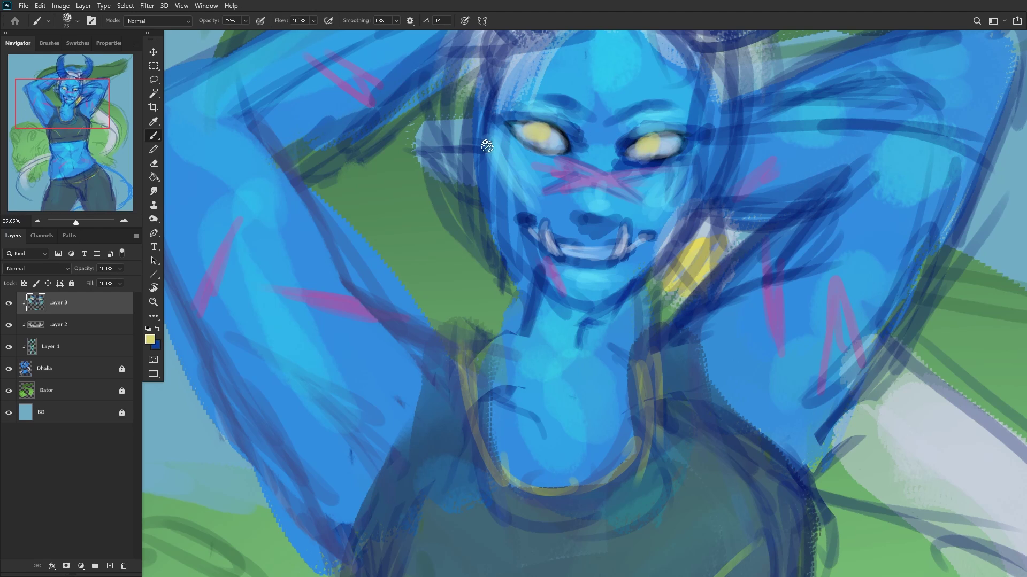
{"action": "left_click", "coordinate": [535, 132], "text": "alt"}
{"action": "mouse_move", "coordinate": [527, 131]}
{"action": "left_mouse_down"}
{"action": "mouse_move", "coordinate": [551, 130]}
{"action": "mouse_move", "coordinate": [529, 137]}
{"action": "left_mouse_up"}
{"action": "mouse_move", "coordinate": [651, 150]}
{"action": "left_mouse_down"}
{"action": "mouse_move", "coordinate": [645, 143]}
{"action": "mouse_move", "coordinate": [659, 132]}
{"action": "left_mouse_up"}
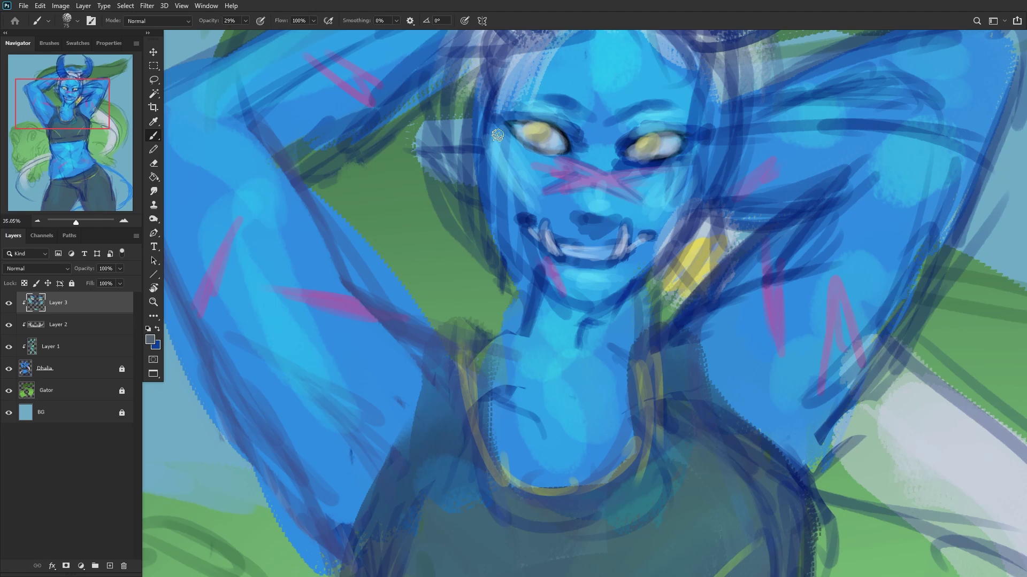
Step: Add a faint white highlight to the right eye
{"action": "left_click", "coordinate": [148, 329]}
{"action": "left_click", "coordinate": [157, 329]}
{"action": "right_click", "coordinate": [628, 139]}
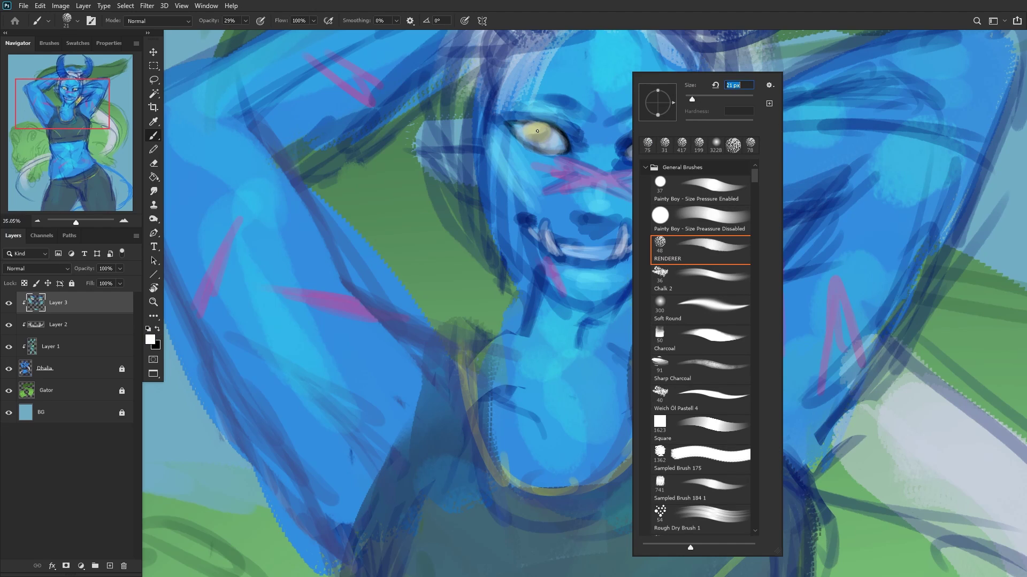
{"action": "key", "text": "Escape"}
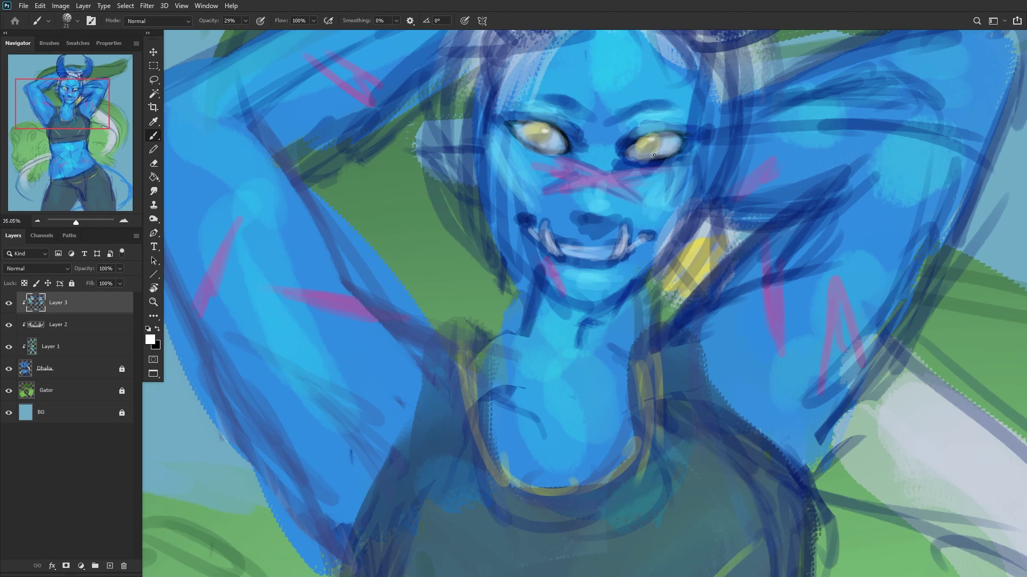
{"action": "left_click_drag", "start_coordinate": [654, 155], "coordinate": [661, 151]}
Step: Dab a dark navy mark near the nose and flip the canvas back
{"action": "scroll", "coordinate": [531, 140], "scroll_direction": "down", "scroll_amount": 3, "text": "alt"}
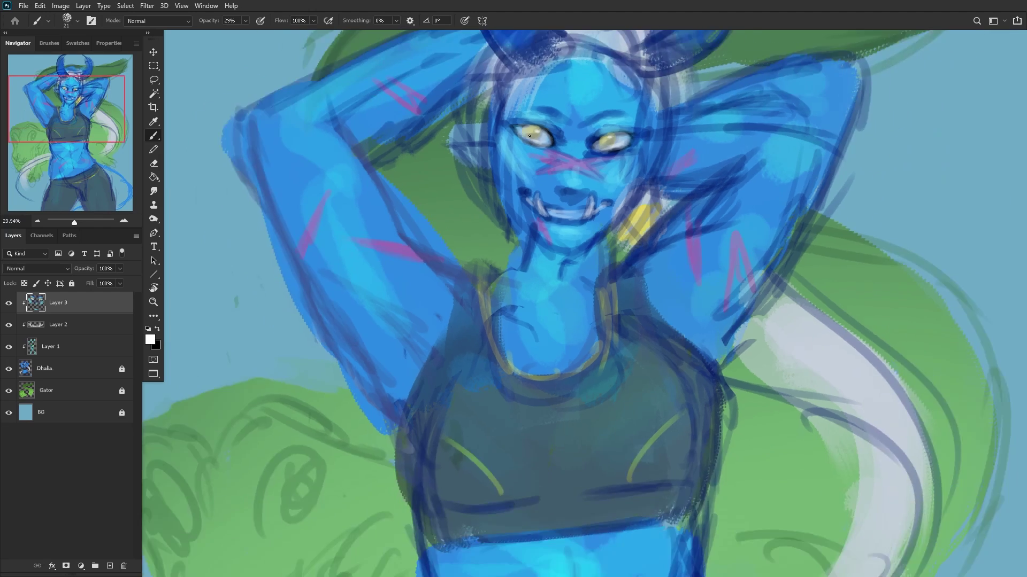
{"action": "scroll", "coordinate": [535, 142], "scroll_direction": "up", "scroll_amount": 2, "text": "alt"}
{"action": "left_click", "coordinate": [610, 149], "text": "alt"}
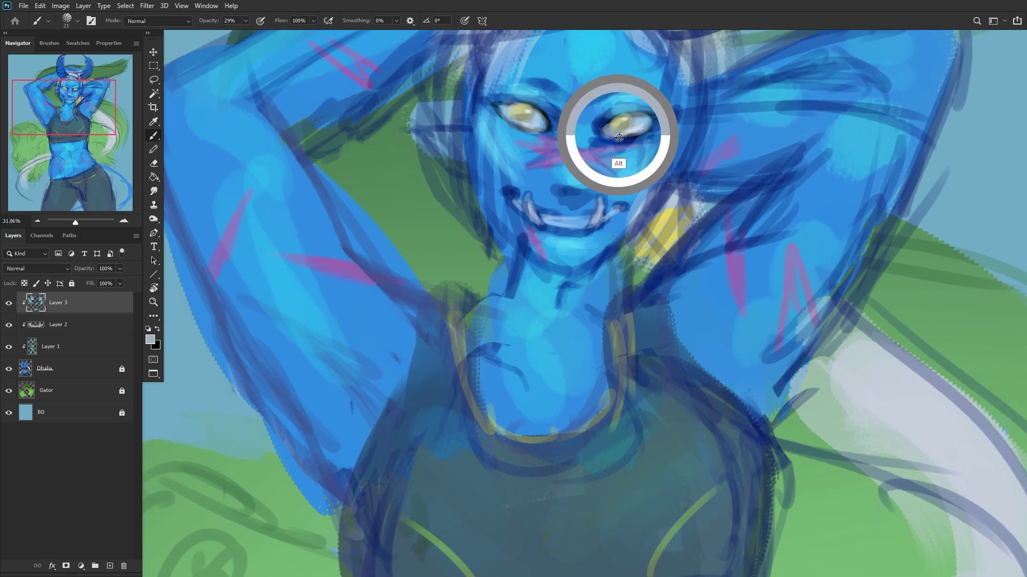
{"action": "left_click", "coordinate": [547, 182]}
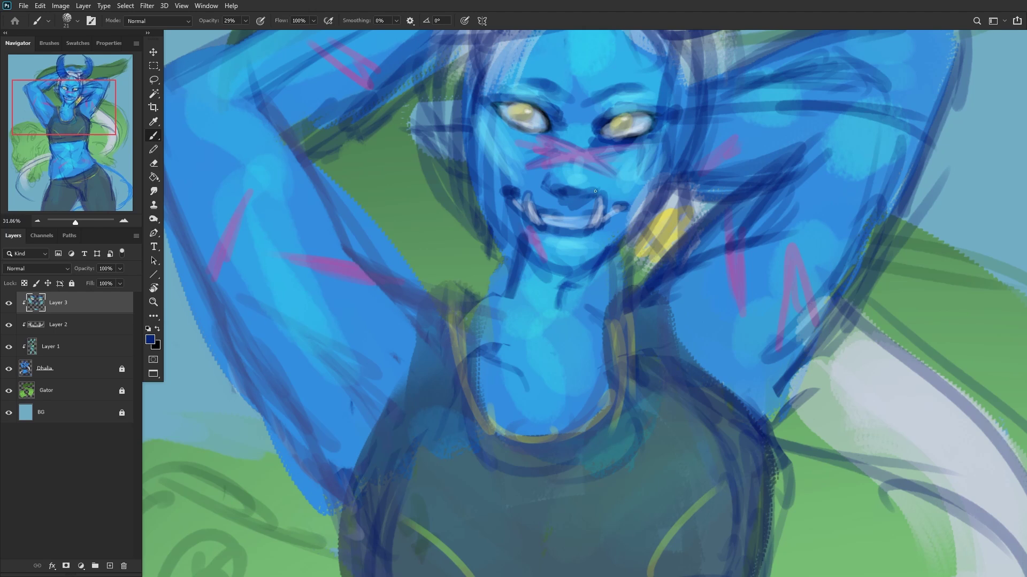
{"action": "scroll", "coordinate": [574, 172], "scroll_direction": "down", "scroll_amount": 4, "text": "alt"}
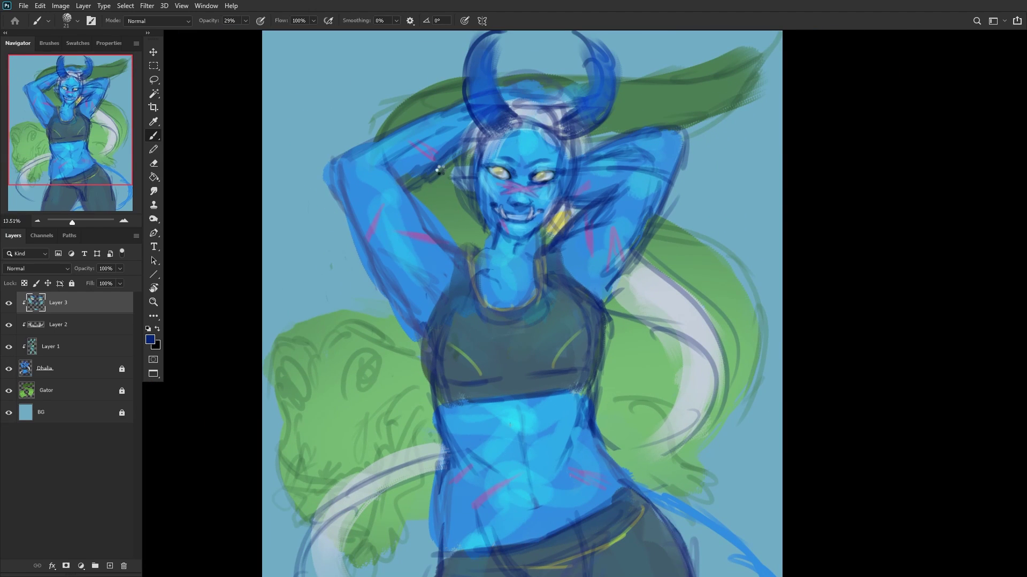
{"action": "key", "text": "ctrl+shift+h"}
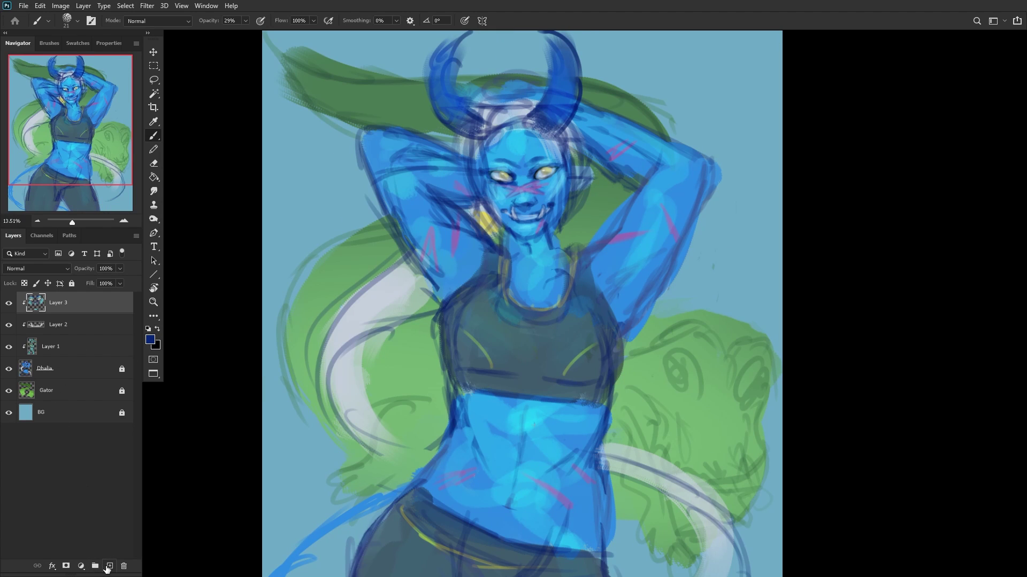
Step: On a new layer, paint dark strokes along the chin, jaw, neck line and left cheek
{"action": "left_click", "coordinate": [109, 566]}
{"action": "scroll", "coordinate": [602, 182], "scroll_direction": "up", "scroll_amount": 2, "text": "alt"}
{"action": "right_click", "coordinate": [589, 93]}
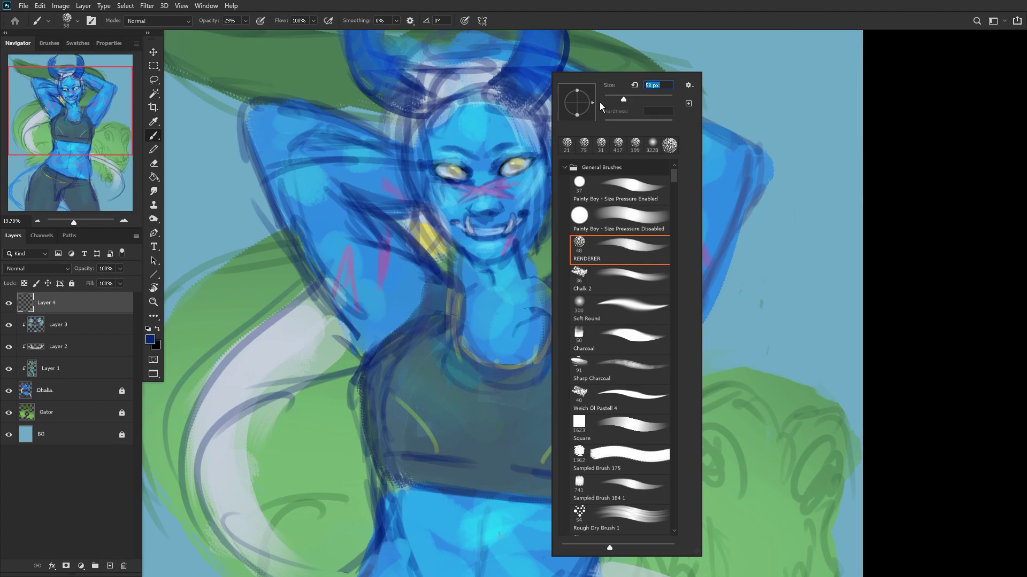
{"action": "key", "text": "Return"}
{"action": "left_click_drag", "start_coordinate": [503, 248], "coordinate": [509, 256]}
{"action": "left_click_drag", "start_coordinate": [523, 232], "coordinate": [530, 238]}
{"action": "left_click_drag", "start_coordinate": [508, 244], "coordinate": [514, 250]}
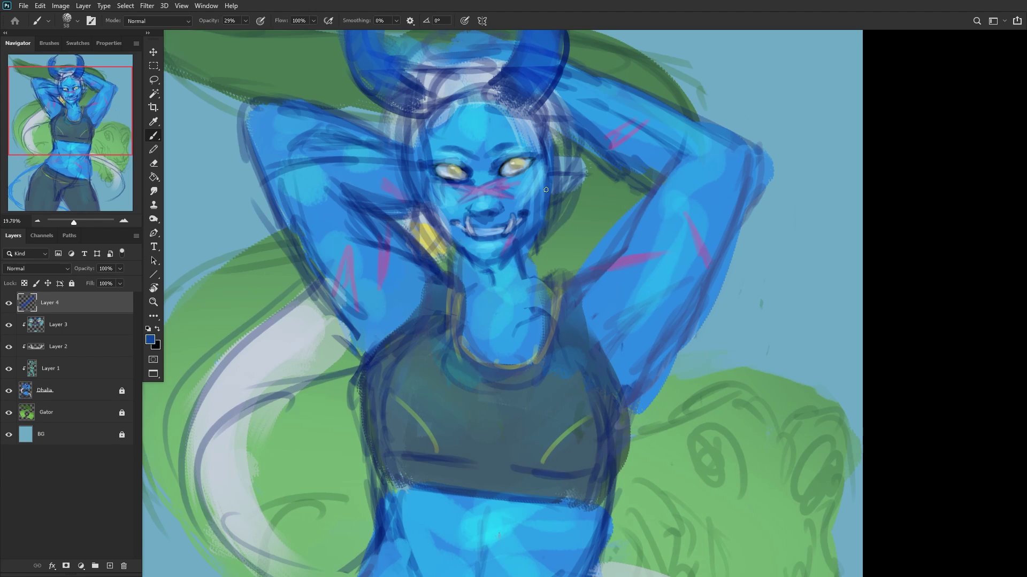
{"action": "left_click_drag", "start_coordinate": [546, 189], "coordinate": [535, 222]}
{"action": "left_click_drag", "start_coordinate": [495, 261], "coordinate": [509, 268]}
{"action": "mouse_move", "coordinate": [506, 263]}
{"action": "left_mouse_down"}
{"action": "mouse_move", "coordinate": [462, 243]}
{"action": "mouse_move", "coordinate": [464, 264]}
{"action": "left_mouse_up"}
{"action": "mouse_move", "coordinate": [448, 236]}
{"action": "left_mouse_down"}
{"action": "mouse_move", "coordinate": [431, 193]}
{"action": "mouse_move", "coordinate": [438, 208]}
{"action": "left_mouse_up"}
Step: Sample face blues to add light cyan on the left cheek and shade the right neck line
{"action": "left_click", "coordinate": [459, 210], "text": "alt"}
{"action": "mouse_move", "coordinate": [465, 243]}
{"action": "left_mouse_down"}
{"action": "mouse_move", "coordinate": [442, 229]}
{"action": "mouse_move", "coordinate": [449, 237]}
{"action": "mouse_move", "coordinate": [437, 206]}
{"action": "left_mouse_up"}
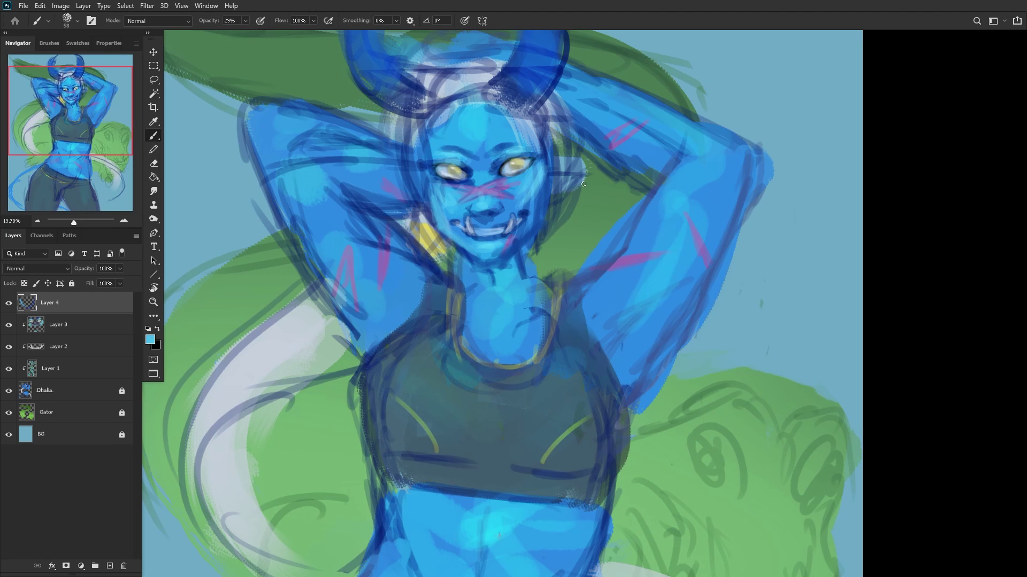
{"action": "left_click", "coordinate": [531, 216], "text": "alt"}
{"action": "left_click_drag", "start_coordinate": [540, 190], "coordinate": [537, 201]}
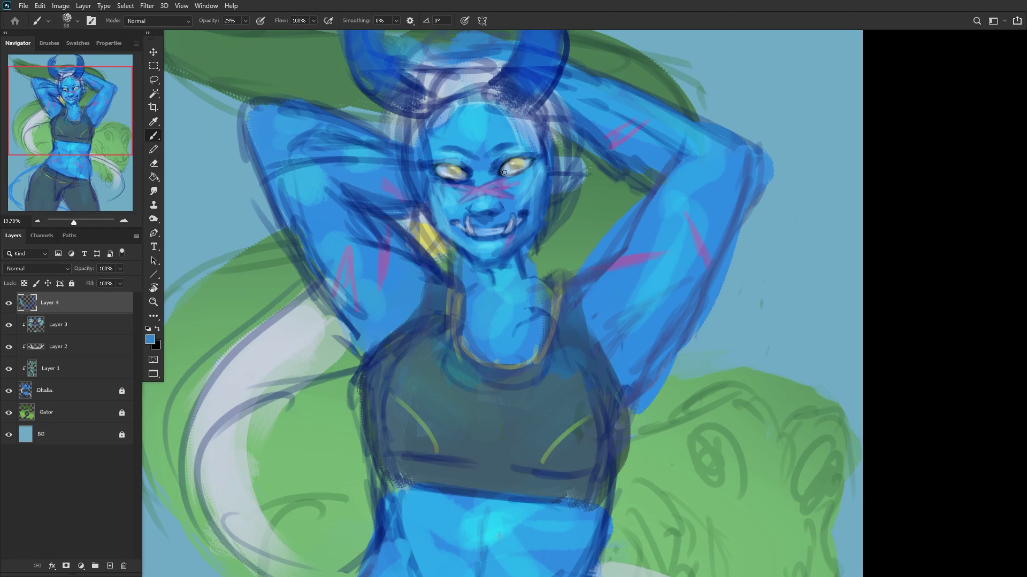
{"action": "left_click", "coordinate": [521, 213], "text": "alt"}
{"action": "mouse_move", "coordinate": [523, 245]}
{"action": "left_mouse_down"}
{"action": "mouse_move", "coordinate": [528, 284]}
{"action": "mouse_move", "coordinate": [534, 267]}
{"action": "left_mouse_up"}
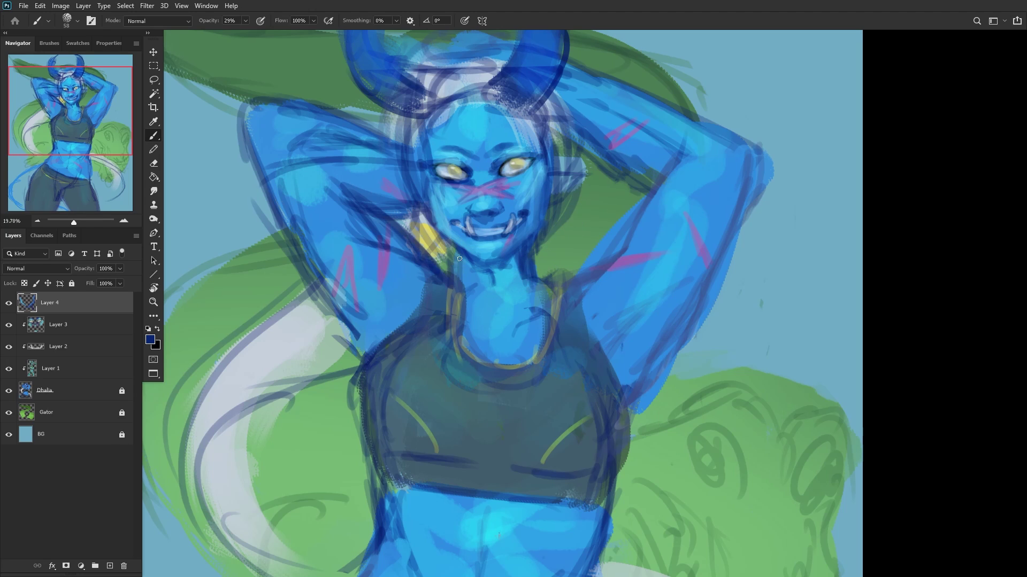
{"action": "left_click", "coordinate": [502, 293], "text": "alt"}
{"action": "left_click_drag", "start_coordinate": [521, 254], "coordinate": [532, 263]}
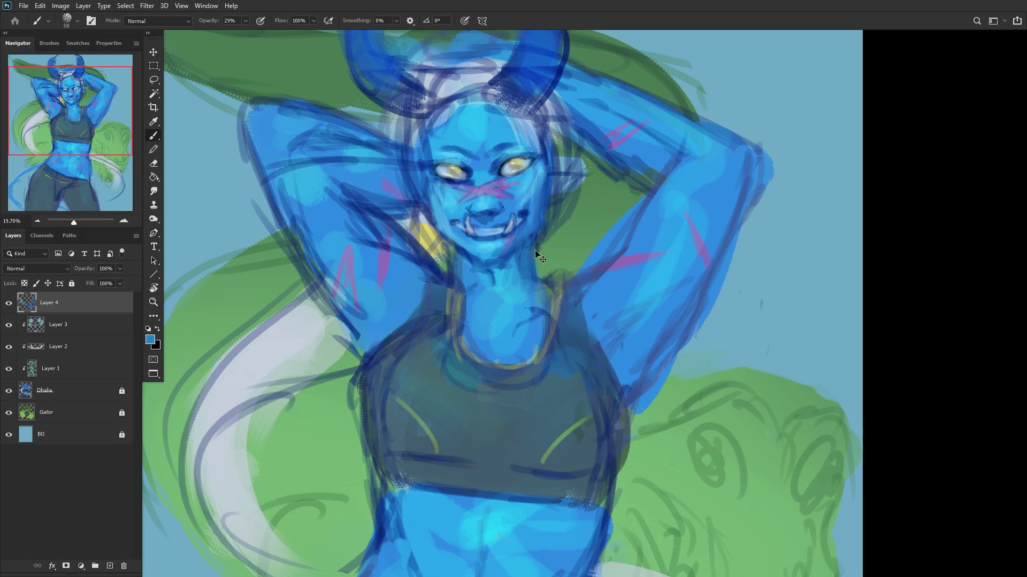
Step: Mirror the view to check, then add small black accents near and between the eyes
{"action": "key", "text": "h"}
{"action": "left_click_drag", "start_coordinate": [630, 264], "coordinate": [688, 293]}
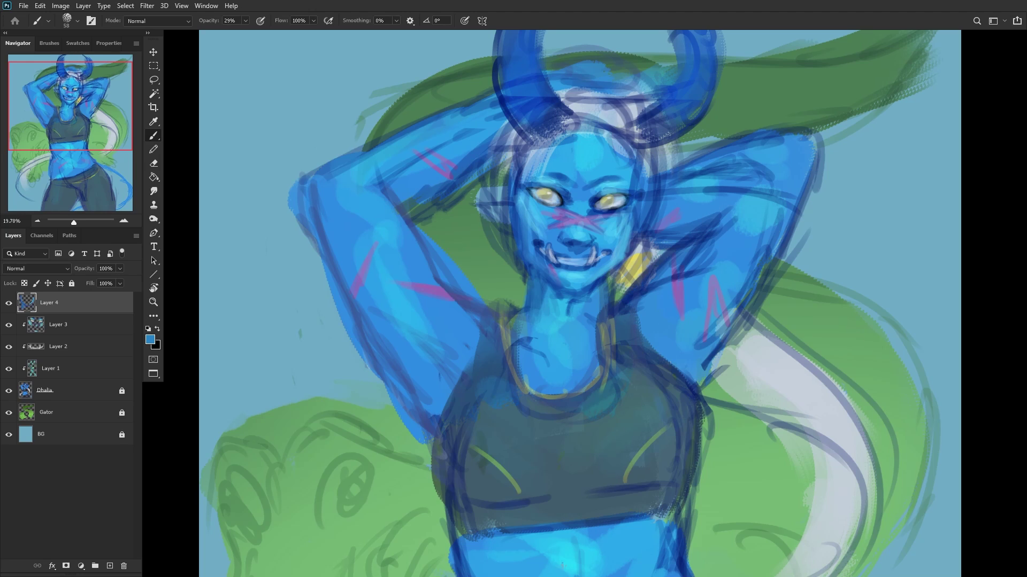
{"action": "left_click", "coordinate": [157, 330]}
{"action": "left_click_drag", "start_coordinate": [559, 191], "coordinate": [562, 202]}
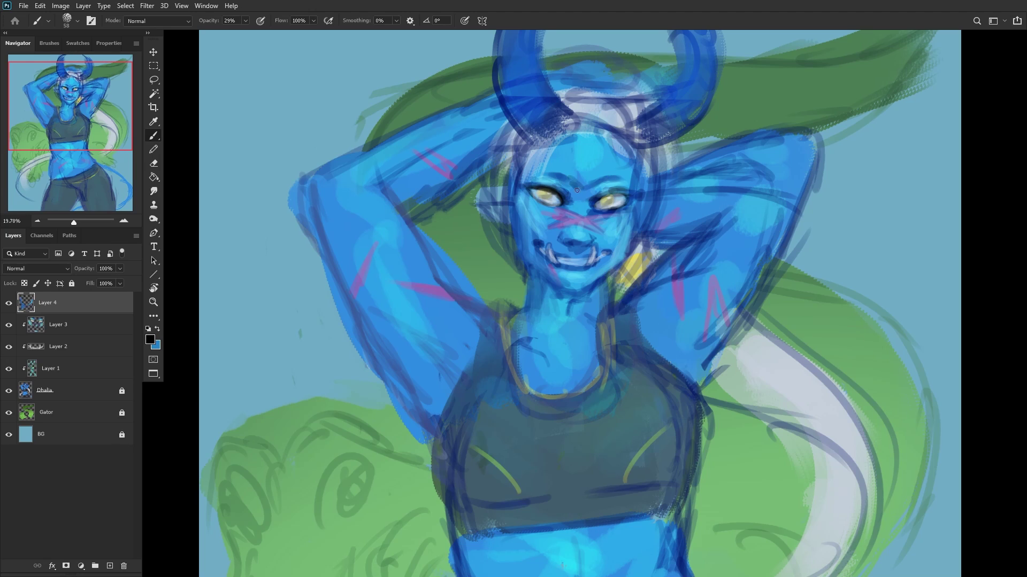
{"action": "left_click_drag", "start_coordinate": [577, 191], "coordinate": [581, 189]}
Step: With a 95 px brush, paint light blue hair strands down both sides of the face
{"action": "left_click", "coordinate": [573, 164], "text": "alt"}
{"action": "right_click", "coordinate": [635, 151]}
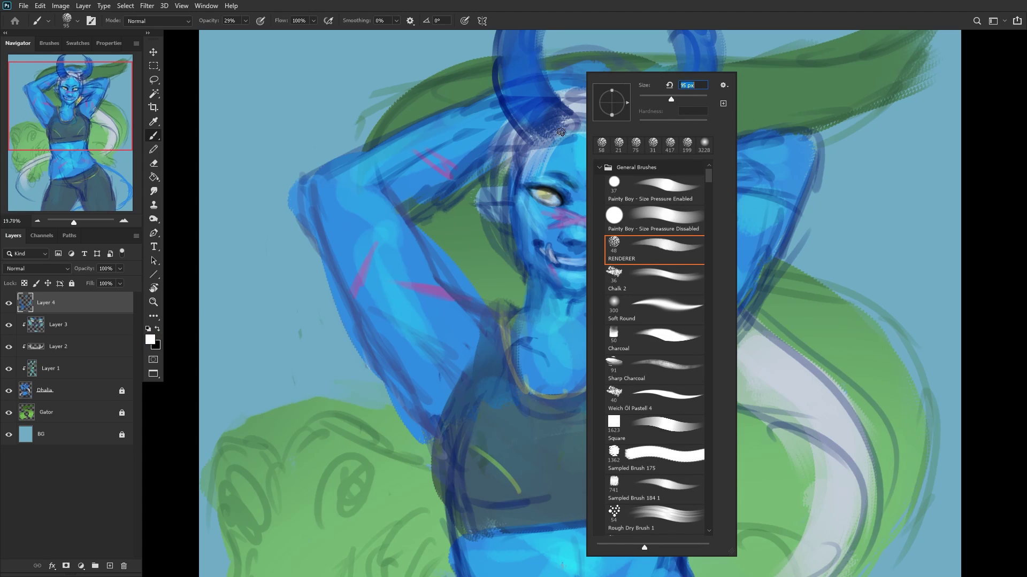
{"action": "key", "text": "Return"}
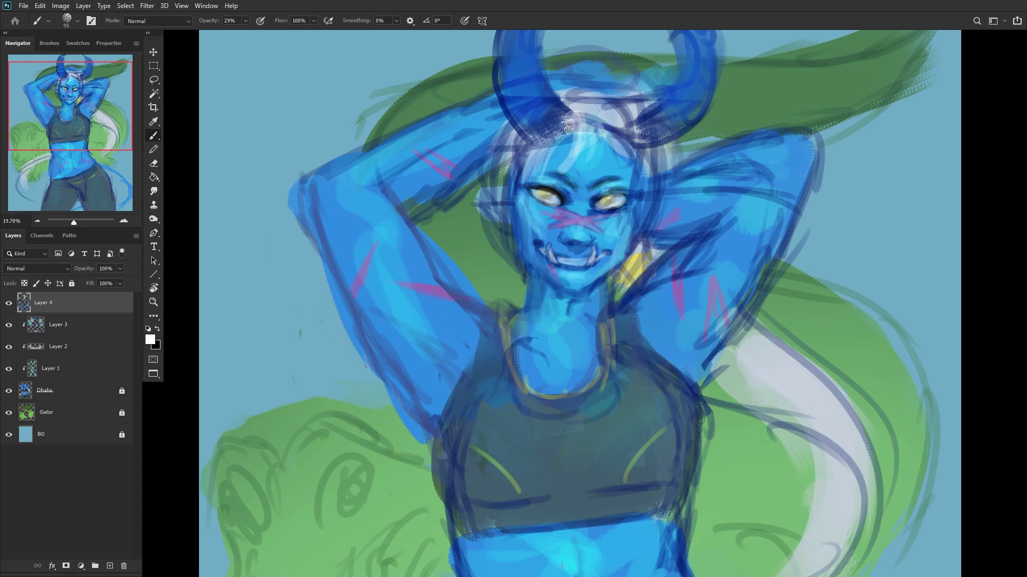
{"action": "left_click_drag", "start_coordinate": [521, 142], "coordinate": [521, 281]}
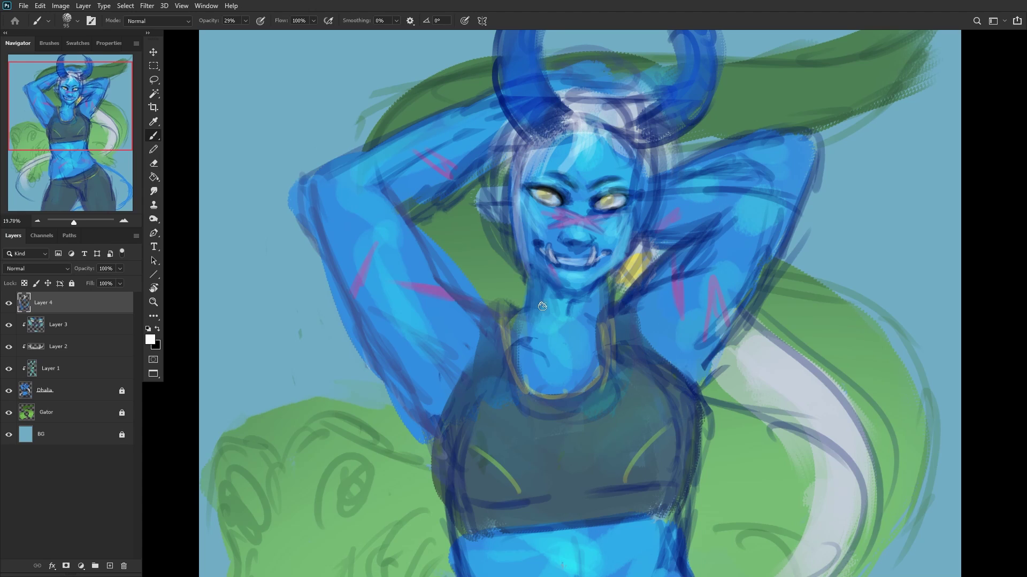
{"action": "left_click_drag", "start_coordinate": [516, 194], "coordinate": [520, 290]}
{"action": "left_click_drag", "start_coordinate": [514, 165], "coordinate": [517, 286]}
{"action": "left_click_drag", "start_coordinate": [631, 171], "coordinate": [629, 247]}
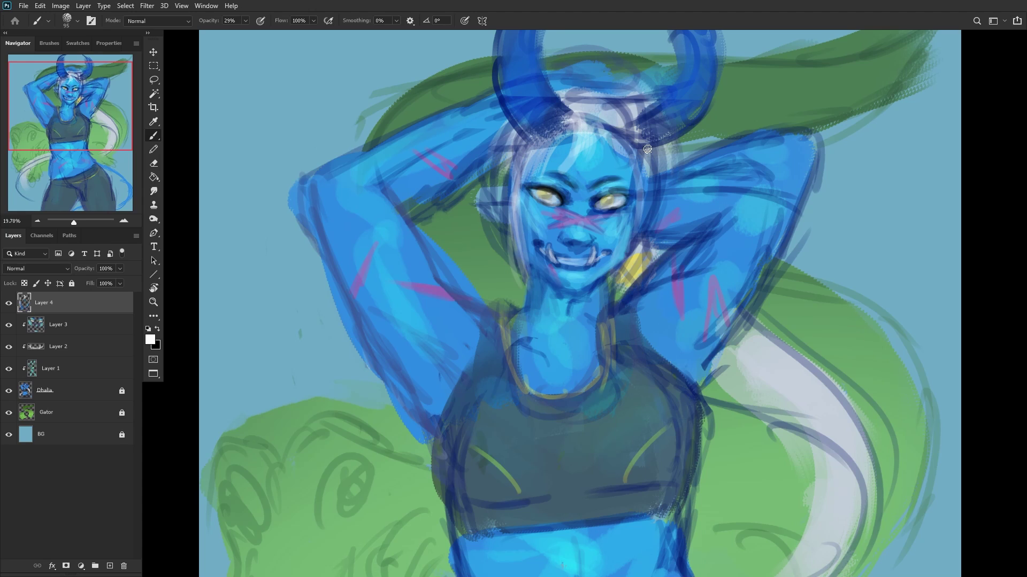
{"action": "left_click_drag", "start_coordinate": [647, 145], "coordinate": [633, 256]}
{"action": "left_click_drag", "start_coordinate": [635, 198], "coordinate": [616, 272]}
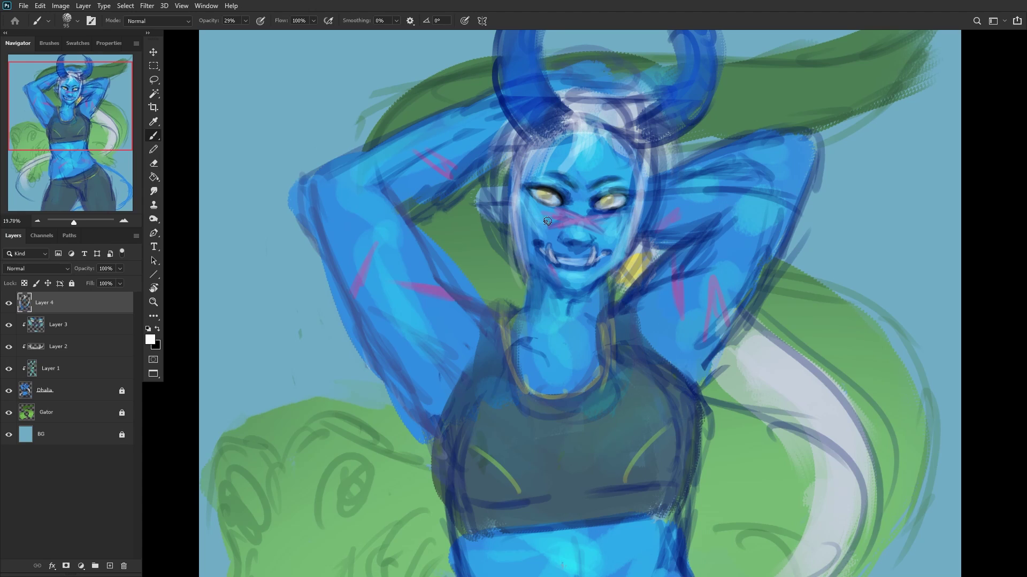
Step: Darken the left face and jaw, then paint pale blue-white hair strands over the face and neck
{"action": "left_click", "coordinate": [542, 237], "text": "alt"}
{"action": "mouse_move", "coordinate": [511, 205]}
{"action": "left_mouse_down"}
{"action": "mouse_move", "coordinate": [515, 253]}
{"action": "mouse_move", "coordinate": [528, 264]}
{"action": "left_mouse_up"}
{"action": "left_click", "coordinate": [529, 264], "text": "alt"}
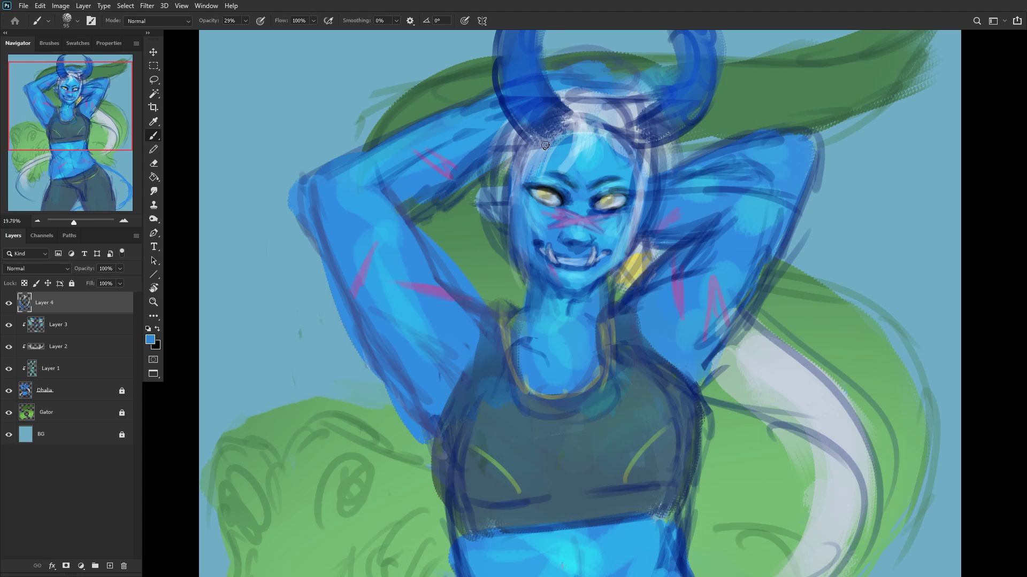
{"action": "left_click", "coordinate": [578, 118], "text": "alt"}
{"action": "left_click_drag", "start_coordinate": [517, 175], "coordinate": [506, 289]}
{"action": "left_click_drag", "start_coordinate": [506, 214], "coordinate": [503, 323]}
{"action": "mouse_move", "coordinate": [507, 192]}
{"action": "left_mouse_down"}
{"action": "mouse_move", "coordinate": [516, 142]}
{"action": "mouse_move", "coordinate": [478, 190]}
{"action": "mouse_move", "coordinate": [471, 270]}
{"action": "left_mouse_up"}
{"action": "mouse_move", "coordinate": [462, 195]}
{"action": "left_mouse_down"}
{"action": "mouse_move", "coordinate": [472, 249]}
{"action": "mouse_move", "coordinate": [523, 143]}
{"action": "mouse_move", "coordinate": [484, 155]}
{"action": "mouse_move", "coordinate": [466, 183]}
{"action": "left_mouse_up"}
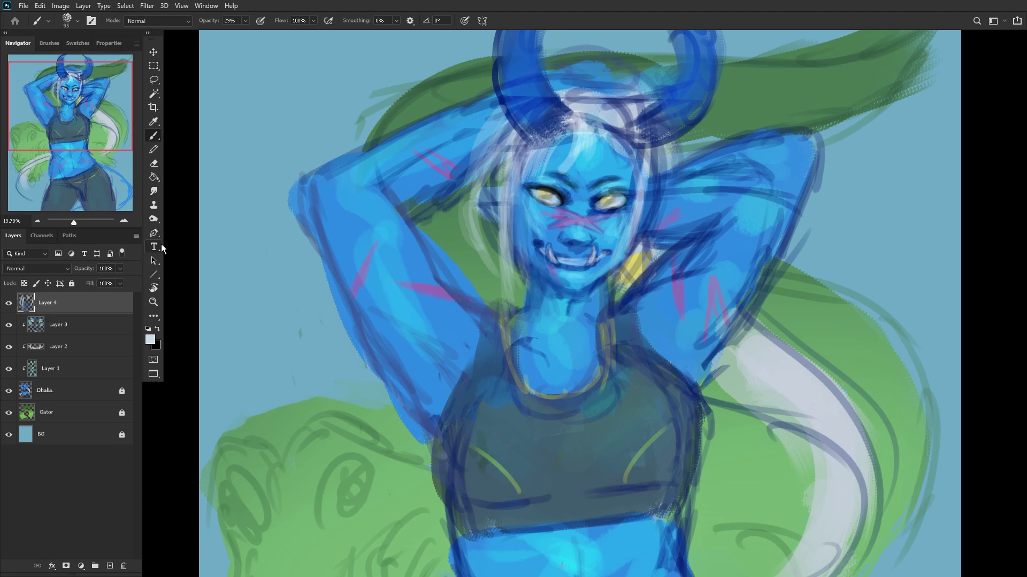
Step: Merge the clipped layers and Layer 4 into Dhalia, and hide the Gator layer
{"action": "left_click", "coordinate": [60, 391]}
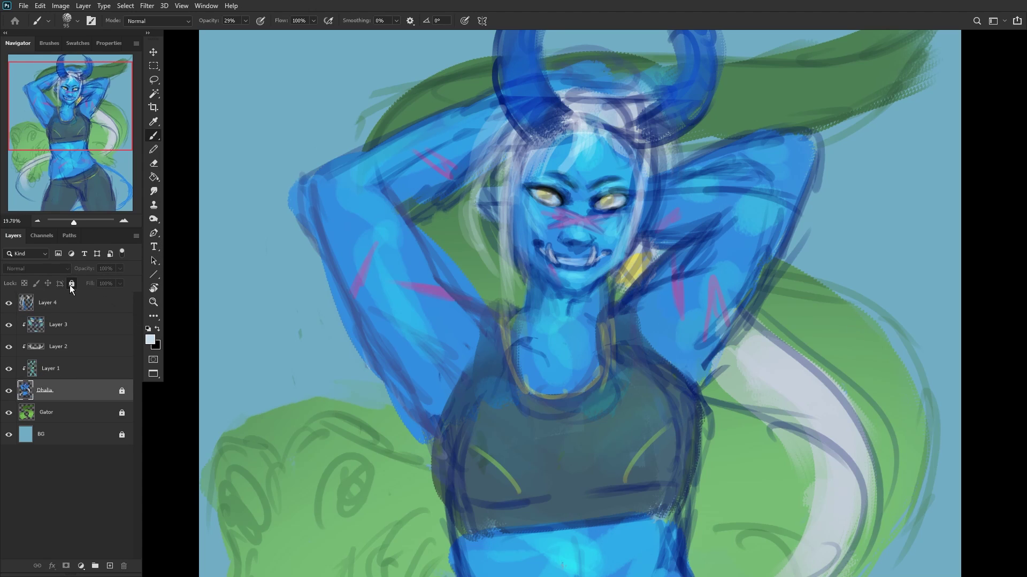
{"action": "right_click", "coordinate": [82, 384]}
{"action": "left_click", "coordinate": [85, 420]}
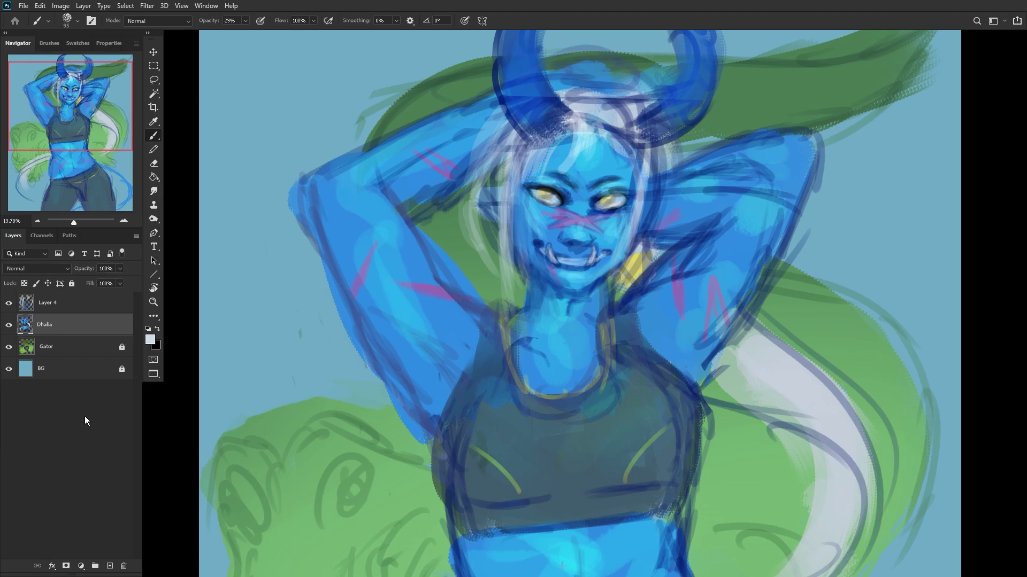
{"action": "left_click", "coordinate": [71, 302]}
{"action": "key", "text": "ctrl+e"}
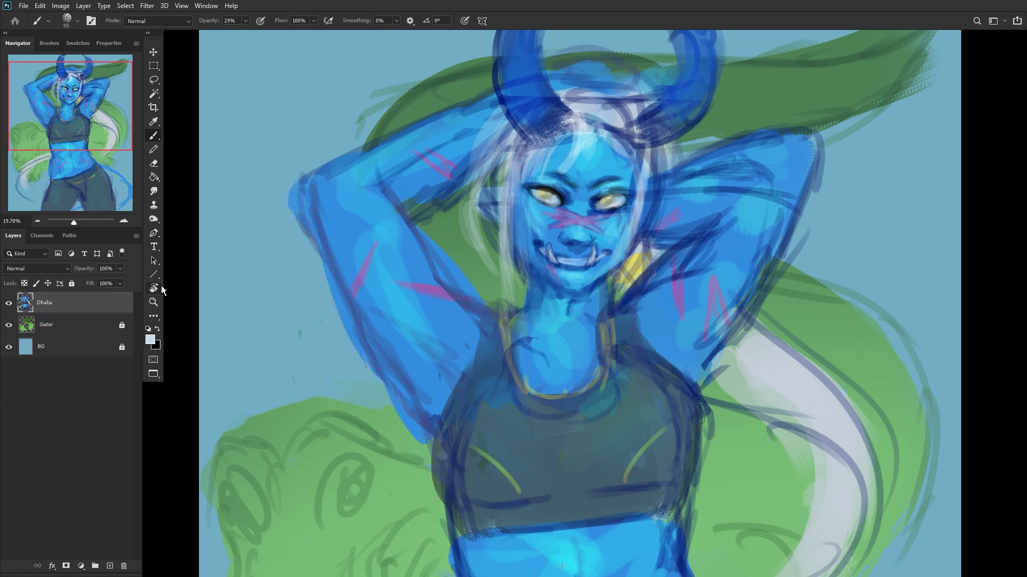
{"action": "scroll", "coordinate": [313, 158], "scroll_direction": "down", "scroll_amount": 3}
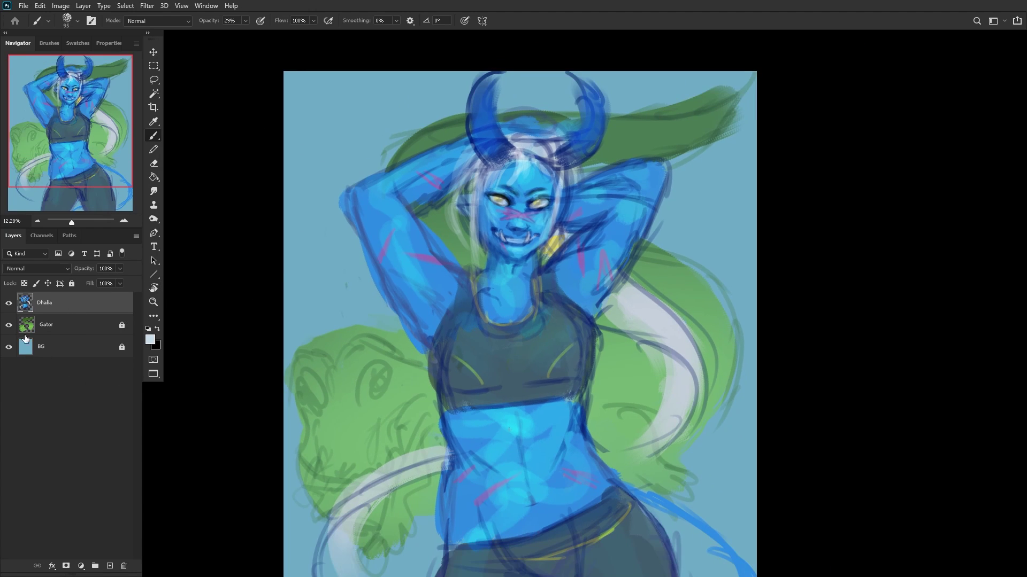
{"action": "left_click", "coordinate": [9, 325]}
Step: Lasso the head, copy it to a new layer, and scale it up with a slight rotation
{"action": "left_click", "coordinate": [154, 79]}
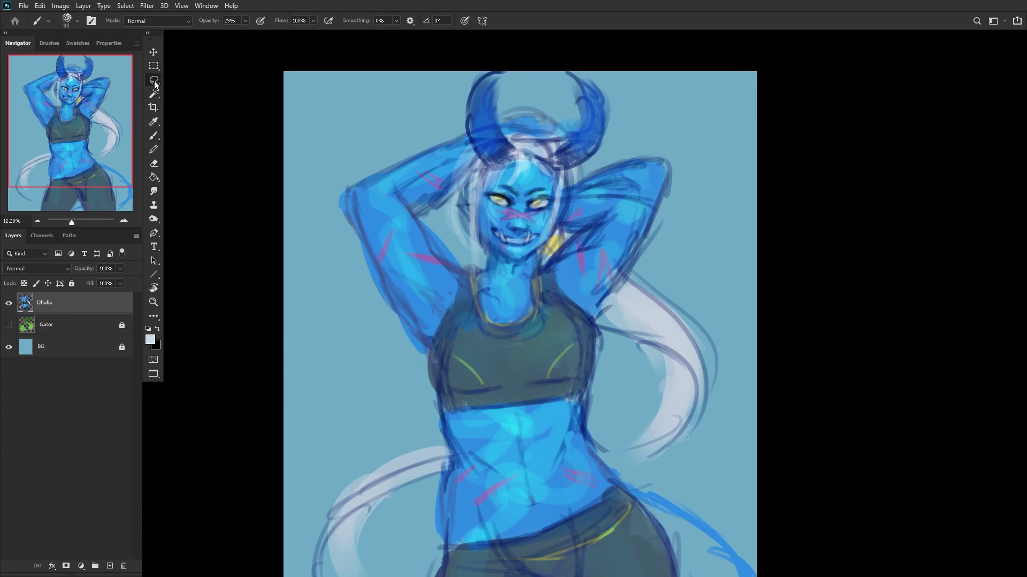
{"action": "mouse_move", "coordinate": [515, 263]}
{"action": "left_mouse_down"}
{"action": "mouse_move", "coordinate": [466, 255]}
{"action": "mouse_move", "coordinate": [449, 227]}
{"action": "left_mouse_up"}
{"action": "mouse_move", "coordinate": [457, 173]}
{"action": "left_mouse_down"}
{"action": "mouse_move", "coordinate": [535, 131]}
{"action": "mouse_move", "coordinate": [569, 184]}
{"action": "mouse_move", "coordinate": [565, 216]}
{"action": "left_mouse_up"}
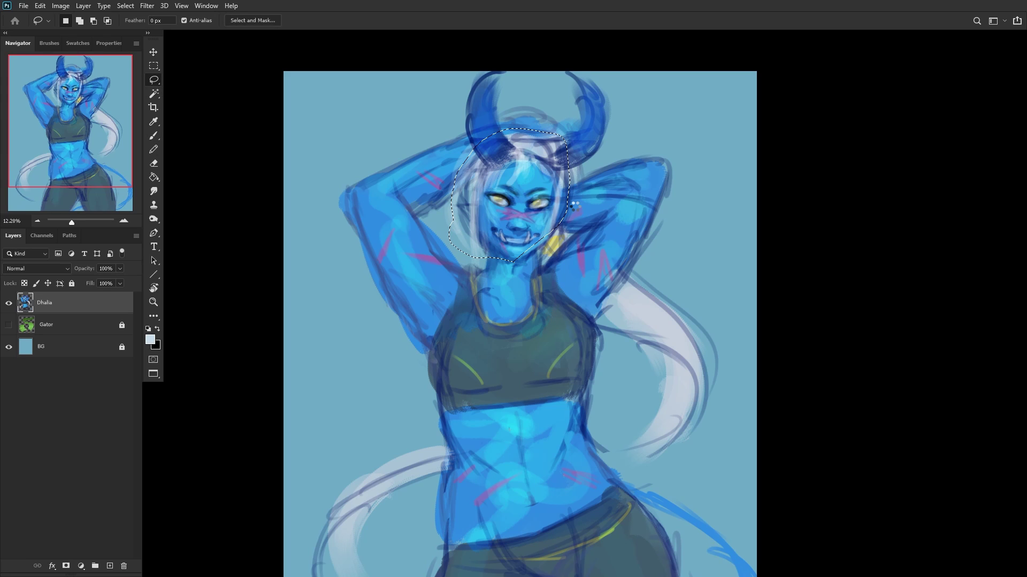
{"action": "key", "text": "ctrl+j"}
{"action": "key", "text": "v"}
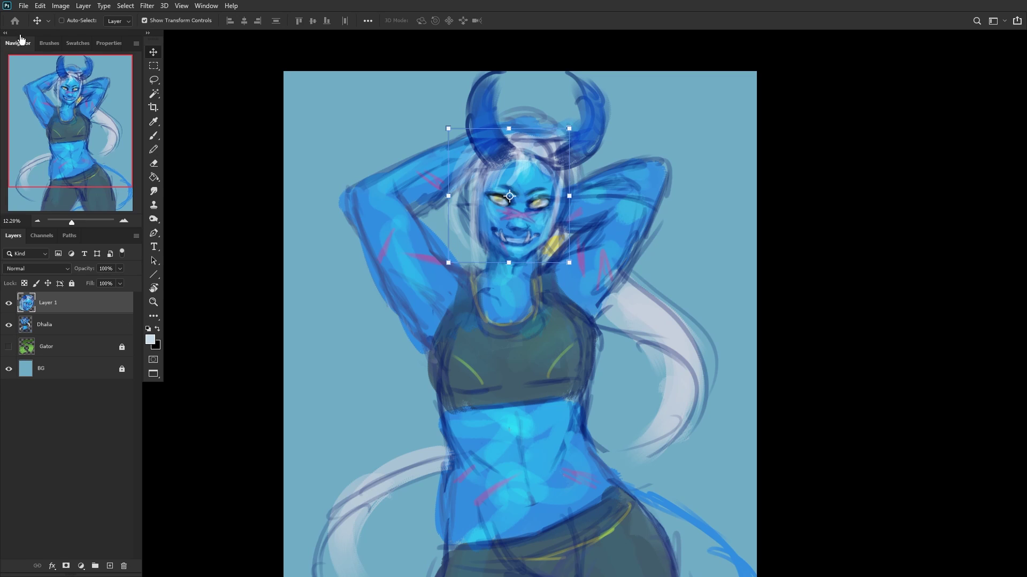
{"action": "left_click_drag", "start_coordinate": [448, 263], "coordinate": [442, 265]}
{"action": "left_click_drag", "start_coordinate": [569, 262], "coordinate": [575, 270]}
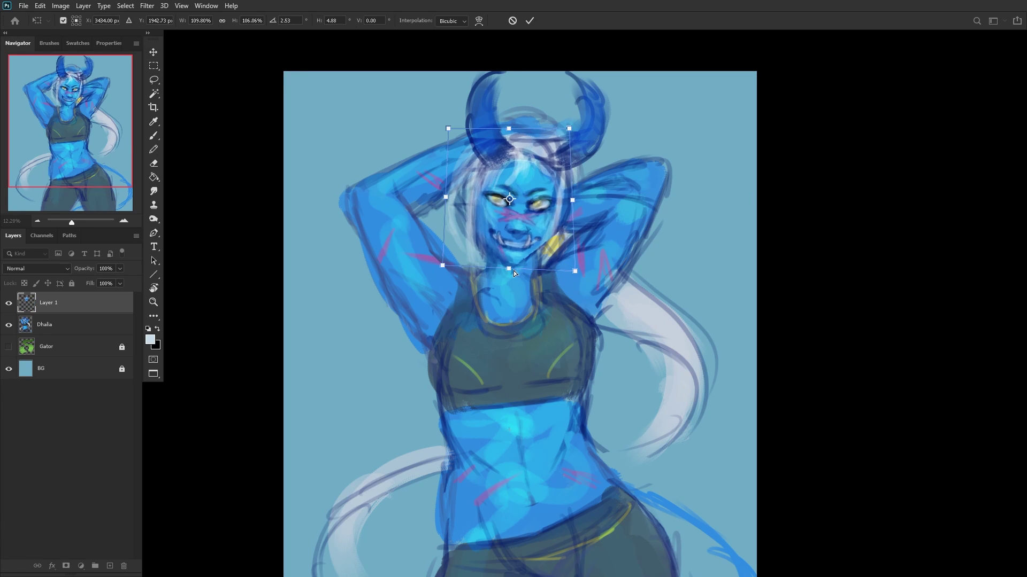
{"action": "left_click_drag", "start_coordinate": [508, 269], "coordinate": [508, 271]}
{"action": "left_click_drag", "start_coordinate": [516, 191], "coordinate": [516, 185]}
{"action": "left_click", "coordinate": [529, 20]}
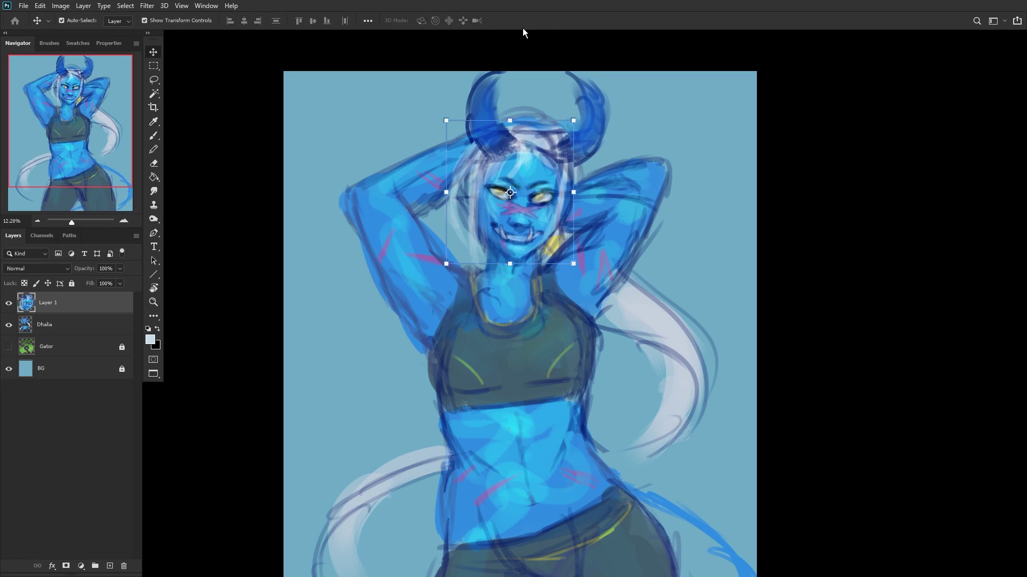
{"action": "key", "text": "ctrl+shift+h"}
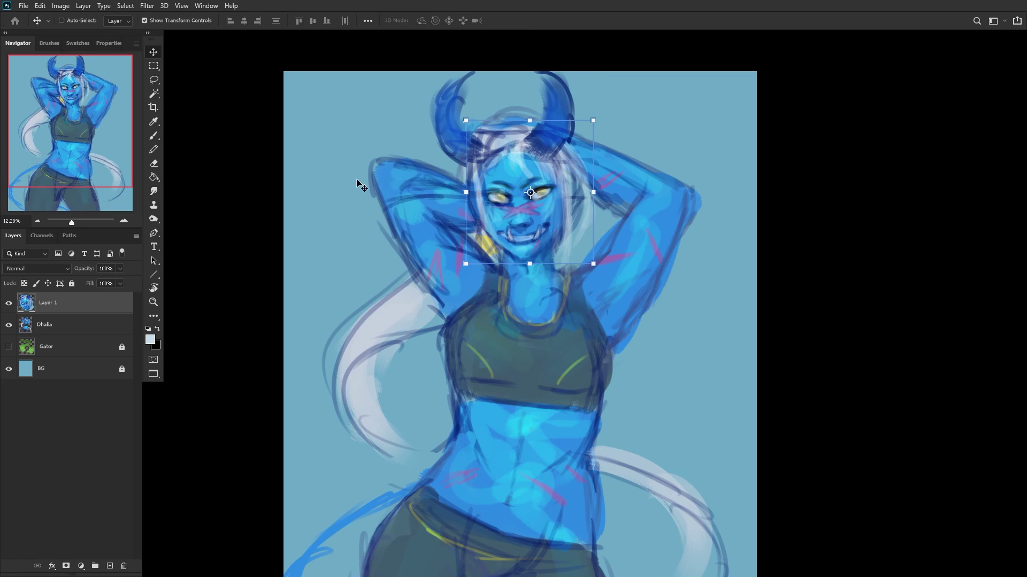
Step: Brush dark blue along the right neck and jaw, then lighten and soften the left neck
{"action": "left_click_drag", "start_coordinate": [154, 136], "coordinate": [191, 140]}
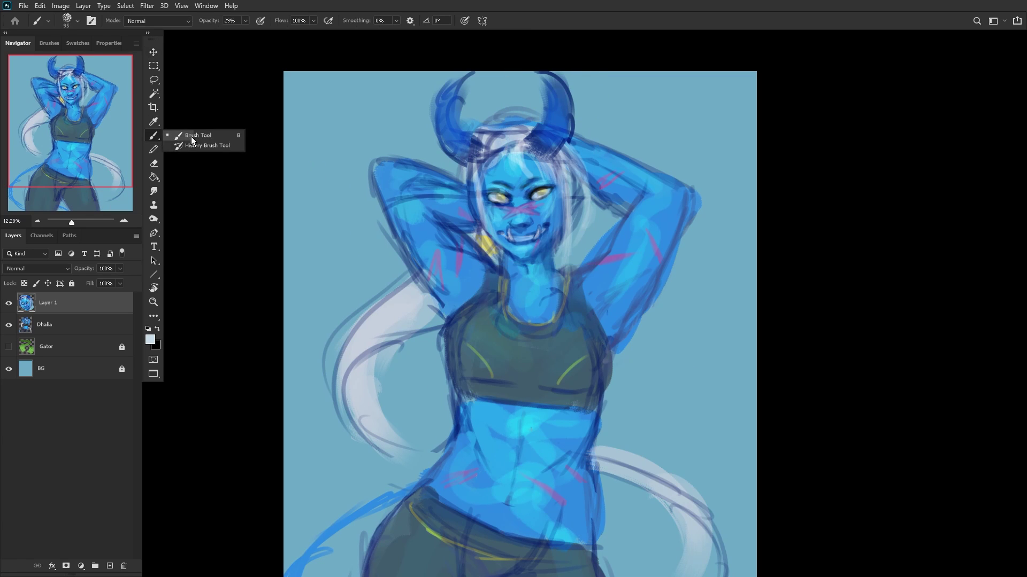
{"action": "scroll", "coordinate": [556, 240], "scroll_direction": "up", "scroll_amount": 2}
{"action": "left_click", "coordinate": [535, 216], "text": "alt"}
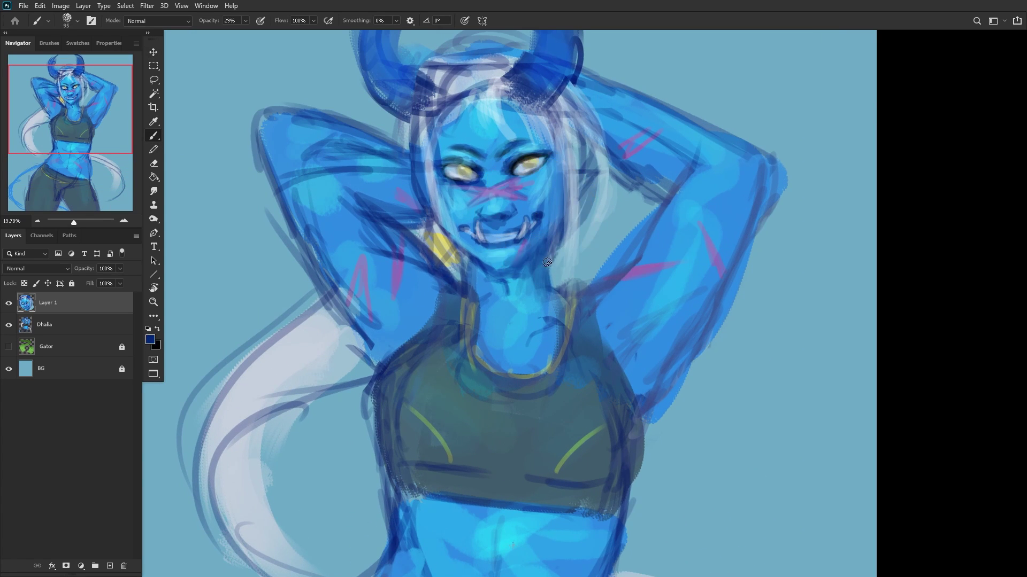
{"action": "mouse_move", "coordinate": [546, 262]}
{"action": "left_mouse_down"}
{"action": "mouse_move", "coordinate": [565, 302]}
{"action": "mouse_move", "coordinate": [548, 275]}
{"action": "mouse_move", "coordinate": [564, 316]}
{"action": "mouse_move", "coordinate": [552, 285]}
{"action": "left_mouse_up"}
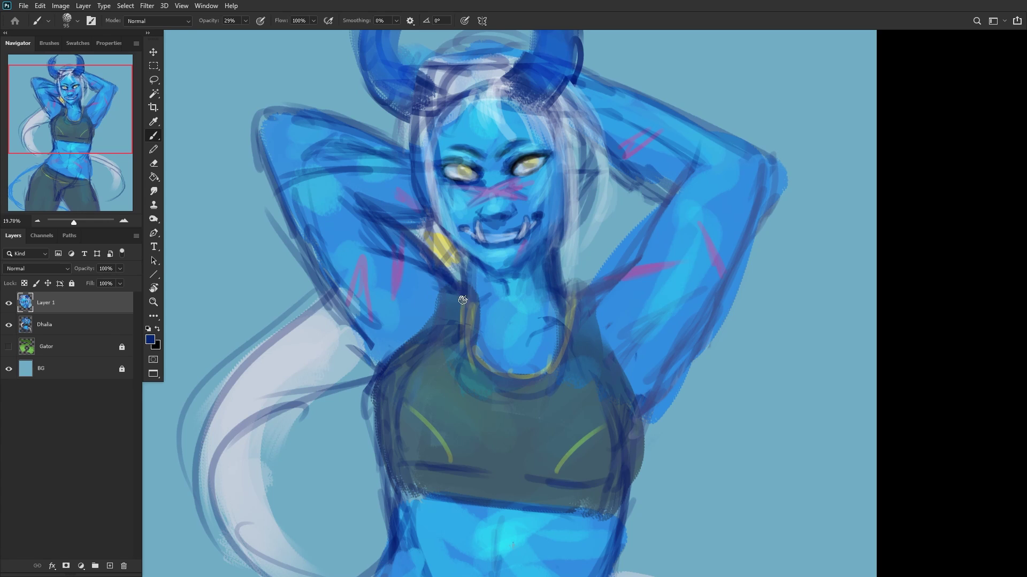
{"action": "mouse_move", "coordinate": [462, 300]}
{"action": "left_mouse_down"}
{"action": "mouse_move", "coordinate": [473, 270]}
{"action": "mouse_move", "coordinate": [470, 326]}
{"action": "mouse_move", "coordinate": [465, 262]}
{"action": "left_mouse_up"}
{"action": "left_click", "coordinate": [492, 319], "text": "alt"}
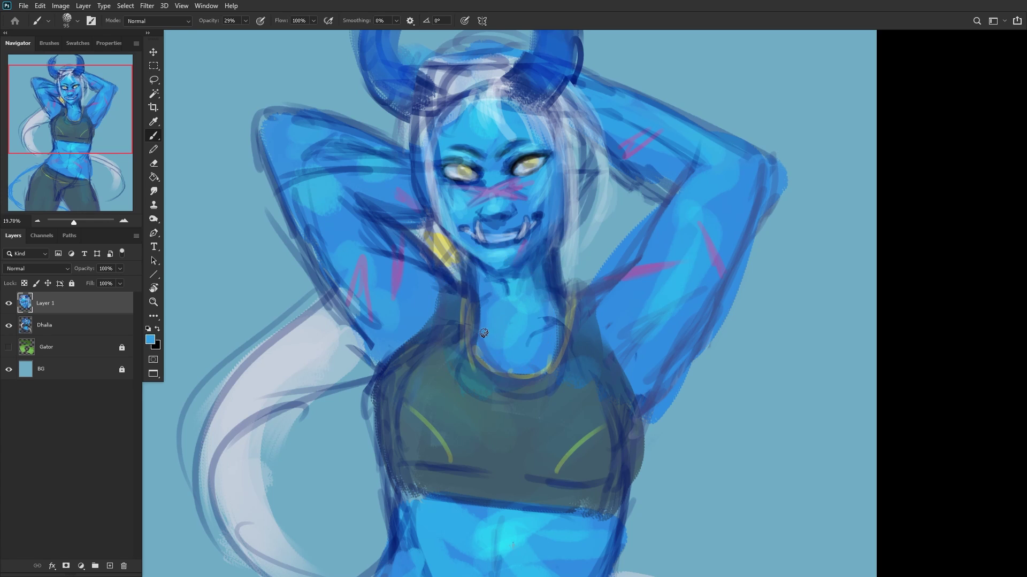
{"action": "mouse_move", "coordinate": [483, 333]}
{"action": "left_mouse_down"}
{"action": "mouse_move", "coordinate": [476, 284]}
{"action": "mouse_move", "coordinate": [486, 347]}
{"action": "left_mouse_up"}
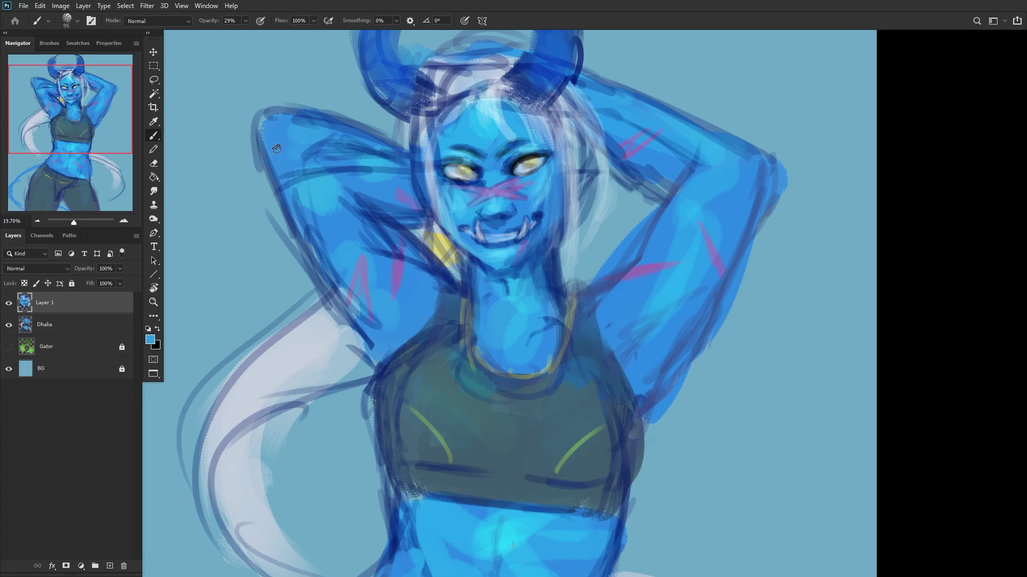
{"action": "mouse_move", "coordinate": [456, 280]}
{"action": "left_mouse_down"}
{"action": "mouse_move", "coordinate": [480, 303]}
{"action": "mouse_move", "coordinate": [464, 269]}
{"action": "mouse_move", "coordinate": [471, 309]}
{"action": "mouse_move", "coordinate": [479, 274]}
{"action": "left_mouse_up"}
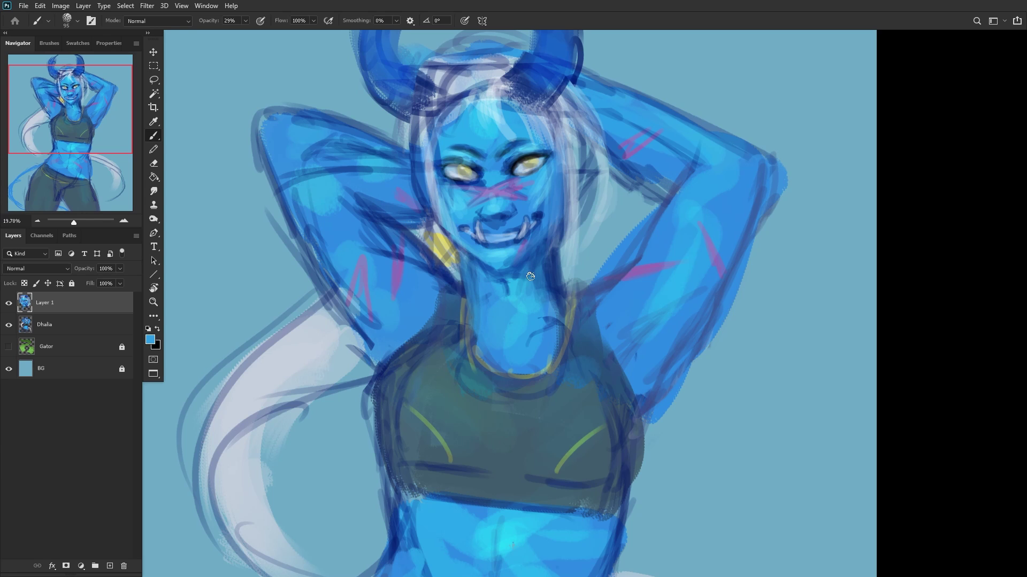
Step: Shade the neck with a darker blue and compare the head with Layer 1 toggled
{"action": "left_click", "coordinate": [548, 289], "text": "alt"}
{"action": "mouse_move", "coordinate": [536, 293]}
{"action": "left_mouse_down"}
{"action": "mouse_move", "coordinate": [514, 337]}
{"action": "mouse_move", "coordinate": [534, 274]}
{"action": "mouse_move", "coordinate": [516, 346]}
{"action": "mouse_move", "coordinate": [563, 312]}
{"action": "left_mouse_up"}
{"action": "mouse_move", "coordinate": [504, 330]}
{"action": "left_mouse_down"}
{"action": "mouse_move", "coordinate": [472, 314]}
{"action": "mouse_move", "coordinate": [489, 310]}
{"action": "mouse_move", "coordinate": [475, 275]}
{"action": "mouse_move", "coordinate": [494, 314]}
{"action": "mouse_move", "coordinate": [461, 326]}
{"action": "left_mouse_up"}
{"action": "scroll", "coordinate": [443, 318], "scroll_direction": "down", "scroll_amount": 4}
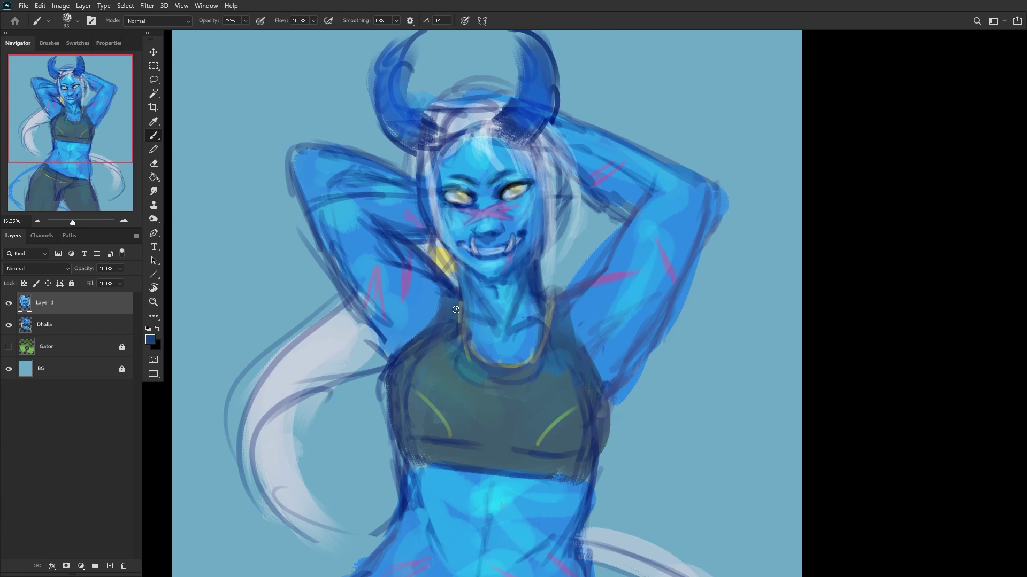
{"action": "scroll", "coordinate": [451, 283], "scroll_direction": "up", "scroll_amount": 3}
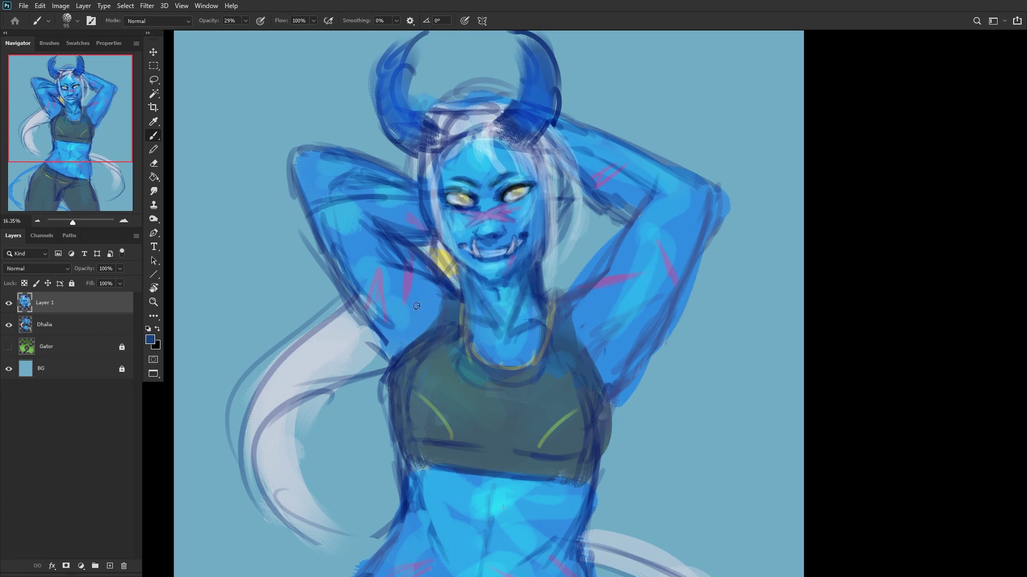
{"action": "left_click", "coordinate": [4, 303]}
{"action": "left_click", "coordinate": [4, 303]}
Step: Merge Layer 1 into Dhalia, show the Gator layer again, and mirror the canvas
{"action": "key", "text": "ctrl+e"}
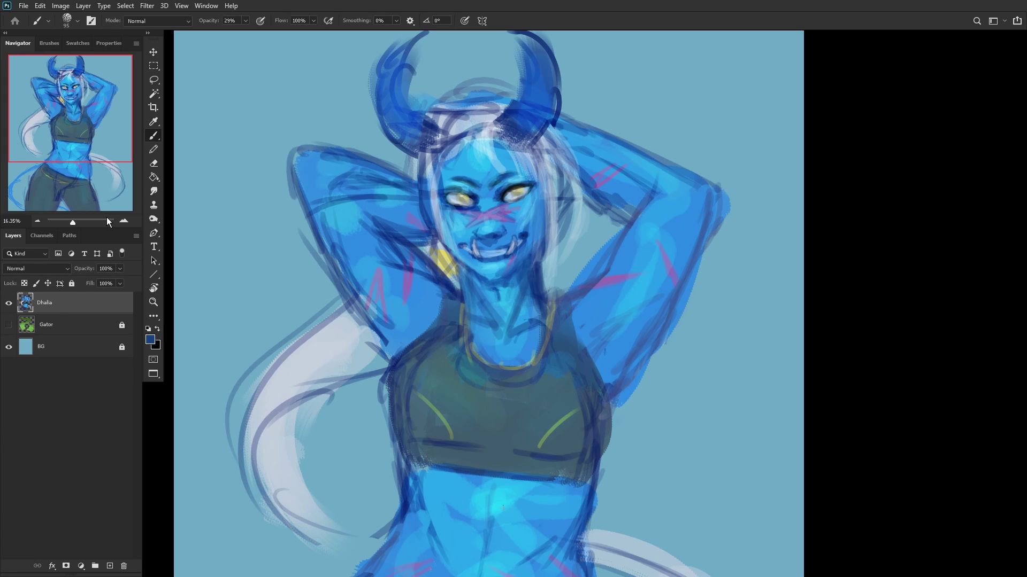
{"action": "left_click", "coordinate": [9, 325]}
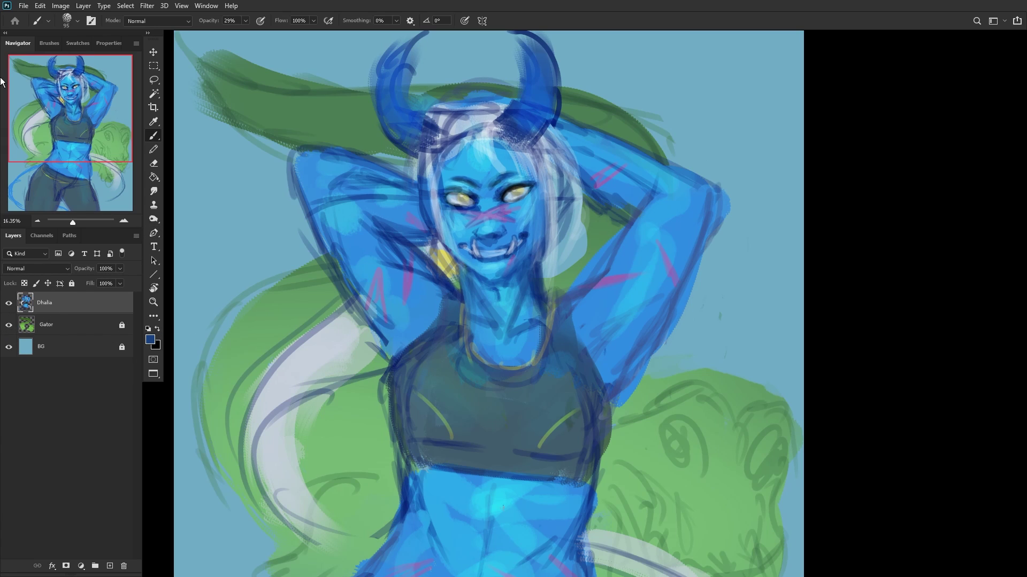
{"action": "key", "text": "ctrl+shift+h"}
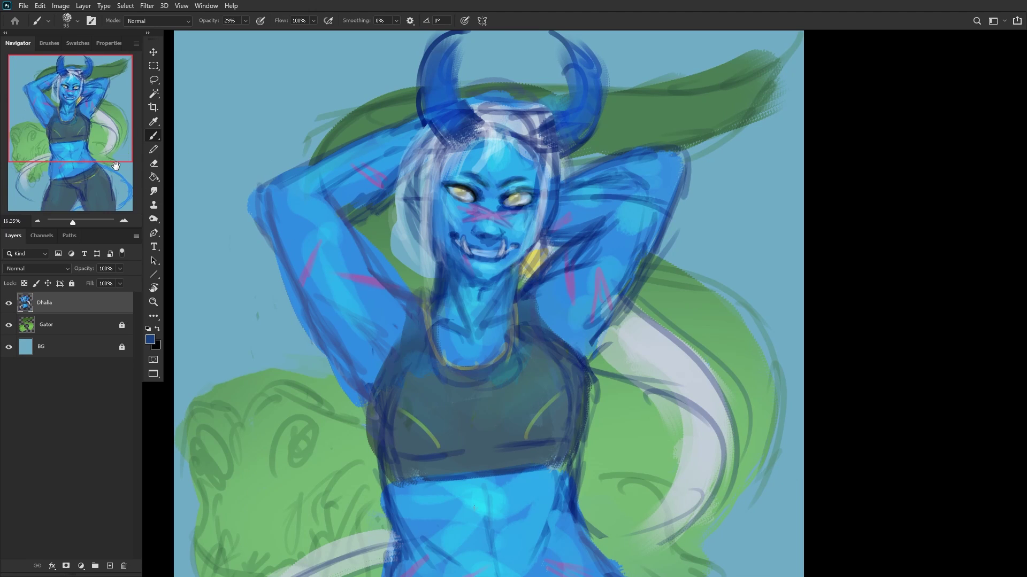
Step: Erase part of the pale hair left of the face and repaint it brighter blue
{"action": "left_click", "coordinate": [148, 163]}
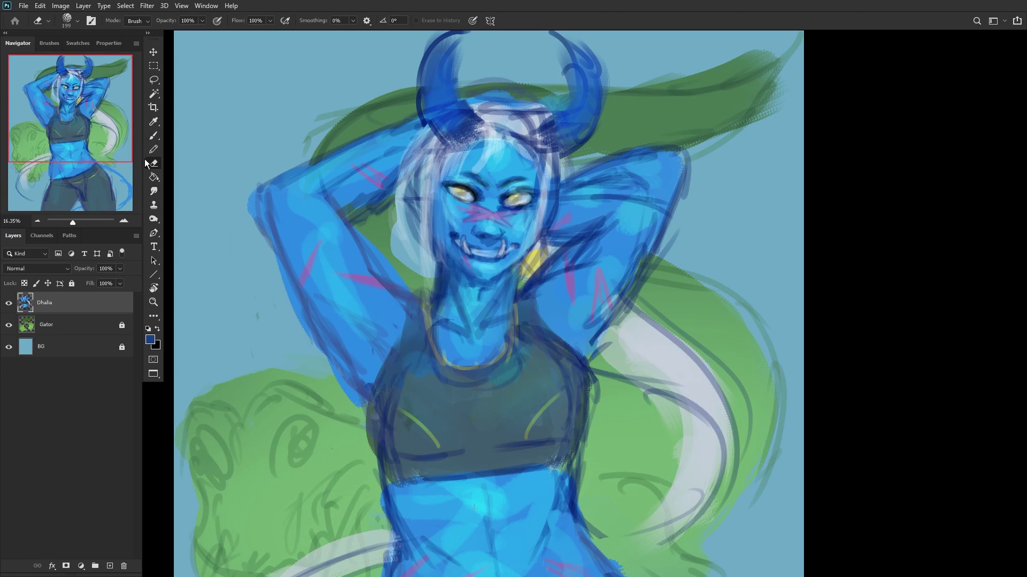
{"action": "mouse_move", "coordinate": [395, 246]}
{"action": "left_mouse_down"}
{"action": "mouse_move", "coordinate": [396, 231]}
{"action": "mouse_move", "coordinate": [425, 278]}
{"action": "left_mouse_up"}
{"action": "scroll", "coordinate": [425, 277], "scroll_direction": "down", "scroll_amount": 3}
{"action": "left_click", "coordinate": [153, 135]}
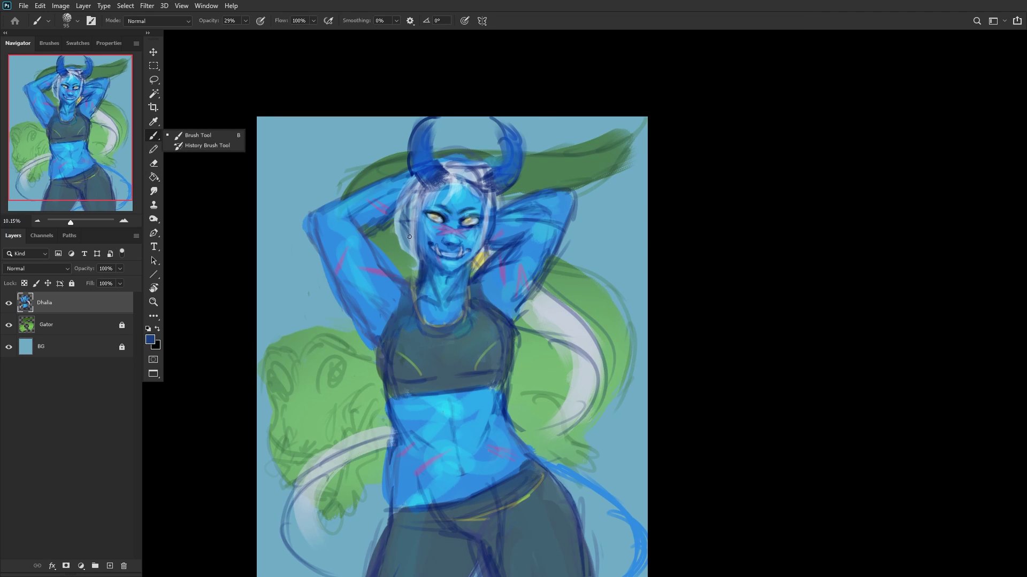
{"action": "left_click_drag", "start_coordinate": [401, 238], "coordinate": [461, 183]}
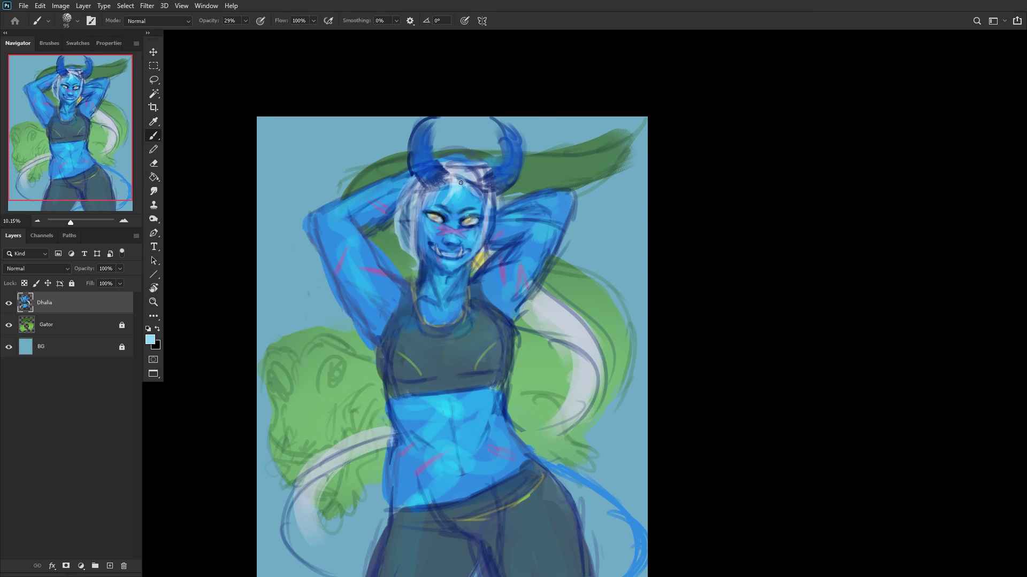
{"action": "left_click_drag", "start_coordinate": [406, 252], "coordinate": [402, 239]}
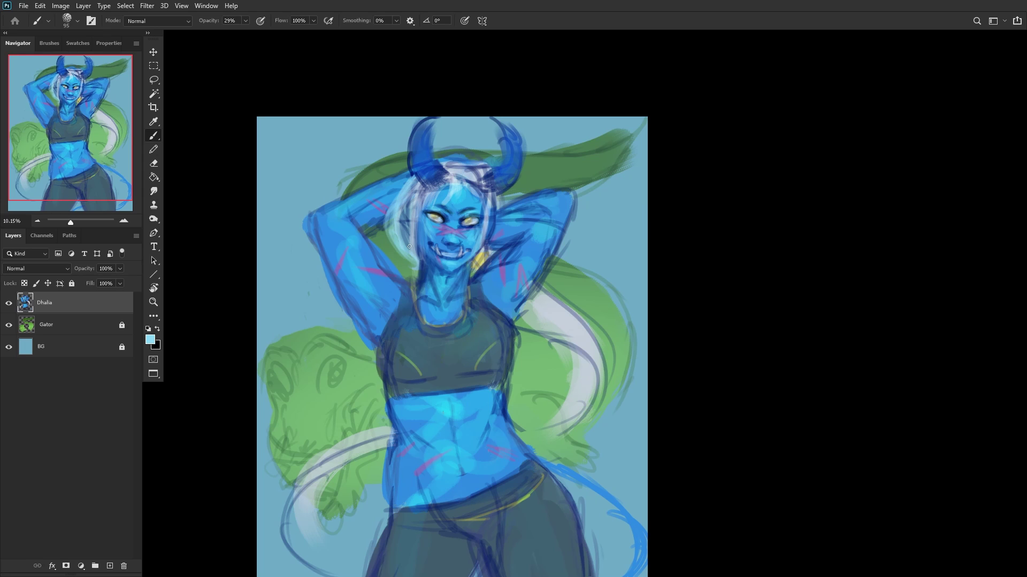
{"action": "left_click_drag", "start_coordinate": [422, 257], "coordinate": [431, 207]}
{"action": "left_click_drag", "start_coordinate": [411, 237], "coordinate": [446, 213]}
Step: Darken both nostrils and the nose with sampled dark blues
{"action": "scroll", "coordinate": [413, 250], "scroll_direction": "up", "scroll_amount": 5}
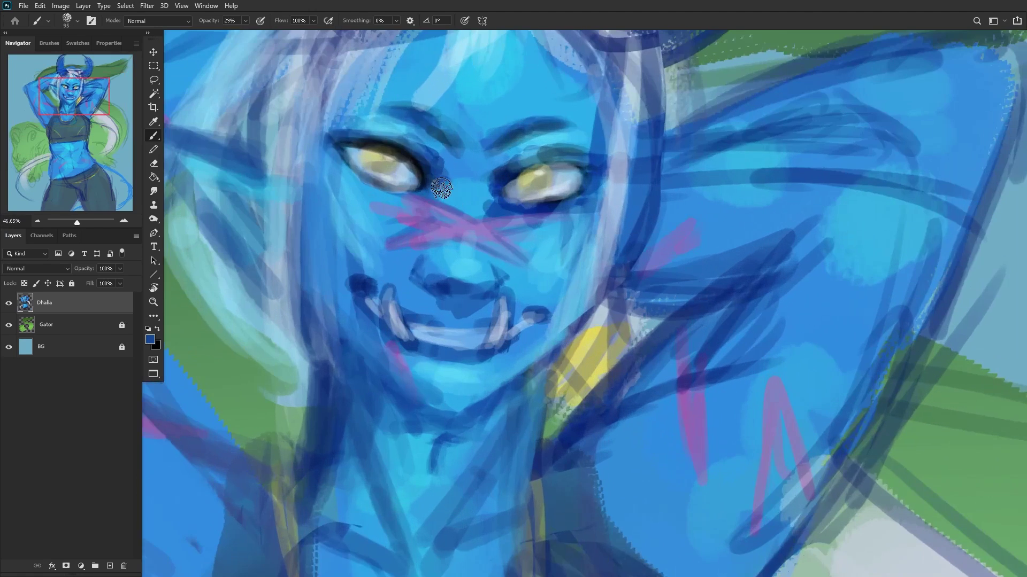
{"action": "left_click", "coordinate": [414, 168], "text": "alt"}
{"action": "left_click_drag", "start_coordinate": [433, 283], "coordinate": [423, 283]}
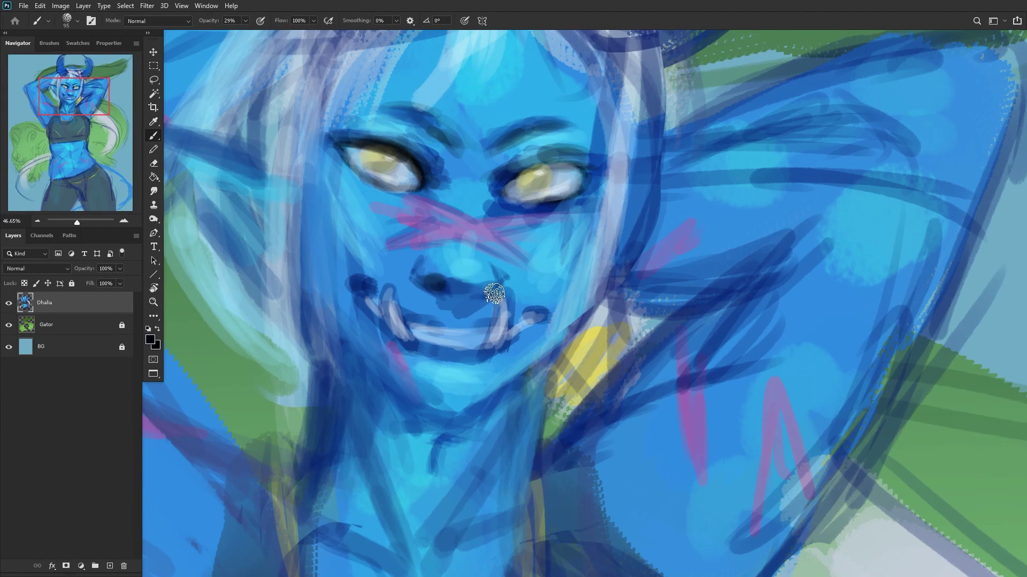
{"action": "left_click_drag", "start_coordinate": [490, 287], "coordinate": [484, 283]}
{"action": "scroll", "coordinate": [450, 281], "scroll_direction": "down", "scroll_amount": 1}
{"action": "scroll", "coordinate": [450, 281], "scroll_direction": "down", "scroll_amount": 3}
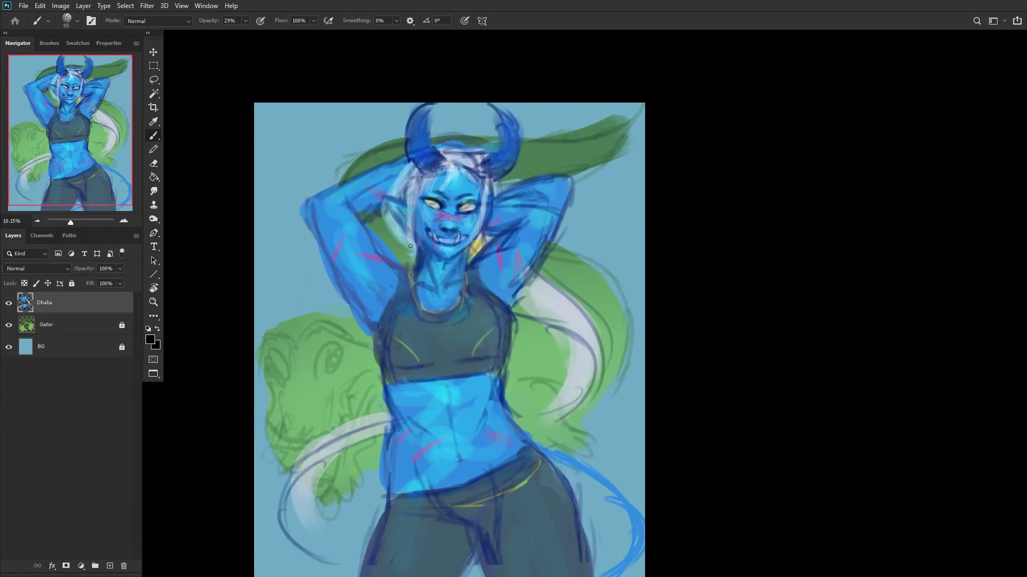
{"action": "scroll", "coordinate": [459, 224], "scroll_direction": "up", "scroll_amount": 2}
{"action": "left_click", "coordinate": [458, 224], "text": "alt"}
{"action": "scroll", "coordinate": [458, 224], "scroll_direction": "up", "scroll_amount": 1}
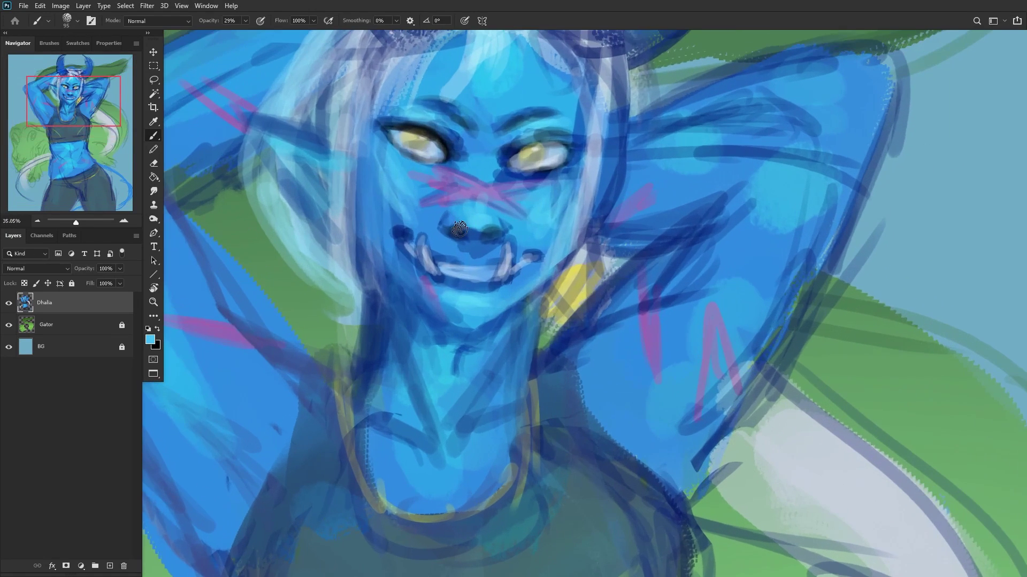
{"action": "left_click_drag", "start_coordinate": [457, 223], "coordinate": [491, 231]}
{"action": "left_click", "coordinate": [451, 238], "text": "alt"}
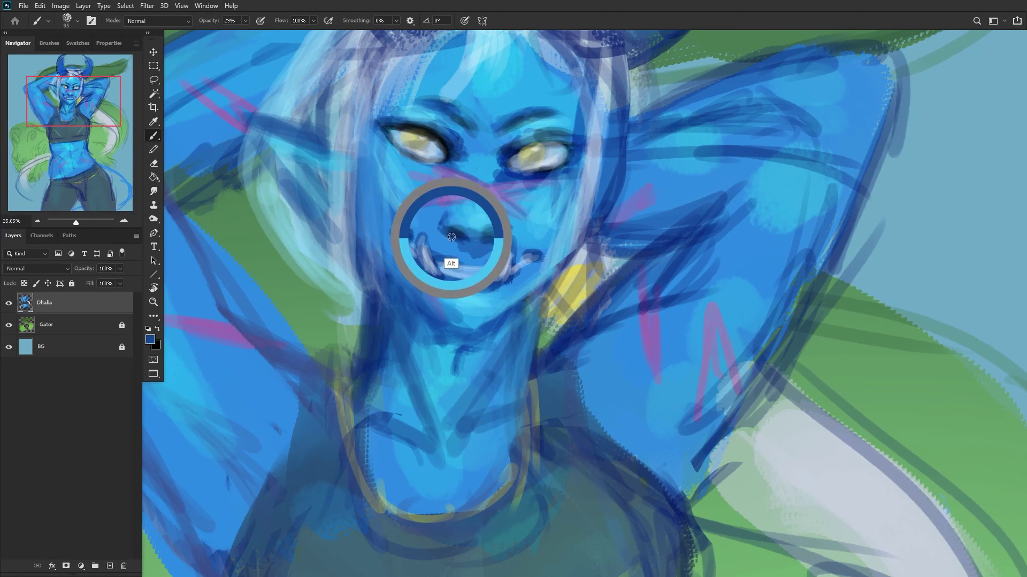
{"action": "scroll", "coordinate": [482, 262], "scroll_direction": "down", "scroll_amount": 2}
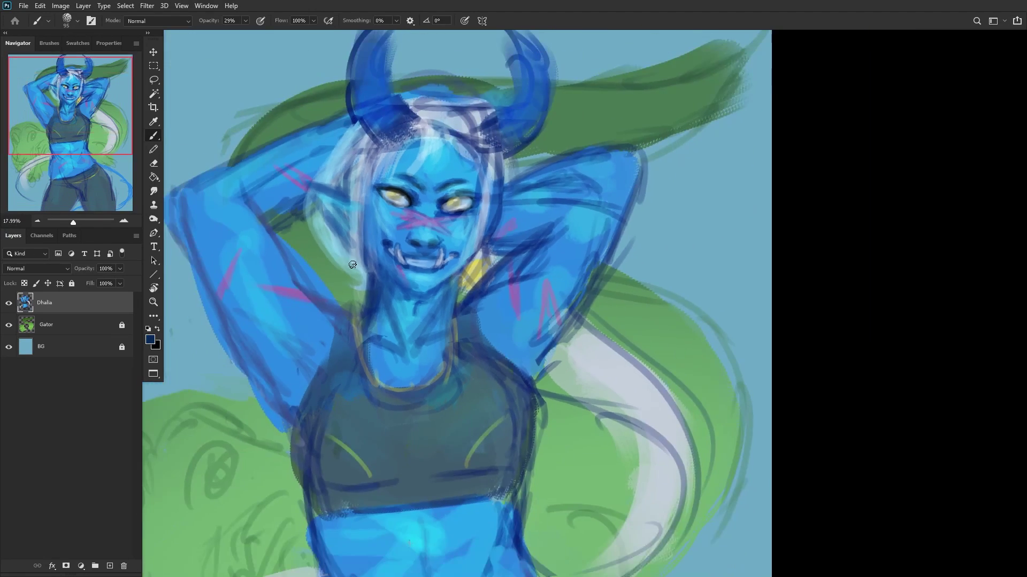
{"action": "scroll", "coordinate": [491, 261], "scroll_direction": "up", "scroll_amount": 2}
Step: Lighten the chin below the teeth with a sampled light blue
{"action": "left_click", "coordinate": [492, 260], "text": "alt"}
{"action": "mouse_move", "coordinate": [481, 262]}
{"action": "left_mouse_down"}
{"action": "mouse_move", "coordinate": [414, 259]}
{"action": "mouse_move", "coordinate": [427, 261]}
{"action": "left_mouse_up"}
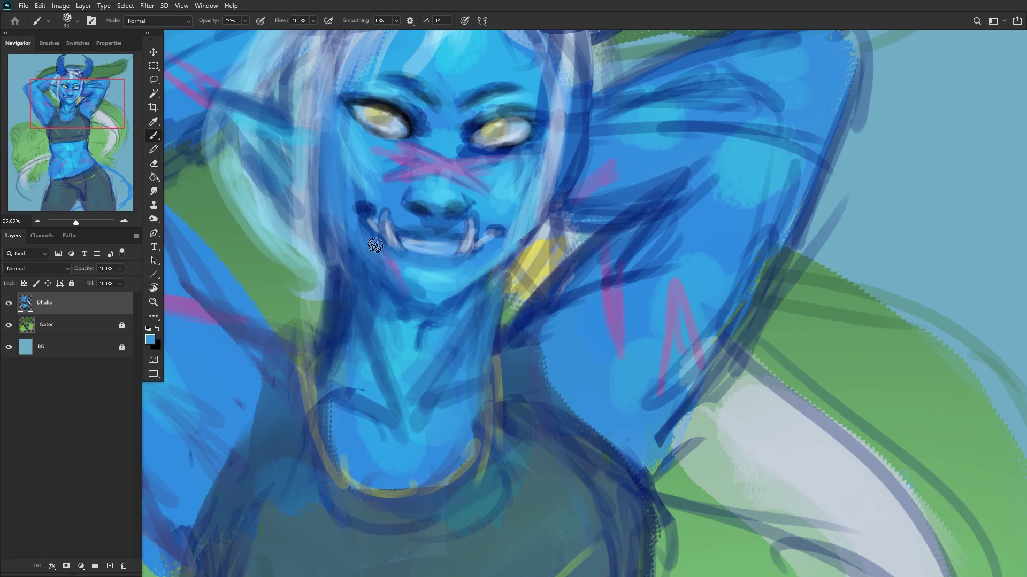
{"action": "scroll", "coordinate": [231, 320], "scroll_direction": "down", "scroll_amount": 3}
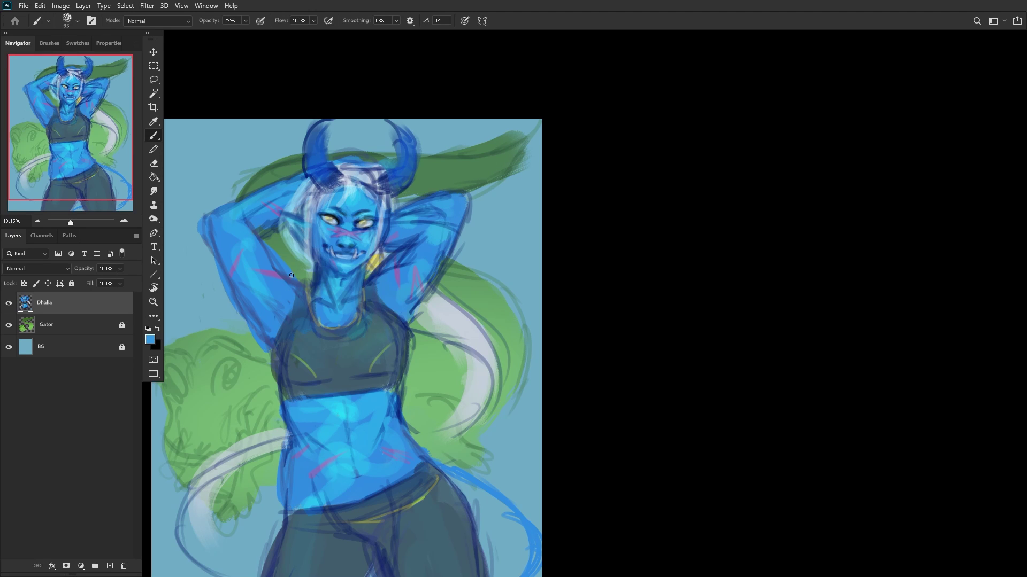
{"action": "scroll", "coordinate": [318, 220], "scroll_direction": "up", "scroll_amount": 4}
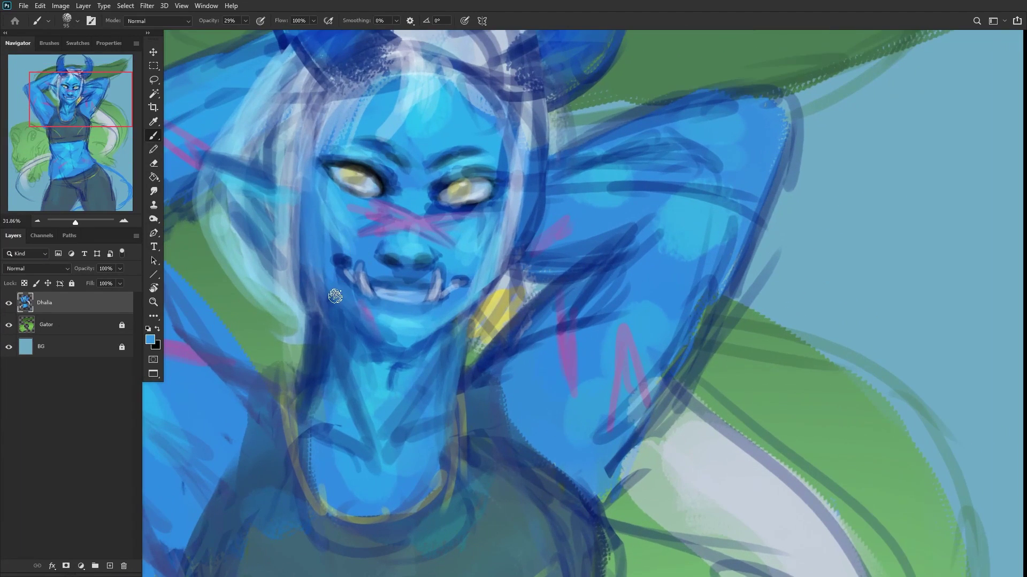
{"action": "left_click", "coordinate": [310, 330], "text": "alt"}
Step: Add a new empty layer above Dhalia and pick a smaller brush preset
{"action": "left_click", "coordinate": [109, 566]}
{"action": "right_click", "coordinate": [358, 263]}
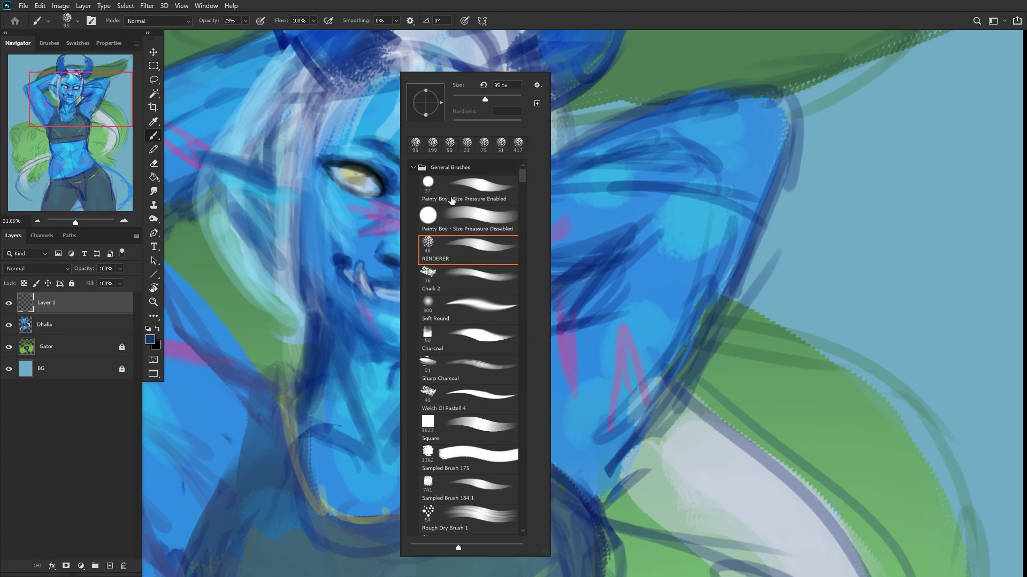
{"action": "left_click", "coordinate": [310, 300]}
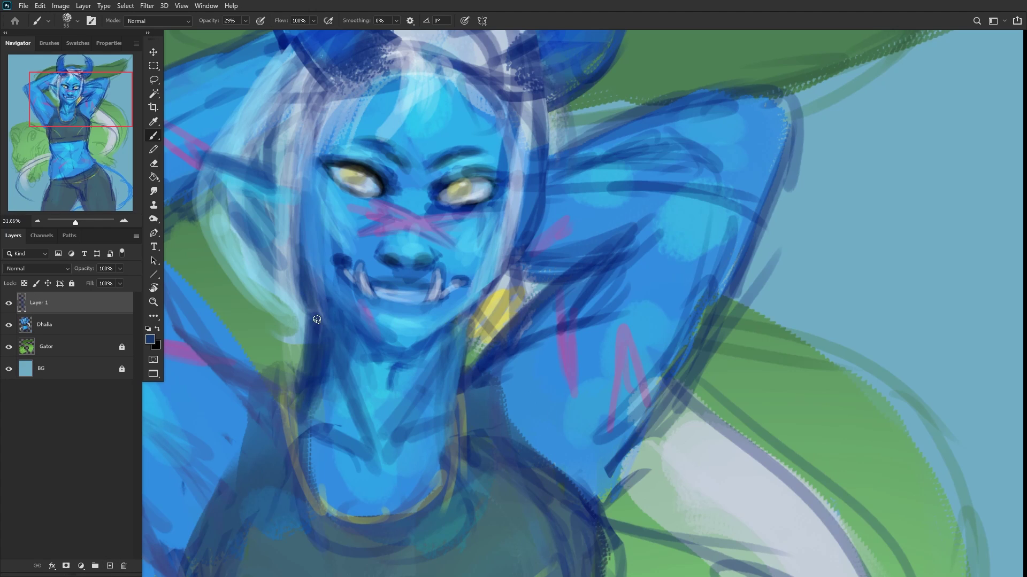
Step: Paint dark blue along the jaw and neck, then light blue over the chin on Layer 2 with an 86 px brush
{"action": "mouse_move", "coordinate": [381, 357]}
{"action": "left_mouse_down"}
{"action": "mouse_move", "coordinate": [425, 370]}
{"action": "mouse_move", "coordinate": [474, 325]}
{"action": "mouse_move", "coordinate": [445, 348]}
{"action": "mouse_move", "coordinate": [488, 308]}
{"action": "mouse_move", "coordinate": [476, 319]}
{"action": "mouse_move", "coordinate": [492, 266]}
{"action": "left_mouse_up"}
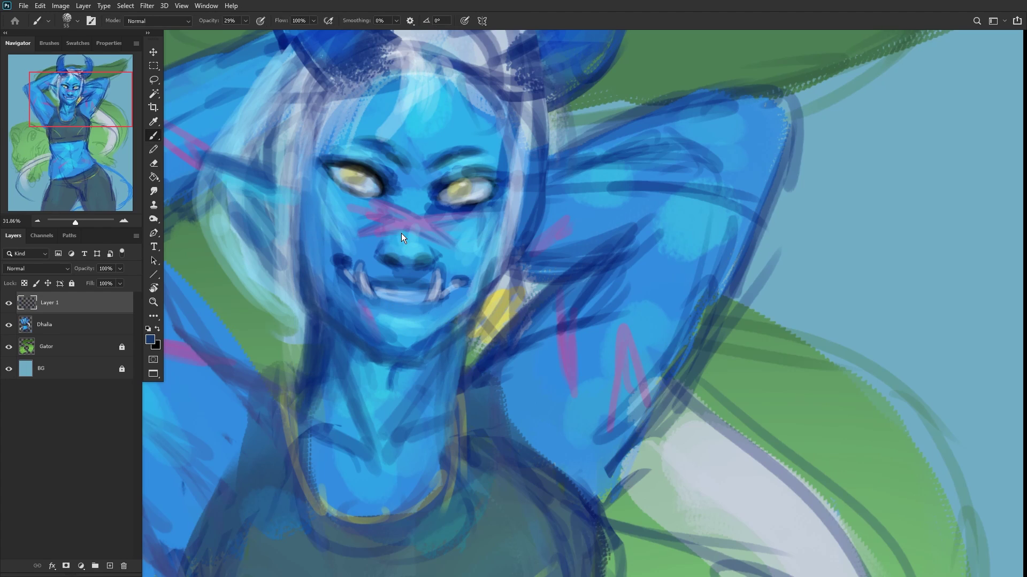
{"action": "left_click", "coordinate": [110, 566]}
{"action": "right_click", "coordinate": [568, 220]}
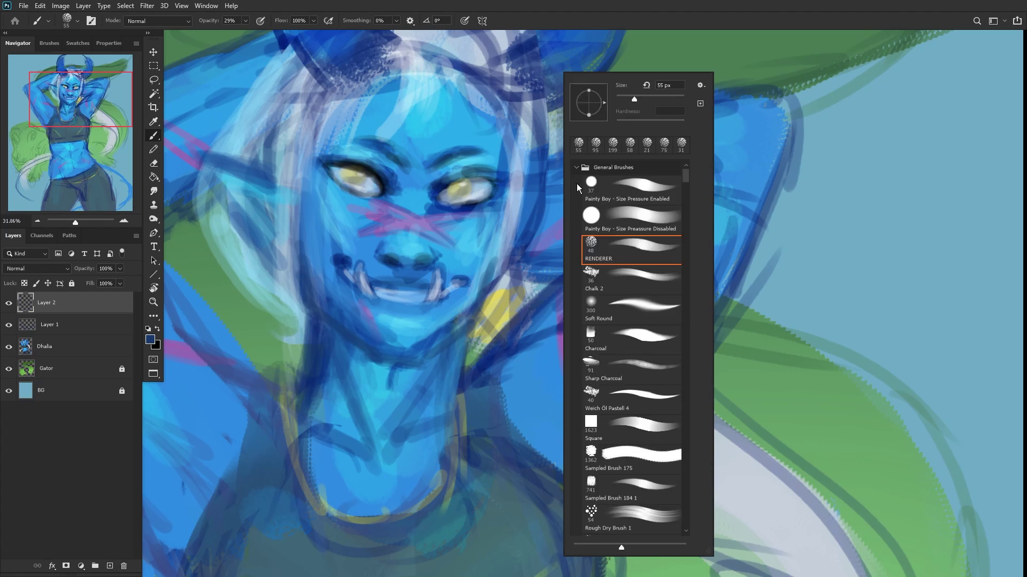
{"action": "left_click_drag", "start_coordinate": [641, 99], "coordinate": [651, 97]}
{"action": "left_click", "coordinate": [421, 316], "text": "alt"}
{"action": "mouse_move", "coordinate": [407, 345]}
{"action": "left_mouse_down"}
{"action": "mouse_move", "coordinate": [305, 302]}
{"action": "mouse_move", "coordinate": [350, 321]}
{"action": "mouse_move", "coordinate": [326, 299]}
{"action": "mouse_move", "coordinate": [340, 314]}
{"action": "mouse_move", "coordinate": [333, 294]}
{"action": "mouse_move", "coordinate": [345, 298]}
{"action": "mouse_move", "coordinate": [320, 301]}
{"action": "mouse_move", "coordinate": [313, 231]}
{"action": "mouse_move", "coordinate": [321, 299]}
{"action": "left_mouse_up"}
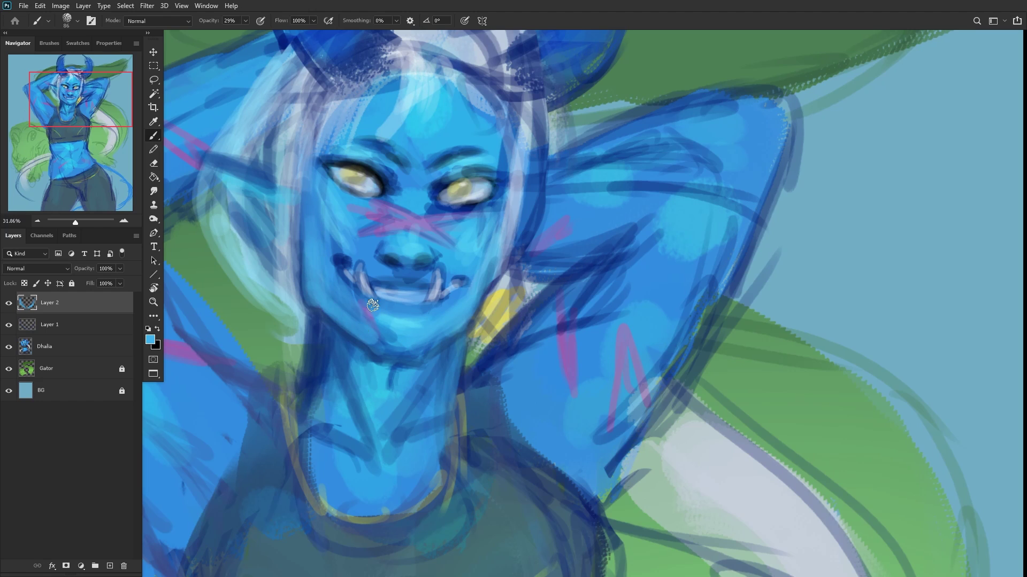
Step: Mirror the canvas to check, then merge Layer 2 and Layer 1 down into Dhalia
{"action": "scroll", "coordinate": [312, 224], "scroll_direction": "down", "scroll_amount": 3}
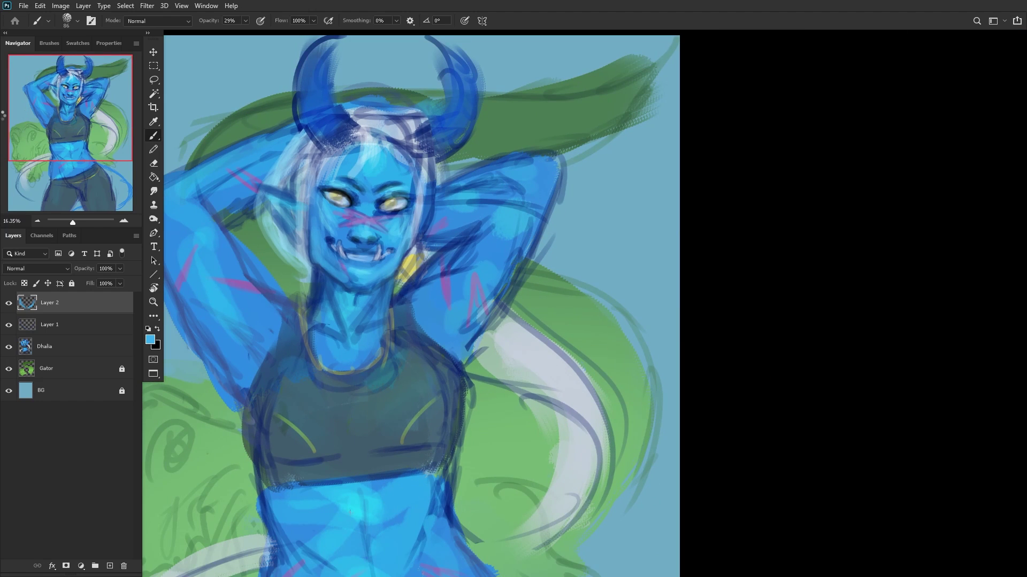
{"action": "key", "text": "ctrl+shift+h"}
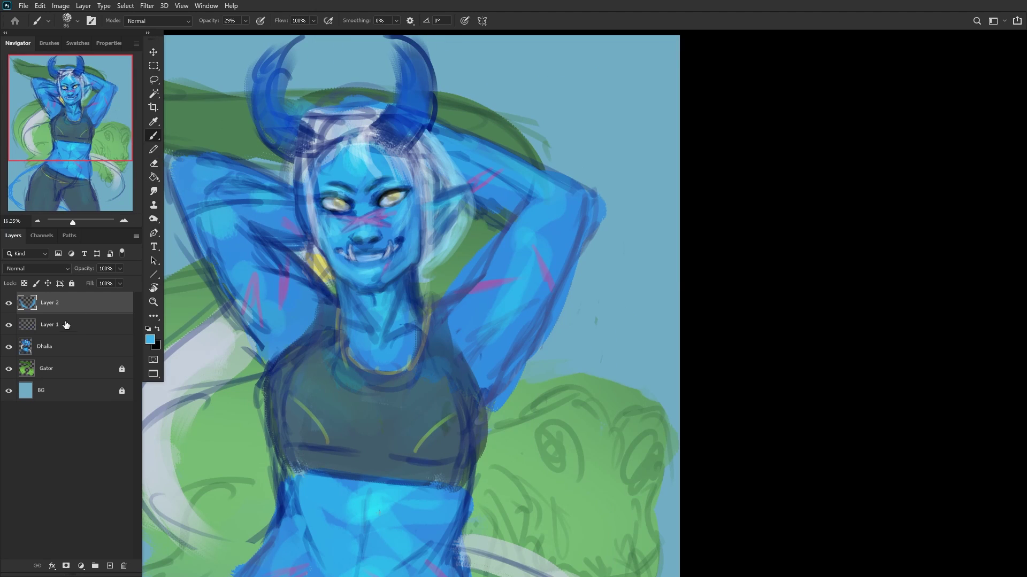
{"action": "key", "text": "ctrl+e"}
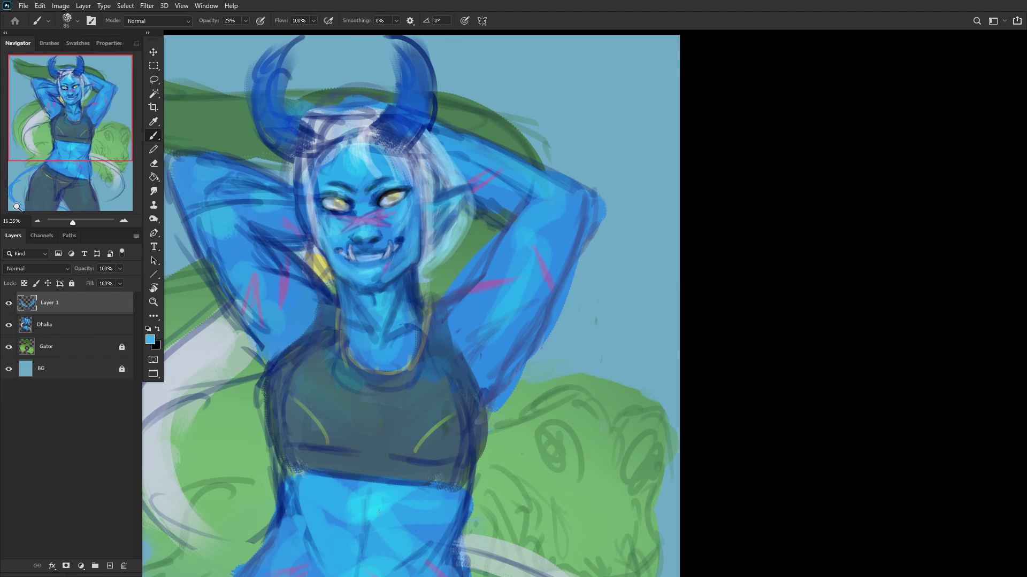
{"action": "key", "text": "ctrl+e"}
{"action": "scroll", "coordinate": [267, 203], "scroll_direction": "down", "scroll_amount": 2}
Step: Toggle Dhalia to compare, then lasso the torso from chest to waist
{"action": "scroll", "coordinate": [267, 204], "scroll_direction": "down", "scroll_amount": 3}
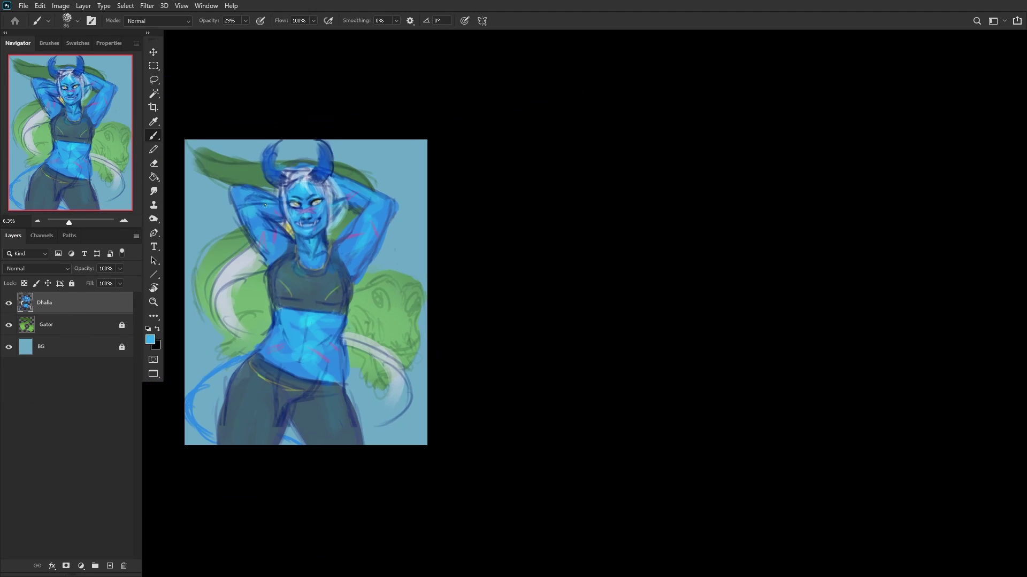
{"action": "scroll", "coordinate": [229, 258], "scroll_direction": "up", "scroll_amount": 2}
{"action": "scroll", "coordinate": [229, 258], "scroll_direction": "up", "scroll_amount": 1}
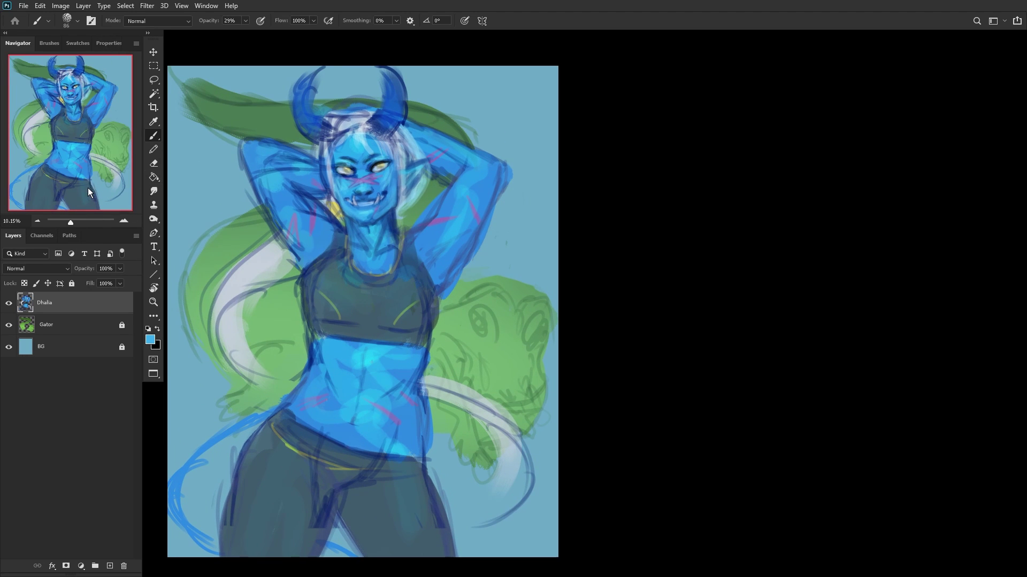
{"action": "left_click", "coordinate": [9, 303]}
{"action": "left_click", "coordinate": [9, 303]}
{"action": "left_click", "coordinate": [153, 80]}
{"action": "mouse_move", "coordinate": [482, 387]}
{"action": "left_mouse_down"}
{"action": "mouse_move", "coordinate": [443, 447]}
{"action": "mouse_move", "coordinate": [414, 458]}
{"action": "mouse_move", "coordinate": [322, 439]}
{"action": "mouse_move", "coordinate": [294, 411]}
{"action": "mouse_move", "coordinate": [247, 315]}
{"action": "mouse_move", "coordinate": [294, 266]}
{"action": "left_mouse_up"}
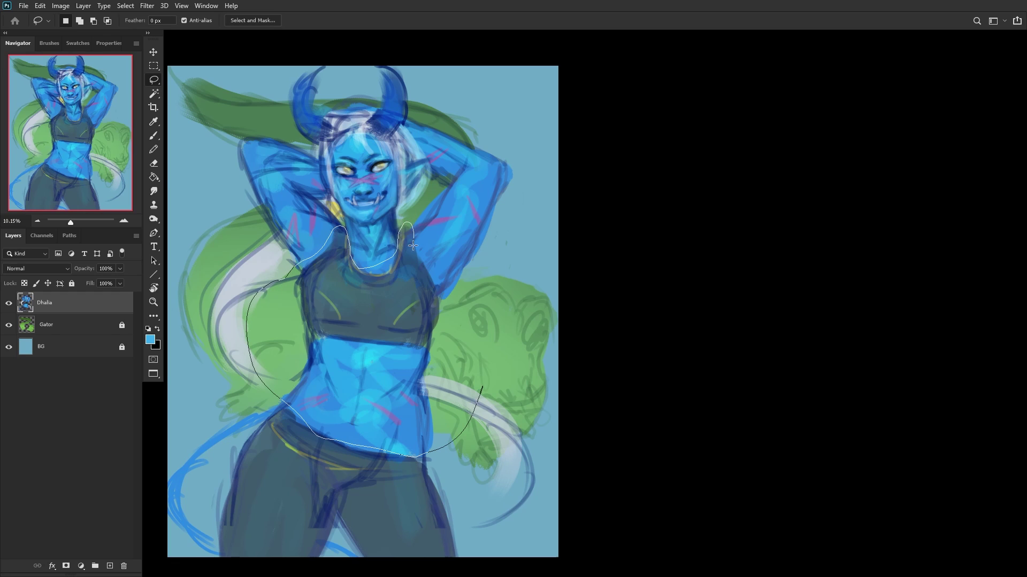
{"action": "mouse_move", "coordinate": [412, 245]}
{"action": "left_mouse_down"}
{"action": "mouse_move", "coordinate": [482, 340]}
{"action": "mouse_move", "coordinate": [483, 386]}
{"action": "left_mouse_up"}
Step: Widen the torso to about 117% with a 6° tilt, commit, deselect and mirror the canvas back
{"action": "key", "text": "ctrl+t"}
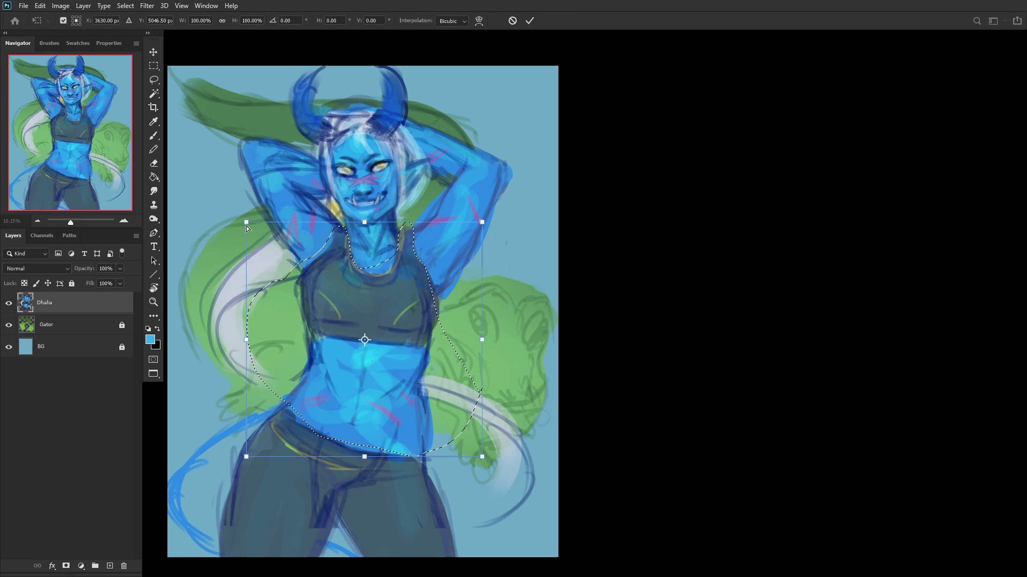
{"action": "left_click_drag", "start_coordinate": [246, 222], "coordinate": [224, 214]}
{"action": "left_click_drag", "start_coordinate": [483, 223], "coordinate": [499, 219]}
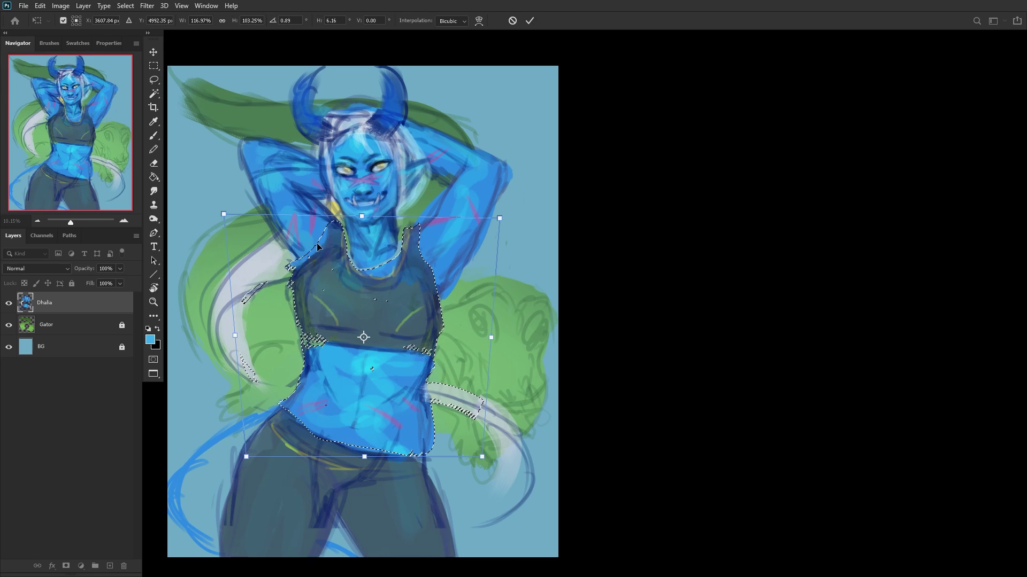
{"action": "left_click", "coordinate": [529, 21]}
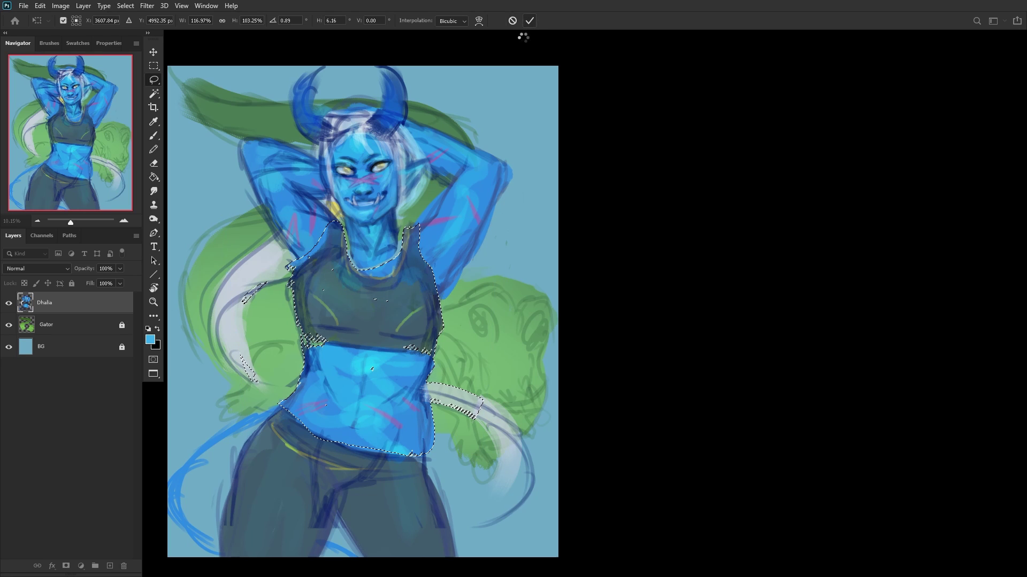
{"action": "key", "text": "ctrl+d"}
{"action": "key", "text": "ctrl+shift+h"}
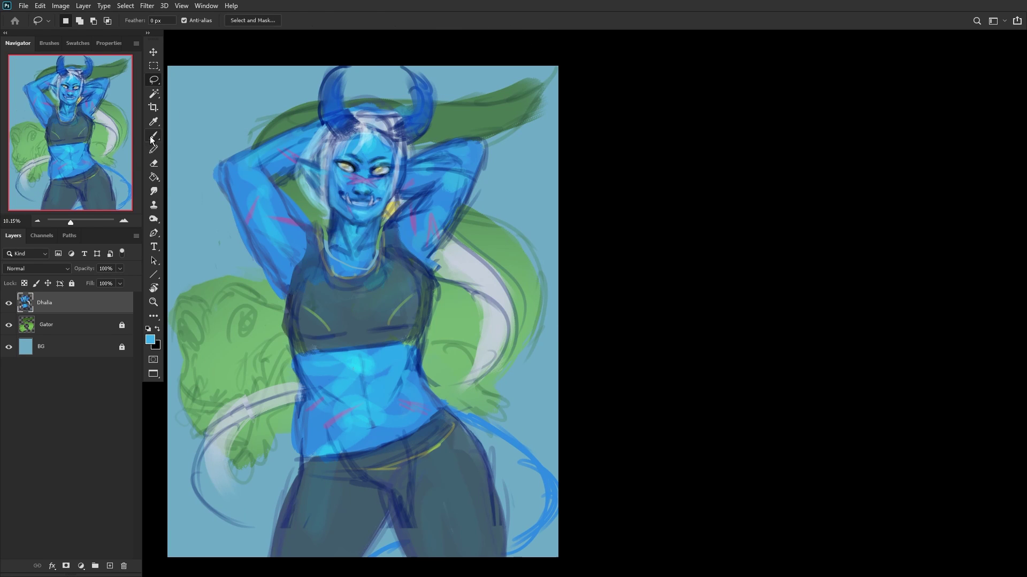
Step: With the pencil, deepen the neck's left and right shading using sampled navy and dark blue
{"action": "left_click", "coordinate": [152, 149]}
{"action": "scroll", "coordinate": [320, 245], "scroll_direction": "up", "scroll_amount": 5}
{"action": "right_click", "coordinate": [418, 206]}
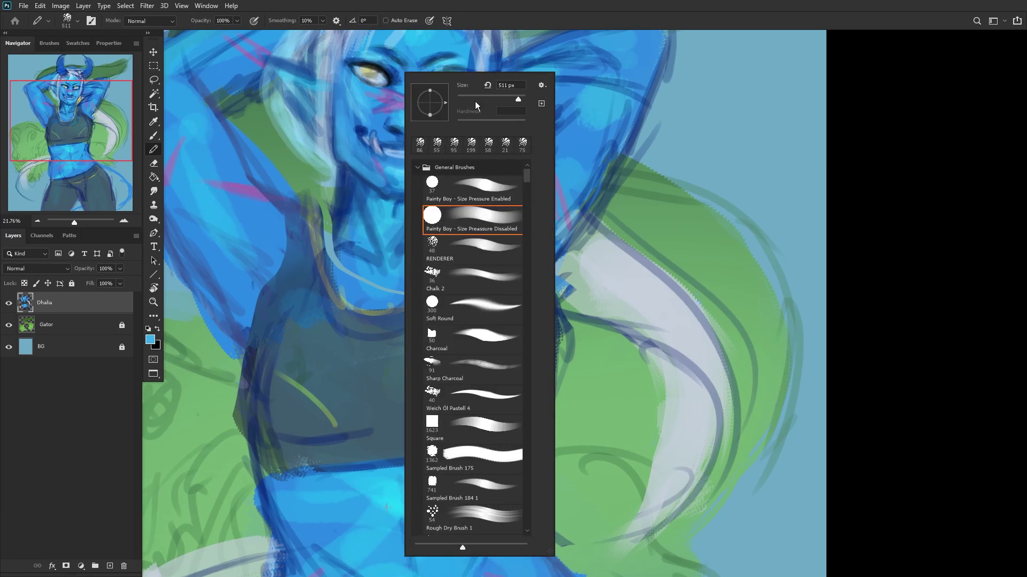
{"action": "left_click", "coordinate": [343, 241], "text": "alt"}
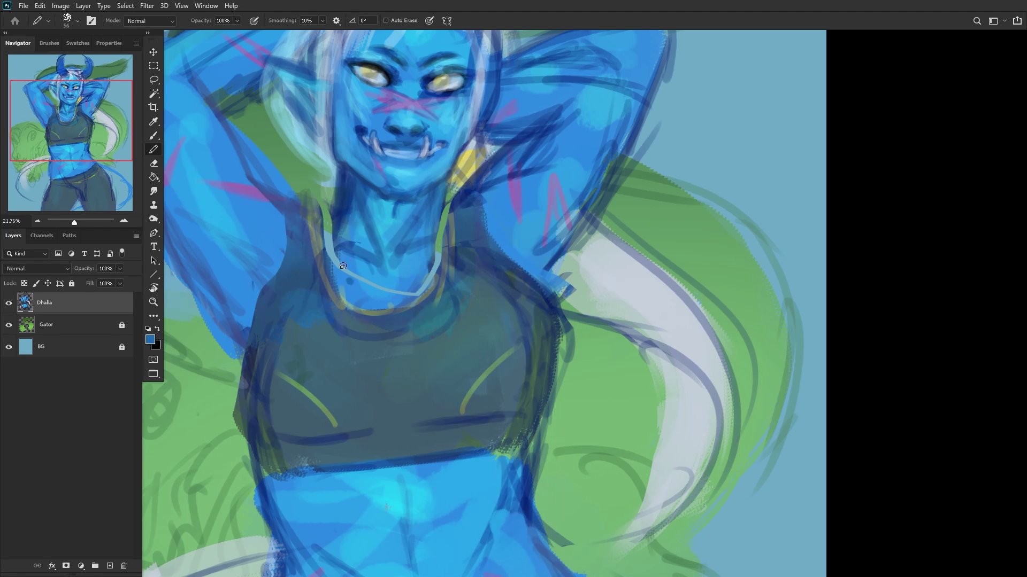
{"action": "left_click_drag", "start_coordinate": [350, 281], "coordinate": [329, 219]}
{"action": "left_click_drag", "start_coordinate": [321, 265], "coordinate": [326, 213]}
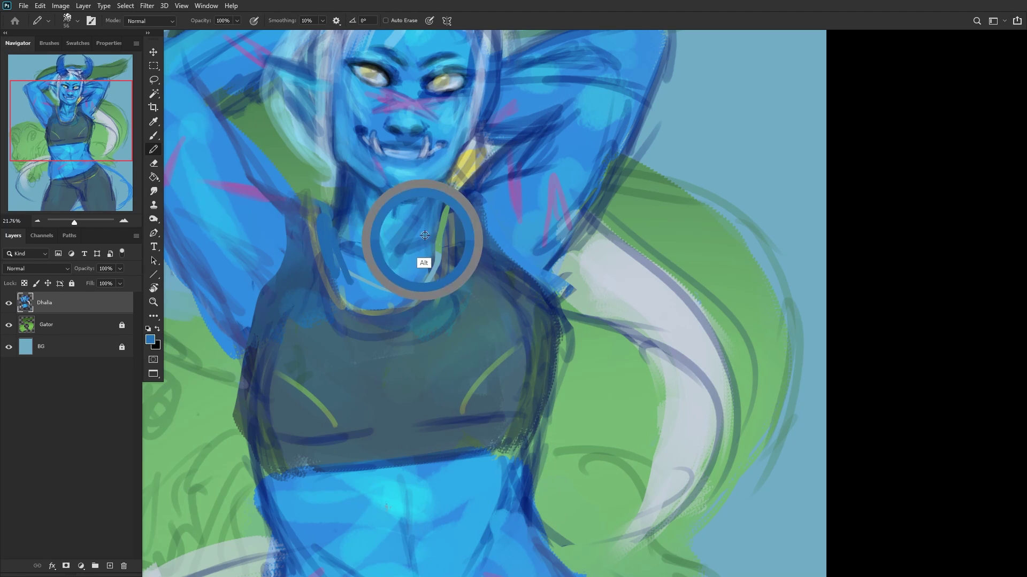
{"action": "left_click", "coordinate": [455, 211], "text": "alt"}
{"action": "mouse_move", "coordinate": [454, 202]}
{"action": "left_mouse_down"}
{"action": "mouse_move", "coordinate": [410, 303]}
{"action": "mouse_move", "coordinate": [352, 281]}
{"action": "mouse_move", "coordinate": [332, 244]}
{"action": "left_mouse_up"}
{"action": "left_click", "coordinate": [419, 287], "text": "alt"}
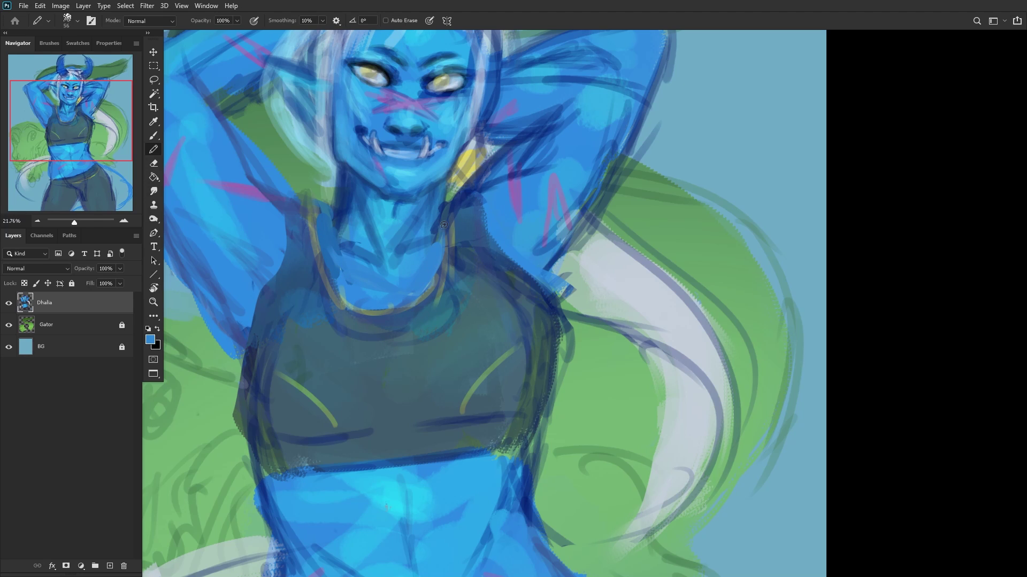
Step: On a new layer above Dhalia, outline the sports top's left edge in dark blue, then flip the canvas horizontally
{"action": "scroll", "coordinate": [321, 235], "scroll_direction": "down", "scroll_amount": 3, "text": "alt"}
{"action": "scroll", "coordinate": [317, 239], "scroll_direction": "down", "scroll_amount": 2, "text": "alt"}
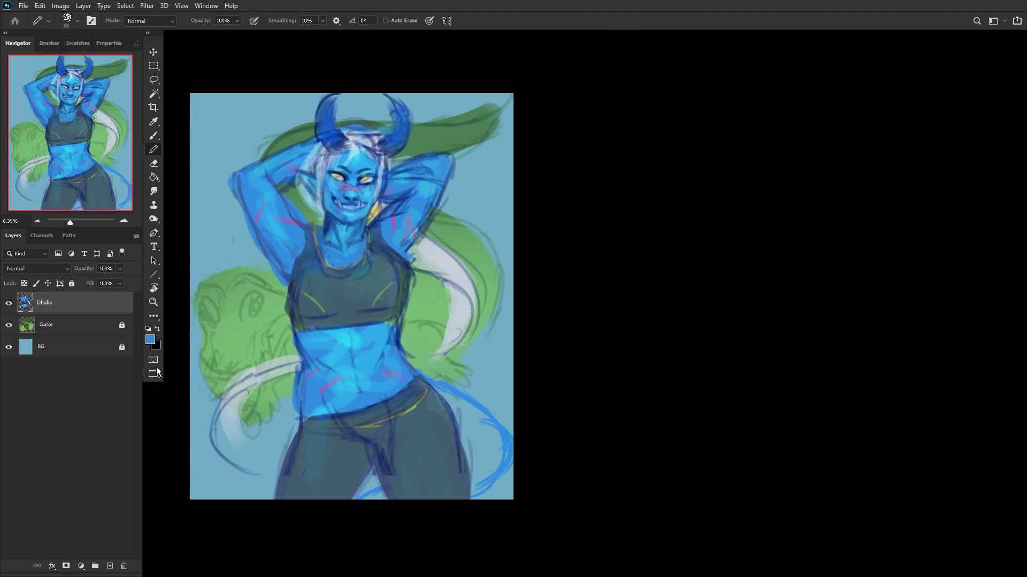
{"action": "left_click", "coordinate": [110, 566]}
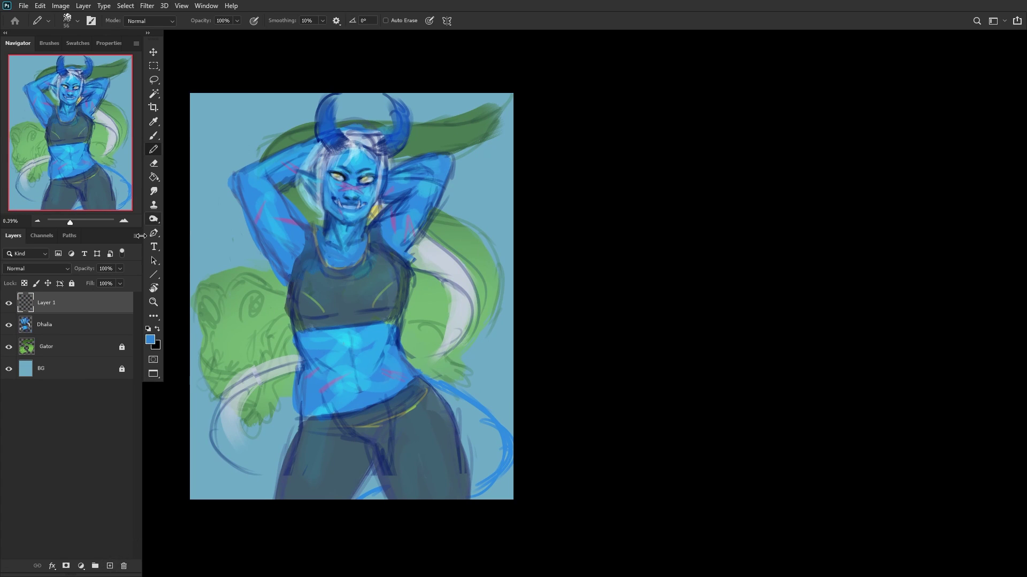
{"action": "scroll", "coordinate": [265, 295], "scroll_direction": "up", "scroll_amount": 3, "text": "alt"}
{"action": "left_click", "coordinate": [335, 337], "text": "alt"}
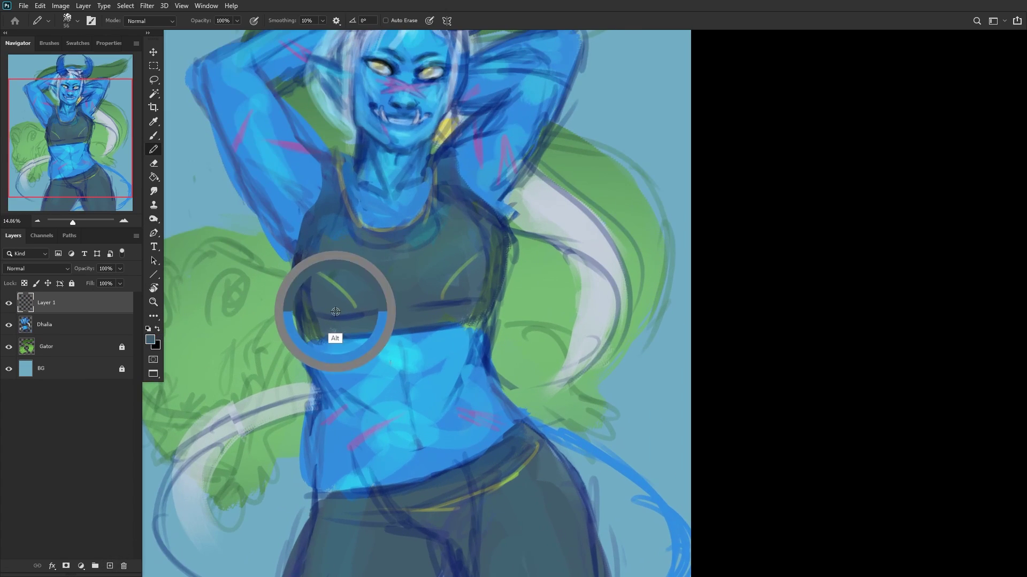
{"action": "left_click", "coordinate": [289, 263], "text": "alt"}
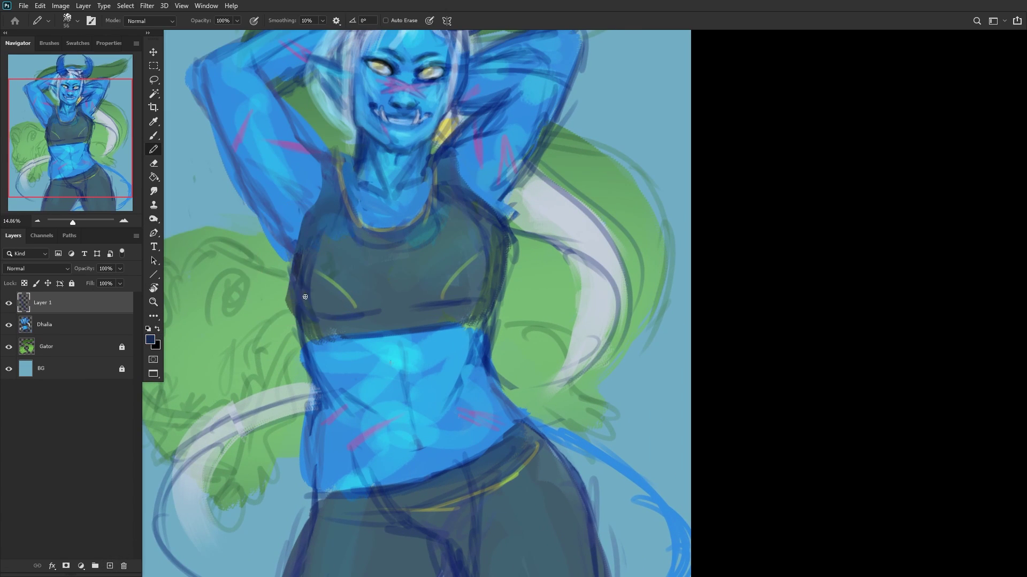
{"action": "left_click_drag", "start_coordinate": [321, 317], "coordinate": [304, 293]}
{"action": "left_click_drag", "start_coordinate": [300, 233], "coordinate": [291, 296]}
{"action": "mouse_move", "coordinate": [301, 258]}
{"action": "left_mouse_down"}
{"action": "mouse_move", "coordinate": [295, 236]}
{"action": "mouse_move", "coordinate": [292, 260]}
{"action": "mouse_move", "coordinate": [320, 200]}
{"action": "mouse_move", "coordinate": [303, 226]}
{"action": "mouse_move", "coordinate": [320, 198]}
{"action": "left_mouse_up"}
{"action": "scroll", "coordinate": [271, 256], "scroll_direction": "down", "scroll_amount": 2, "text": "alt"}
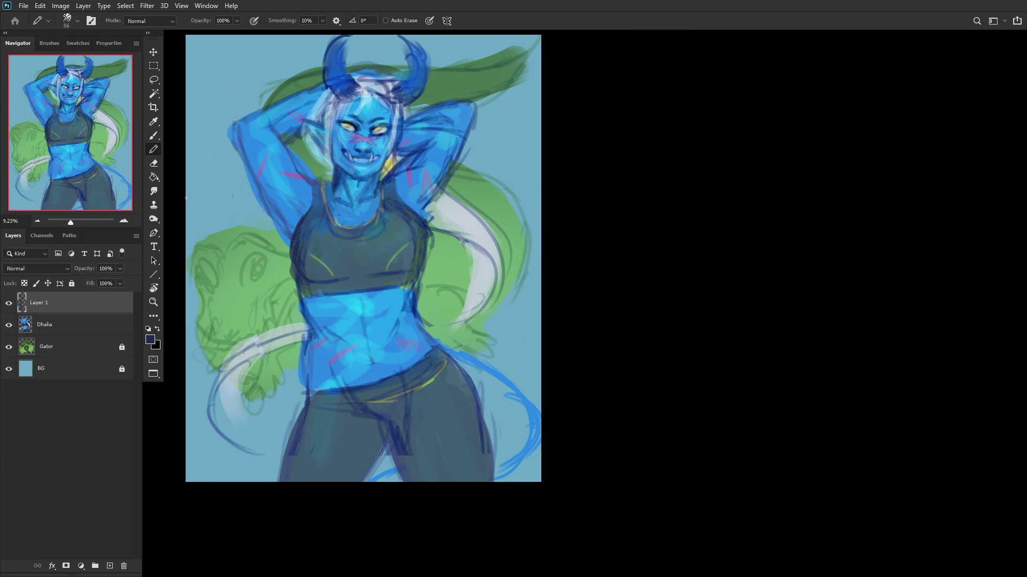
{"action": "key", "text": "ctrl+shift+h"}
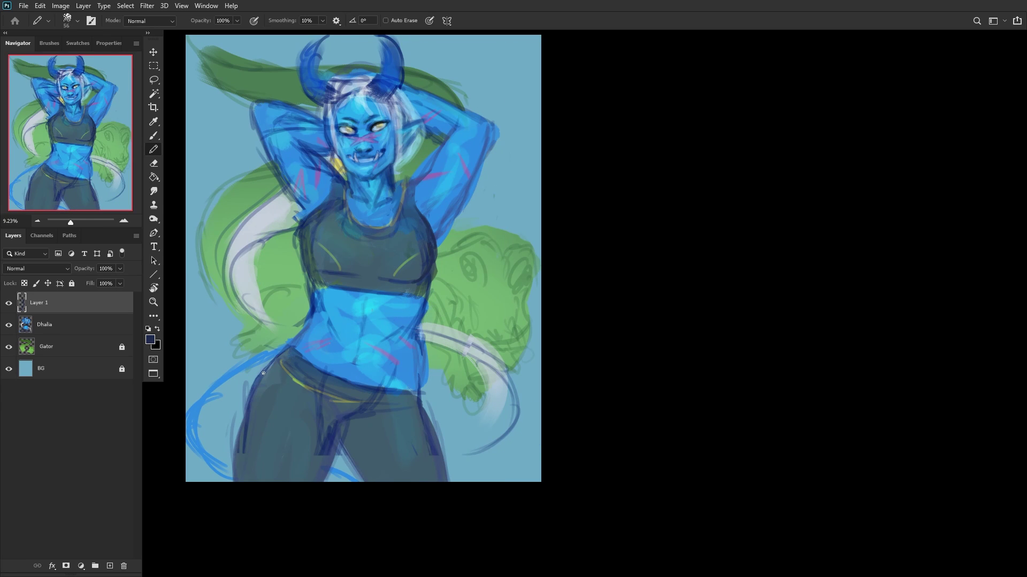
Step: Merge Layer 1 down into Dhalia and lasso the hips and legs
{"action": "left_click", "coordinate": [154, 80]}
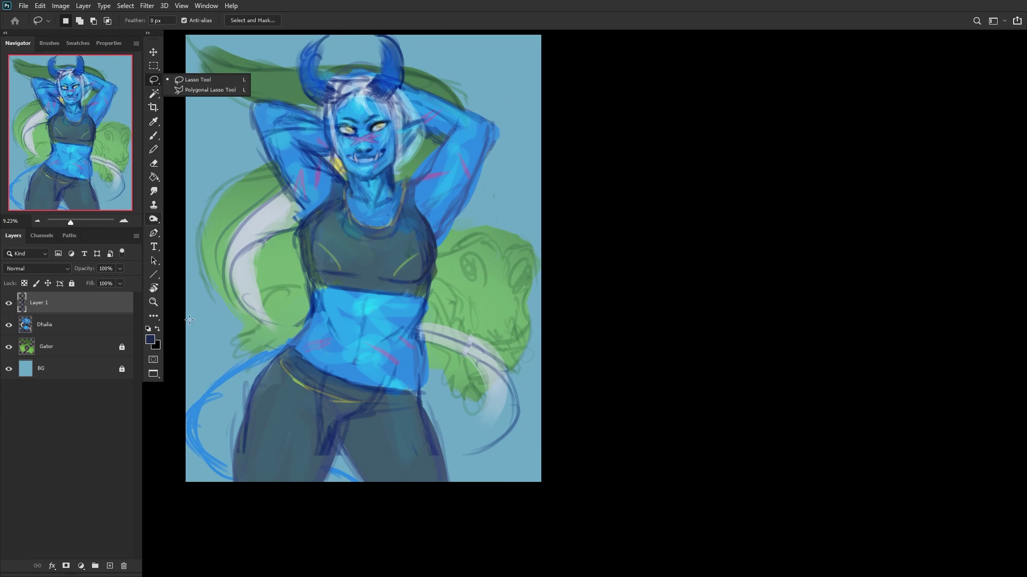
{"action": "right_click", "coordinate": [52, 305]}
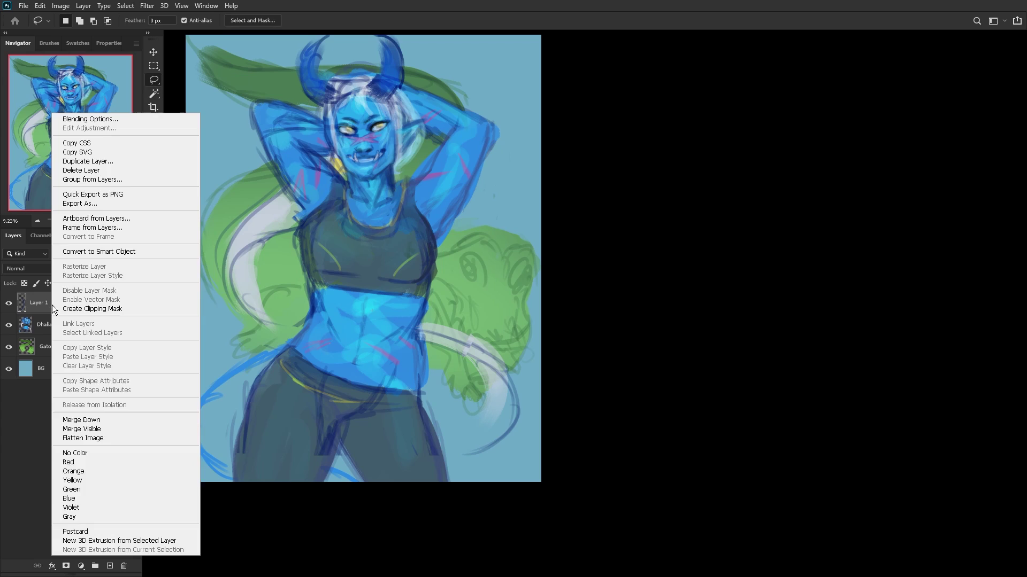
{"action": "left_click", "coordinate": [81, 420]}
{"action": "mouse_move", "coordinate": [502, 405]}
{"action": "left_mouse_down"}
{"action": "mouse_move", "coordinate": [471, 506]}
{"action": "mouse_move", "coordinate": [186, 428]}
{"action": "mouse_move", "coordinate": [267, 320]}
{"action": "mouse_move", "coordinate": [323, 361]}
{"action": "left_mouse_up"}
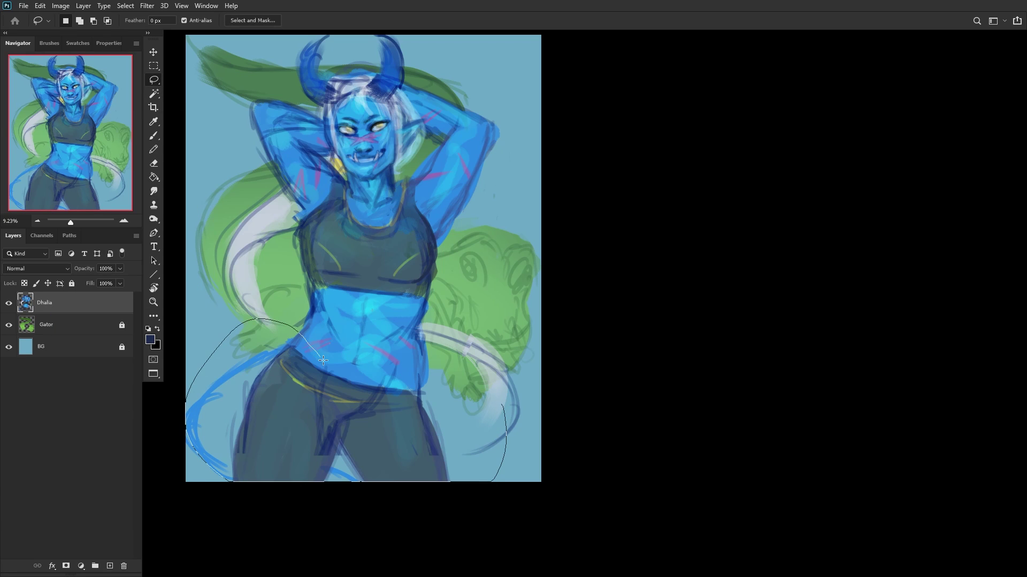
{"action": "mouse_move", "coordinate": [387, 365]}
{"action": "left_mouse_down"}
{"action": "mouse_move", "coordinate": [485, 384]}
{"action": "mouse_move", "coordinate": [503, 406]}
{"action": "left_mouse_up"}
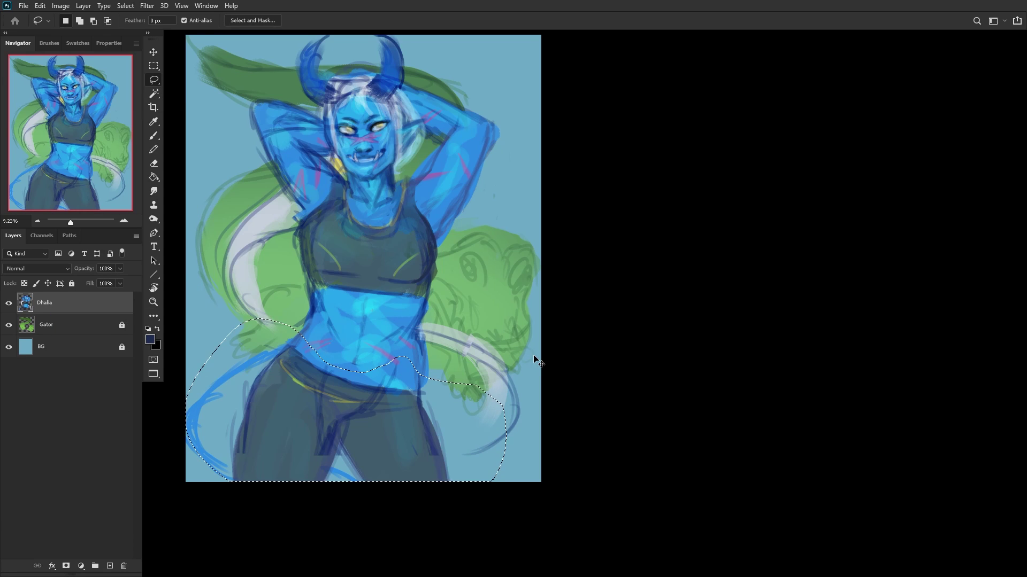
Step: Stretch the hips and legs to about 109% width and 114% height, commit, and deselect
{"action": "key", "text": "ctrl+t"}
{"action": "scroll", "coordinate": [418, 337], "scroll_direction": "down", "scroll_amount": 3}
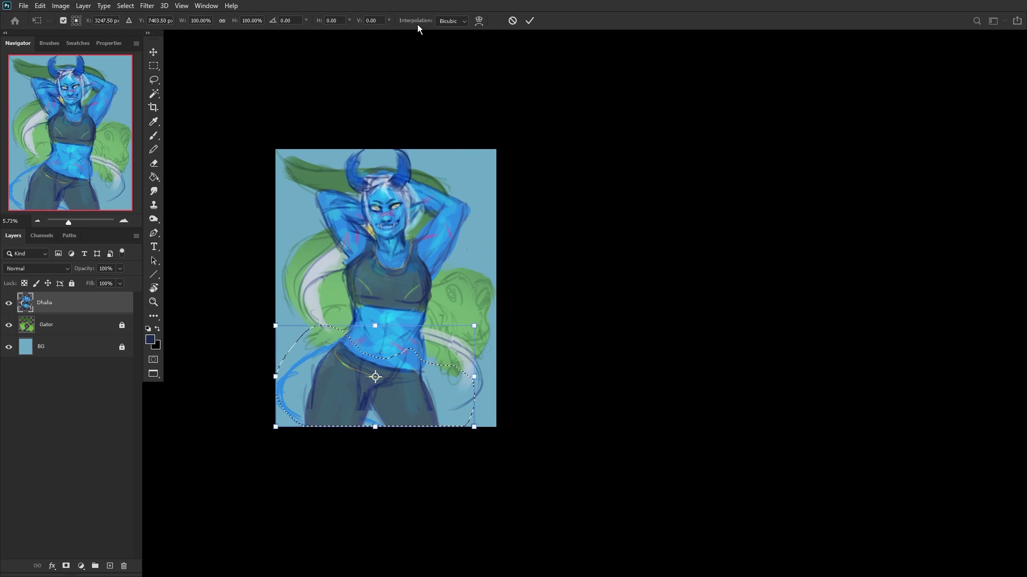
{"action": "left_click_drag", "start_coordinate": [374, 426], "coordinate": [372, 442]}
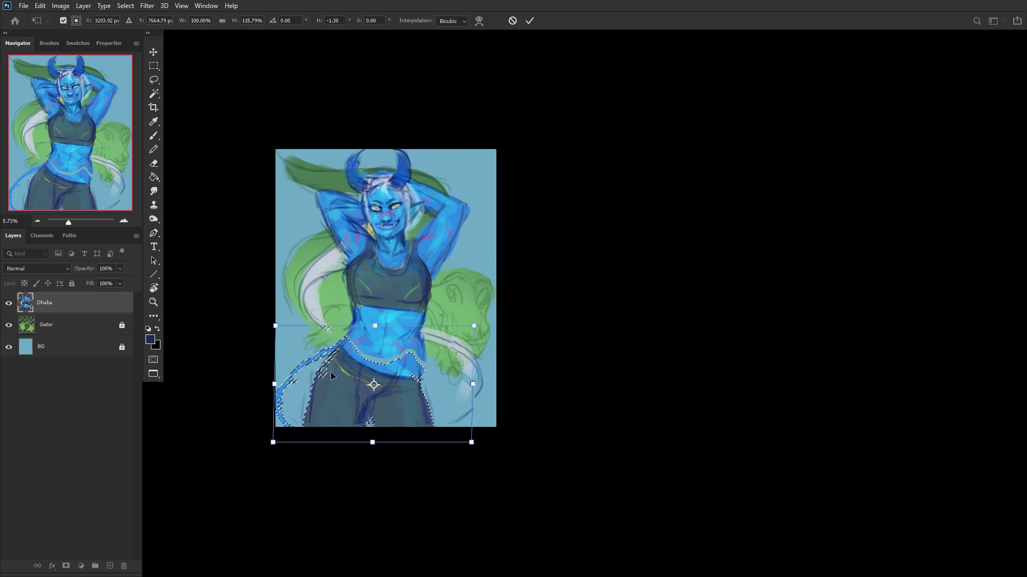
{"action": "left_click_drag", "start_coordinate": [275, 384], "coordinate": [266, 384]}
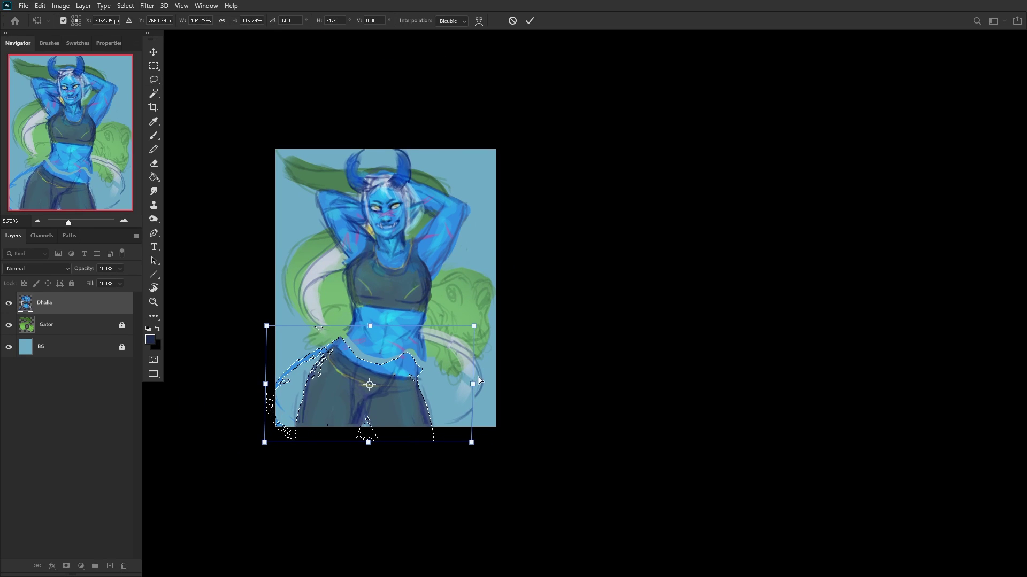
{"action": "left_click_drag", "start_coordinate": [474, 385], "coordinate": [482, 385]}
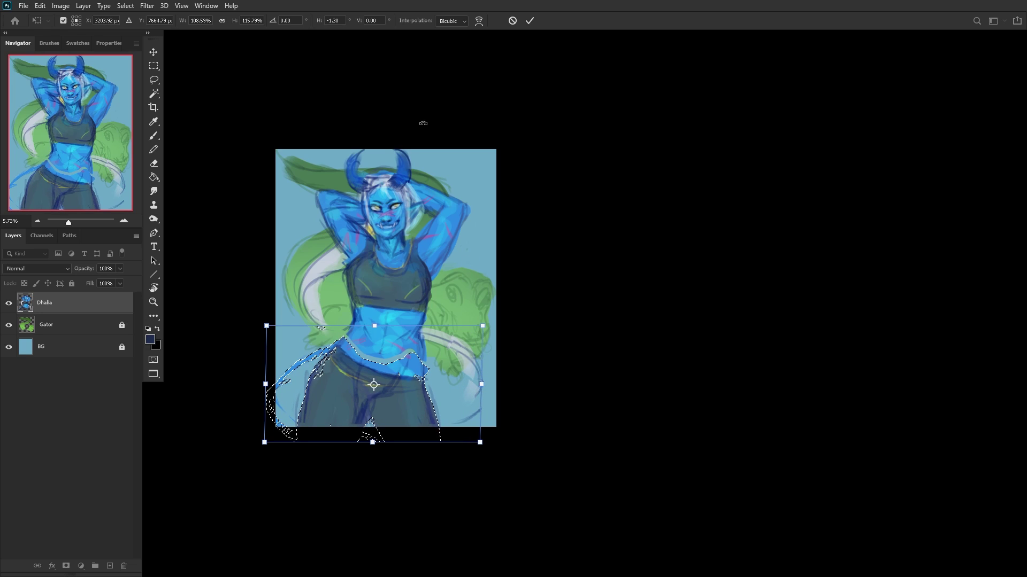
{"action": "left_click_drag", "start_coordinate": [273, 446], "coordinate": [270, 440]}
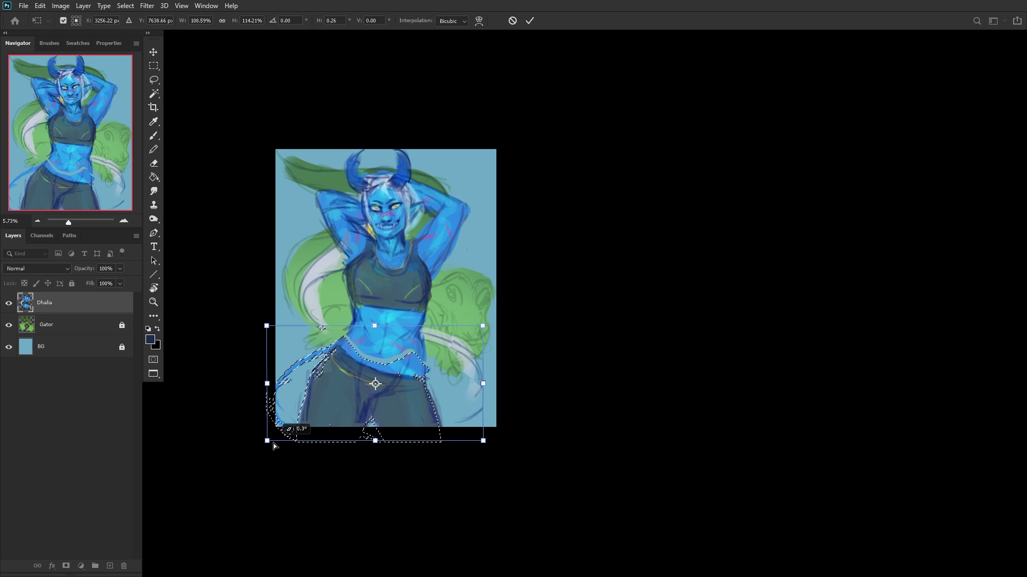
{"action": "left_click", "coordinate": [529, 20]}
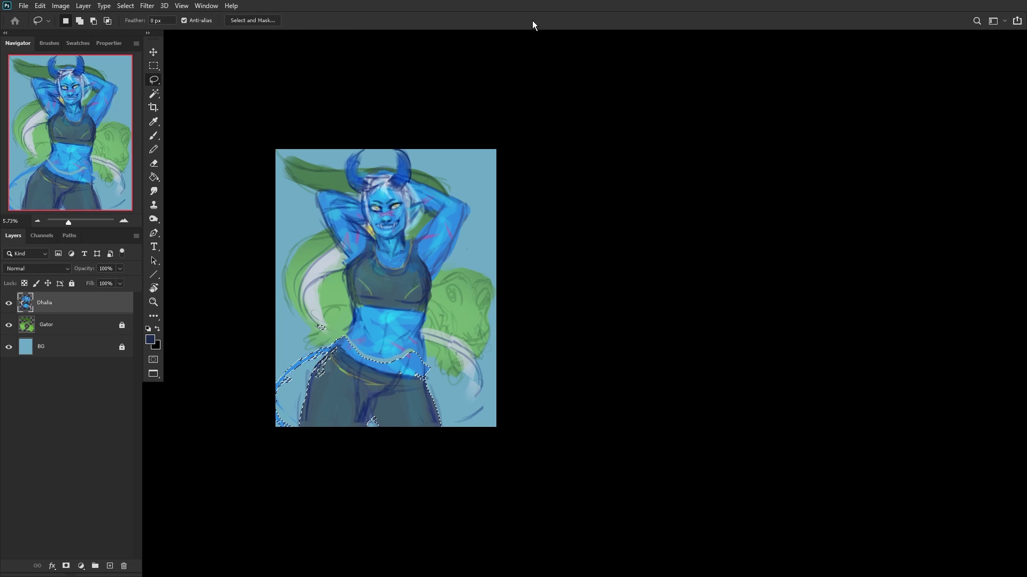
{"action": "key", "text": "ctrl+d"}
Step: Flip the canvas back to normal and erase stray paint at the left hip edge
{"action": "key", "text": "h"}
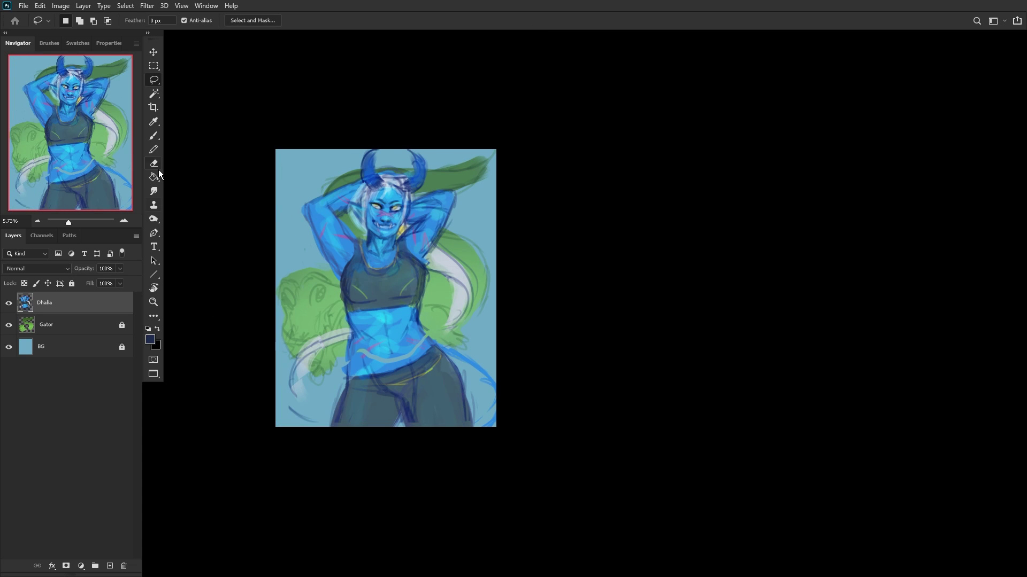
{"action": "left_click", "coordinate": [158, 169]}
{"action": "scroll", "coordinate": [451, 412], "scroll_direction": "up", "scroll_amount": 3}
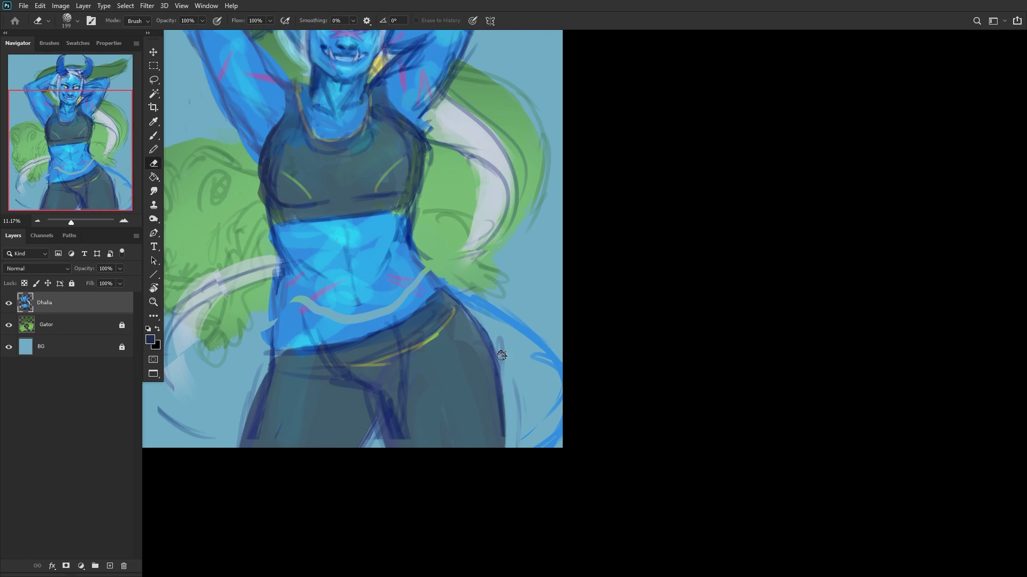
{"action": "scroll", "coordinate": [44, 177], "scroll_direction": "down", "scroll_amount": 2}
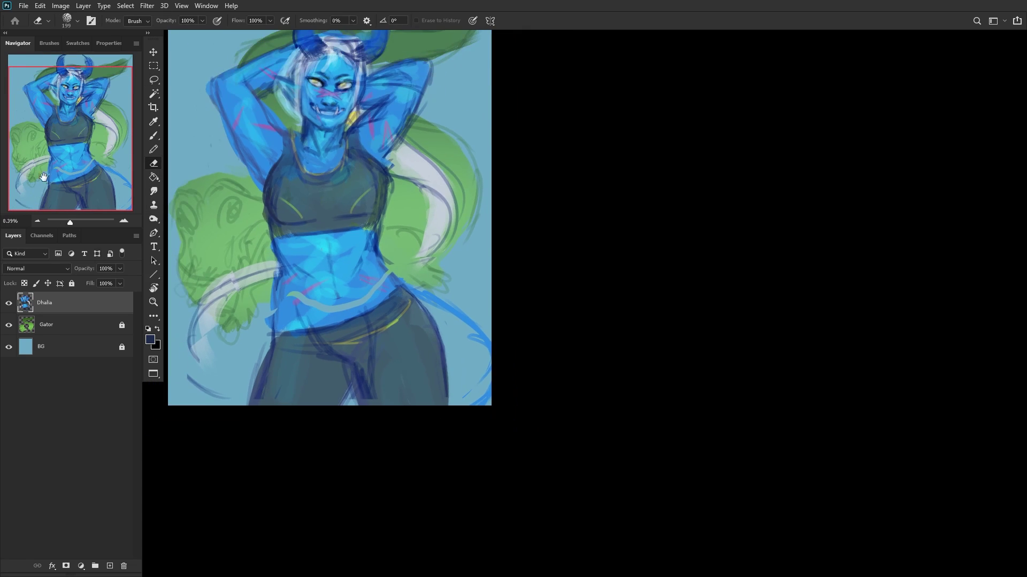
{"action": "left_click_drag", "start_coordinate": [269, 333], "coordinate": [267, 304]}
Step: Paint light blue strokes across the belly with a 168 px pencil
{"action": "left_click", "coordinate": [153, 136]}
{"action": "right_click", "coordinate": [510, 114]}
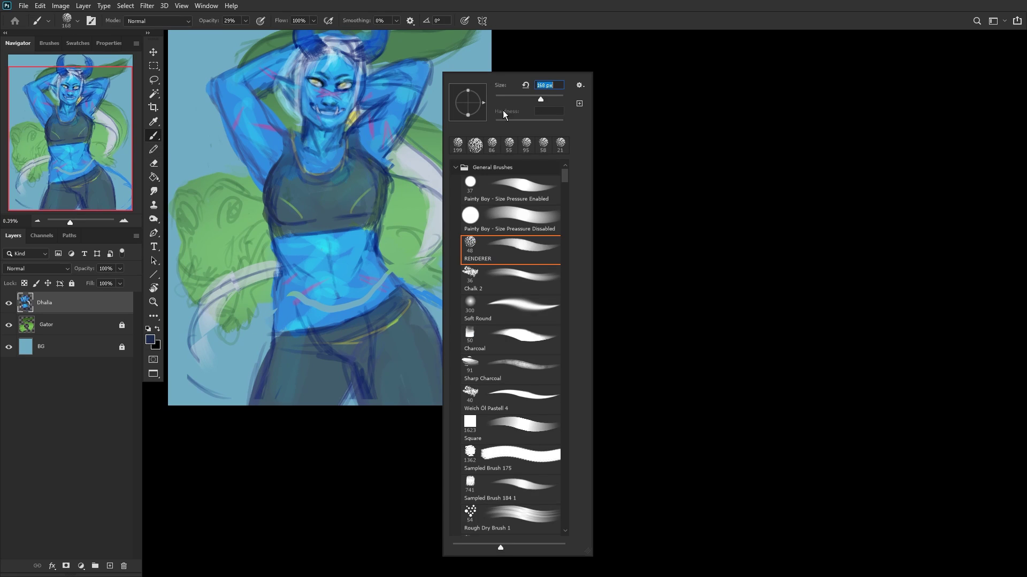
{"action": "left_click", "coordinate": [313, 292], "text": "alt"}
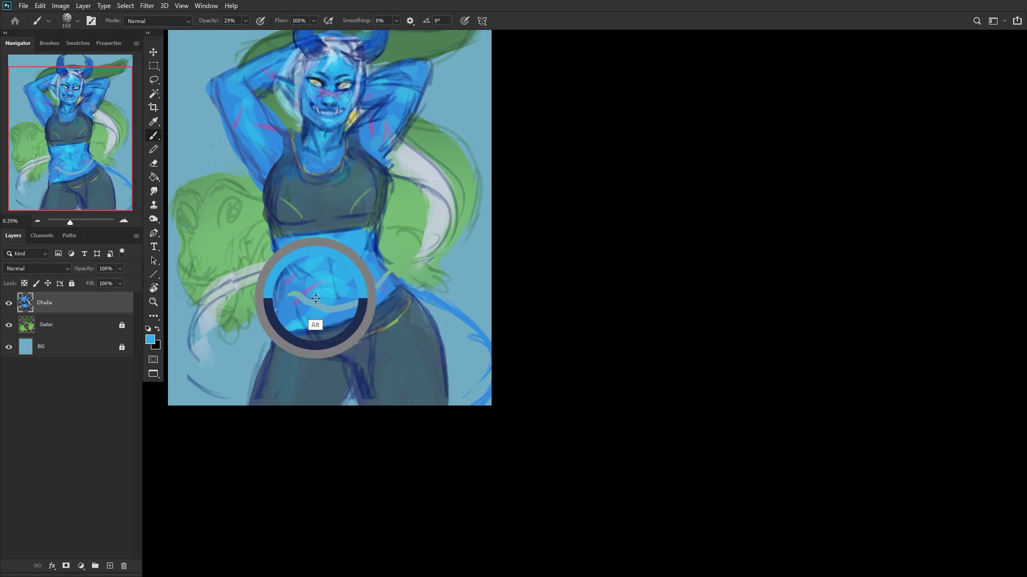
{"action": "left_click", "coordinate": [154, 149]}
{"action": "right_click", "coordinate": [444, 98]}
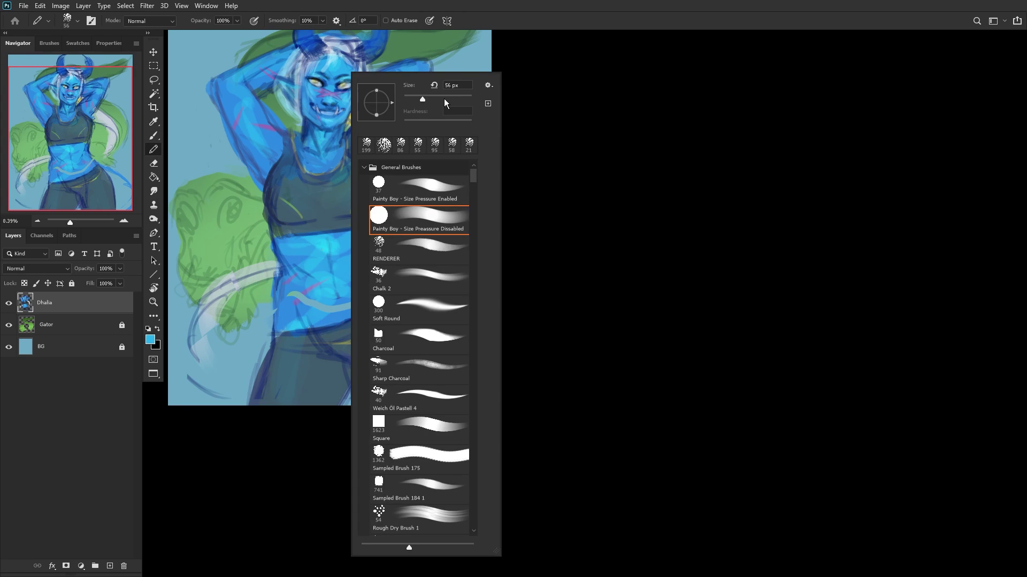
{"action": "left_click_drag", "start_coordinate": [444, 98], "coordinate": [454, 99]}
{"action": "left_click", "coordinate": [296, 299]}
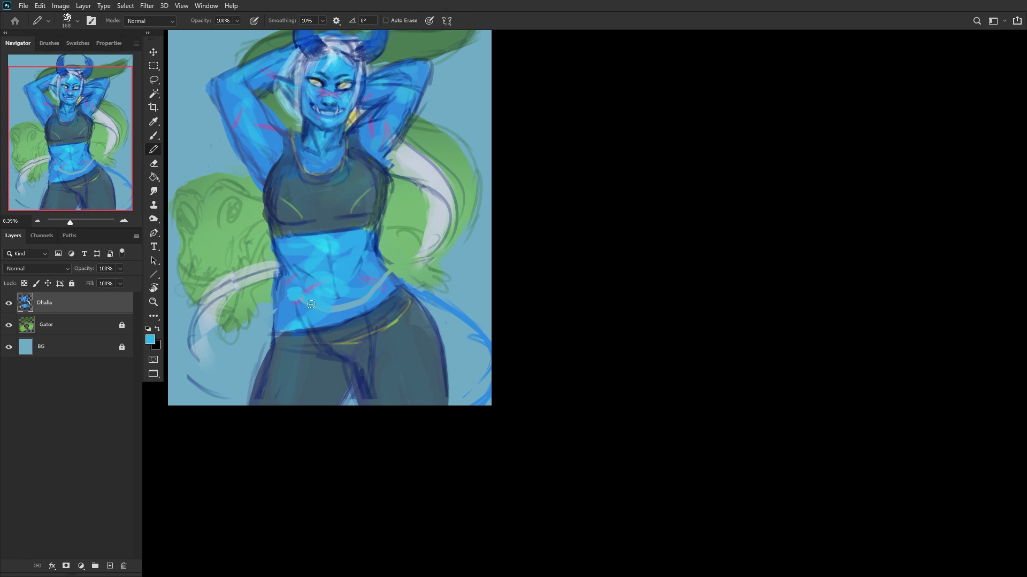
{"action": "mouse_move", "coordinate": [311, 304]}
{"action": "left_mouse_down"}
{"action": "mouse_move", "coordinate": [360, 304]}
{"action": "mouse_move", "coordinate": [323, 289]}
{"action": "left_mouse_up"}
Step: Fit the whole painting to the screen with the Zoom tool
{"action": "scroll", "coordinate": [171, 334], "scroll_direction": "down", "scroll_amount": 1}
{"action": "scroll", "coordinate": [200, 115], "scroll_direction": "up", "scroll_amount": 2}
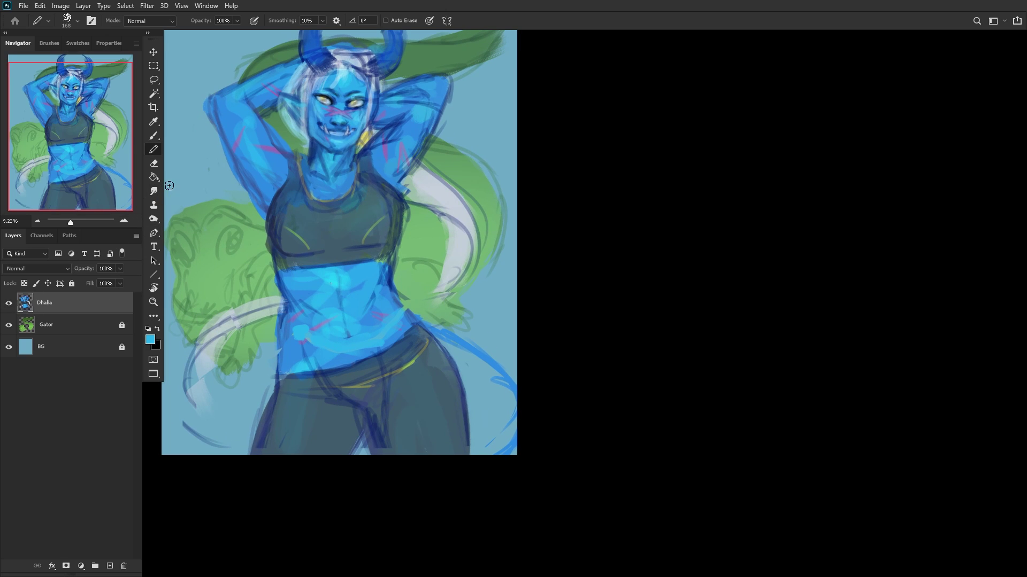
{"action": "left_click", "coordinate": [153, 302]}
{"action": "left_click", "coordinate": [315, 23]}
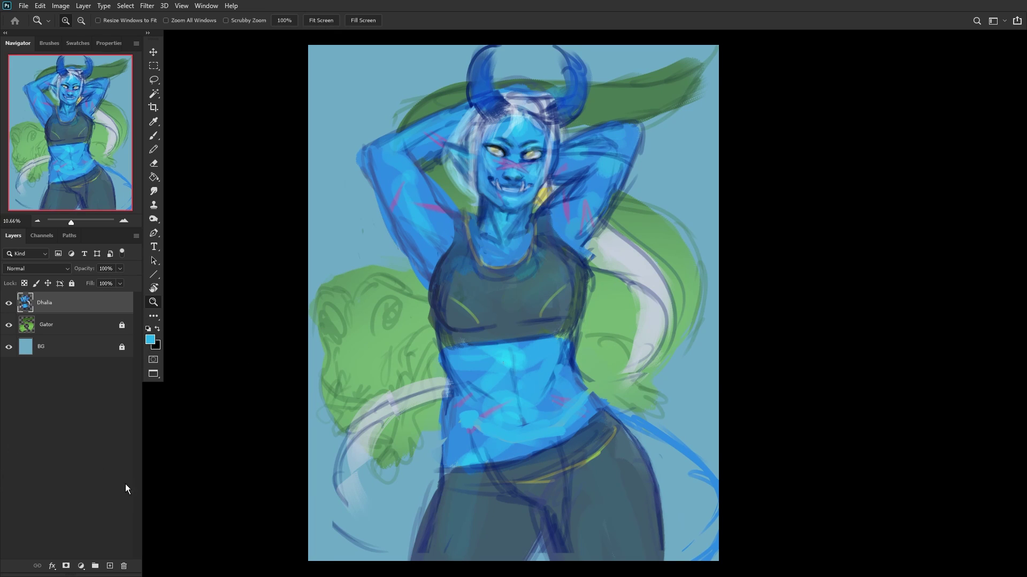
Step: Add a new layer clipped to Dhalia and set its blend mode to Multiply
{"action": "left_click", "coordinate": [113, 565]}
{"action": "key", "text": "alt"}
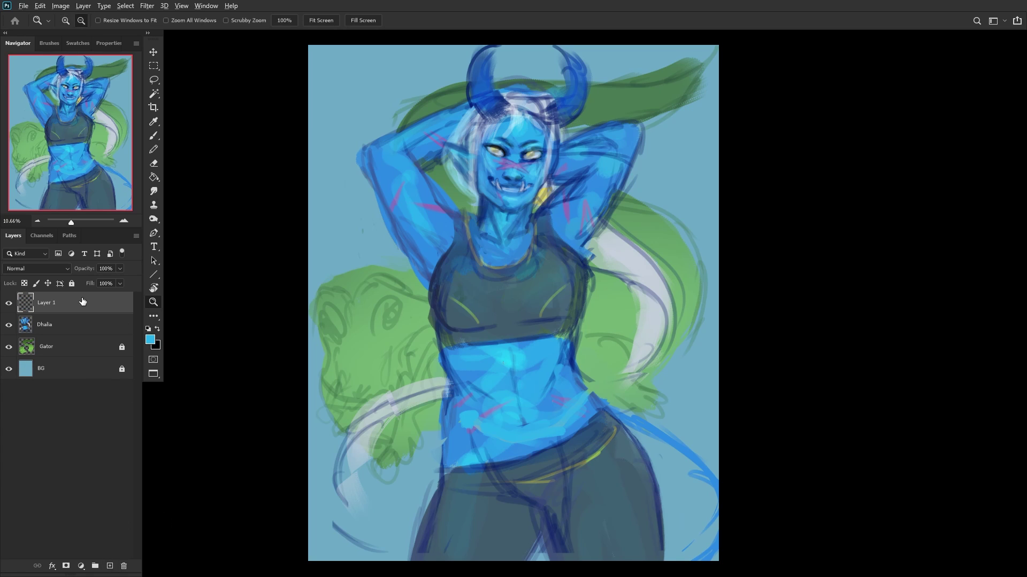
{"action": "left_click", "coordinate": [89, 308], "text": "alt"}
{"action": "left_click", "coordinate": [157, 329]}
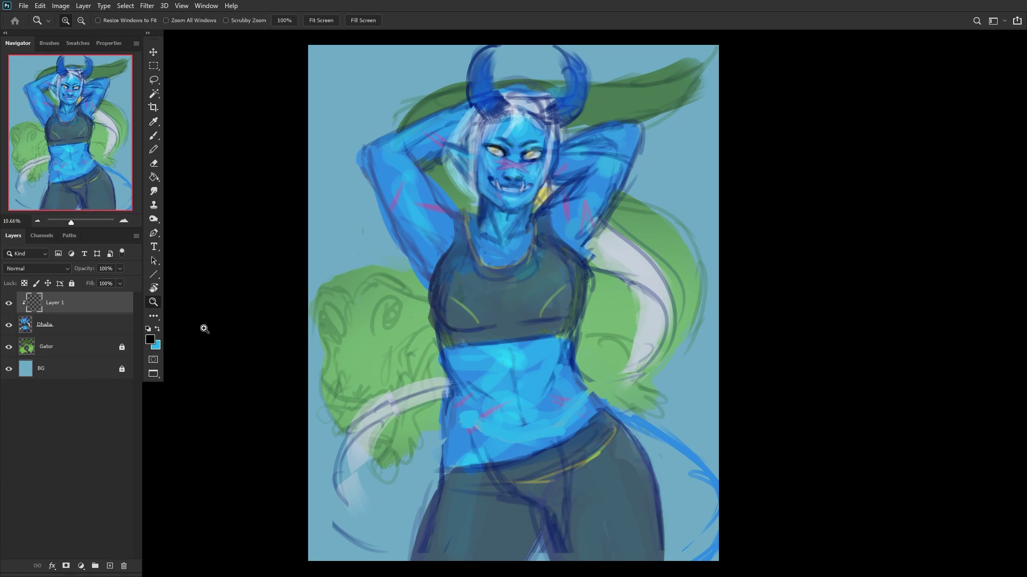
{"action": "left_click", "coordinate": [31, 271]}
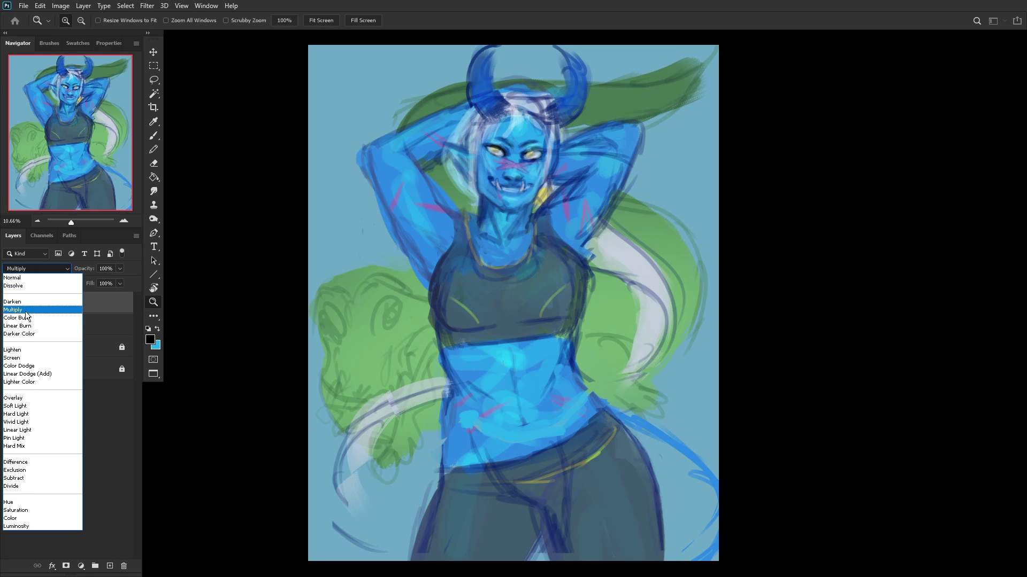
{"action": "left_click", "coordinate": [24, 311]}
Step: Select the Soft Round brush and enlarge it to 495 px
{"action": "left_click", "coordinate": [154, 137]}
{"action": "right_click", "coordinate": [557, 74]}
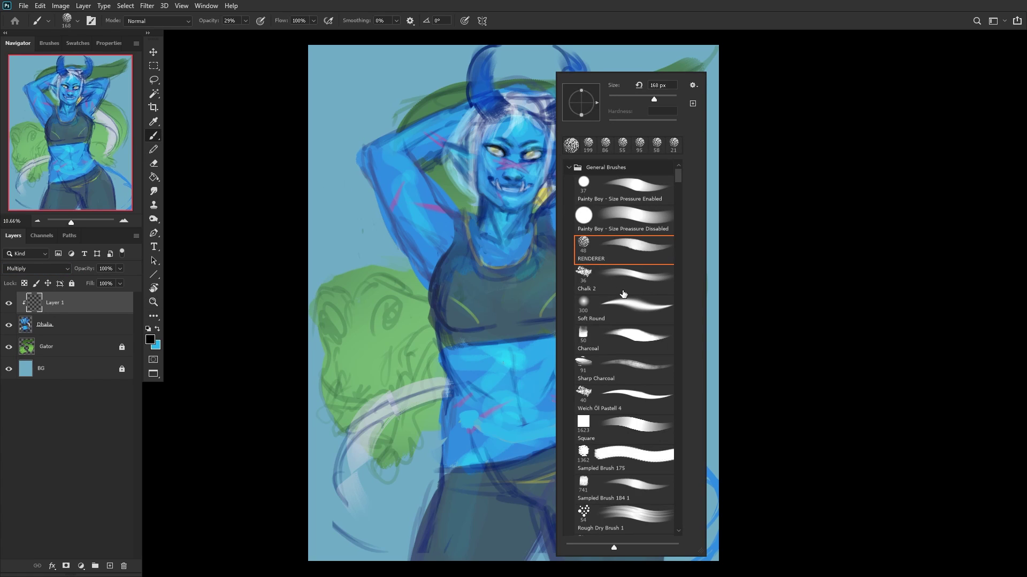
{"action": "left_click", "coordinate": [621, 306]}
{"action": "left_click_drag", "start_coordinate": [669, 99], "coordinate": [670, 100]}
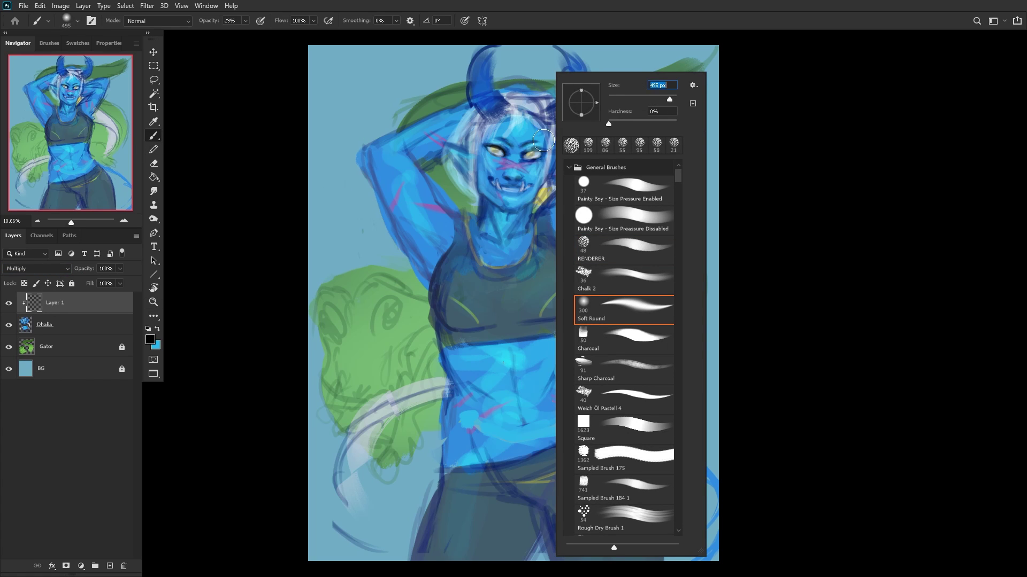
{"action": "left_click", "coordinate": [487, 192]}
Step: Shade the face, neck, abdomen, right hip, left leg and both arms
{"action": "mouse_move", "coordinate": [507, 188]}
{"action": "left_mouse_down"}
{"action": "mouse_move", "coordinate": [507, 222]}
{"action": "mouse_move", "coordinate": [535, 189]}
{"action": "mouse_move", "coordinate": [504, 209]}
{"action": "mouse_move", "coordinate": [462, 160]}
{"action": "mouse_move", "coordinate": [513, 192]}
{"action": "left_mouse_up"}
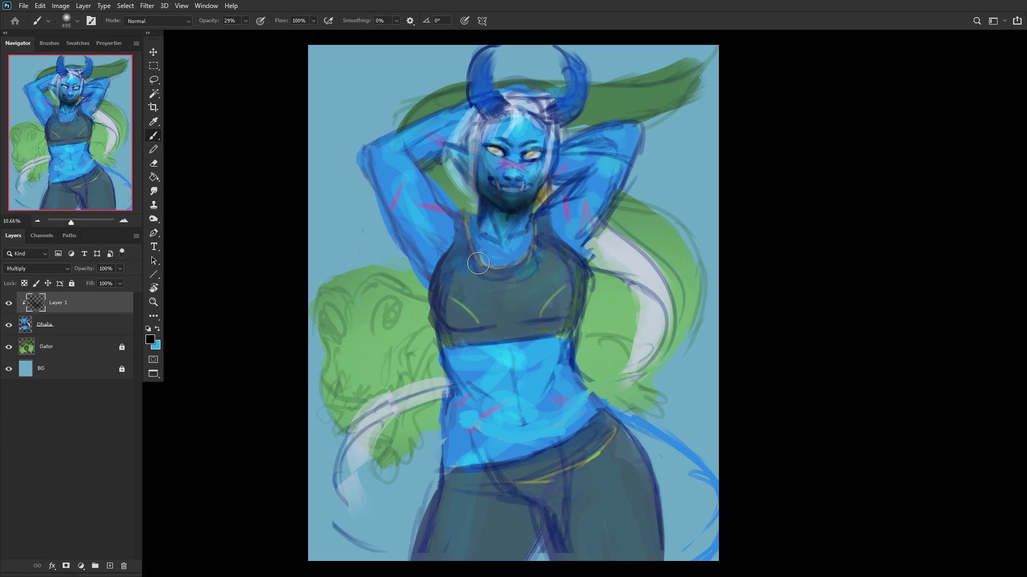
{"action": "mouse_move", "coordinate": [479, 263]}
{"action": "left_mouse_down"}
{"action": "mouse_move", "coordinate": [525, 234]}
{"action": "mouse_move", "coordinate": [532, 215]}
{"action": "mouse_move", "coordinate": [450, 266]}
{"action": "mouse_move", "coordinate": [464, 370]}
{"action": "mouse_move", "coordinate": [442, 318]}
{"action": "mouse_move", "coordinate": [591, 300]}
{"action": "mouse_move", "coordinate": [421, 325]}
{"action": "mouse_move", "coordinate": [430, 284]}
{"action": "mouse_move", "coordinate": [454, 314]}
{"action": "left_mouse_up"}
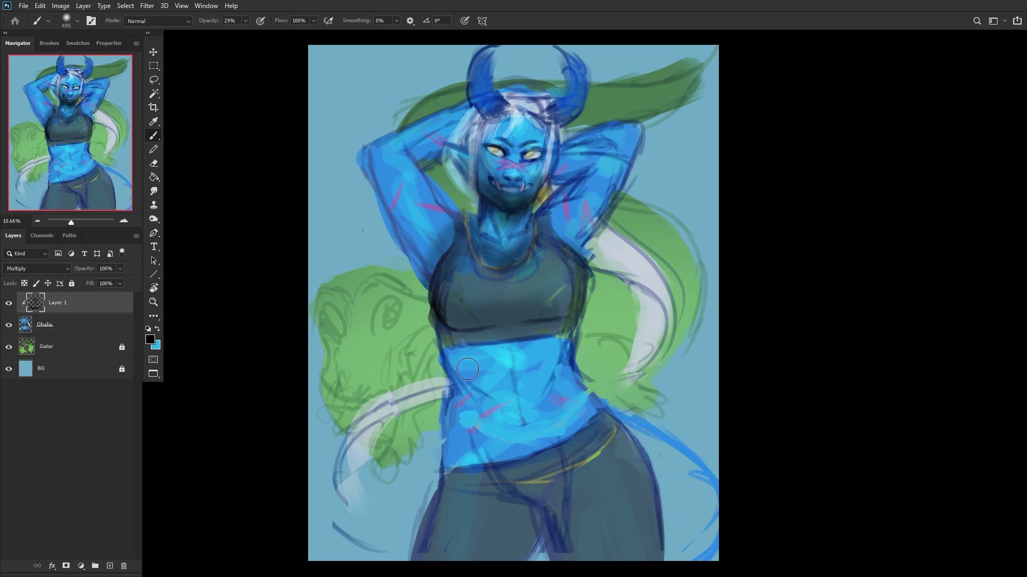
{"action": "mouse_move", "coordinate": [512, 357]}
{"action": "left_mouse_down"}
{"action": "mouse_move", "coordinate": [518, 423]}
{"action": "mouse_move", "coordinate": [527, 433]}
{"action": "mouse_move", "coordinate": [556, 412]}
{"action": "mouse_move", "coordinate": [535, 461]}
{"action": "mouse_move", "coordinate": [500, 451]}
{"action": "mouse_move", "coordinate": [470, 415]}
{"action": "mouse_move", "coordinate": [471, 444]}
{"action": "mouse_move", "coordinate": [597, 430]}
{"action": "mouse_move", "coordinate": [449, 460]}
{"action": "mouse_move", "coordinate": [551, 458]}
{"action": "left_mouse_up"}
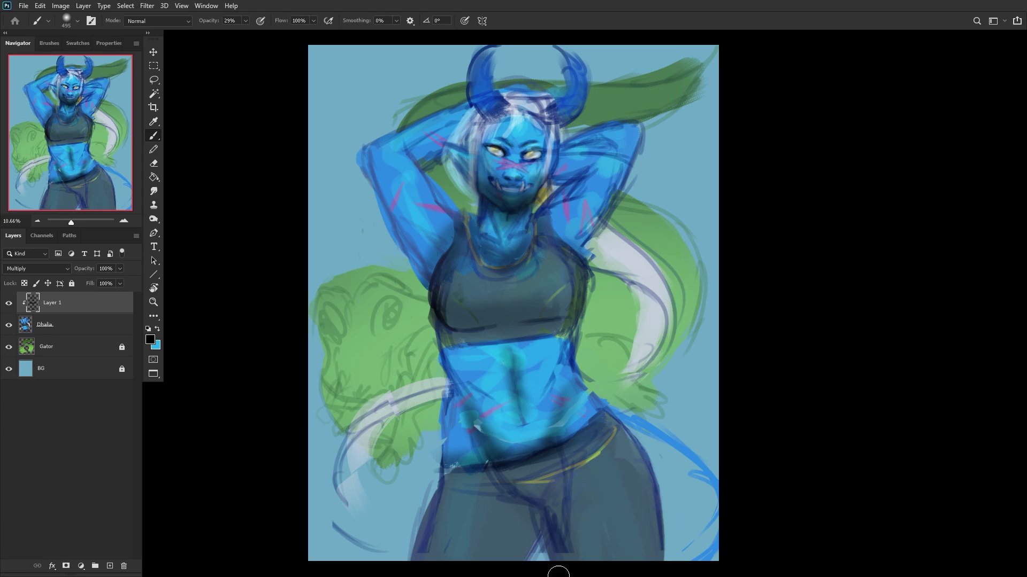
{"action": "mouse_move", "coordinate": [644, 488]}
{"action": "left_mouse_down"}
{"action": "mouse_move", "coordinate": [643, 526]}
{"action": "mouse_move", "coordinate": [603, 462]}
{"action": "mouse_move", "coordinate": [618, 446]}
{"action": "left_mouse_up"}
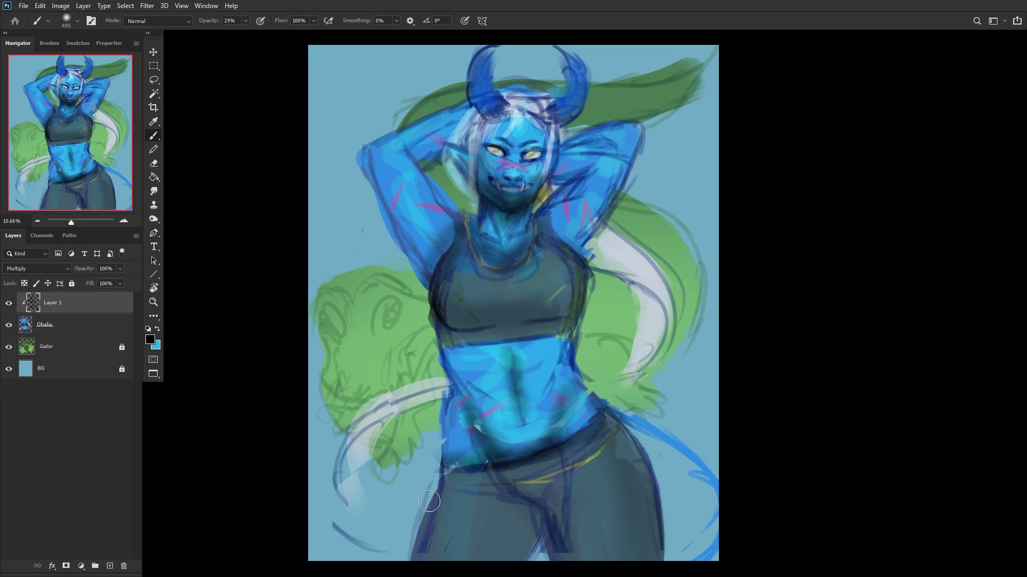
{"action": "mouse_move", "coordinate": [431, 503]}
{"action": "left_mouse_down"}
{"action": "mouse_move", "coordinate": [422, 551]}
{"action": "mouse_move", "coordinate": [465, 487]}
{"action": "left_mouse_up"}
{"action": "left_click_drag", "start_coordinate": [506, 546], "coordinate": [517, 526]}
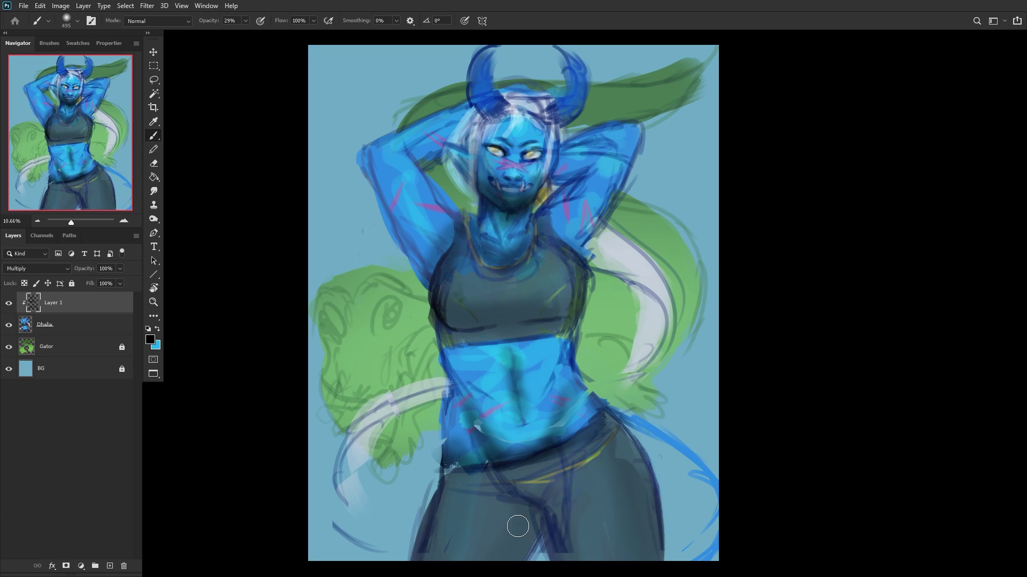
{"action": "left_click_drag", "start_coordinate": [397, 265], "coordinate": [377, 153]}
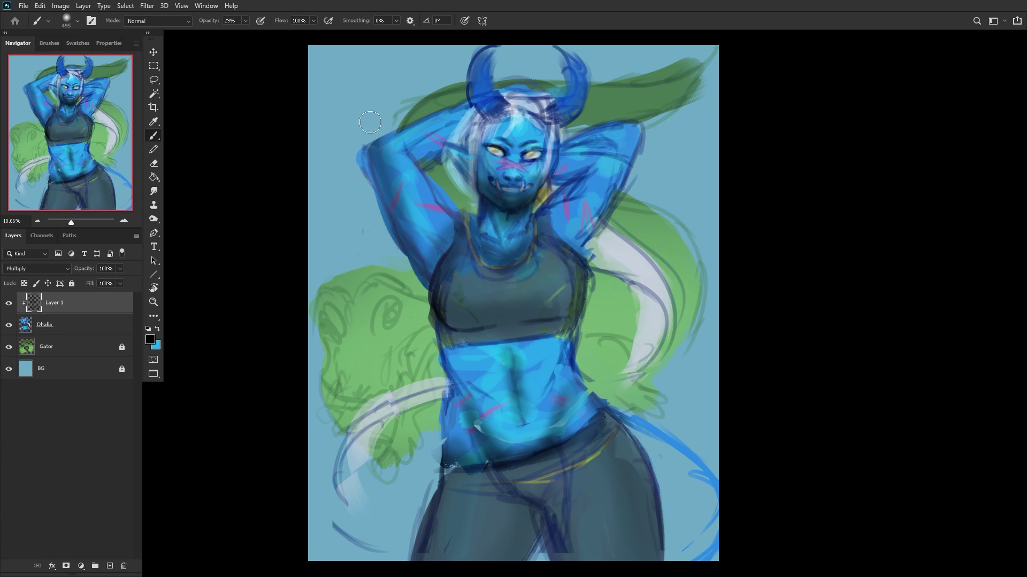
{"action": "mouse_move", "coordinate": [571, 189]}
{"action": "left_mouse_down"}
{"action": "mouse_move", "coordinate": [586, 230]}
{"action": "mouse_move", "coordinate": [620, 155]}
{"action": "left_mouse_up"}
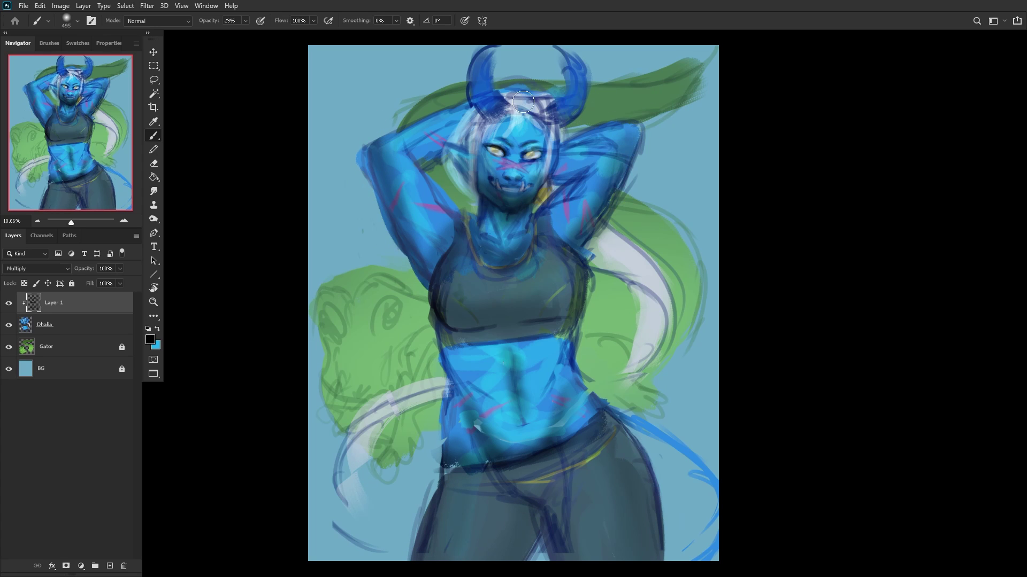
Step: Switch Layer 1 to Overlay and darken the hair, horn base and face edge
{"action": "left_click", "coordinate": [43, 268]}
{"action": "left_click", "coordinate": [16, 398]}
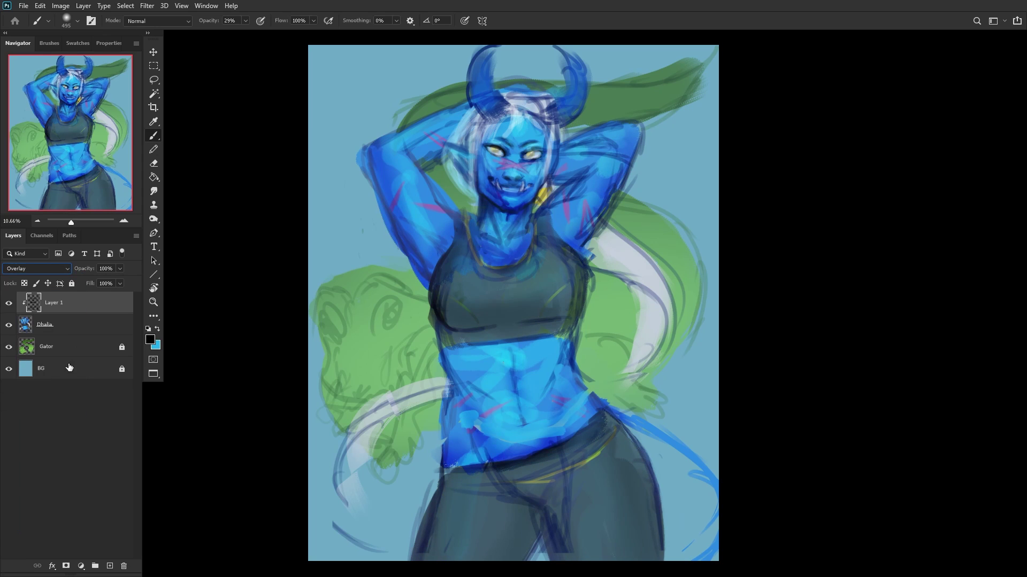
{"action": "mouse_move", "coordinate": [483, 156]}
{"action": "left_mouse_down"}
{"action": "mouse_move", "coordinate": [496, 129]}
{"action": "mouse_move", "coordinate": [476, 110]}
{"action": "mouse_move", "coordinate": [488, 89]}
{"action": "mouse_move", "coordinate": [556, 115]}
{"action": "left_mouse_up"}
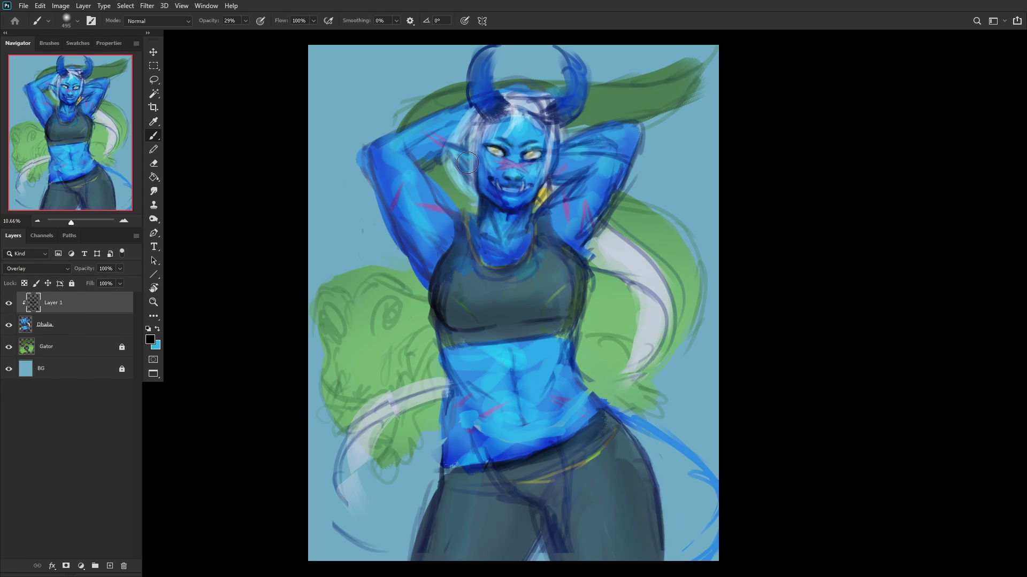
{"action": "left_click_drag", "start_coordinate": [454, 155], "coordinate": [453, 190]}
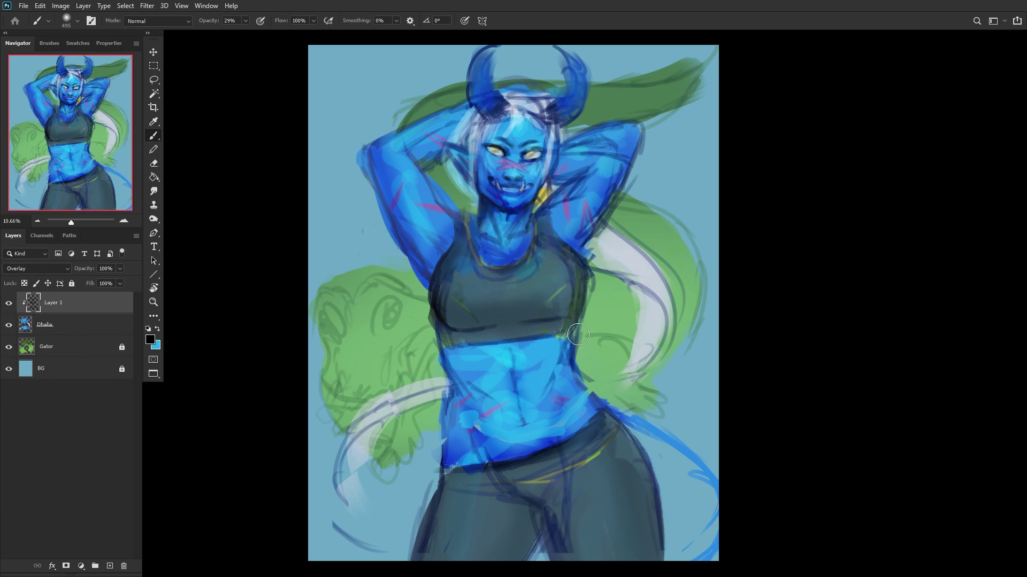
{"action": "mouse_move", "coordinate": [578, 335]}
{"action": "left_mouse_down"}
{"action": "mouse_move", "coordinate": [613, 377]}
{"action": "mouse_move", "coordinate": [665, 313]}
{"action": "mouse_move", "coordinate": [601, 240]}
{"action": "left_mouse_up"}
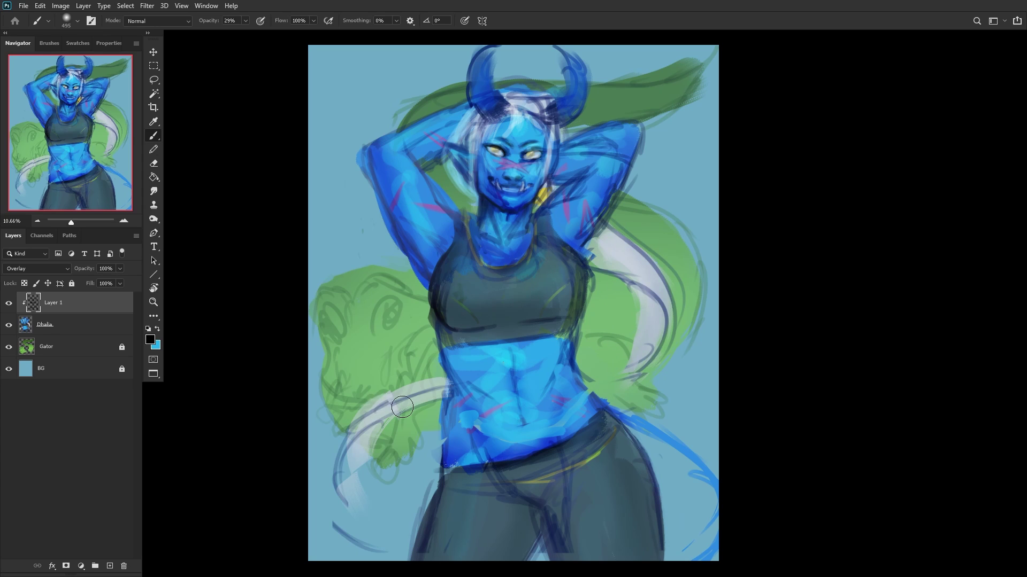
Step: Flip the canvas horizontally, paint a blue stroke up the lower-left edge, and add Layer 2
{"action": "scroll", "coordinate": [446, 333], "scroll_direction": "down", "scroll_amount": 3}
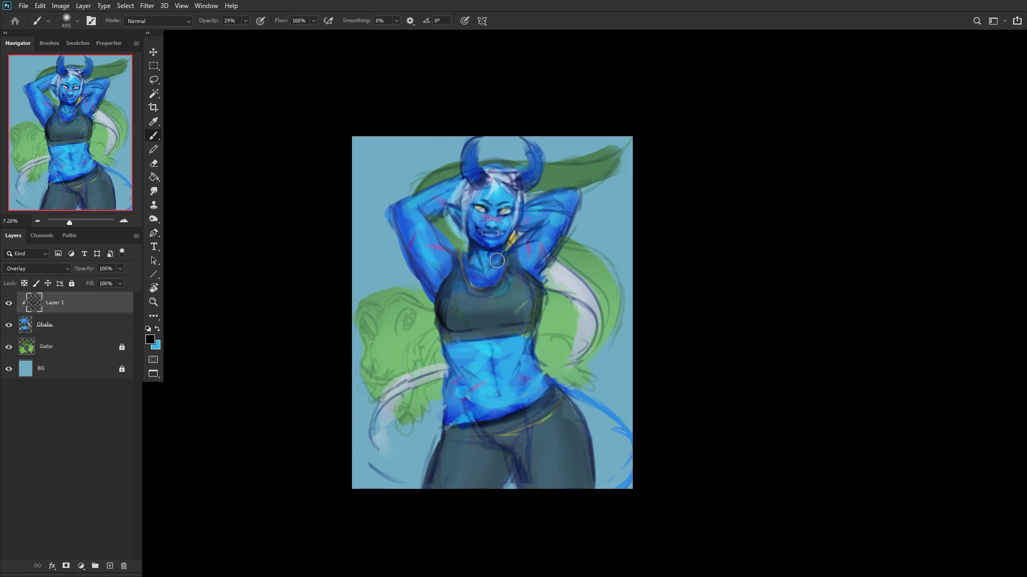
{"action": "key", "text": "h"}
{"action": "scroll", "coordinate": [386, 461], "scroll_direction": "up", "scroll_amount": 2}
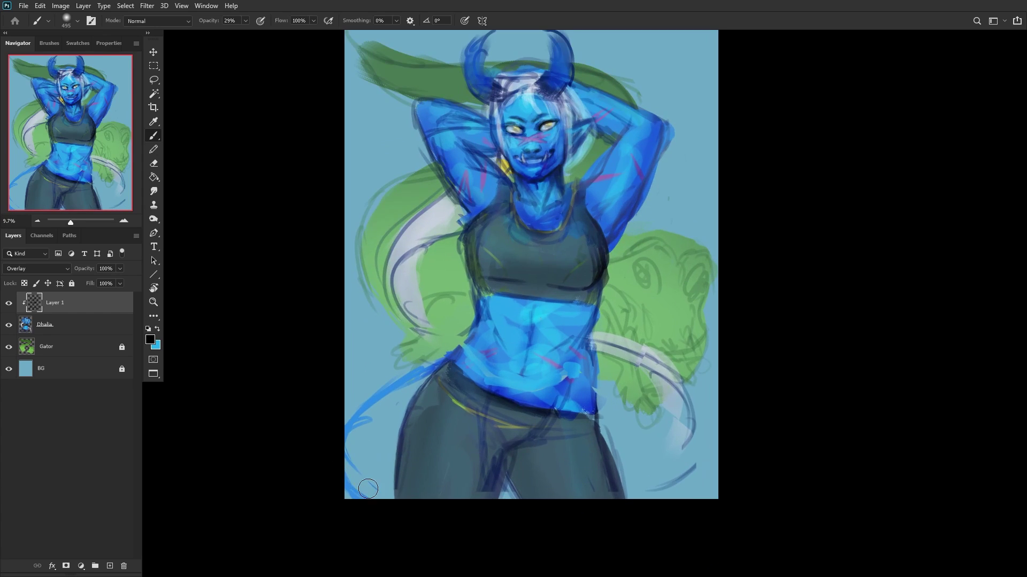
{"action": "mouse_move", "coordinate": [356, 484]}
{"action": "left_mouse_down"}
{"action": "mouse_move", "coordinate": [361, 450]}
{"action": "mouse_move", "coordinate": [387, 390]}
{"action": "mouse_move", "coordinate": [414, 384]}
{"action": "mouse_move", "coordinate": [443, 345]}
{"action": "left_mouse_up"}
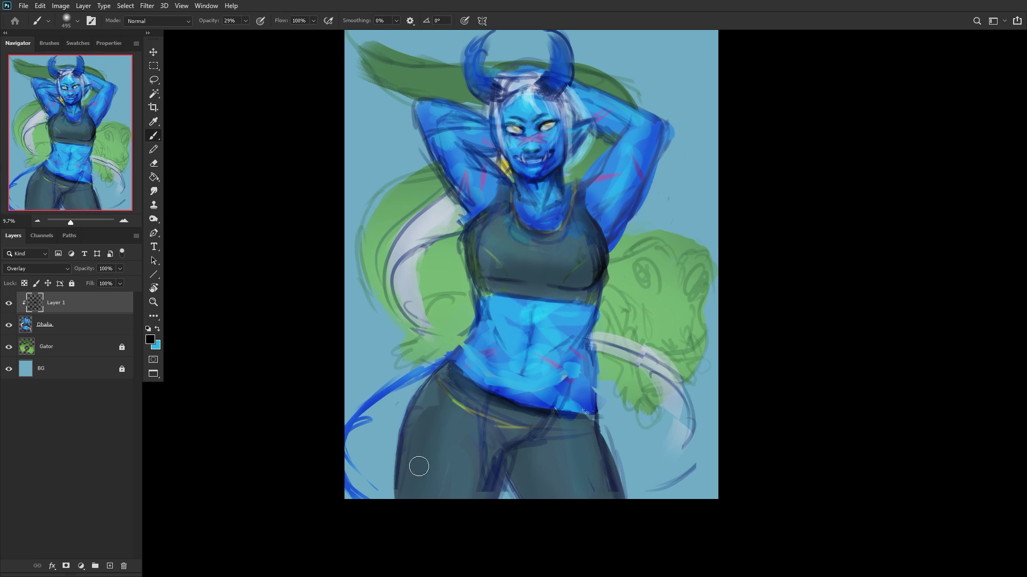
{"action": "left_click", "coordinate": [107, 566]}
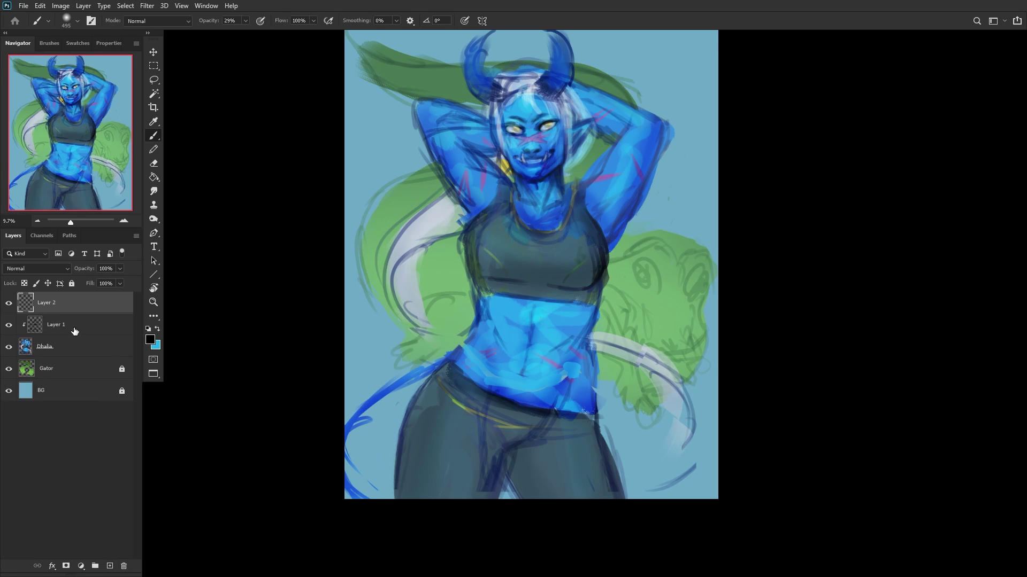
Step: Lower Layer 1 to 50% opacity, then paint the pants navy on Layer 2 at 49%
{"action": "left_click", "coordinate": [74, 329]}
{"action": "left_click_drag", "start_coordinate": [119, 271], "coordinate": [105, 281]}
{"action": "left_click", "coordinate": [56, 309]}
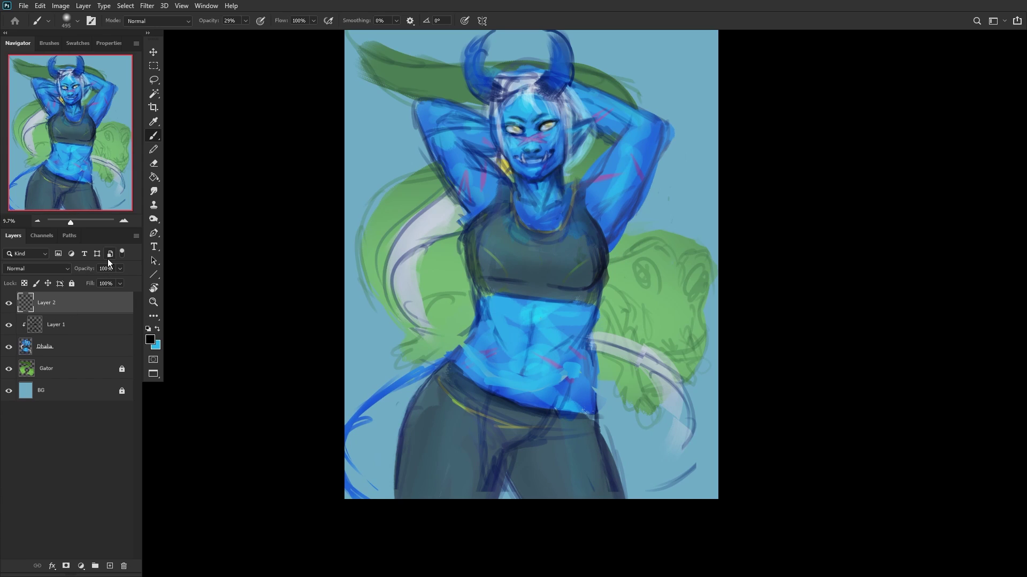
{"action": "left_click", "coordinate": [532, 415], "text": "alt"}
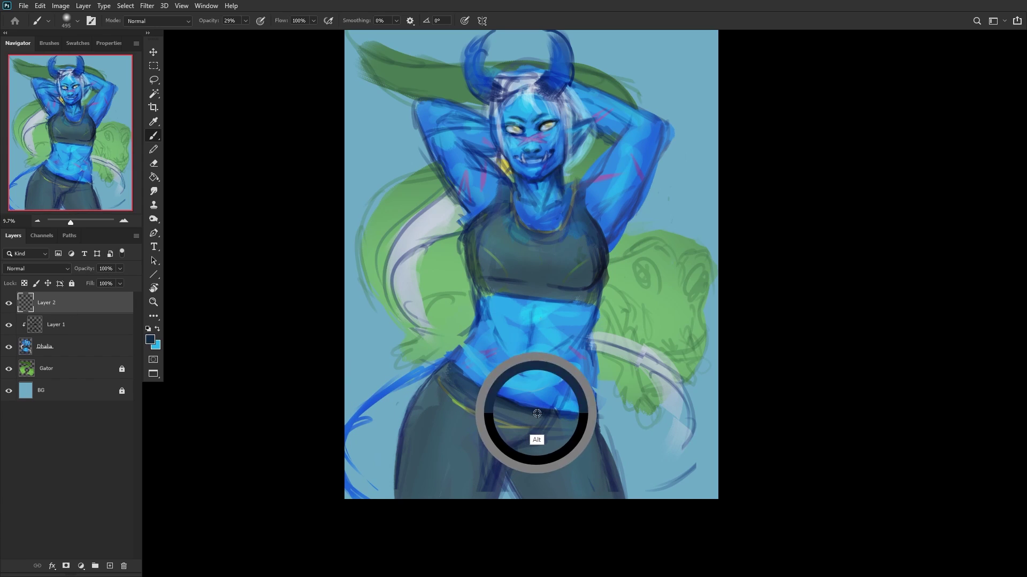
{"action": "mouse_move", "coordinate": [488, 499]}
{"action": "left_mouse_down"}
{"action": "mouse_move", "coordinate": [498, 457]}
{"action": "mouse_move", "coordinate": [477, 504]}
{"action": "mouse_move", "coordinate": [469, 490]}
{"action": "mouse_move", "coordinate": [411, 494]}
{"action": "mouse_move", "coordinate": [413, 413]}
{"action": "mouse_move", "coordinate": [399, 542]}
{"action": "mouse_move", "coordinate": [406, 490]}
{"action": "mouse_move", "coordinate": [443, 508]}
{"action": "mouse_move", "coordinate": [455, 502]}
{"action": "mouse_move", "coordinate": [407, 494]}
{"action": "mouse_move", "coordinate": [403, 476]}
{"action": "mouse_move", "coordinate": [518, 474]}
{"action": "mouse_move", "coordinate": [526, 506]}
{"action": "mouse_move", "coordinate": [560, 522]}
{"action": "mouse_move", "coordinate": [582, 498]}
{"action": "mouse_move", "coordinate": [594, 509]}
{"action": "mouse_move", "coordinate": [537, 483]}
{"action": "mouse_move", "coordinate": [562, 498]}
{"action": "mouse_move", "coordinate": [588, 464]}
{"action": "left_mouse_up"}
{"action": "scroll", "coordinate": [438, 326], "scroll_direction": "down", "scroll_amount": 1}
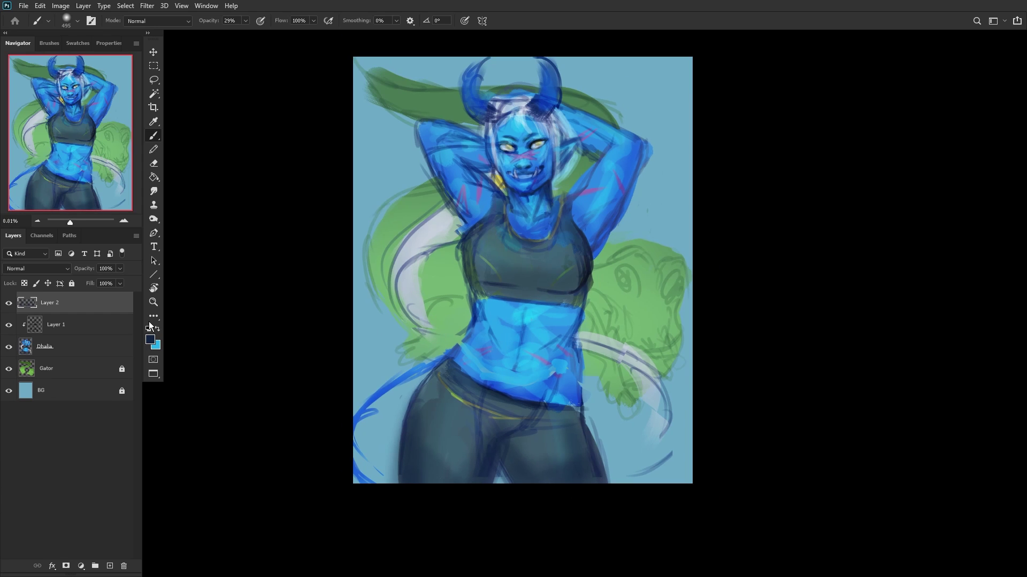
{"action": "left_click_drag", "start_coordinate": [97, 278], "coordinate": [94, 280]}
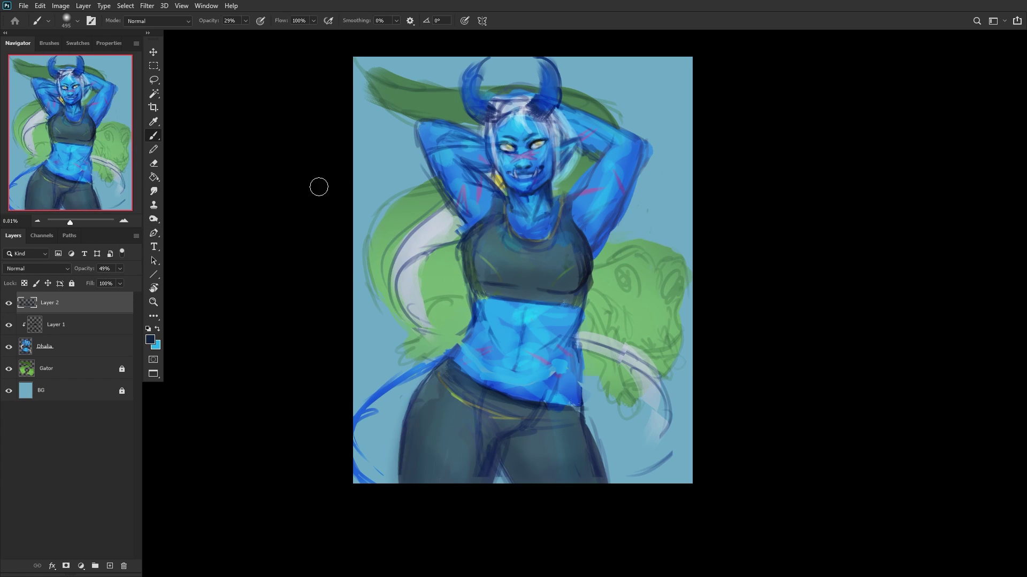
Step: Reset the colours, fit the canvas, set Layer 2 to Overlay and toggle its visibility
{"action": "left_click", "coordinate": [148, 328]}
{"action": "left_click", "coordinate": [158, 328]}
{"action": "left_click", "coordinate": [154, 302]}
{"action": "left_click", "coordinate": [320, 22]}
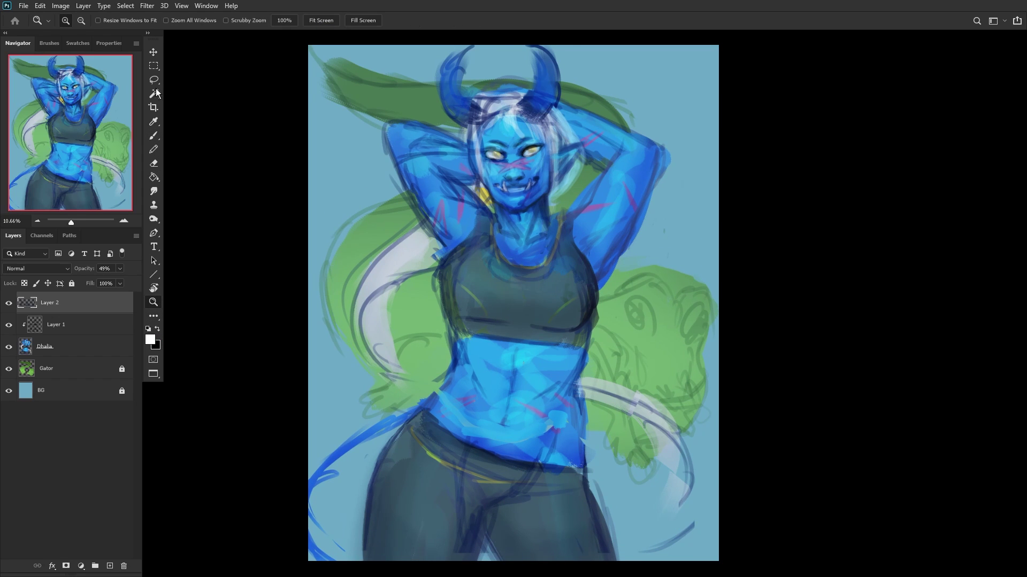
{"action": "left_click", "coordinate": [153, 137]}
{"action": "left_click", "coordinate": [36, 267]}
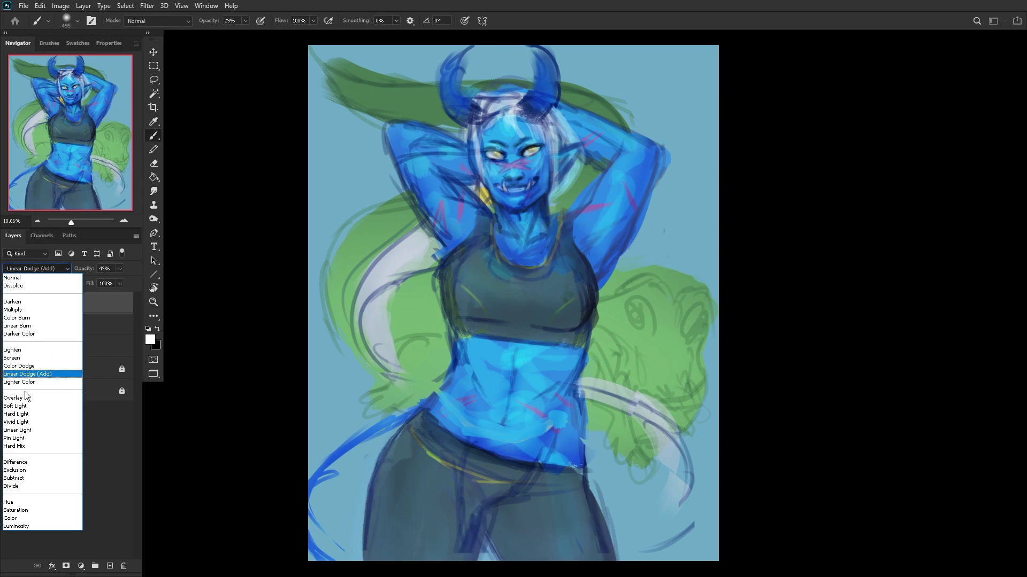
{"action": "left_click", "coordinate": [24, 391]}
{"action": "left_click", "coordinate": [9, 303]}
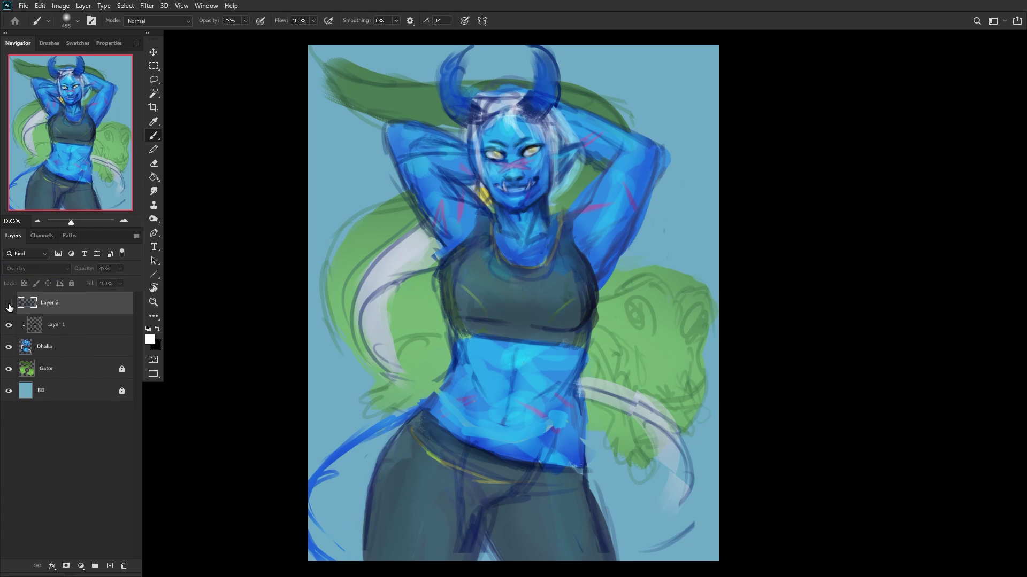
{"action": "left_click", "coordinate": [9, 303]}
Step: Paint pale strokes over both horns on a new Layer 3 set to Overlay
{"action": "left_click", "coordinate": [109, 566]}
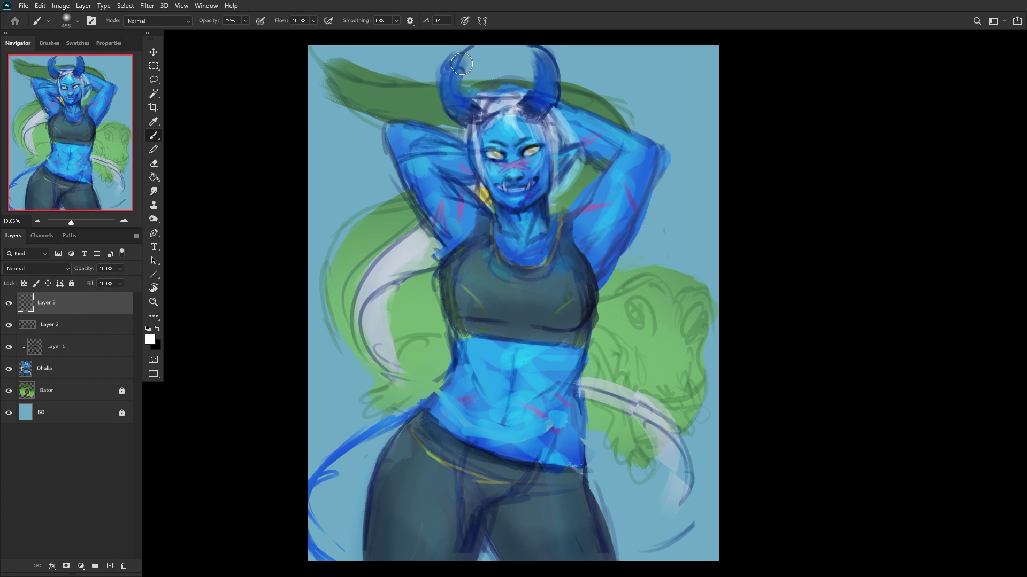
{"action": "mouse_move", "coordinate": [462, 64]}
{"action": "left_mouse_down"}
{"action": "mouse_move", "coordinate": [454, 91]}
{"action": "mouse_move", "coordinate": [474, 43]}
{"action": "mouse_move", "coordinate": [457, 94]}
{"action": "left_mouse_up"}
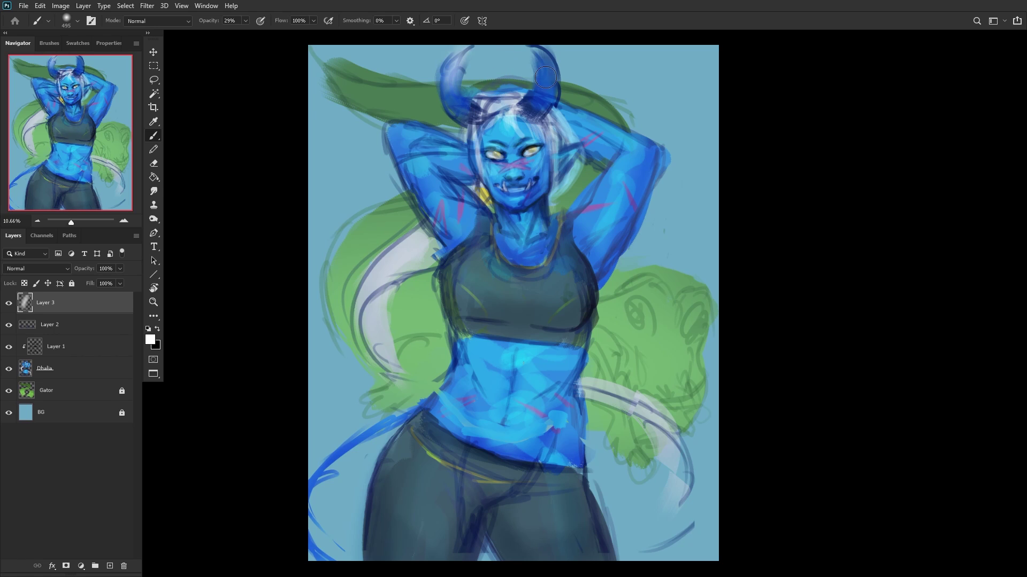
{"action": "left_click_drag", "start_coordinate": [545, 78], "coordinate": [543, 94]}
{"action": "left_click", "coordinate": [45, 268]}
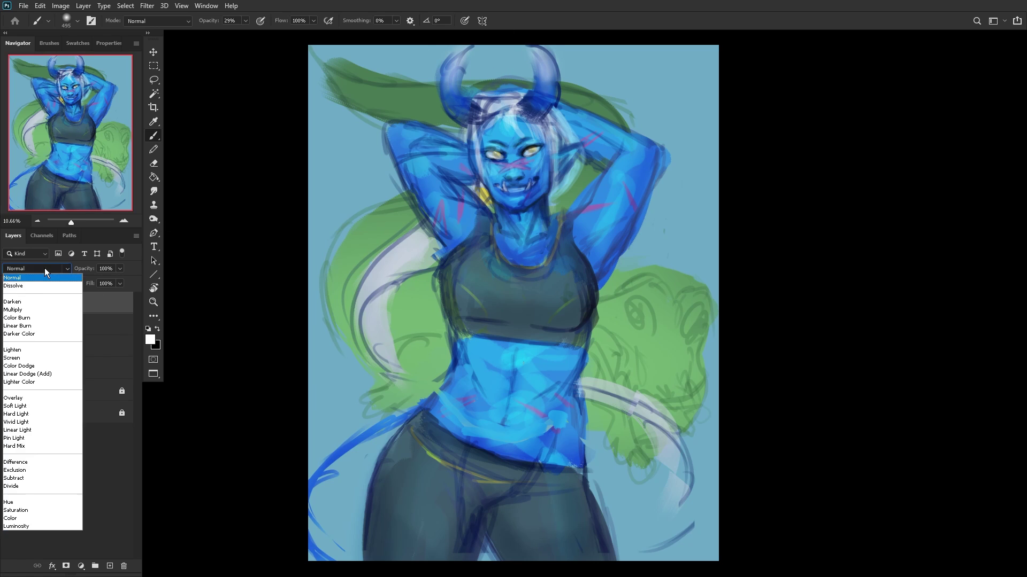
{"action": "left_click", "coordinate": [15, 398]}
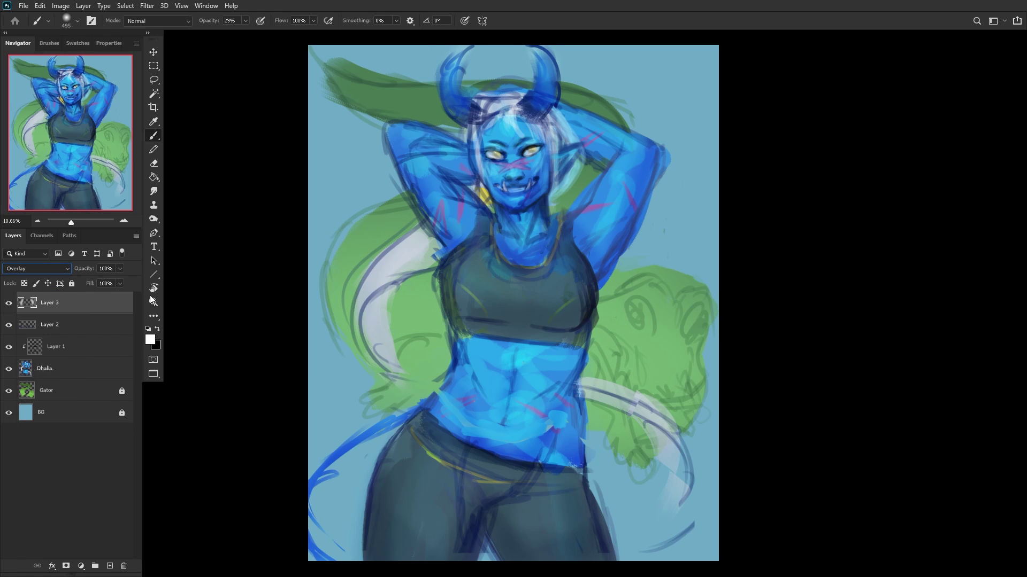
Step: Merge Layer 3 down through Dhalia, rename the result 'Dhalia', and flip the canvas horizontally
{"action": "left_click", "coordinate": [83, 367]}
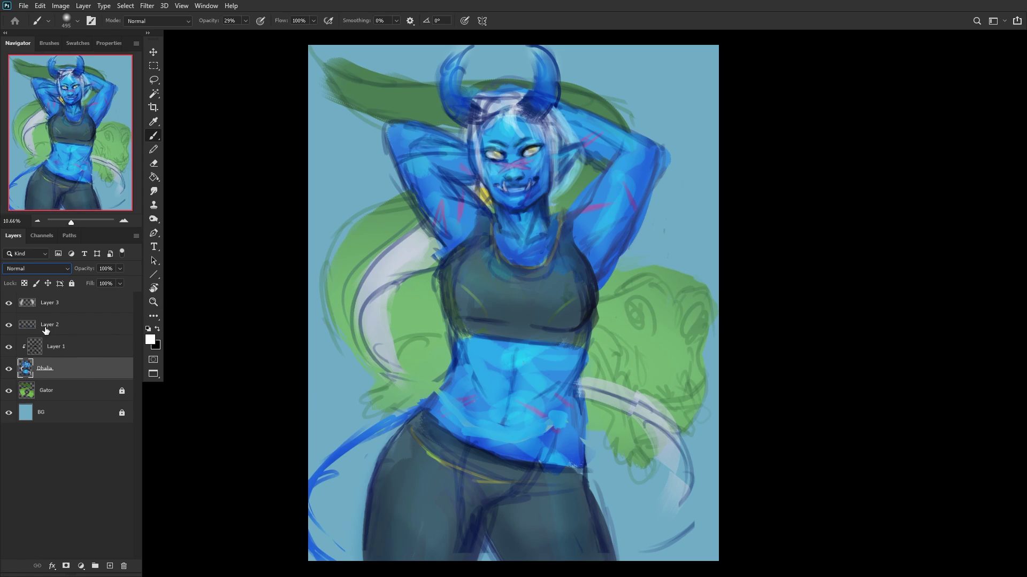
{"action": "left_click", "coordinate": [56, 307], "text": "shift"}
{"action": "right_click", "coordinate": [60, 310]}
{"action": "left_click", "coordinate": [93, 420]}
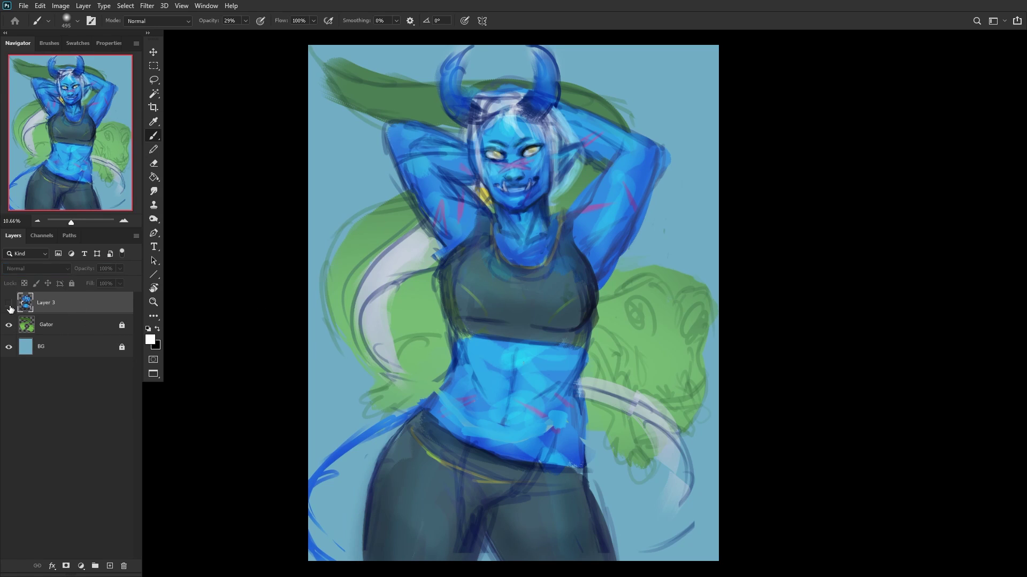
{"action": "double_click", "coordinate": [54, 304]}
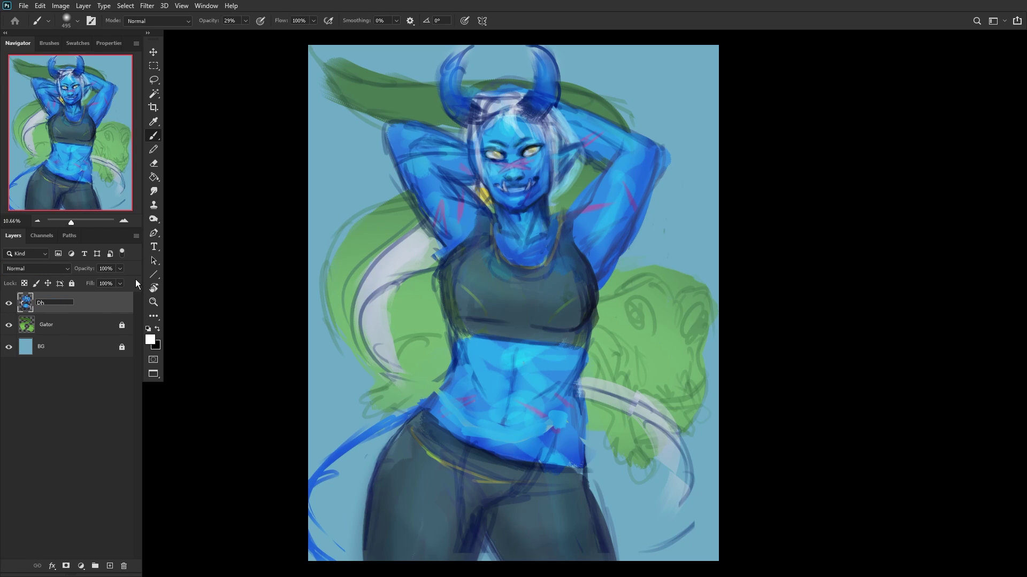
{"action": "type", "text": "Dhalia"}
{"action": "key", "text": "Return"}
{"action": "key", "text": "ctrl+shift+h"}
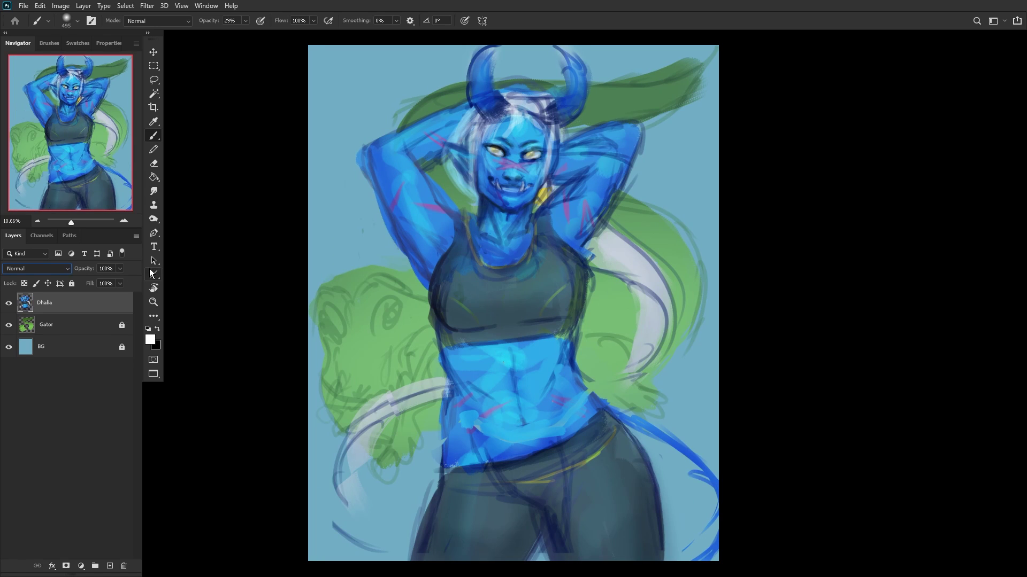
Step: Add a new layer clipped to Dhalia and pick a bright yellow colour
{"action": "left_click", "coordinate": [109, 565]}
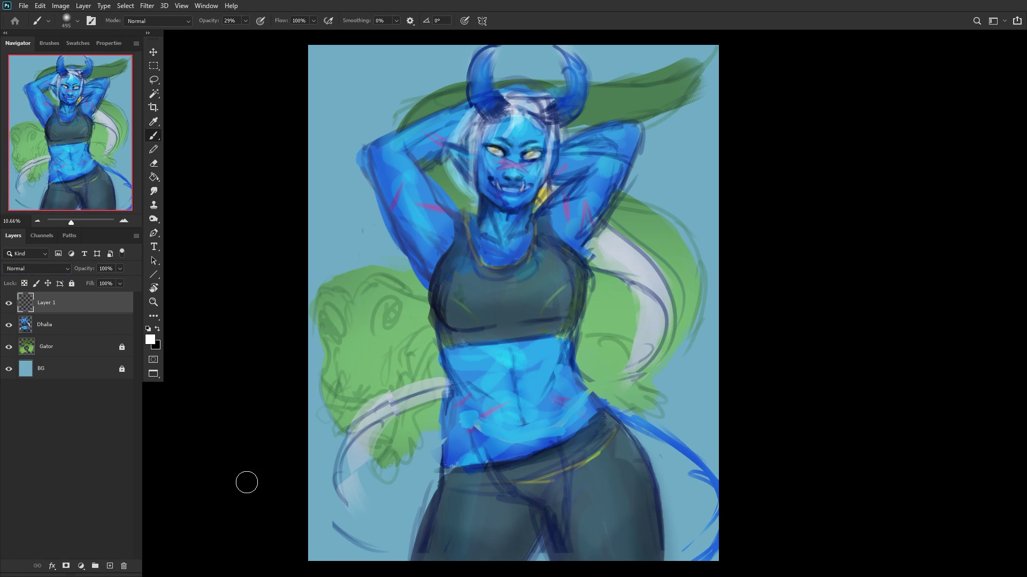
{"action": "left_click", "coordinate": [97, 312], "text": "alt"}
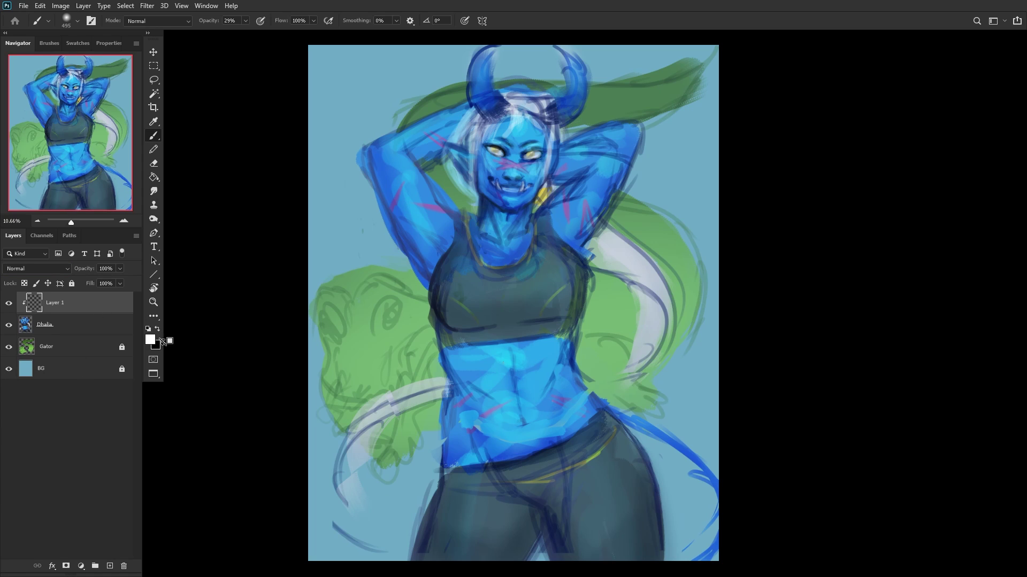
{"action": "left_click", "coordinate": [156, 344]}
{"action": "left_click", "coordinate": [623, 190]}
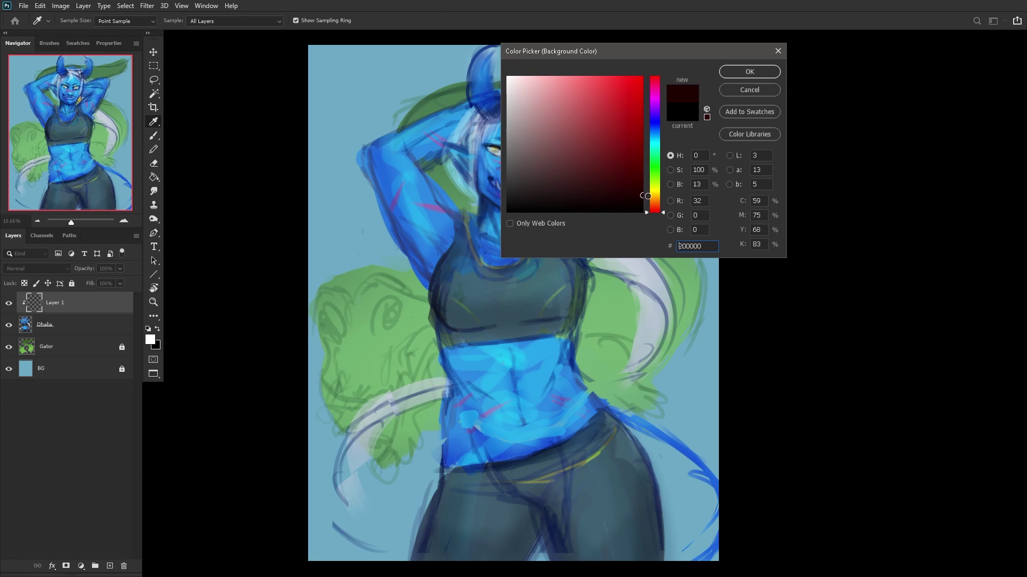
{"action": "left_click", "coordinate": [655, 191]}
{"action": "left_click", "coordinate": [642, 76]}
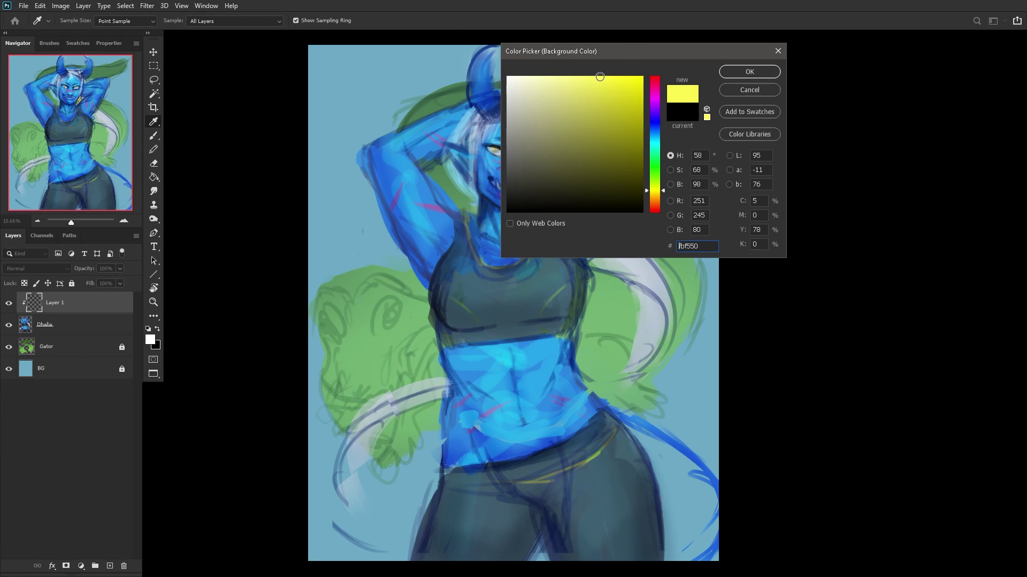
{"action": "left_click", "coordinate": [748, 73]}
Step: Adjust the brush size and paint light strokes around the left and right eyes
{"action": "key", "text": "b"}
{"action": "scroll", "coordinate": [493, 162], "scroll_direction": "up", "scroll_amount": 2}
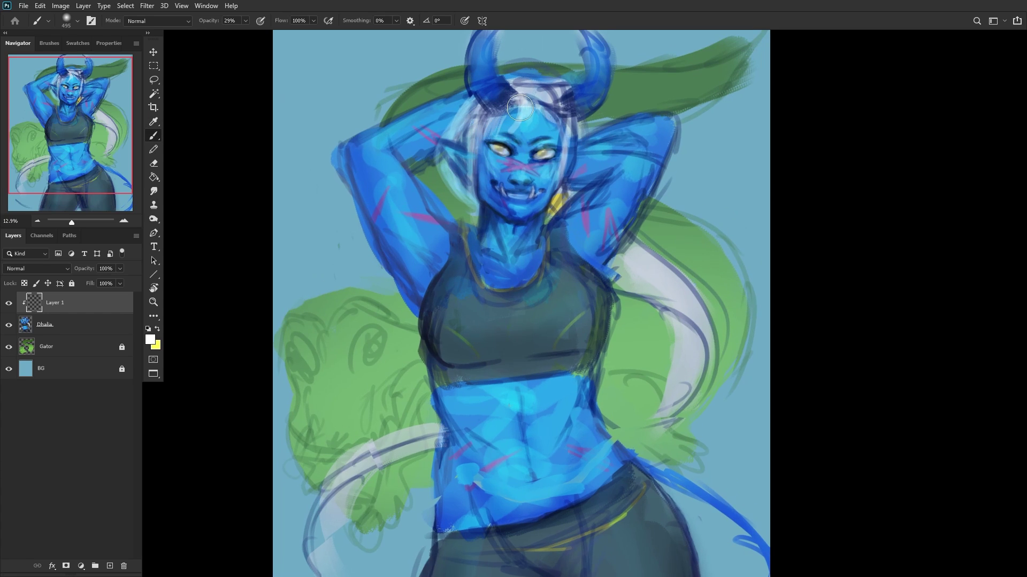
{"action": "right_click", "coordinate": [619, 171]}
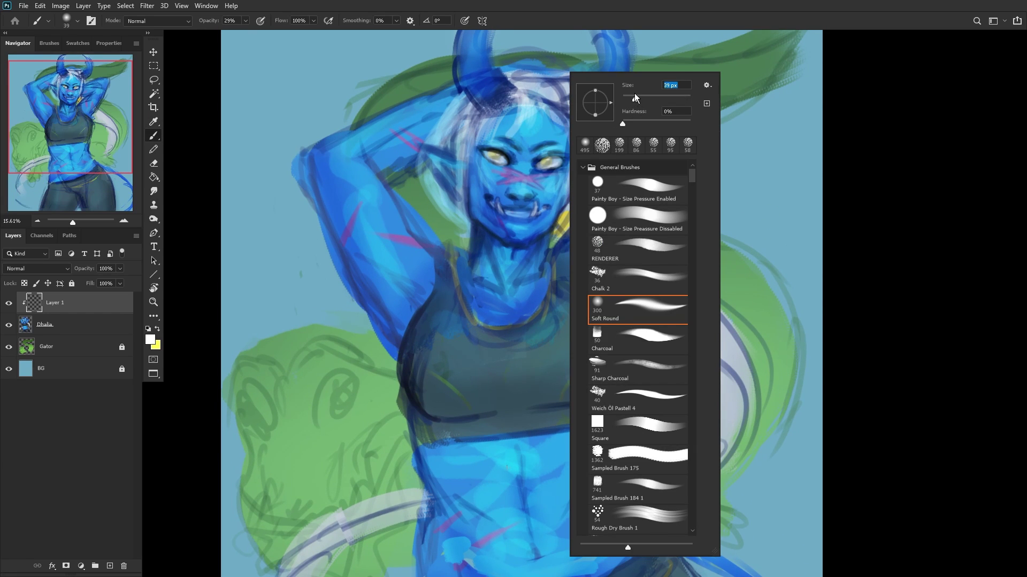
{"action": "left_click", "coordinate": [506, 184]}
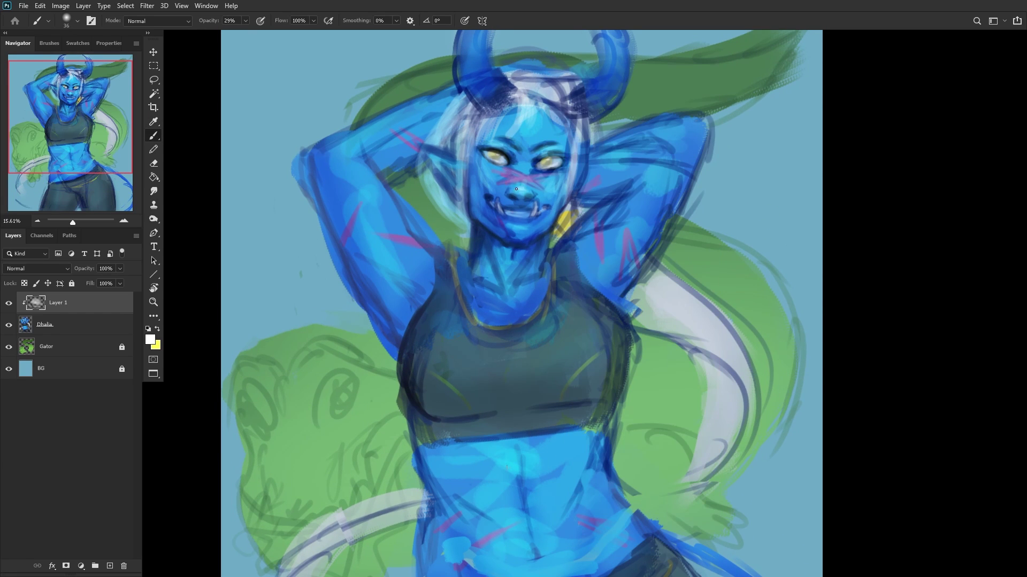
{"action": "right_click", "coordinate": [621, 120]}
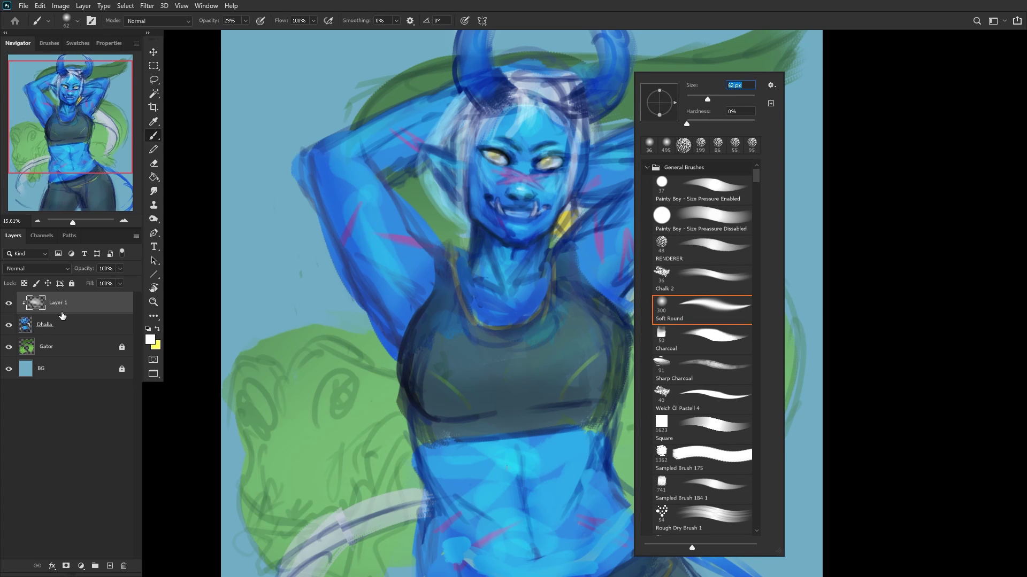
{"action": "key", "text": "Escape"}
{"action": "scroll", "coordinate": [504, 303], "scroll_direction": "up", "scroll_amount": 5}
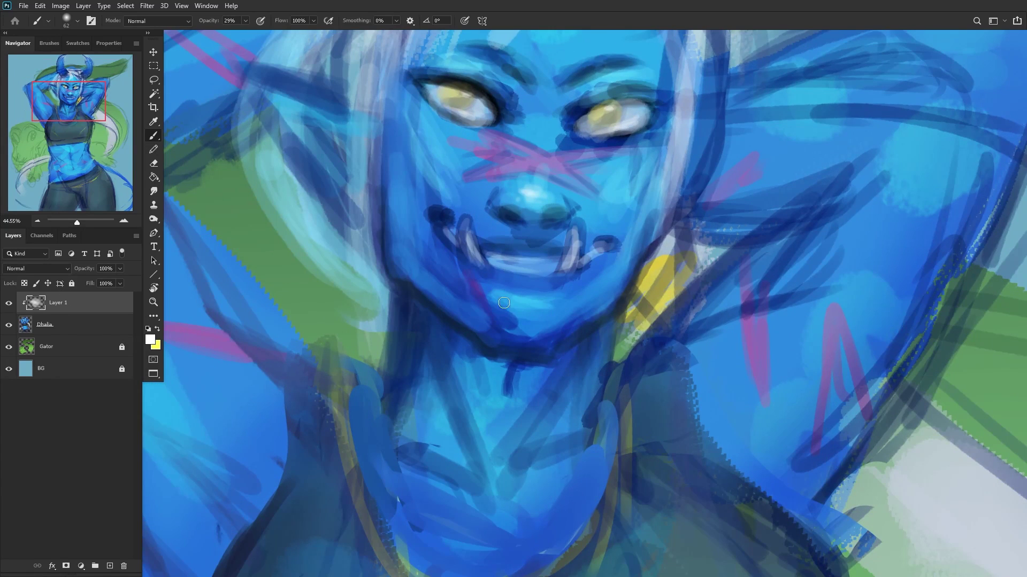
{"action": "scroll", "coordinate": [519, 304], "scroll_direction": "down", "scroll_amount": 1}
{"action": "scroll", "coordinate": [527, 232], "scroll_direction": "down", "scroll_amount": 3}
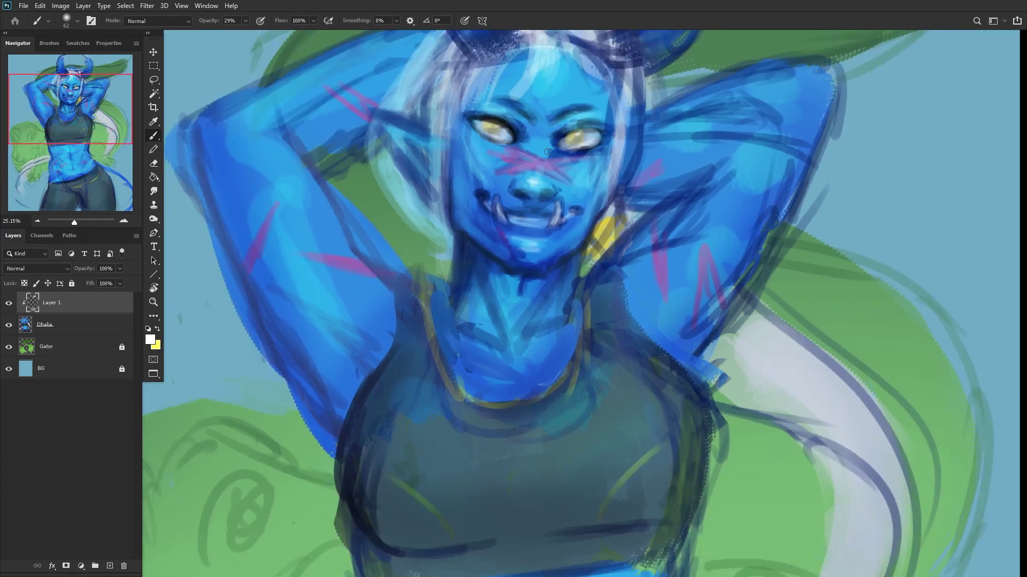
{"action": "scroll", "coordinate": [526, 232], "scroll_direction": "up", "scroll_amount": 3}
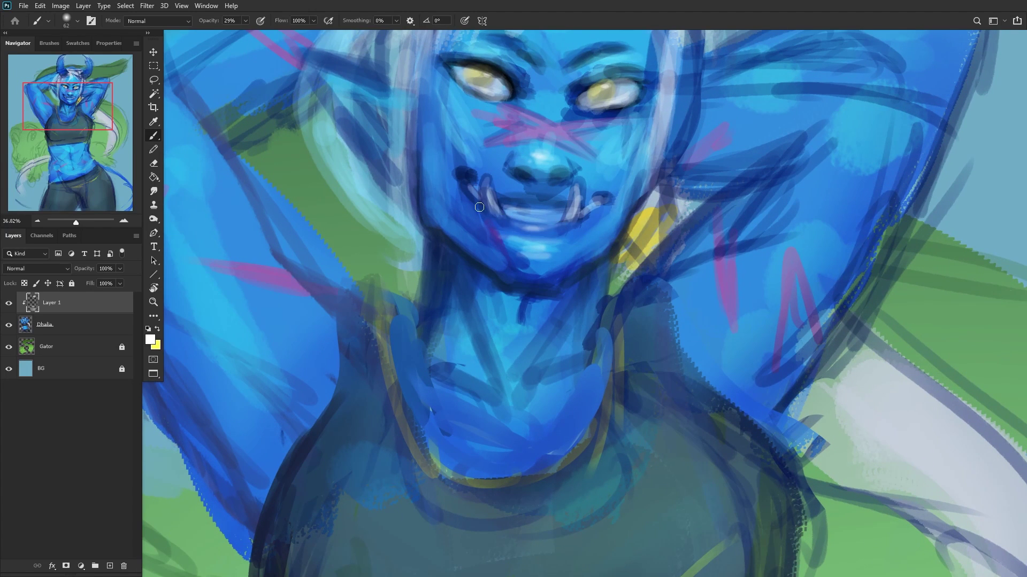
{"action": "scroll", "coordinate": [470, 120], "scroll_direction": "down", "scroll_amount": 4}
{"action": "scroll", "coordinate": [469, 118], "scroll_direction": "down", "scroll_amount": 2}
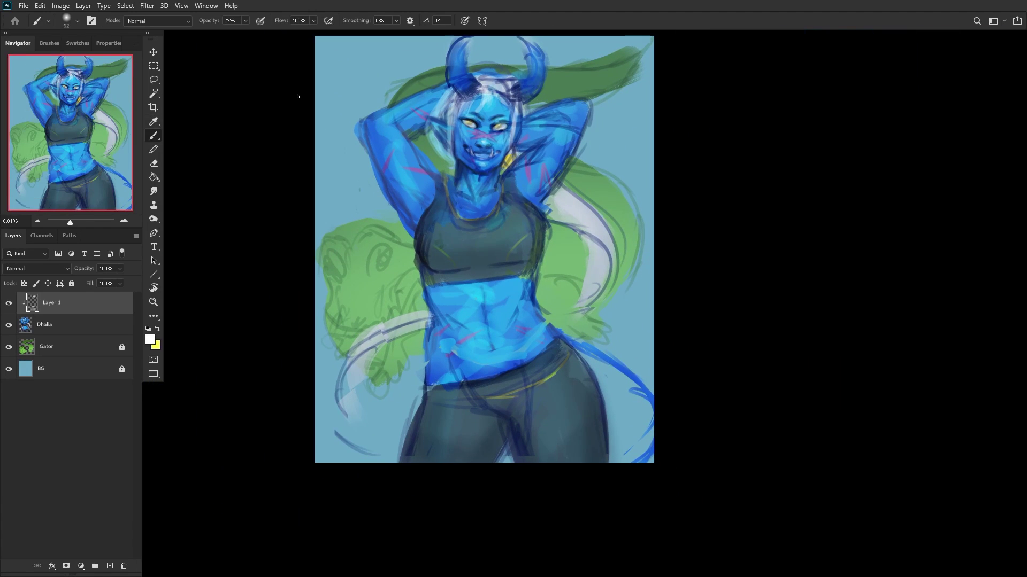
{"action": "scroll", "coordinate": [469, 128], "scroll_direction": "up", "scroll_amount": 5}
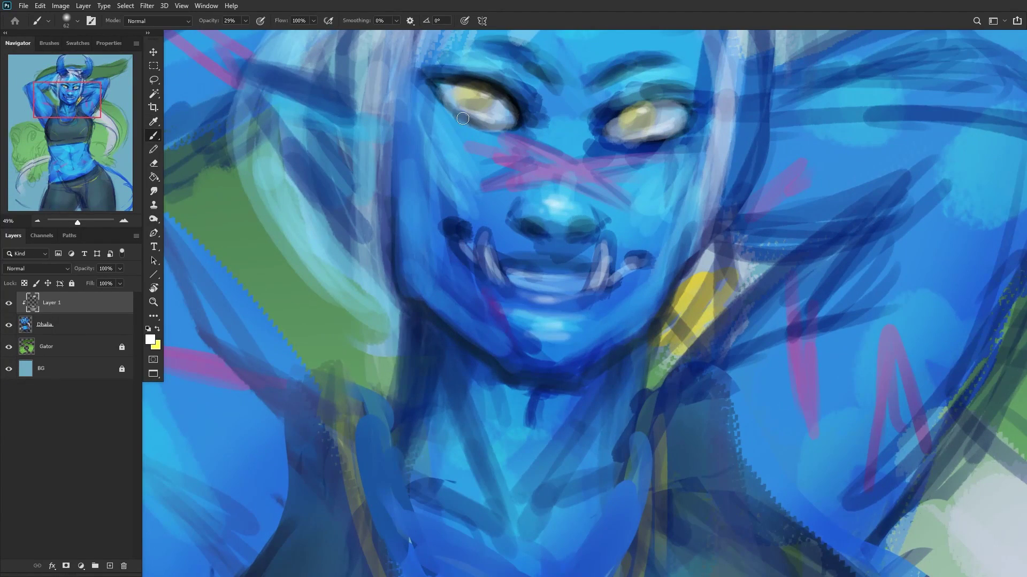
{"action": "right_click", "coordinate": [528, 147]}
{"action": "left_click", "coordinate": [449, 121]}
{"action": "mouse_move", "coordinate": [444, 123]}
{"action": "left_mouse_down"}
{"action": "mouse_move", "coordinate": [467, 159]}
{"action": "mouse_move", "coordinate": [446, 167]}
{"action": "mouse_move", "coordinate": [470, 118]}
{"action": "left_mouse_up"}
{"action": "mouse_move", "coordinate": [619, 164]}
{"action": "left_mouse_down"}
{"action": "mouse_move", "coordinate": [658, 181]}
{"action": "mouse_move", "coordinate": [667, 174]}
{"action": "mouse_move", "coordinate": [623, 171]}
{"action": "left_mouse_up"}
Step: Set the brush to 25 px and add faint light strokes along the chin
{"action": "scroll", "coordinate": [589, 145], "scroll_direction": "down", "scroll_amount": 4}
{"action": "scroll", "coordinate": [540, 152], "scroll_direction": "up", "scroll_amount": 1}
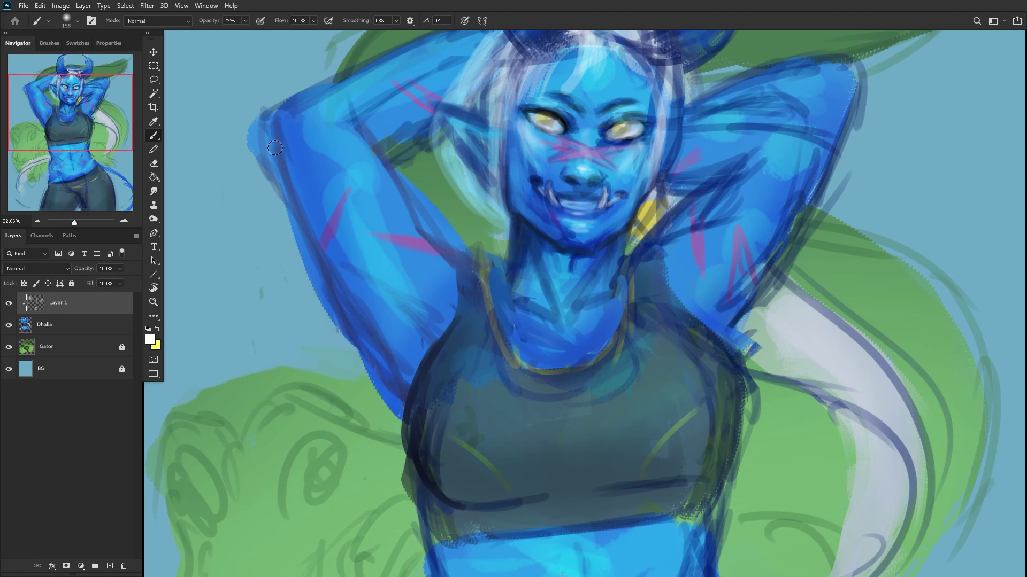
{"action": "right_click", "coordinate": [607, 160]}
{"action": "key", "text": "Return"}
{"action": "left_click_drag", "start_coordinate": [513, 201], "coordinate": [544, 229]}
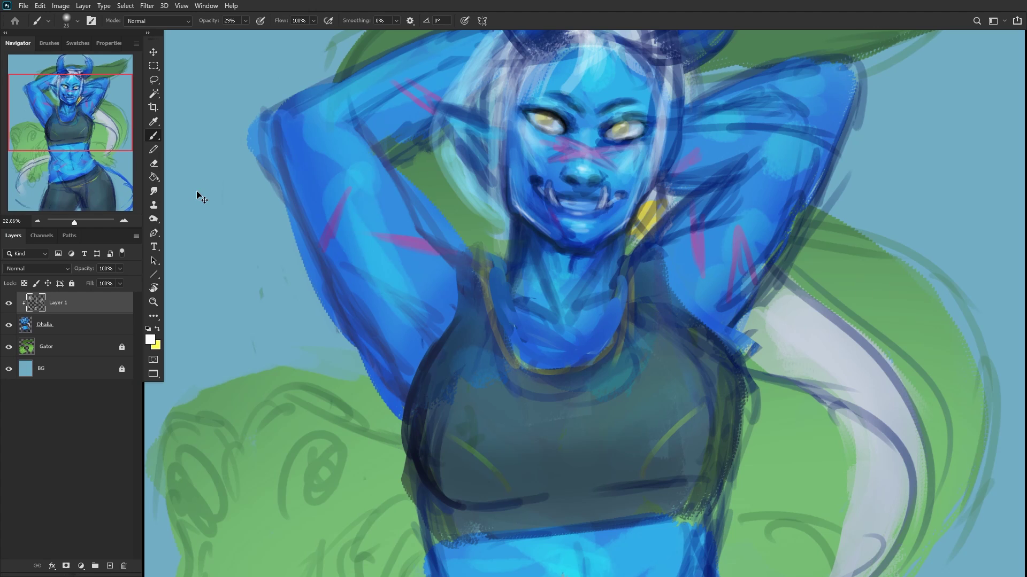
{"action": "scroll", "coordinate": [197, 192], "scroll_direction": "down", "scroll_amount": 5}
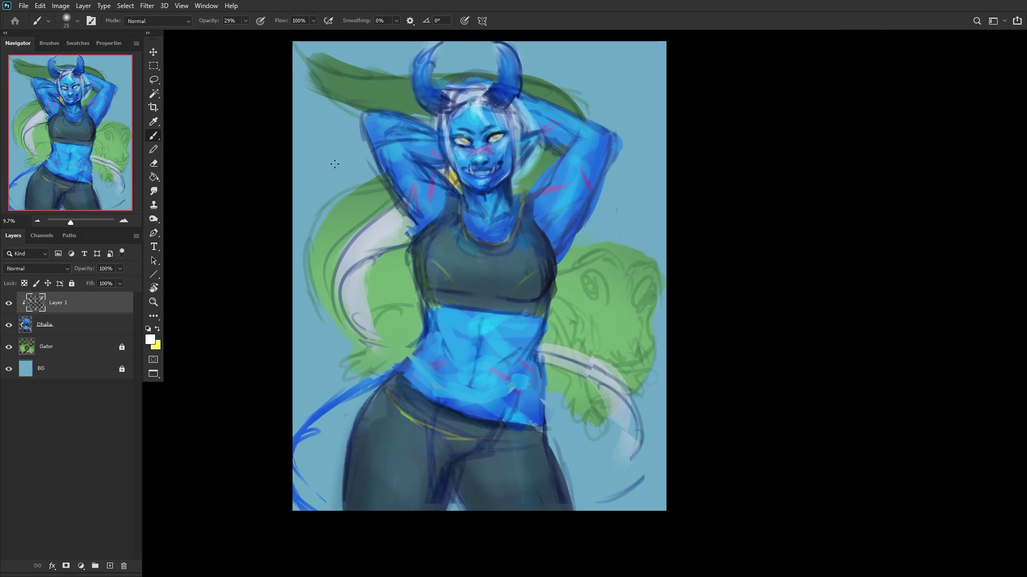
{"action": "scroll", "coordinate": [323, 205], "scroll_direction": "up", "scroll_amount": 2}
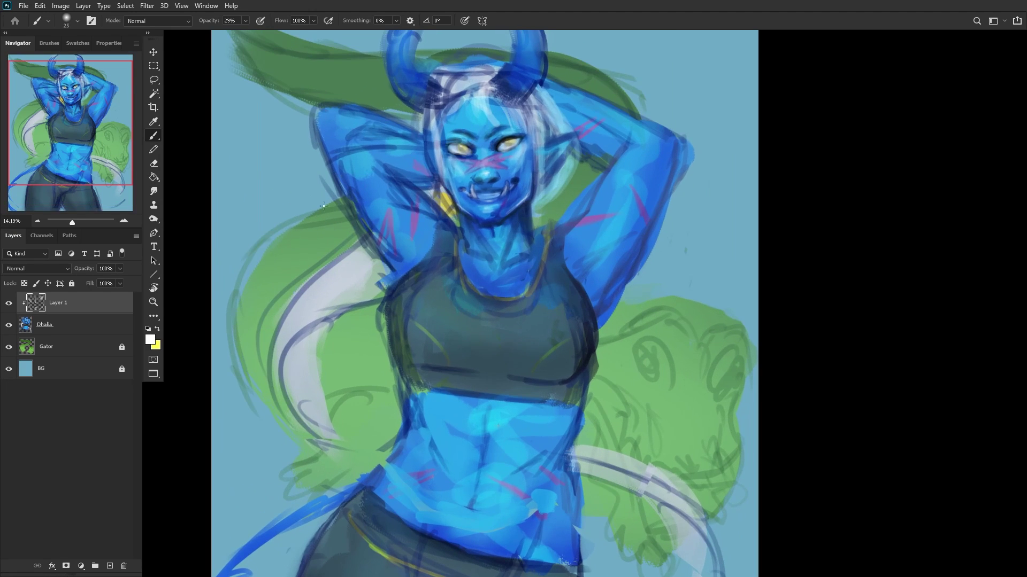
Step: In black, thicken the right eye's upper eyelid and darken around its iris
{"action": "left_click", "coordinate": [148, 329]}
{"action": "scroll", "coordinate": [411, 300], "scroll_direction": "up", "scroll_amount": 6}
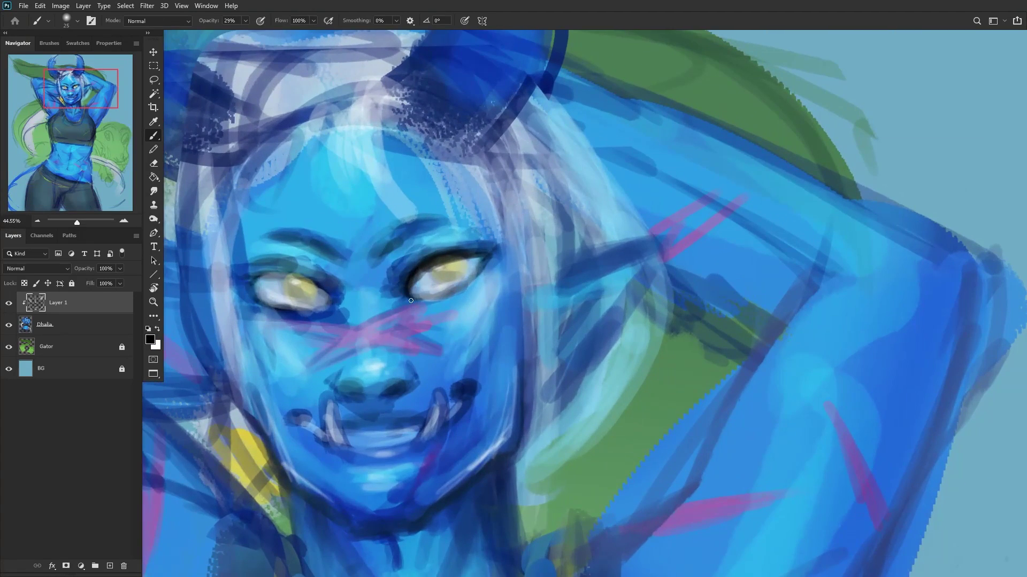
{"action": "left_click_drag", "start_coordinate": [409, 284], "coordinate": [449, 258]}
{"action": "scroll", "coordinate": [546, 252], "scroll_direction": "up", "scroll_amount": 4}
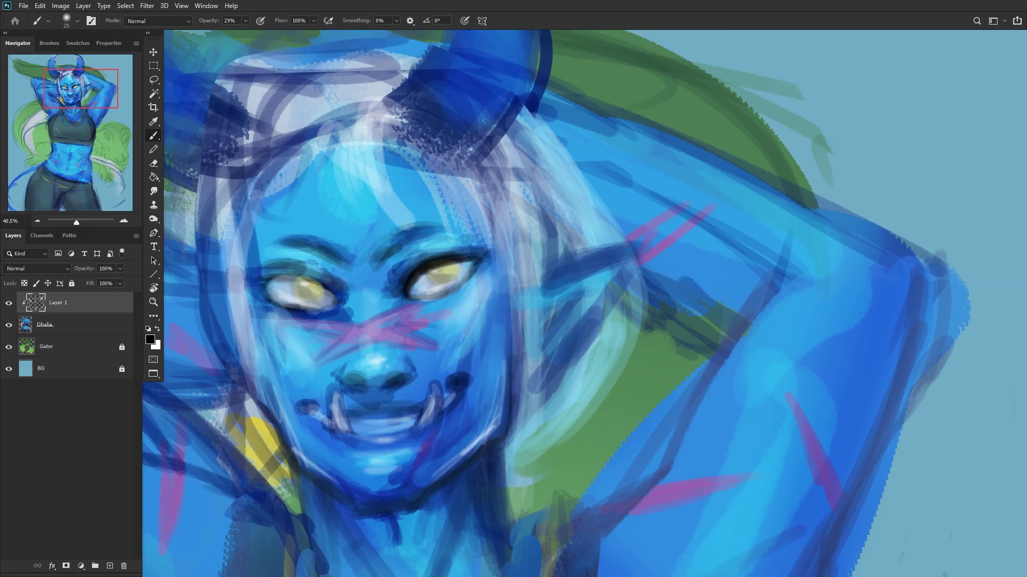
{"action": "scroll", "coordinate": [546, 252], "scroll_direction": "up", "scroll_amount": 1}
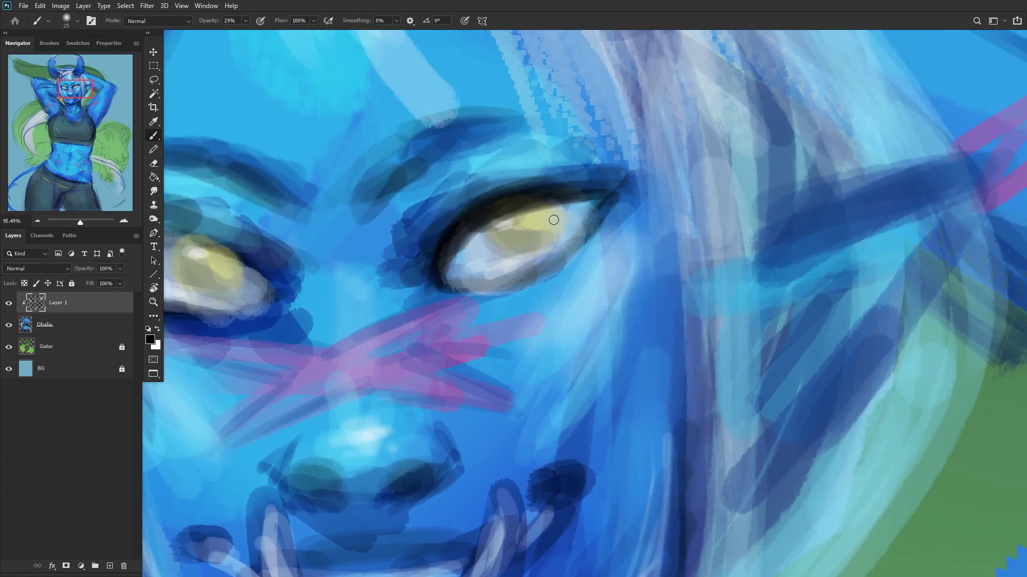
{"action": "mouse_move", "coordinate": [554, 220]}
{"action": "left_mouse_down"}
{"action": "mouse_move", "coordinate": [525, 253]}
{"action": "mouse_move", "coordinate": [480, 237]}
{"action": "mouse_move", "coordinate": [524, 257]}
{"action": "mouse_move", "coordinate": [480, 223]}
{"action": "mouse_move", "coordinate": [455, 258]}
{"action": "left_mouse_up"}
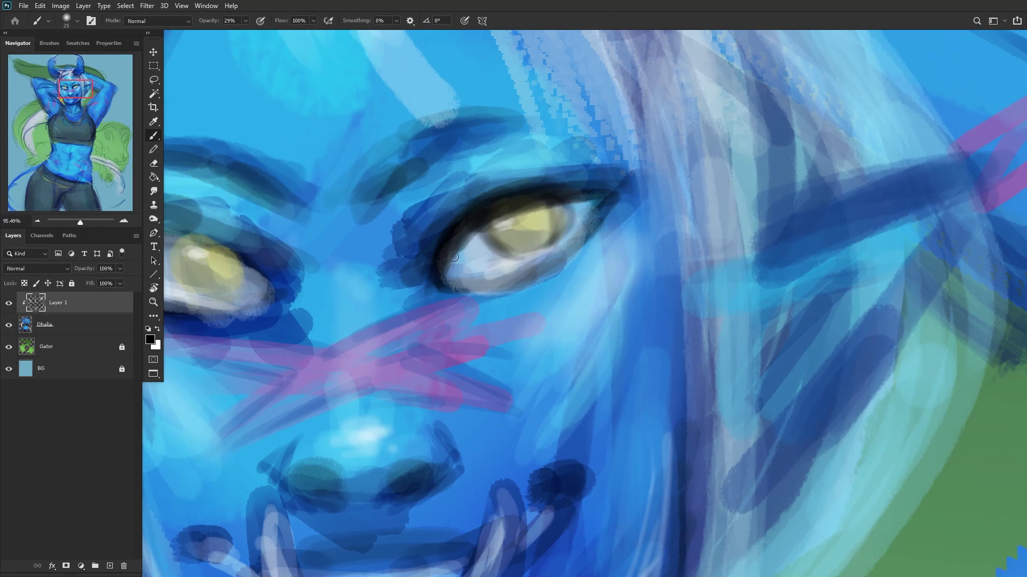
{"action": "scroll", "coordinate": [455, 257], "scroll_direction": "down", "scroll_amount": 6}
Step: Pick a saturated bright yellow and paint the eye's iris
{"action": "left_click", "coordinate": [149, 335]}
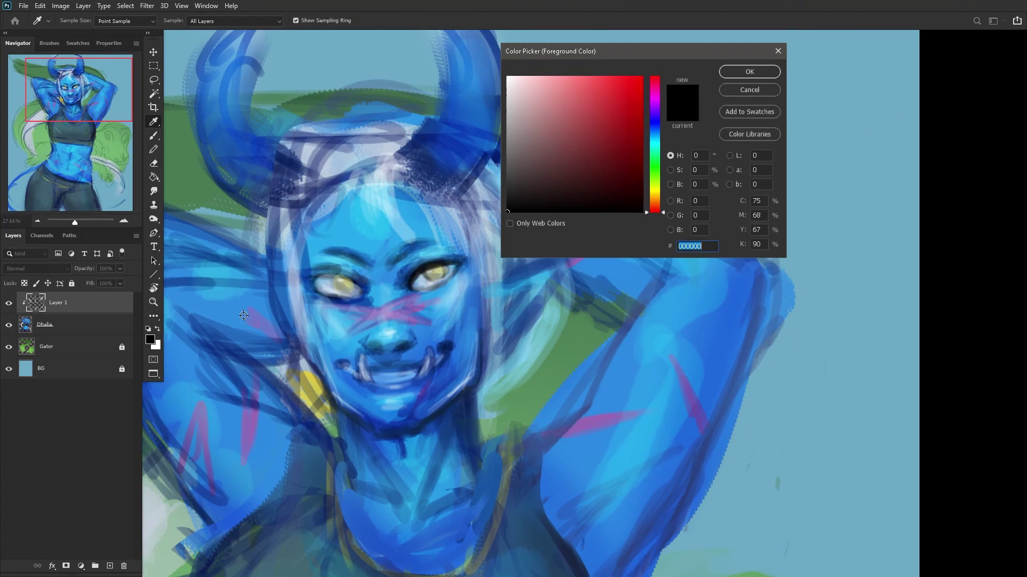
{"action": "left_click", "coordinate": [614, 193]}
{"action": "left_click", "coordinate": [643, 108]}
{"action": "left_click", "coordinate": [647, 193]}
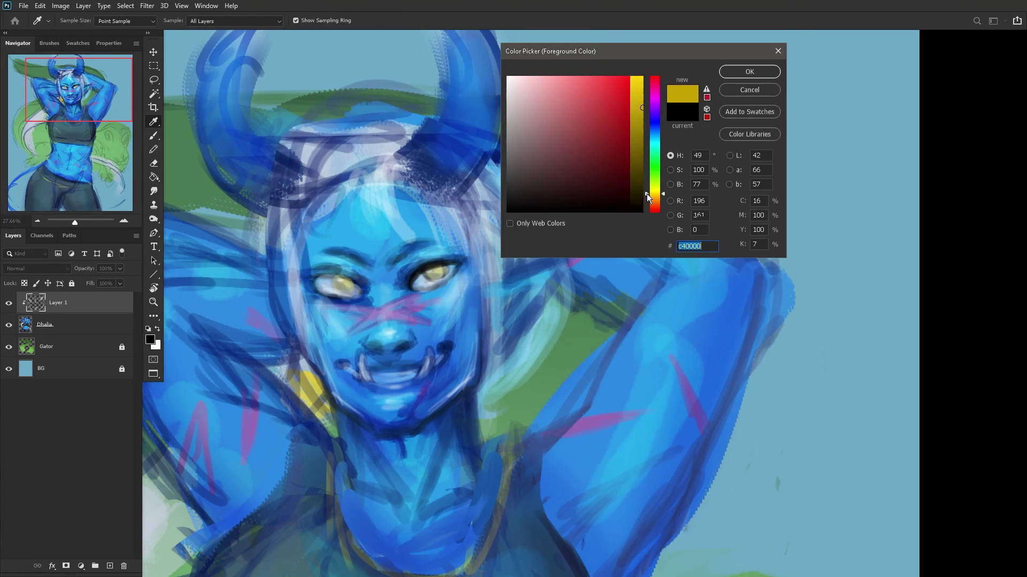
{"action": "left_click", "coordinate": [750, 71]}
{"action": "key", "text": "b"}
{"action": "scroll", "coordinate": [428, 259], "scroll_direction": "up", "scroll_amount": 4}
{"action": "mouse_move", "coordinate": [417, 262]}
{"action": "left_mouse_down"}
{"action": "mouse_move", "coordinate": [455, 254]}
{"action": "mouse_move", "coordinate": [441, 270]}
{"action": "mouse_move", "coordinate": [412, 272]}
{"action": "mouse_move", "coordinate": [458, 264]}
{"action": "left_mouse_up"}
Step: Darken the rim around the yellow iris in black, then switch to white
{"action": "scroll", "coordinate": [457, 265], "scroll_direction": "down", "scroll_amount": 4}
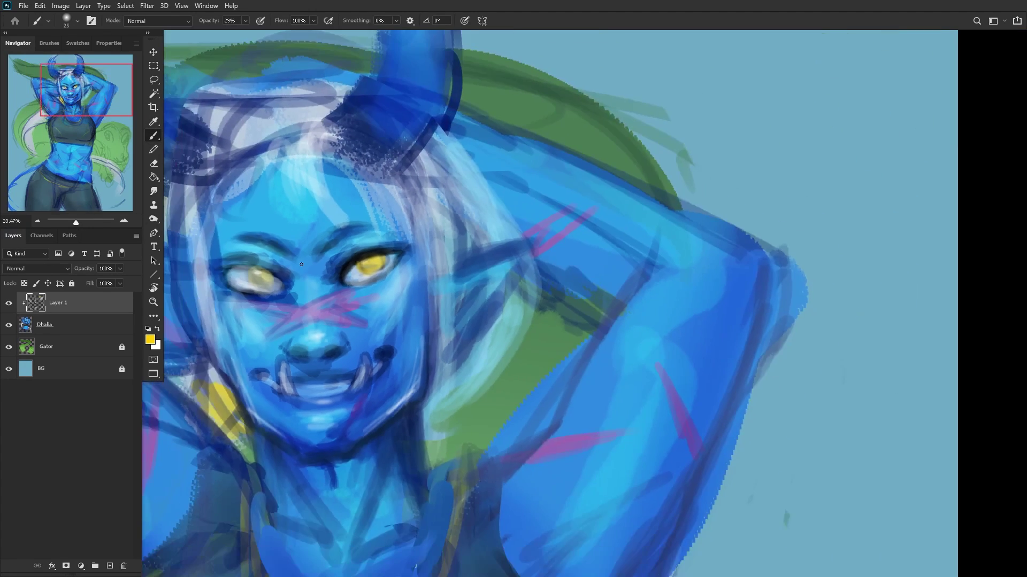
{"action": "left_click", "coordinate": [148, 328]}
{"action": "scroll", "coordinate": [321, 275], "scroll_direction": "up", "scroll_amount": 4}
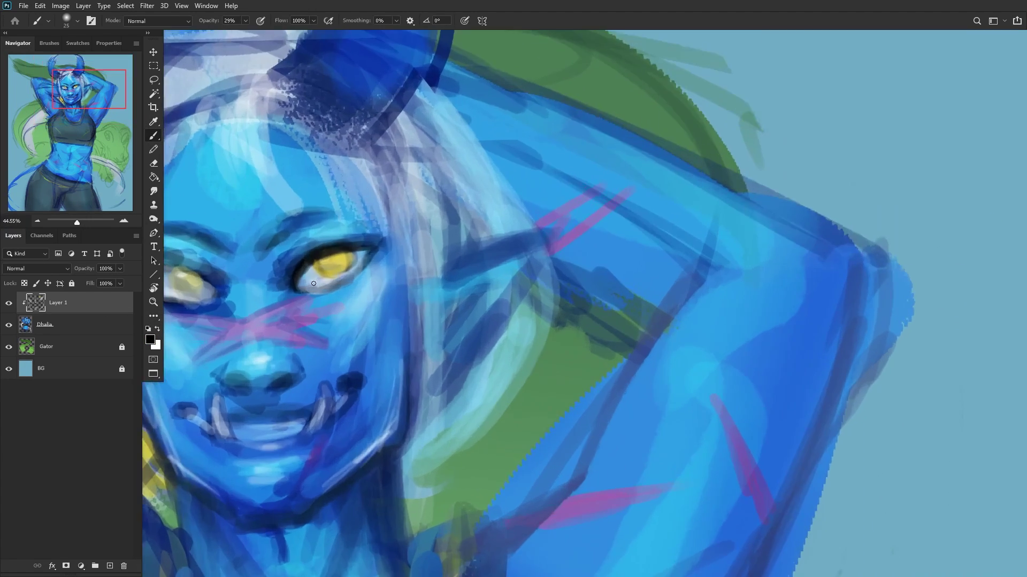
{"action": "mouse_move", "coordinate": [345, 266]}
{"action": "left_mouse_down"}
{"action": "mouse_move", "coordinate": [350, 255]}
{"action": "mouse_move", "coordinate": [334, 262]}
{"action": "left_mouse_up"}
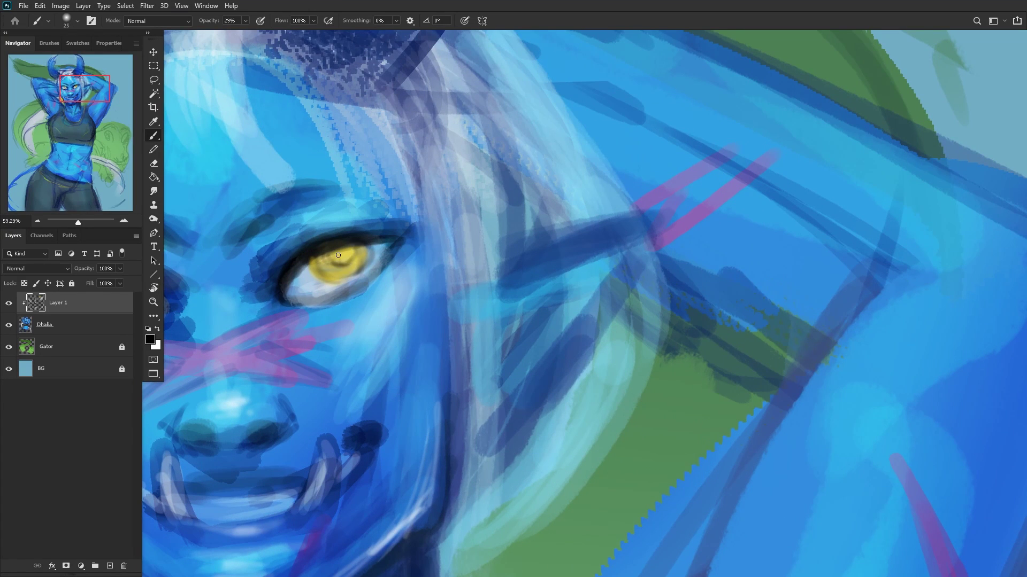
{"action": "scroll", "coordinate": [279, 264], "scroll_direction": "down", "scroll_amount": 4}
{"action": "left_click", "coordinate": [157, 328]}
{"action": "scroll", "coordinate": [298, 259], "scroll_direction": "up", "scroll_amount": 3}
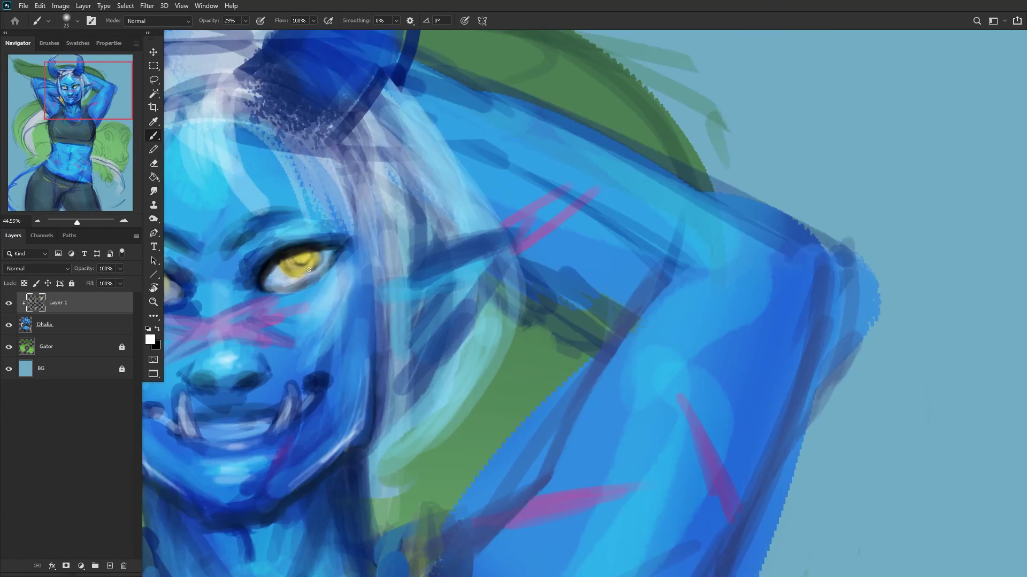
Step: Merge the eye layer down into Dhalia
{"action": "scroll", "coordinate": [298, 260], "scroll_direction": "down", "scroll_amount": 5}
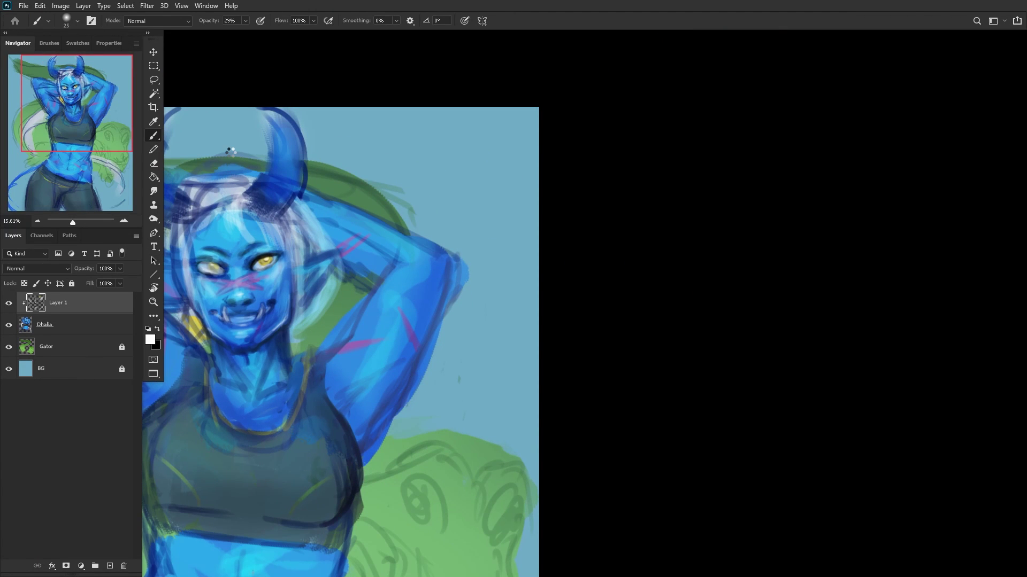
{"action": "scroll", "coordinate": [230, 152], "scroll_direction": "up", "scroll_amount": 3}
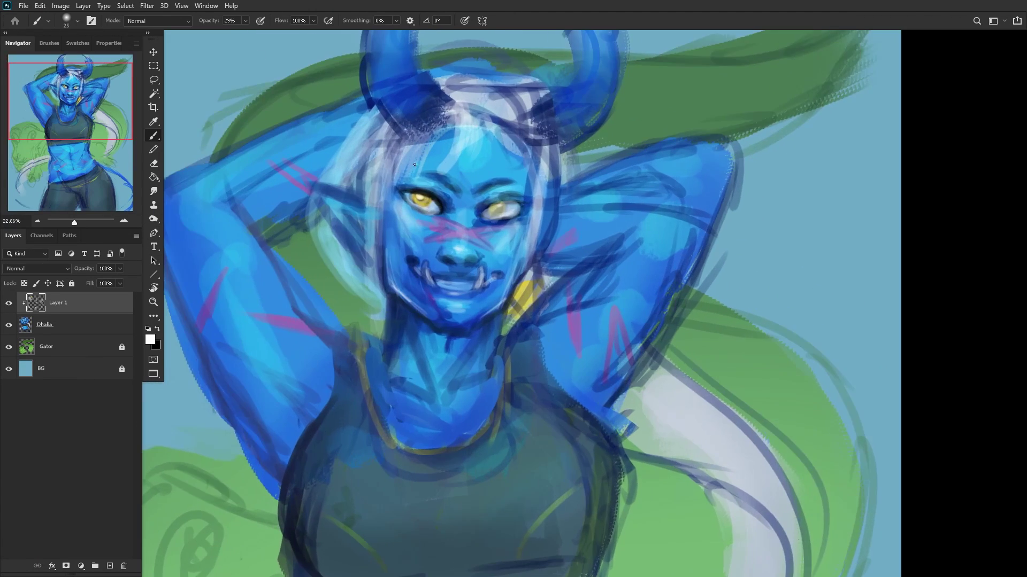
{"action": "scroll", "coordinate": [415, 164], "scroll_direction": "up", "scroll_amount": 5}
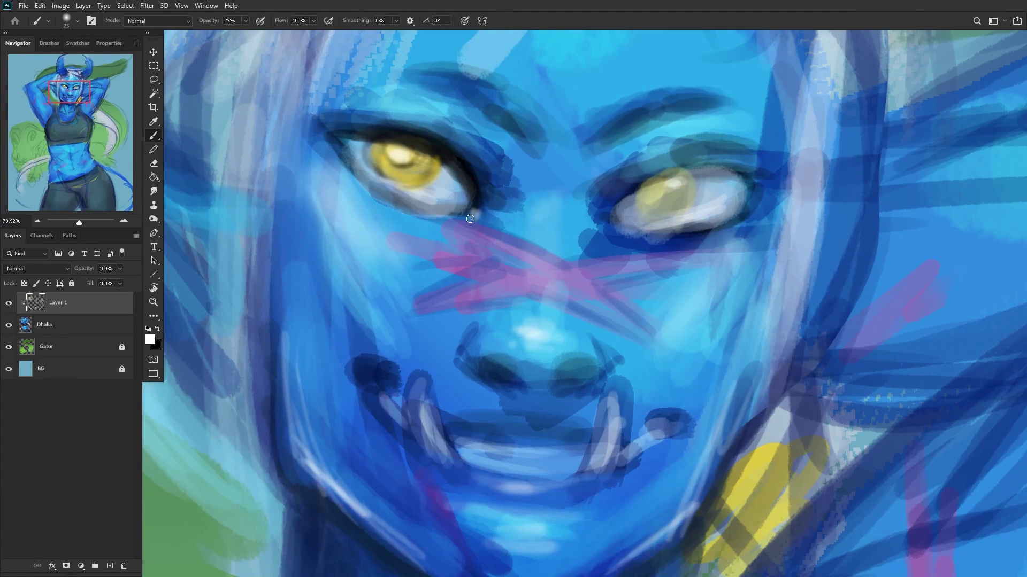
{"action": "scroll", "coordinate": [247, 272], "scroll_direction": "down", "scroll_amount": 2}
{"action": "scroll", "coordinate": [247, 272], "scroll_direction": "down", "scroll_amount": 6}
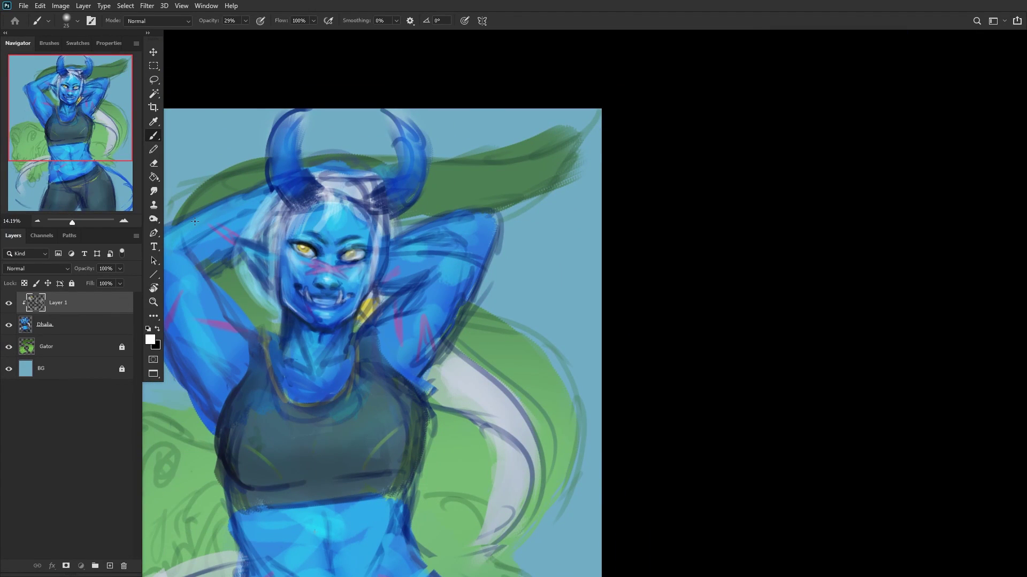
{"action": "key", "text": "ctrl+z"}
{"action": "scroll", "coordinate": [200, 227], "scroll_direction": "down", "scroll_amount": 1}
Step: Fit the canvas to the screen with the Zoom tool, then create Layer 1 above Dhalia
{"action": "left_click", "coordinate": [154, 302]}
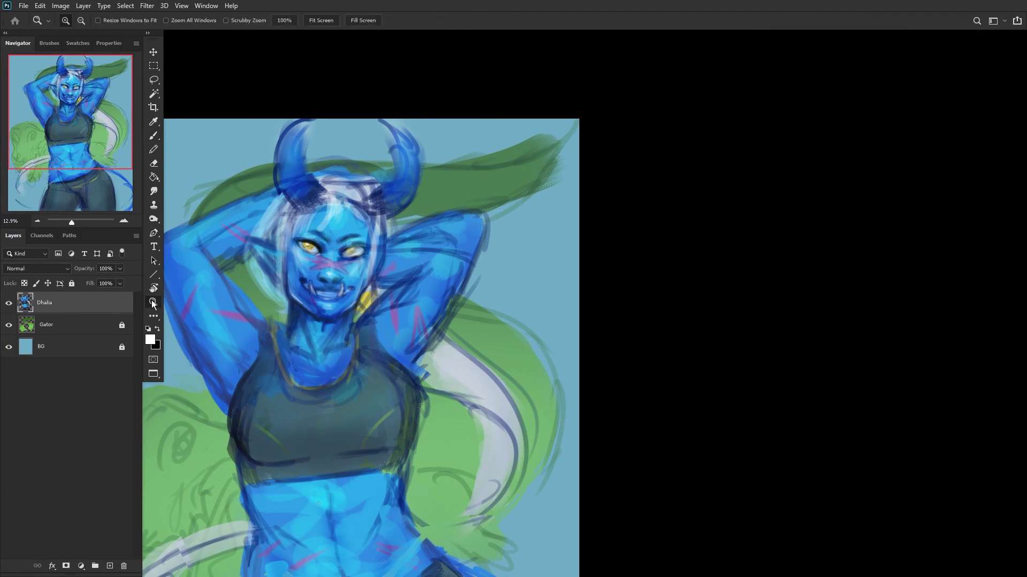
{"action": "left_click", "coordinate": [320, 22]}
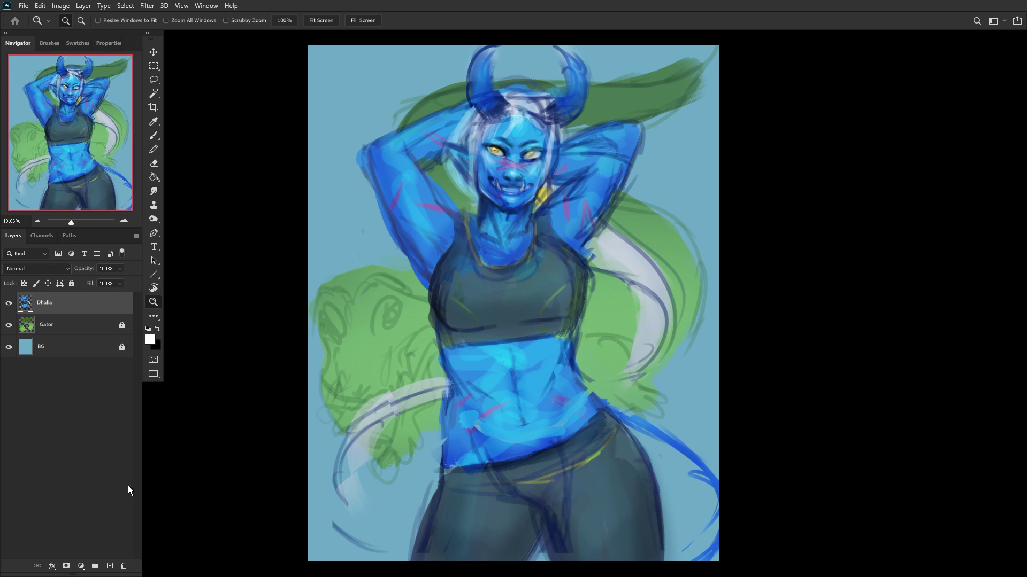
{"action": "left_click", "coordinate": [110, 567]}
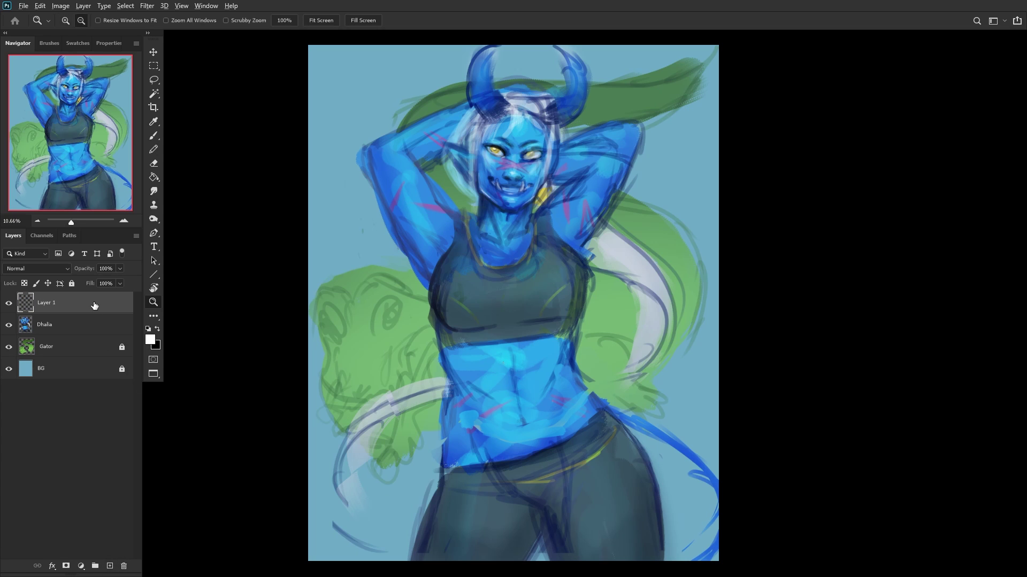
Step: Clip the new layer to Dhalia, zoom in on the face, and select the RENDERER brush
{"action": "left_click", "coordinate": [105, 314], "text": "alt"}
{"action": "left_click", "coordinate": [157, 329]}
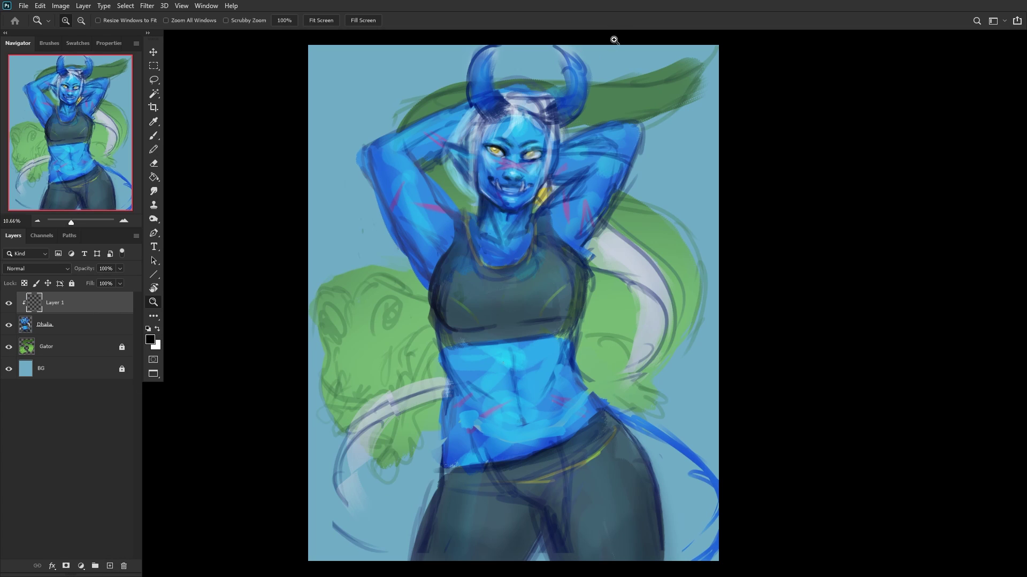
{"action": "left_click", "coordinate": [545, 114]}
{"action": "right_click", "coordinate": [516, 146]}
{"action": "left_click", "coordinate": [153, 137]}
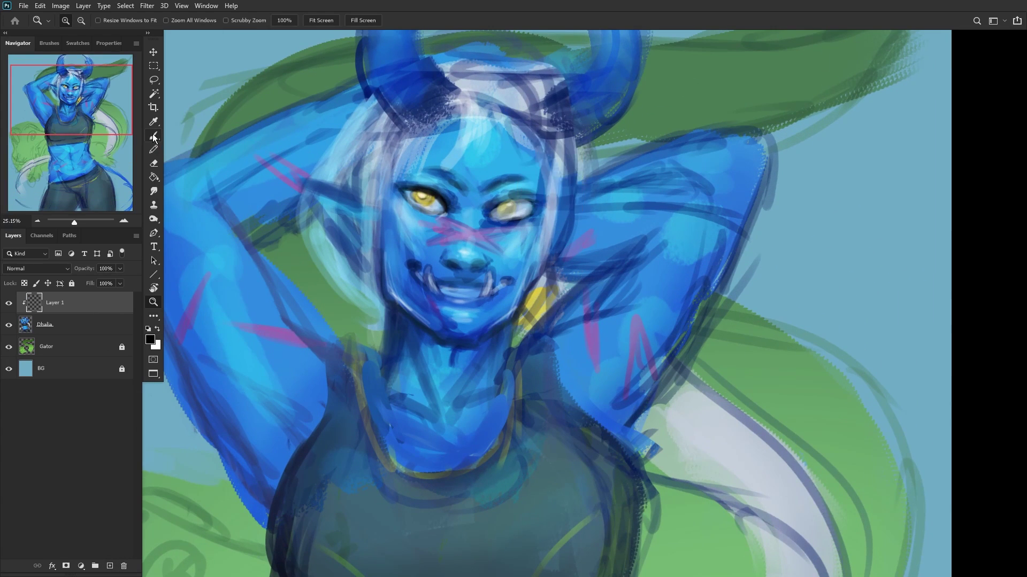
{"action": "left_click", "coordinate": [154, 137]}
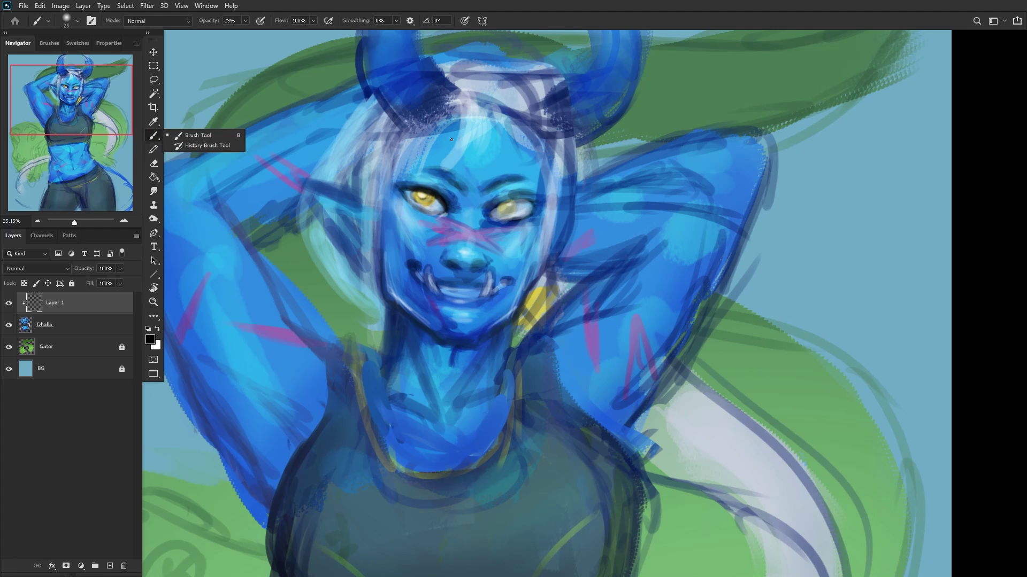
{"action": "right_click", "coordinate": [585, 129]}
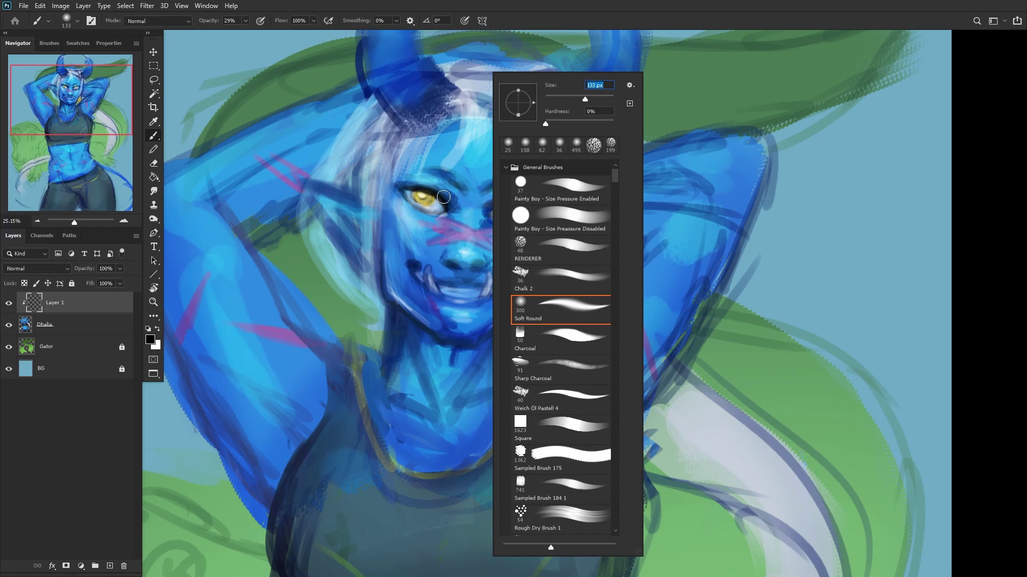
{"action": "left_click", "coordinate": [551, 249]}
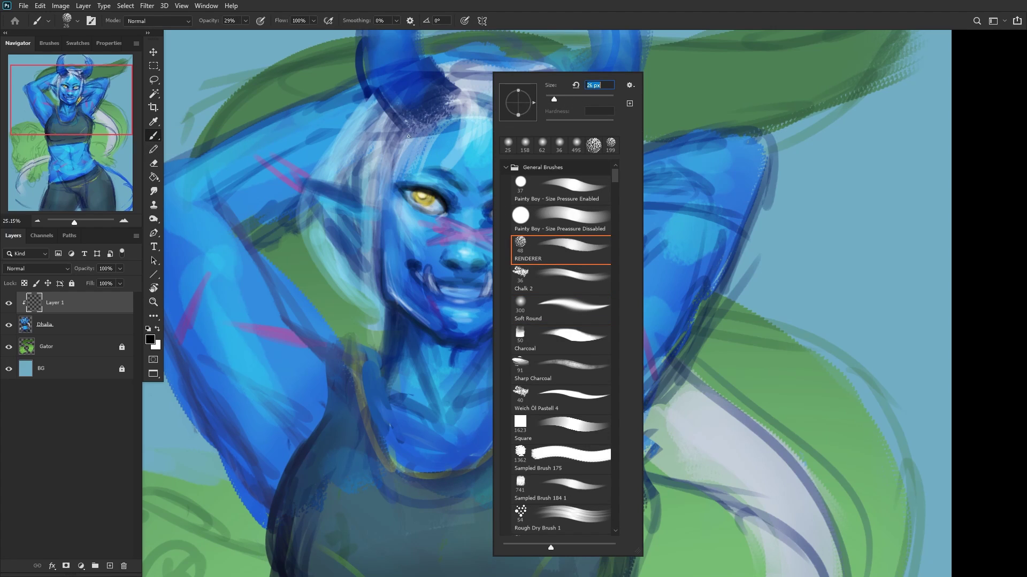
{"action": "key", "text": "Return"}
{"action": "left_click", "coordinate": [422, 187], "text": "alt"}
Step: Paint dark and light blue hair strokes over the top of the head and between the horns
{"action": "mouse_move", "coordinate": [446, 158]}
{"action": "left_mouse_down"}
{"action": "mouse_move", "coordinate": [454, 127]}
{"action": "mouse_move", "coordinate": [467, 147]}
{"action": "mouse_move", "coordinate": [501, 125]}
{"action": "mouse_move", "coordinate": [502, 150]}
{"action": "mouse_move", "coordinate": [530, 138]}
{"action": "mouse_move", "coordinate": [500, 173]}
{"action": "mouse_move", "coordinate": [520, 159]}
{"action": "left_mouse_up"}
{"action": "mouse_move", "coordinate": [530, 106]}
{"action": "left_mouse_down"}
{"action": "mouse_move", "coordinate": [517, 128]}
{"action": "mouse_move", "coordinate": [484, 84]}
{"action": "left_mouse_up"}
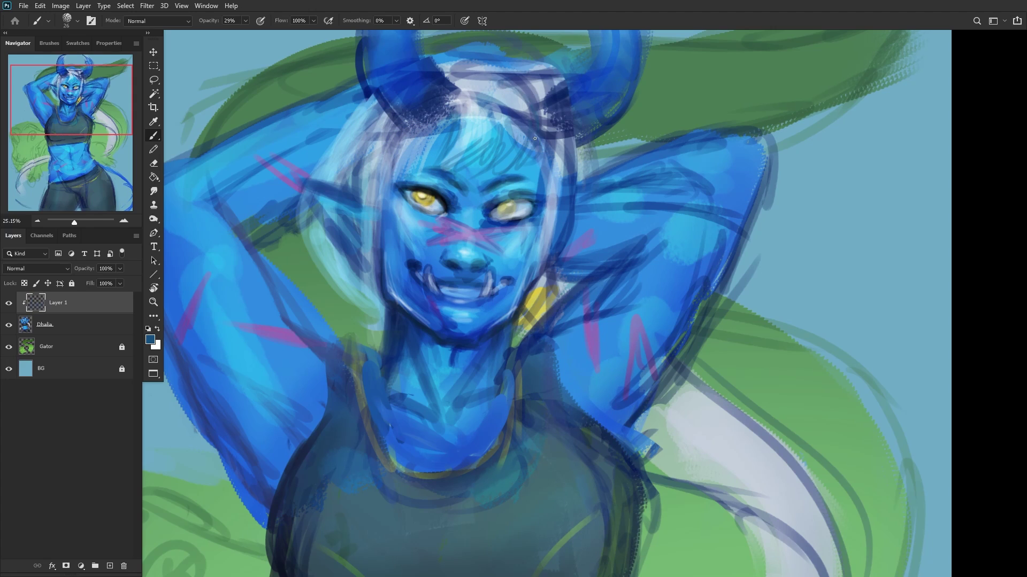
{"action": "left_click", "coordinate": [473, 105], "text": "alt"}
{"action": "right_click", "coordinate": [556, 75]}
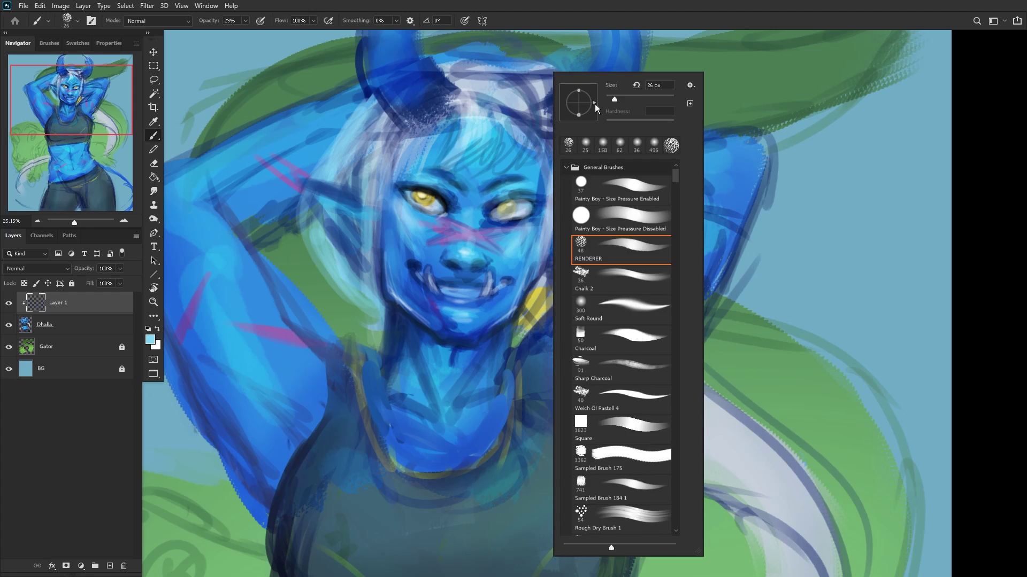
{"action": "left_click", "coordinate": [449, 90]}
{"action": "mouse_move", "coordinate": [488, 96]}
{"action": "left_mouse_down"}
{"action": "mouse_move", "coordinate": [456, 119]}
{"action": "mouse_move", "coordinate": [528, 111]}
{"action": "mouse_move", "coordinate": [487, 102]}
{"action": "mouse_move", "coordinate": [462, 161]}
{"action": "mouse_move", "coordinate": [446, 162]}
{"action": "mouse_move", "coordinate": [497, 130]}
{"action": "mouse_move", "coordinate": [505, 93]}
{"action": "mouse_move", "coordinate": [508, 171]}
{"action": "left_mouse_up"}
{"action": "left_click", "coordinate": [526, 109], "text": "alt"}
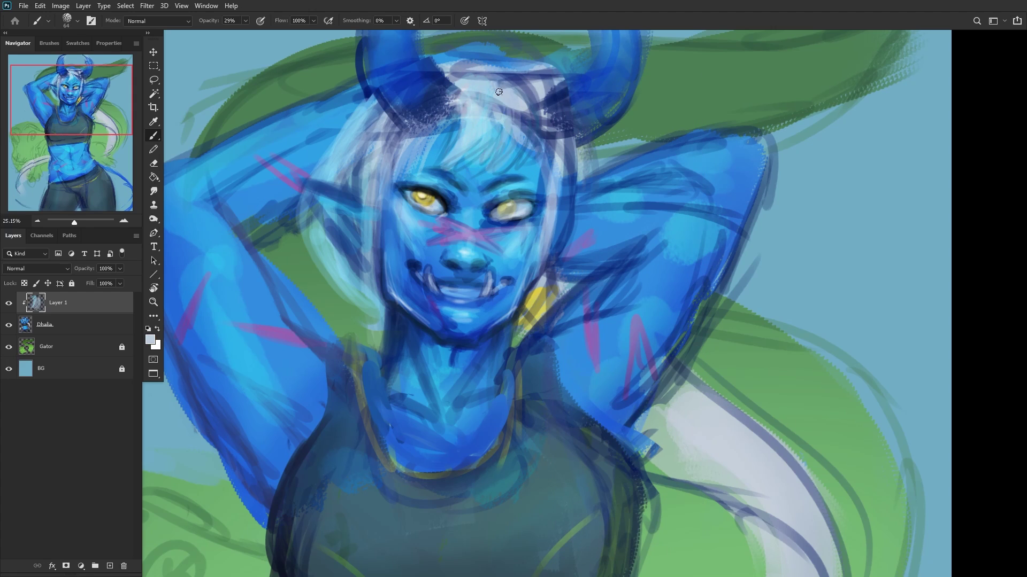
{"action": "mouse_move", "coordinate": [505, 78]}
{"action": "left_mouse_down"}
{"action": "mouse_move", "coordinate": [522, 141]}
{"action": "mouse_move", "coordinate": [507, 140]}
{"action": "mouse_move", "coordinate": [447, 79]}
{"action": "mouse_move", "coordinate": [502, 85]}
{"action": "left_mouse_up"}
{"action": "mouse_move", "coordinate": [449, 64]}
{"action": "left_mouse_down"}
{"action": "mouse_move", "coordinate": [486, 79]}
{"action": "mouse_move", "coordinate": [505, 112]}
{"action": "mouse_move", "coordinate": [481, 161]}
{"action": "left_mouse_up"}
{"action": "mouse_move", "coordinate": [497, 104]}
{"action": "left_mouse_down"}
{"action": "mouse_move", "coordinate": [460, 171]}
{"action": "mouse_move", "coordinate": [511, 152]}
{"action": "mouse_move", "coordinate": [499, 177]}
{"action": "left_mouse_up"}
{"action": "left_click_drag", "start_coordinate": [461, 115], "coordinate": [423, 164]}
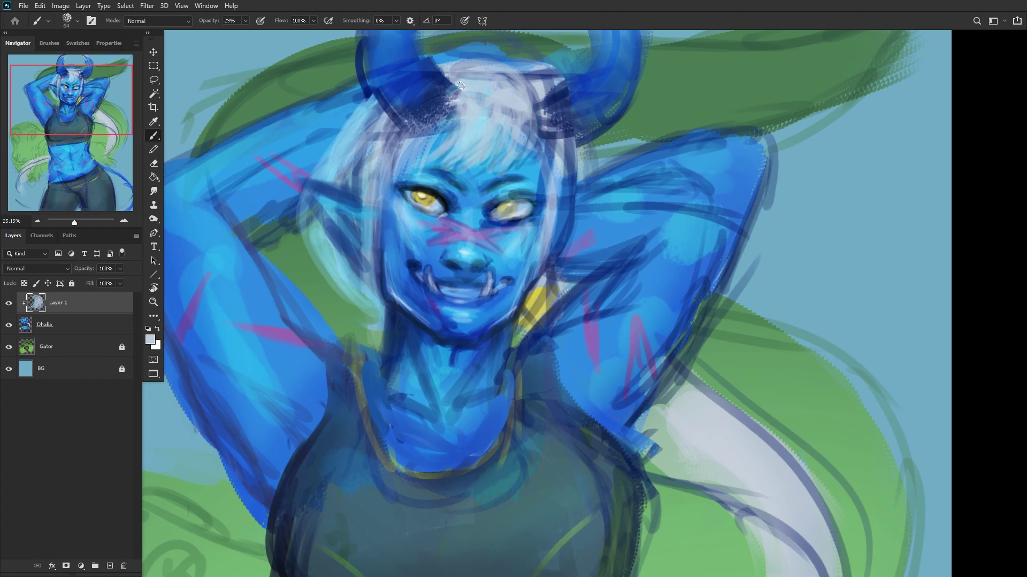
Step: On the mirrored canvas, darken the face edge in dark blue and brighten the adjacent hair strand
{"action": "scroll", "coordinate": [406, 165], "scroll_direction": "down", "scroll_amount": 3}
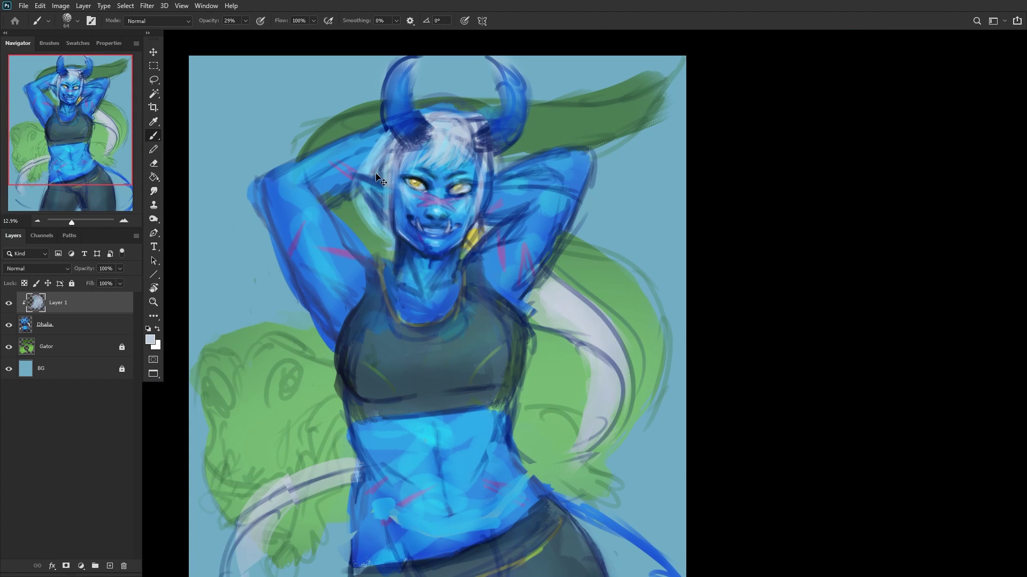
{"action": "key", "text": "ctrl+shift+h"}
{"action": "scroll", "coordinate": [502, 181], "scroll_direction": "up", "scroll_amount": 2}
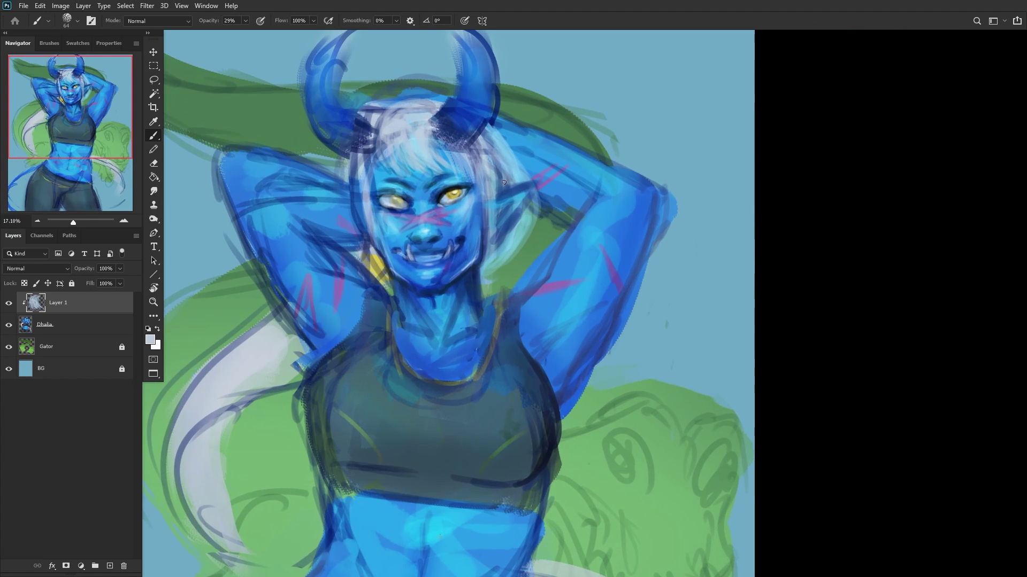
{"action": "mouse_move", "coordinate": [503, 180]}
{"action": "left_mouse_down"}
{"action": "mouse_move", "coordinate": [484, 150]}
{"action": "mouse_move", "coordinate": [512, 174]}
{"action": "mouse_move", "coordinate": [479, 134]}
{"action": "left_mouse_up"}
{"action": "scroll", "coordinate": [463, 197], "scroll_direction": "up", "scroll_amount": 3}
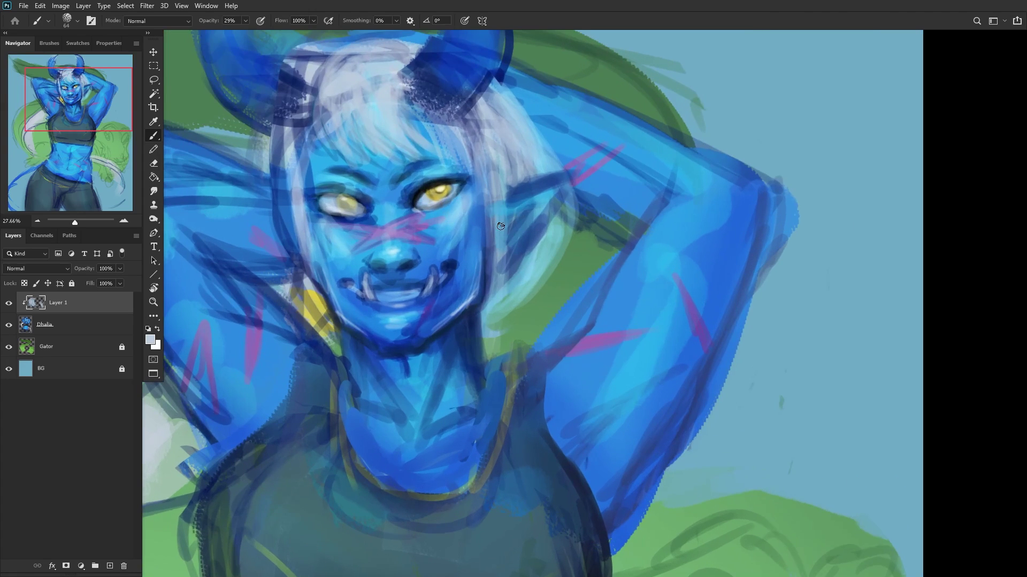
{"action": "left_click", "coordinate": [498, 235], "text": "alt"}
{"action": "left_click_drag", "start_coordinate": [497, 236], "coordinate": [515, 191]}
{"action": "mouse_move", "coordinate": [484, 300]}
{"action": "left_mouse_down"}
{"action": "mouse_move", "coordinate": [483, 251]}
{"action": "mouse_move", "coordinate": [487, 321]}
{"action": "mouse_move", "coordinate": [502, 213]}
{"action": "mouse_move", "coordinate": [508, 229]}
{"action": "mouse_move", "coordinate": [436, 110]}
{"action": "mouse_move", "coordinate": [401, 82]}
{"action": "left_mouse_up"}
{"action": "left_click_drag", "start_coordinate": [464, 152], "coordinate": [497, 293]}
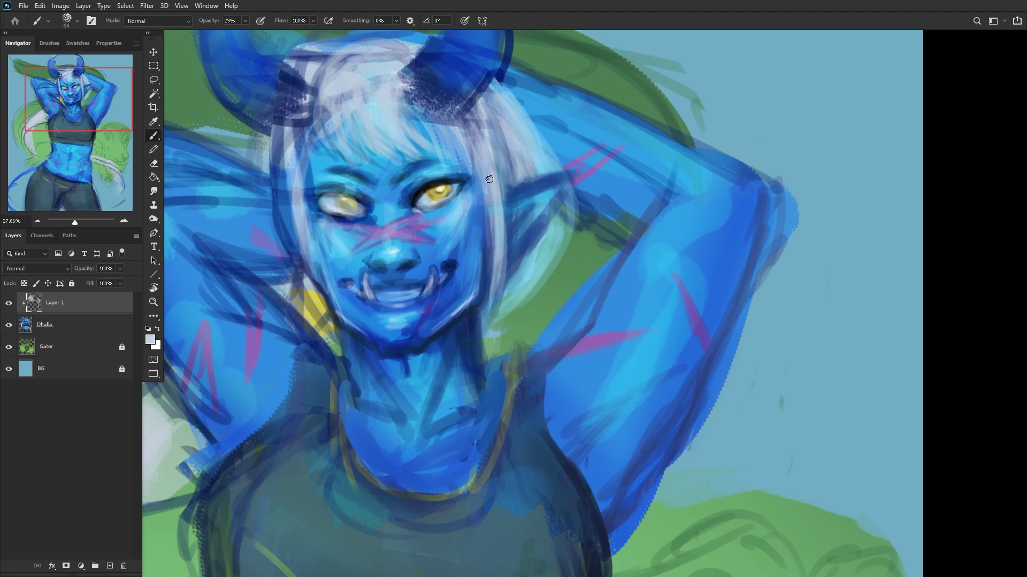
{"action": "left_click_drag", "start_coordinate": [489, 177], "coordinate": [494, 314]}
{"action": "left_click_drag", "start_coordinate": [494, 141], "coordinate": [505, 300]}
{"action": "left_click_drag", "start_coordinate": [500, 112], "coordinate": [505, 251]}
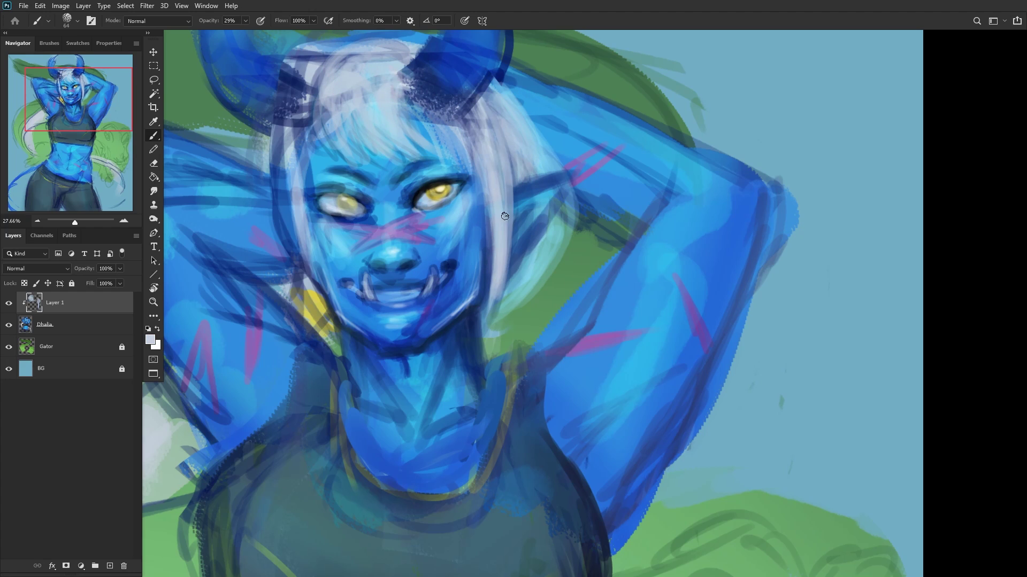
Step: With the canvas flipped back, shade the right edge of the face and jaw in navy
{"action": "scroll", "coordinate": [417, 216], "scroll_direction": "down", "scroll_amount": 3}
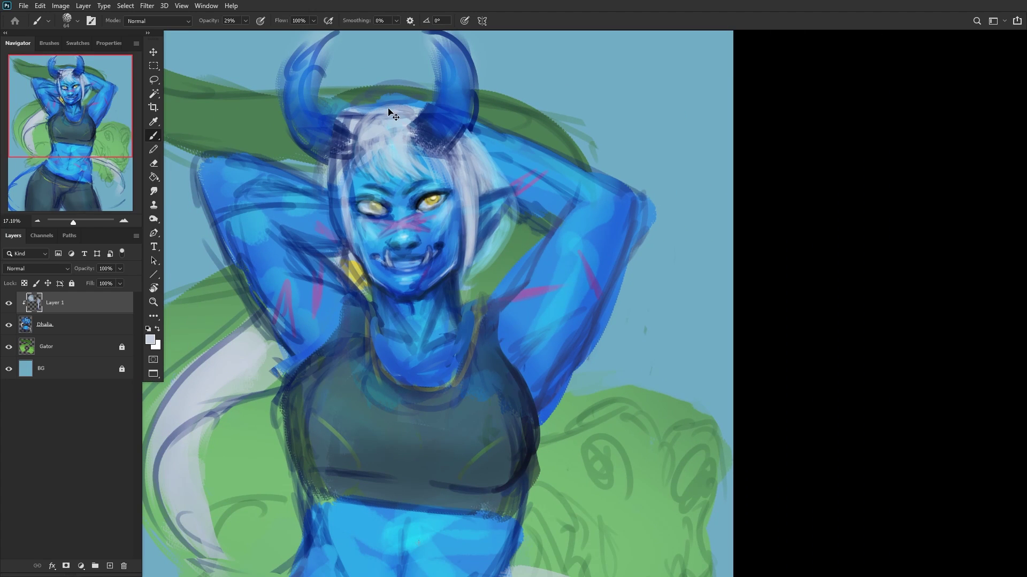
{"action": "key", "text": "ctrl+shift+h"}
{"action": "scroll", "coordinate": [308, 214], "scroll_direction": "up", "scroll_amount": 3}
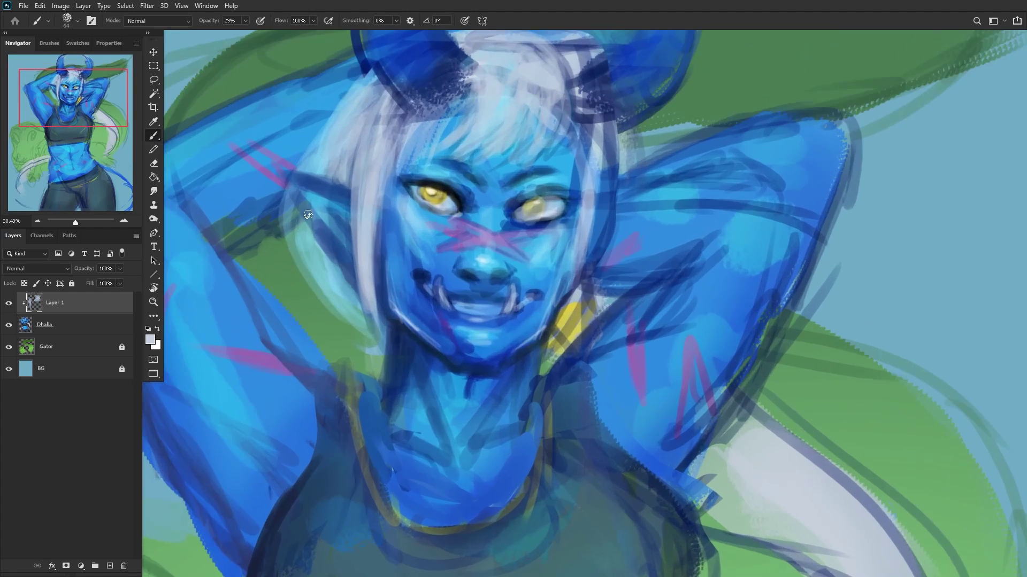
{"action": "right_click", "coordinate": [367, 298], "text": "alt"}
{"action": "left_click", "coordinate": [586, 266], "text": "alt"}
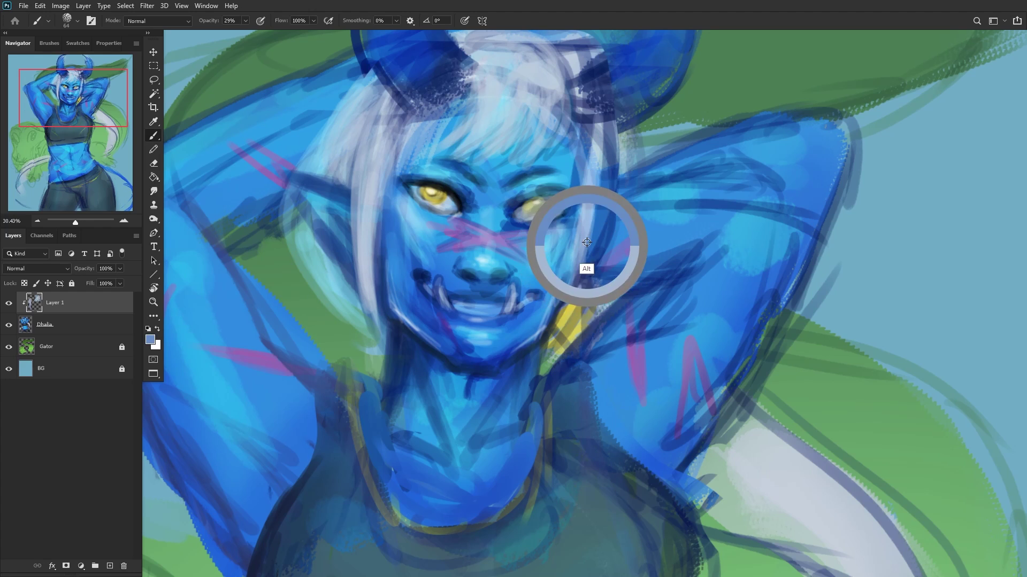
{"action": "left_click", "coordinate": [561, 310], "text": "alt"}
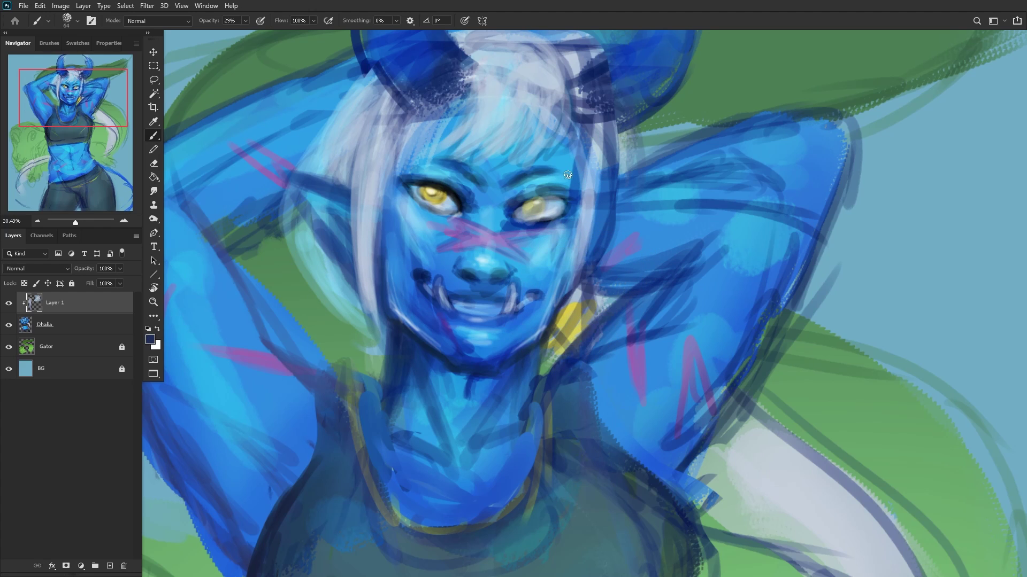
{"action": "left_click_drag", "start_coordinate": [573, 147], "coordinate": [555, 300]}
{"action": "left_click_drag", "start_coordinate": [574, 165], "coordinate": [578, 257]}
{"action": "key", "text": "ctrl+z"}
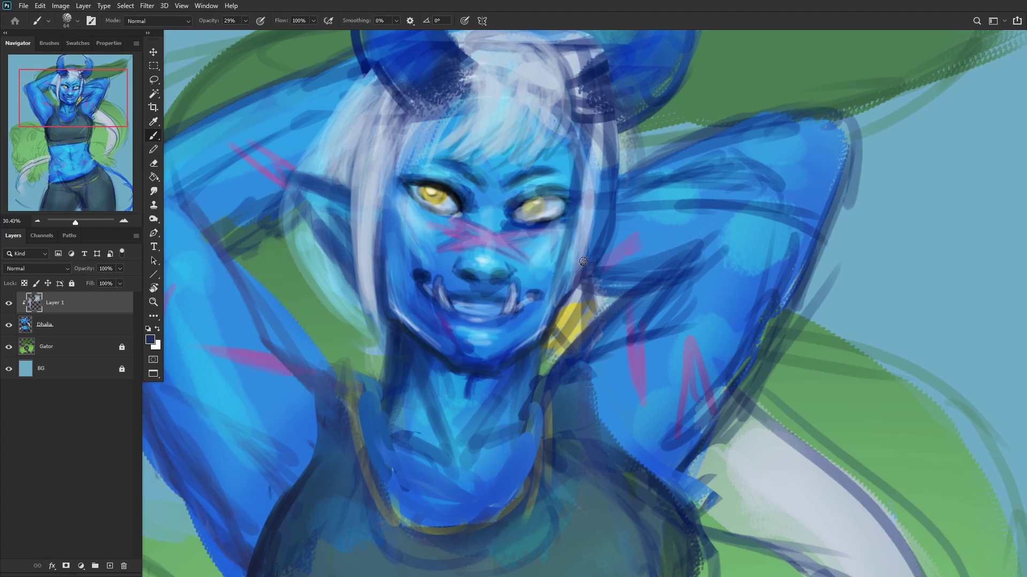
{"action": "key", "text": "ctrl+z"}
{"action": "key", "text": "ctrl+z"}
{"action": "mouse_move", "coordinate": [578, 185]}
{"action": "left_mouse_down"}
{"action": "mouse_move", "coordinate": [585, 142]}
{"action": "mouse_move", "coordinate": [578, 225]}
{"action": "left_mouse_up"}
{"action": "left_click_drag", "start_coordinate": [587, 158], "coordinate": [577, 240]}
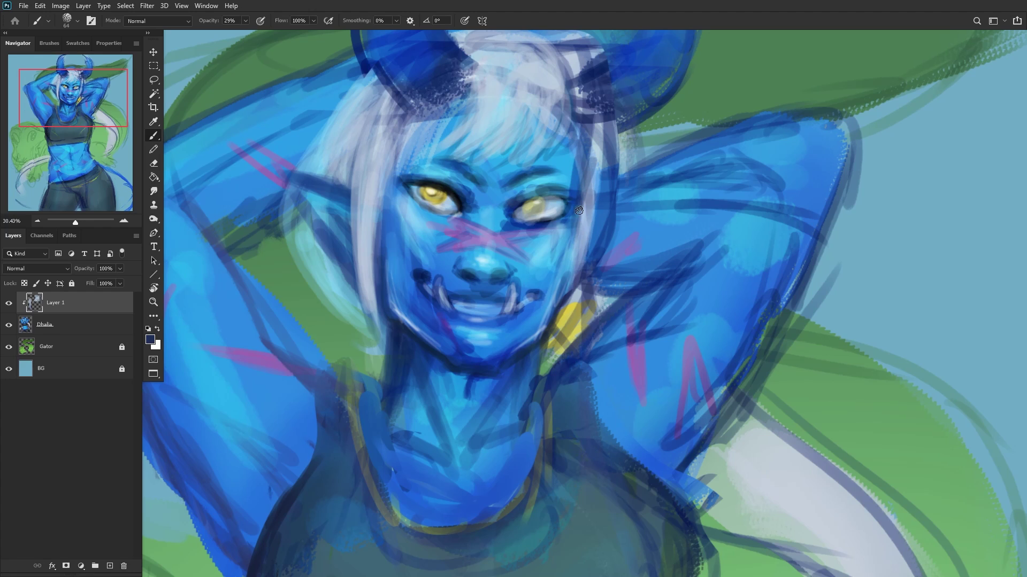
{"action": "left_click_drag", "start_coordinate": [581, 206], "coordinate": [565, 310]}
{"action": "key", "text": "ctrl+z"}
{"action": "left_click_drag", "start_coordinate": [581, 246], "coordinate": [559, 329]}
{"action": "key", "text": "ctrl+z"}
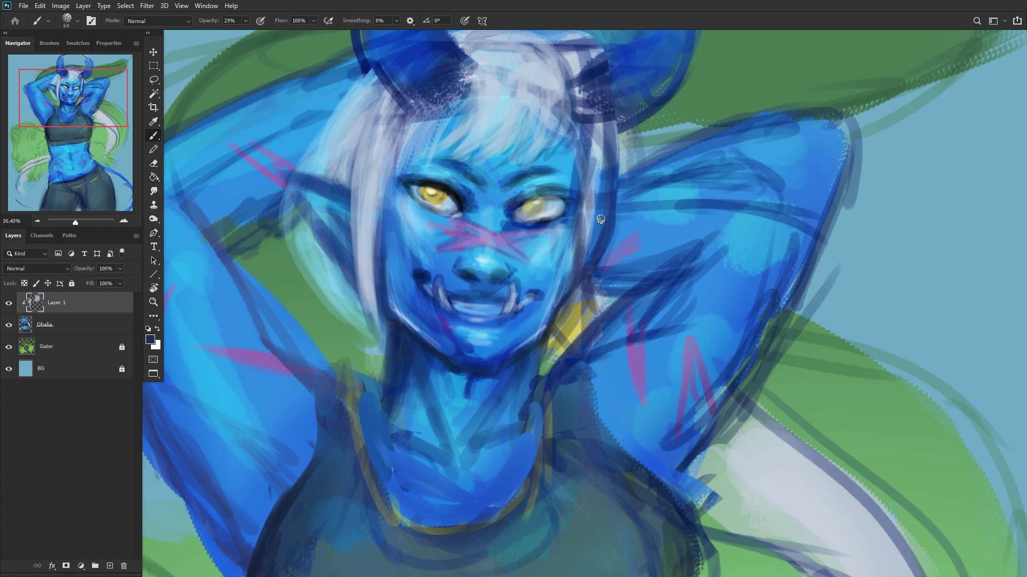
Step: Widen and brighten the pale grey-blue hair strand beside the face
{"action": "left_click_drag", "start_coordinate": [521, 186], "coordinate": [529, 107]}
{"action": "left_click_drag", "start_coordinate": [587, 206], "coordinate": [556, 326]}
{"action": "left_click_drag", "start_coordinate": [601, 184], "coordinate": [576, 294]}
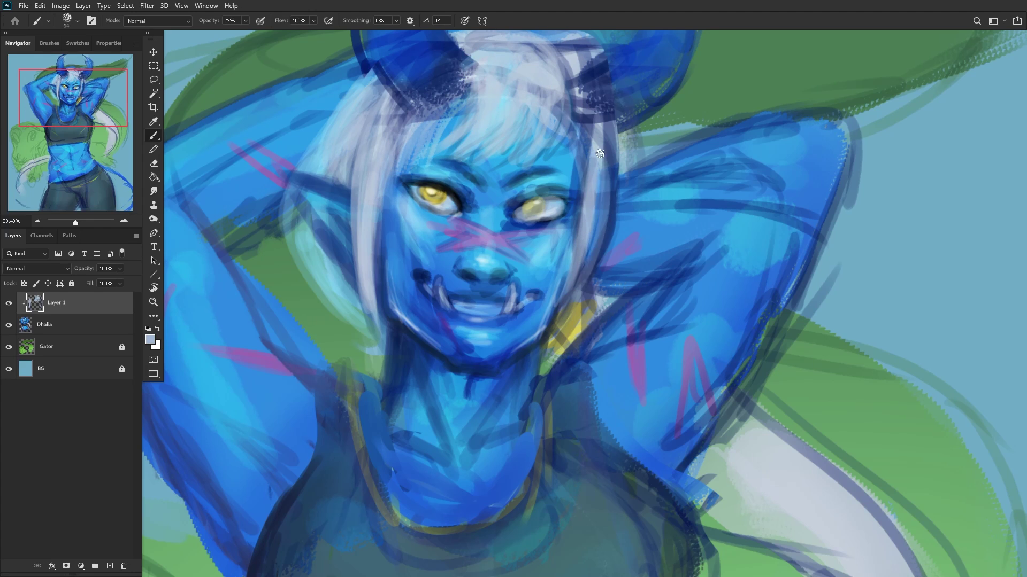
{"action": "left_click_drag", "start_coordinate": [599, 153], "coordinate": [580, 283]}
{"action": "left_click_drag", "start_coordinate": [602, 171], "coordinate": [576, 289]}
{"action": "left_click_drag", "start_coordinate": [603, 174], "coordinate": [583, 265]}
{"action": "left_click_drag", "start_coordinate": [602, 133], "coordinate": [605, 247]}
{"action": "left_click_drag", "start_coordinate": [604, 169], "coordinate": [608, 246]}
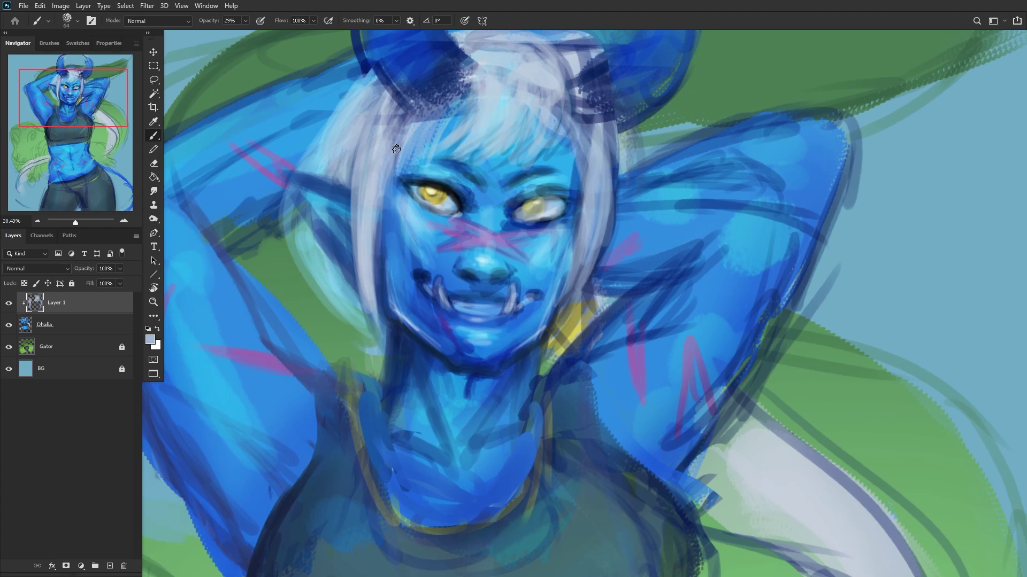
{"action": "scroll", "coordinate": [433, 197], "scroll_direction": "down", "scroll_amount": 5}
{"action": "scroll", "coordinate": [433, 197], "scroll_direction": "down", "scroll_amount": 2}
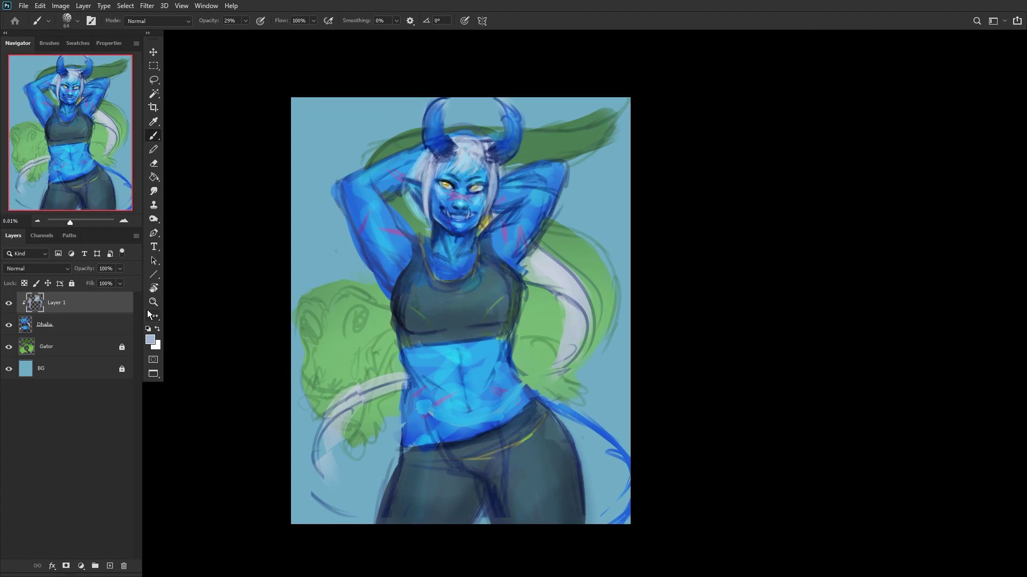
Step: Add a new layer and darken the left jaw and neck contour in dark blue
{"action": "left_click", "coordinate": [110, 566]}
{"action": "scroll", "coordinate": [408, 210], "scroll_direction": "up", "scroll_amount": 1}
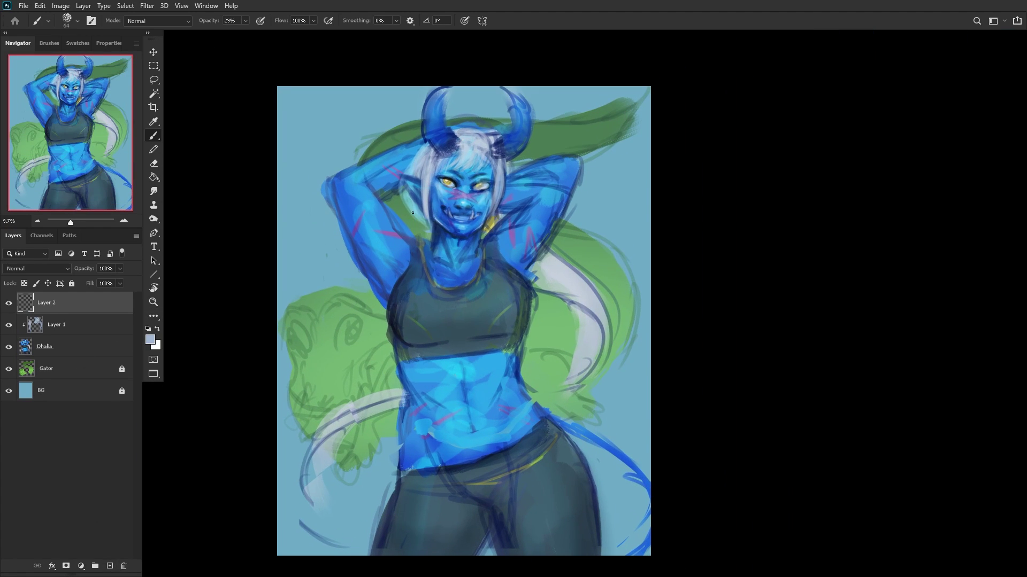
{"action": "left_click_drag", "start_coordinate": [427, 220], "coordinate": [406, 189]}
{"action": "scroll", "coordinate": [427, 235], "scroll_direction": "up", "scroll_amount": 2}
{"action": "left_click", "coordinate": [434, 238], "text": "alt"}
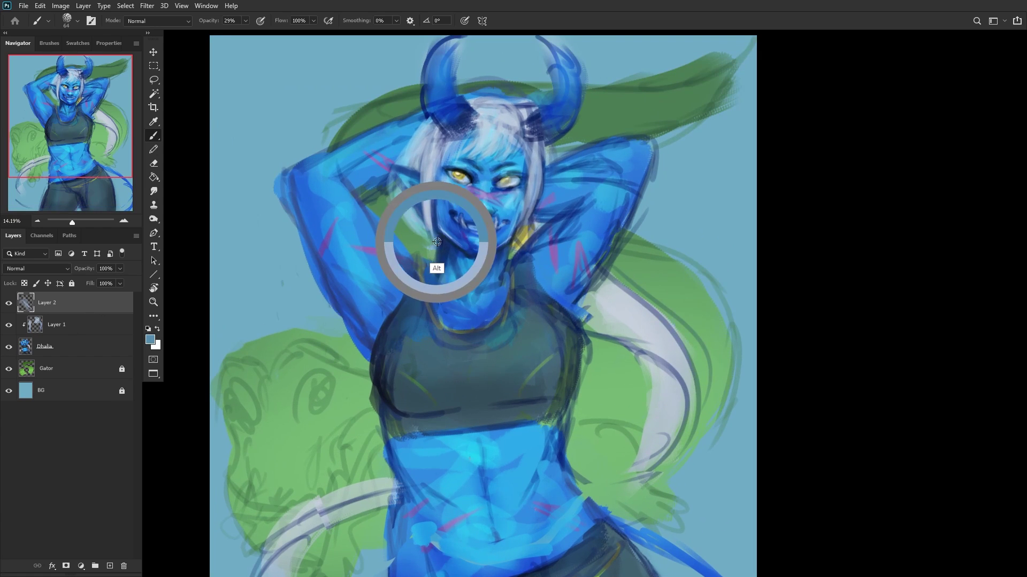
{"action": "scroll", "coordinate": [422, 225], "scroll_direction": "up", "scroll_amount": 1}
{"action": "mouse_move", "coordinate": [380, 203]}
{"action": "left_mouse_down"}
{"action": "mouse_move", "coordinate": [439, 255]}
{"action": "mouse_move", "coordinate": [376, 179]}
{"action": "mouse_move", "coordinate": [380, 214]}
{"action": "mouse_move", "coordinate": [394, 128]}
{"action": "left_mouse_up"}
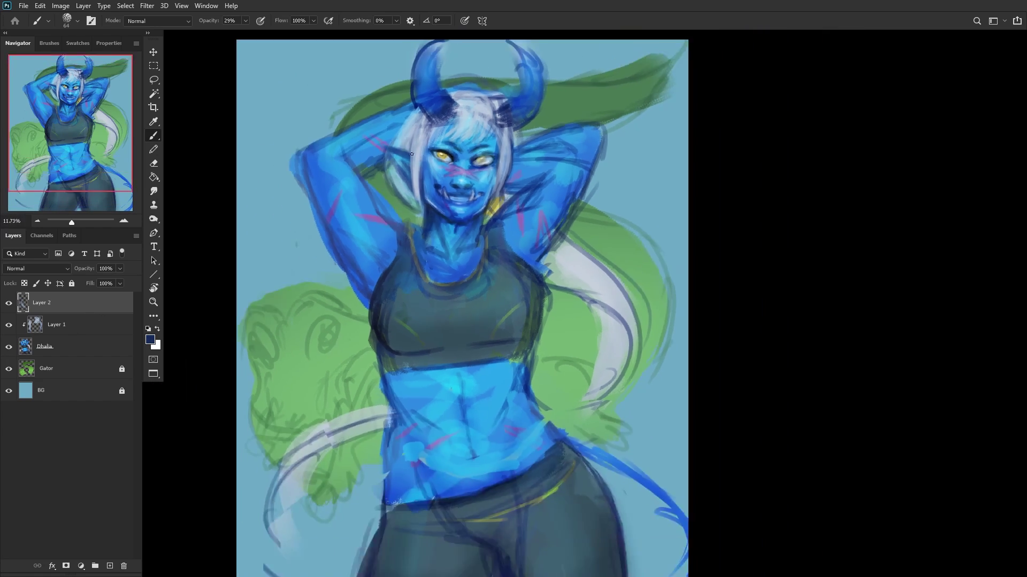
{"action": "scroll", "coordinate": [395, 136], "scroll_direction": "down", "scroll_amount": 2}
Step: On the mirrored canvas, paint dark strands down the long white hair
{"action": "key", "text": "ctrl+shift+h"}
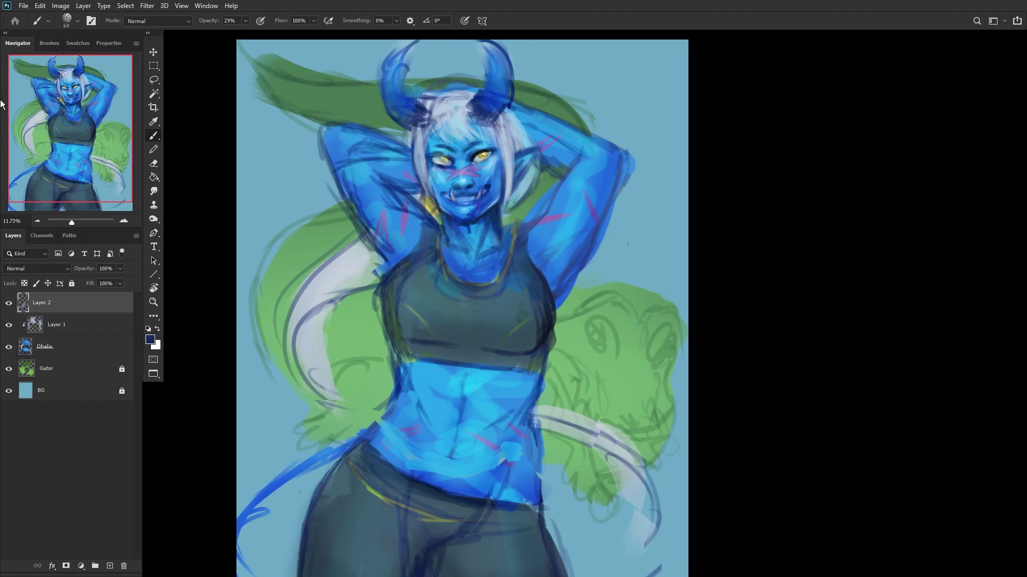
{"action": "scroll", "coordinate": [343, 265], "scroll_direction": "up", "scroll_amount": 1}
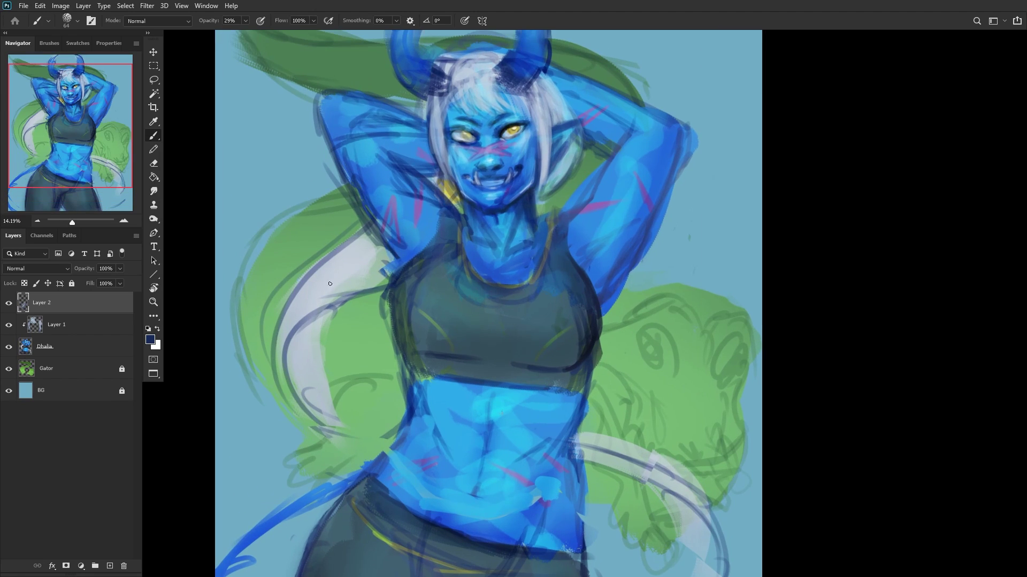
{"action": "mouse_move", "coordinate": [365, 236]}
{"action": "left_mouse_down"}
{"action": "mouse_move", "coordinate": [282, 286]}
{"action": "mouse_move", "coordinate": [274, 320]}
{"action": "left_mouse_up"}
{"action": "left_click_drag", "start_coordinate": [328, 265], "coordinate": [304, 397]}
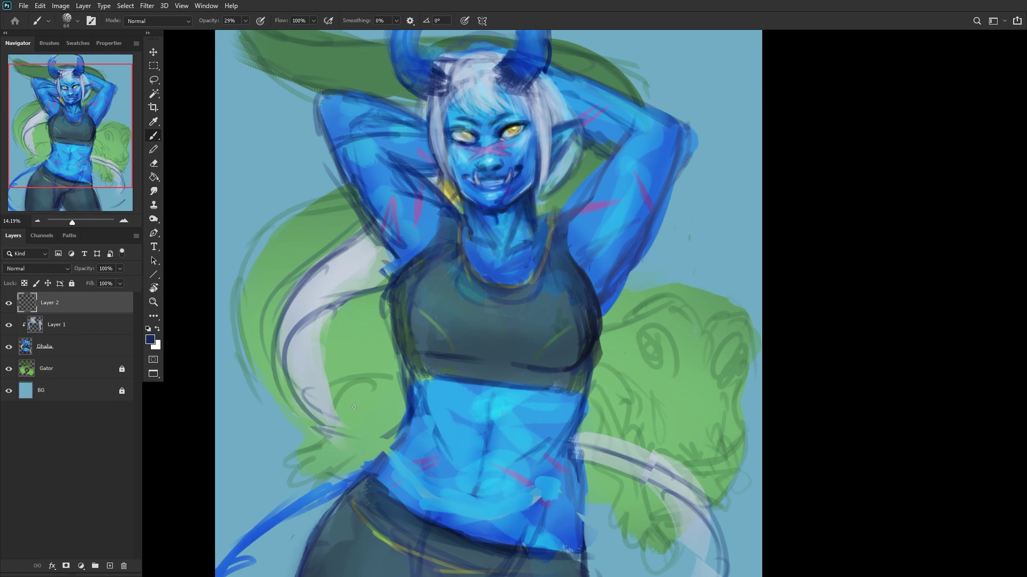
{"action": "left_click_drag", "start_coordinate": [374, 235], "coordinate": [297, 295]}
{"action": "left_click_drag", "start_coordinate": [356, 253], "coordinate": [289, 308]}
{"action": "left_click_drag", "start_coordinate": [353, 271], "coordinate": [280, 377]}
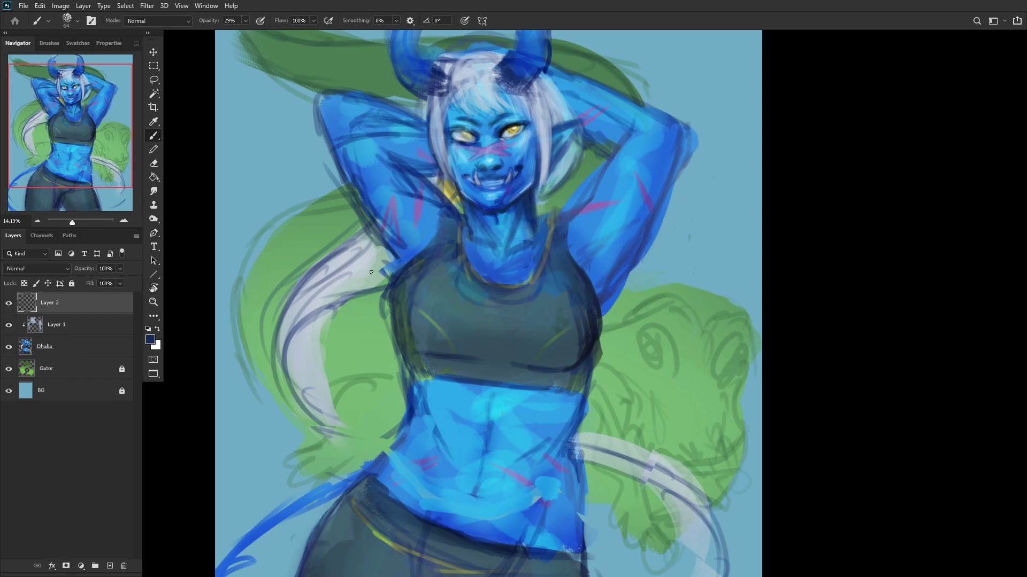
{"action": "left_click_drag", "start_coordinate": [390, 267], "coordinate": [297, 355]}
{"action": "left_click_drag", "start_coordinate": [377, 293], "coordinate": [308, 381]}
{"action": "mouse_move", "coordinate": [334, 302]}
{"action": "left_mouse_down"}
{"action": "mouse_move", "coordinate": [293, 393]}
{"action": "mouse_move", "coordinate": [321, 455]}
{"action": "left_mouse_up"}
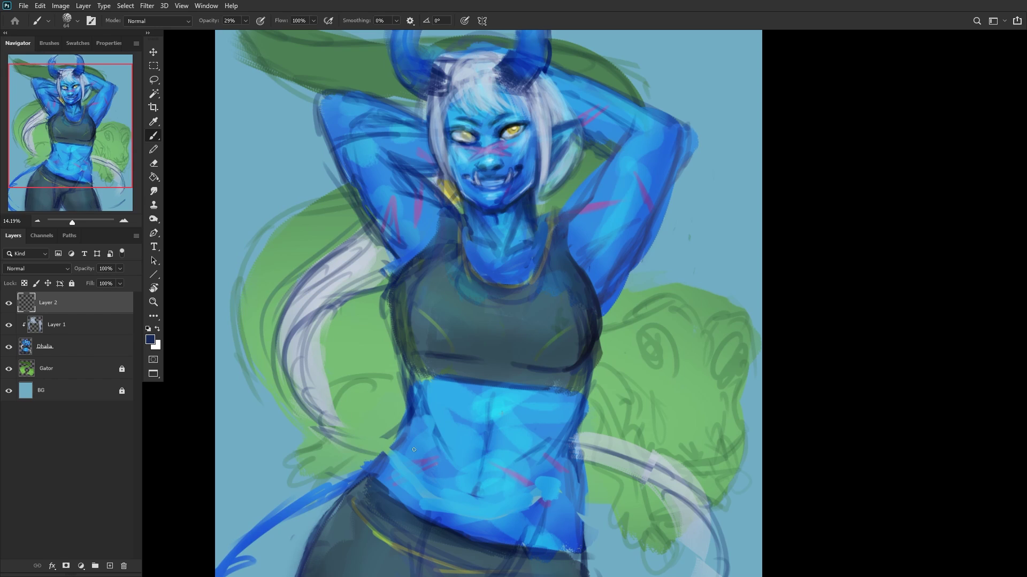
{"action": "scroll", "coordinate": [330, 410], "scroll_direction": "down", "scroll_amount": 2}
{"action": "scroll", "coordinate": [330, 411], "scroll_direction": "up", "scroll_amount": 2}
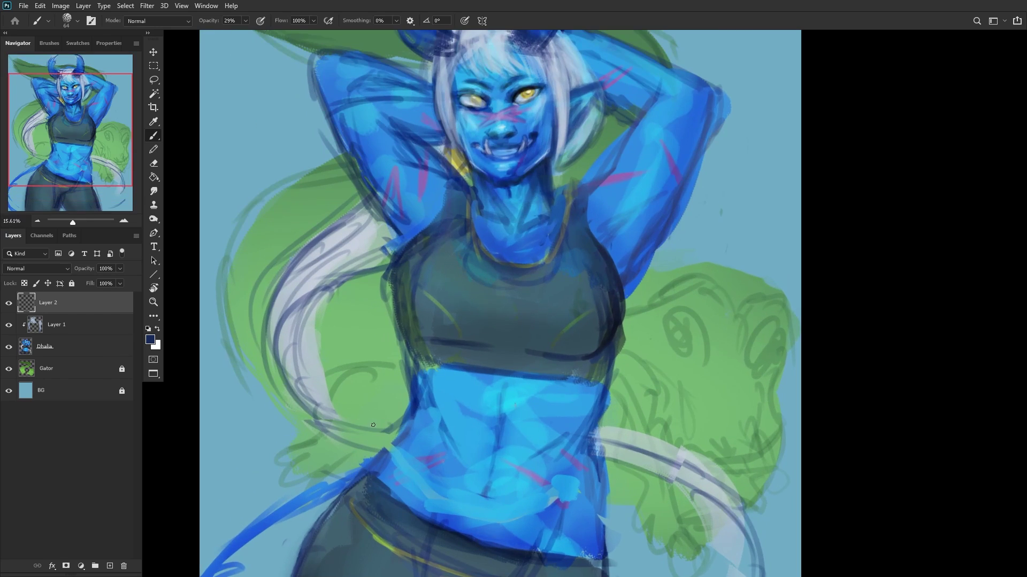
{"action": "mouse_move", "coordinate": [313, 355]}
{"action": "left_mouse_down"}
{"action": "mouse_move", "coordinate": [338, 427]}
{"action": "mouse_move", "coordinate": [304, 405]}
{"action": "left_mouse_up"}
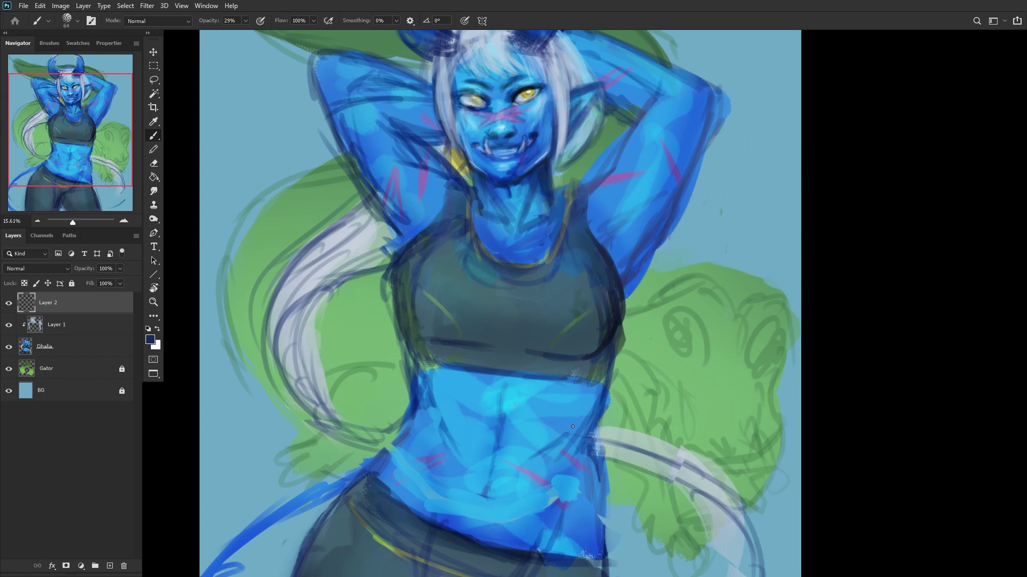
Step: Add light strands to the lower hair, then restore the canvas orientation and select Layer 1
{"action": "scroll", "coordinate": [572, 427], "scroll_direction": "down", "scroll_amount": 3}
{"action": "scroll", "coordinate": [500, 424], "scroll_direction": "up", "scroll_amount": 2}
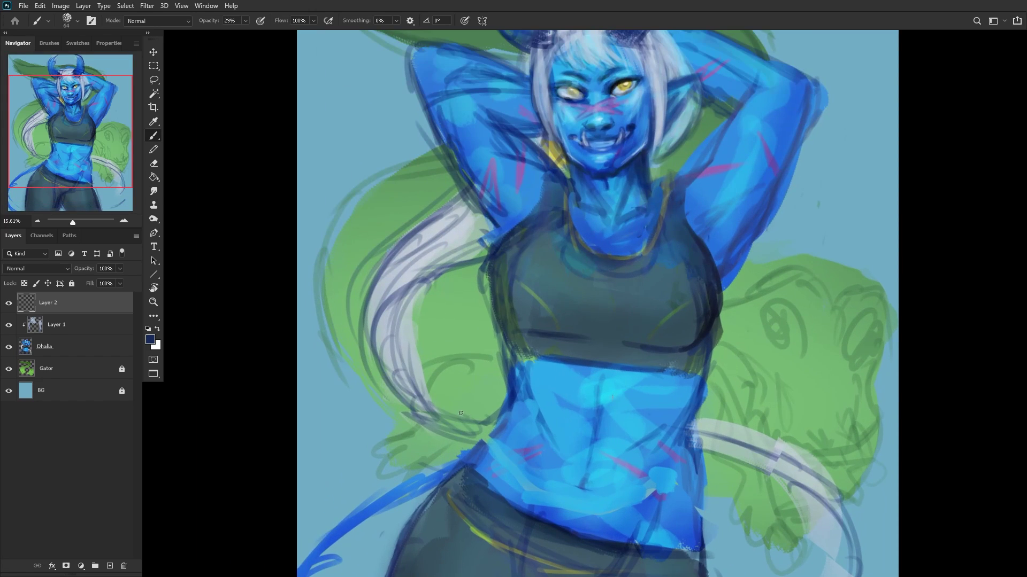
{"action": "left_click", "coordinate": [407, 333], "text": "alt"}
{"action": "left_click_drag", "start_coordinate": [417, 419], "coordinate": [479, 434]}
{"action": "mouse_move", "coordinate": [410, 401]}
{"action": "left_mouse_down"}
{"action": "mouse_move", "coordinate": [500, 436]}
{"action": "mouse_move", "coordinate": [471, 436]}
{"action": "left_mouse_up"}
{"action": "left_click_drag", "start_coordinate": [393, 377], "coordinate": [436, 416]}
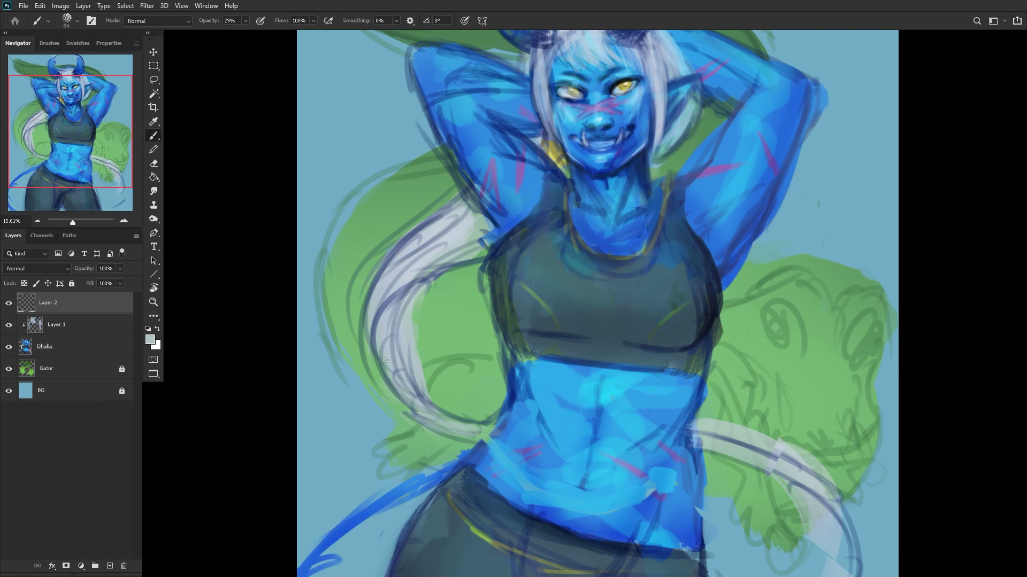
{"action": "scroll", "coordinate": [444, 345], "scroll_direction": "down", "scroll_amount": 2}
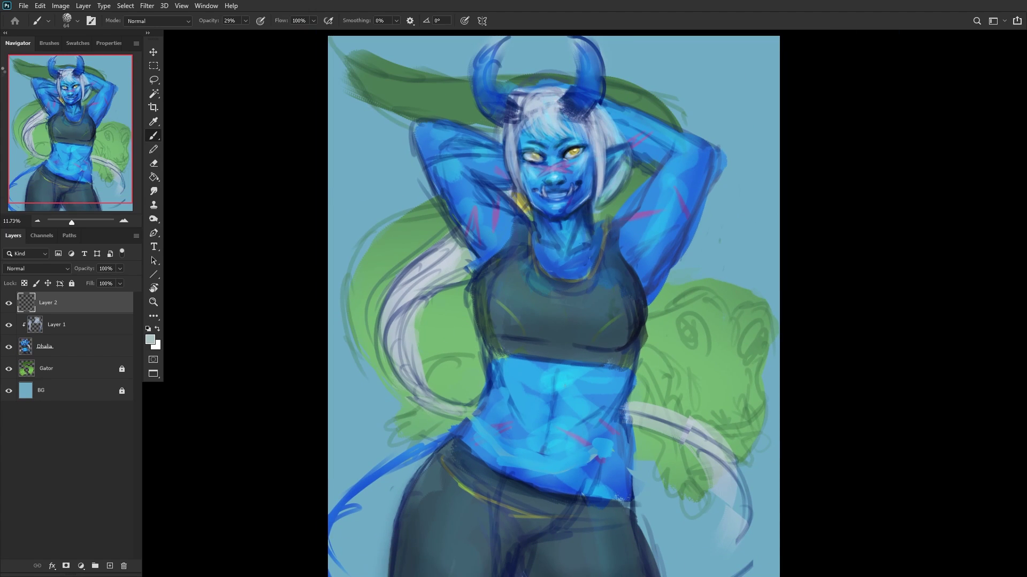
{"action": "key", "text": "ctrl+shift+h"}
{"action": "scroll", "coordinate": [383, 304], "scroll_direction": "down", "scroll_amount": 2}
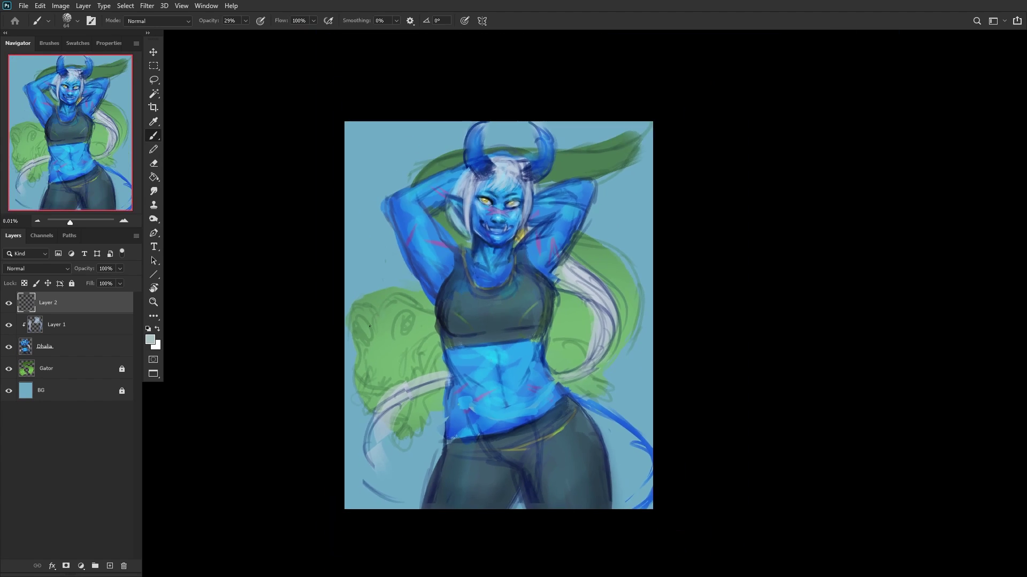
{"action": "left_click", "coordinate": [67, 322]}
Step: Merge Layer 1 into Dhalia, delete Layer 2, and enlarge the eraser to 417 px
{"action": "key", "text": "ctrl+e"}
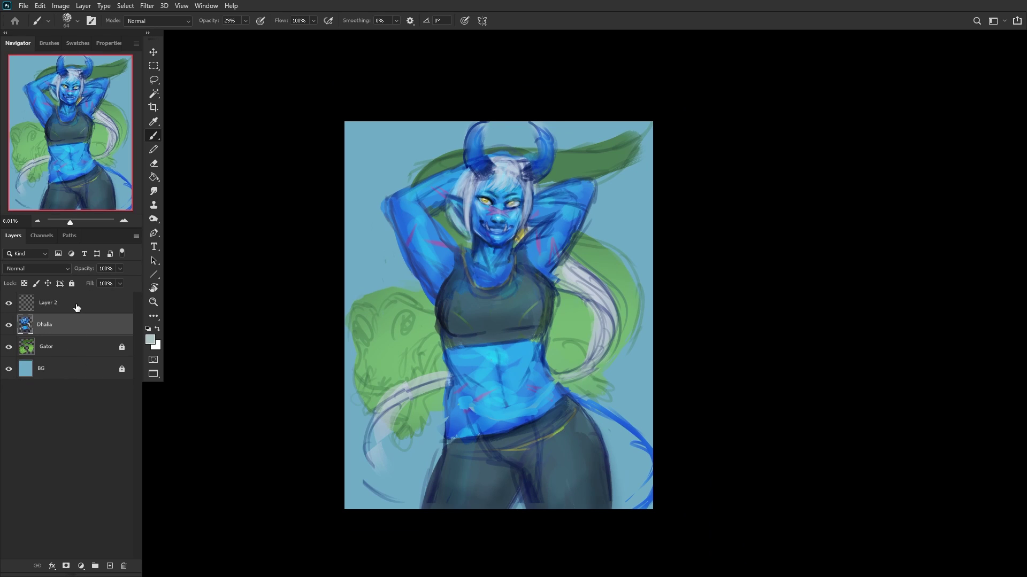
{"action": "left_click", "coordinate": [76, 308]}
{"action": "key", "text": "Delete"}
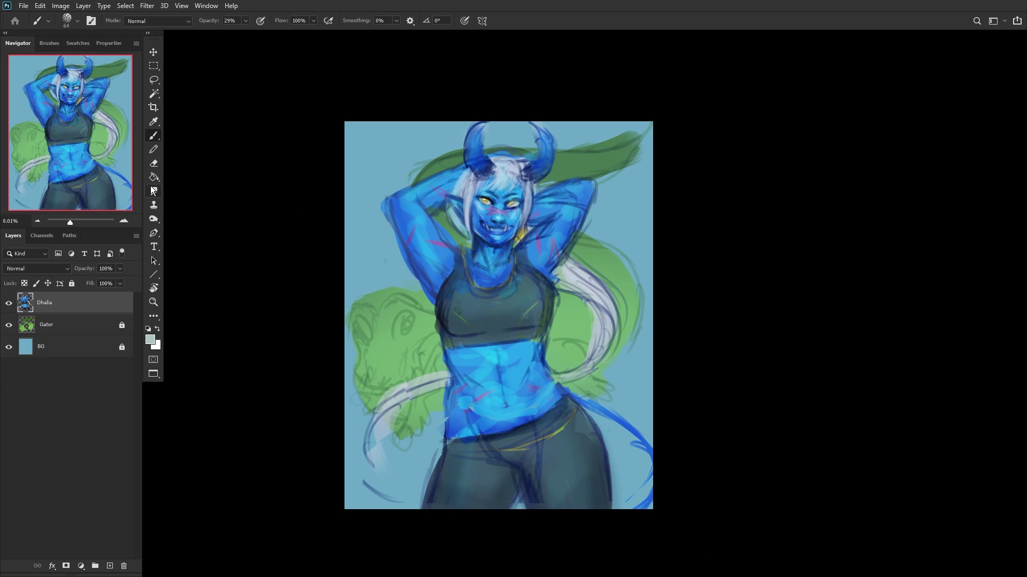
{"action": "left_click", "coordinate": [154, 163]}
{"action": "right_click", "coordinate": [567, 276]}
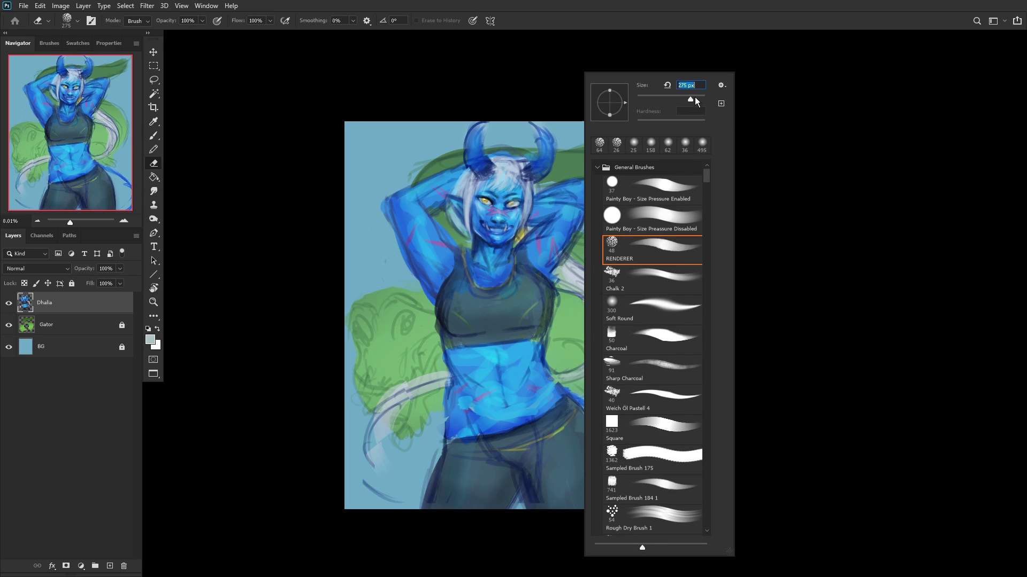
{"action": "left_click_drag", "start_coordinate": [694, 98], "coordinate": [700, 98]}
{"action": "left_click", "coordinate": [390, 455]}
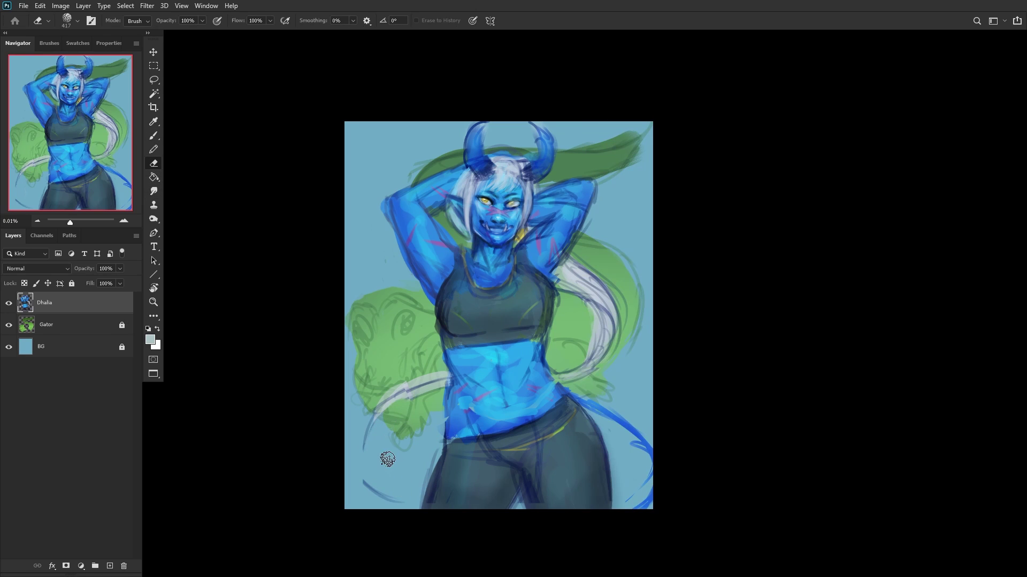
Step: Paint white strokes to thicken and brighten the tail curve at lower left
{"action": "left_click", "coordinate": [153, 135]}
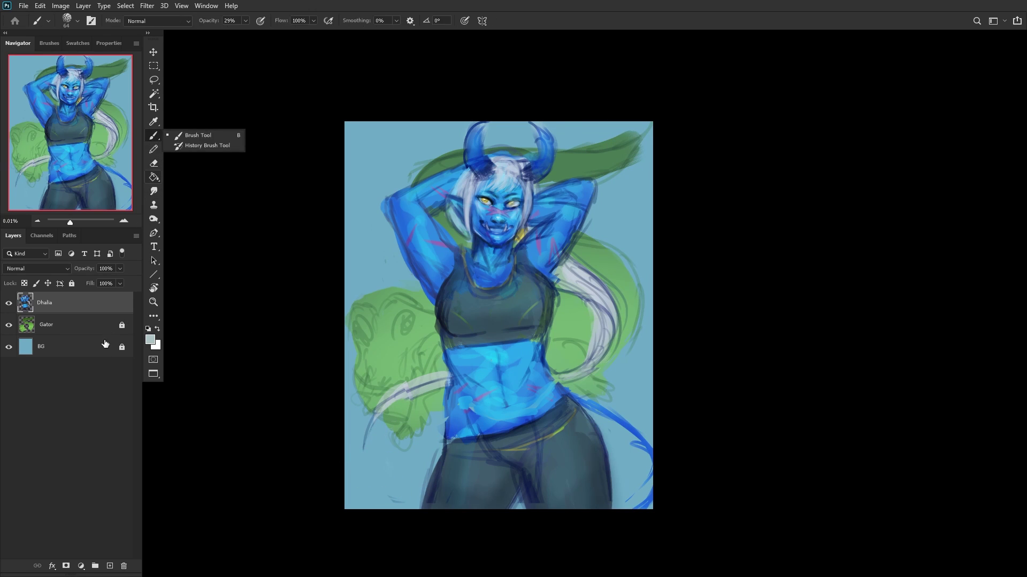
{"action": "key", "text": "h"}
{"action": "left_click", "coordinate": [156, 328]}
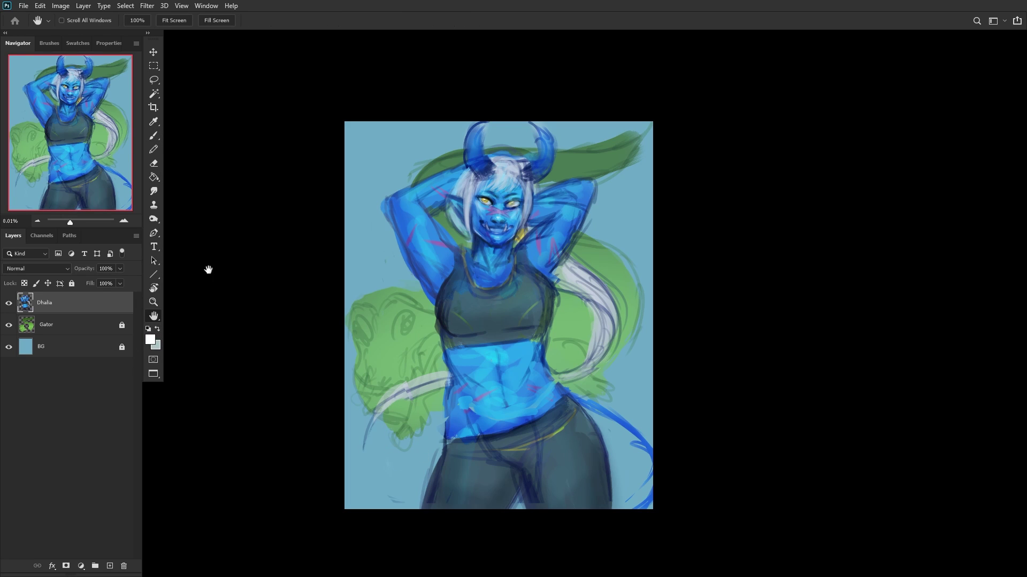
{"action": "left_click", "coordinate": [153, 135]}
{"action": "left_click_drag", "start_coordinate": [377, 407], "coordinate": [387, 496]}
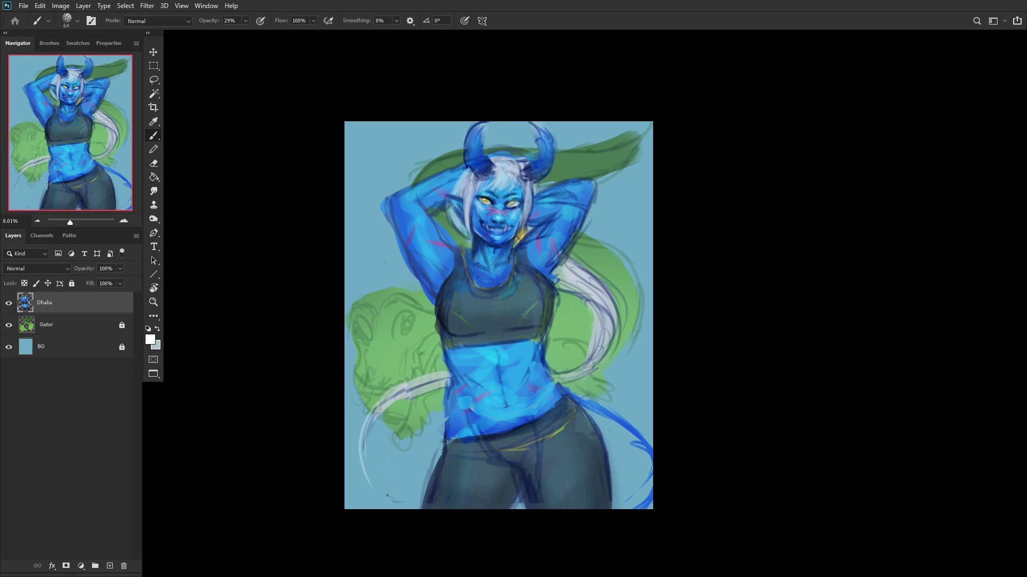
{"action": "left_click_drag", "start_coordinate": [370, 445], "coordinate": [384, 499]}
{"action": "left_click_drag", "start_coordinate": [421, 386], "coordinate": [364, 444]}
{"action": "left_click_drag", "start_coordinate": [379, 410], "coordinate": [384, 460]}
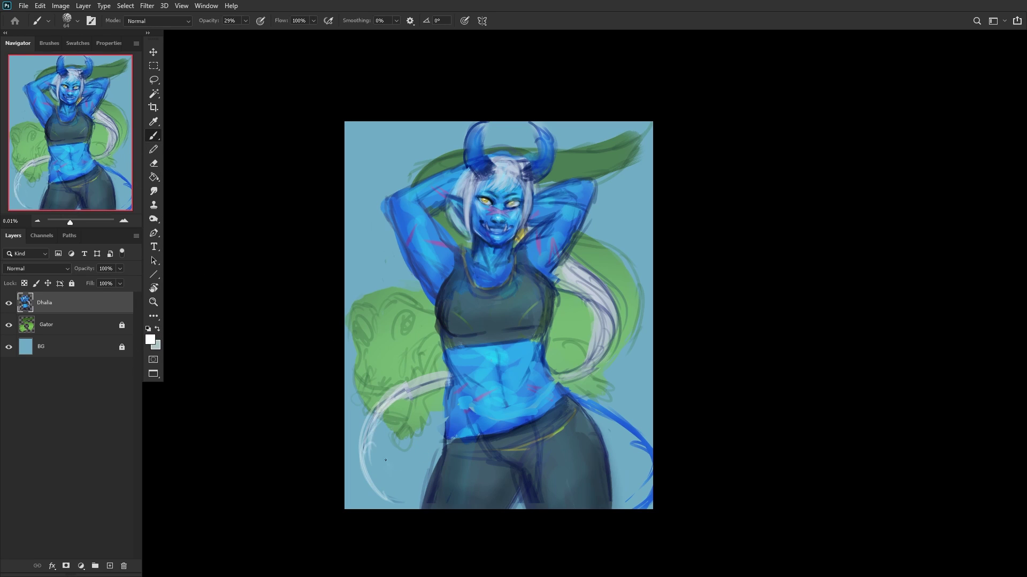
Step: Erase part of the blue stroke at lower right
{"action": "scroll", "coordinate": [421, 380], "scroll_direction": "down", "scroll_amount": 1}
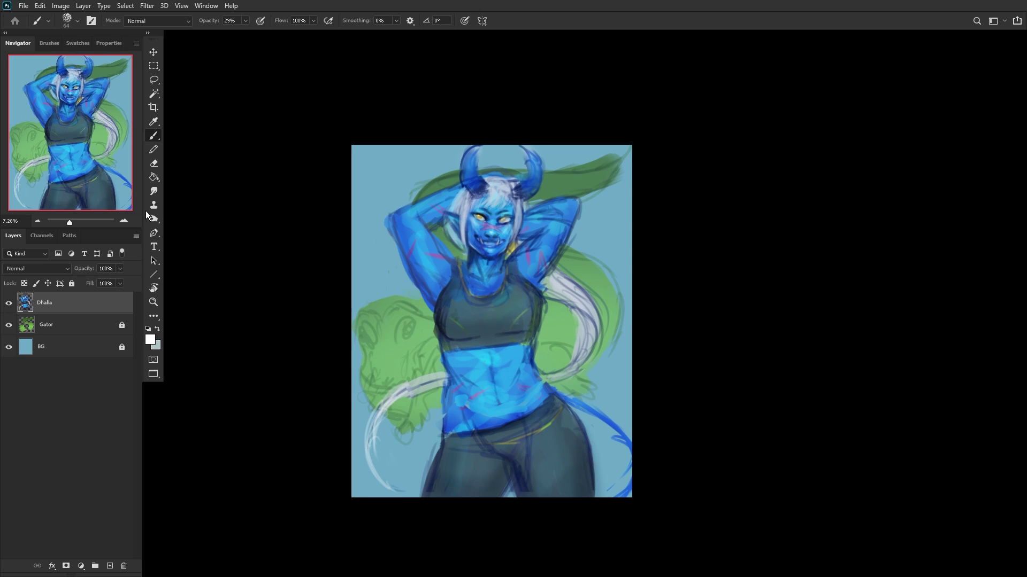
{"action": "left_click", "coordinate": [153, 164]}
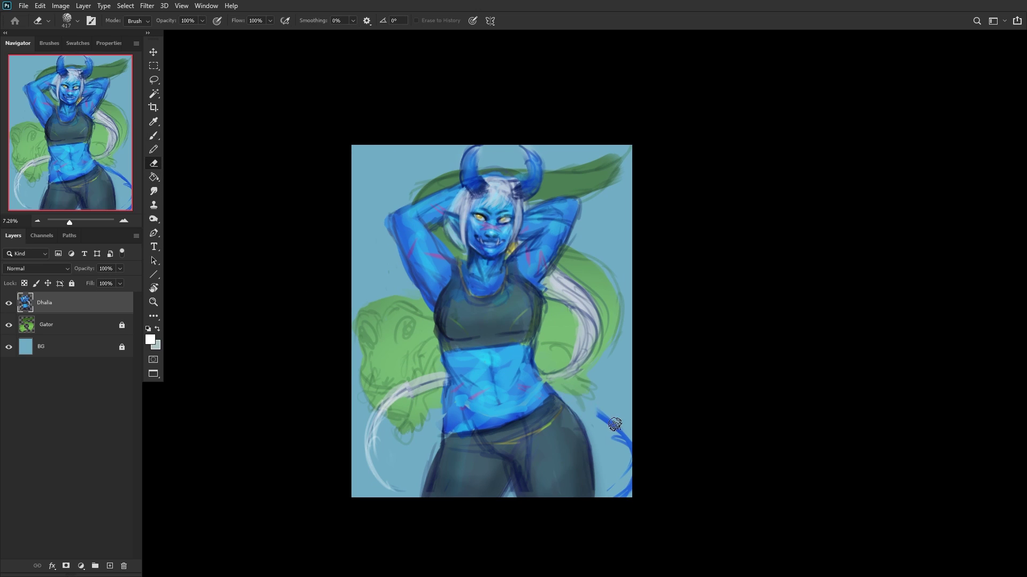
{"action": "mouse_move", "coordinate": [614, 424]}
{"action": "left_mouse_down"}
{"action": "mouse_move", "coordinate": [621, 461]}
{"action": "mouse_move", "coordinate": [609, 501]}
{"action": "left_mouse_up"}
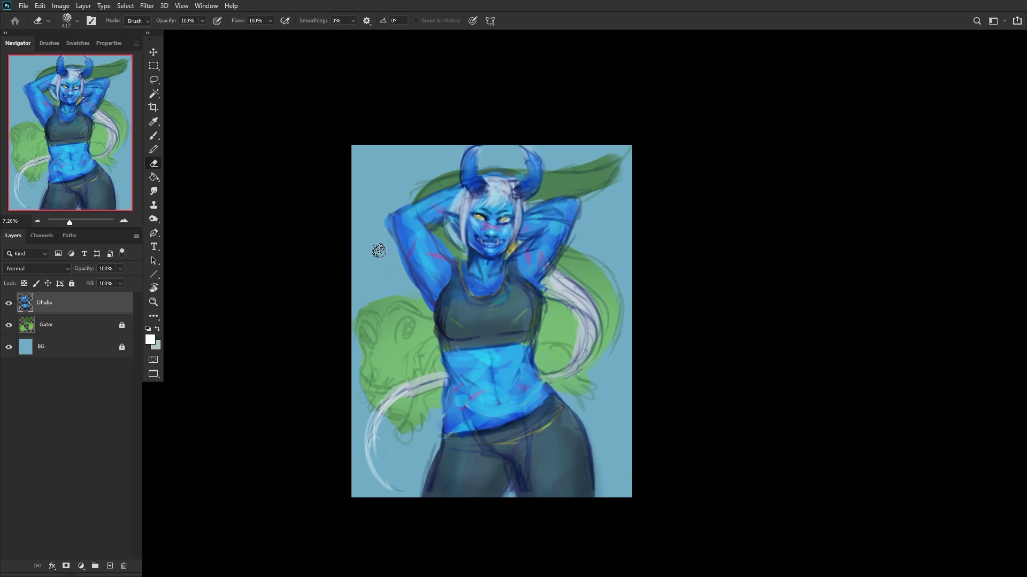
Step: Add a new layer below Dhalia and sample the blue skin colour with the brush
{"action": "left_click", "coordinate": [109, 567]}
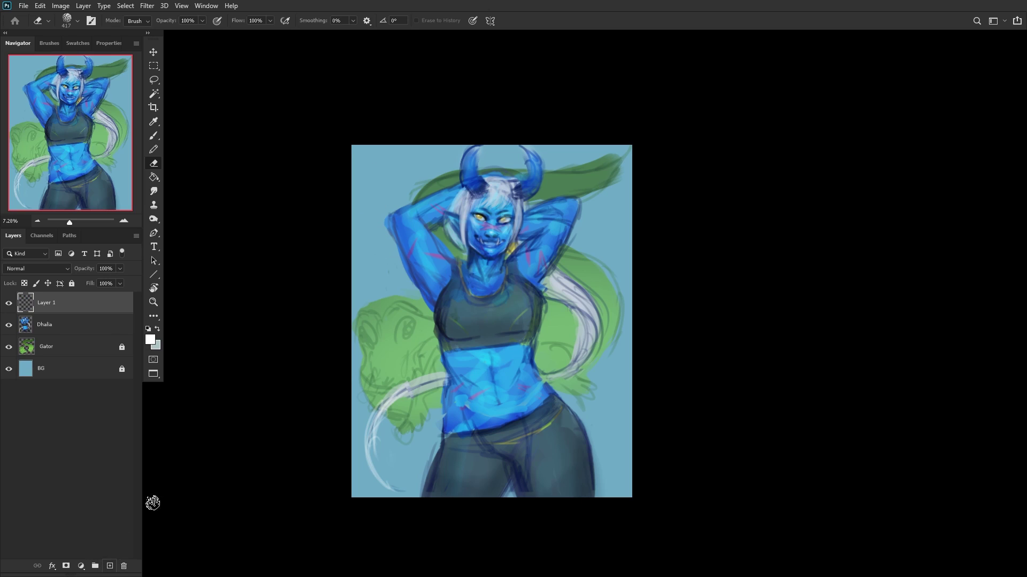
{"action": "left_click_drag", "start_coordinate": [44, 315], "coordinate": [85, 337]}
{"action": "right_click", "coordinate": [153, 135]}
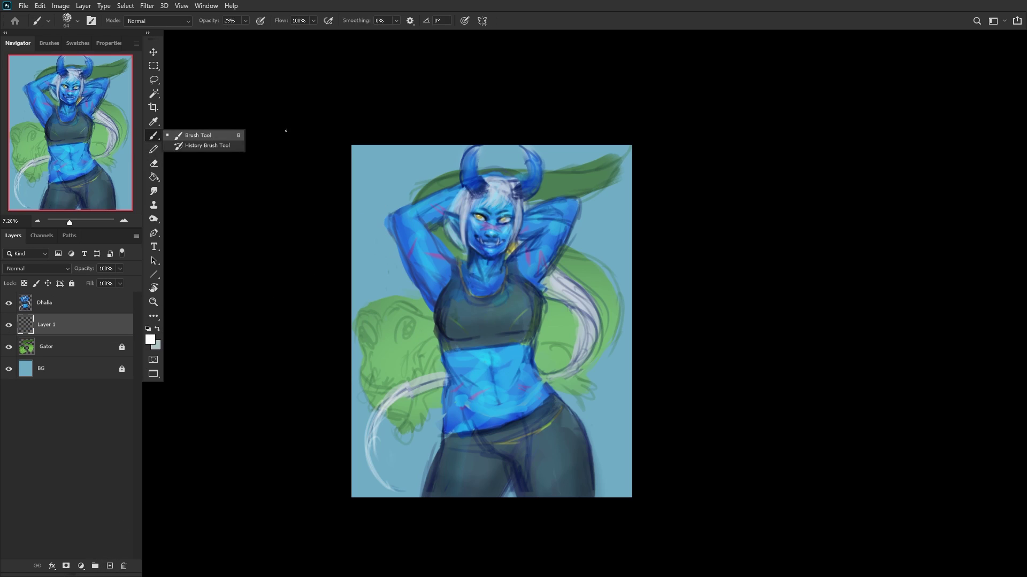
{"action": "left_click", "coordinate": [179, 135]}
{"action": "right_click", "coordinate": [604, 149]}
{"action": "key", "text": "Escape"}
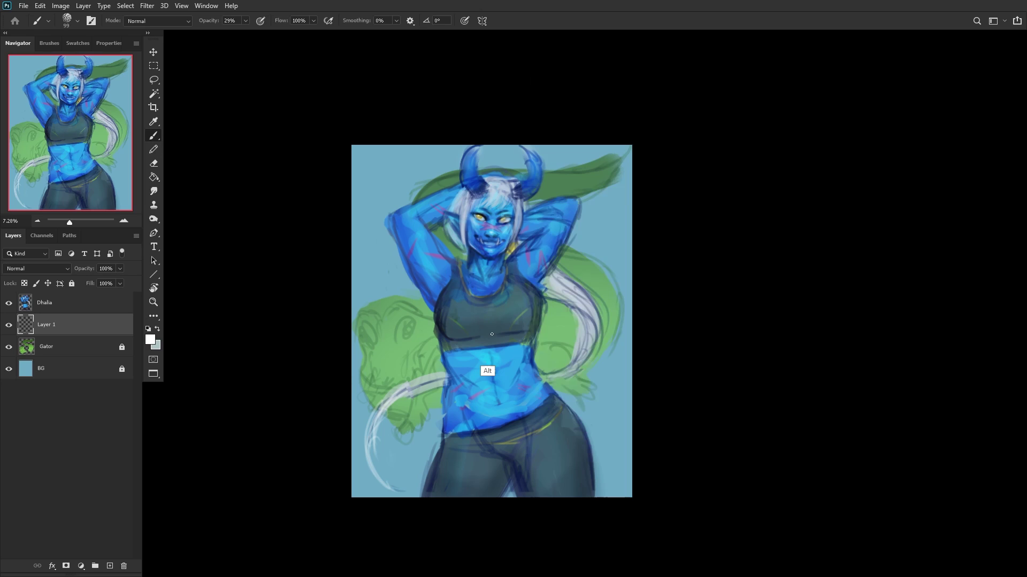
{"action": "left_click", "coordinate": [491, 370], "text": "alt"}
Step: Paint a curving blue tail up the lower left, ending in an arrowhead tip
{"action": "left_click_drag", "start_coordinate": [402, 449], "coordinate": [443, 438]}
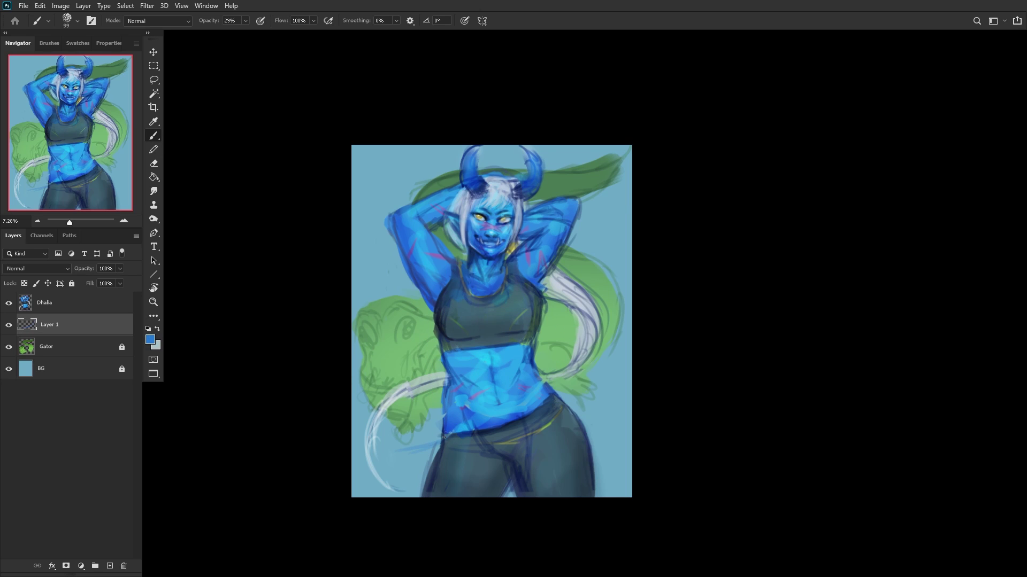
{"action": "key", "text": "ctrl+z"}
{"action": "right_click", "coordinate": [497, 410]}
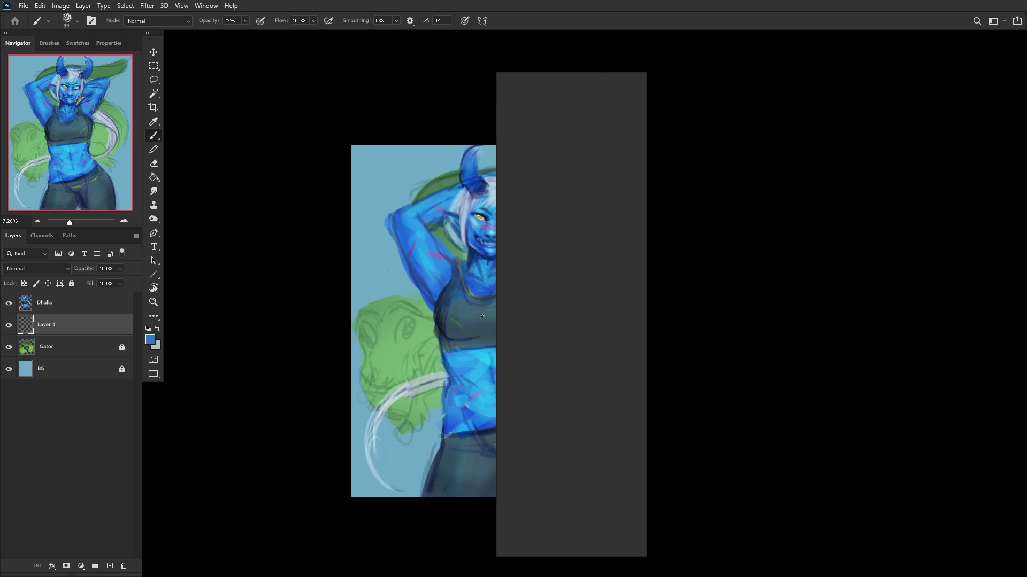
{"action": "left_click", "coordinate": [245, 20]}
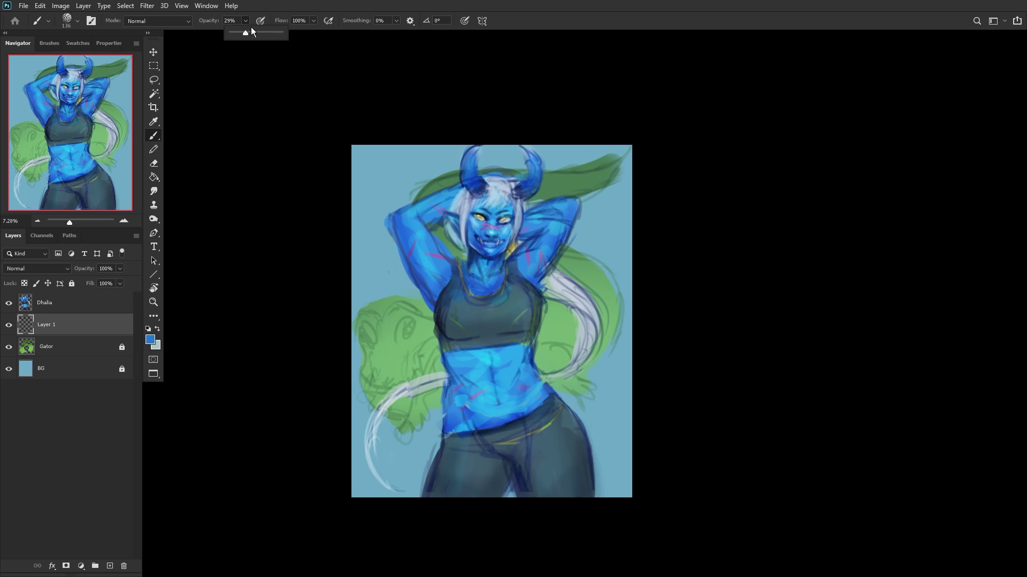
{"action": "mouse_move", "coordinate": [453, 472]}
{"action": "left_mouse_down"}
{"action": "mouse_move", "coordinate": [422, 439]}
{"action": "mouse_move", "coordinate": [406, 452]}
{"action": "mouse_move", "coordinate": [419, 529]}
{"action": "left_mouse_up"}
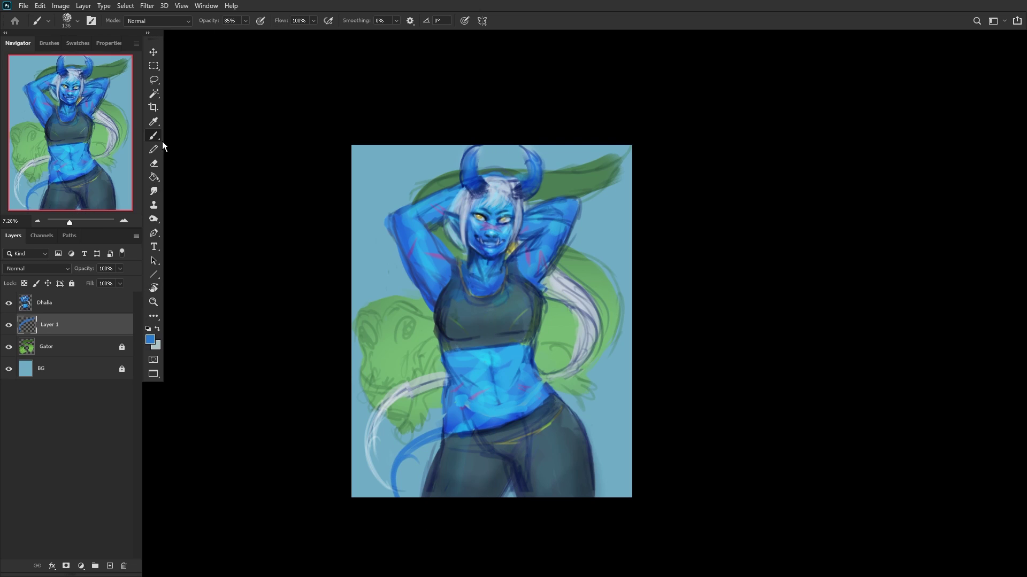
{"action": "key", "text": "ctrl+shift+h"}
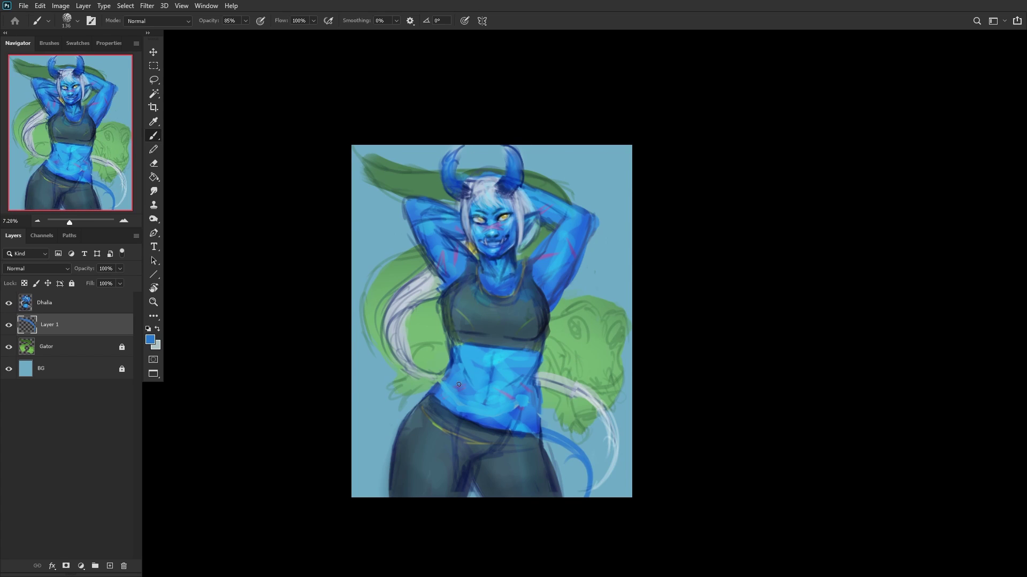
{"action": "mouse_move", "coordinate": [386, 497]}
{"action": "left_mouse_down"}
{"action": "mouse_move", "coordinate": [363, 436]}
{"action": "mouse_move", "coordinate": [380, 405]}
{"action": "left_mouse_up"}
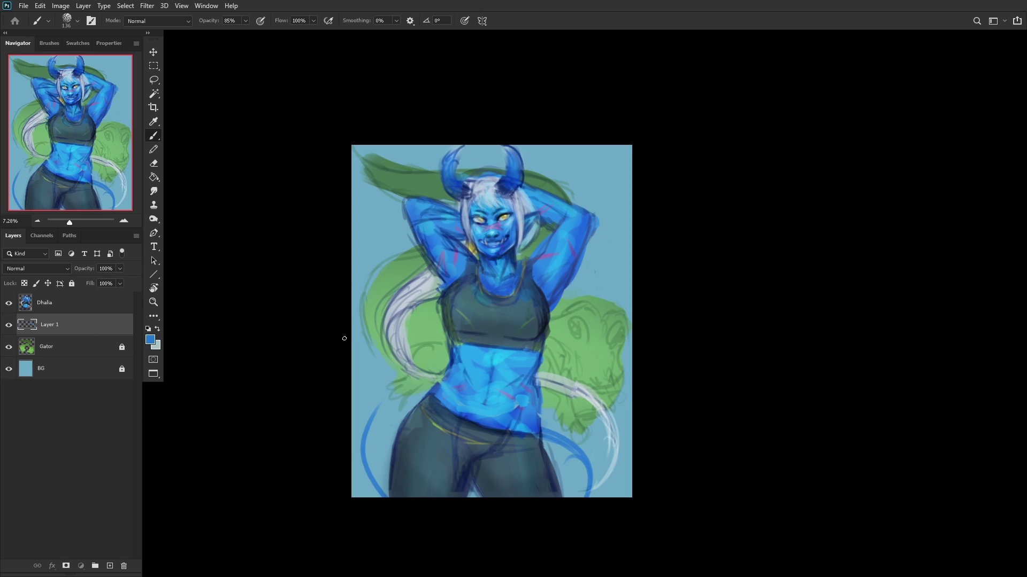
{"action": "scroll", "coordinate": [385, 394], "scroll_direction": "up", "scroll_amount": 2}
{"action": "mouse_move", "coordinate": [377, 401]}
{"action": "left_mouse_down"}
{"action": "mouse_move", "coordinate": [388, 425]}
{"action": "mouse_move", "coordinate": [358, 417]}
{"action": "mouse_move", "coordinate": [393, 383]}
{"action": "mouse_move", "coordinate": [388, 423]}
{"action": "mouse_move", "coordinate": [379, 408]}
{"action": "left_mouse_up"}
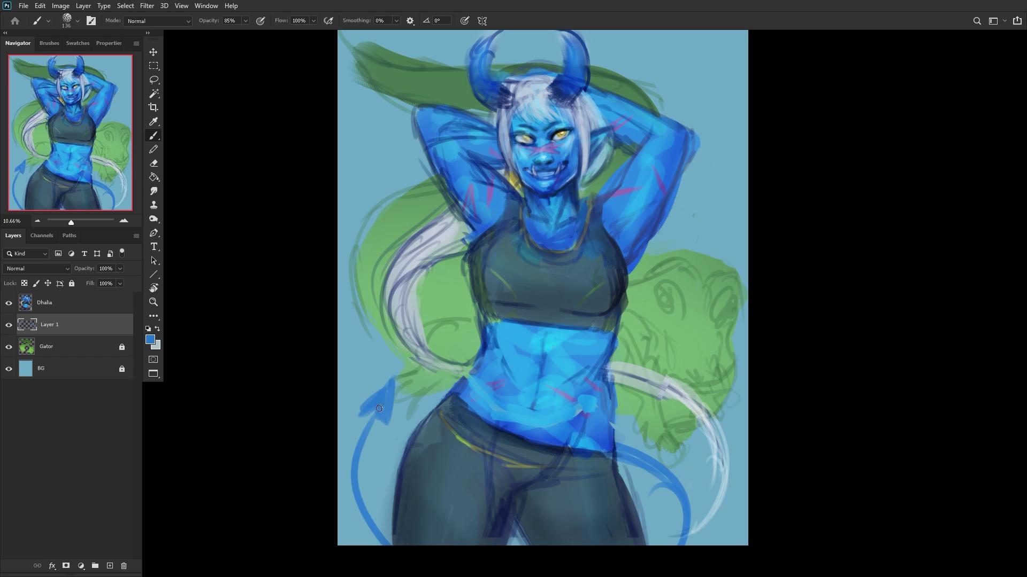
{"action": "left_click", "coordinate": [56, 309]}
Step: Merge the tail layer with Dhalia and lock the Dhalia layer
{"action": "left_click", "coordinate": [54, 321]}
{"action": "left_click", "coordinate": [66, 303], "text": "shift"}
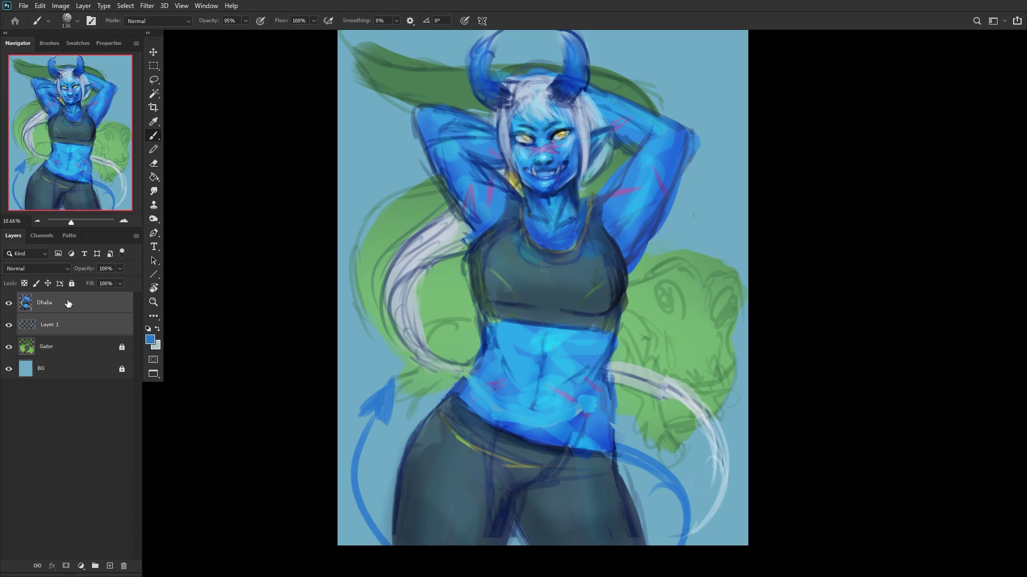
{"action": "key", "text": "ctrl+e"}
{"action": "left_click", "coordinate": [70, 284]}
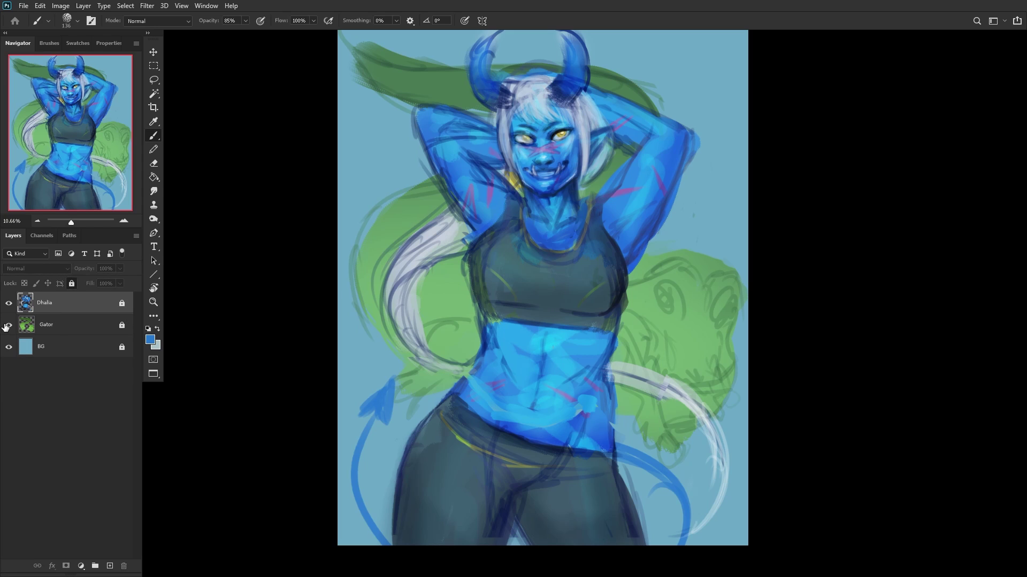
Step: Add a new empty layer above Gator and mirror the view horizontally
{"action": "left_click", "coordinate": [68, 328]}
{"action": "scroll", "coordinate": [223, 276], "scroll_direction": "down", "scroll_amount": 1}
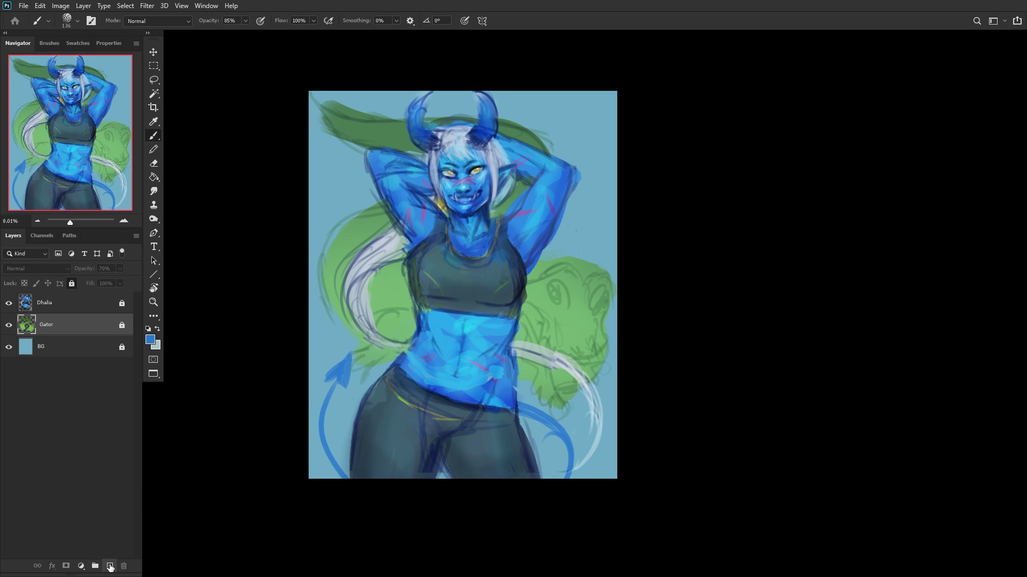
{"action": "left_click", "coordinate": [110, 566]}
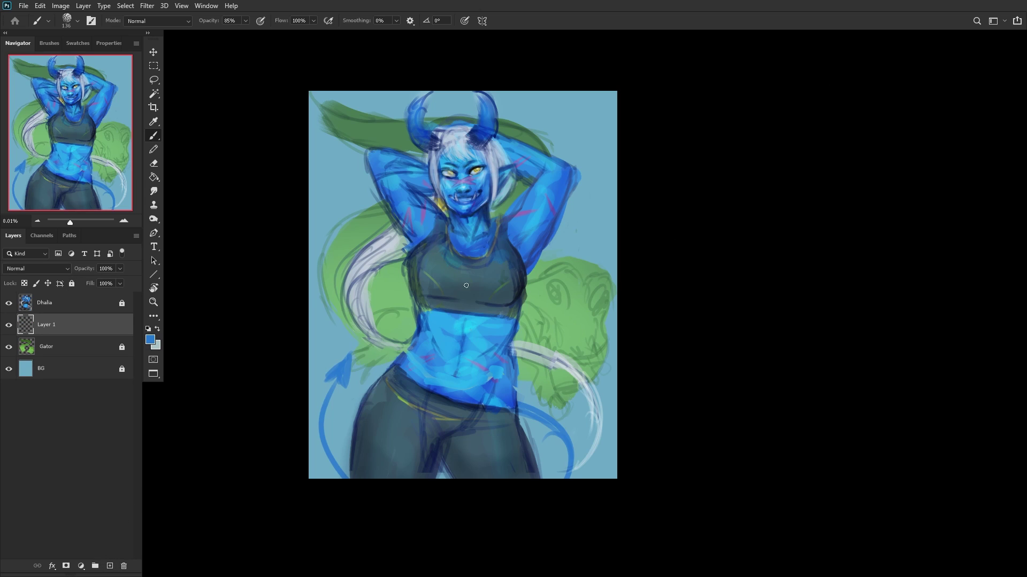
{"action": "key", "text": "h"}
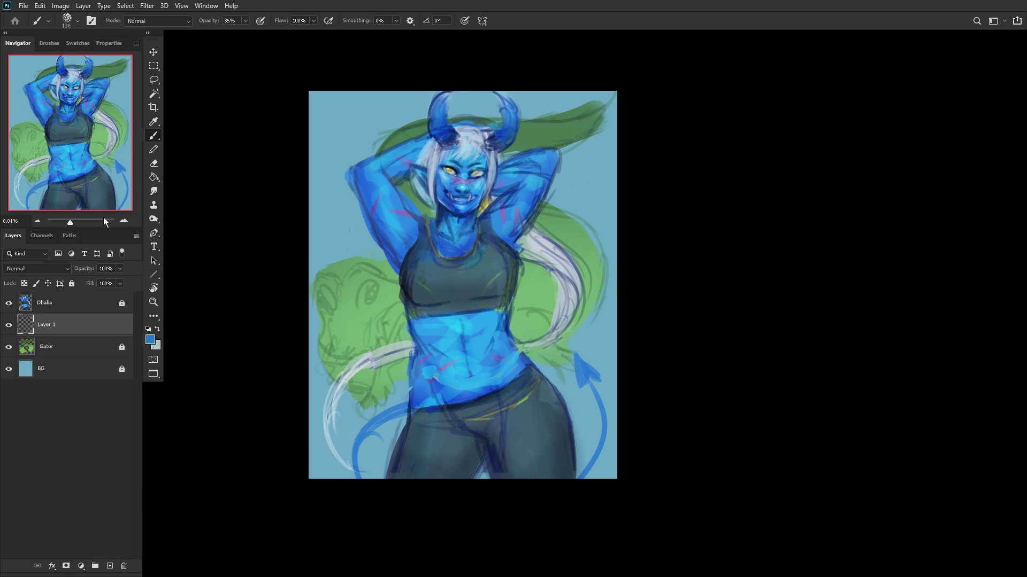
Step: Add Layer 2, reset colours to black and white, and paint the gator's eye black
{"action": "left_click", "coordinate": [110, 566]}
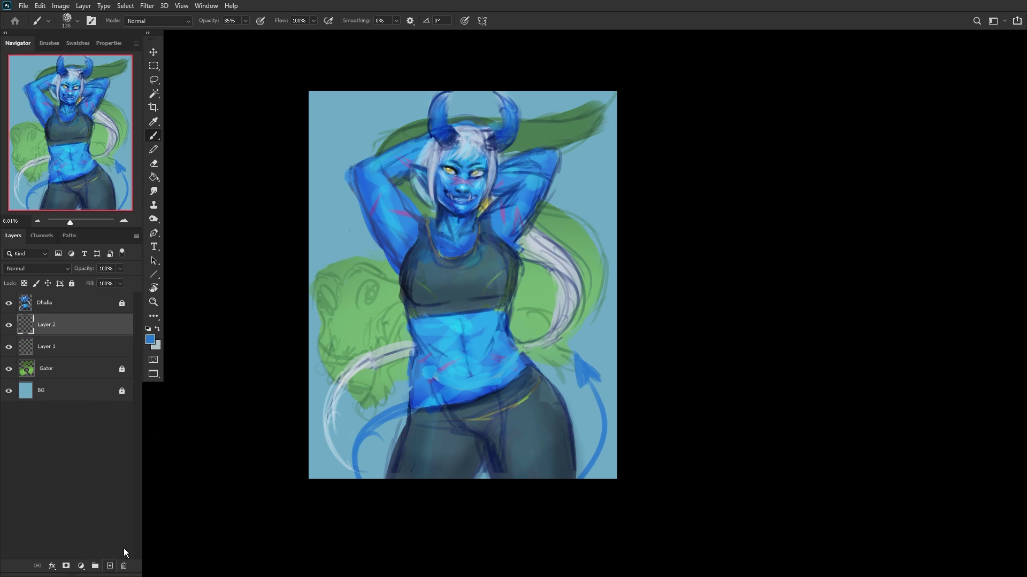
{"action": "scroll", "coordinate": [360, 353], "scroll_direction": "up", "scroll_amount": 1}
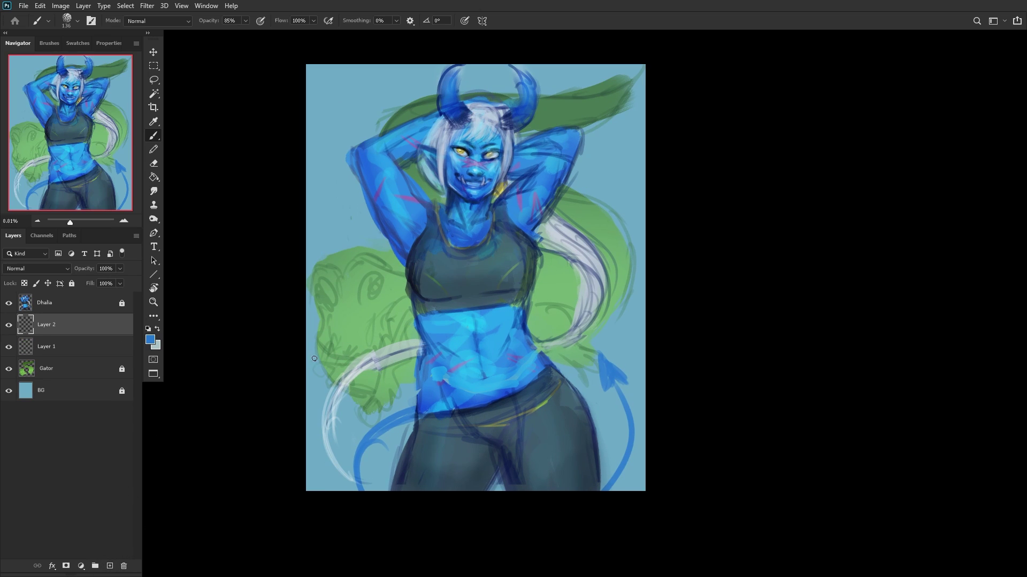
{"action": "left_click", "coordinate": [148, 328]}
{"action": "mouse_move", "coordinate": [379, 304]}
{"action": "left_mouse_down"}
{"action": "mouse_move", "coordinate": [364, 304]}
{"action": "mouse_move", "coordinate": [393, 292]}
{"action": "left_mouse_up"}
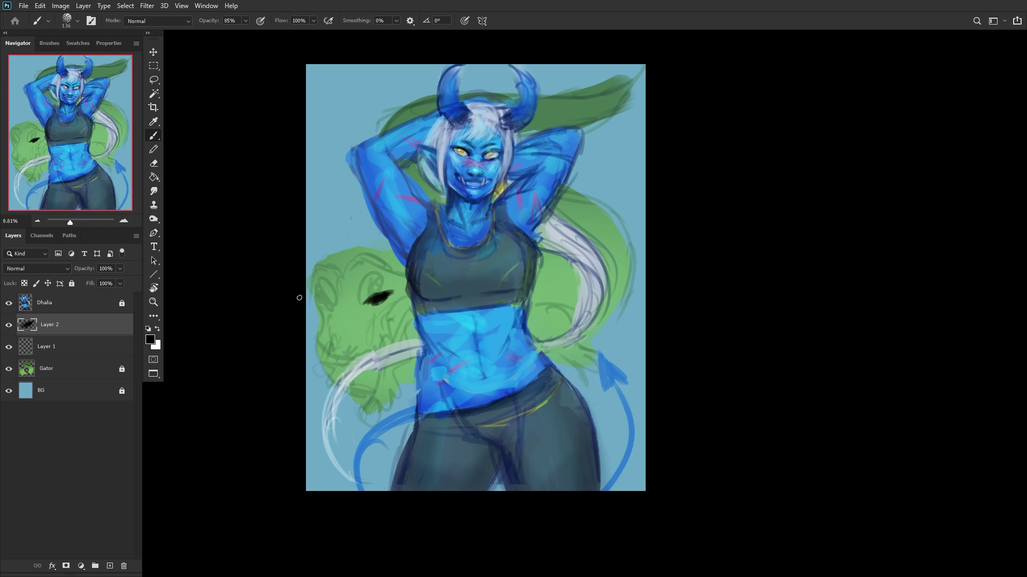
{"action": "mouse_move", "coordinate": [329, 301]}
{"action": "left_mouse_down"}
{"action": "mouse_move", "coordinate": [321, 291]}
{"action": "mouse_move", "coordinate": [336, 309]}
{"action": "mouse_move", "coordinate": [319, 289]}
{"action": "mouse_move", "coordinate": [330, 308]}
{"action": "mouse_move", "coordinate": [320, 350]}
{"action": "mouse_move", "coordinate": [365, 343]}
{"action": "left_mouse_up"}
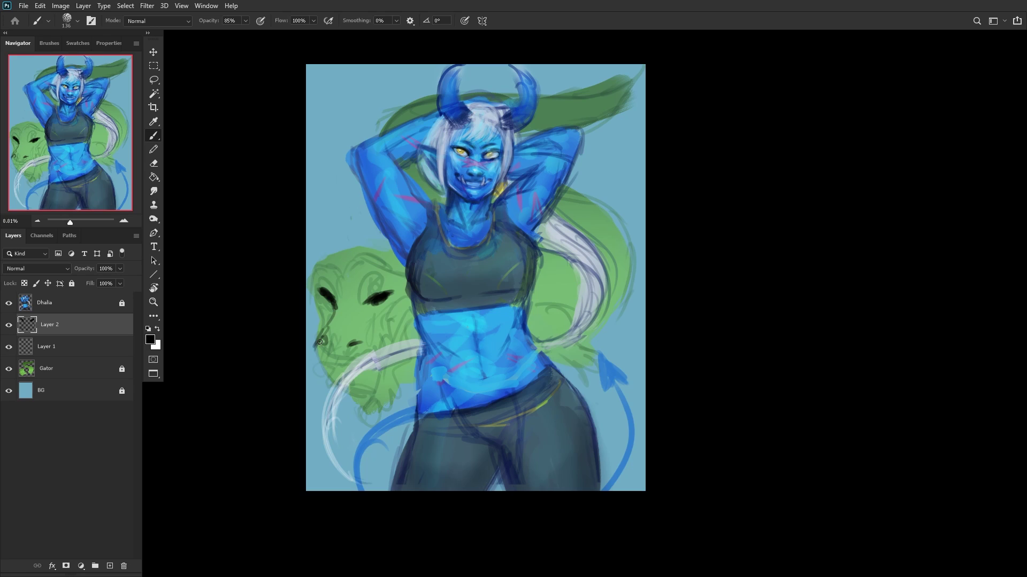
Step: Sketch the gator's nostril, head edge, lower jaw and zigzag teeth in black
{"action": "mouse_move", "coordinate": [338, 347]}
{"action": "left_mouse_down"}
{"action": "mouse_move", "coordinate": [341, 360]}
{"action": "mouse_move", "coordinate": [358, 359]}
{"action": "mouse_move", "coordinate": [344, 361]}
{"action": "mouse_move", "coordinate": [413, 317]}
{"action": "left_mouse_up"}
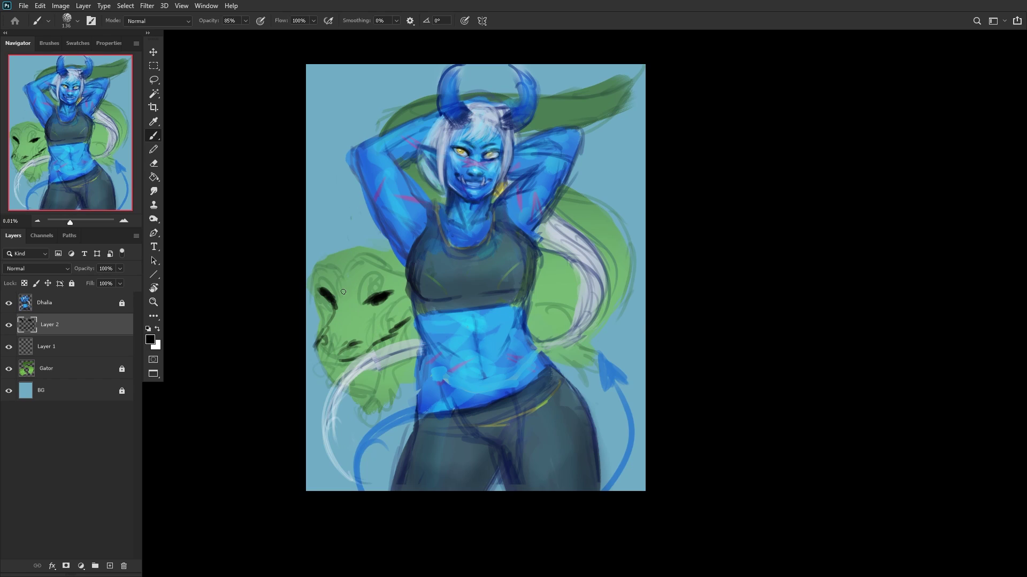
{"action": "mouse_move", "coordinate": [325, 294]}
{"action": "left_mouse_down"}
{"action": "mouse_move", "coordinate": [348, 266]}
{"action": "mouse_move", "coordinate": [400, 266]}
{"action": "left_mouse_up"}
{"action": "left_click_drag", "start_coordinate": [316, 329], "coordinate": [323, 312]}
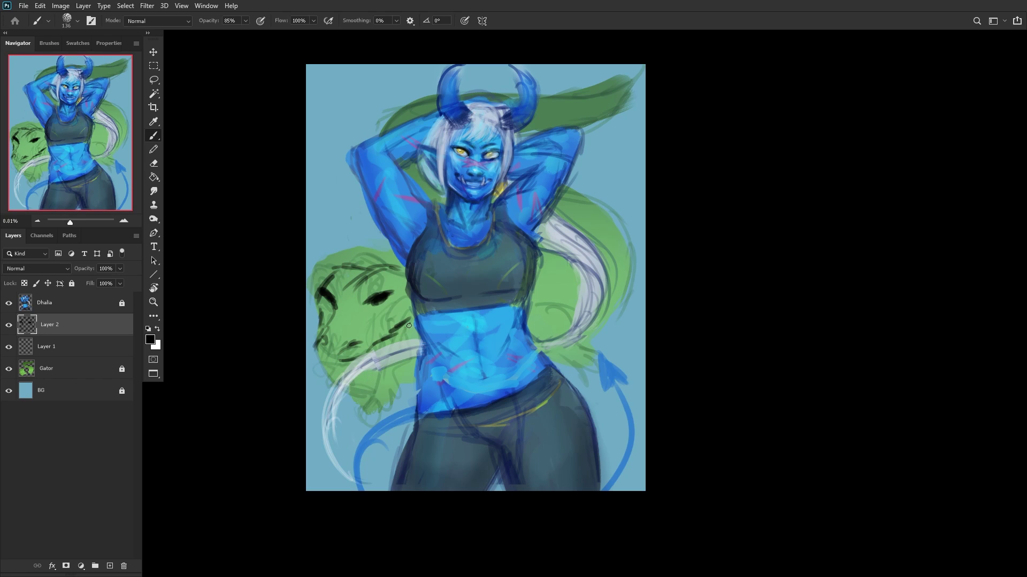
{"action": "left_click_drag", "start_coordinate": [410, 323], "coordinate": [394, 349]}
{"action": "mouse_move", "coordinate": [413, 317]}
{"action": "left_mouse_down"}
{"action": "mouse_move", "coordinate": [369, 406]}
{"action": "mouse_move", "coordinate": [349, 408]}
{"action": "left_mouse_up"}
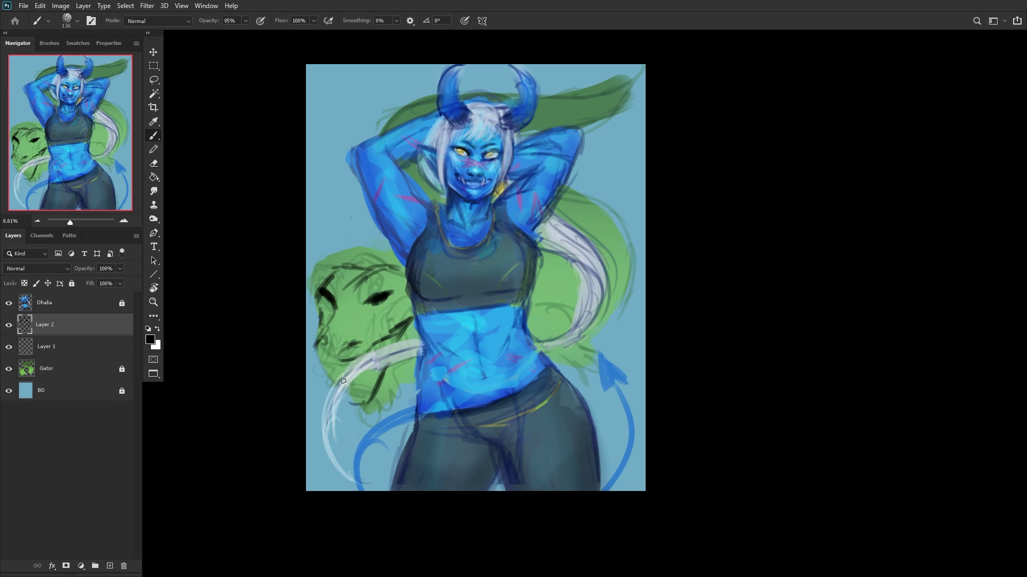
{"action": "left_click_drag", "start_coordinate": [331, 356], "coordinate": [329, 384]}
{"action": "mouse_move", "coordinate": [345, 397]}
{"action": "left_mouse_down"}
{"action": "mouse_move", "coordinate": [385, 364]}
{"action": "mouse_move", "coordinate": [353, 398]}
{"action": "mouse_move", "coordinate": [371, 381]}
{"action": "left_mouse_up"}
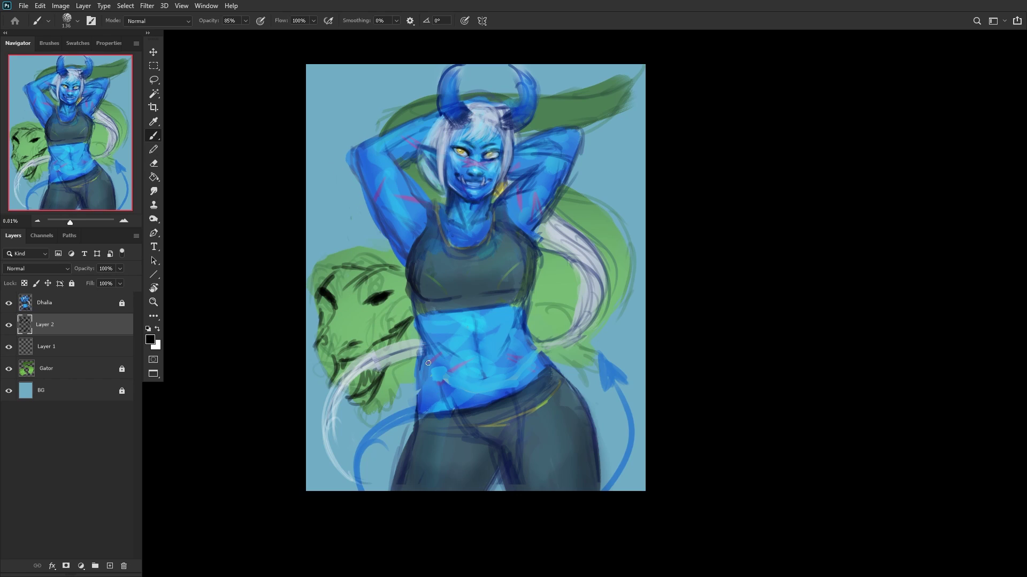
{"action": "key", "text": "ctrl+shift+h"}
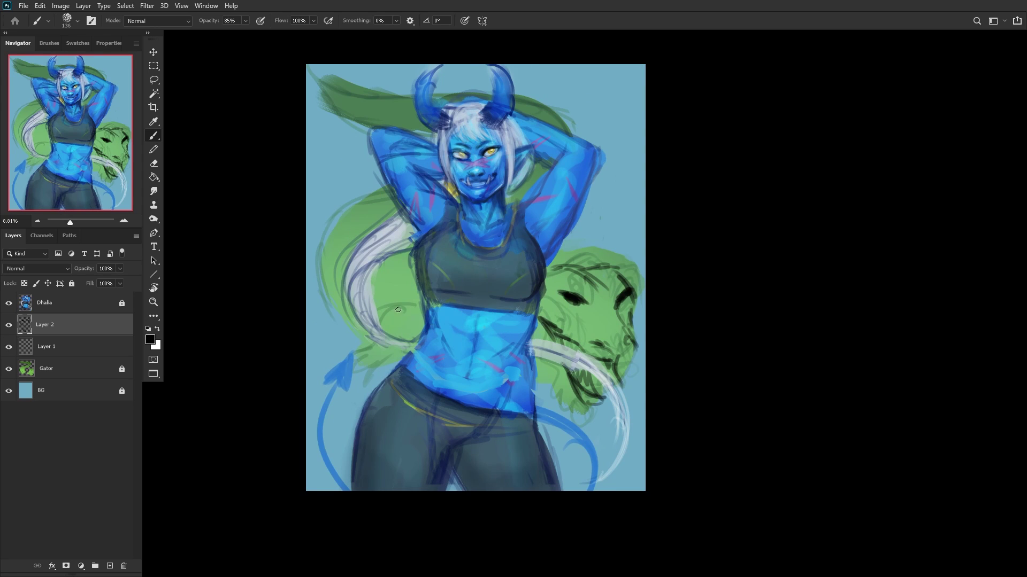
Step: Draw dark lines along the hair, near the jaw, and down the gator's left side
{"action": "mouse_move", "coordinate": [417, 306]}
{"action": "left_mouse_down"}
{"action": "mouse_move", "coordinate": [381, 319]}
{"action": "mouse_move", "coordinate": [366, 349]}
{"action": "left_mouse_up"}
{"action": "mouse_move", "coordinate": [366, 349]}
{"action": "left_mouse_down"}
{"action": "mouse_move", "coordinate": [356, 354]}
{"action": "mouse_move", "coordinate": [368, 384]}
{"action": "mouse_move", "coordinate": [354, 393]}
{"action": "mouse_move", "coordinate": [384, 371]}
{"action": "mouse_move", "coordinate": [390, 381]}
{"action": "mouse_move", "coordinate": [432, 326]}
{"action": "left_mouse_up"}
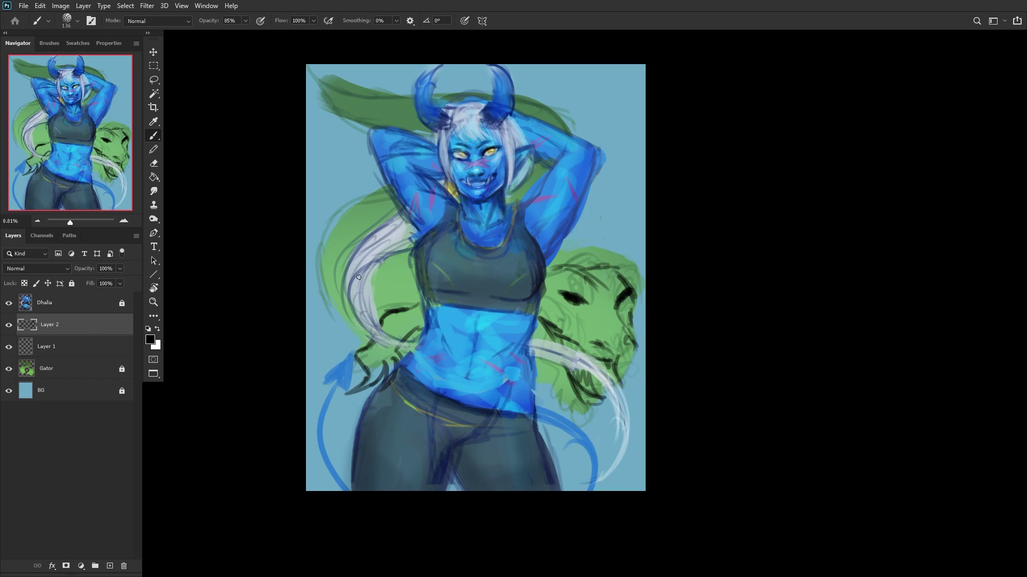
{"action": "mouse_move", "coordinate": [564, 382]}
{"action": "left_mouse_down"}
{"action": "mouse_move", "coordinate": [535, 369]}
{"action": "mouse_move", "coordinate": [548, 375]}
{"action": "mouse_move", "coordinate": [528, 394]}
{"action": "mouse_move", "coordinate": [557, 385]}
{"action": "mouse_move", "coordinate": [554, 371]}
{"action": "mouse_move", "coordinate": [546, 376]}
{"action": "mouse_move", "coordinate": [558, 390]}
{"action": "mouse_move", "coordinate": [568, 372]}
{"action": "mouse_move", "coordinate": [588, 404]}
{"action": "mouse_move", "coordinate": [585, 416]}
{"action": "mouse_move", "coordinate": [571, 403]}
{"action": "mouse_move", "coordinate": [552, 393]}
{"action": "left_mouse_up"}
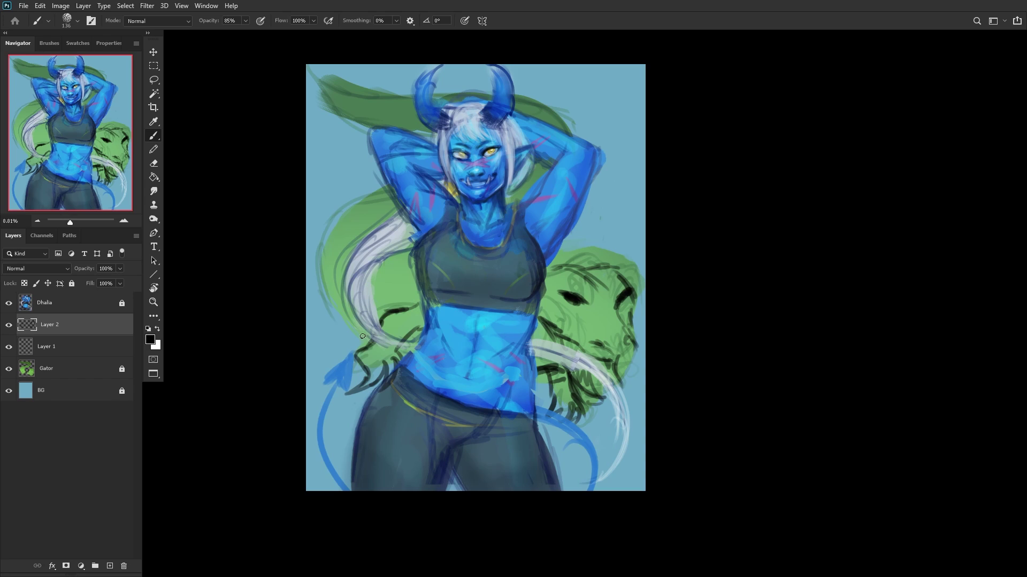
{"action": "mouse_move", "coordinate": [362, 337]}
{"action": "left_mouse_down"}
{"action": "mouse_move", "coordinate": [338, 312]}
{"action": "mouse_move", "coordinate": [327, 253]}
{"action": "left_mouse_up"}
{"action": "mouse_move", "coordinate": [356, 212]}
{"action": "left_mouse_down"}
{"action": "mouse_move", "coordinate": [327, 222]}
{"action": "mouse_move", "coordinate": [315, 245]}
{"action": "mouse_move", "coordinate": [313, 237]}
{"action": "mouse_move", "coordinate": [317, 267]}
{"action": "mouse_move", "coordinate": [328, 242]}
{"action": "left_mouse_up"}
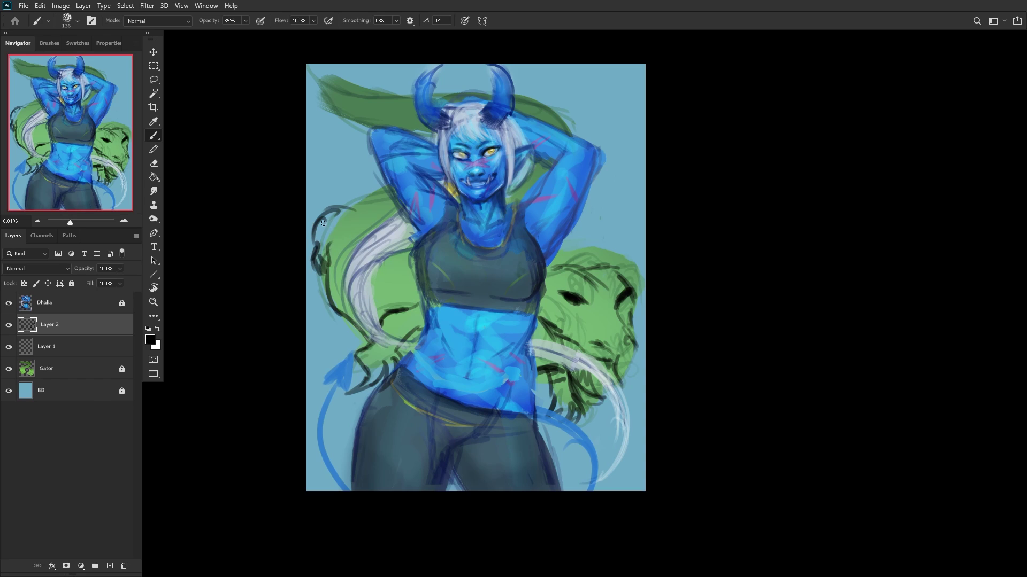
{"action": "mouse_move", "coordinate": [386, 191]}
{"action": "left_mouse_down"}
{"action": "mouse_move", "coordinate": [343, 209]}
{"action": "mouse_move", "coordinate": [355, 209]}
{"action": "left_mouse_up"}
Step: Mirror the view and lasso the gator line-work on the left
{"action": "key", "text": "ctrl+shift+h"}
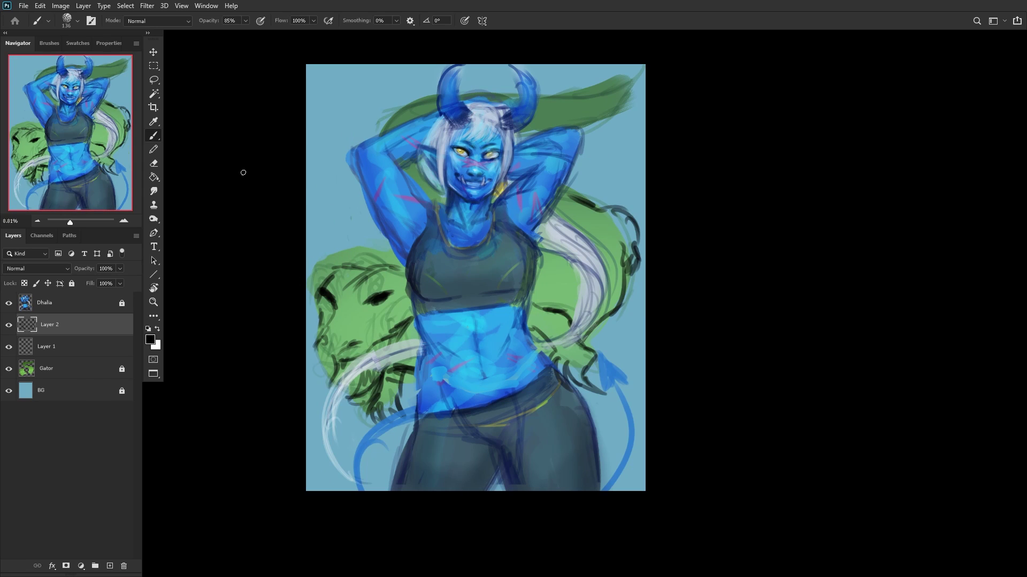
{"action": "left_click", "coordinate": [154, 80]}
{"action": "mouse_move", "coordinate": [377, 219]}
{"action": "left_mouse_down"}
{"action": "mouse_move", "coordinate": [307, 434]}
{"action": "mouse_move", "coordinate": [400, 210]}
{"action": "mouse_move", "coordinate": [378, 190]}
{"action": "left_mouse_up"}
Step: Stretch the selected gator line-work slightly taller and deselect it
{"action": "key", "text": "ctrl+t"}
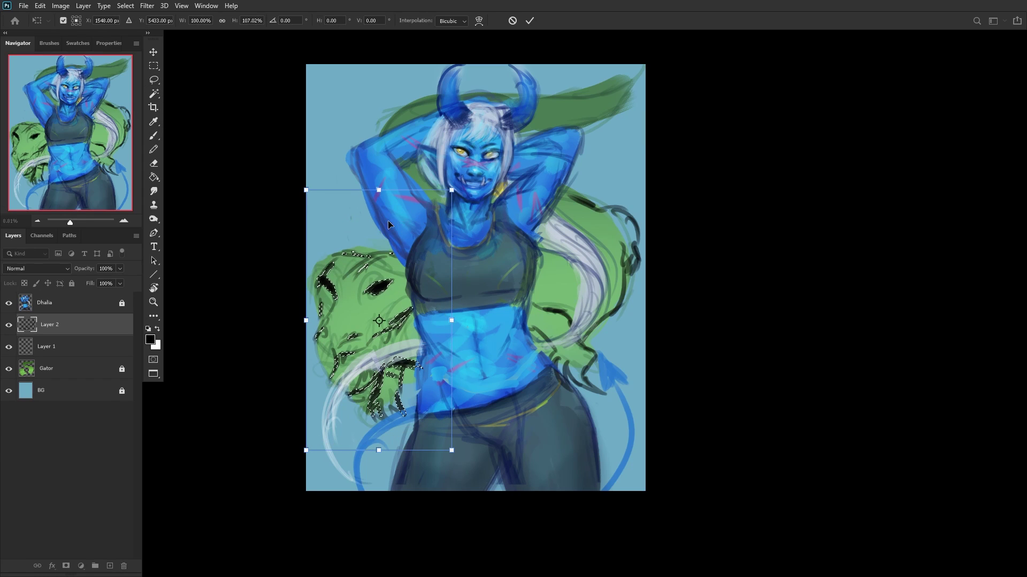
{"action": "key", "text": "Return"}
{"action": "key", "text": "ctrl+d"}
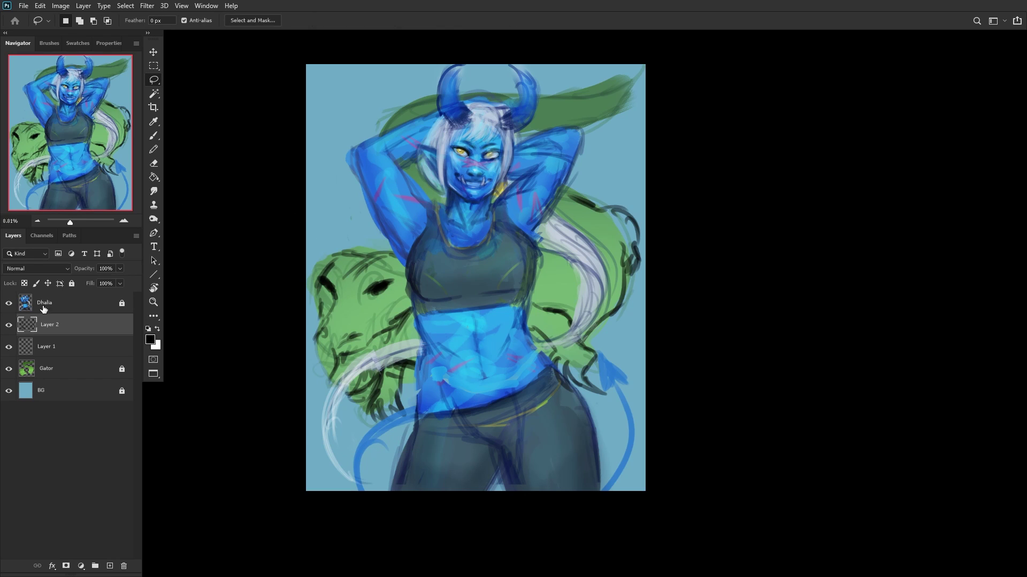
{"action": "left_click", "coordinate": [9, 326]}
{"action": "left_click", "coordinate": [9, 326]}
Step: Merge Layer 2 down into Layer 1 and toggle it to compare
{"action": "key", "text": "ctrl+e"}
{"action": "left_click", "coordinate": [8, 325]}
{"action": "left_click", "coordinate": [9, 325]}
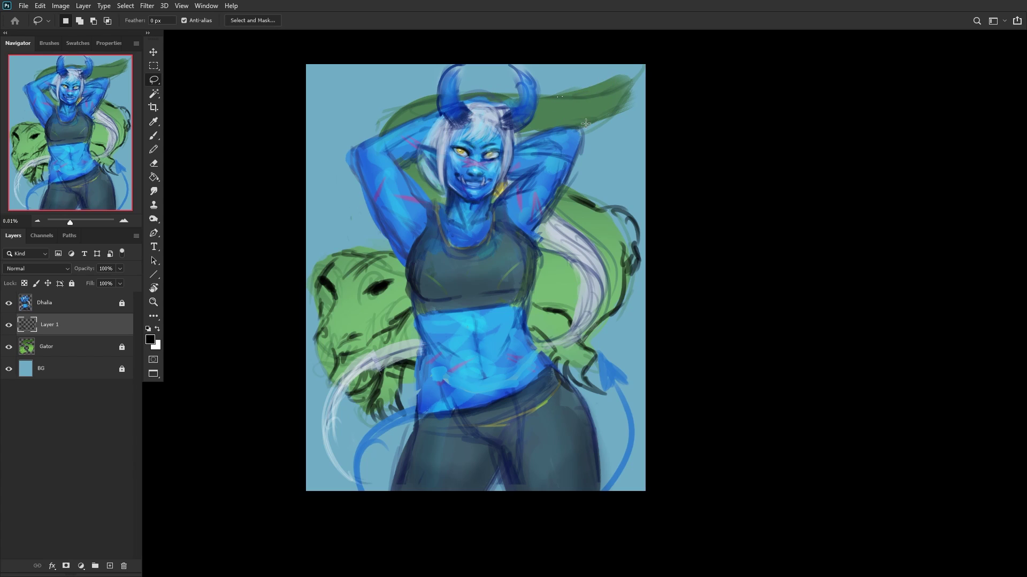
Step: Outline the green tail behind the horns and left of the head in dark strokes
{"action": "left_click", "coordinate": [153, 135]}
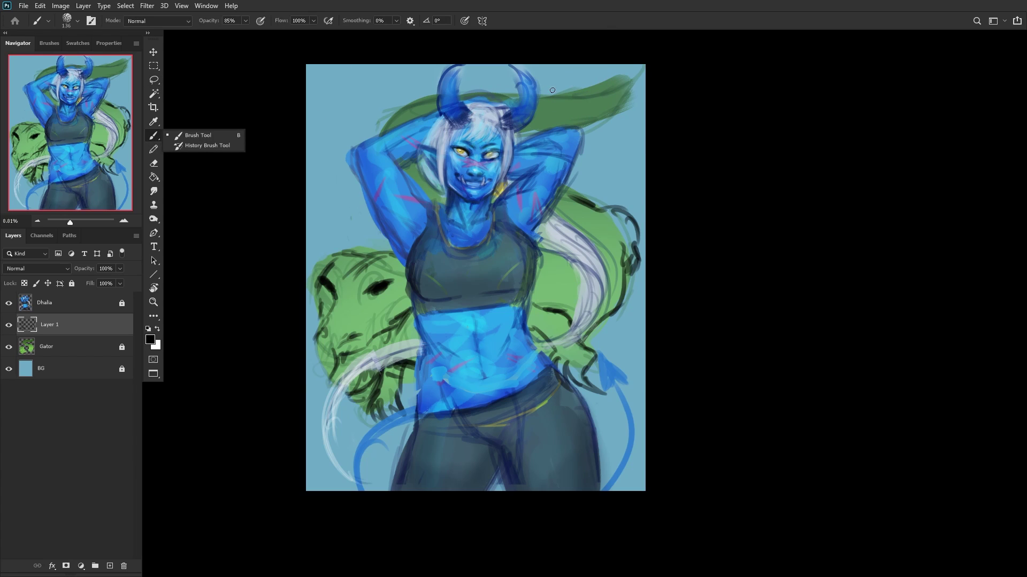
{"action": "left_click_drag", "start_coordinate": [538, 100], "coordinate": [620, 75]}
{"action": "left_click_drag", "start_coordinate": [567, 95], "coordinate": [623, 73]}
{"action": "mouse_move", "coordinate": [531, 124]}
{"action": "left_mouse_down"}
{"action": "mouse_move", "coordinate": [610, 91]}
{"action": "mouse_move", "coordinate": [518, 131]}
{"action": "left_mouse_up"}
{"action": "left_click_drag", "start_coordinate": [522, 96], "coordinate": [458, 94]}
{"action": "left_click_drag", "start_coordinate": [440, 96], "coordinate": [391, 127]}
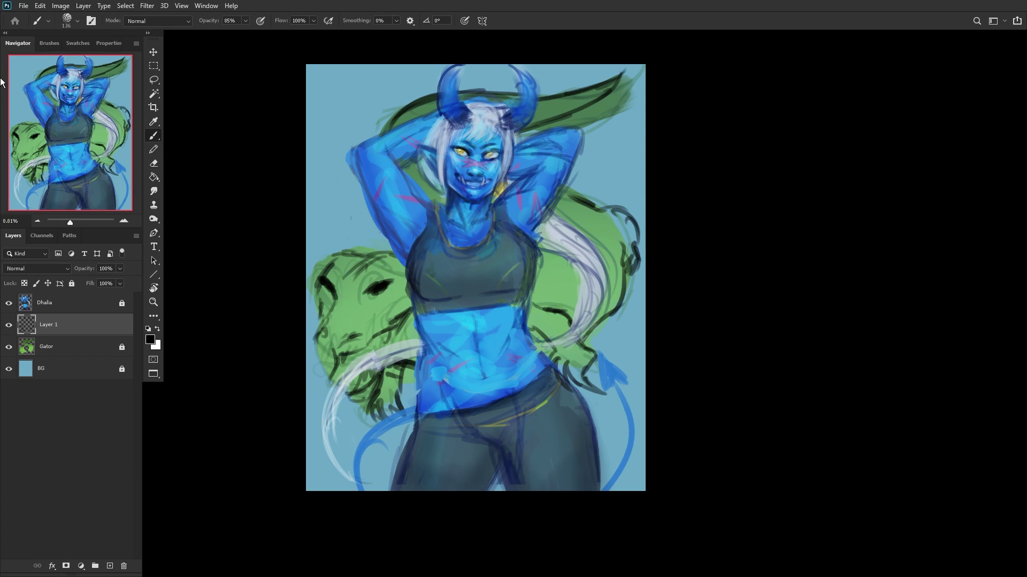
Step: With the view flipped back, darken the raised arm and select the Gator layer
{"action": "key", "text": "h"}
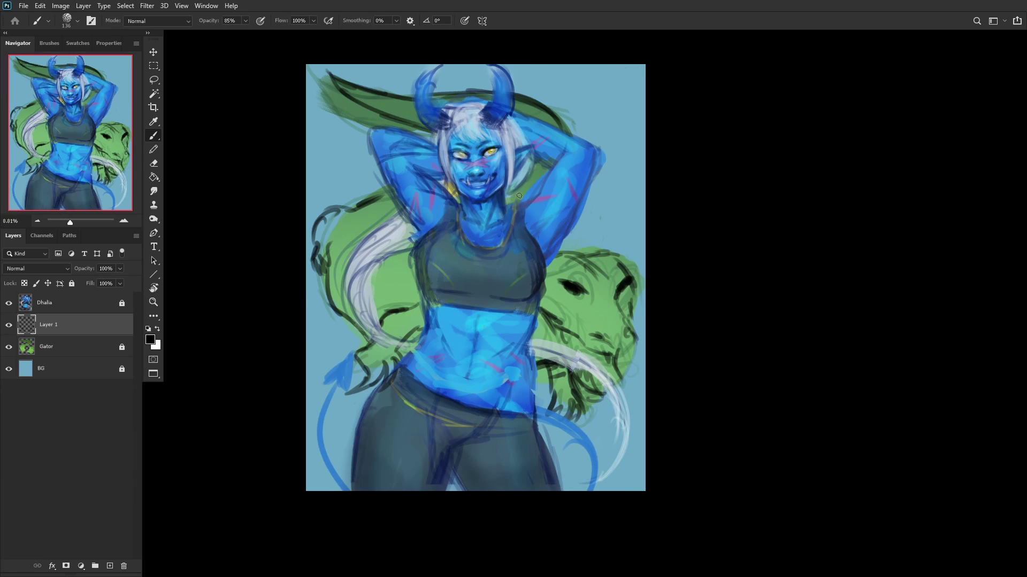
{"action": "left_click_drag", "start_coordinate": [518, 196], "coordinate": [552, 161]}
{"action": "left_click", "coordinate": [53, 347]}
Step: Unlock the Gator layer and erase stray green from the head edge, corner and arm
{"action": "left_click", "coordinate": [72, 283]}
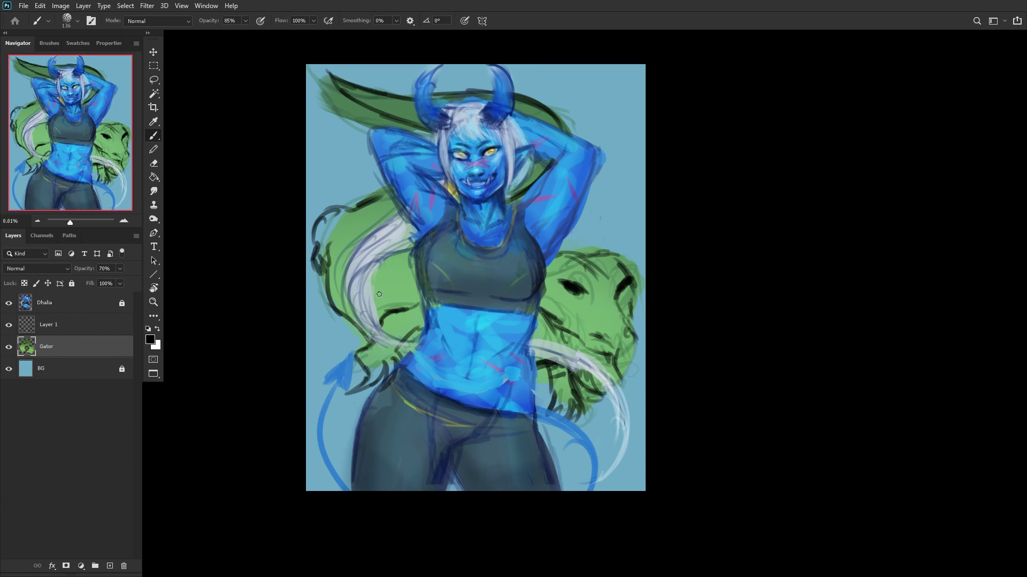
{"action": "left_click", "coordinate": [337, 235], "text": "alt"}
{"action": "left_click", "coordinate": [157, 161]}
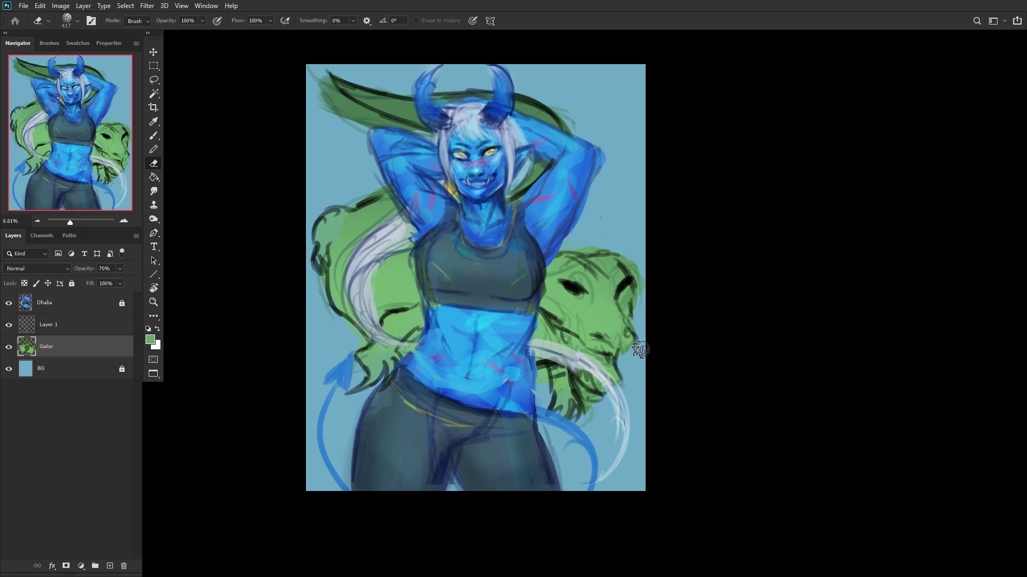
{"action": "left_click_drag", "start_coordinate": [640, 349], "coordinate": [638, 278]}
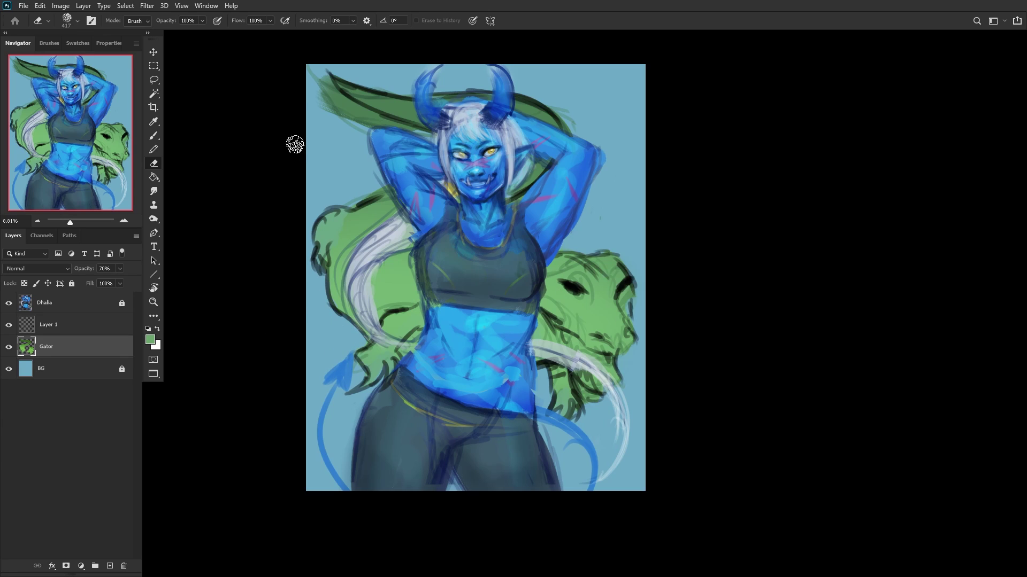
{"action": "mouse_move", "coordinate": [306, 98]}
{"action": "left_mouse_down"}
{"action": "mouse_move", "coordinate": [327, 85]}
{"action": "mouse_move", "coordinate": [348, 113]}
{"action": "mouse_move", "coordinate": [399, 139]}
{"action": "mouse_move", "coordinate": [323, 107]}
{"action": "left_mouse_up"}
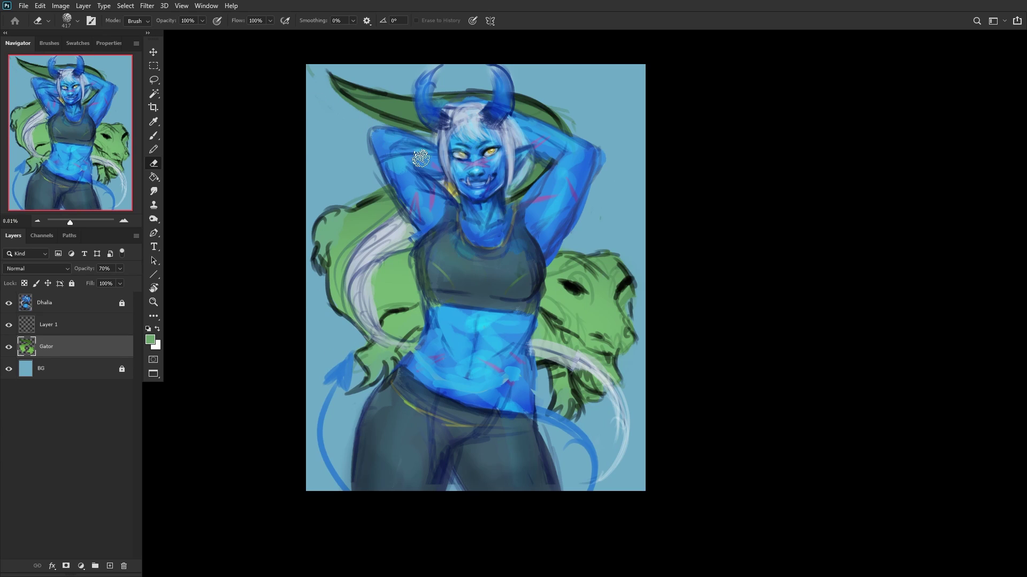
{"action": "mouse_move", "coordinate": [420, 158]}
{"action": "left_mouse_down"}
{"action": "mouse_move", "coordinate": [416, 135]}
{"action": "mouse_move", "coordinate": [321, 77]}
{"action": "left_mouse_up"}
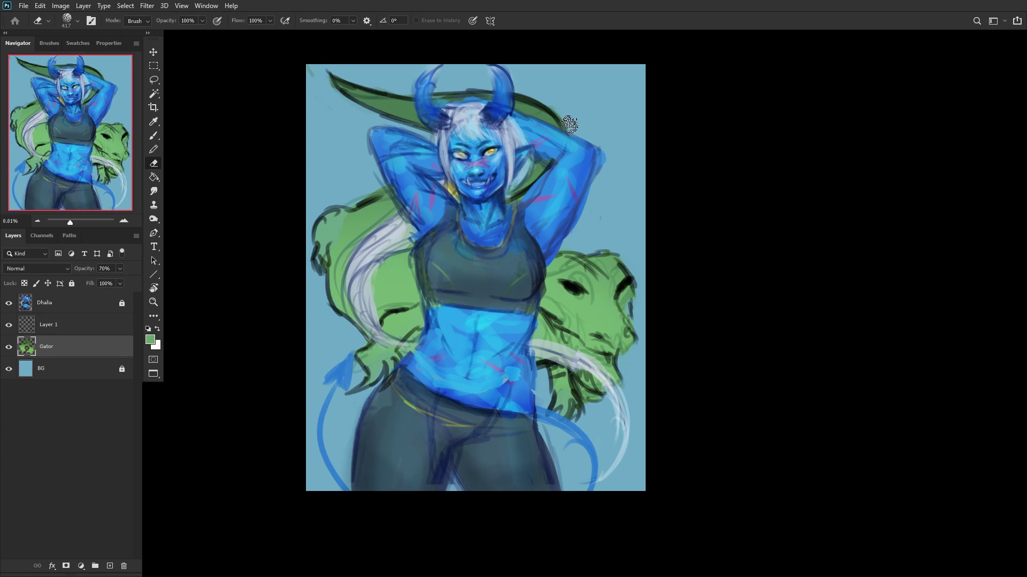
Step: Fade Layer 1 to 50% opacity and merge it down into Gator
{"action": "left_click", "coordinate": [64, 327]}
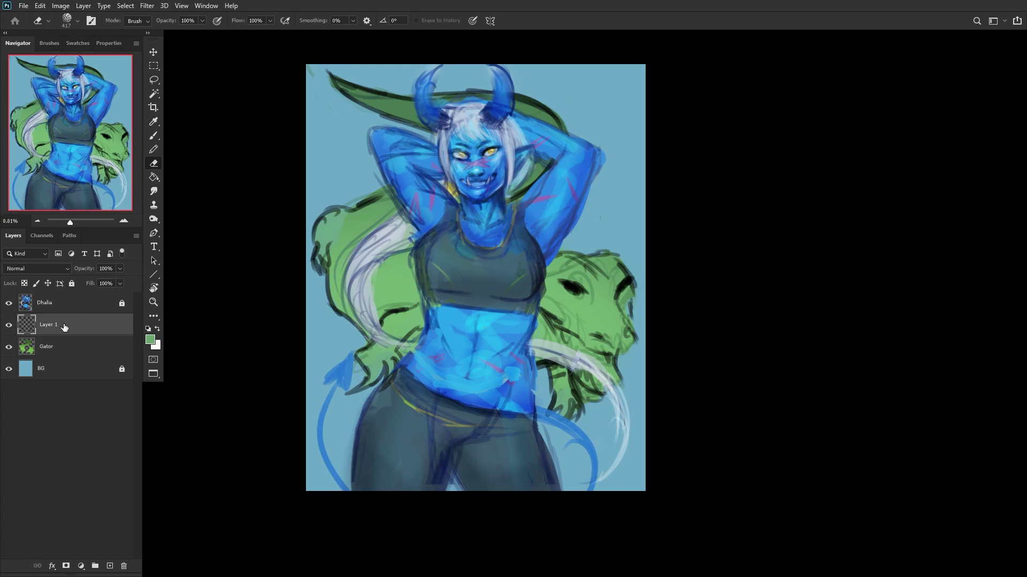
{"action": "left_click", "coordinate": [120, 268]}
{"action": "left_click_drag", "start_coordinate": [124, 280], "coordinate": [95, 281]}
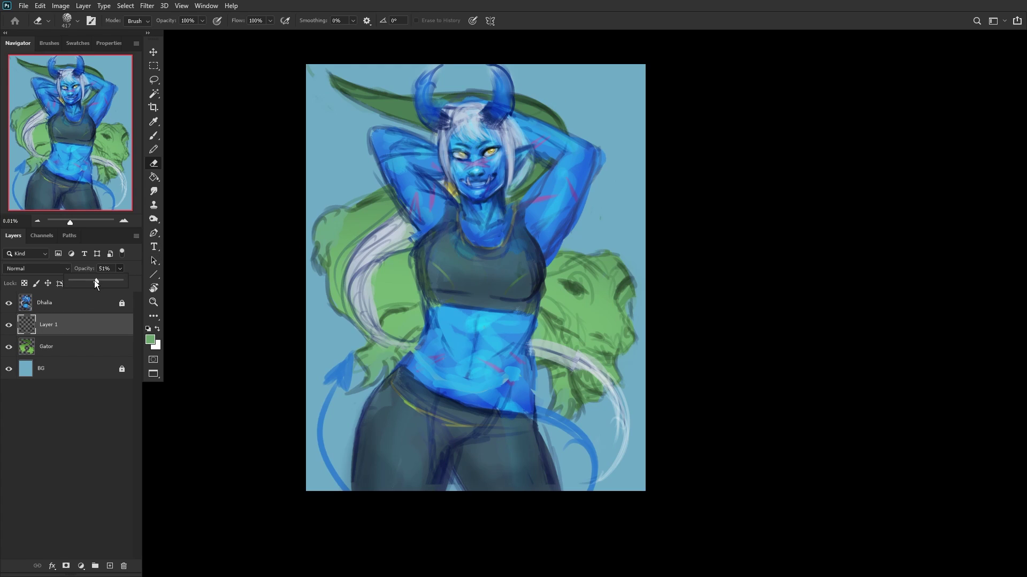
{"action": "right_click", "coordinate": [55, 339]}
{"action": "left_click", "coordinate": [77, 420]}
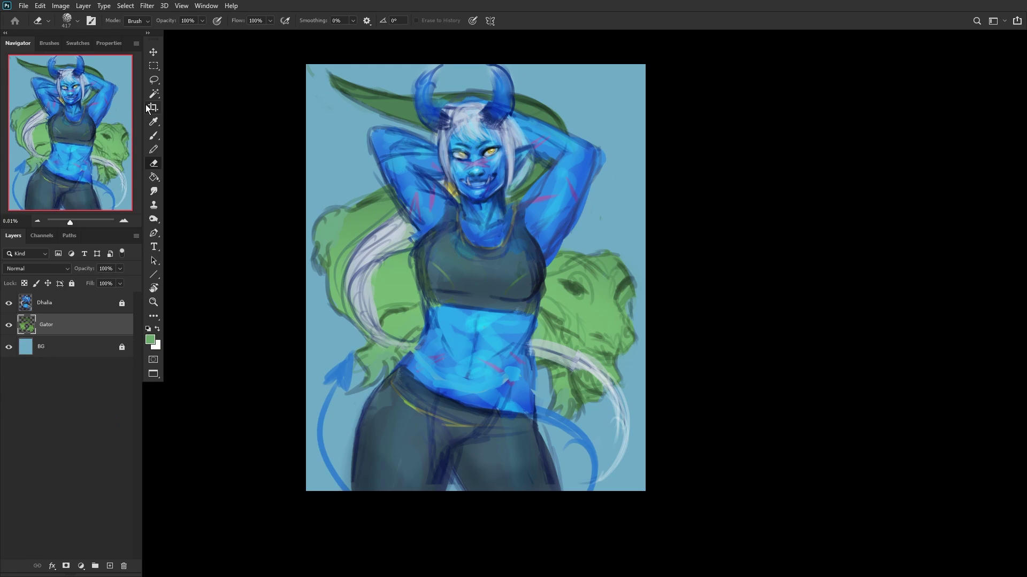
Step: Lasso the green tail stroke above the horns and skew it leftward
{"action": "key", "text": "l"}
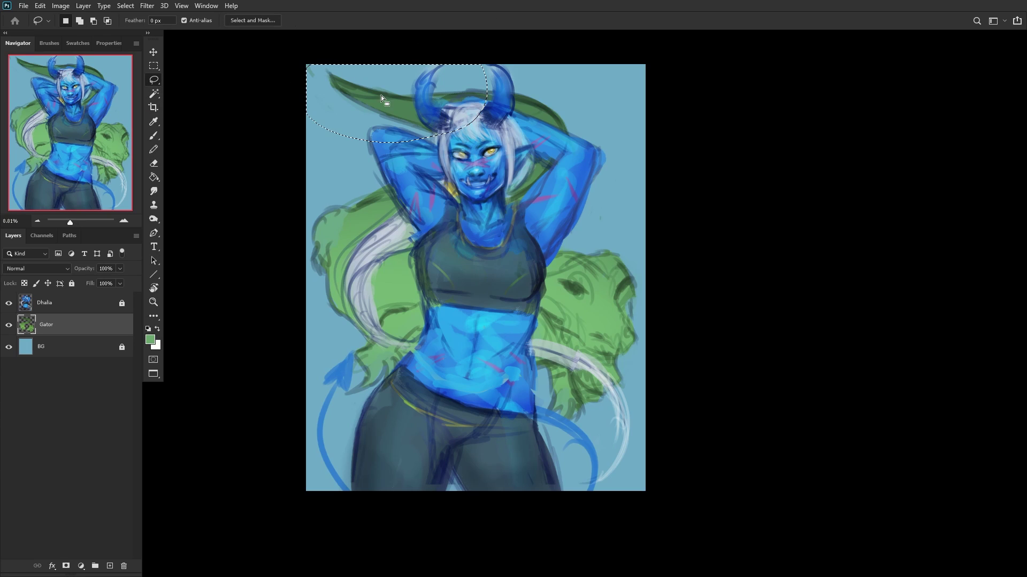
{"action": "mouse_move", "coordinate": [556, 81]}
{"action": "left_mouse_down"}
{"action": "mouse_move", "coordinate": [487, 140]}
{"action": "mouse_move", "coordinate": [412, 141]}
{"action": "mouse_move", "coordinate": [302, 40]}
{"action": "mouse_move", "coordinate": [488, 41]}
{"action": "left_mouse_up"}
{"action": "key", "text": "ctrl+t"}
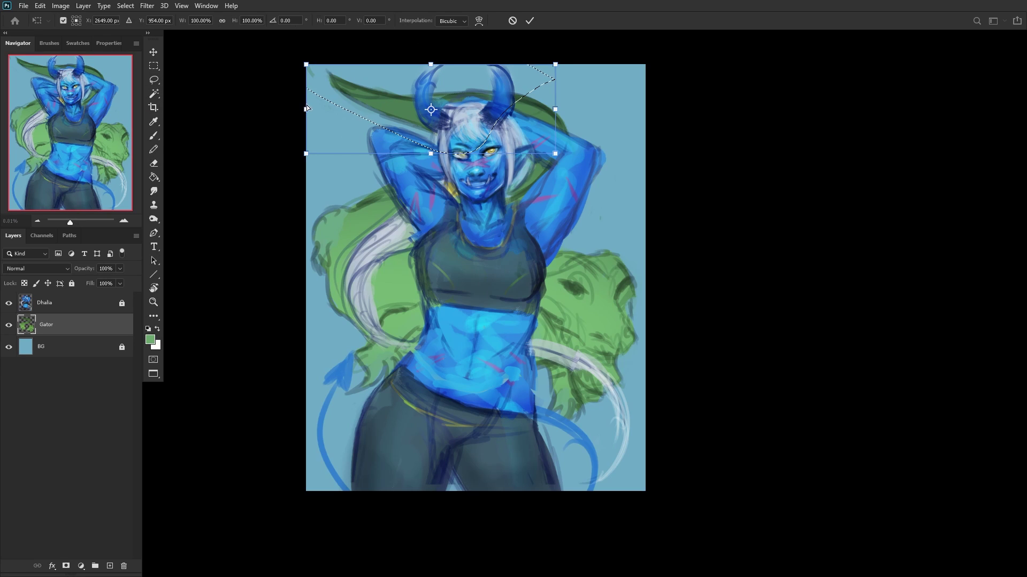
{"action": "left_click_drag", "start_coordinate": [306, 109], "coordinate": [285, 107]}
{"action": "left_click_drag", "start_coordinate": [435, 81], "coordinate": [443, 83]}
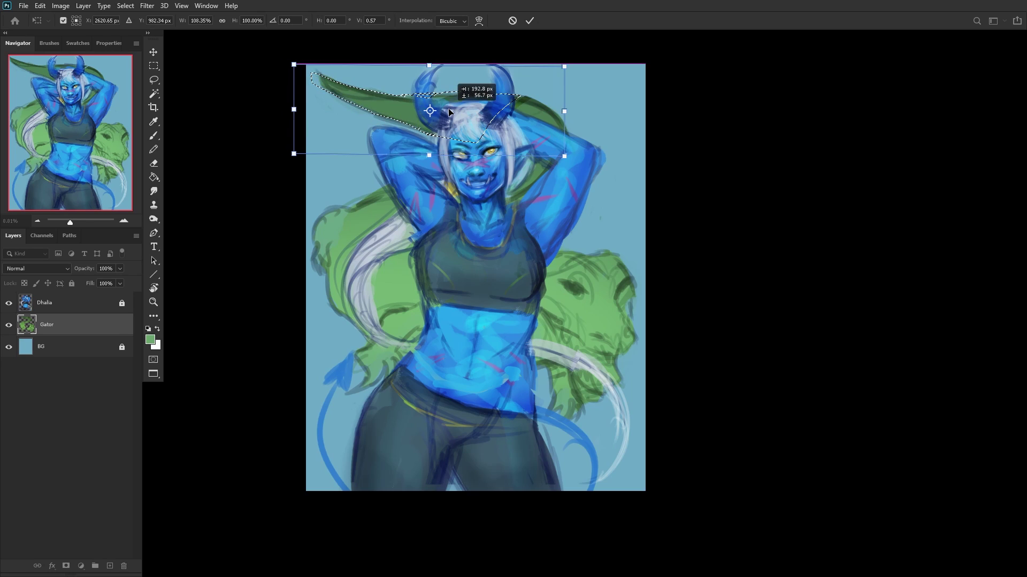
{"action": "left_click", "coordinate": [530, 20]}
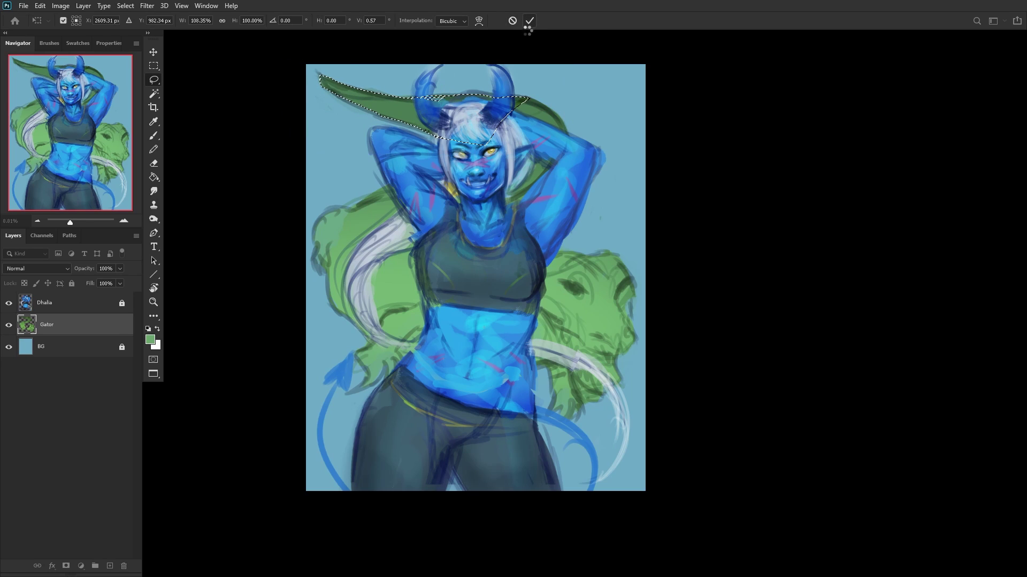
{"action": "key", "text": "ctrl+d"}
Step: Stretch the whole Gator layer about 4% taller, then mirror the view
{"action": "key", "text": "ctrl+t"}
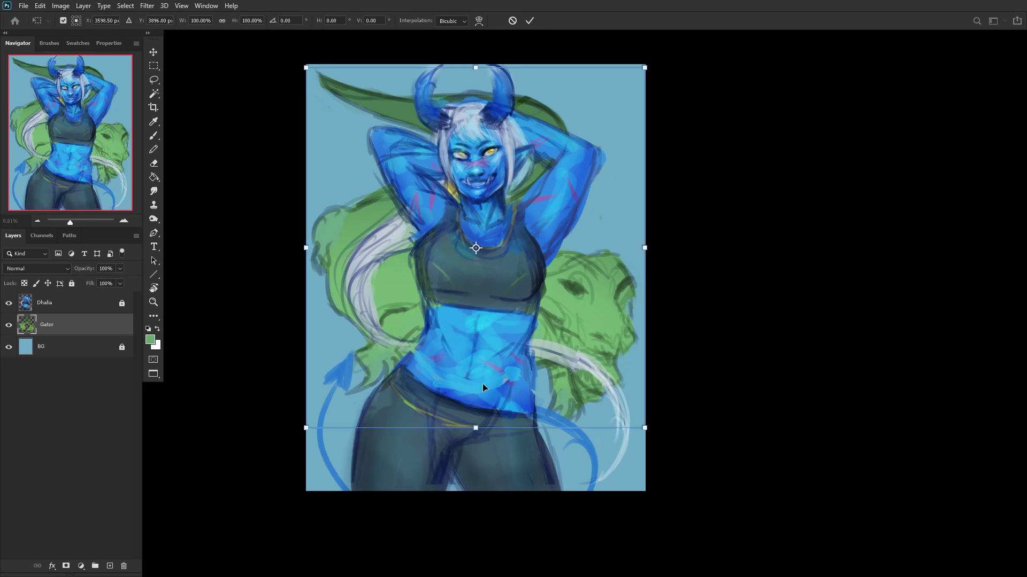
{"action": "left_click_drag", "start_coordinate": [476, 248], "coordinate": [465, 338]}
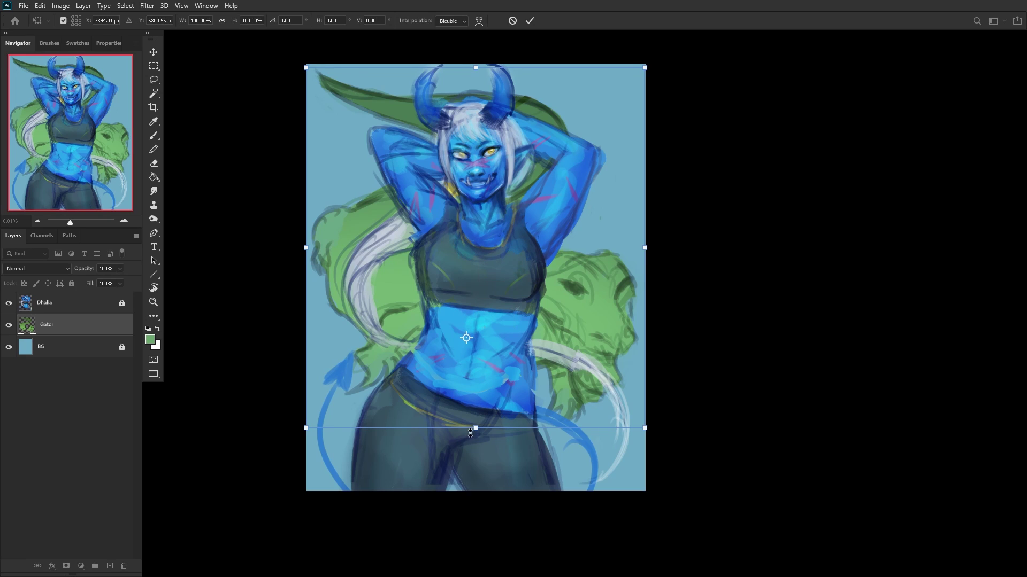
{"action": "left_click_drag", "start_coordinate": [470, 433], "coordinate": [473, 445]}
{"action": "mouse_move", "coordinate": [475, 67]}
{"action": "left_mouse_down"}
{"action": "mouse_move", "coordinate": [471, 56]}
{"action": "mouse_move", "coordinate": [474, 64]}
{"action": "left_mouse_up"}
{"action": "left_click", "coordinate": [529, 20]}
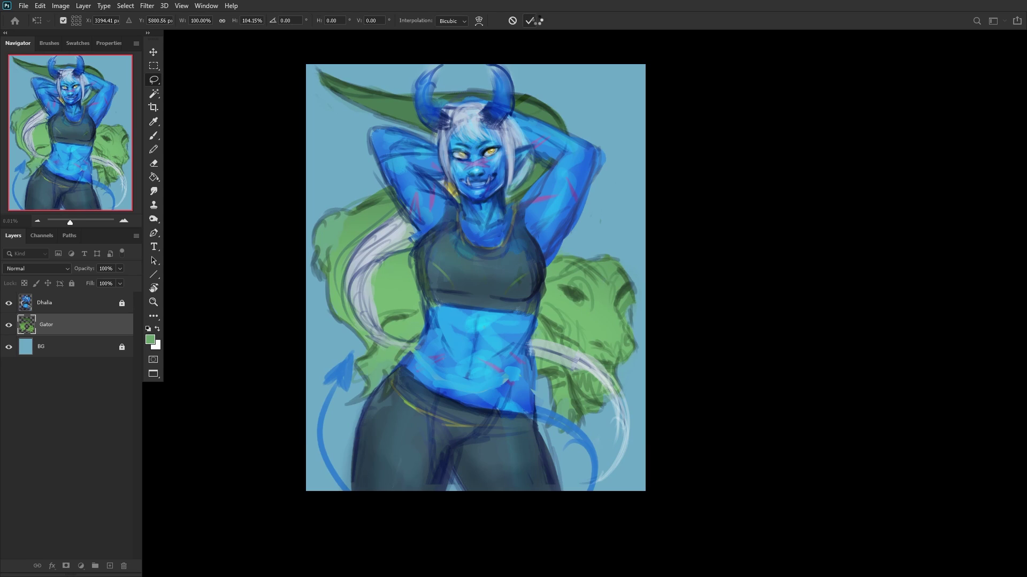
{"action": "key", "text": "ctrl+shift+h"}
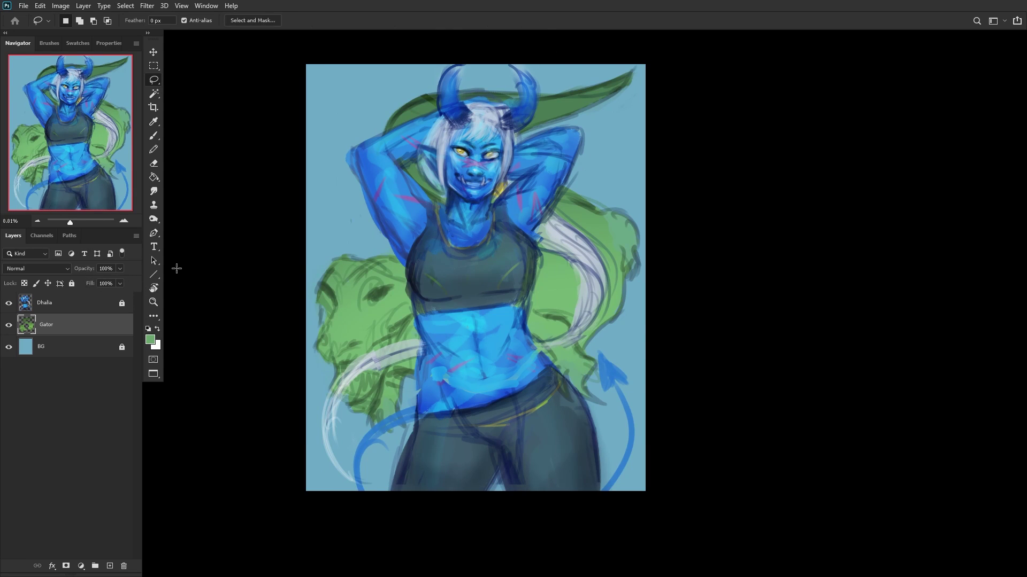
Step: Rotate the gator about 7° with a slight skew, then lock the Gator layer
{"action": "key", "text": "ctrl+t"}
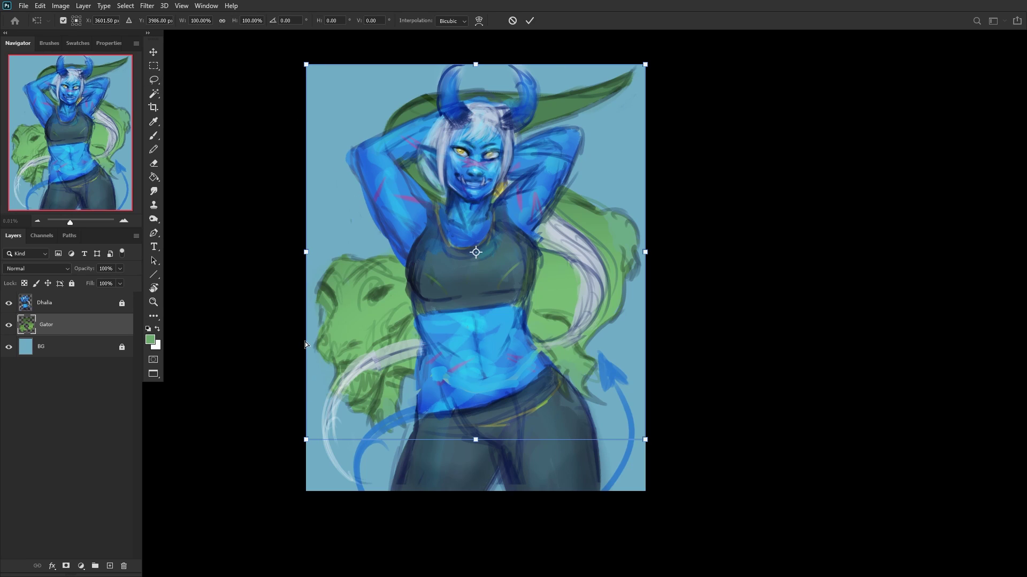
{"action": "left_click_drag", "start_coordinate": [308, 344], "coordinate": [305, 323]}
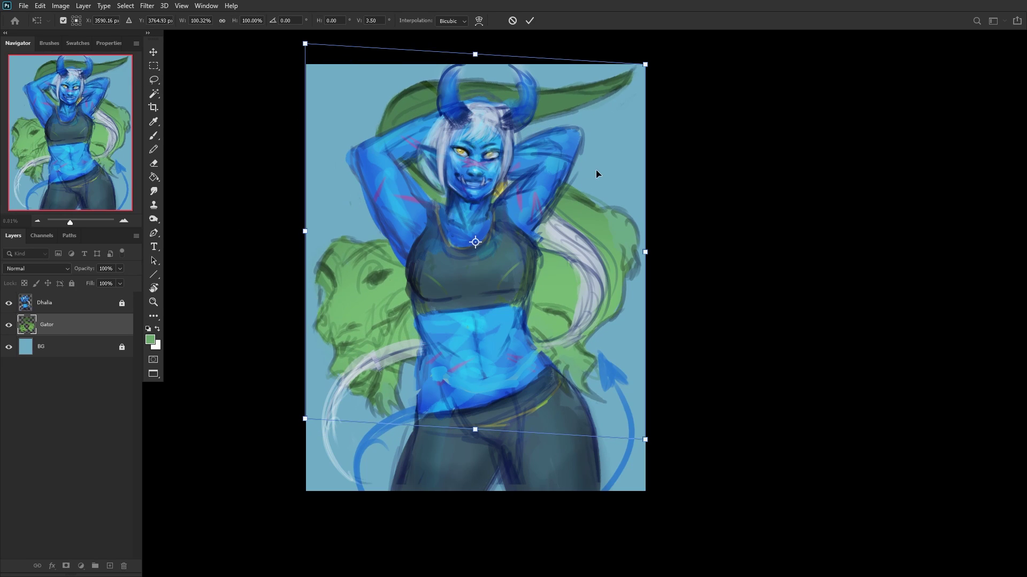
{"action": "left_click_drag", "start_coordinate": [667, 132], "coordinate": [688, 143]}
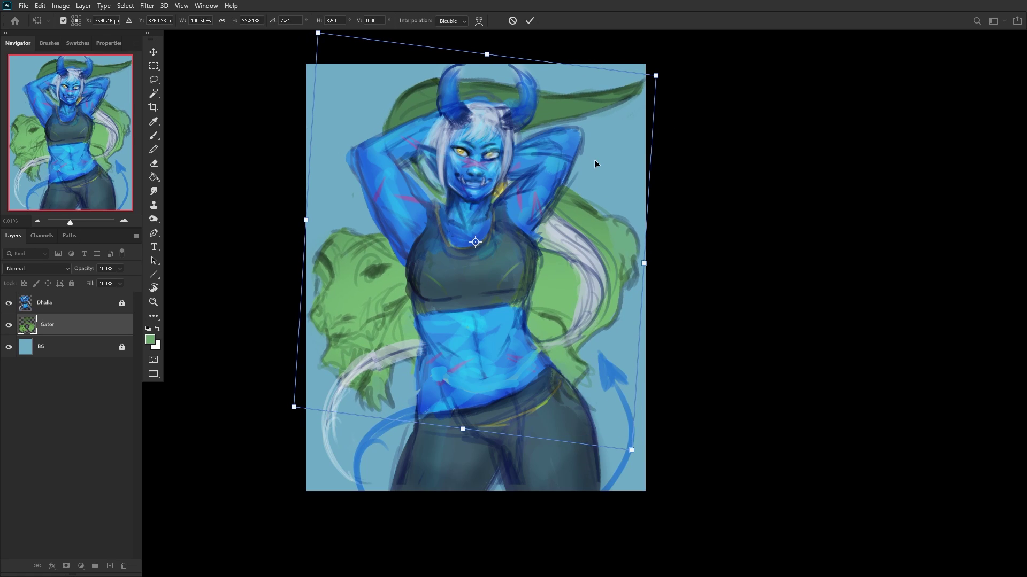
{"action": "left_click_drag", "start_coordinate": [587, 167], "coordinate": [588, 170]}
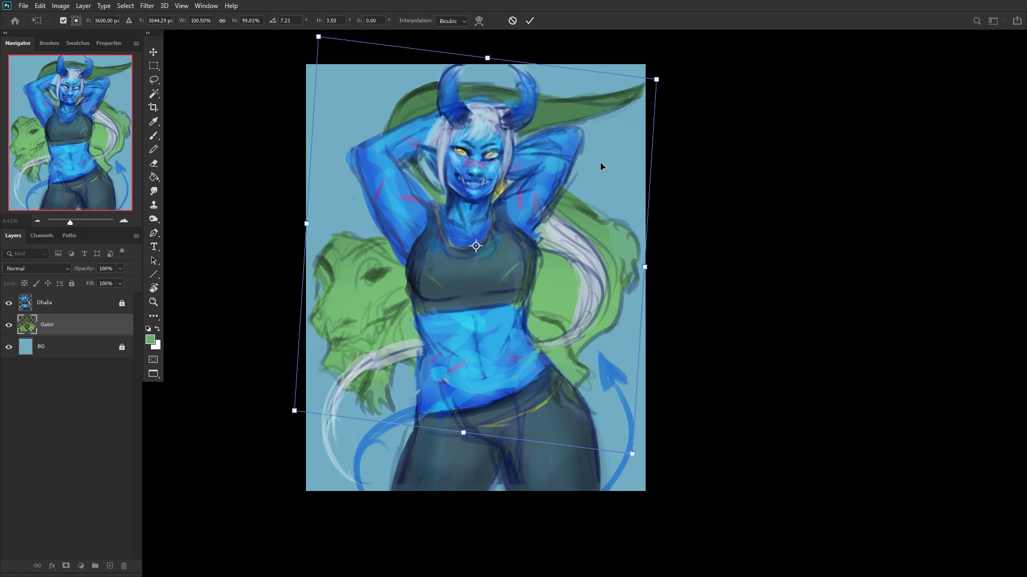
{"action": "left_click", "coordinate": [529, 21]}
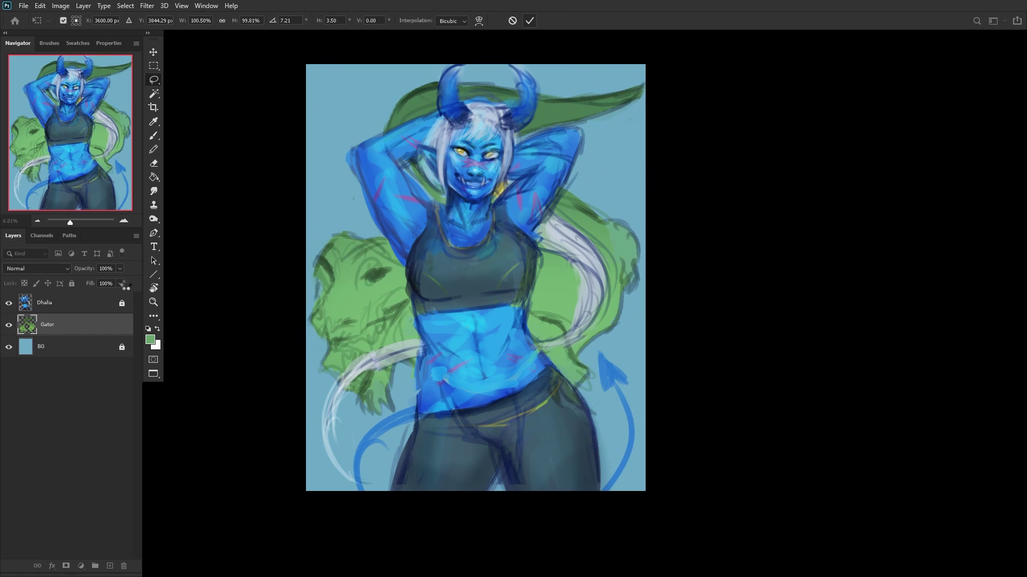
{"action": "left_click", "coordinate": [72, 284]}
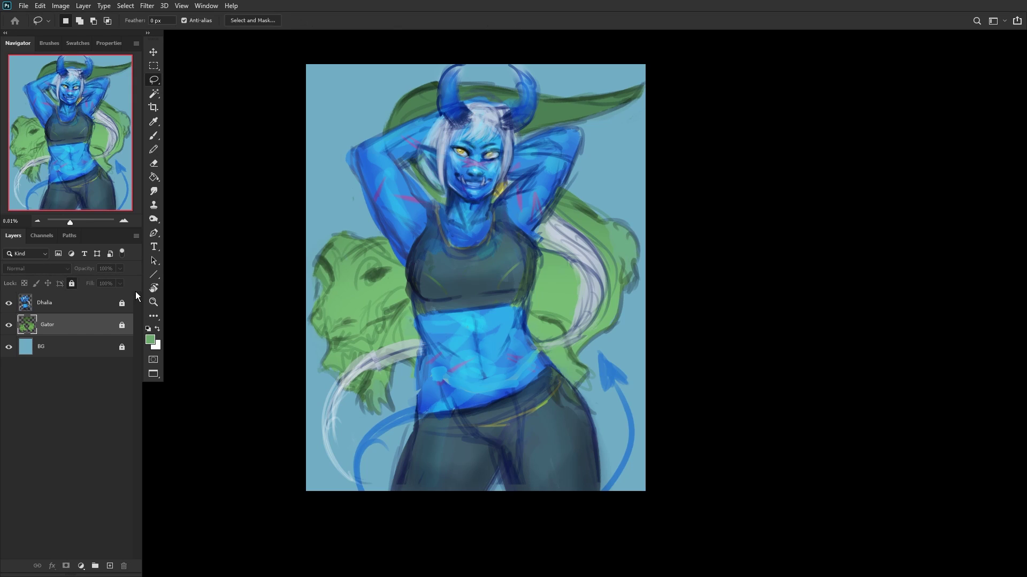
Step: Add a new layer above Dhalia and set the brush size to 70
{"action": "left_click", "coordinate": [66, 308]}
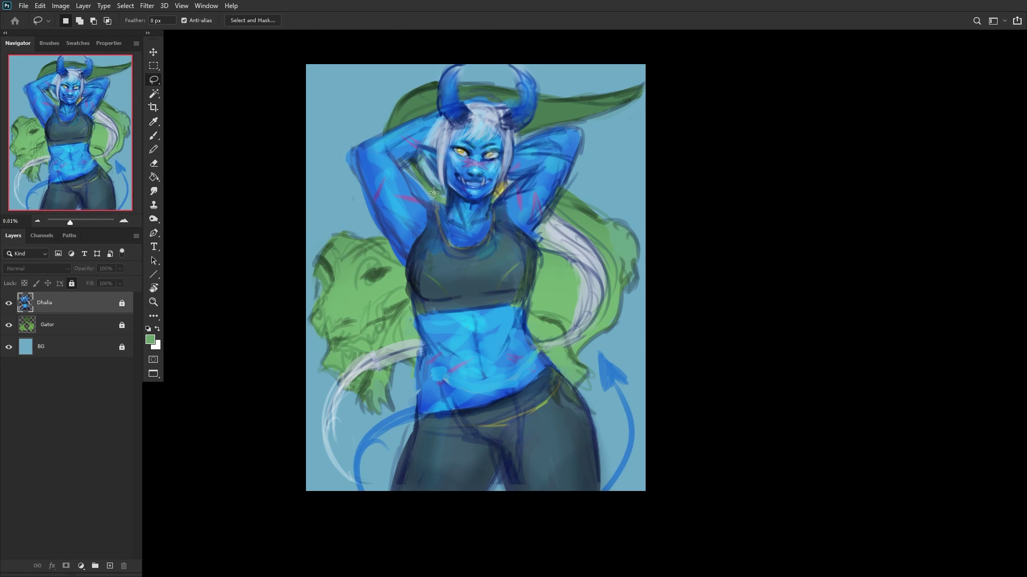
{"action": "scroll", "coordinate": [427, 187], "scroll_direction": "up", "scroll_amount": 2}
{"action": "scroll", "coordinate": [390, 251], "scroll_direction": "down", "scroll_amount": 1}
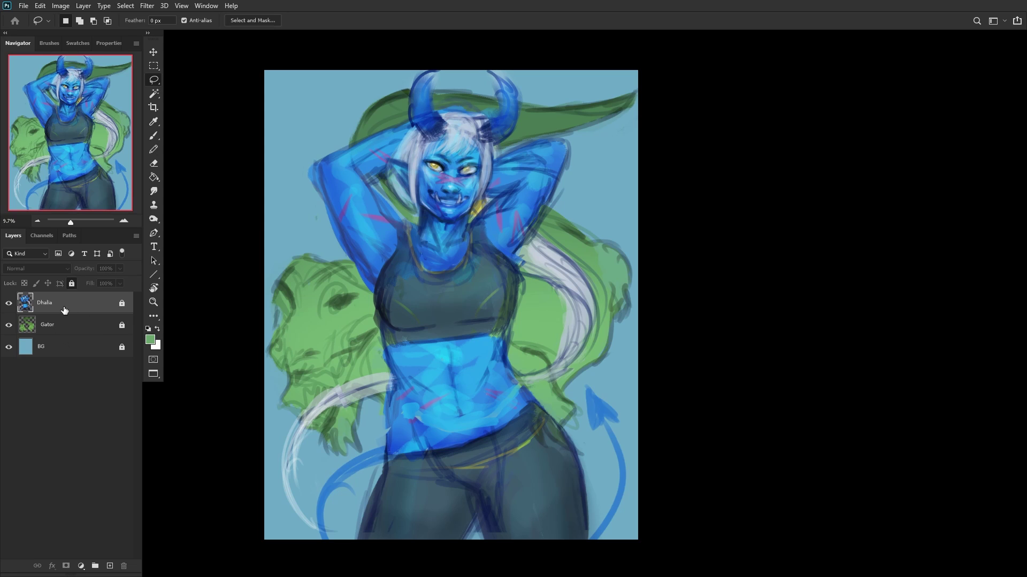
{"action": "left_click", "coordinate": [109, 566]}
{"action": "scroll", "coordinate": [392, 158], "scroll_direction": "up", "scroll_amount": 2}
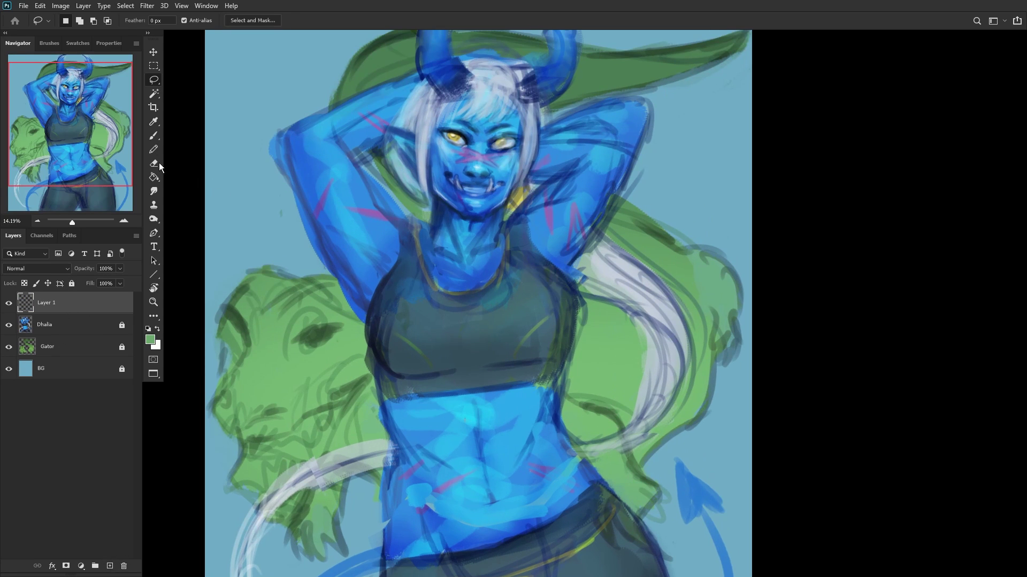
{"action": "left_click", "coordinate": [154, 135]}
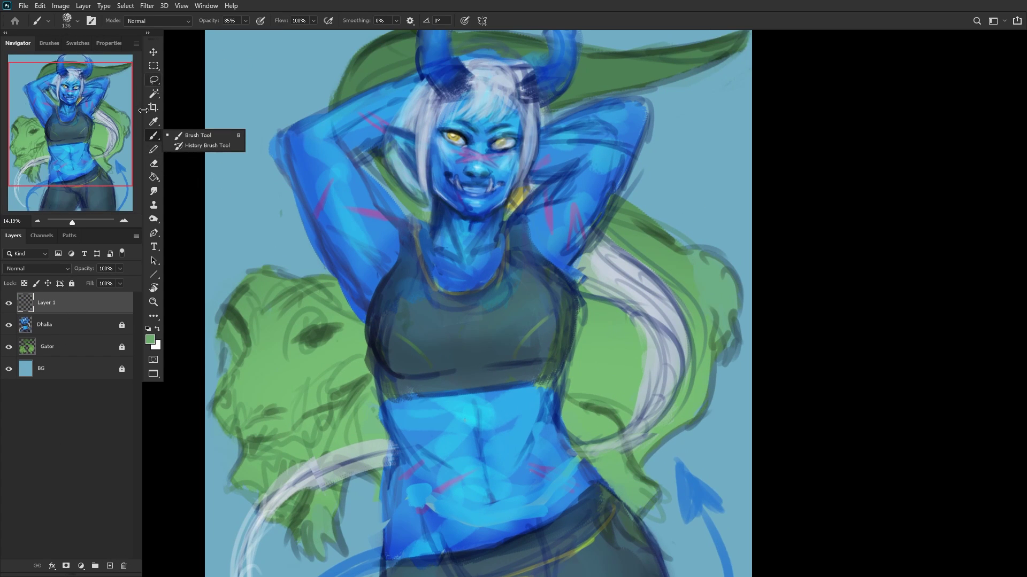
{"action": "left_click", "coordinate": [886, 255]}
{"action": "right_click", "coordinate": [487, 172]}
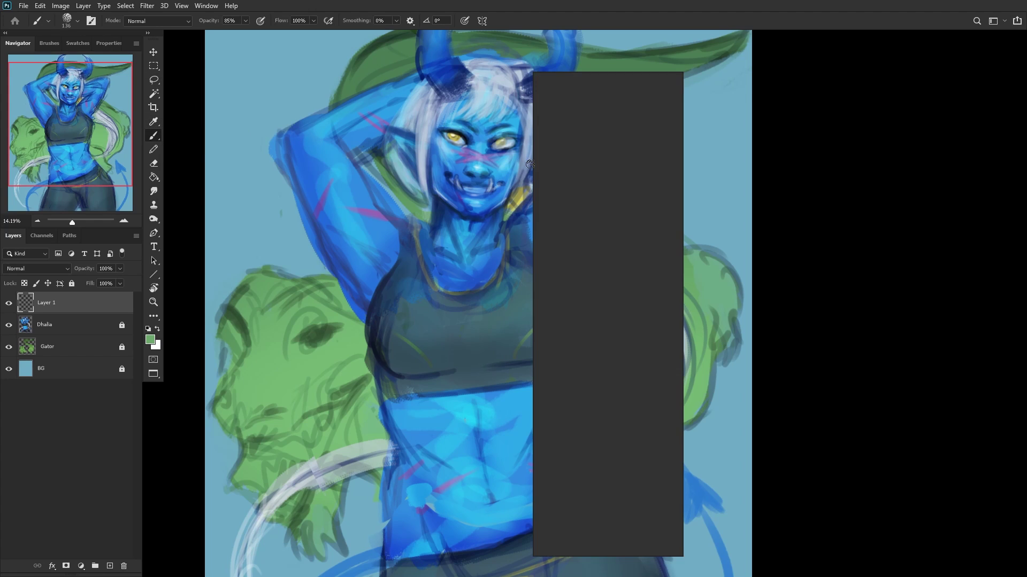
{"action": "left_click_drag", "start_coordinate": [616, 103], "coordinate": [611, 103]}
{"action": "left_click", "coordinate": [467, 211], "text": "alt"}
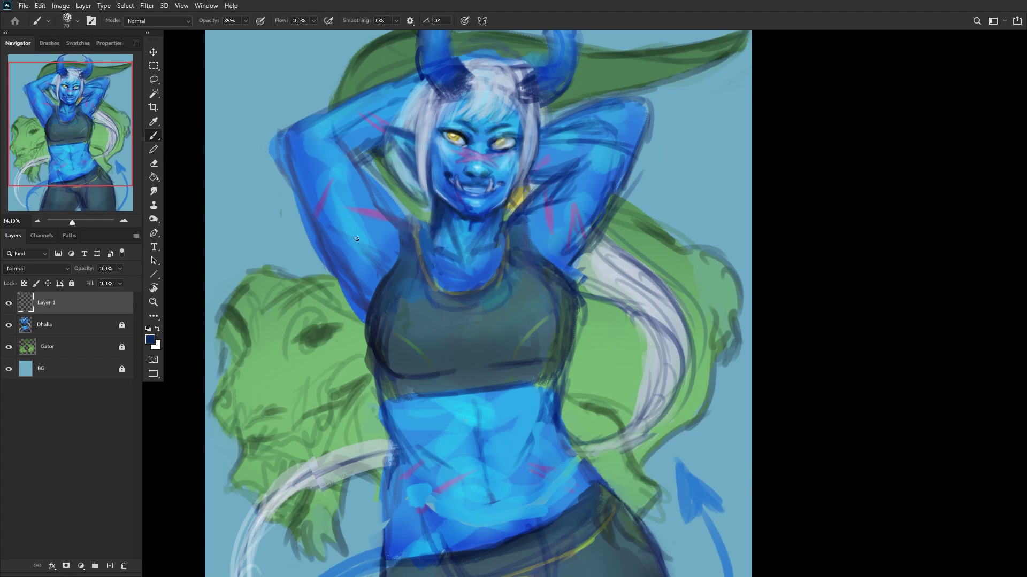
Step: Paint dark navy and bright blue shading strokes along the raised arm
{"action": "mouse_move", "coordinate": [367, 316]}
{"action": "left_mouse_down"}
{"action": "mouse_move", "coordinate": [325, 263]}
{"action": "mouse_move", "coordinate": [277, 139]}
{"action": "left_mouse_up"}
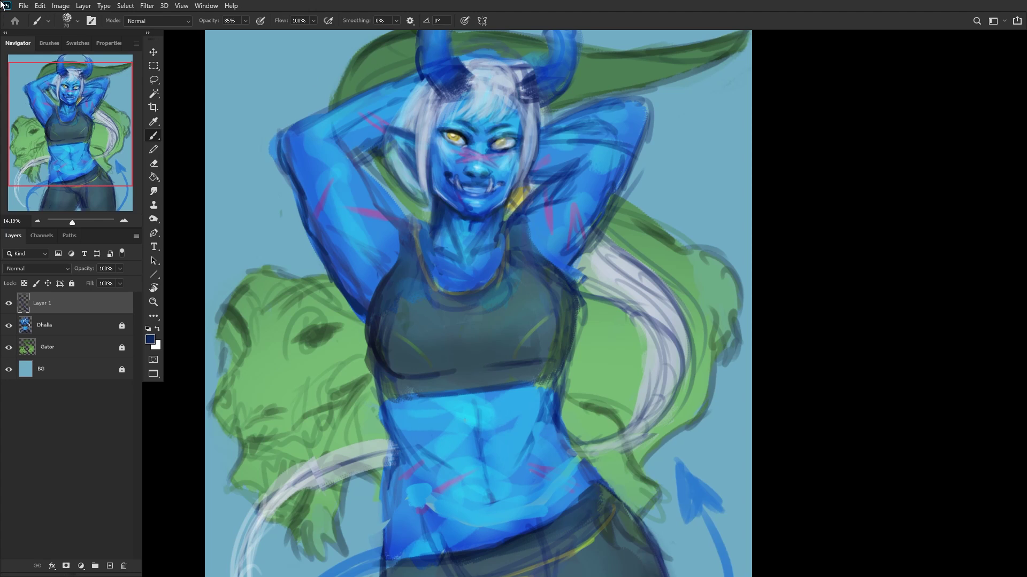
{"action": "key", "text": "h"}
{"action": "left_click", "coordinate": [641, 204], "text": "alt"}
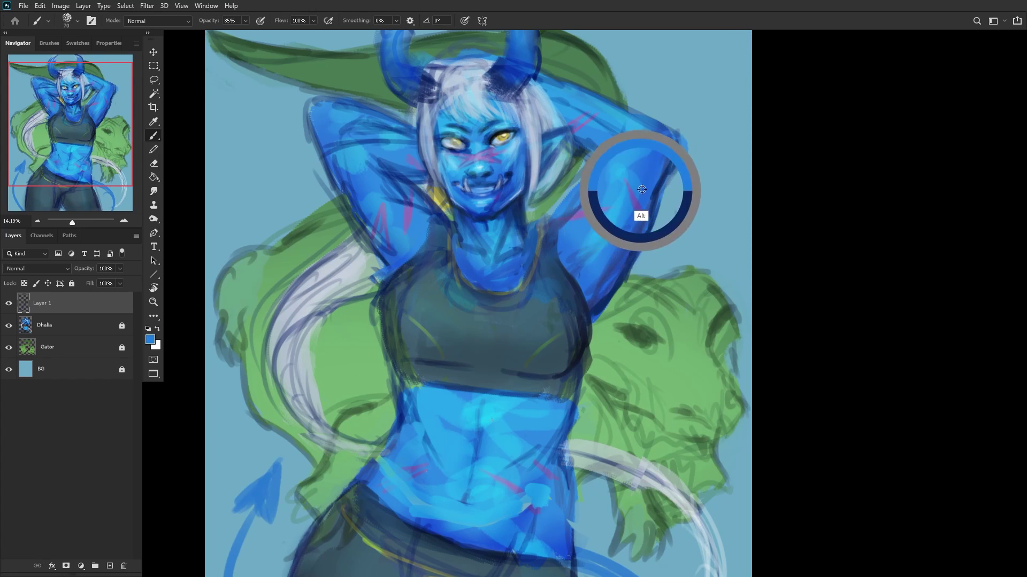
{"action": "left_click_drag", "start_coordinate": [660, 176], "coordinate": [641, 231]}
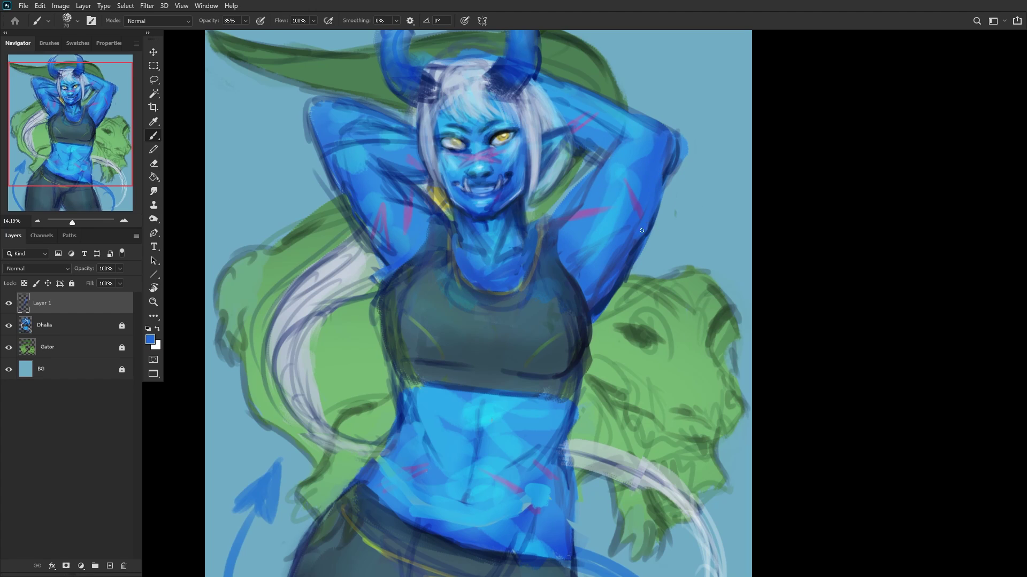
{"action": "left_click", "coordinate": [628, 261], "text": "alt"}
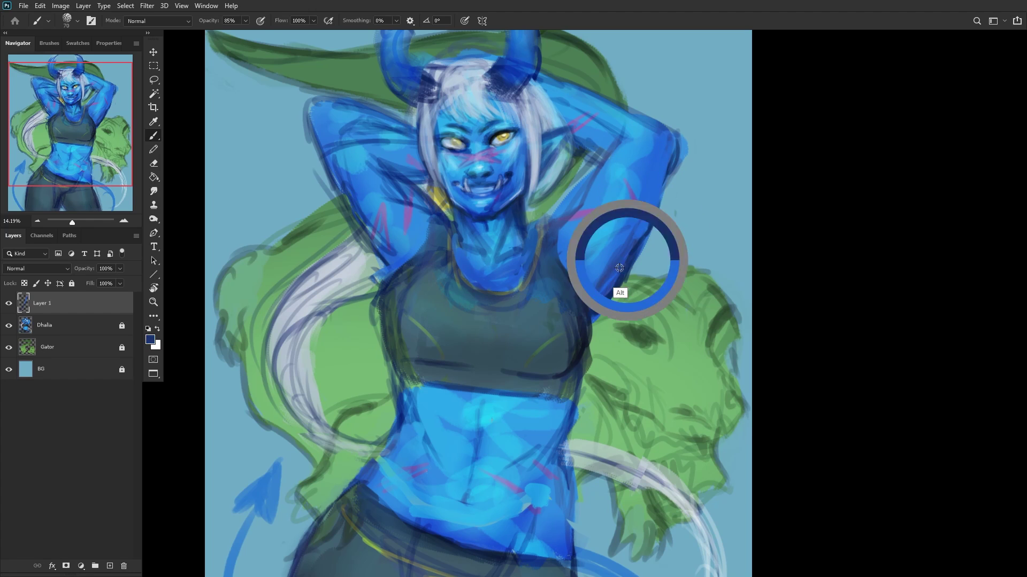
{"action": "left_click_drag", "start_coordinate": [657, 214], "coordinate": [678, 145]}
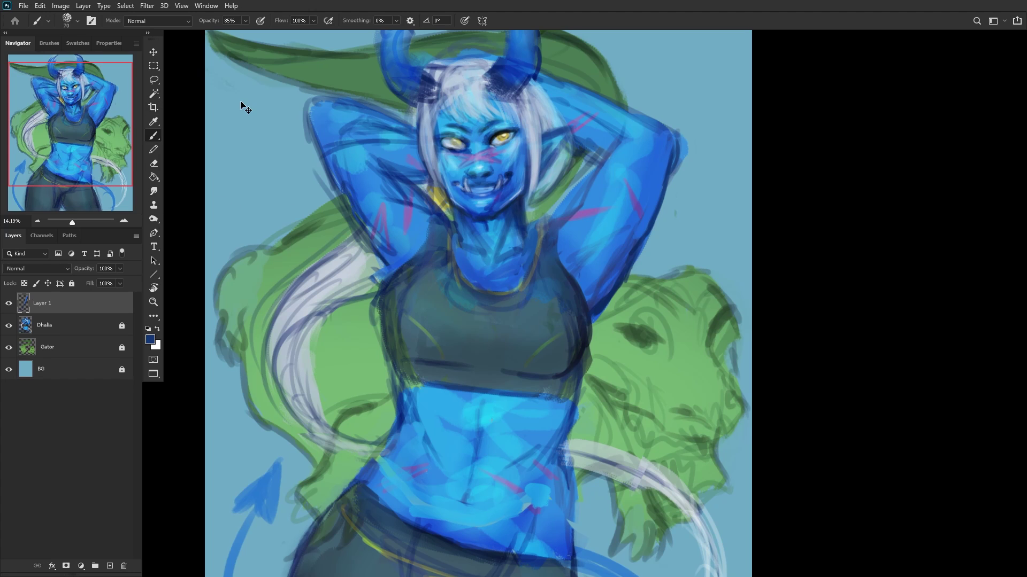
Step: Add dark shading along the neck, arm edge and armpit
{"action": "key", "text": "ctrl+shift+h"}
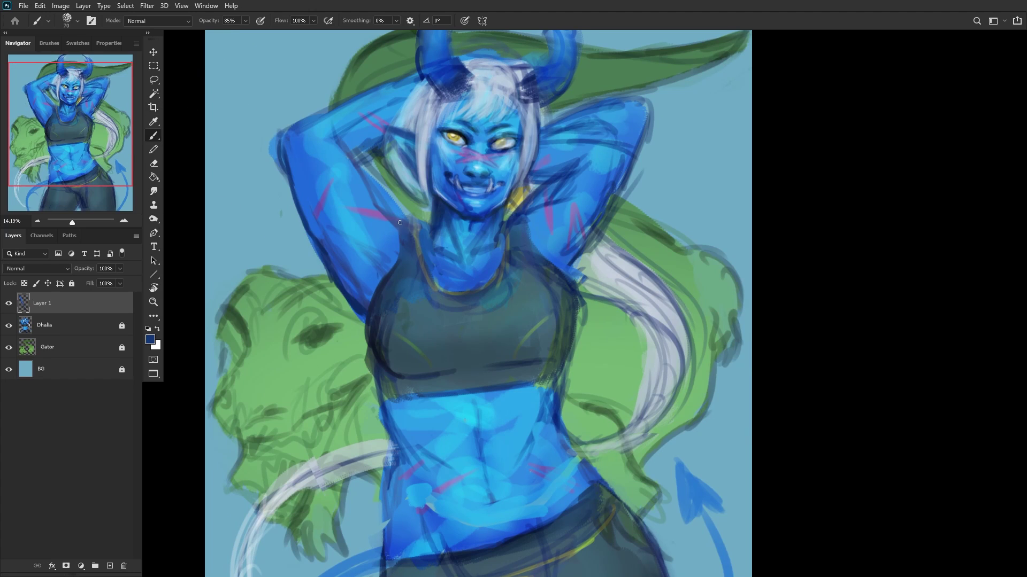
{"action": "left_click_drag", "start_coordinate": [431, 237], "coordinate": [391, 213]}
{"action": "mouse_move", "coordinate": [366, 176]}
{"action": "left_mouse_down"}
{"action": "mouse_move", "coordinate": [380, 203]}
{"action": "mouse_move", "coordinate": [350, 166]}
{"action": "left_mouse_up"}
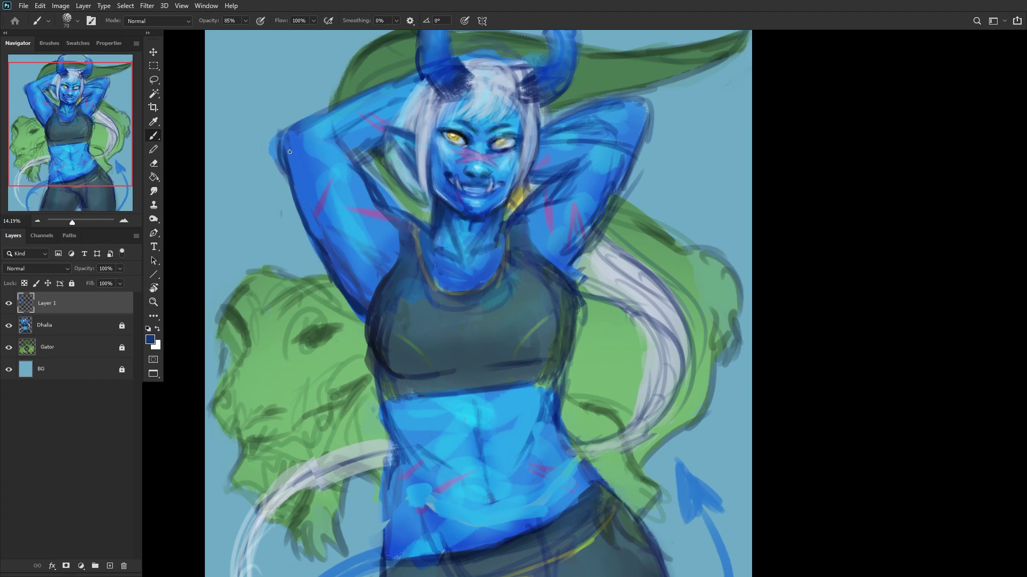
{"action": "left_click", "coordinate": [154, 163]}
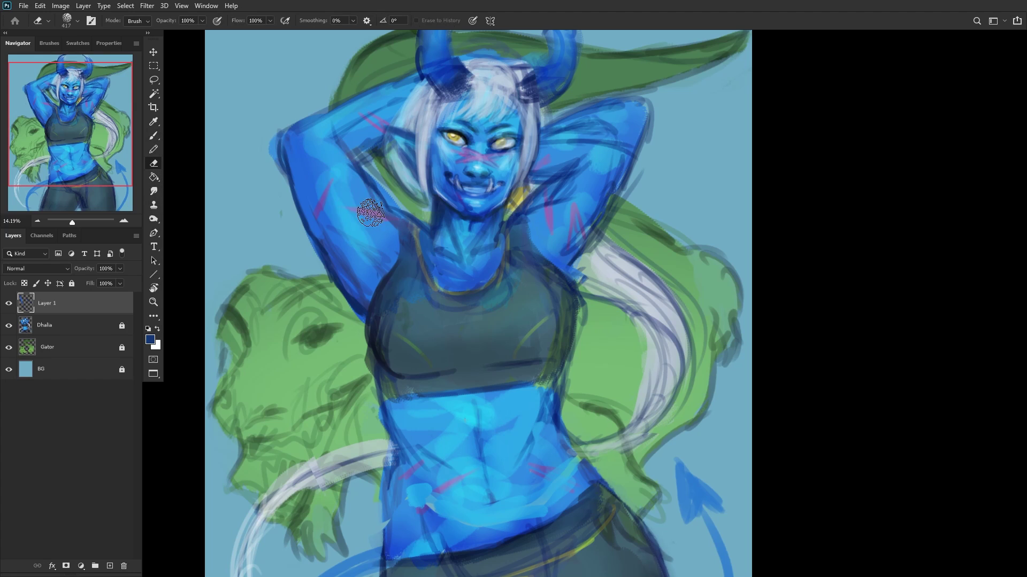
Step: Soften the armpit shading and unlock the Dhalia and Gator layers
{"action": "mouse_move", "coordinate": [337, 182]}
{"action": "left_mouse_down"}
{"action": "mouse_move", "coordinate": [360, 189]}
{"action": "mouse_move", "coordinate": [338, 202]}
{"action": "left_mouse_up"}
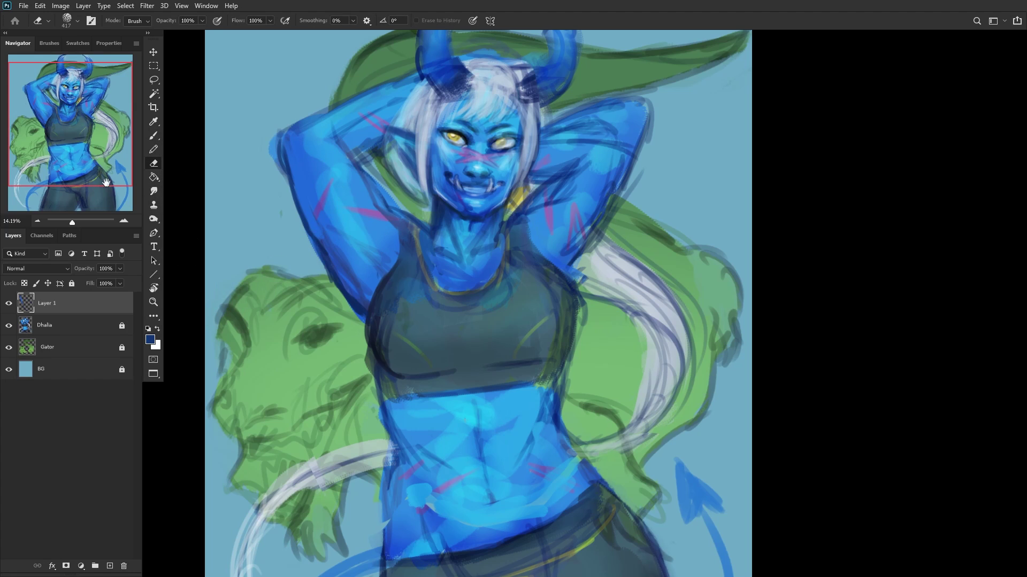
{"action": "left_click", "coordinate": [69, 326]}
{"action": "left_click", "coordinate": [72, 283]}
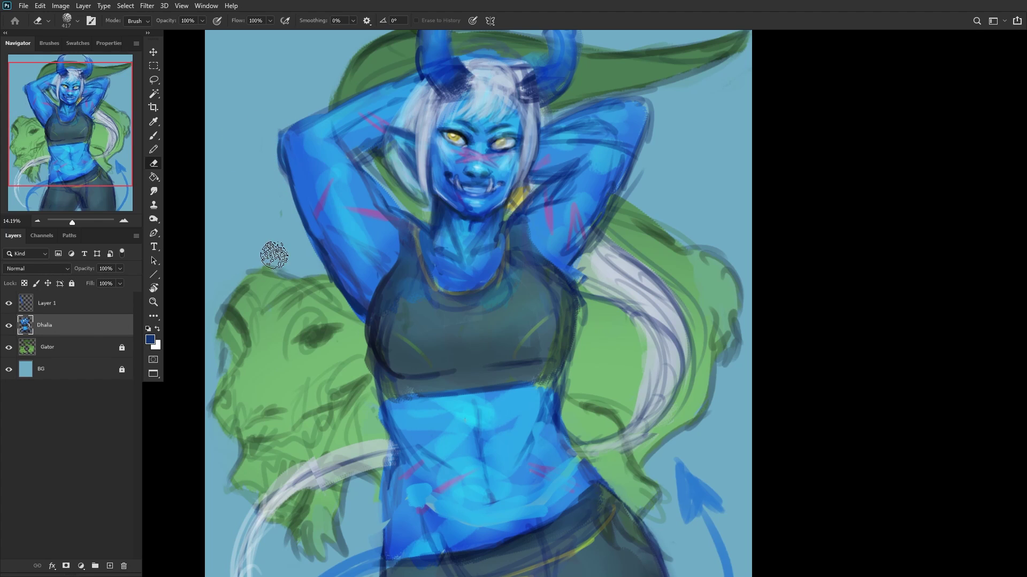
{"action": "left_click", "coordinate": [53, 307]}
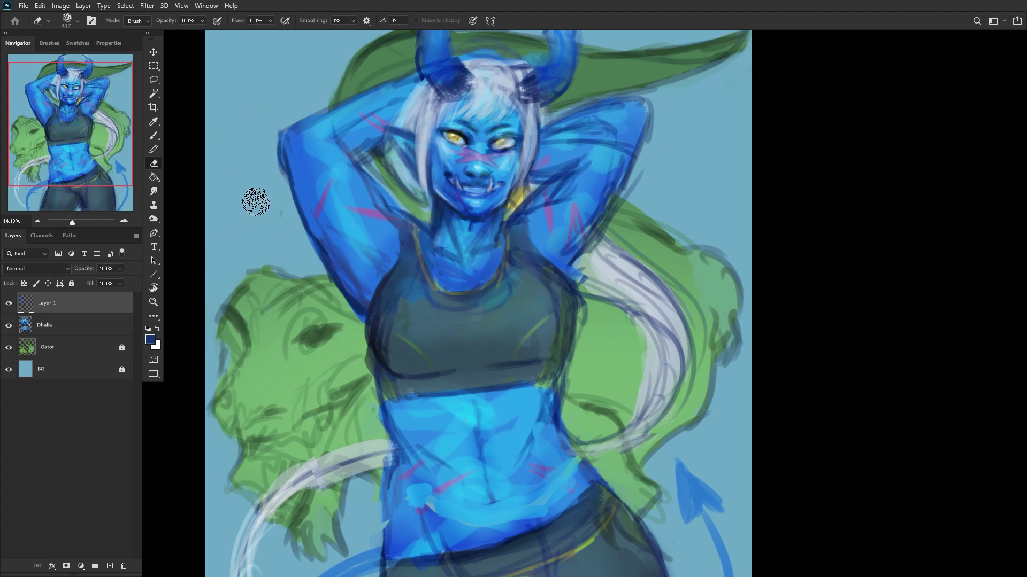
{"action": "left_click", "coordinate": [34, 349]}
{"action": "left_click", "coordinate": [72, 284]}
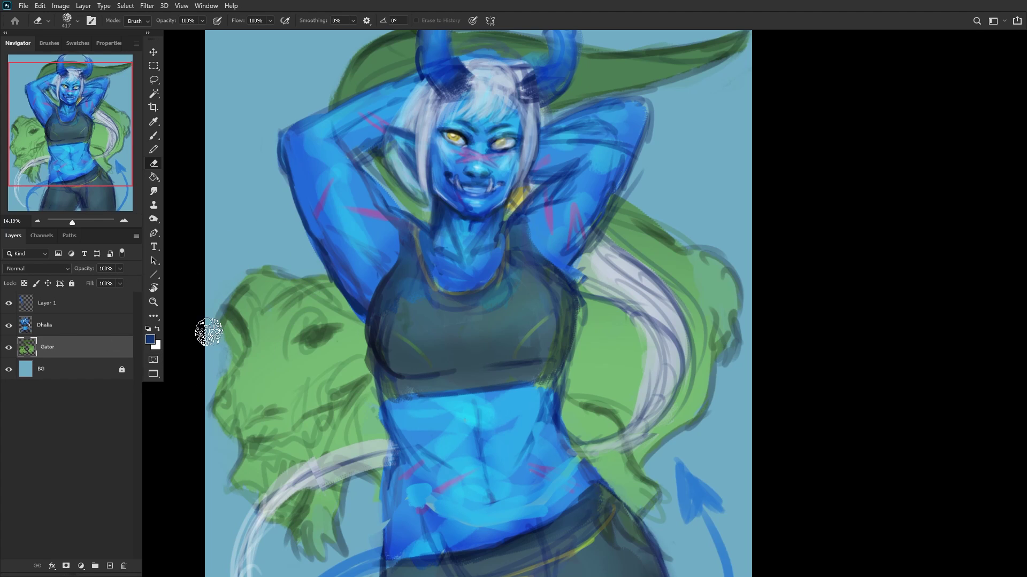
Step: Merge the arm shading layer down into Dhalia and mirror the view
{"action": "left_click", "coordinate": [54, 331]}
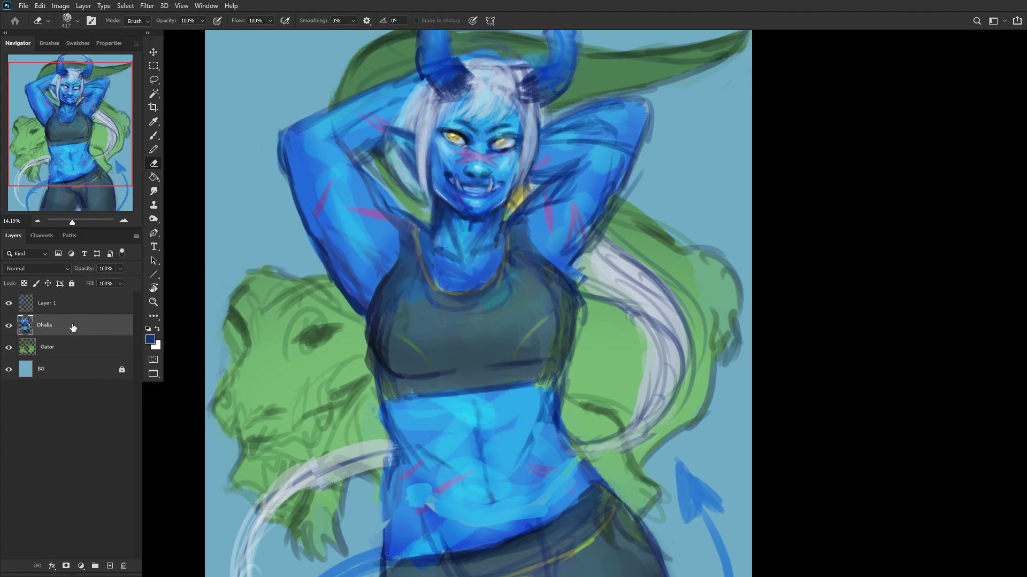
{"action": "left_click", "coordinate": [67, 304]}
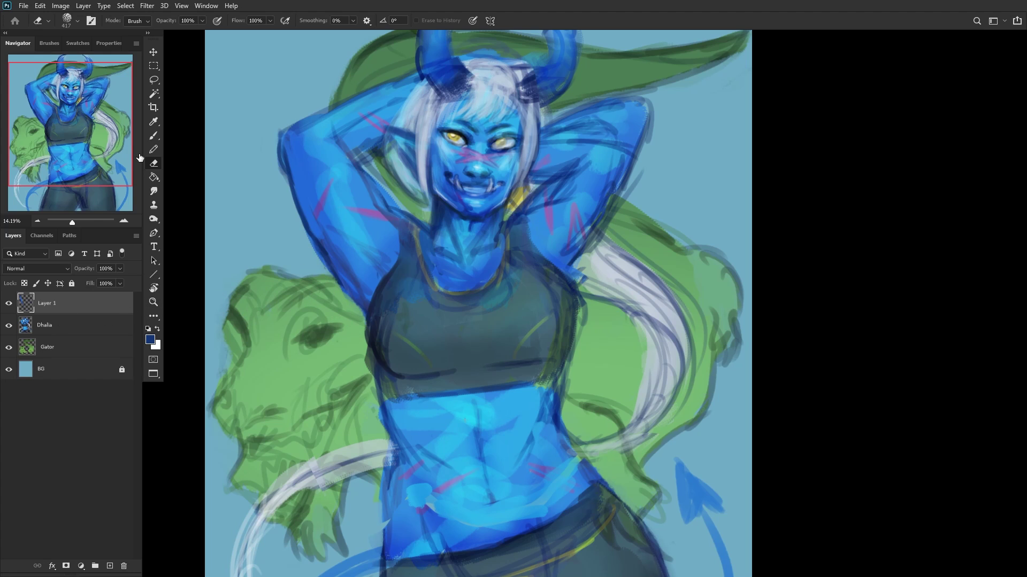
{"action": "scroll", "coordinate": [114, 156], "scroll_direction": "left", "scroll_amount": 2}
{"action": "key", "text": "Delete"}
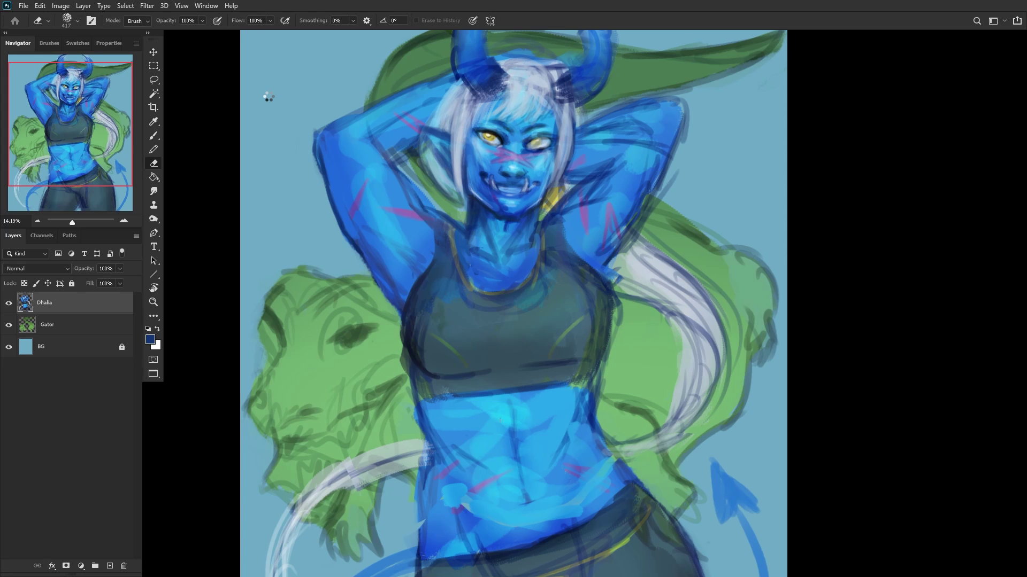
{"action": "key", "text": "ctrl+shift+h"}
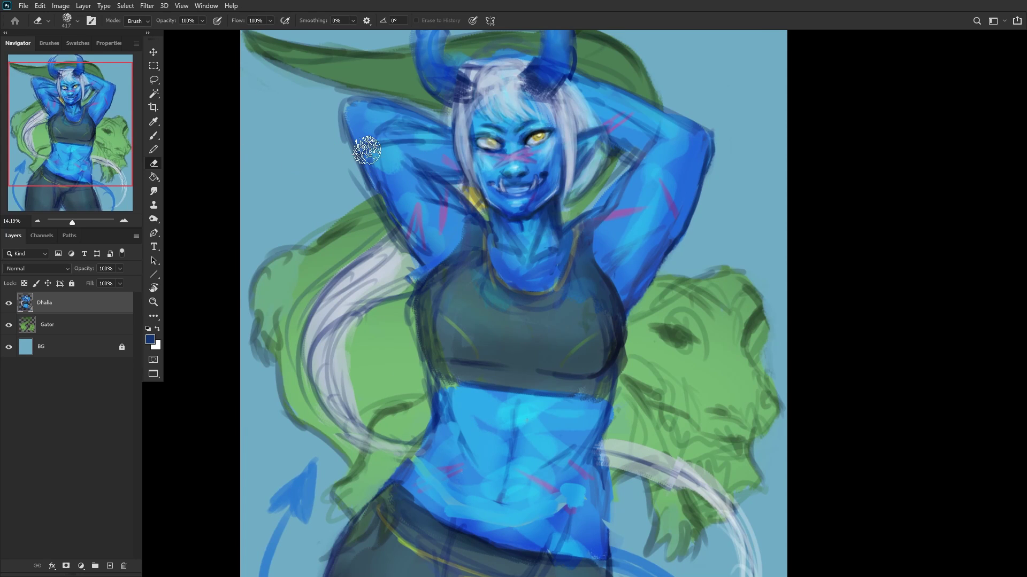
Step: Brighten the arm with a light blue stroke and set the brush to 120 px
{"action": "left_click", "coordinate": [153, 136]}
{"action": "right_click", "coordinate": [642, 172], "text": "alt"}
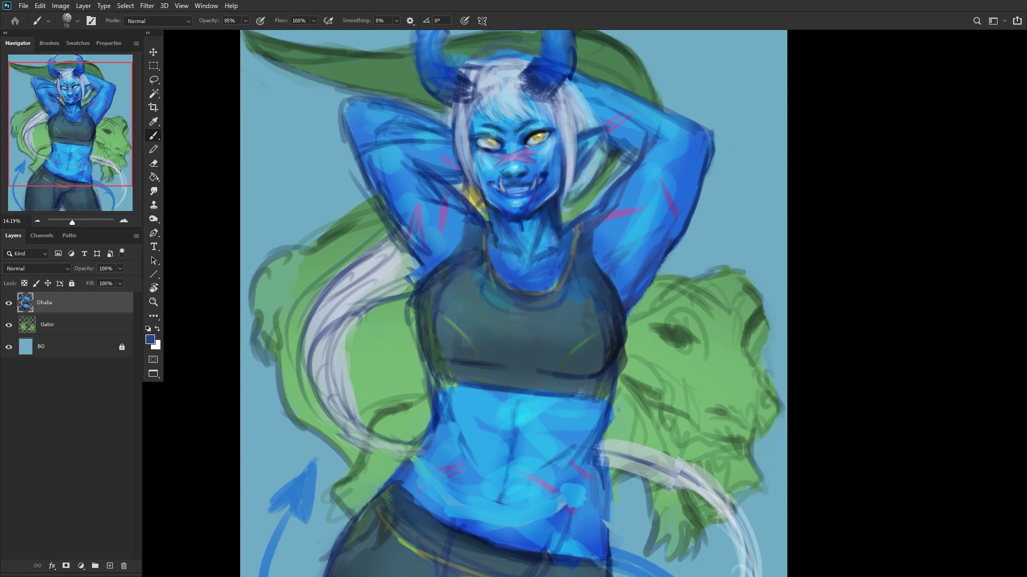
{"action": "left_click", "coordinate": [610, 201], "text": "alt"}
{"action": "left_click_drag", "start_coordinate": [626, 196], "coordinate": [617, 197]}
{"action": "right_click", "coordinate": [680, 75]}
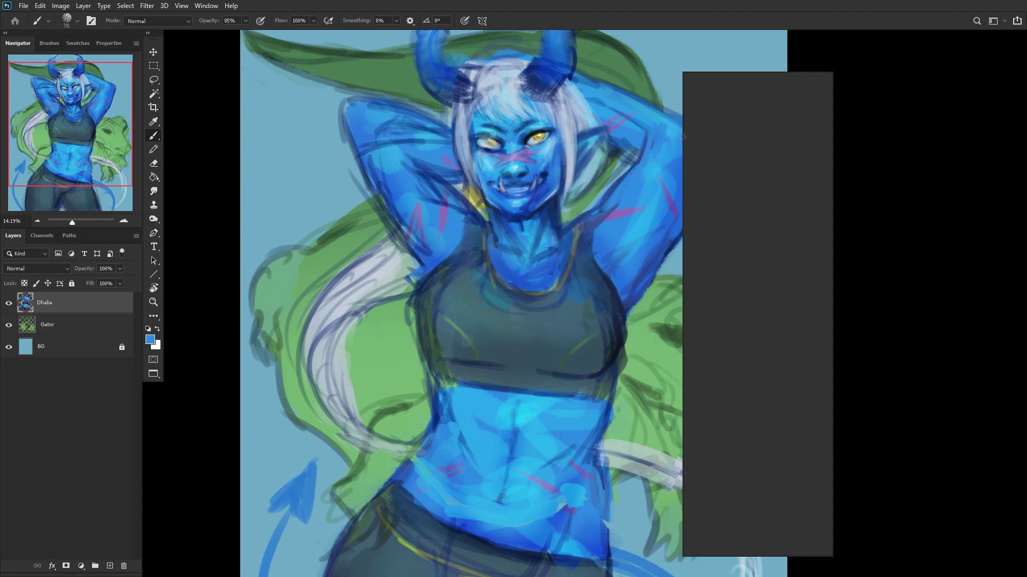
{"action": "key", "text": "Return"}
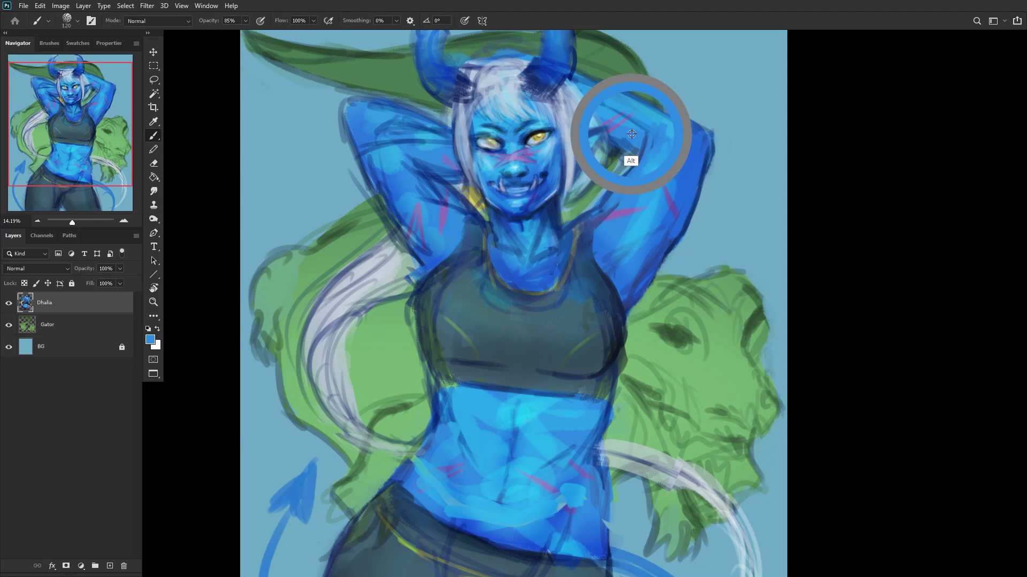
{"action": "scroll", "coordinate": [607, 104], "scroll_direction": "down", "scroll_amount": 3}
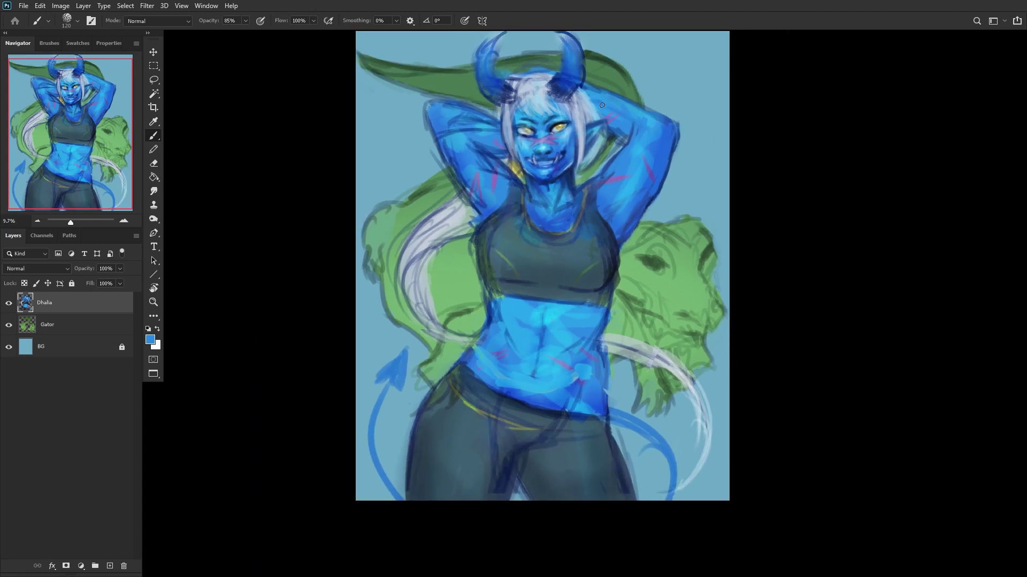
{"action": "scroll", "coordinate": [607, 104], "scroll_direction": "up", "scroll_amount": 4}
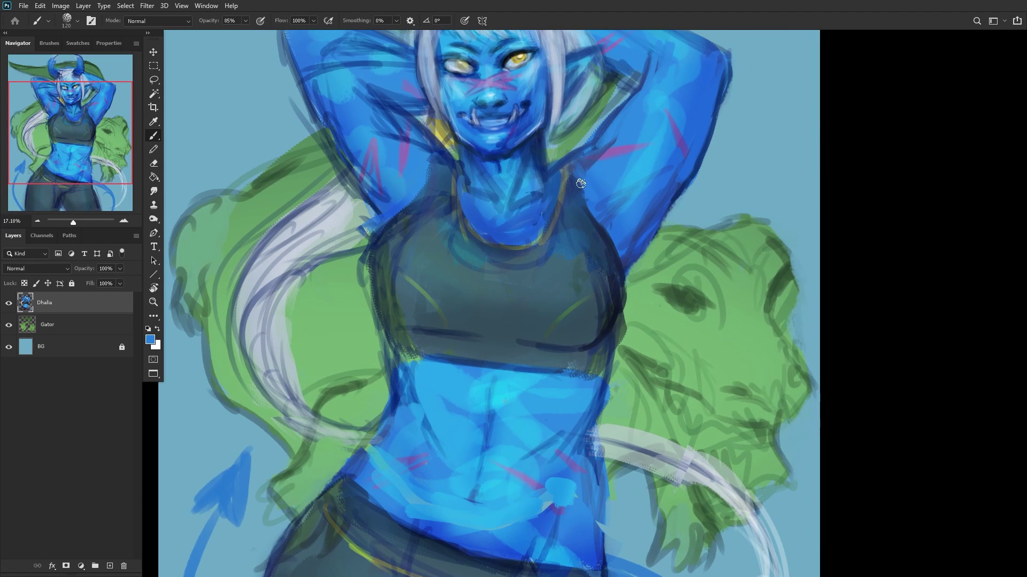
Step: Darken the neck and armpit edges with navy and bright blue strokes
{"action": "left_click", "coordinate": [559, 199], "text": "alt"}
{"action": "left_click", "coordinate": [598, 231], "text": "alt"}
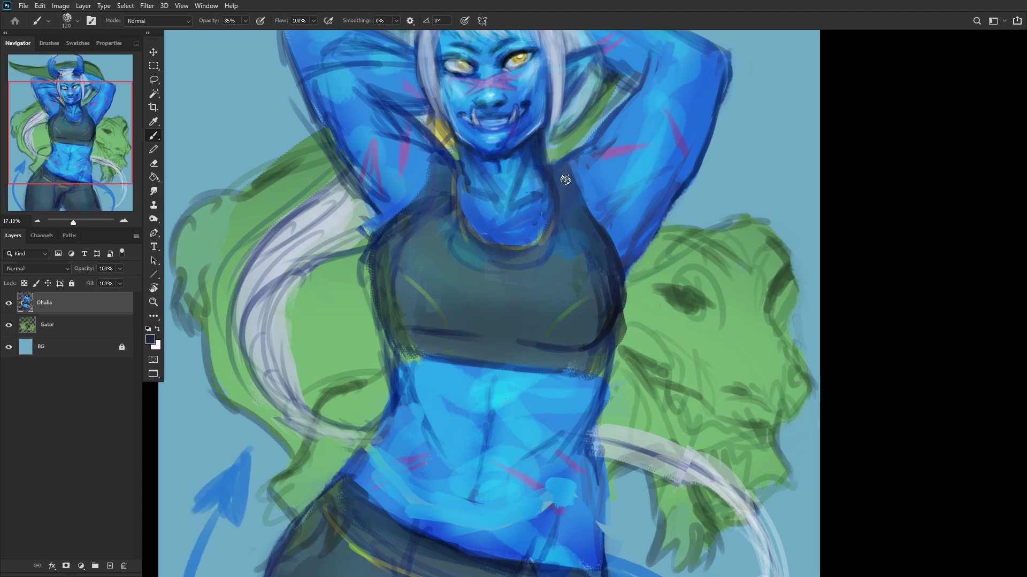
{"action": "left_click_drag", "start_coordinate": [562, 155], "coordinate": [586, 206]}
{"action": "left_click_drag", "start_coordinate": [572, 150], "coordinate": [575, 207]}
{"action": "key", "text": "ctrl+shift+h"}
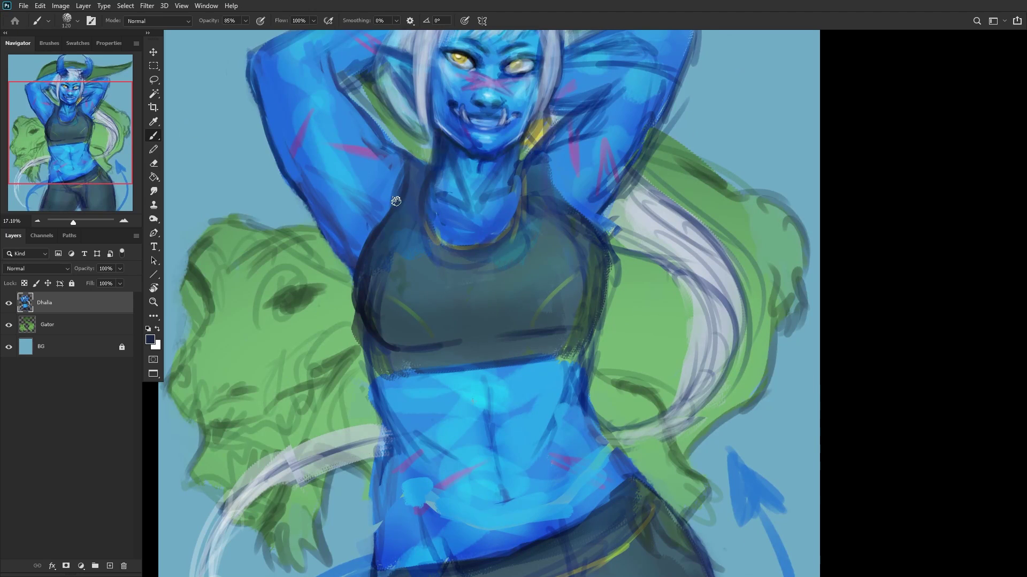
{"action": "mouse_move", "coordinate": [402, 160]}
{"action": "left_mouse_down"}
{"action": "mouse_move", "coordinate": [395, 203]}
{"action": "mouse_move", "coordinate": [409, 194]}
{"action": "mouse_move", "coordinate": [381, 220]}
{"action": "left_mouse_up"}
{"action": "left_click", "coordinate": [390, 185], "text": "alt"}
{"action": "left_click_drag", "start_coordinate": [394, 179], "coordinate": [394, 210]}
Step: Erase the torso's left edge and repaint it in a darker blue
{"action": "scroll", "coordinate": [317, 150], "scroll_direction": "down", "scroll_amount": 2}
{"action": "scroll", "coordinate": [317, 148], "scroll_direction": "down", "scroll_amount": 1}
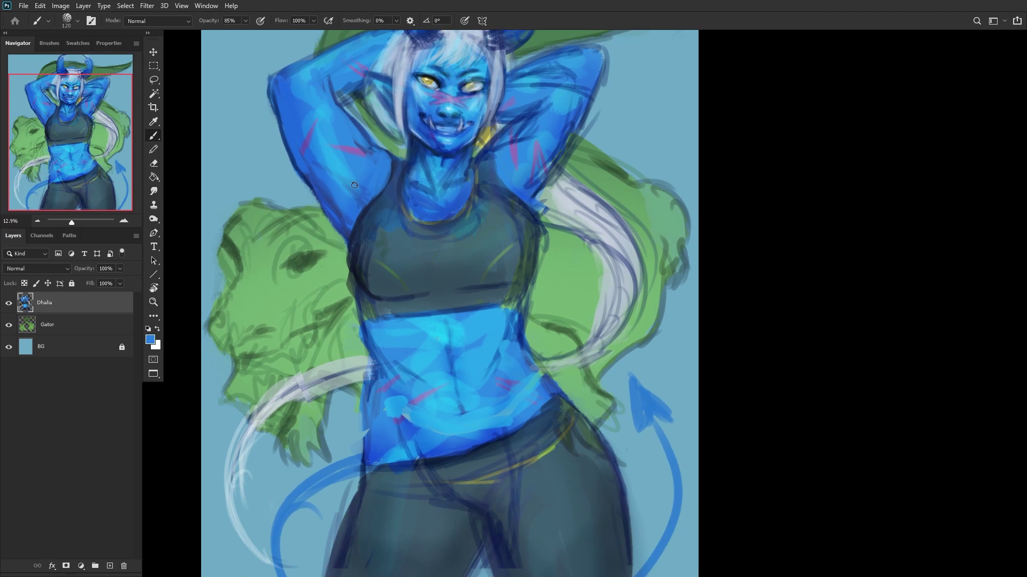
{"action": "left_click", "coordinate": [44, 110]}
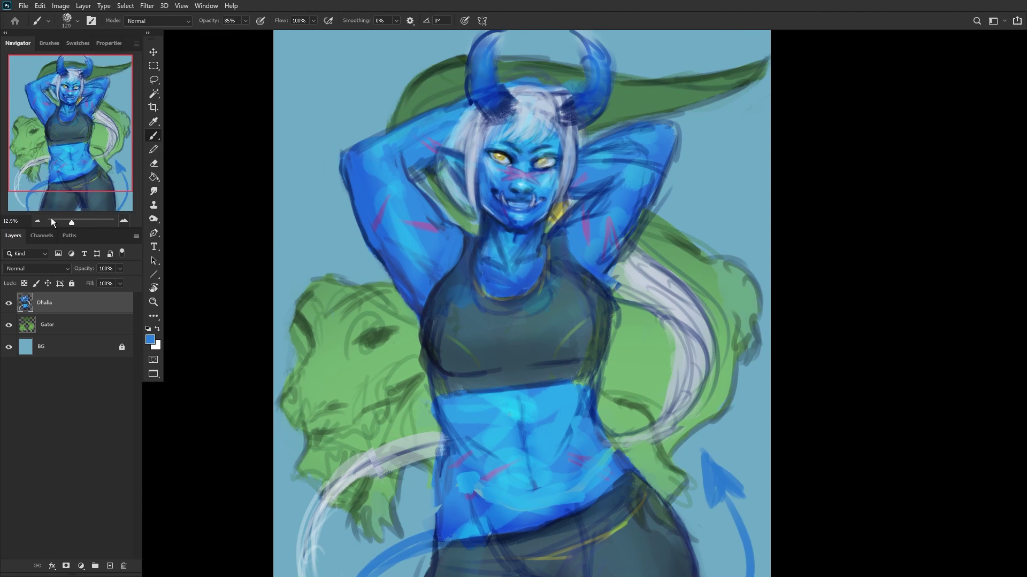
{"action": "left_click", "coordinate": [154, 163]}
{"action": "scroll", "coordinate": [414, 327], "scroll_direction": "up", "scroll_amount": 3}
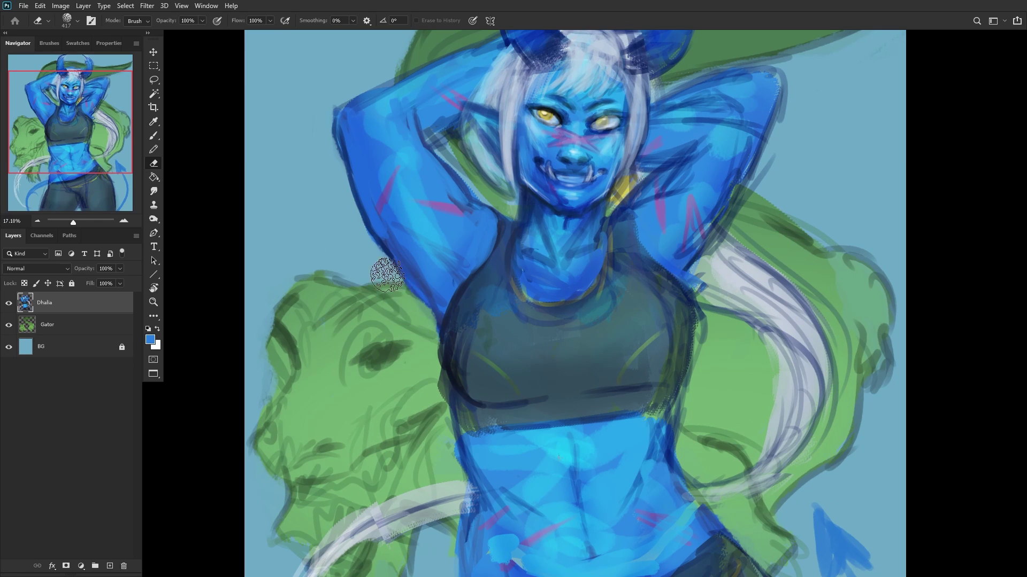
{"action": "left_click", "coordinate": [153, 135]}
{"action": "scroll", "coordinate": [326, 193], "scroll_direction": "down", "scroll_amount": 3}
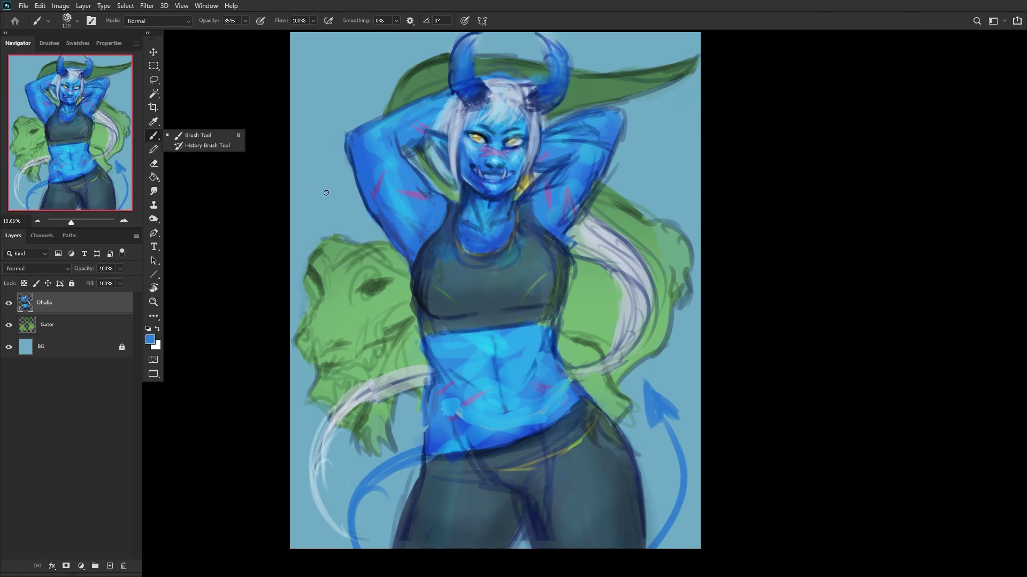
{"action": "left_click", "coordinate": [160, 163]}
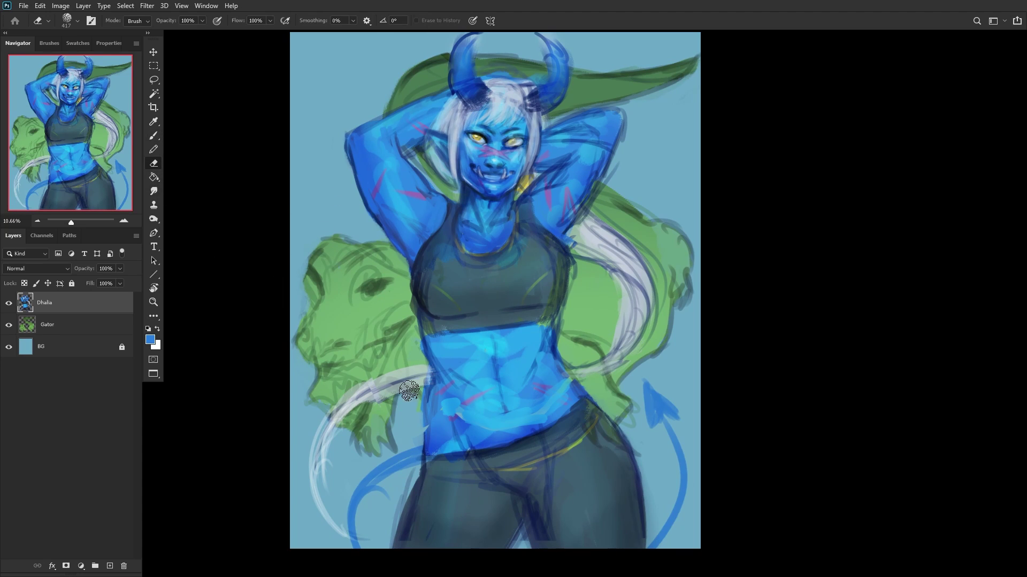
{"action": "mouse_move", "coordinate": [420, 383]}
{"action": "left_mouse_down"}
{"action": "mouse_move", "coordinate": [414, 424]}
{"action": "mouse_move", "coordinate": [403, 371]}
{"action": "mouse_move", "coordinate": [407, 400]}
{"action": "mouse_move", "coordinate": [415, 409]}
{"action": "mouse_move", "coordinate": [422, 402]}
{"action": "mouse_move", "coordinate": [414, 445]}
{"action": "left_mouse_up"}
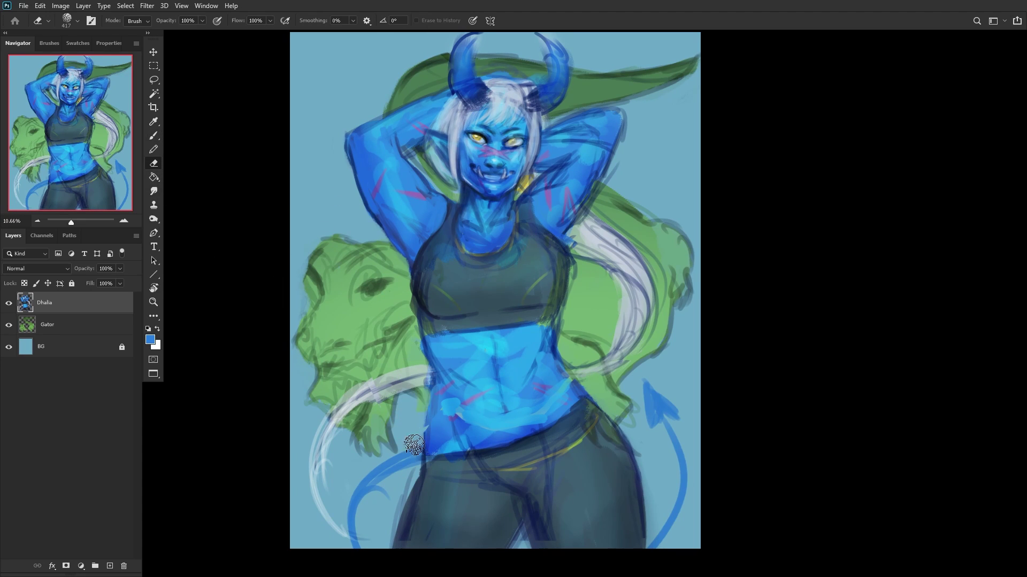
{"action": "left_click", "coordinate": [159, 136]}
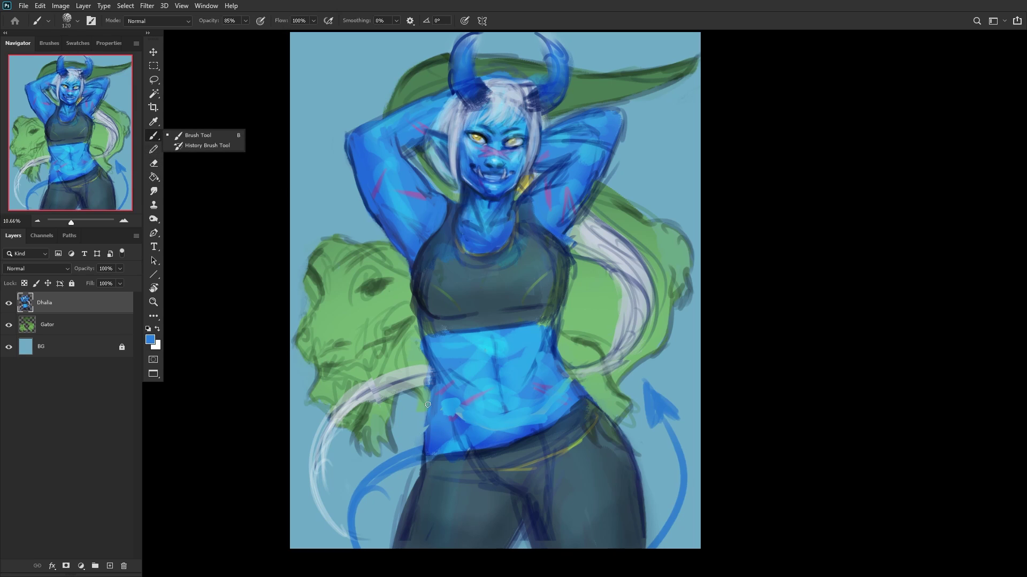
{"action": "left_click", "coordinate": [429, 380], "text": "alt"}
{"action": "mouse_move", "coordinate": [433, 400]}
{"action": "left_mouse_down"}
{"action": "mouse_move", "coordinate": [423, 444]}
{"action": "mouse_move", "coordinate": [429, 422]}
{"action": "left_mouse_up"}
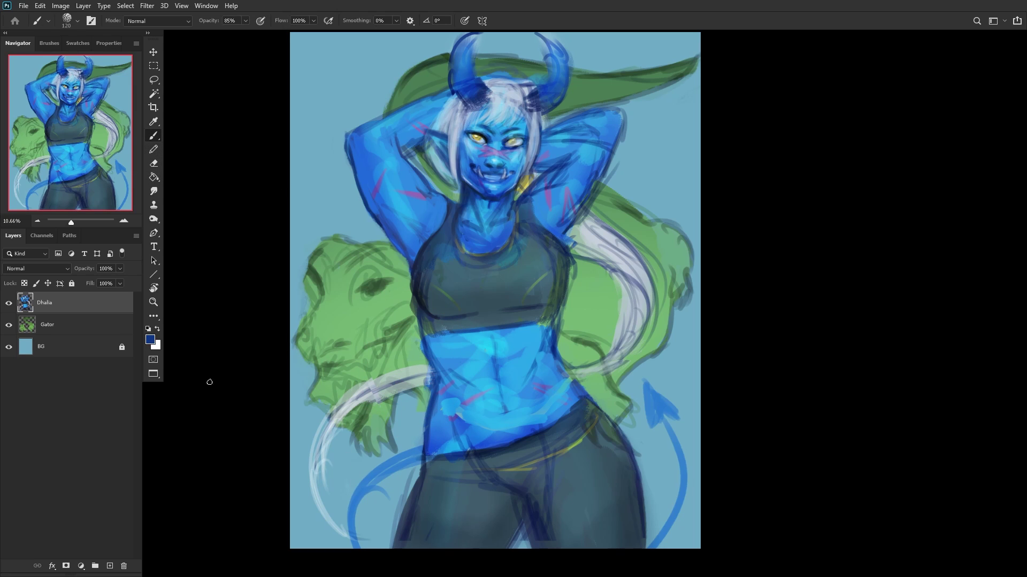
Step: Paint dark blue navel and abdomen strokes on a new layer and merge into Dhalia
{"action": "left_click", "coordinate": [111, 566]}
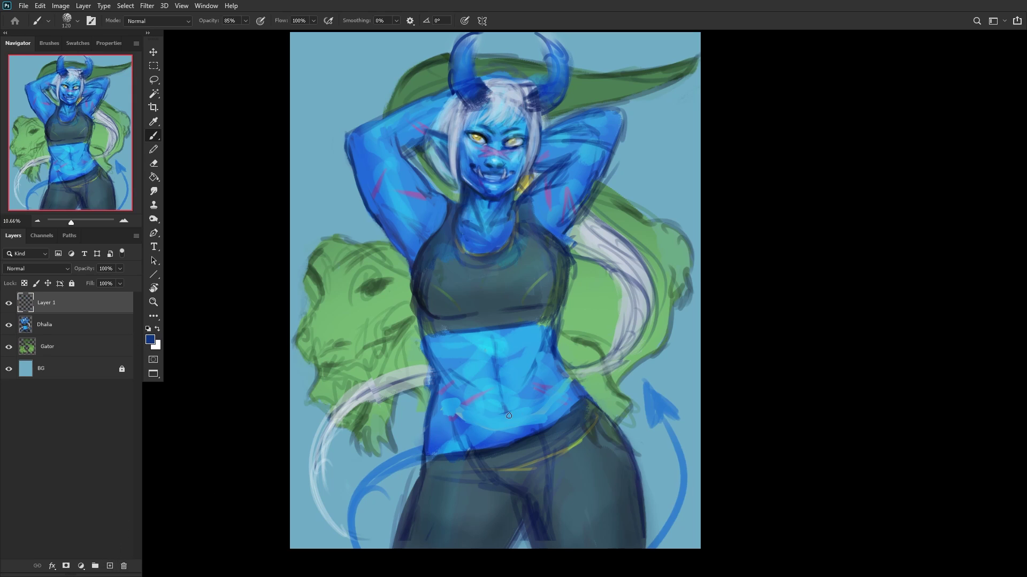
{"action": "mouse_move", "coordinate": [505, 402]}
{"action": "left_mouse_down"}
{"action": "mouse_move", "coordinate": [503, 422]}
{"action": "mouse_move", "coordinate": [497, 336]}
{"action": "mouse_move", "coordinate": [499, 351]}
{"action": "left_mouse_up"}
{"action": "scroll", "coordinate": [513, 372], "scroll_direction": "down", "scroll_amount": 1}
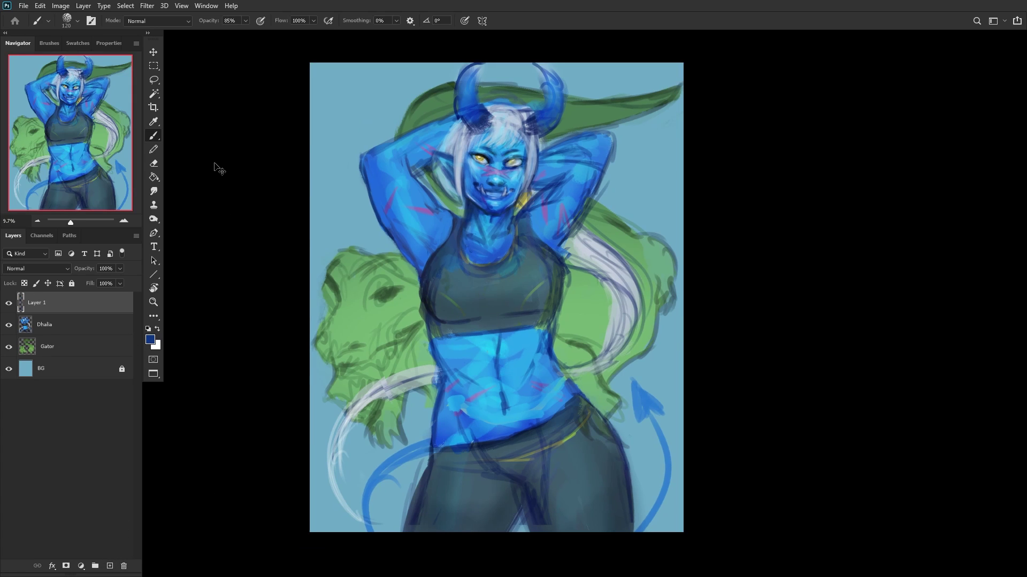
{"action": "key", "text": "h"}
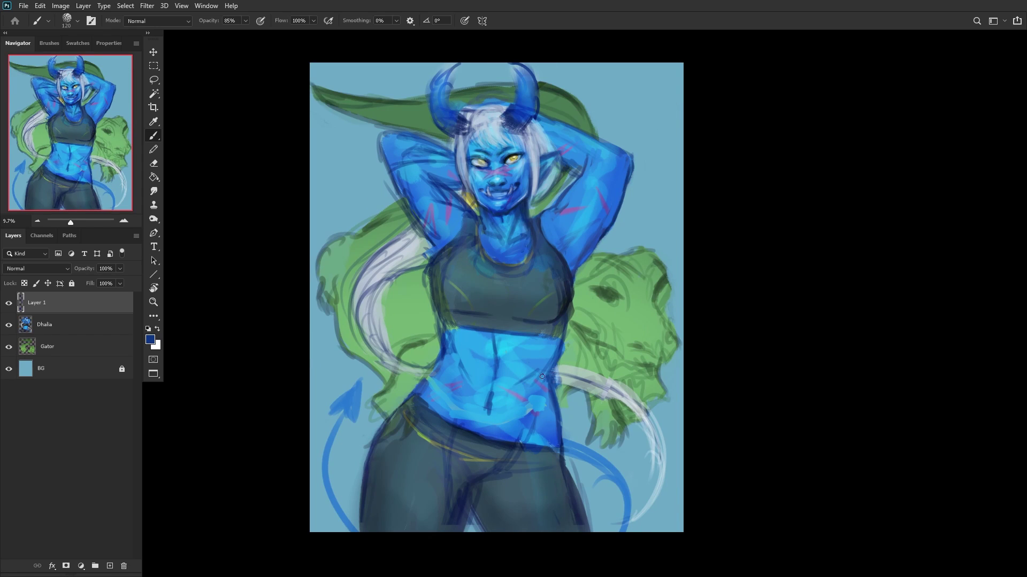
{"action": "left_click_drag", "start_coordinate": [543, 371], "coordinate": [527, 414]}
{"action": "left_click_drag", "start_coordinate": [457, 361], "coordinate": [456, 384]}
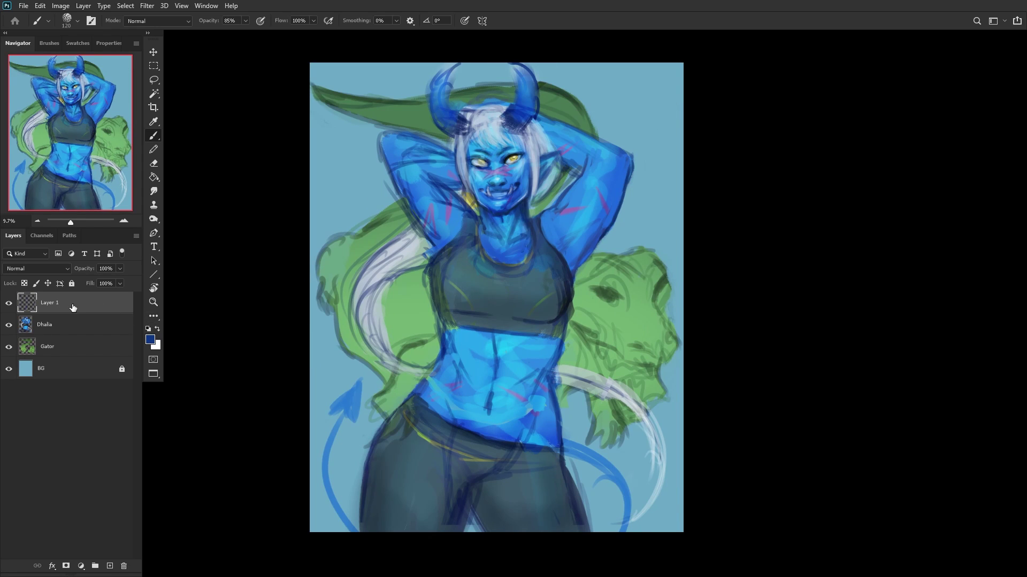
{"action": "key", "text": "ctrl+e"}
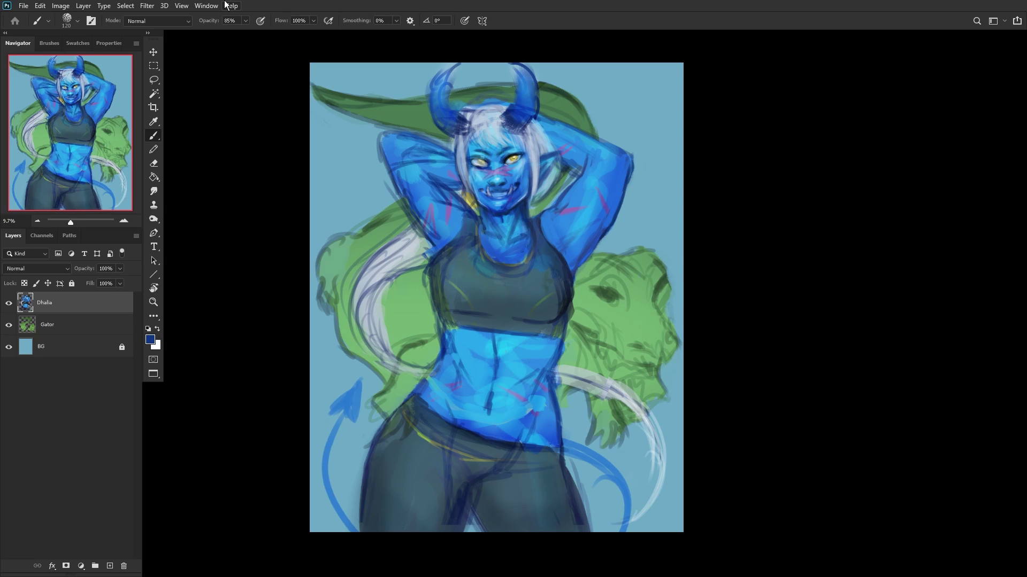
{"action": "scroll", "coordinate": [419, 218], "scroll_direction": "up", "scroll_amount": 6}
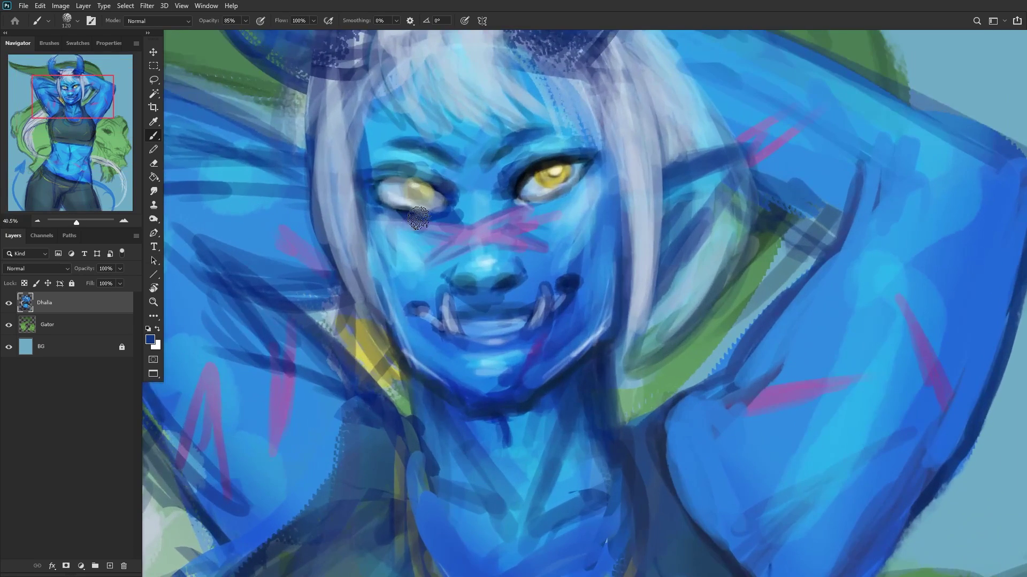
Step: Sample near-black from beside the eye, add a new layer above Dhalia, and set a 15 px brush
{"action": "left_click", "coordinate": [511, 184], "text": "alt"}
{"action": "left_click", "coordinate": [509, 169], "text": "alt"}
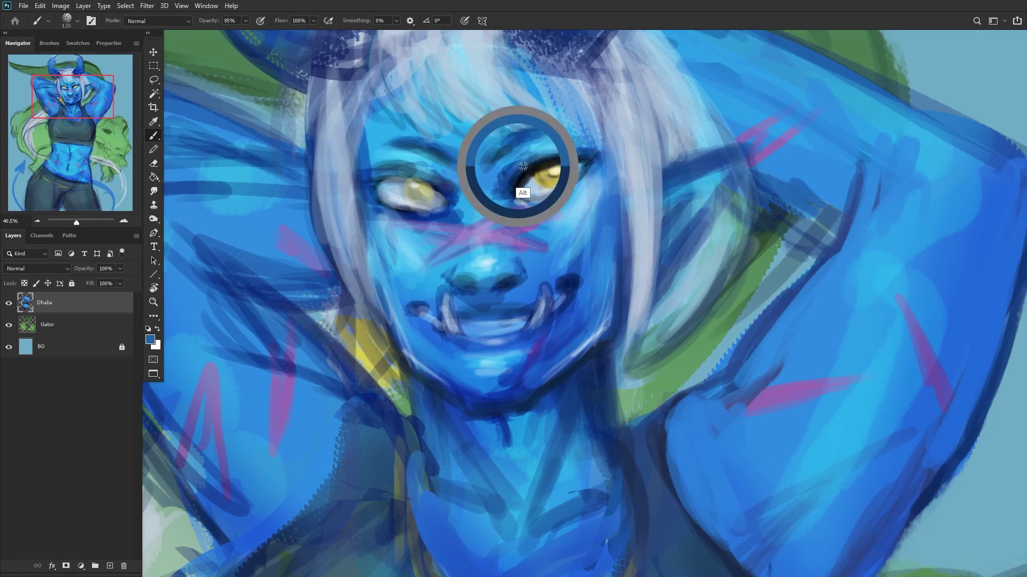
{"action": "right_click", "coordinate": [549, 150]}
{"action": "left_click", "coordinate": [430, 197]}
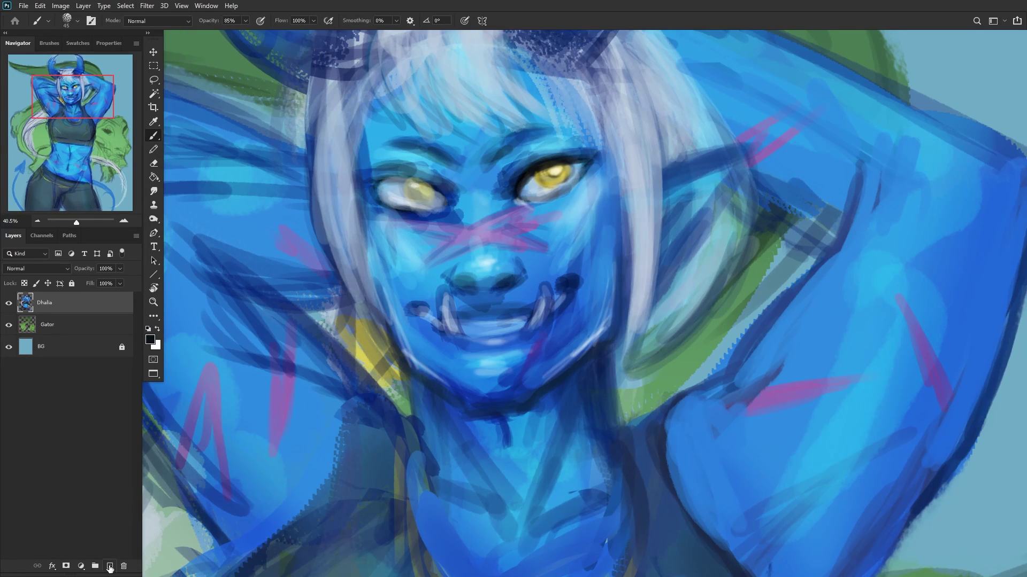
{"action": "left_click", "coordinate": [110, 567]}
{"action": "right_click", "coordinate": [685, 114]}
{"action": "left_click", "coordinate": [678, 99]}
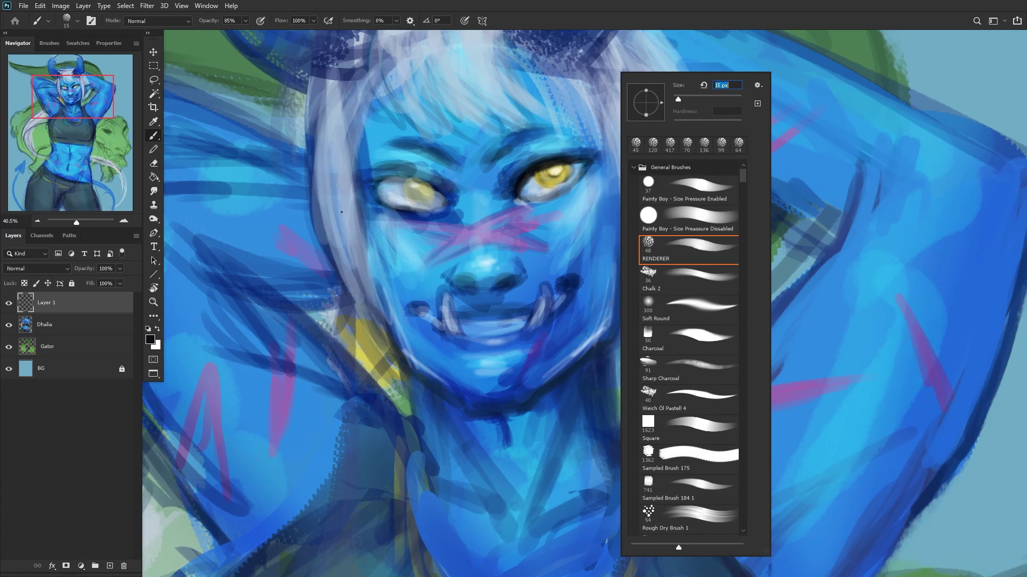
Step: Draw dark lines along the left upper eyelid and the mouth
{"action": "mouse_move", "coordinate": [455, 196]}
{"action": "left_mouse_down"}
{"action": "mouse_move", "coordinate": [381, 175]}
{"action": "mouse_move", "coordinate": [427, 185]}
{"action": "left_mouse_up"}
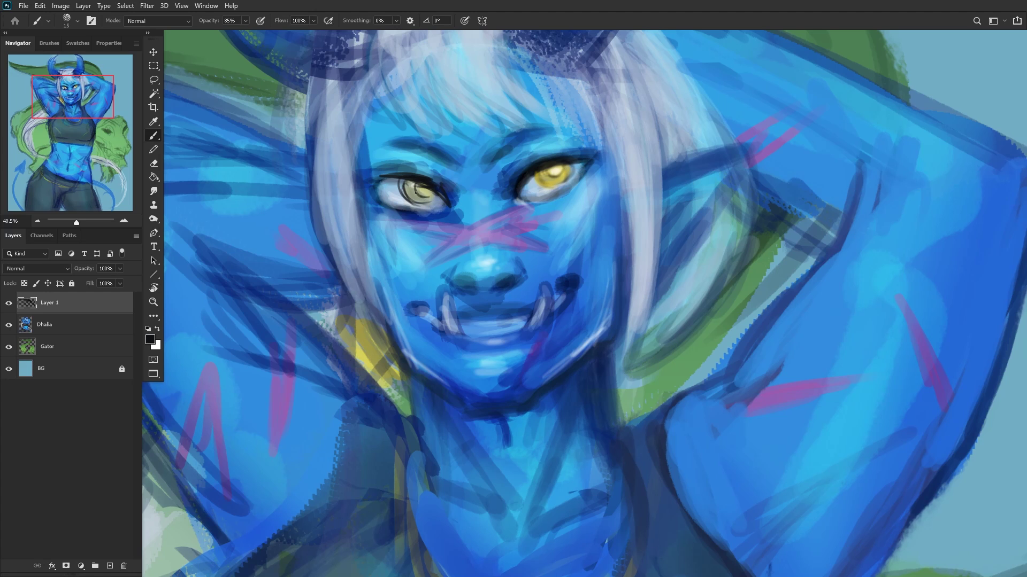
{"action": "scroll", "coordinate": [407, 197], "scroll_direction": "down", "scroll_amount": 3}
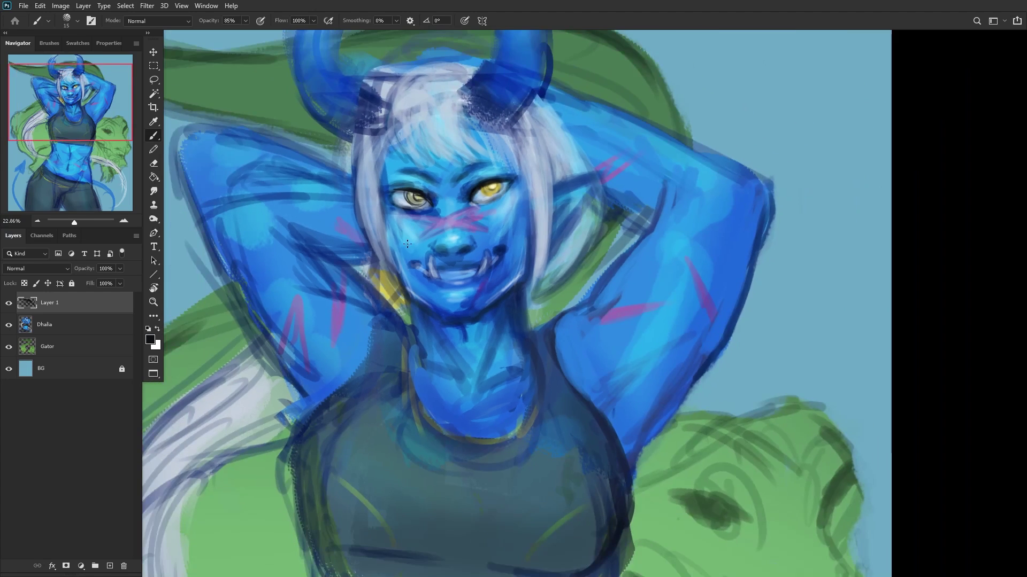
{"action": "scroll", "coordinate": [470, 267], "scroll_direction": "up", "scroll_amount": 4}
{"action": "left_click_drag", "start_coordinate": [492, 276], "coordinate": [433, 278]}
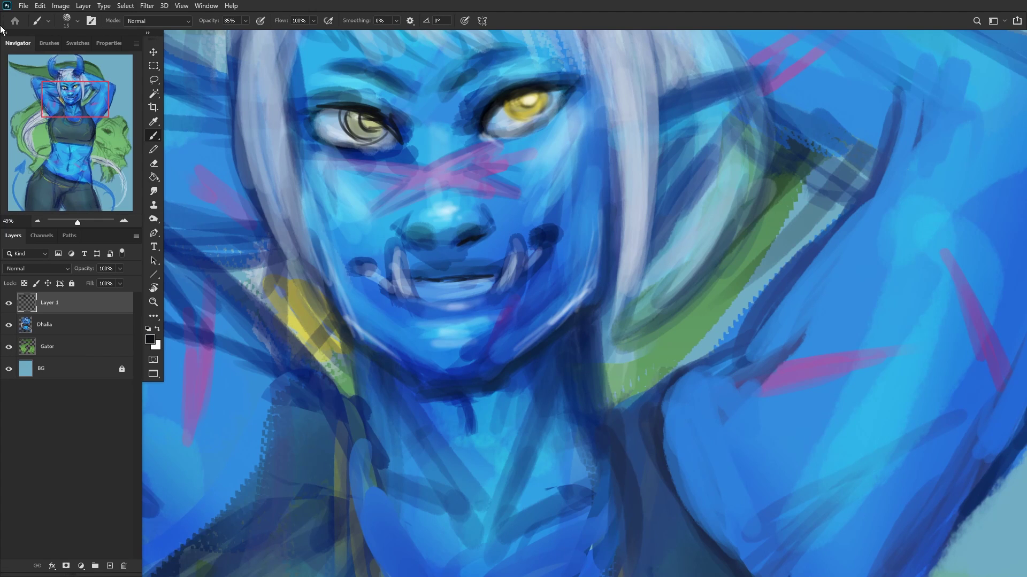
Step: Mirror the canvas to check the face, then re-frame the view closer on the mouth
{"action": "key", "text": "ctrl+shift+h"}
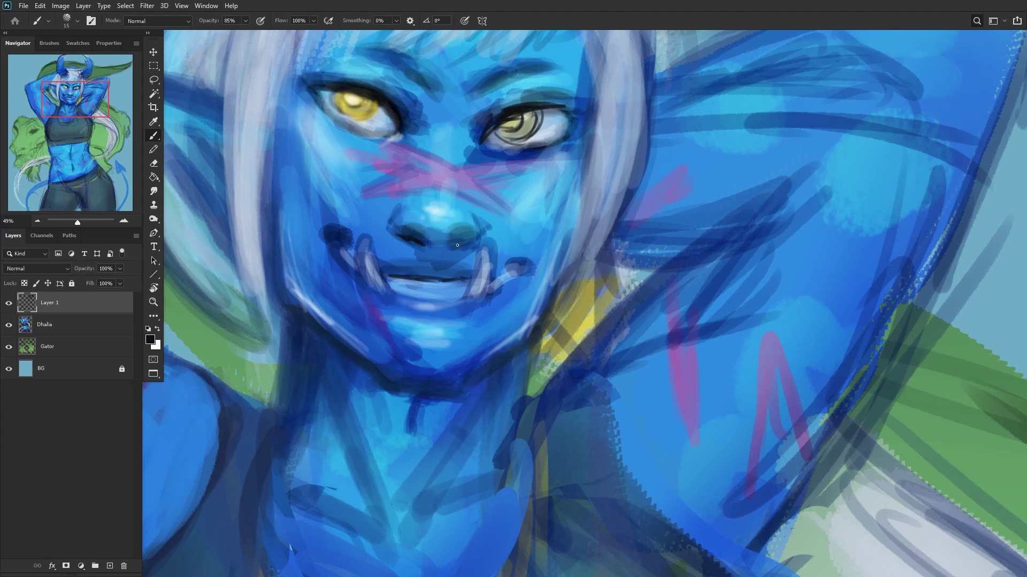
{"action": "key", "text": "Escape"}
{"action": "left_click_drag", "start_coordinate": [464, 206], "coordinate": [431, 247]}
{"action": "scroll", "coordinate": [422, 242], "scroll_direction": "up", "scroll_amount": 2}
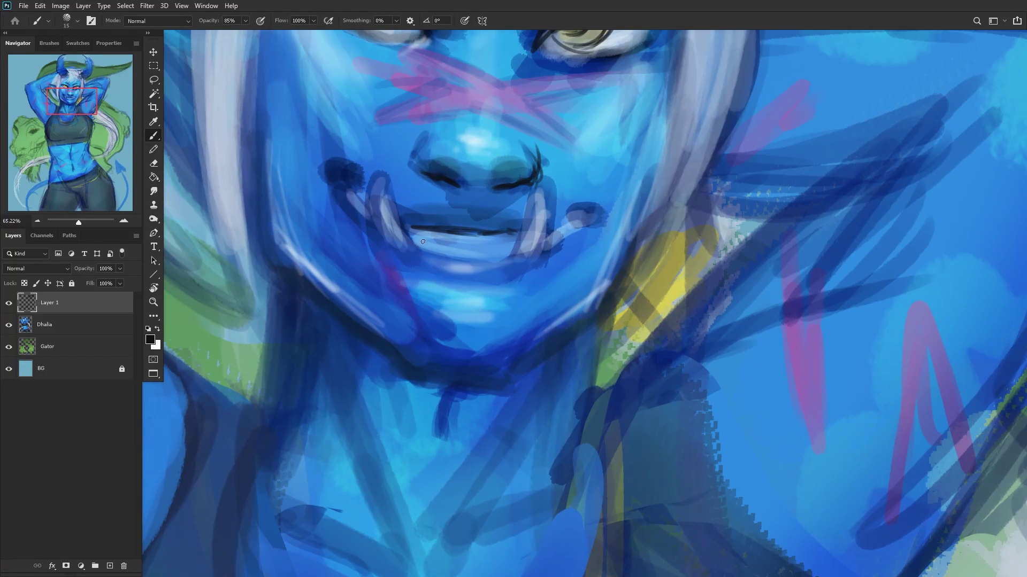
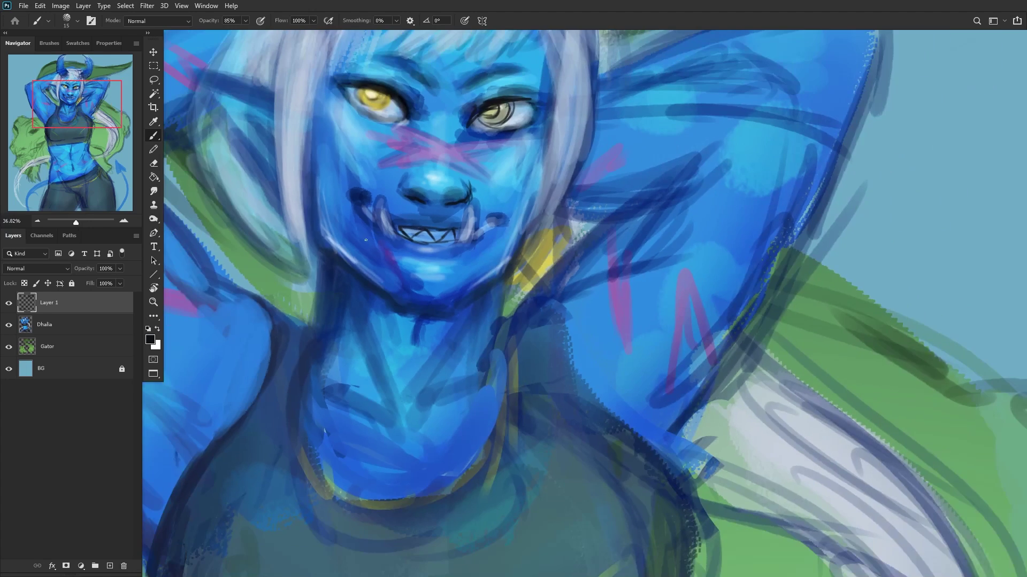
Step: Compare the shading layer, raise its opacity to 72% and merge it down into Dhalia
{"action": "left_click_drag", "start_coordinate": [409, 236], "coordinate": [325, 162]}
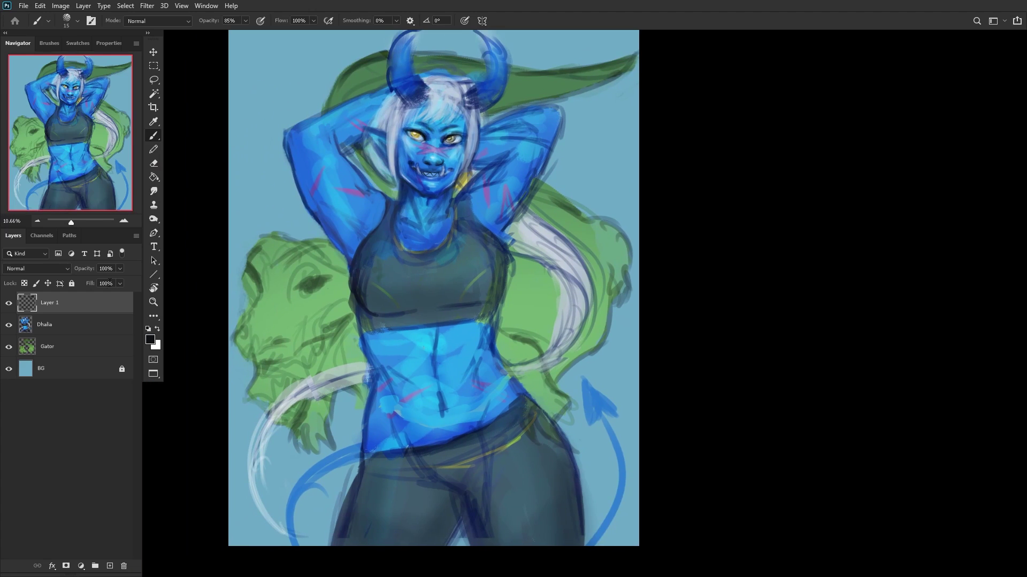
{"action": "left_click", "coordinate": [8, 304]}
{"action": "left_click", "coordinate": [9, 304]}
{"action": "left_click_drag", "start_coordinate": [103, 282], "coordinate": [108, 282]}
{"action": "key", "text": "ctrl+e"}
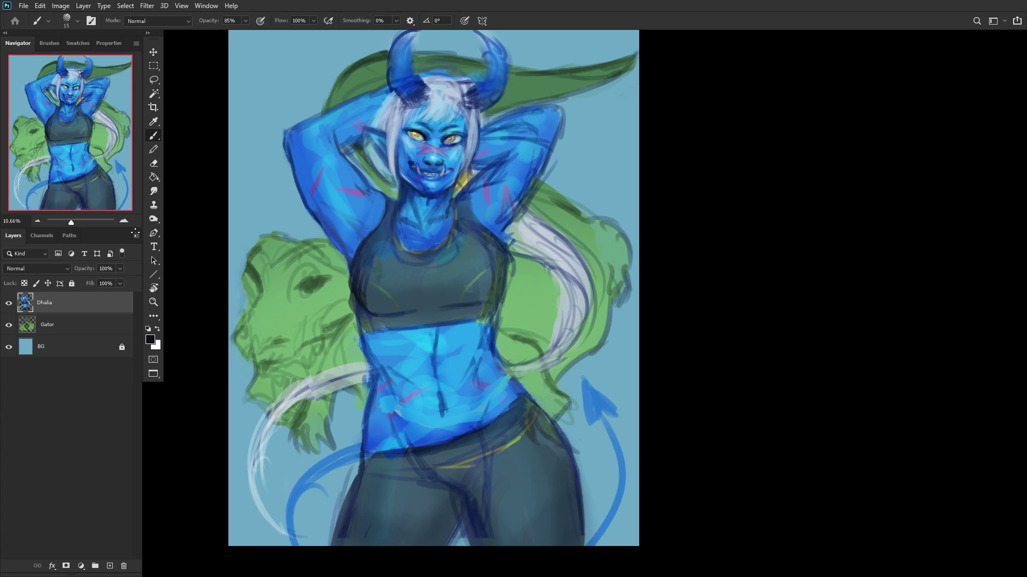
Step: Lock the Dhalia and Gator layers completely and fit the whole canvas in the window
{"action": "left_click", "coordinate": [72, 284]}
{"action": "left_click", "coordinate": [64, 324]}
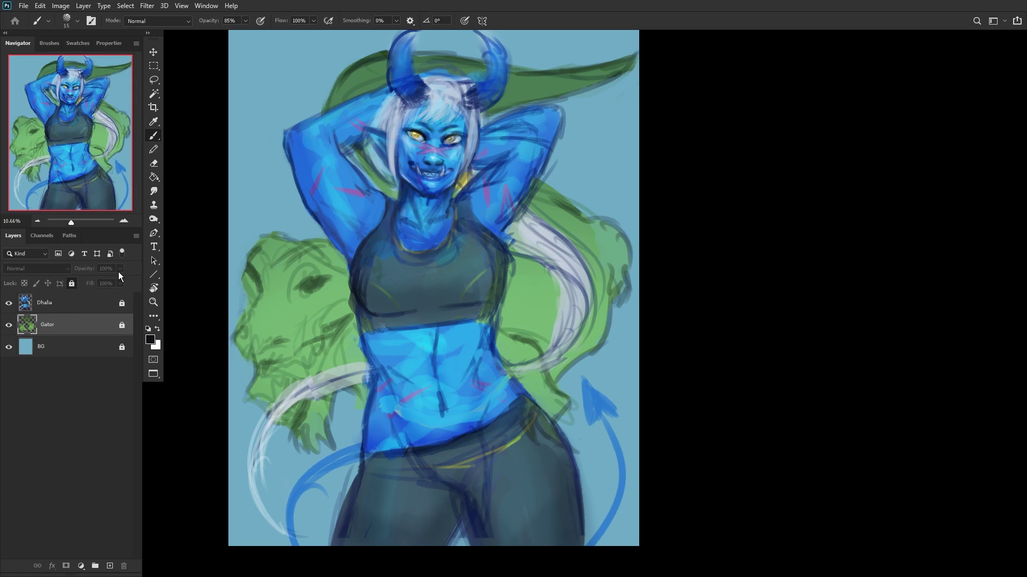
{"action": "left_click", "coordinate": [71, 284]}
{"action": "left_click", "coordinate": [153, 303]}
{"action": "left_click", "coordinate": [330, 21]}
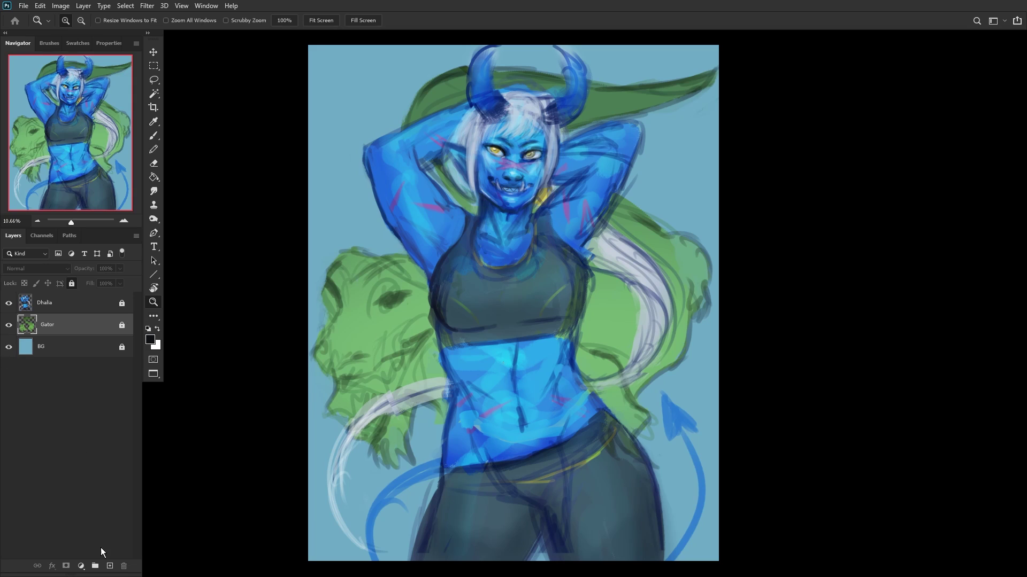
Step: Add a new layer clipped to Gator and set the foreground colour to bright lime (d2ff00)
{"action": "left_click", "coordinate": [109, 566]}
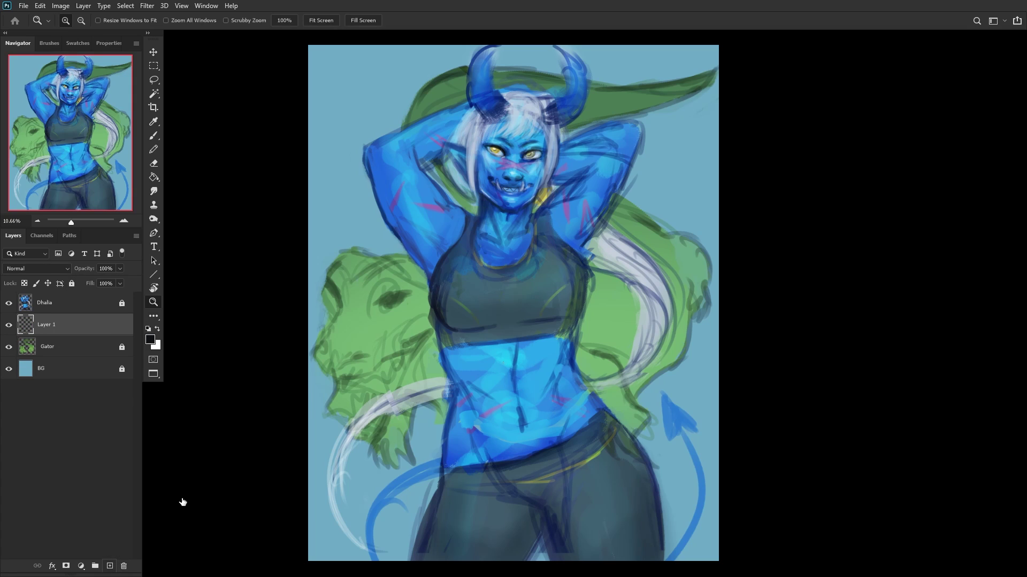
{"action": "left_click", "coordinate": [95, 334], "text": "alt"}
{"action": "left_click", "coordinate": [155, 342]}
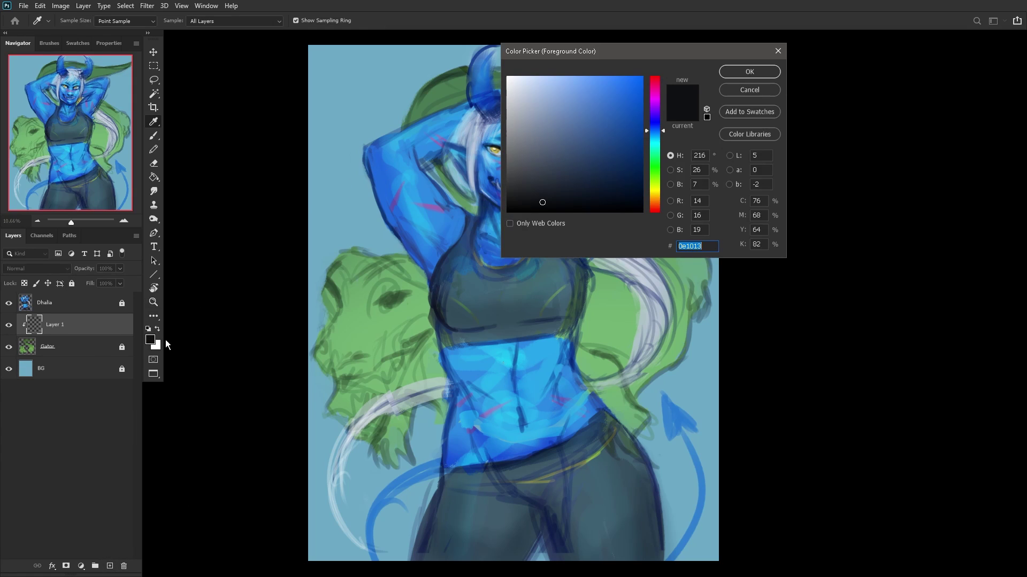
{"action": "left_click", "coordinate": [655, 185]}
{"action": "left_click_drag", "start_coordinate": [631, 85], "coordinate": [662, 41]}
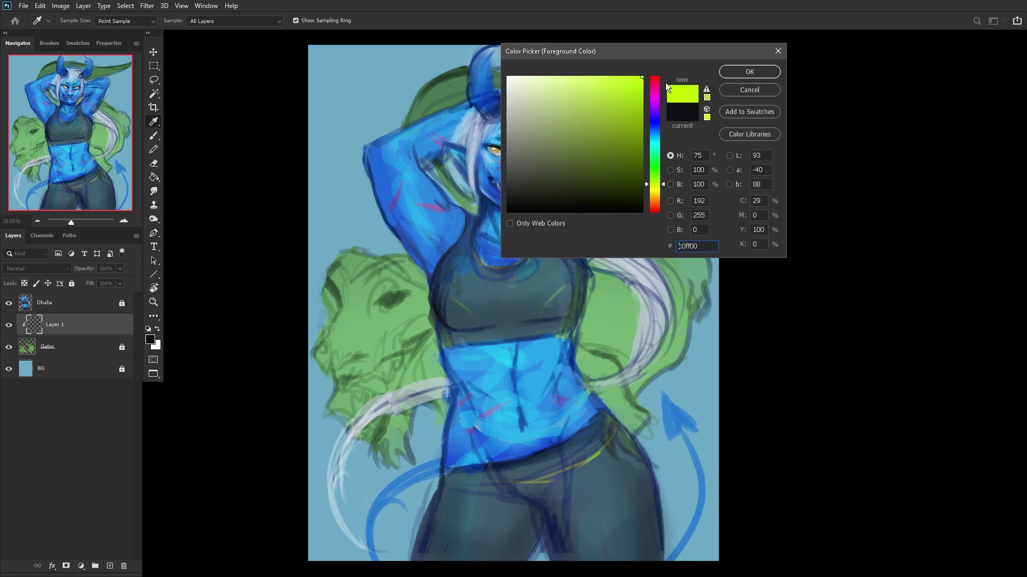
{"action": "mouse_move", "coordinate": [654, 185]}
{"action": "left_mouse_down"}
{"action": "mouse_move", "coordinate": [654, 198]}
{"action": "mouse_move", "coordinate": [654, 186]}
{"action": "left_mouse_up"}
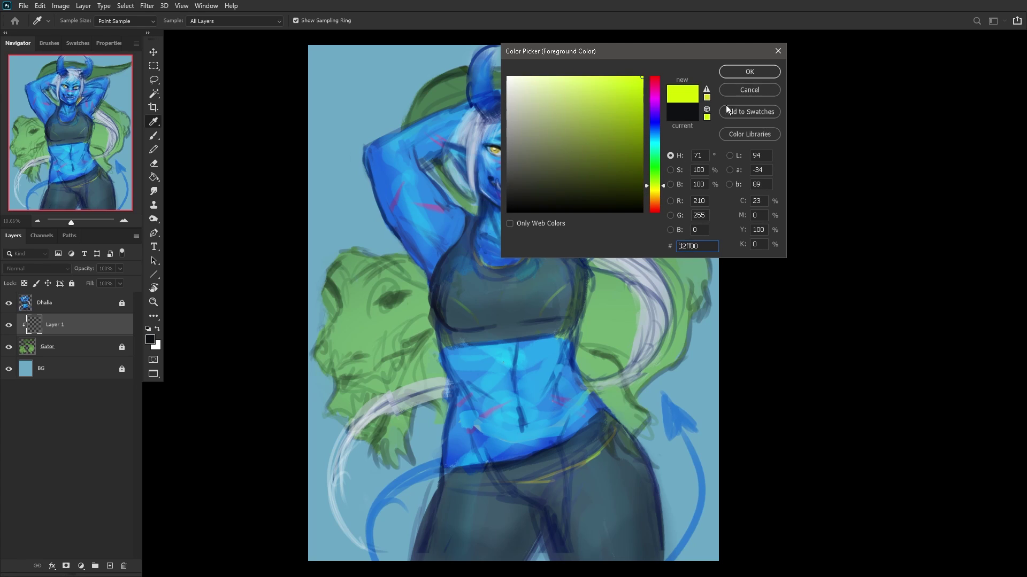
{"action": "left_click", "coordinate": [749, 72]}
Step: Choose the RENDERER brush at 275 px and paint yellow-green down the gator's snout
{"action": "key", "text": "z"}
{"action": "right_click", "coordinate": [457, 180]}
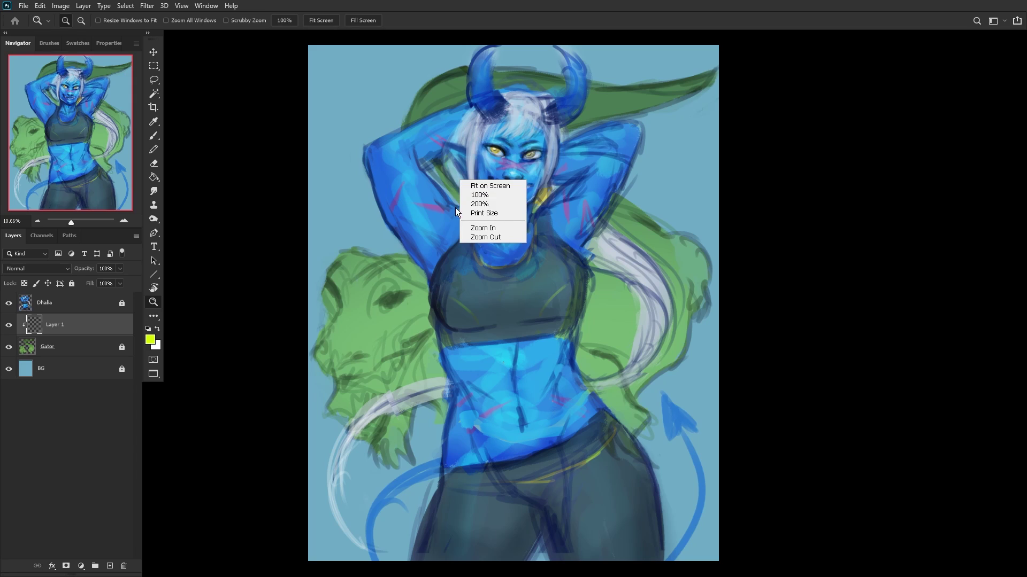
{"action": "left_click", "coordinate": [154, 135]}
{"action": "right_click", "coordinate": [523, 197]}
{"action": "left_click", "coordinate": [539, 260]}
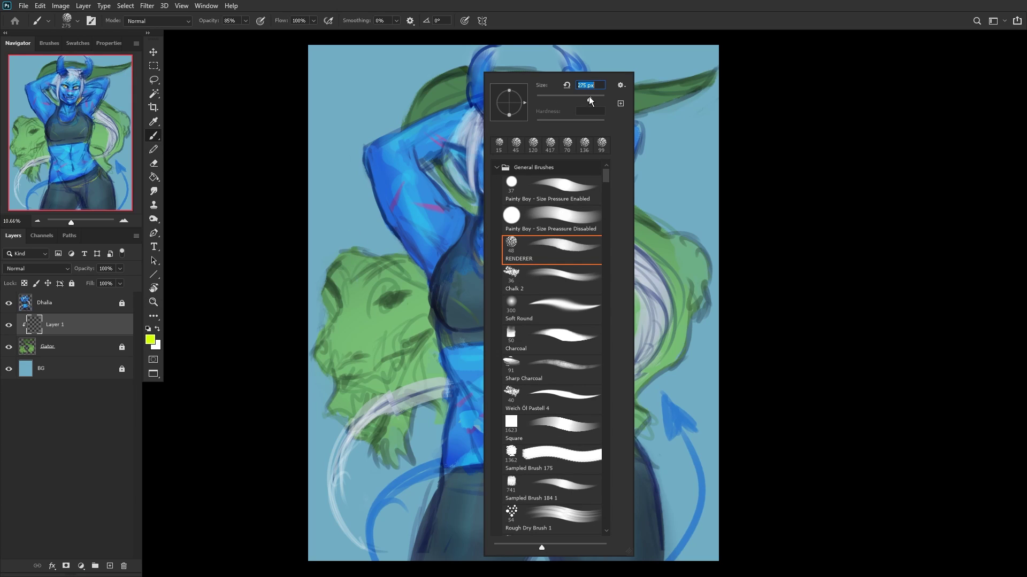
{"action": "key", "text": "Return"}
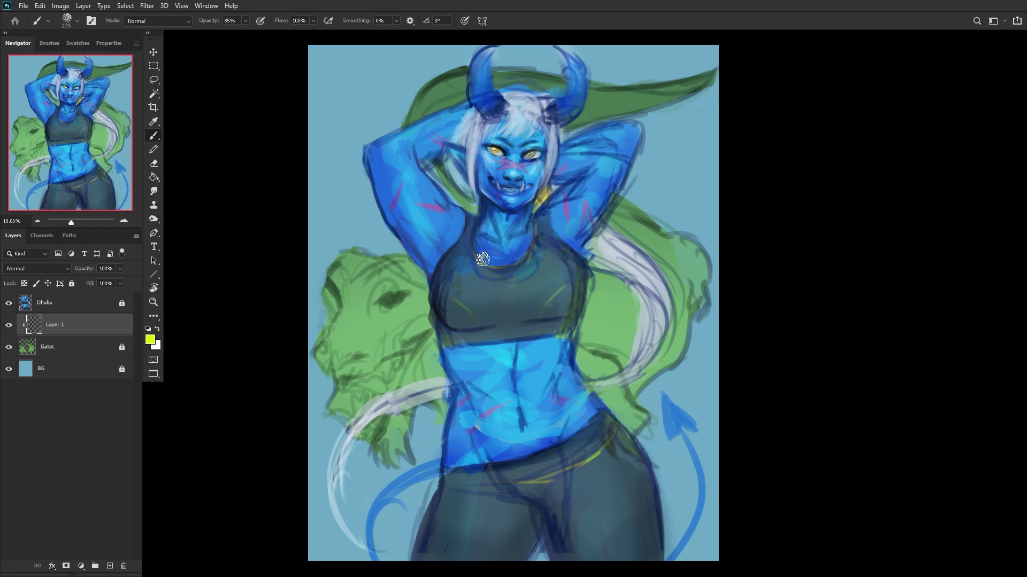
{"action": "mouse_move", "coordinate": [371, 299]}
{"action": "left_mouse_down"}
{"action": "mouse_move", "coordinate": [357, 356]}
{"action": "mouse_move", "coordinate": [369, 293]}
{"action": "left_mouse_up"}
Step: Set the tint layer to Soft Light and paint more yellow-green over the gator's head, back and horns area
{"action": "left_click", "coordinate": [36, 269]}
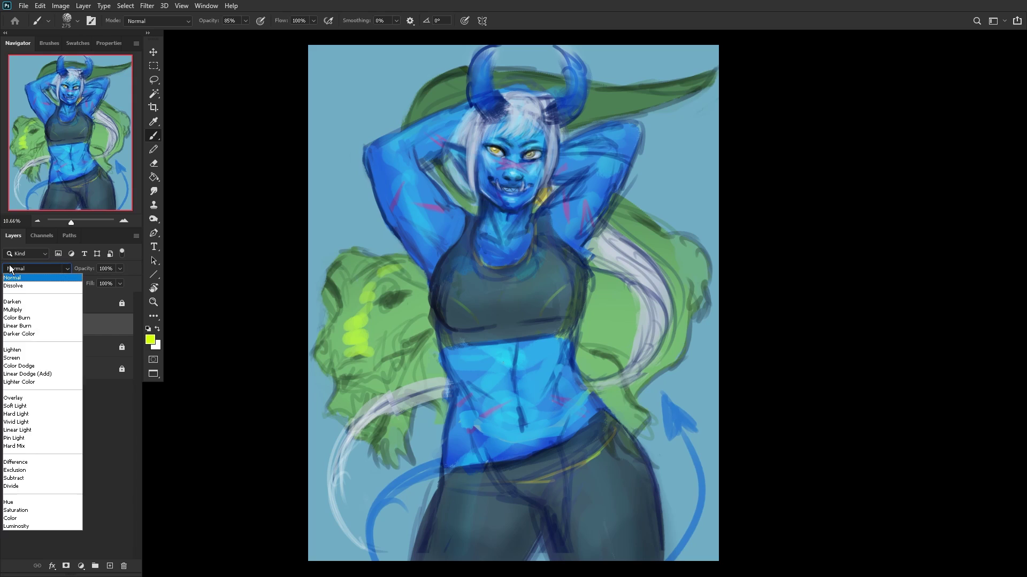
{"action": "left_click", "coordinate": [13, 407]}
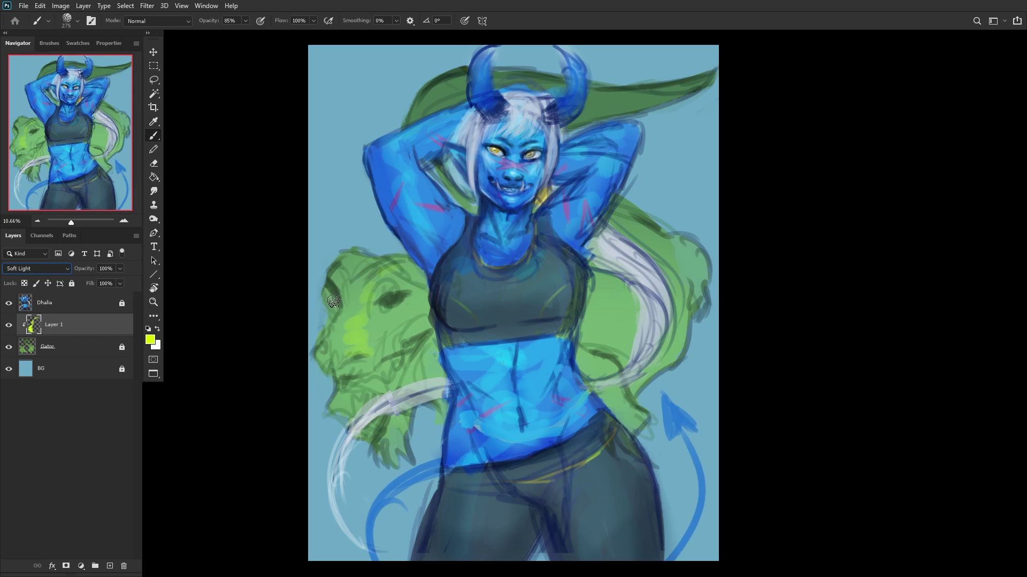
{"action": "mouse_move", "coordinate": [333, 301]}
{"action": "left_mouse_down"}
{"action": "mouse_move", "coordinate": [404, 323]}
{"action": "mouse_move", "coordinate": [421, 274]}
{"action": "mouse_move", "coordinate": [347, 275]}
{"action": "mouse_move", "coordinate": [364, 260]}
{"action": "left_mouse_up"}
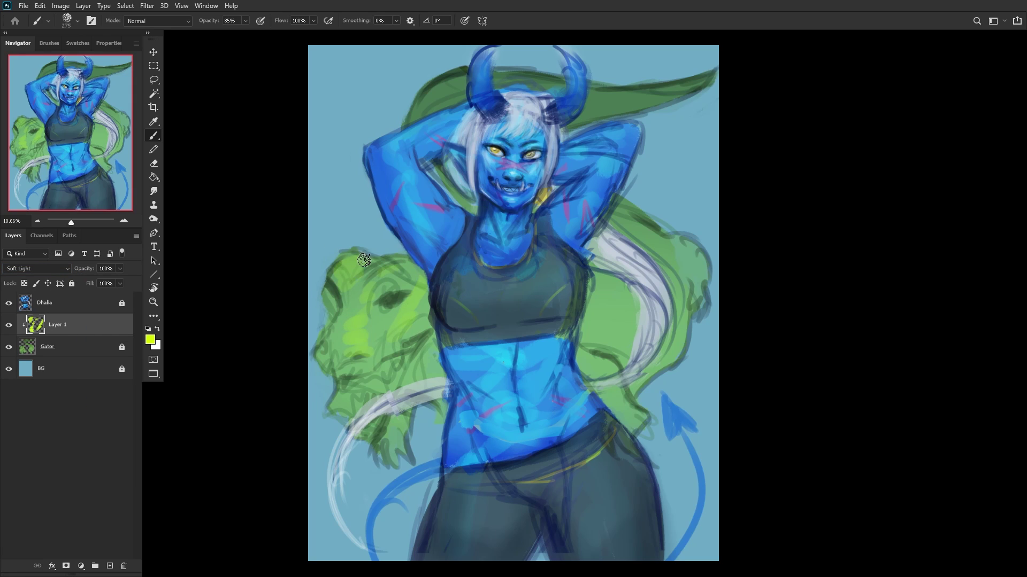
{"action": "mouse_move", "coordinate": [598, 317]}
{"action": "left_mouse_down"}
{"action": "mouse_move", "coordinate": [609, 331]}
{"action": "mouse_move", "coordinate": [623, 285]}
{"action": "left_mouse_up"}
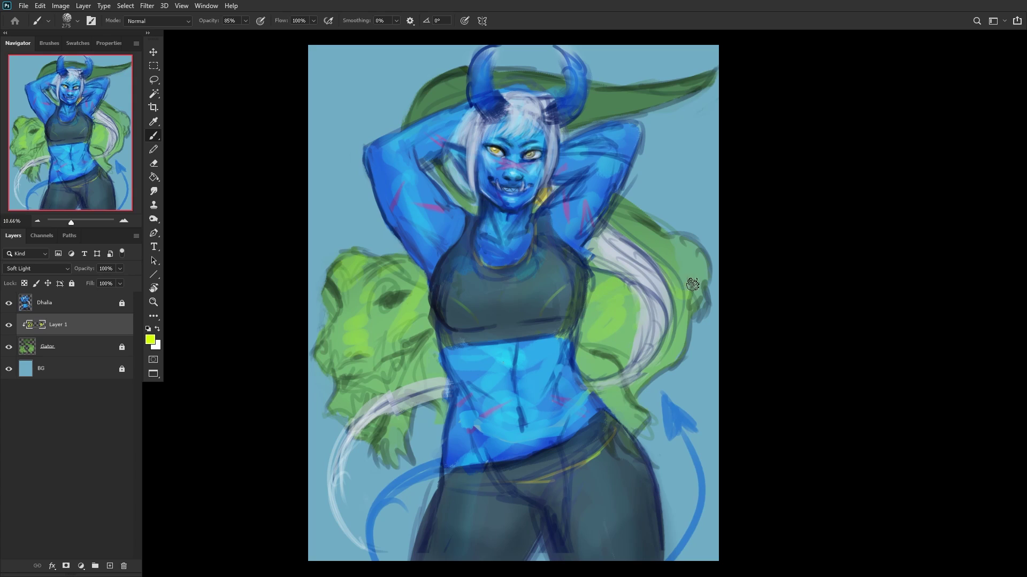
{"action": "left_click_drag", "start_coordinate": [692, 284], "coordinate": [658, 224]}
{"action": "mouse_move", "coordinate": [484, 99]}
{"action": "left_mouse_down"}
{"action": "mouse_move", "coordinate": [448, 109]}
{"action": "mouse_move", "coordinate": [432, 93]}
{"action": "mouse_move", "coordinate": [430, 126]}
{"action": "left_mouse_up"}
{"action": "left_click_drag", "start_coordinate": [605, 102], "coordinate": [586, 103]}
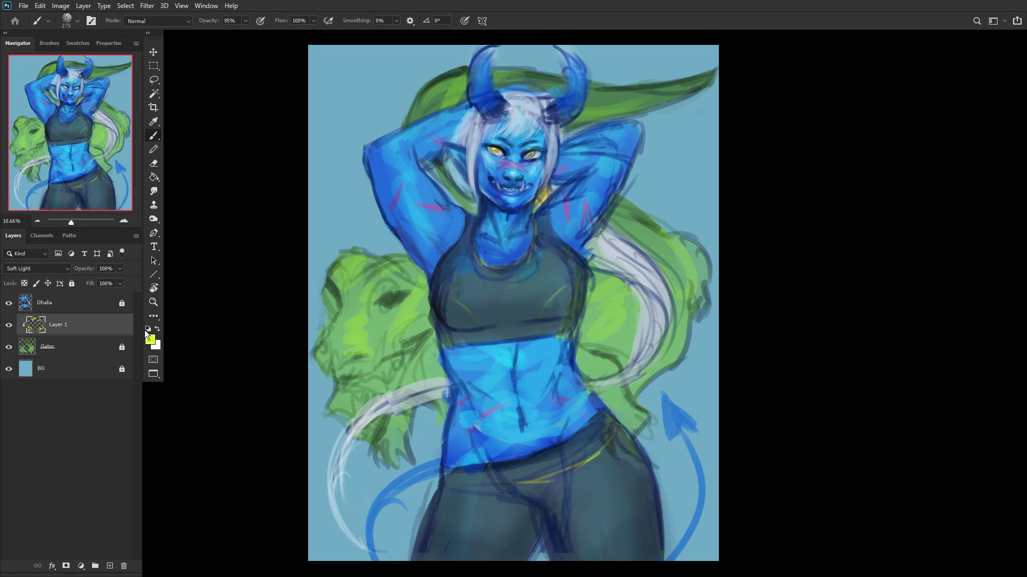
Step: Add Layer 2 clipped to the tint layer and brush pale highlights across the gator's head, side and tail
{"action": "left_click", "coordinate": [107, 566]}
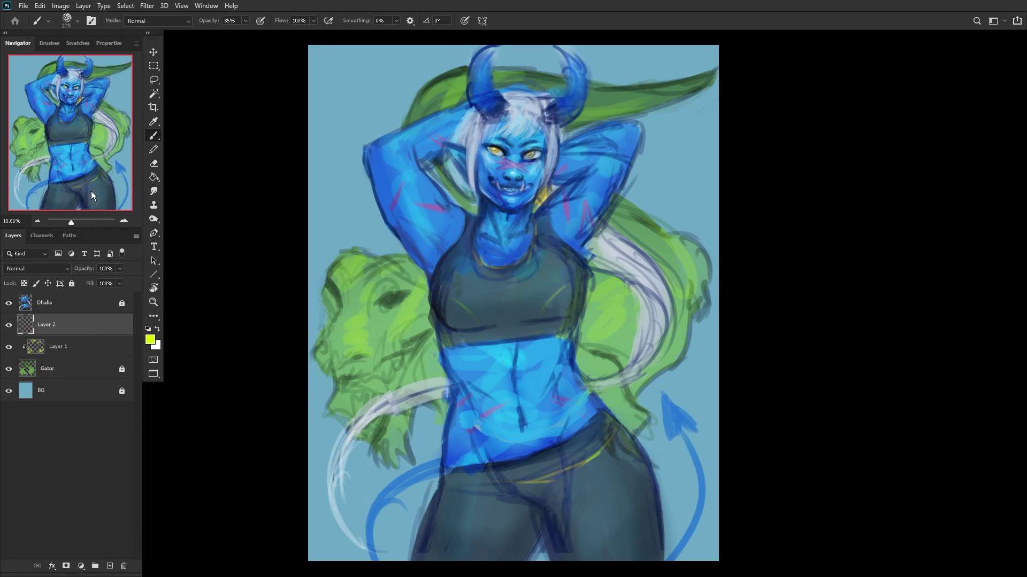
{"action": "left_click", "coordinate": [98, 334], "text": "alt"}
{"action": "mouse_move", "coordinate": [361, 322]}
{"action": "left_mouse_down"}
{"action": "mouse_move", "coordinate": [416, 255]}
{"action": "mouse_move", "coordinate": [390, 269]}
{"action": "mouse_move", "coordinate": [386, 277]}
{"action": "mouse_move", "coordinate": [409, 268]}
{"action": "left_mouse_up"}
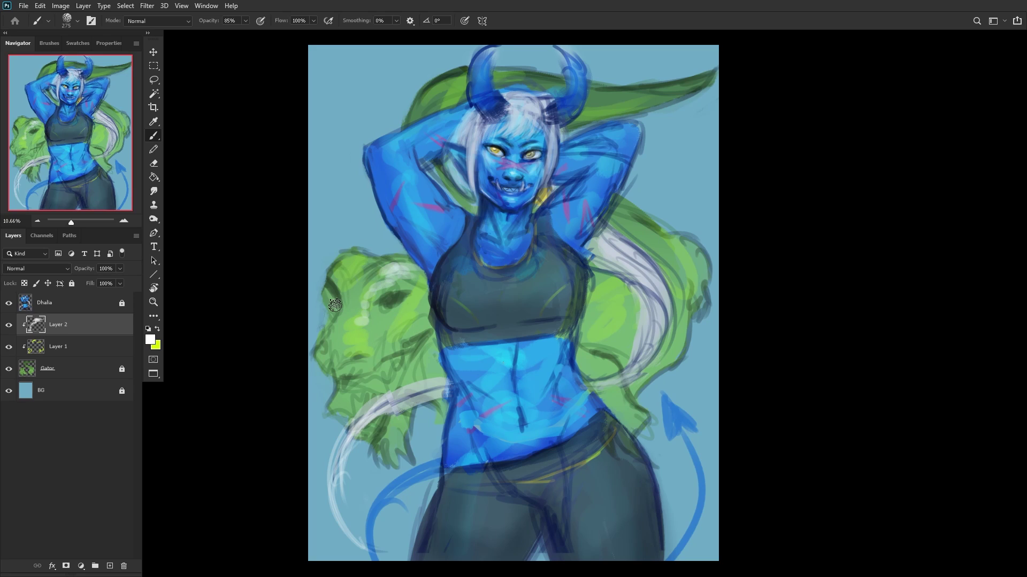
{"action": "mouse_move", "coordinate": [331, 281]}
{"action": "left_mouse_down"}
{"action": "mouse_move", "coordinate": [361, 258]}
{"action": "mouse_move", "coordinate": [323, 306]}
{"action": "mouse_move", "coordinate": [326, 348]}
{"action": "mouse_move", "coordinate": [356, 347]}
{"action": "mouse_move", "coordinate": [342, 355]}
{"action": "mouse_move", "coordinate": [373, 356]}
{"action": "mouse_move", "coordinate": [425, 292]}
{"action": "left_mouse_up"}
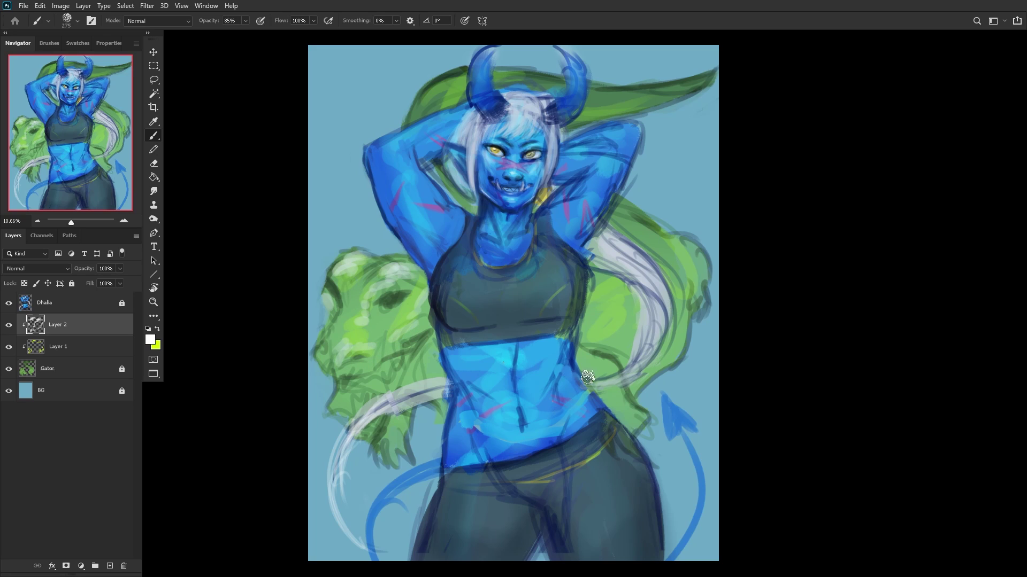
{"action": "mouse_move", "coordinate": [607, 299]}
{"action": "left_mouse_down"}
{"action": "mouse_move", "coordinate": [614, 323]}
{"action": "mouse_move", "coordinate": [599, 331]}
{"action": "mouse_move", "coordinate": [597, 286]}
{"action": "mouse_move", "coordinate": [648, 241]}
{"action": "mouse_move", "coordinate": [615, 205]}
{"action": "left_mouse_up"}
{"action": "mouse_move", "coordinate": [428, 102]}
{"action": "left_mouse_down"}
{"action": "mouse_move", "coordinate": [439, 85]}
{"action": "mouse_move", "coordinate": [502, 77]}
{"action": "mouse_move", "coordinate": [692, 92]}
{"action": "left_mouse_up"}
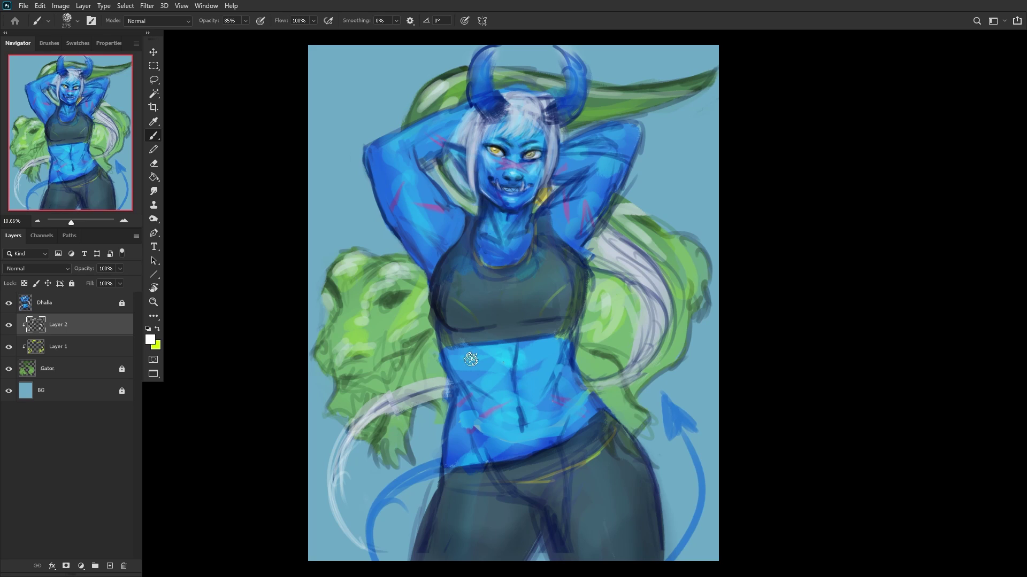
{"action": "left_click_drag", "start_coordinate": [684, 251], "coordinate": [702, 271]}
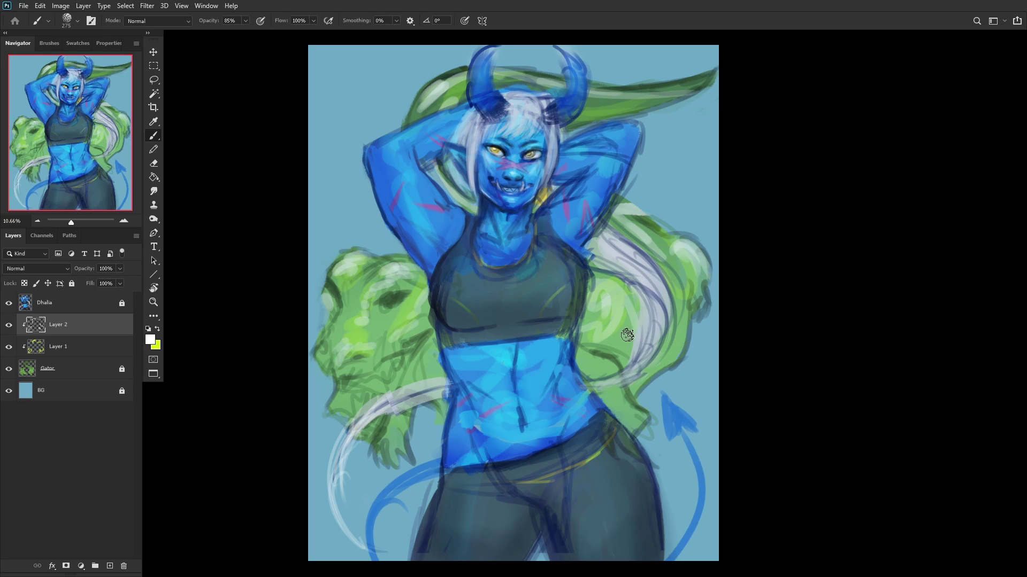
Step: Set the highlight layer to Overlay, merge the clipping mask into Gator, and leave Gator unlocked
{"action": "left_click", "coordinate": [30, 266]}
{"action": "left_click", "coordinate": [16, 396]}
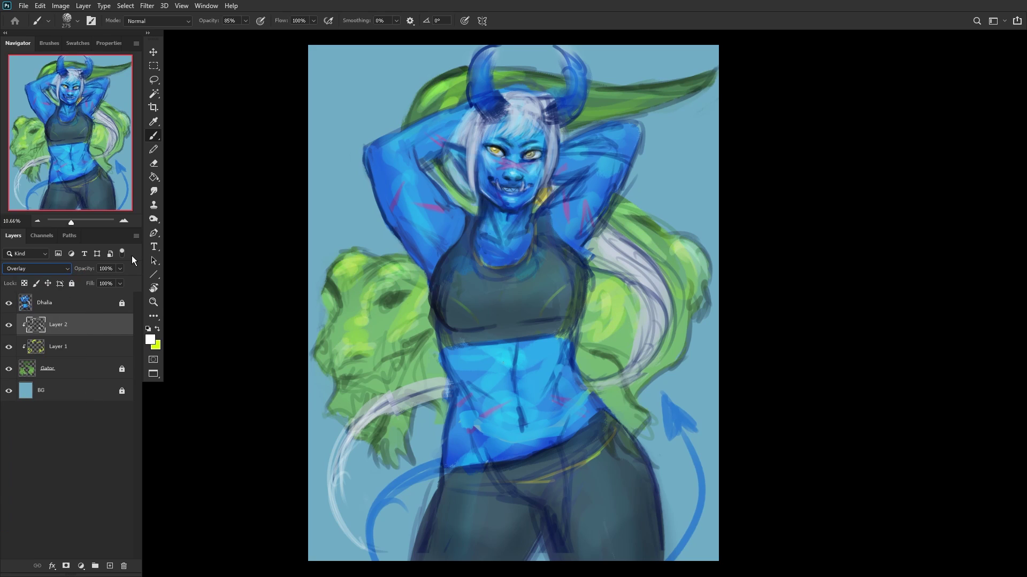
{"action": "left_click", "coordinate": [59, 369]}
{"action": "right_click", "coordinate": [73, 369]}
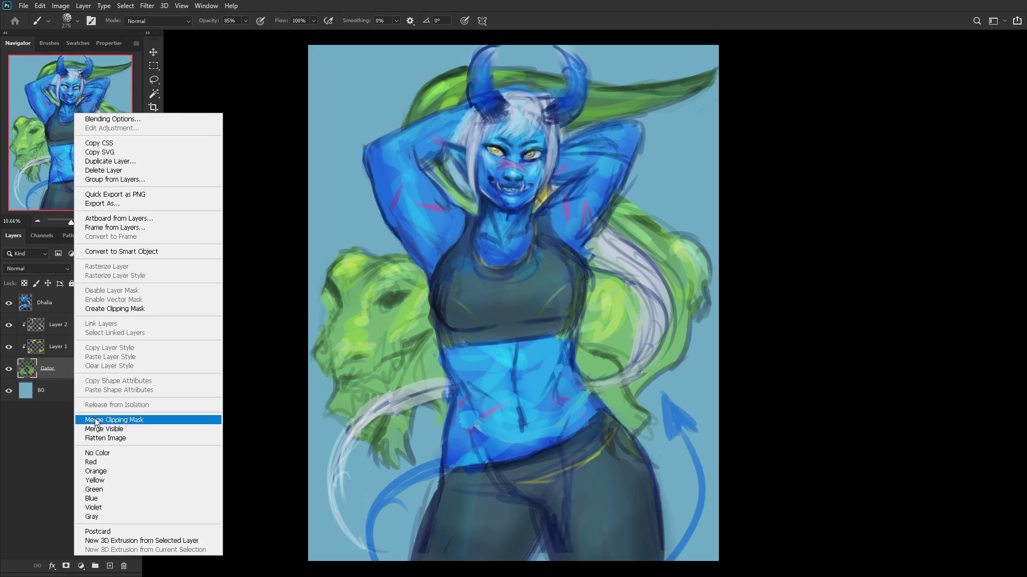
{"action": "left_click", "coordinate": [94, 420]}
{"action": "left_click", "coordinate": [72, 283]}
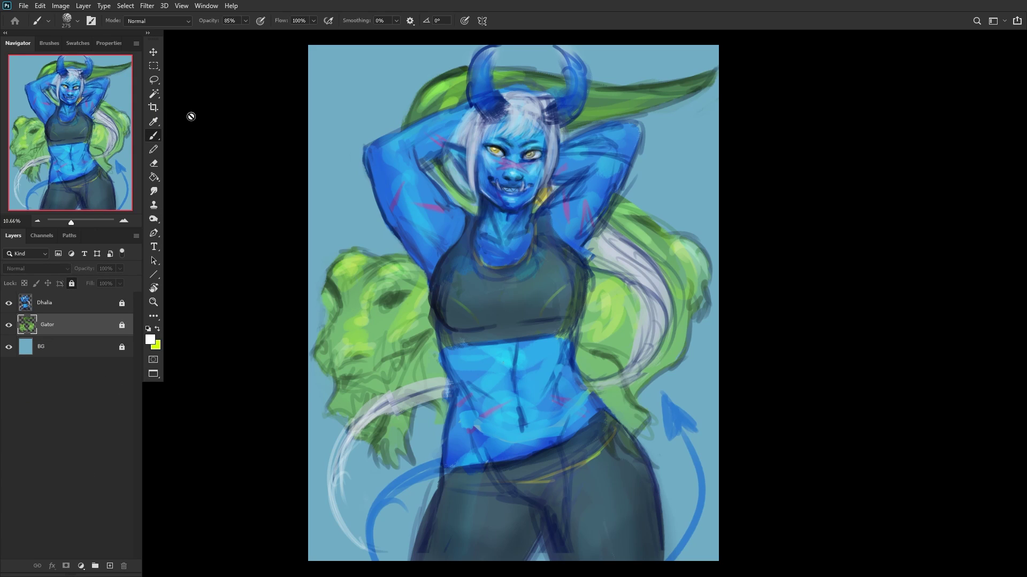
{"action": "left_click", "coordinate": [70, 284]}
Step: Shift the Gator layer's hue about -17 toward yellow with Hue/Saturation
{"action": "left_click", "coordinate": [61, 6]}
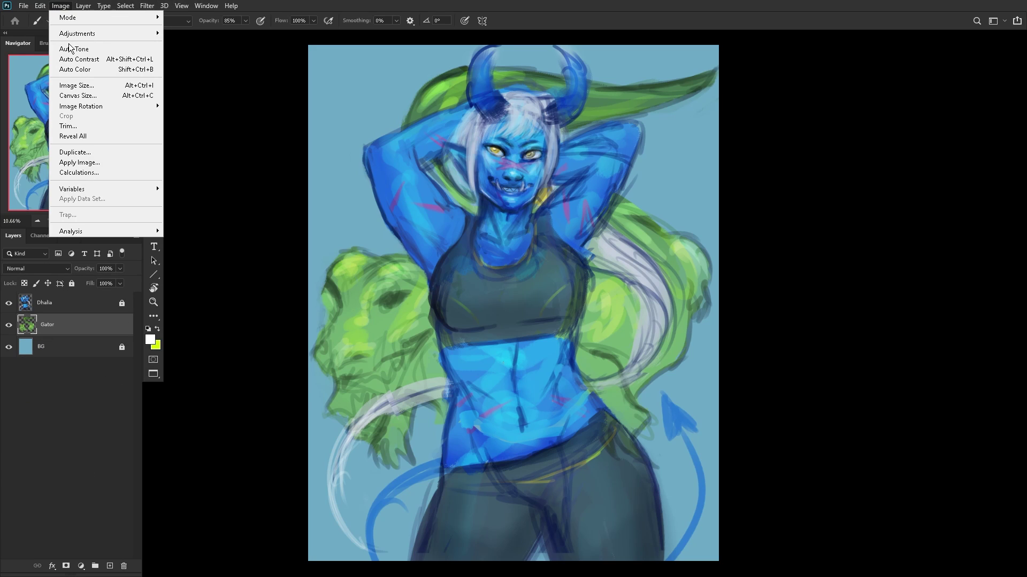
{"action": "mouse_move", "coordinate": [72, 34]}
{"action": "left_click", "coordinate": [231, 95]}
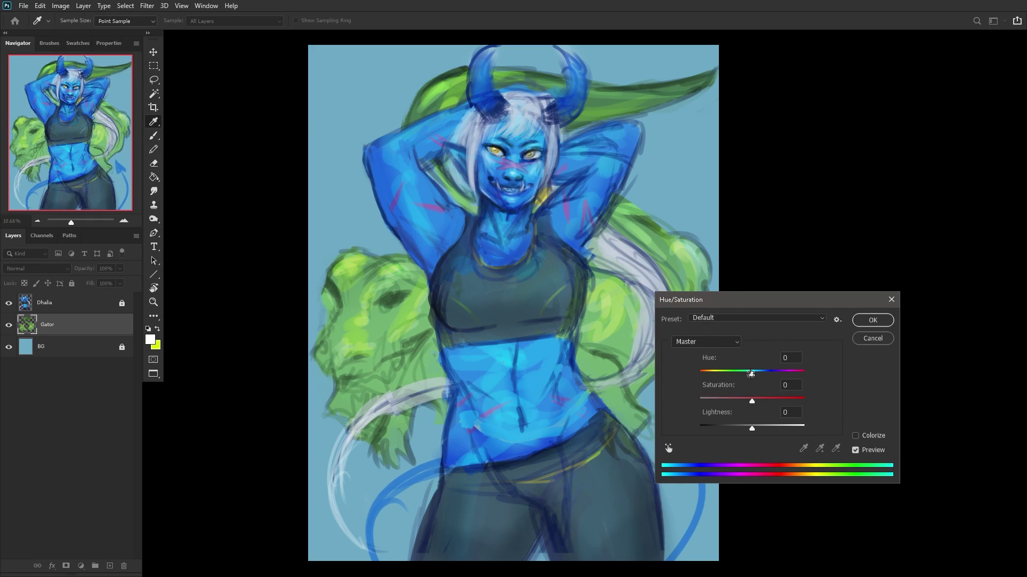
{"action": "mouse_move", "coordinate": [751, 374]}
{"action": "left_mouse_down"}
{"action": "mouse_move", "coordinate": [723, 376]}
{"action": "mouse_move", "coordinate": [762, 376]}
{"action": "mouse_move", "coordinate": [744, 383]}
{"action": "left_mouse_up"}
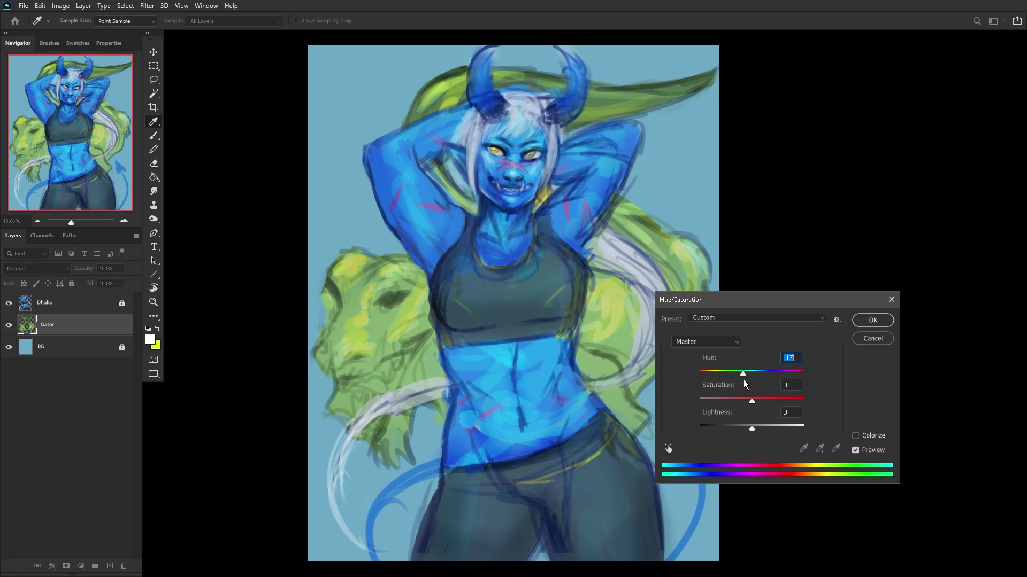
{"action": "left_click", "coordinate": [872, 319]}
{"action": "key", "text": "b"}
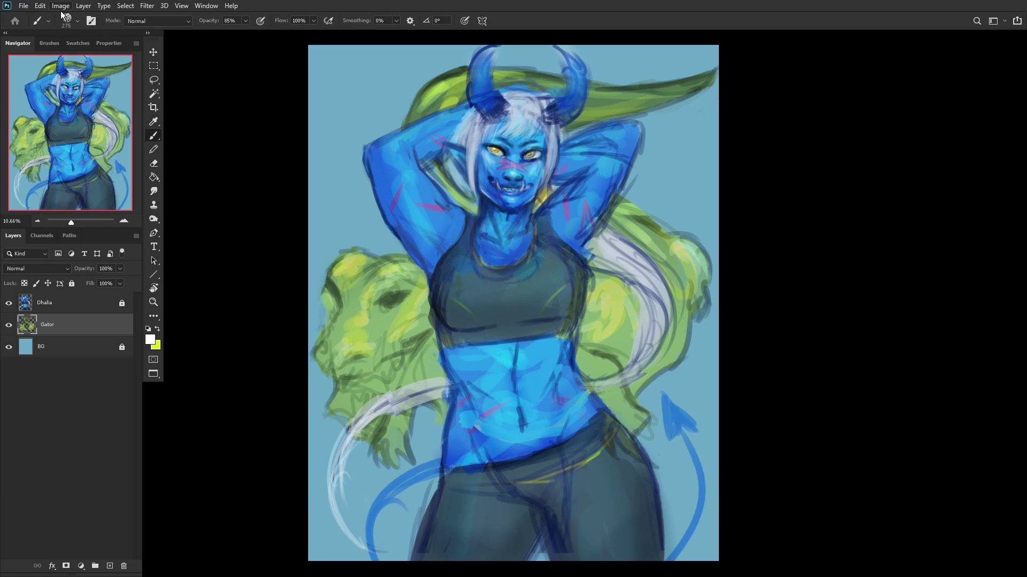
{"action": "left_click", "coordinate": [61, 12]}
Step: Set the Gator layer to Overlay and duplicate it
{"action": "key", "text": "Escape"}
{"action": "left_click", "coordinate": [50, 268]}
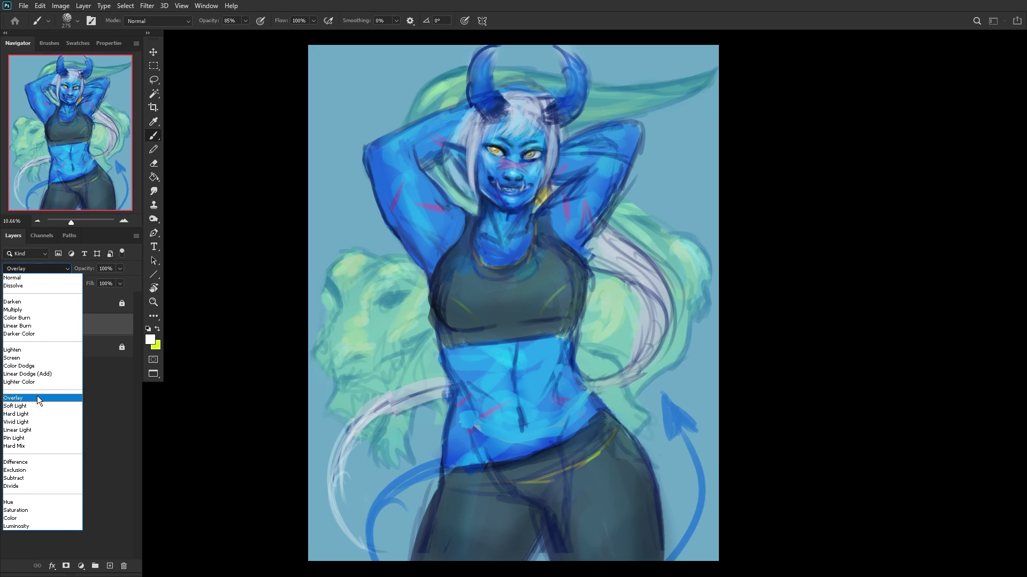
{"action": "left_click", "coordinate": [37, 398]}
{"action": "right_click", "coordinate": [70, 325]}
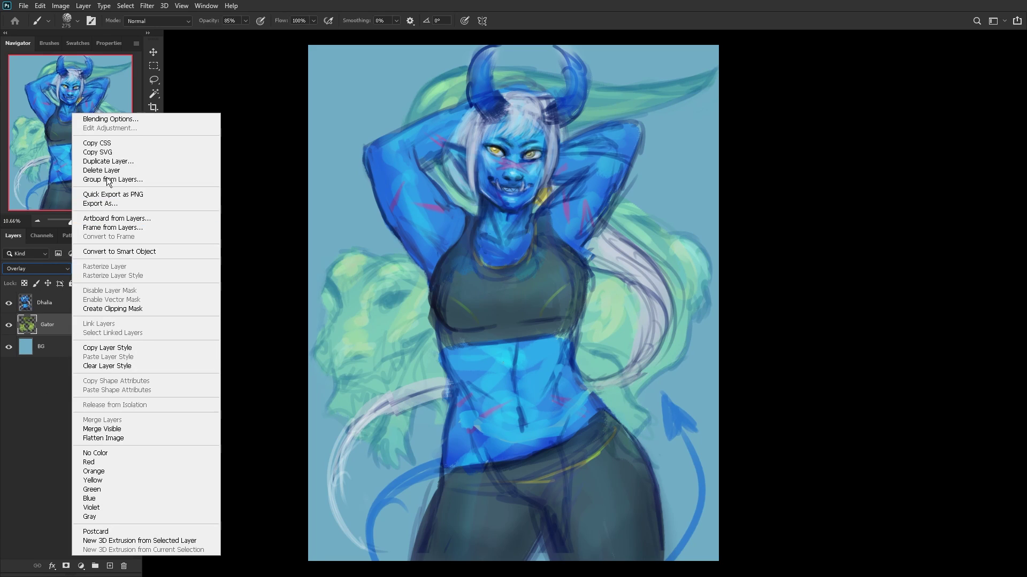
{"action": "left_click", "coordinate": [108, 163]}
{"action": "left_click", "coordinate": [591, 158]}
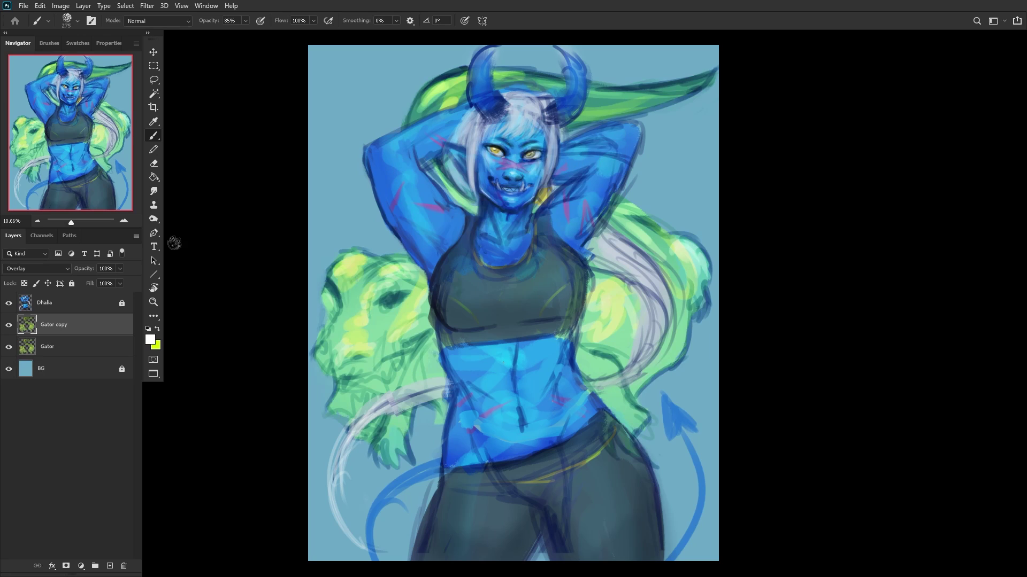
Step: Apply Hue/Saturation to the gator copy with Hue -4 and Lightness -15
{"action": "left_click", "coordinate": [62, 6]}
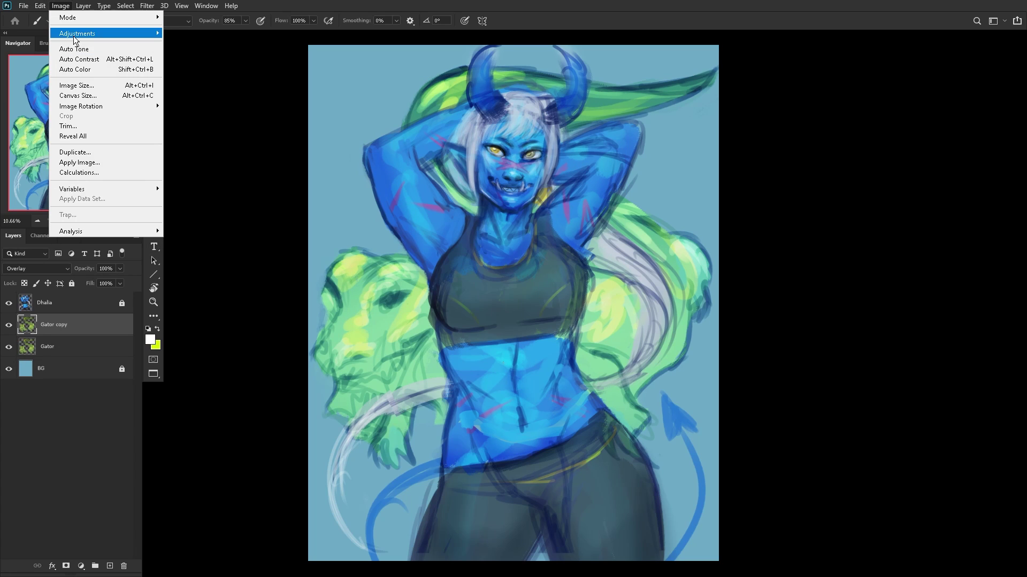
{"action": "mouse_move", "coordinate": [77, 34]}
{"action": "left_click", "coordinate": [209, 108]}
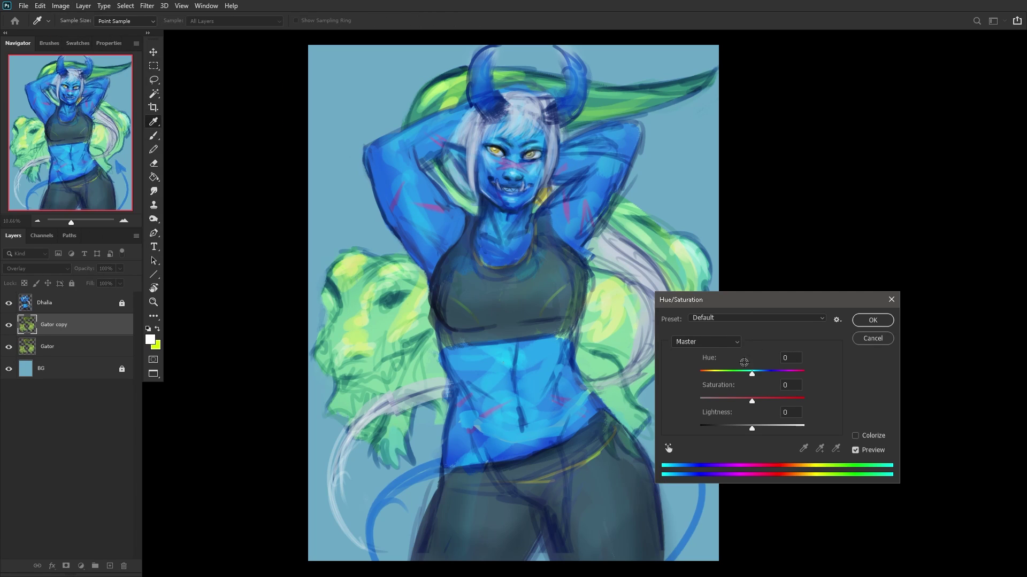
{"action": "mouse_move", "coordinate": [736, 373]}
{"action": "left_mouse_down"}
{"action": "mouse_move", "coordinate": [707, 376]}
{"action": "mouse_move", "coordinate": [751, 379]}
{"action": "left_mouse_up"}
{"action": "mouse_move", "coordinate": [753, 433]}
{"action": "left_mouse_down"}
{"action": "mouse_move", "coordinate": [732, 432]}
{"action": "mouse_move", "coordinate": [746, 434]}
{"action": "left_mouse_up"}
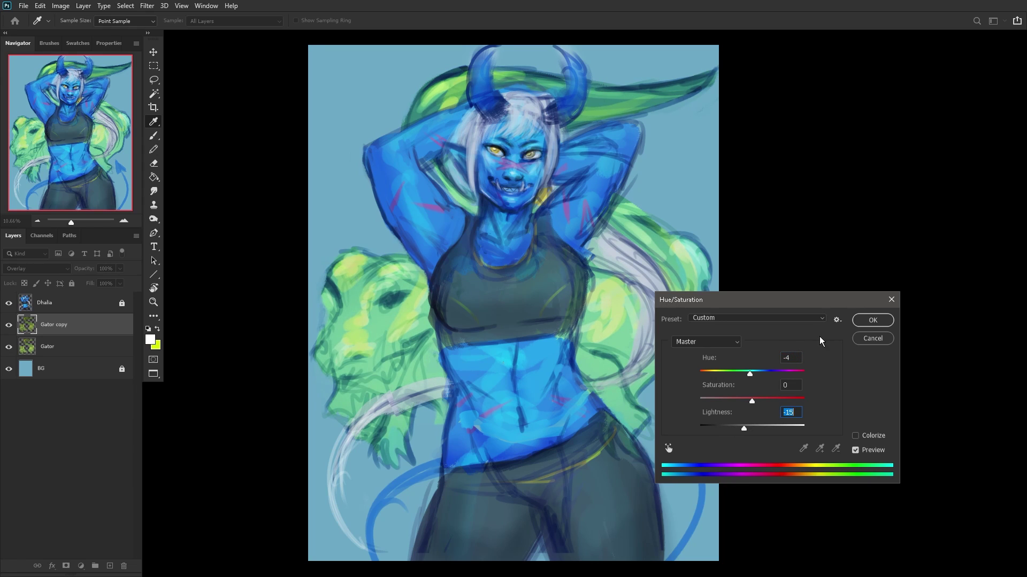
{"action": "left_click", "coordinate": [872, 320]}
{"action": "key", "text": "b"}
Step: Hide Dhalia, merge the visible gator layers into BG, then show Dhalia and lock BG
{"action": "left_click", "coordinate": [9, 303]}
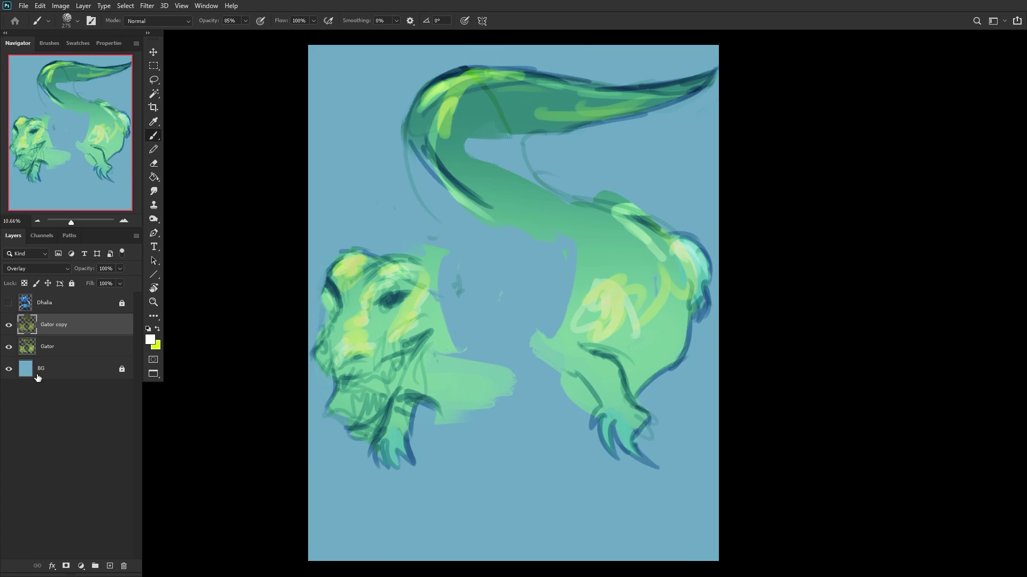
{"action": "right_click", "coordinate": [71, 375]}
{"action": "left_click", "coordinate": [96, 426]}
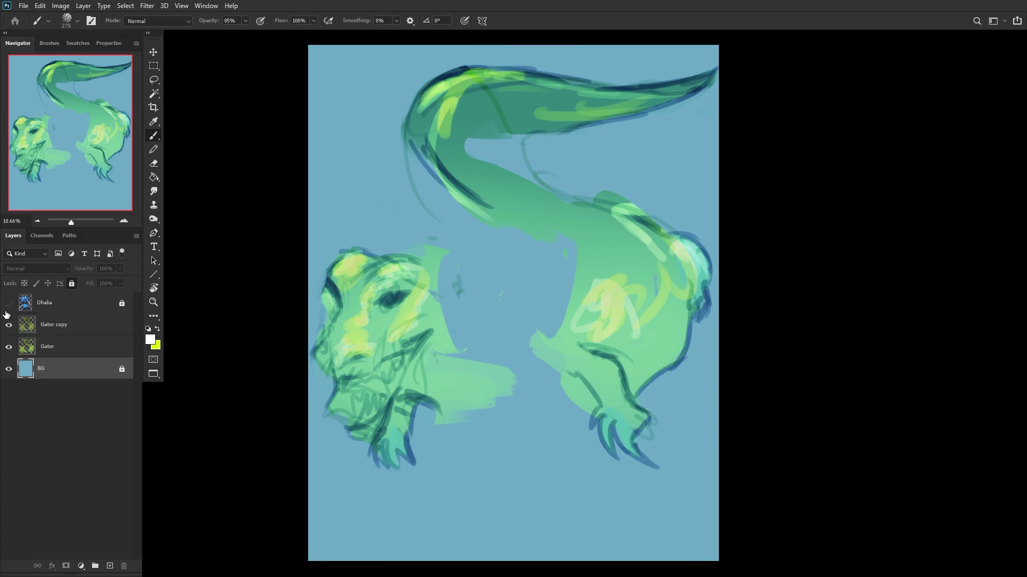
{"action": "left_click", "coordinate": [9, 303]}
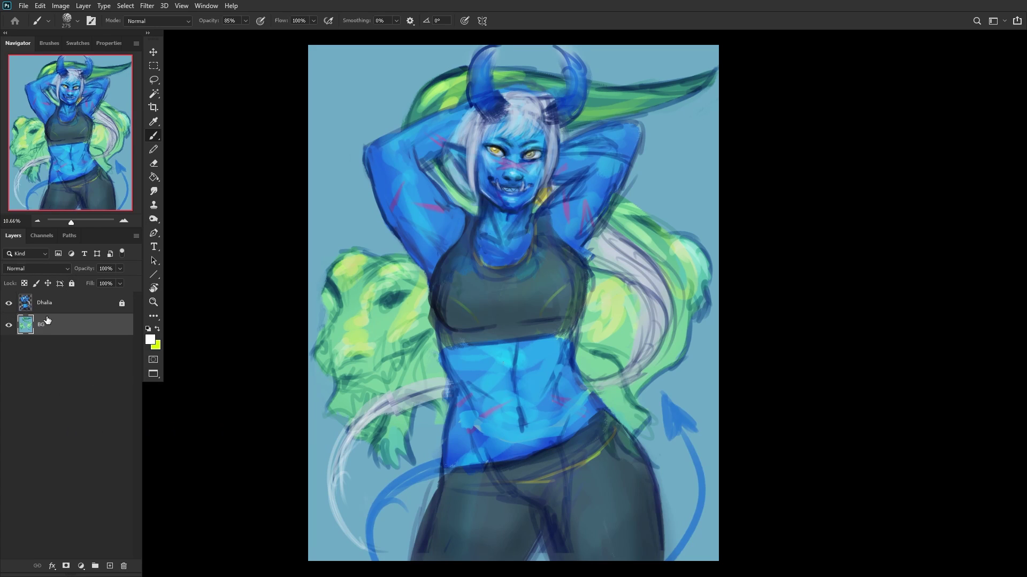
{"action": "left_click", "coordinate": [73, 284]}
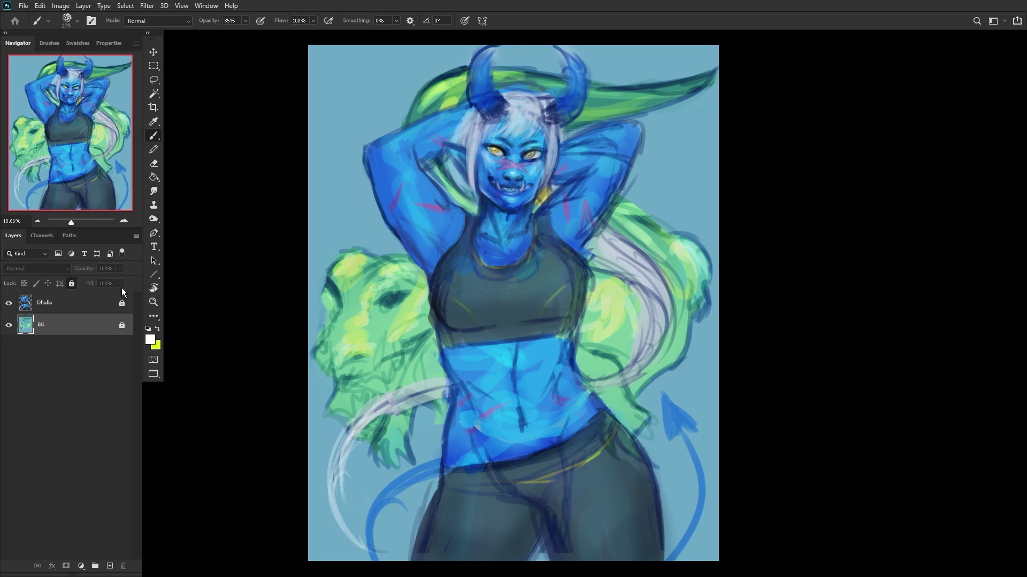
Step: Unlock Dhalia and erase the blue outline along the right edge of the sports top
{"action": "left_click", "coordinate": [78, 308]}
{"action": "left_click", "coordinate": [146, 164]}
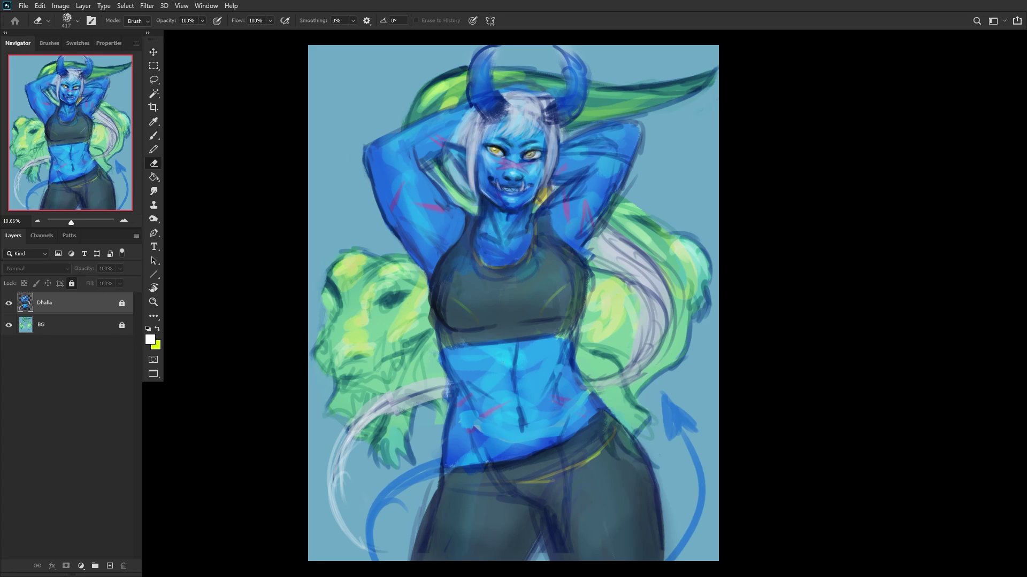
{"action": "left_click", "coordinate": [72, 284]}
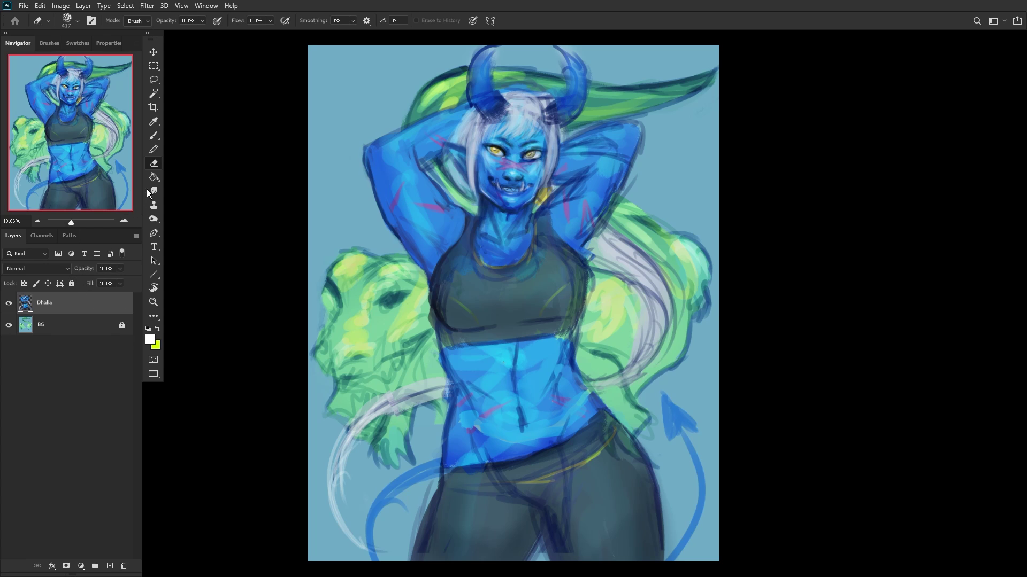
{"action": "scroll", "coordinate": [410, 321], "scroll_direction": "up", "scroll_amount": 3}
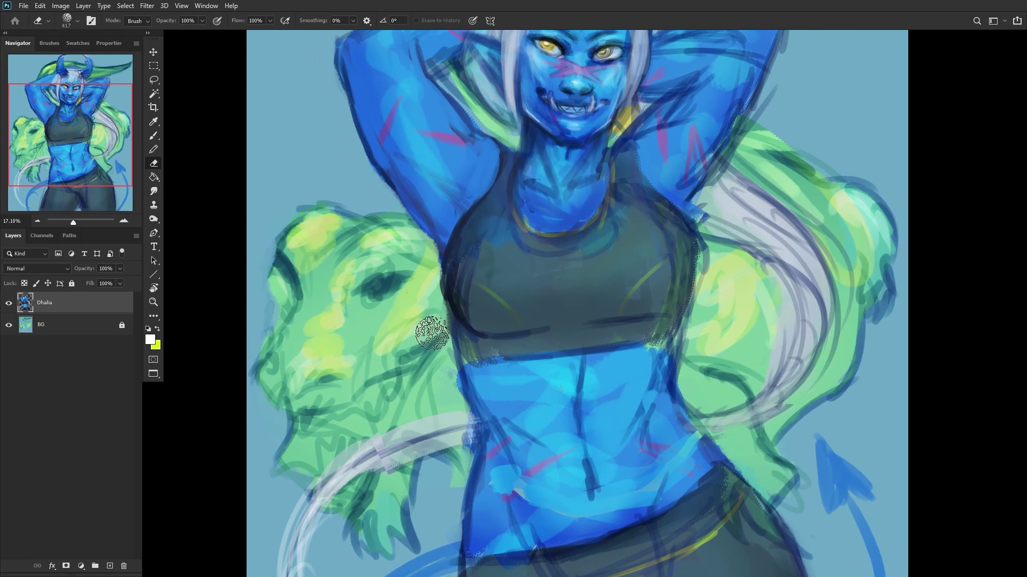
{"action": "scroll", "coordinate": [461, 442], "scroll_direction": "down", "scroll_amount": 1}
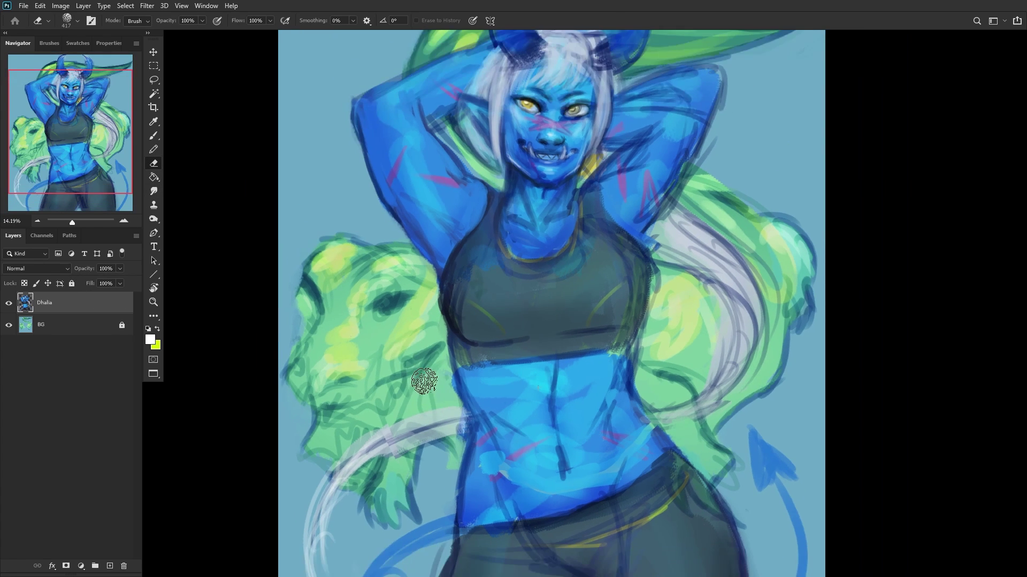
{"action": "scroll", "coordinate": [466, 443], "scroll_direction": "up", "scroll_amount": 4}
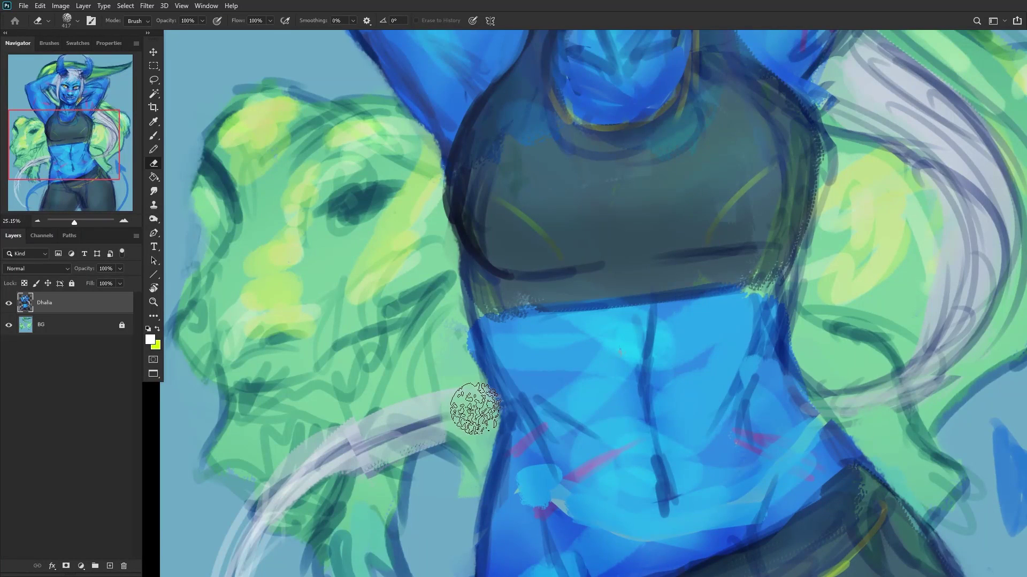
{"action": "scroll", "coordinate": [433, 377], "scroll_direction": "down", "scroll_amount": 3}
{"action": "scroll", "coordinate": [439, 370], "scroll_direction": "down", "scroll_amount": 1}
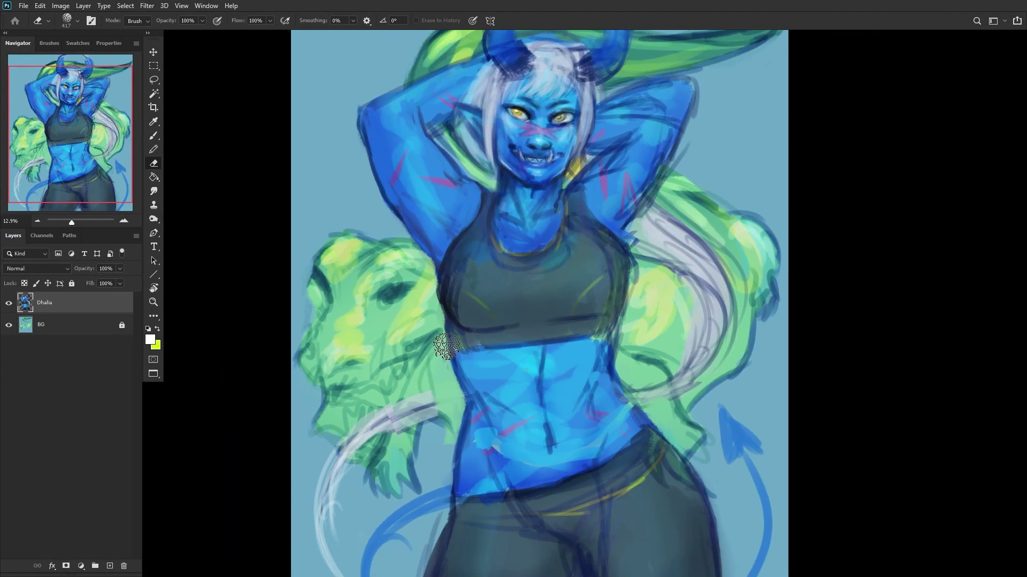
{"action": "scroll", "coordinate": [644, 251], "scroll_direction": "up", "scroll_amount": 4}
{"action": "scroll", "coordinate": [644, 252], "scroll_direction": "up", "scroll_amount": 2}
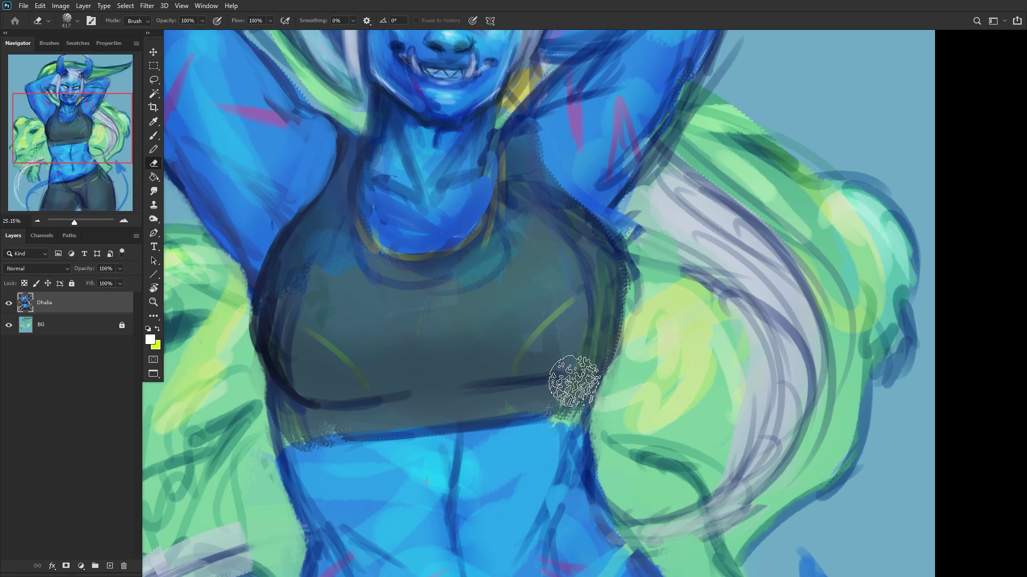
{"action": "mouse_move", "coordinate": [640, 372]}
{"action": "left_mouse_down"}
{"action": "mouse_move", "coordinate": [644, 301]}
{"action": "mouse_move", "coordinate": [634, 340]}
{"action": "mouse_move", "coordinate": [641, 297]}
{"action": "mouse_move", "coordinate": [627, 243]}
{"action": "mouse_move", "coordinate": [640, 271]}
{"action": "mouse_move", "coordinate": [629, 227]}
{"action": "mouse_move", "coordinate": [652, 203]}
{"action": "left_mouse_up"}
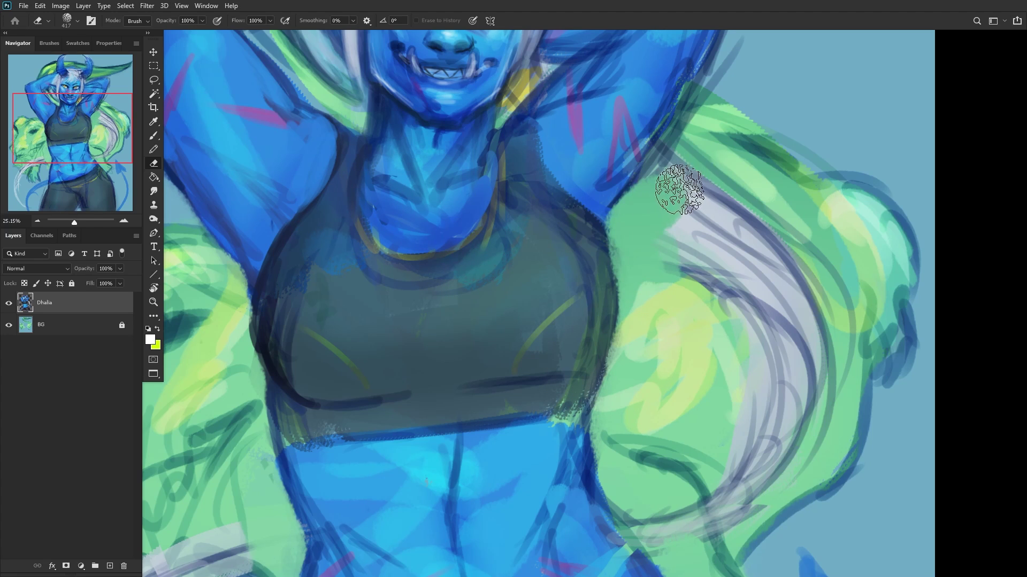
{"action": "scroll", "coordinate": [658, 197], "scroll_direction": "down", "scroll_amount": 7}
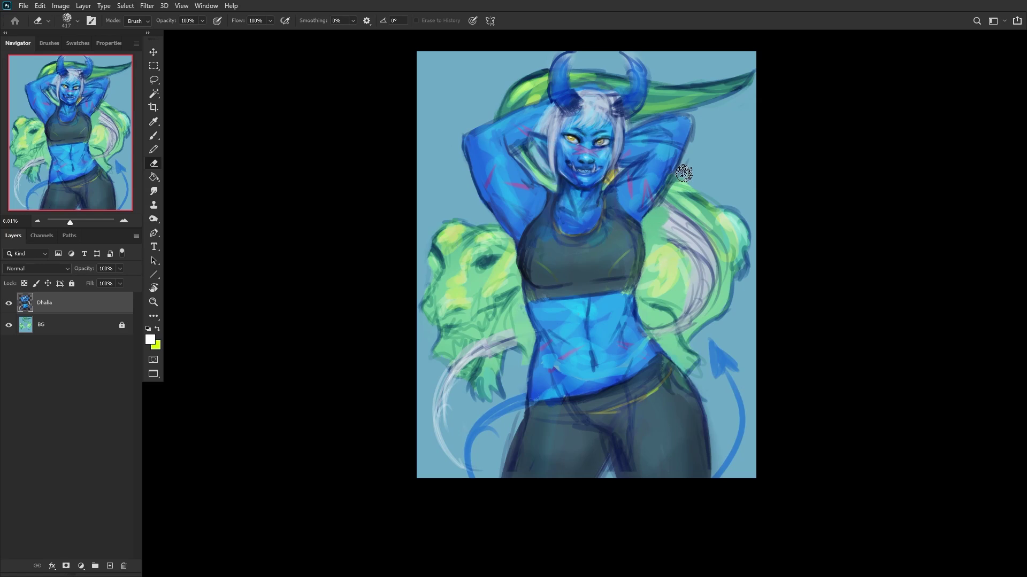
{"action": "scroll", "coordinate": [683, 173], "scroll_direction": "up", "scroll_amount": 1}
Step: Mirror the canvas view horizontally and pick a dark blue with the RENDERER brush
{"action": "left_click", "coordinate": [153, 136]}
{"action": "left_click", "coordinate": [153, 136]}
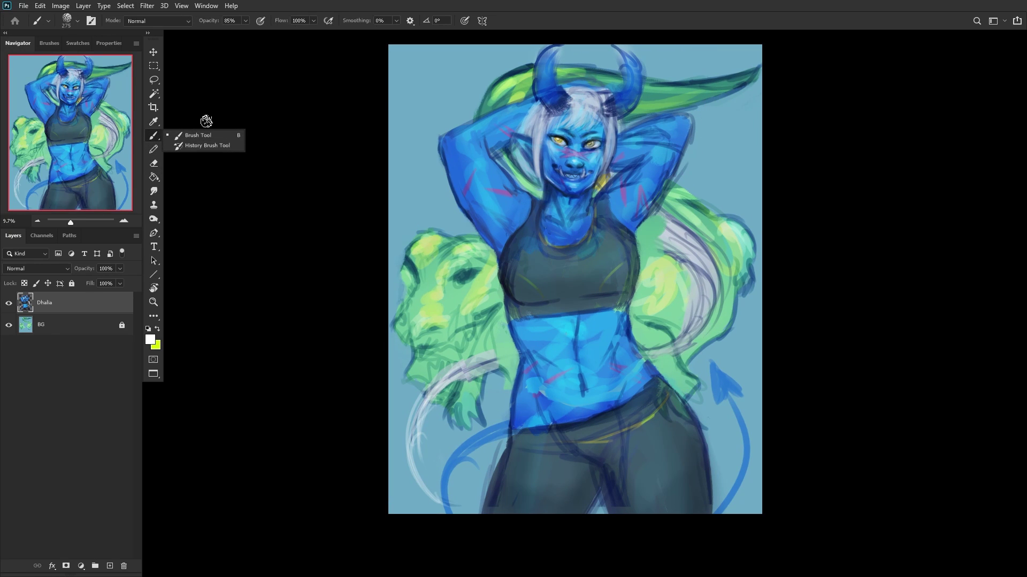
{"action": "left_click", "coordinate": [235, 135]}
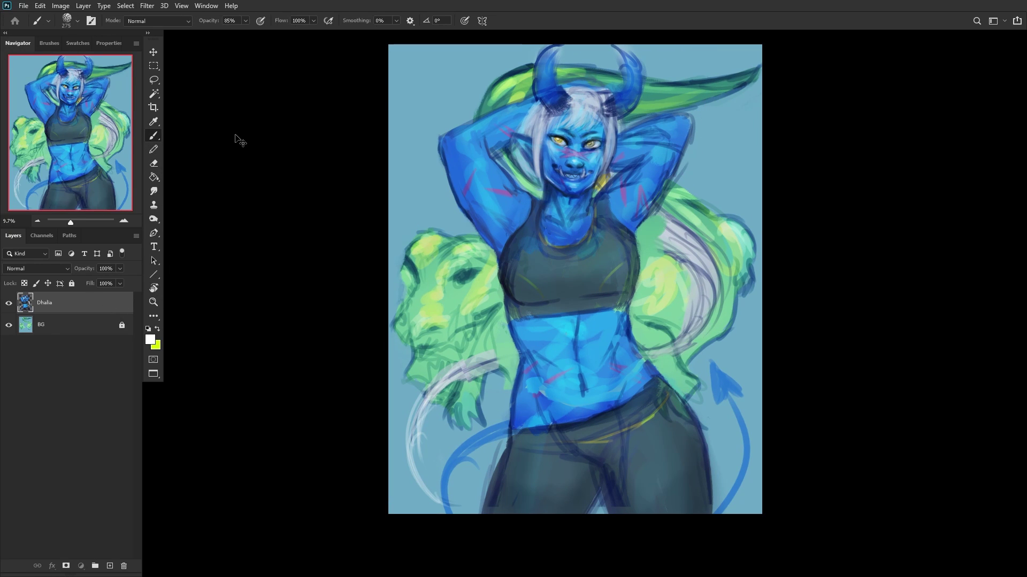
{"action": "key", "text": "ctrl+shift+h"}
{"action": "scroll", "coordinate": [615, 273], "scroll_direction": "up", "scroll_amount": 3}
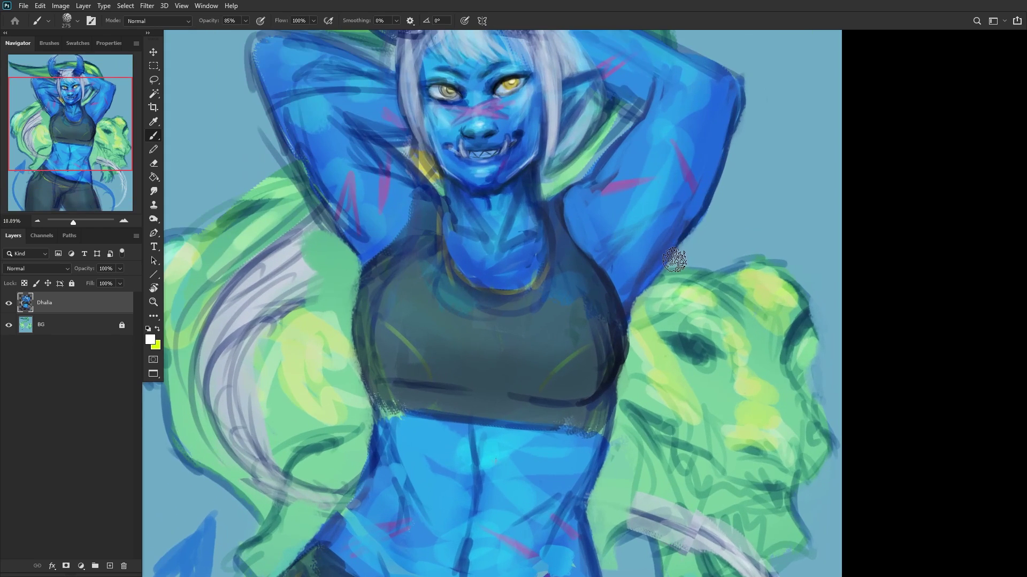
{"action": "right_click", "coordinate": [674, 260], "text": "alt+shift"}
{"action": "scroll", "coordinate": [615, 268], "scroll_direction": "down", "scroll_amount": 3}
{"action": "right_click", "coordinate": [518, 152]}
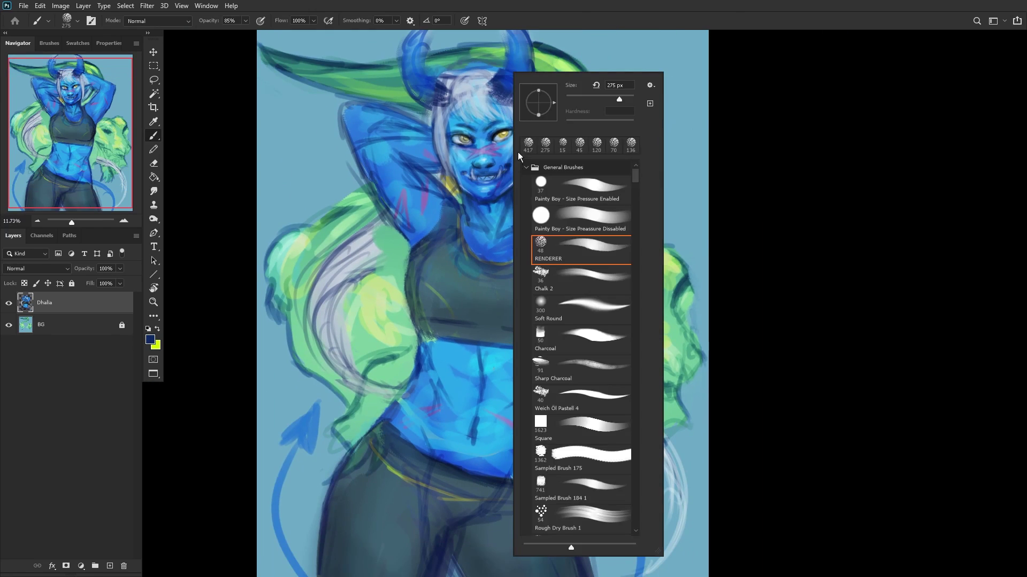
{"action": "left_click", "coordinate": [407, 242]}
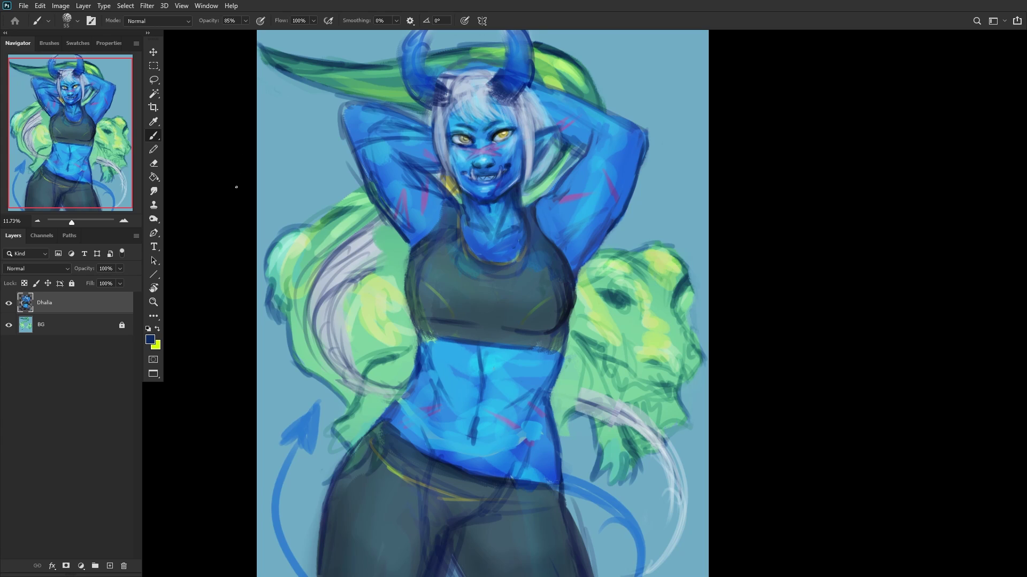
Step: Sample lighter blue, dark navy and light grey colours, then flip the canvas view back
{"action": "key", "text": "e"}
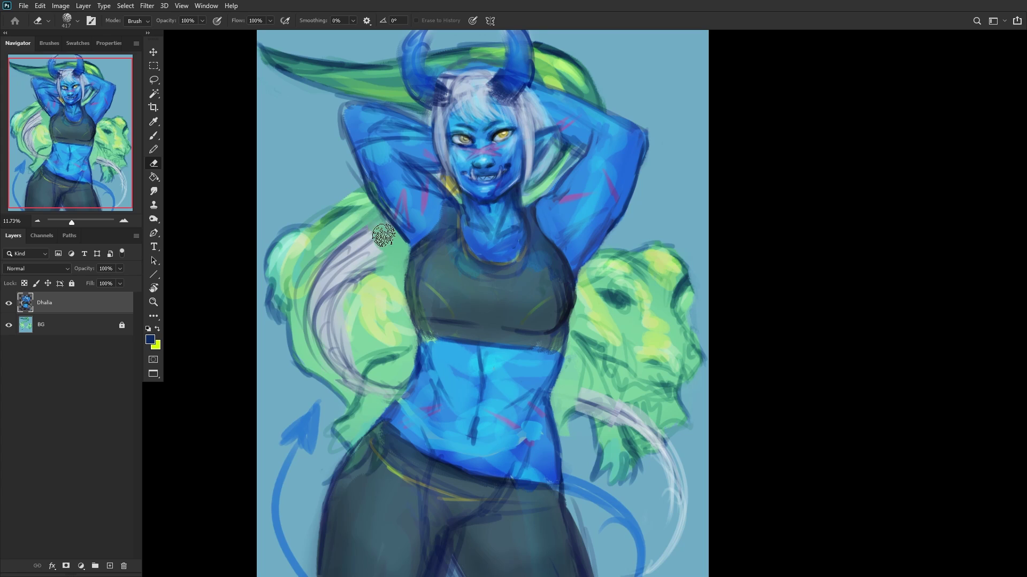
{"action": "left_click", "coordinate": [154, 135]}
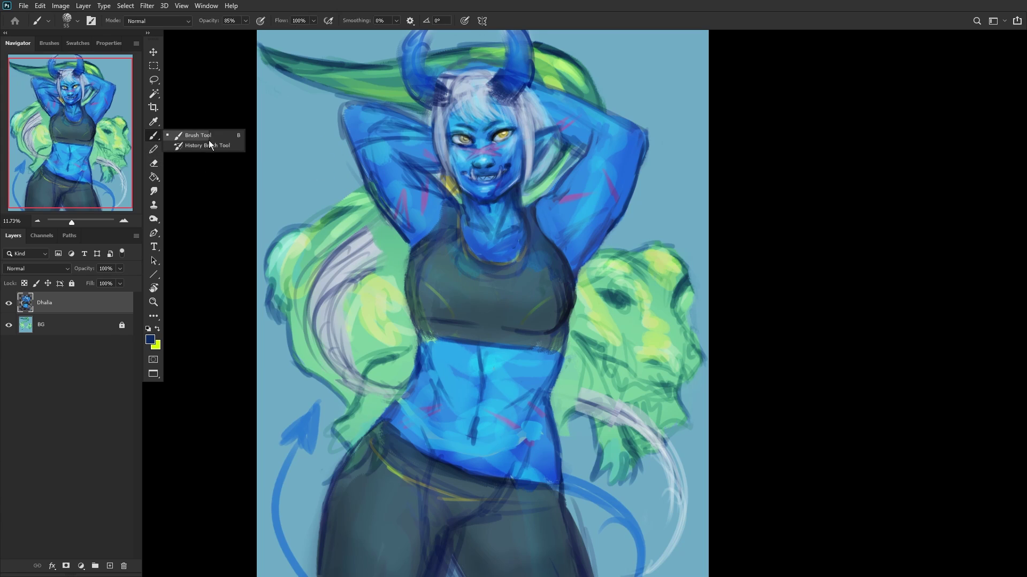
{"action": "right_click", "coordinate": [499, 107]}
{"action": "left_click", "coordinate": [389, 212], "text": "alt"}
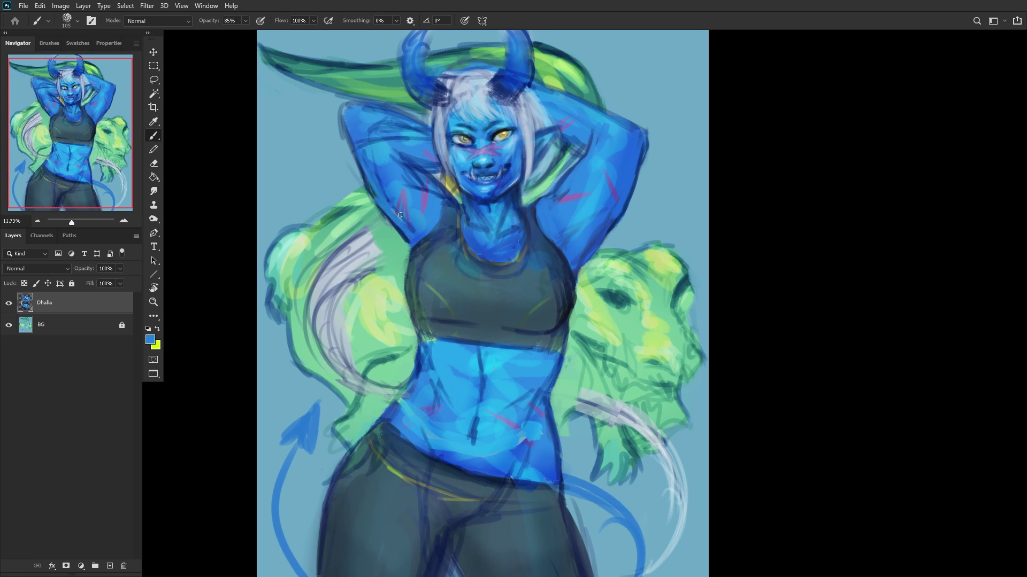
{"action": "left_click", "coordinate": [376, 230], "text": "alt"}
{"action": "left_click", "coordinate": [367, 251], "text": "alt"}
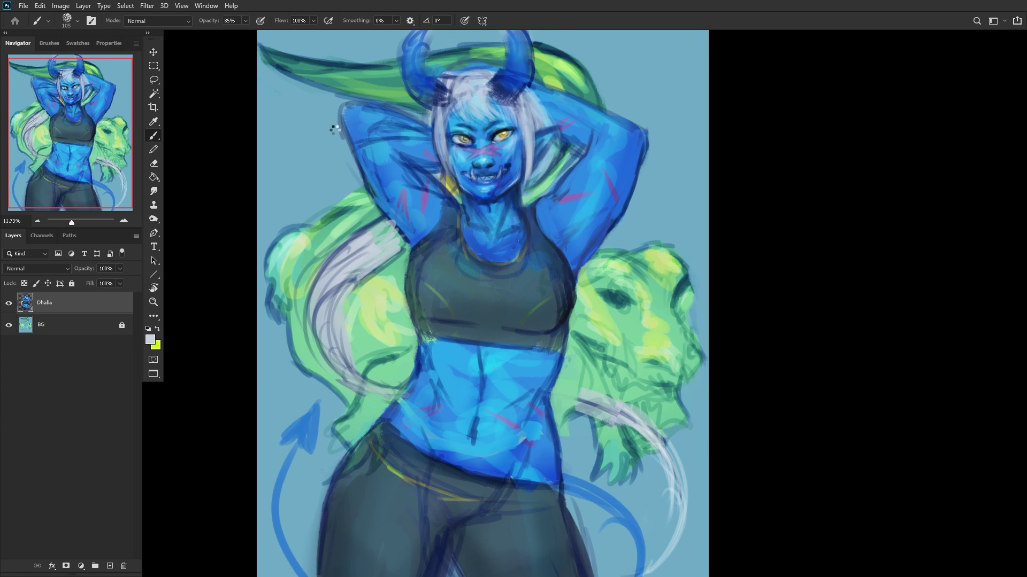
{"action": "key", "text": "ctrl+shift+h"}
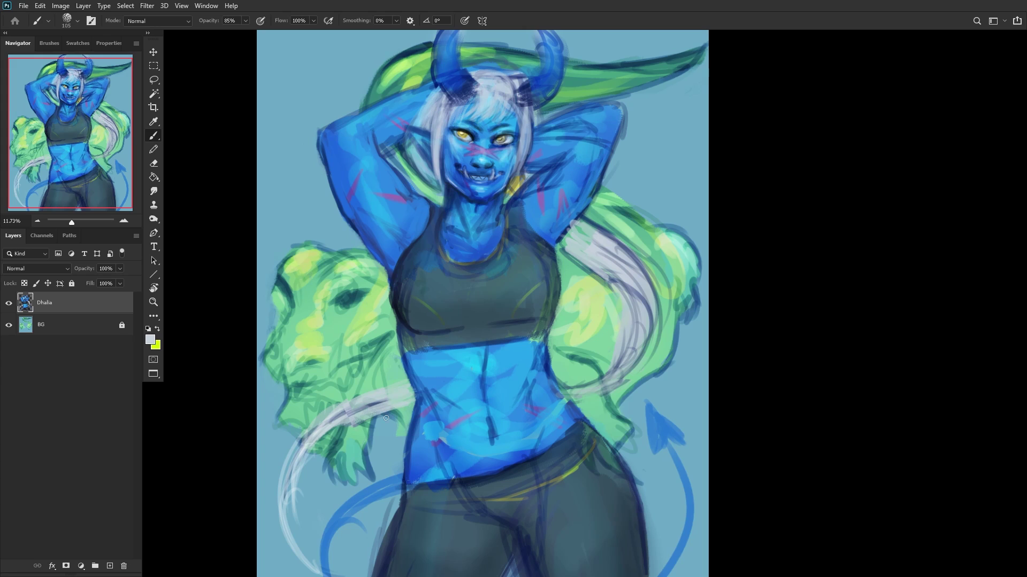
{"action": "scroll", "coordinate": [386, 418], "scroll_direction": "down", "scroll_amount": 3}
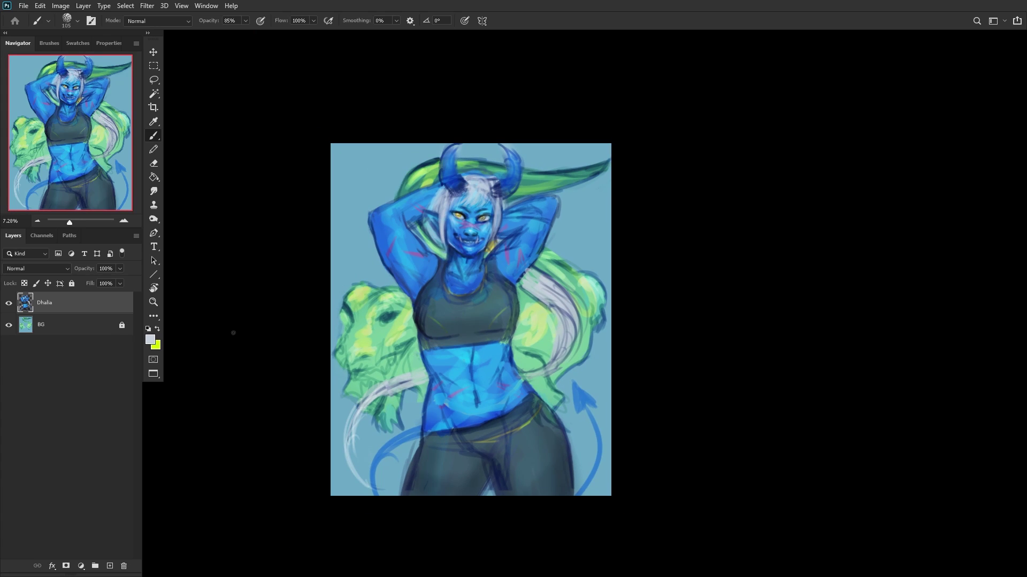
Step: On a new layer, paint white highlights on the trousers, hip and belly
{"action": "left_click", "coordinate": [110, 566]}
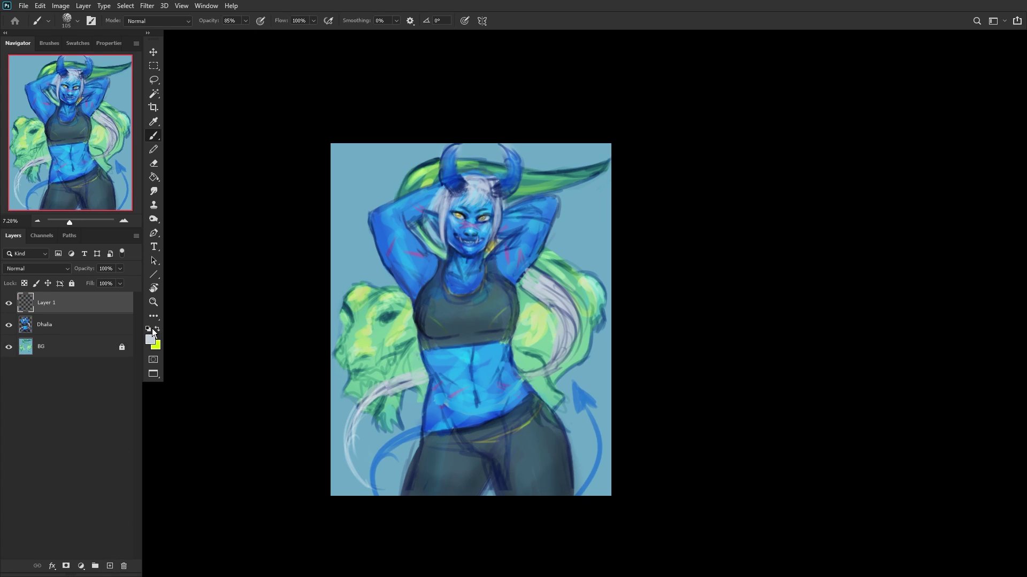
{"action": "scroll", "coordinate": [514, 387], "scroll_direction": "up", "scroll_amount": 2}
{"action": "right_click", "coordinate": [534, 359]}
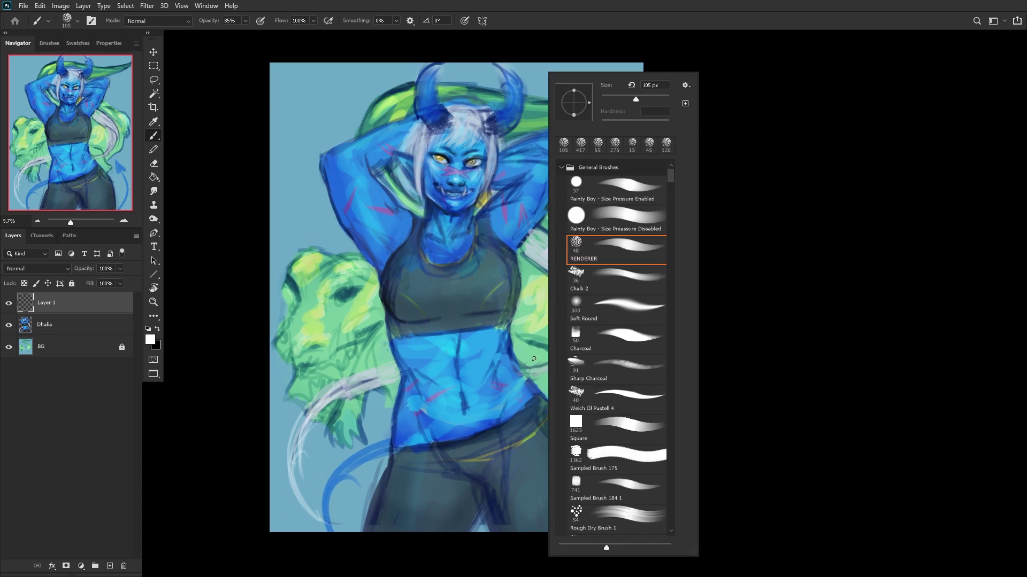
{"action": "left_click", "coordinate": [83, 312]}
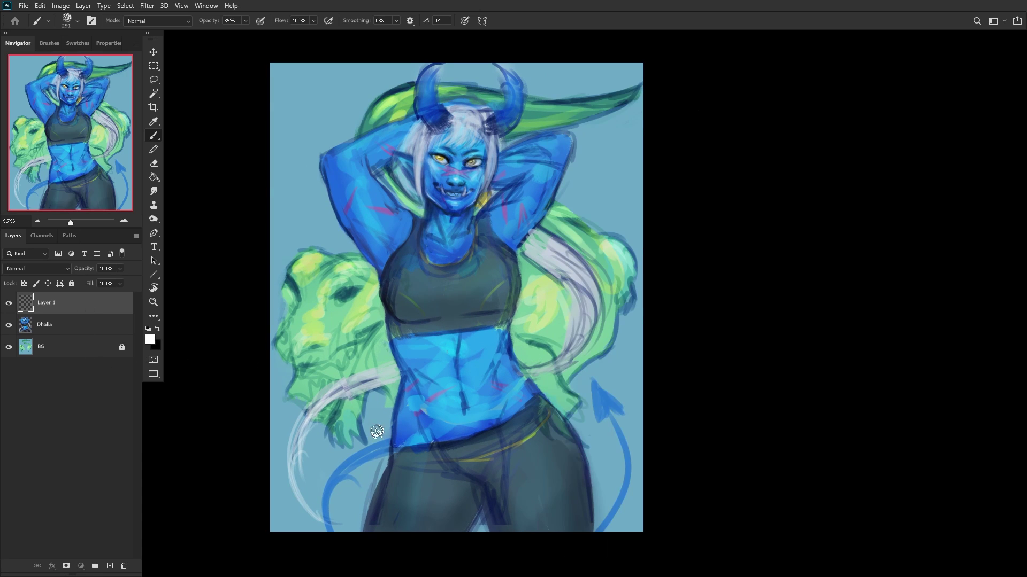
{"action": "mouse_move", "coordinate": [526, 457]}
{"action": "left_mouse_down"}
{"action": "mouse_move", "coordinate": [556, 524]}
{"action": "mouse_move", "coordinate": [530, 529]}
{"action": "mouse_move", "coordinate": [543, 439]}
{"action": "mouse_move", "coordinate": [508, 441]}
{"action": "mouse_move", "coordinate": [536, 408]}
{"action": "left_mouse_up"}
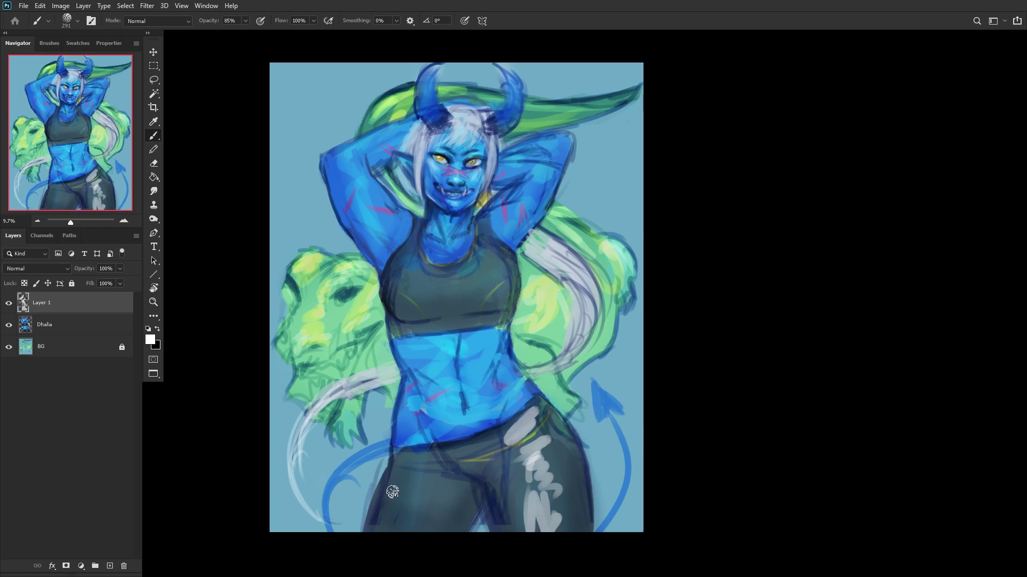
{"action": "mouse_move", "coordinate": [406, 522]}
{"action": "left_mouse_down"}
{"action": "mouse_move", "coordinate": [424, 506]}
{"action": "mouse_move", "coordinate": [413, 481]}
{"action": "mouse_move", "coordinate": [425, 489]}
{"action": "mouse_move", "coordinate": [409, 553]}
{"action": "mouse_move", "coordinate": [451, 450]}
{"action": "mouse_move", "coordinate": [420, 455]}
{"action": "left_mouse_up"}
{"action": "mouse_move", "coordinate": [452, 401]}
{"action": "left_mouse_down"}
{"action": "mouse_move", "coordinate": [494, 416]}
{"action": "mouse_move", "coordinate": [491, 405]}
{"action": "mouse_move", "coordinate": [480, 428]}
{"action": "mouse_move", "coordinate": [480, 375]}
{"action": "mouse_move", "coordinate": [433, 433]}
{"action": "mouse_move", "coordinate": [456, 423]}
{"action": "mouse_move", "coordinate": [431, 371]}
{"action": "mouse_move", "coordinate": [430, 388]}
{"action": "mouse_move", "coordinate": [425, 365]}
{"action": "left_mouse_up"}
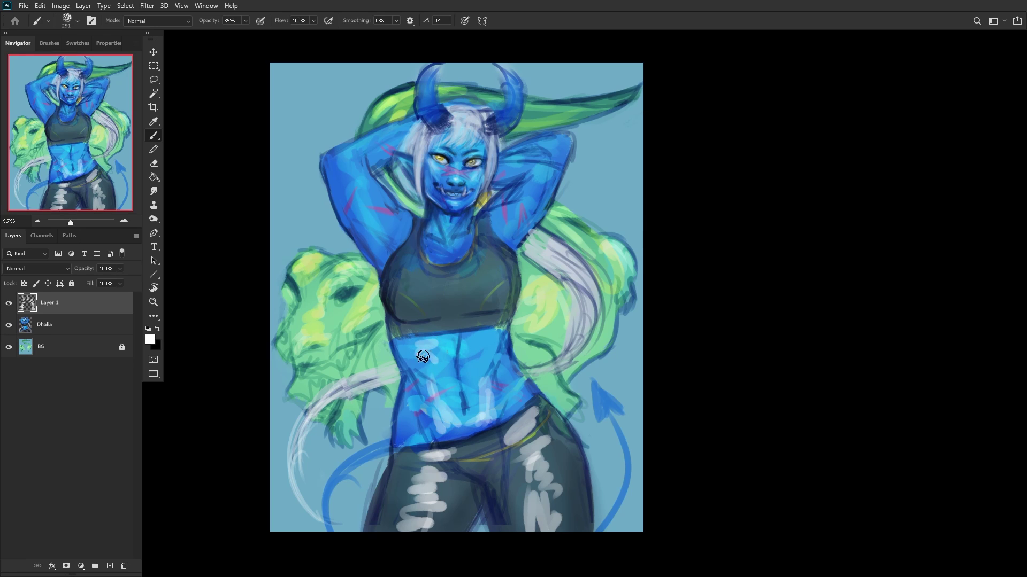
{"action": "mouse_move", "coordinate": [481, 337]}
{"action": "left_mouse_down"}
{"action": "mouse_move", "coordinate": [500, 346]}
{"action": "mouse_move", "coordinate": [487, 380]}
{"action": "left_mouse_up"}
Step: Set the highlight layer to Overlay at 35% opacity and merge it down into Dhalia
{"action": "left_click", "coordinate": [47, 267]}
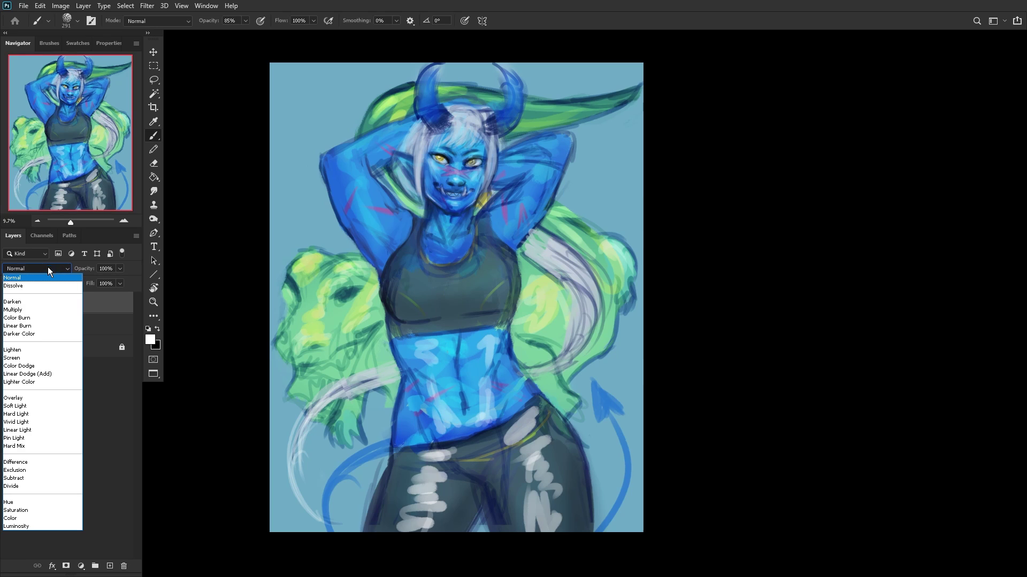
{"action": "left_click", "coordinate": [27, 398]}
{"action": "left_click", "coordinate": [120, 268]}
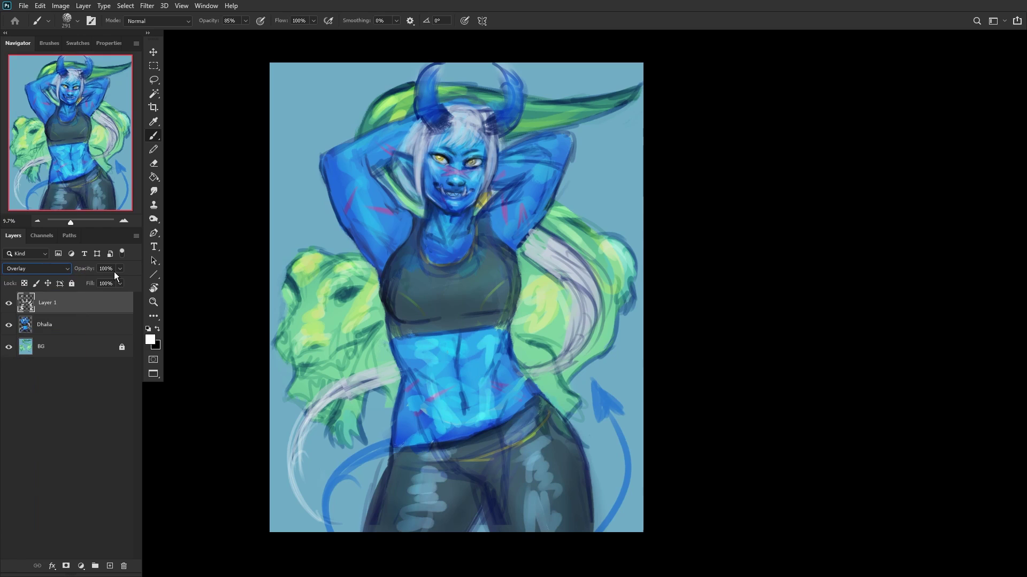
{"action": "left_click_drag", "start_coordinate": [122, 280], "coordinate": [88, 281]}
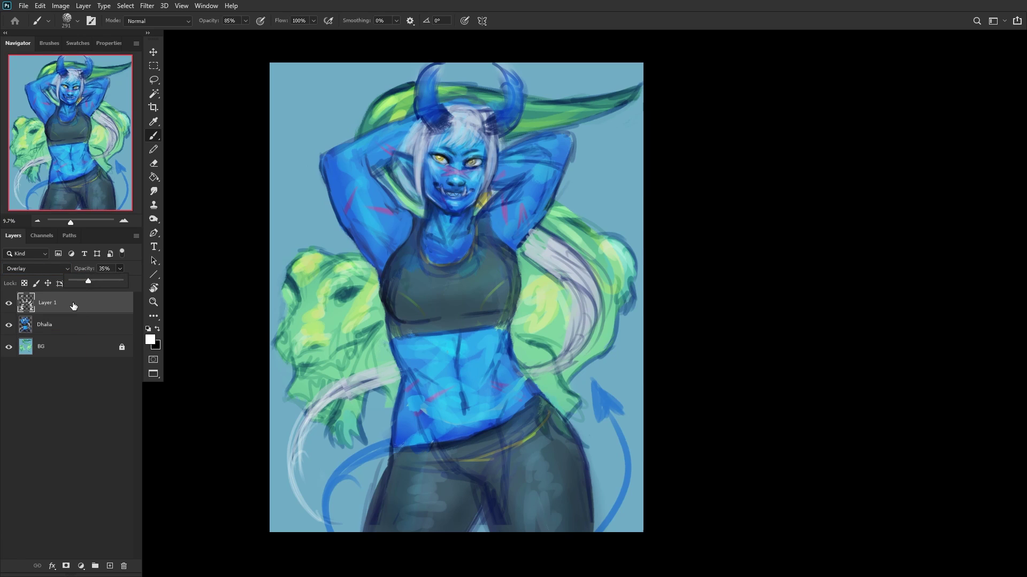
{"action": "left_click", "coordinate": [59, 315]}
{"action": "key", "text": "ctrl+e"}
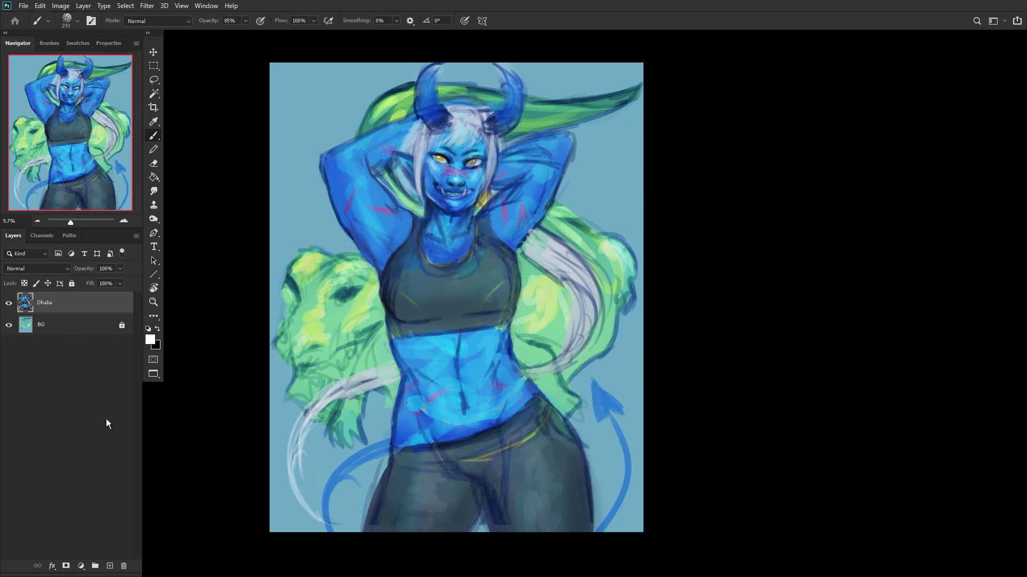
Step: On a new layer, paint sampled dark blue shadows across the sports bra and armpits
{"action": "left_click", "coordinate": [110, 565]}
{"action": "left_click", "coordinate": [442, 456], "text": "alt"}
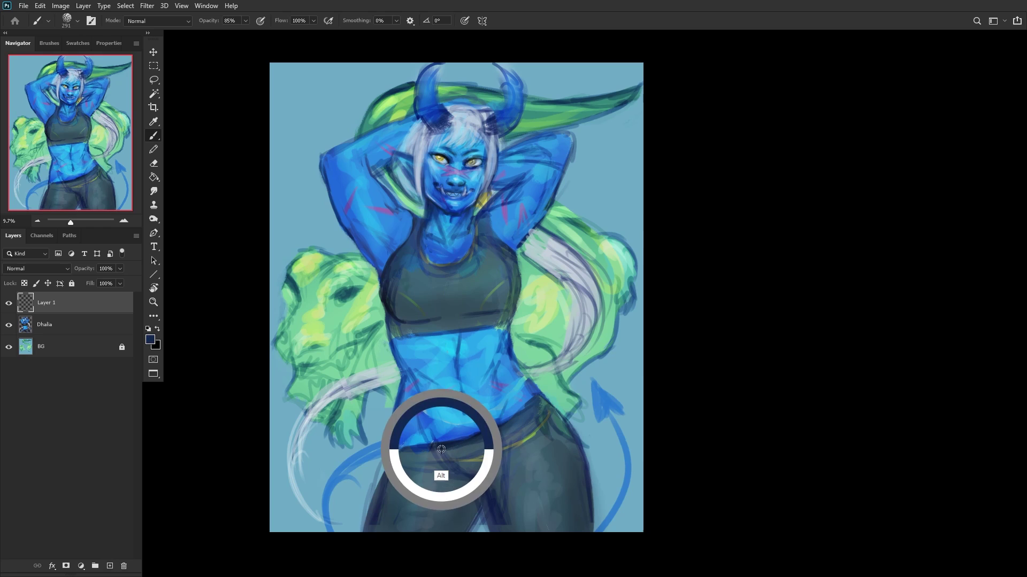
{"action": "mouse_move", "coordinate": [397, 276]}
{"action": "left_mouse_down"}
{"action": "mouse_move", "coordinate": [431, 320]}
{"action": "mouse_move", "coordinate": [412, 299]}
{"action": "left_mouse_up"}
{"action": "left_click_drag", "start_coordinate": [381, 236], "coordinate": [409, 259]}
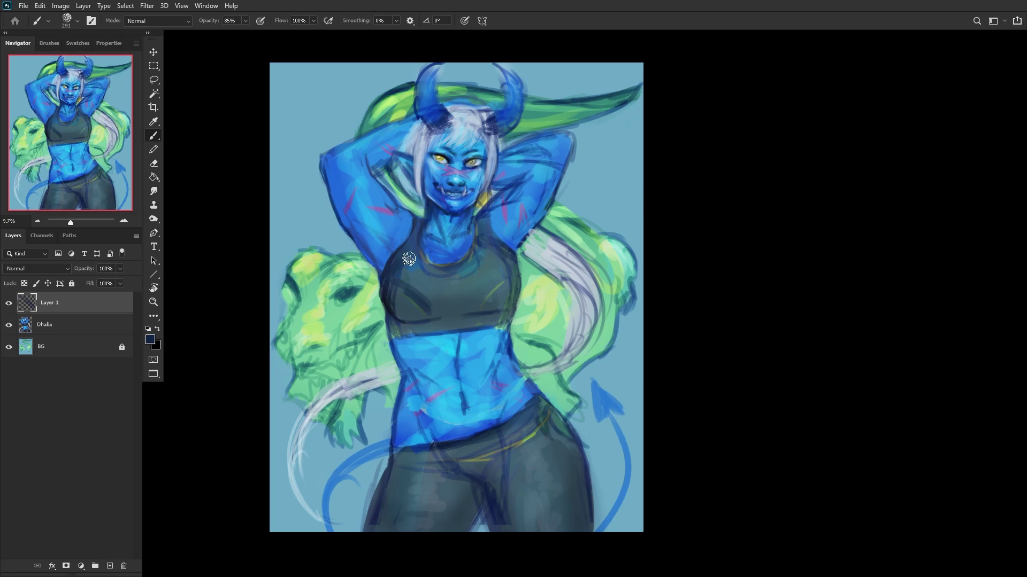
{"action": "left_click_drag", "start_coordinate": [481, 248], "coordinate": [513, 262]}
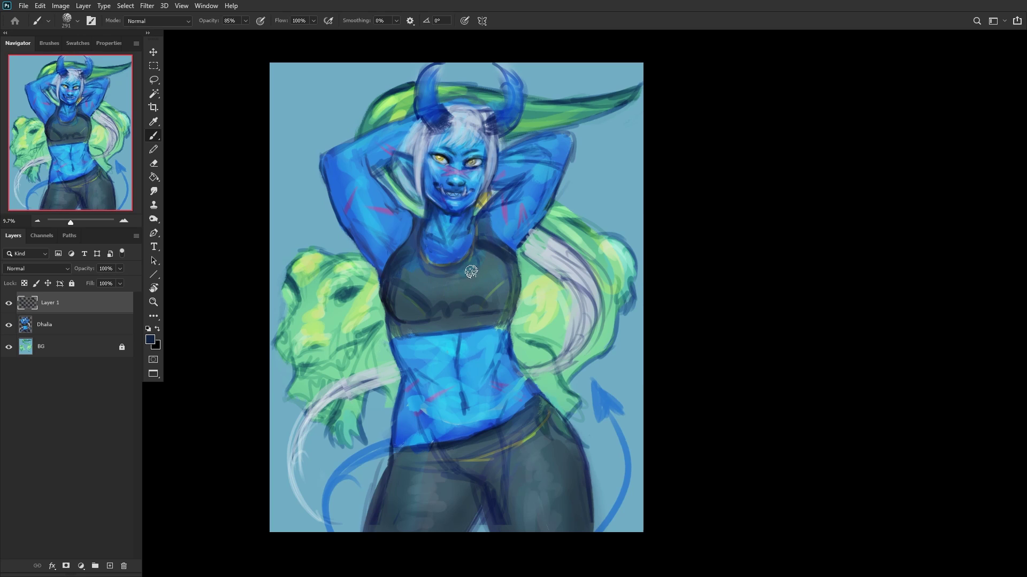
{"action": "mouse_move", "coordinate": [479, 264]}
{"action": "left_mouse_down"}
{"action": "mouse_move", "coordinate": [464, 293]}
{"action": "mouse_move", "coordinate": [482, 260]}
{"action": "mouse_move", "coordinate": [460, 291]}
{"action": "mouse_move", "coordinate": [434, 276]}
{"action": "mouse_move", "coordinate": [428, 292]}
{"action": "mouse_move", "coordinate": [437, 295]}
{"action": "mouse_move", "coordinate": [445, 271]}
{"action": "mouse_move", "coordinate": [457, 297]}
{"action": "mouse_move", "coordinate": [439, 300]}
{"action": "mouse_move", "coordinate": [417, 261]}
{"action": "mouse_move", "coordinate": [405, 257]}
{"action": "mouse_move", "coordinate": [399, 276]}
{"action": "mouse_move", "coordinate": [436, 305]}
{"action": "mouse_move", "coordinate": [476, 295]}
{"action": "mouse_move", "coordinate": [494, 260]}
{"action": "left_mouse_up"}
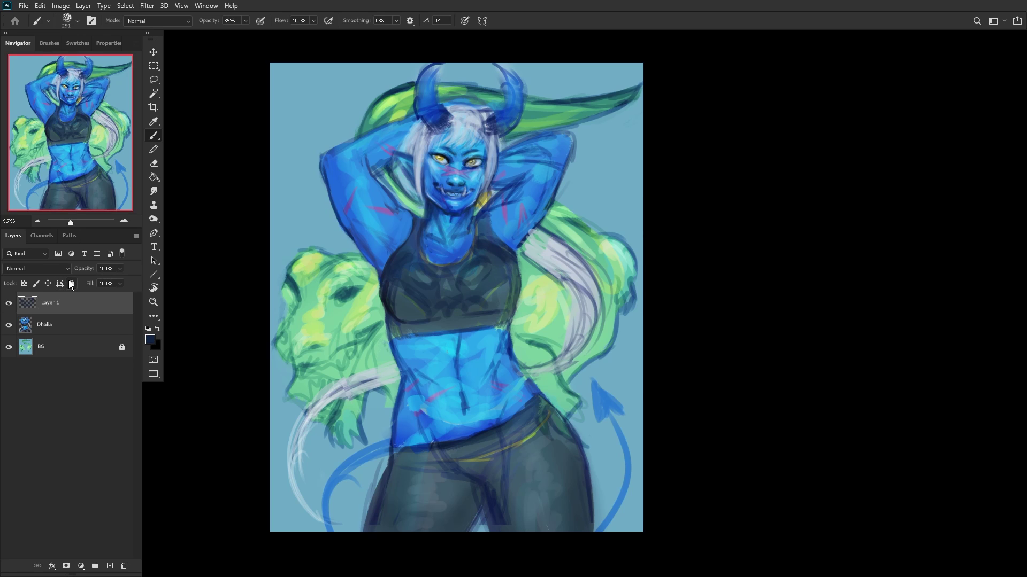
Step: Set the shading layer to Multiply at 55% opacity and merge it down into Dhalia
{"action": "left_click", "coordinate": [41, 270]}
{"action": "left_click", "coordinate": [32, 308]}
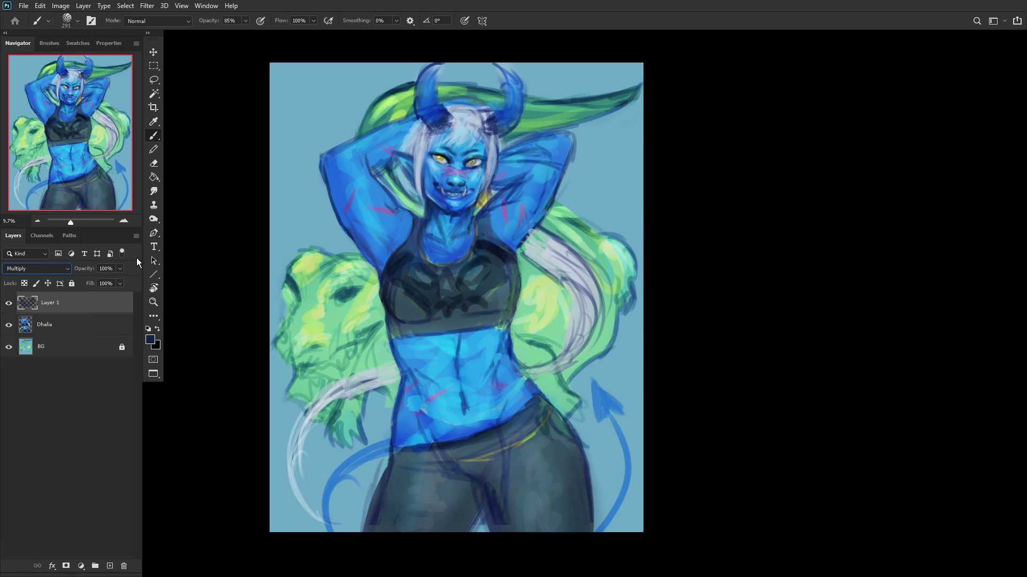
{"action": "left_click_drag", "start_coordinate": [89, 281], "coordinate": [99, 281]}
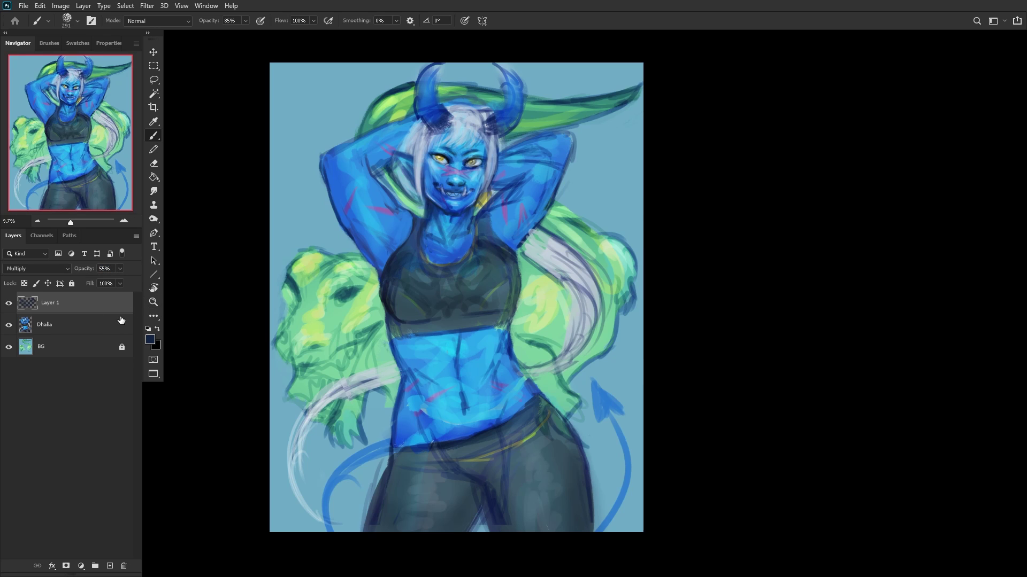
{"action": "key", "text": "ctrl+e"}
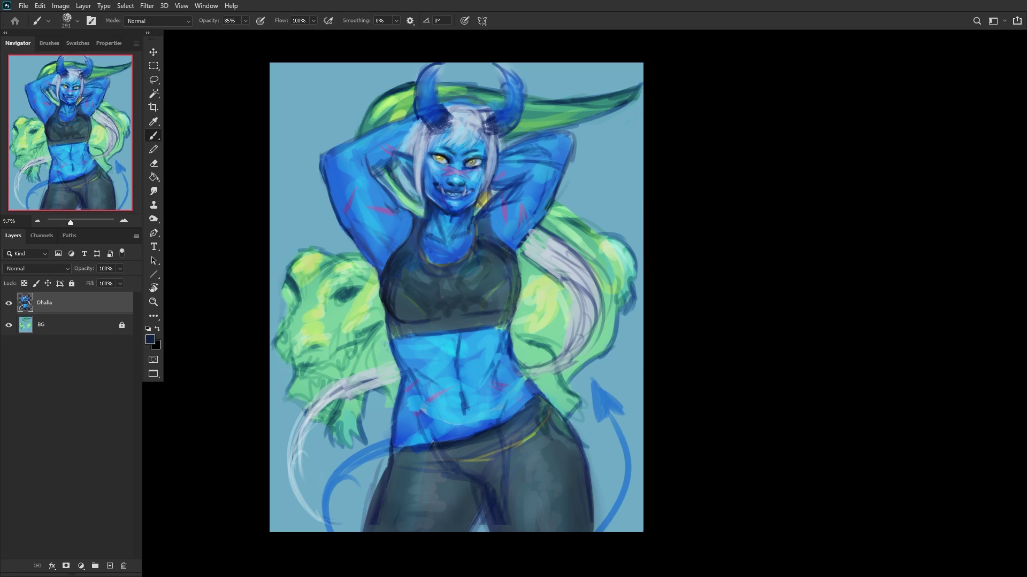
Step: Save the painting, then add an Overlay layer above BG with white as the paint colour
{"action": "left_click", "coordinate": [24, 5]}
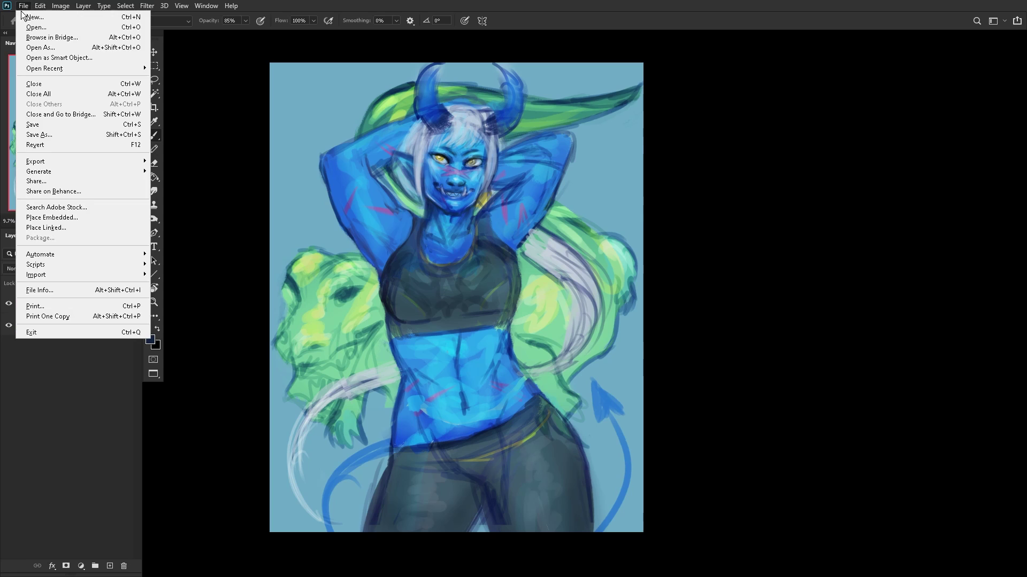
{"action": "left_click", "coordinate": [33, 123]}
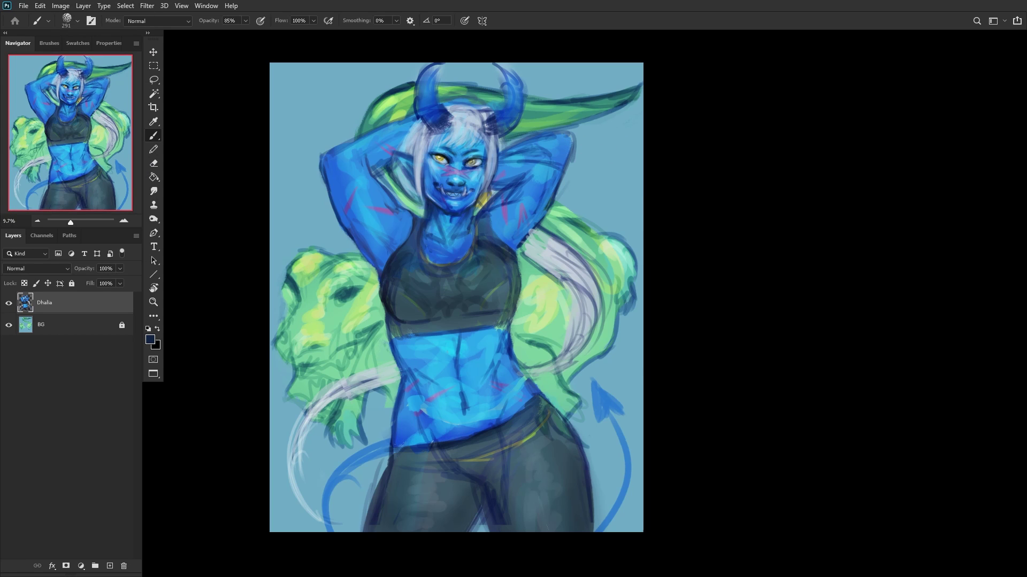
{"action": "key", "text": "alt+bracketleft"}
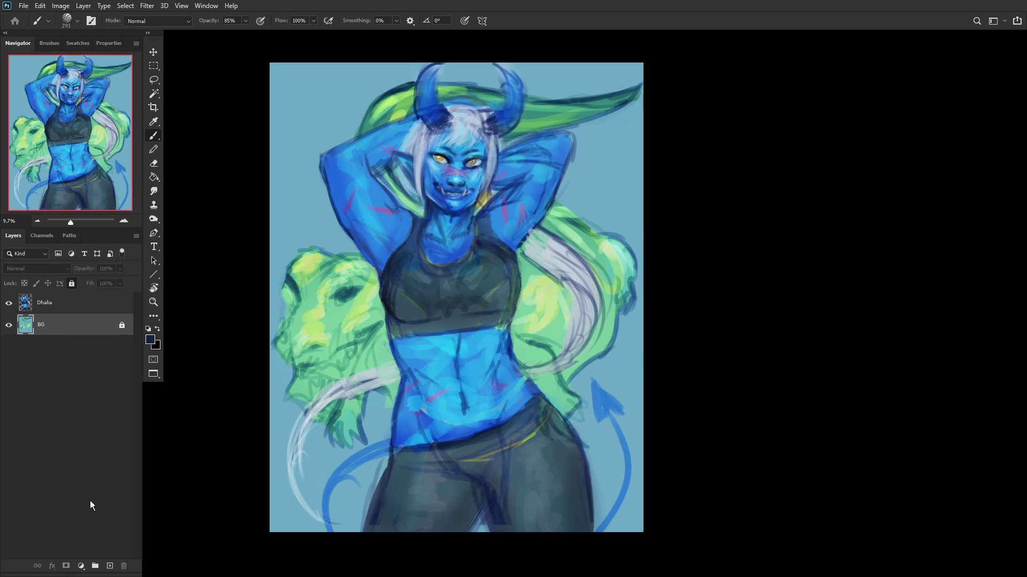
{"action": "left_click", "coordinate": [109, 568]}
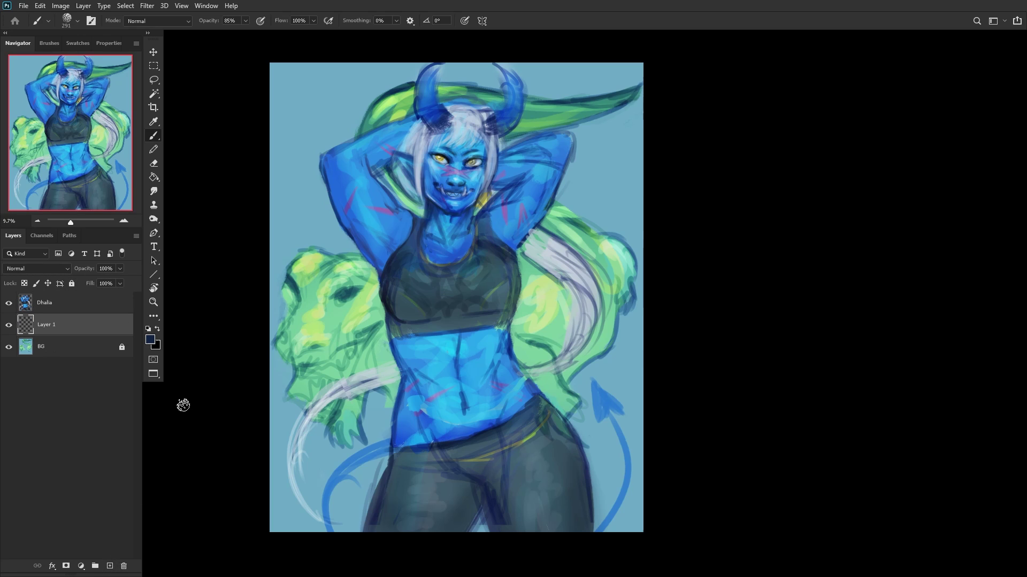
{"action": "key", "text": "x"}
{"action": "left_click", "coordinate": [36, 269]}
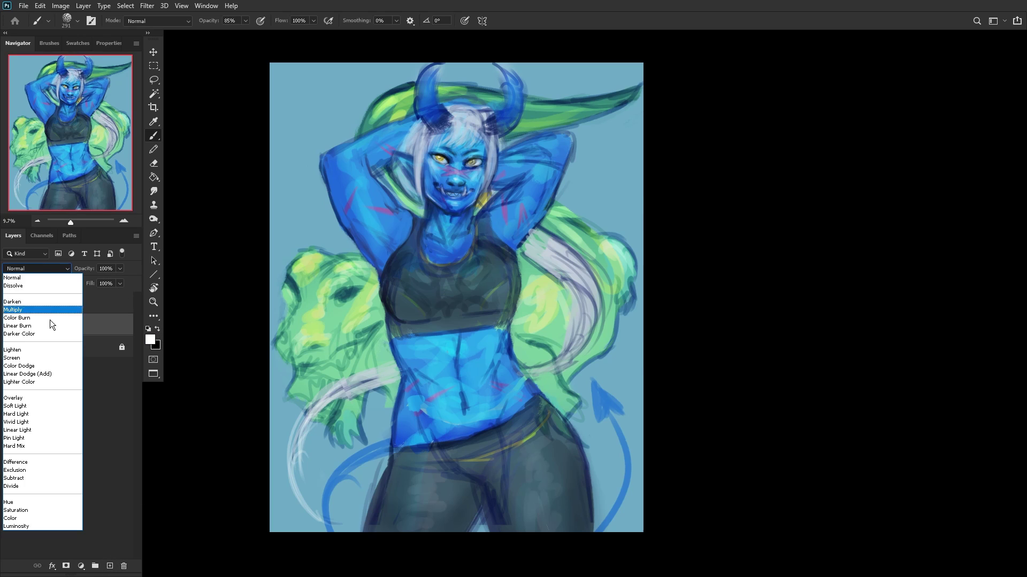
{"action": "left_click", "coordinate": [41, 397]}
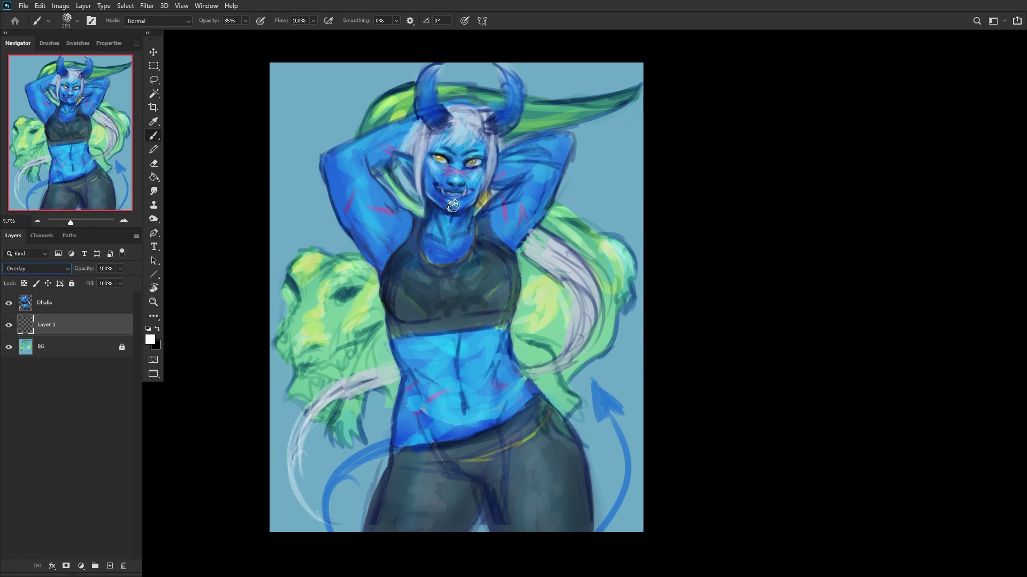
Step: Paint a 95 px white rim light along the alligator head and green hair outlines
{"action": "right_click", "coordinate": [509, 143]}
{"action": "left_click_drag", "start_coordinate": [571, 99], "coordinate": [550, 99]}
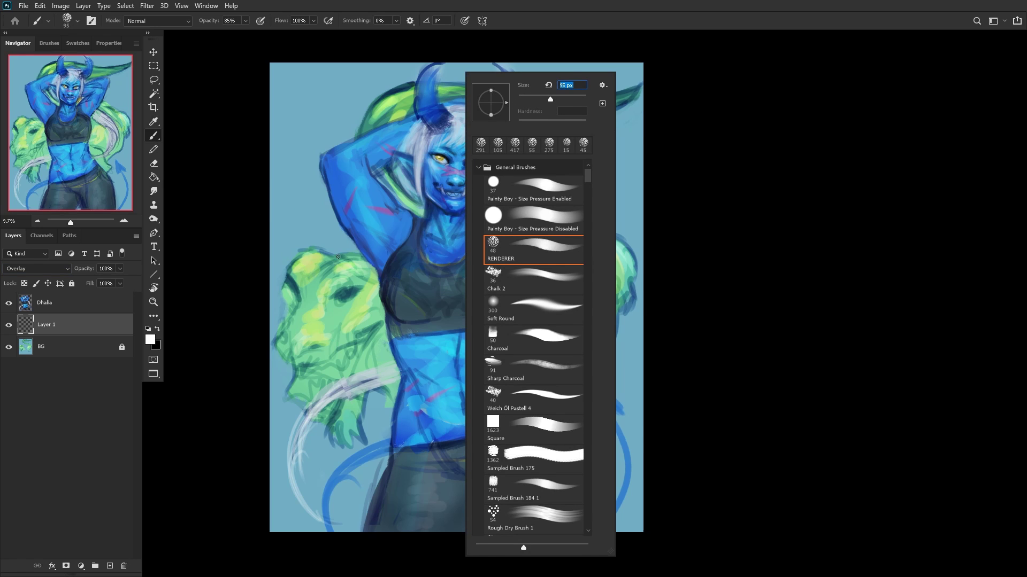
{"action": "mouse_move", "coordinate": [350, 251]}
{"action": "left_mouse_down"}
{"action": "mouse_move", "coordinate": [299, 247]}
{"action": "mouse_move", "coordinate": [283, 266]}
{"action": "mouse_move", "coordinate": [293, 253]}
{"action": "mouse_move", "coordinate": [281, 342]}
{"action": "left_mouse_up"}
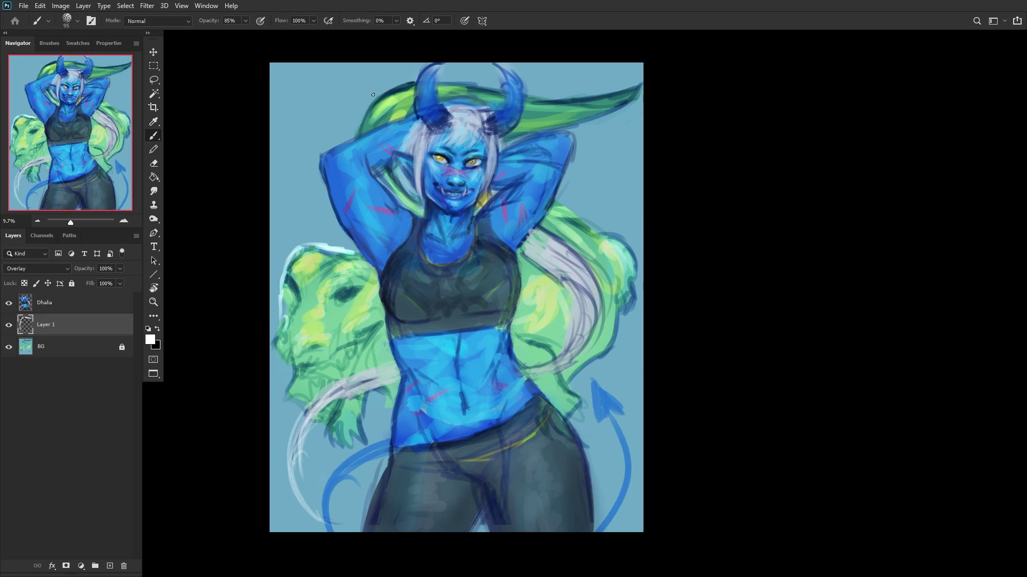
{"action": "mouse_move", "coordinate": [348, 149]}
{"action": "left_mouse_down"}
{"action": "mouse_move", "coordinate": [402, 93]}
{"action": "mouse_move", "coordinate": [393, 90]}
{"action": "mouse_move", "coordinate": [488, 81]}
{"action": "mouse_move", "coordinate": [445, 78]}
{"action": "mouse_move", "coordinate": [589, 94]}
{"action": "mouse_move", "coordinate": [573, 94]}
{"action": "mouse_move", "coordinate": [628, 84]}
{"action": "left_mouse_up"}
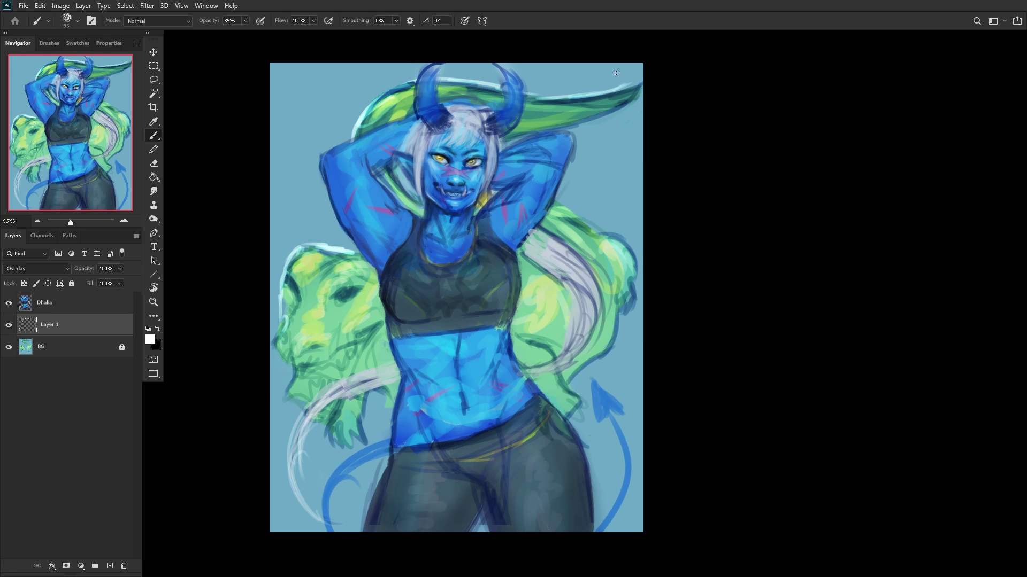
{"action": "key", "text": "h"}
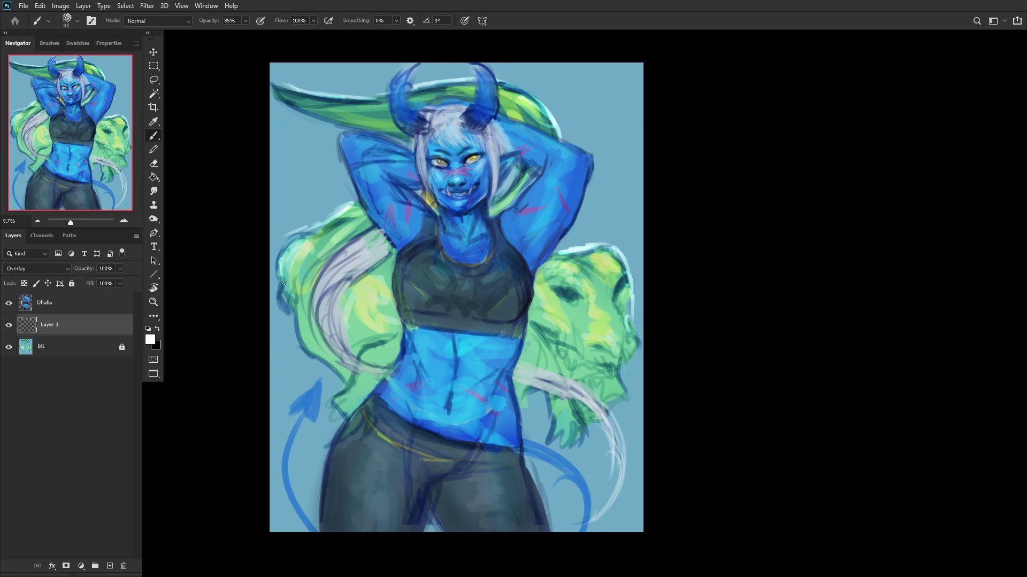
Step: Dab light specks into the background with a 199 px brush, then set the layer to 71% opacity
{"action": "right_click", "coordinate": [522, 217]}
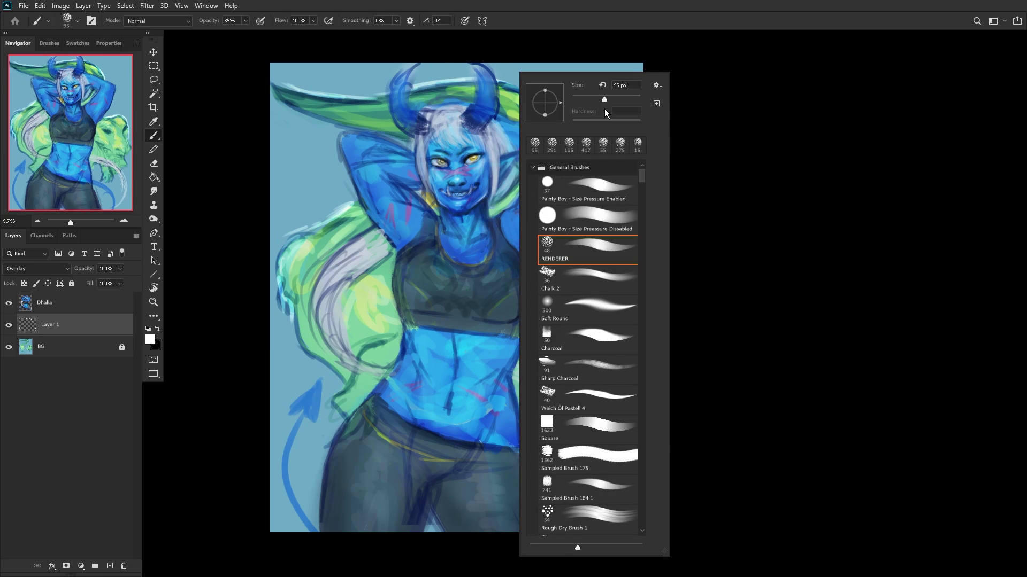
{"action": "left_click_drag", "start_coordinate": [604, 100], "coordinate": [624, 101]}
{"action": "key", "text": "Return"}
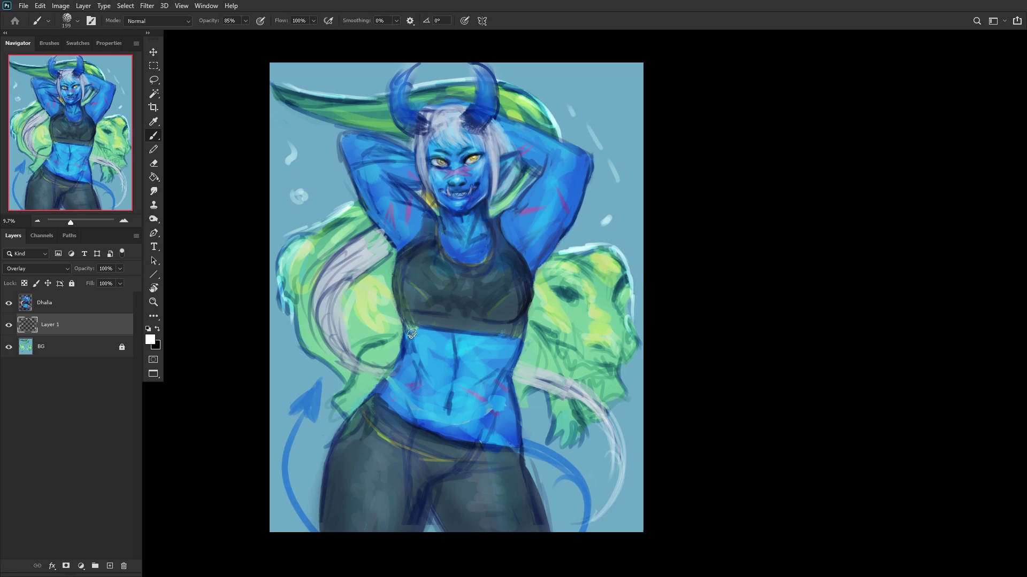
{"action": "left_click", "coordinate": [314, 459]}
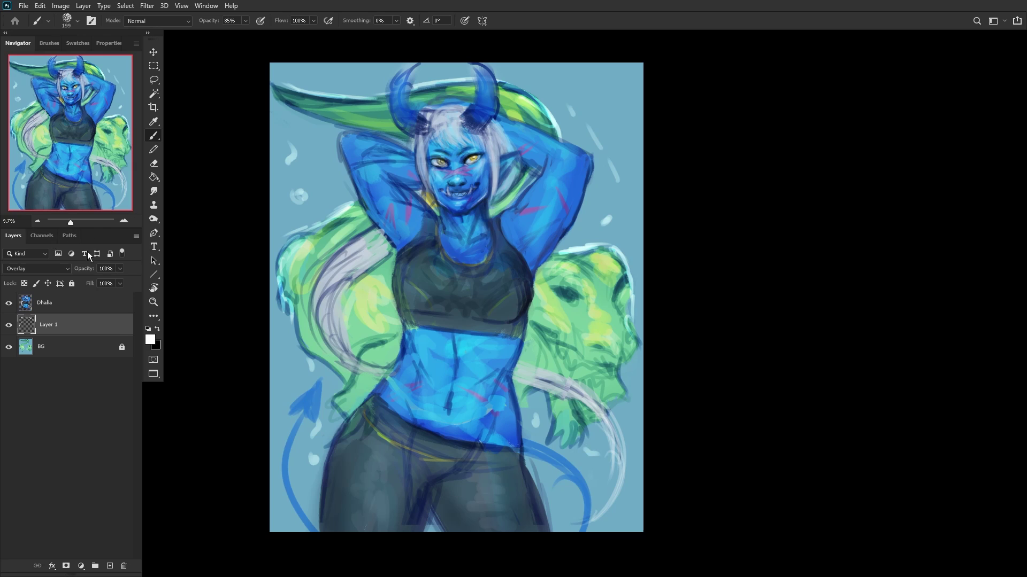
{"action": "mouse_move", "coordinate": [120, 270]}
{"action": "left_mouse_down"}
{"action": "mouse_move", "coordinate": [95, 281]}
{"action": "mouse_move", "coordinate": [103, 282]}
{"action": "left_mouse_up"}
{"action": "left_click", "coordinate": [68, 322]}
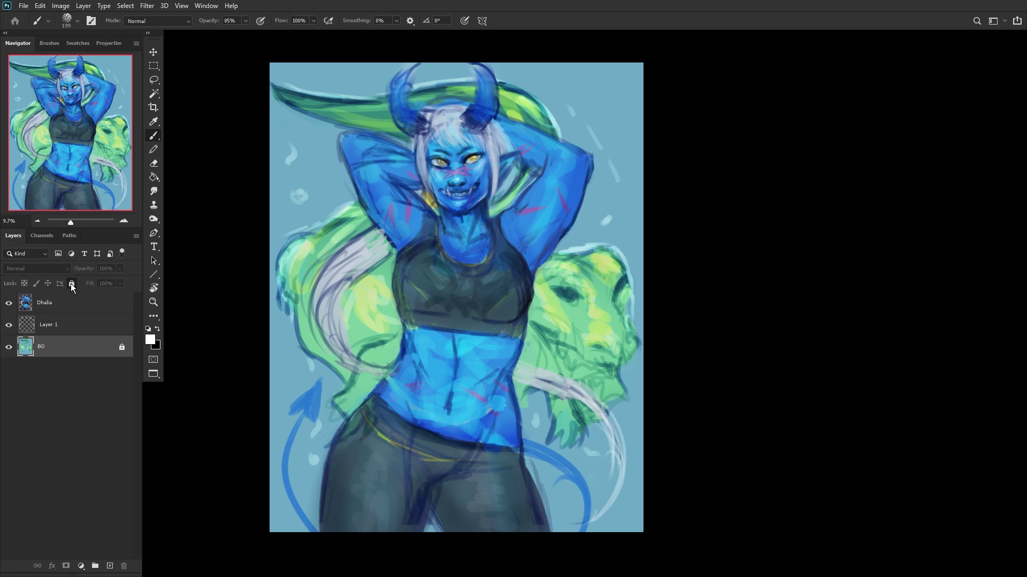
Step: Merge the glow layer into the unlocked BG, then start a new layer with a 2165 px soft round brush
{"action": "key", "text": "shift+alt+o"}
{"action": "key", "text": "ctrl+e"}
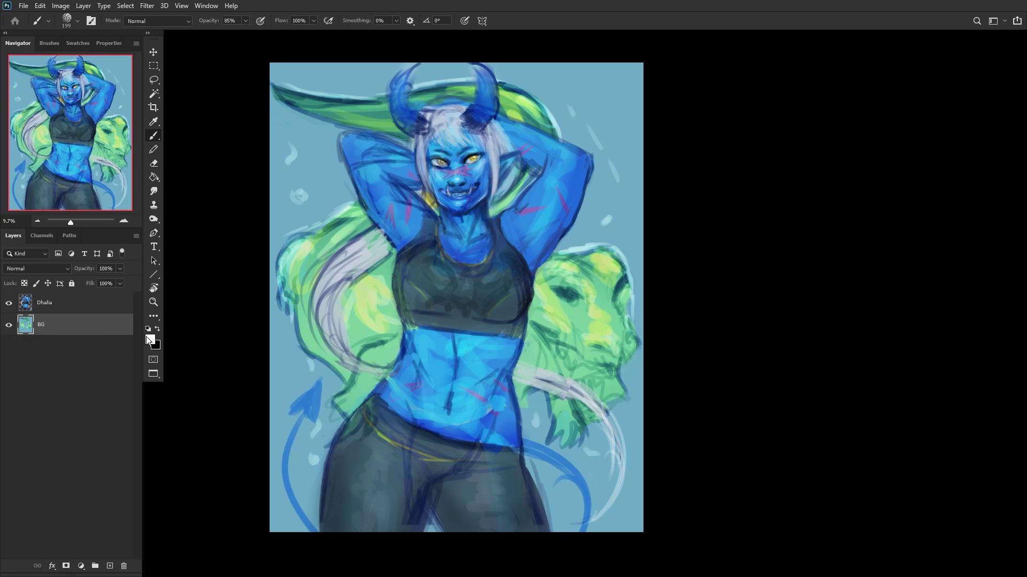
{"action": "left_click", "coordinate": [110, 566]}
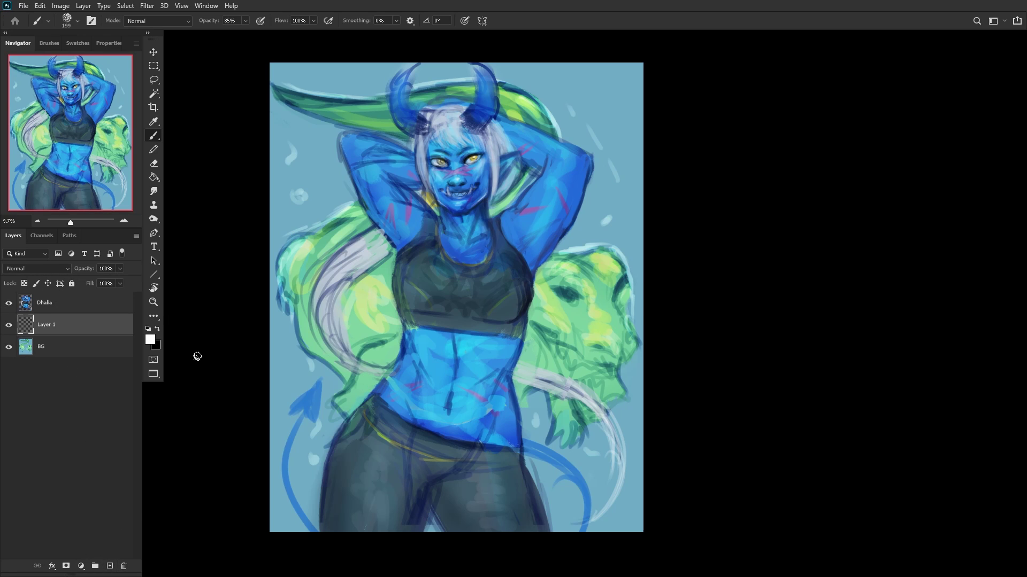
{"action": "left_click", "coordinate": [157, 325]}
{"action": "right_click", "coordinate": [614, 227]}
{"action": "left_click", "coordinate": [717, 306]}
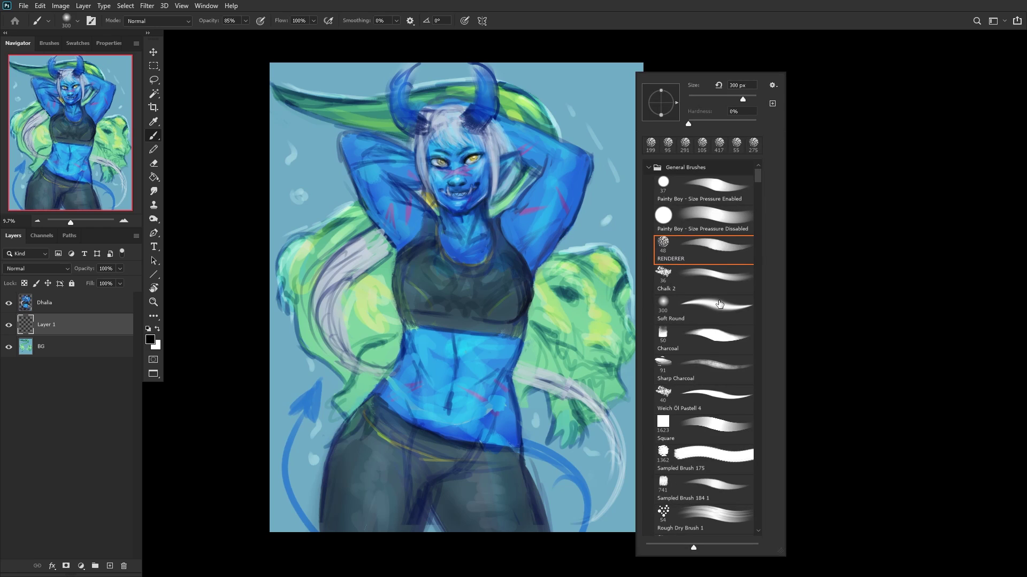
{"action": "left_click_drag", "start_coordinate": [749, 99], "coordinate": [754, 99]}
Step: Set Layer 1 to Overlay and deepen the green hair and dragon head
{"action": "left_click", "coordinate": [52, 267]}
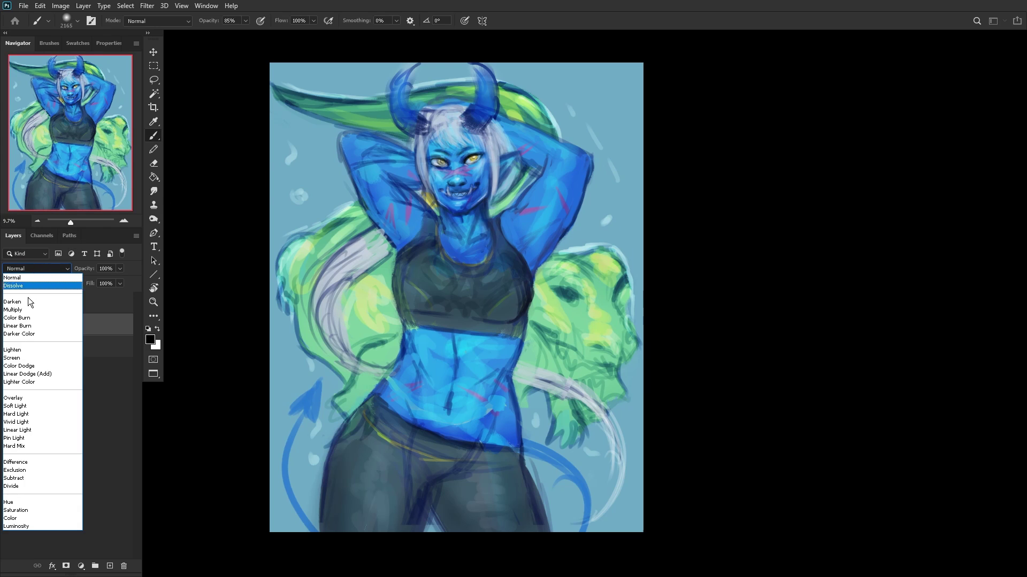
{"action": "left_click", "coordinate": [22, 400]}
{"action": "mouse_move", "coordinate": [360, 376]}
{"action": "left_mouse_down"}
{"action": "mouse_move", "coordinate": [342, 331]}
{"action": "mouse_move", "coordinate": [353, 310]}
{"action": "mouse_move", "coordinate": [379, 305]}
{"action": "left_mouse_up"}
{"action": "left_click_drag", "start_coordinate": [561, 358], "coordinate": [534, 375]}
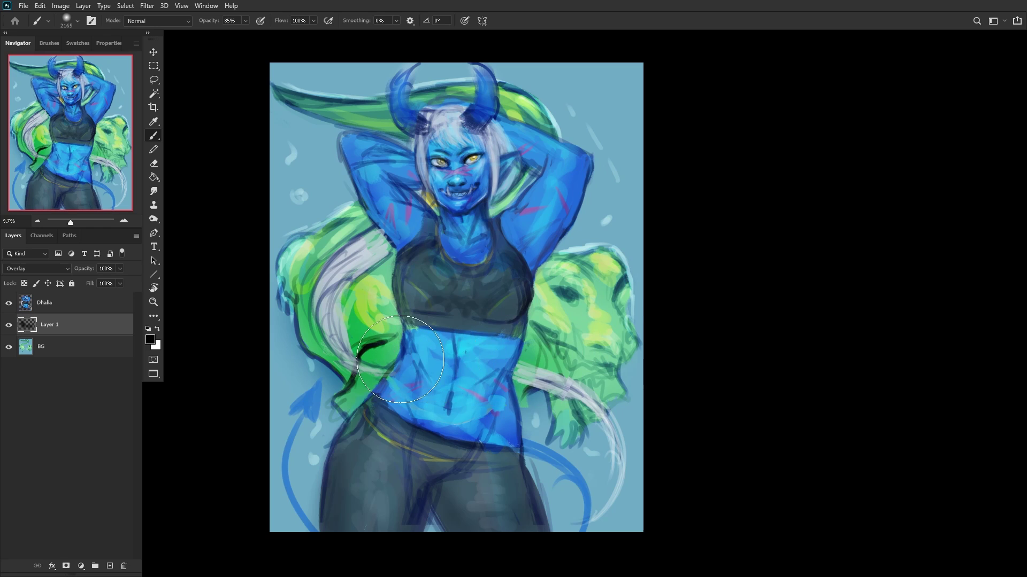
{"action": "key", "text": "h"}
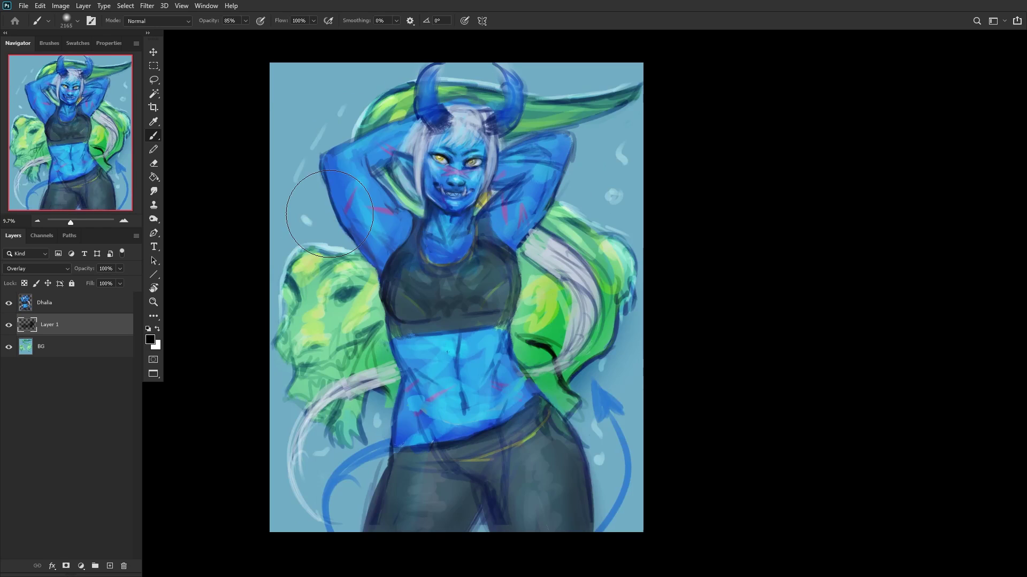
Step: Add Layer 2 in Multiply mode with a bright saturated cyan foreground colour
{"action": "left_click", "coordinate": [110, 566]}
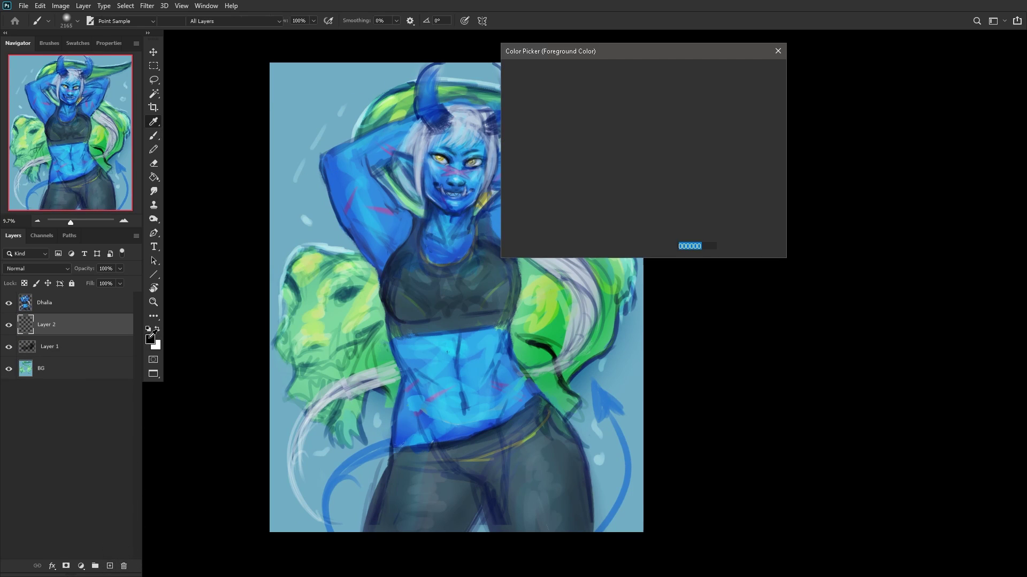
{"action": "left_click", "coordinate": [150, 341]}
{"action": "left_click", "coordinate": [650, 141]}
{"action": "left_click_drag", "start_coordinate": [639, 81], "coordinate": [697, 75]}
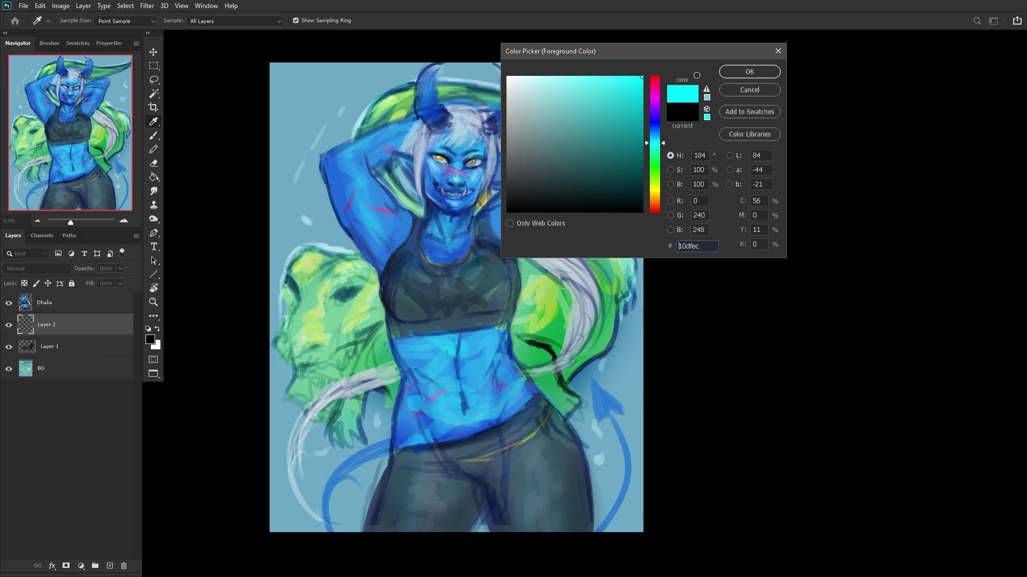
{"action": "left_click", "coordinate": [750, 70]}
{"action": "key", "text": "b"}
{"action": "left_click", "coordinate": [36, 269]}
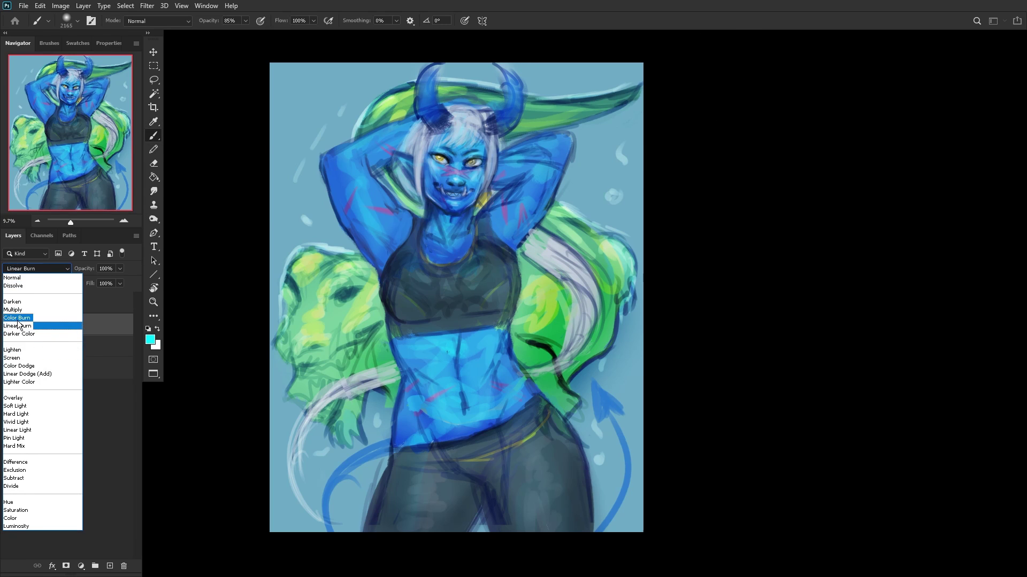
{"action": "left_click", "coordinate": [13, 309]}
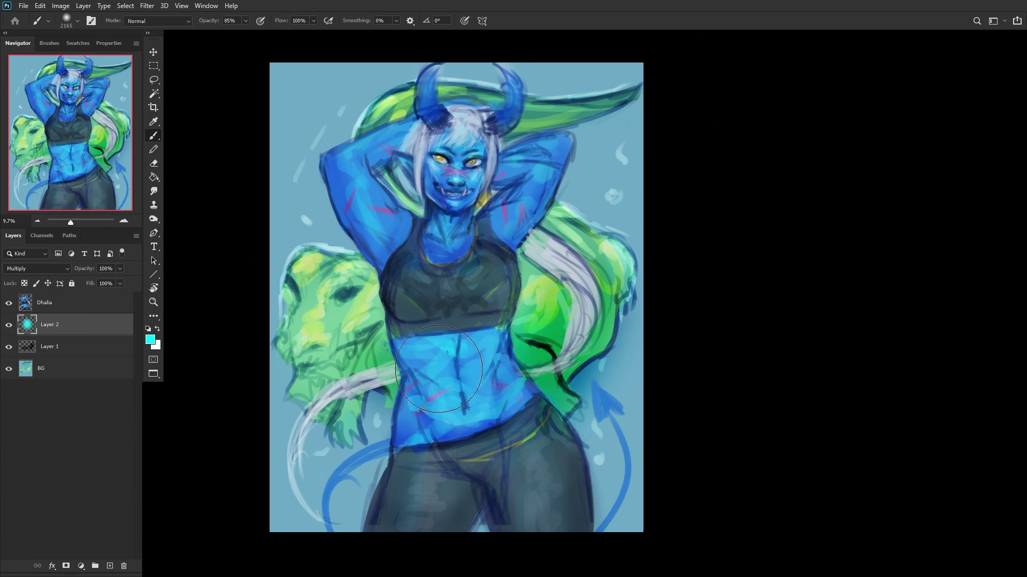
Step: Shade the green dragon head and hair with cyan, comparing Layer 2 on and off
{"action": "key", "text": "ctrl+z"}
{"action": "key", "text": "ctrl+z"}
{"action": "key", "text": "ctrl+z"}
{"action": "key", "text": "ctrl+z"}
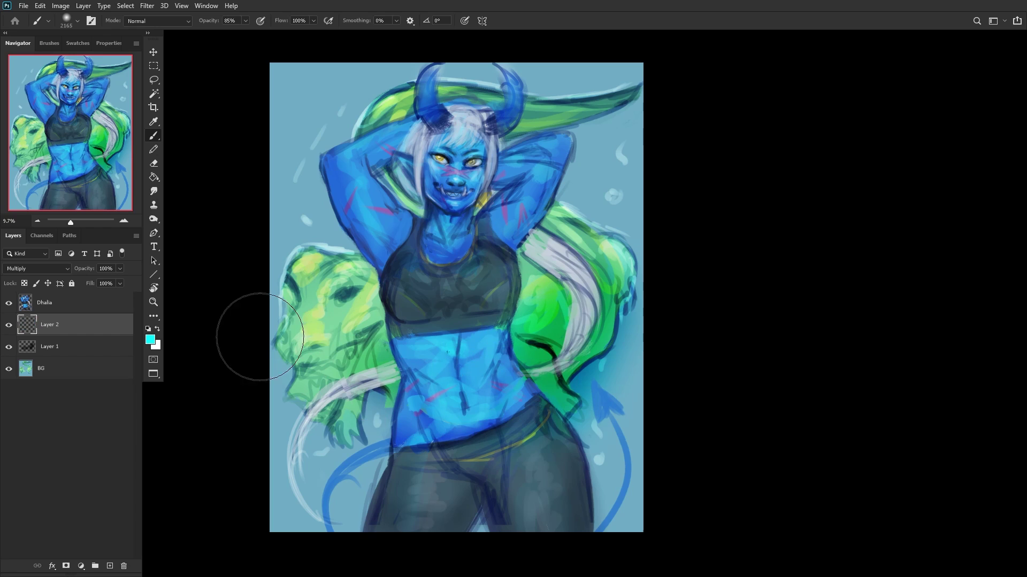
{"action": "mouse_move", "coordinate": [374, 369]}
{"action": "left_mouse_down"}
{"action": "mouse_move", "coordinate": [324, 364]}
{"action": "mouse_move", "coordinate": [346, 385]}
{"action": "left_mouse_up"}
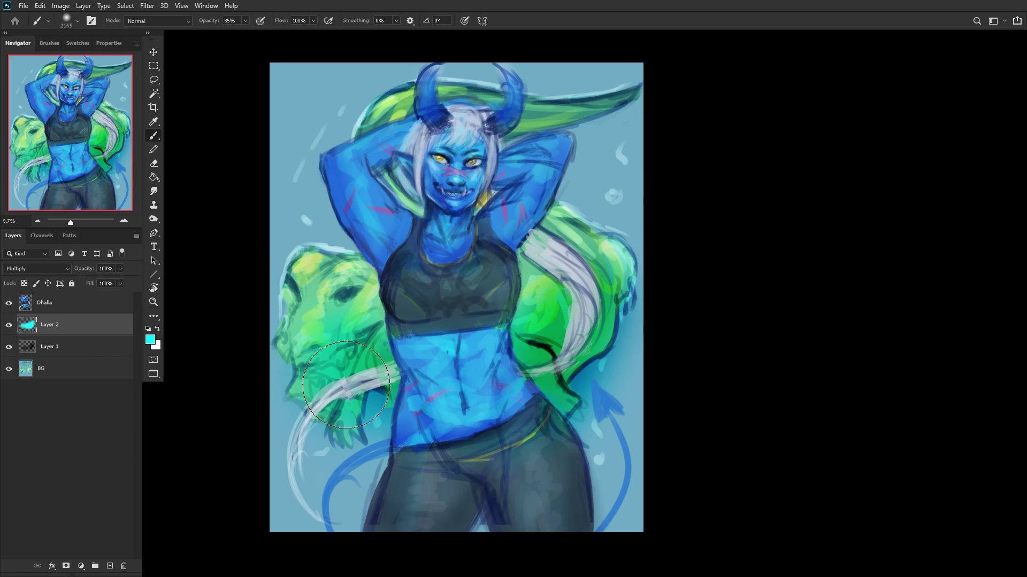
{"action": "left_click_drag", "start_coordinate": [556, 375], "coordinate": [540, 305]}
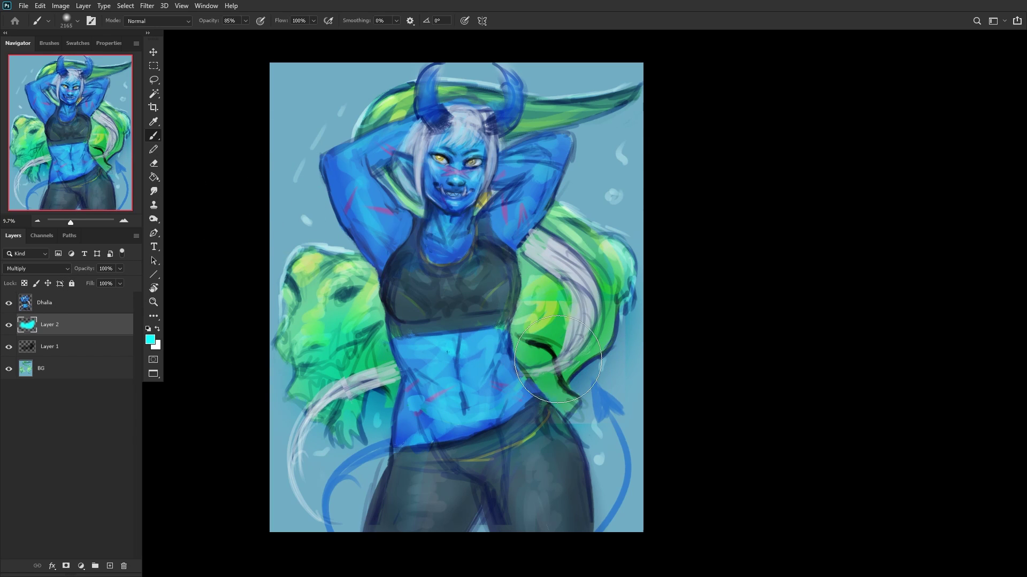
{"action": "left_click", "coordinate": [7, 325]}
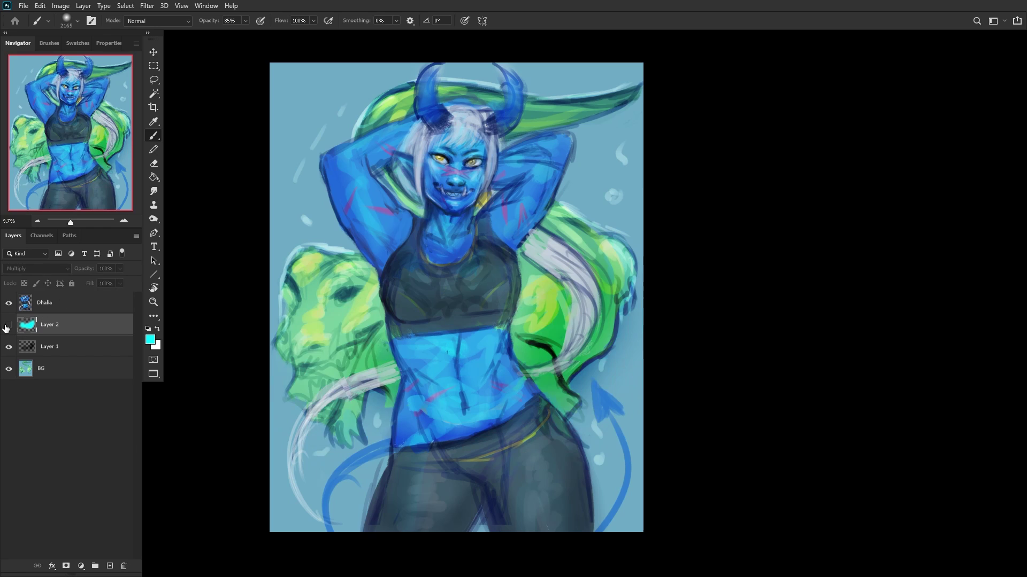
{"action": "left_click", "coordinate": [8, 325]}
Step: Add Layer 3 above BG and try a sampled soft green over the hip, then undo it
{"action": "left_click", "coordinate": [73, 341]}
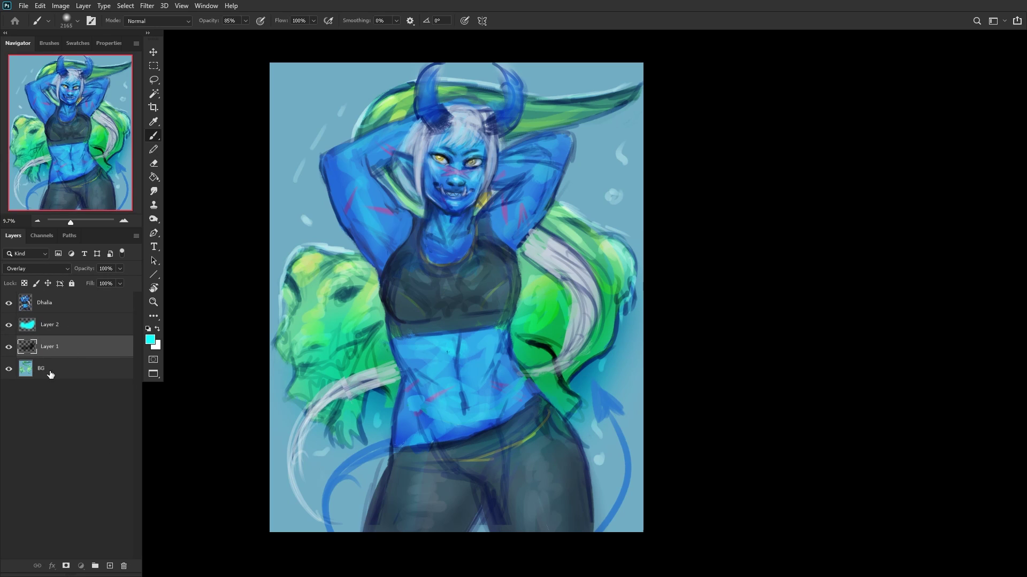
{"action": "left_click", "coordinate": [51, 374]}
{"action": "left_click", "coordinate": [110, 565]}
{"action": "left_click", "coordinate": [543, 345], "text": "alt"}
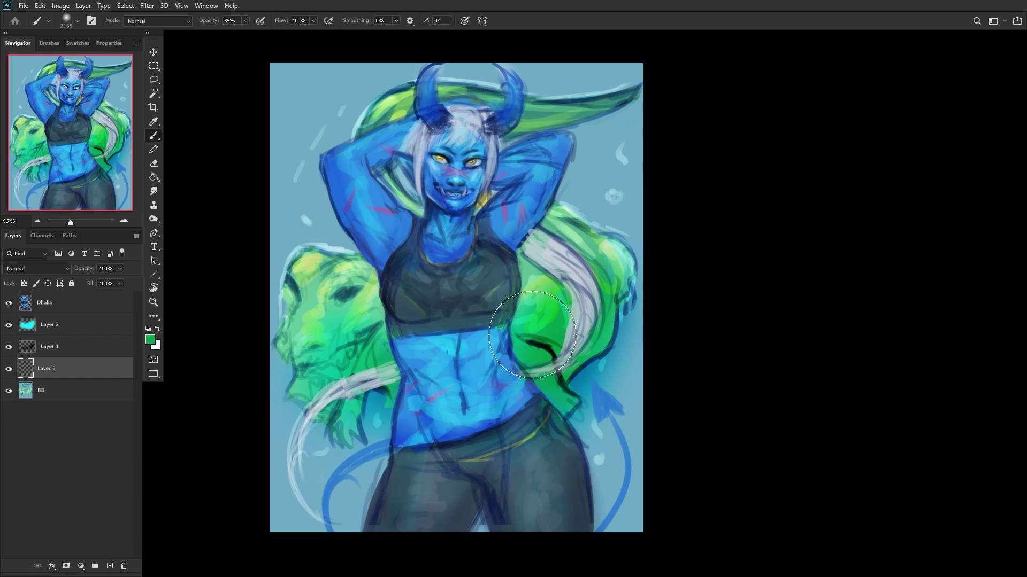
{"action": "left_click_drag", "start_coordinate": [532, 335], "coordinate": [516, 356]}
{"action": "key", "text": "ctrl+z"}
Step: Paint teal-green over the hip on Layer 2 and a bright teal glow on Layer 3
{"action": "left_click", "coordinate": [9, 347]}
{"action": "left_click", "coordinate": [73, 325]}
{"action": "left_click", "coordinate": [538, 338], "text": "alt"}
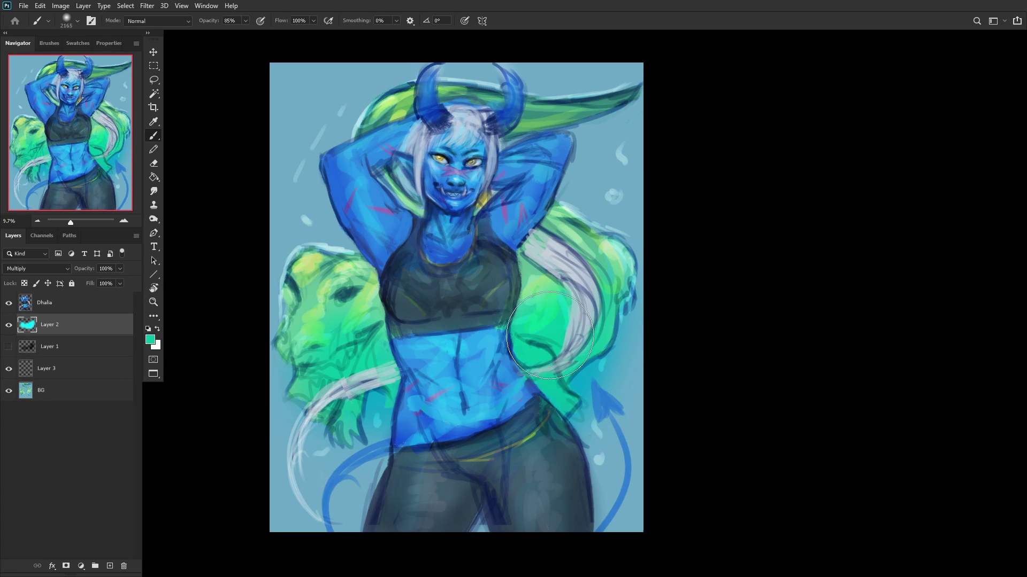
{"action": "mouse_move", "coordinate": [540, 351]}
{"action": "left_mouse_down"}
{"action": "mouse_move", "coordinate": [556, 332]}
{"action": "mouse_move", "coordinate": [541, 371]}
{"action": "mouse_move", "coordinate": [535, 300]}
{"action": "left_mouse_up"}
{"action": "left_click", "coordinate": [64, 368]}
{"action": "mouse_move", "coordinate": [534, 321]}
{"action": "left_mouse_down"}
{"action": "mouse_move", "coordinate": [566, 337]}
{"action": "mouse_move", "coordinate": [553, 384]}
{"action": "left_mouse_up"}
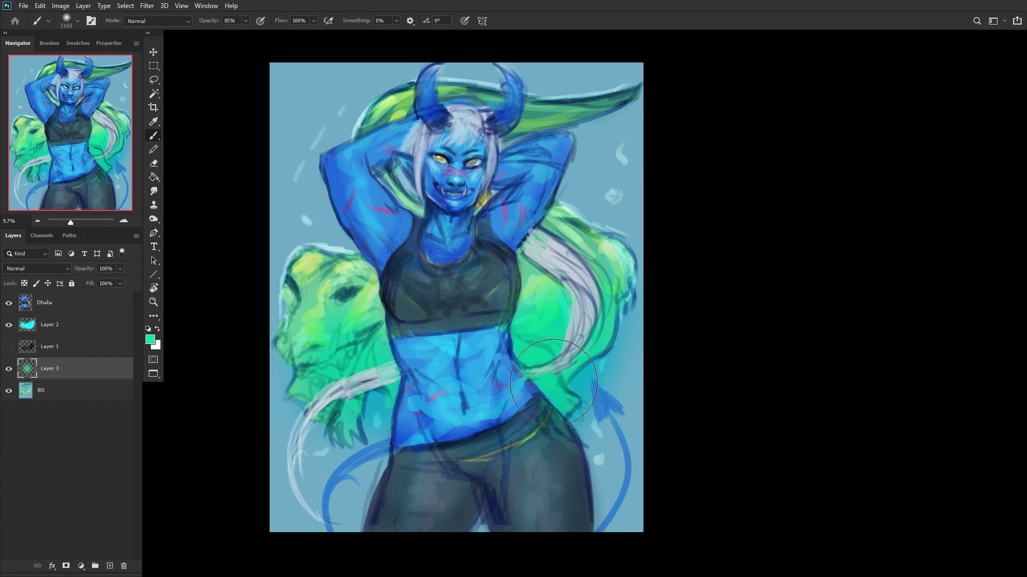
Step: Set Layer 3's opacity to 77%
{"action": "left_click", "coordinate": [9, 347]}
{"action": "left_click", "coordinate": [97, 321]}
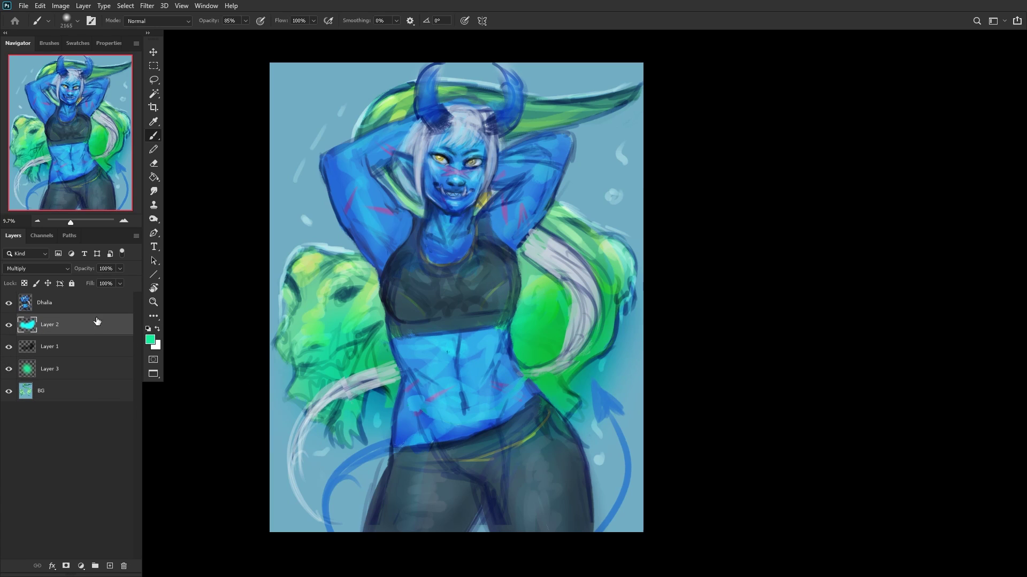
{"action": "left_click", "coordinate": [59, 391]}
{"action": "left_click", "coordinate": [59, 369]}
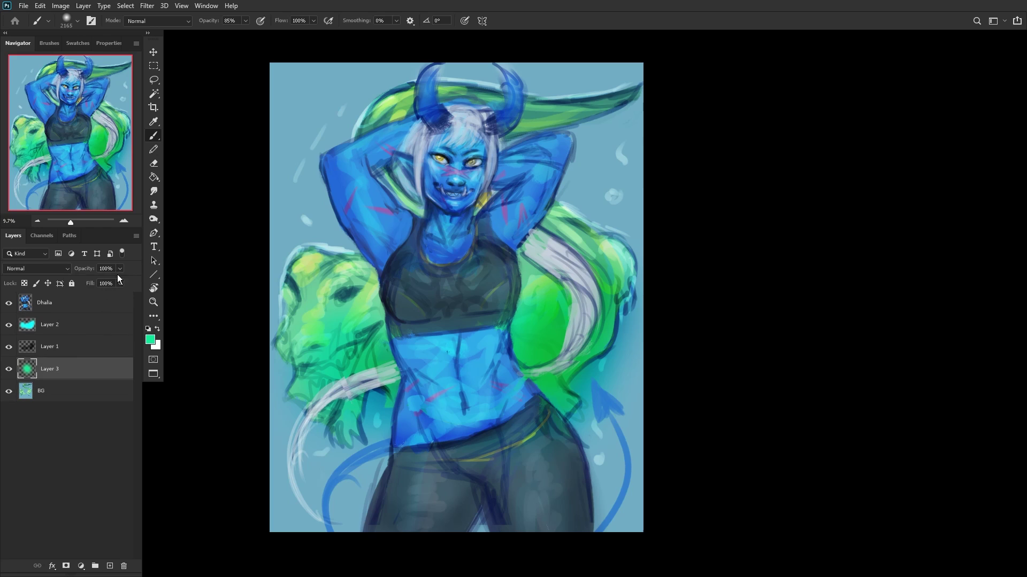
{"action": "left_click_drag", "start_coordinate": [120, 268], "coordinate": [97, 282]}
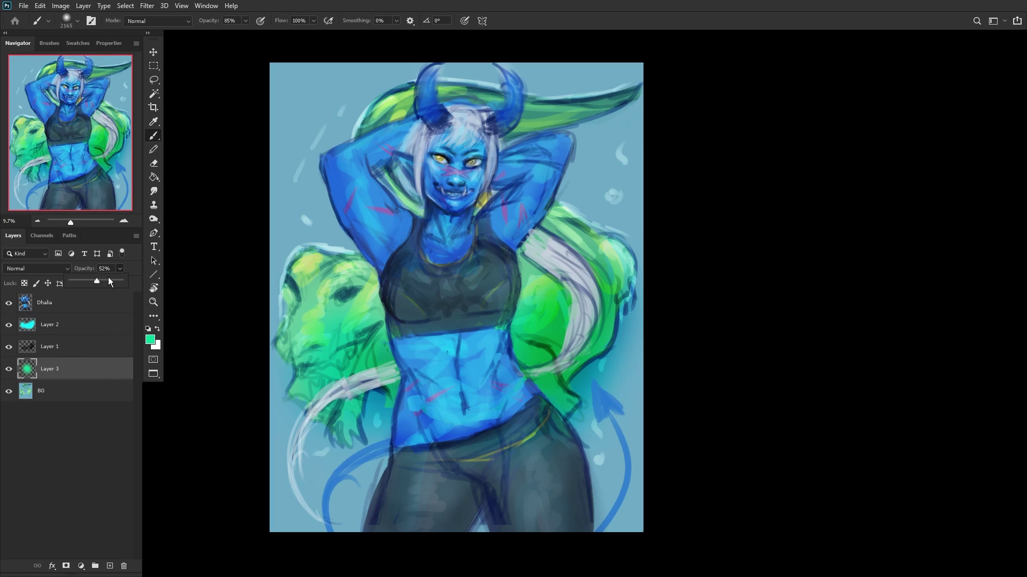
{"action": "left_click", "coordinate": [108, 280]}
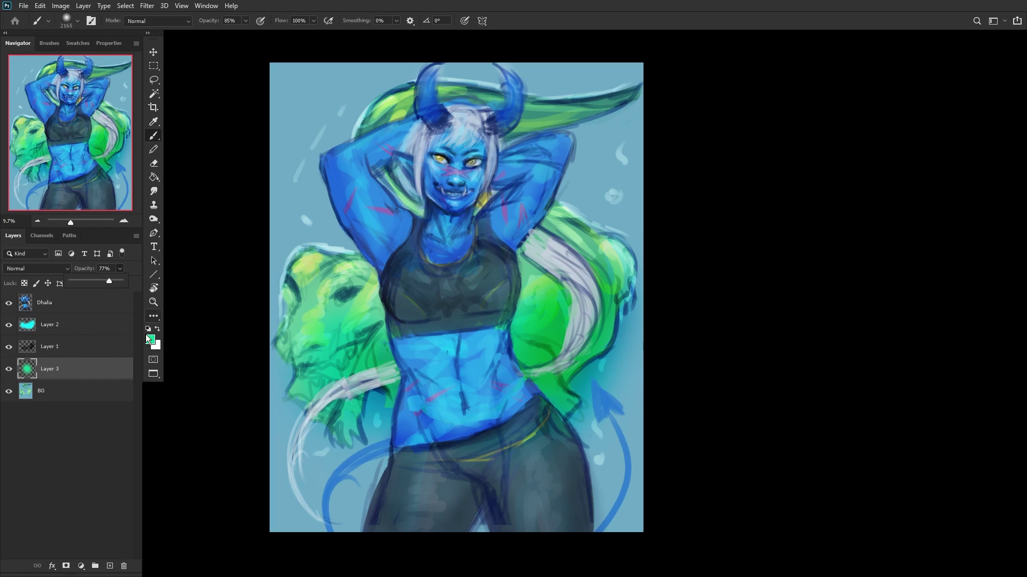
{"action": "left_click", "coordinate": [78, 378]}
Step: Merge Layer 3 and Layer 1 down into BG
{"action": "key", "text": "ctrl+e"}
{"action": "left_click", "coordinate": [76, 350]}
{"action": "key", "text": "ctrl+e"}
{"action": "left_click", "coordinate": [69, 327]}
Step: Merge Layer 2 into BG, lock BG, and toggle the Dhalia layer's visibility to compare
{"action": "key", "text": "ctrl+e"}
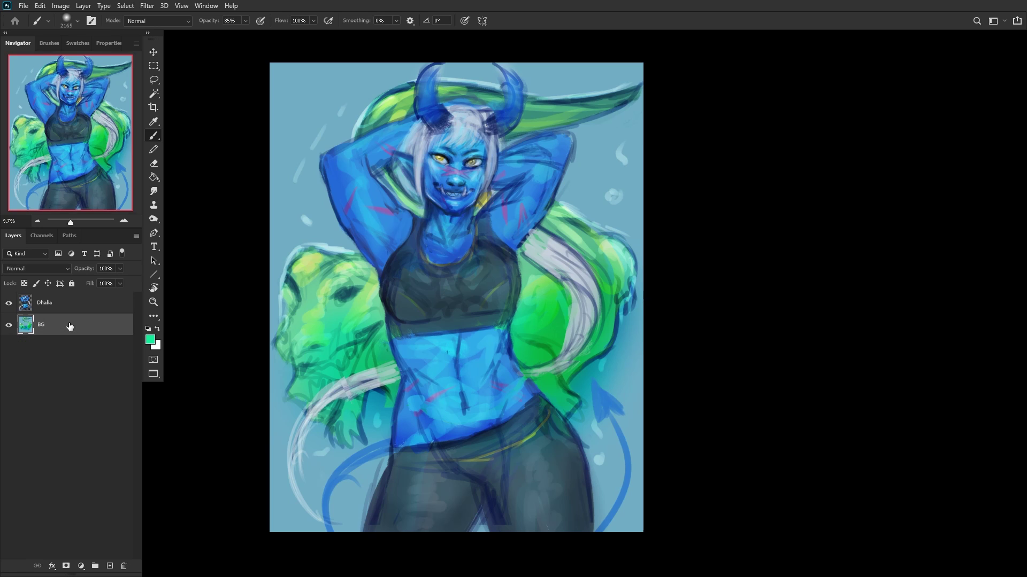
{"action": "left_click", "coordinate": [71, 283]}
{"action": "left_click", "coordinate": [41, 305]}
{"action": "left_click", "coordinate": [8, 303]}
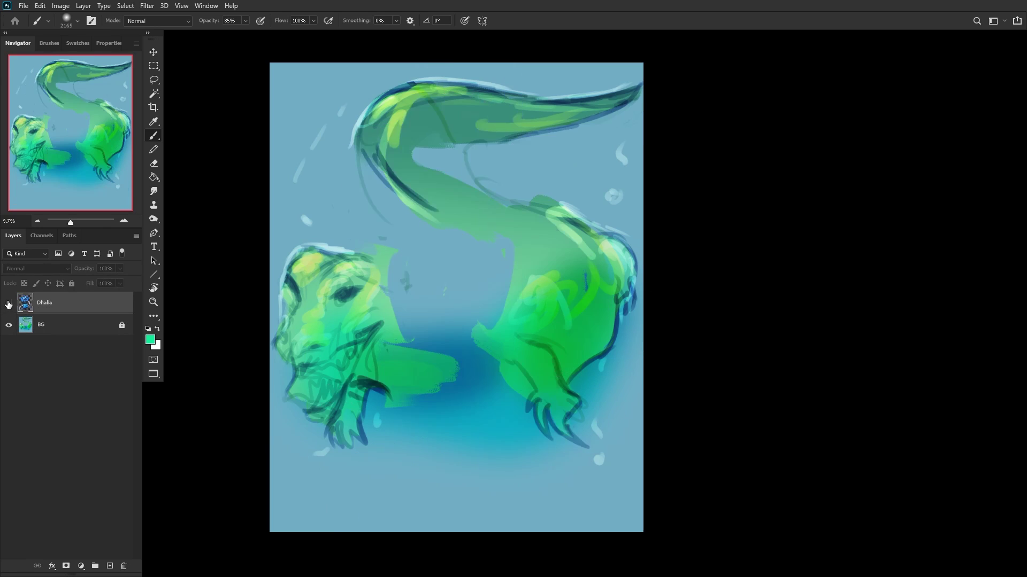
{"action": "left_click", "coordinate": [9, 304]}
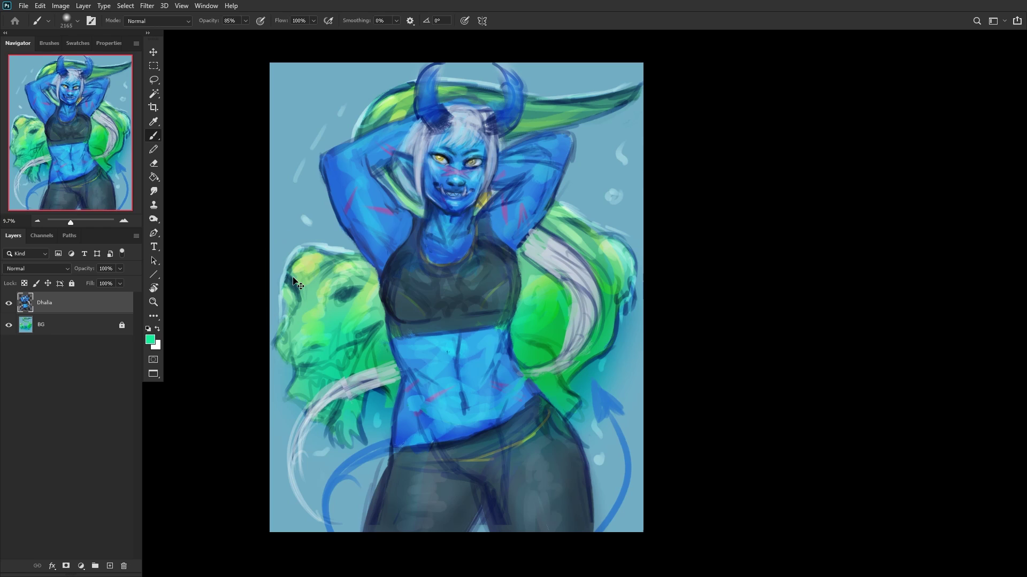
Step: Run a quick transform on Dhalia, flip the canvas back, and lock the Dhalia layer
{"action": "key", "text": "ctrl+t"}
{"action": "key", "text": "Return"}
{"action": "key", "text": "b"}
{"action": "key", "text": "h"}
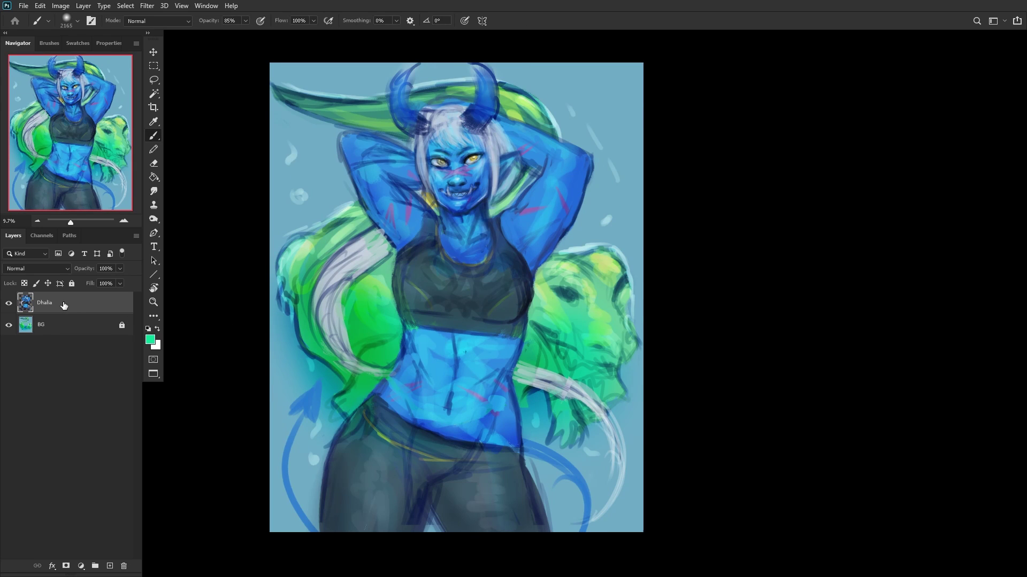
{"action": "left_click", "coordinate": [72, 283]}
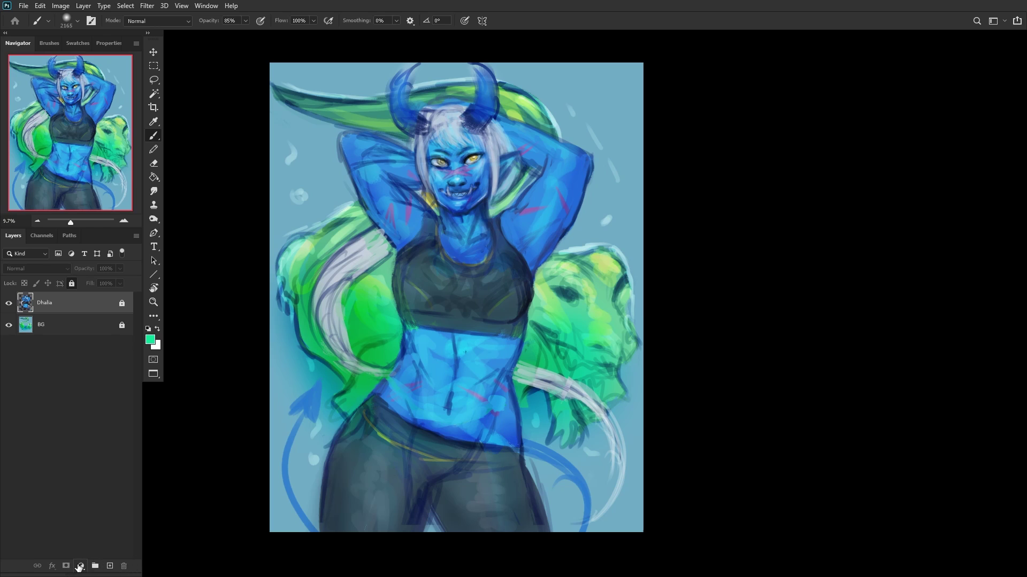
Step: Check values with a temporary fully desaturating Hue/Saturation layer, then delete it
{"action": "left_click", "coordinate": [80, 567]}
{"action": "left_click", "coordinate": [126, 457]}
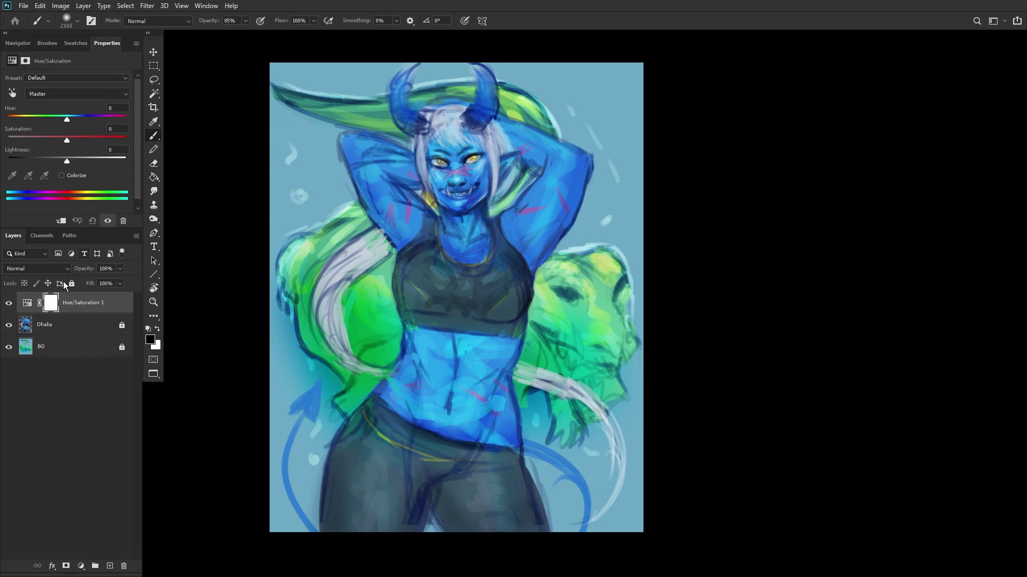
{"action": "left_click_drag", "start_coordinate": [56, 141], "coordinate": [6, 141]}
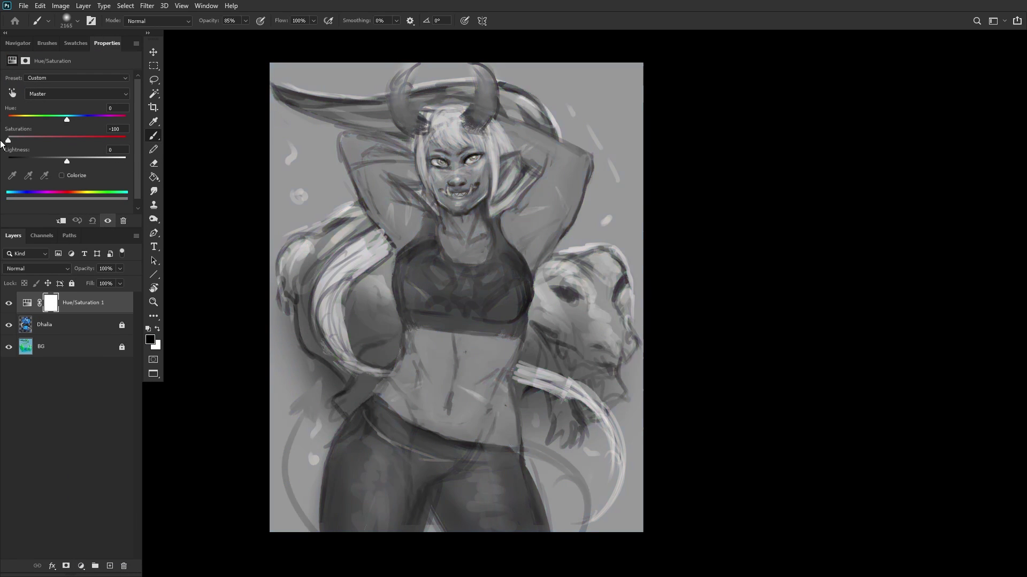
{"action": "left_click", "coordinate": [18, 43]}
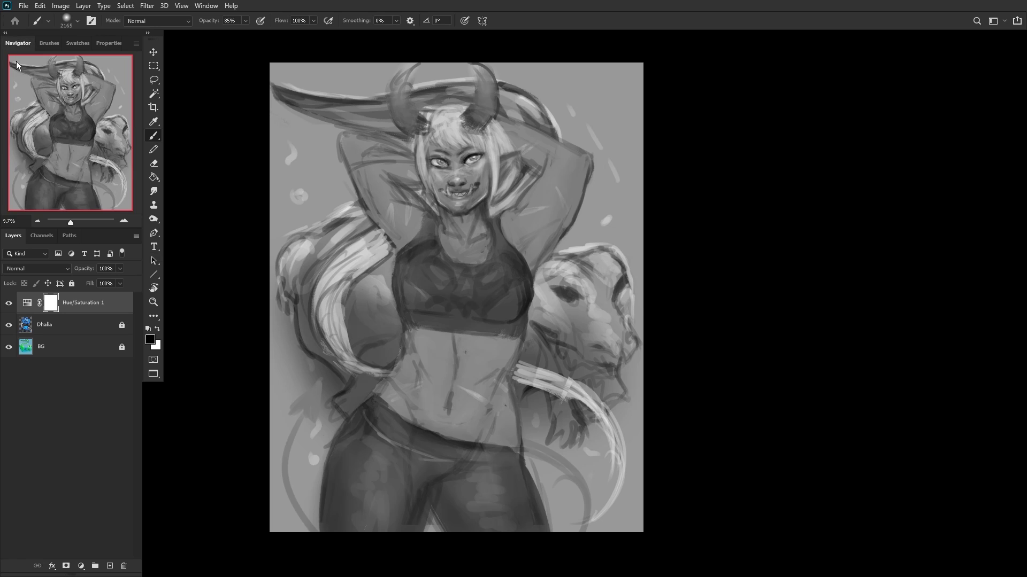
{"action": "left_click", "coordinate": [9, 303]}
{"action": "left_click", "coordinate": [9, 303]}
{"action": "left_click", "coordinate": [28, 303]}
{"action": "left_click", "coordinate": [124, 566]}
Step: Add a Gradient Map adjustment using the Basics black-to-white preset
{"action": "left_click", "coordinate": [81, 565]}
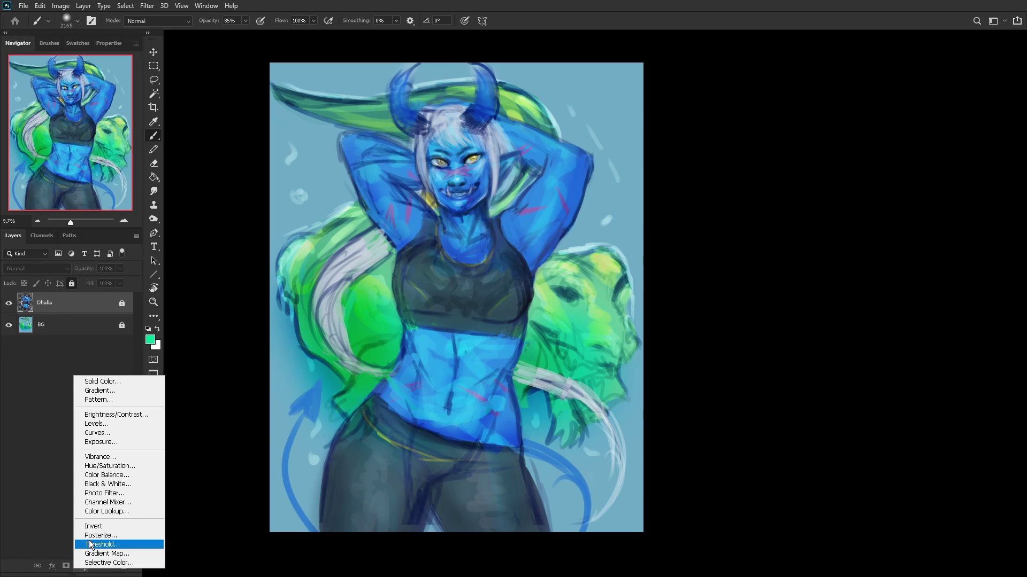
{"action": "left_click", "coordinate": [91, 554]}
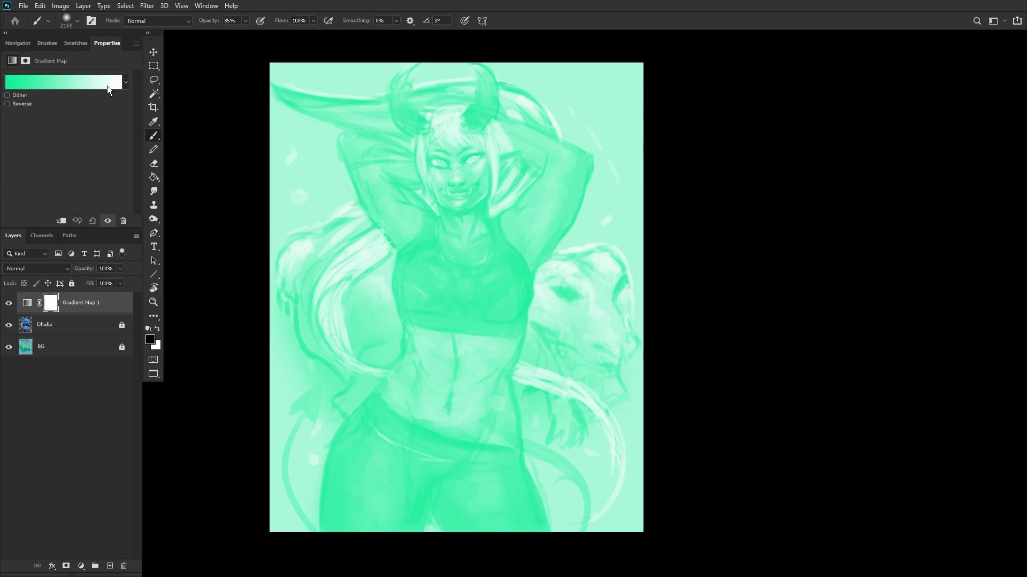
{"action": "left_click", "coordinate": [123, 82]}
{"action": "left_click", "coordinate": [509, 193]}
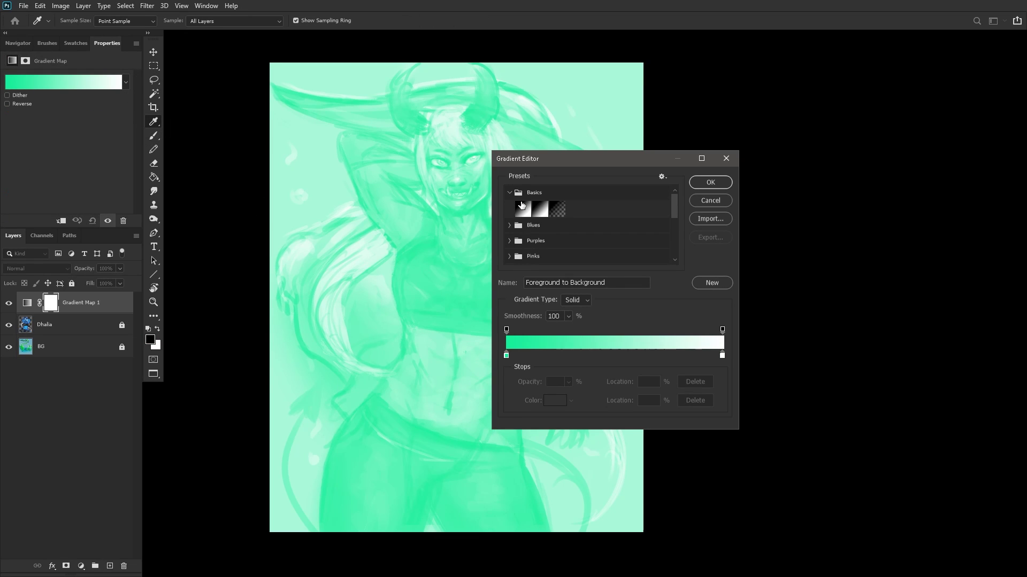
{"action": "left_click", "coordinate": [534, 204]}
{"action": "left_click", "coordinate": [709, 183]}
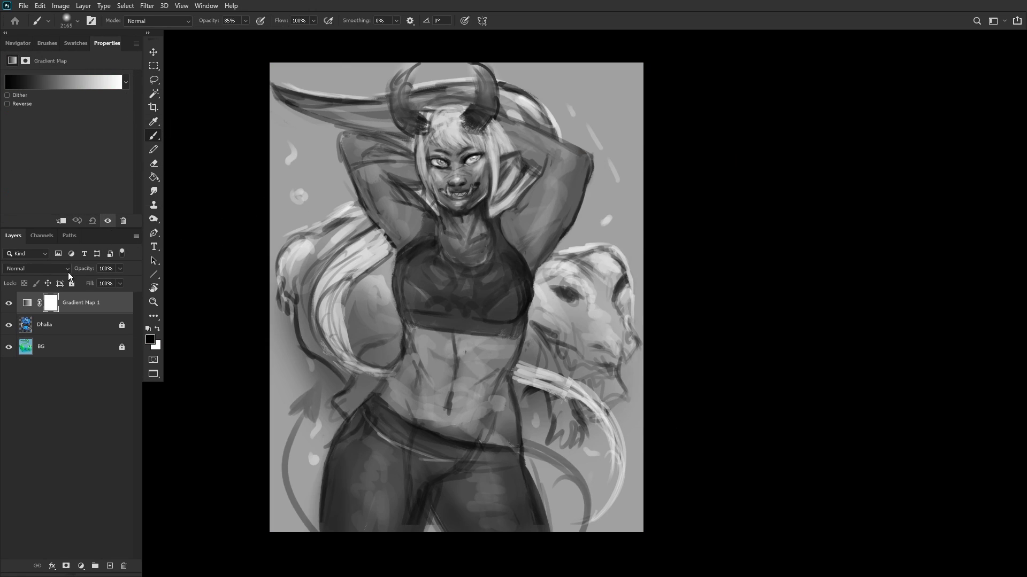
Step: Delete the gradient map's layer mask and fit the whole canvas to the window
{"action": "right_click", "coordinate": [52, 302]}
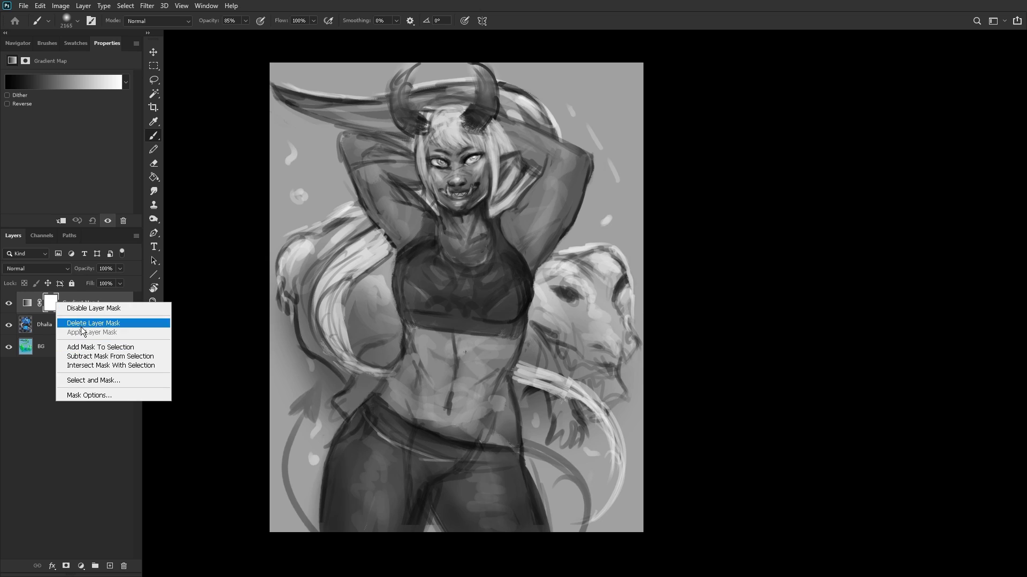
{"action": "left_click", "coordinate": [80, 323]}
{"action": "left_click", "coordinate": [6, 32]}
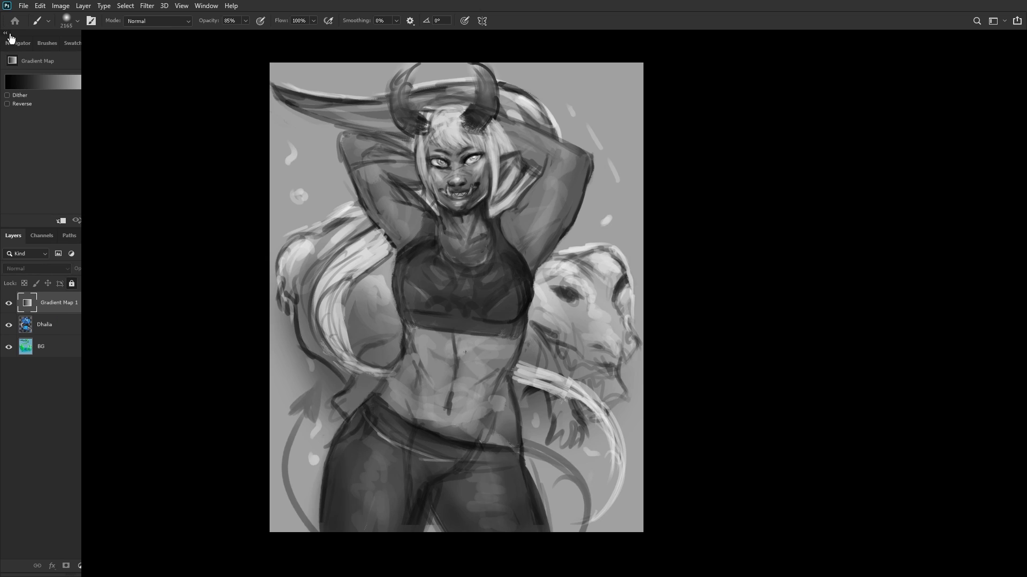
{"action": "left_click", "coordinate": [11, 33]}
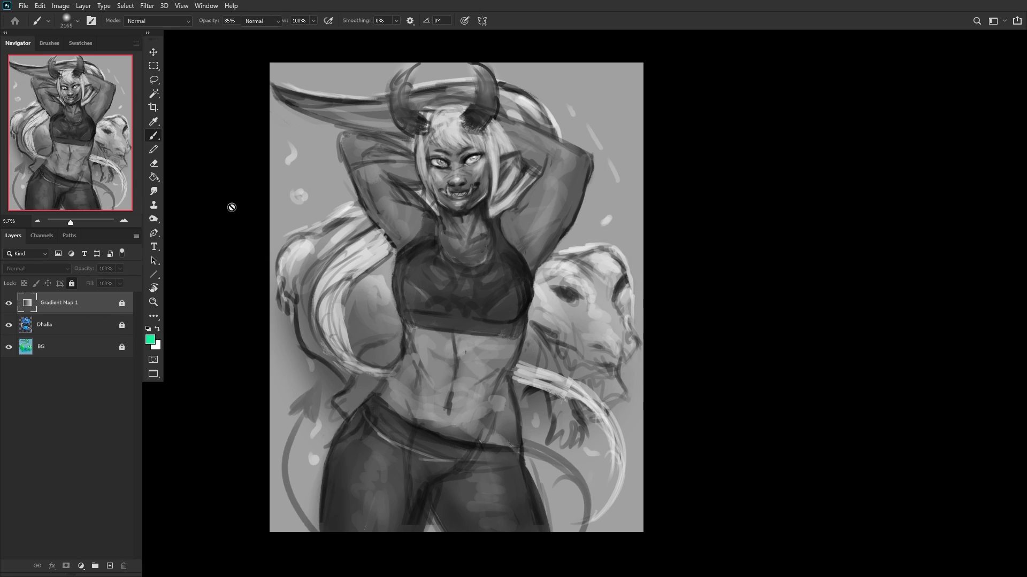
{"action": "left_click", "coordinate": [17, 43]}
{"action": "key", "text": "z"}
{"action": "left_click", "coordinate": [321, 21]}
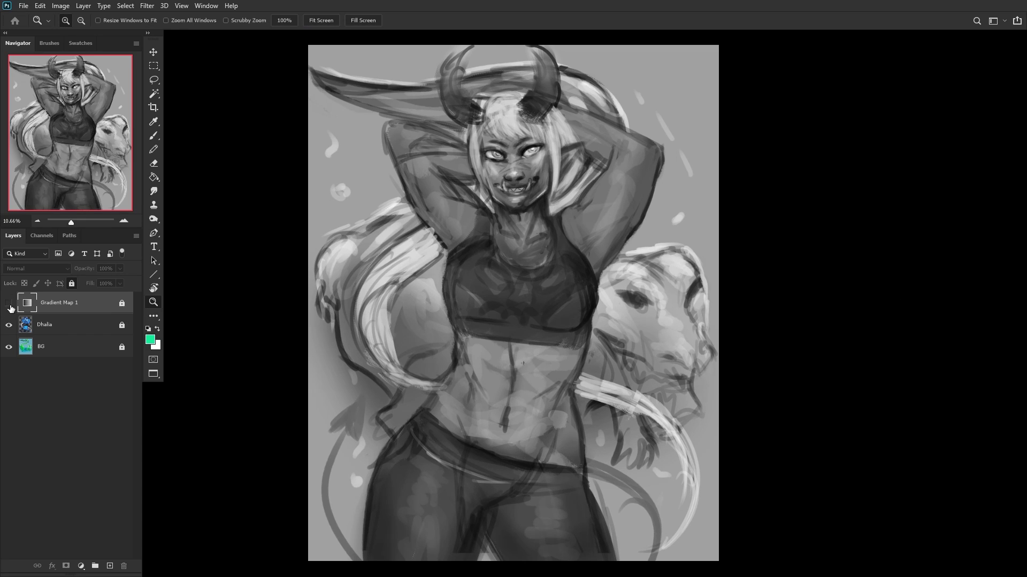
Step: Hide the grayscale gradient map and add a new layer clipped to Dhalia
{"action": "left_click", "coordinate": [9, 303]}
{"action": "left_click", "coordinate": [65, 327]}
{"action": "left_click", "coordinate": [111, 566]}
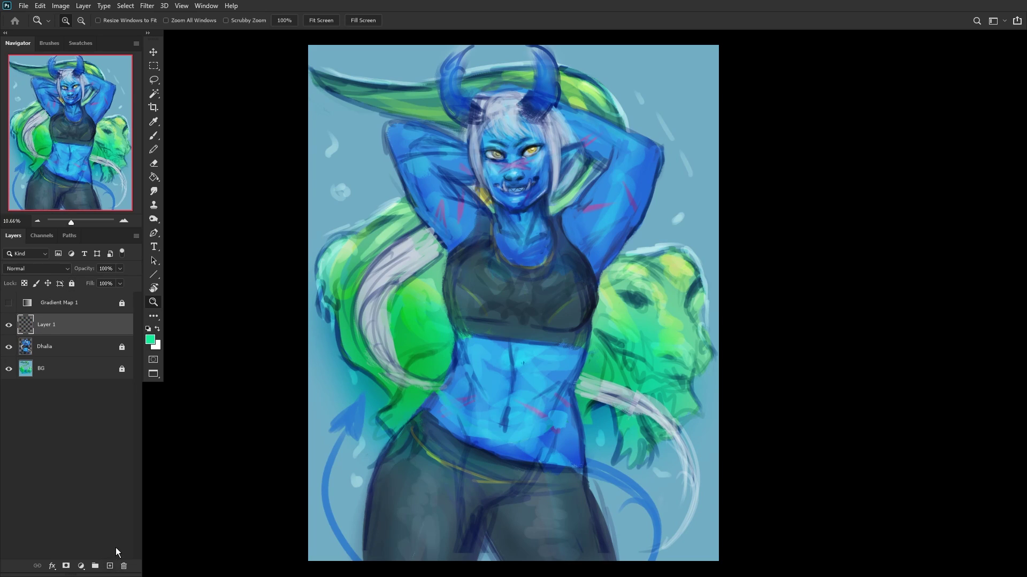
{"action": "left_click", "coordinate": [115, 336], "text": "alt"}
Step: Pick a bright yellow foreground colour and set the clipped layer to Overlay
{"action": "left_click", "coordinate": [150, 341]}
{"action": "left_click", "coordinate": [662, 188]}
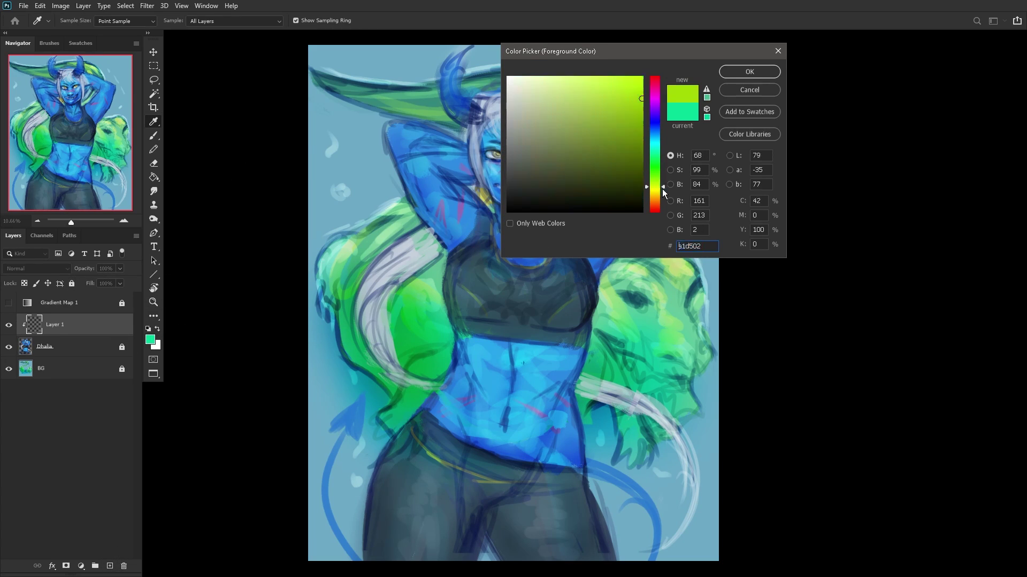
{"action": "left_click_drag", "start_coordinate": [662, 189], "coordinate": [661, 191]}
{"action": "left_click", "coordinate": [642, 77]}
{"action": "left_click", "coordinate": [749, 71]}
{"action": "key", "text": "z"}
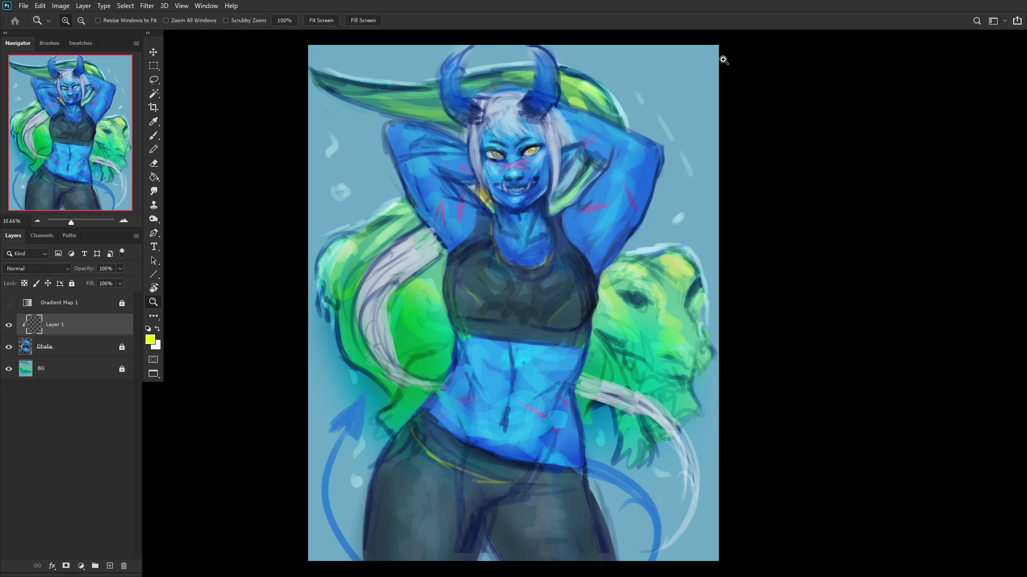
{"action": "left_click", "coordinate": [36, 268]}
{"action": "left_click", "coordinate": [22, 398]}
Step: Tint the left arm, torso, hips and right side with the yellow overlay
{"action": "left_click", "coordinate": [154, 136]}
{"action": "left_click_drag", "start_coordinate": [390, 134], "coordinate": [450, 343]}
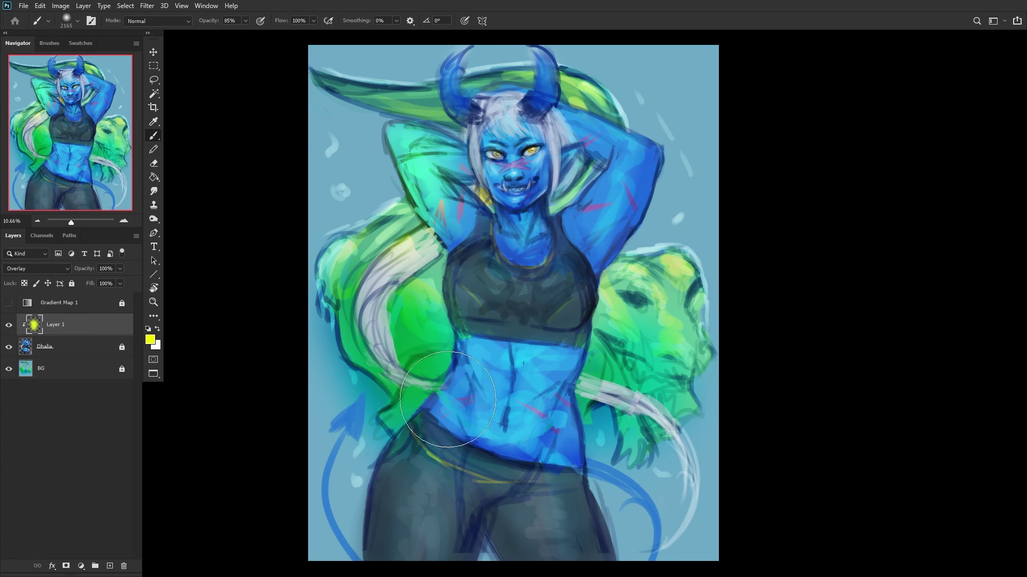
{"action": "mouse_move", "coordinate": [448, 400]}
{"action": "left_mouse_down"}
{"action": "mouse_move", "coordinate": [553, 517]}
{"action": "mouse_move", "coordinate": [621, 504]}
{"action": "mouse_move", "coordinate": [634, 423]}
{"action": "mouse_move", "coordinate": [609, 289]}
{"action": "mouse_move", "coordinate": [521, 301]}
{"action": "mouse_move", "coordinate": [566, 259]}
{"action": "mouse_move", "coordinate": [504, 282]}
{"action": "mouse_move", "coordinate": [634, 270]}
{"action": "mouse_move", "coordinate": [613, 230]}
{"action": "mouse_move", "coordinate": [655, 107]}
{"action": "mouse_move", "coordinate": [386, 459]}
{"action": "mouse_move", "coordinate": [348, 561]}
{"action": "left_mouse_up"}
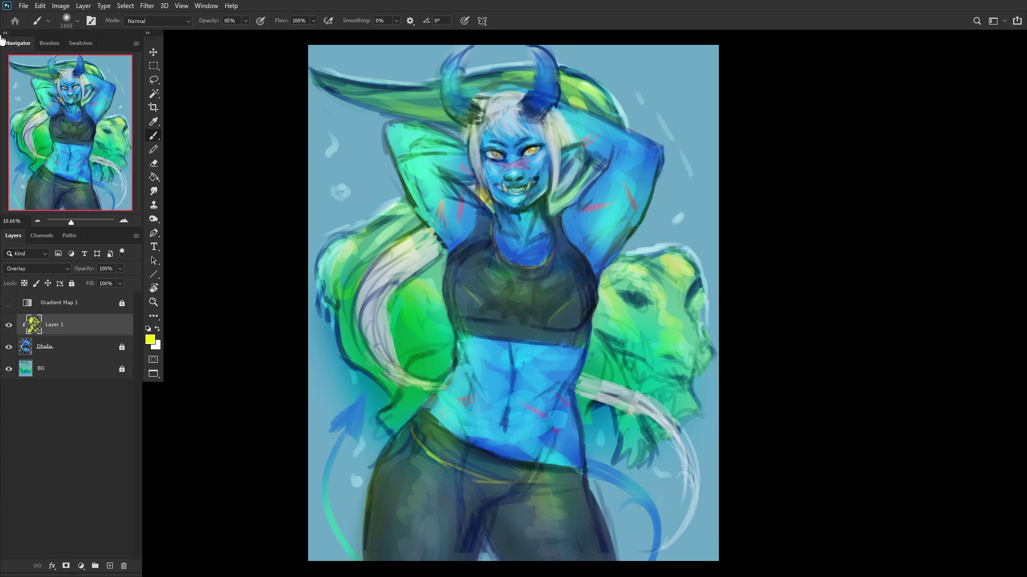
{"action": "key", "text": "ctrl+shift+h"}
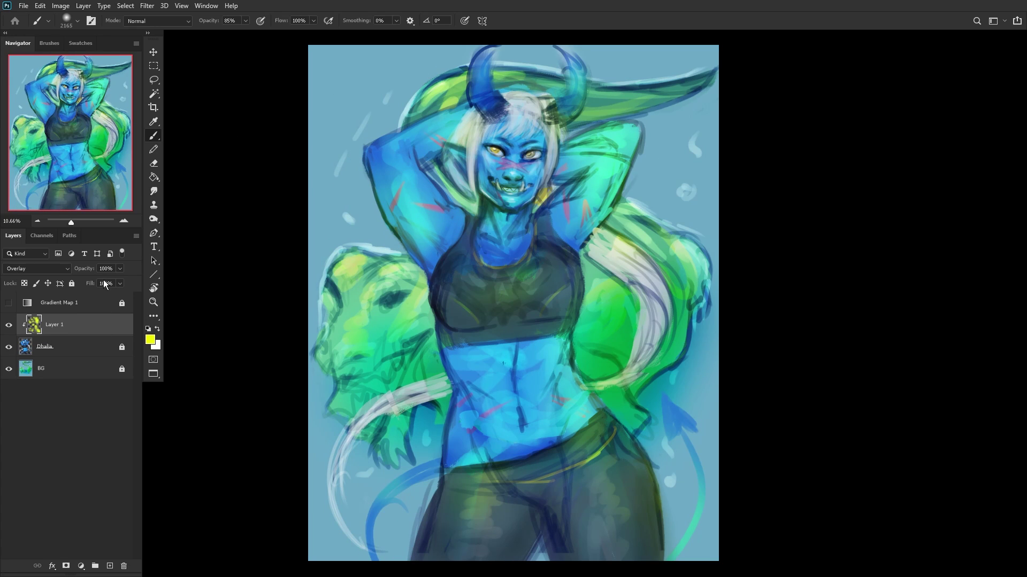
Step: Lower the yellow overlay to about 60% opacity, merge it into Dhalia, and lock Dhalia
{"action": "left_click", "coordinate": [119, 268]}
{"action": "left_click_drag", "start_coordinate": [123, 281], "coordinate": [100, 281]}
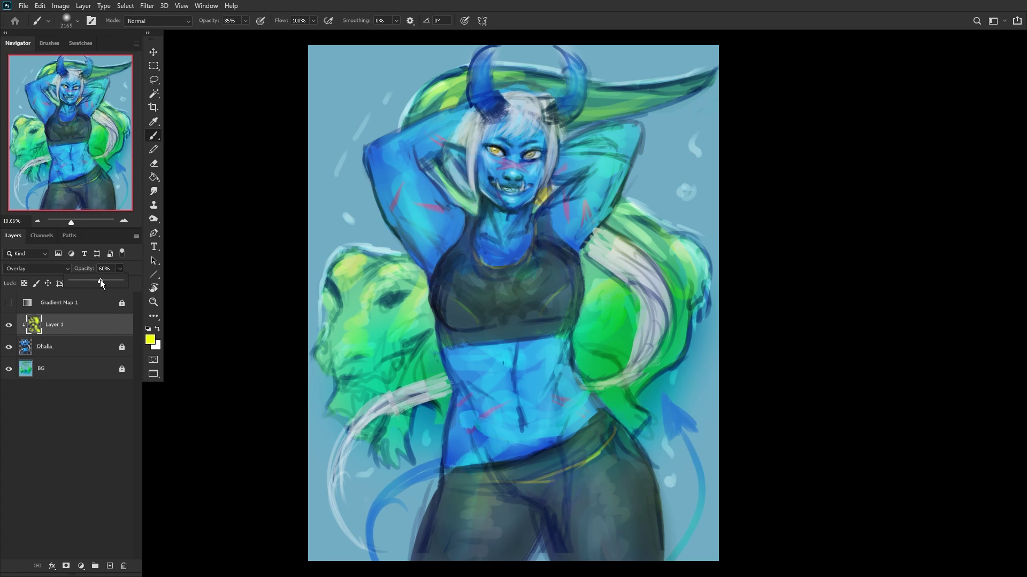
{"action": "left_click", "coordinate": [67, 341]}
{"action": "left_click", "coordinate": [66, 341]}
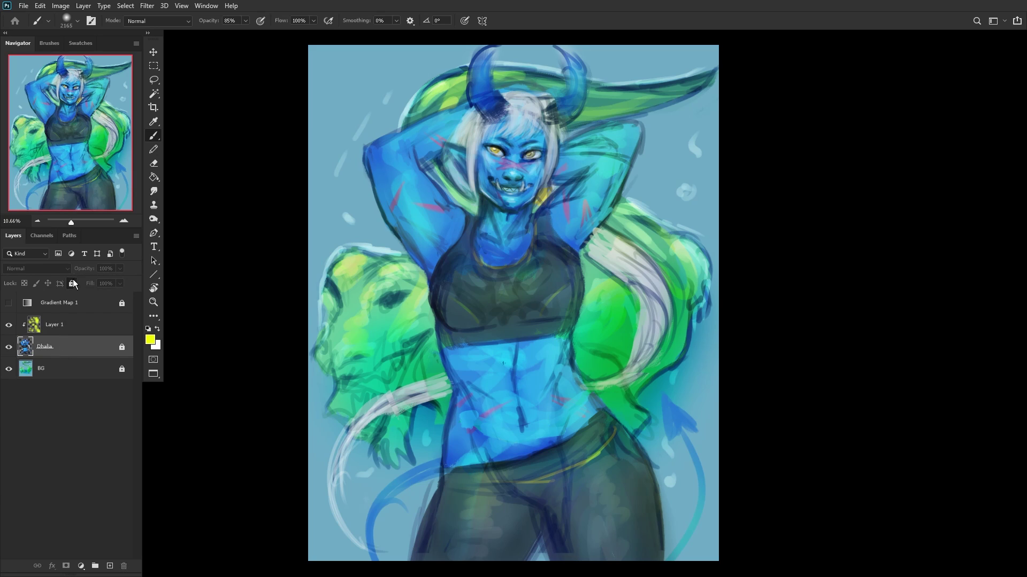
{"action": "left_click", "coordinate": [59, 325]}
{"action": "right_click", "coordinate": [64, 325]}
{"action": "left_click", "coordinate": [90, 420]}
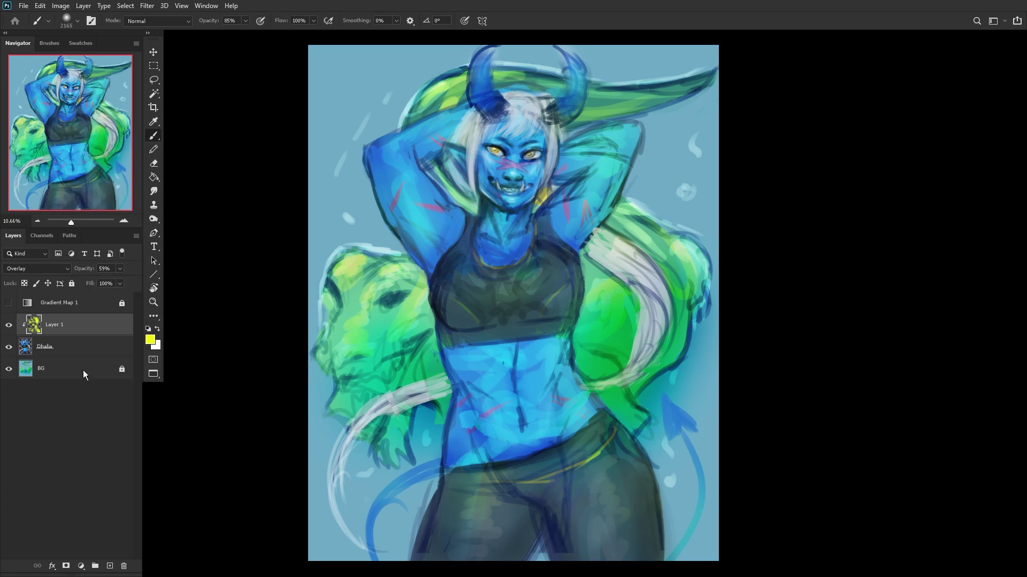
{"action": "left_click", "coordinate": [72, 283]}
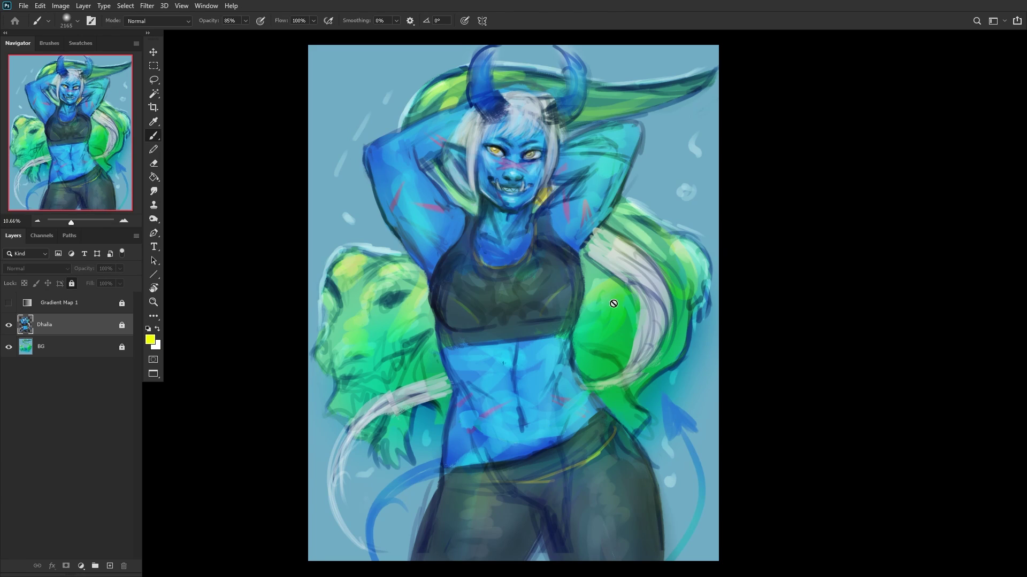
Step: Add a new layer clipped to Dhalia and pick a dark red foreground colour
{"action": "left_click", "coordinate": [110, 565]}
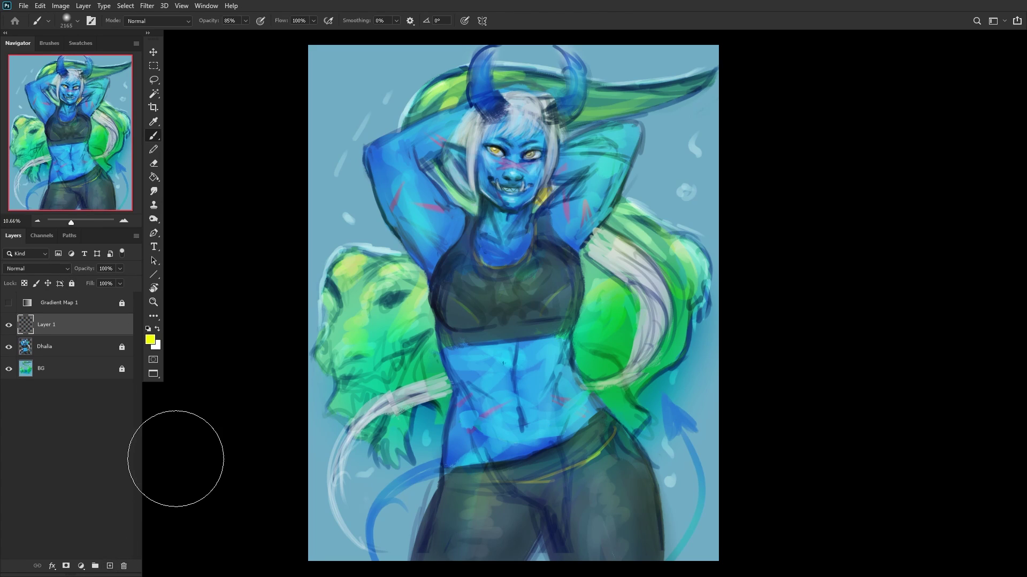
{"action": "left_click", "coordinate": [106, 333], "text": "alt"}
{"action": "left_click", "coordinate": [150, 340]}
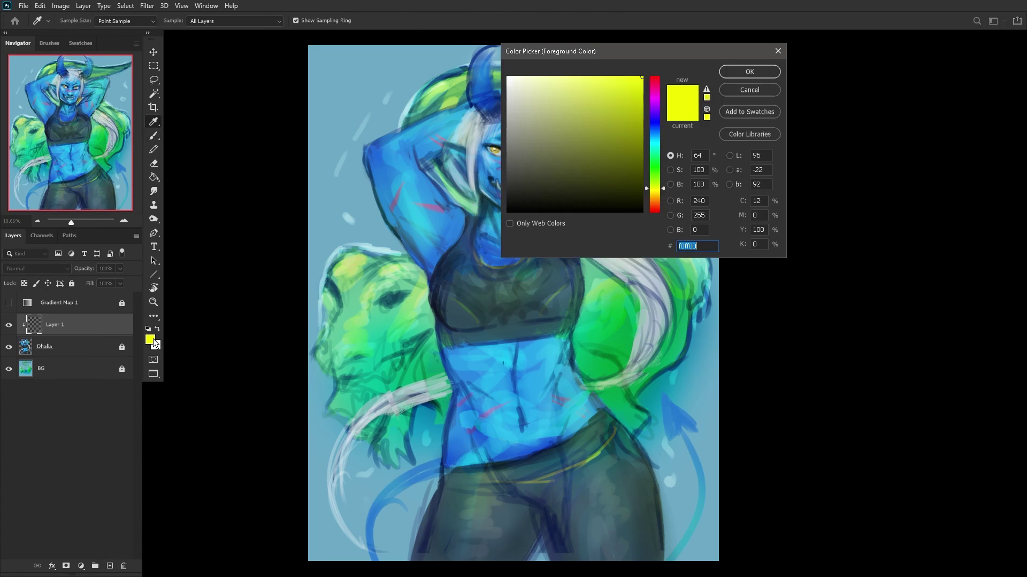
{"action": "left_click", "coordinate": [653, 81]}
{"action": "left_click", "coordinate": [614, 131]}
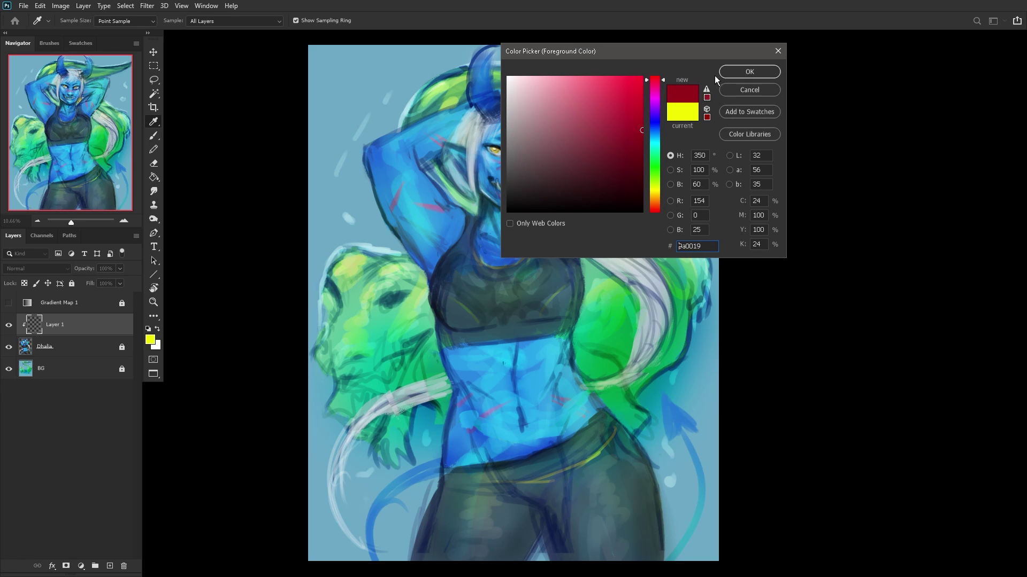
{"action": "left_click", "coordinate": [731, 68]}
Step: Choose the Painty Boy brush at 168 px and set the new layer to Overlay
{"action": "right_click", "coordinate": [540, 203]}
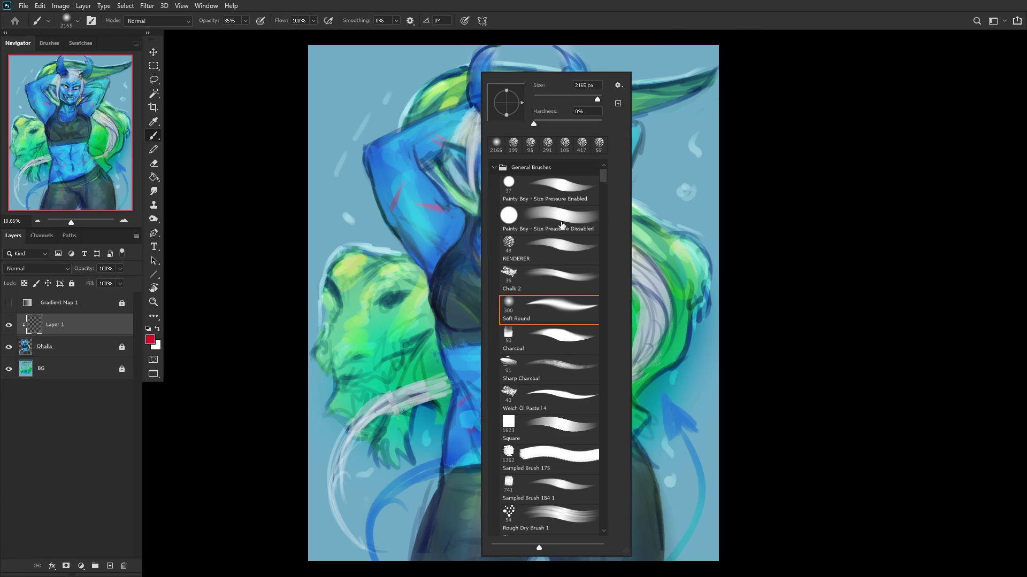
{"action": "left_click", "coordinate": [550, 219]}
{"action": "left_click", "coordinate": [581, 100]}
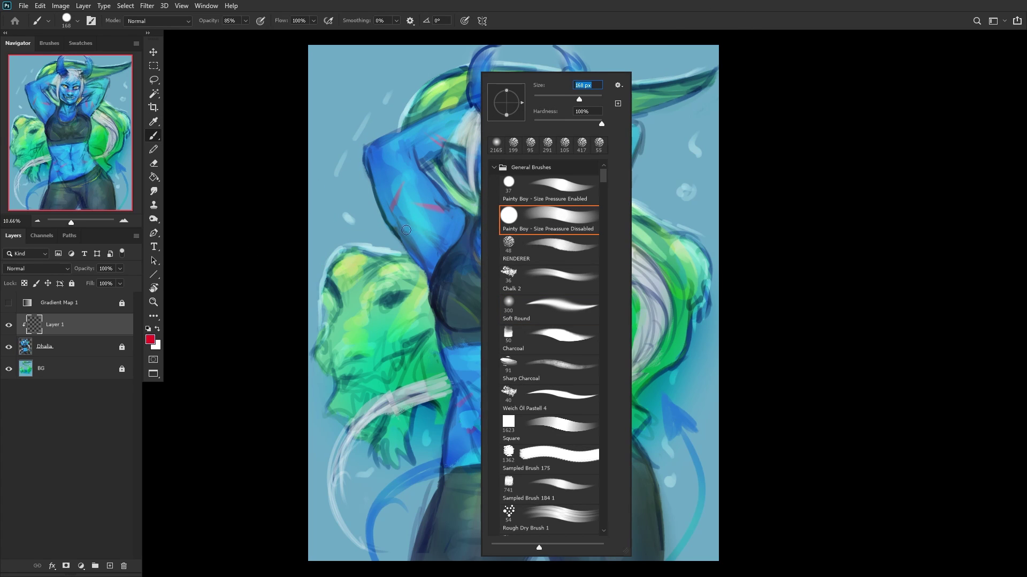
{"action": "left_click", "coordinate": [57, 268]}
{"action": "left_click", "coordinate": [27, 374]}
{"action": "left_click", "coordinate": [29, 268]}
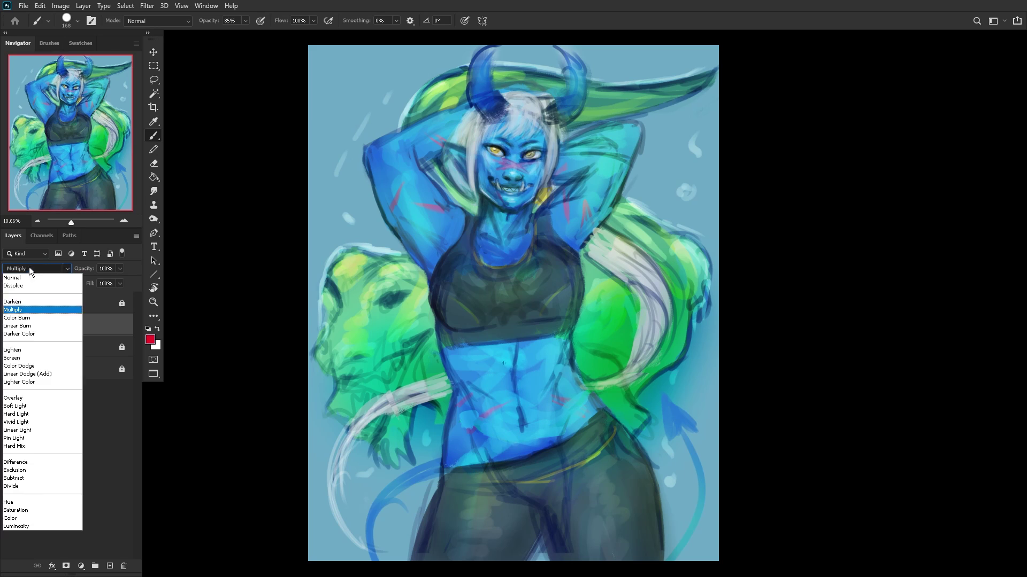
{"action": "left_click", "coordinate": [16, 398]}
Step: Paint red along the bottom of the black top, then switch the layer to Multiply and unclip it
{"action": "left_click_drag", "start_coordinate": [558, 313], "coordinate": [451, 329]}
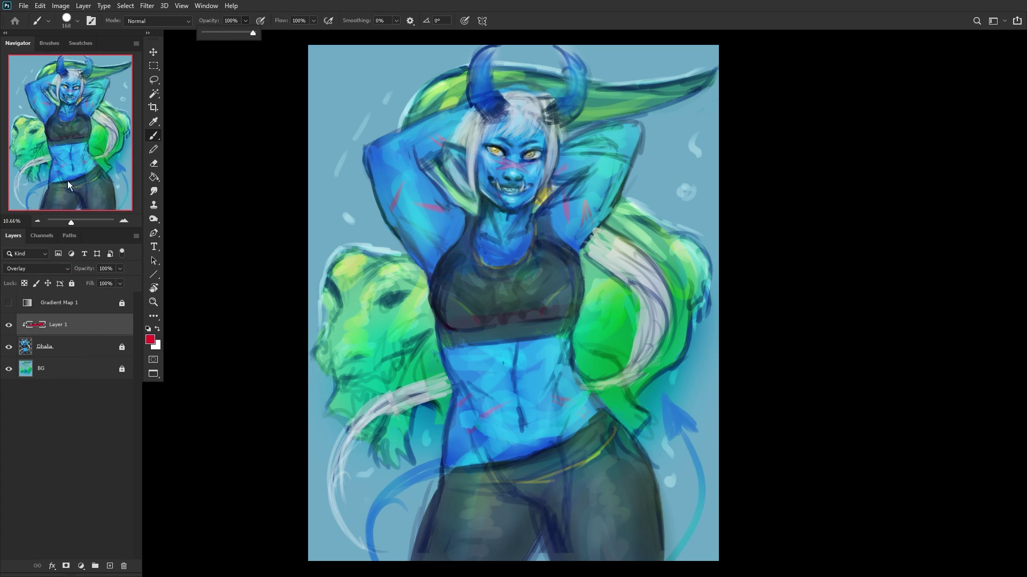
{"action": "left_click", "coordinate": [21, 268]}
{"action": "left_click", "coordinate": [21, 304]}
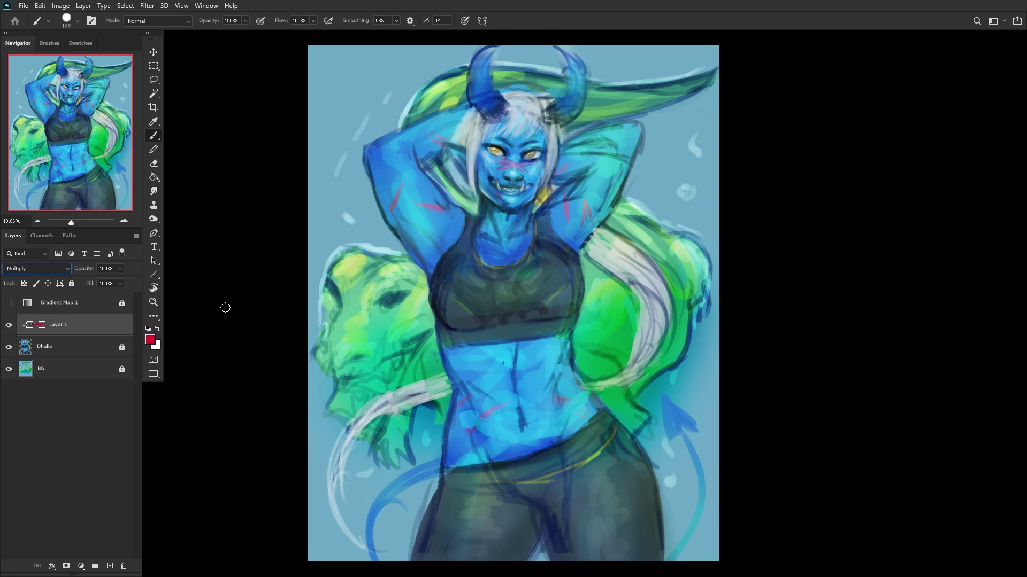
{"action": "left_click", "coordinate": [107, 336], "text": "alt"}
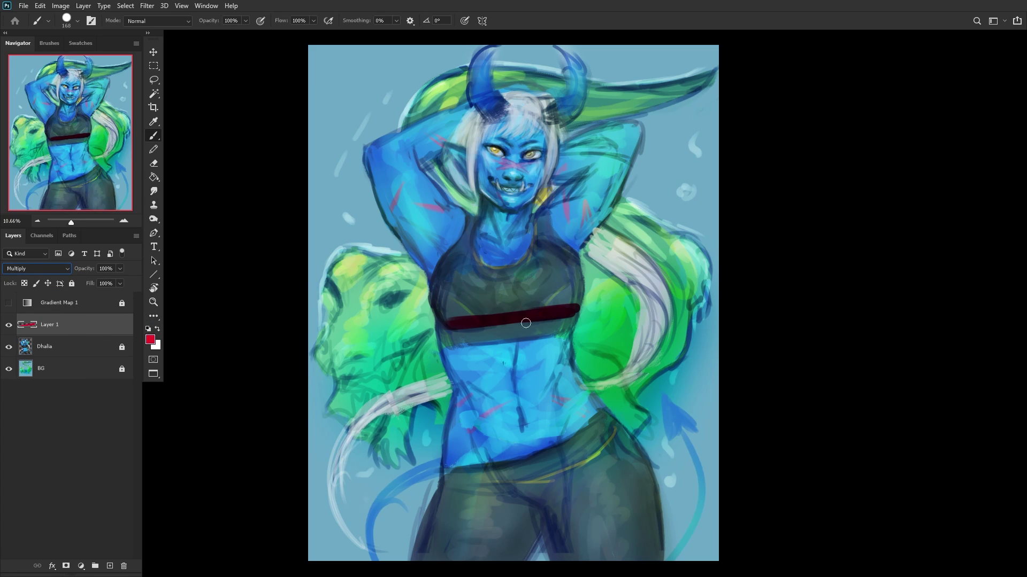
Step: Darken the top's band and neckline, the neck, nose, forehead and hair near the horn
{"action": "mouse_move", "coordinate": [547, 322]}
{"action": "left_mouse_down"}
{"action": "mouse_move", "coordinate": [446, 336]}
{"action": "mouse_move", "coordinate": [439, 313]}
{"action": "mouse_move", "coordinate": [576, 316]}
{"action": "mouse_move", "coordinate": [540, 296]}
{"action": "mouse_move", "coordinate": [516, 317]}
{"action": "mouse_move", "coordinate": [572, 303]}
{"action": "mouse_move", "coordinate": [559, 306]}
{"action": "mouse_move", "coordinate": [578, 270]}
{"action": "left_mouse_up"}
{"action": "mouse_move", "coordinate": [473, 259]}
{"action": "left_mouse_down"}
{"action": "mouse_move", "coordinate": [509, 264]}
{"action": "mouse_move", "coordinate": [499, 270]}
{"action": "mouse_move", "coordinate": [479, 224]}
{"action": "mouse_move", "coordinate": [505, 265]}
{"action": "left_mouse_up"}
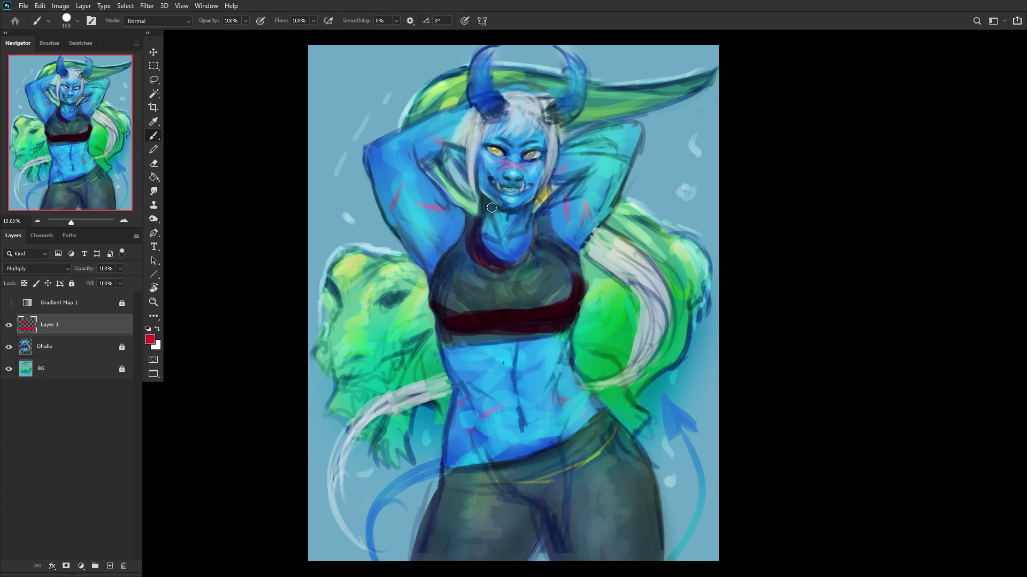
{"action": "mouse_move", "coordinate": [491, 207]}
{"action": "left_mouse_down"}
{"action": "mouse_move", "coordinate": [500, 221]}
{"action": "mouse_move", "coordinate": [520, 214]}
{"action": "mouse_move", "coordinate": [495, 202]}
{"action": "mouse_move", "coordinate": [515, 183]}
{"action": "left_mouse_up"}
{"action": "mouse_move", "coordinate": [501, 137]}
{"action": "left_mouse_down"}
{"action": "mouse_move", "coordinate": [495, 130]}
{"action": "mouse_move", "coordinate": [532, 144]}
{"action": "mouse_move", "coordinate": [541, 124]}
{"action": "left_mouse_up"}
{"action": "mouse_move", "coordinate": [422, 171]}
{"action": "left_mouse_down"}
{"action": "mouse_move", "coordinate": [461, 127]}
{"action": "mouse_move", "coordinate": [444, 164]}
{"action": "mouse_move", "coordinate": [465, 198]}
{"action": "mouse_move", "coordinate": [451, 159]}
{"action": "mouse_move", "coordinate": [458, 166]}
{"action": "left_mouse_up"}
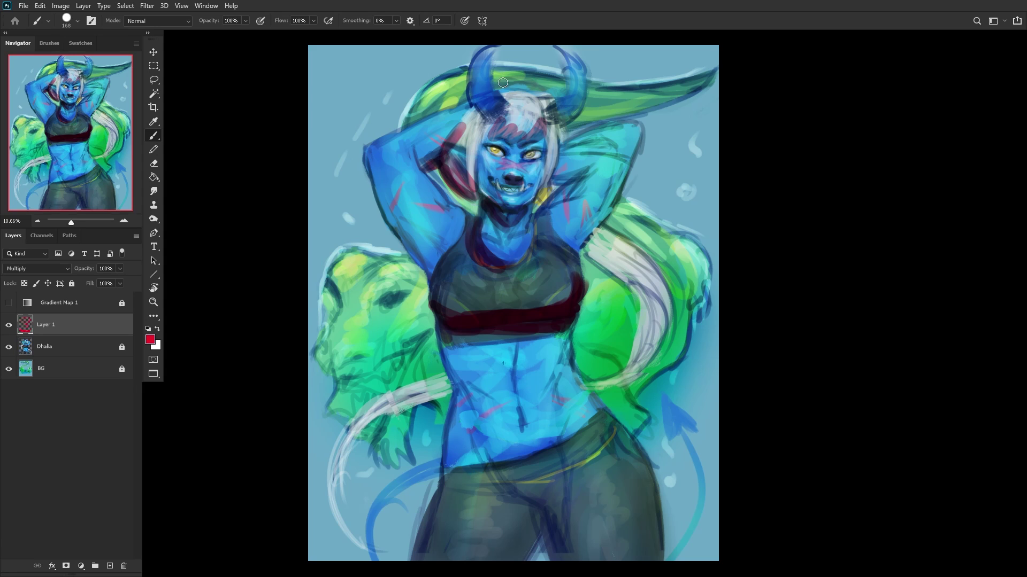
{"action": "key", "text": "ctrl+shift+h"}
Step: Shade the armpit, outer left arm, waist side, inner left thigh and crotch
{"action": "mouse_move", "coordinate": [588, 266]}
{"action": "left_mouse_down"}
{"action": "mouse_move", "coordinate": [640, 226]}
{"action": "mouse_move", "coordinate": [591, 250]}
{"action": "mouse_move", "coordinate": [594, 272]}
{"action": "mouse_move", "coordinate": [643, 204]}
{"action": "mouse_move", "coordinate": [623, 246]}
{"action": "mouse_move", "coordinate": [657, 163]}
{"action": "left_mouse_up"}
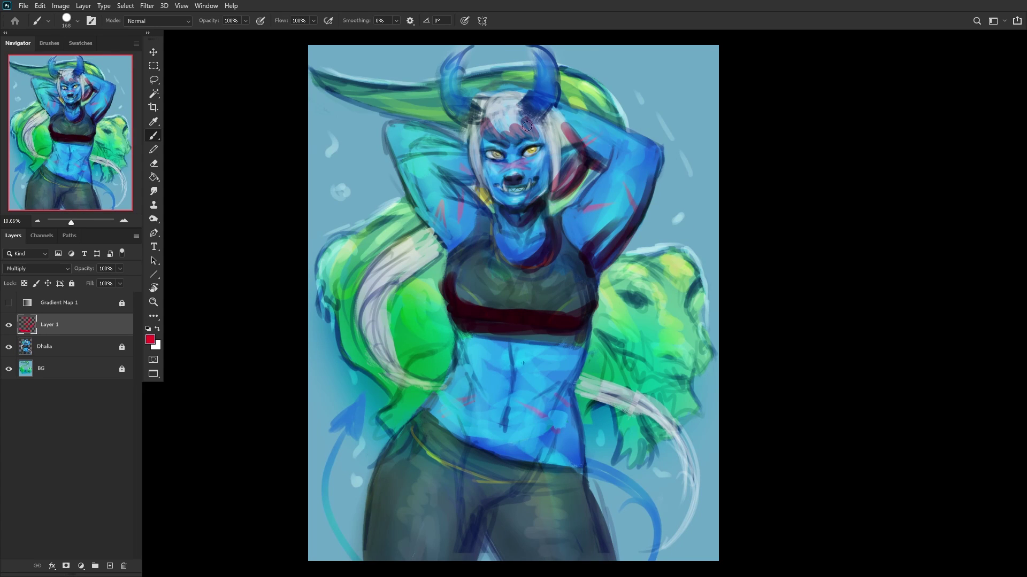
{"action": "mouse_move", "coordinate": [454, 252]}
{"action": "left_mouse_down"}
{"action": "mouse_move", "coordinate": [400, 174]}
{"action": "mouse_move", "coordinate": [406, 161]}
{"action": "left_mouse_up"}
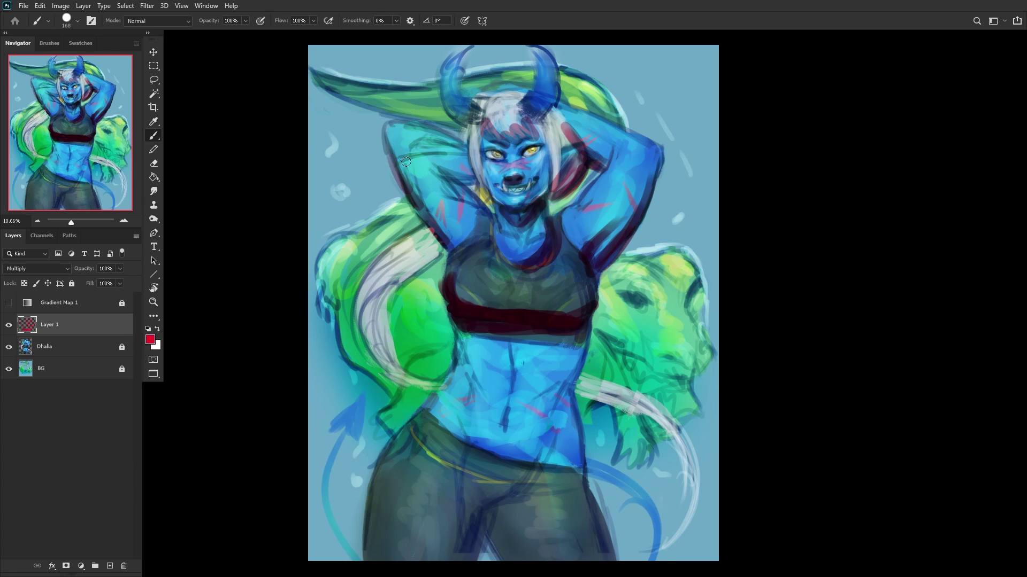
{"action": "mouse_move", "coordinate": [455, 337]}
{"action": "left_mouse_down"}
{"action": "mouse_move", "coordinate": [469, 381]}
{"action": "mouse_move", "coordinate": [456, 356]}
{"action": "mouse_move", "coordinate": [463, 401]}
{"action": "mouse_move", "coordinate": [452, 366]}
{"action": "mouse_move", "coordinate": [428, 428]}
{"action": "mouse_move", "coordinate": [429, 411]}
{"action": "mouse_move", "coordinate": [518, 467]}
{"action": "mouse_move", "coordinate": [482, 451]}
{"action": "mouse_move", "coordinate": [460, 408]}
{"action": "mouse_move", "coordinate": [469, 432]}
{"action": "mouse_move", "coordinate": [516, 465]}
{"action": "mouse_move", "coordinate": [561, 409]}
{"action": "left_mouse_up"}
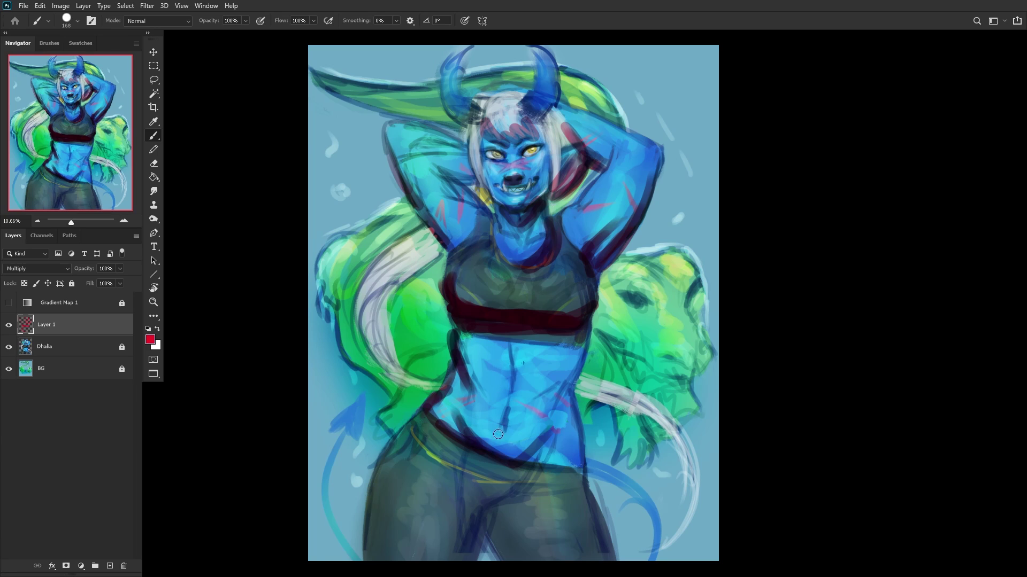
{"action": "scroll", "coordinate": [469, 529], "scroll_direction": "up", "scroll_amount": 2}
{"action": "mouse_move", "coordinate": [488, 499]}
{"action": "left_mouse_down"}
{"action": "mouse_move", "coordinate": [476, 478]}
{"action": "mouse_move", "coordinate": [459, 455]}
{"action": "mouse_move", "coordinate": [489, 501]}
{"action": "mouse_move", "coordinate": [534, 472]}
{"action": "mouse_move", "coordinate": [496, 498]}
{"action": "mouse_move", "coordinate": [513, 567]}
{"action": "left_mouse_up"}
{"action": "scroll", "coordinate": [494, 531], "scroll_direction": "down", "scroll_amount": 3}
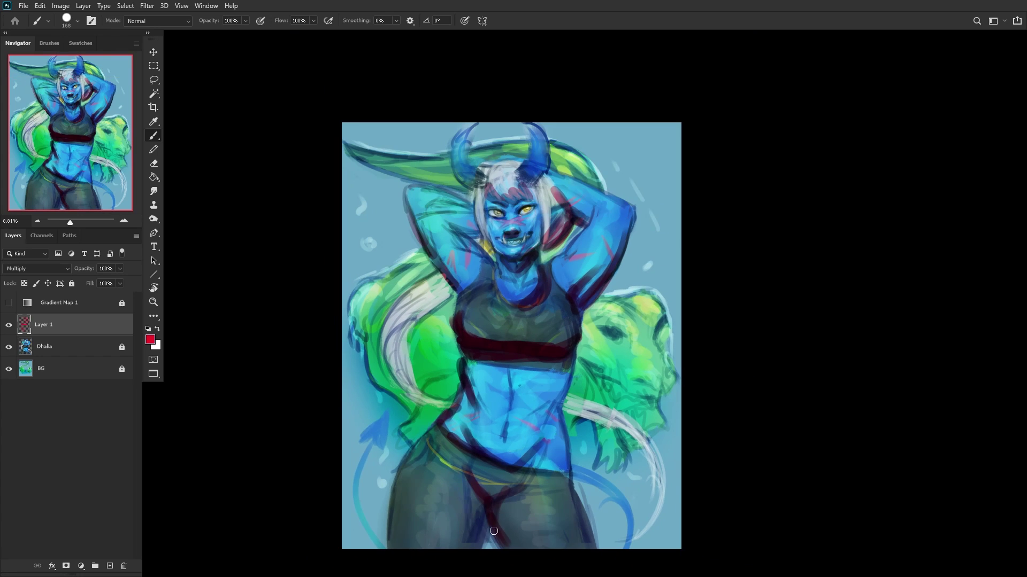
{"action": "mouse_move", "coordinate": [494, 531]}
{"action": "left_mouse_down"}
{"action": "mouse_move", "coordinate": [474, 552]}
{"action": "mouse_move", "coordinate": [467, 531]}
{"action": "left_mouse_up"}
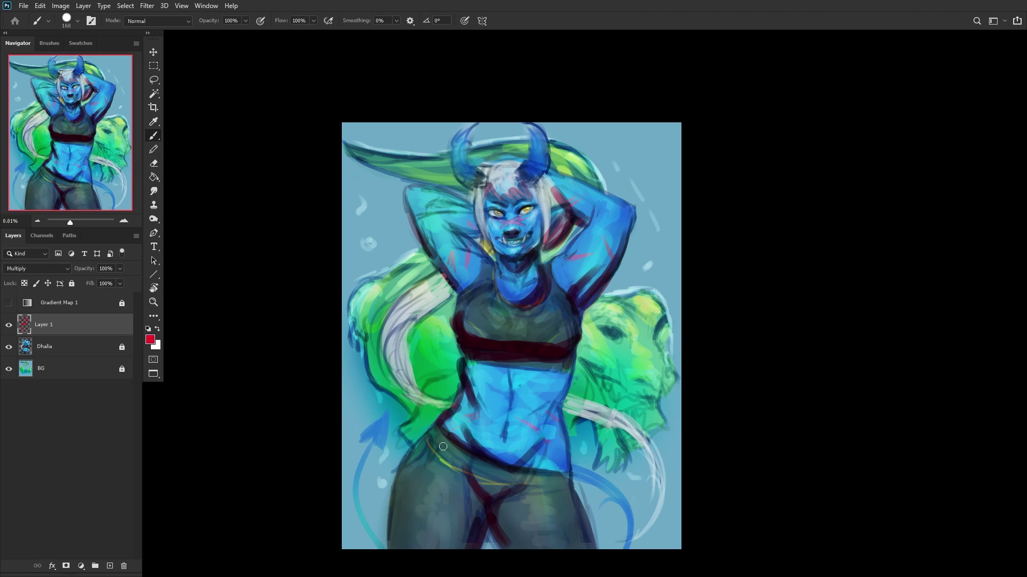
Step: Shade the right torso, raised arm, hair, horn and leg edges, then fade the layer to about 36%
{"action": "scroll", "coordinate": [443, 447], "scroll_direction": "up", "scroll_amount": 2}
{"action": "mouse_move", "coordinate": [604, 396]}
{"action": "left_mouse_down"}
{"action": "mouse_move", "coordinate": [558, 406]}
{"action": "mouse_move", "coordinate": [609, 356]}
{"action": "left_mouse_up"}
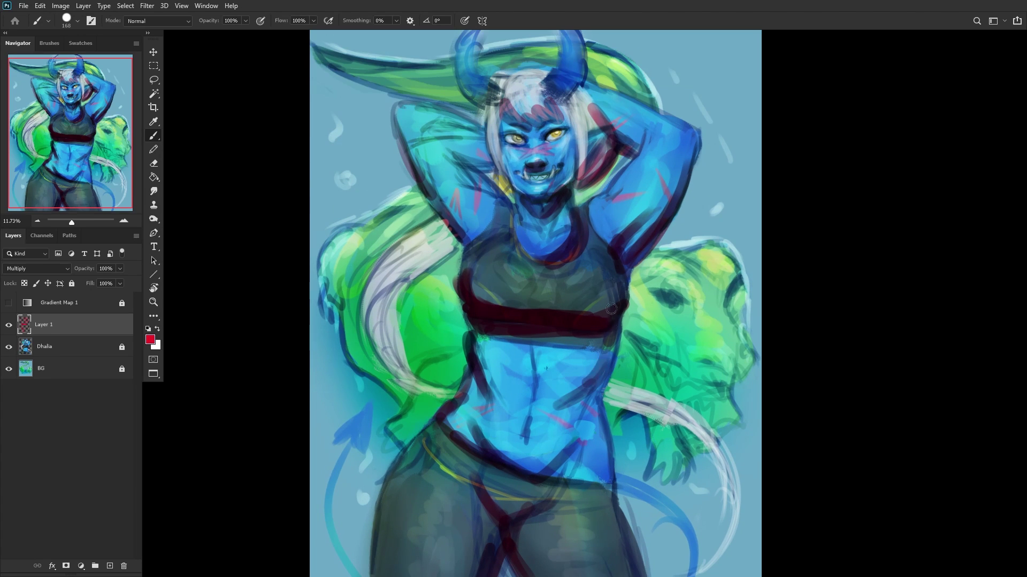
{"action": "mouse_move", "coordinate": [470, 171]}
{"action": "left_mouse_down"}
{"action": "mouse_move", "coordinate": [455, 152]}
{"action": "mouse_move", "coordinate": [473, 162]}
{"action": "mouse_move", "coordinate": [439, 137]}
{"action": "mouse_move", "coordinate": [477, 148]}
{"action": "left_mouse_up"}
{"action": "mouse_move", "coordinate": [422, 96]}
{"action": "left_mouse_down"}
{"action": "mouse_move", "coordinate": [481, 126]}
{"action": "mouse_move", "coordinate": [457, 86]}
{"action": "mouse_move", "coordinate": [470, 58]}
{"action": "mouse_move", "coordinate": [500, 106]}
{"action": "mouse_move", "coordinate": [563, 95]}
{"action": "mouse_move", "coordinate": [571, 52]}
{"action": "left_mouse_up"}
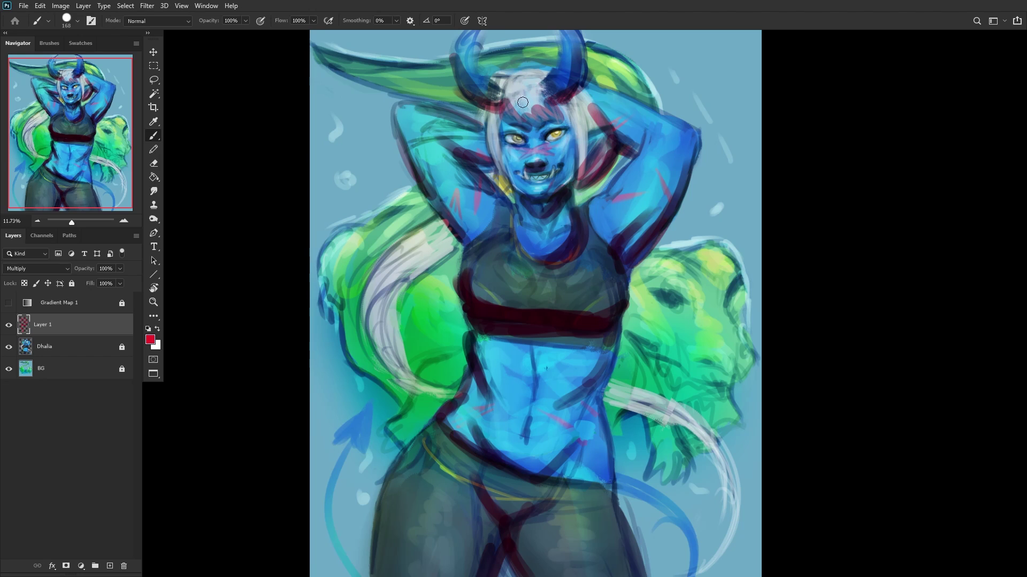
{"action": "scroll", "coordinate": [350, 240], "scroll_direction": "down", "scroll_amount": 3}
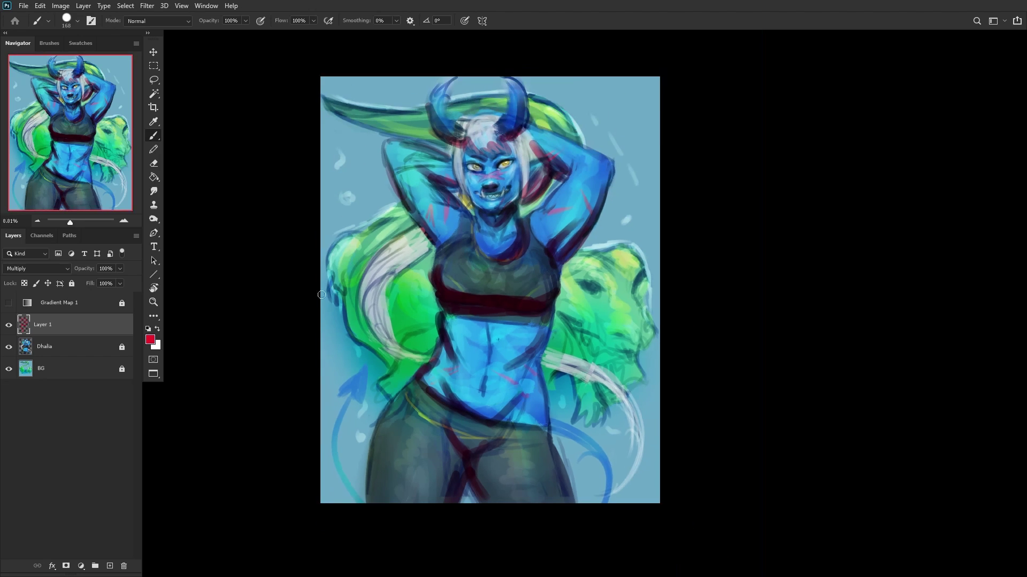
{"action": "mouse_move", "coordinate": [377, 484]}
{"action": "left_mouse_down"}
{"action": "mouse_move", "coordinate": [374, 497]}
{"action": "mouse_move", "coordinate": [367, 484]}
{"action": "mouse_move", "coordinate": [381, 486]}
{"action": "mouse_move", "coordinate": [390, 515]}
{"action": "left_mouse_up"}
{"action": "mouse_move", "coordinate": [548, 508]}
{"action": "left_mouse_down"}
{"action": "mouse_move", "coordinate": [548, 442]}
{"action": "mouse_move", "coordinate": [561, 494]}
{"action": "mouse_move", "coordinate": [525, 466]}
{"action": "mouse_move", "coordinate": [505, 498]}
{"action": "mouse_move", "coordinate": [471, 476]}
{"action": "mouse_move", "coordinate": [489, 500]}
{"action": "left_mouse_up"}
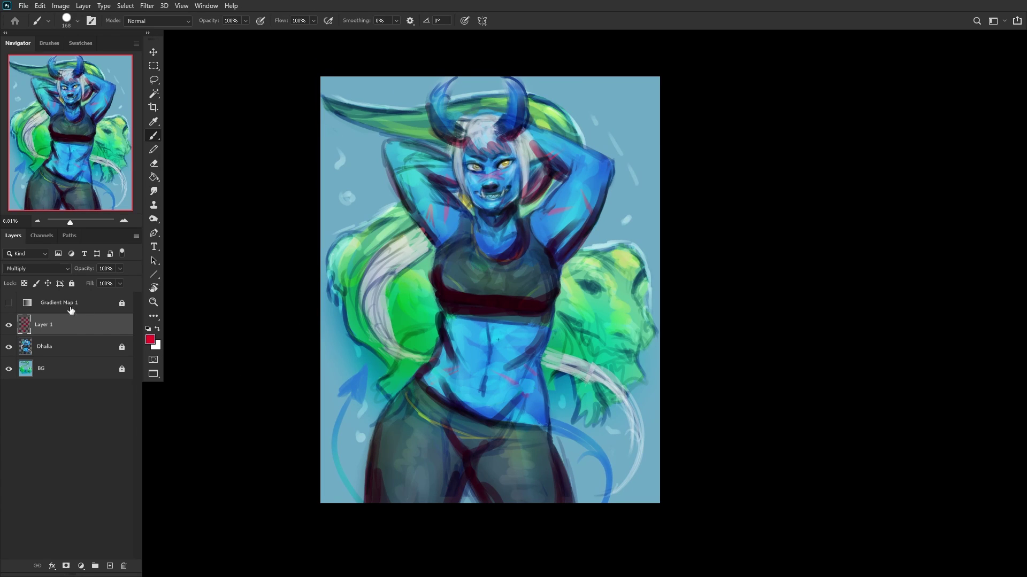
{"action": "mouse_move", "coordinate": [115, 281]}
{"action": "left_mouse_down"}
{"action": "mouse_move", "coordinate": [88, 281]}
{"action": "mouse_move", "coordinate": [101, 275]}
{"action": "mouse_move", "coordinate": [88, 272]}
{"action": "mouse_move", "coordinate": [121, 270]}
{"action": "mouse_move", "coordinate": [92, 268]}
{"action": "mouse_move", "coordinate": [92, 281]}
{"action": "left_mouse_up"}
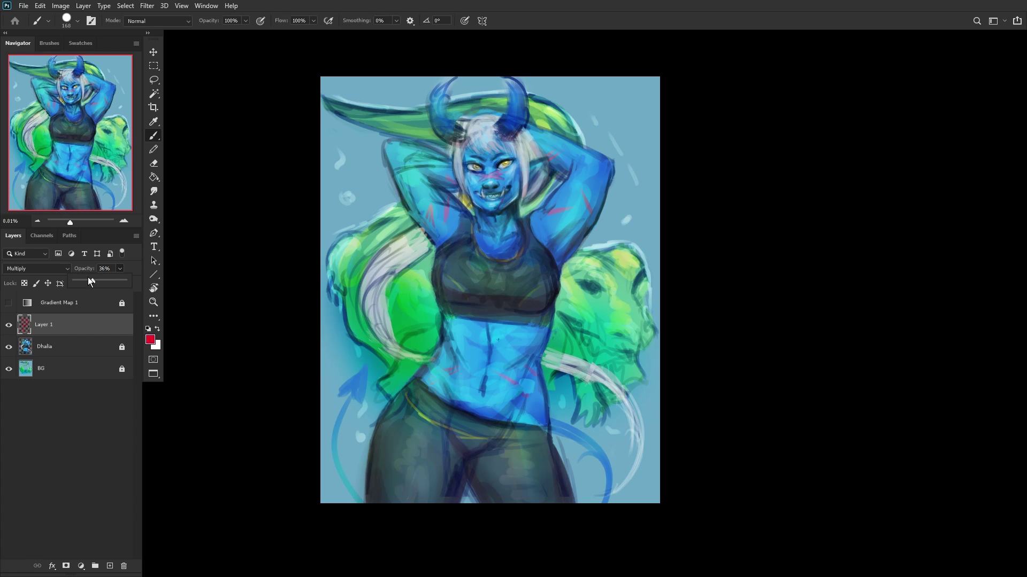
Step: Recolour the shading with Hue/Saturation: hue +34, saturation +72, lightness -7
{"action": "left_click", "coordinate": [60, 6]}
{"action": "left_click", "coordinate": [60, 6]}
{"action": "key", "text": "ctrl+u"}
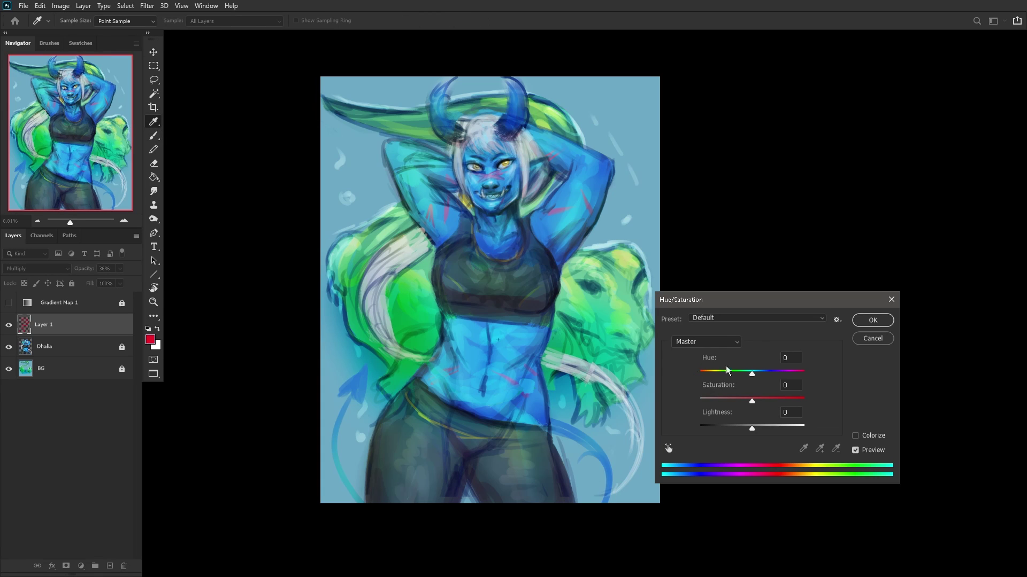
{"action": "mouse_move", "coordinate": [751, 373]}
{"action": "left_mouse_down"}
{"action": "mouse_move", "coordinate": [702, 371]}
{"action": "mouse_move", "coordinate": [769, 373]}
{"action": "left_mouse_up"}
{"action": "left_click_drag", "start_coordinate": [751, 428], "coordinate": [716, 429]}
{"action": "left_click", "coordinate": [790, 399]}
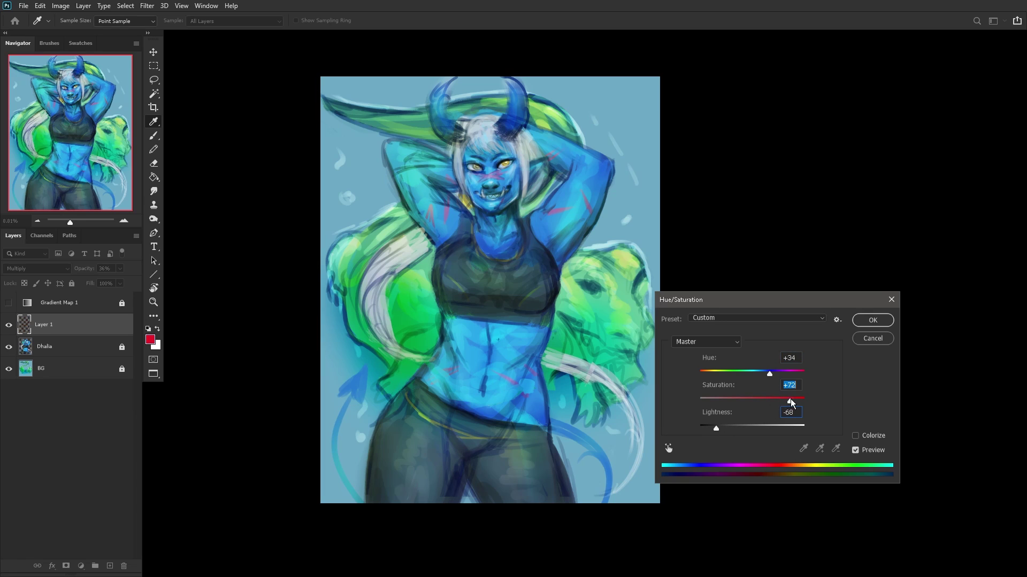
{"action": "left_click", "coordinate": [783, 366]}
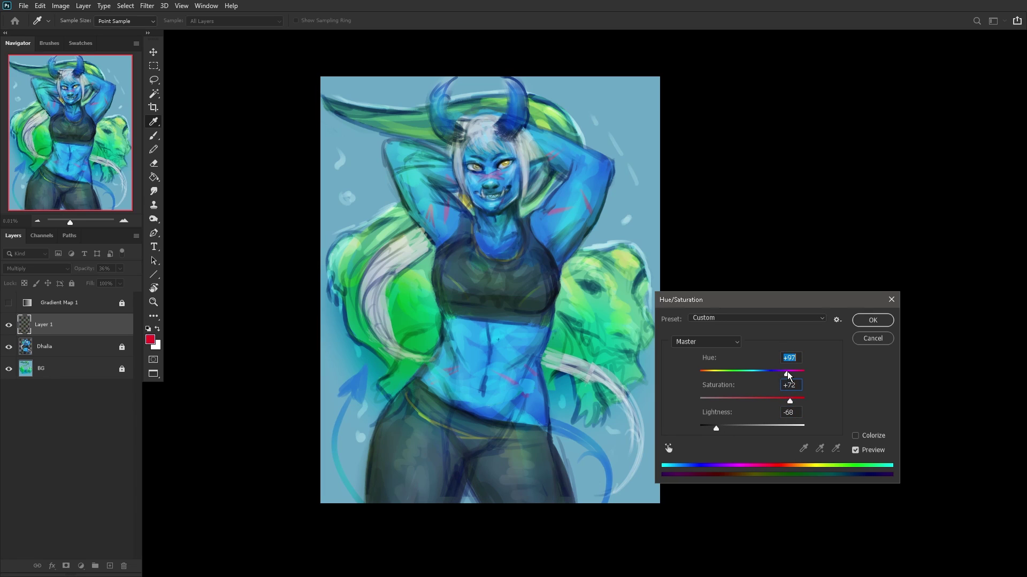
{"action": "left_click", "coordinate": [748, 428]}
{"action": "left_click", "coordinate": [861, 320]}
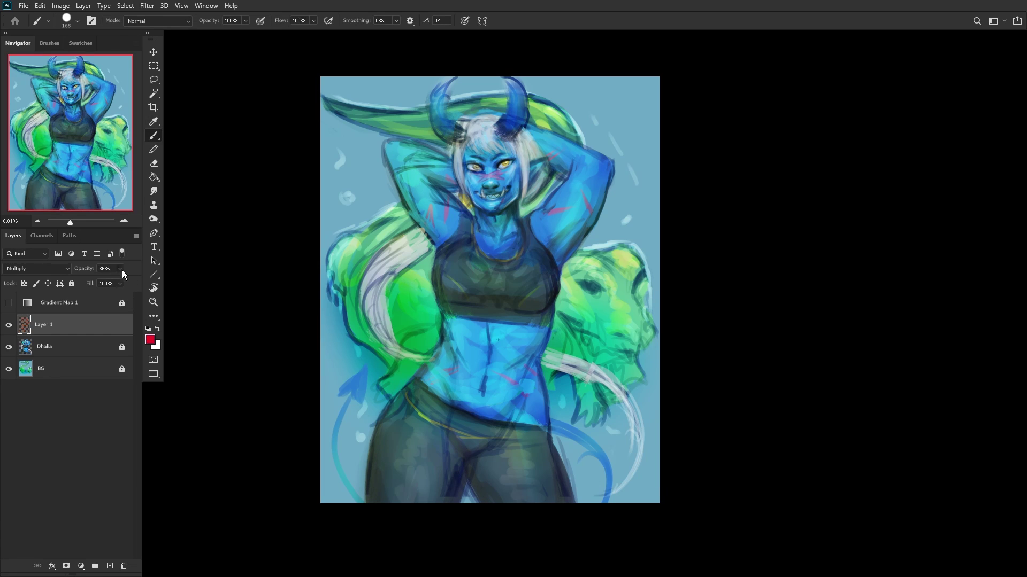
Step: Set the shading layer to 55% opacity and shift its hue by -97 toward purple
{"action": "left_click_drag", "start_coordinate": [125, 280], "coordinate": [111, 280]}
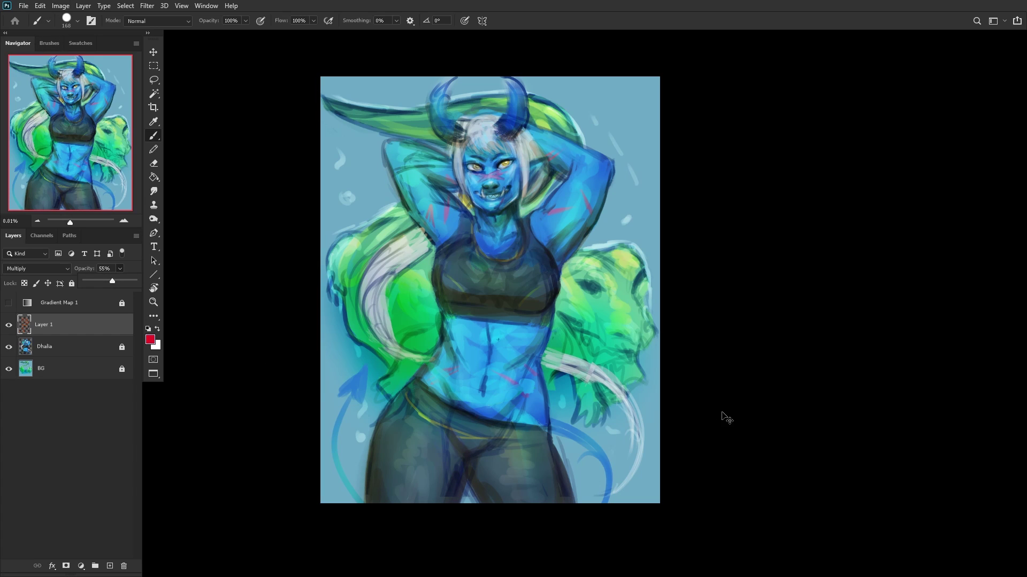
{"action": "key", "text": "ctrl+u"}
{"action": "mouse_move", "coordinate": [733, 374]}
{"action": "left_mouse_down"}
{"action": "mouse_move", "coordinate": [706, 376]}
{"action": "mouse_move", "coordinate": [737, 376]}
{"action": "mouse_move", "coordinate": [717, 376]}
{"action": "left_mouse_up"}
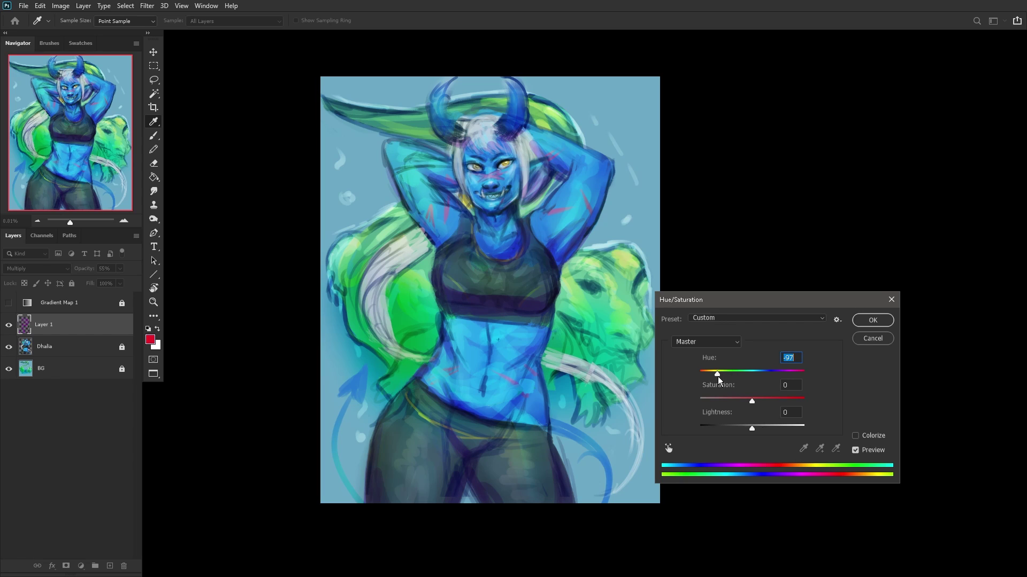
{"action": "left_click", "coordinate": [858, 321]}
Step: Flip the canvas horizontally and merge Layer 1 down into Dhalia
{"action": "key", "text": "ctrl+shift+h"}
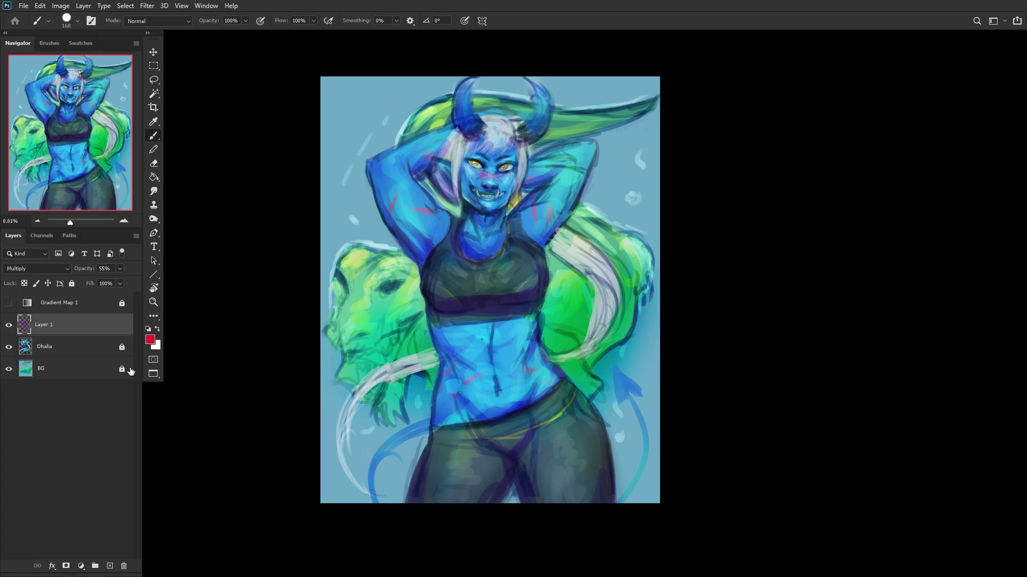
{"action": "left_click", "coordinate": [71, 350]}
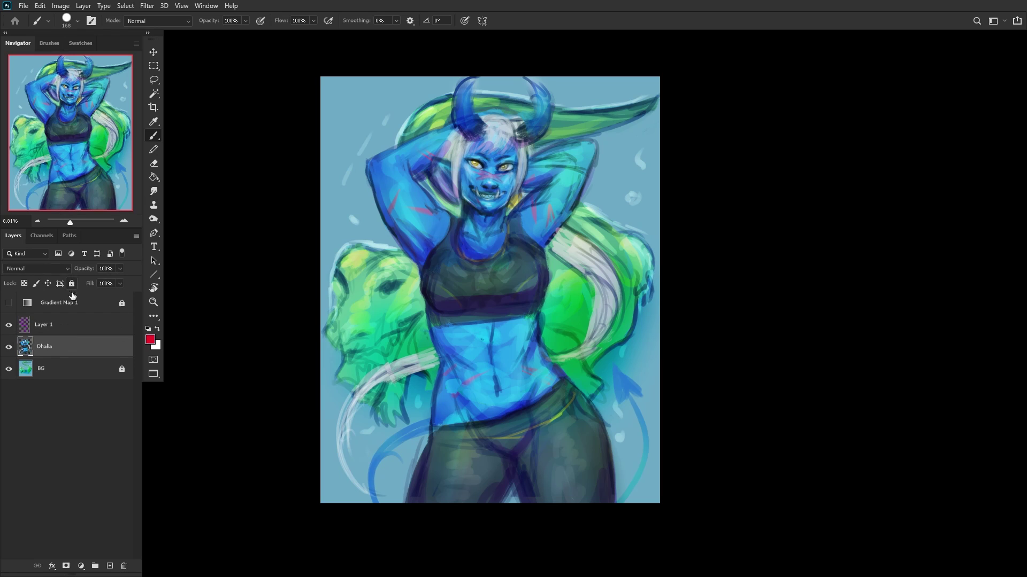
{"action": "left_click", "coordinate": [153, 302]}
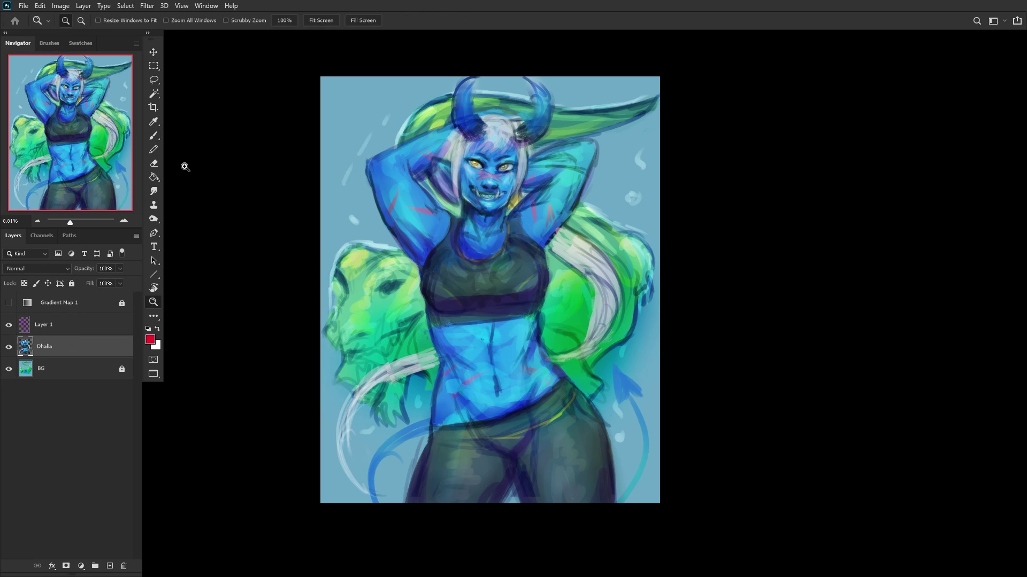
{"action": "left_click", "coordinate": [327, 20]}
{"action": "left_click", "coordinate": [92, 329]}
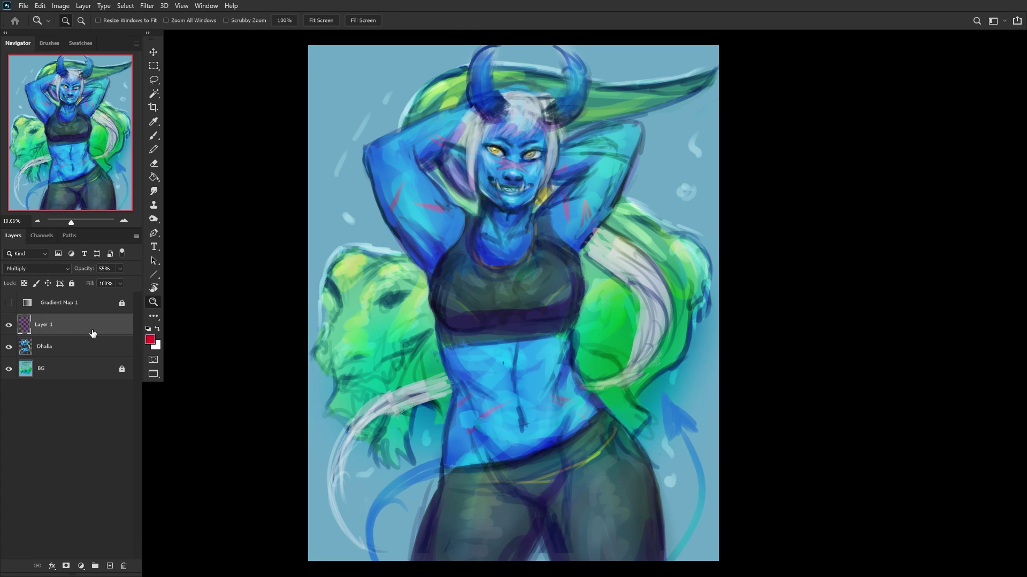
{"action": "key", "text": "ctrl+e"}
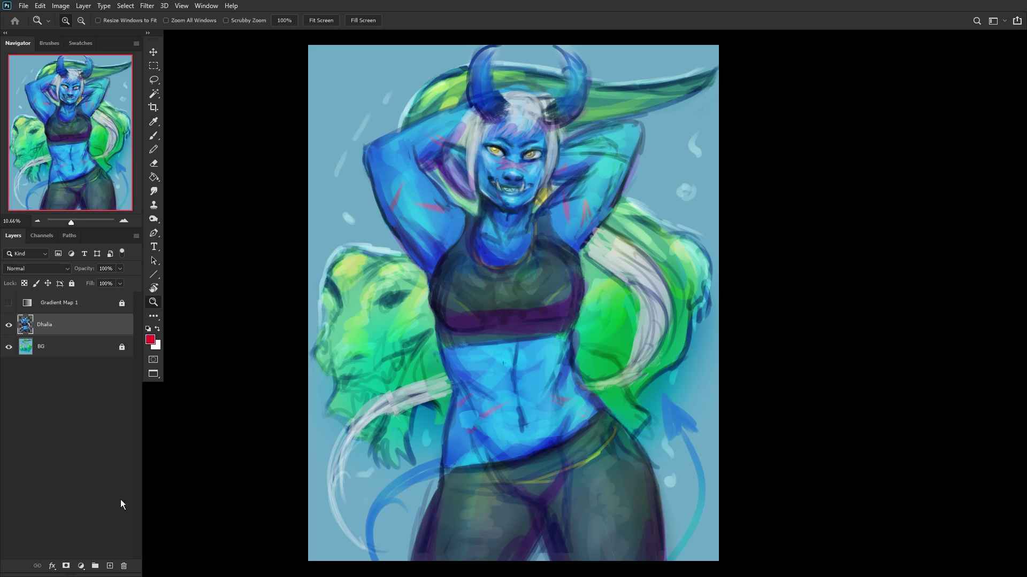
Step: Add a new layer clipped to Dhalia and pick bright yellow ffe957 for painting
{"action": "left_click", "coordinate": [110, 565]}
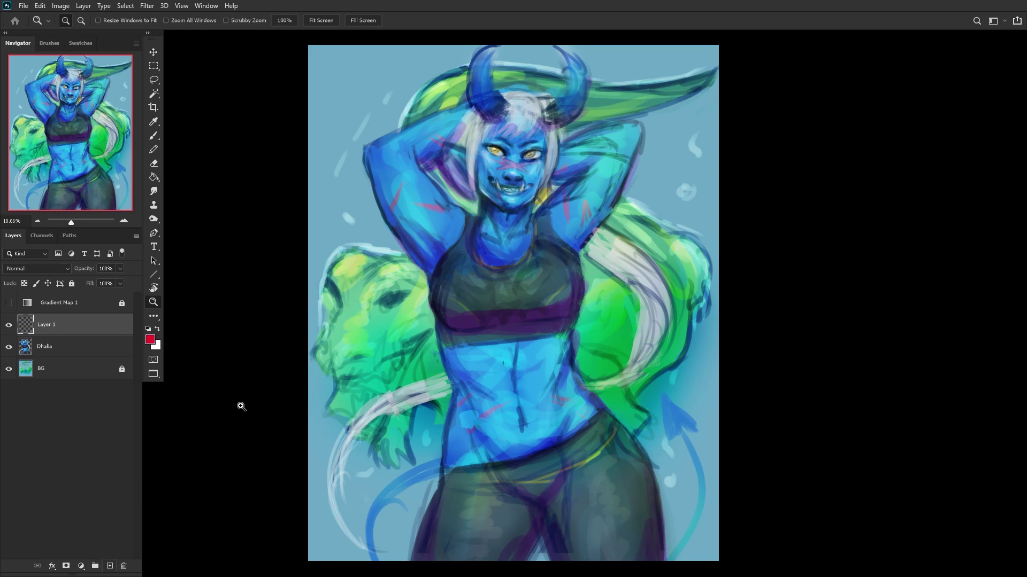
{"action": "left_click", "coordinate": [118, 334], "text": "alt"}
{"action": "left_click", "coordinate": [151, 340]}
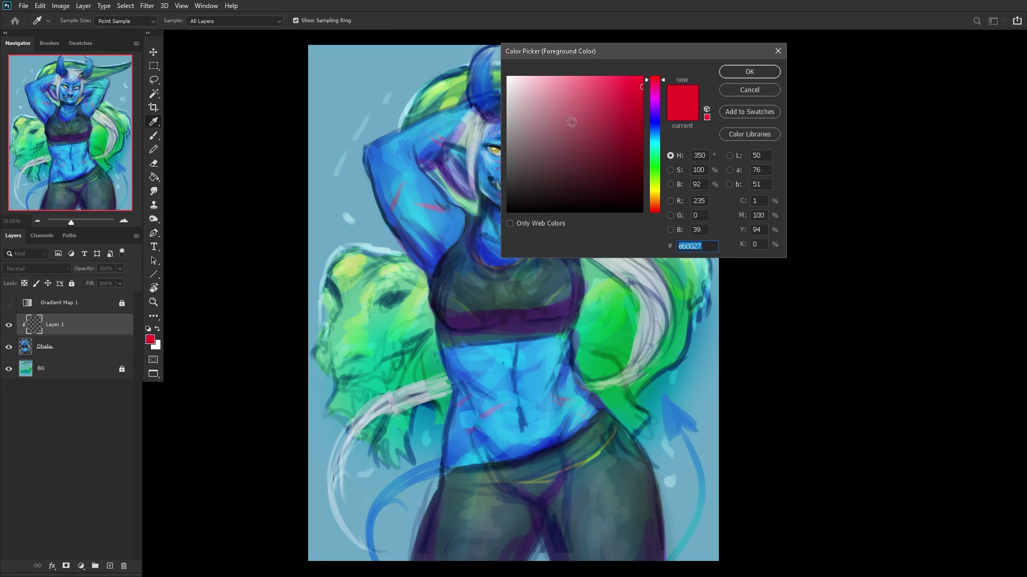
{"action": "left_click", "coordinate": [656, 193]}
{"action": "left_click_drag", "start_coordinate": [588, 107], "coordinate": [246, 38]}
{"action": "left_click", "coordinate": [418, 62]}
{"action": "key", "text": "z"}
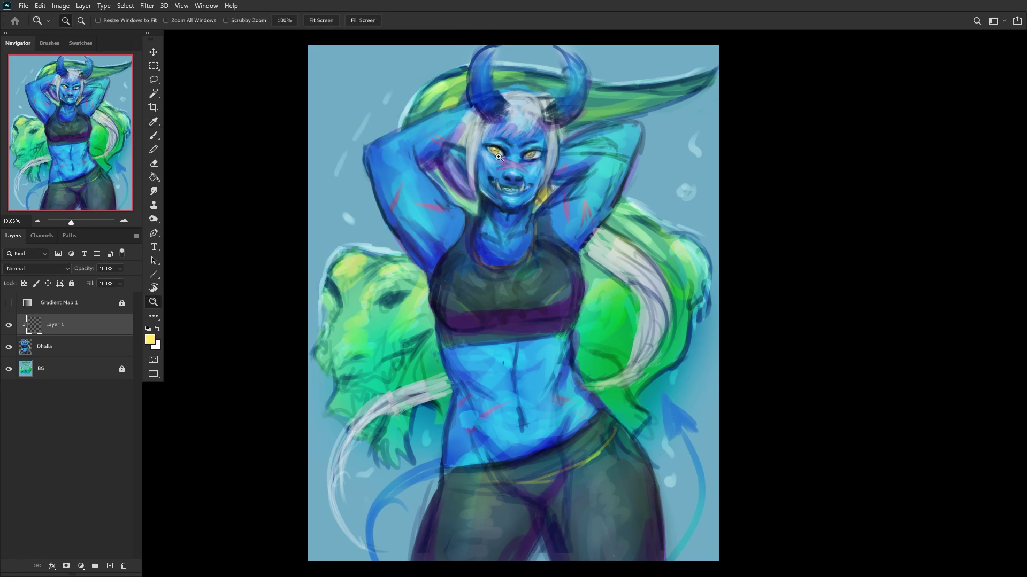
{"action": "left_click", "coordinate": [153, 136]}
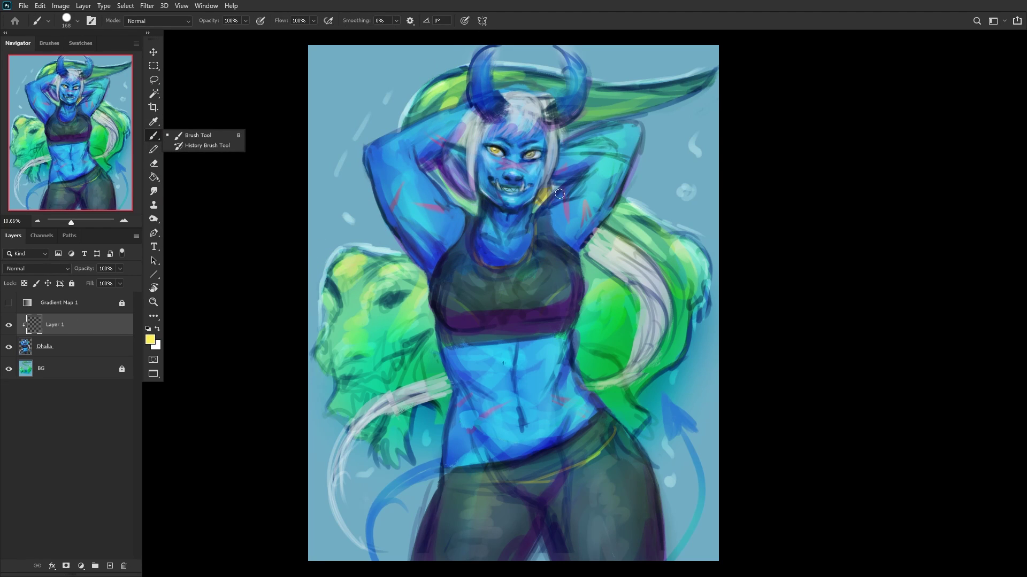
Step: Paint yellow highlights on both raised arms, the abdomen and the right thigh
{"action": "mouse_move", "coordinate": [436, 227]}
{"action": "left_mouse_down"}
{"action": "mouse_move", "coordinate": [414, 205]}
{"action": "mouse_move", "coordinate": [447, 229]}
{"action": "mouse_move", "coordinate": [400, 142]}
{"action": "left_mouse_up"}
{"action": "mouse_move", "coordinate": [414, 181]}
{"action": "left_mouse_down"}
{"action": "mouse_move", "coordinate": [391, 151]}
{"action": "mouse_move", "coordinate": [434, 114]}
{"action": "mouse_move", "coordinate": [427, 133]}
{"action": "mouse_move", "coordinate": [458, 113]}
{"action": "left_mouse_up"}
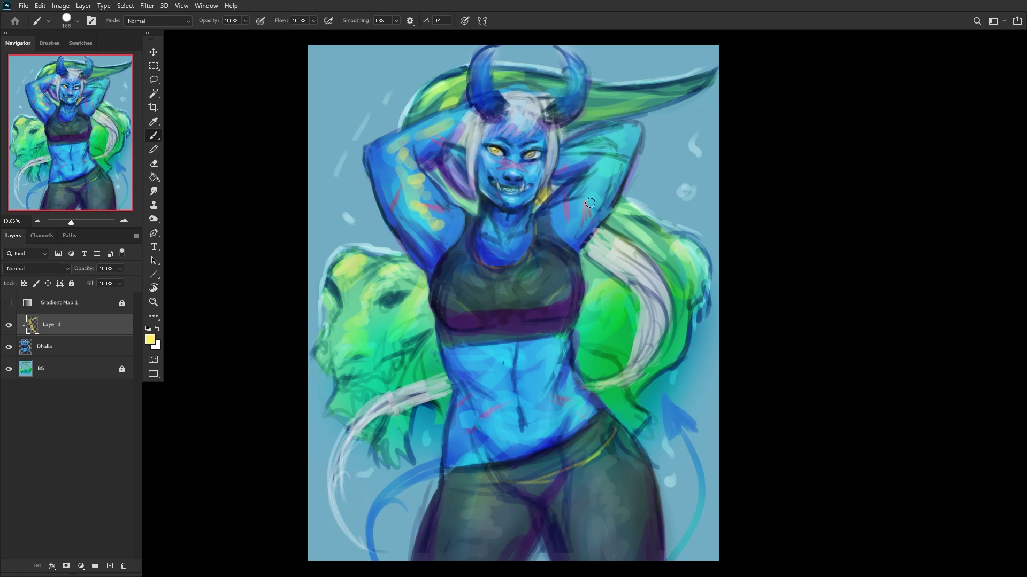
{"action": "mouse_move", "coordinate": [564, 230]}
{"action": "left_mouse_down"}
{"action": "mouse_move", "coordinate": [564, 208]}
{"action": "mouse_move", "coordinate": [613, 147]}
{"action": "mouse_move", "coordinate": [566, 155]}
{"action": "left_mouse_up"}
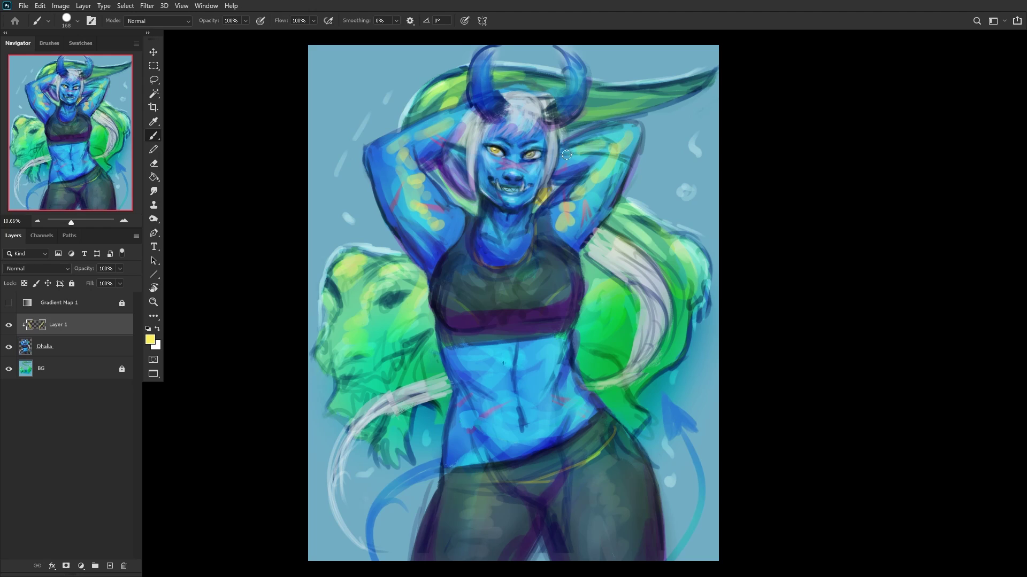
{"action": "mouse_move", "coordinate": [484, 372]}
{"action": "left_mouse_down"}
{"action": "mouse_move", "coordinate": [477, 349]}
{"action": "mouse_move", "coordinate": [486, 382]}
{"action": "left_mouse_up"}
{"action": "mouse_move", "coordinate": [536, 350]}
{"action": "left_mouse_down"}
{"action": "mouse_move", "coordinate": [537, 420]}
{"action": "mouse_move", "coordinate": [552, 425]}
{"action": "mouse_move", "coordinate": [542, 445]}
{"action": "left_mouse_up"}
{"action": "left_click_drag", "start_coordinate": [509, 357], "coordinate": [497, 351]}
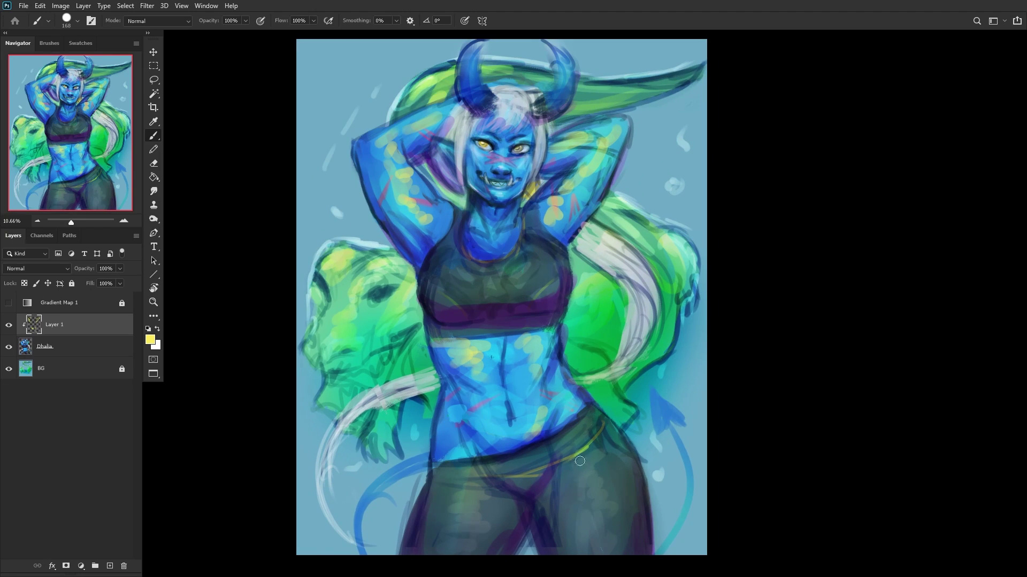
{"action": "mouse_move", "coordinate": [580, 449]}
{"action": "left_mouse_down"}
{"action": "mouse_move", "coordinate": [578, 481]}
{"action": "mouse_move", "coordinate": [593, 465]}
{"action": "mouse_move", "coordinate": [603, 540]}
{"action": "left_mouse_up"}
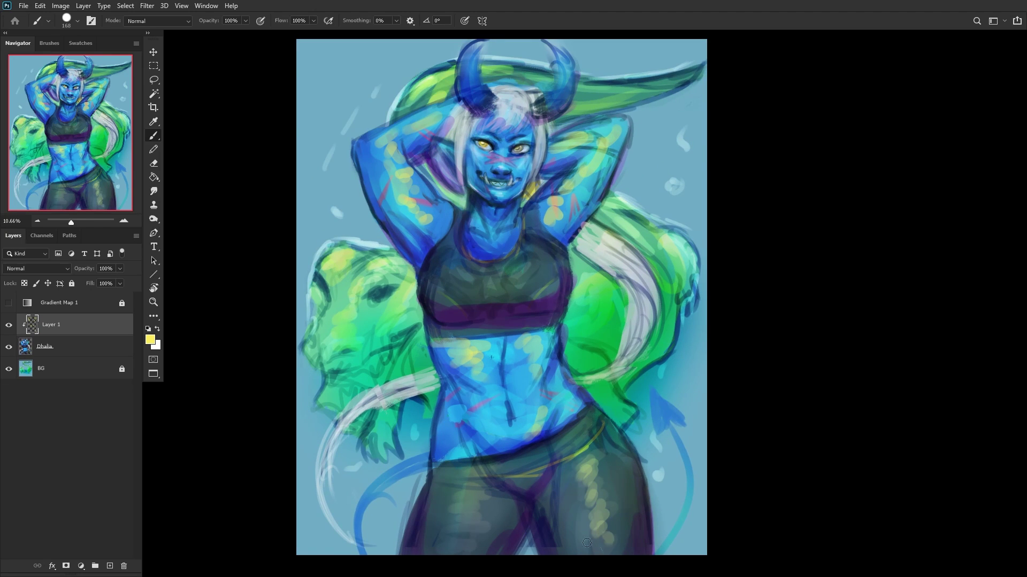
Step: Add yellow strokes up the left thigh and along the sports top's edges and head
{"action": "scroll", "coordinate": [599, 540], "scroll_direction": "down", "scroll_amount": 2}
{"action": "scroll", "coordinate": [589, 553], "scroll_direction": "up", "scroll_amount": 1}
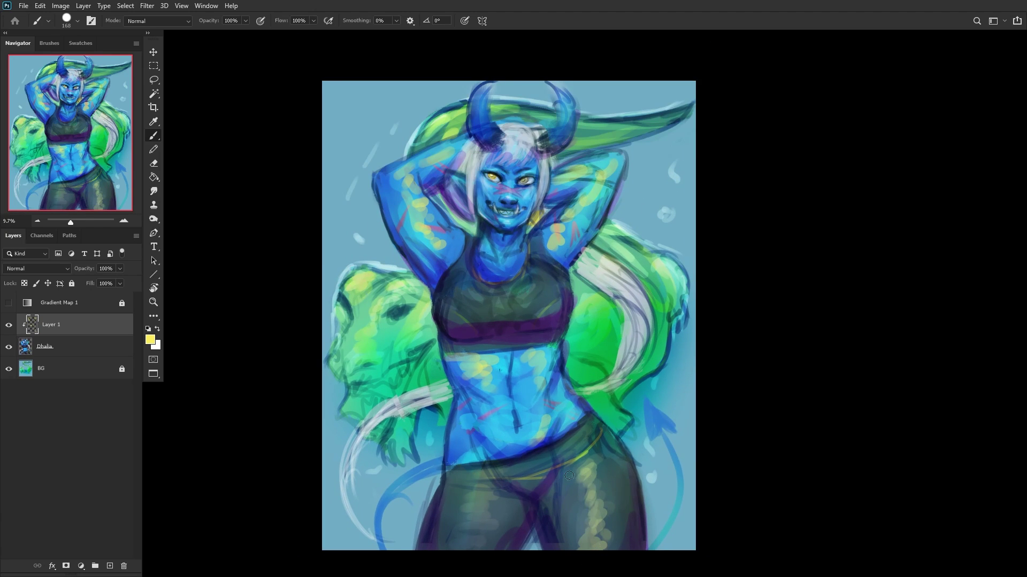
{"action": "left_click_drag", "start_coordinate": [459, 550], "coordinate": [492, 466]}
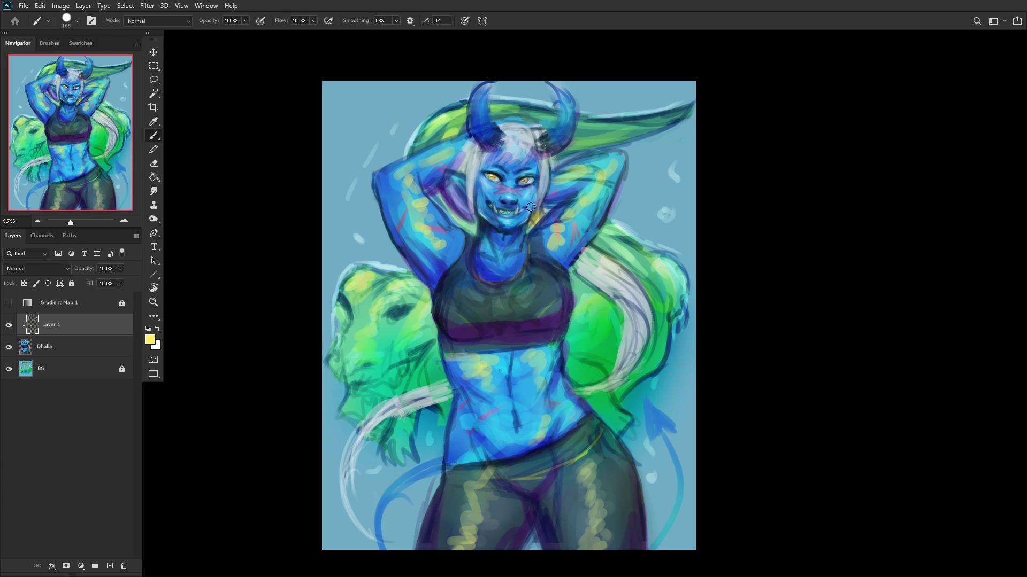
{"action": "scroll", "coordinate": [530, 207], "scroll_direction": "up", "scroll_amount": 2}
{"action": "mouse_move", "coordinate": [441, 286]}
{"action": "left_mouse_down"}
{"action": "mouse_move", "coordinate": [432, 278]}
{"action": "mouse_move", "coordinate": [458, 252]}
{"action": "mouse_move", "coordinate": [452, 289]}
{"action": "mouse_move", "coordinate": [484, 267]}
{"action": "mouse_move", "coordinate": [508, 289]}
{"action": "mouse_move", "coordinate": [551, 278]}
{"action": "mouse_move", "coordinate": [588, 251]}
{"action": "mouse_move", "coordinate": [533, 296]}
{"action": "left_mouse_up"}
{"action": "left_click_drag", "start_coordinate": [514, 70], "coordinate": [561, 71]}
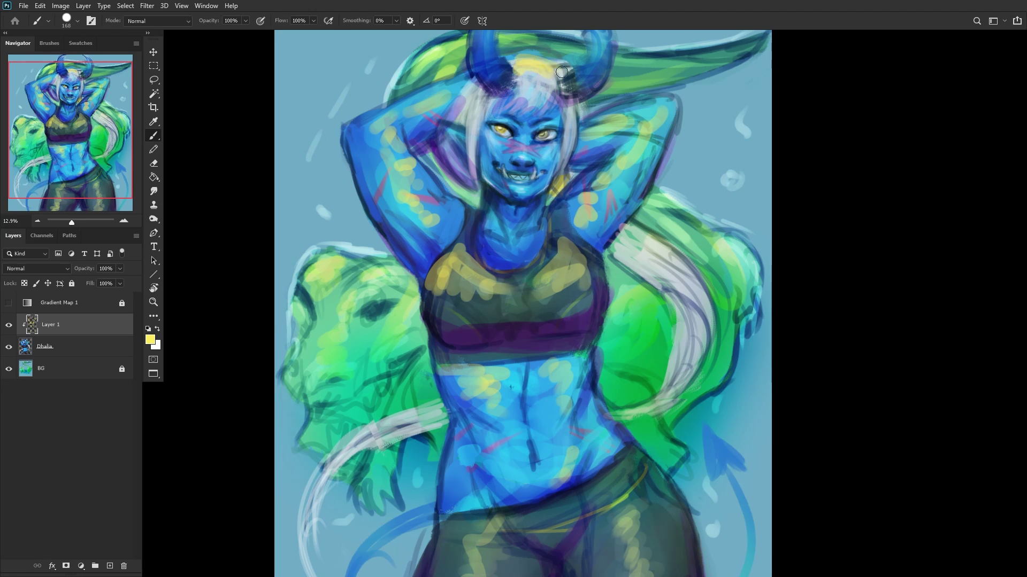
Step: Highlight both horns and the hair strands beside the face
{"action": "scroll", "coordinate": [473, 50], "scroll_direction": "down", "scroll_amount": 2}
{"action": "left_click_drag", "start_coordinate": [29, 99], "coordinate": [56, 86]}
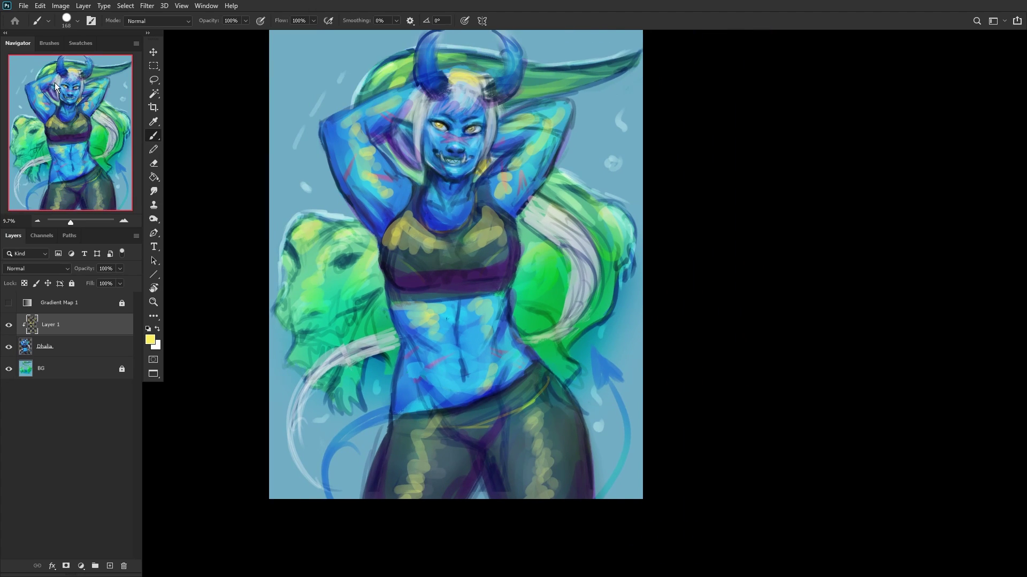
{"action": "mouse_move", "coordinate": [435, 66]}
{"action": "left_mouse_down"}
{"action": "mouse_move", "coordinate": [435, 41]}
{"action": "mouse_move", "coordinate": [446, 85]}
{"action": "left_mouse_up"}
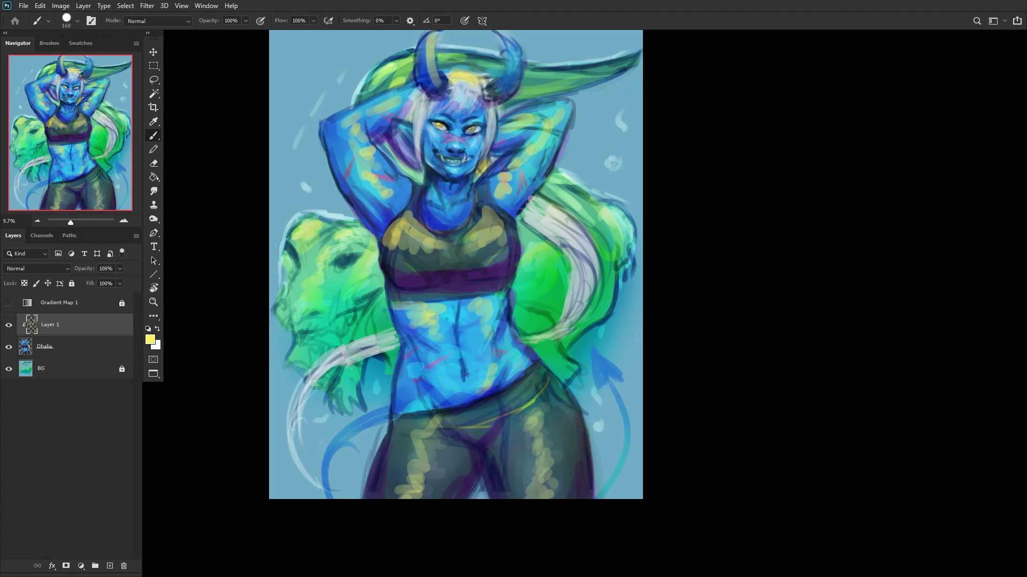
{"action": "left_click_drag", "start_coordinate": [506, 51], "coordinate": [497, 81]}
{"action": "left_click_drag", "start_coordinate": [503, 34], "coordinate": [499, 81]}
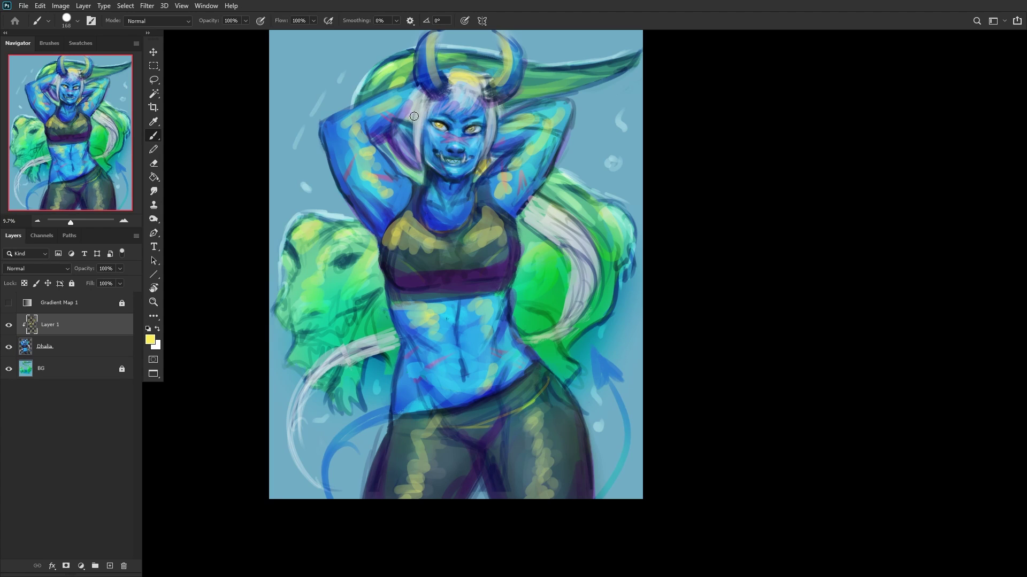
{"action": "mouse_move", "coordinate": [414, 116]}
{"action": "left_mouse_down"}
{"action": "mouse_move", "coordinate": [411, 90]}
{"action": "mouse_move", "coordinate": [422, 105]}
{"action": "left_mouse_up"}
{"action": "left_click_drag", "start_coordinate": [394, 135], "coordinate": [399, 170]}
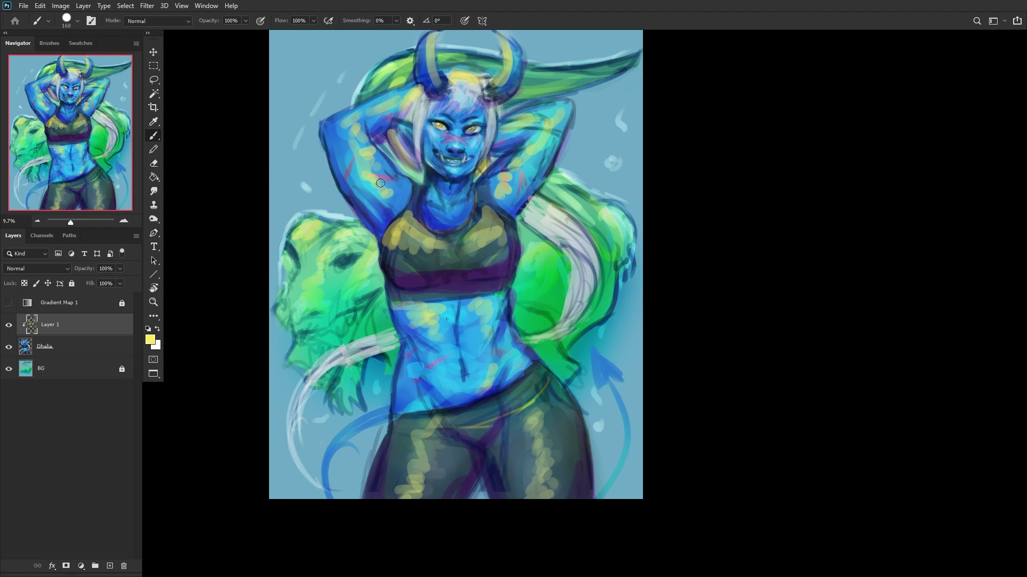
Step: Set the highlight layer to Overlay blending at 77% opacity
{"action": "left_click", "coordinate": [43, 269]}
{"action": "left_click", "coordinate": [28, 393]}
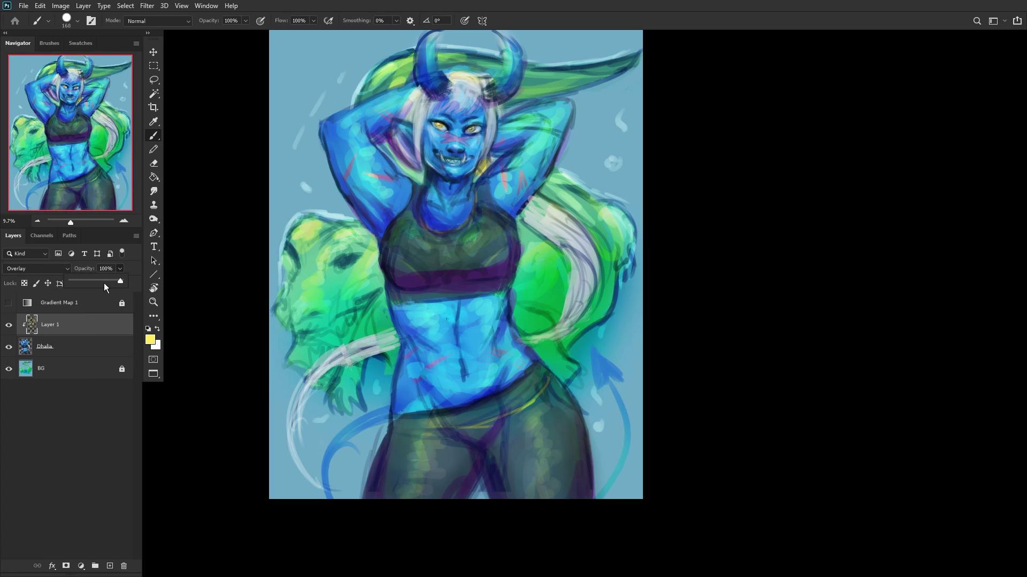
{"action": "left_click_drag", "start_coordinate": [104, 284], "coordinate": [109, 279]}
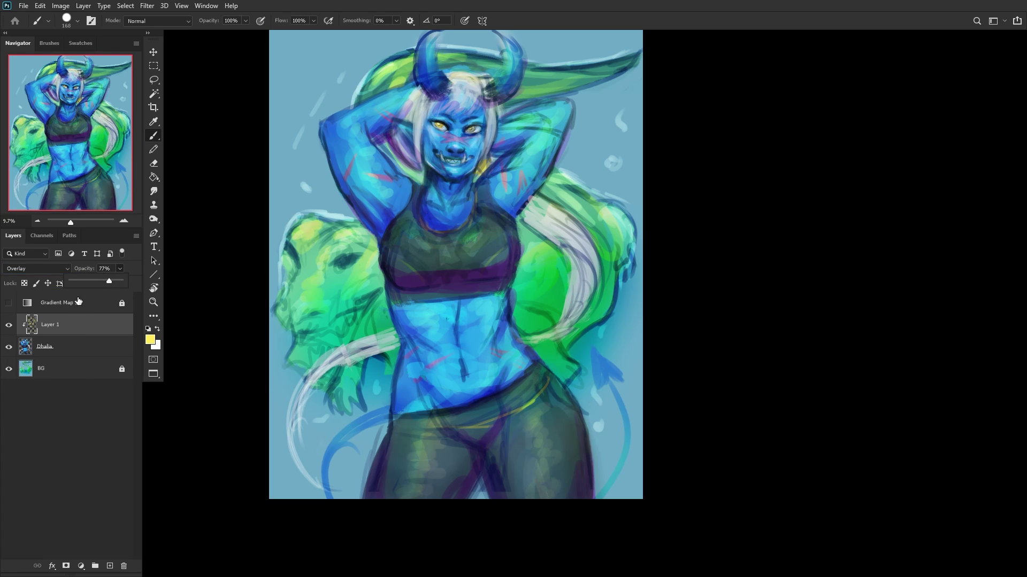
{"action": "left_click", "coordinate": [15, 319]}
{"action": "left_click", "coordinate": [8, 324]}
{"action": "left_click", "coordinate": [8, 324]}
Step: Merge the highlights into Dhalia and add a new empty layer above BG
{"action": "key", "text": "ctrl+e"}
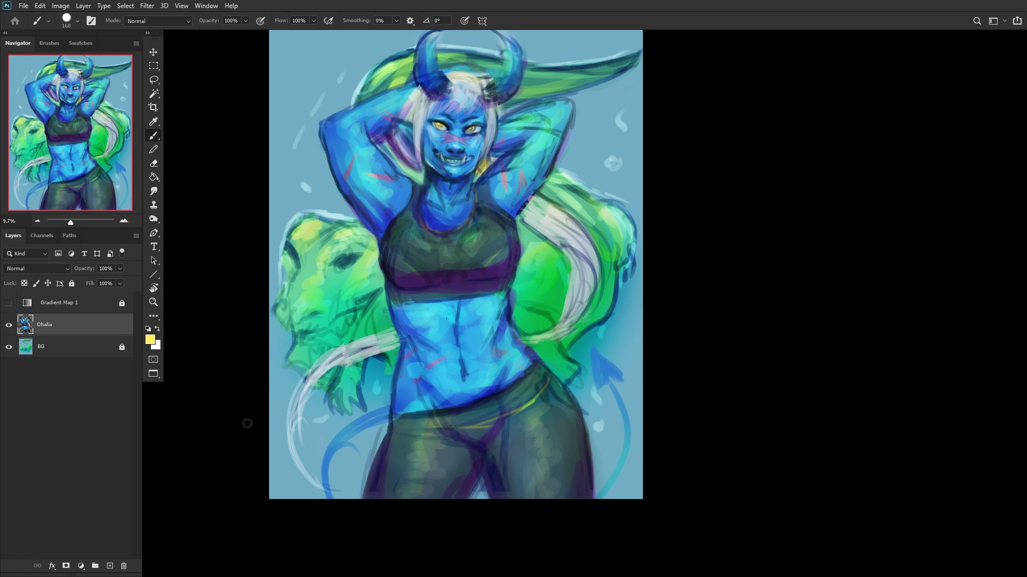
{"action": "left_click", "coordinate": [154, 302]}
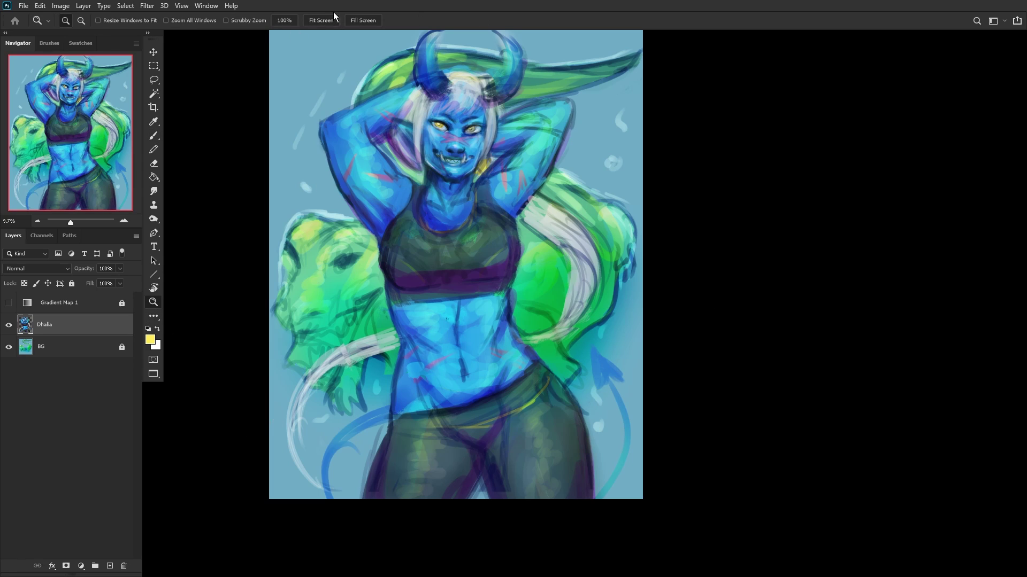
{"action": "scroll", "coordinate": [175, 193], "scroll_direction": "up", "scroll_amount": 1}
{"action": "left_click", "coordinate": [73, 347]}
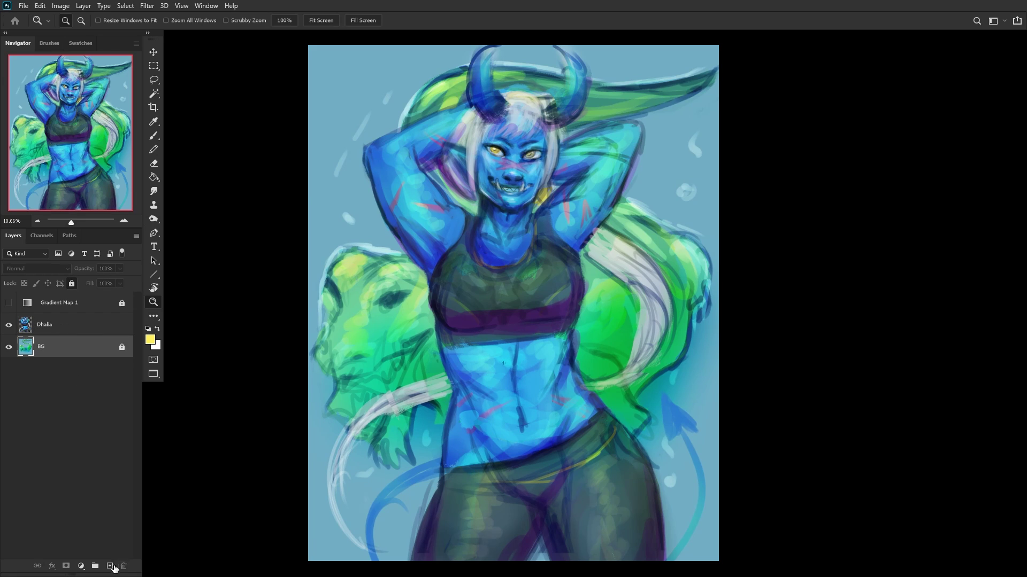
{"action": "left_click", "coordinate": [110, 566]}
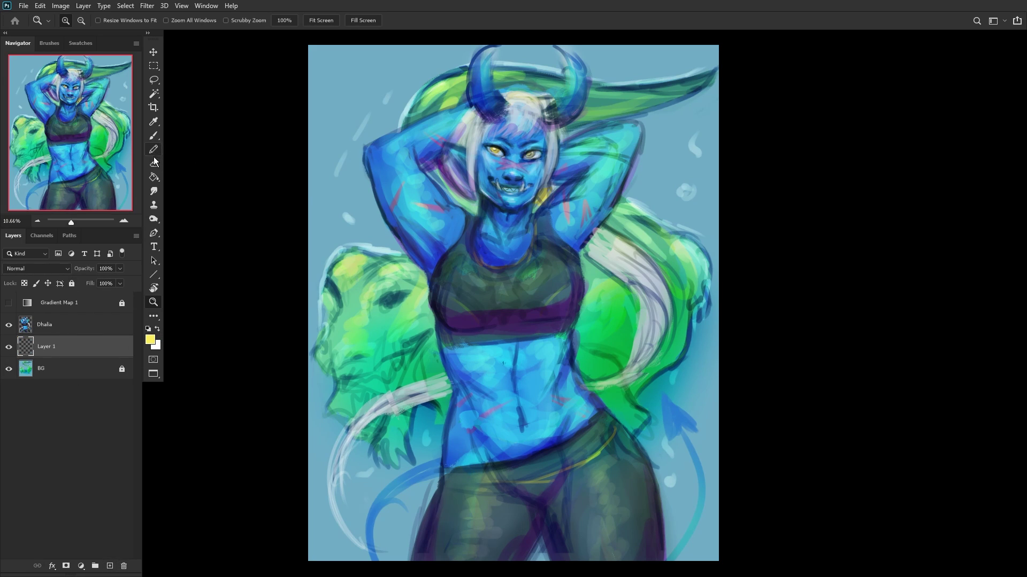
Step: Draw a yellow-to-transparent gradient down from the canvas top, blended as Overlay
{"action": "left_click", "coordinate": [157, 179]}
{"action": "left_click", "coordinate": [196, 187]}
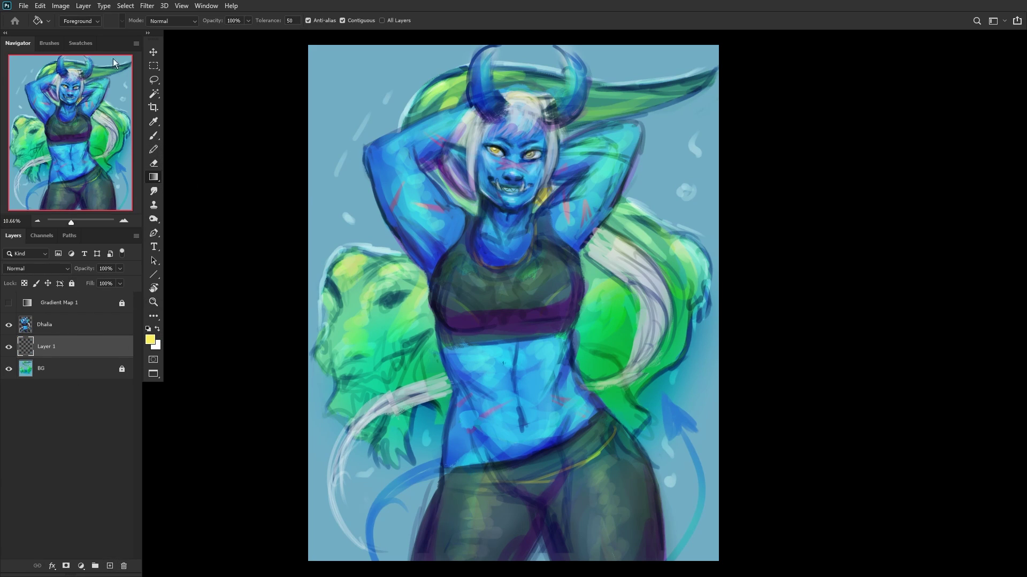
{"action": "left_click", "coordinate": [102, 21]}
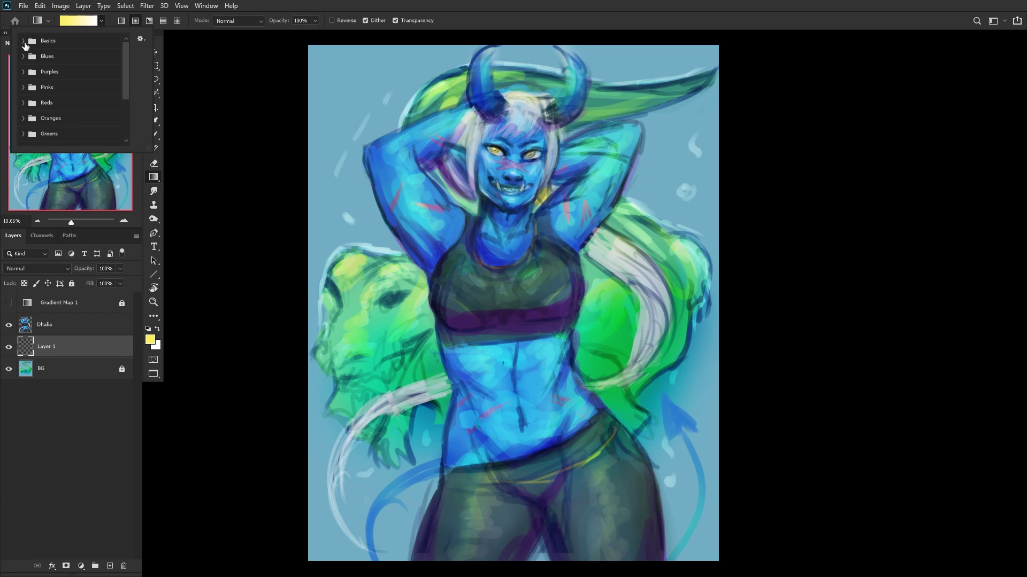
{"action": "left_click", "coordinate": [23, 42]}
{"action": "left_click", "coordinate": [64, 58]}
{"action": "left_click", "coordinate": [541, 245]}
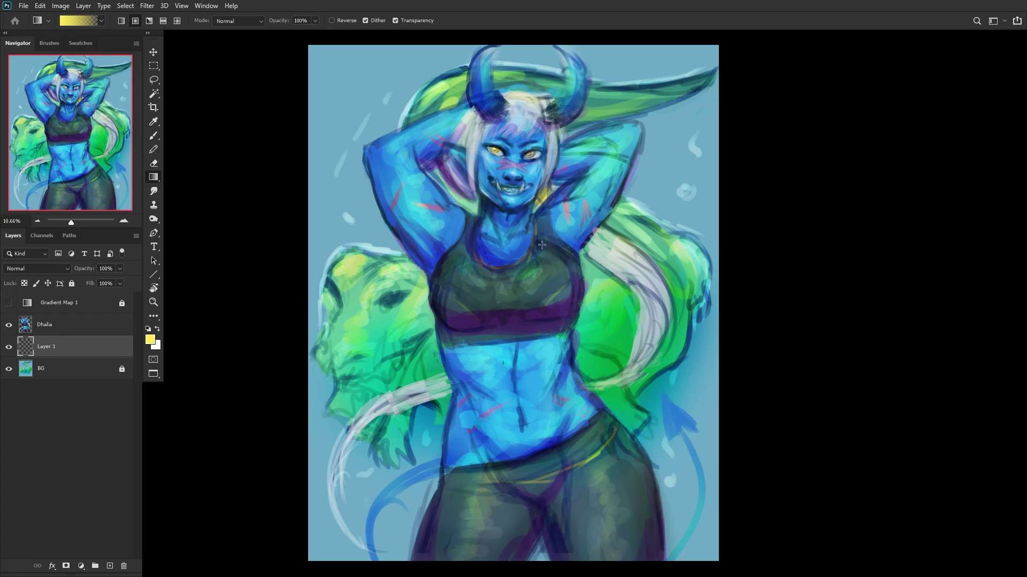
{"action": "left_click_drag", "start_coordinate": [504, 101], "coordinate": [448, 361]}
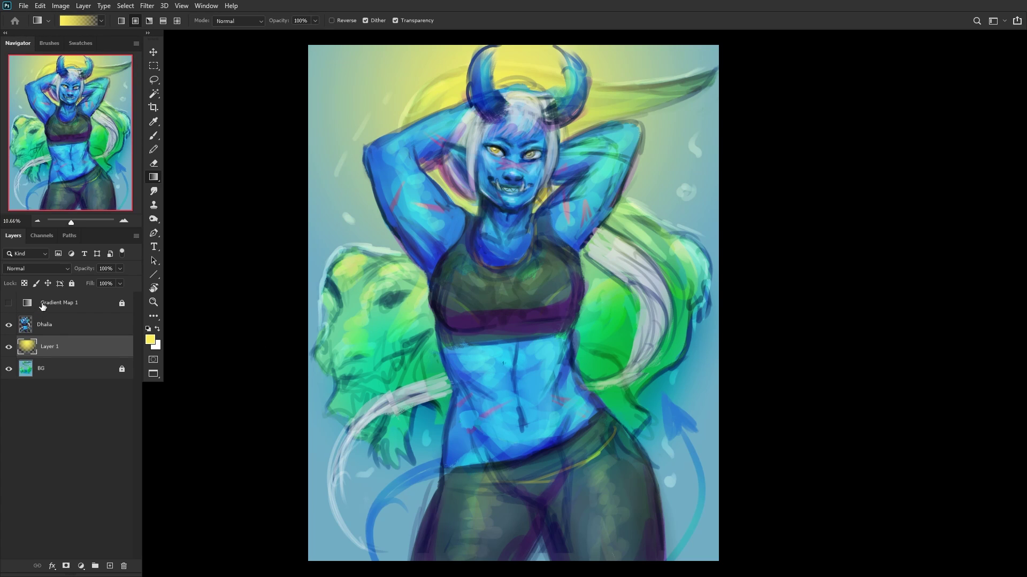
{"action": "left_click", "coordinate": [41, 269]}
{"action": "left_click", "coordinate": [34, 396]}
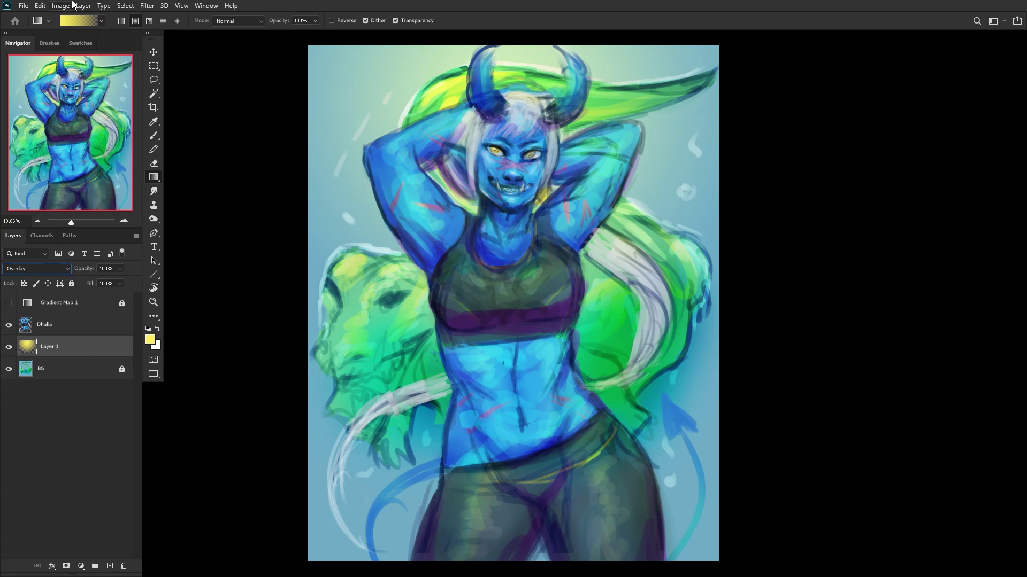
Step: Recolour the gradient layer with hue -125 and lightness +57
{"action": "key", "text": "ctrl+u"}
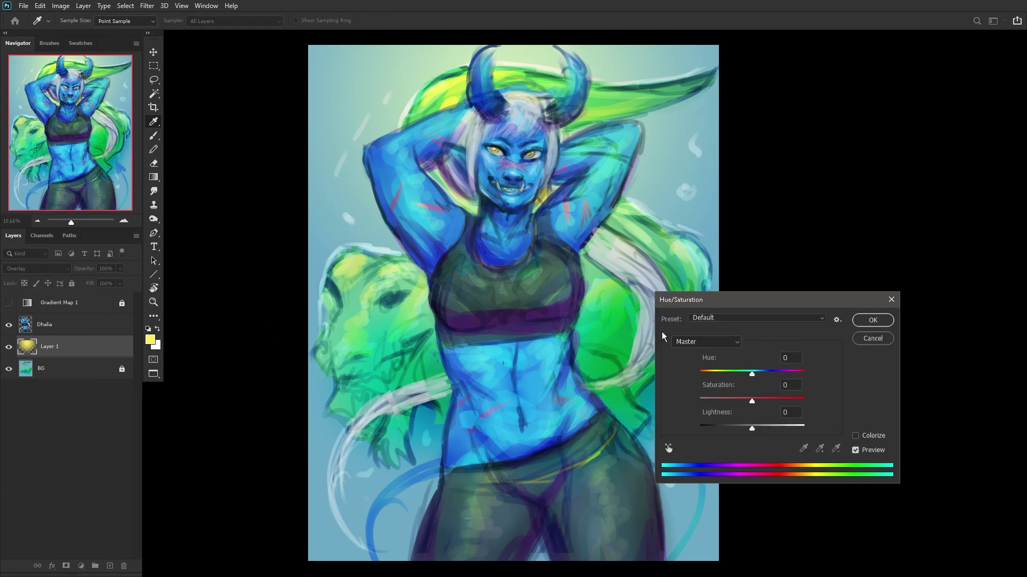
{"action": "left_click_drag", "start_coordinate": [777, 429], "coordinate": [851, 389]}
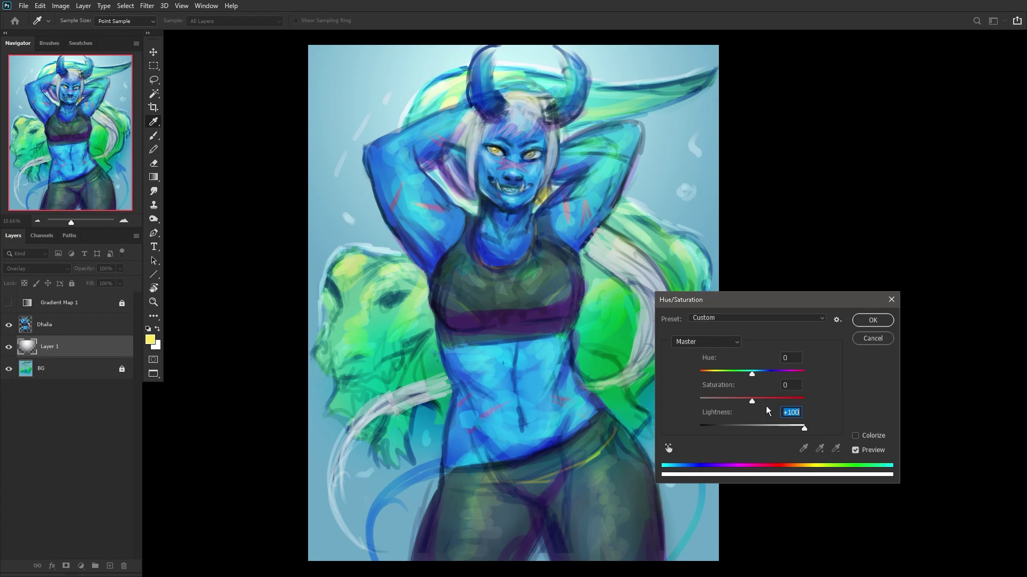
{"action": "left_click_drag", "start_coordinate": [779, 430], "coordinate": [782, 428]}
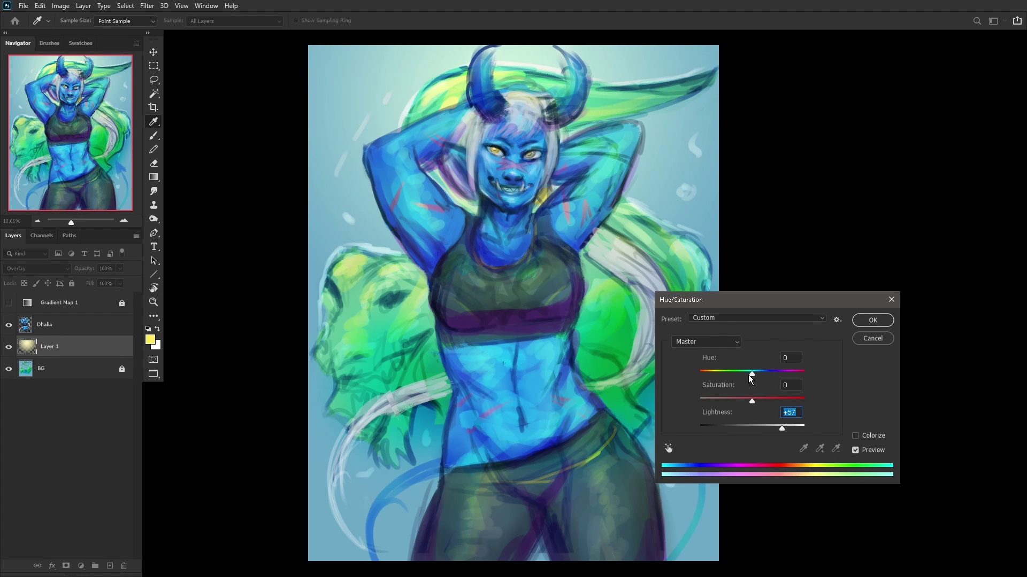
{"action": "left_click_drag", "start_coordinate": [751, 375], "coordinate": [713, 377]}
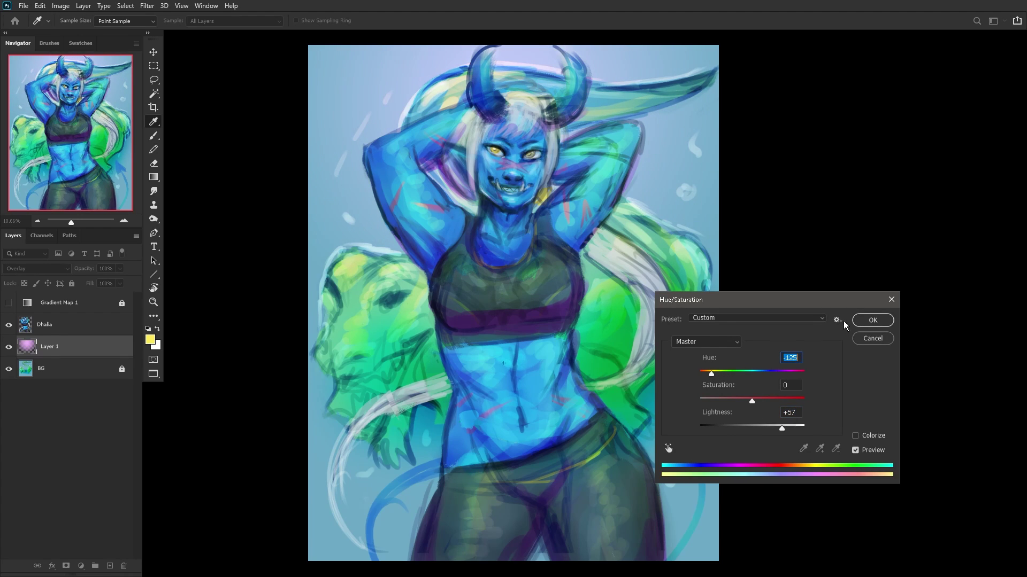
{"action": "left_click", "coordinate": [860, 320]}
{"action": "key", "text": "g"}
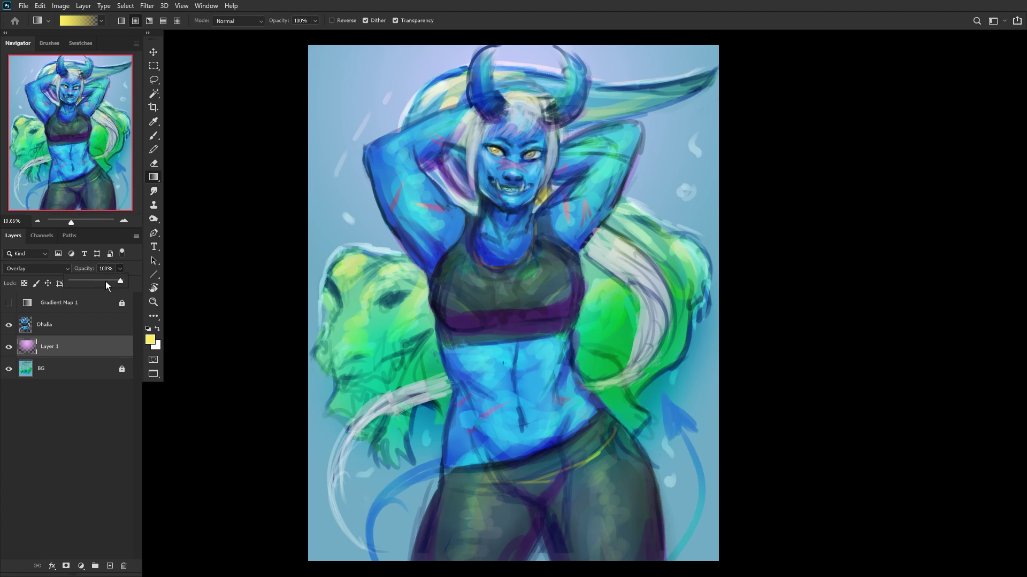
{"action": "left_click", "coordinate": [81, 374]}
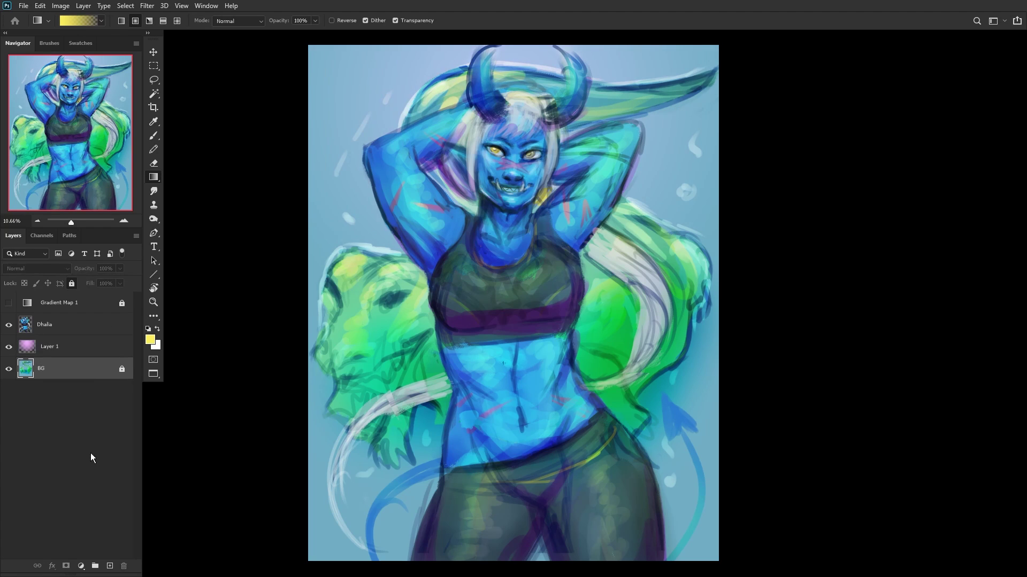
Step: Add a layer above BG and draw a purple gradient rising from the bottom, blended as Overlay
{"action": "left_click", "coordinate": [109, 564]}
{"action": "left_click", "coordinate": [149, 340]}
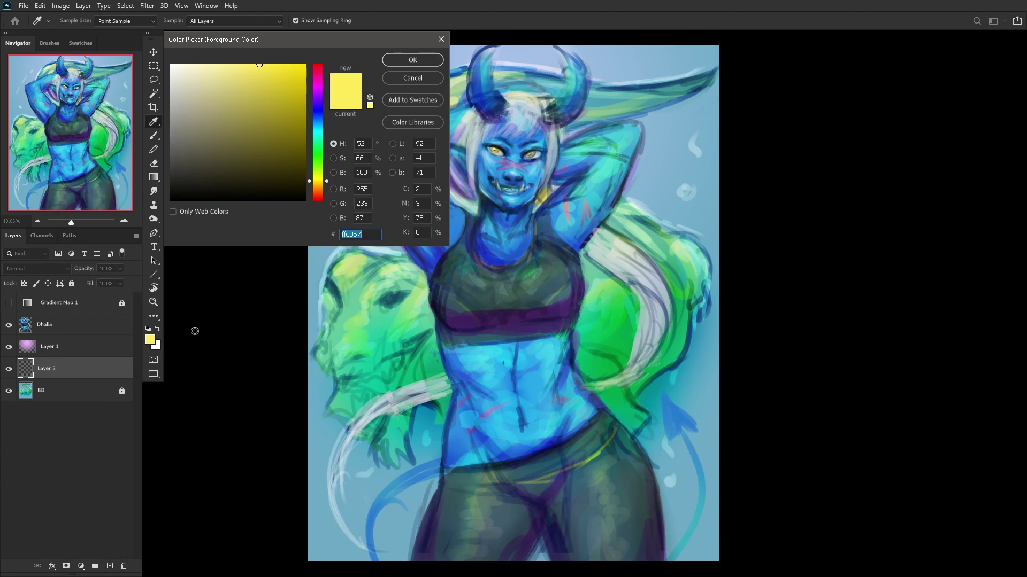
{"action": "left_click", "coordinate": [316, 101]}
{"action": "left_click", "coordinate": [439, 60]}
{"action": "key", "text": "g"}
{"action": "scroll", "coordinate": [200, 262], "scroll_direction": "down", "scroll_amount": 2}
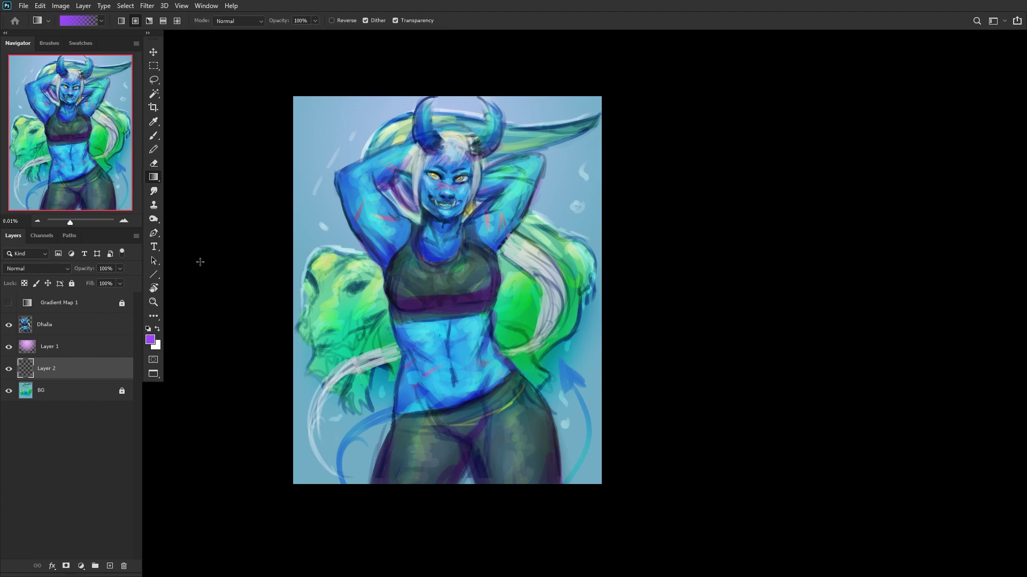
{"action": "left_click_drag", "start_coordinate": [439, 534], "coordinate": [447, 428]}
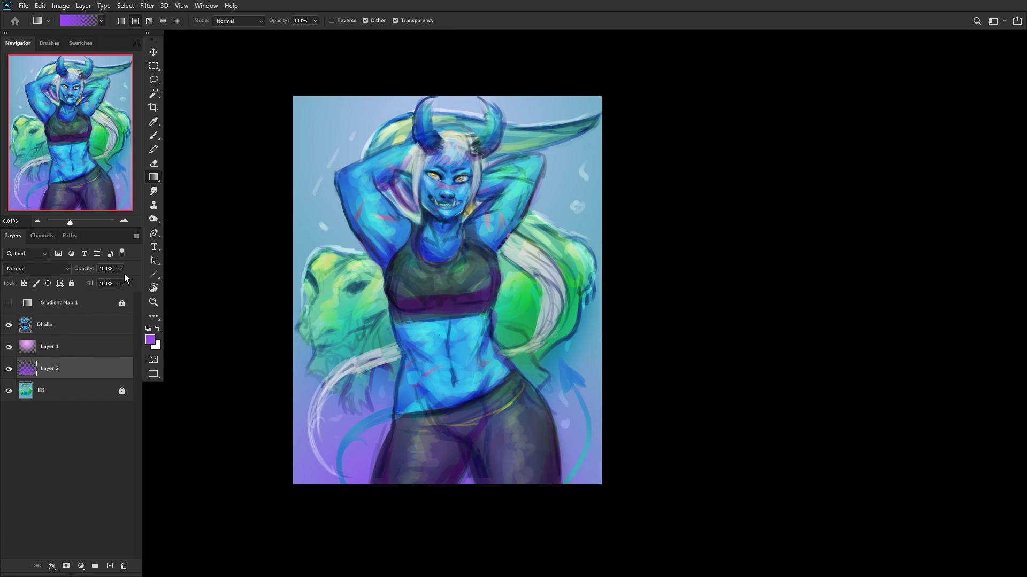
{"action": "left_click", "coordinate": [37, 269]}
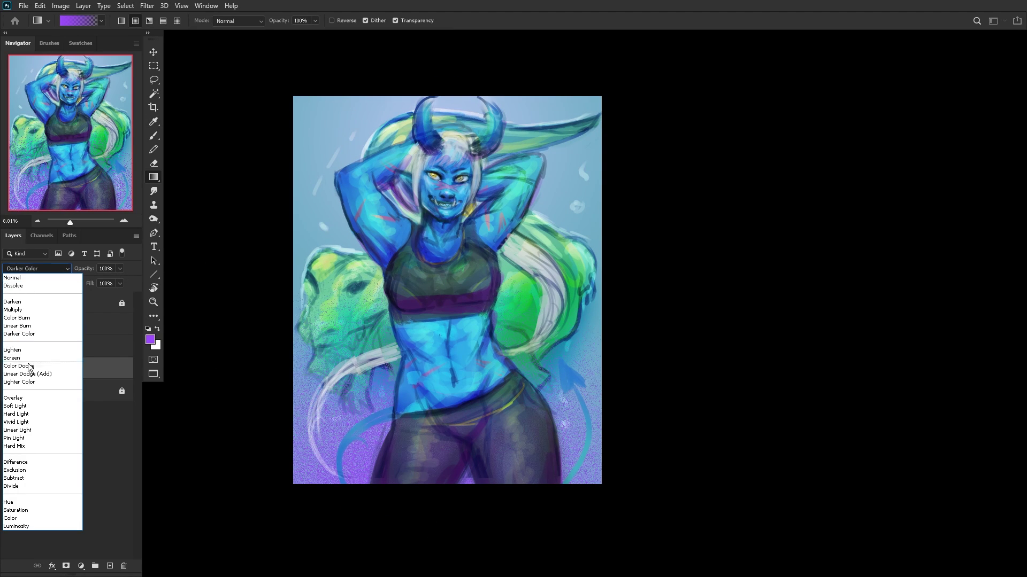
{"action": "left_click", "coordinate": [22, 398]}
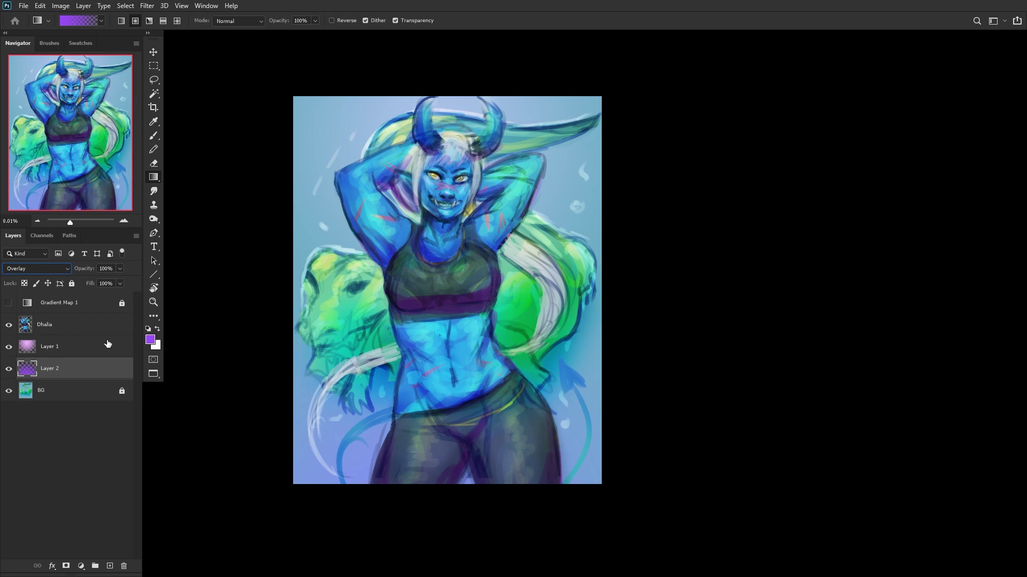
Step: Shift the purple gradient's hue to +180 and switch it to Linear Burn
{"action": "key", "text": "ctrl+shift+h"}
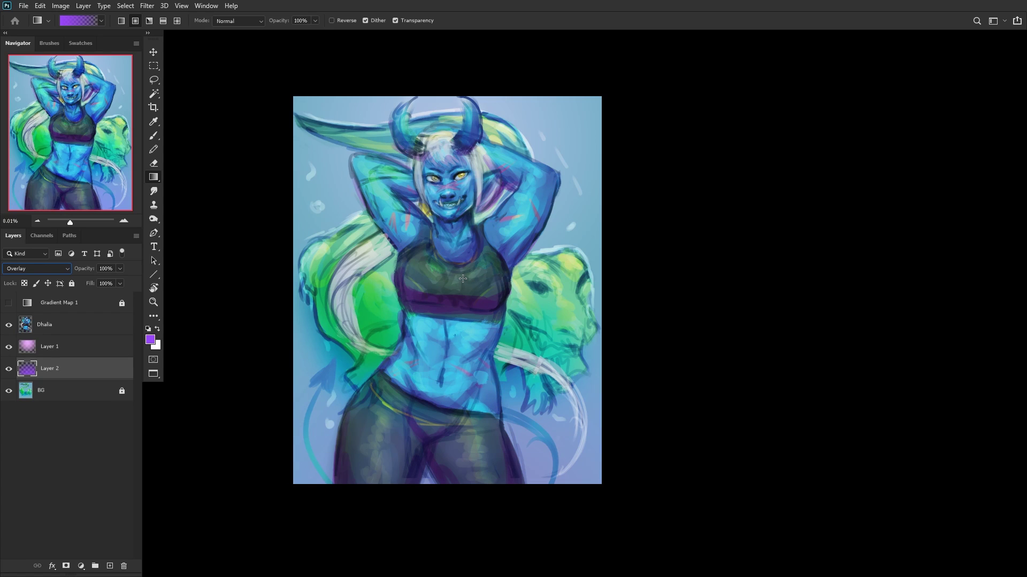
{"action": "key", "text": "ctrl+shift+h"}
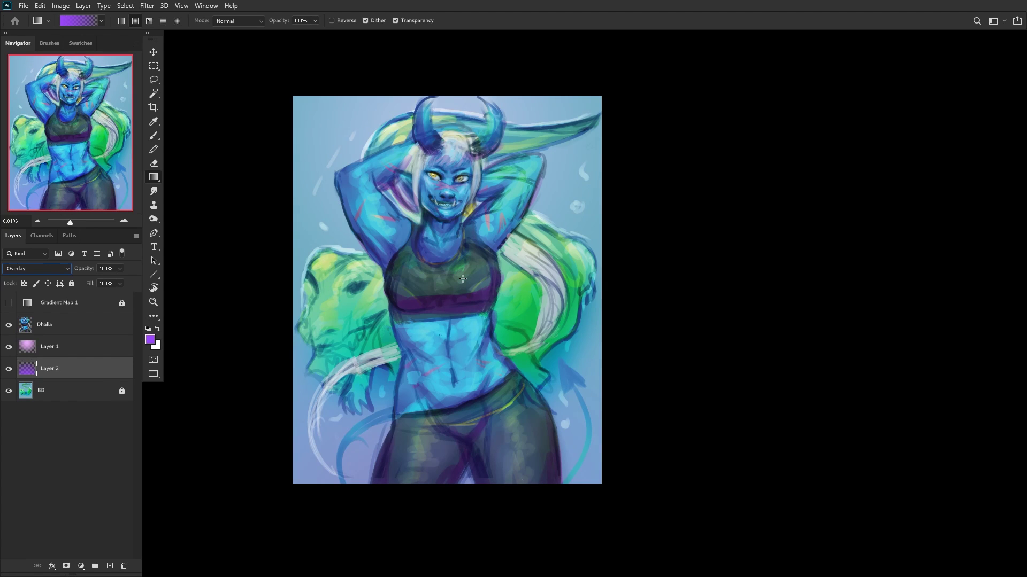
{"action": "key", "text": "ctrl+u"}
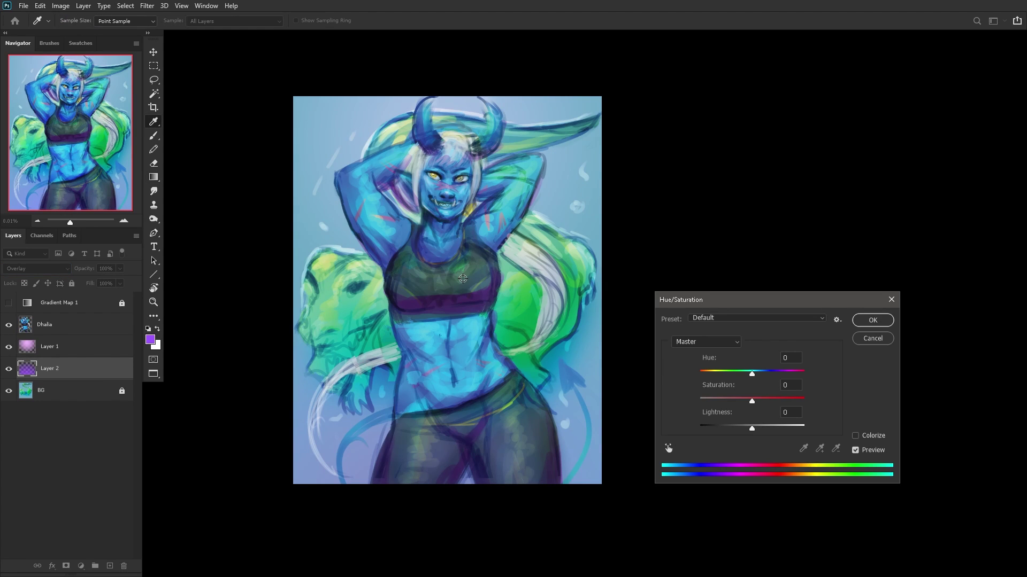
{"action": "left_click", "coordinate": [730, 371]}
{"action": "mouse_move", "coordinate": [731, 375]}
{"action": "left_mouse_down"}
{"action": "mouse_move", "coordinate": [688, 378]}
{"action": "mouse_move", "coordinate": [859, 373]}
{"action": "mouse_move", "coordinate": [732, 372]}
{"action": "left_mouse_up"}
{"action": "left_click", "coordinate": [872, 320]}
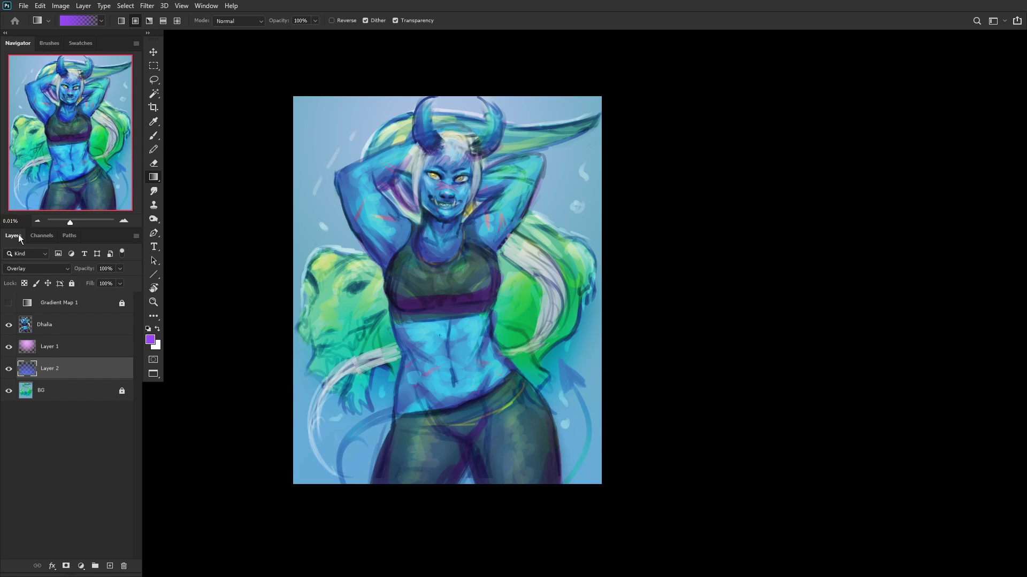
{"action": "left_click", "coordinate": [24, 269]}
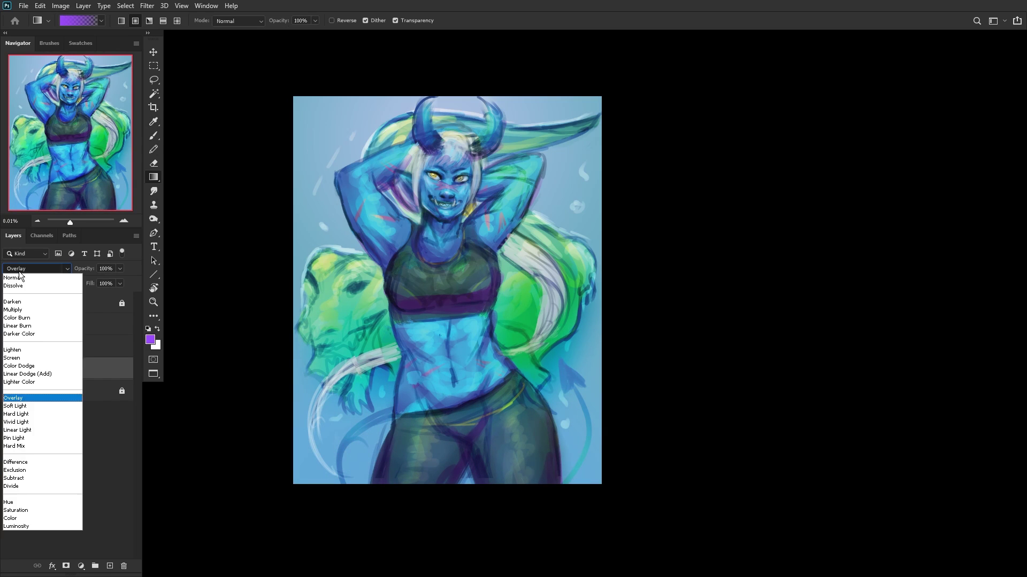
{"action": "left_click", "coordinate": [24, 325]}
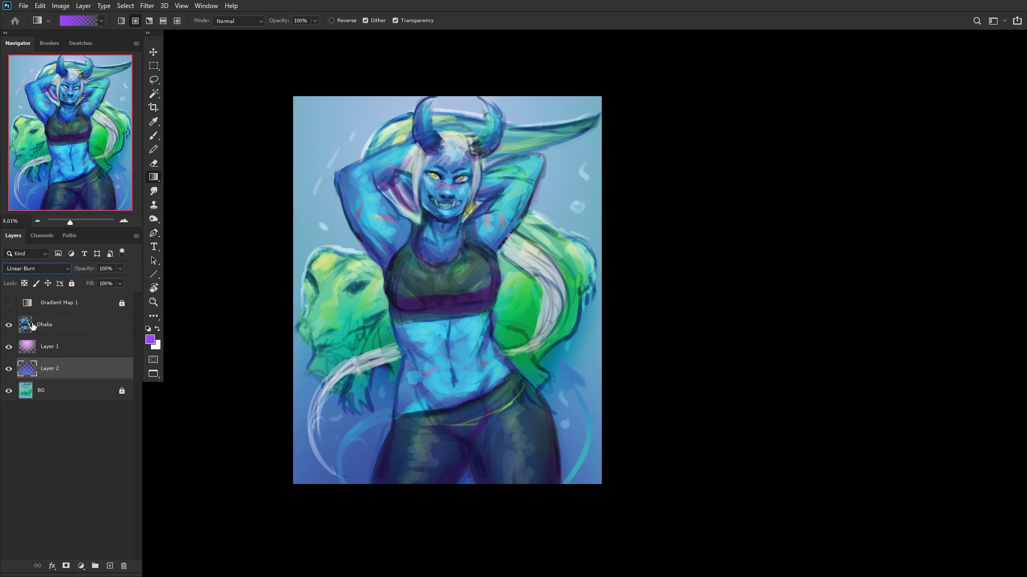
{"action": "left_click", "coordinate": [14, 370]}
{"action": "left_click", "coordinate": [13, 370]}
Step: Lower Layer 2 to 43%, merge both tint layers down into BG, and lock BG
{"action": "left_click_drag", "start_coordinate": [107, 276], "coordinate": [99, 283]}
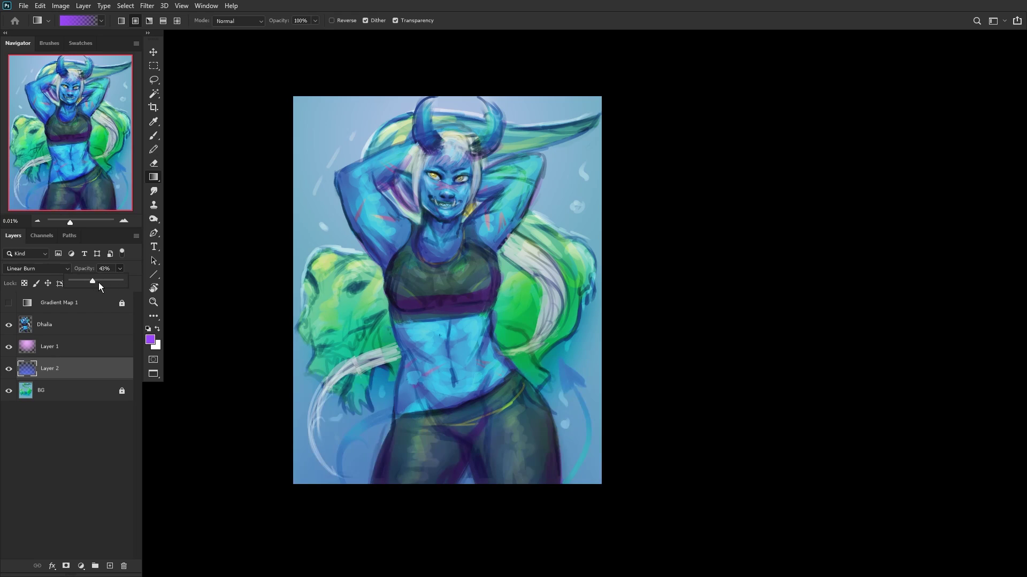
{"action": "left_click", "coordinate": [65, 389]}
{"action": "left_click", "coordinate": [66, 390]}
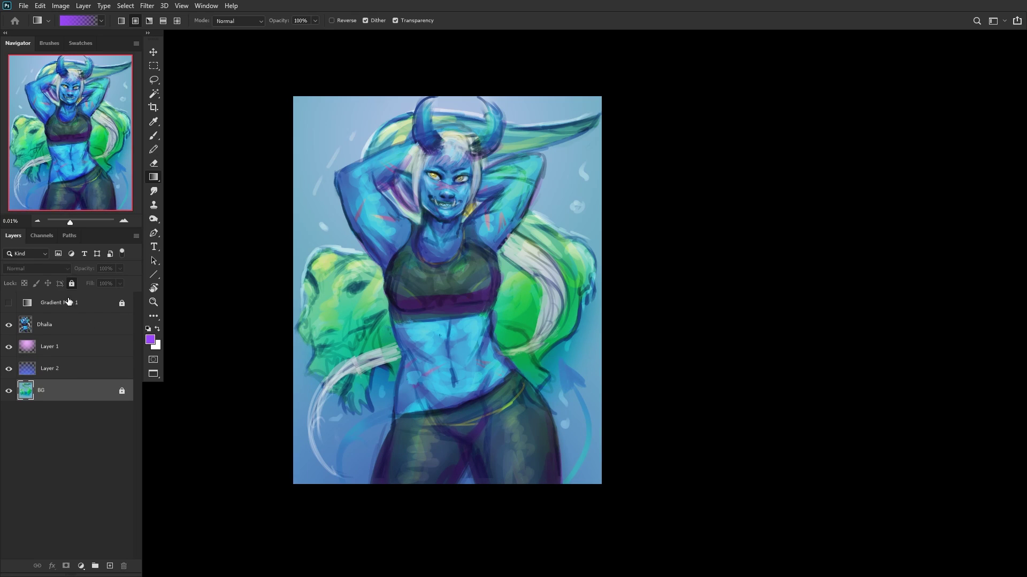
{"action": "left_click", "coordinate": [75, 374]}
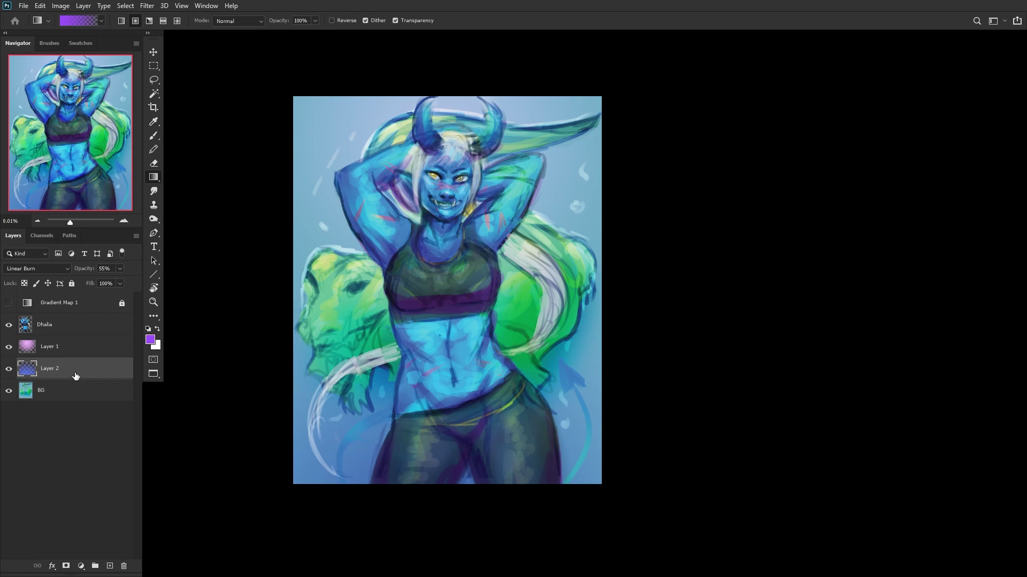
{"action": "key", "text": "ctrl+e"}
{"action": "left_click", "coordinate": [68, 348]}
{"action": "key", "text": "ctrl+e"}
{"action": "left_click", "coordinate": [72, 284]}
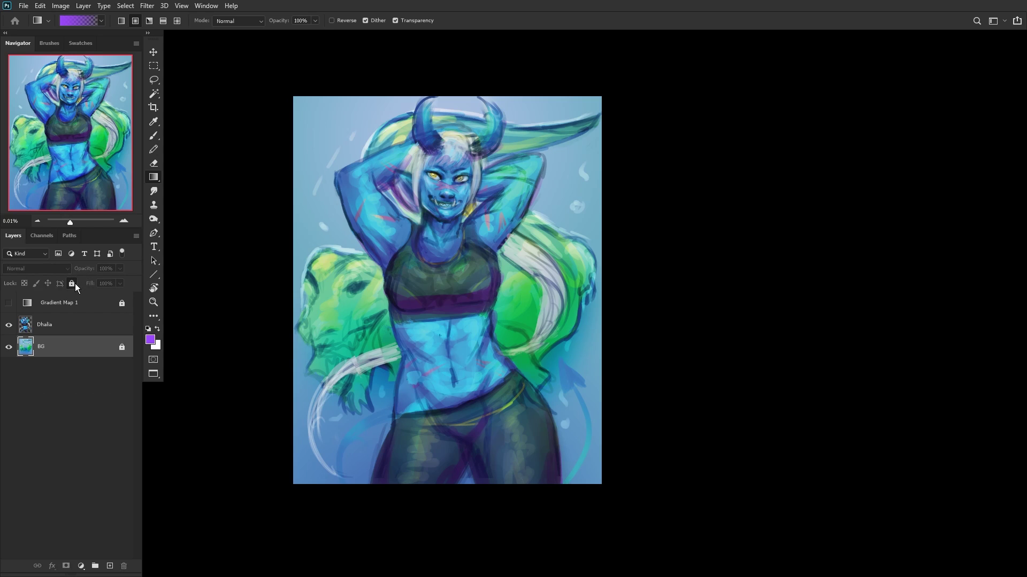
Step: Add a new empty layer and move it above the Dhalia layer
{"action": "left_click", "coordinate": [109, 566]}
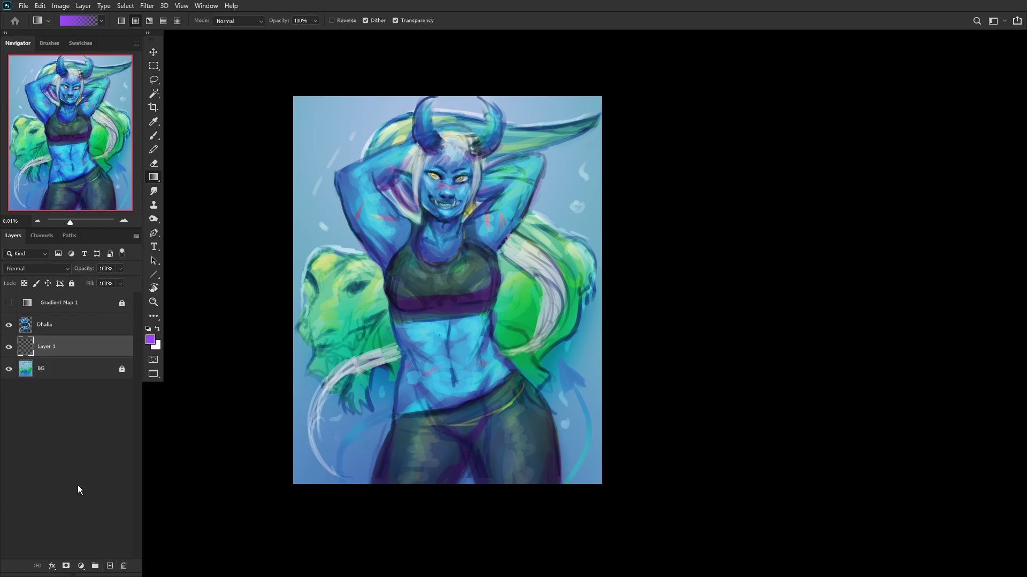
{"action": "left_click_drag", "start_coordinate": [47, 345], "coordinate": [45, 325]}
{"action": "scroll", "coordinate": [347, 350], "scroll_direction": "up", "scroll_amount": 2}
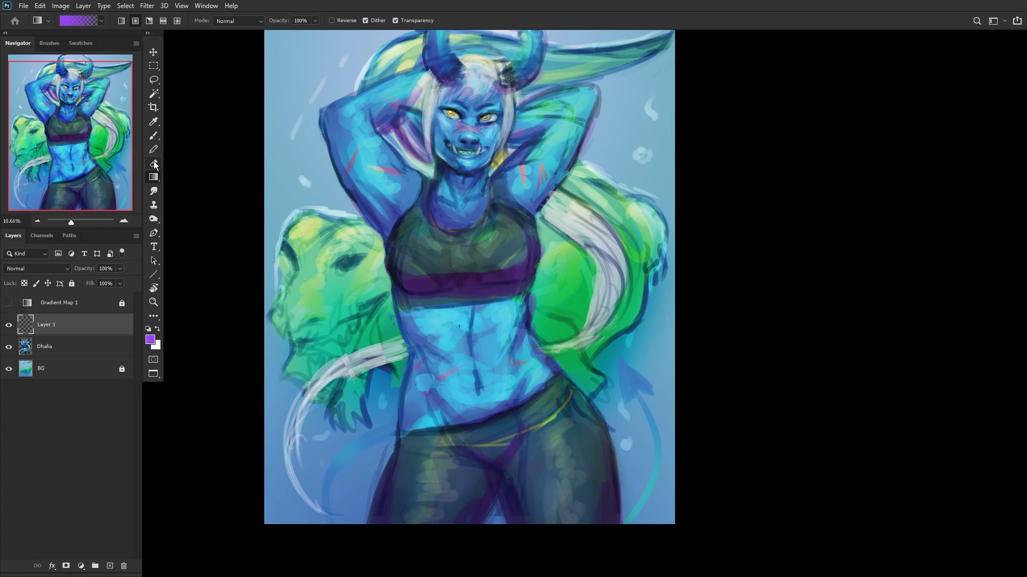
Step: Switch to the Brush tool with the 300 px Soft Round preset
{"action": "left_click", "coordinate": [153, 136]}
{"action": "right_click", "coordinate": [506, 345]}
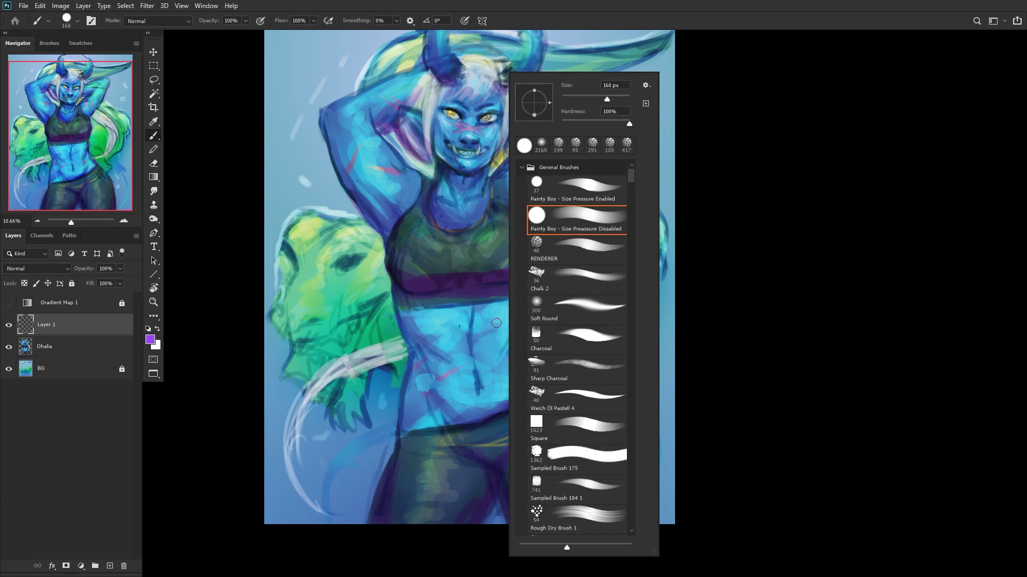
{"action": "left_click", "coordinate": [578, 295]}
{"action": "left_click_drag", "start_coordinate": [577, 295], "coordinate": [578, 284]}
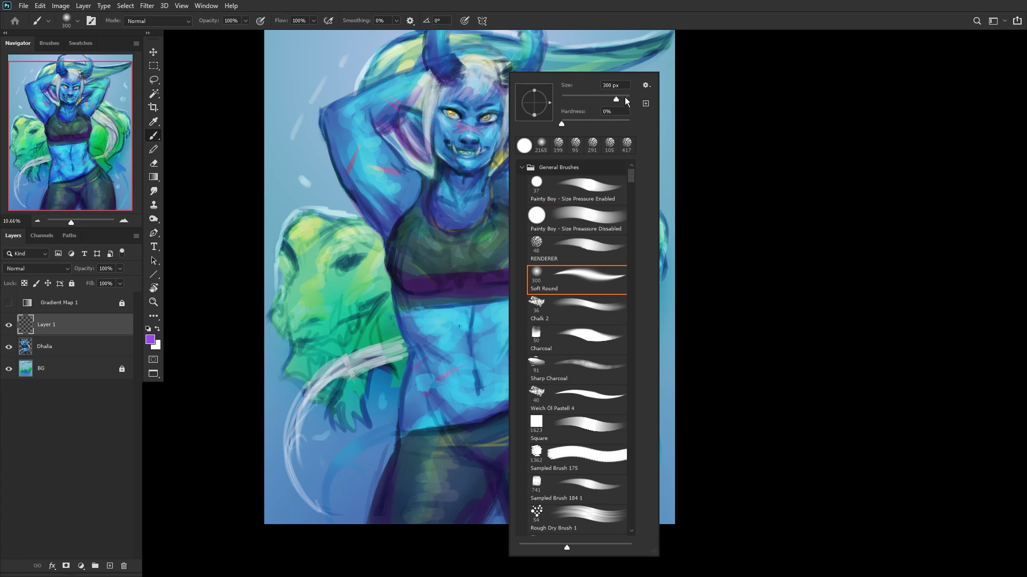
{"action": "left_click", "coordinate": [91, 330]}
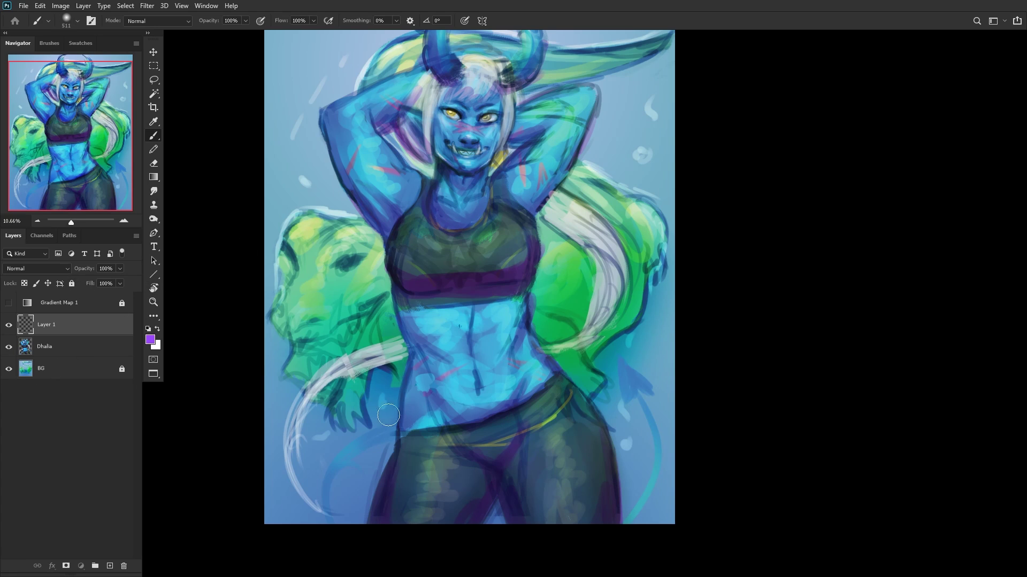
Step: Sample a blue and paint navy shading over the lower belly, abdomen centre and waist sides
{"action": "left_click", "coordinate": [480, 417], "text": "alt"}
{"action": "mouse_move", "coordinate": [481, 417]}
{"action": "left_mouse_down"}
{"action": "mouse_move", "coordinate": [507, 409]}
{"action": "mouse_move", "coordinate": [439, 407]}
{"action": "mouse_move", "coordinate": [491, 408]}
{"action": "mouse_move", "coordinate": [442, 419]}
{"action": "mouse_move", "coordinate": [420, 344]}
{"action": "mouse_move", "coordinate": [468, 422]}
{"action": "mouse_move", "coordinate": [488, 377]}
{"action": "mouse_move", "coordinate": [509, 404]}
{"action": "mouse_move", "coordinate": [513, 302]}
{"action": "left_mouse_up"}
{"action": "left_click_drag", "start_coordinate": [475, 390], "coordinate": [466, 320]}
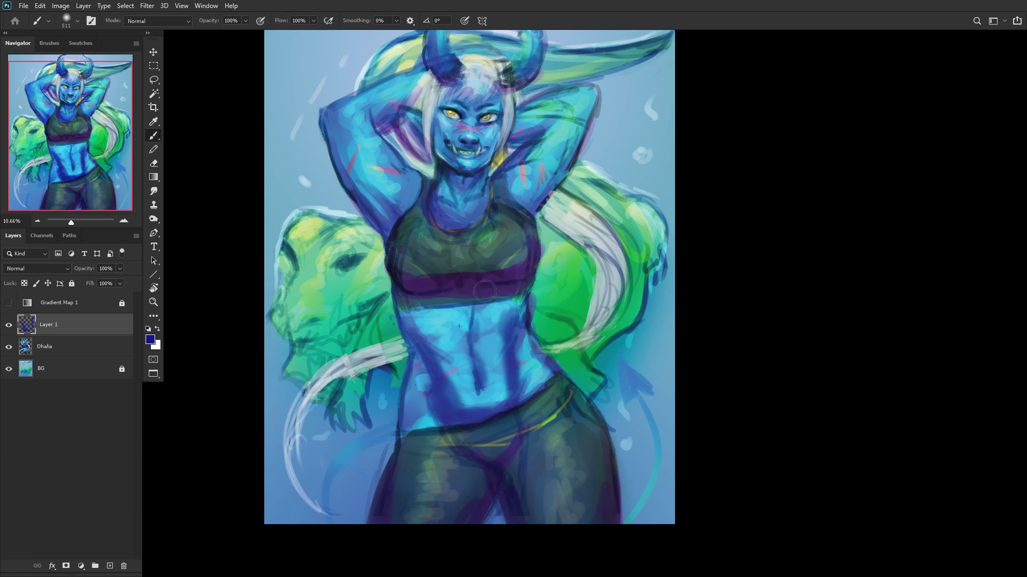
{"action": "mouse_move", "coordinate": [420, 422]}
{"action": "left_mouse_down"}
{"action": "mouse_move", "coordinate": [416, 352]}
{"action": "mouse_move", "coordinate": [409, 433]}
{"action": "mouse_move", "coordinate": [420, 383]}
{"action": "left_mouse_up"}
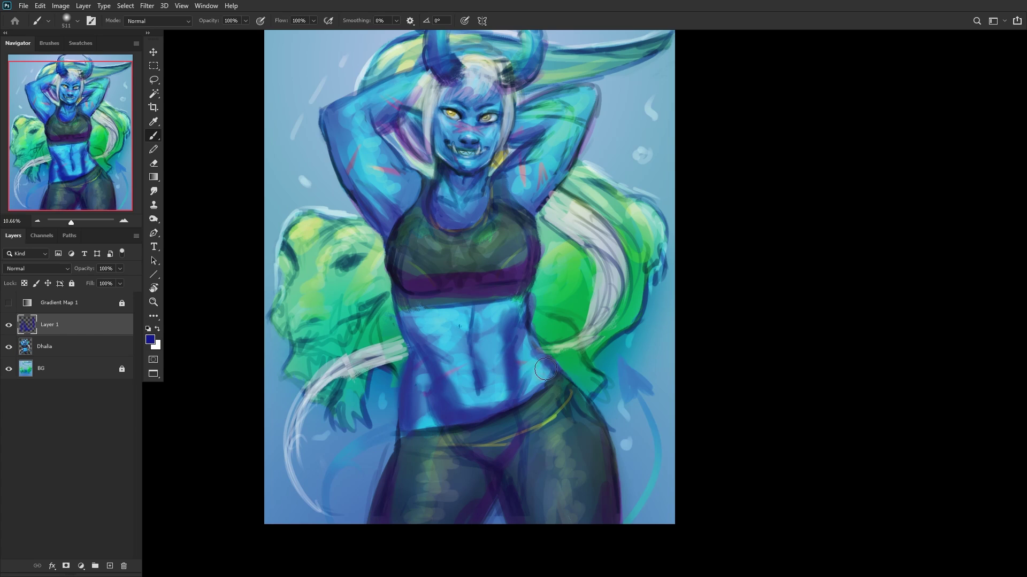
{"action": "mouse_move", "coordinate": [551, 377]}
{"action": "left_mouse_down"}
{"action": "mouse_move", "coordinate": [529, 350]}
{"action": "mouse_move", "coordinate": [535, 337]}
{"action": "left_mouse_up"}
{"action": "mouse_move", "coordinate": [474, 311]}
{"action": "left_mouse_down"}
{"action": "mouse_move", "coordinate": [460, 348]}
{"action": "mouse_move", "coordinate": [471, 355]}
{"action": "mouse_move", "coordinate": [420, 308]}
{"action": "mouse_move", "coordinate": [473, 316]}
{"action": "left_mouse_up"}
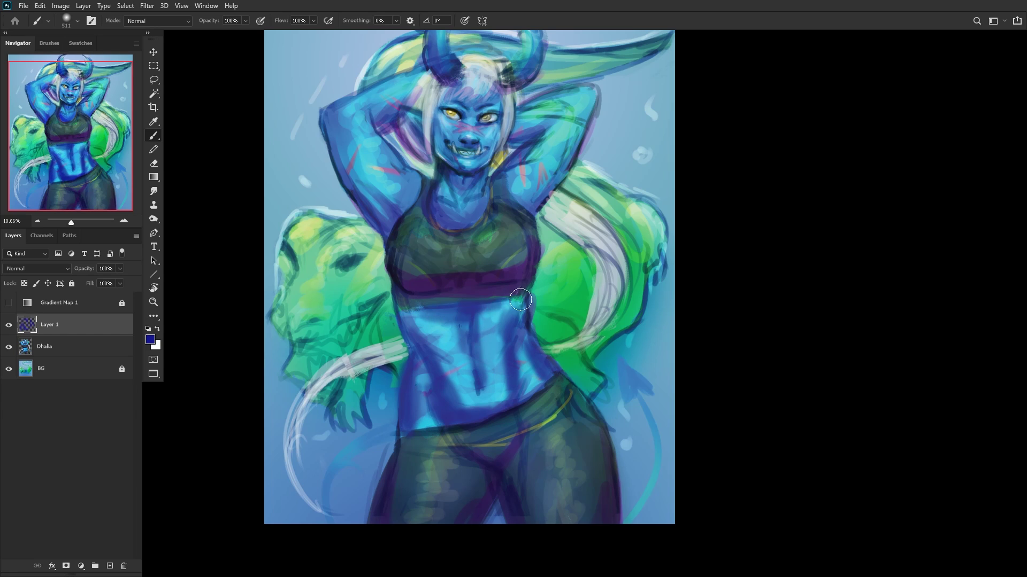
Step: Set the shading layer to Multiply at 26% opacity, check it mirrored, and merge down into Dhalia
{"action": "left_click", "coordinate": [37, 269]}
{"action": "left_click", "coordinate": [32, 314]}
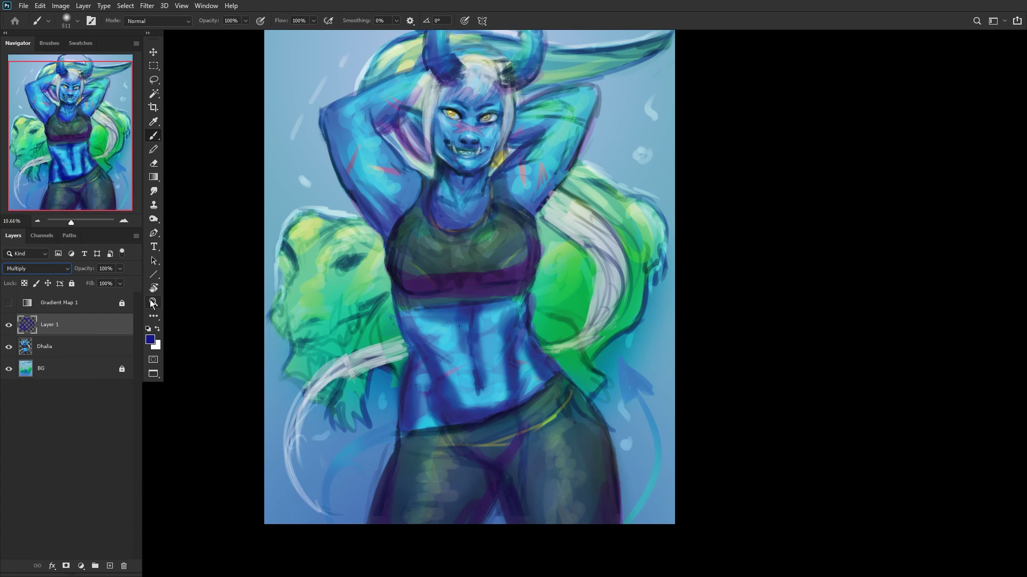
{"action": "left_click", "coordinate": [154, 303]}
{"action": "left_click", "coordinate": [320, 20]}
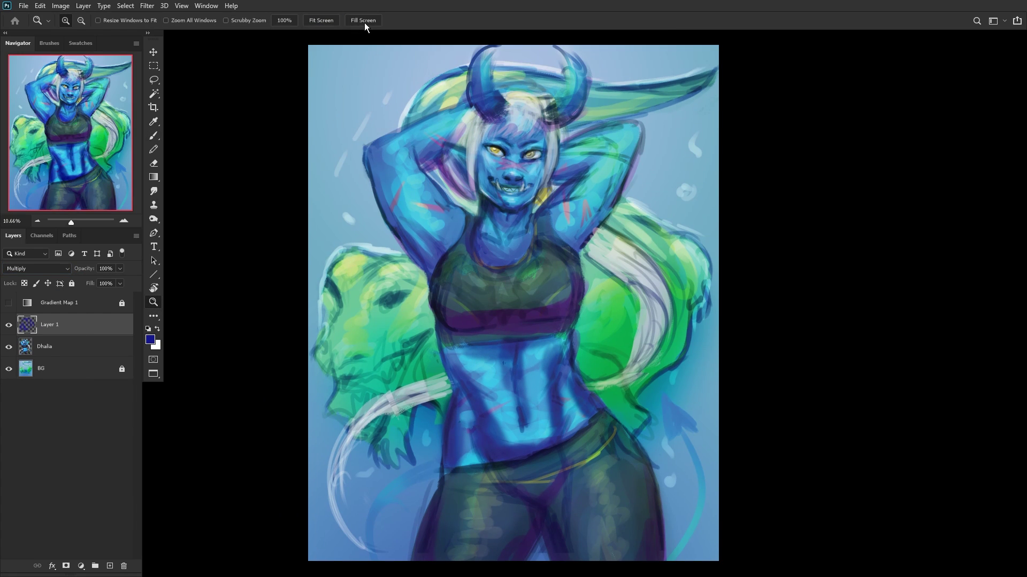
{"action": "key", "text": "ctrl+shift+h"}
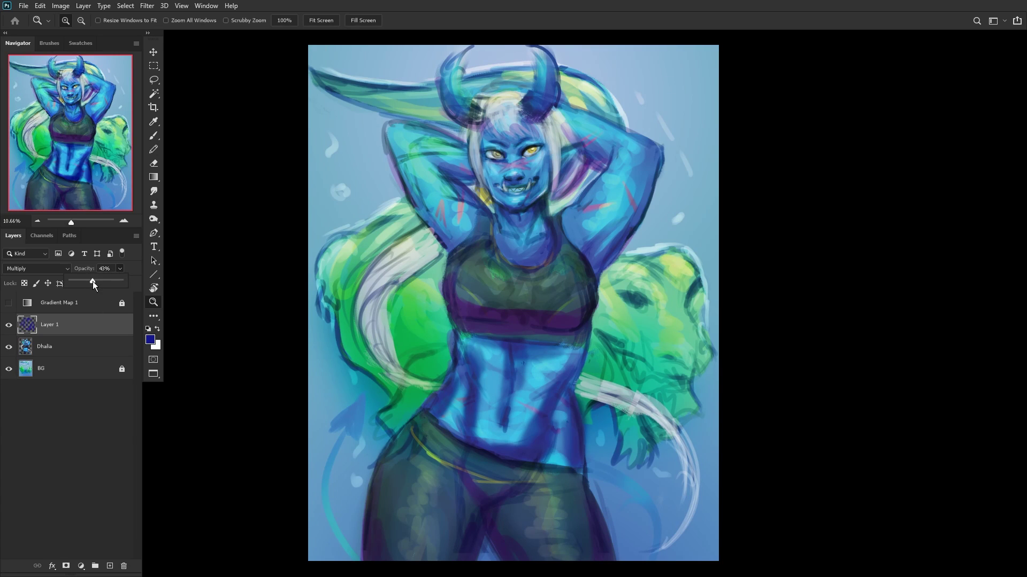
{"action": "left_click_drag", "start_coordinate": [88, 285], "coordinate": [93, 282]}
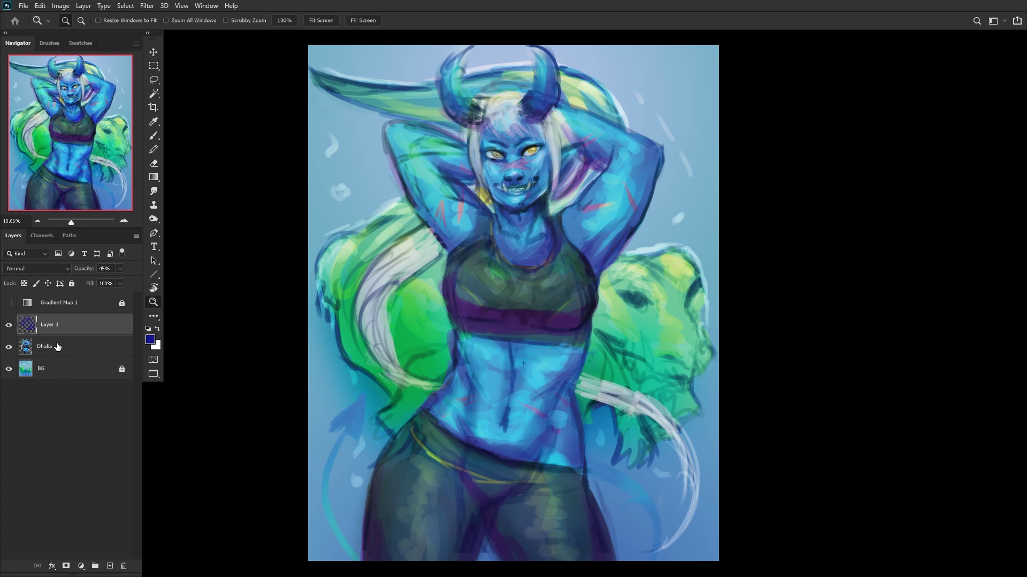
{"action": "key", "text": "ctrl+e"}
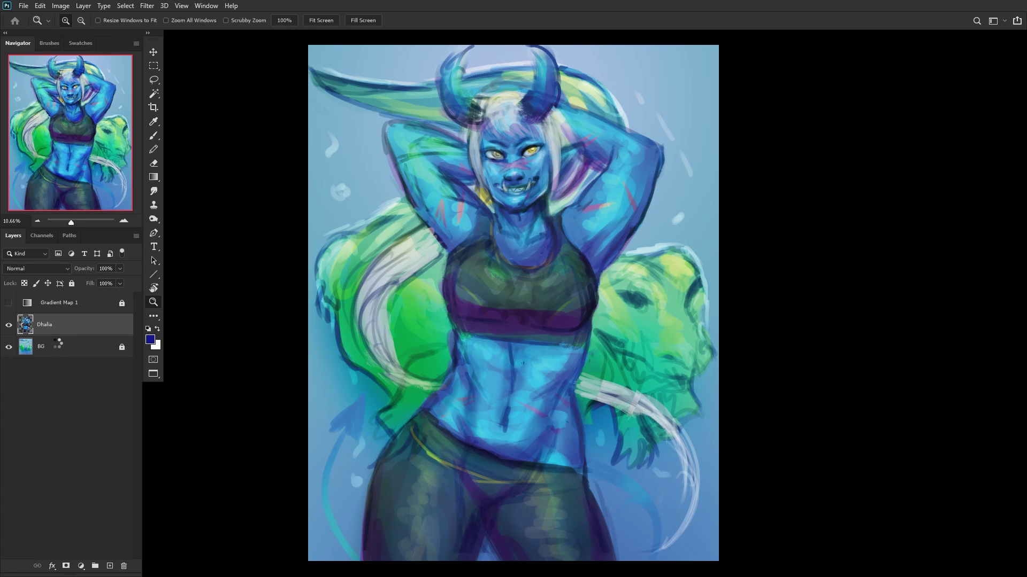
{"action": "key", "text": "ctrl+shift+h"}
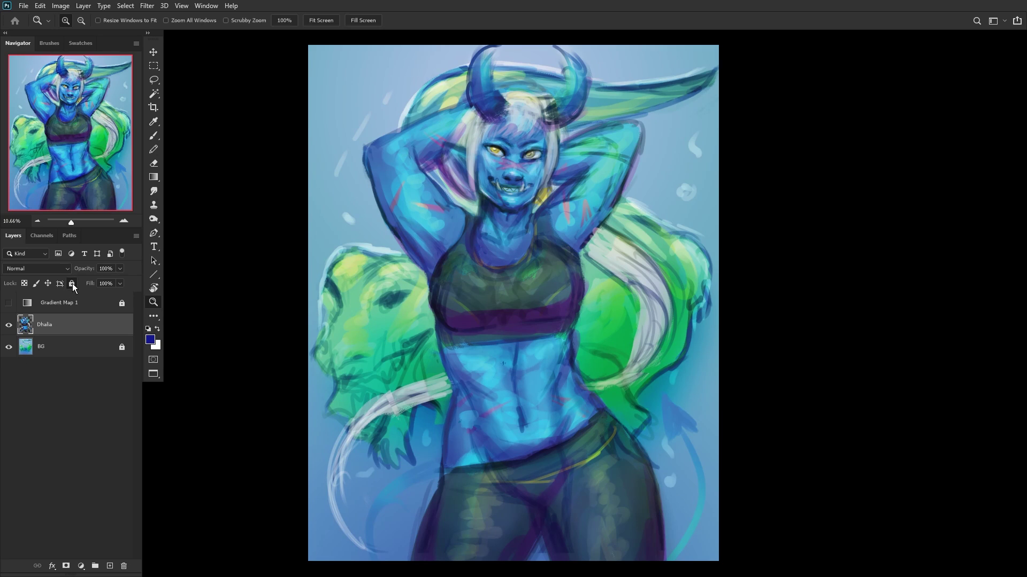
Step: Lock Dhalia, zoom to 100% on the demon's face, and add a new empty layer
{"action": "left_click", "coordinate": [72, 284]}
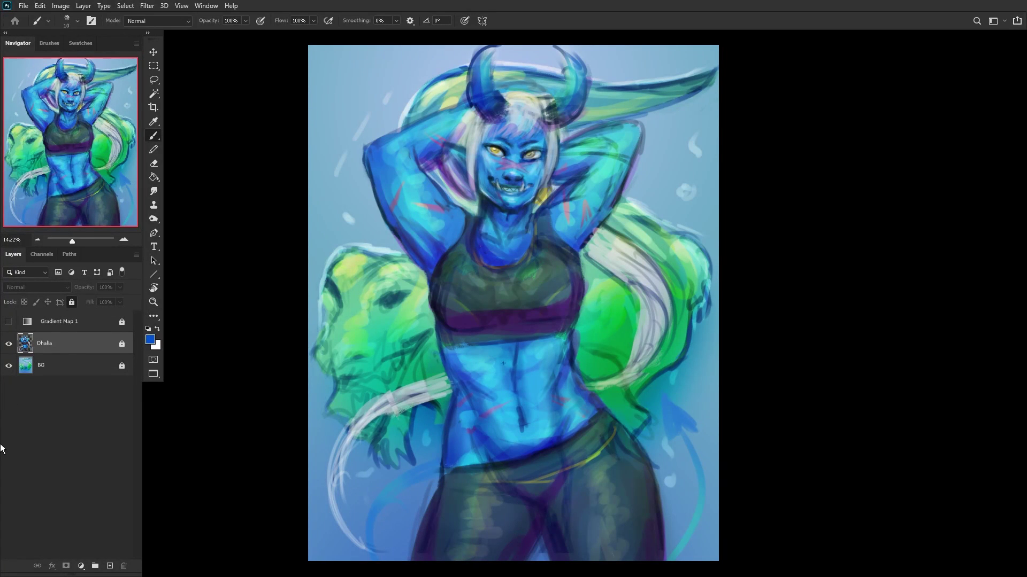
{"action": "left_click", "coordinate": [152, 303]}
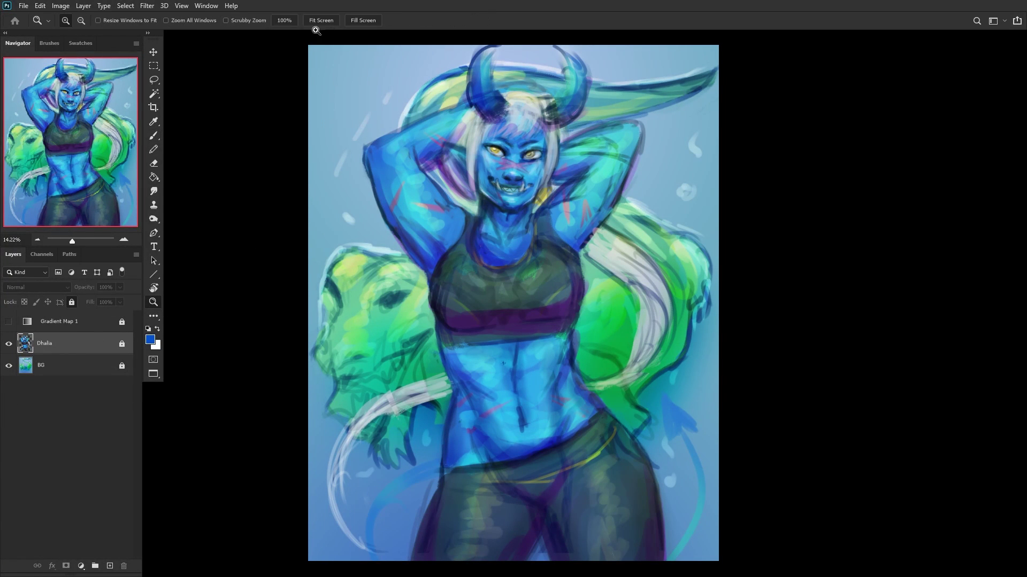
{"action": "left_click", "coordinate": [291, 23]}
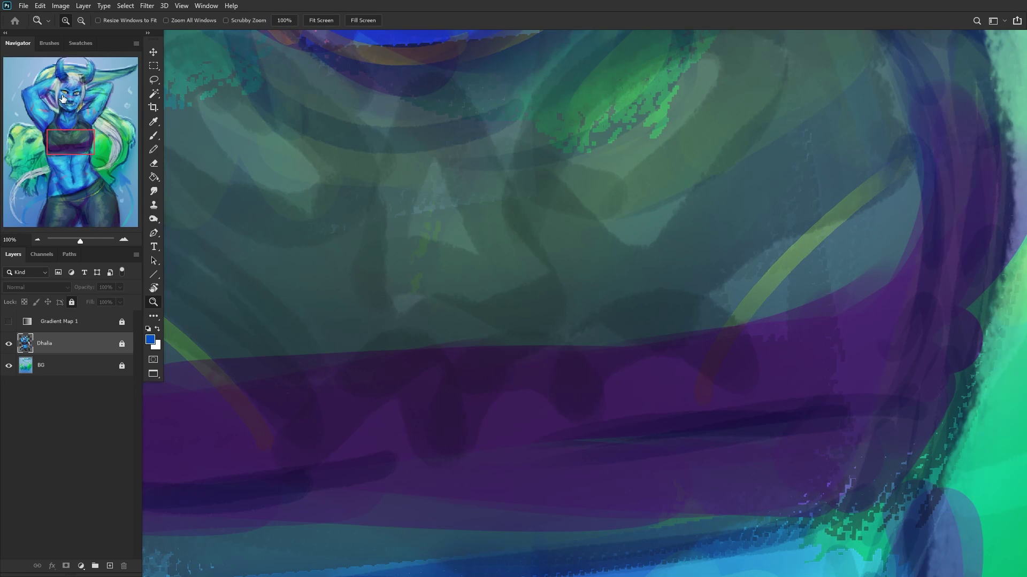
{"action": "left_click_drag", "start_coordinate": [63, 100], "coordinate": [68, 97]}
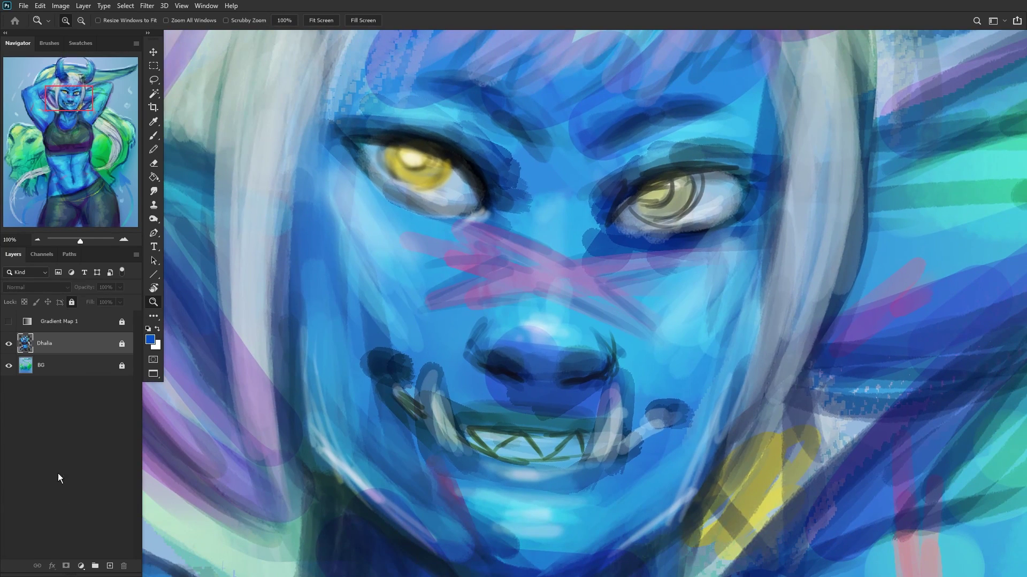
{"action": "left_click", "coordinate": [109, 566]}
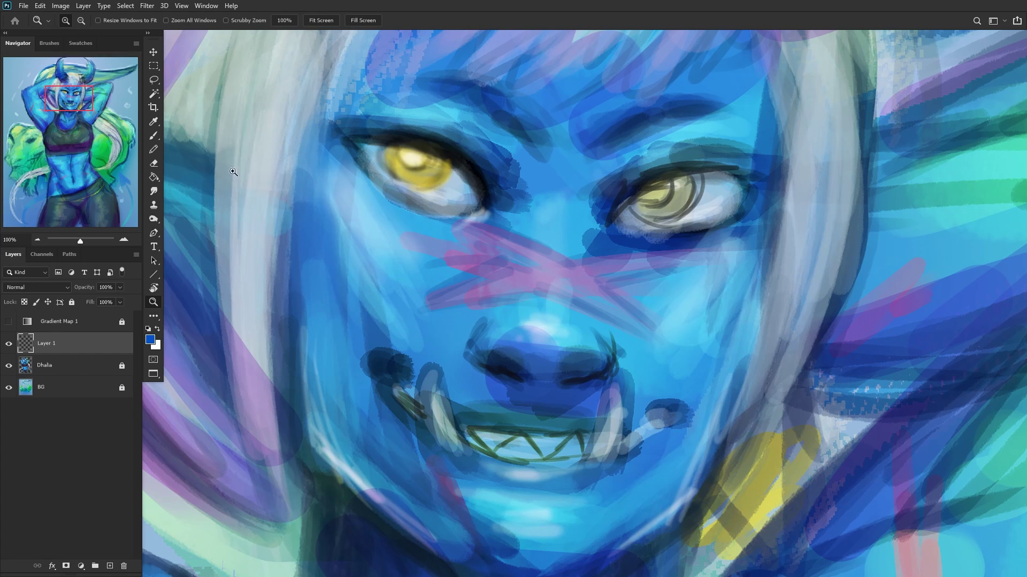
Step: Select the Brush tool on Layer 1 and set the brush size to 40 px
{"action": "left_click", "coordinate": [155, 140]}
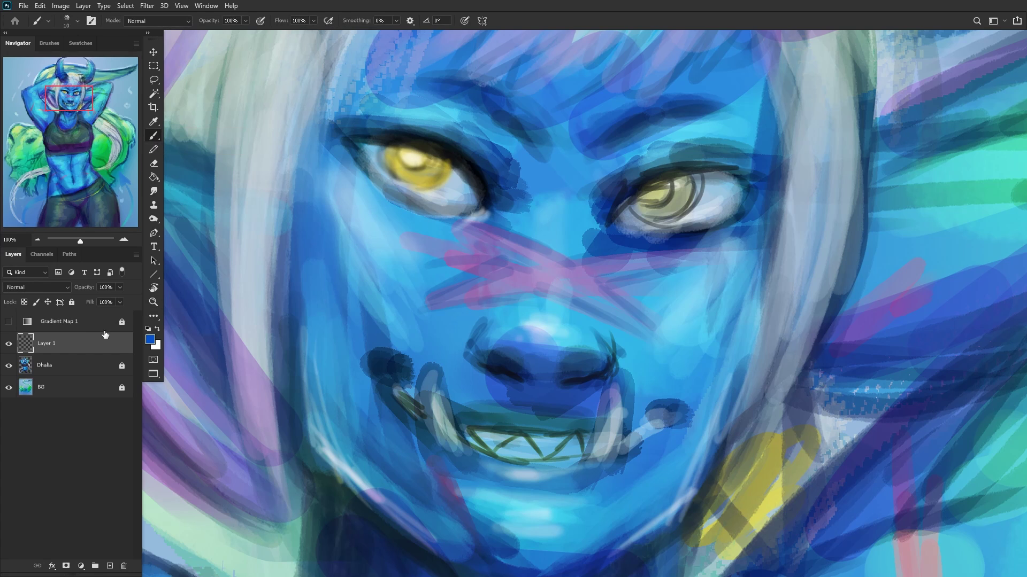
{"action": "key", "text": "alt+bracketright"}
{"action": "left_click", "coordinate": [89, 346]}
{"action": "right_click", "coordinate": [554, 249]}
{"action": "left_click_drag", "start_coordinate": [580, 98], "coordinate": [589, 100]}
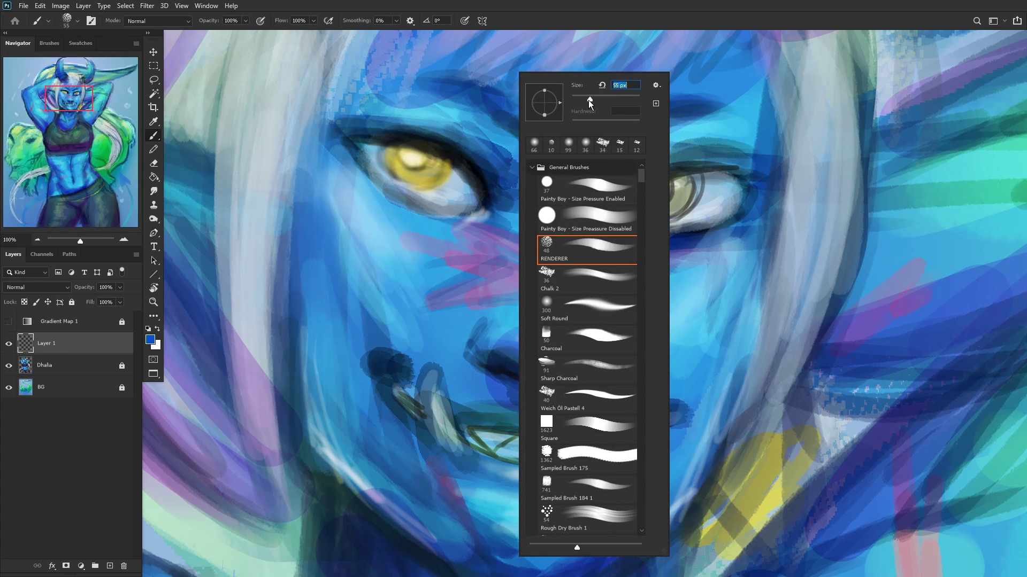
{"action": "type", "text": "40"}
{"action": "key", "text": "Return"}
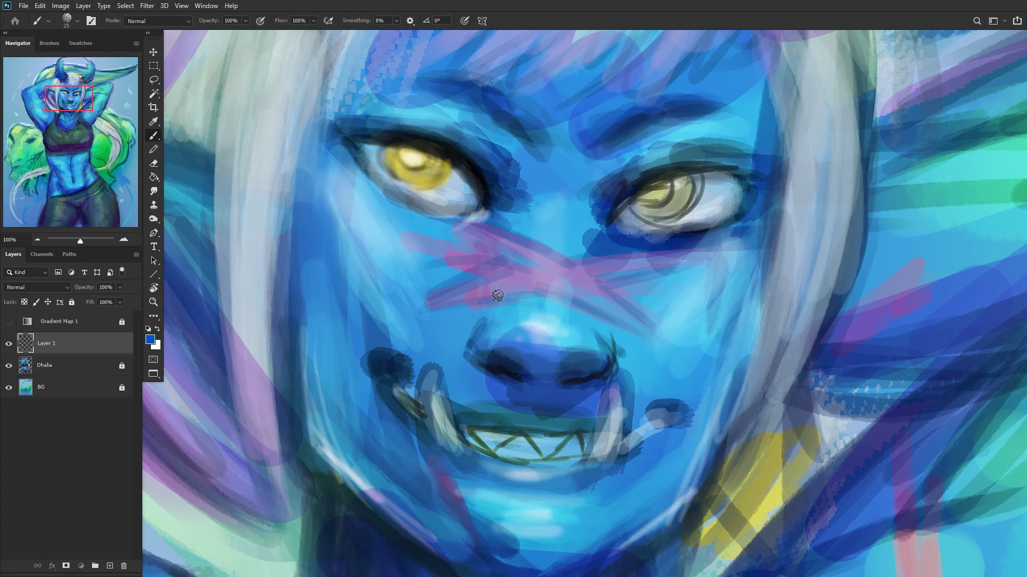
Step: Sample a dark blue and paint short strokes along the nose's upper-left edge
{"action": "left_click", "coordinate": [486, 362], "text": "alt"}
{"action": "mouse_move", "coordinate": [471, 358]}
{"action": "left_mouse_down"}
{"action": "mouse_move", "coordinate": [488, 327]}
{"action": "mouse_move", "coordinate": [477, 337]}
{"action": "left_mouse_up"}
{"action": "left_click", "coordinate": [246, 21]}
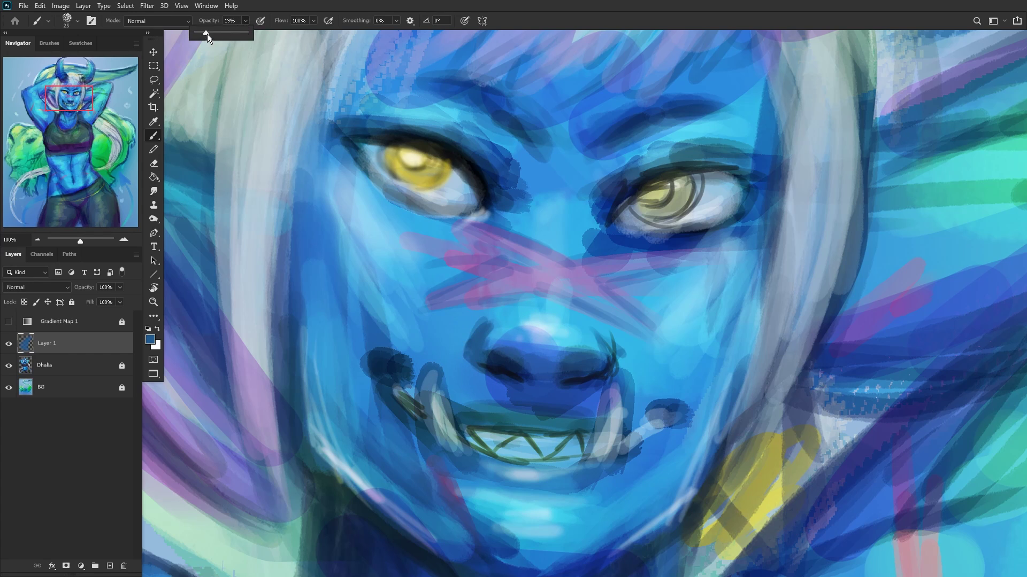
Step: Lower brush opacity to 25% and darken the nose's left edge with navy strokes
{"action": "left_click_drag", "start_coordinate": [212, 35], "coordinate": [209, 34]}
{"action": "left_click", "coordinate": [503, 329], "text": "alt"}
{"action": "left_click_drag", "start_coordinate": [487, 350], "coordinate": [488, 331]}
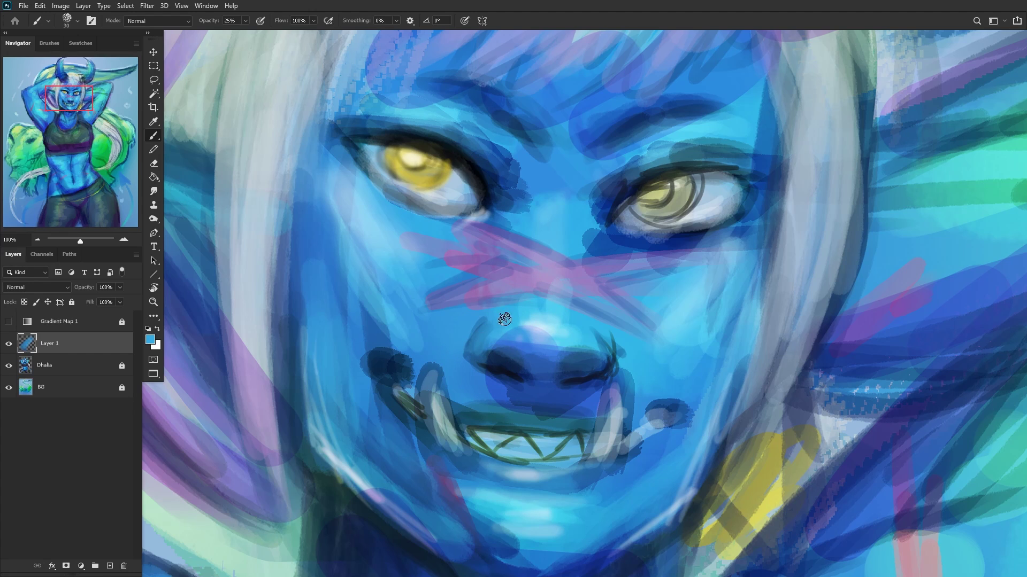
{"action": "left_click", "coordinate": [469, 349], "text": "alt"}
{"action": "left_click_drag", "start_coordinate": [480, 348], "coordinate": [489, 325]}
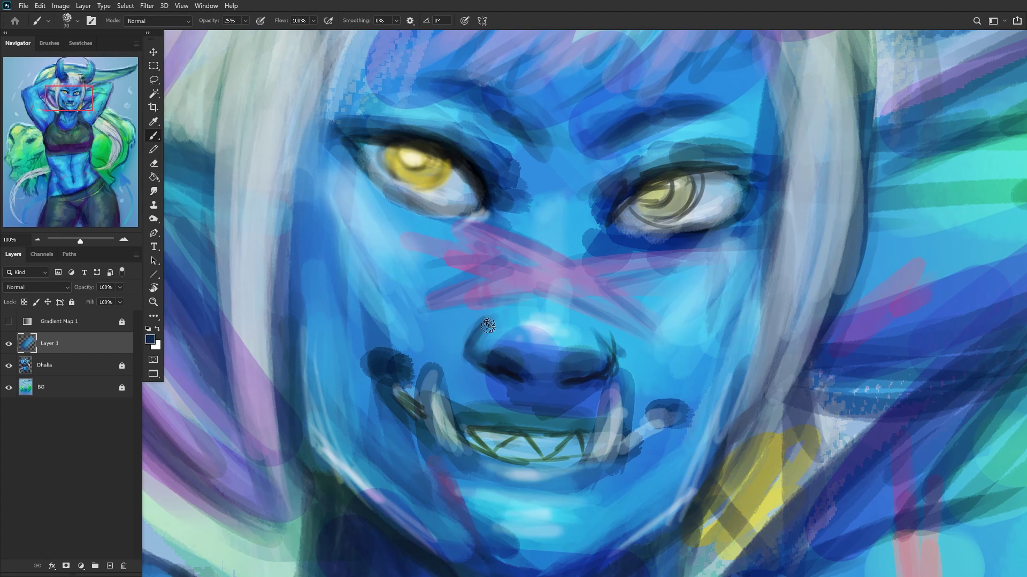
Step: Sample progressively lighter blues and paint light blue along the nose's left side
{"action": "left_click", "coordinate": [492, 348], "text": "alt"}
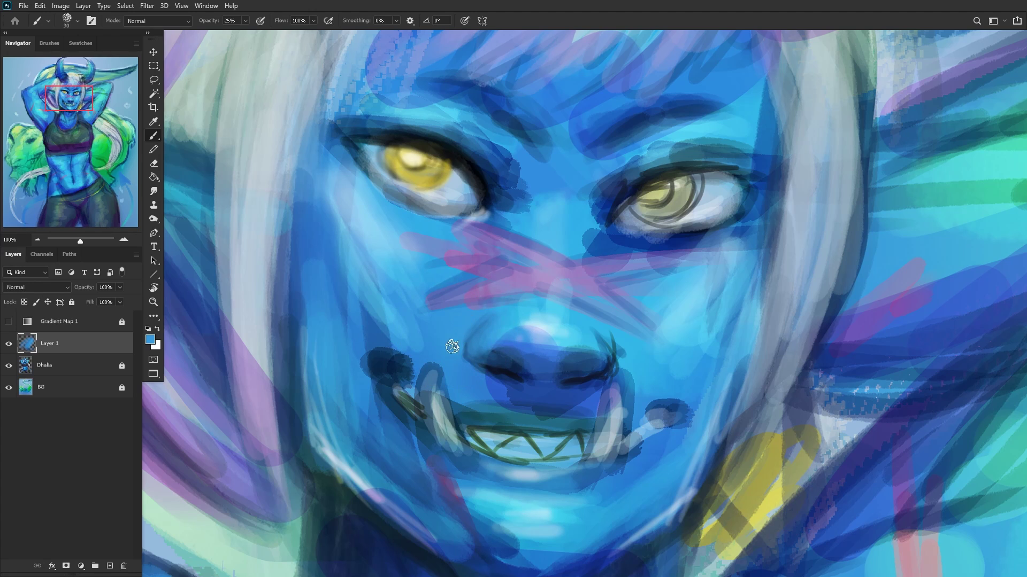
{"action": "left_click", "coordinate": [473, 357], "text": "alt"}
{"action": "left_click", "coordinate": [519, 361], "text": "alt"}
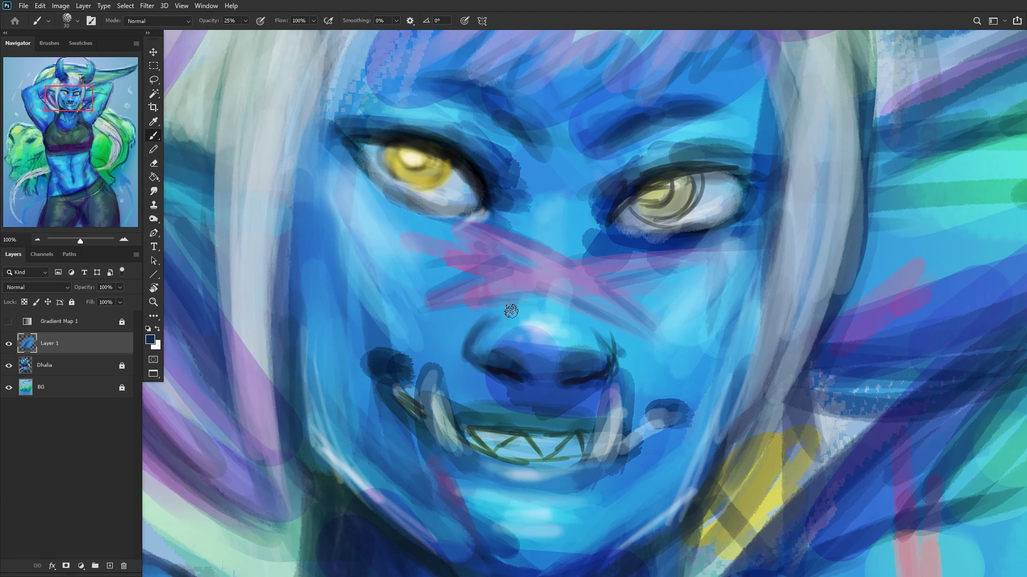
{"action": "left_click", "coordinate": [486, 313], "text": "alt"}
{"action": "left_click", "coordinate": [500, 319], "text": "alt"}
{"action": "left_click", "coordinate": [516, 342], "text": "alt"}
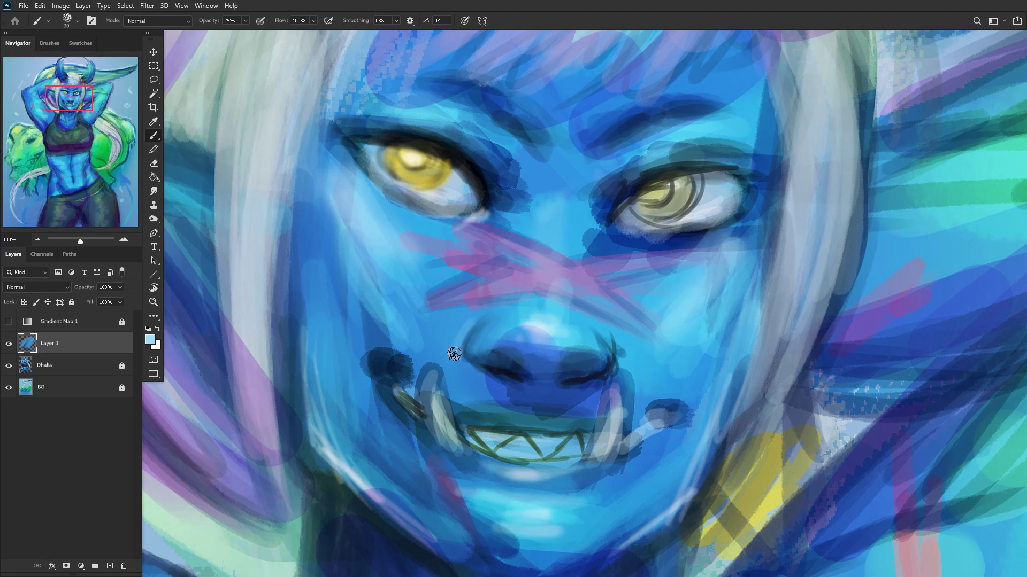
{"action": "mouse_move", "coordinate": [465, 344]}
{"action": "left_mouse_down"}
{"action": "mouse_move", "coordinate": [461, 329]}
{"action": "mouse_move", "coordinate": [466, 369]}
{"action": "left_mouse_up"}
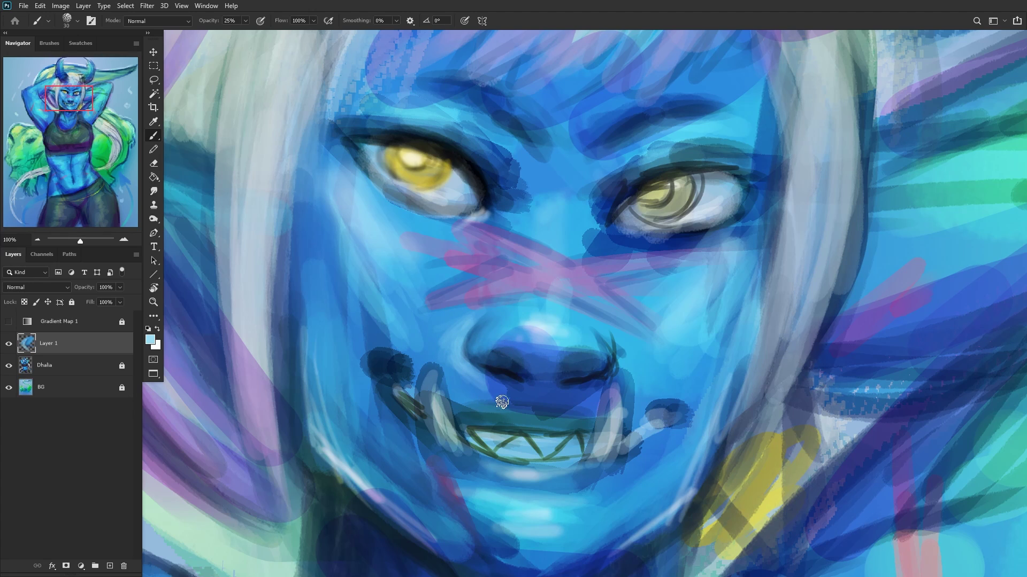
Step: Sample deeper blues from the nose, then a light blue from its top
{"action": "left_click", "coordinate": [500, 338], "text": "alt"}
{"action": "left_click", "coordinate": [531, 364], "text": "alt"}
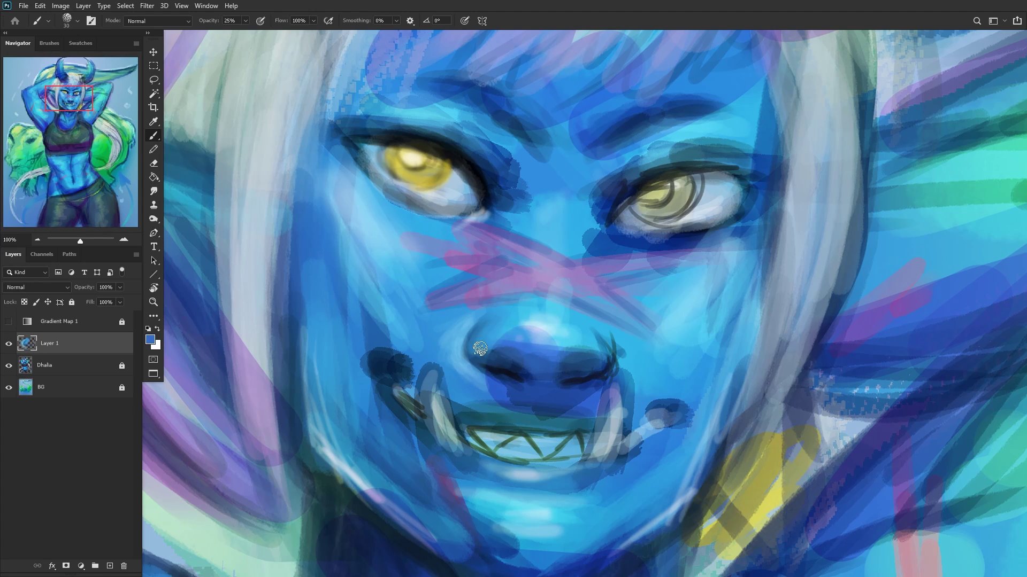
{"action": "left_click", "coordinate": [565, 371], "text": "alt"}
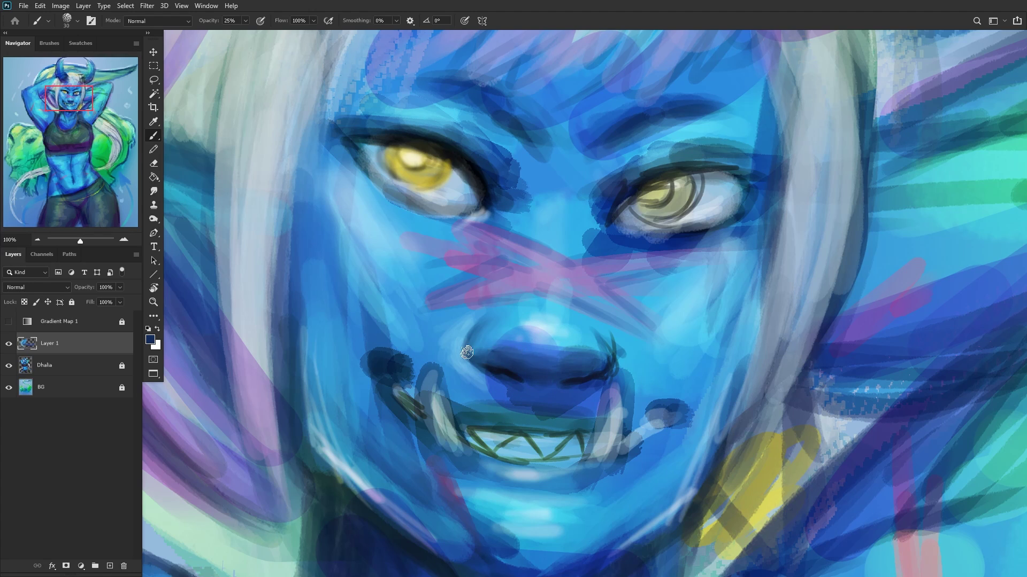
{"action": "left_click", "coordinate": [528, 333], "text": "alt"}
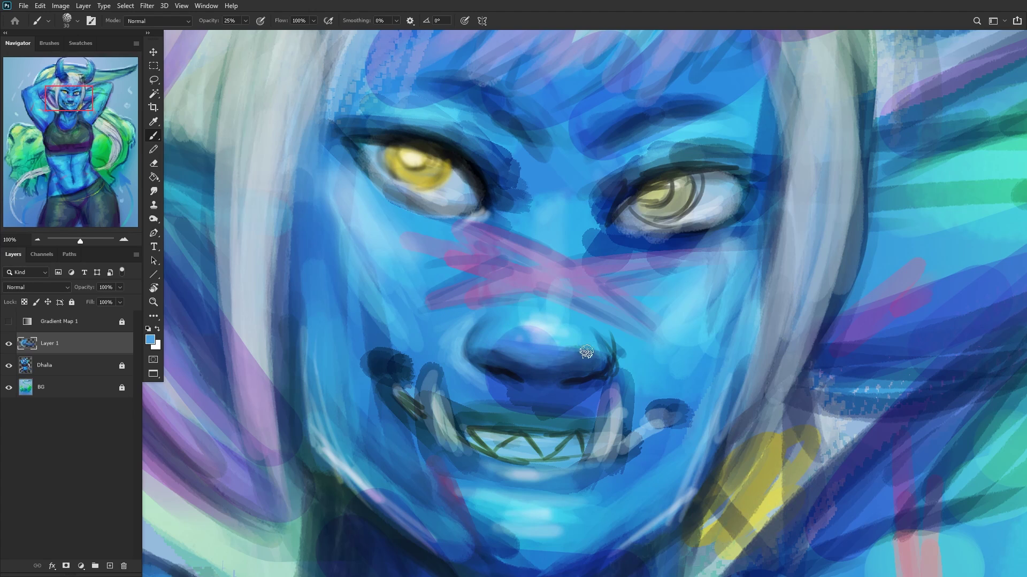
{"action": "left_click", "coordinate": [523, 331], "text": "alt"}
Step: Enlarge and brighten the pale highlight on top of the nose
{"action": "left_click", "coordinate": [530, 327], "text": "alt"}
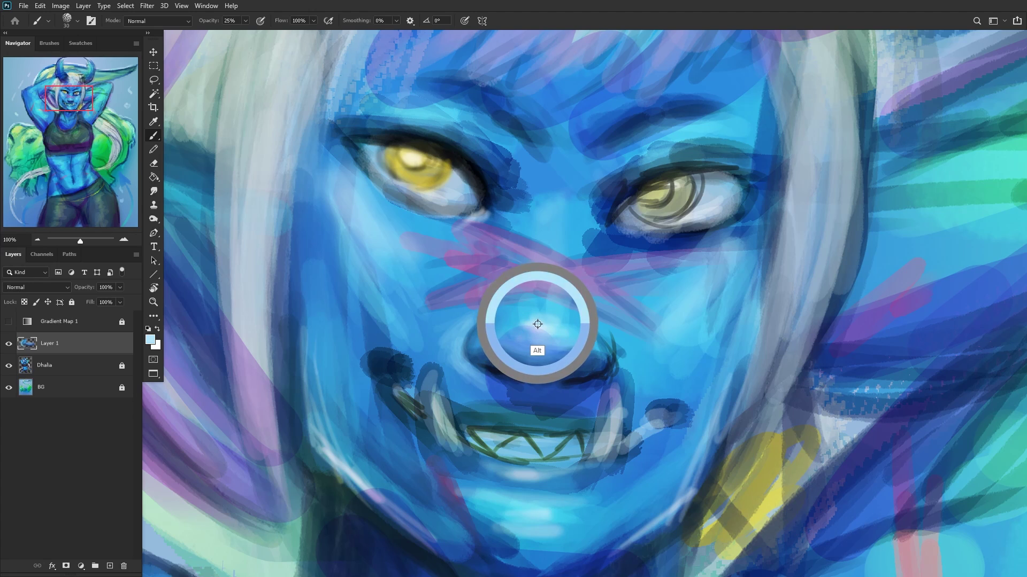
{"action": "left_click_drag", "start_coordinate": [522, 333], "coordinate": [548, 342]}
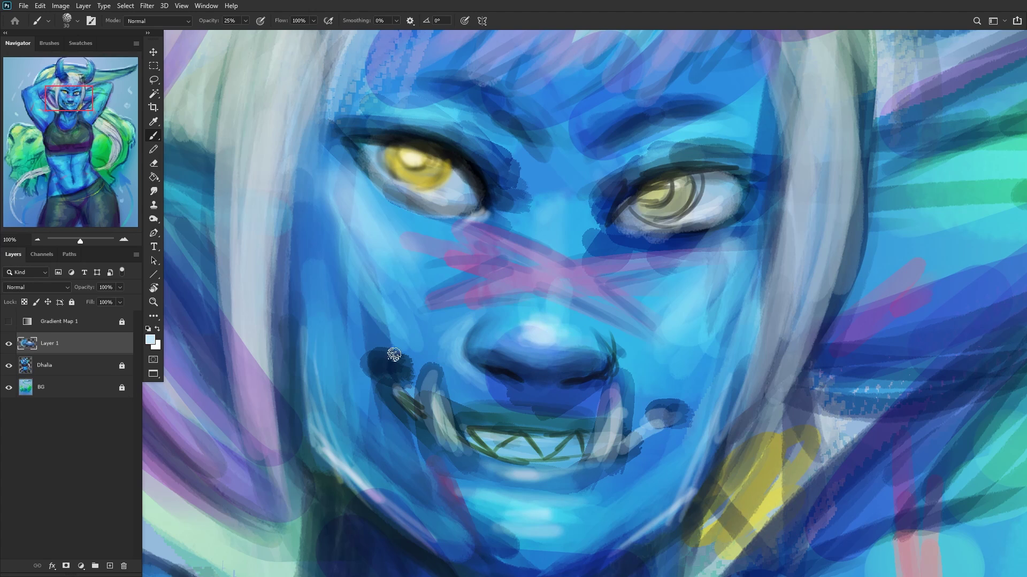
{"action": "left_click", "coordinate": [596, 356], "text": "alt"}
{"action": "left_click", "coordinate": [590, 359], "text": "alt"}
{"action": "left_click", "coordinate": [579, 350], "text": "alt"}
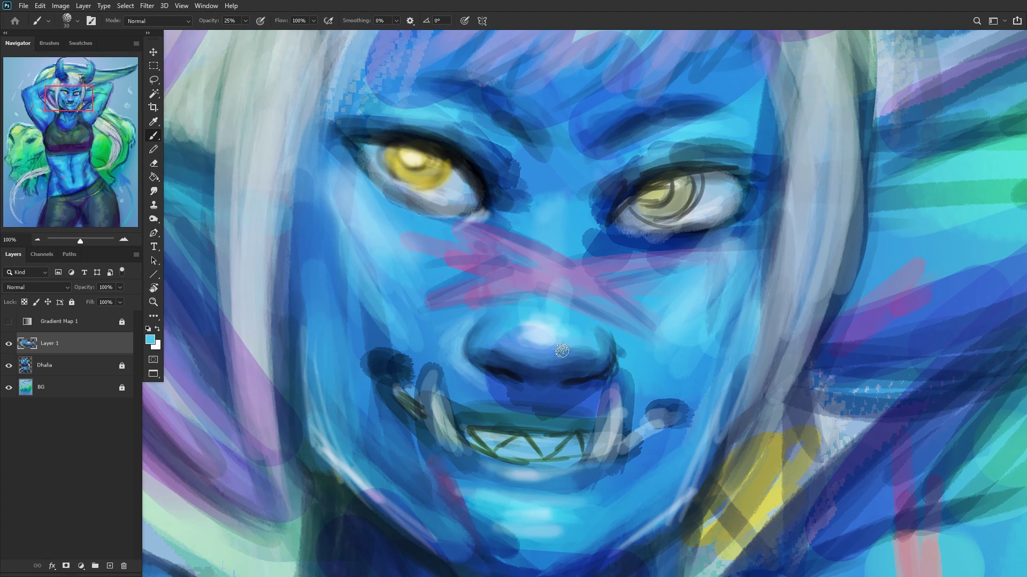
{"action": "left_click", "coordinate": [636, 354], "text": "alt"}
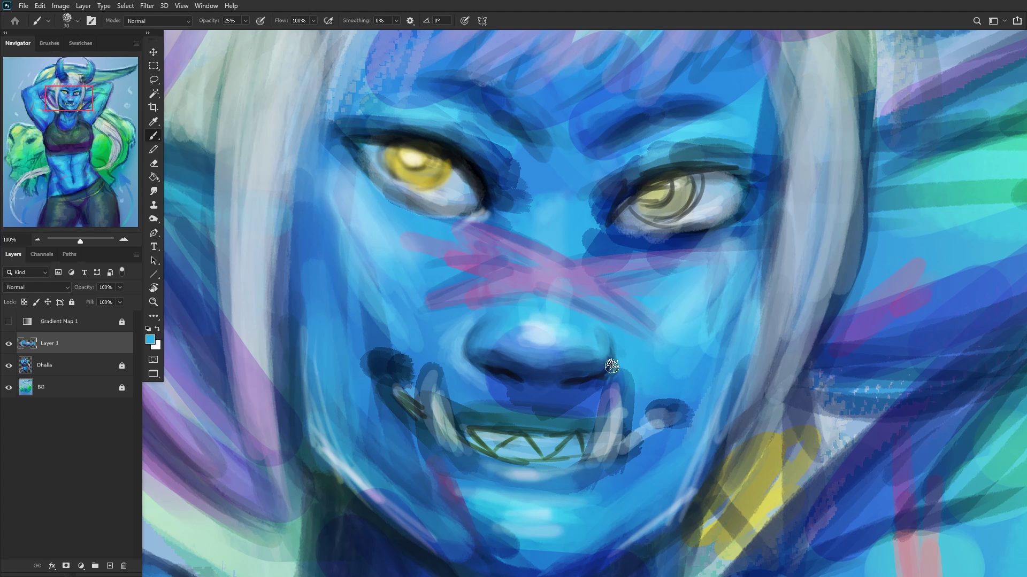
Step: Raise brush opacity to 40% and softly lighten along the upper lip
{"action": "left_click", "coordinate": [569, 398], "text": "alt"}
{"action": "left_click", "coordinate": [537, 412], "text": "alt"}
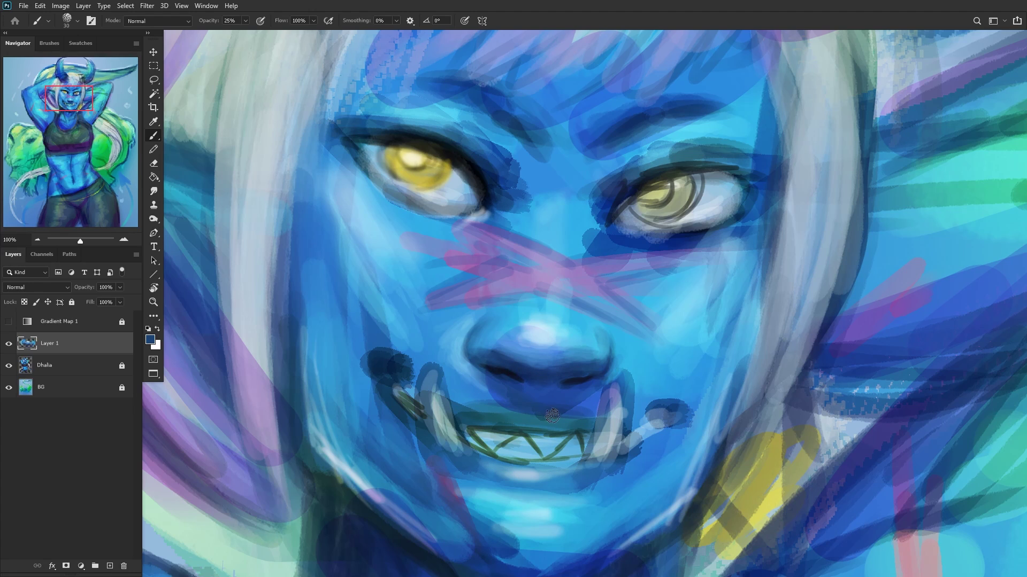
{"action": "left_click", "coordinate": [471, 399], "text": "alt"}
{"action": "mouse_move", "coordinate": [506, 396]}
{"action": "left_mouse_down"}
{"action": "mouse_move", "coordinate": [529, 402]}
{"action": "mouse_move", "coordinate": [558, 383]}
{"action": "mouse_move", "coordinate": [562, 393]}
{"action": "left_mouse_up"}
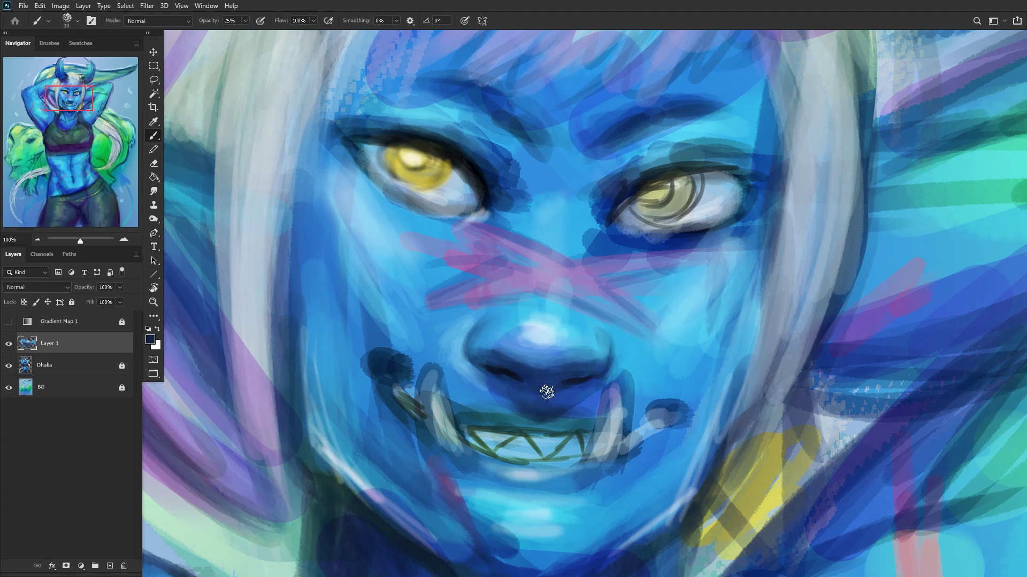
{"action": "left_click", "coordinate": [468, 404], "text": "alt"}
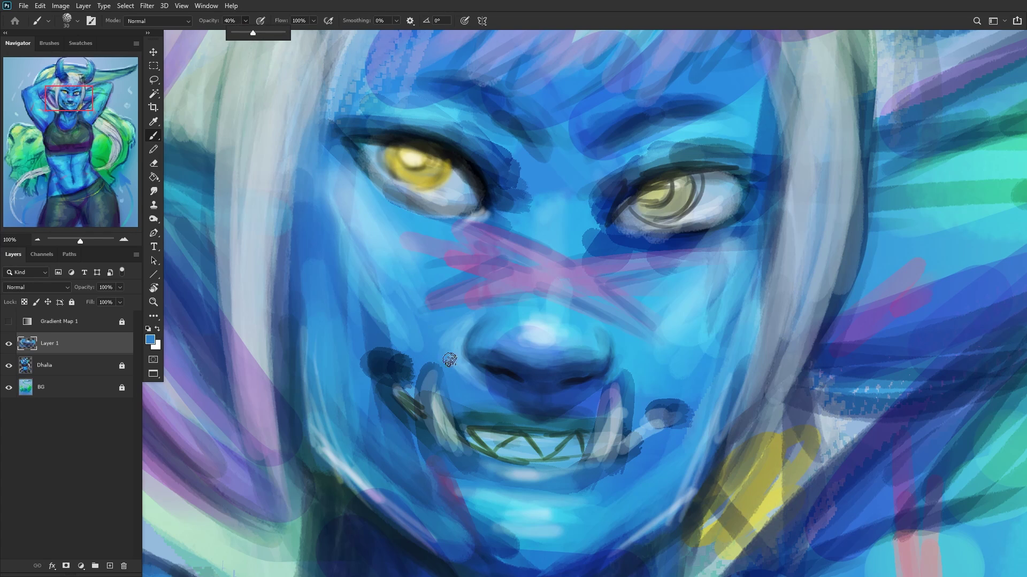
{"action": "left_click", "coordinate": [449, 380]}
{"action": "left_click_drag", "start_coordinate": [458, 403], "coordinate": [492, 415]}
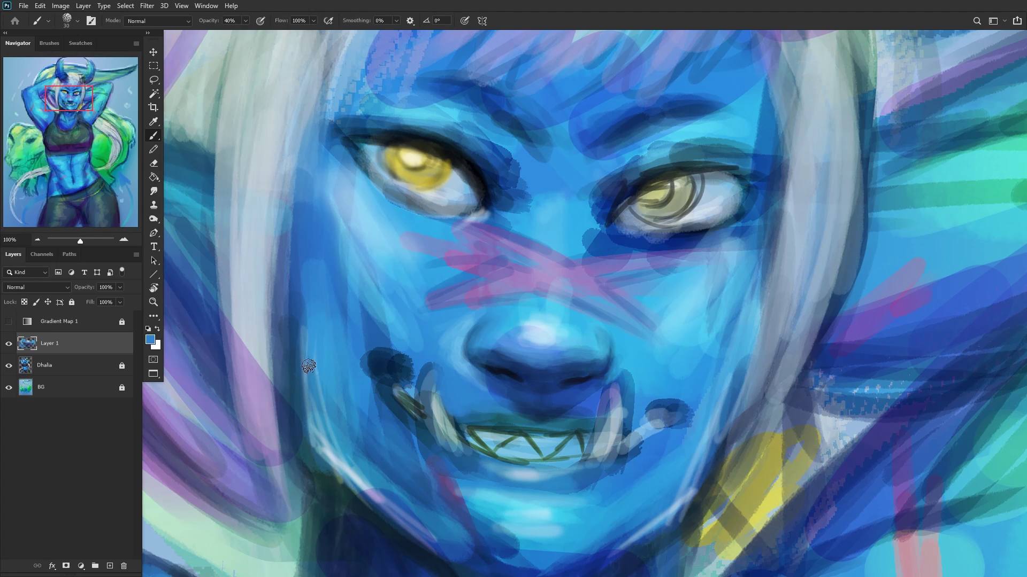
Step: Mirror the canvas horizontally and darken the lower jaw and left cheek with dark blue
{"action": "key", "text": "h"}
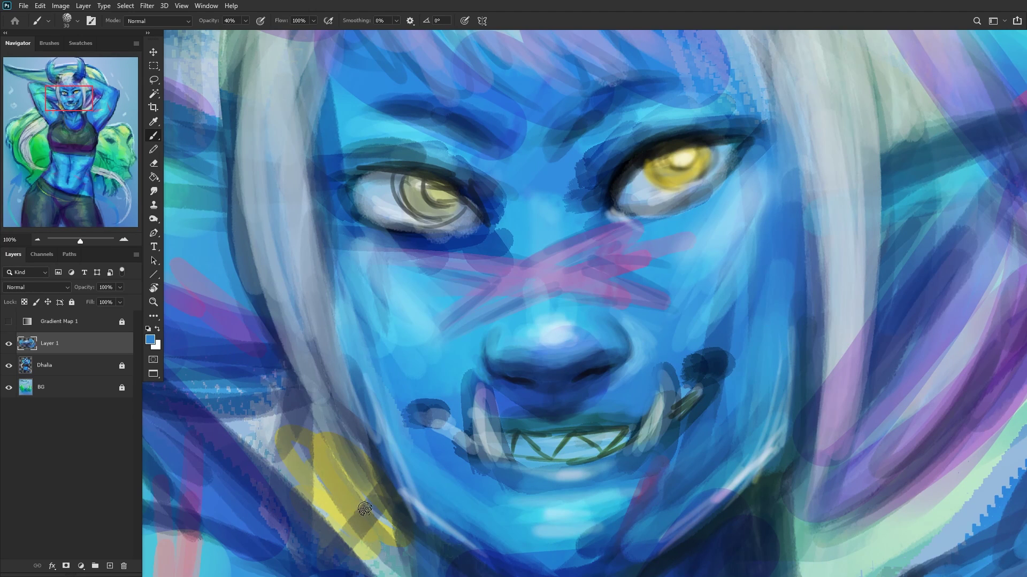
{"action": "mouse_move", "coordinate": [365, 509]}
{"action": "left_mouse_down"}
{"action": "mouse_move", "coordinate": [396, 474]}
{"action": "mouse_move", "coordinate": [417, 506]}
{"action": "mouse_move", "coordinate": [367, 393]}
{"action": "mouse_move", "coordinate": [362, 411]}
{"action": "mouse_move", "coordinate": [398, 485]}
{"action": "mouse_move", "coordinate": [355, 361]}
{"action": "mouse_move", "coordinate": [380, 444]}
{"action": "mouse_move", "coordinate": [371, 403]}
{"action": "mouse_move", "coordinate": [428, 510]}
{"action": "mouse_move", "coordinate": [397, 486]}
{"action": "mouse_move", "coordinate": [498, 554]}
{"action": "mouse_move", "coordinate": [369, 450]}
{"action": "mouse_move", "coordinate": [413, 505]}
{"action": "mouse_move", "coordinate": [424, 418]}
{"action": "left_mouse_up"}
{"action": "left_click", "coordinate": [425, 466], "text": "alt"}
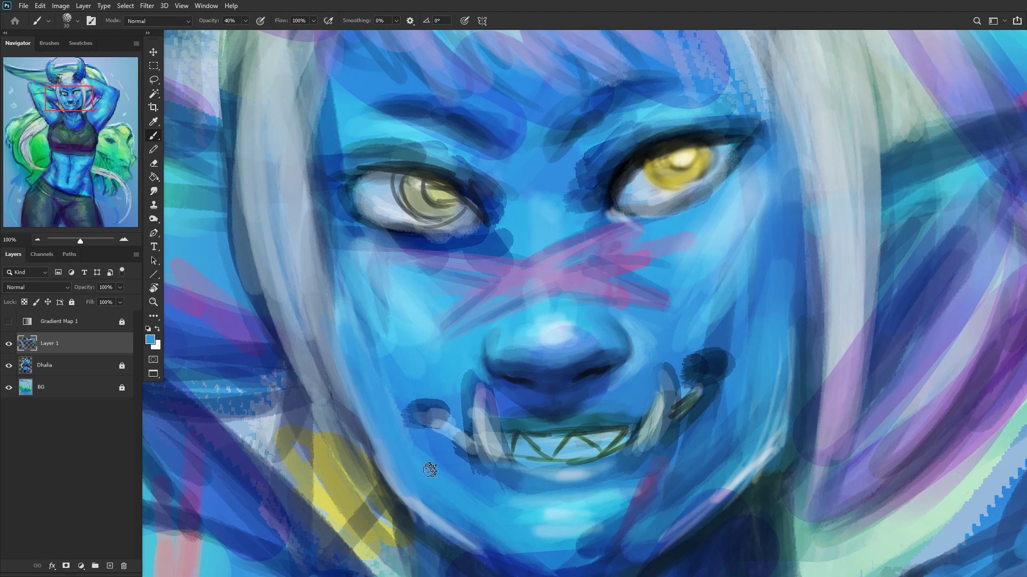
{"action": "left_click", "coordinate": [513, 551], "text": "alt"}
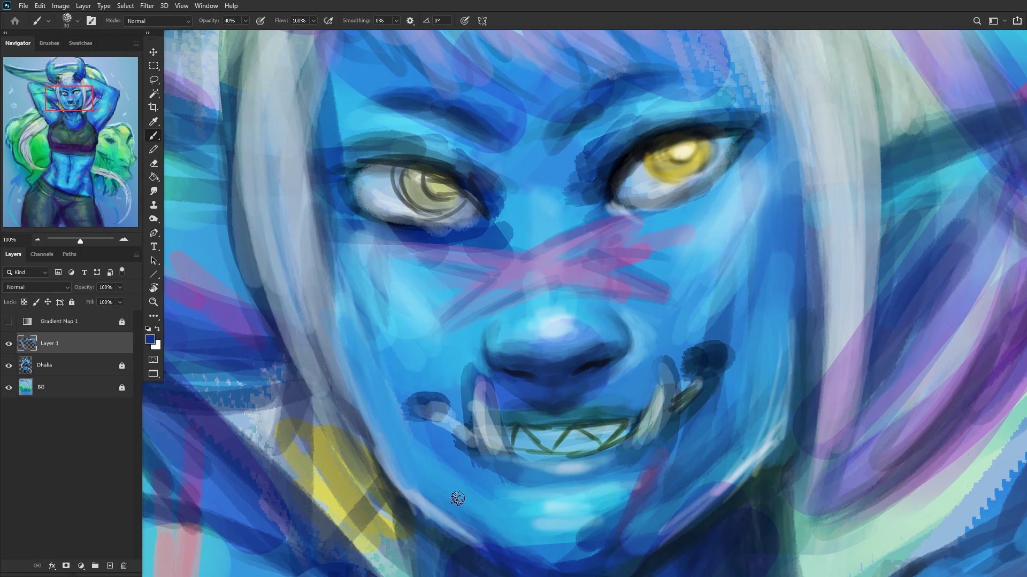
{"action": "mouse_move", "coordinate": [455, 497]}
{"action": "left_mouse_down"}
{"action": "mouse_move", "coordinate": [397, 472]}
{"action": "mouse_move", "coordinate": [431, 494]}
{"action": "mouse_move", "coordinate": [358, 352]}
{"action": "left_mouse_up"}
{"action": "left_click_drag", "start_coordinate": [396, 465], "coordinate": [352, 320]}
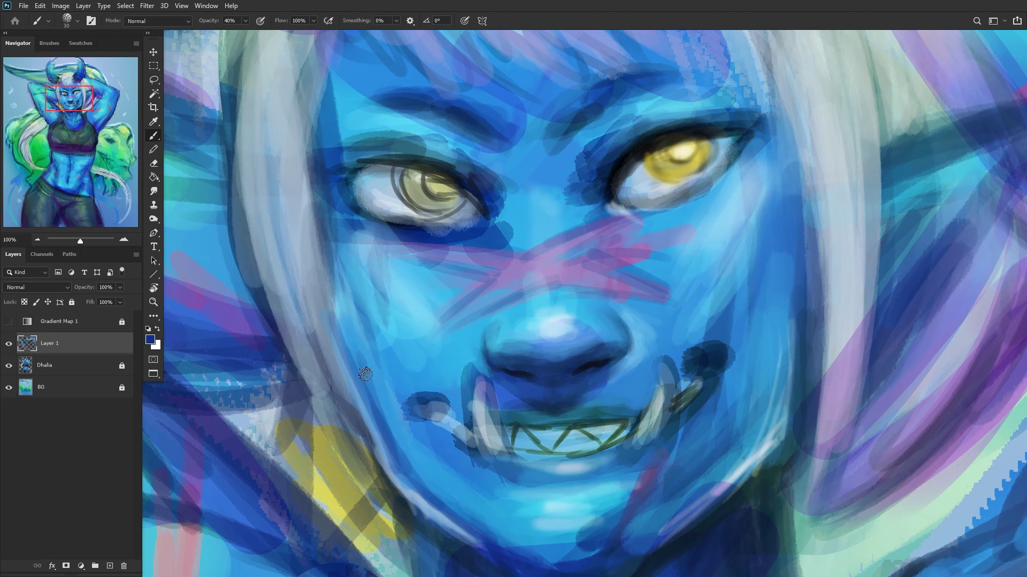
{"action": "left_click_drag", "start_coordinate": [353, 396], "coordinate": [369, 308]}
{"action": "right_click", "coordinate": [583, 187]}
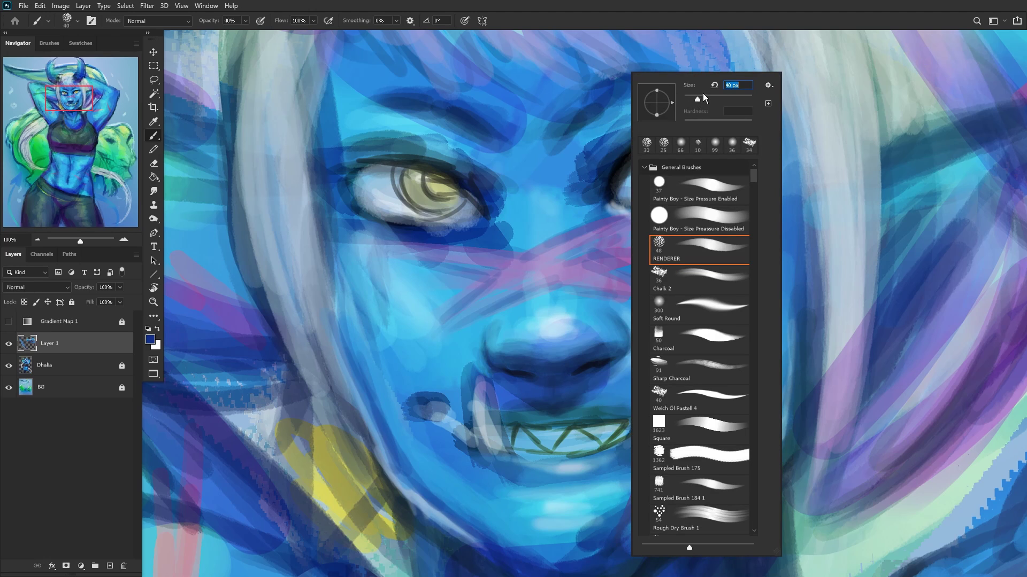
{"action": "mouse_move", "coordinate": [455, 396]}
{"action": "left_mouse_down"}
{"action": "mouse_move", "coordinate": [408, 458]}
{"action": "mouse_move", "coordinate": [420, 489]}
{"action": "left_mouse_up"}
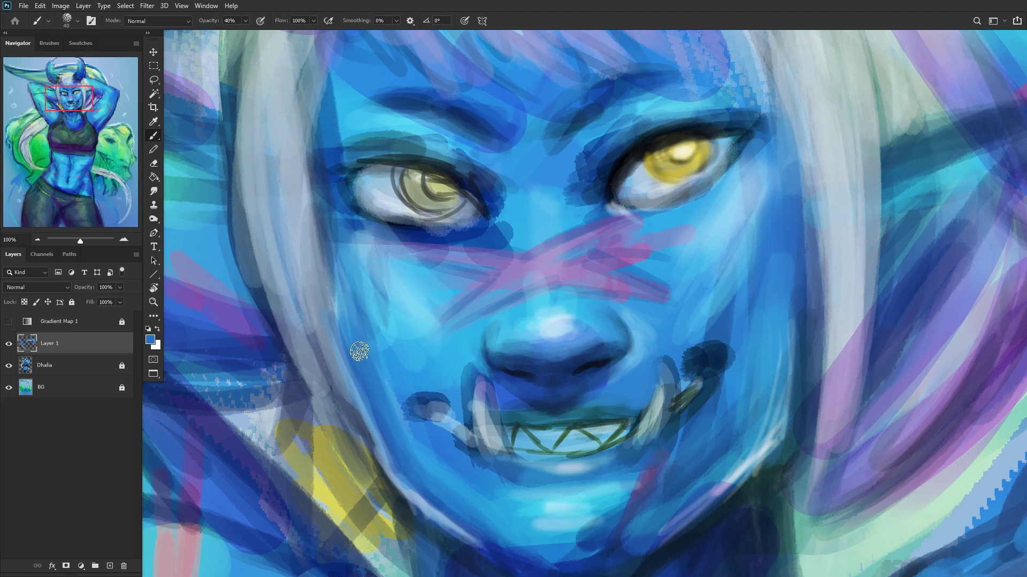
{"action": "left_click_drag", "start_coordinate": [349, 321], "coordinate": [342, 283]}
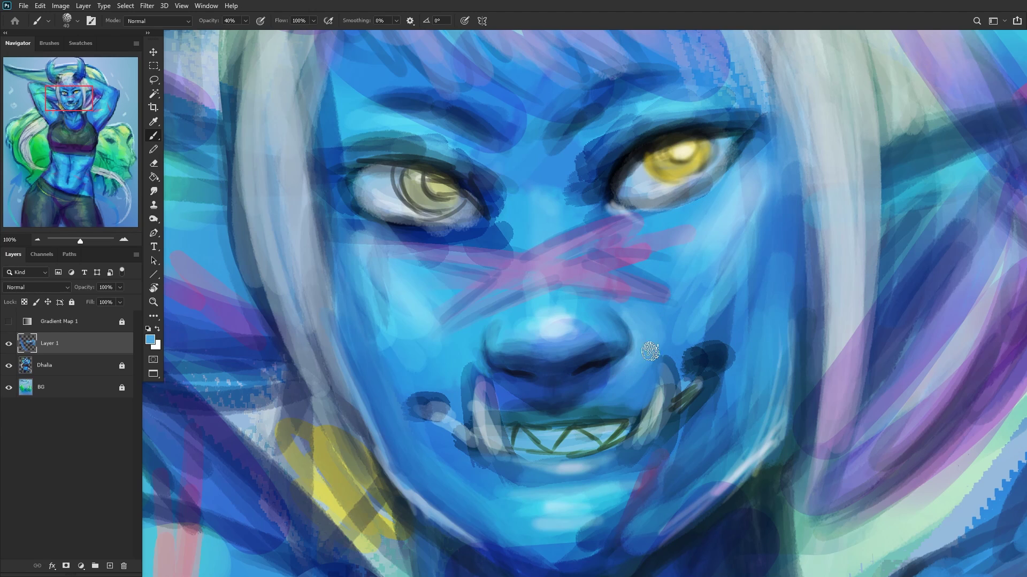
Step: Shade the chin and lower lip below the teeth with darker blue strokes
{"action": "left_click", "coordinate": [581, 320], "text": "alt"}
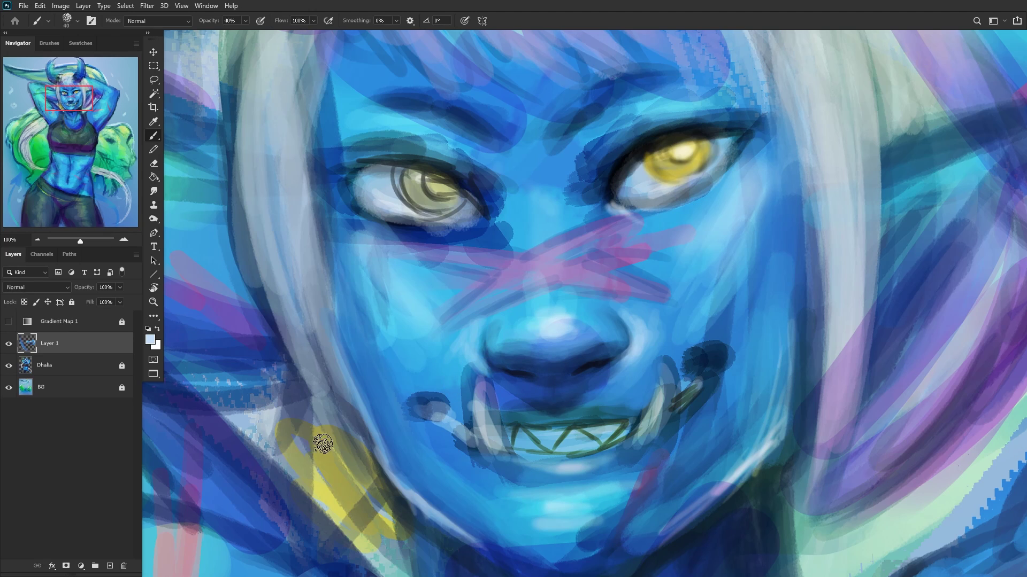
{"action": "left_click", "coordinate": [466, 497], "text": "alt"}
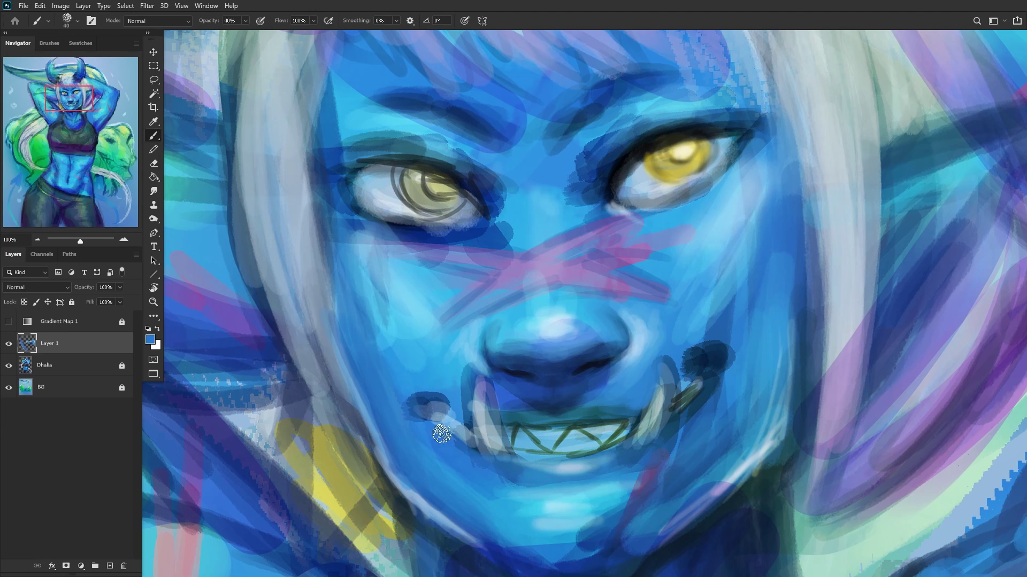
{"action": "left_click", "coordinate": [544, 383], "text": "alt"}
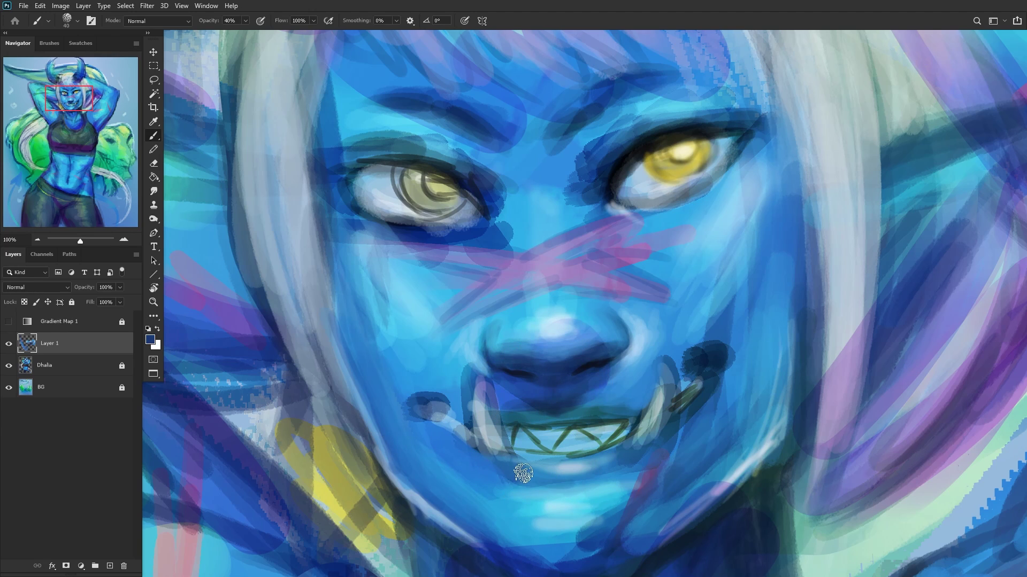
{"action": "left_click_drag", "start_coordinate": [523, 473], "coordinate": [550, 492]}
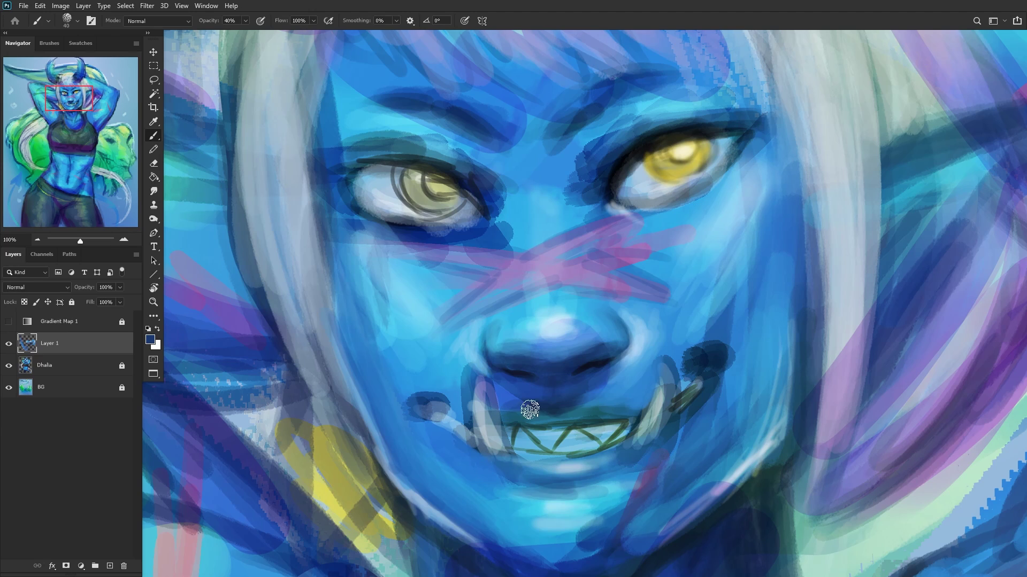
{"action": "left_click", "coordinate": [494, 465], "text": "alt"}
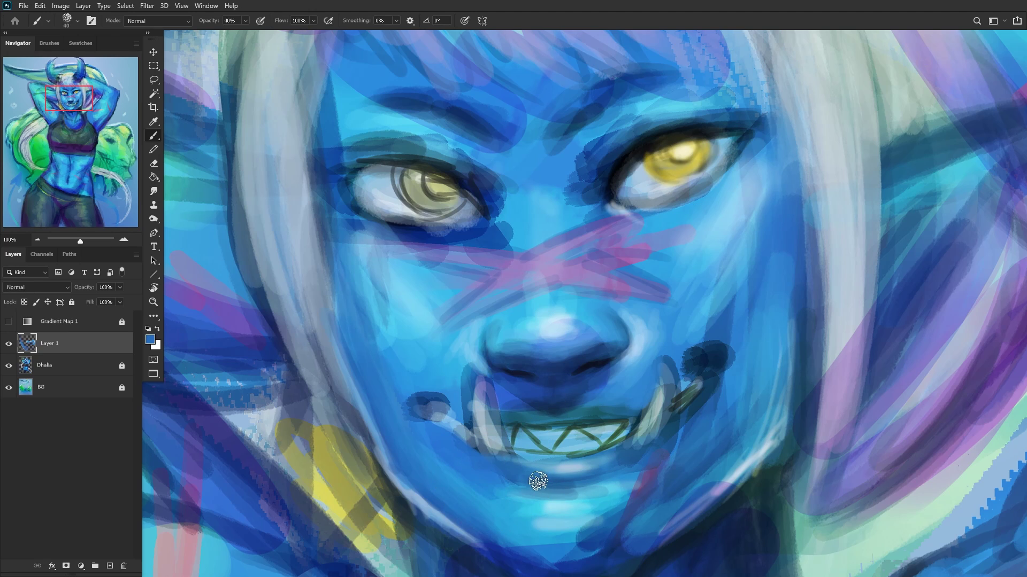
{"action": "left_click", "coordinate": [540, 423], "text": "alt"}
{"action": "mouse_move", "coordinate": [535, 494]}
{"action": "left_mouse_down"}
{"action": "mouse_move", "coordinate": [447, 429]}
{"action": "mouse_move", "coordinate": [554, 476]}
{"action": "mouse_move", "coordinate": [485, 464]}
{"action": "mouse_move", "coordinate": [630, 442]}
{"action": "mouse_move", "coordinate": [521, 456]}
{"action": "mouse_move", "coordinate": [560, 457]}
{"action": "mouse_move", "coordinate": [487, 446]}
{"action": "left_mouse_up"}
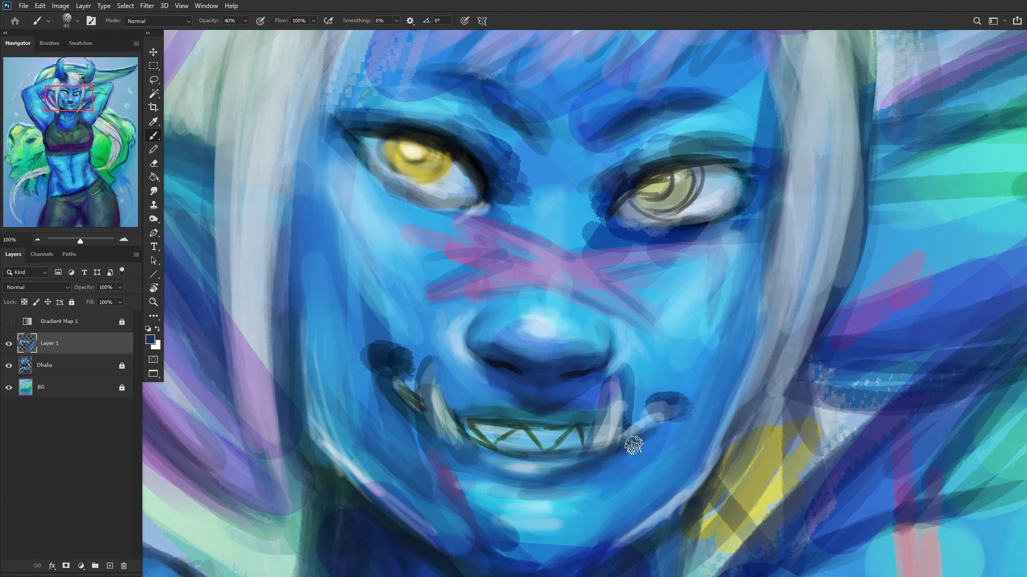
Step: Darken the area above the eye and sample lighter blues from the nose
{"action": "left_click", "coordinate": [599, 346], "text": "alt"}
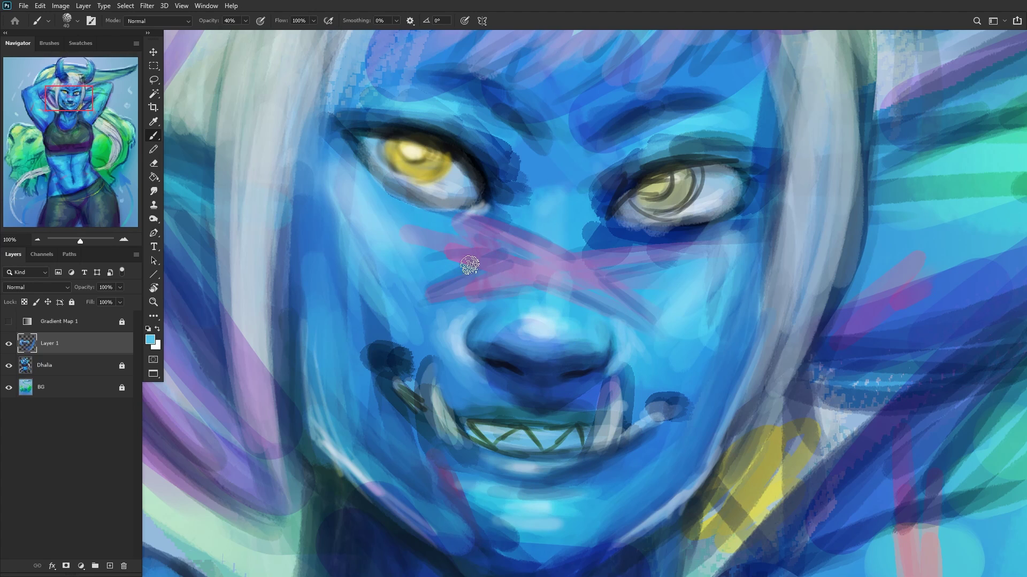
{"action": "left_click", "coordinate": [489, 174], "text": "alt"}
{"action": "mouse_move", "coordinate": [486, 160]}
{"action": "left_mouse_down"}
{"action": "mouse_move", "coordinate": [452, 137]}
{"action": "mouse_move", "coordinate": [497, 120]}
{"action": "left_mouse_up"}
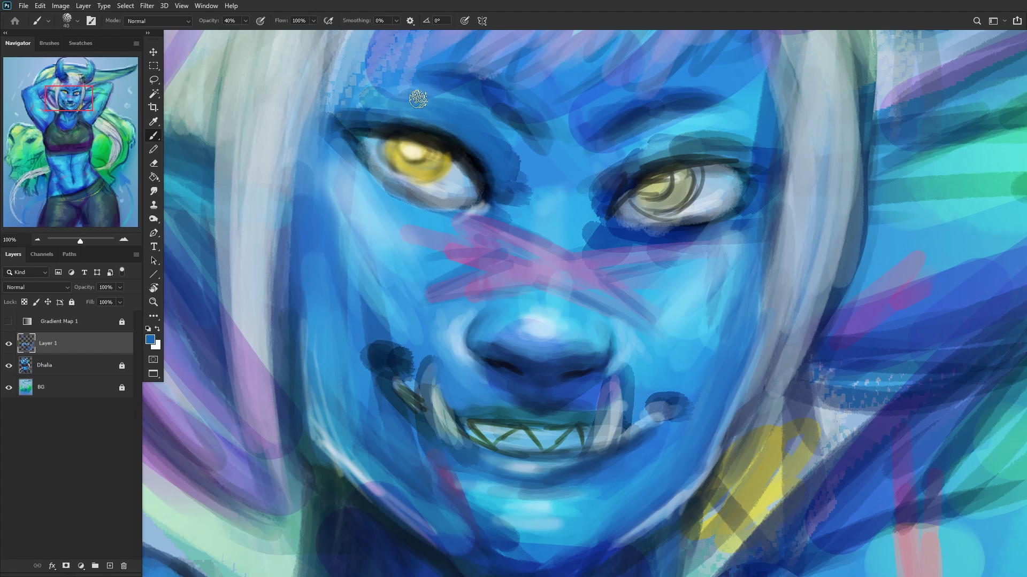
{"action": "left_click", "coordinate": [529, 214], "text": "alt"}
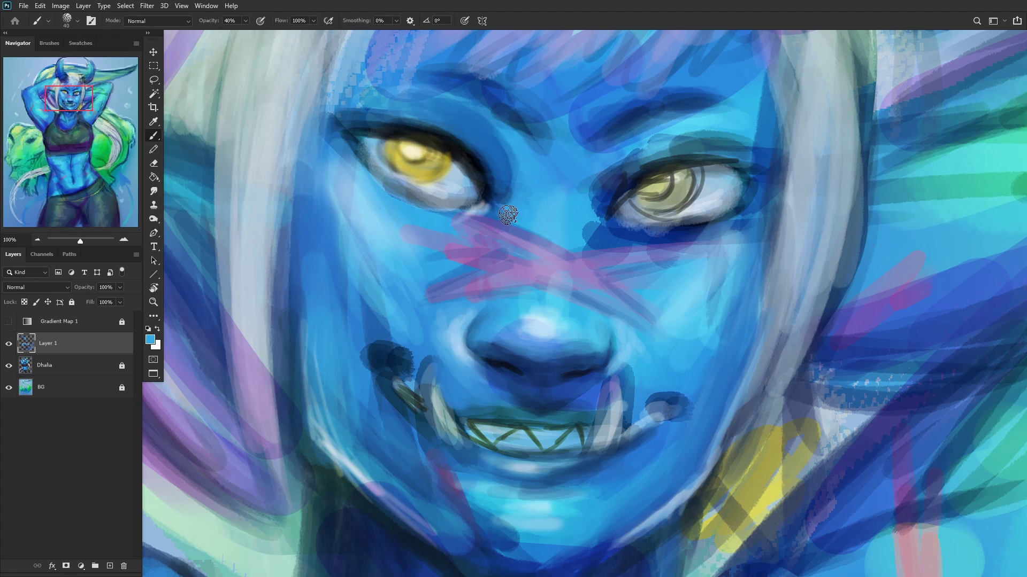
{"action": "left_click", "coordinate": [536, 322], "text": "alt"}
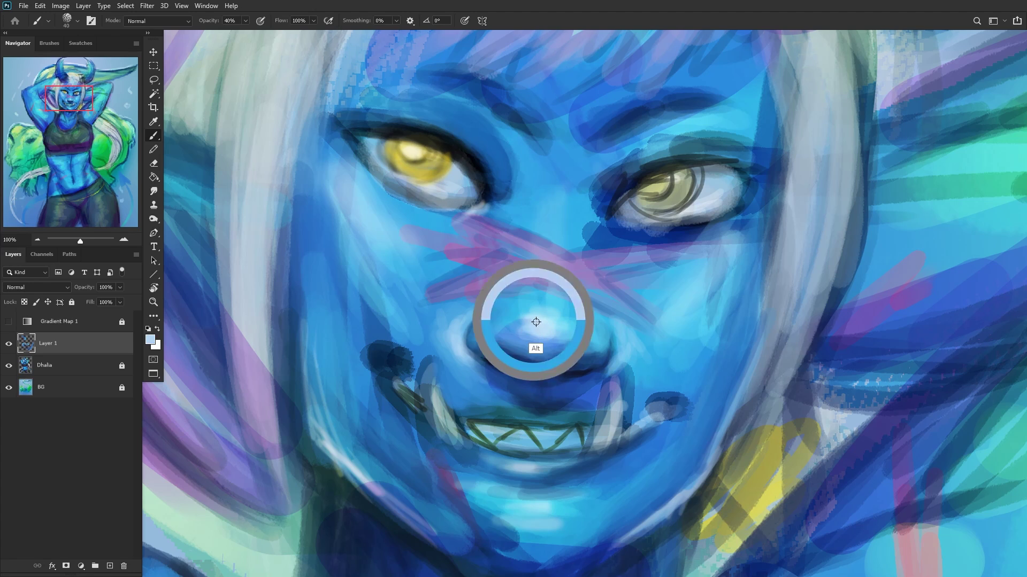
{"action": "left_click_drag", "start_coordinate": [536, 322], "coordinate": [566, 328]}
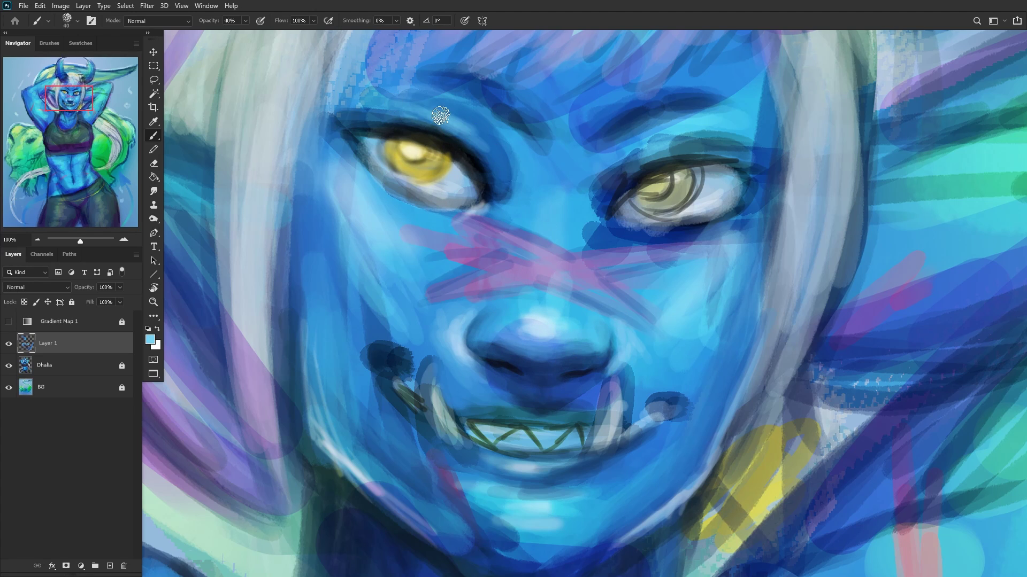
Step: Darken the eyeliner at the eye's outer corner and shrink the brush for detail
{"action": "left_click", "coordinate": [490, 191], "text": "alt"}
{"action": "mouse_move", "coordinate": [489, 194]}
{"action": "left_mouse_down"}
{"action": "mouse_move", "coordinate": [509, 150]}
{"action": "mouse_move", "coordinate": [506, 162]}
{"action": "left_mouse_up"}
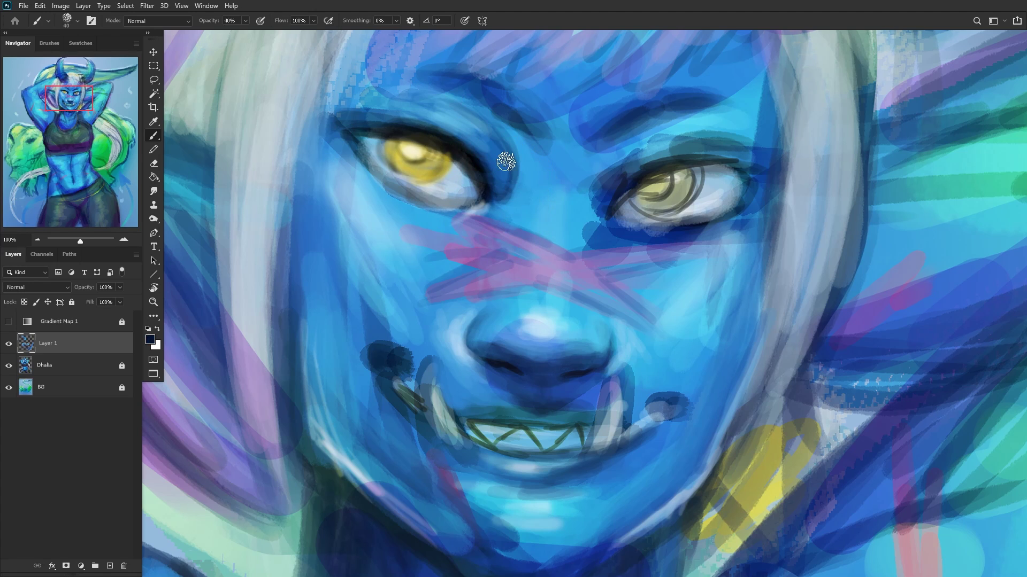
{"action": "left_click", "coordinate": [503, 168], "text": "alt"}
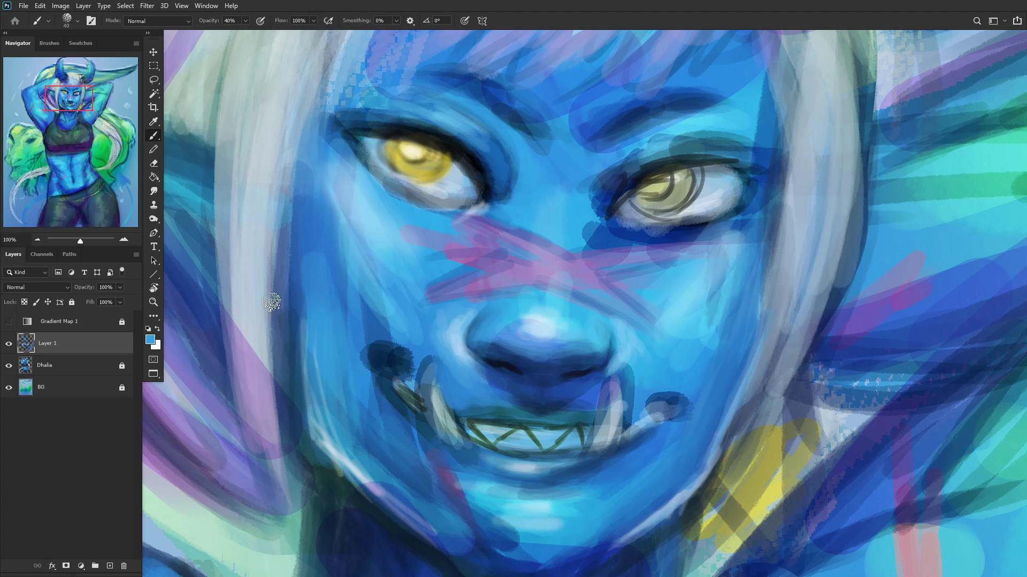
{"action": "right_click", "coordinate": [588, 105]}
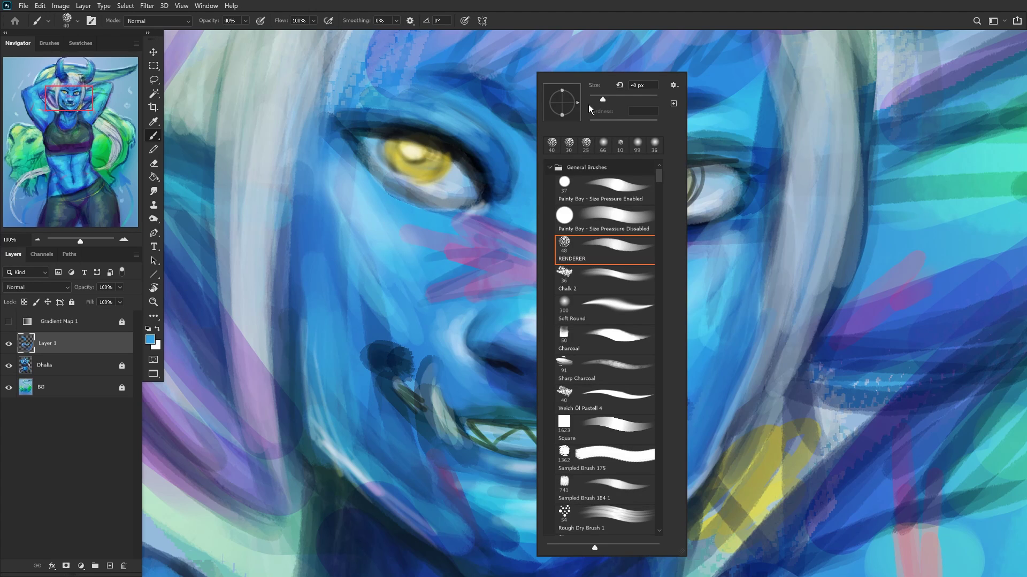
{"action": "left_click", "coordinate": [592, 98]}
{"action": "key", "text": "Return"}
{"action": "left_click", "coordinate": [417, 149], "text": "alt"}
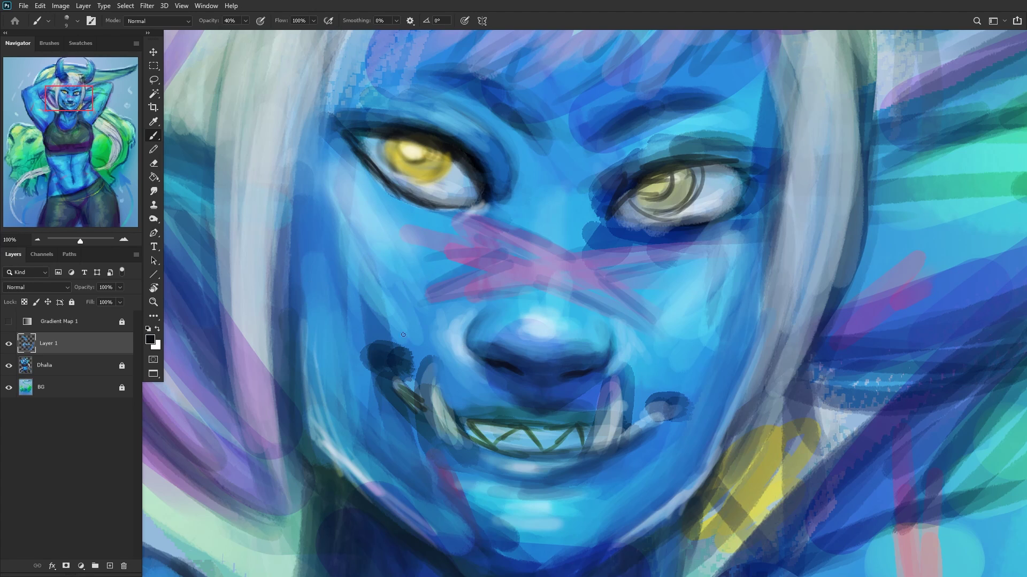
Step: Resize the brush to about 60–70 and repaint the cheek beside the fang in smoother blues
{"action": "key", "text": "bracketright"}
{"action": "key", "text": "bracketright"}
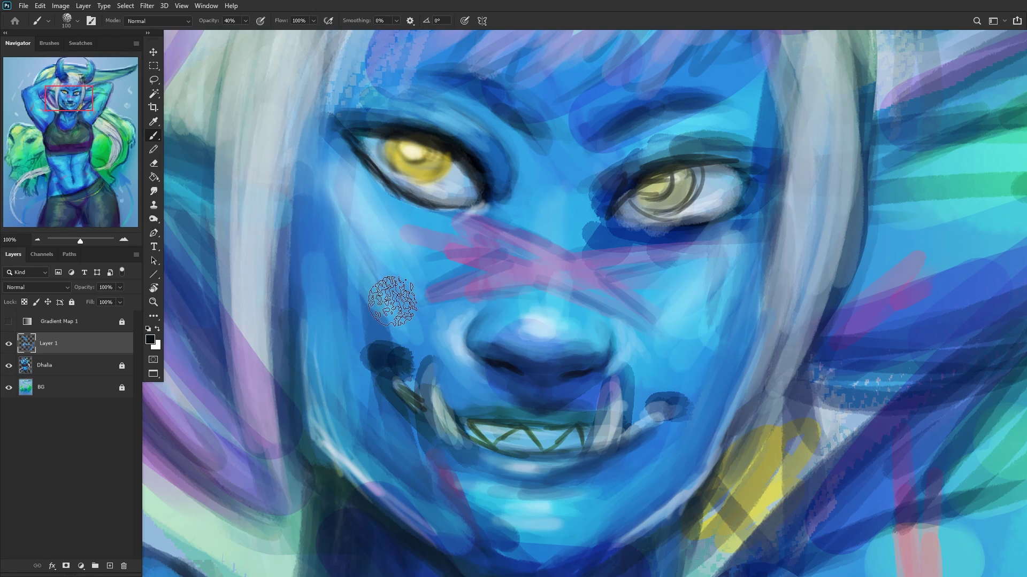
{"action": "left_click", "coordinate": [391, 310], "text": "alt"}
{"action": "left_click", "coordinate": [385, 313], "text": "alt"}
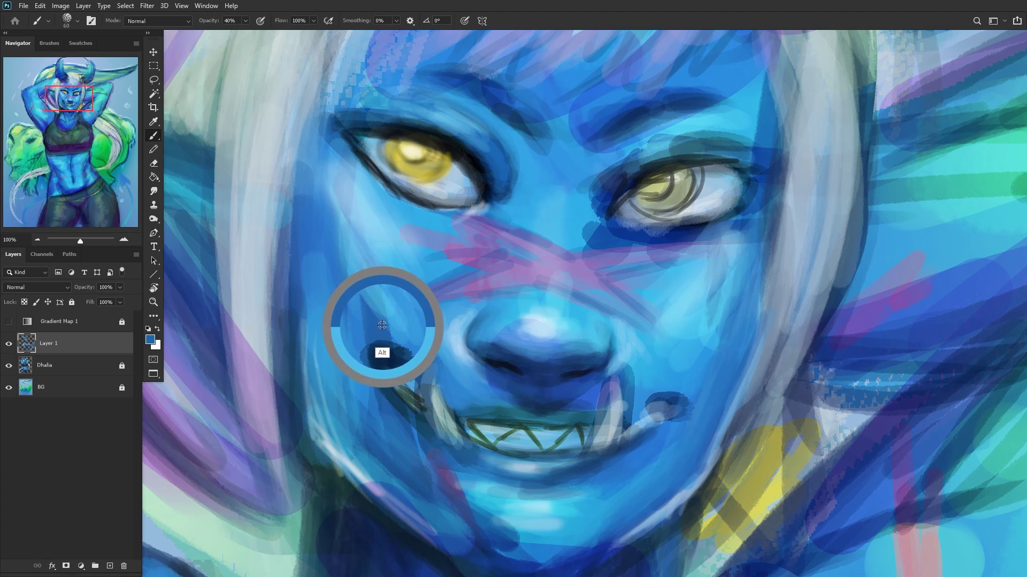
{"action": "key", "text": "bracketleft"}
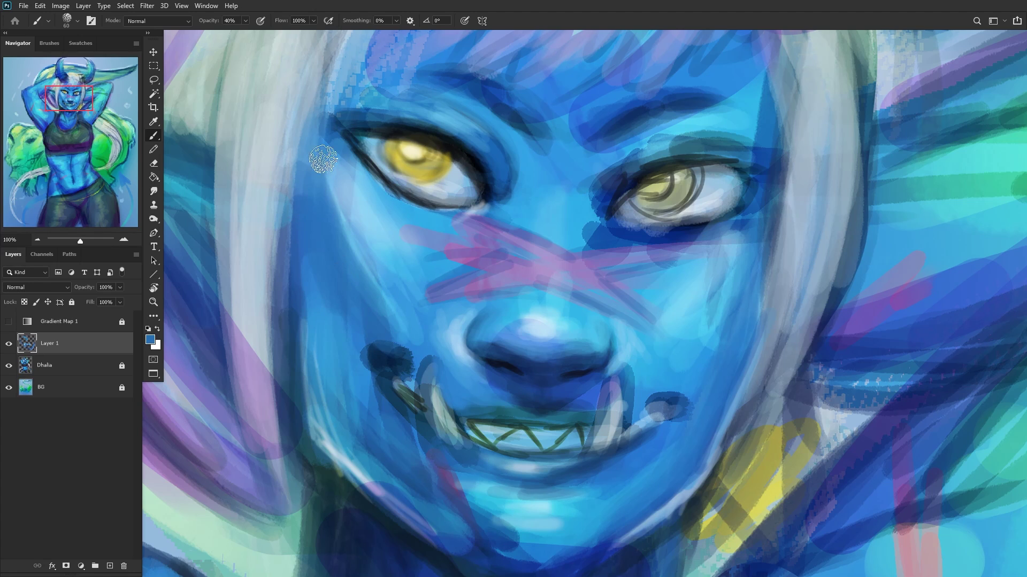
{"action": "left_click", "coordinate": [390, 295], "text": "alt"}
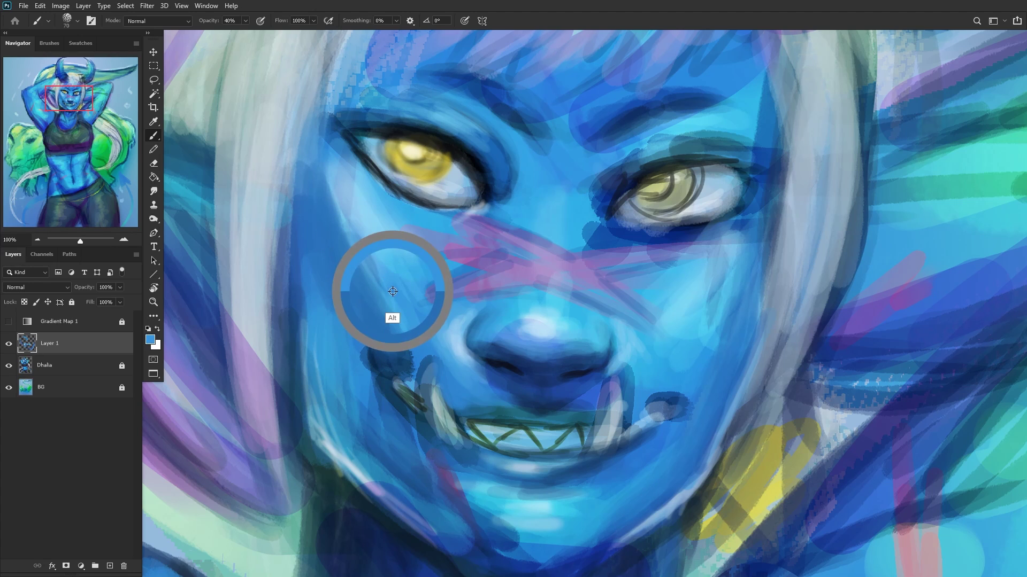
{"action": "key", "text": "bracketright"}
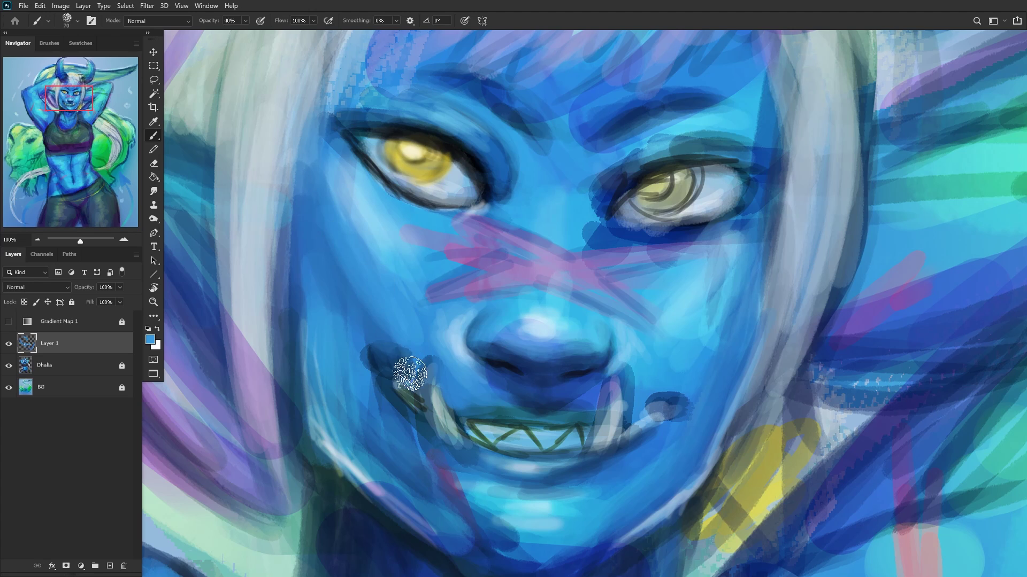
{"action": "left_click", "coordinate": [355, 229], "text": "alt"}
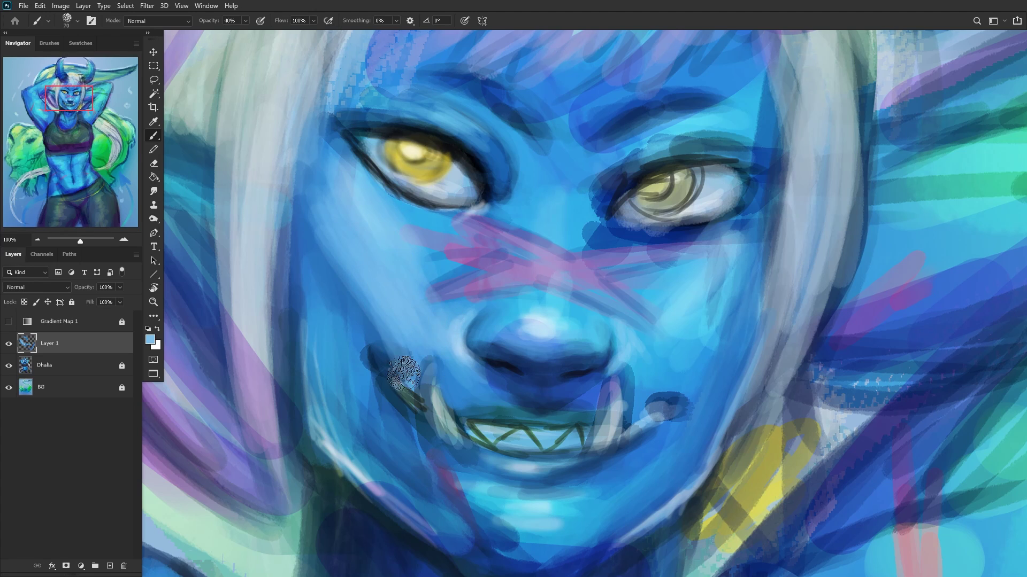
{"action": "left_click", "coordinate": [344, 291], "text": "alt"}
{"action": "mouse_move", "coordinate": [344, 291]}
{"action": "left_mouse_down", "text": "alt"}
{"action": "mouse_move", "coordinate": [362, 300]}
{"action": "mouse_move", "coordinate": [348, 303]}
{"action": "mouse_move", "coordinate": [365, 357]}
{"action": "left_mouse_up", "text": "alt"}
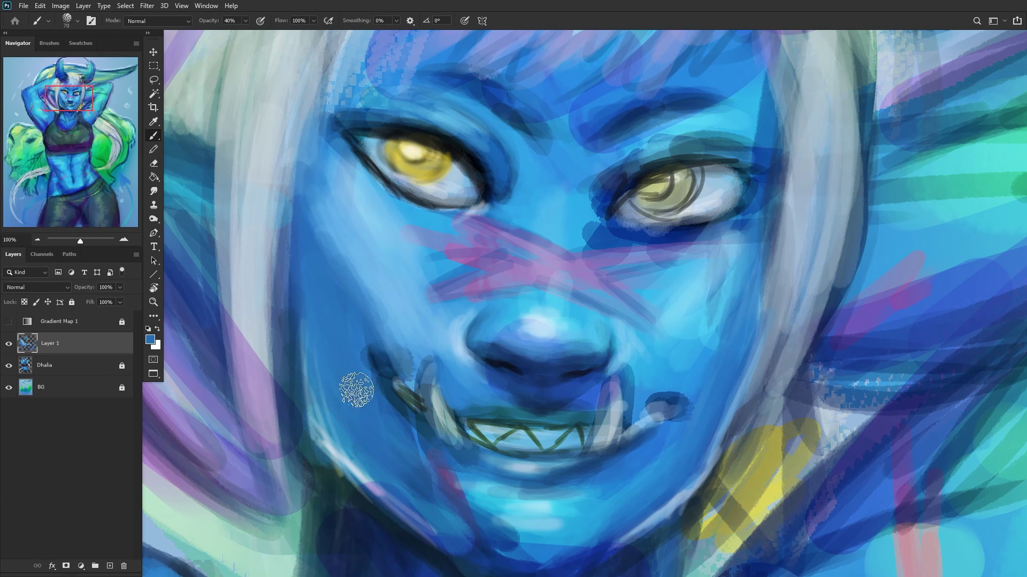
{"action": "left_click", "coordinate": [389, 297], "text": "alt"}
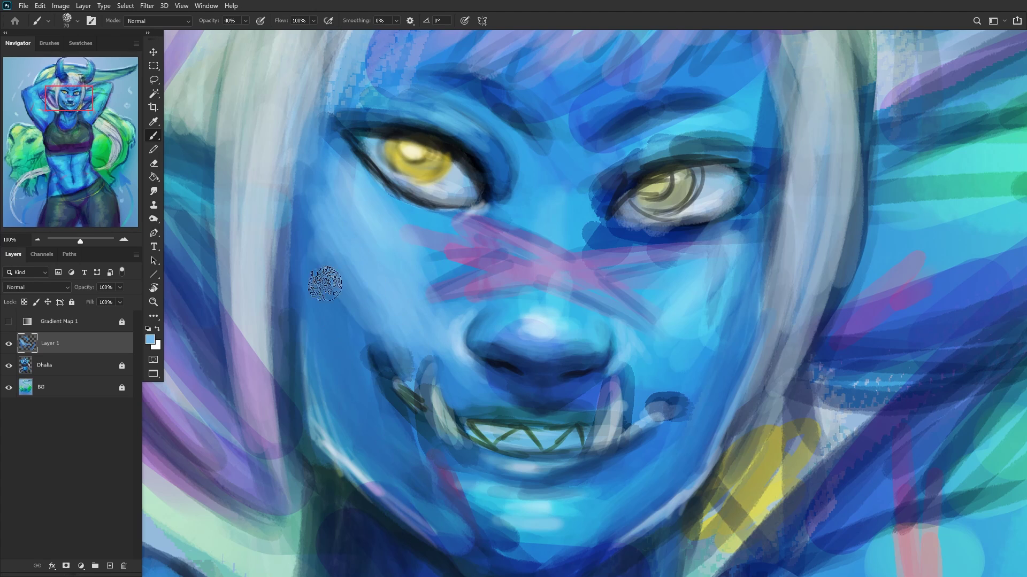
{"action": "left_click", "coordinate": [328, 321], "text": "alt"}
{"action": "left_click", "coordinate": [528, 312], "text": "alt"}
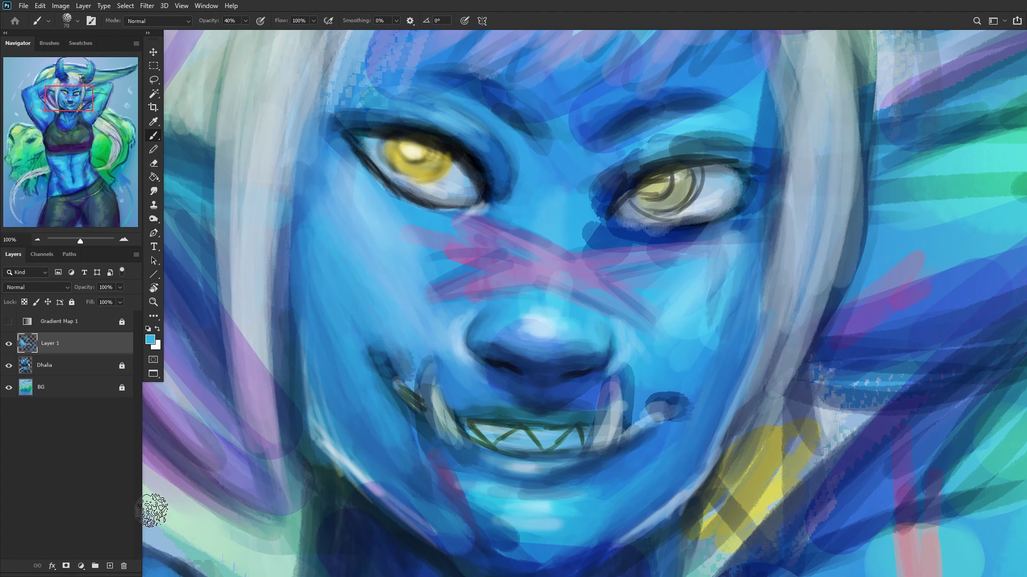
Step: Mirror the canvas back, shrink the brush to about 40, and cover the nose-bridge pink marks with blue
{"action": "key", "text": "h"}
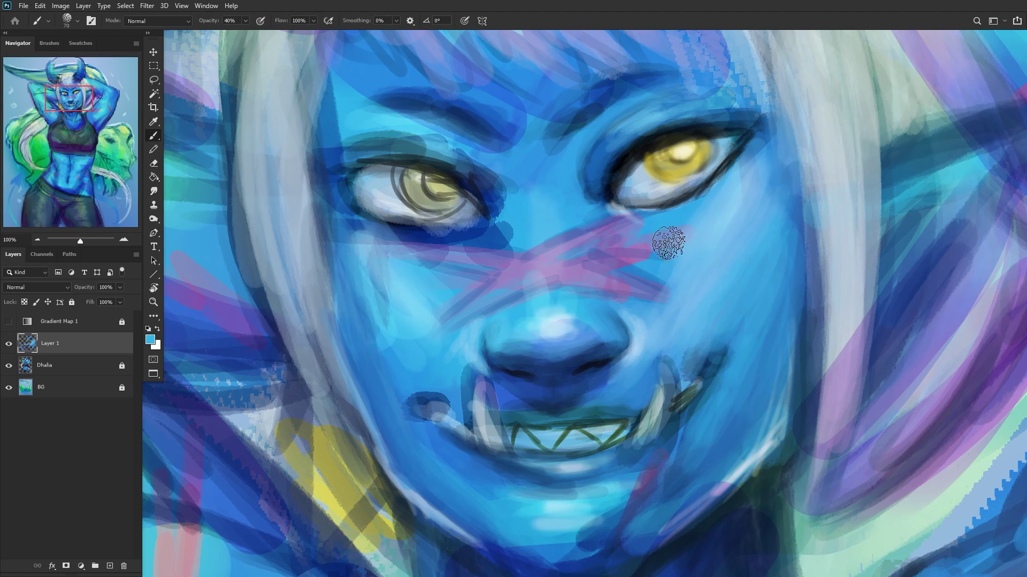
{"action": "key", "text": "bracketleft"}
{"action": "key", "text": "bracketleft"}
{"action": "key", "text": "bracketleft"}
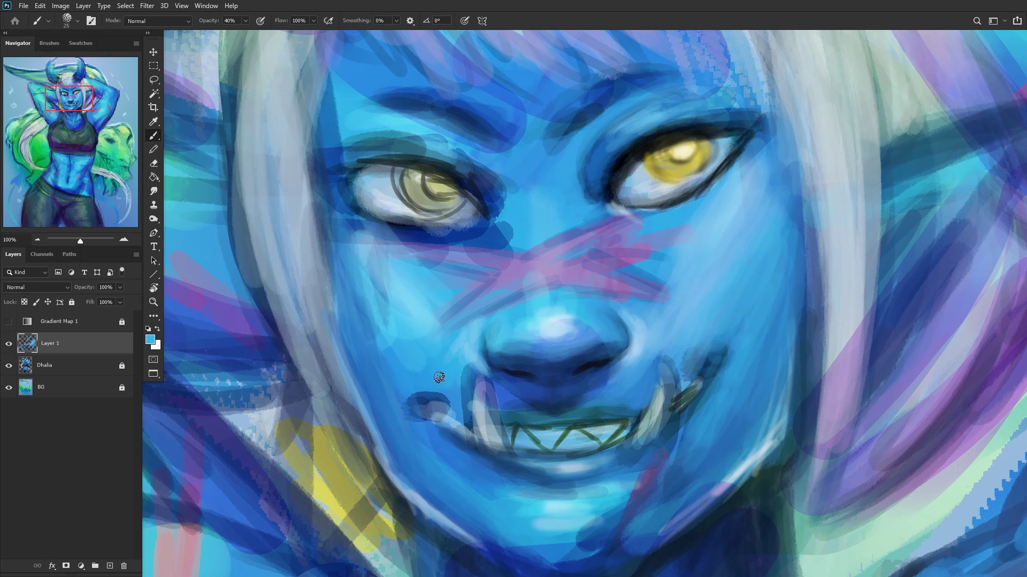
{"action": "left_click", "coordinate": [573, 229], "text": "alt"}
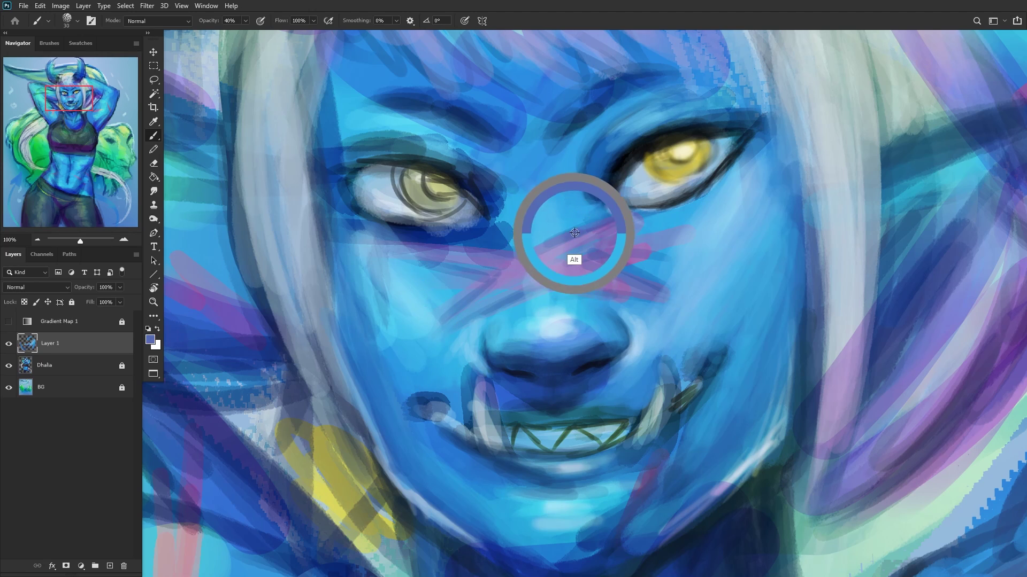
{"action": "left_click", "coordinate": [487, 235], "text": "alt"}
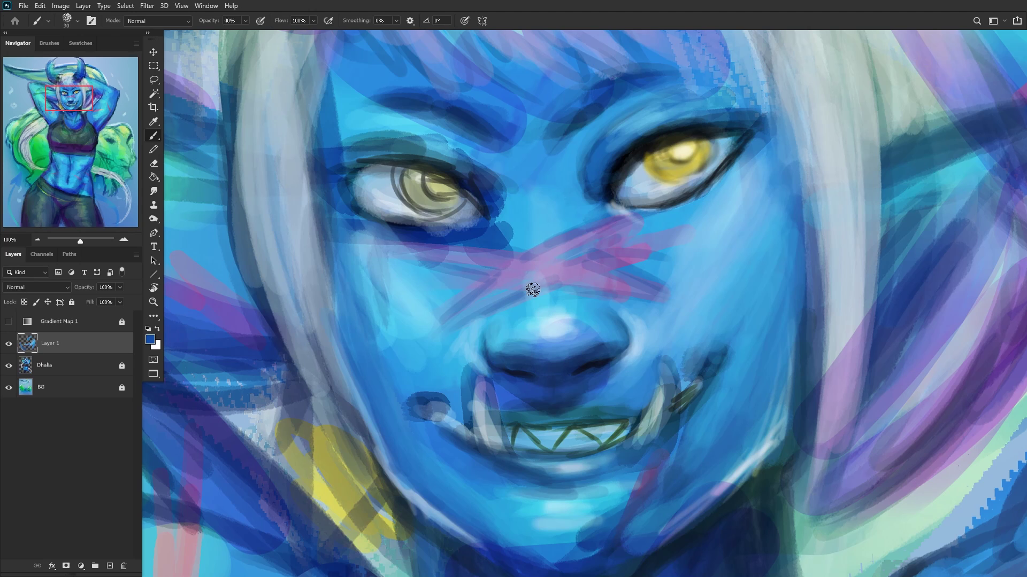
{"action": "mouse_move", "coordinate": [505, 305]}
{"action": "left_mouse_down"}
{"action": "mouse_move", "coordinate": [540, 279]}
{"action": "mouse_move", "coordinate": [465, 321]}
{"action": "mouse_move", "coordinate": [449, 317]}
{"action": "mouse_move", "coordinate": [477, 289]}
{"action": "mouse_move", "coordinate": [433, 331]}
{"action": "mouse_move", "coordinate": [518, 277]}
{"action": "mouse_move", "coordinate": [546, 282]}
{"action": "mouse_move", "coordinate": [427, 358]}
{"action": "left_mouse_up"}
{"action": "left_click_drag", "start_coordinate": [539, 285], "coordinate": [688, 309]}
Step: Cover the pink mark and blend the light streak below the right eye
{"action": "left_click", "coordinate": [648, 271], "text": "alt"}
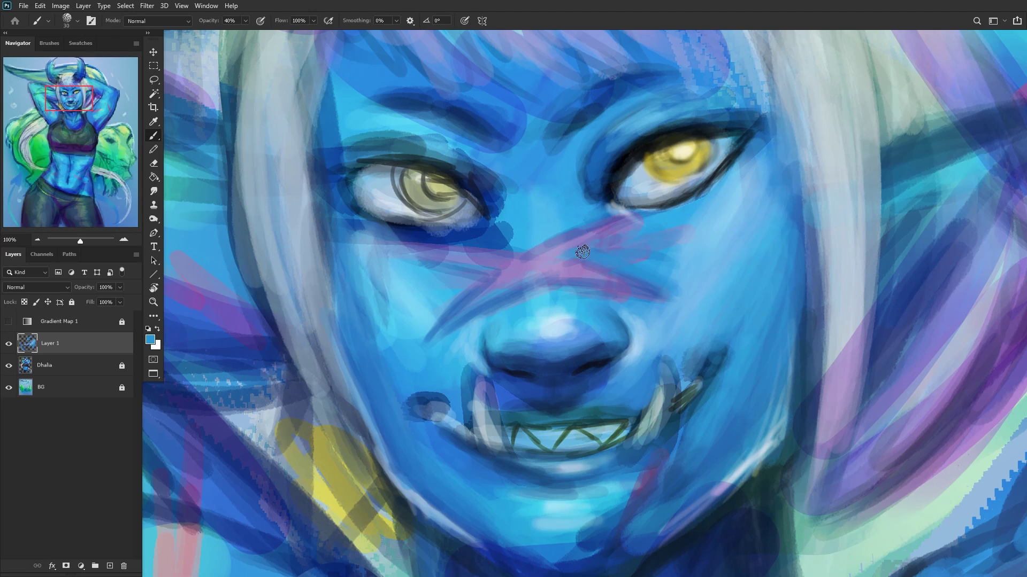
{"action": "left_click_drag", "start_coordinate": [638, 265], "coordinate": [669, 233]}
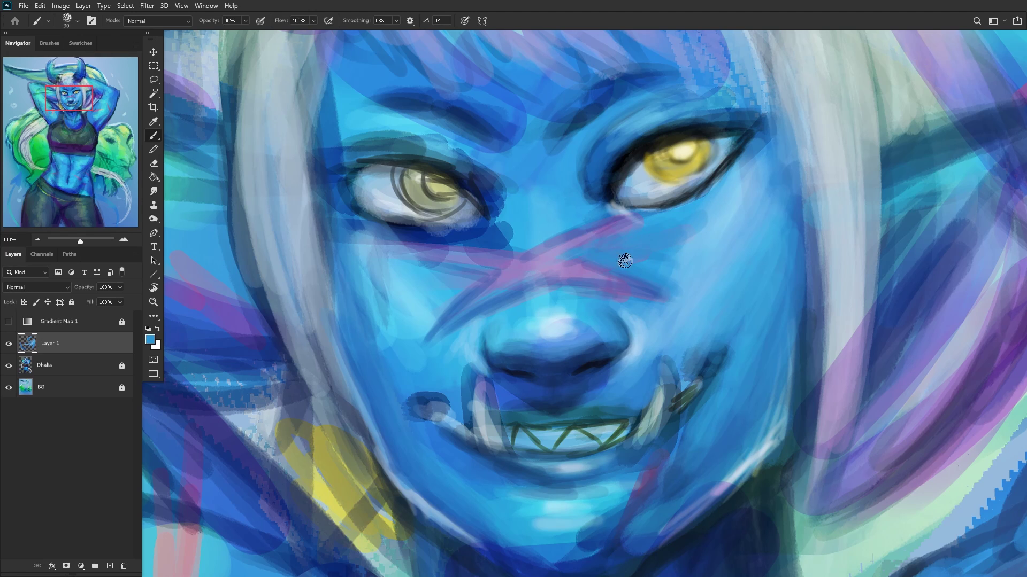
{"action": "left_click", "coordinate": [638, 345], "text": "alt"}
{"action": "mouse_move", "coordinate": [658, 228]}
{"action": "left_mouse_down"}
{"action": "mouse_move", "coordinate": [596, 204]}
{"action": "mouse_move", "coordinate": [631, 207]}
{"action": "left_mouse_up"}
Step: Soften the pink X's lower-left arm with light purple and lighten its crossing
{"action": "left_click_drag", "start_coordinate": [526, 267], "coordinate": [567, 267]}
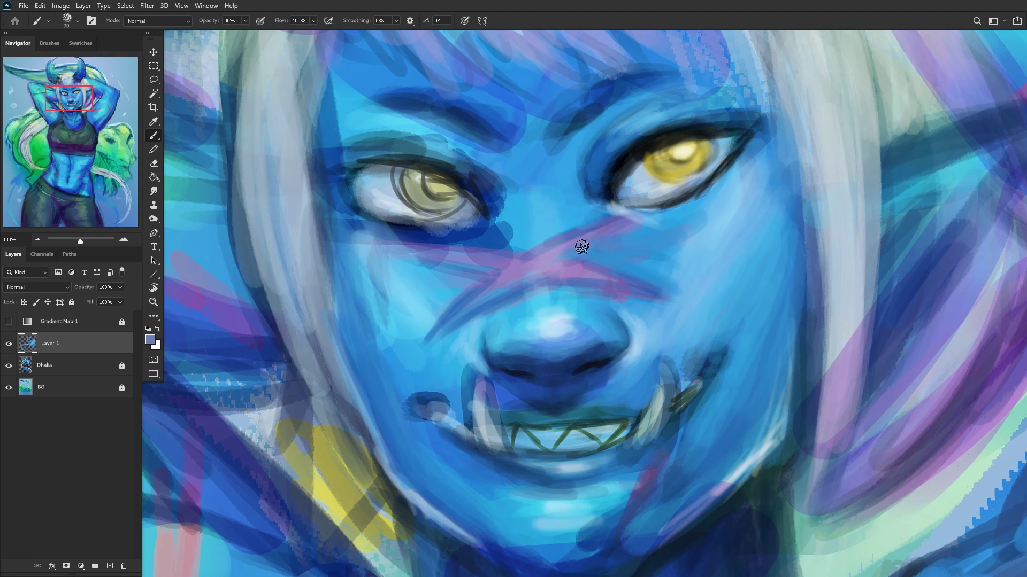
{"action": "left_click", "coordinate": [550, 270], "text": "alt"}
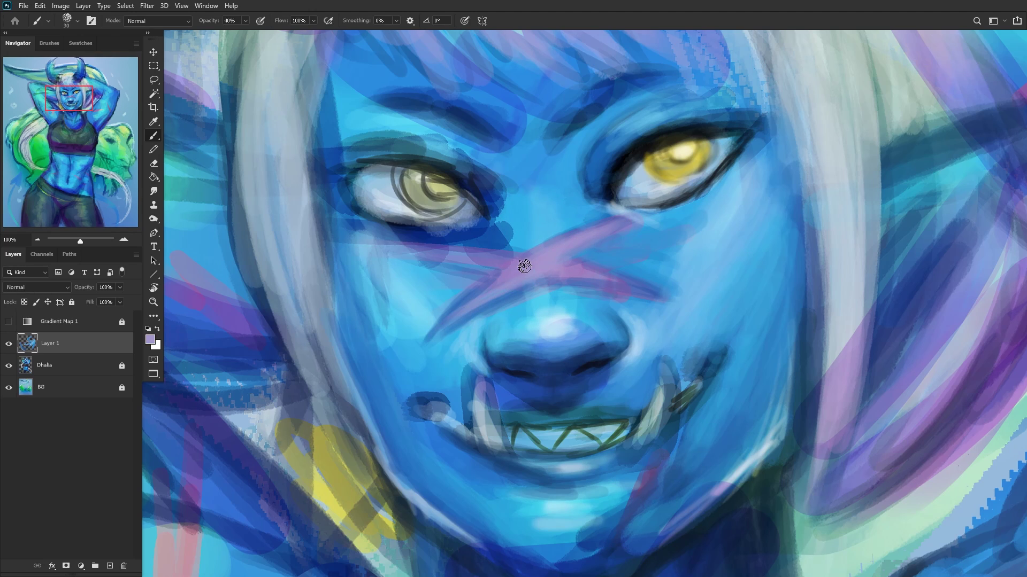
{"action": "left_click_drag", "start_coordinate": [524, 266], "coordinate": [443, 325]}
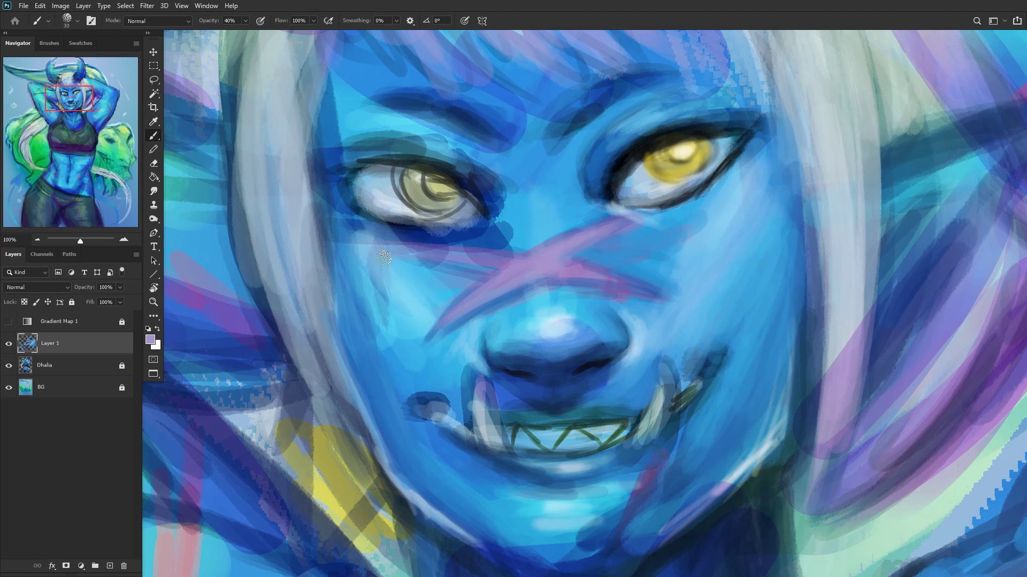
{"action": "left_click", "coordinate": [548, 300], "text": "alt"}
{"action": "mouse_move", "coordinate": [544, 262]}
{"action": "left_mouse_down"}
{"action": "mouse_move", "coordinate": [556, 243]}
{"action": "mouse_move", "coordinate": [526, 280]}
{"action": "left_mouse_up"}
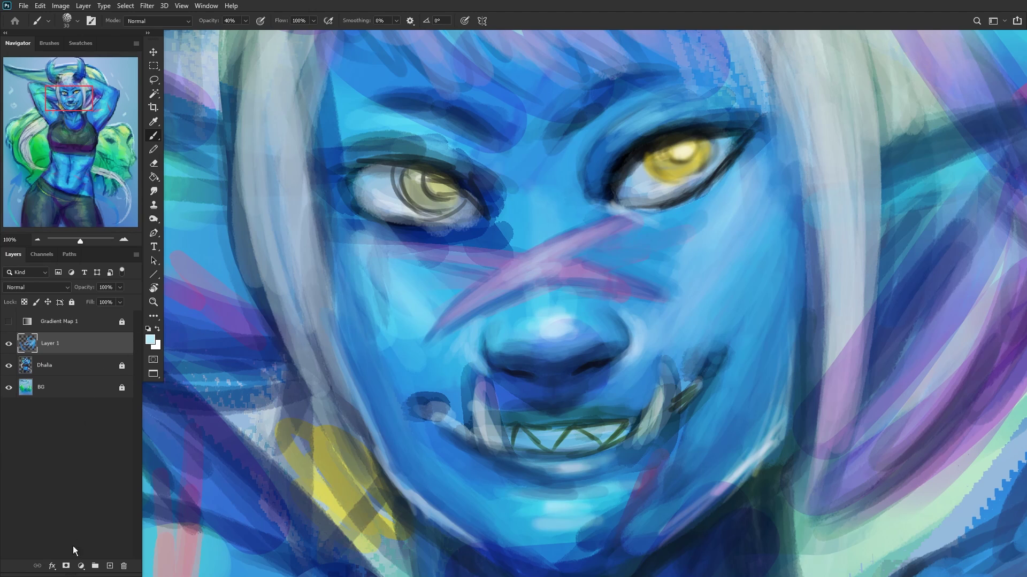
Step: On a new layer, paint red strokes along all arms of the X scar
{"action": "left_click", "coordinate": [109, 566]}
{"action": "left_click", "coordinate": [152, 339]}
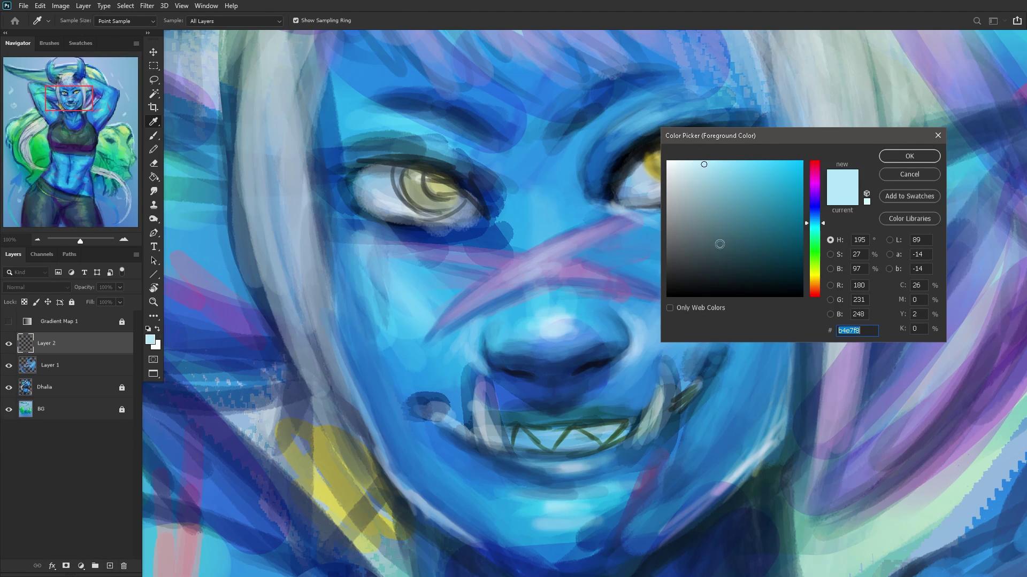
{"action": "left_click_drag", "start_coordinate": [814, 183], "coordinate": [812, 163]}
{"action": "left_click", "coordinate": [890, 155]}
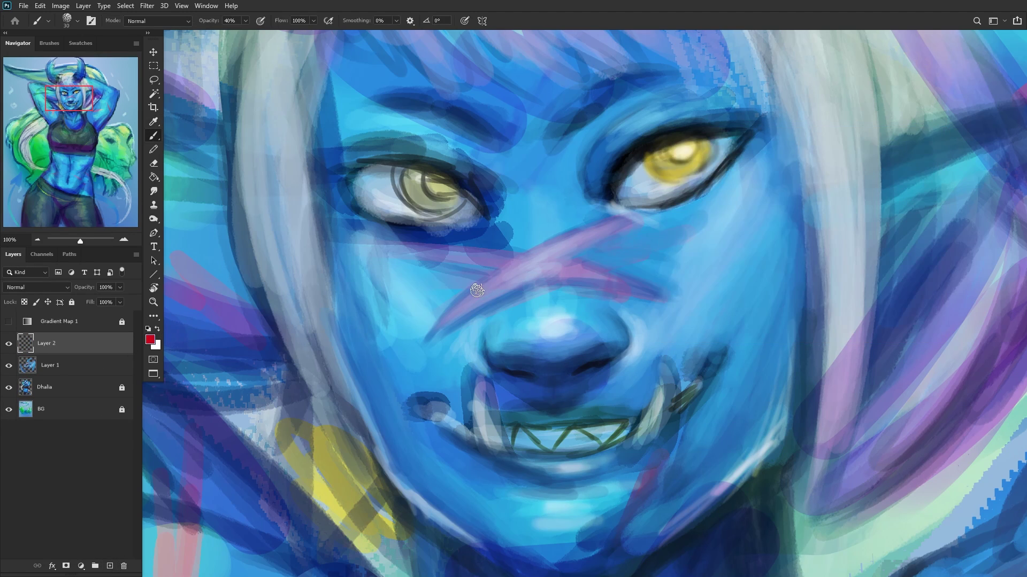
{"action": "left_click_drag", "start_coordinate": [524, 281], "coordinate": [458, 319]}
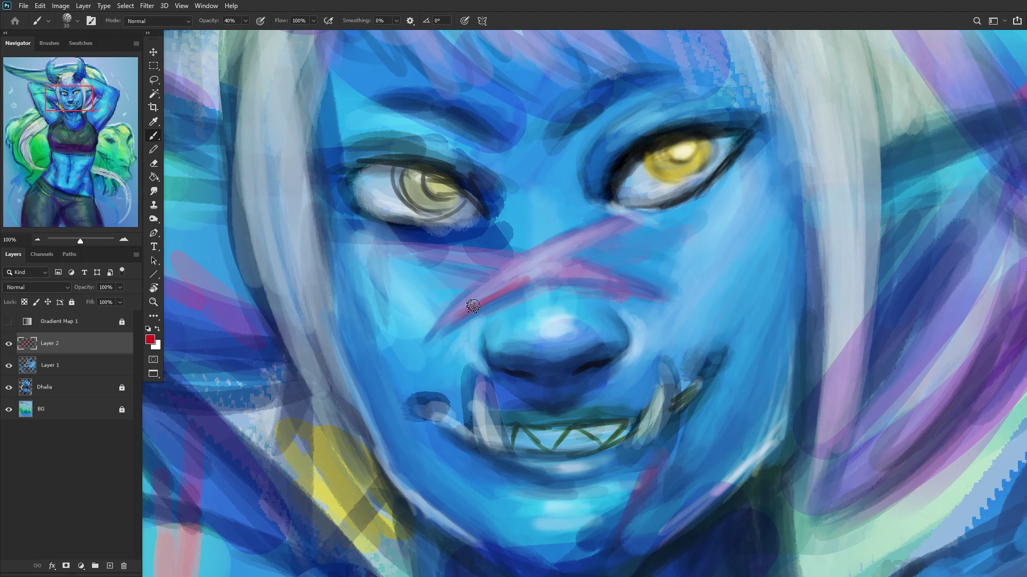
{"action": "left_click_drag", "start_coordinate": [511, 277], "coordinate": [620, 283]}
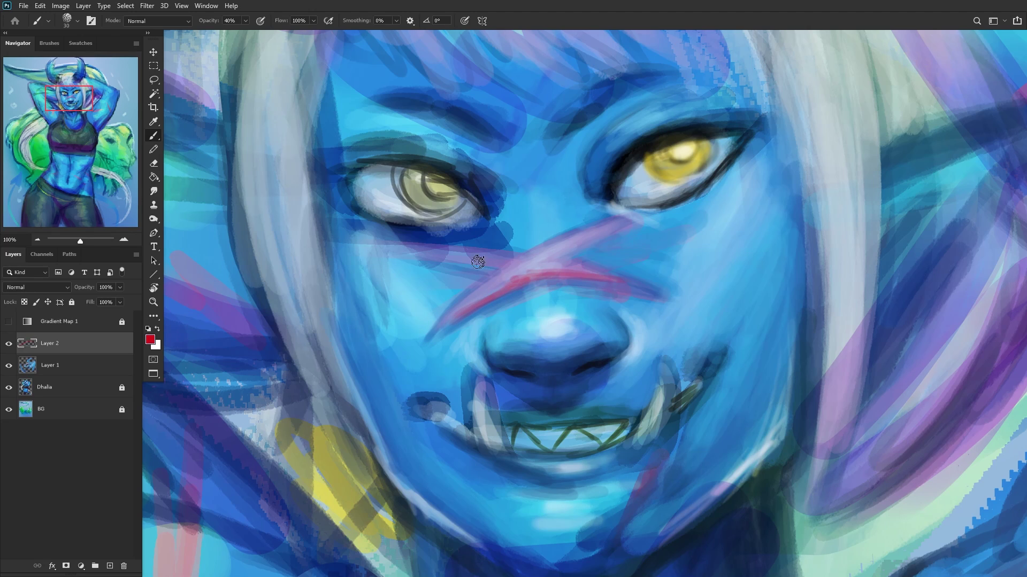
{"action": "left_click_drag", "start_coordinate": [556, 262], "coordinate": [638, 221]}
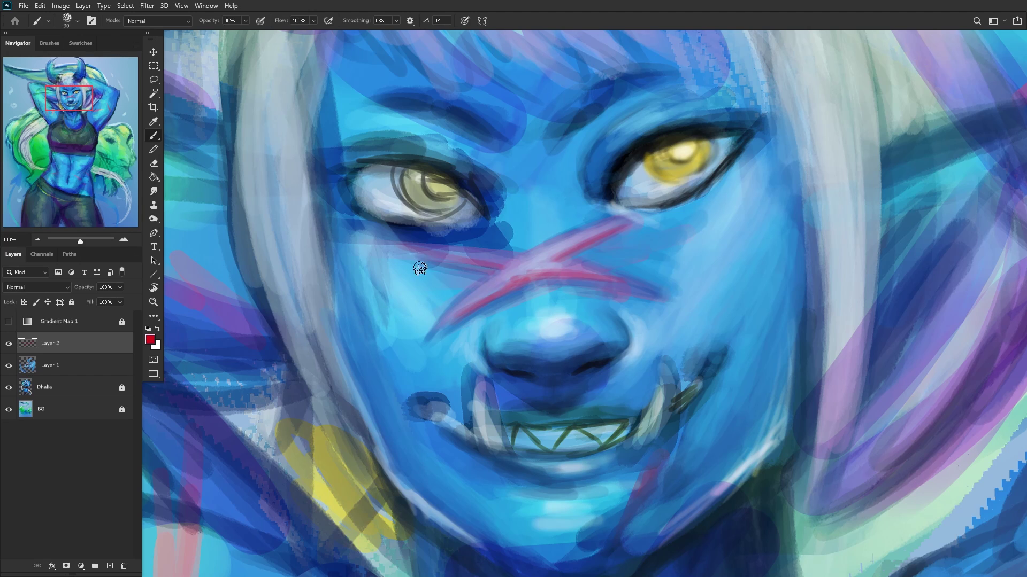
Step: Fade the red layer to 70%, add a light highlight layer on the upper arm, and merge down
{"action": "left_click", "coordinate": [121, 288]}
{"action": "left_click_drag", "start_coordinate": [120, 300], "coordinate": [106, 300]}
{"action": "left_click", "coordinate": [110, 565]}
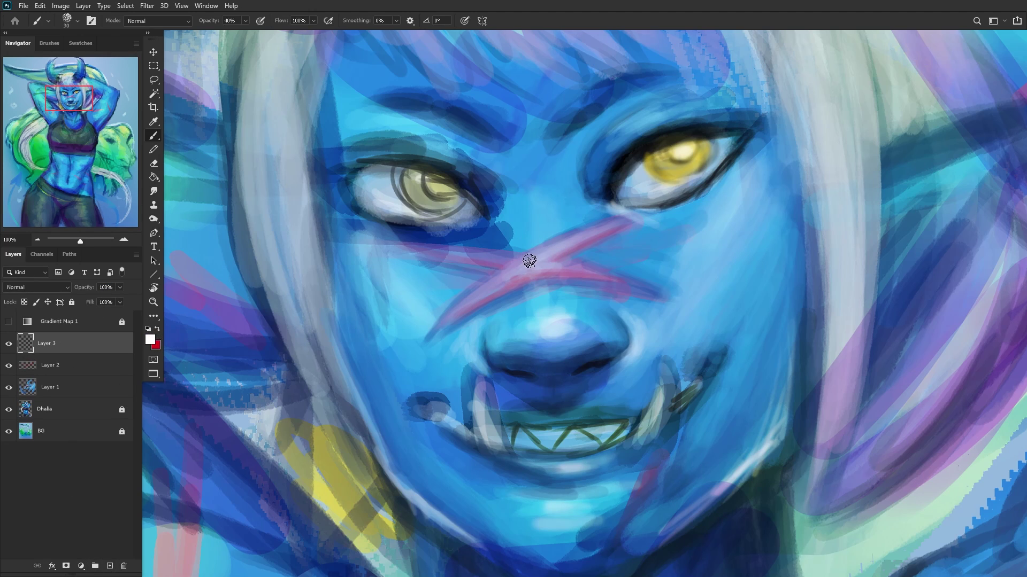
{"action": "left_click_drag", "start_coordinate": [531, 262], "coordinate": [608, 220]}
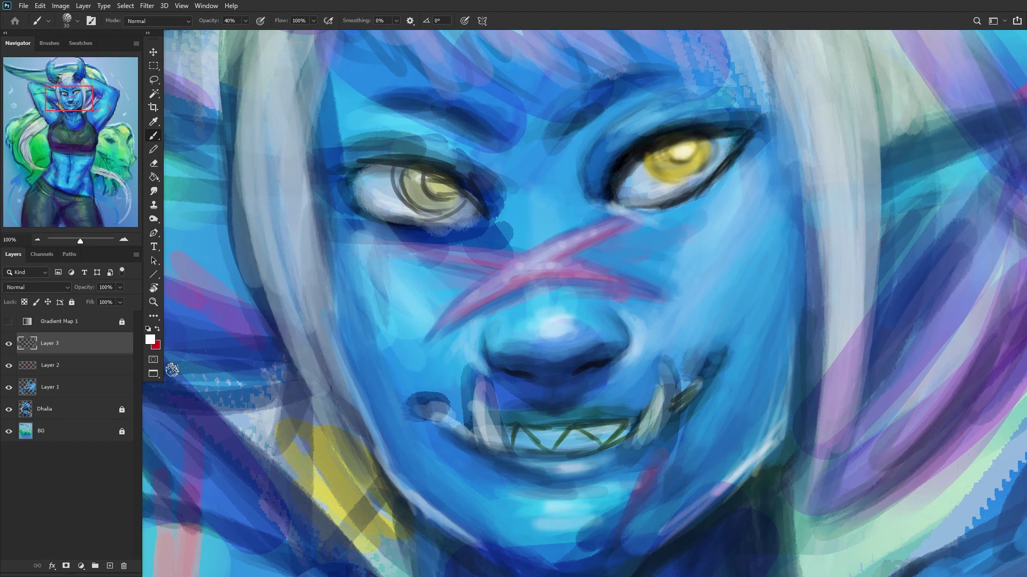
{"action": "key", "text": "ctrl+e"}
{"action": "key", "text": "ctrl+e"}
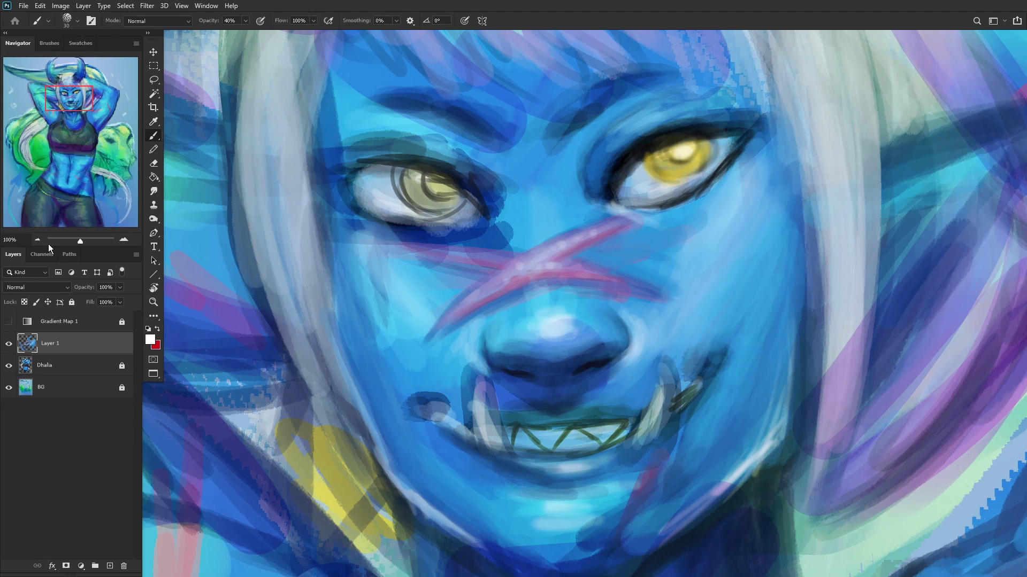
Step: Compare with Layer 1 hidden, then add a new layer and paint a short blue face stroke
{"action": "left_click", "coordinate": [8, 343]}
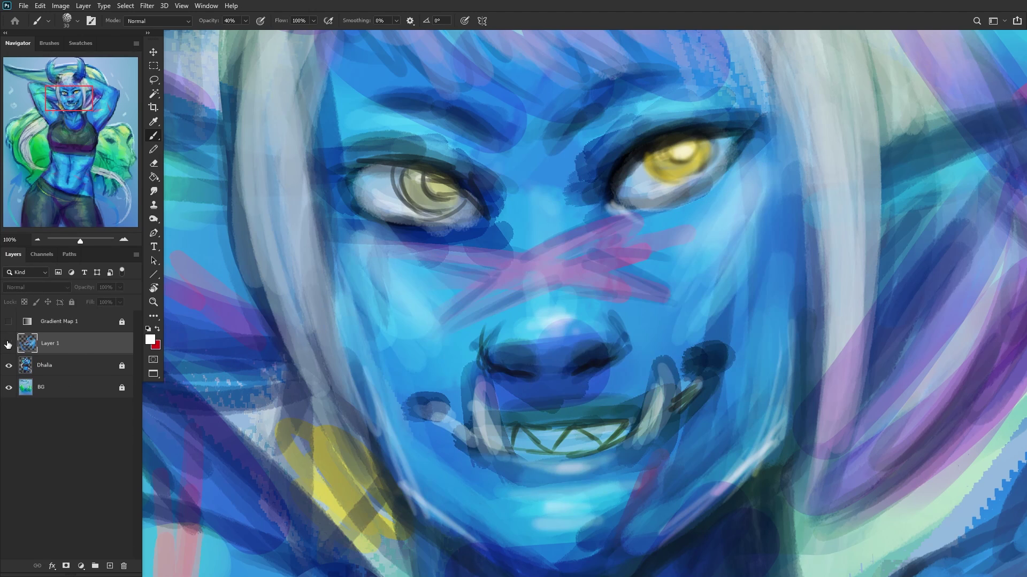
{"action": "left_click", "coordinate": [9, 343]}
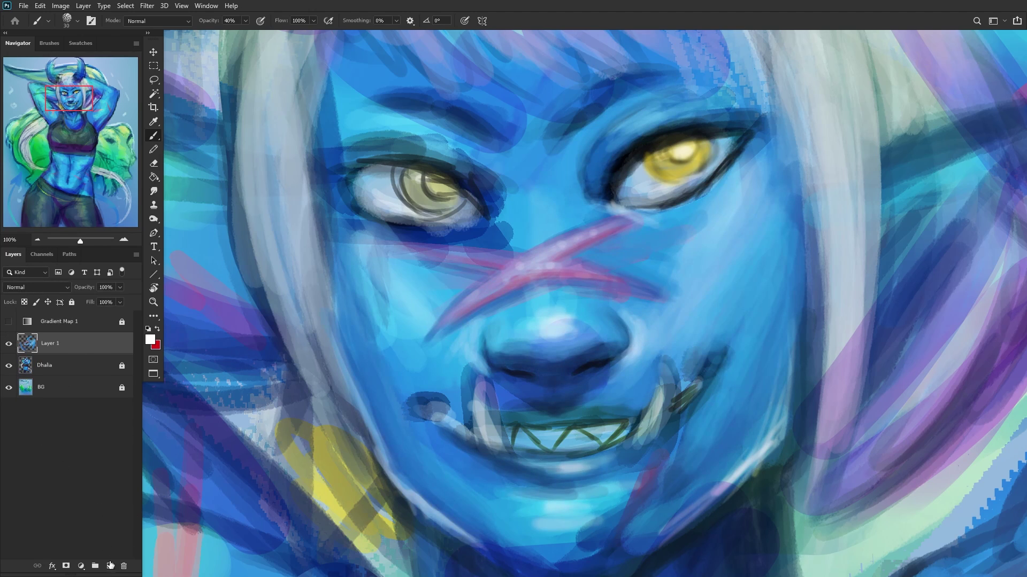
{"action": "left_click", "coordinate": [110, 566]}
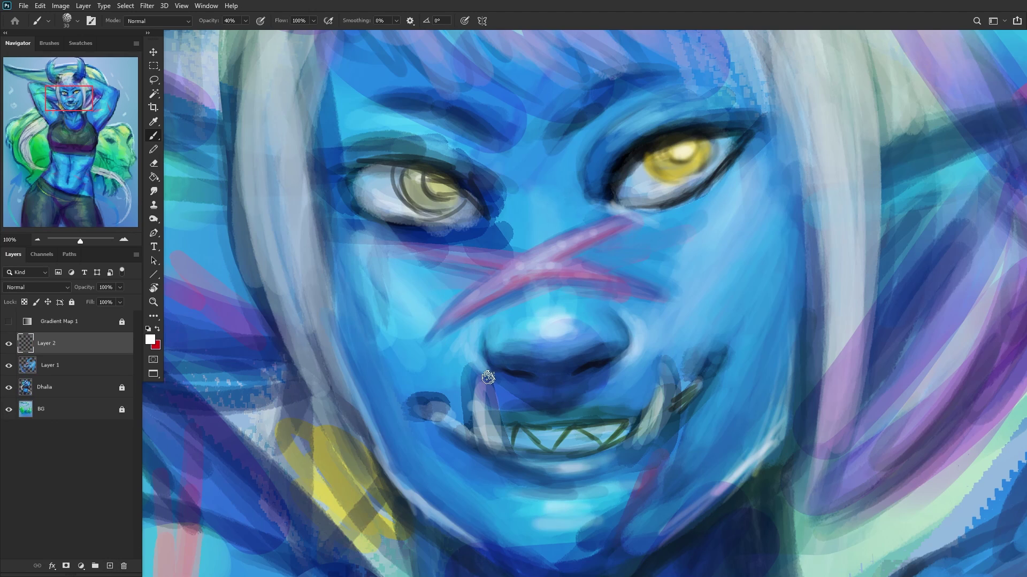
{"action": "left_click", "coordinate": [488, 337], "text": "alt"}
{"action": "mouse_move", "coordinate": [488, 337]}
{"action": "left_mouse_down"}
{"action": "mouse_move", "coordinate": [496, 349]}
{"action": "mouse_move", "coordinate": [495, 326]}
{"action": "mouse_move", "coordinate": [525, 359]}
{"action": "mouse_move", "coordinate": [530, 342]}
{"action": "mouse_move", "coordinate": [543, 355]}
{"action": "left_mouse_up"}
Step: Widen and lighten the highlight on the nose tip and bridge
{"action": "left_click", "coordinate": [484, 345], "text": "alt"}
{"action": "left_click", "coordinate": [566, 335], "text": "alt"}
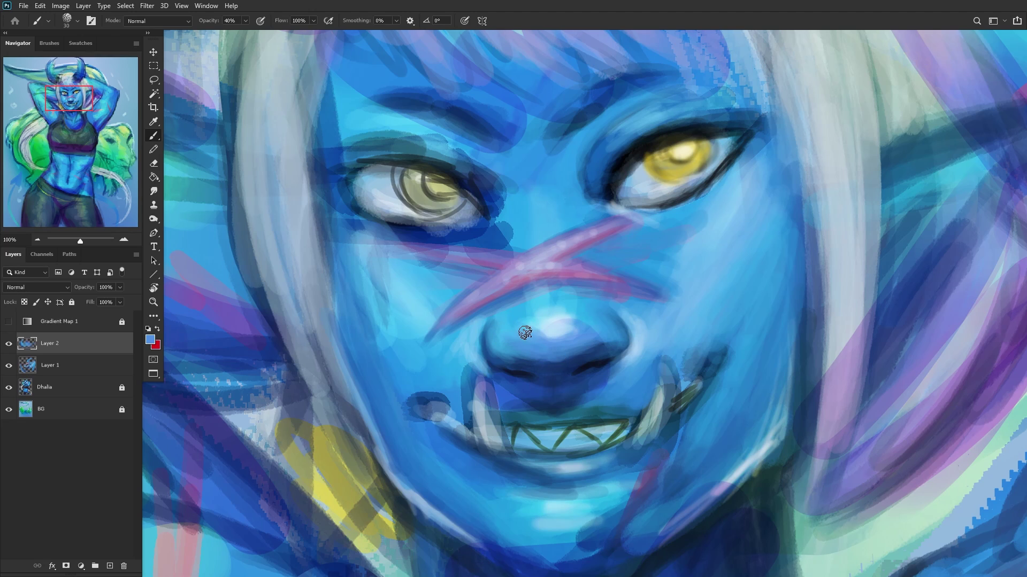
{"action": "left_click", "coordinate": [546, 320], "text": "alt"}
{"action": "left_click", "coordinate": [564, 323], "text": "alt"}
{"action": "left_click_drag", "start_coordinate": [534, 319], "coordinate": [524, 322]}
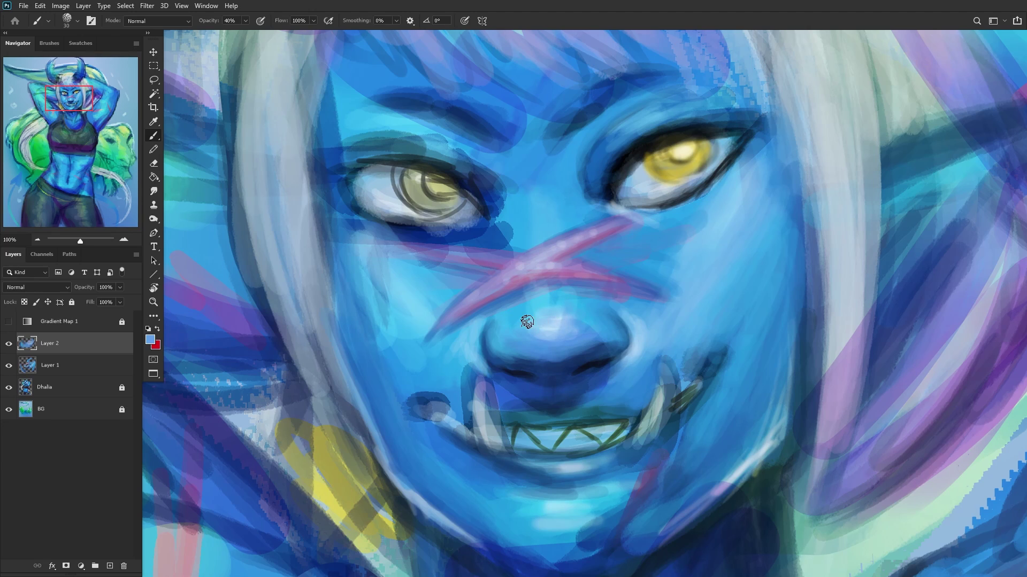
{"action": "left_click", "coordinate": [536, 322], "text": "alt"}
{"action": "left_click_drag", "start_coordinate": [533, 323], "coordinate": [520, 341]}
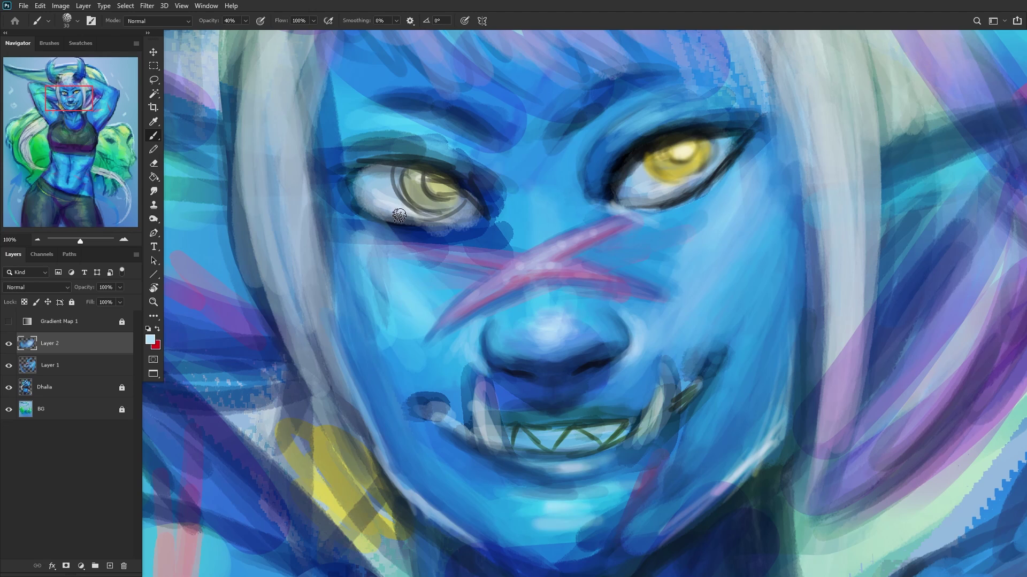
Step: Darken the right eye's lower lid out to its outer corner
{"action": "left_click_drag", "start_coordinate": [646, 208], "coordinate": [784, 207]}
{"action": "left_click_drag", "start_coordinate": [665, 214], "coordinate": [746, 149]}
{"action": "left_click_drag", "start_coordinate": [706, 195], "coordinate": [740, 158]}
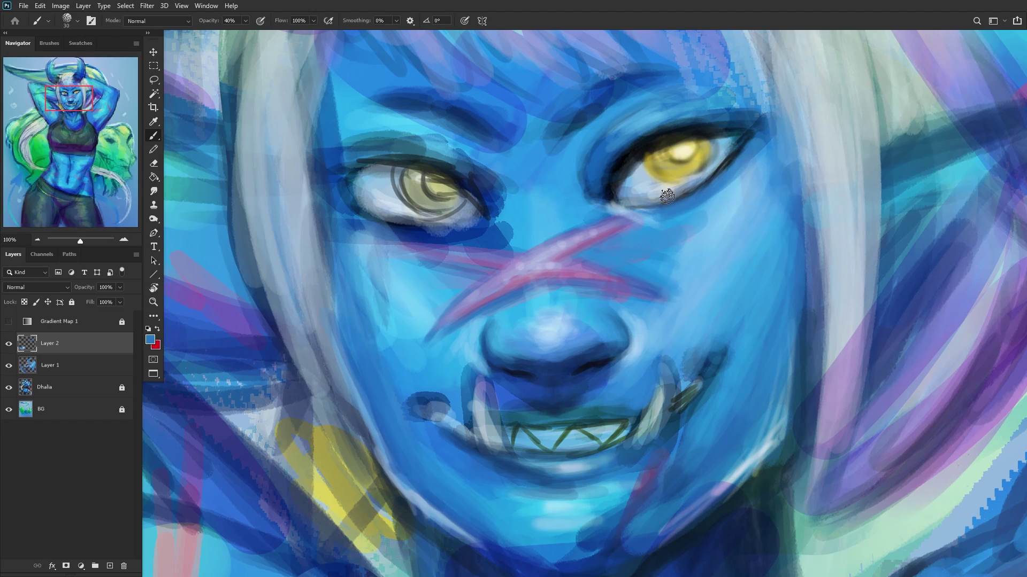
{"action": "left_click", "coordinate": [413, 235], "text": "alt"}
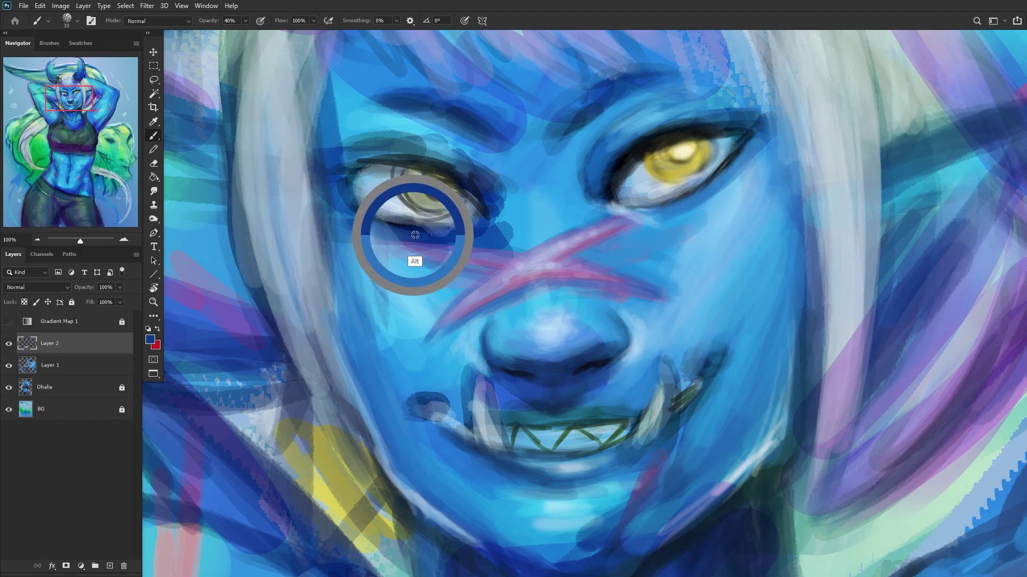
{"action": "mouse_move", "coordinate": [615, 213]}
{"action": "left_mouse_down"}
{"action": "mouse_move", "coordinate": [701, 201]}
{"action": "mouse_move", "coordinate": [746, 142]}
{"action": "left_mouse_up"}
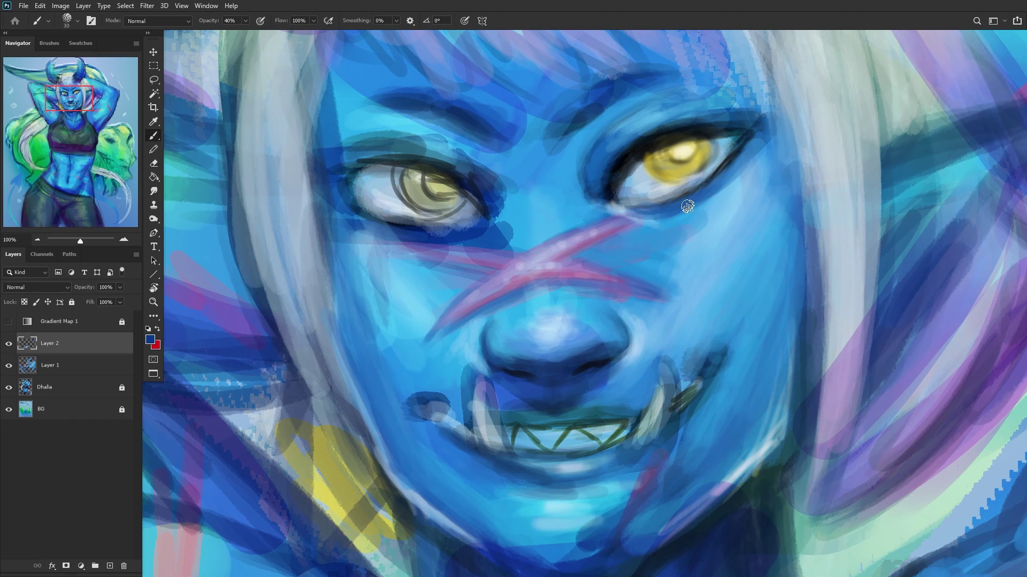
{"action": "left_click_drag", "start_coordinate": [685, 201], "coordinate": [717, 187]}
Step: Darken near the inner brow and add a pale grey-blue highlight along the right brow
{"action": "left_click", "coordinate": [573, 137], "text": "alt"}
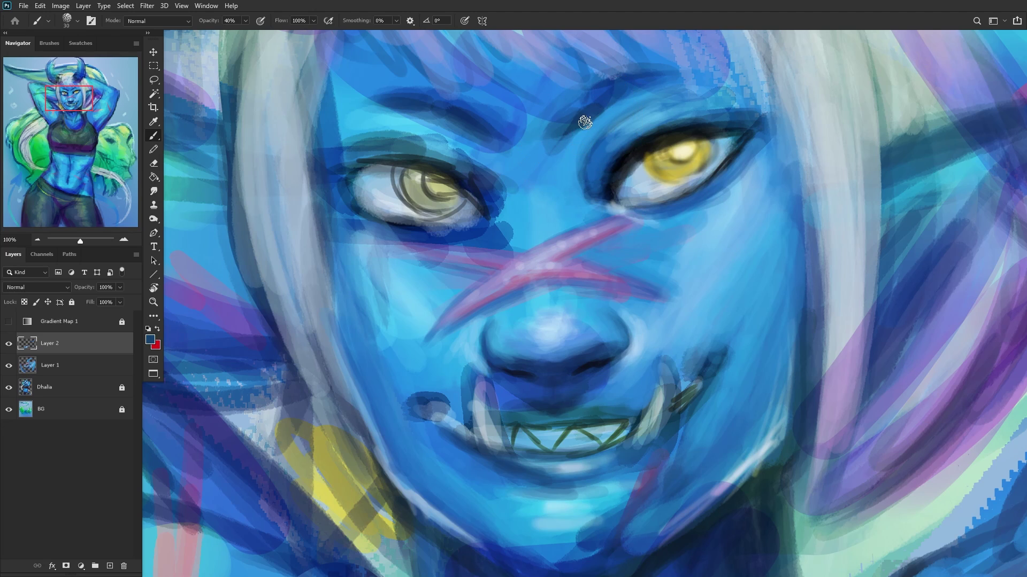
{"action": "mouse_move", "coordinate": [588, 120]}
{"action": "left_mouse_down"}
{"action": "mouse_move", "coordinate": [605, 105]}
{"action": "mouse_move", "coordinate": [556, 149]}
{"action": "mouse_move", "coordinate": [561, 124]}
{"action": "mouse_move", "coordinate": [605, 83]}
{"action": "left_mouse_up"}
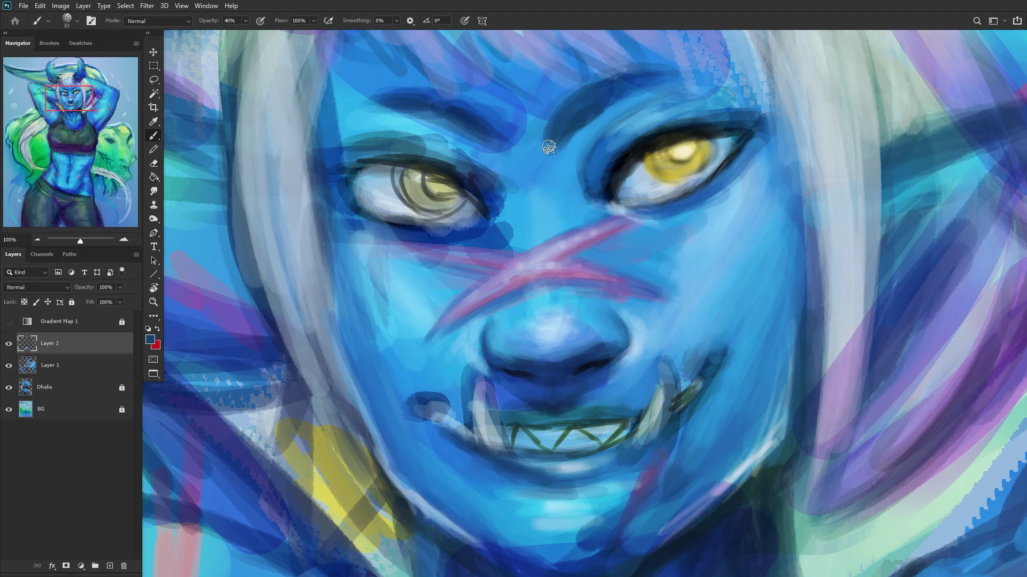
{"action": "left_click_drag", "start_coordinate": [681, 146], "coordinate": [832, 201], "text": "alt"}
{"action": "mouse_move", "coordinate": [583, 114]}
{"action": "left_mouse_down"}
{"action": "mouse_move", "coordinate": [554, 134]}
{"action": "mouse_move", "coordinate": [594, 99]}
{"action": "mouse_move", "coordinate": [553, 136]}
{"action": "mouse_move", "coordinate": [635, 82]}
{"action": "left_mouse_up"}
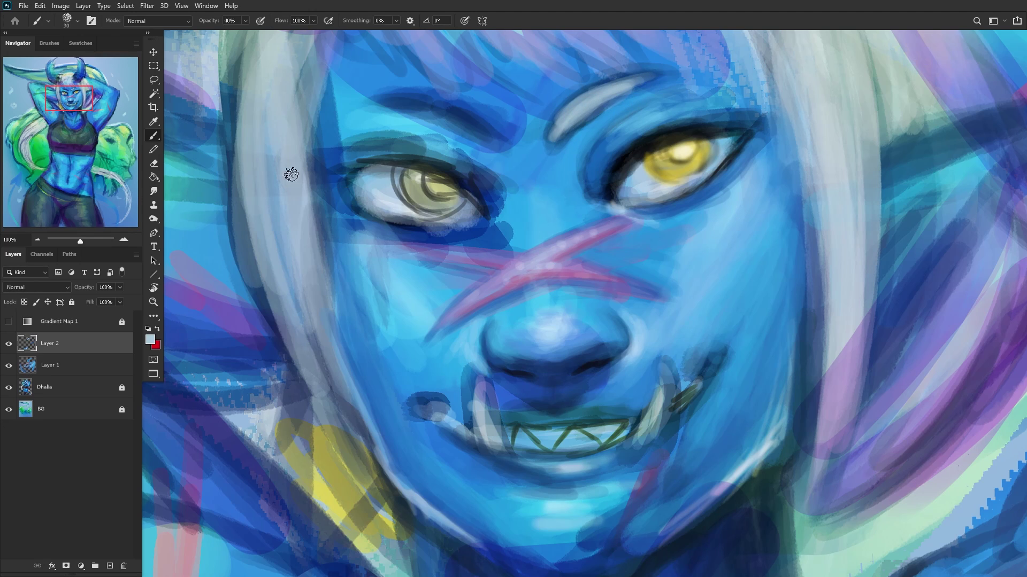
Step: Add a pale highlight along the left brow, bright blue under the left eye, and a yellow left iris
{"action": "mouse_move", "coordinate": [476, 133]}
{"action": "left_mouse_down"}
{"action": "mouse_move", "coordinate": [445, 103]}
{"action": "mouse_move", "coordinate": [482, 127]}
{"action": "mouse_move", "coordinate": [395, 102]}
{"action": "mouse_move", "coordinate": [474, 128]}
{"action": "mouse_move", "coordinate": [467, 116]}
{"action": "mouse_move", "coordinate": [486, 140]}
{"action": "mouse_move", "coordinate": [440, 120]}
{"action": "mouse_move", "coordinate": [449, 105]}
{"action": "mouse_move", "coordinate": [482, 124]}
{"action": "mouse_move", "coordinate": [411, 96]}
{"action": "left_mouse_up"}
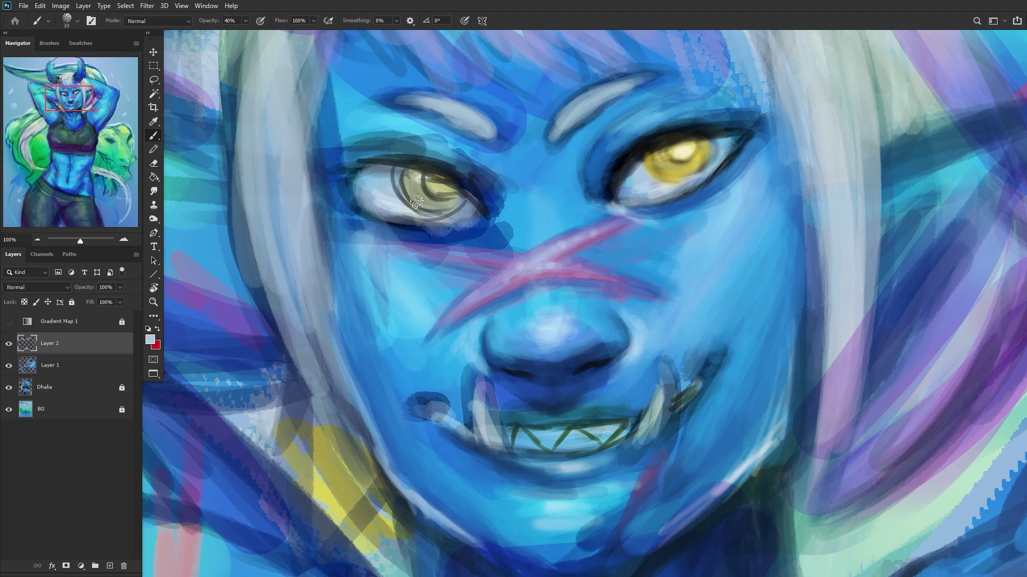
{"action": "left_click", "coordinate": [519, 244], "text": "alt"}
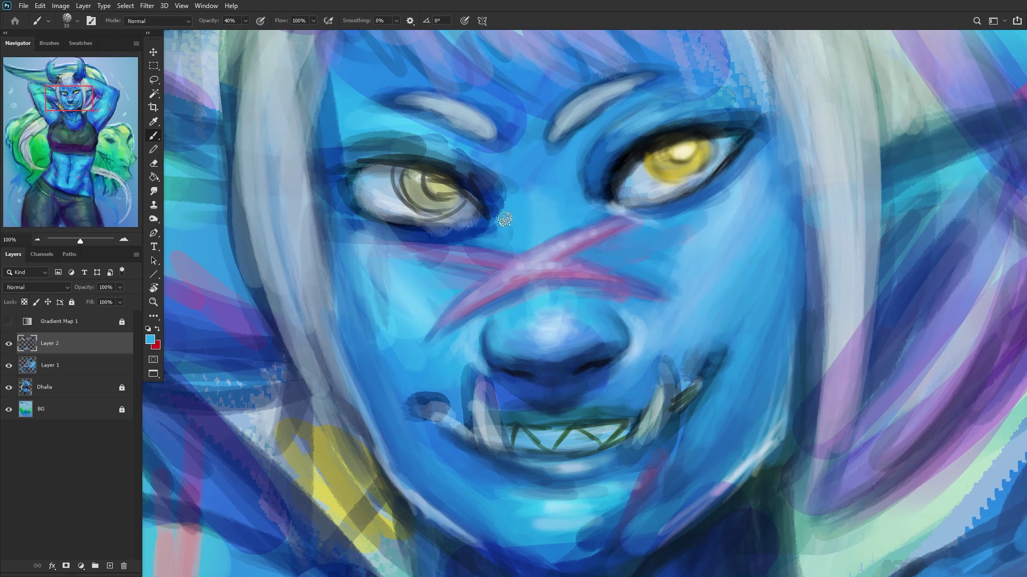
{"action": "left_click", "coordinate": [470, 235], "text": "alt"}
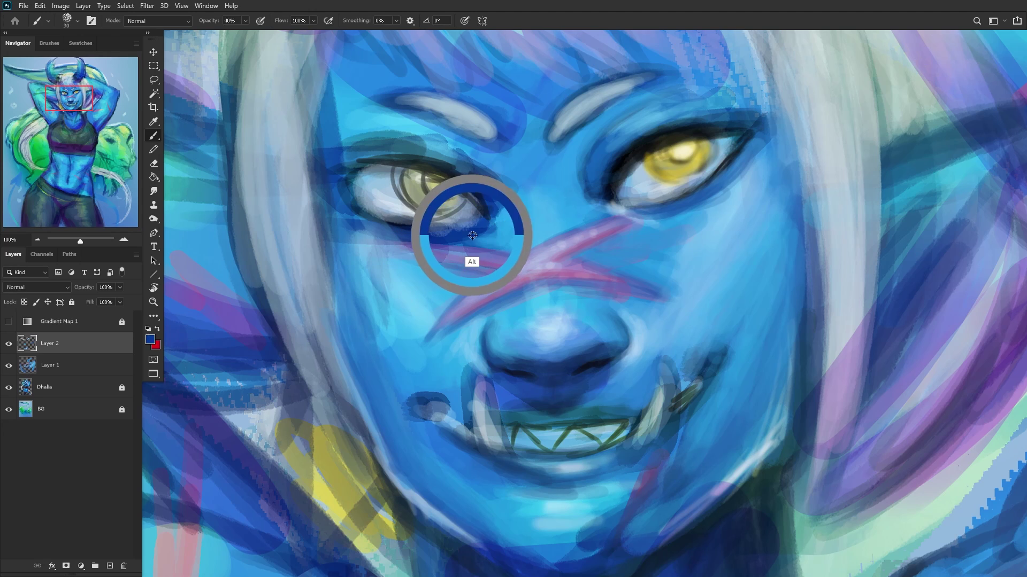
{"action": "mouse_move", "coordinate": [486, 220]}
{"action": "left_mouse_down"}
{"action": "mouse_move", "coordinate": [423, 241]}
{"action": "mouse_move", "coordinate": [493, 225]}
{"action": "mouse_move", "coordinate": [454, 219]}
{"action": "left_mouse_up"}
{"action": "left_click", "coordinate": [663, 176], "text": "alt"}
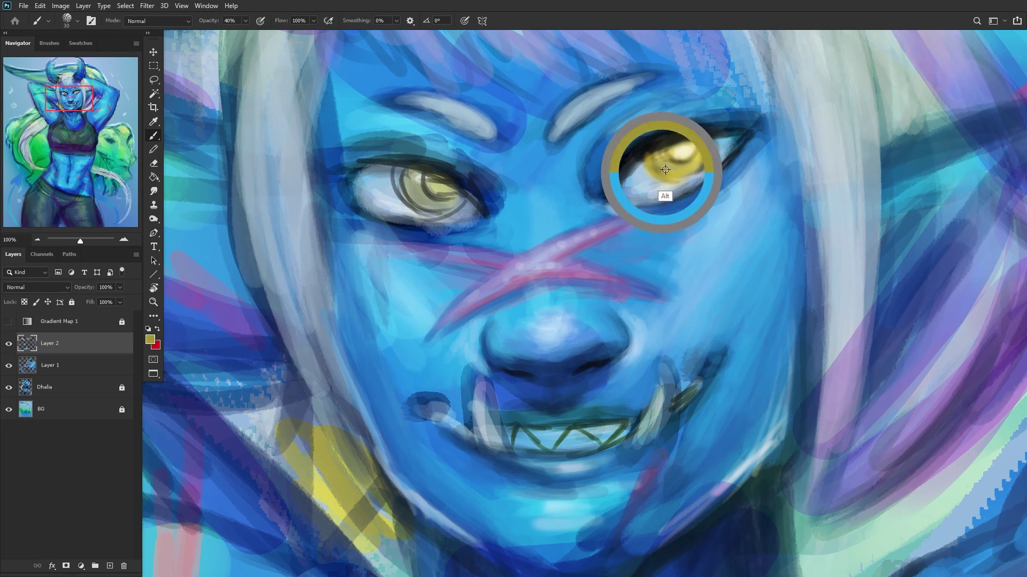
{"action": "mouse_move", "coordinate": [433, 203]}
{"action": "left_mouse_down"}
{"action": "mouse_move", "coordinate": [410, 188]}
{"action": "mouse_move", "coordinate": [454, 207]}
{"action": "mouse_move", "coordinate": [430, 157]}
{"action": "mouse_move", "coordinate": [438, 209]}
{"action": "mouse_move", "coordinate": [427, 180]}
{"action": "left_mouse_up"}
Step: Sample dark tones from the right eye and thicken the left eye's upper lid line
{"action": "left_click", "coordinate": [670, 144], "text": "alt"}
{"action": "left_click", "coordinate": [649, 174], "text": "alt"}
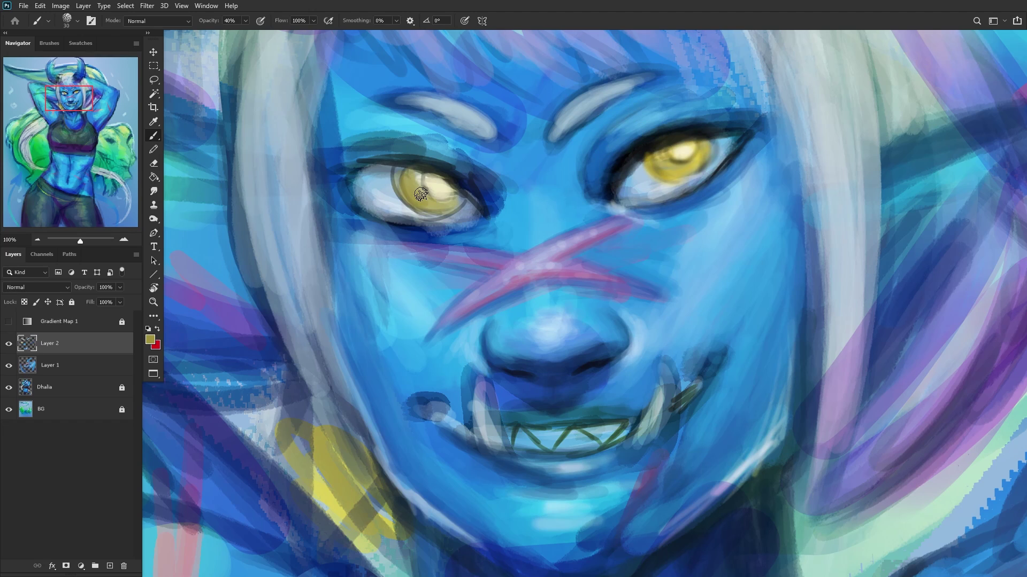
{"action": "left_click", "coordinate": [698, 154], "text": "alt"}
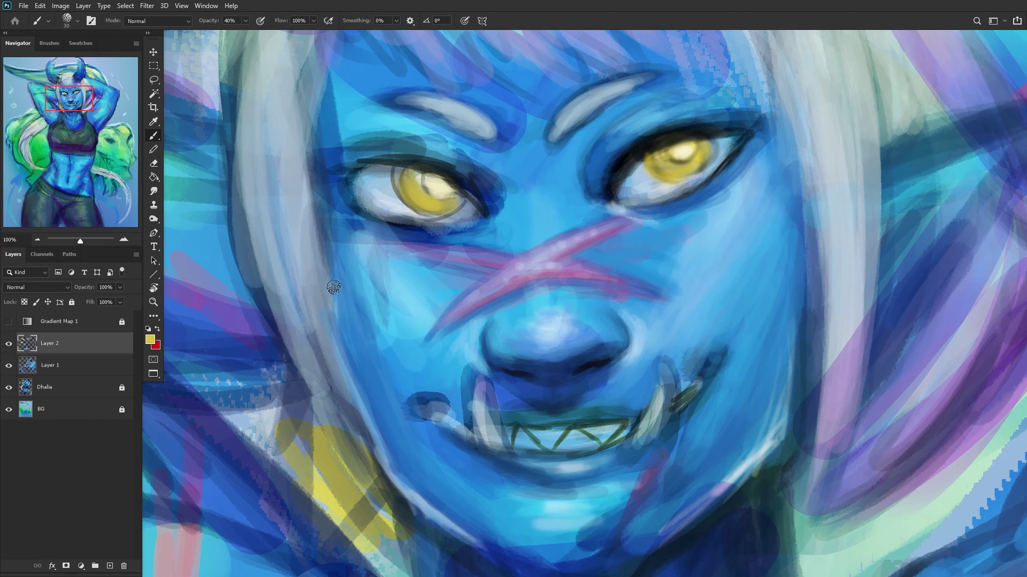
{"action": "mouse_move", "coordinate": [338, 174]}
{"action": "left_mouse_down", "text": "alt"}
{"action": "mouse_move", "coordinate": [557, 182]}
{"action": "mouse_move", "coordinate": [644, 149]}
{"action": "mouse_move", "coordinate": [624, 138]}
{"action": "left_mouse_up", "text": "alt"}
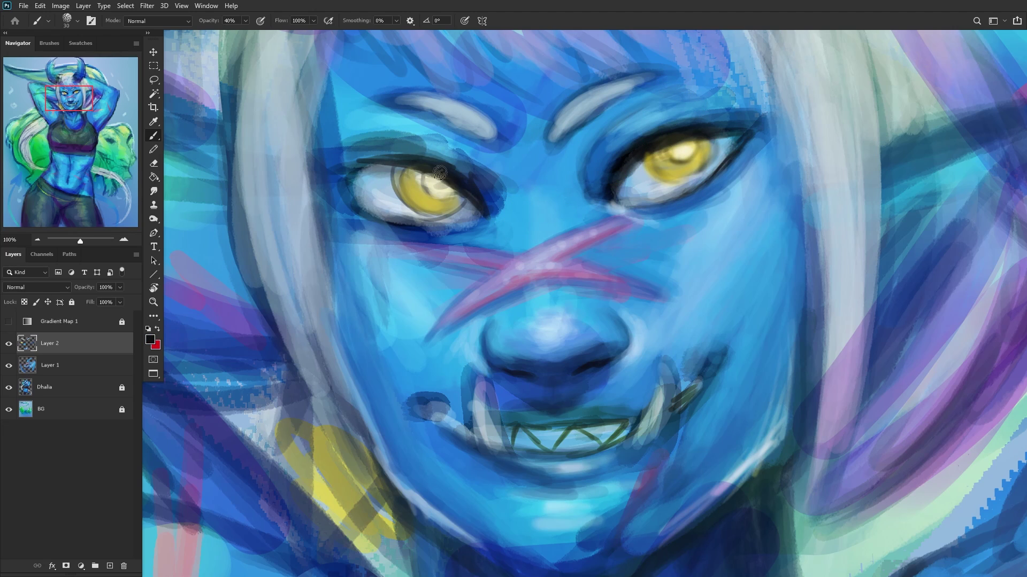
{"action": "mouse_move", "coordinate": [440, 172]}
{"action": "left_mouse_down"}
{"action": "mouse_move", "coordinate": [346, 178]}
{"action": "mouse_move", "coordinate": [368, 166]}
{"action": "mouse_move", "coordinate": [386, 170]}
{"action": "mouse_move", "coordinate": [346, 184]}
{"action": "mouse_move", "coordinate": [399, 228]}
{"action": "mouse_move", "coordinate": [365, 203]}
{"action": "mouse_move", "coordinate": [468, 230]}
{"action": "mouse_move", "coordinate": [384, 216]}
{"action": "mouse_move", "coordinate": [365, 163]}
{"action": "left_mouse_up"}
Step: Switch to a 78 px brush and scrub darker blue onto the cheek
{"action": "left_click", "coordinate": [350, 224], "text": "alt"}
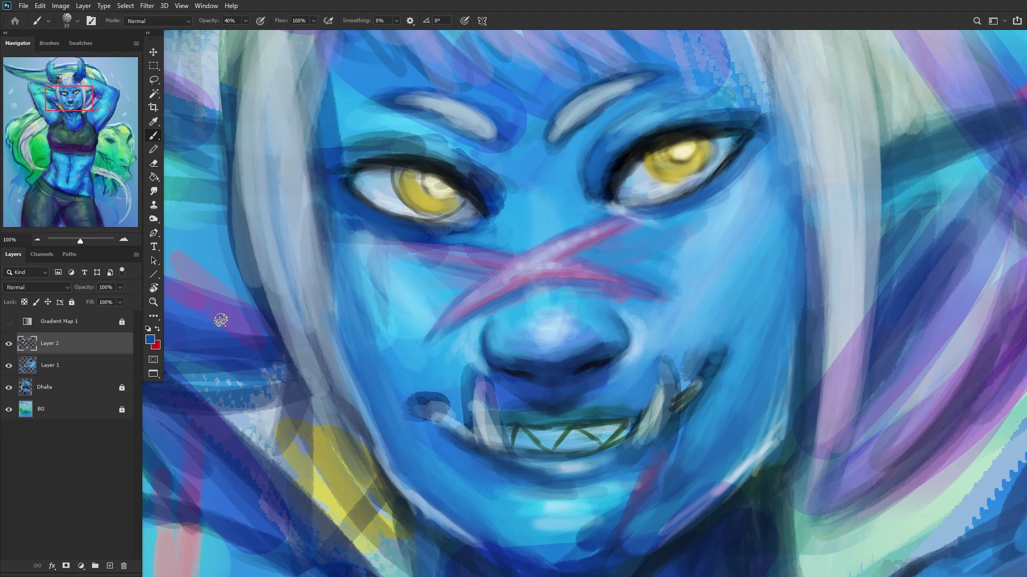
{"action": "left_click", "coordinate": [381, 268], "text": "alt"}
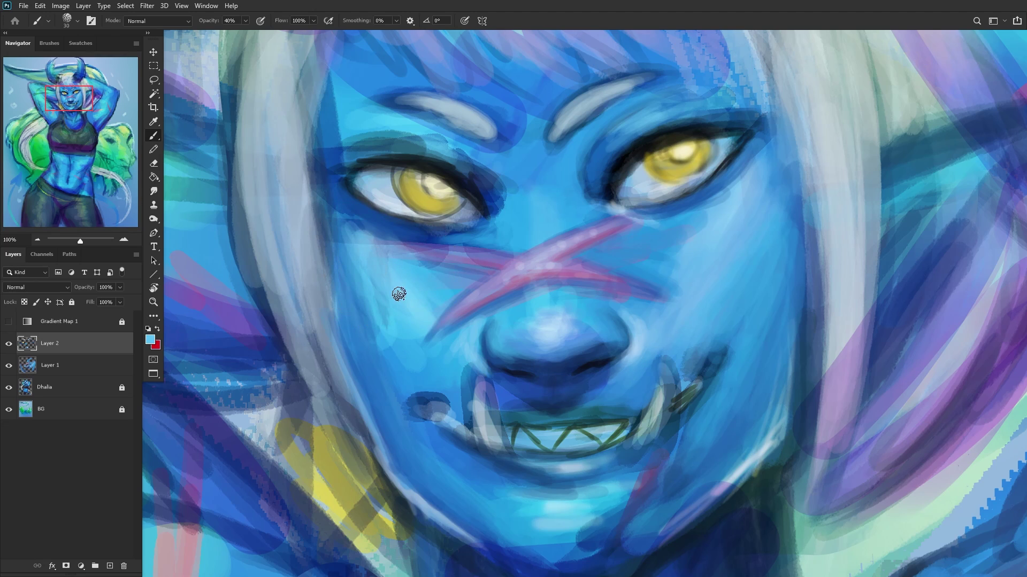
{"action": "right_click", "coordinate": [570, 117]}
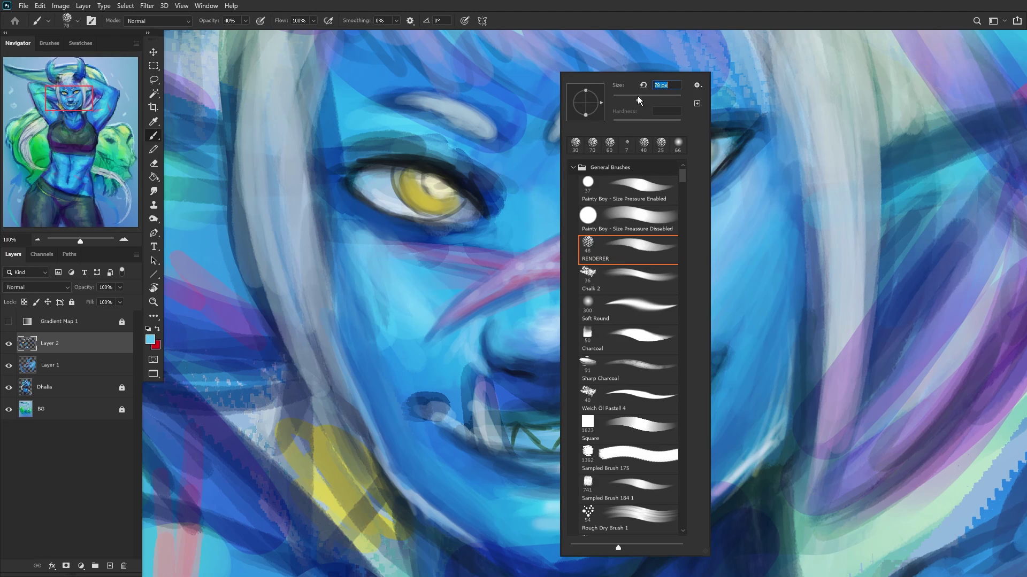
{"action": "left_click", "coordinate": [406, 315]}
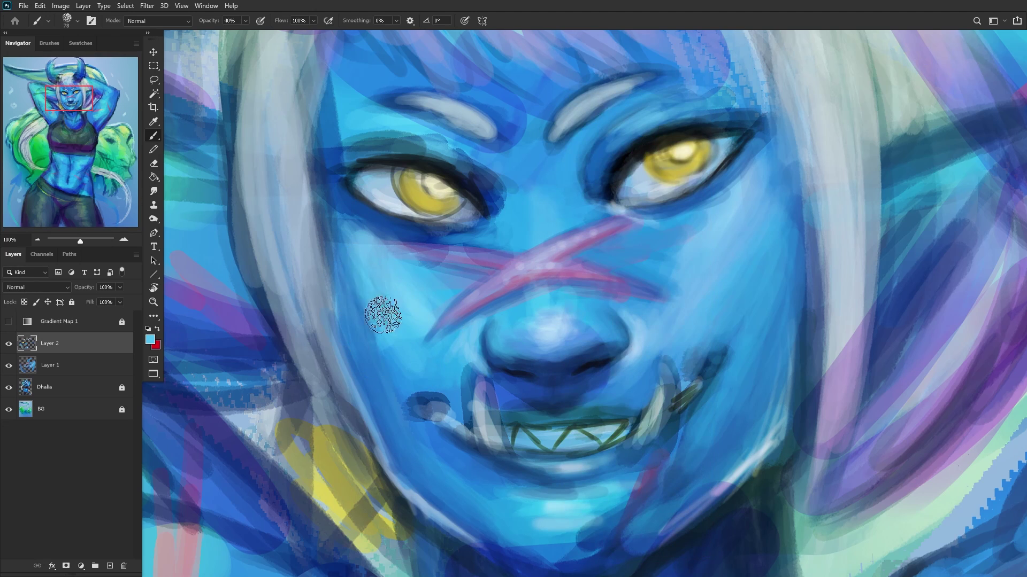
{"action": "left_click", "coordinate": [468, 337], "text": "alt"}
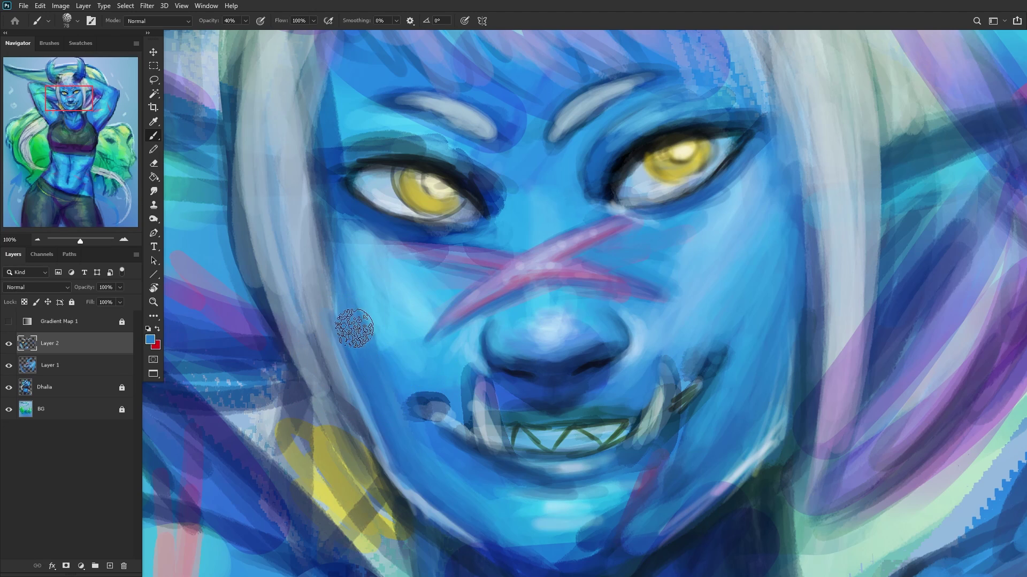
{"action": "mouse_move", "coordinate": [354, 328]}
{"action": "left_mouse_down"}
{"action": "mouse_move", "coordinate": [362, 287]}
{"action": "mouse_move", "coordinate": [396, 339]}
{"action": "mouse_move", "coordinate": [372, 321]}
{"action": "left_mouse_up"}
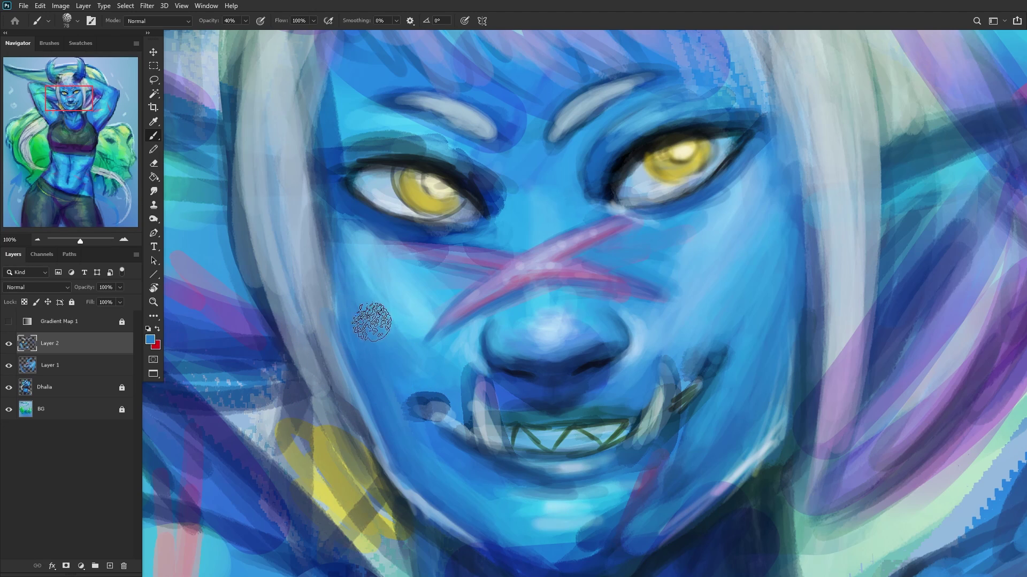
Step: Brighten the cheek toward the mouth corner with light blue, then add Layer 3
{"action": "left_click", "coordinate": [392, 321], "text": "alt"}
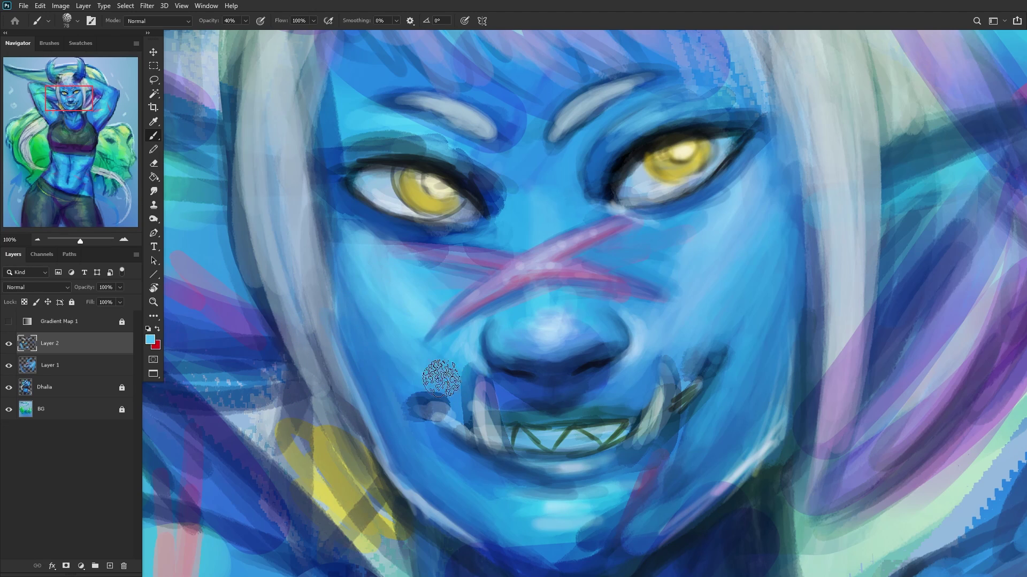
{"action": "mouse_move", "coordinate": [440, 378]}
{"action": "left_mouse_down"}
{"action": "mouse_move", "coordinate": [470, 393]}
{"action": "mouse_move", "coordinate": [447, 390]}
{"action": "mouse_move", "coordinate": [435, 357]}
{"action": "mouse_move", "coordinate": [380, 351]}
{"action": "mouse_move", "coordinate": [335, 291]}
{"action": "mouse_move", "coordinate": [447, 289]}
{"action": "mouse_move", "coordinate": [416, 300]}
{"action": "mouse_move", "coordinate": [411, 329]}
{"action": "mouse_move", "coordinate": [440, 296]}
{"action": "left_mouse_up"}
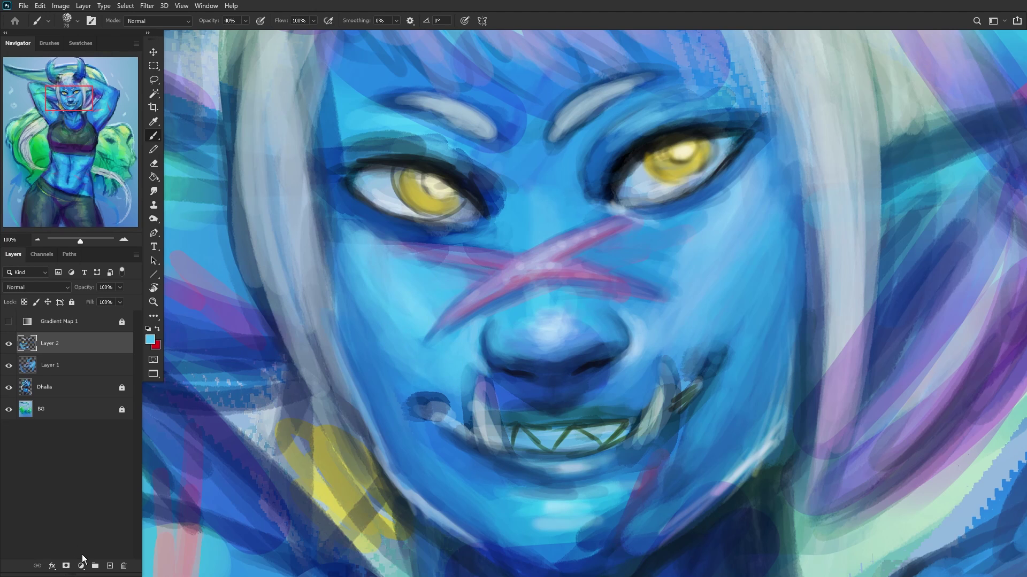
{"action": "left_click", "coordinate": [110, 565]}
{"action": "left_click", "coordinate": [516, 356], "text": "alt"}
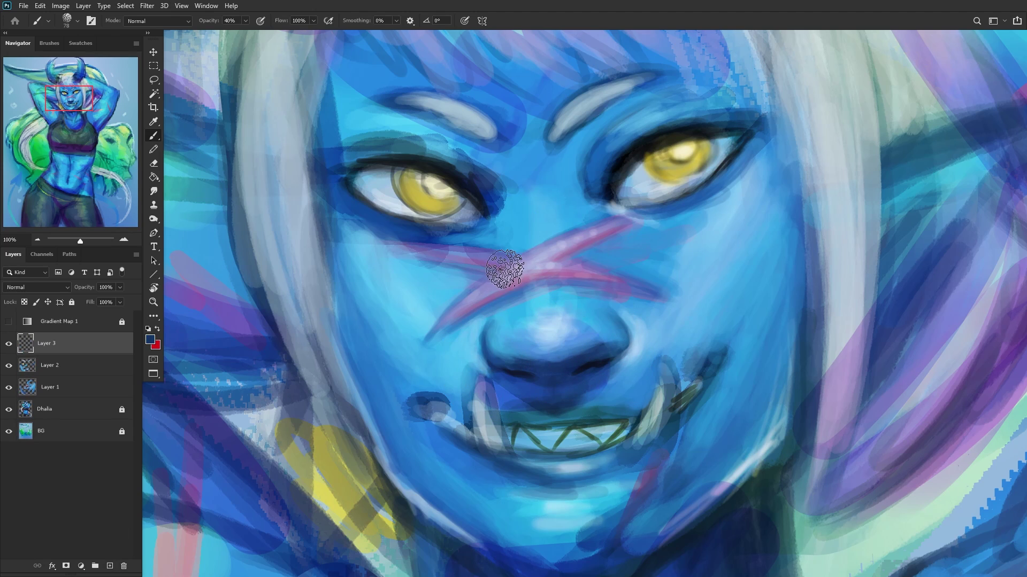
Step: Shade the nose bridge and left cheek dark blue, set Layer 3 to Multiply at 67%, then add Layer 4
{"action": "mouse_move", "coordinate": [499, 262]}
{"action": "left_mouse_down"}
{"action": "mouse_move", "coordinate": [493, 235]}
{"action": "mouse_move", "coordinate": [499, 272]}
{"action": "mouse_move", "coordinate": [512, 272]}
{"action": "mouse_move", "coordinate": [500, 191]}
{"action": "mouse_move", "coordinate": [519, 198]}
{"action": "mouse_move", "coordinate": [474, 264]}
{"action": "mouse_move", "coordinate": [524, 280]}
{"action": "mouse_move", "coordinate": [583, 198]}
{"action": "mouse_move", "coordinate": [594, 274]}
{"action": "mouse_move", "coordinate": [614, 257]}
{"action": "mouse_move", "coordinate": [618, 293]}
{"action": "mouse_move", "coordinate": [582, 202]}
{"action": "mouse_move", "coordinate": [576, 247]}
{"action": "mouse_move", "coordinate": [598, 237]}
{"action": "mouse_move", "coordinate": [593, 253]}
{"action": "mouse_move", "coordinate": [592, 174]}
{"action": "left_mouse_up"}
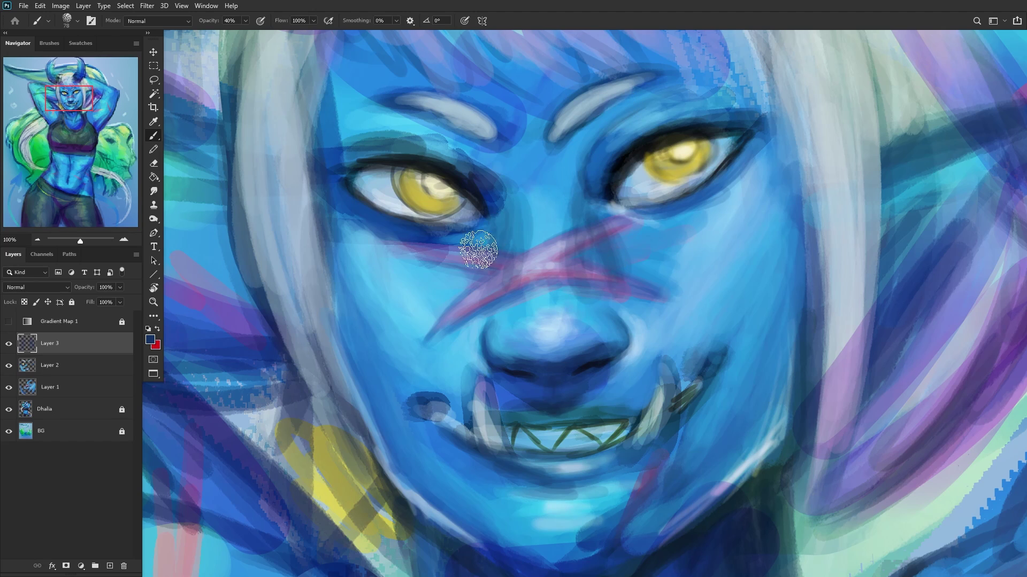
{"action": "mouse_move", "coordinate": [478, 249]}
{"action": "left_mouse_down"}
{"action": "mouse_move", "coordinate": [450, 306]}
{"action": "mouse_move", "coordinate": [476, 301]}
{"action": "mouse_move", "coordinate": [335, 242]}
{"action": "mouse_move", "coordinate": [369, 375]}
{"action": "mouse_move", "coordinate": [352, 316]}
{"action": "mouse_move", "coordinate": [383, 371]}
{"action": "mouse_move", "coordinate": [337, 261]}
{"action": "left_mouse_up"}
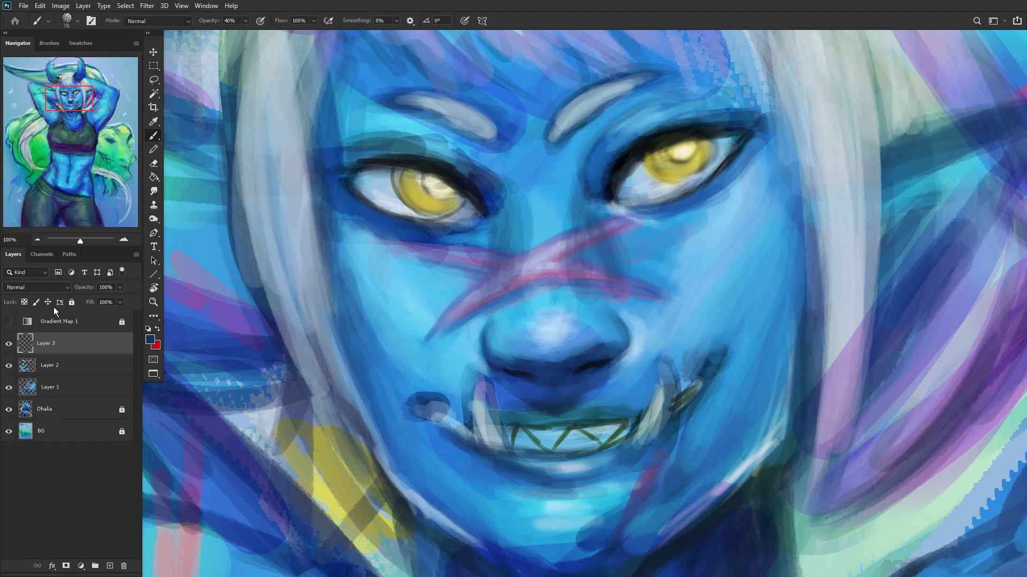
{"action": "left_click", "coordinate": [46, 287]}
{"action": "left_click", "coordinate": [28, 327]}
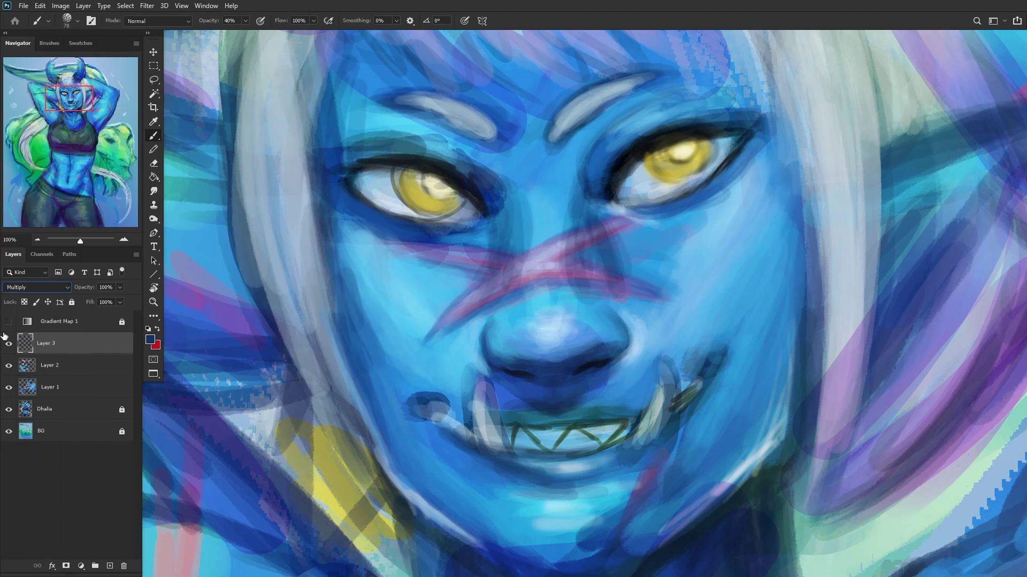
{"action": "left_click", "coordinate": [9, 344]}
{"action": "left_click_drag", "start_coordinate": [100, 305], "coordinate": [102, 301]}
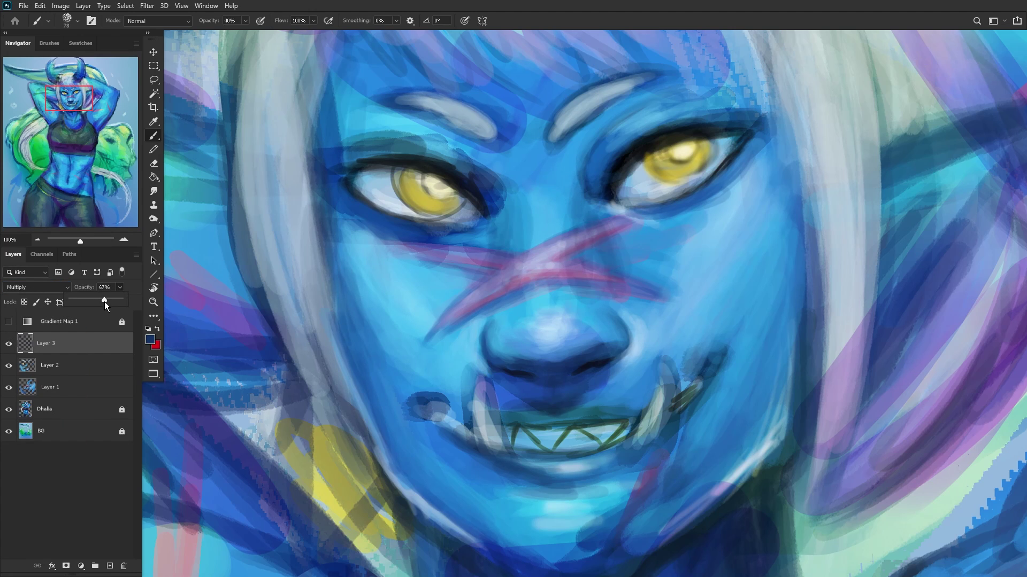
{"action": "left_click", "coordinate": [111, 566]}
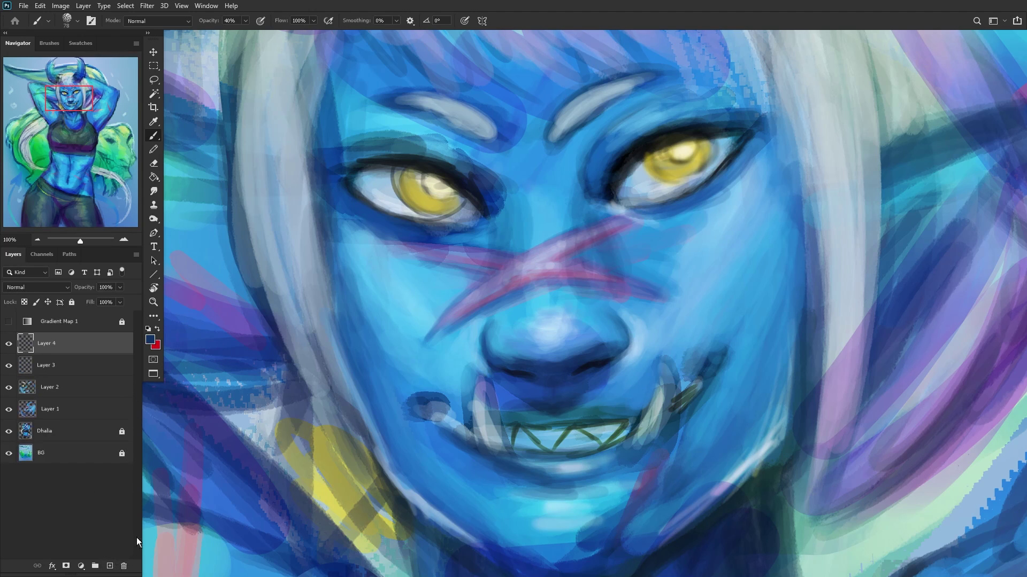
Step: Fit the painting on screen and merge Layer 2 down into Layer 1
{"action": "left_click", "coordinate": [153, 303]}
{"action": "left_click", "coordinate": [328, 23]}
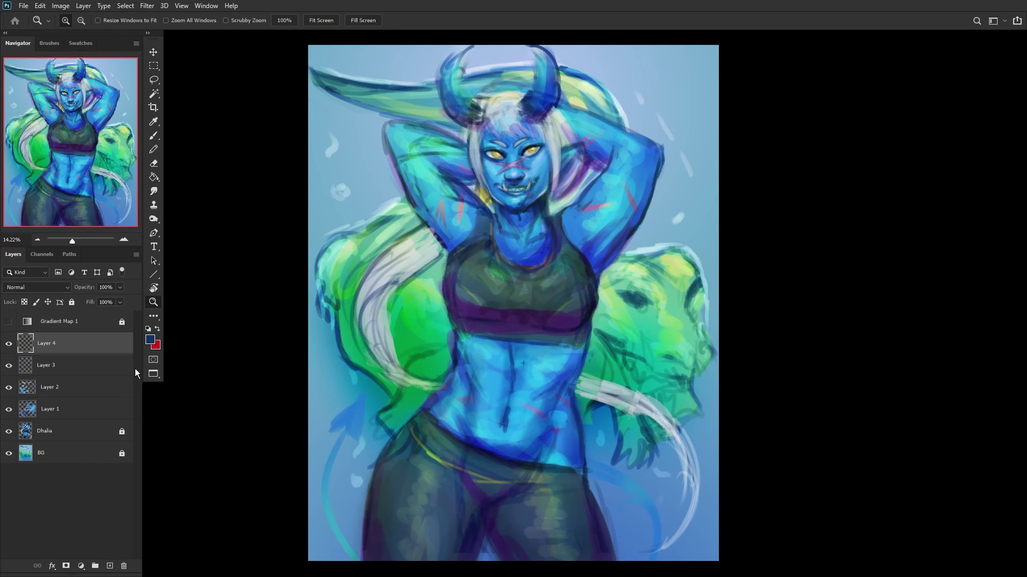
{"action": "left_click", "coordinate": [9, 387]}
{"action": "left_click", "coordinate": [29, 387]}
{"action": "key", "text": "ctrl+e"}
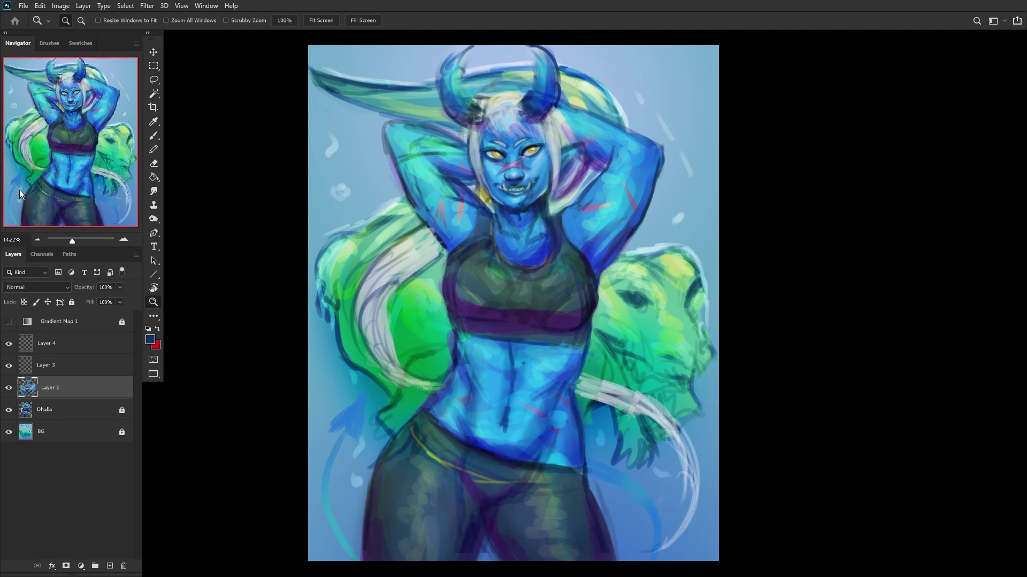
Step: Compare Layers 1 and 3 on and off, mirror the view horizontally, and select Layer 4 for painting
{"action": "left_click", "coordinate": [9, 389]}
{"action": "left_click", "coordinate": [9, 389]}
{"action": "left_click", "coordinate": [8, 365]}
{"action": "left_click", "coordinate": [9, 366]}
{"action": "key", "text": "h"}
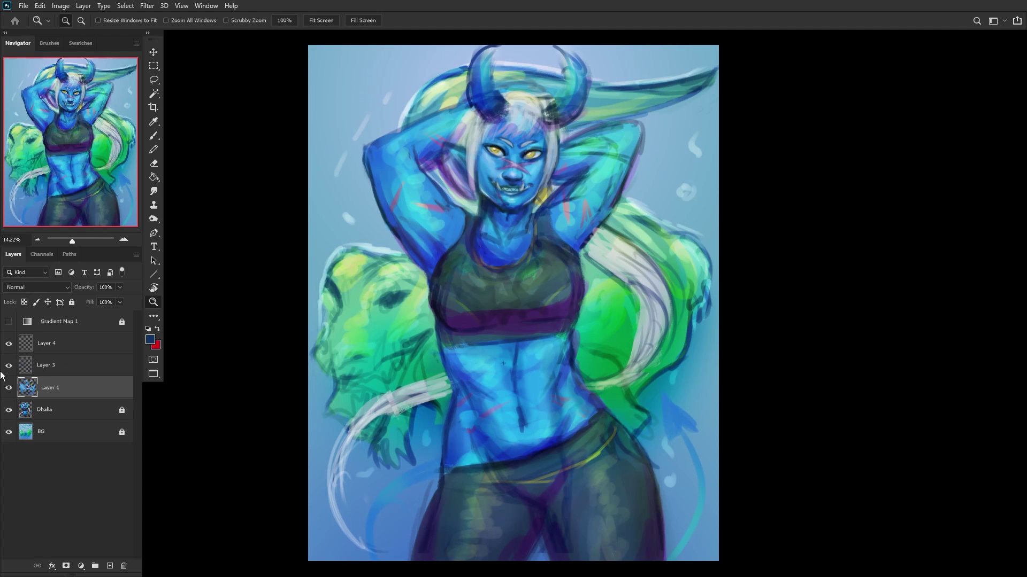
{"action": "left_click", "coordinate": [8, 366]}
{"action": "left_click", "coordinate": [9, 366]}
{"action": "left_click", "coordinate": [68, 342]}
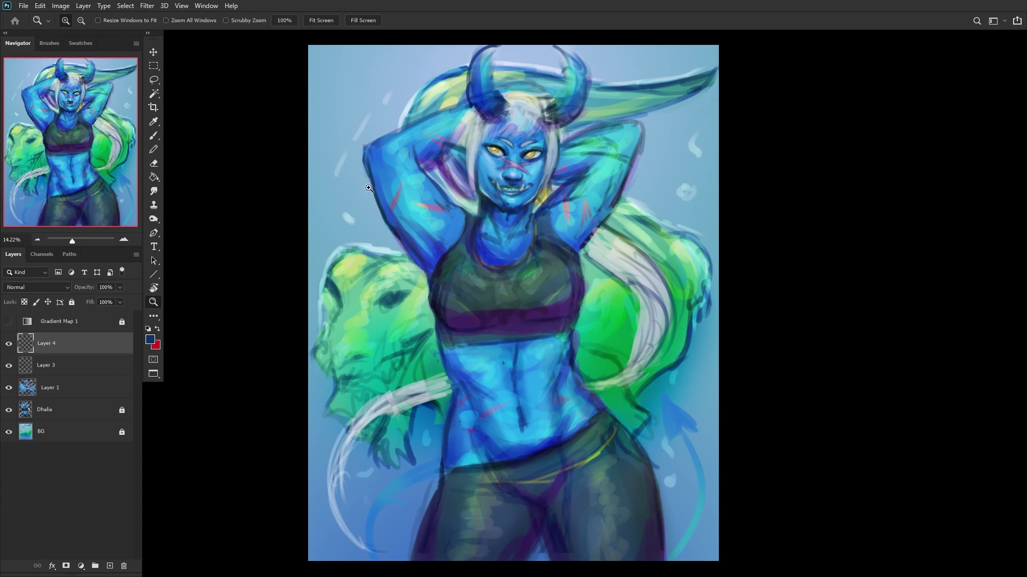
{"action": "left_click", "coordinate": [154, 137]}
{"action": "scroll", "coordinate": [489, 154], "scroll_direction": "up", "scroll_amount": 5}
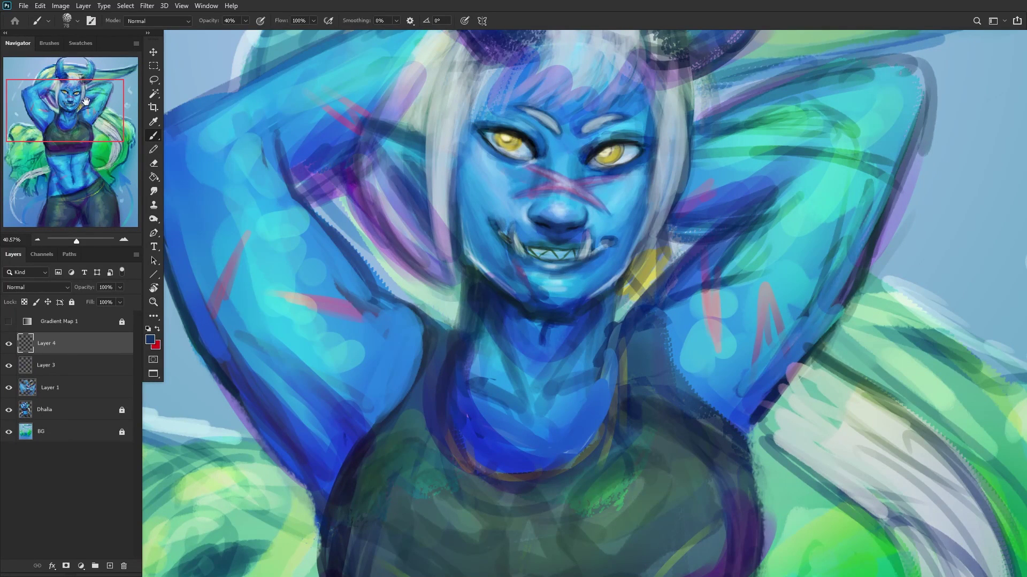
Step: Set Layer 4's blend mode to Overlay
{"action": "left_click_drag", "start_coordinate": [85, 100], "coordinate": [83, 88]}
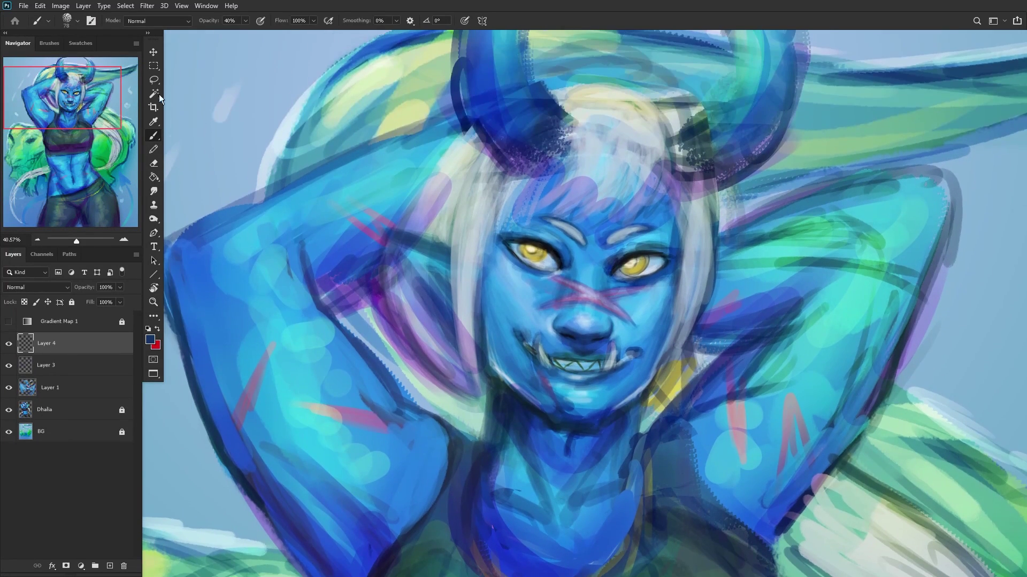
{"action": "scroll", "coordinate": [490, 291], "scroll_direction": "up", "scroll_amount": 1}
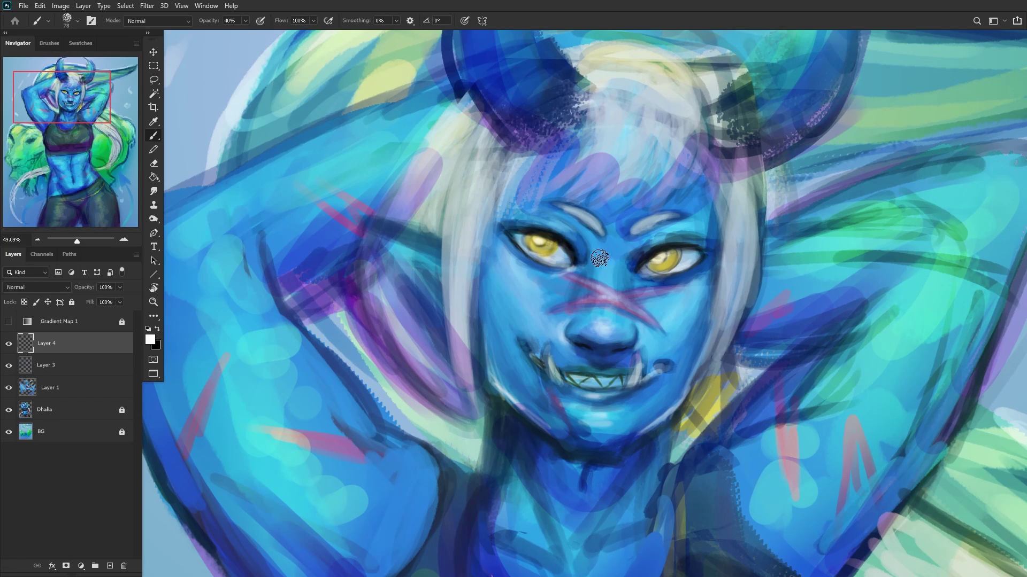
{"action": "right_click", "coordinate": [636, 274]}
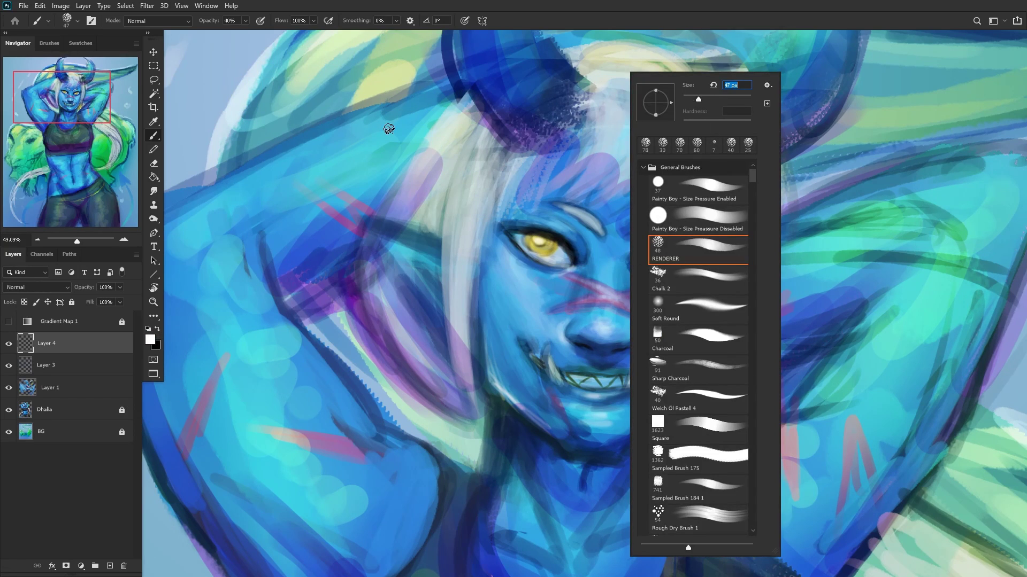
{"action": "left_click", "coordinate": [51, 289]}
{"action": "left_click", "coordinate": [32, 409]}
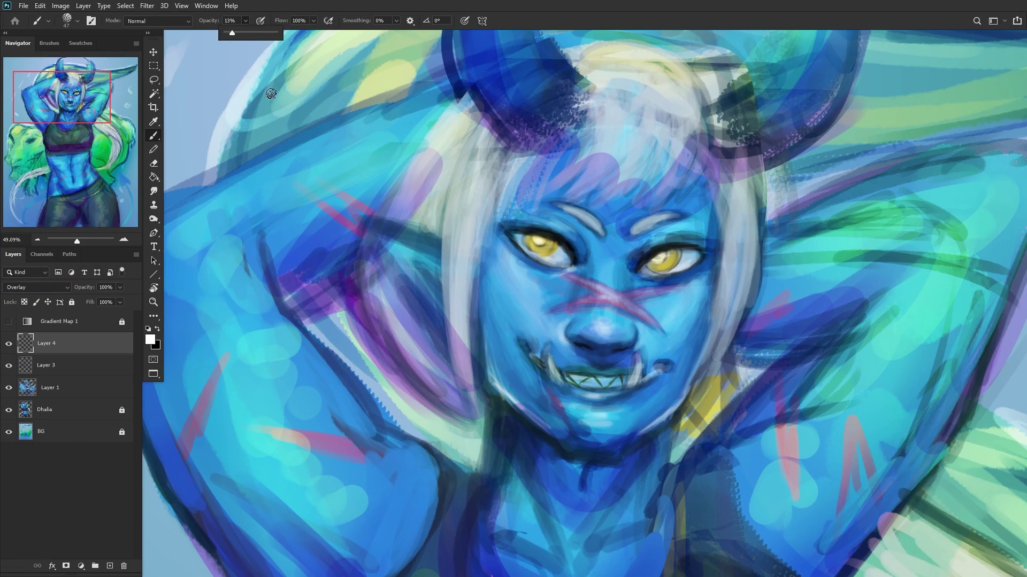
Step: Paint faint 15% white highlights on the cheek, beside the right eye, and around the mouth
{"action": "left_click", "coordinate": [508, 266]}
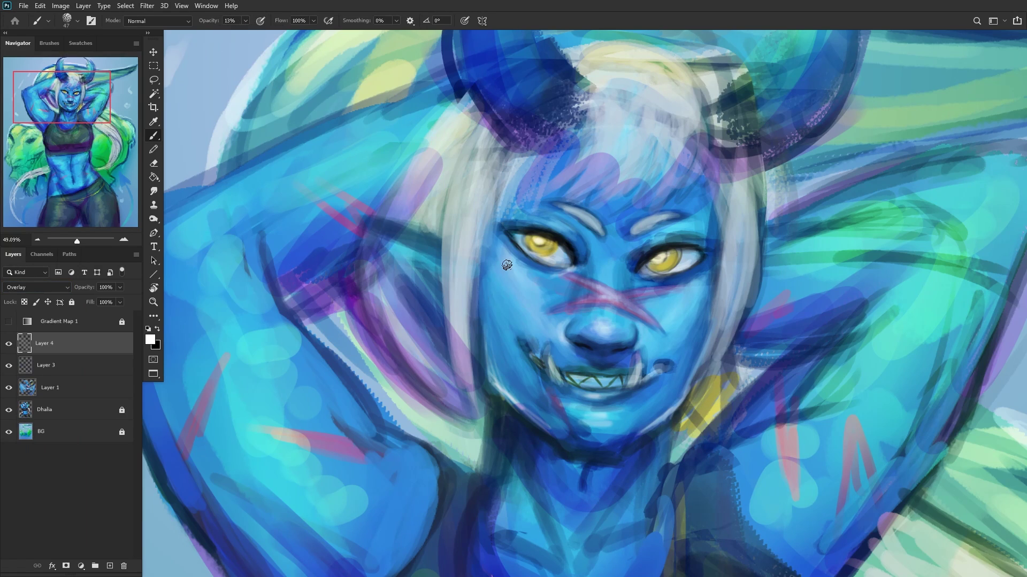
{"action": "left_click_drag", "start_coordinate": [506, 268], "coordinate": [527, 293]}
{"action": "left_click_drag", "start_coordinate": [666, 258], "coordinate": [671, 252]}
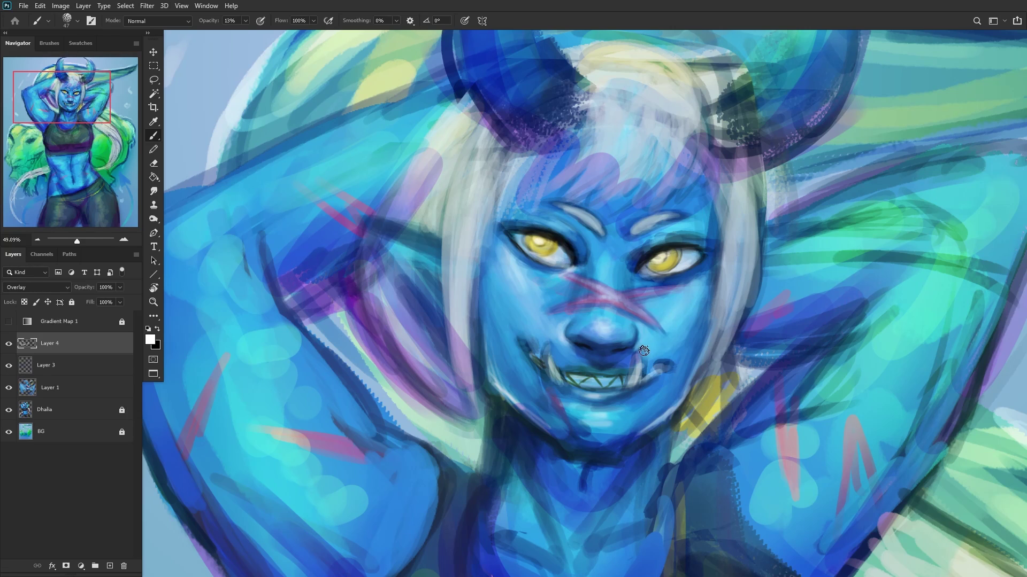
{"action": "left_click_drag", "start_coordinate": [624, 356], "coordinate": [634, 352]}
{"action": "left_click_drag", "start_coordinate": [657, 382], "coordinate": [649, 401]}
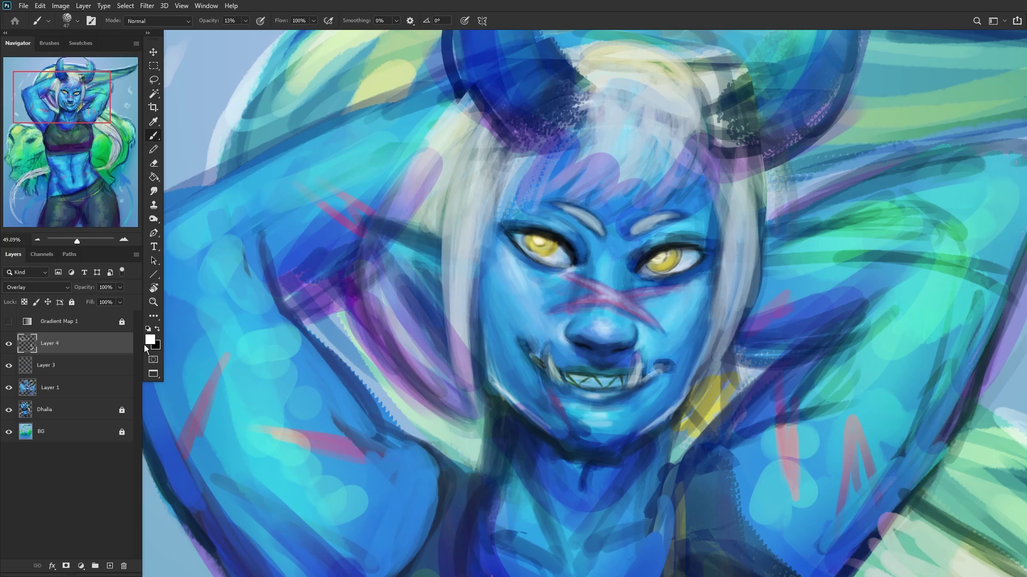
Step: Compare the highlights with Layer 4 hidden, then add a new empty Layer 5
{"action": "left_click", "coordinate": [9, 344]}
{"action": "left_click", "coordinate": [8, 344]}
{"action": "scroll", "coordinate": [512, 303], "scroll_direction": "down", "scroll_amount": 2}
{"action": "scroll", "coordinate": [512, 303], "scroll_direction": "down", "scroll_amount": 1}
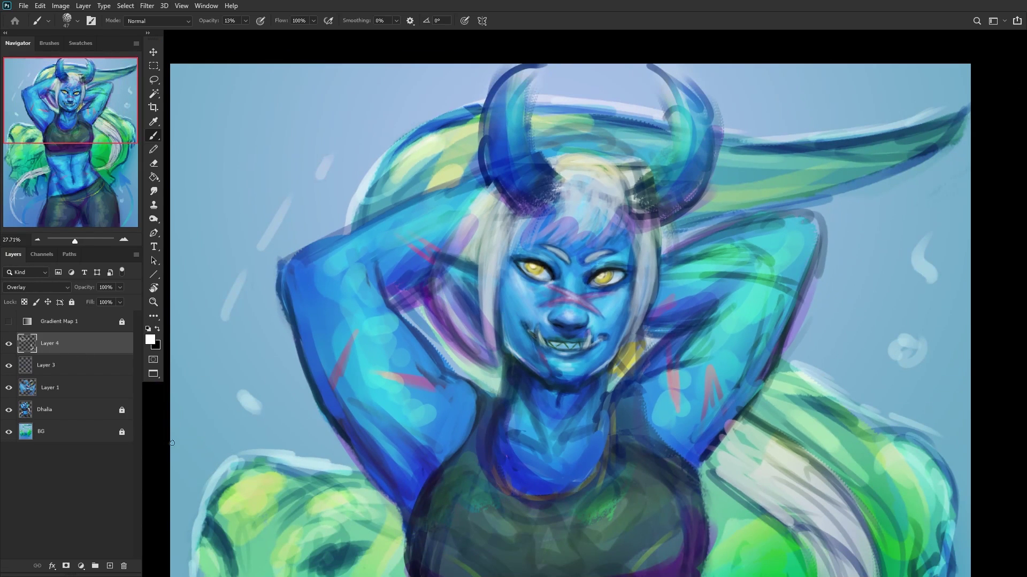
{"action": "left_click", "coordinate": [110, 567]}
Step: Paint a faint blue stroke near the chin and darken the neck slightly
{"action": "scroll", "coordinate": [527, 358], "scroll_direction": "up", "scroll_amount": 2}
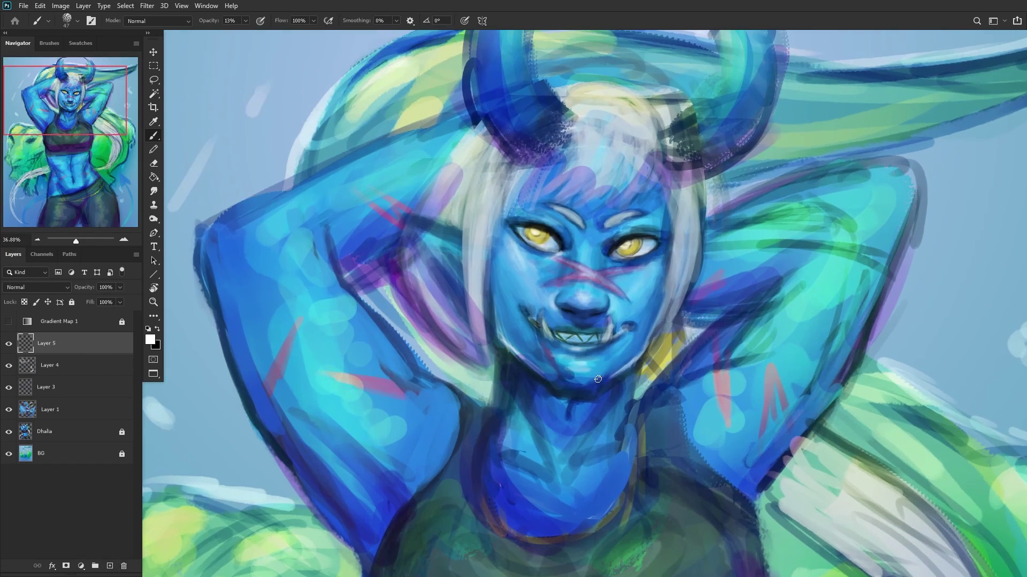
{"action": "left_click", "coordinate": [581, 376], "text": "alt"}
{"action": "left_click_drag", "start_coordinate": [589, 381], "coordinate": [546, 372]}
{"action": "left_click", "coordinate": [562, 376], "text": "alt"}
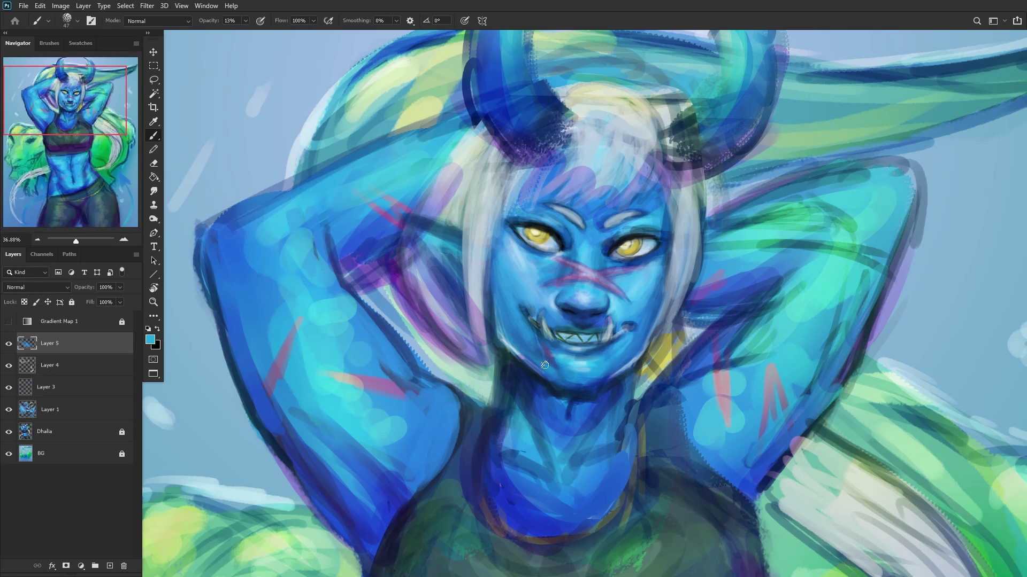
{"action": "left_click", "coordinate": [525, 341], "text": "alt"}
{"action": "left_click", "coordinate": [598, 391], "text": "alt"}
{"action": "left_click", "coordinate": [563, 402], "text": "alt"}
{"action": "left_click_drag", "start_coordinate": [559, 423], "coordinate": [565, 417]}
Step: Deepen the neck shadow with dark strokes, then add lighter blue over the neck
{"action": "left_click", "coordinate": [245, 20]}
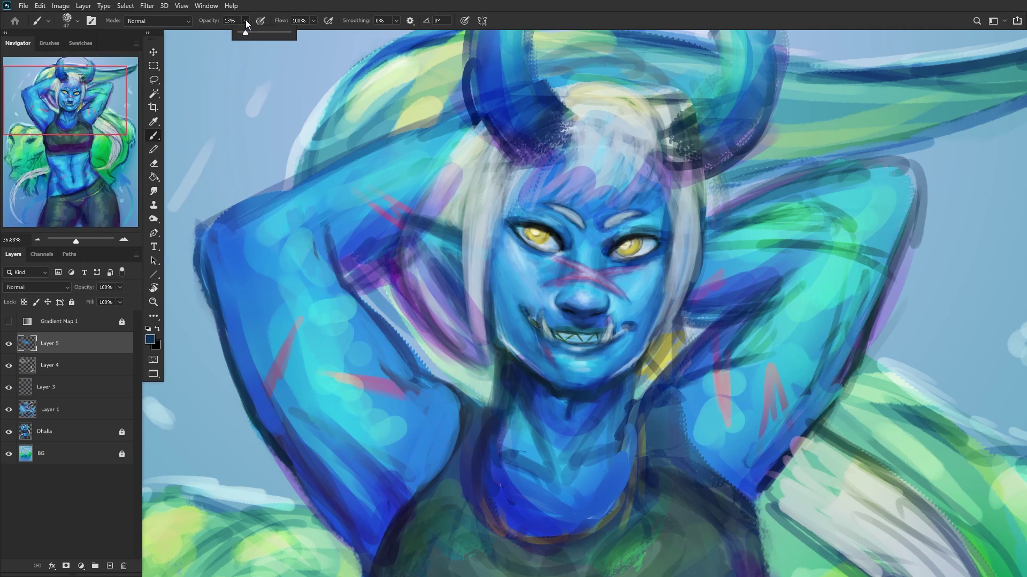
{"action": "left_click", "coordinate": [512, 375], "text": "alt"}
{"action": "mouse_move", "coordinate": [502, 409]}
{"action": "left_mouse_down"}
{"action": "mouse_move", "coordinate": [494, 435]}
{"action": "mouse_move", "coordinate": [495, 373]}
{"action": "left_mouse_up"}
{"action": "left_click_drag", "start_coordinate": [511, 409], "coordinate": [501, 433]}
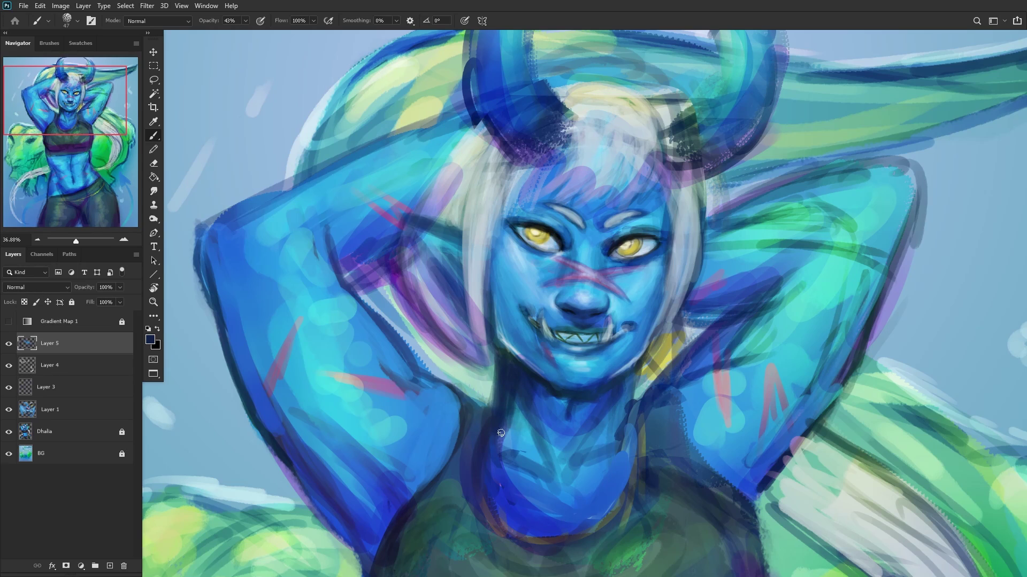
{"action": "left_click", "coordinate": [511, 400], "text": "alt"}
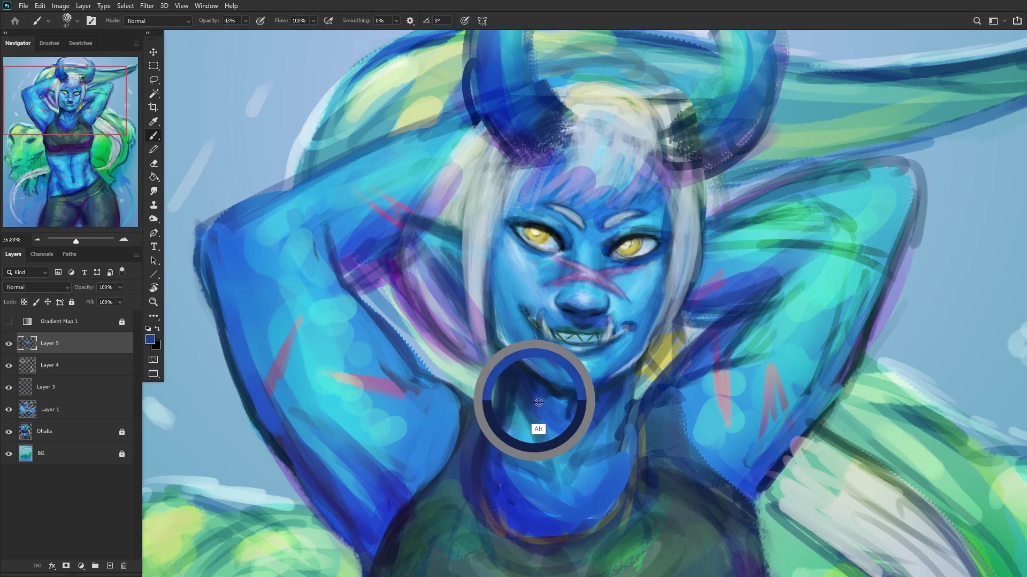
{"action": "mouse_move", "coordinate": [498, 438]}
{"action": "left_mouse_down"}
{"action": "mouse_move", "coordinate": [513, 369]}
{"action": "mouse_move", "coordinate": [516, 391]}
{"action": "mouse_move", "coordinate": [512, 369]}
{"action": "mouse_move", "coordinate": [543, 394]}
{"action": "mouse_move", "coordinate": [500, 347]}
{"action": "mouse_move", "coordinate": [573, 420]}
{"action": "mouse_move", "coordinate": [565, 399]}
{"action": "mouse_move", "coordinate": [509, 368]}
{"action": "left_mouse_up"}
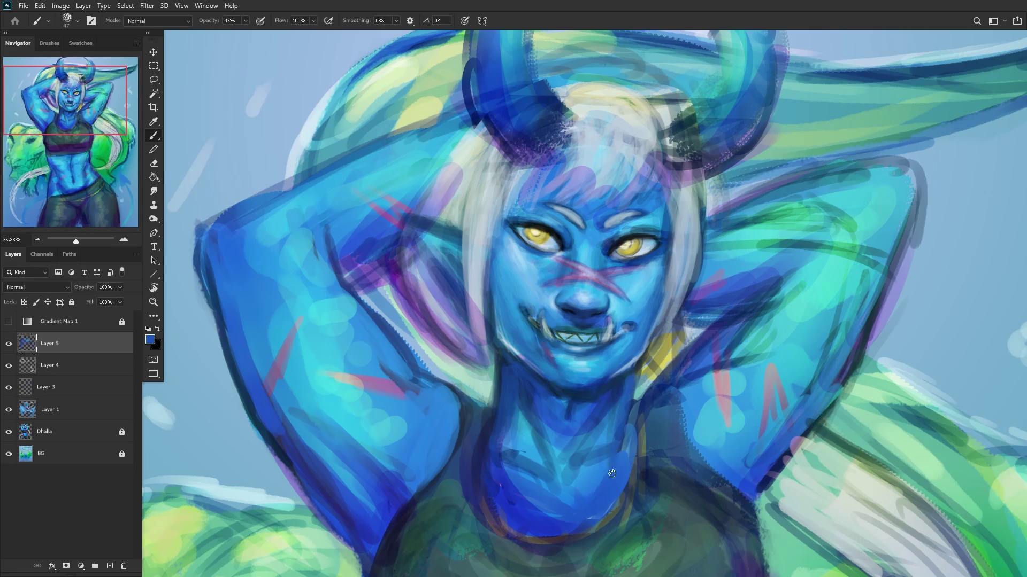
Step: Paint navy shadow under the jawline and along the chin, then mirror the view horizontally
{"action": "left_click", "coordinate": [580, 399], "text": "alt"}
{"action": "left_click_drag", "start_coordinate": [555, 402], "coordinate": [594, 402]}
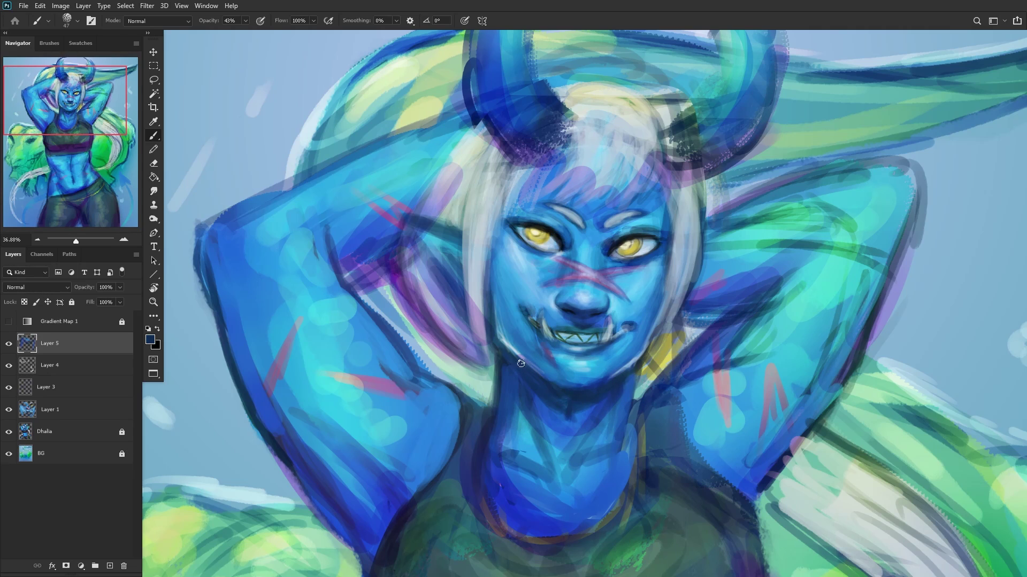
{"action": "left_click_drag", "start_coordinate": [521, 364], "coordinate": [554, 381]}
{"action": "left_click", "coordinate": [583, 378], "text": "alt"}
{"action": "left_click", "coordinate": [599, 382], "text": "alt"}
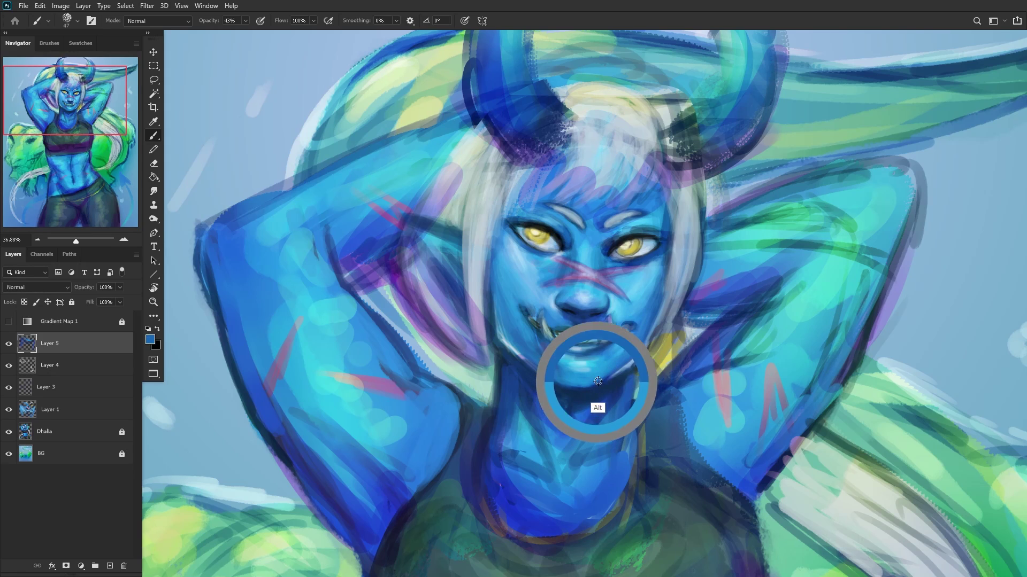
{"action": "left_click_drag", "start_coordinate": [588, 384], "coordinate": [560, 378]}
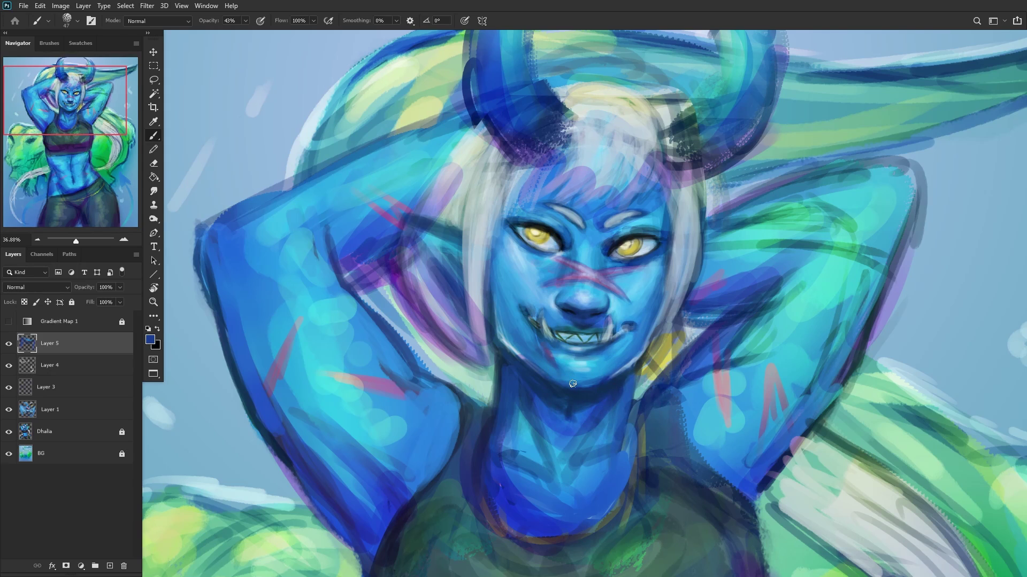
{"action": "left_click", "coordinate": [583, 374], "text": "alt"}
{"action": "key", "text": "h"}
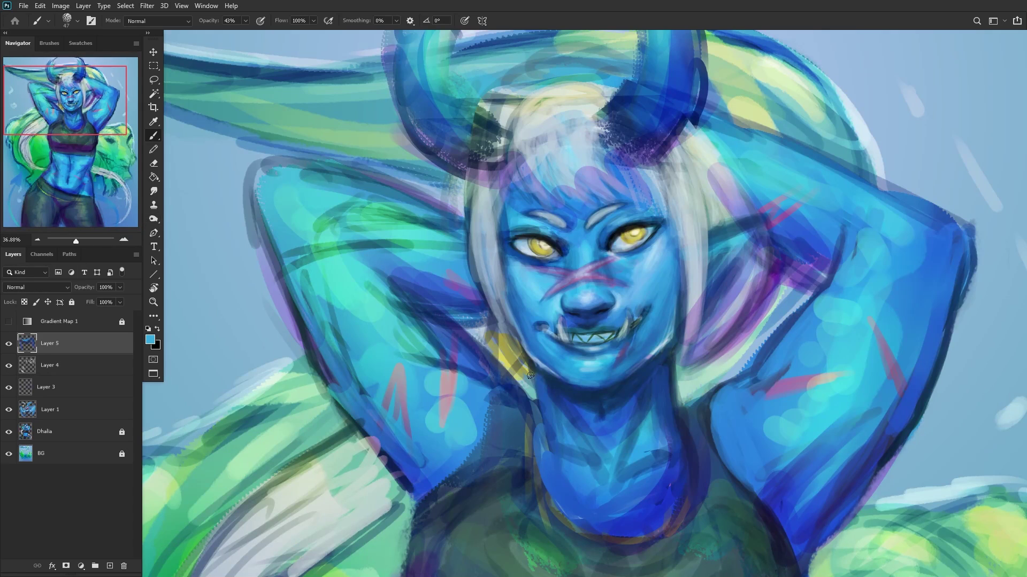
Step: Paint lighter pale teal along the neck and shoulder edge
{"action": "left_click", "coordinate": [519, 380], "text": "alt"}
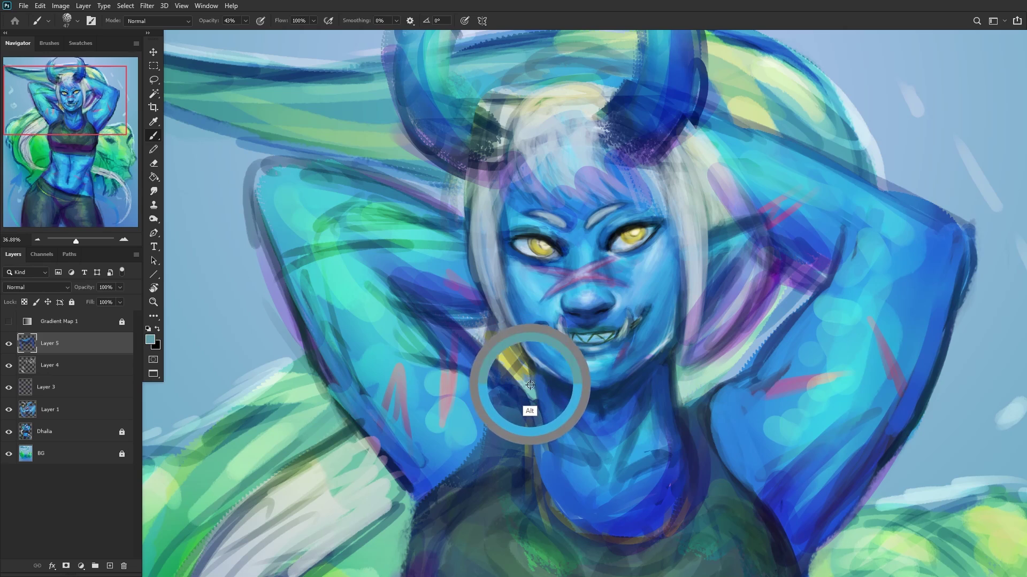
{"action": "left_click", "coordinate": [530, 394], "text": "alt"}
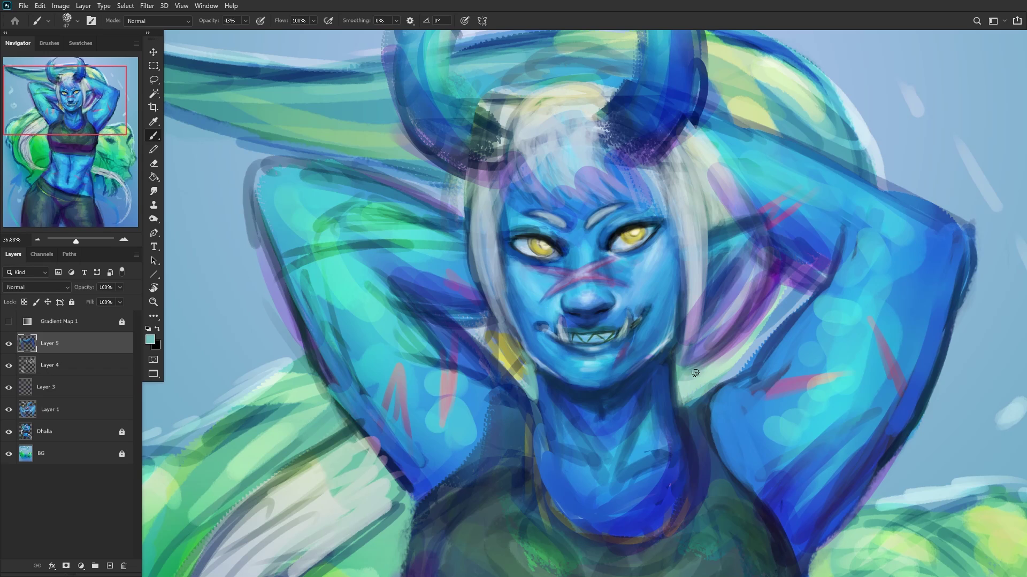
{"action": "left_click", "coordinate": [683, 387], "text": "alt"}
{"action": "mouse_move", "coordinate": [679, 396]}
{"action": "left_mouse_down"}
{"action": "mouse_move", "coordinate": [675, 353]}
{"action": "mouse_move", "coordinate": [680, 400]}
{"action": "left_mouse_up"}
Step: Dab purple beside the hair strand near the neck
{"action": "left_click", "coordinate": [552, 429], "text": "alt"}
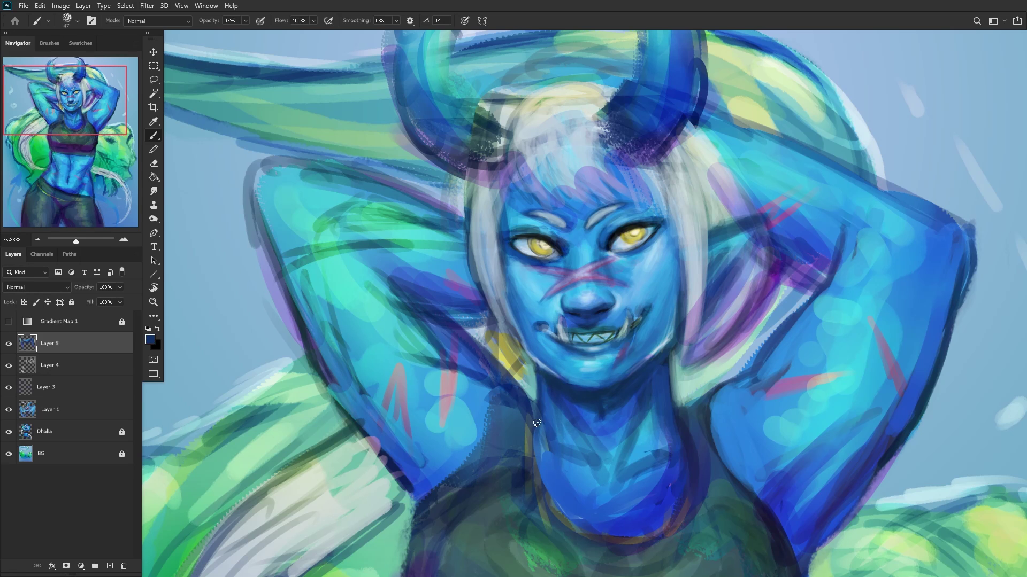
{"action": "scroll", "coordinate": [550, 401], "scroll_direction": "down", "scroll_amount": 2}
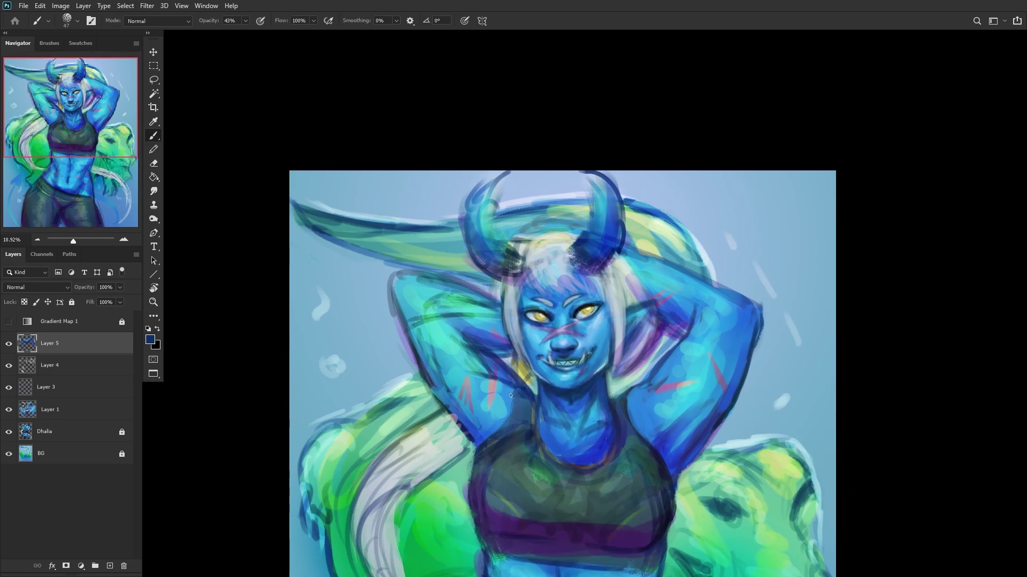
{"action": "scroll", "coordinate": [503, 359], "scroll_direction": "up", "scroll_amount": 4}
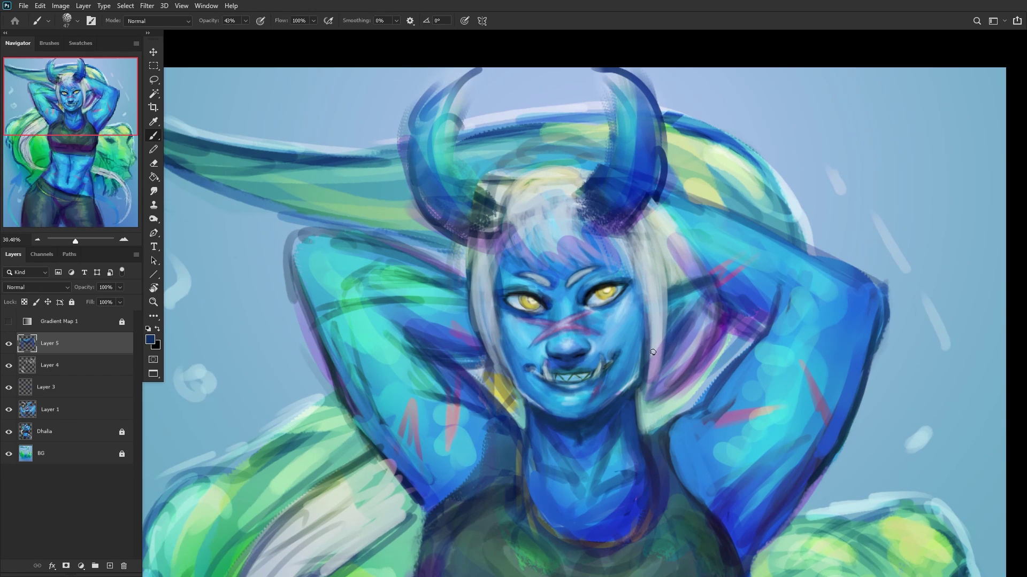
{"action": "left_click", "coordinate": [662, 406], "text": "alt"}
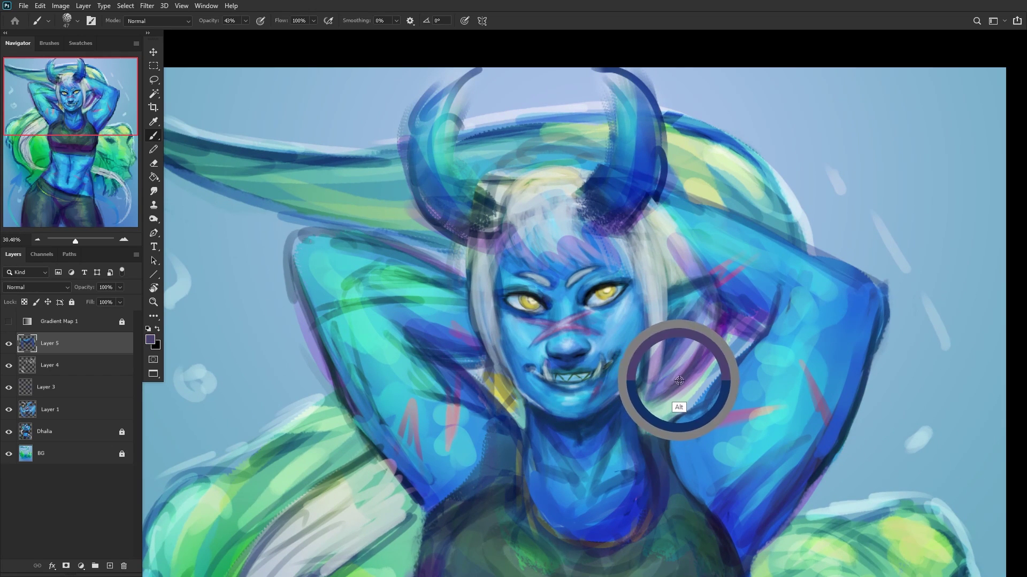
{"action": "left_click_drag", "start_coordinate": [650, 405], "coordinate": [640, 405]}
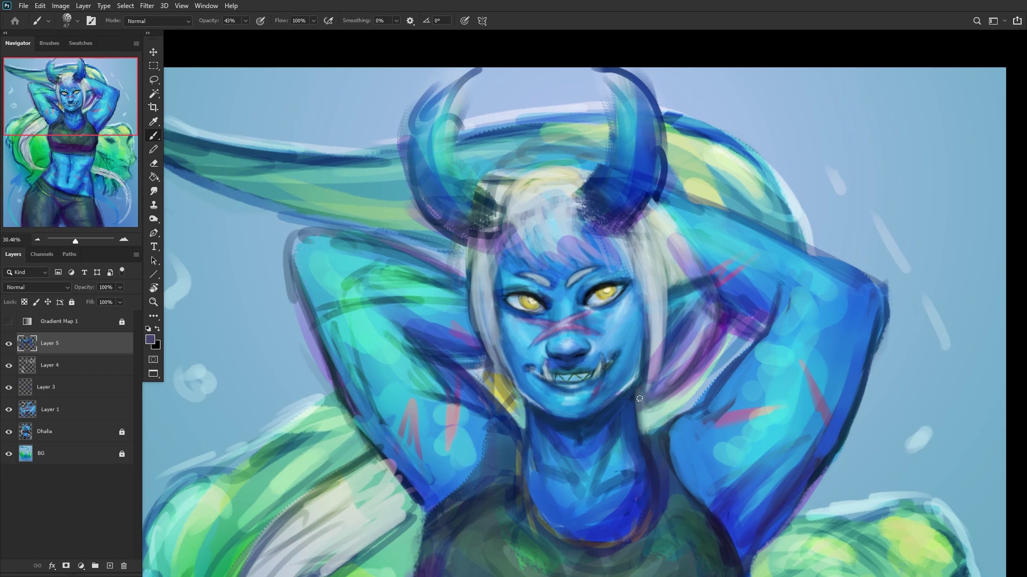
Step: Brighten then tone down the yellow patch beside the jaw with blue, adding a light green stroke
{"action": "left_click", "coordinate": [501, 393], "text": "alt"}
{"action": "left_click", "coordinate": [500, 393], "text": "alt"}
{"action": "left_click_drag", "start_coordinate": [512, 402], "coordinate": [516, 401]}
{"action": "left_click", "coordinate": [466, 373], "text": "alt"}
{"action": "left_click_drag", "start_coordinate": [485, 380], "coordinate": [510, 409]}
{"action": "left_click", "coordinate": [323, 436], "text": "alt"}
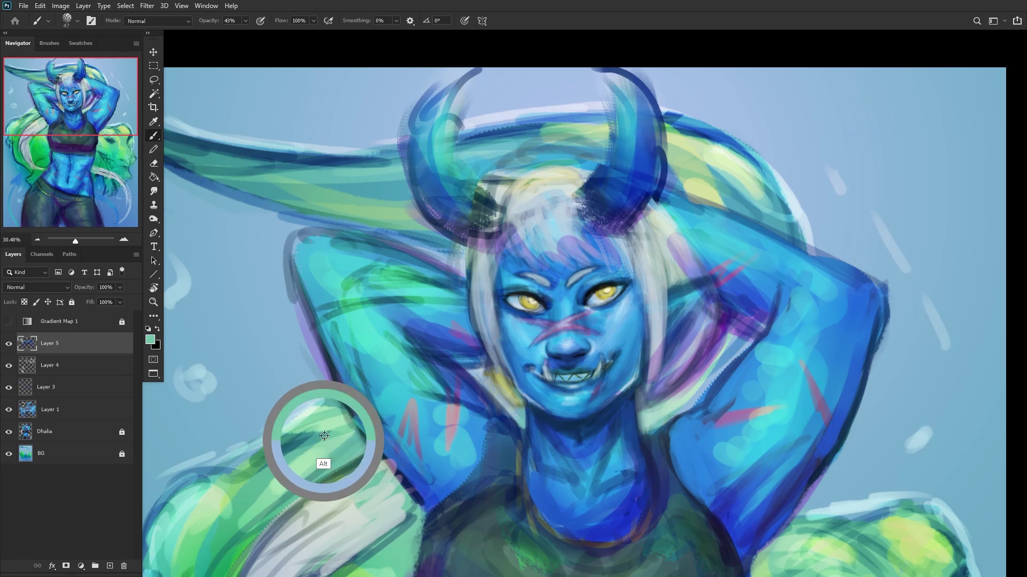
{"action": "left_click_drag", "start_coordinate": [474, 376], "coordinate": [473, 372]}
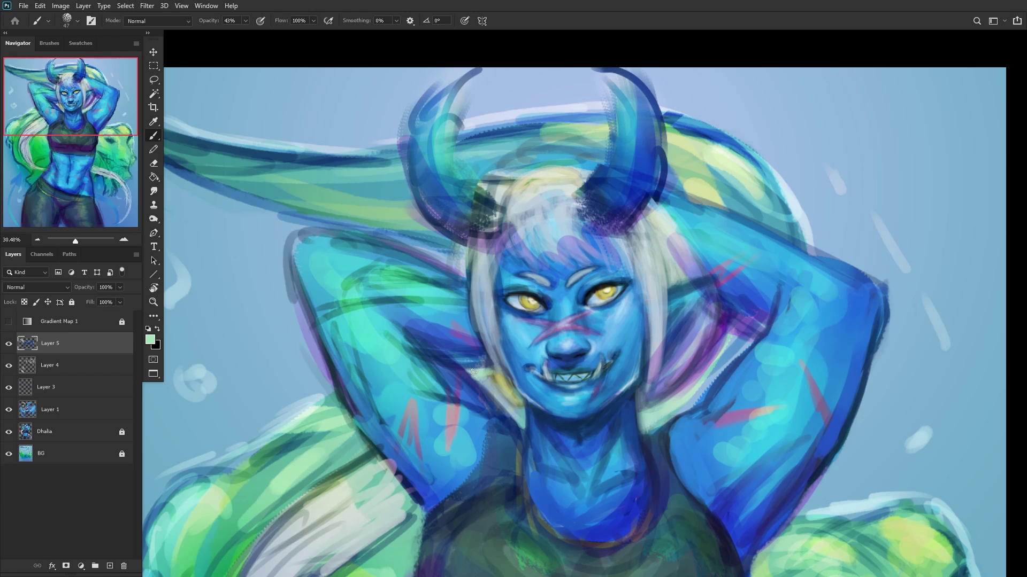
{"action": "scroll", "coordinate": [522, 406], "scroll_direction": "down", "scroll_amount": 4}
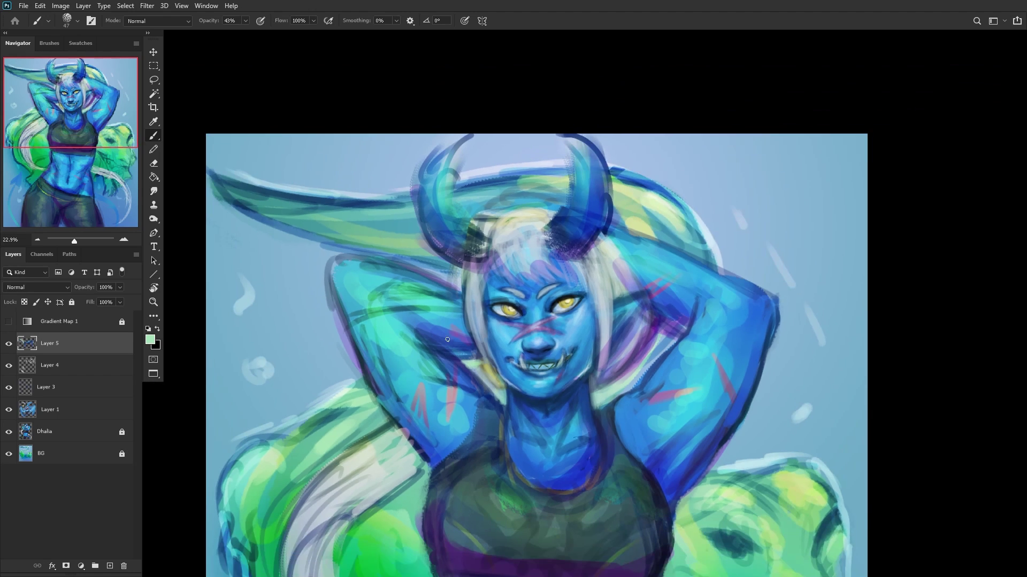
Step: Move Layer 5 directly above Layer 1 and merge it down with Ctrl+E
{"action": "left_click", "coordinate": [56, 390]}
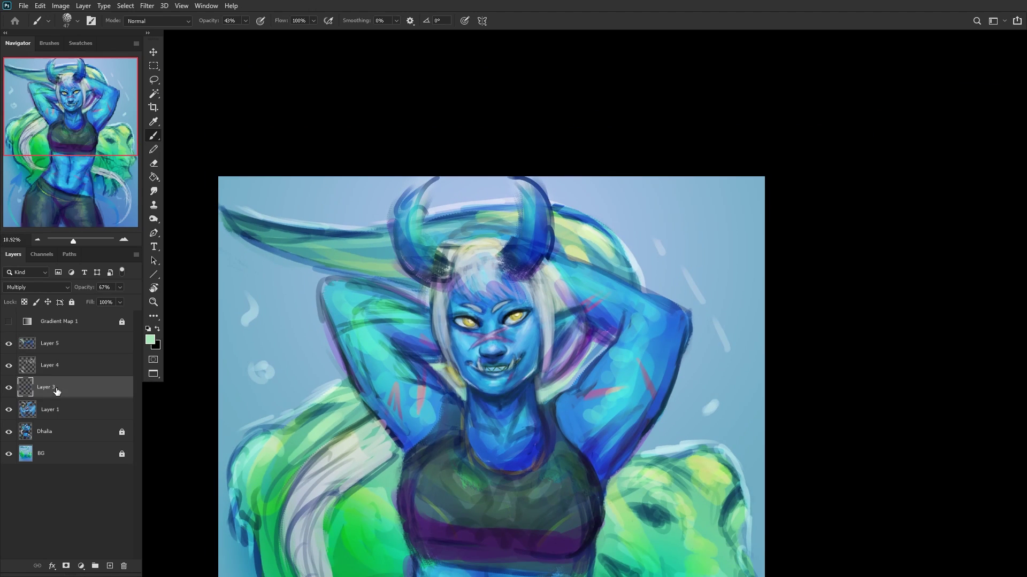
{"action": "left_click", "coordinate": [55, 409]}
{"action": "left_click", "coordinate": [8, 410]}
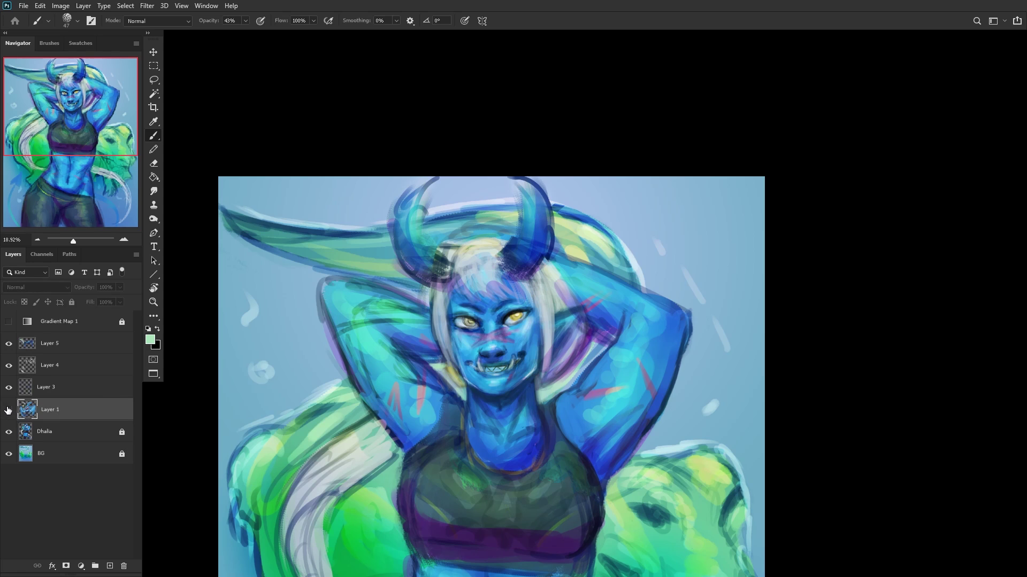
{"action": "left_click", "coordinate": [8, 410]}
{"action": "left_click_drag", "start_coordinate": [63, 354], "coordinate": [68, 396]}
{"action": "key", "text": "ctrl+e"}
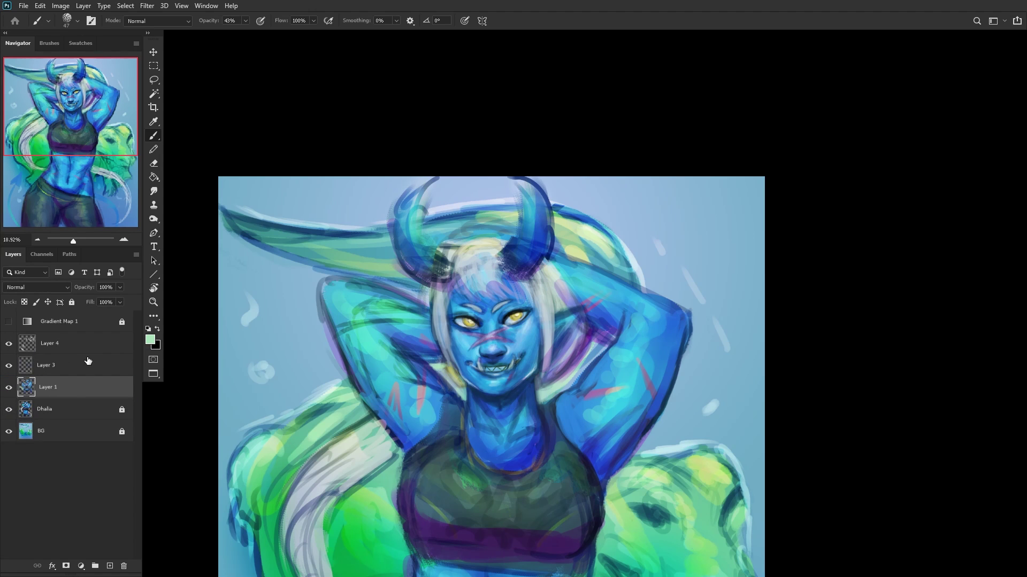
Step: Toggle Layer 1 to compare before and after, then create a new empty layer above it
{"action": "left_click", "coordinate": [10, 387]}
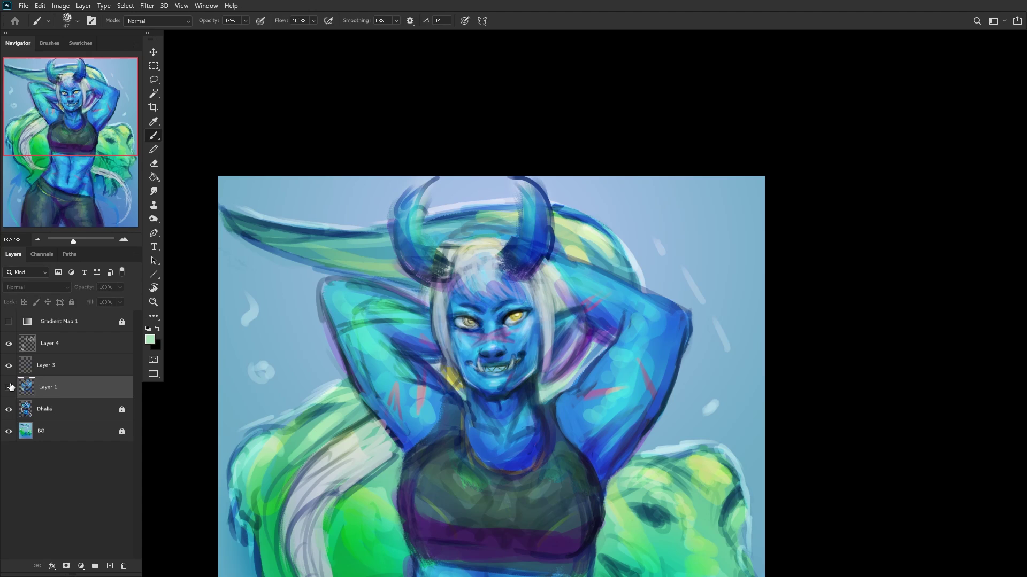
{"action": "left_click", "coordinate": [10, 387]}
{"action": "left_click", "coordinate": [9, 387]}
{"action": "left_click", "coordinate": [10, 387]}
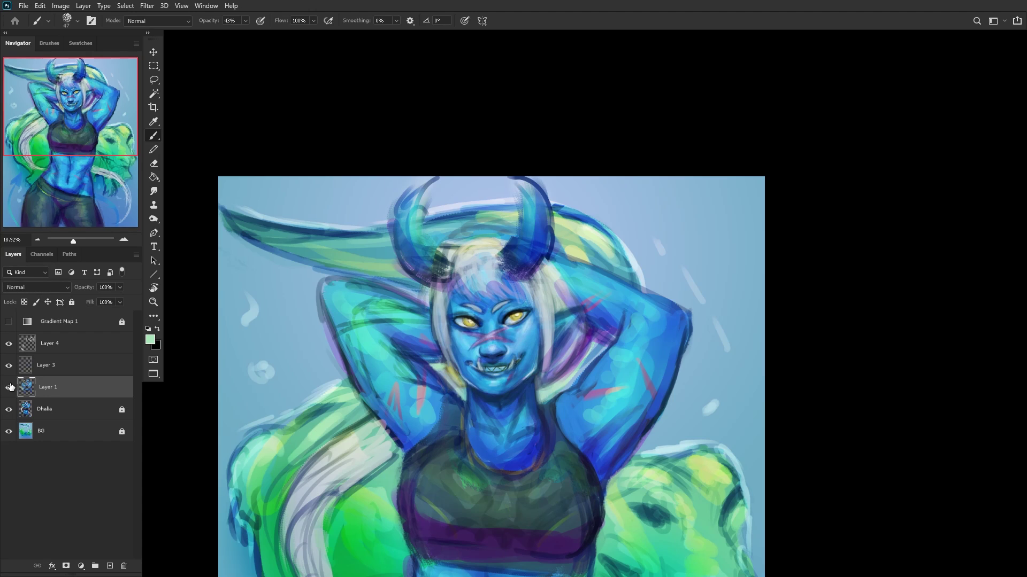
{"action": "left_click", "coordinate": [110, 566]}
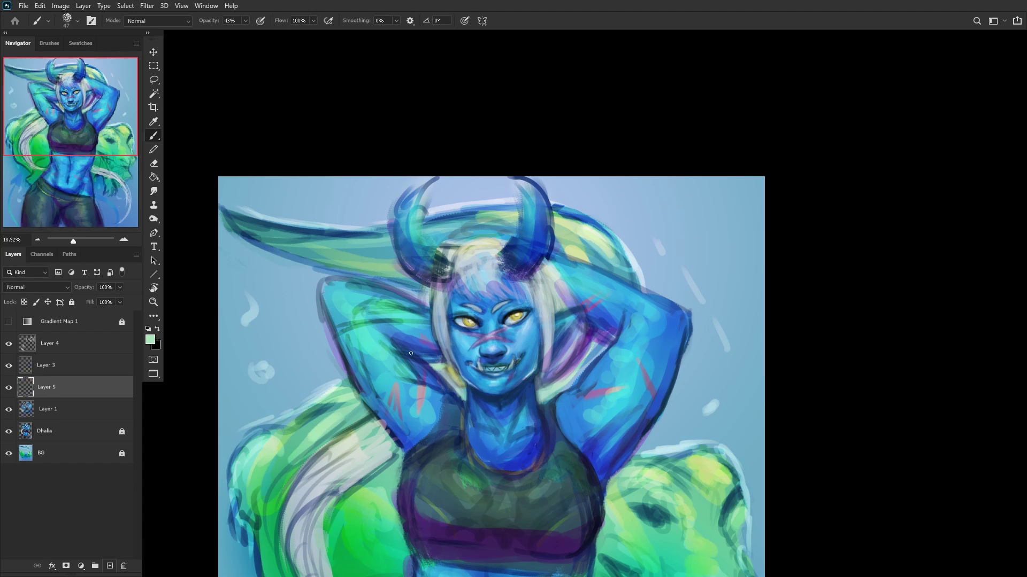
{"action": "right_click", "coordinate": [653, 331]}
Step: Set the brush to 94 px and shade the right side of the neck in light and dark blue
{"action": "left_click", "coordinate": [753, 99]}
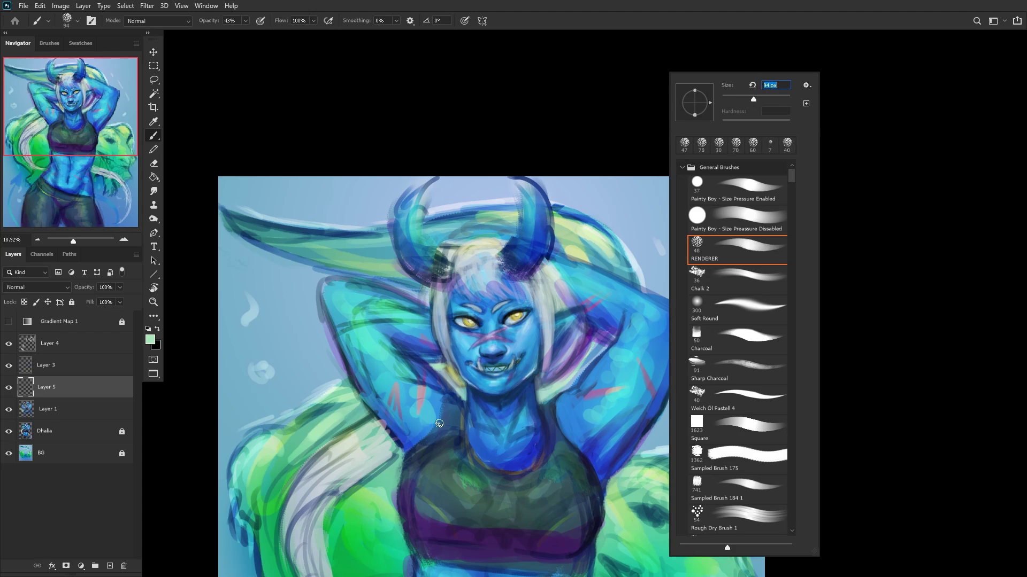
{"action": "left_click", "coordinate": [515, 428], "text": "alt"}
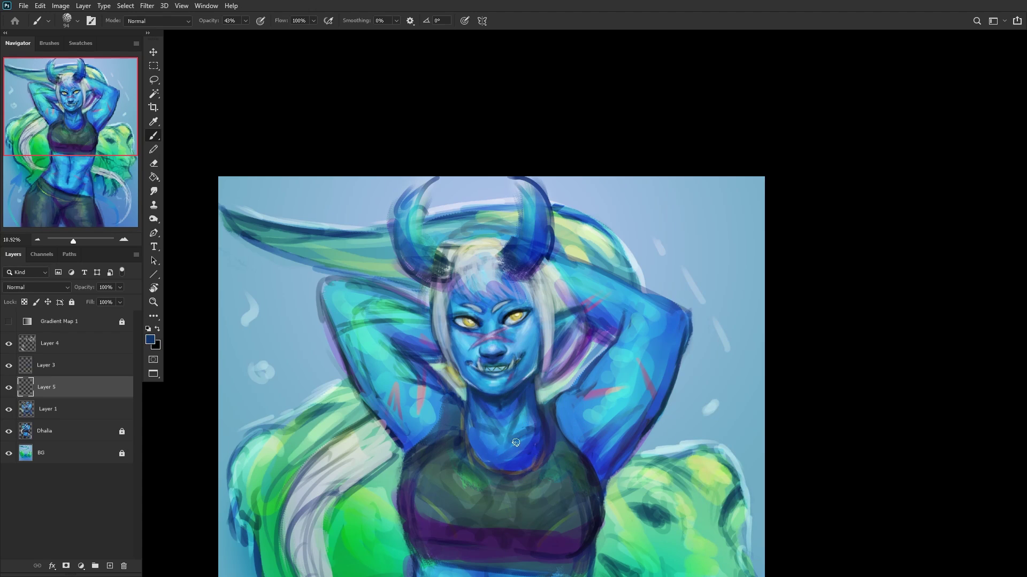
{"action": "left_click", "coordinate": [514, 427], "text": "alt"}
{"action": "mouse_move", "coordinate": [520, 414]}
{"action": "left_mouse_down"}
{"action": "mouse_move", "coordinate": [526, 396]}
{"action": "mouse_move", "coordinate": [513, 436]}
{"action": "left_mouse_up"}
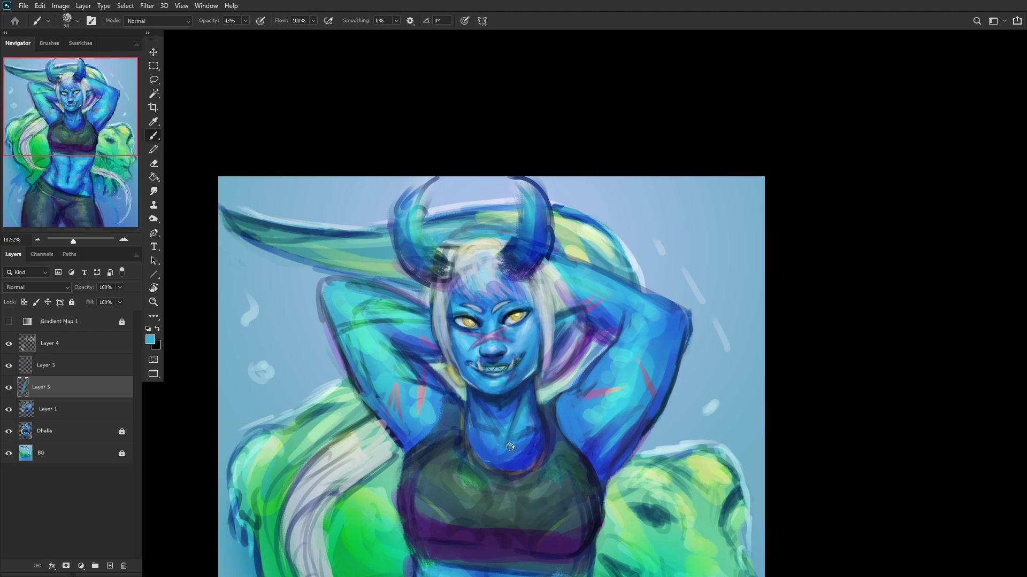
{"action": "left_click", "coordinate": [509, 450], "text": "alt"}
{"action": "left_click", "coordinate": [532, 439], "text": "alt"}
{"action": "left_click_drag", "start_coordinate": [515, 442], "coordinate": [524, 439]}
{"action": "left_click", "coordinate": [522, 424], "text": "alt"}
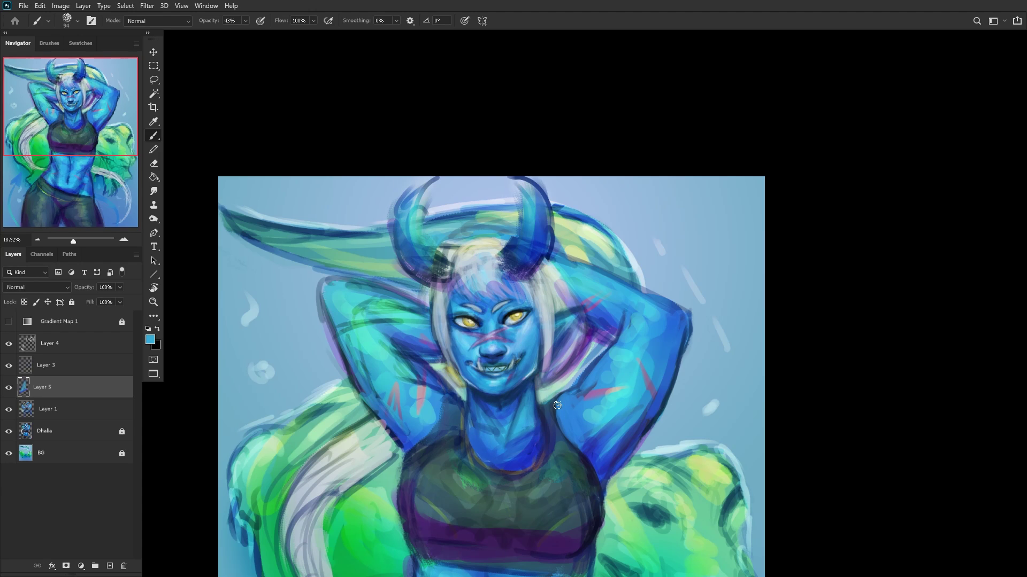
Step: Mirror the view back and paint light and darker blue strokes down the neck
{"action": "key", "text": "ctrl+shift+h"}
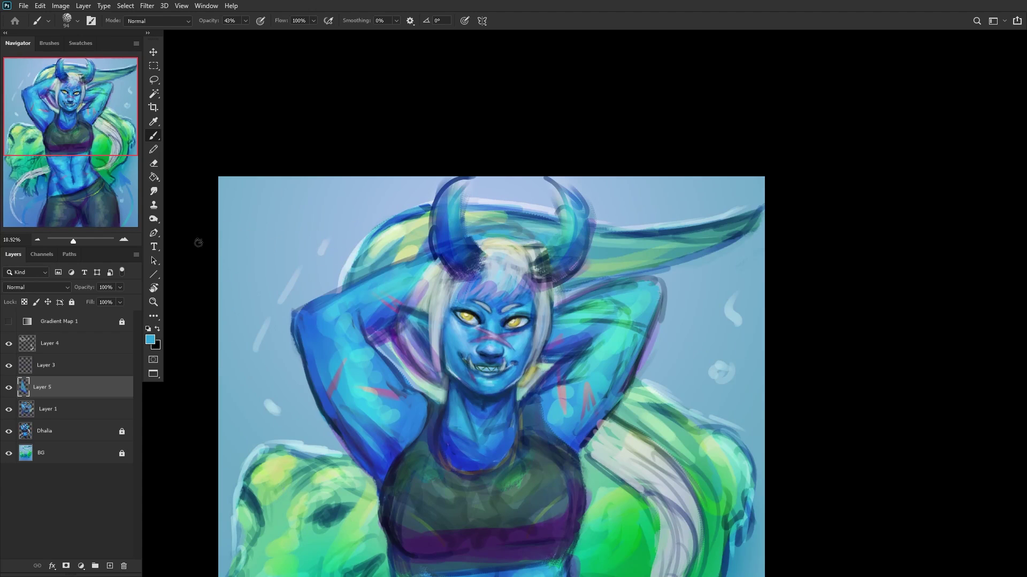
{"action": "scroll", "coordinate": [478, 358], "scroll_direction": "up", "scroll_amount": 5}
{"action": "left_click", "coordinate": [481, 378], "text": "alt"}
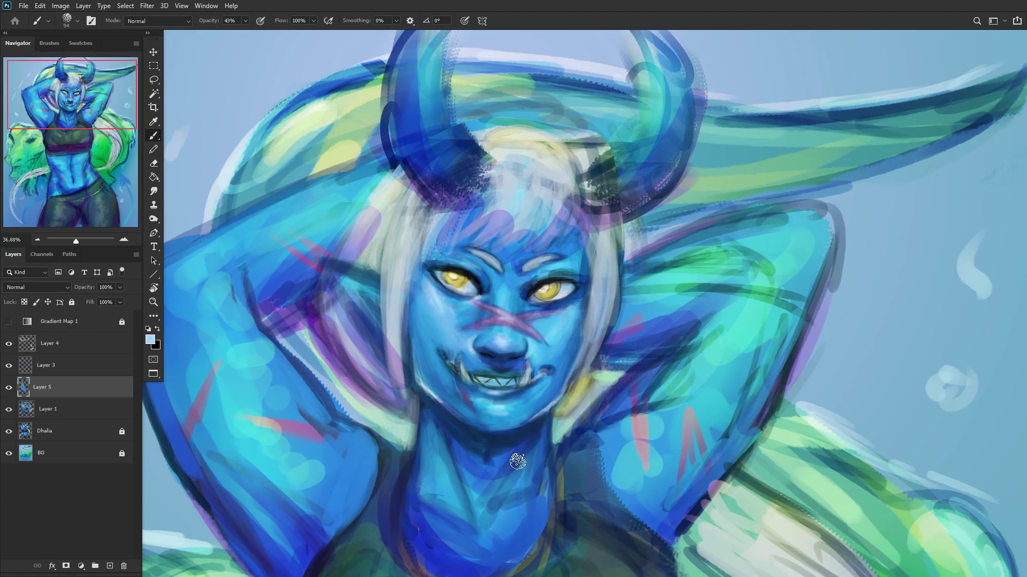
{"action": "mouse_move", "coordinate": [460, 458]}
{"action": "left_mouse_down"}
{"action": "mouse_move", "coordinate": [478, 455]}
{"action": "mouse_move", "coordinate": [491, 486]}
{"action": "mouse_move", "coordinate": [460, 448]}
{"action": "mouse_move", "coordinate": [455, 524]}
{"action": "left_mouse_up"}
{"action": "mouse_move", "coordinate": [438, 433]}
{"action": "left_mouse_down"}
{"action": "mouse_move", "coordinate": [460, 513]}
{"action": "mouse_move", "coordinate": [491, 553]}
{"action": "left_mouse_up"}
{"action": "left_click_drag", "start_coordinate": [500, 465], "coordinate": [506, 459]}
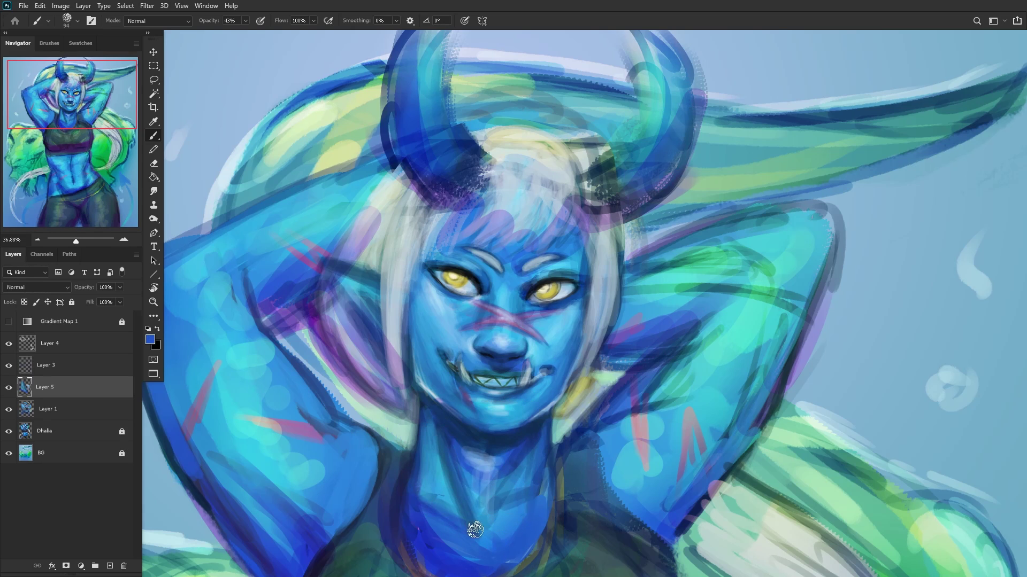
{"action": "left_click_drag", "start_coordinate": [464, 513], "coordinate": [489, 532]}
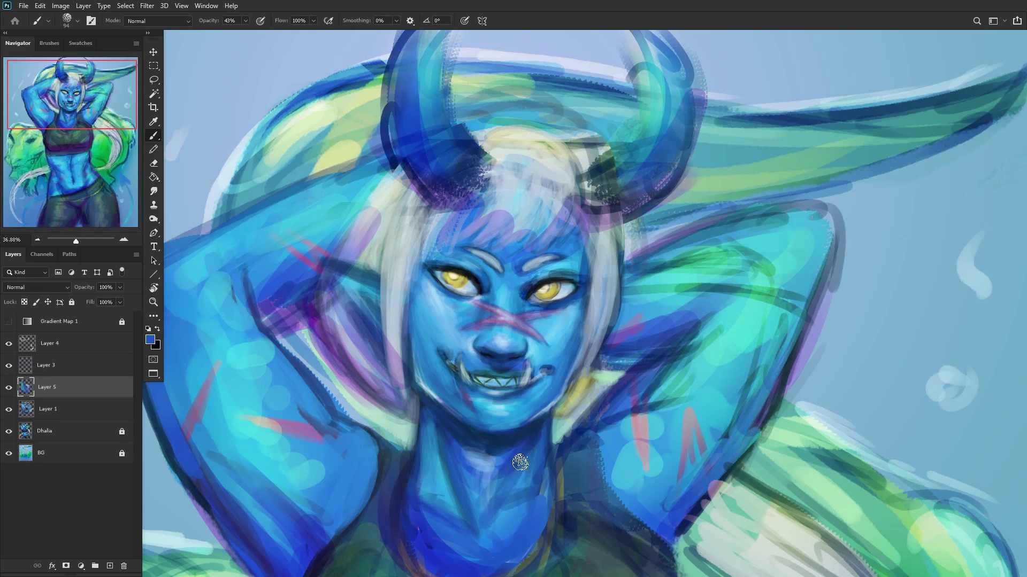
Step: Shade the neck below the jaw with dark navy and sample further blues from the neck
{"action": "left_click", "coordinate": [493, 465], "text": "alt"}
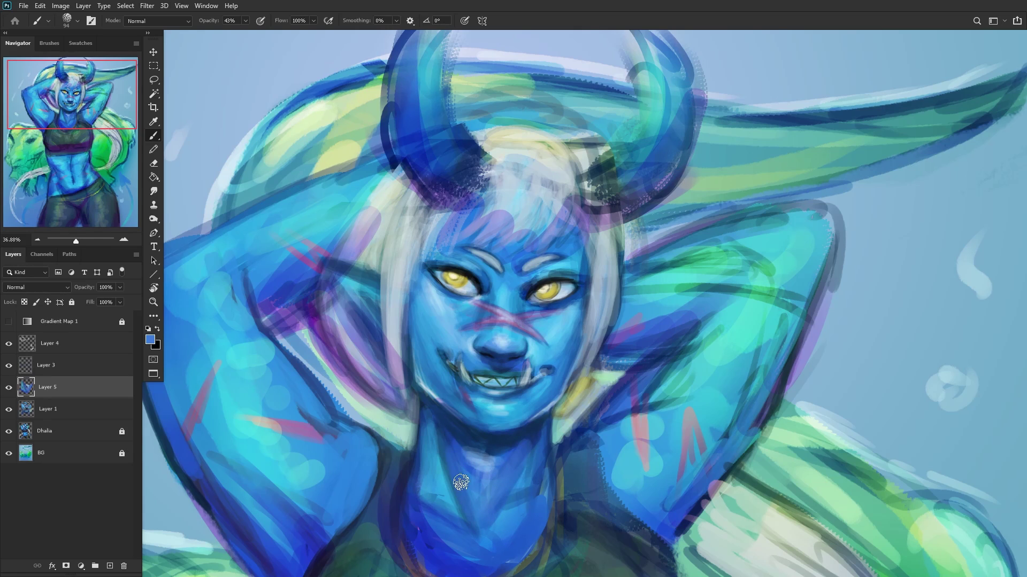
{"action": "left_click", "coordinate": [454, 434], "text": "alt"}
{"action": "mouse_move", "coordinate": [527, 435]}
{"action": "left_mouse_down"}
{"action": "mouse_move", "coordinate": [509, 484]}
{"action": "mouse_move", "coordinate": [489, 502]}
{"action": "left_mouse_up"}
{"action": "left_click", "coordinate": [438, 484], "text": "alt"}
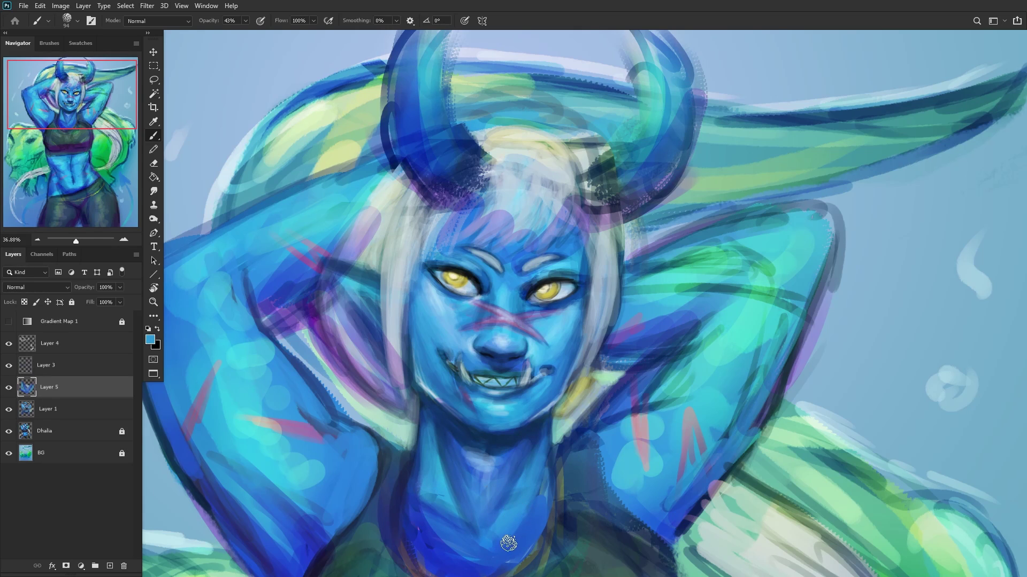
{"action": "left_click", "coordinate": [517, 527], "text": "alt"}
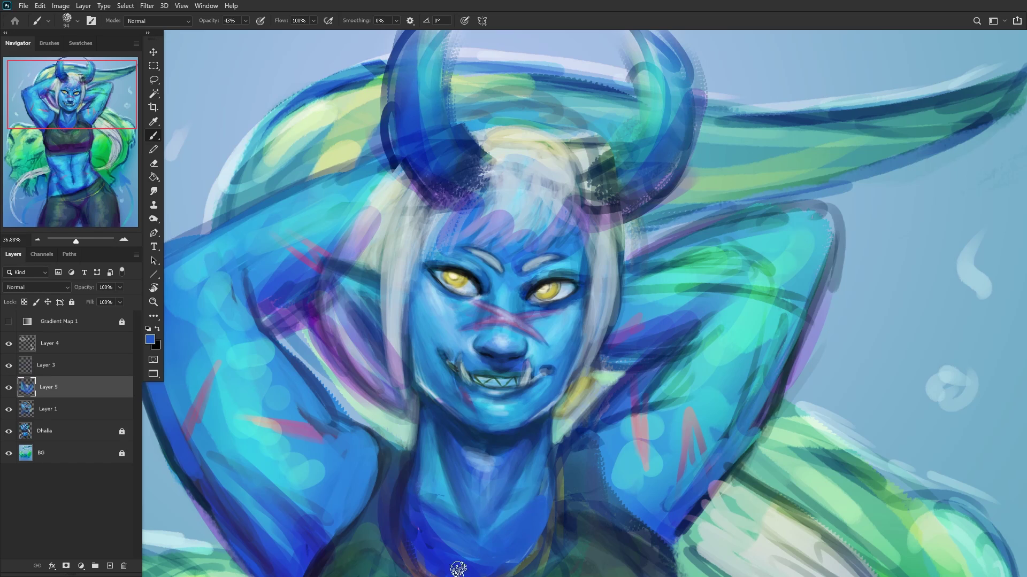
{"action": "scroll", "coordinate": [534, 439], "scroll_direction": "down", "scroll_amount": 3}
{"action": "scroll", "coordinate": [524, 463], "scroll_direction": "down", "scroll_amount": 2}
{"action": "scroll", "coordinate": [443, 535], "scroll_direction": "up", "scroll_amount": 2}
Step: Paint the blue neck further downward and merge Layer 5 down into Layer 1
{"action": "left_click", "coordinate": [432, 444], "text": "alt"}
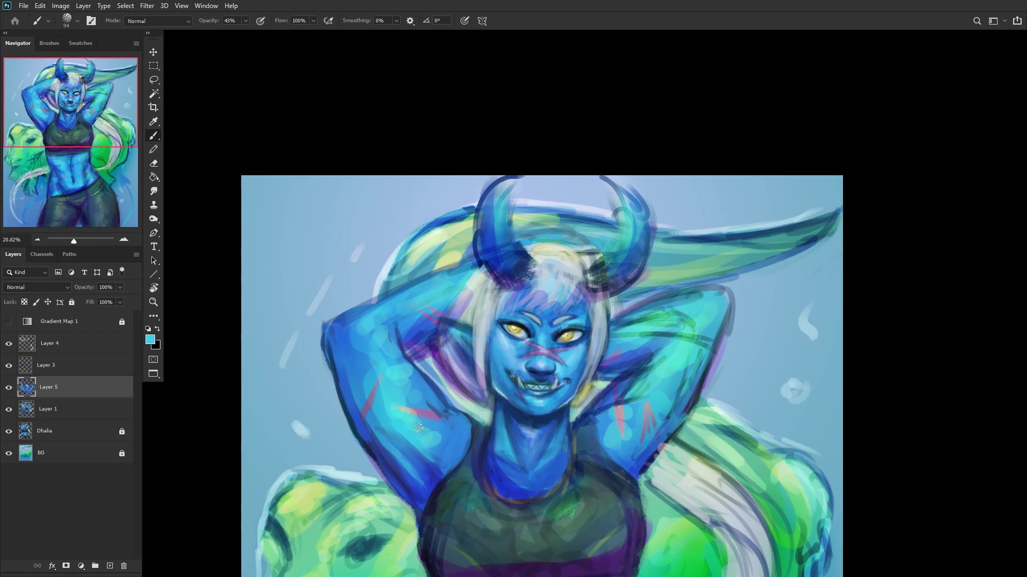
{"action": "left_click_drag", "start_coordinate": [527, 491], "coordinate": [522, 496]}
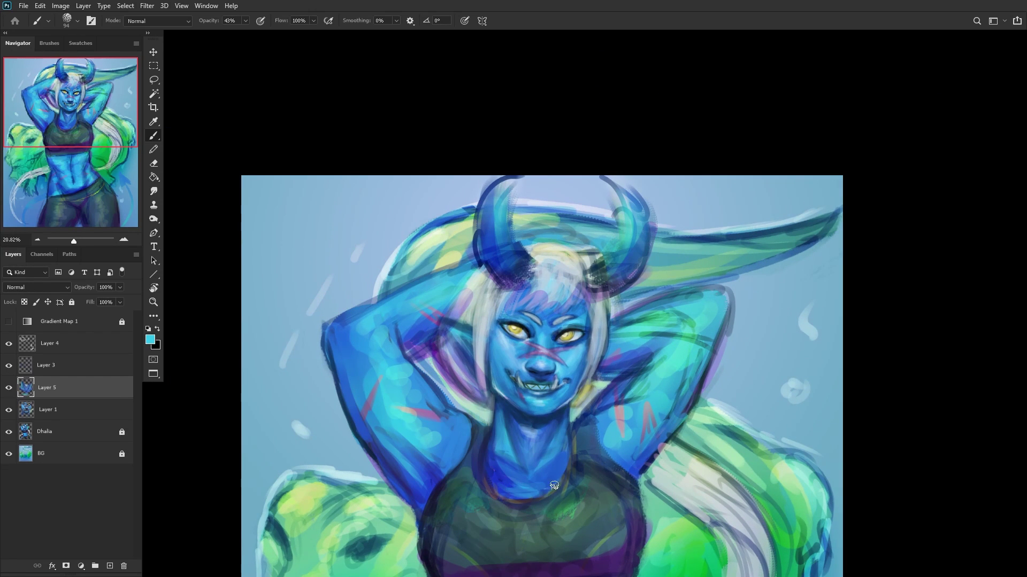
{"action": "left_click", "coordinate": [522, 493], "text": "alt"}
{"action": "mouse_move", "coordinate": [522, 492]}
{"action": "left_mouse_down"}
{"action": "mouse_move", "coordinate": [491, 469]}
{"action": "mouse_move", "coordinate": [497, 491]}
{"action": "left_mouse_up"}
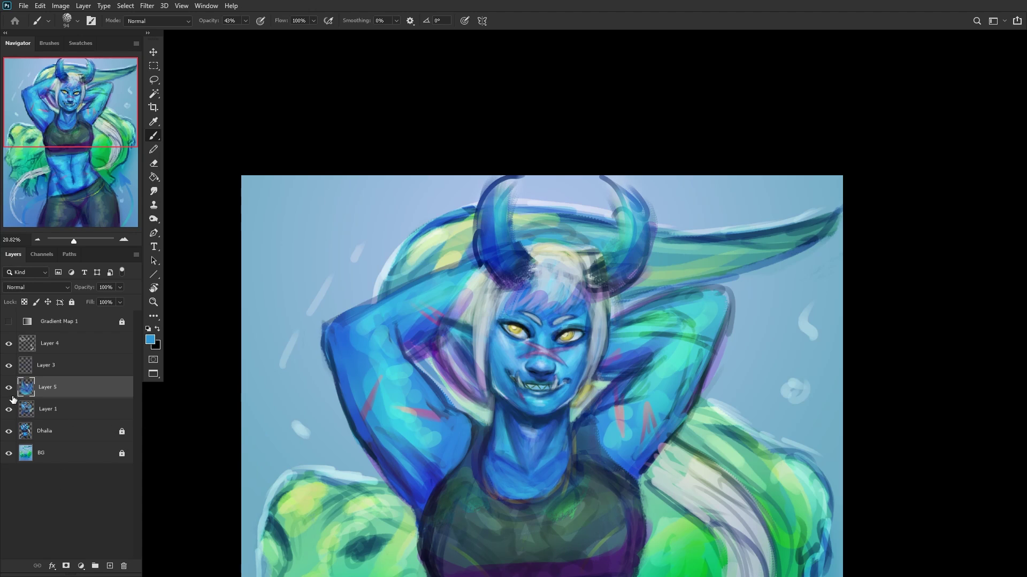
{"action": "key", "text": "ctrl+e"}
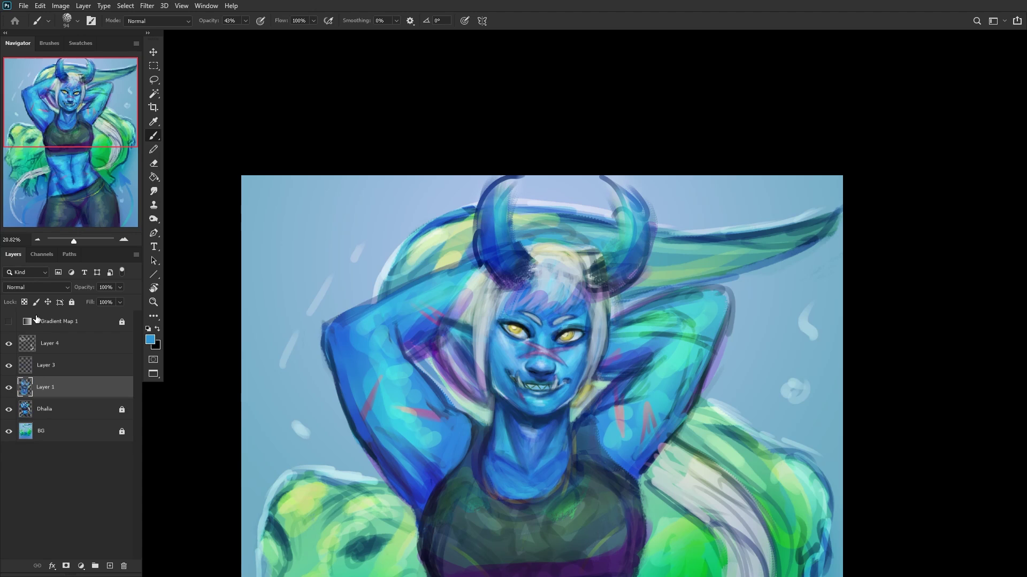
Step: On a new layer, brush purple shading strokes around the neck
{"action": "left_click", "coordinate": [100, 100]}
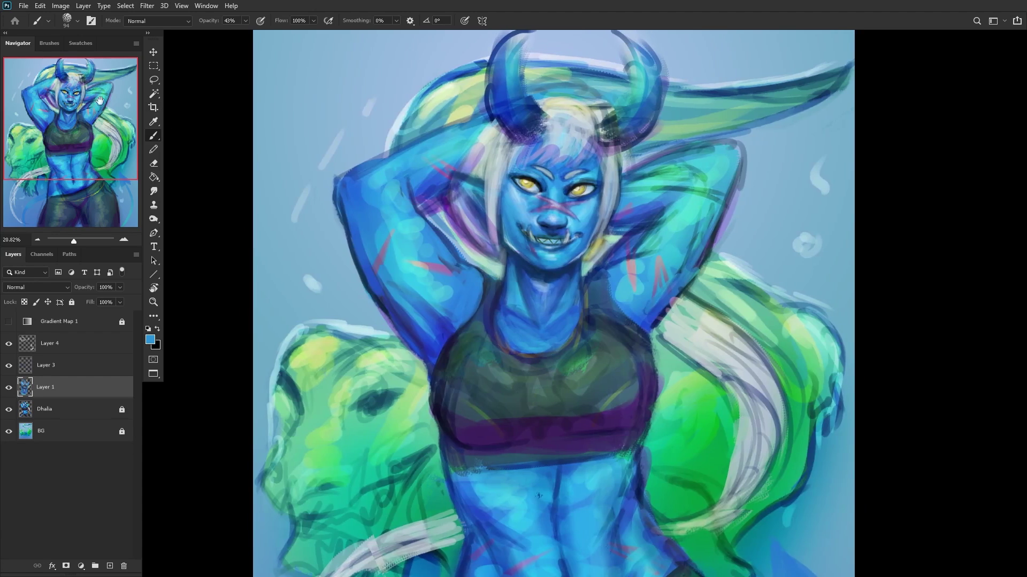
{"action": "scroll", "coordinate": [481, 232], "scroll_direction": "up", "scroll_amount": 2}
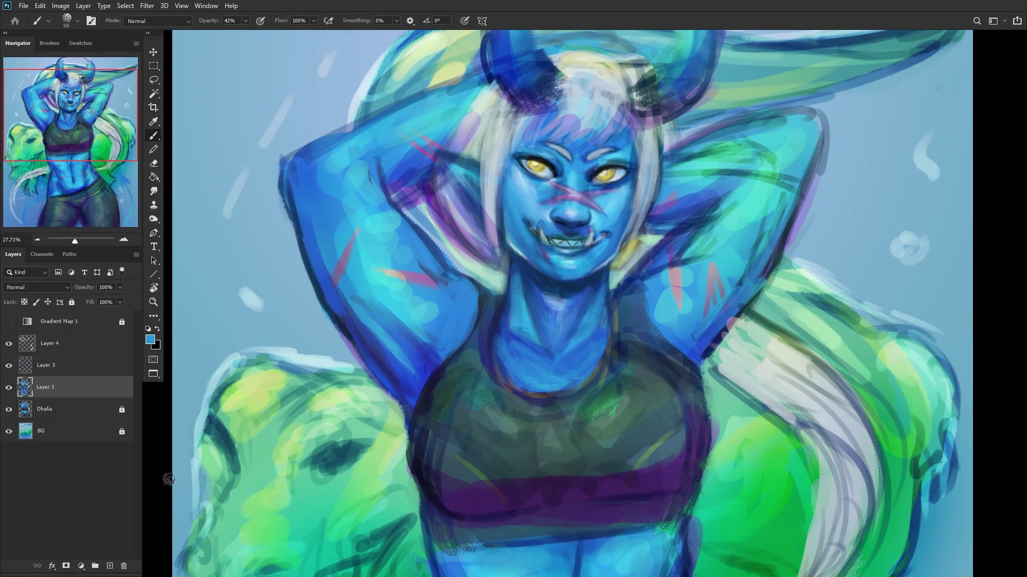
{"action": "left_click", "coordinate": [108, 566]}
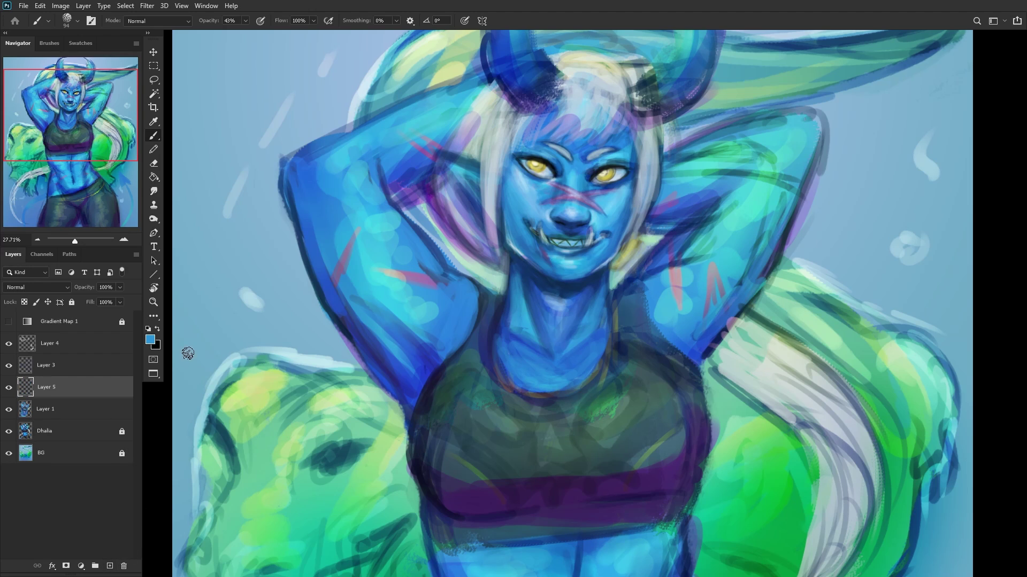
{"action": "left_click_drag", "start_coordinate": [527, 492], "coordinate": [570, 517]}
{"action": "mouse_move", "coordinate": [554, 313]}
{"action": "left_mouse_down"}
{"action": "mouse_move", "coordinate": [521, 265]}
{"action": "mouse_move", "coordinate": [567, 301]}
{"action": "mouse_move", "coordinate": [550, 298]}
{"action": "mouse_move", "coordinate": [595, 276]}
{"action": "mouse_move", "coordinate": [561, 290]}
{"action": "mouse_move", "coordinate": [532, 271]}
{"action": "mouse_move", "coordinate": [607, 280]}
{"action": "mouse_move", "coordinate": [536, 276]}
{"action": "left_mouse_up"}
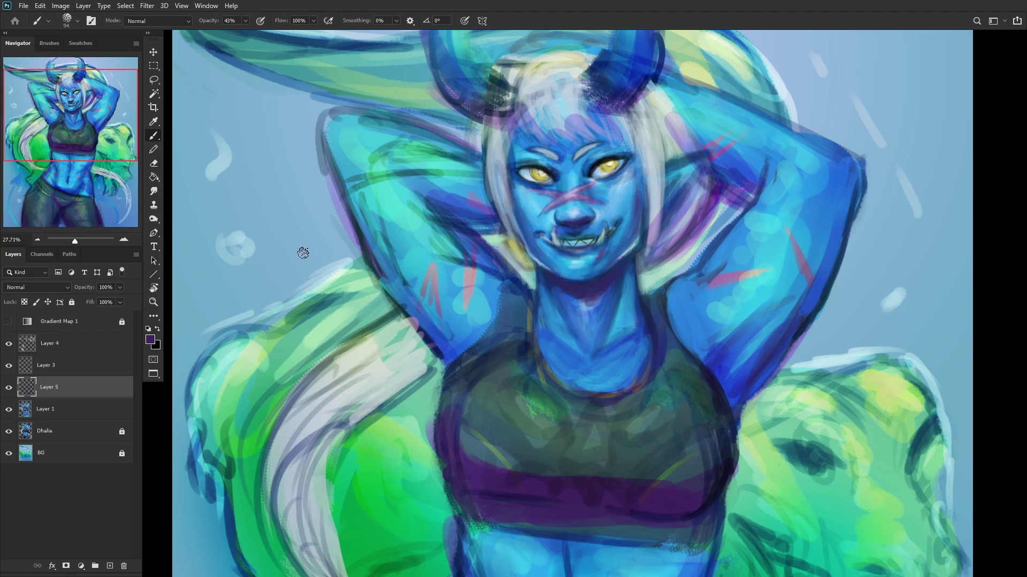
{"action": "key", "text": "ctrl+minus"}
{"action": "key", "text": "ctrl+minus"}
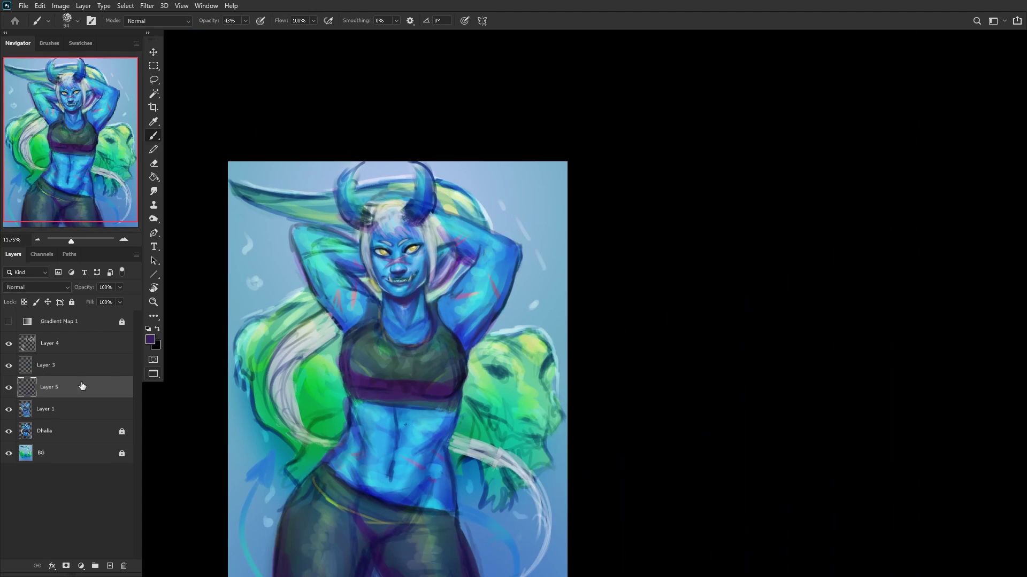
Step: Change Layer 5's blend mode, make it visible, and hide the background layer
{"action": "left_click", "coordinate": [34, 288]}
{"action": "left_click", "coordinate": [25, 412]}
{"action": "left_click", "coordinate": [8, 389]}
{"action": "left_click", "coordinate": [8, 453]}
Step: Merge all visible layers into Dhalia, show the background again, and add a new empty layer
{"action": "right_click", "coordinate": [53, 431]}
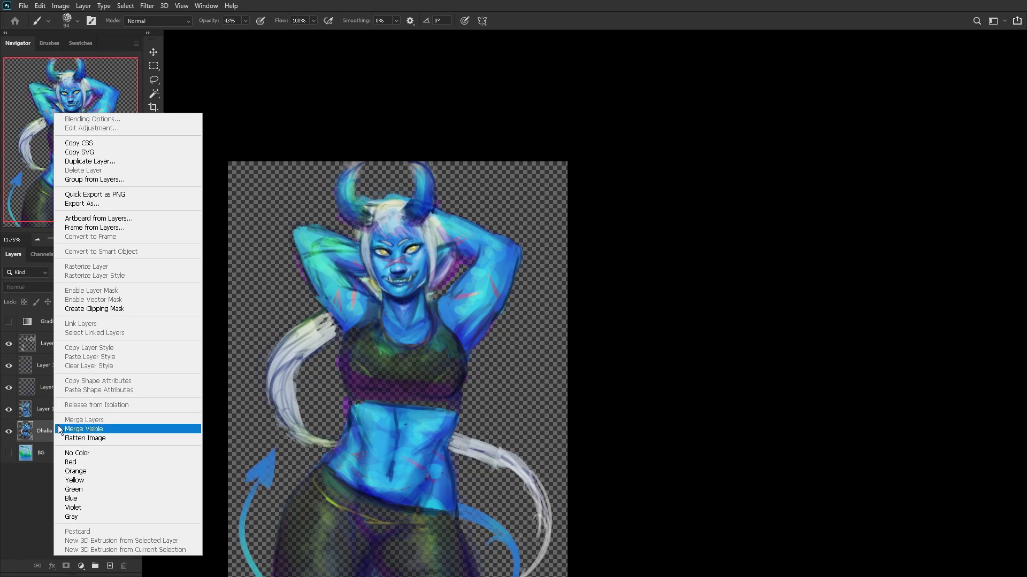
{"action": "left_click", "coordinate": [83, 429]}
{"action": "left_click", "coordinate": [8, 366]}
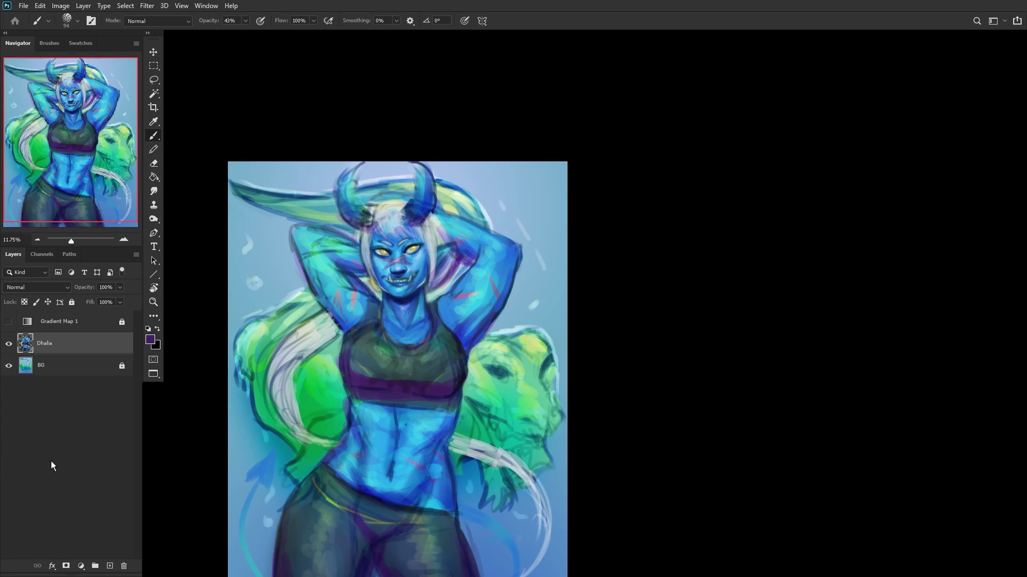
{"action": "left_click", "coordinate": [109, 566]}
Step: Shrink the brush to 10 px and paint a dark blue upper gum line across the mouth
{"action": "scroll", "coordinate": [381, 278], "scroll_direction": "up", "scroll_amount": 8}
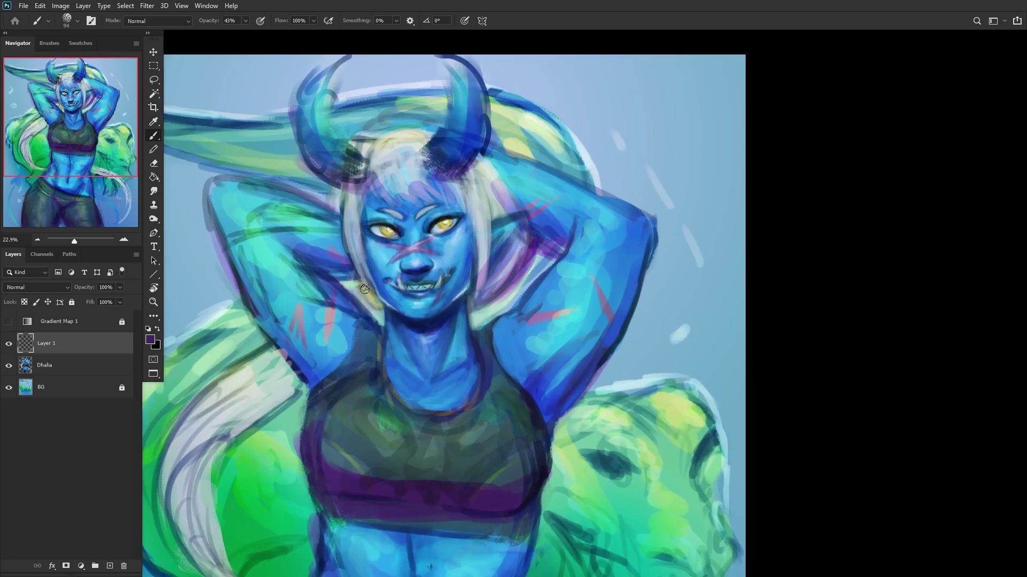
{"action": "scroll", "coordinate": [455, 251], "scroll_direction": "up", "scroll_amount": 5}
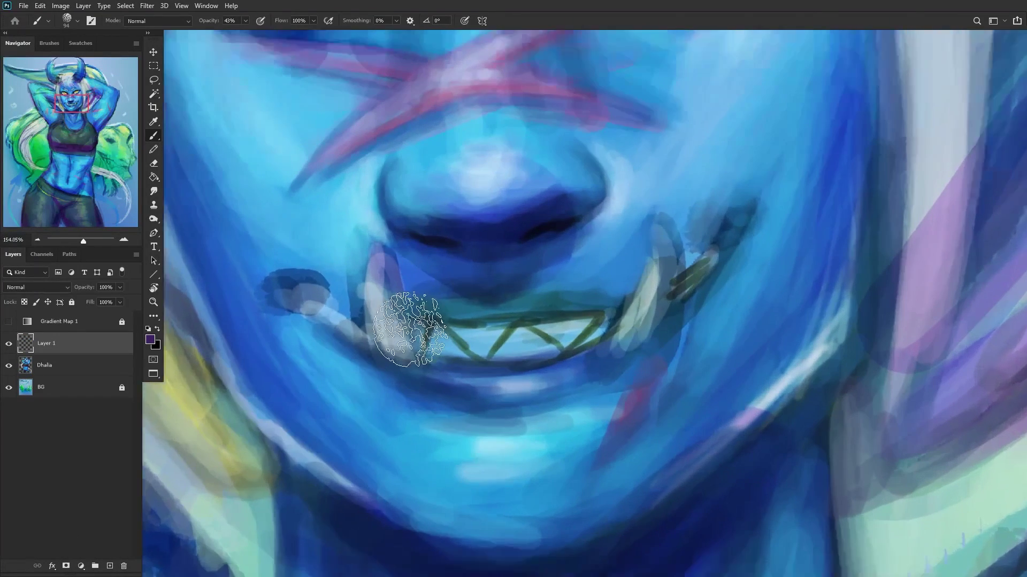
{"action": "right_click", "coordinate": [664, 241]}
{"action": "left_click_drag", "start_coordinate": [741, 99], "coordinate": [721, 99]}
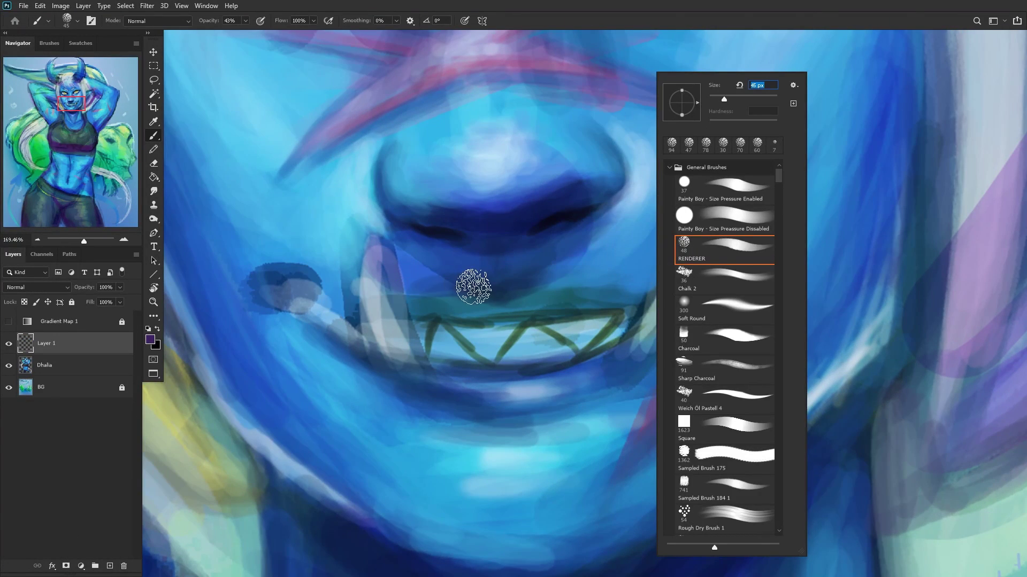
{"action": "left_click", "coordinate": [478, 281], "text": "alt"}
{"action": "right_click", "coordinate": [554, 237]}
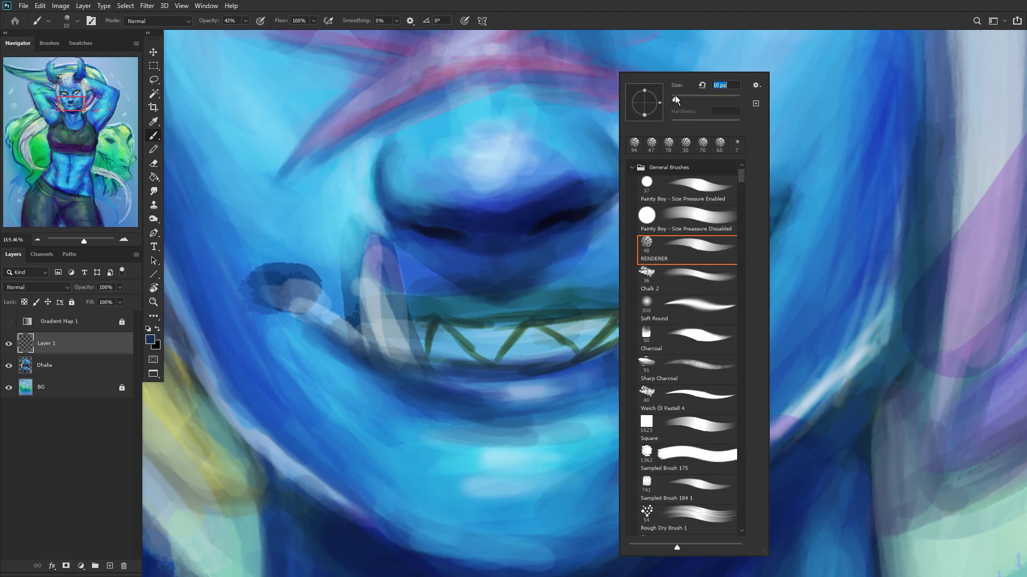
{"action": "key", "text": "Return"}
{"action": "mouse_move", "coordinate": [546, 305]}
{"action": "left_mouse_down"}
{"action": "mouse_move", "coordinate": [443, 315]}
{"action": "mouse_move", "coordinate": [458, 311]}
{"action": "mouse_move", "coordinate": [435, 304]}
{"action": "mouse_move", "coordinate": [480, 310]}
{"action": "mouse_move", "coordinate": [462, 291]}
{"action": "mouse_move", "coordinate": [429, 299]}
{"action": "mouse_move", "coordinate": [472, 292]}
{"action": "left_mouse_up"}
{"action": "left_click_drag", "start_coordinate": [548, 290], "coordinate": [587, 300]}
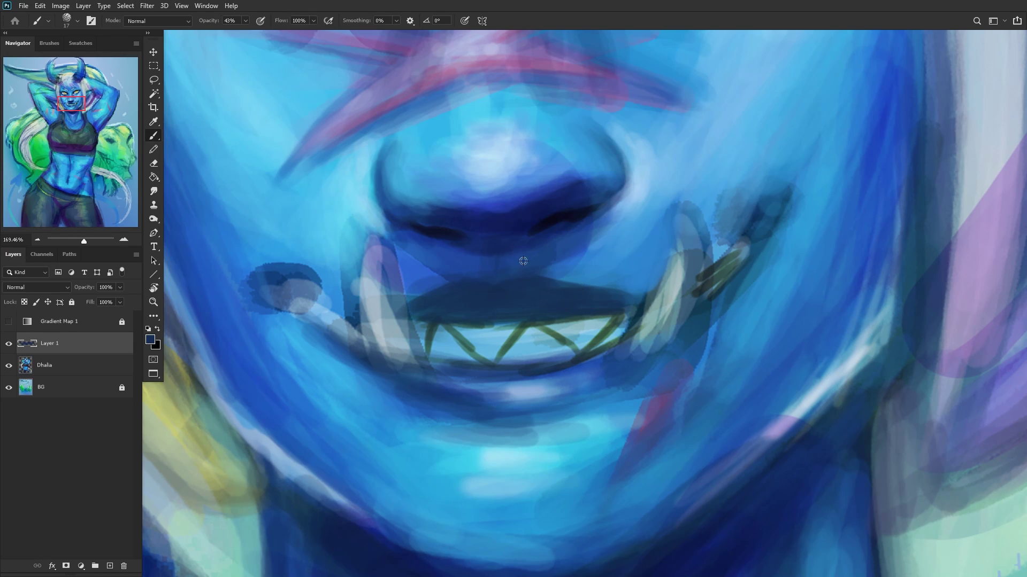
Step: Paint a thin light cyan highlight along the upper lip
{"action": "left_click", "coordinate": [552, 261], "text": "alt"}
{"action": "left_click_drag", "start_coordinate": [444, 271], "coordinate": [348, 230], "text": "alt"}
{"action": "mouse_move", "coordinate": [407, 292]}
{"action": "left_mouse_down"}
{"action": "mouse_move", "coordinate": [452, 281]}
{"action": "mouse_move", "coordinate": [588, 280]}
{"action": "left_mouse_up"}
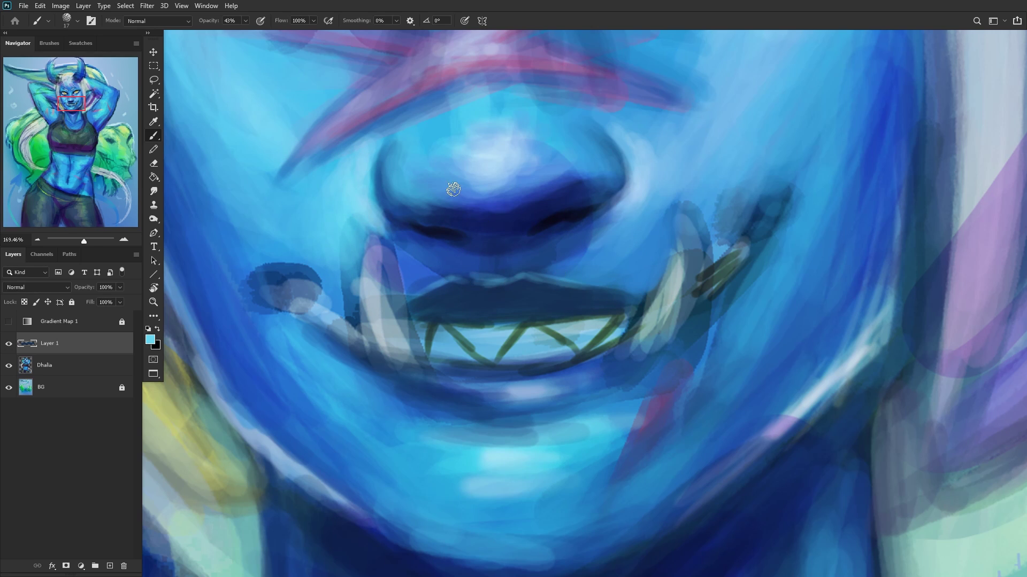
Step: Paint purple along the jaw streak, extending it upward and shading its right edge dark blue
{"action": "key", "text": "h"}
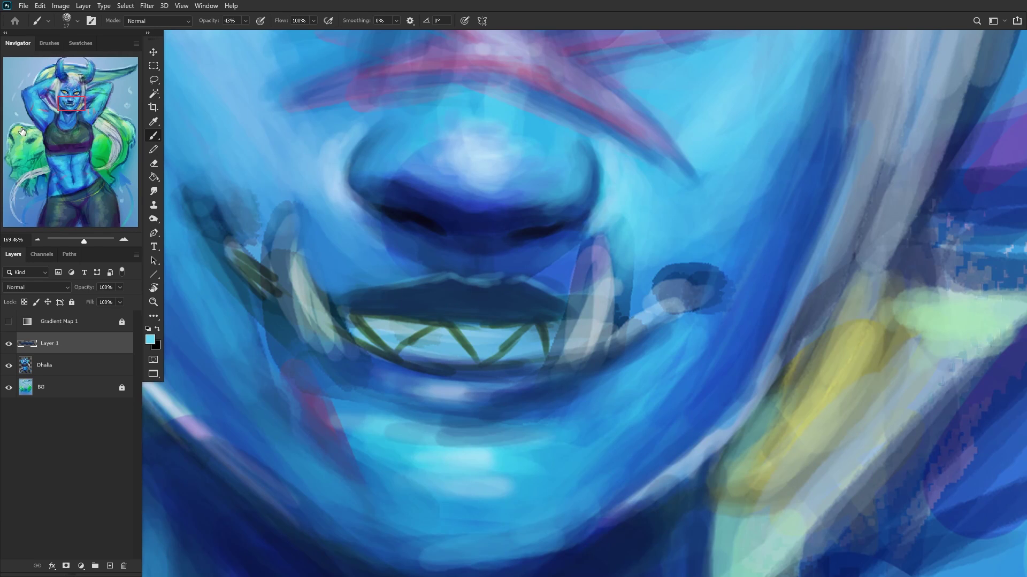
{"action": "left_click_drag", "start_coordinate": [21, 131], "coordinate": [72, 90]}
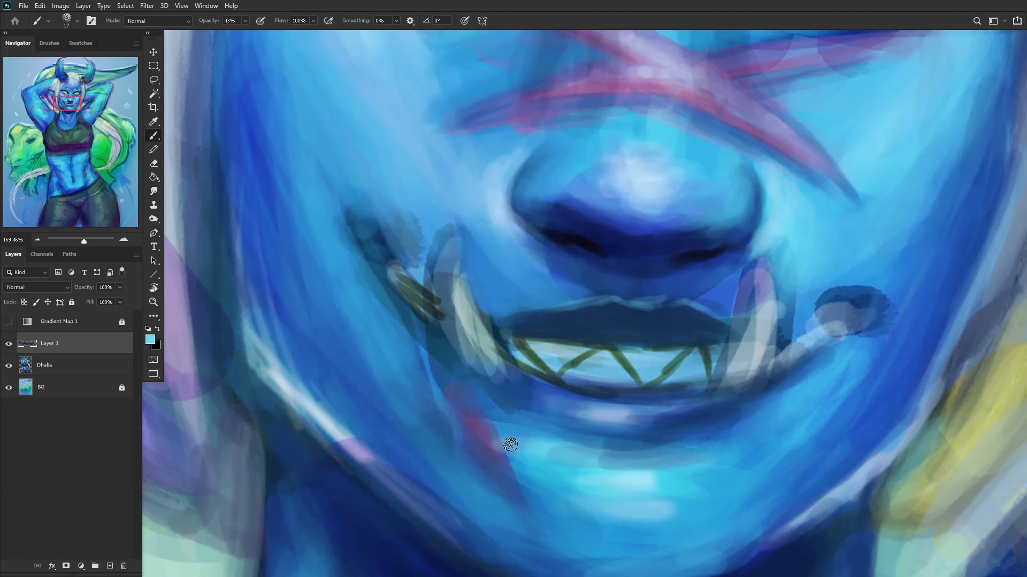
{"action": "left_click", "coordinate": [478, 431], "text": "alt"}
{"action": "left_click_drag", "start_coordinate": [461, 402], "coordinate": [527, 515]}
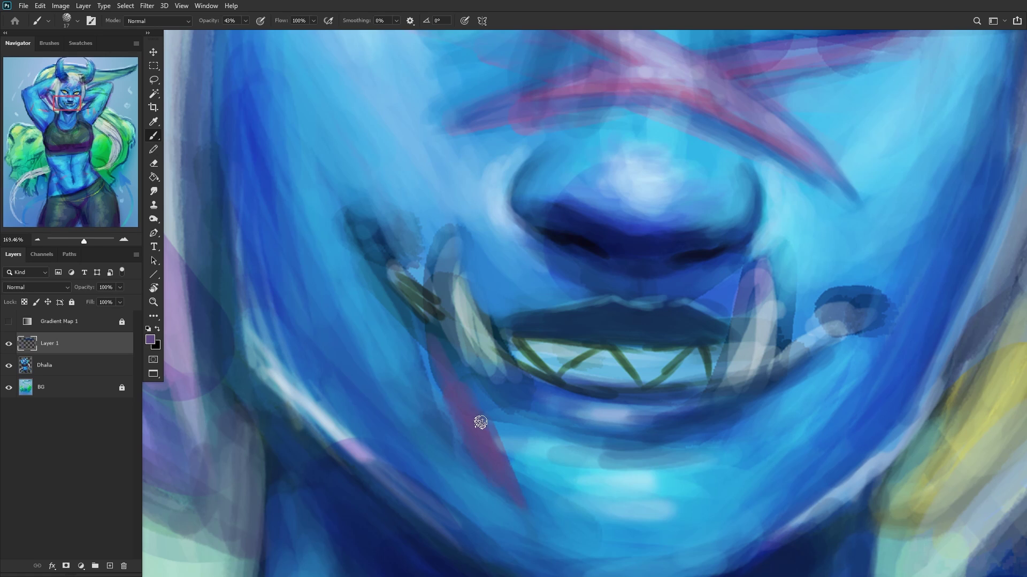
{"action": "left_click_drag", "start_coordinate": [479, 422], "coordinate": [411, 304]}
{"action": "left_click", "coordinate": [559, 386], "text": "alt"}
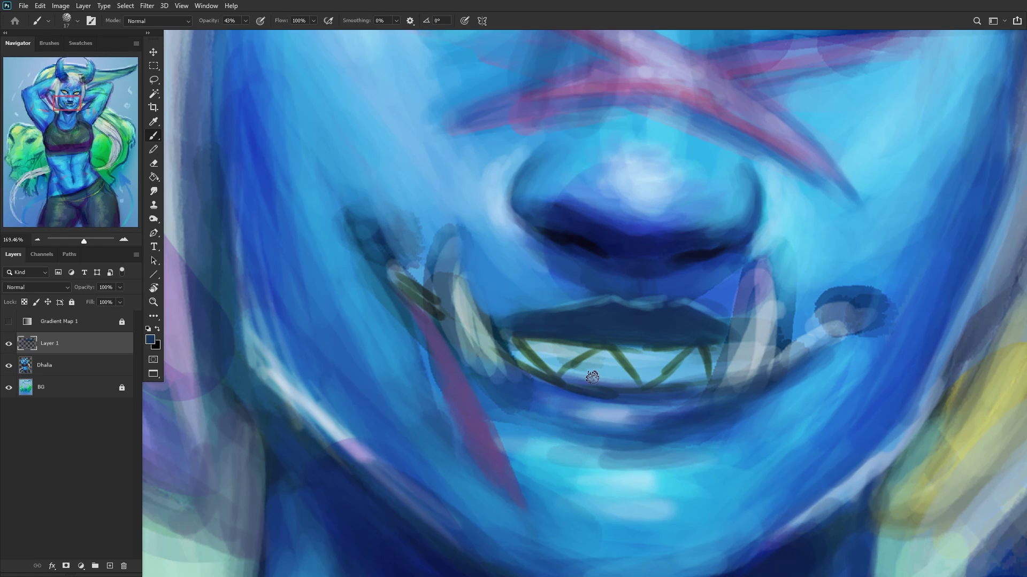
{"action": "mouse_move", "coordinate": [478, 408]}
{"action": "left_mouse_down"}
{"action": "mouse_move", "coordinate": [510, 481]}
{"action": "mouse_move", "coordinate": [522, 482]}
{"action": "left_mouse_up"}
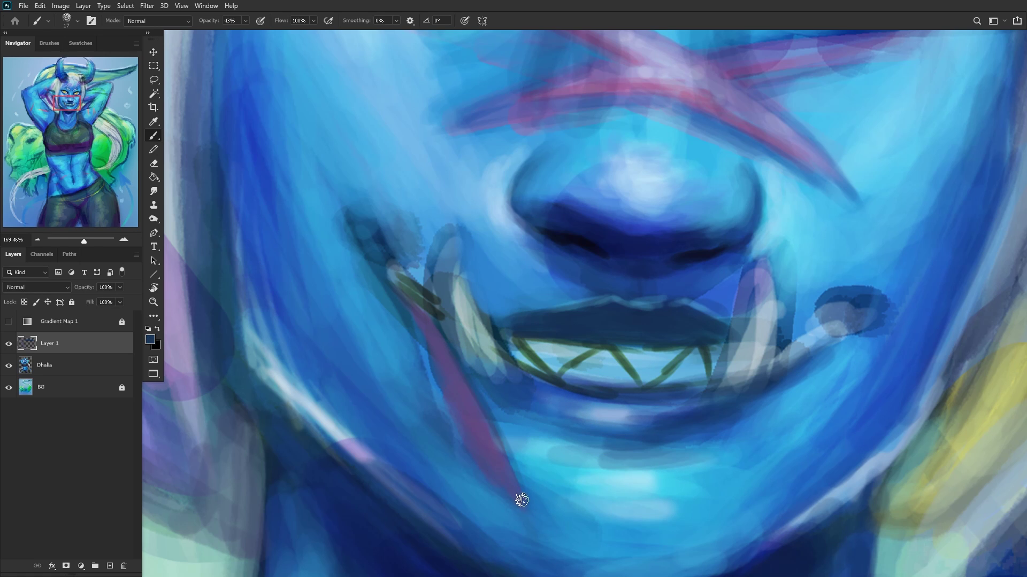
{"action": "left_click", "coordinate": [622, 74], "text": "alt"}
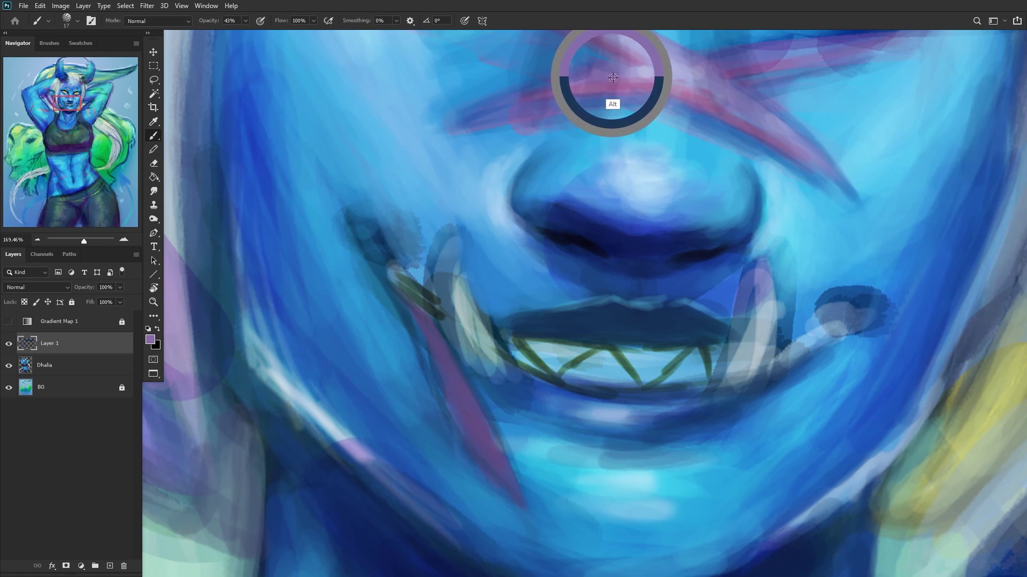
{"action": "mouse_move", "coordinate": [472, 432]}
{"action": "left_mouse_down"}
{"action": "mouse_move", "coordinate": [460, 408]}
{"action": "mouse_move", "coordinate": [465, 426]}
{"action": "left_mouse_up"}
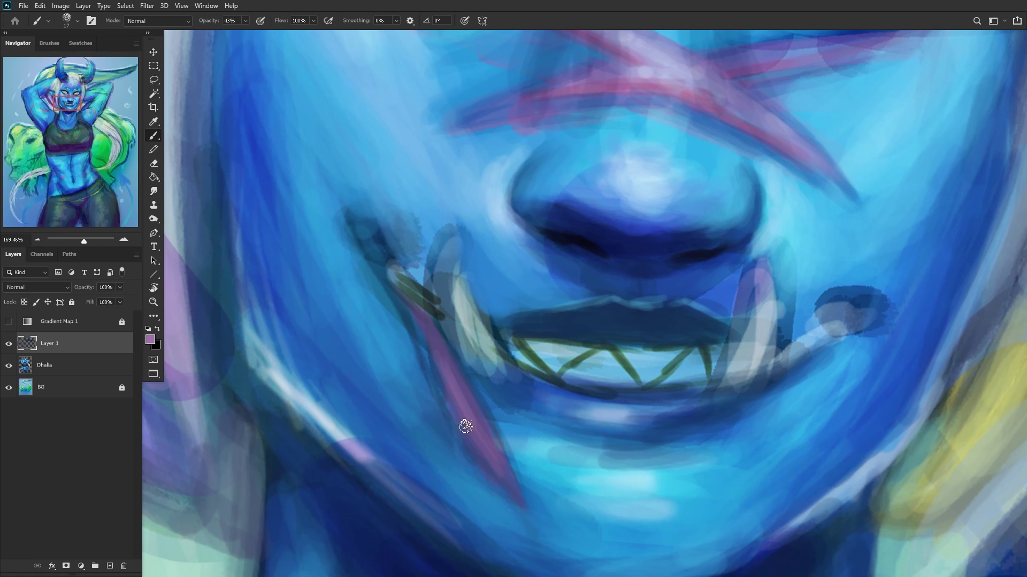
Step: Dab light blue highlights on the jaw streak and brighten the gap along the jaw
{"action": "left_click", "coordinate": [647, 73], "text": "alt"}
{"action": "left_click", "coordinate": [591, 210], "text": "alt"}
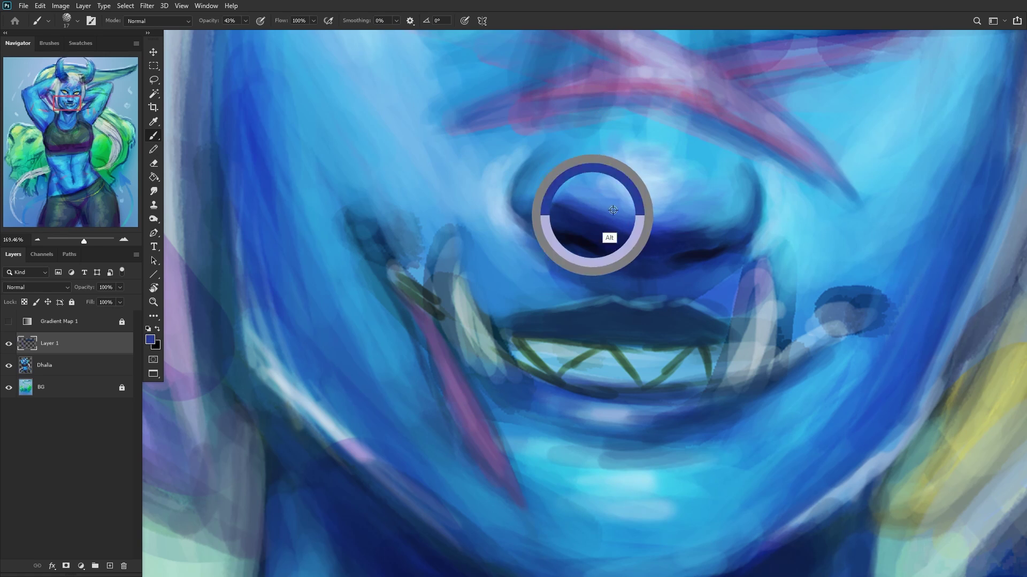
{"action": "left_click_drag", "start_coordinate": [476, 423], "coordinate": [461, 416]}
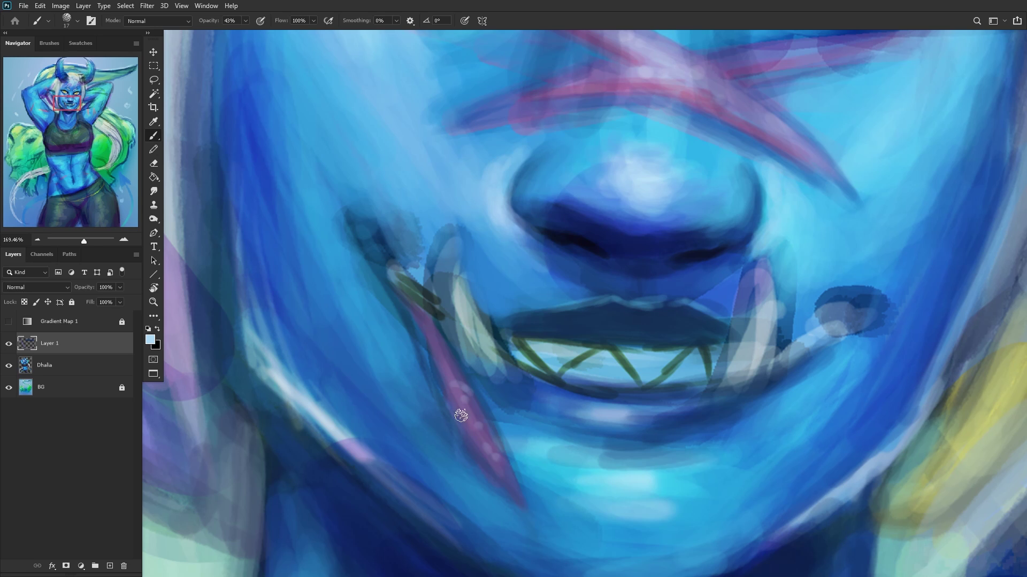
{"action": "mouse_move", "coordinate": [397, 252]}
{"action": "left_mouse_down"}
{"action": "mouse_move", "coordinate": [364, 250]}
{"action": "mouse_move", "coordinate": [425, 290]}
{"action": "mouse_move", "coordinate": [427, 263]}
{"action": "mouse_move", "coordinate": [423, 270]}
{"action": "mouse_move", "coordinate": [440, 265]}
{"action": "mouse_move", "coordinate": [436, 278]}
{"action": "mouse_move", "coordinate": [447, 234]}
{"action": "left_mouse_up"}
{"action": "left_click", "coordinate": [423, 270], "text": "alt"}
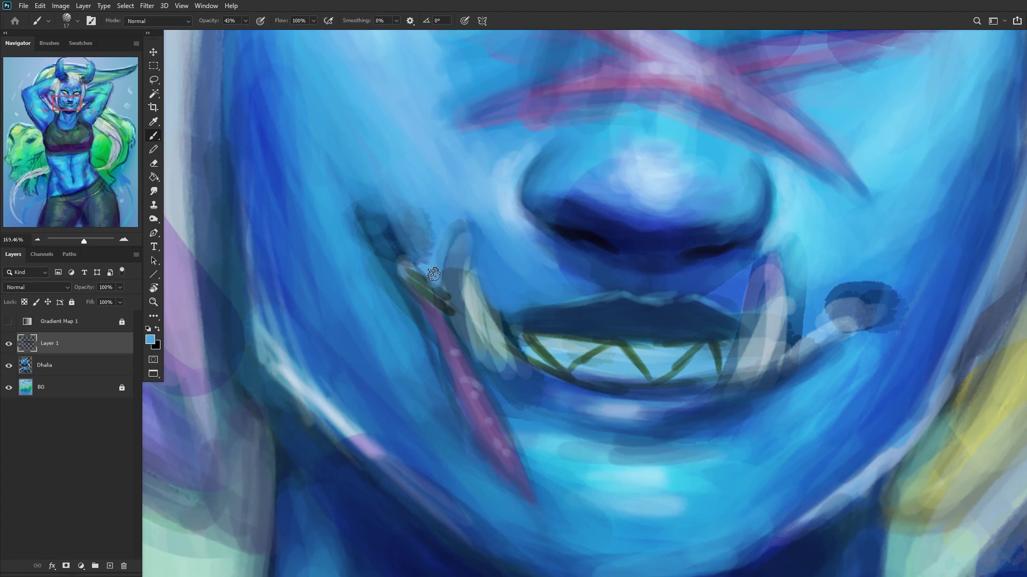
{"action": "left_click_drag", "start_coordinate": [433, 275], "coordinate": [404, 251]}
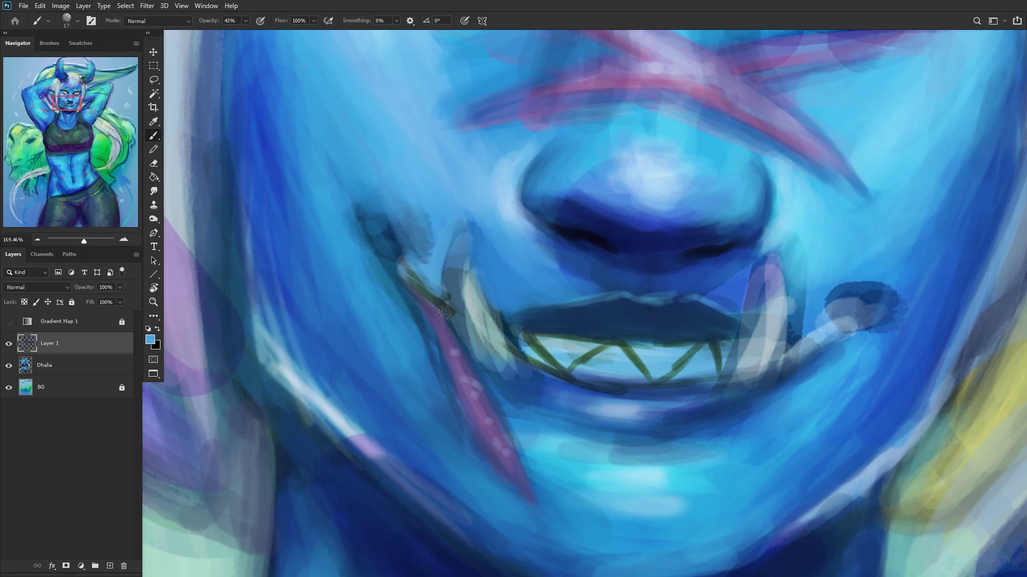
Step: Brighten the left fang with white strokes
{"action": "left_click", "coordinate": [149, 330]}
{"action": "key", "text": "x"}
{"action": "mouse_move", "coordinate": [500, 332]}
{"action": "left_mouse_down"}
{"action": "mouse_move", "coordinate": [479, 304]}
{"action": "mouse_move", "coordinate": [500, 327]}
{"action": "mouse_move", "coordinate": [472, 248]}
{"action": "mouse_move", "coordinate": [522, 364]}
{"action": "mouse_move", "coordinate": [491, 282]}
{"action": "mouse_move", "coordinate": [468, 257]}
{"action": "mouse_move", "coordinate": [477, 302]}
{"action": "mouse_move", "coordinate": [472, 239]}
{"action": "mouse_move", "coordinate": [468, 323]}
{"action": "mouse_move", "coordinate": [468, 289]}
{"action": "mouse_move", "coordinate": [489, 347]}
{"action": "mouse_move", "coordinate": [466, 316]}
{"action": "mouse_move", "coordinate": [508, 347]}
{"action": "mouse_move", "coordinate": [469, 286]}
{"action": "mouse_move", "coordinate": [505, 344]}
{"action": "left_mouse_up"}
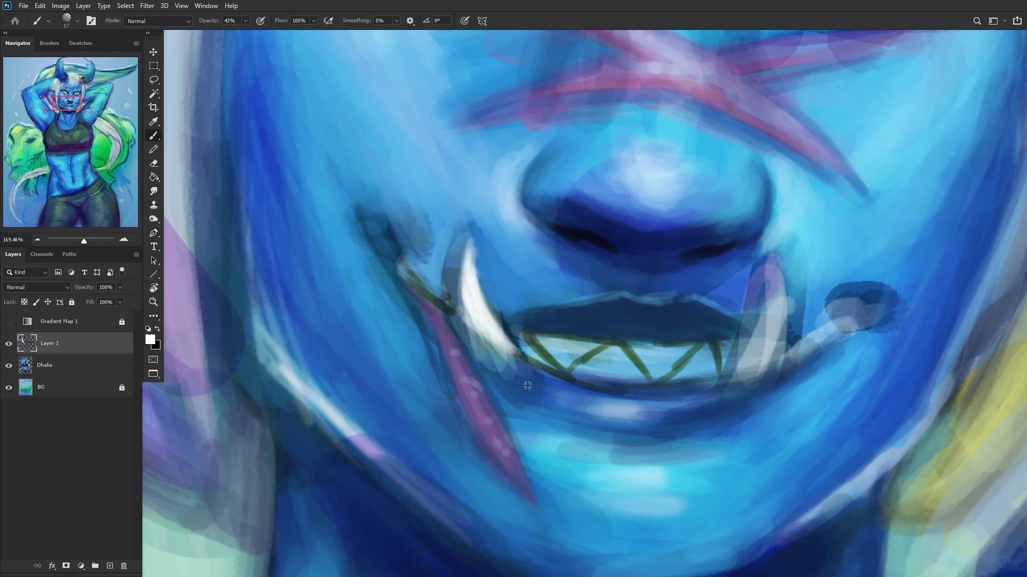
Step: Darken the mouth-corner line beside the fang with a deep skin blue
{"action": "left_click", "coordinate": [521, 403], "text": "alt"}
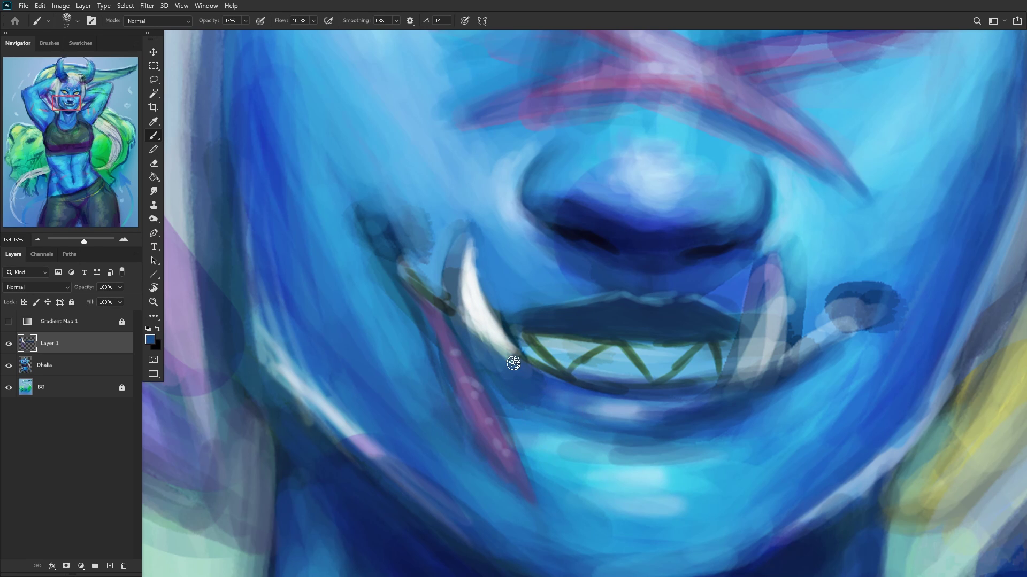
{"action": "left_click", "coordinate": [516, 435], "text": "alt"}
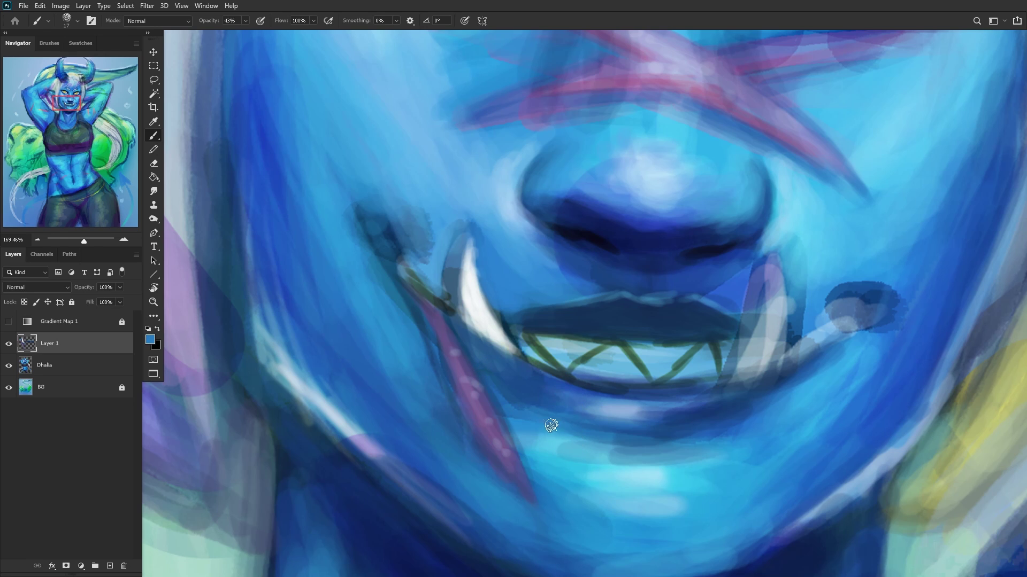
{"action": "left_click", "coordinate": [541, 439], "text": "alt"}
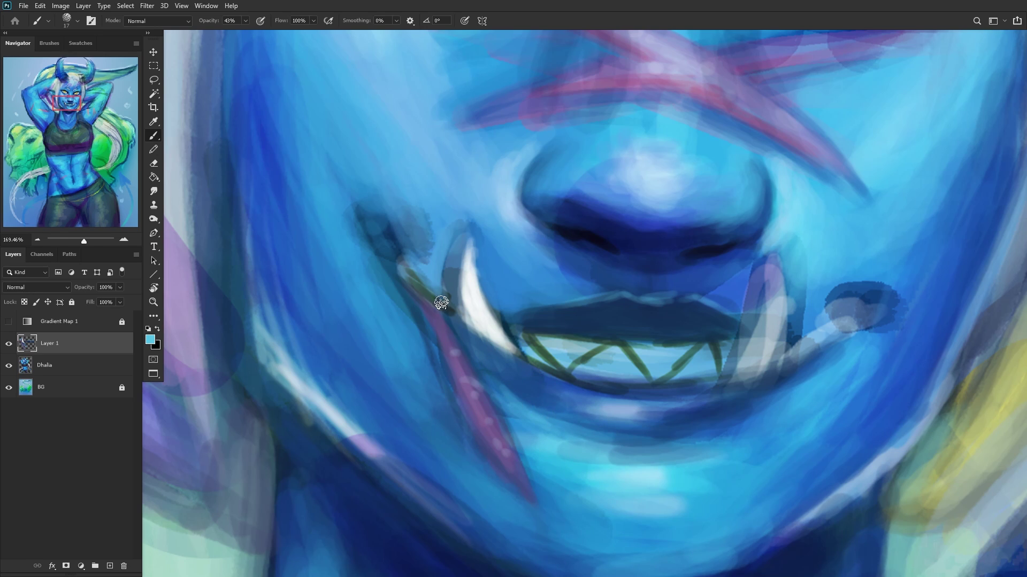
{"action": "left_click", "coordinate": [510, 396], "text": "alt"}
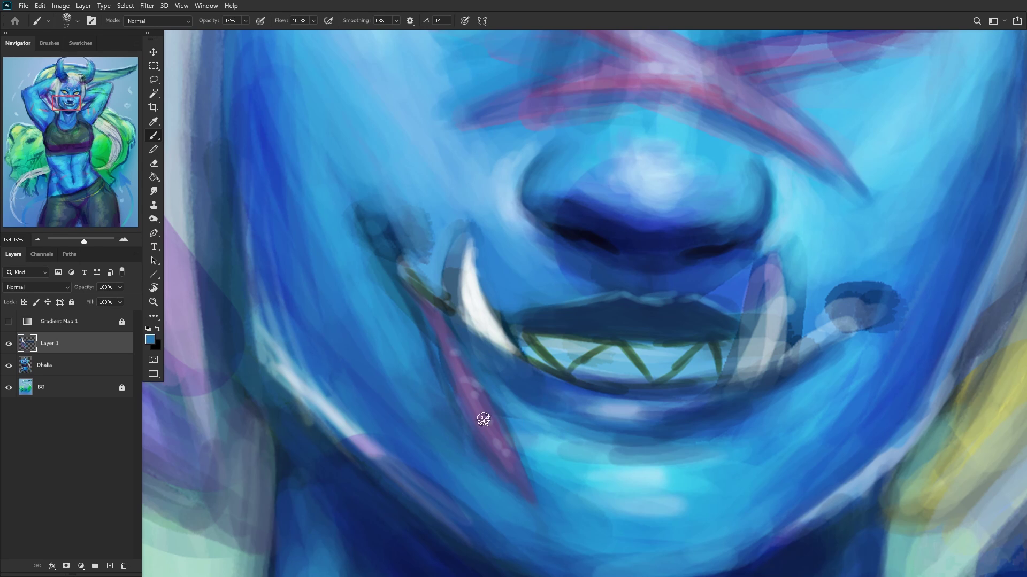
{"action": "mouse_move", "coordinate": [409, 284]}
{"action": "left_mouse_down"}
{"action": "mouse_move", "coordinate": [419, 298]}
{"action": "mouse_move", "coordinate": [374, 240]}
{"action": "left_mouse_up"}
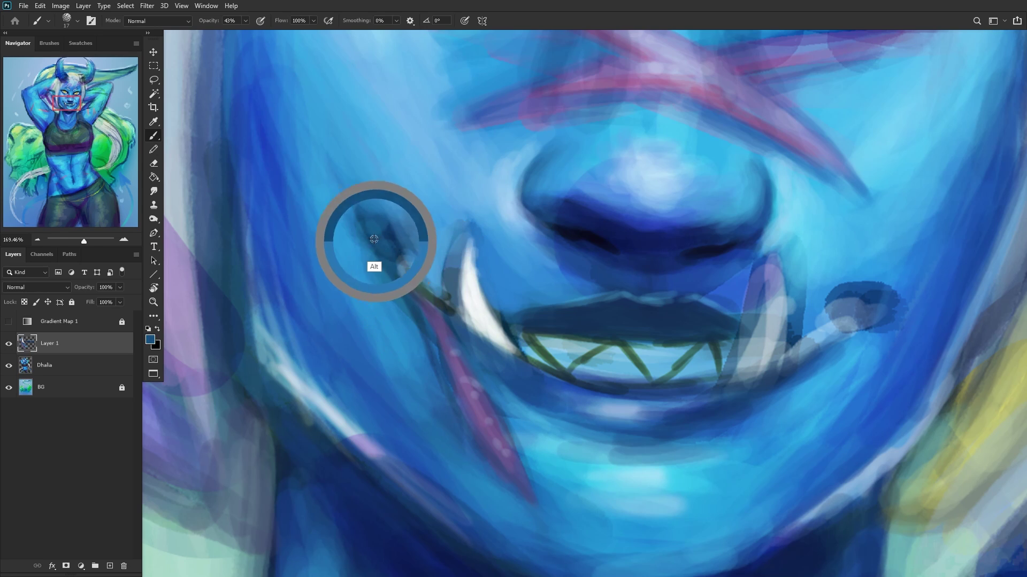
{"action": "left_click_drag", "start_coordinate": [449, 310], "coordinate": [402, 264]}
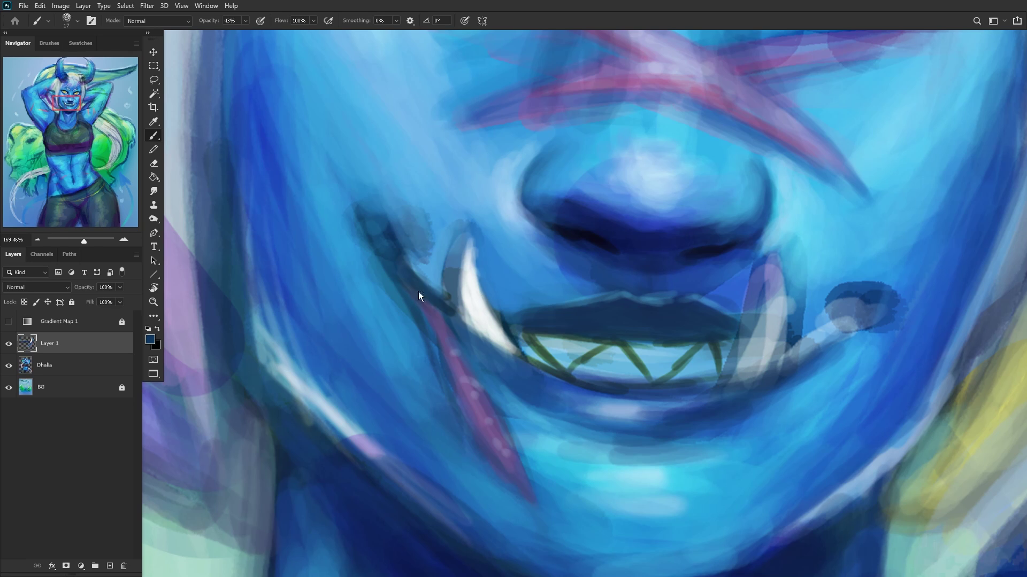
Step: Mirror the canvas and paint dark strokes below the other mouth corner
{"action": "key", "text": "ctrl+shift+h"}
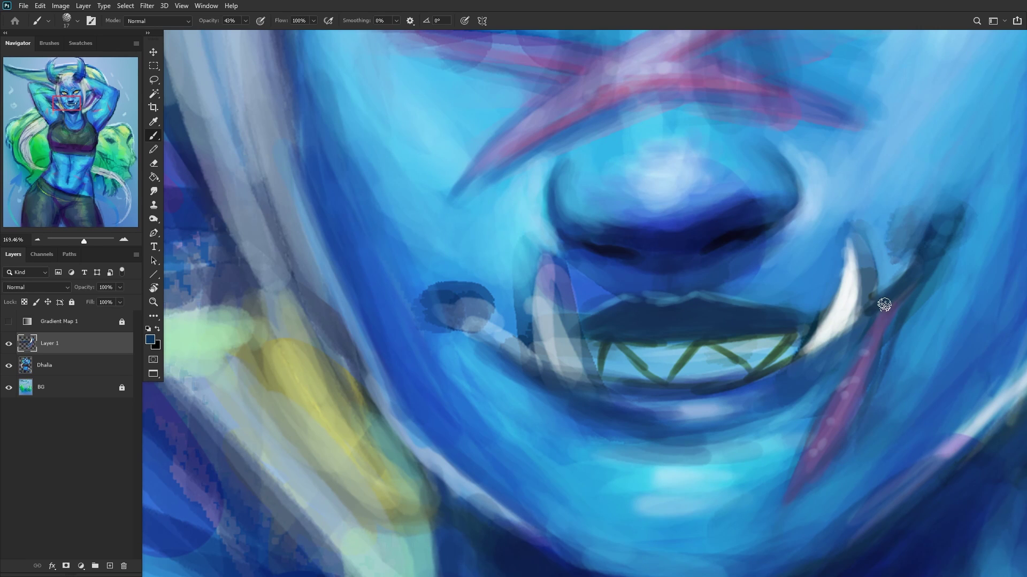
{"action": "left_click_drag", "start_coordinate": [883, 305], "coordinate": [778, 380]}
{"action": "scroll", "coordinate": [969, 234], "scroll_direction": "down", "scroll_amount": 2}
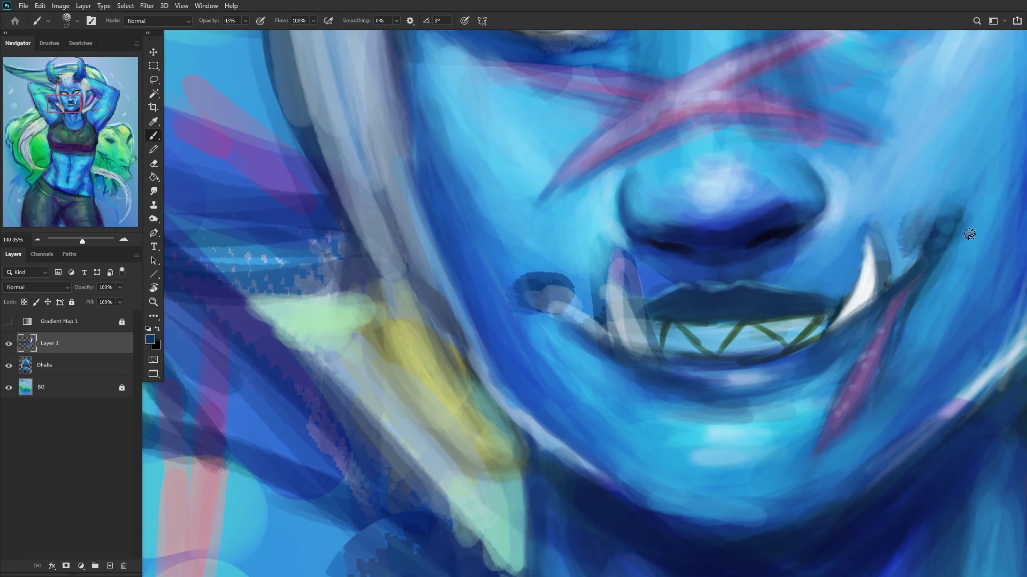
{"action": "scroll", "coordinate": [970, 234], "scroll_direction": "up", "scroll_amount": 2}
{"action": "mouse_move", "coordinate": [55, 95]}
{"action": "left_mouse_down"}
{"action": "mouse_move", "coordinate": [66, 100]}
{"action": "mouse_move", "coordinate": [54, 94]}
{"action": "left_mouse_up"}
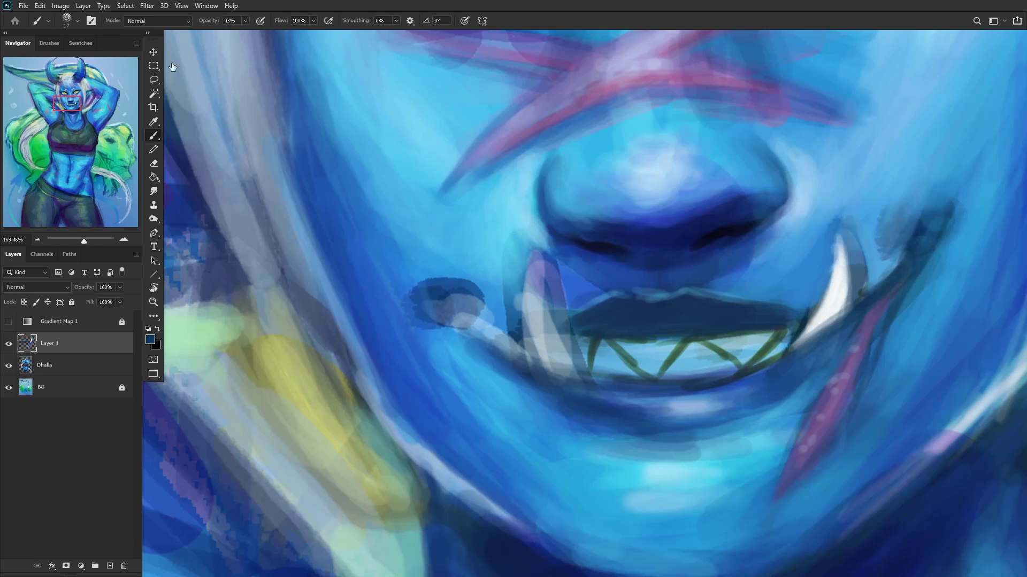
{"action": "left_click_drag", "start_coordinate": [854, 265], "coordinate": [637, 248]}
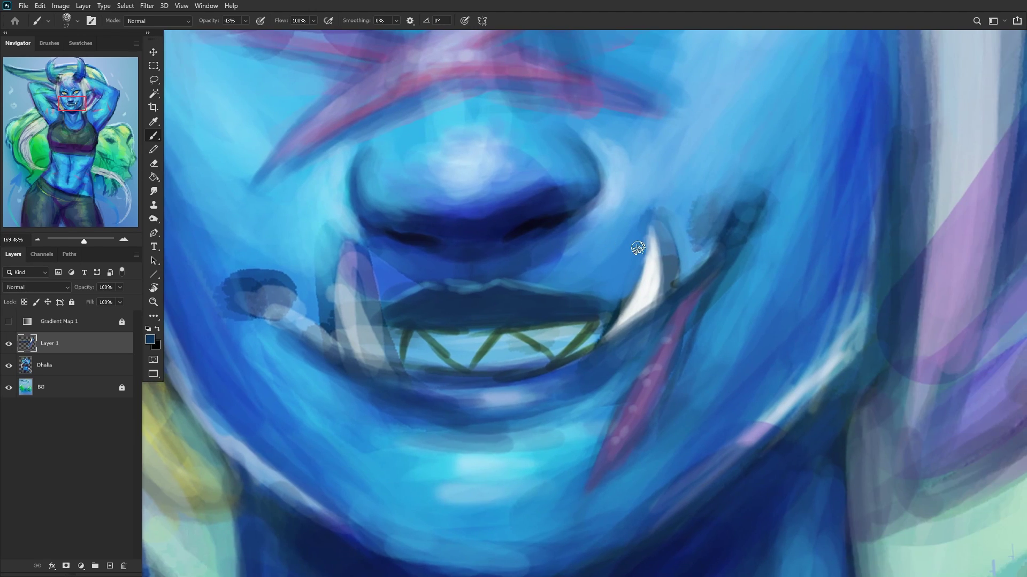
Step: Enlarge the brush to 45 px and add a small light blue stroke on the cheek
{"action": "right_click", "coordinate": [813, 214]}
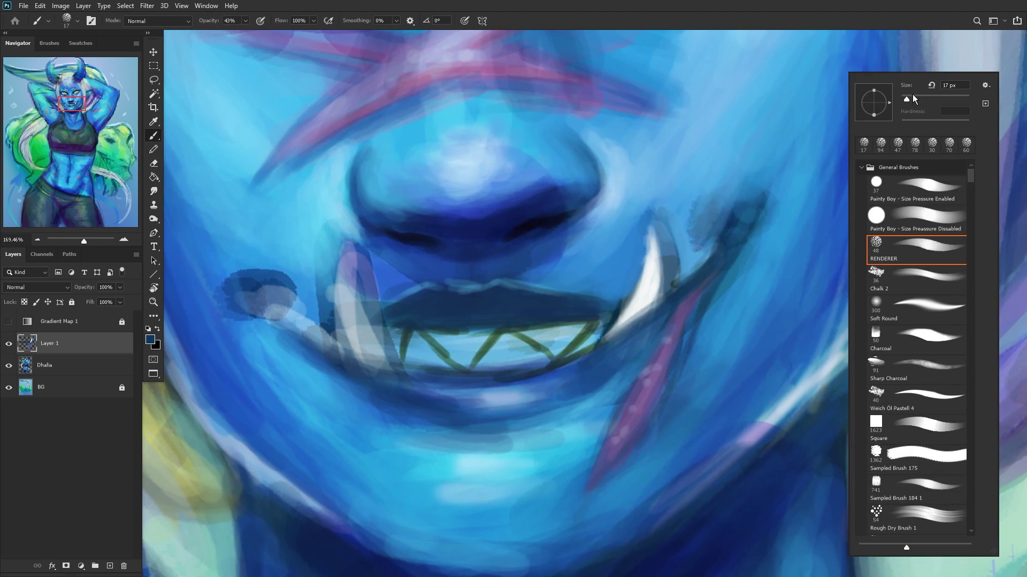
{"action": "left_click_drag", "start_coordinate": [913, 99], "coordinate": [917, 98]}
{"action": "left_click", "coordinate": [804, 141]}
{"action": "left_click", "coordinate": [687, 183], "text": "alt"}
{"action": "mouse_move", "coordinate": [695, 192]}
{"action": "left_mouse_down"}
{"action": "mouse_move", "coordinate": [736, 183]}
{"action": "mouse_move", "coordinate": [725, 208]}
{"action": "mouse_move", "coordinate": [744, 196]}
{"action": "mouse_move", "coordinate": [700, 211]}
{"action": "mouse_move", "coordinate": [778, 164]}
{"action": "mouse_move", "coordinate": [694, 366]}
{"action": "mouse_move", "coordinate": [693, 267]}
{"action": "mouse_move", "coordinate": [701, 275]}
{"action": "mouse_move", "coordinate": [735, 252]}
{"action": "mouse_move", "coordinate": [695, 266]}
{"action": "mouse_move", "coordinate": [704, 251]}
{"action": "mouse_move", "coordinate": [730, 248]}
{"action": "left_mouse_up"}
Step: Paint a dark blue stroke from the fang corner up onto the cheek
{"action": "left_click", "coordinate": [709, 270], "text": "alt"}
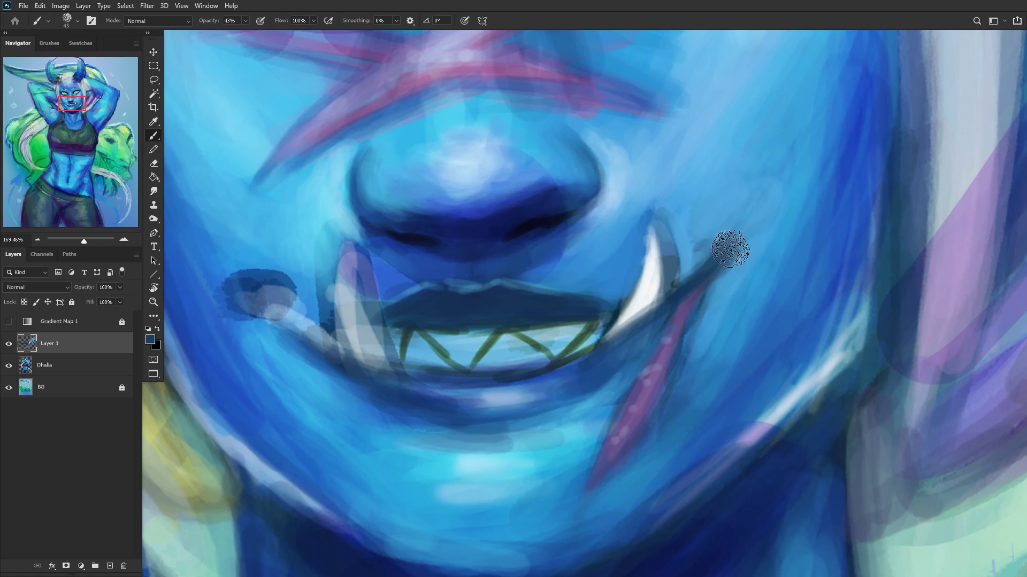
{"action": "left_click", "coordinate": [695, 206], "text": "alt"}
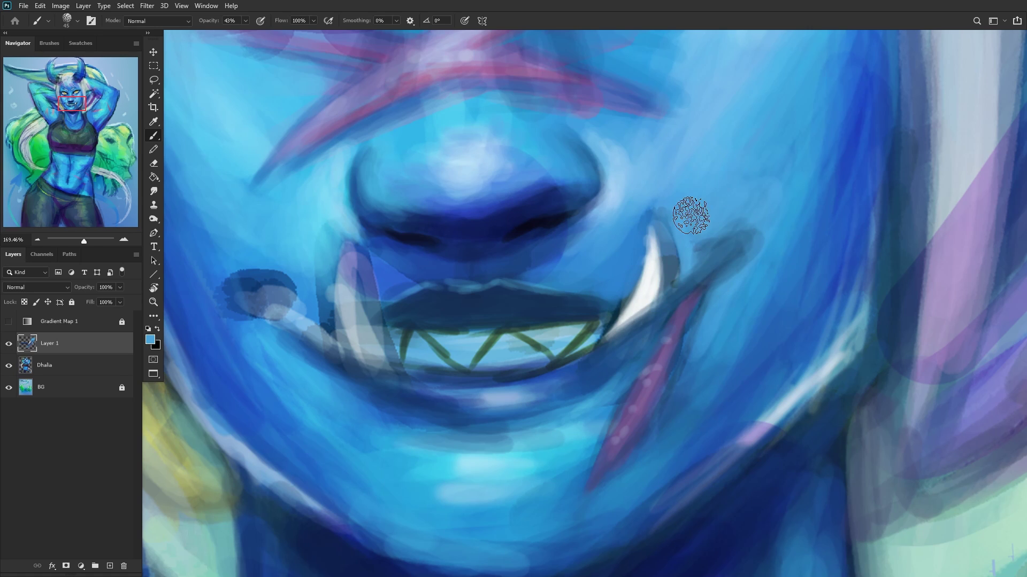
{"action": "left_click", "coordinate": [529, 224], "text": "alt"}
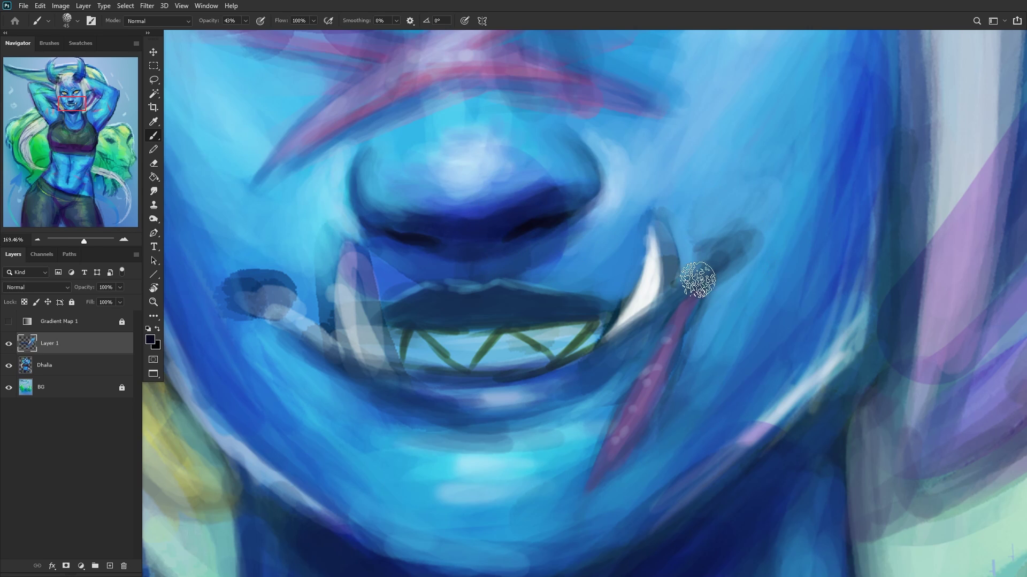
{"action": "mouse_move", "coordinate": [697, 279]}
{"action": "left_mouse_down"}
{"action": "mouse_move", "coordinate": [734, 245]}
{"action": "mouse_move", "coordinate": [727, 238]}
{"action": "mouse_move", "coordinate": [726, 254]}
{"action": "mouse_move", "coordinate": [755, 247]}
{"action": "mouse_move", "coordinate": [718, 227]}
{"action": "mouse_move", "coordinate": [711, 253]}
{"action": "mouse_move", "coordinate": [700, 231]}
{"action": "left_mouse_up"}
{"action": "left_click", "coordinate": [723, 251], "text": "alt"}
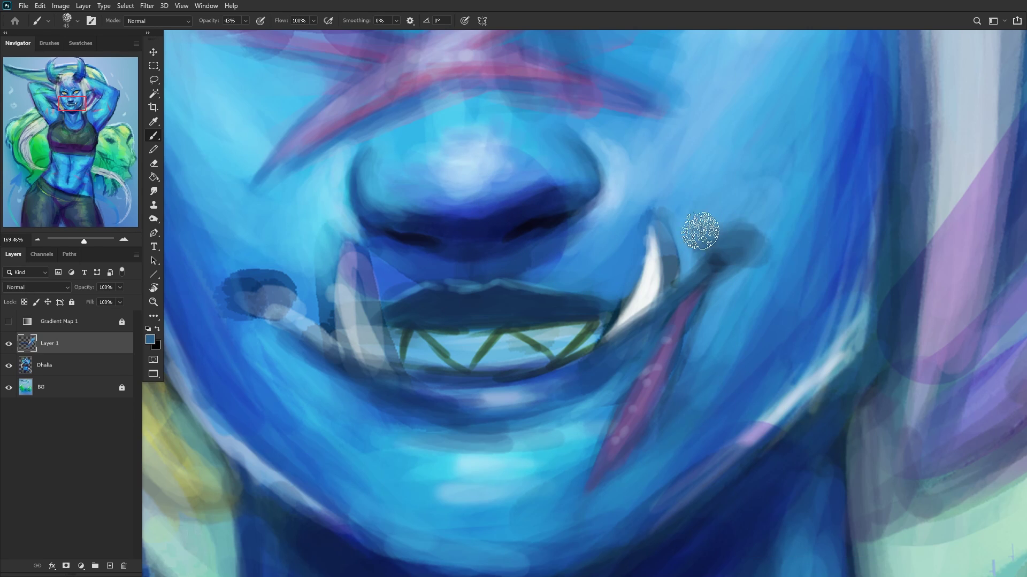
{"action": "scroll", "coordinate": [575, 166], "scroll_direction": "down", "scroll_amount": 2}
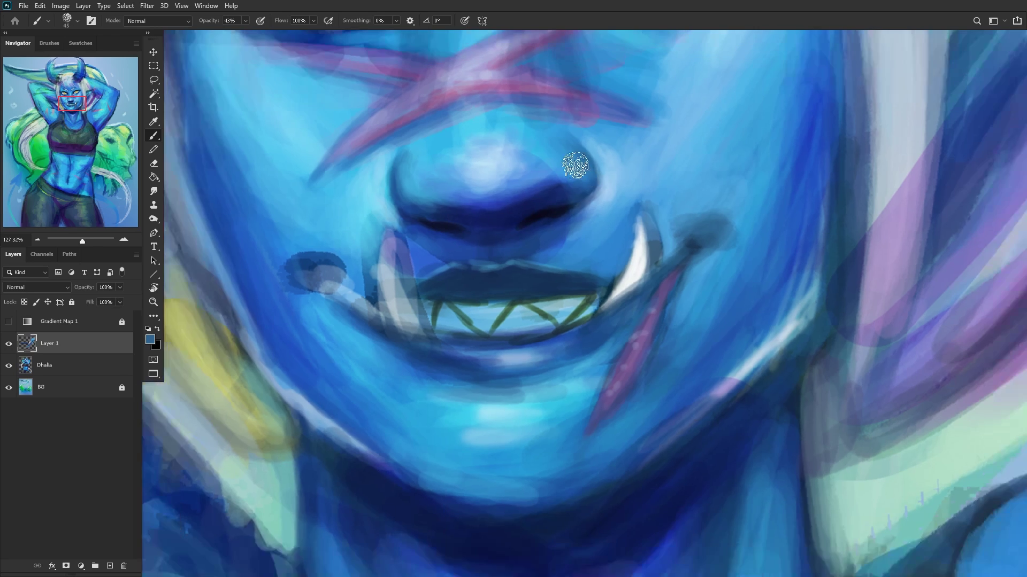
{"action": "scroll", "coordinate": [575, 165], "scroll_direction": "down", "scroll_amount": 6}
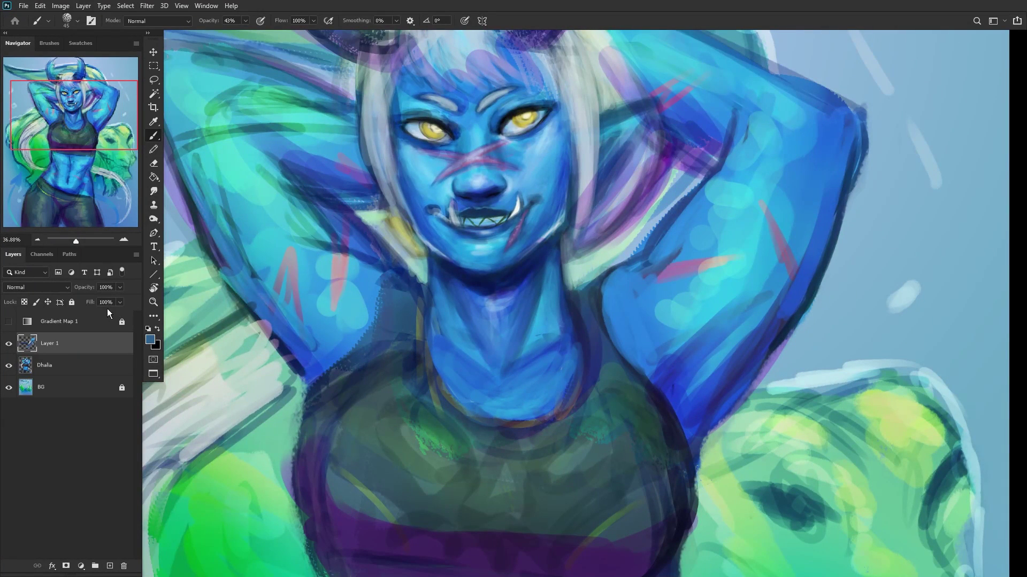
Step: Compare before and after, flip the canvas back to normal, and zoom out to the whole figure
{"action": "left_click", "coordinate": [9, 344]}
{"action": "left_click", "coordinate": [9, 343]}
{"action": "key", "text": "ctrl+alt+h"}
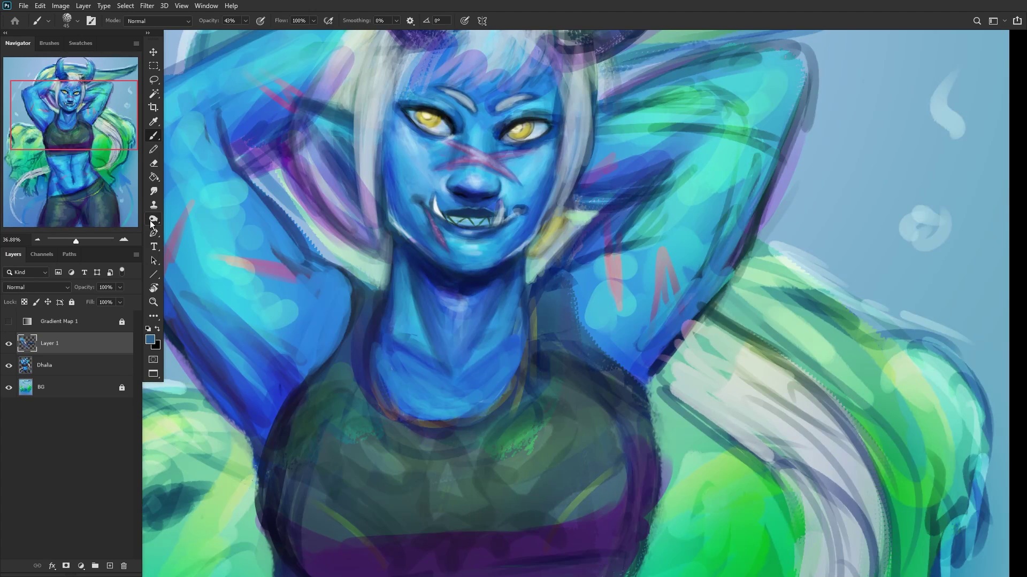
{"action": "left_click_drag", "start_coordinate": [76, 240], "coordinate": [73, 240]}
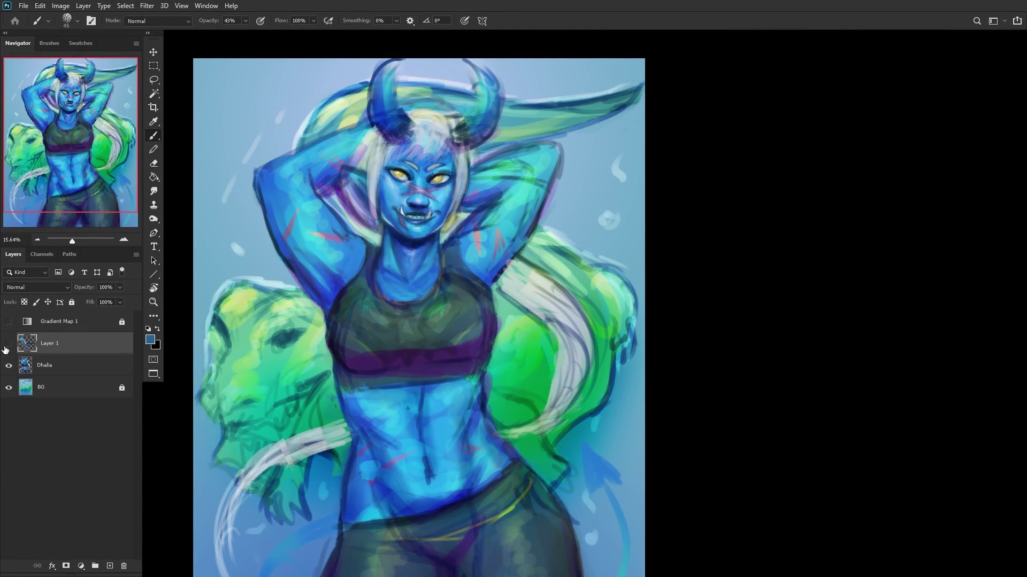
{"action": "left_click", "coordinate": [4, 348]}
Step: On a new layer, paint light blue over the teeth and darker blue on the upper lip
{"action": "left_click", "coordinate": [110, 566]}
{"action": "scroll", "coordinate": [396, 193], "scroll_direction": "up", "scroll_amount": 6}
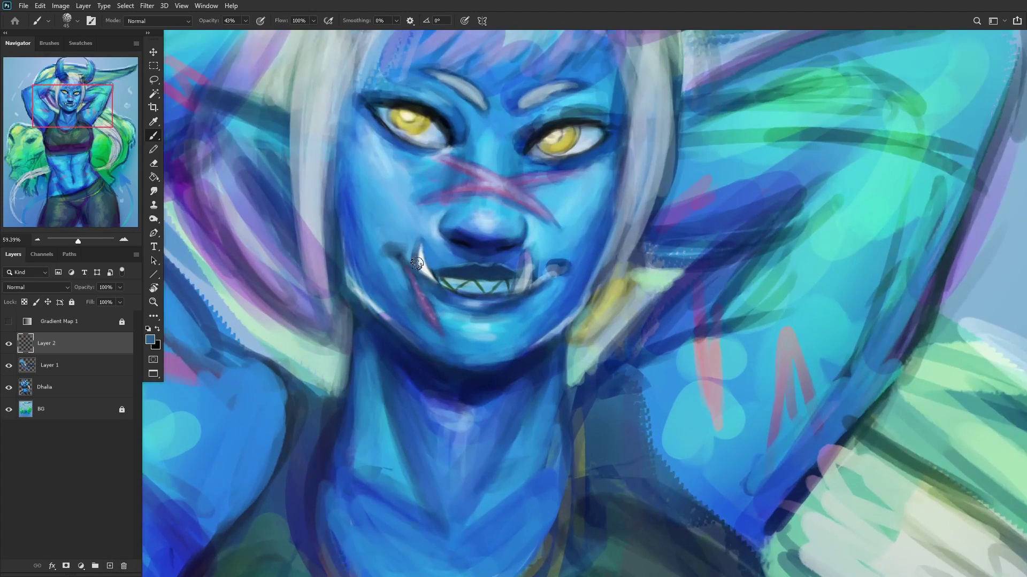
{"action": "scroll", "coordinate": [417, 263], "scroll_direction": "up", "scroll_amount": 2}
{"action": "left_click", "coordinate": [408, 207], "text": "alt"}
{"action": "mouse_move", "coordinate": [505, 271]}
{"action": "left_mouse_down"}
{"action": "mouse_move", "coordinate": [457, 267]}
{"action": "mouse_move", "coordinate": [491, 273]}
{"action": "mouse_move", "coordinate": [470, 270]}
{"action": "mouse_move", "coordinate": [479, 278]}
{"action": "mouse_move", "coordinate": [538, 266]}
{"action": "mouse_move", "coordinate": [477, 269]}
{"action": "mouse_move", "coordinate": [481, 278]}
{"action": "mouse_move", "coordinate": [462, 269]}
{"action": "left_mouse_up"}
{"action": "left_click", "coordinate": [499, 251], "text": "alt"}
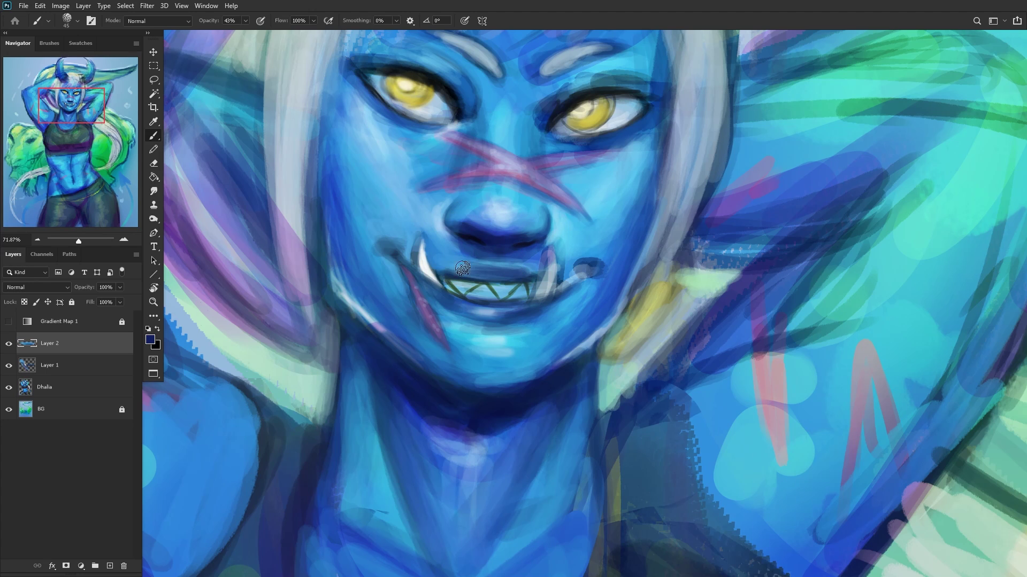
{"action": "scroll", "coordinate": [428, 228], "scroll_direction": "down", "scroll_amount": 6}
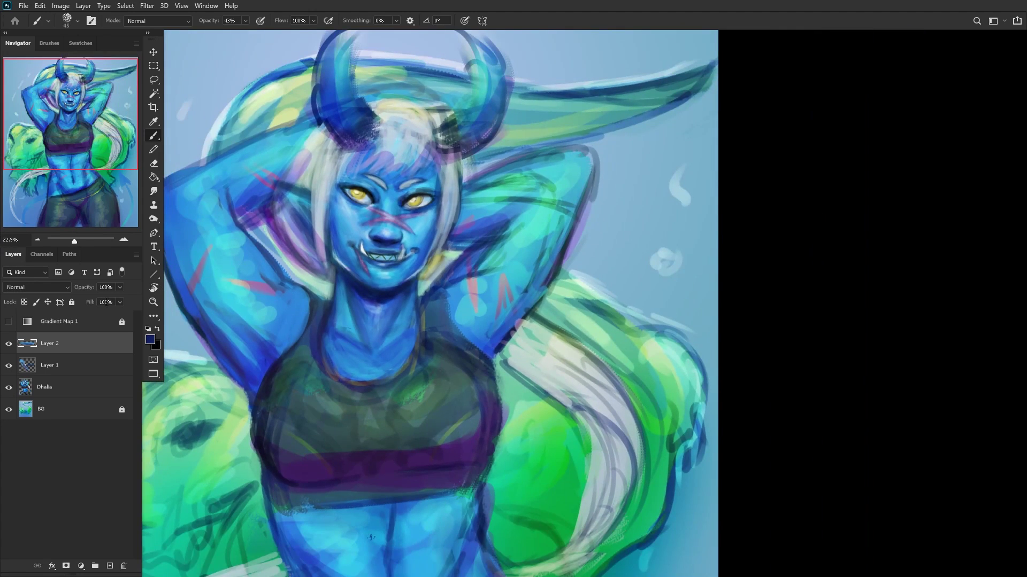
Step: Merge Layer 2 and Layer 1 down into Dhalia and add a new empty layer
{"action": "key", "text": "ctrl+e"}
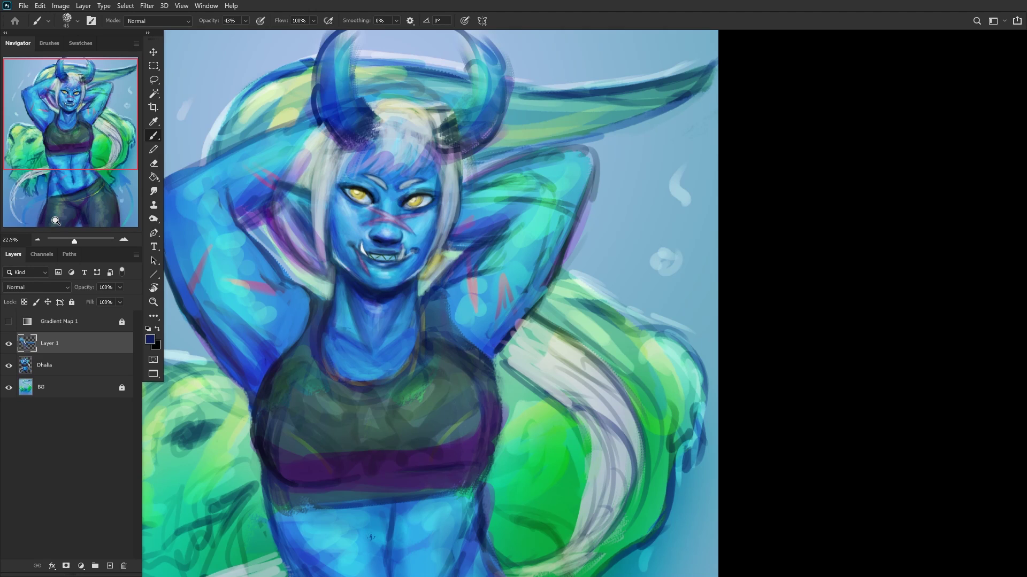
{"action": "key", "text": "ctrl+e"}
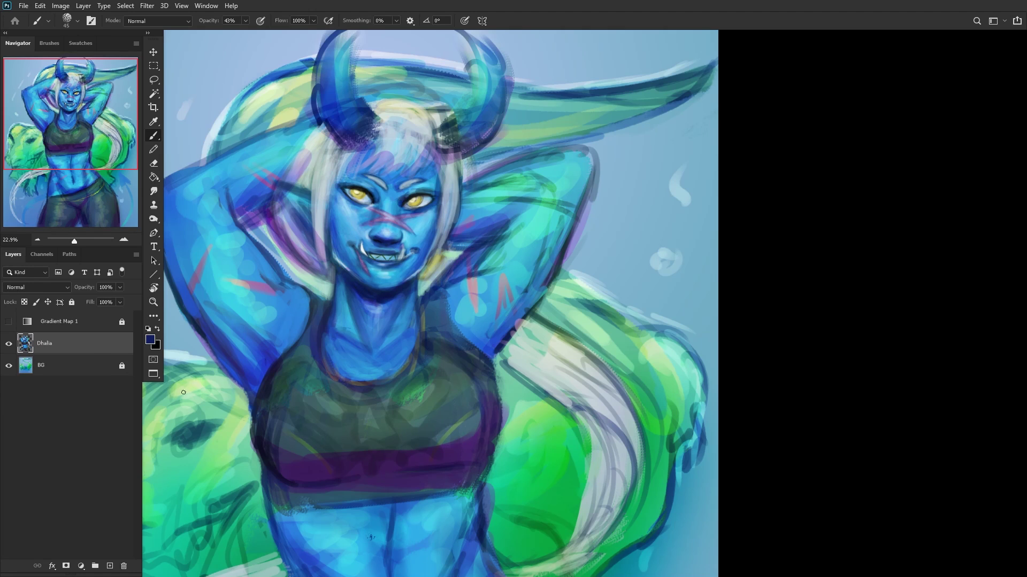
{"action": "scroll", "coordinate": [307, 273], "scroll_direction": "down", "scroll_amount": 1}
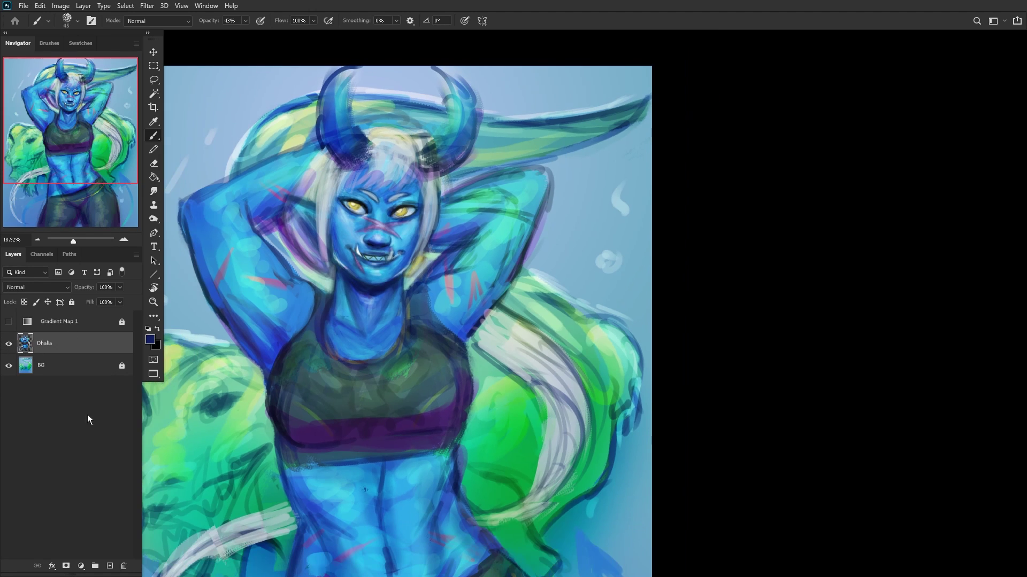
{"action": "left_click", "coordinate": [110, 566]}
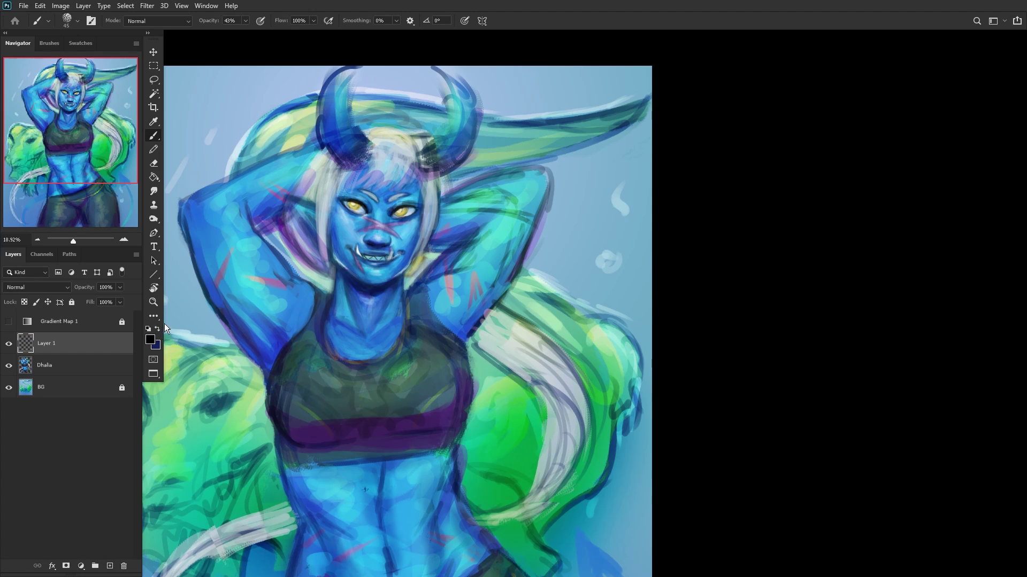
Step: Load a 300 px Soft Round brush and, after trying Overlay, set the layer to Multiply
{"action": "scroll", "coordinate": [353, 168], "scroll_direction": "up", "scroll_amount": 5}
{"action": "right_click", "coordinate": [479, 309]}
{"action": "left_click", "coordinate": [519, 309]}
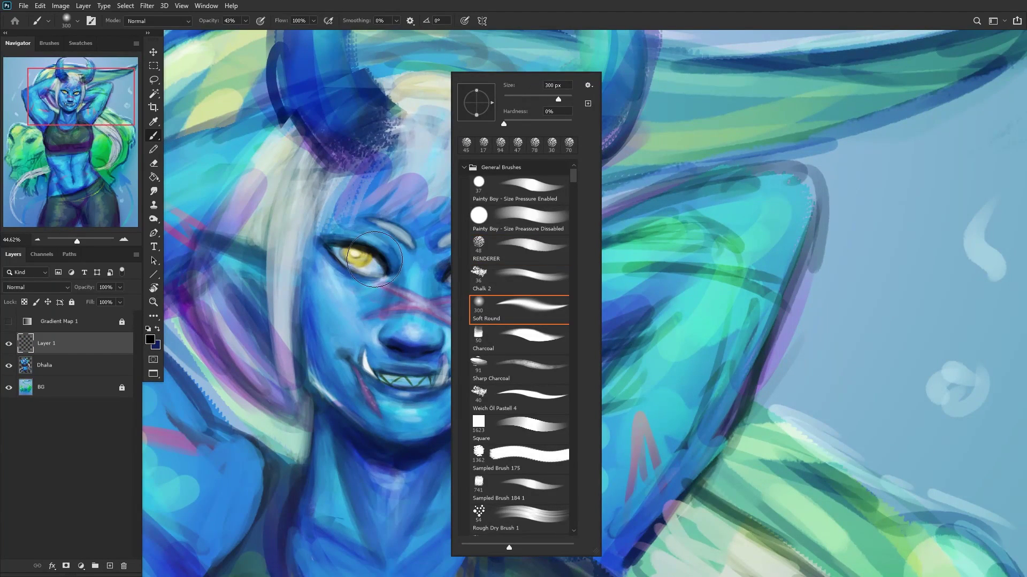
{"action": "left_click", "coordinate": [32, 287]}
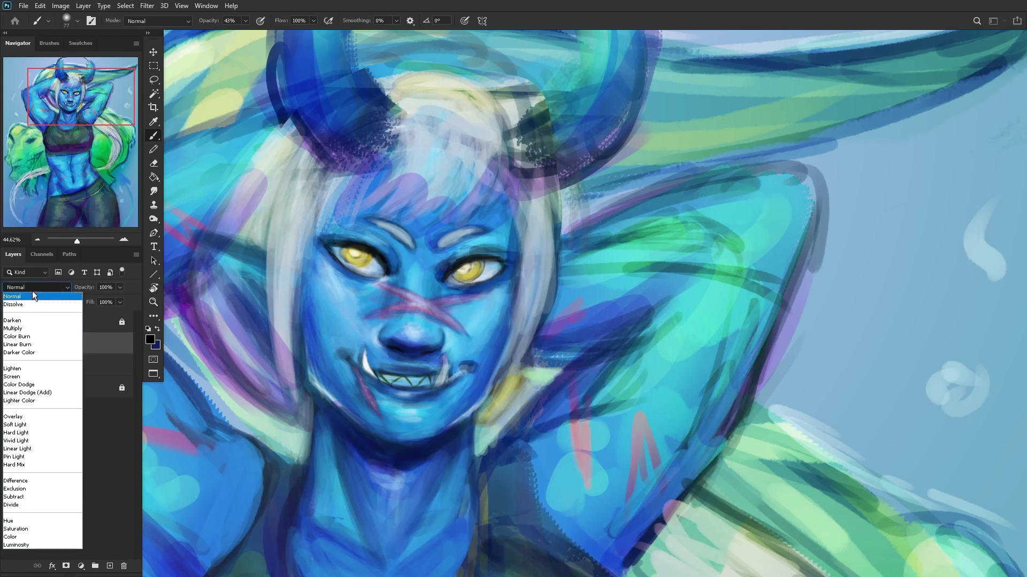
{"action": "left_click", "coordinate": [32, 417]}
{"action": "mouse_move", "coordinate": [334, 261]}
{"action": "left_mouse_down"}
{"action": "mouse_move", "coordinate": [337, 251]}
{"action": "mouse_move", "coordinate": [378, 268]}
{"action": "left_mouse_up"}
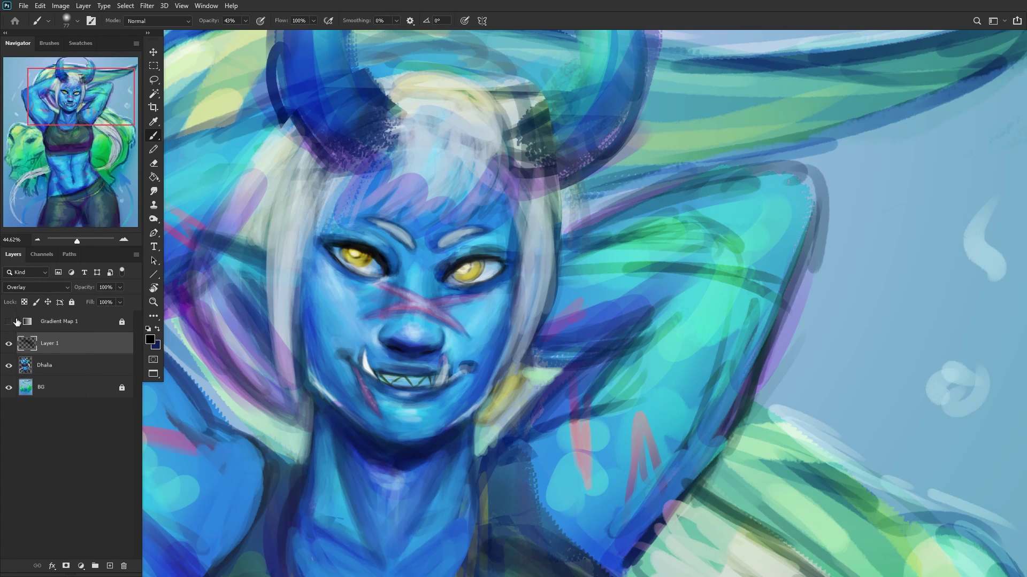
{"action": "left_click", "coordinate": [11, 288]}
{"action": "left_click", "coordinate": [16, 318]}
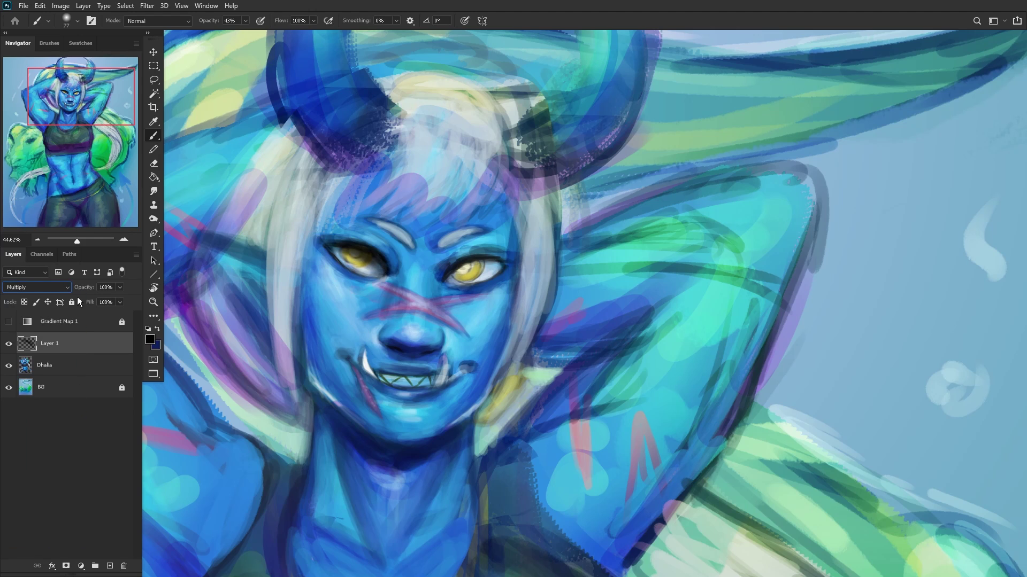
Step: Shade the right eye, under the jaw and neck, and across the face and cheeks
{"action": "mouse_move", "coordinate": [471, 270]}
{"action": "left_mouse_down"}
{"action": "mouse_move", "coordinate": [462, 265]}
{"action": "mouse_move", "coordinate": [447, 282]}
{"action": "left_mouse_up"}
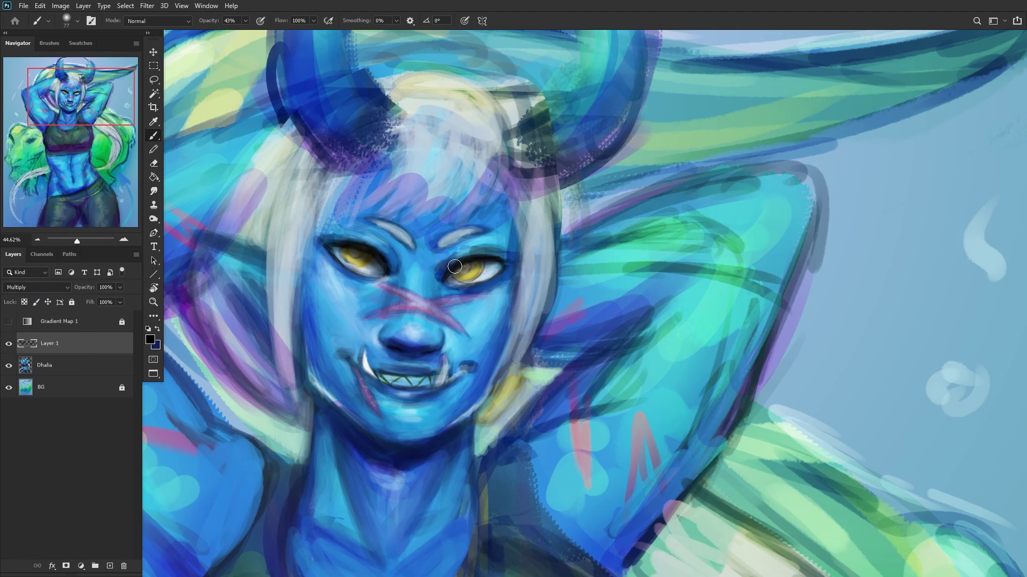
{"action": "key", "text": "ctrl+shift+h"}
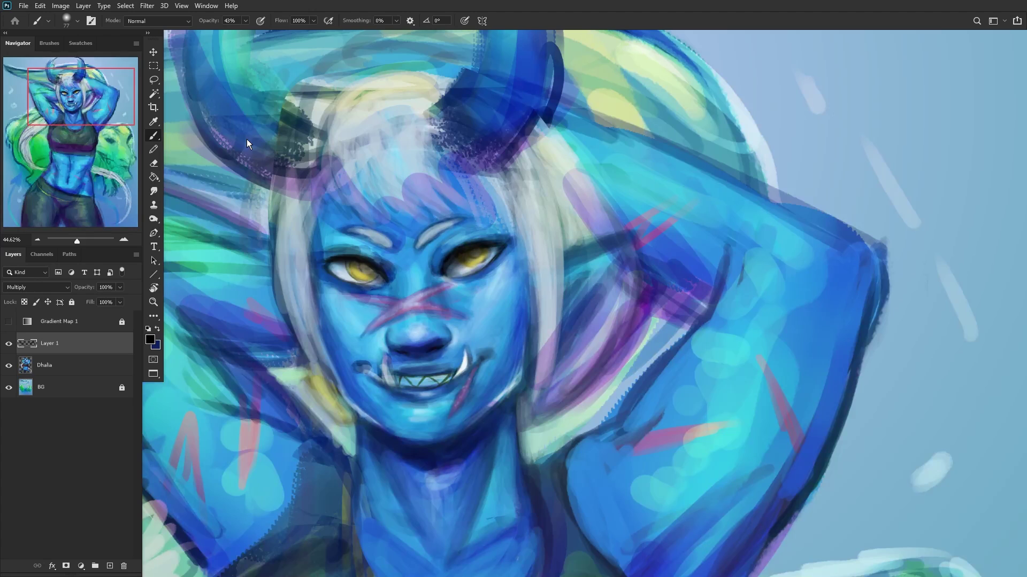
{"action": "mouse_move", "coordinate": [420, 321]}
{"action": "left_mouse_down"}
{"action": "mouse_move", "coordinate": [385, 277]}
{"action": "mouse_move", "coordinate": [329, 282]}
{"action": "left_mouse_up"}
{"action": "right_click", "coordinate": [518, 194]}
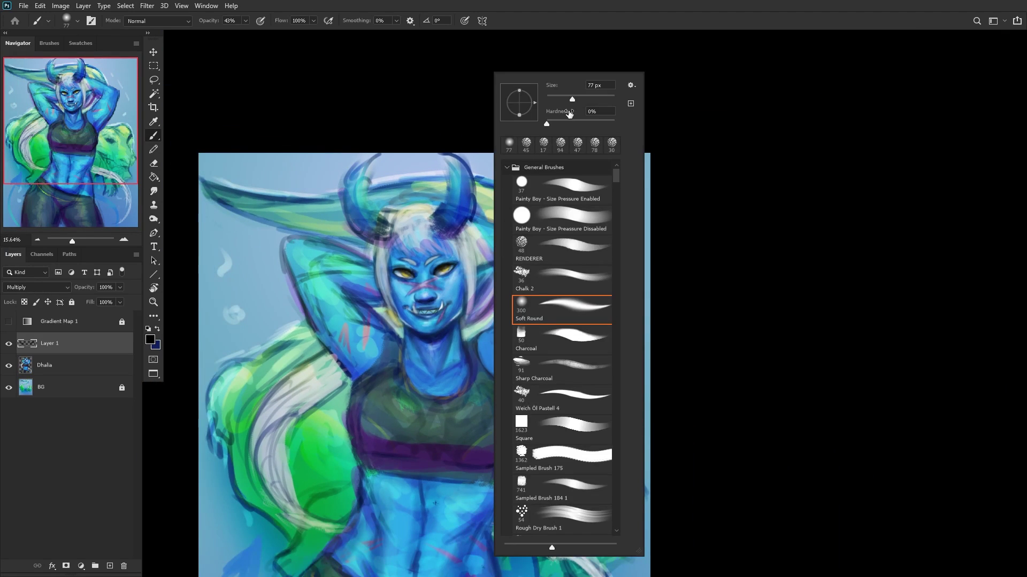
{"action": "left_click", "coordinate": [404, 315]}
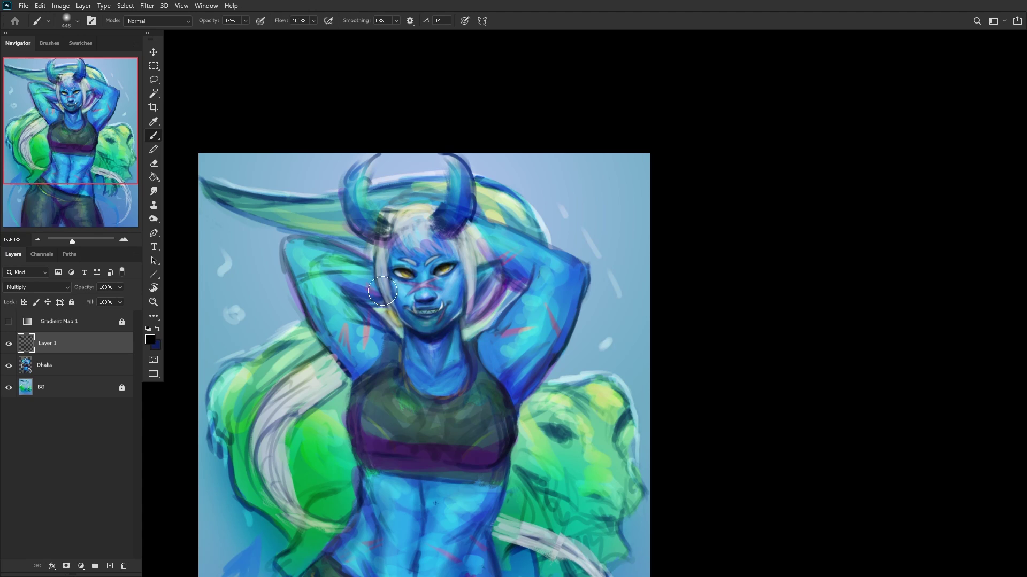
{"action": "mouse_move", "coordinate": [394, 328]}
{"action": "left_mouse_down"}
{"action": "mouse_move", "coordinate": [447, 312]}
{"action": "mouse_move", "coordinate": [425, 355]}
{"action": "mouse_move", "coordinate": [436, 339]}
{"action": "mouse_move", "coordinate": [409, 325]}
{"action": "mouse_move", "coordinate": [450, 329]}
{"action": "left_mouse_up"}
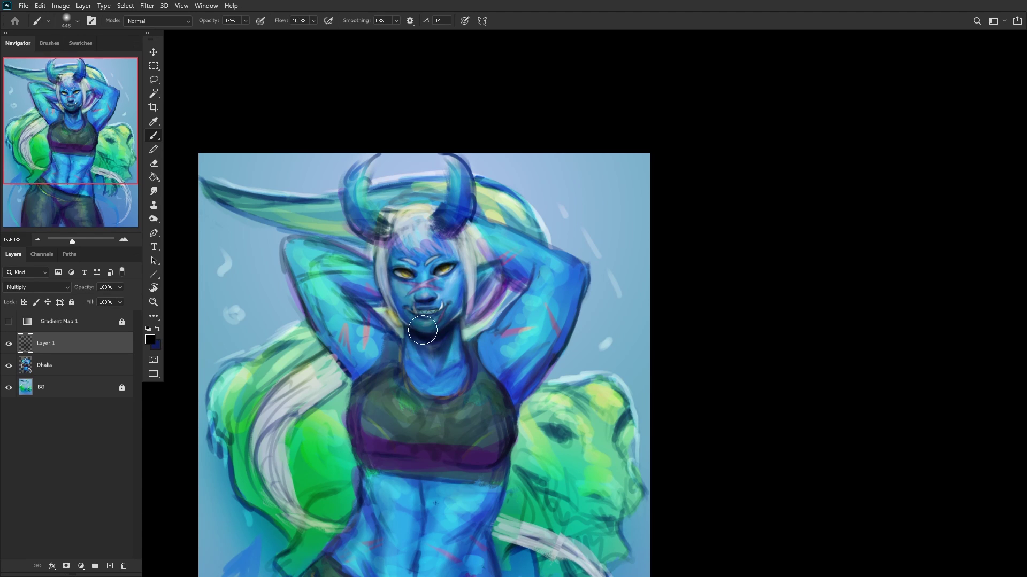
{"action": "left_click_drag", "start_coordinate": [389, 264], "coordinate": [407, 300]}
{"action": "key", "text": "ctrl+z"}
{"action": "left_click_drag", "start_coordinate": [398, 262], "coordinate": [403, 332]}
{"action": "mouse_move", "coordinate": [452, 251]}
{"action": "left_mouse_down"}
{"action": "mouse_move", "coordinate": [454, 333]}
{"action": "mouse_move", "coordinate": [461, 253]}
{"action": "mouse_move", "coordinate": [424, 212]}
{"action": "mouse_move", "coordinate": [407, 239]}
{"action": "mouse_move", "coordinate": [425, 250]}
{"action": "mouse_move", "coordinate": [391, 232]}
{"action": "mouse_move", "coordinate": [436, 246]}
{"action": "left_mouse_up"}
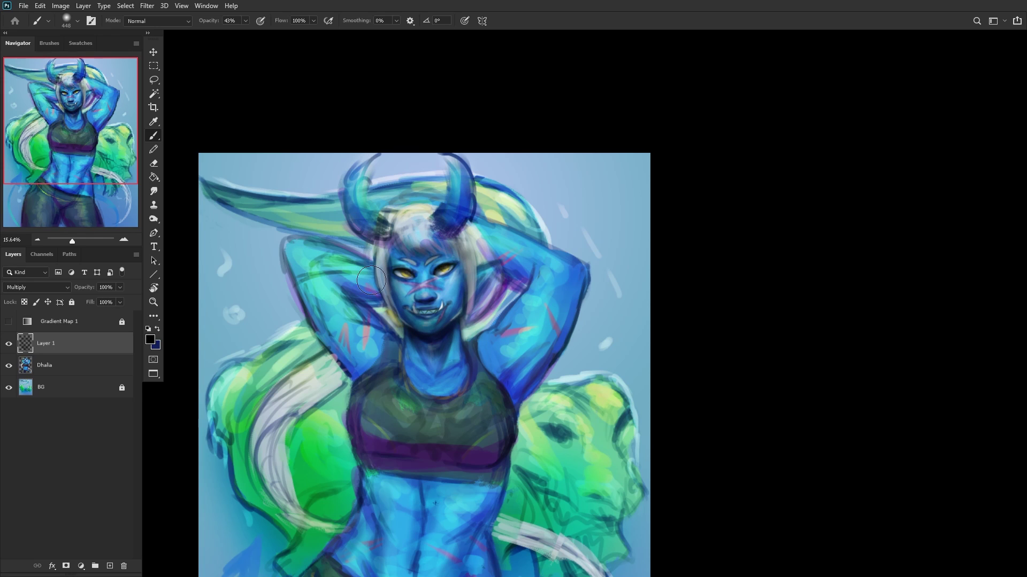
Step: Shade both raised arms, the armpit, the neck and collarbone
{"action": "mouse_move", "coordinate": [360, 360]}
{"action": "left_mouse_down"}
{"action": "mouse_move", "coordinate": [306, 279]}
{"action": "mouse_move", "coordinate": [324, 327]}
{"action": "mouse_move", "coordinate": [365, 285]}
{"action": "left_mouse_up"}
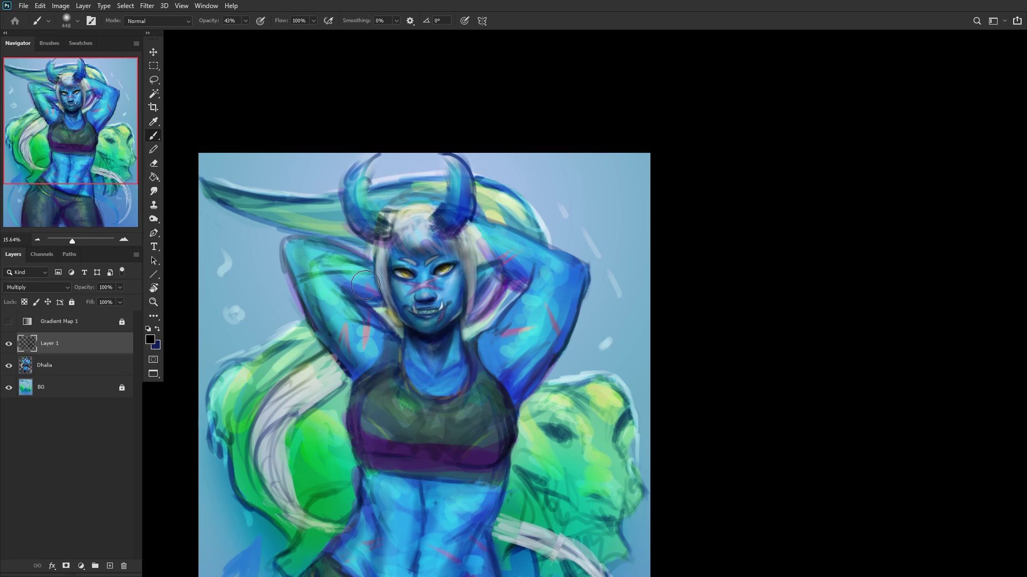
{"action": "mouse_move", "coordinate": [504, 353]}
{"action": "left_mouse_down"}
{"action": "mouse_move", "coordinate": [543, 340]}
{"action": "mouse_move", "coordinate": [532, 363]}
{"action": "mouse_move", "coordinate": [579, 255]}
{"action": "left_mouse_up"}
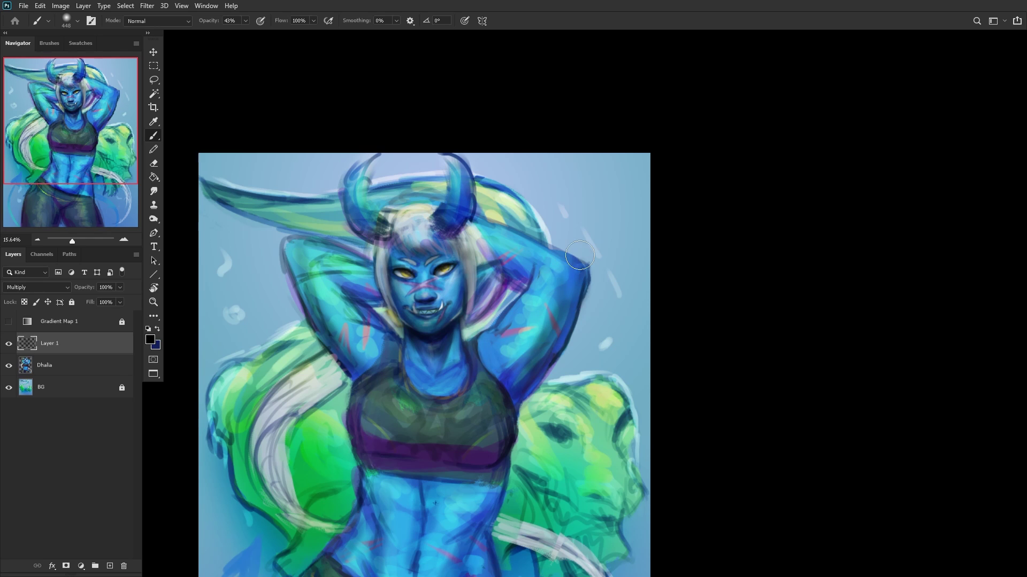
{"action": "mouse_move", "coordinate": [399, 381]}
{"action": "left_mouse_down"}
{"action": "mouse_move", "coordinate": [449, 386]}
{"action": "mouse_move", "coordinate": [479, 372]}
{"action": "left_mouse_up"}
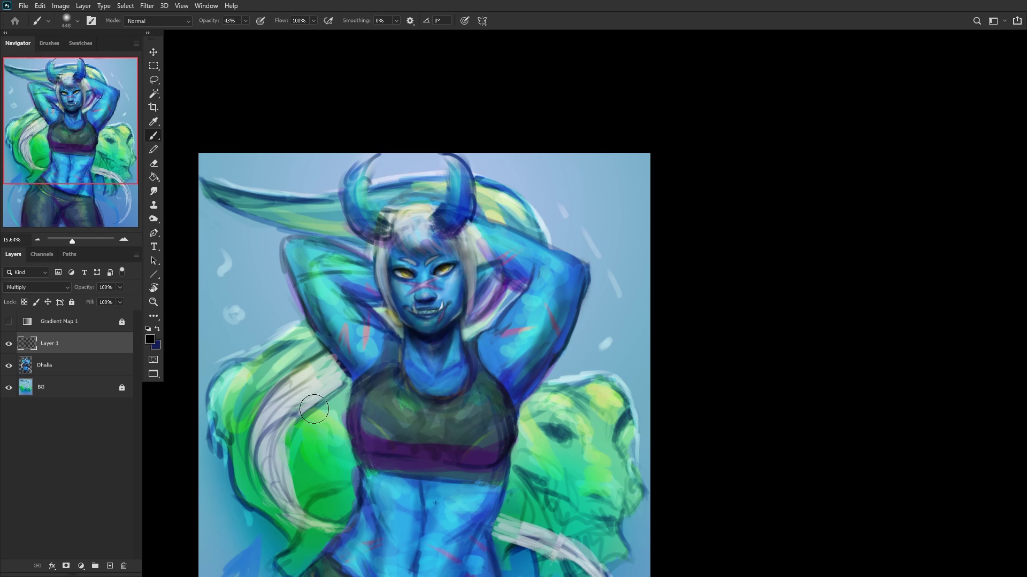
{"action": "scroll", "coordinate": [342, 428], "scroll_direction": "down", "scroll_amount": 2}
{"action": "scroll", "coordinate": [394, 483], "scroll_direction": "up", "scroll_amount": 2}
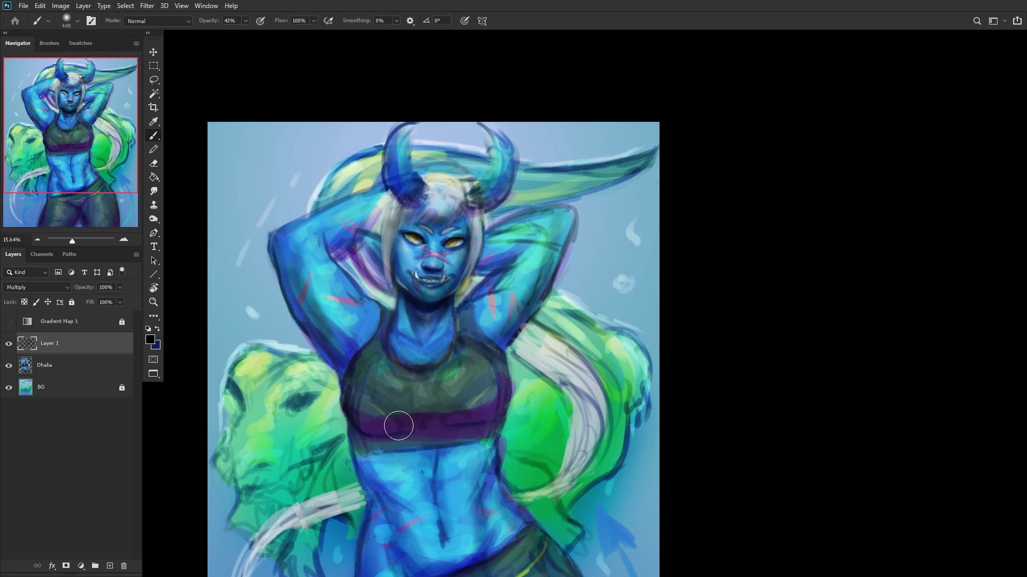
{"action": "scroll", "coordinate": [485, 486], "scroll_direction": "down", "scroll_amount": 2}
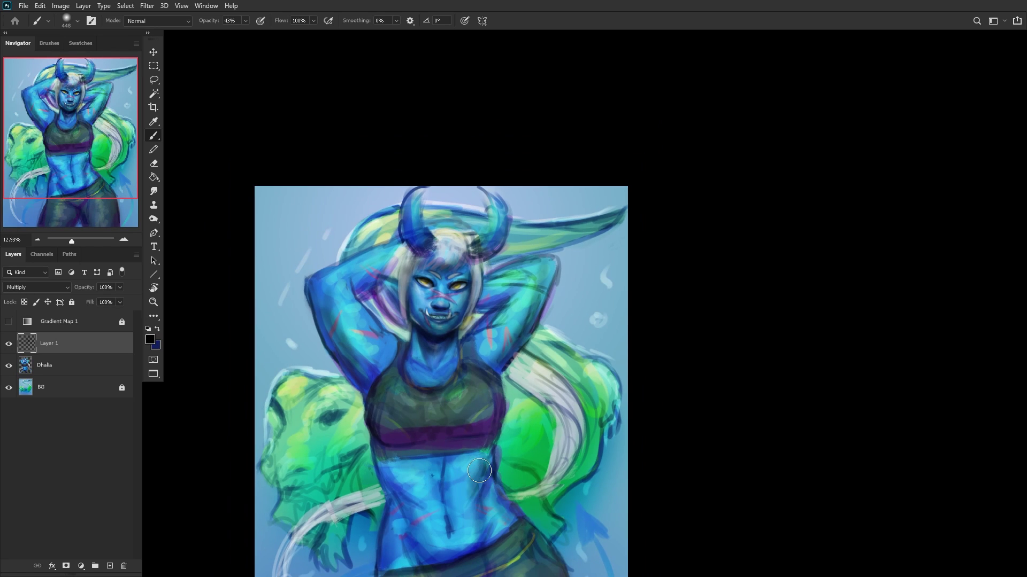
Step: Enlarge the brush to 2520 px, lay a soft shadow over shoulder and chest, then add a layer
{"action": "right_click", "coordinate": [568, 322]}
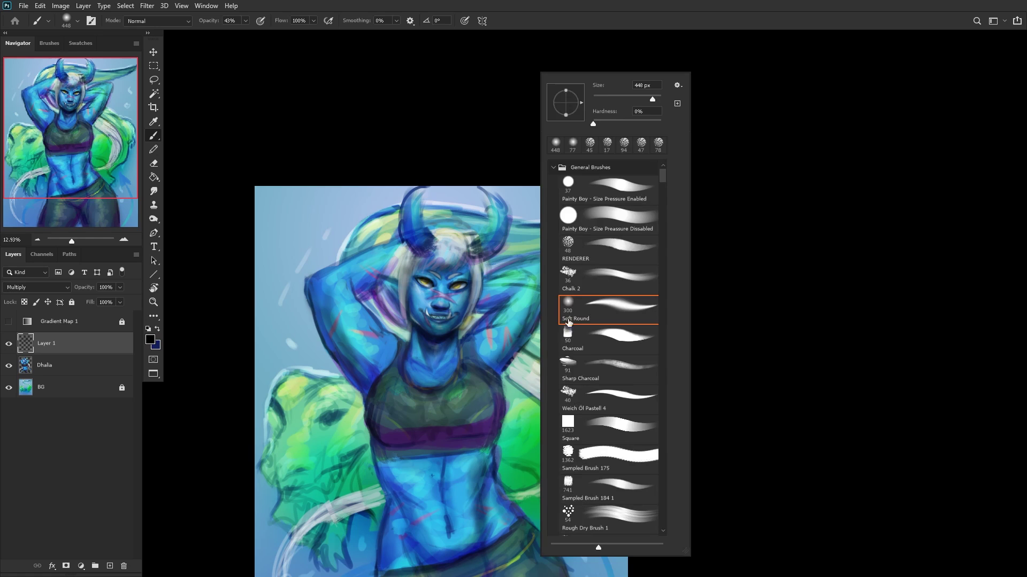
{"action": "left_click_drag", "start_coordinate": [656, 98], "coordinate": [659, 97]}
{"action": "left_click", "coordinate": [409, 530]}
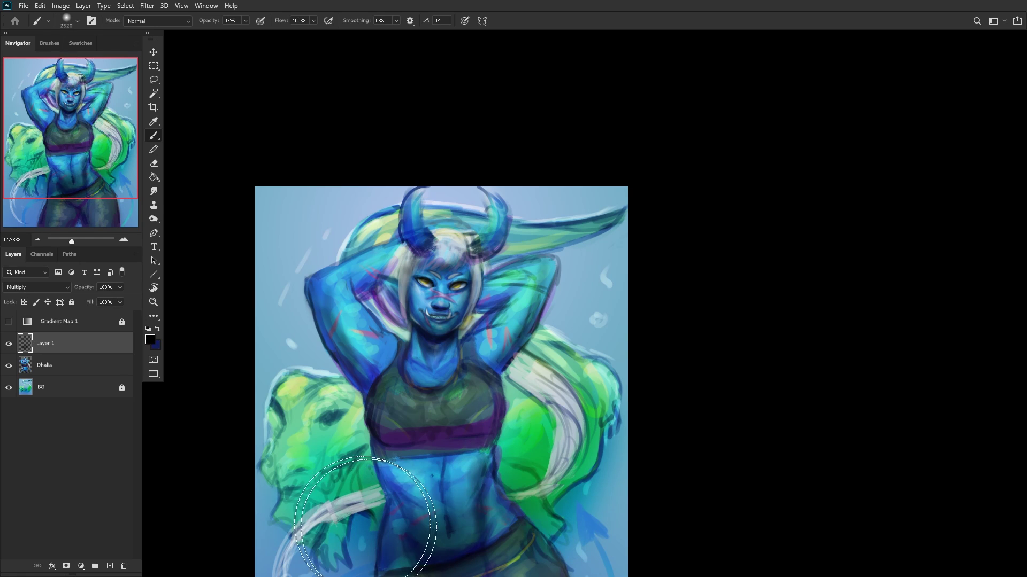
{"action": "scroll", "coordinate": [374, 370], "scroll_direction": "down", "scroll_amount": 2}
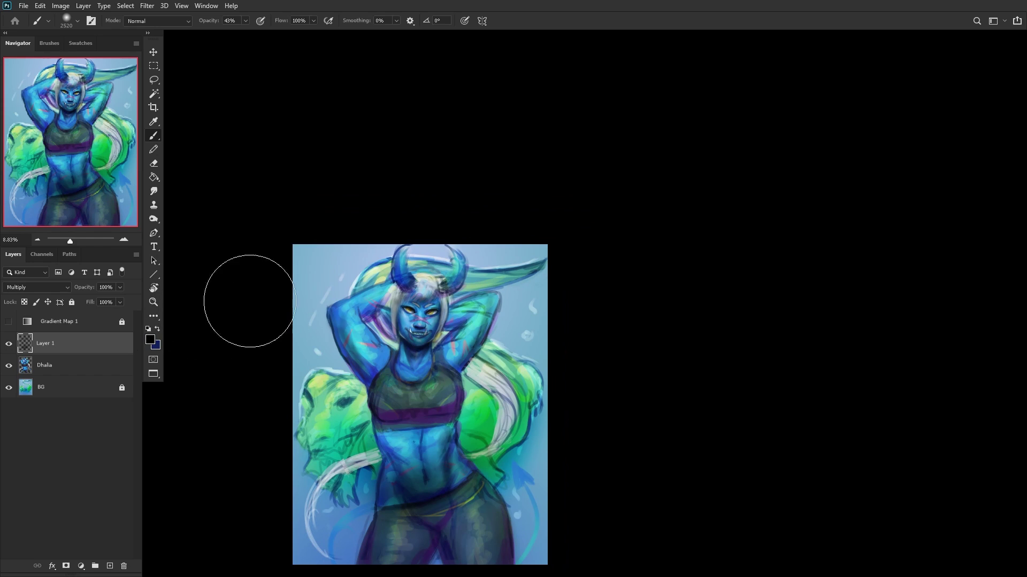
{"action": "left_click_drag", "start_coordinate": [442, 359], "coordinate": [373, 400]}
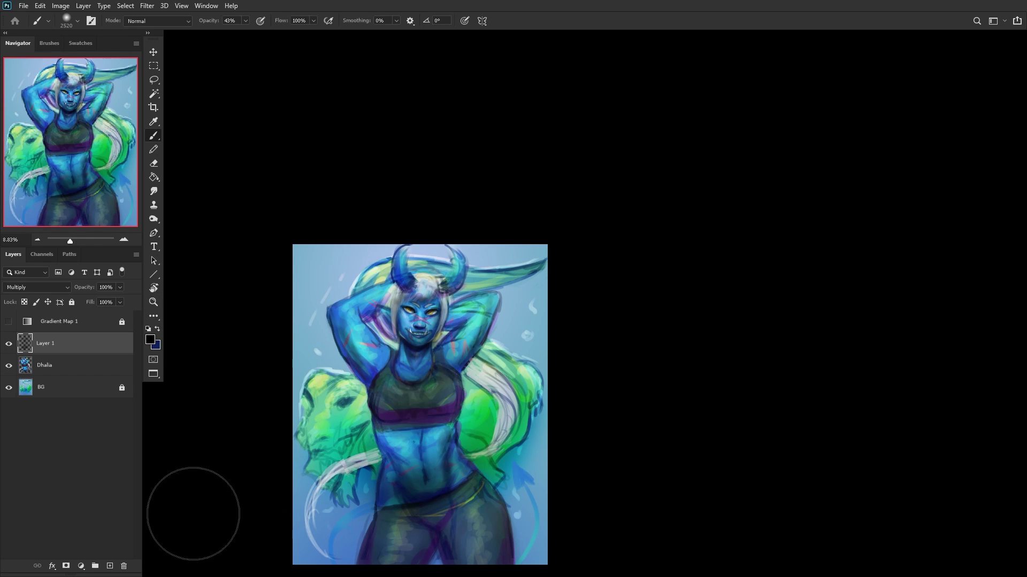
{"action": "left_click", "coordinate": [109, 566]}
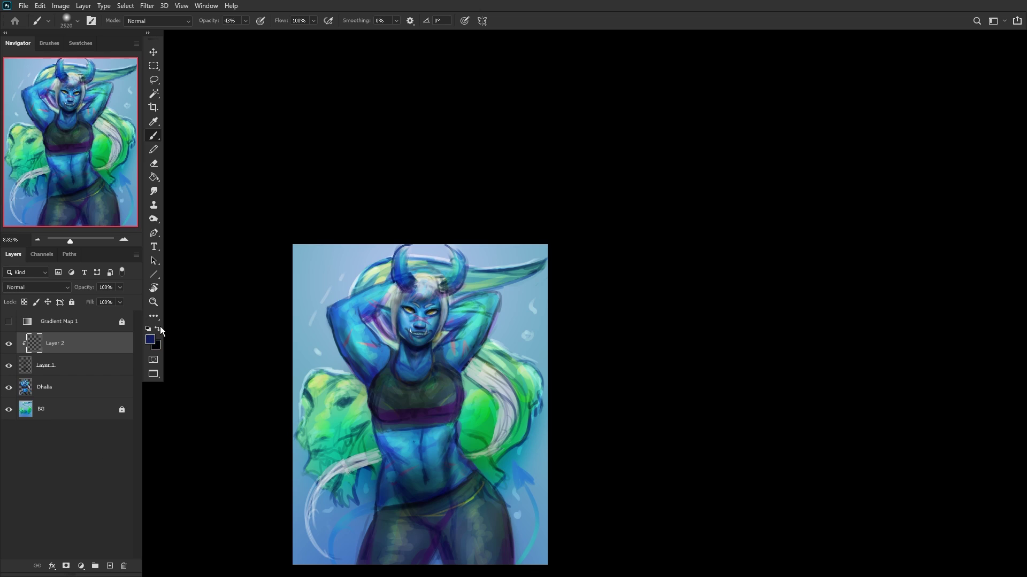
Step: Trial a navy Paint Bucket fill on Layer 2, compare it, then discard it
{"action": "left_click", "coordinate": [154, 177]}
{"action": "left_click", "coordinate": [214, 186]}
{"action": "left_click", "coordinate": [363, 469]}
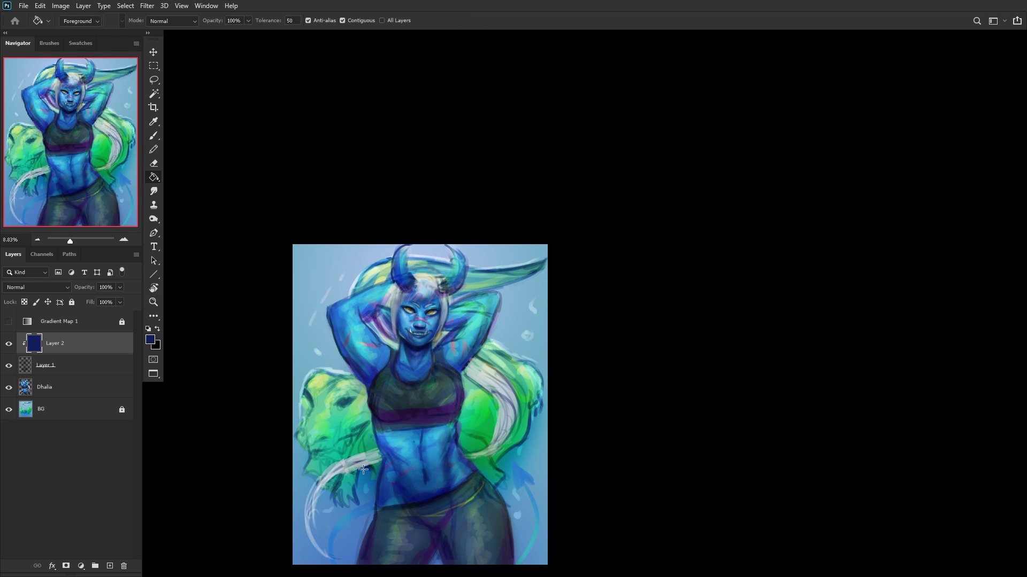
{"action": "left_click", "coordinate": [8, 343]}
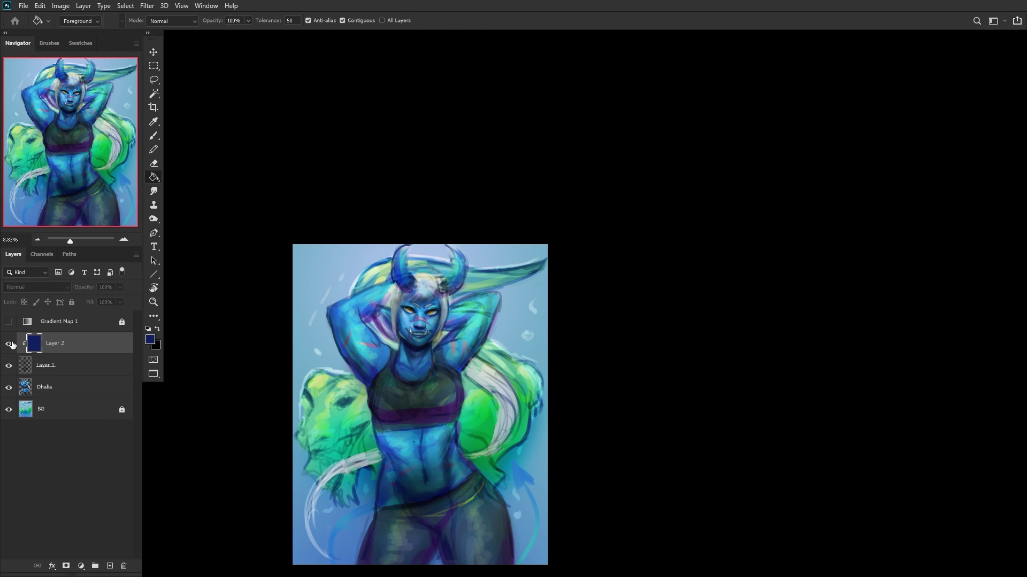
{"action": "left_click", "coordinate": [9, 343]}
{"action": "key", "text": "ctrl+e"}
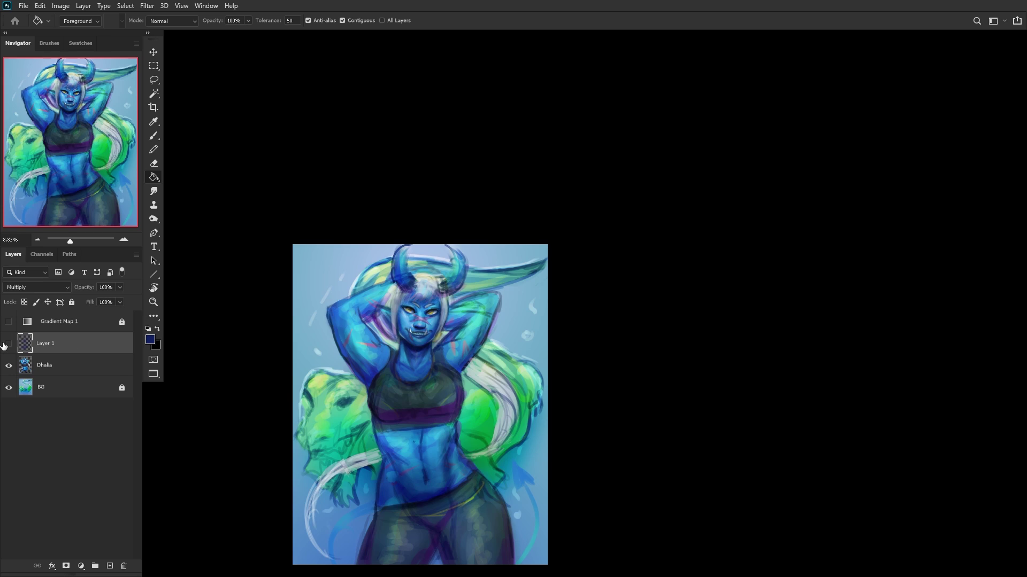
Step: Lower the shadow layer's opacity to 65% and merge it down into Dhalia
{"action": "left_click", "coordinate": [9, 343]}
{"action": "left_click_drag", "start_coordinate": [97, 300], "coordinate": [104, 300]}
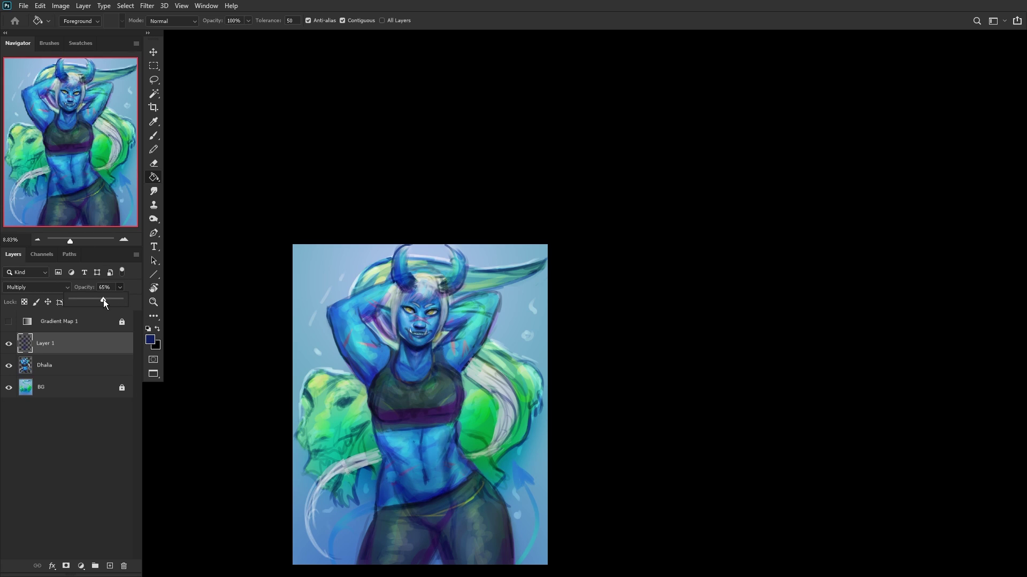
{"action": "left_click", "coordinate": [9, 343]}
{"action": "left_click", "coordinate": [9, 343]}
{"action": "left_click", "coordinate": [10, 344]}
{"action": "left_click", "coordinate": [9, 343]}
{"action": "key", "text": "ctrl+e"}
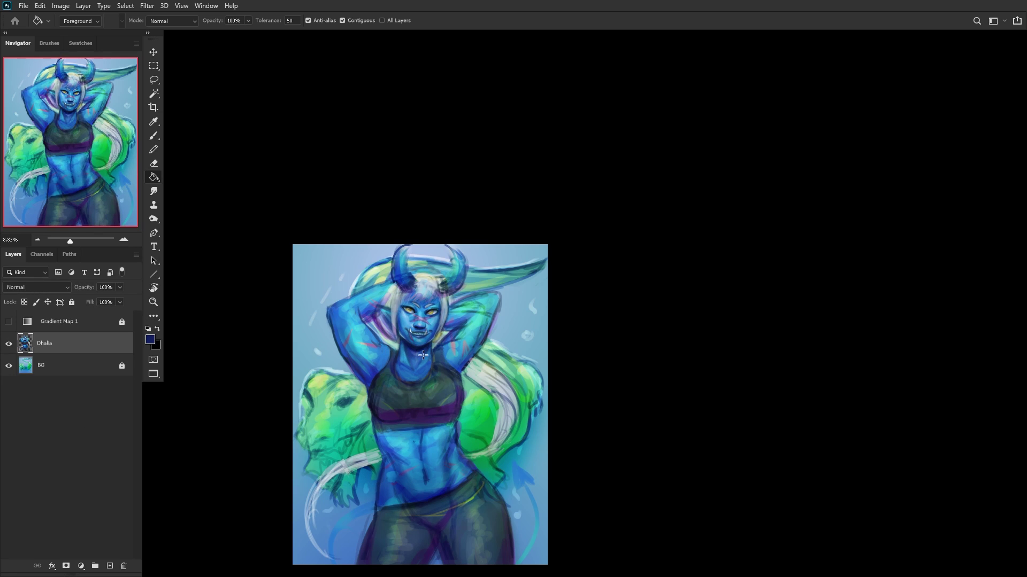
{"action": "scroll", "coordinate": [408, 316], "scroll_direction": "up", "scroll_amount": 5}
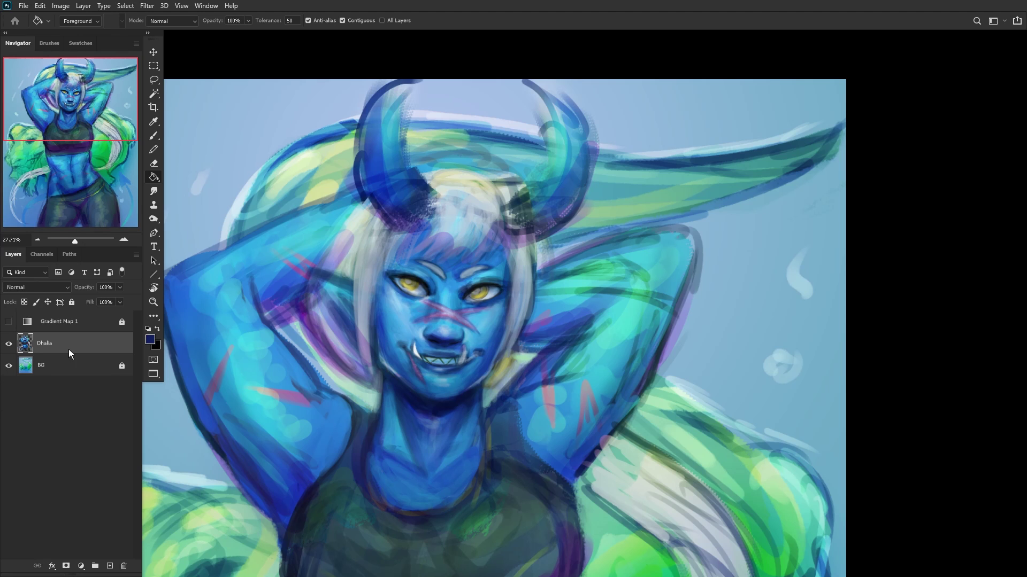
Step: Lock the Dhalia layer, add a new layer above it, and load the RENDERER brush at 29 px
{"action": "left_click", "coordinate": [71, 303]}
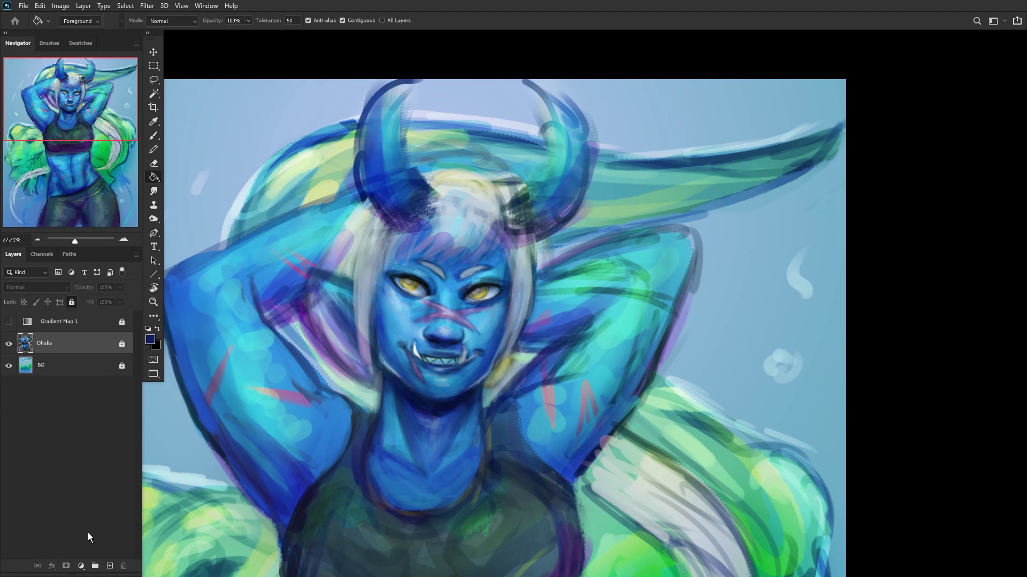
{"action": "left_click", "coordinate": [109, 566]}
{"action": "scroll", "coordinate": [403, 306], "scroll_direction": "up", "scroll_amount": 8}
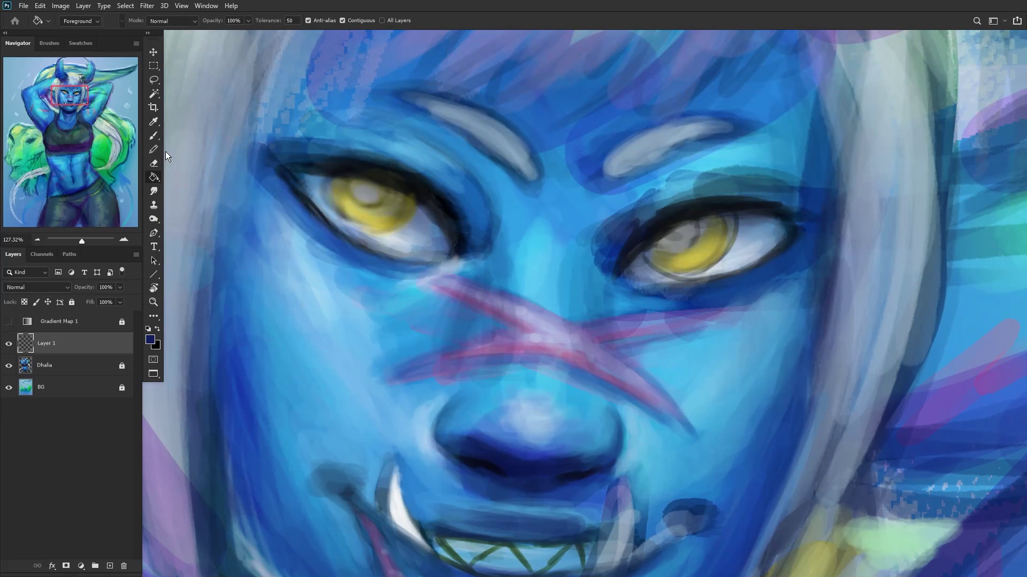
{"action": "left_click", "coordinate": [154, 137]}
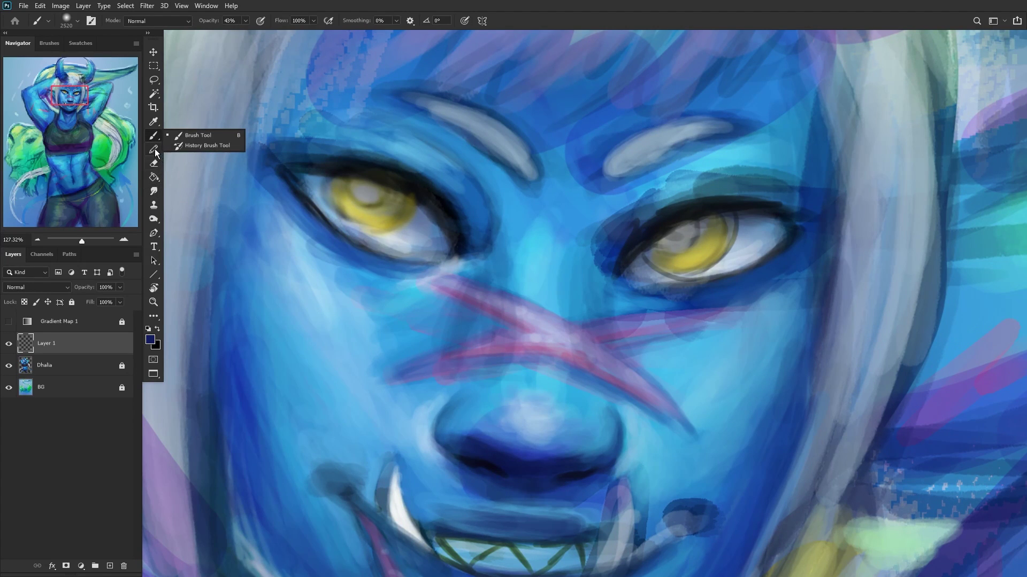
{"action": "right_click", "coordinate": [387, 209]}
{"action": "left_click", "coordinate": [491, 260]}
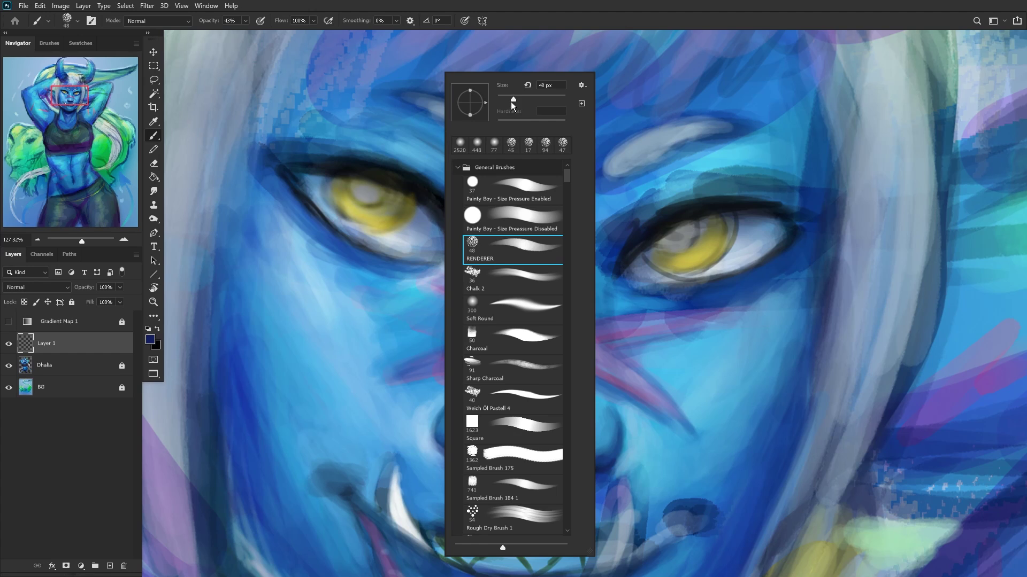
{"action": "left_click_drag", "start_coordinate": [512, 99], "coordinate": [508, 98]}
{"action": "left_click", "coordinate": [149, 325]}
Step: Set the foreground colour to a pale green in the Color Picker
{"action": "key", "text": "x"}
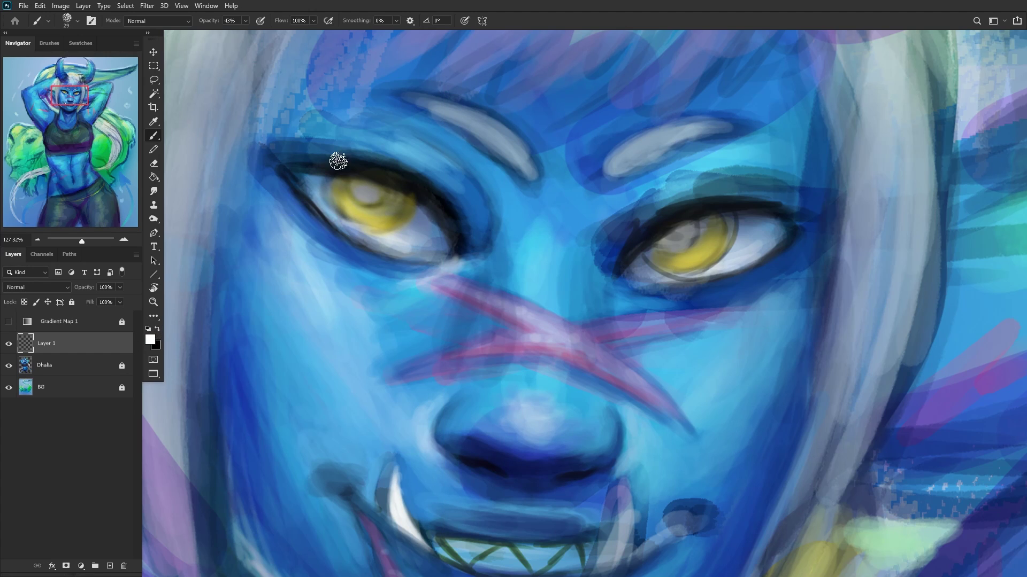
{"action": "left_click", "coordinate": [150, 340]}
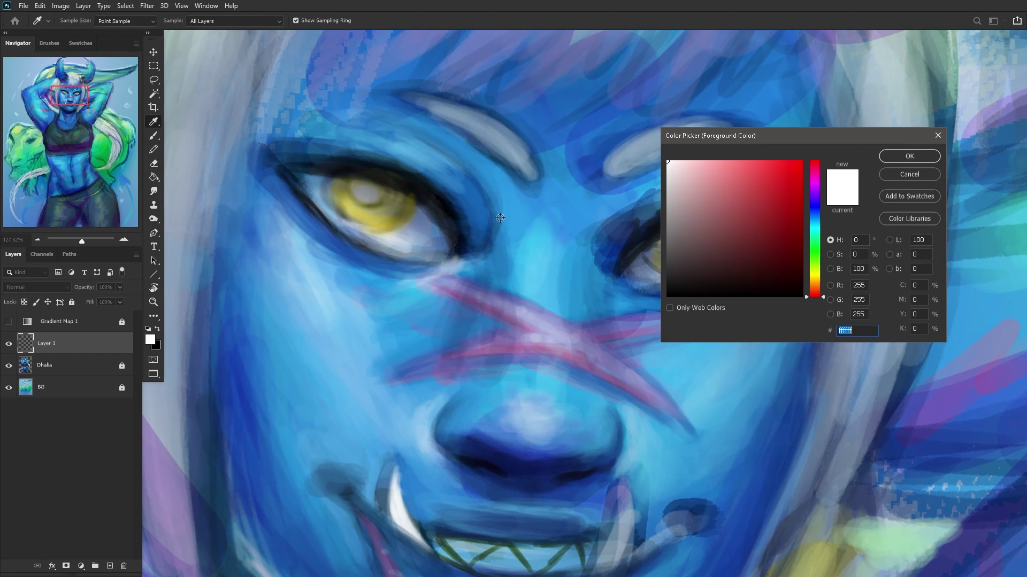
{"action": "left_click", "coordinate": [815, 277]}
{"action": "left_click", "coordinate": [704, 161]}
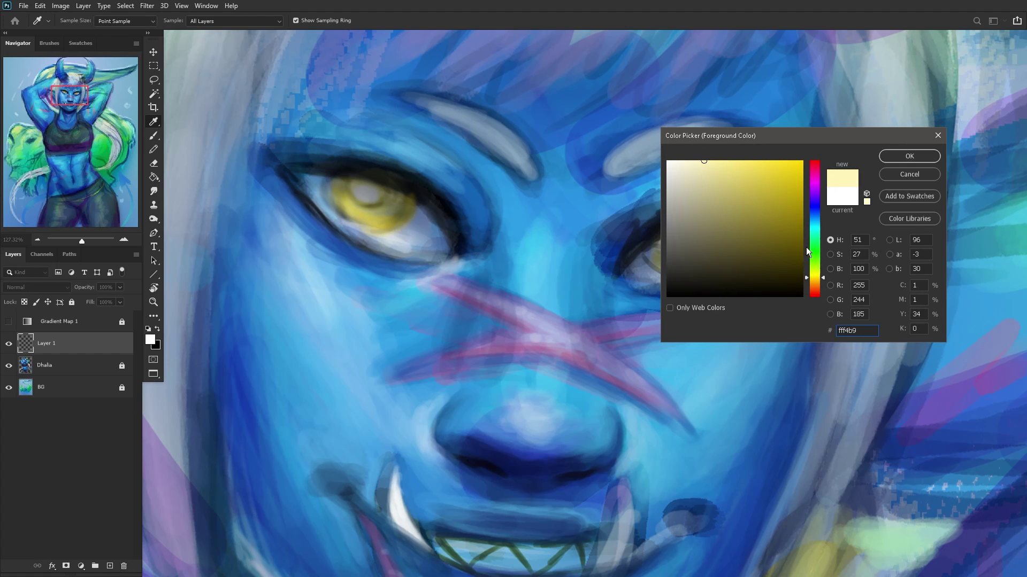
{"action": "left_click", "coordinate": [806, 247]}
{"action": "left_click", "coordinate": [903, 155]}
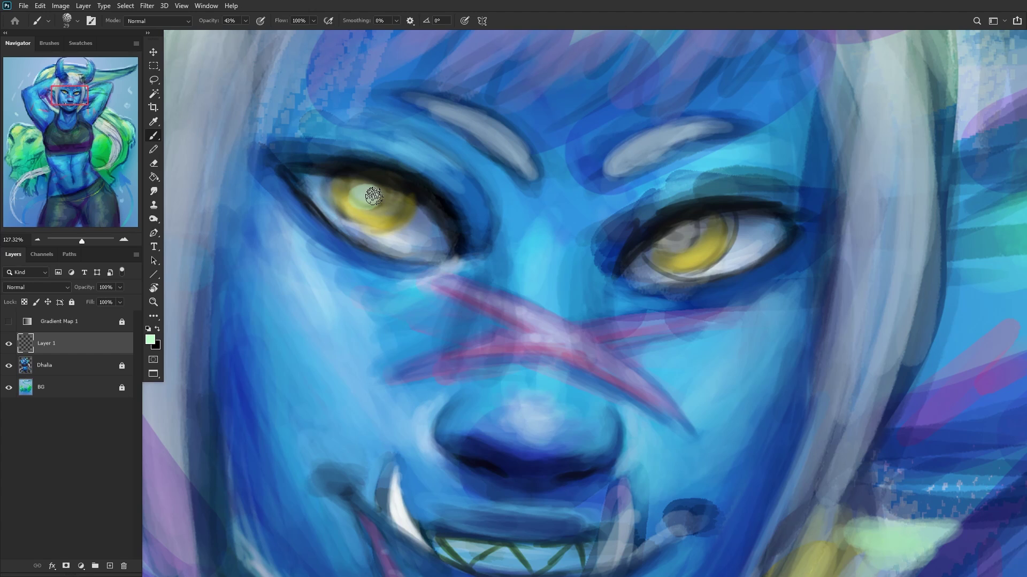
Step: Paint pale-green glows over both yellow irises, then reset and swap the colours
{"action": "mouse_move", "coordinate": [373, 197]}
{"action": "left_mouse_down"}
{"action": "mouse_move", "coordinate": [358, 197]}
{"action": "mouse_move", "coordinate": [374, 198]}
{"action": "left_mouse_up"}
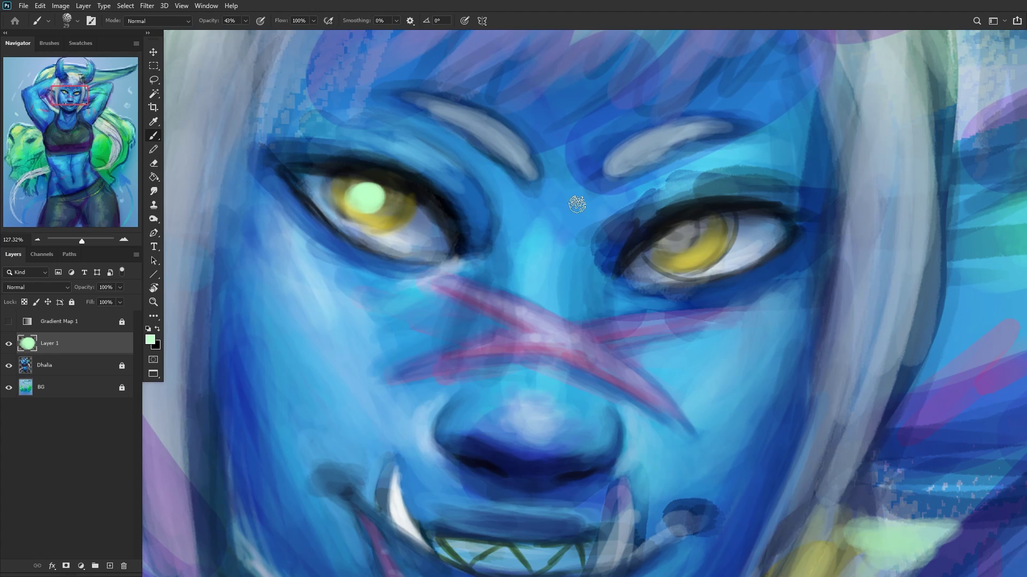
{"action": "left_click_drag", "start_coordinate": [677, 242], "coordinate": [684, 242]}
{"action": "left_click", "coordinate": [148, 329]}
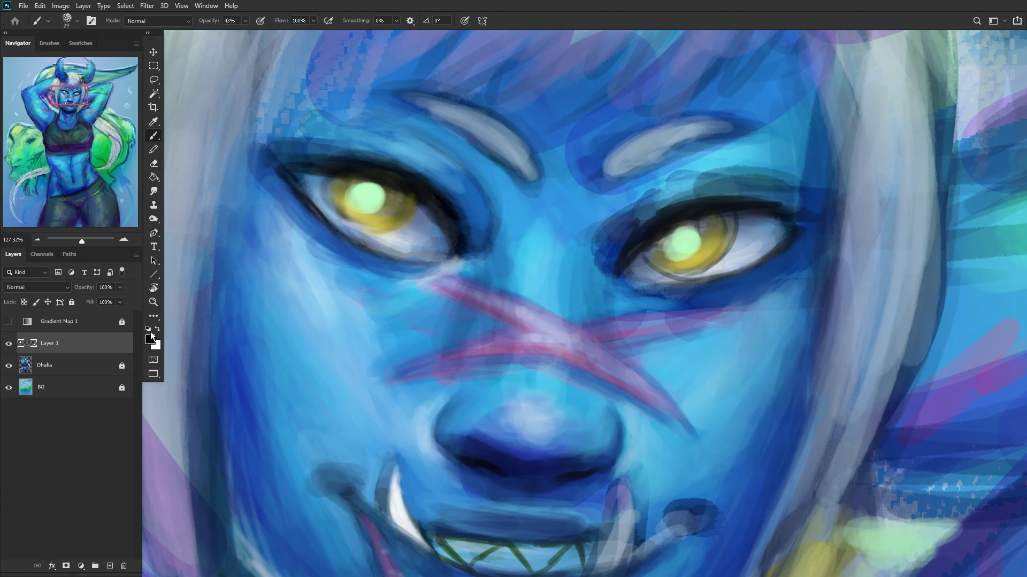
{"action": "left_click", "coordinate": [157, 329]}
Step: On another new layer, sample the eye's pale green and add a glint along the left upper eyelid
{"action": "left_click", "coordinate": [110, 566]}
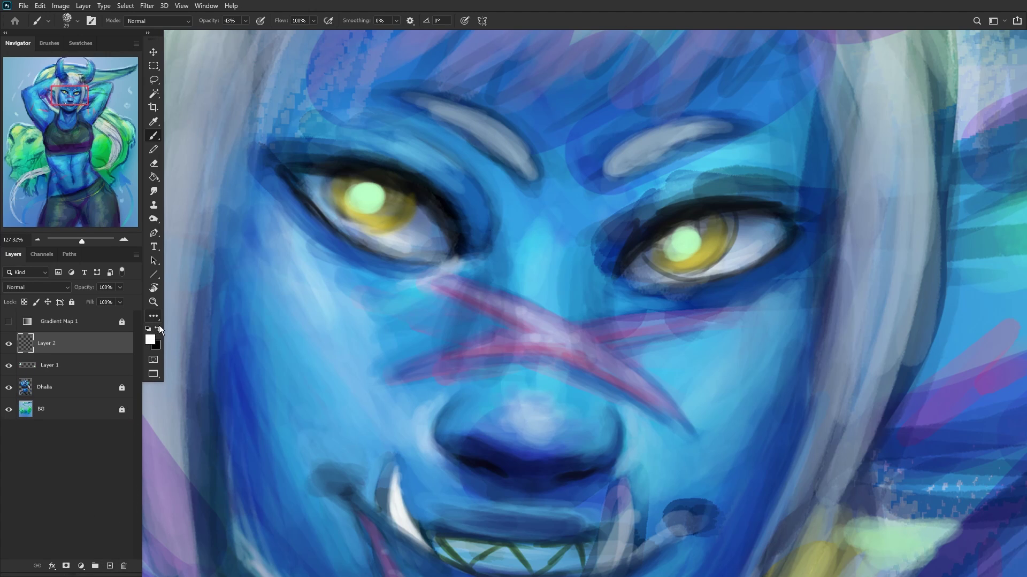
{"action": "left_click", "coordinate": [157, 330]}
{"action": "left_click", "coordinate": [366, 194], "text": "alt"}
{"action": "mouse_move", "coordinate": [348, 145]}
{"action": "left_mouse_down"}
{"action": "mouse_move", "coordinate": [424, 160]}
{"action": "mouse_move", "coordinate": [323, 131]}
{"action": "mouse_move", "coordinate": [435, 158]}
{"action": "mouse_move", "coordinate": [298, 131]}
{"action": "left_mouse_up"}
{"action": "scroll", "coordinate": [298, 131], "scroll_direction": "down", "scroll_amount": 2}
{"action": "scroll", "coordinate": [298, 131], "scroll_direction": "down", "scroll_amount": 1}
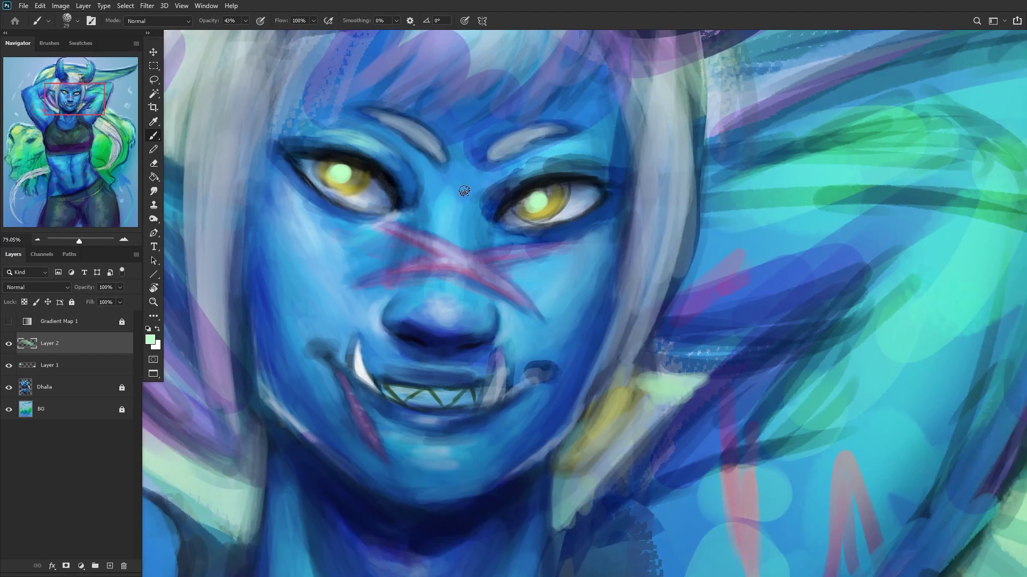
{"action": "scroll", "coordinate": [404, 359], "scroll_direction": "up", "scroll_amount": 1}
{"action": "scroll", "coordinate": [410, 361], "scroll_direction": "up", "scroll_amount": 1}
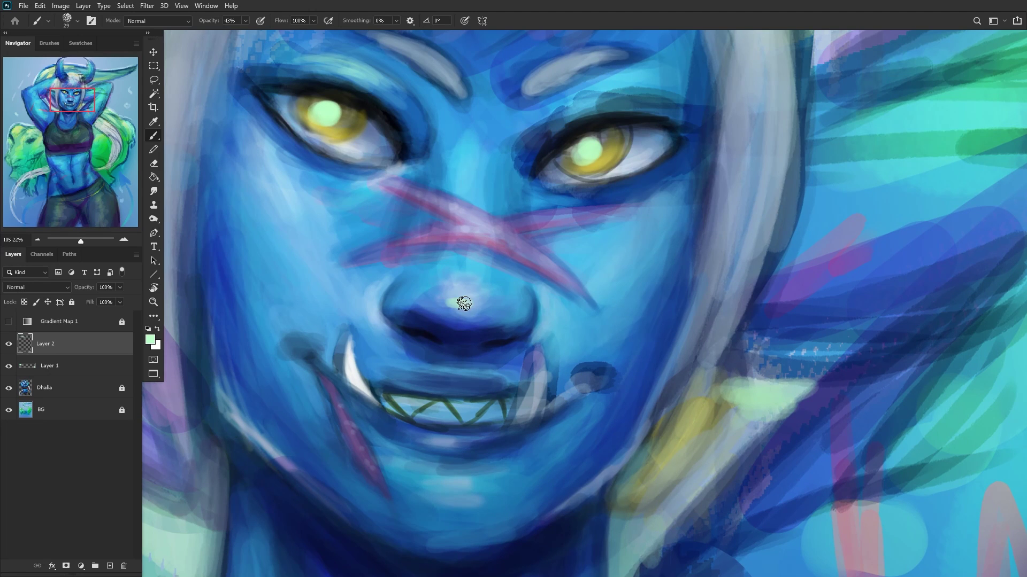
{"action": "scroll", "coordinate": [463, 289], "scroll_direction": "down", "scroll_amount": 1}
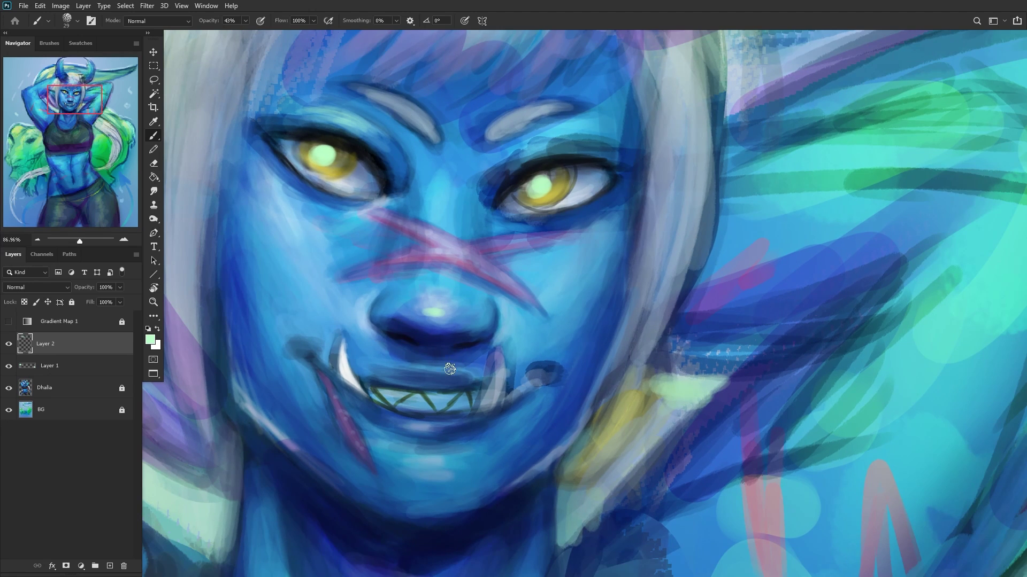
Step: Add pale-green glints on the nose, upper lip and mouth corner
{"action": "mouse_move", "coordinate": [471, 349]}
{"action": "left_mouse_down"}
{"action": "mouse_move", "coordinate": [448, 351]}
{"action": "mouse_move", "coordinate": [481, 347]}
{"action": "mouse_move", "coordinate": [443, 354]}
{"action": "mouse_move", "coordinate": [476, 347]}
{"action": "mouse_move", "coordinate": [423, 350]}
{"action": "mouse_move", "coordinate": [394, 342]}
{"action": "left_mouse_up"}
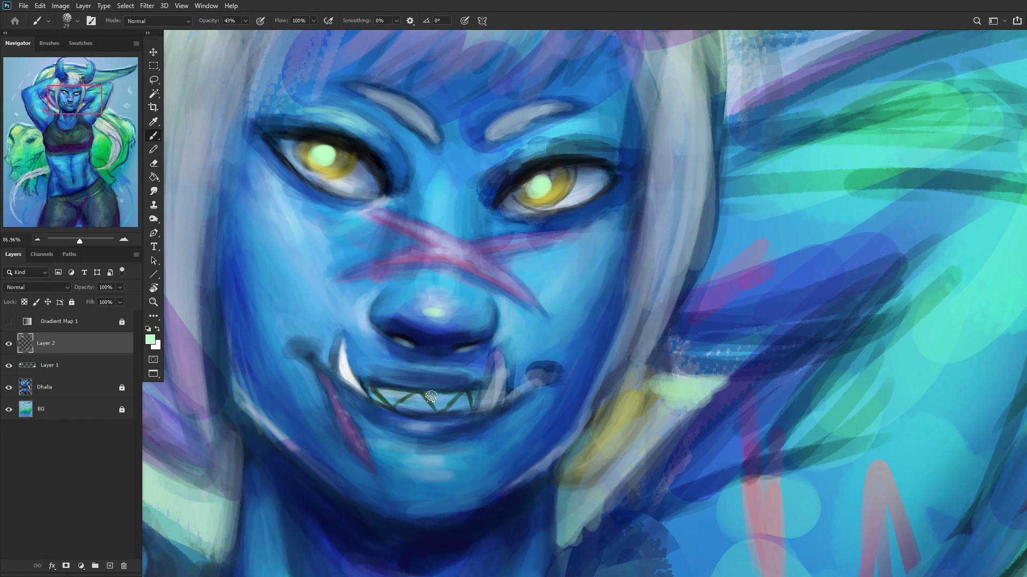
{"action": "mouse_move", "coordinate": [395, 375]}
{"action": "left_mouse_down"}
{"action": "mouse_move", "coordinate": [446, 374]}
{"action": "mouse_move", "coordinate": [403, 368]}
{"action": "mouse_move", "coordinate": [418, 365]}
{"action": "mouse_move", "coordinate": [447, 373]}
{"action": "mouse_move", "coordinate": [375, 364]}
{"action": "mouse_move", "coordinate": [421, 393]}
{"action": "left_mouse_up"}
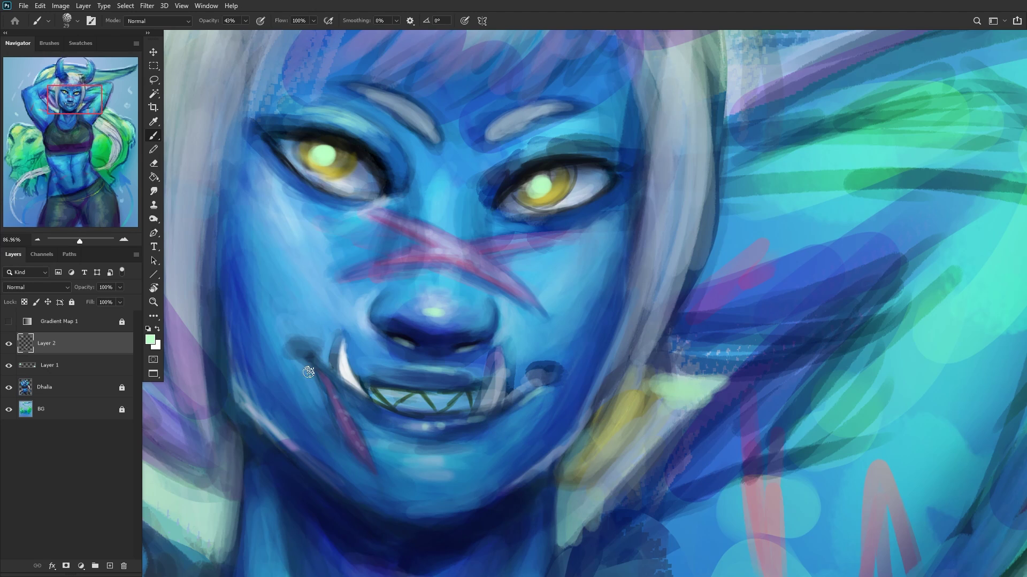
{"action": "left_click_drag", "start_coordinate": [305, 370], "coordinate": [314, 385]}
{"action": "scroll", "coordinate": [339, 273], "scroll_direction": "down", "scroll_amount": 4}
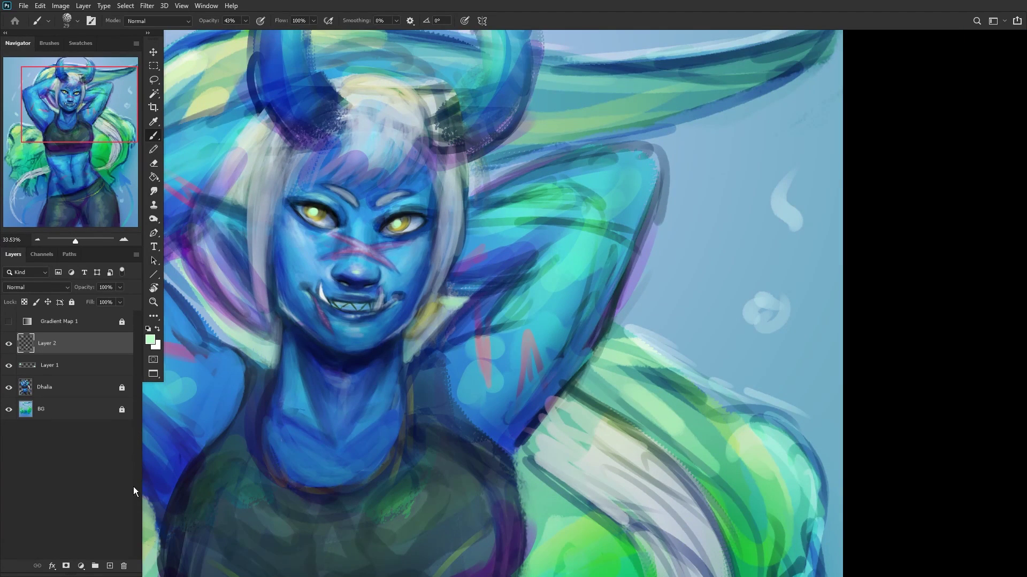
Step: Merge the glints down into the eye-glow layer and mirror the view to check the face
{"action": "key", "text": "ctrl+e"}
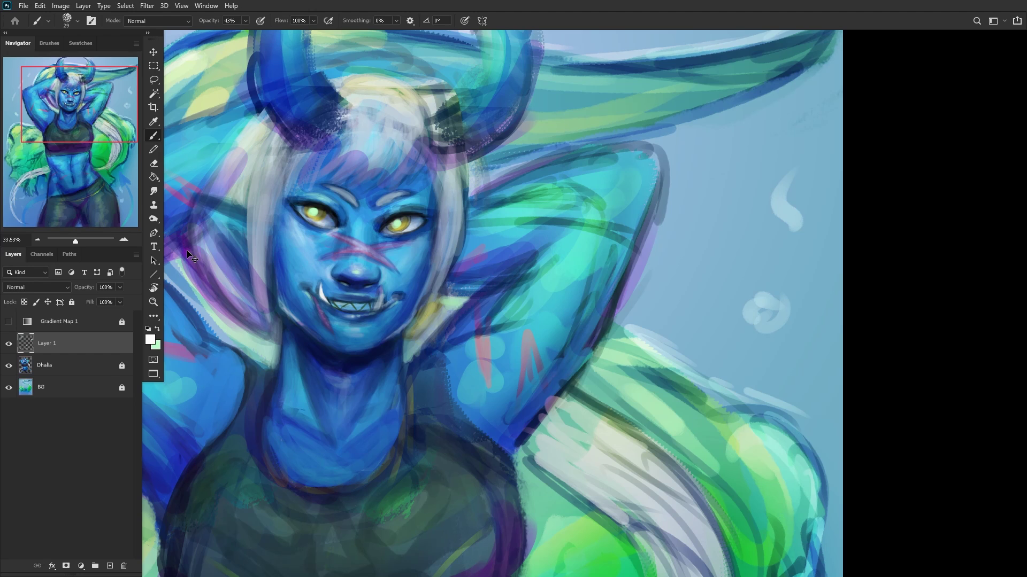
{"action": "key", "text": "ctrl+shift+h"}
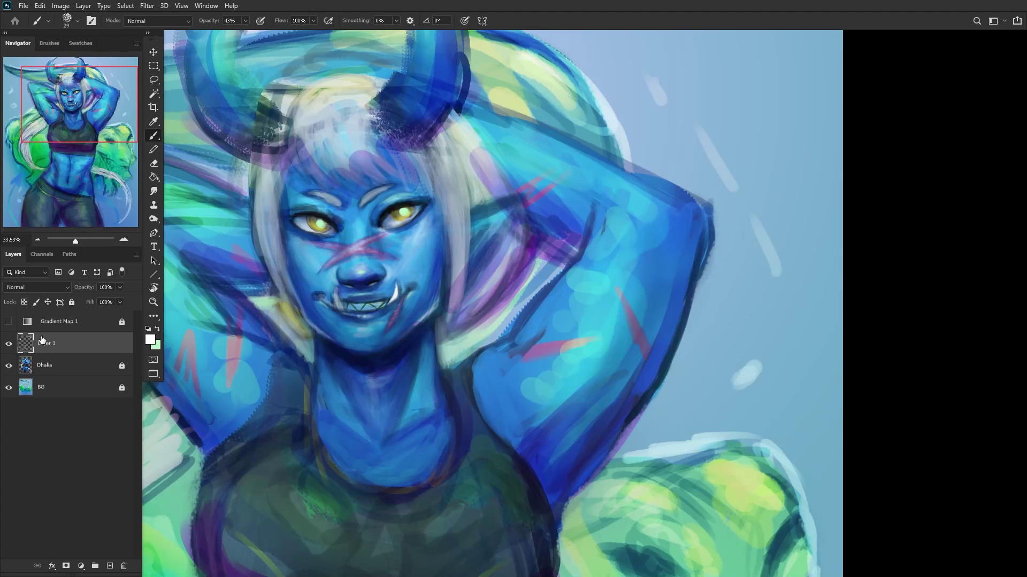
{"action": "left_click", "coordinate": [9, 344]}
{"action": "left_click", "coordinate": [9, 342]}
{"action": "scroll", "coordinate": [315, 220], "scroll_direction": "up", "scroll_amount": 3}
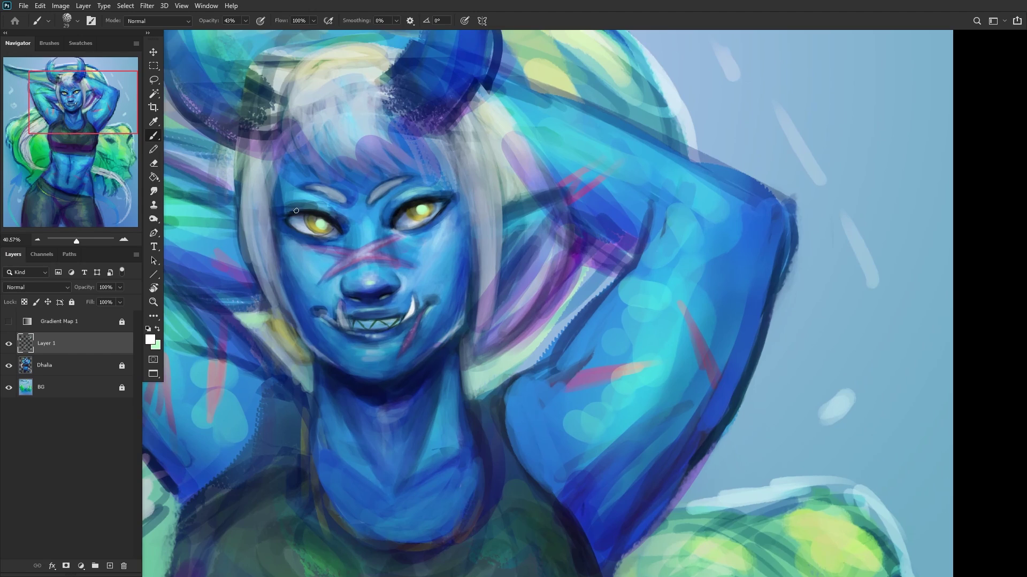
{"action": "right_click", "coordinate": [460, 219]}
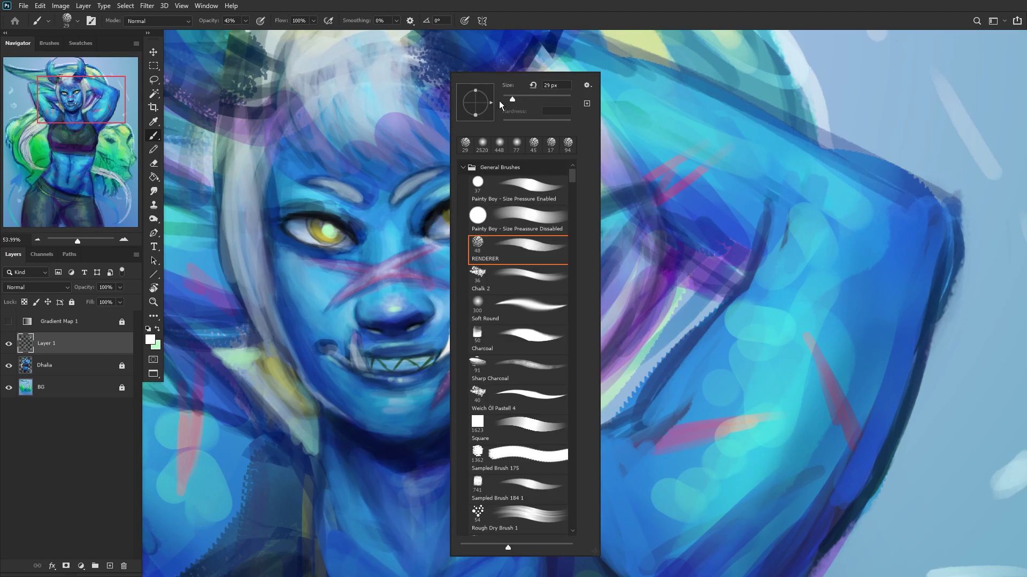
{"action": "left_click", "coordinate": [307, 199]}
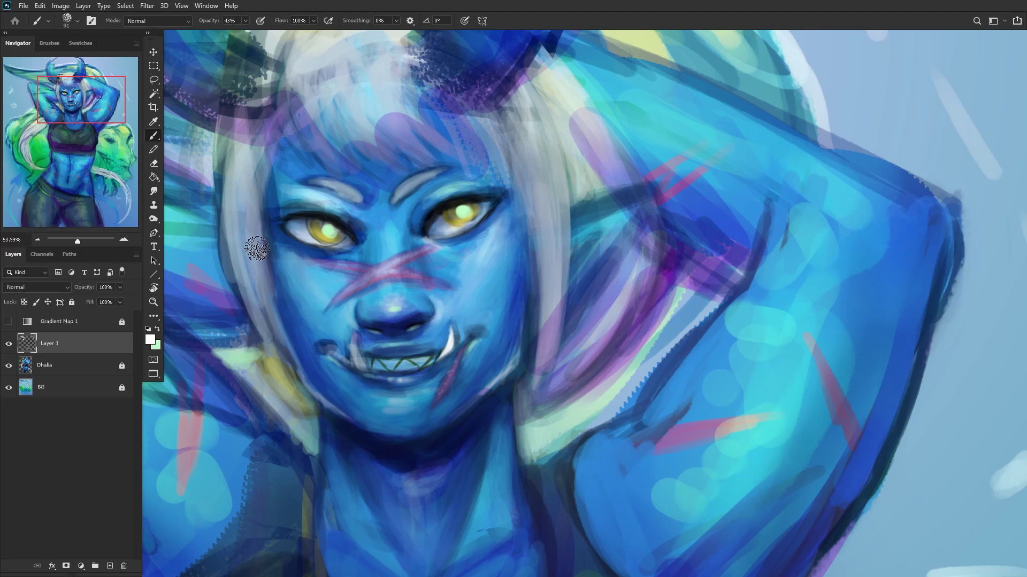
{"action": "scroll", "coordinate": [308, 299], "scroll_direction": "down", "scroll_amount": 2}
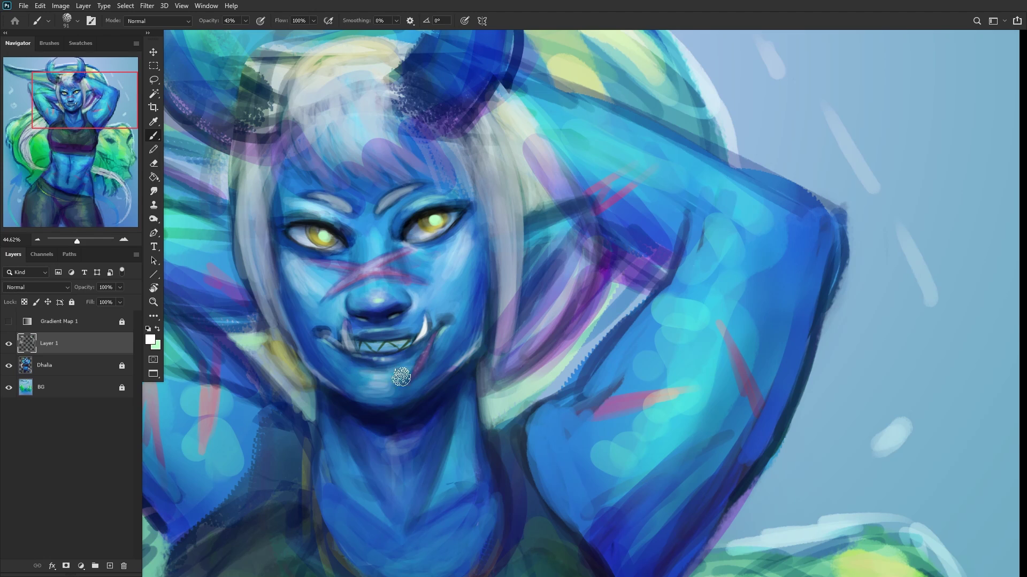
Step: Zoom out, set Layer 1 to Overlay blending, compare it on and off, and flip the view back
{"action": "mouse_move", "coordinate": [426, 373]}
{"action": "left_mouse_down"}
{"action": "mouse_move", "coordinate": [274, 246]}
{"action": "mouse_move", "coordinate": [330, 252]}
{"action": "left_mouse_up"}
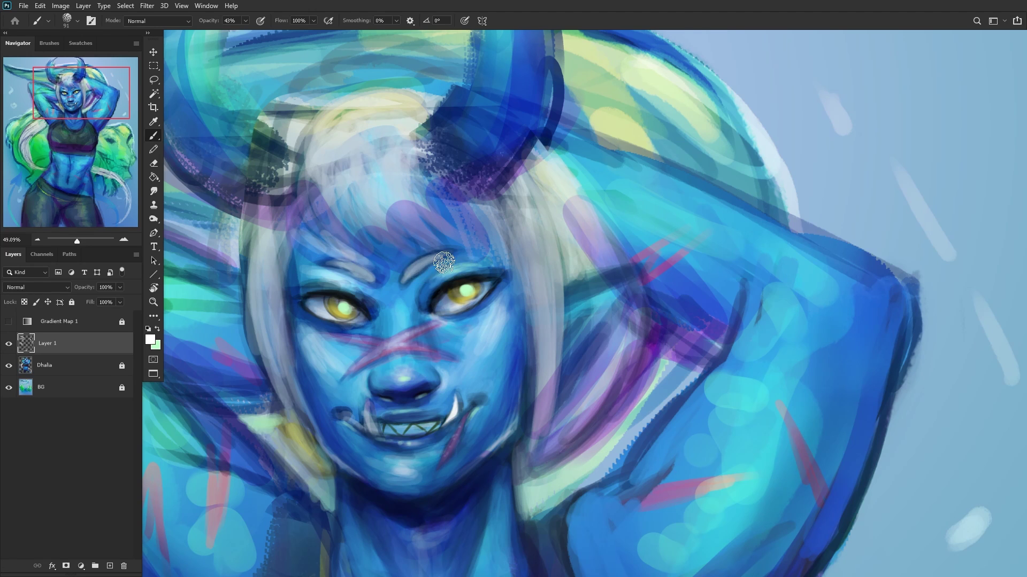
{"action": "left_click_drag", "start_coordinate": [443, 235], "coordinate": [159, 333]}
{"action": "left_click", "coordinate": [32, 288]}
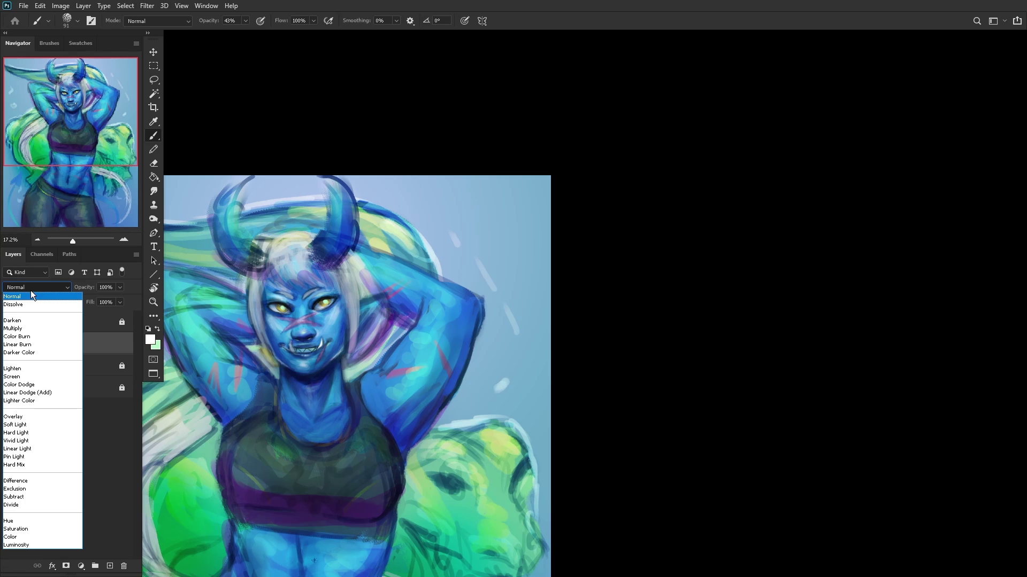
{"action": "left_click", "coordinate": [19, 412]}
{"action": "left_click", "coordinate": [9, 344]}
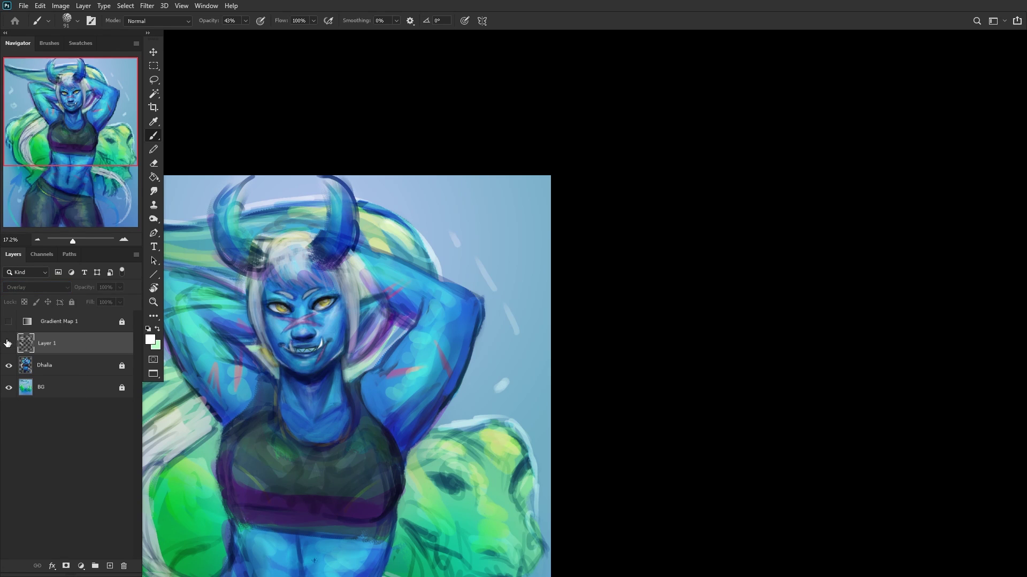
{"action": "left_click", "coordinate": [9, 343]}
{"action": "key", "text": "ctrl+shift+h"}
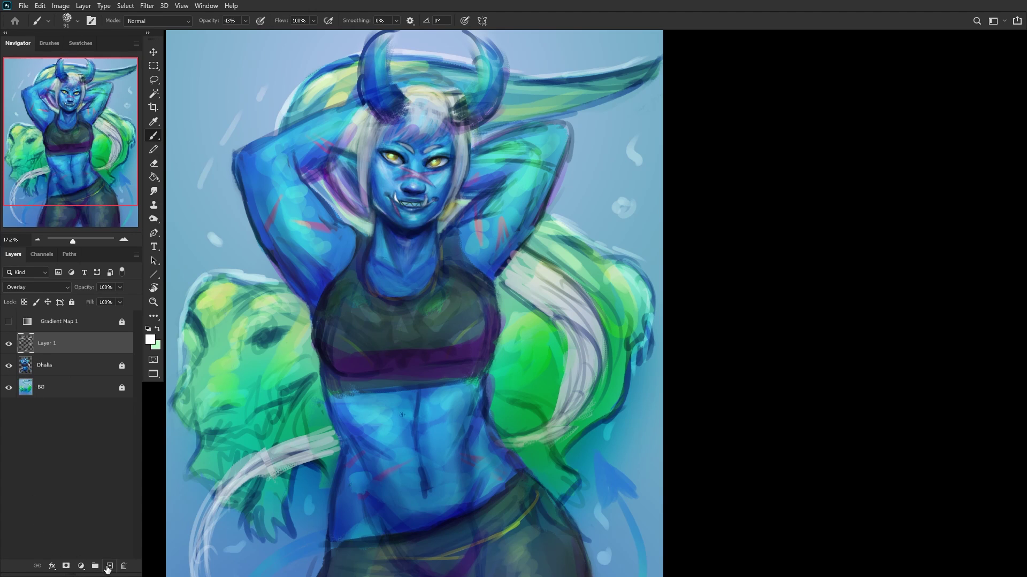
Step: Add an Overlay layer and paint subtle light on the neck and collarbone
{"action": "left_click", "coordinate": [109, 565]}
{"action": "left_click", "coordinate": [37, 287]}
{"action": "left_click", "coordinate": [21, 425]}
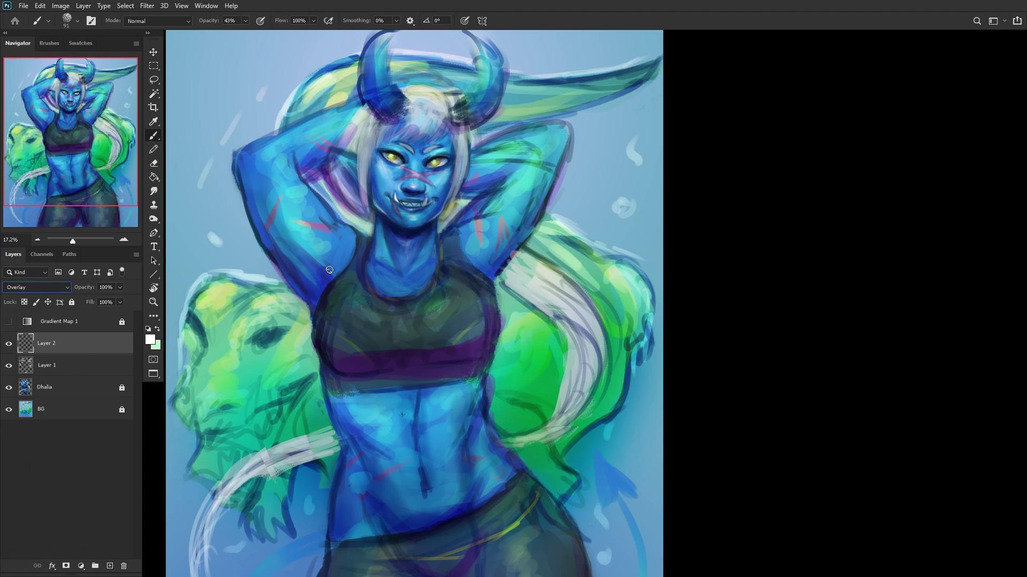
{"action": "mouse_move", "coordinate": [398, 282]}
{"action": "left_mouse_down"}
{"action": "mouse_move", "coordinate": [407, 243]}
{"action": "mouse_move", "coordinate": [411, 262]}
{"action": "mouse_move", "coordinate": [408, 243]}
{"action": "mouse_move", "coordinate": [397, 255]}
{"action": "mouse_move", "coordinate": [376, 247]}
{"action": "mouse_move", "coordinate": [400, 279]}
{"action": "mouse_move", "coordinate": [428, 244]}
{"action": "mouse_move", "coordinate": [403, 293]}
{"action": "left_mouse_up"}
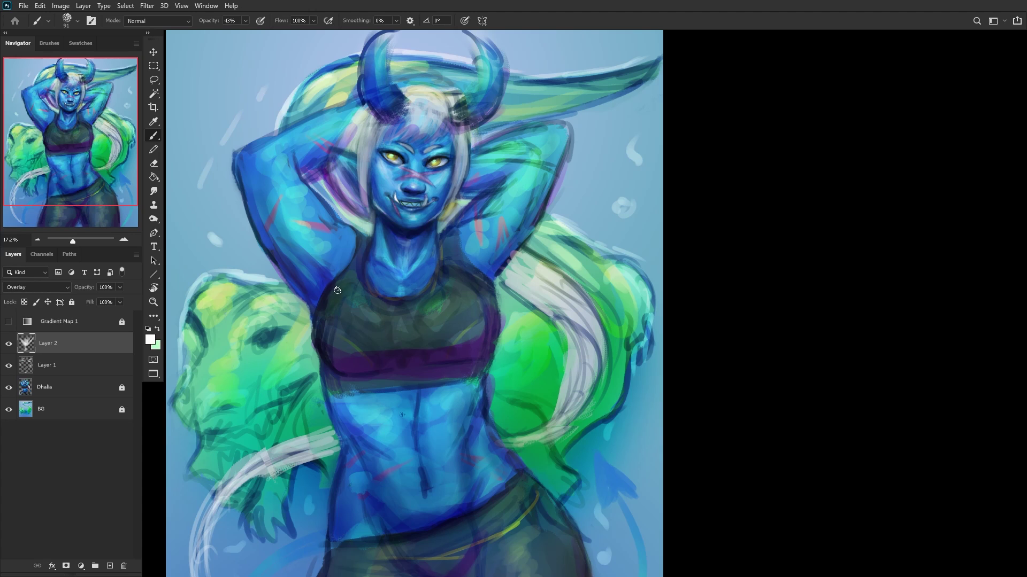
{"action": "mouse_move", "coordinate": [424, 296]}
{"action": "left_mouse_down"}
{"action": "mouse_move", "coordinate": [408, 321]}
{"action": "mouse_move", "coordinate": [406, 298]}
{"action": "mouse_move", "coordinate": [375, 284]}
{"action": "mouse_move", "coordinate": [414, 289]}
{"action": "left_mouse_up"}
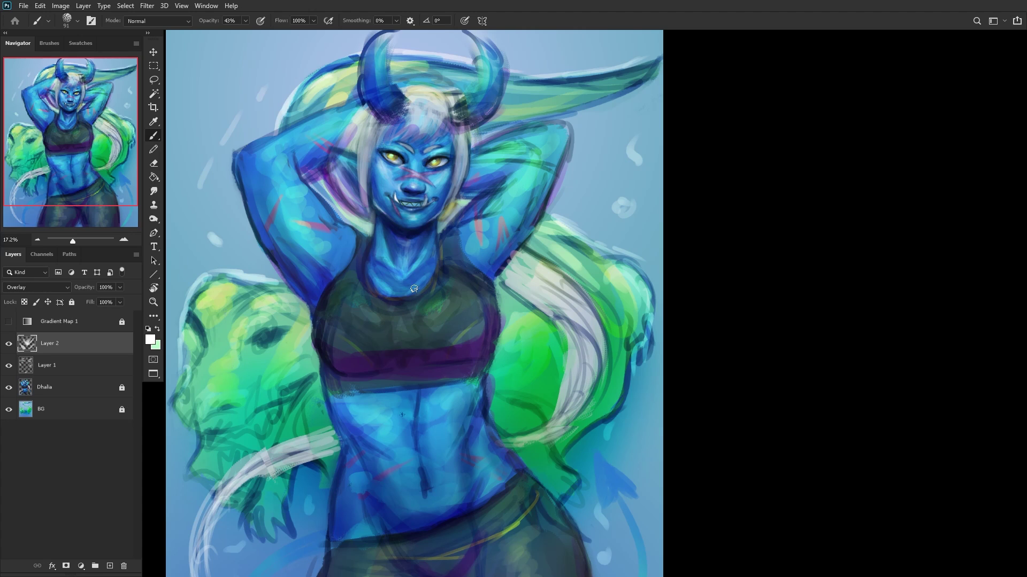
Step: Mirror the view, compare the layer on and off, and merge Layer 2 into Layer 1
{"action": "key", "text": "h"}
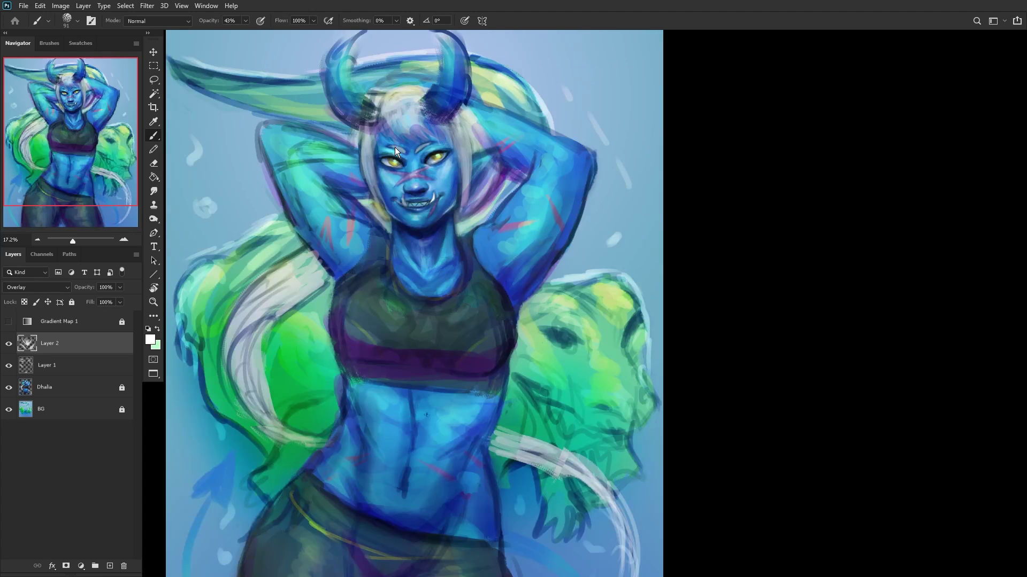
{"action": "left_click", "coordinate": [9, 346]}
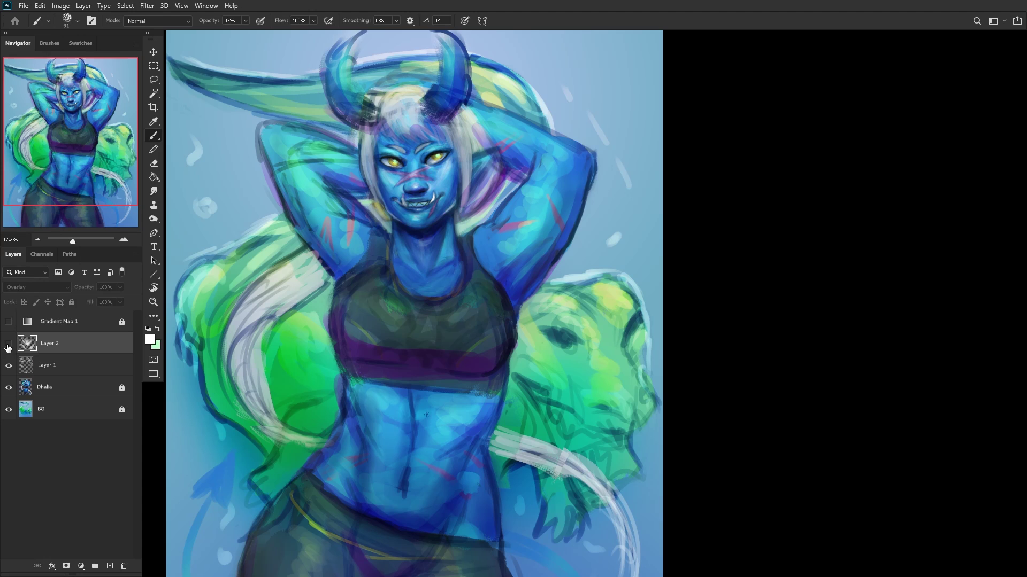
{"action": "left_click", "coordinate": [8, 346]}
{"action": "key", "text": "ctrl+minus"}
{"action": "key", "text": "ctrl+e"}
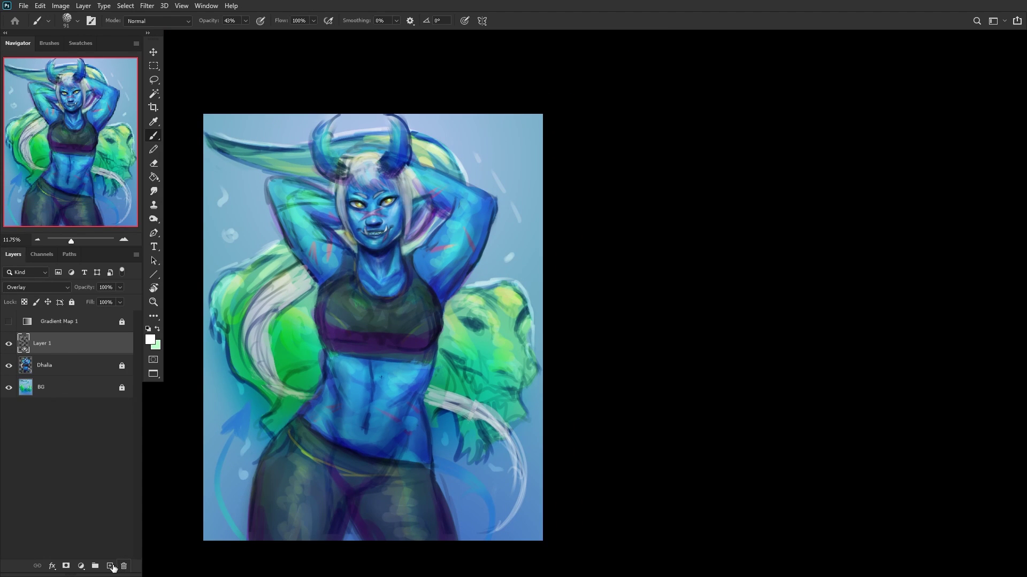
Step: Test Soft Round 300 px Overlay highlights on the cheeks and jaw on a new layer, then delete it
{"action": "left_click", "coordinate": [113, 567]}
{"action": "scroll", "coordinate": [346, 295], "scroll_direction": "up", "scroll_amount": 2}
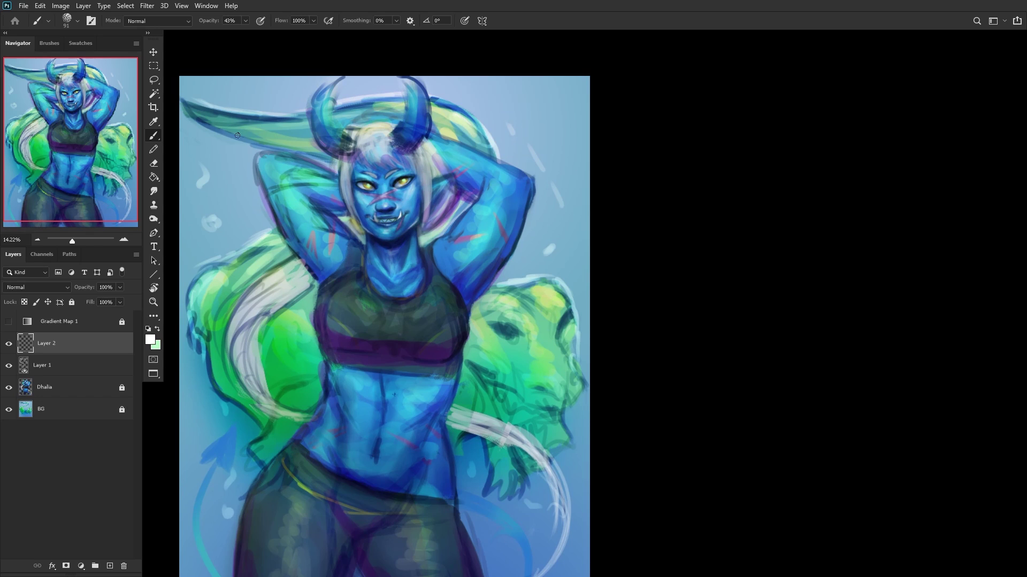
{"action": "scroll", "coordinate": [326, 155], "scroll_direction": "up", "scroll_amount": 3}
{"action": "right_click", "coordinate": [496, 207]}
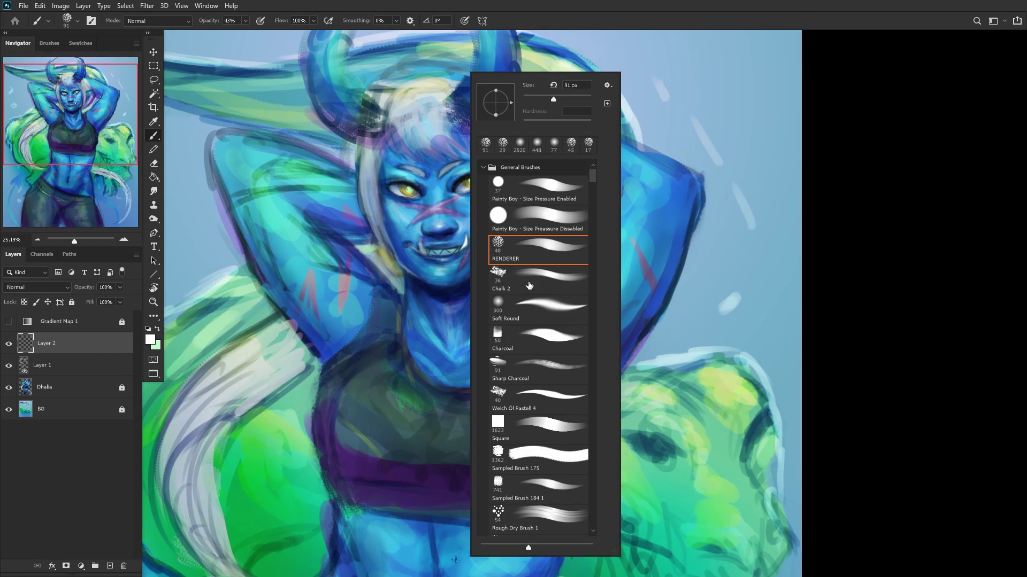
{"action": "left_click", "coordinate": [533, 311]}
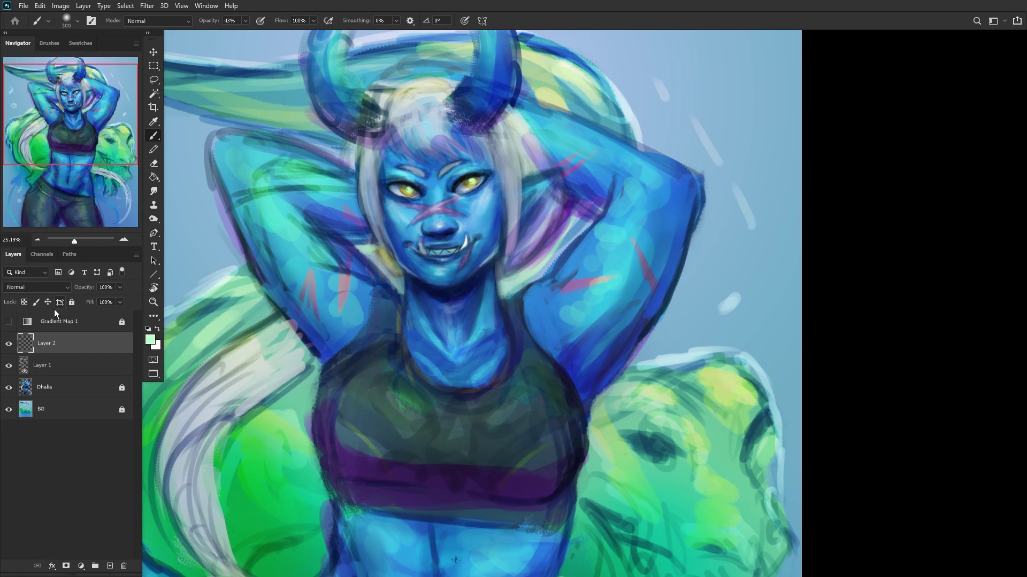
{"action": "left_click", "coordinate": [37, 287]}
{"action": "left_click", "coordinate": [21, 409]}
{"action": "mouse_move", "coordinate": [425, 225]}
{"action": "left_mouse_down"}
{"action": "mouse_move", "coordinate": [375, 208]}
{"action": "mouse_move", "coordinate": [421, 237]}
{"action": "mouse_move", "coordinate": [494, 196]}
{"action": "mouse_move", "coordinate": [479, 225]}
{"action": "left_mouse_up"}
{"action": "mouse_move", "coordinate": [377, 187]}
{"action": "left_mouse_down"}
{"action": "mouse_move", "coordinate": [411, 271]}
{"action": "mouse_move", "coordinate": [446, 283]}
{"action": "left_mouse_up"}
{"action": "scroll", "coordinate": [297, 283], "scroll_direction": "down", "scroll_amount": 5}
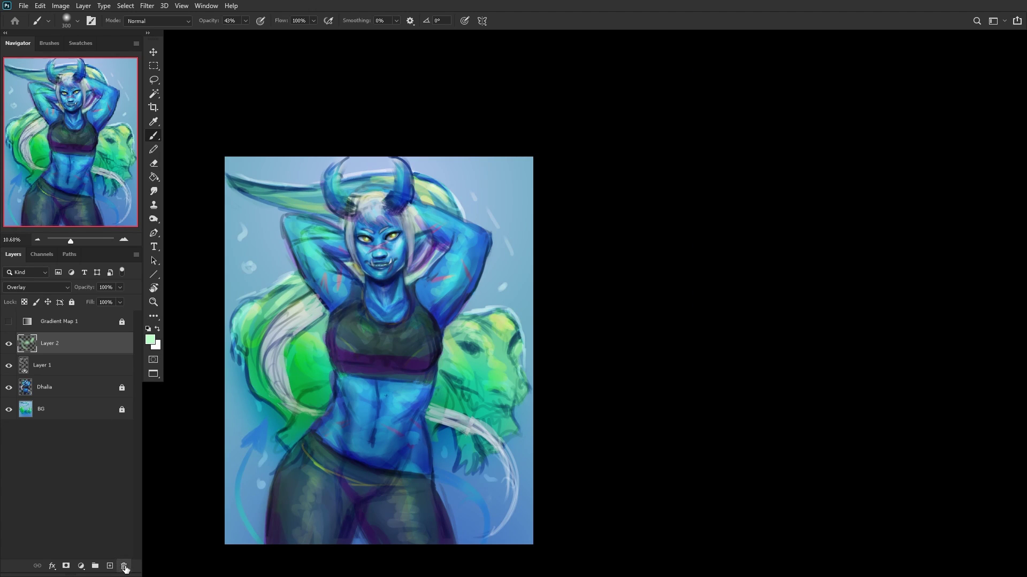
{"action": "left_click", "coordinate": [124, 568]}
Step: Add a new layer and set the foreground colour to a saturated magenta
{"action": "left_click", "coordinate": [110, 566]}
{"action": "scroll", "coordinate": [271, 235], "scroll_direction": "up", "scroll_amount": 5}
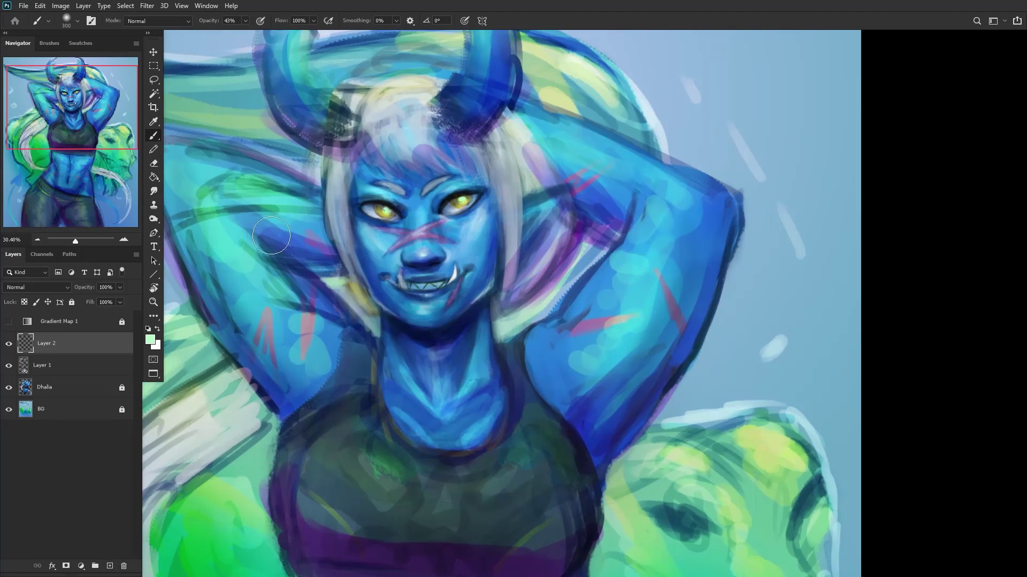
{"action": "left_click", "coordinate": [150, 340]}
{"action": "left_click_drag", "start_coordinate": [814, 244], "coordinate": [816, 188]}
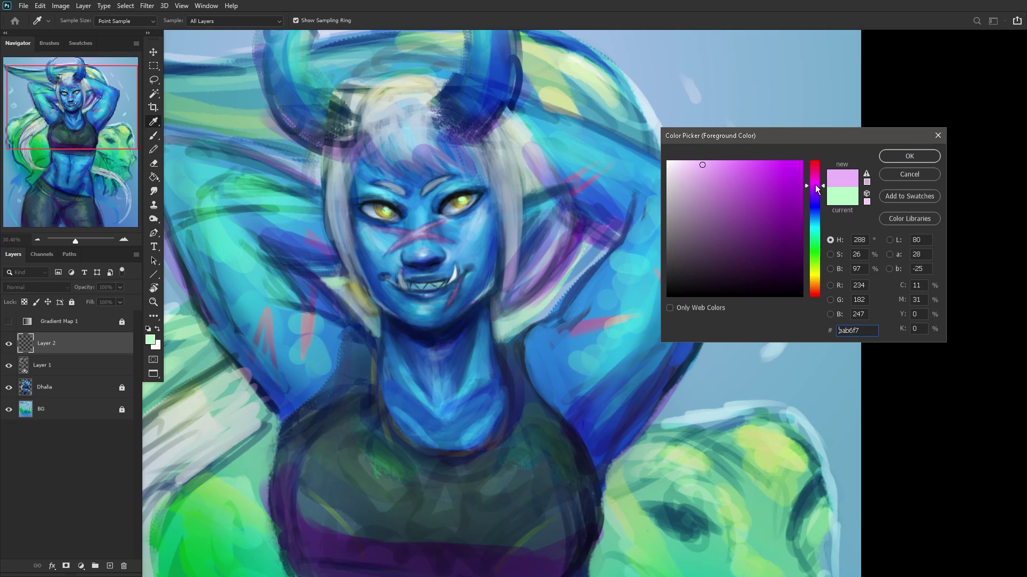
{"action": "left_click", "coordinate": [797, 163]}
{"action": "left_click", "coordinate": [909, 156]}
{"action": "key", "text": "b"}
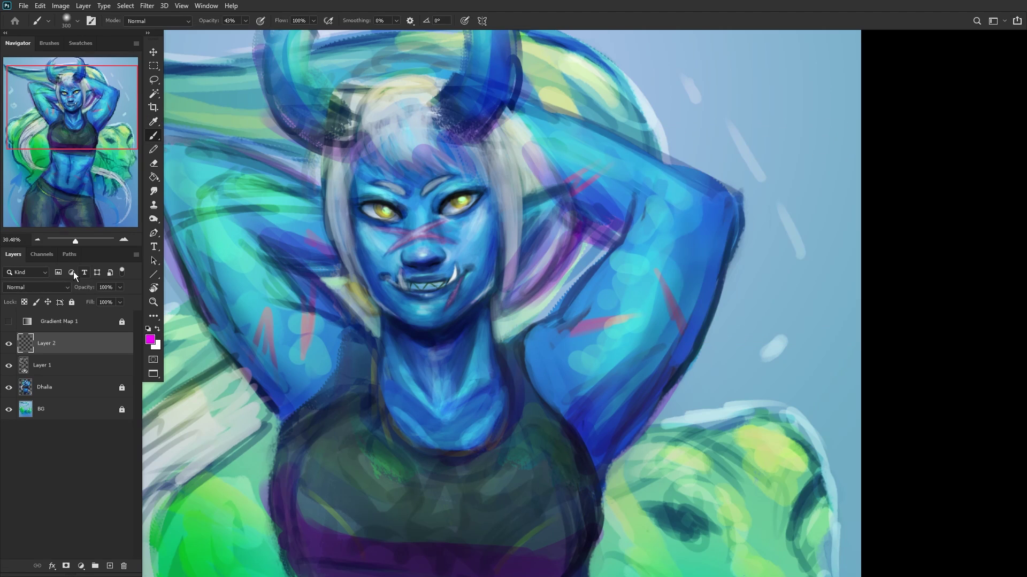
Step: Set the layer to Color blending and tint the cheeks, jaw, nose, neck and chin purple
{"action": "left_click", "coordinate": [46, 287]}
{"action": "left_click", "coordinate": [26, 413]}
{"action": "mouse_move", "coordinate": [454, 239]}
{"action": "left_mouse_down"}
{"action": "mouse_move", "coordinate": [485, 225]}
{"action": "mouse_move", "coordinate": [479, 264]}
{"action": "mouse_move", "coordinate": [487, 260]}
{"action": "mouse_move", "coordinate": [417, 331]}
{"action": "left_mouse_up"}
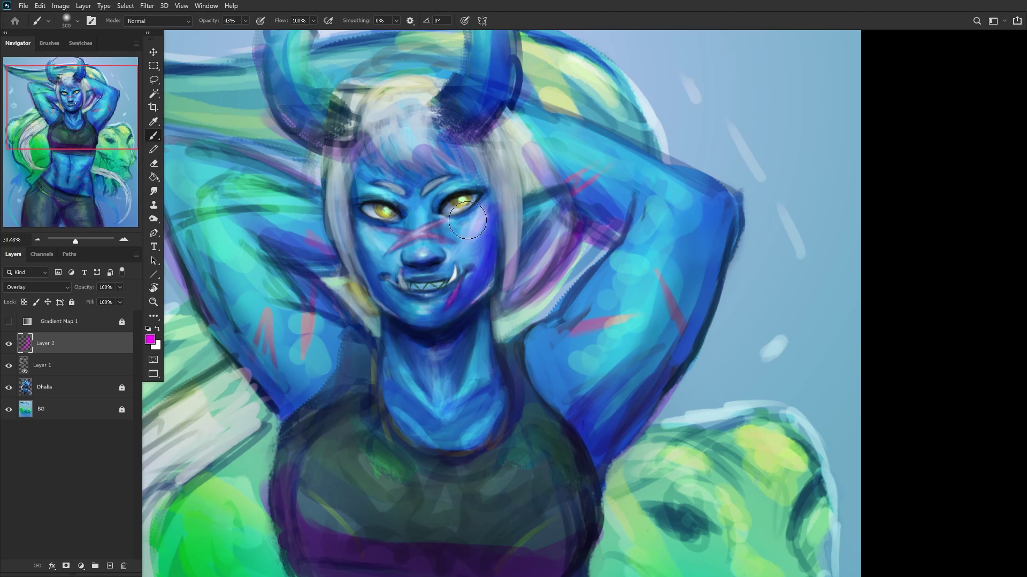
{"action": "left_click", "coordinate": [37, 287]}
{"action": "left_click", "coordinate": [21, 541]}
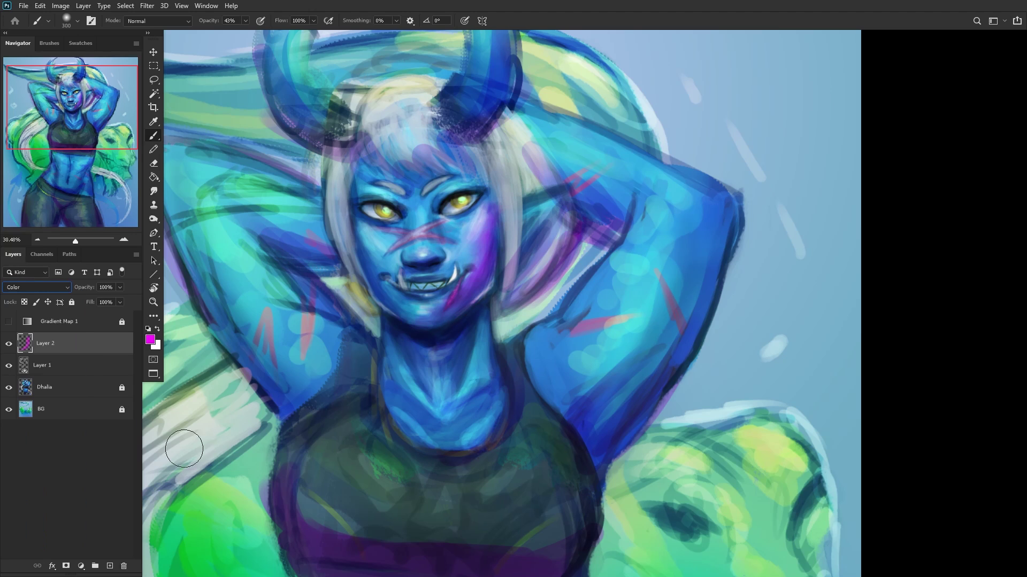
{"action": "mouse_move", "coordinate": [404, 255]}
{"action": "left_mouse_down"}
{"action": "mouse_move", "coordinate": [347, 231]}
{"action": "mouse_move", "coordinate": [379, 301]}
{"action": "mouse_move", "coordinate": [362, 254]}
{"action": "mouse_move", "coordinate": [442, 352]}
{"action": "mouse_move", "coordinate": [363, 198]}
{"action": "mouse_move", "coordinate": [392, 224]}
{"action": "mouse_move", "coordinate": [301, 226]}
{"action": "mouse_move", "coordinate": [354, 173]}
{"action": "mouse_move", "coordinate": [350, 149]}
{"action": "mouse_move", "coordinate": [363, 178]}
{"action": "mouse_move", "coordinate": [387, 165]}
{"action": "mouse_move", "coordinate": [416, 178]}
{"action": "mouse_move", "coordinate": [472, 172]}
{"action": "left_mouse_up"}
{"action": "mouse_move", "coordinate": [430, 299]}
{"action": "left_mouse_down"}
{"action": "mouse_move", "coordinate": [418, 382]}
{"action": "mouse_move", "coordinate": [382, 309]}
{"action": "mouse_move", "coordinate": [409, 325]}
{"action": "mouse_move", "coordinate": [478, 323]}
{"action": "left_mouse_up"}
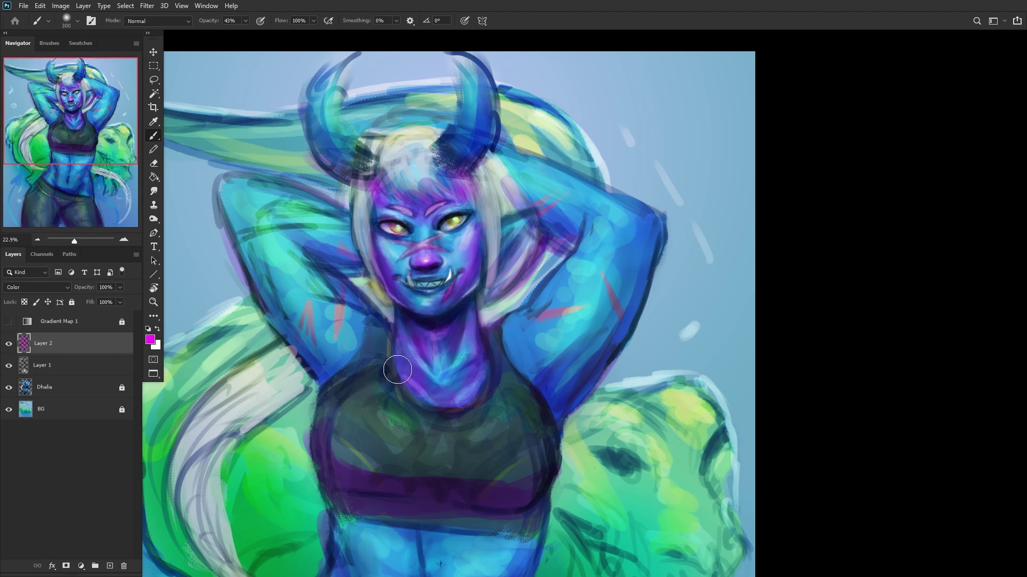
{"action": "scroll", "coordinate": [332, 321], "scroll_direction": "down", "scroll_amount": 2}
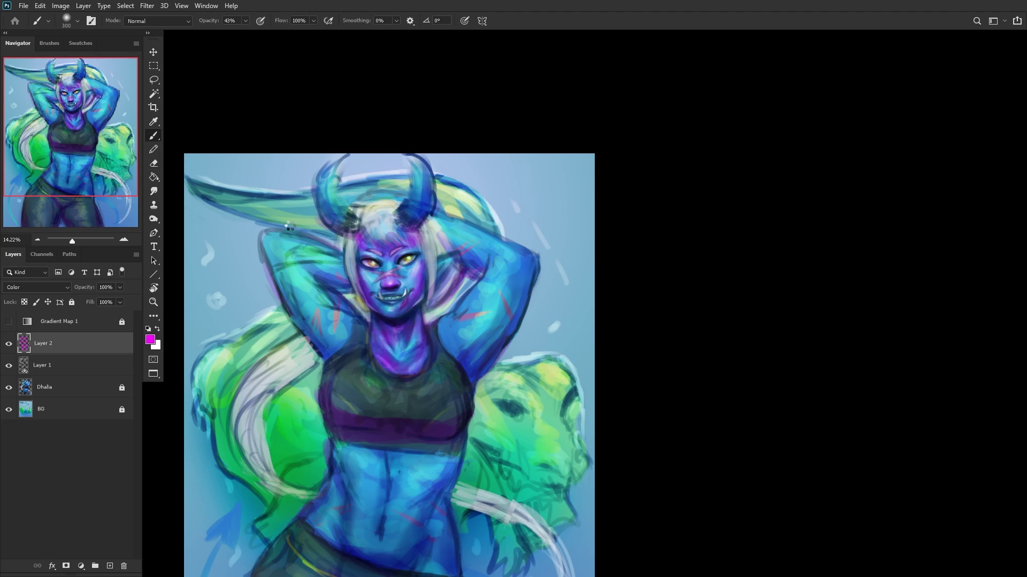
Step: Mirror the view, tint the upper arm and abdomen purple, and bring up Hue/Saturation
{"action": "key", "text": "h"}
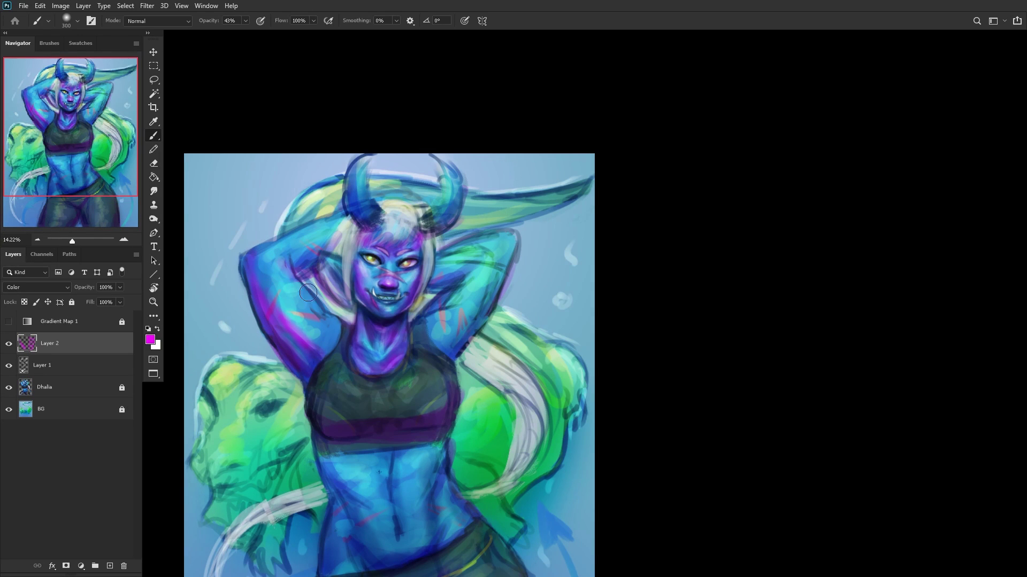
{"action": "left_click_drag", "start_coordinate": [308, 292], "coordinate": [284, 294]}
{"action": "left_click_drag", "start_coordinate": [432, 275], "coordinate": [480, 262]}
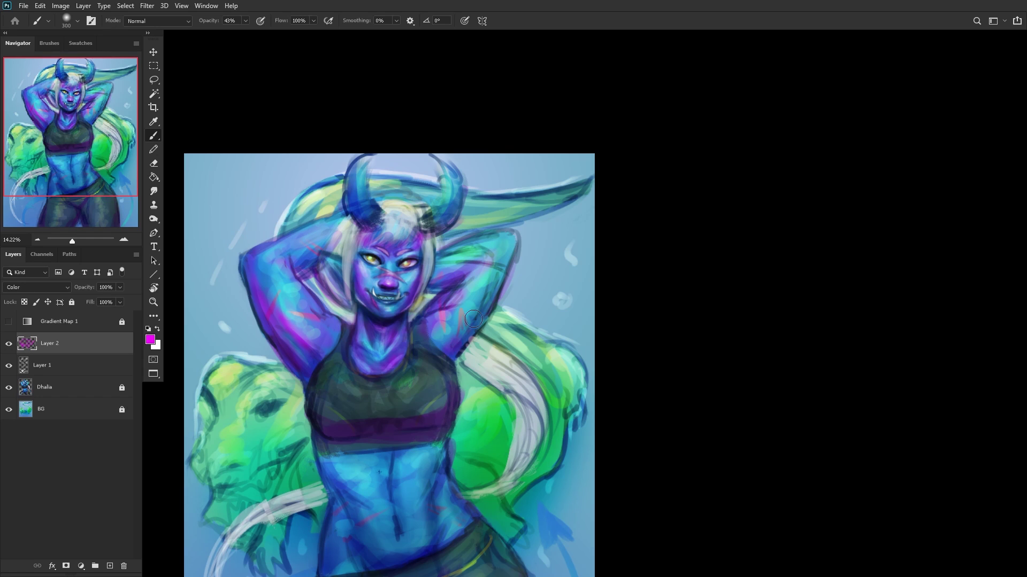
{"action": "scroll", "coordinate": [406, 313], "scroll_direction": "down", "scroll_amount": 3}
{"action": "scroll", "coordinate": [388, 403], "scroll_direction": "up", "scroll_amount": 2}
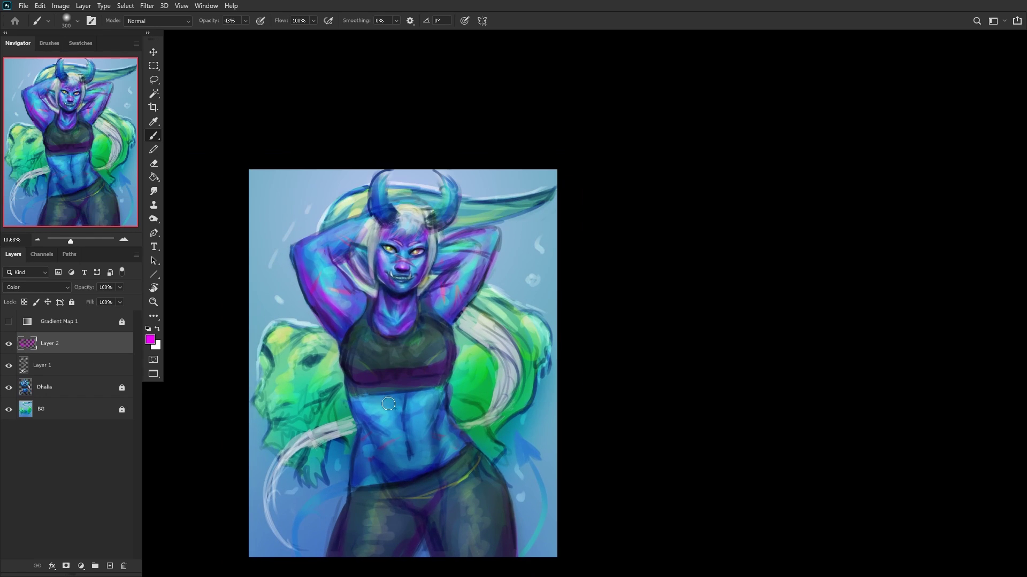
{"action": "left_click_drag", "start_coordinate": [401, 422], "coordinate": [408, 406]}
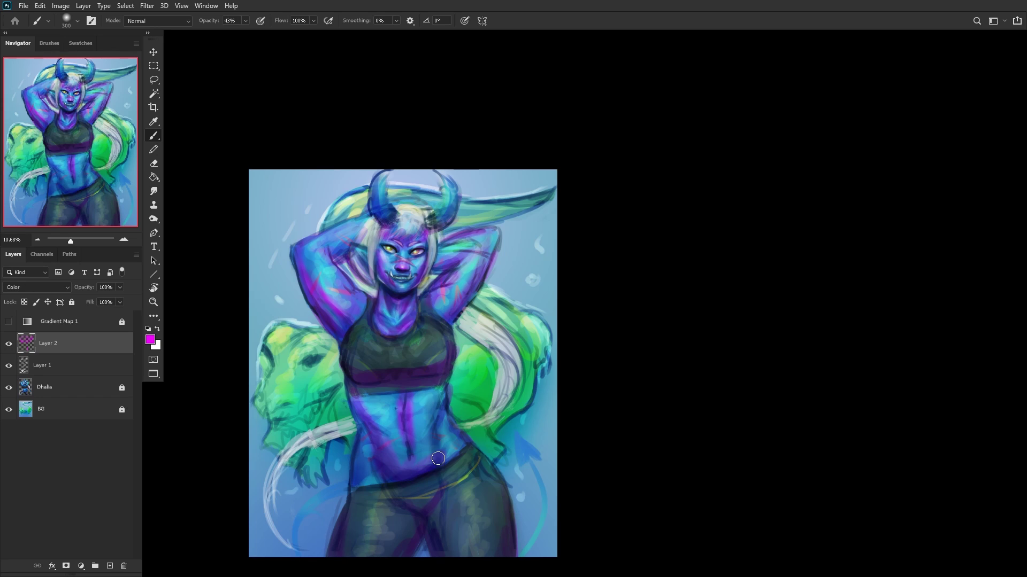
{"action": "left_click_drag", "start_coordinate": [429, 424], "coordinate": [439, 434]}
{"action": "left_click_drag", "start_coordinate": [376, 421], "coordinate": [385, 409]}
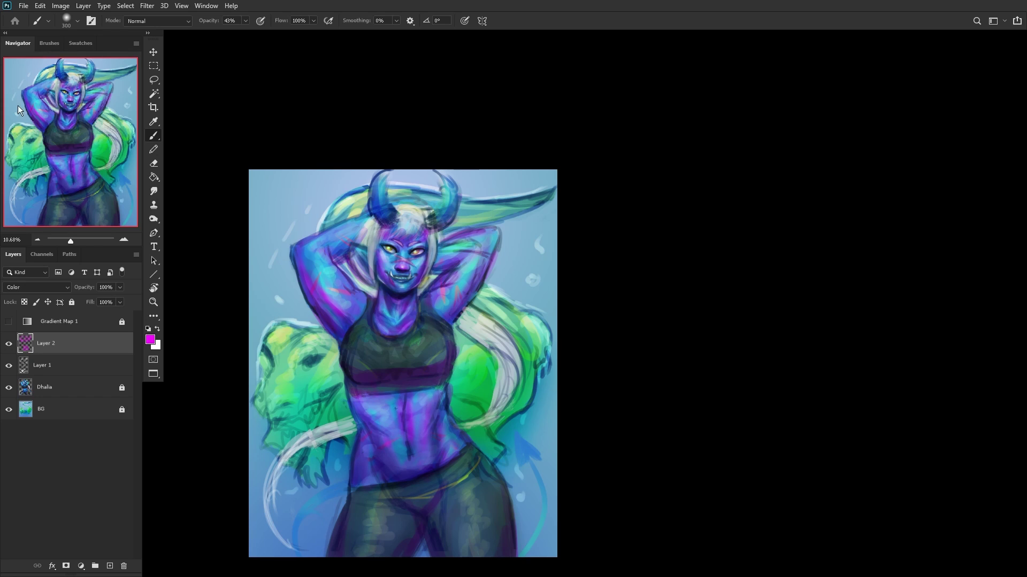
{"action": "key", "text": "ctrl+u"}
Step: Shift the tint's hue by -18 in Hue/Saturation and apply it
{"action": "left_click_drag", "start_coordinate": [817, 335], "coordinate": [831, 394]}
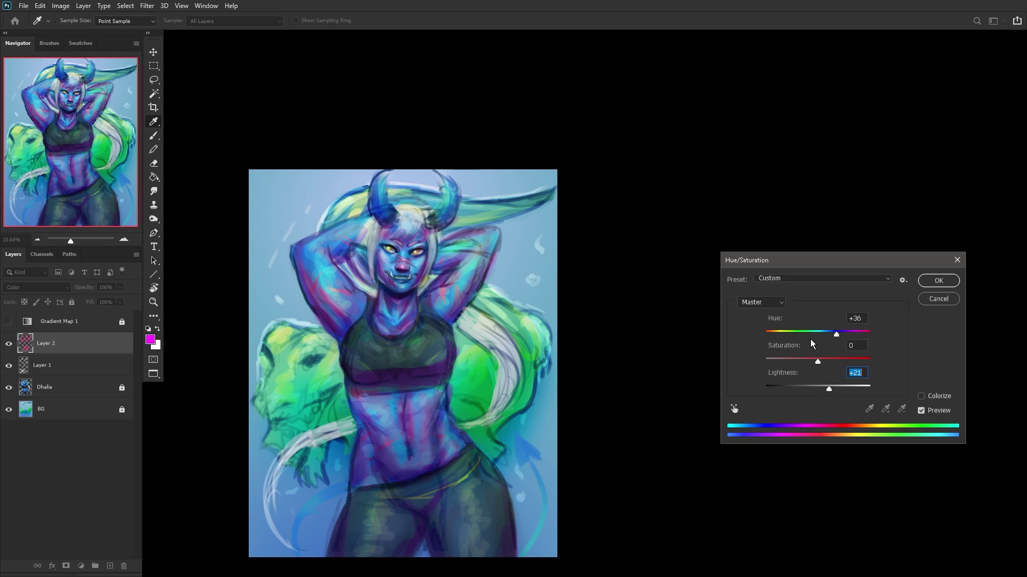
{"action": "left_click_drag", "start_coordinate": [837, 335], "coordinate": [821, 352]}
{"action": "left_click", "coordinate": [920, 283]}
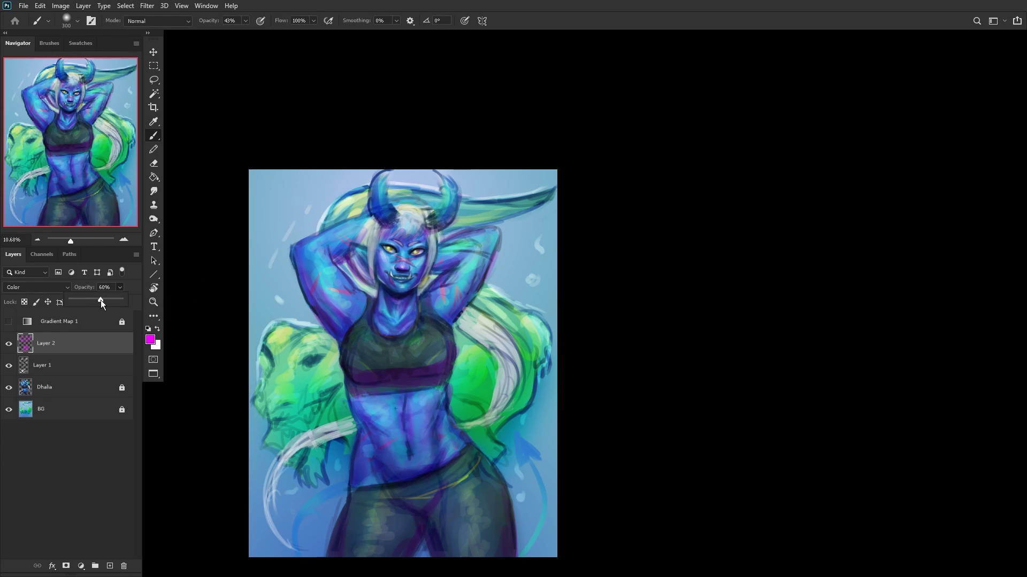
Step: Lower the tint layer's opacity, hide BG, and merge the visible painting layers into Dhalia
{"action": "left_click_drag", "start_coordinate": [101, 300], "coordinate": [106, 300]}
{"action": "left_click", "coordinate": [10, 410]}
{"action": "left_click", "coordinate": [54, 387], "text": "shift"}
{"action": "key", "text": "ctrl+e"}
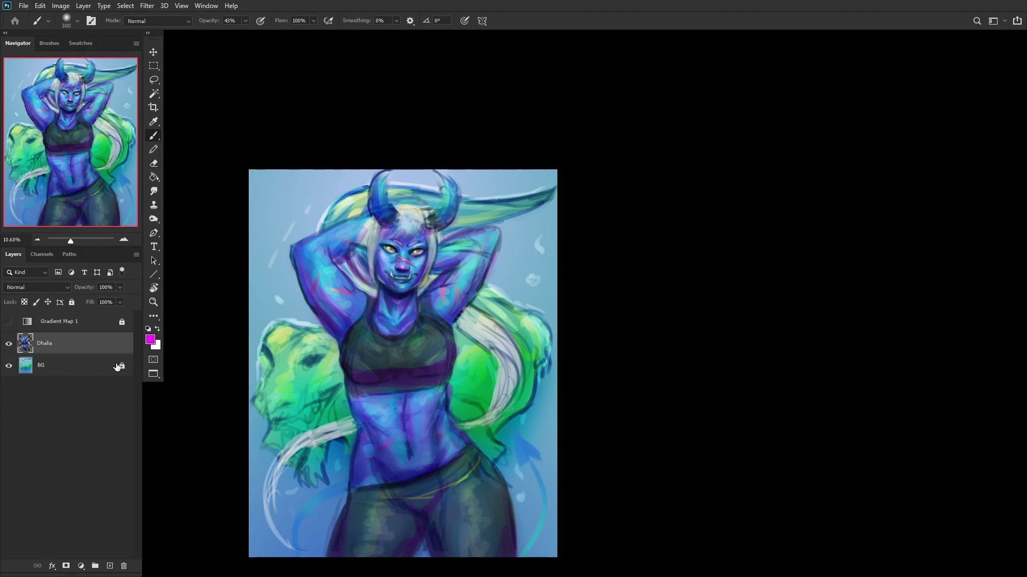
{"action": "left_click", "coordinate": [154, 302]}
Step: Fit the painting to the window, lock Dhalia, and add a new layer above it
{"action": "left_click", "coordinate": [321, 20]}
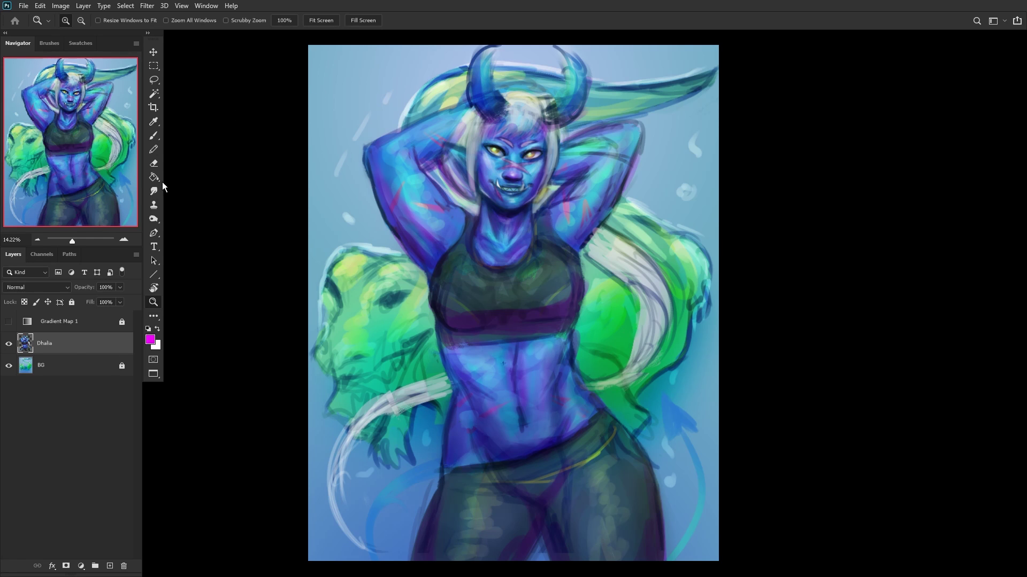
{"action": "left_click", "coordinate": [154, 135]}
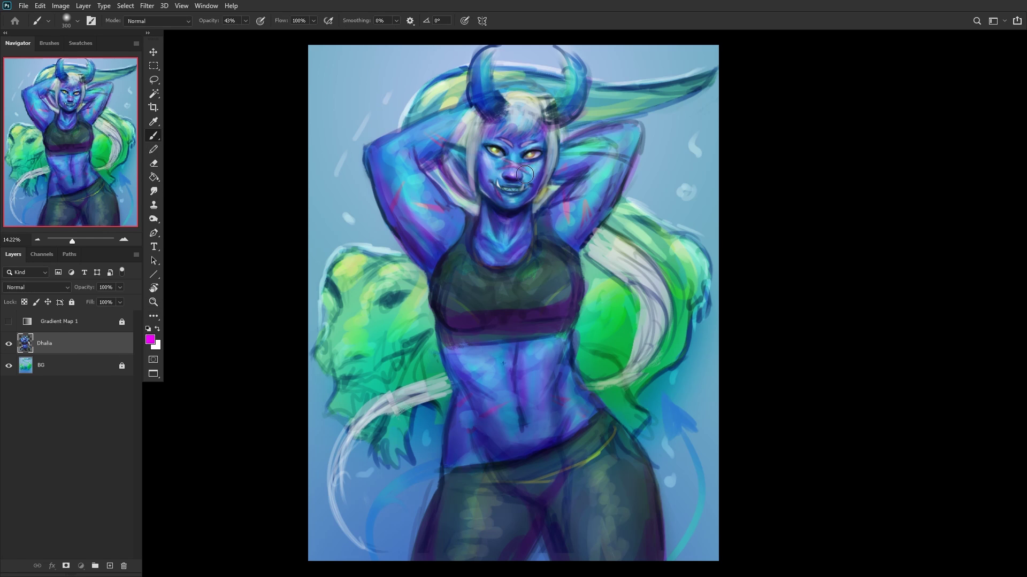
{"action": "scroll", "coordinate": [525, 174], "scroll_direction": "up", "scroll_amount": 6}
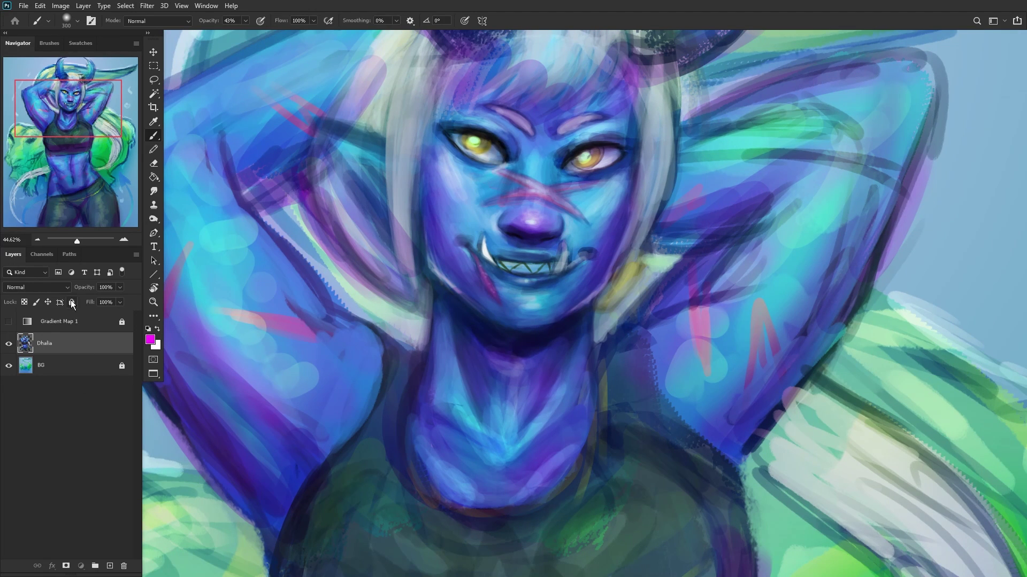
{"action": "left_click", "coordinate": [72, 303]}
{"action": "left_click", "coordinate": [110, 566]}
{"action": "scroll", "coordinate": [522, 211], "scroll_direction": "up", "scroll_amount": 2}
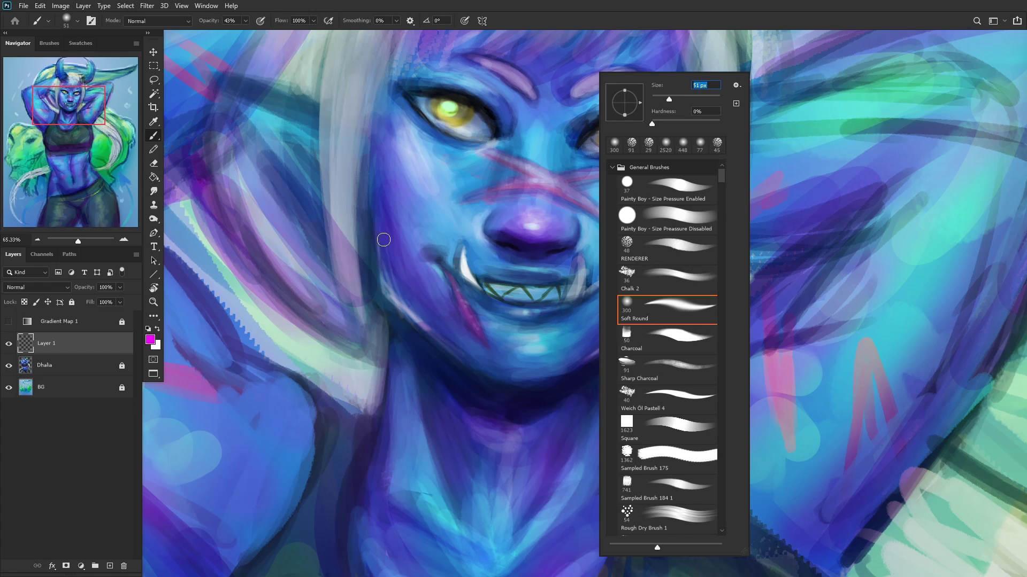
Step: With a 73 px brush, shade the jawline in sampled darker purple and light grey-blue
{"action": "mouse_move", "coordinate": [385, 302]}
{"action": "left_mouse_down", "text": "alt"}
{"action": "mouse_move", "coordinate": [413, 317]}
{"action": "mouse_move", "coordinate": [381, 268]}
{"action": "mouse_move", "coordinate": [447, 356]}
{"action": "mouse_move", "coordinate": [393, 296]}
{"action": "mouse_move", "coordinate": [449, 352]}
{"action": "mouse_move", "coordinate": [397, 283]}
{"action": "mouse_move", "coordinate": [383, 225]}
{"action": "mouse_move", "coordinate": [374, 235]}
{"action": "mouse_move", "coordinate": [392, 273]}
{"action": "left_mouse_up", "text": "alt"}
{"action": "right_click", "coordinate": [518, 215]}
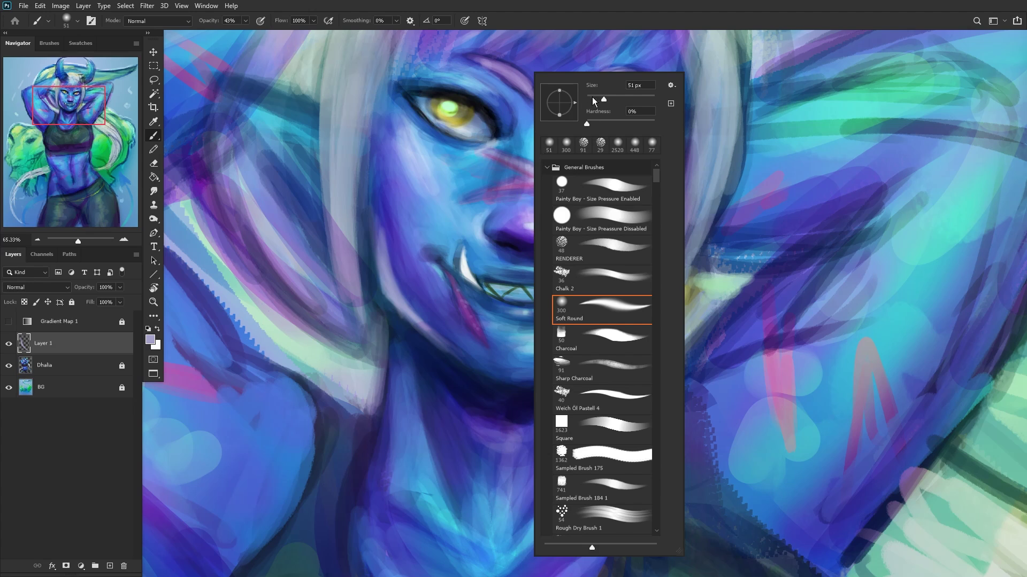
{"action": "left_click_drag", "start_coordinate": [595, 102], "coordinate": [611, 102]}
{"action": "mouse_move", "coordinate": [414, 270]}
{"action": "left_mouse_down", "text": "alt"}
{"action": "mouse_move", "coordinate": [390, 229]}
{"action": "mouse_move", "coordinate": [412, 313]}
{"action": "left_mouse_up", "text": "alt"}
{"action": "mouse_move", "coordinate": [381, 230]}
{"action": "left_mouse_down"}
{"action": "mouse_move", "coordinate": [392, 266]}
{"action": "mouse_move", "coordinate": [404, 268]}
{"action": "mouse_move", "coordinate": [393, 293]}
{"action": "mouse_move", "coordinate": [410, 299]}
{"action": "left_mouse_up"}
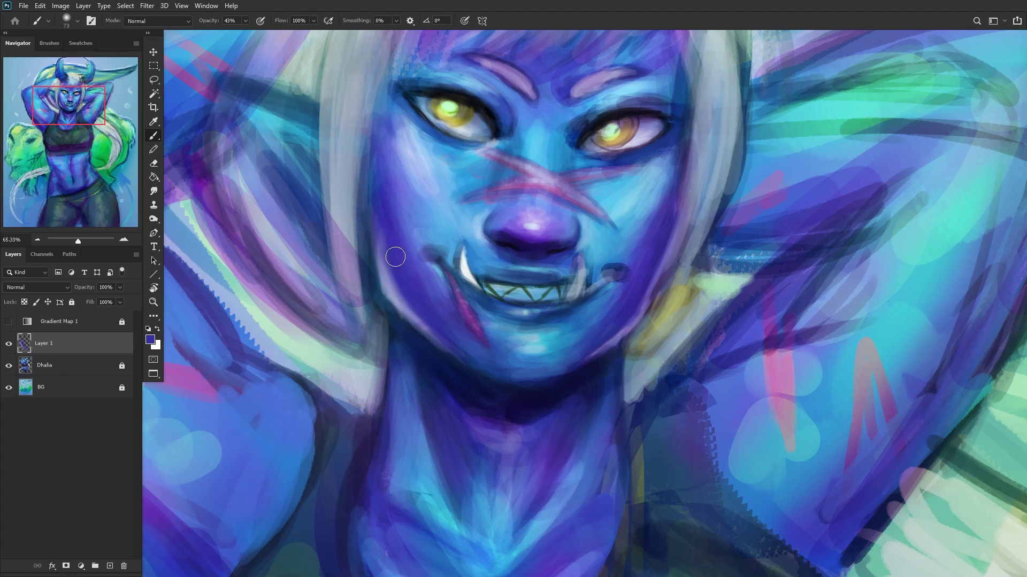
{"action": "left_click", "coordinate": [384, 289], "text": "alt"}
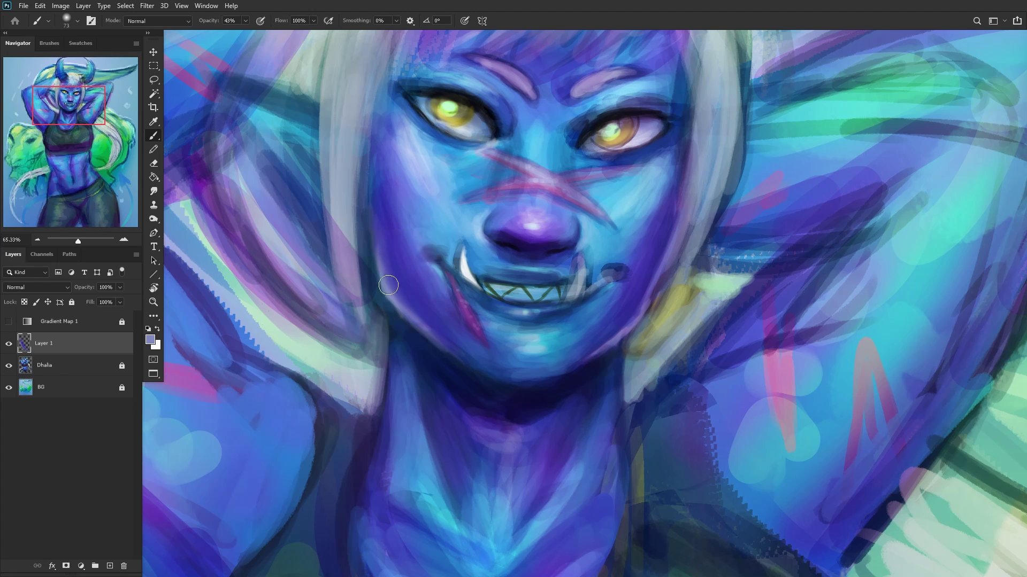
{"action": "left_click_drag", "start_coordinate": [451, 361], "coordinate": [390, 269]}
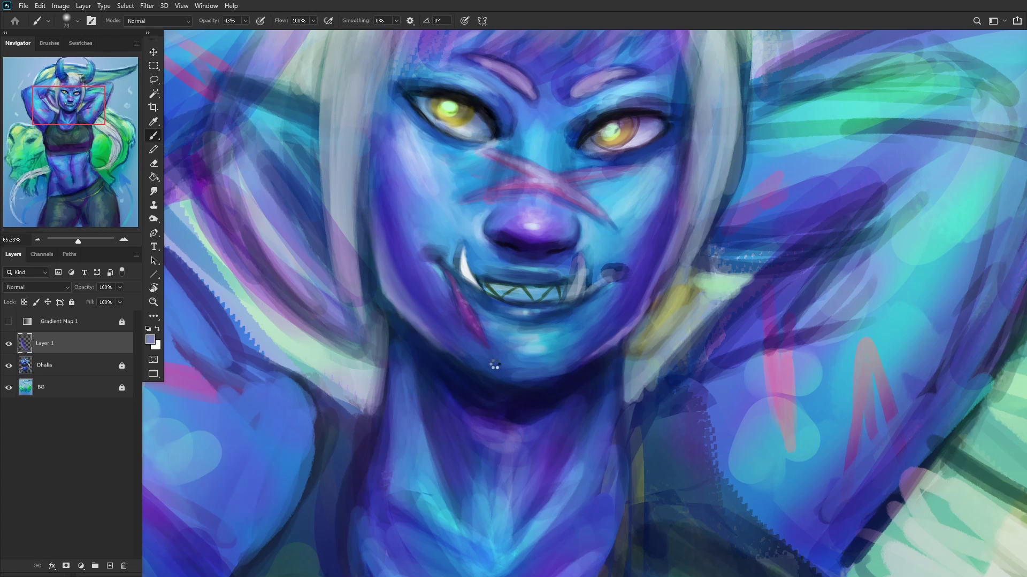
Step: Mirror the view, enlarge the brush to 108 px, and paint a small stroke on the right cheek
{"action": "key", "text": "ctrl+shift+h"}
{"action": "scroll", "coordinate": [609, 200], "scroll_direction": "down", "scroll_amount": 5}
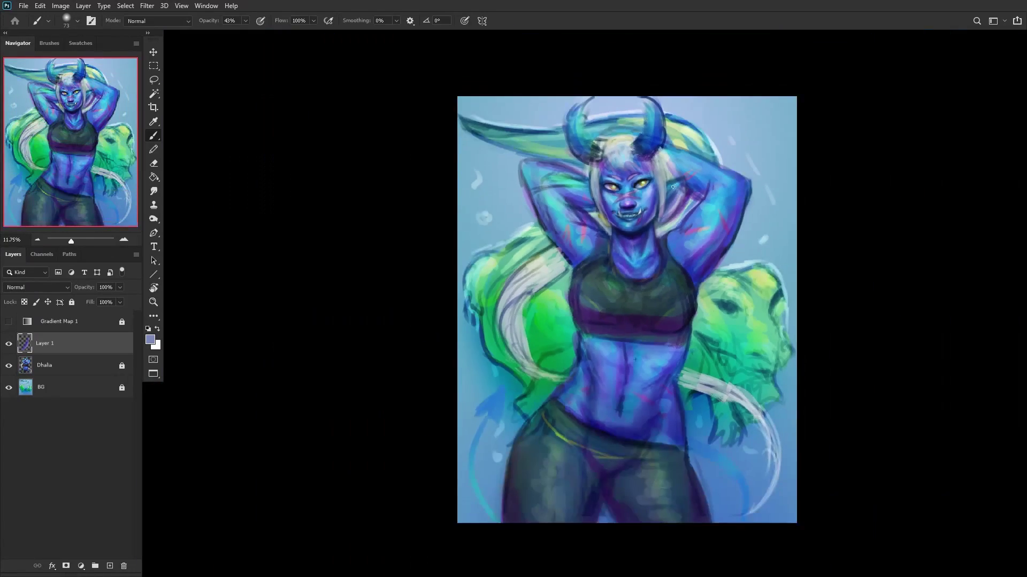
{"action": "scroll", "coordinate": [637, 198], "scroll_direction": "up", "scroll_amount": 3}
{"action": "scroll", "coordinate": [598, 215], "scroll_direction": "up", "scroll_amount": 2}
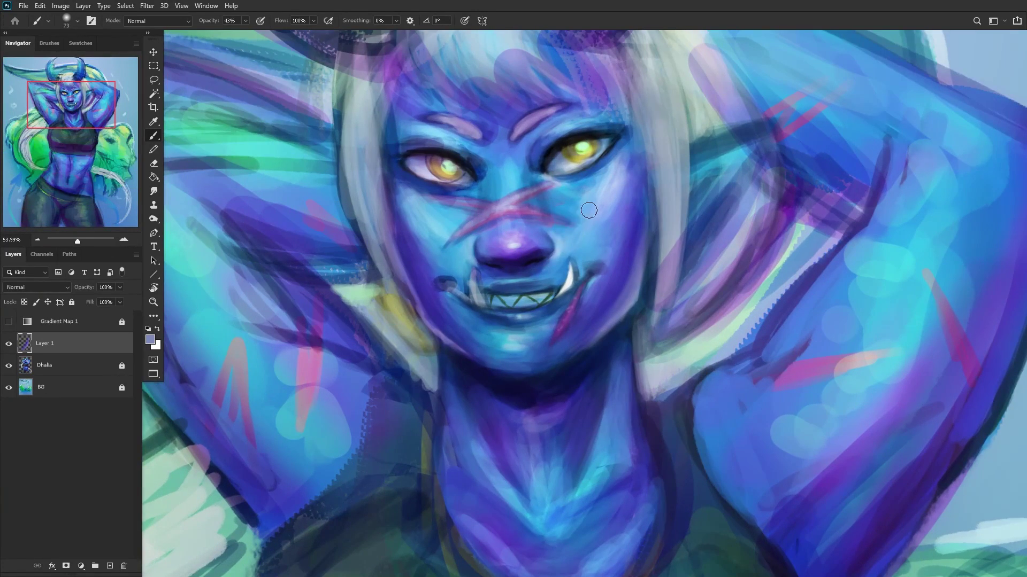
{"action": "left_click", "coordinate": [612, 200], "text": "alt"}
{"action": "left_click", "coordinate": [582, 149], "text": "alt"}
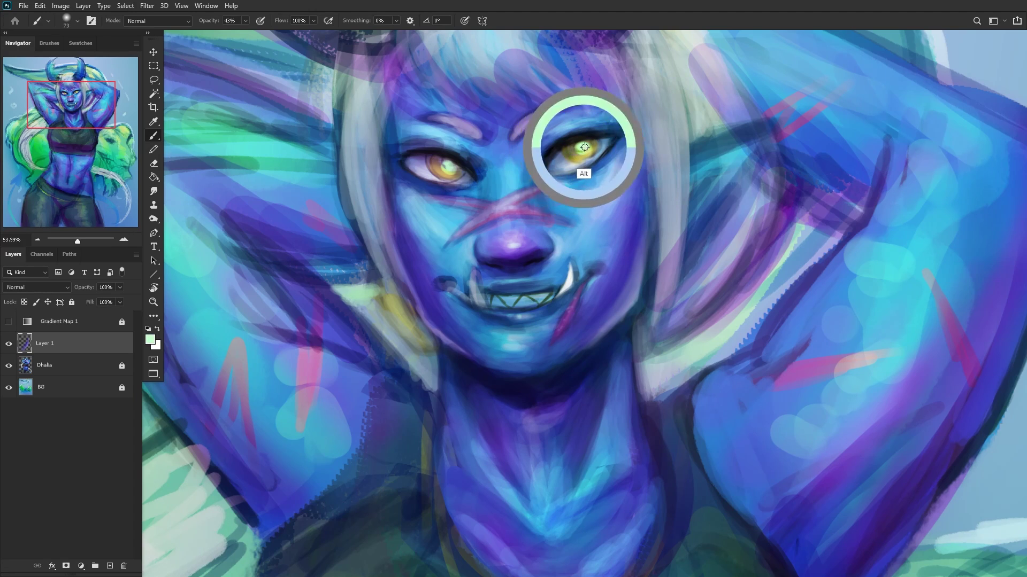
{"action": "right_click", "coordinate": [681, 73]}
{"action": "left_click_drag", "start_coordinate": [760, 99], "coordinate": [767, 99]}
{"action": "key", "text": "Return"}
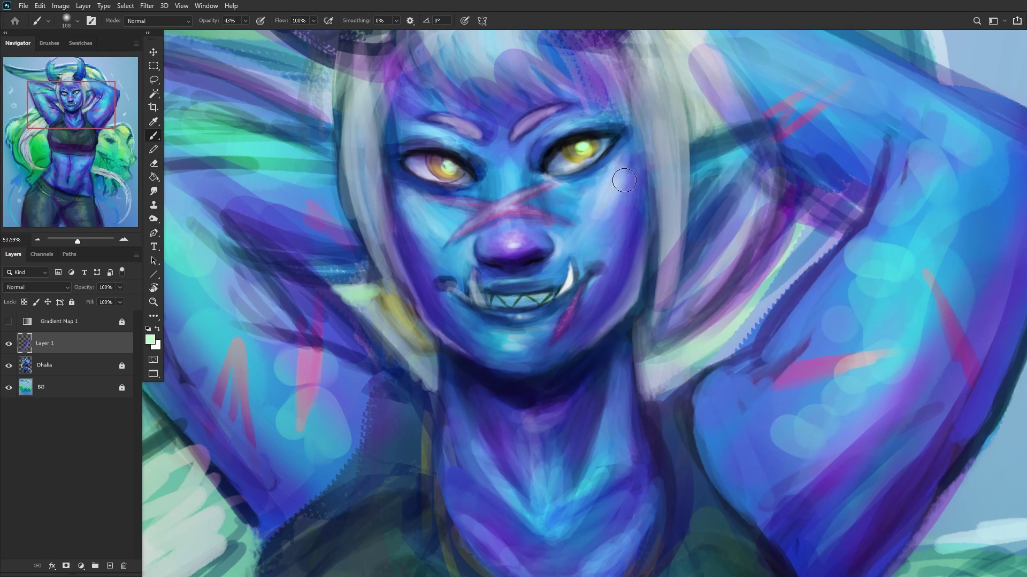
{"action": "mouse_move", "coordinate": [615, 182]}
{"action": "left_mouse_down"}
{"action": "mouse_move", "coordinate": [628, 202]}
{"action": "mouse_move", "coordinate": [630, 190]}
{"action": "mouse_move", "coordinate": [591, 244]}
{"action": "mouse_move", "coordinate": [620, 198]}
{"action": "mouse_move", "coordinate": [633, 145]}
{"action": "mouse_move", "coordinate": [596, 201]}
{"action": "mouse_move", "coordinate": [569, 221]}
{"action": "mouse_move", "coordinate": [621, 160]}
{"action": "mouse_move", "coordinate": [550, 199]}
{"action": "mouse_move", "coordinate": [560, 191]}
{"action": "mouse_move", "coordinate": [615, 208]}
{"action": "mouse_move", "coordinate": [615, 194]}
{"action": "mouse_move", "coordinate": [574, 232]}
{"action": "left_mouse_up"}
Step: Blend the cheek below the right eye with sampled blue and blue-purple toward the mouth
{"action": "left_click", "coordinate": [621, 212], "text": "alt"}
{"action": "left_click", "coordinate": [612, 202], "text": "alt"}
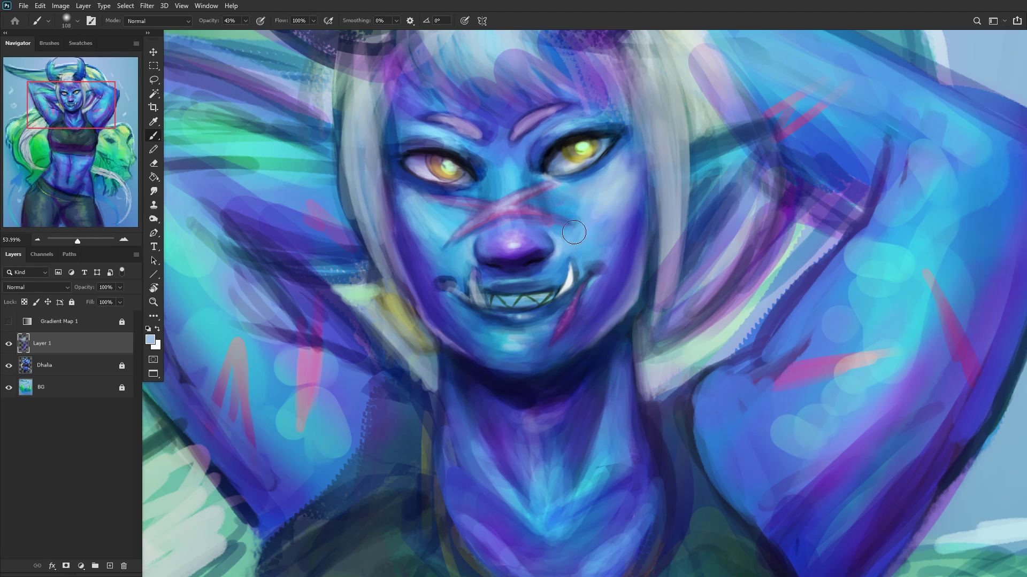
{"action": "left_click", "coordinate": [634, 227], "text": "alt"}
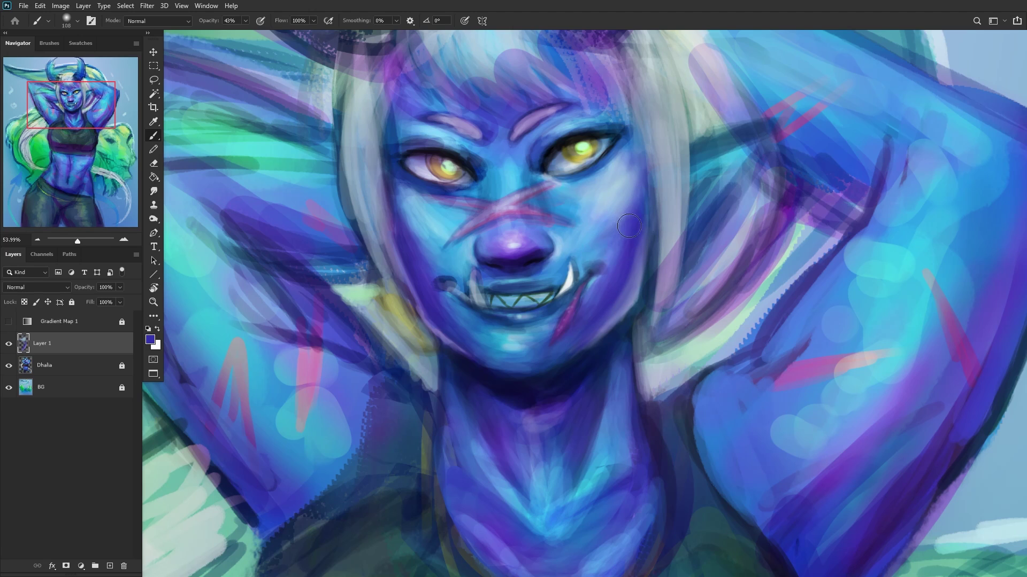
{"action": "left_click", "coordinate": [624, 230], "text": "alt"}
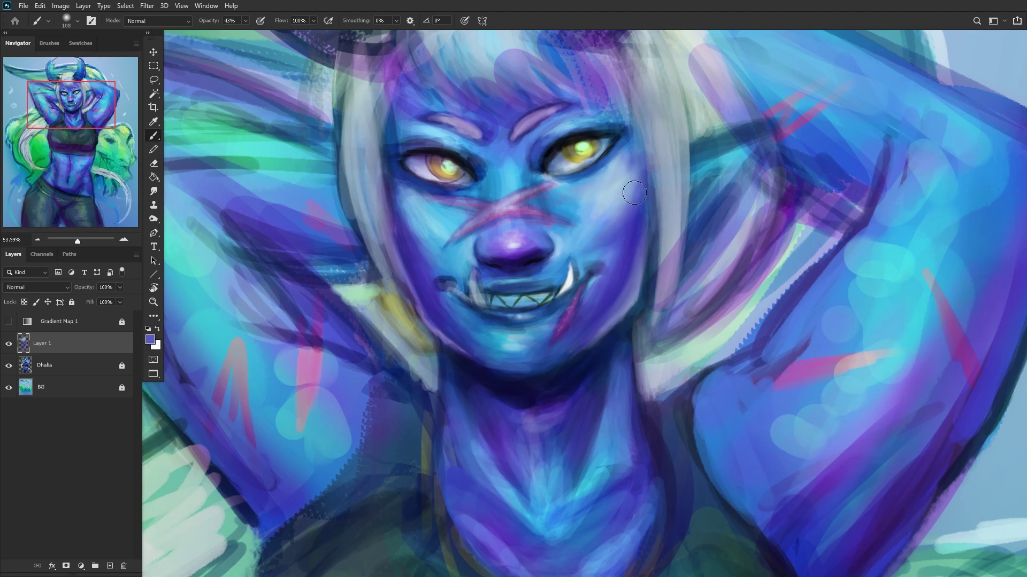
{"action": "left_click_drag", "start_coordinate": [634, 192], "coordinate": [592, 251]}
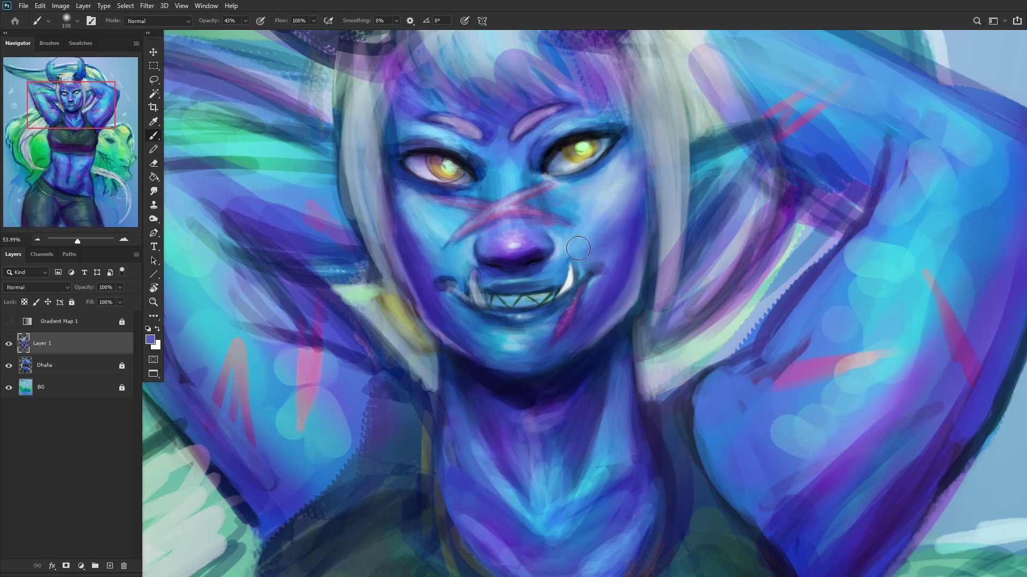
Step: Soften the area beside the nose and add darker purple-blue marks toward the fang
{"action": "left_click", "coordinate": [566, 246], "text": "alt"}
{"action": "mouse_move", "coordinate": [551, 255]}
{"action": "left_mouse_down"}
{"action": "mouse_move", "coordinate": [558, 249]}
{"action": "mouse_move", "coordinate": [559, 273]}
{"action": "mouse_move", "coordinate": [540, 230]}
{"action": "mouse_move", "coordinate": [581, 236]}
{"action": "mouse_move", "coordinate": [576, 255]}
{"action": "left_mouse_up"}
{"action": "left_click", "coordinate": [599, 230], "text": "alt"}
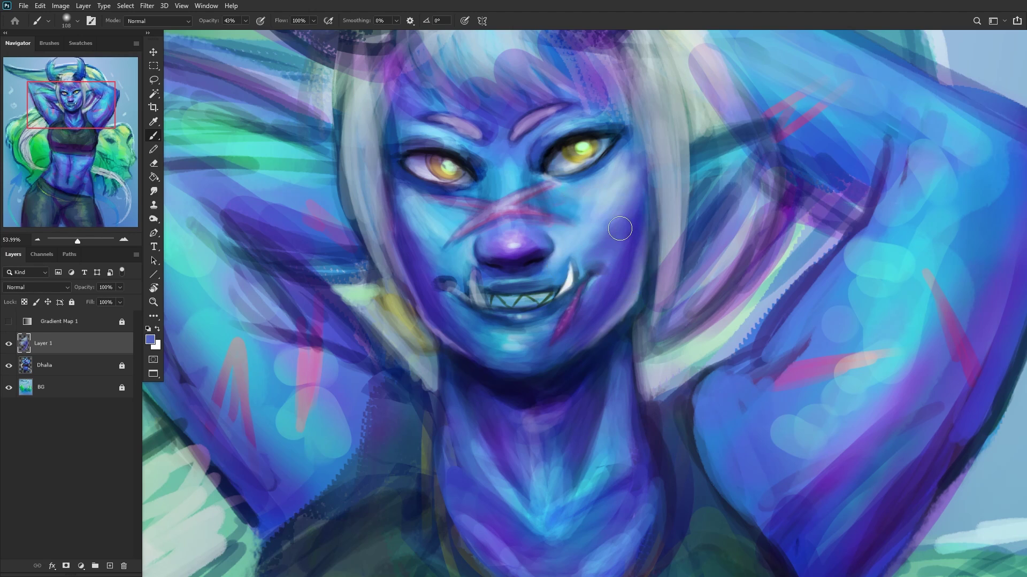
{"action": "mouse_move", "coordinate": [615, 225]}
{"action": "left_mouse_down"}
{"action": "mouse_move", "coordinate": [572, 247]}
{"action": "mouse_move", "coordinate": [577, 276]}
{"action": "left_mouse_up"}
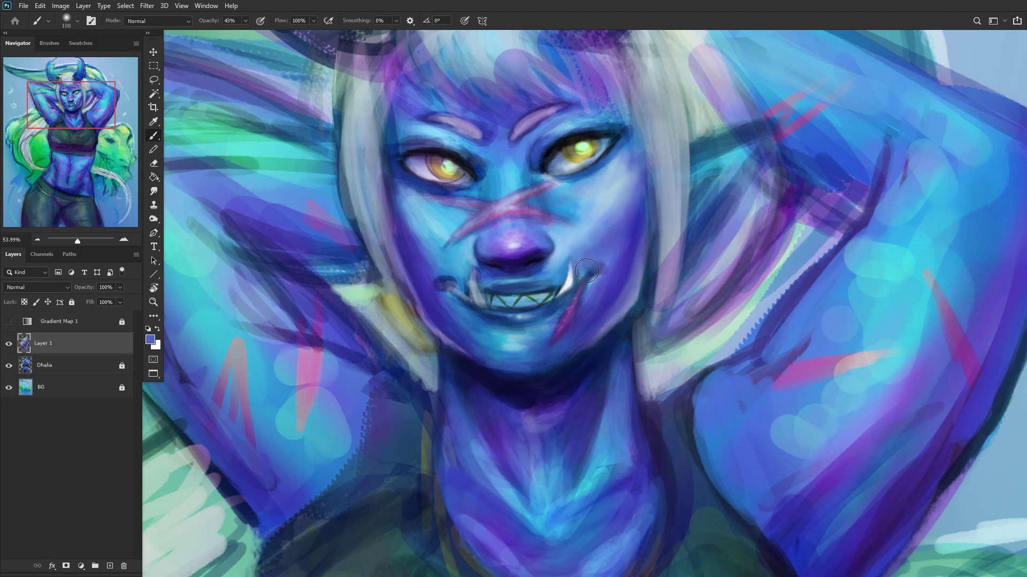
{"action": "left_click", "coordinate": [578, 251], "text": "alt"}
{"action": "left_click", "coordinate": [597, 201], "text": "alt"}
{"action": "scroll", "coordinate": [321, 267], "scroll_direction": "down", "scroll_amount": 10}
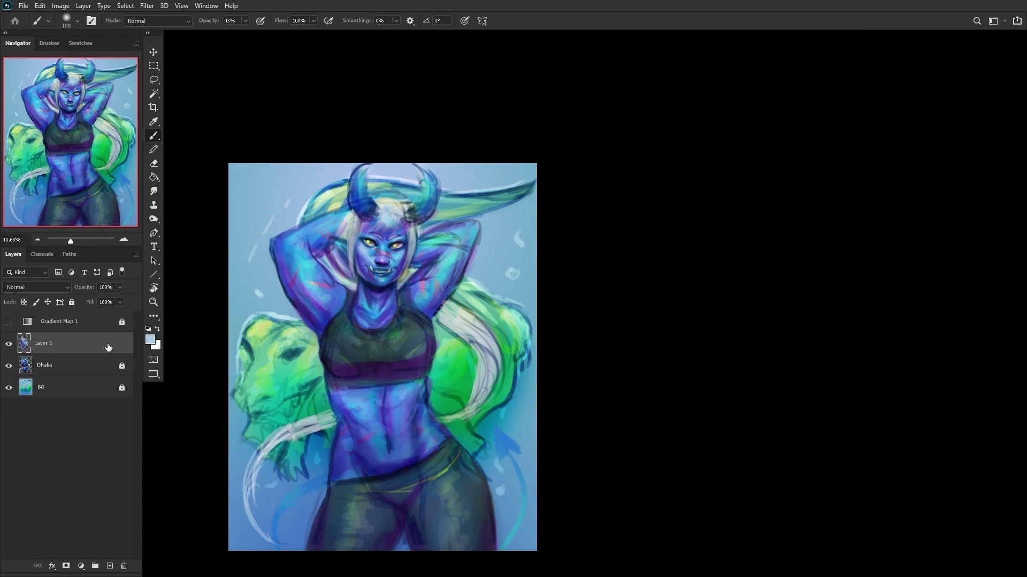
{"action": "scroll", "coordinate": [312, 272], "scroll_direction": "up", "scroll_amount": 5}
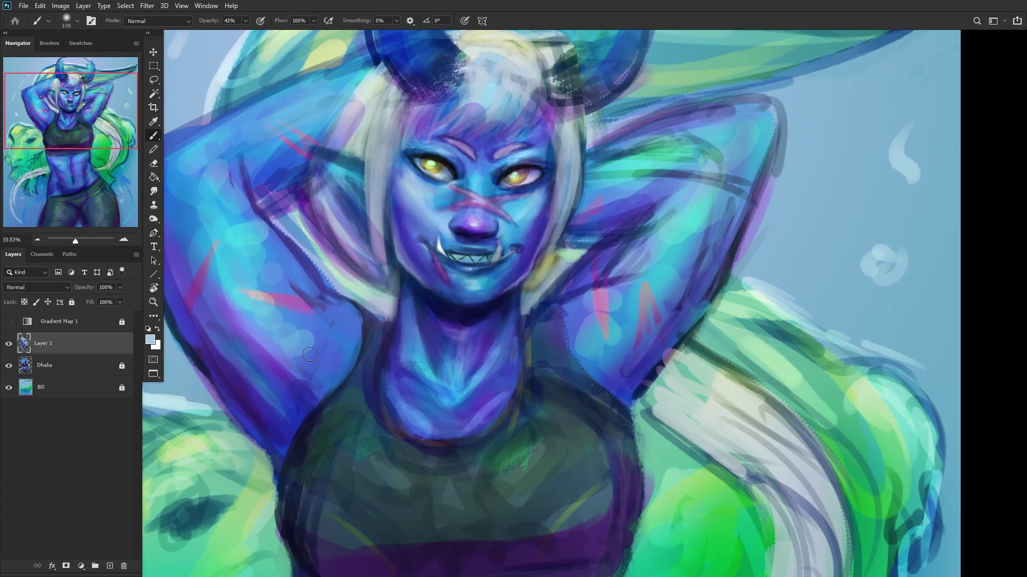
Step: On a new Layer 2, lighten the nose with sampled dark and light blues
{"action": "left_click", "coordinate": [110, 565]}
{"action": "scroll", "coordinate": [470, 203], "scroll_direction": "up", "scroll_amount": 2}
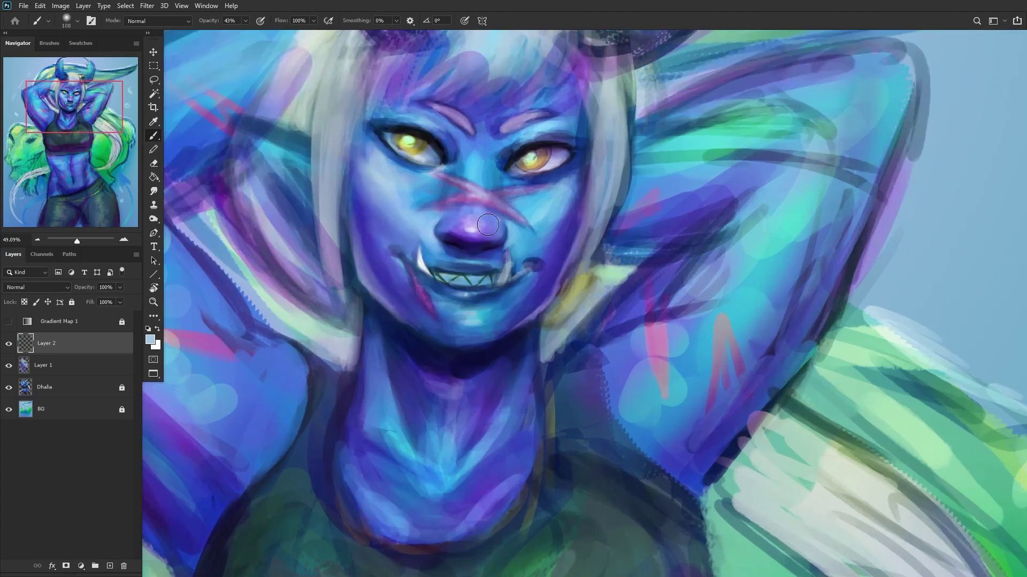
{"action": "left_click", "coordinate": [468, 244], "text": "alt"}
{"action": "mouse_move", "coordinate": [487, 237]}
{"action": "left_mouse_down"}
{"action": "mouse_move", "coordinate": [444, 230]}
{"action": "mouse_move", "coordinate": [458, 242]}
{"action": "mouse_move", "coordinate": [492, 240]}
{"action": "mouse_move", "coordinate": [432, 218]}
{"action": "mouse_move", "coordinate": [447, 205]}
{"action": "mouse_move", "coordinate": [525, 239]}
{"action": "mouse_move", "coordinate": [467, 221]}
{"action": "mouse_move", "coordinate": [453, 243]}
{"action": "mouse_move", "coordinate": [437, 230]}
{"action": "mouse_move", "coordinate": [481, 246]}
{"action": "mouse_move", "coordinate": [459, 236]}
{"action": "mouse_move", "coordinate": [502, 232]}
{"action": "mouse_move", "coordinate": [450, 231]}
{"action": "left_mouse_up"}
{"action": "left_click", "coordinate": [521, 239], "text": "alt"}
{"action": "scroll", "coordinate": [408, 250], "scroll_direction": "down", "scroll_amount": 3}
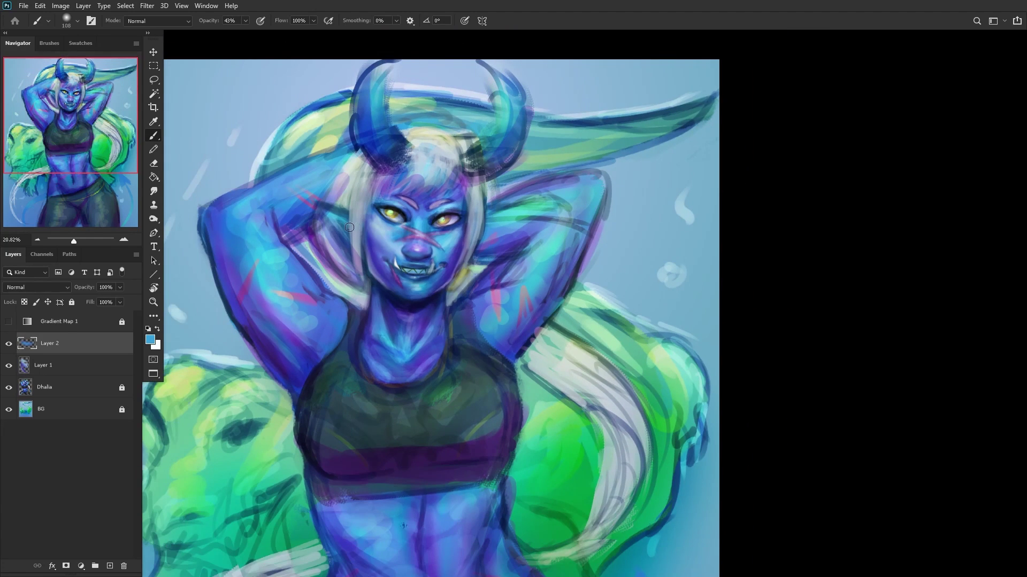
{"action": "scroll", "coordinate": [408, 250], "scroll_direction": "up", "scroll_amount": 3}
{"action": "left_click_drag", "start_coordinate": [408, 251], "coordinate": [414, 244]}
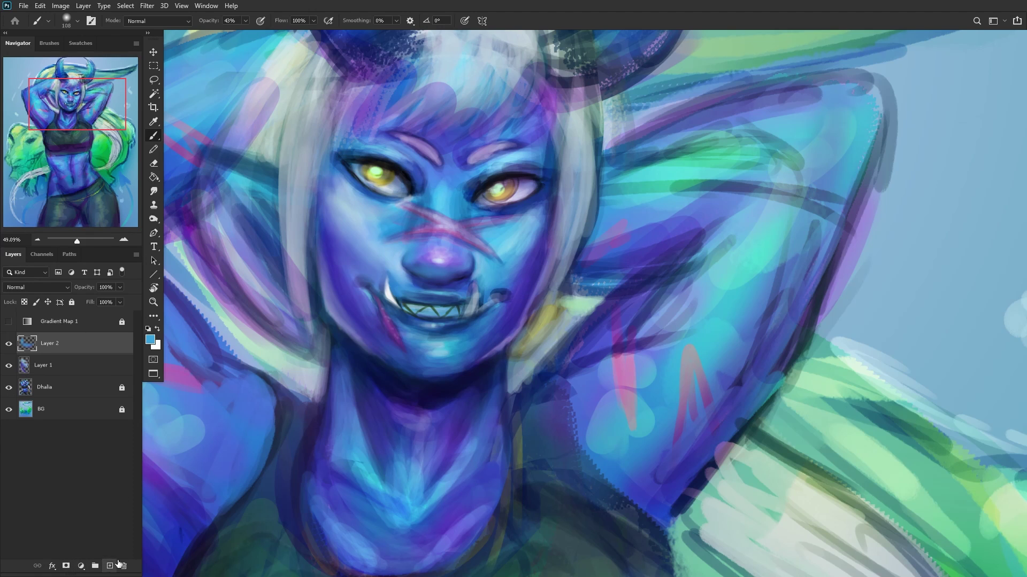
Step: On a new Layer 3, darken the right nostril and nose side with a 15 px black brush
{"action": "left_click", "coordinate": [110, 566]}
{"action": "right_click", "coordinate": [490, 230]}
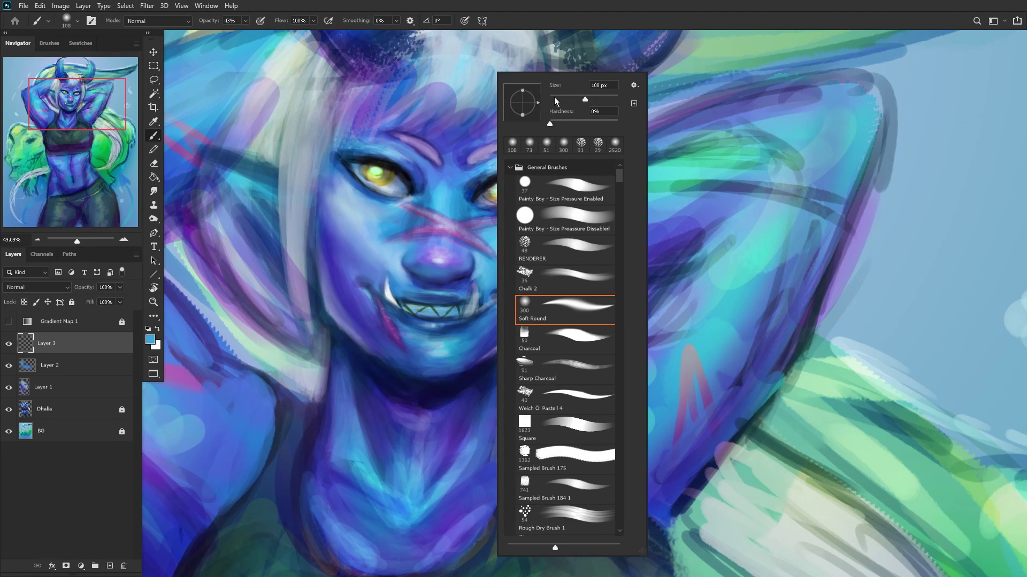
{"action": "left_click", "coordinate": [554, 99]}
{"action": "left_click", "coordinate": [148, 329]}
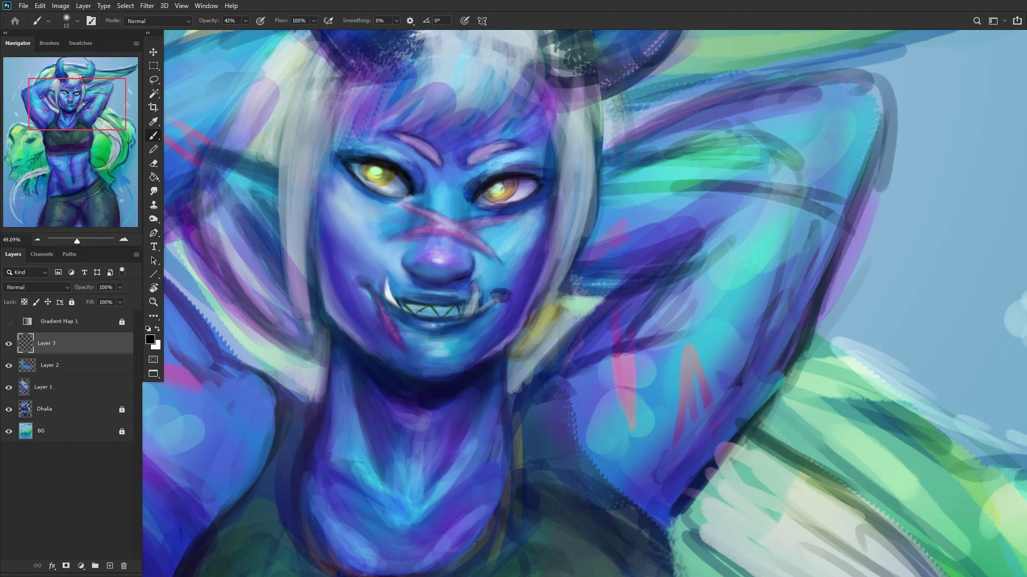
{"action": "scroll", "coordinate": [426, 248], "scroll_direction": "up", "scroll_amount": 5}
{"action": "mouse_move", "coordinate": [434, 275]}
{"action": "left_mouse_down"}
{"action": "mouse_move", "coordinate": [407, 263]}
{"action": "mouse_move", "coordinate": [444, 284]}
{"action": "mouse_move", "coordinate": [393, 260]}
{"action": "mouse_move", "coordinate": [402, 260]}
{"action": "mouse_move", "coordinate": [357, 225]}
{"action": "left_mouse_up"}
{"action": "mouse_move", "coordinate": [528, 287]}
{"action": "left_mouse_down"}
{"action": "mouse_move", "coordinate": [580, 270]}
{"action": "mouse_move", "coordinate": [572, 276]}
{"action": "mouse_move", "coordinate": [600, 224]}
{"action": "left_mouse_up"}
{"action": "scroll", "coordinate": [583, 220], "scroll_direction": "down", "scroll_amount": 10}
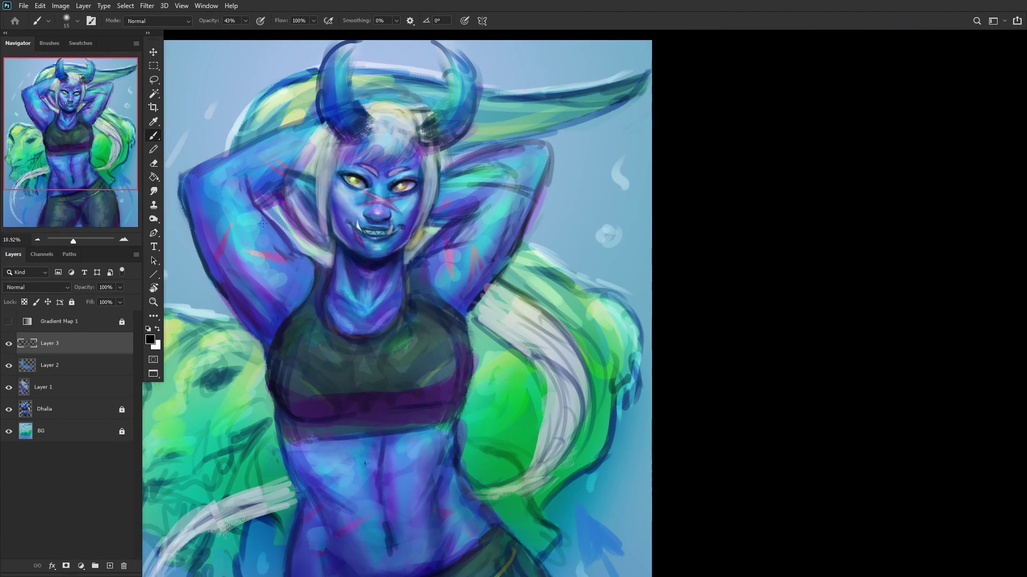
Step: Paint light white-blue highlights along both nostril rims
{"action": "left_click", "coordinate": [157, 328]}
{"action": "scroll", "coordinate": [377, 203], "scroll_direction": "up", "scroll_amount": 8}
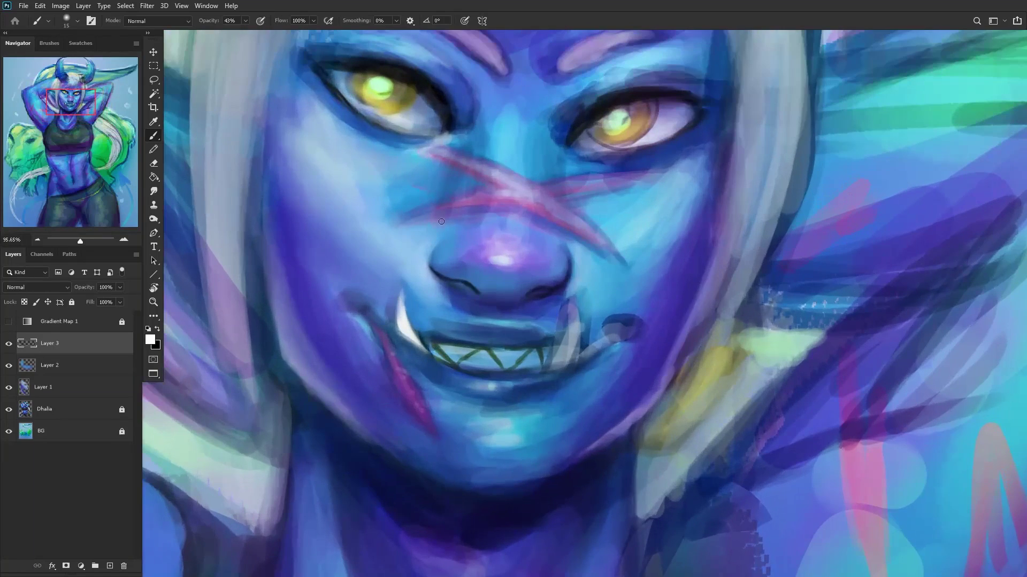
{"action": "left_click", "coordinate": [505, 270], "text": "alt"}
{"action": "scroll", "coordinate": [443, 278], "scroll_direction": "up", "scroll_amount": 2}
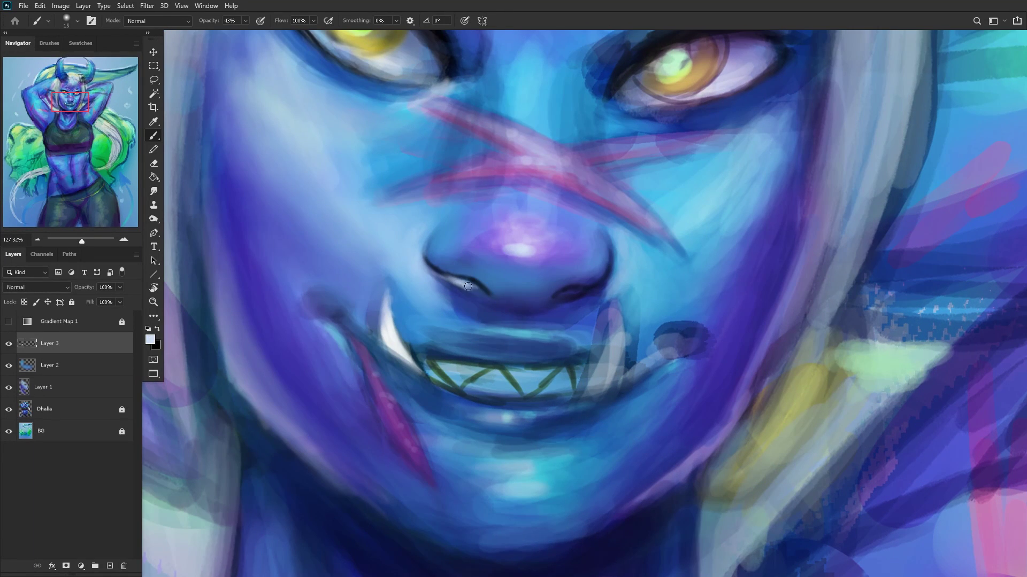
{"action": "left_click_drag", "start_coordinate": [468, 286], "coordinate": [484, 295]}
{"action": "left_click_drag", "start_coordinate": [551, 297], "coordinate": [593, 291]}
Step: Switch to the Eraser and shrink it to 39 px
{"action": "left_click", "coordinate": [153, 164]}
{"action": "right_click", "coordinate": [598, 124]}
{"action": "left_click_drag", "start_coordinate": [617, 101], "coordinate": [616, 102]}
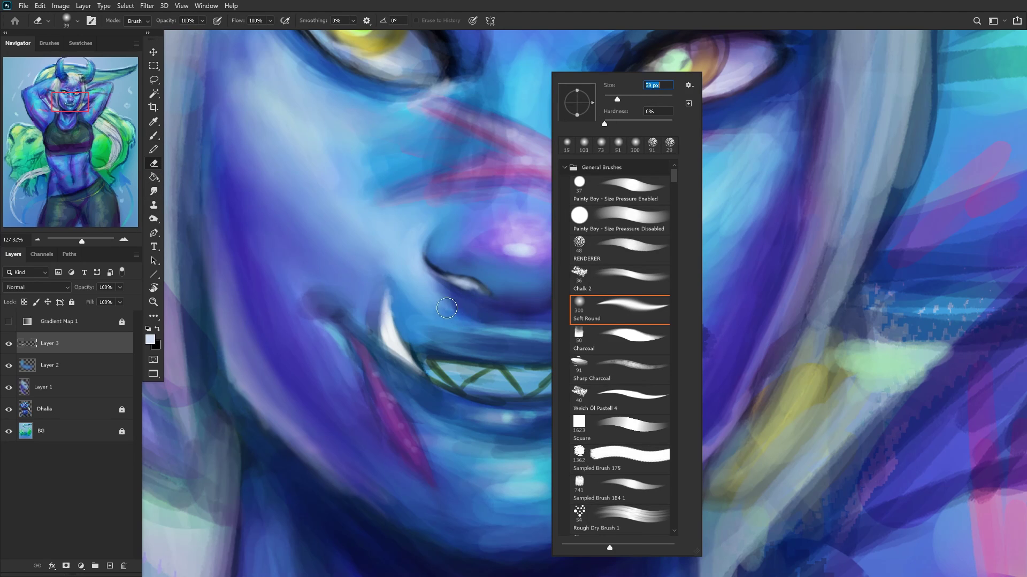
{"action": "left_click", "coordinate": [446, 302]}
{"action": "scroll", "coordinate": [417, 289], "scroll_direction": "down", "scroll_amount": 2}
{"action": "scroll", "coordinate": [379, 288], "scroll_direction": "down", "scroll_amount": 5}
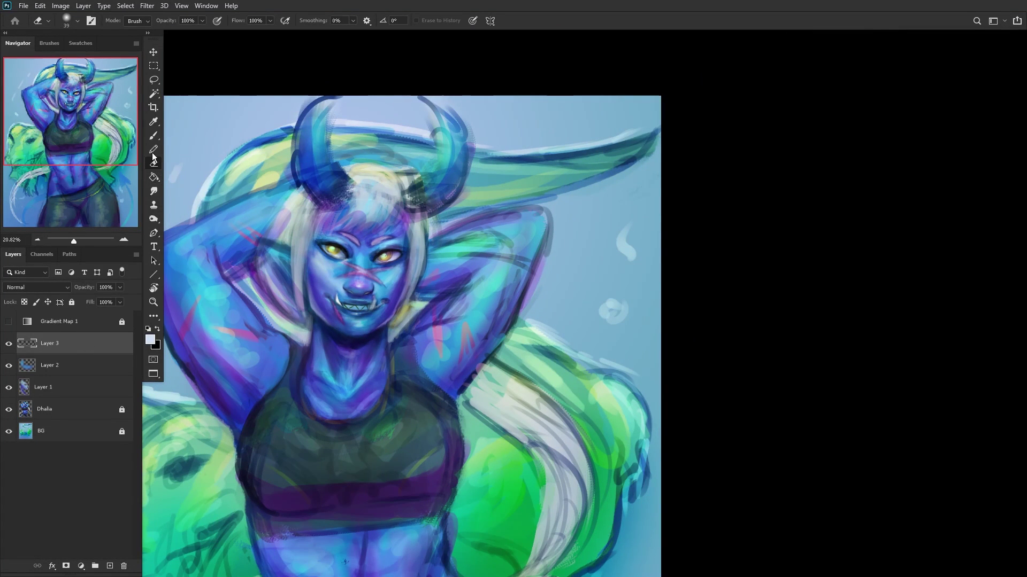
Step: Return to a black brush, fit the canvas in view, and toggle Layer 2 to compare the nose
{"action": "left_click", "coordinate": [153, 135]}
{"action": "left_click", "coordinate": [158, 329]}
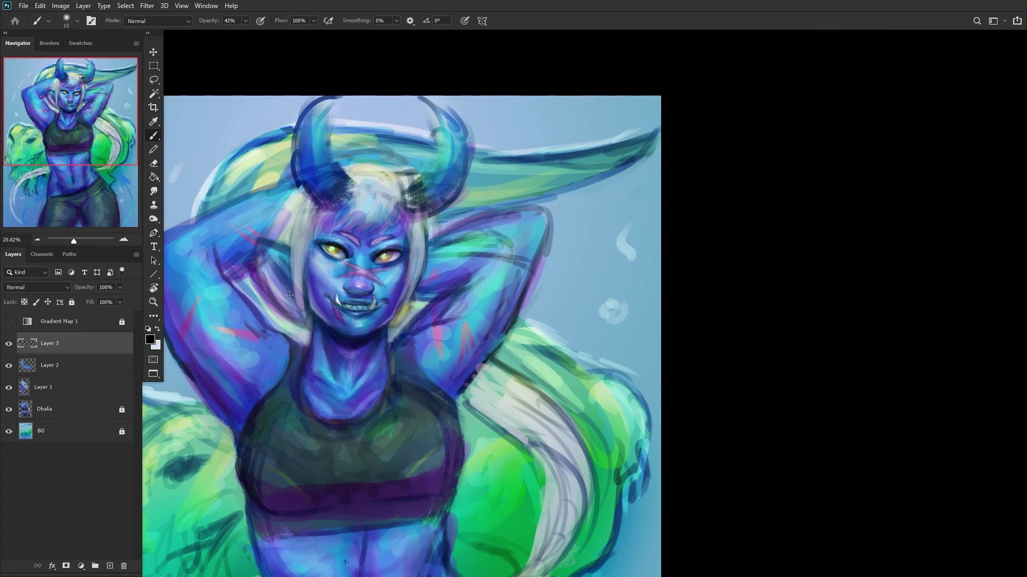
{"action": "scroll", "coordinate": [456, 281], "scroll_direction": "up", "scroll_amount": 4}
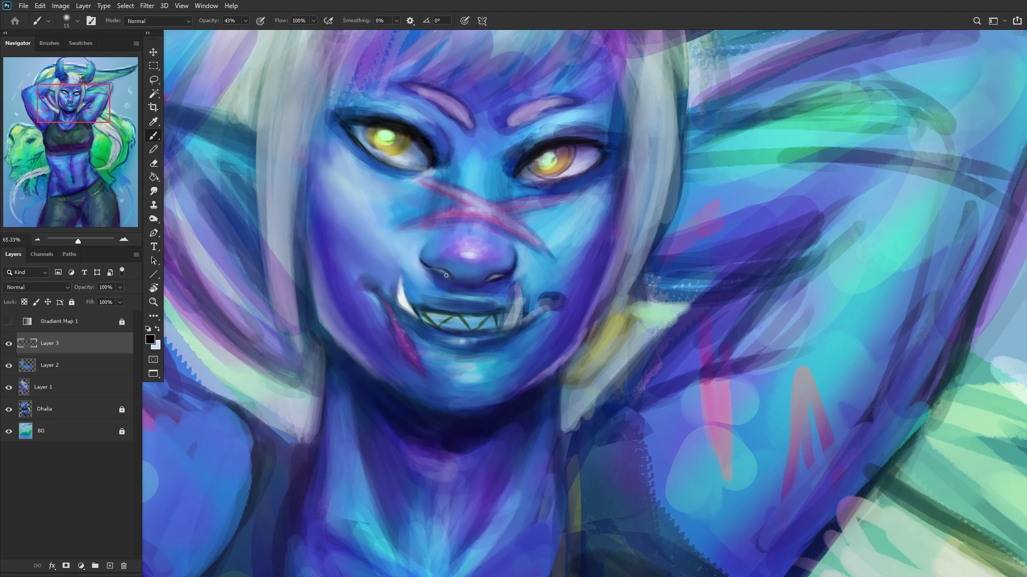
{"action": "scroll", "coordinate": [420, 262], "scroll_direction": "down", "scroll_amount": 4}
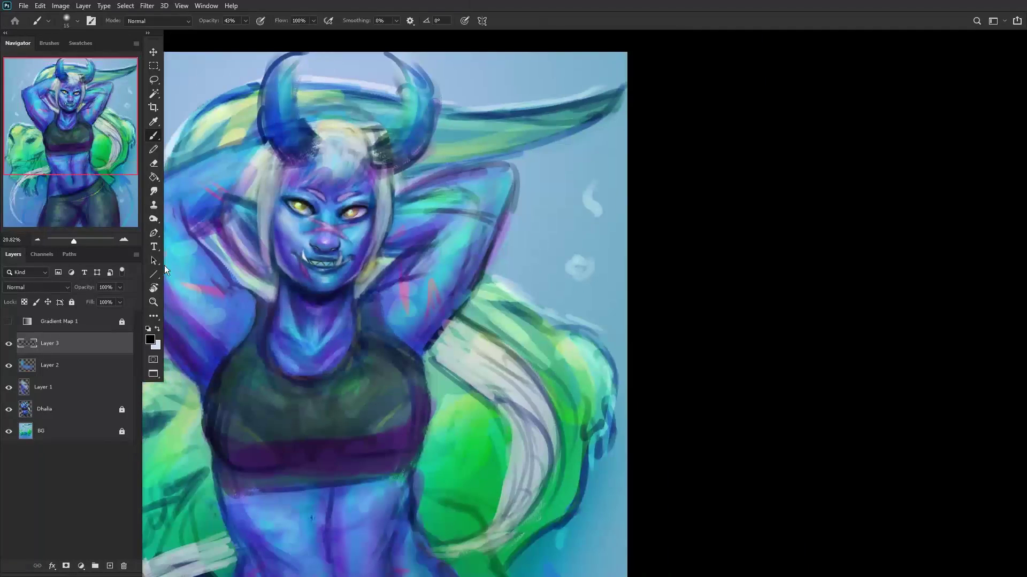
{"action": "left_click", "coordinate": [153, 301]}
{"action": "left_click", "coordinate": [314, 20]}
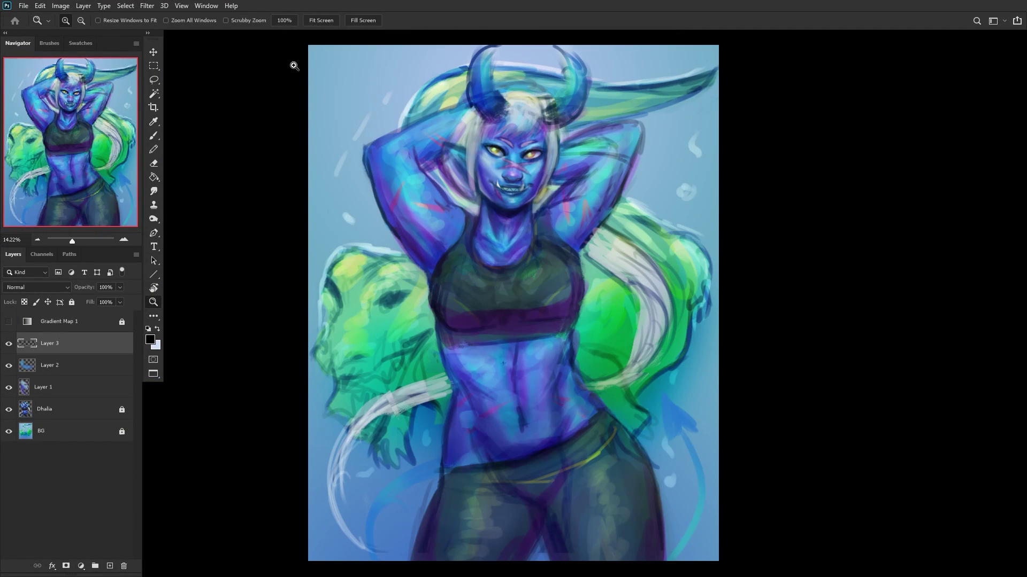
{"action": "left_click", "coordinate": [8, 366]}
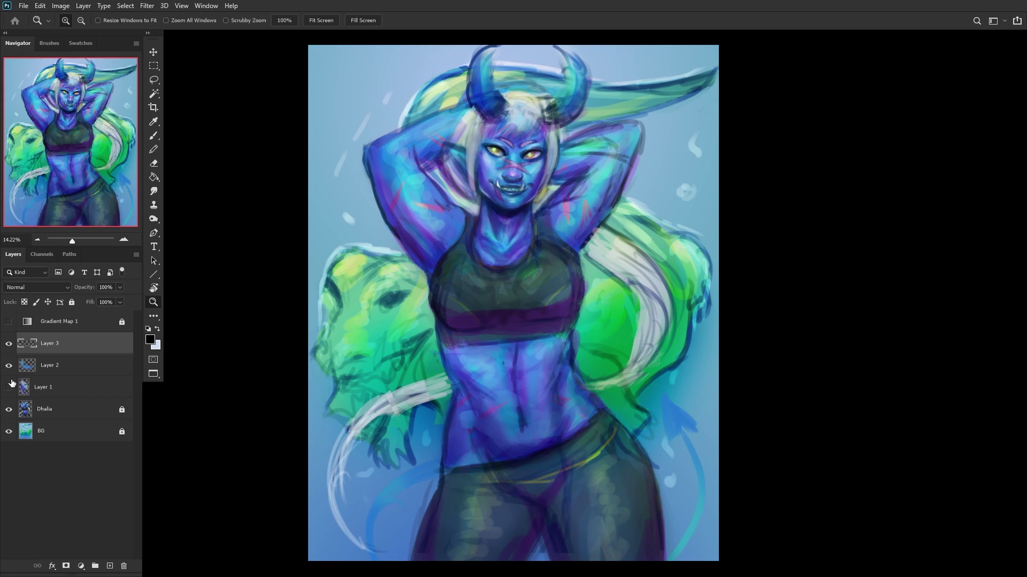
{"action": "left_click", "coordinate": [8, 368]}
{"action": "right_click", "coordinate": [76, 369]}
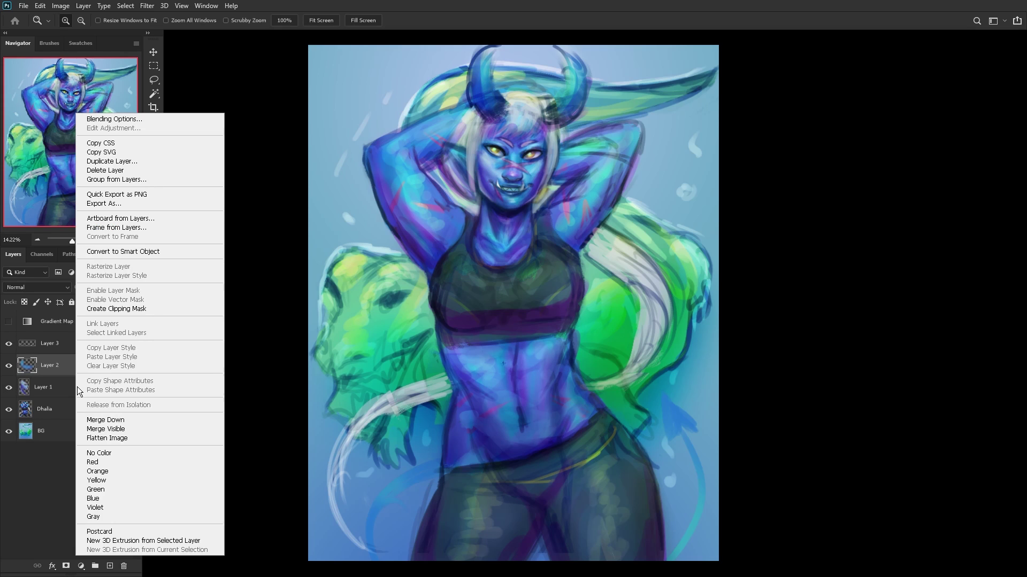
Step: Merge Layers 2 and 3 into Layer 1 and shift its hue, with lightness at +10
{"action": "left_click", "coordinate": [101, 416]}
{"action": "key", "text": "ctrl+e"}
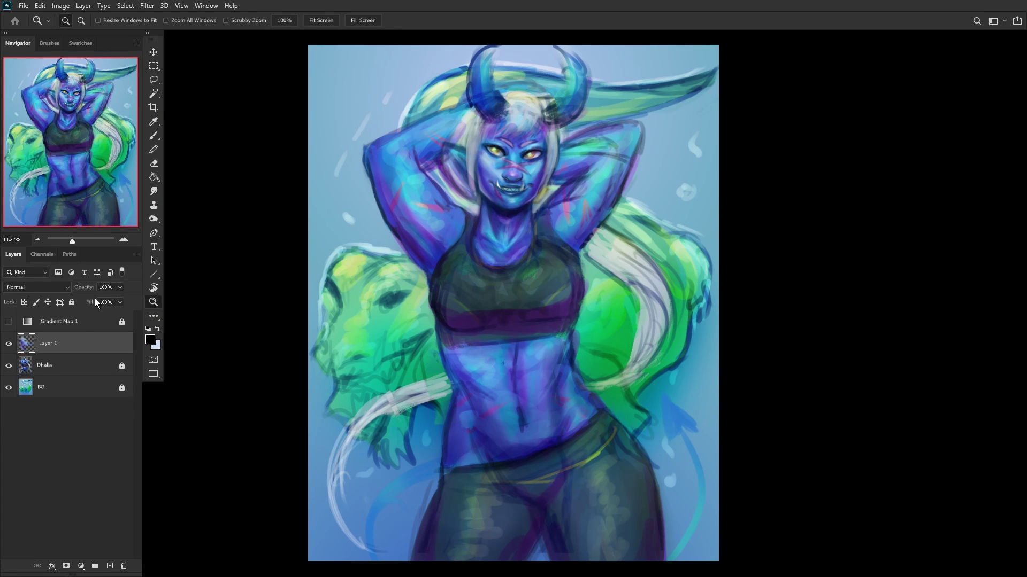
{"action": "key", "text": "ctrl+u"}
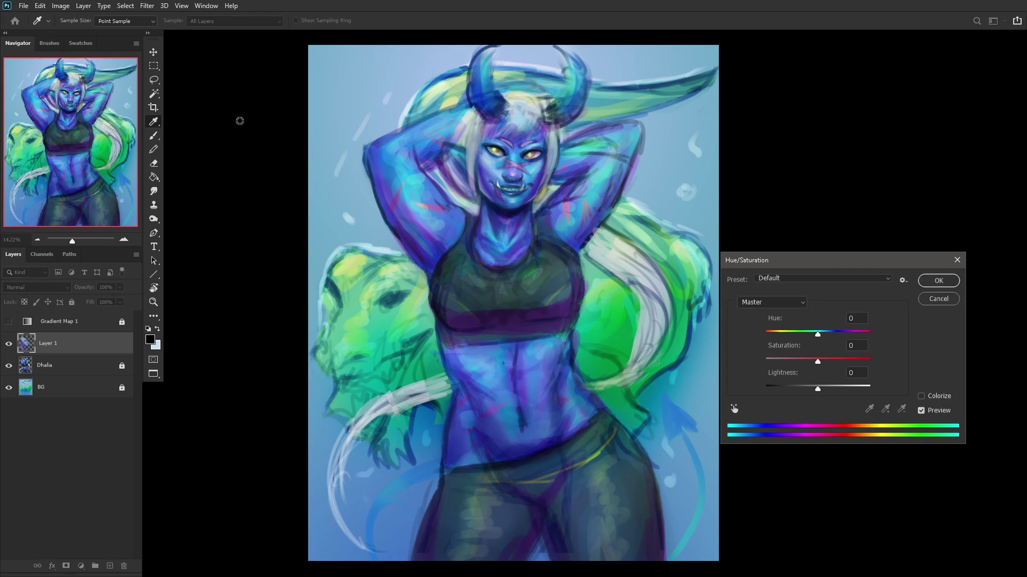
{"action": "mouse_move", "coordinate": [817, 334]}
{"action": "left_mouse_down"}
{"action": "mouse_move", "coordinate": [807, 334]}
{"action": "mouse_move", "coordinate": [830, 335]}
{"action": "mouse_move", "coordinate": [815, 342]}
{"action": "left_mouse_up"}
{"action": "left_click", "coordinate": [822, 335]}
{"action": "mouse_move", "coordinate": [824, 390]}
{"action": "left_mouse_down"}
{"action": "mouse_move", "coordinate": [836, 394]}
{"action": "mouse_move", "coordinate": [823, 394]}
{"action": "left_mouse_up"}
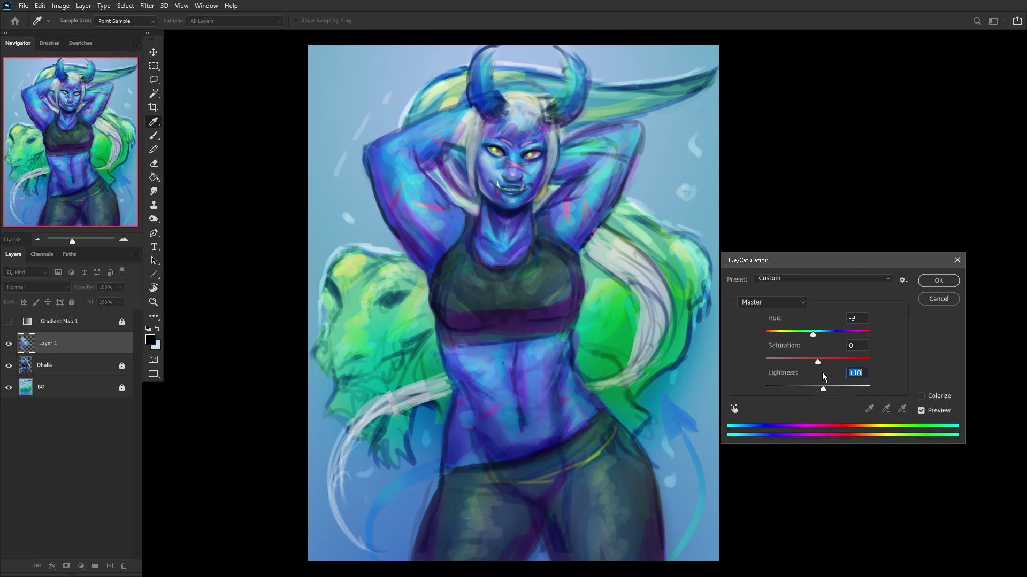
{"action": "left_click", "coordinate": [832, 361]}
{"action": "left_click", "coordinate": [937, 287]}
{"action": "key", "text": "z"}
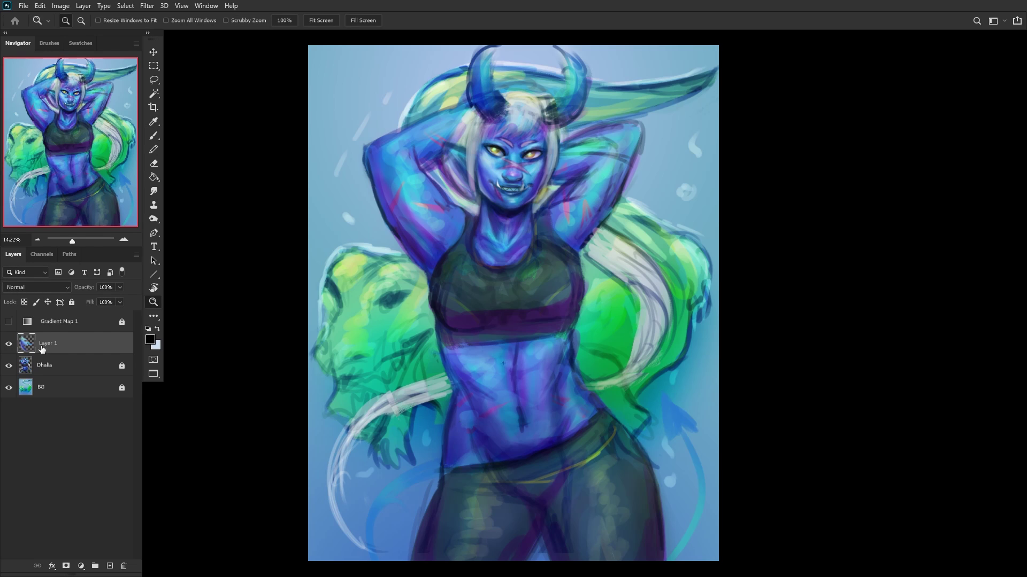
Step: Set Layer 1 to 59% opacity, merge it into Dhalia, and add a new empty layer
{"action": "left_click", "coordinate": [10, 345]}
{"action": "left_click", "coordinate": [10, 345]}
{"action": "left_click", "coordinate": [101, 301]}
{"action": "key", "text": "Return"}
{"action": "key", "text": "alt+bracketleft"}
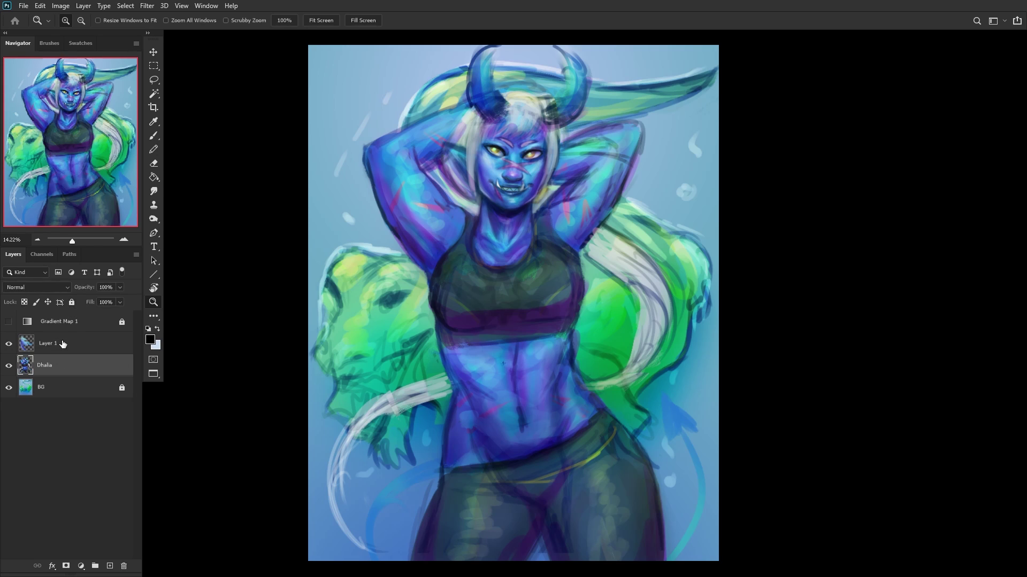
{"action": "left_click", "coordinate": [63, 344]}
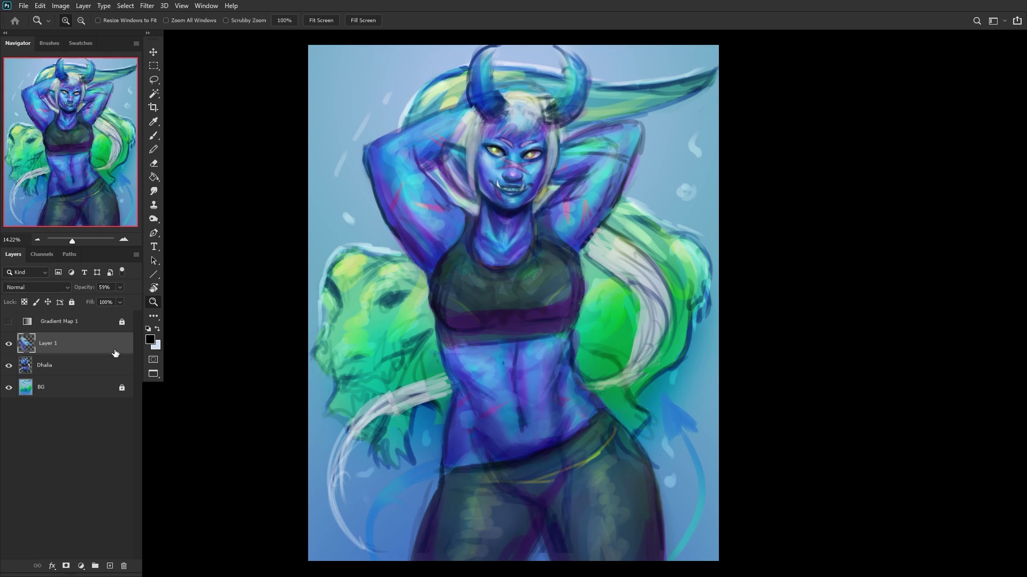
{"action": "key", "text": "ctrl+e"}
{"action": "left_click", "coordinate": [110, 566]}
Step: Zoom to the face, lock Dhalia, and select the new layer with the Brush
{"action": "left_click_drag", "start_coordinate": [396, 88], "coordinate": [191, 190]}
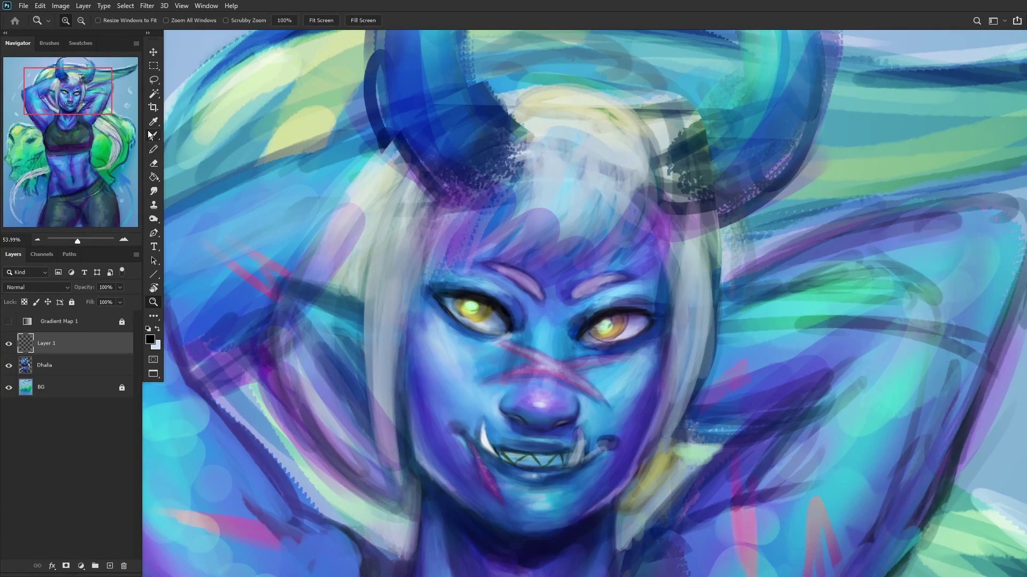
{"action": "left_click", "coordinate": [62, 367]}
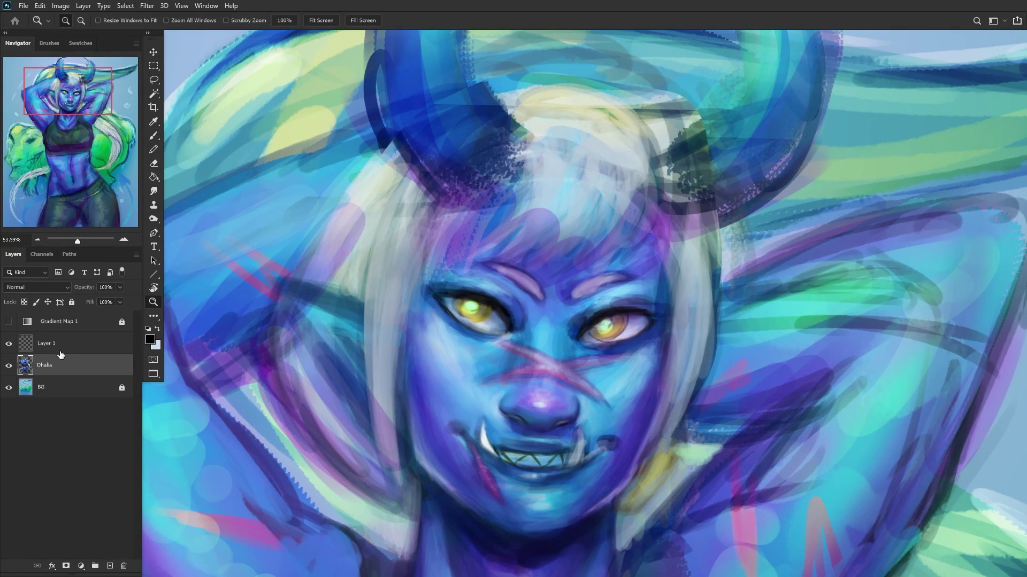
{"action": "left_click", "coordinate": [72, 302]}
{"action": "left_click", "coordinate": [153, 135]}
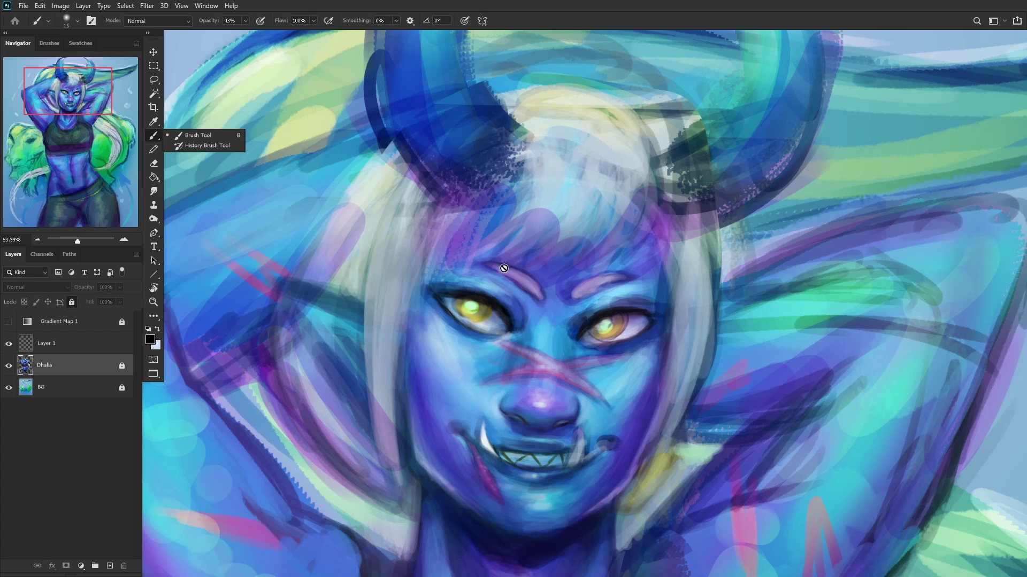
{"action": "left_click", "coordinate": [102, 347]}
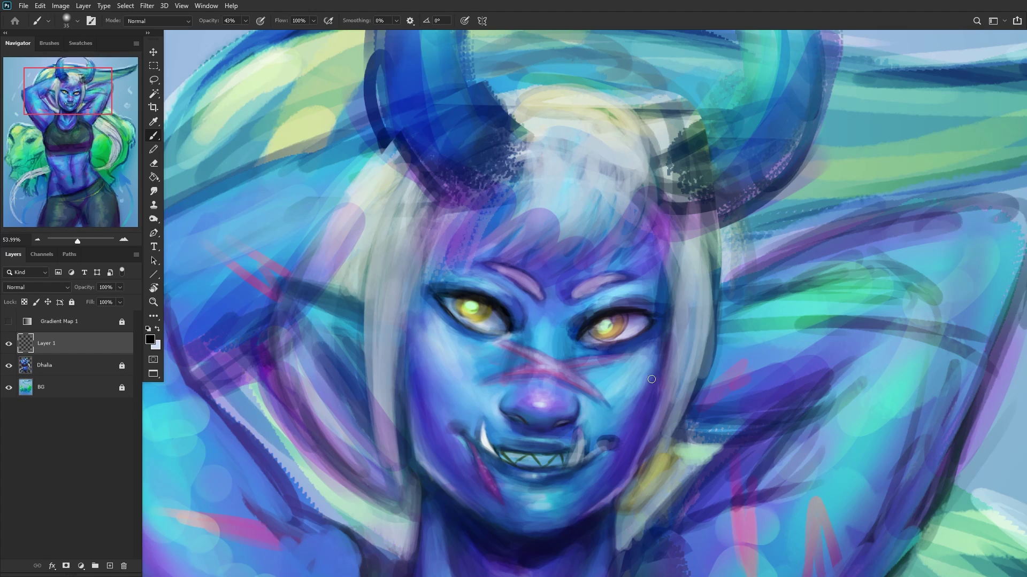
Step: Paint a dark purple stroke at the horn base and light grey strands near both horns
{"action": "left_click", "coordinate": [662, 337], "text": "alt"}
{"action": "mouse_move", "coordinate": [512, 175]}
{"action": "left_mouse_down"}
{"action": "mouse_move", "coordinate": [474, 235]}
{"action": "mouse_move", "coordinate": [521, 142]}
{"action": "mouse_move", "coordinate": [472, 237]}
{"action": "mouse_move", "coordinate": [524, 139]}
{"action": "mouse_move", "coordinate": [487, 206]}
{"action": "mouse_move", "coordinate": [518, 126]}
{"action": "mouse_move", "coordinate": [489, 204]}
{"action": "mouse_move", "coordinate": [442, 266]}
{"action": "mouse_move", "coordinate": [596, 174]}
{"action": "mouse_move", "coordinate": [520, 259]}
{"action": "mouse_move", "coordinate": [595, 151]}
{"action": "mouse_move", "coordinate": [600, 185]}
{"action": "mouse_move", "coordinate": [574, 197]}
{"action": "mouse_move", "coordinate": [510, 282]}
{"action": "mouse_move", "coordinate": [585, 240]}
{"action": "mouse_move", "coordinate": [526, 274]}
{"action": "mouse_move", "coordinate": [621, 189]}
{"action": "mouse_move", "coordinate": [546, 265]}
{"action": "mouse_move", "coordinate": [624, 165]}
{"action": "mouse_move", "coordinate": [612, 208]}
{"action": "mouse_move", "coordinate": [539, 292]}
{"action": "mouse_move", "coordinate": [643, 201]}
{"action": "mouse_move", "coordinate": [633, 234]}
{"action": "mouse_move", "coordinate": [580, 290]}
{"action": "mouse_move", "coordinate": [642, 231]}
{"action": "mouse_move", "coordinate": [599, 269]}
{"action": "mouse_move", "coordinate": [655, 161]}
{"action": "mouse_move", "coordinate": [627, 256]}
{"action": "mouse_move", "coordinate": [638, 130]}
{"action": "mouse_move", "coordinate": [638, 177]}
{"action": "left_mouse_up"}
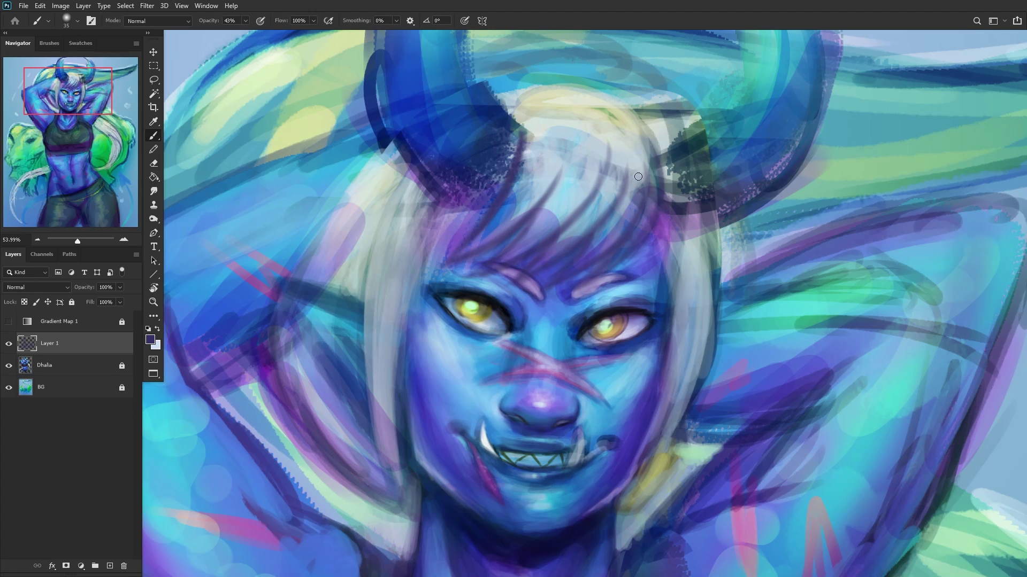
{"action": "left_click", "coordinate": [641, 168], "text": "alt"}
{"action": "mouse_move", "coordinate": [625, 228]}
{"action": "left_mouse_down"}
{"action": "mouse_move", "coordinate": [582, 260]}
{"action": "mouse_move", "coordinate": [620, 213]}
{"action": "mouse_move", "coordinate": [633, 149]}
{"action": "mouse_move", "coordinate": [565, 278]}
{"action": "mouse_move", "coordinate": [607, 246]}
{"action": "mouse_move", "coordinate": [615, 221]}
{"action": "mouse_move", "coordinate": [539, 293]}
{"action": "mouse_move", "coordinate": [605, 228]}
{"action": "mouse_move", "coordinate": [579, 253]}
{"action": "left_mouse_up"}
{"action": "mouse_move", "coordinate": [645, 171]}
{"action": "left_mouse_down"}
{"action": "mouse_move", "coordinate": [651, 151]}
{"action": "mouse_move", "coordinate": [656, 206]}
{"action": "mouse_move", "coordinate": [631, 131]}
{"action": "mouse_move", "coordinate": [650, 204]}
{"action": "mouse_move", "coordinate": [629, 133]}
{"action": "mouse_move", "coordinate": [639, 151]}
{"action": "mouse_move", "coordinate": [617, 145]}
{"action": "mouse_move", "coordinate": [618, 118]}
{"action": "mouse_move", "coordinate": [593, 111]}
{"action": "mouse_move", "coordinate": [652, 204]}
{"action": "mouse_move", "coordinate": [648, 142]}
{"action": "mouse_move", "coordinate": [636, 167]}
{"action": "left_mouse_up"}
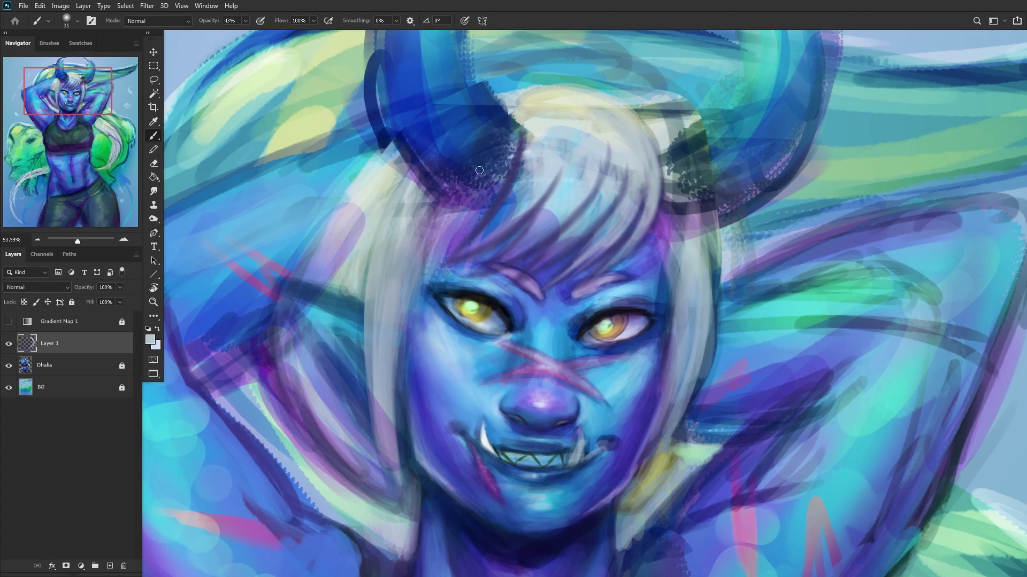
{"action": "mouse_move", "coordinate": [489, 230]}
{"action": "left_mouse_down"}
{"action": "mouse_move", "coordinate": [529, 192]}
{"action": "mouse_move", "coordinate": [444, 264]}
{"action": "mouse_move", "coordinate": [487, 239]}
{"action": "mouse_move", "coordinate": [531, 152]}
{"action": "mouse_move", "coordinate": [470, 252]}
{"action": "mouse_move", "coordinate": [510, 212]}
{"action": "mouse_move", "coordinate": [532, 109]}
{"action": "mouse_move", "coordinate": [493, 233]}
{"action": "left_mouse_up"}
{"action": "mouse_move", "coordinate": [527, 122]}
{"action": "left_mouse_down"}
{"action": "mouse_move", "coordinate": [509, 206]}
{"action": "mouse_move", "coordinate": [480, 236]}
{"action": "left_mouse_up"}
{"action": "mouse_move", "coordinate": [526, 179]}
{"action": "left_mouse_down"}
{"action": "mouse_move", "coordinate": [498, 227]}
{"action": "mouse_move", "coordinate": [533, 171]}
{"action": "mouse_move", "coordinate": [545, 118]}
{"action": "mouse_move", "coordinate": [479, 240]}
{"action": "mouse_move", "coordinate": [524, 201]}
{"action": "mouse_move", "coordinate": [548, 220]}
{"action": "mouse_move", "coordinate": [516, 258]}
{"action": "left_mouse_up"}
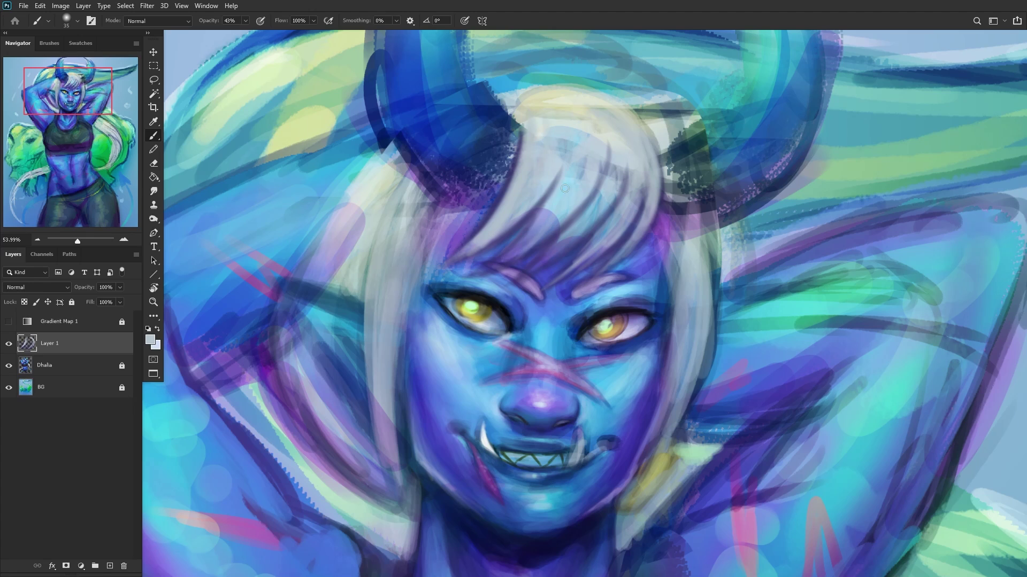
Step: Lighten the forehead hair below the bangs with several light strands
{"action": "left_click_drag", "start_coordinate": [540, 223], "coordinate": [499, 261]}
{"action": "left_click_drag", "start_coordinate": [550, 190], "coordinate": [503, 259]}
{"action": "left_click_drag", "start_coordinate": [534, 218], "coordinate": [480, 271]}
{"action": "left_click_drag", "start_coordinate": [578, 226], "coordinate": [543, 258]}
{"action": "left_click_drag", "start_coordinate": [601, 214], "coordinate": [527, 270]}
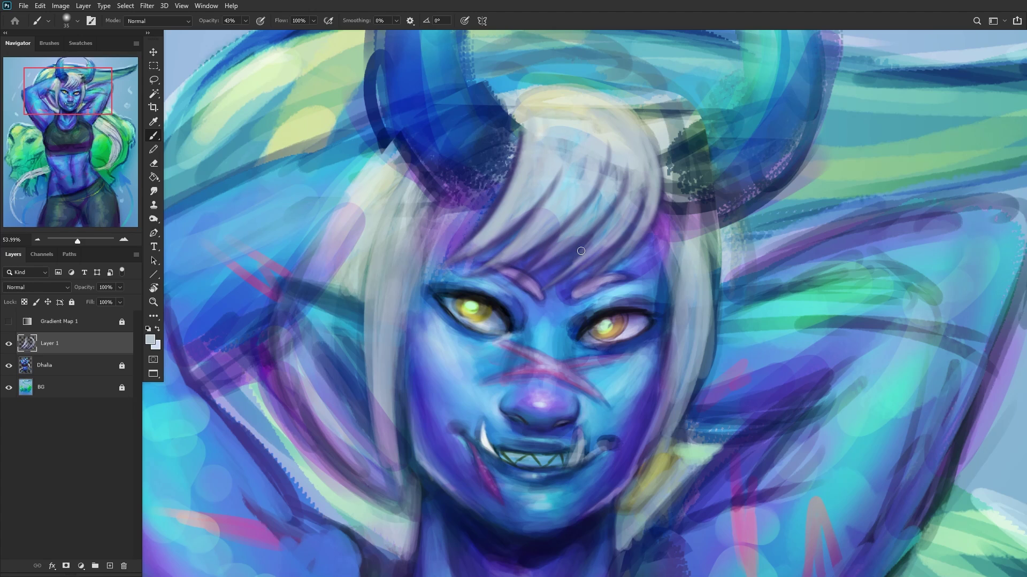
{"action": "left_click_drag", "start_coordinate": [604, 238], "coordinate": [554, 289]}
Step: Add purple strokes along the hair near the horns and the top hair edge, then mirror the canvas
{"action": "left_click", "coordinate": [531, 139], "text": "alt"}
{"action": "left_click", "coordinate": [620, 241], "text": "alt"}
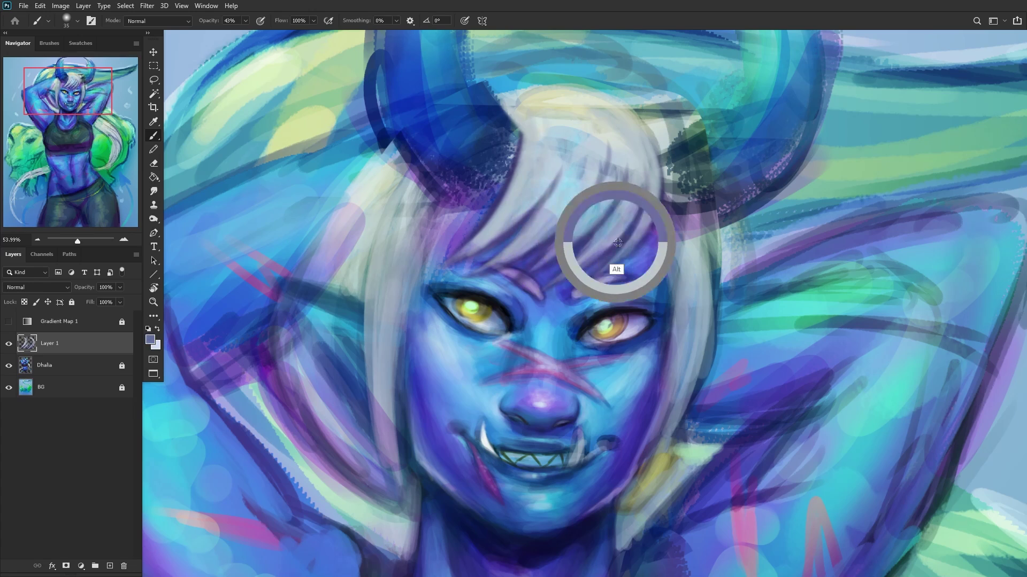
{"action": "mouse_move", "coordinate": [508, 103]}
{"action": "left_mouse_down"}
{"action": "mouse_move", "coordinate": [571, 87]}
{"action": "mouse_move", "coordinate": [488, 92]}
{"action": "mouse_move", "coordinate": [561, 82]}
{"action": "mouse_move", "coordinate": [622, 98]}
{"action": "left_mouse_up"}
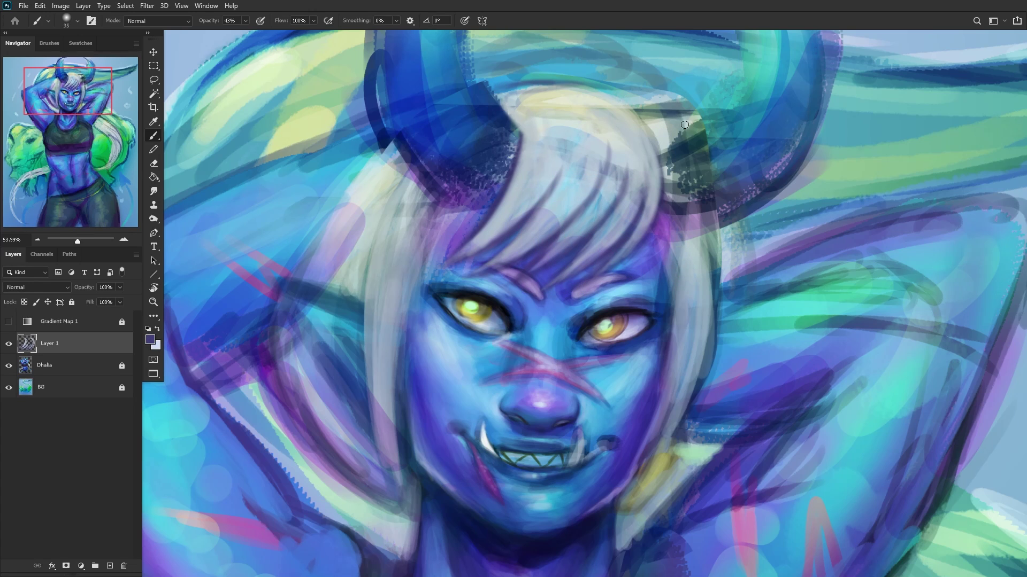
{"action": "mouse_move", "coordinate": [684, 125]}
{"action": "left_mouse_down"}
{"action": "mouse_move", "coordinate": [534, 75]}
{"action": "mouse_move", "coordinate": [568, 76]}
{"action": "mouse_move", "coordinate": [486, 71]}
{"action": "left_mouse_up"}
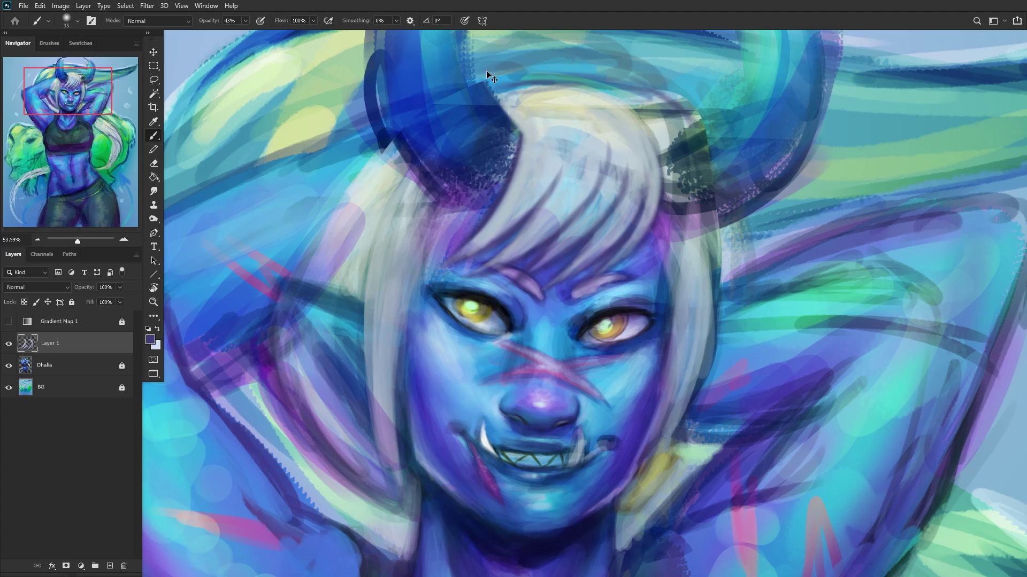
{"action": "key", "text": "ctrl+shift+h"}
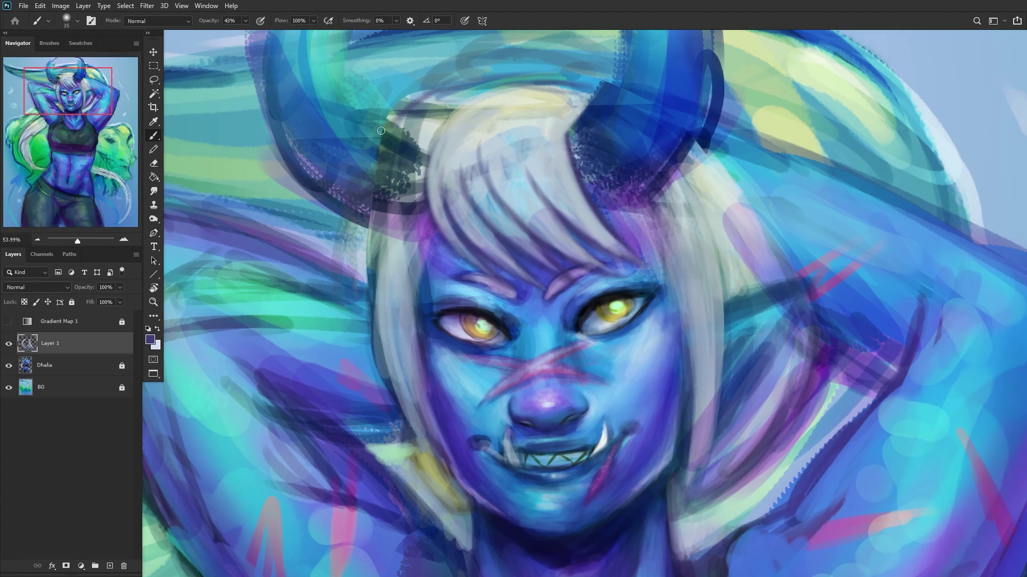
Step: Darken then lighten the hairline between the horns, and brighten the strands on both sides of the face
{"action": "scroll", "coordinate": [412, 139], "scroll_direction": "down", "scroll_amount": 3}
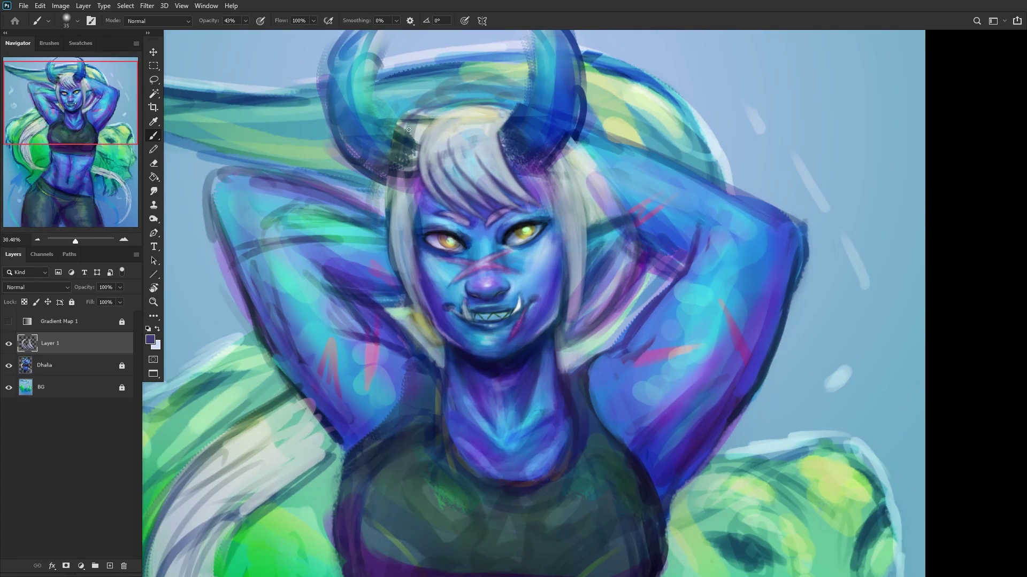
{"action": "scroll", "coordinate": [409, 129], "scroll_direction": "up", "scroll_amount": 1}
{"action": "mouse_move", "coordinate": [409, 130]}
{"action": "left_mouse_down"}
{"action": "mouse_move", "coordinate": [465, 102]}
{"action": "mouse_move", "coordinate": [528, 96]}
{"action": "left_mouse_up"}
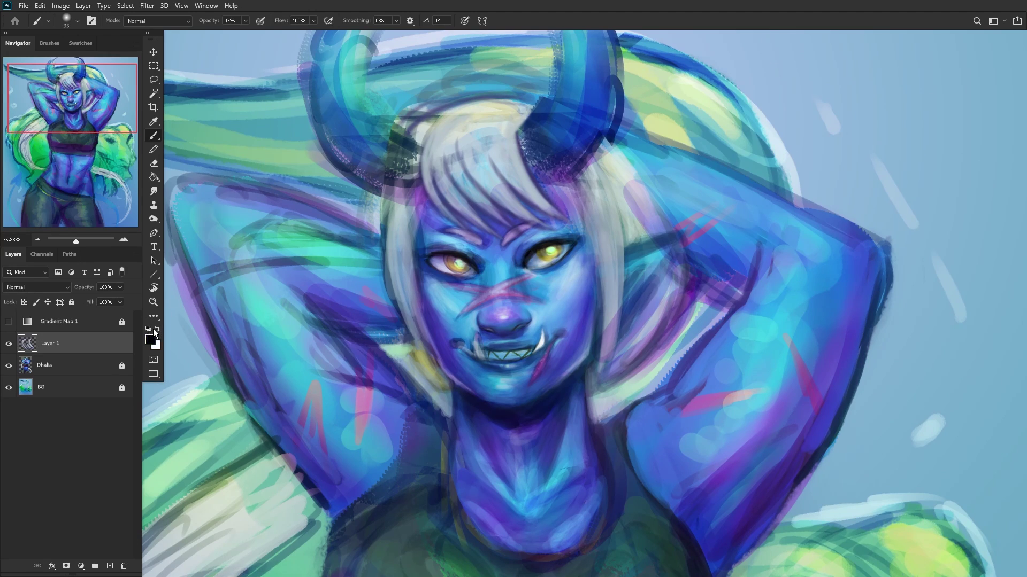
{"action": "mouse_move", "coordinate": [442, 117]}
{"action": "left_mouse_down"}
{"action": "mouse_move", "coordinate": [422, 120]}
{"action": "mouse_move", "coordinate": [492, 102]}
{"action": "mouse_move", "coordinate": [448, 118]}
{"action": "mouse_move", "coordinate": [535, 109]}
{"action": "left_mouse_up"}
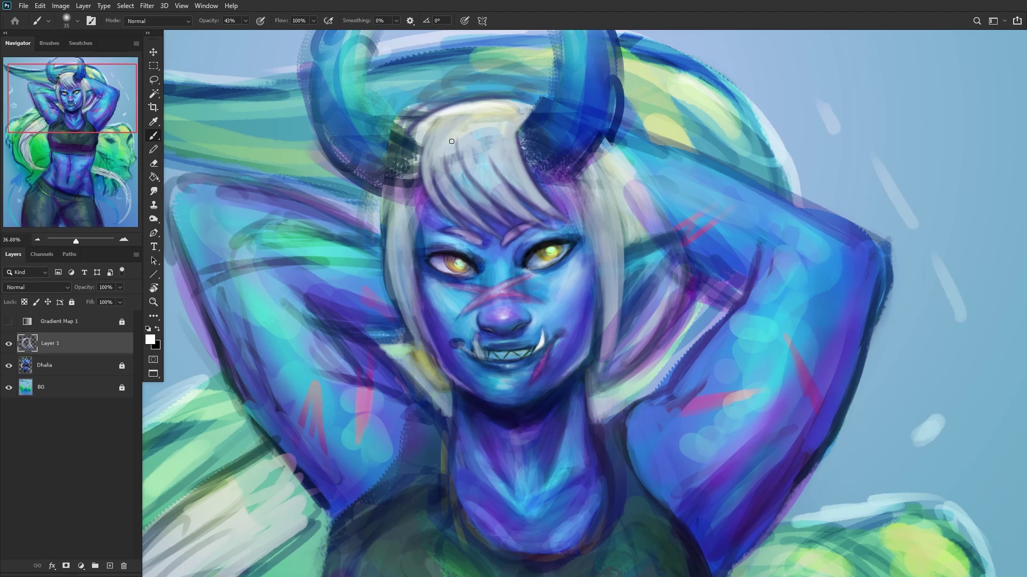
{"action": "scroll", "coordinate": [549, 166], "scroll_direction": "up", "scroll_amount": 1}
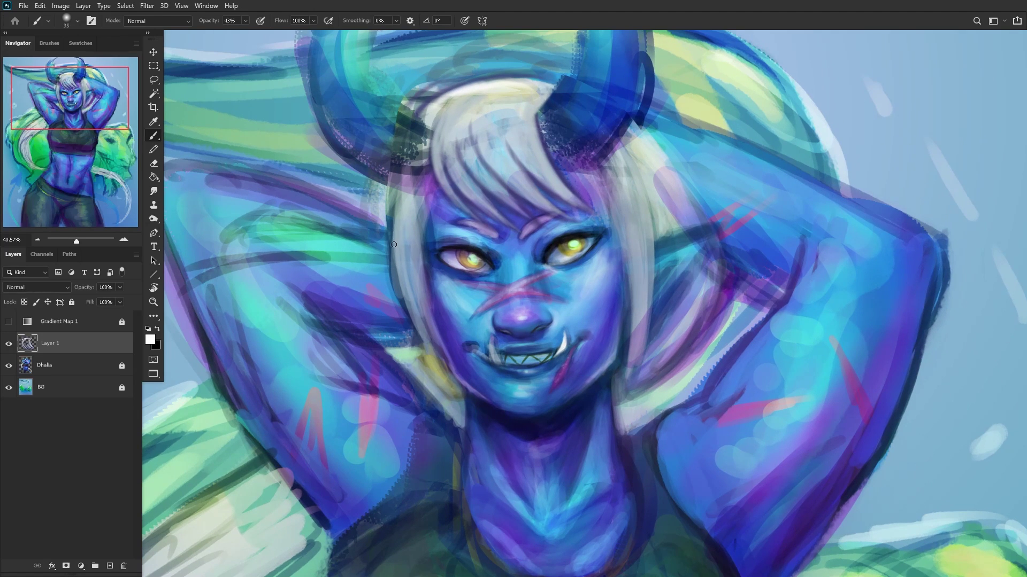
{"action": "mouse_move", "coordinate": [398, 193]}
{"action": "left_mouse_down"}
{"action": "mouse_move", "coordinate": [387, 268]}
{"action": "mouse_move", "coordinate": [404, 195]}
{"action": "mouse_move", "coordinate": [396, 288]}
{"action": "mouse_move", "coordinate": [400, 205]}
{"action": "mouse_move", "coordinate": [412, 330]}
{"action": "mouse_move", "coordinate": [395, 233]}
{"action": "mouse_move", "coordinate": [423, 335]}
{"action": "mouse_move", "coordinate": [411, 322]}
{"action": "mouse_move", "coordinate": [408, 296]}
{"action": "mouse_move", "coordinate": [456, 387]}
{"action": "mouse_move", "coordinate": [408, 308]}
{"action": "mouse_move", "coordinate": [442, 371]}
{"action": "mouse_move", "coordinate": [411, 330]}
{"action": "mouse_move", "coordinate": [453, 386]}
{"action": "mouse_move", "coordinate": [404, 280]}
{"action": "left_mouse_up"}
{"action": "scroll", "coordinate": [376, 270], "scroll_direction": "down", "scroll_amount": 5}
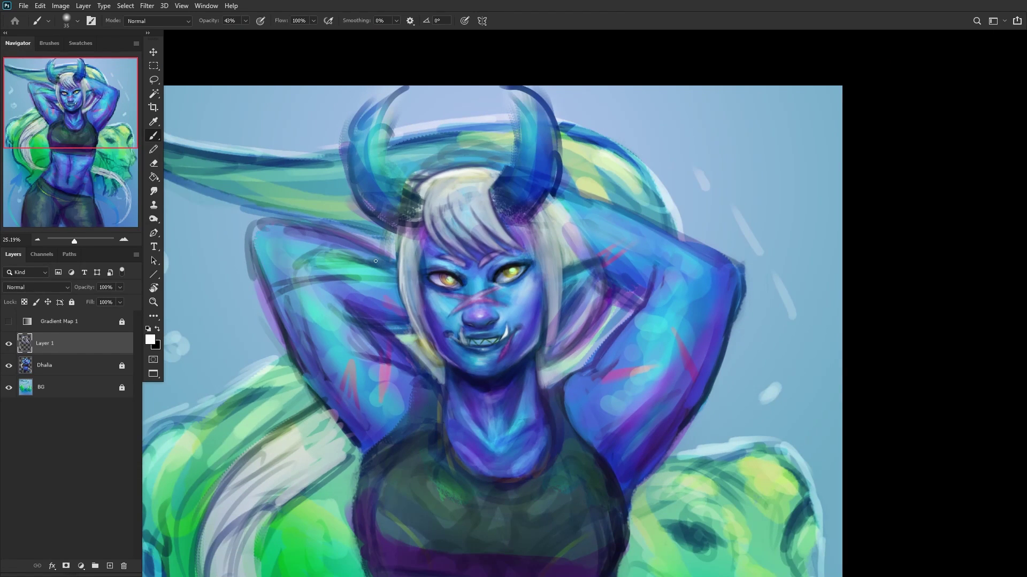
{"action": "scroll", "coordinate": [376, 269], "scroll_direction": "up", "scroll_amount": 5}
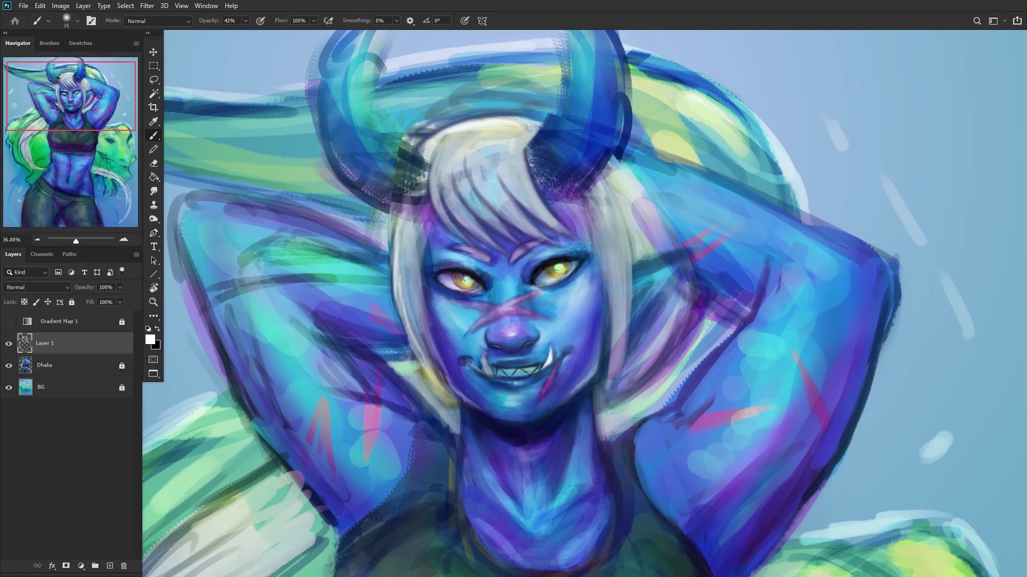
{"action": "mouse_move", "coordinate": [391, 259]}
{"action": "left_mouse_down"}
{"action": "mouse_move", "coordinate": [403, 292]}
{"action": "mouse_move", "coordinate": [404, 273]}
{"action": "left_mouse_up"}
{"action": "mouse_move", "coordinate": [664, 227]}
{"action": "left_mouse_down"}
{"action": "mouse_move", "coordinate": [654, 190]}
{"action": "mouse_move", "coordinate": [662, 249]}
{"action": "mouse_move", "coordinate": [627, 161]}
{"action": "mouse_move", "coordinate": [660, 221]}
{"action": "mouse_move", "coordinate": [615, 158]}
{"action": "mouse_move", "coordinate": [662, 225]}
{"action": "mouse_move", "coordinate": [642, 189]}
{"action": "left_mouse_up"}
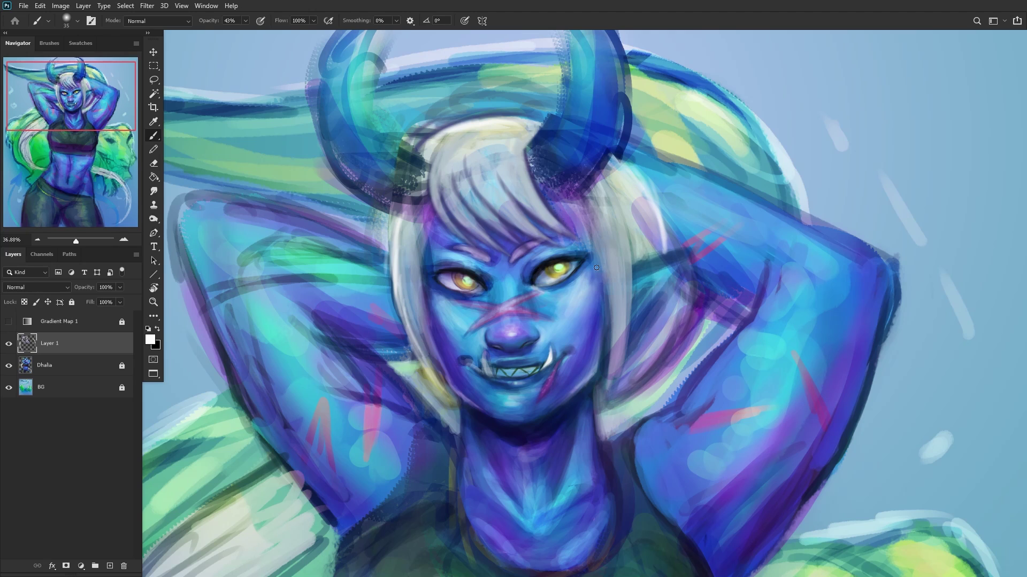
Step: Paint dark navy over the ear and hair, then erase the ear-edge highlight on the flipped canvas
{"action": "left_click", "coordinate": [547, 417], "text": "alt"}
{"action": "mouse_move", "coordinate": [635, 341]}
{"action": "left_mouse_down"}
{"action": "mouse_move", "coordinate": [685, 250]}
{"action": "mouse_move", "coordinate": [652, 308]}
{"action": "mouse_move", "coordinate": [682, 252]}
{"action": "mouse_move", "coordinate": [639, 266]}
{"action": "left_mouse_up"}
{"action": "key", "text": "ctrl+shift+h"}
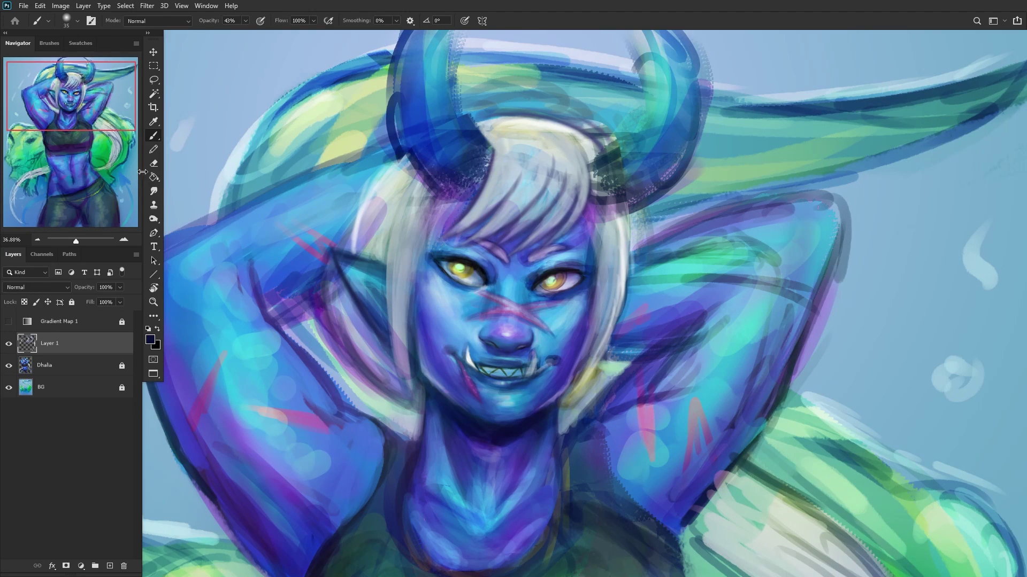
{"action": "key", "text": "e"}
{"action": "left_click_drag", "start_coordinate": [369, 228], "coordinate": [352, 241]}
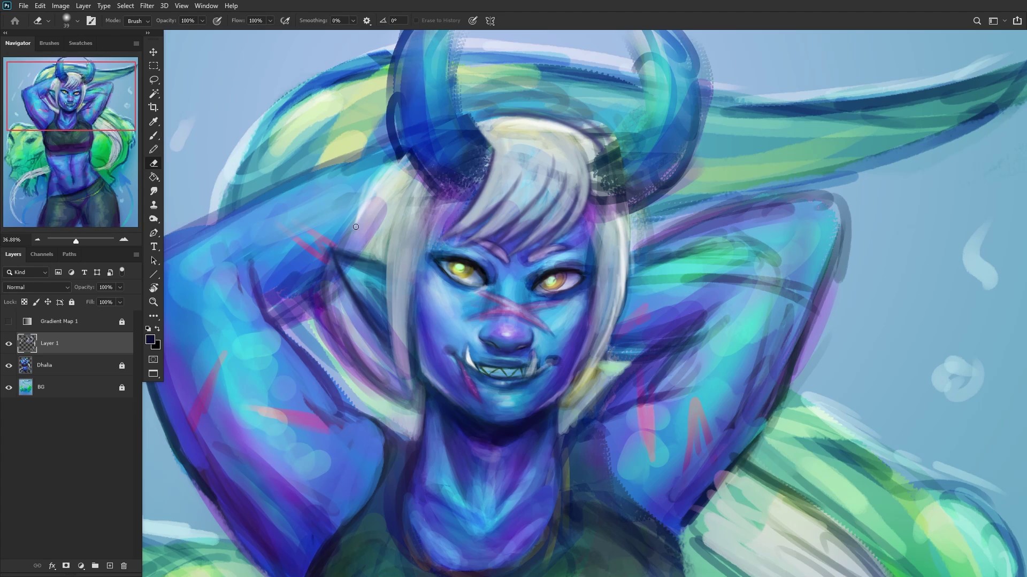
{"action": "left_click_drag", "start_coordinate": [383, 197], "coordinate": [336, 245]}
Step: Paint white highlights along the hair edge by the ear, flip back, and soften the hair's right edge
{"action": "left_click", "coordinate": [153, 135]}
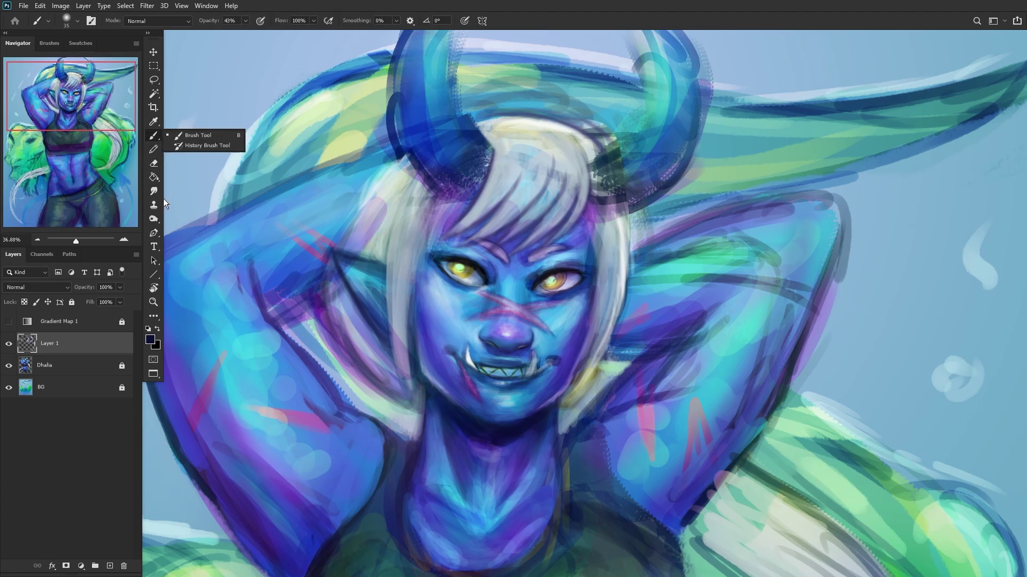
{"action": "left_click", "coordinate": [149, 333]}
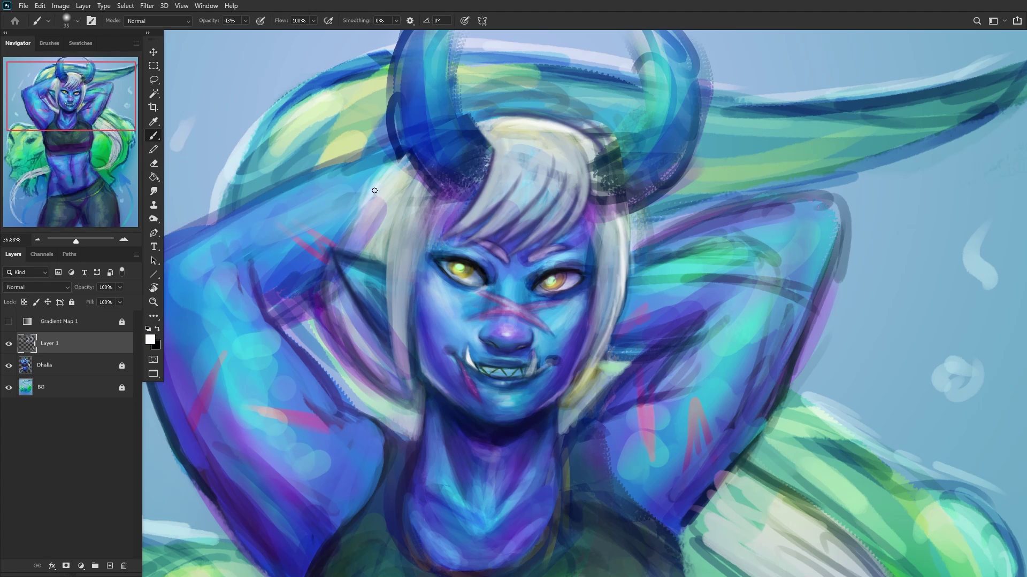
{"action": "mouse_move", "coordinate": [374, 190]}
{"action": "left_mouse_down"}
{"action": "mouse_move", "coordinate": [332, 244]}
{"action": "mouse_move", "coordinate": [365, 206]}
{"action": "mouse_move", "coordinate": [320, 315]}
{"action": "mouse_move", "coordinate": [322, 296]}
{"action": "mouse_move", "coordinate": [325, 338]}
{"action": "mouse_move", "coordinate": [325, 276]}
{"action": "mouse_move", "coordinate": [331, 326]}
{"action": "left_mouse_up"}
{"action": "left_click_drag", "start_coordinate": [323, 267], "coordinate": [355, 374]}
{"action": "left_click_drag", "start_coordinate": [321, 315], "coordinate": [359, 377]}
{"action": "mouse_move", "coordinate": [340, 266]}
{"action": "left_mouse_down"}
{"action": "mouse_move", "coordinate": [330, 258]}
{"action": "mouse_move", "coordinate": [324, 342]}
{"action": "mouse_move", "coordinate": [320, 296]}
{"action": "left_mouse_up"}
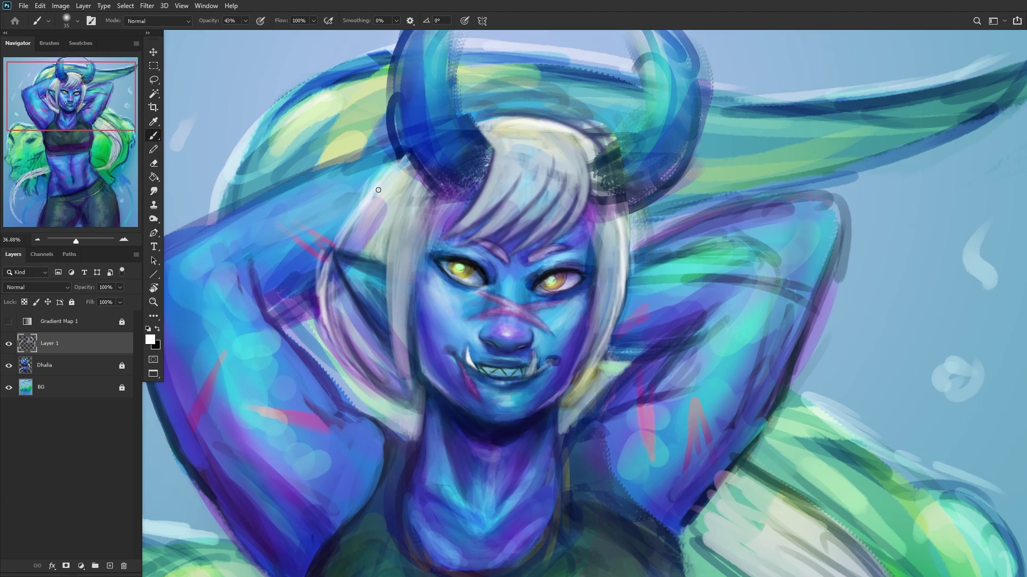
{"action": "key", "text": "ctrl+shift+h"}
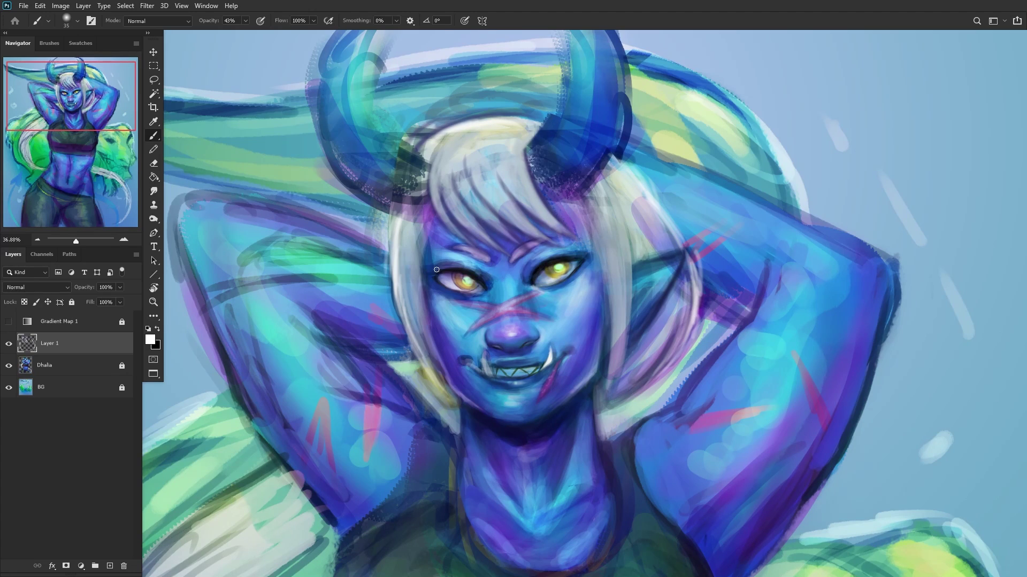
{"action": "key", "text": "e"}
{"action": "mouse_move", "coordinate": [700, 305]}
{"action": "left_mouse_down"}
{"action": "mouse_move", "coordinate": [684, 350]}
{"action": "mouse_move", "coordinate": [697, 251]}
{"action": "mouse_move", "coordinate": [674, 220]}
{"action": "left_mouse_up"}
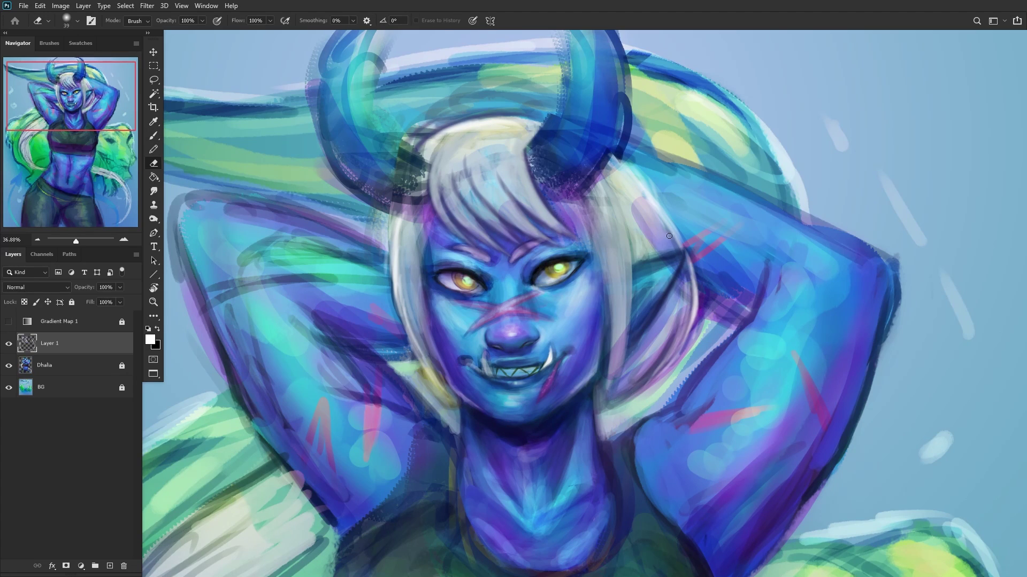
Step: Compare Layer 1 on and off, unlock Dhalia, leaving only Gradient Map 1, Dhalia and BG
{"action": "scroll", "coordinate": [262, 305], "scroll_direction": "down", "scroll_amount": 5}
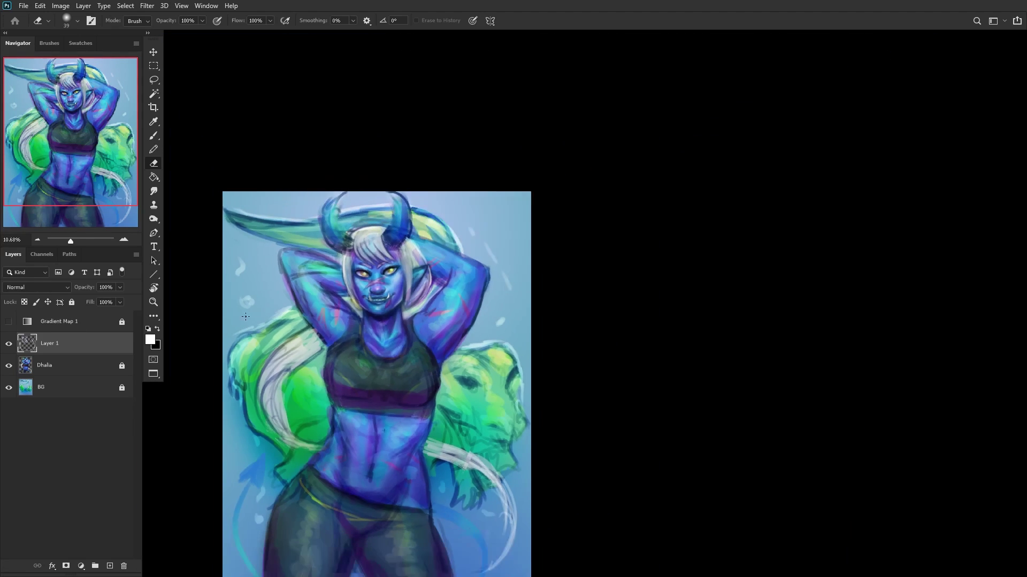
{"action": "left_click", "coordinate": [8, 343]}
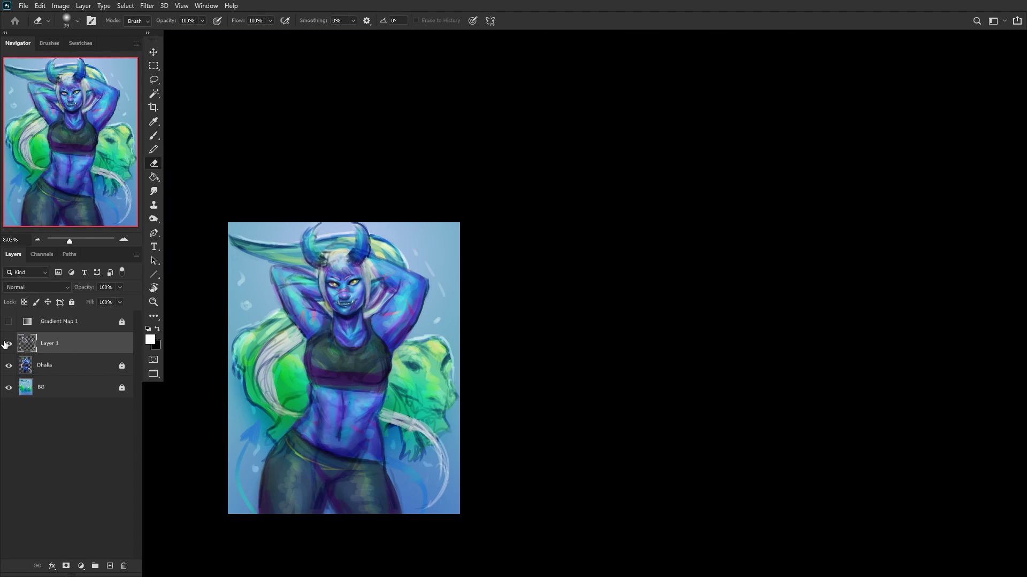
{"action": "left_click", "coordinate": [9, 343]}
{"action": "left_click", "coordinate": [58, 366]}
{"action": "left_click", "coordinate": [72, 302]}
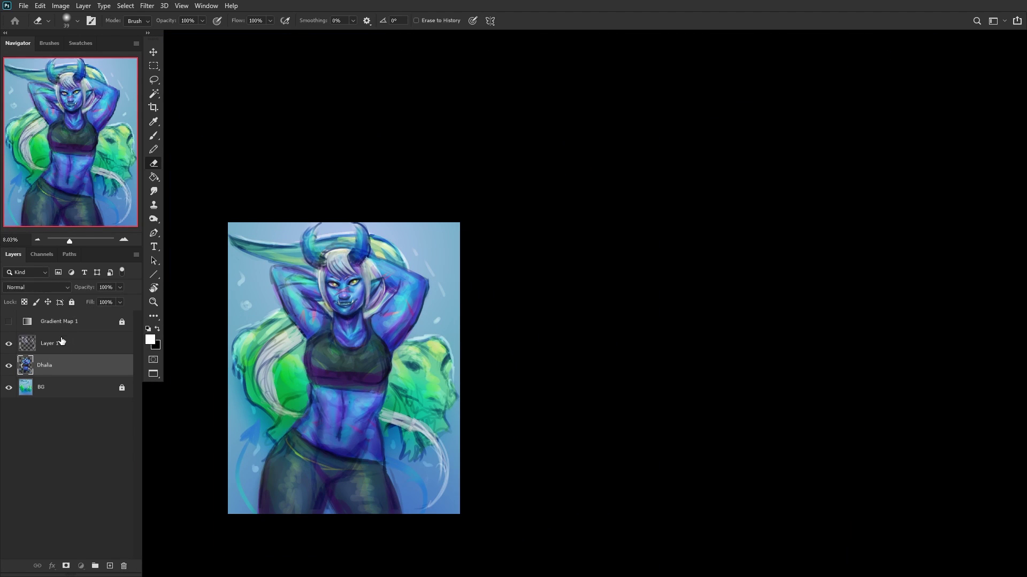
{"action": "left_click", "coordinate": [67, 343]}
{"action": "key", "text": "Delete"}
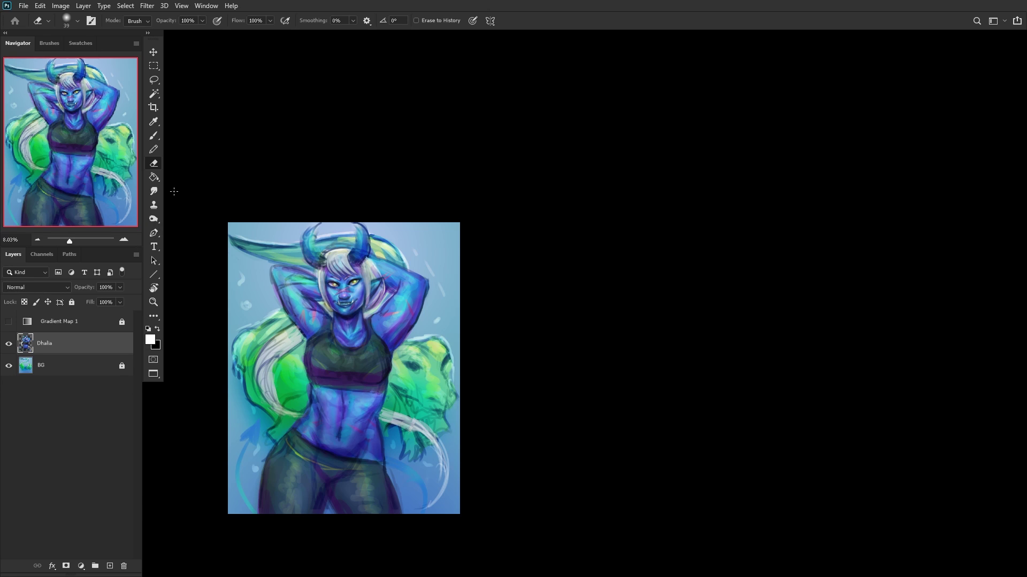
Step: On a new Multiply Layer 1, paint a dark blue shadow beside the nose
{"action": "scroll", "coordinate": [306, 295], "scroll_direction": "up", "scroll_amount": 5}
{"action": "scroll", "coordinate": [407, 293], "scroll_direction": "up", "scroll_amount": 2}
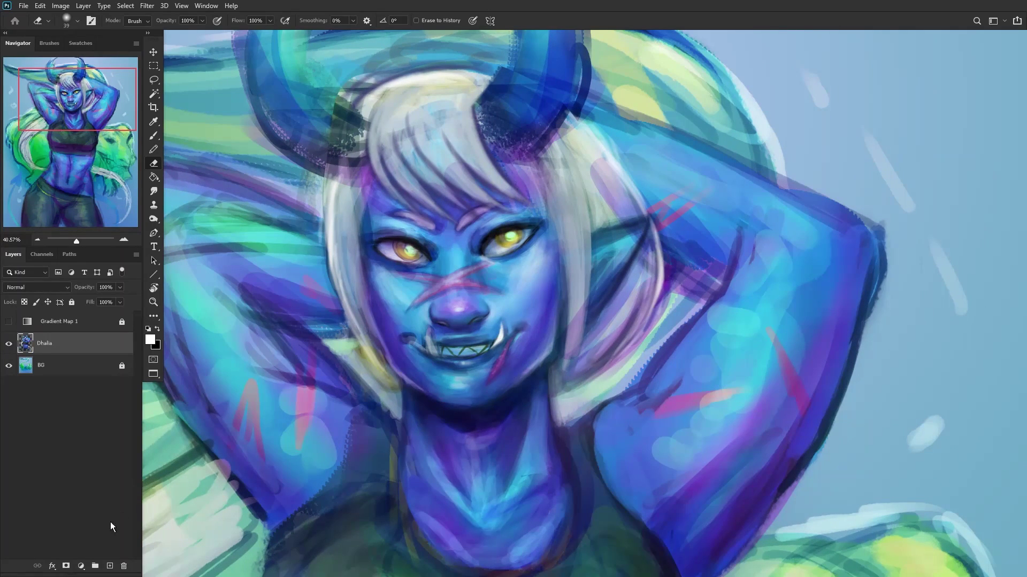
{"action": "left_click", "coordinate": [110, 566]}
{"action": "scroll", "coordinate": [458, 296], "scroll_direction": "up", "scroll_amount": 3}
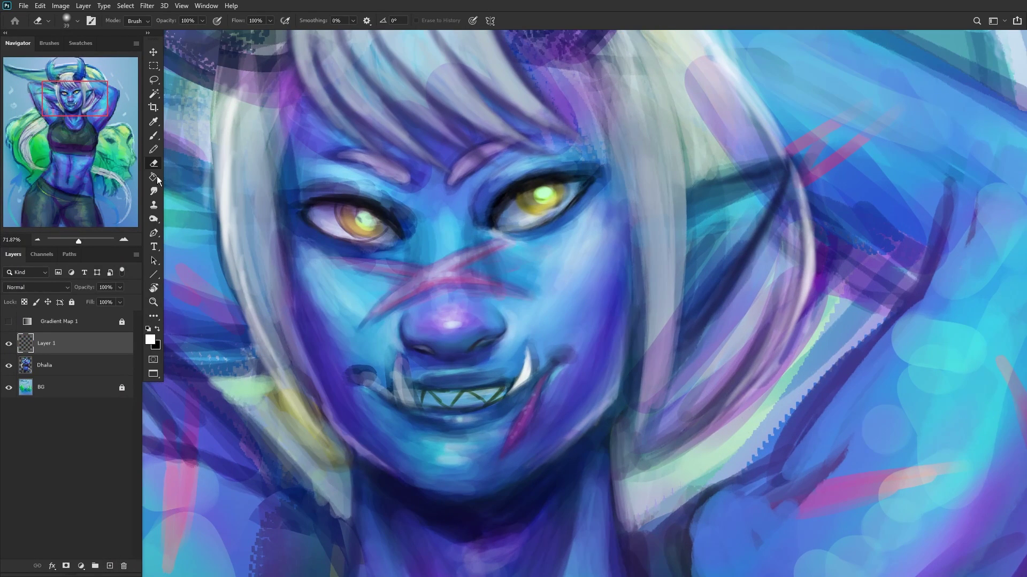
{"action": "left_click", "coordinate": [153, 137]}
{"action": "mouse_move", "coordinate": [526, 307]}
{"action": "left_mouse_down"}
{"action": "mouse_move", "coordinate": [516, 256]}
{"action": "mouse_move", "coordinate": [470, 321]}
{"action": "mouse_move", "coordinate": [554, 218]}
{"action": "mouse_move", "coordinate": [579, 207]}
{"action": "left_mouse_up"}
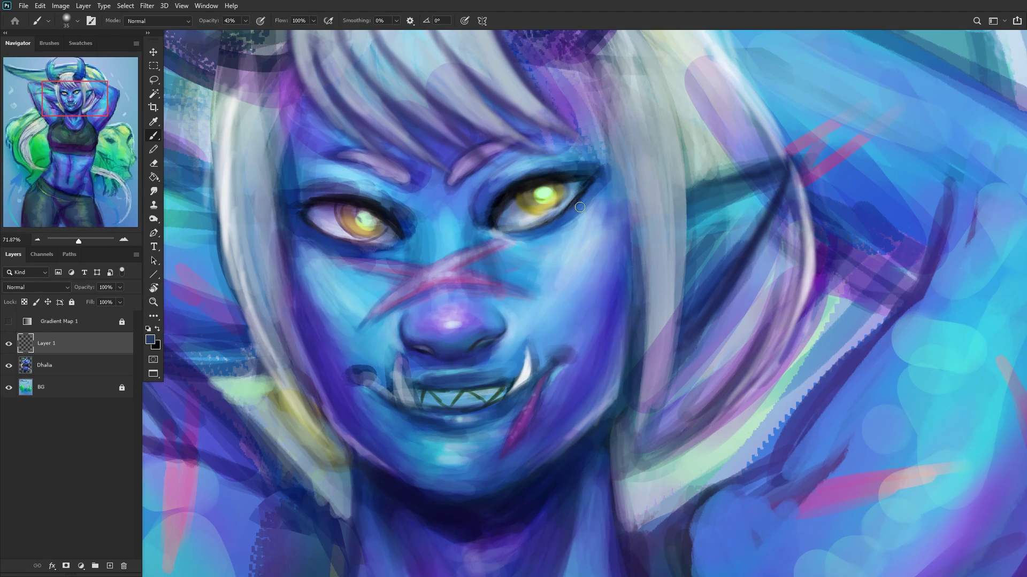
{"action": "left_click_drag", "start_coordinate": [458, 357], "coordinate": [472, 344]}
{"action": "left_click", "coordinate": [36, 287]}
{"action": "left_click", "coordinate": [24, 318]}
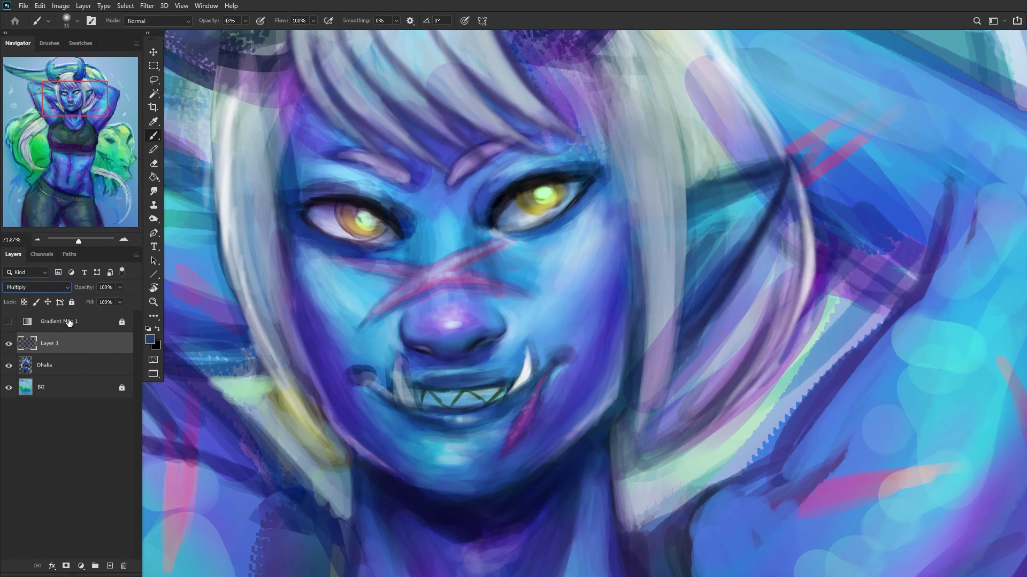
{"action": "mouse_move", "coordinate": [419, 348]}
{"action": "left_mouse_down"}
{"action": "mouse_move", "coordinate": [447, 357]}
{"action": "mouse_move", "coordinate": [490, 339]}
{"action": "left_mouse_up"}
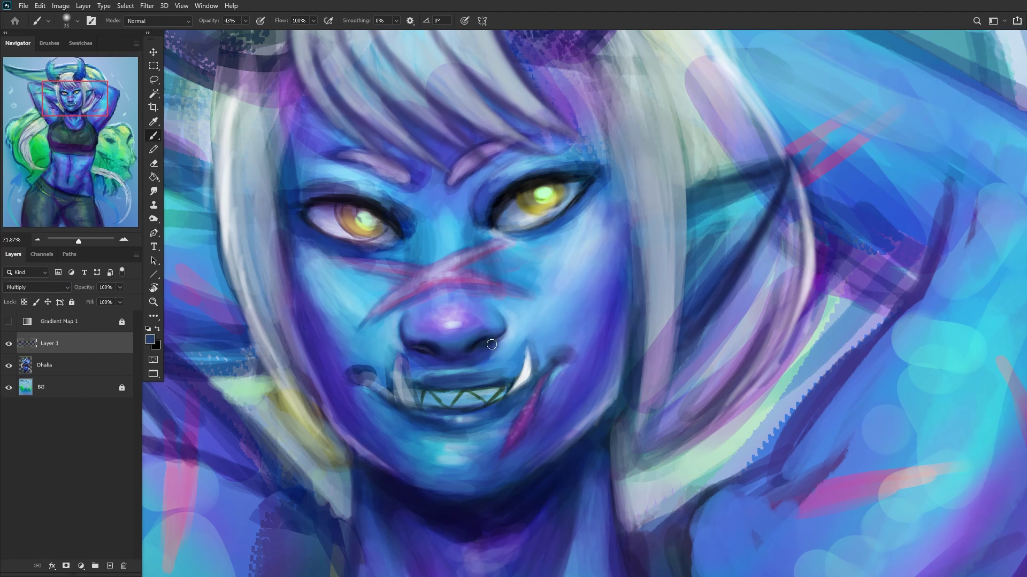
{"action": "scroll", "coordinate": [508, 333], "scroll_direction": "down", "scroll_amount": 4}
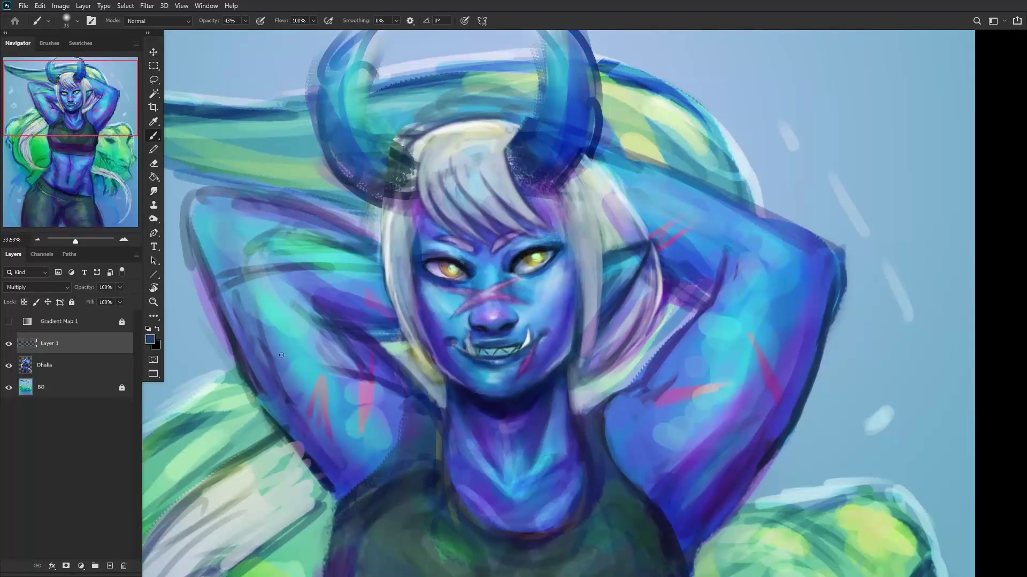
Step: Add Layer 2 and set the brush to Chalk 2 at 18 px
{"action": "left_click", "coordinate": [109, 566]}
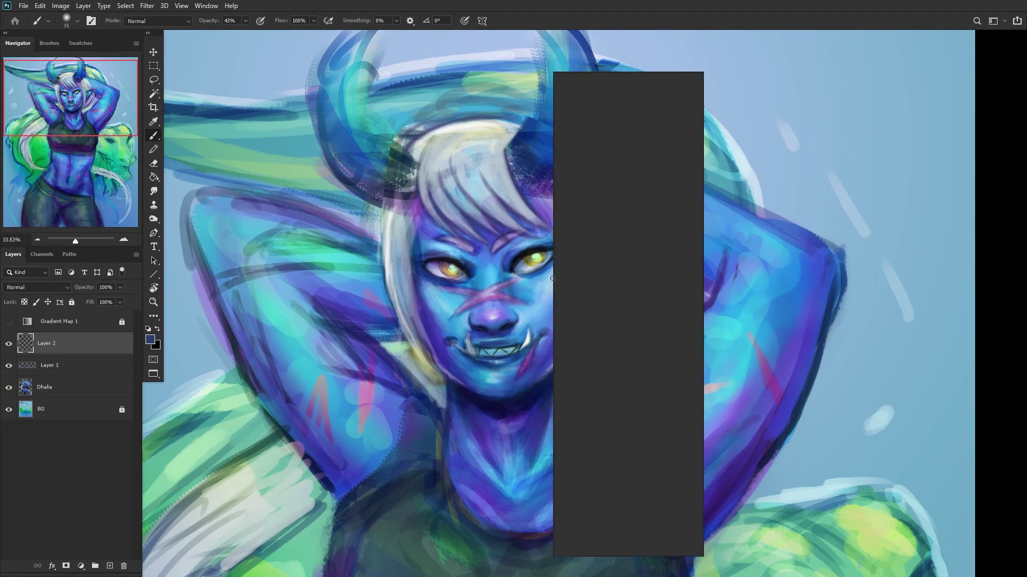
{"action": "right_click", "coordinate": [555, 74]}
{"action": "left_click", "coordinate": [596, 275]}
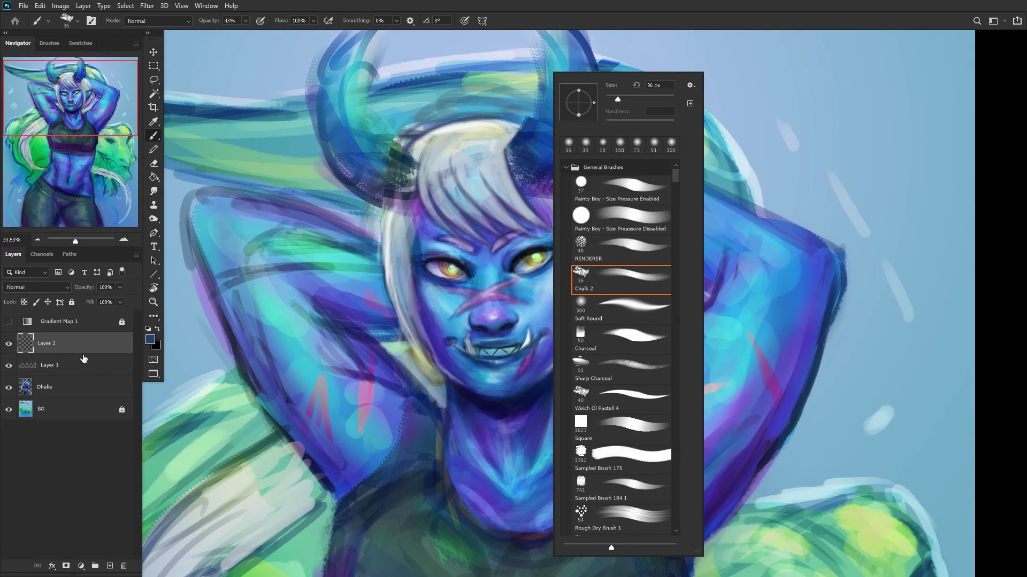
{"action": "key", "text": "Return"}
{"action": "scroll", "coordinate": [481, 321], "scroll_direction": "up", "scroll_amount": 8}
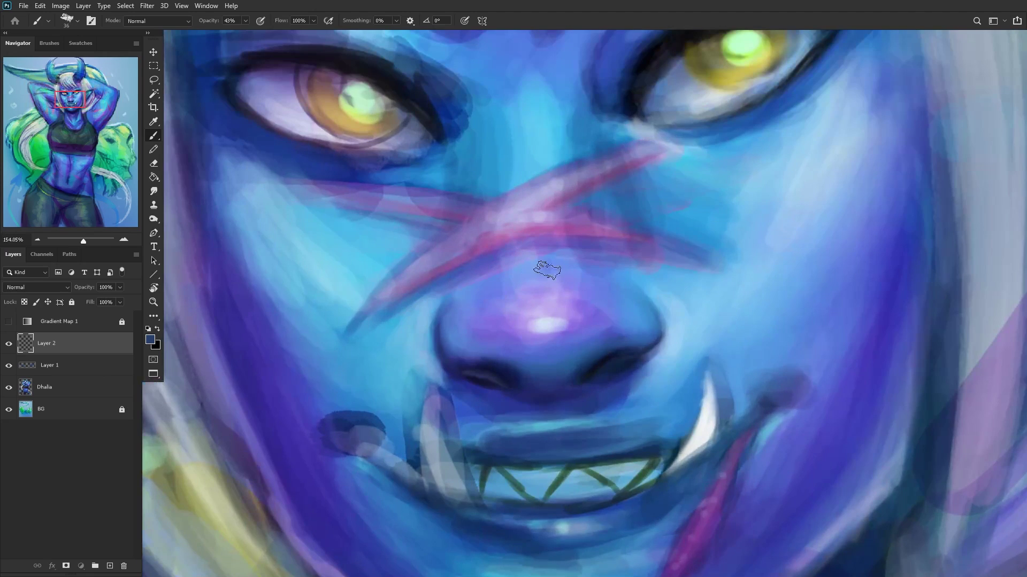
{"action": "right_click", "coordinate": [554, 75]}
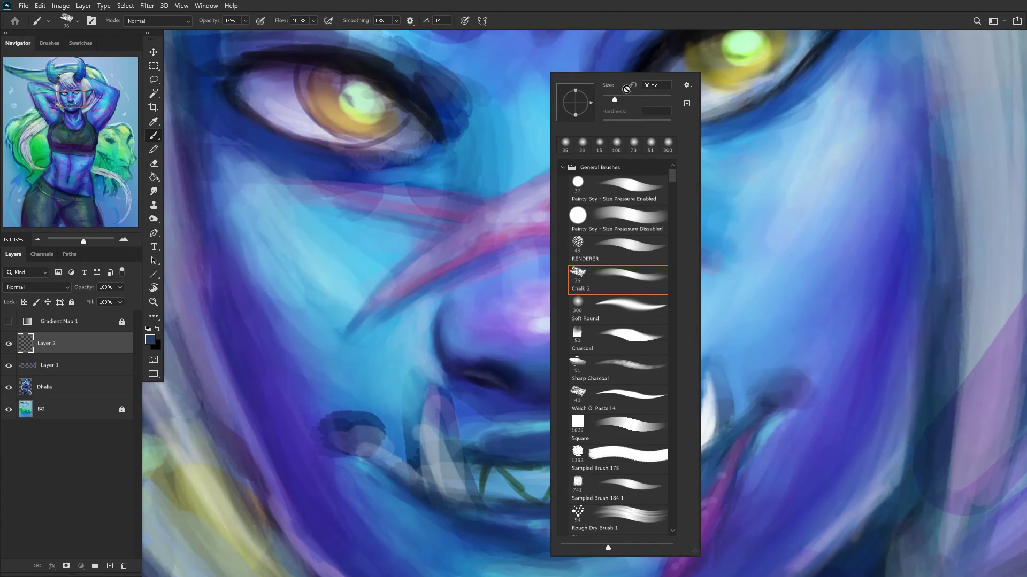
{"action": "left_click_drag", "start_coordinate": [611, 97], "coordinate": [608, 96]}
{"action": "key", "text": "Return"}
Step: Refine the nose's left edge with alternating light- and dark-blue strokes, then add Layer 3
{"action": "left_click", "coordinate": [451, 304], "text": "alt"}
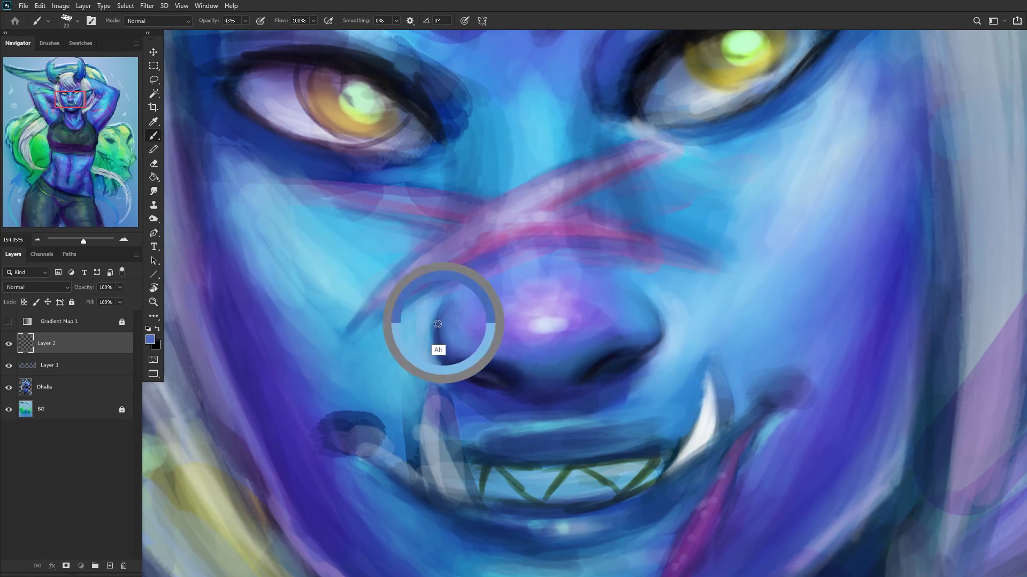
{"action": "left_click_drag", "start_coordinate": [428, 334], "coordinate": [452, 302]}
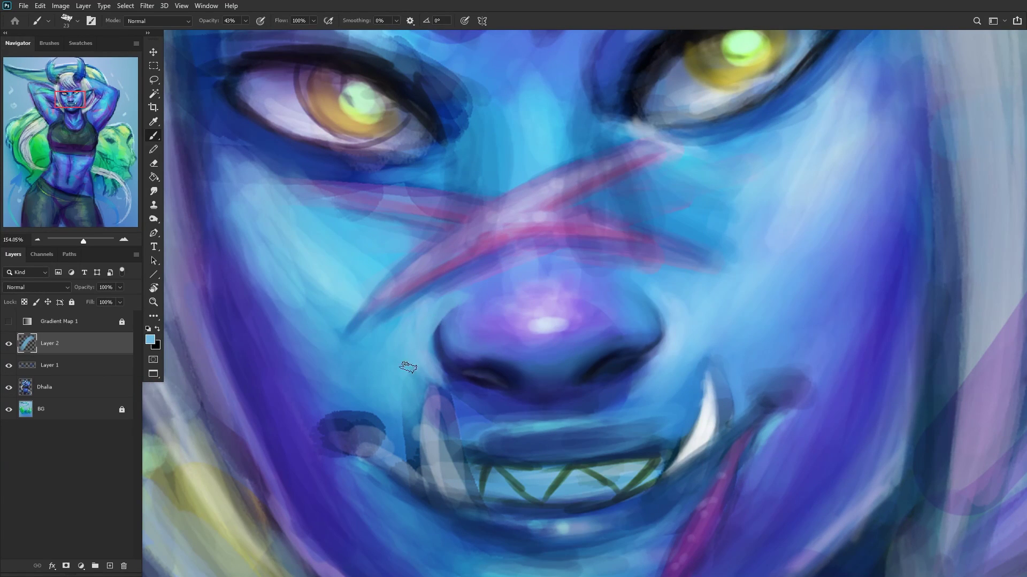
{"action": "left_click", "coordinate": [438, 356], "text": "alt"}
{"action": "mouse_move", "coordinate": [438, 347]}
{"action": "left_mouse_down"}
{"action": "mouse_move", "coordinate": [471, 299]}
{"action": "mouse_move", "coordinate": [432, 328]}
{"action": "mouse_move", "coordinate": [482, 289]}
{"action": "left_mouse_up"}
{"action": "left_click", "coordinate": [473, 319], "text": "alt"}
{"action": "mouse_move", "coordinate": [446, 337]}
{"action": "left_mouse_down"}
{"action": "mouse_move", "coordinate": [460, 307]}
{"action": "mouse_move", "coordinate": [457, 320]}
{"action": "left_mouse_up"}
{"action": "mouse_move", "coordinate": [449, 361]}
{"action": "left_mouse_down"}
{"action": "mouse_move", "coordinate": [476, 298]}
{"action": "mouse_move", "coordinate": [457, 305]}
{"action": "left_mouse_up"}
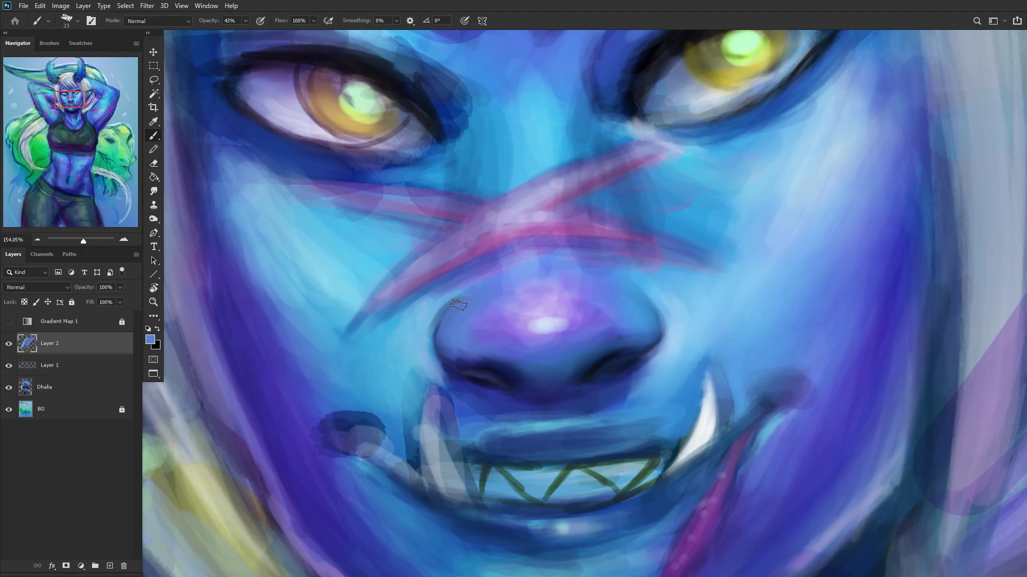
{"action": "mouse_move", "coordinate": [441, 343]}
{"action": "left_mouse_down"}
{"action": "mouse_move", "coordinate": [462, 316]}
{"action": "mouse_move", "coordinate": [452, 337]}
{"action": "left_mouse_up"}
{"action": "left_click", "coordinate": [610, 327], "text": "alt"}
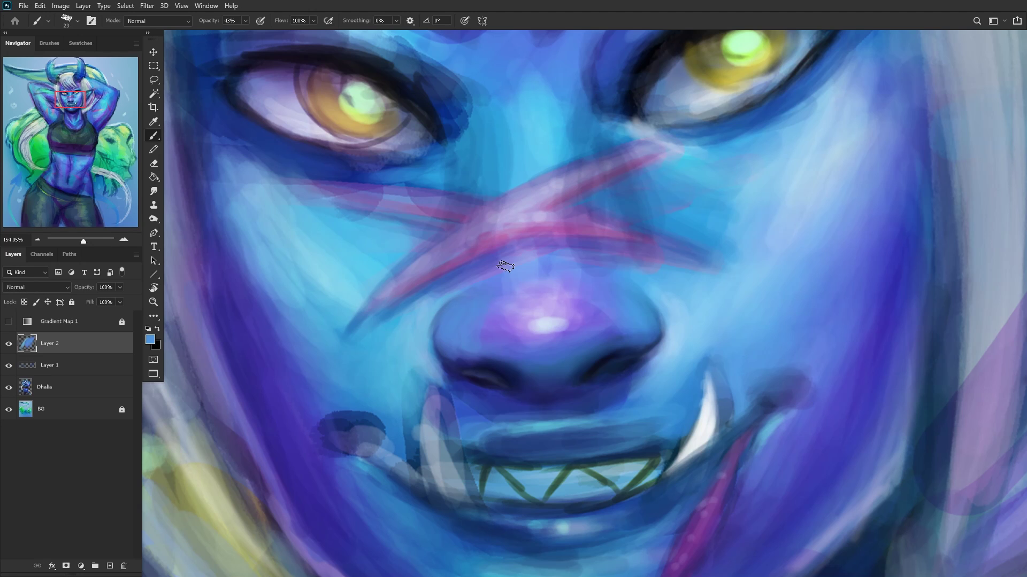
{"action": "left_click", "coordinate": [110, 566]}
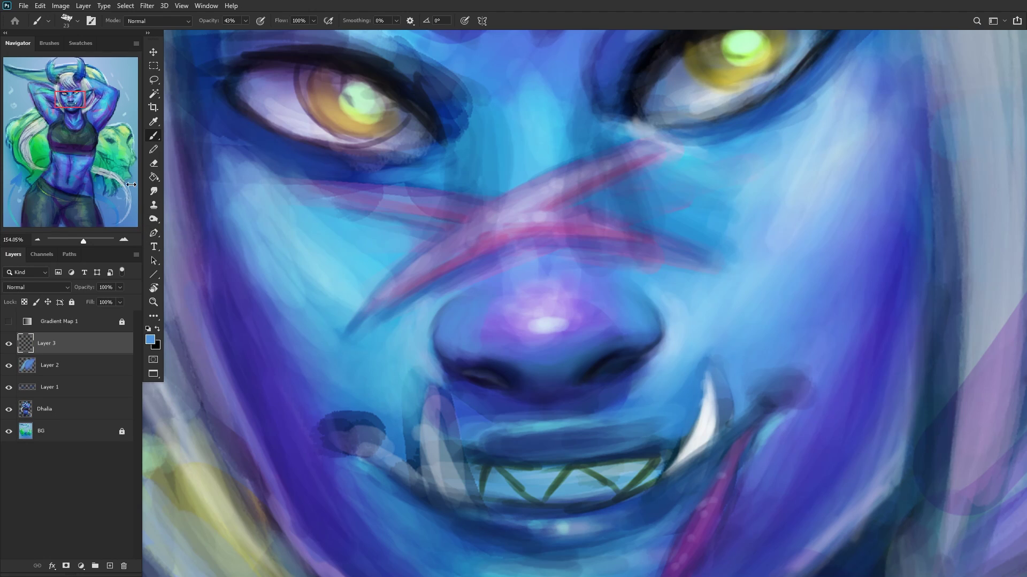
Step: Sample the pale eye-highlight colour and paint pale-green glints on both nostrils on Layer 3
{"action": "left_click", "coordinate": [366, 114], "text": "alt"}
{"action": "mouse_move", "coordinate": [482, 377]}
{"action": "left_mouse_down"}
{"action": "mouse_move", "coordinate": [503, 392]}
{"action": "mouse_move", "coordinate": [476, 371]}
{"action": "mouse_move", "coordinate": [496, 382]}
{"action": "mouse_move", "coordinate": [462, 374]}
{"action": "mouse_move", "coordinate": [506, 386]}
{"action": "left_mouse_up"}
{"action": "left_click_drag", "start_coordinate": [586, 386], "coordinate": [647, 354]}
Step: Trim the right and left nostril highlights narrower with the Eraser
{"action": "left_click", "coordinate": [153, 163]}
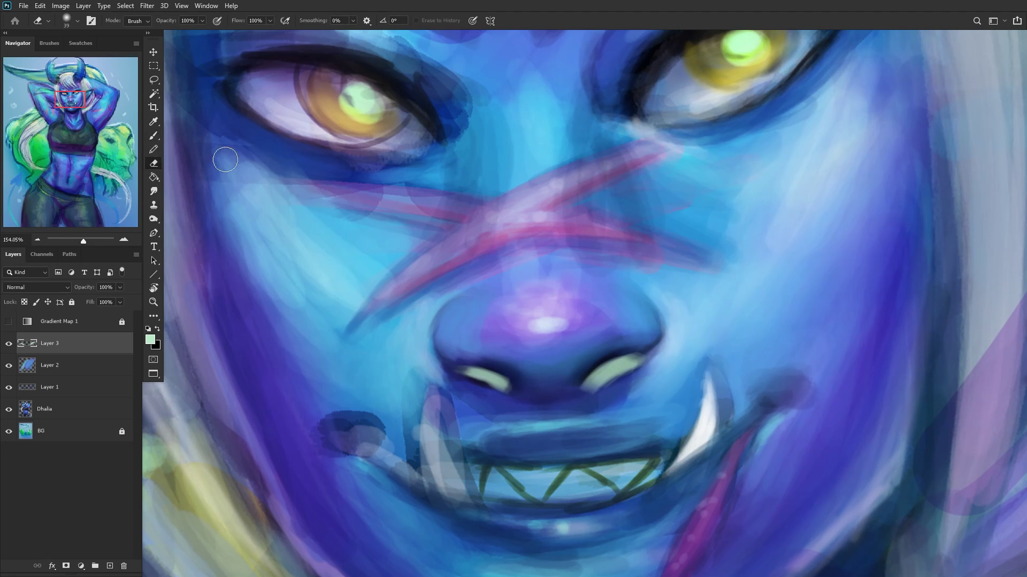
{"action": "right_click", "coordinate": [695, 225]}
{"action": "left_click", "coordinate": [453, 368]}
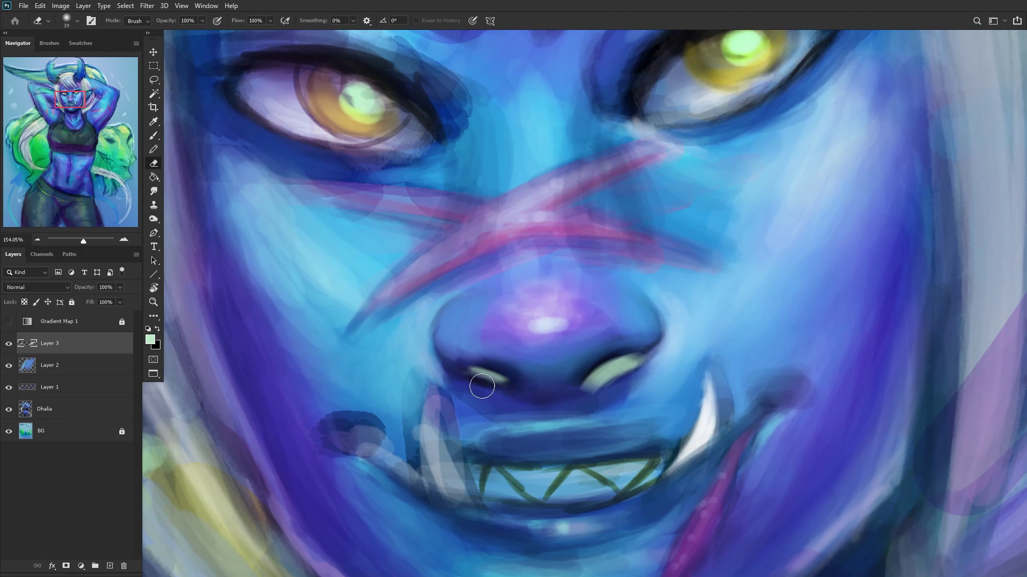
{"action": "mouse_move", "coordinate": [584, 401]}
{"action": "left_mouse_down"}
{"action": "mouse_move", "coordinate": [614, 397]}
{"action": "mouse_move", "coordinate": [612, 381]}
{"action": "mouse_move", "coordinate": [595, 391]}
{"action": "mouse_move", "coordinate": [643, 373]}
{"action": "mouse_move", "coordinate": [647, 360]}
{"action": "mouse_move", "coordinate": [562, 404]}
{"action": "mouse_move", "coordinate": [585, 397]}
{"action": "mouse_move", "coordinate": [582, 386]}
{"action": "mouse_move", "coordinate": [614, 390]}
{"action": "left_mouse_up"}
{"action": "mouse_move", "coordinate": [488, 367]}
{"action": "left_mouse_down"}
{"action": "mouse_move", "coordinate": [495, 390]}
{"action": "mouse_move", "coordinate": [527, 401]}
{"action": "mouse_move", "coordinate": [481, 367]}
{"action": "mouse_move", "coordinate": [439, 358]}
{"action": "mouse_move", "coordinate": [327, 396]}
{"action": "left_mouse_up"}
{"action": "scroll", "coordinate": [328, 396], "scroll_direction": "down", "scroll_amount": 2}
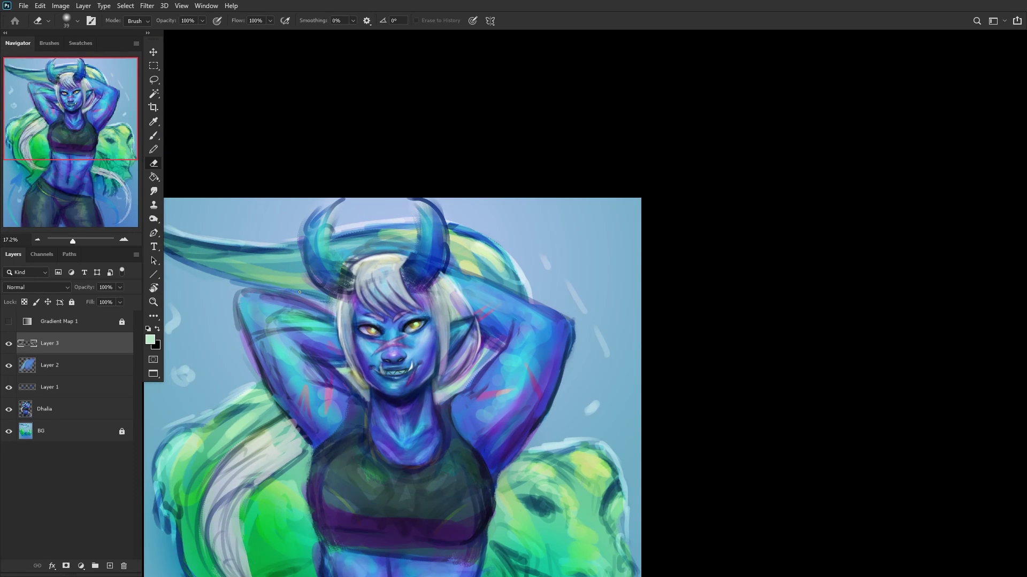
Step: Mirror the view with Ctrl+Shift+H, then merge Layers 3, 2 and 1 down into Dhalia
{"action": "key", "text": "ctrl+shift+h"}
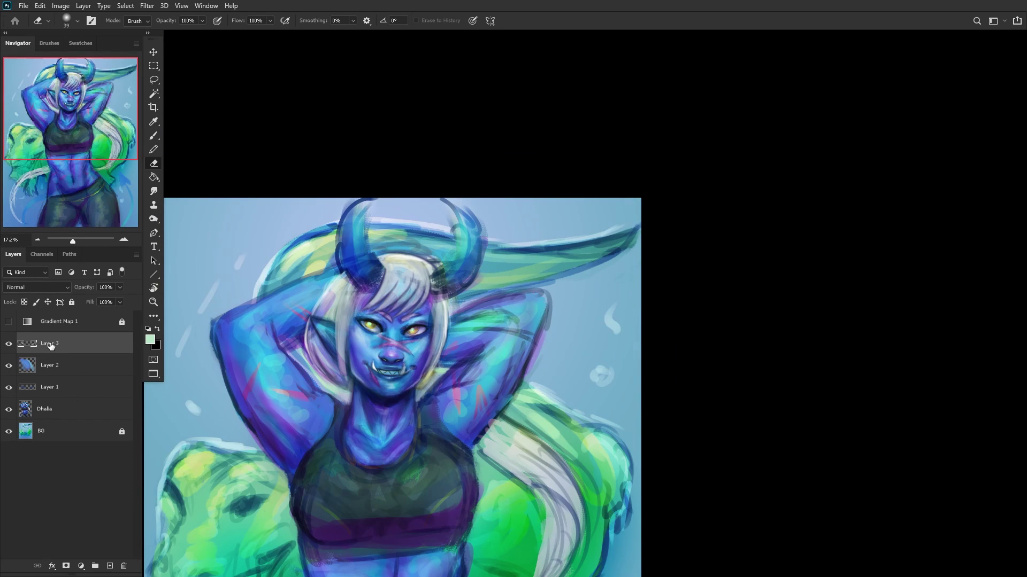
{"action": "key", "text": "ctrl+e"}
{"action": "key", "text": "ctrl+e"}
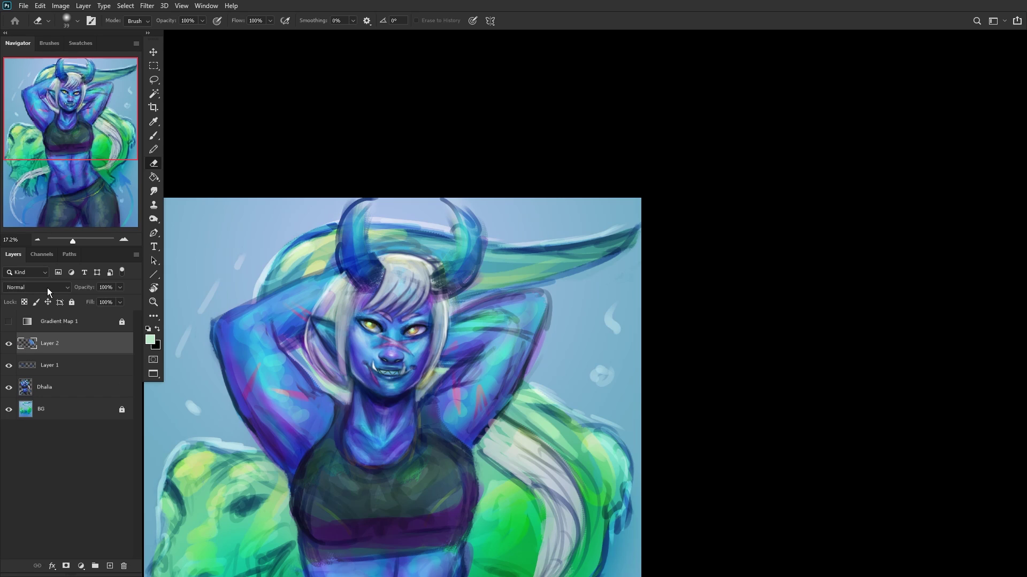
{"action": "key", "text": "ctrl+z"}
{"action": "left_click", "coordinate": [9, 365]}
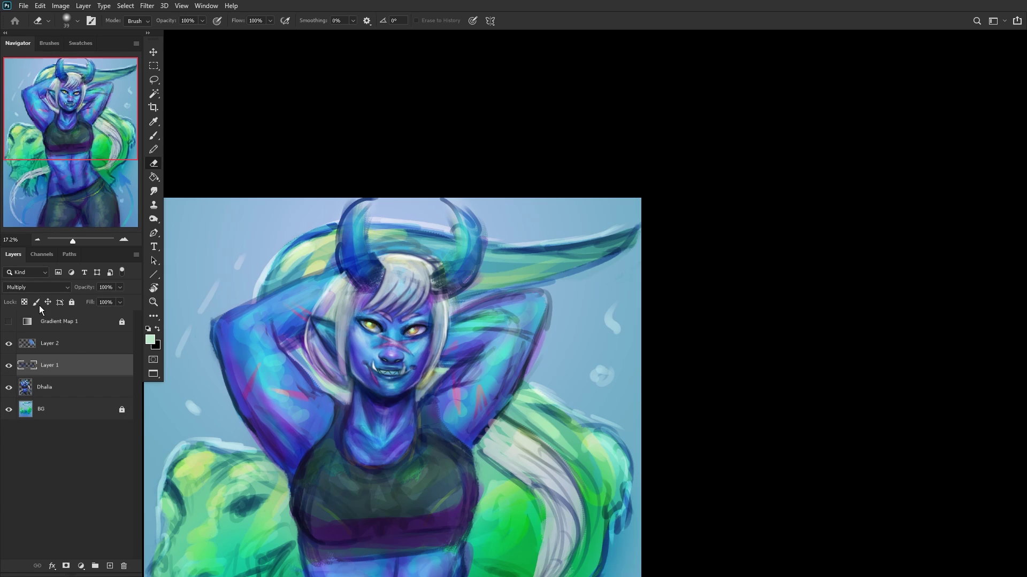
{"action": "key", "text": "ctrl+e"}
{"action": "key", "text": "ctrl+e"}
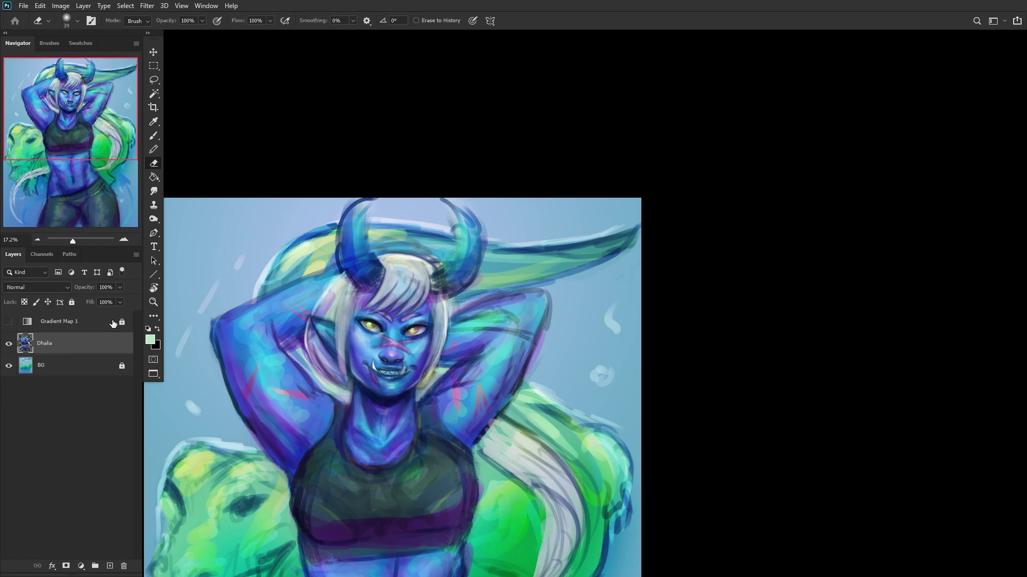
{"action": "scroll", "coordinate": [257, 361], "scroll_direction": "up", "scroll_amount": 3}
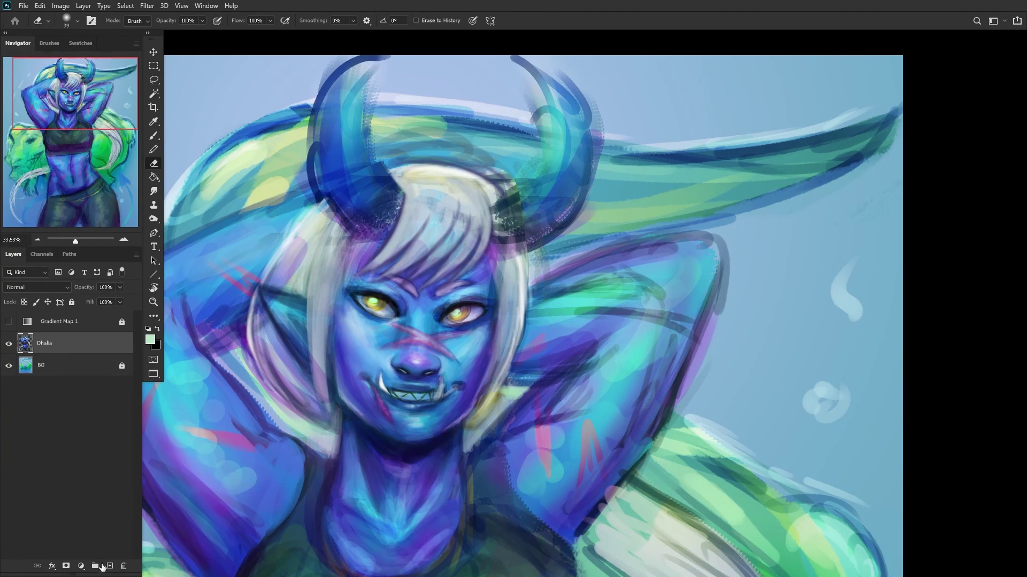
Step: Add a new layer above Dhalia and set the foreground colour to cyan 00deff
{"action": "left_click", "coordinate": [105, 566]}
{"action": "left_click", "coordinate": [153, 121]}
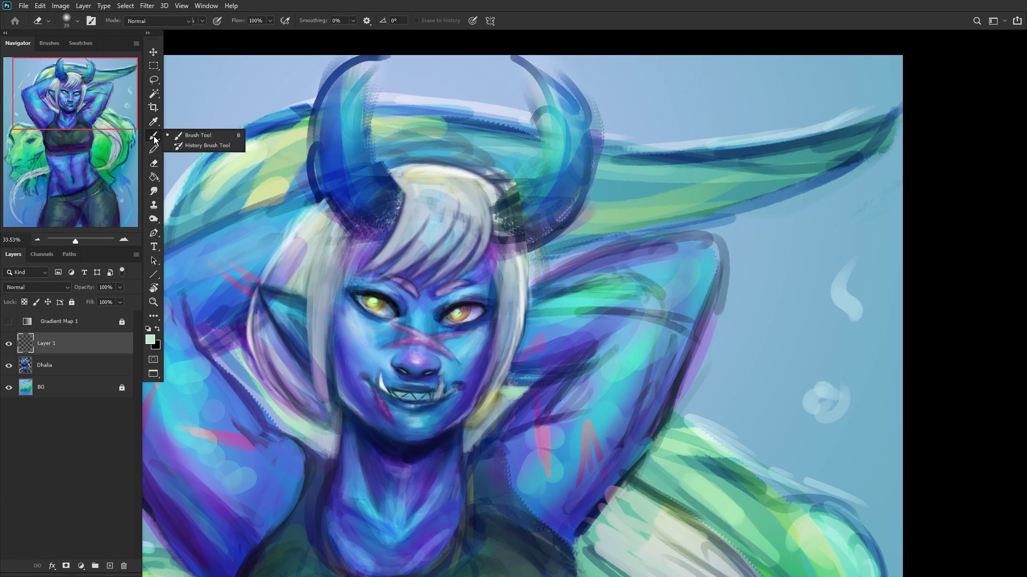
{"action": "left_click", "coordinate": [150, 340]}
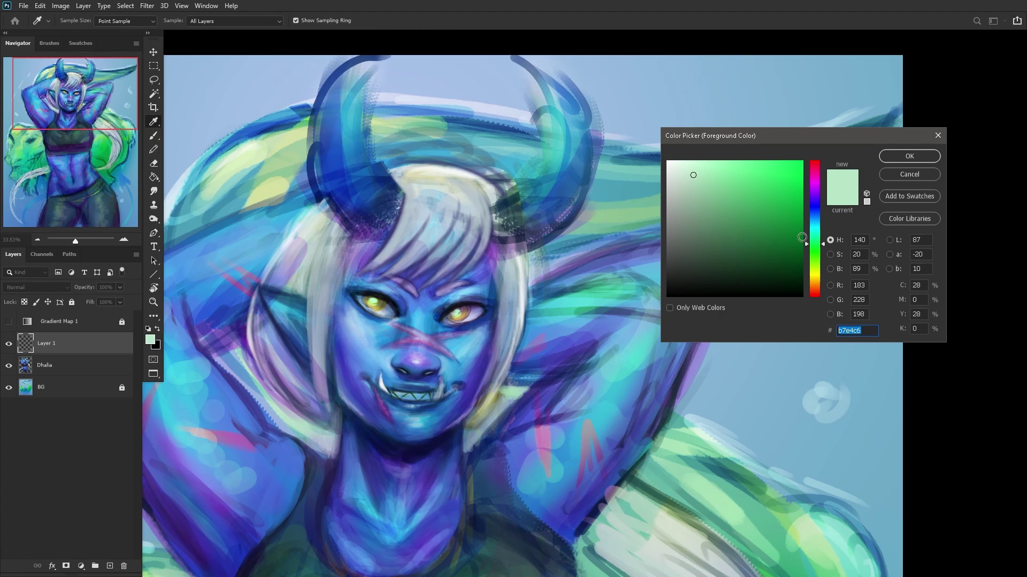
{"action": "type", "text": "00deff"}
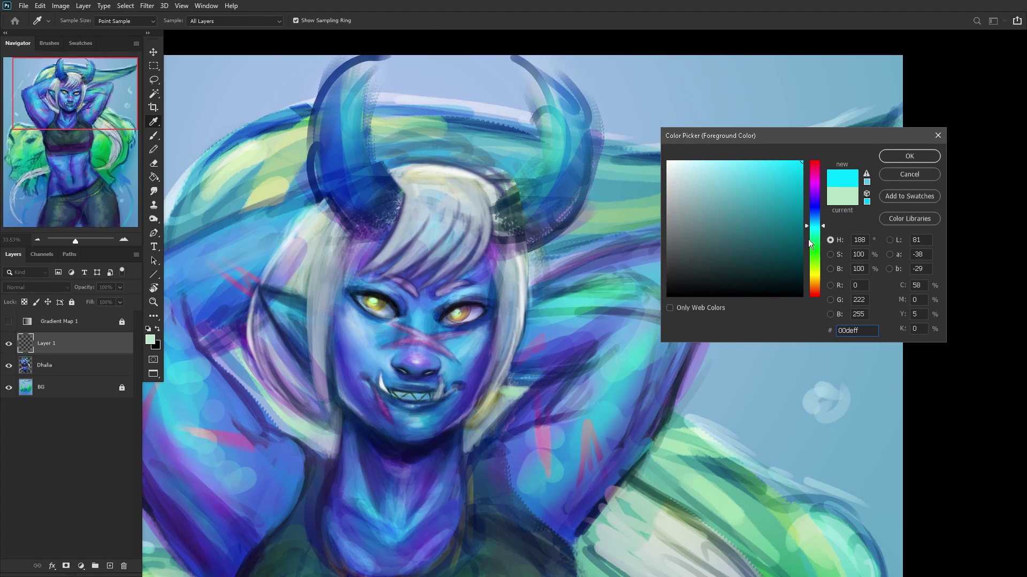
{"action": "left_click", "coordinate": [894, 152]}
Step: With the 12 px RENDERER brush, paint a small cyan glint on the nose tip
{"action": "key", "text": "b"}
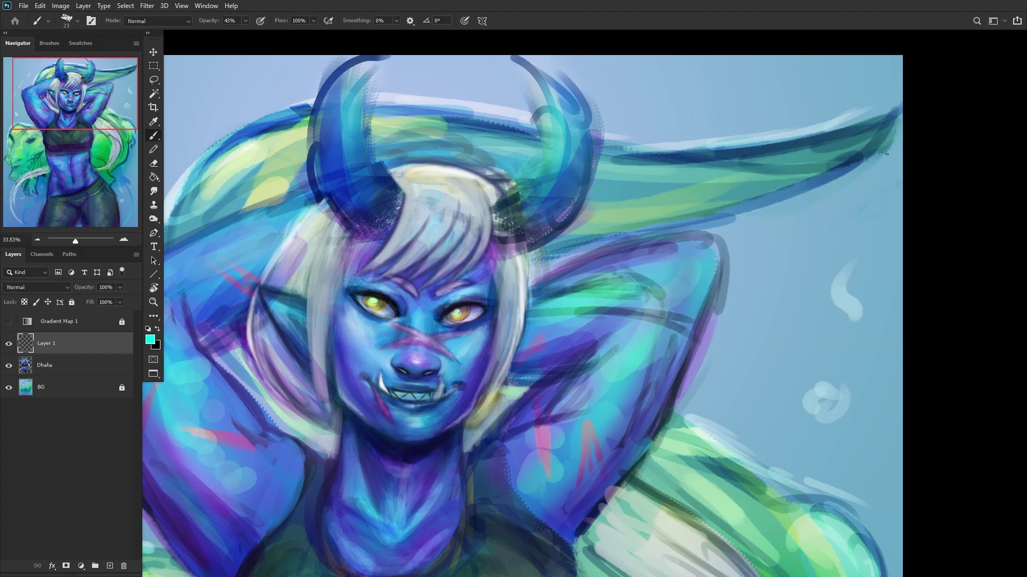
{"action": "scroll", "coordinate": [428, 368], "scroll_direction": "up", "scroll_amount": 5}
{"action": "right_click", "coordinate": [434, 353]}
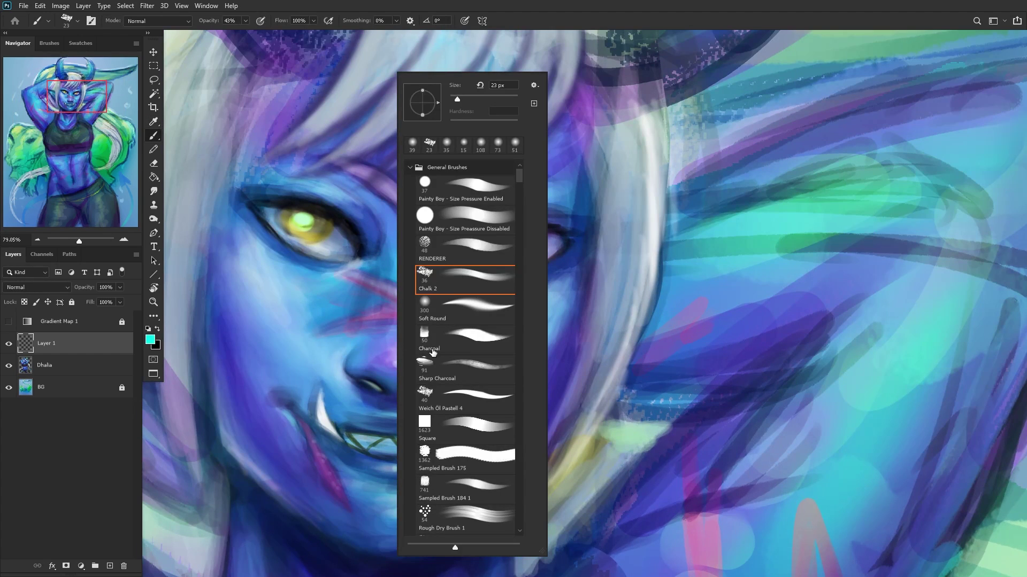
{"action": "left_click", "coordinate": [440, 243]}
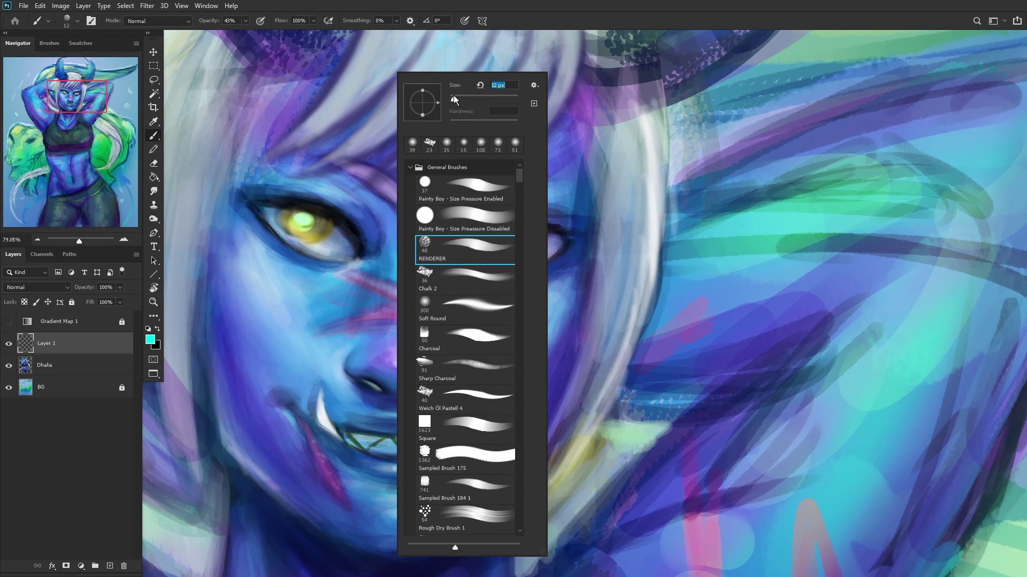
{"action": "key", "text": "Return"}
{"action": "scroll", "coordinate": [412, 363], "scroll_direction": "up", "scroll_amount": 2}
{"action": "mouse_move", "coordinate": [409, 364]}
{"action": "left_mouse_down"}
{"action": "mouse_move", "coordinate": [421, 359]}
{"action": "mouse_move", "coordinate": [411, 360]}
{"action": "left_mouse_up"}
{"action": "scroll", "coordinate": [413, 357], "scroll_direction": "down", "scroll_amount": 7}
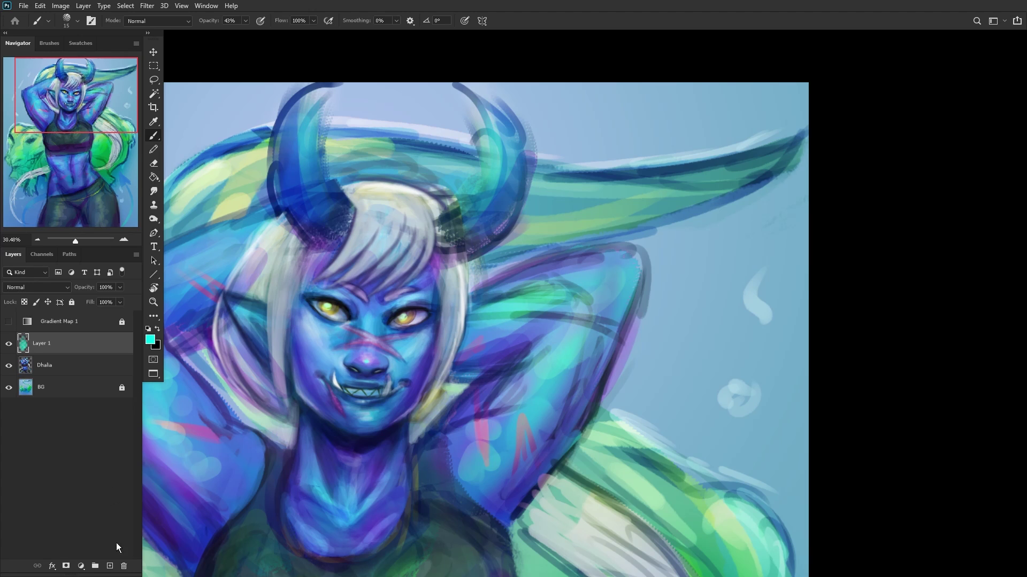
Step: On a new layer, paint dark-blue shading between the nostrils and along both nose edges
{"action": "left_click", "coordinate": [108, 567]}
{"action": "scroll", "coordinate": [369, 353], "scroll_direction": "up", "scroll_amount": 10}
{"action": "left_click", "coordinate": [495, 330], "text": "alt"}
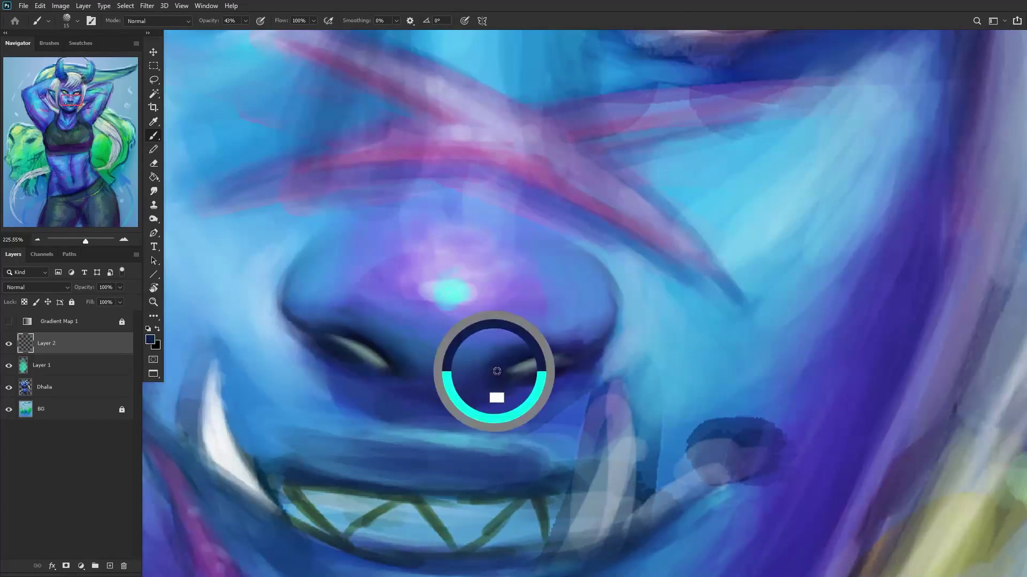
{"action": "mouse_move", "coordinate": [418, 343]}
{"action": "left_mouse_down"}
{"action": "mouse_move", "coordinate": [420, 397]}
{"action": "mouse_move", "coordinate": [394, 363]}
{"action": "mouse_move", "coordinate": [503, 386]}
{"action": "mouse_move", "coordinate": [391, 376]}
{"action": "mouse_move", "coordinate": [492, 378]}
{"action": "left_mouse_up"}
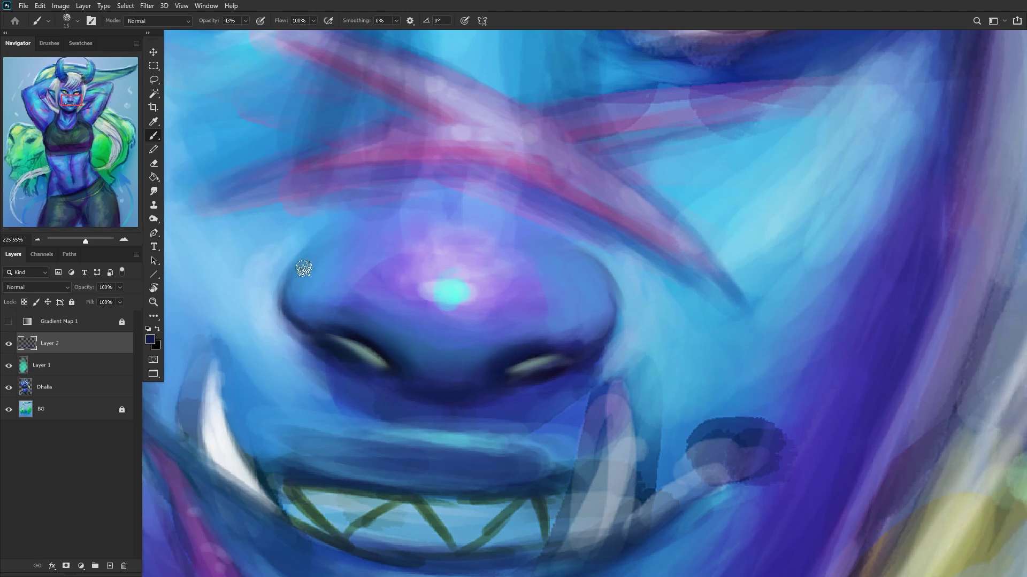
{"action": "mouse_move", "coordinate": [300, 266]}
{"action": "left_mouse_down"}
{"action": "mouse_move", "coordinate": [316, 299]}
{"action": "mouse_move", "coordinate": [310, 252]}
{"action": "mouse_move", "coordinate": [287, 275]}
{"action": "mouse_move", "coordinate": [337, 223]}
{"action": "left_mouse_up"}
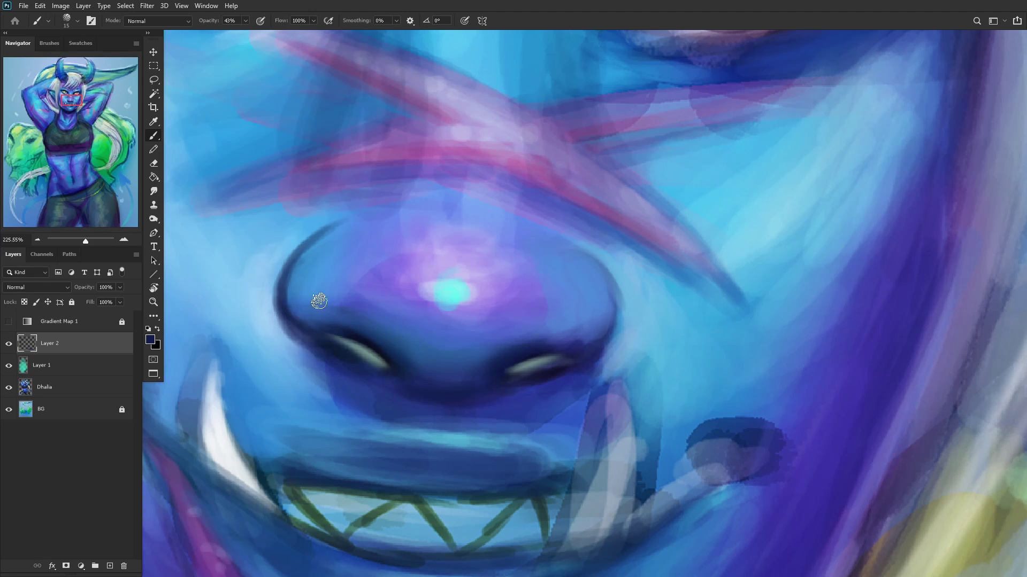
{"action": "mouse_move", "coordinate": [586, 354]}
{"action": "left_mouse_down"}
{"action": "mouse_move", "coordinate": [593, 260]}
{"action": "mouse_move", "coordinate": [600, 341]}
{"action": "mouse_move", "coordinate": [571, 256]}
{"action": "mouse_move", "coordinate": [587, 250]}
{"action": "mouse_move", "coordinate": [593, 302]}
{"action": "mouse_move", "coordinate": [535, 218]}
{"action": "left_mouse_up"}
{"action": "left_click_drag", "start_coordinate": [615, 300], "coordinate": [552, 249]}
{"action": "left_click_drag", "start_coordinate": [609, 276], "coordinate": [583, 246]}
{"action": "scroll", "coordinate": [479, 232], "scroll_direction": "down", "scroll_amount": 10}
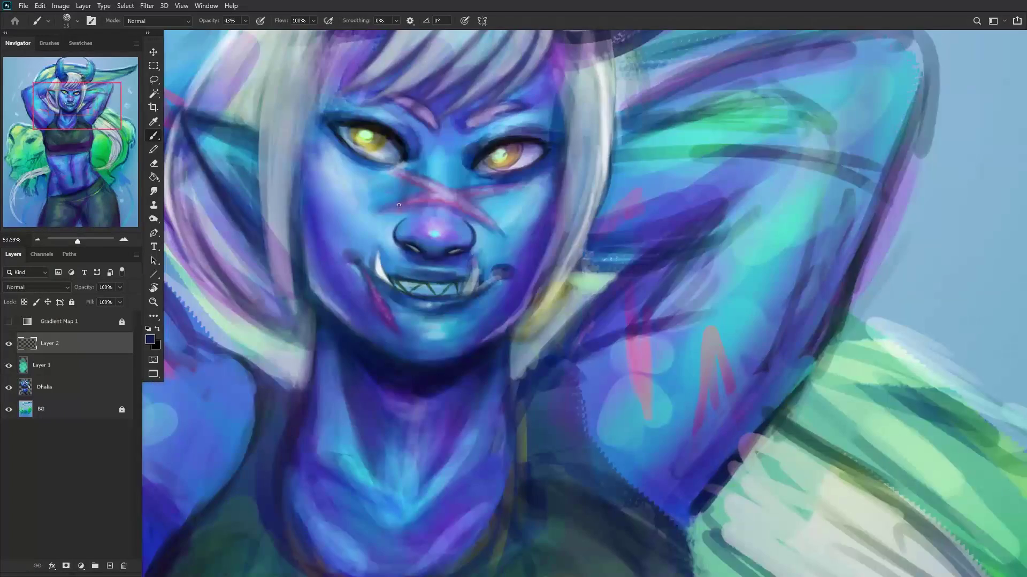
{"action": "scroll", "coordinate": [166, 244], "scroll_direction": "down", "scroll_amount": 1}
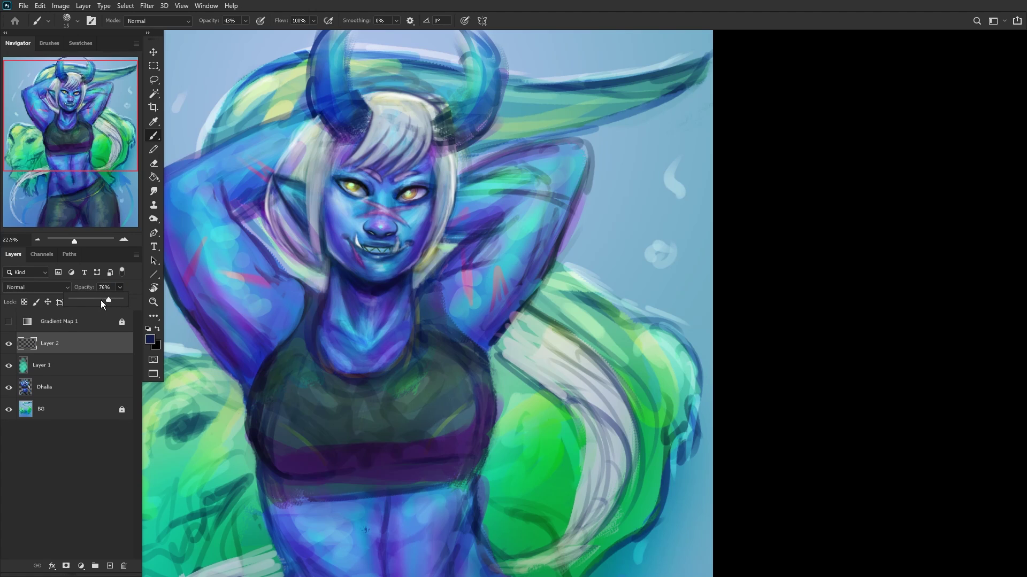
Step: Merge Layer 1 and Layer 2 down into Dhalia and flip the canvas horizontally
{"action": "left_click", "coordinate": [55, 368]}
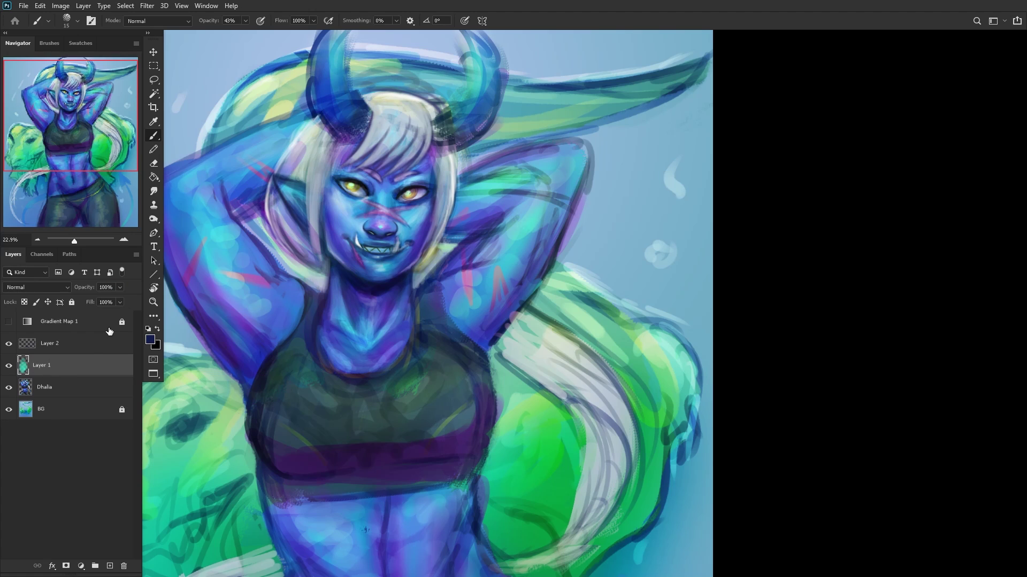
{"action": "key", "text": "ctrl+e"}
{"action": "left_click", "coordinate": [95, 353]}
{"action": "key", "text": "ctrl+e"}
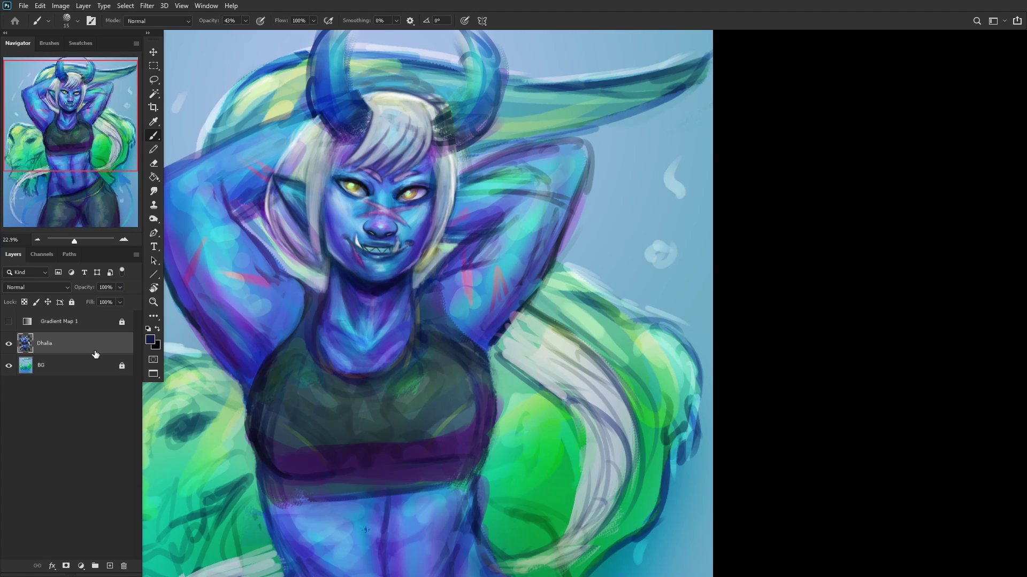
{"action": "key", "text": "ctrl+shift+h"}
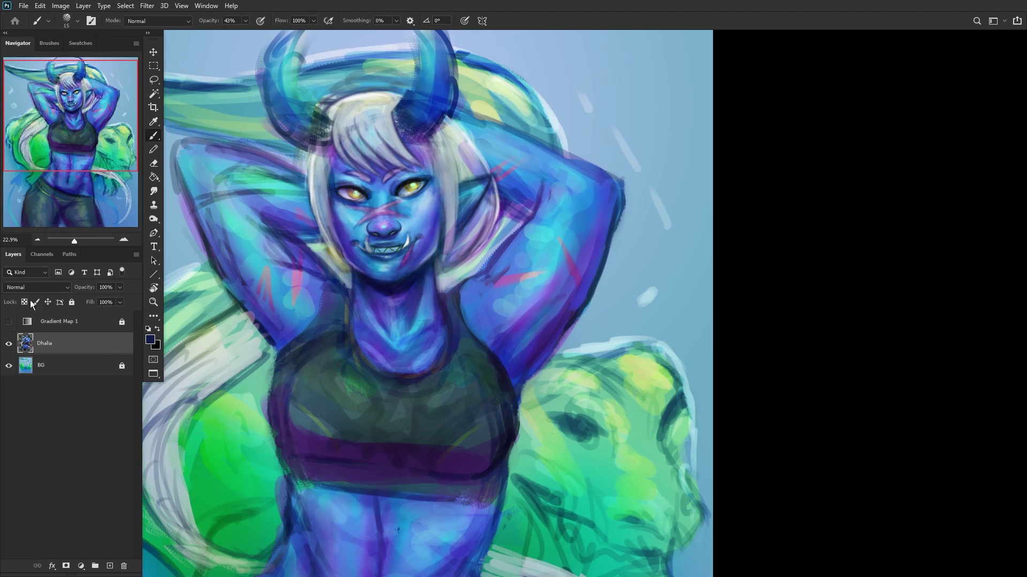
Step: On a new layer with the Soft Round brush, shade the left cheek in sampled light blue
{"action": "left_click", "coordinate": [110, 566]}
{"action": "scroll", "coordinate": [321, 209], "scroll_direction": "up", "scroll_amount": 5}
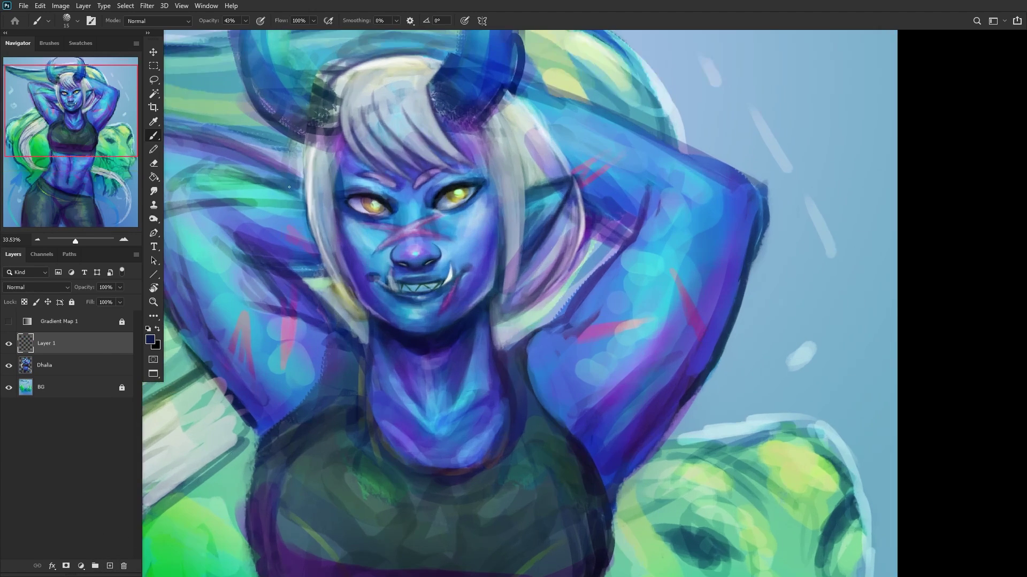
{"action": "right_click", "coordinate": [487, 265]}
{"action": "left_click", "coordinate": [555, 314]}
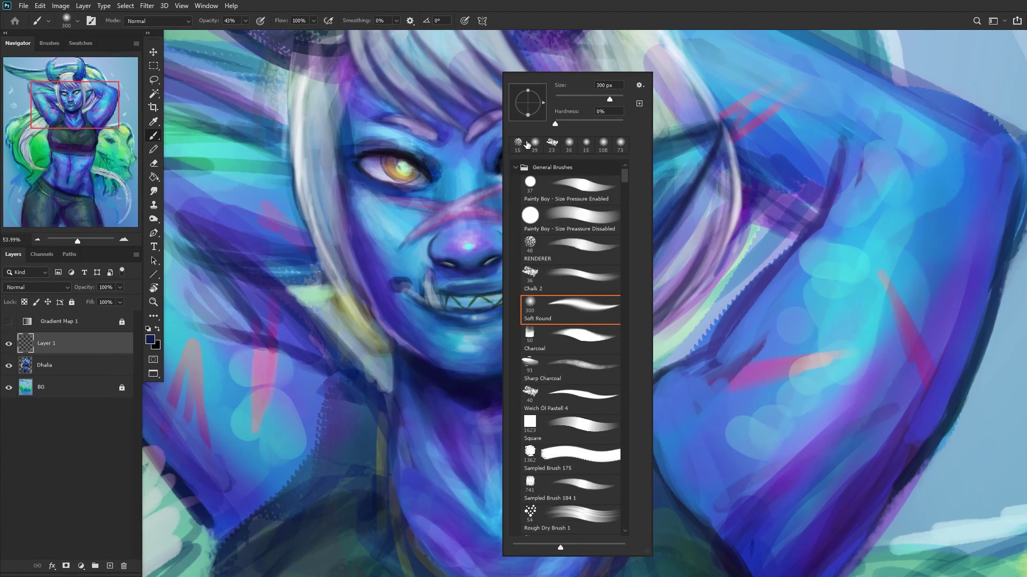
{"action": "key", "text": "Return"}
{"action": "left_click", "coordinate": [392, 265], "text": "alt"}
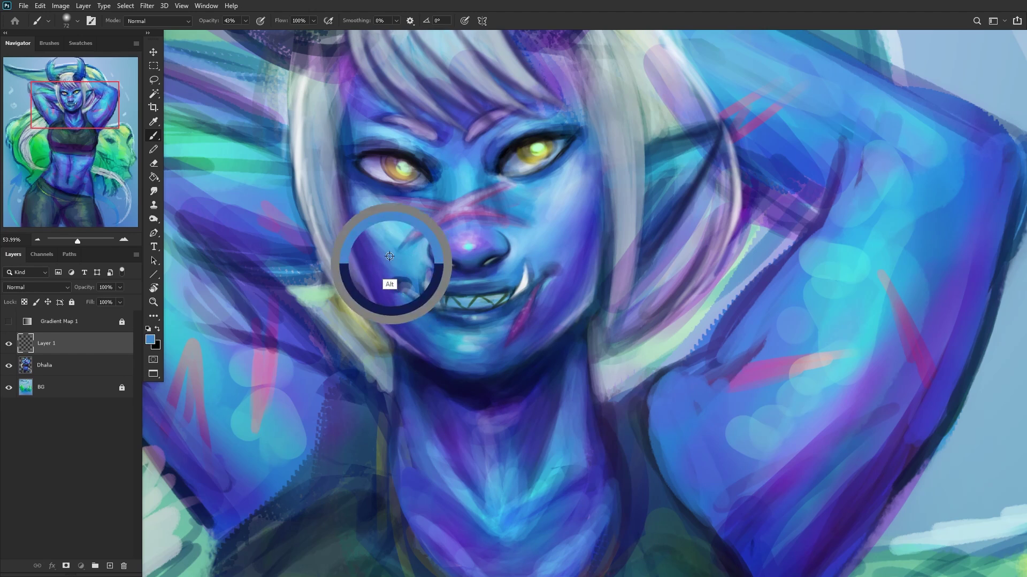
{"action": "mouse_move", "coordinate": [372, 237]}
{"action": "left_mouse_down"}
{"action": "mouse_move", "coordinate": [358, 196]}
{"action": "mouse_move", "coordinate": [376, 259]}
{"action": "mouse_move", "coordinate": [409, 231]}
{"action": "mouse_move", "coordinate": [532, 232]}
{"action": "mouse_move", "coordinate": [355, 167]}
{"action": "left_mouse_up"}
Step: Paint light blue under the left eye and shade along the left jaw and chin
{"action": "left_click", "coordinate": [561, 187], "text": "alt"}
{"action": "left_click_drag", "start_coordinate": [358, 268], "coordinate": [381, 267]}
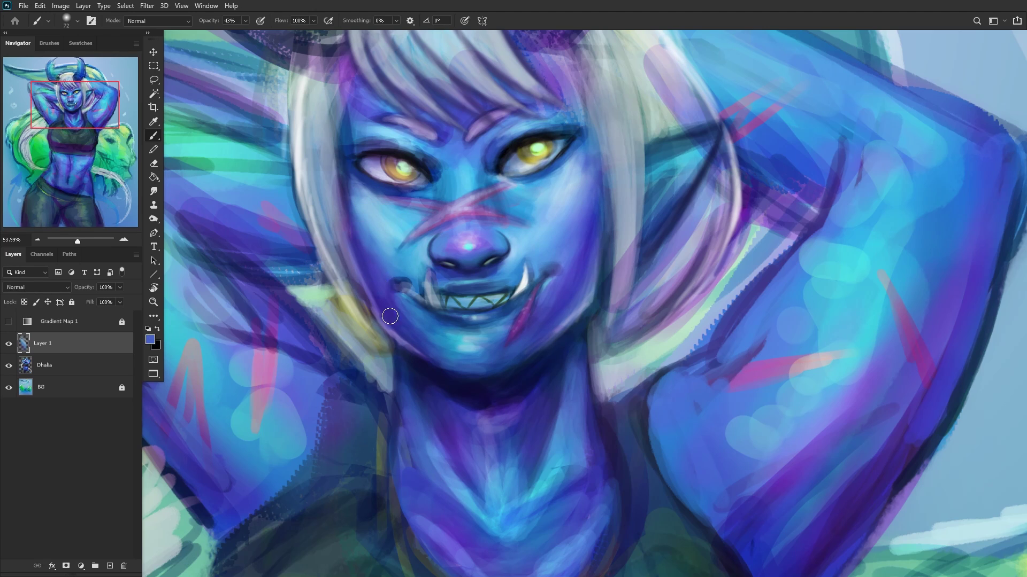
{"action": "left_click_drag", "start_coordinate": [380, 276], "coordinate": [421, 332]}
{"action": "mouse_move", "coordinate": [379, 295]}
{"action": "left_mouse_down"}
{"action": "mouse_move", "coordinate": [448, 355]}
{"action": "mouse_move", "coordinate": [396, 301]}
{"action": "mouse_move", "coordinate": [442, 332]}
{"action": "mouse_move", "coordinate": [405, 307]}
{"action": "mouse_move", "coordinate": [424, 351]}
{"action": "left_mouse_up"}
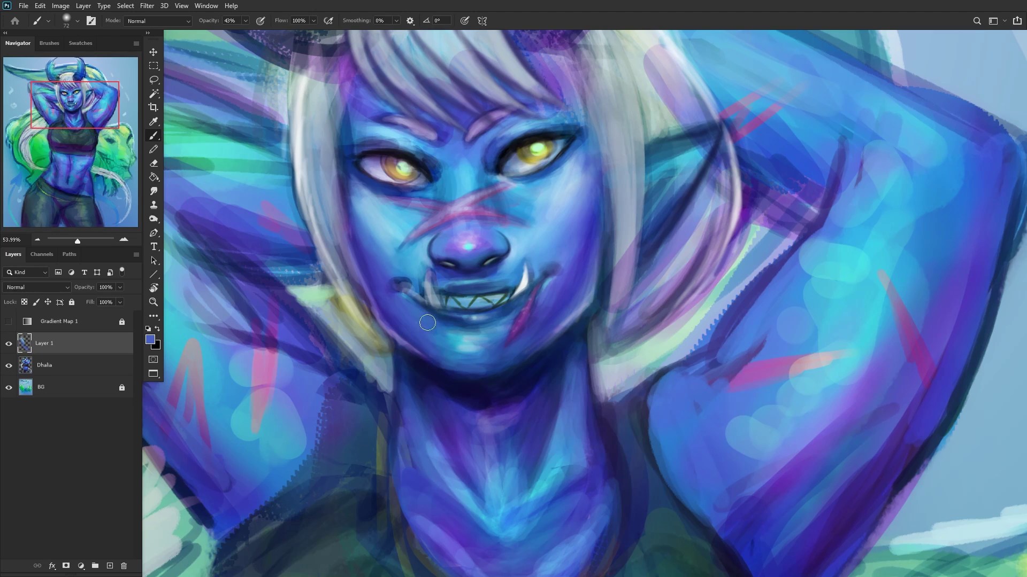
Step: Brighten the chin below the mouth with cyan and lighter blues sampled from the face
{"action": "left_click", "coordinate": [454, 358], "text": "alt"}
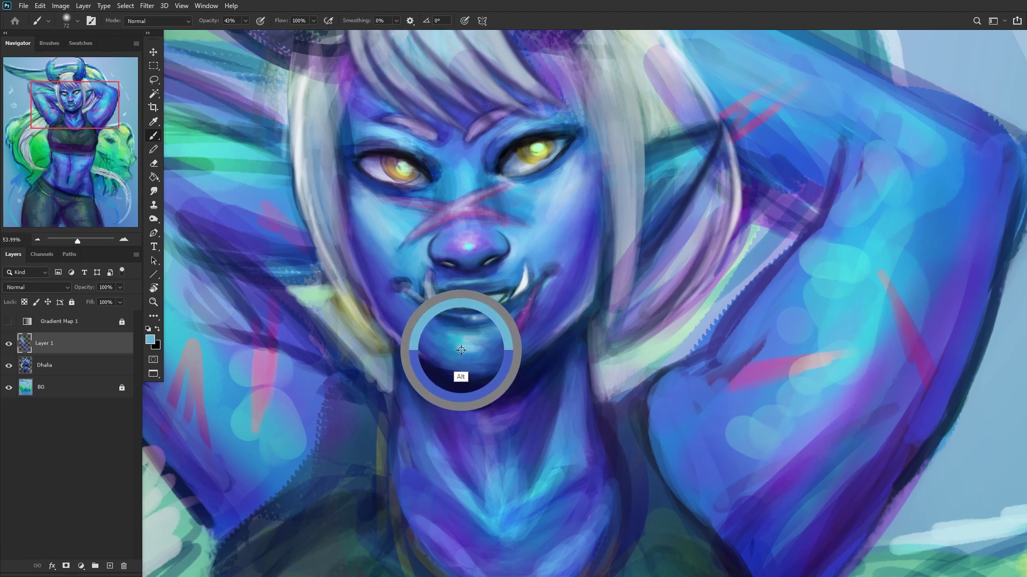
{"action": "left_click", "coordinate": [467, 245], "text": "alt"}
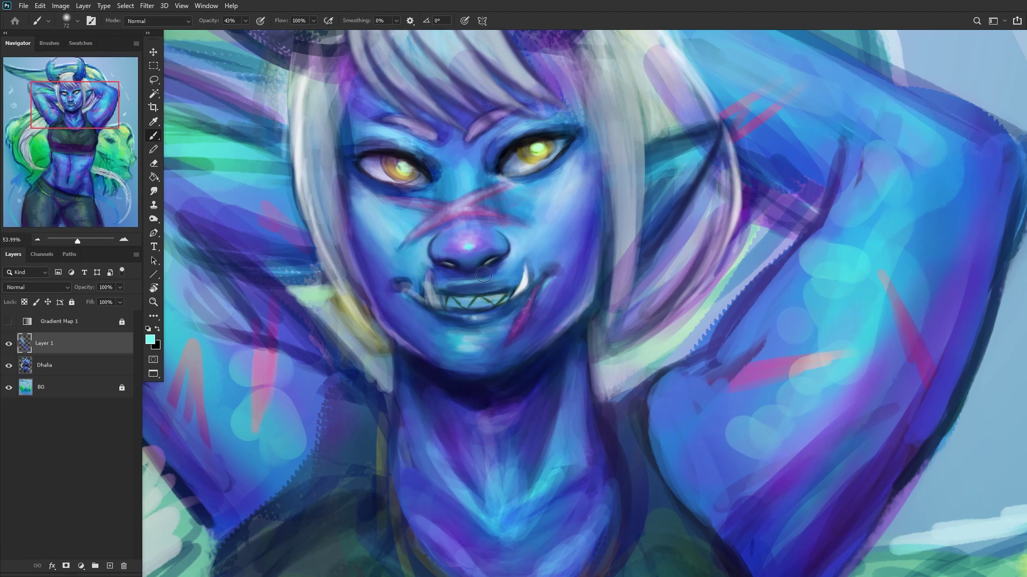
{"action": "mouse_move", "coordinate": [449, 334]}
{"action": "left_mouse_down"}
{"action": "mouse_move", "coordinate": [481, 334]}
{"action": "mouse_move", "coordinate": [454, 345]}
{"action": "mouse_move", "coordinate": [484, 348]}
{"action": "mouse_move", "coordinate": [451, 336]}
{"action": "mouse_move", "coordinate": [499, 347]}
{"action": "left_mouse_up"}
{"action": "left_click", "coordinate": [455, 345], "text": "alt"}
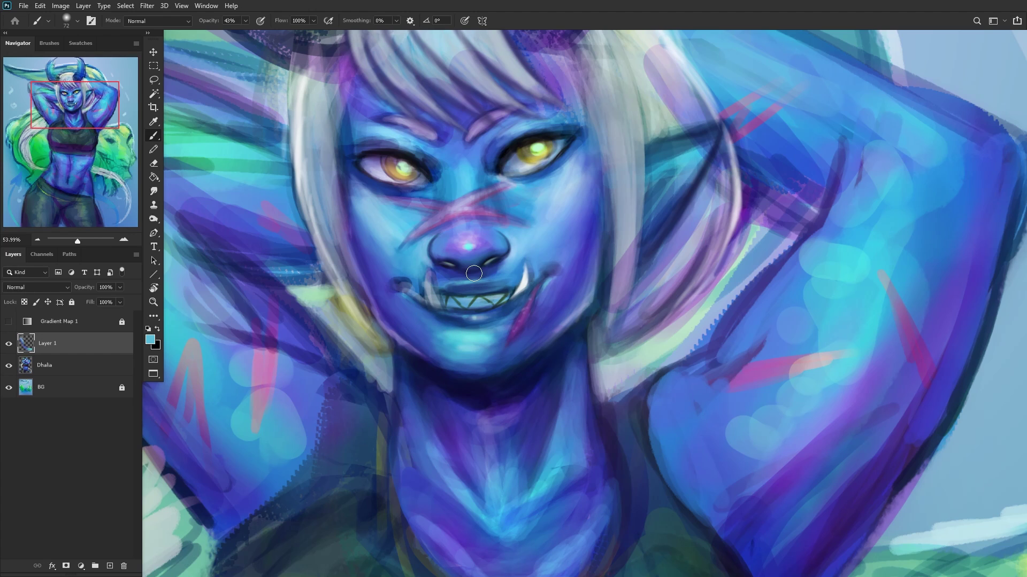
{"action": "key", "text": "ctrl+shift+h"}
{"action": "left_click", "coordinate": [453, 354], "text": "alt"}
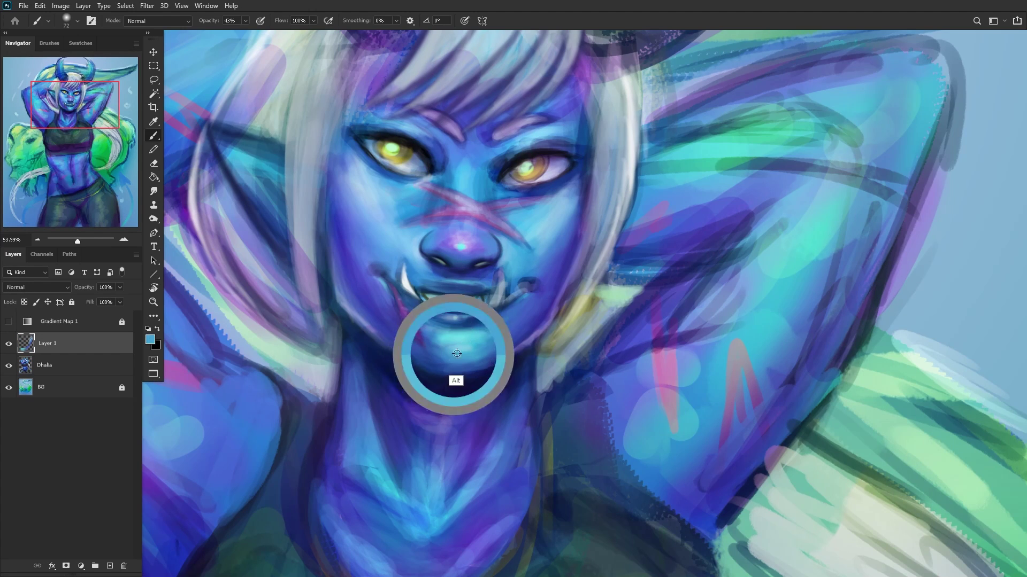
{"action": "mouse_move", "coordinate": [430, 355]}
{"action": "left_mouse_down"}
{"action": "mouse_move", "coordinate": [425, 347]}
{"action": "mouse_move", "coordinate": [441, 346]}
{"action": "left_mouse_up"}
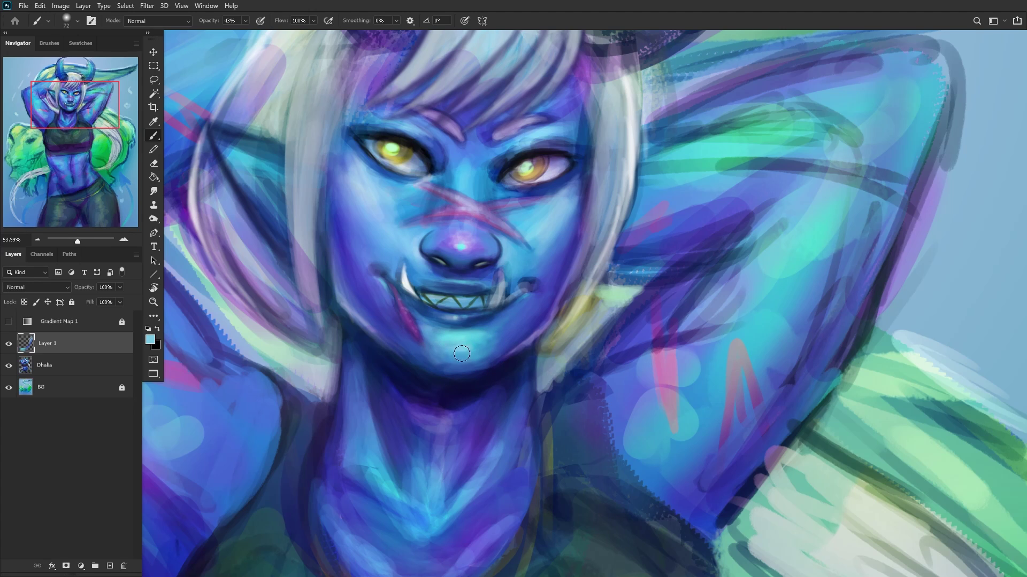
Step: Add light-cyan touches at the mouth corners and chin
{"action": "left_click", "coordinate": [508, 348], "text": "alt"}
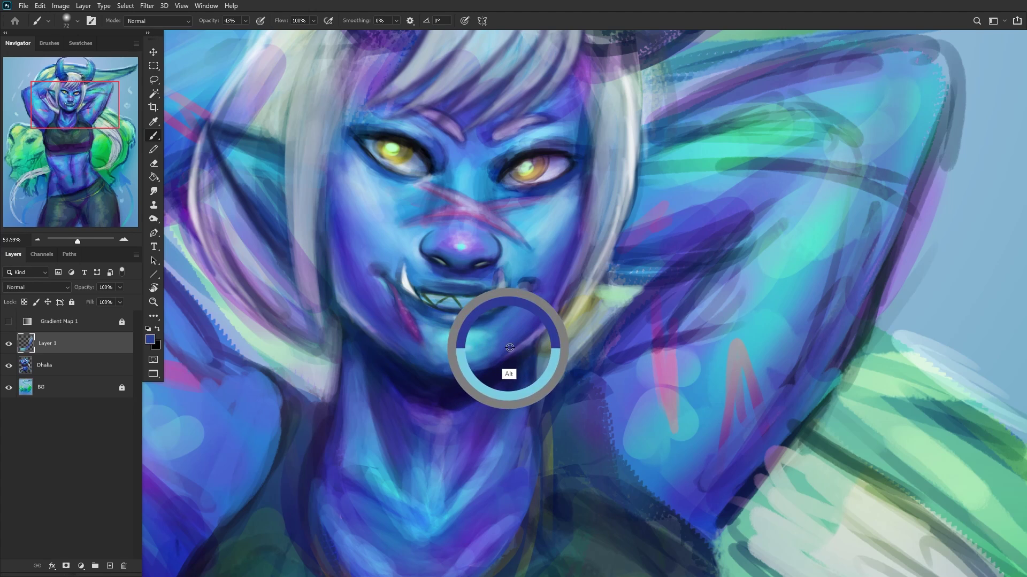
{"action": "left_click", "coordinate": [438, 358], "text": "alt"}
{"action": "left_click", "coordinate": [438, 350], "text": "alt"}
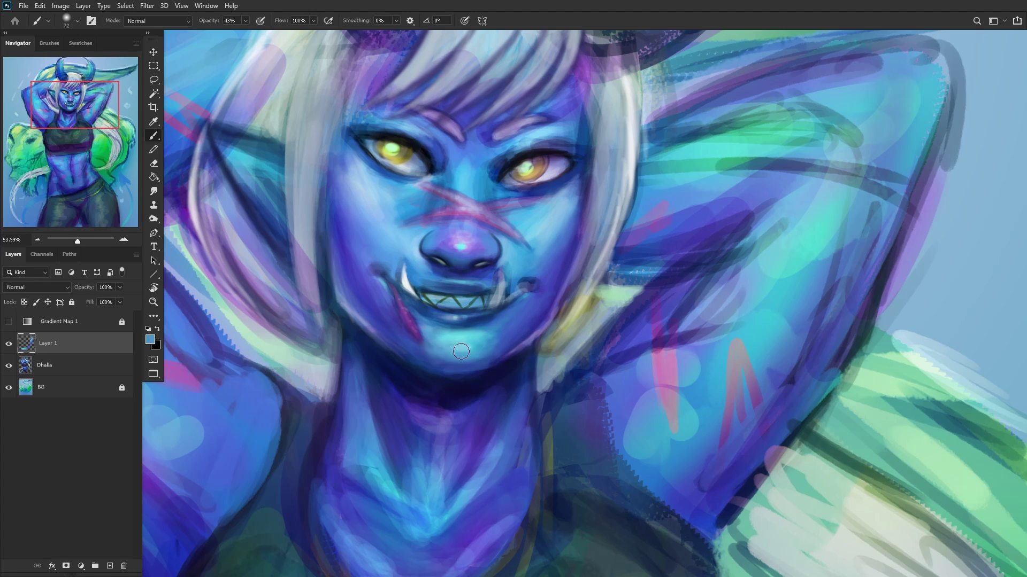
{"action": "scroll", "coordinate": [393, 232], "scroll_direction": "down", "scroll_amount": 5}
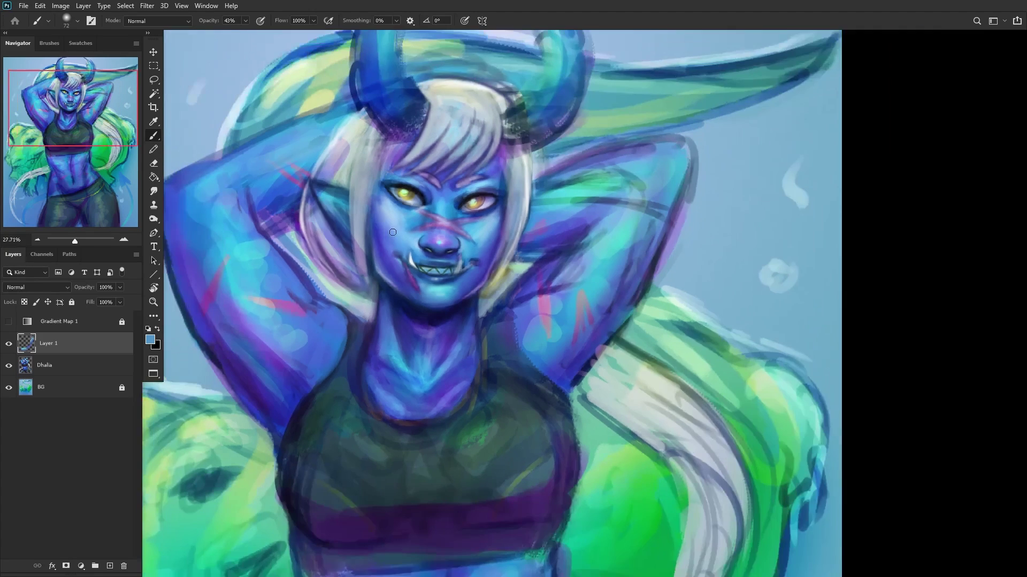
{"action": "scroll", "coordinate": [421, 278], "scroll_direction": "up", "scroll_amount": 4}
{"action": "left_click", "coordinate": [443, 291], "text": "alt"}
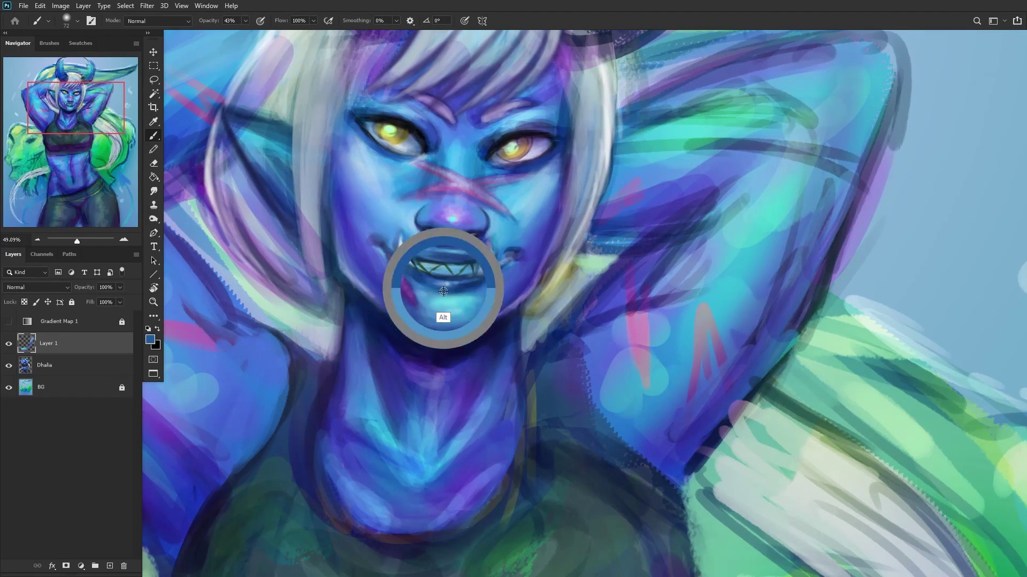
{"action": "left_click", "coordinate": [469, 293], "text": "alt"}
{"action": "left_click_drag", "start_coordinate": [510, 277], "coordinate": [507, 271]}
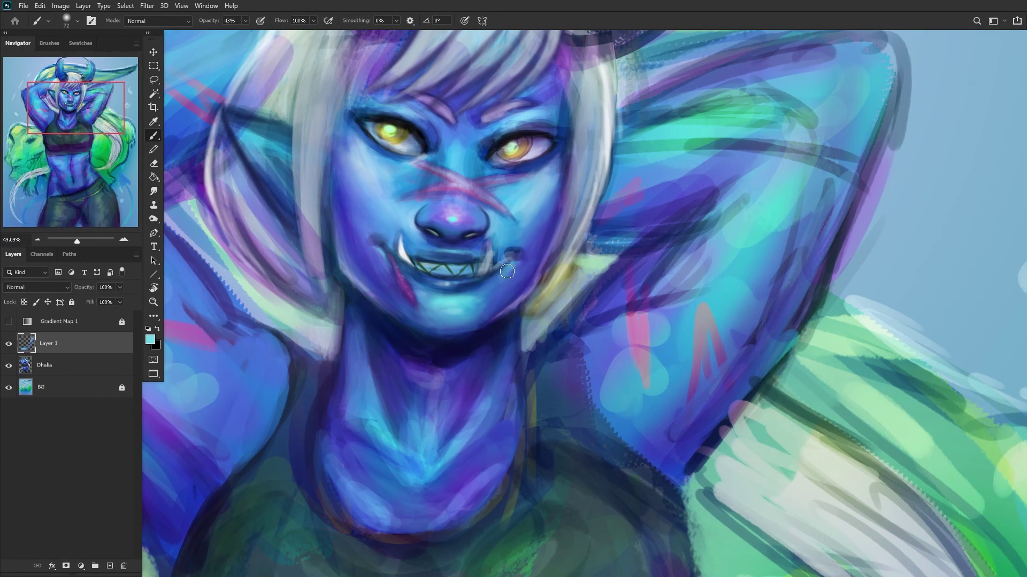
{"action": "left_click_drag", "start_coordinate": [381, 261], "coordinate": [361, 244]}
{"action": "scroll", "coordinate": [285, 307], "scroll_direction": "down", "scroll_amount": 2}
{"action": "scroll", "coordinate": [464, 275], "scroll_direction": "up", "scroll_amount": 2}
{"action": "left_click", "coordinate": [492, 278], "text": "alt"}
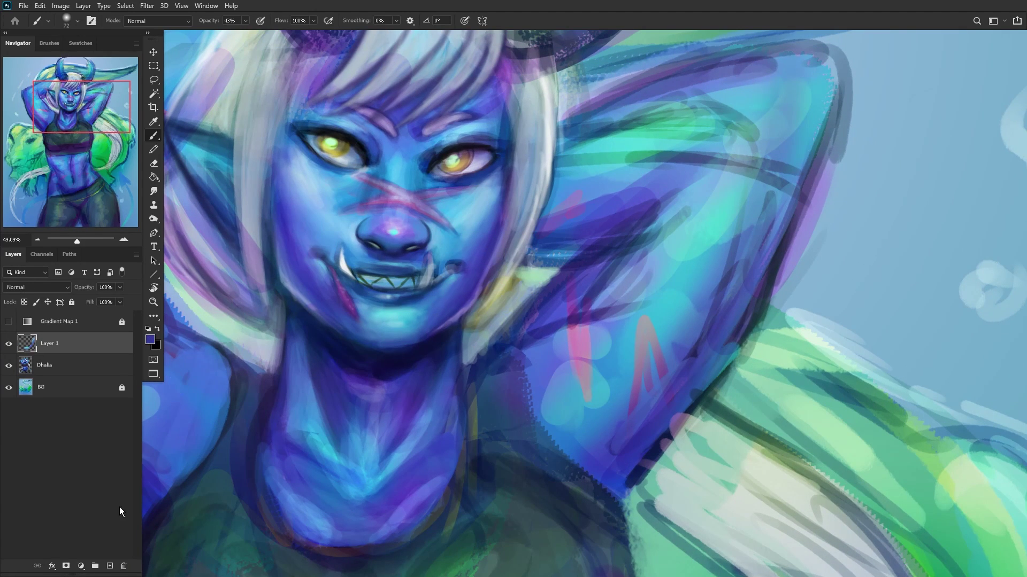
Step: Add Layer 2, set the foreground to white, and paint white strokes along the jaw near the mouth
{"action": "left_click", "coordinate": [107, 565]}
{"action": "left_click", "coordinate": [148, 329]}
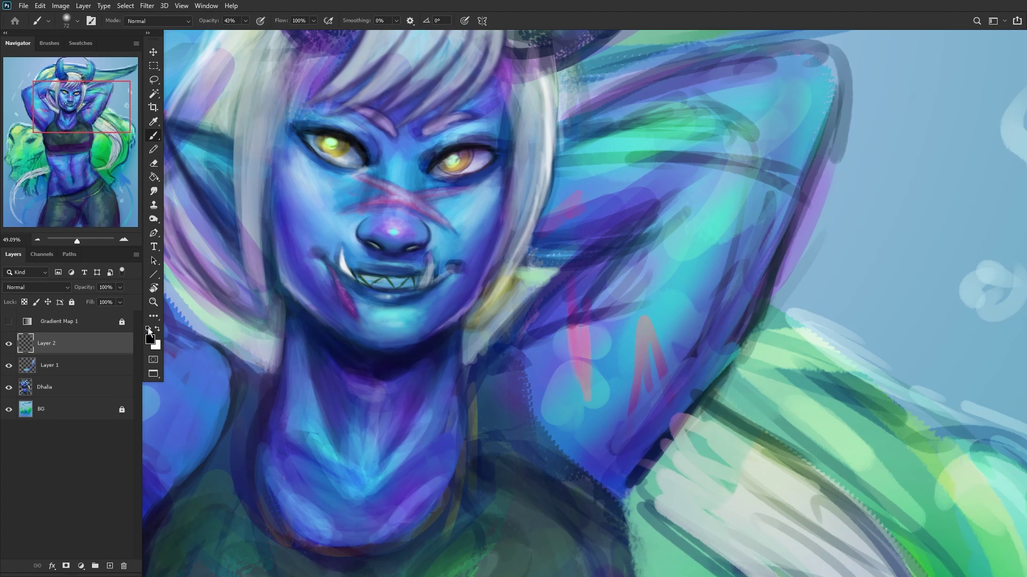
{"action": "left_click", "coordinate": [158, 329]}
{"action": "right_click", "coordinate": [556, 163]}
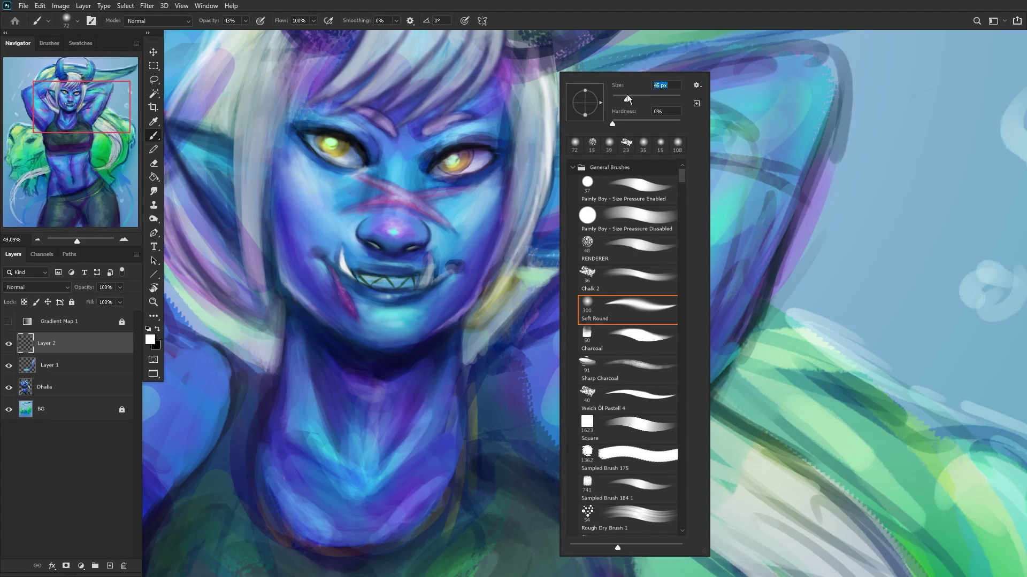
{"action": "left_click", "coordinate": [437, 320]}
{"action": "mouse_move", "coordinate": [457, 312]}
{"action": "left_mouse_down"}
{"action": "mouse_move", "coordinate": [487, 277]}
{"action": "mouse_move", "coordinate": [461, 312]}
{"action": "mouse_move", "coordinate": [500, 241]}
{"action": "mouse_move", "coordinate": [469, 303]}
{"action": "mouse_move", "coordinate": [496, 240]}
{"action": "left_mouse_up"}
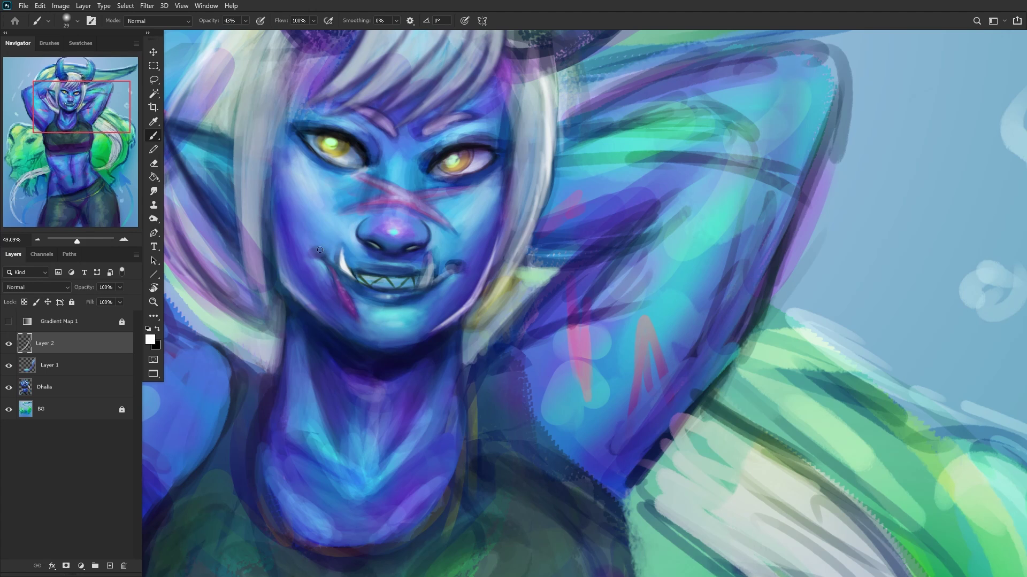
{"action": "scroll", "coordinate": [320, 250], "scroll_direction": "up", "scroll_amount": 1}
{"action": "scroll", "coordinate": [383, 281], "scroll_direction": "up", "scroll_amount": 5}
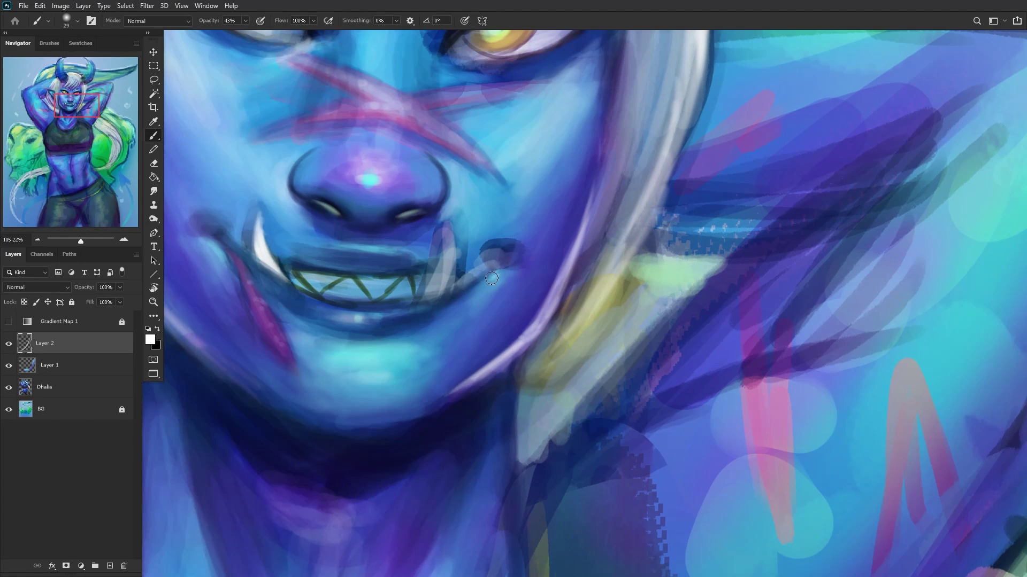
{"action": "scroll", "coordinate": [311, 258], "scroll_direction": "down", "scroll_amount": 2}
{"action": "scroll", "coordinate": [311, 257], "scroll_direction": "down", "scroll_amount": 1}
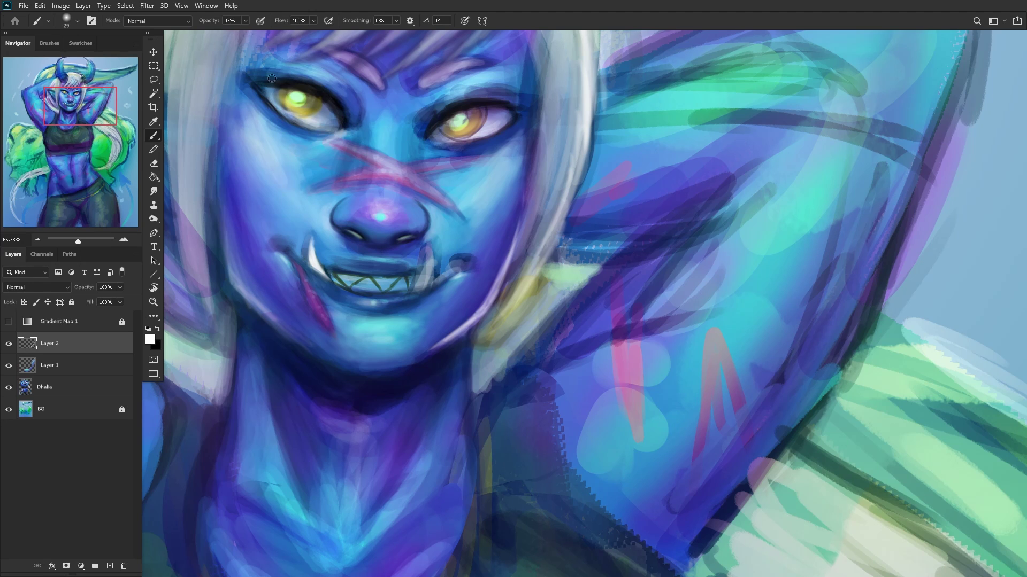
{"action": "scroll", "coordinate": [292, 98], "scroll_direction": "up", "scroll_amount": 4}
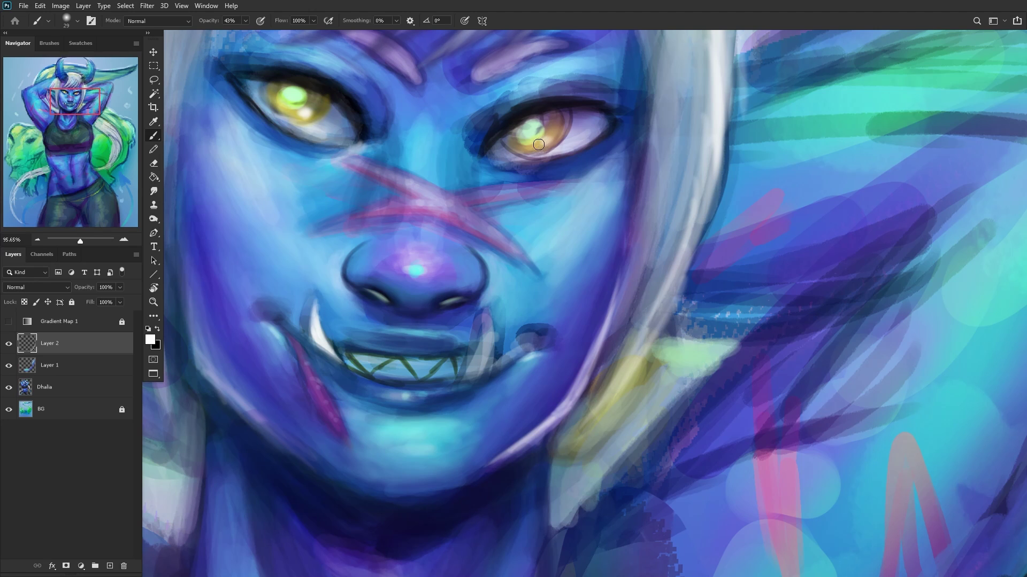
{"action": "scroll", "coordinate": [538, 144], "scroll_direction": "down", "scroll_amount": 15}
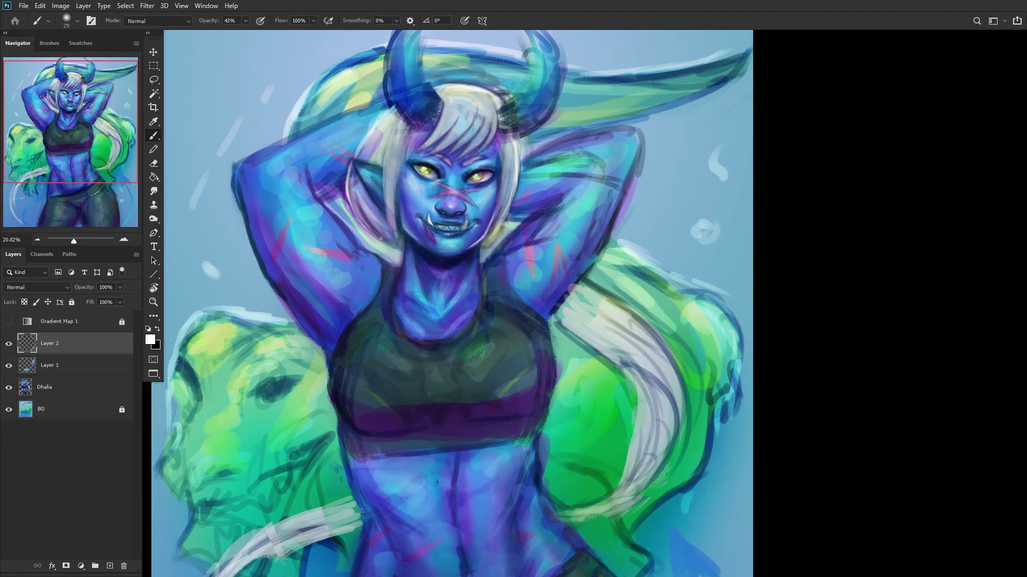
Step: Compare Layer 2's white highlights, adjust its opacity, and merge Layers 2 and 1 down
{"action": "key", "text": "ctrl+shift+h"}
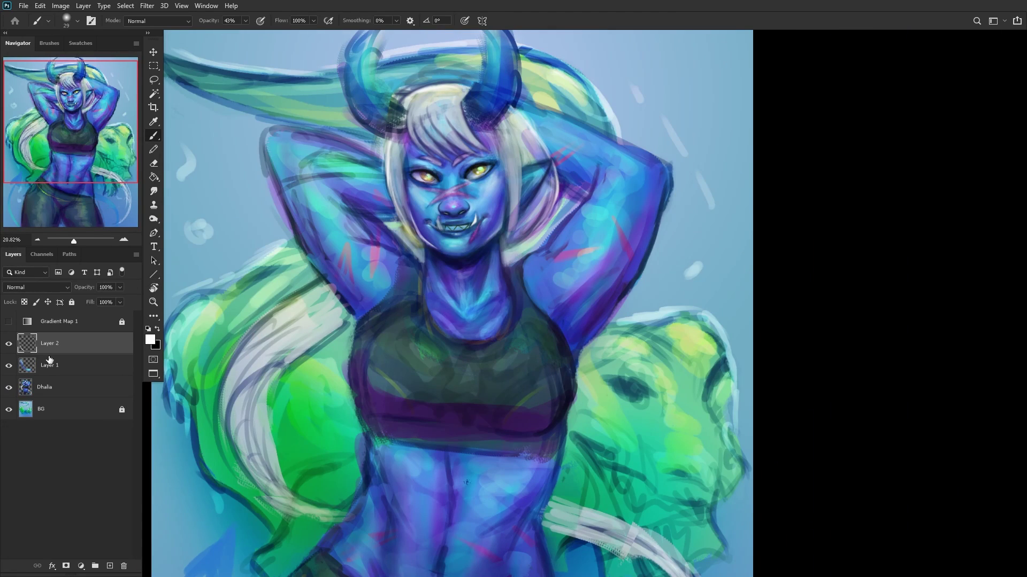
{"action": "left_click", "coordinate": [9, 345]}
{"action": "left_click", "coordinate": [9, 345]}
{"action": "left_click", "coordinate": [55, 374]}
{"action": "left_click", "coordinate": [9, 345]}
{"action": "left_click", "coordinate": [9, 345]}
{"action": "left_click", "coordinate": [53, 335]}
{"action": "left_click", "coordinate": [119, 288]}
{"action": "key", "text": "Return"}
{"action": "key", "text": "ctrl+e"}
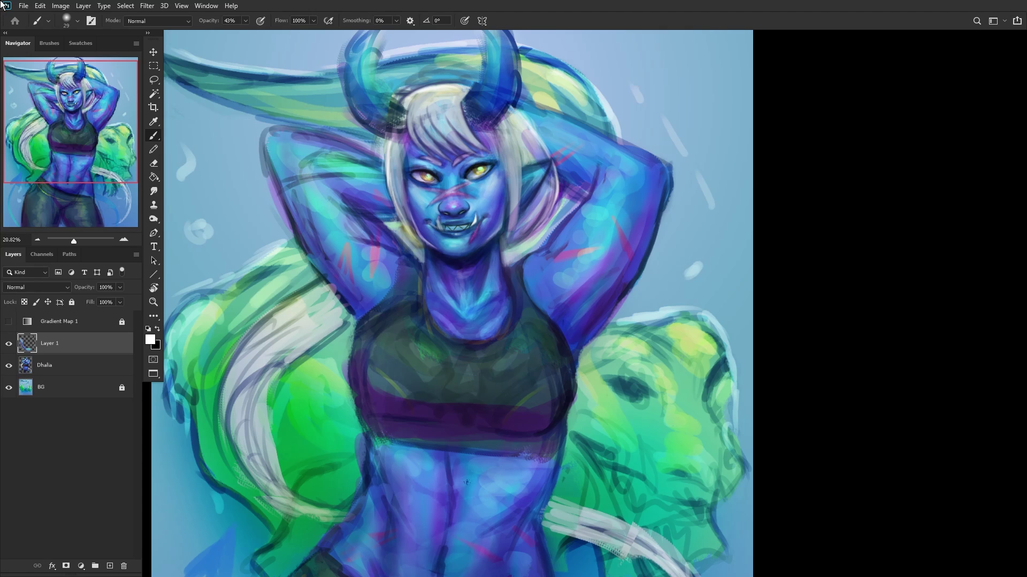
{"action": "key", "text": "ctrl+e"}
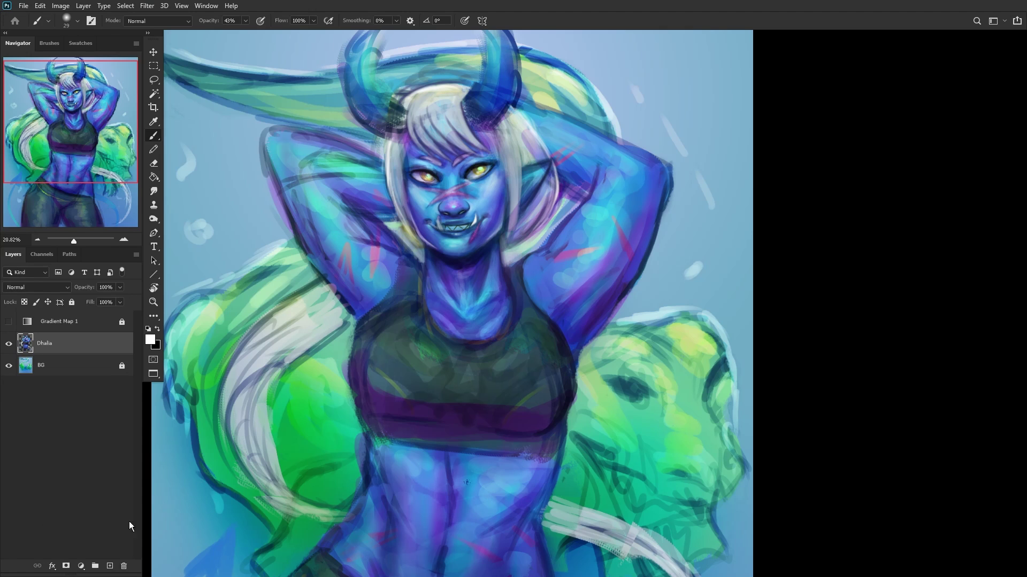
{"action": "scroll", "coordinate": [311, 381], "scroll_direction": "down", "scroll_amount": 4}
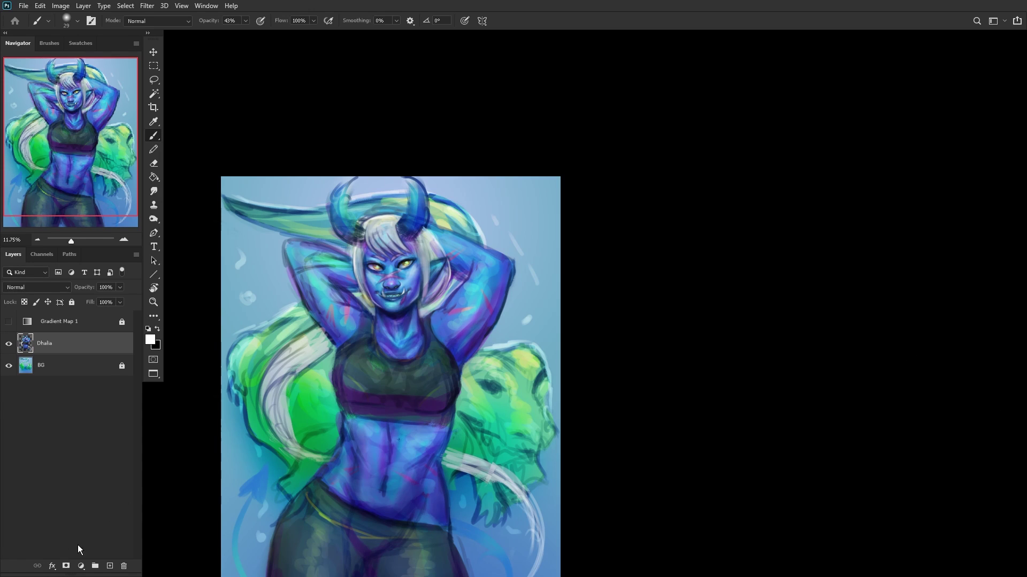
Step: Add a new layer above Dhalia with the Chalk 2 brush and a bluish-violet foreground colour
{"action": "left_click", "coordinate": [110, 565]}
{"action": "scroll", "coordinate": [95, 163], "scroll_direction": "up", "scroll_amount": 2}
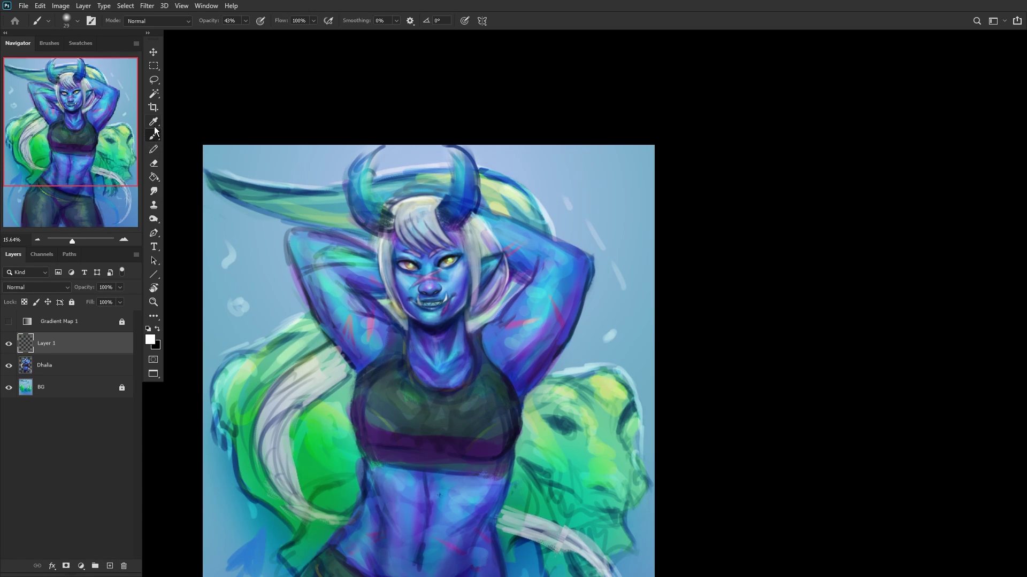
{"action": "right_click", "coordinate": [505, 347]}
{"action": "left_click", "coordinate": [543, 284]}
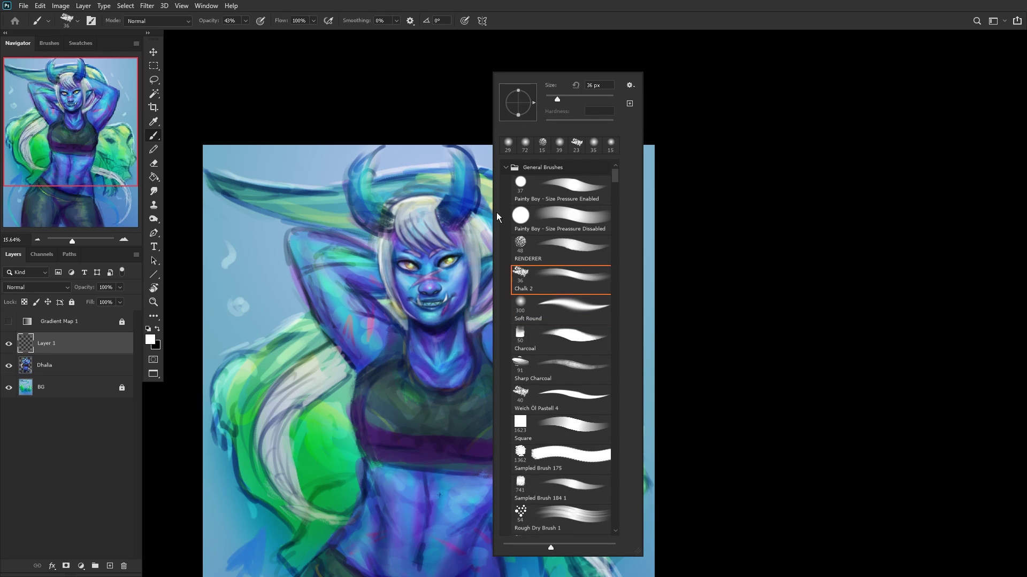
{"action": "left_click", "coordinate": [448, 250], "text": "alt"}
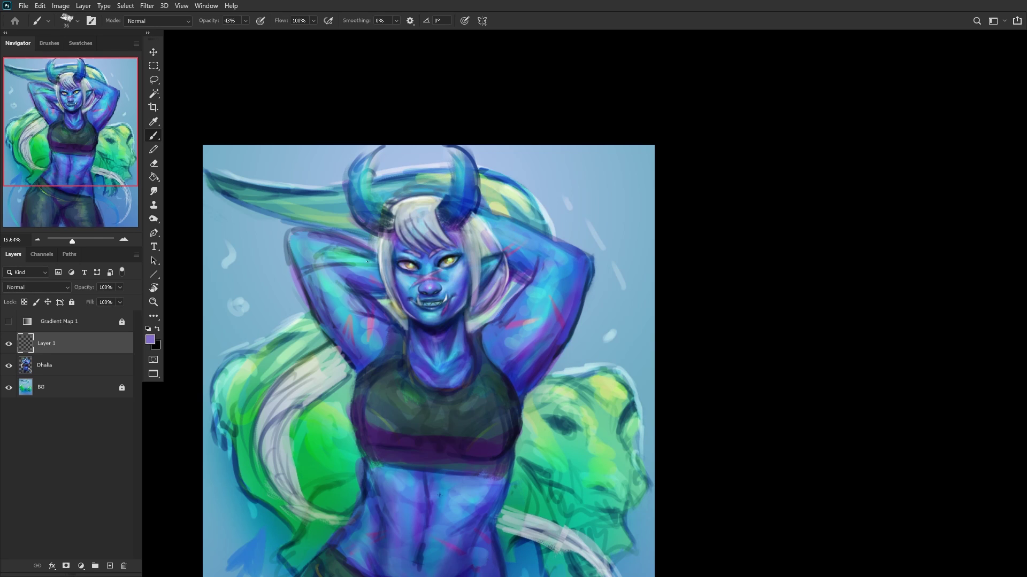
{"action": "left_click", "coordinate": [150, 339]}
{"action": "left_click_drag", "start_coordinate": [772, 202], "coordinate": [791, 153]}
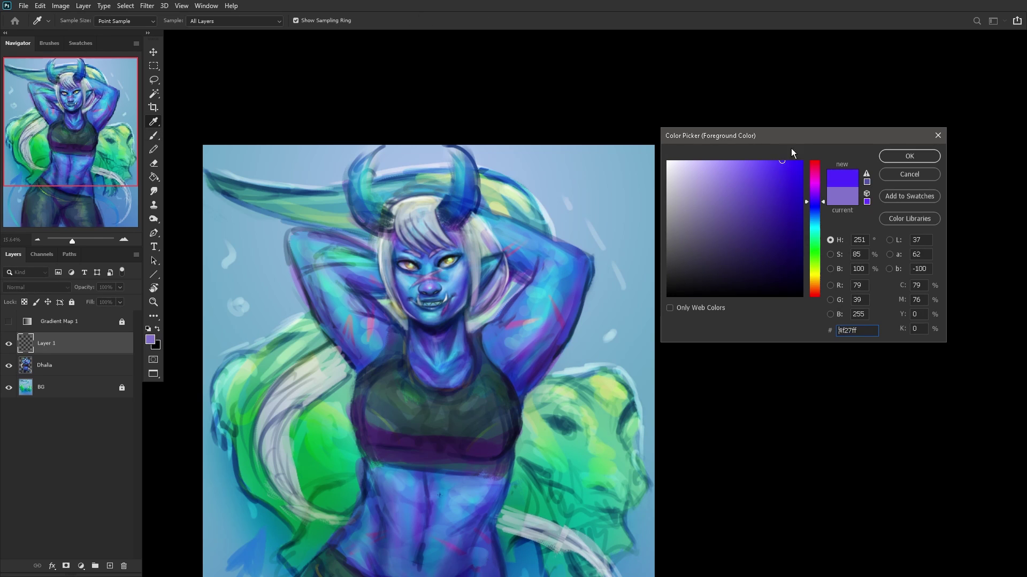
{"action": "left_click", "coordinate": [816, 197]}
{"action": "left_click_drag", "start_coordinate": [815, 194], "coordinate": [815, 198]}
{"action": "left_click", "coordinate": [909, 156]}
{"action": "key", "text": "b"}
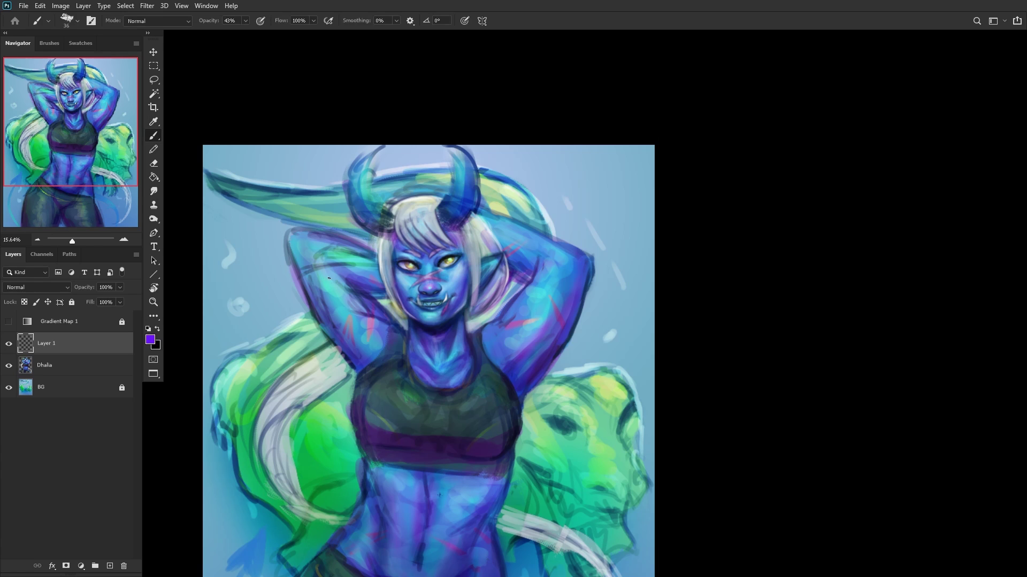
{"action": "scroll", "coordinate": [396, 235], "scroll_direction": "up", "scroll_amount": 6}
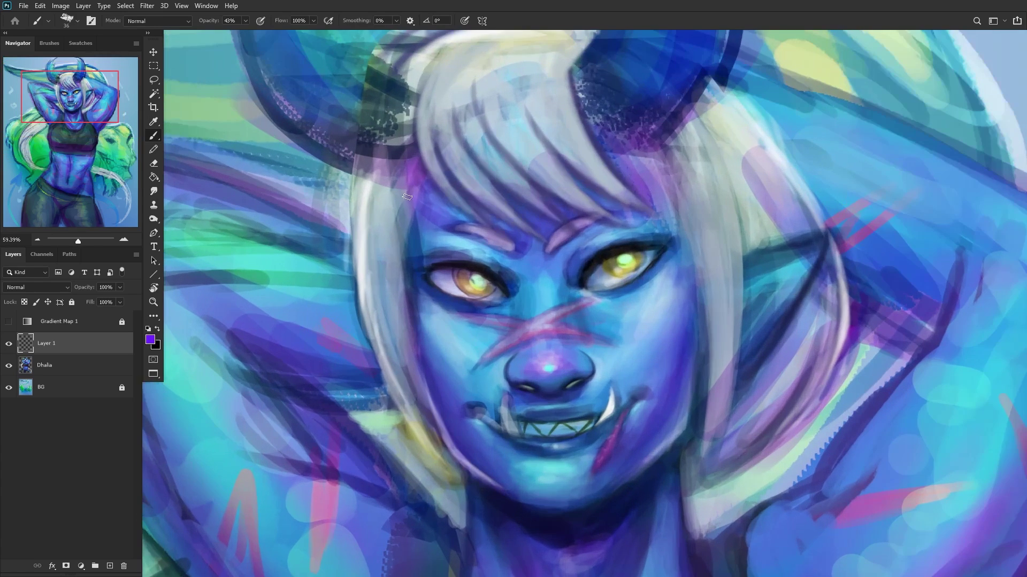
Step: Paint violet strokes down the hair's left edge and up the face's left edge into the hair
{"action": "mouse_move", "coordinate": [406, 196]}
{"action": "left_mouse_down"}
{"action": "mouse_move", "coordinate": [405, 235]}
{"action": "mouse_move", "coordinate": [410, 175]}
{"action": "mouse_move", "coordinate": [408, 302]}
{"action": "mouse_move", "coordinate": [403, 225]}
{"action": "mouse_move", "coordinate": [396, 258]}
{"action": "left_mouse_up"}
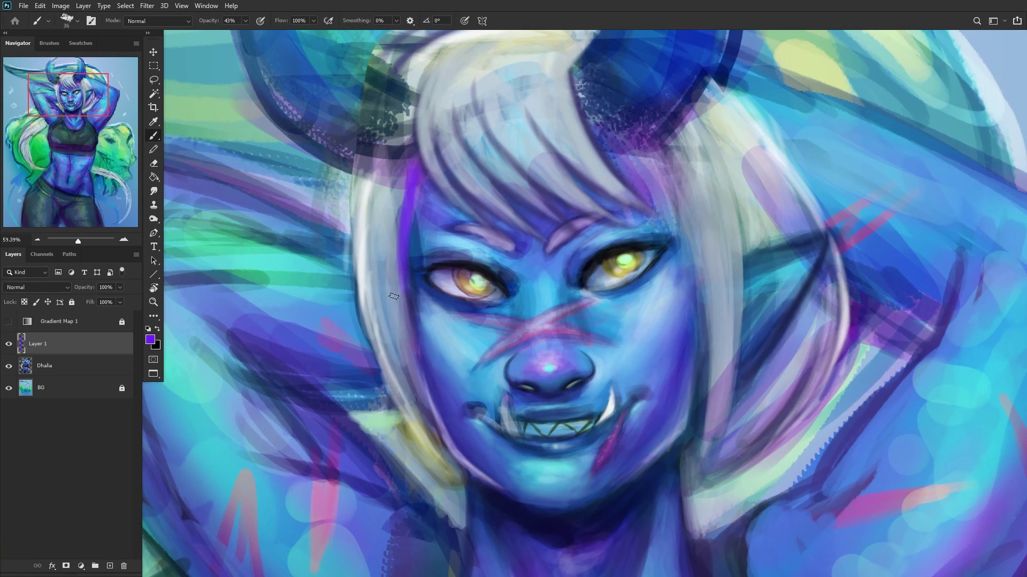
{"action": "mouse_move", "coordinate": [405, 302]}
{"action": "left_mouse_down"}
{"action": "mouse_move", "coordinate": [423, 396]}
{"action": "mouse_move", "coordinate": [419, 384]}
{"action": "left_mouse_up"}
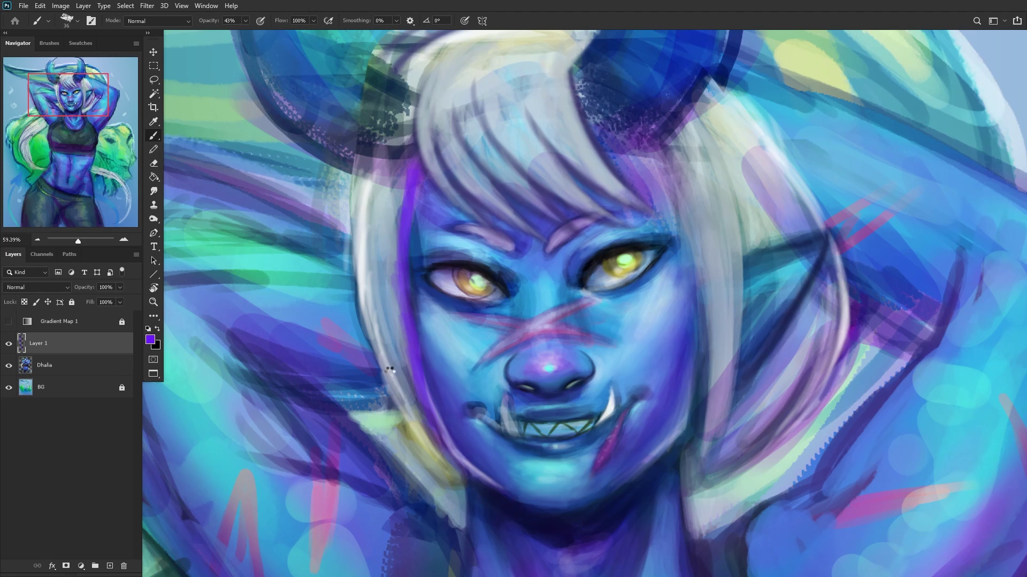
{"action": "key", "text": "h"}
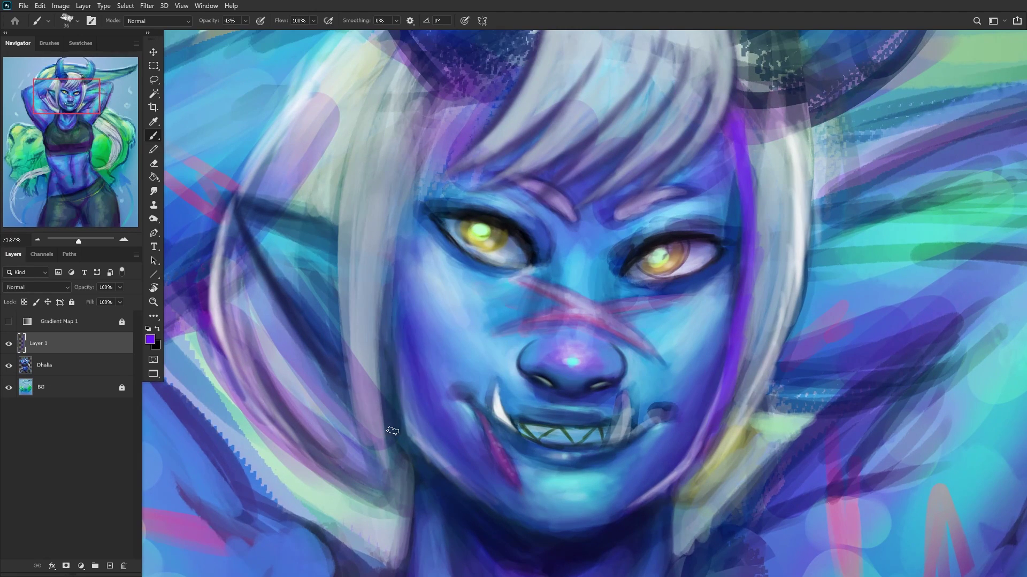
{"action": "left_click_drag", "start_coordinate": [389, 320], "coordinate": [397, 190]}
{"action": "mouse_move", "coordinate": [375, 272]}
{"action": "left_mouse_down"}
{"action": "mouse_move", "coordinate": [402, 175]}
{"action": "mouse_move", "coordinate": [388, 260]}
{"action": "mouse_move", "coordinate": [432, 137]}
{"action": "mouse_move", "coordinate": [406, 208]}
{"action": "mouse_move", "coordinate": [414, 182]}
{"action": "left_mouse_up"}
{"action": "left_click_drag", "start_coordinate": [381, 427], "coordinate": [523, 327]}
{"action": "scroll", "coordinate": [521, 282], "scroll_direction": "up", "scroll_amount": 2}
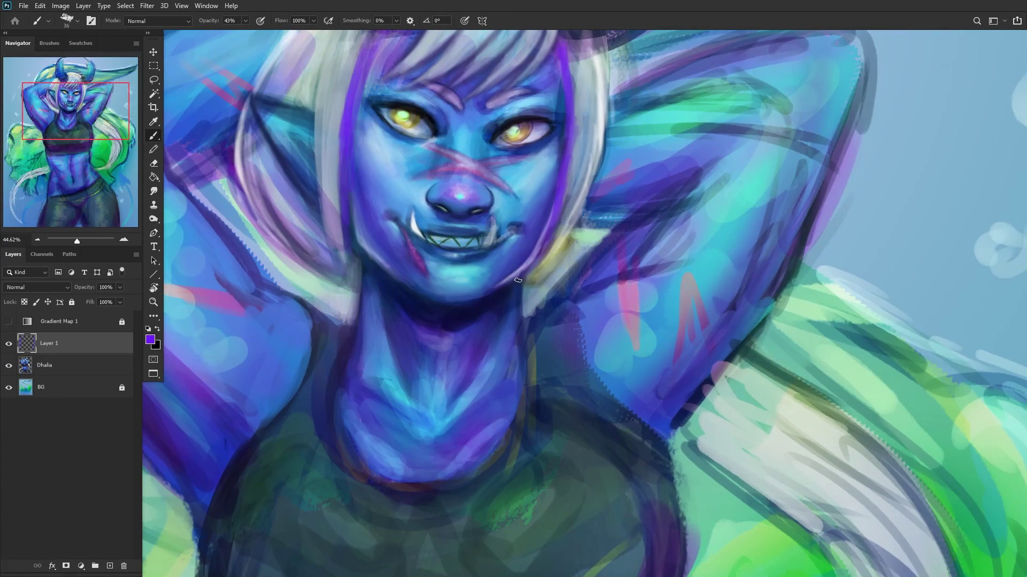
{"action": "left_click_drag", "start_coordinate": [432, 293], "coordinate": [294, 247]}
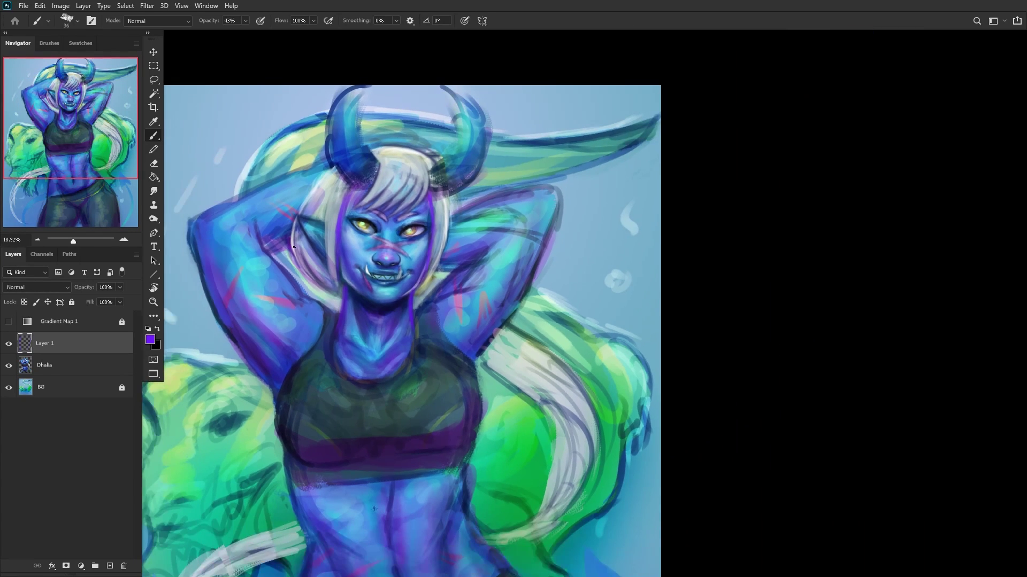
Step: Recolour the violet strokes with Hue/Saturation: Hue +57, Saturation +46, Lightness -57
{"action": "key", "text": "ctrl+u"}
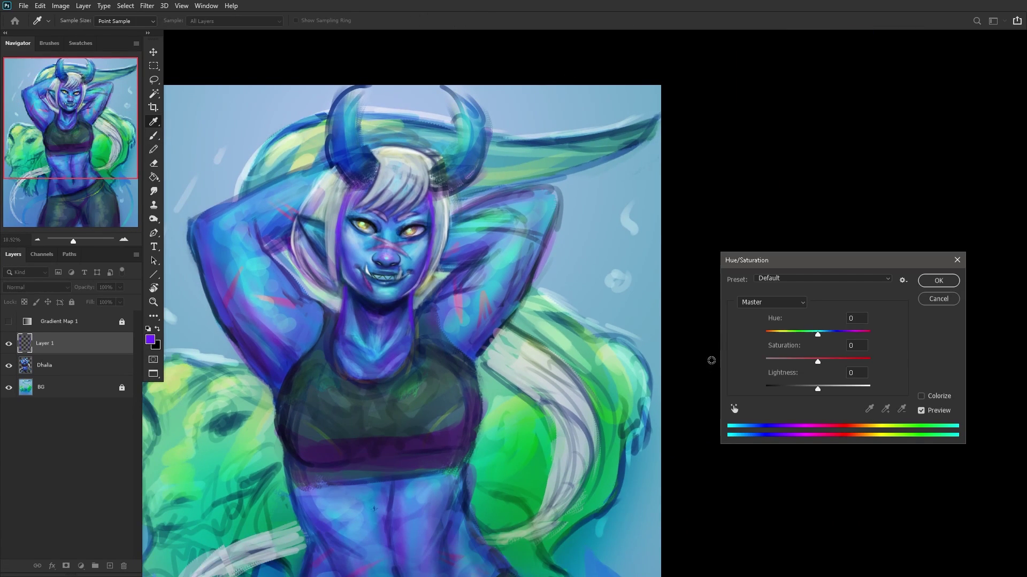
{"action": "left_click", "coordinate": [811, 333]}
{"action": "left_click_drag", "start_coordinate": [811, 334], "coordinate": [783, 334]}
{"action": "key", "text": "Down"}
{"action": "key", "text": "Down"}
{"action": "key", "text": "Down"}
{"action": "key", "text": "Down"}
{"action": "key", "text": "Down"}
{"action": "key", "text": "Down"}
{"action": "key", "text": "Down"}
{"action": "key", "text": "Down"}
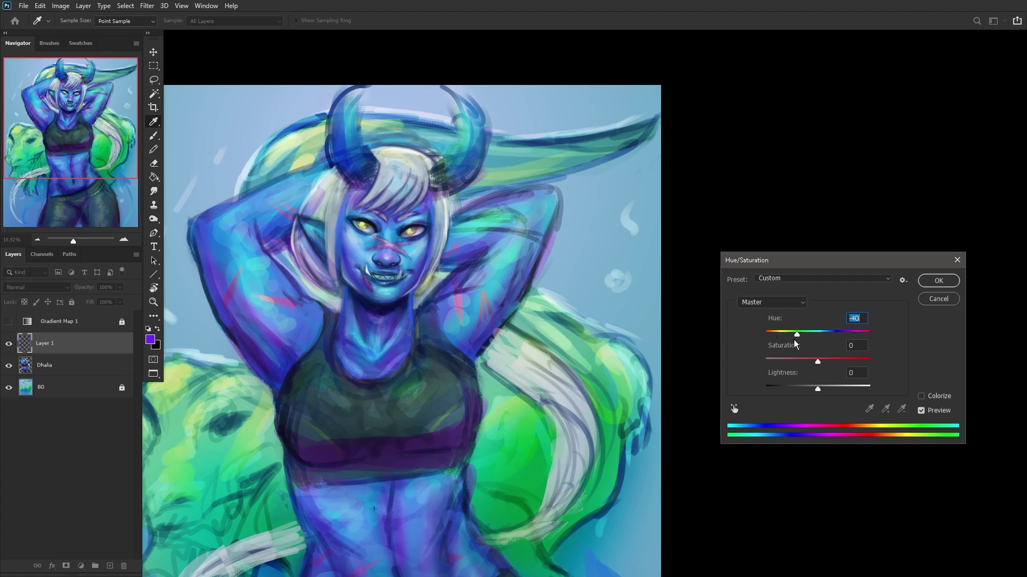
{"action": "left_click_drag", "start_coordinate": [819, 389], "coordinate": [767, 389]}
{"action": "left_click_drag", "start_coordinate": [781, 334], "coordinate": [841, 362]}
{"action": "left_click_drag", "start_coordinate": [765, 389], "coordinate": [788, 389]}
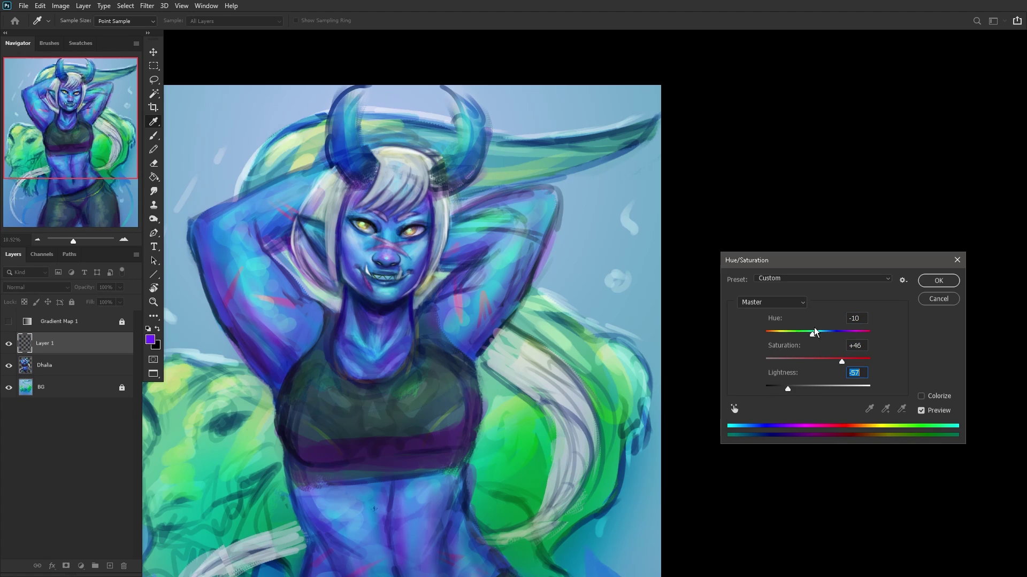
{"action": "mouse_move", "coordinate": [812, 334]}
{"action": "left_mouse_down"}
{"action": "mouse_move", "coordinate": [850, 335]}
{"action": "mouse_move", "coordinate": [832, 341]}
{"action": "left_mouse_up"}
{"action": "left_click", "coordinate": [940, 286]}
{"action": "key", "text": "b"}
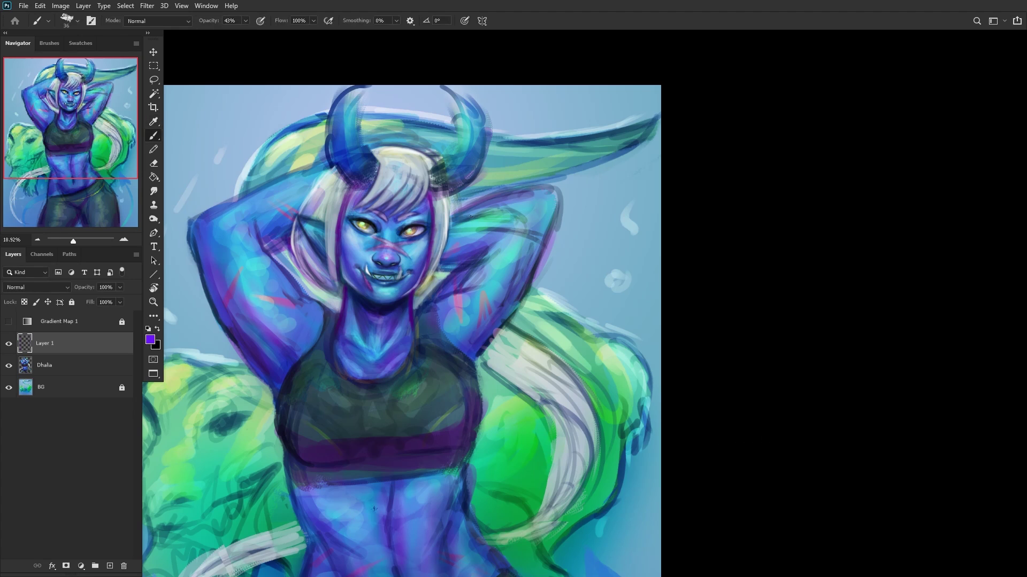
{"action": "scroll", "coordinate": [368, 205], "scroll_direction": "down", "scroll_amount": 3}
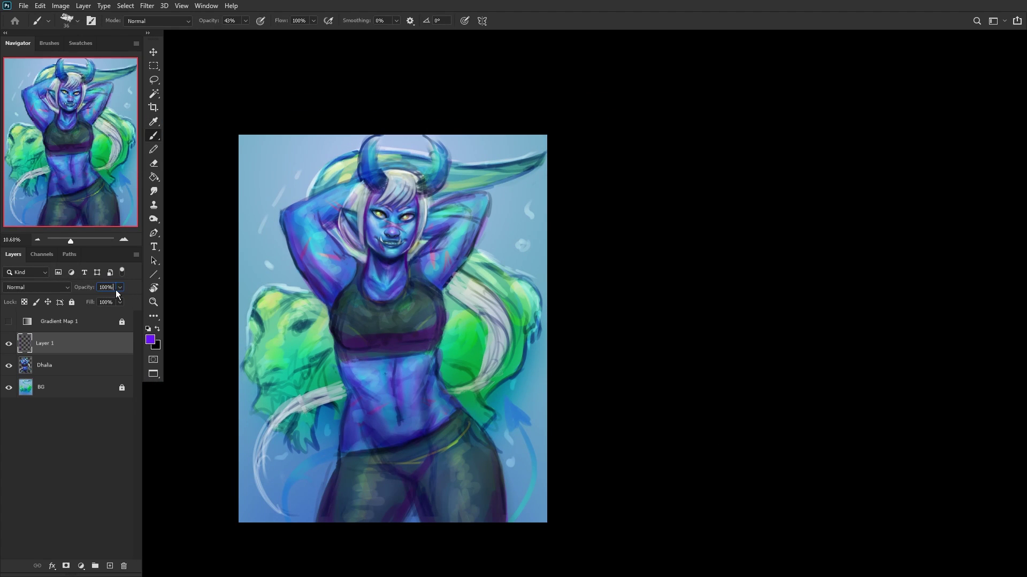
Step: Lower Layer 1 to about half opacity and merge it down into Dhalia
{"action": "left_click", "coordinate": [95, 300]}
{"action": "key", "text": "ctrl+e"}
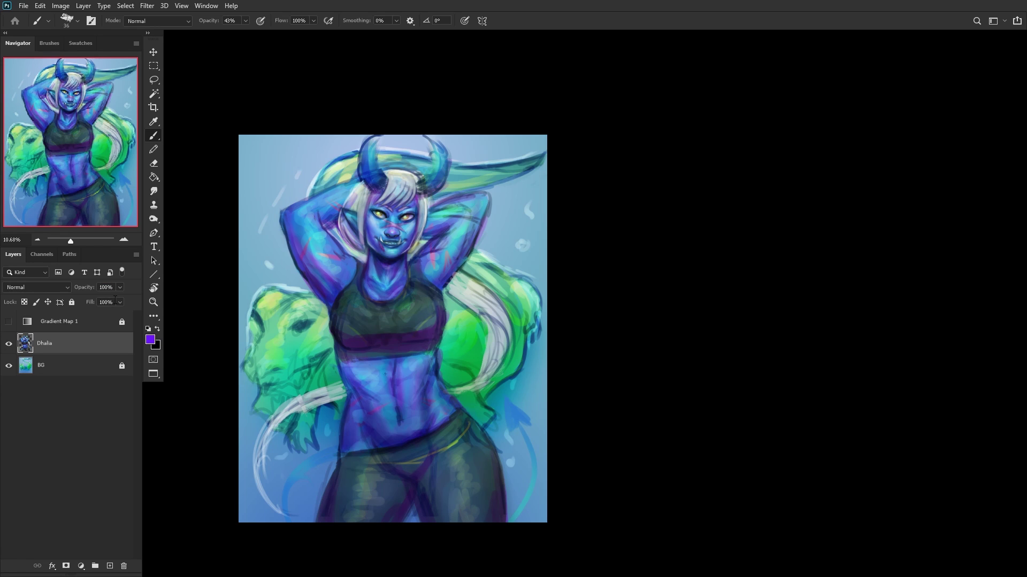
{"action": "scroll", "coordinate": [327, 187], "scroll_direction": "up", "scroll_amount": 6}
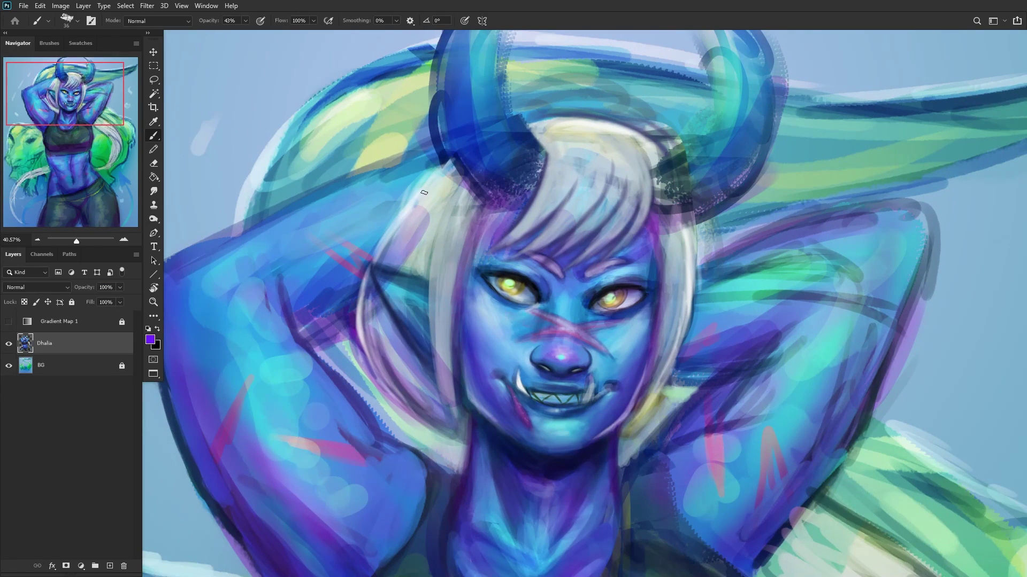
Step: Sample light blue and pale hair colours from the painting and create a new layer above Dhalia
{"action": "left_click", "coordinate": [424, 193], "text": "alt"}
{"action": "scroll", "coordinate": [402, 198], "scroll_direction": "up", "scroll_amount": 1}
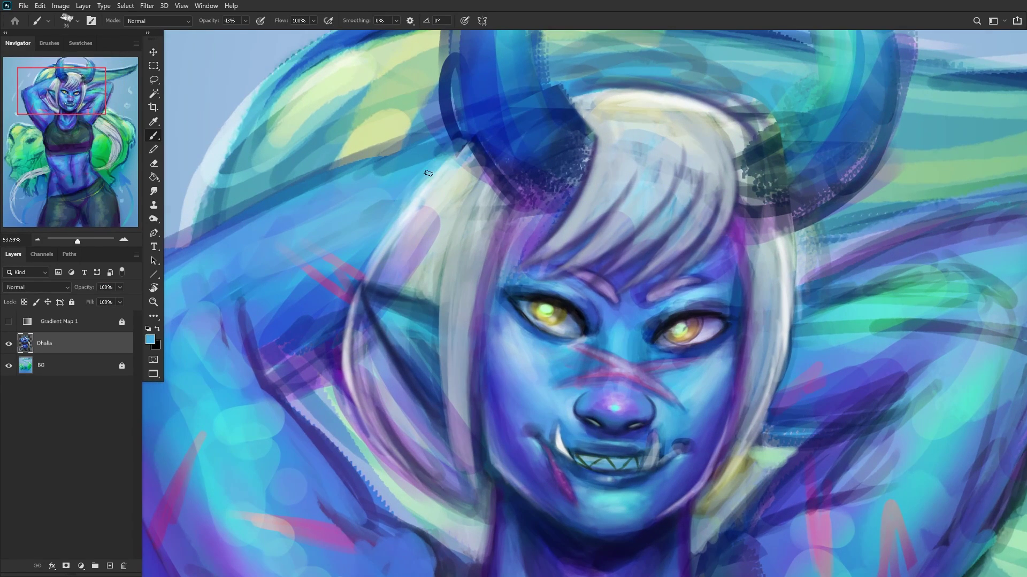
{"action": "left_click", "coordinate": [458, 178], "text": "alt"}
{"action": "left_click", "coordinate": [110, 566]}
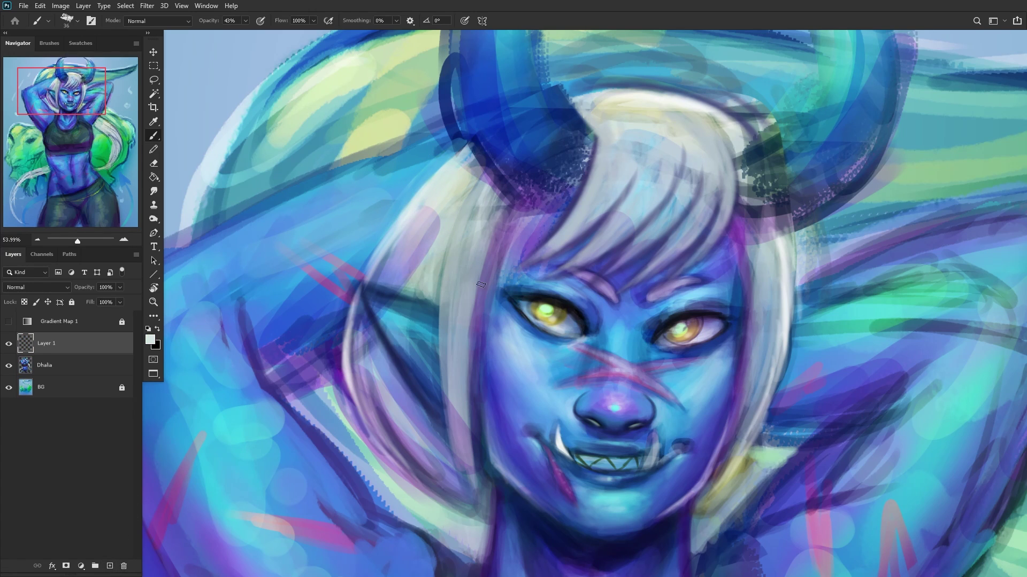
{"action": "scroll", "coordinate": [676, 290], "scroll_direction": "down", "scroll_amount": 3}
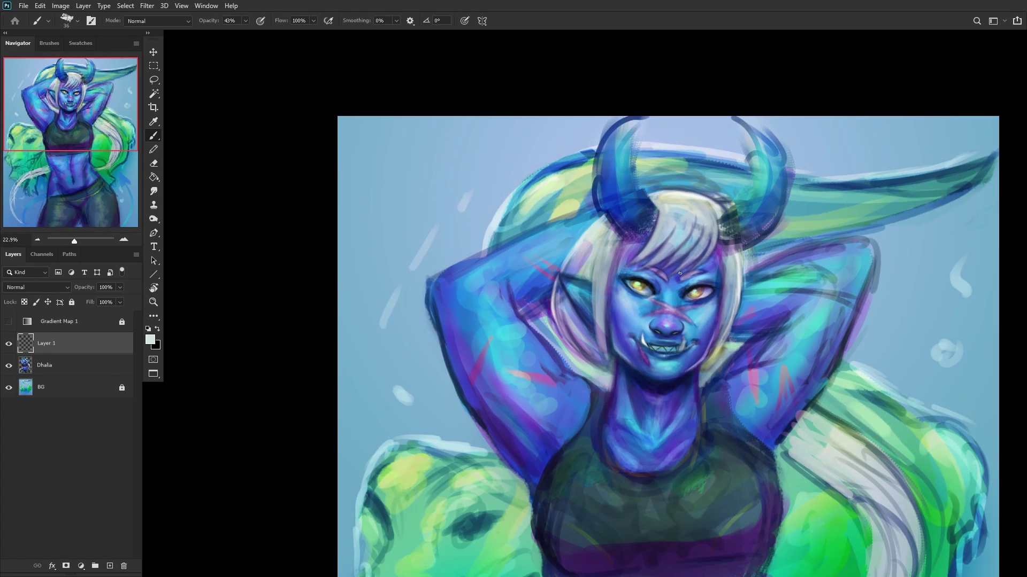
Step: Sample light cyan from the face and brighten the hair left of the face and between the horns
{"action": "right_click", "coordinate": [680, 274]}
{"action": "key", "text": "Escape"}
{"action": "mouse_move", "coordinate": [607, 276]}
{"action": "left_mouse_down", "text": "alt"}
{"action": "mouse_move", "coordinate": [623, 319]}
{"action": "mouse_move", "coordinate": [677, 301]}
{"action": "left_mouse_up", "text": "alt"}
{"action": "mouse_move", "coordinate": [589, 243]}
{"action": "left_mouse_down"}
{"action": "mouse_move", "coordinate": [575, 270]}
{"action": "mouse_move", "coordinate": [602, 251]}
{"action": "mouse_move", "coordinate": [603, 320]}
{"action": "mouse_move", "coordinate": [620, 240]}
{"action": "left_mouse_up"}
{"action": "mouse_move", "coordinate": [669, 207]}
{"action": "left_mouse_down"}
{"action": "mouse_move", "coordinate": [655, 256]}
{"action": "mouse_move", "coordinate": [671, 222]}
{"action": "mouse_move", "coordinate": [677, 257]}
{"action": "mouse_move", "coordinate": [714, 216]}
{"action": "left_mouse_up"}
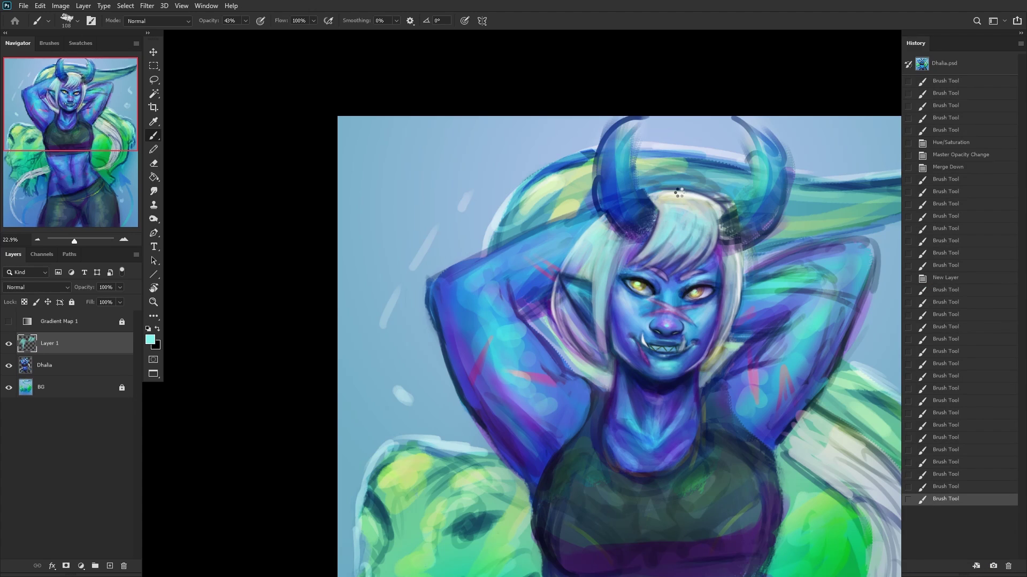
Step: Mirror the canvas, add light strokes to the hair beside the face, then add an empty Layer 2
{"action": "key", "text": "ctrl+shift+h"}
{"action": "scroll", "coordinate": [645, 289], "scroll_direction": "up", "scroll_amount": 2}
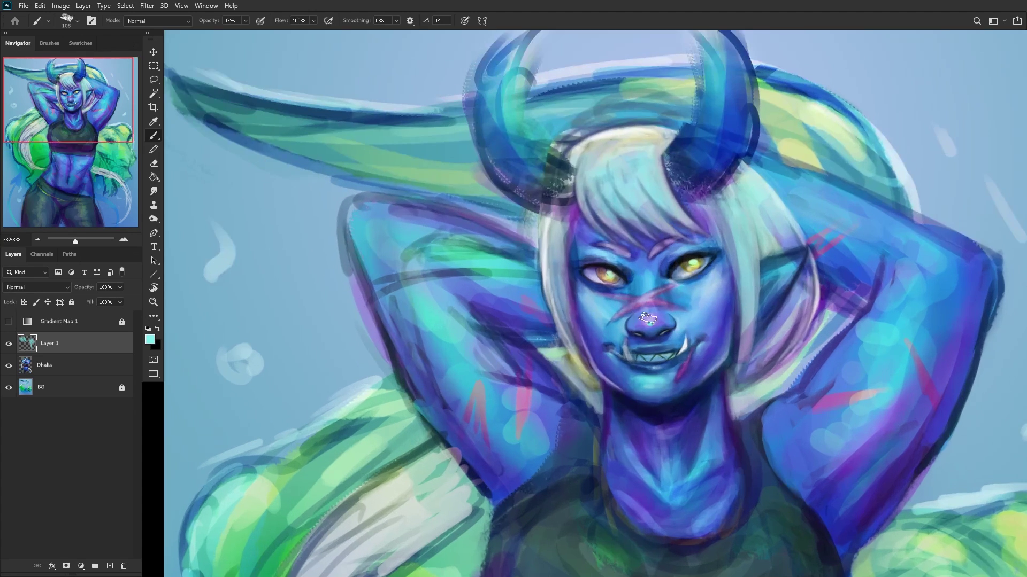
{"action": "left_click_drag", "start_coordinate": [565, 283], "coordinate": [573, 209]}
{"action": "left_click_drag", "start_coordinate": [562, 320], "coordinate": [569, 216]}
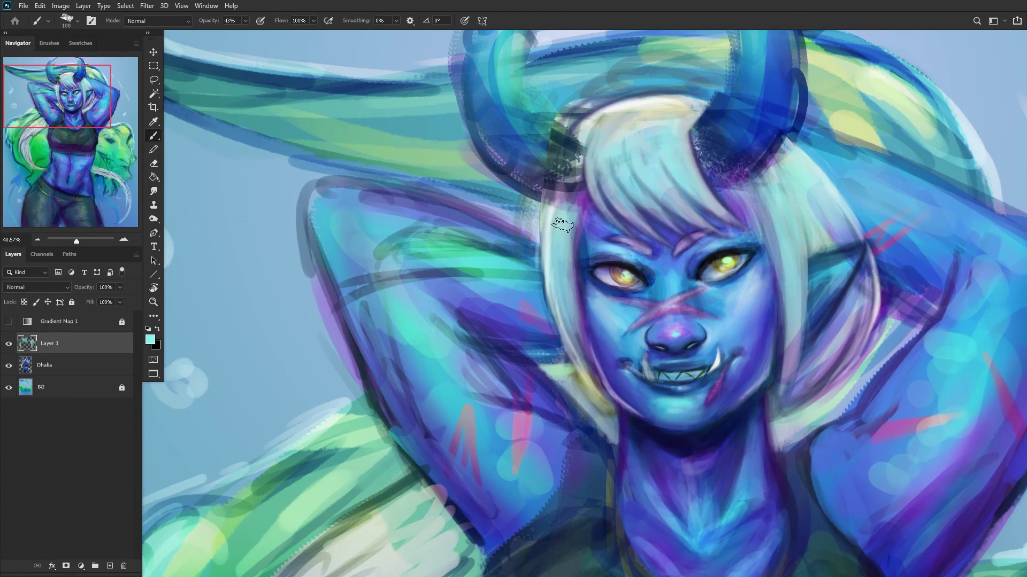
{"action": "scroll", "coordinate": [598, 294], "scroll_direction": "down", "scroll_amount": 2}
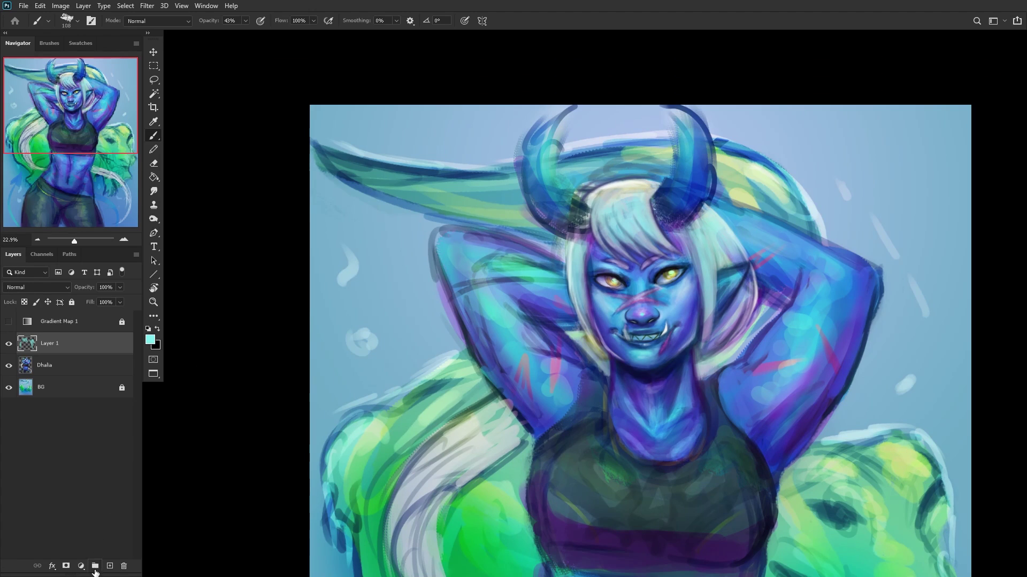
{"action": "left_click", "coordinate": [110, 566]}
Step: Set white as the foreground colour with a 73 px Soft Round brush
{"action": "left_click", "coordinate": [157, 330]}
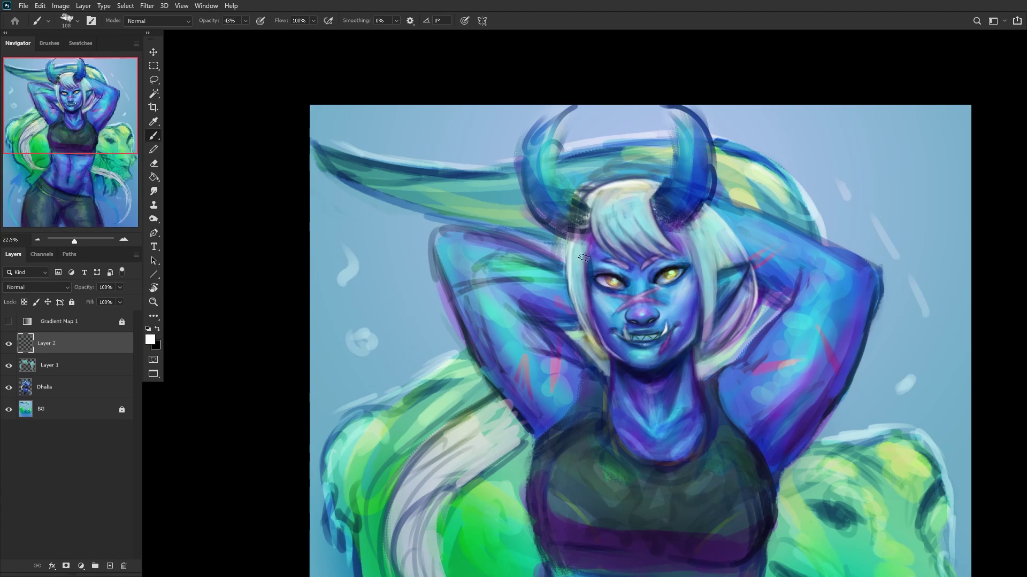
{"action": "scroll", "coordinate": [737, 239], "scroll_direction": "up", "scroll_amount": 1}
{"action": "right_click", "coordinate": [757, 242]}
{"action": "left_click", "coordinate": [816, 300]}
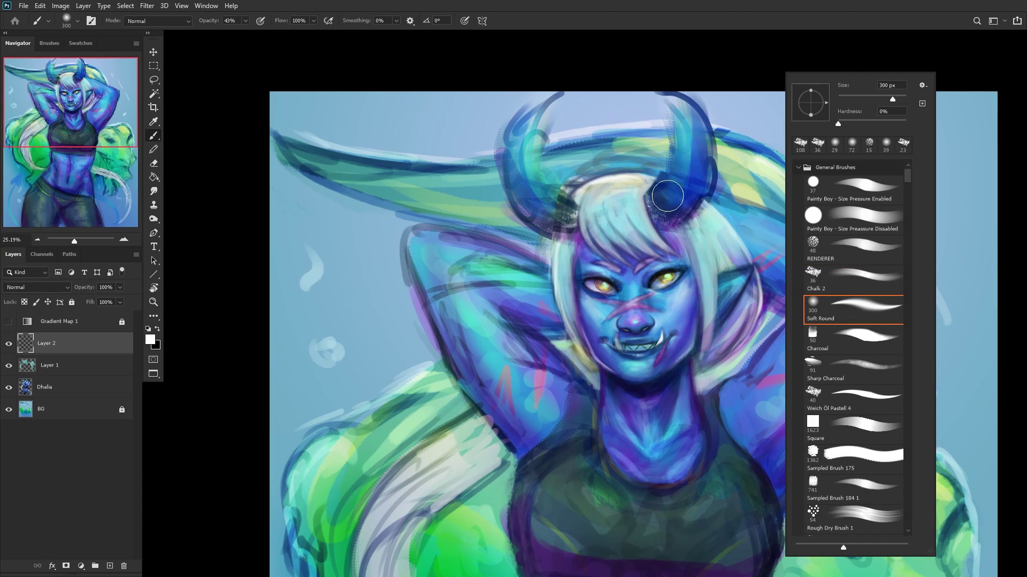
{"action": "left_click", "coordinate": [862, 97]}
{"action": "key", "text": "Return"}
Step: Paint a soft white glow over the bangs between the horns on Layer 2, then mirror the canvas to check it
{"action": "left_click_drag", "start_coordinate": [586, 213], "coordinate": [636, 205]}
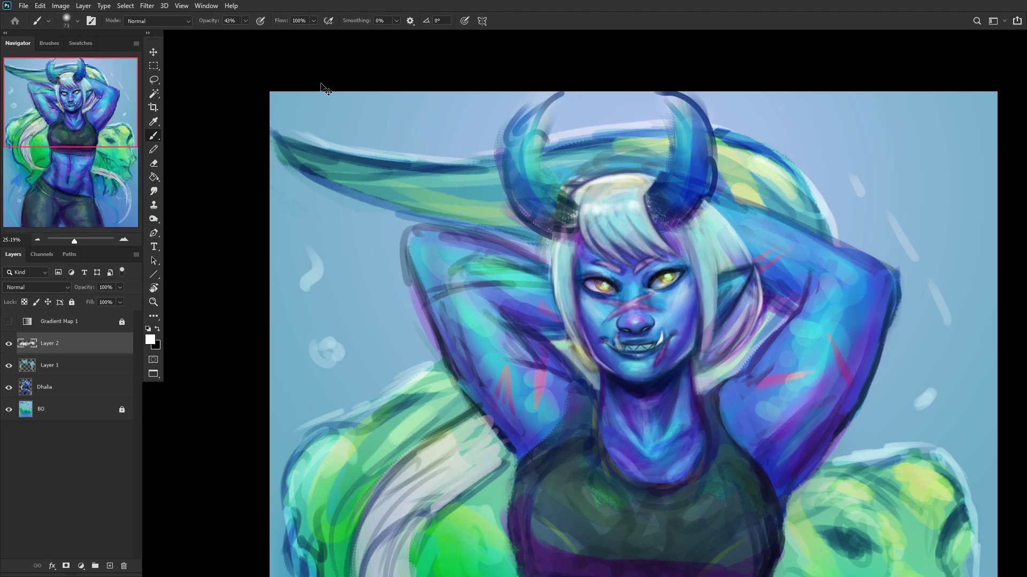
{"action": "key", "text": "h"}
{"action": "scroll", "coordinate": [641, 301], "scroll_direction": "down", "scroll_amount": 3}
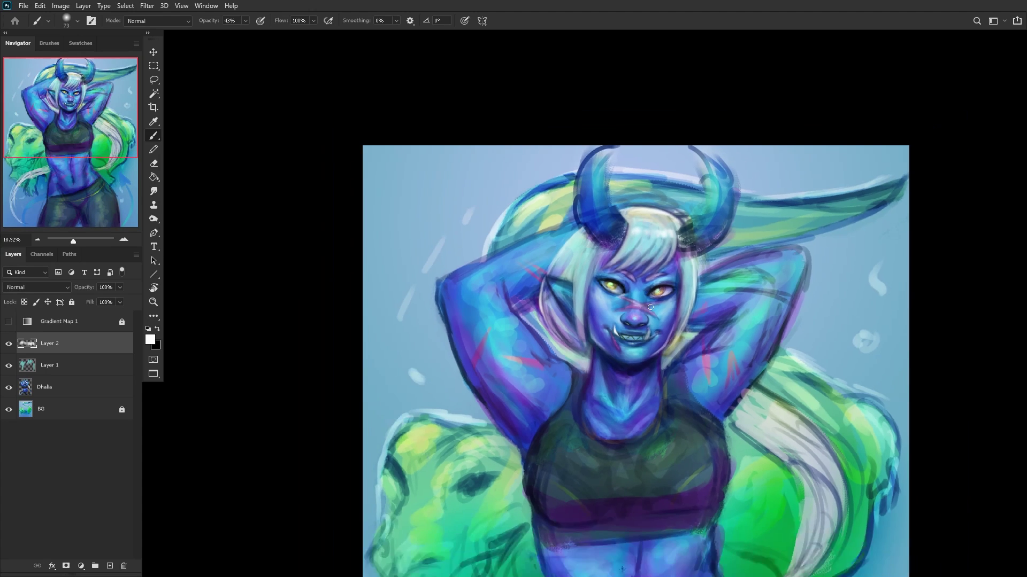
{"action": "scroll", "coordinate": [688, 301], "scroll_direction": "up", "scroll_amount": 2}
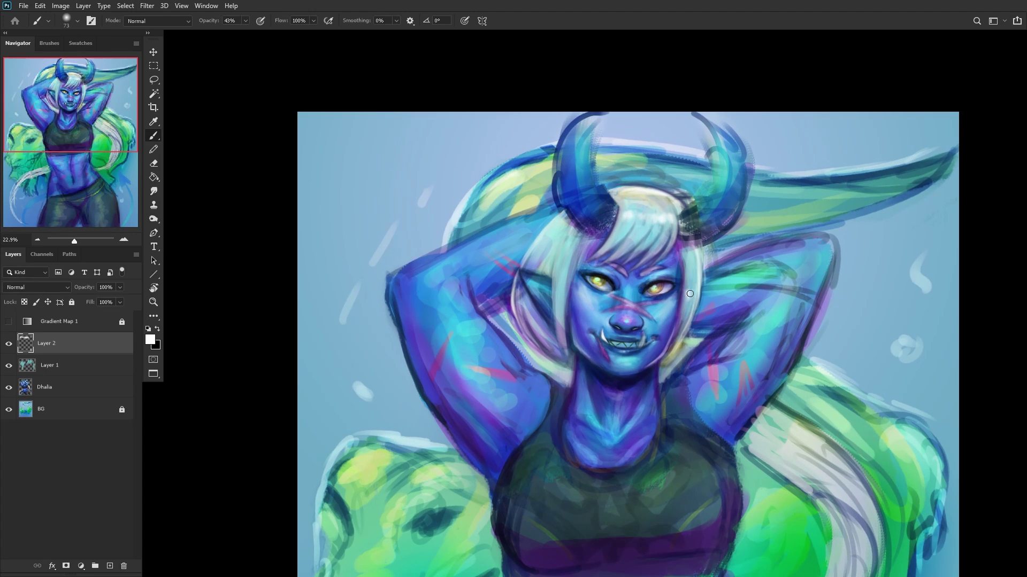
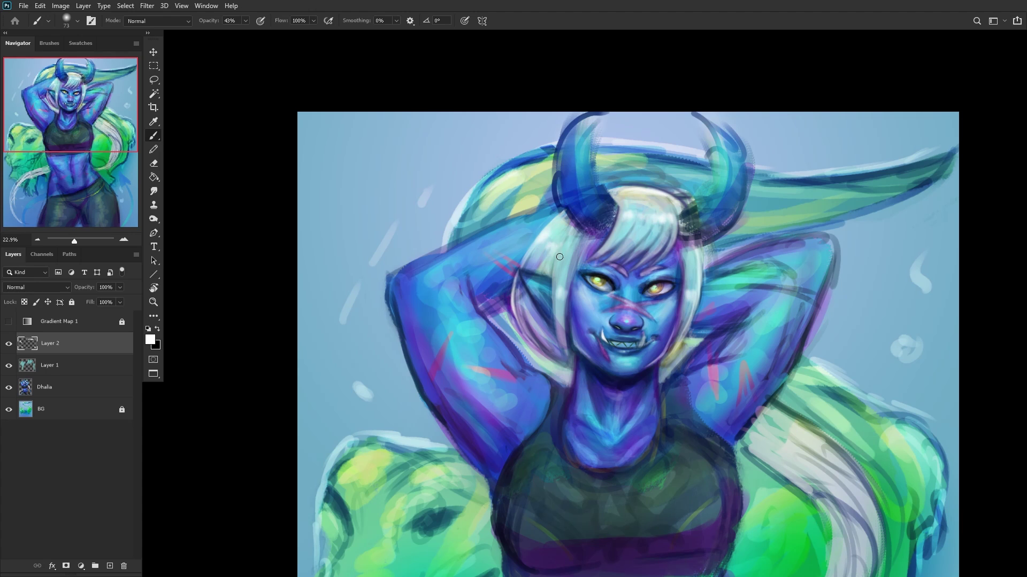
Step: Merge Layer 2 into Layer 1, then merge the combined paint layer down into Dhalia
{"action": "scroll", "coordinate": [473, 273], "scroll_direction": "down", "scroll_amount": 4}
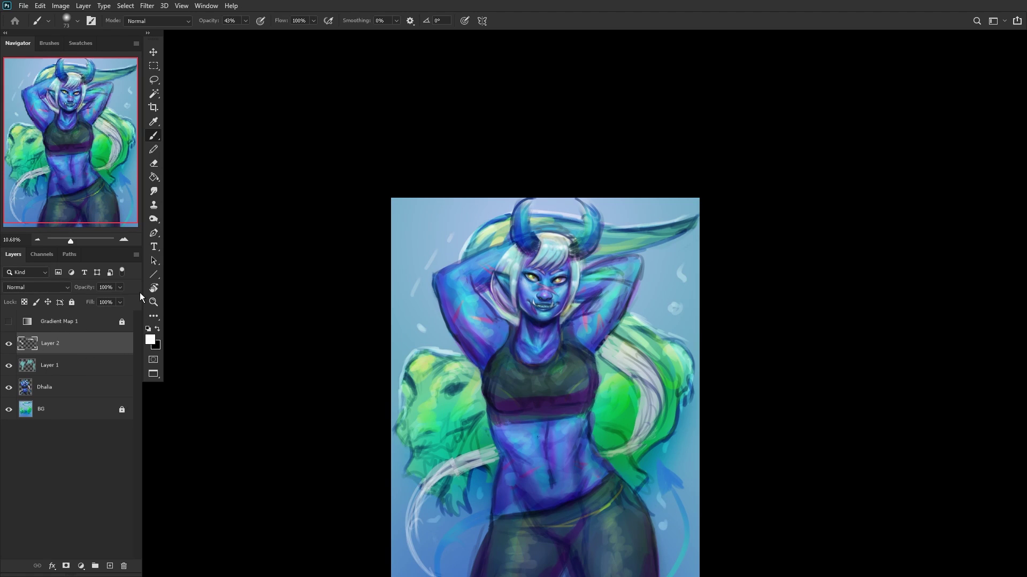
{"action": "key", "text": "ctrl+e"}
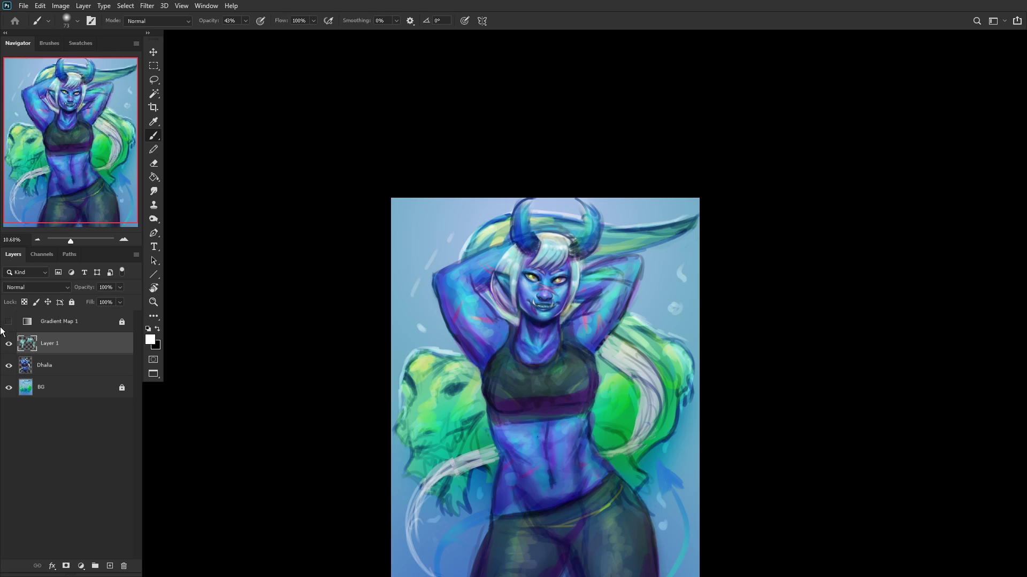
{"action": "left_click", "coordinate": [6, 343]}
{"action": "left_click", "coordinate": [6, 344]}
{"action": "key", "text": "ctrl+z"}
{"action": "key", "text": "ctrl+z"}
{"action": "key", "text": "ctrl+shift+alt+n"}
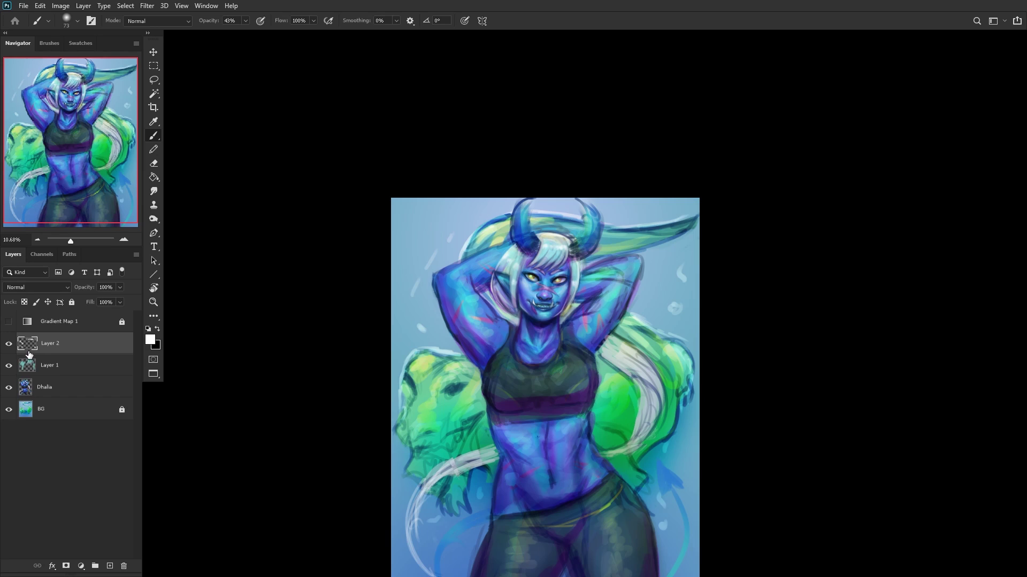
{"action": "key", "text": "ctrl+e"}
{"action": "key", "text": "ctrl+e"}
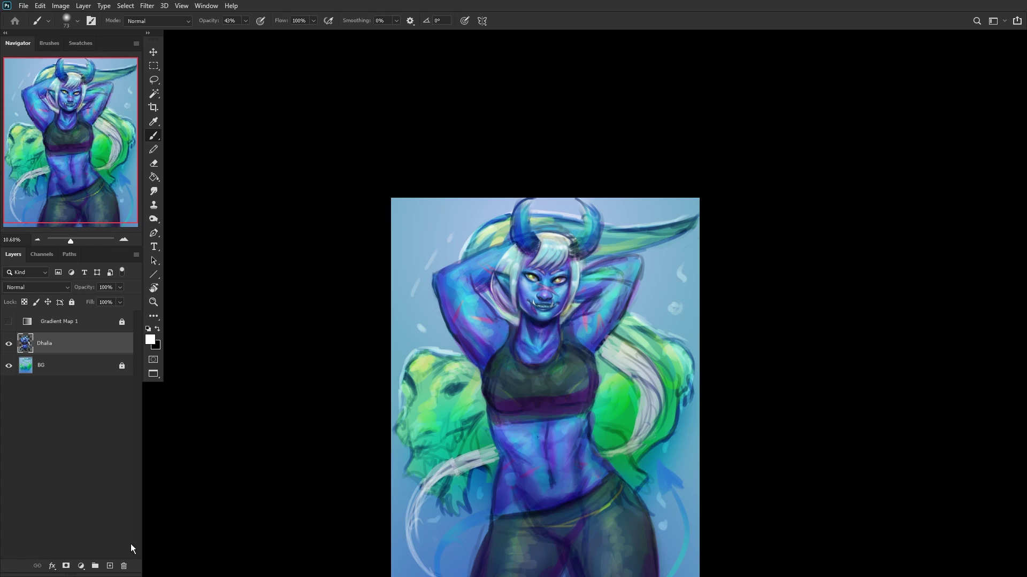
Step: On a new layer, paint blue shading and a dark navy stroke down the neck
{"action": "left_click", "coordinate": [109, 565]}
{"action": "scroll", "coordinate": [565, 327], "scroll_direction": "up", "scroll_amount": 2}
{"action": "right_click", "coordinate": [567, 326]}
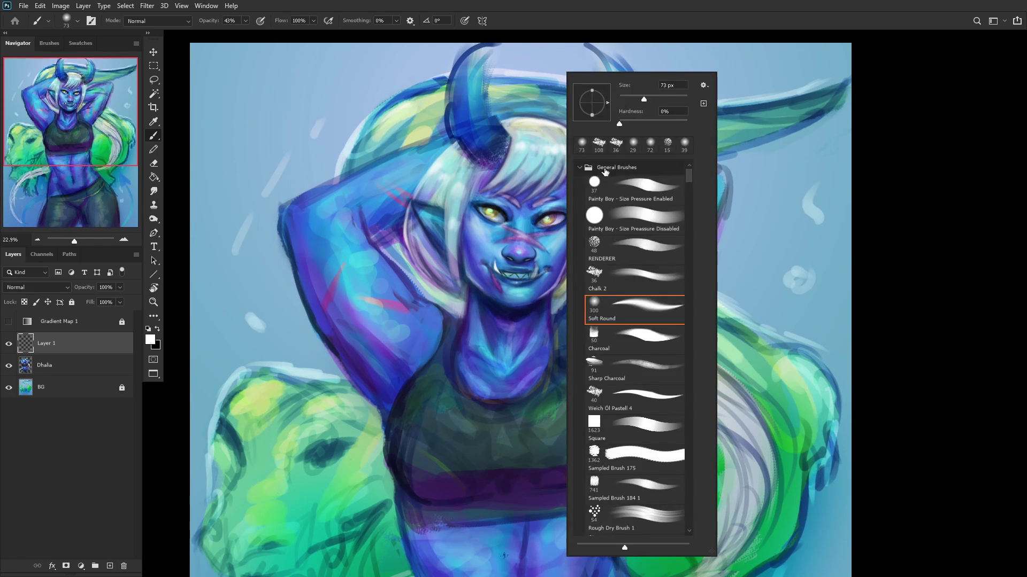
{"action": "left_click", "coordinate": [503, 328], "text": "alt"}
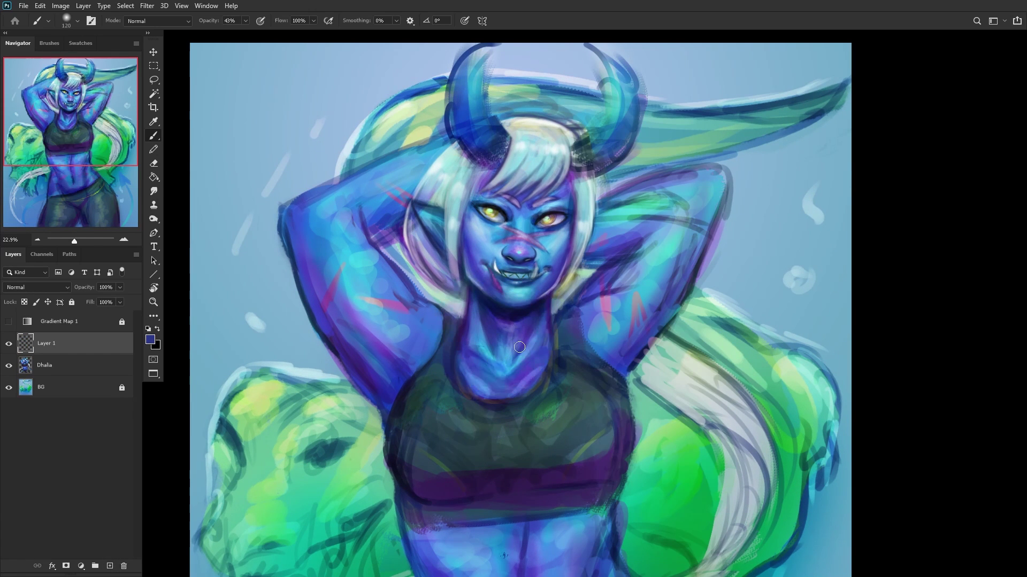
{"action": "left_click", "coordinate": [495, 355], "text": "alt"}
{"action": "mouse_move", "coordinate": [512, 343]}
{"action": "left_mouse_down"}
{"action": "mouse_move", "coordinate": [513, 334]}
{"action": "mouse_move", "coordinate": [505, 368]}
{"action": "mouse_move", "coordinate": [516, 343]}
{"action": "mouse_move", "coordinate": [479, 361]}
{"action": "mouse_move", "coordinate": [474, 348]}
{"action": "left_mouse_up"}
{"action": "left_click", "coordinate": [511, 366], "text": "alt"}
{"action": "left_click", "coordinate": [481, 347], "text": "alt"}
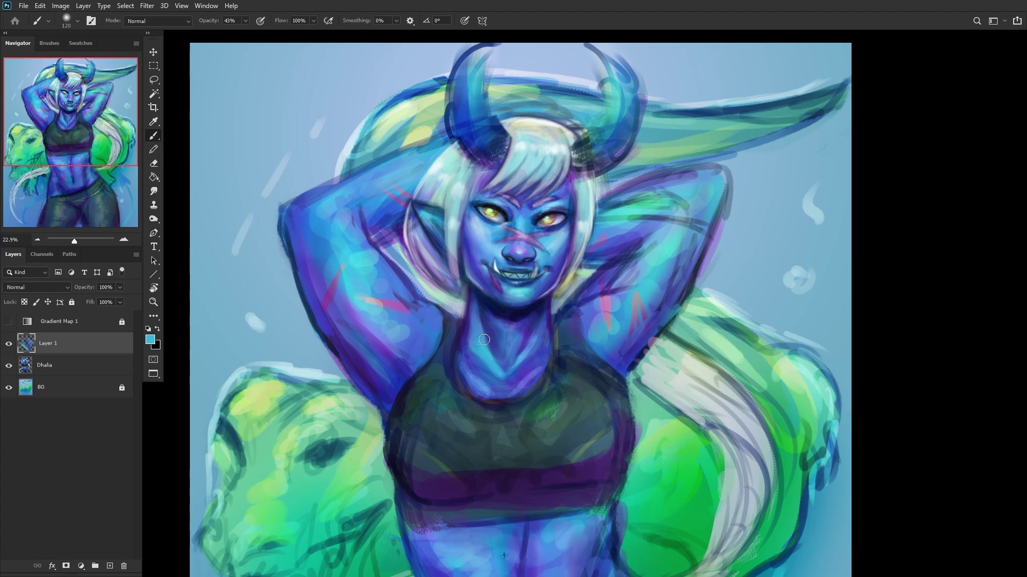
{"action": "left_click", "coordinate": [480, 340], "text": "alt"}
{"action": "mouse_move", "coordinate": [478, 313]}
{"action": "left_mouse_down"}
{"action": "mouse_move", "coordinate": [496, 359]}
{"action": "mouse_move", "coordinate": [477, 331]}
{"action": "mouse_move", "coordinate": [471, 354]}
{"action": "mouse_move", "coordinate": [474, 300]}
{"action": "mouse_move", "coordinate": [483, 364]}
{"action": "mouse_move", "coordinate": [471, 359]}
{"action": "mouse_move", "coordinate": [511, 369]}
{"action": "left_mouse_up"}
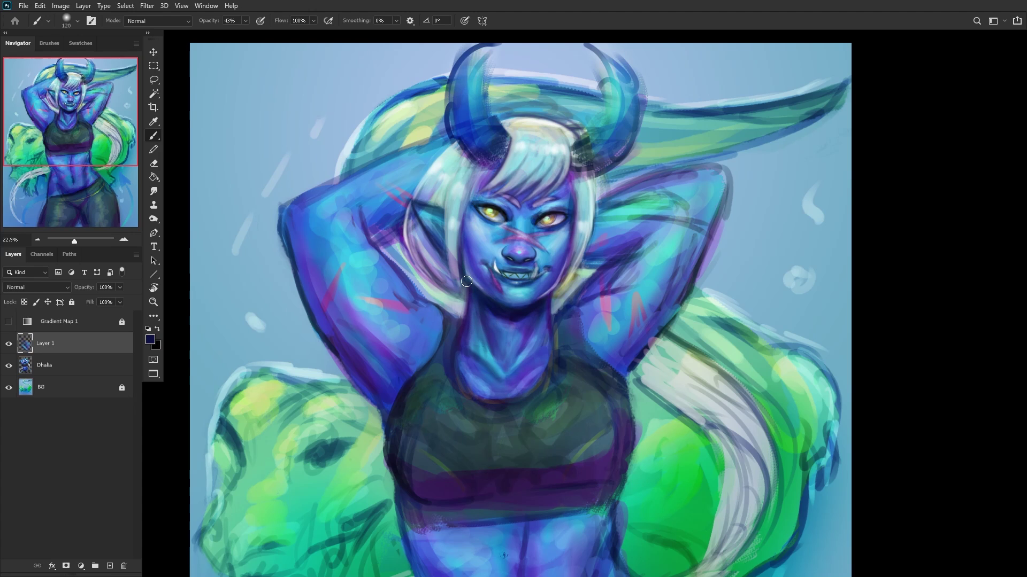
Step: With the canvas mirrored, add light cyan strokes below the chin and blend shading over neck and chest
{"action": "key", "text": "h"}
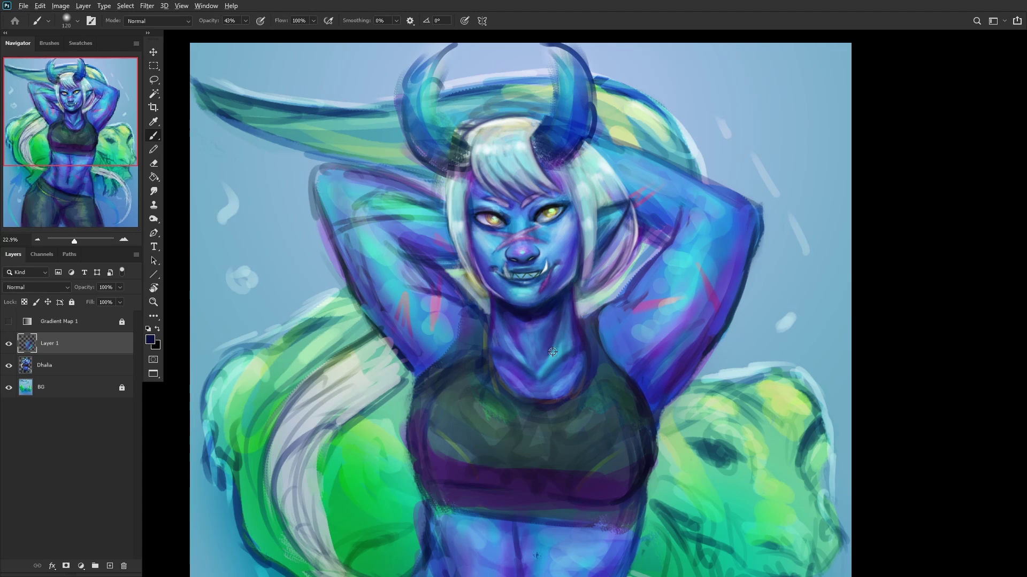
{"action": "left_click", "coordinate": [550, 356], "text": "alt"}
{"action": "mouse_move", "coordinate": [551, 358]}
{"action": "left_mouse_down"}
{"action": "mouse_move", "coordinate": [520, 357]}
{"action": "mouse_move", "coordinate": [537, 370]}
{"action": "left_mouse_up"}
{"action": "scroll", "coordinate": [499, 312], "scroll_direction": "down", "scroll_amount": 3}
{"action": "right_click", "coordinate": [641, 202]}
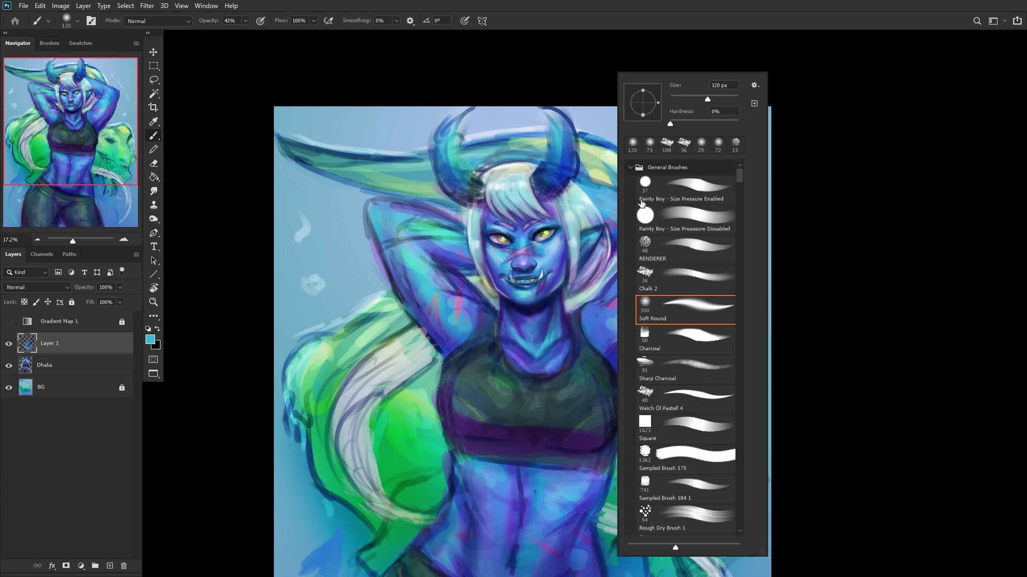
{"action": "left_click", "coordinate": [543, 369]}
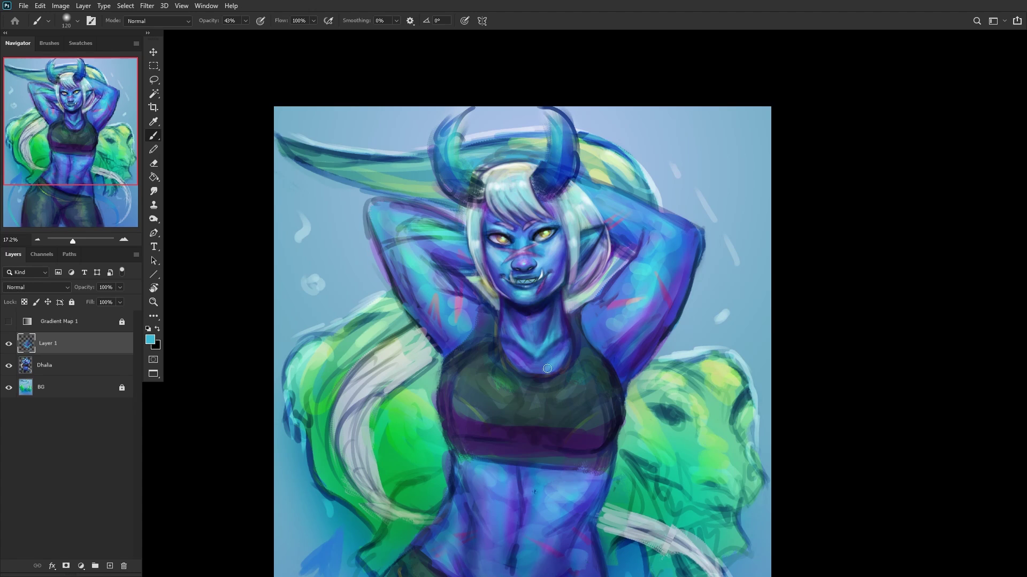
{"action": "mouse_move", "coordinate": [552, 357]}
{"action": "left_mouse_down"}
{"action": "mouse_move", "coordinate": [520, 379]}
{"action": "mouse_move", "coordinate": [509, 350]}
{"action": "mouse_move", "coordinate": [527, 367]}
{"action": "mouse_move", "coordinate": [508, 352]}
{"action": "mouse_move", "coordinate": [513, 363]}
{"action": "mouse_move", "coordinate": [509, 353]}
{"action": "mouse_move", "coordinate": [523, 353]}
{"action": "mouse_move", "coordinate": [530, 314]}
{"action": "mouse_move", "coordinate": [544, 318]}
{"action": "mouse_move", "coordinate": [531, 369]}
{"action": "mouse_move", "coordinate": [512, 346]}
{"action": "mouse_move", "coordinate": [540, 370]}
{"action": "mouse_move", "coordinate": [559, 338]}
{"action": "left_mouse_up"}
{"action": "left_click", "coordinate": [529, 337], "text": "alt"}
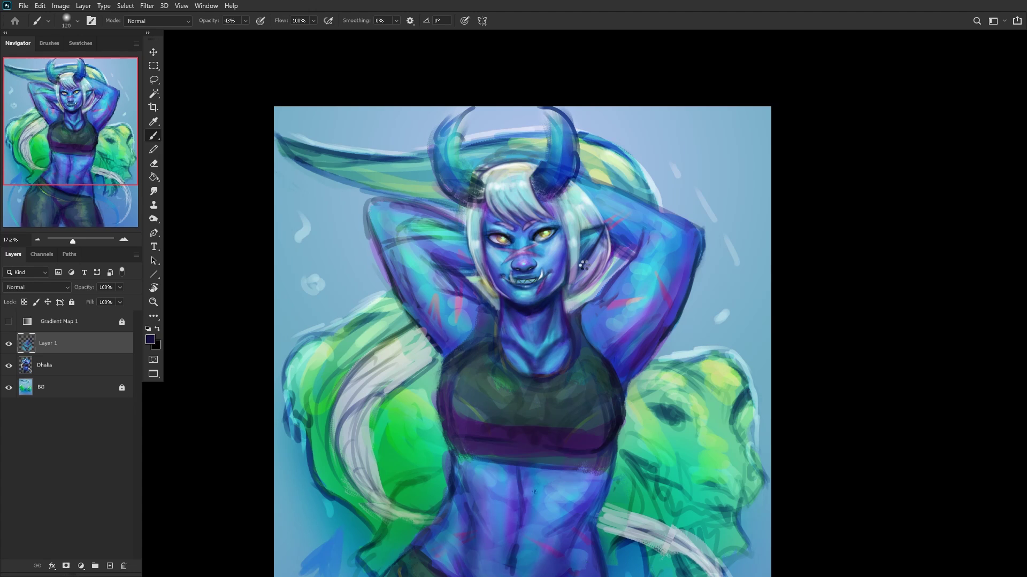
{"action": "key", "text": "ctrl+shift+h"}
Step: Resize the brush, repaint the neck shading in sampled blues, and merge the layer into Dhalia
{"action": "scroll", "coordinate": [487, 367], "scroll_direction": "down", "scroll_amount": 3}
{"action": "scroll", "coordinate": [486, 368], "scroll_direction": "up", "scroll_amount": 2}
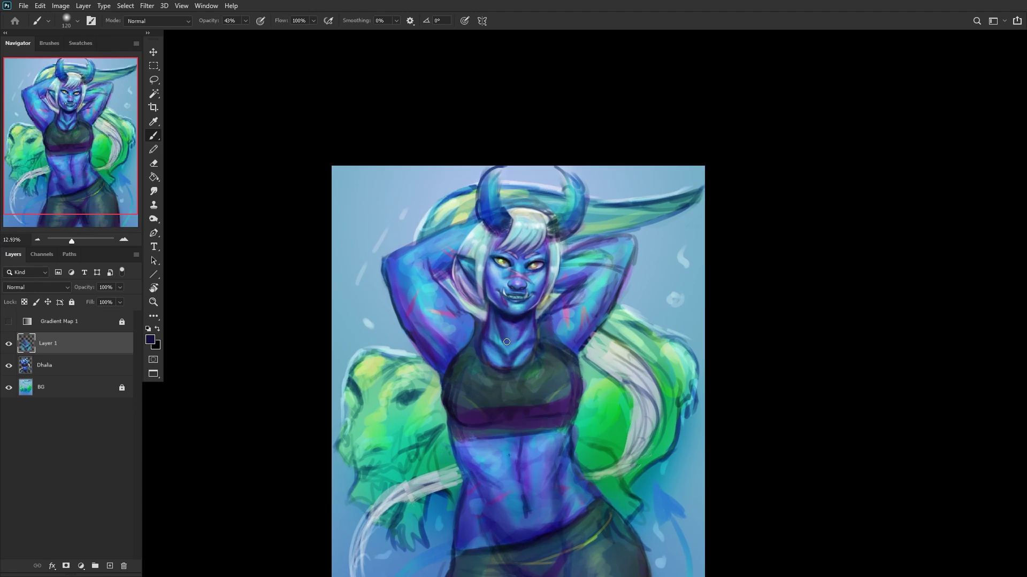
{"action": "right_click", "coordinate": [619, 148]}
{"action": "left_click", "coordinate": [667, 88]}
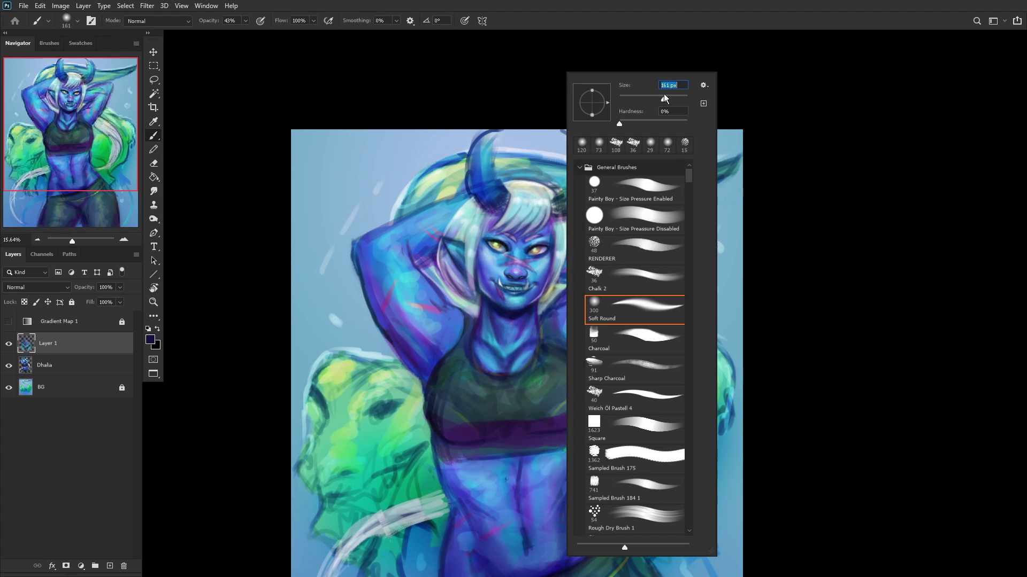
{"action": "left_click", "coordinate": [514, 368], "text": "alt"}
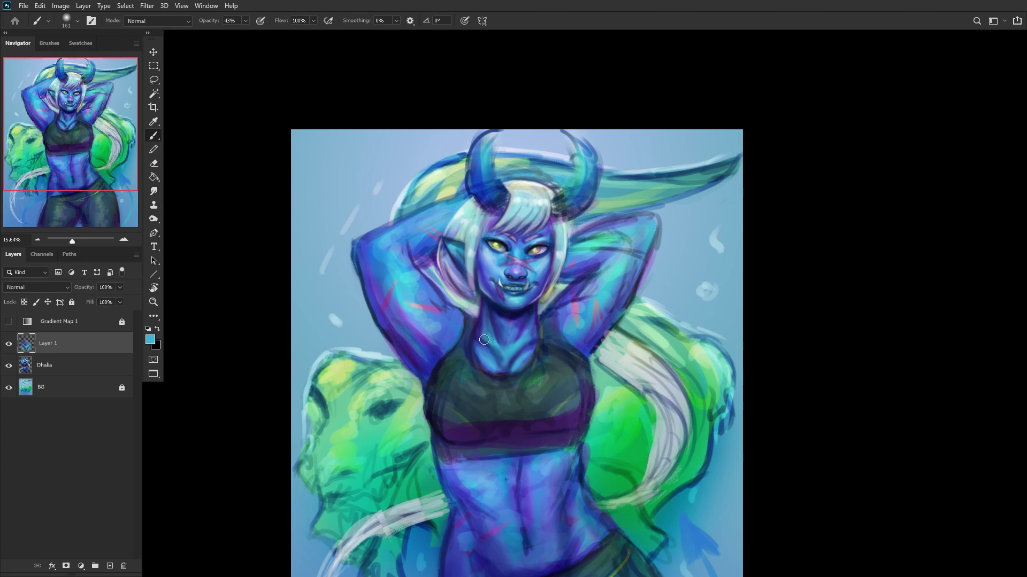
{"action": "left_click", "coordinate": [522, 377], "text": "alt"}
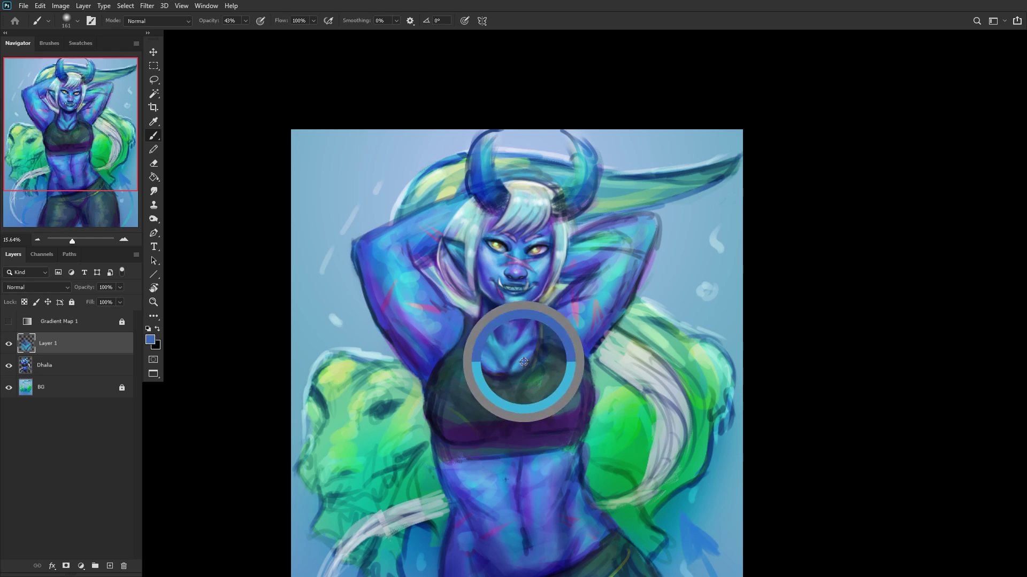
{"action": "left_click", "coordinate": [527, 347], "text": "alt"}
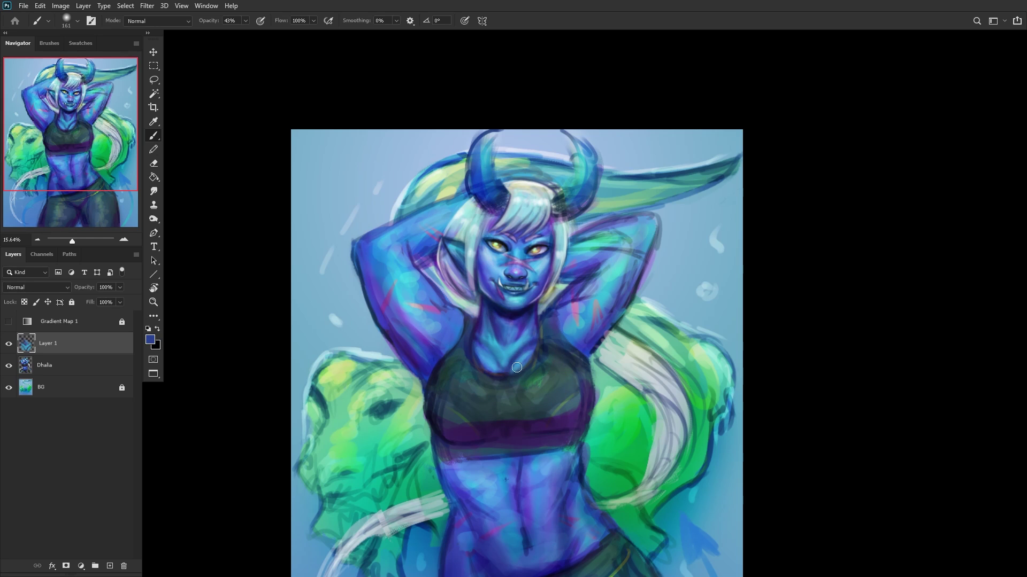
{"action": "left_click", "coordinate": [513, 358], "text": "alt"}
{"action": "mouse_move", "coordinate": [523, 363]}
{"action": "left_mouse_down"}
{"action": "mouse_move", "coordinate": [476, 347]}
{"action": "mouse_move", "coordinate": [429, 365]}
{"action": "mouse_move", "coordinate": [471, 334]}
{"action": "mouse_move", "coordinate": [453, 353]}
{"action": "left_mouse_up"}
{"action": "key", "text": "h"}
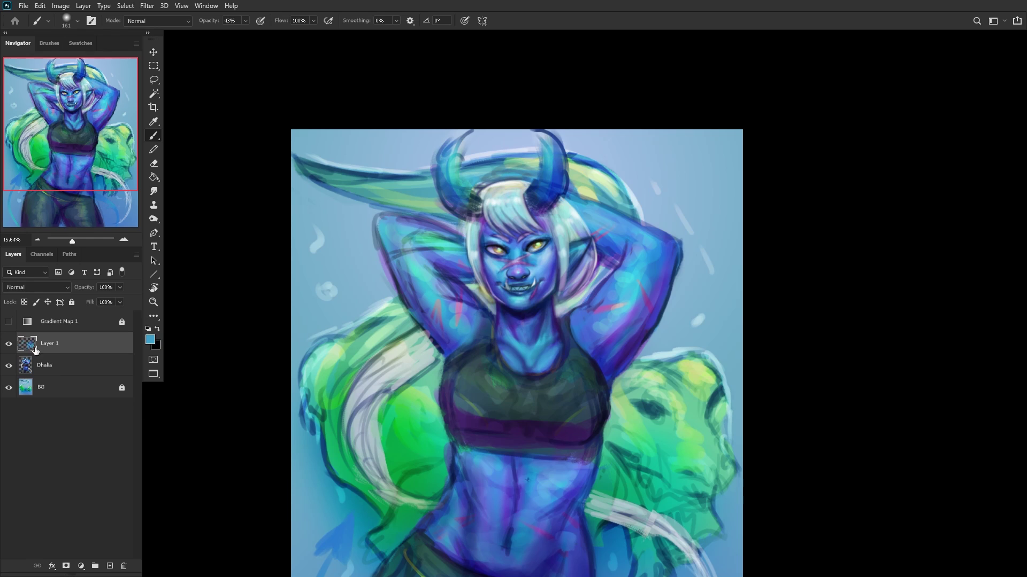
{"action": "key", "text": "ctrl+e"}
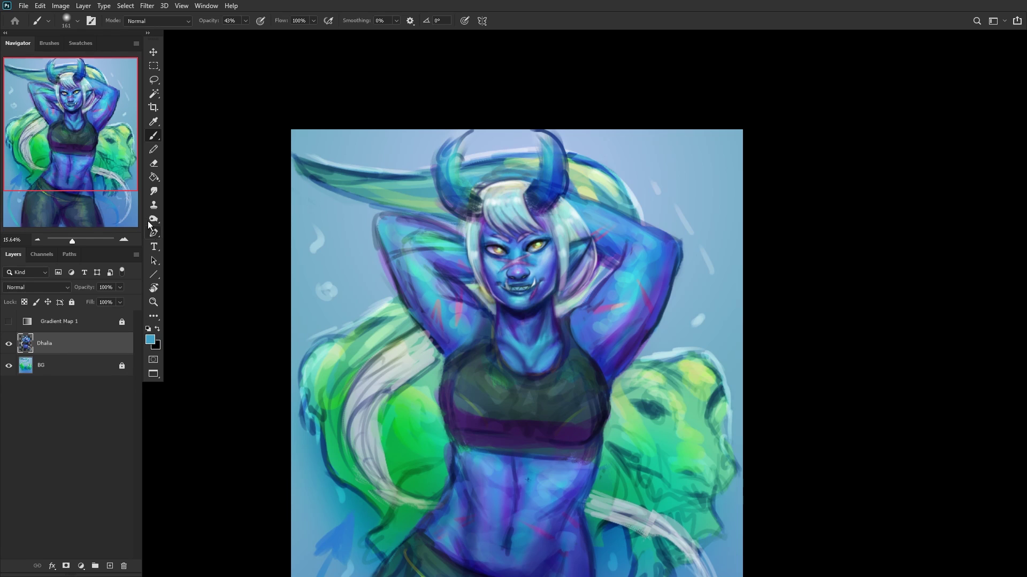
{"action": "left_click", "coordinate": [154, 163]}
{"action": "scroll", "coordinate": [424, 436], "scroll_direction": "down", "scroll_amount": 2}
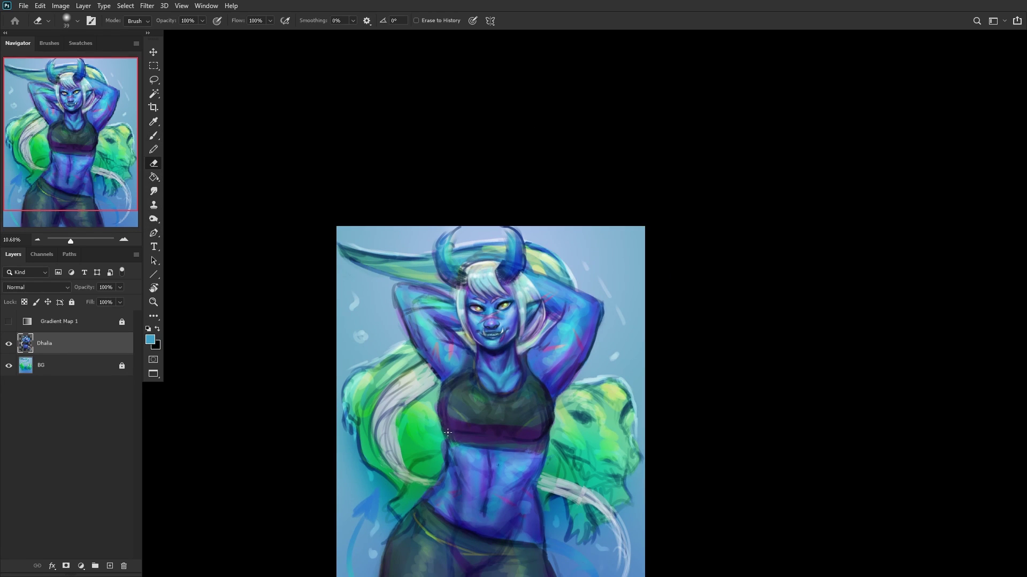
{"action": "right_click", "coordinate": [559, 224]}
{"action": "left_click_drag", "start_coordinate": [595, 100], "coordinate": [618, 100]}
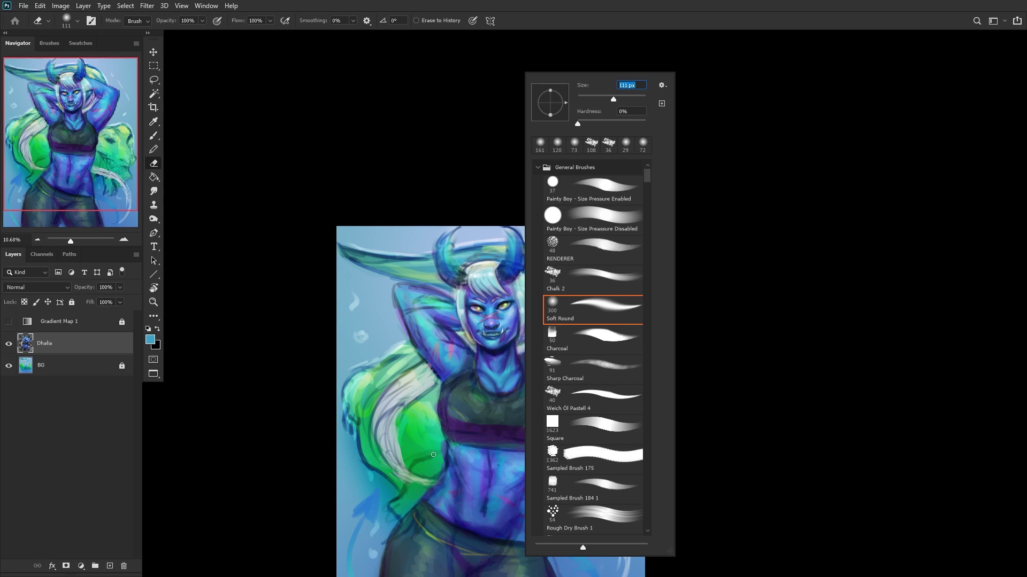
{"action": "key", "text": "Return"}
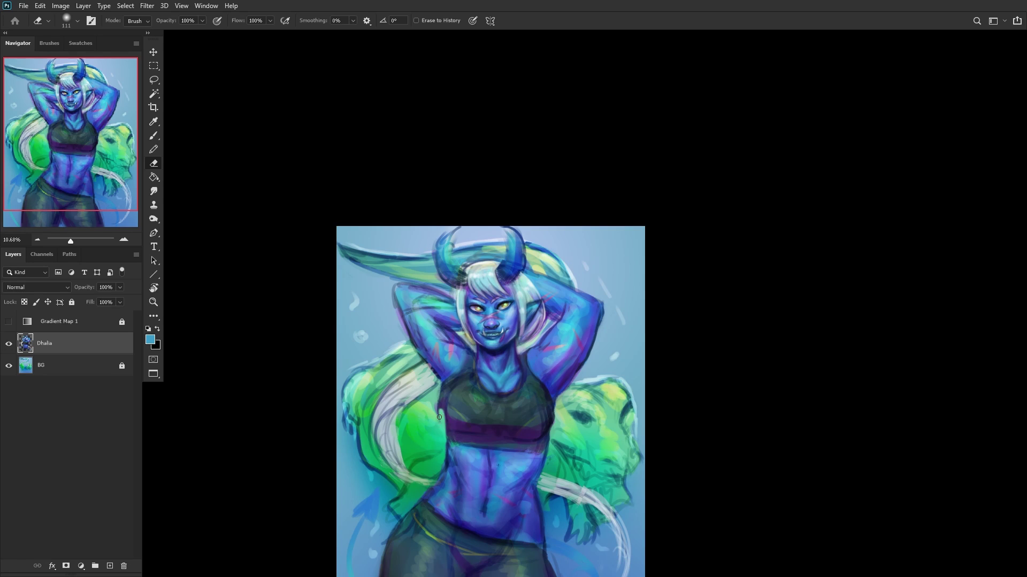
{"action": "left_click_drag", "start_coordinate": [438, 409], "coordinate": [436, 377]}
{"action": "key", "text": "ctrl+z"}
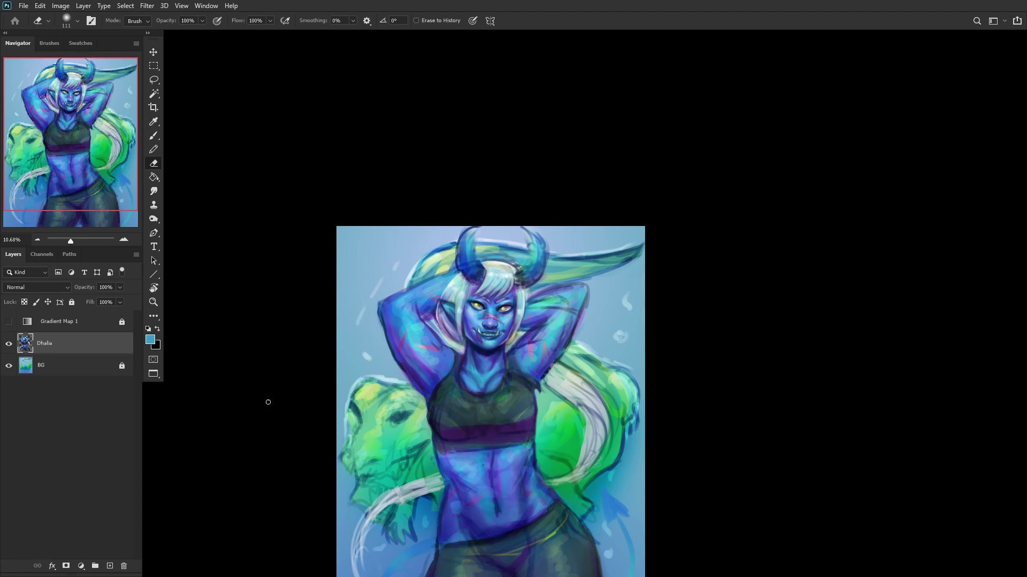
{"action": "mouse_move", "coordinate": [500, 387]}
{"action": "left_mouse_down"}
{"action": "mouse_move", "coordinate": [592, 379]}
{"action": "mouse_move", "coordinate": [584, 398]}
{"action": "left_mouse_up"}
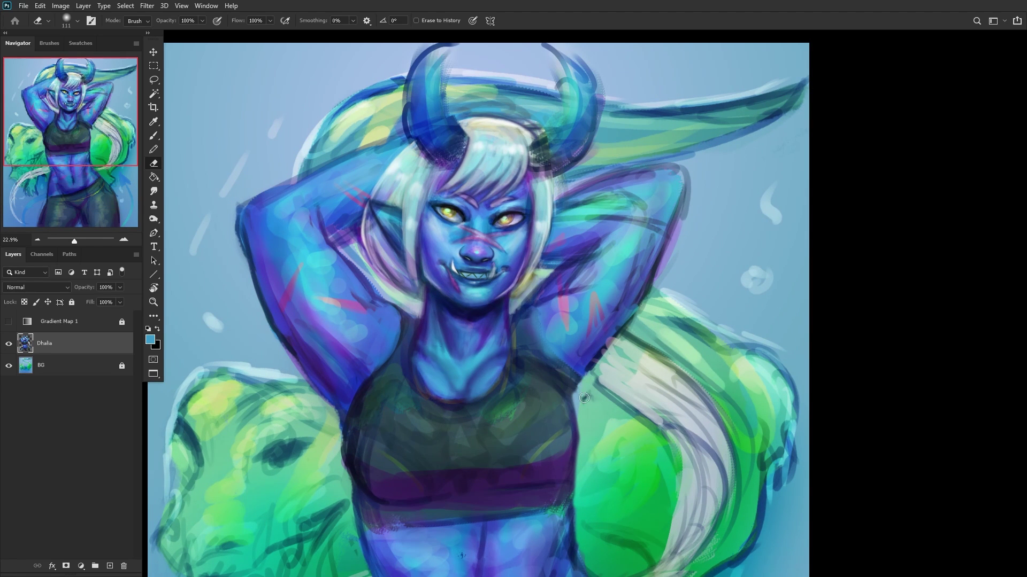
{"action": "scroll", "coordinate": [287, 220], "scroll_direction": "down", "scroll_amount": 1}
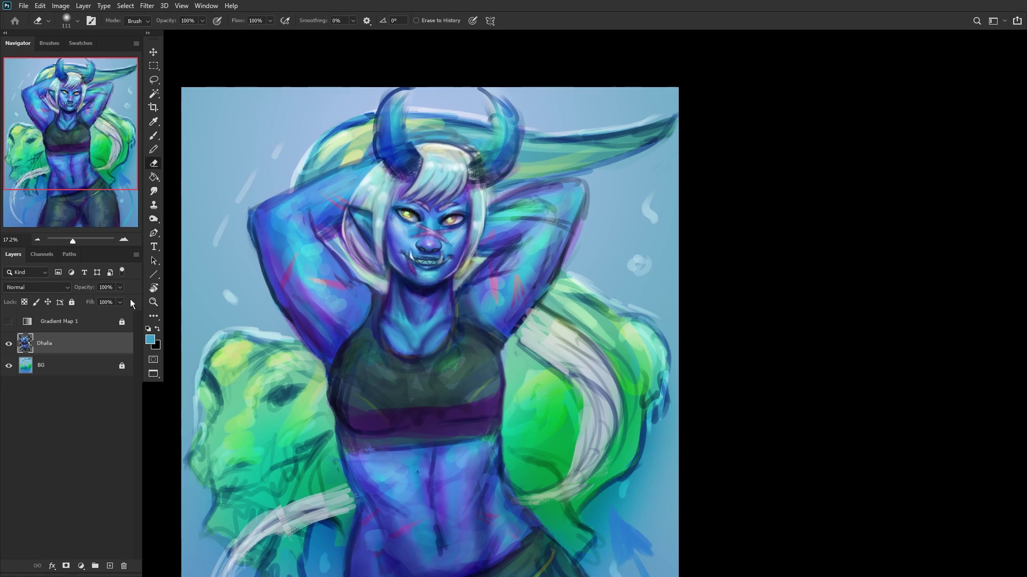
{"action": "left_click", "coordinate": [154, 135]}
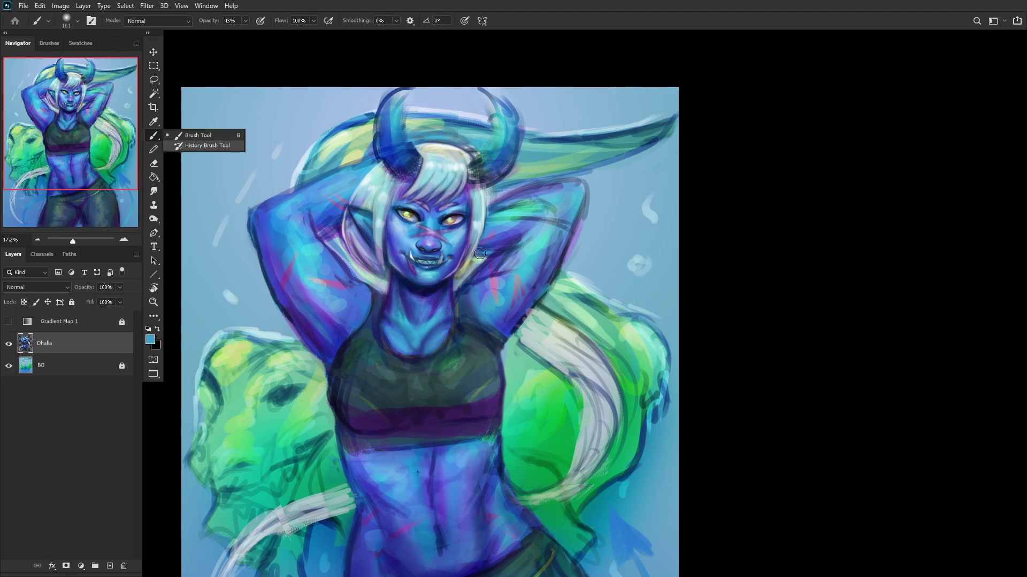
Step: Switch to the Chalk 2 brush at 59 px on a new layer above Dhalia
{"action": "right_click", "coordinate": [542, 289]}
{"action": "left_click", "coordinate": [598, 348]}
{"action": "left_click", "coordinate": [614, 284]}
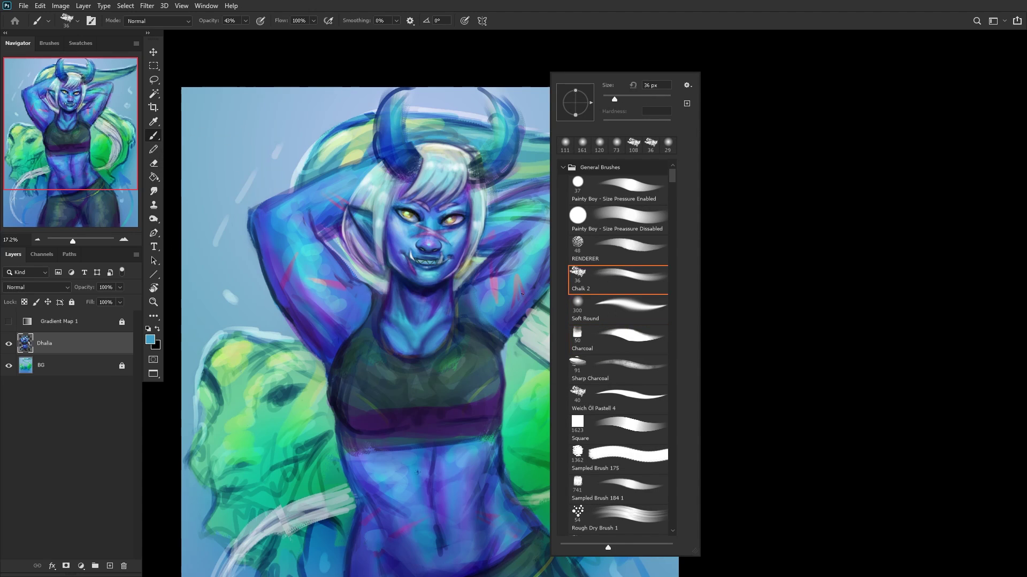
{"action": "key", "text": "Return"}
{"action": "left_click", "coordinate": [110, 566]}
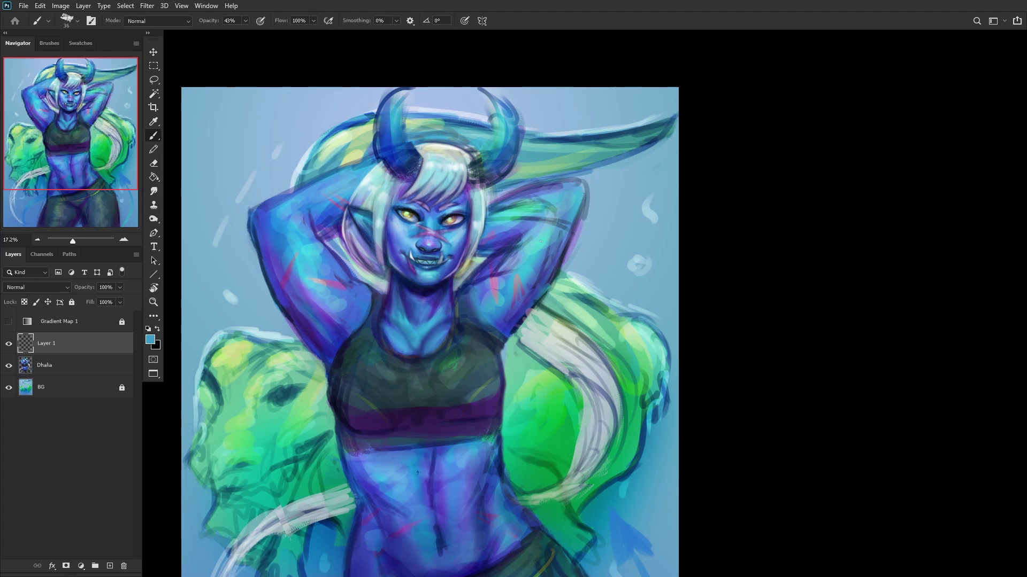
{"action": "right_click", "coordinate": [511, 213]}
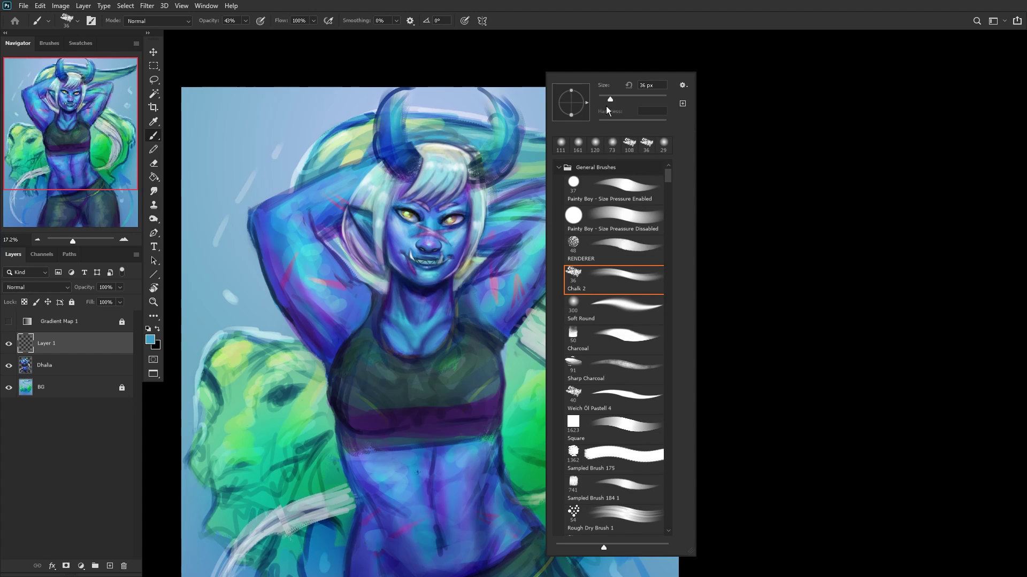
{"action": "left_click_drag", "start_coordinate": [605, 102], "coordinate": [617, 98]}
{"action": "left_click", "coordinate": [62, 351]}
Step: Darken the edges beside the neck and along the arm with sampled purple-blue
{"action": "scroll", "coordinate": [404, 254], "scroll_direction": "up", "scroll_amount": 3}
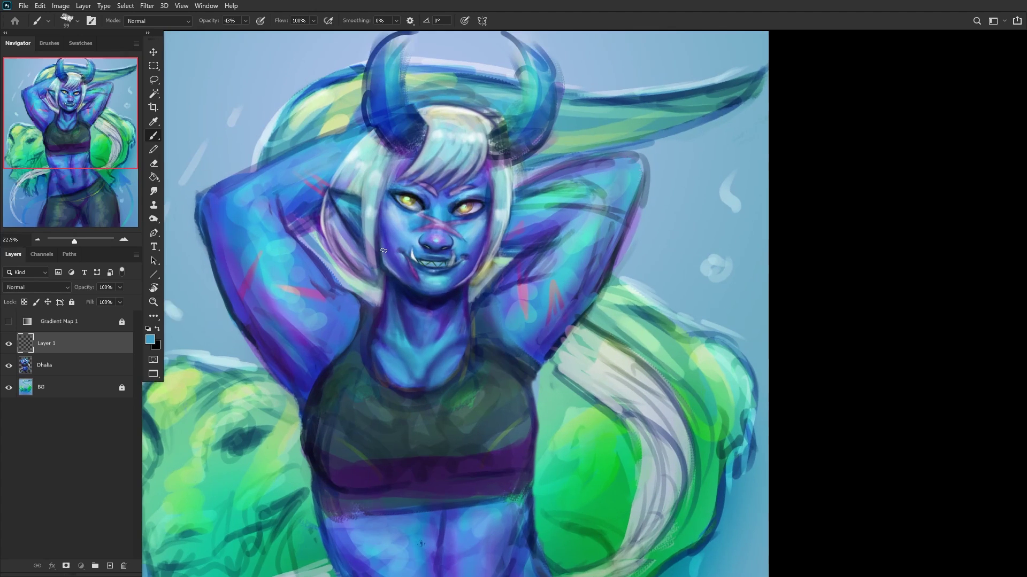
{"action": "left_click_drag", "start_coordinate": [346, 268], "coordinate": [369, 278]}
{"action": "scroll", "coordinate": [526, 268], "scroll_direction": "up", "scroll_amount": 1}
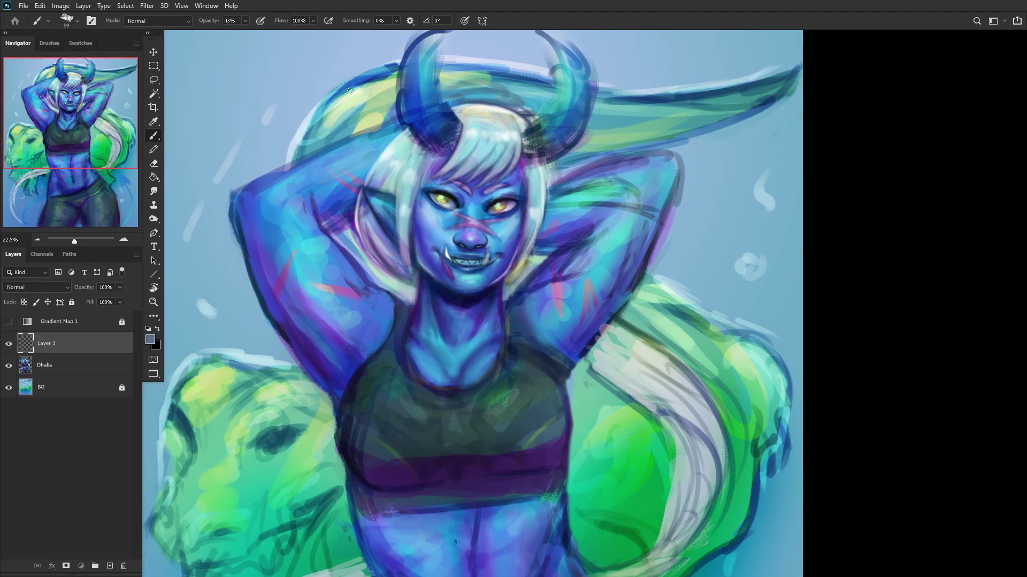
{"action": "left_click_drag", "start_coordinate": [510, 285], "coordinate": [545, 257]}
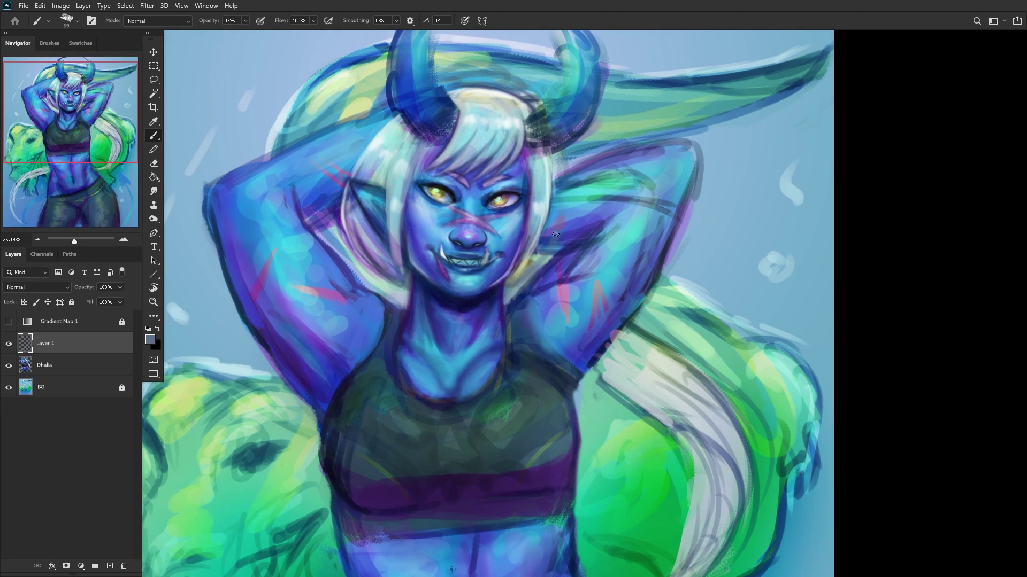
{"action": "mouse_move", "coordinate": [568, 219]}
{"action": "left_mouse_down"}
{"action": "mouse_move", "coordinate": [560, 153]}
{"action": "mouse_move", "coordinate": [569, 174]}
{"action": "mouse_move", "coordinate": [528, 275]}
{"action": "mouse_move", "coordinate": [556, 150]}
{"action": "mouse_move", "coordinate": [527, 268]}
{"action": "mouse_move", "coordinate": [549, 155]}
{"action": "left_mouse_up"}
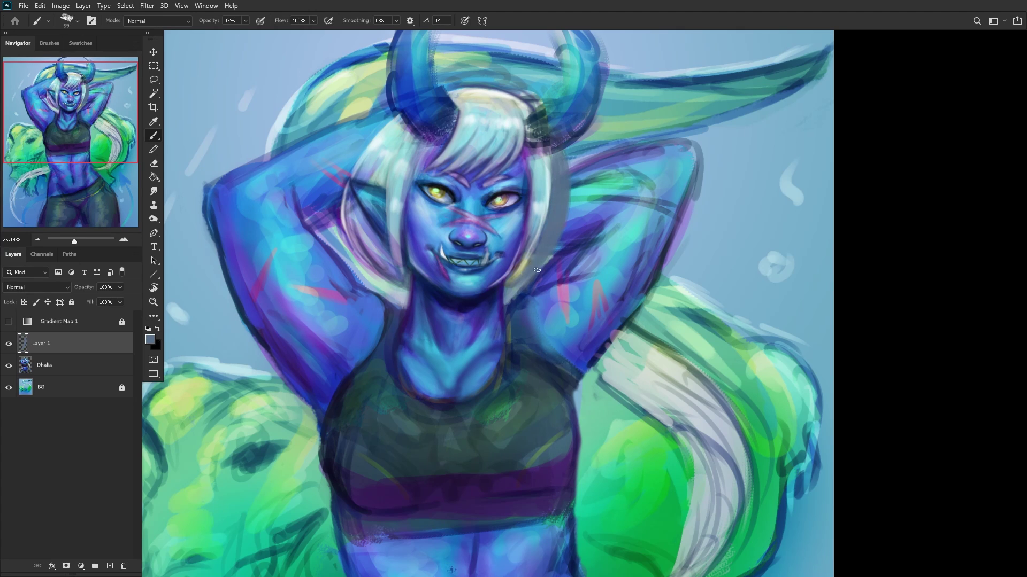
Step: Lighten the grey hair edge right of the face with light cyan strokes
{"action": "left_click", "coordinate": [536, 187], "text": "alt"}
{"action": "mouse_move", "coordinate": [543, 241]}
{"action": "left_mouse_down"}
{"action": "mouse_move", "coordinate": [556, 166]}
{"action": "mouse_move", "coordinate": [551, 174]}
{"action": "left_mouse_up"}
{"action": "mouse_move", "coordinate": [541, 268]}
{"action": "left_mouse_down"}
{"action": "mouse_move", "coordinate": [559, 174]}
{"action": "mouse_move", "coordinate": [563, 187]}
{"action": "left_mouse_up"}
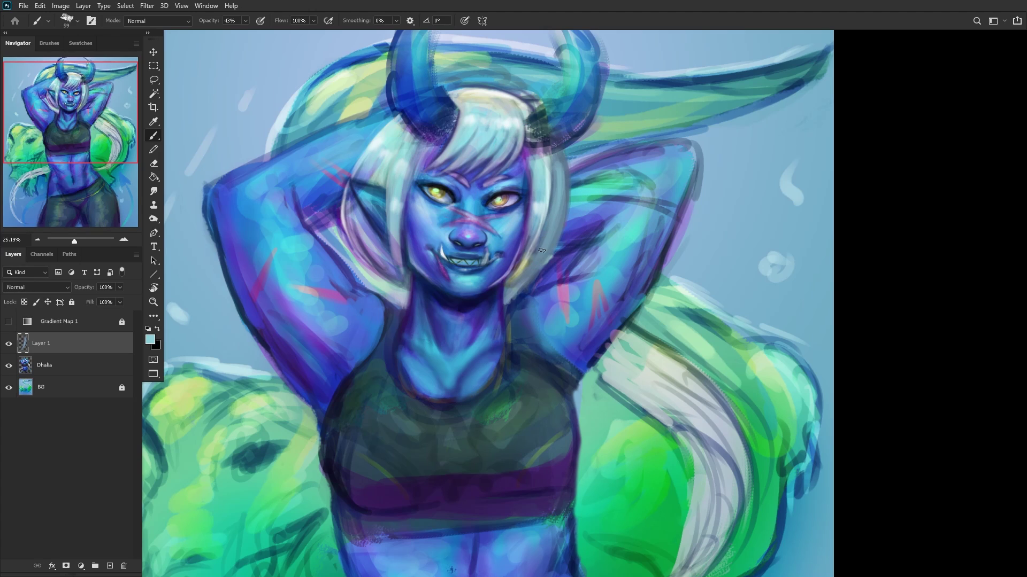
{"action": "left_click_drag", "start_coordinate": [561, 151], "coordinate": [554, 232]}
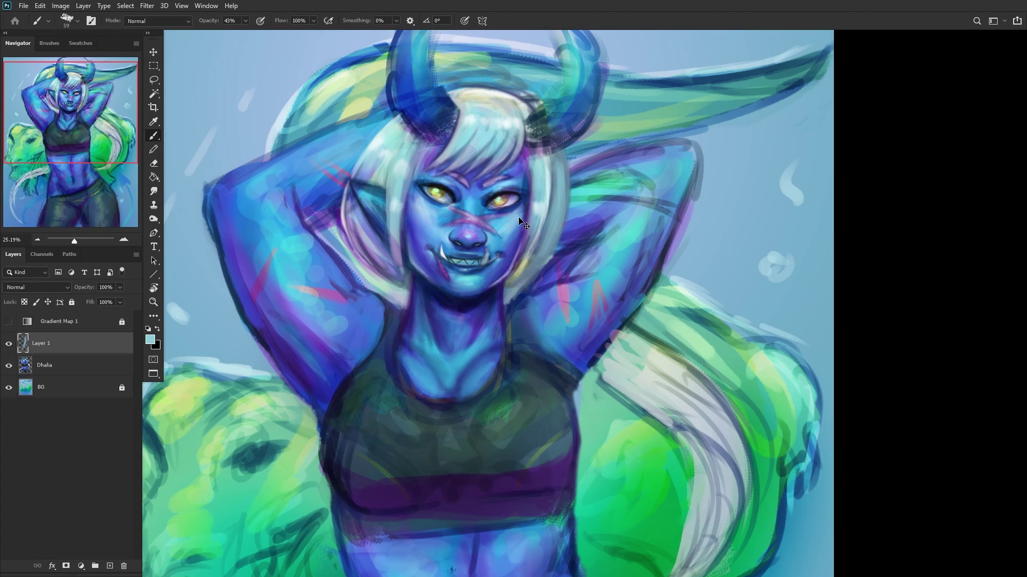
{"action": "key", "text": "ctrl+shift+h"}
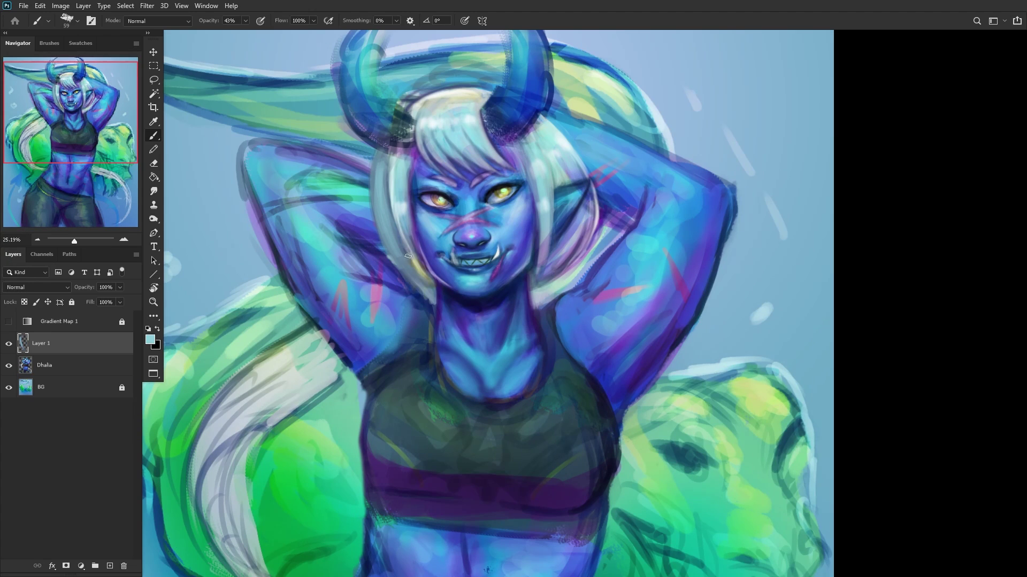
Step: Refine the hair edge beside the cheek with dark blue, lavender and light blue strokes
{"action": "left_click_drag", "start_coordinate": [503, 235], "coordinate": [583, 211]}
{"action": "left_click_drag", "start_coordinate": [381, 207], "coordinate": [363, 207]}
{"action": "left_click", "coordinate": [443, 235], "text": "alt"}
{"action": "left_click", "coordinate": [473, 235], "text": "alt"}
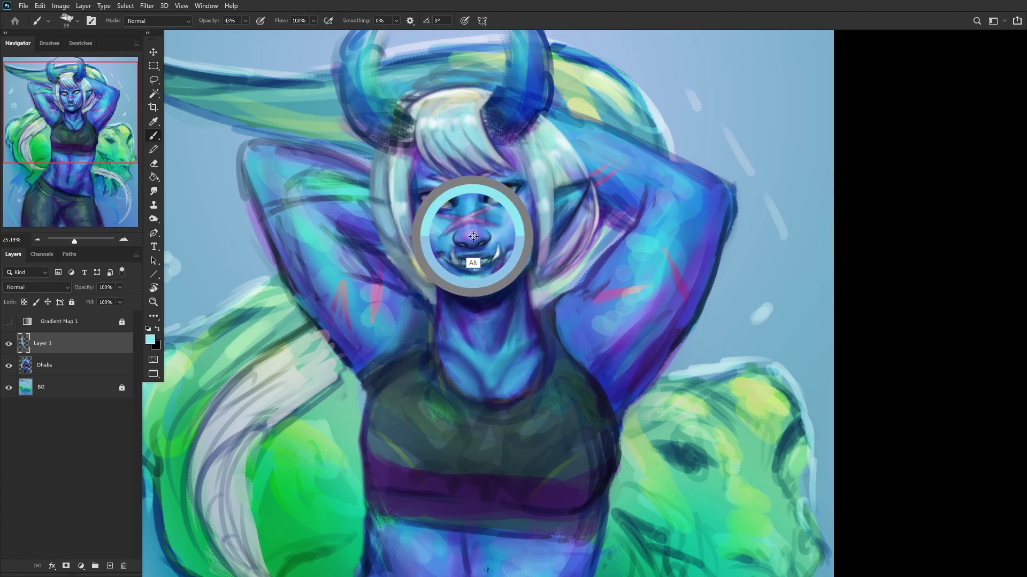
{"action": "left_click", "coordinate": [385, 214], "text": "alt"}
{"action": "mouse_move", "coordinate": [388, 214]}
{"action": "left_mouse_down"}
{"action": "mouse_move", "coordinate": [397, 241]}
{"action": "mouse_move", "coordinate": [374, 203]}
{"action": "left_mouse_up"}
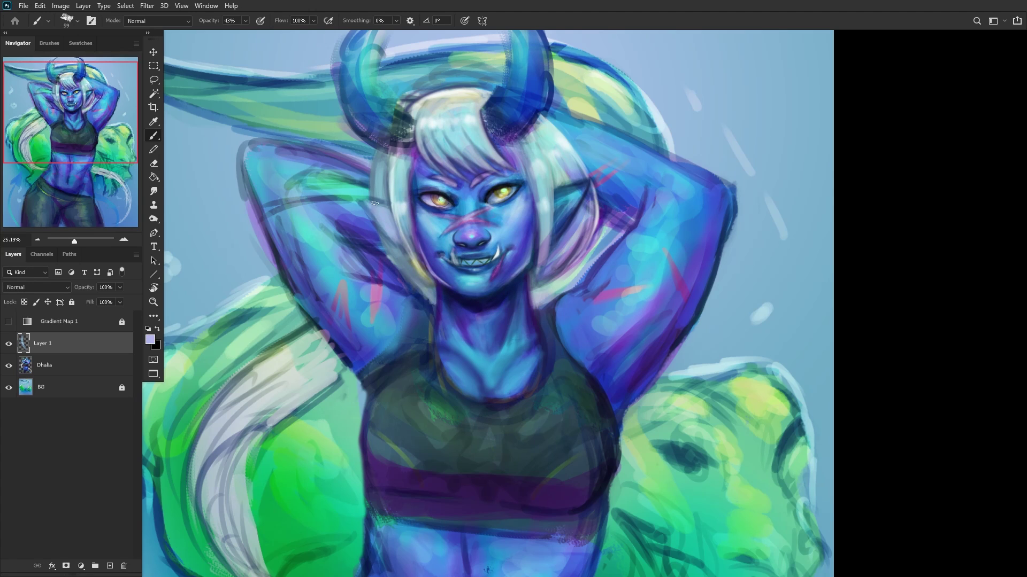
{"action": "left_click", "coordinate": [473, 236], "text": "alt"}
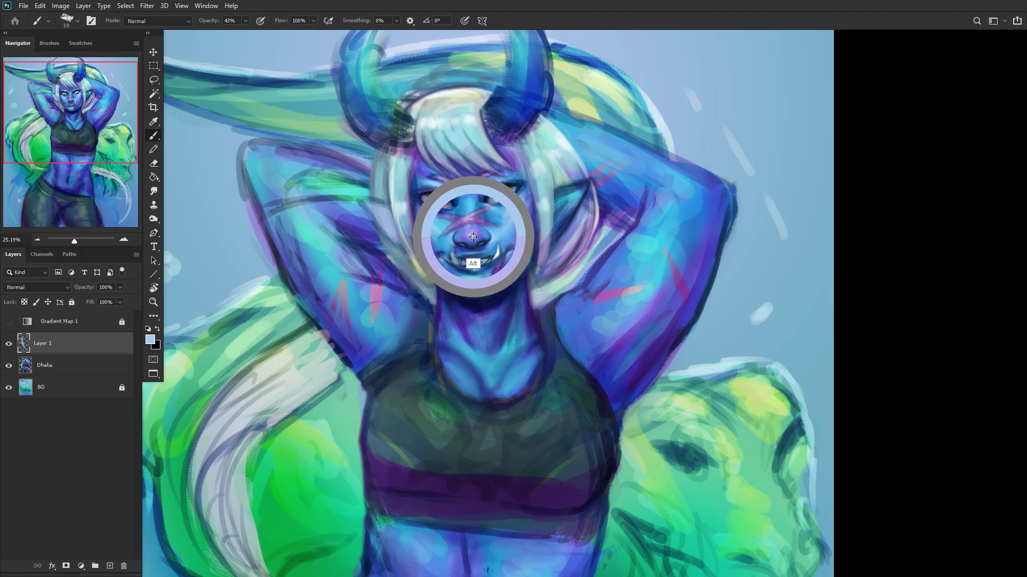
{"action": "left_click_drag", "start_coordinate": [376, 210], "coordinate": [393, 227]}
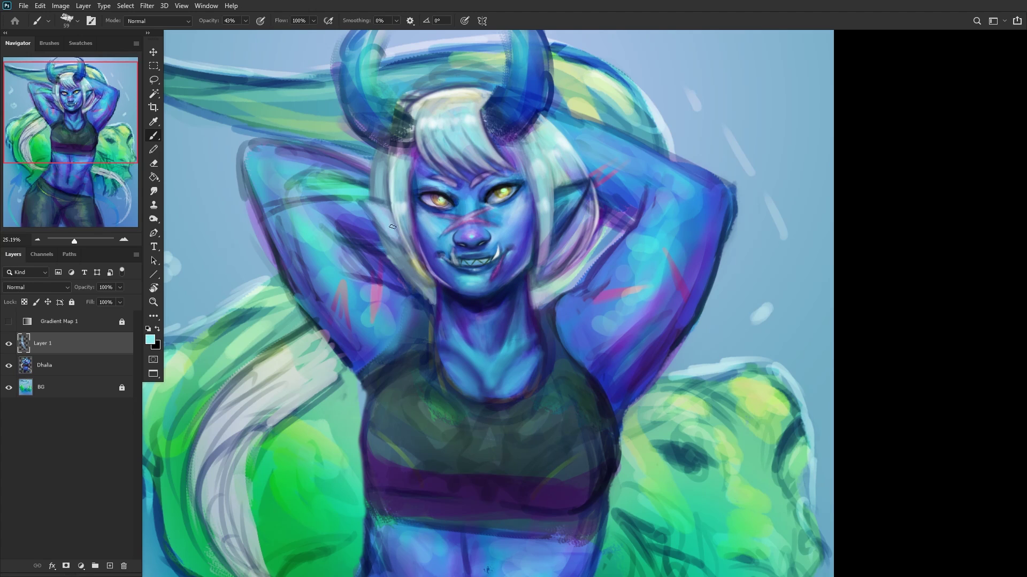
{"action": "left_click", "coordinate": [508, 235], "text": "alt"}
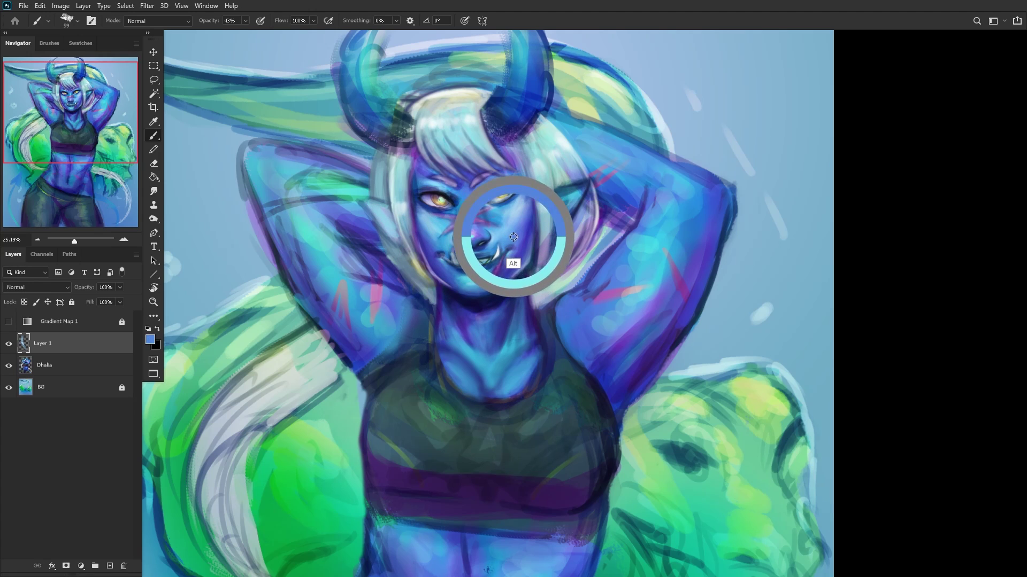
{"action": "mouse_move", "coordinate": [376, 208]}
{"action": "left_mouse_down"}
{"action": "mouse_move", "coordinate": [393, 228]}
{"action": "mouse_move", "coordinate": [357, 193]}
{"action": "mouse_move", "coordinate": [405, 255]}
{"action": "left_mouse_up"}
{"action": "left_click", "coordinate": [469, 303], "text": "alt"}
Step: Compare Layer 1 before and after, then merge it into Dhalia
{"action": "scroll", "coordinate": [279, 178], "scroll_direction": "down", "scroll_amount": 5}
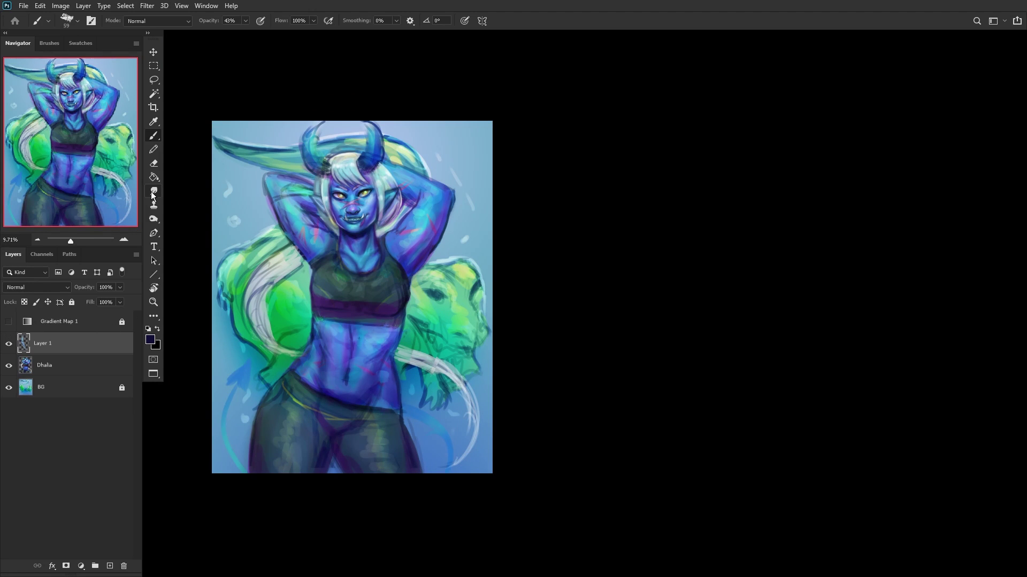
{"action": "key", "text": "h"}
{"action": "scroll", "coordinate": [193, 266], "scroll_direction": "up", "scroll_amount": 2}
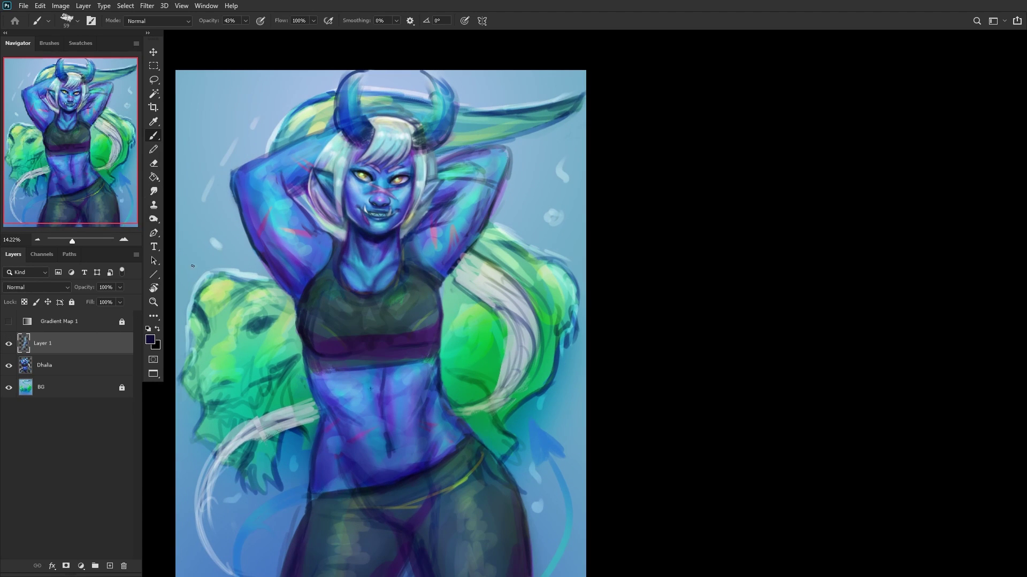
{"action": "left_click", "coordinate": [9, 344]}
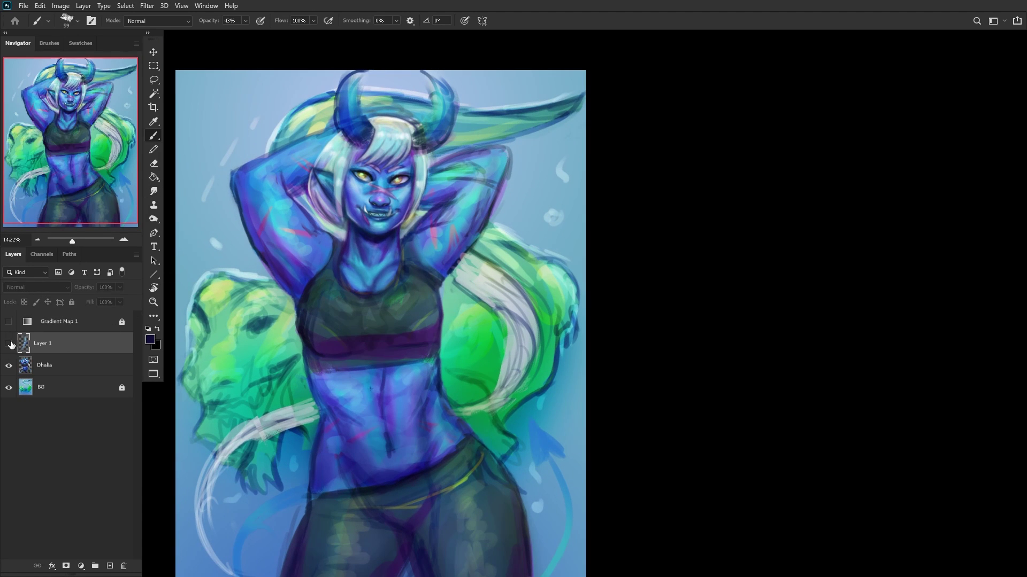
{"action": "left_click", "coordinate": [9, 344]}
{"action": "key", "text": "ctrl+e"}
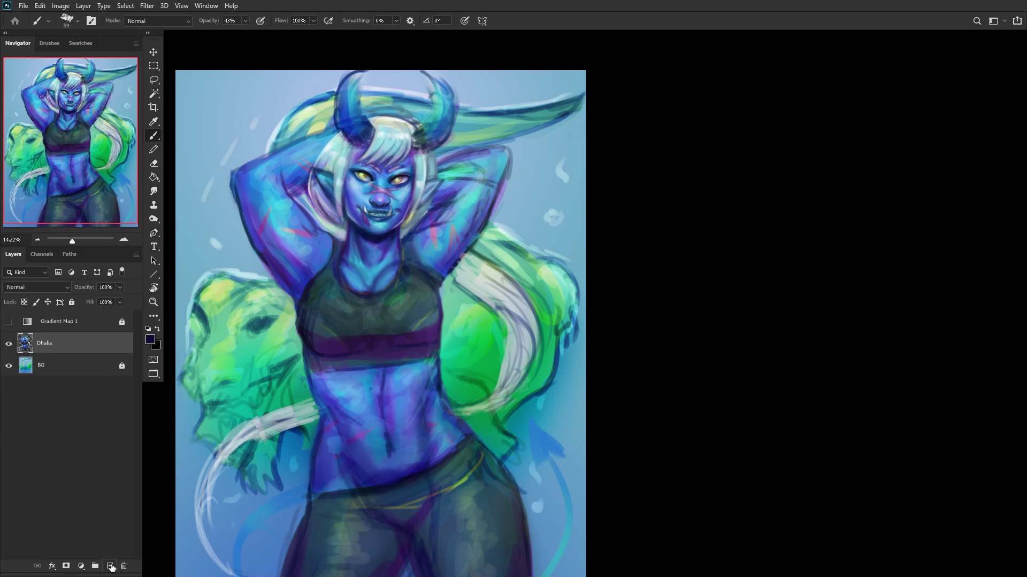
Step: On a new layer, paint light blue over the neck and check it mirrored
{"action": "left_click", "coordinate": [110, 566]}
{"action": "scroll", "coordinate": [271, 237], "scroll_direction": "up", "scroll_amount": 4}
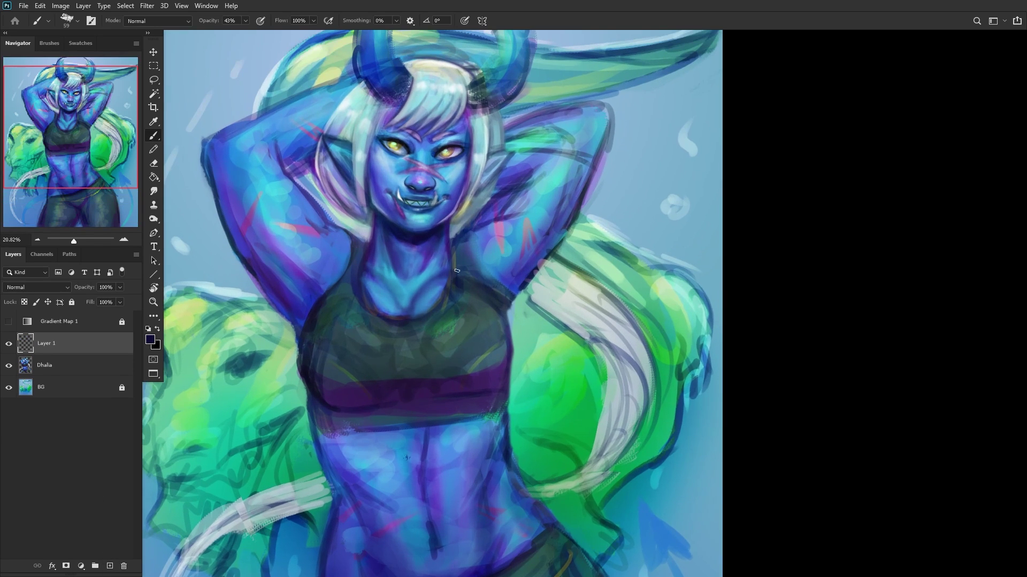
{"action": "right_click", "coordinate": [581, 123]}
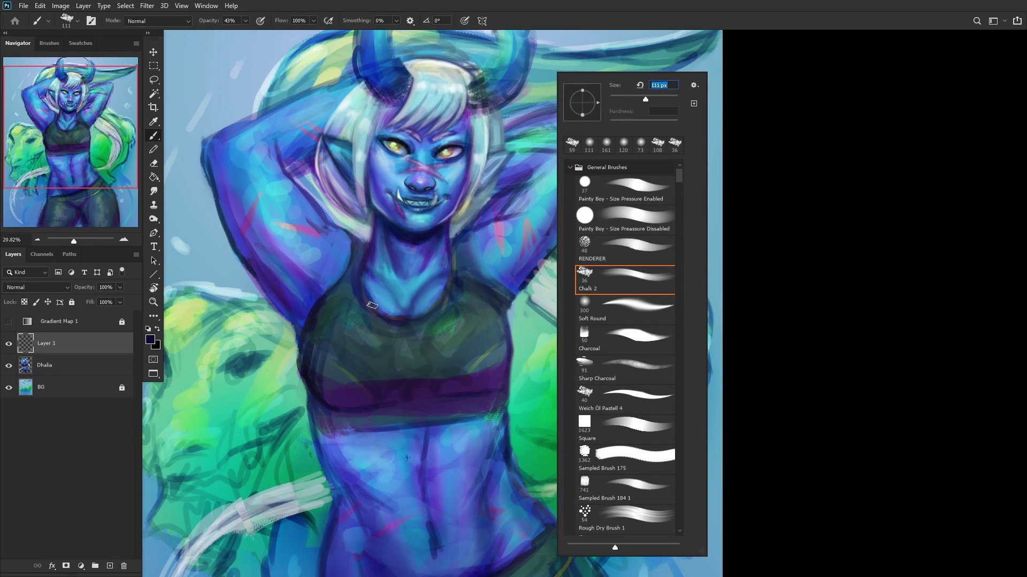
{"action": "left_click", "coordinate": [399, 291], "text": "alt"}
{"action": "mouse_move", "coordinate": [416, 289]}
{"action": "left_mouse_down"}
{"action": "mouse_move", "coordinate": [417, 299]}
{"action": "mouse_move", "coordinate": [436, 281]}
{"action": "mouse_move", "coordinate": [406, 310]}
{"action": "mouse_move", "coordinate": [425, 286]}
{"action": "mouse_move", "coordinate": [377, 276]}
{"action": "mouse_move", "coordinate": [396, 295]}
{"action": "mouse_move", "coordinate": [380, 277]}
{"action": "mouse_move", "coordinate": [374, 310]}
{"action": "mouse_move", "coordinate": [398, 319]}
{"action": "left_mouse_up"}
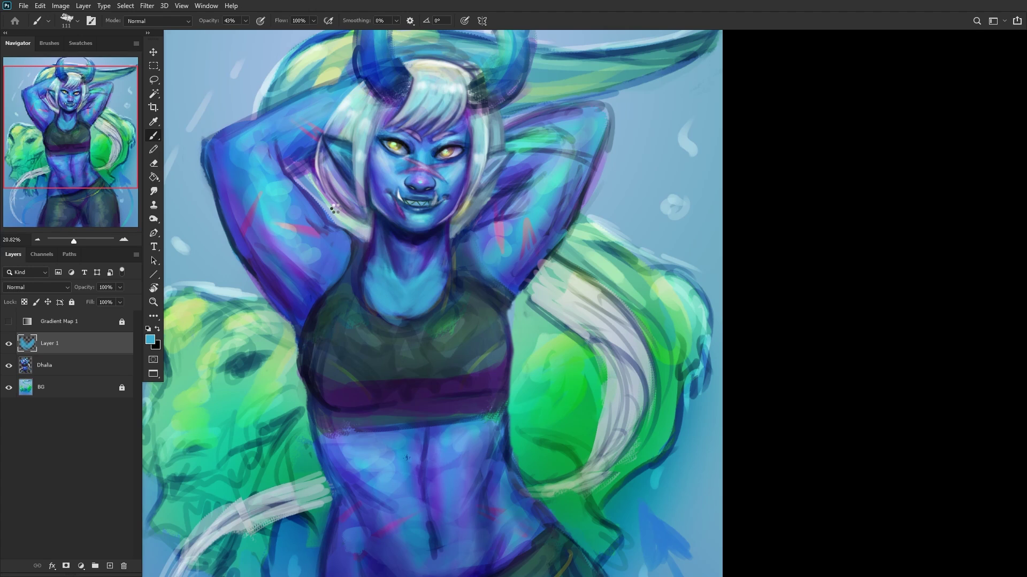
{"action": "key", "text": "ctrl+shift+h"}
{"action": "left_click", "coordinate": [477, 250], "text": "alt"}
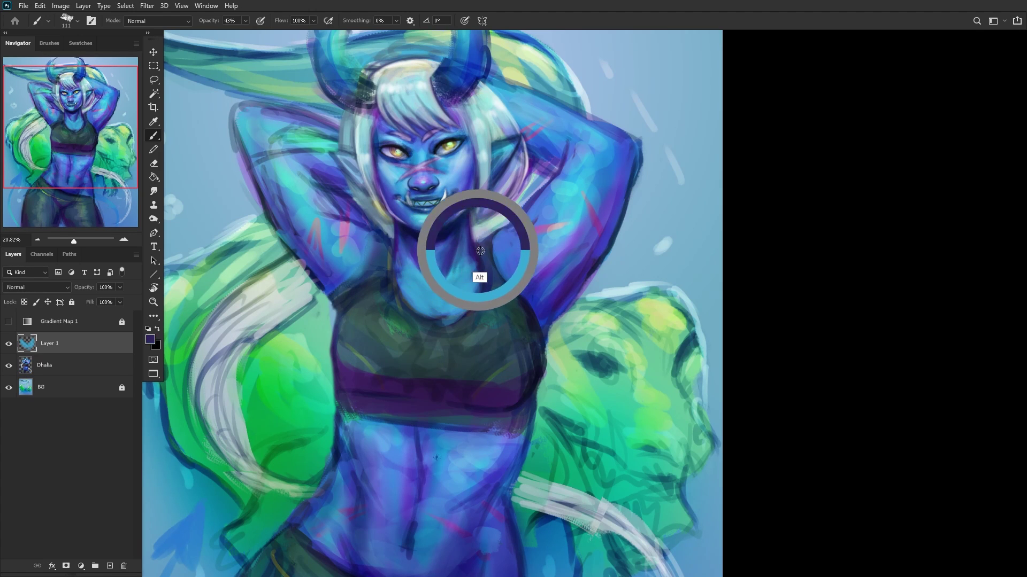
Step: Keeping Chalk 2, sample light blue and grey-green from the chest, then pan up to the horns
{"action": "right_click", "coordinate": [582, 197]}
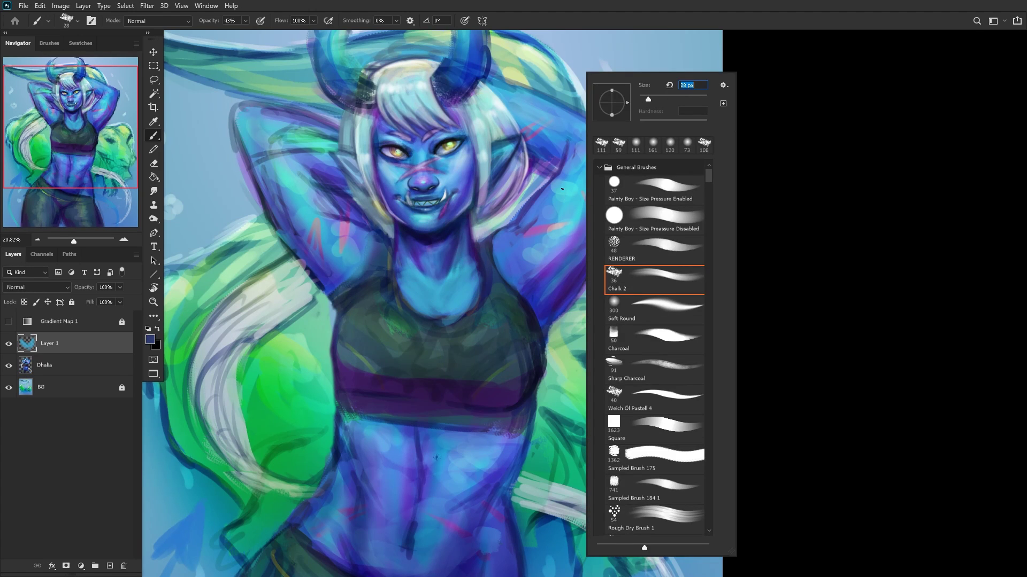
{"action": "key", "text": "Return"}
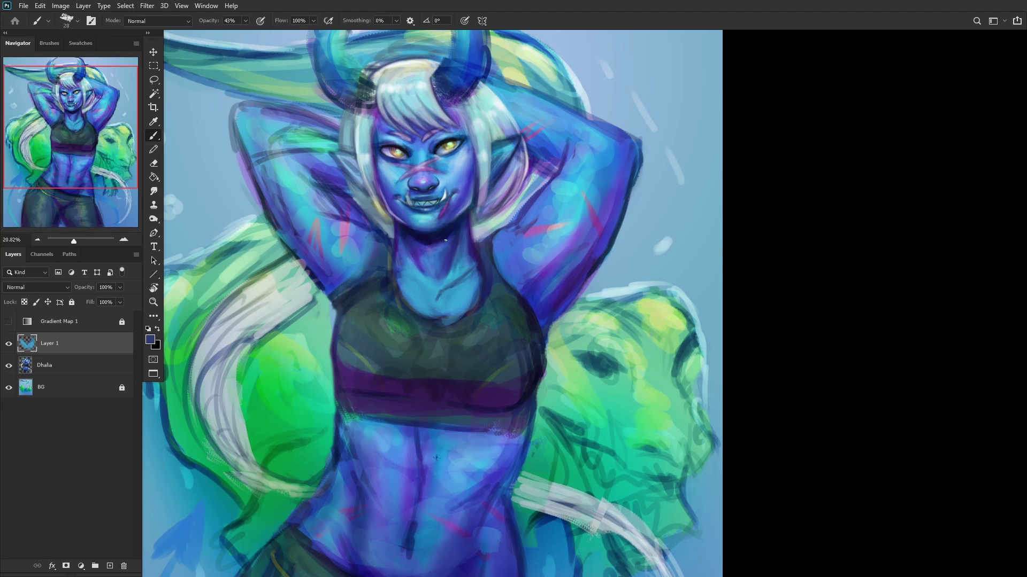
{"action": "key", "text": "ctrl+shift+h"}
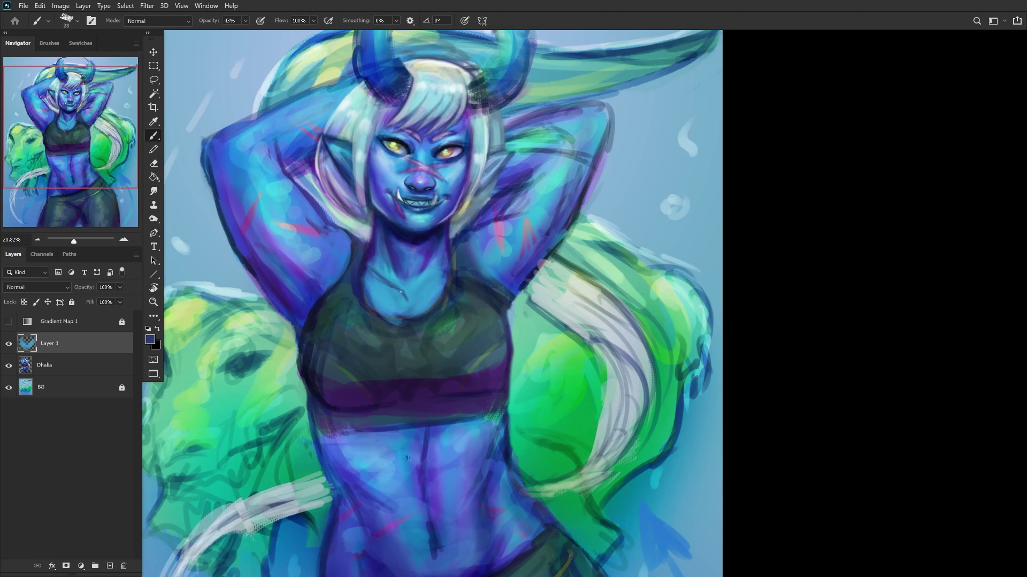
{"action": "scroll", "coordinate": [400, 291], "scroll_direction": "up", "scroll_amount": 2}
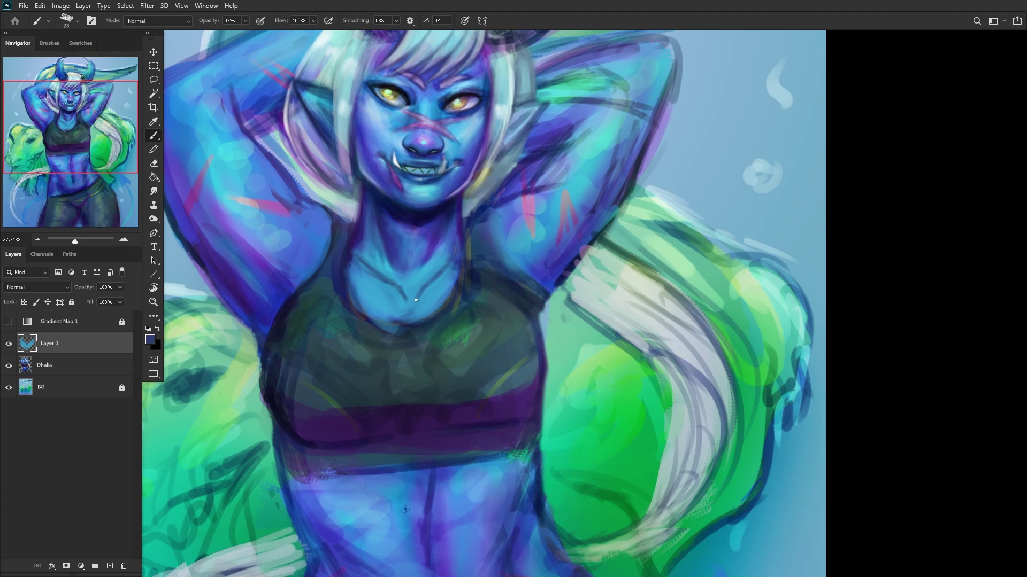
{"action": "scroll", "coordinate": [461, 235], "scroll_direction": "down", "scroll_amount": 5}
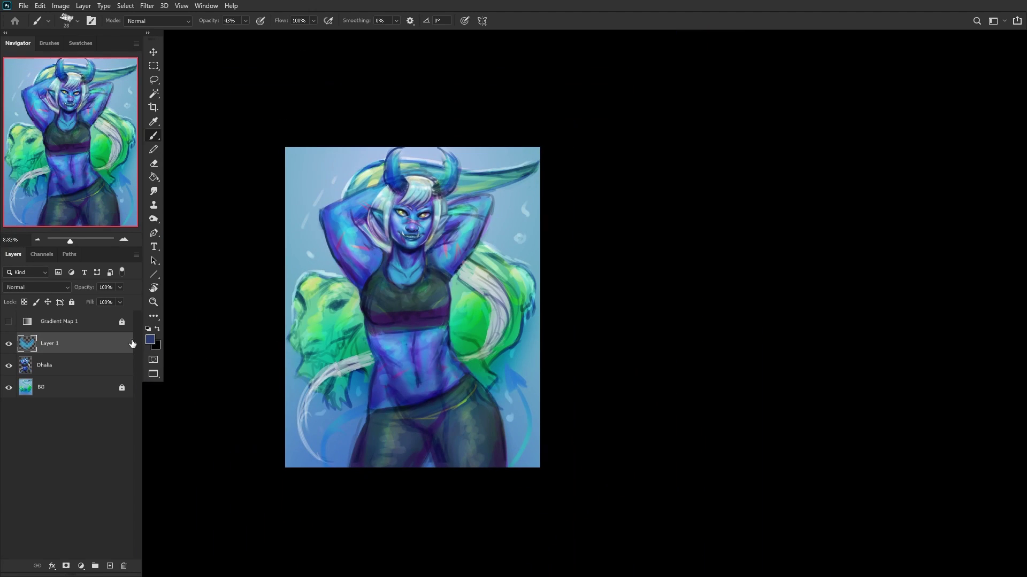
{"action": "scroll", "coordinate": [358, 279], "scroll_direction": "up", "scroll_amount": 3}
{"action": "right_click", "coordinate": [551, 118]}
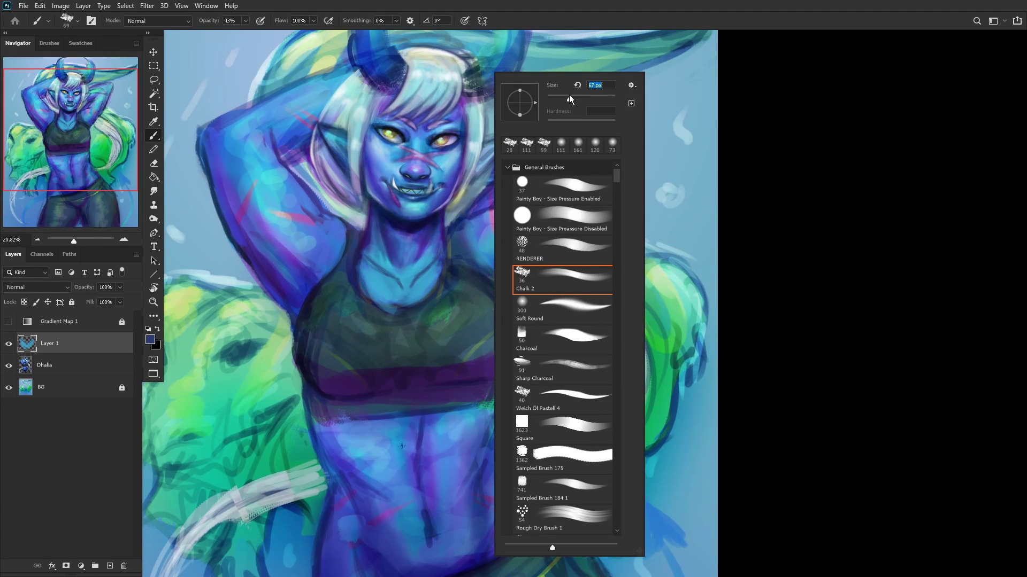
{"action": "left_click", "coordinate": [369, 302], "text": "alt"}
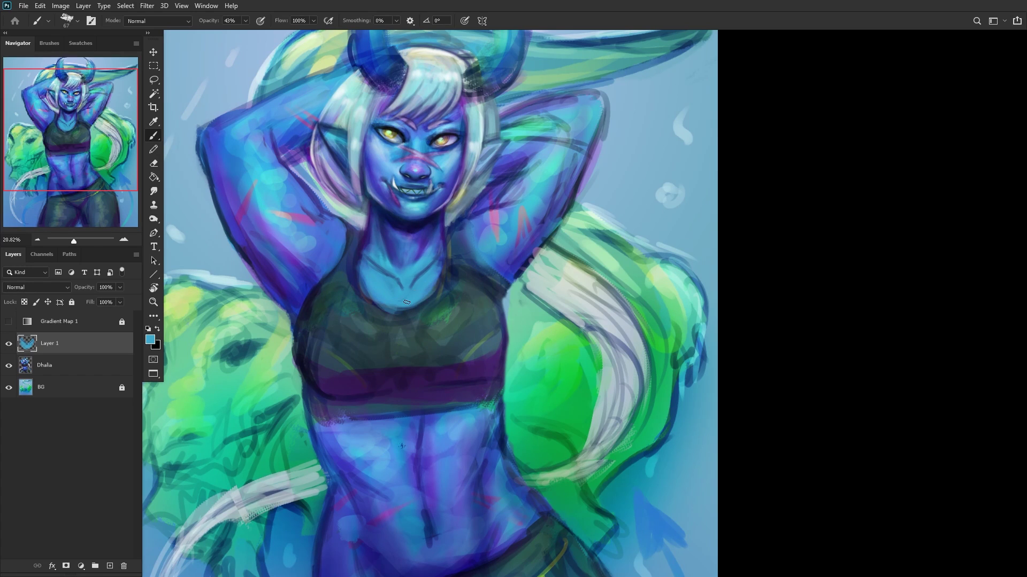
{"action": "left_click", "coordinate": [370, 338], "text": "alt"}
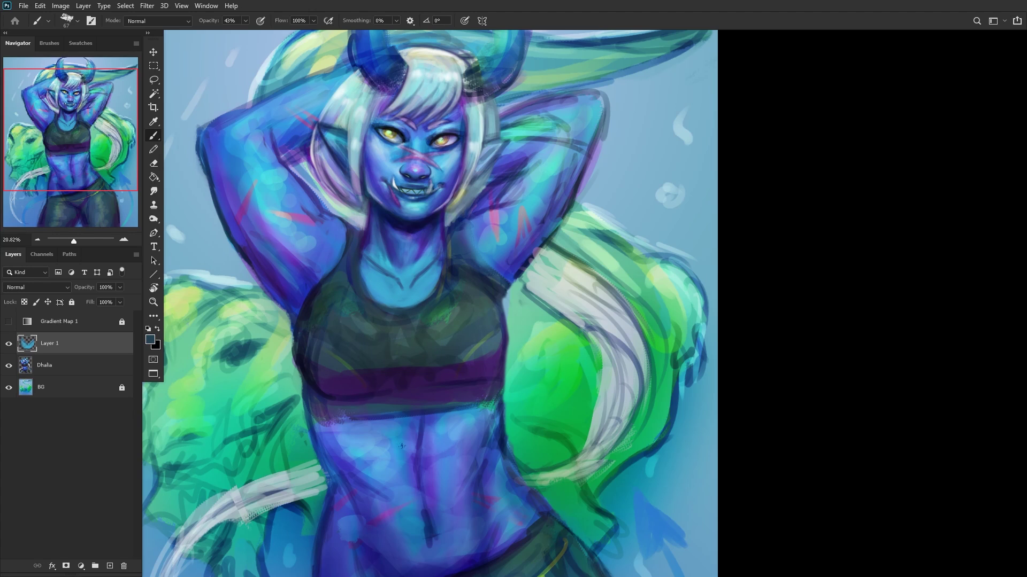
{"action": "left_click_drag", "start_coordinate": [48, 117], "coordinate": [49, 106]}
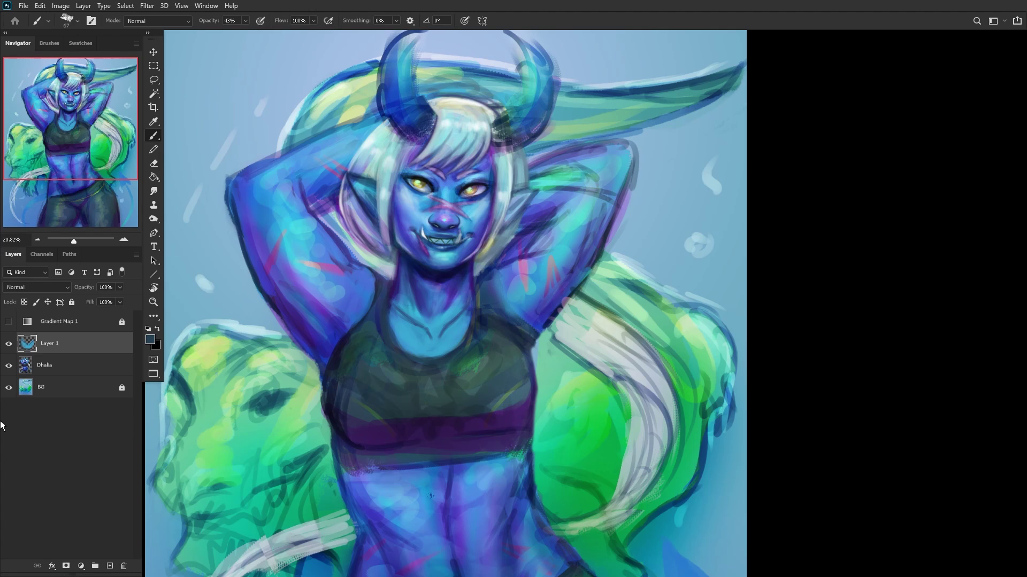
Step: Add Layer 2, zoom in on the face, and sample purple, light blue and cyan
{"action": "left_click", "coordinate": [109, 565]}
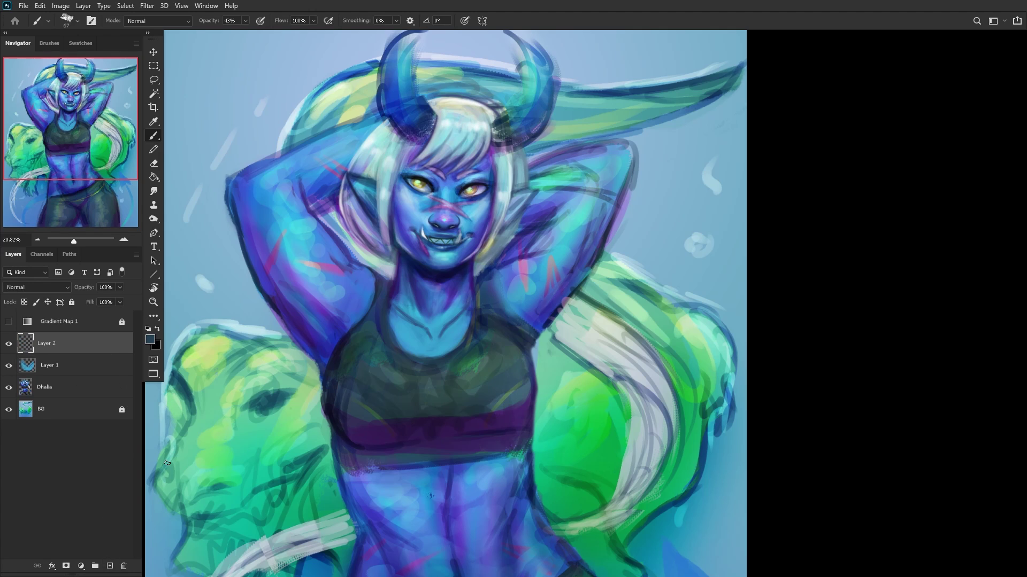
{"action": "left_click", "coordinate": [396, 427], "text": "alt"}
{"action": "mouse_move", "coordinate": [414, 174]}
{"action": "left_mouse_down"}
{"action": "mouse_move", "coordinate": [481, 217]}
{"action": "mouse_move", "coordinate": [428, 187]}
{"action": "mouse_move", "coordinate": [457, 190]}
{"action": "mouse_move", "coordinate": [405, 183]}
{"action": "mouse_move", "coordinate": [486, 215]}
{"action": "left_mouse_up"}
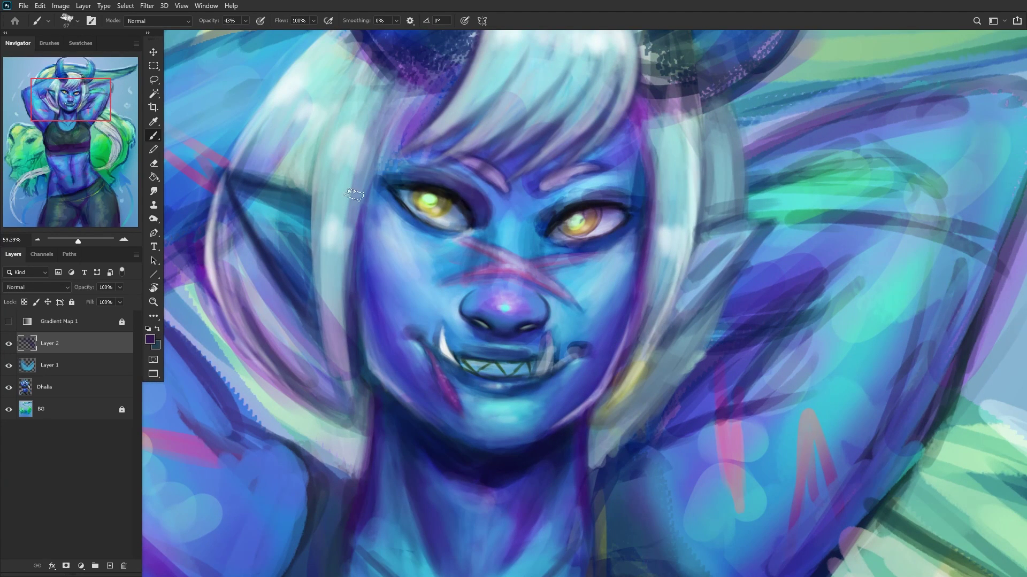
{"action": "scroll", "coordinate": [377, 233], "scroll_direction": "down", "scroll_amount": 3}
{"action": "left_click", "coordinate": [401, 276], "text": "alt"}
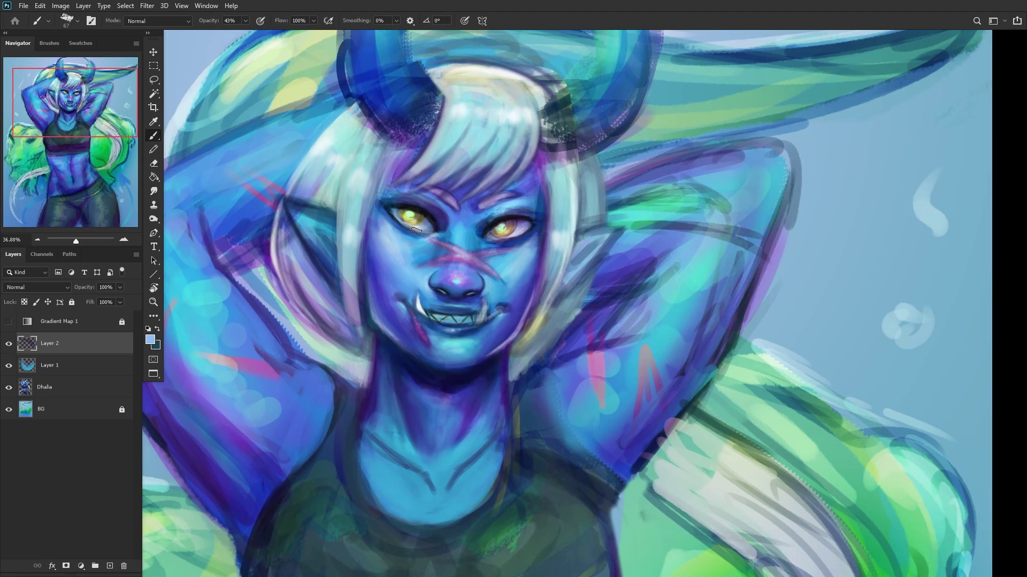
{"action": "left_click", "coordinate": [456, 279], "text": "alt"}
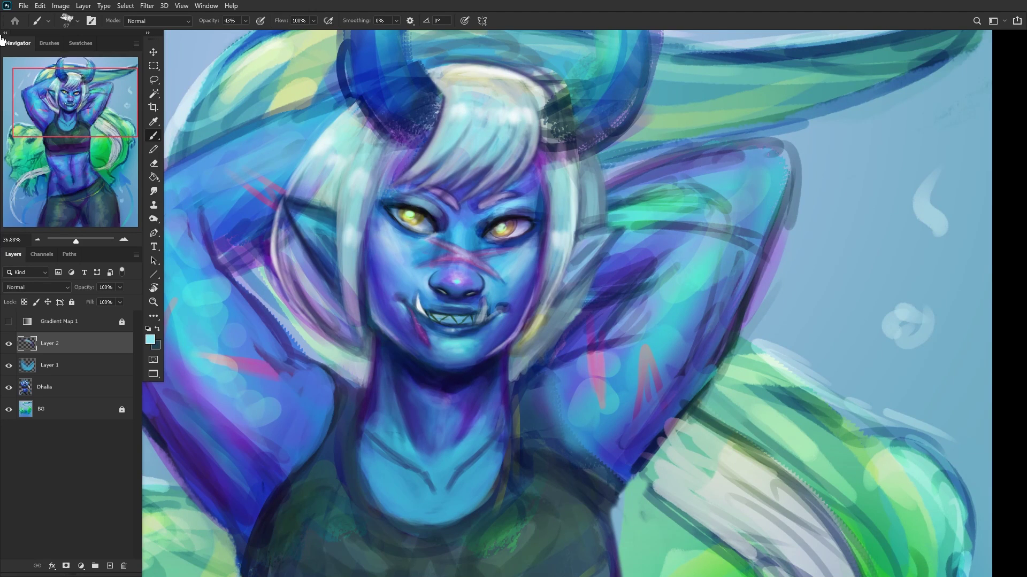
Step: Mirror the canvas and sample lavender near the eye, deep blue from the chin, and nose blues
{"action": "key", "text": "h"}
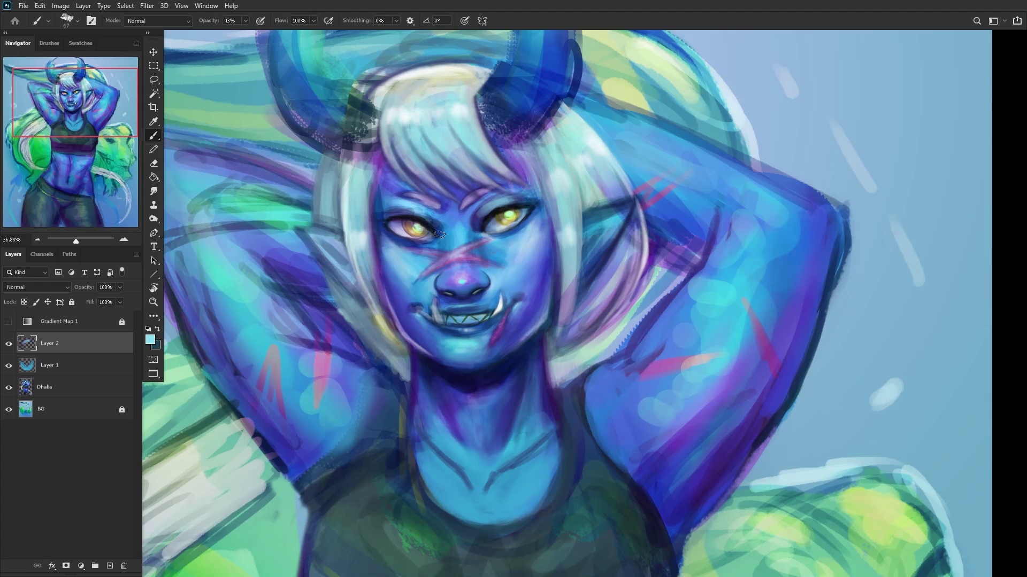
{"action": "scroll", "coordinate": [439, 234], "scroll_direction": "up", "scroll_amount": 2}
{"action": "left_click", "coordinate": [493, 287], "text": "alt"}
{"action": "left_click", "coordinate": [521, 233], "text": "alt"}
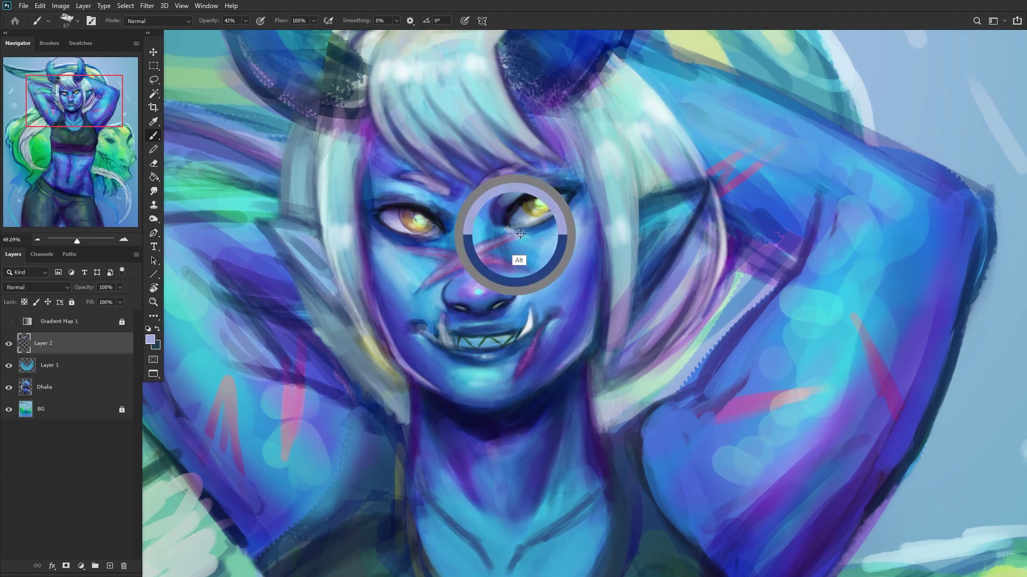
{"action": "left_click_drag", "start_coordinate": [521, 234], "coordinate": [535, 455]}
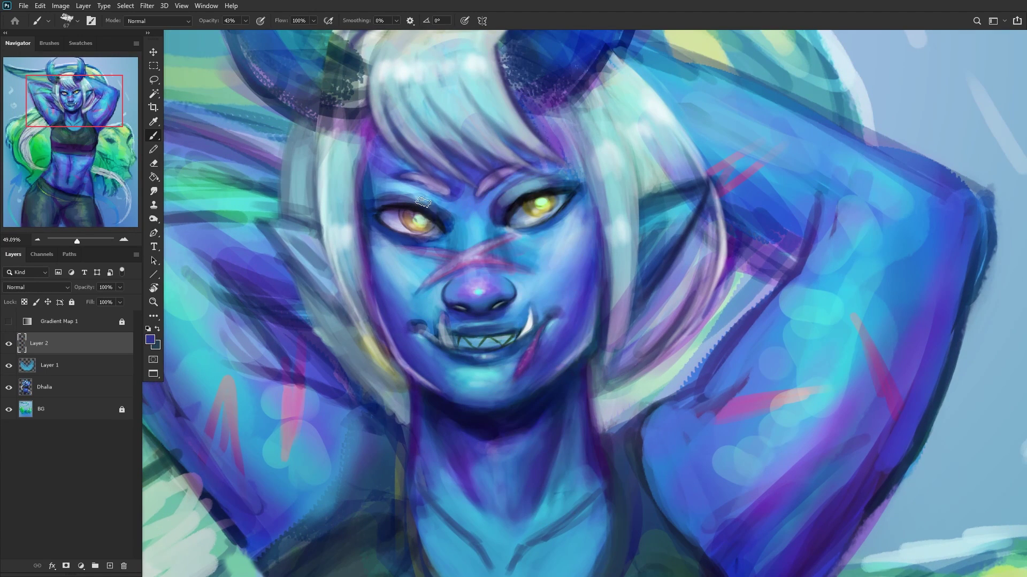
{"action": "left_click", "coordinate": [470, 236], "text": "alt"}
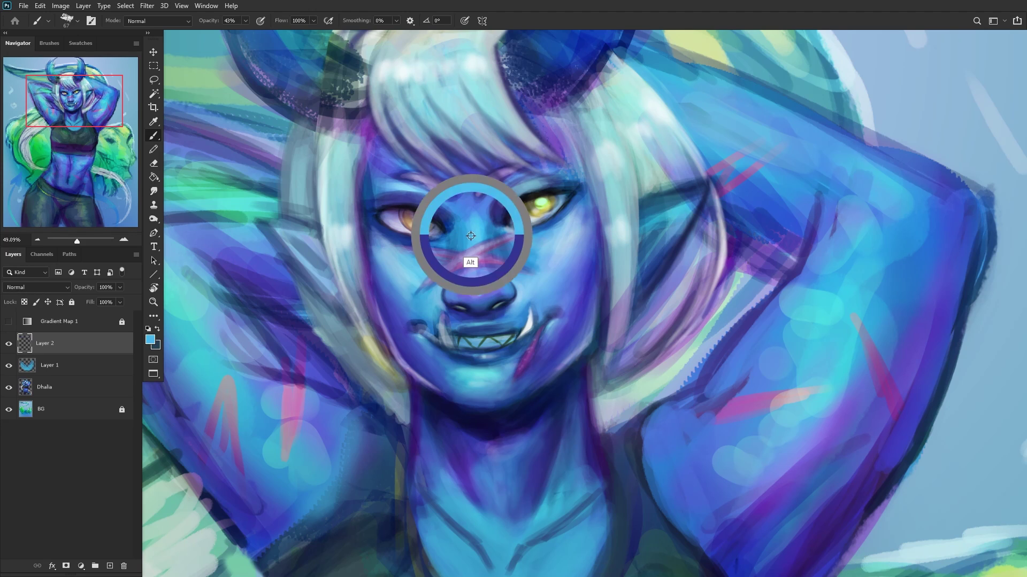
{"action": "left_click_drag", "start_coordinate": [470, 236], "coordinate": [460, 251]}
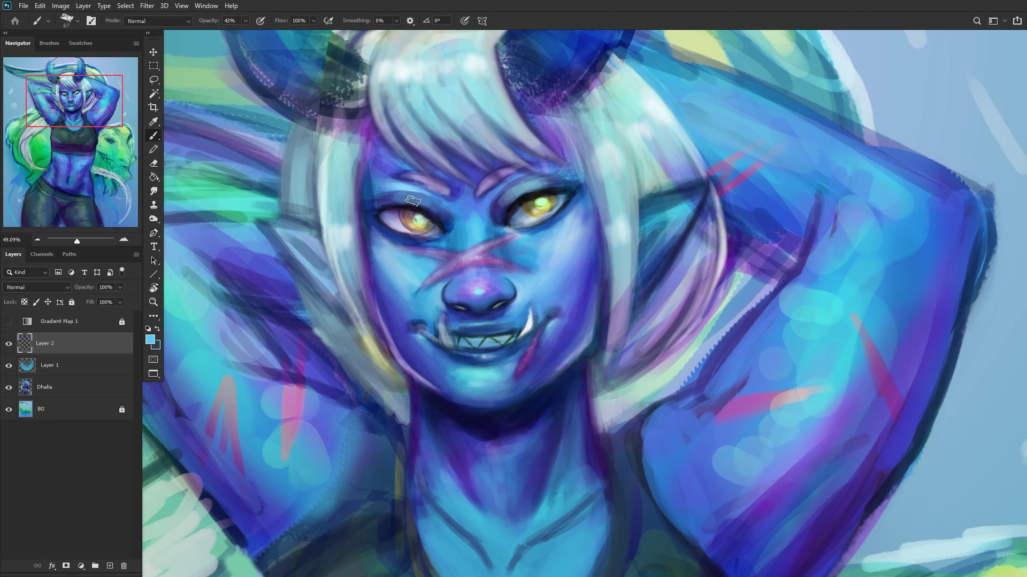
{"action": "scroll", "coordinate": [321, 267], "scroll_direction": "down", "scroll_amount": 6}
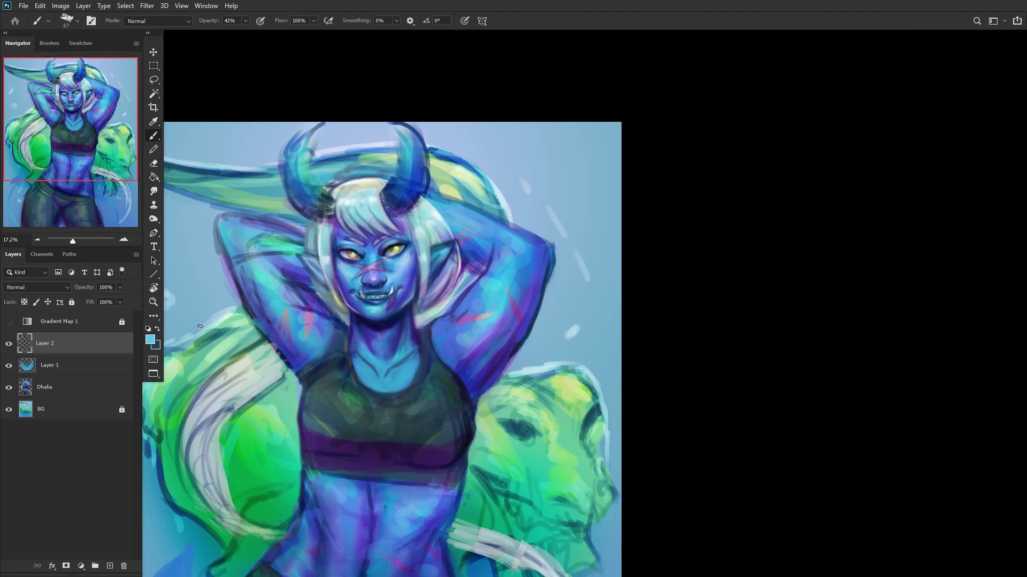
Step: Set Layer 2 to 59% opacity, merge it into Layer 1, then merge into Dhalia
{"action": "left_click", "coordinate": [9, 344]}
{"action": "left_click", "coordinate": [8, 343]}
{"action": "left_click_drag", "start_coordinate": [99, 300], "coordinate": [101, 301]}
{"action": "key", "text": "ctrl+e"}
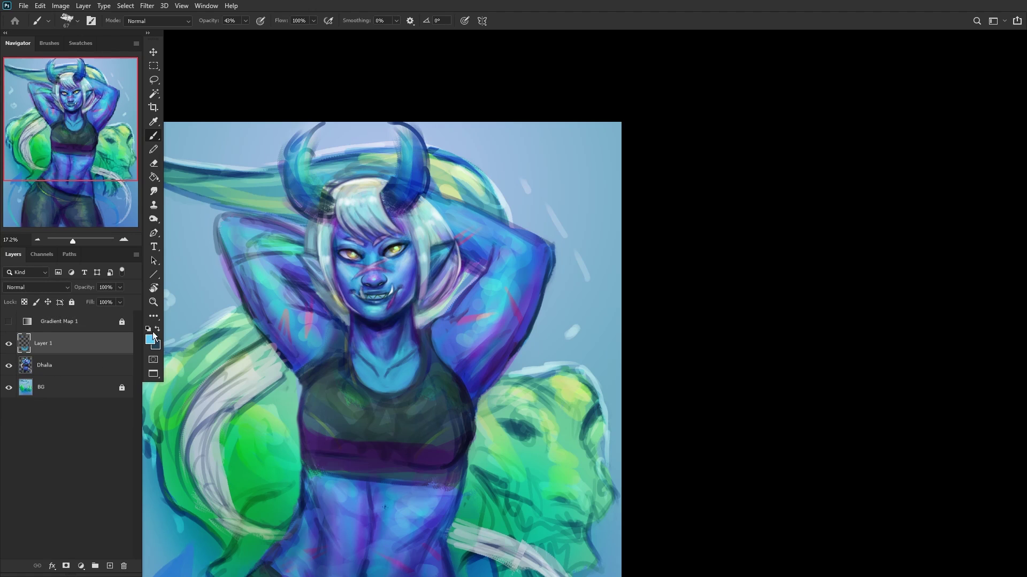
{"action": "left_click", "coordinate": [9, 344]}
{"action": "left_click", "coordinate": [9, 344]}
{"action": "key", "text": "ctrl+e"}
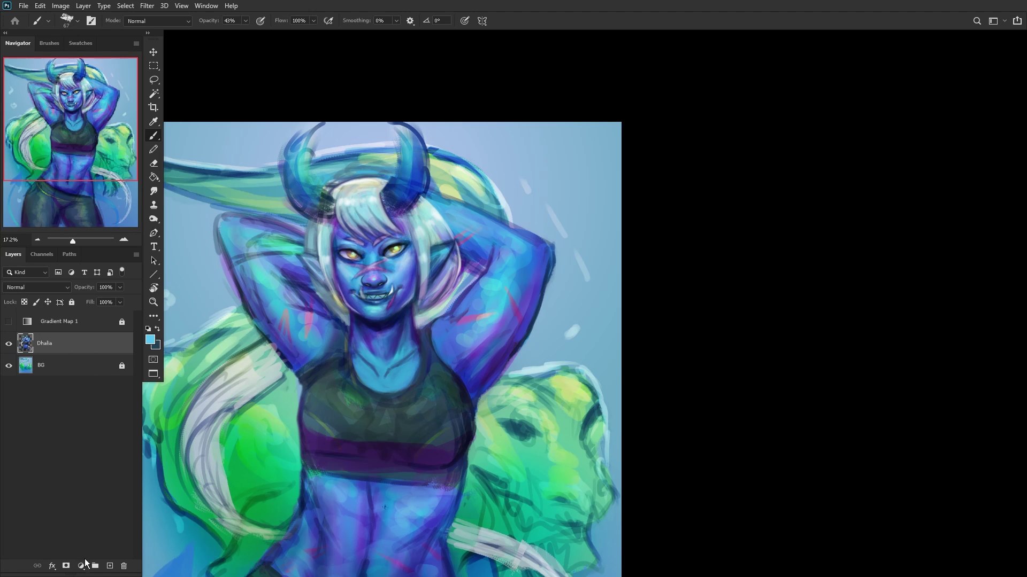
Step: On a new layer, pick a small Soft Round brush and sample dark blue from the face
{"action": "left_click", "coordinate": [109, 566]}
{"action": "scroll", "coordinate": [321, 254], "scroll_direction": "up", "scroll_amount": 6}
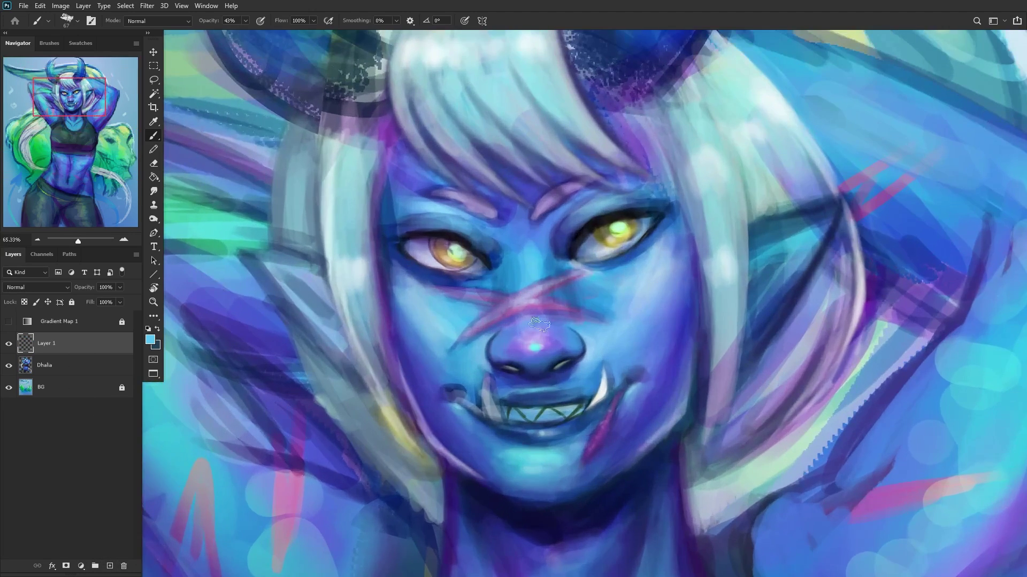
{"action": "right_click", "coordinate": [657, 283]}
{"action": "left_click", "coordinate": [691, 304]}
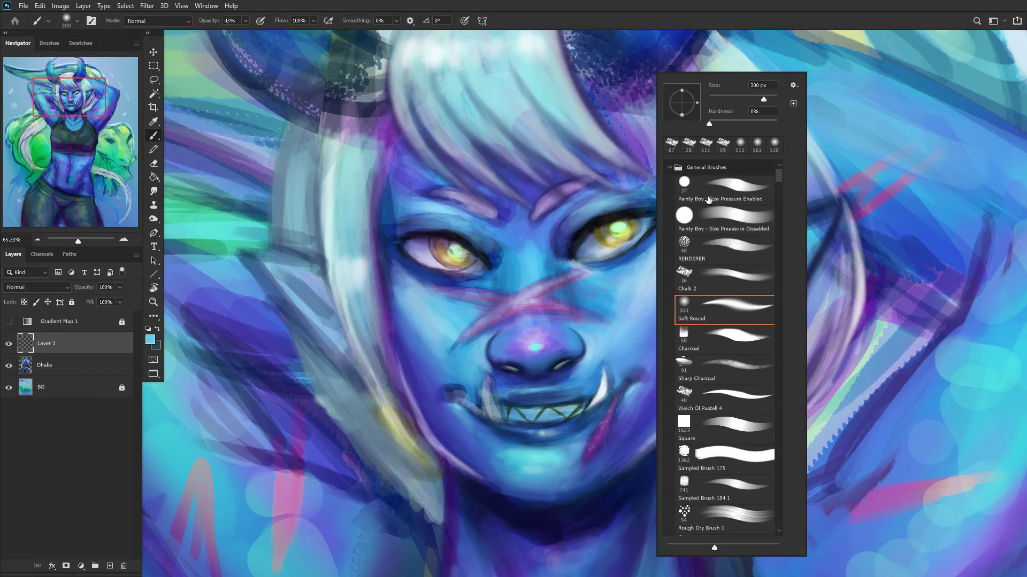
{"action": "left_click", "coordinate": [721, 99]}
{"action": "key", "text": "Return"}
{"action": "left_click", "coordinate": [575, 245], "text": "alt"}
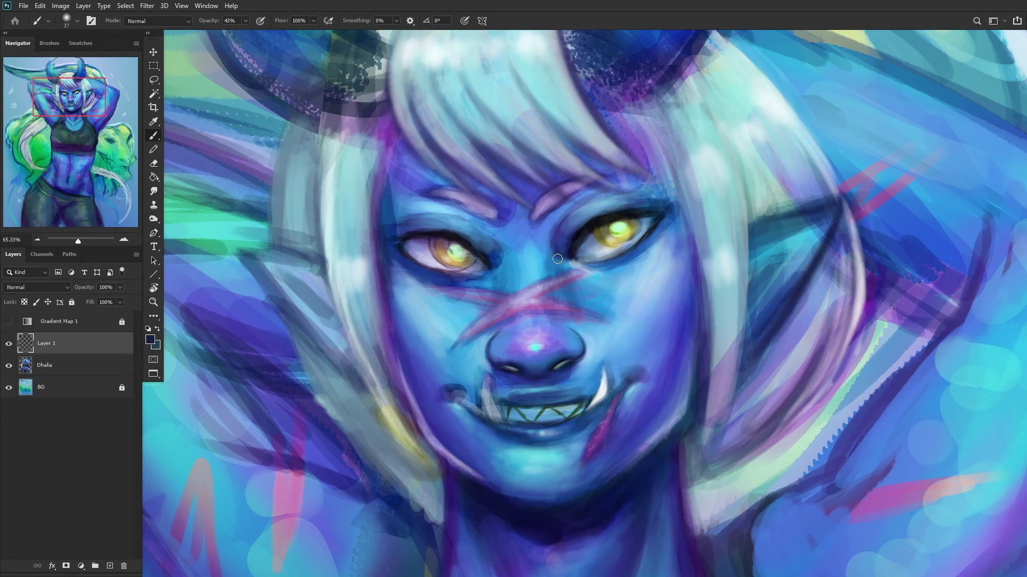
Step: Darken both upper eyelids and the right eye's outer lower lid, then mirror the canvas
{"action": "mouse_move", "coordinate": [565, 213]}
{"action": "left_mouse_down"}
{"action": "mouse_move", "coordinate": [634, 191]}
{"action": "mouse_move", "coordinate": [585, 196]}
{"action": "mouse_move", "coordinate": [660, 206]}
{"action": "left_mouse_up"}
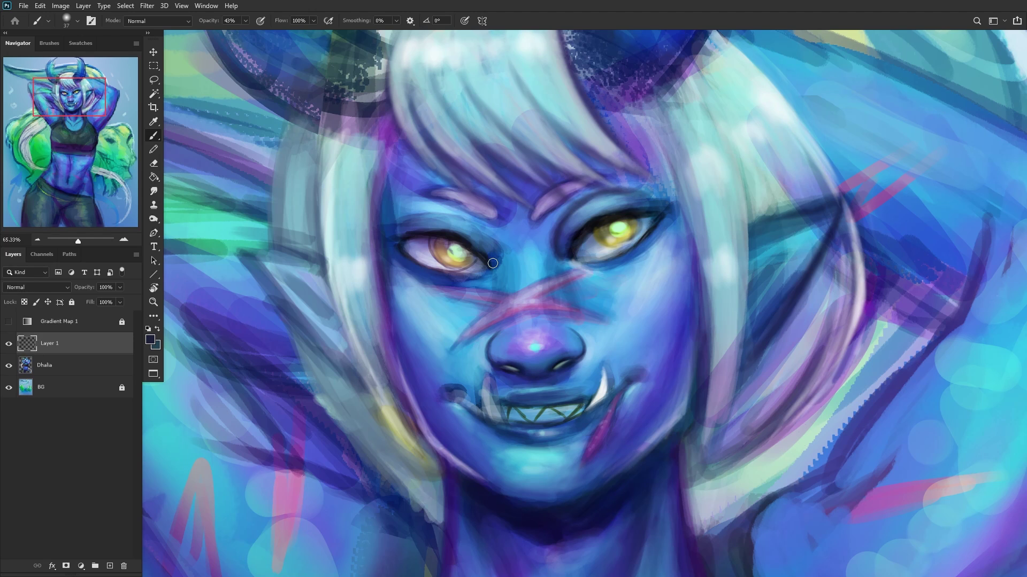
{"action": "mouse_move", "coordinate": [493, 254]}
{"action": "left_mouse_down"}
{"action": "mouse_move", "coordinate": [437, 215]}
{"action": "mouse_move", "coordinate": [479, 234]}
{"action": "mouse_move", "coordinate": [388, 232]}
{"action": "mouse_move", "coordinate": [425, 214]}
{"action": "mouse_move", "coordinate": [394, 244]}
{"action": "mouse_move", "coordinate": [467, 220]}
{"action": "mouse_move", "coordinate": [439, 219]}
{"action": "mouse_move", "coordinate": [483, 277]}
{"action": "mouse_move", "coordinate": [282, 290]}
{"action": "mouse_move", "coordinate": [446, 267]}
{"action": "mouse_move", "coordinate": [455, 247]}
{"action": "mouse_move", "coordinate": [426, 264]}
{"action": "mouse_move", "coordinate": [496, 248]}
{"action": "mouse_move", "coordinate": [445, 263]}
{"action": "mouse_move", "coordinate": [463, 273]}
{"action": "mouse_move", "coordinate": [409, 266]}
{"action": "left_mouse_up"}
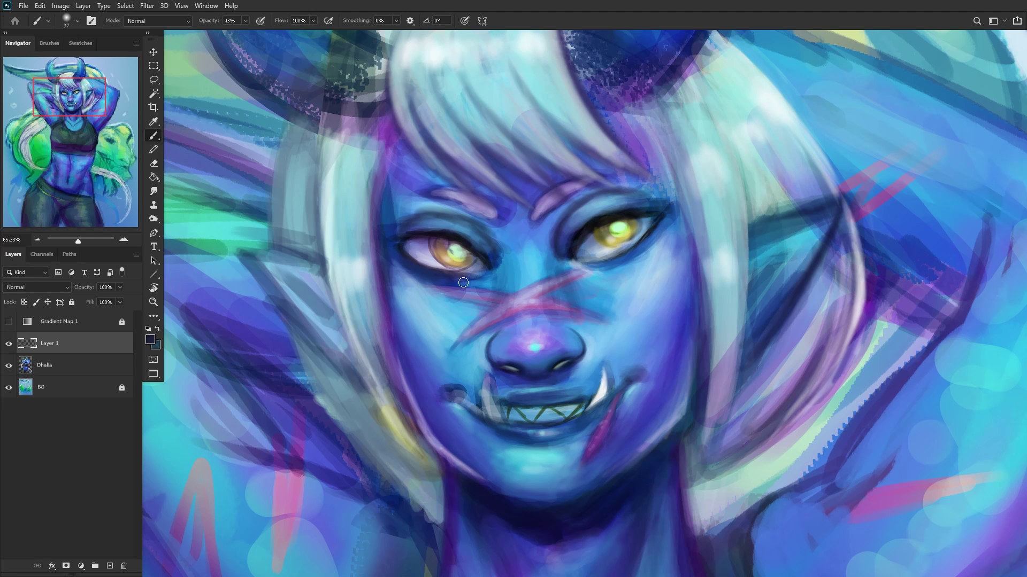
{"action": "left_click_drag", "start_coordinate": [583, 267], "coordinate": [663, 220]}
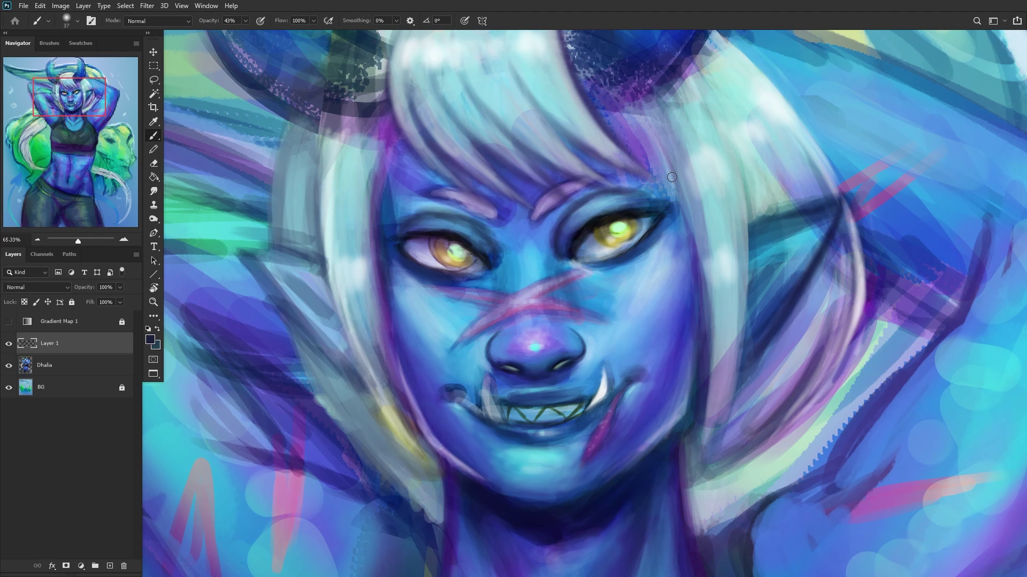
{"action": "key", "text": "h"}
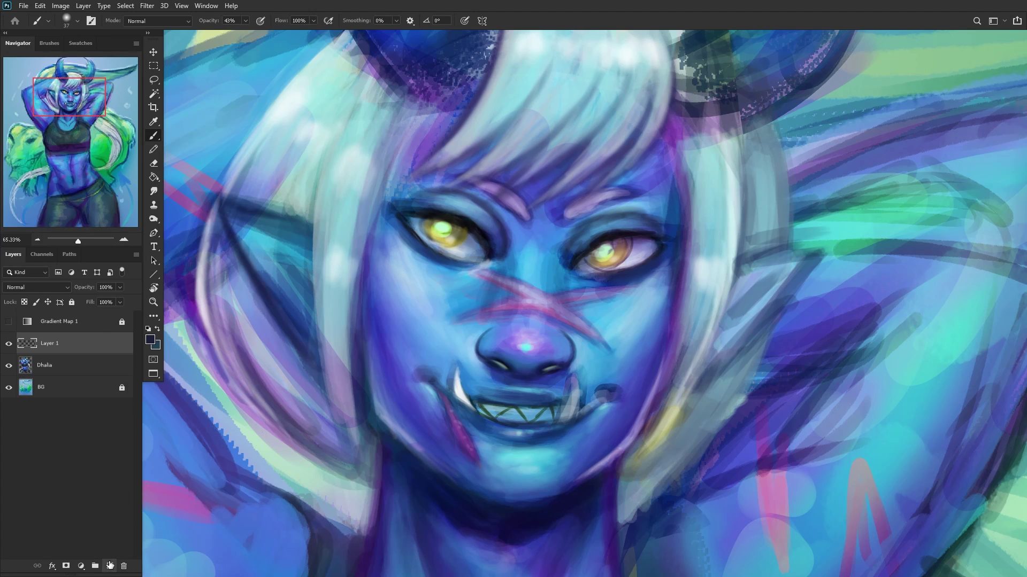
{"action": "left_click", "coordinate": [110, 565]}
Step: Reset the colours to white and black and choose the Sharp Charcoal brush at 23 px
{"action": "left_click", "coordinate": [148, 329]}
{"action": "left_click", "coordinate": [157, 329]}
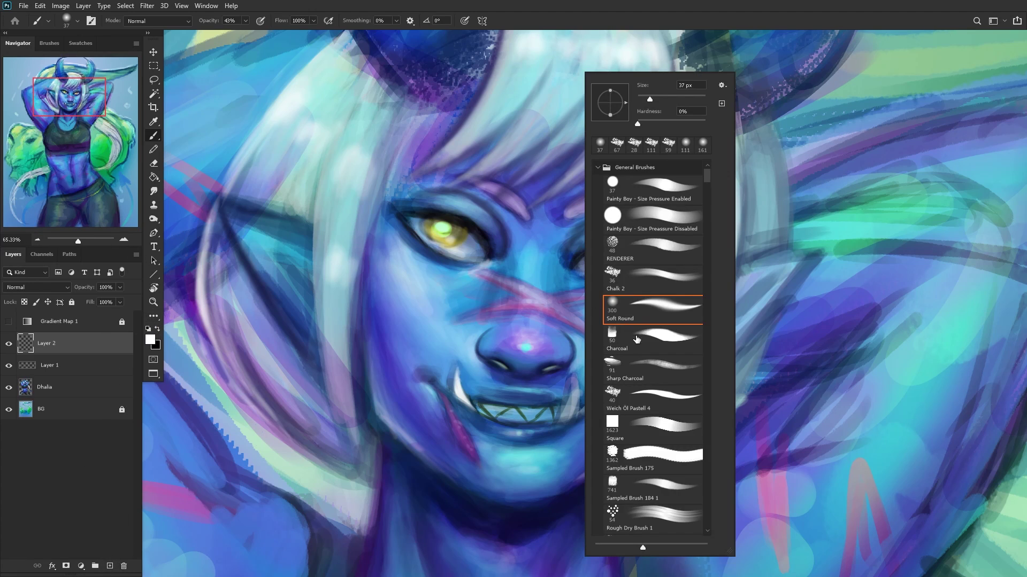
{"action": "left_click", "coordinate": [634, 356]}
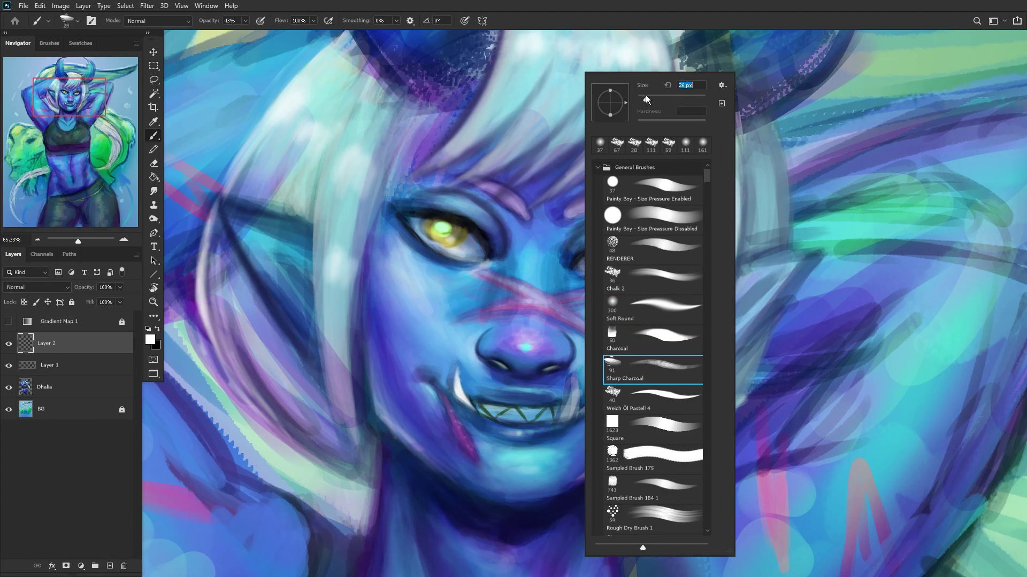
{"action": "left_click_drag", "start_coordinate": [646, 94], "coordinate": [644, 95]}
{"action": "key", "text": "Return"}
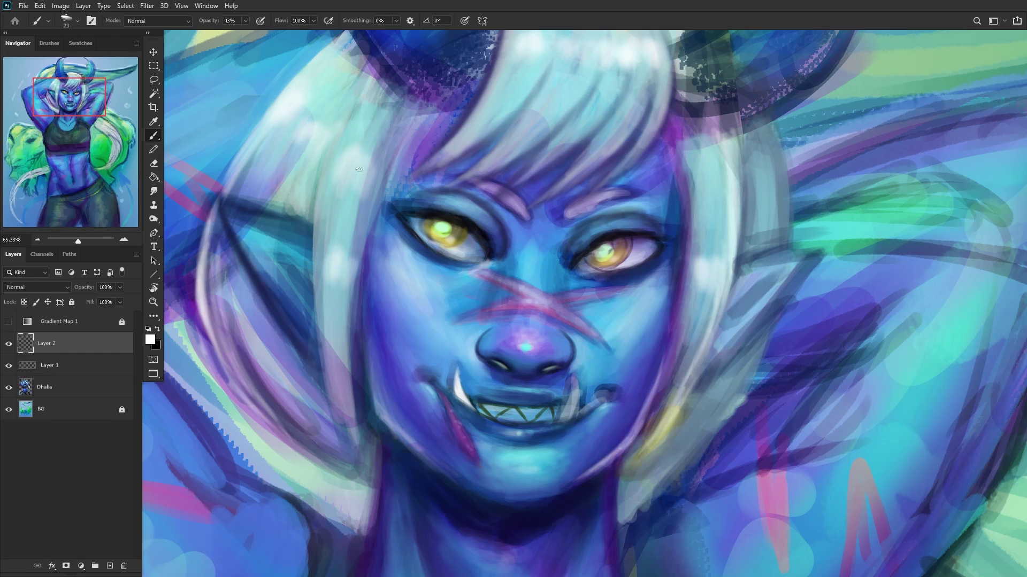
Step: Paint light strokes across the left eye's iris, then lighten its lower lid with a 10 px brush
{"action": "scroll", "coordinate": [388, 224], "scroll_direction": "up", "scroll_amount": 5}
{"action": "scroll", "coordinate": [510, 272], "scroll_direction": "up", "scroll_amount": 3}
{"action": "mouse_move", "coordinate": [500, 286]}
{"action": "left_mouse_down"}
{"action": "mouse_move", "coordinate": [550, 269]}
{"action": "mouse_move", "coordinate": [549, 247]}
{"action": "mouse_move", "coordinate": [497, 257]}
{"action": "mouse_move", "coordinate": [496, 289]}
{"action": "mouse_move", "coordinate": [460, 248]}
{"action": "mouse_move", "coordinate": [449, 225]}
{"action": "left_mouse_up"}
{"action": "right_click", "coordinate": [580, 284]}
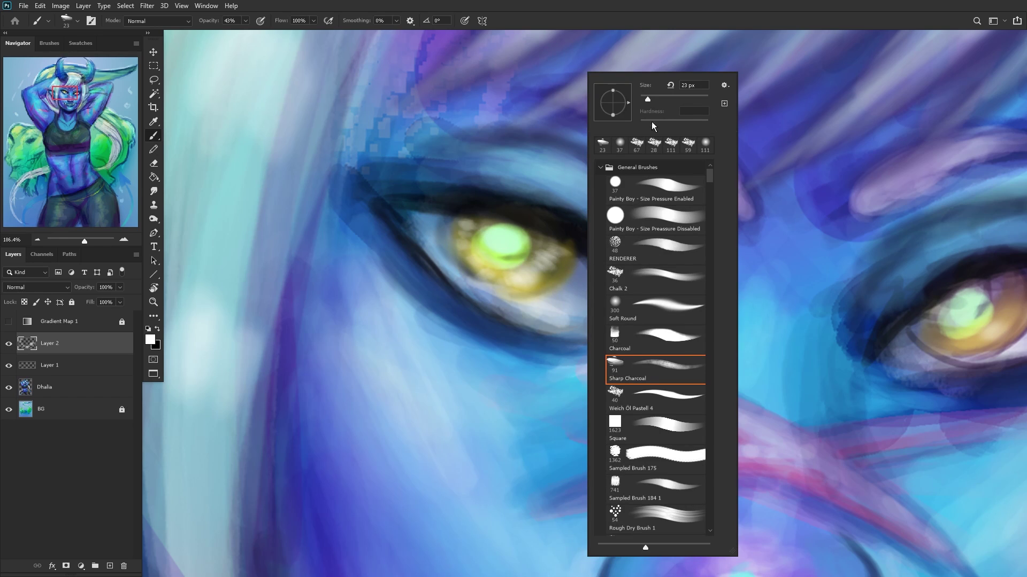
{"action": "key", "text": "bracketleft"}
{"action": "key", "text": "bracketleft"}
{"action": "mouse_move", "coordinate": [470, 324]}
{"action": "left_mouse_down"}
{"action": "mouse_move", "coordinate": [503, 326]}
{"action": "mouse_move", "coordinate": [465, 307]}
{"action": "mouse_move", "coordinate": [521, 333]}
{"action": "mouse_move", "coordinate": [443, 286]}
{"action": "mouse_move", "coordinate": [551, 338]}
{"action": "left_mouse_up"}
Step: Add small highlights at the left eye's inner corner and a faint touch near the brow
{"action": "scroll", "coordinate": [545, 316], "scroll_direction": "down", "scroll_amount": 2}
{"action": "scroll", "coordinate": [545, 316], "scroll_direction": "down", "scroll_amount": 5}
{"action": "scroll", "coordinate": [589, 336], "scroll_direction": "up", "scroll_amount": 5}
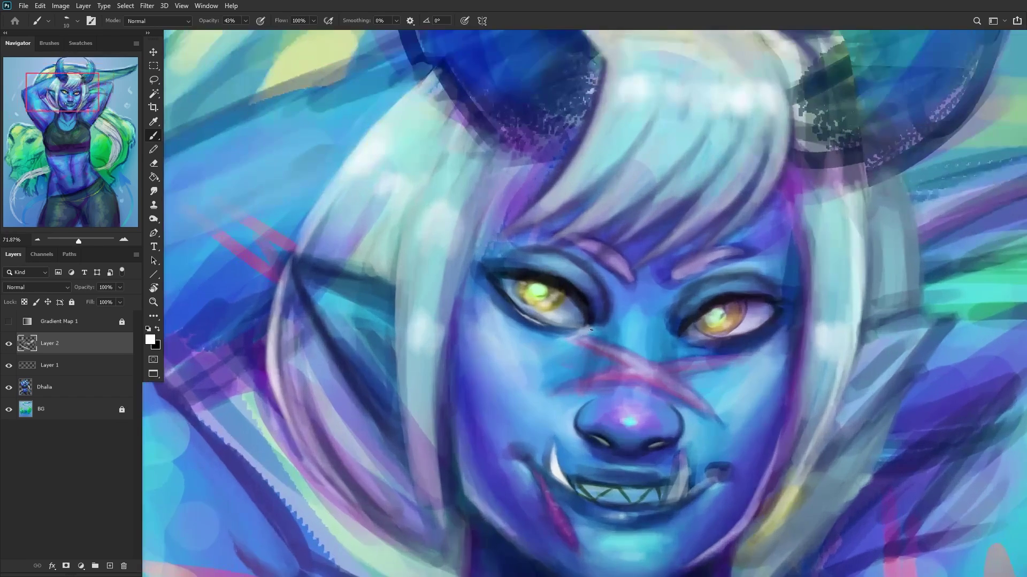
{"action": "mouse_move", "coordinate": [589, 335]}
{"action": "left_mouse_down"}
{"action": "mouse_move", "coordinate": [554, 346]}
{"action": "mouse_move", "coordinate": [569, 337]}
{"action": "mouse_move", "coordinate": [535, 369]}
{"action": "mouse_move", "coordinate": [540, 329]}
{"action": "left_mouse_up"}
{"action": "scroll", "coordinate": [590, 320], "scroll_direction": "down", "scroll_amount": 4}
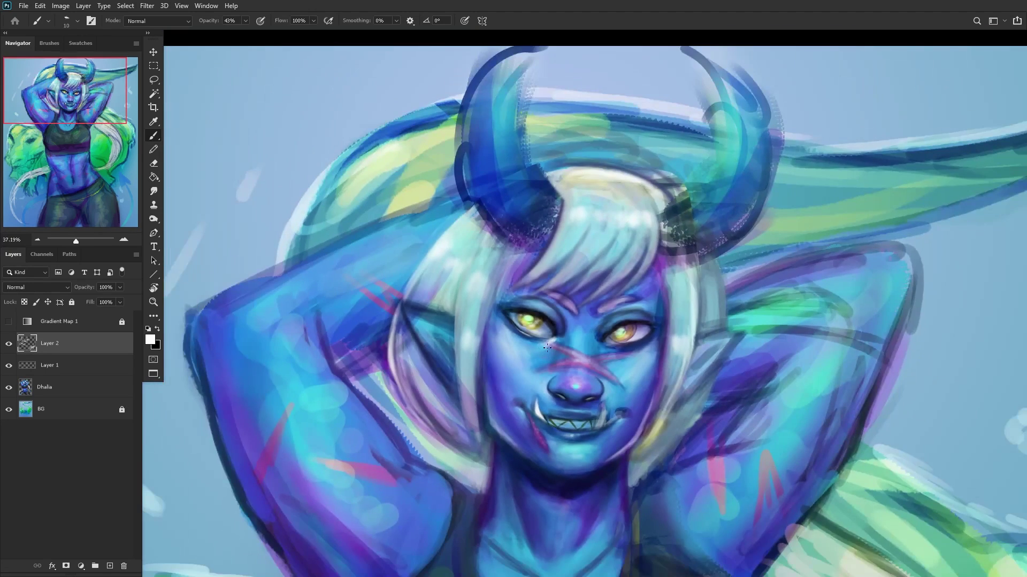
{"action": "scroll", "coordinate": [546, 349], "scroll_direction": "up", "scroll_amount": 3}
{"action": "mouse_move", "coordinate": [548, 345]}
{"action": "left_mouse_down"}
{"action": "mouse_move", "coordinate": [568, 332]}
{"action": "mouse_move", "coordinate": [532, 357]}
{"action": "left_mouse_up"}
{"action": "scroll", "coordinate": [478, 320], "scroll_direction": "down", "scroll_amount": 3}
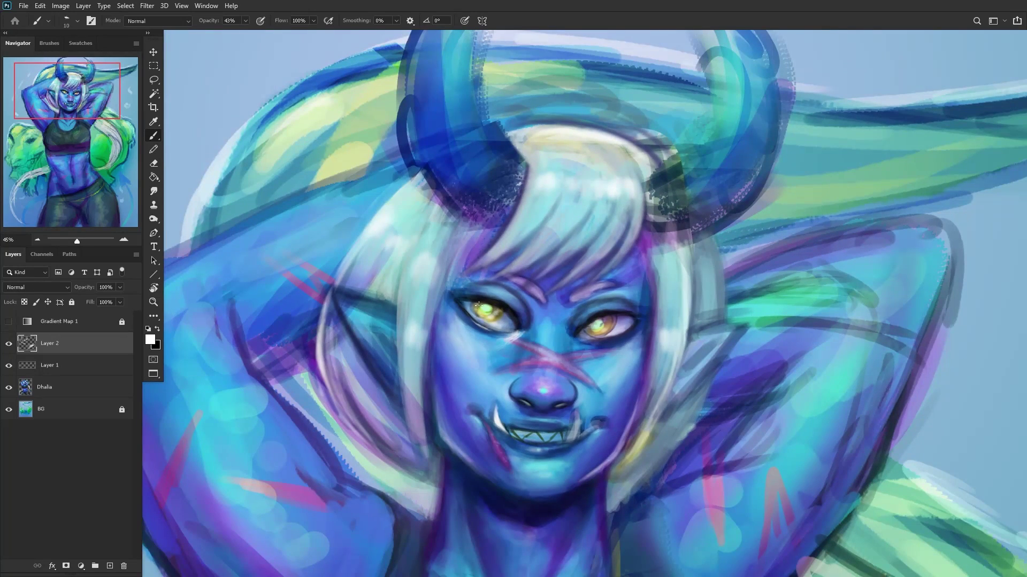
{"action": "scroll", "coordinate": [478, 304], "scroll_direction": "up", "scroll_amount": 1}
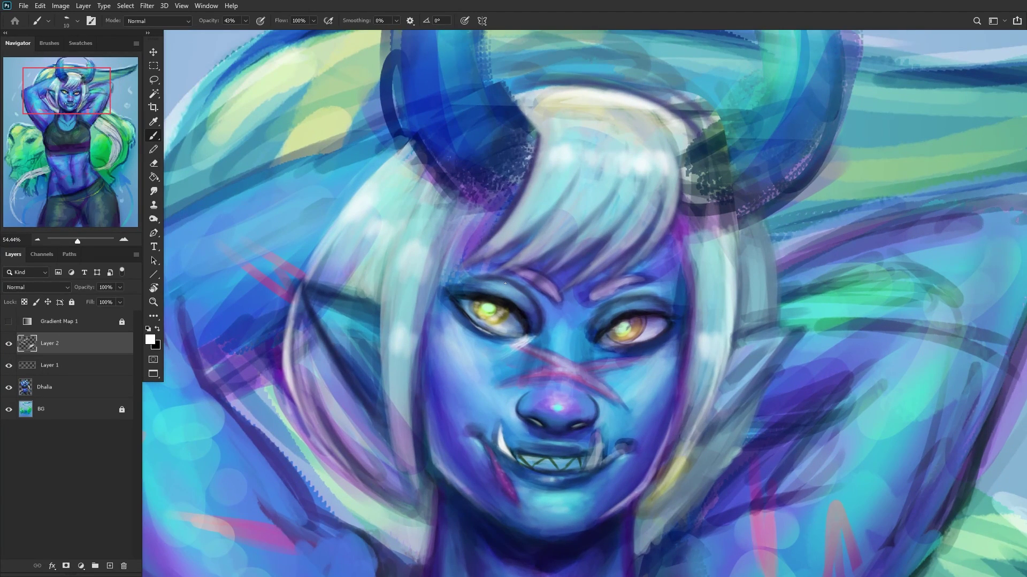
{"action": "left_click_drag", "start_coordinate": [495, 288], "coordinate": [487, 289]}
{"action": "scroll", "coordinate": [499, 282], "scroll_direction": "down", "scroll_amount": 2}
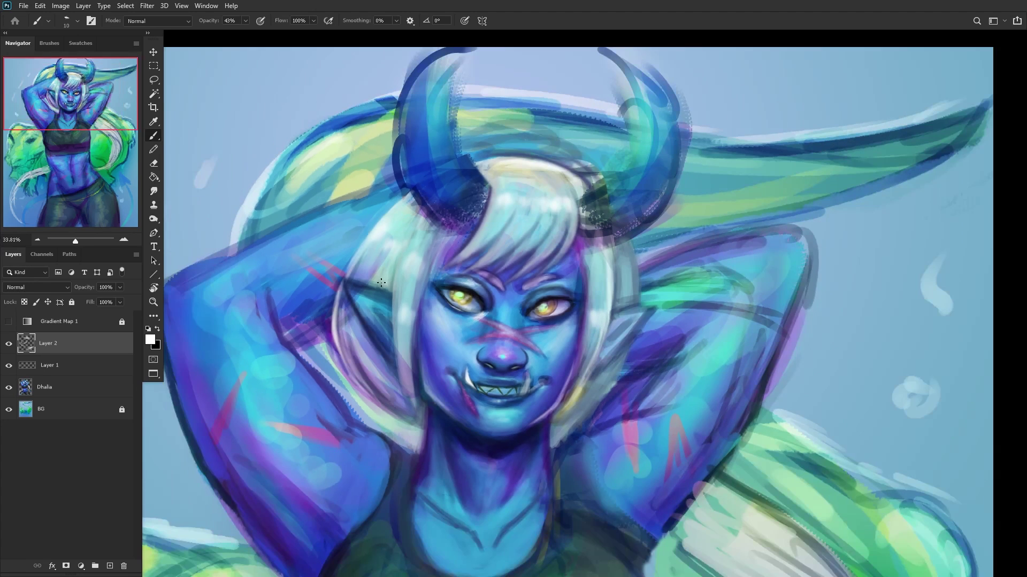
{"action": "scroll", "coordinate": [479, 372], "scroll_direction": "up", "scroll_amount": 4}
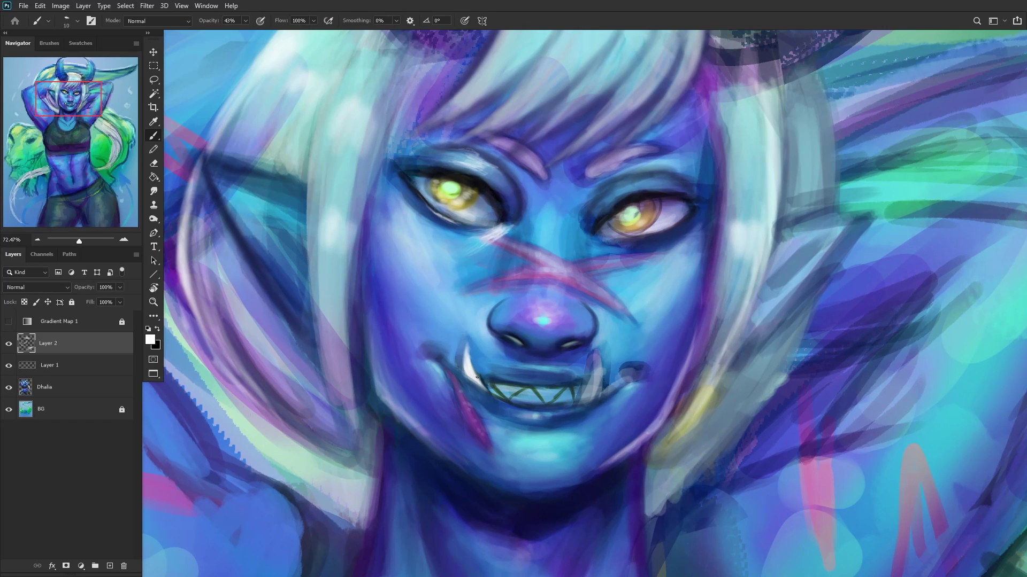
Step: With an 18 px brush, brighten the fang and extend it toward the nose
{"action": "right_click", "coordinate": [592, 353]}
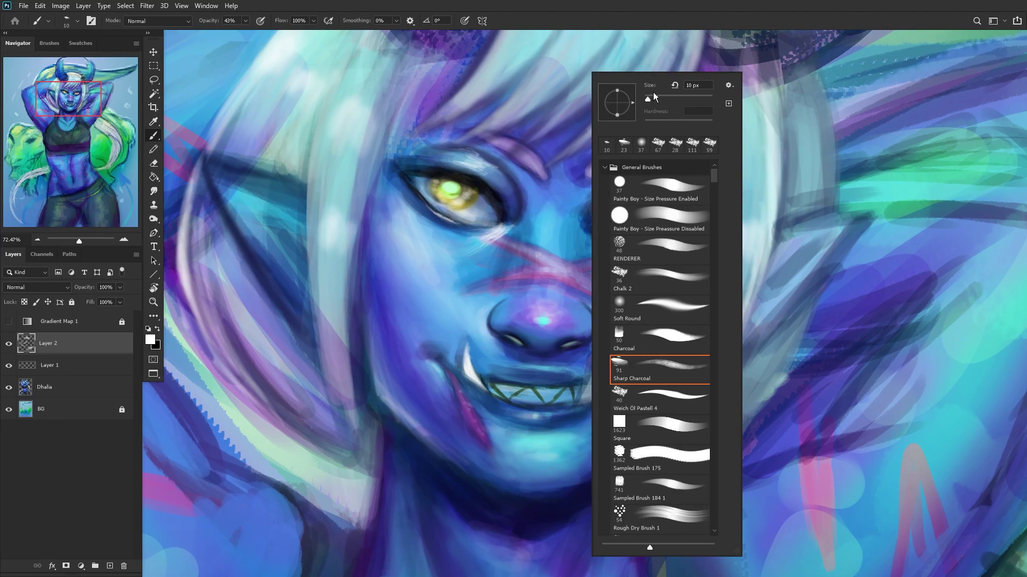
{"action": "left_click_drag", "start_coordinate": [647, 98], "coordinate": [649, 97]}
{"action": "key", "text": "Return"}
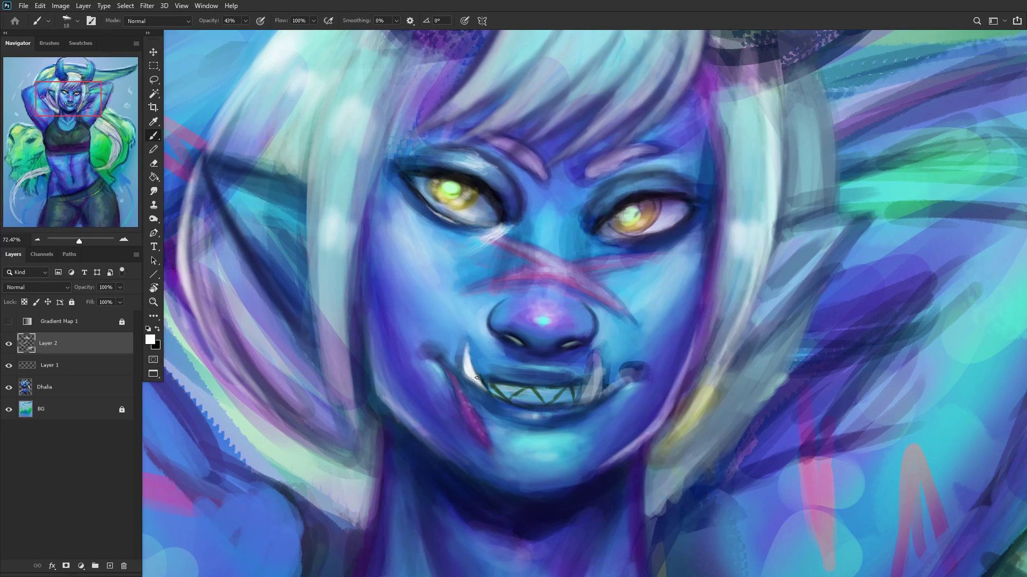
{"action": "mouse_move", "coordinate": [478, 383]}
{"action": "left_mouse_down"}
{"action": "mouse_move", "coordinate": [473, 343]}
{"action": "mouse_move", "coordinate": [484, 384]}
{"action": "left_mouse_up"}
{"action": "mouse_move", "coordinate": [472, 347]}
{"action": "left_mouse_down"}
{"action": "mouse_move", "coordinate": [475, 380]}
{"action": "mouse_move", "coordinate": [485, 380]}
{"action": "mouse_move", "coordinate": [476, 325]}
{"action": "mouse_move", "coordinate": [471, 356]}
{"action": "mouse_move", "coordinate": [478, 324]}
{"action": "mouse_move", "coordinate": [470, 374]}
{"action": "left_mouse_up"}
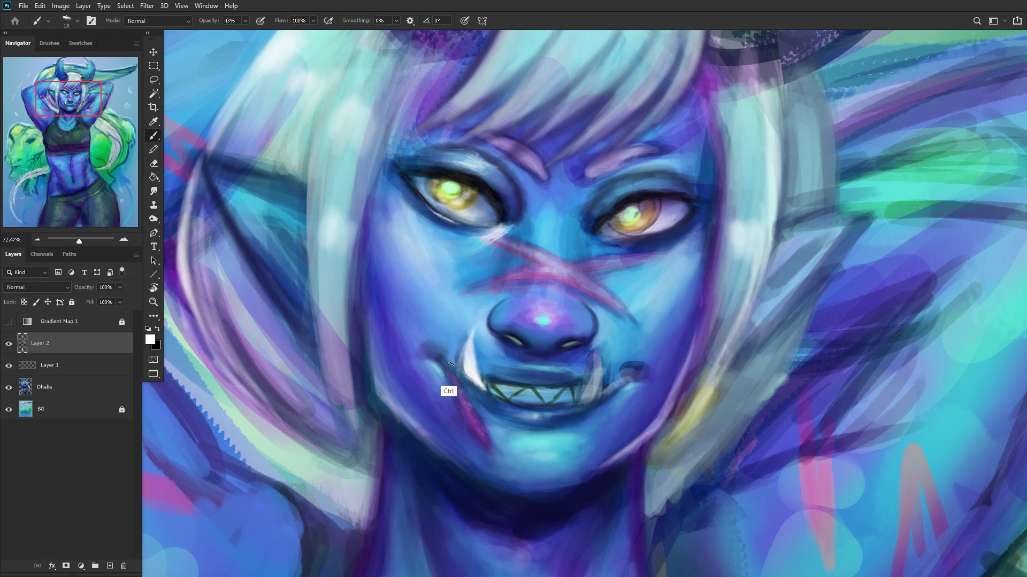
Step: Outline the white fang's edge in a dark blue sampled from around the mouth
{"action": "scroll", "coordinate": [468, 364], "scroll_direction": "up", "scroll_amount": 5}
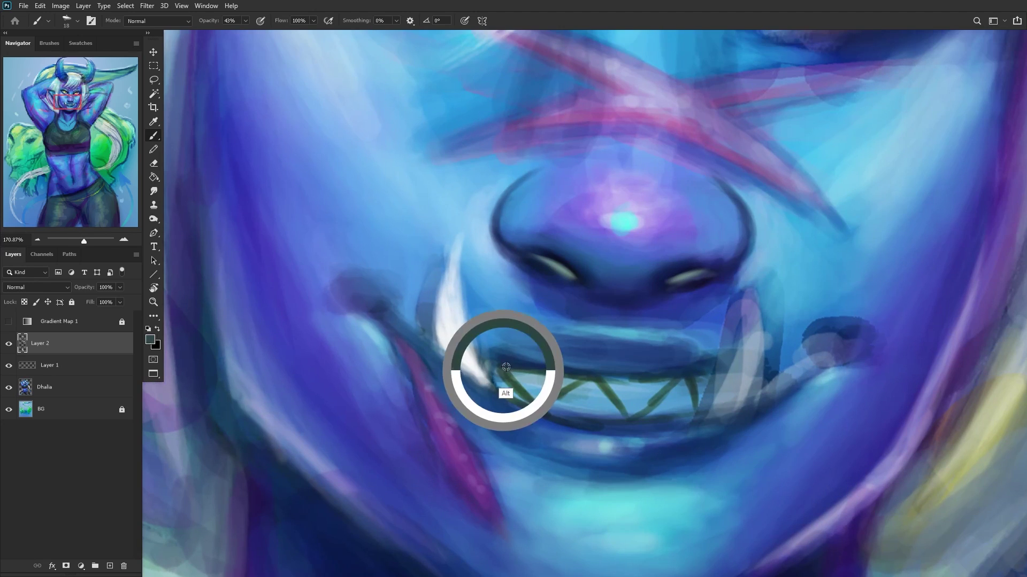
{"action": "left_click", "coordinate": [499, 377], "text": "alt"}
{"action": "mouse_move", "coordinate": [489, 357]}
{"action": "left_mouse_down"}
{"action": "mouse_move", "coordinate": [458, 258]}
{"action": "mouse_move", "coordinate": [467, 229]}
{"action": "mouse_move", "coordinate": [439, 273]}
{"action": "mouse_move", "coordinate": [433, 358]}
{"action": "left_mouse_up"}
{"action": "scroll", "coordinate": [448, 256], "scroll_direction": "down", "scroll_amount": 6}
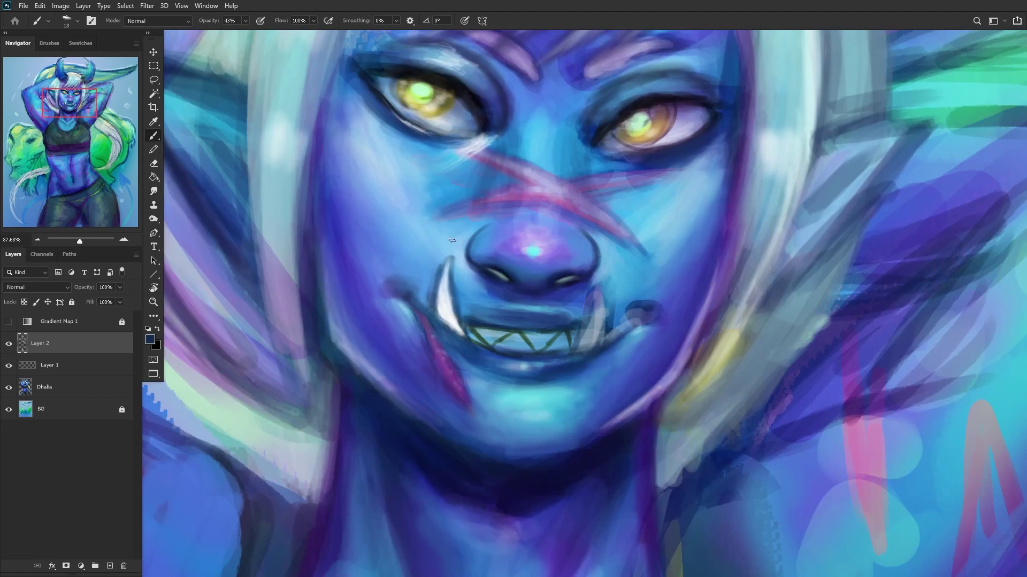
{"action": "scroll", "coordinate": [460, 231], "scroll_direction": "up", "scroll_amount": 4}
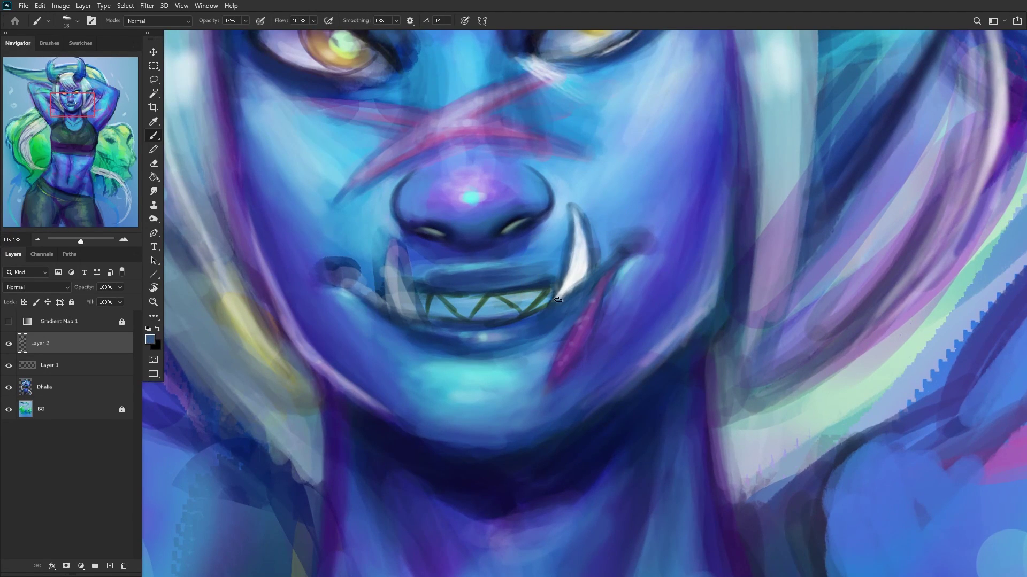
Step: Shade the fang's upper edge and lower part in muted purple, then brighten its tip with pale blue-white
{"action": "left_click", "coordinate": [561, 275], "text": "alt"}
{"action": "left_click", "coordinate": [580, 312], "text": "alt"}
{"action": "left_click_drag", "start_coordinate": [586, 268], "coordinate": [582, 229]}
{"action": "left_click_drag", "start_coordinate": [573, 283], "coordinate": [551, 303]}
{"action": "left_click", "coordinate": [579, 246], "text": "alt"}
{"action": "mouse_move", "coordinate": [573, 273]}
{"action": "left_mouse_down"}
{"action": "mouse_move", "coordinate": [575, 208]}
{"action": "mouse_move", "coordinate": [443, 285]}
{"action": "left_mouse_up"}
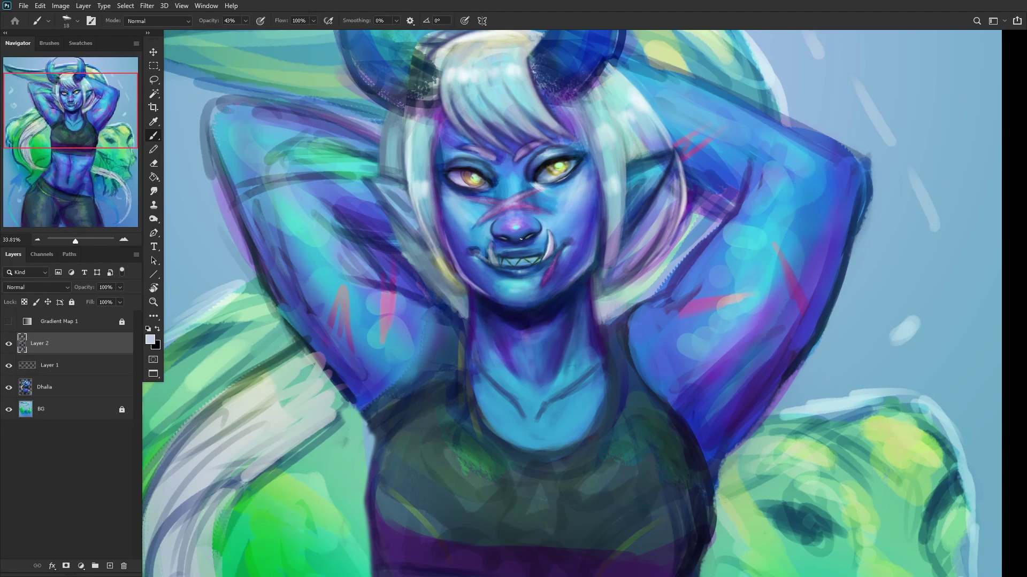
Step: Zoom in on the mouth and lighten the fang's upper edge with near-white lavender
{"action": "left_click_drag", "start_coordinate": [544, 243], "coordinate": [652, 245]}
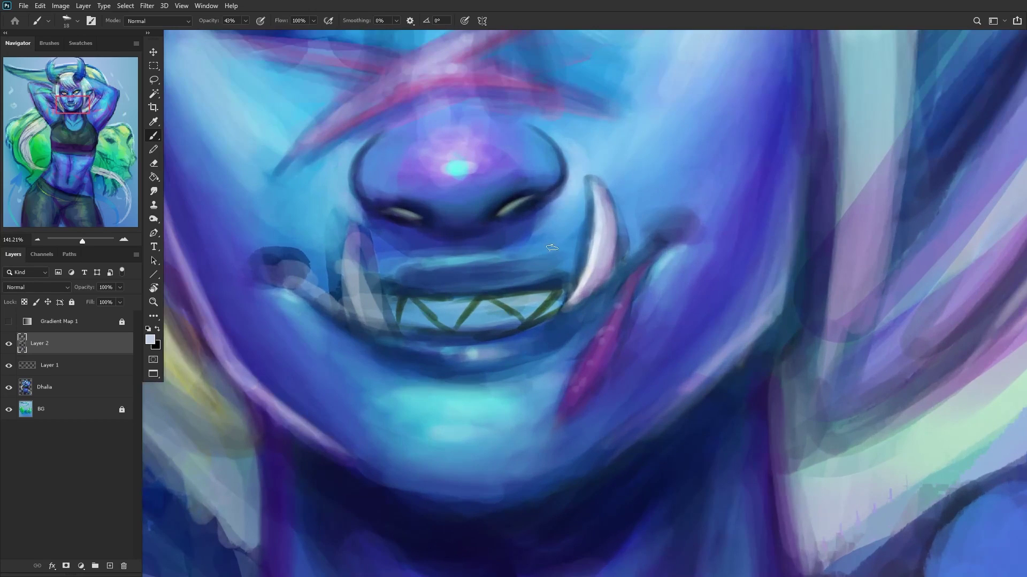
{"action": "left_click", "coordinate": [549, 244], "text": "alt"}
{"action": "mouse_move", "coordinate": [481, 248]}
{"action": "left_mouse_down"}
{"action": "mouse_move", "coordinate": [551, 259]}
{"action": "mouse_move", "coordinate": [508, 250]}
{"action": "mouse_move", "coordinate": [513, 243]}
{"action": "left_mouse_up"}
{"action": "left_click", "coordinate": [582, 237], "text": "alt"}
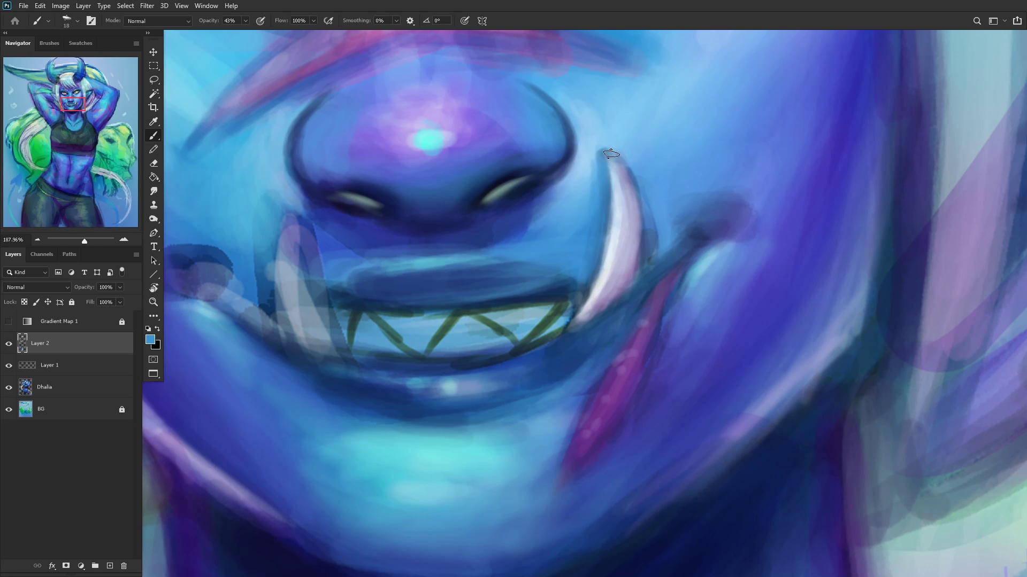
{"action": "left_click_drag", "start_coordinate": [611, 154], "coordinate": [454, 185]}
{"action": "mouse_move", "coordinate": [527, 182]}
{"action": "left_mouse_down"}
{"action": "mouse_move", "coordinate": [550, 187]}
{"action": "mouse_move", "coordinate": [540, 219]}
{"action": "mouse_move", "coordinate": [471, 265]}
{"action": "mouse_move", "coordinate": [508, 235]}
{"action": "mouse_move", "coordinate": [502, 123]}
{"action": "left_mouse_up"}
{"action": "left_click", "coordinate": [514, 214], "text": "alt"}
{"action": "left_click", "coordinate": [499, 202], "text": "alt"}
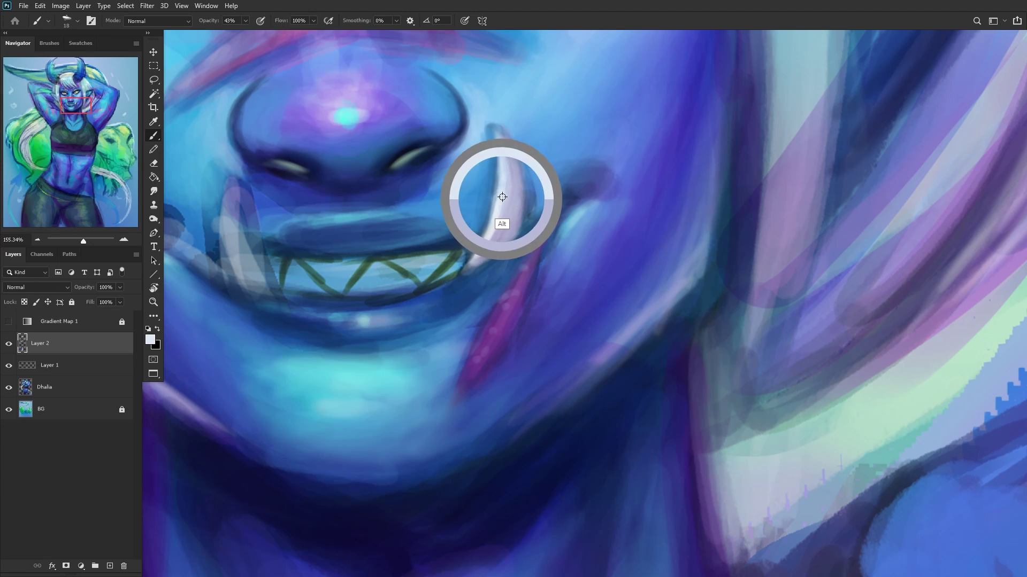
{"action": "mouse_move", "coordinate": [507, 184]}
{"action": "left_mouse_down"}
{"action": "mouse_move", "coordinate": [497, 129]}
{"action": "mouse_move", "coordinate": [494, 231]}
{"action": "mouse_move", "coordinate": [471, 265]}
{"action": "mouse_move", "coordinate": [505, 145]}
{"action": "left_mouse_up"}
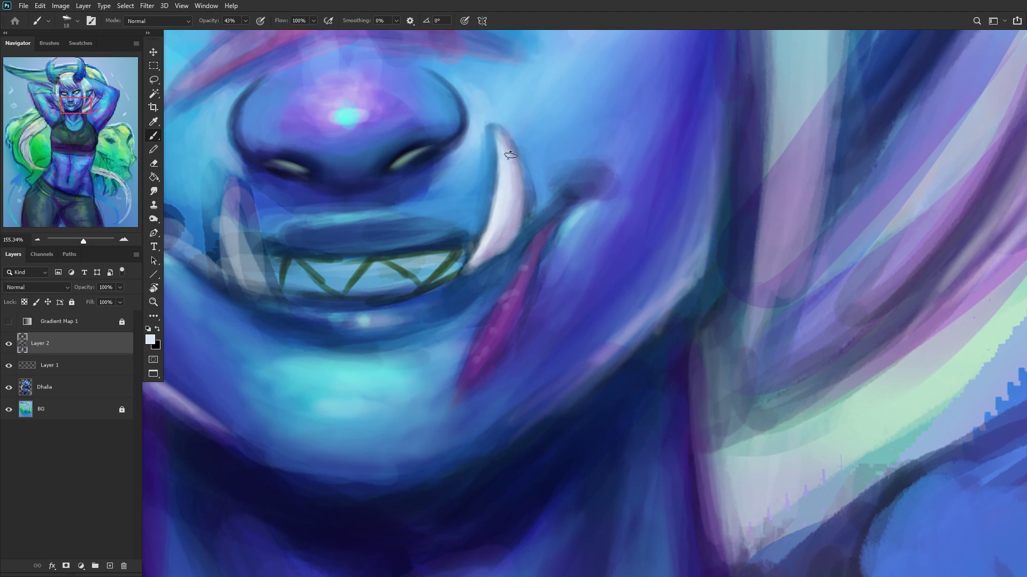
{"action": "scroll", "coordinate": [305, 327], "scroll_direction": "down", "scroll_amount": 2}
{"action": "scroll", "coordinate": [408, 279], "scroll_direction": "up", "scroll_amount": 3}
Step: Add a touch of lavender near the teeth and mirror the canvas to check the drawing
{"action": "left_click", "coordinate": [474, 276], "text": "alt"}
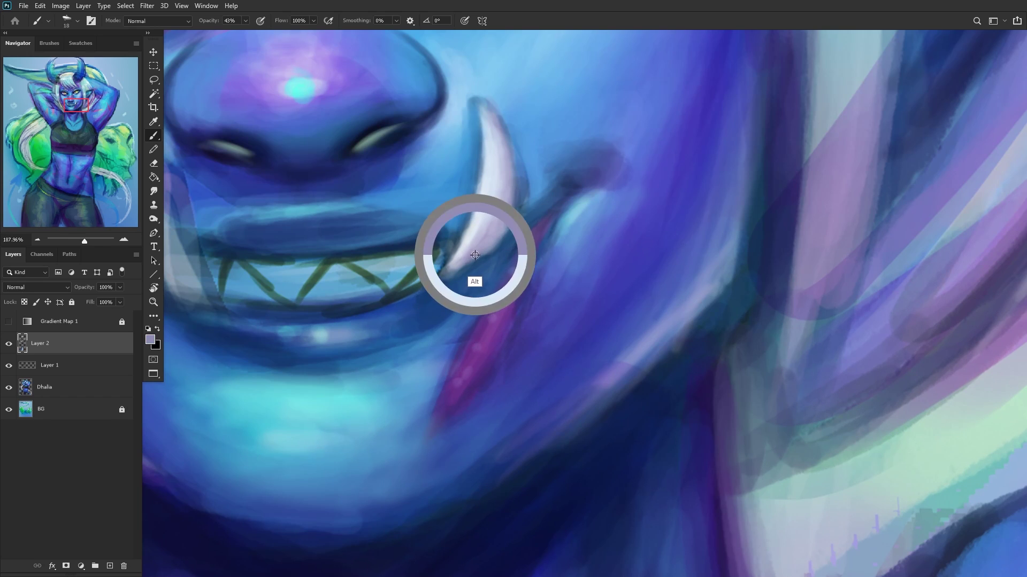
{"action": "scroll", "coordinate": [469, 252], "scroll_direction": "down", "scroll_amount": 5}
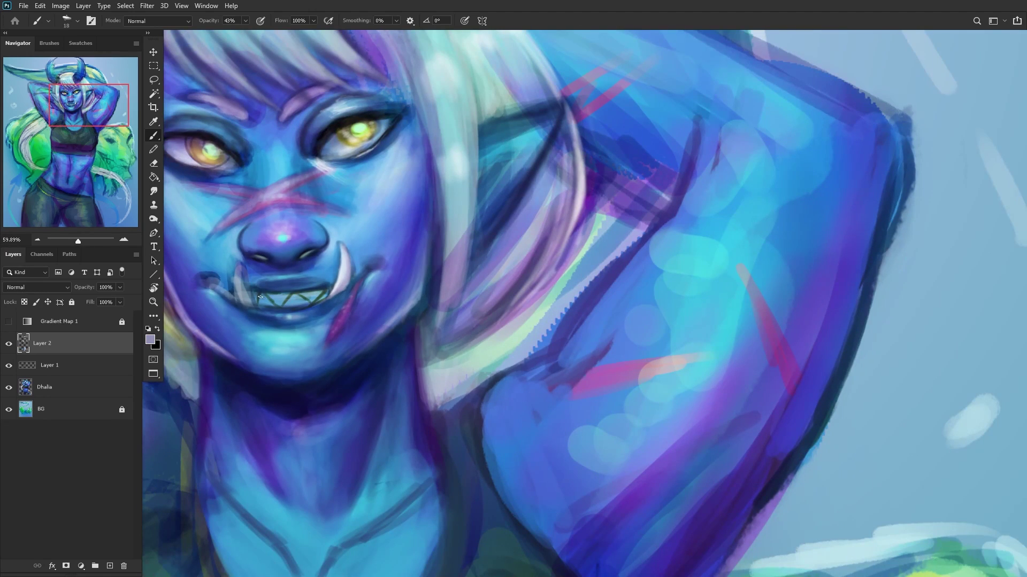
{"action": "left_click_drag", "start_coordinate": [277, 295], "coordinate": [284, 298]}
{"action": "scroll", "coordinate": [289, 299], "scroll_direction": "down", "scroll_amount": 2}
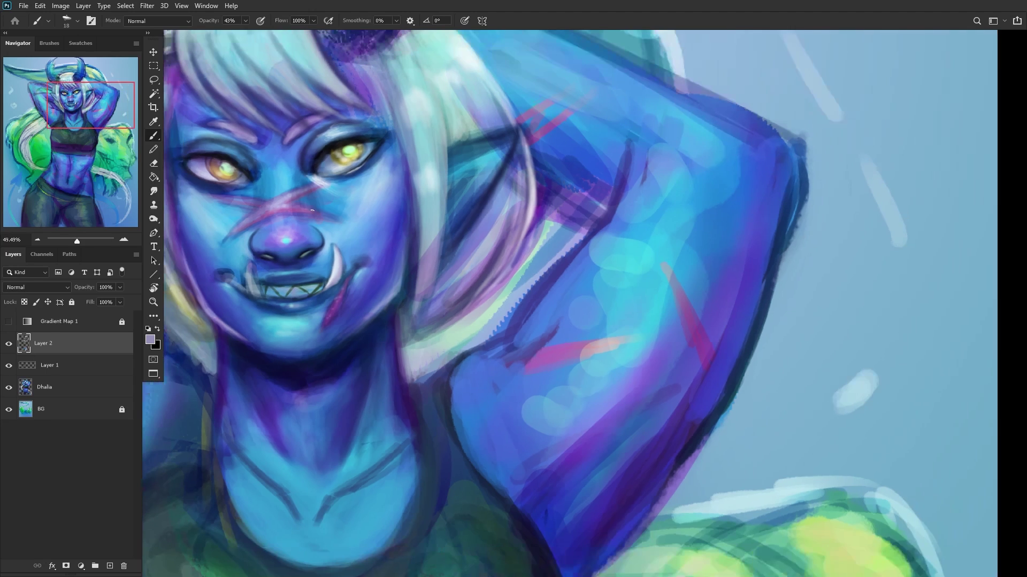
{"action": "key", "text": "ctrl+shift+h"}
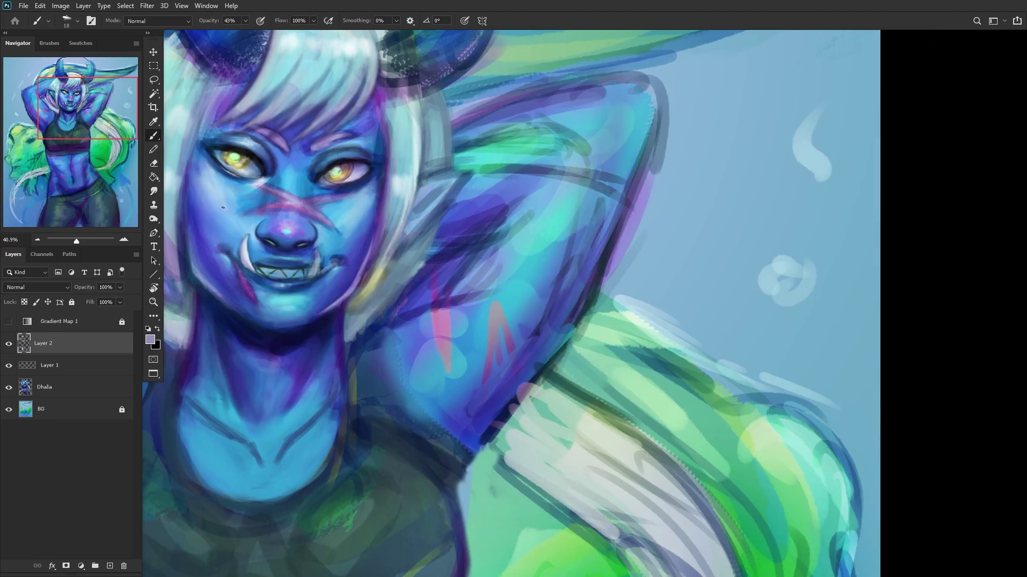
{"action": "left_click_drag", "start_coordinate": [93, 190], "coordinate": [86, 145]}
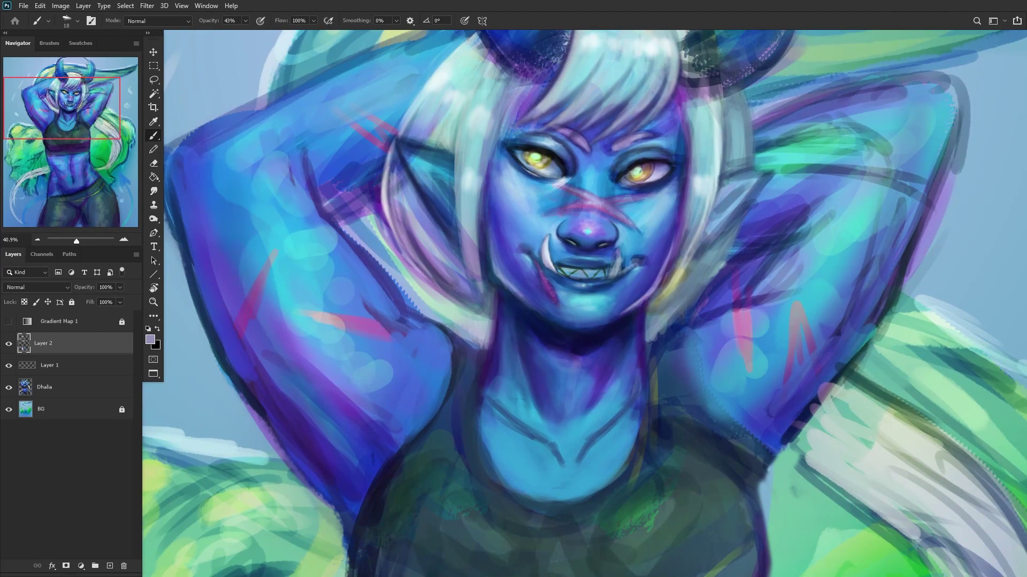
{"action": "scroll", "coordinate": [554, 300], "scroll_direction": "up", "scroll_amount": 5}
Step: Brush whitish light blue paint into the gaps between the green teeth lines
{"action": "left_click", "coordinate": [585, 316], "text": "alt"}
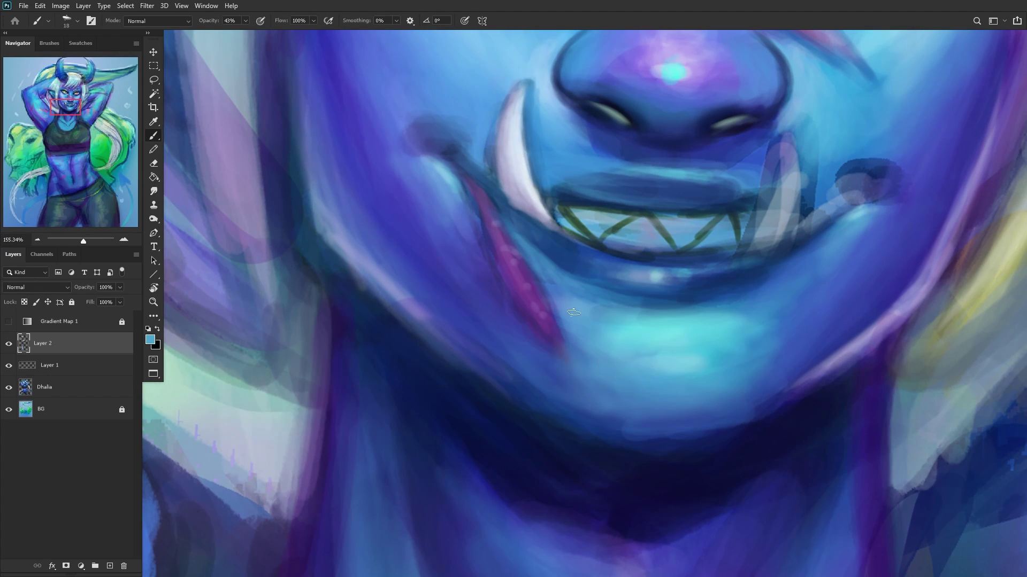
{"action": "scroll", "coordinate": [573, 313], "scroll_direction": "down", "scroll_amount": 5}
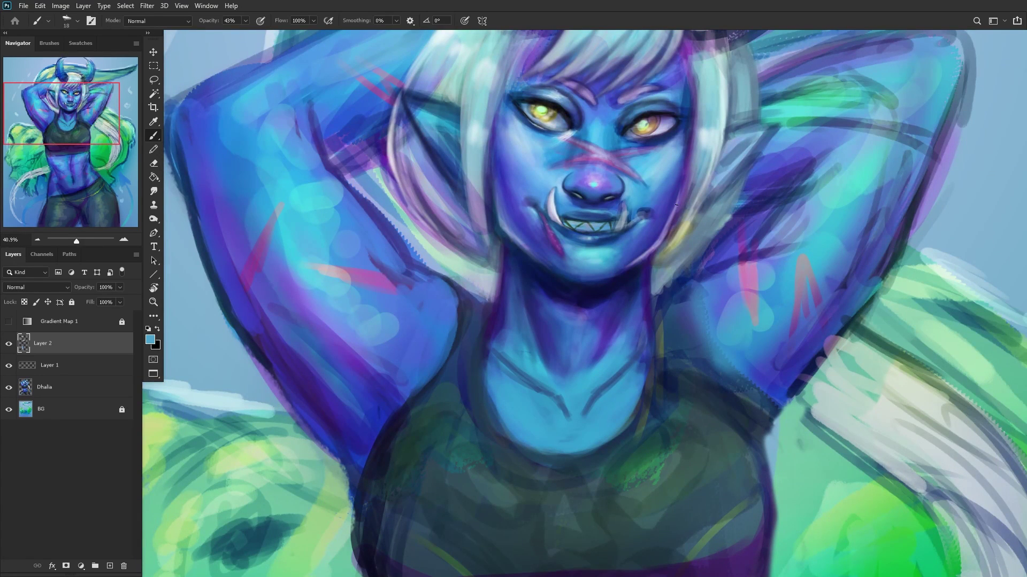
{"action": "scroll", "coordinate": [583, 200], "scroll_direction": "up", "scroll_amount": 5}
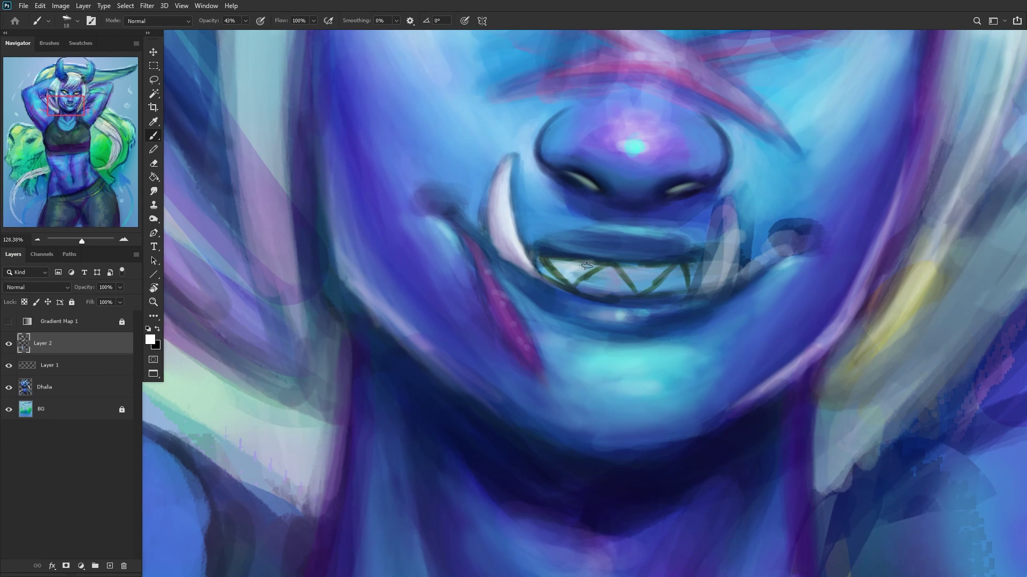
{"action": "mouse_move", "coordinate": [587, 266]}
{"action": "left_mouse_down"}
{"action": "mouse_move", "coordinate": [607, 282]}
{"action": "mouse_move", "coordinate": [583, 285]}
{"action": "mouse_move", "coordinate": [637, 273]}
{"action": "mouse_move", "coordinate": [635, 285]}
{"action": "mouse_move", "coordinate": [675, 286]}
{"action": "left_mouse_up"}
{"action": "scroll", "coordinate": [673, 234], "scroll_direction": "down", "scroll_amount": 2}
{"action": "scroll", "coordinate": [672, 233], "scroll_direction": "down", "scroll_amount": 2}
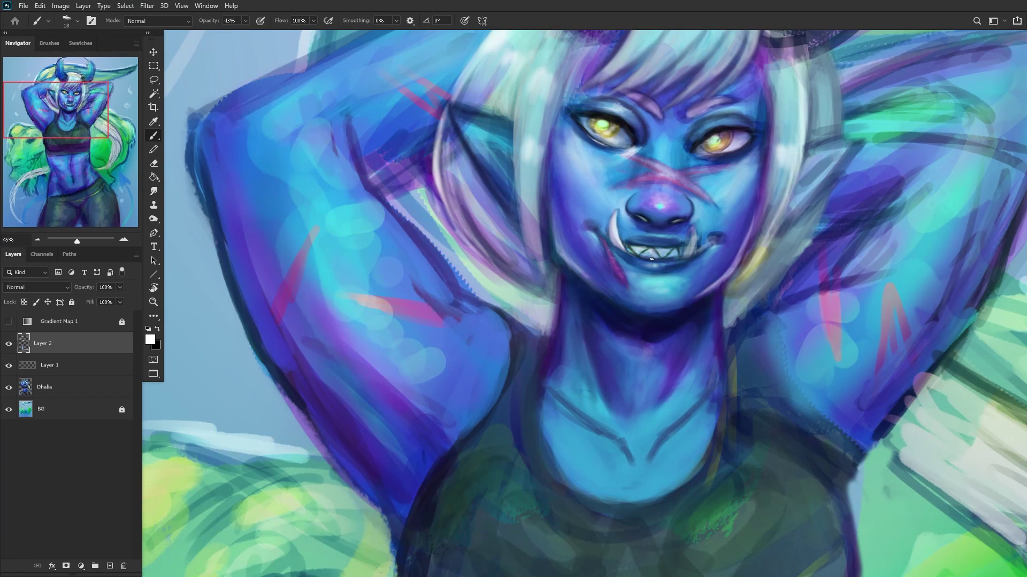
{"action": "scroll", "coordinate": [601, 252], "scroll_direction": "down", "scroll_amount": 2}
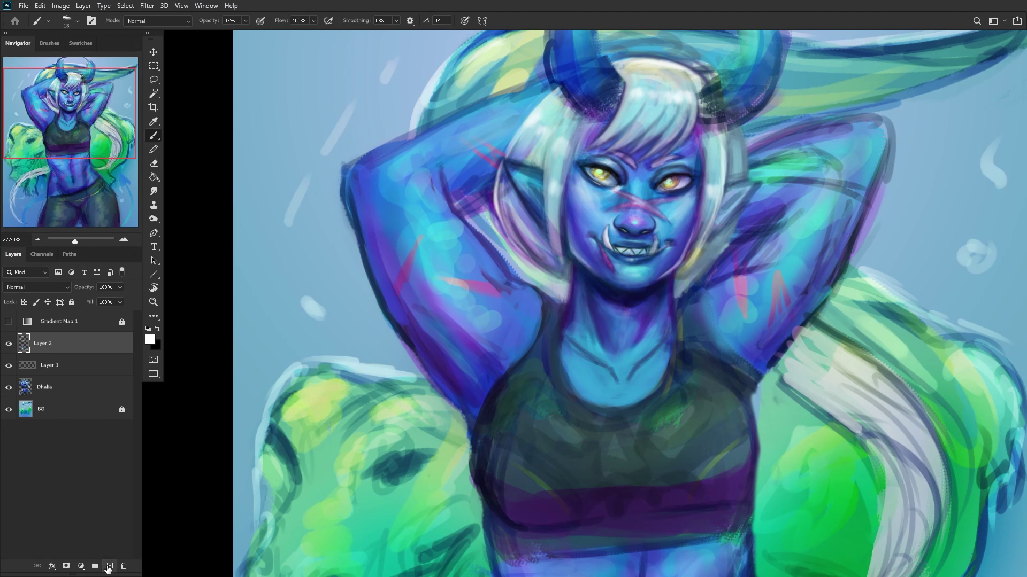
Step: On a new Layer 3, paint and blend the face's edge with a 40 px brush
{"action": "left_click", "coordinate": [110, 565]}
{"action": "scroll", "coordinate": [609, 277], "scroll_direction": "up", "scroll_amount": 4}
{"action": "left_click", "coordinate": [596, 234], "text": "alt"}
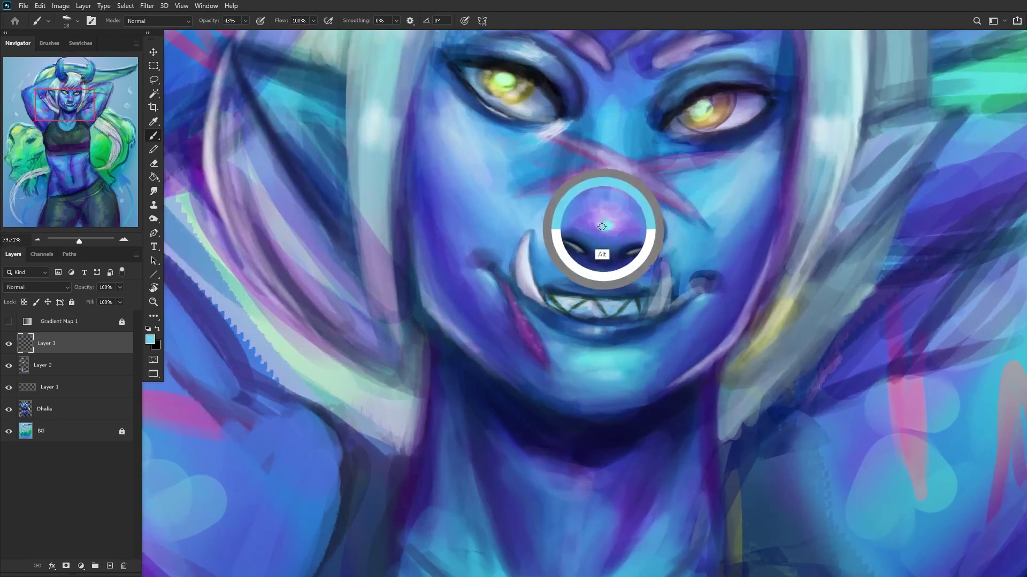
{"action": "left_click", "coordinate": [622, 97]}
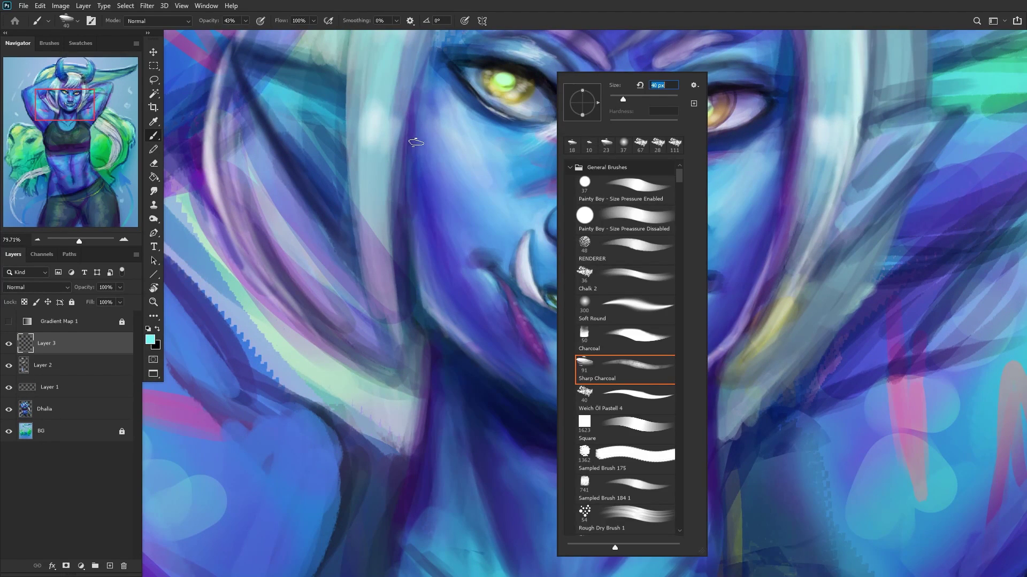
{"action": "left_click", "coordinate": [426, 88]}
{"action": "left_click_drag", "start_coordinate": [423, 86], "coordinate": [413, 152]}
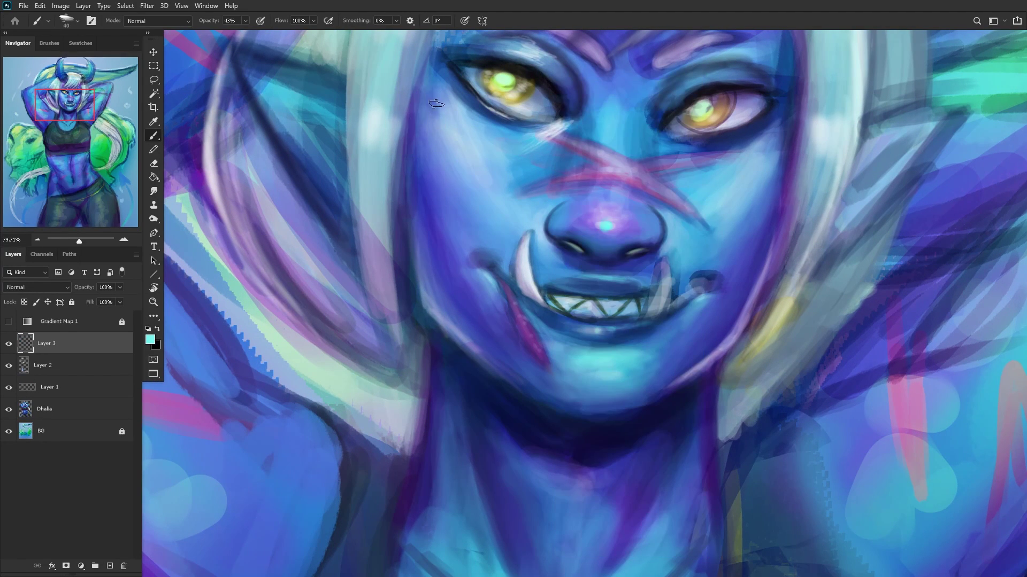
{"action": "mouse_move", "coordinate": [419, 80]}
{"action": "left_mouse_down"}
{"action": "mouse_move", "coordinate": [424, 160]}
{"action": "mouse_move", "coordinate": [429, 106]}
{"action": "mouse_move", "coordinate": [444, 209]}
{"action": "left_mouse_up"}
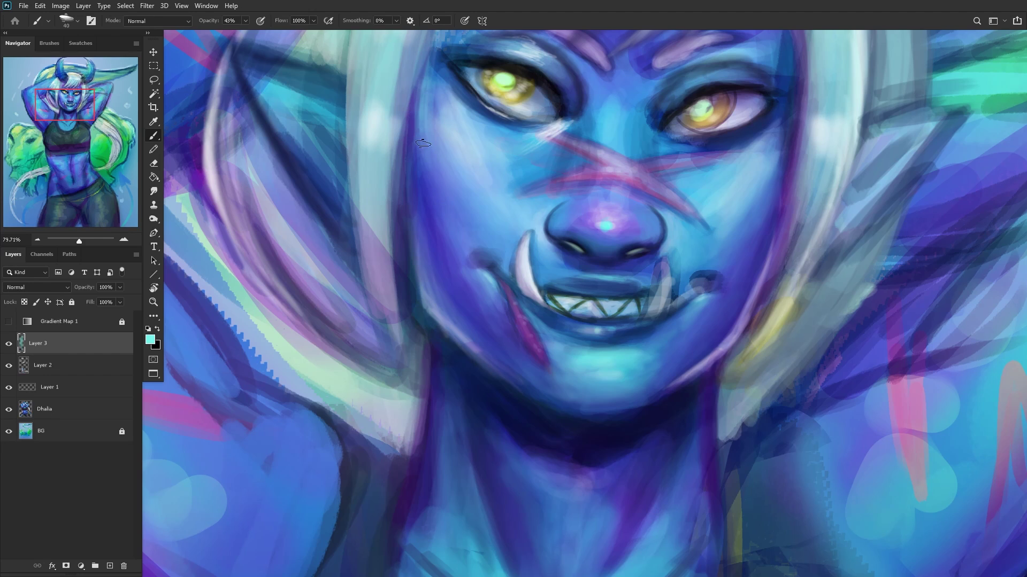
{"action": "left_click_drag", "start_coordinate": [423, 123], "coordinate": [450, 198]}
{"action": "mouse_move", "coordinate": [428, 152]}
{"action": "left_mouse_down"}
{"action": "mouse_move", "coordinate": [472, 233]}
{"action": "mouse_move", "coordinate": [429, 99]}
{"action": "mouse_move", "coordinate": [437, 155]}
{"action": "mouse_move", "coordinate": [431, 89]}
{"action": "mouse_move", "coordinate": [431, 129]}
{"action": "mouse_move", "coordinate": [458, 215]}
{"action": "mouse_move", "coordinate": [428, 83]}
{"action": "mouse_move", "coordinate": [425, 128]}
{"action": "mouse_move", "coordinate": [440, 188]}
{"action": "mouse_move", "coordinate": [430, 129]}
{"action": "mouse_move", "coordinate": [468, 223]}
{"action": "mouse_move", "coordinate": [435, 78]}
{"action": "left_mouse_up"}
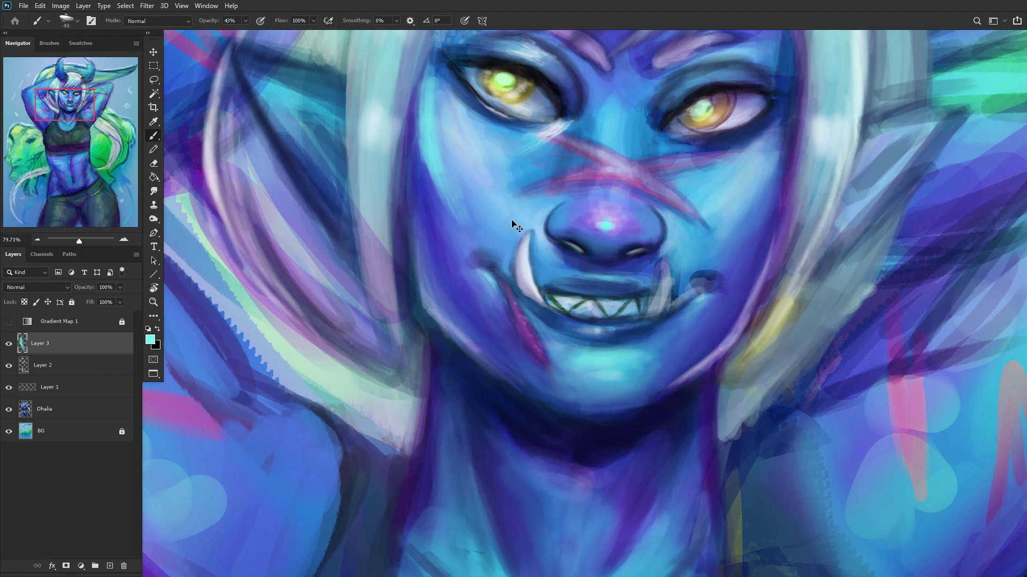
Step: Paint light blue on the cheek beside the eye with a size 55 brush, and mirror the canvas to check
{"action": "scroll", "coordinate": [198, 221], "scroll_direction": "down", "scroll_amount": 5}
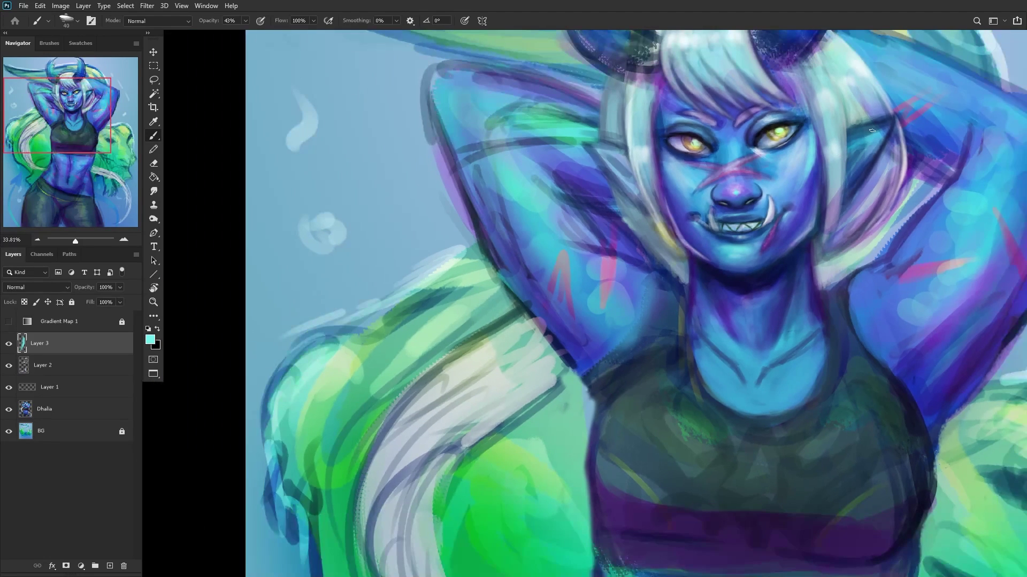
{"action": "right_click", "coordinate": [914, 104]}
{"action": "left_click_drag", "start_coordinate": [948, 97], "coordinate": [950, 98]}
{"action": "key", "text": "Return"}
{"action": "mouse_move", "coordinate": [781, 185]}
{"action": "left_mouse_down"}
{"action": "mouse_move", "coordinate": [763, 172]}
{"action": "mouse_move", "coordinate": [802, 154]}
{"action": "mouse_move", "coordinate": [810, 209]}
{"action": "mouse_move", "coordinate": [817, 162]}
{"action": "mouse_move", "coordinate": [805, 164]}
{"action": "left_mouse_up"}
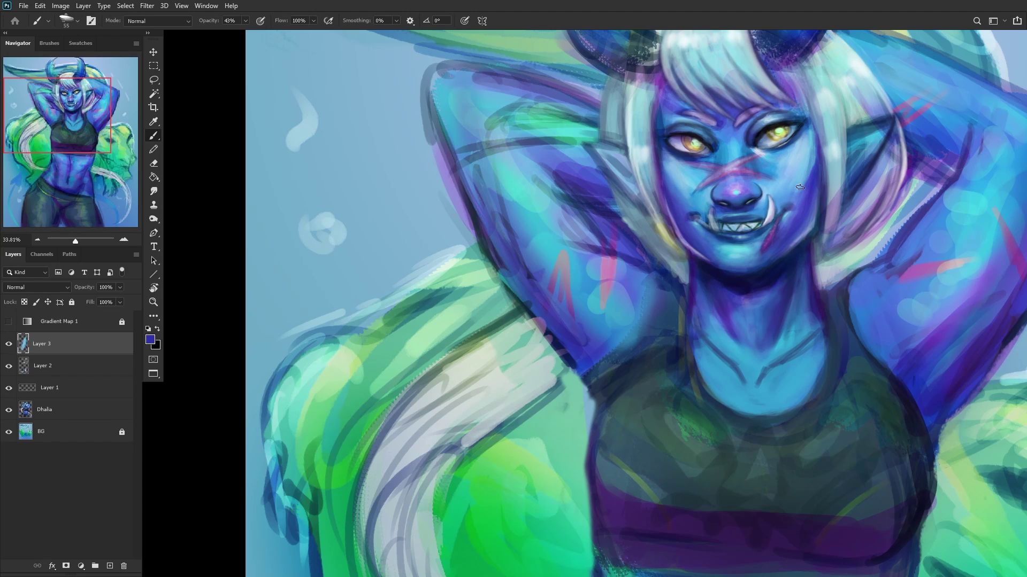
{"action": "left_click", "coordinate": [800, 172], "text": "alt"}
{"action": "mouse_move", "coordinate": [810, 137]}
{"action": "left_mouse_down"}
{"action": "mouse_move", "coordinate": [809, 187]}
{"action": "mouse_move", "coordinate": [812, 153]}
{"action": "mouse_move", "coordinate": [809, 171]}
{"action": "left_mouse_up"}
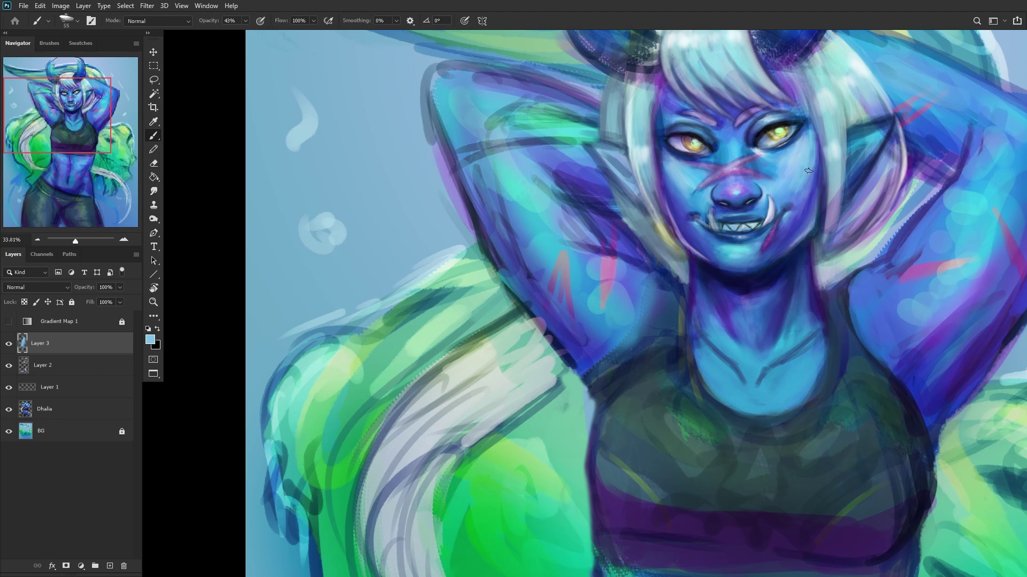
{"action": "scroll", "coordinate": [801, 72], "scroll_direction": "down", "scroll_amount": 3}
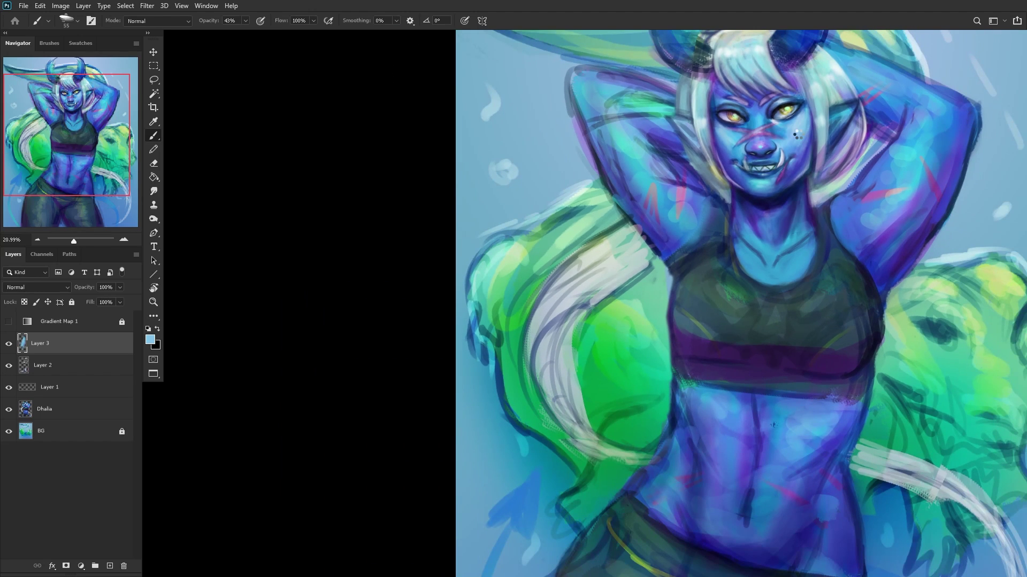
{"action": "key", "text": "ctrl+shift+h"}
Step: Merge Layer 3 and Layer 2 into Layer 1, then merge that down into the Dhalia layer
{"action": "left_click", "coordinate": [11, 344]}
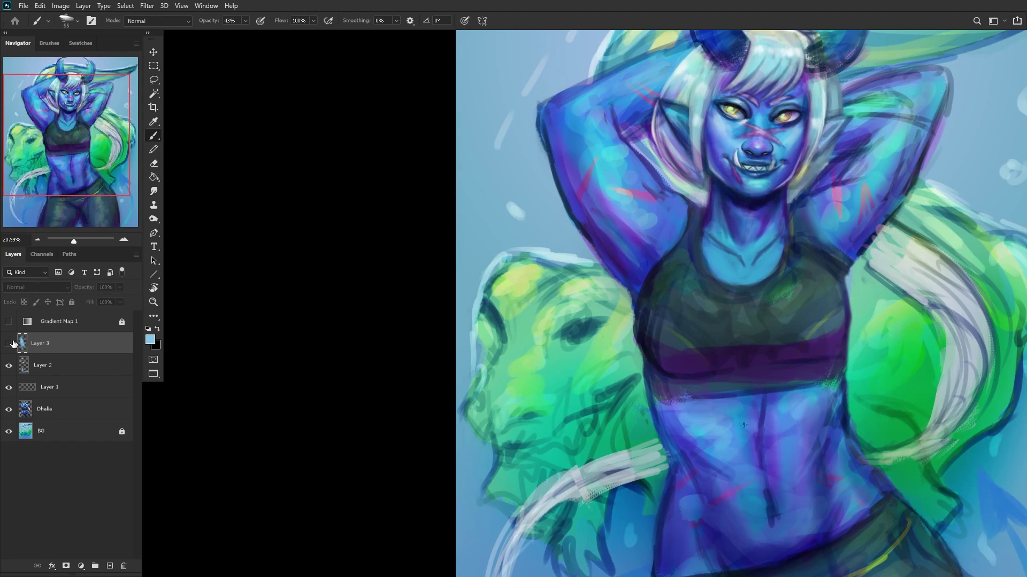
{"action": "left_click", "coordinate": [10, 343]}
{"action": "scroll", "coordinate": [321, 267], "scroll_direction": "down", "scroll_amount": 3}
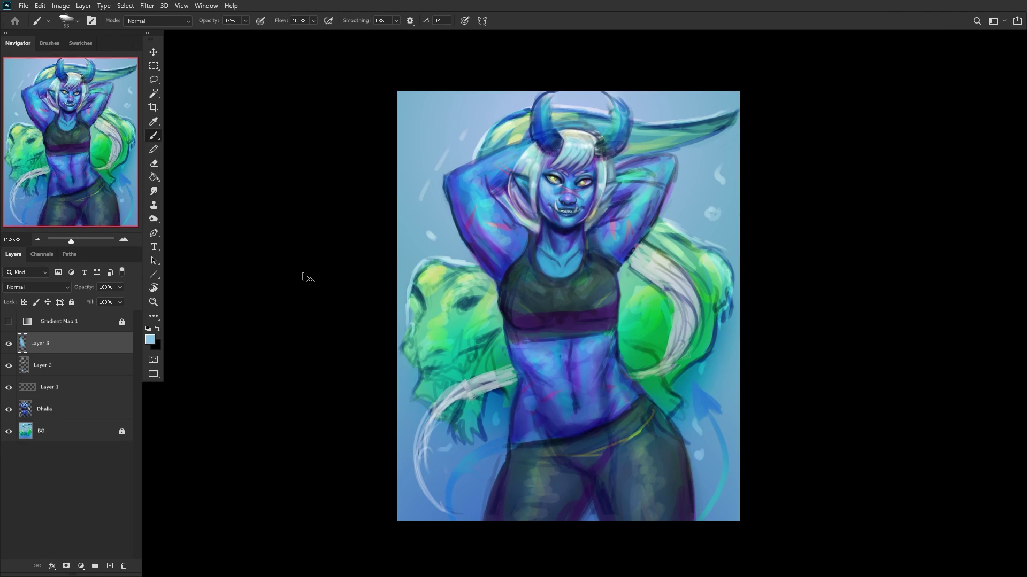
{"action": "key", "text": "ctrl+e"}
{"action": "key", "text": "ctrl+e"}
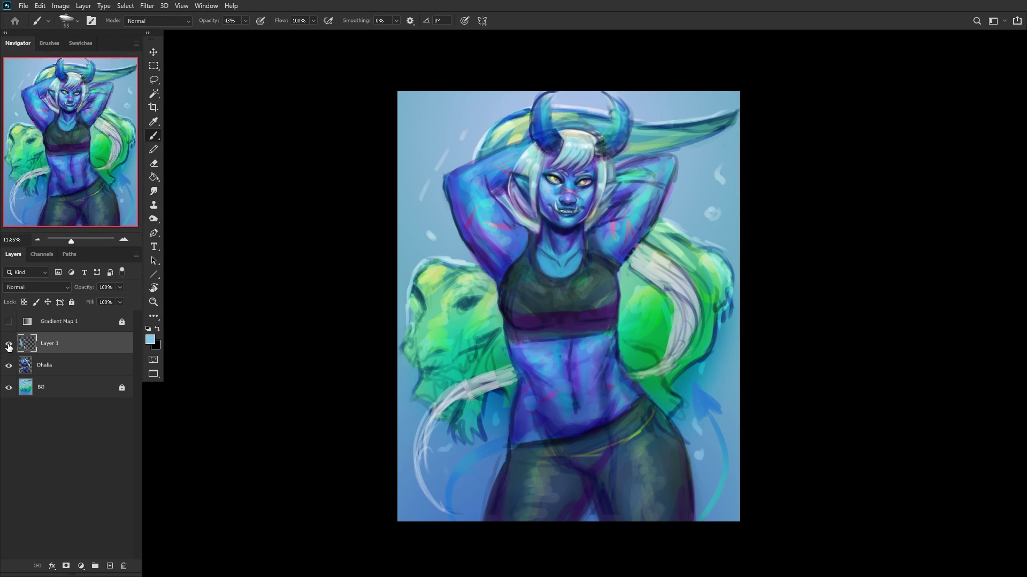
{"action": "left_click", "coordinate": [9, 345]}
{"action": "left_click", "coordinate": [8, 345]}
{"action": "scroll", "coordinate": [307, 252], "scroll_direction": "up", "scroll_amount": 3}
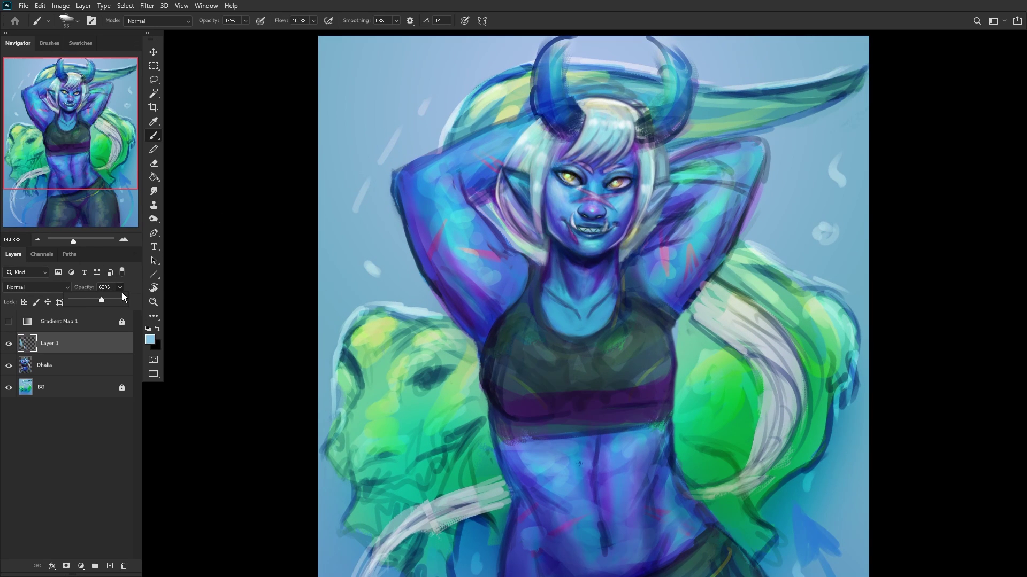
{"action": "key", "text": "ctrl+e"}
{"action": "scroll", "coordinate": [431, 220], "scroll_direction": "down", "scroll_amount": 2}
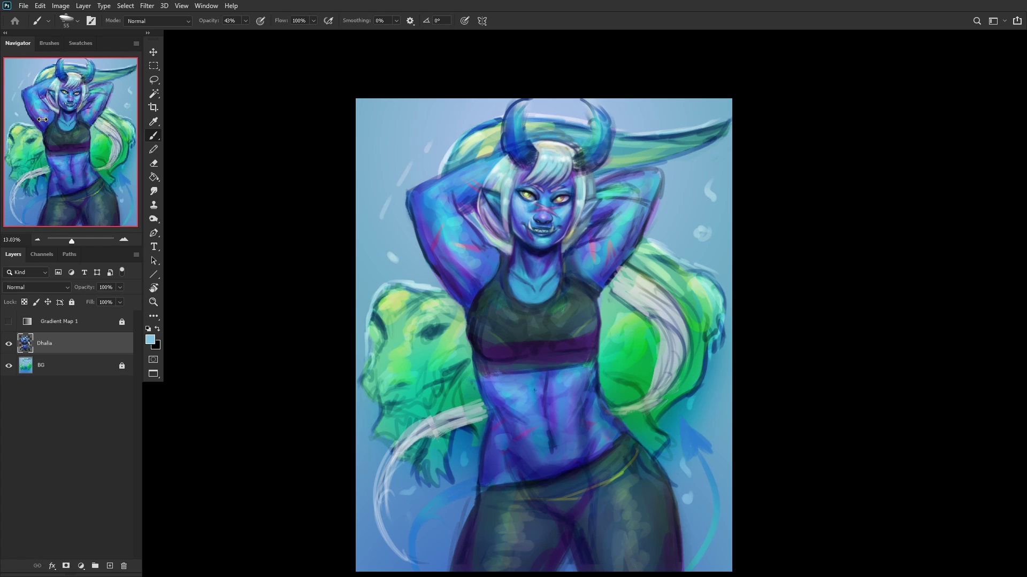
Step: Paint dark blue along the left horn's inner edge and reshape its tip
{"action": "scroll", "coordinate": [535, 131], "scroll_direction": "up", "scroll_amount": 5}
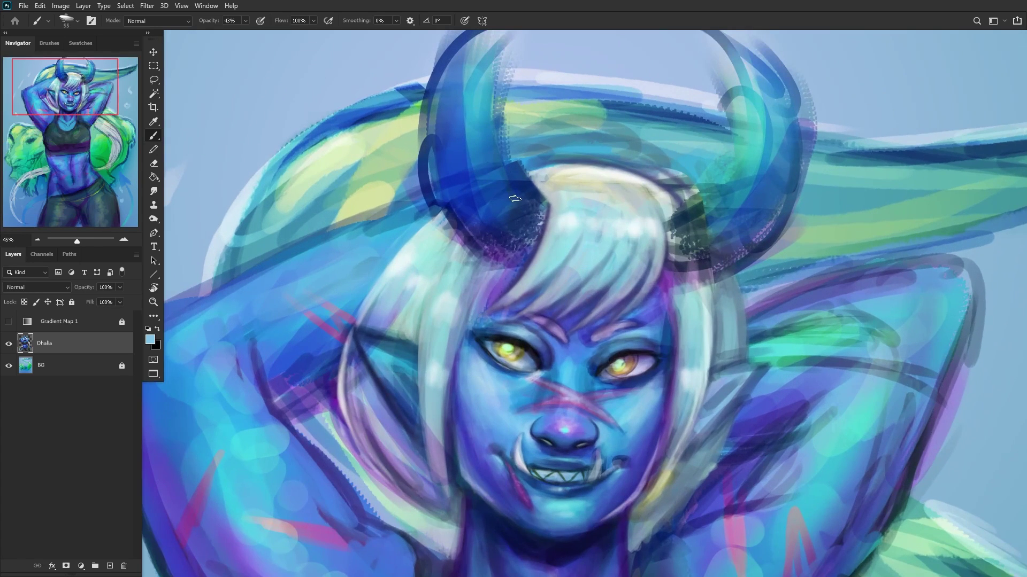
{"action": "left_click", "coordinate": [525, 188], "text": "alt"}
{"action": "mouse_move", "coordinate": [527, 199]}
{"action": "left_mouse_down"}
{"action": "mouse_move", "coordinate": [500, 86]}
{"action": "mouse_move", "coordinate": [517, 183]}
{"action": "mouse_move", "coordinate": [544, 208]}
{"action": "mouse_move", "coordinate": [503, 69]}
{"action": "mouse_move", "coordinate": [509, 125]}
{"action": "mouse_move", "coordinate": [524, 41]}
{"action": "left_mouse_up"}
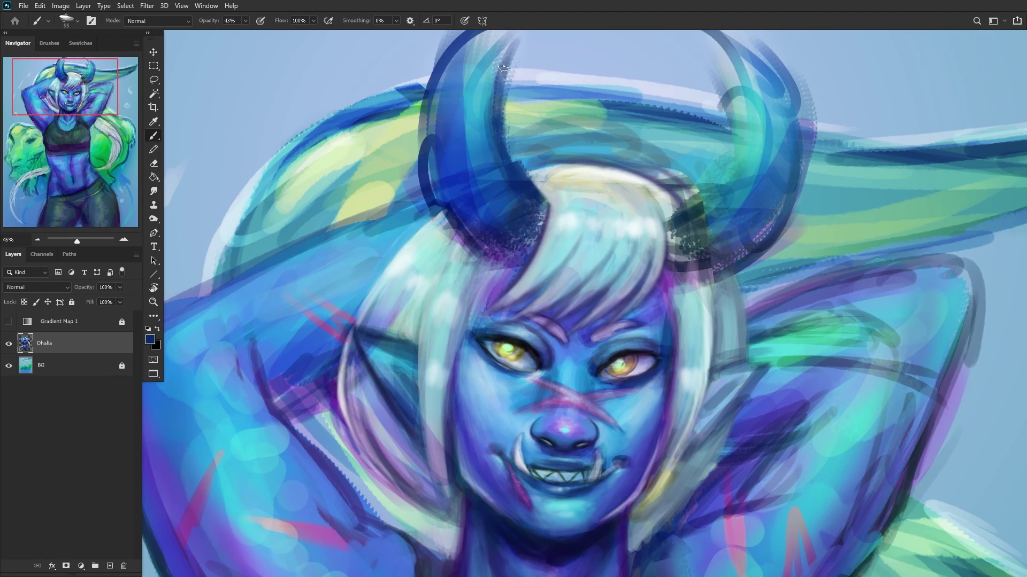
{"action": "scroll", "coordinate": [508, 69], "scroll_direction": "down", "scroll_amount": 2}
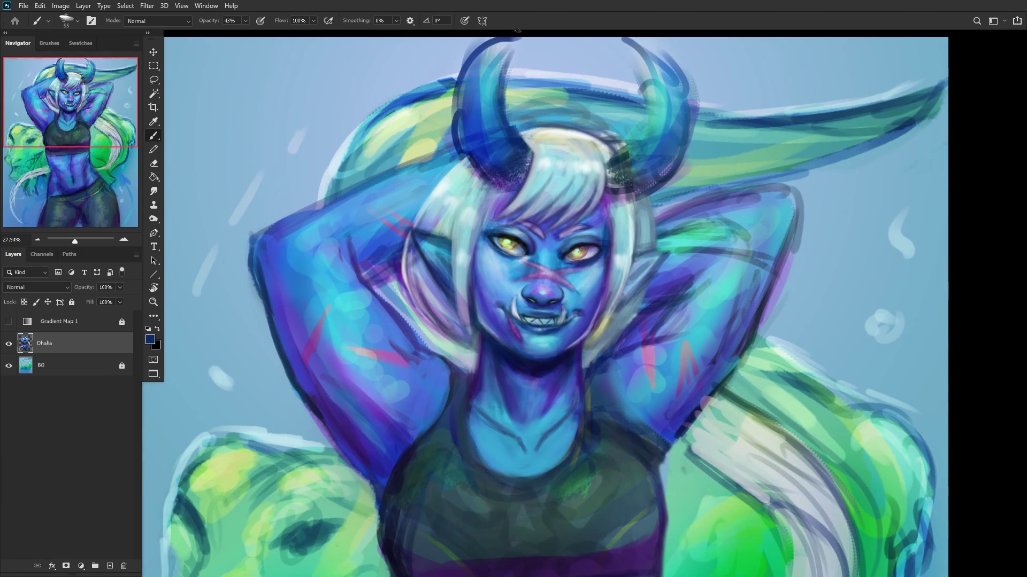
{"action": "mouse_move", "coordinate": [506, 59]}
{"action": "left_mouse_down"}
{"action": "mouse_move", "coordinate": [529, 33]}
{"action": "mouse_move", "coordinate": [505, 45]}
{"action": "mouse_move", "coordinate": [499, 76]}
{"action": "mouse_move", "coordinate": [519, 48]}
{"action": "mouse_move", "coordinate": [494, 83]}
{"action": "mouse_move", "coordinate": [473, 63]}
{"action": "mouse_move", "coordinate": [498, 41]}
{"action": "mouse_move", "coordinate": [461, 78]}
{"action": "mouse_move", "coordinate": [495, 43]}
{"action": "mouse_move", "coordinate": [457, 112]}
{"action": "mouse_move", "coordinate": [477, 69]}
{"action": "mouse_move", "coordinate": [470, 165]}
{"action": "left_mouse_up"}
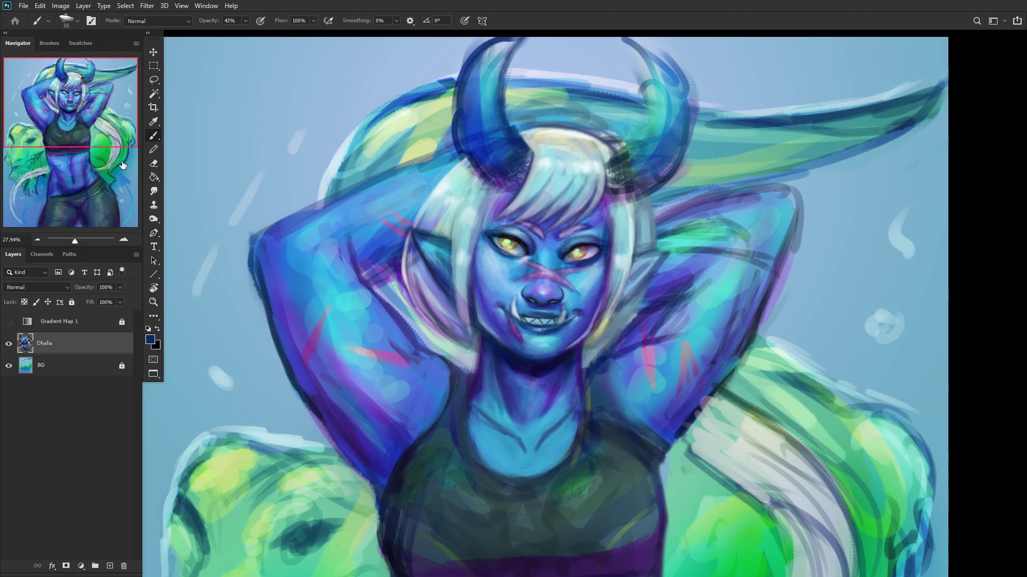
Step: Lighten the left horn's outer edge with the Eraser and add a new empty layer above Dhalia
{"action": "left_click", "coordinate": [154, 164]}
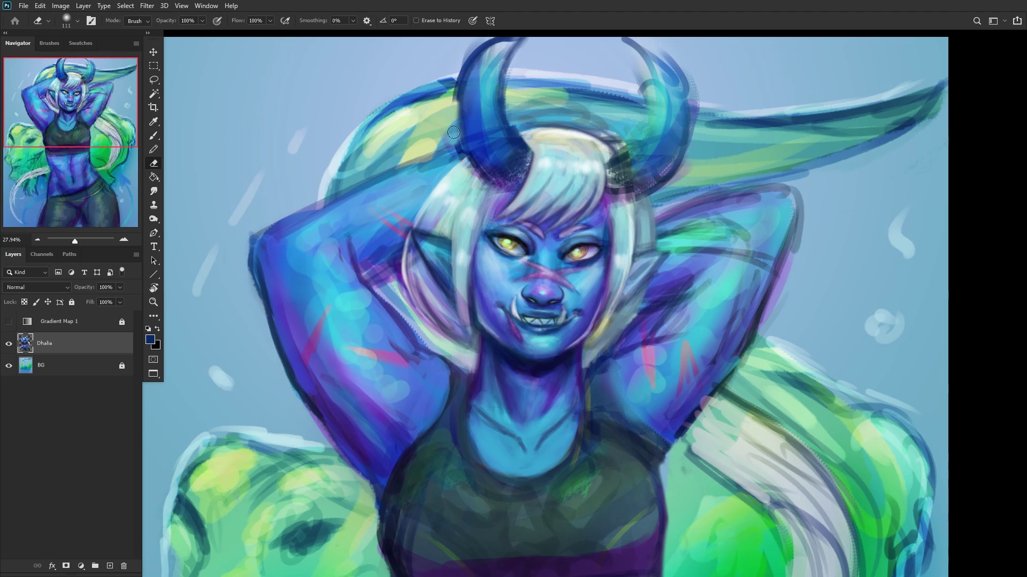
{"action": "mouse_move", "coordinate": [454, 132]}
{"action": "left_mouse_down"}
{"action": "mouse_move", "coordinate": [436, 148]}
{"action": "mouse_move", "coordinate": [454, 139]}
{"action": "mouse_move", "coordinate": [485, 46]}
{"action": "mouse_move", "coordinate": [465, 60]}
{"action": "left_mouse_up"}
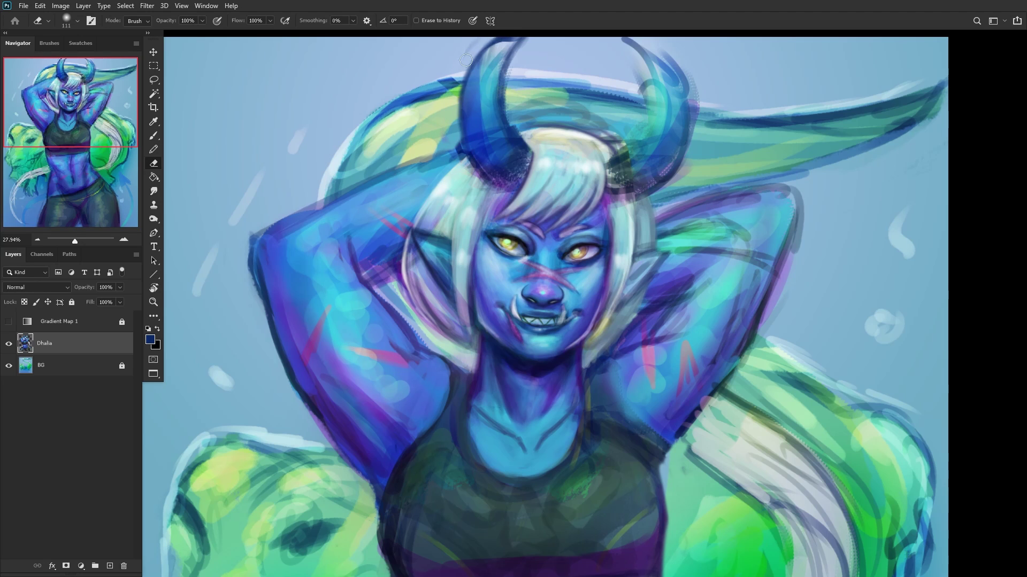
{"action": "scroll", "coordinate": [379, 134], "scroll_direction": "down", "scroll_amount": 5}
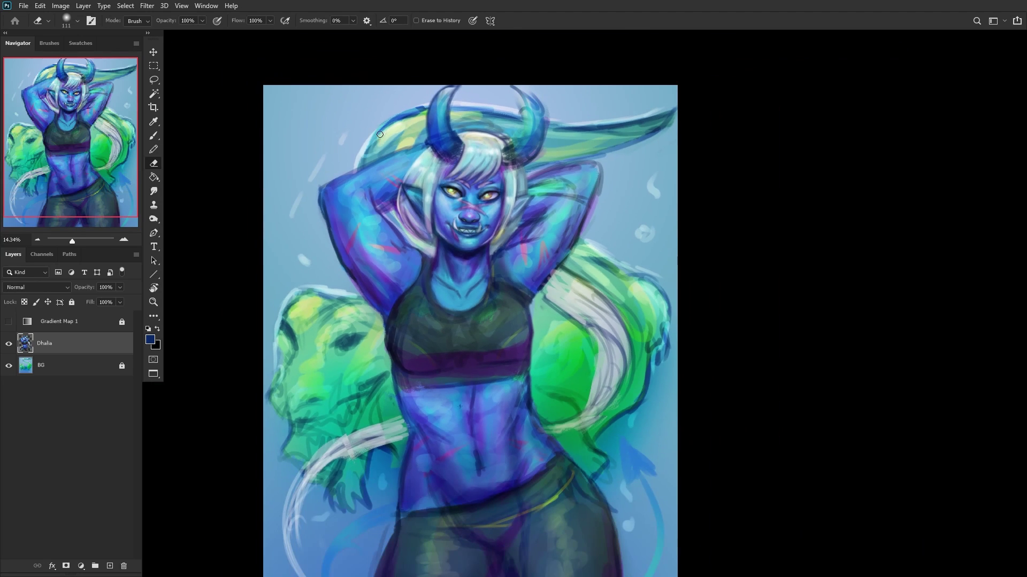
{"action": "left_click", "coordinate": [153, 135]}
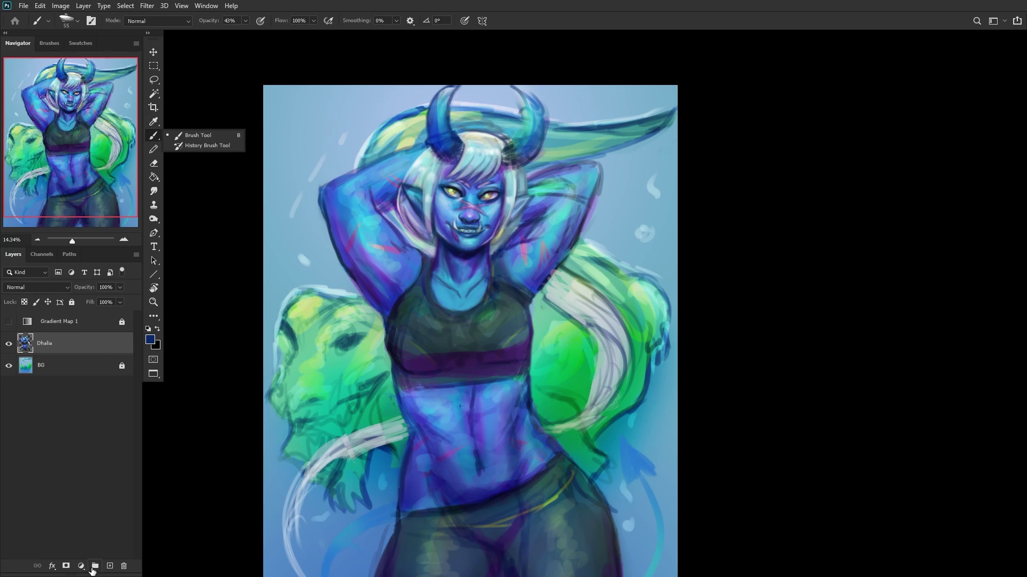
{"action": "left_click", "coordinate": [110, 568]}
Step: On Layer 1, paint light blue along the upper horn and its side, then mirror the canvas
{"action": "scroll", "coordinate": [463, 81], "scroll_direction": "up", "scroll_amount": 5}
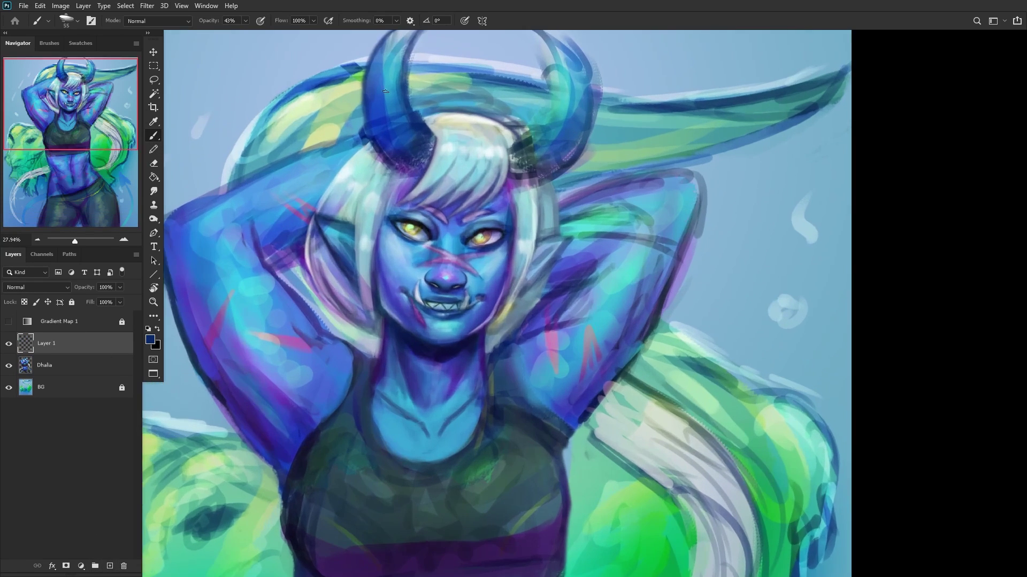
{"action": "scroll", "coordinate": [455, 95], "scroll_direction": "up", "scroll_amount": 1}
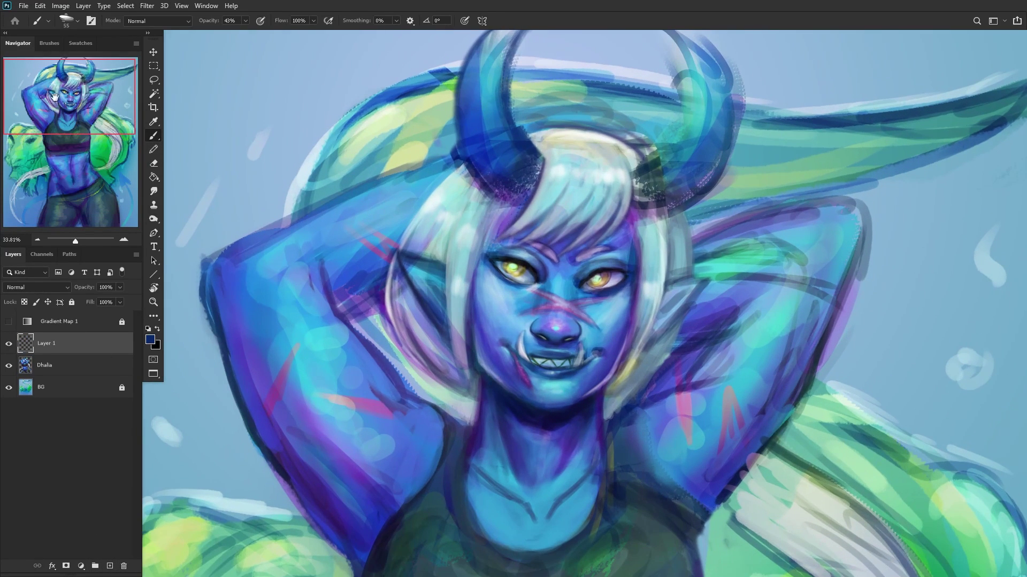
{"action": "left_click_drag", "start_coordinate": [54, 97], "coordinate": [57, 95]}
{"action": "right_click", "coordinate": [541, 114]}
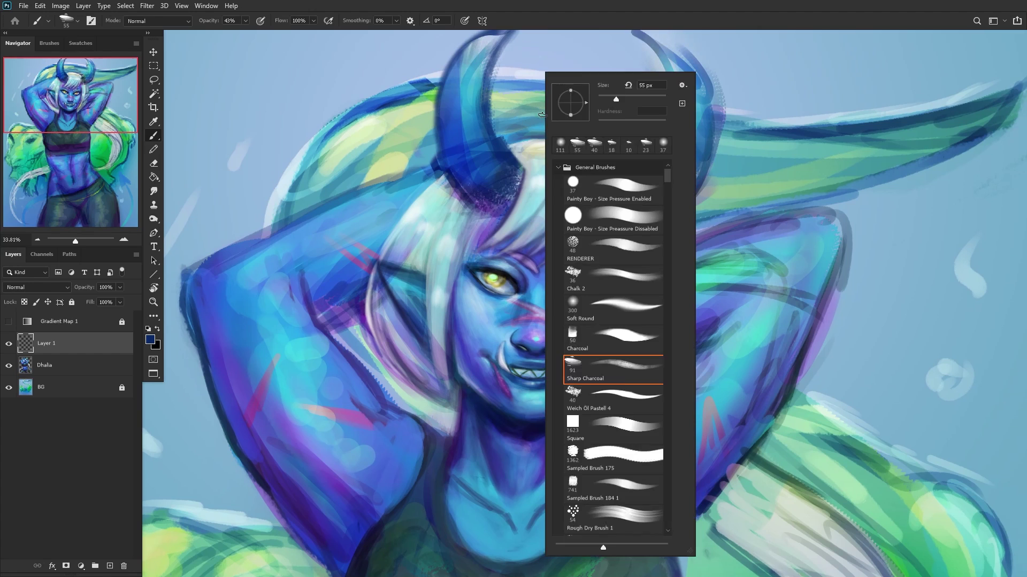
{"action": "left_click", "coordinate": [522, 321], "text": "alt"}
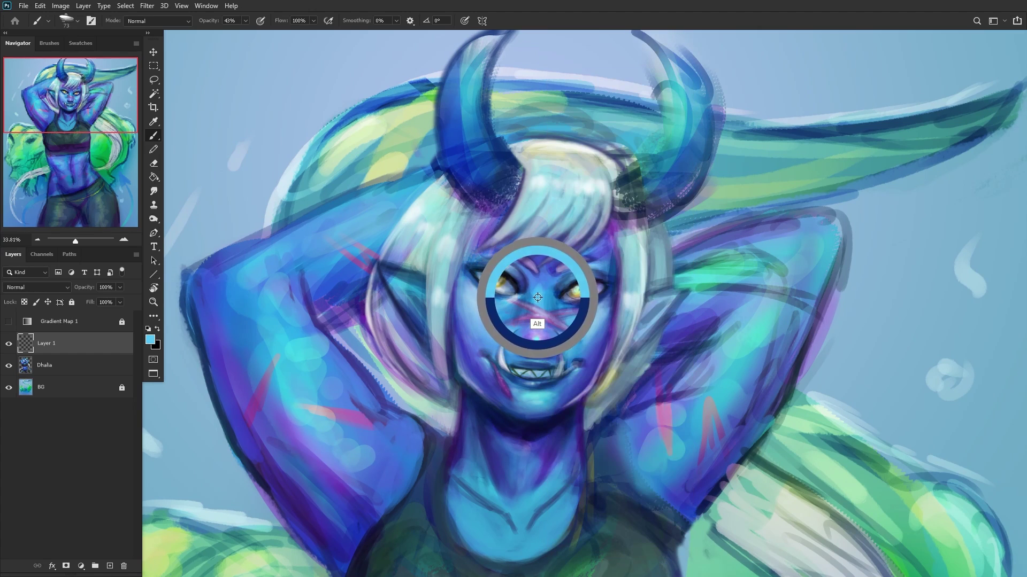
{"action": "mouse_move", "coordinate": [477, 52]}
{"action": "left_mouse_down"}
{"action": "mouse_move", "coordinate": [445, 87]}
{"action": "mouse_move", "coordinate": [497, 37]}
{"action": "mouse_move", "coordinate": [484, 71]}
{"action": "mouse_move", "coordinate": [491, 37]}
{"action": "mouse_move", "coordinate": [455, 65]}
{"action": "mouse_move", "coordinate": [446, 90]}
{"action": "mouse_move", "coordinate": [475, 68]}
{"action": "left_mouse_up"}
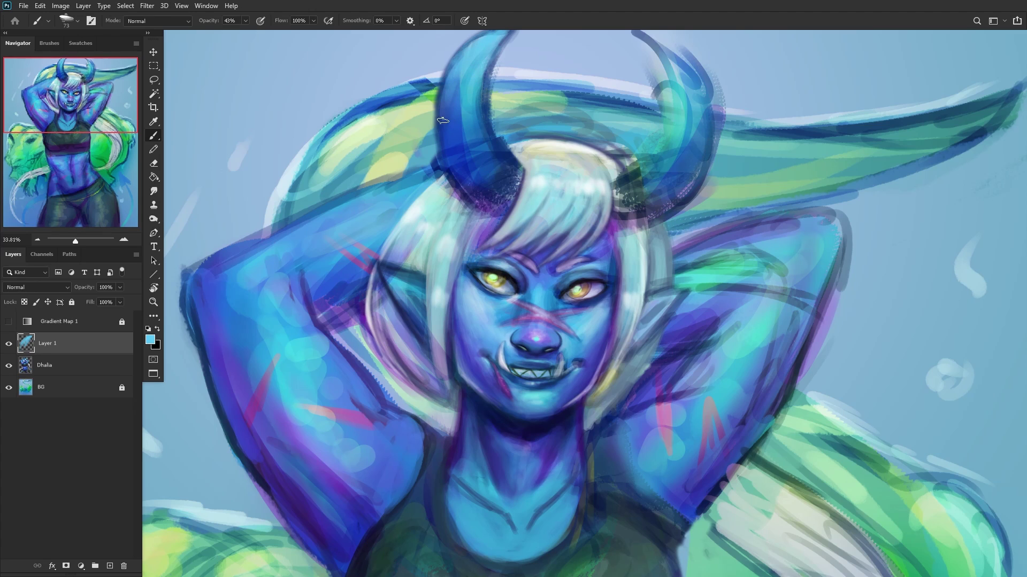
{"action": "mouse_move", "coordinate": [443, 120]}
{"action": "left_mouse_down"}
{"action": "mouse_move", "coordinate": [454, 113]}
{"action": "mouse_move", "coordinate": [447, 152]}
{"action": "left_mouse_up"}
{"action": "key", "text": "ctrl+shift+h"}
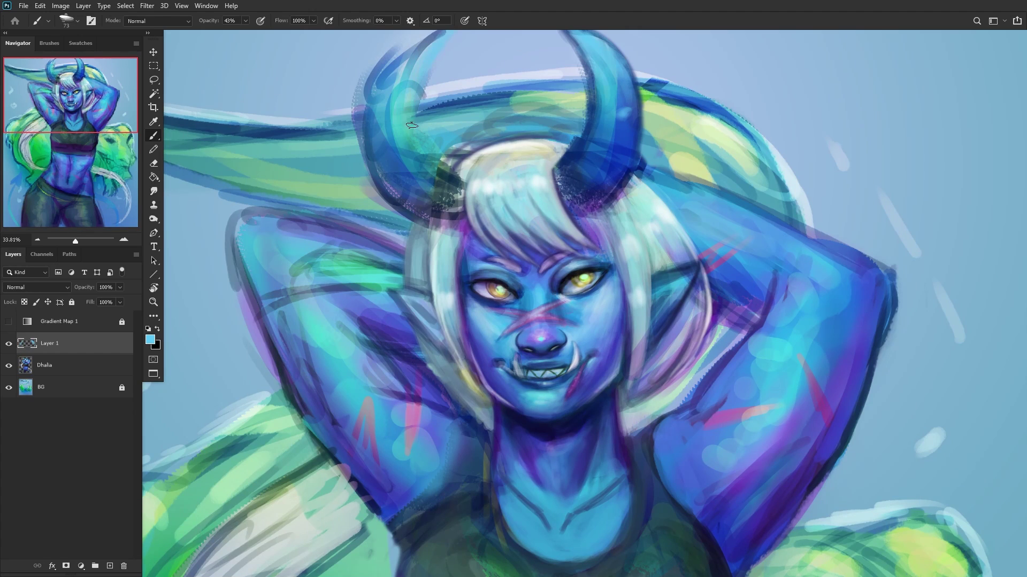
Step: Darken the left horn's outer edge and the hair beside it with dark blue
{"action": "left_click", "coordinate": [559, 153], "text": "alt"}
{"action": "mouse_move", "coordinate": [452, 176]}
{"action": "left_mouse_down"}
{"action": "mouse_move", "coordinate": [411, 145]}
{"action": "mouse_move", "coordinate": [460, 181]}
{"action": "mouse_move", "coordinate": [417, 138]}
{"action": "mouse_move", "coordinate": [435, 159]}
{"action": "mouse_move", "coordinate": [421, 86]}
{"action": "mouse_move", "coordinate": [419, 102]}
{"action": "mouse_move", "coordinate": [428, 112]}
{"action": "mouse_move", "coordinate": [446, 48]}
{"action": "mouse_move", "coordinate": [416, 115]}
{"action": "mouse_move", "coordinate": [446, 48]}
{"action": "mouse_move", "coordinate": [422, 75]}
{"action": "mouse_move", "coordinate": [416, 130]}
{"action": "mouse_move", "coordinate": [427, 85]}
{"action": "mouse_move", "coordinate": [435, 162]}
{"action": "left_mouse_up"}
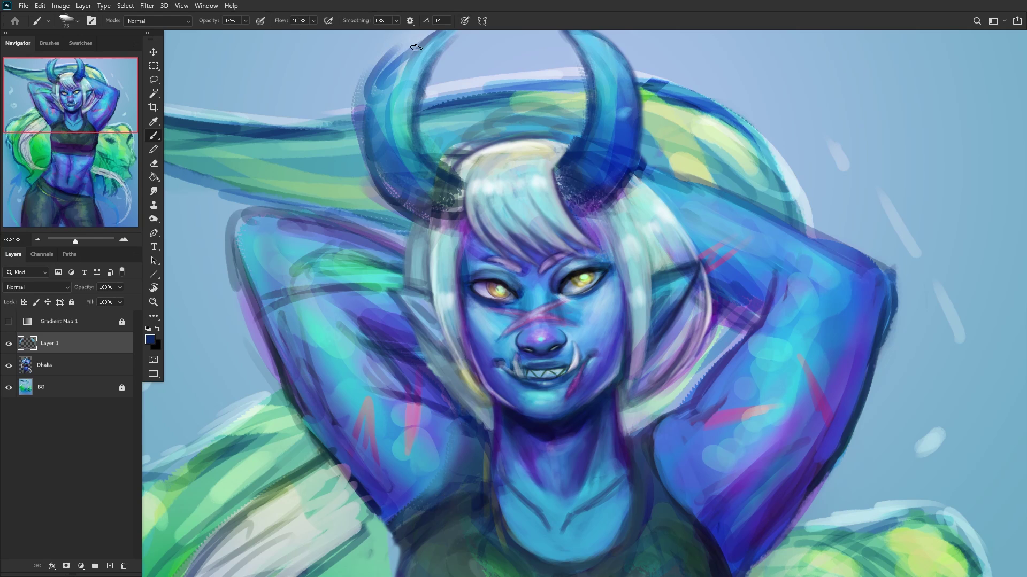
{"action": "mouse_move", "coordinate": [420, 43]}
{"action": "left_mouse_down"}
{"action": "mouse_move", "coordinate": [384, 96]}
{"action": "mouse_move", "coordinate": [387, 123]}
{"action": "left_mouse_up"}
{"action": "mouse_move", "coordinate": [406, 67]}
{"action": "left_mouse_down"}
{"action": "mouse_move", "coordinate": [387, 185]}
{"action": "mouse_move", "coordinate": [414, 58]}
{"action": "mouse_move", "coordinate": [388, 202]}
{"action": "mouse_move", "coordinate": [380, 106]}
{"action": "mouse_move", "coordinate": [406, 205]}
{"action": "mouse_move", "coordinate": [379, 158]}
{"action": "mouse_move", "coordinate": [436, 219]}
{"action": "mouse_move", "coordinate": [365, 150]}
{"action": "mouse_move", "coordinate": [444, 221]}
{"action": "left_mouse_up"}
{"action": "scroll", "coordinate": [444, 221], "scroll_direction": "down", "scroll_amount": 3}
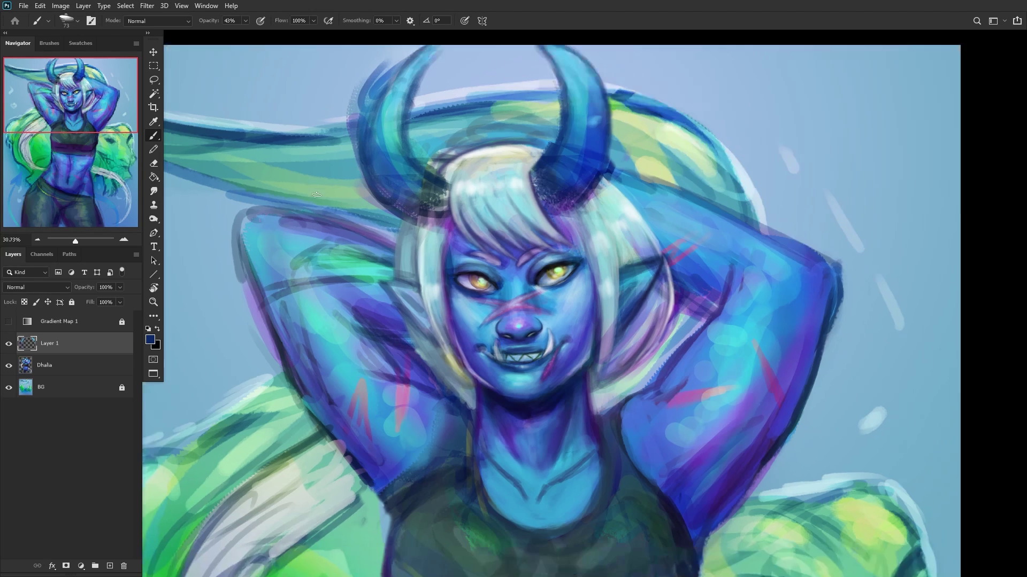
{"action": "scroll", "coordinate": [365, 182], "scroll_direction": "up", "scroll_amount": 3}
{"action": "left_click_drag", "start_coordinate": [516, 131], "coordinate": [361, 146]}
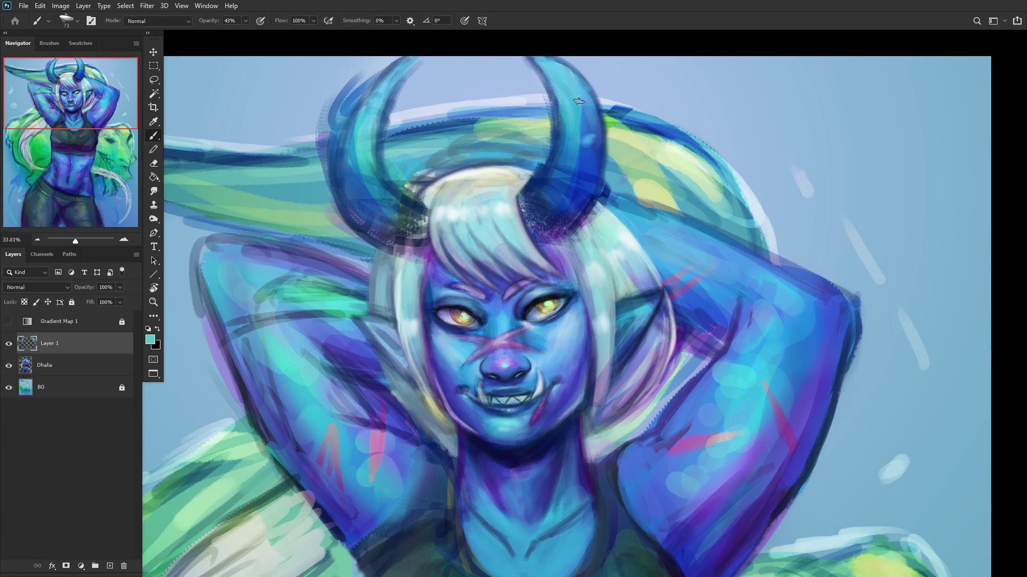
Step: On a new Layer 2, brighten the right horn's tip and inner edge, then add Layer 3
{"action": "left_click", "coordinate": [110, 566]}
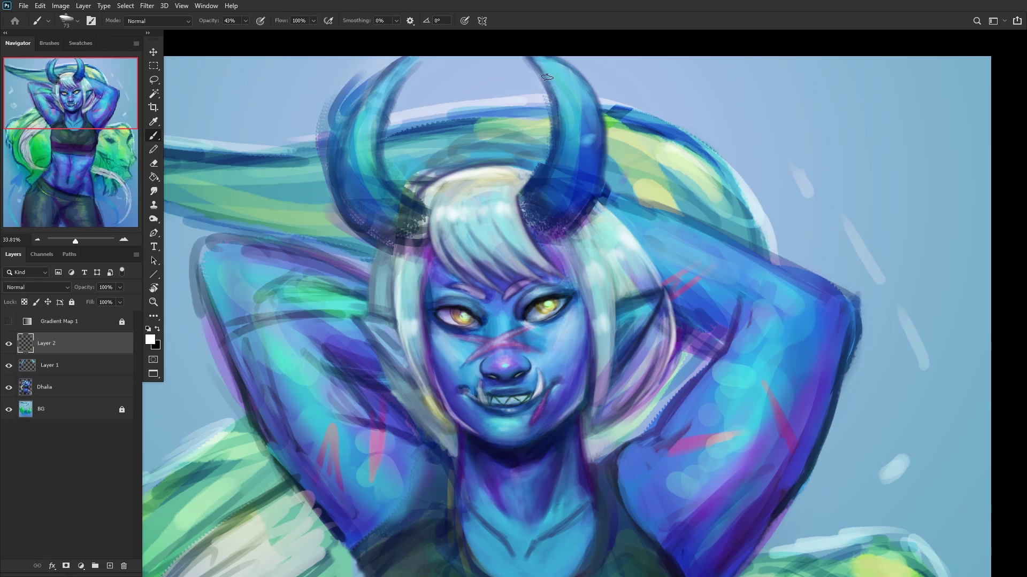
{"action": "mouse_move", "coordinate": [547, 77]}
{"action": "left_mouse_down"}
{"action": "mouse_move", "coordinate": [540, 63]}
{"action": "mouse_move", "coordinate": [572, 93]}
{"action": "mouse_move", "coordinate": [534, 52]}
{"action": "mouse_move", "coordinate": [599, 107]}
{"action": "left_mouse_up"}
{"action": "left_click_drag", "start_coordinate": [543, 59], "coordinate": [566, 91]}
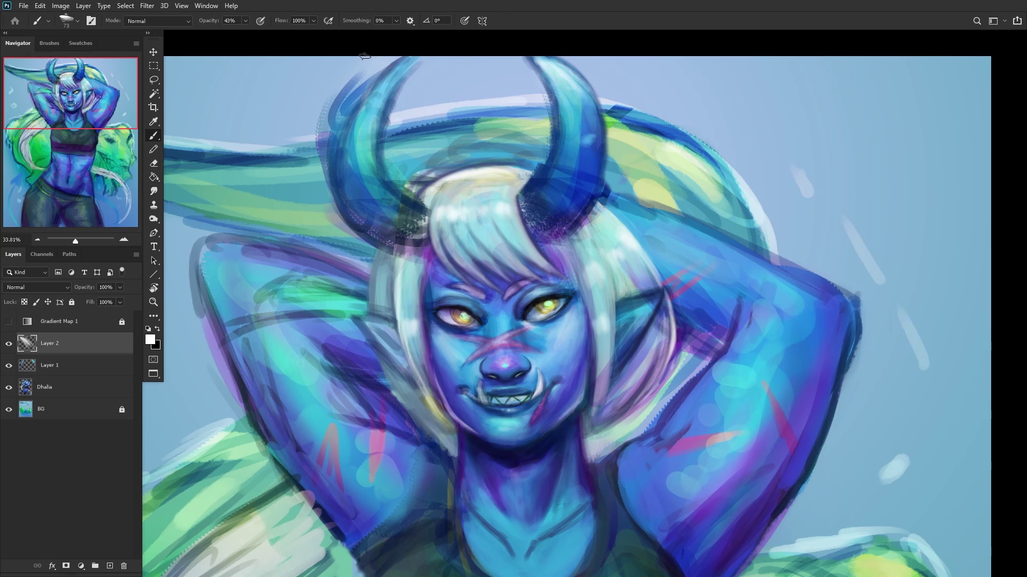
{"action": "key", "text": "h"}
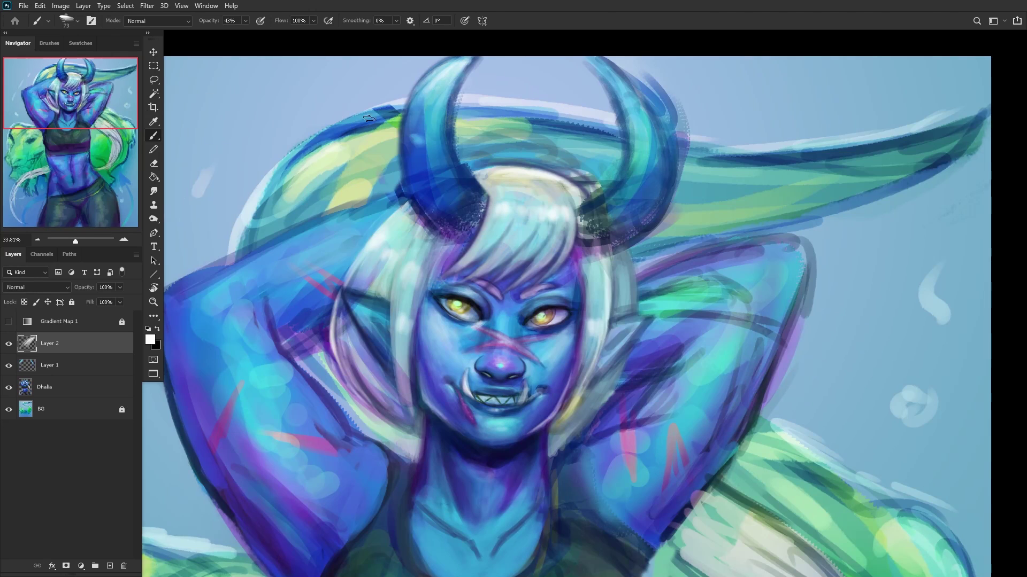
{"action": "mouse_move", "coordinate": [586, 60]}
{"action": "left_mouse_down"}
{"action": "mouse_move", "coordinate": [625, 107]}
{"action": "mouse_move", "coordinate": [598, 62]}
{"action": "mouse_move", "coordinate": [642, 110]}
{"action": "mouse_move", "coordinate": [610, 63]}
{"action": "mouse_move", "coordinate": [636, 93]}
{"action": "left_mouse_up"}
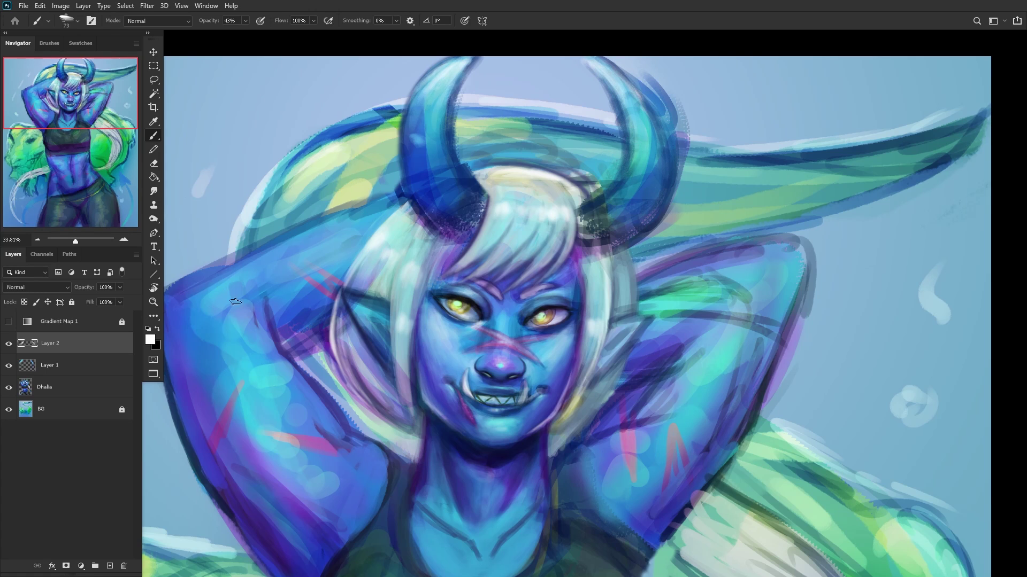
{"action": "left_click", "coordinate": [109, 565]}
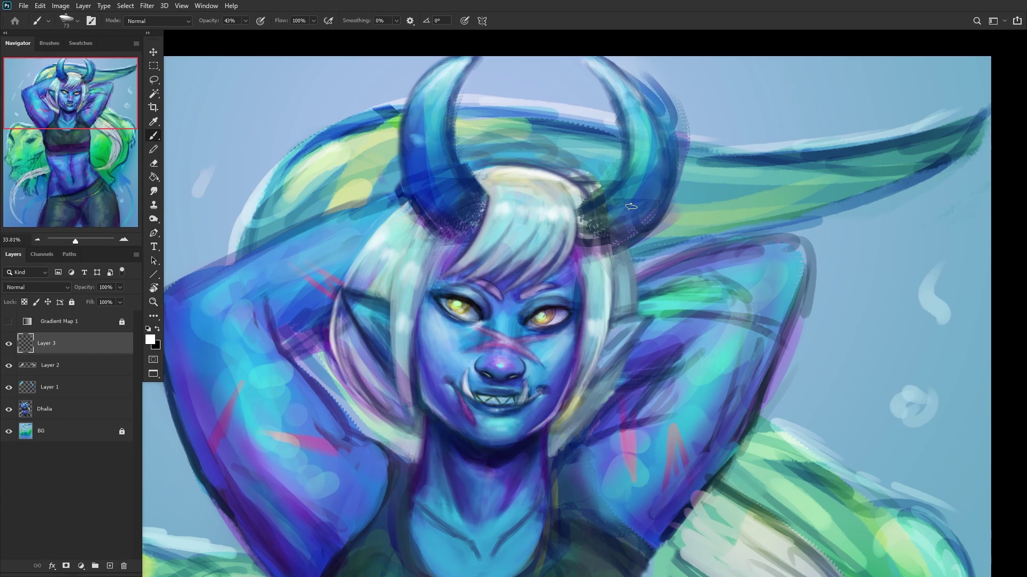
Step: Brighten and blend the right horn's lower outer edge with light strokes
{"action": "right_click", "coordinate": [773, 138]}
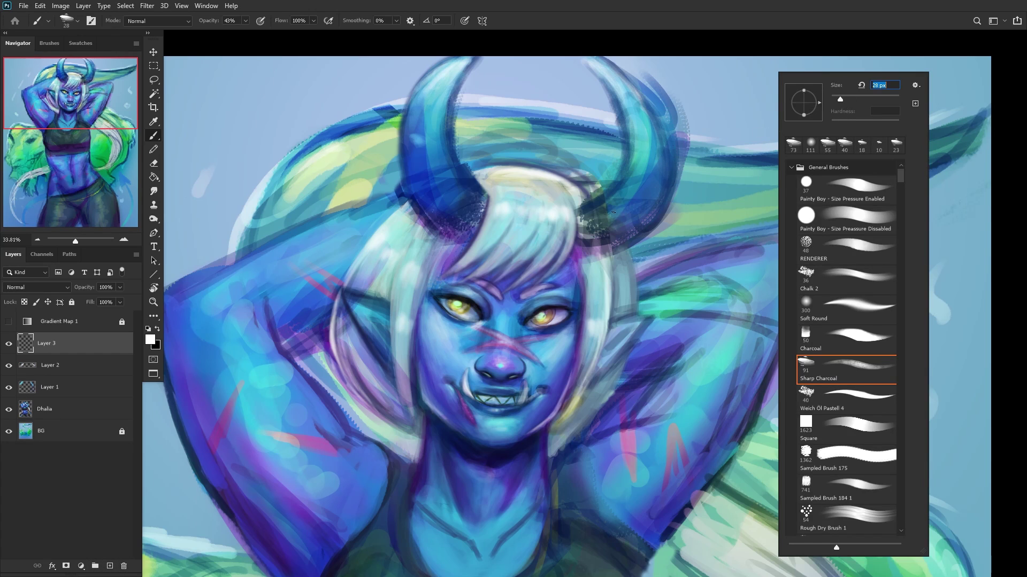
{"action": "left_click", "coordinate": [578, 239]}
{"action": "mouse_move", "coordinate": [579, 239]}
{"action": "left_mouse_down"}
{"action": "mouse_move", "coordinate": [635, 223]}
{"action": "mouse_move", "coordinate": [642, 202]}
{"action": "mouse_move", "coordinate": [635, 234]}
{"action": "left_mouse_up"}
{"action": "key", "text": "ctrl+z"}
{"action": "key", "text": "ctrl+z"}
{"action": "key", "text": "ctrl+z"}
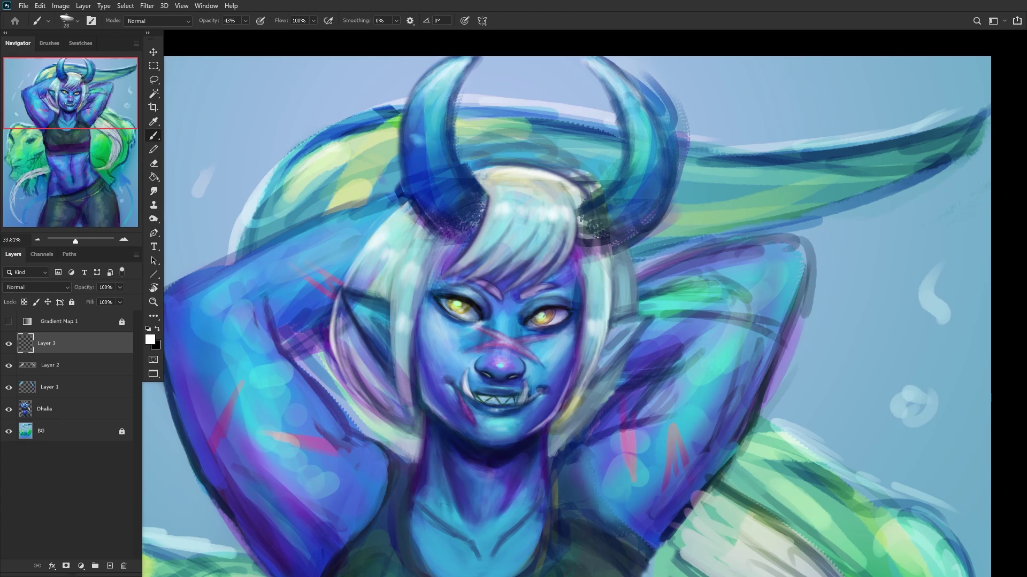
{"action": "left_click_drag", "start_coordinate": [431, 394], "coordinate": [499, 367]}
{"action": "left_click_drag", "start_coordinate": [505, 359], "coordinate": [517, 358]}
{"action": "key", "text": "ctrl+z"}
{"action": "mouse_move", "coordinate": [602, 236]}
{"action": "left_mouse_down"}
{"action": "mouse_move", "coordinate": [641, 214]}
{"action": "mouse_move", "coordinate": [663, 182]}
{"action": "mouse_move", "coordinate": [668, 160]}
{"action": "mouse_move", "coordinate": [650, 200]}
{"action": "mouse_move", "coordinate": [661, 123]}
{"action": "mouse_move", "coordinate": [666, 171]}
{"action": "mouse_move", "coordinate": [652, 98]}
{"action": "mouse_move", "coordinate": [665, 177]}
{"action": "mouse_move", "coordinate": [657, 127]}
{"action": "left_mouse_up"}
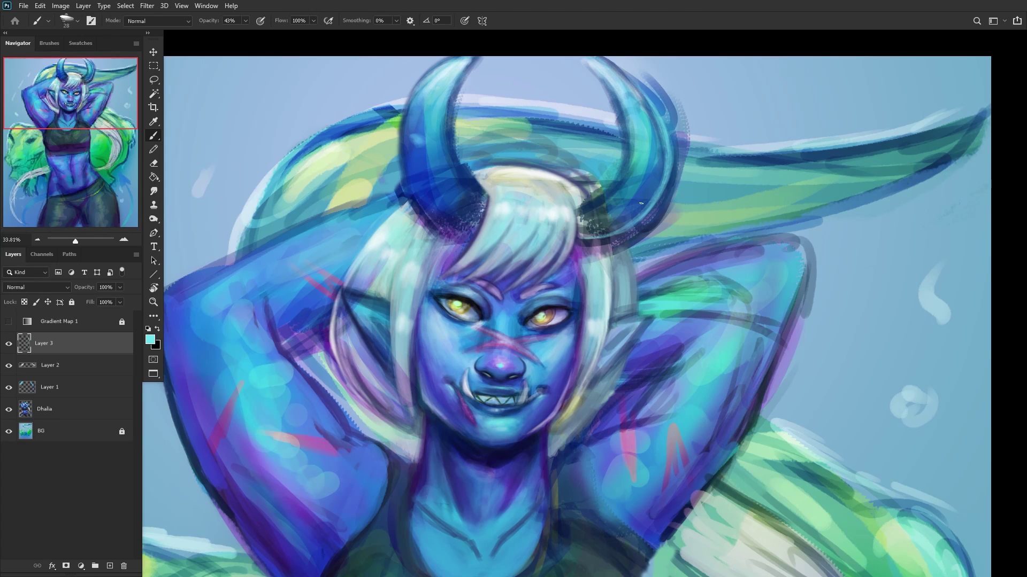
{"action": "mouse_move", "coordinate": [641, 204]}
{"action": "left_mouse_down"}
{"action": "mouse_move", "coordinate": [657, 182]}
{"action": "mouse_move", "coordinate": [610, 237]}
{"action": "mouse_move", "coordinate": [663, 188]}
{"action": "mouse_move", "coordinate": [650, 195]}
{"action": "mouse_move", "coordinate": [661, 161]}
{"action": "left_mouse_up"}
Step: Mirror the canvas view and brighten the left horn's lower inner edge
{"action": "key", "text": "ctrl+shift+h"}
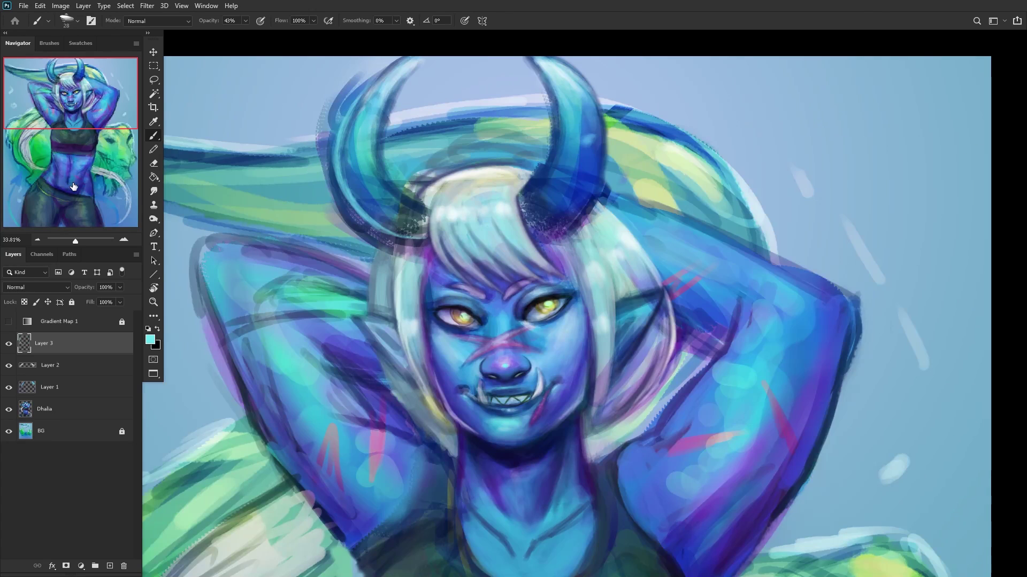
{"action": "mouse_move", "coordinate": [547, 231]}
{"action": "left_mouse_down"}
{"action": "mouse_move", "coordinate": [591, 198]}
{"action": "mouse_move", "coordinate": [545, 234]}
{"action": "mouse_move", "coordinate": [602, 156]}
{"action": "left_mouse_up"}
{"action": "mouse_move", "coordinate": [571, 220]}
{"action": "left_mouse_down"}
{"action": "mouse_move", "coordinate": [598, 142]}
{"action": "mouse_move", "coordinate": [553, 236]}
{"action": "mouse_move", "coordinate": [594, 165]}
{"action": "mouse_move", "coordinate": [556, 233]}
{"action": "mouse_move", "coordinate": [594, 167]}
{"action": "mouse_move", "coordinate": [596, 186]}
{"action": "mouse_move", "coordinate": [576, 208]}
{"action": "mouse_move", "coordinate": [603, 138]}
{"action": "mouse_move", "coordinate": [567, 223]}
{"action": "mouse_move", "coordinate": [593, 150]}
{"action": "mouse_move", "coordinate": [583, 213]}
{"action": "mouse_move", "coordinate": [592, 179]}
{"action": "left_mouse_up"}
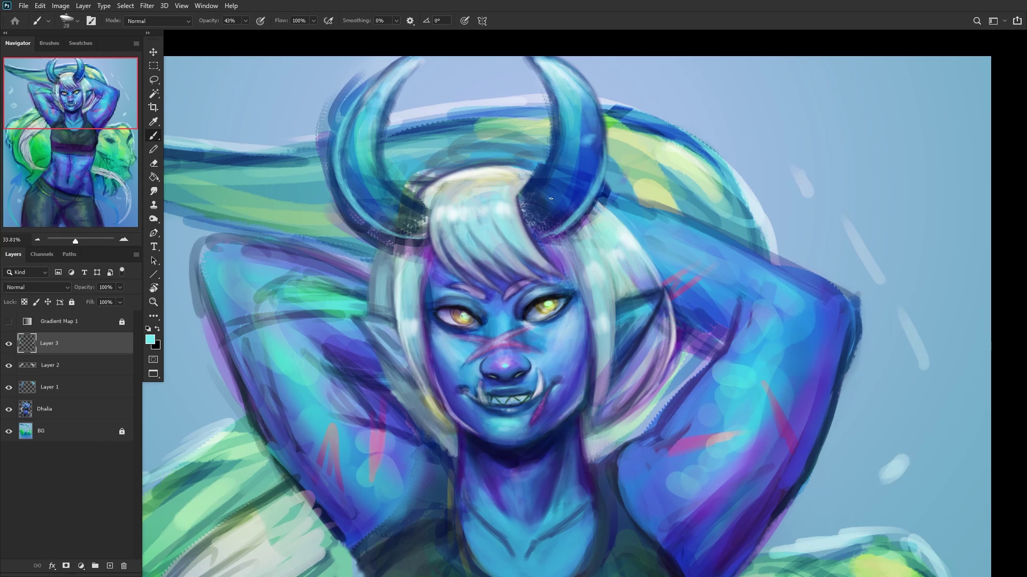
{"action": "scroll", "coordinate": [550, 199], "scroll_direction": "down", "scroll_amount": 2}
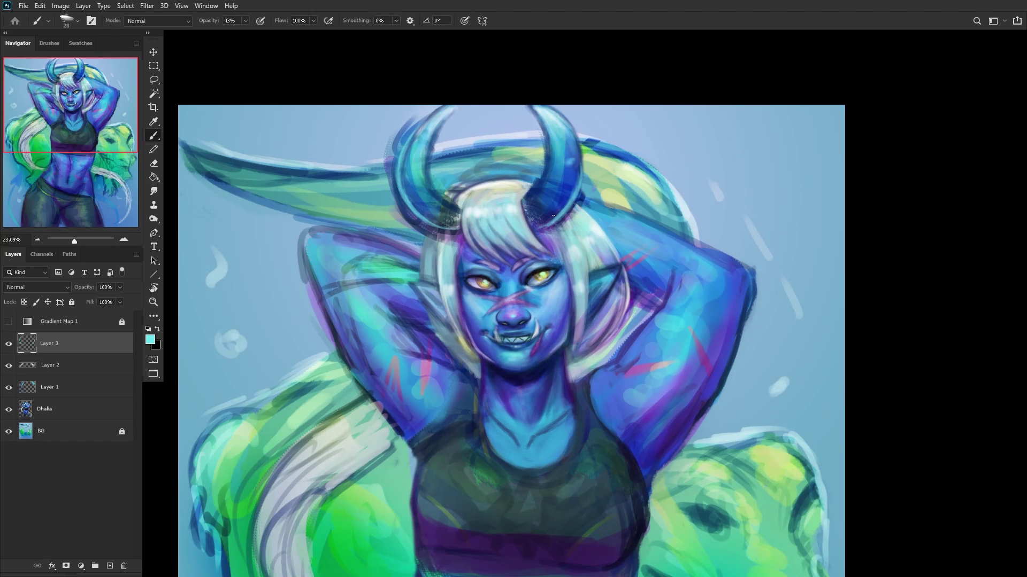
Step: Darken the left horn's inner edge and base with a 59 px dark blue brush
{"action": "right_click", "coordinate": [528, 223]}
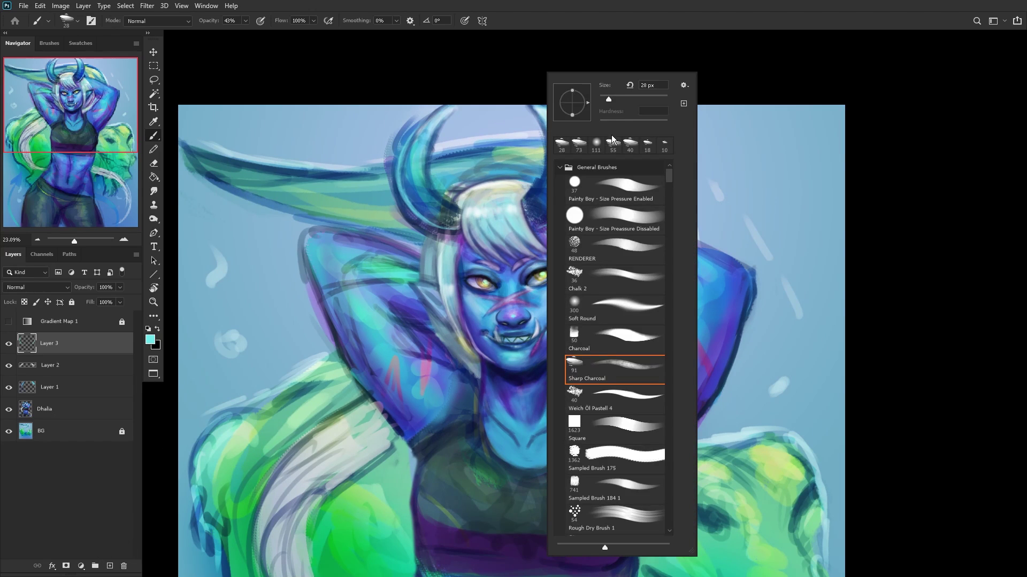
{"action": "left_click", "coordinate": [619, 97]}
{"action": "left_click_drag", "start_coordinate": [415, 201], "coordinate": [560, 230]}
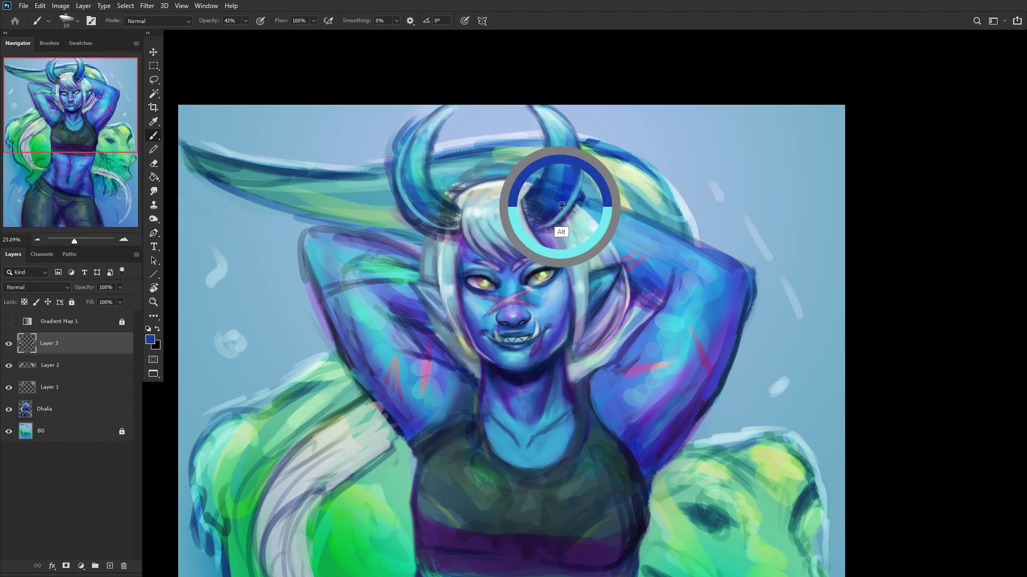
{"action": "left_click_drag", "start_coordinate": [422, 212], "coordinate": [396, 178]}
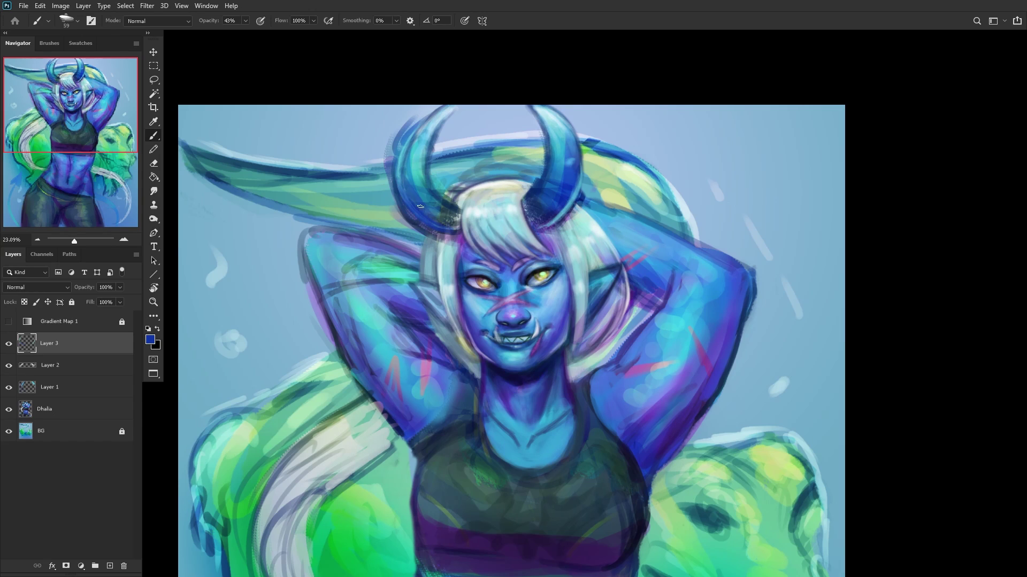
{"action": "mouse_move", "coordinate": [446, 213]}
{"action": "left_mouse_down"}
{"action": "mouse_move", "coordinate": [457, 223]}
{"action": "mouse_move", "coordinate": [435, 195]}
{"action": "left_mouse_up"}
Step: Paint pale blue highlights along the left horn's lower edge, then add empty Layer 4
{"action": "scroll", "coordinate": [524, 151], "scroll_direction": "up", "scroll_amount": 3}
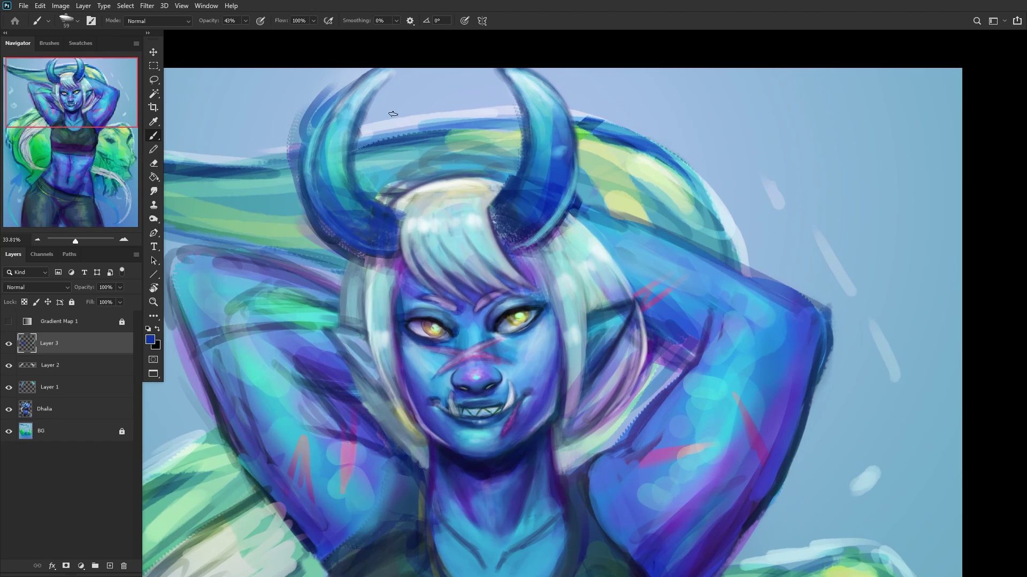
{"action": "left_click", "coordinate": [380, 99], "text": "alt"}
{"action": "mouse_move", "coordinate": [388, 256]}
{"action": "left_mouse_down"}
{"action": "mouse_move", "coordinate": [346, 244]}
{"action": "mouse_move", "coordinate": [394, 252]}
{"action": "mouse_move", "coordinate": [342, 238]}
{"action": "mouse_move", "coordinate": [379, 252]}
{"action": "mouse_move", "coordinate": [314, 214]}
{"action": "mouse_move", "coordinate": [386, 250]}
{"action": "mouse_move", "coordinate": [349, 246]}
{"action": "mouse_move", "coordinate": [312, 206]}
{"action": "mouse_move", "coordinate": [342, 240]}
{"action": "mouse_move", "coordinate": [299, 176]}
{"action": "mouse_move", "coordinate": [307, 200]}
{"action": "mouse_move", "coordinate": [340, 241]}
{"action": "mouse_move", "coordinate": [308, 146]}
{"action": "left_mouse_up"}
{"action": "scroll", "coordinate": [308, 146], "scroll_direction": "down", "scroll_amount": 5}
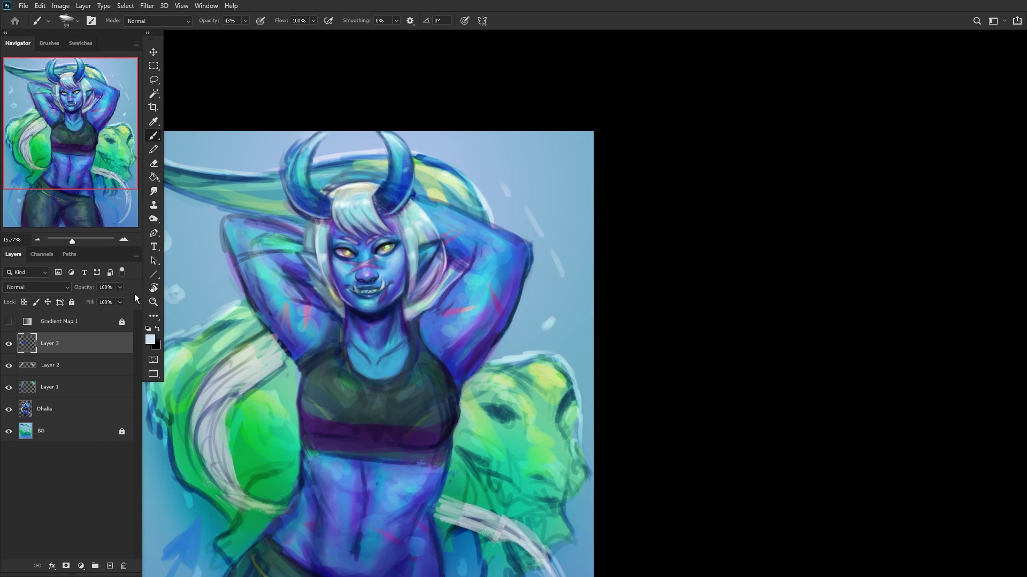
{"action": "left_click", "coordinate": [110, 566]}
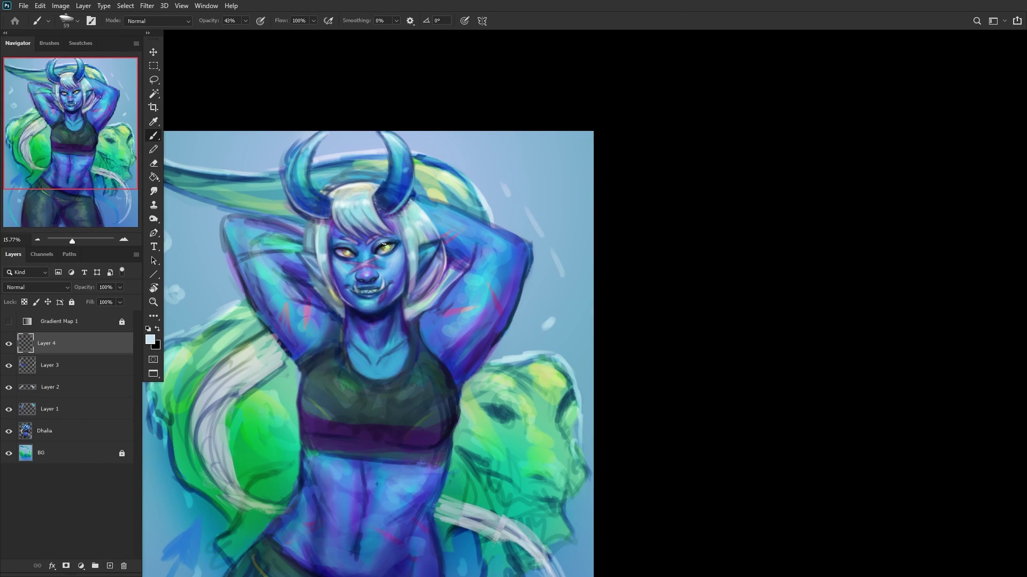
Step: Paint sampled purple shading on both horns in Layer 4
{"action": "left_click", "coordinate": [391, 234], "text": "alt"}
{"action": "right_click", "coordinate": [519, 212]}
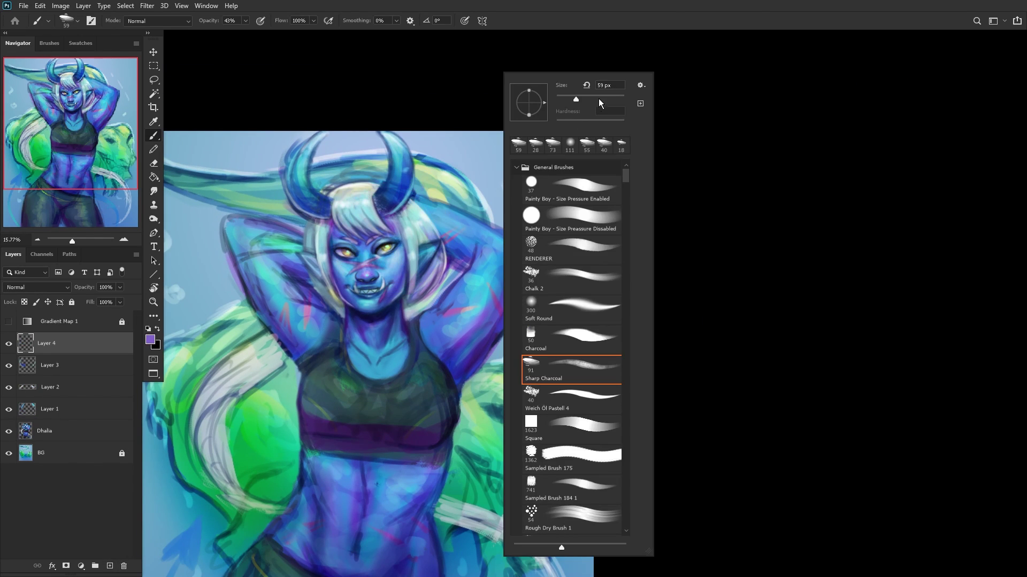
{"action": "key", "text": "Return"}
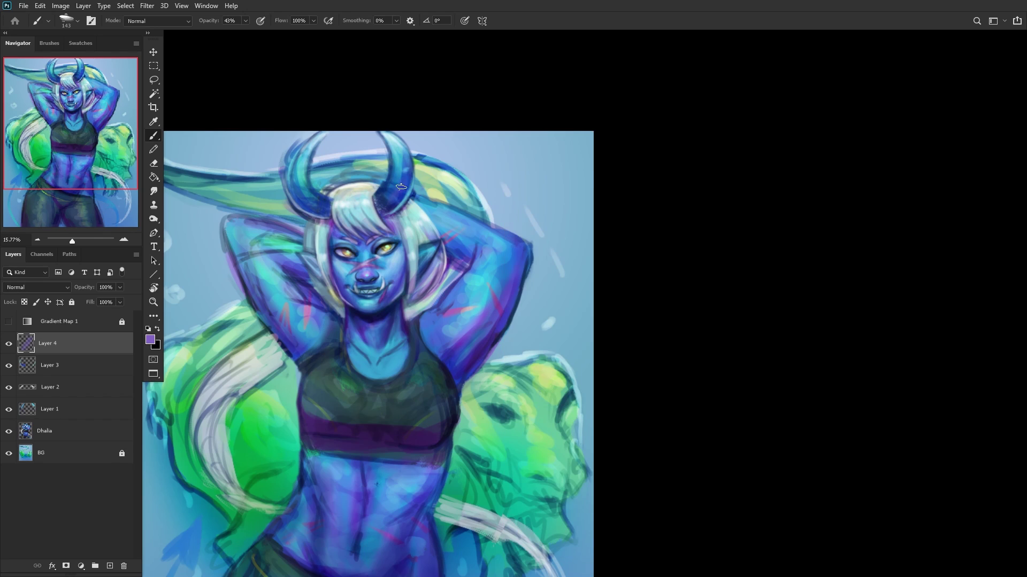
{"action": "left_click_drag", "start_coordinate": [404, 183], "coordinate": [389, 194]}
{"action": "left_click_drag", "start_coordinate": [306, 202], "coordinate": [315, 210]}
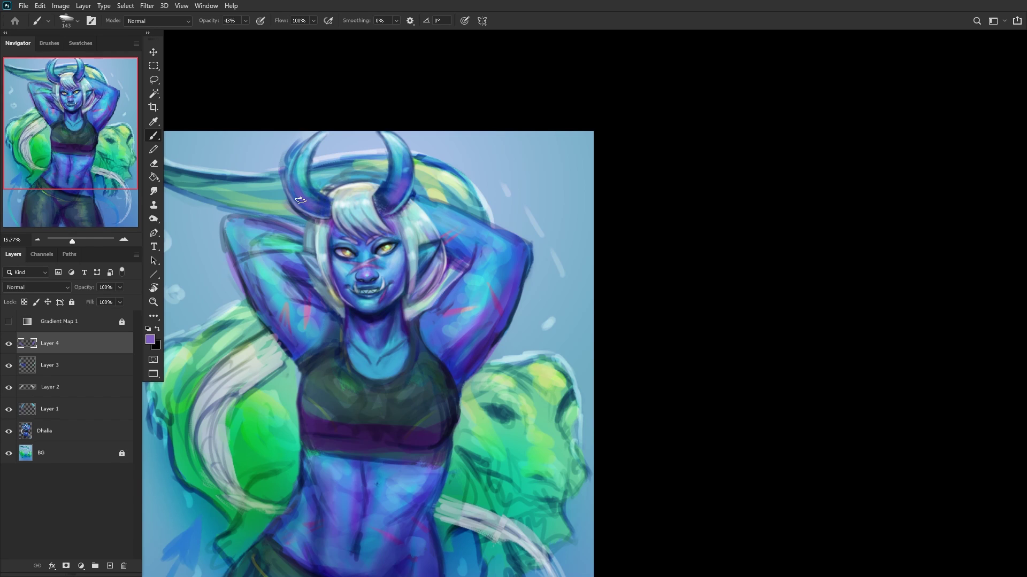
Step: Add Layer 5 and paint white highlights down the dark horn with a 34 px brush
{"action": "left_click", "coordinate": [110, 566]}
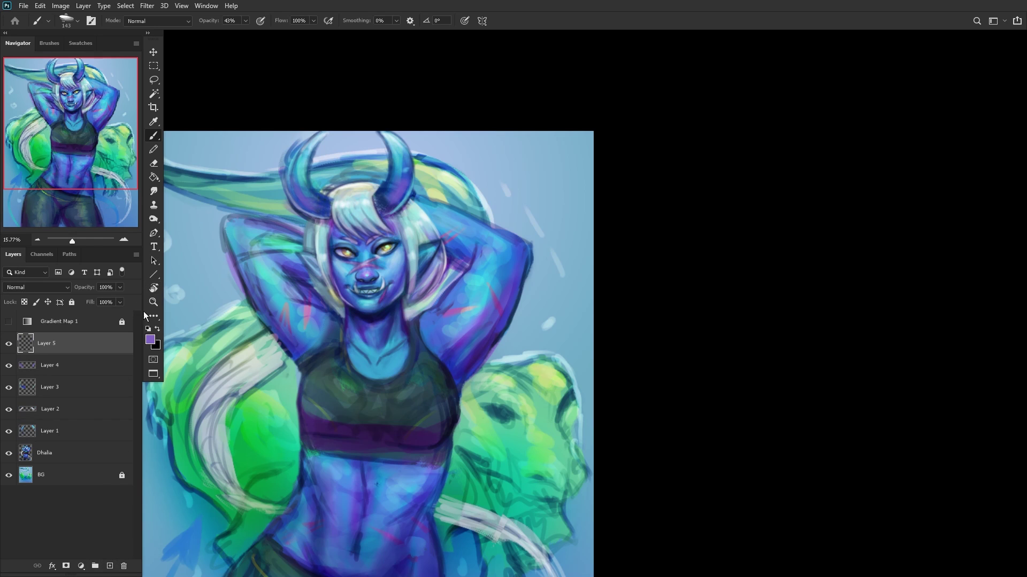
{"action": "left_click", "coordinate": [156, 331]}
{"action": "scroll", "coordinate": [375, 211], "scroll_direction": "up", "scroll_amount": 5}
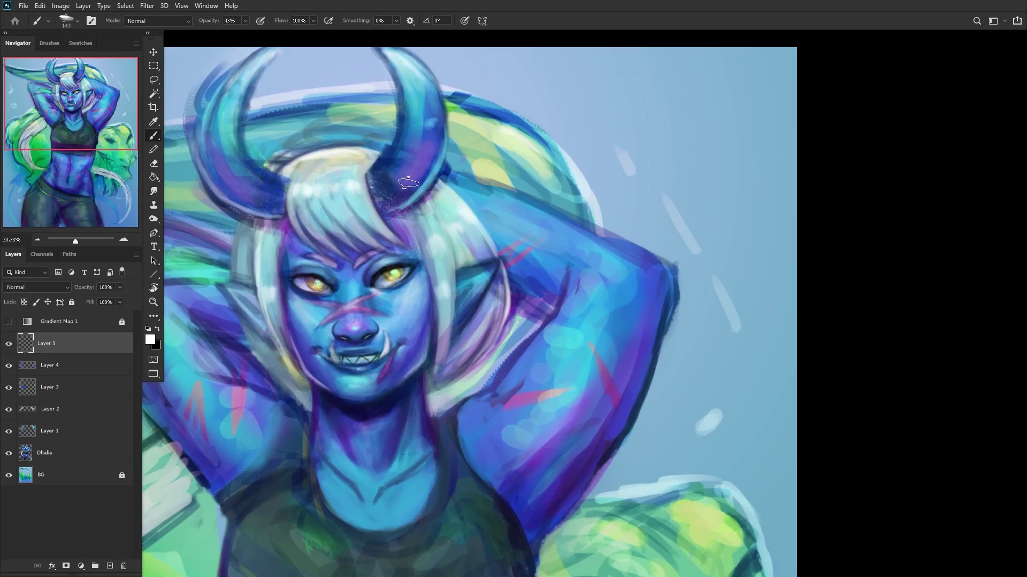
{"action": "right_click", "coordinate": [551, 98]}
{"action": "left_click_drag", "start_coordinate": [550, 98], "coordinate": [558, 95]}
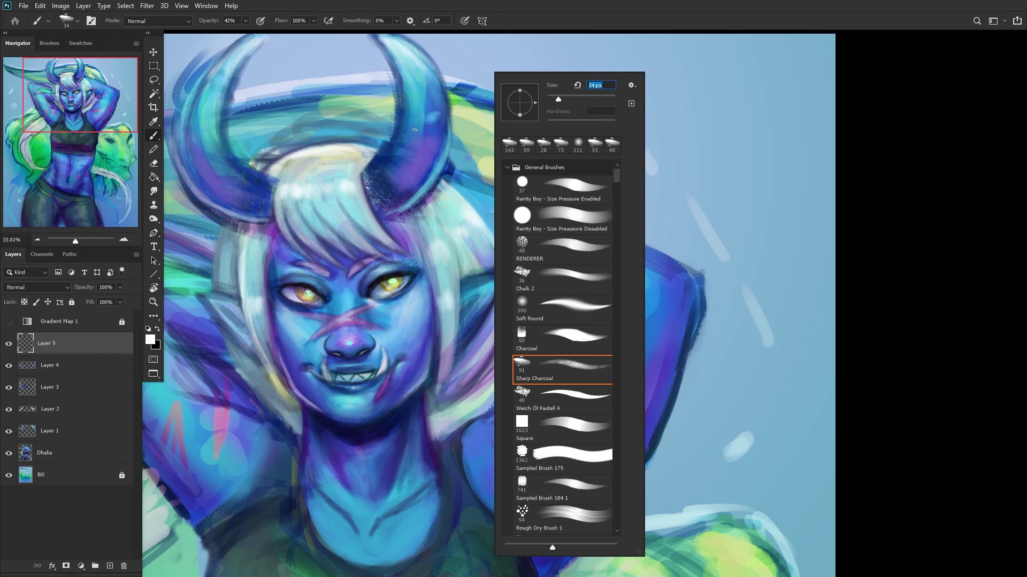
{"action": "key", "text": "Return"}
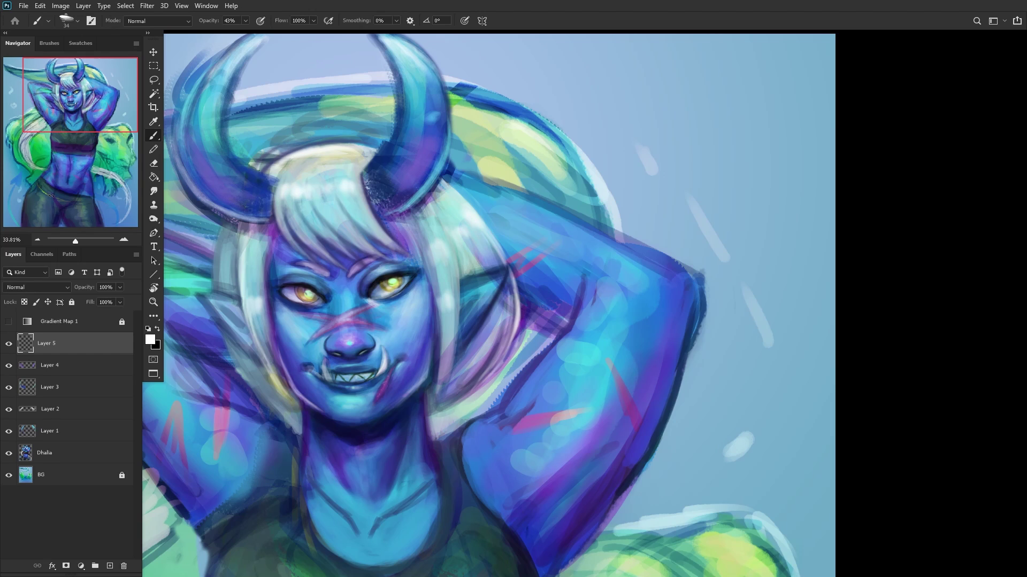
{"action": "key", "text": "z"}
{"action": "mouse_move", "coordinate": [420, 154]}
{"action": "left_mouse_down"}
{"action": "mouse_move", "coordinate": [397, 185]}
{"action": "mouse_move", "coordinate": [425, 182]}
{"action": "mouse_move", "coordinate": [406, 165]}
{"action": "mouse_move", "coordinate": [405, 174]}
{"action": "mouse_move", "coordinate": [419, 154]}
{"action": "mouse_move", "coordinate": [393, 196]}
{"action": "mouse_move", "coordinate": [435, 125]}
{"action": "mouse_move", "coordinate": [420, 159]}
{"action": "left_mouse_up"}
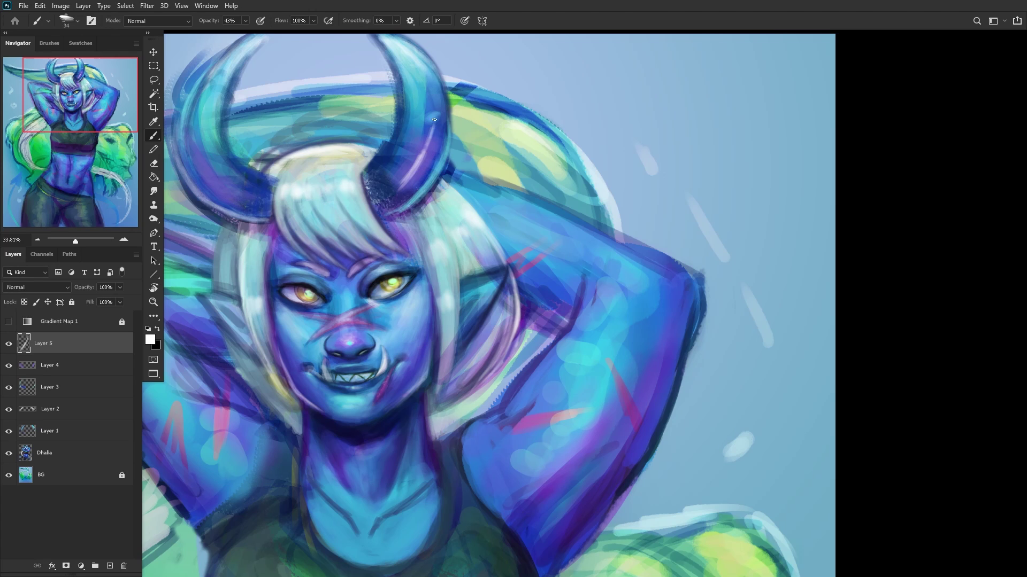
{"action": "mouse_move", "coordinate": [431, 121]}
{"action": "left_mouse_down"}
{"action": "mouse_move", "coordinate": [419, 154]}
{"action": "mouse_move", "coordinate": [429, 144]}
{"action": "left_mouse_up"}
Step: Paint more white highlights along the left horn's inner edge
{"action": "scroll", "coordinate": [436, 111], "scroll_direction": "down", "scroll_amount": 5}
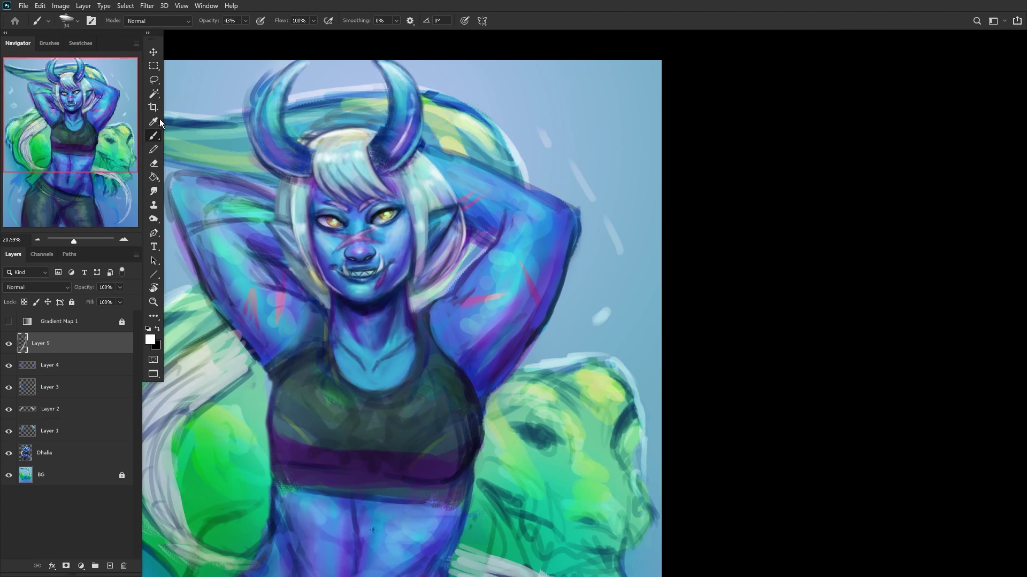
{"action": "scroll", "coordinate": [405, 133], "scroll_direction": "up", "scroll_amount": 5}
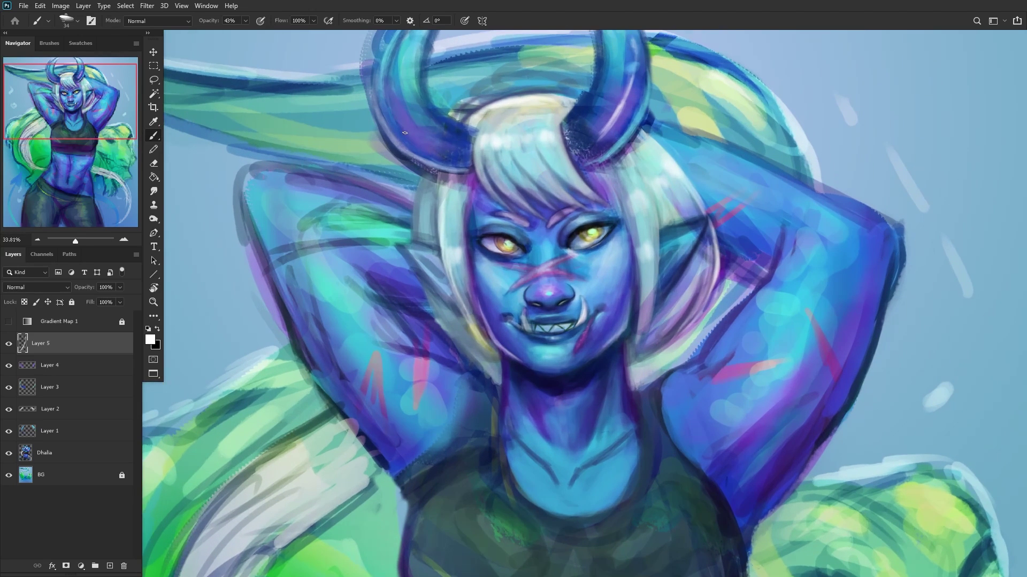
{"action": "left_click_drag", "start_coordinate": [405, 132], "coordinate": [434, 148]}
{"action": "mouse_move", "coordinate": [400, 106]}
{"action": "left_mouse_down"}
{"action": "mouse_move", "coordinate": [427, 141]}
{"action": "mouse_move", "coordinate": [402, 111]}
{"action": "left_mouse_up"}
{"action": "left_click_drag", "start_coordinate": [431, 149], "coordinate": [397, 90]}
Step: Add Layer 6 and mirror the canvas view horizontally
{"action": "scroll", "coordinate": [402, 62], "scroll_direction": "down", "scroll_amount": 4}
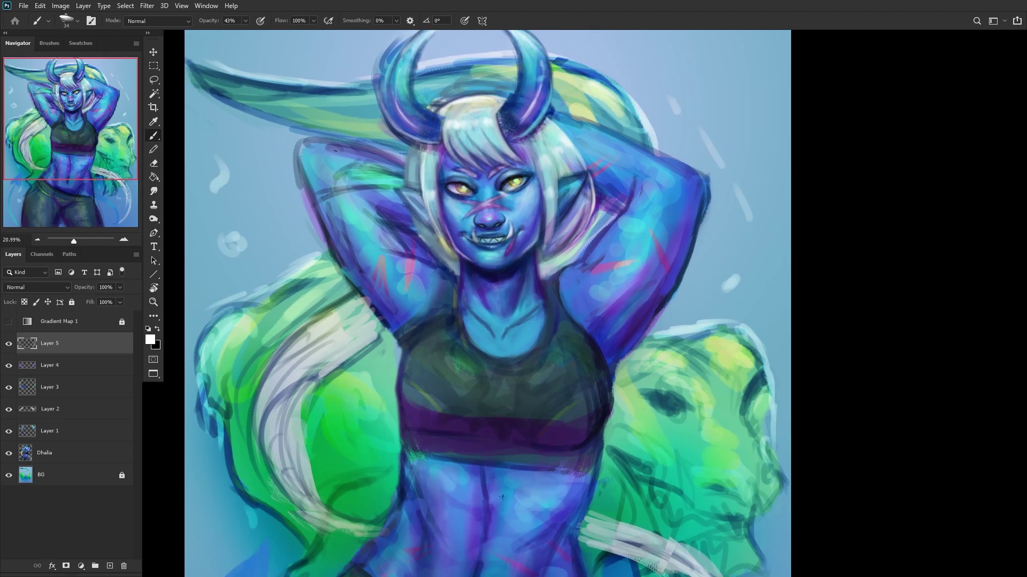
{"action": "left_click", "coordinate": [109, 567]}
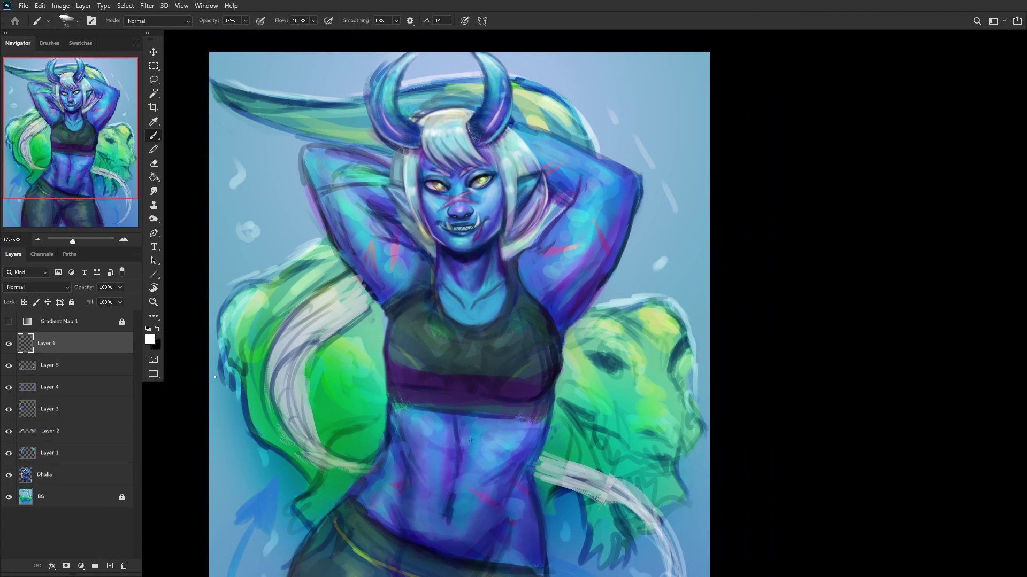
{"action": "key", "text": "ctrl+shift+h"}
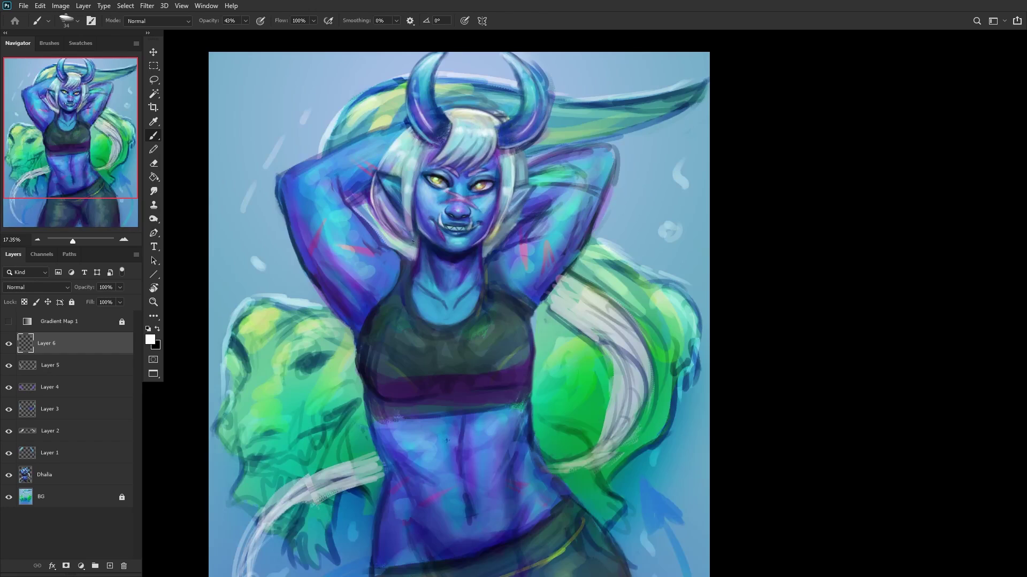
Step: Set the foreground colour to bright green 90ff00
{"action": "left_click", "coordinate": [150, 340]}
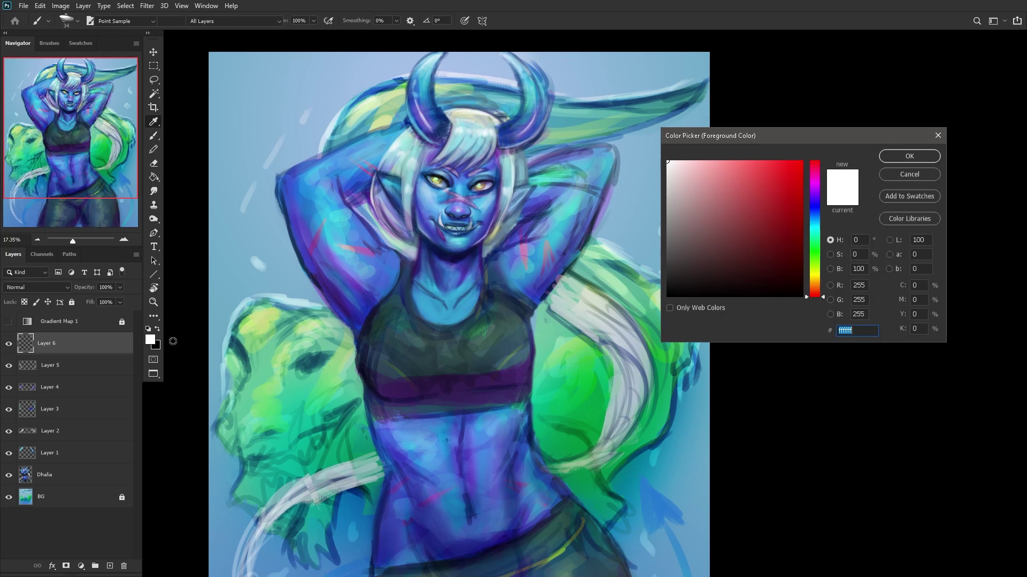
{"action": "mouse_move", "coordinate": [818, 252]}
{"action": "left_mouse_down"}
{"action": "mouse_move", "coordinate": [809, 273]}
{"action": "mouse_move", "coordinate": [814, 264]}
{"action": "left_mouse_up"}
{"action": "left_click_drag", "start_coordinate": [799, 165], "coordinate": [857, 119]}
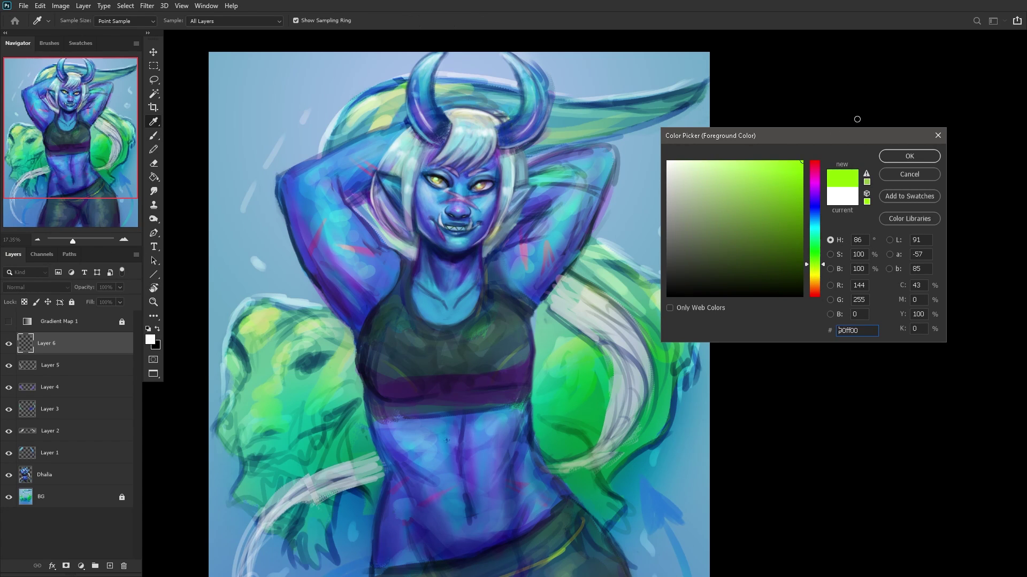
{"action": "left_click", "coordinate": [908, 155]}
Step: Paint green rim-light strokes along the left horn's inner edge and the right horn's outer edge
{"action": "scroll", "coordinate": [444, 107], "scroll_direction": "up", "scroll_amount": 3}
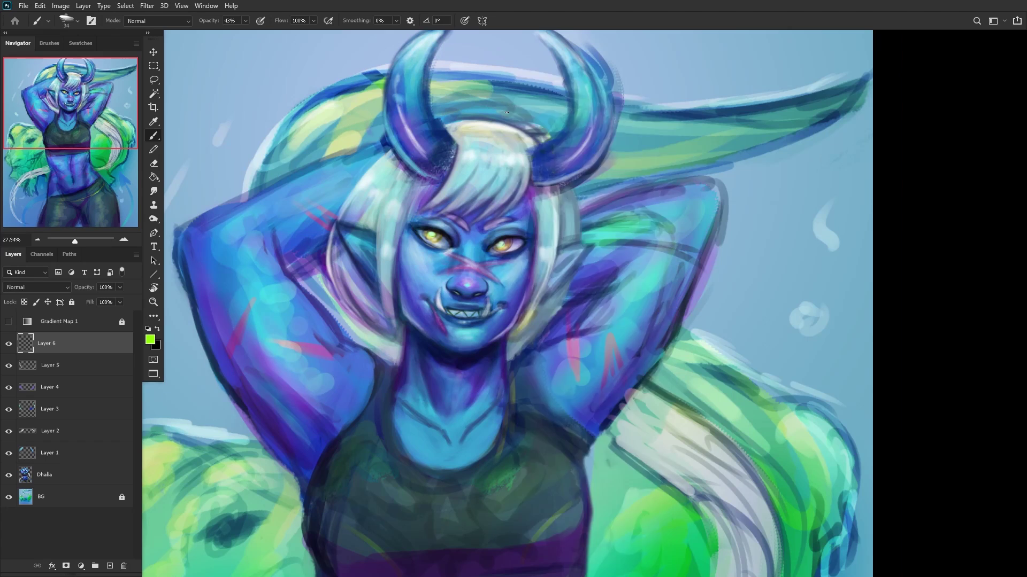
{"action": "right_click", "coordinate": [506, 112]}
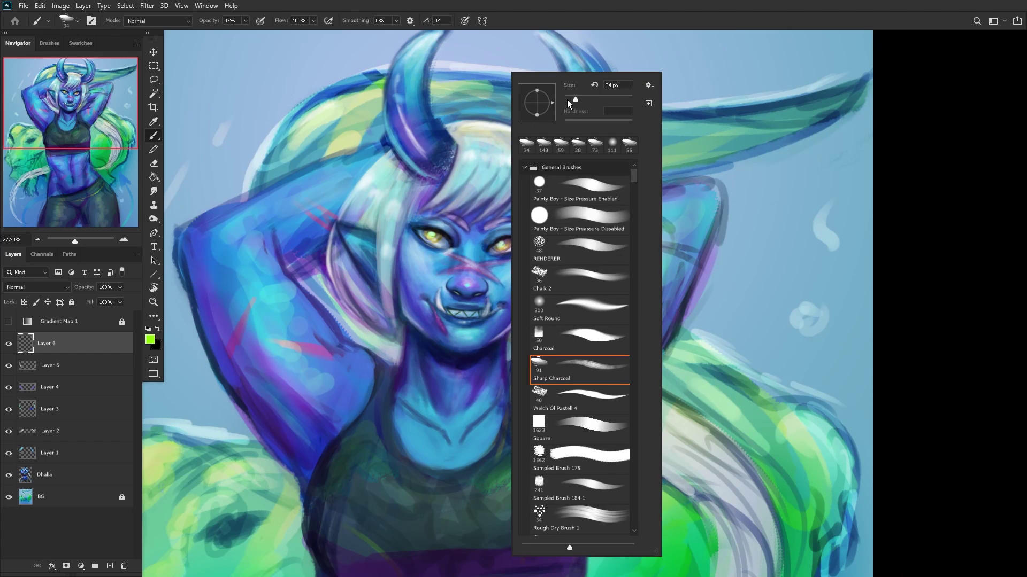
{"action": "left_click", "coordinate": [420, 37]}
{"action": "mouse_move", "coordinate": [393, 72]}
{"action": "left_mouse_down"}
{"action": "mouse_move", "coordinate": [405, 151]}
{"action": "mouse_move", "coordinate": [391, 94]}
{"action": "mouse_move", "coordinate": [399, 143]}
{"action": "left_mouse_up"}
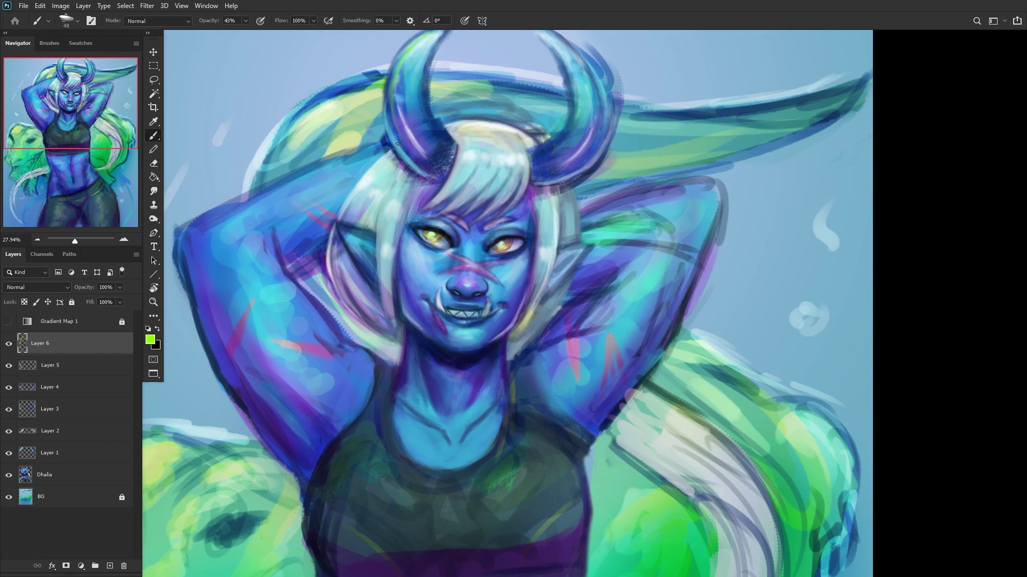
{"action": "left_click_drag", "start_coordinate": [392, 72], "coordinate": [402, 149]}
{"action": "left_click_drag", "start_coordinate": [391, 62], "coordinate": [401, 147]}
{"action": "left_click_drag", "start_coordinate": [417, 78], "coordinate": [418, 117]}
{"action": "left_click_drag", "start_coordinate": [425, 56], "coordinate": [427, 141]}
{"action": "scroll", "coordinate": [420, 91], "scroll_direction": "down", "scroll_amount": 2}
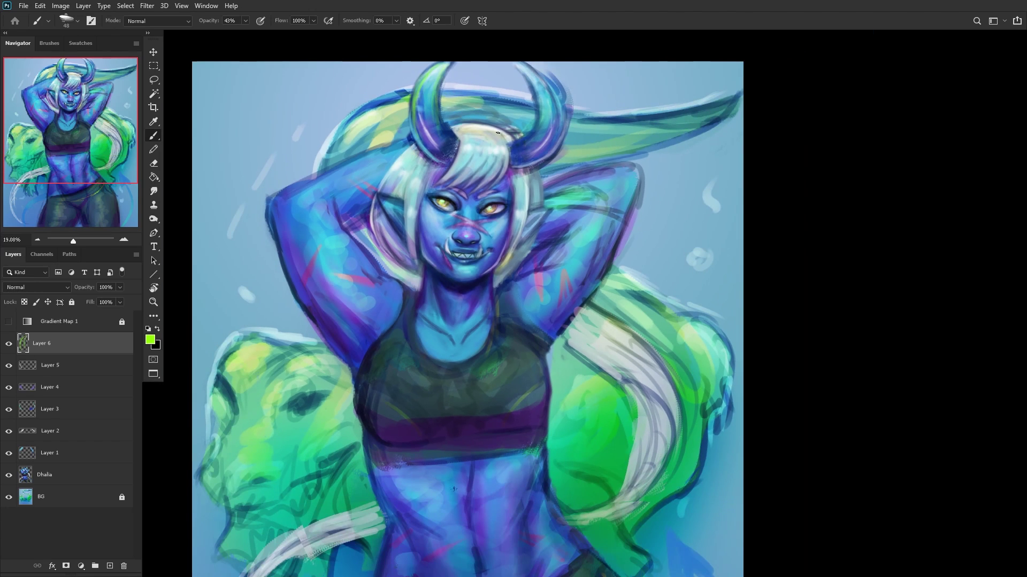
{"action": "mouse_move", "coordinate": [535, 157]}
{"action": "left_mouse_down"}
{"action": "mouse_move", "coordinate": [561, 112]}
{"action": "mouse_move", "coordinate": [534, 116]}
{"action": "left_mouse_up"}
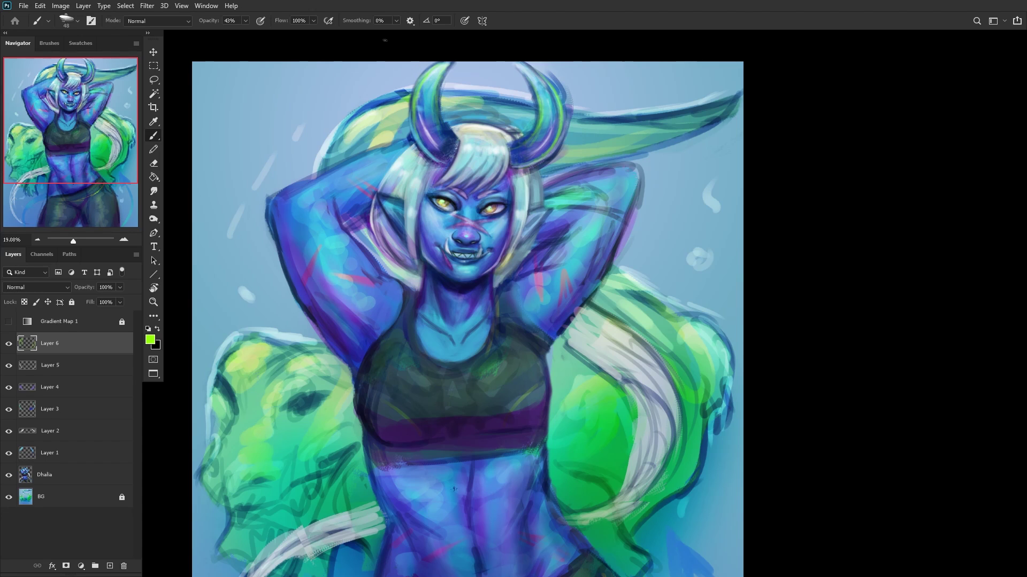
{"action": "scroll", "coordinate": [385, 40], "scroll_direction": "down", "scroll_amount": 2}
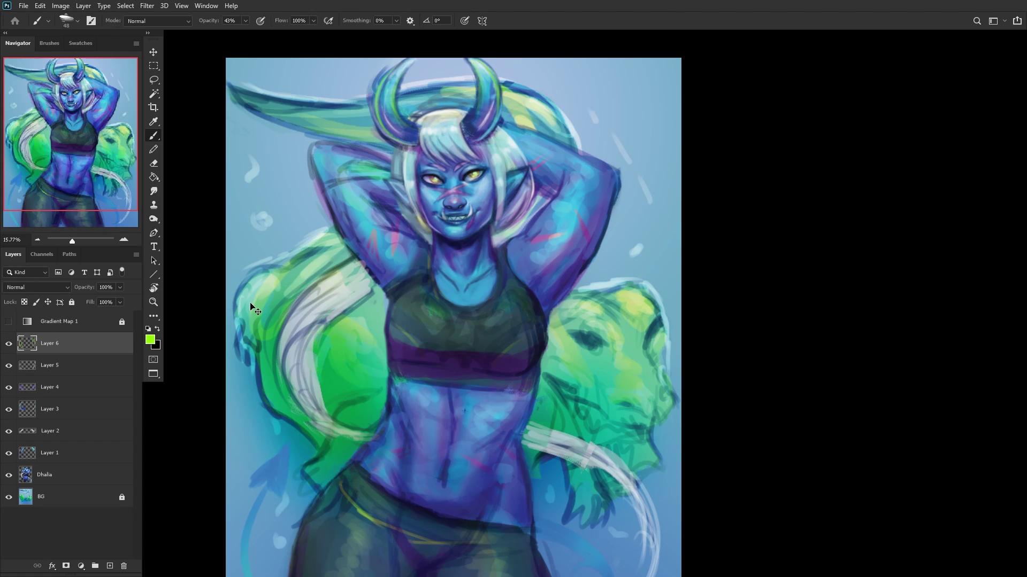
Step: Shift the hue of the green horn strokes slightly with Hue/Saturation (Ctrl+U)
{"action": "key", "text": "ctrl+u"}
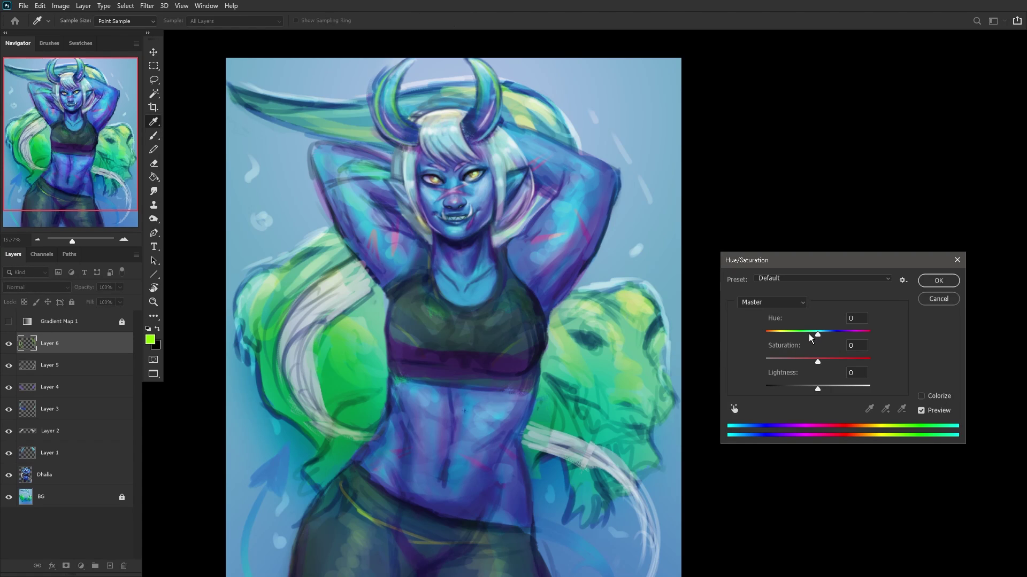
{"action": "mouse_move", "coordinate": [810, 336]}
{"action": "left_mouse_down"}
{"action": "mouse_move", "coordinate": [827, 335]}
{"action": "mouse_move", "coordinate": [814, 335]}
{"action": "left_mouse_up"}
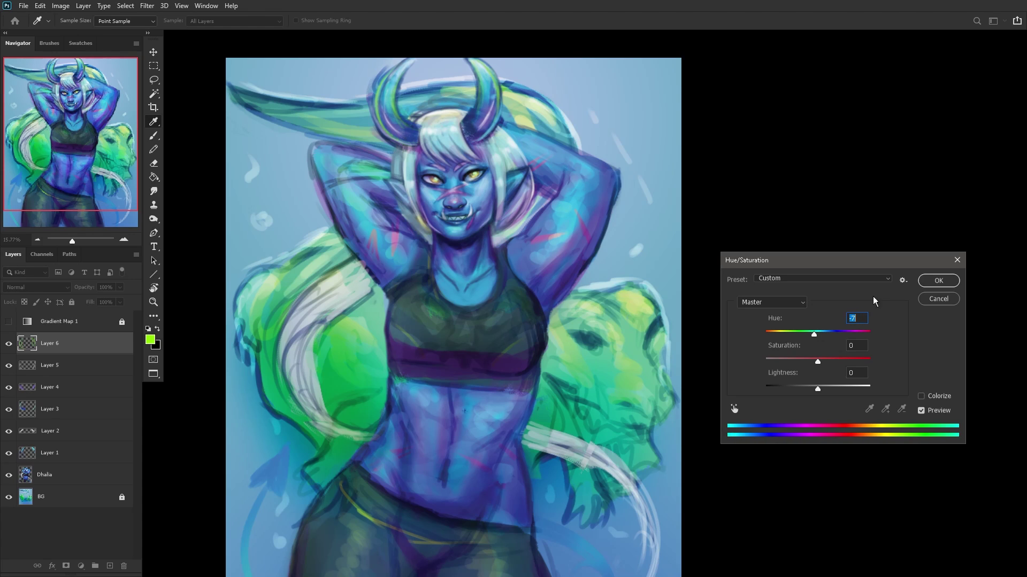
{"action": "left_click", "coordinate": [920, 281]}
Step: Merge the paint layers into Layer 1, toggle it to compare, then merge into Dhalia
{"action": "key", "text": "ctrl+e"}
{"action": "key", "text": "ctrl+e"}
{"action": "key", "text": "ctrl+e"}
{"action": "key", "text": "ctrl+e"}
{"action": "key", "text": "ctrl+e"}
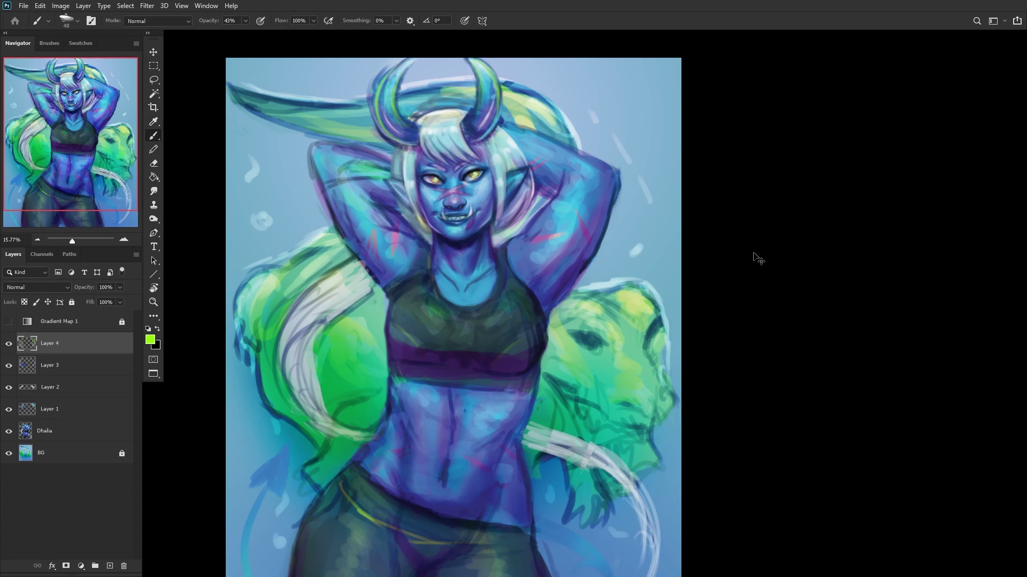
{"action": "left_click", "coordinate": [10, 344]}
{"action": "left_click", "coordinate": [9, 344]}
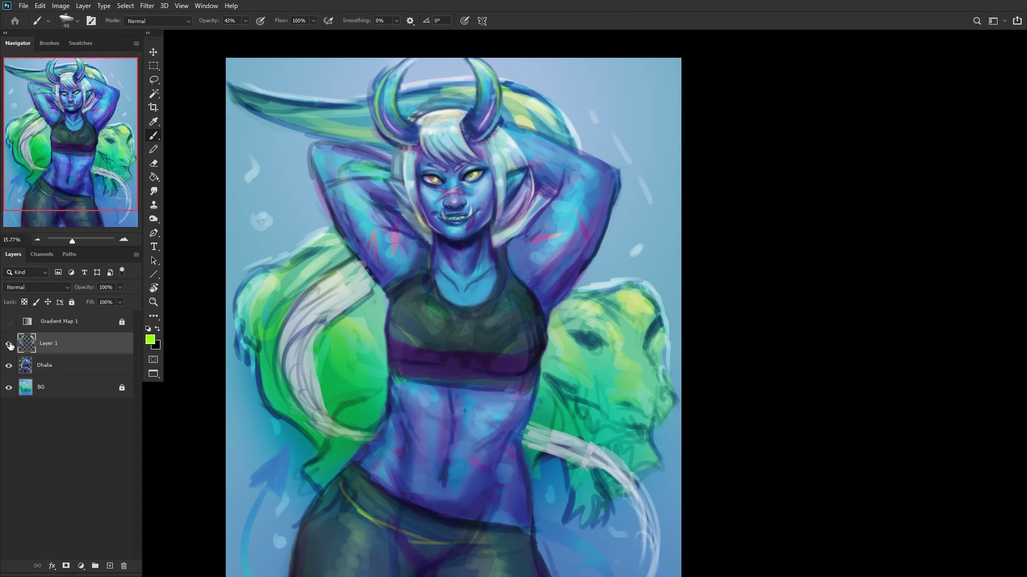
{"action": "left_click", "coordinate": [9, 343]}
{"action": "left_click", "coordinate": [9, 343]}
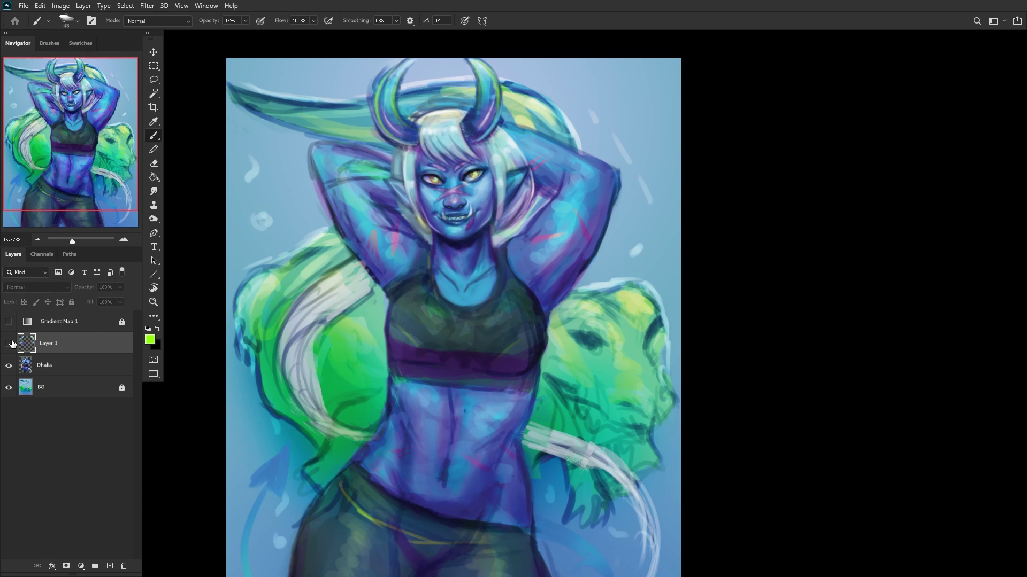
{"action": "left_click", "coordinate": [9, 344]}
{"action": "left_click", "coordinate": [9, 344]}
{"action": "key", "text": "ctrl+e"}
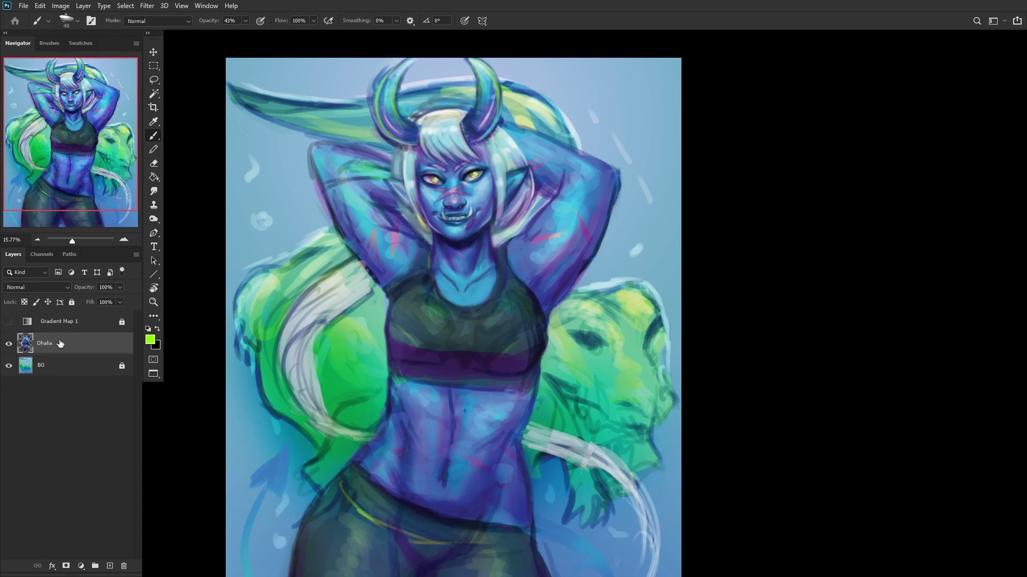
{"action": "scroll", "coordinate": [388, 104], "scroll_direction": "up", "scroll_amount": 2}
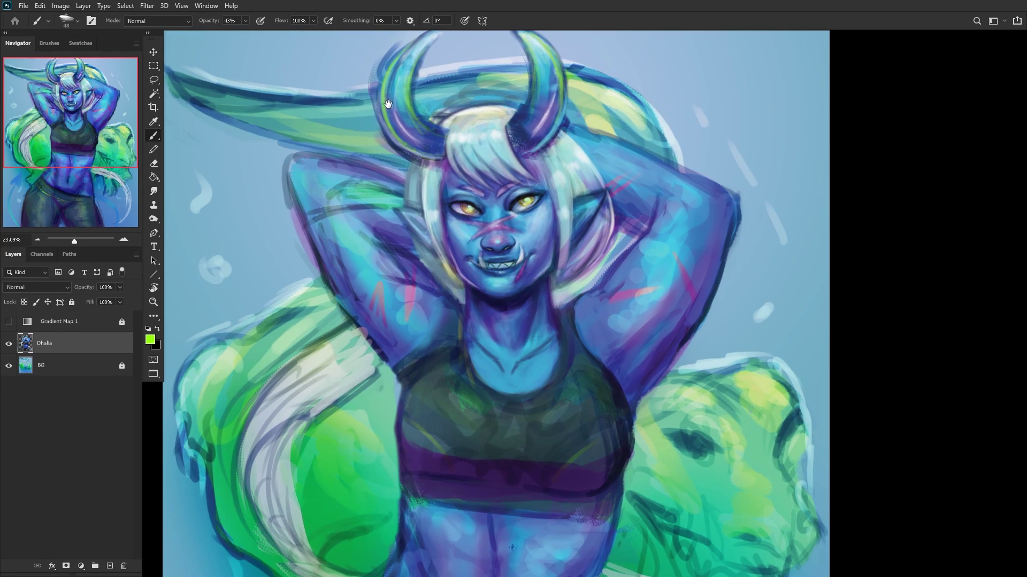
Step: Erase stray paint off the left horn's edges and lighten the hair band between the horns
{"action": "left_click_drag", "start_coordinate": [388, 104], "coordinate": [396, 217]}
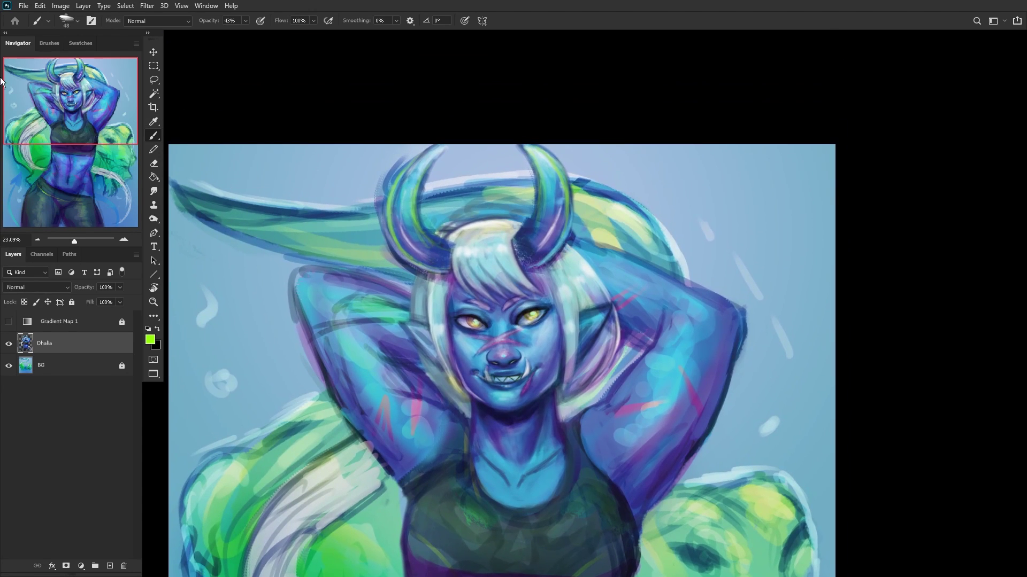
{"action": "left_click", "coordinate": [153, 163]}
{"action": "scroll", "coordinate": [396, 178], "scroll_direction": "up", "scroll_amount": 2}
{"action": "mouse_move", "coordinate": [380, 194]}
{"action": "left_mouse_down"}
{"action": "mouse_move", "coordinate": [416, 143]}
{"action": "mouse_move", "coordinate": [358, 260]}
{"action": "mouse_move", "coordinate": [387, 184]}
{"action": "mouse_move", "coordinate": [376, 217]}
{"action": "mouse_move", "coordinate": [404, 288]}
{"action": "mouse_move", "coordinate": [365, 236]}
{"action": "mouse_move", "coordinate": [377, 219]}
{"action": "mouse_move", "coordinate": [383, 305]}
{"action": "mouse_move", "coordinate": [371, 228]}
{"action": "mouse_move", "coordinate": [396, 295]}
{"action": "mouse_move", "coordinate": [385, 279]}
{"action": "mouse_move", "coordinate": [463, 239]}
{"action": "left_mouse_up"}
{"action": "left_click_drag", "start_coordinate": [551, 211], "coordinate": [435, 200]}
{"action": "left_click_drag", "start_coordinate": [560, 235], "coordinate": [570, 200]}
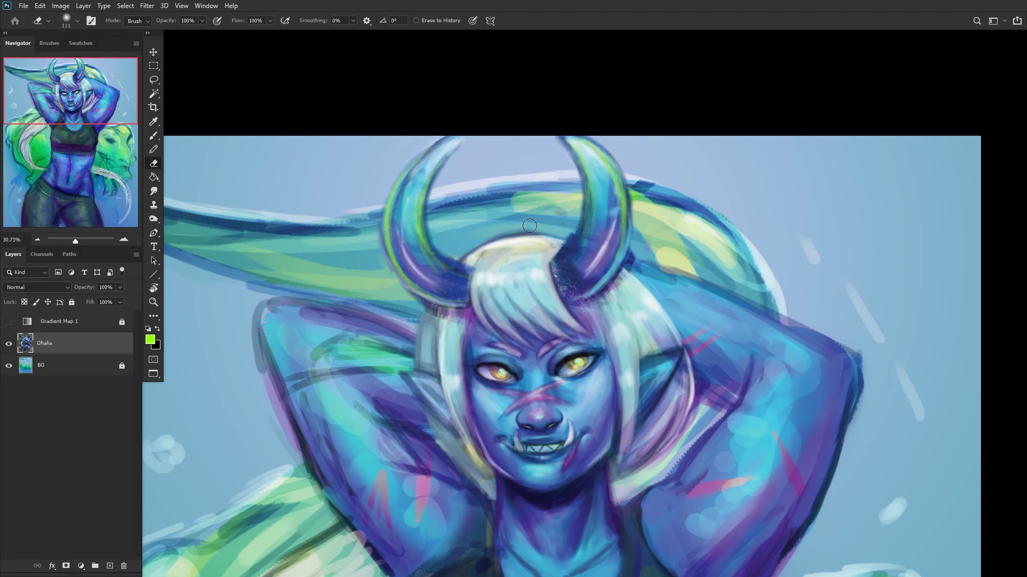
{"action": "scroll", "coordinate": [579, 200], "scroll_direction": "down", "scroll_amount": 2}
{"action": "scroll", "coordinate": [604, 202], "scroll_direction": "up", "scroll_amount": 4}
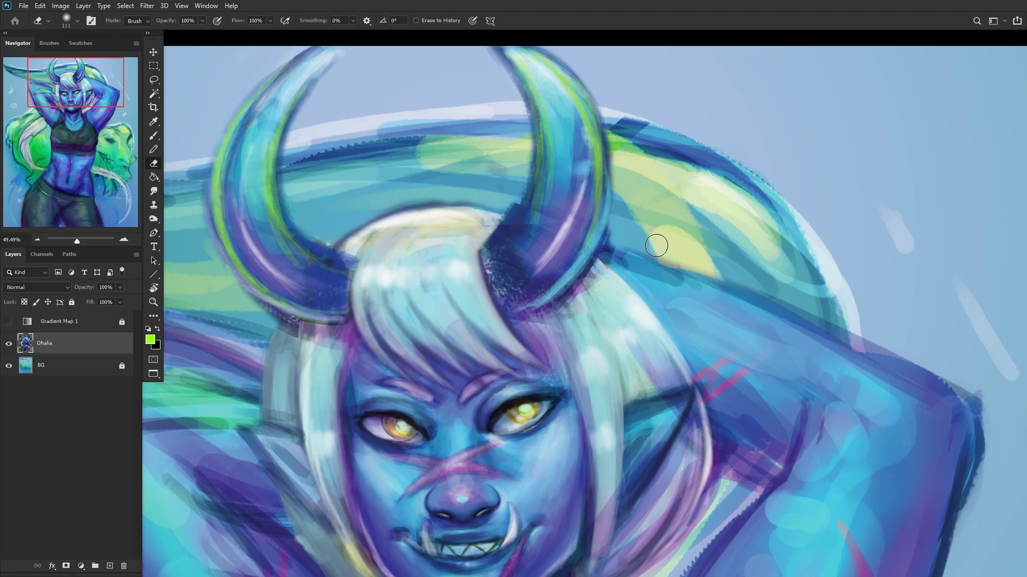
{"action": "scroll", "coordinate": [655, 243], "scroll_direction": "down", "scroll_amount": 2}
{"action": "scroll", "coordinate": [575, 120], "scroll_direction": "up", "scroll_amount": 2}
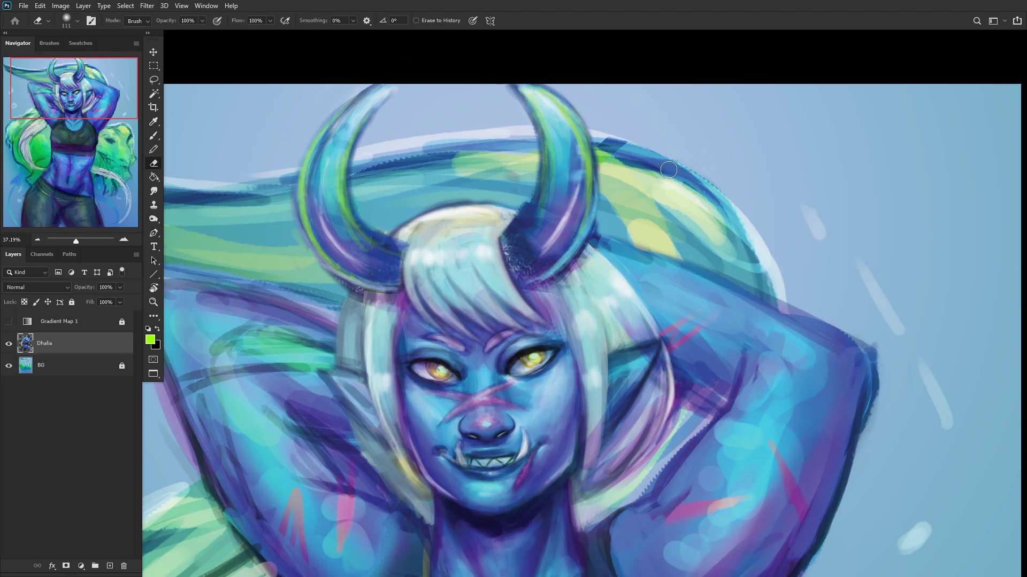
Step: Set eraser hardness to 70%, clean the right horn's outer edge, and add a new layer
{"action": "right_click", "coordinate": [668, 170]}
{"action": "left_click", "coordinate": [770, 123]}
{"action": "left_click", "coordinate": [602, 211]}
{"action": "mouse_move", "coordinate": [616, 174]}
{"action": "left_mouse_down"}
{"action": "mouse_move", "coordinate": [558, 87]}
{"action": "mouse_move", "coordinate": [593, 138]}
{"action": "mouse_move", "coordinate": [536, 76]}
{"action": "mouse_move", "coordinate": [579, 107]}
{"action": "mouse_move", "coordinate": [515, 70]}
{"action": "mouse_move", "coordinate": [591, 111]}
{"action": "mouse_move", "coordinate": [601, 154]}
{"action": "left_mouse_up"}
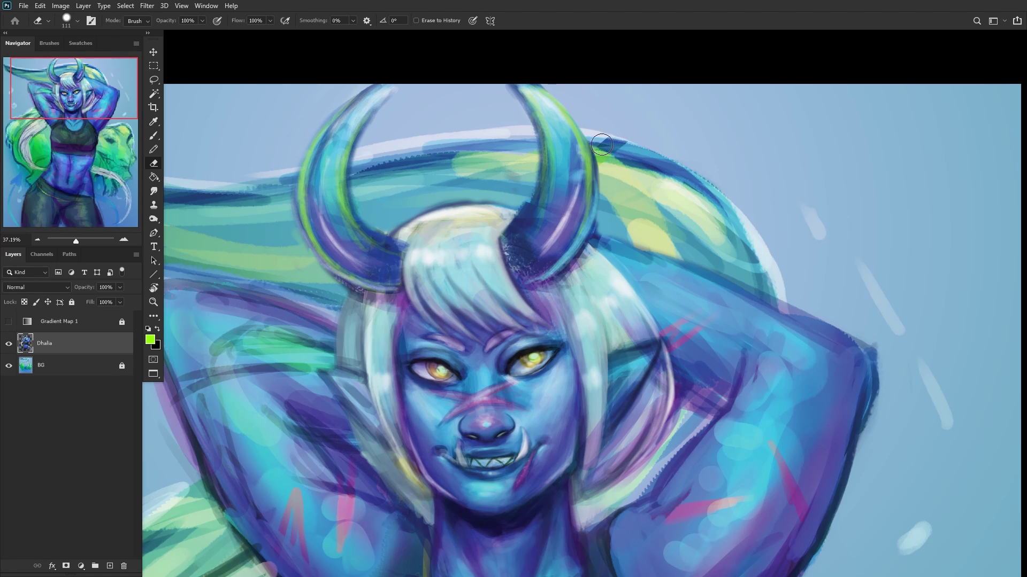
{"action": "scroll", "coordinate": [650, 238], "scroll_direction": "down", "scroll_amount": 8}
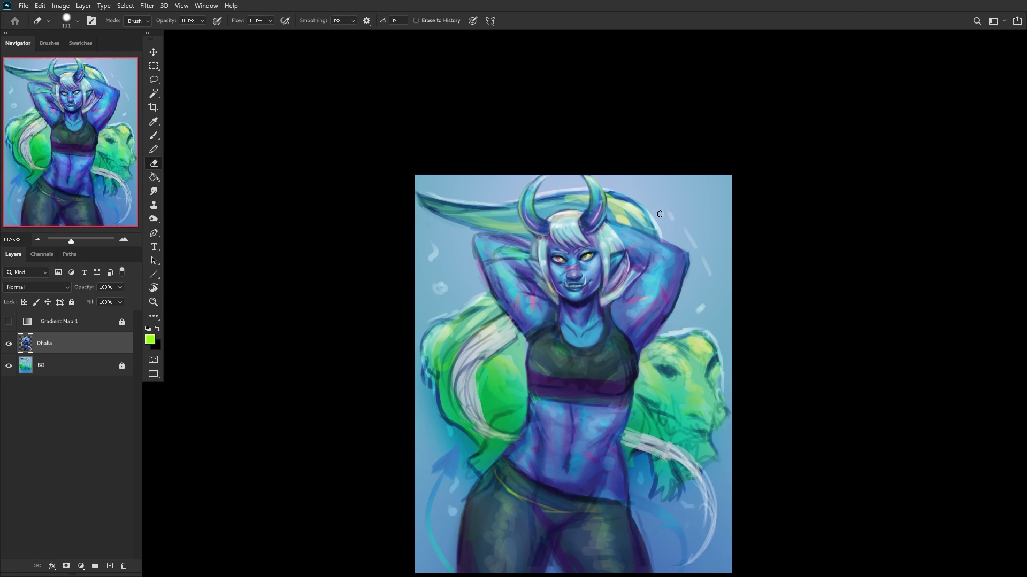
{"action": "left_click", "coordinate": [110, 566]}
Step: Switch to a 171 px brush and paint dark blue along the hair's lower and inner edges
{"action": "scroll", "coordinate": [613, 369], "scroll_direction": "up", "scroll_amount": 4}
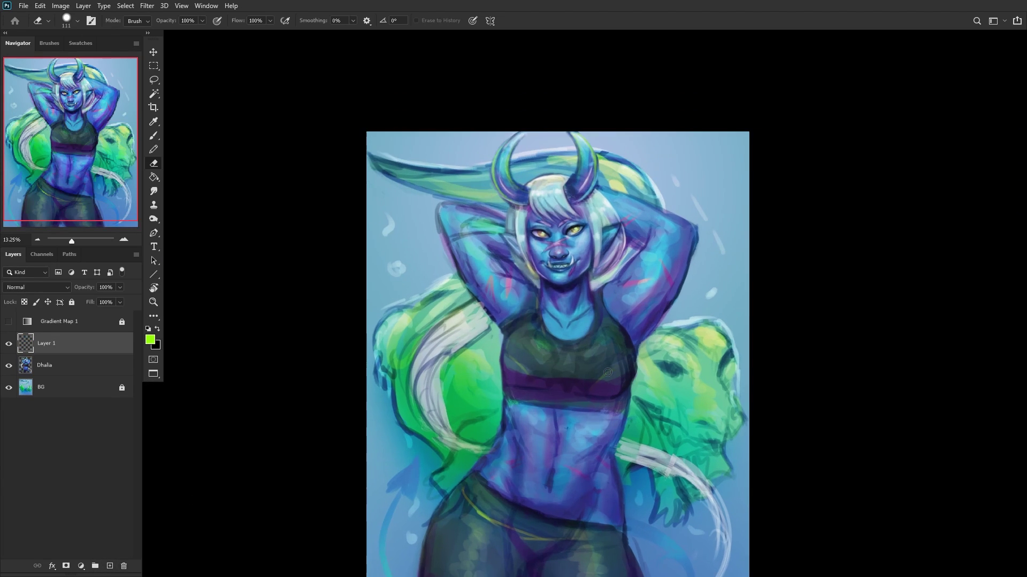
{"action": "left_click", "coordinate": [152, 135]}
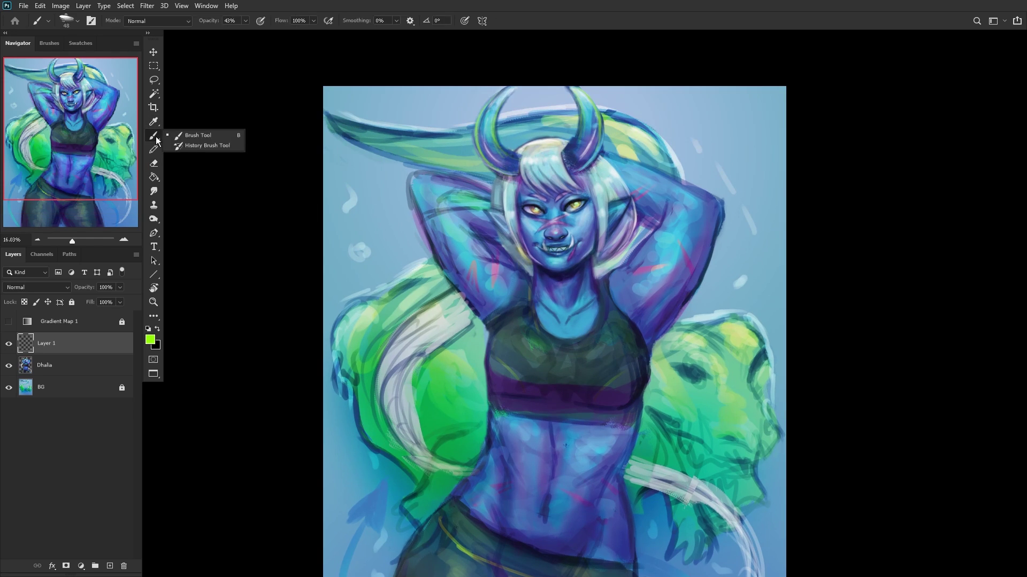
{"action": "left_click", "coordinate": [181, 137]}
{"action": "right_click", "coordinate": [626, 75]}
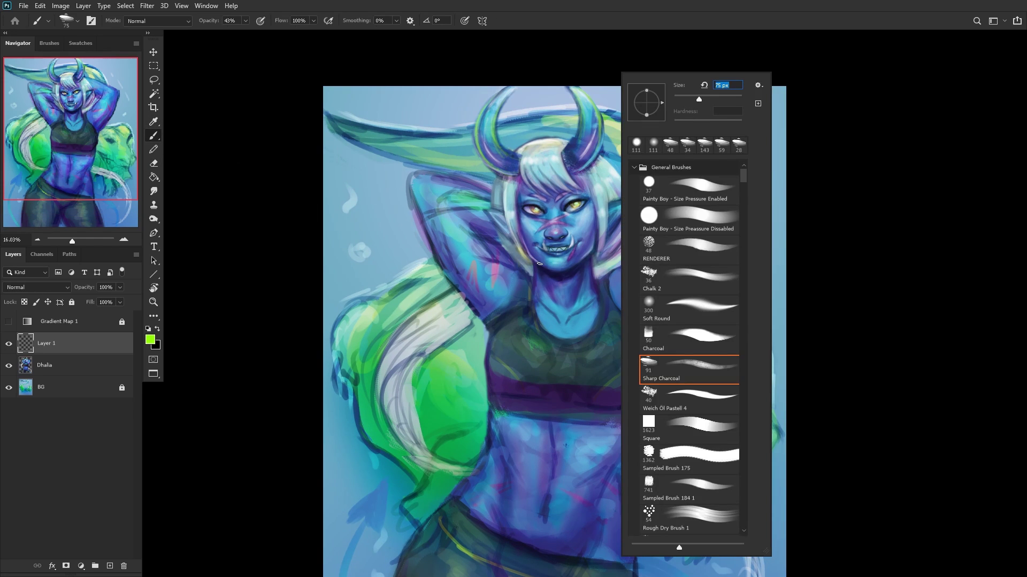
{"action": "left_click", "coordinate": [721, 96]}
{"action": "left_click", "coordinate": [564, 271], "text": "alt"}
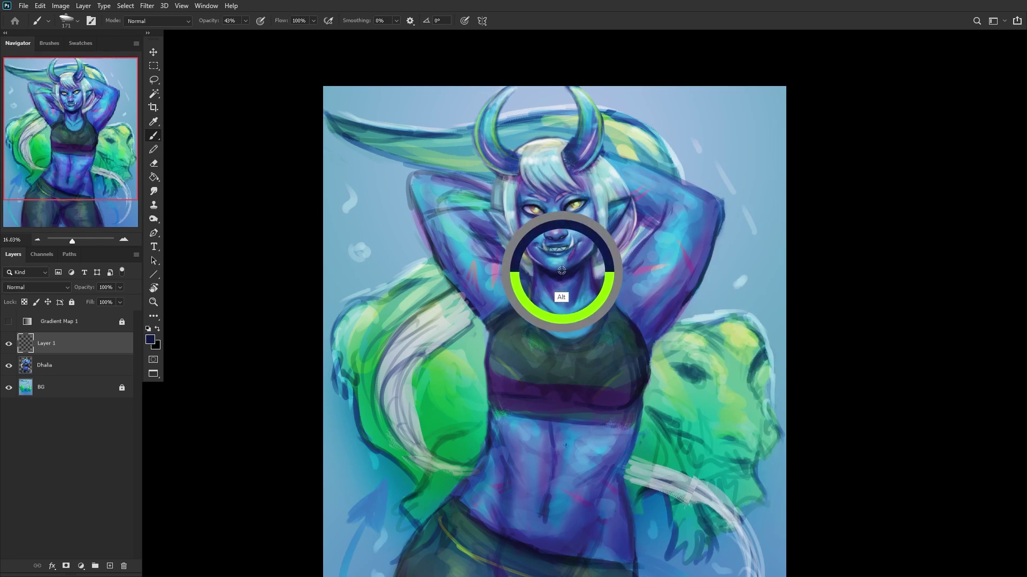
{"action": "mouse_move", "coordinate": [441, 478]}
{"action": "left_mouse_down"}
{"action": "mouse_move", "coordinate": [416, 443]}
{"action": "mouse_move", "coordinate": [403, 450]}
{"action": "mouse_move", "coordinate": [424, 466]}
{"action": "mouse_move", "coordinate": [394, 425]}
{"action": "mouse_move", "coordinate": [472, 472]}
{"action": "mouse_move", "coordinate": [407, 447]}
{"action": "mouse_move", "coordinate": [426, 451]}
{"action": "mouse_move", "coordinate": [394, 389]}
{"action": "mouse_move", "coordinate": [406, 445]}
{"action": "mouse_move", "coordinate": [383, 394]}
{"action": "mouse_move", "coordinate": [443, 464]}
{"action": "mouse_move", "coordinate": [382, 376]}
{"action": "mouse_move", "coordinate": [412, 456]}
{"action": "mouse_move", "coordinate": [442, 464]}
{"action": "mouse_move", "coordinate": [388, 383]}
{"action": "left_mouse_up"}
{"action": "mouse_move", "coordinate": [444, 466]}
{"action": "left_mouse_down"}
{"action": "mouse_move", "coordinate": [387, 414]}
{"action": "mouse_move", "coordinate": [388, 353]}
{"action": "left_mouse_up"}
Step: Brighten the white hair's inner edge with sampled light grey strokes
{"action": "left_click", "coordinate": [406, 377], "text": "alt"}
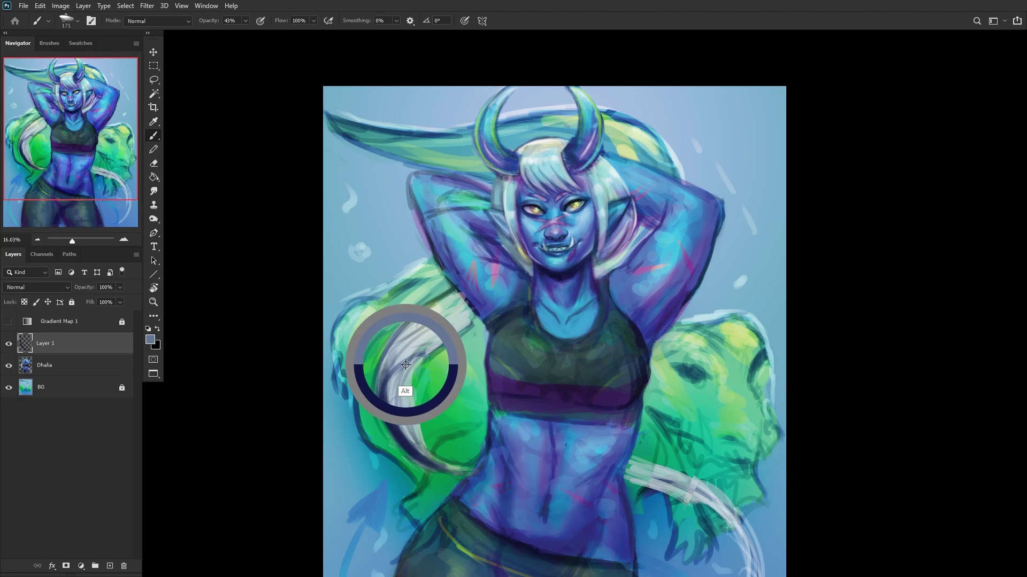
{"action": "left_click", "coordinate": [410, 370], "text": "alt"}
{"action": "mouse_move", "coordinate": [416, 437]}
{"action": "left_mouse_down"}
{"action": "mouse_move", "coordinate": [393, 366]}
{"action": "mouse_move", "coordinate": [435, 462]}
{"action": "mouse_move", "coordinate": [391, 413]}
{"action": "mouse_move", "coordinate": [411, 447]}
{"action": "mouse_move", "coordinate": [440, 461]}
{"action": "mouse_move", "coordinate": [396, 385]}
{"action": "mouse_move", "coordinate": [431, 461]}
{"action": "mouse_move", "coordinate": [386, 425]}
{"action": "mouse_move", "coordinate": [406, 429]}
{"action": "mouse_move", "coordinate": [400, 355]}
{"action": "mouse_move", "coordinate": [430, 467]}
{"action": "mouse_move", "coordinate": [403, 445]}
{"action": "mouse_move", "coordinate": [406, 339]}
{"action": "mouse_move", "coordinate": [382, 383]}
{"action": "mouse_move", "coordinate": [395, 358]}
{"action": "left_mouse_up"}
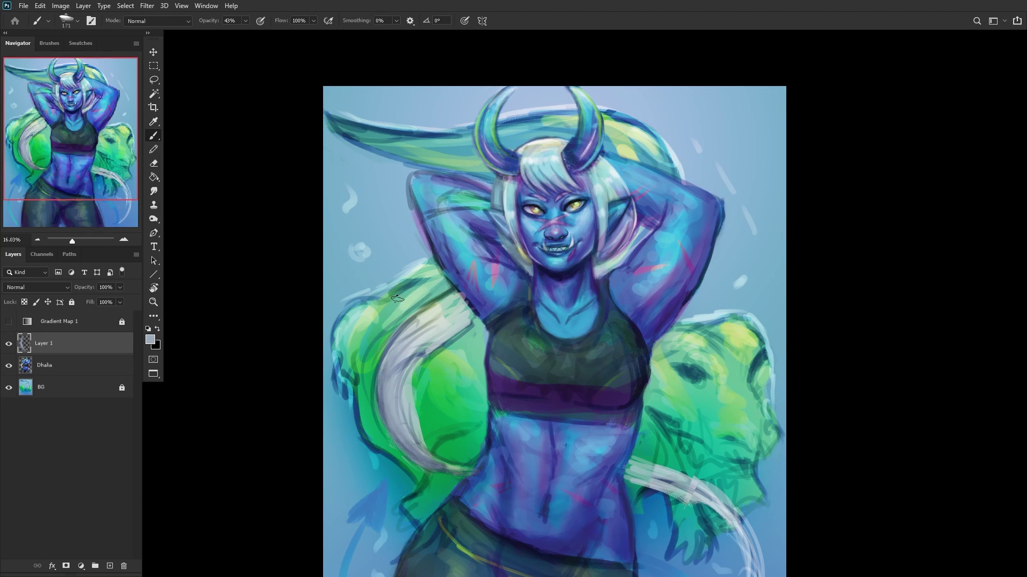
{"action": "left_click", "coordinate": [546, 179], "text": "alt"}
{"action": "mouse_move", "coordinate": [425, 342]}
{"action": "left_mouse_down"}
{"action": "mouse_move", "coordinate": [399, 405]}
{"action": "mouse_move", "coordinate": [447, 313]}
{"action": "mouse_move", "coordinate": [393, 407]}
{"action": "mouse_move", "coordinate": [401, 343]}
{"action": "mouse_move", "coordinate": [453, 308]}
{"action": "left_mouse_up"}
{"action": "left_click_drag", "start_coordinate": [436, 342], "coordinate": [406, 410]}
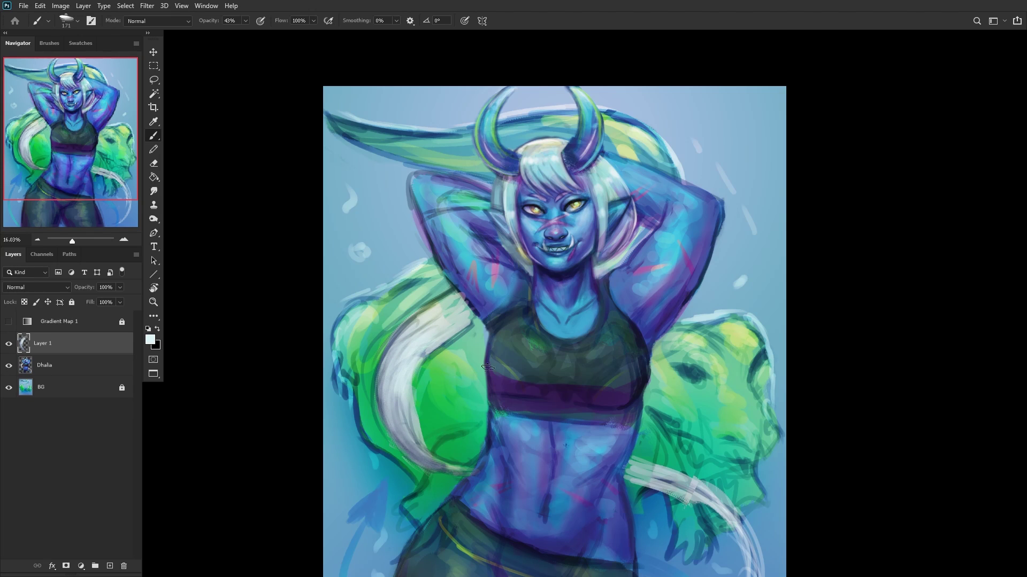
Step: Paint dark indigo along the hair's upper and inner edges, mirroring the canvas to check
{"action": "left_click", "coordinate": [570, 158], "text": "alt"}
{"action": "mouse_move", "coordinate": [410, 330]}
{"action": "left_mouse_down"}
{"action": "mouse_move", "coordinate": [394, 348]}
{"action": "mouse_move", "coordinate": [450, 300]}
{"action": "mouse_move", "coordinate": [386, 349]}
{"action": "mouse_move", "coordinate": [452, 296]}
{"action": "mouse_move", "coordinate": [398, 334]}
{"action": "left_mouse_up"}
{"action": "mouse_move", "coordinate": [473, 320]}
{"action": "left_mouse_down"}
{"action": "mouse_move", "coordinate": [412, 374]}
{"action": "mouse_move", "coordinate": [413, 441]}
{"action": "left_mouse_up"}
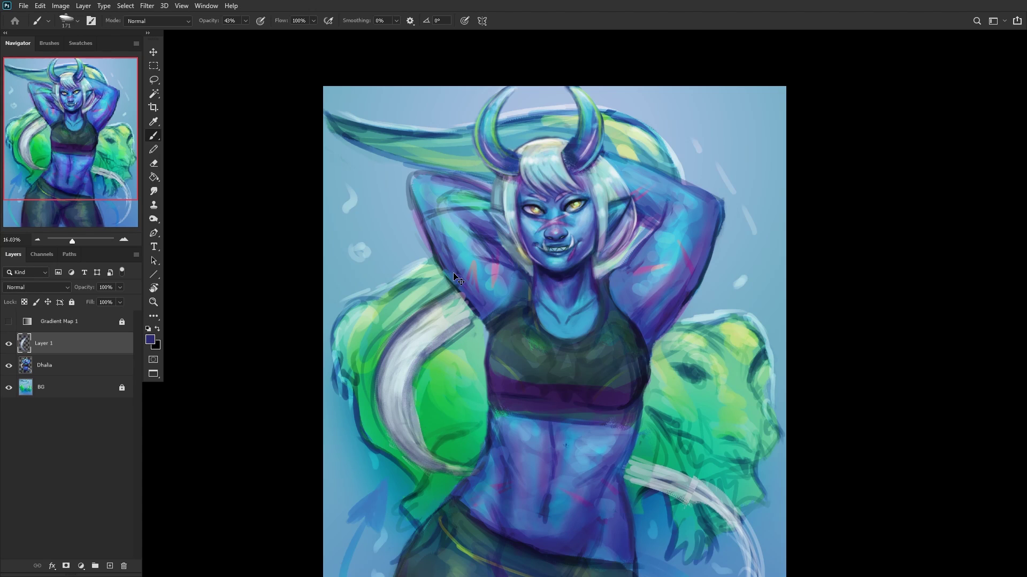
{"action": "key", "text": "ctrl+shift+h"}
{"action": "mouse_move", "coordinate": [642, 463]}
{"action": "left_mouse_down"}
{"action": "mouse_move", "coordinate": [687, 440]}
{"action": "mouse_move", "coordinate": [696, 398]}
{"action": "left_mouse_up"}
{"action": "mouse_move", "coordinate": [684, 446]}
{"action": "left_mouse_down"}
{"action": "mouse_move", "coordinate": [695, 366]}
{"action": "mouse_move", "coordinate": [687, 354]}
{"action": "left_mouse_up"}
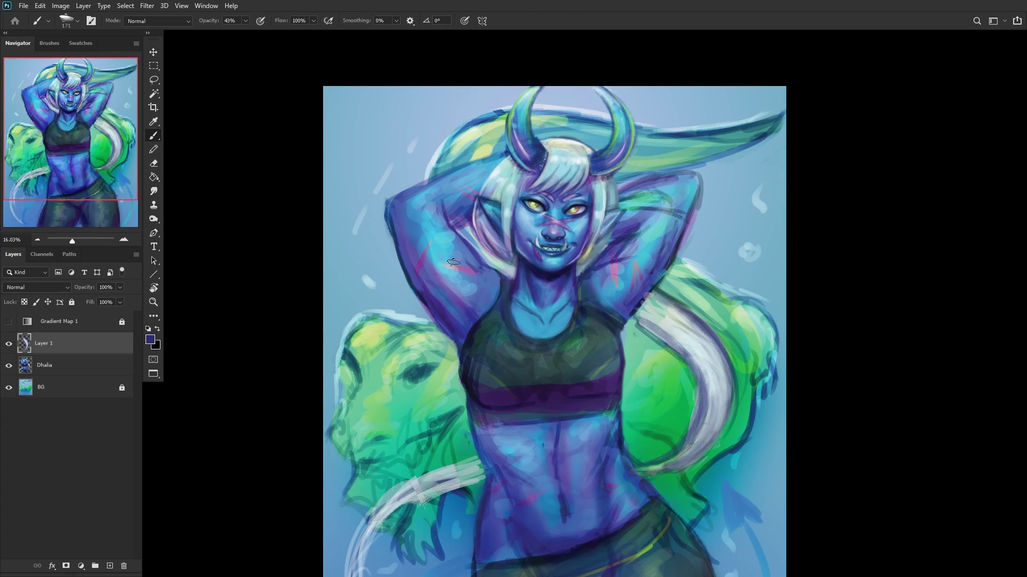
Step: Outline the hair's upper, inner and lower edges in dark indigo
{"action": "right_click", "coordinate": [733, 288]}
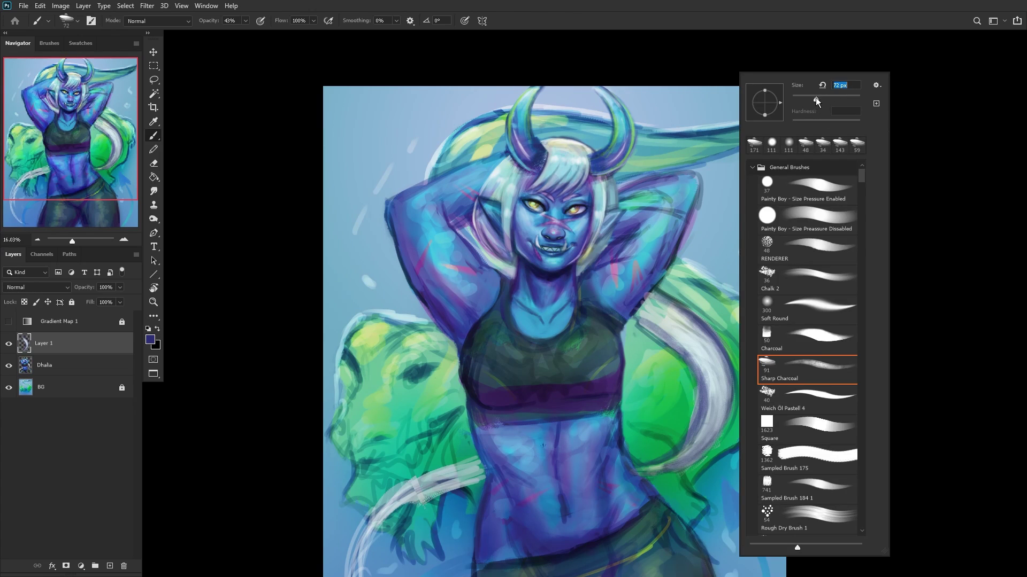
{"action": "left_click", "coordinate": [645, 311]}
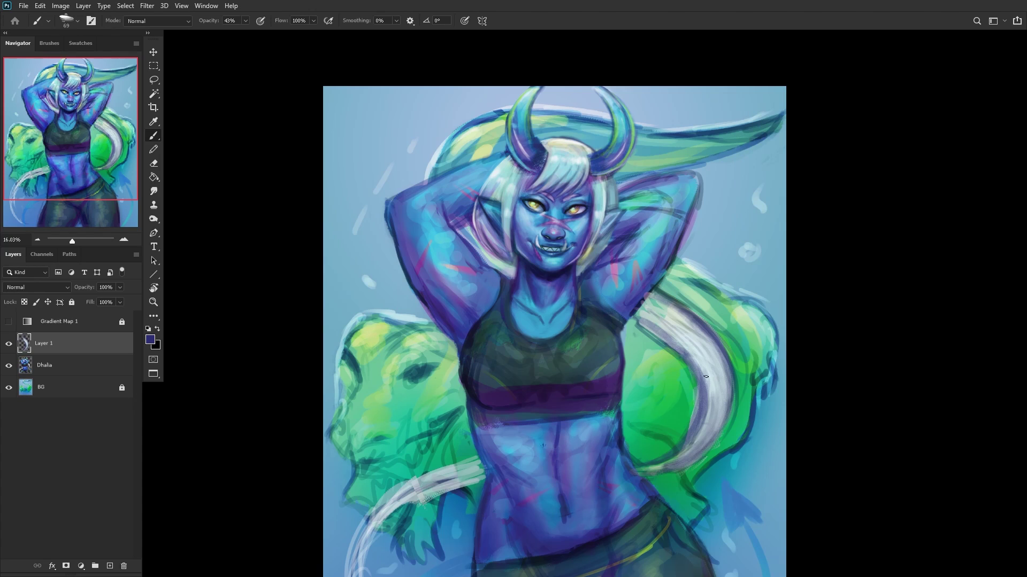
{"action": "left_click_drag", "start_coordinate": [649, 310], "coordinate": [717, 368]}
{"action": "mouse_move", "coordinate": [684, 332]}
{"action": "left_mouse_down"}
{"action": "mouse_move", "coordinate": [725, 384]}
{"action": "mouse_move", "coordinate": [722, 406]}
{"action": "left_mouse_up"}
{"action": "mouse_move", "coordinate": [711, 367]}
{"action": "left_mouse_down"}
{"action": "mouse_move", "coordinate": [644, 308]}
{"action": "mouse_move", "coordinate": [711, 359]}
{"action": "left_mouse_up"}
{"action": "left_click_drag", "start_coordinate": [696, 324], "coordinate": [721, 401]}
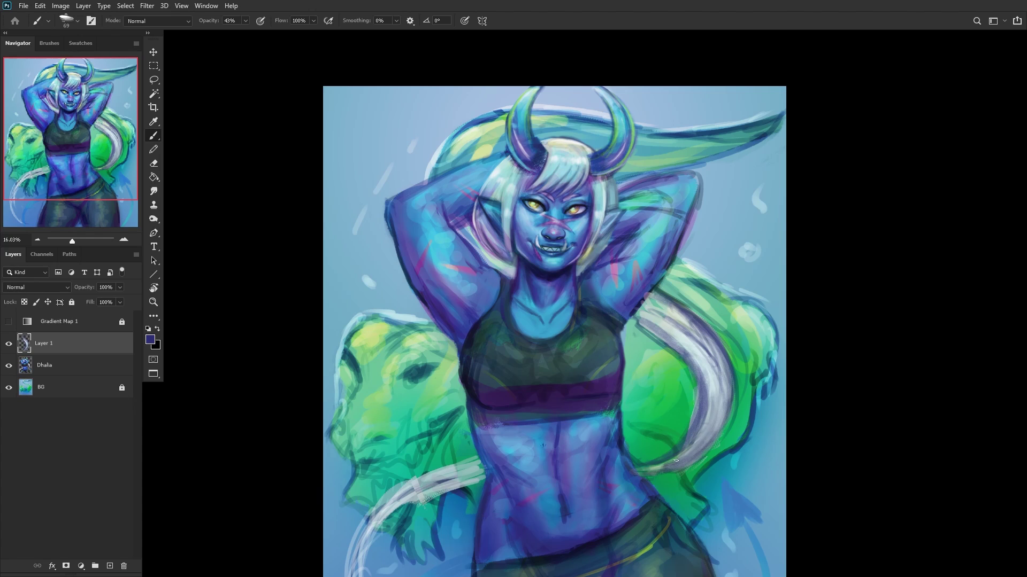
{"action": "mouse_move", "coordinate": [676, 460]}
{"action": "left_mouse_down"}
{"action": "mouse_move", "coordinate": [708, 422]}
{"action": "mouse_move", "coordinate": [720, 369]}
{"action": "left_mouse_up"}
{"action": "left_click_drag", "start_coordinate": [706, 439], "coordinate": [727, 357]}
Step: Add a final dark stroke along the hair, then sample purple and enlarge the brush to 127 px
{"action": "scroll", "coordinate": [606, 280], "scroll_direction": "down", "scroll_amount": 3}
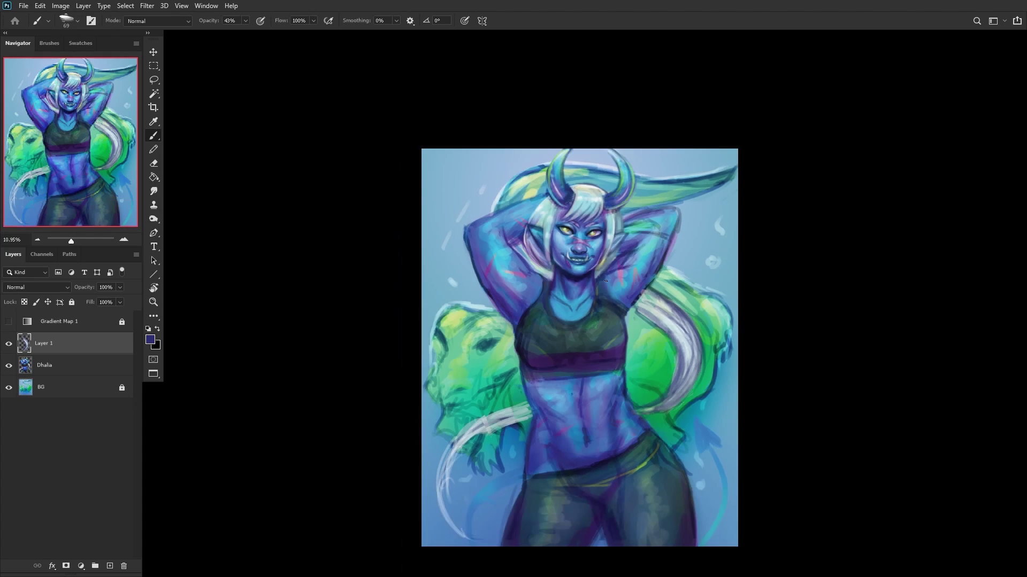
{"action": "scroll", "coordinate": [668, 388], "scroll_direction": "up", "scroll_amount": 3}
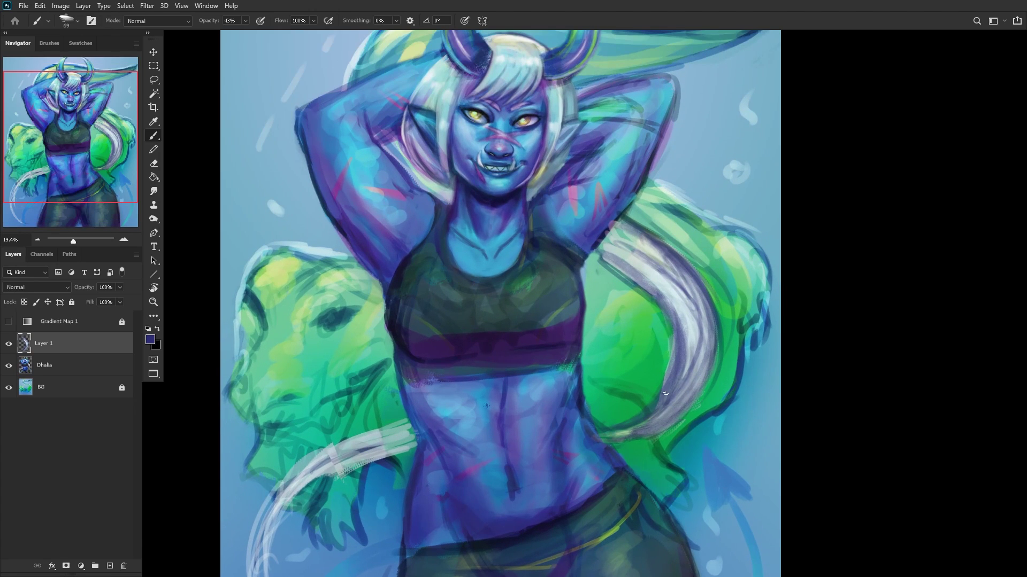
{"action": "mouse_move", "coordinate": [677, 361]}
{"action": "left_mouse_down"}
{"action": "mouse_move", "coordinate": [669, 275]}
{"action": "mouse_move", "coordinate": [655, 260]}
{"action": "left_mouse_up"}
{"action": "scroll", "coordinate": [599, 294], "scroll_direction": "down", "scroll_amount": 3}
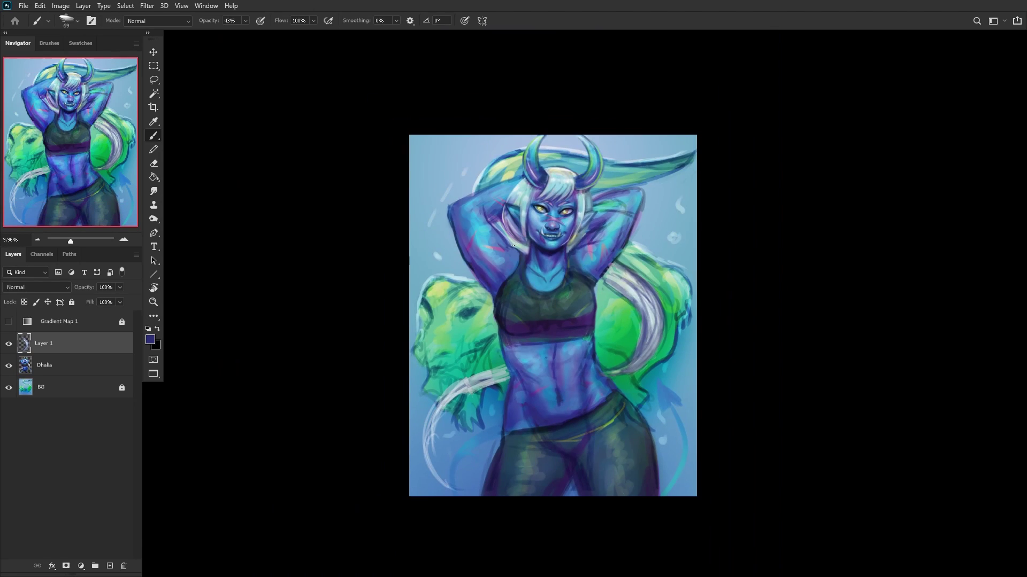
{"action": "scroll", "coordinate": [602, 284], "scroll_direction": "up", "scroll_amount": 3}
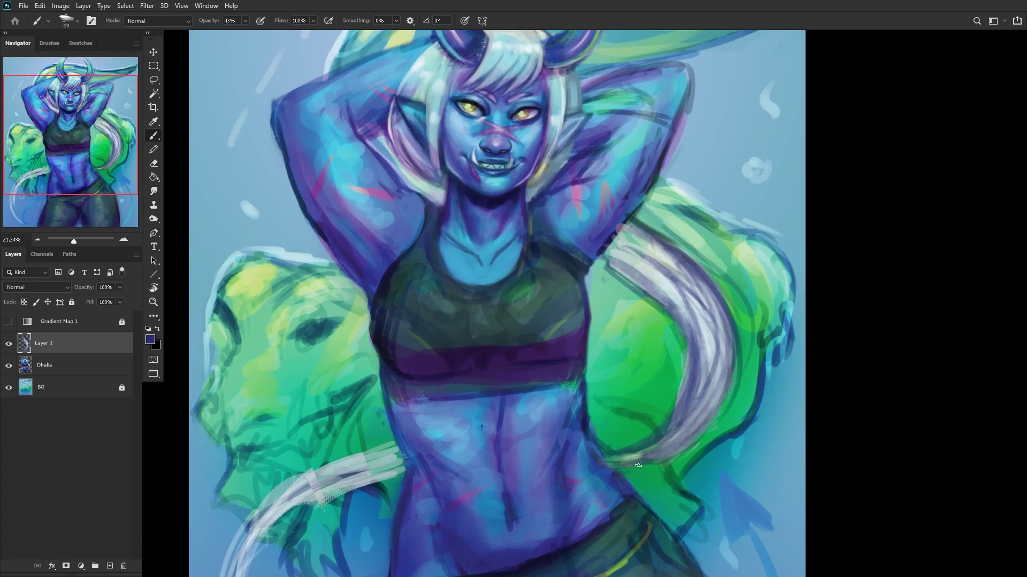
{"action": "scroll", "coordinate": [616, 295], "scroll_direction": "down", "scroll_amount": 2}
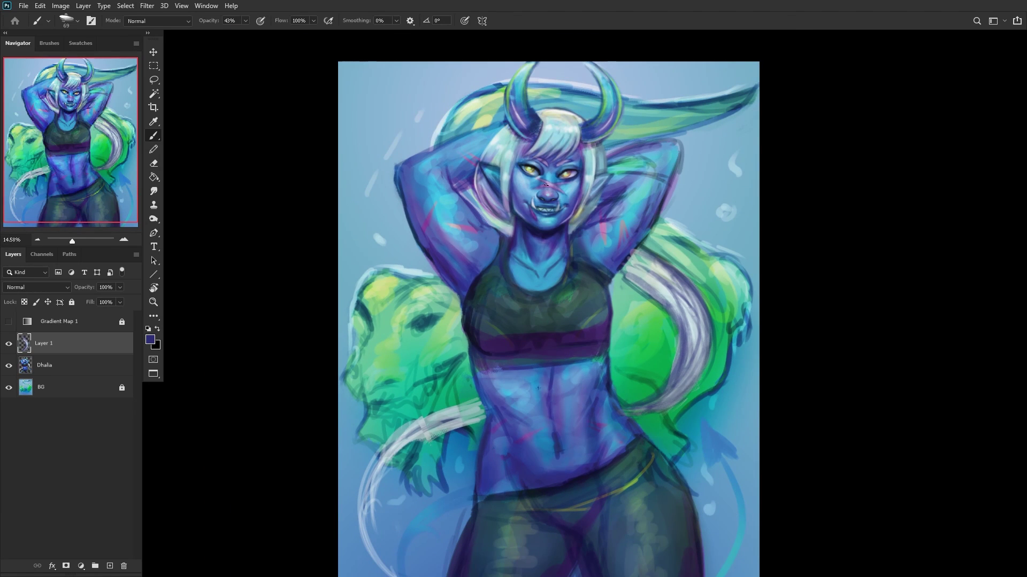
{"action": "left_click", "coordinate": [562, 152], "text": "alt"}
{"action": "right_click", "coordinate": [807, 98]}
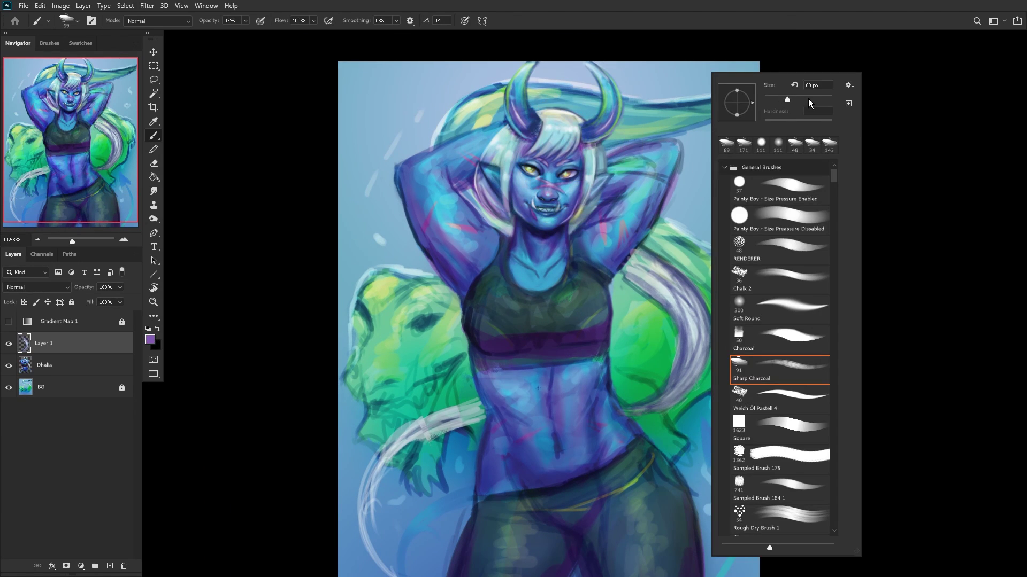
{"action": "left_click", "coordinate": [627, 415]}
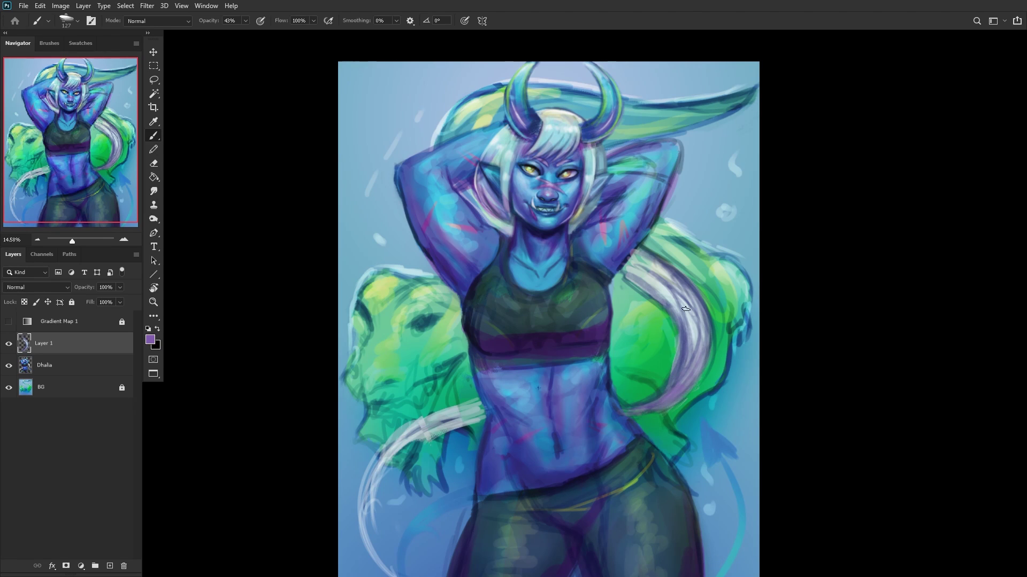
Step: Dab paint on the creature, then add a new layer and make white the painting colour
{"action": "left_click", "coordinate": [651, 269]}
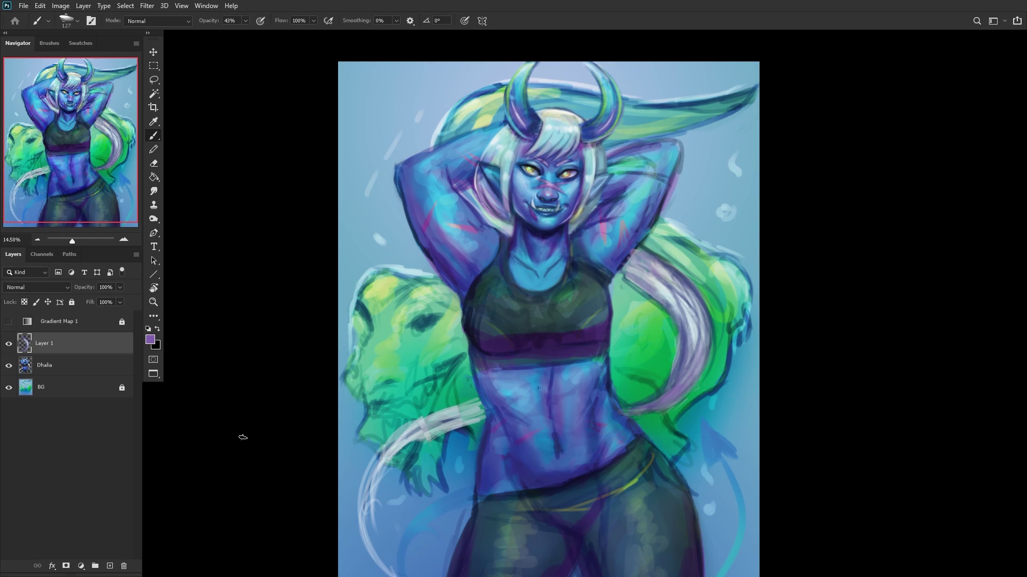
{"action": "left_click", "coordinate": [112, 566]}
{"action": "key", "text": "d"}
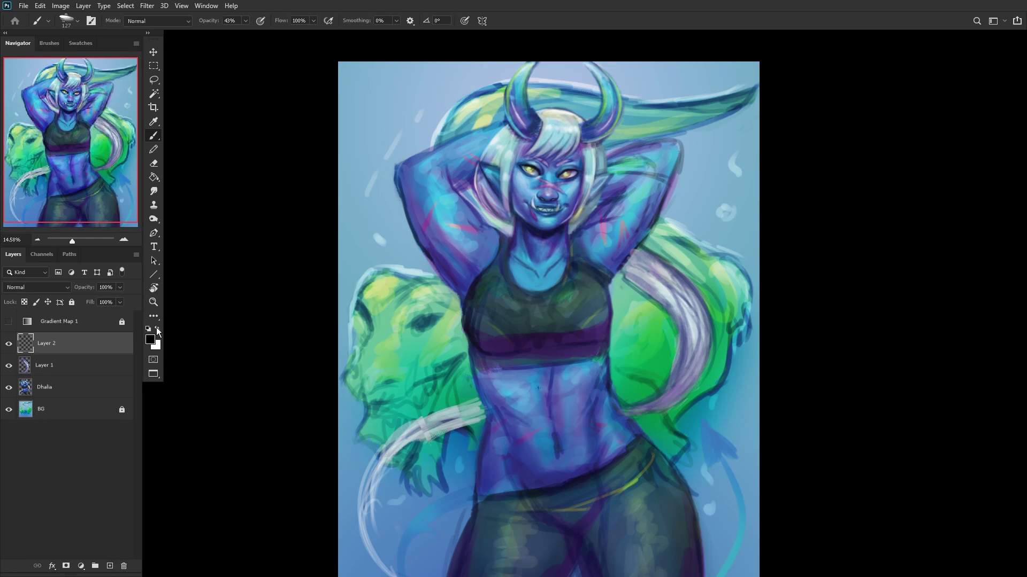
{"action": "key", "text": "x"}
Step: Paint light white strokes along the long hair lock
{"action": "scroll", "coordinate": [679, 344], "scroll_direction": "up", "scroll_amount": 1}
{"action": "left_click_drag", "start_coordinate": [684, 340], "coordinate": [686, 361]}
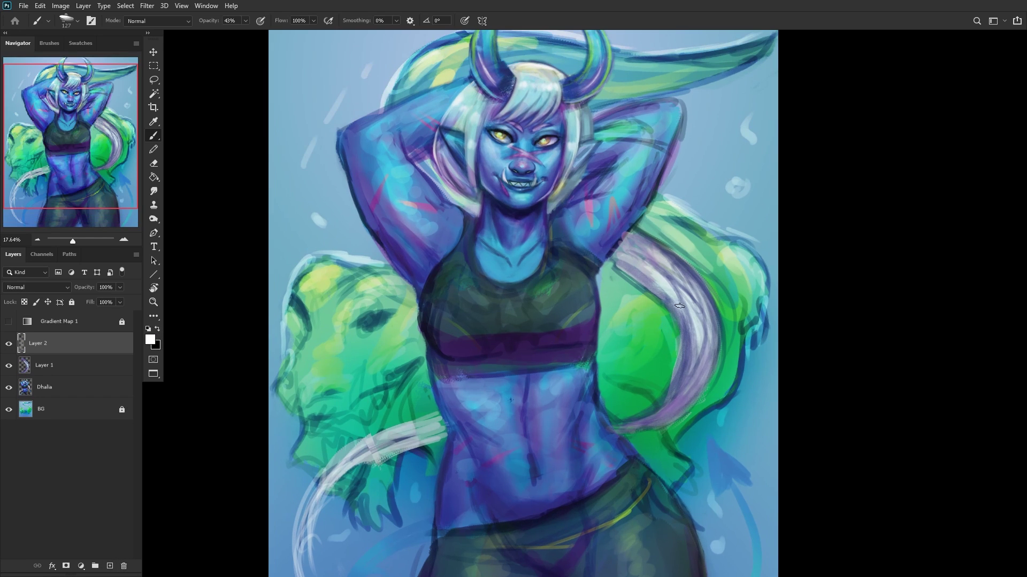
{"action": "left_click_drag", "start_coordinate": [687, 310], "coordinate": [687, 366]}
{"action": "left_click_drag", "start_coordinate": [684, 329], "coordinate": [688, 397]}
{"action": "left_click_drag", "start_coordinate": [695, 349], "coordinate": [687, 356]}
{"action": "mouse_move", "coordinate": [676, 276]}
{"action": "left_mouse_down"}
{"action": "mouse_move", "coordinate": [714, 383]}
{"action": "mouse_move", "coordinate": [716, 356]}
{"action": "left_mouse_up"}
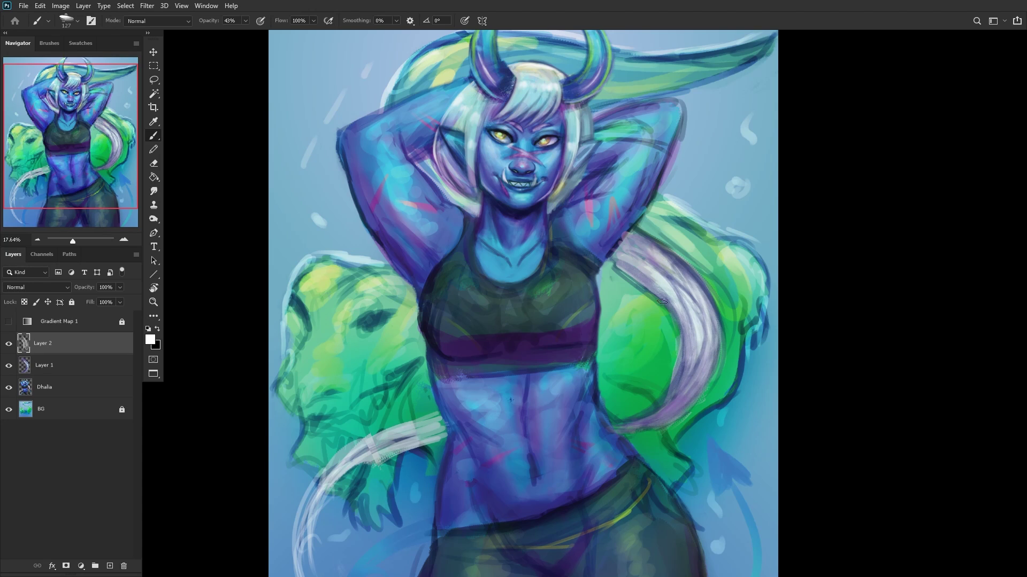
Step: Merge Layer 2 and Layer 1 down into the Dhalia layer with Ctrl+E
{"action": "scroll", "coordinate": [635, 346], "scroll_direction": "down", "scroll_amount": 2}
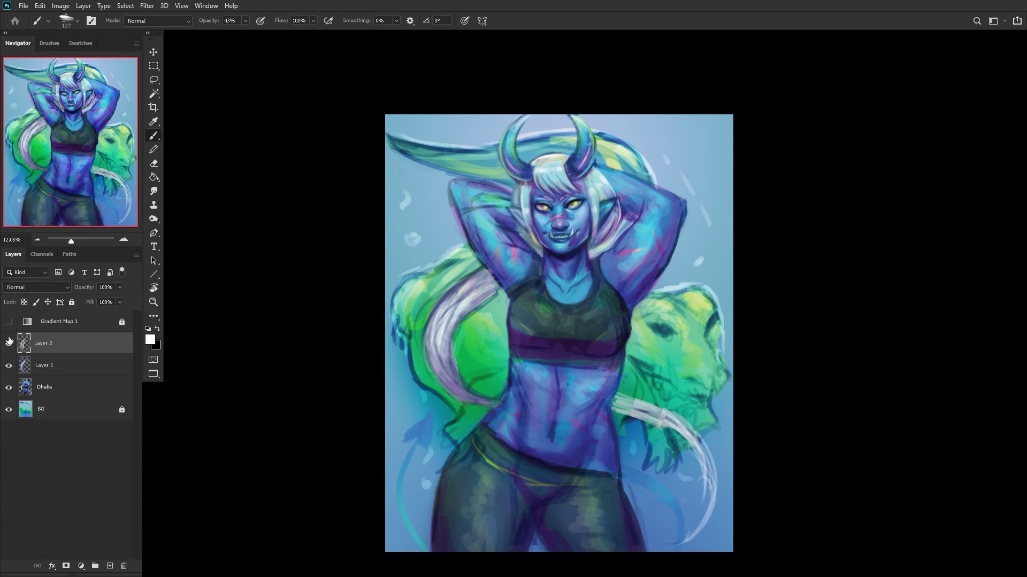
{"action": "key", "text": "ctrl+e"}
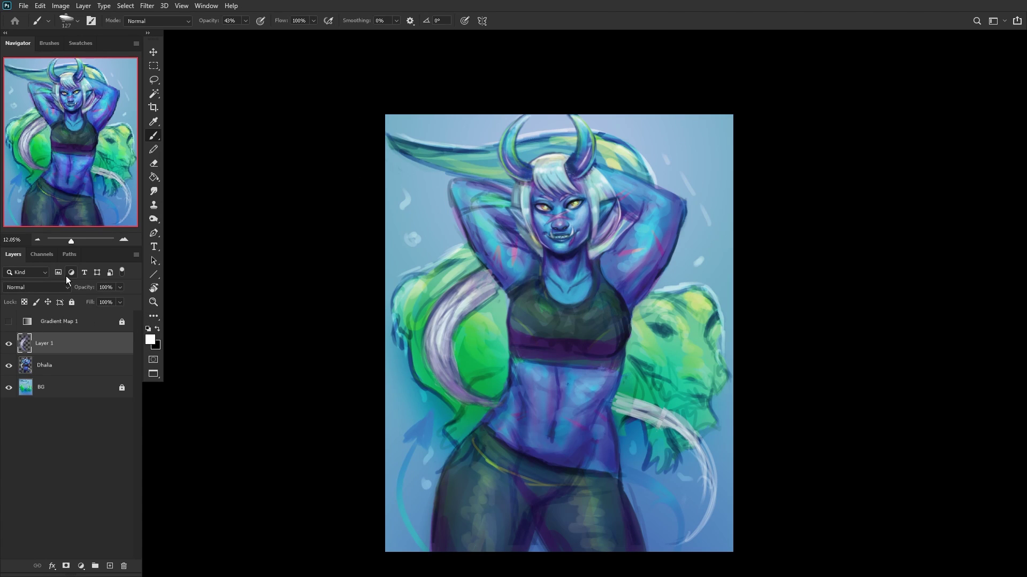
{"action": "key", "text": "ctrl+e"}
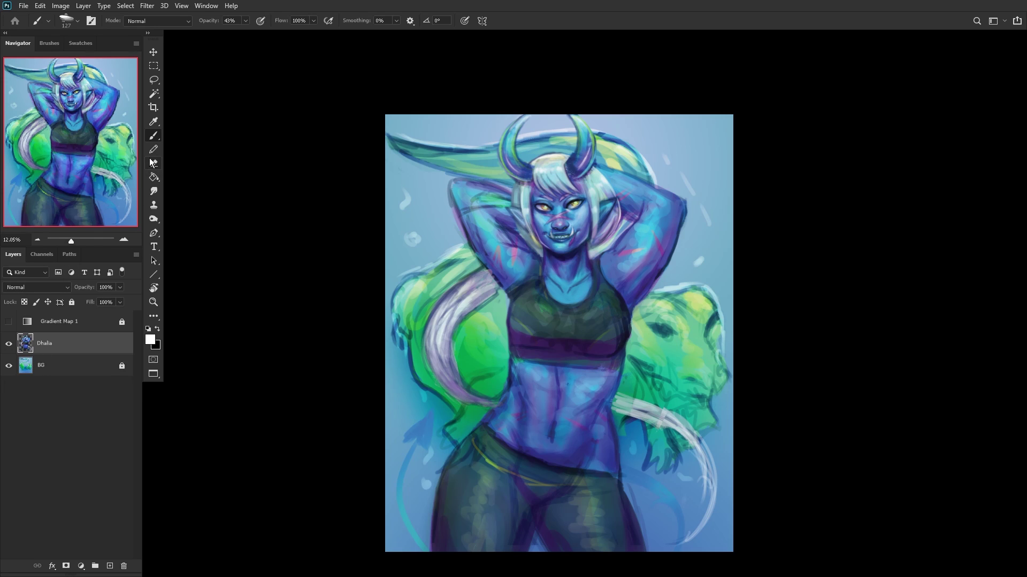
Step: Erase pale strokes along the hair's edge and the pale green under the arm
{"action": "left_click", "coordinate": [154, 164]}
{"action": "scroll", "coordinate": [456, 283], "scroll_direction": "up", "scroll_amount": 5}
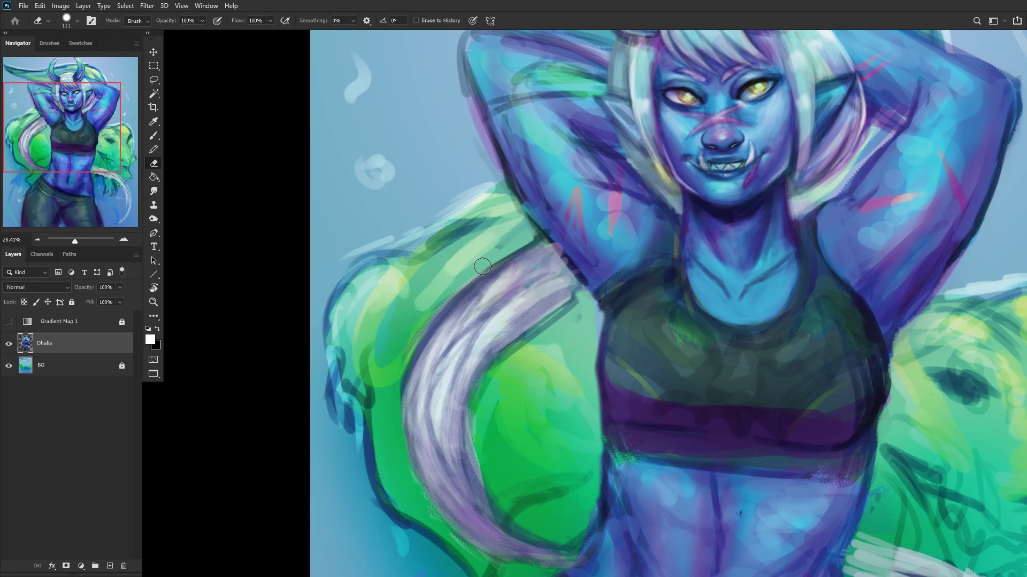
{"action": "left_click_drag", "start_coordinate": [432, 312], "coordinate": [383, 394]}
{"action": "left_click_drag", "start_coordinate": [496, 257], "coordinate": [509, 245]}
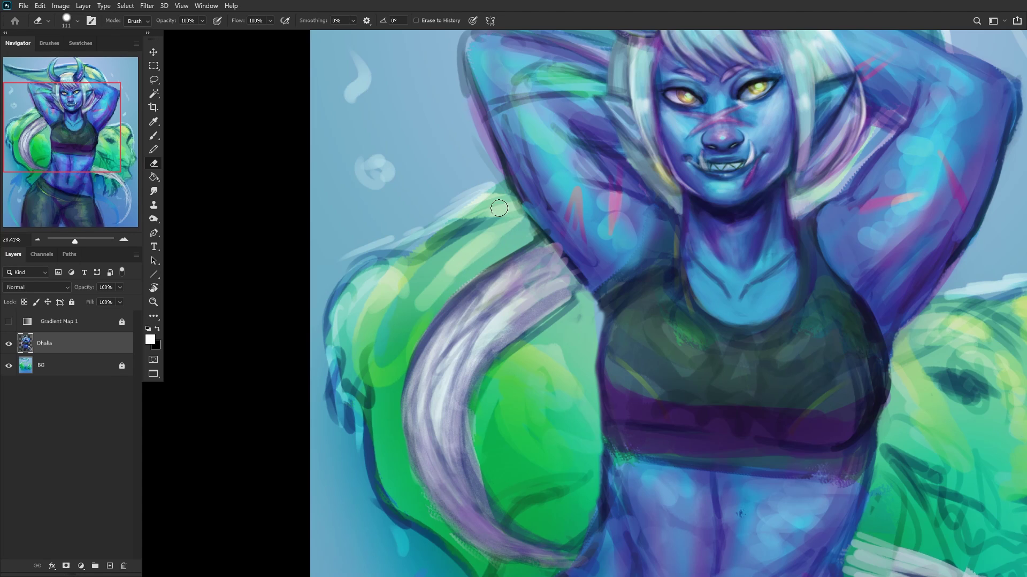
{"action": "scroll", "coordinate": [465, 109], "scroll_direction": "down", "scroll_amount": 2}
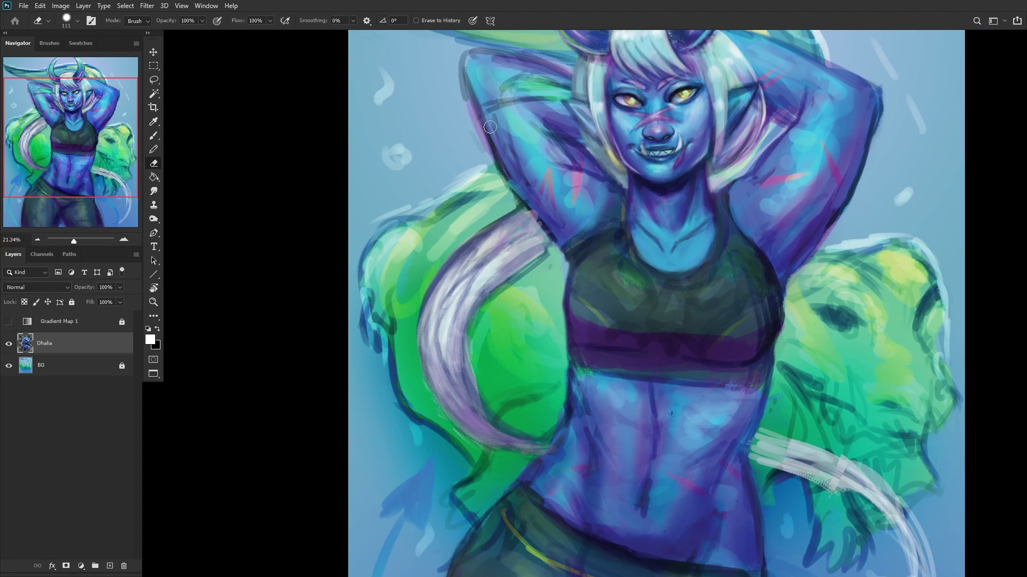
Step: Sample blues from the painting and paint over the light hair strand near the shoulder
{"action": "left_click", "coordinate": [153, 137]}
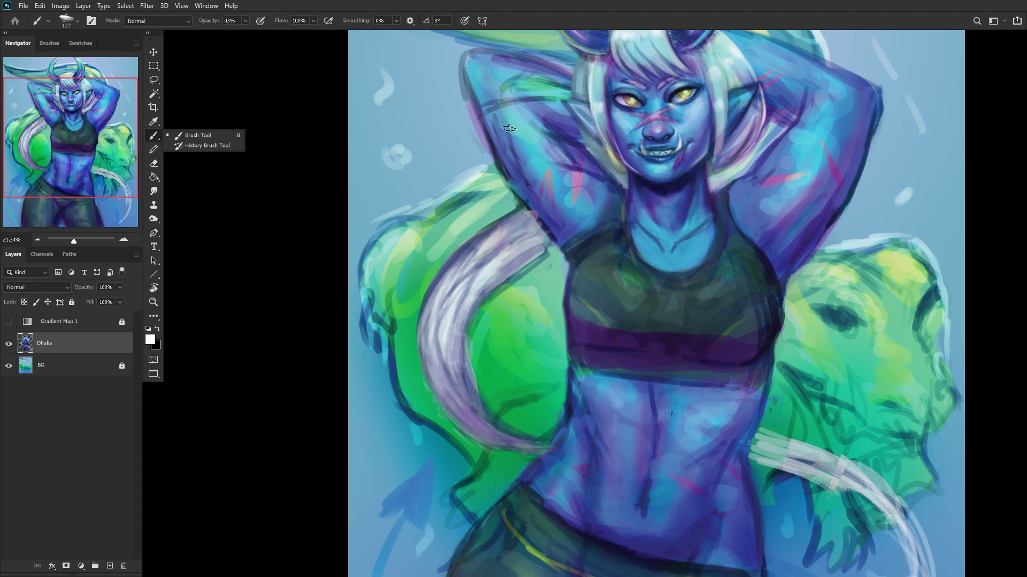
{"action": "mouse_move", "coordinate": [500, 156]}
{"action": "left_mouse_down"}
{"action": "mouse_move", "coordinate": [518, 167]}
{"action": "mouse_move", "coordinate": [470, 103]}
{"action": "mouse_move", "coordinate": [480, 126]}
{"action": "left_mouse_up"}
{"action": "left_click", "coordinate": [492, 128], "text": "alt"}
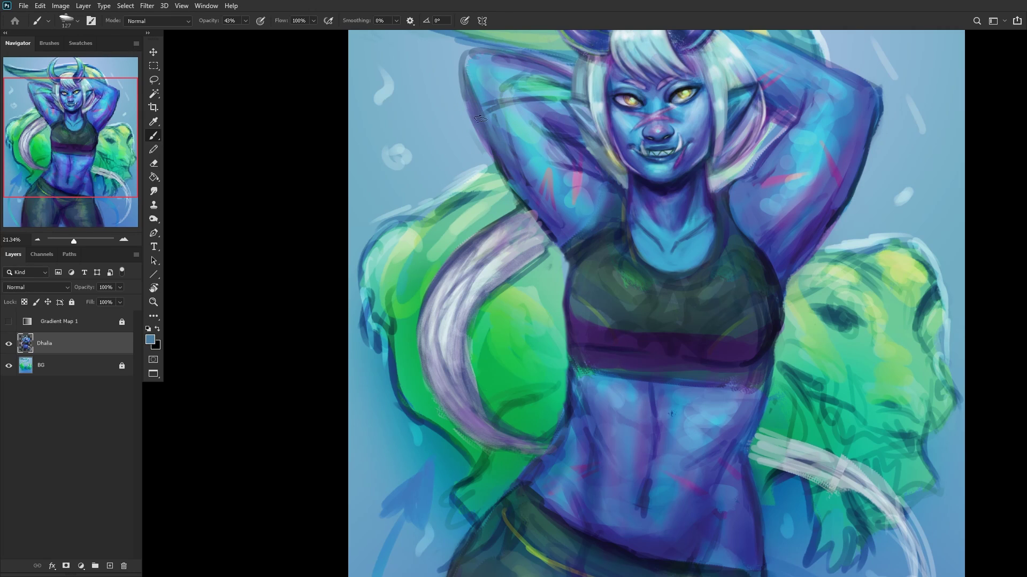
{"action": "scroll", "coordinate": [373, 218], "scroll_direction": "down", "scroll_amount": 3}
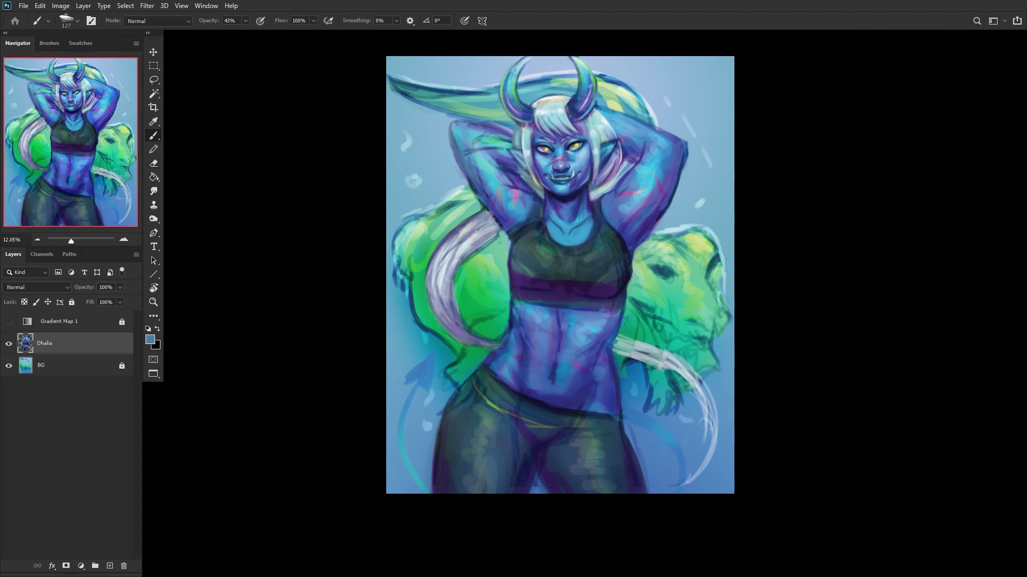
{"action": "scroll", "coordinate": [502, 228], "scroll_direction": "up", "scroll_amount": 4}
{"action": "left_click", "coordinate": [436, 209], "text": "alt"}
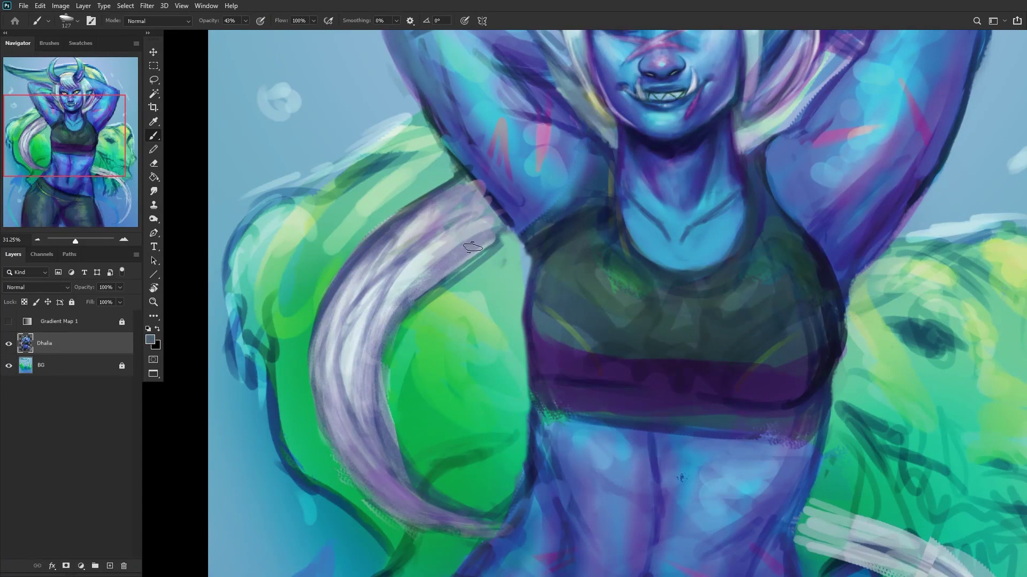
{"action": "mouse_move", "coordinate": [472, 247]}
{"action": "left_mouse_down"}
{"action": "mouse_move", "coordinate": [496, 236]}
{"action": "mouse_move", "coordinate": [454, 269]}
{"action": "mouse_move", "coordinate": [496, 243]}
{"action": "mouse_move", "coordinate": [466, 185]}
{"action": "mouse_move", "coordinate": [489, 202]}
{"action": "mouse_move", "coordinate": [468, 245]}
{"action": "mouse_move", "coordinate": [504, 229]}
{"action": "mouse_move", "coordinate": [472, 186]}
{"action": "mouse_move", "coordinate": [479, 217]}
{"action": "left_mouse_up"}
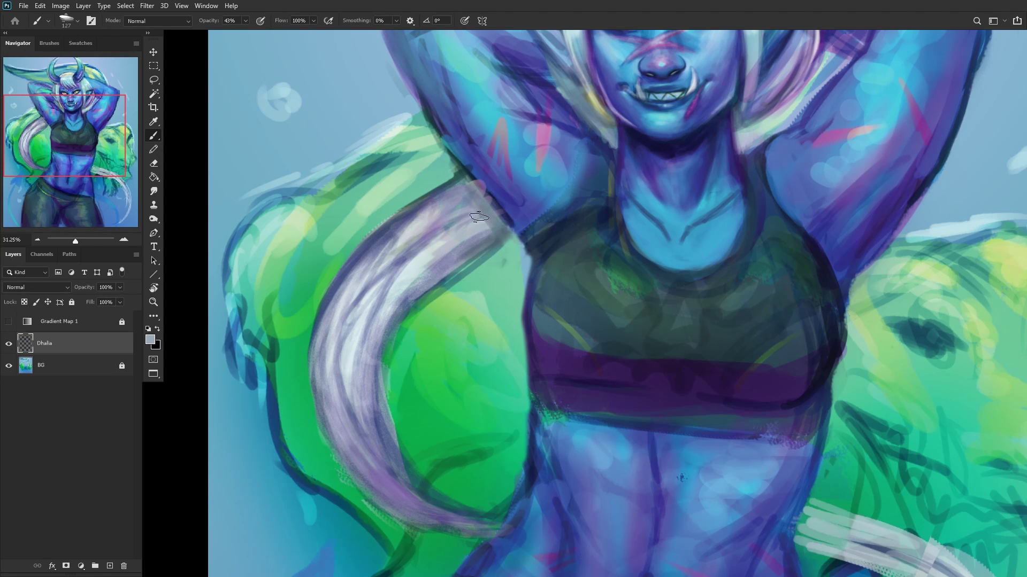
Step: Darken the raised arm's outer edge with a sampled blue
{"action": "scroll", "coordinate": [479, 217], "scroll_direction": "down", "scroll_amount": 4}
{"action": "scroll", "coordinate": [469, 208], "scroll_direction": "up", "scroll_amount": 2}
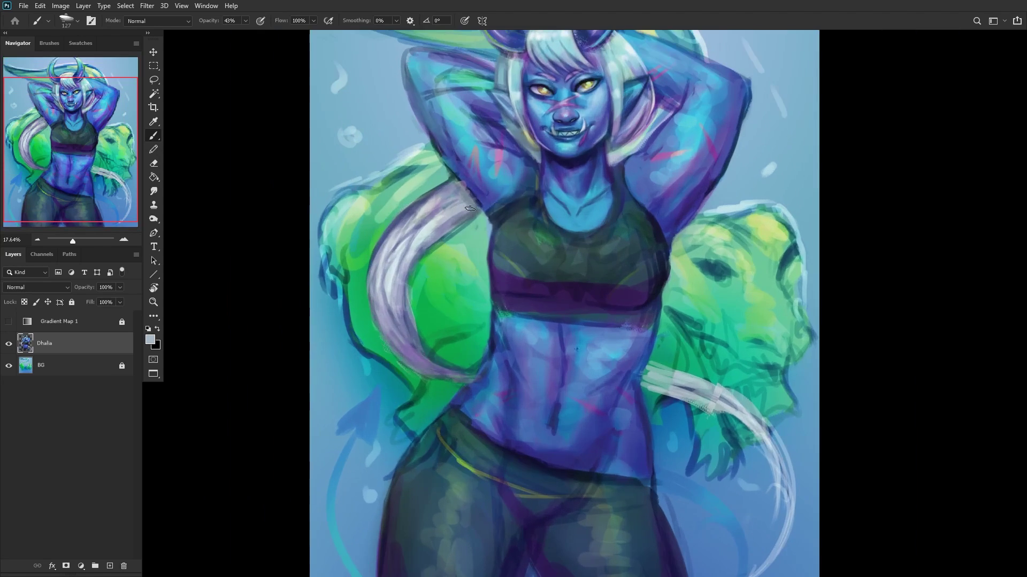
{"action": "scroll", "coordinate": [469, 209], "scroll_direction": "up", "scroll_amount": 2}
{"action": "left_click", "coordinate": [475, 203], "text": "alt"}
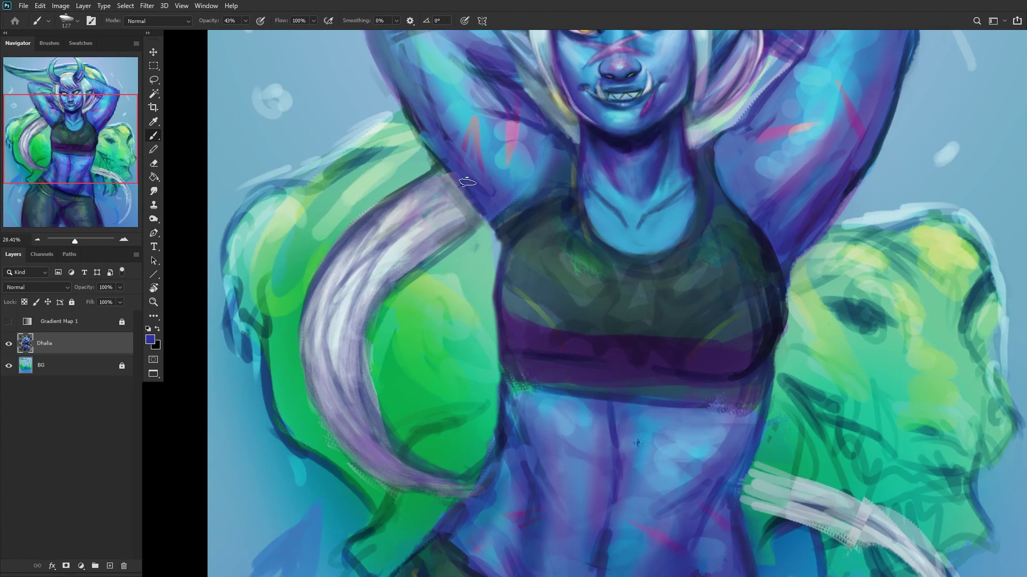
{"action": "mouse_move", "coordinate": [467, 183]}
{"action": "left_mouse_down"}
{"action": "mouse_move", "coordinate": [426, 133]}
{"action": "mouse_move", "coordinate": [444, 154]}
{"action": "mouse_move", "coordinate": [402, 81]}
{"action": "mouse_move", "coordinate": [420, 127]}
{"action": "left_mouse_up"}
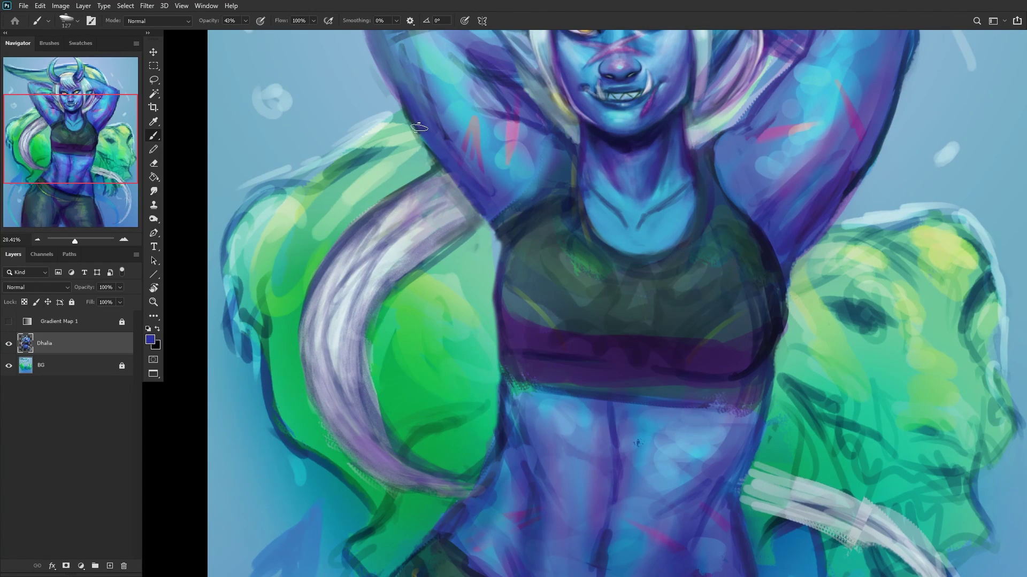
{"action": "scroll", "coordinate": [419, 127], "scroll_direction": "down", "scroll_amount": 3}
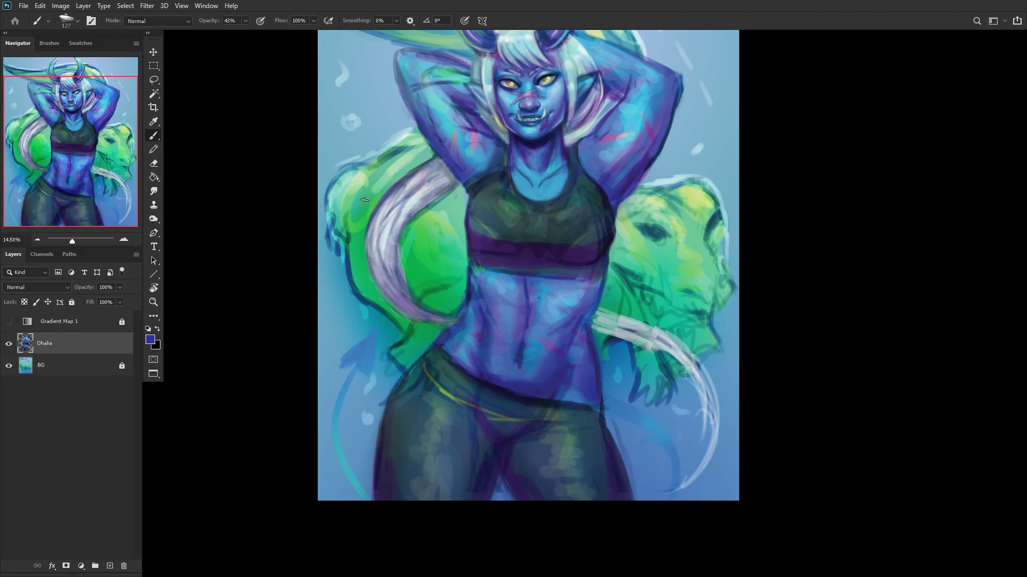
{"action": "left_click", "coordinate": [434, 130], "text": "alt"}
Step: Flip the canvas horizontally and erase a strip along the hair's inner edge
{"action": "key", "text": "ctrl+shift+h"}
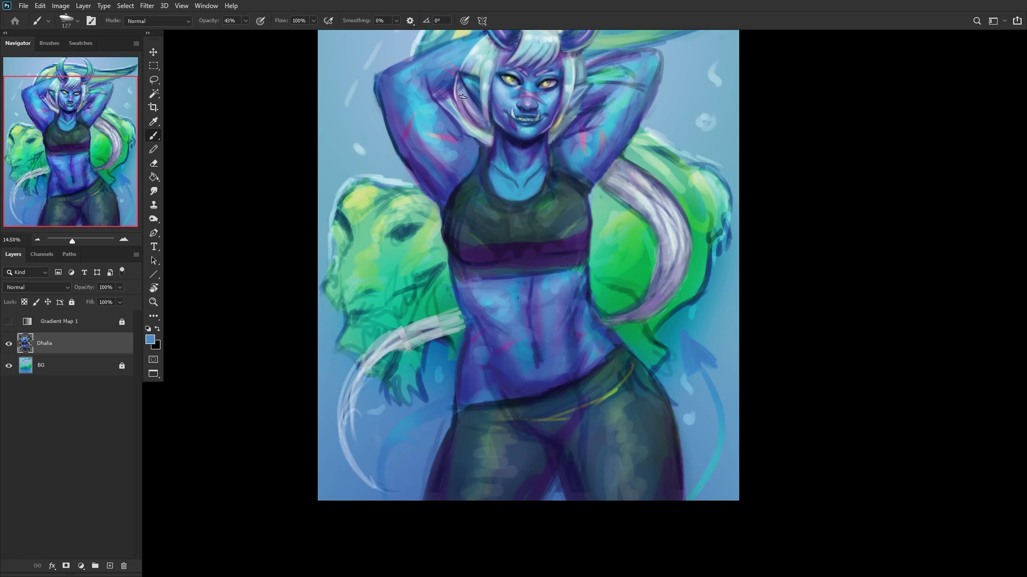
{"action": "left_click_drag", "start_coordinate": [7, 171], "coordinate": [380, 287]}
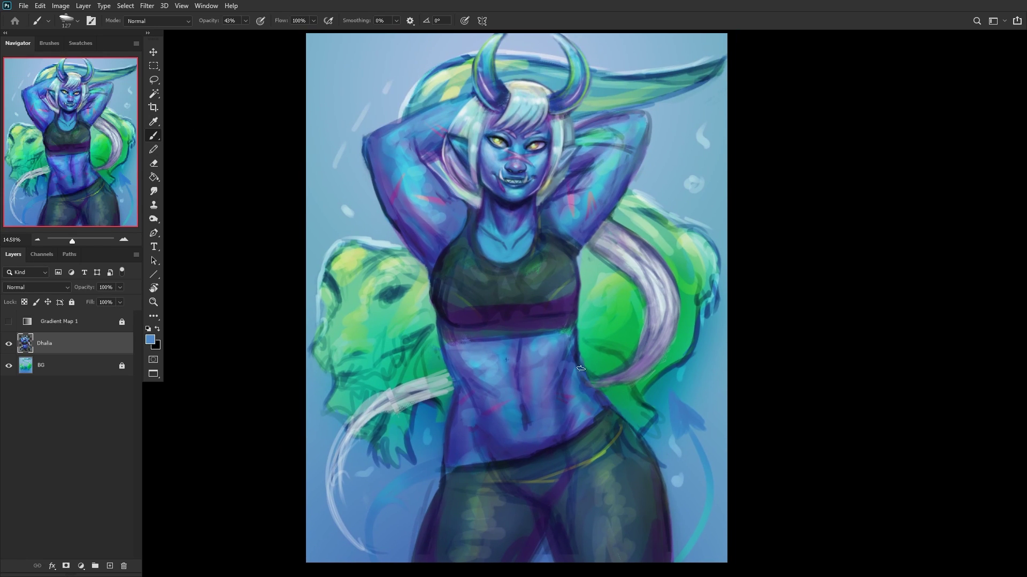
{"action": "scroll", "coordinate": [581, 368], "scroll_direction": "up", "scroll_amount": 3}
{"action": "left_click", "coordinate": [154, 164]}
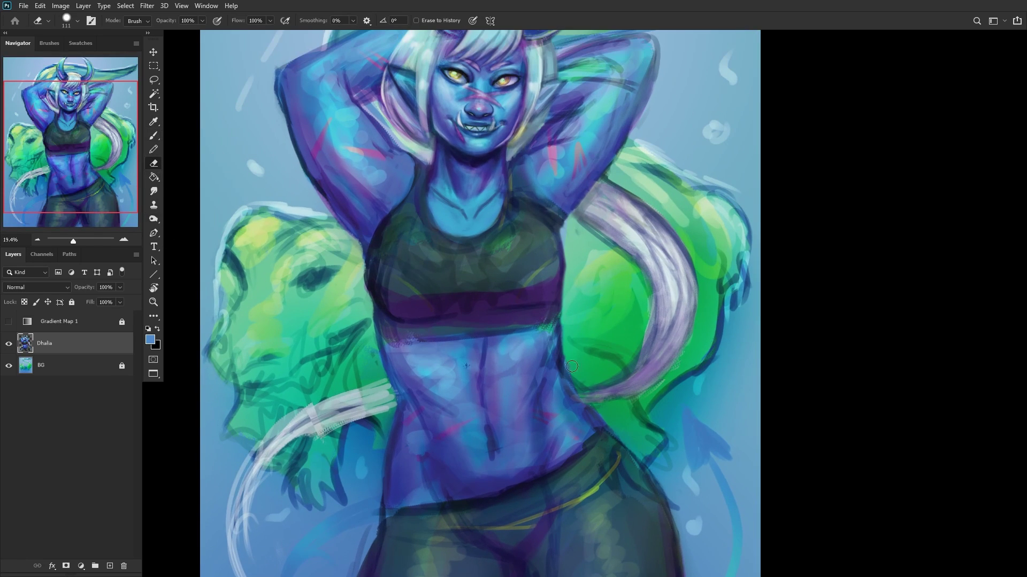
{"action": "left_click_drag", "start_coordinate": [640, 350], "coordinate": [644, 286]}
Step: Smooth and brighten the lower hair strand with light grey sampled from the hair
{"action": "right_click", "coordinate": [153, 135]}
{"action": "left_click", "coordinate": [185, 133]}
{"action": "left_click_drag", "start_coordinate": [655, 294], "coordinate": [674, 282]}
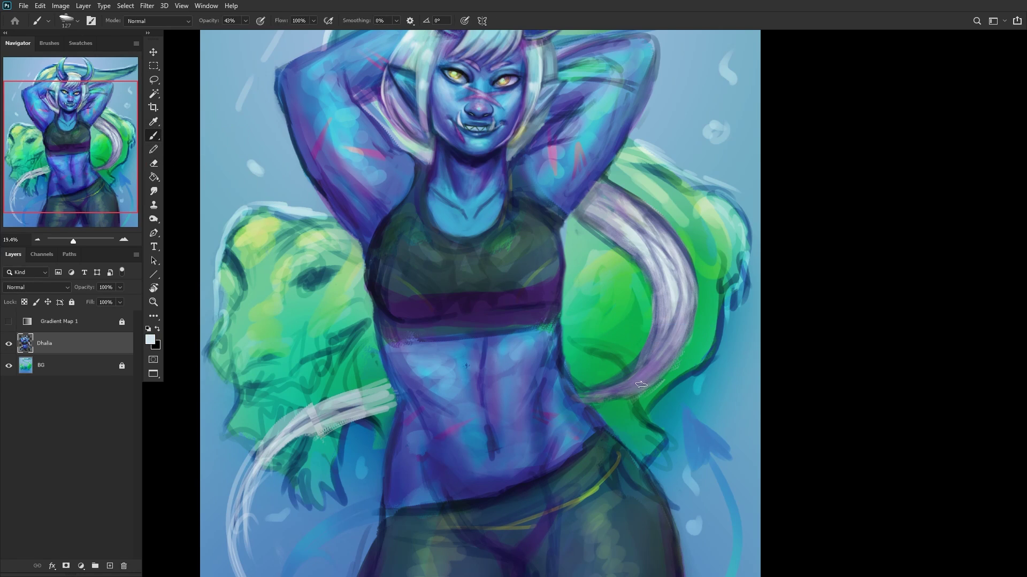
{"action": "mouse_move", "coordinate": [660, 343]}
{"action": "left_mouse_down"}
{"action": "mouse_move", "coordinate": [590, 389]}
{"action": "mouse_move", "coordinate": [653, 334]}
{"action": "left_mouse_up"}
{"action": "mouse_move", "coordinate": [595, 393]}
{"action": "left_mouse_down"}
{"action": "mouse_move", "coordinate": [659, 318]}
{"action": "mouse_move", "coordinate": [626, 377]}
{"action": "left_mouse_up"}
{"action": "mouse_move", "coordinate": [607, 392]}
{"action": "left_mouse_down"}
{"action": "mouse_move", "coordinate": [663, 324]}
{"action": "mouse_move", "coordinate": [584, 393]}
{"action": "mouse_move", "coordinate": [669, 348]}
{"action": "mouse_move", "coordinate": [596, 393]}
{"action": "mouse_move", "coordinate": [650, 373]}
{"action": "mouse_move", "coordinate": [621, 376]}
{"action": "mouse_move", "coordinate": [675, 342]}
{"action": "mouse_move", "coordinate": [638, 373]}
{"action": "mouse_move", "coordinate": [678, 327]}
{"action": "left_mouse_up"}
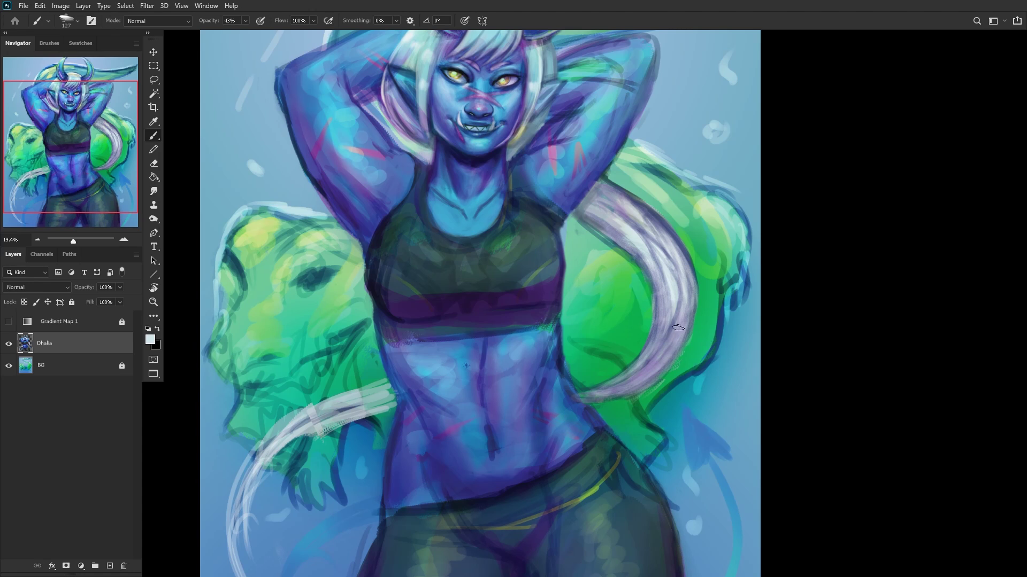
{"action": "scroll", "coordinate": [556, 314], "scroll_direction": "down", "scroll_amount": 2}
{"action": "scroll", "coordinate": [524, 315], "scroll_direction": "down", "scroll_amount": 3}
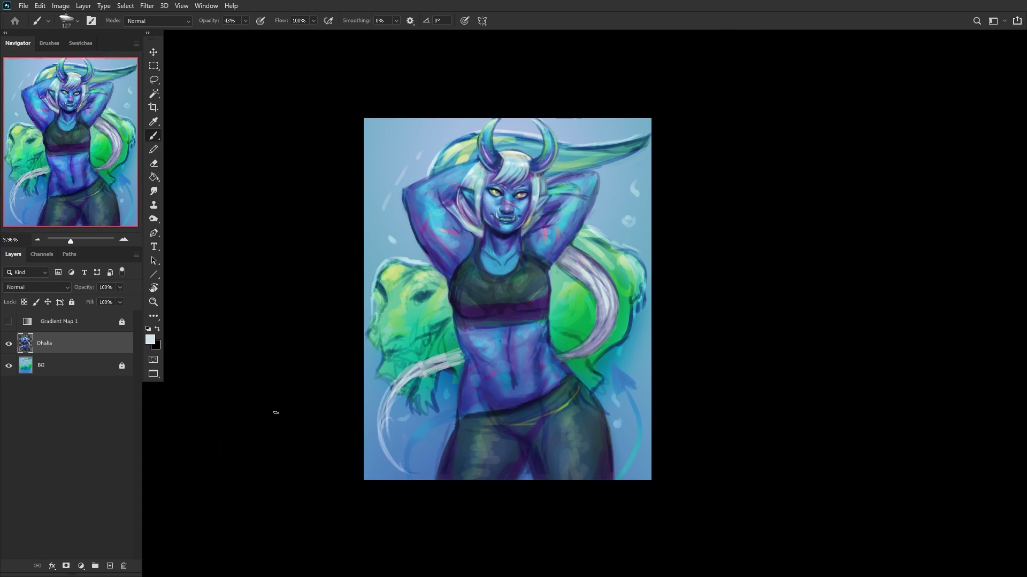
{"action": "scroll", "coordinate": [447, 364], "scroll_direction": "up", "scroll_amount": 5}
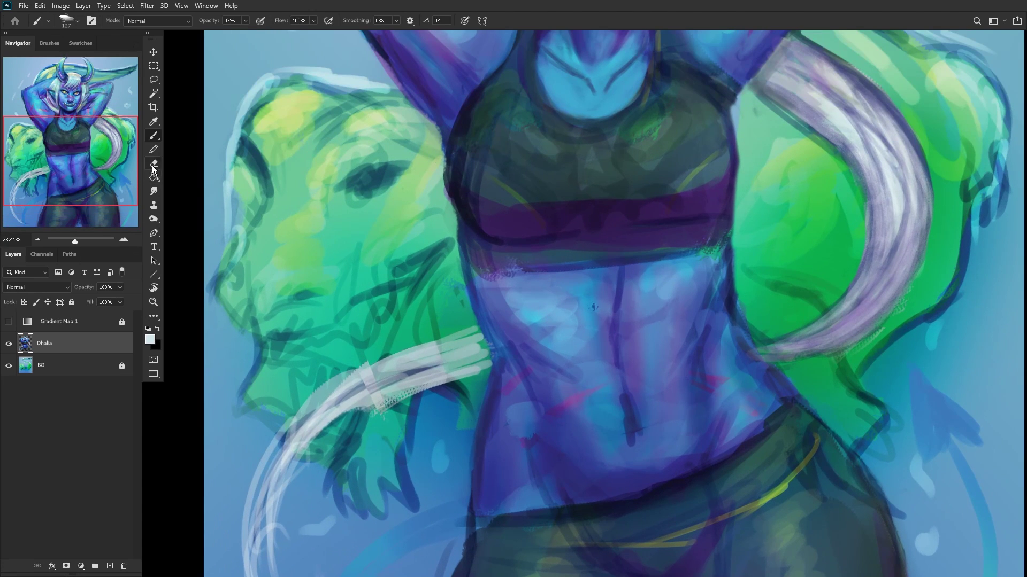
Step: Erase the bumpy light stroke near the waist and lighten the pale stroke across the tail
{"action": "left_click", "coordinate": [154, 164]}
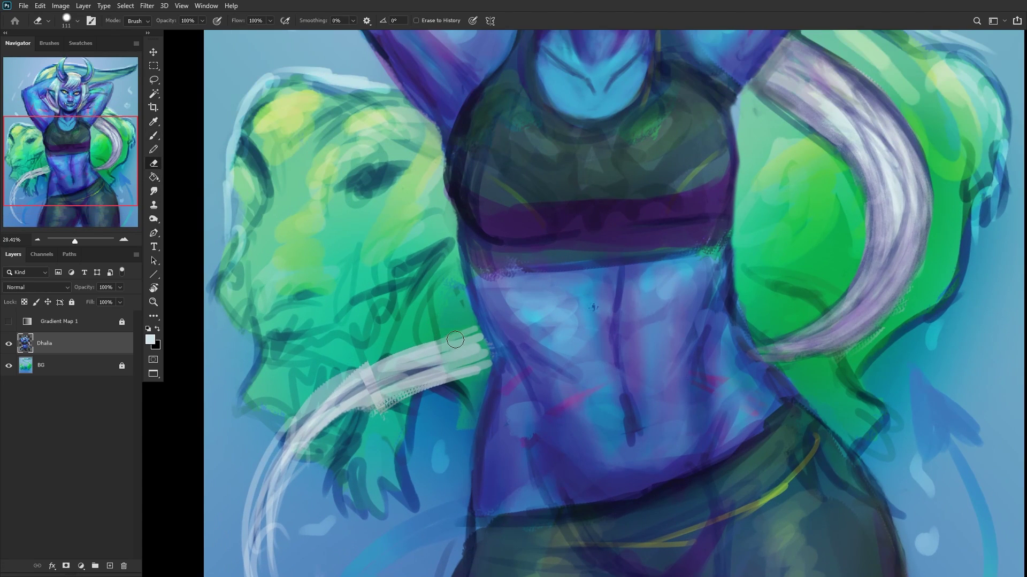
{"action": "mouse_move", "coordinate": [468, 336]}
{"action": "left_mouse_down"}
{"action": "mouse_move", "coordinate": [314, 371]}
{"action": "mouse_move", "coordinate": [403, 352]}
{"action": "mouse_move", "coordinate": [313, 396]}
{"action": "left_mouse_up"}
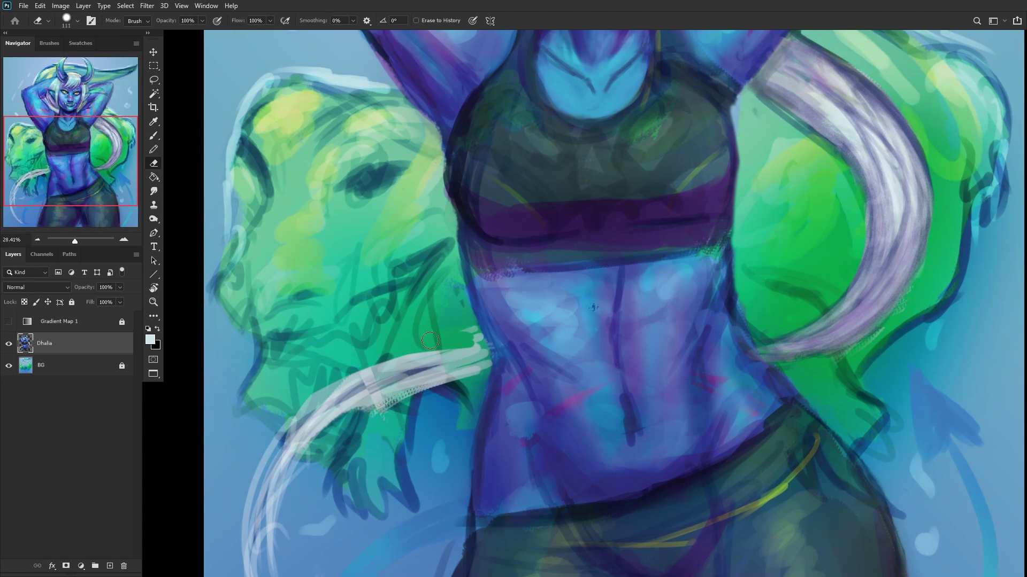
{"action": "left_click_drag", "start_coordinate": [458, 324], "coordinate": [481, 342]}
{"action": "left_click", "coordinate": [153, 136]}
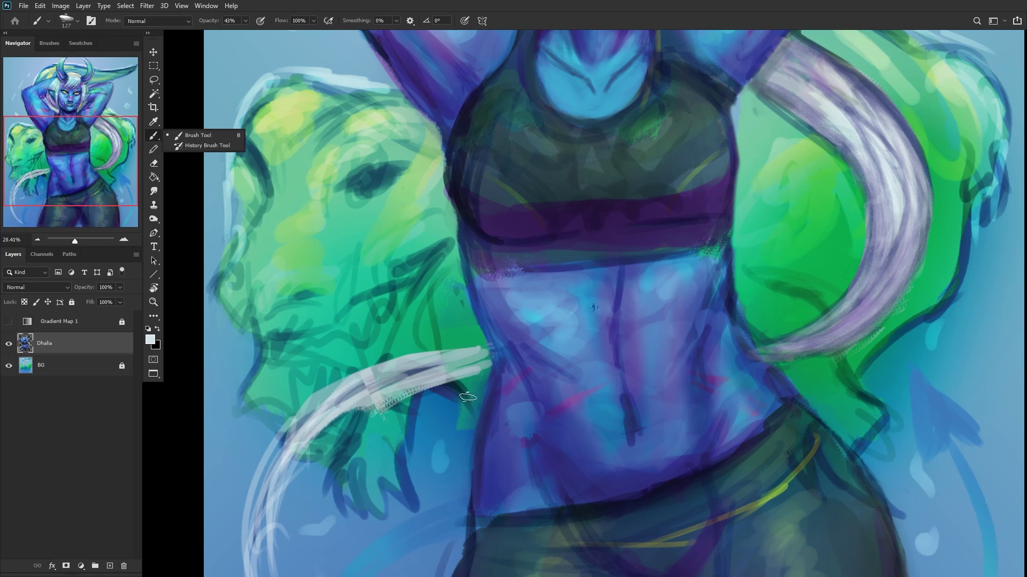
{"action": "mouse_move", "coordinate": [484, 363]}
{"action": "left_mouse_down"}
{"action": "mouse_move", "coordinate": [421, 383]}
{"action": "mouse_move", "coordinate": [439, 369]}
{"action": "left_mouse_up"}
{"action": "left_click_drag", "start_coordinate": [409, 367], "coordinate": [423, 376]}
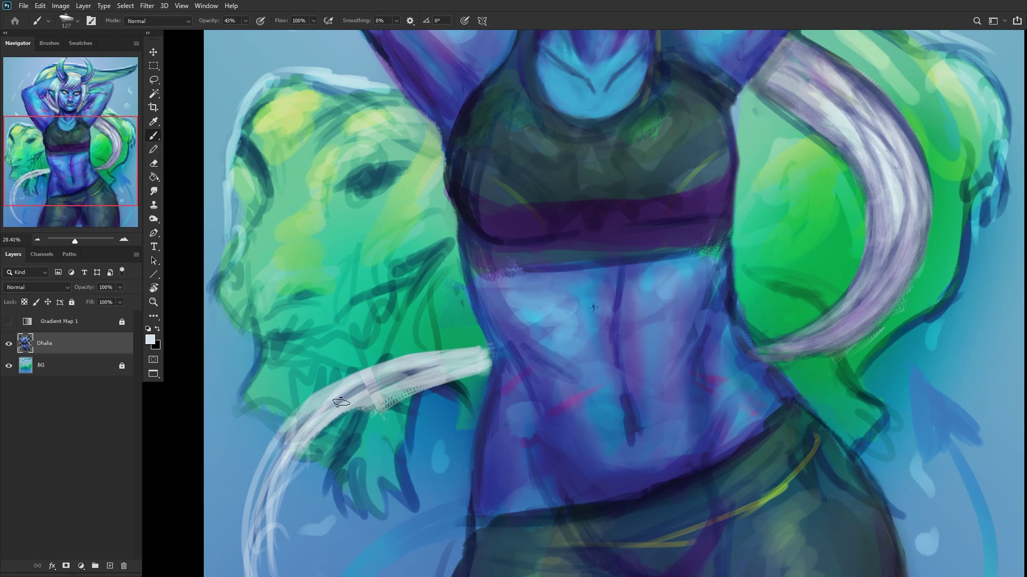
{"action": "scroll", "coordinate": [406, 349], "scroll_direction": "down", "scroll_amount": 5}
Step: Sample a blue-purple and paint strokes down the pale curling tail
{"action": "left_click_drag", "start_coordinate": [569, 235], "coordinate": [625, 242]}
{"action": "scroll", "coordinate": [334, 420], "scroll_direction": "up", "scroll_amount": 2}
{"action": "mouse_move", "coordinate": [438, 374]}
{"action": "left_mouse_down"}
{"action": "mouse_move", "coordinate": [353, 399]}
{"action": "mouse_move", "coordinate": [321, 422]}
{"action": "mouse_move", "coordinate": [289, 492]}
{"action": "left_mouse_up"}
{"action": "left_click_drag", "start_coordinate": [332, 406], "coordinate": [291, 529]}
{"action": "left_click_drag", "start_coordinate": [313, 435], "coordinate": [294, 532]}
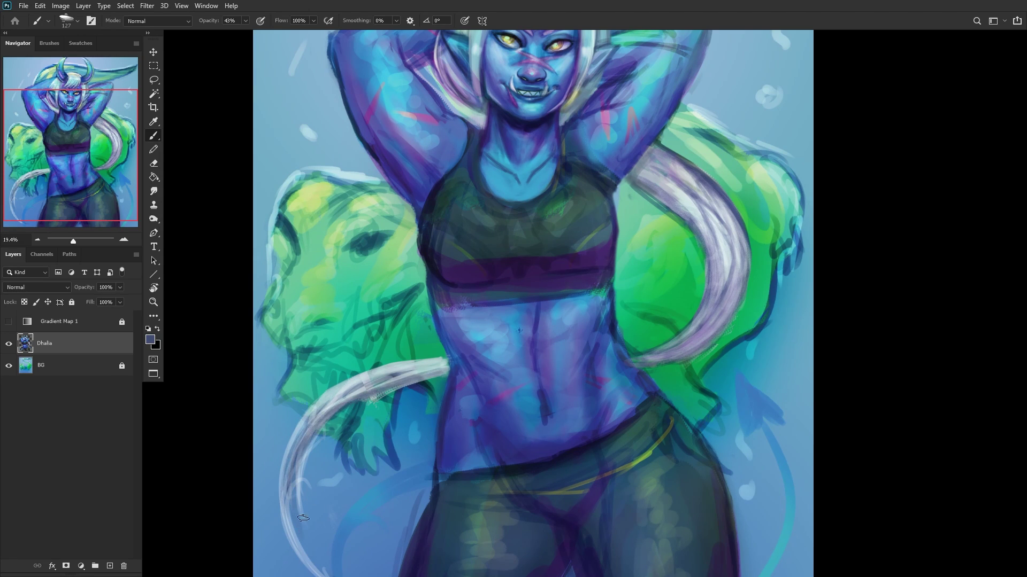
{"action": "scroll", "coordinate": [361, 426], "scroll_direction": "down", "scroll_amount": 2}
{"action": "scroll", "coordinate": [361, 427], "scroll_direction": "up", "scroll_amount": 1}
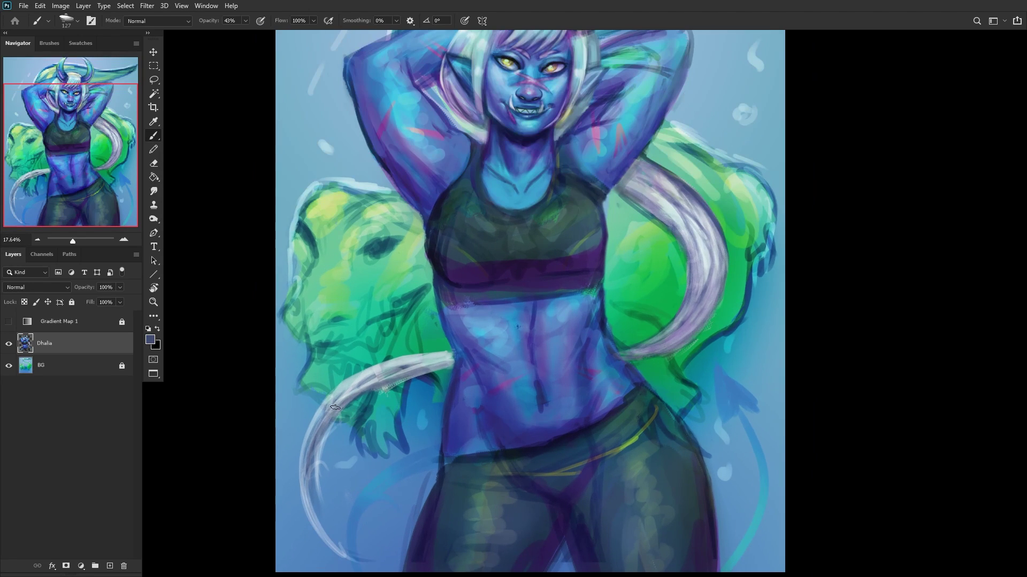
{"action": "scroll", "coordinate": [321, 417], "scroll_direction": "down", "scroll_amount": 2}
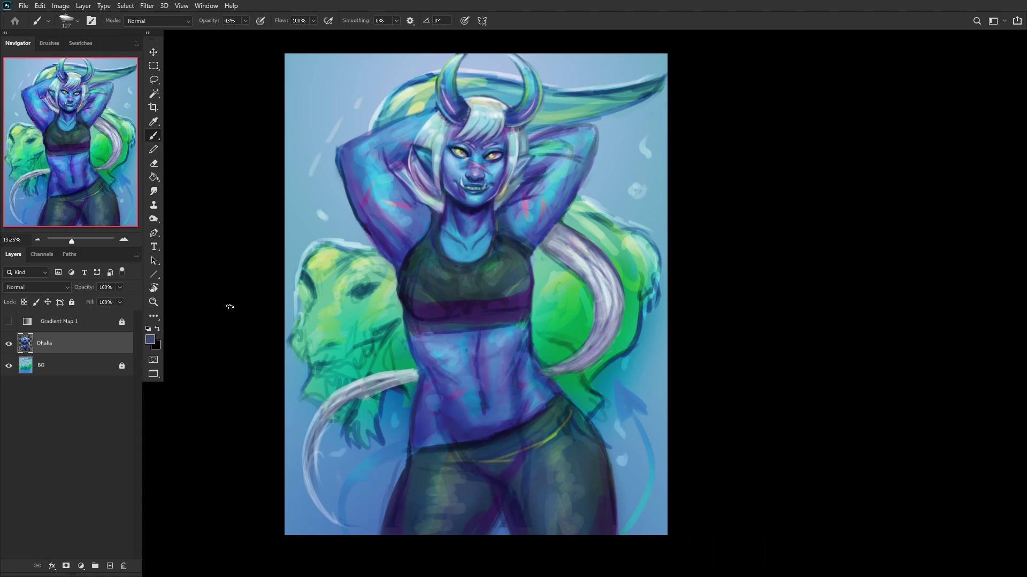
{"action": "scroll", "coordinate": [364, 398], "scroll_direction": "up", "scroll_amount": 3}
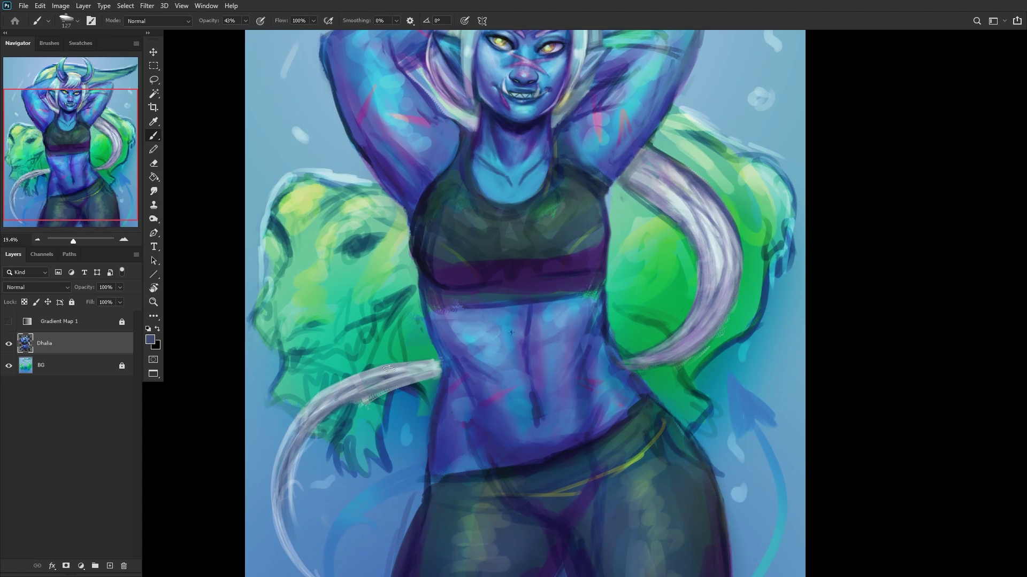
{"action": "scroll", "coordinate": [389, 368], "scroll_direction": "down", "scroll_amount": 4}
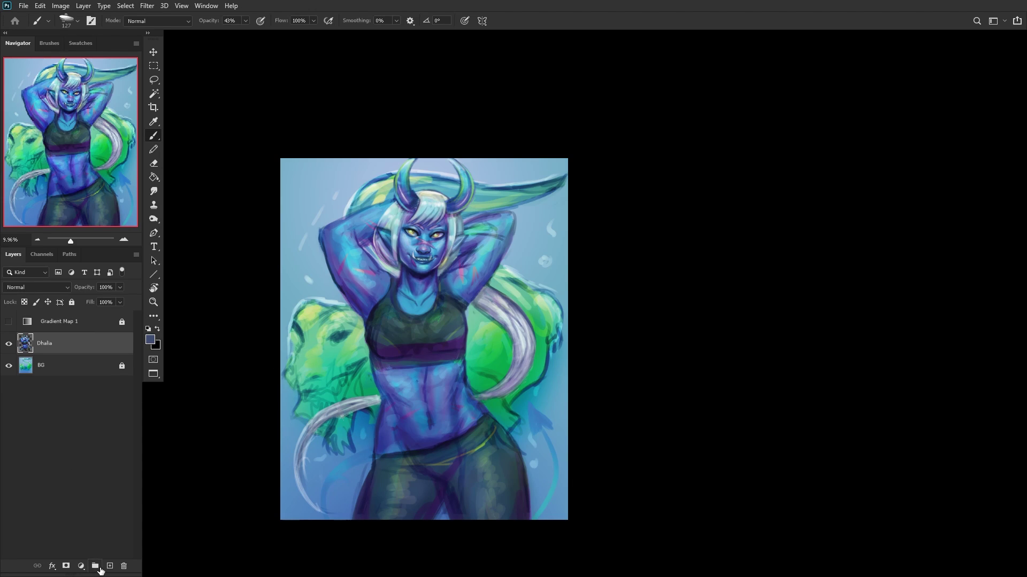
Step: Add a new layer clipped to Dhalia, set black as foreground, and choose the Soft Round brush
{"action": "left_click", "coordinate": [109, 565]}
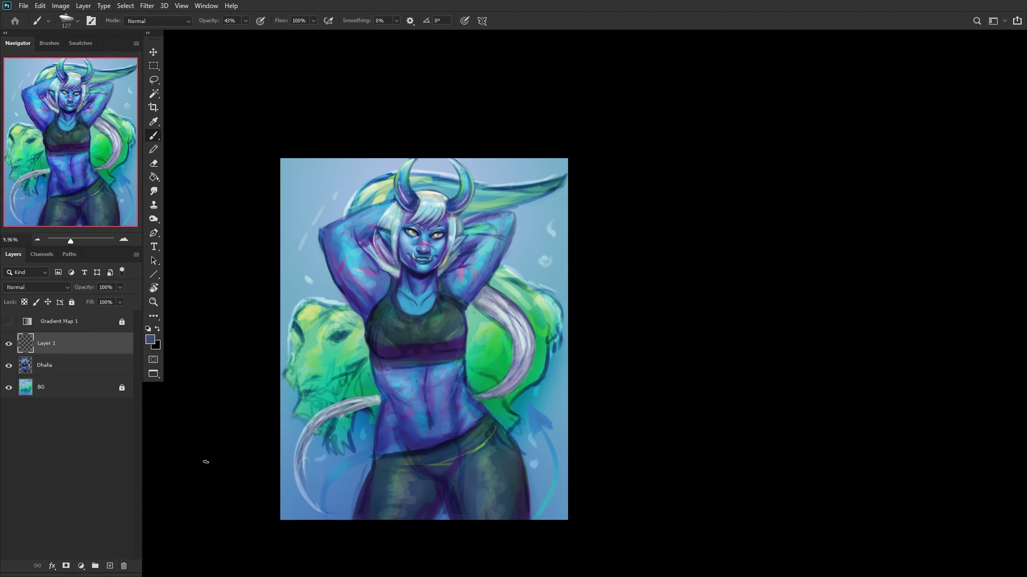
{"action": "left_click", "coordinate": [122, 352], "text": "alt"}
{"action": "left_click", "coordinate": [157, 330]}
{"action": "scroll", "coordinate": [562, 428], "scroll_direction": "up", "scroll_amount": 5}
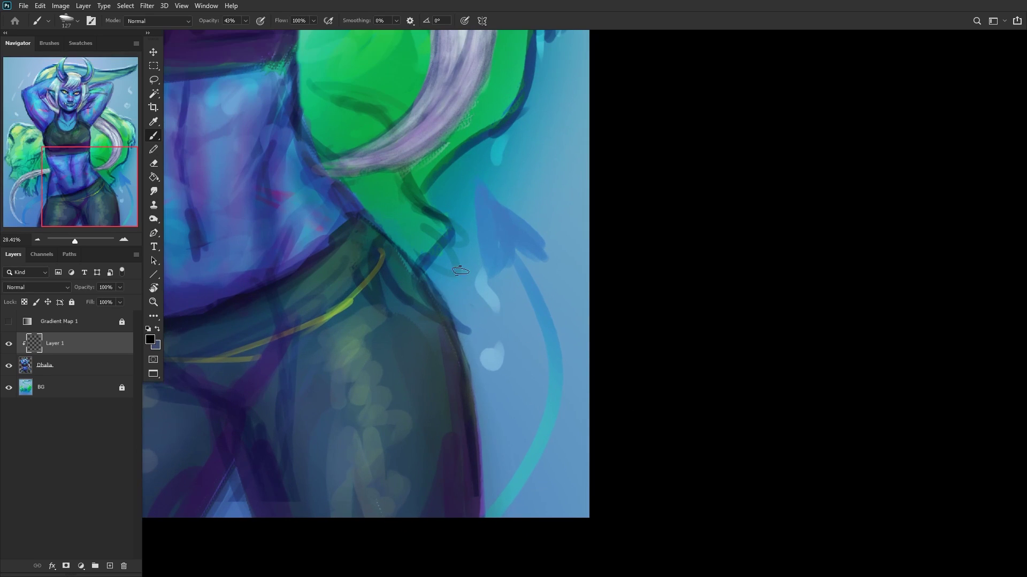
{"action": "right_click", "coordinate": [591, 381]}
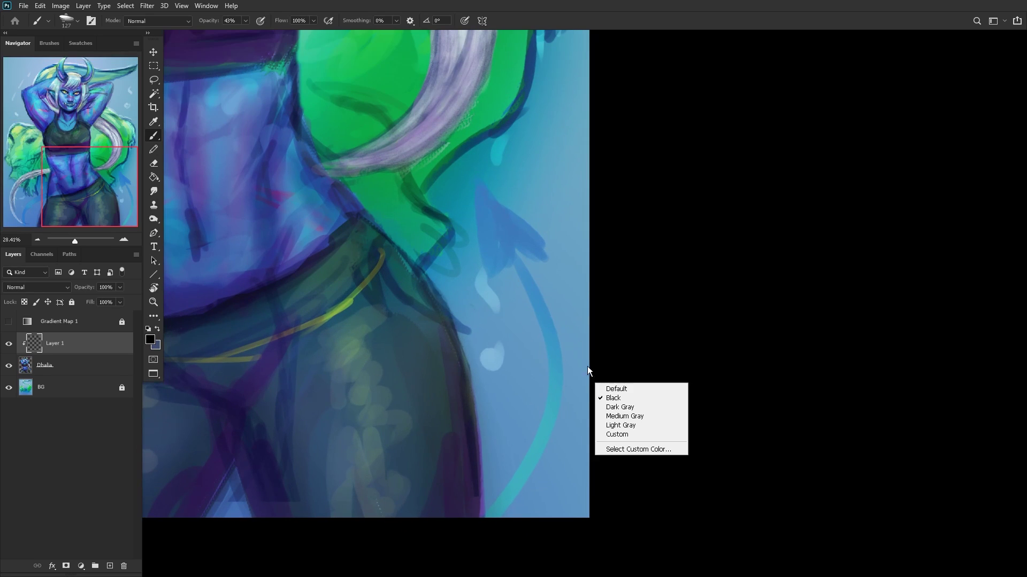
{"action": "right_click", "coordinate": [557, 275]}
{"action": "left_click", "coordinate": [599, 319]}
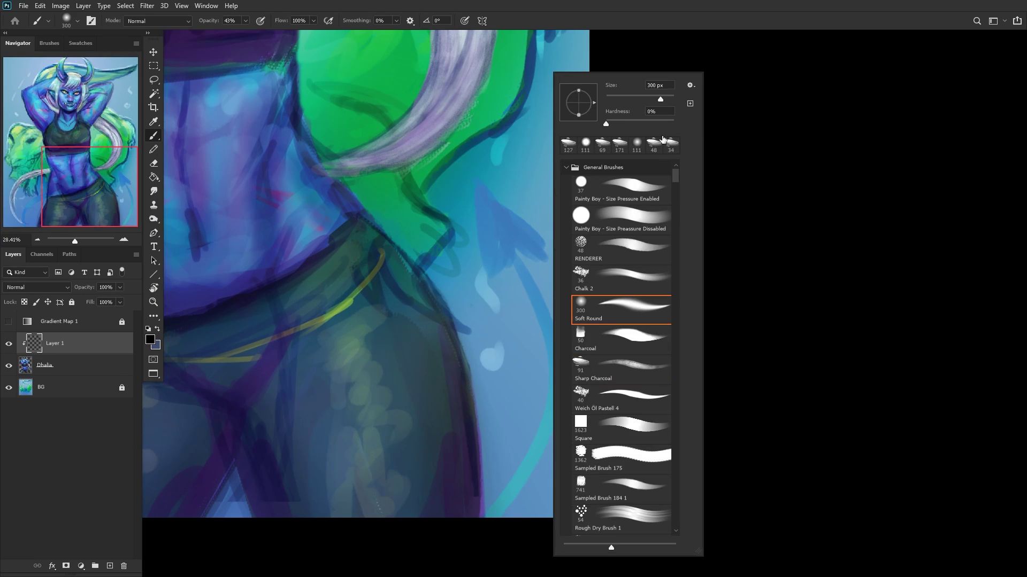
{"action": "key", "text": "Return"}
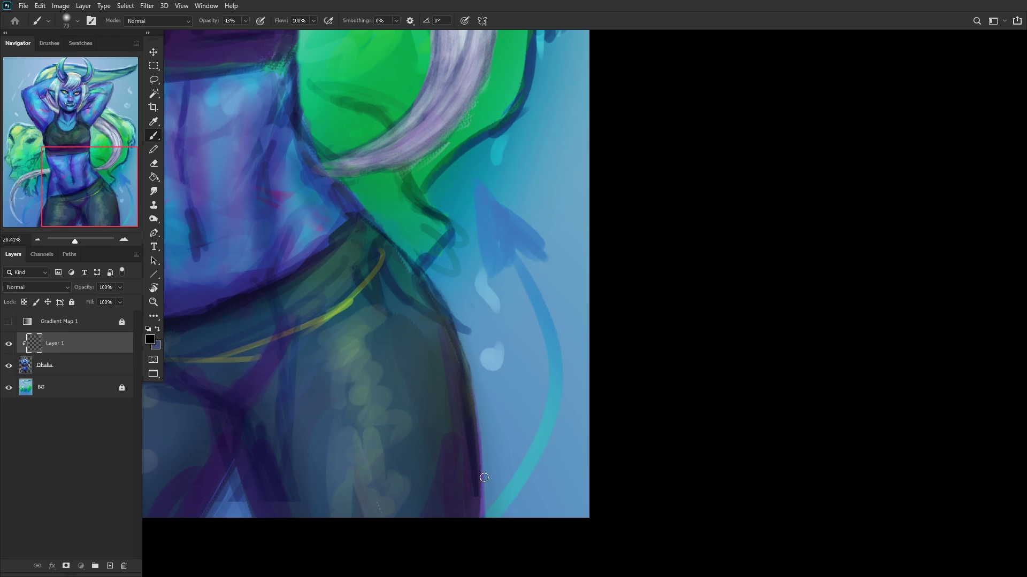
Step: Paint dark edges along the arrow-tipped tail and its arrowhead
{"action": "mouse_move", "coordinate": [489, 521]}
{"action": "left_mouse_down"}
{"action": "mouse_move", "coordinate": [542, 458]}
{"action": "mouse_move", "coordinate": [493, 524]}
{"action": "mouse_move", "coordinate": [545, 451]}
{"action": "mouse_move", "coordinate": [563, 376]}
{"action": "mouse_move", "coordinate": [511, 506]}
{"action": "mouse_move", "coordinate": [559, 387]}
{"action": "mouse_move", "coordinate": [546, 448]}
{"action": "left_mouse_up"}
{"action": "mouse_move", "coordinate": [560, 381]}
{"action": "left_mouse_down"}
{"action": "mouse_move", "coordinate": [536, 276]}
{"action": "mouse_move", "coordinate": [561, 346]}
{"action": "mouse_move", "coordinate": [531, 241]}
{"action": "left_mouse_up"}
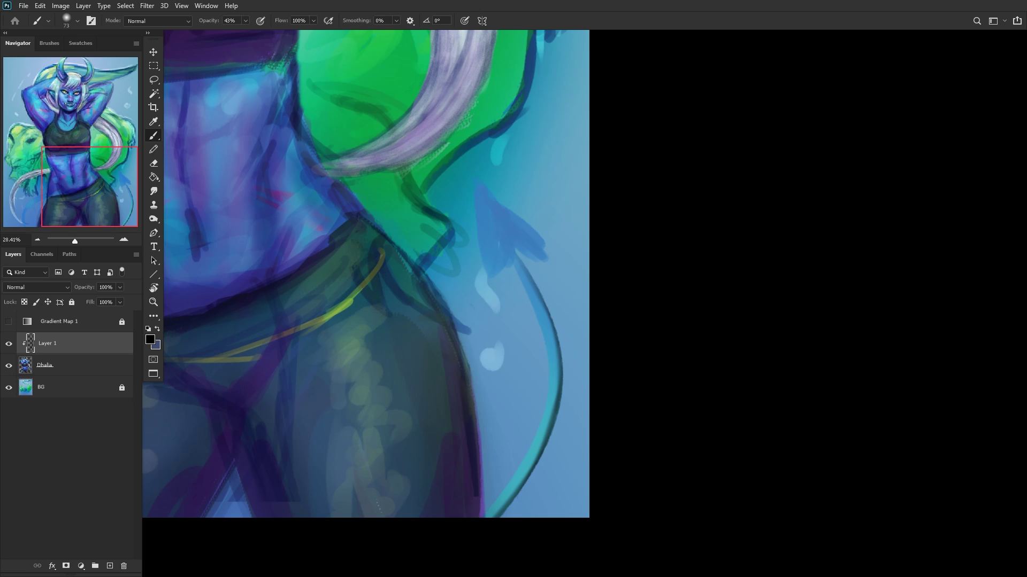
{"action": "scroll", "coordinate": [511, 265], "scroll_direction": "up", "scroll_amount": 4}
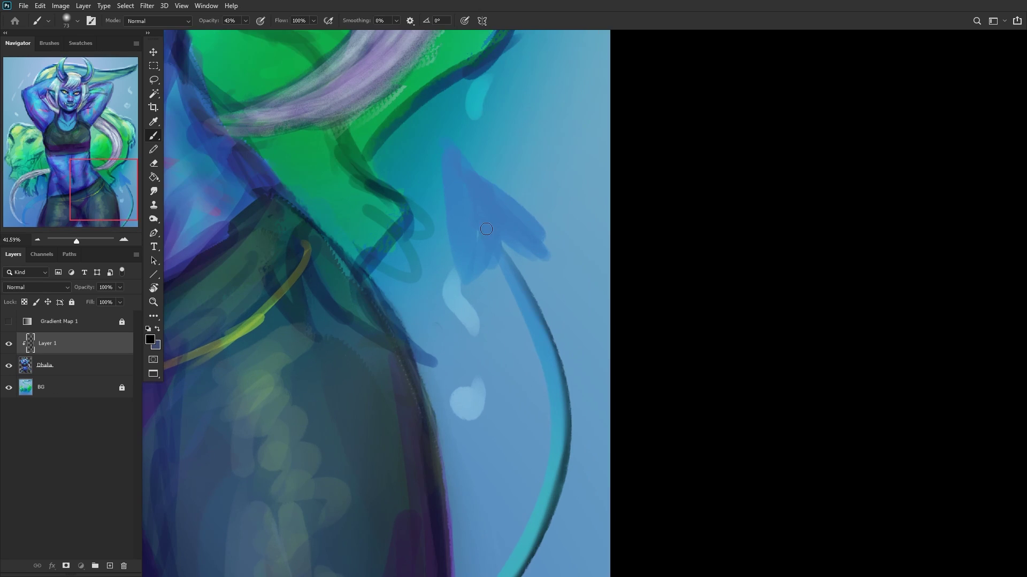
{"action": "mouse_move", "coordinate": [508, 257]}
{"action": "left_mouse_down"}
{"action": "mouse_move", "coordinate": [491, 275]}
{"action": "mouse_move", "coordinate": [518, 220]}
{"action": "mouse_move", "coordinate": [503, 274]}
{"action": "mouse_move", "coordinate": [520, 238]}
{"action": "mouse_move", "coordinate": [560, 261]}
{"action": "mouse_move", "coordinate": [531, 240]}
{"action": "mouse_move", "coordinate": [600, 259]}
{"action": "mouse_move", "coordinate": [565, 263]}
{"action": "mouse_move", "coordinate": [554, 205]}
{"action": "mouse_move", "coordinate": [524, 171]}
{"action": "mouse_move", "coordinate": [595, 240]}
{"action": "mouse_move", "coordinate": [513, 153]}
{"action": "mouse_move", "coordinate": [454, 116]}
{"action": "mouse_move", "coordinate": [519, 161]}
{"action": "mouse_move", "coordinate": [440, 109]}
{"action": "mouse_move", "coordinate": [481, 329]}
{"action": "left_mouse_up"}
{"action": "scroll", "coordinate": [481, 332], "scroll_direction": "down", "scroll_amount": 3}
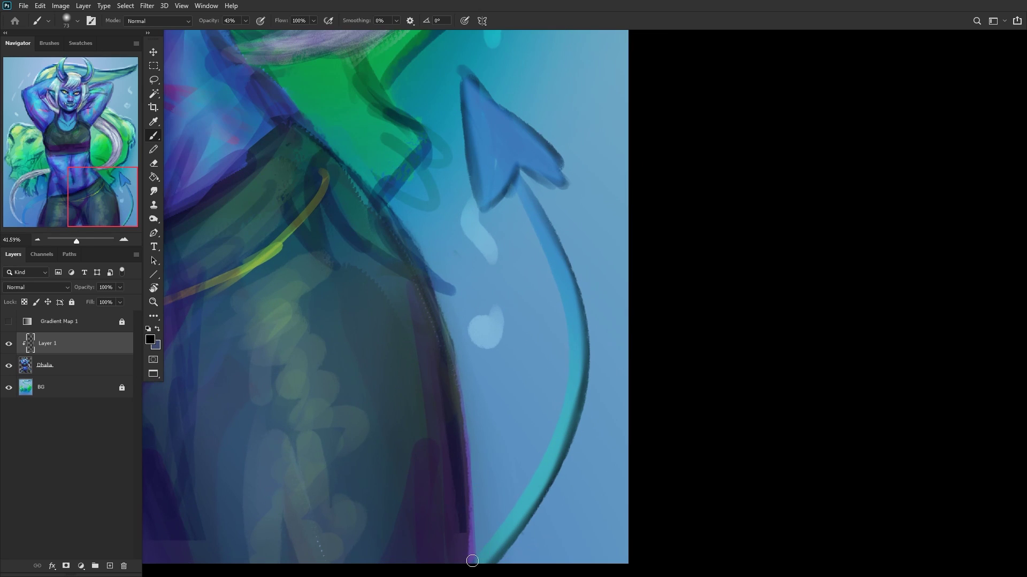
Step: Add dark strokes up the tail's outer lower edge and curve
{"action": "mouse_move", "coordinate": [472, 561]}
{"action": "left_mouse_down"}
{"action": "mouse_move", "coordinate": [532, 476]}
{"action": "mouse_move", "coordinate": [497, 512]}
{"action": "mouse_move", "coordinate": [555, 393]}
{"action": "left_mouse_up"}
{"action": "left_click_drag", "start_coordinate": [526, 474], "coordinate": [564, 392]}
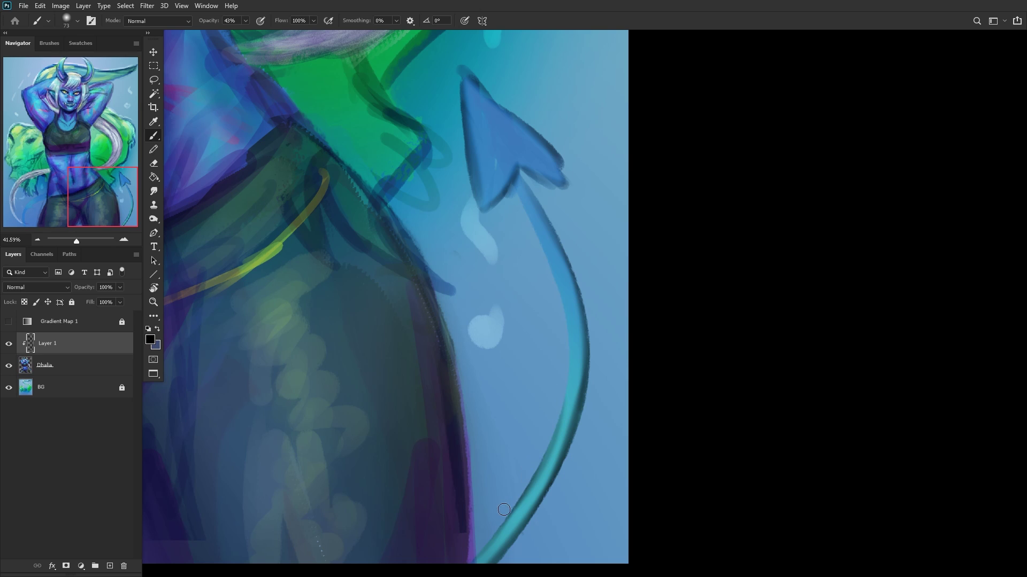
{"action": "mouse_move", "coordinate": [551, 449]}
{"action": "left_mouse_down"}
{"action": "mouse_move", "coordinate": [572, 321]}
{"action": "mouse_move", "coordinate": [561, 277]}
{"action": "mouse_move", "coordinate": [558, 310]}
{"action": "mouse_move", "coordinate": [527, 224]}
{"action": "left_mouse_up"}
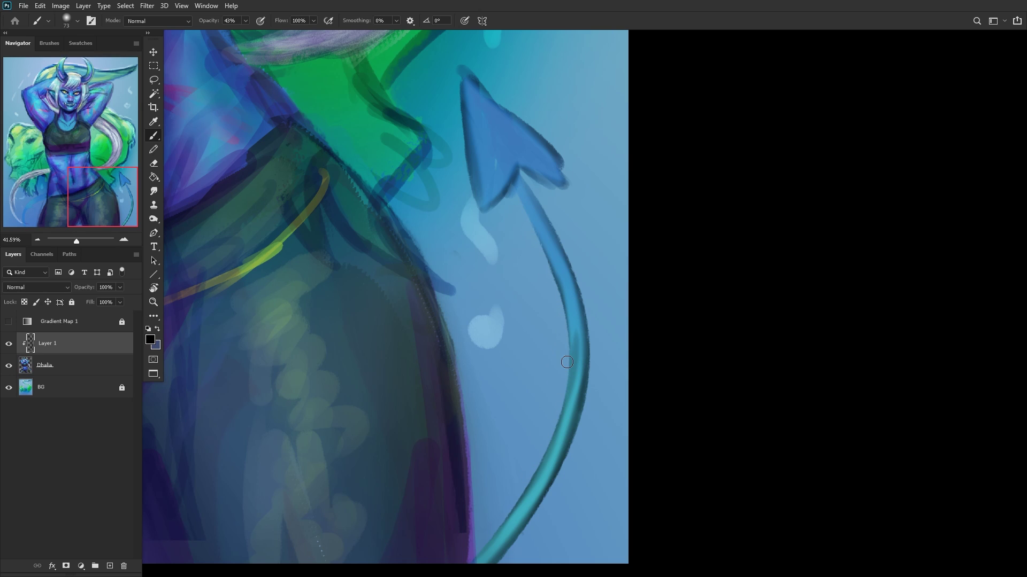
{"action": "left_click_drag", "start_coordinate": [568, 321], "coordinate": [510, 187]}
{"action": "scroll", "coordinate": [514, 171], "scroll_direction": "down", "scroll_amount": 3}
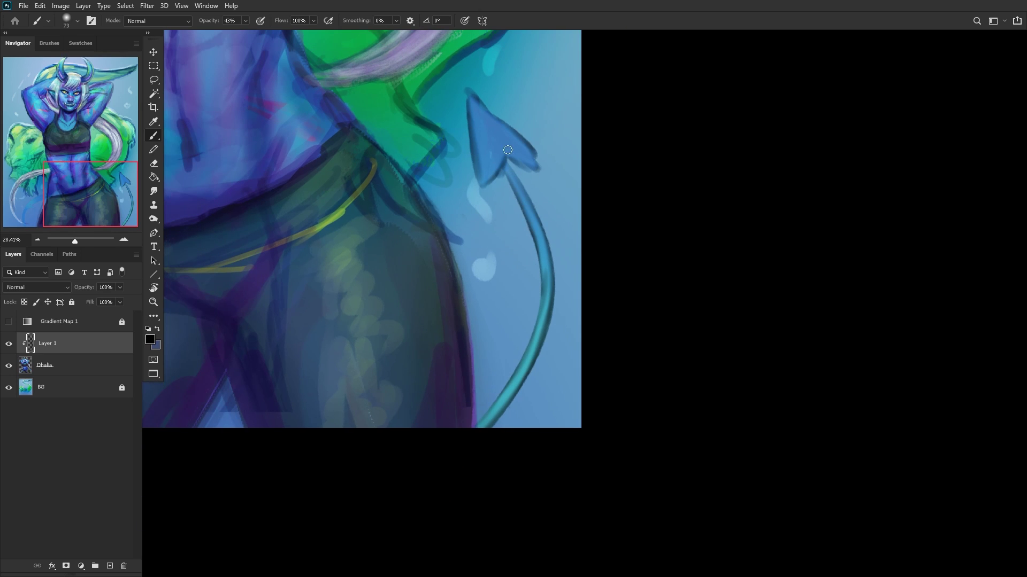
{"action": "scroll", "coordinate": [500, 121], "scroll_direction": "down", "scroll_amount": 5}
Step: Recentre the view and shade the inner curve and upper edge of the left tail
{"action": "left_click", "coordinate": [104, 102]}
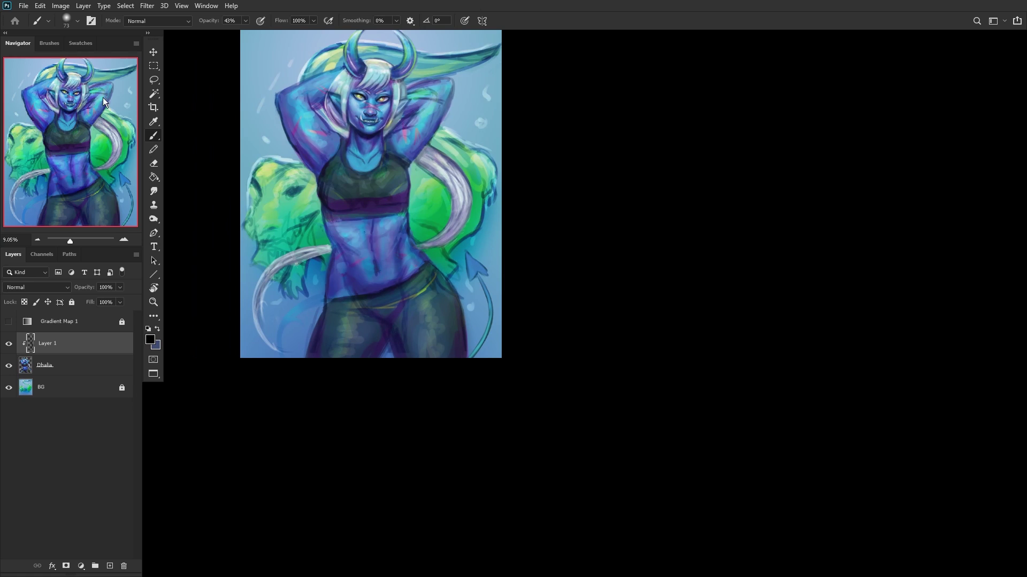
{"action": "scroll", "coordinate": [301, 332], "scroll_direction": "up", "scroll_amount": 5}
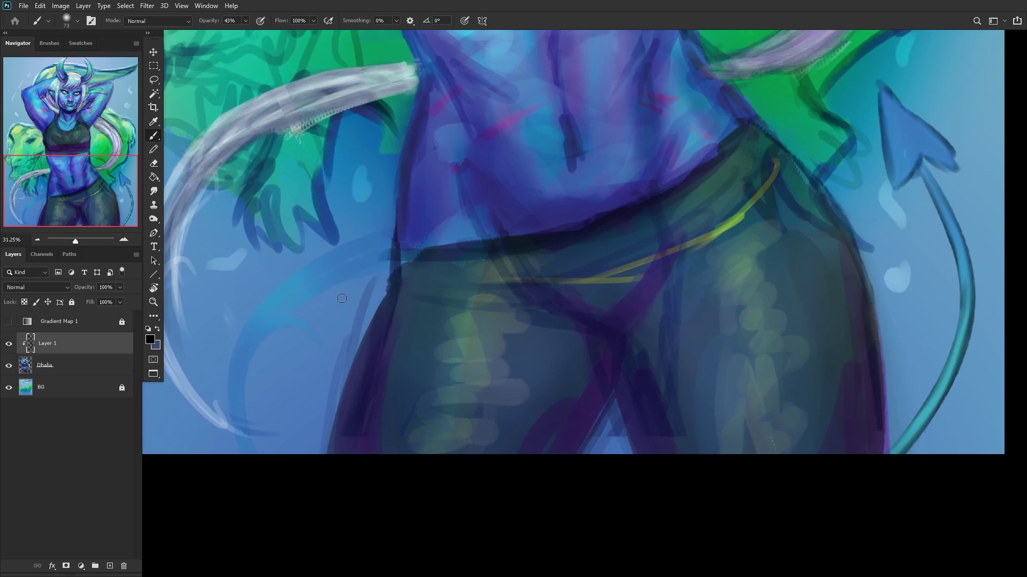
{"action": "mouse_move", "coordinate": [358, 276]}
{"action": "left_mouse_down"}
{"action": "mouse_move", "coordinate": [270, 333]}
{"action": "mouse_move", "coordinate": [242, 436]}
{"action": "left_mouse_up"}
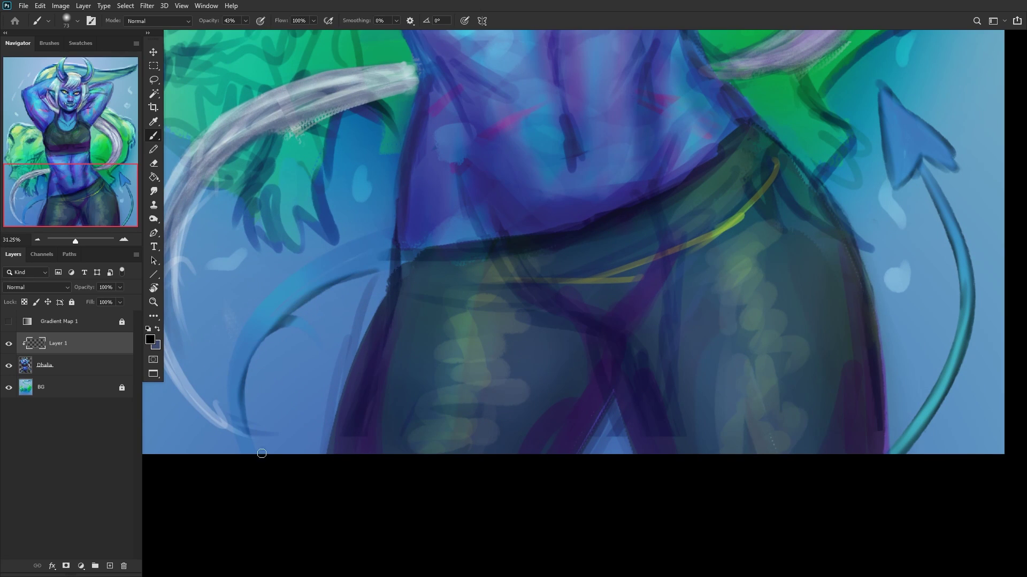
{"action": "left_click_drag", "start_coordinate": [249, 369], "coordinate": [238, 452]}
{"action": "mouse_move", "coordinate": [353, 245]}
{"action": "left_mouse_down"}
{"action": "mouse_move", "coordinate": [223, 364]}
{"action": "mouse_move", "coordinate": [300, 275]}
{"action": "mouse_move", "coordinate": [221, 395]}
{"action": "mouse_move", "coordinate": [237, 335]}
{"action": "mouse_move", "coordinate": [231, 411]}
{"action": "left_mouse_up"}
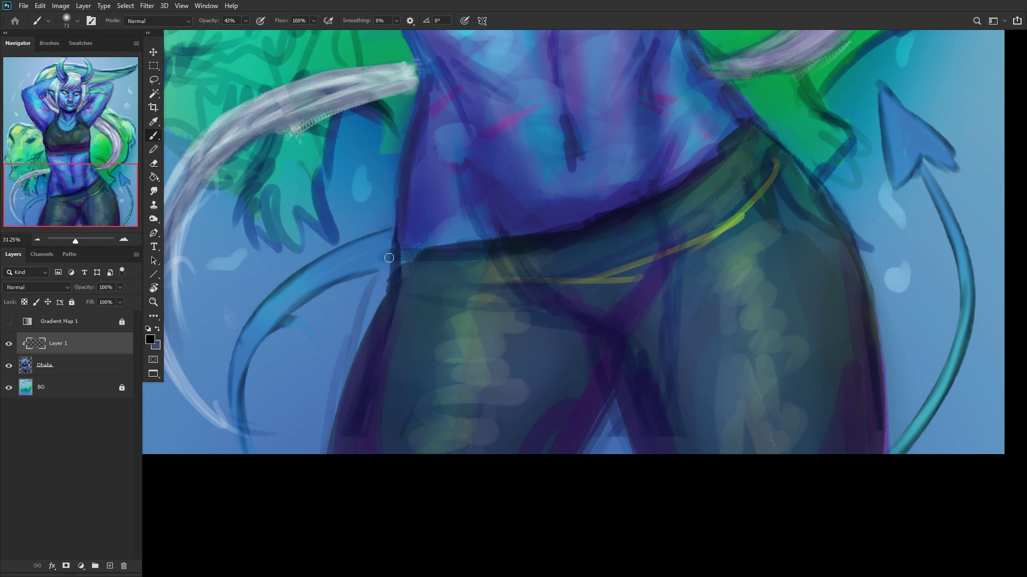
Step: Enlarge the brush from 120 px to 322 px and darken the left tail's lower curve and arrowhead tip
{"action": "right_click", "coordinate": [447, 198]}
{"action": "key", "text": "Return"}
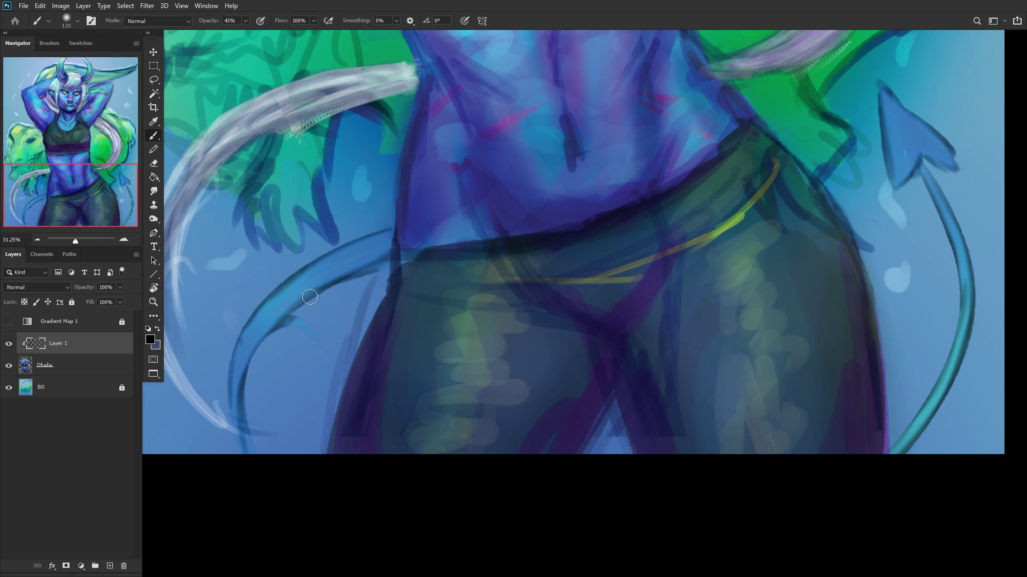
{"action": "right_click", "coordinate": [431, 256]}
{"action": "left_click", "coordinate": [533, 98]}
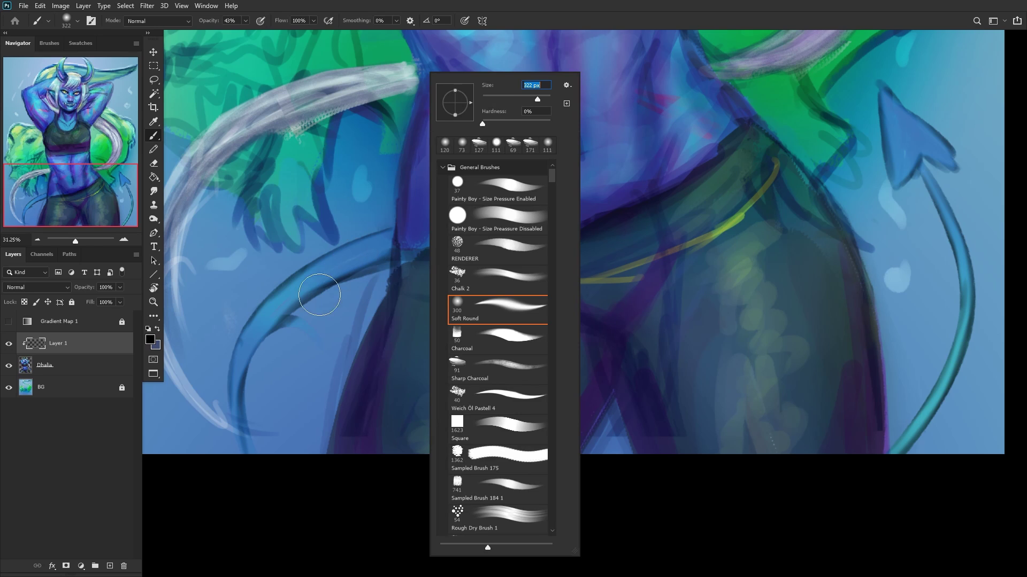
{"action": "key", "text": "Return"}
{"action": "mouse_move", "coordinate": [321, 284]}
{"action": "left_mouse_down"}
{"action": "mouse_move", "coordinate": [326, 307]}
{"action": "mouse_move", "coordinate": [258, 408]}
{"action": "left_mouse_up"}
{"action": "scroll", "coordinate": [257, 409], "scroll_direction": "down", "scroll_amount": 5}
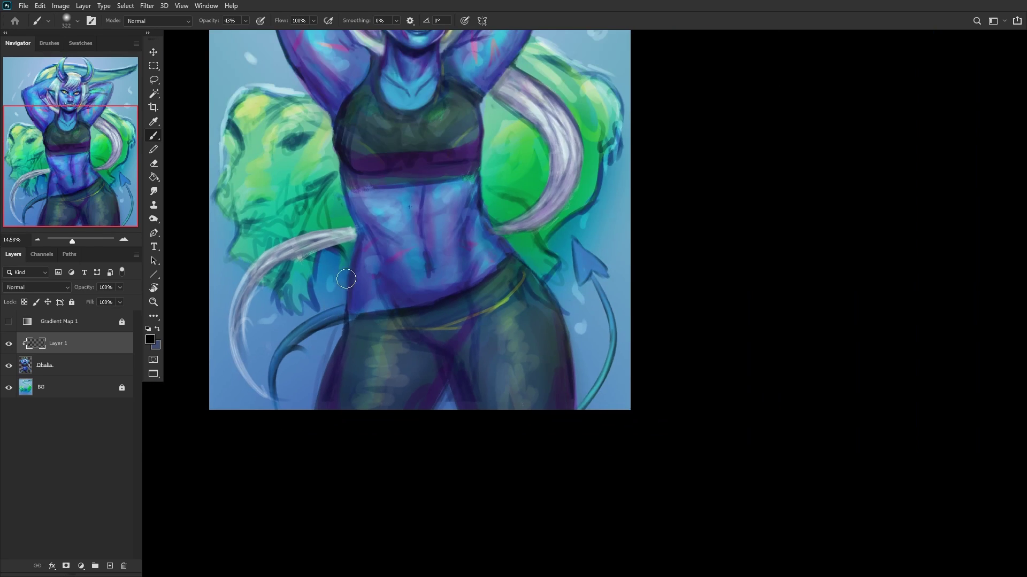
{"action": "left_click_drag", "start_coordinate": [530, 278], "coordinate": [530, 264]}
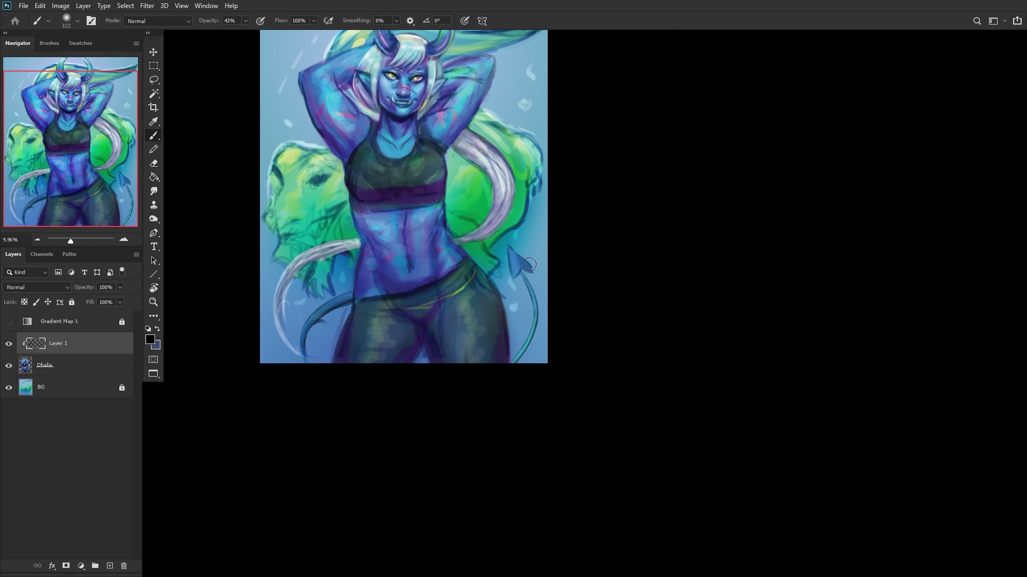
{"action": "scroll", "coordinate": [347, 254], "scroll_direction": "down", "scroll_amount": 1}
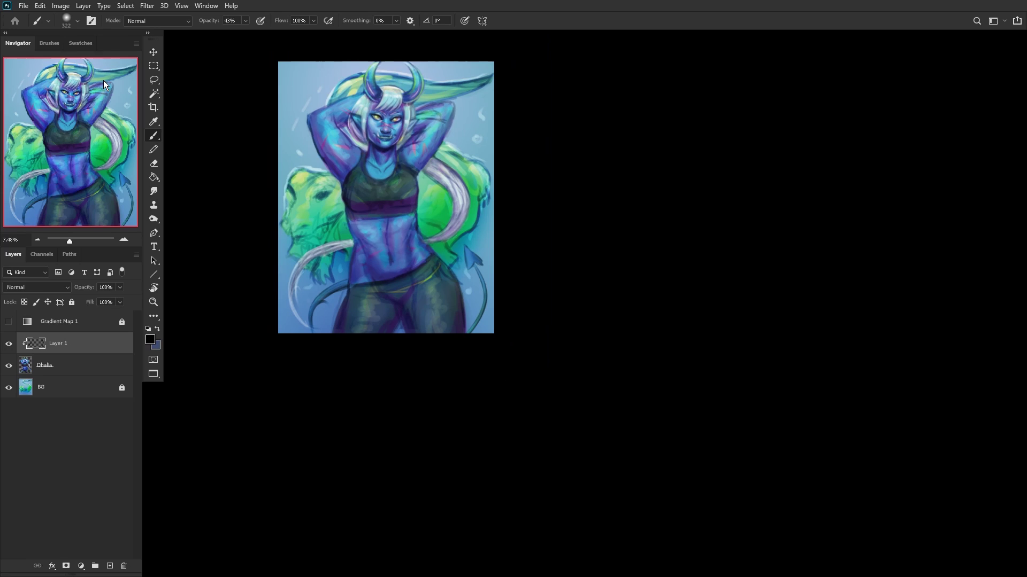
Step: Mirror the canvas, lower the shading layer to 72% opacity, and merge it into Dhalia
{"action": "key", "text": "ctrl+shift+h"}
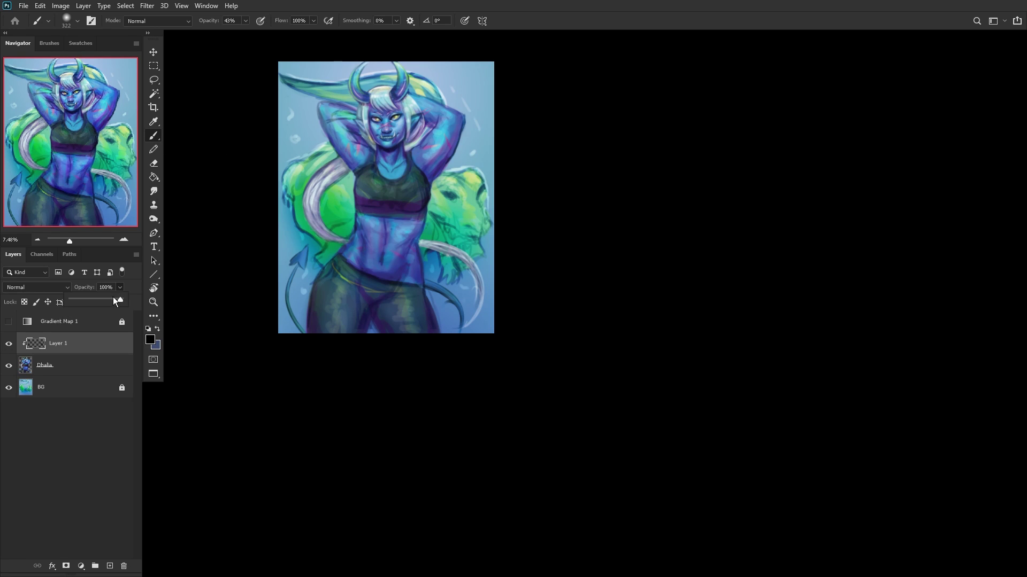
{"action": "left_click_drag", "start_coordinate": [113, 297], "coordinate": [107, 299]}
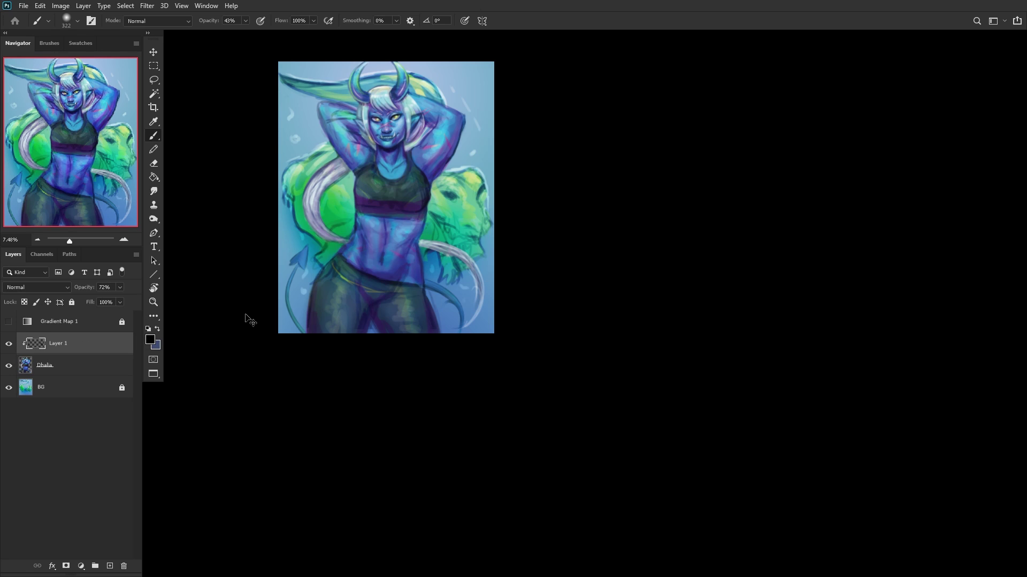
{"action": "key", "text": "ctrl+e"}
Step: Fit the image to screen, add a new layer, and set the foreground to mint green
{"action": "left_click", "coordinate": [154, 302]}
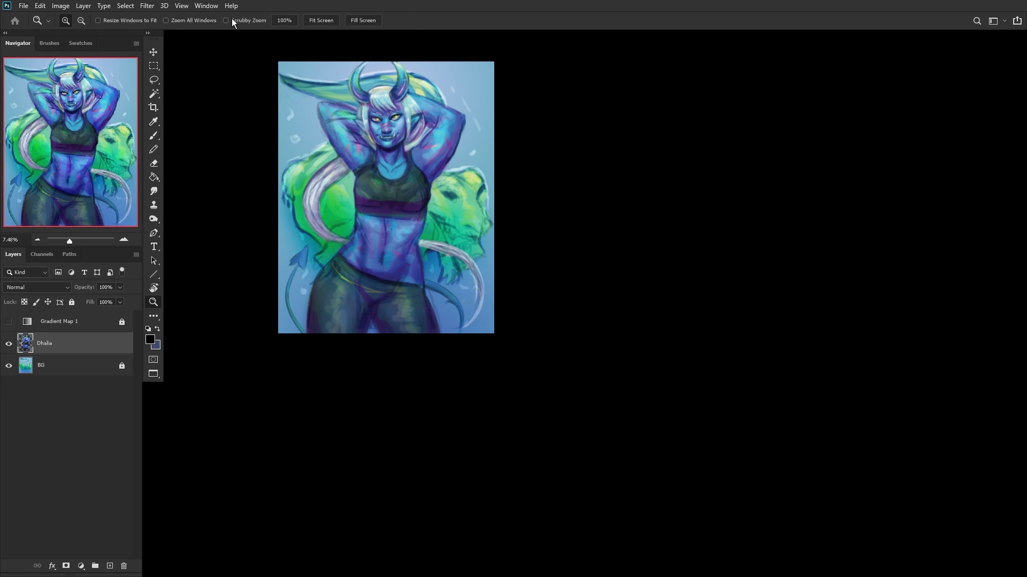
{"action": "left_click", "coordinate": [320, 20]}
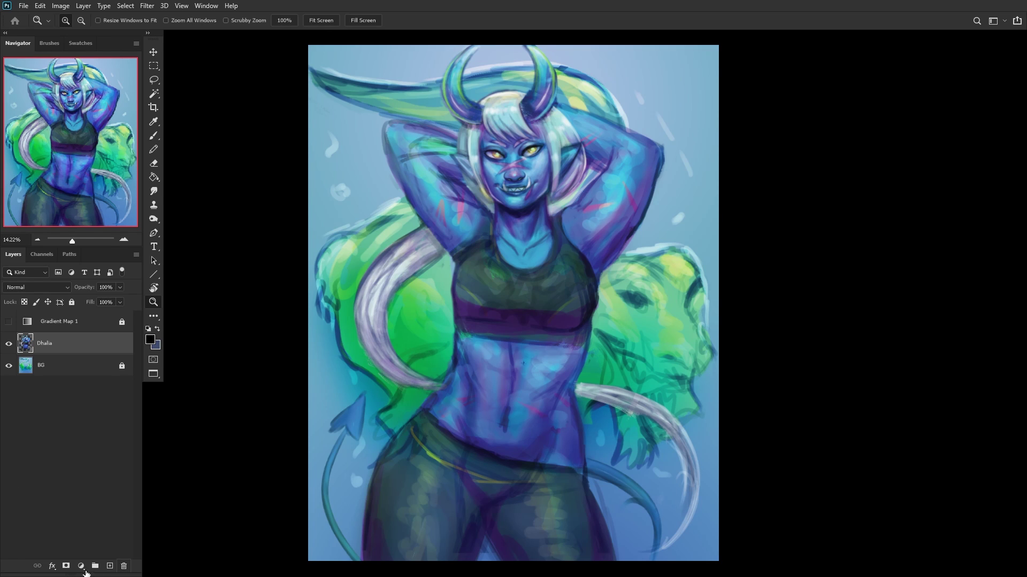
{"action": "left_click", "coordinate": [110, 566]}
{"action": "left_click", "coordinate": [150, 340]}
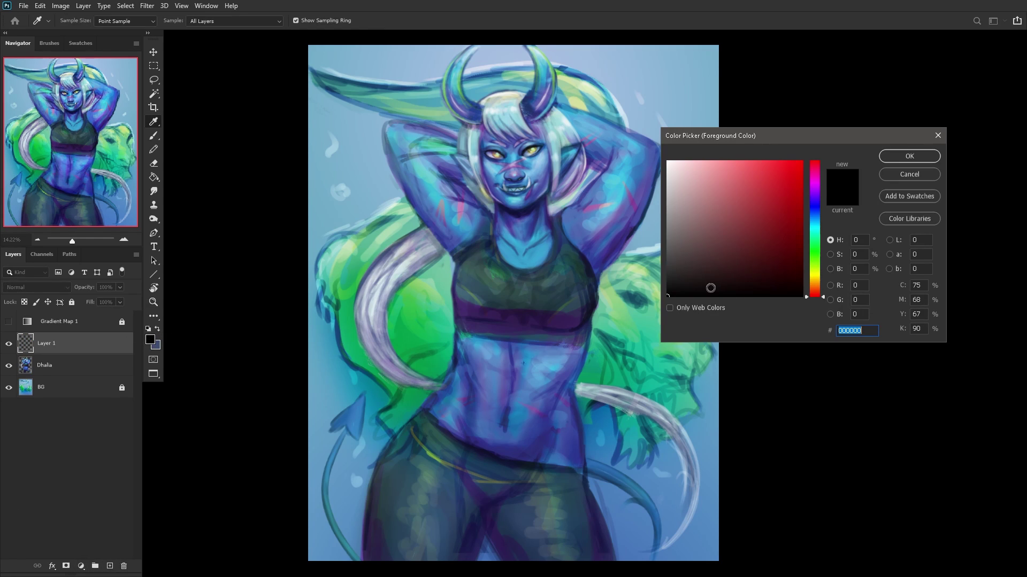
{"action": "left_click", "coordinate": [813, 234]}
{"action": "left_click", "coordinate": [765, 202]}
{"action": "left_click", "coordinate": [923, 154]}
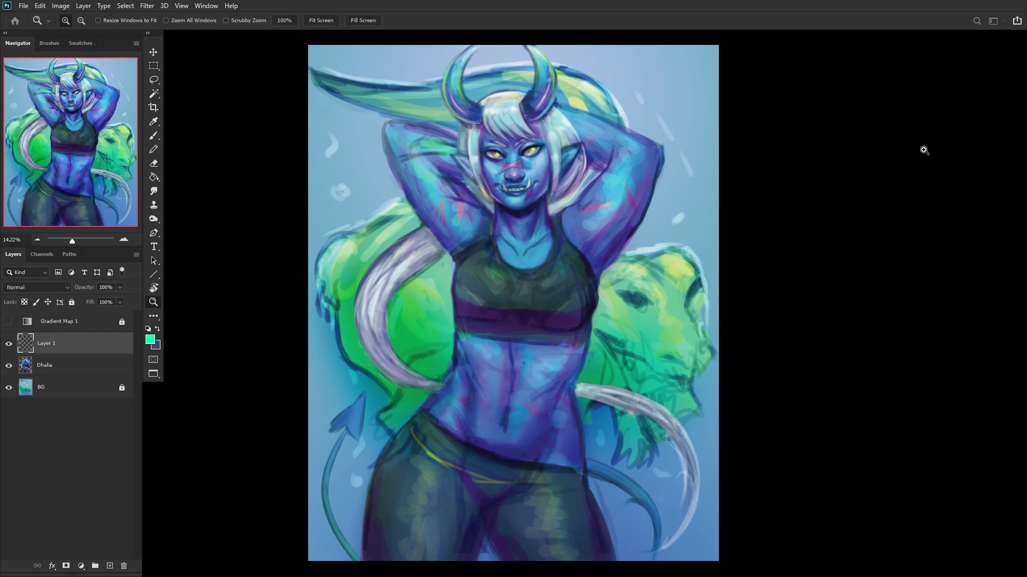
Step: Choose the RENDERER brush at 196 px and paint green over the upper chest
{"action": "left_click", "coordinate": [153, 136]}
{"action": "right_click", "coordinate": [737, 259]}
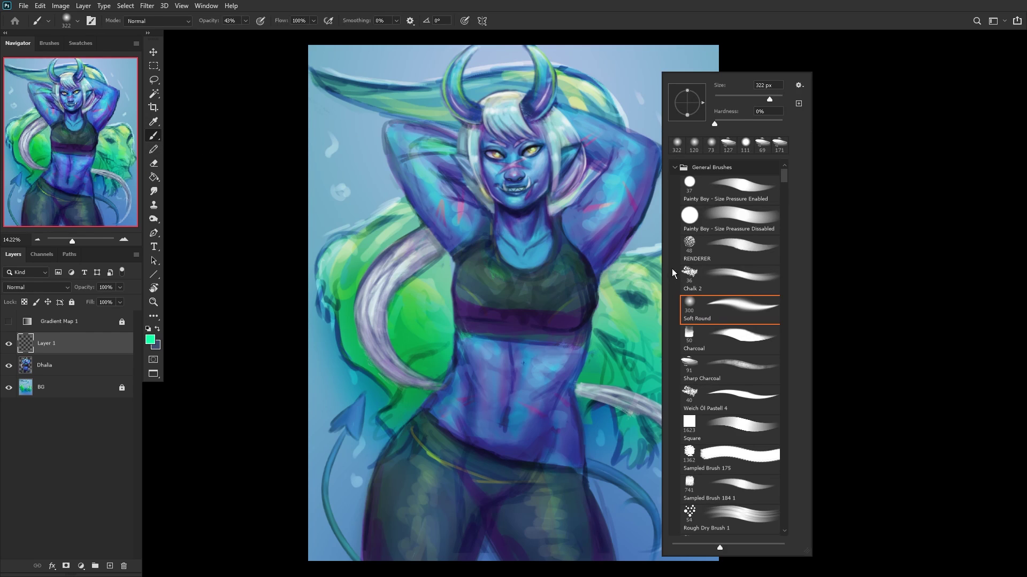
{"action": "left_click", "coordinate": [746, 248]}
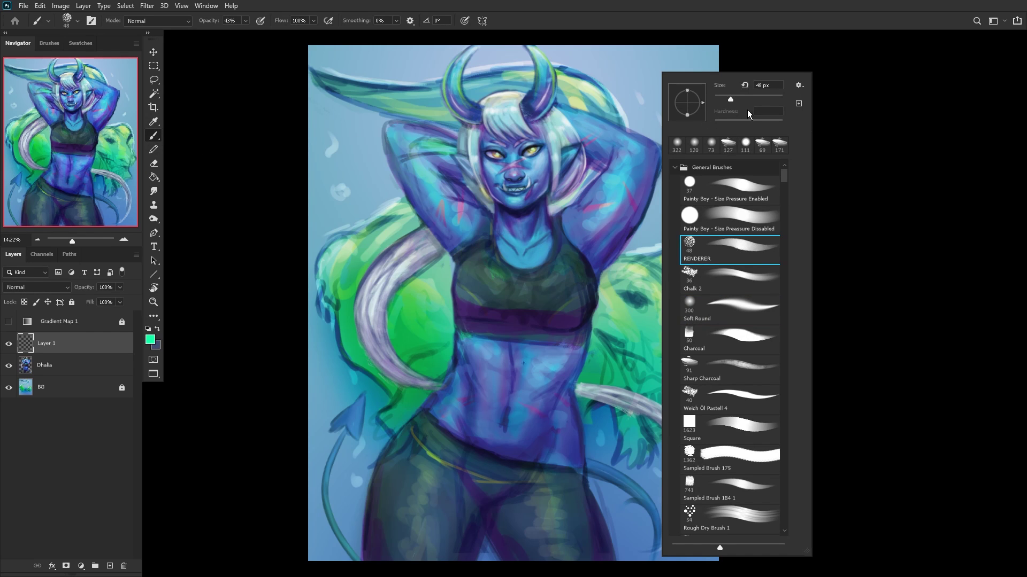
{"action": "left_click", "coordinate": [764, 99]}
{"action": "left_click", "coordinate": [470, 285]}
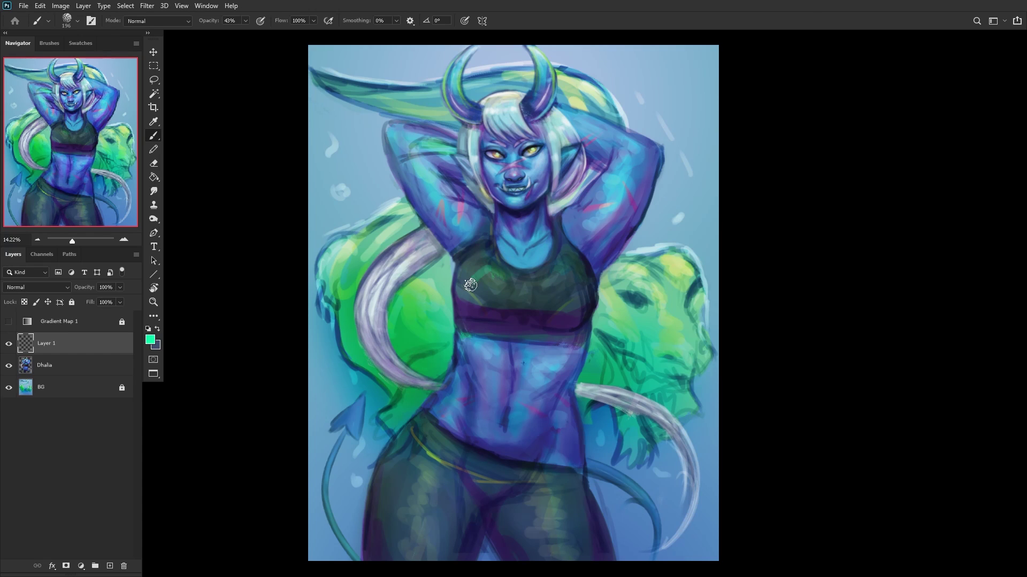
{"action": "mouse_move", "coordinate": [470, 285]}
{"action": "left_mouse_down"}
{"action": "mouse_move", "coordinate": [496, 259]}
{"action": "mouse_move", "coordinate": [477, 263]}
{"action": "mouse_move", "coordinate": [490, 280]}
{"action": "mouse_move", "coordinate": [494, 265]}
{"action": "mouse_move", "coordinate": [463, 264]}
{"action": "mouse_move", "coordinate": [492, 246]}
{"action": "mouse_move", "coordinate": [471, 281]}
{"action": "left_mouse_up"}
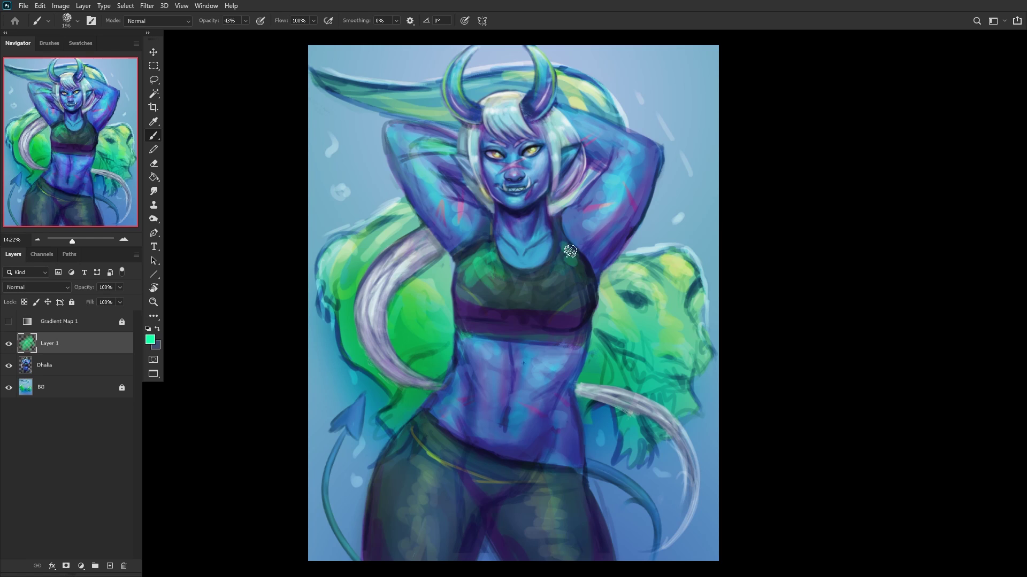
{"action": "mouse_move", "coordinate": [570, 252]}
{"action": "left_mouse_down"}
{"action": "mouse_move", "coordinate": [583, 267]}
{"action": "mouse_move", "coordinate": [557, 303]}
{"action": "mouse_move", "coordinate": [516, 312]}
{"action": "mouse_move", "coordinate": [502, 279]}
{"action": "mouse_move", "coordinate": [517, 296]}
{"action": "mouse_move", "coordinate": [555, 271]}
{"action": "mouse_move", "coordinate": [555, 294]}
{"action": "mouse_move", "coordinate": [517, 275]}
{"action": "mouse_move", "coordinate": [500, 298]}
{"action": "left_mouse_up"}
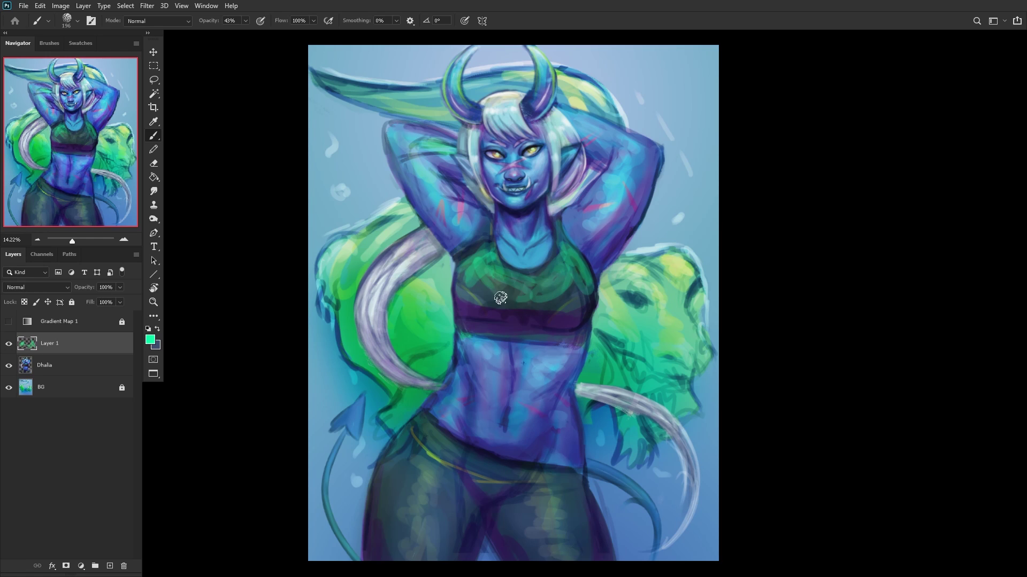
Step: Paint green strokes near the left armpit and over the raised right arm
{"action": "scroll", "coordinate": [433, 142], "scroll_direction": "down", "scroll_amount": 1}
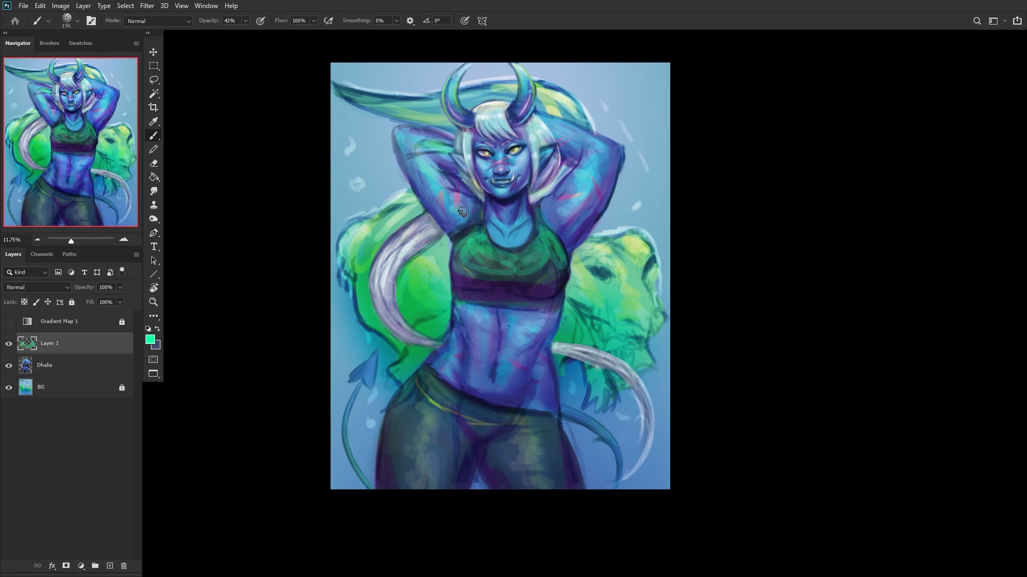
{"action": "scroll", "coordinate": [463, 211], "scroll_direction": "up", "scroll_amount": 2}
{"action": "mouse_move", "coordinate": [431, 229]}
{"action": "left_mouse_down"}
{"action": "mouse_move", "coordinate": [447, 240]}
{"action": "mouse_move", "coordinate": [419, 208]}
{"action": "left_mouse_up"}
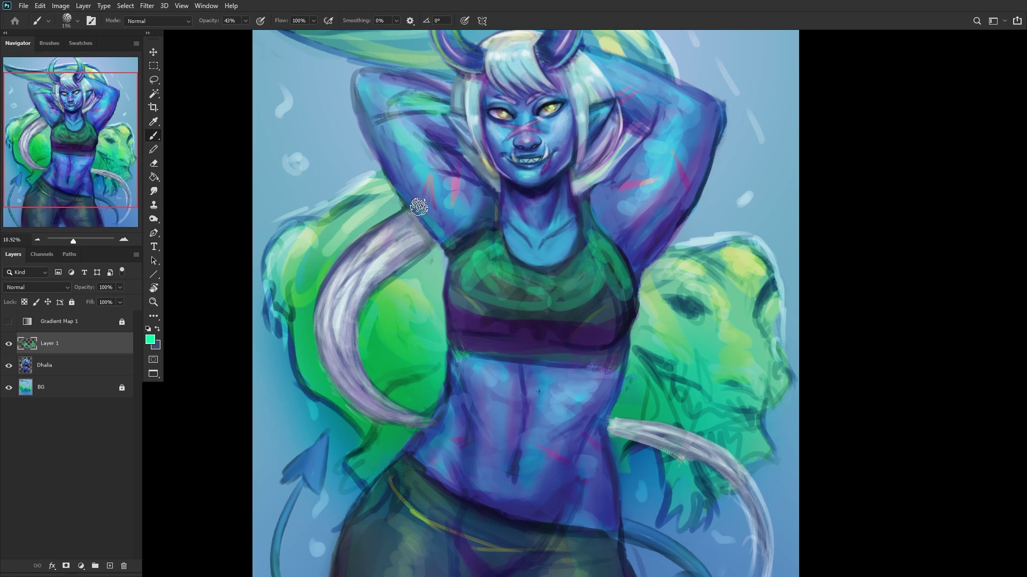
{"action": "scroll", "coordinate": [605, 176], "scroll_direction": "down", "scroll_amount": 1}
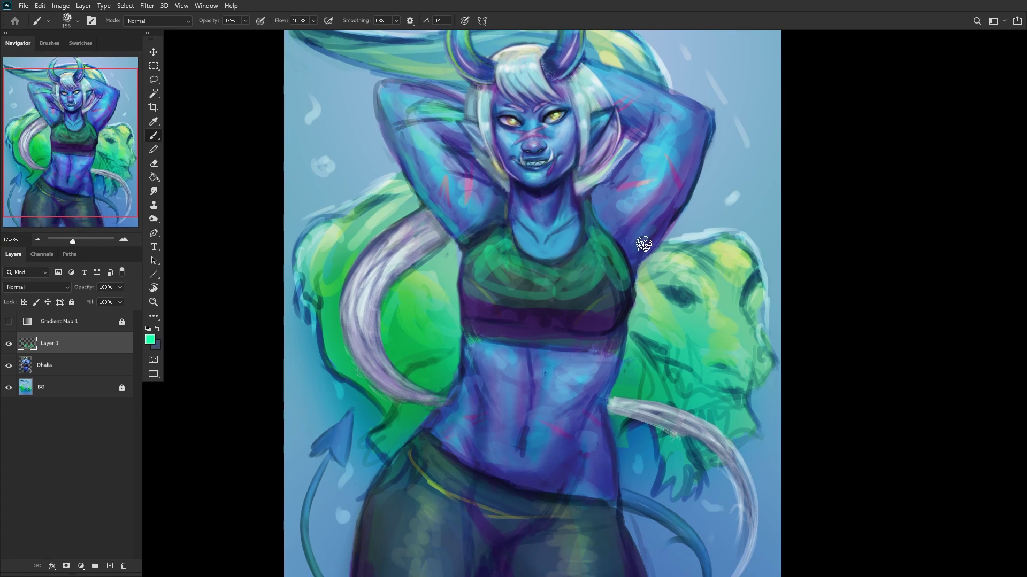
{"action": "left_click_drag", "start_coordinate": [643, 245], "coordinate": [702, 155]}
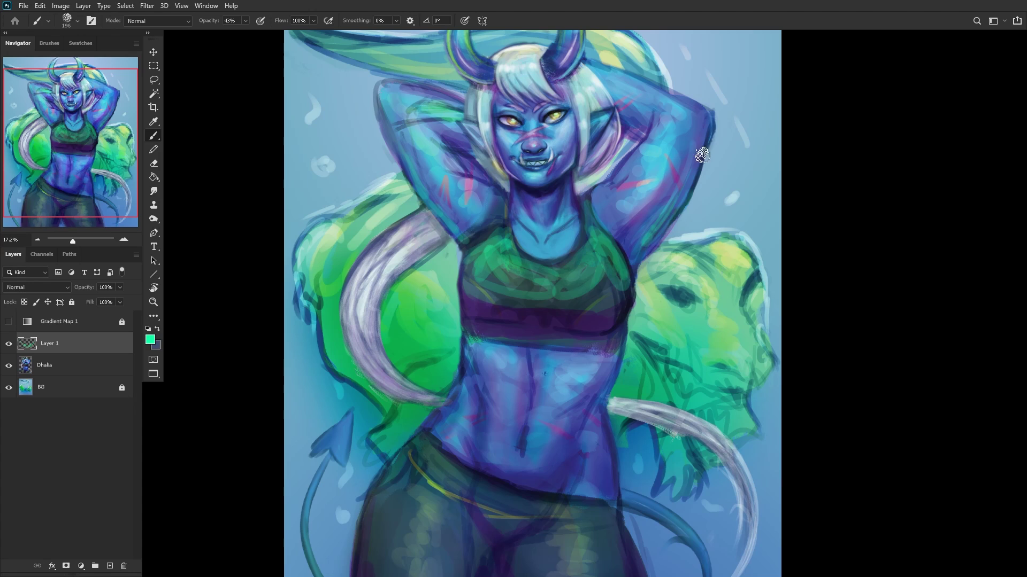
{"action": "scroll", "coordinate": [552, 181], "scroll_direction": "down", "scroll_amount": 5}
{"action": "scroll", "coordinate": [460, 407], "scroll_direction": "up", "scroll_amount": 2}
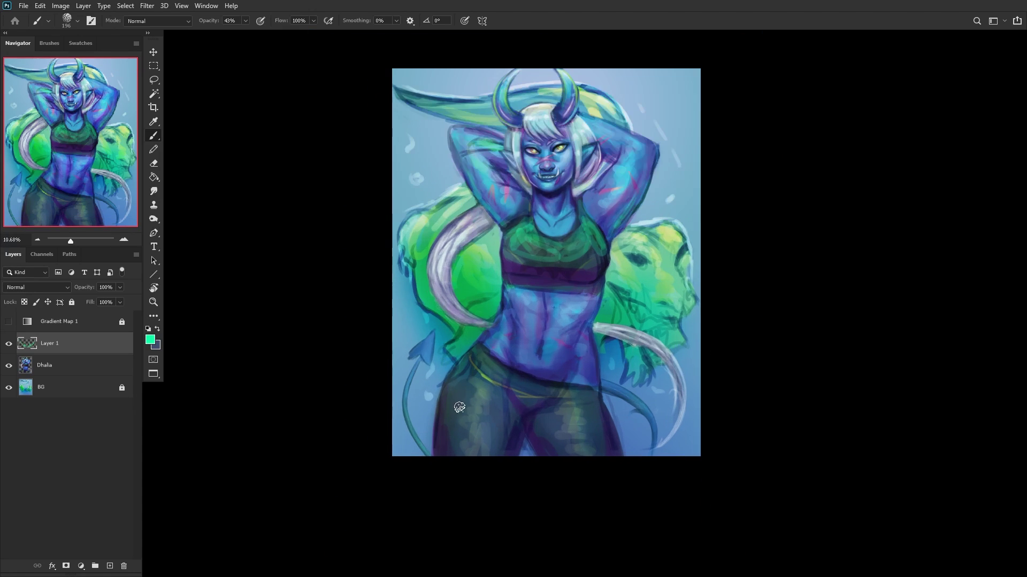
{"action": "scroll", "coordinate": [459, 408], "scroll_direction": "up", "scroll_amount": 2}
Step: Paint green over the waistband, between the pant legs and along the waist, then flip the canvas horizontally
{"action": "mouse_move", "coordinate": [471, 348]}
{"action": "left_mouse_down"}
{"action": "mouse_move", "coordinate": [447, 382]}
{"action": "mouse_move", "coordinate": [466, 361]}
{"action": "mouse_move", "coordinate": [436, 478]}
{"action": "mouse_move", "coordinate": [450, 391]}
{"action": "mouse_move", "coordinate": [475, 360]}
{"action": "left_mouse_up"}
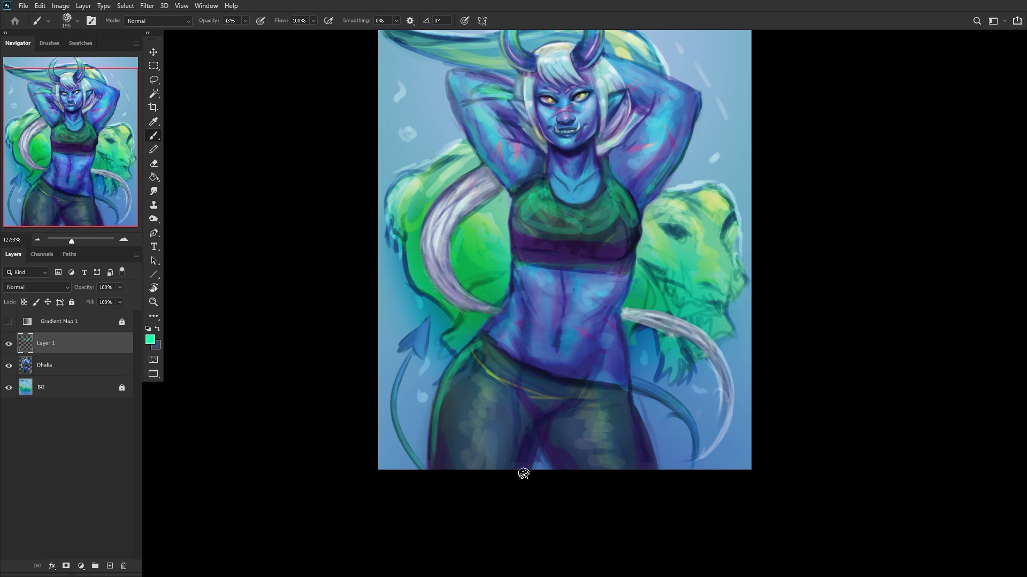
{"action": "mouse_move", "coordinate": [522, 419]}
{"action": "left_mouse_down"}
{"action": "mouse_move", "coordinate": [518, 476]}
{"action": "mouse_move", "coordinate": [533, 434]}
{"action": "mouse_move", "coordinate": [526, 500]}
{"action": "left_mouse_up"}
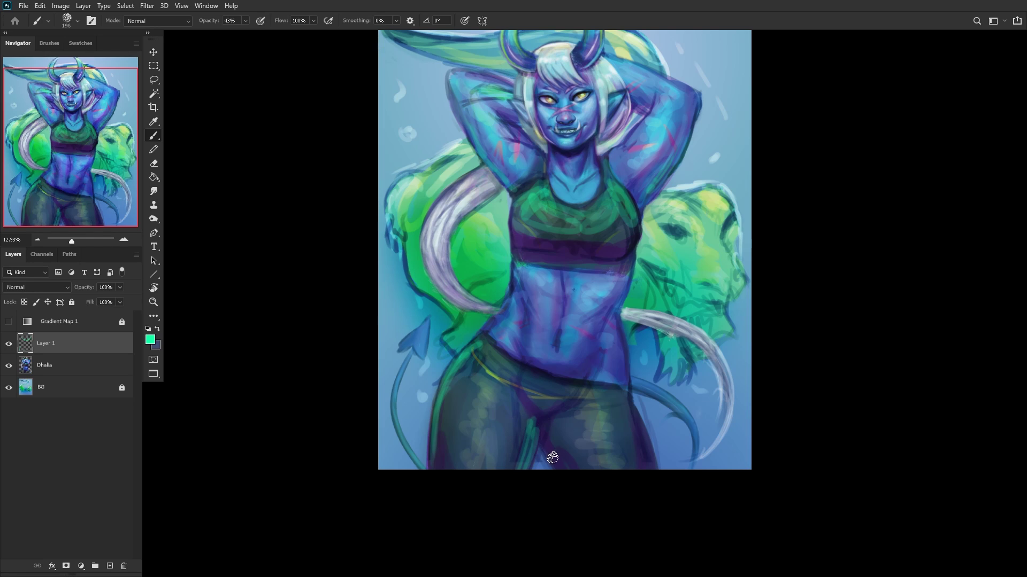
{"action": "mouse_move", "coordinate": [552, 458]}
{"action": "left_mouse_down"}
{"action": "mouse_move", "coordinate": [545, 431]}
{"action": "mouse_move", "coordinate": [540, 467]}
{"action": "left_mouse_up"}
{"action": "left_click_drag", "start_coordinate": [631, 420], "coordinate": [639, 470]}
{"action": "left_click_drag", "start_coordinate": [620, 394], "coordinate": [638, 471]}
{"action": "mouse_move", "coordinate": [608, 353]}
{"action": "left_mouse_down"}
{"action": "mouse_move", "coordinate": [624, 340]}
{"action": "mouse_move", "coordinate": [624, 389]}
{"action": "mouse_move", "coordinate": [614, 324]}
{"action": "mouse_move", "coordinate": [623, 369]}
{"action": "left_mouse_up"}
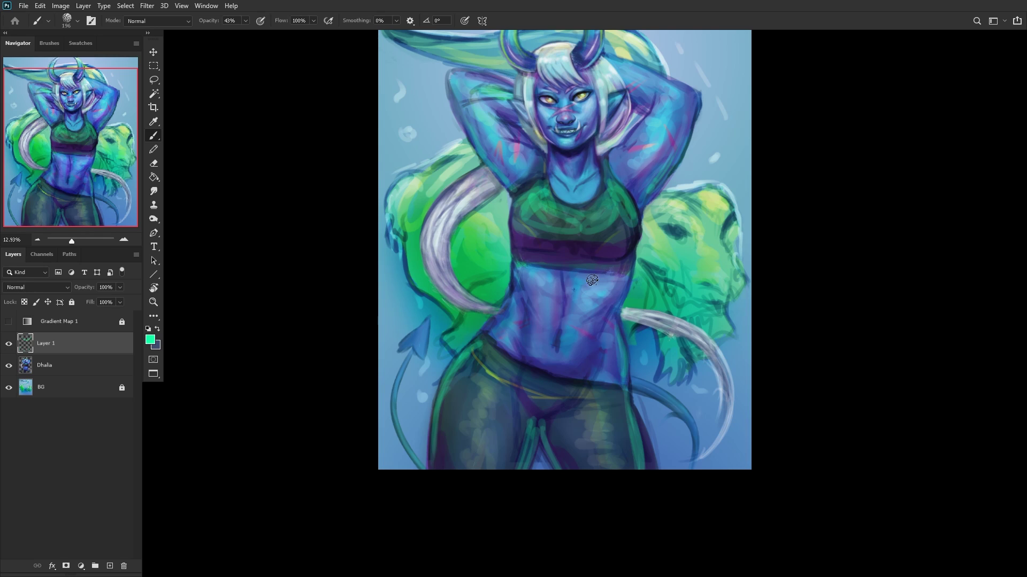
{"action": "mouse_move", "coordinate": [504, 335]}
{"action": "left_mouse_down"}
{"action": "mouse_move", "coordinate": [490, 320]}
{"action": "mouse_move", "coordinate": [519, 270]}
{"action": "left_mouse_up"}
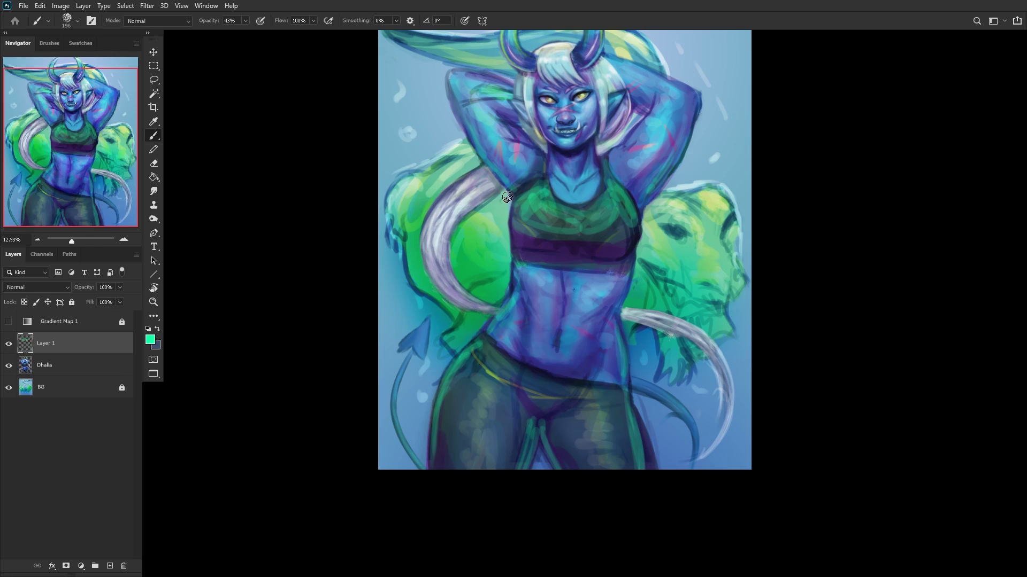
{"action": "key", "text": "ctrl+shift+h"}
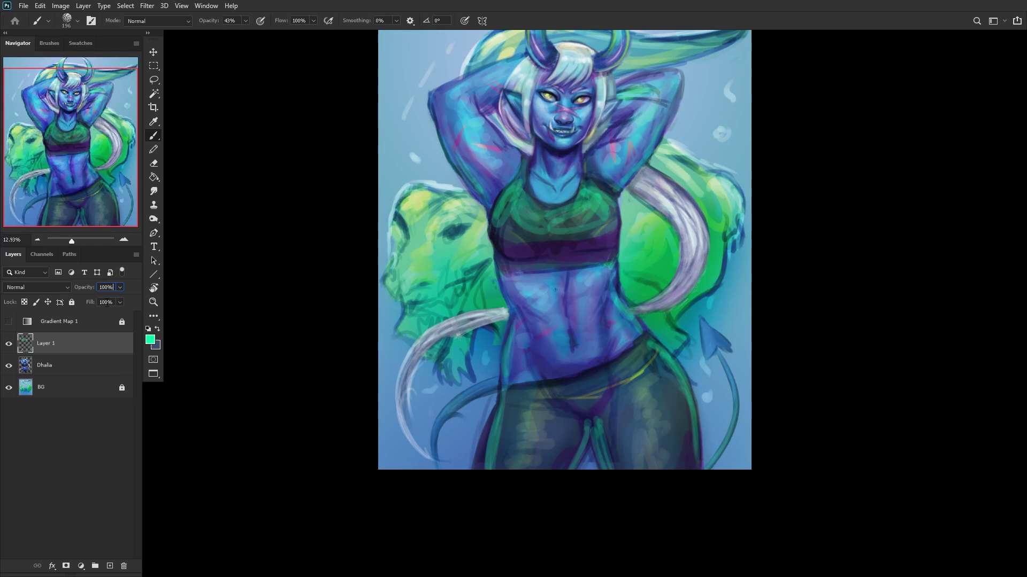
Step: Lower the green layer to 65% opacity, merge it into Dhalia, and sample dark teal near the hips
{"action": "left_click", "coordinate": [119, 287]}
{"action": "left_click_drag", "start_coordinate": [122, 299], "coordinate": [107, 301]}
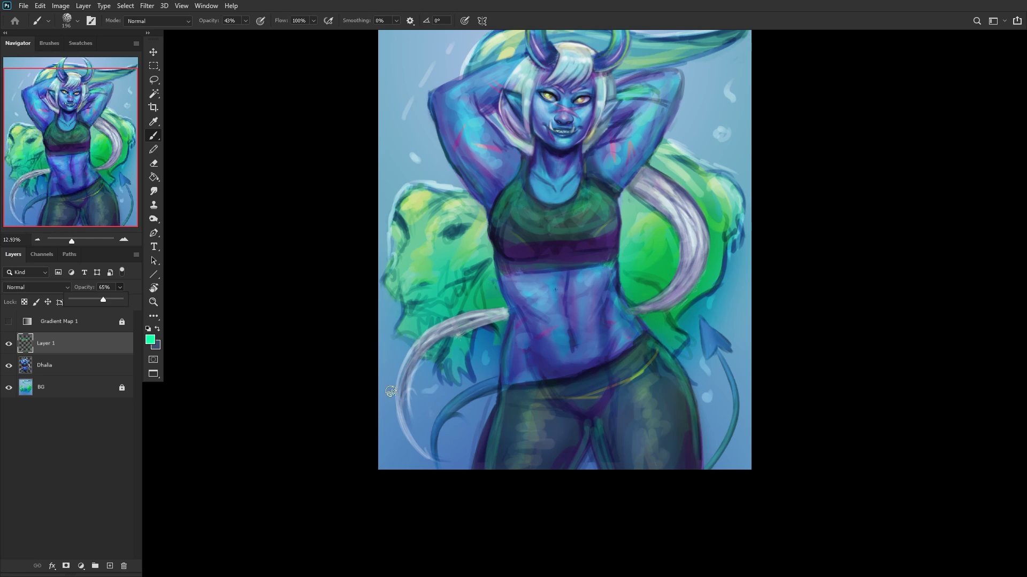
{"action": "key", "text": "ctrl+e"}
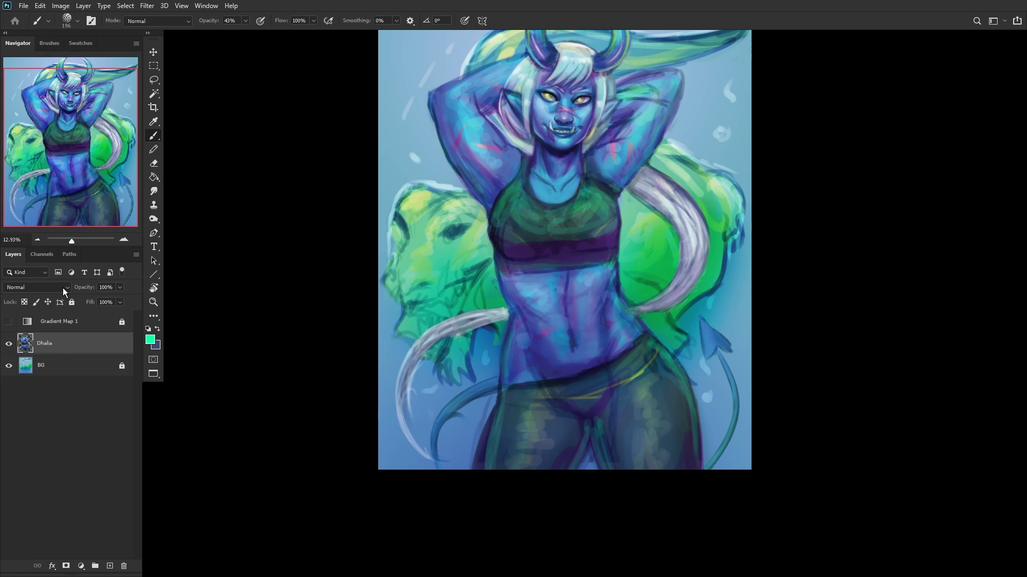
{"action": "left_click", "coordinate": [499, 439], "text": "alt"}
{"action": "left_click", "coordinate": [499, 446], "text": "alt"}
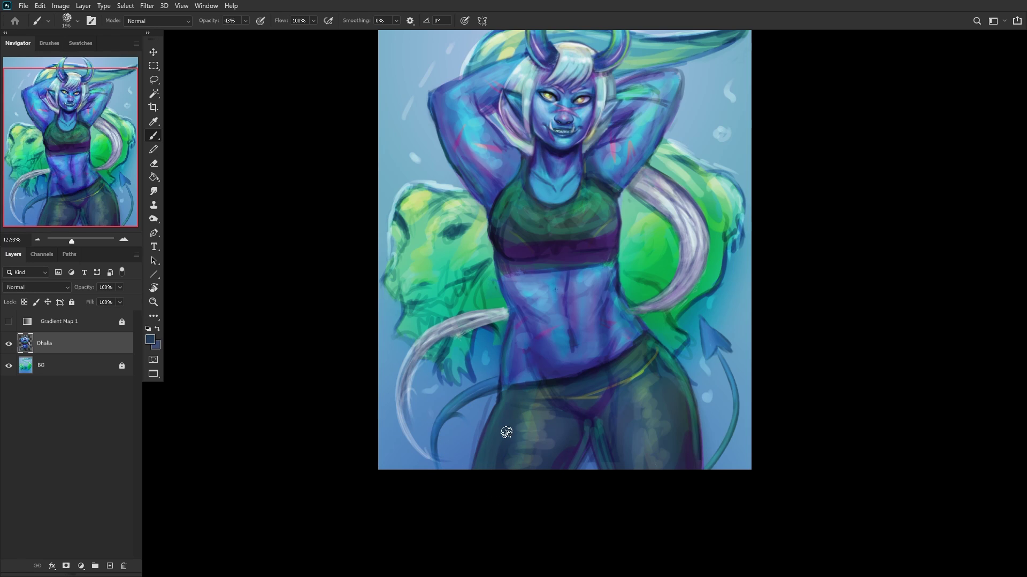
{"action": "scroll", "coordinate": [511, 334], "scroll_direction": "down", "scroll_amount": 3}
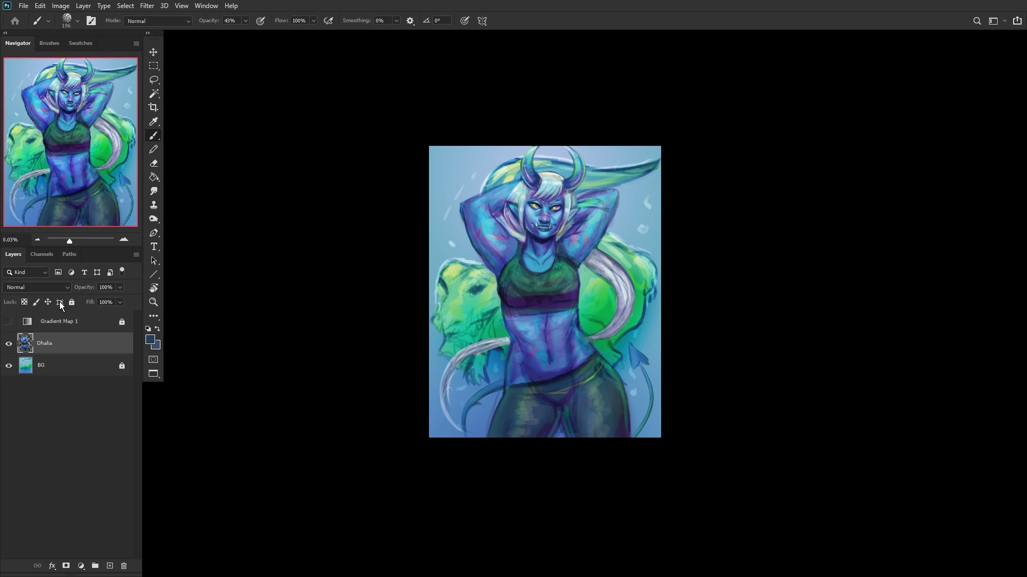
Step: Lock Dhalia's transparent pixels, paint brighter blue along the arm's left edge, and sample navy from the belt and hip
{"action": "left_click", "coordinate": [24, 303]}
{"action": "scroll", "coordinate": [452, 220], "scroll_direction": "up", "scroll_amount": 10}
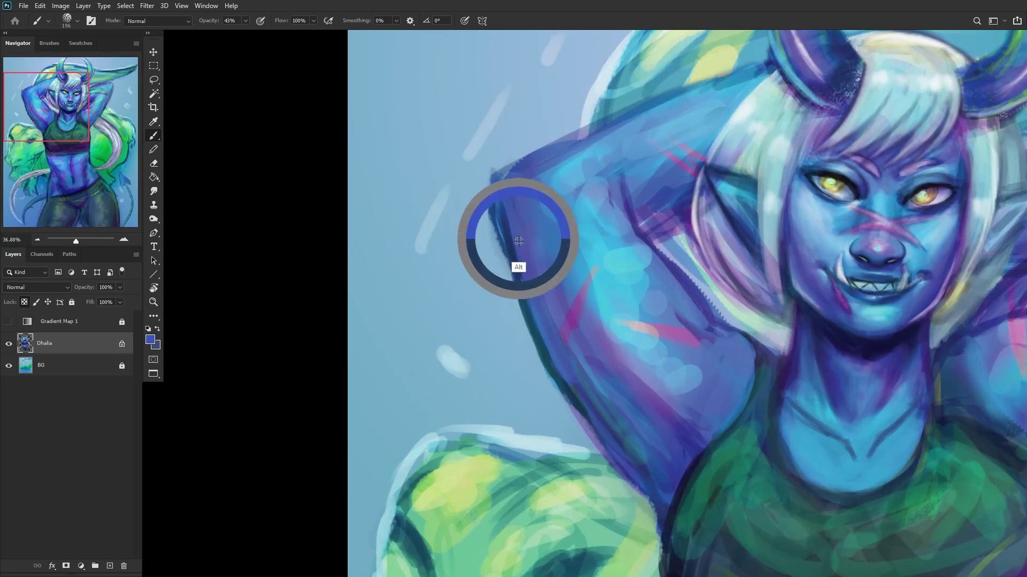
{"action": "left_click", "coordinate": [519, 223], "text": "alt"}
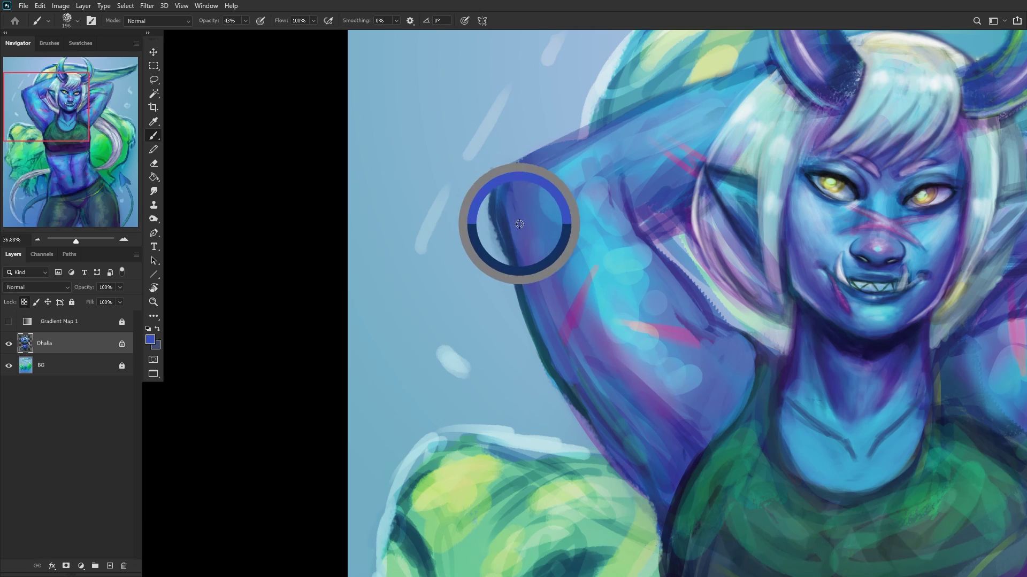
{"action": "mouse_move", "coordinate": [526, 262]}
{"action": "left_mouse_down"}
{"action": "mouse_move", "coordinate": [506, 194]}
{"action": "mouse_move", "coordinate": [511, 233]}
{"action": "mouse_move", "coordinate": [522, 179]}
{"action": "left_mouse_up"}
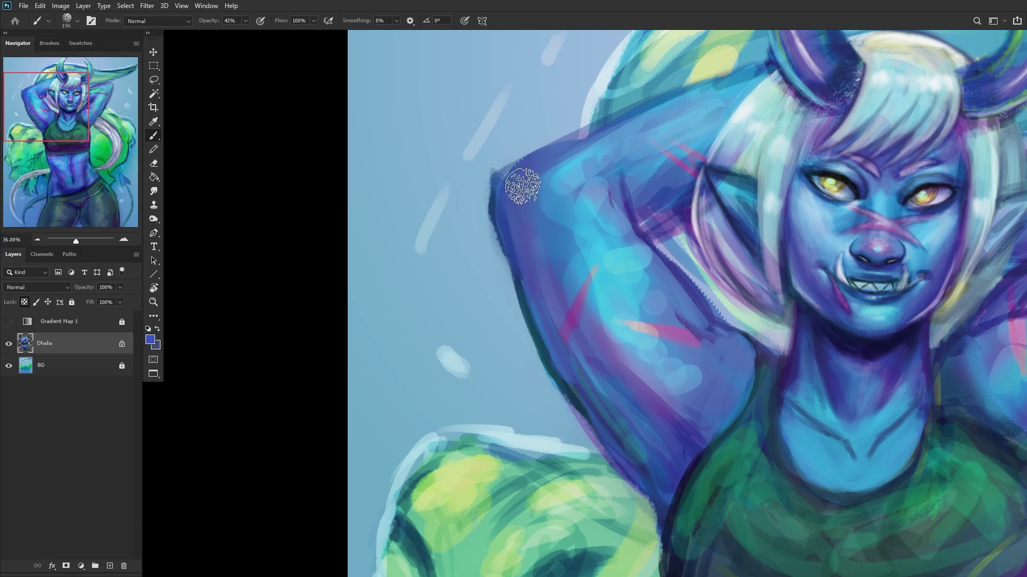
{"action": "scroll", "coordinate": [541, 350], "scroll_direction": "down", "scroll_amount": 10}
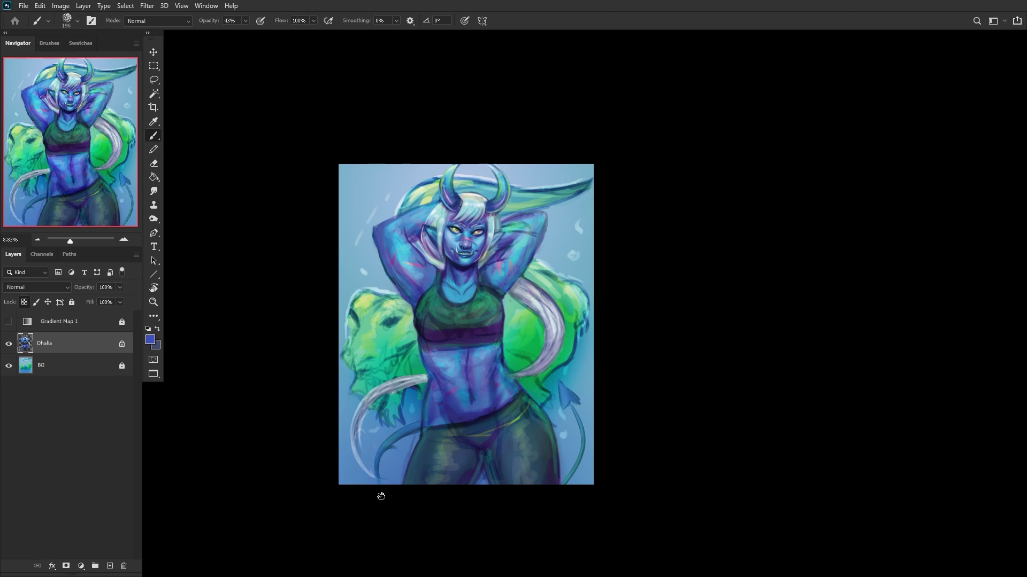
{"action": "scroll", "coordinate": [380, 433], "scroll_direction": "up", "scroll_amount": 5}
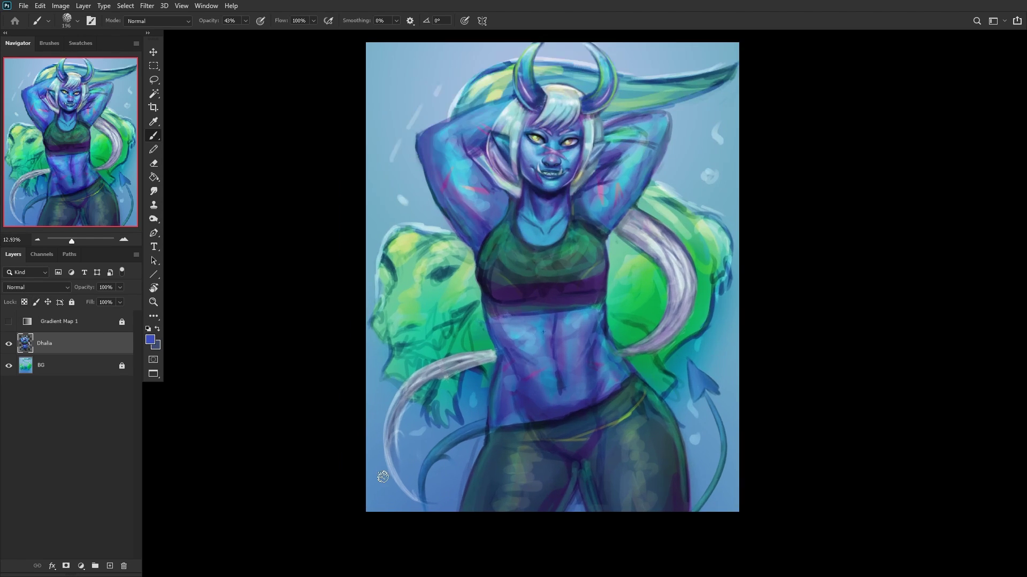
{"action": "left_click", "coordinate": [525, 418], "text": "alt"}
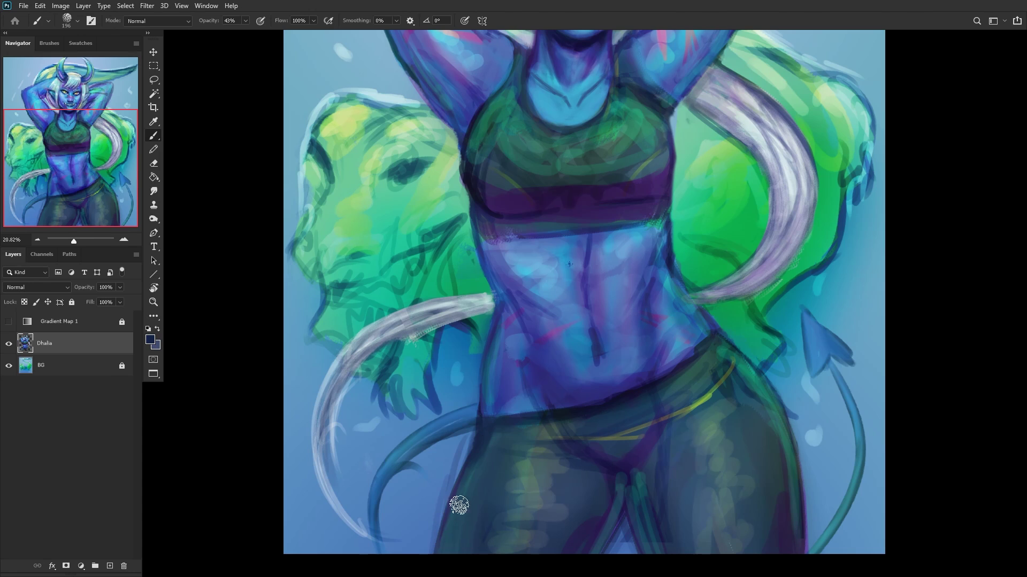
{"action": "left_click", "coordinate": [506, 426], "text": "alt"}
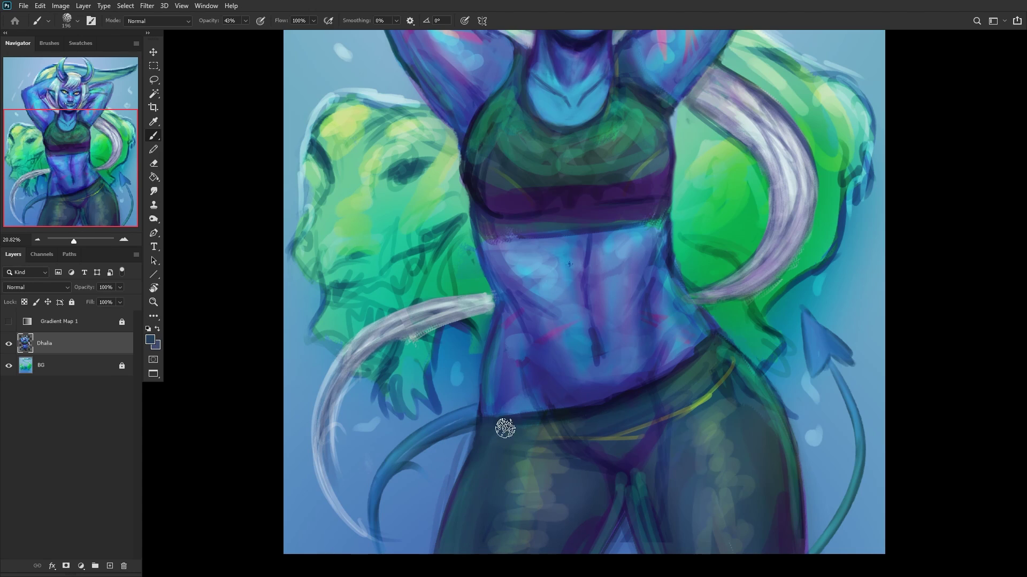
{"action": "scroll", "coordinate": [457, 455], "scroll_direction": "down", "scroll_amount": 3}
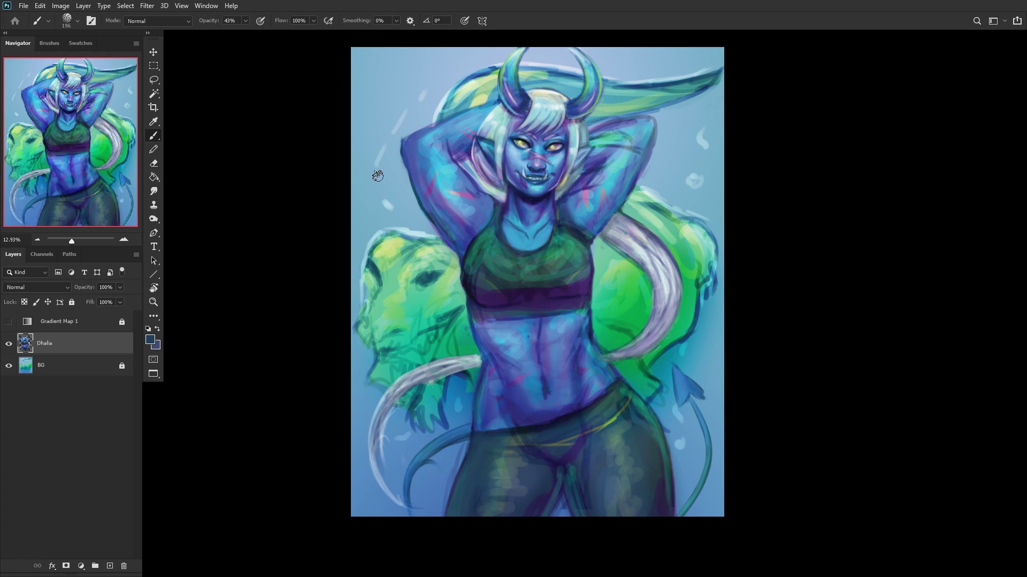
{"action": "scroll", "coordinate": [452, 146], "scroll_direction": "up", "scroll_amount": 6}
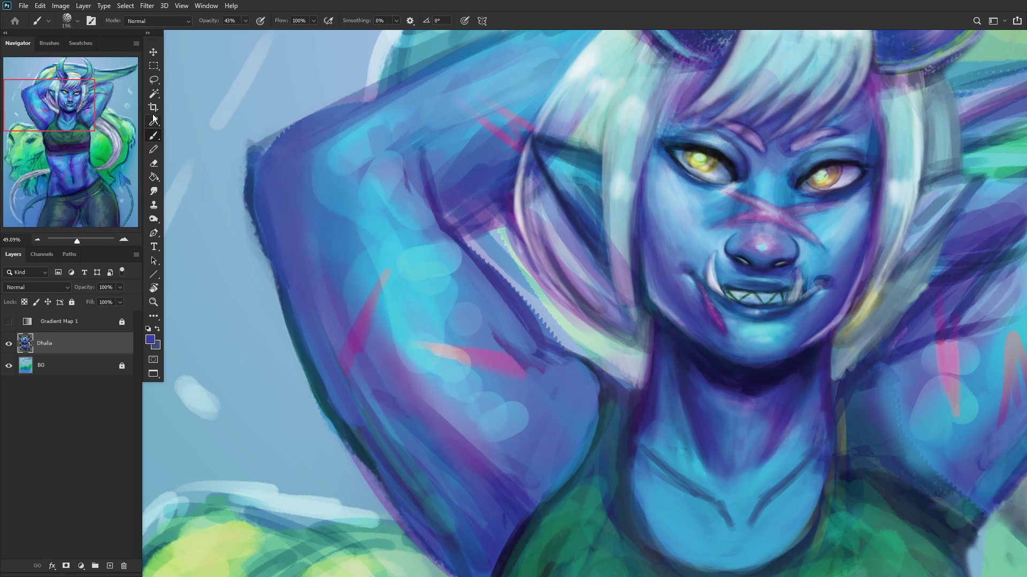
Step: Erase stray paint and the dark patch along the arm's edge by the hair gap
{"action": "left_click", "coordinate": [153, 163]}
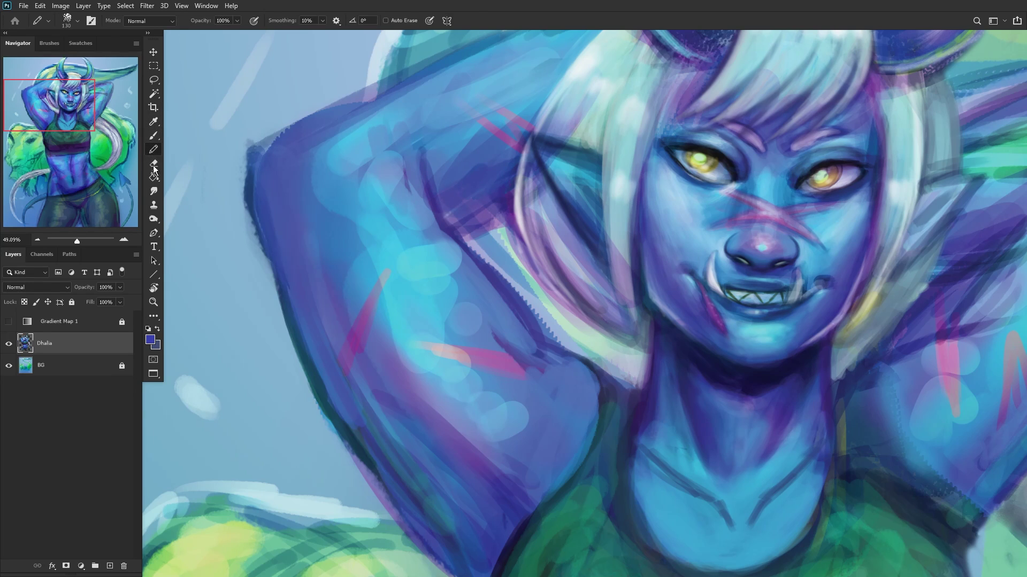
{"action": "right_click", "coordinate": [529, 199]}
{"action": "left_click", "coordinate": [483, 201]}
{"action": "mouse_move", "coordinate": [454, 222]}
{"action": "left_mouse_down"}
{"action": "mouse_move", "coordinate": [501, 198]}
{"action": "mouse_move", "coordinate": [467, 215]}
{"action": "mouse_move", "coordinate": [499, 201]}
{"action": "mouse_move", "coordinate": [507, 257]}
{"action": "mouse_move", "coordinate": [504, 210]}
{"action": "mouse_move", "coordinate": [535, 281]}
{"action": "left_mouse_up"}
{"action": "mouse_move", "coordinate": [489, 239]}
{"action": "left_mouse_down"}
{"action": "mouse_move", "coordinate": [485, 218]}
{"action": "mouse_move", "coordinate": [458, 219]}
{"action": "mouse_move", "coordinate": [488, 251]}
{"action": "mouse_move", "coordinate": [461, 229]}
{"action": "left_mouse_up"}
{"action": "scroll", "coordinate": [519, 191], "scroll_direction": "down", "scroll_amount": 5}
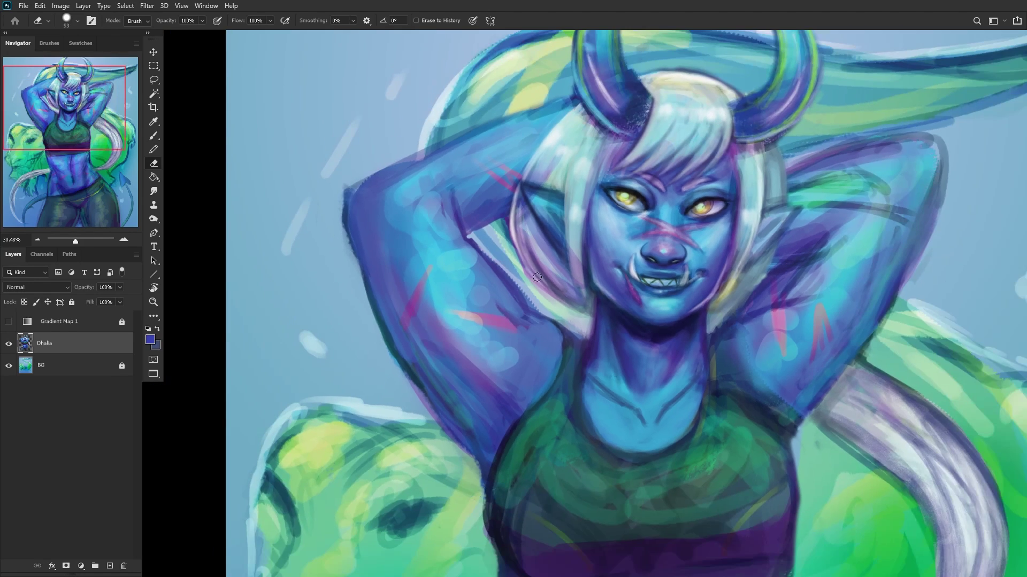
{"action": "scroll", "coordinate": [568, 305], "scroll_direction": "up", "scroll_amount": 5}
{"action": "mouse_move", "coordinate": [589, 323]}
{"action": "left_mouse_down"}
{"action": "mouse_move", "coordinate": [511, 260]}
{"action": "mouse_move", "coordinate": [581, 334]}
{"action": "mouse_move", "coordinate": [611, 324]}
{"action": "mouse_move", "coordinate": [575, 334]}
{"action": "mouse_move", "coordinate": [533, 312]}
{"action": "left_mouse_up"}
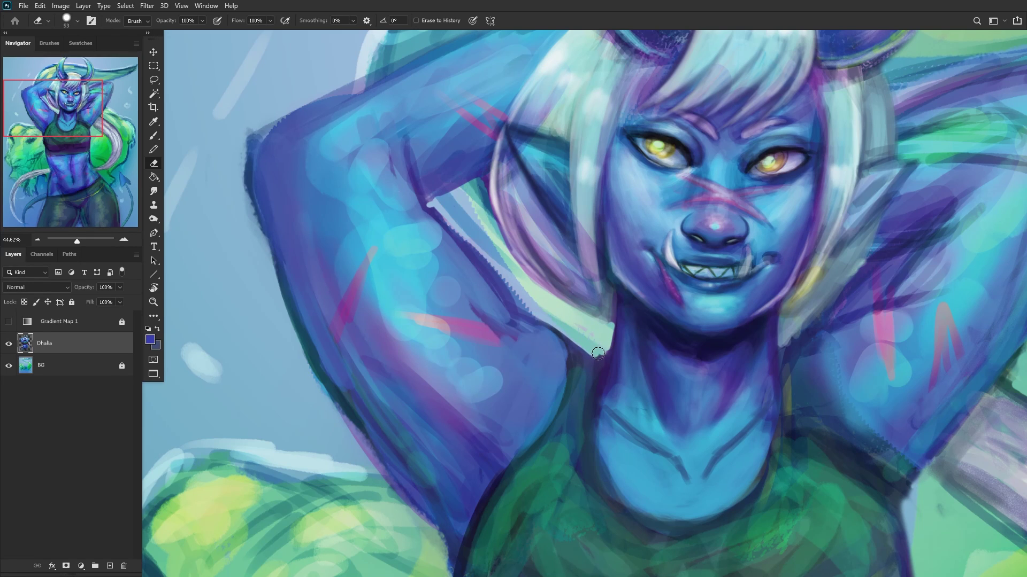
{"action": "scroll", "coordinate": [510, 273], "scroll_direction": "down", "scroll_amount": 6}
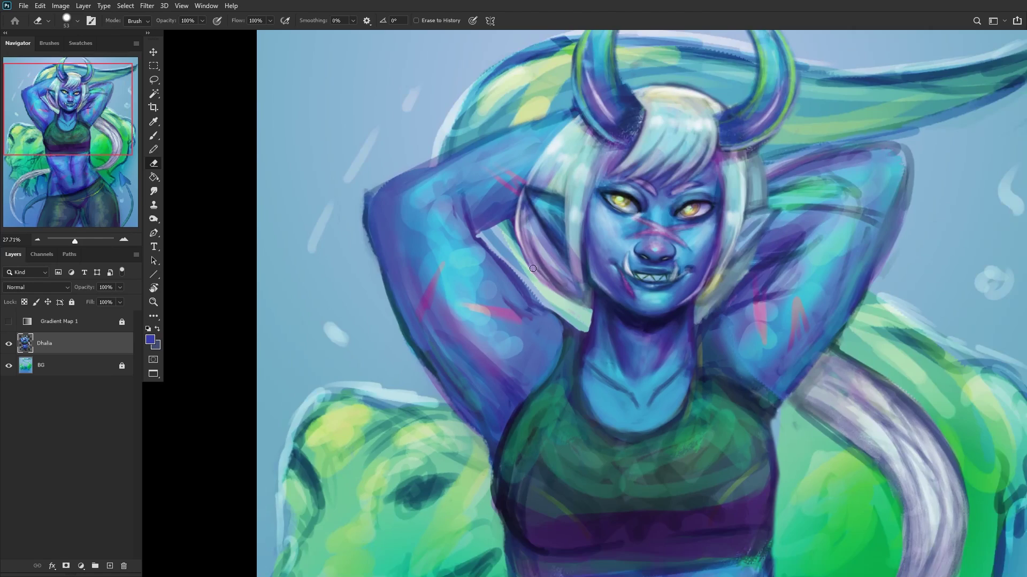
Step: Adjust the brush settings, then return to the Eraser
{"action": "left_click", "coordinate": [153, 136]}
{"action": "scroll", "coordinate": [501, 304], "scroll_direction": "up", "scroll_amount": 5}
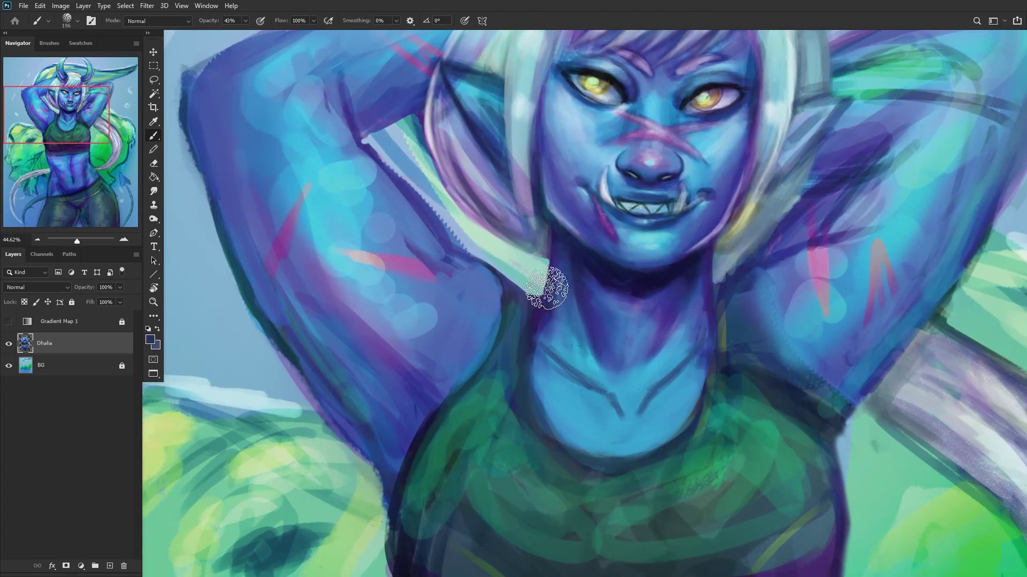
{"action": "right_click", "coordinate": [551, 288]}
{"action": "left_click", "coordinate": [511, 302]}
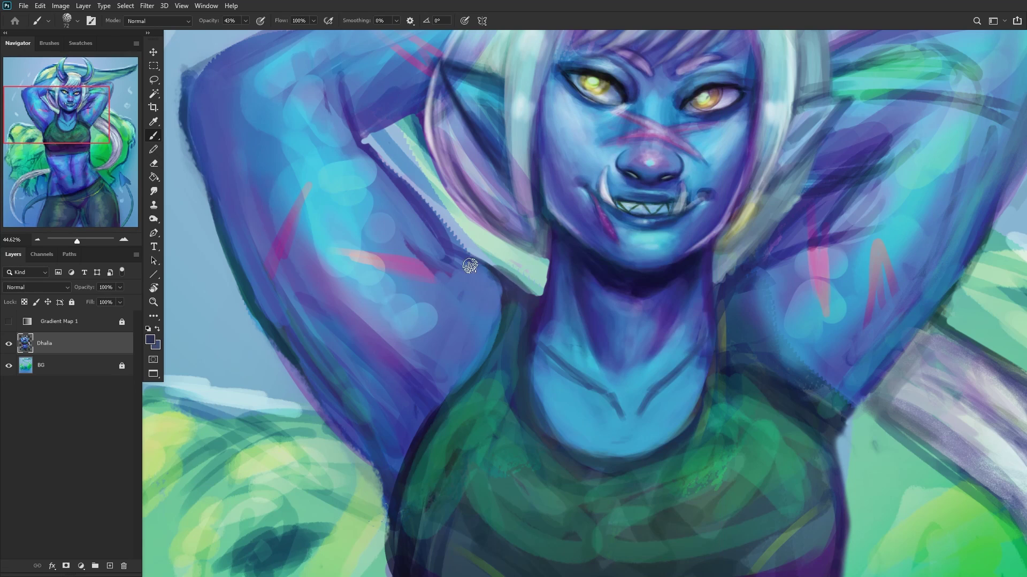
{"action": "scroll", "coordinate": [424, 245], "scroll_direction": "down", "scroll_amount": 4}
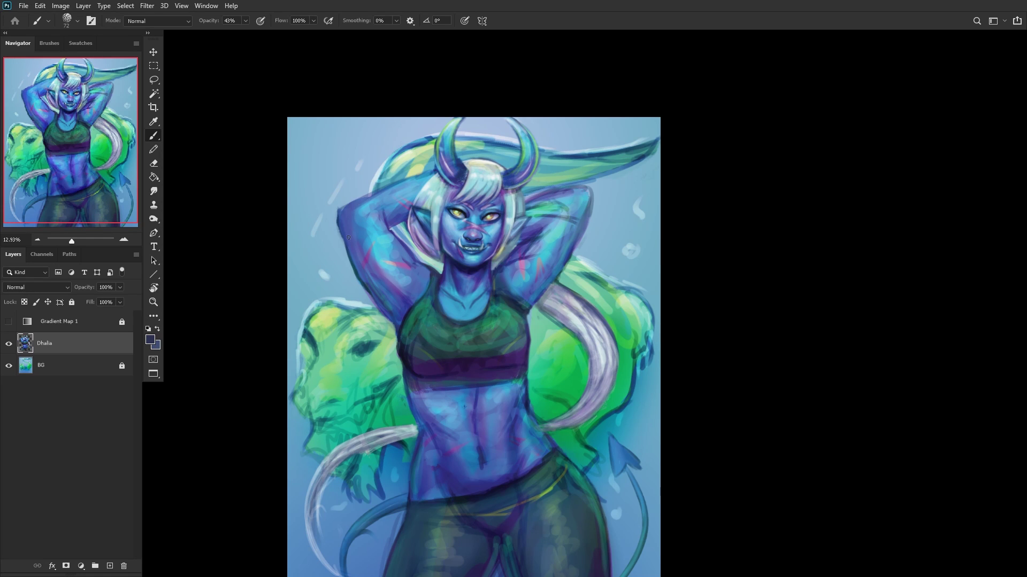
{"action": "scroll", "coordinate": [348, 237], "scroll_direction": "up", "scroll_amount": 3}
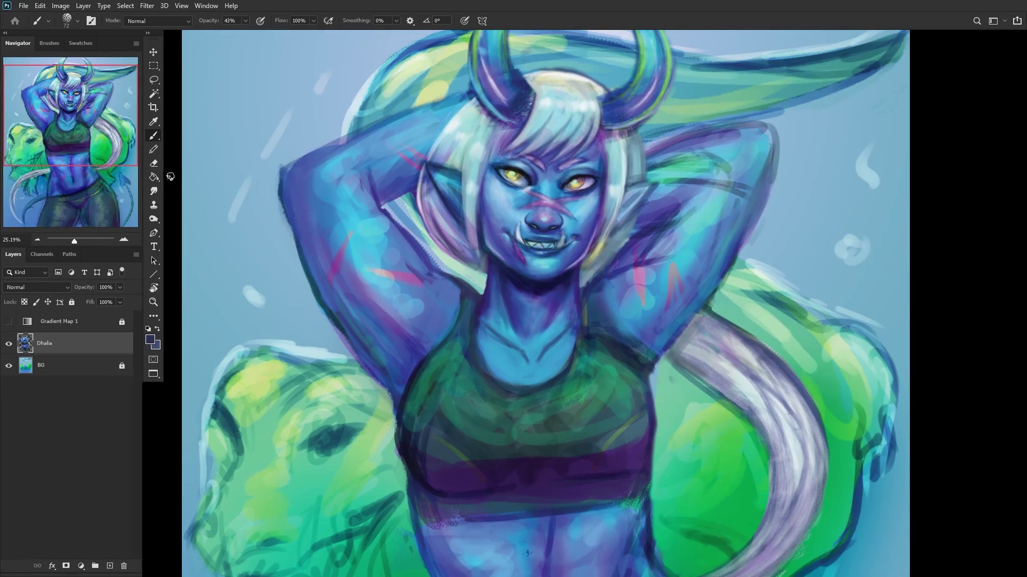
{"action": "left_click", "coordinate": [156, 161]}
{"action": "scroll", "coordinate": [428, 246], "scroll_direction": "up", "scroll_amount": 3}
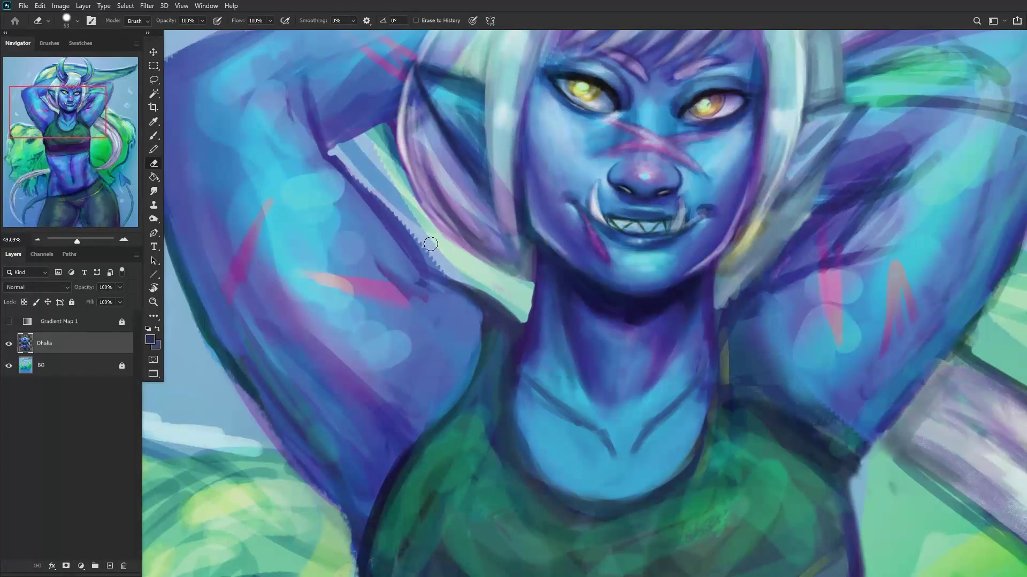
{"action": "scroll", "coordinate": [385, 192], "scroll_direction": "down", "scroll_amount": 4}
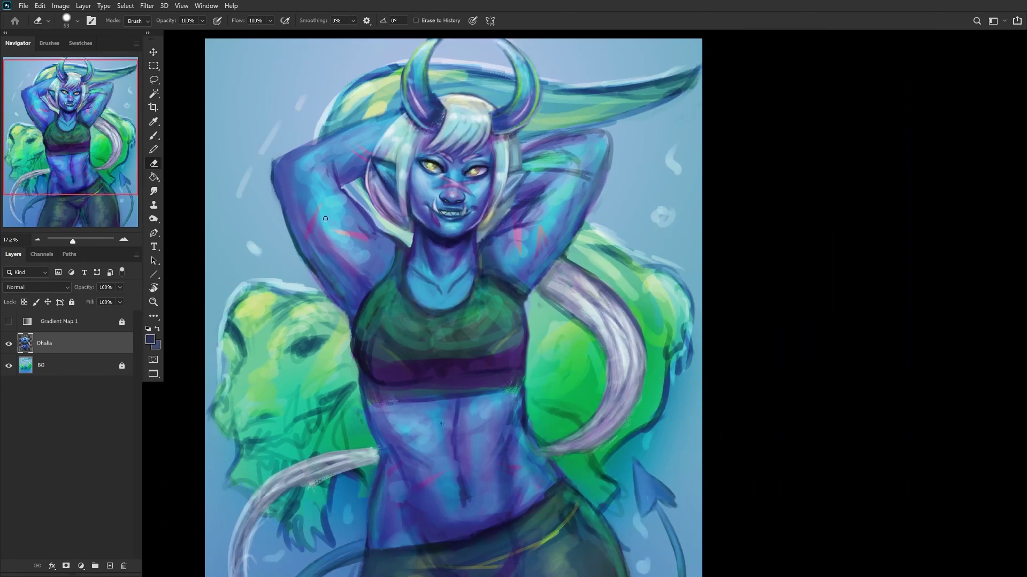
Step: With Dhalia hidden, paint dark blue and light teal strokes on the creature's neck in a new layer
{"action": "left_click", "coordinate": [9, 343]}
{"action": "left_click", "coordinate": [9, 342]}
{"action": "left_click", "coordinate": [10, 342]}
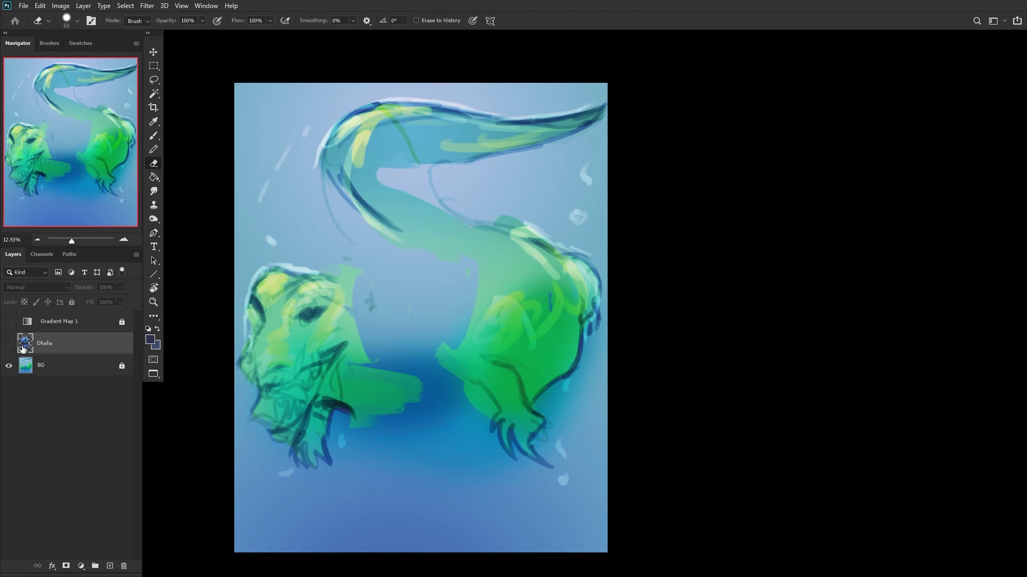
{"action": "left_click", "coordinate": [107, 566]}
{"action": "left_click", "coordinate": [154, 135]}
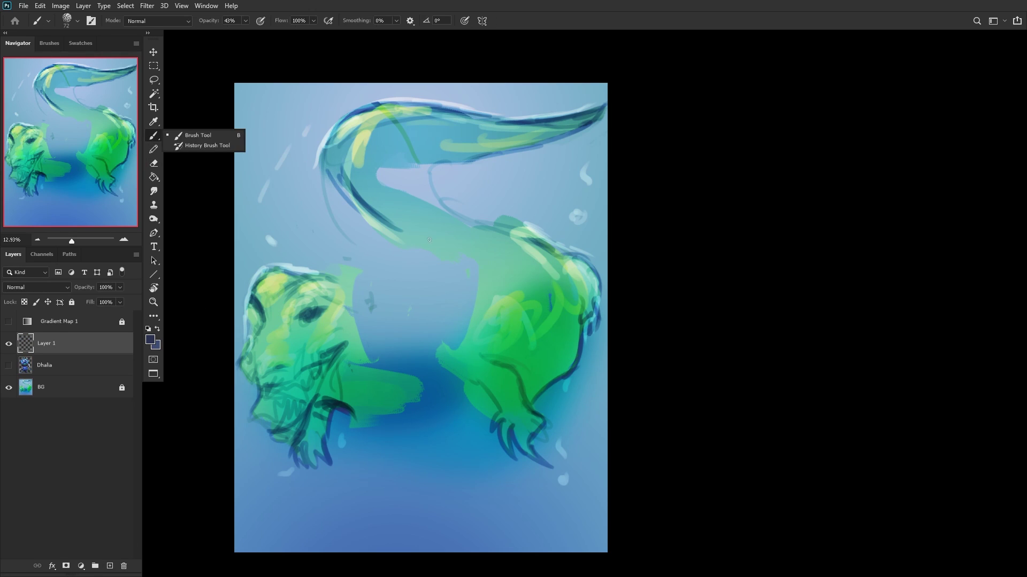
{"action": "right_click", "coordinate": [480, 127]}
{"action": "key", "text": "Return"}
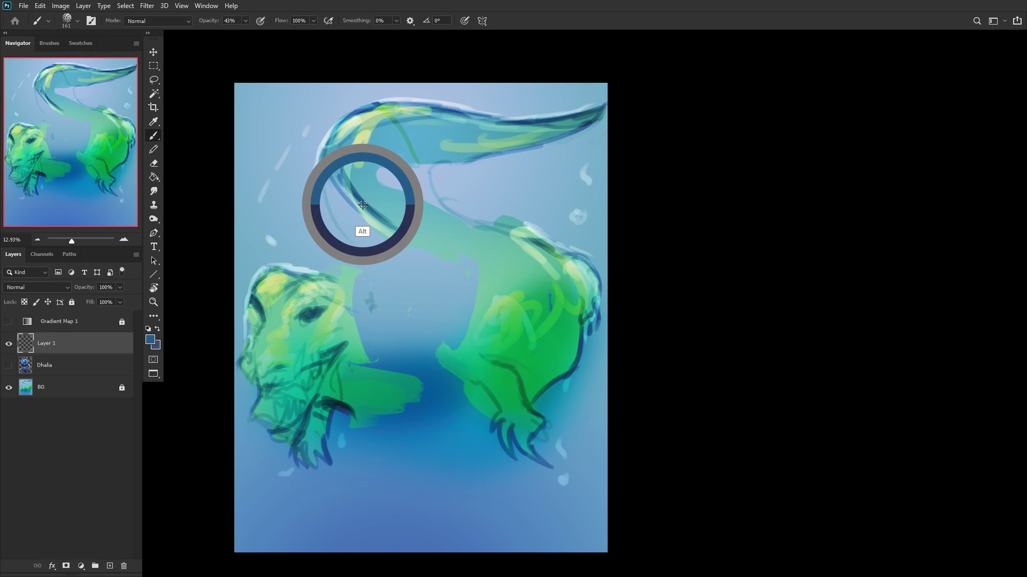
{"action": "mouse_move", "coordinate": [394, 231]}
{"action": "left_mouse_down"}
{"action": "mouse_move", "coordinate": [330, 169]}
{"action": "mouse_move", "coordinate": [350, 208]}
{"action": "mouse_move", "coordinate": [368, 221]}
{"action": "mouse_move", "coordinate": [330, 168]}
{"action": "mouse_move", "coordinate": [404, 240]}
{"action": "mouse_move", "coordinate": [315, 153]}
{"action": "mouse_move", "coordinate": [406, 237]}
{"action": "mouse_move", "coordinate": [380, 193]}
{"action": "left_mouse_up"}
{"action": "left_click", "coordinate": [385, 226], "text": "alt"}
{"action": "mouse_move", "coordinate": [395, 235]}
{"action": "left_mouse_down"}
{"action": "mouse_move", "coordinate": [338, 175]}
{"action": "mouse_move", "coordinate": [417, 243]}
{"action": "mouse_move", "coordinate": [325, 167]}
{"action": "mouse_move", "coordinate": [376, 228]}
{"action": "mouse_move", "coordinate": [333, 201]}
{"action": "mouse_move", "coordinate": [327, 176]}
{"action": "mouse_move", "coordinate": [365, 219]}
{"action": "mouse_move", "coordinate": [334, 196]}
{"action": "mouse_move", "coordinate": [398, 229]}
{"action": "mouse_move", "coordinate": [365, 208]}
{"action": "mouse_move", "coordinate": [338, 167]}
{"action": "mouse_move", "coordinate": [401, 230]}
{"action": "mouse_move", "coordinate": [347, 189]}
{"action": "mouse_move", "coordinate": [394, 221]}
{"action": "mouse_move", "coordinate": [364, 203]}
{"action": "mouse_move", "coordinate": [383, 210]}
{"action": "mouse_move", "coordinate": [368, 202]}
{"action": "mouse_move", "coordinate": [355, 156]}
{"action": "left_mouse_up"}
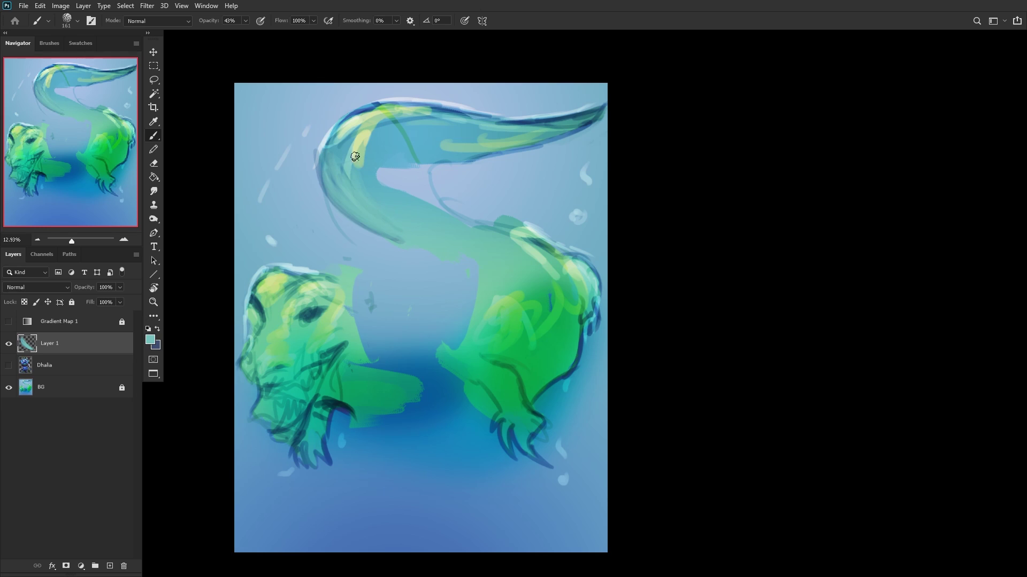
Step: Move the new strokes layer below Dhalia, merge it into the unlocked BG, then lock BG and Dhalia
{"action": "left_click", "coordinate": [9, 366]}
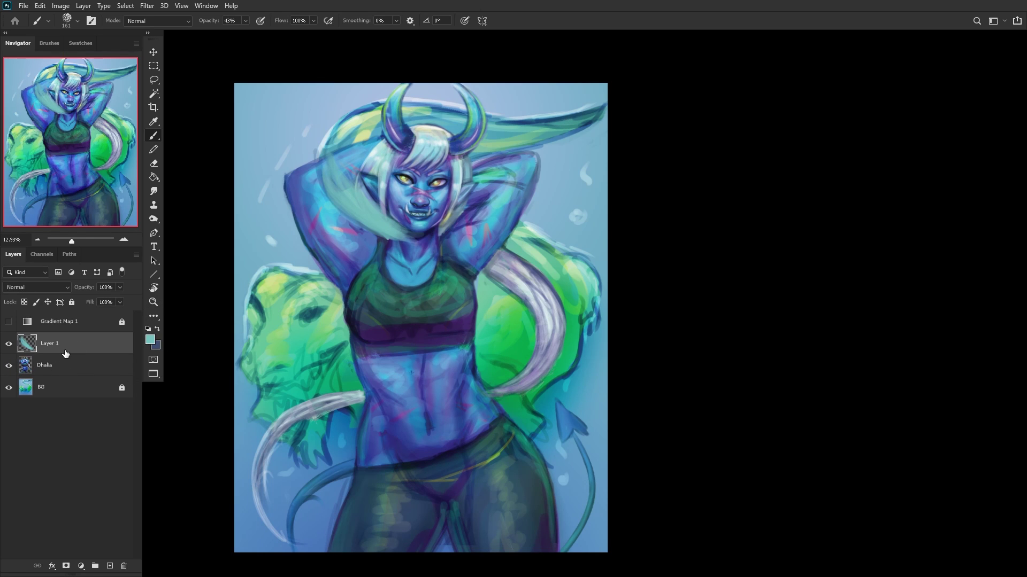
{"action": "left_click_drag", "start_coordinate": [64, 354], "coordinate": [71, 384]}
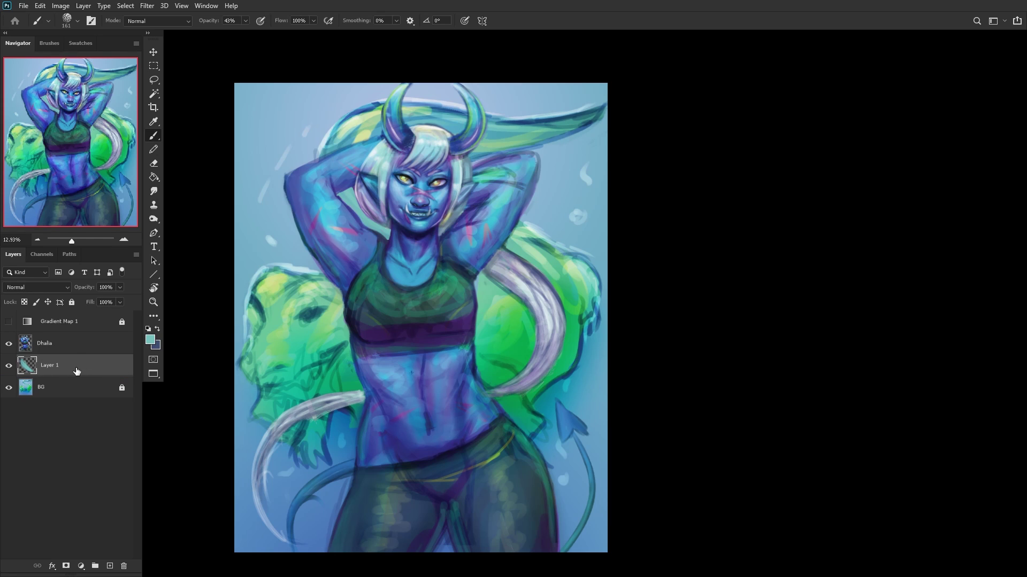
{"action": "left_click", "coordinate": [73, 389]}
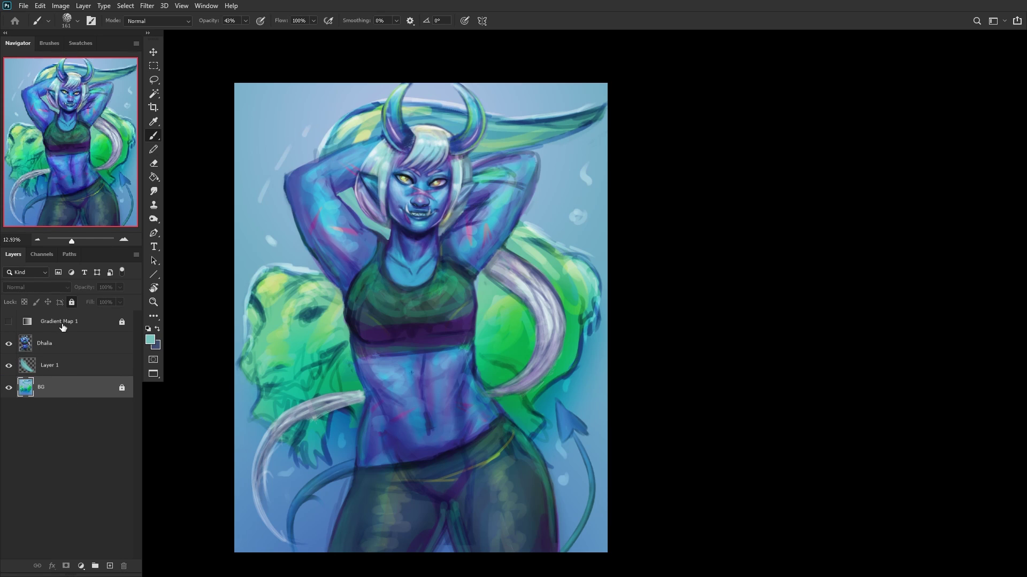
{"action": "left_click", "coordinate": [70, 302]}
{"action": "left_click", "coordinate": [92, 365]}
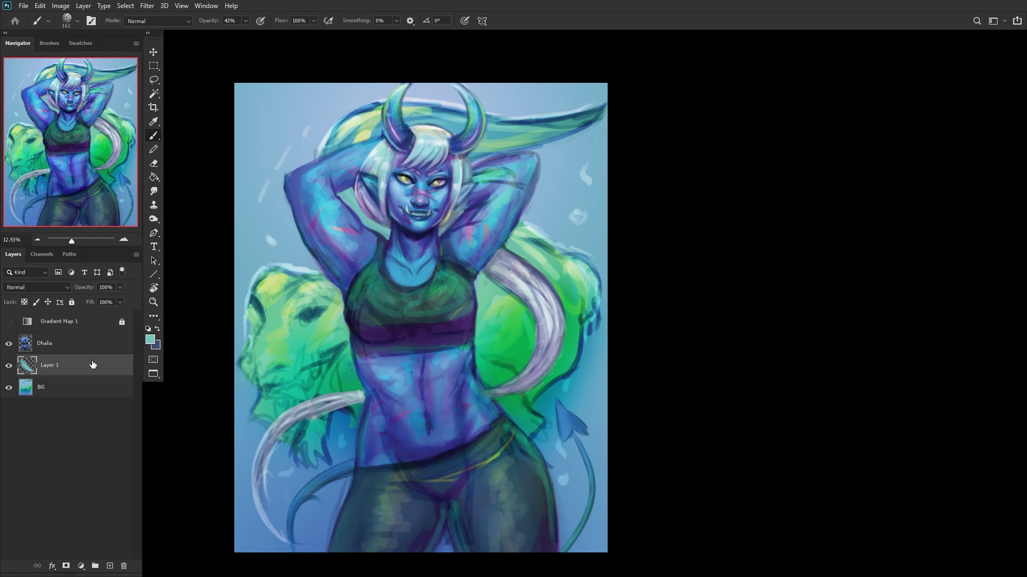
{"action": "key", "text": "ctrl+e"}
{"action": "left_click", "coordinate": [72, 302]}
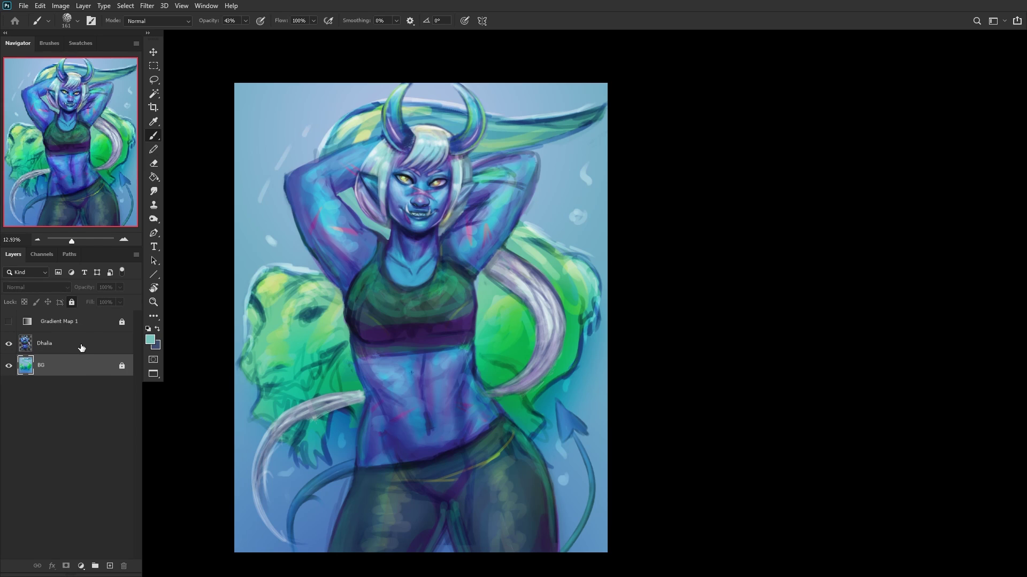
{"action": "left_click", "coordinate": [79, 347]}
{"action": "left_click", "coordinate": [73, 303]}
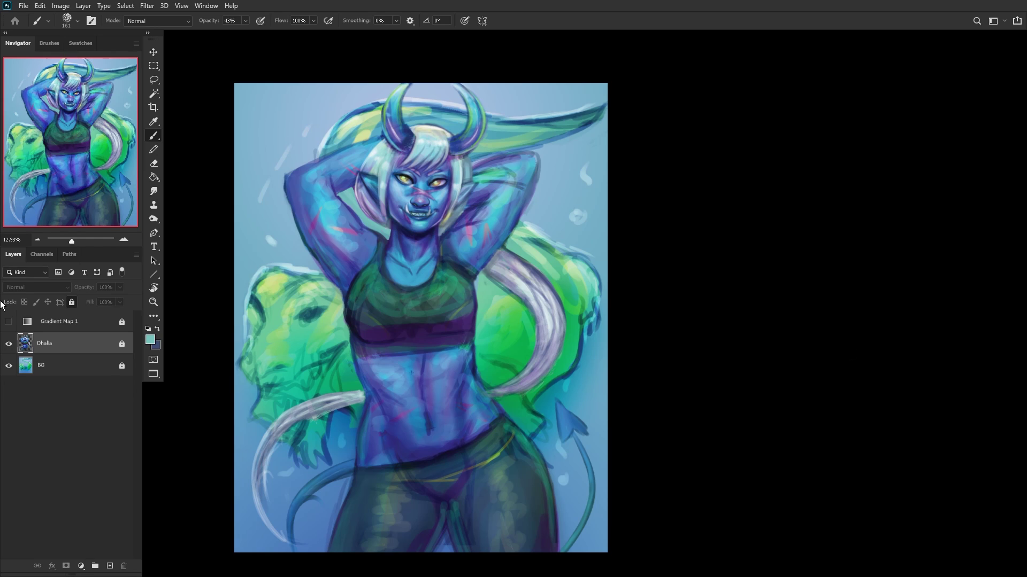
Step: Add a new layer clipped to Dhalia and set the foreground colour to bright yellow
{"action": "left_click", "coordinate": [109, 567]}
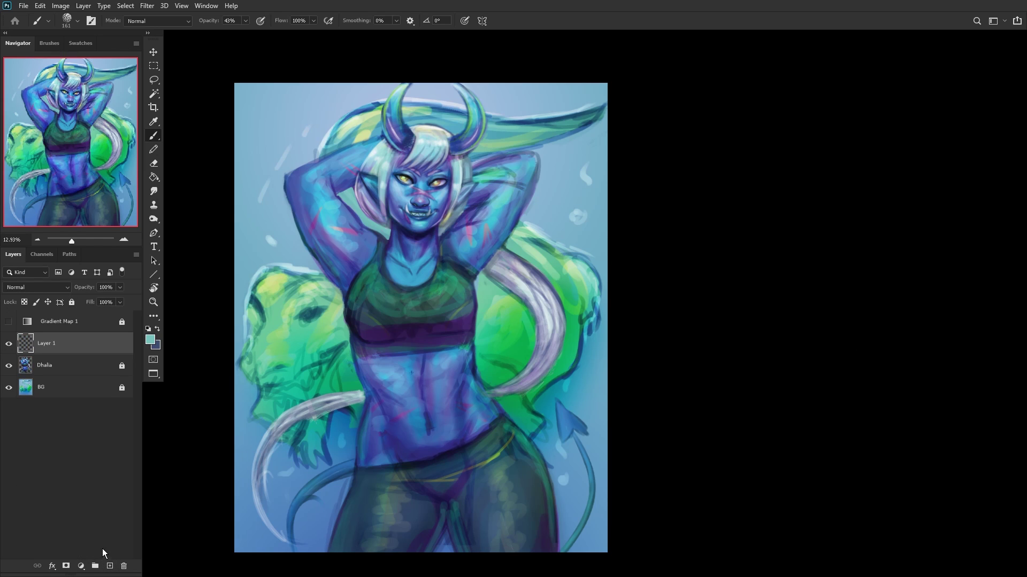
{"action": "left_click", "coordinate": [116, 351], "text": "alt"}
{"action": "left_click", "coordinate": [148, 328]}
{"action": "left_click", "coordinate": [157, 329]}
{"action": "left_click", "coordinate": [151, 340]}
{"action": "left_click", "coordinate": [265, 282]}
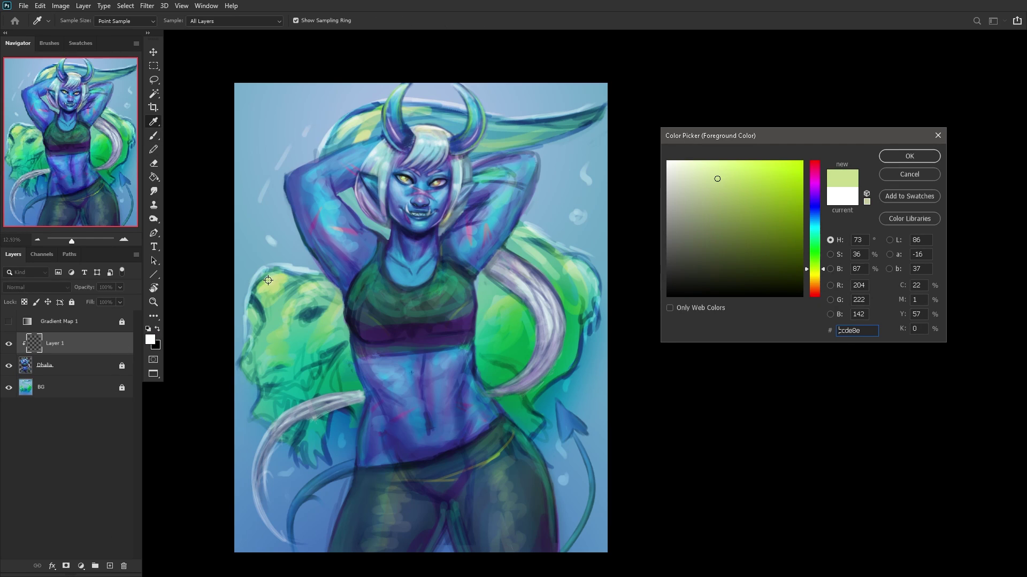
{"action": "left_click_drag", "start_coordinate": [758, 176], "coordinate": [764, 161]}
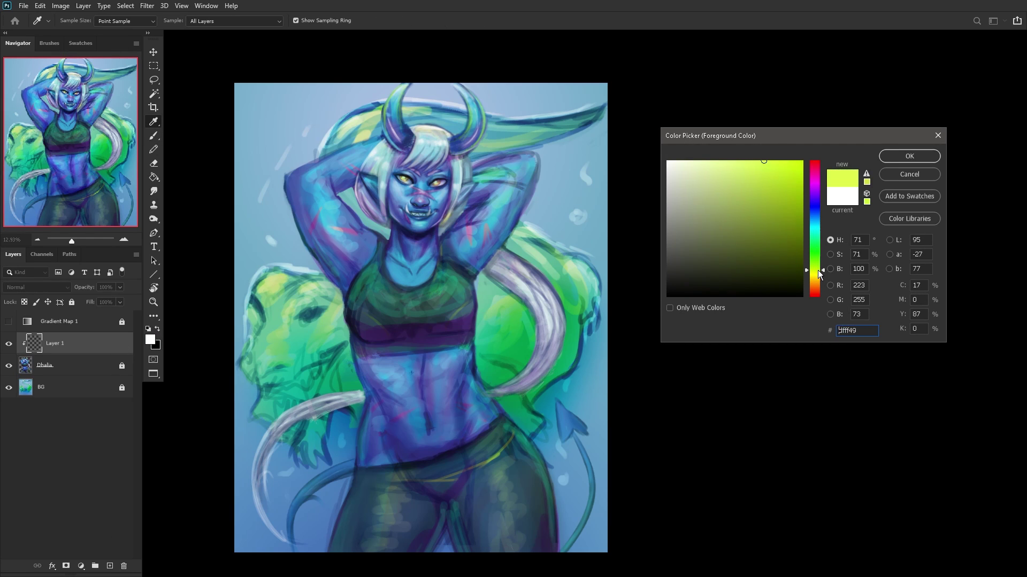
{"action": "left_click_drag", "start_coordinate": [819, 274], "coordinate": [819, 277]}
{"action": "left_click", "coordinate": [904, 161]}
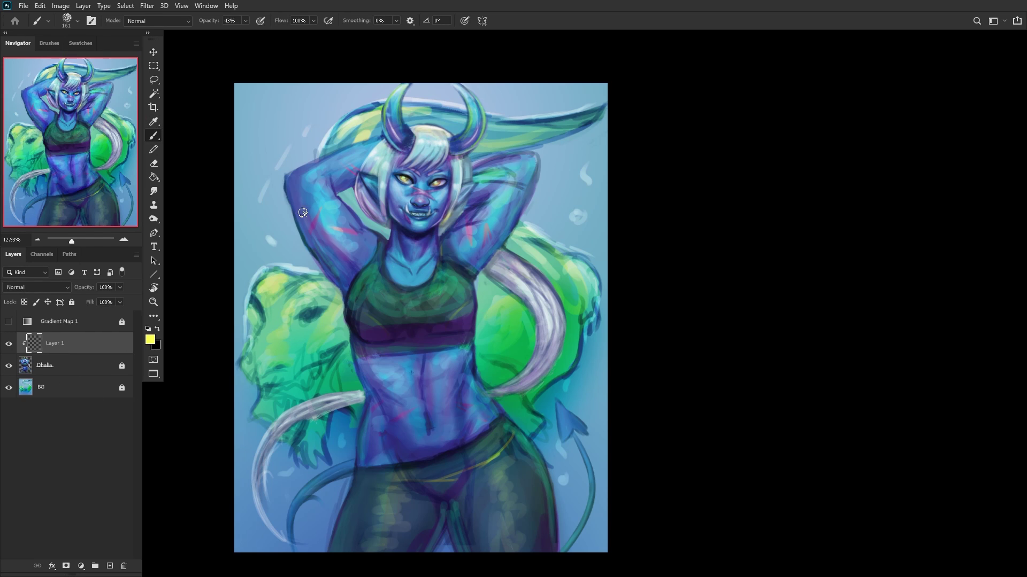
Step: With a large Soft Round brush, paint yellow rim light along the left arm down to the bra
{"action": "right_click", "coordinate": [470, 214]}
{"action": "left_click", "coordinate": [547, 300]}
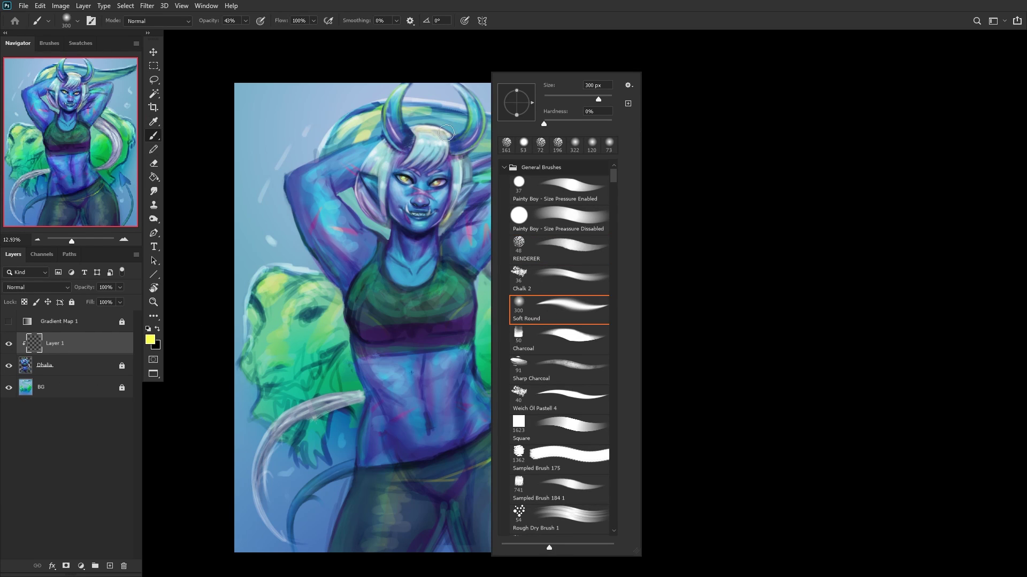
{"action": "left_click", "coordinate": [281, 173]}
{"action": "left_click_drag", "start_coordinate": [284, 179], "coordinate": [299, 241]}
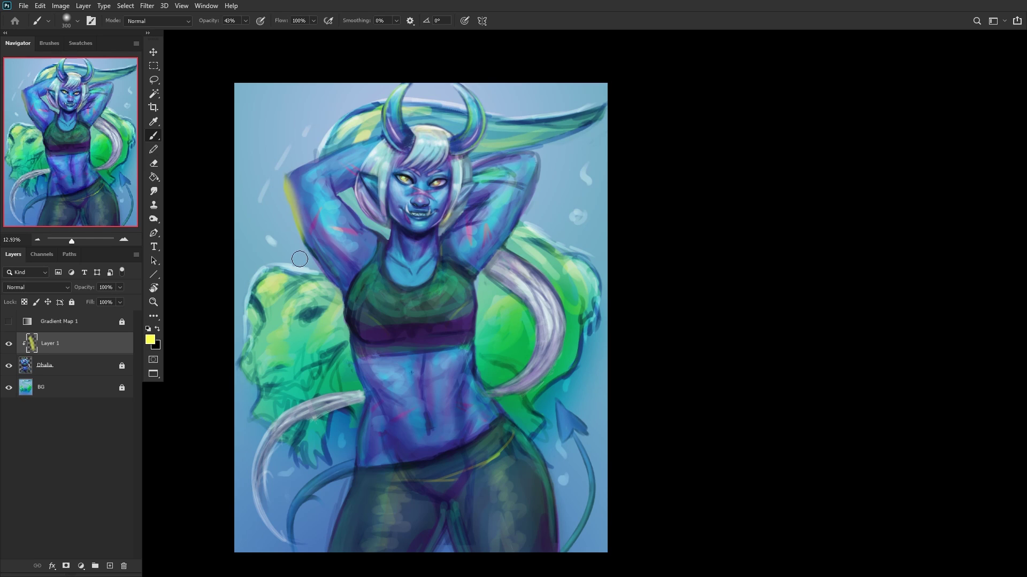
{"action": "mouse_move", "coordinate": [283, 172]}
{"action": "left_mouse_down"}
{"action": "mouse_move", "coordinate": [290, 231]}
{"action": "mouse_move", "coordinate": [326, 290]}
{"action": "mouse_move", "coordinate": [300, 245]}
{"action": "mouse_move", "coordinate": [317, 283]}
{"action": "mouse_move", "coordinate": [338, 297]}
{"action": "left_mouse_up"}
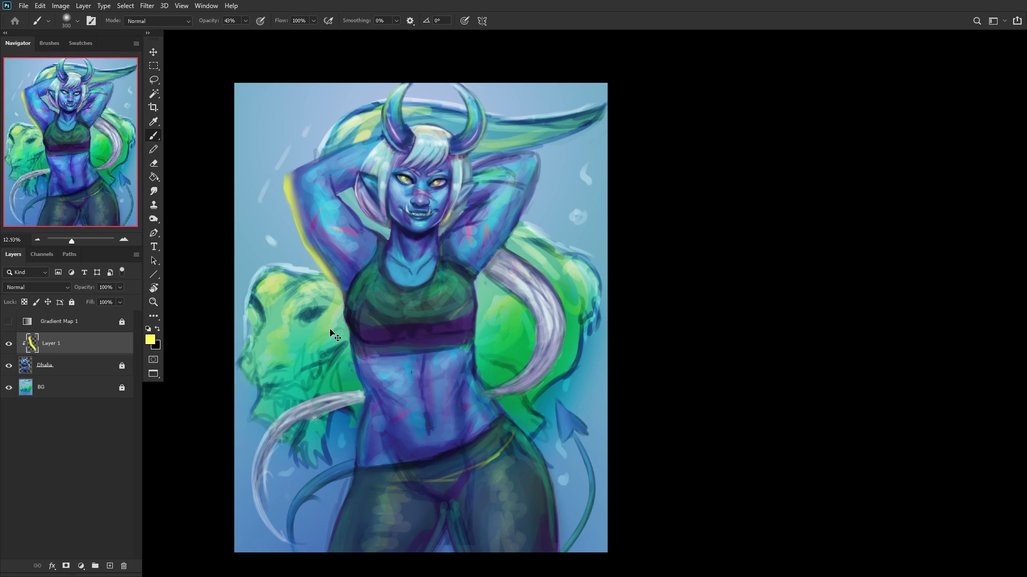
Step: Flip the view and toggle layers to compare, then add rim light on the raised arm, hair and left horn
{"action": "key", "text": "h"}
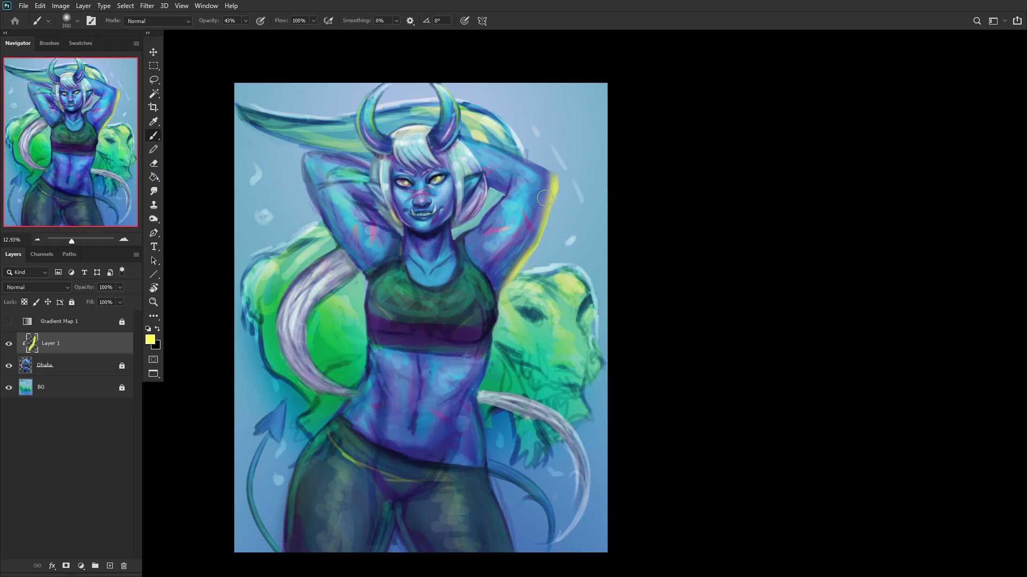
{"action": "left_click", "coordinate": [8, 344]}
{"action": "left_click", "coordinate": [8, 343]}
{"action": "left_click", "coordinate": [8, 366]}
{"action": "left_click", "coordinate": [8, 366]}
{"action": "left_click_drag", "start_coordinate": [536, 160], "coordinate": [553, 181]}
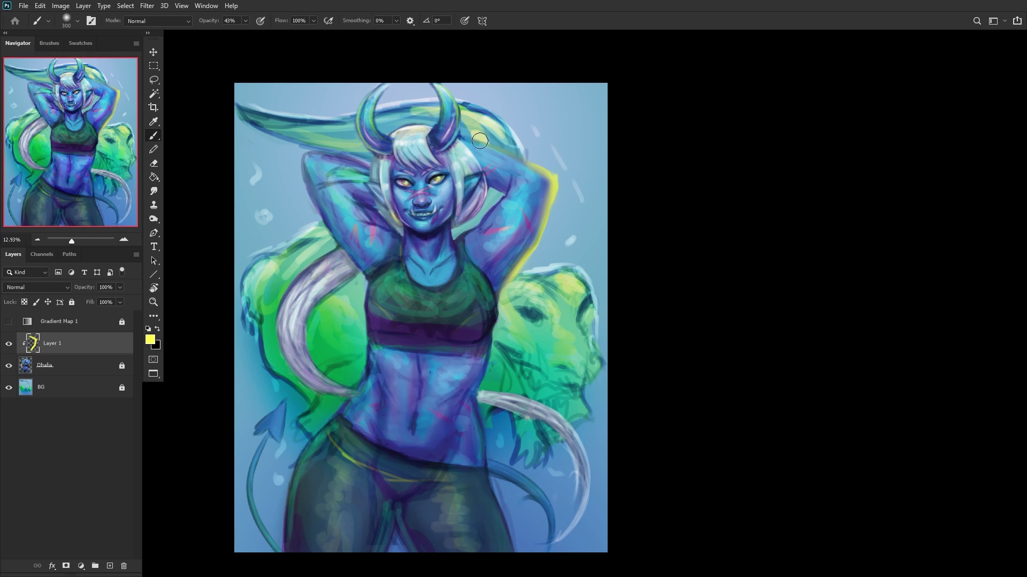
{"action": "left_click_drag", "start_coordinate": [479, 141], "coordinate": [526, 163]}
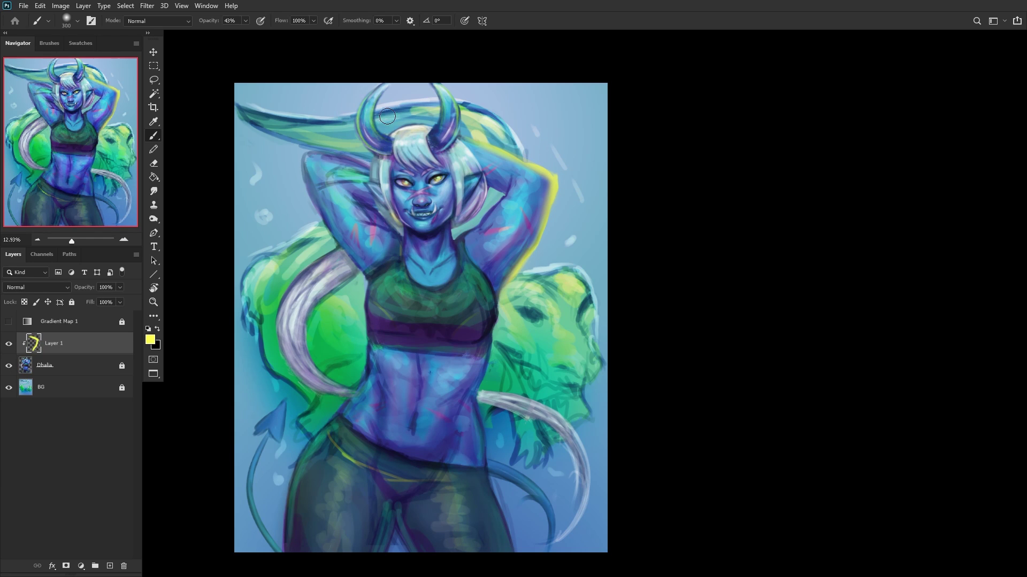
{"action": "left_click_drag", "start_coordinate": [384, 130], "coordinate": [423, 130]}
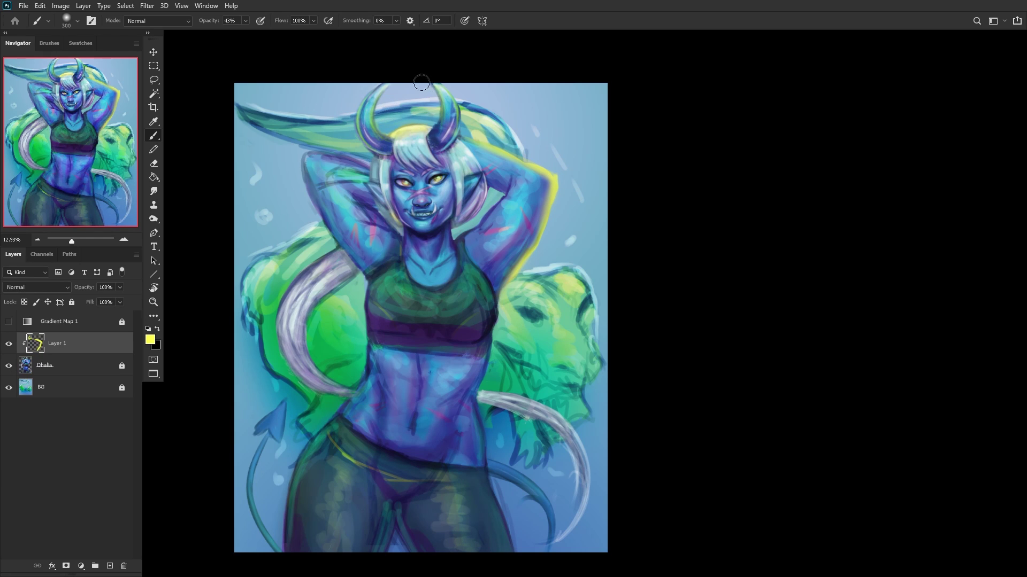
{"action": "mouse_move", "coordinate": [391, 90]}
{"action": "left_mouse_down"}
{"action": "mouse_move", "coordinate": [377, 142]}
{"action": "mouse_move", "coordinate": [320, 155]}
{"action": "mouse_move", "coordinate": [303, 179]}
{"action": "mouse_move", "coordinate": [324, 227]}
{"action": "mouse_move", "coordinate": [278, 331]}
{"action": "left_mouse_up"}
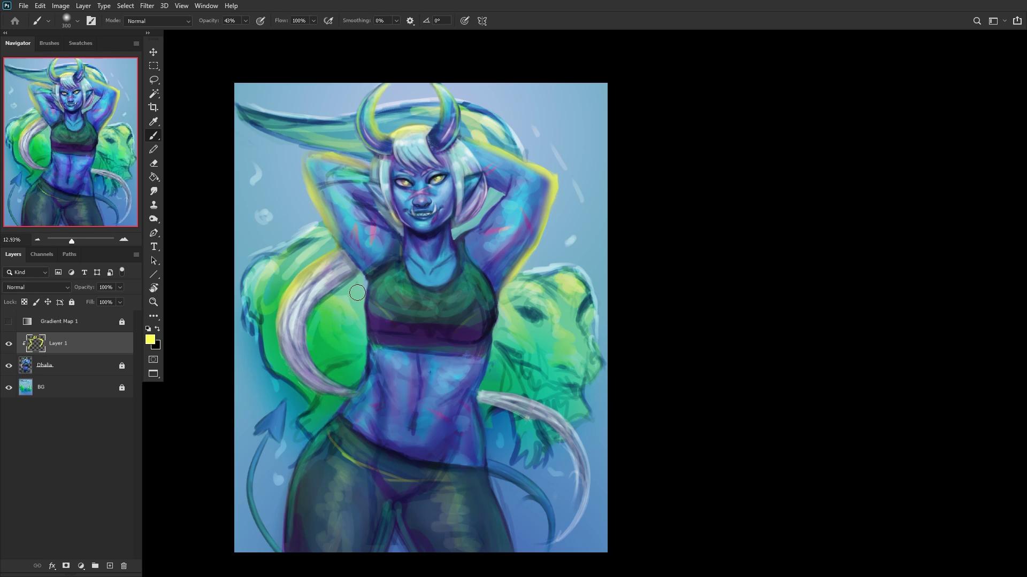
Step: Brighten the green top and torso edges and the ends of the purple chest band
{"action": "mouse_move", "coordinate": [357, 293]}
{"action": "left_mouse_down"}
{"action": "mouse_move", "coordinate": [318, 353]}
{"action": "mouse_move", "coordinate": [321, 305]}
{"action": "mouse_move", "coordinate": [339, 312]}
{"action": "mouse_move", "coordinate": [320, 368]}
{"action": "mouse_move", "coordinate": [341, 295]}
{"action": "mouse_move", "coordinate": [318, 361]}
{"action": "mouse_move", "coordinate": [319, 341]}
{"action": "mouse_move", "coordinate": [309, 343]}
{"action": "mouse_move", "coordinate": [321, 370]}
{"action": "mouse_move", "coordinate": [366, 385]}
{"action": "mouse_move", "coordinate": [352, 383]}
{"action": "mouse_move", "coordinate": [367, 282]}
{"action": "mouse_move", "coordinate": [369, 331]}
{"action": "left_mouse_up"}
{"action": "mouse_move", "coordinate": [505, 300]}
{"action": "left_mouse_down"}
{"action": "mouse_move", "coordinate": [486, 364]}
{"action": "mouse_move", "coordinate": [501, 358]}
{"action": "left_mouse_up"}
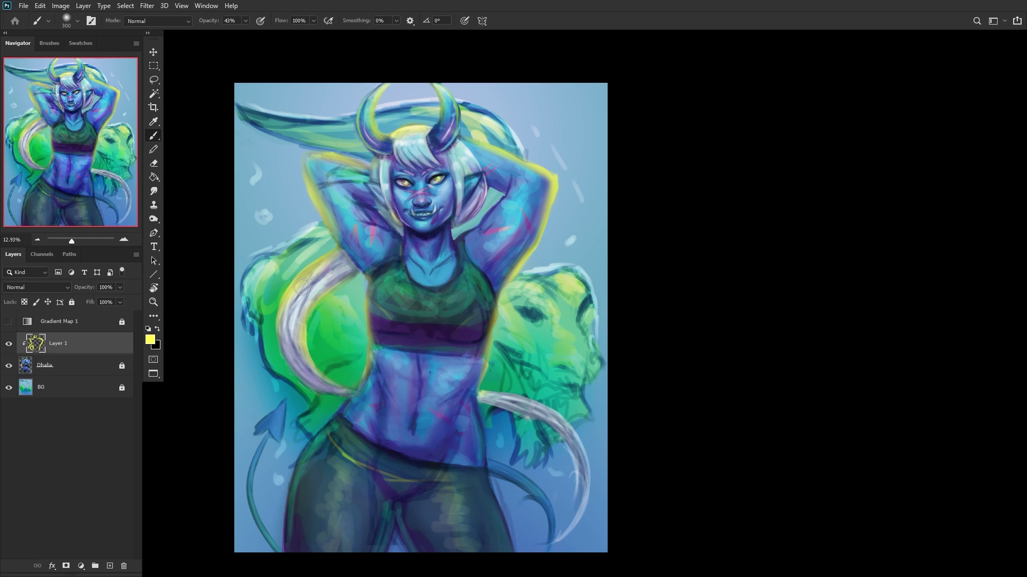
{"action": "mouse_move", "coordinate": [364, 285]}
{"action": "left_mouse_down"}
{"action": "mouse_move", "coordinate": [374, 342]}
{"action": "mouse_move", "coordinate": [368, 315]}
{"action": "mouse_move", "coordinate": [401, 334]}
{"action": "left_mouse_up"}
{"action": "left_click_drag", "start_coordinate": [465, 335], "coordinate": [504, 315]}
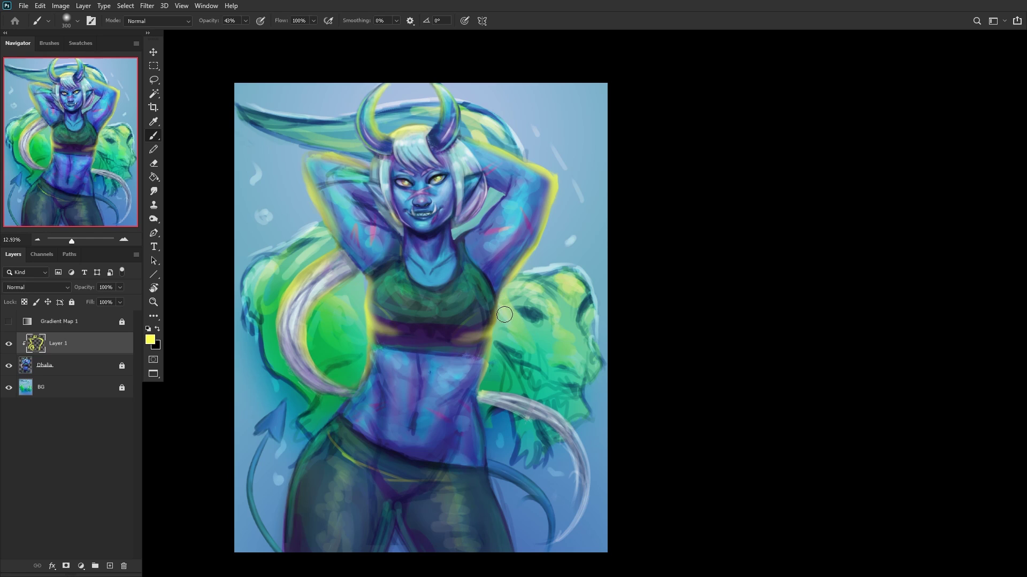
Step: Add rim light along the tails, left hip and both legs, then hide the strokes to compare
{"action": "mouse_move", "coordinate": [518, 409]}
{"action": "left_mouse_down"}
{"action": "mouse_move", "coordinate": [567, 425]}
{"action": "mouse_move", "coordinate": [582, 471]}
{"action": "left_mouse_up"}
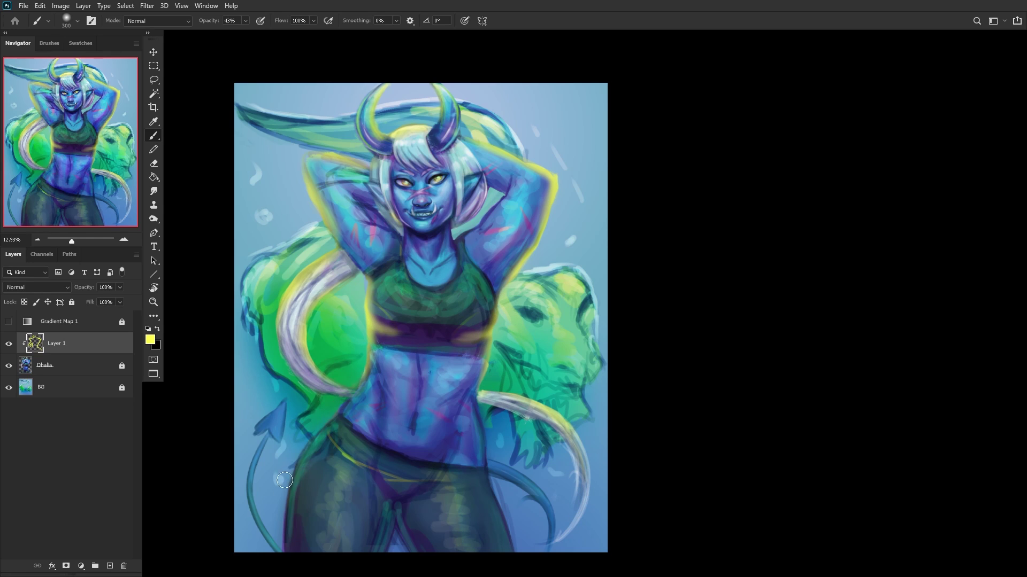
{"action": "mouse_move", "coordinate": [330, 417]}
{"action": "left_mouse_down"}
{"action": "mouse_move", "coordinate": [287, 521]}
{"action": "mouse_move", "coordinate": [289, 556]}
{"action": "left_mouse_up"}
{"action": "left_click_drag", "start_coordinate": [384, 553], "coordinate": [398, 498]}
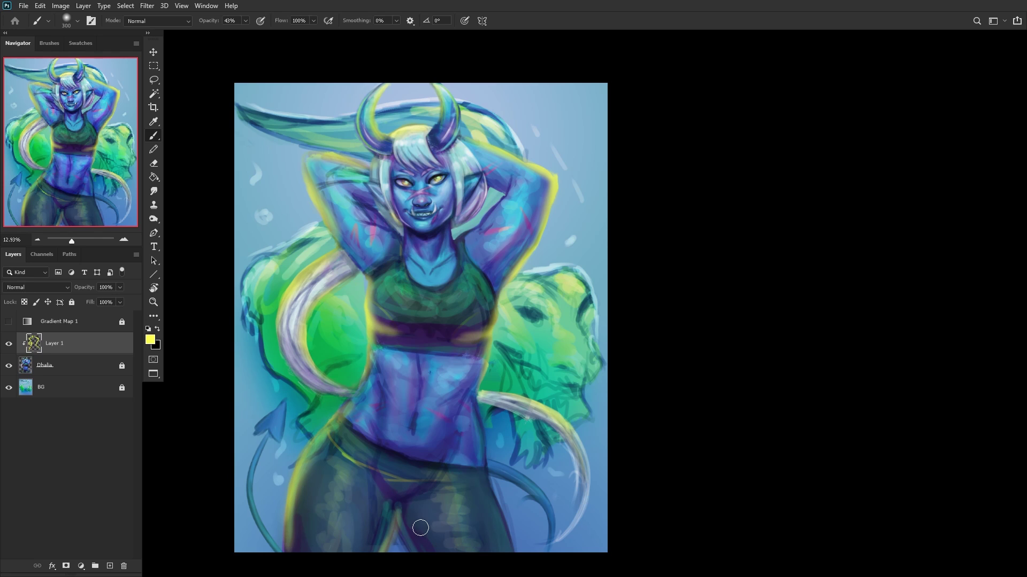
{"action": "mouse_move", "coordinate": [506, 525]}
{"action": "left_mouse_down"}
{"action": "mouse_move", "coordinate": [483, 468]}
{"action": "mouse_move", "coordinate": [514, 569]}
{"action": "left_mouse_up"}
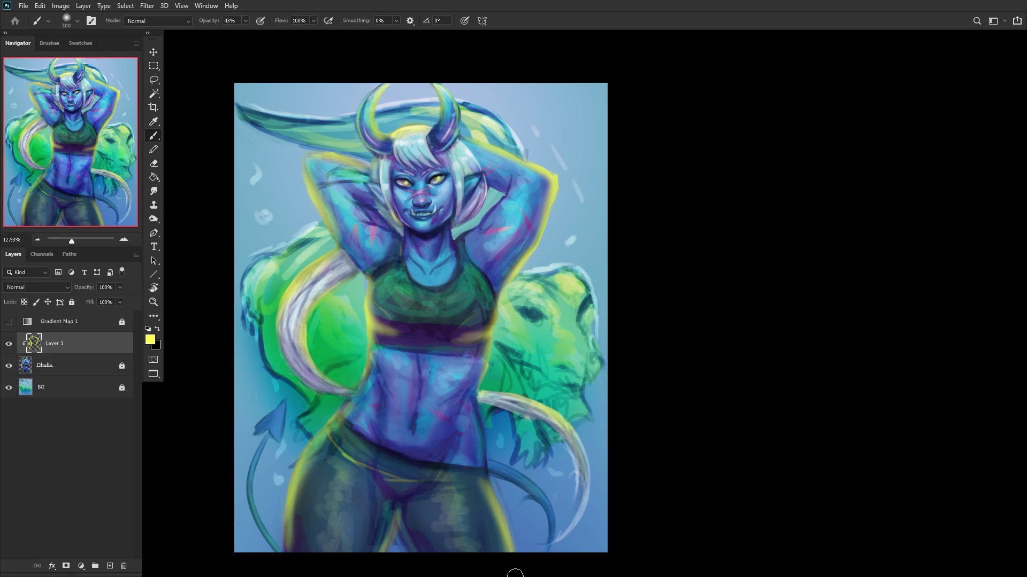
{"action": "left_click_drag", "start_coordinate": [484, 452], "coordinate": [538, 487]}
{"action": "left_click_drag", "start_coordinate": [555, 523], "coordinate": [539, 489]}
{"action": "mouse_move", "coordinate": [284, 406]}
{"action": "left_mouse_down"}
{"action": "mouse_move", "coordinate": [260, 464]}
{"action": "mouse_move", "coordinate": [251, 527]}
{"action": "left_mouse_up"}
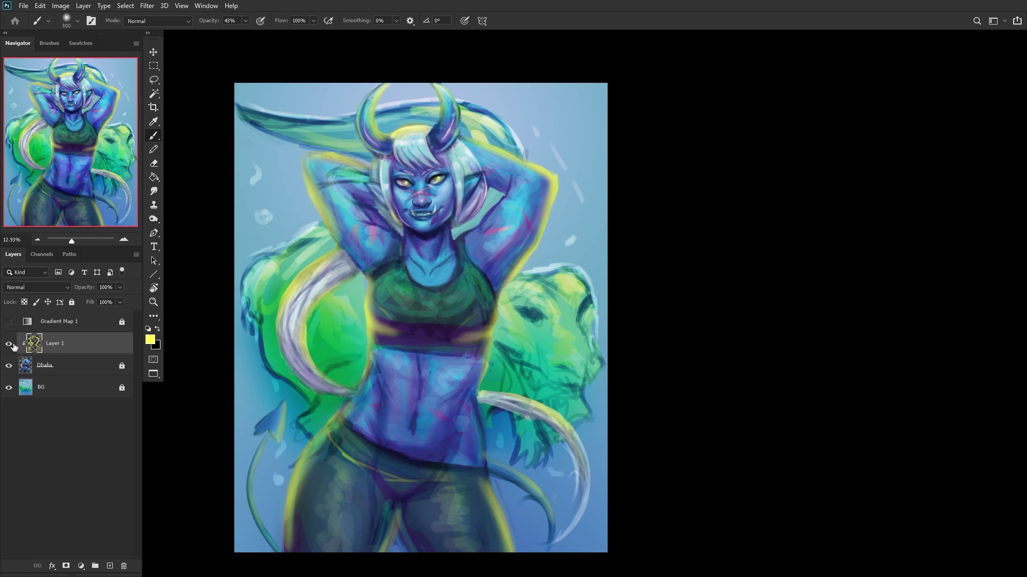
{"action": "left_click", "coordinate": [11, 344]}
Step: Recolour the rim strokes pale green with Hue +28, Saturation +95, Lightness +36
{"action": "left_click", "coordinate": [11, 344]}
{"action": "key", "text": "ctrl+u"}
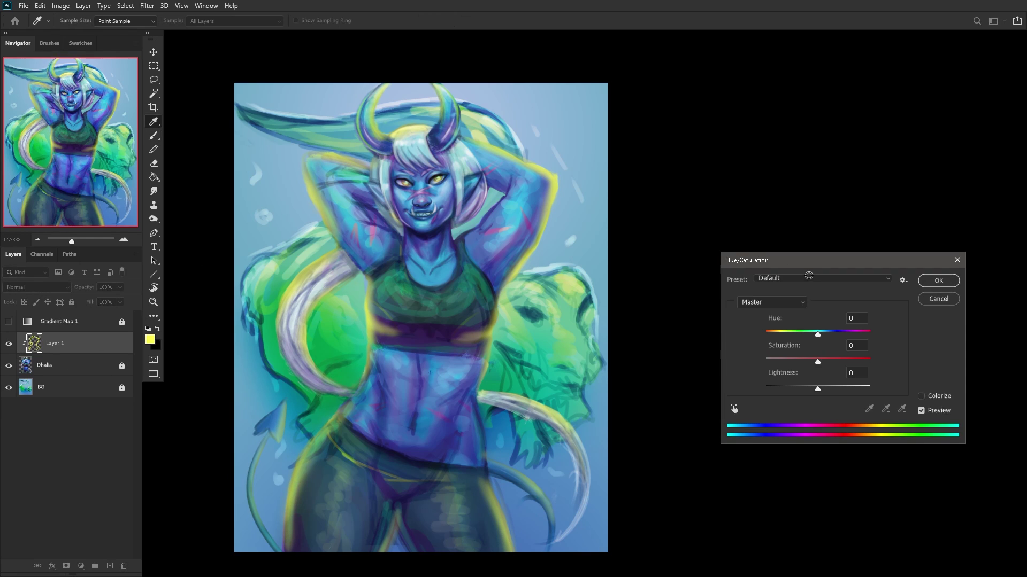
{"action": "left_click_drag", "start_coordinate": [817, 333], "coordinate": [802, 332]}
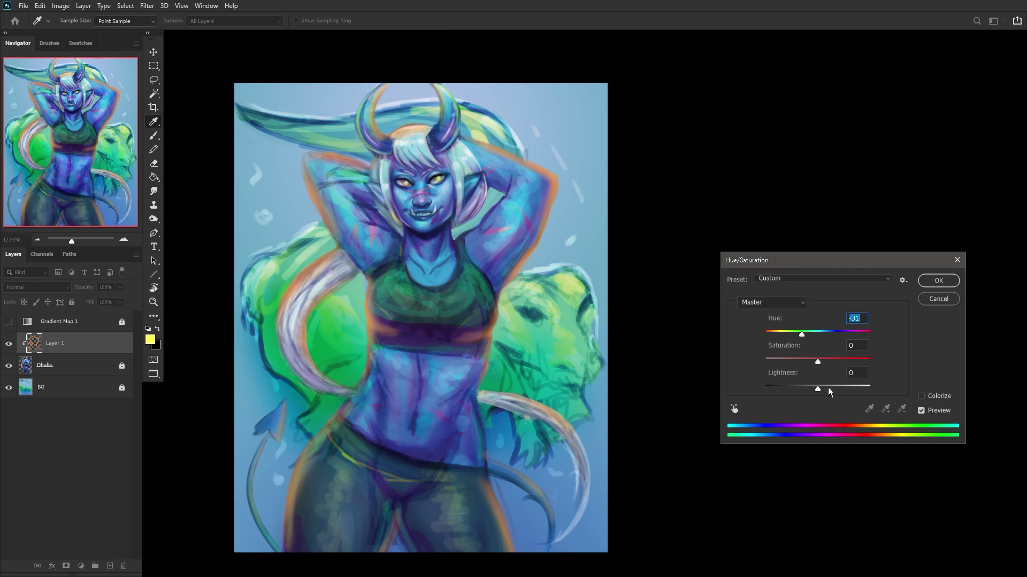
{"action": "left_click_drag", "start_coordinate": [818, 389], "coordinate": [867, 363]}
{"action": "left_click_drag", "start_coordinate": [803, 333], "coordinate": [836, 334]}
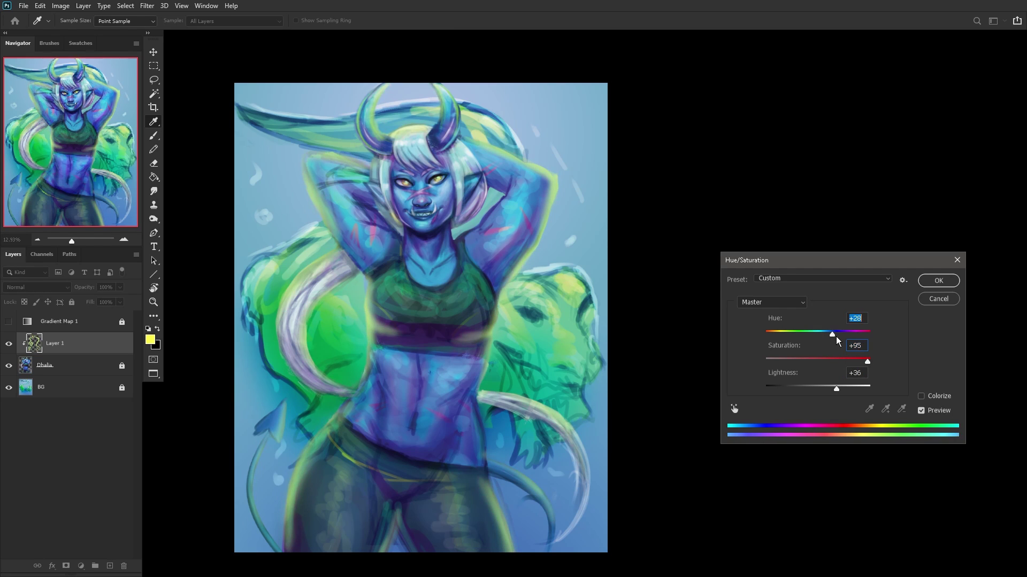
{"action": "left_click", "coordinate": [930, 285]}
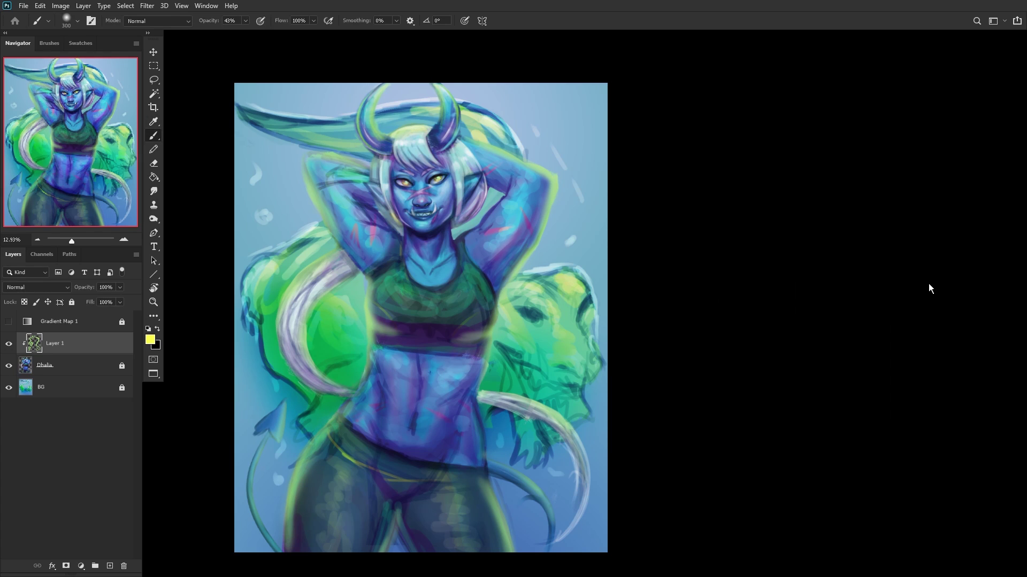
Step: Mirror the canvas horizontally and fade the rim-light layer to about 63% opacity
{"action": "key", "text": "ctrl+shift+h"}
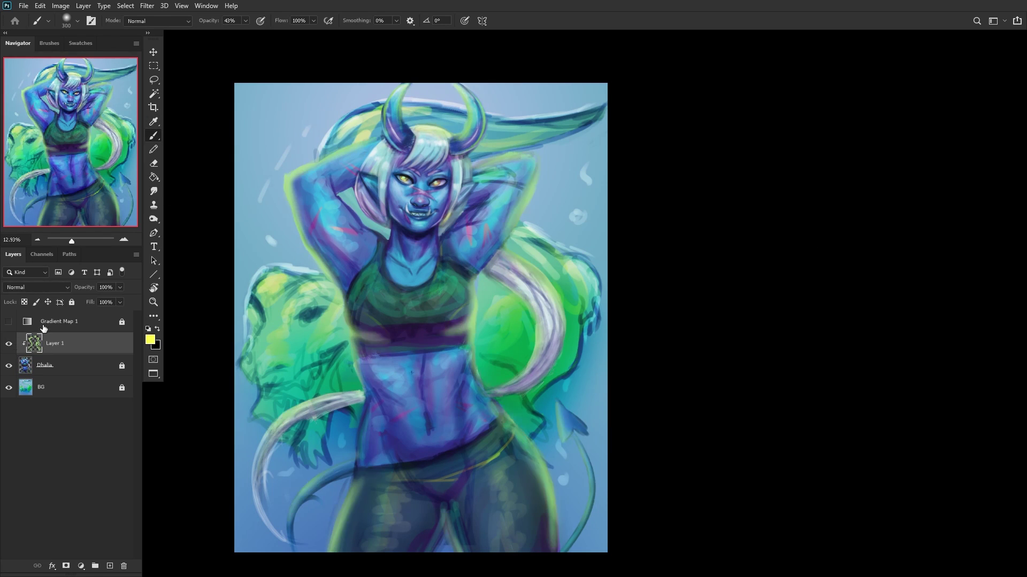
{"action": "mouse_move", "coordinate": [110, 301]}
{"action": "left_mouse_down"}
{"action": "mouse_move", "coordinate": [102, 303]}
{"action": "mouse_move", "coordinate": [201, 305]}
{"action": "left_mouse_up"}
{"action": "left_click", "coordinate": [66, 386]}
Step: Add a Hue/Saturation adjustment above BG set to Hue +9, Saturation +23, Lightness +8
{"action": "left_click", "coordinate": [80, 567]}
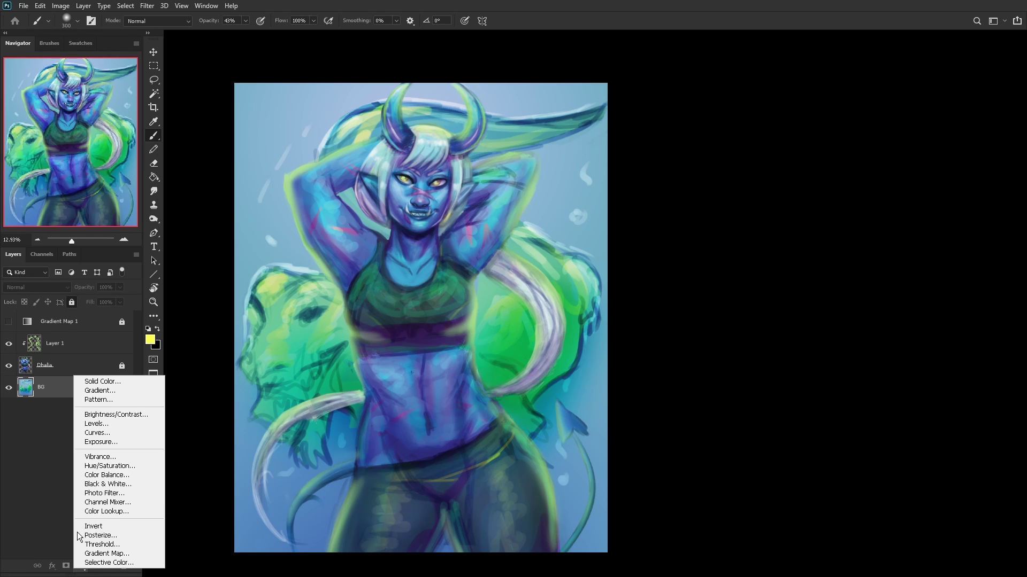
{"action": "left_click", "coordinate": [110, 465]}
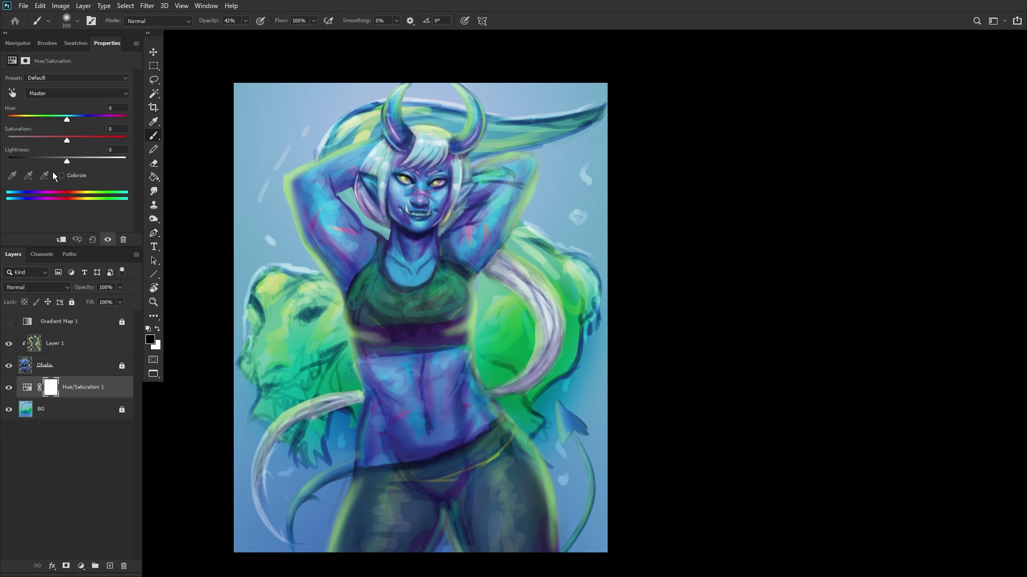
{"action": "left_click", "coordinate": [50, 161]}
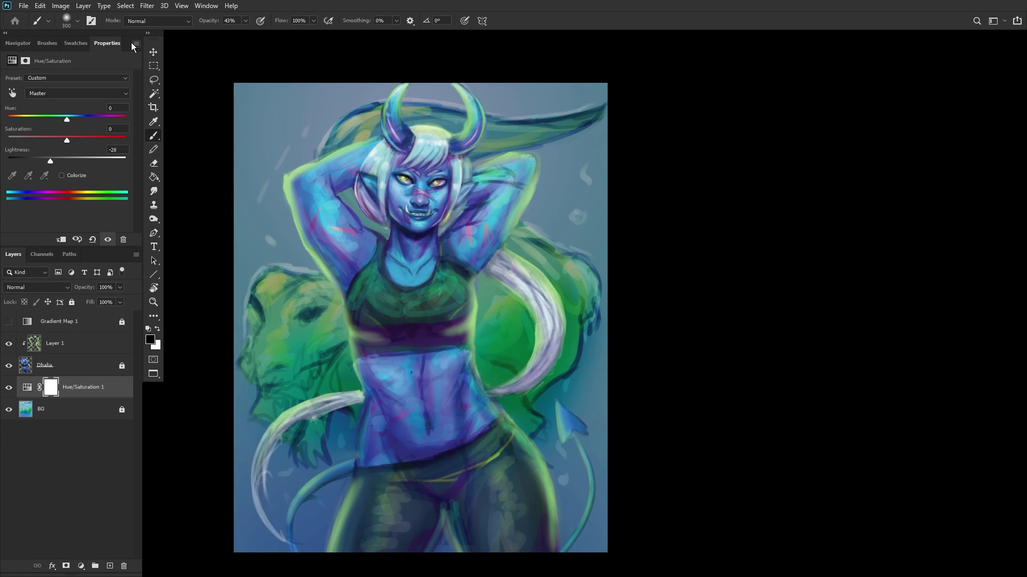
{"action": "left_click_drag", "start_coordinate": [115, 43], "coordinate": [686, 167]}
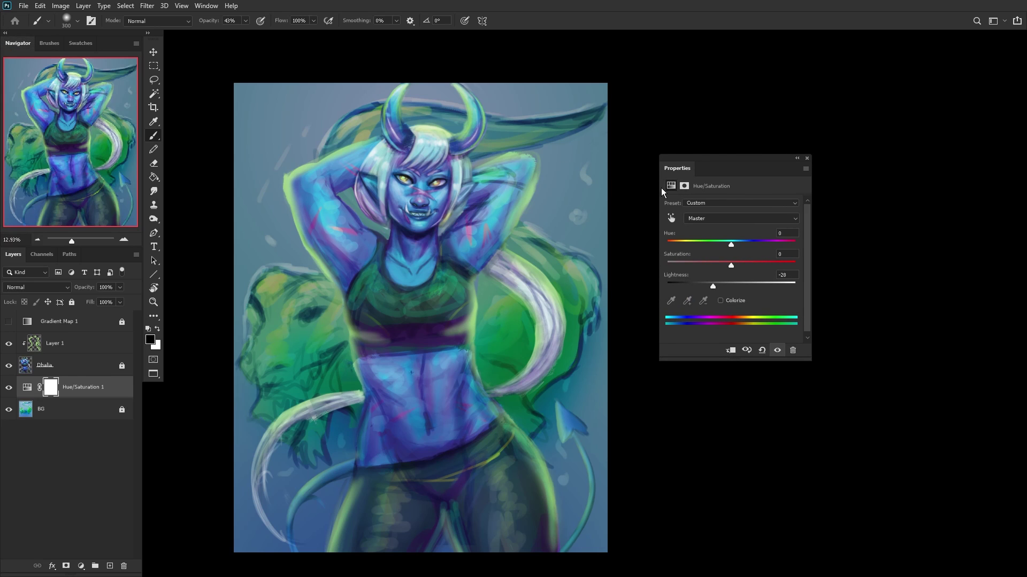
{"action": "left_click_drag", "start_coordinate": [726, 282], "coordinate": [730, 283]}
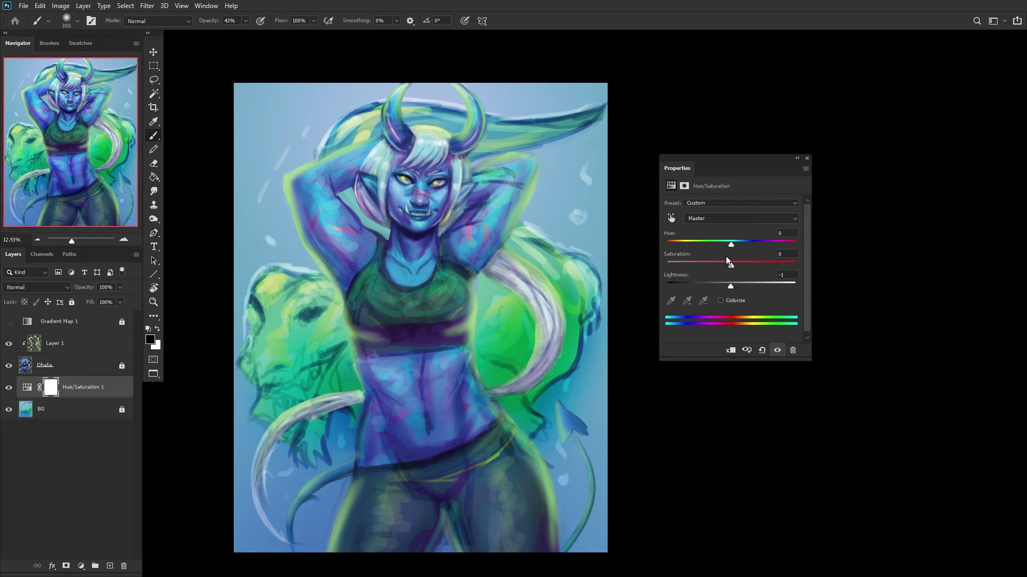
{"action": "left_click_drag", "start_coordinate": [723, 245], "coordinate": [737, 254]}
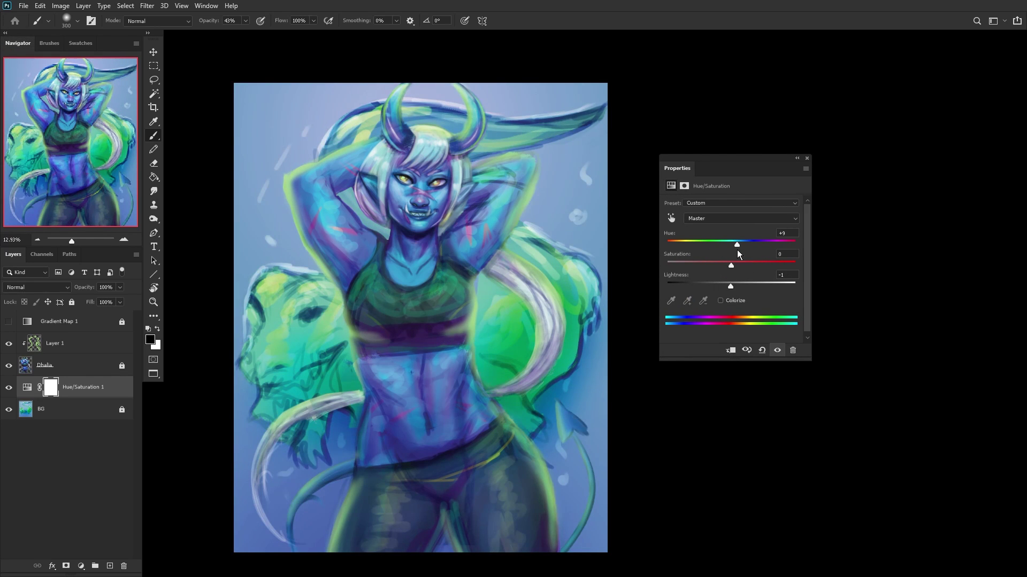
{"action": "left_click", "coordinate": [739, 265]}
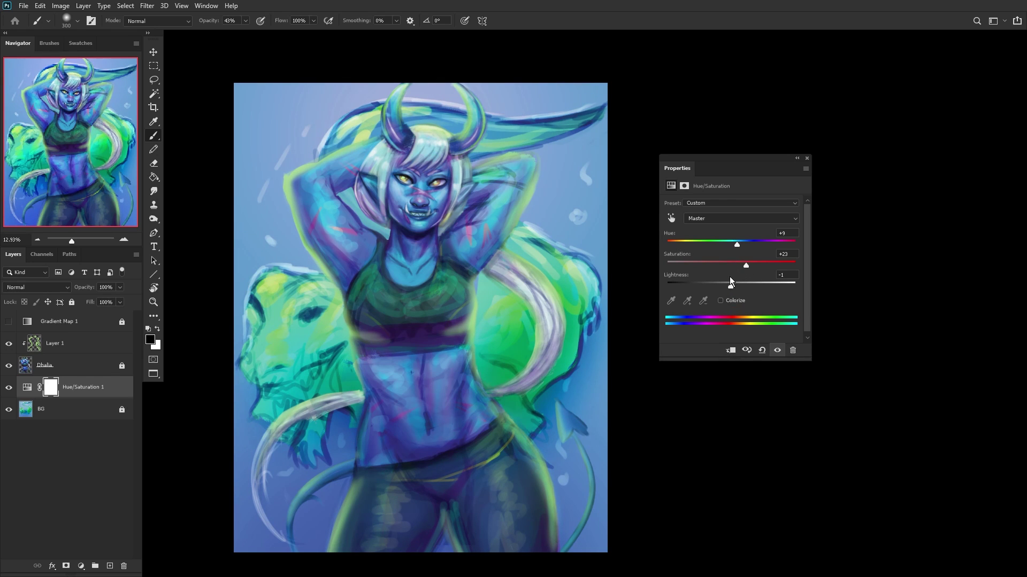
{"action": "left_click_drag", "start_coordinate": [727, 287], "coordinate": [735, 286]}
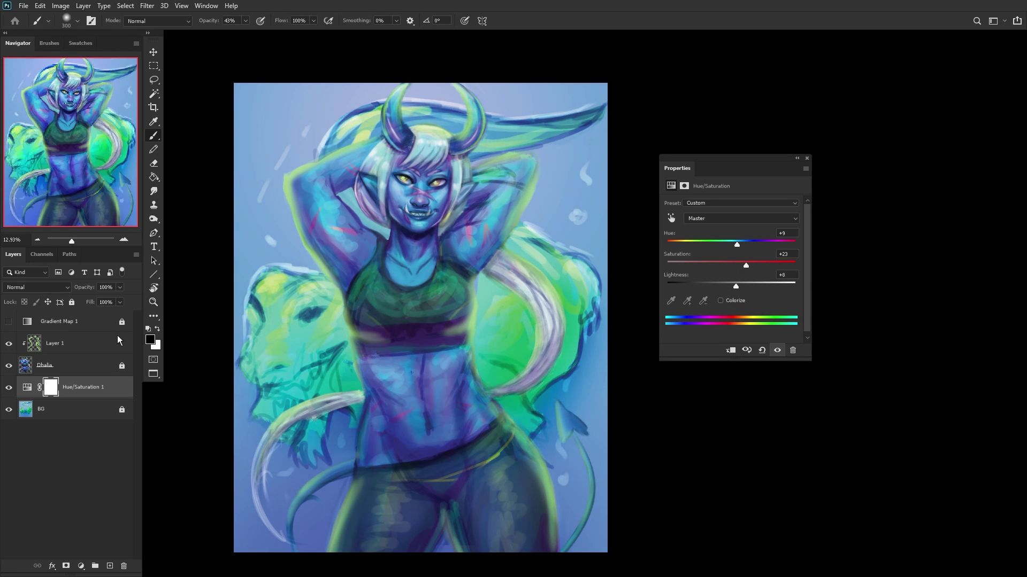
Step: Toggle the background adjustment to compare and lower its opacity slightly
{"action": "left_click", "coordinate": [90, 387]}
{"action": "left_click", "coordinate": [8, 344]}
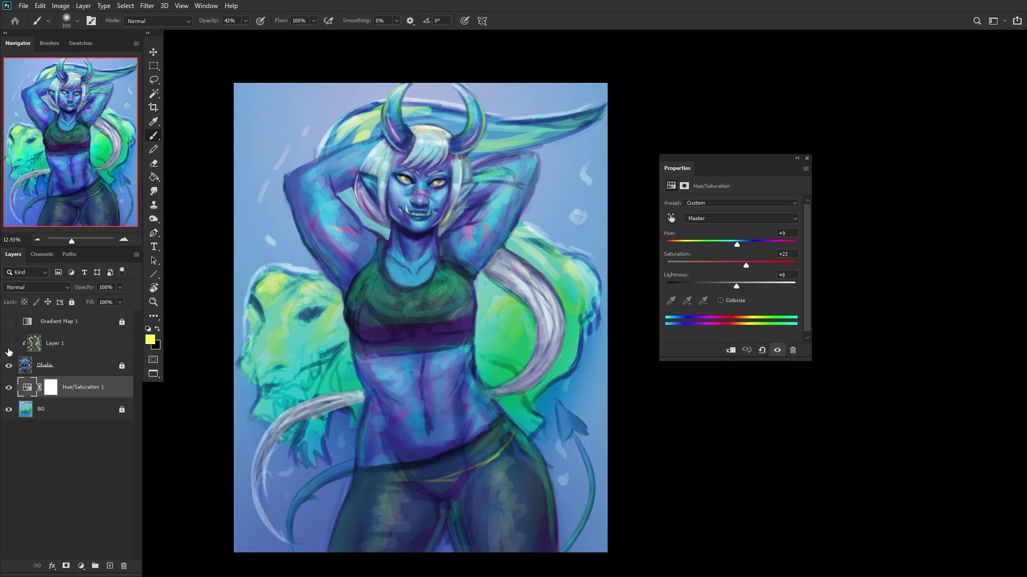
{"action": "left_click", "coordinate": [8, 387]}
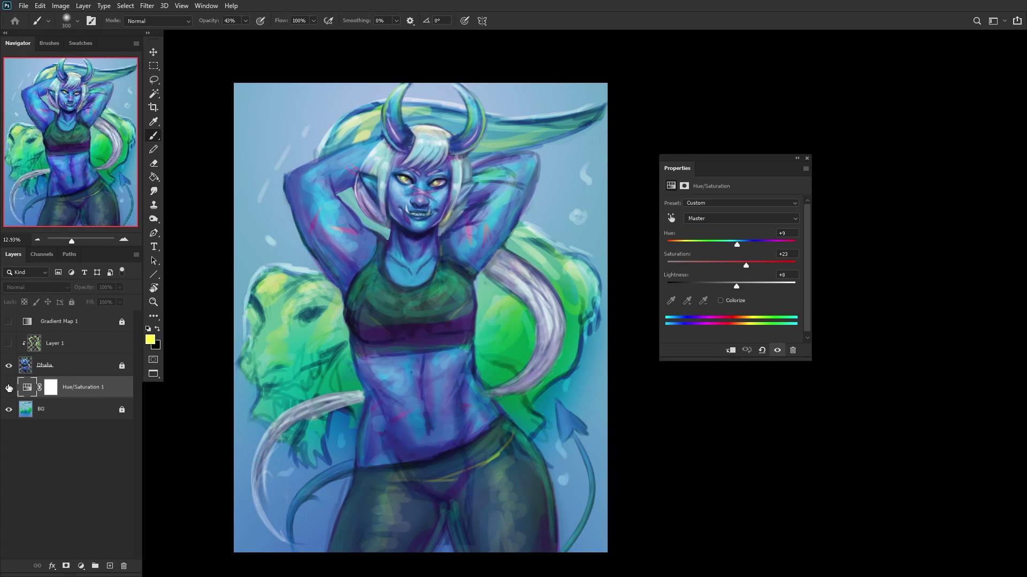
{"action": "left_click", "coordinate": [9, 387]}
{"action": "left_click", "coordinate": [119, 288]}
{"action": "left_click_drag", "start_coordinate": [99, 300], "coordinate": [102, 300]}
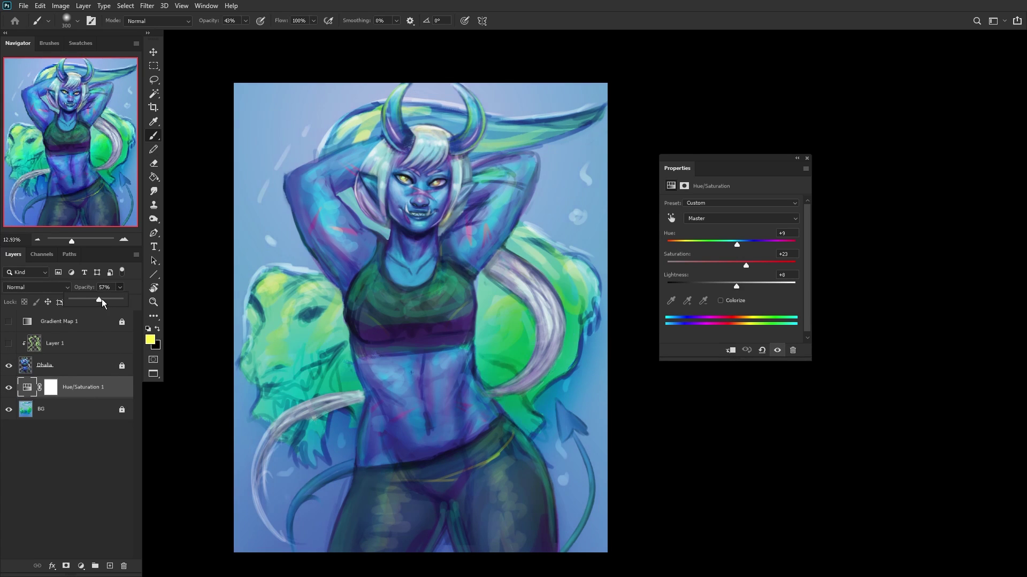
Step: Merge the adjustment into BG, lock BG fully, show Layer 1's green glow, and select Dhalia
{"action": "left_click", "coordinate": [81, 409]}
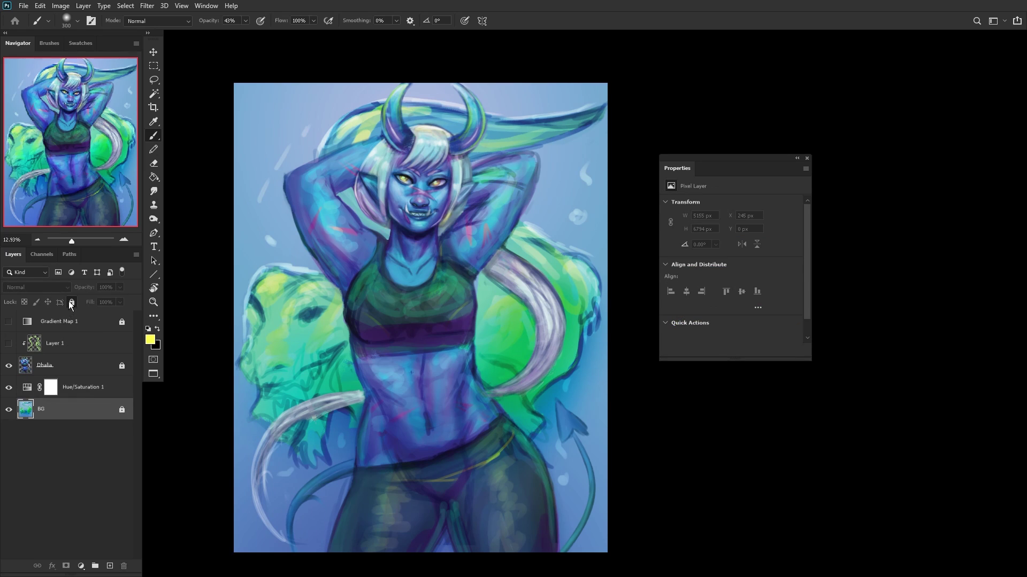
{"action": "right_click", "coordinate": [95, 389]}
{"action": "left_click", "coordinate": [119, 421]}
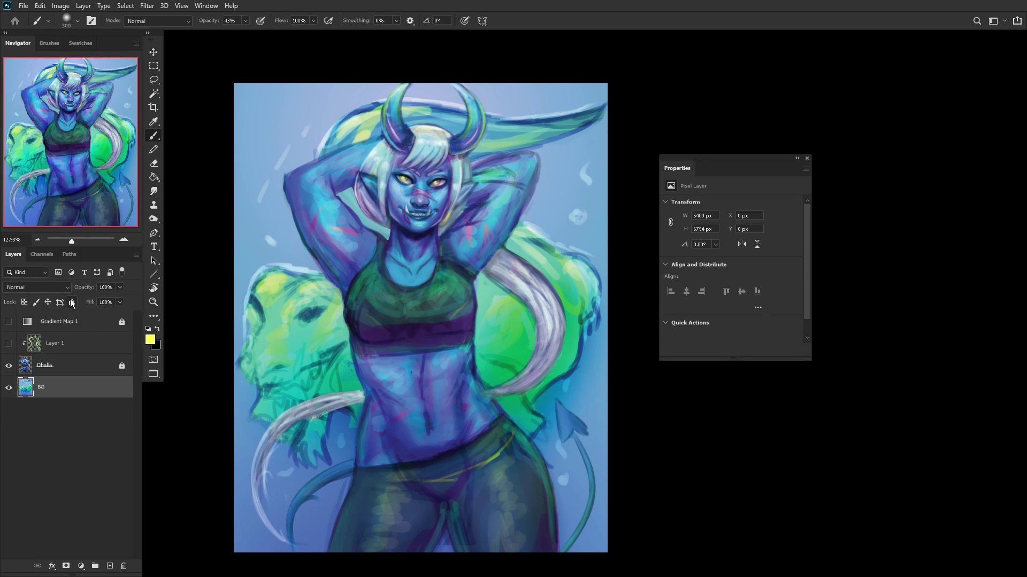
{"action": "left_click", "coordinate": [72, 303]}
{"action": "right_click", "coordinate": [691, 163]}
{"action": "left_click", "coordinate": [697, 170]}
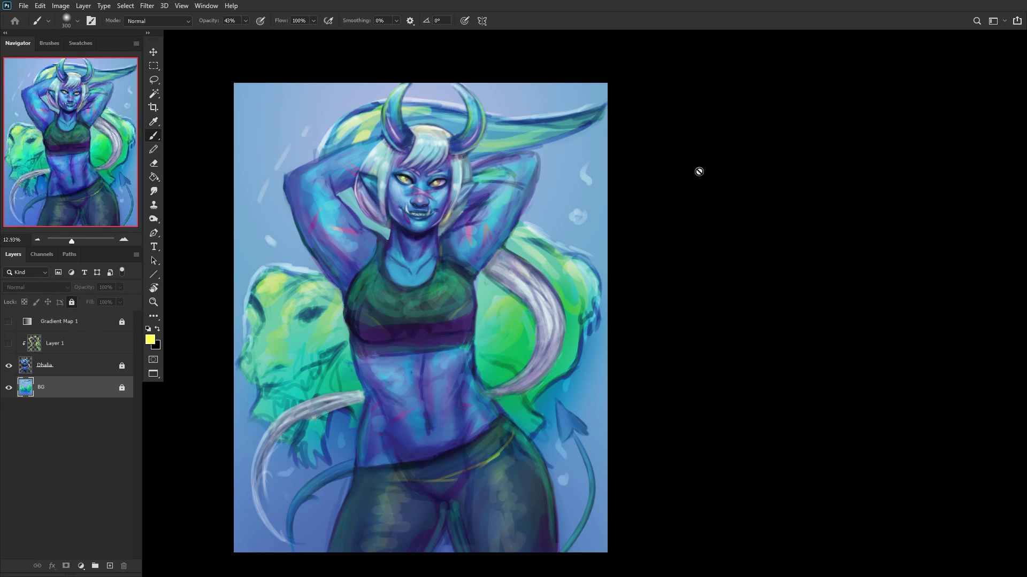
{"action": "left_click", "coordinate": [10, 345]}
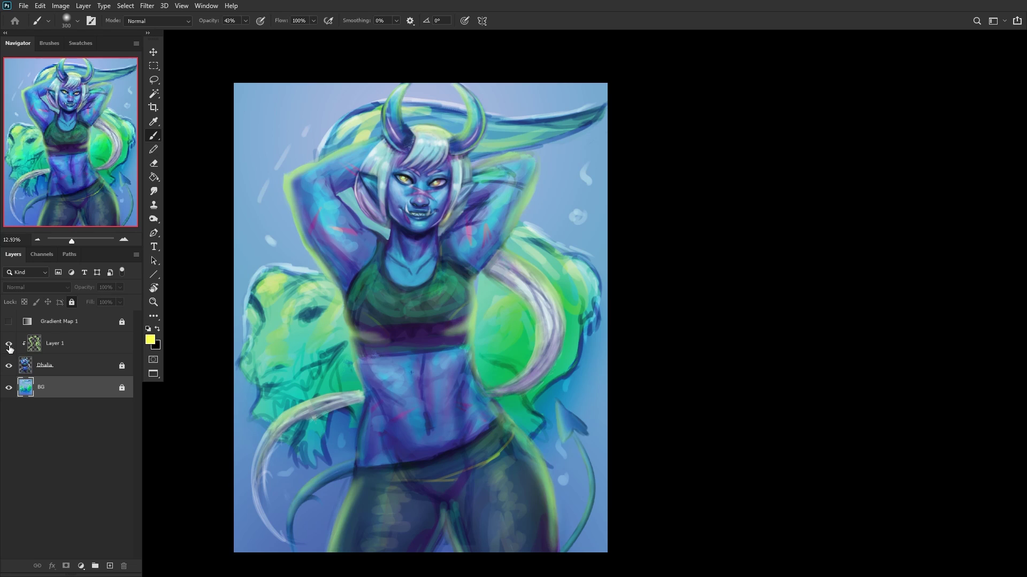
{"action": "left_click", "coordinate": [97, 349]}
{"action": "left_click", "coordinate": [60, 368]}
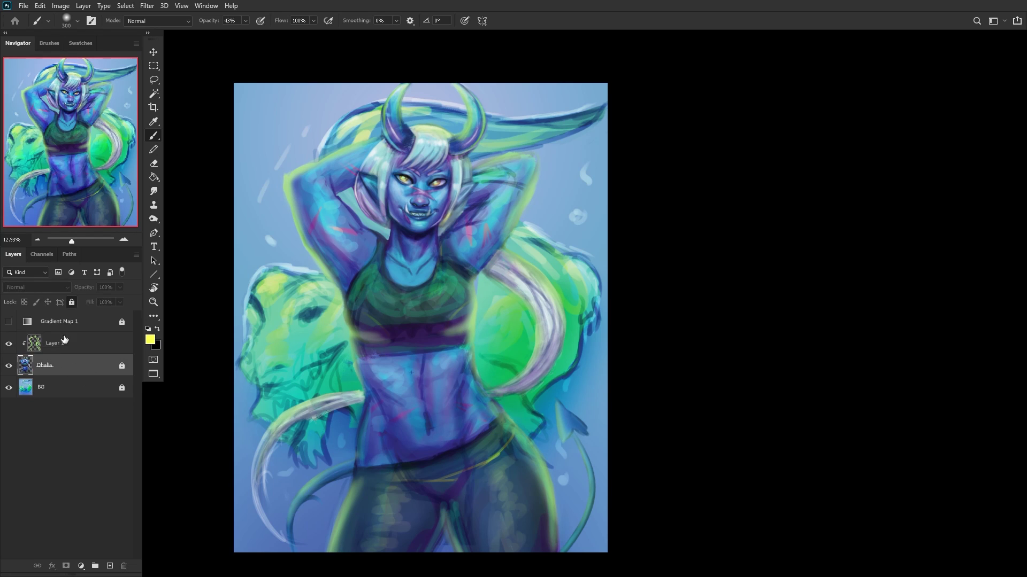
Step: Unlock Dhalia and give it a 24 px white (ffffff) outside Stroke in Overlay blend mode
{"action": "left_click", "coordinate": [71, 303]}
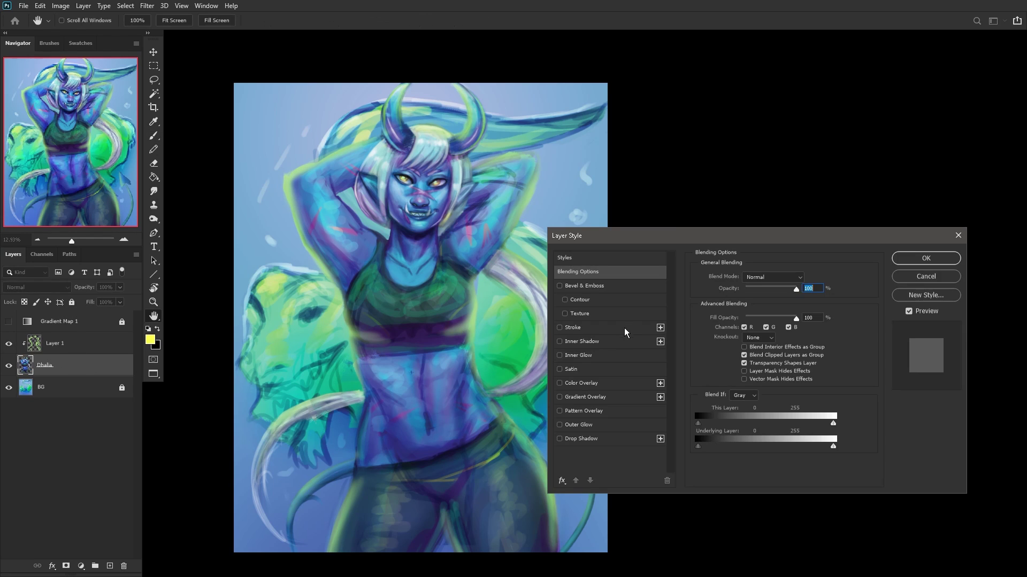
{"action": "left_click", "coordinate": [560, 327]}
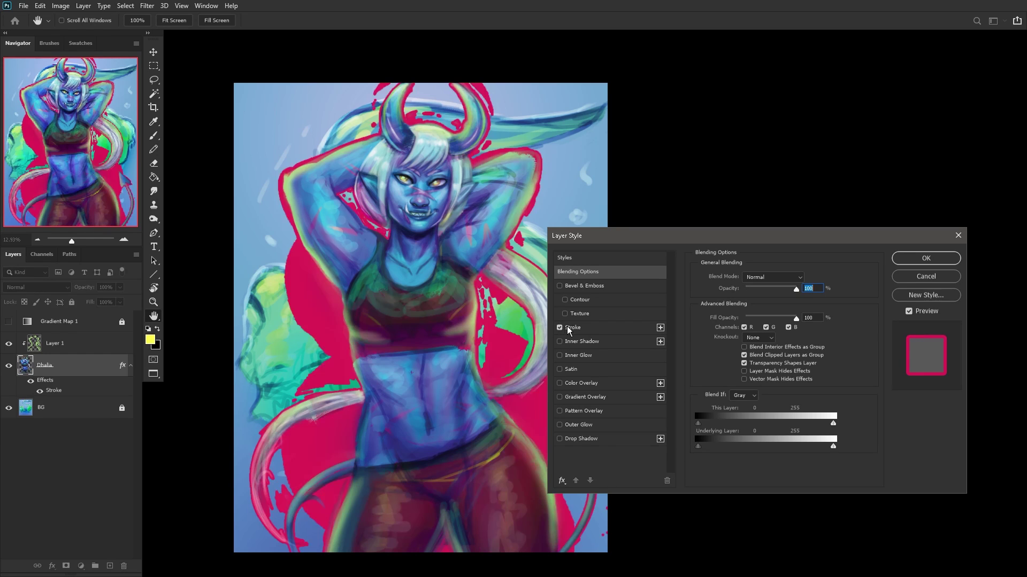
{"action": "left_click", "coordinate": [572, 328]}
{"action": "left_click", "coordinate": [721, 354]}
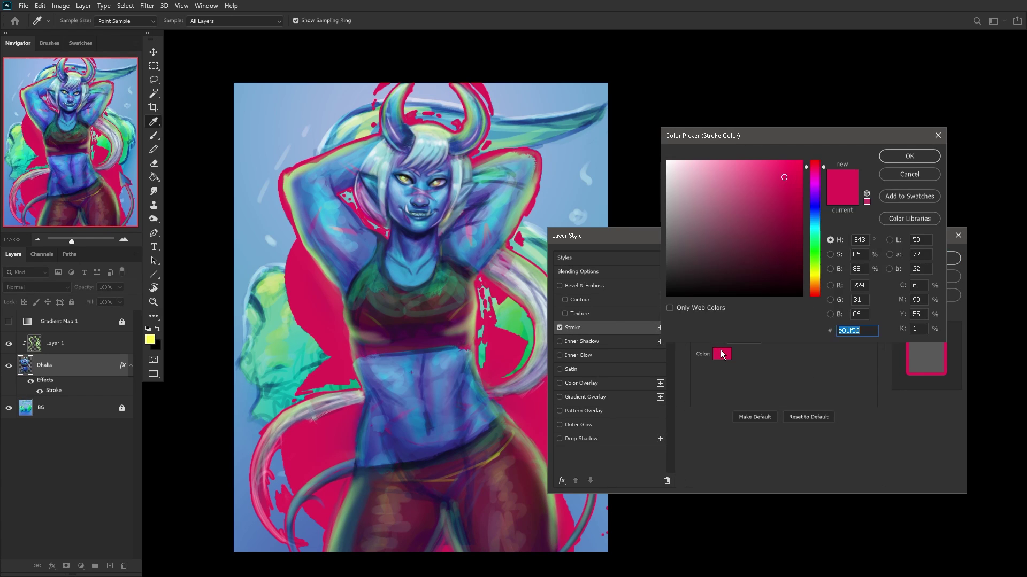
{"action": "type", "text": "ffffff"}
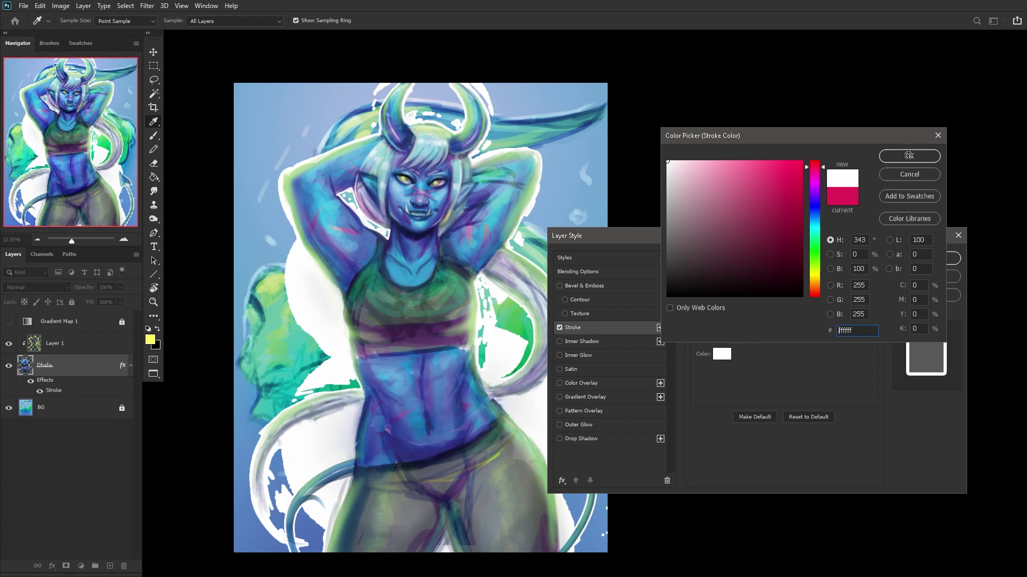
{"action": "left_click", "coordinate": [908, 155]}
{"action": "left_click", "coordinate": [758, 292]}
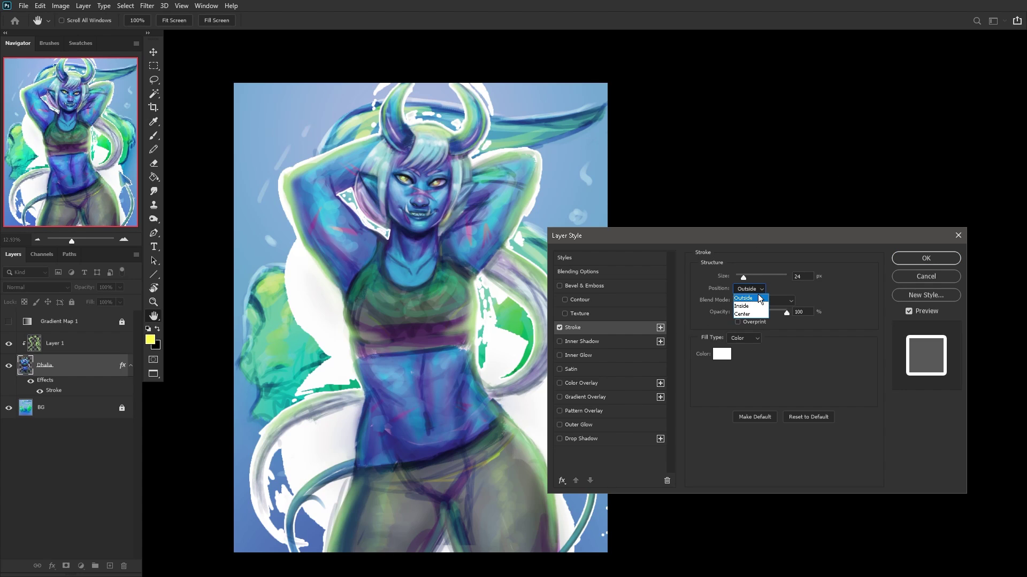
{"action": "left_click", "coordinate": [758, 298]}
{"action": "left_click", "coordinate": [764, 299]}
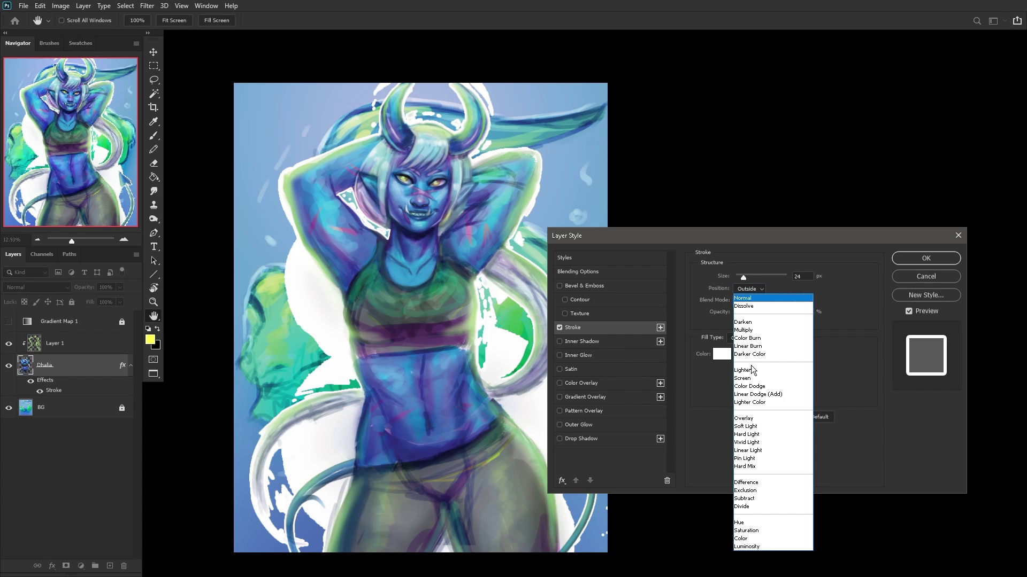
{"action": "left_click", "coordinate": [753, 419]}
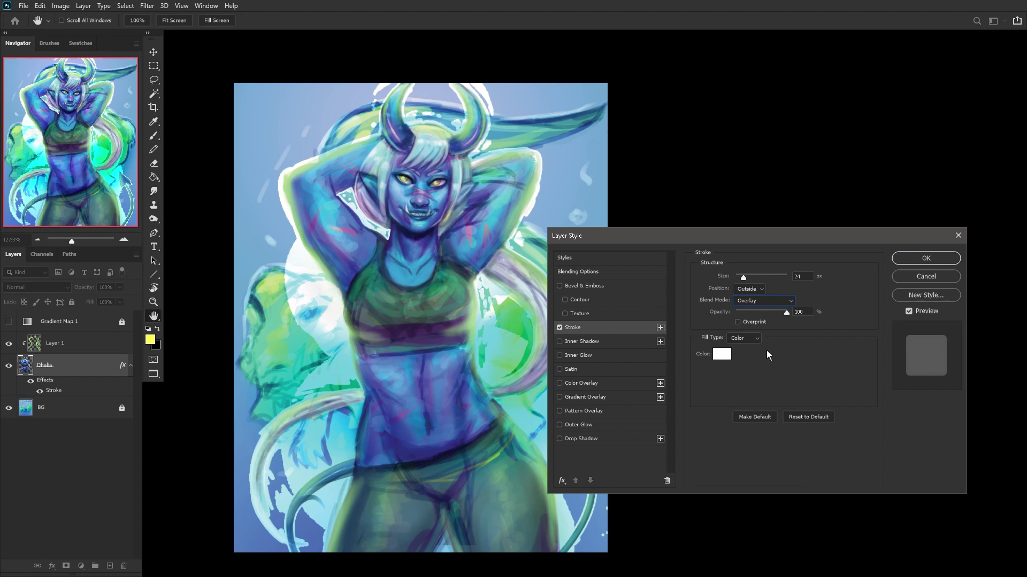
{"action": "left_click", "coordinate": [913, 257]}
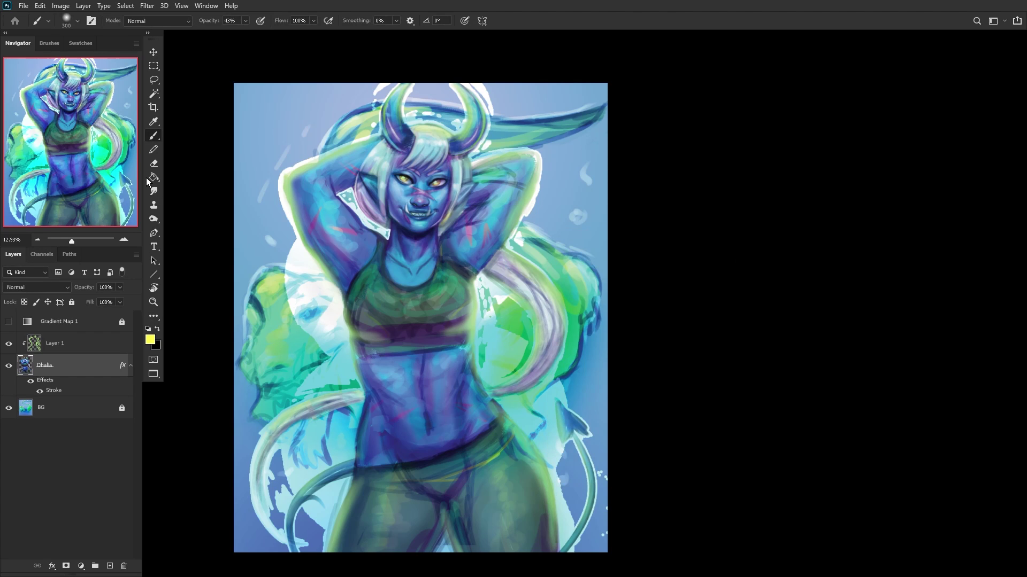
Step: Erase the white glow left of the figure and inside the tail curve, then mirror the view
{"action": "key", "text": "e"}
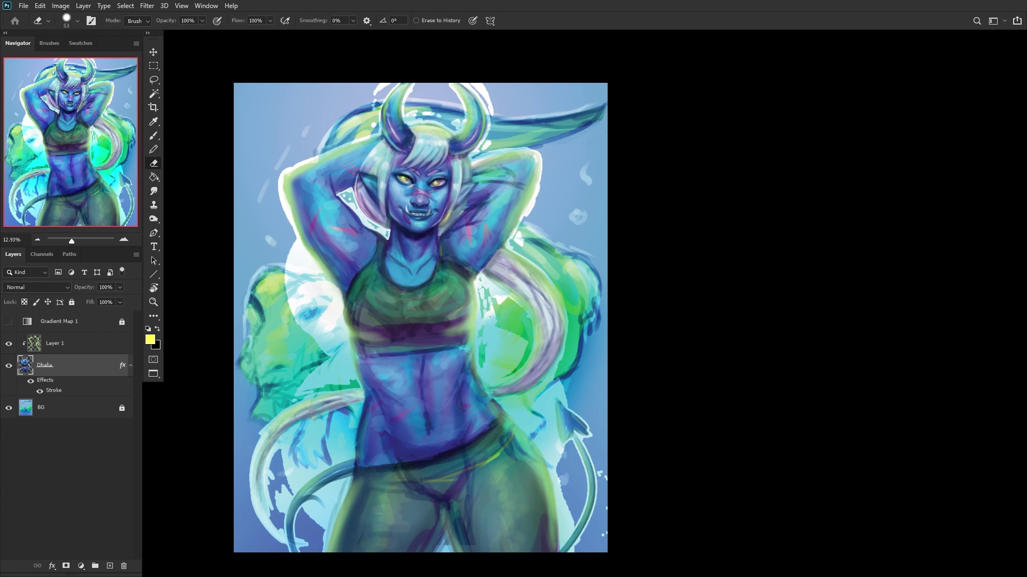
{"action": "right_click", "coordinate": [401, 240]}
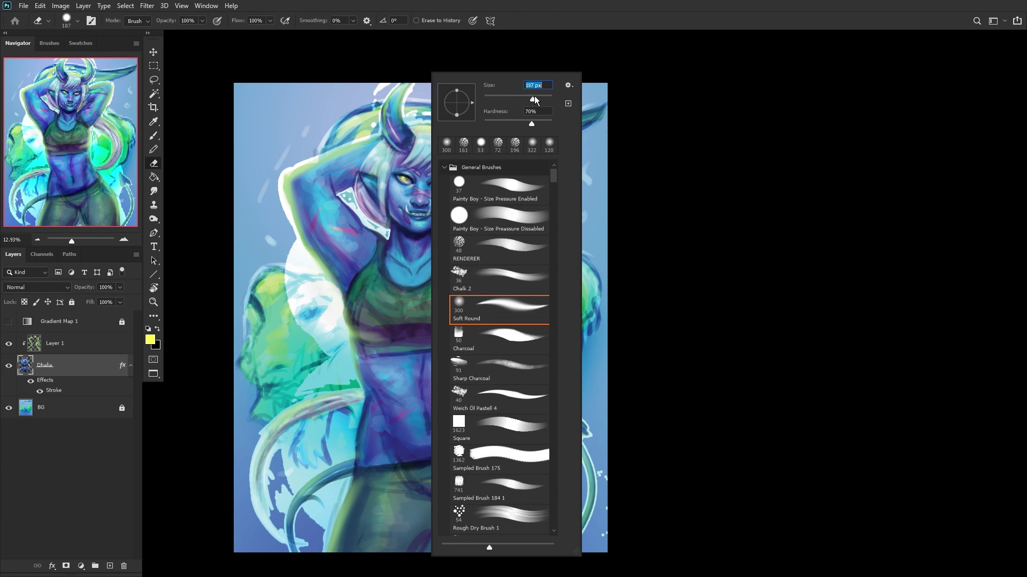
{"action": "key", "text": "Escape"}
{"action": "mouse_move", "coordinate": [297, 347]}
{"action": "left_mouse_down"}
{"action": "mouse_move", "coordinate": [321, 257]}
{"action": "mouse_move", "coordinate": [313, 285]}
{"action": "mouse_move", "coordinate": [321, 265]}
{"action": "mouse_move", "coordinate": [337, 345]}
{"action": "mouse_move", "coordinate": [345, 321]}
{"action": "mouse_move", "coordinate": [338, 364]}
{"action": "mouse_move", "coordinate": [353, 381]}
{"action": "mouse_move", "coordinate": [341, 335]}
{"action": "mouse_move", "coordinate": [305, 352]}
{"action": "mouse_move", "coordinate": [302, 366]}
{"action": "mouse_move", "coordinate": [342, 381]}
{"action": "left_mouse_up"}
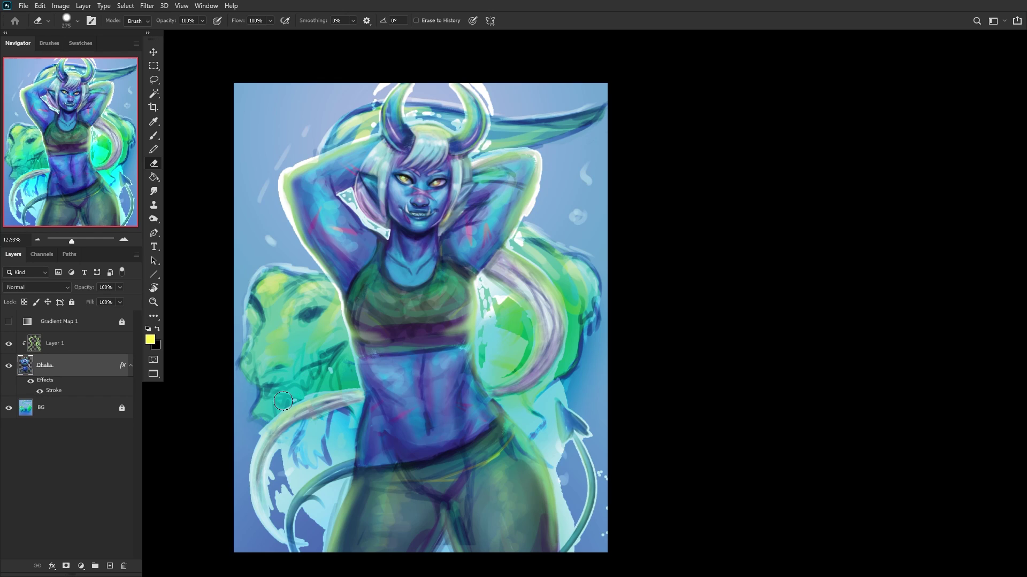
{"action": "mouse_move", "coordinate": [280, 495]}
{"action": "left_mouse_down"}
{"action": "mouse_move", "coordinate": [305, 433]}
{"action": "mouse_move", "coordinate": [287, 445]}
{"action": "mouse_move", "coordinate": [333, 425]}
{"action": "mouse_move", "coordinate": [303, 444]}
{"action": "mouse_move", "coordinate": [295, 472]}
{"action": "mouse_move", "coordinate": [338, 438]}
{"action": "mouse_move", "coordinate": [286, 501]}
{"action": "mouse_move", "coordinate": [360, 411]}
{"action": "mouse_move", "coordinate": [300, 441]}
{"action": "mouse_move", "coordinate": [354, 418]}
{"action": "mouse_move", "coordinate": [338, 450]}
{"action": "mouse_move", "coordinate": [347, 449]}
{"action": "mouse_move", "coordinate": [355, 417]}
{"action": "mouse_move", "coordinate": [299, 453]}
{"action": "mouse_move", "coordinate": [313, 413]}
{"action": "left_mouse_up"}
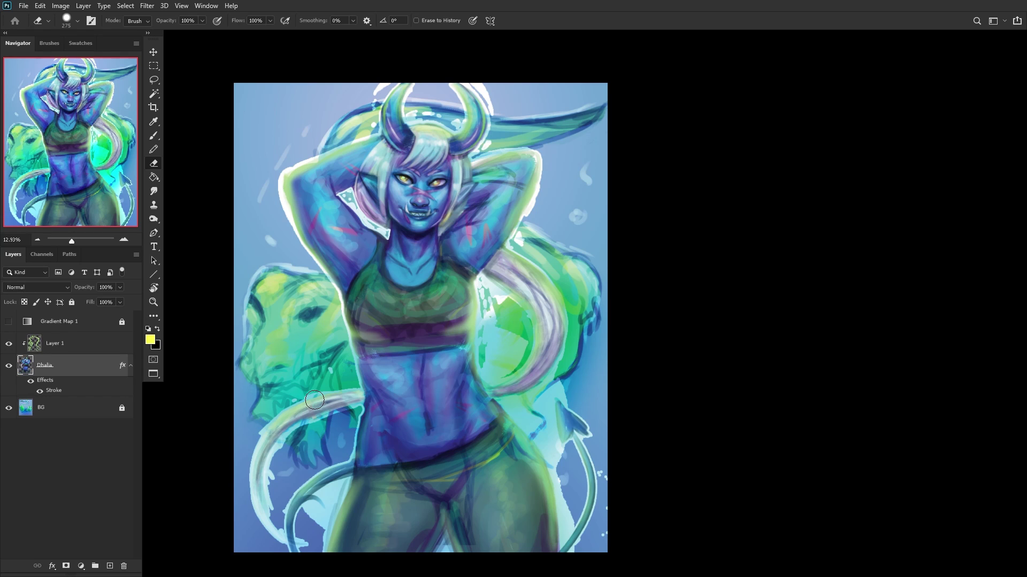
{"action": "key", "text": "h"}
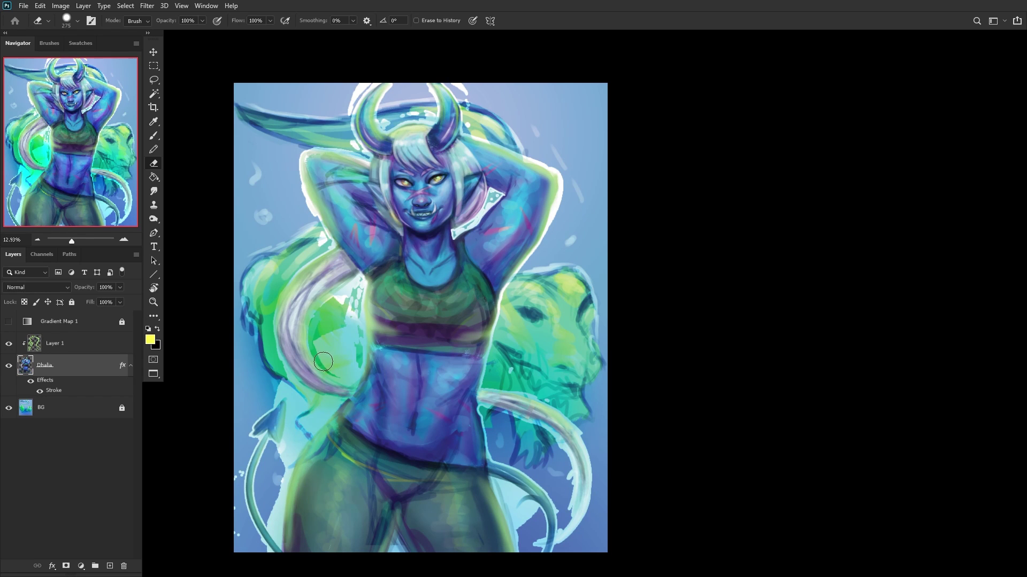
Step: Erase glow left of the torso and along the hair's lower edge, then mirror back and fit to screen
{"action": "mouse_move", "coordinate": [300, 424]}
{"action": "left_mouse_down"}
{"action": "mouse_move", "coordinate": [299, 429]}
{"action": "mouse_move", "coordinate": [281, 466]}
{"action": "mouse_move", "coordinate": [315, 420]}
{"action": "mouse_move", "coordinate": [292, 396]}
{"action": "mouse_move", "coordinate": [295, 439]}
{"action": "mouse_move", "coordinate": [296, 394]}
{"action": "mouse_move", "coordinate": [283, 378]}
{"action": "mouse_move", "coordinate": [287, 394]}
{"action": "mouse_move", "coordinate": [275, 391]}
{"action": "mouse_move", "coordinate": [267, 406]}
{"action": "mouse_move", "coordinate": [324, 407]}
{"action": "mouse_move", "coordinate": [280, 480]}
{"action": "mouse_move", "coordinate": [289, 459]}
{"action": "mouse_move", "coordinate": [279, 524]}
{"action": "mouse_move", "coordinate": [308, 425]}
{"action": "mouse_move", "coordinate": [291, 513]}
{"action": "mouse_move", "coordinate": [267, 519]}
{"action": "mouse_move", "coordinate": [269, 506]}
{"action": "mouse_move", "coordinate": [278, 539]}
{"action": "mouse_move", "coordinate": [280, 509]}
{"action": "left_mouse_up"}
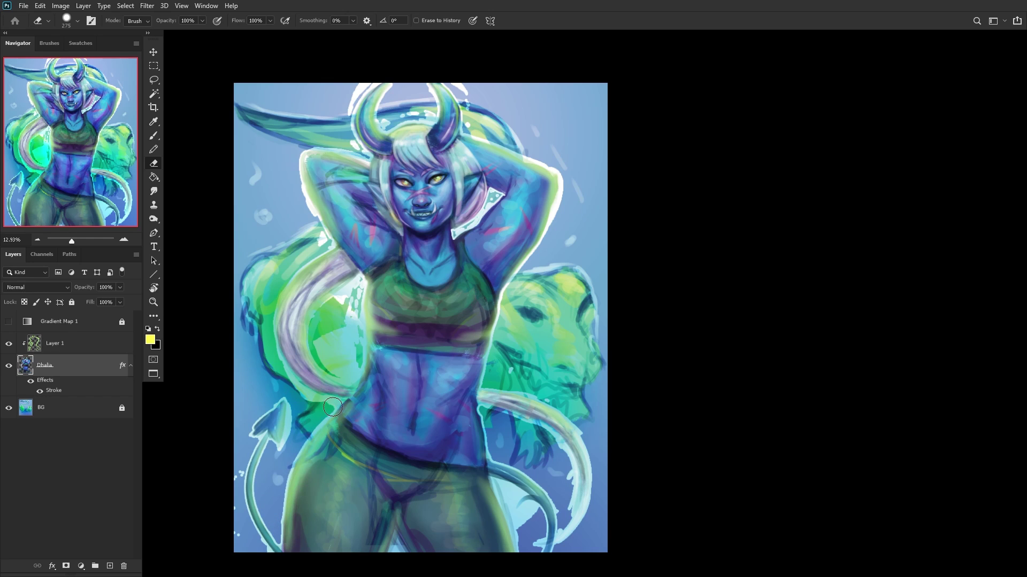
{"action": "mouse_move", "coordinate": [332, 407]}
{"action": "left_mouse_down"}
{"action": "mouse_move", "coordinate": [277, 374]}
{"action": "mouse_move", "coordinate": [319, 406]}
{"action": "mouse_move", "coordinate": [297, 393]}
{"action": "mouse_move", "coordinate": [326, 405]}
{"action": "mouse_move", "coordinate": [278, 362]}
{"action": "left_mouse_up"}
{"action": "mouse_move", "coordinate": [319, 401]}
{"action": "left_mouse_down"}
{"action": "mouse_move", "coordinate": [316, 349]}
{"action": "mouse_move", "coordinate": [344, 380]}
{"action": "mouse_move", "coordinate": [358, 361]}
{"action": "mouse_move", "coordinate": [350, 375]}
{"action": "mouse_move", "coordinate": [340, 363]}
{"action": "mouse_move", "coordinate": [352, 346]}
{"action": "mouse_move", "coordinate": [331, 327]}
{"action": "mouse_move", "coordinate": [354, 296]}
{"action": "mouse_move", "coordinate": [325, 308]}
{"action": "mouse_move", "coordinate": [355, 293]}
{"action": "mouse_move", "coordinate": [357, 343]}
{"action": "mouse_move", "coordinate": [356, 313]}
{"action": "mouse_move", "coordinate": [334, 343]}
{"action": "mouse_move", "coordinate": [302, 332]}
{"action": "left_mouse_up"}
{"action": "scroll", "coordinate": [332, 305], "scroll_direction": "down", "scroll_amount": 1}
{"action": "scroll", "coordinate": [410, 247], "scroll_direction": "down", "scroll_amount": 2}
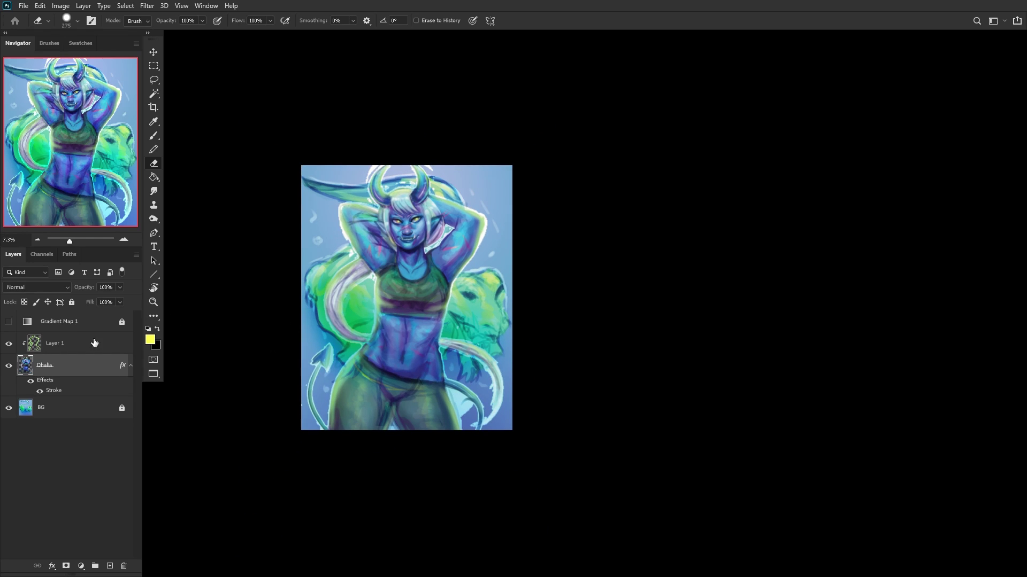
{"action": "left_click", "coordinate": [8, 345]}
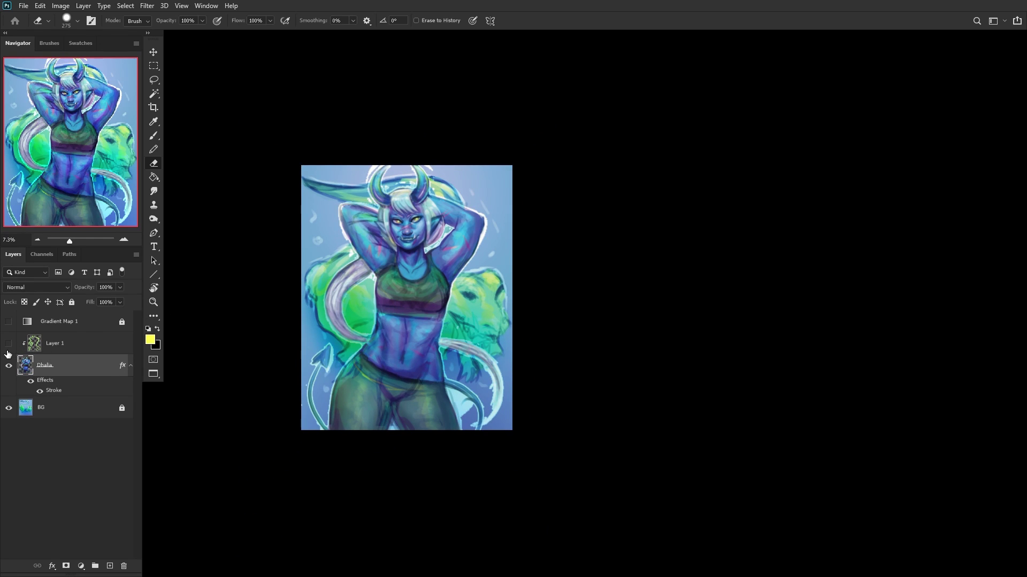
{"action": "key", "text": "ctrl+shift+h"}
{"action": "left_click", "coordinate": [155, 301]}
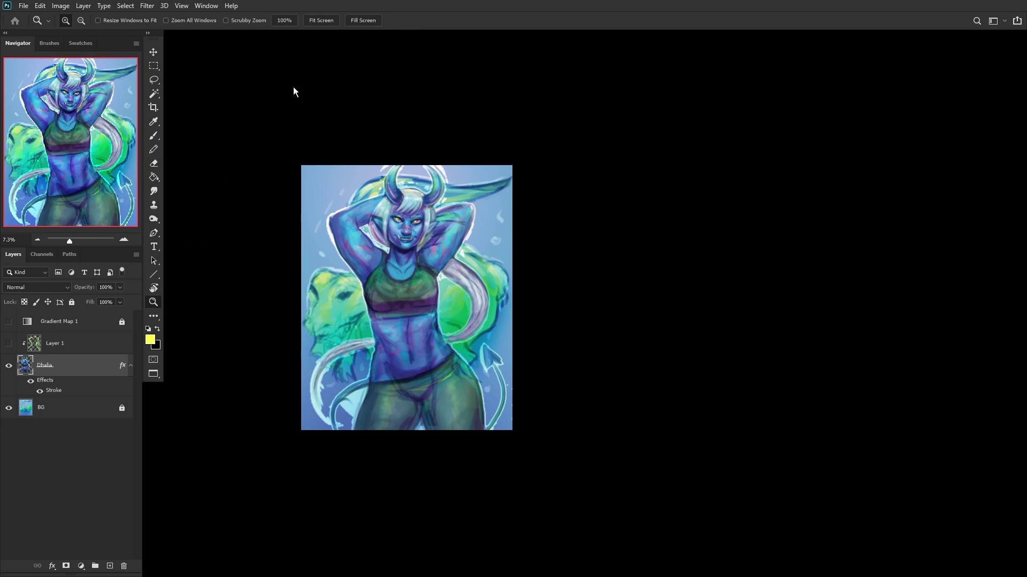
{"action": "left_click", "coordinate": [320, 21]}
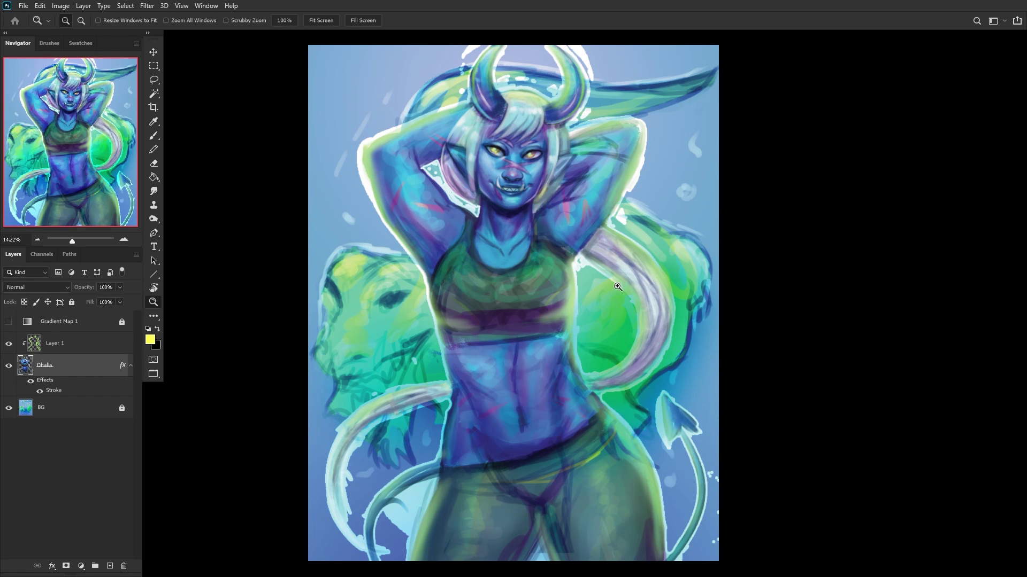
Step: Recolour Dhalia's outline stroke to pale blue c3efff
{"action": "double_click", "coordinate": [130, 372]}
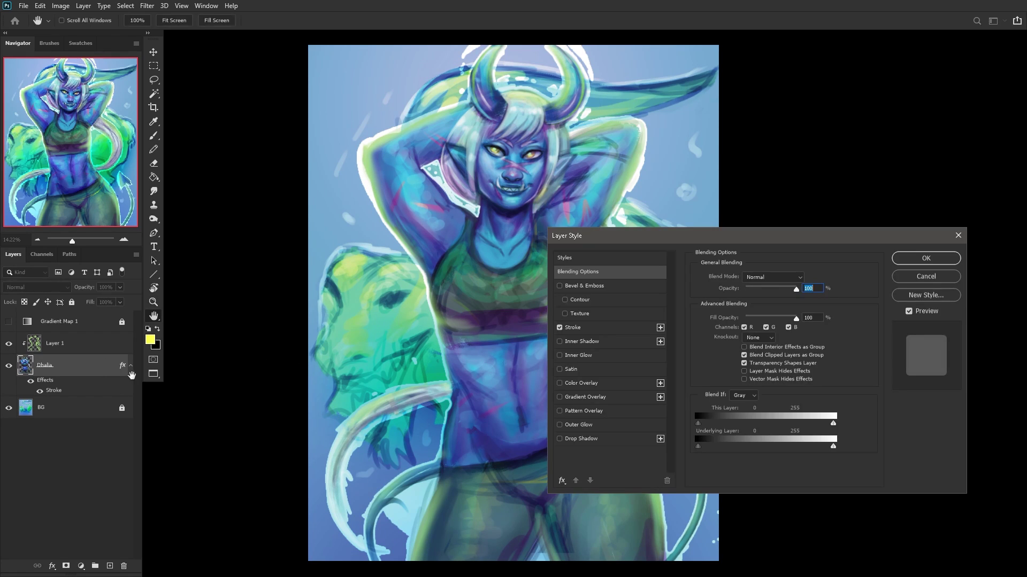
{"action": "left_click", "coordinate": [578, 328]}
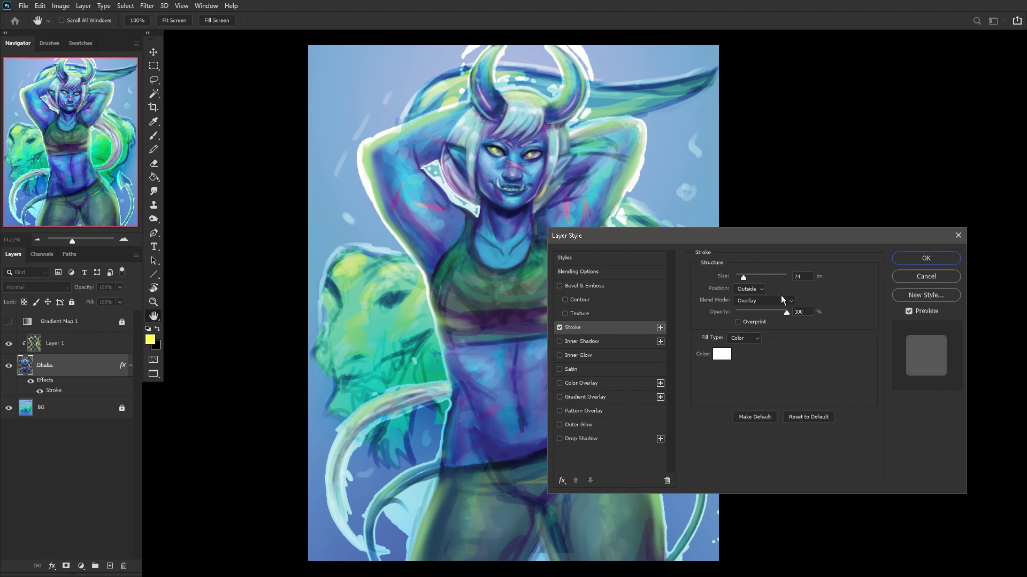
{"action": "left_click", "coordinate": [731, 353]}
{"action": "left_click_drag", "start_coordinate": [813, 263], "coordinate": [813, 233]}
{"action": "left_click_drag", "start_coordinate": [787, 190], "coordinate": [939, 124]}
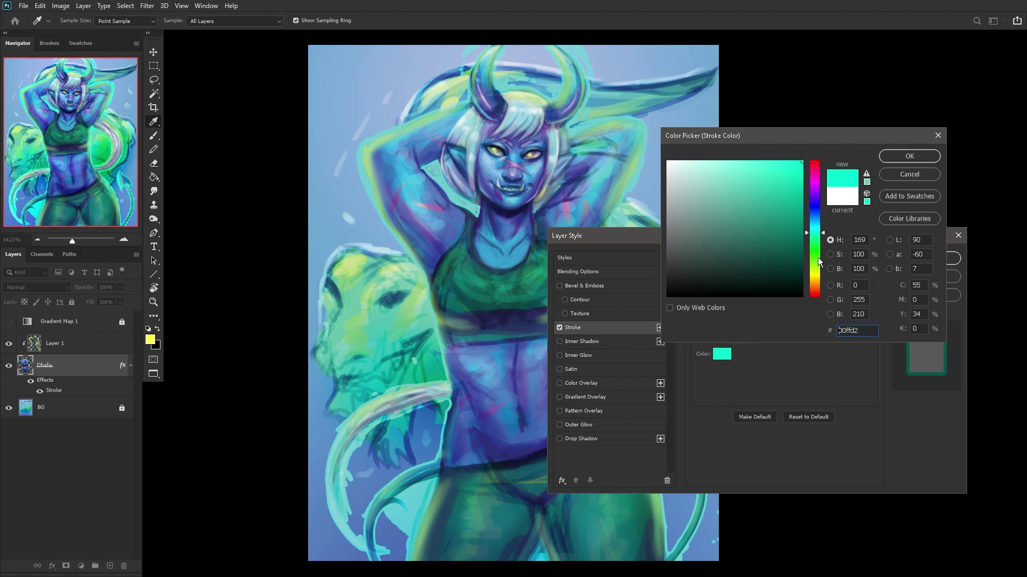
{"action": "left_click_drag", "start_coordinate": [818, 259], "coordinate": [820, 273]}
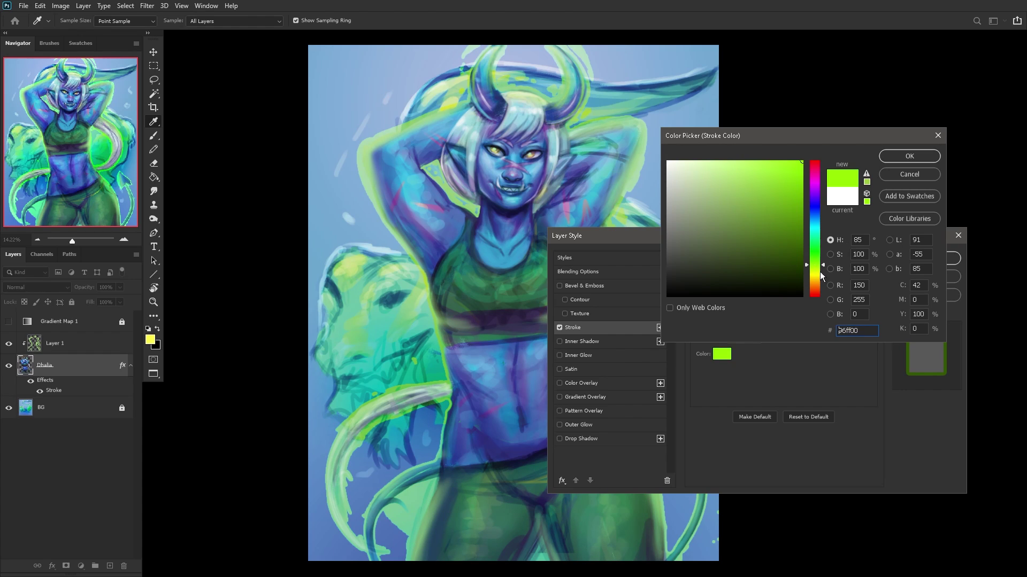
{"action": "mouse_move", "coordinate": [754, 223]}
{"action": "left_mouse_down"}
{"action": "mouse_move", "coordinate": [715, 155]}
{"action": "mouse_move", "coordinate": [736, 167]}
{"action": "mouse_move", "coordinate": [682, 162]}
{"action": "mouse_move", "coordinate": [699, 155]}
{"action": "left_mouse_up"}
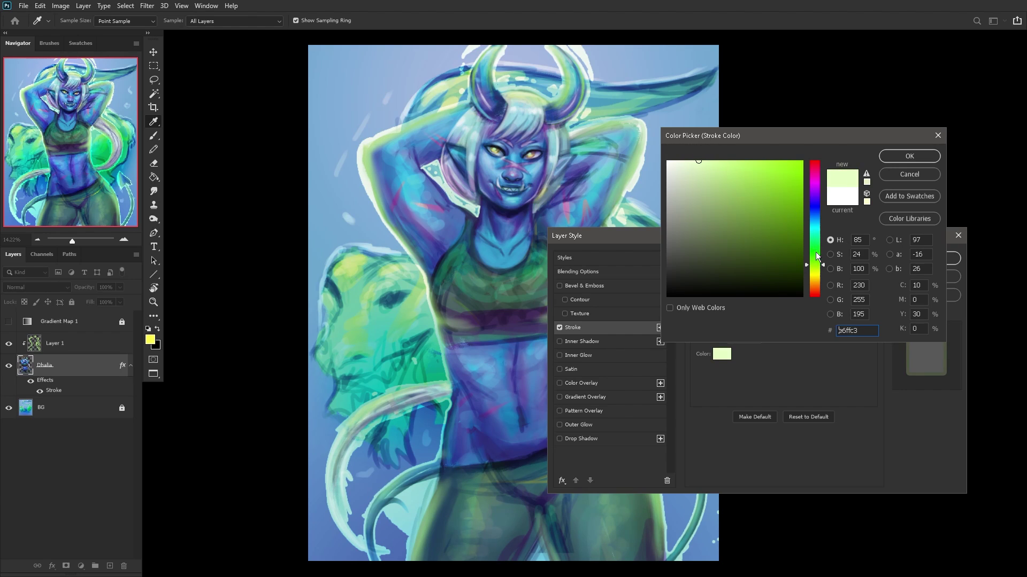
{"action": "mouse_move", "coordinate": [817, 256]}
{"action": "left_mouse_down"}
{"action": "mouse_move", "coordinate": [816, 294]}
{"action": "mouse_move", "coordinate": [807, 222]}
{"action": "left_mouse_up"}
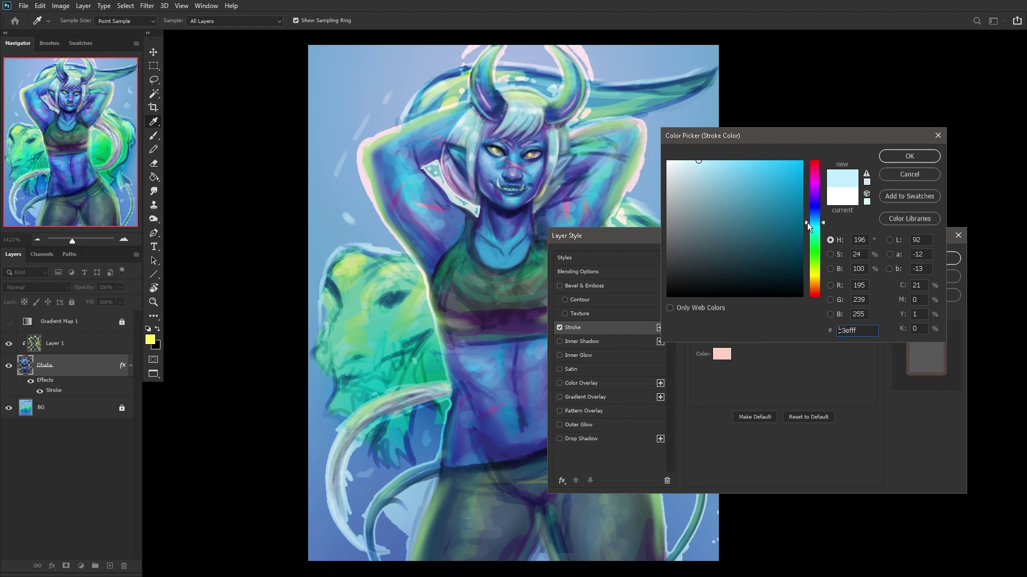
{"action": "left_click", "coordinate": [898, 158]}
{"action": "left_click", "coordinate": [906, 262]}
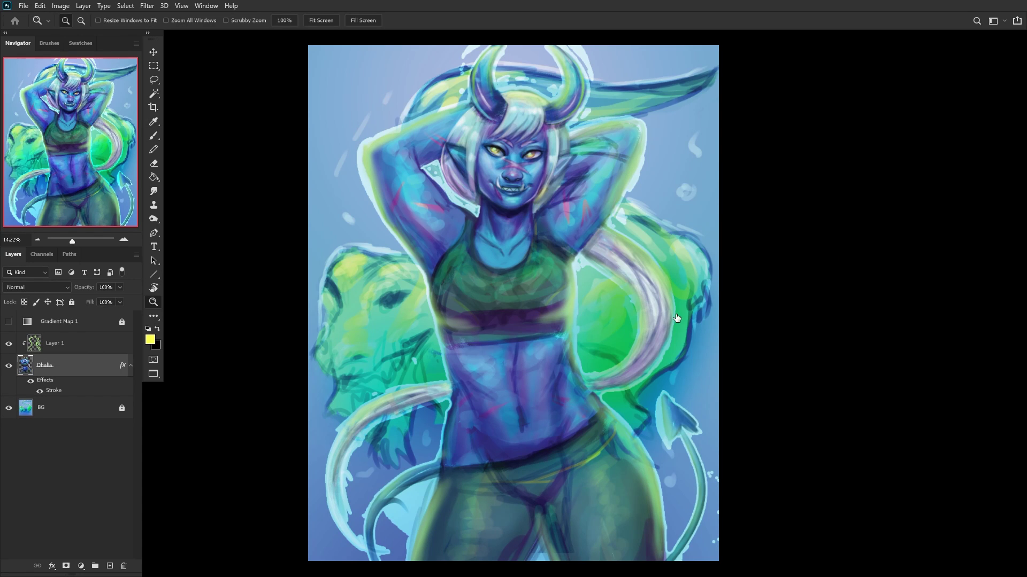
Step: Lower the outline stroke's opacity to 44% and apply the style
{"action": "left_click", "coordinate": [573, 327]}
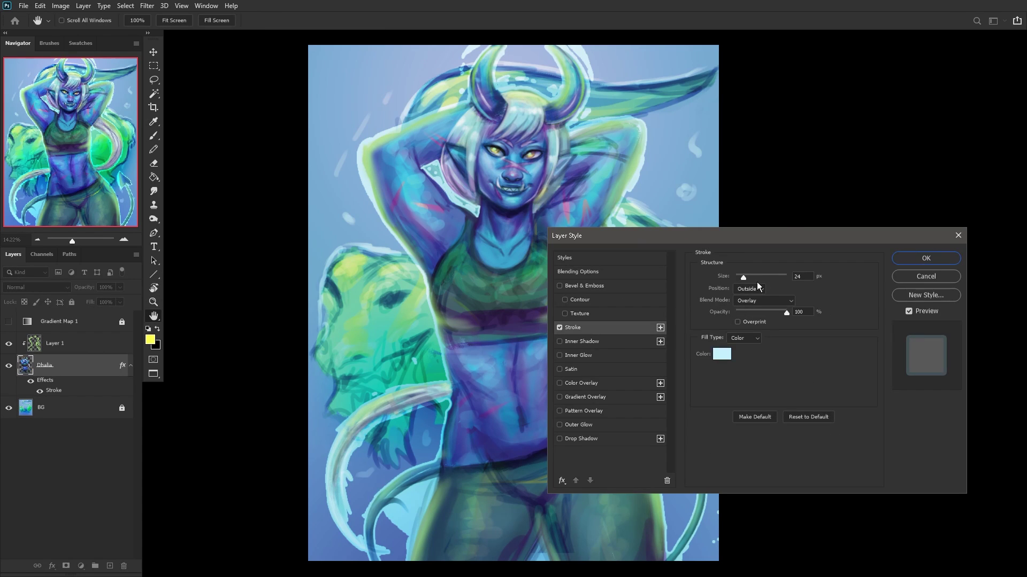
{"action": "left_click_drag", "start_coordinate": [761, 312], "coordinate": [758, 313]}
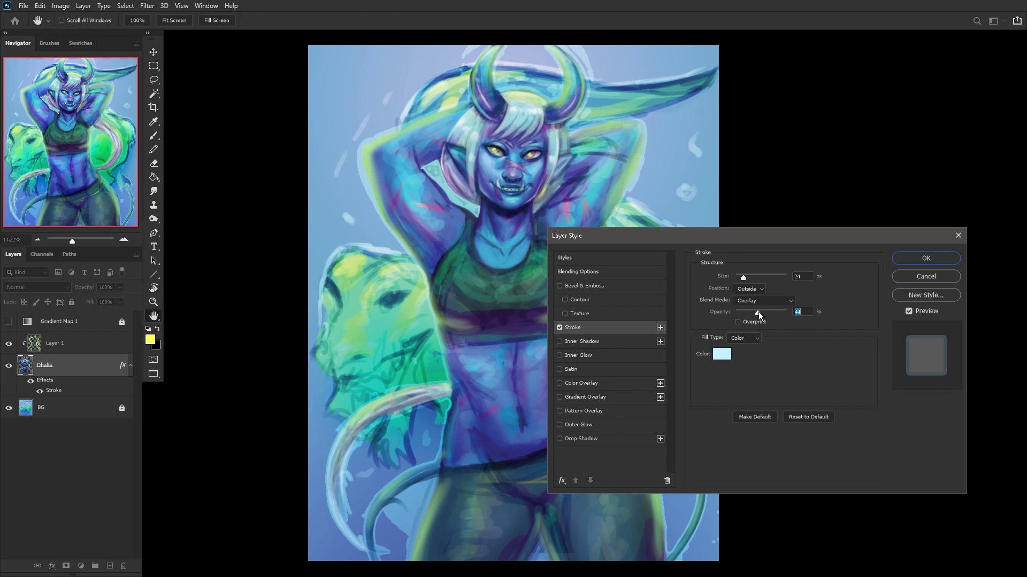
{"action": "left_click", "coordinate": [925, 258]}
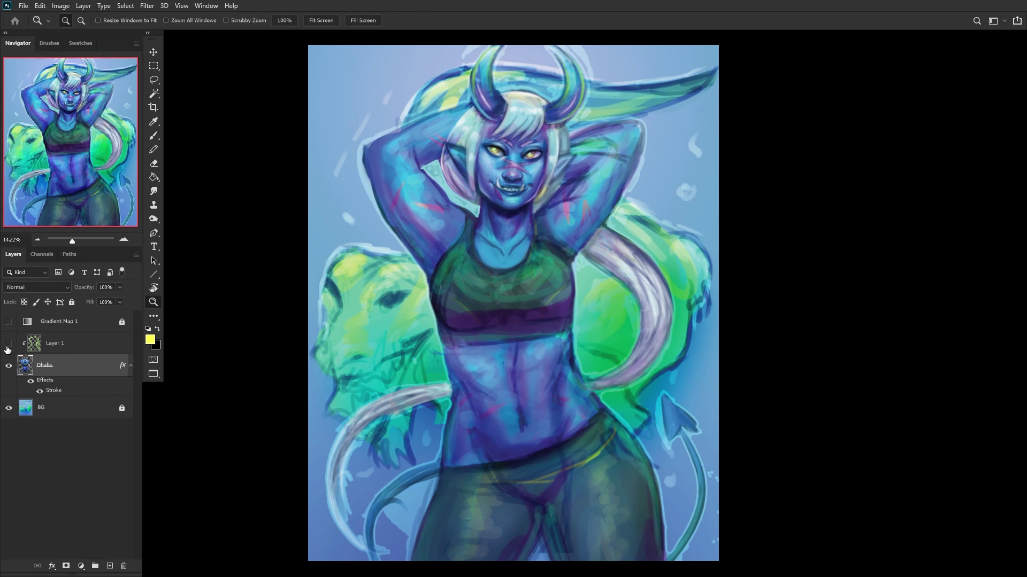
Step: Try the green glow layer in Overlay mode, then delete it
{"action": "left_click", "coordinate": [8, 344]}
{"action": "left_click", "coordinate": [91, 343]}
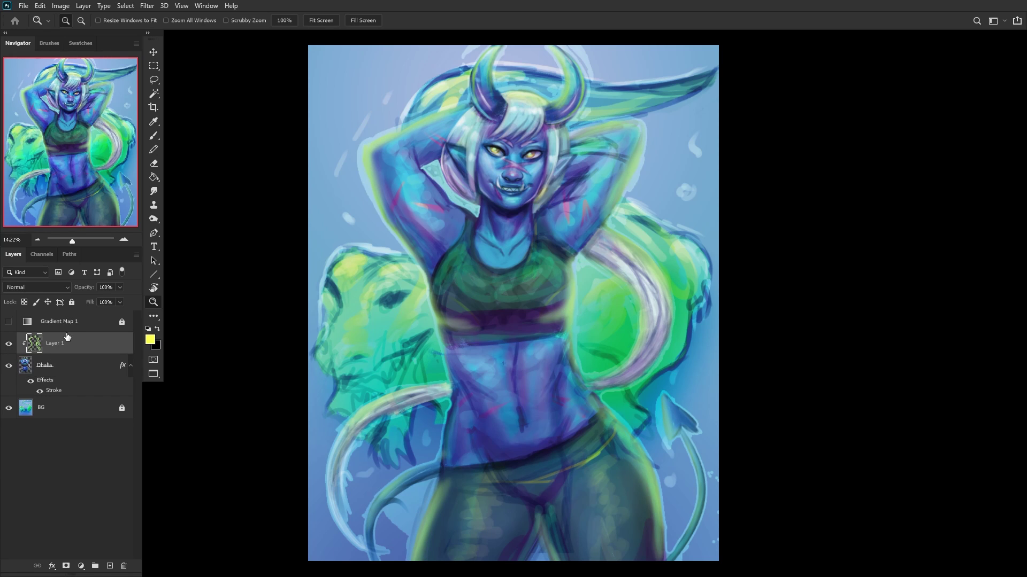
{"action": "left_click", "coordinate": [39, 289]}
{"action": "left_click", "coordinate": [14, 422]}
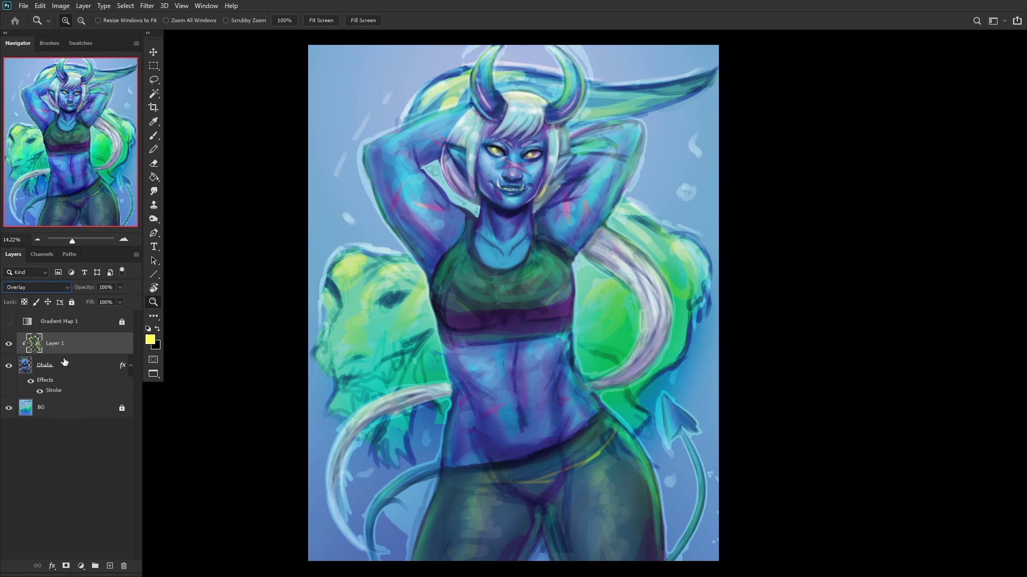
{"action": "left_click", "coordinate": [8, 345]}
{"action": "left_click", "coordinate": [8, 345]}
{"action": "key", "text": "Delete"}
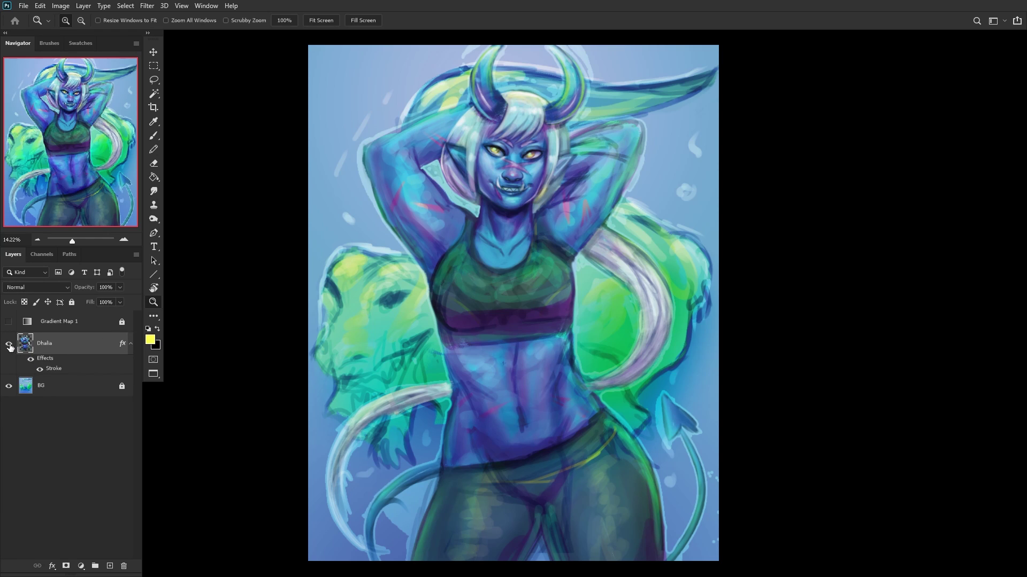
Step: Add a new empty layer between Dhalia and BG, then reselect Dhalia
{"action": "left_click", "coordinate": [8, 345]}
{"action": "left_click", "coordinate": [9, 345]}
{"action": "left_click", "coordinate": [40, 386]}
{"action": "left_click", "coordinate": [109, 567]}
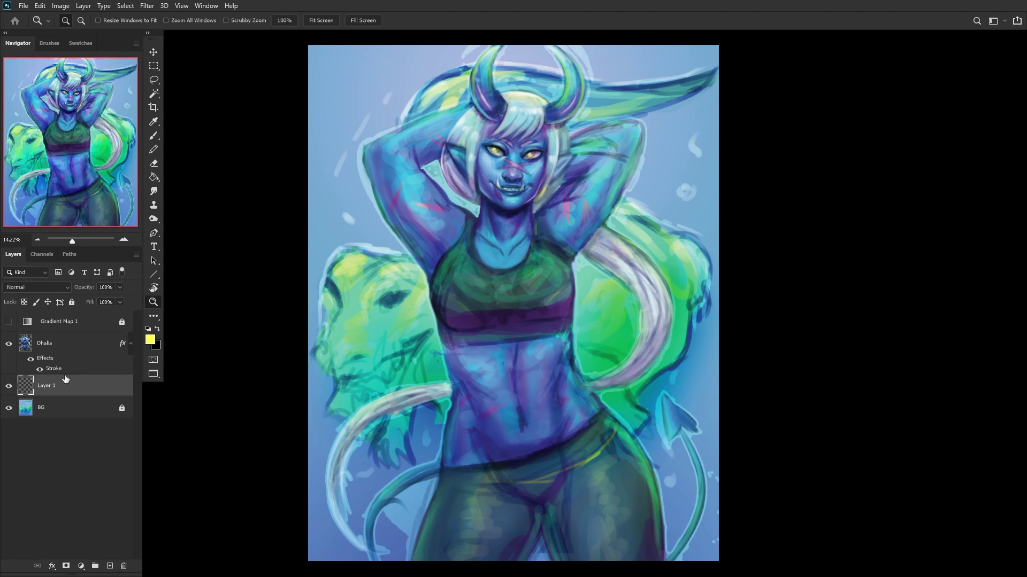
{"action": "left_click", "coordinate": [100, 342]}
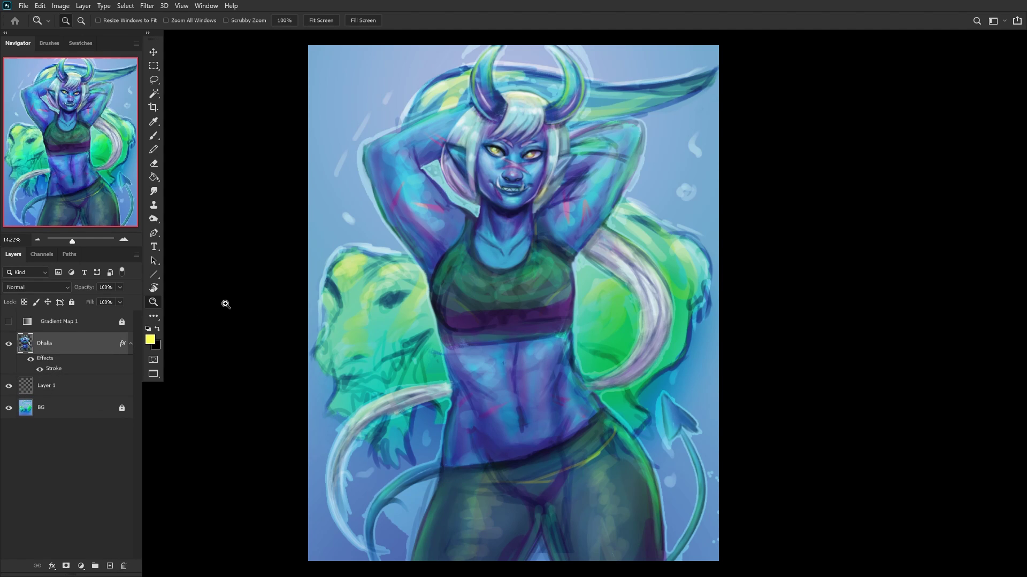
{"action": "left_click", "coordinate": [154, 136]}
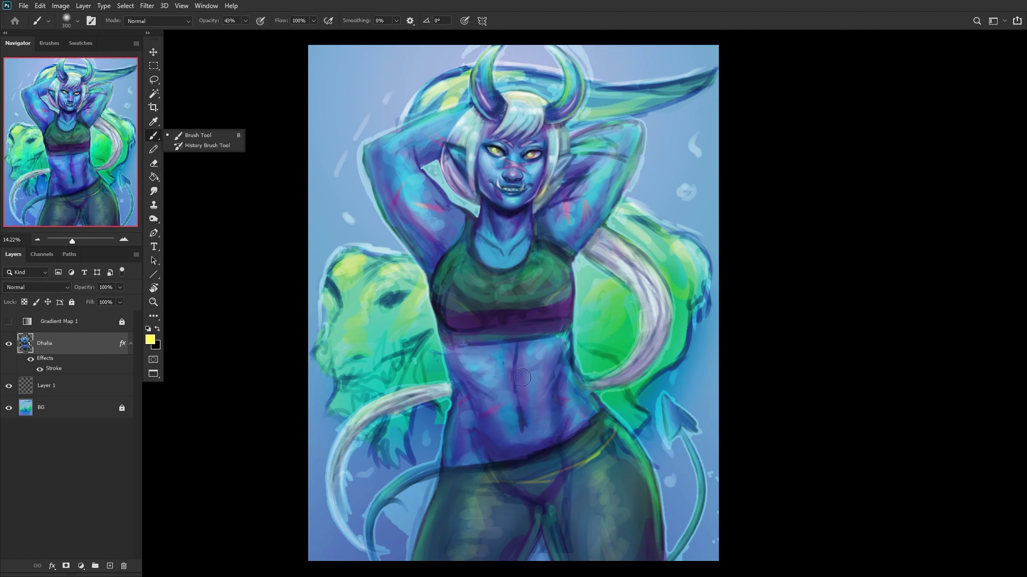
Step: Switch to the Chalk 2 brush, lock the Dhalia layer and target Layer 1
{"action": "right_click", "coordinate": [522, 378]}
{"action": "left_click", "coordinate": [610, 278]}
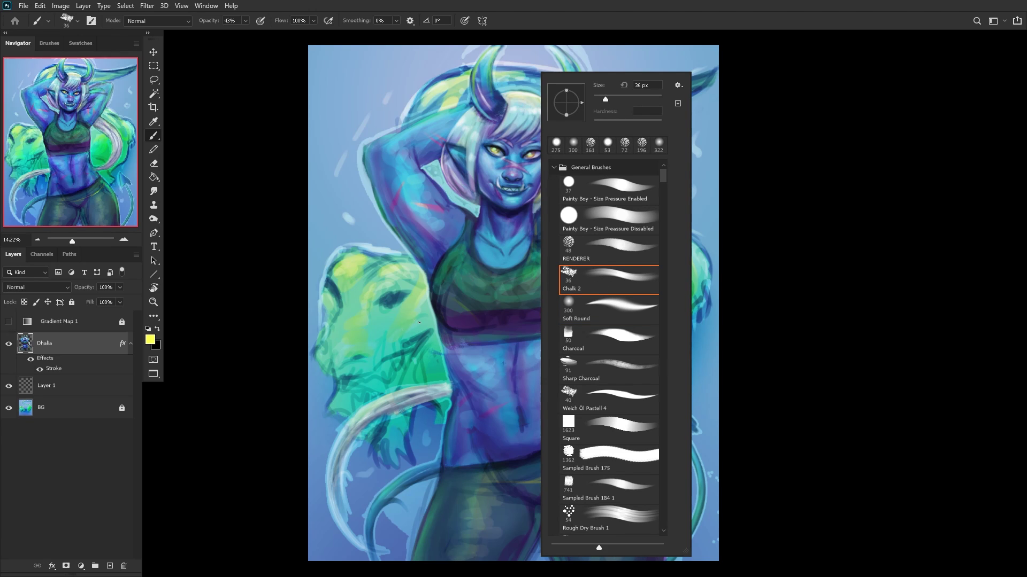
{"action": "left_click", "coordinate": [455, 423], "text": "alt"}
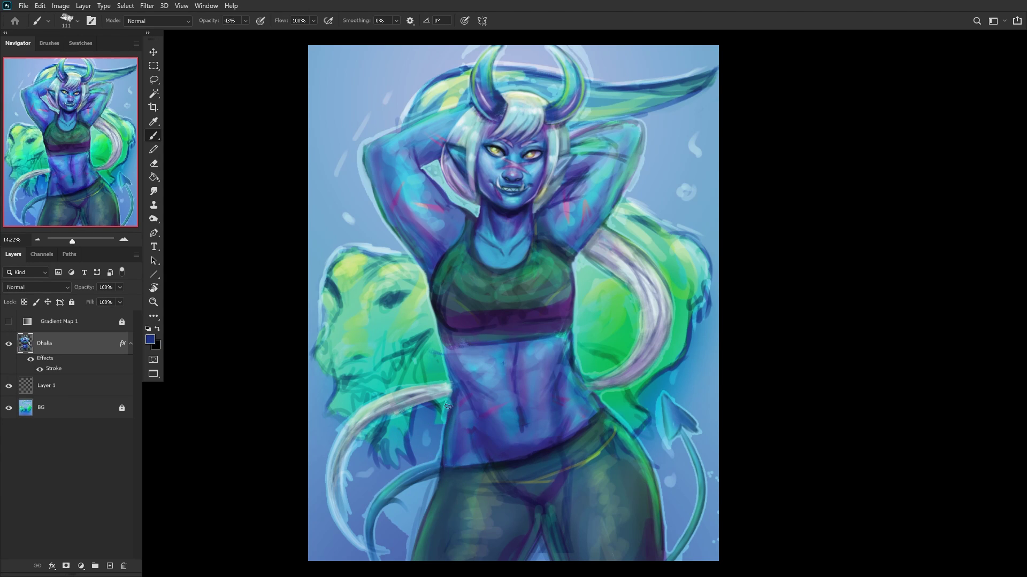
{"action": "scroll", "coordinate": [447, 432], "scroll_direction": "up", "scroll_amount": 3}
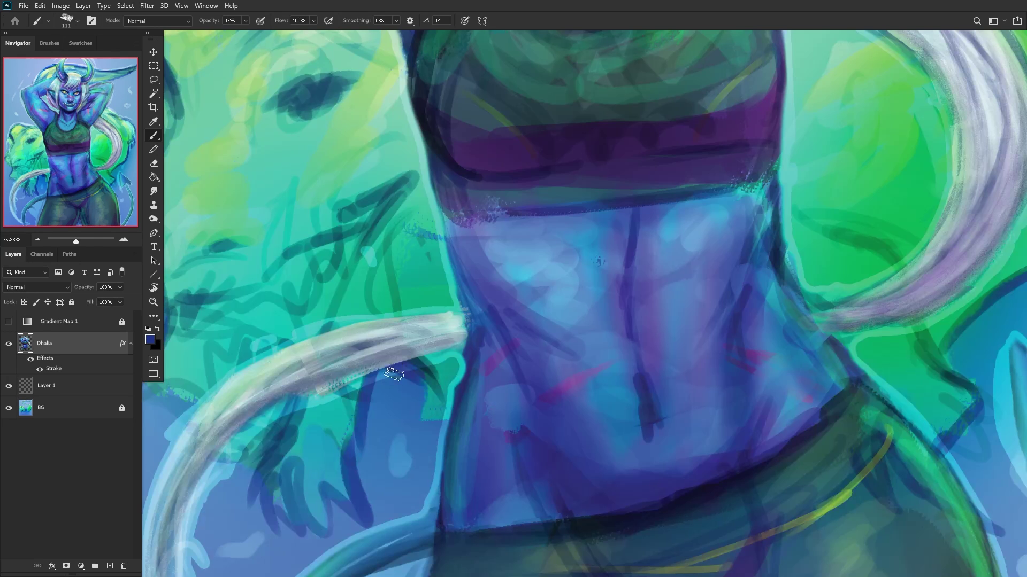
{"action": "scroll", "coordinate": [508, 460], "scroll_direction": "up", "scroll_amount": 2}
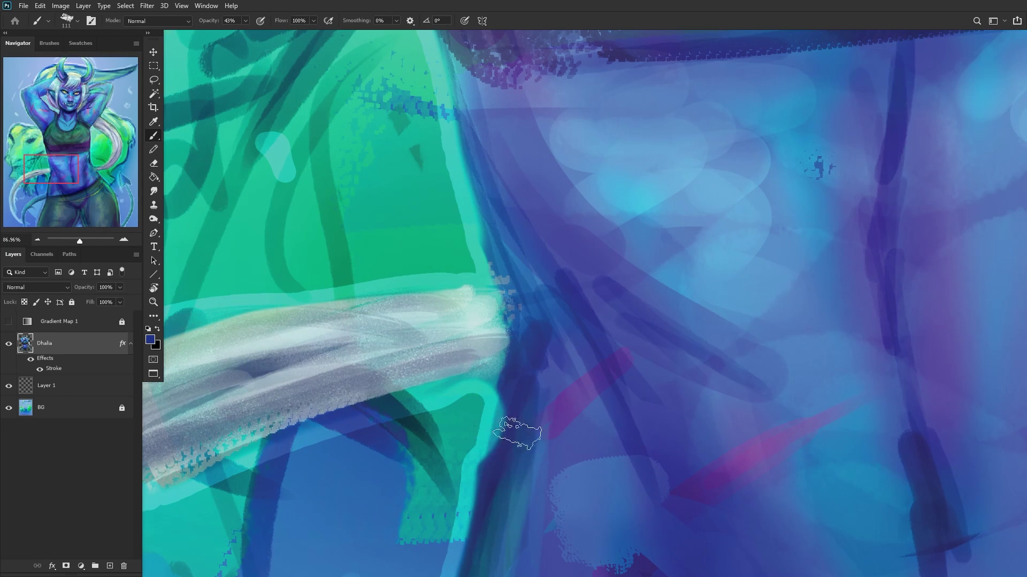
{"action": "scroll", "coordinate": [508, 345], "scroll_direction": "down", "scroll_amount": 3}
{"action": "scroll", "coordinate": [508, 344], "scroll_direction": "down", "scroll_amount": 2}
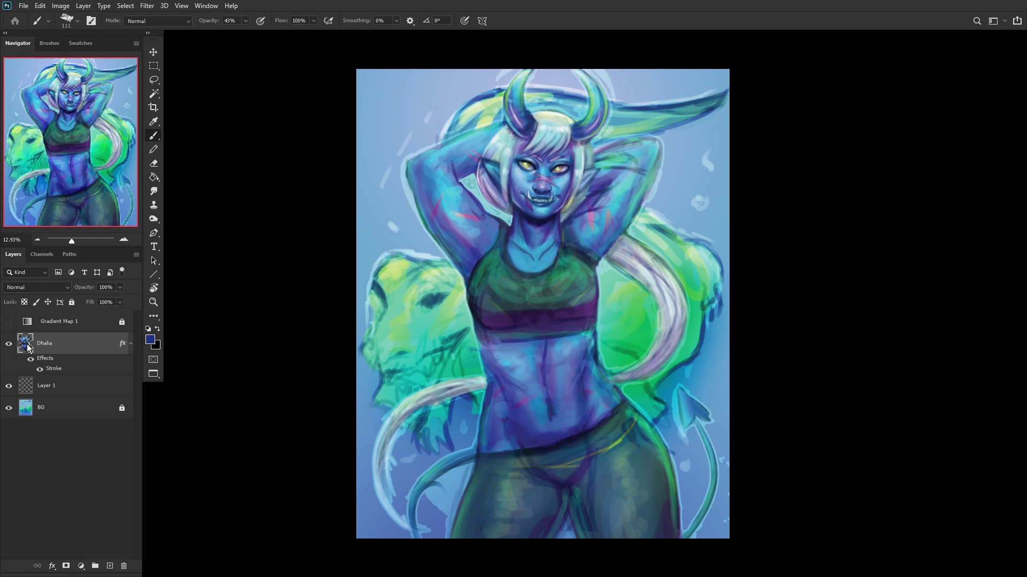
{"action": "left_click", "coordinate": [73, 302]}
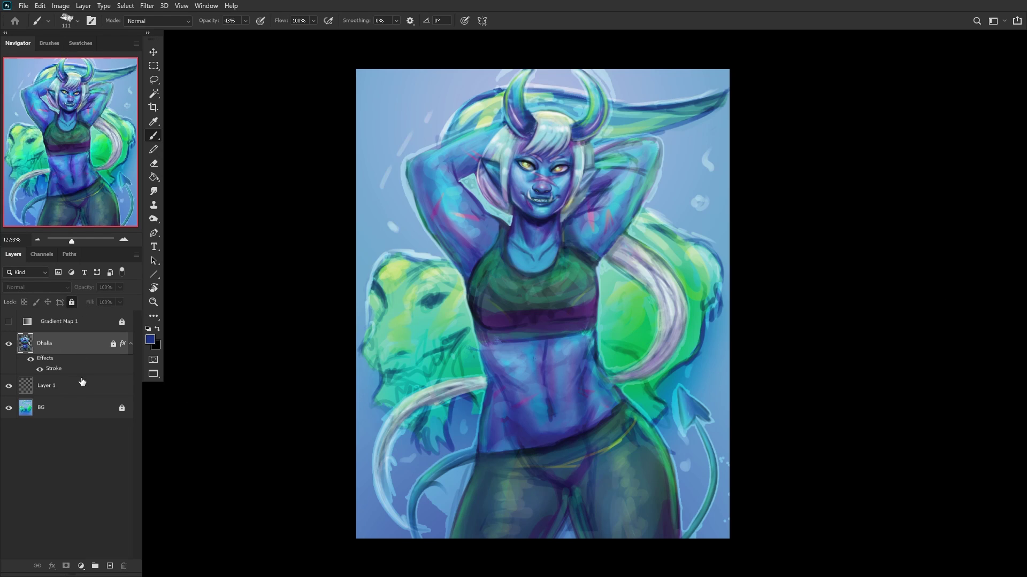
{"action": "left_click", "coordinate": [126, 387]}
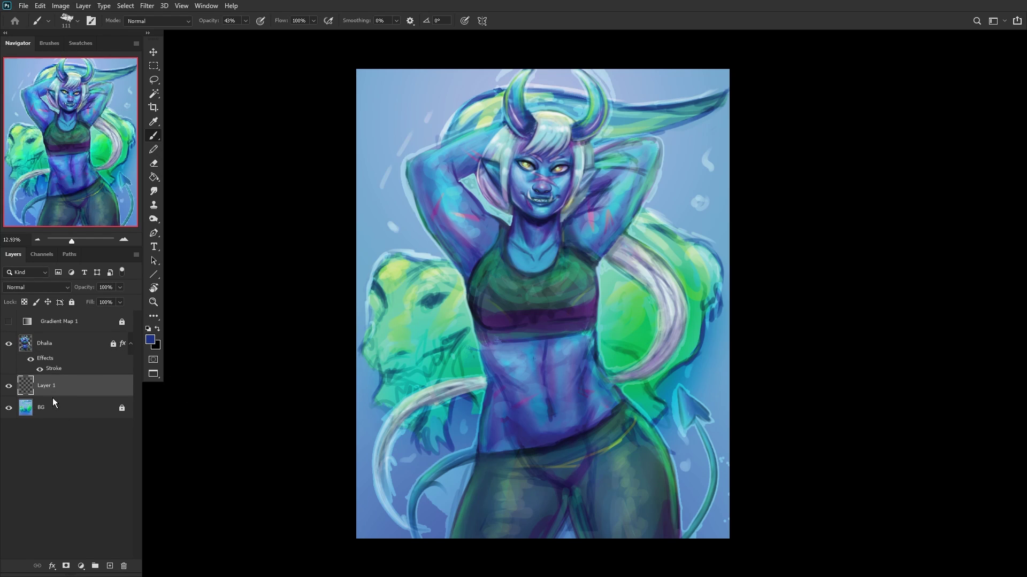
Step: Enlarge and darken the creature's eye in teal, then shrink the brush to 34 px
{"action": "scroll", "coordinate": [418, 289], "scroll_direction": "up", "scroll_amount": 3}
{"action": "left_click", "coordinate": [458, 286], "text": "alt"}
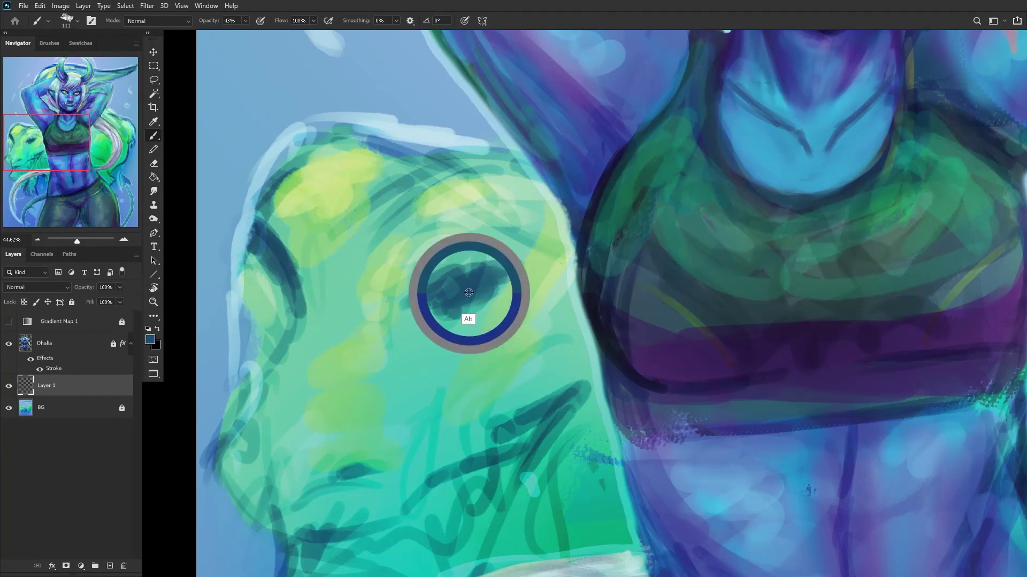
{"action": "mouse_move", "coordinate": [452, 287]}
{"action": "left_mouse_down"}
{"action": "mouse_move", "coordinate": [468, 267]}
{"action": "mouse_move", "coordinate": [457, 271]}
{"action": "mouse_move", "coordinate": [492, 280]}
{"action": "mouse_move", "coordinate": [483, 285]}
{"action": "mouse_move", "coordinate": [471, 258]}
{"action": "mouse_move", "coordinate": [427, 277]}
{"action": "mouse_move", "coordinate": [455, 263]}
{"action": "mouse_move", "coordinate": [429, 312]}
{"action": "mouse_move", "coordinate": [500, 276]}
{"action": "mouse_move", "coordinate": [527, 290]}
{"action": "mouse_move", "coordinate": [500, 265]}
{"action": "mouse_move", "coordinate": [440, 290]}
{"action": "mouse_move", "coordinate": [446, 271]}
{"action": "mouse_move", "coordinate": [489, 276]}
{"action": "mouse_move", "coordinate": [486, 313]}
{"action": "mouse_move", "coordinate": [498, 306]}
{"action": "mouse_move", "coordinate": [505, 316]}
{"action": "mouse_move", "coordinate": [455, 297]}
{"action": "mouse_move", "coordinate": [472, 284]}
{"action": "mouse_move", "coordinate": [481, 317]}
{"action": "mouse_move", "coordinate": [462, 305]}
{"action": "mouse_move", "coordinate": [474, 320]}
{"action": "mouse_move", "coordinate": [485, 283]}
{"action": "mouse_move", "coordinate": [488, 317]}
{"action": "mouse_move", "coordinate": [508, 277]}
{"action": "left_mouse_up"}
{"action": "left_click", "coordinate": [517, 271], "text": "alt"}
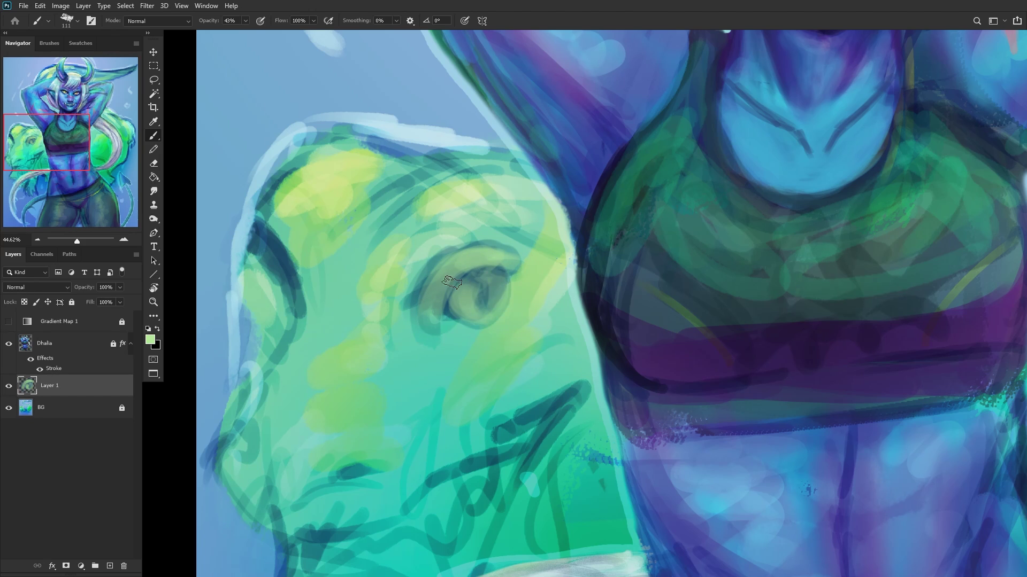
{"action": "scroll", "coordinate": [511, 278], "scroll_direction": "down", "scroll_amount": 3}
{"action": "right_click", "coordinate": [511, 278]}
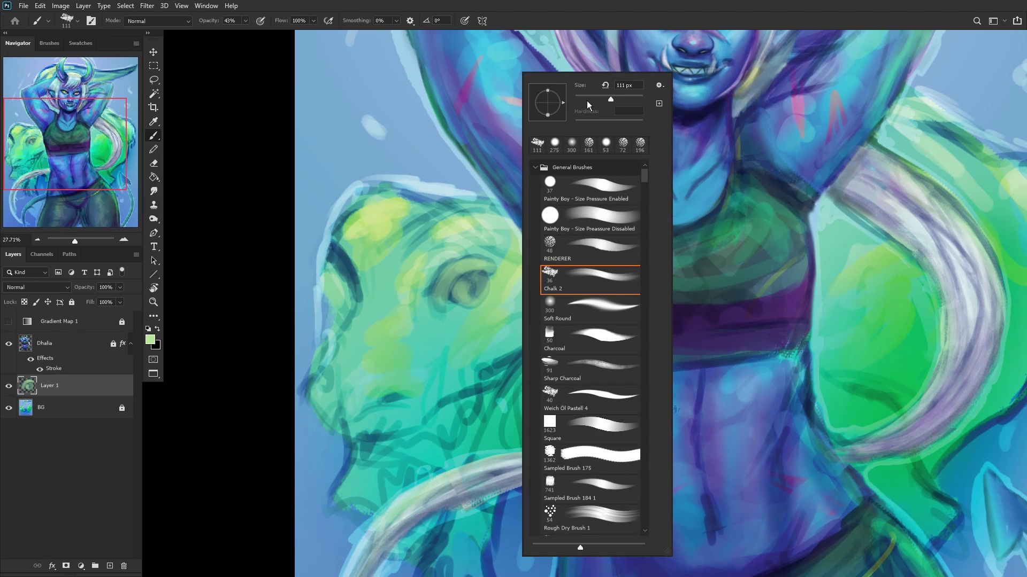
{"action": "left_click", "coordinate": [586, 99]}
{"action": "left_click", "coordinate": [351, 310]}
{"action": "left_click", "coordinate": [348, 264], "text": "alt"}
{"action": "scroll", "coordinate": [477, 270], "scroll_direction": "up", "scroll_amount": 2}
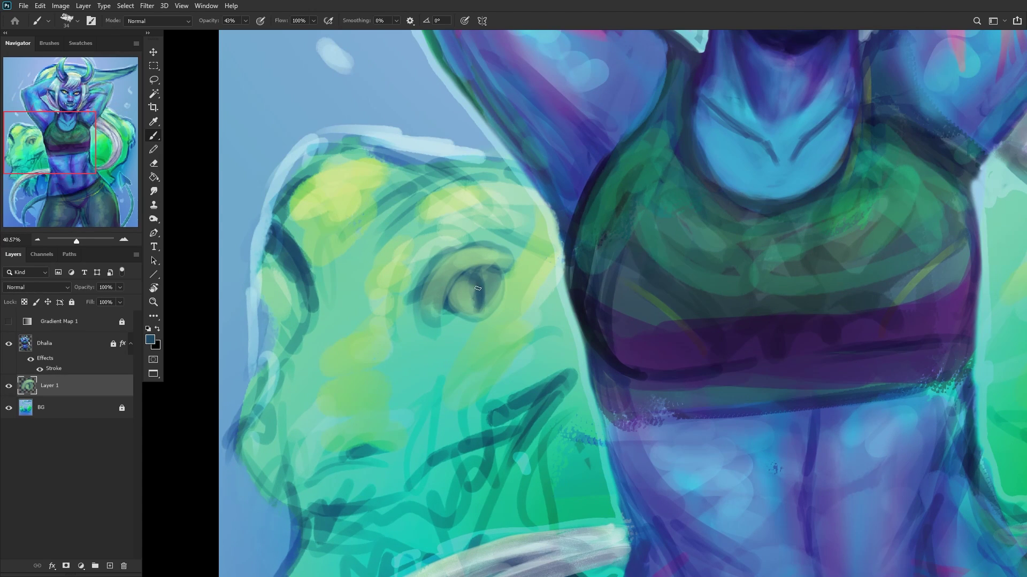
{"action": "scroll", "coordinate": [480, 263], "scroll_direction": "down", "scroll_amount": 3}
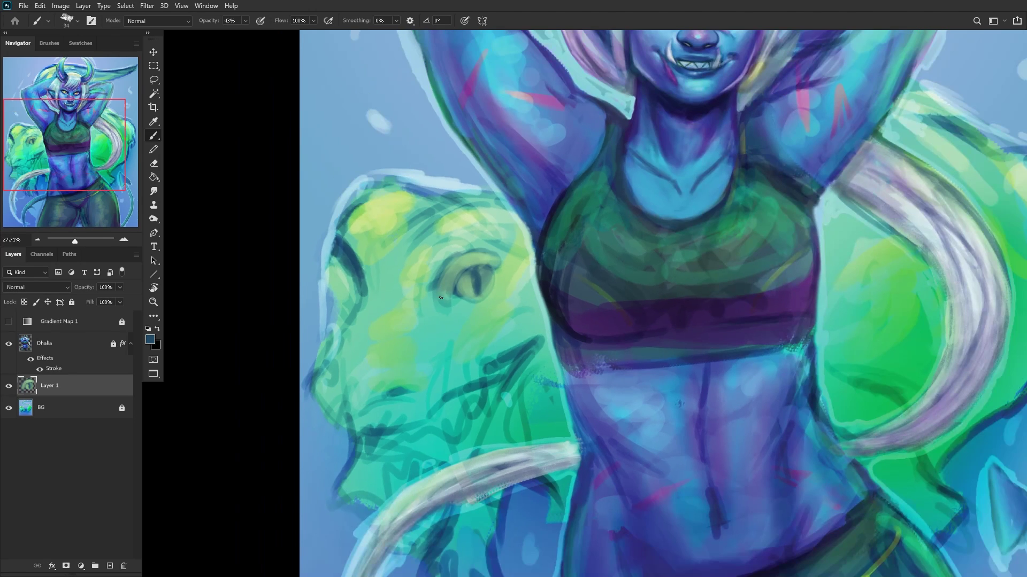
{"action": "scroll", "coordinate": [466, 345], "scroll_direction": "up", "scroll_amount": 2}
Step: Paint teal strokes below the creature's eye and across its cheek and jaw
{"action": "right_click", "coordinate": [467, 278]}
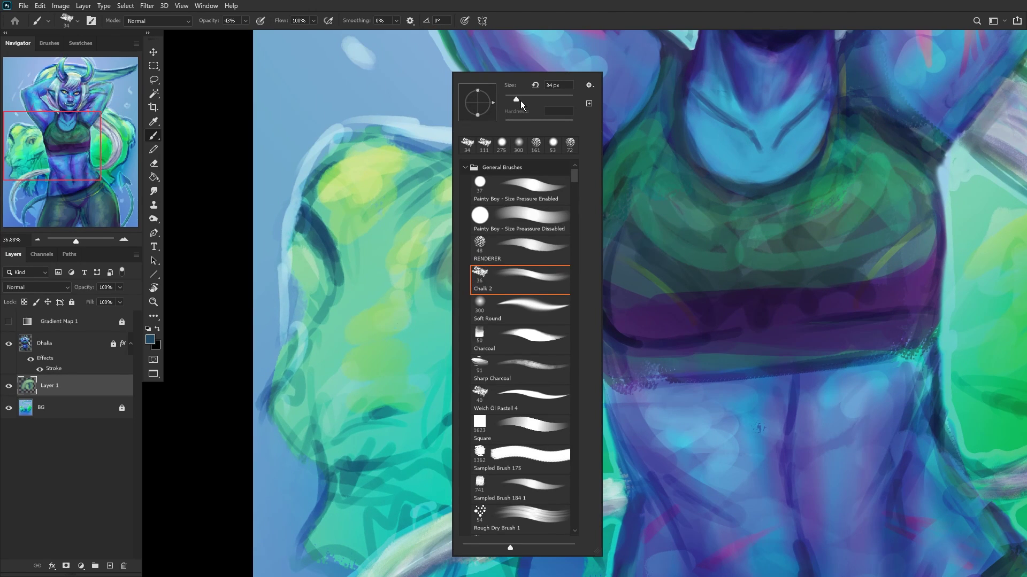
{"action": "left_click", "coordinate": [403, 147], "text": "alt"}
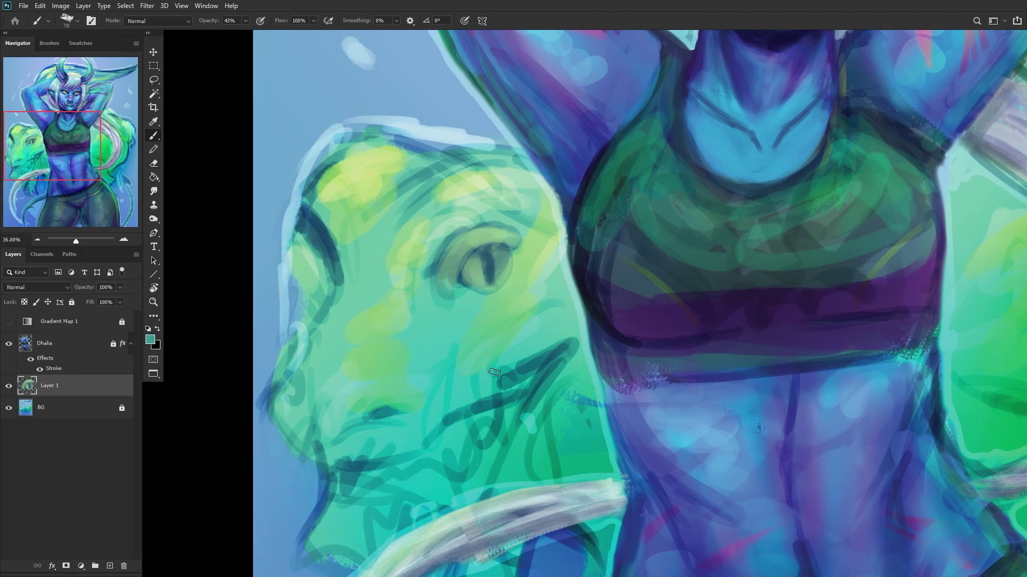
{"action": "left_click_drag", "start_coordinate": [466, 309], "coordinate": [428, 379]}
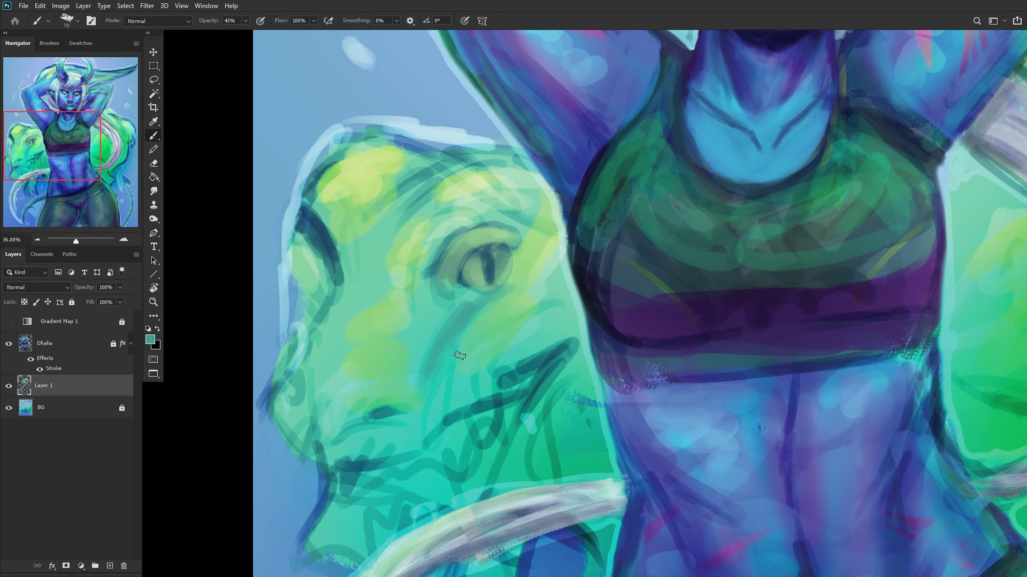
{"action": "left_click", "coordinate": [532, 364], "text": "alt"}
{"action": "left_click_drag", "start_coordinate": [500, 291], "coordinate": [403, 393]}
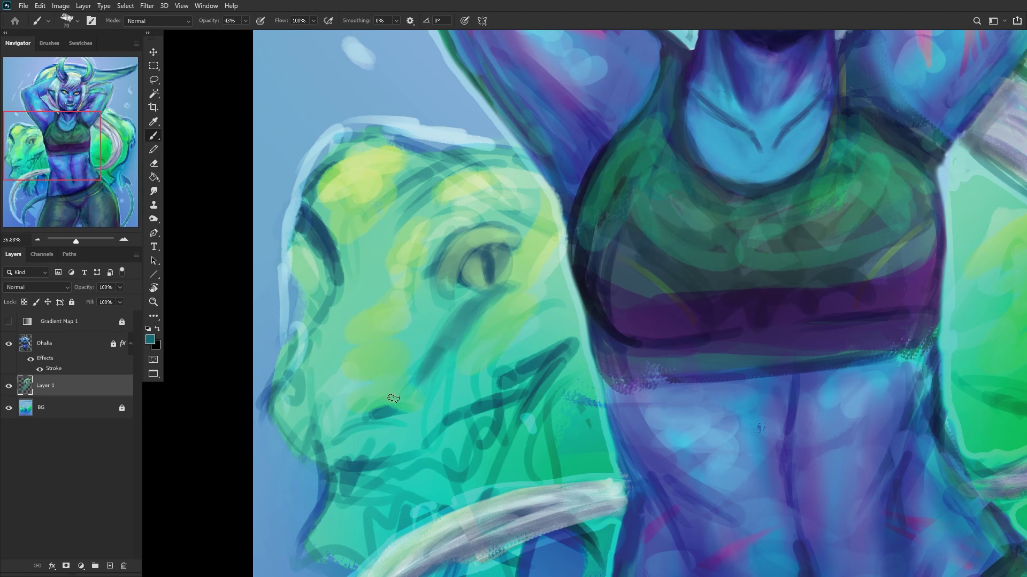
{"action": "left_click_drag", "start_coordinate": [342, 289], "coordinate": [302, 373]}
Step: Darken the creature's chin and jaw line, then repaint it in lighter teal
{"action": "scroll", "coordinate": [311, 366], "scroll_direction": "down", "scroll_amount": 3}
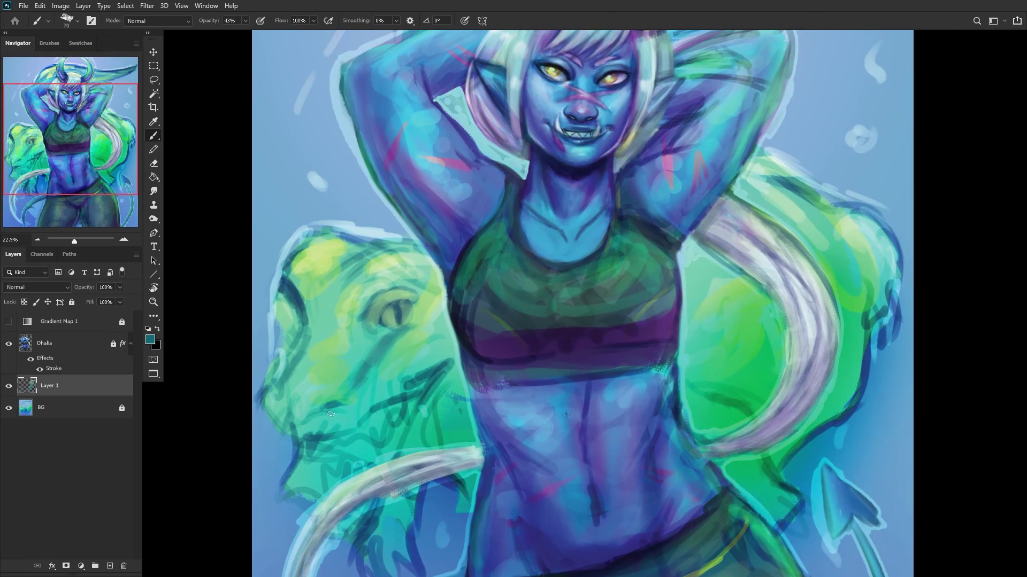
{"action": "left_click_drag", "start_coordinate": [330, 414], "coordinate": [357, 383]}
{"action": "mouse_move", "coordinate": [282, 399]}
{"action": "left_mouse_down"}
{"action": "mouse_move", "coordinate": [279, 431]}
{"action": "mouse_move", "coordinate": [270, 429]}
{"action": "mouse_move", "coordinate": [285, 437]}
{"action": "mouse_move", "coordinate": [352, 419]}
{"action": "mouse_move", "coordinate": [333, 439]}
{"action": "mouse_move", "coordinate": [373, 418]}
{"action": "mouse_move", "coordinate": [444, 340]}
{"action": "left_mouse_up"}
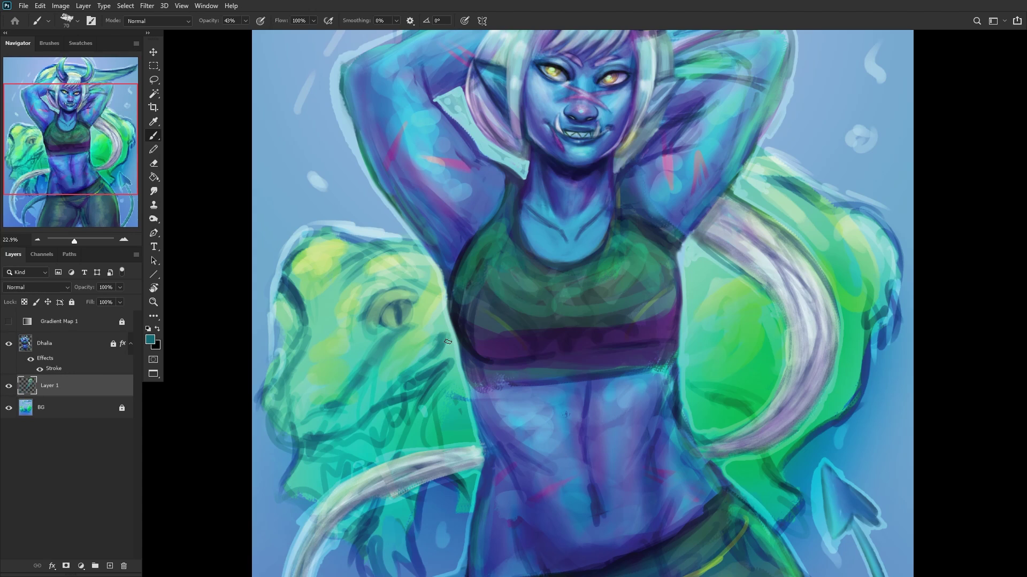
{"action": "mouse_move", "coordinate": [448, 341]}
{"action": "left_mouse_down"}
{"action": "mouse_move", "coordinate": [425, 404]}
{"action": "mouse_move", "coordinate": [374, 454]}
{"action": "left_mouse_up"}
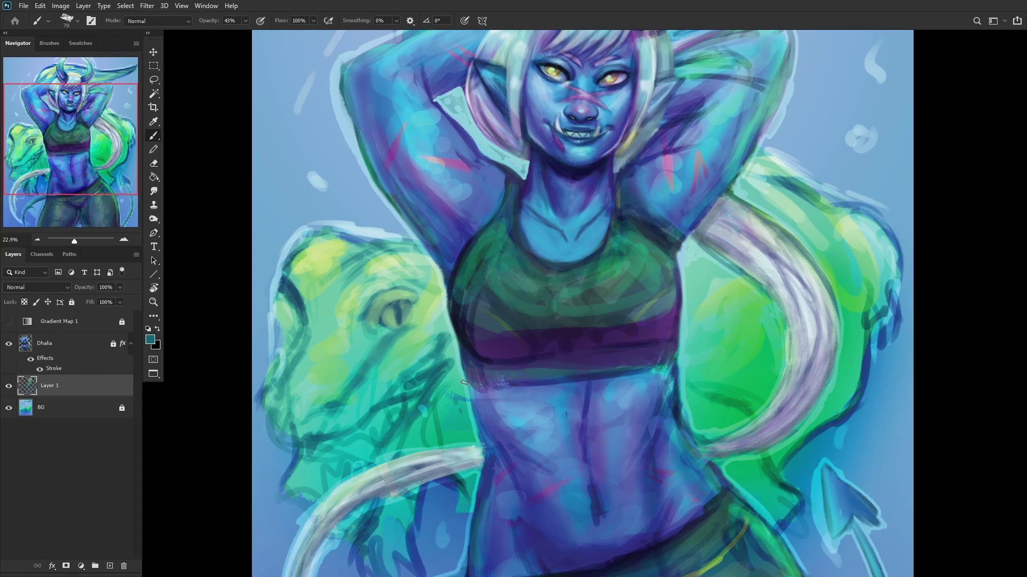
{"action": "left_click", "coordinate": [429, 381], "text": "alt"}
{"action": "mouse_move", "coordinate": [449, 369]}
{"action": "left_mouse_down"}
{"action": "mouse_move", "coordinate": [422, 417]}
{"action": "mouse_move", "coordinate": [434, 383]}
{"action": "mouse_move", "coordinate": [407, 430]}
{"action": "mouse_move", "coordinate": [415, 422]}
{"action": "mouse_move", "coordinate": [387, 443]}
{"action": "left_mouse_up"}
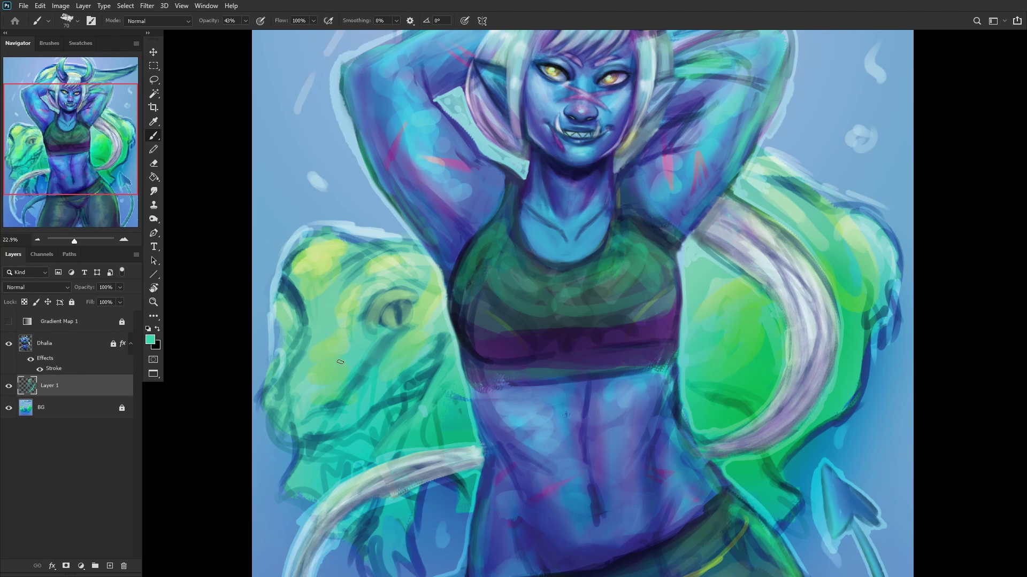
{"action": "scroll", "coordinate": [340, 362], "scroll_direction": "down", "scroll_amount": 2}
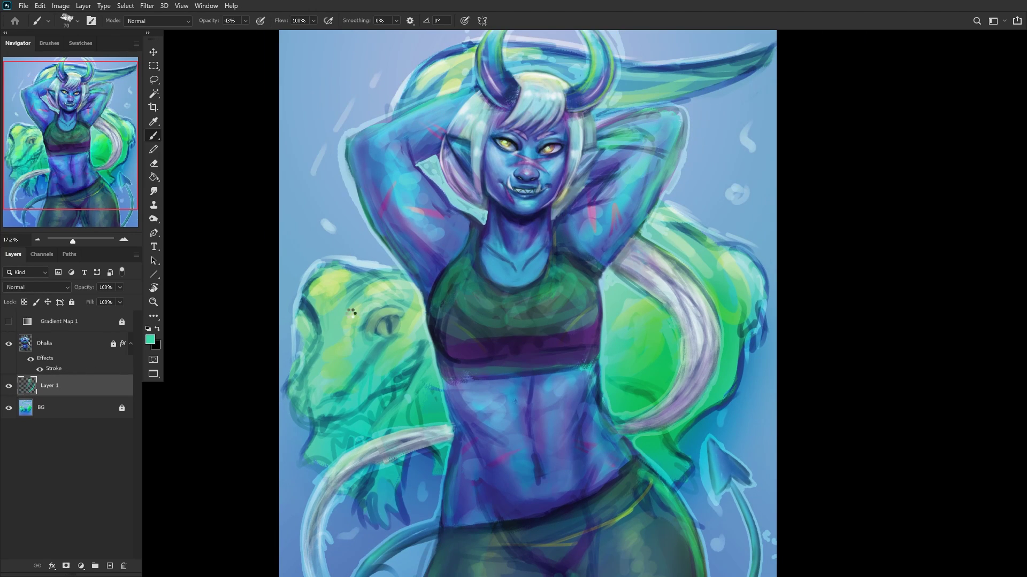
Step: Mirror the canvas and darken the shading on the lizard's head and chin
{"action": "key", "text": "ctrl+shift+h"}
{"action": "scroll", "coordinate": [691, 392], "scroll_direction": "up", "scroll_amount": 1}
{"action": "scroll", "coordinate": [711, 428], "scroll_direction": "up", "scroll_amount": 1}
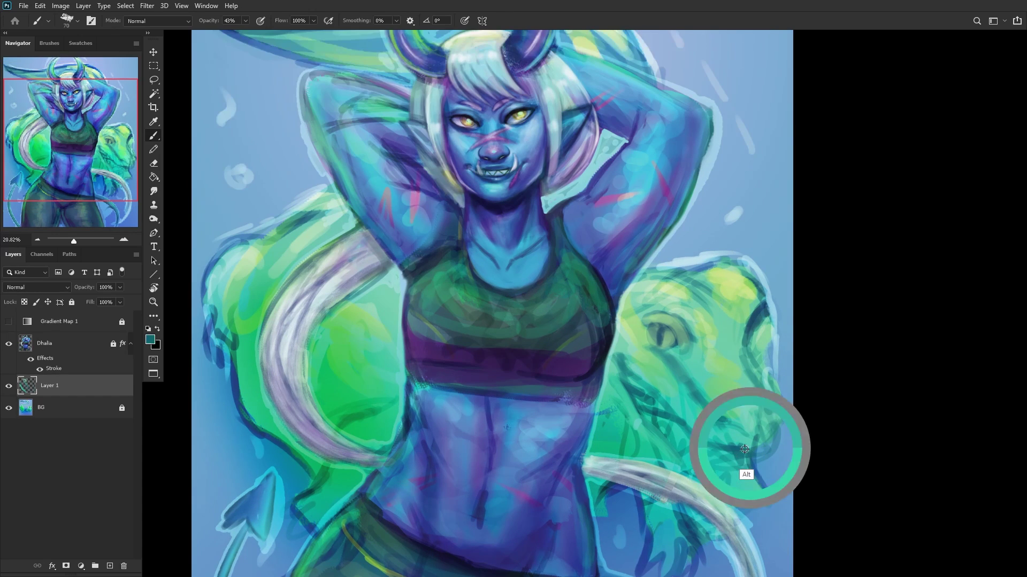
{"action": "left_click", "coordinate": [747, 471], "text": "alt"}
{"action": "mouse_move", "coordinate": [718, 495]}
{"action": "left_mouse_down"}
{"action": "mouse_move", "coordinate": [752, 487]}
{"action": "mouse_move", "coordinate": [727, 498]}
{"action": "mouse_move", "coordinate": [680, 471]}
{"action": "mouse_move", "coordinate": [755, 489]}
{"action": "left_mouse_up"}
{"action": "mouse_move", "coordinate": [752, 482]}
{"action": "left_mouse_down"}
{"action": "mouse_move", "coordinate": [734, 454]}
{"action": "mouse_move", "coordinate": [767, 487]}
{"action": "left_mouse_up"}
Step: Paint pale blue strokes along the outline of the lizard's head
{"action": "left_click", "coordinate": [775, 476], "text": "alt"}
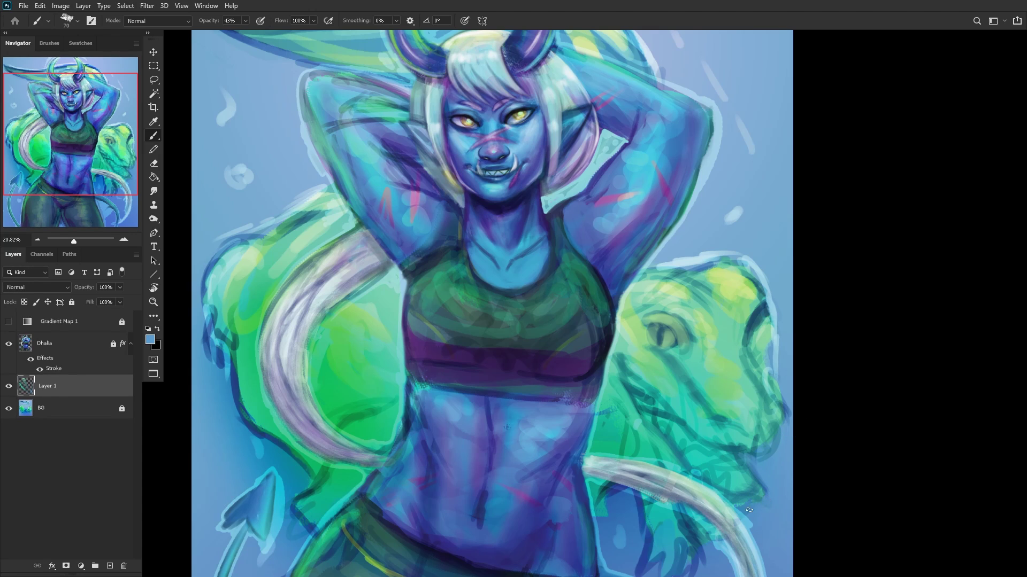
{"action": "left_click", "coordinate": [774, 313], "text": "alt"}
{"action": "right_click", "coordinate": [766, 284]}
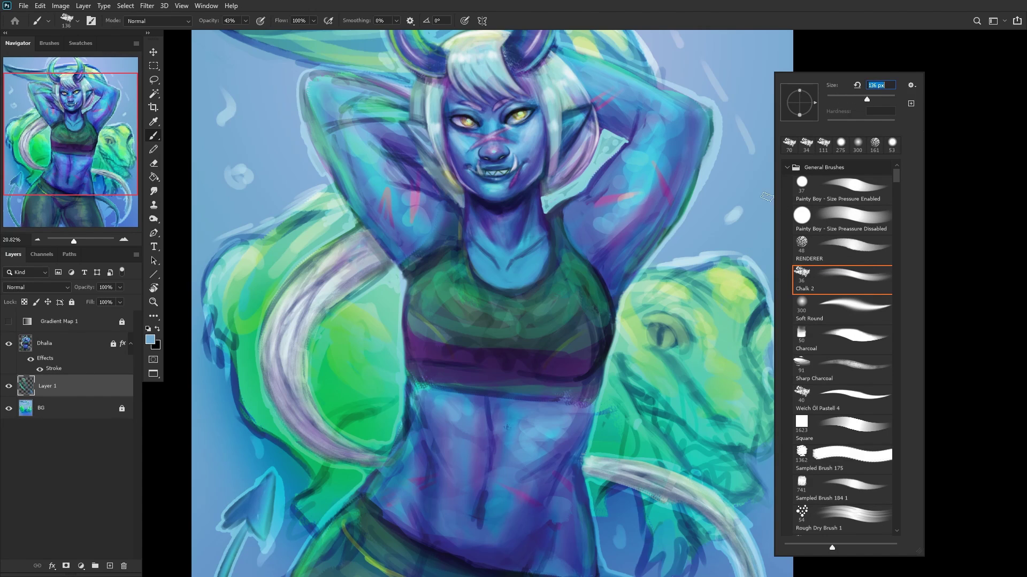
{"action": "key", "text": "Return"}
{"action": "left_click", "coordinate": [687, 258], "text": "alt"}
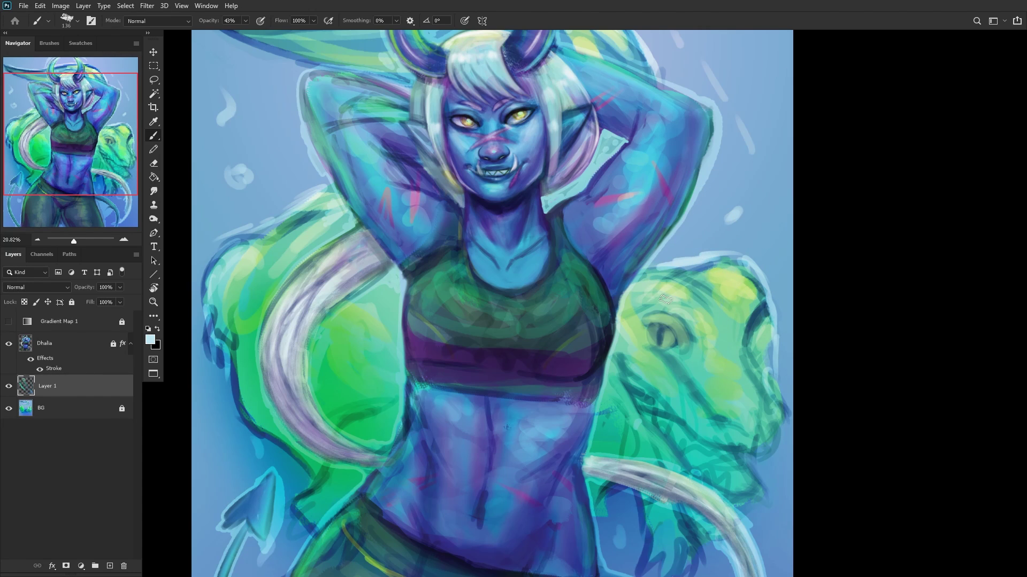
{"action": "mouse_move", "coordinate": [674, 274]}
{"action": "left_mouse_down"}
{"action": "mouse_move", "coordinate": [723, 298]}
{"action": "mouse_move", "coordinate": [715, 273]}
{"action": "mouse_move", "coordinate": [767, 361]}
{"action": "mouse_move", "coordinate": [755, 303]}
{"action": "left_mouse_up"}
{"action": "left_click", "coordinate": [725, 271], "text": "alt"}
{"action": "mouse_move", "coordinate": [680, 259]}
{"action": "left_mouse_down"}
{"action": "mouse_move", "coordinate": [704, 249]}
{"action": "mouse_move", "coordinate": [771, 284]}
{"action": "mouse_move", "coordinate": [743, 272]}
{"action": "mouse_move", "coordinate": [733, 279]}
{"action": "mouse_move", "coordinate": [774, 351]}
{"action": "mouse_move", "coordinate": [748, 300]}
{"action": "mouse_move", "coordinate": [698, 265]}
{"action": "mouse_move", "coordinate": [748, 272]}
{"action": "mouse_move", "coordinate": [778, 363]}
{"action": "mouse_move", "coordinate": [732, 271]}
{"action": "mouse_move", "coordinate": [750, 285]}
{"action": "mouse_move", "coordinate": [750, 350]}
{"action": "mouse_move", "coordinate": [742, 310]}
{"action": "mouse_move", "coordinate": [759, 355]}
{"action": "mouse_move", "coordinate": [749, 315]}
{"action": "mouse_move", "coordinate": [704, 273]}
{"action": "mouse_move", "coordinate": [728, 259]}
{"action": "mouse_move", "coordinate": [764, 336]}
{"action": "mouse_move", "coordinate": [752, 282]}
{"action": "mouse_move", "coordinate": [724, 245]}
{"action": "mouse_move", "coordinate": [769, 316]}
{"action": "mouse_move", "coordinate": [670, 253]}
{"action": "mouse_move", "coordinate": [743, 250]}
{"action": "mouse_move", "coordinate": [718, 256]}
{"action": "mouse_move", "coordinate": [754, 260]}
{"action": "mouse_move", "coordinate": [655, 263]}
{"action": "mouse_move", "coordinate": [747, 288]}
{"action": "mouse_move", "coordinate": [675, 273]}
{"action": "mouse_move", "coordinate": [745, 302]}
{"action": "mouse_move", "coordinate": [746, 286]}
{"action": "mouse_move", "coordinate": [760, 291]}
{"action": "mouse_move", "coordinate": [685, 244]}
{"action": "mouse_move", "coordinate": [759, 274]}
{"action": "mouse_move", "coordinate": [749, 309]}
{"action": "mouse_move", "coordinate": [690, 268]}
{"action": "mouse_move", "coordinate": [720, 278]}
{"action": "mouse_move", "coordinate": [651, 265]}
{"action": "mouse_move", "coordinate": [640, 272]}
{"action": "mouse_move", "coordinate": [740, 258]}
{"action": "mouse_move", "coordinate": [762, 296]}
{"action": "mouse_move", "coordinate": [772, 366]}
{"action": "mouse_move", "coordinate": [762, 344]}
{"action": "mouse_move", "coordinate": [780, 381]}
{"action": "mouse_move", "coordinate": [772, 406]}
{"action": "mouse_move", "coordinate": [763, 375]}
{"action": "mouse_move", "coordinate": [795, 434]}
{"action": "mouse_move", "coordinate": [745, 338]}
{"action": "mouse_move", "coordinate": [780, 432]}
{"action": "mouse_move", "coordinate": [788, 424]}
{"action": "mouse_move", "coordinate": [767, 330]}
{"action": "mouse_move", "coordinate": [762, 373]}
{"action": "mouse_move", "coordinate": [721, 279]}
{"action": "mouse_move", "coordinate": [736, 324]}
{"action": "left_mouse_up"}
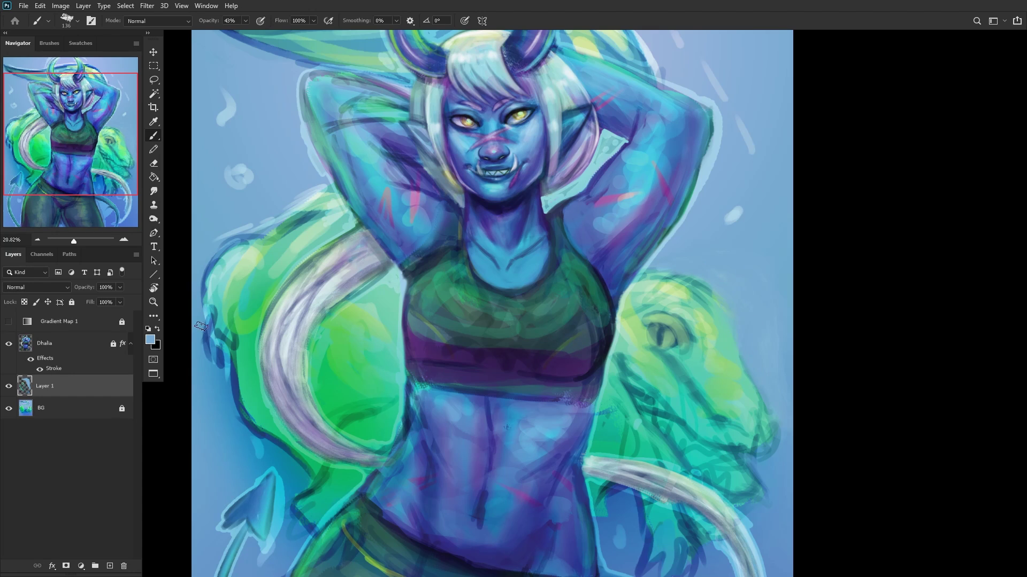
Step: Add Layer 2 in Overlay mode and brush a white glow onto the lizard's eye
{"action": "key", "text": "d"}
{"action": "key", "text": "x"}
{"action": "left_click", "coordinate": [110, 565]}
{"action": "left_click", "coordinate": [33, 287]}
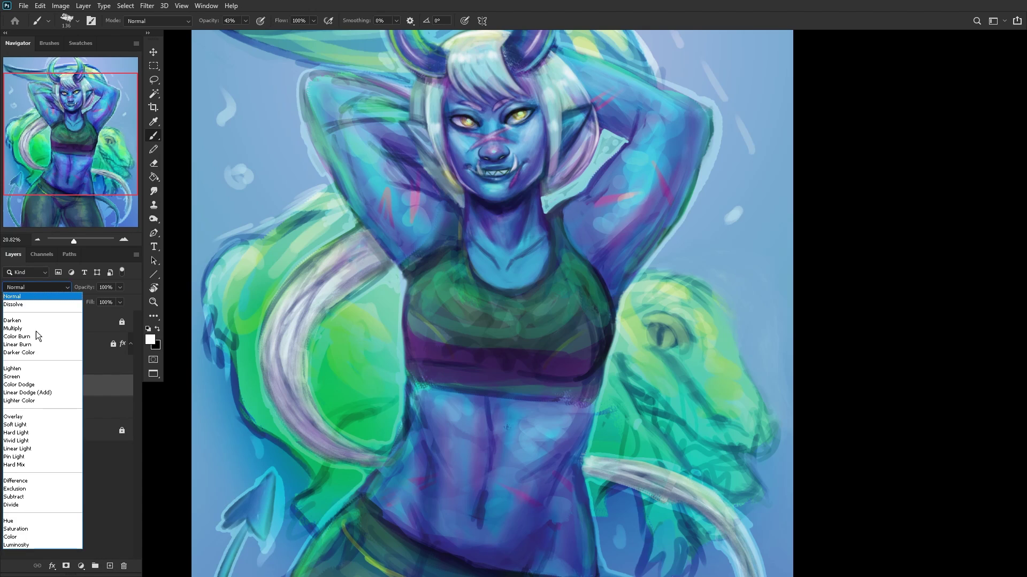
{"action": "left_click", "coordinate": [16, 417]}
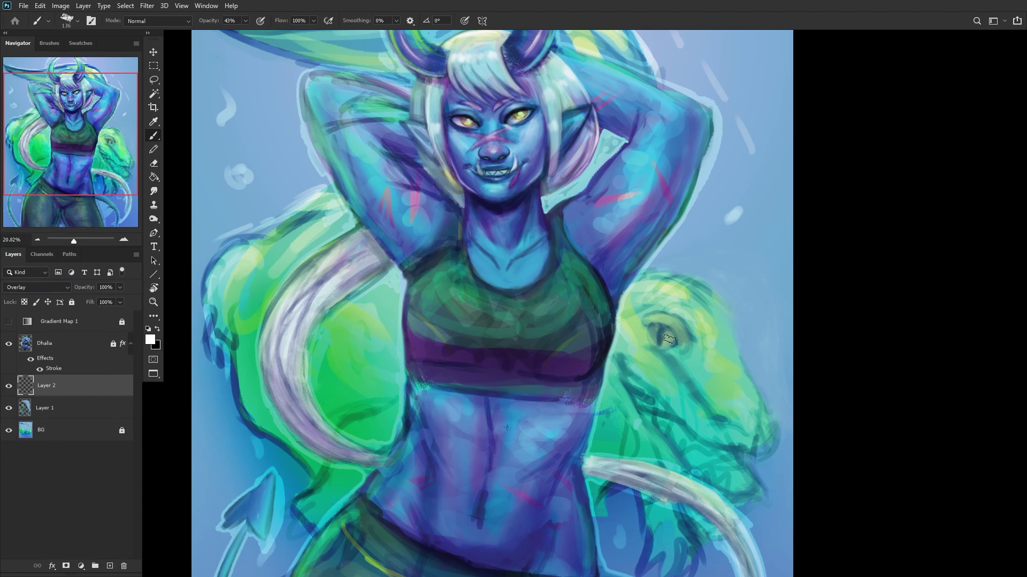
{"action": "mouse_move", "coordinate": [669, 339]}
{"action": "left_mouse_down"}
{"action": "mouse_move", "coordinate": [647, 326]}
{"action": "mouse_move", "coordinate": [655, 342]}
{"action": "left_mouse_up"}
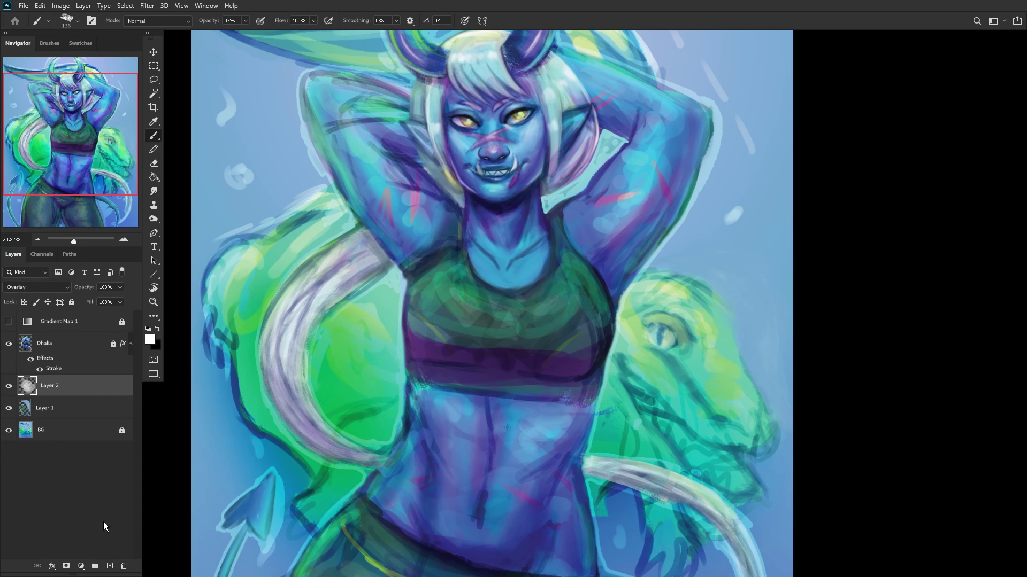
Step: On a new Layer 3, darken the lizard's head edge and top and soften its snout outline
{"action": "left_click", "coordinate": [110, 566]}
{"action": "left_click", "coordinate": [672, 363], "text": "alt"}
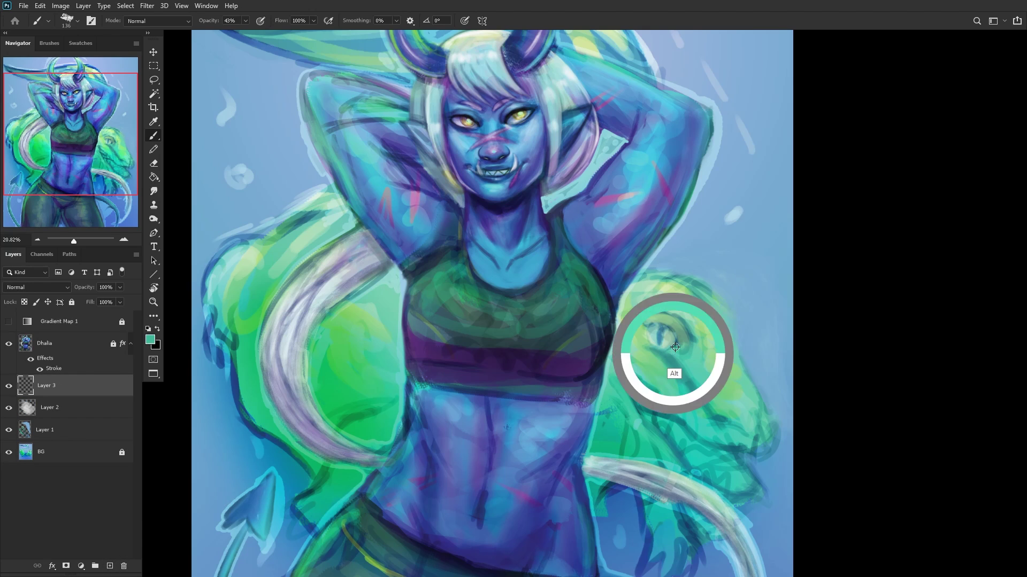
{"action": "mouse_move", "coordinate": [723, 319]}
{"action": "left_mouse_down"}
{"action": "mouse_move", "coordinate": [749, 343]}
{"action": "mouse_move", "coordinate": [741, 350]}
{"action": "mouse_move", "coordinate": [727, 338]}
{"action": "left_mouse_up"}
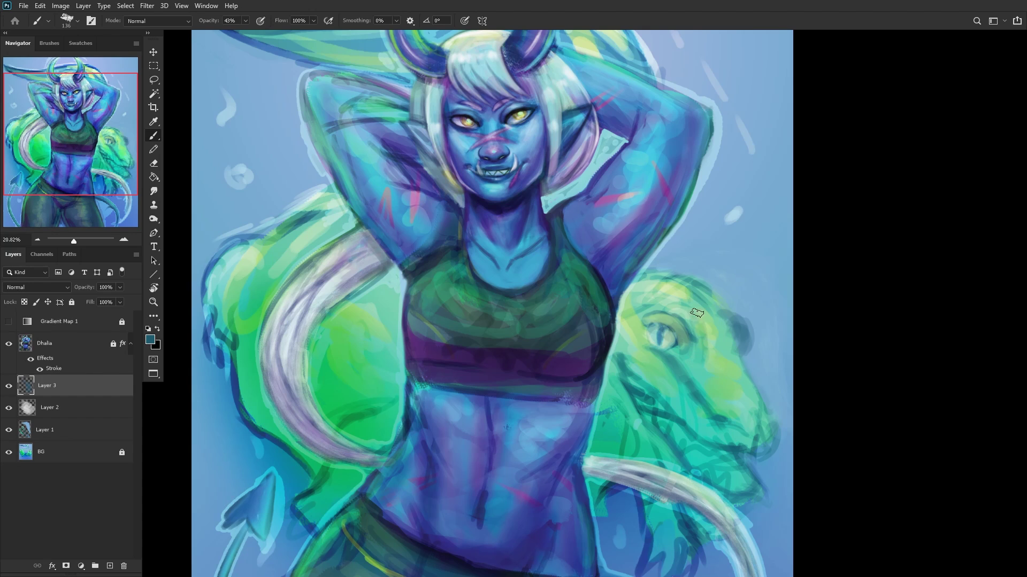
{"action": "mouse_move", "coordinate": [687, 292]}
{"action": "left_mouse_down"}
{"action": "mouse_move", "coordinate": [733, 318]}
{"action": "mouse_move", "coordinate": [753, 403]}
{"action": "mouse_move", "coordinate": [780, 441]}
{"action": "left_mouse_up"}
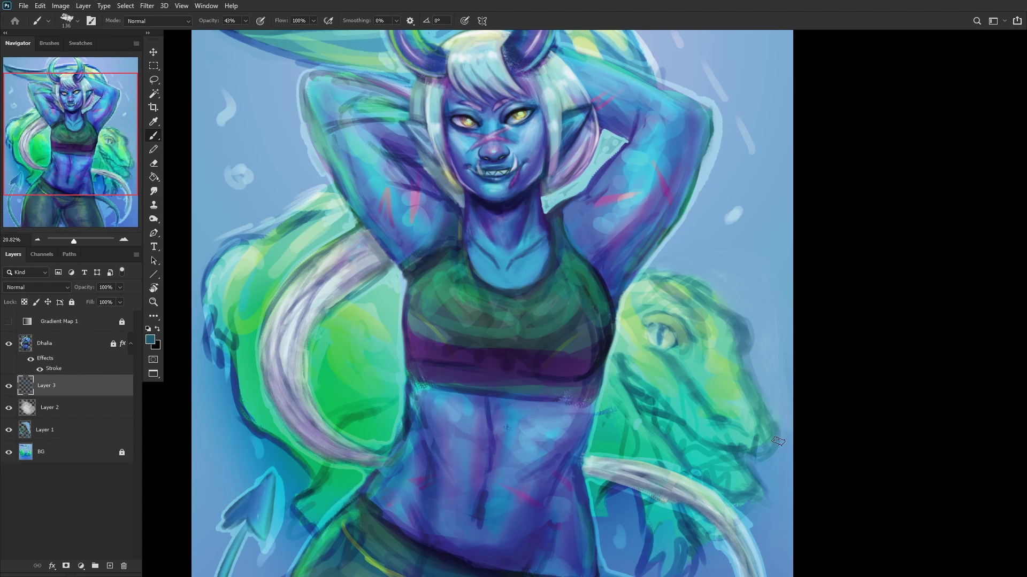
{"action": "left_click", "coordinate": [753, 412], "text": "alt"}
{"action": "mouse_move", "coordinate": [753, 383]}
{"action": "left_mouse_down"}
{"action": "mouse_move", "coordinate": [781, 436]}
{"action": "mouse_move", "coordinate": [766, 396]}
{"action": "left_mouse_up"}
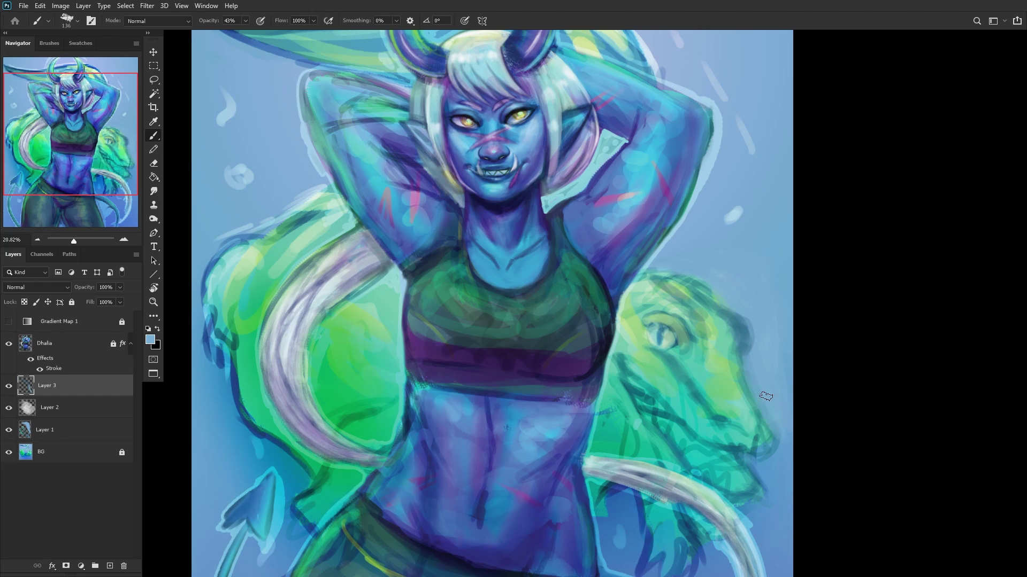
Step: Repaint the lizard's mouth line and snout in teal, brightening them with light green
{"action": "left_click", "coordinate": [737, 453], "text": "alt"}
{"action": "mouse_move", "coordinate": [734, 452]}
{"action": "left_mouse_down"}
{"action": "mouse_move", "coordinate": [695, 444]}
{"action": "mouse_move", "coordinate": [757, 454]}
{"action": "mouse_move", "coordinate": [703, 451]}
{"action": "left_mouse_up"}
{"action": "left_click", "coordinate": [711, 463], "text": "alt"}
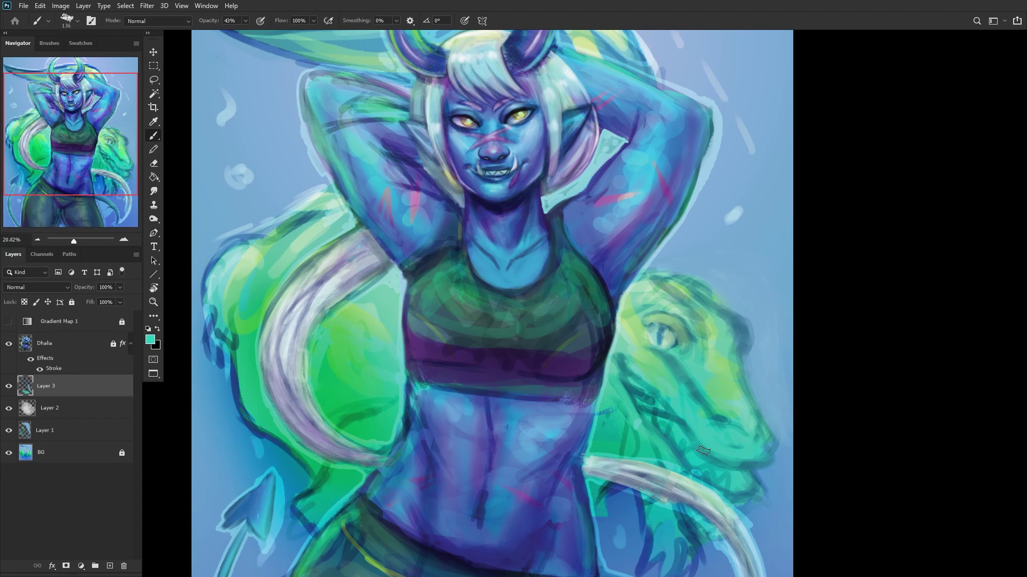
{"action": "left_click", "coordinate": [719, 423], "text": "alt"}
{"action": "mouse_move", "coordinate": [715, 417]}
{"action": "left_mouse_down"}
{"action": "mouse_move", "coordinate": [747, 438]}
{"action": "mouse_move", "coordinate": [722, 421]}
{"action": "mouse_move", "coordinate": [744, 447]}
{"action": "mouse_move", "coordinate": [691, 418]}
{"action": "mouse_move", "coordinate": [719, 445]}
{"action": "left_mouse_up"}
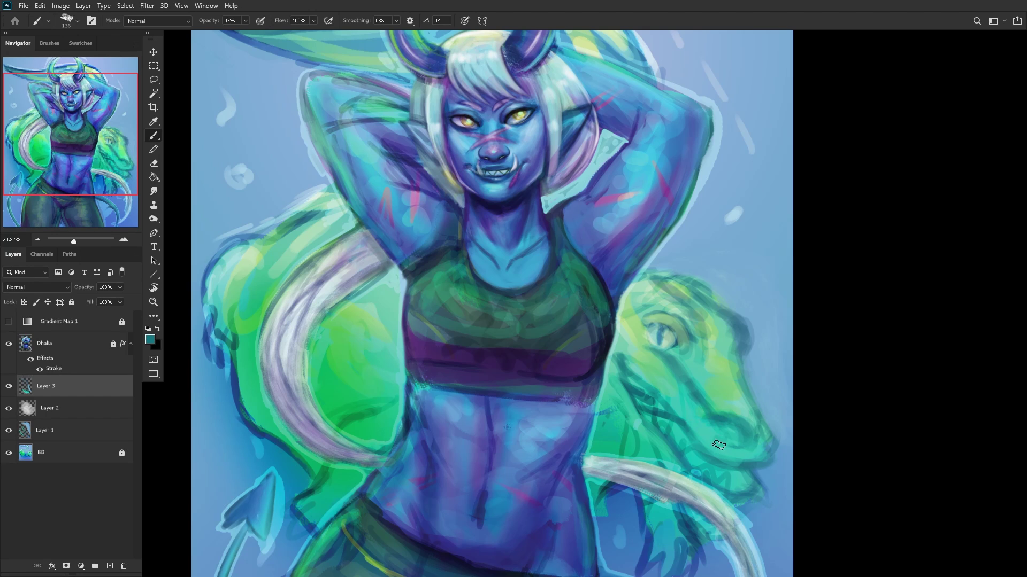
{"action": "left_click", "coordinate": [722, 399], "text": "alt"}
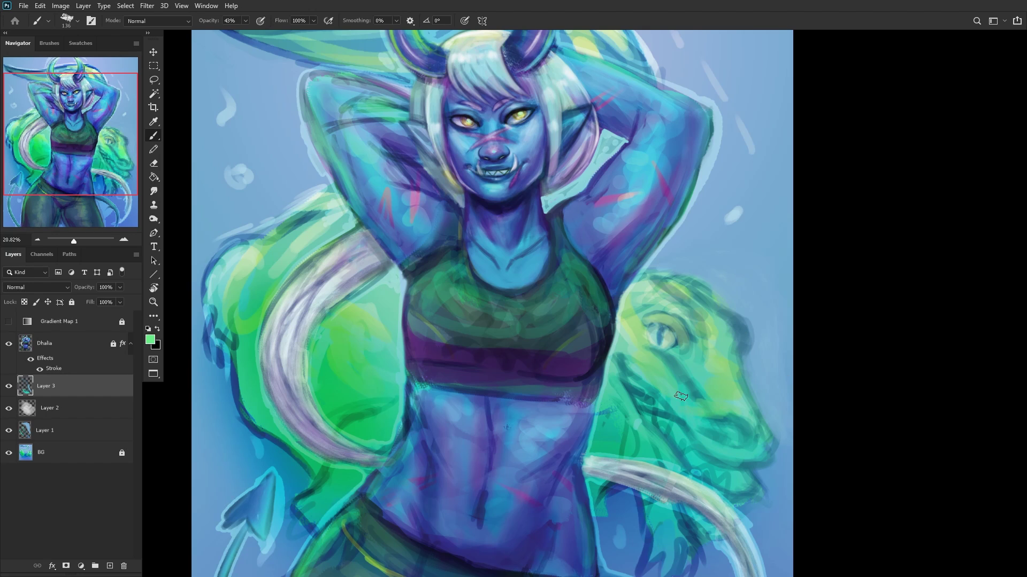
{"action": "mouse_move", "coordinate": [680, 397]}
{"action": "left_mouse_down"}
{"action": "mouse_move", "coordinate": [696, 377]}
{"action": "mouse_move", "coordinate": [672, 379]}
{"action": "mouse_move", "coordinate": [730, 411]}
{"action": "left_mouse_up"}
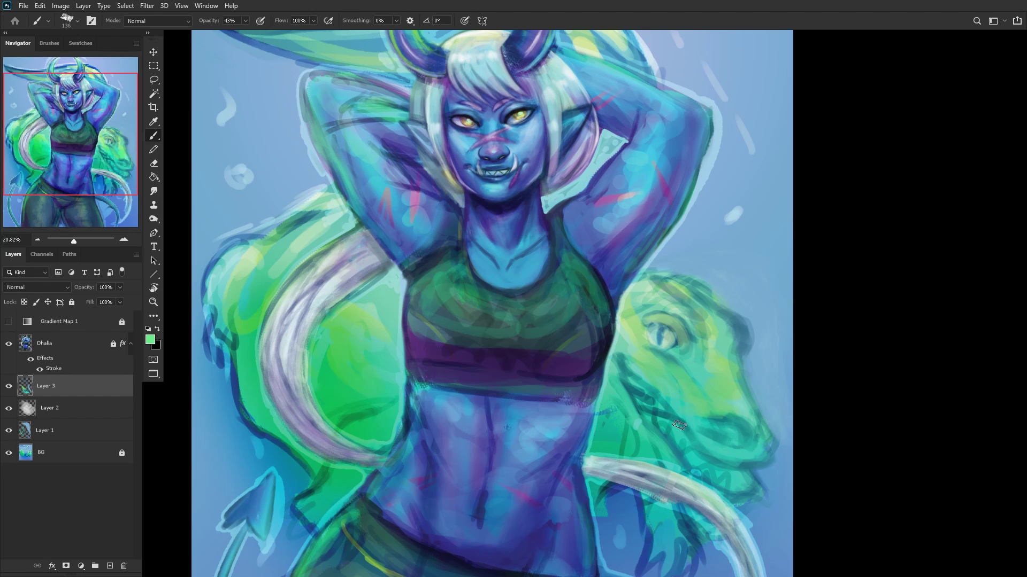
Step: Add pale mint jaw highlights with a 37 px brush, then flip the canvas back
{"action": "left_click", "coordinate": [653, 386], "text": "alt"}
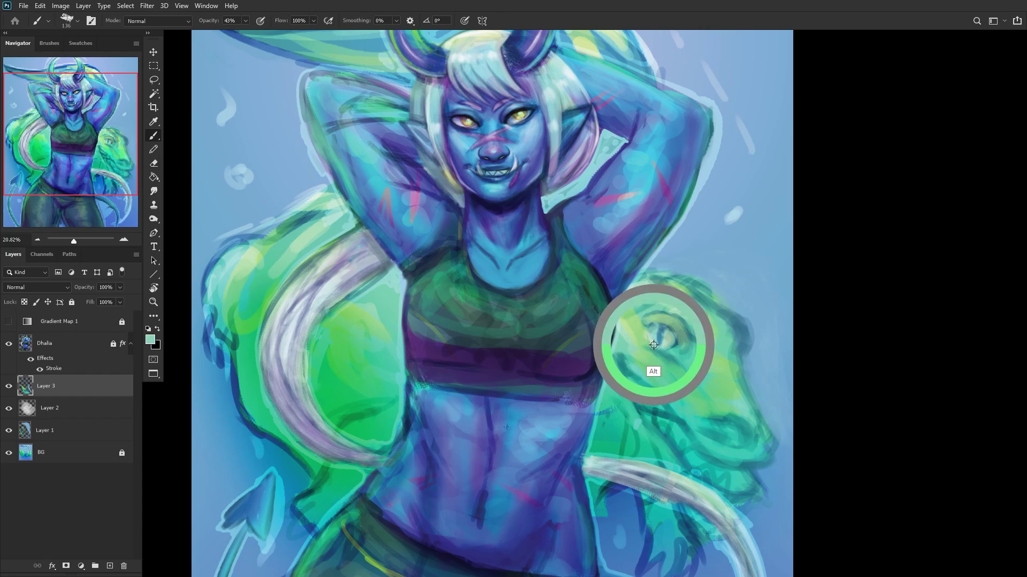
{"action": "right_click", "coordinate": [717, 356]}
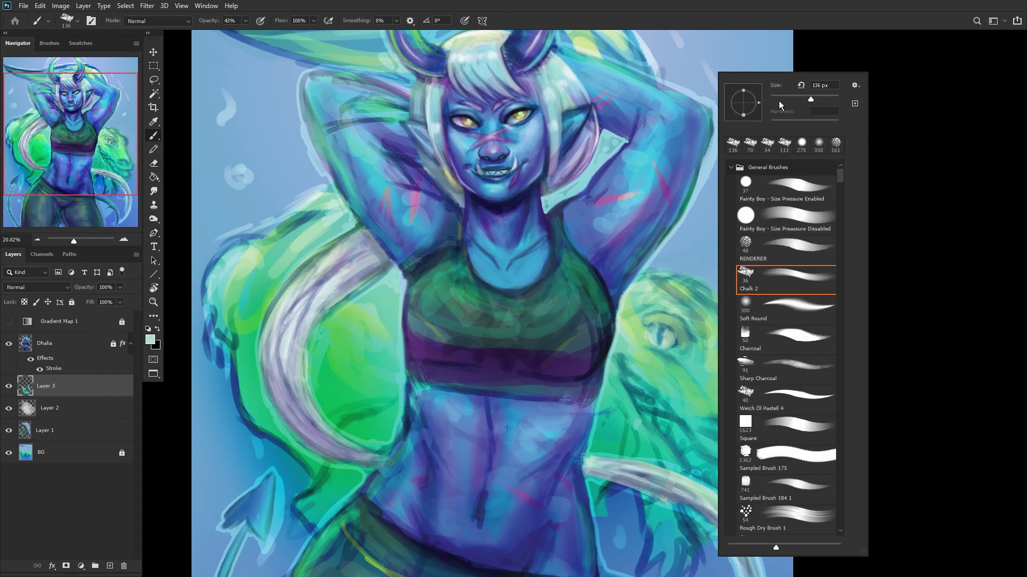
{"action": "key", "text": "Return"}
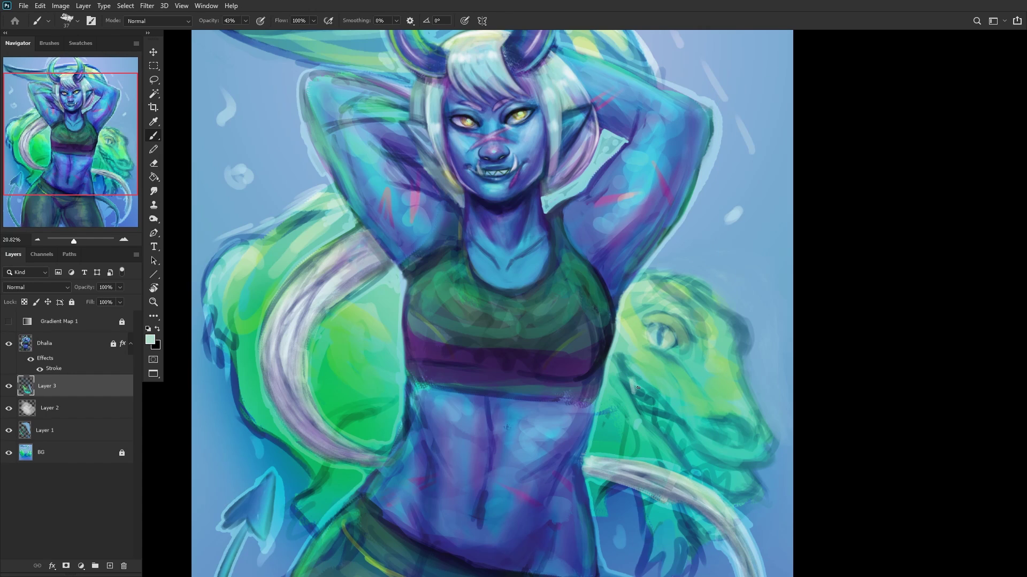
{"action": "left_click_drag", "start_coordinate": [647, 394], "coordinate": [678, 432]}
{"action": "left_click_drag", "start_coordinate": [730, 469], "coordinate": [764, 474]}
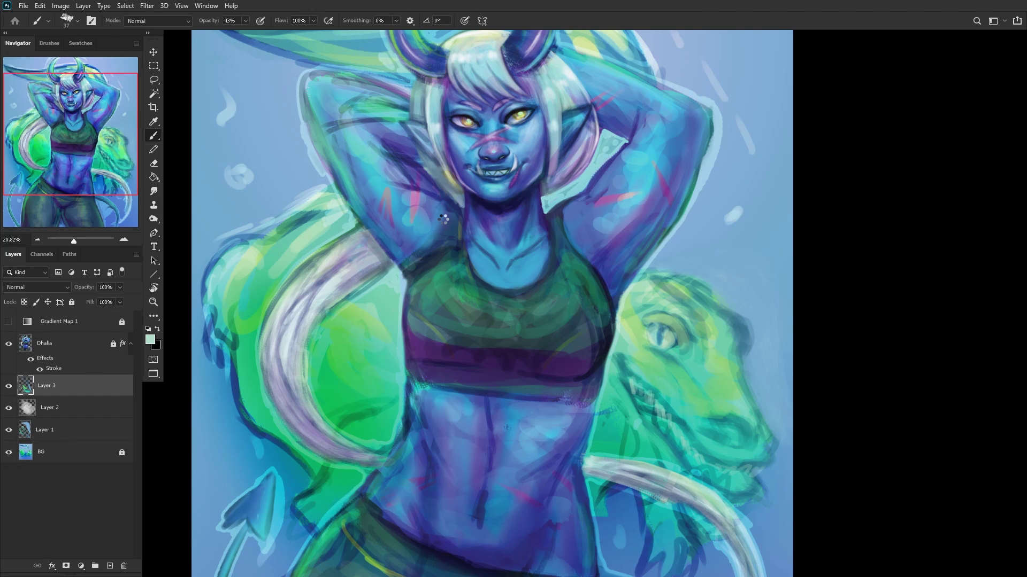
{"action": "key", "text": "ctrl+shift+h"}
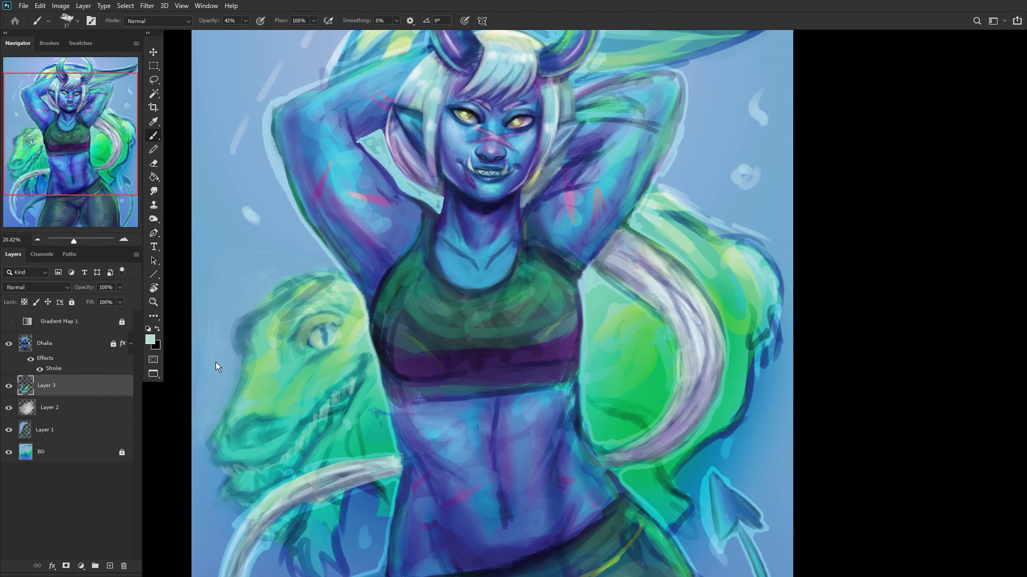
Step: Add a small dark teal mark and light green strokes on the left lizard's snout
{"action": "scroll", "coordinate": [240, 369], "scroll_direction": "up", "scroll_amount": 2}
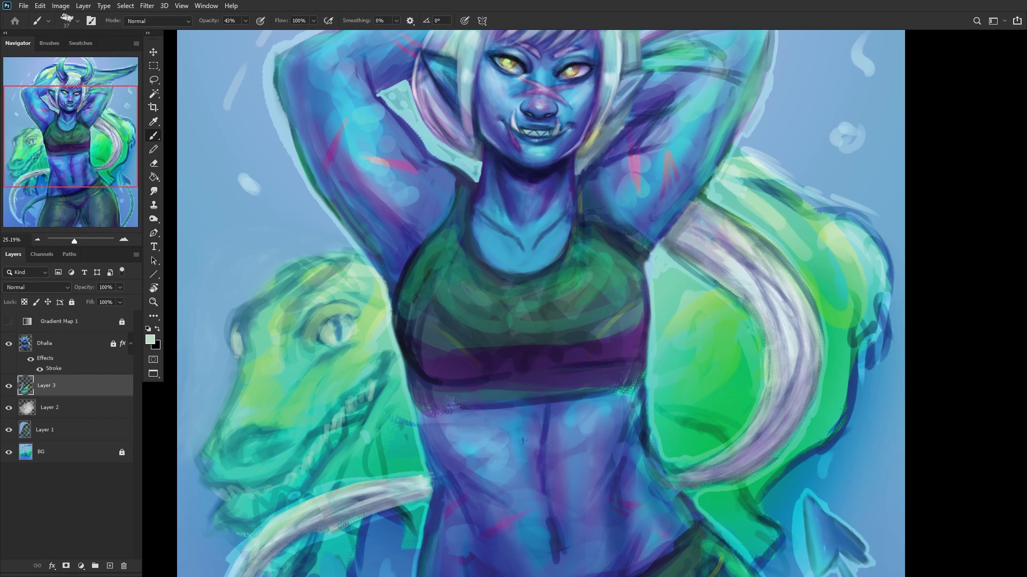
{"action": "scroll", "coordinate": [243, 331], "scroll_direction": "down", "scroll_amount": 2}
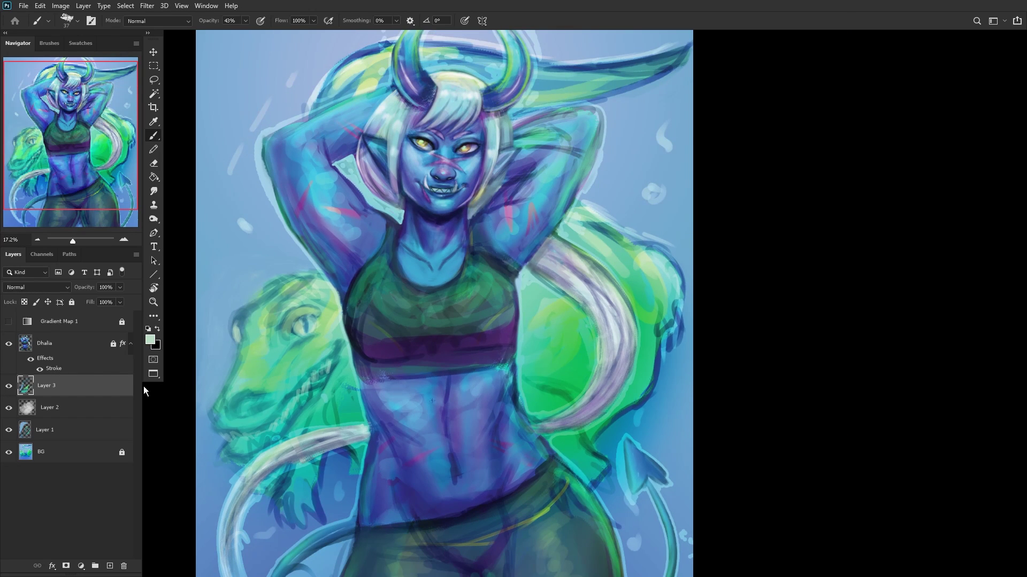
{"action": "left_click", "coordinate": [157, 330]}
{"action": "scroll", "coordinate": [238, 404], "scroll_direction": "up", "scroll_amount": 1}
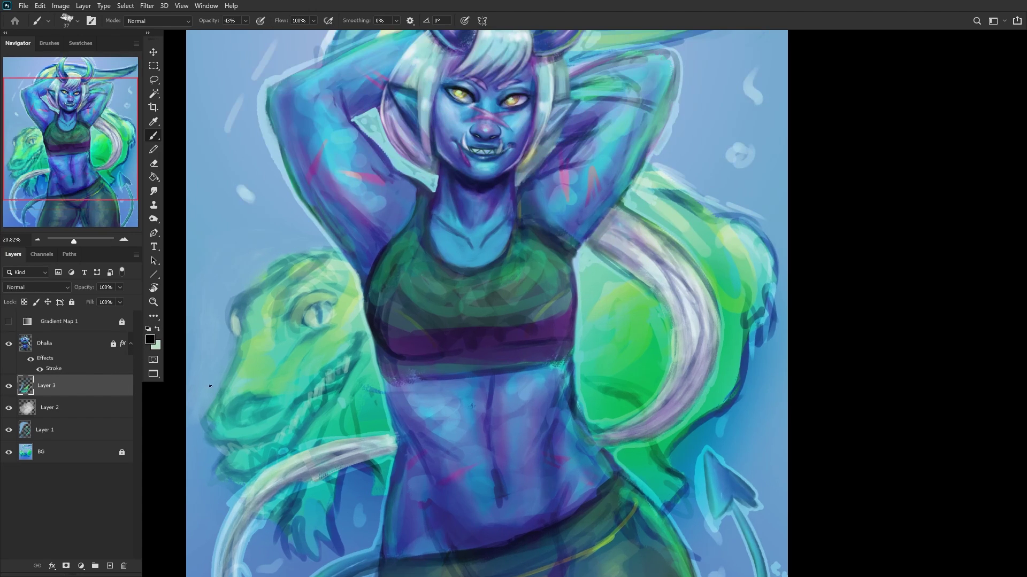
{"action": "scroll", "coordinate": [249, 357], "scroll_direction": "up", "scroll_amount": 2}
{"action": "left_click", "coordinate": [310, 316], "text": "alt"}
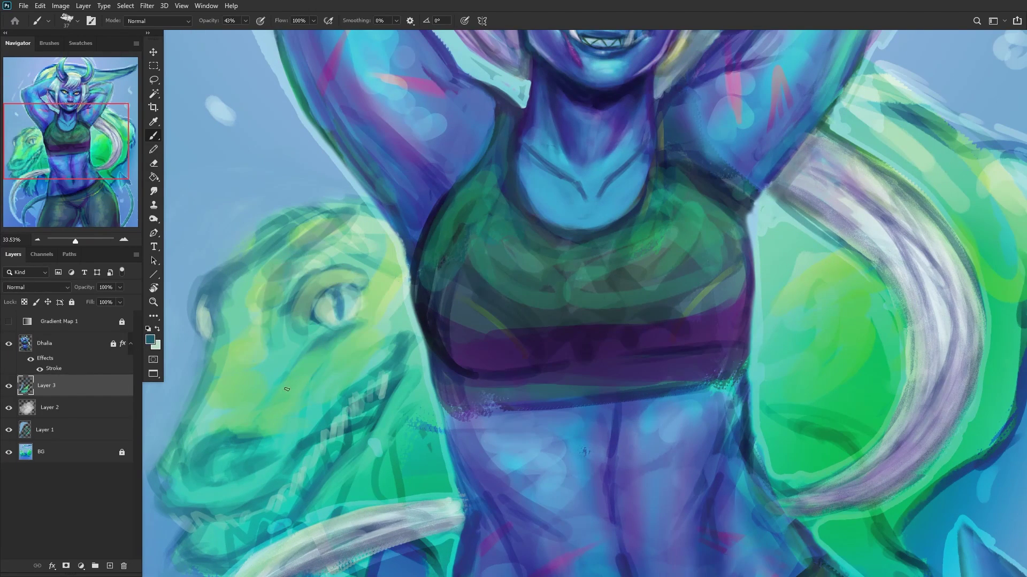
{"action": "left_click_drag", "start_coordinate": [225, 461], "coordinate": [251, 447]}
{"action": "scroll", "coordinate": [255, 440], "scroll_direction": "down", "scroll_amount": 2}
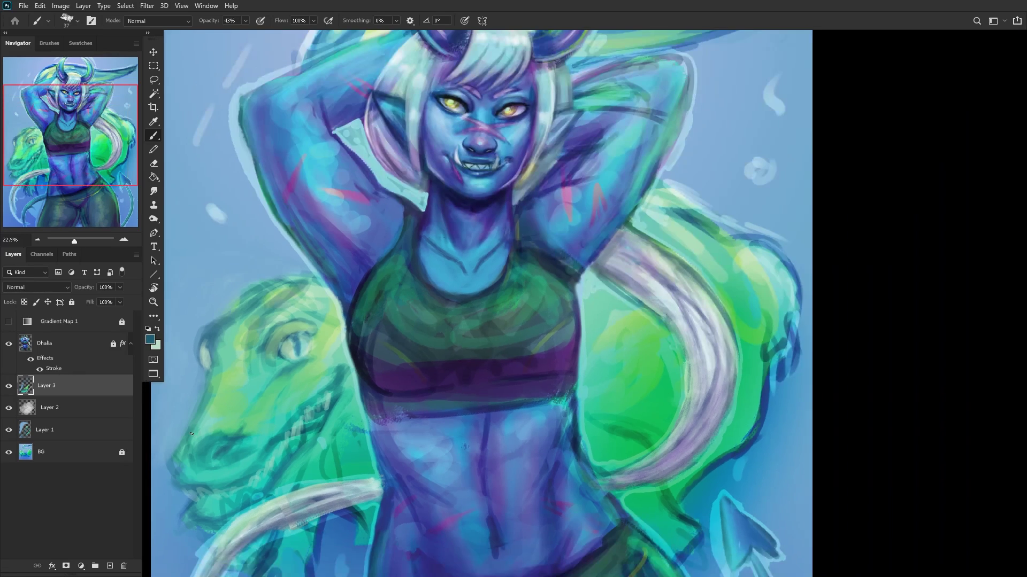
{"action": "left_click", "coordinate": [218, 428], "text": "alt"}
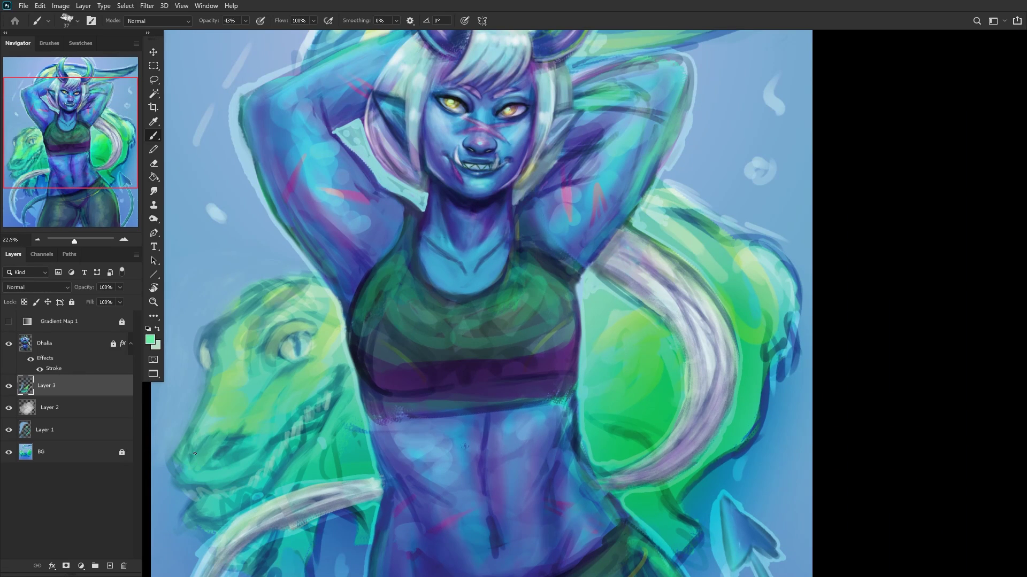
{"action": "mouse_move", "coordinate": [194, 453]}
{"action": "left_mouse_down"}
{"action": "mouse_move", "coordinate": [214, 436]}
{"action": "mouse_move", "coordinate": [197, 463]}
{"action": "mouse_move", "coordinate": [236, 462]}
{"action": "left_mouse_up"}
{"action": "scroll", "coordinate": [240, 417], "scroll_direction": "down", "scroll_amount": 2}
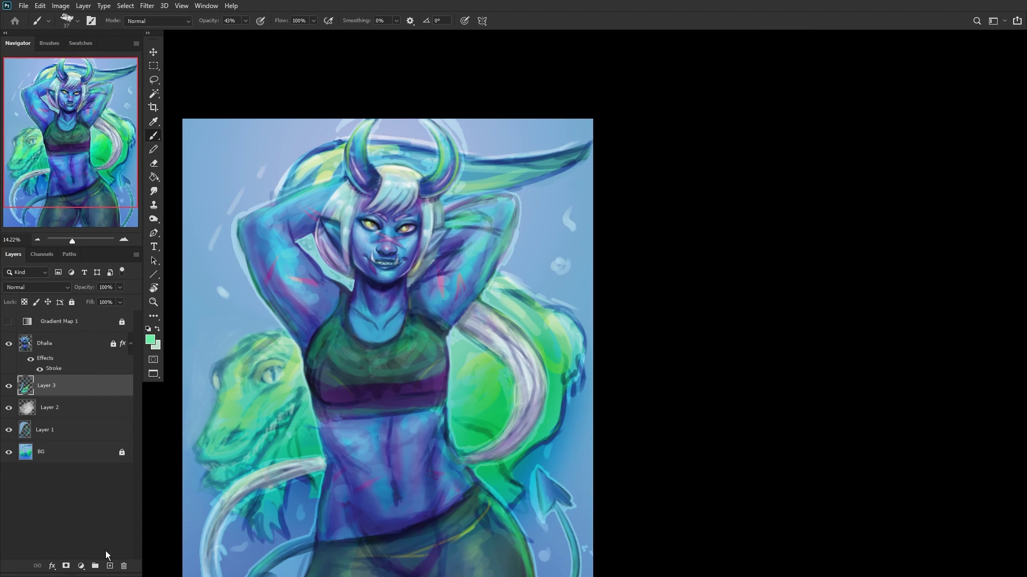
Step: Add Layer 4 and set the foreground colour to mint green b3ffdc
{"action": "left_click", "coordinate": [109, 566]}
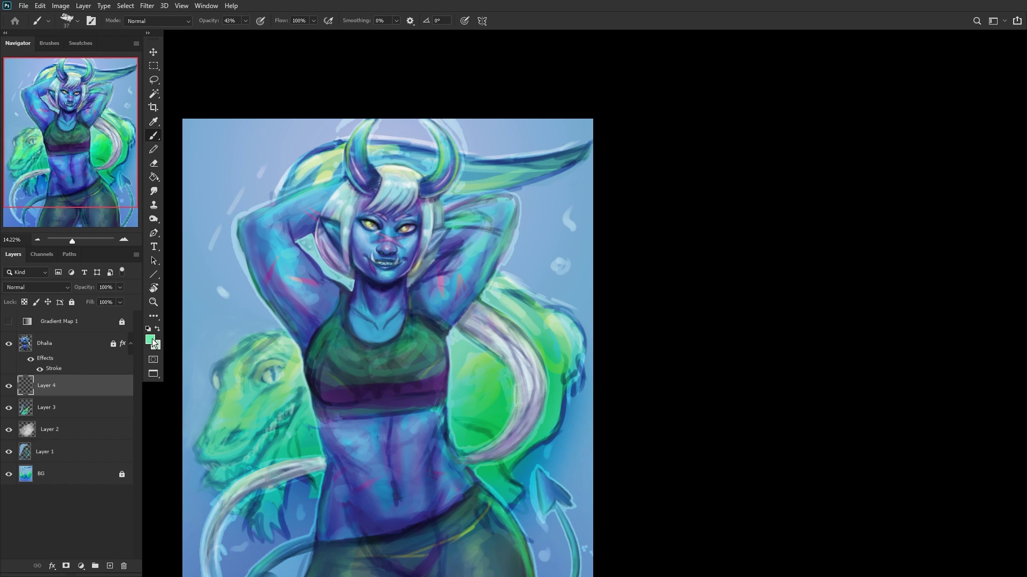
{"action": "scroll", "coordinate": [367, 476], "scroll_direction": "up", "scroll_amount": 2}
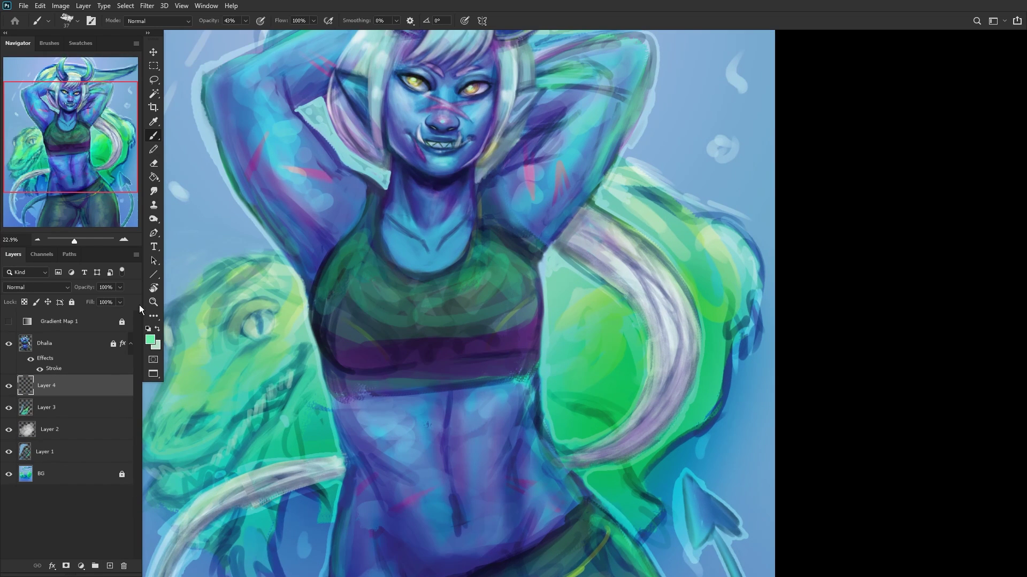
{"action": "left_click", "coordinate": [149, 339]}
{"action": "left_click", "coordinate": [706, 160]}
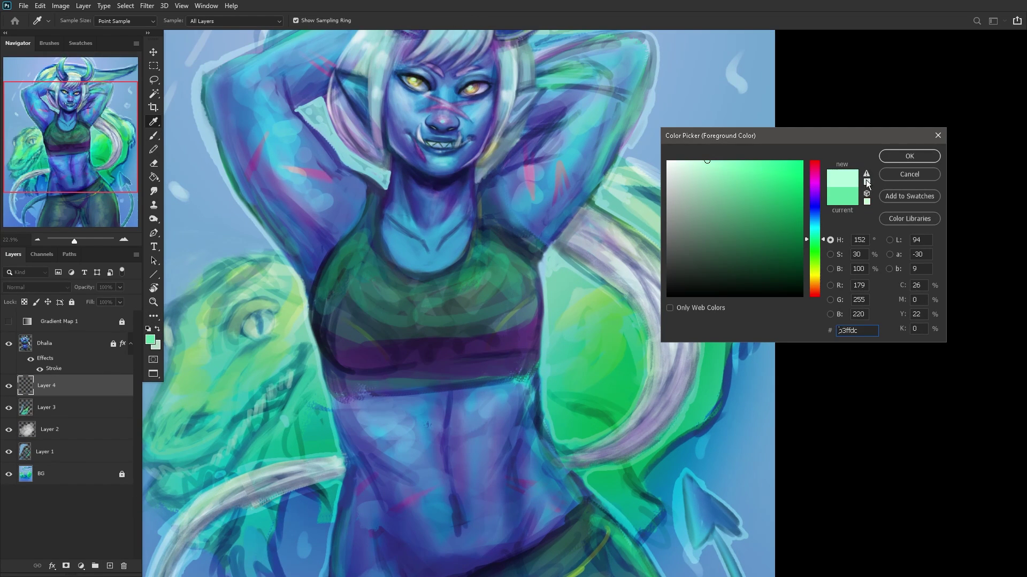
{"action": "left_click", "coordinate": [904, 153]}
{"action": "key", "text": "b"}
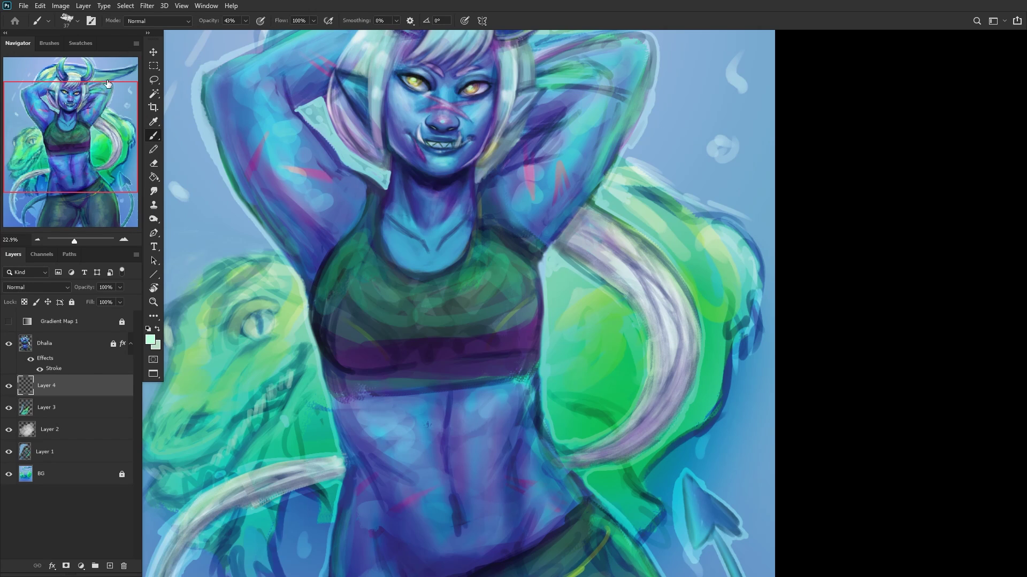
Step: Paint broad mint strokes on the lizard's snout with Chalk 2 at 97 px, then mirror the canvas
{"action": "mouse_move", "coordinate": [501, 172]}
{"action": "left_mouse_down"}
{"action": "mouse_move", "coordinate": [503, 107]}
{"action": "mouse_move", "coordinate": [562, 174]}
{"action": "left_mouse_up"}
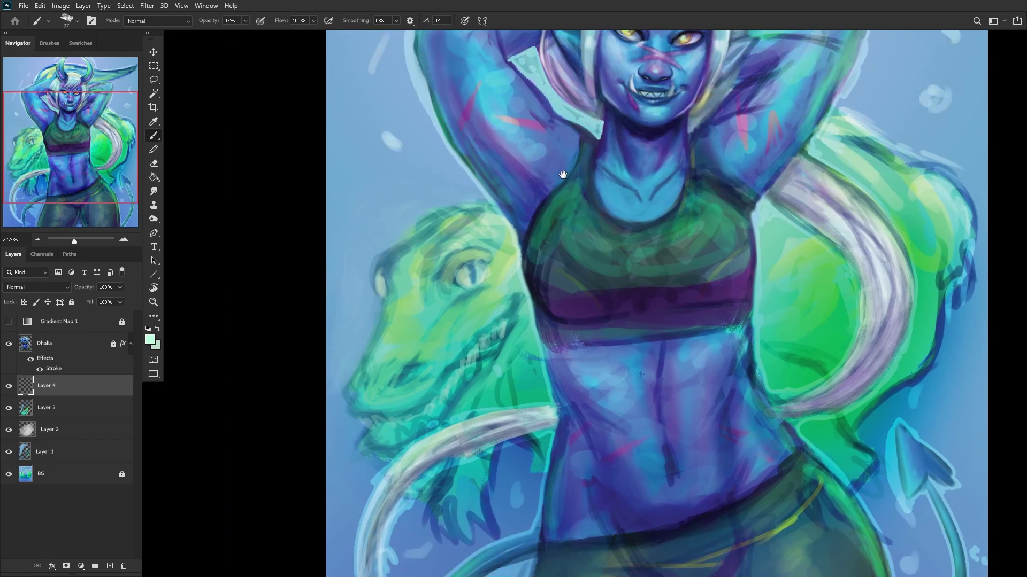
{"action": "right_click", "coordinate": [689, 331]}
{"action": "left_click_drag", "start_coordinate": [667, 97], "coordinate": [675, 102]}
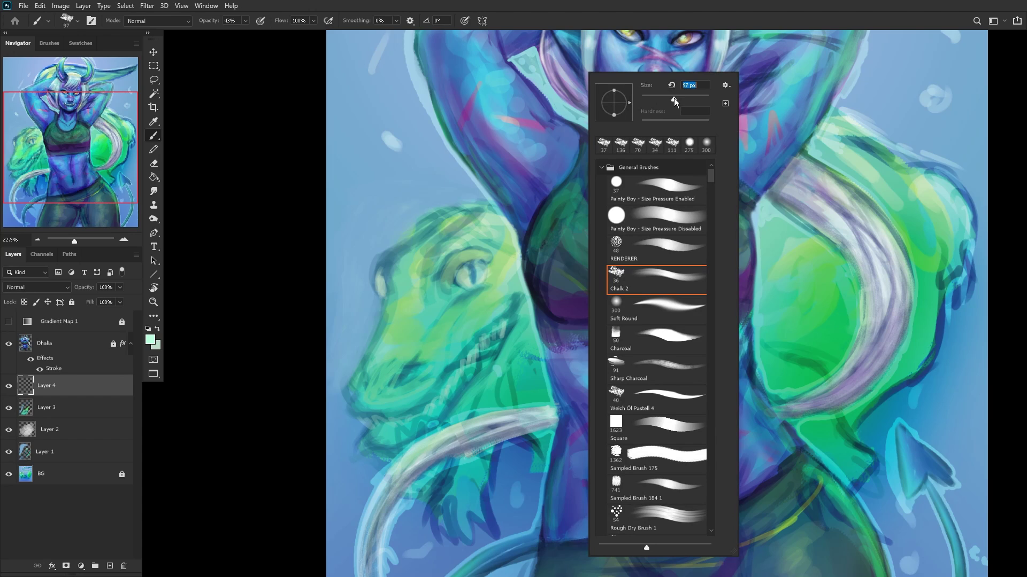
{"action": "left_click", "coordinate": [410, 362]}
{"action": "left_click_drag", "start_coordinate": [410, 361], "coordinate": [399, 352]}
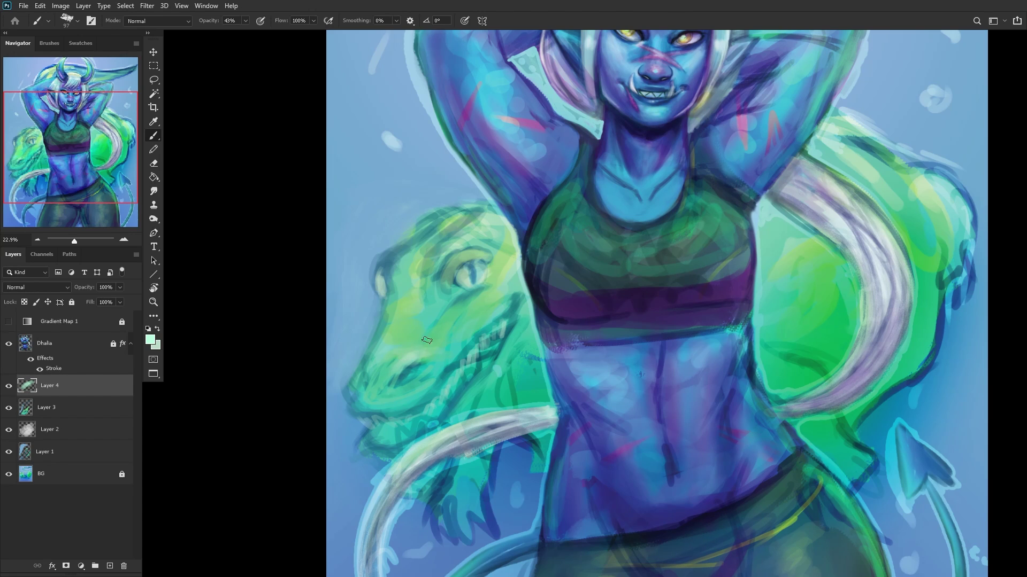
{"action": "left_click_drag", "start_coordinate": [396, 399], "coordinate": [408, 396]}
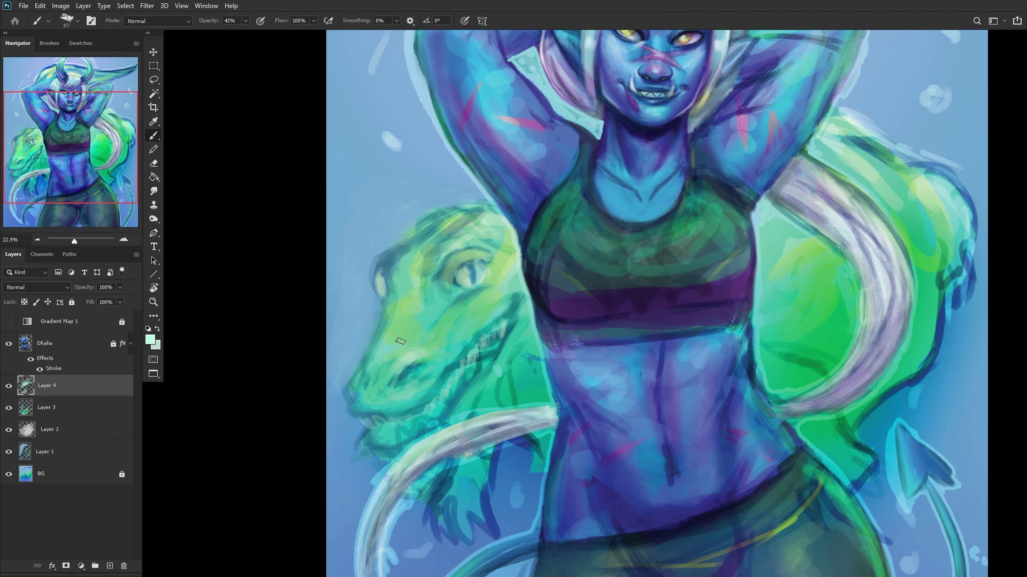
{"action": "mouse_move", "coordinate": [400, 341]}
{"action": "left_mouse_down"}
{"action": "mouse_move", "coordinate": [408, 310]}
{"action": "mouse_move", "coordinate": [419, 306]}
{"action": "mouse_move", "coordinate": [411, 330]}
{"action": "mouse_move", "coordinate": [420, 318]}
{"action": "mouse_move", "coordinate": [423, 295]}
{"action": "mouse_move", "coordinate": [396, 288]}
{"action": "left_mouse_up"}
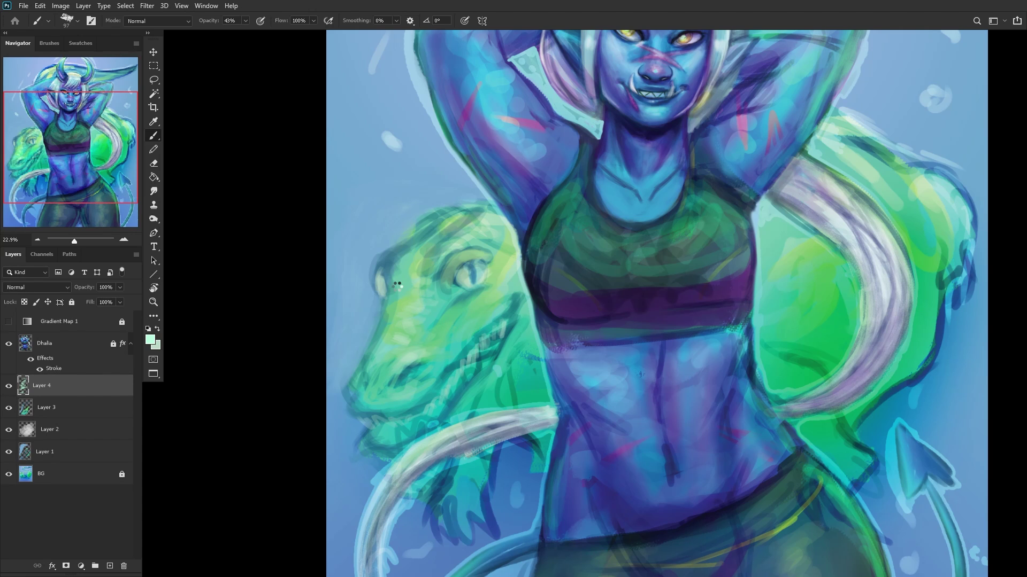
{"action": "key", "text": "ctrl+shift+h"}
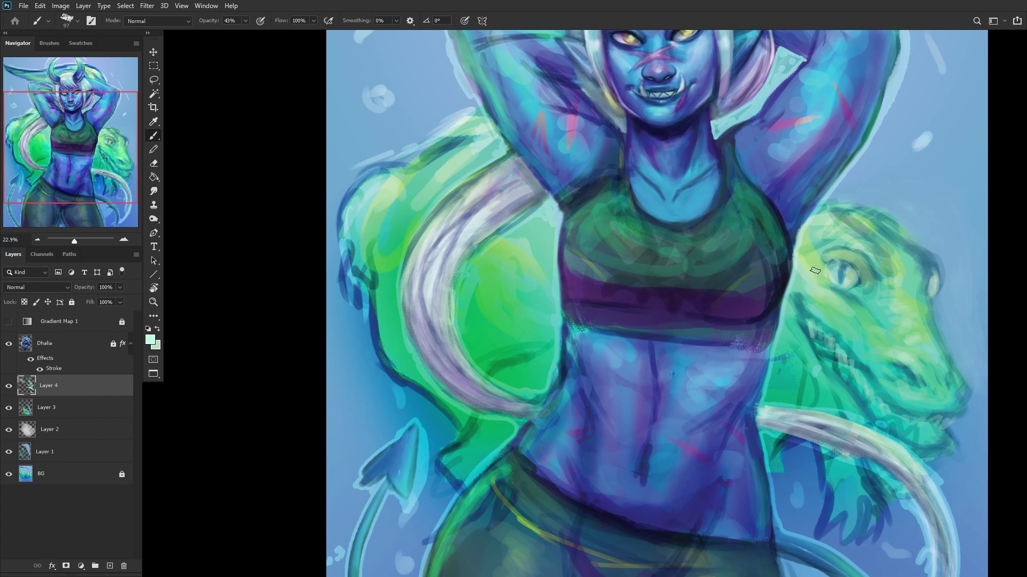
Step: Add Layer 5 and paint teal strokes over the lizard's neck and around its eye
{"action": "scroll", "coordinate": [732, 367], "scroll_direction": "down", "scroll_amount": 4}
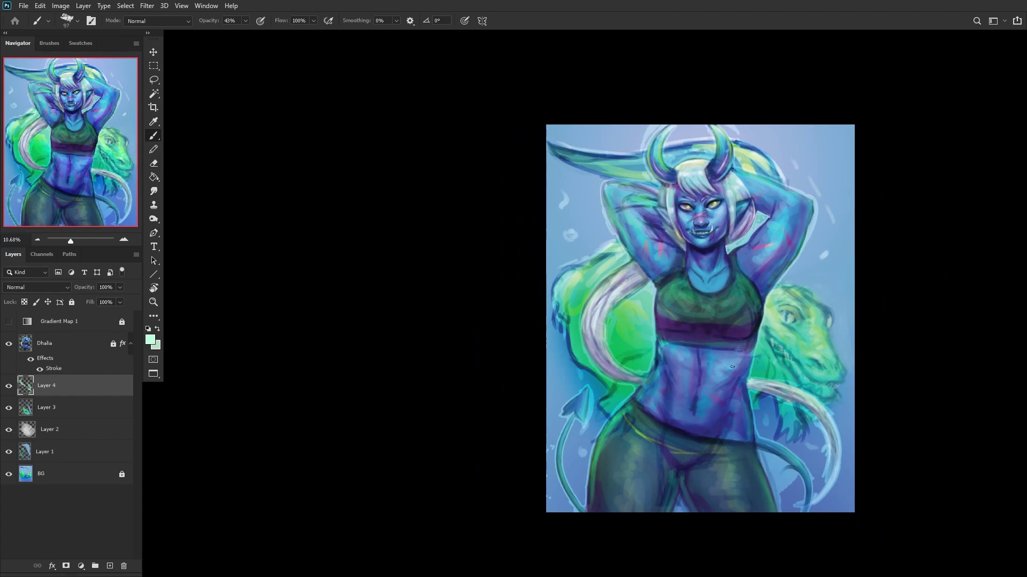
{"action": "scroll", "coordinate": [831, 409], "scroll_direction": "up", "scroll_amount": 3}
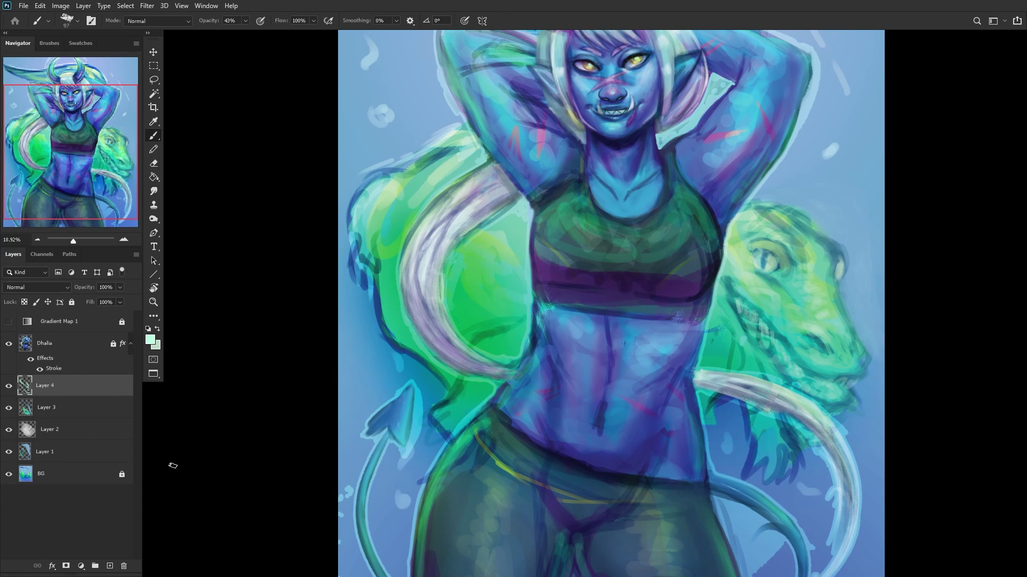
{"action": "left_click", "coordinate": [109, 565]}
{"action": "left_click_drag", "start_coordinate": [699, 335], "coordinate": [759, 302], "text": "alt"}
{"action": "mouse_move", "coordinate": [770, 391]}
{"action": "left_mouse_down"}
{"action": "mouse_move", "coordinate": [727, 337]}
{"action": "mouse_move", "coordinate": [770, 377]}
{"action": "mouse_move", "coordinate": [709, 300]}
{"action": "mouse_move", "coordinate": [707, 273]}
{"action": "mouse_move", "coordinate": [711, 301]}
{"action": "left_mouse_up"}
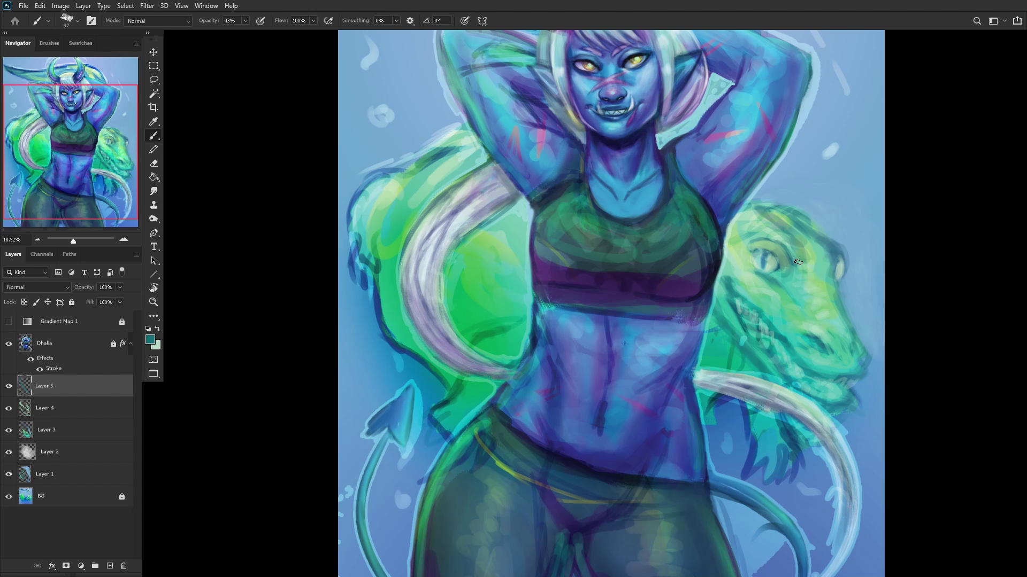
{"action": "scroll", "coordinate": [797, 262], "scroll_direction": "up", "scroll_amount": 2}
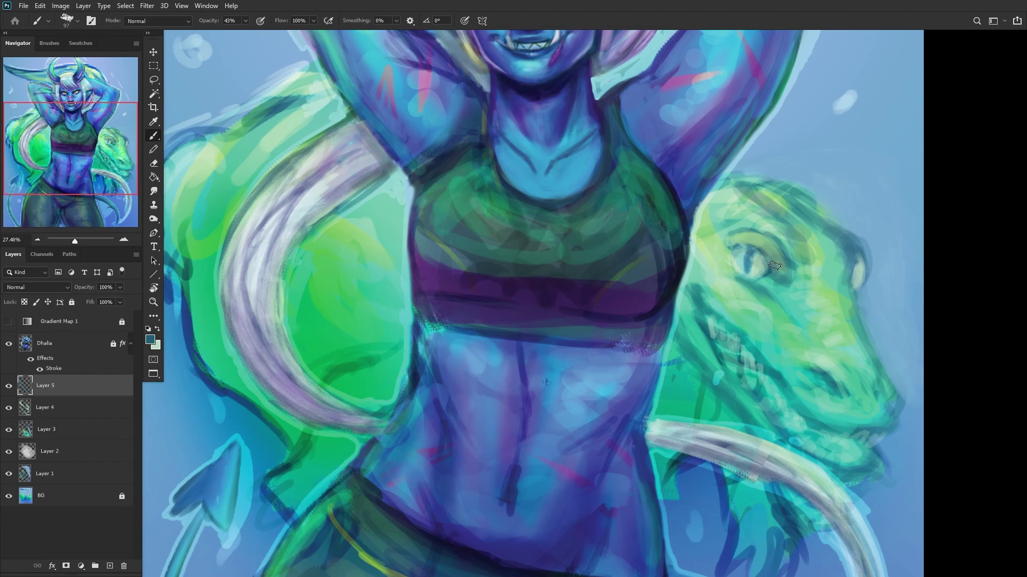
{"action": "mouse_move", "coordinate": [774, 265]}
{"action": "left_mouse_down"}
{"action": "mouse_move", "coordinate": [752, 242]}
{"action": "mouse_move", "coordinate": [731, 241]}
{"action": "mouse_move", "coordinate": [744, 252]}
{"action": "mouse_move", "coordinate": [727, 239]}
{"action": "mouse_move", "coordinate": [770, 283]}
{"action": "mouse_move", "coordinate": [769, 270]}
{"action": "mouse_move", "coordinate": [782, 286]}
{"action": "mouse_move", "coordinate": [787, 266]}
{"action": "mouse_move", "coordinate": [807, 265]}
{"action": "mouse_move", "coordinate": [784, 297]}
{"action": "mouse_move", "coordinate": [795, 269]}
{"action": "mouse_move", "coordinate": [734, 224]}
{"action": "mouse_move", "coordinate": [757, 243]}
{"action": "mouse_move", "coordinate": [738, 253]}
{"action": "mouse_move", "coordinate": [775, 240]}
{"action": "left_mouse_up"}
Step: Soften the right edge of the lizard's snout with sampled blue tones
{"action": "left_click", "coordinate": [754, 237], "text": "alt"}
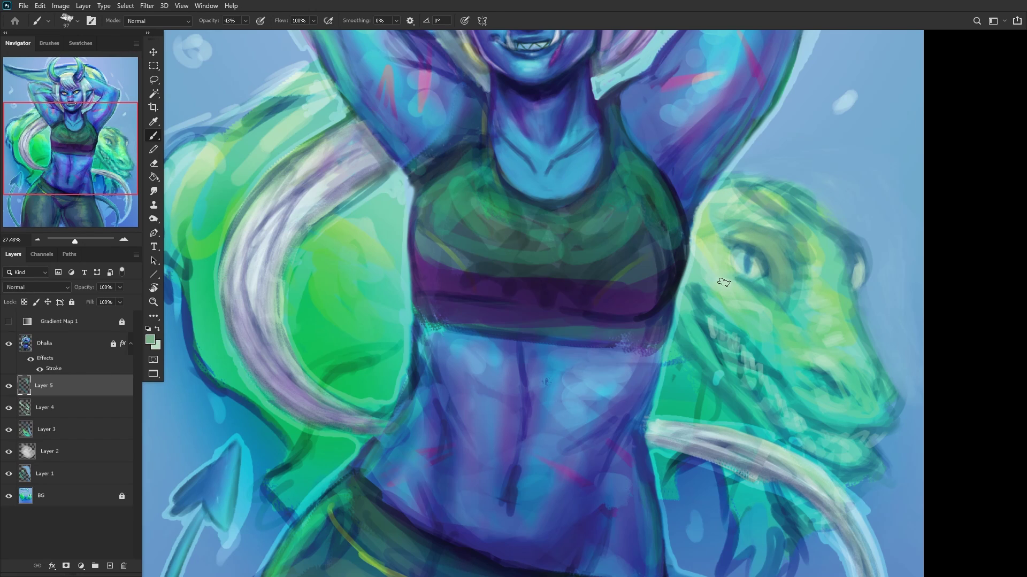
{"action": "scroll", "coordinate": [723, 282], "scroll_direction": "down", "scroll_amount": 3}
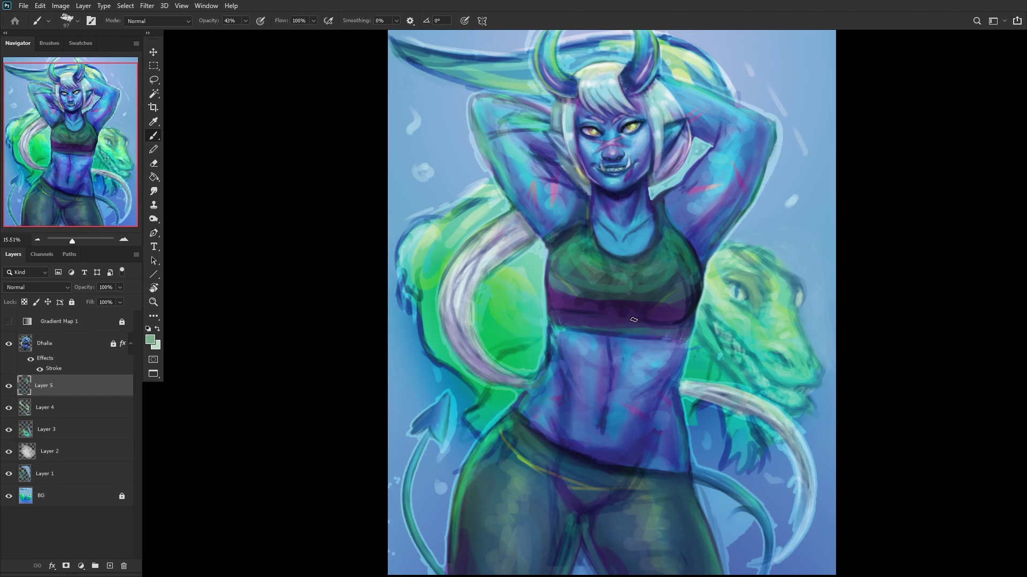
{"action": "scroll", "coordinate": [793, 330], "scroll_direction": "up", "scroll_amount": 4}
{"action": "left_click", "coordinate": [790, 267], "text": "alt"}
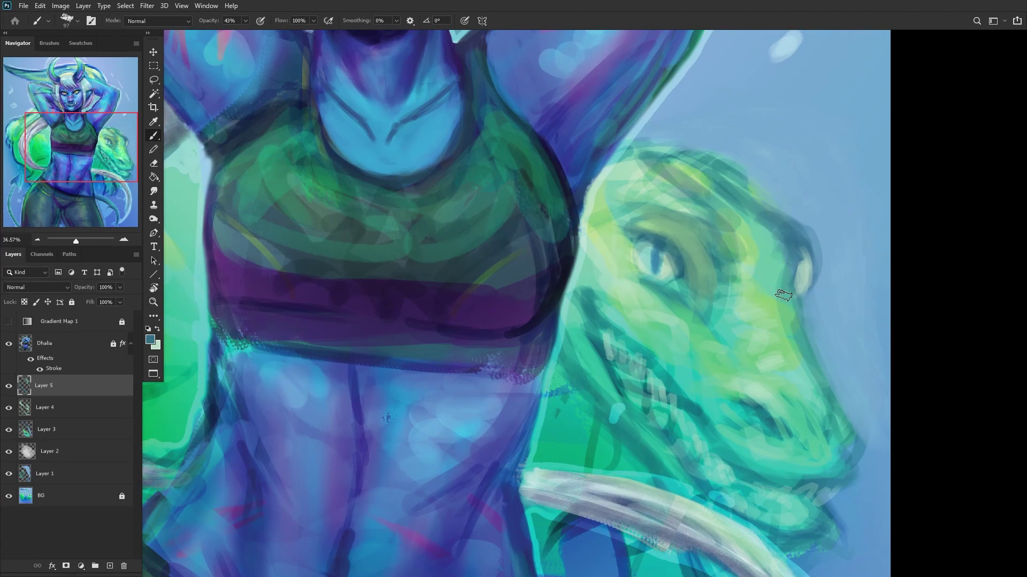
{"action": "left_click", "coordinate": [836, 334], "text": "alt"}
{"action": "left_click_drag", "start_coordinate": [802, 315], "coordinate": [834, 396]}
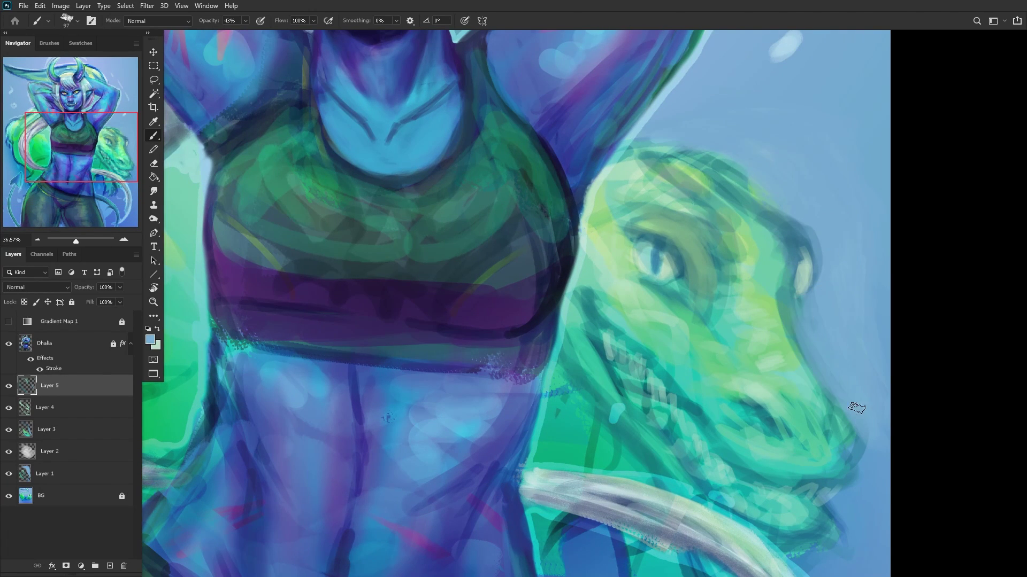
{"action": "scroll", "coordinate": [873, 418], "scroll_direction": "down", "scroll_amount": 5}
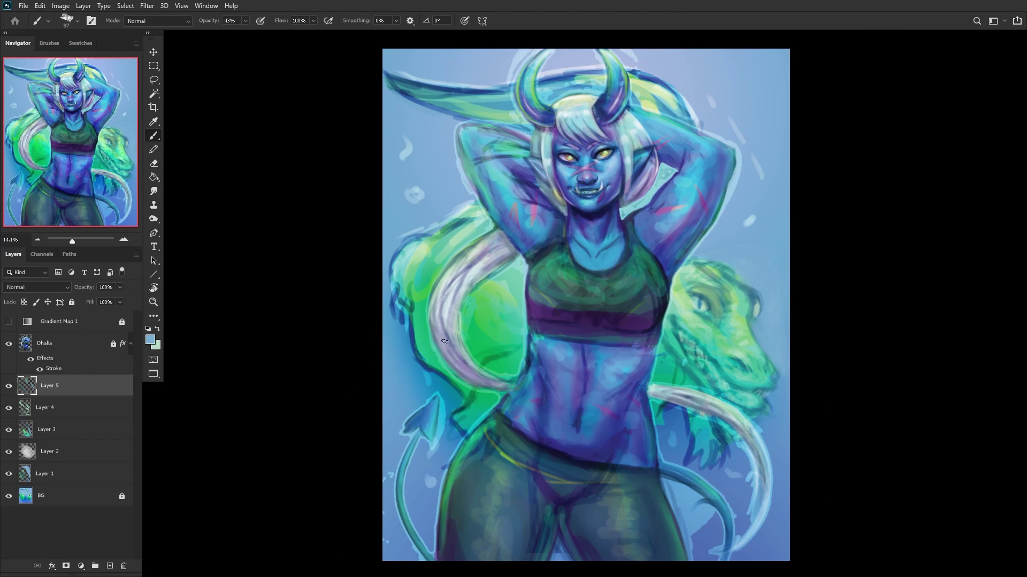
Step: Soften the hair edge with sampled blue and darken the green shape's edge with sampled green
{"action": "left_click", "coordinate": [420, 402], "text": "alt"}
{"action": "left_click", "coordinate": [417, 401], "text": "alt"}
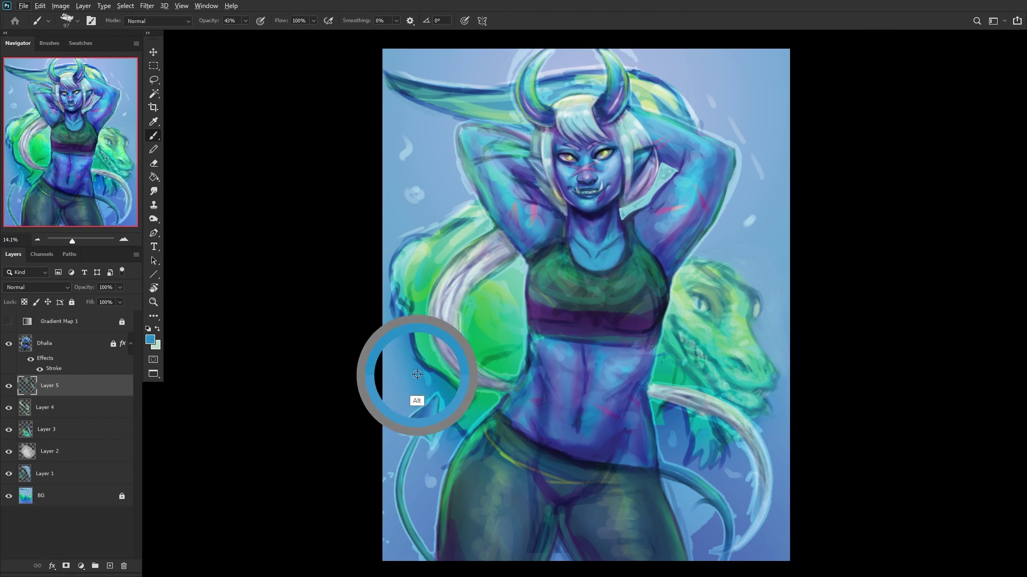
{"action": "mouse_move", "coordinate": [427, 364]}
{"action": "left_mouse_down"}
{"action": "mouse_move", "coordinate": [409, 342]}
{"action": "mouse_move", "coordinate": [440, 381]}
{"action": "mouse_move", "coordinate": [410, 339]}
{"action": "mouse_move", "coordinate": [429, 372]}
{"action": "left_mouse_up"}
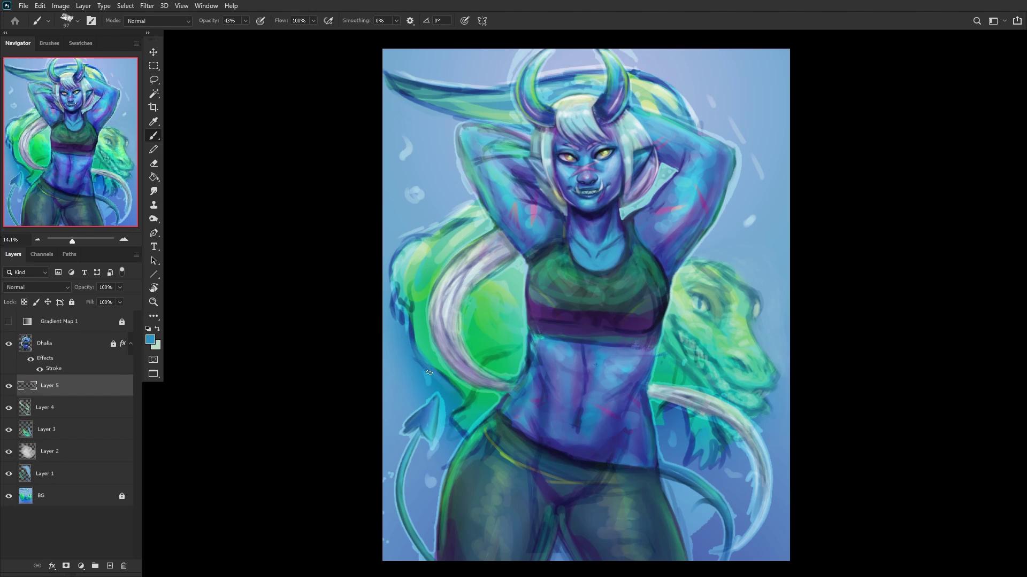
{"action": "left_click", "coordinate": [447, 412], "text": "alt"}
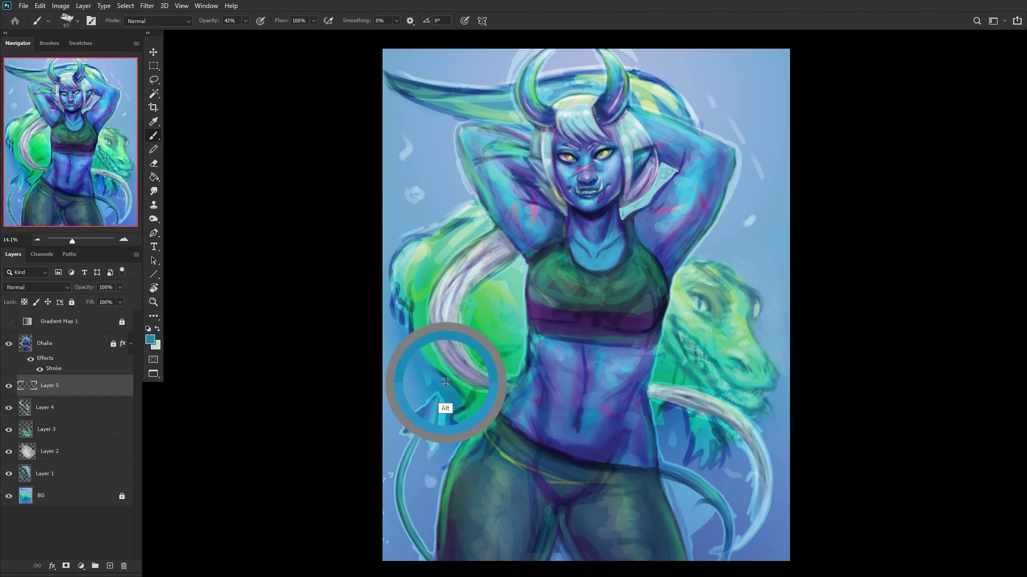
{"action": "left_click_drag", "start_coordinate": [429, 347], "coordinate": [434, 355]}
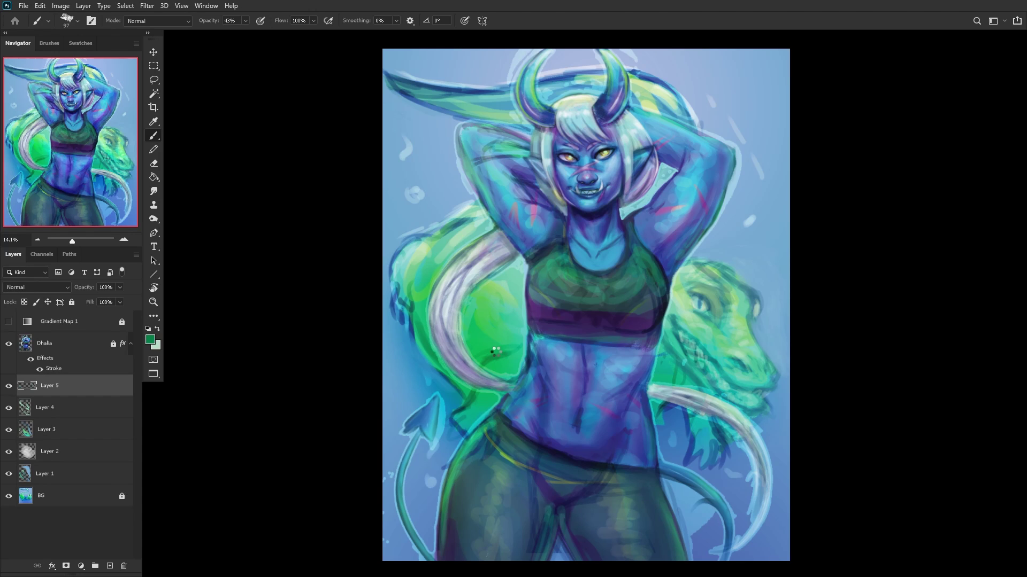
Step: Flip the canvas back horizontally and add a light-blue stroke beside the lower hair strand
{"action": "key", "text": "ctrl+shift+h"}
{"action": "left_click", "coordinate": [753, 365], "text": "alt"}
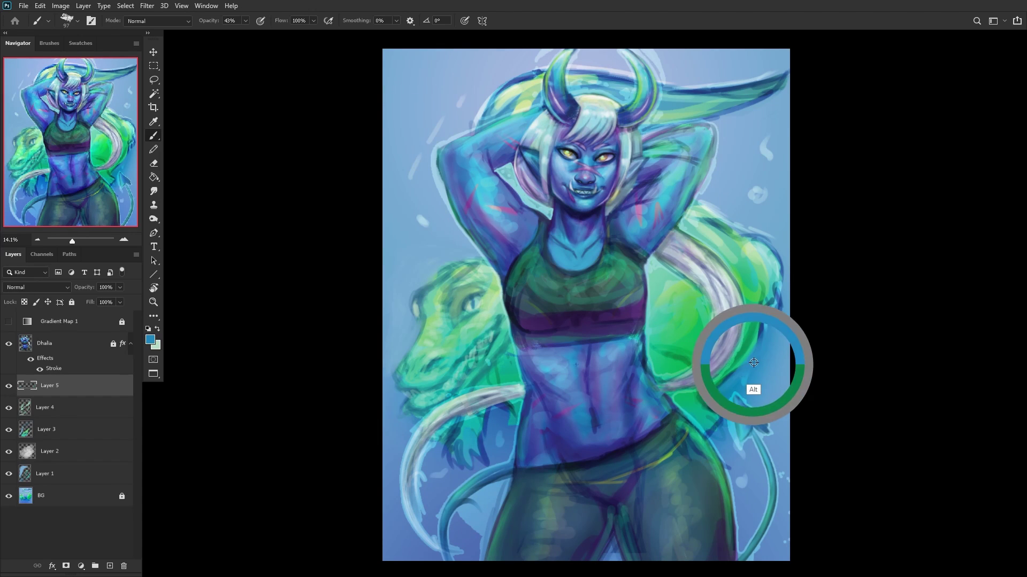
{"action": "left_click", "coordinate": [770, 343], "text": "alt"}
{"action": "left_click_drag", "start_coordinate": [745, 364], "coordinate": [711, 392]}
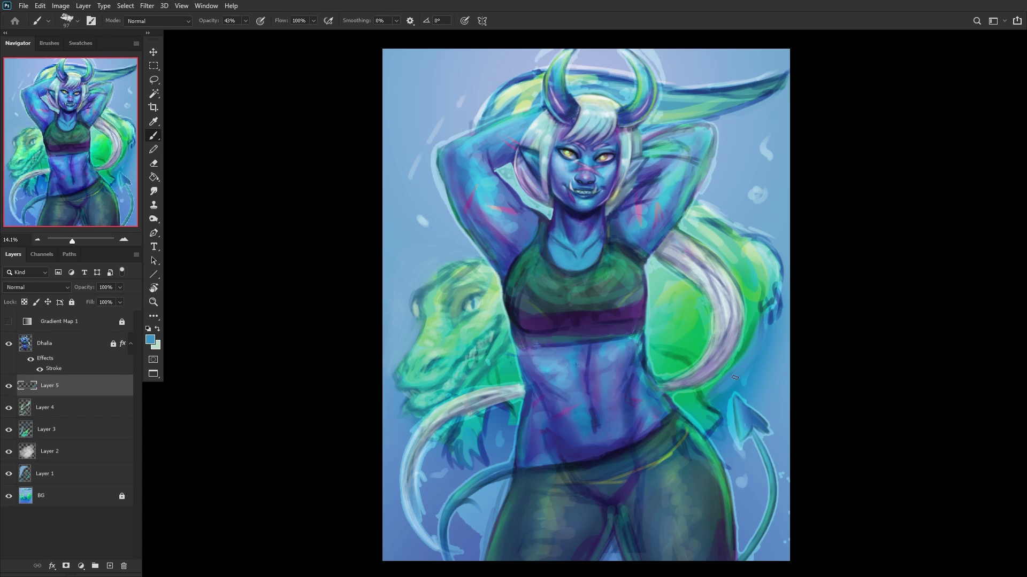
{"action": "left_click", "coordinate": [717, 423], "text": "alt"}
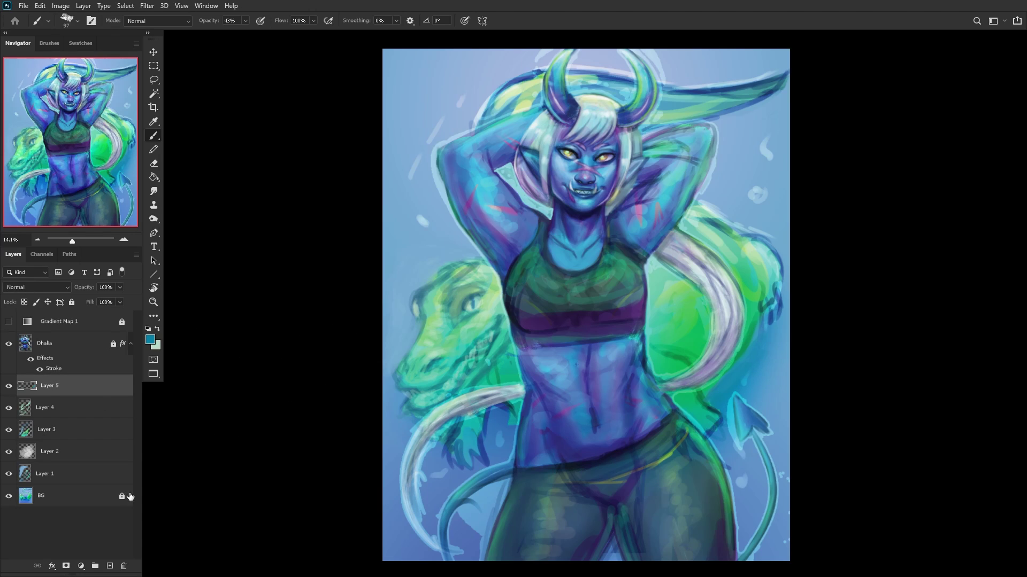
Step: On a new layer, paint dark green shading over the lizard creature's body and right edge
{"action": "left_click", "coordinate": [109, 565]}
{"action": "left_click", "coordinate": [470, 297], "text": "alt"}
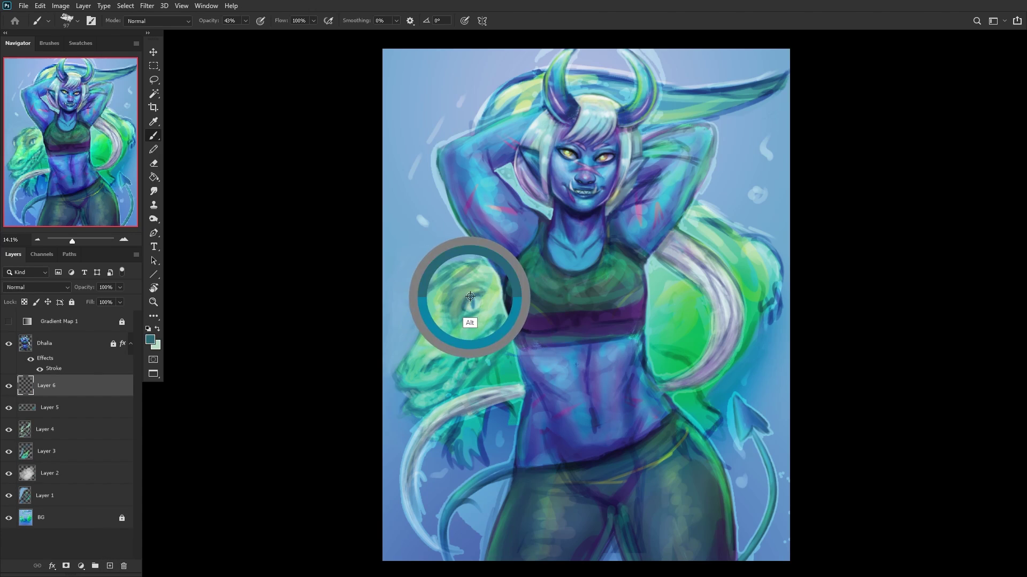
{"action": "mouse_move", "coordinate": [681, 305]}
{"action": "left_mouse_down"}
{"action": "mouse_move", "coordinate": [674, 318]}
{"action": "mouse_move", "coordinate": [655, 300]}
{"action": "mouse_move", "coordinate": [675, 314]}
{"action": "mouse_move", "coordinate": [672, 327]}
{"action": "mouse_move", "coordinate": [654, 303]}
{"action": "mouse_move", "coordinate": [665, 342]}
{"action": "mouse_move", "coordinate": [704, 340]}
{"action": "left_mouse_up"}
{"action": "mouse_move", "coordinate": [697, 287]}
{"action": "left_mouse_down"}
{"action": "mouse_move", "coordinate": [671, 294]}
{"action": "mouse_move", "coordinate": [695, 293]}
{"action": "left_mouse_up"}
{"action": "mouse_move", "coordinate": [763, 298]}
{"action": "left_mouse_down"}
{"action": "mouse_move", "coordinate": [740, 270]}
{"action": "mouse_move", "coordinate": [752, 269]}
{"action": "mouse_move", "coordinate": [740, 258]}
{"action": "mouse_move", "coordinate": [736, 276]}
{"action": "mouse_move", "coordinate": [729, 266]}
{"action": "mouse_move", "coordinate": [740, 275]}
{"action": "mouse_move", "coordinate": [743, 265]}
{"action": "mouse_move", "coordinate": [726, 241]}
{"action": "left_mouse_up"}
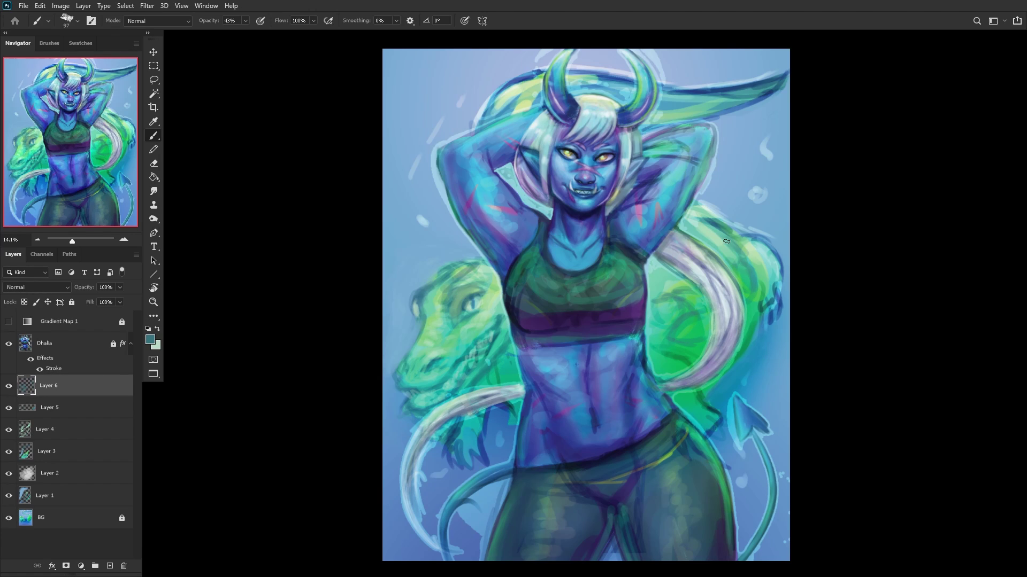
{"action": "left_click_drag", "start_coordinate": [749, 326], "coordinate": [756, 295]}
Step: Shade the lizard beside the hair, darken the hip outline, and mirror the canvas to check
{"action": "mouse_move", "coordinate": [658, 286]}
{"action": "left_mouse_down"}
{"action": "mouse_move", "coordinate": [684, 279]}
{"action": "mouse_move", "coordinate": [647, 273]}
{"action": "left_mouse_up"}
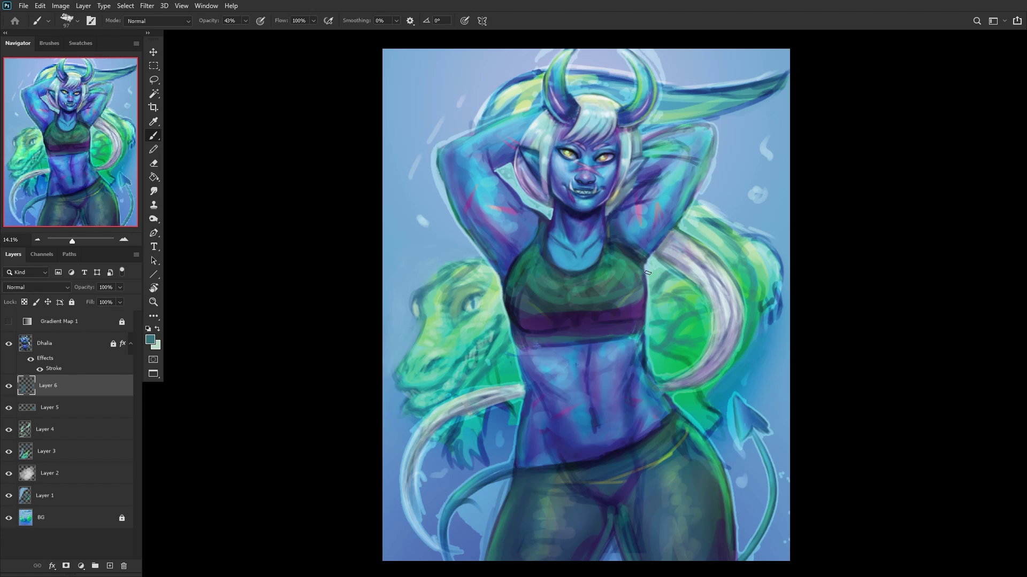
{"action": "mouse_move", "coordinate": [704, 242]}
{"action": "left_mouse_down"}
{"action": "mouse_move", "coordinate": [711, 229]}
{"action": "mouse_move", "coordinate": [695, 218]}
{"action": "mouse_move", "coordinate": [688, 225]}
{"action": "mouse_move", "coordinate": [736, 235]}
{"action": "mouse_move", "coordinate": [739, 255]}
{"action": "mouse_move", "coordinate": [719, 219]}
{"action": "left_mouse_up"}
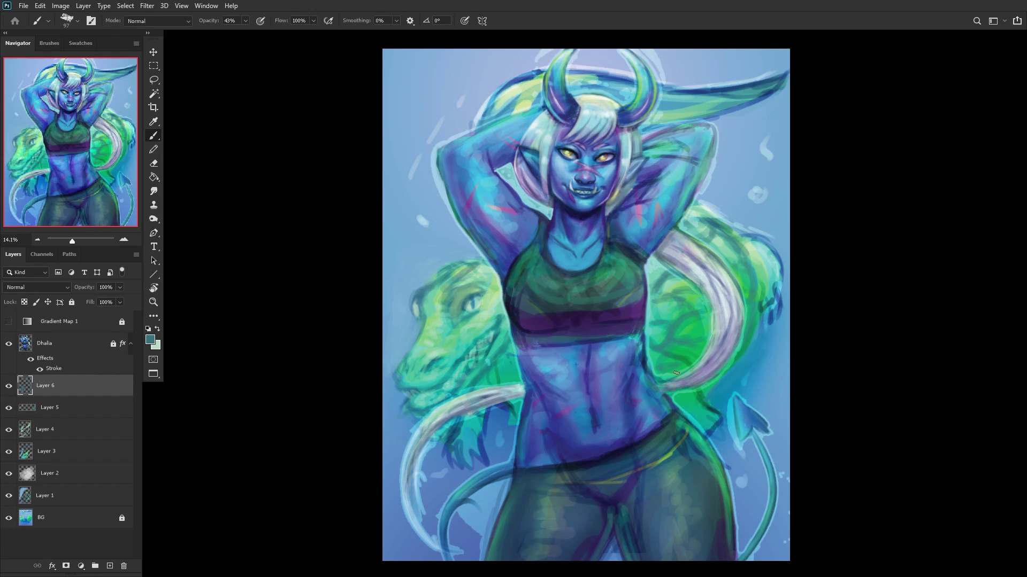
{"action": "left_click_drag", "start_coordinate": [693, 407], "coordinate": [711, 417]}
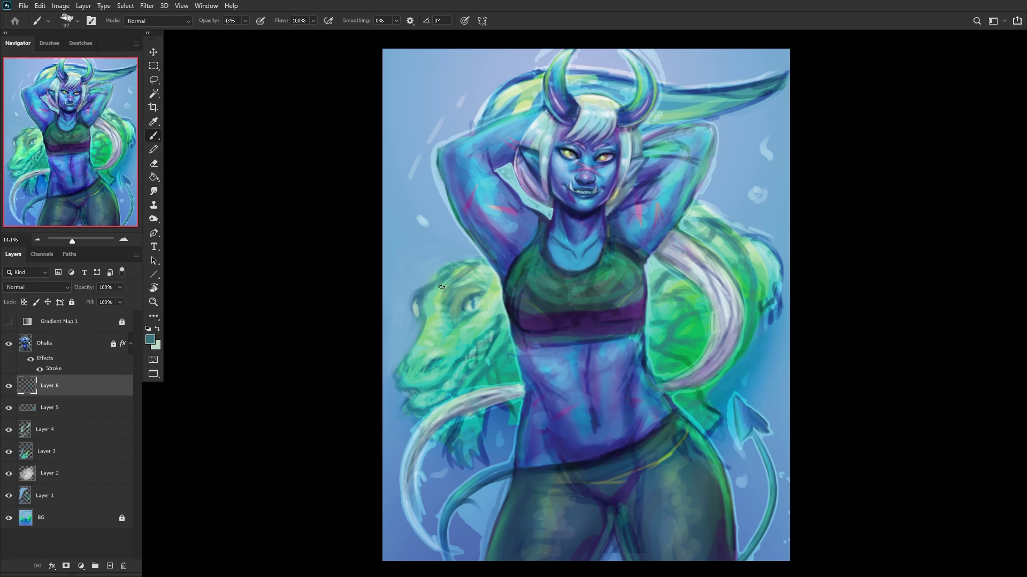
{"action": "key", "text": "h"}
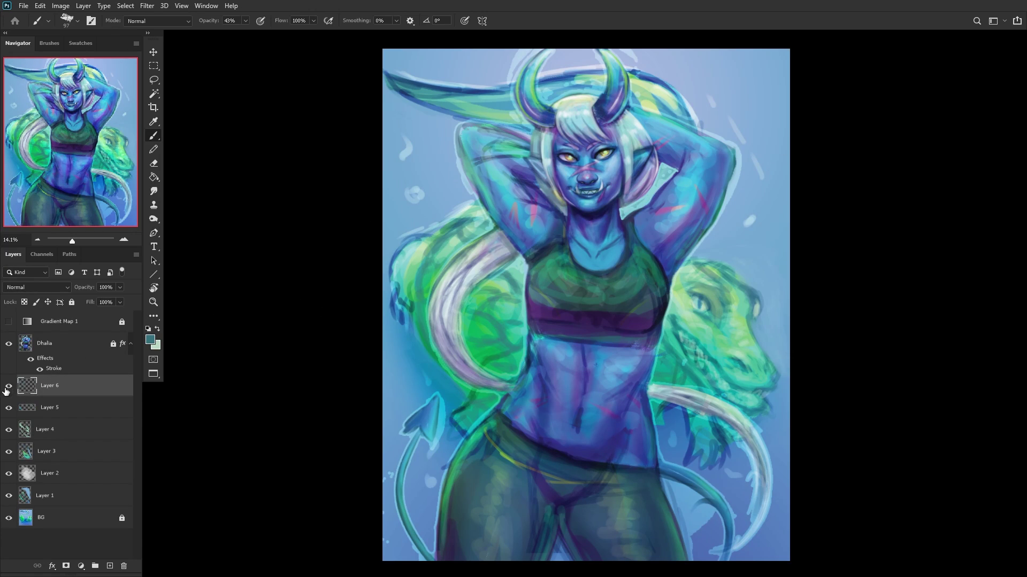
Step: Merge the upper shading layers down into Layer 3, undoing the further merge into Layer 2
{"action": "left_click", "coordinate": [9, 386]}
{"action": "left_click", "coordinate": [8, 386]}
{"action": "key", "text": "ctrl+e"}
{"action": "key", "text": "ctrl+e"}
{"action": "key", "text": "ctrl+e"}
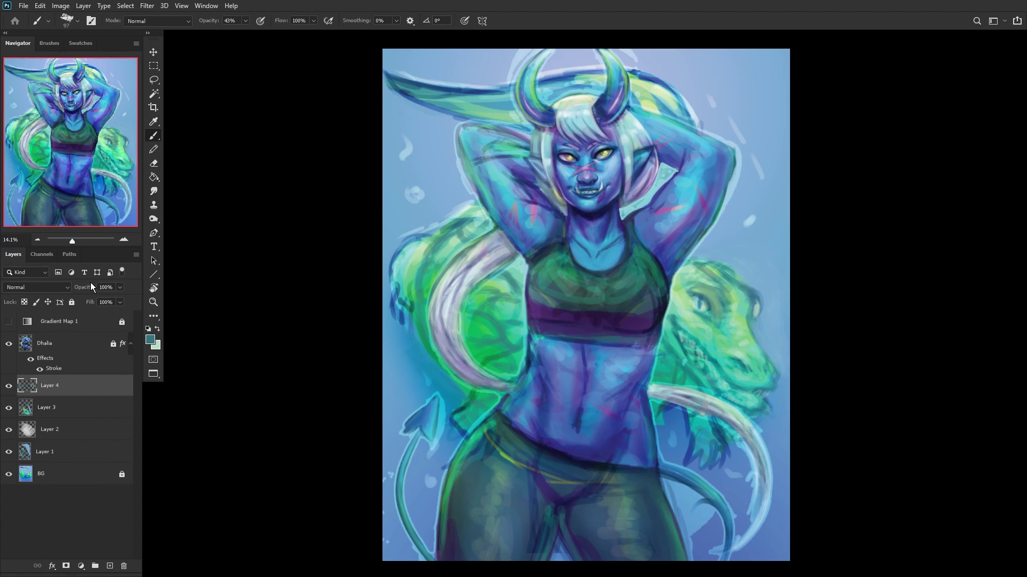
{"action": "key", "text": "ctrl+e"}
{"action": "key", "text": "z"}
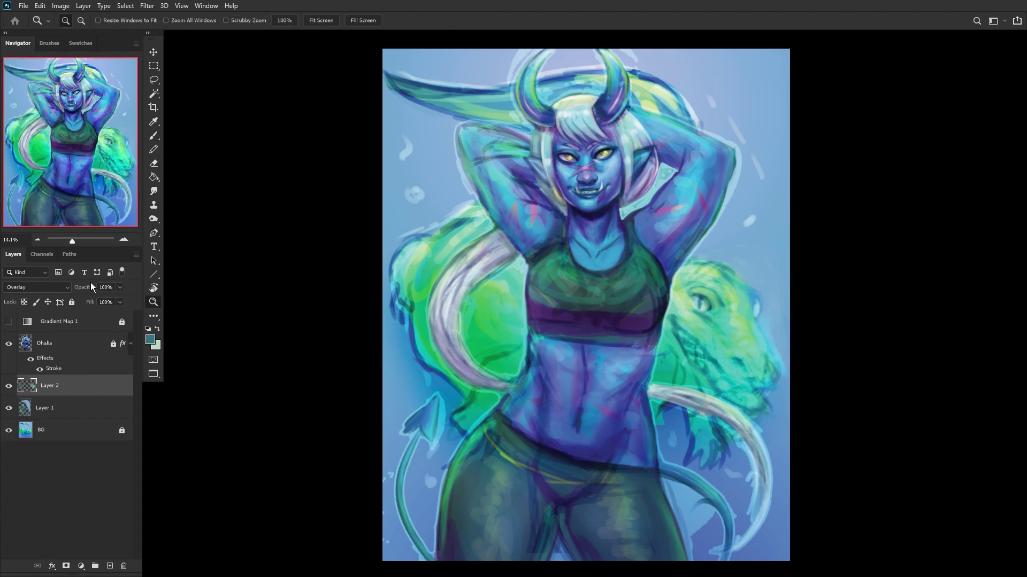
{"action": "key", "text": "ctrl+shift+alt+n"}
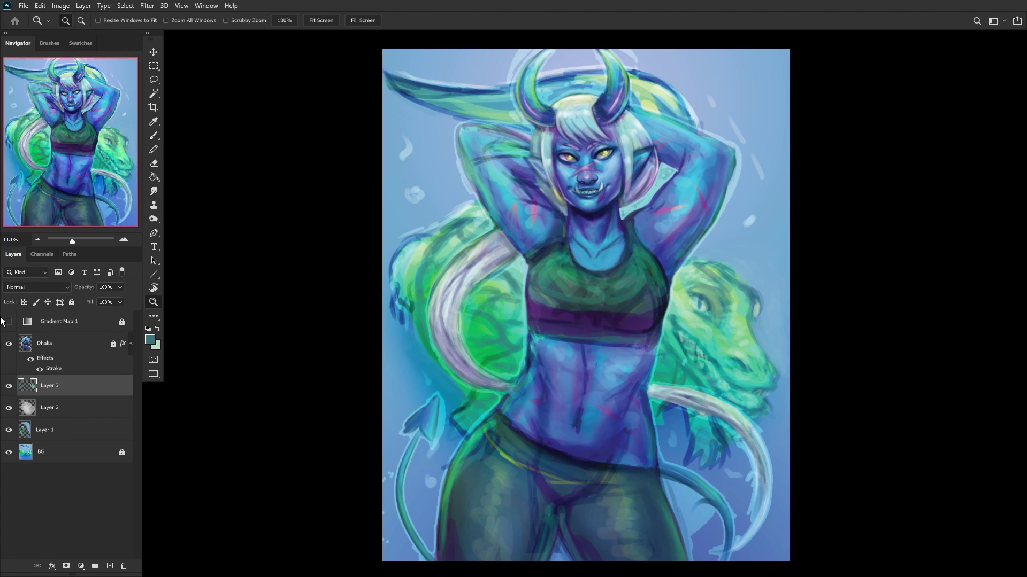
Step: Move Layer 3's lizard linework below Layer 2 and merge it into Layer 1
{"action": "left_click", "coordinate": [8, 385]}
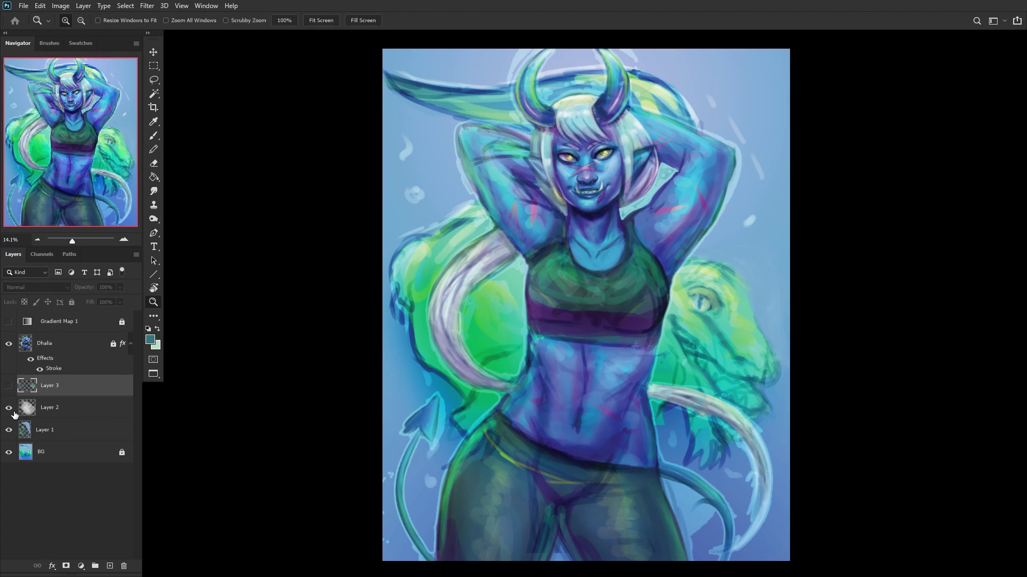
{"action": "left_click", "coordinate": [7, 414]}
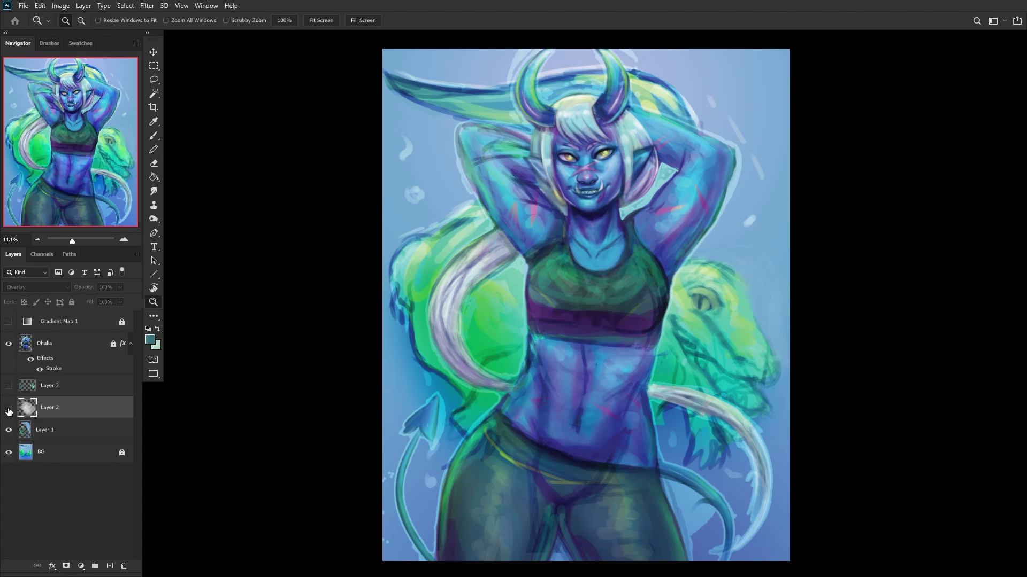
{"action": "left_click", "coordinate": [44, 434]}
{"action": "left_click", "coordinate": [9, 431]}
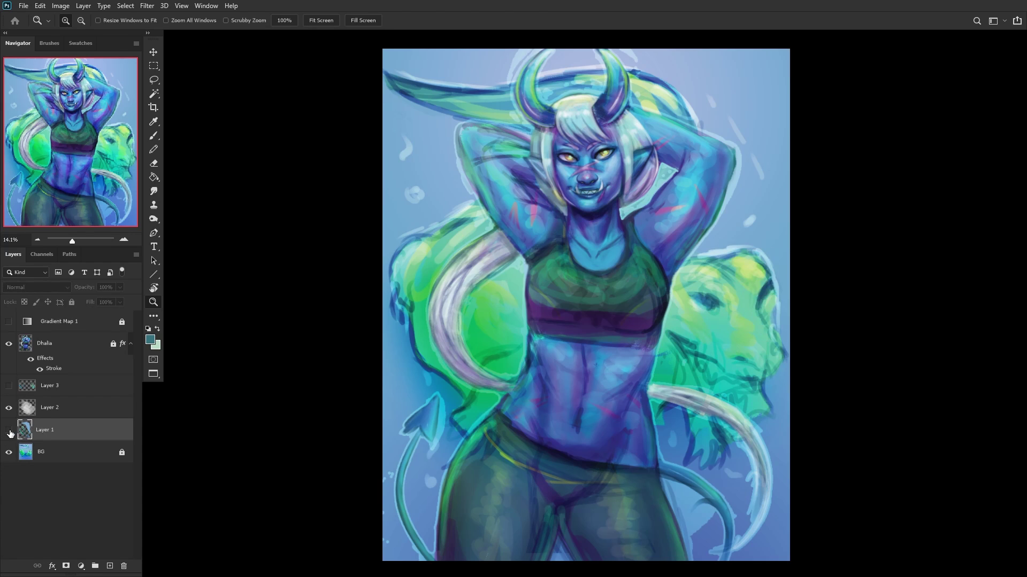
{"action": "left_click", "coordinate": [8, 431]}
{"action": "left_click", "coordinate": [8, 430]}
{"action": "left_click", "coordinate": [9, 431]}
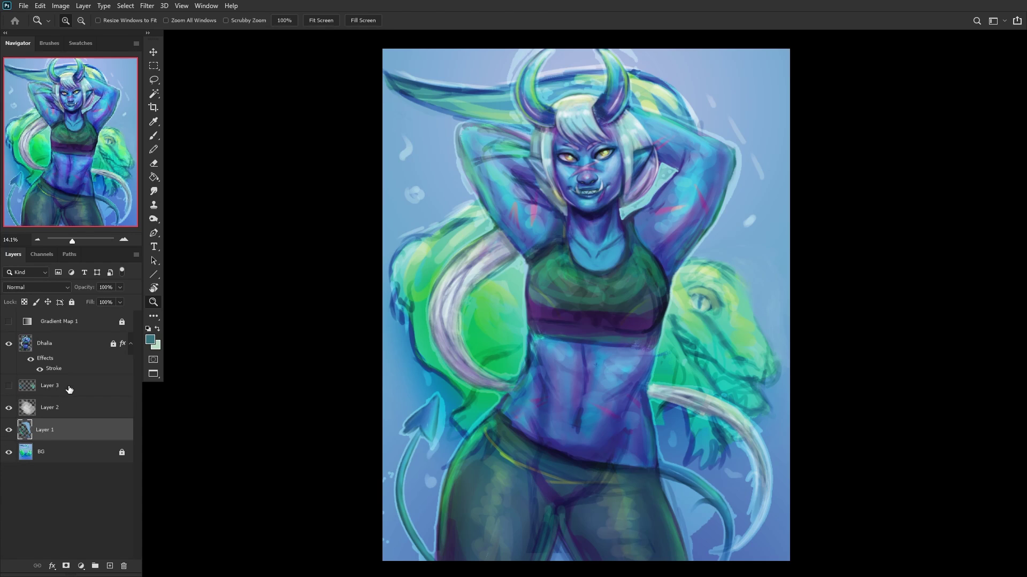
{"action": "mouse_move", "coordinate": [69, 389]}
{"action": "left_mouse_down"}
{"action": "mouse_move", "coordinate": [71, 418]}
{"action": "mouse_move", "coordinate": [26, 414]}
{"action": "left_mouse_up"}
{"action": "left_click", "coordinate": [8, 409]}
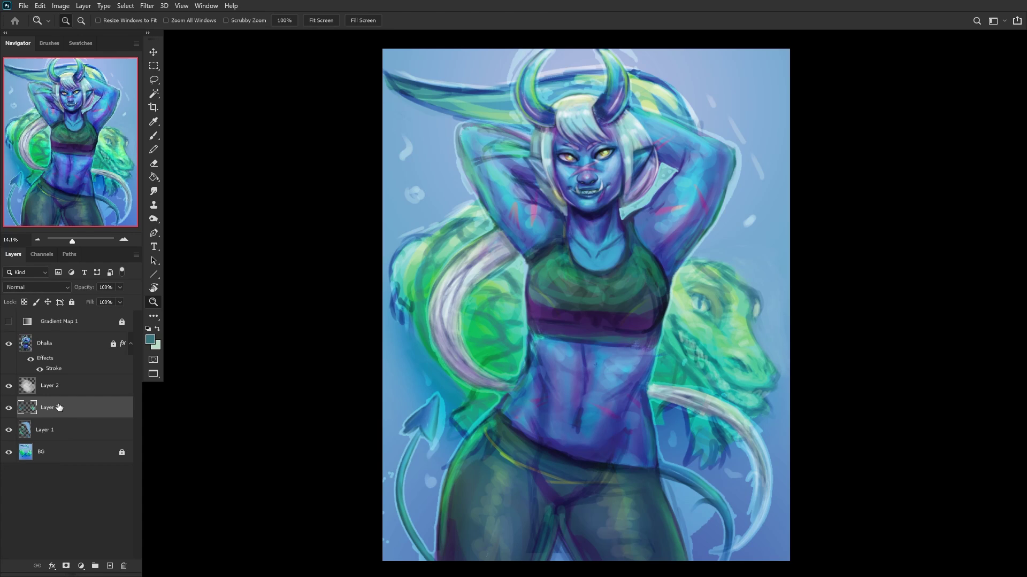
{"action": "key", "text": "ctrl+e"}
{"action": "key", "text": "ctrl+e"}
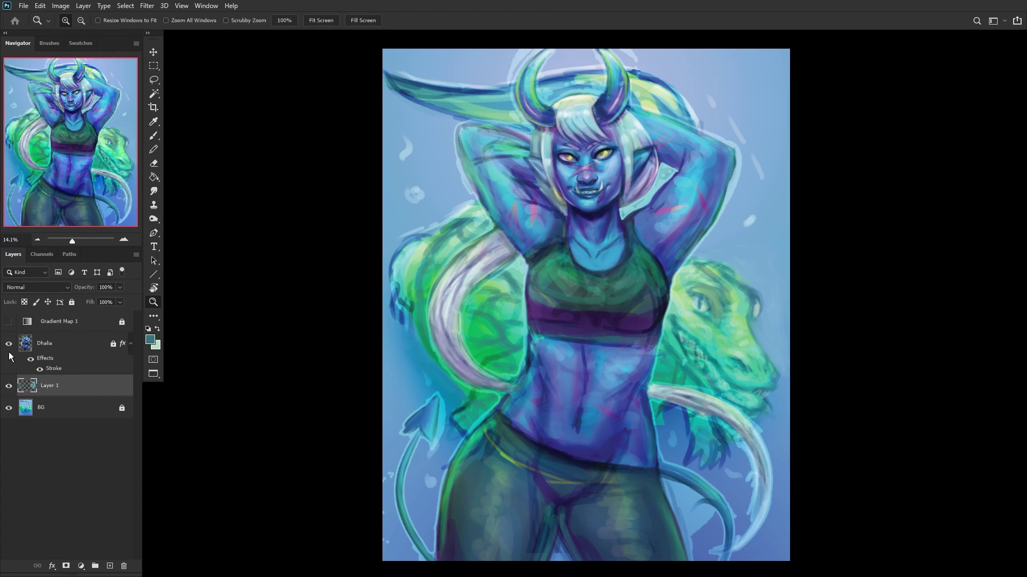
{"action": "left_click", "coordinate": [9, 386]}
{"action": "left_click", "coordinate": [9, 385]}
Step: Add a new Layer 2 set to Overlay blend mode, with white as the painting colour
{"action": "left_click", "coordinate": [110, 566]}
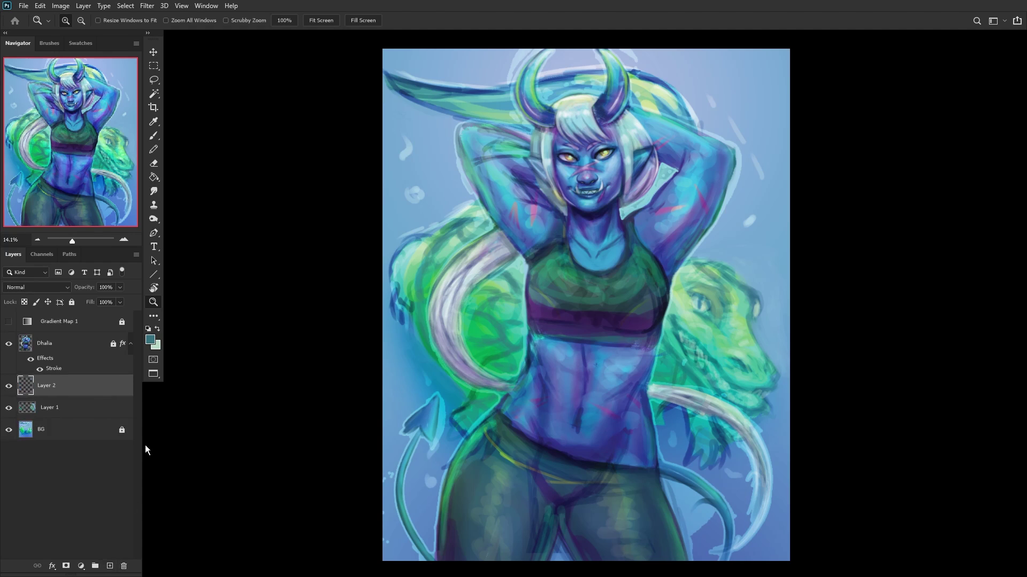
{"action": "key", "text": "d"}
{"action": "key", "text": "x"}
{"action": "left_click", "coordinate": [25, 287]}
{"action": "left_click", "coordinate": [38, 404]}
Step: Brush a white glow over the lizard's head on the Overlay layer and mirror the canvas to check
{"action": "left_click", "coordinate": [154, 136]}
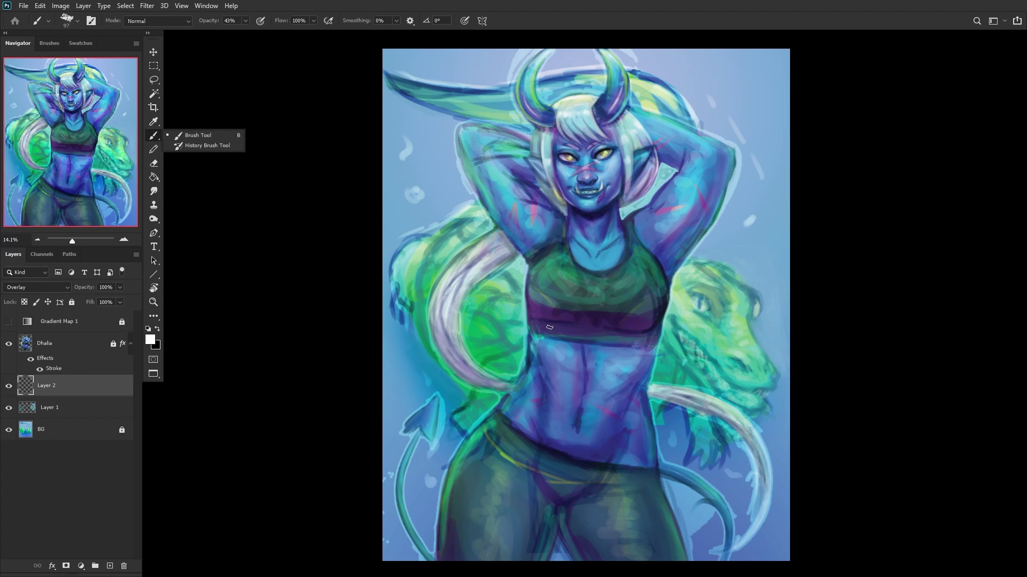
{"action": "mouse_move", "coordinate": [511, 312]}
{"action": "left_mouse_down"}
{"action": "mouse_move", "coordinate": [501, 308]}
{"action": "mouse_move", "coordinate": [518, 335]}
{"action": "left_mouse_up"}
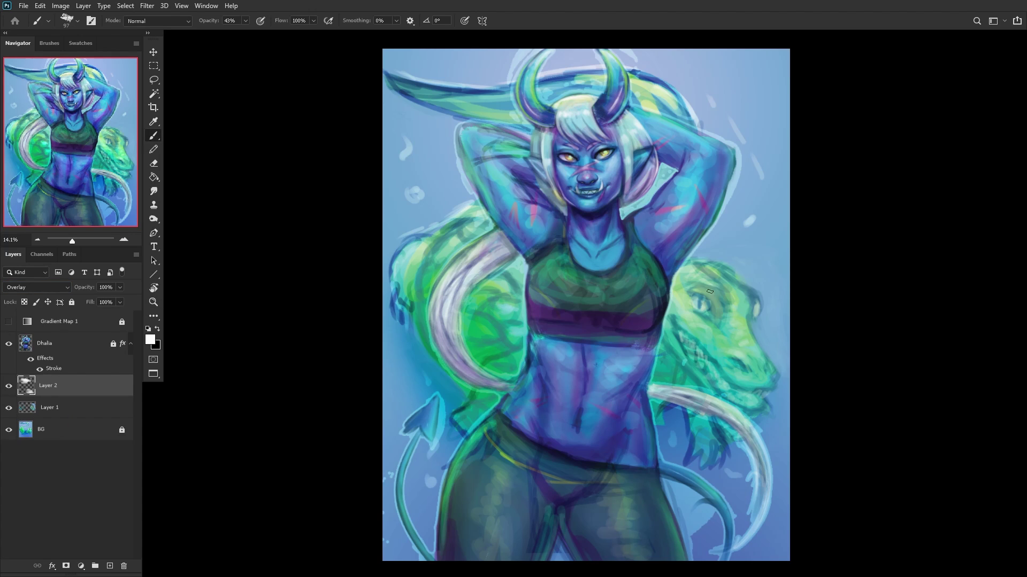
{"action": "mouse_move", "coordinate": [705, 262]}
{"action": "left_mouse_down"}
{"action": "mouse_move", "coordinate": [743, 279]}
{"action": "mouse_move", "coordinate": [744, 288]}
{"action": "mouse_move", "coordinate": [712, 260]}
{"action": "mouse_move", "coordinate": [694, 263]}
{"action": "mouse_move", "coordinate": [715, 263]}
{"action": "mouse_move", "coordinate": [730, 292]}
{"action": "mouse_move", "coordinate": [711, 277]}
{"action": "mouse_move", "coordinate": [738, 293]}
{"action": "mouse_move", "coordinate": [740, 322]}
{"action": "mouse_move", "coordinate": [768, 375]}
{"action": "left_mouse_up"}
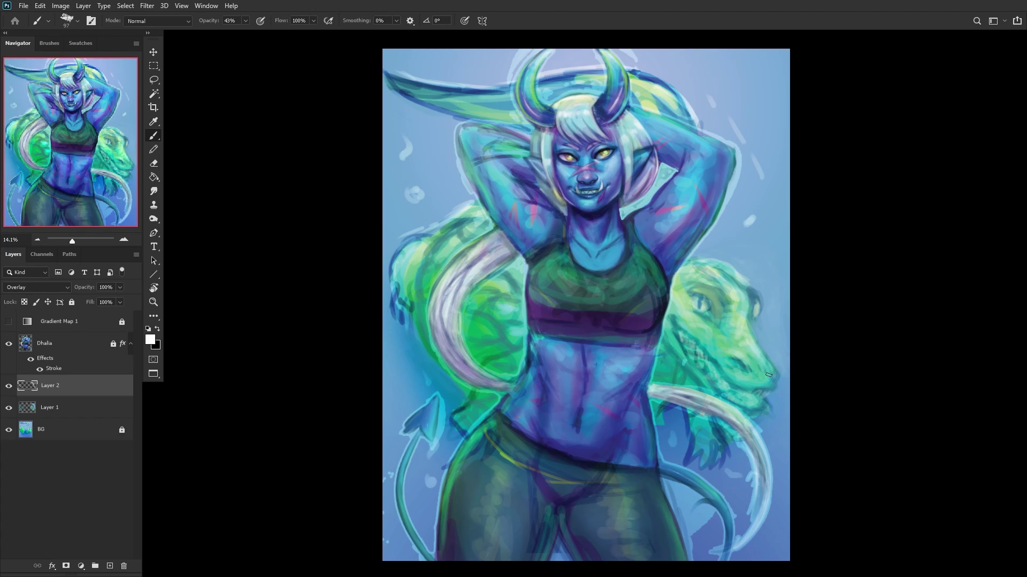
{"action": "key", "text": "h"}
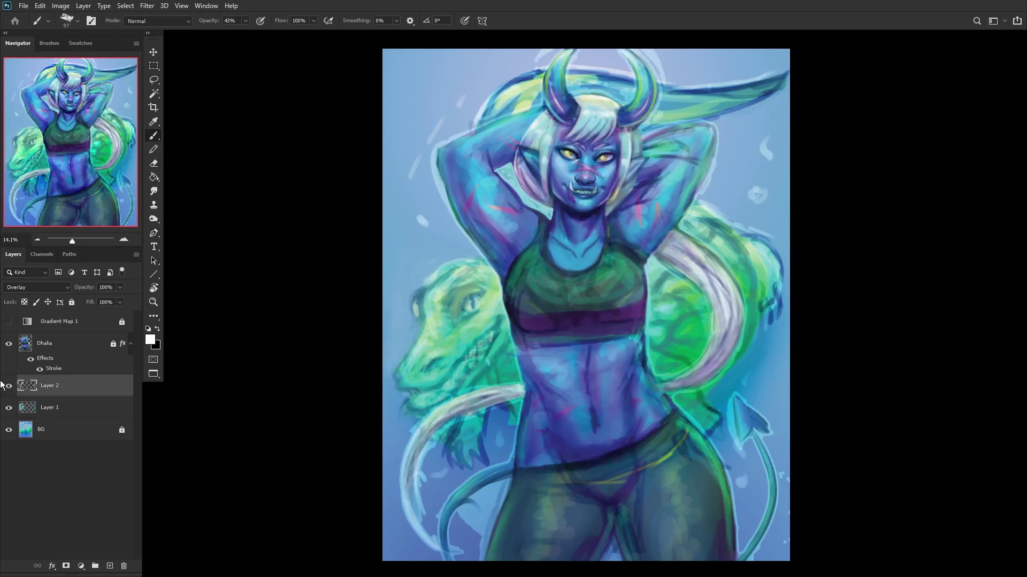
{"action": "scroll", "coordinate": [473, 268], "scroll_direction": "up", "scroll_amount": 2}
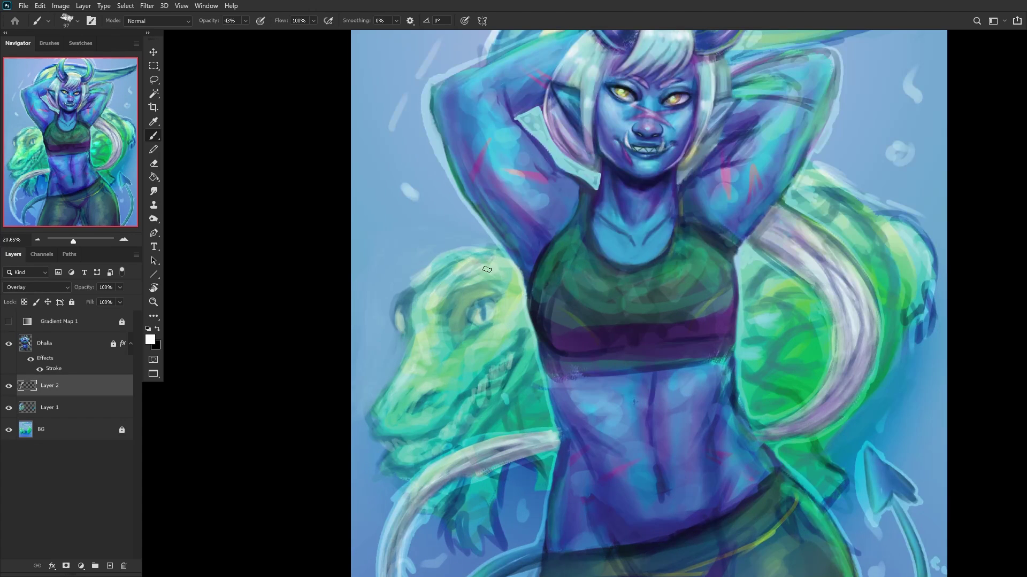
{"action": "scroll", "coordinate": [427, 321], "scroll_direction": "down", "scroll_amount": 2}
{"action": "scroll", "coordinate": [415, 392], "scroll_direction": "down", "scroll_amount": 1}
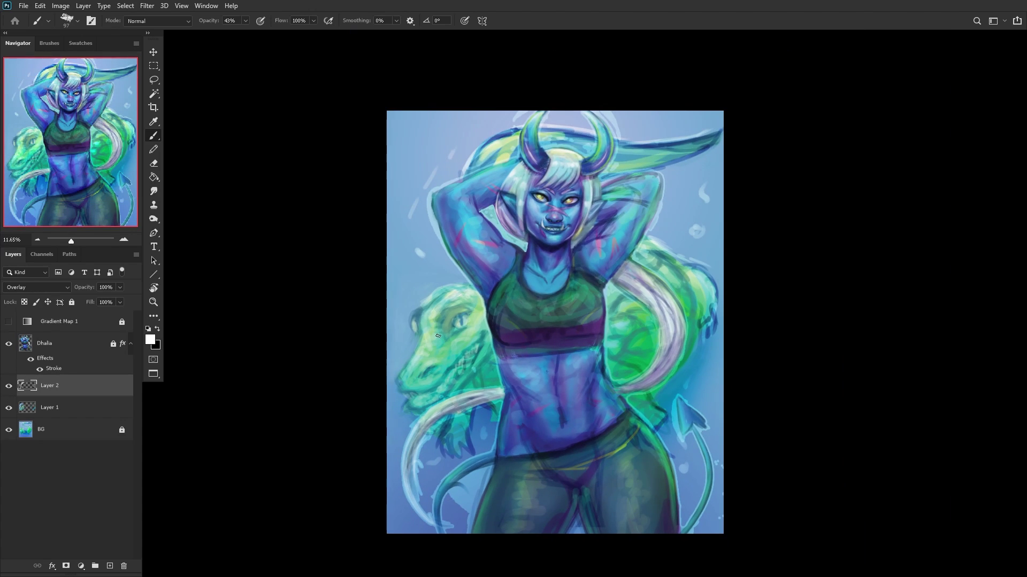
Step: On a new layer, paint white highlights along the hair, softening them with a sampled teal
{"action": "left_click", "coordinate": [109, 566]}
{"action": "left_click_drag", "start_coordinate": [690, 345], "coordinate": [678, 270]}
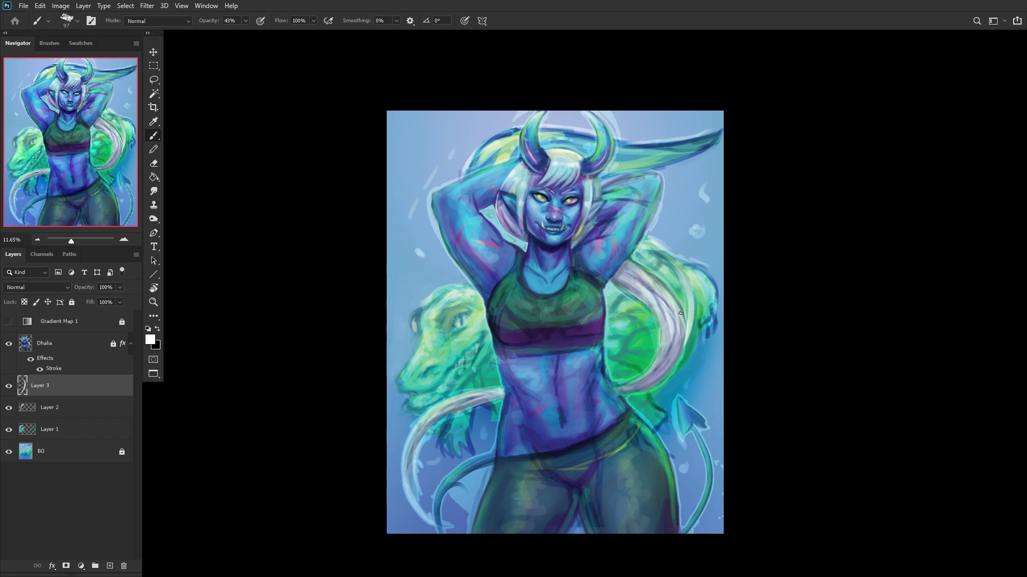
{"action": "left_click_drag", "start_coordinate": [688, 315], "coordinate": [683, 293]}
{"action": "left_click", "coordinate": [680, 364], "text": "alt"}
{"action": "left_click_drag", "start_coordinate": [691, 360], "coordinate": [694, 345]}
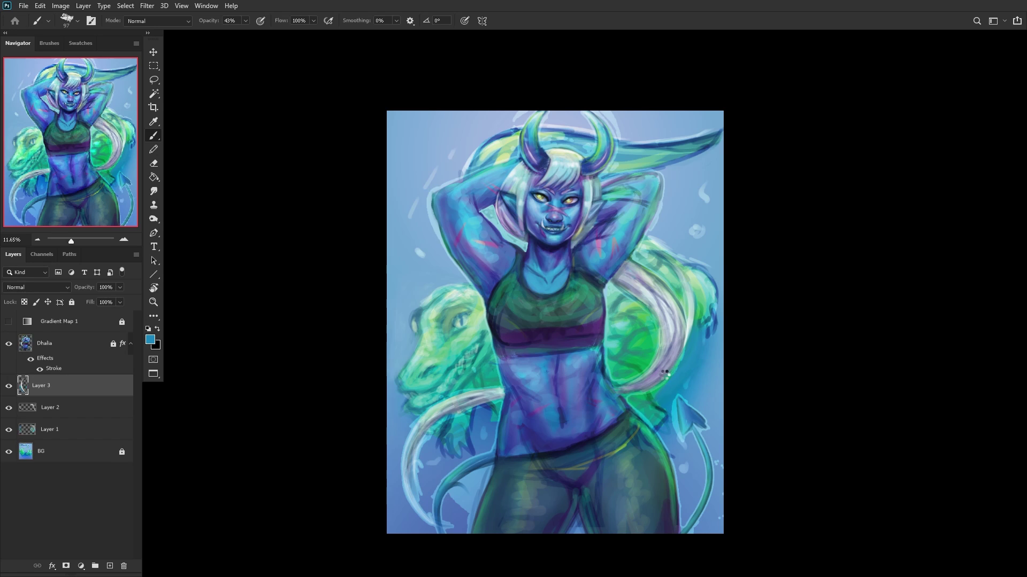
{"action": "key", "text": "h"}
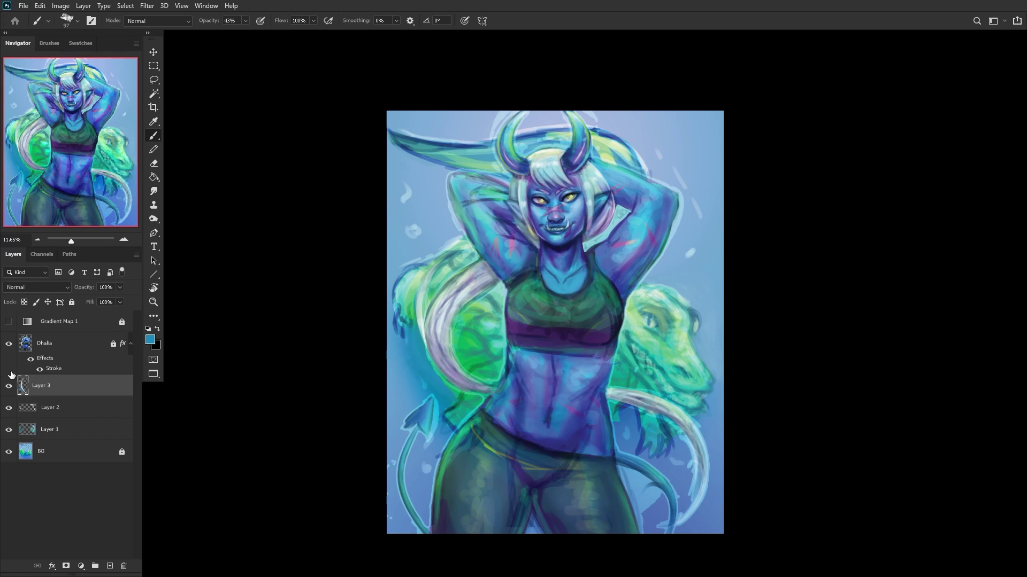
Step: Compare the overlay glow on and off, then duplicate the BG layer with Ctrl+J
{"action": "left_click", "coordinate": [43, 408]}
{"action": "left_click", "coordinate": [8, 407]}
{"action": "left_click", "coordinate": [8, 408]}
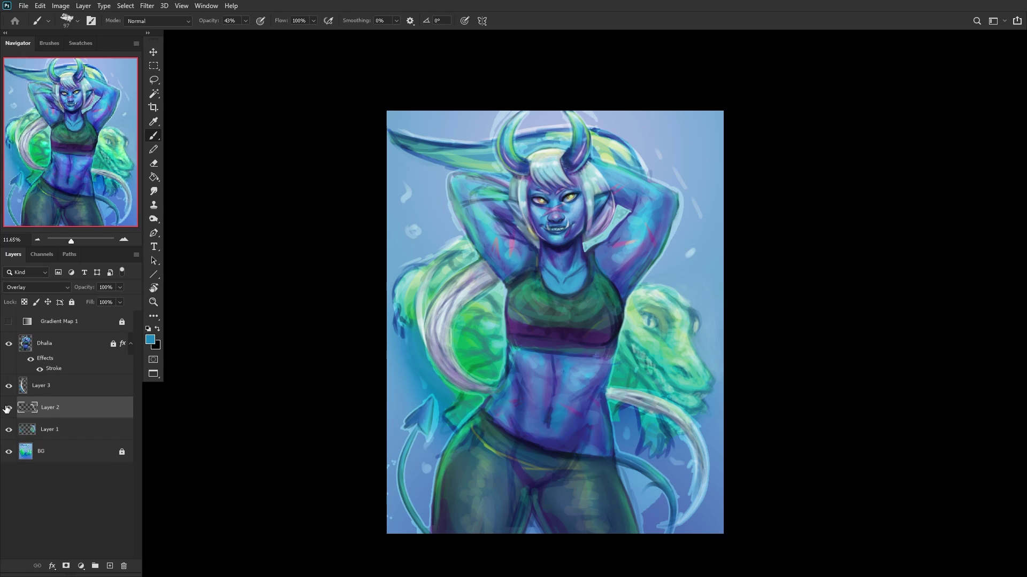
{"action": "left_click", "coordinate": [49, 429]}
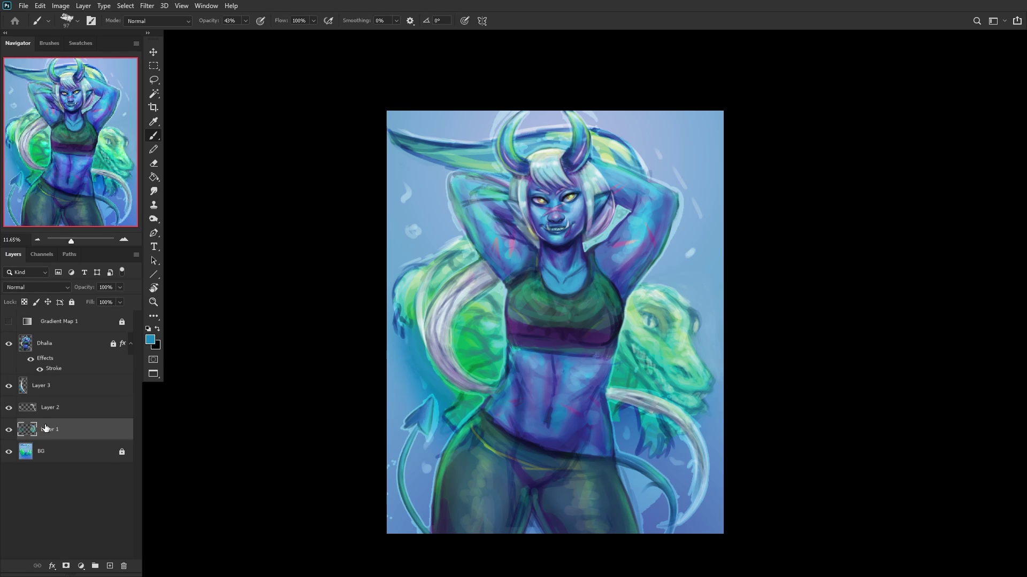
{"action": "left_click", "coordinate": [21, 452]}
{"action": "key", "text": "ctrl+j"}
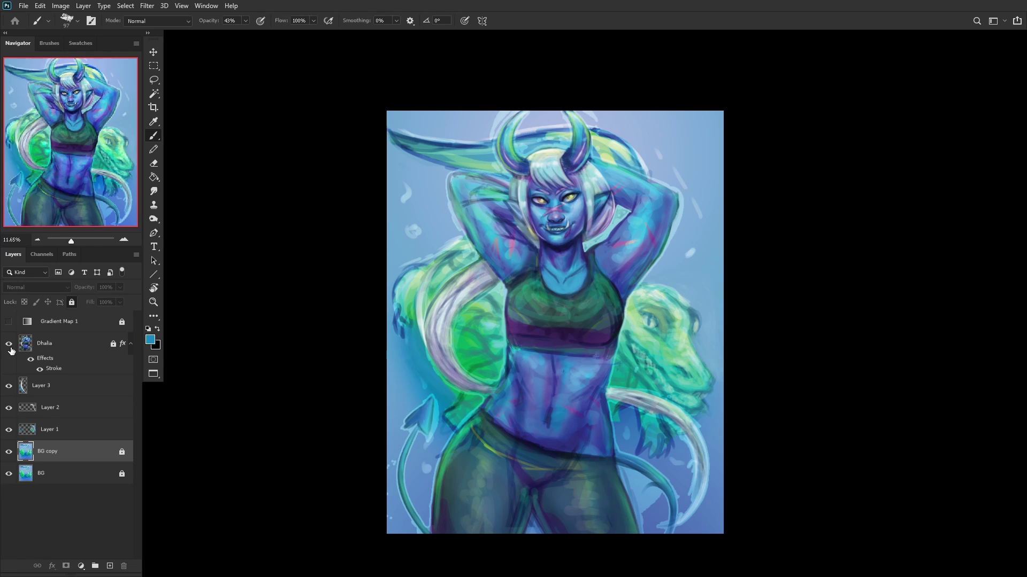
Step: Merge the visible lizard layers into BG copy, compare it with BG, and show Dhalia again
{"action": "left_click", "coordinate": [9, 344]}
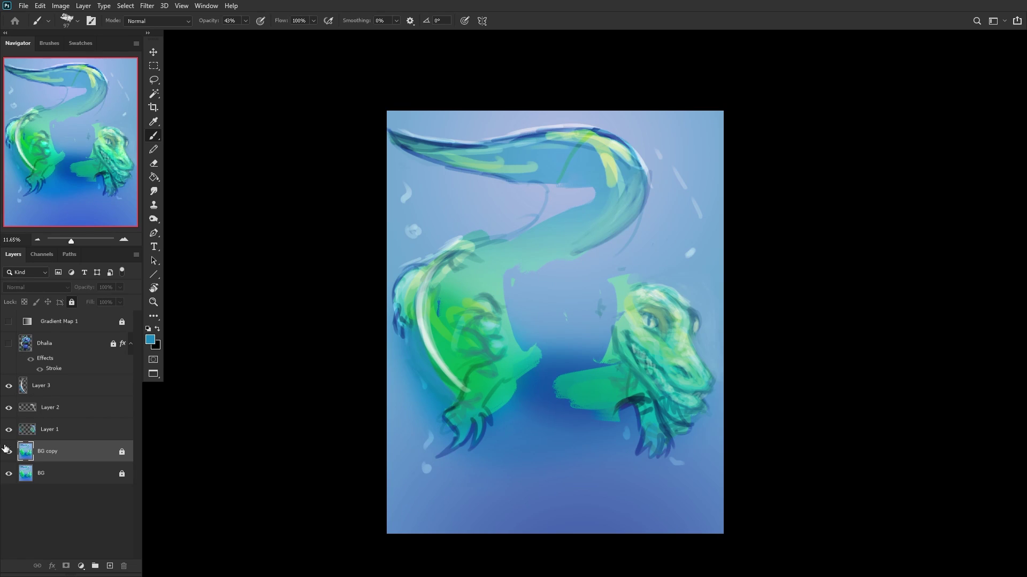
{"action": "left_click", "coordinate": [10, 474]}
{"action": "key", "text": "ctrl+shift+e"}
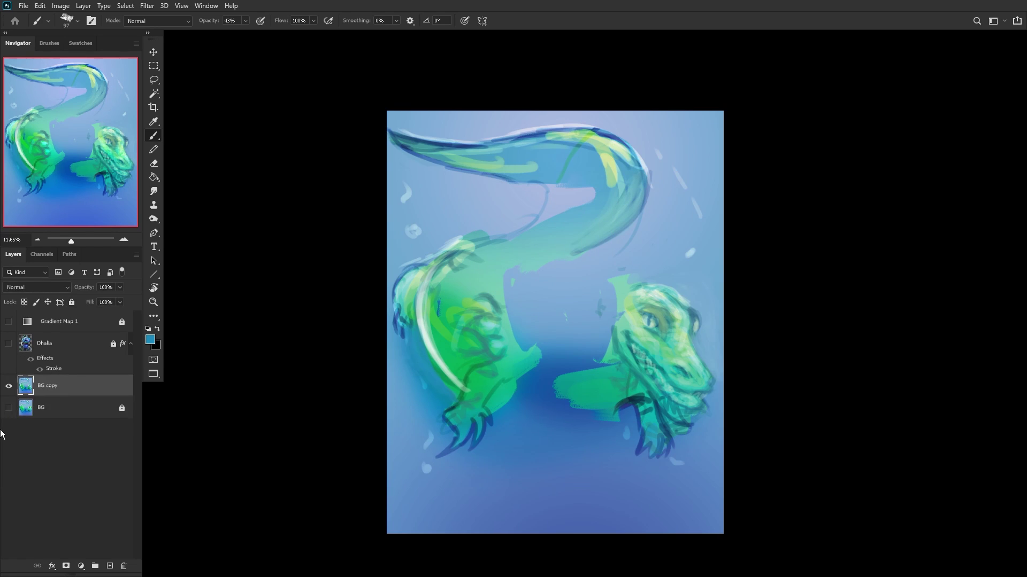
{"action": "left_click", "coordinate": [9, 409]}
{"action": "left_click", "coordinate": [8, 386]}
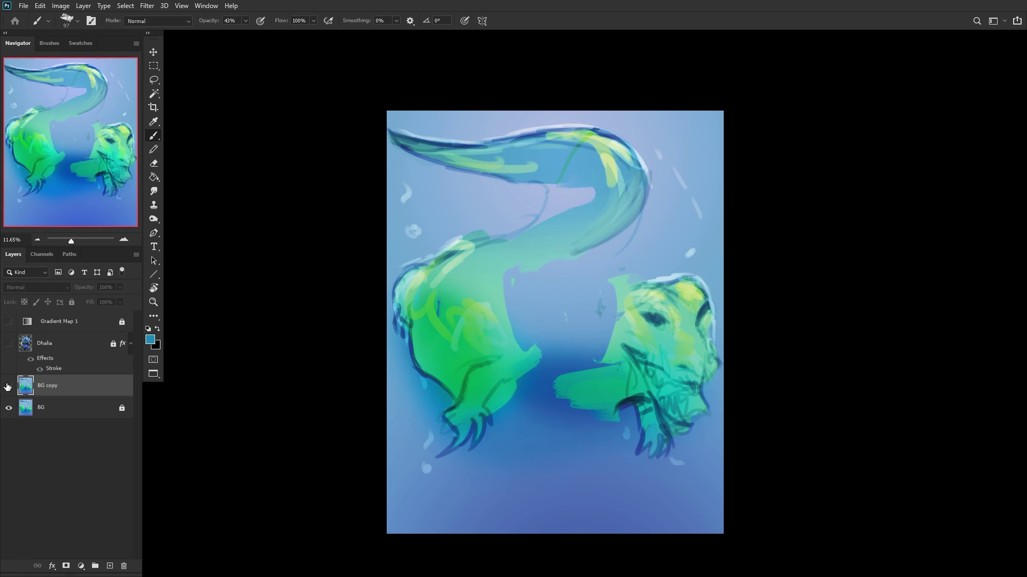
{"action": "left_click", "coordinate": [9, 386]}
{"action": "left_click", "coordinate": [9, 386]}
{"action": "left_click", "coordinate": [9, 386]}
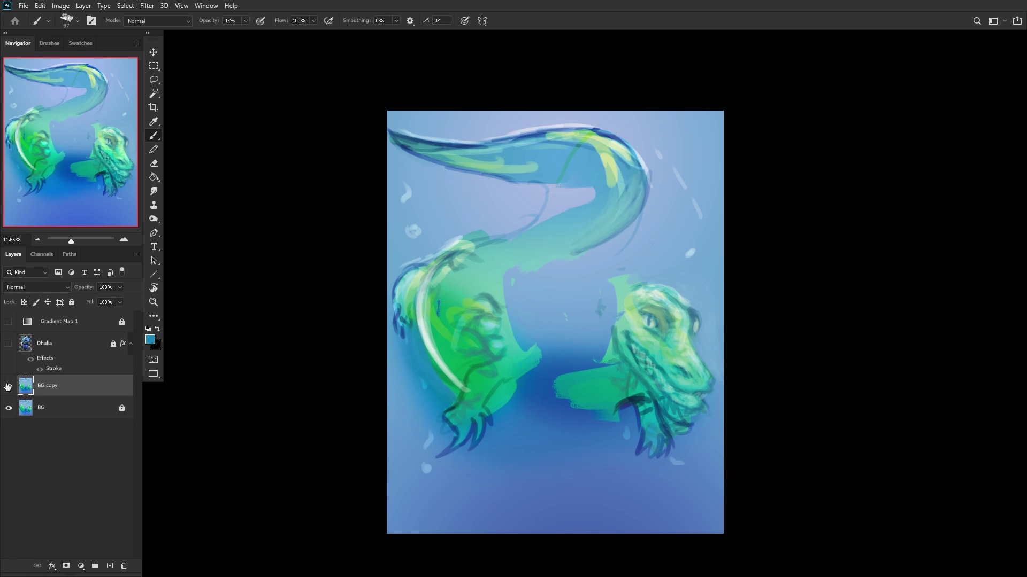
{"action": "left_click", "coordinate": [9, 344]}
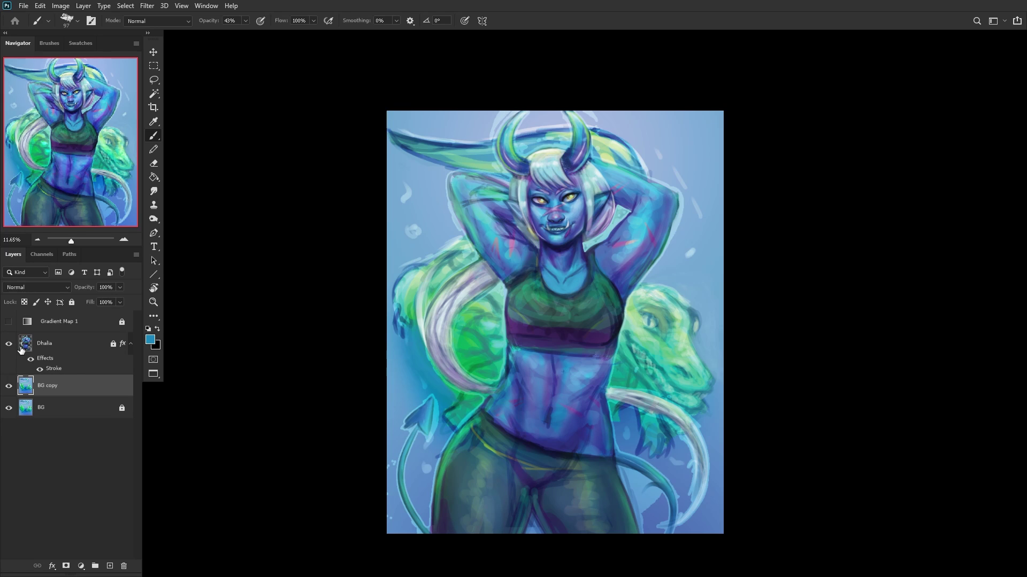
Step: Add an empty layer, choose a brush preset, and sample a light green for BG copy
{"action": "left_click", "coordinate": [110, 567]}
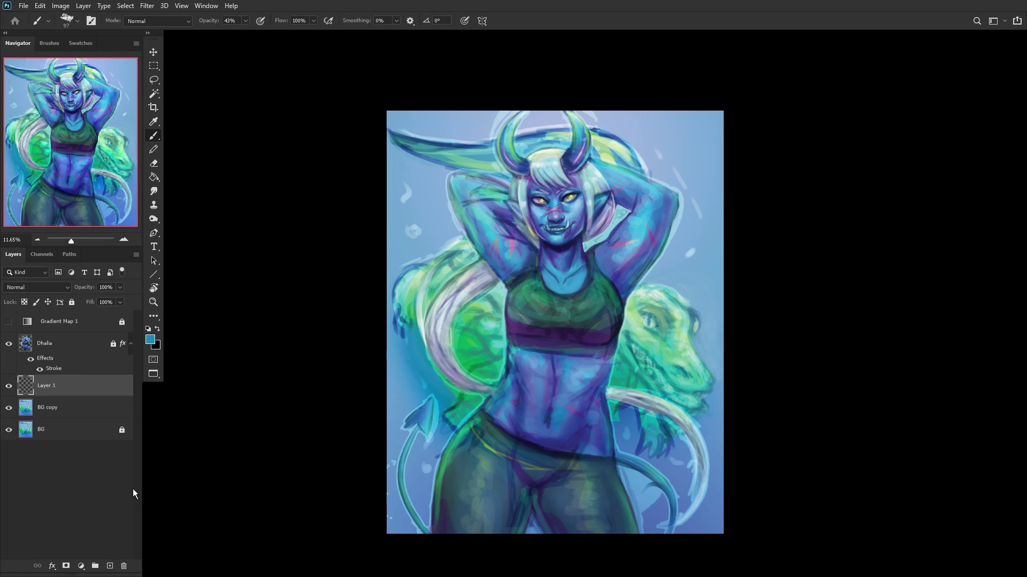
{"action": "right_click", "coordinate": [623, 241]}
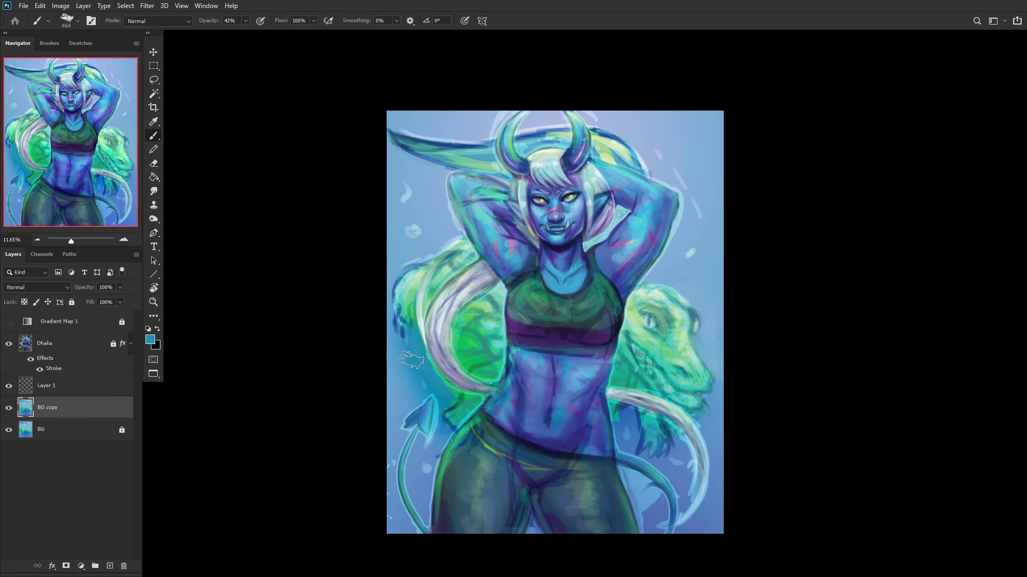
{"action": "left_click", "coordinate": [85, 408]}
{"action": "left_click", "coordinate": [659, 367], "text": "alt"}
{"action": "left_click", "coordinate": [662, 369], "text": "alt"}
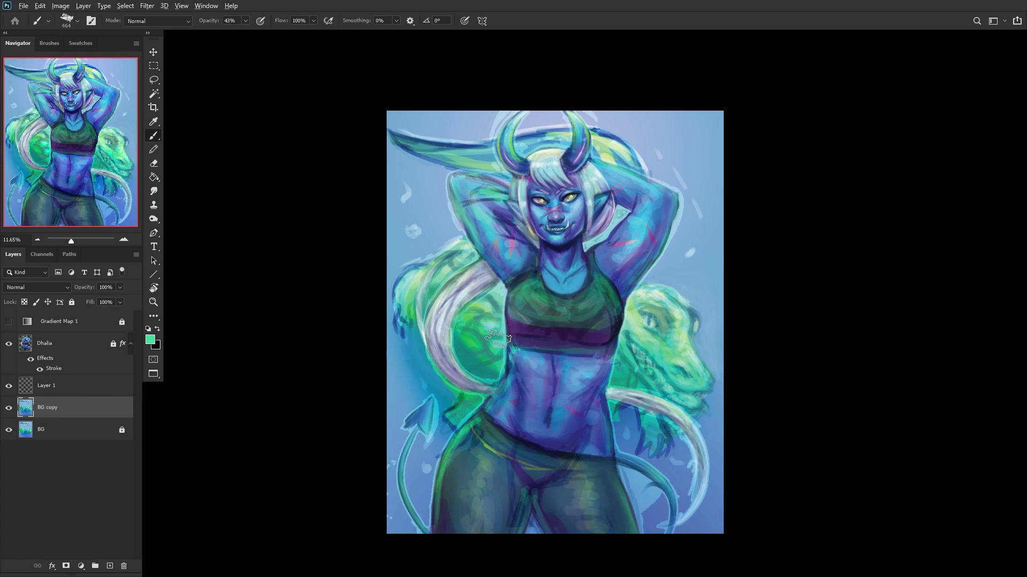
Step: Brush light green between the hair and torso and along the hair edge, then flip the canvas
{"action": "mouse_move", "coordinate": [481, 320]}
{"action": "left_mouse_down"}
{"action": "mouse_move", "coordinate": [461, 369]}
{"action": "mouse_move", "coordinate": [497, 336]}
{"action": "left_mouse_up"}
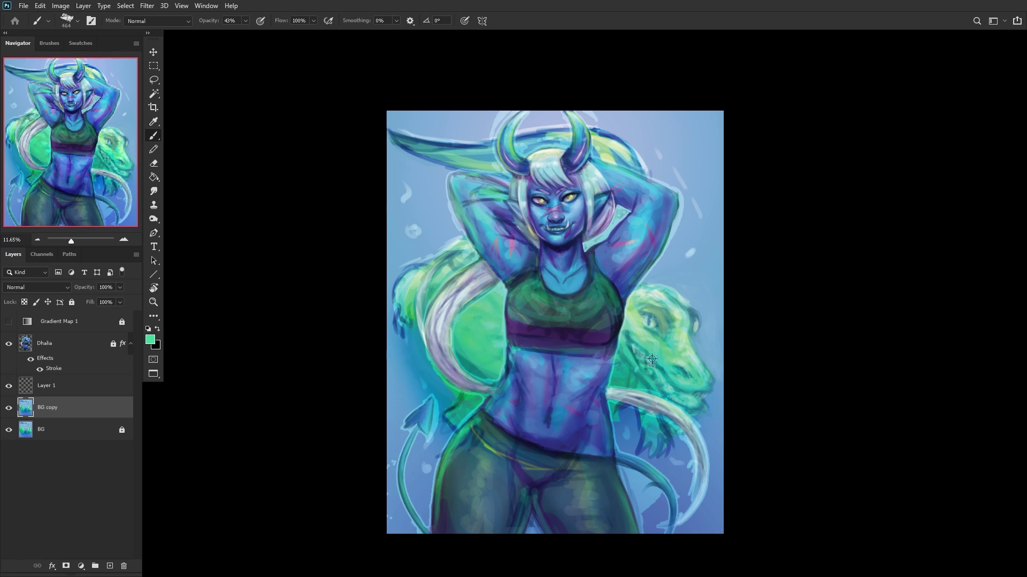
{"action": "left_click", "coordinate": [632, 330], "text": "alt"}
{"action": "mouse_move", "coordinate": [486, 327]}
{"action": "left_mouse_down"}
{"action": "mouse_move", "coordinate": [490, 345]}
{"action": "mouse_move", "coordinate": [491, 313]}
{"action": "left_mouse_up"}
{"action": "left_click_drag", "start_coordinate": [602, 363], "coordinate": [634, 329], "text": "alt"}
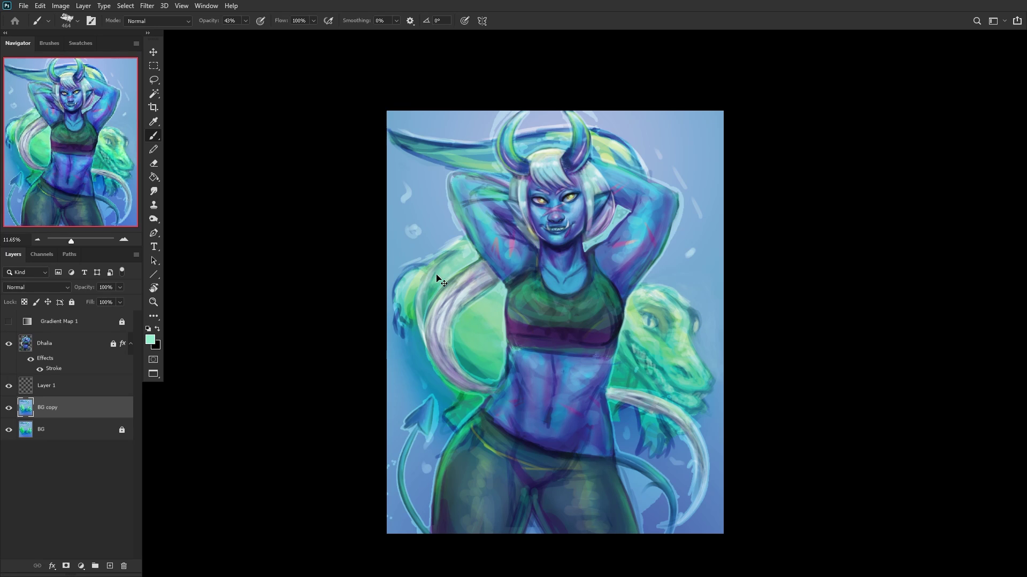
{"action": "key", "text": "h"}
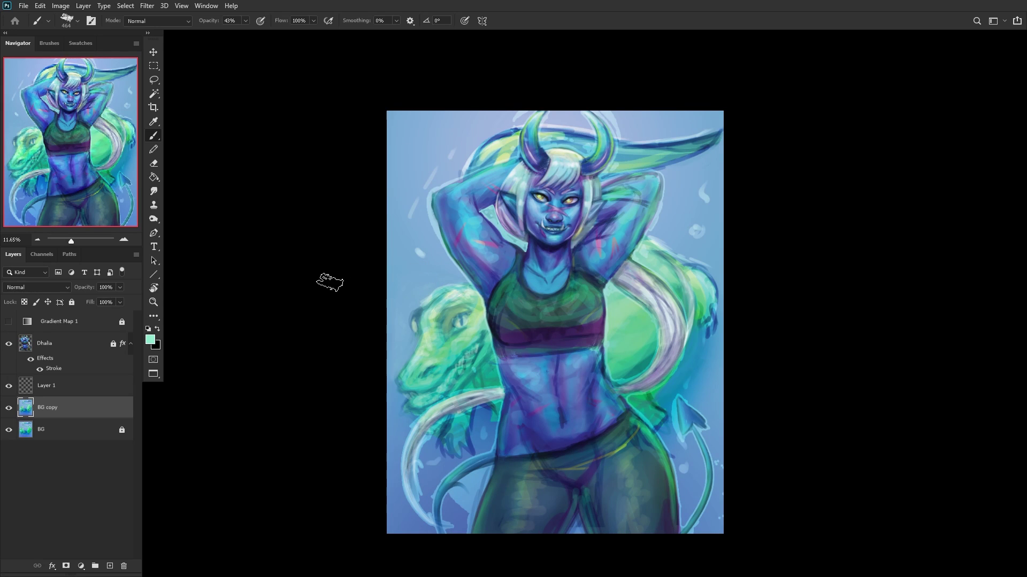
Step: Lasso the lizard head and copy it to its own layer, then show Dhalia again
{"action": "left_click", "coordinate": [9, 408]}
{"action": "left_click", "coordinate": [9, 408]}
{"action": "left_click", "coordinate": [9, 408]}
{"action": "left_click", "coordinate": [9, 408]}
{"action": "left_click", "coordinate": [8, 344]}
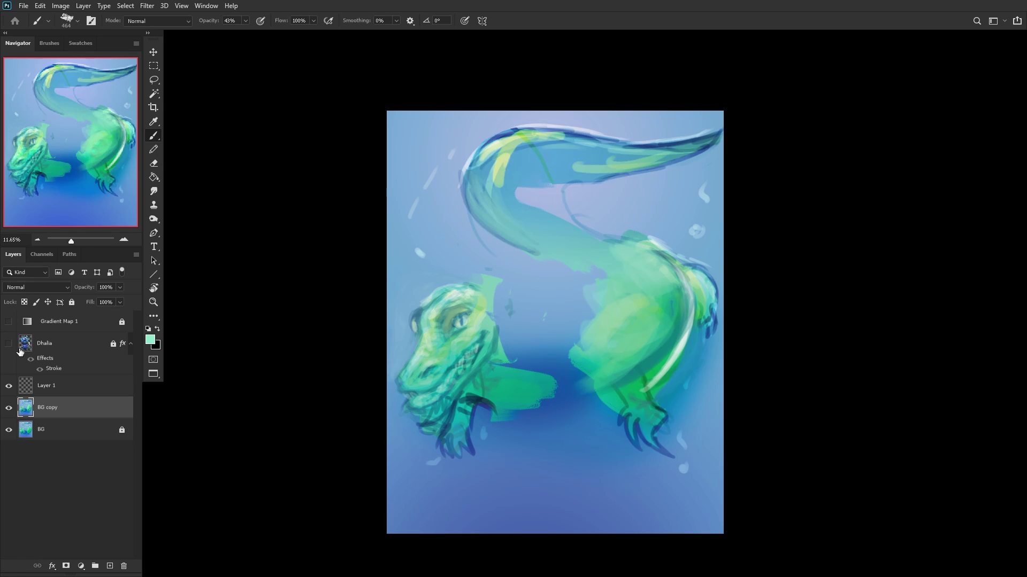
{"action": "left_click", "coordinate": [154, 80]}
{"action": "mouse_move", "coordinate": [459, 282]}
{"action": "left_mouse_down"}
{"action": "mouse_move", "coordinate": [420, 293]}
{"action": "mouse_move", "coordinate": [400, 373]}
{"action": "mouse_move", "coordinate": [400, 414]}
{"action": "mouse_move", "coordinate": [417, 435]}
{"action": "mouse_move", "coordinate": [497, 355]}
{"action": "mouse_move", "coordinate": [500, 316]}
{"action": "mouse_move", "coordinate": [460, 282]}
{"action": "left_mouse_up"}
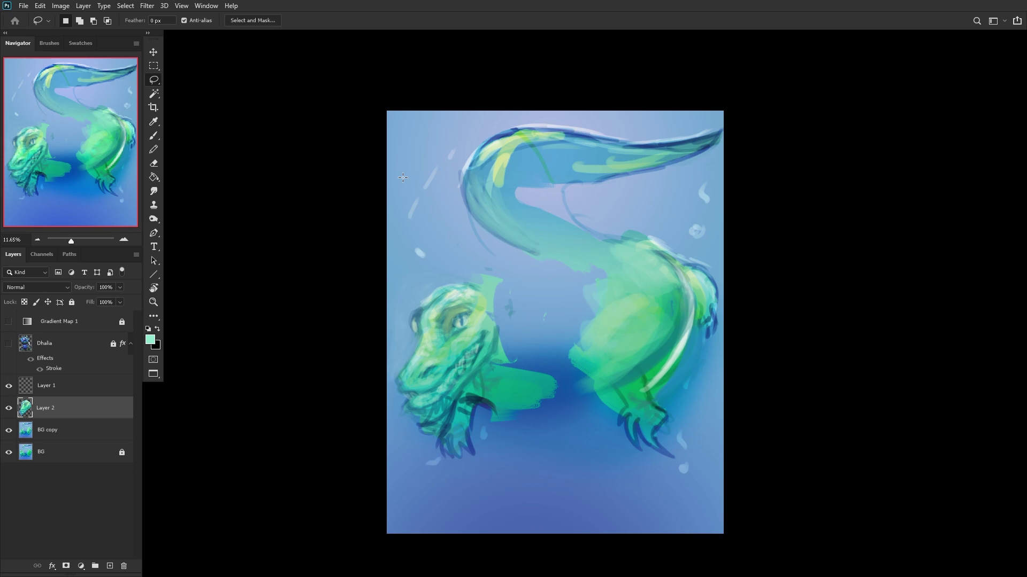
{"action": "key", "text": "ctrl+t"}
{"action": "key", "text": "Return"}
{"action": "key", "text": "l"}
{"action": "left_click", "coordinate": [8, 343]}
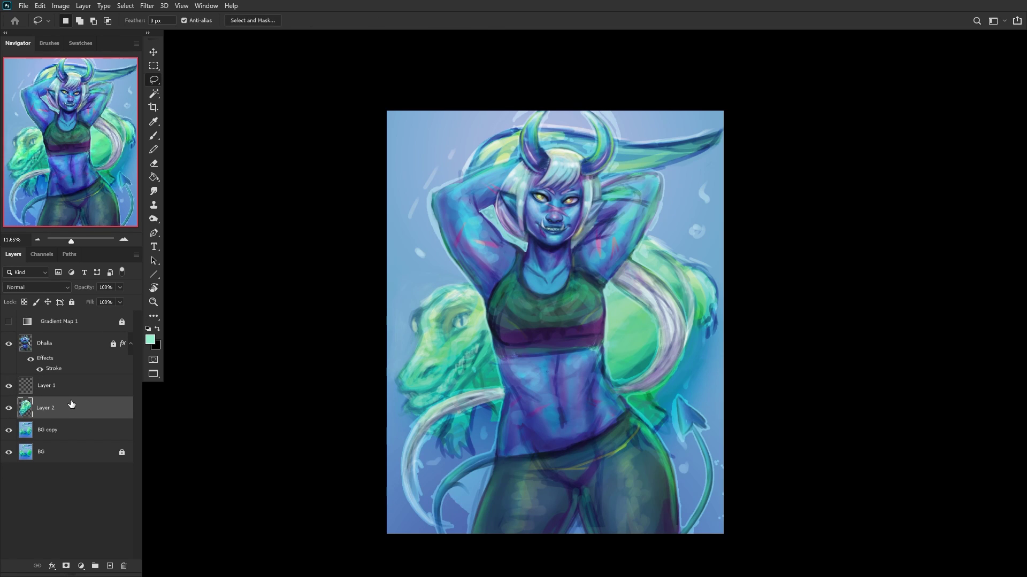
Step: Enlarge the lizard-head copy to about 113% and flip the canvas back
{"action": "key", "text": "ctrl+t"}
{"action": "left_click_drag", "start_coordinate": [390, 277], "coordinate": [387, 267]}
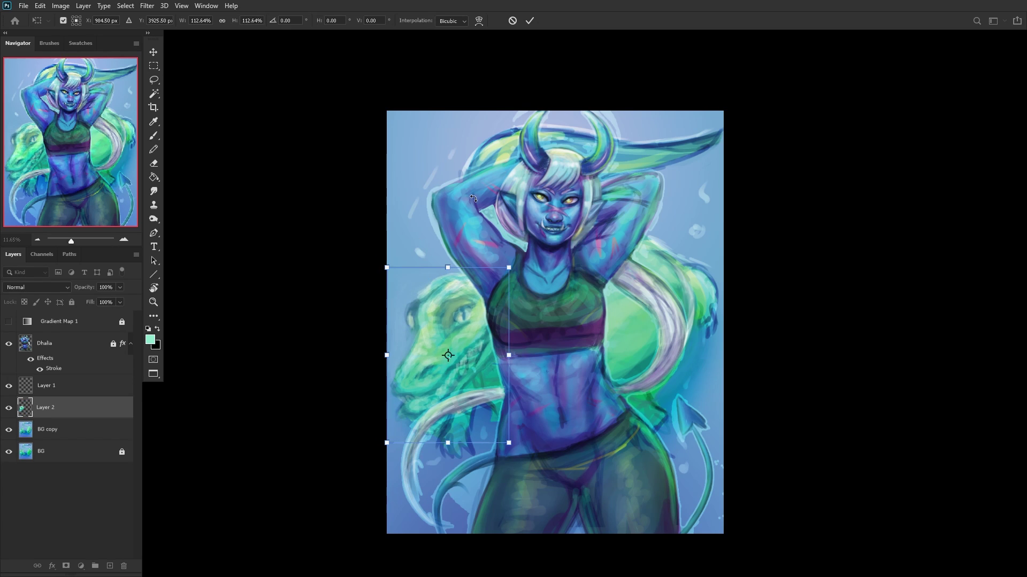
{"action": "key", "text": "Return"}
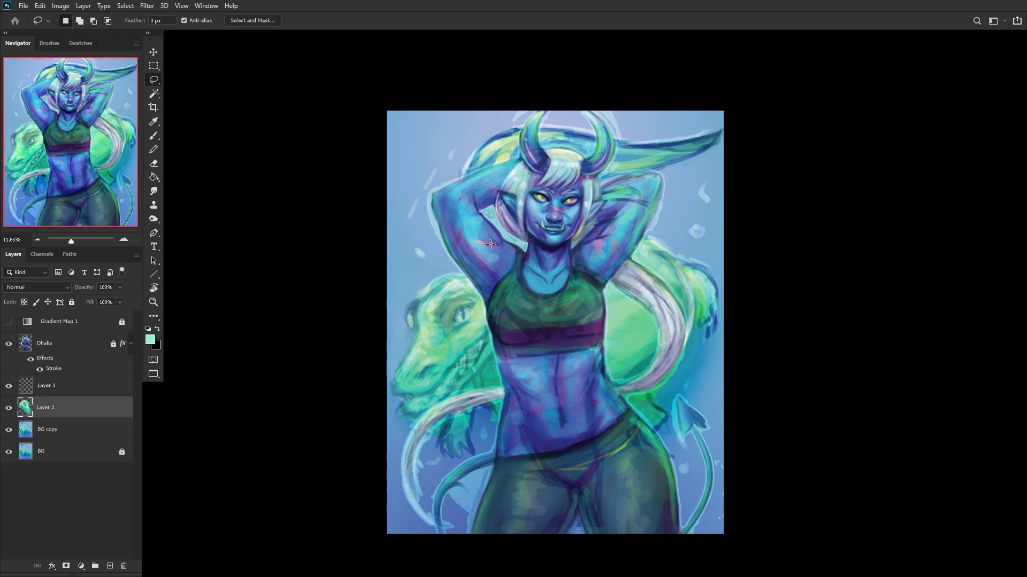
{"action": "key", "text": "ctrl+shift+h"}
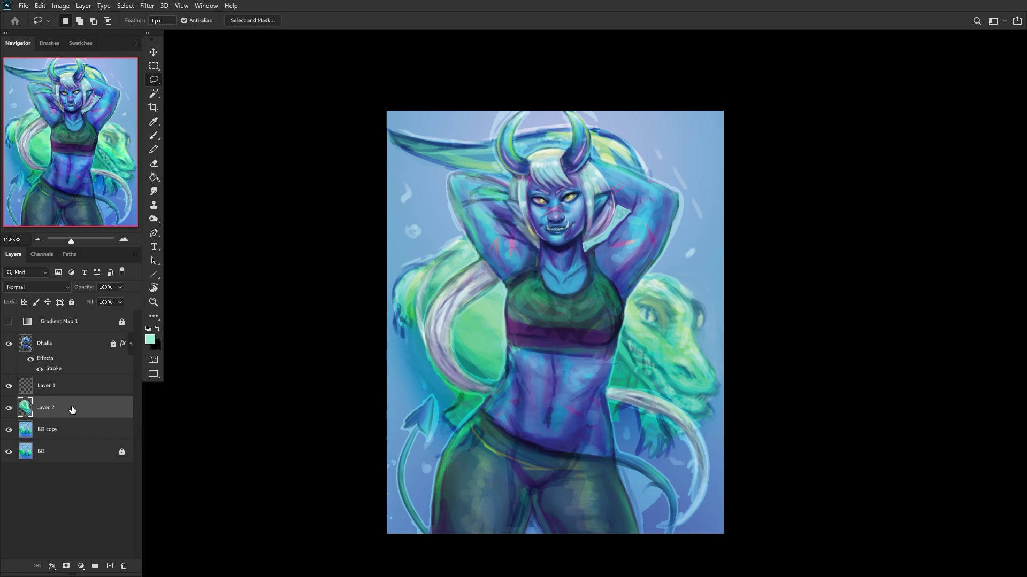
Step: Delete the lizard-head copy layer and the empty Layer 1
{"action": "key", "text": "Delete"}
{"action": "left_click", "coordinate": [43, 389]}
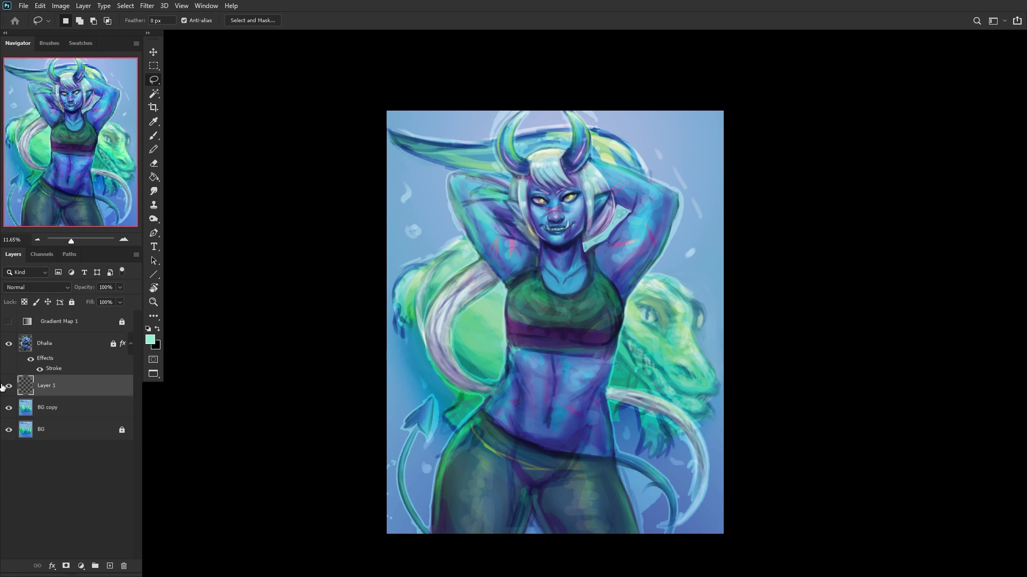
{"action": "left_click", "coordinate": [9, 392]}
{"action": "left_click", "coordinate": [9, 387]}
{"action": "left_click_drag", "start_coordinate": [26, 390], "coordinate": [124, 566]}
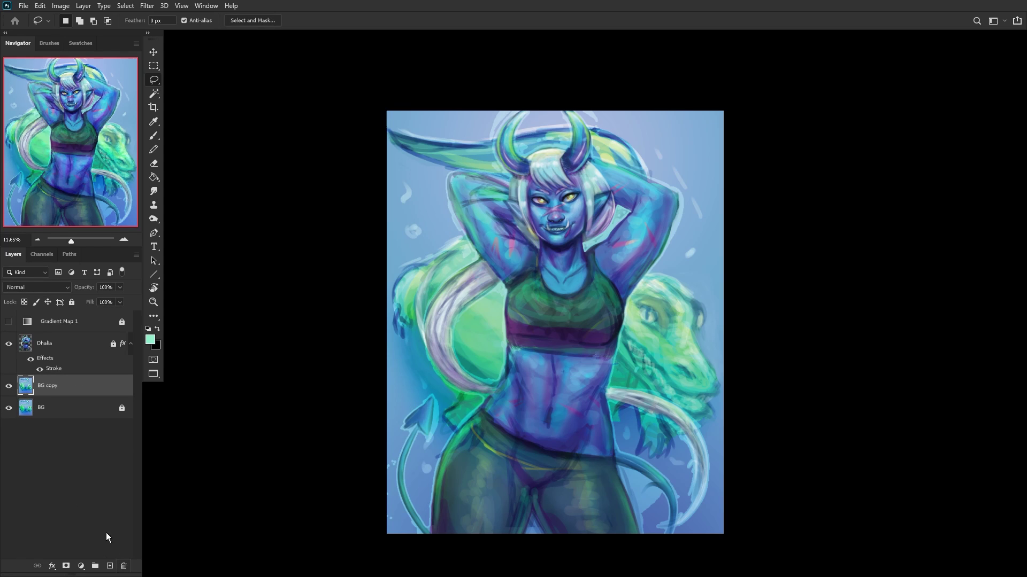
Step: Unlock BG, merge BG copy down into it with Ctrl+E, and lock BG again
{"action": "left_click", "coordinate": [10, 390]}
{"action": "left_click", "coordinate": [9, 389]}
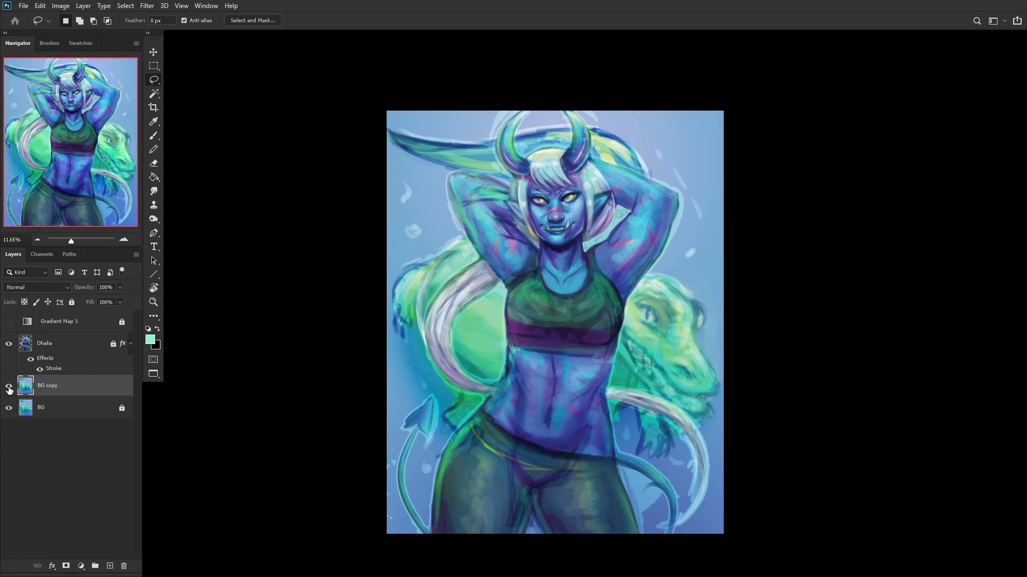
{"action": "left_click", "coordinate": [47, 411]}
{"action": "left_click", "coordinate": [72, 302]}
{"action": "left_click", "coordinate": [75, 395]}
{"action": "key", "text": "ctrl+e"}
{"action": "left_click", "coordinate": [72, 302]}
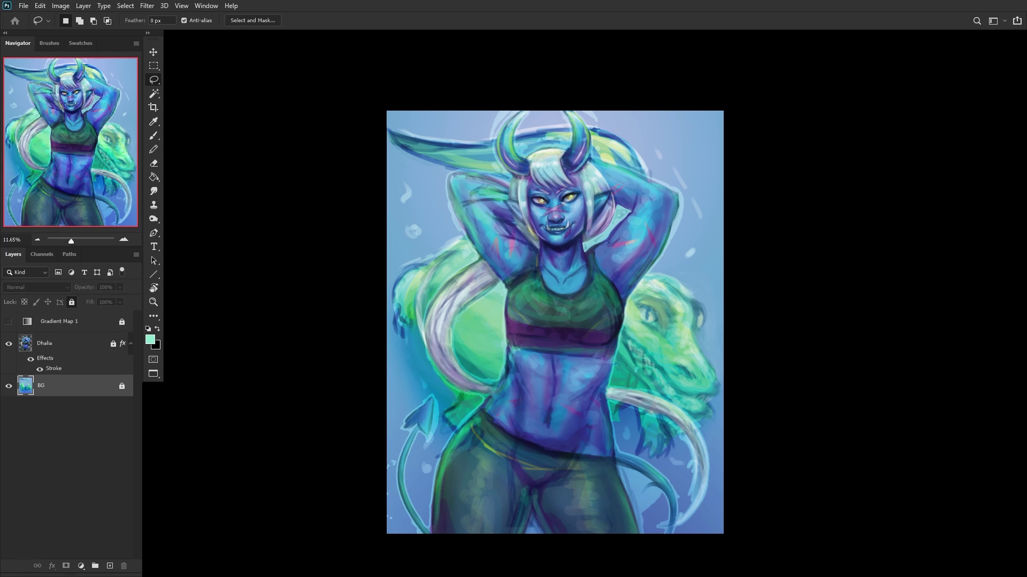
Step: Turn on the greyscale Gradient Map 1 and add a Levels adjustment layer
{"action": "left_click", "coordinate": [9, 321]}
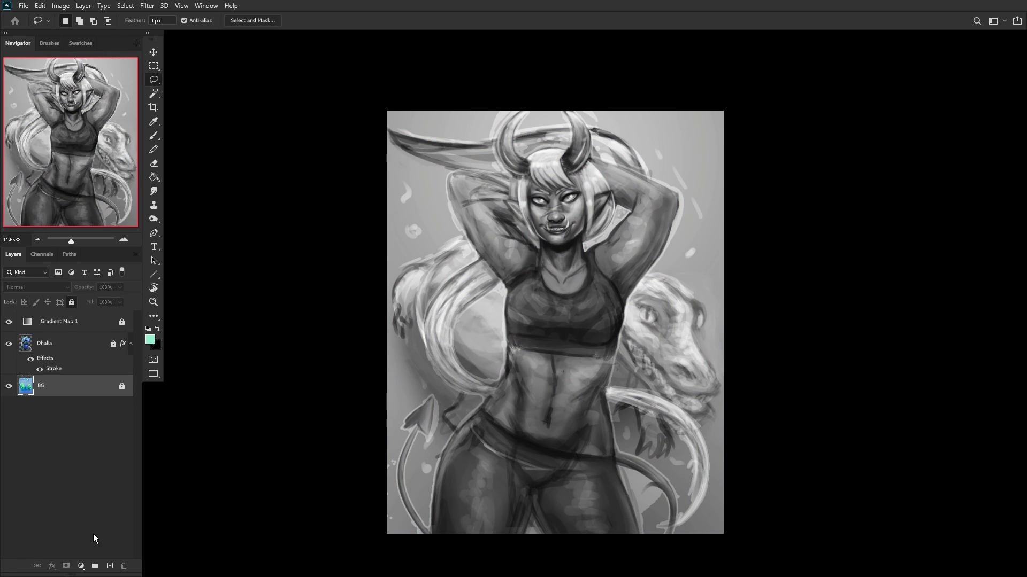
{"action": "left_click", "coordinate": [81, 566]}
{"action": "left_click", "coordinate": [96, 416]}
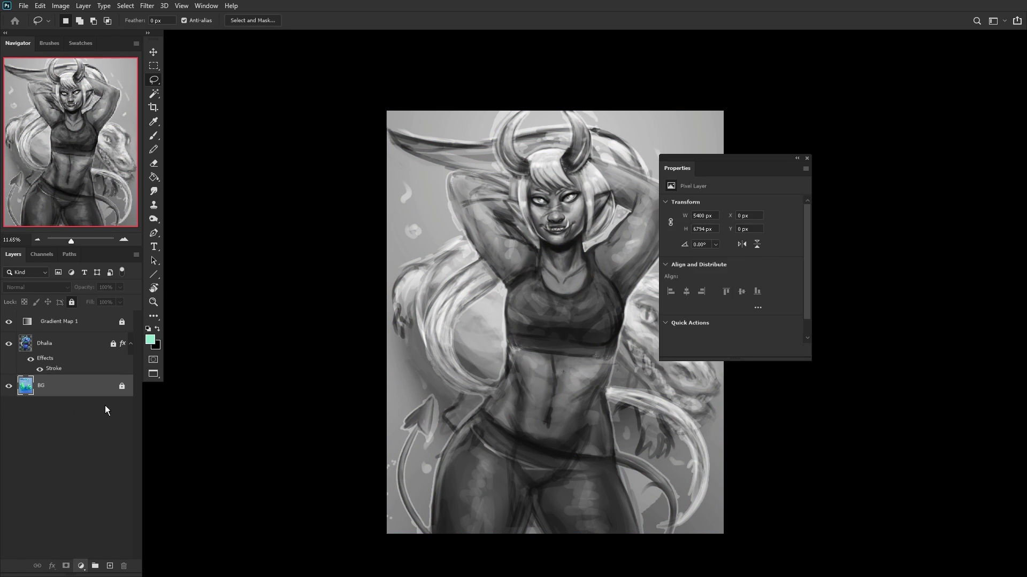
{"action": "left_click_drag", "start_coordinate": [747, 169], "coordinate": [771, 164]}
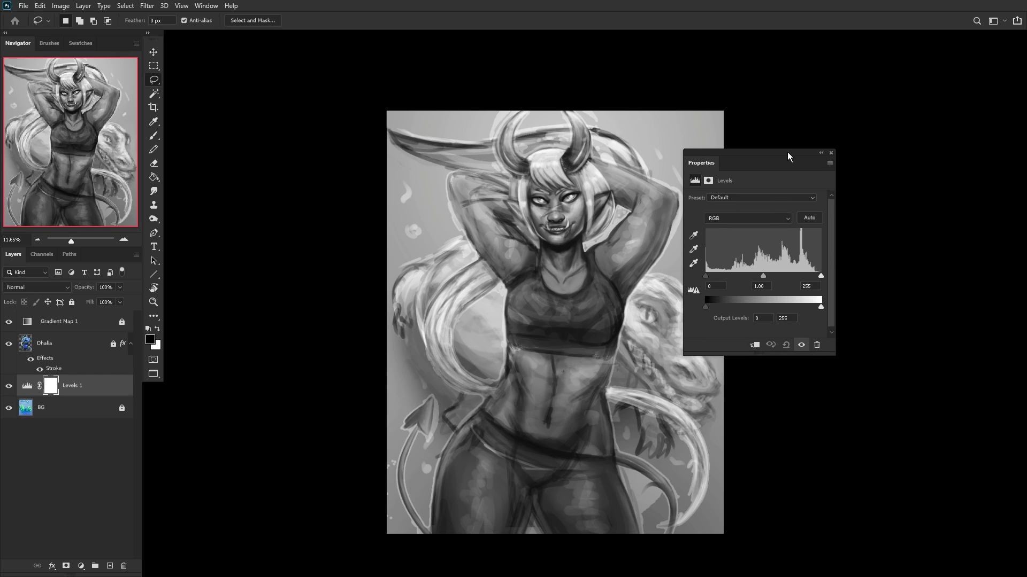
{"action": "left_click_drag", "start_coordinate": [897, 163], "coordinate": [850, 188]}
Step: Darken the Levels: input 30/0.63/233 and output 57–228
{"action": "left_click_drag", "start_coordinate": [865, 286], "coordinate": [875, 287]}
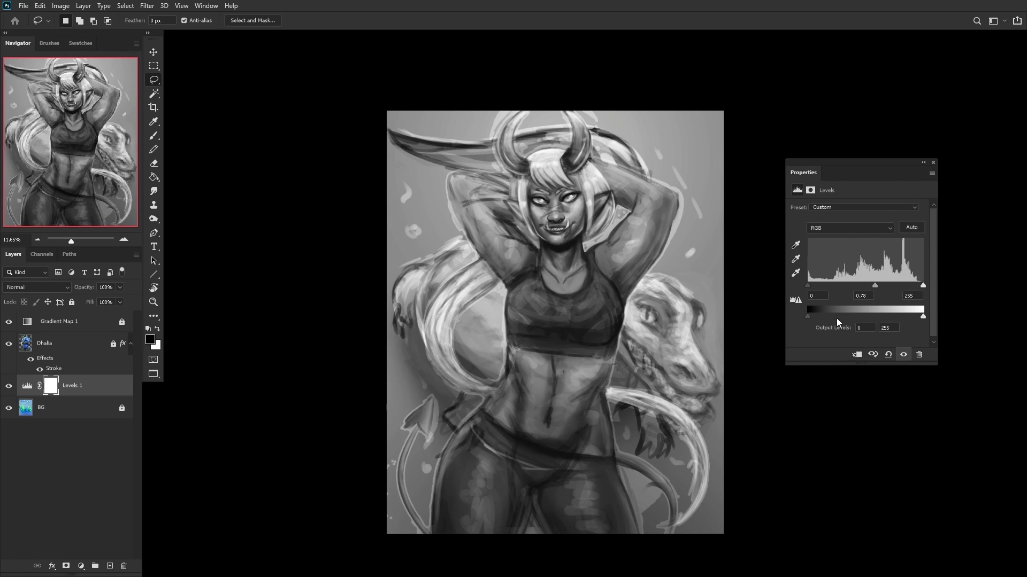
{"action": "left_click_drag", "start_coordinate": [840, 316], "coordinate": [831, 317]}
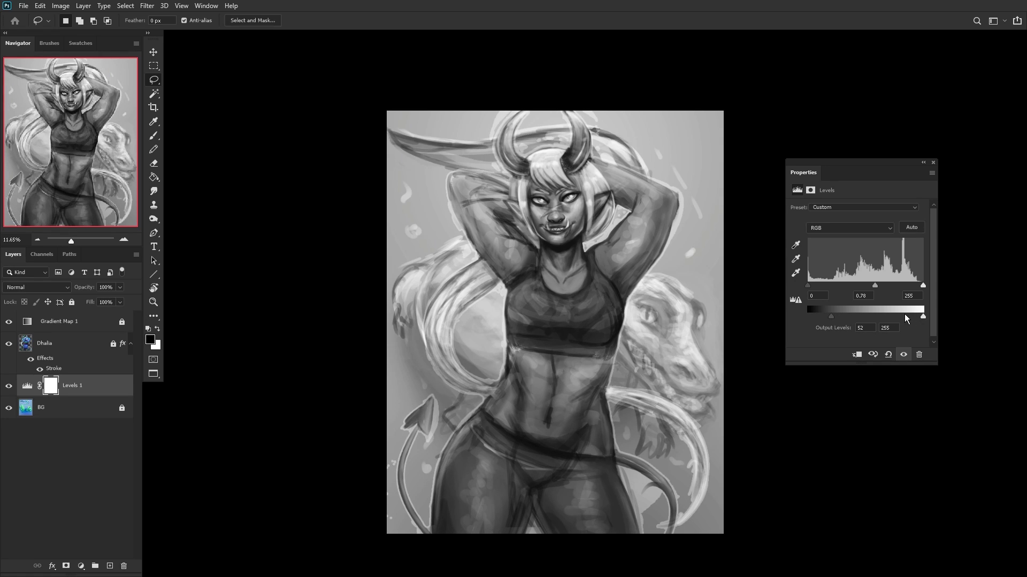
{"action": "left_click_drag", "start_coordinate": [923, 317], "coordinate": [913, 288]}
{"action": "left_click_drag", "start_coordinate": [808, 285], "coordinate": [821, 285]}
{"action": "left_click_drag", "start_coordinate": [889, 290], "coordinate": [880, 288]}
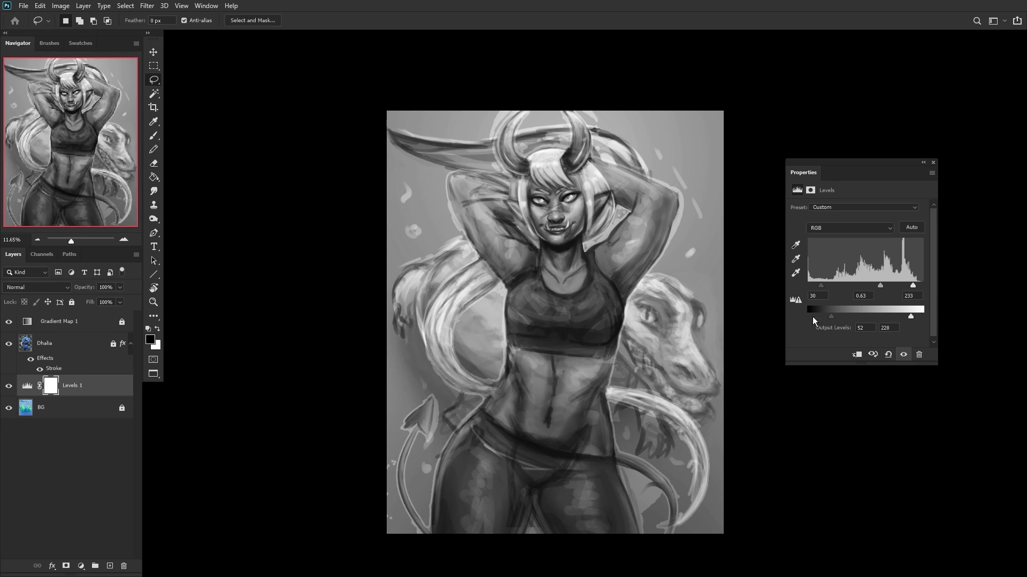
{"action": "left_click_drag", "start_coordinate": [812, 316], "coordinate": [834, 318]}
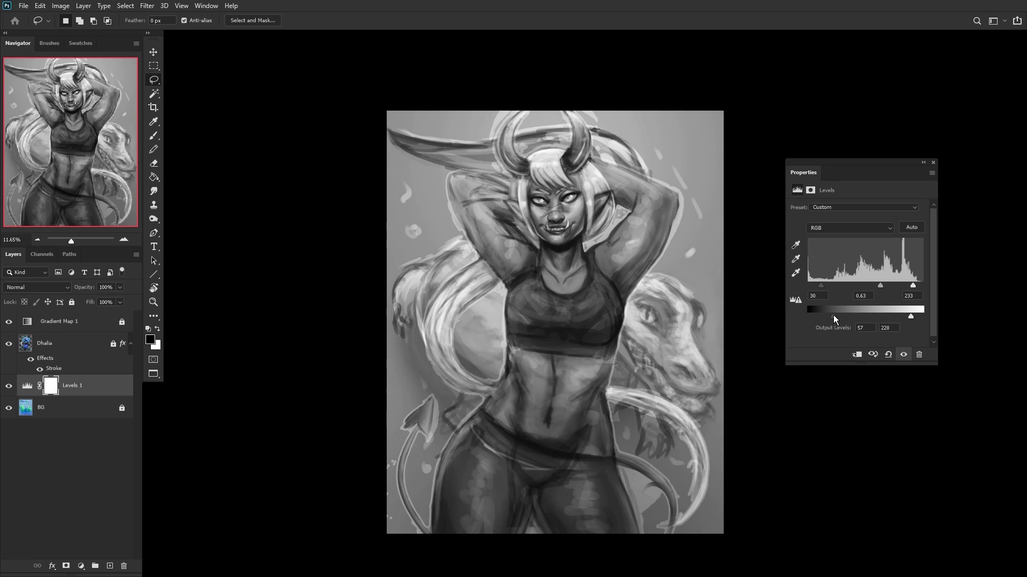
Step: Hide the gradient map, unlock BG, and delete the Levels 1 adjustment
{"action": "left_click", "coordinate": [9, 321]}
{"action": "left_click", "coordinate": [9, 322]}
{"action": "left_click", "coordinate": [8, 321]}
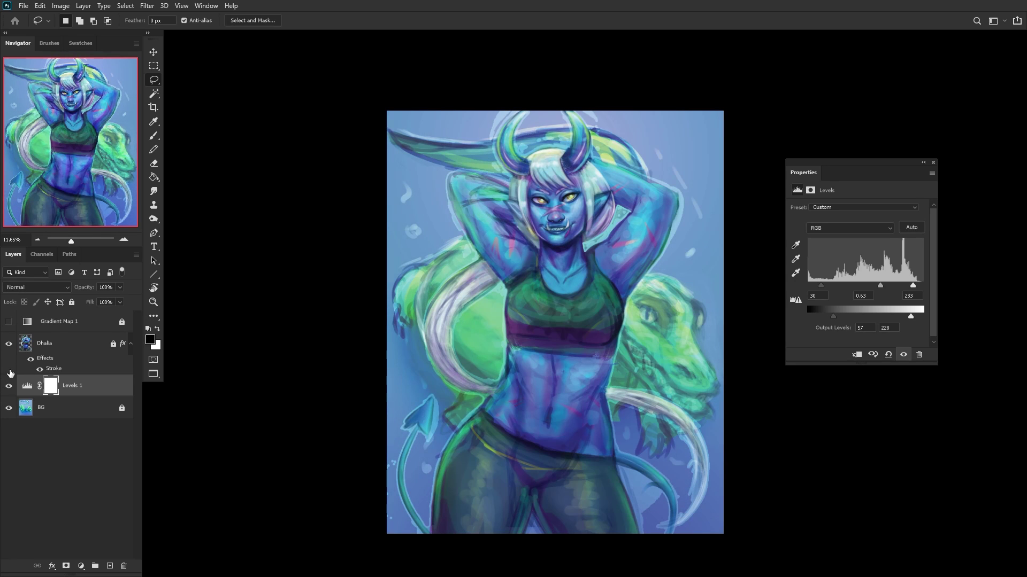
{"action": "left_click", "coordinate": [9, 386]}
{"action": "left_click", "coordinate": [9, 387]}
{"action": "left_click", "coordinate": [70, 403]}
{"action": "left_click", "coordinate": [72, 303]}
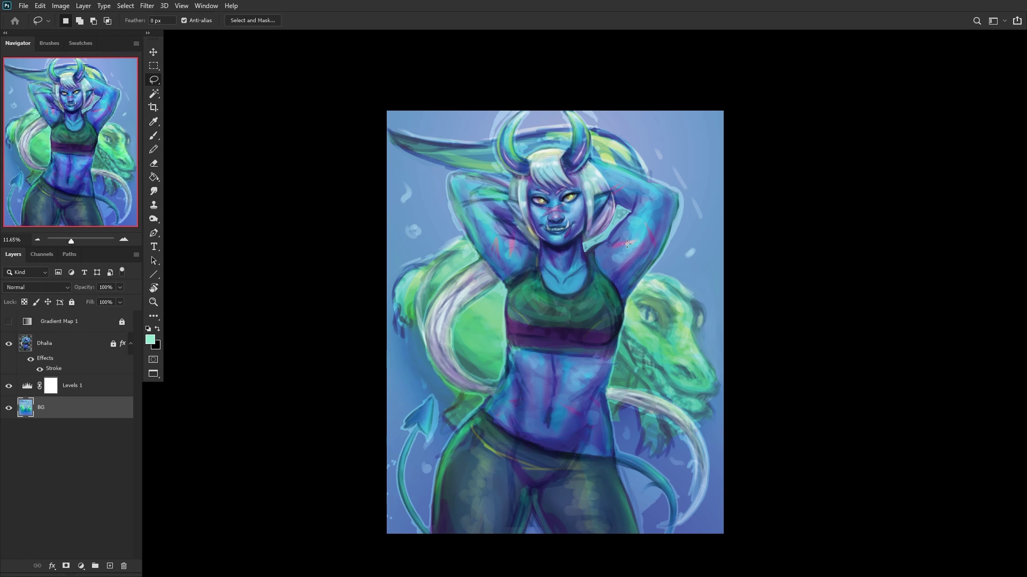
{"action": "left_click", "coordinate": [74, 391]}
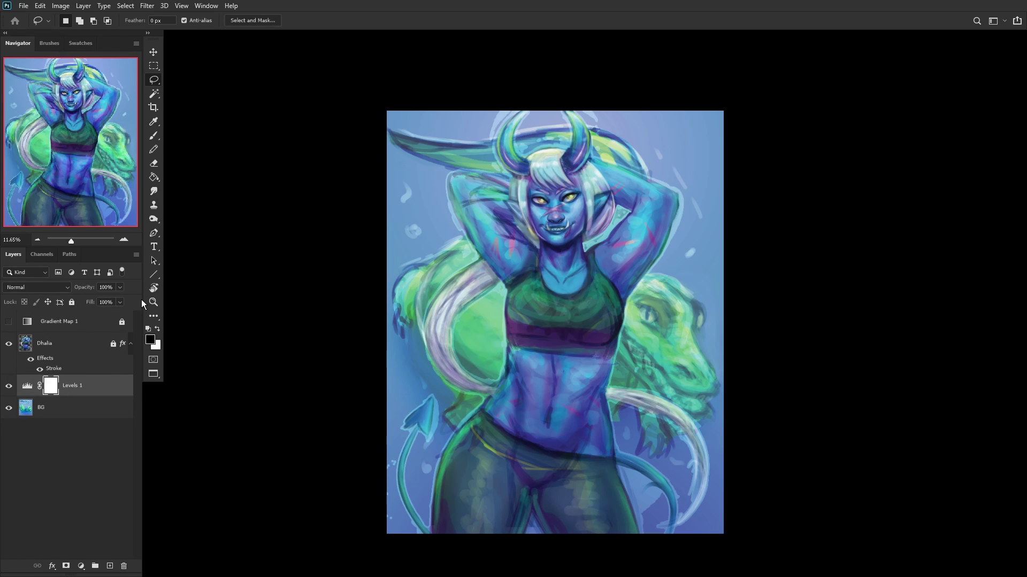
{"action": "key", "text": "Delete"}
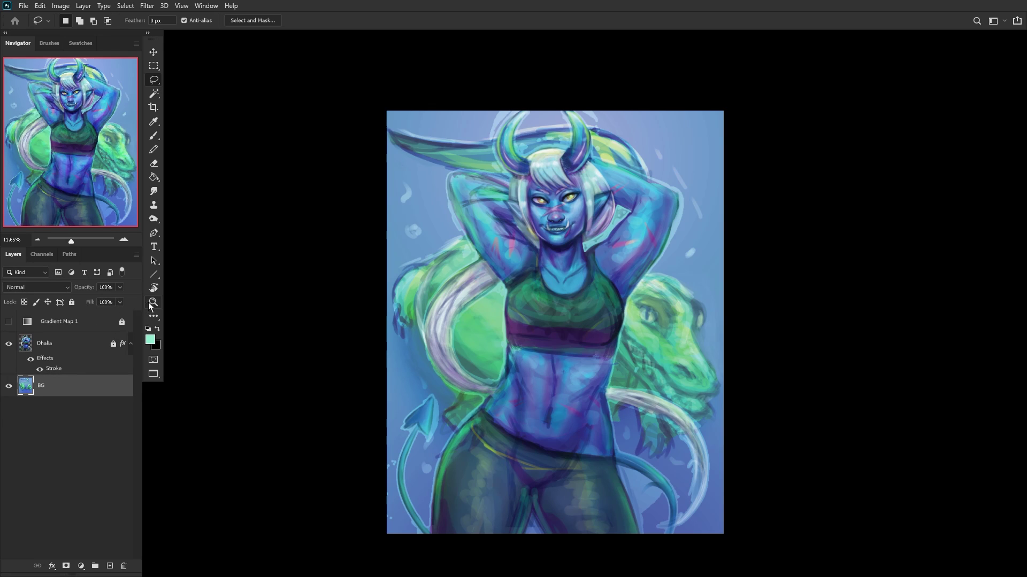
Step: Fit the painting to the window, lock BG, and move a new Layer 1 above Dhalia
{"action": "left_click", "coordinate": [153, 302]}
{"action": "left_click", "coordinate": [316, 22]}
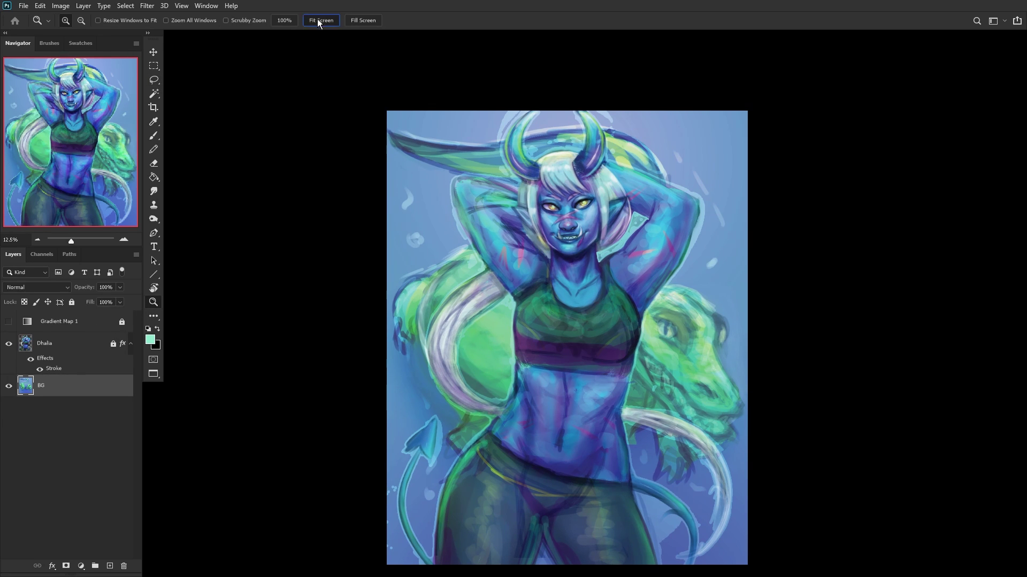
{"action": "left_click", "coordinate": [316, 20]}
{"action": "left_click", "coordinate": [72, 302]}
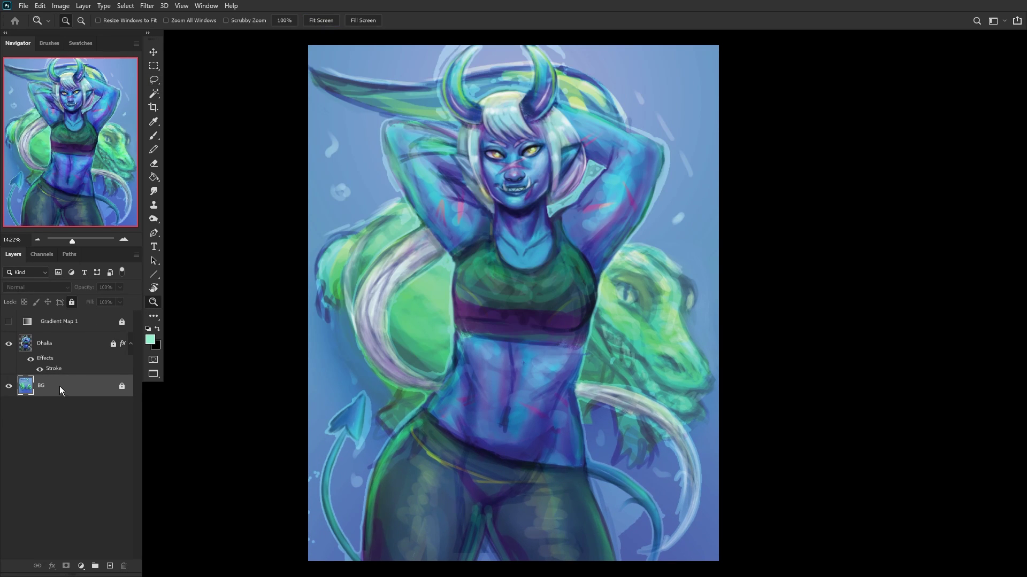
{"action": "left_click", "coordinate": [110, 566]}
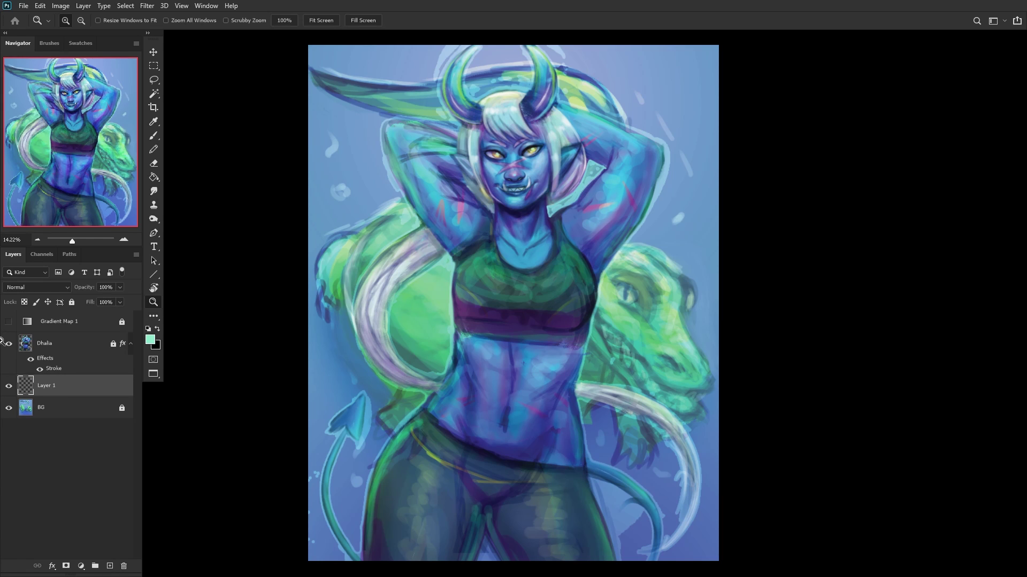
{"action": "left_click_drag", "start_coordinate": [89, 381], "coordinate": [102, 327]}
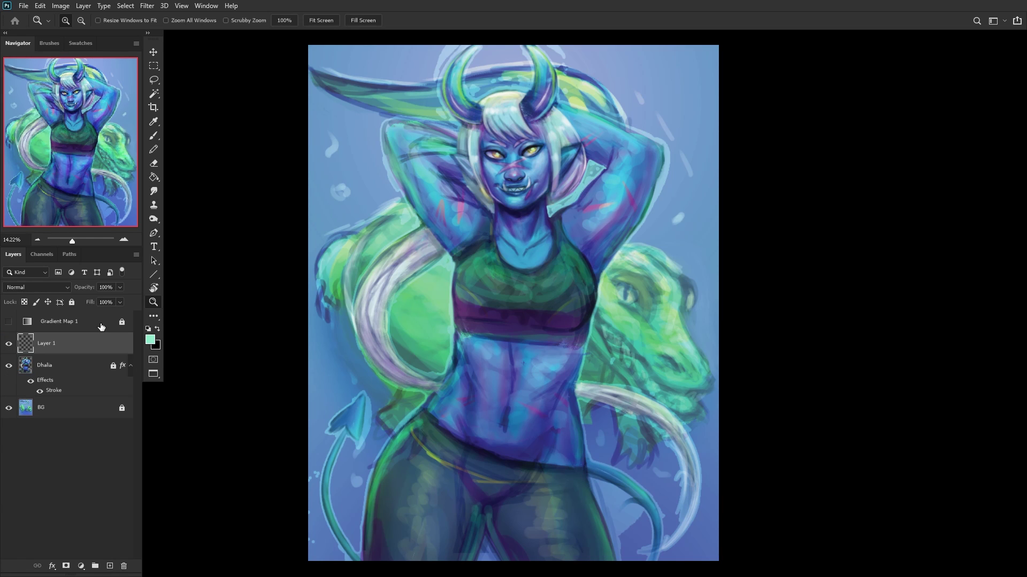
Step: Switch to a small brush and sample a pale colour from the painting
{"action": "left_click", "coordinate": [513, 264]}
{"action": "left_click", "coordinate": [154, 135]}
{"action": "left_click", "coordinate": [185, 134]}
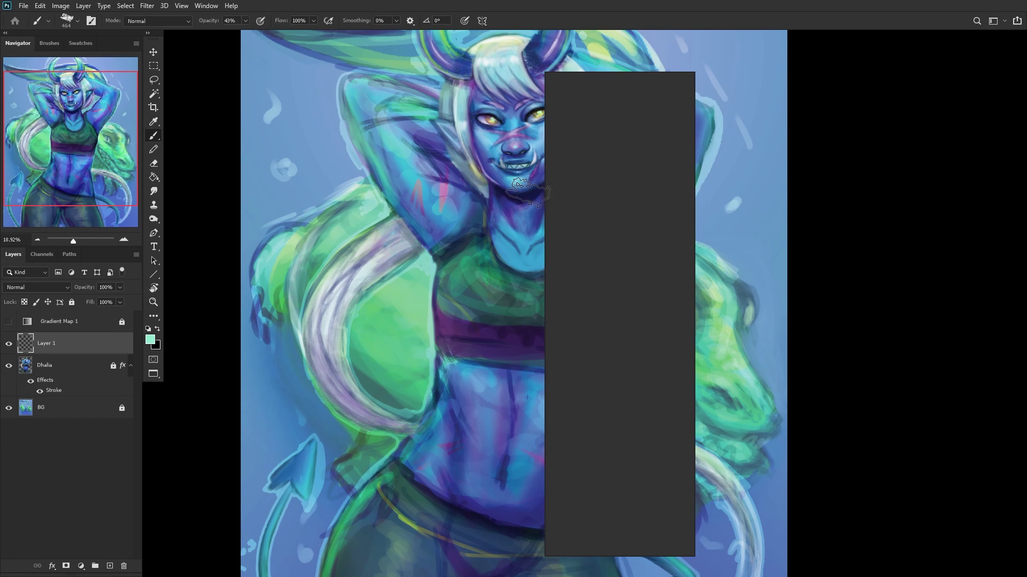
{"action": "left_click_drag", "start_coordinate": [636, 99], "coordinate": [614, 98]}
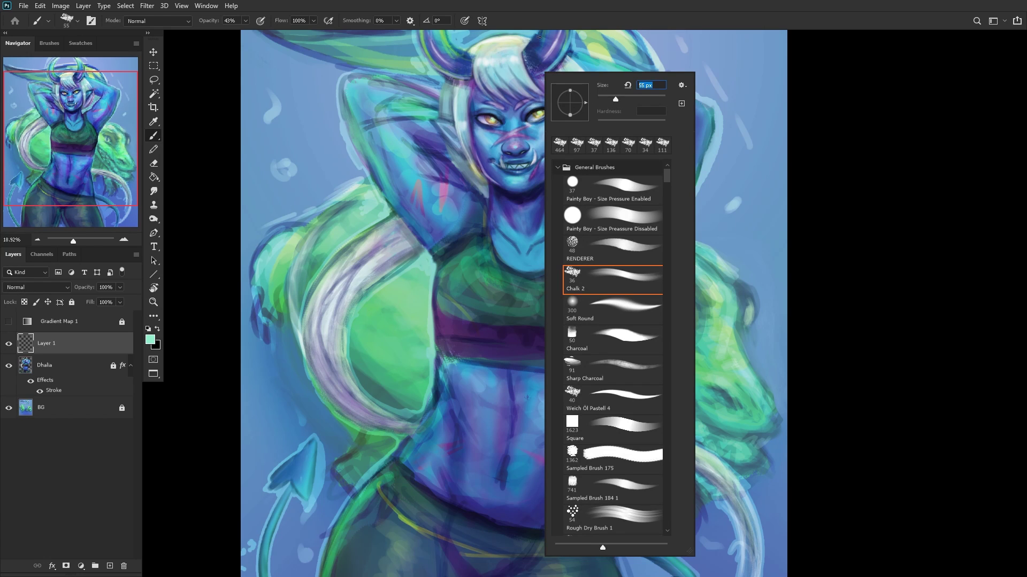
{"action": "left_click", "coordinate": [490, 40], "text": "alt"}
Step: Paint pale rim highlights along the purple band and the green top's edges
{"action": "scroll", "coordinate": [455, 351], "scroll_direction": "up", "scroll_amount": 2}
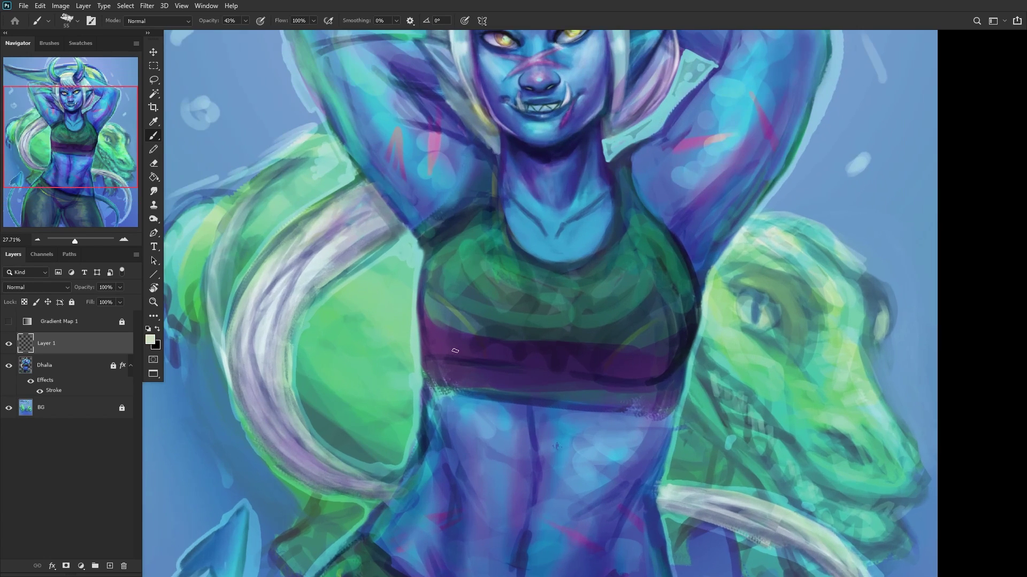
{"action": "mouse_move", "coordinate": [455, 350]}
{"action": "left_mouse_down"}
{"action": "mouse_move", "coordinate": [435, 342]}
{"action": "mouse_move", "coordinate": [485, 355]}
{"action": "mouse_move", "coordinate": [424, 339]}
{"action": "mouse_move", "coordinate": [497, 355]}
{"action": "mouse_move", "coordinate": [426, 340]}
{"action": "mouse_move", "coordinate": [422, 313]}
{"action": "mouse_move", "coordinate": [455, 354]}
{"action": "mouse_move", "coordinate": [433, 348]}
{"action": "mouse_move", "coordinate": [429, 340]}
{"action": "mouse_move", "coordinate": [471, 358]}
{"action": "mouse_move", "coordinate": [422, 331]}
{"action": "mouse_move", "coordinate": [423, 282]}
{"action": "mouse_move", "coordinate": [428, 347]}
{"action": "left_mouse_up"}
{"action": "mouse_move", "coordinate": [582, 372]}
{"action": "left_mouse_down"}
{"action": "mouse_move", "coordinate": [663, 368]}
{"action": "mouse_move", "coordinate": [638, 370]}
{"action": "mouse_move", "coordinate": [696, 323]}
{"action": "mouse_move", "coordinate": [652, 366]}
{"action": "mouse_move", "coordinate": [684, 301]}
{"action": "mouse_move", "coordinate": [690, 334]}
{"action": "mouse_move", "coordinate": [683, 311]}
{"action": "left_mouse_up"}
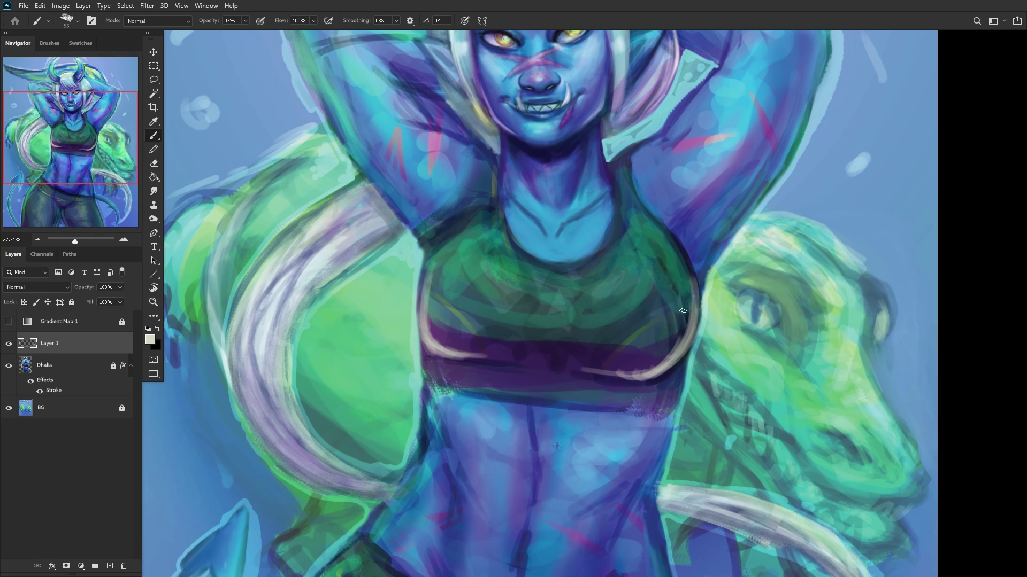
{"action": "mouse_move", "coordinate": [484, 360]}
{"action": "left_mouse_down"}
{"action": "mouse_move", "coordinate": [434, 342]}
{"action": "mouse_move", "coordinate": [420, 310]}
{"action": "mouse_move", "coordinate": [431, 258]}
{"action": "left_mouse_up"}
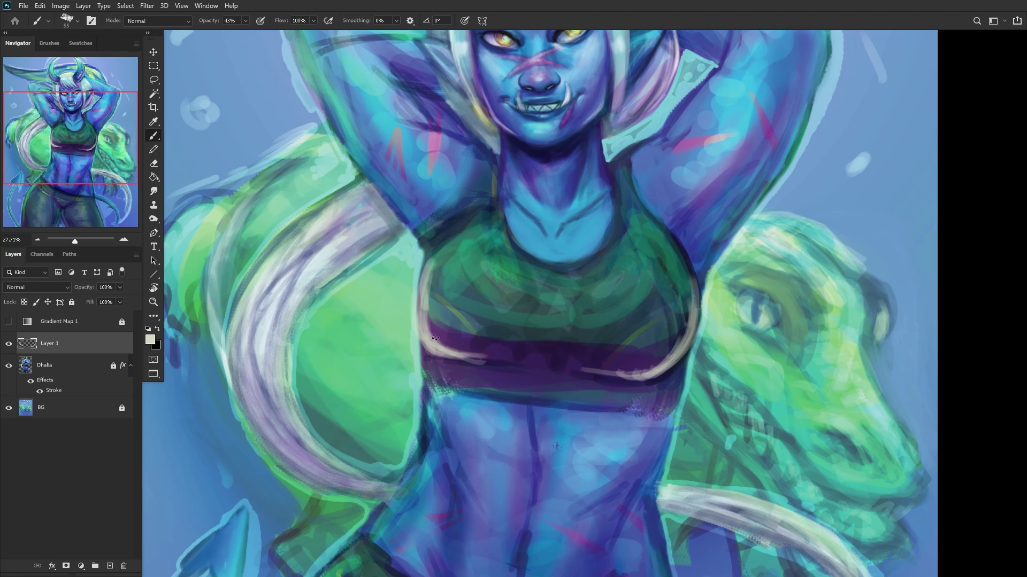
{"action": "mouse_move", "coordinate": [435, 338]}
{"action": "left_mouse_down"}
{"action": "mouse_move", "coordinate": [418, 290]}
{"action": "mouse_move", "coordinate": [431, 287]}
{"action": "mouse_move", "coordinate": [452, 229]}
{"action": "left_mouse_up"}
{"action": "scroll", "coordinate": [412, 74], "scroll_direction": "down", "scroll_amount": 3}
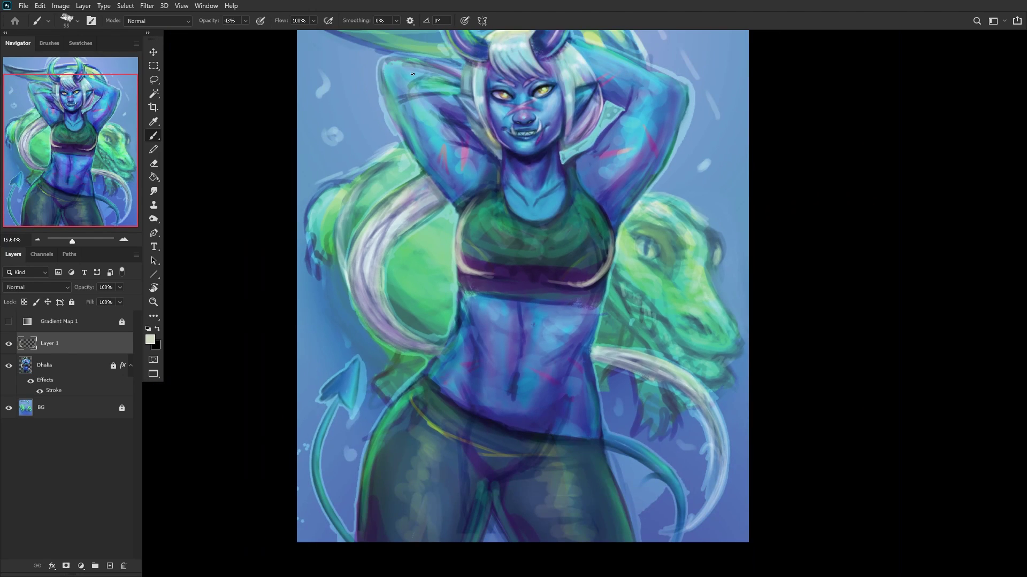
{"action": "key", "text": "ctrl+shift+h"}
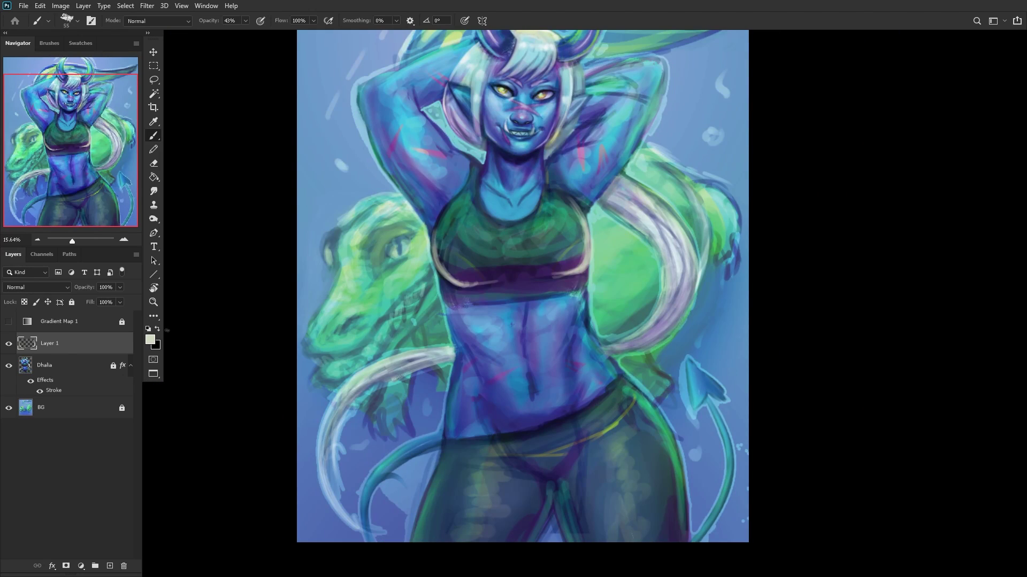
{"action": "scroll", "coordinate": [419, 299], "scroll_direction": "up", "scroll_amount": 3}
{"action": "left_click_drag", "start_coordinate": [452, 268], "coordinate": [476, 364]}
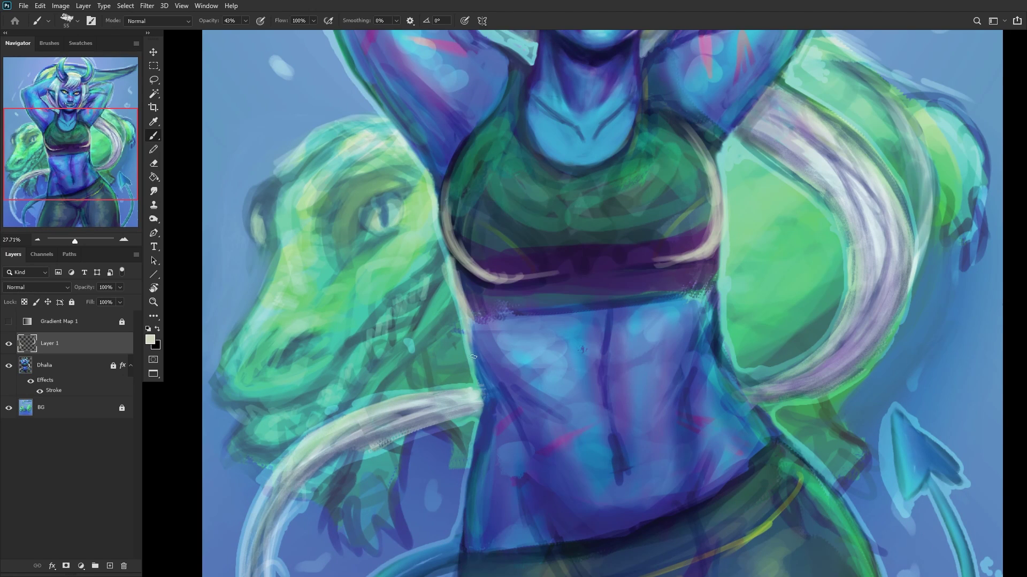
Step: Add pale highlights along the arm edge beside the neck and the armpit
{"action": "scroll", "coordinate": [477, 264], "scroll_direction": "down", "scroll_amount": 3}
{"action": "scroll", "coordinate": [491, 253], "scroll_direction": "down", "scroll_amount": 1}
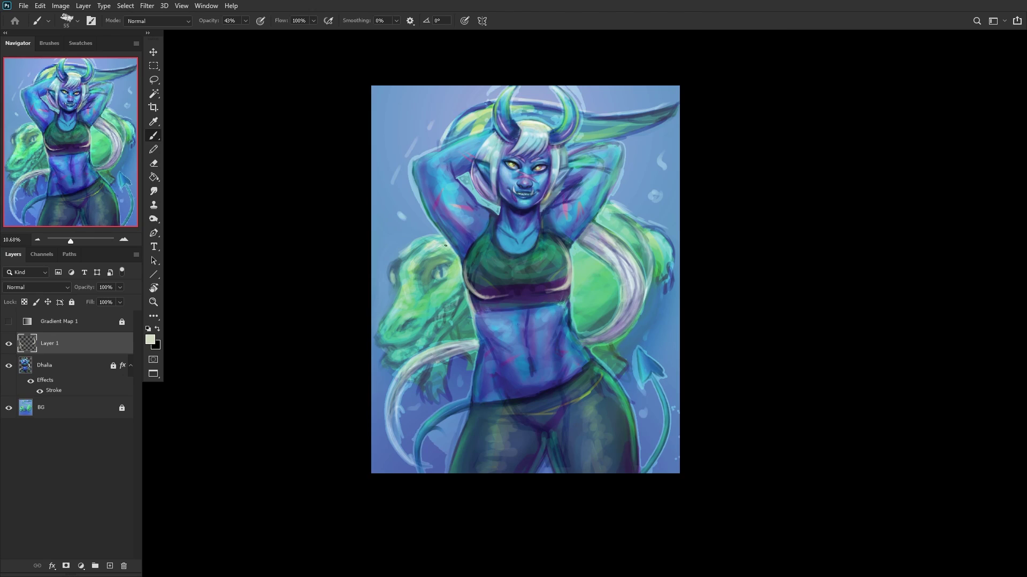
{"action": "scroll", "coordinate": [446, 246], "scroll_direction": "up", "scroll_amount": 2}
{"action": "left_click_drag", "start_coordinate": [476, 248], "coordinate": [426, 176]}
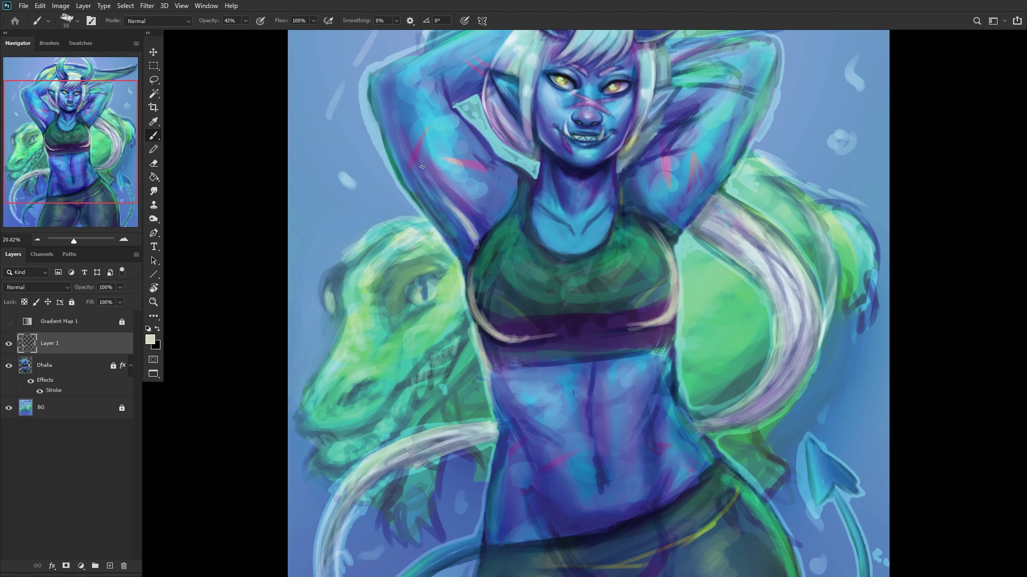
{"action": "left_click_drag", "start_coordinate": [456, 211], "coordinate": [421, 168]}
{"action": "scroll", "coordinate": [451, 206], "scroll_direction": "down", "scroll_amount": 2}
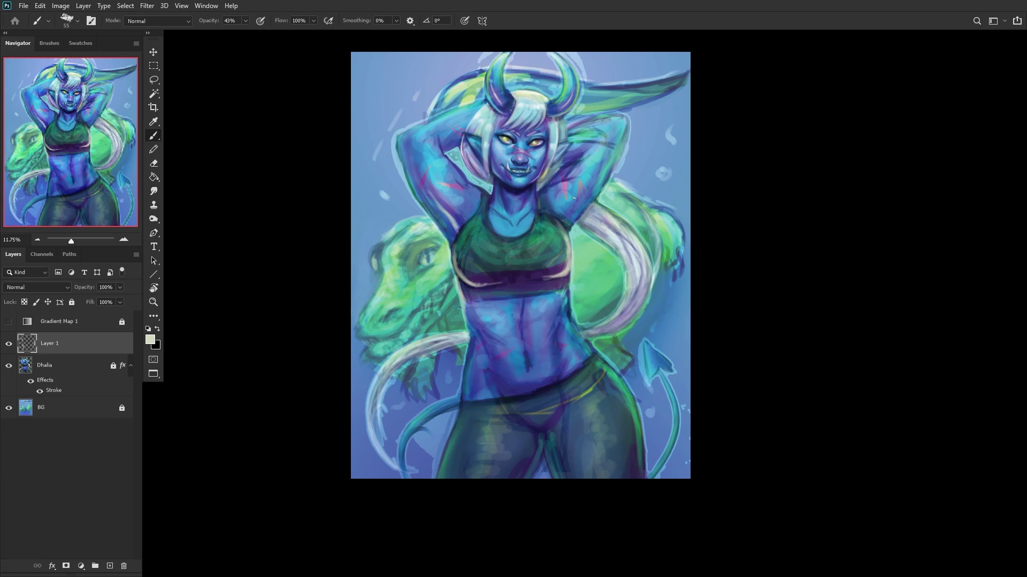
{"action": "scroll", "coordinate": [574, 199], "scroll_direction": "up", "scroll_amount": 3}
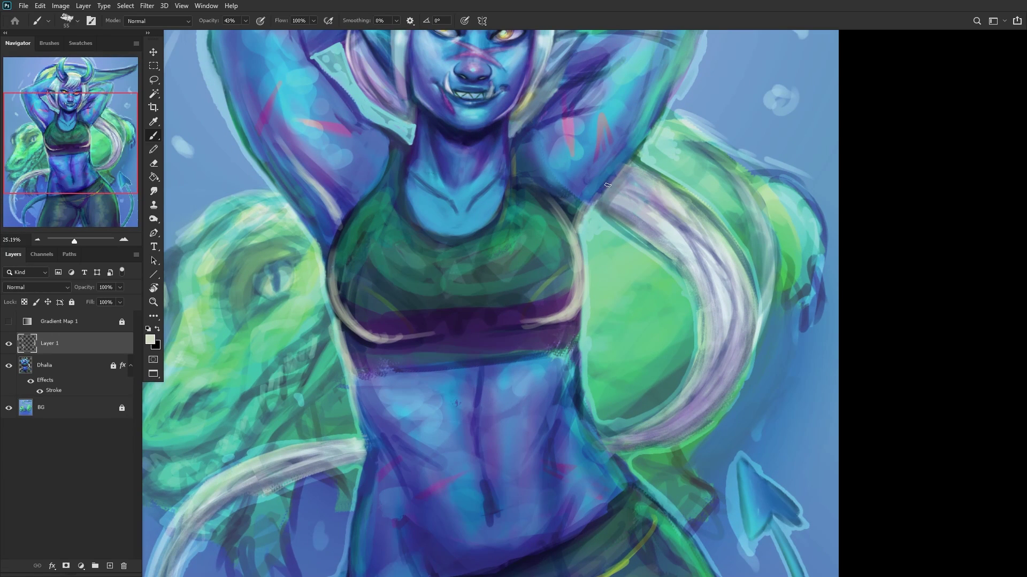
{"action": "left_click_drag", "start_coordinate": [608, 185], "coordinate": [586, 216]}
{"action": "left_click_drag", "start_coordinate": [628, 163], "coordinate": [591, 203]}
{"action": "left_click_drag", "start_coordinate": [645, 140], "coordinate": [597, 196]}
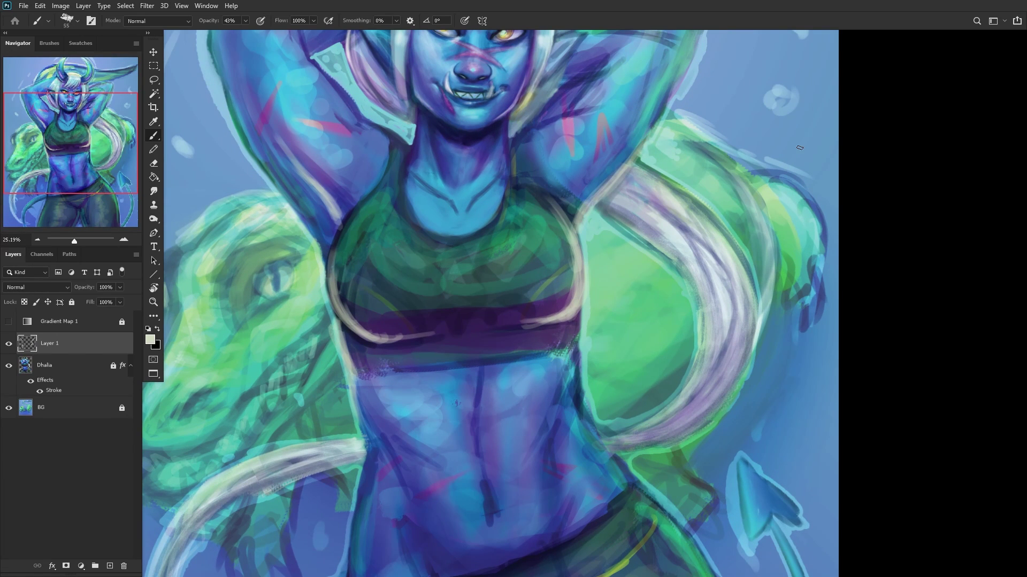
{"action": "scroll", "coordinate": [588, 241], "scroll_direction": "down", "scroll_amount": 4}
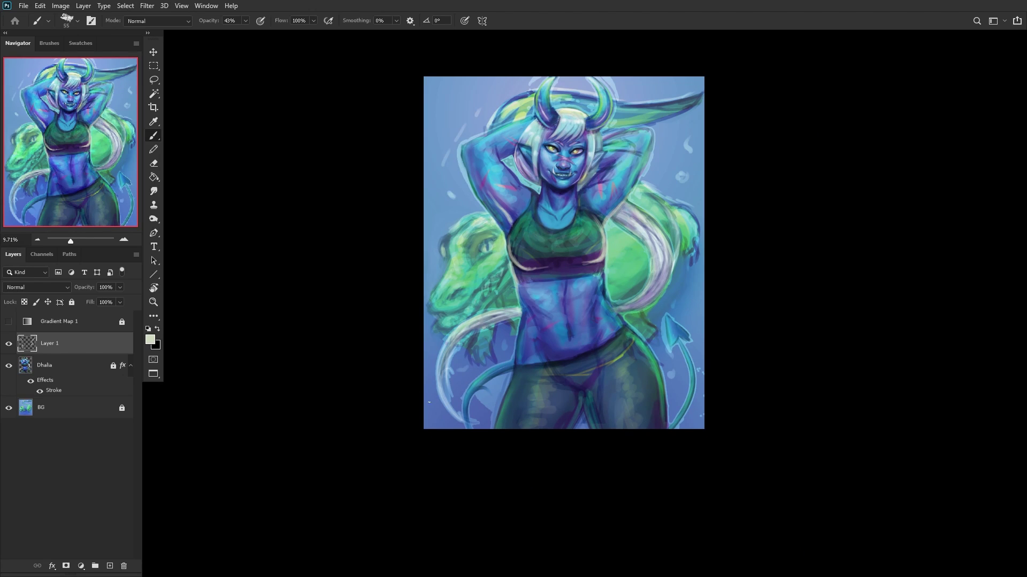
Step: On a new Layer 2, paint small light strokes on the lower abdomen
{"action": "left_click", "coordinate": [109, 565]}
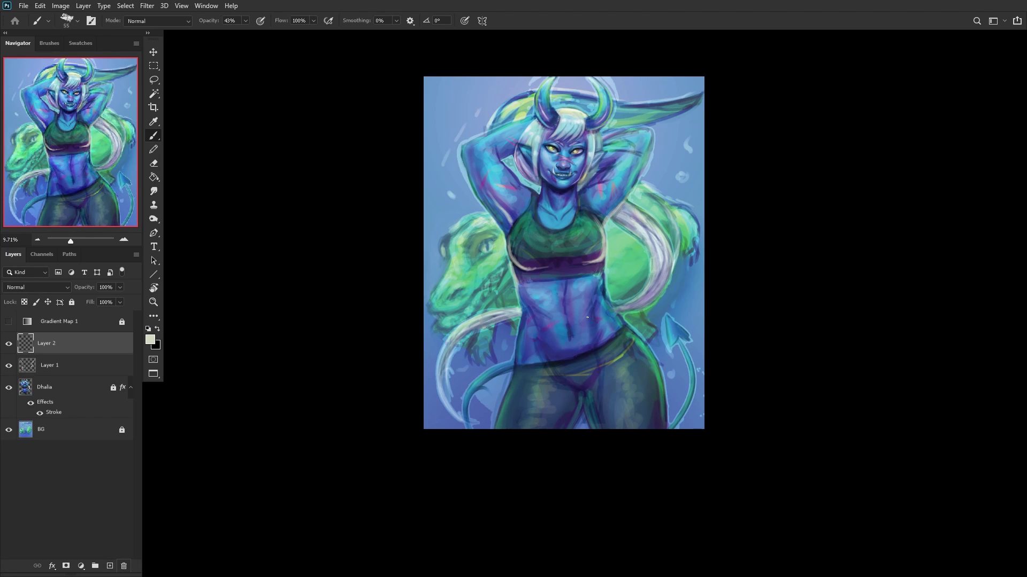
{"action": "scroll", "coordinate": [584, 339], "scroll_direction": "up", "scroll_amount": 1}
{"action": "scroll", "coordinate": [566, 350], "scroll_direction": "up", "scroll_amount": 1}
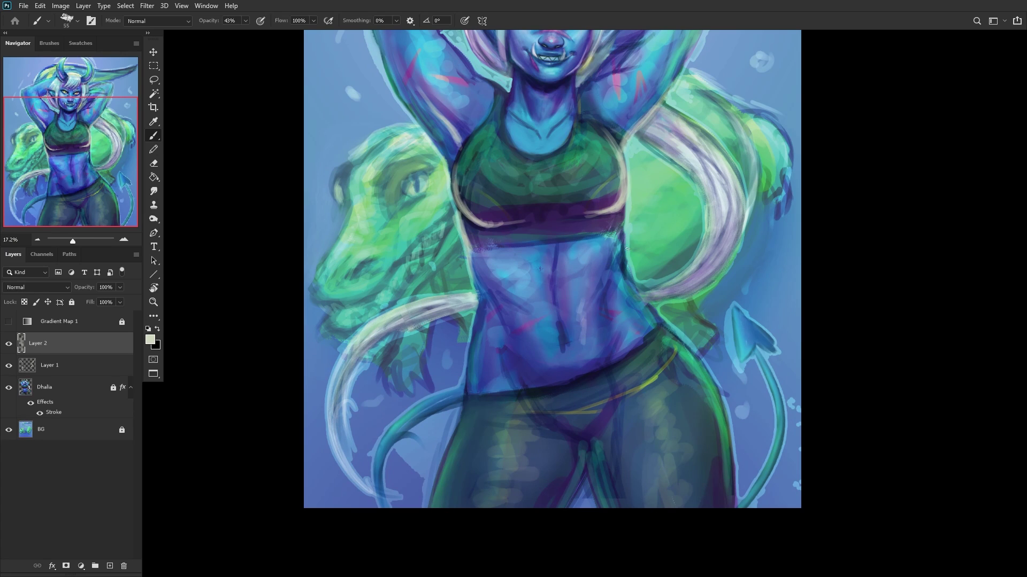
{"action": "right_click", "coordinate": [707, 133]}
{"action": "left_click", "coordinate": [581, 268]}
{"action": "mouse_move", "coordinate": [575, 265]}
{"action": "left_mouse_down"}
{"action": "mouse_move", "coordinate": [583, 307]}
{"action": "mouse_move", "coordinate": [570, 276]}
{"action": "mouse_move", "coordinate": [583, 255]}
{"action": "mouse_move", "coordinate": [575, 302]}
{"action": "mouse_move", "coordinate": [593, 241]}
{"action": "mouse_move", "coordinate": [558, 294]}
{"action": "mouse_move", "coordinate": [568, 246]}
{"action": "left_mouse_up"}
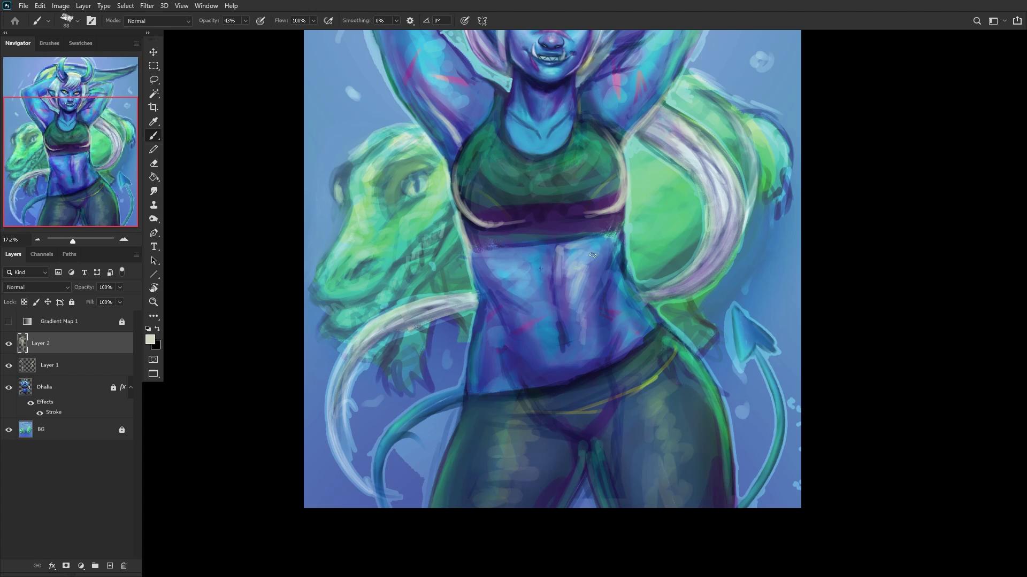
{"action": "key", "text": "ctrl+shift+h"}
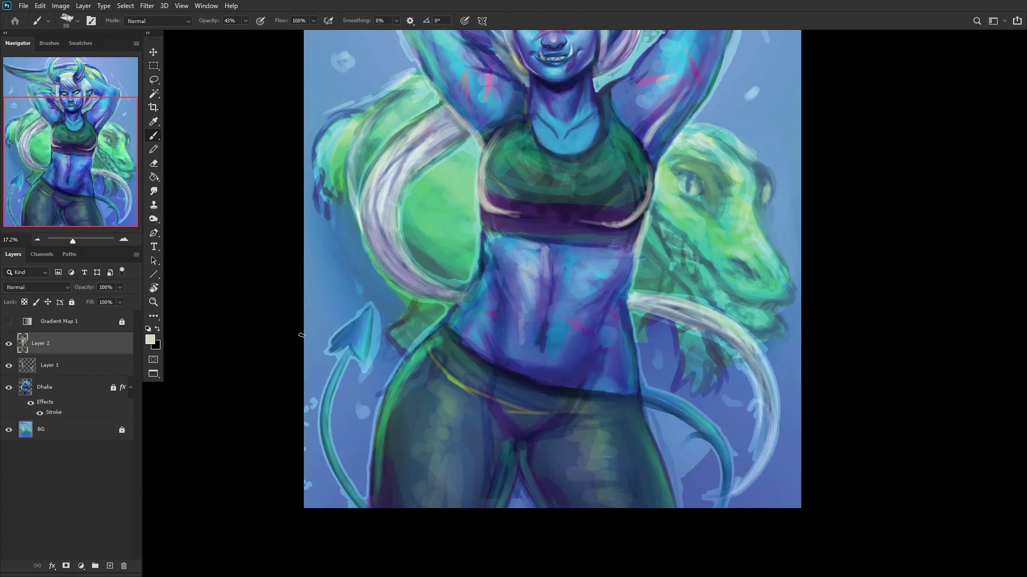
{"action": "mouse_move", "coordinate": [569, 338]}
{"action": "left_mouse_down"}
{"action": "mouse_move", "coordinate": [583, 310]}
{"action": "mouse_move", "coordinate": [574, 271]}
{"action": "mouse_move", "coordinate": [577, 303]}
{"action": "left_mouse_up"}
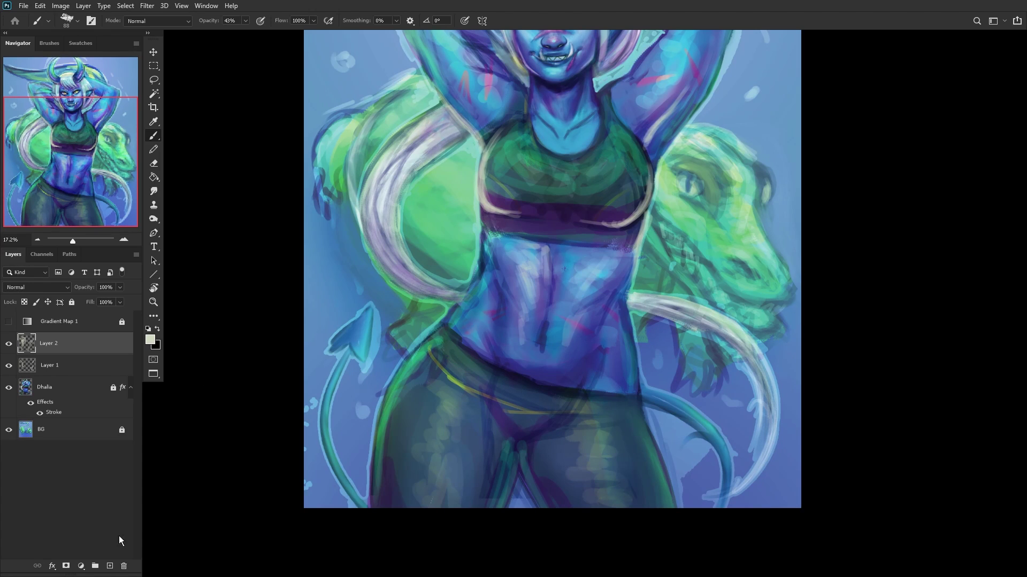
Step: On a new Layer 3, paint light 51 px strokes along the torso's right edge
{"action": "left_click", "coordinate": [109, 566]}
{"action": "scroll", "coordinate": [632, 309], "scroll_direction": "up", "scroll_amount": 2}
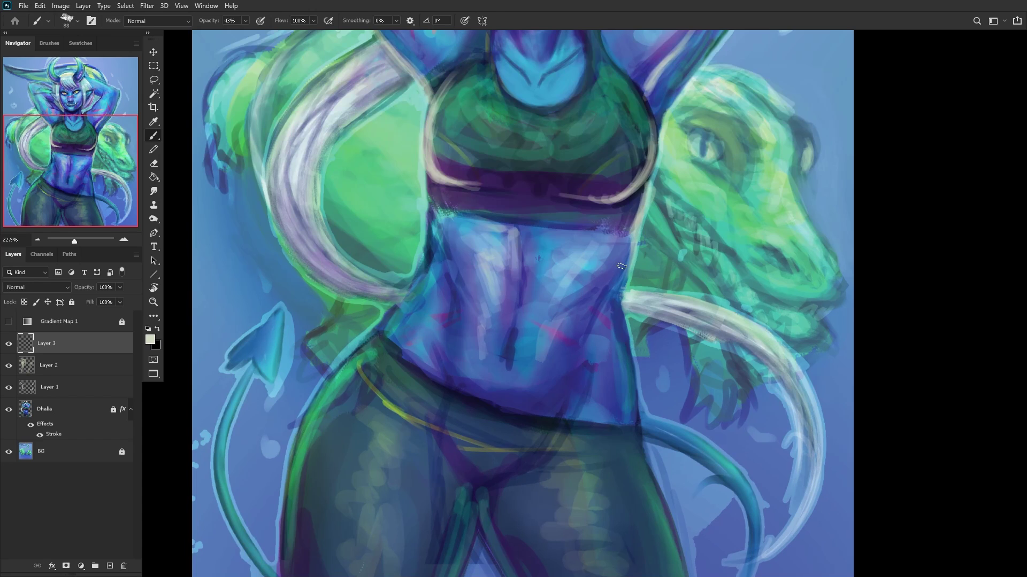
{"action": "right_click", "coordinate": [626, 246]}
{"action": "left_click_drag", "start_coordinate": [744, 99], "coordinate": [723, 106]}
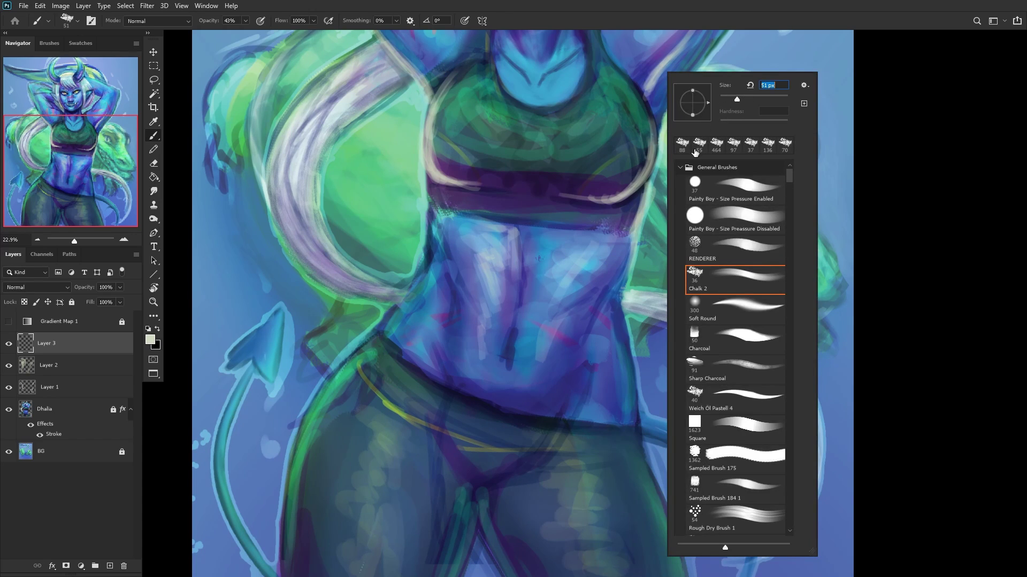
{"action": "left_click", "coordinate": [632, 230], "text": "alt"}
{"action": "left_click_drag", "start_coordinate": [625, 240], "coordinate": [596, 298]}
{"action": "left_click_drag", "start_coordinate": [625, 267], "coordinate": [567, 347]}
{"action": "left_click_drag", "start_coordinate": [610, 292], "coordinate": [571, 364]}
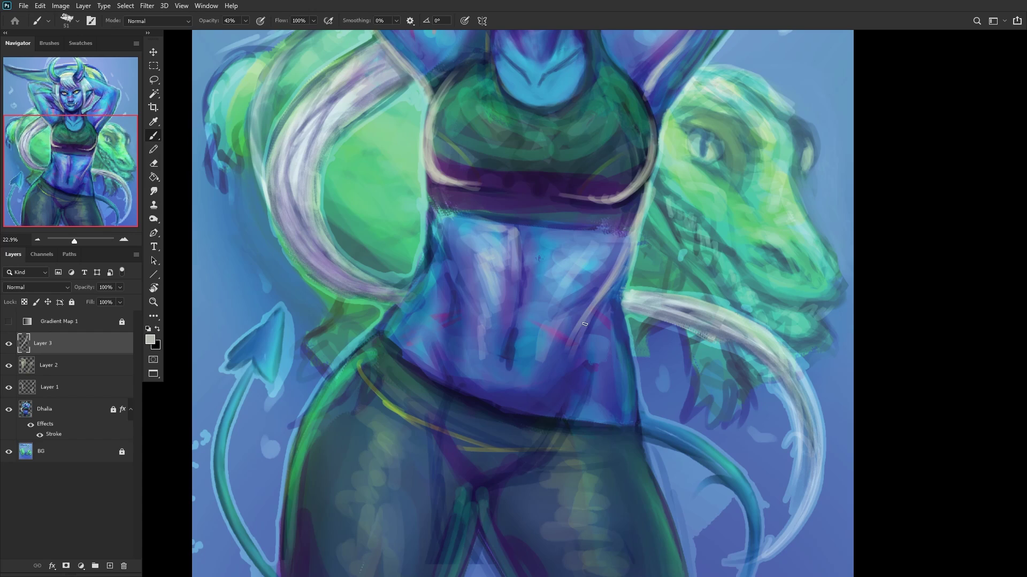
{"action": "scroll", "coordinate": [572, 363], "scroll_direction": "down", "scroll_amount": 2}
Step: Highlight the torso's left edge and waist, brightening both torso outlines
{"action": "left_click_drag", "start_coordinate": [489, 243], "coordinate": [502, 331]}
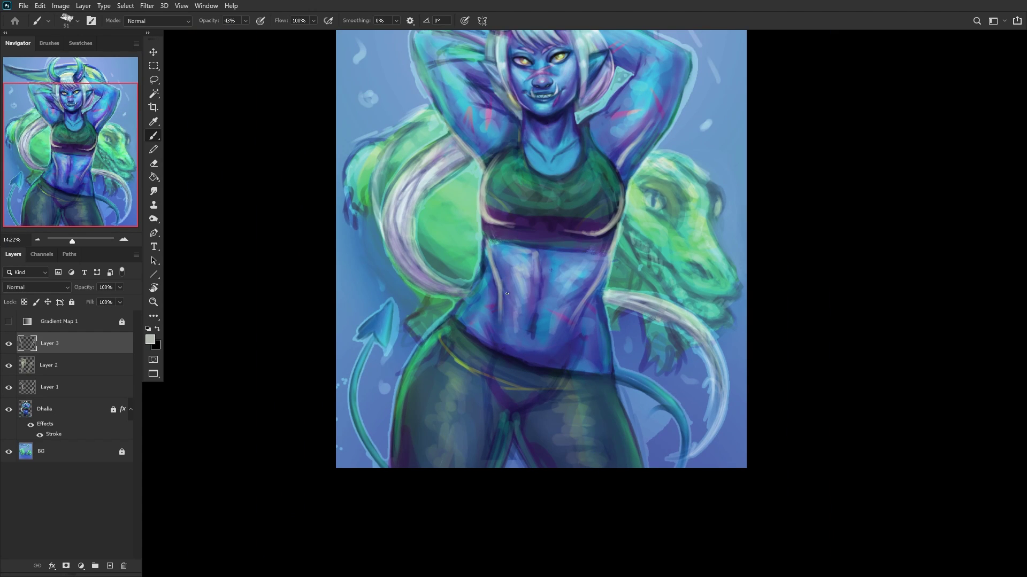
{"action": "left_click_drag", "start_coordinate": [482, 274], "coordinate": [456, 309]}
{"action": "key", "text": "h"}
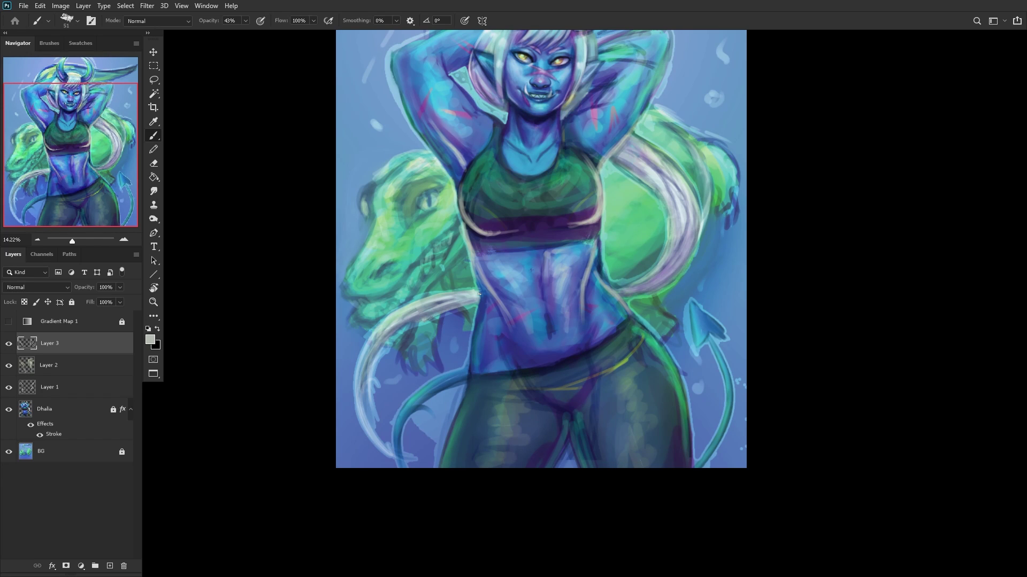
{"action": "left_click_drag", "start_coordinate": [479, 293], "coordinate": [465, 355]}
{"action": "left_click_drag", "start_coordinate": [476, 319], "coordinate": [469, 375]}
{"action": "scroll", "coordinate": [485, 245], "scroll_direction": "down", "scroll_amount": 3}
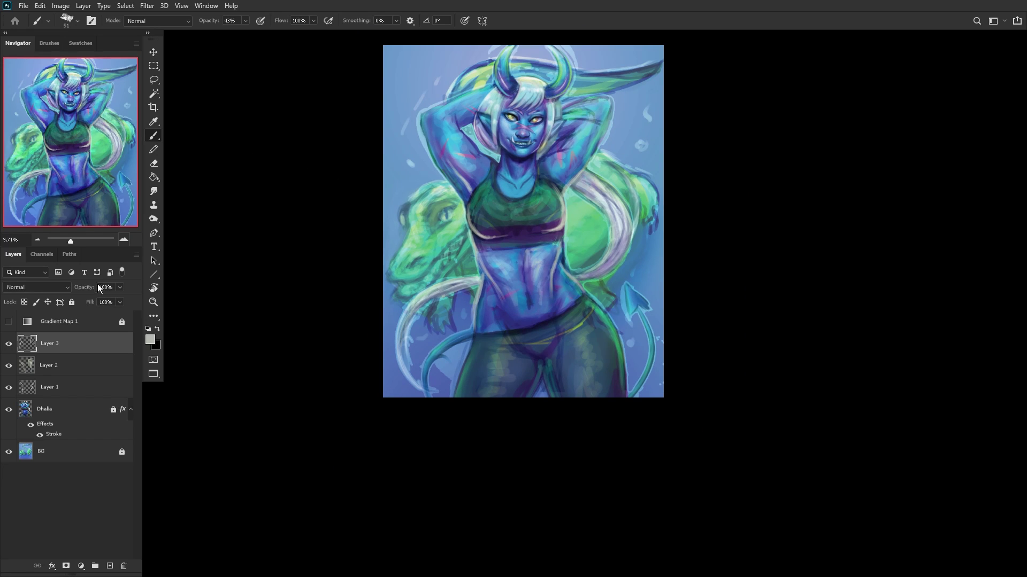
{"action": "left_click", "coordinate": [7, 346]}
{"action": "left_click", "coordinate": [7, 345]}
{"action": "scroll", "coordinate": [485, 278], "scroll_direction": "up", "scroll_amount": 3}
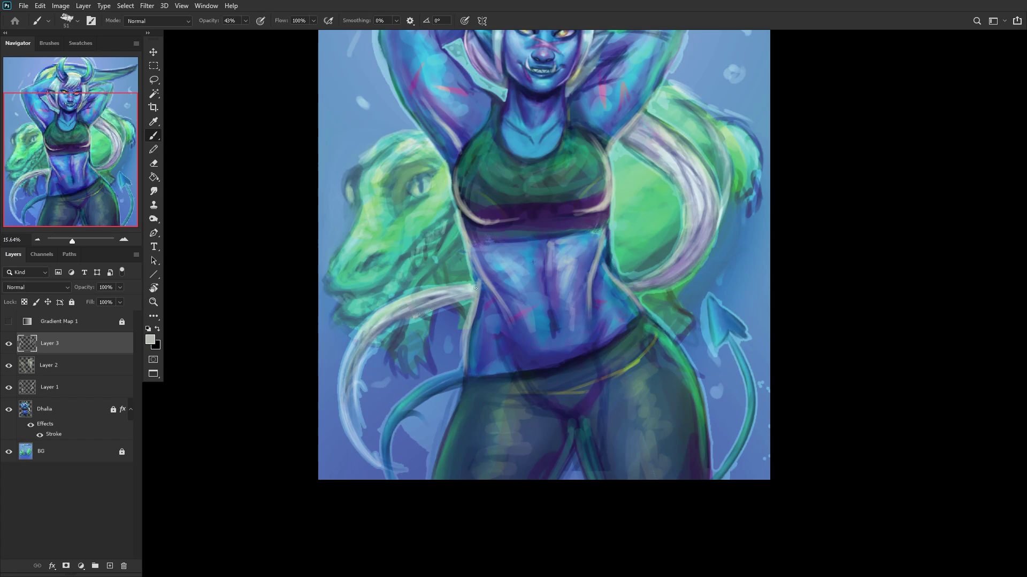
{"action": "mouse_move", "coordinate": [474, 281]}
{"action": "left_mouse_down"}
{"action": "mouse_move", "coordinate": [466, 250]}
{"action": "mouse_move", "coordinate": [510, 312]}
{"action": "left_mouse_up"}
{"action": "mouse_move", "coordinate": [598, 262]}
{"action": "left_mouse_down"}
{"action": "mouse_move", "coordinate": [601, 251]}
{"action": "mouse_move", "coordinate": [593, 288]}
{"action": "left_mouse_up"}
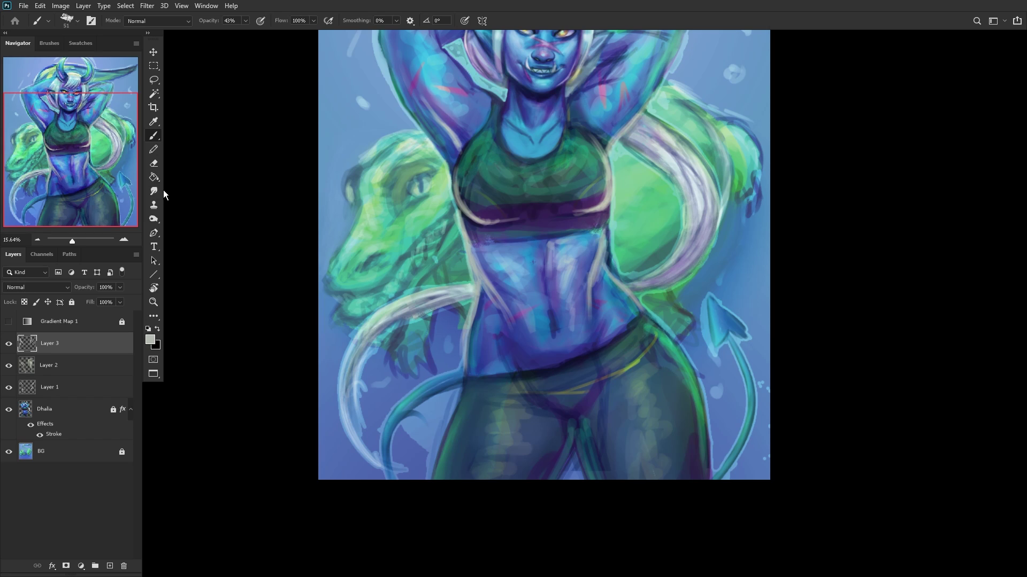
Step: Erase stray light paint near the navel and left waist with a 417 px eraser
{"action": "key", "text": "e"}
{"action": "right_click", "coordinate": [525, 304]}
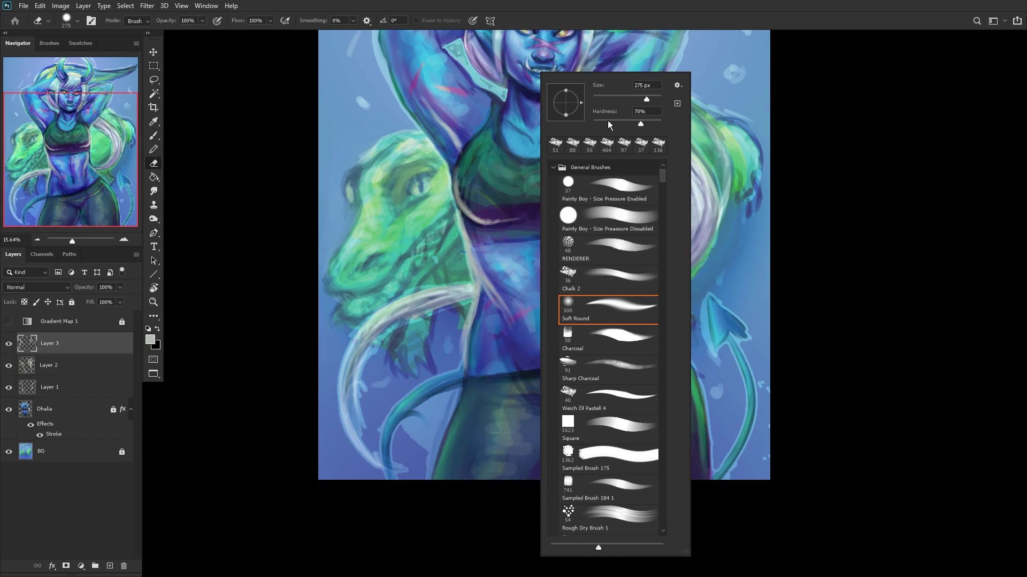
{"action": "left_click_drag", "start_coordinate": [647, 99], "coordinate": [650, 98]}
{"action": "left_click", "coordinate": [497, 278]}
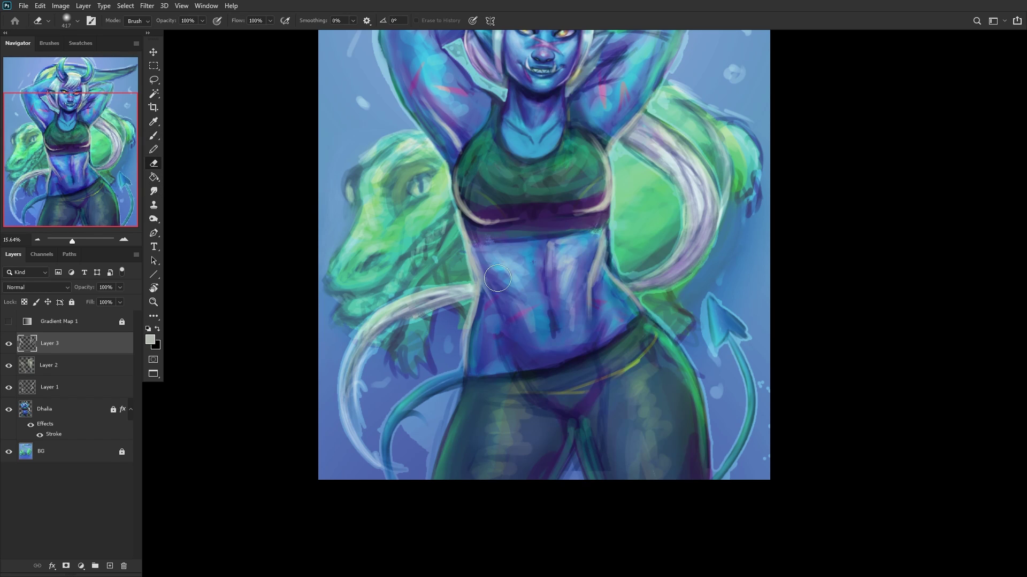
{"action": "mouse_move", "coordinate": [498, 278]}
{"action": "left_mouse_down"}
{"action": "mouse_move", "coordinate": [521, 248]}
{"action": "mouse_move", "coordinate": [570, 310]}
{"action": "mouse_move", "coordinate": [578, 236]}
{"action": "mouse_move", "coordinate": [588, 244]}
{"action": "mouse_move", "coordinate": [546, 274]}
{"action": "left_mouse_up"}
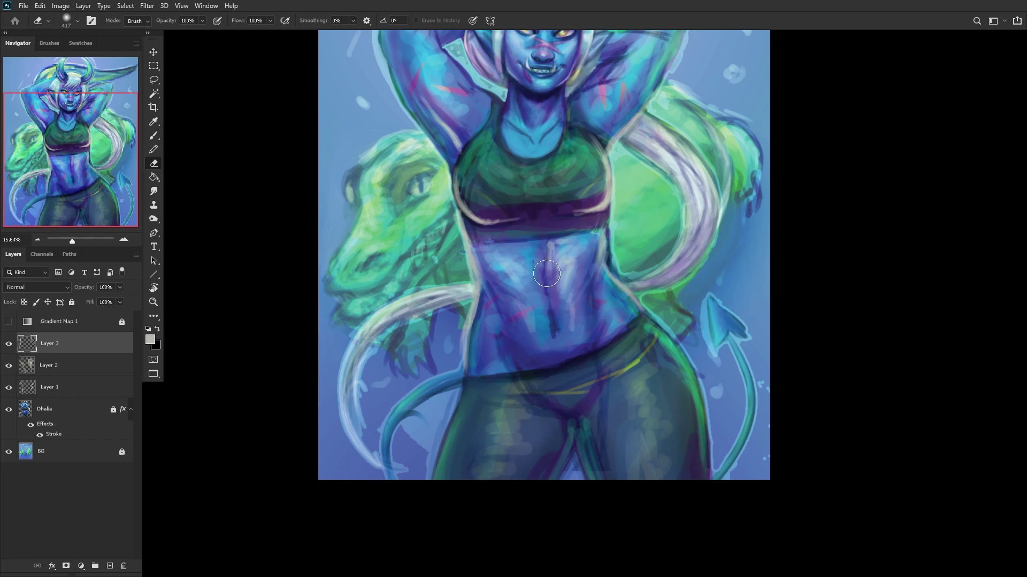
{"action": "scroll", "coordinate": [547, 274], "scroll_direction": "down", "scroll_amount": 5}
{"action": "scroll", "coordinate": [438, 289], "scroll_direction": "up", "scroll_amount": 2}
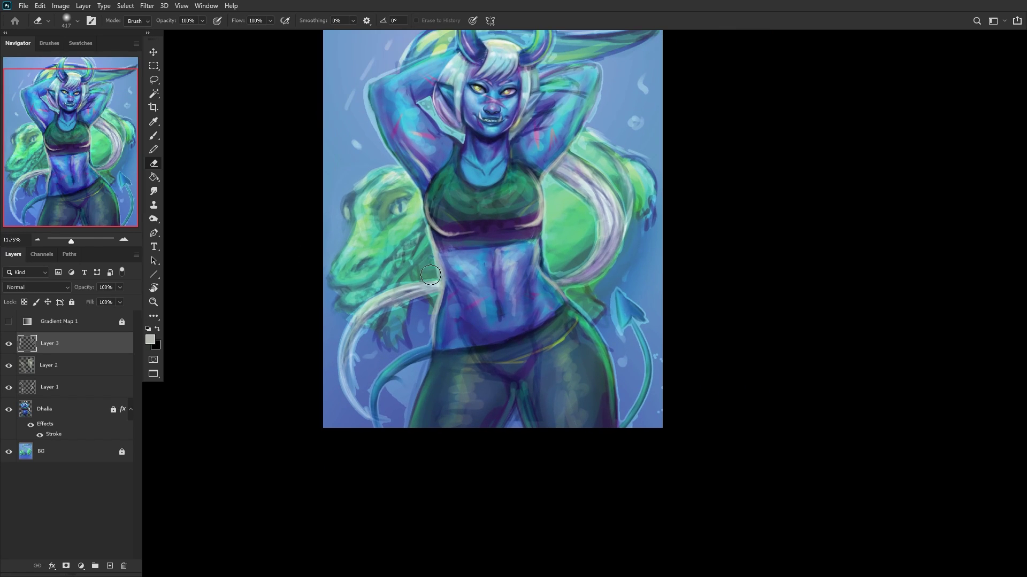
{"action": "left_click_drag", "start_coordinate": [435, 279], "coordinate": [418, 332]}
{"action": "left_click", "coordinate": [8, 344]}
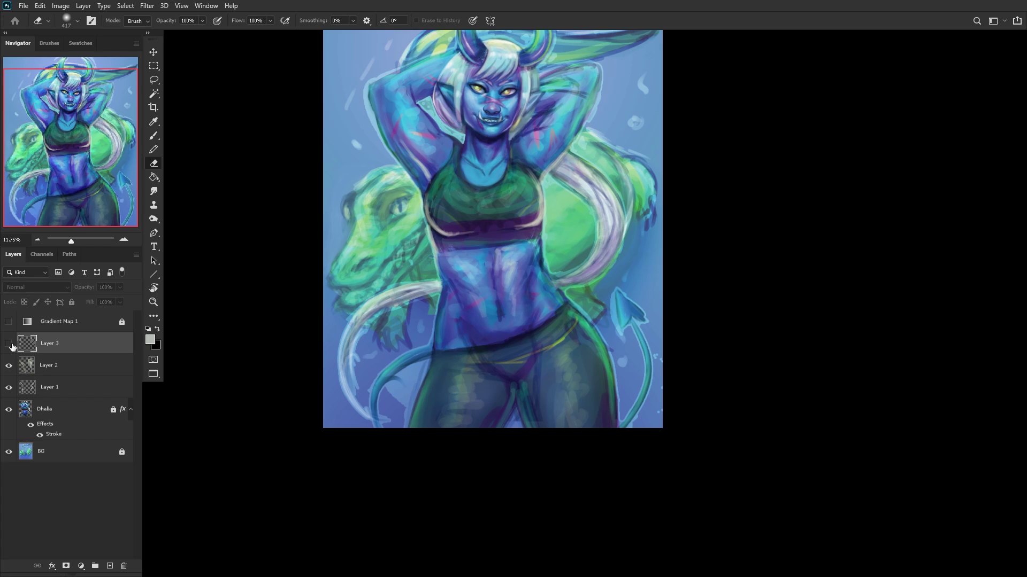
{"action": "left_click", "coordinate": [8, 344]}
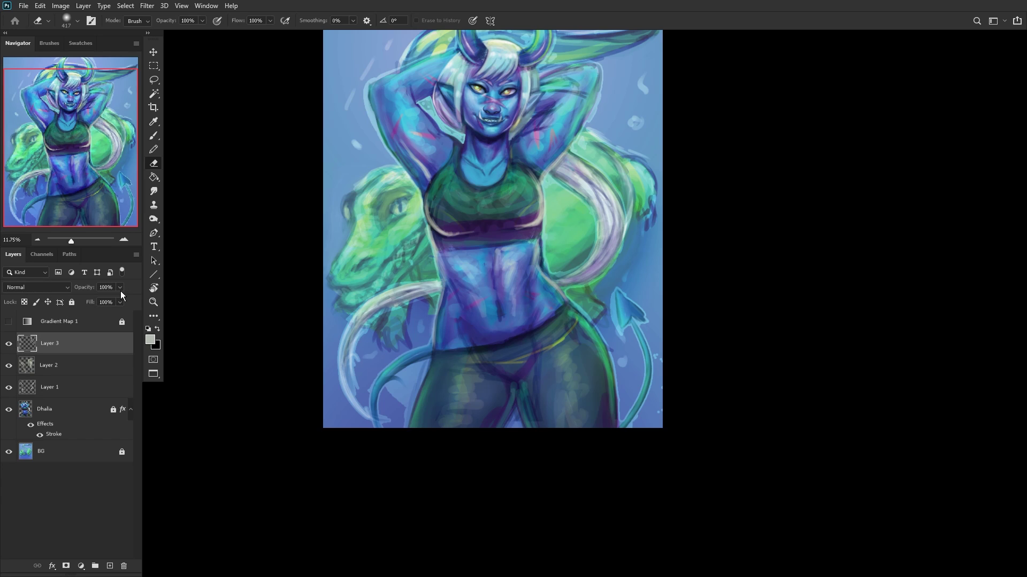
Step: Try Overlay blending on Layer 3, revert to Normal, and test the Fill slider
{"action": "left_click", "coordinate": [49, 287]}
{"action": "left_click", "coordinate": [26, 418]}
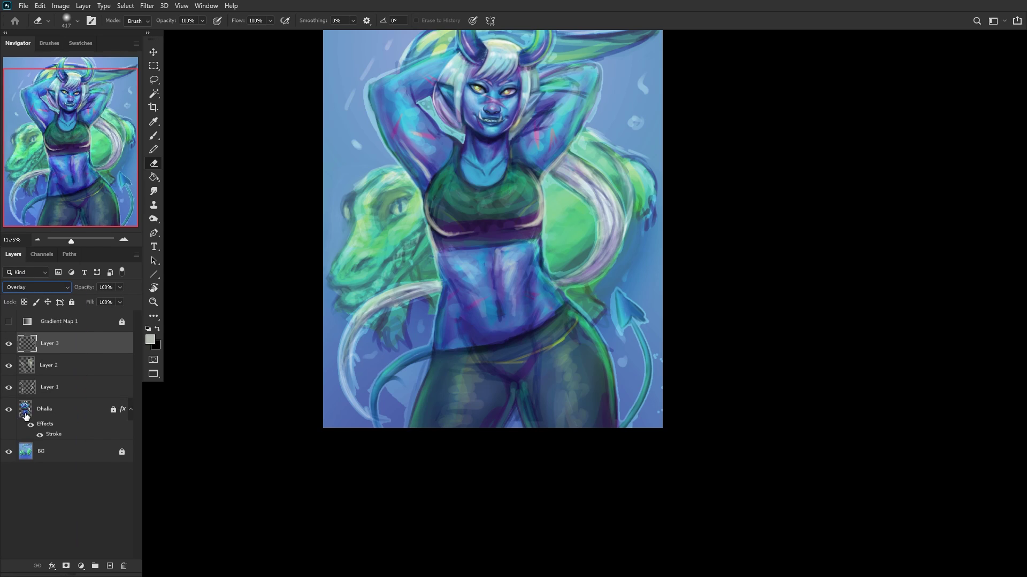
{"action": "left_click", "coordinate": [49, 287]}
{"action": "left_click", "coordinate": [64, 298]}
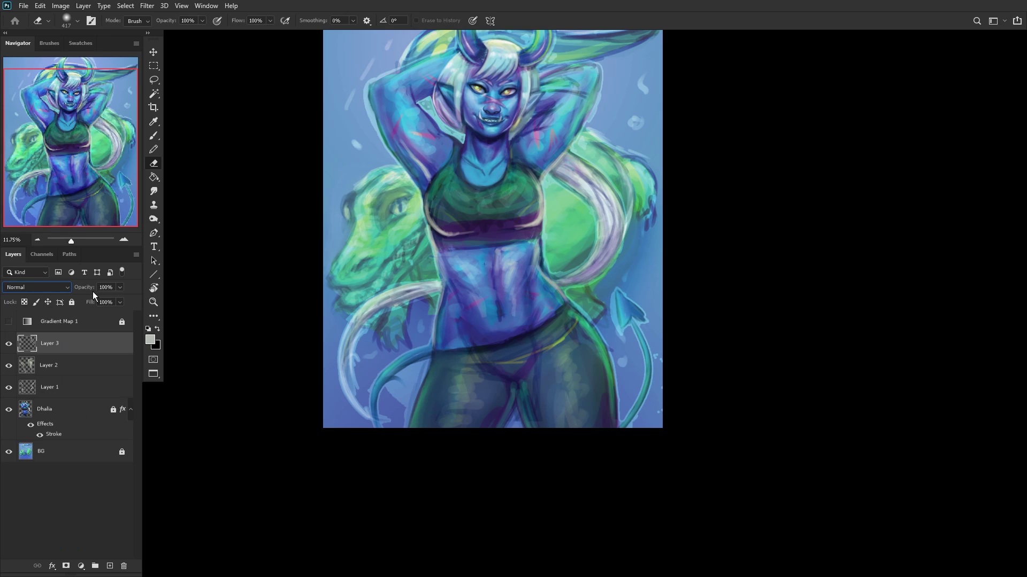
{"action": "left_click", "coordinate": [120, 302]}
{"action": "mouse_move", "coordinate": [121, 300]}
{"action": "left_mouse_down"}
{"action": "mouse_move", "coordinate": [102, 300]}
{"action": "mouse_move", "coordinate": [120, 300]}
{"action": "left_mouse_up"}
Step: Brighten Layer 3's strokes with Hue/Saturation: Lightness +52, Saturation +57
{"action": "key", "text": "ctrl+u"}
{"action": "left_click", "coordinate": [844, 386]}
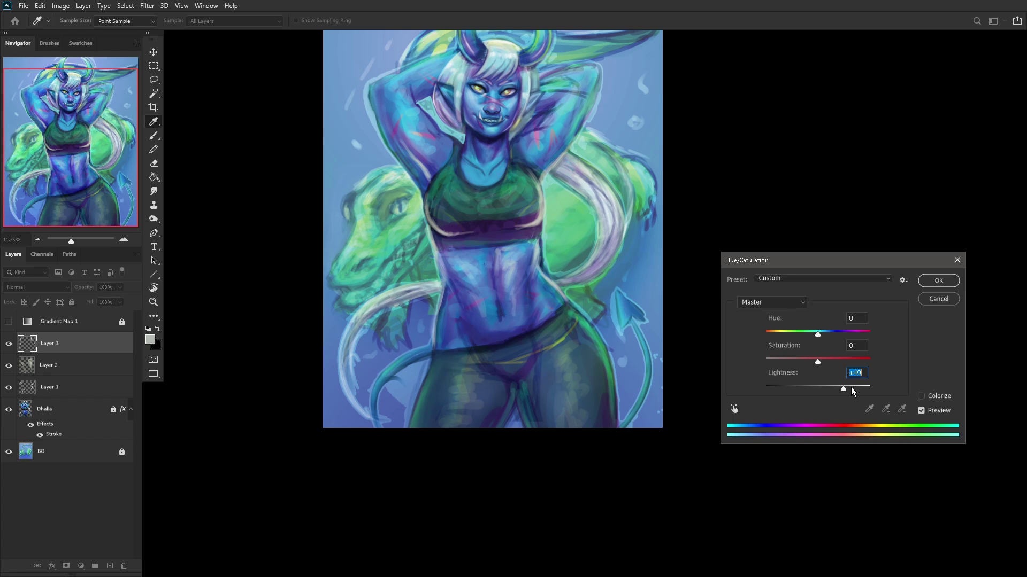
{"action": "mouse_move", "coordinate": [844, 387]}
{"action": "left_mouse_down"}
{"action": "mouse_move", "coordinate": [847, 362]}
{"action": "mouse_move", "coordinate": [827, 334]}
{"action": "mouse_move", "coordinate": [835, 339]}
{"action": "left_mouse_up"}
{"action": "left_click", "coordinate": [946, 282]}
{"action": "key", "text": "e"}
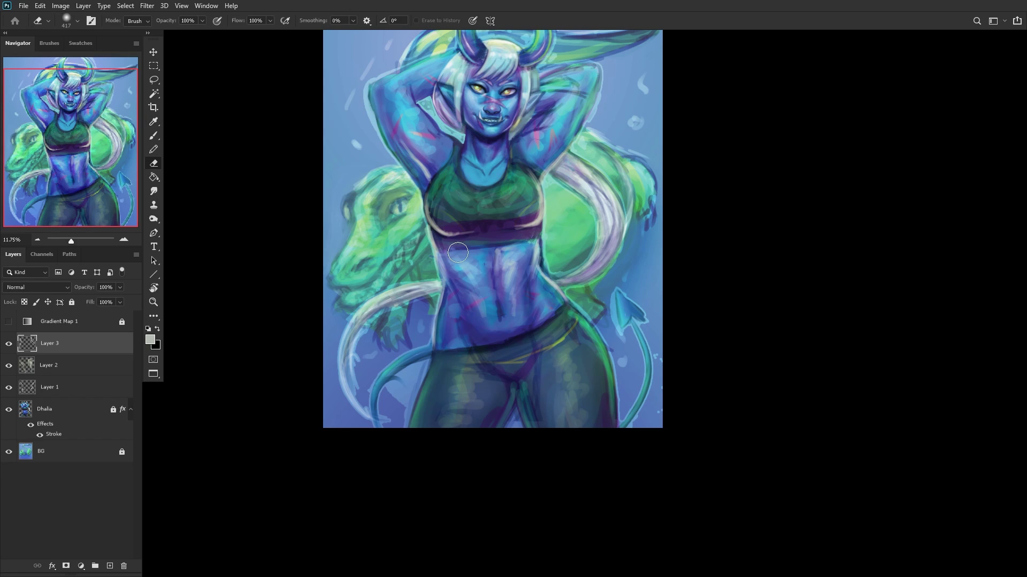
Step: Skew the midriff strokes slightly on both sides with Free Transform
{"action": "key", "text": "ctrl+t"}
{"action": "scroll", "coordinate": [451, 296], "scroll_direction": "up", "scroll_amount": 2}
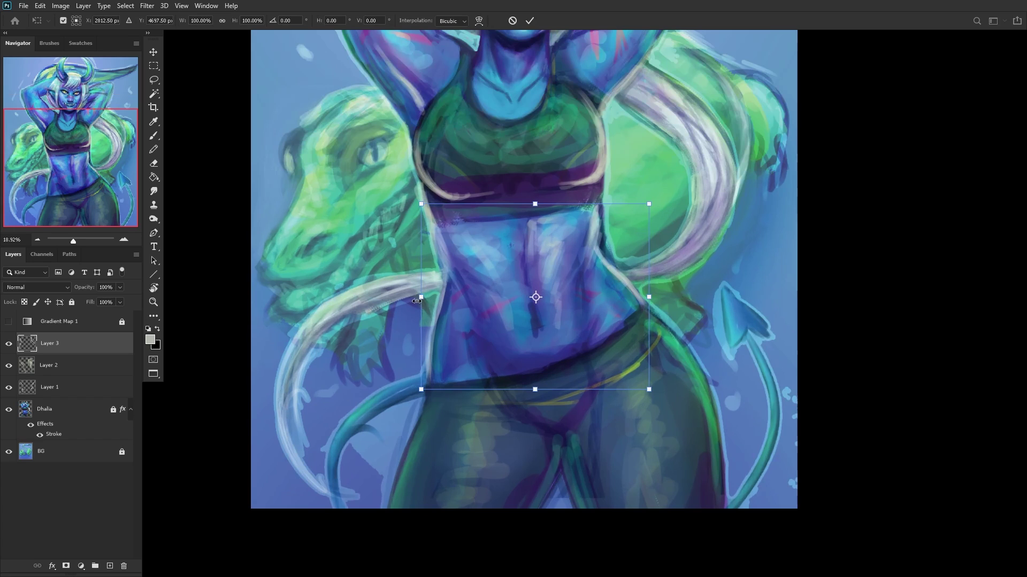
{"action": "left_click_drag", "start_coordinate": [424, 298], "coordinate": [428, 306]}
{"action": "left_click_drag", "start_coordinate": [422, 300], "coordinate": [424, 300]}
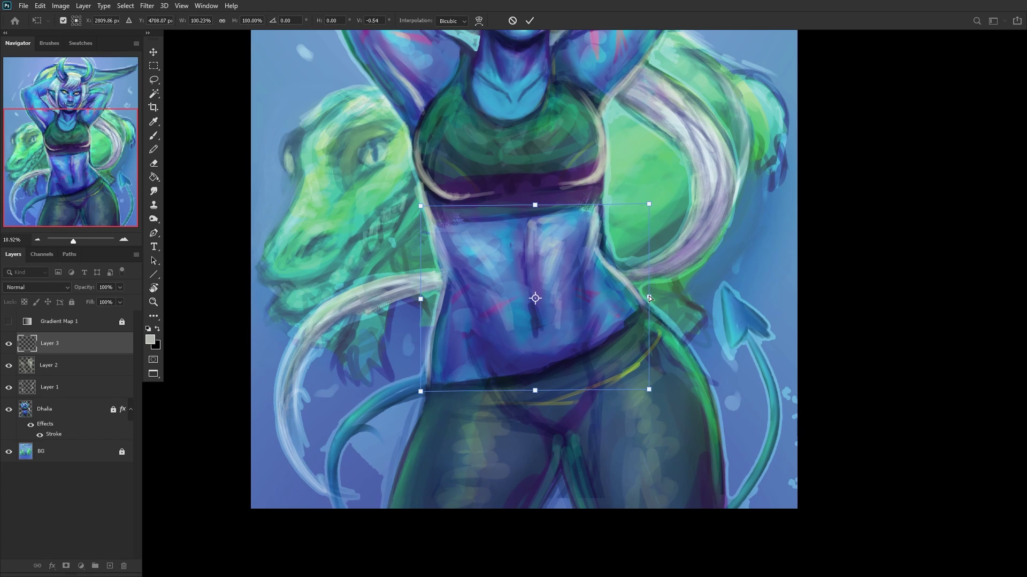
{"action": "mouse_move", "coordinate": [649, 298]}
{"action": "left_mouse_down"}
{"action": "mouse_move", "coordinate": [637, 300]}
{"action": "mouse_move", "coordinate": [647, 294]}
{"action": "left_mouse_up"}
{"action": "left_click", "coordinate": [529, 20]}
{"action": "key", "text": "e"}
{"action": "scroll", "coordinate": [627, 206], "scroll_direction": "down", "scroll_amount": 5}
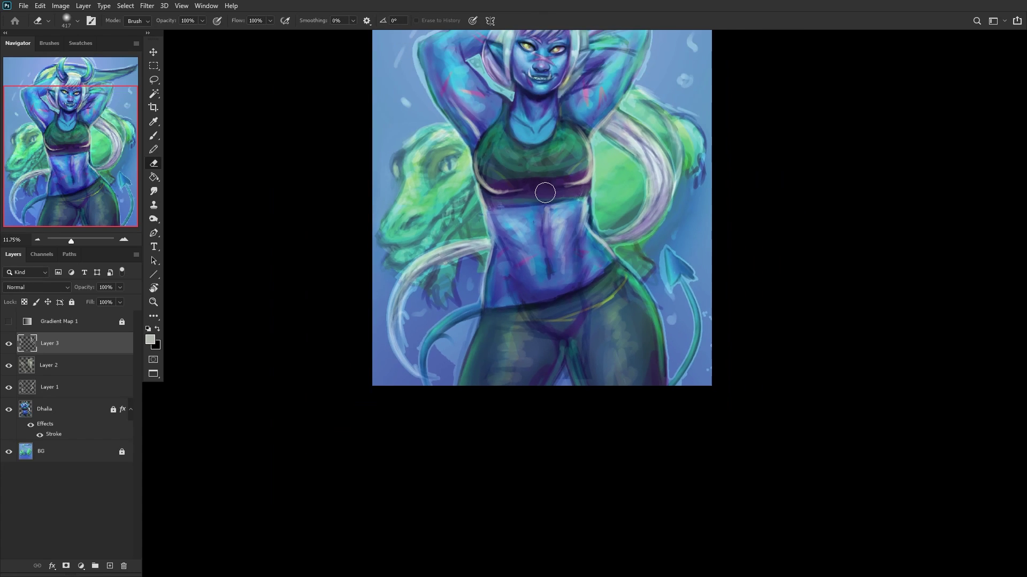
Step: Merge Layer 3 down into Layer 2 and compare it toggled on and off
{"action": "key", "text": "ctrl+e"}
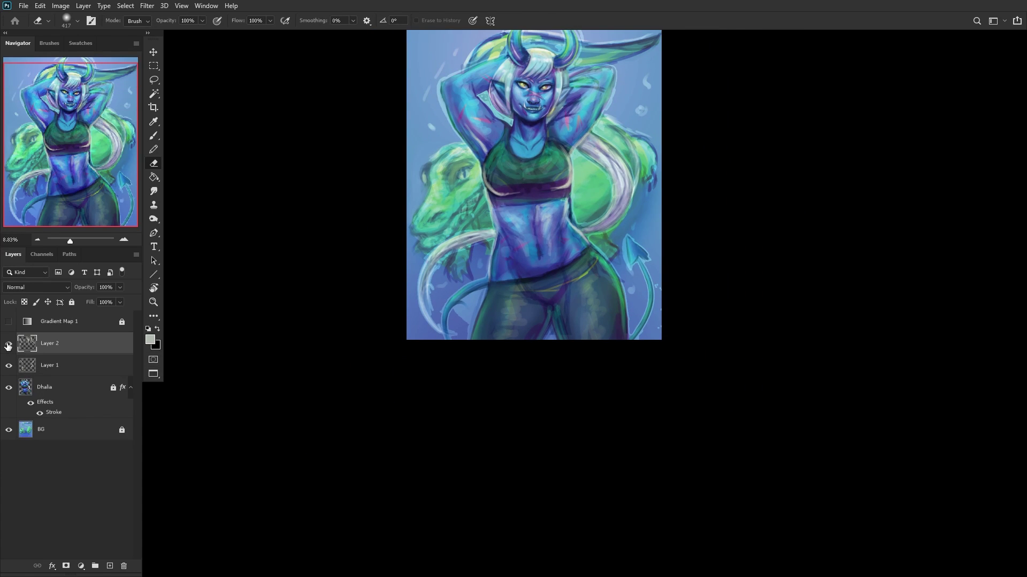
{"action": "left_click", "coordinate": [8, 344]}
{"action": "left_click", "coordinate": [7, 346]}
{"action": "left_click", "coordinate": [7, 346]}
{"action": "left_click", "coordinate": [7, 346]}
Step: Merge Layer 2 down into Layer 1, compare, and fit the painting to the window
{"action": "left_click", "coordinate": [72, 364]}
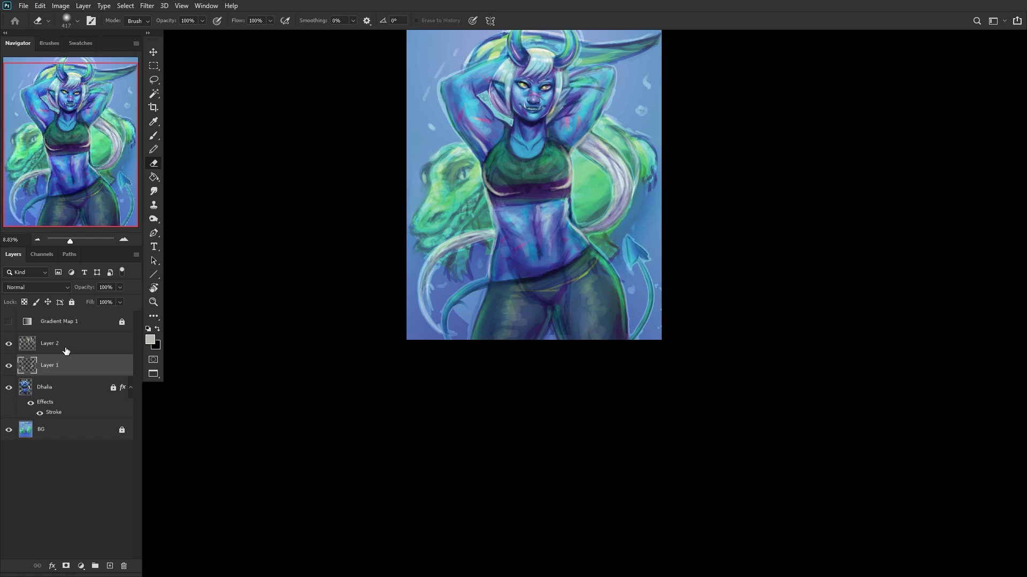
{"action": "left_click", "coordinate": [65, 347]}
{"action": "key", "text": "ctrl+e"}
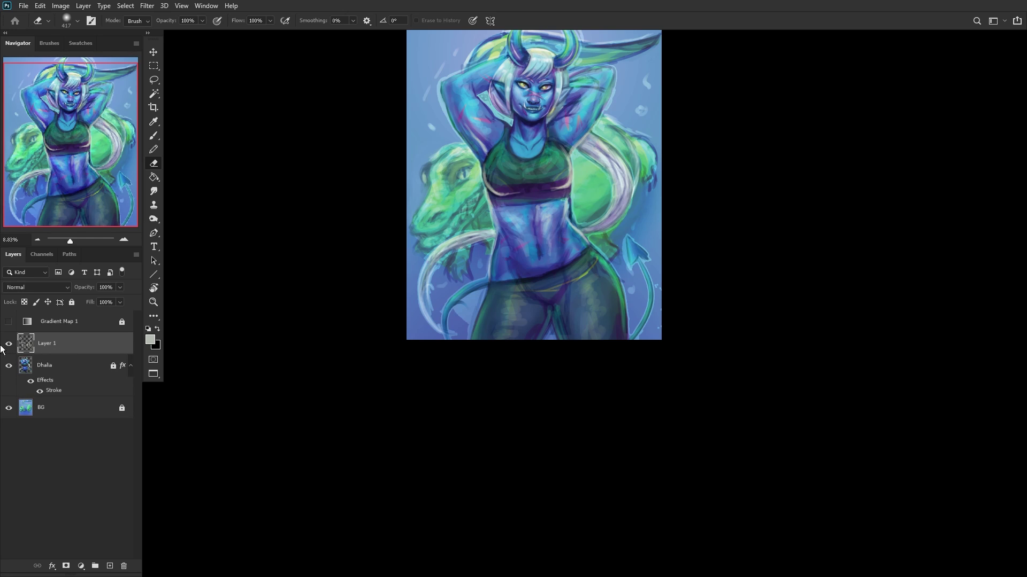
{"action": "left_click", "coordinate": [7, 346]}
{"action": "left_click", "coordinate": [8, 346]}
{"action": "left_click", "coordinate": [8, 346]}
{"action": "left_click", "coordinate": [8, 346]}
{"action": "left_click", "coordinate": [154, 303]}
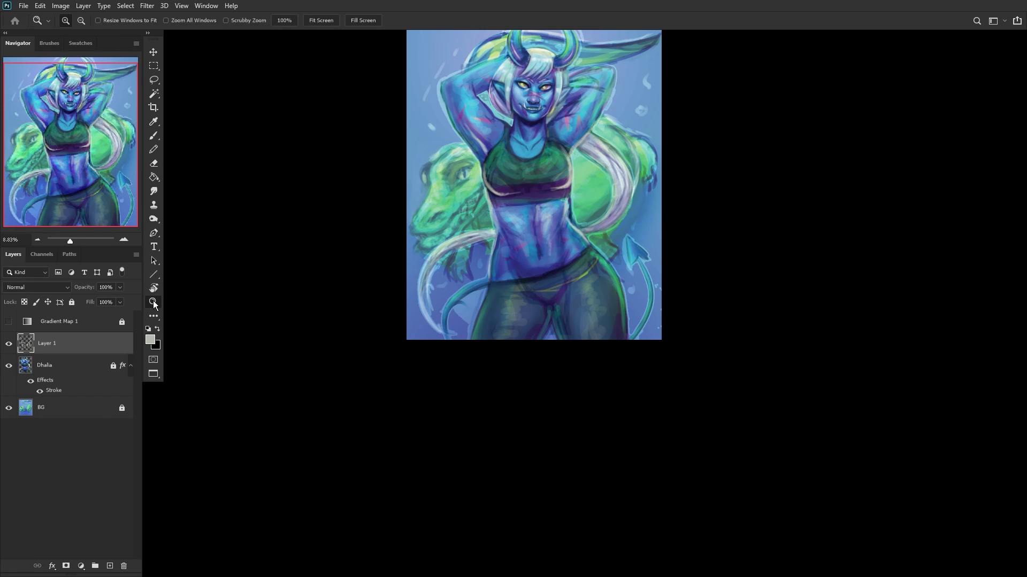
{"action": "left_click", "coordinate": [326, 22]}
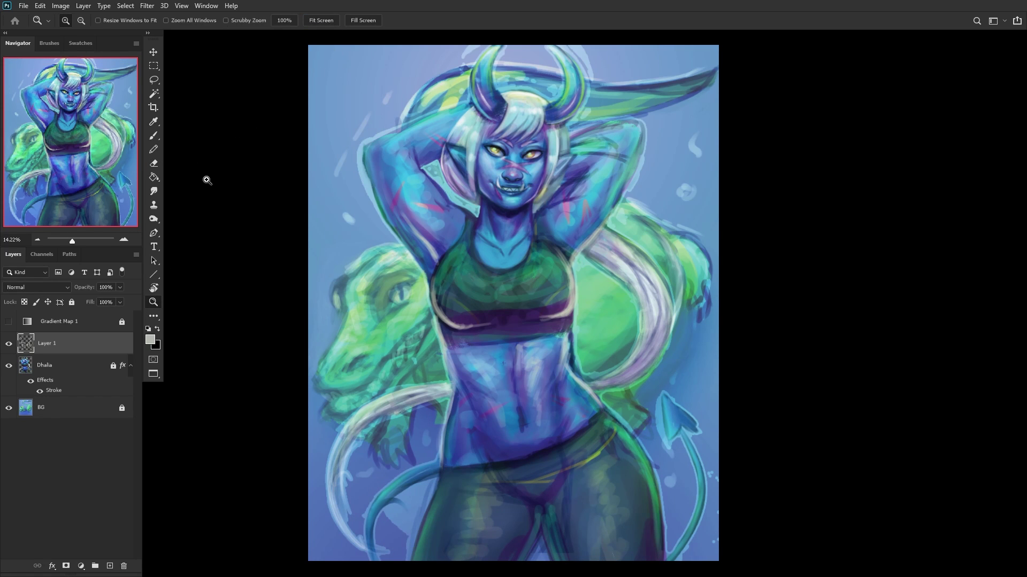
Step: Turn on Gradient Map 1 for a greyscale check and unlock the Dhalia layer
{"action": "left_click", "coordinate": [10, 348]}
{"action": "left_click", "coordinate": [9, 346]}
{"action": "left_click", "coordinate": [10, 324]}
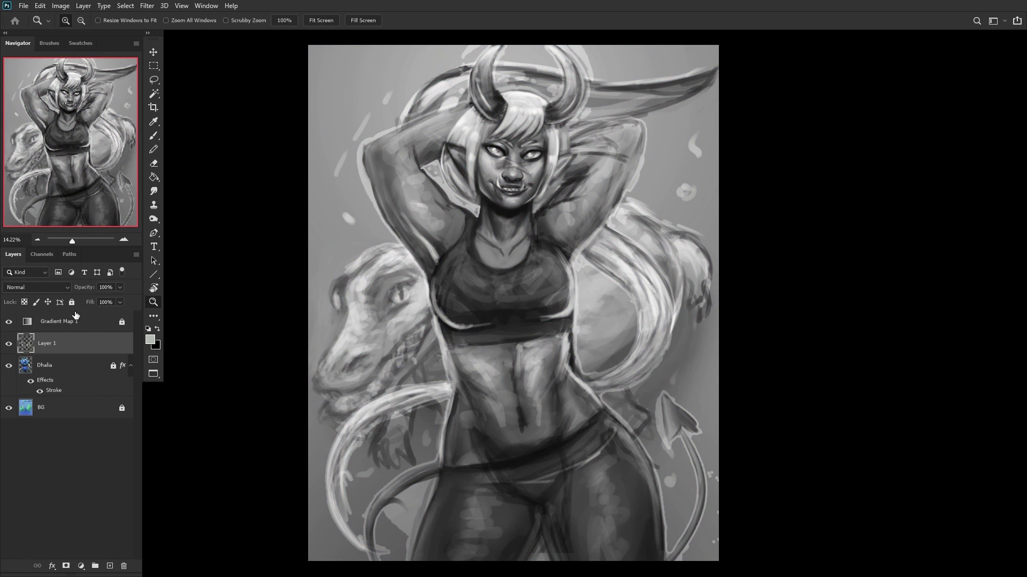
{"action": "left_click", "coordinate": [74, 366]}
{"action": "left_click", "coordinate": [72, 303]}
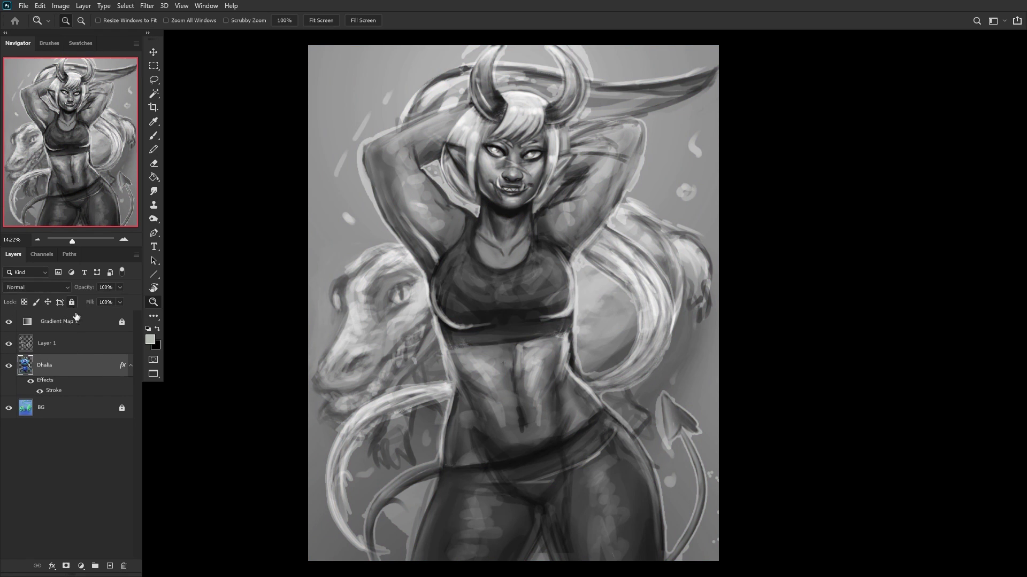
Step: Clip Layer 1 to Dhalia, merge it down, and hide Gradient Map 1
{"action": "left_click", "coordinate": [91, 349]}
{"action": "key", "text": "ctrl+e"}
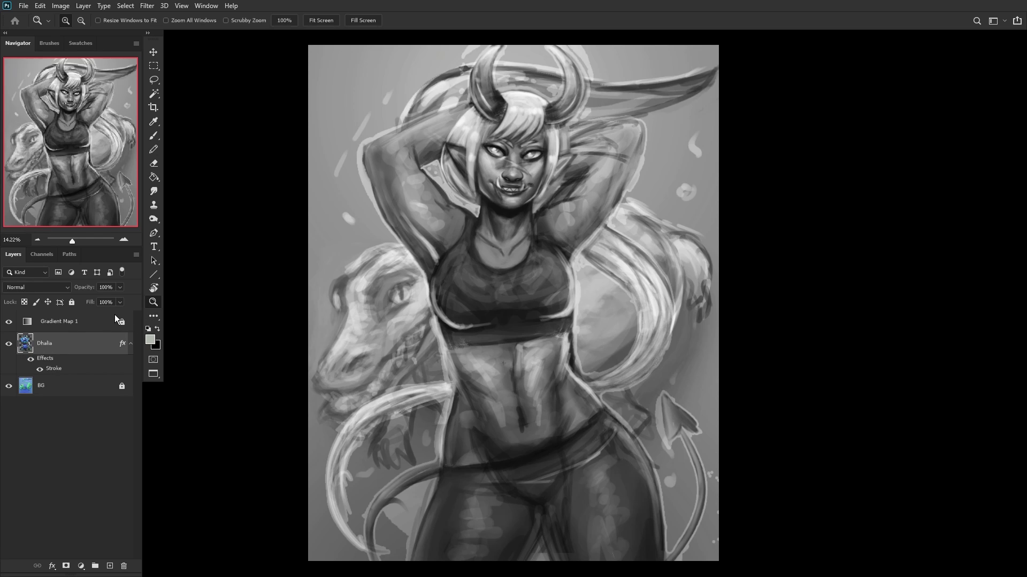
{"action": "key", "text": "ctrl+z"}
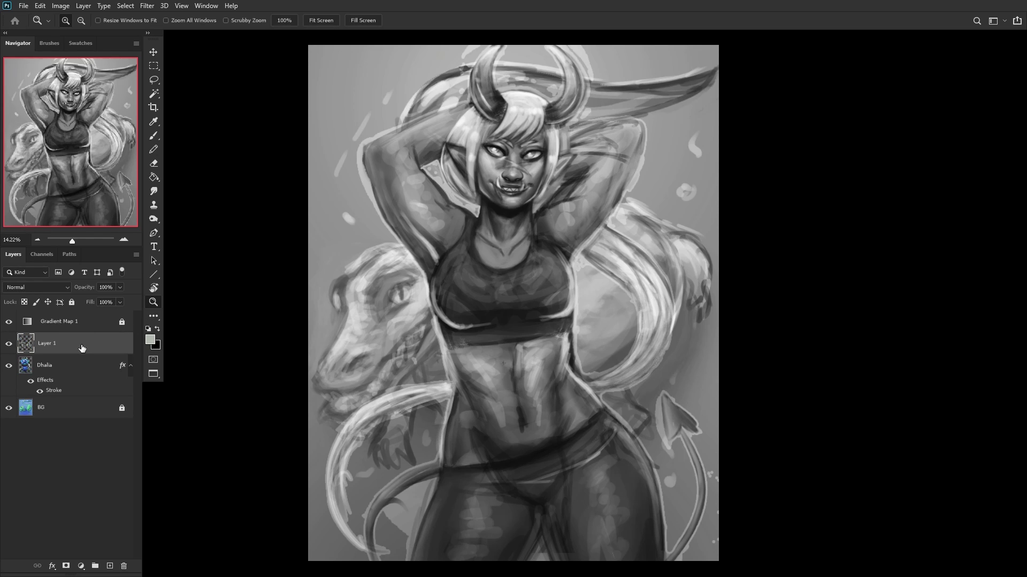
{"action": "left_click_drag", "start_coordinate": [56, 349], "coordinate": [70, 350]}
{"action": "left_click", "coordinate": [69, 350], "text": "alt"}
{"action": "right_click", "coordinate": [79, 338]}
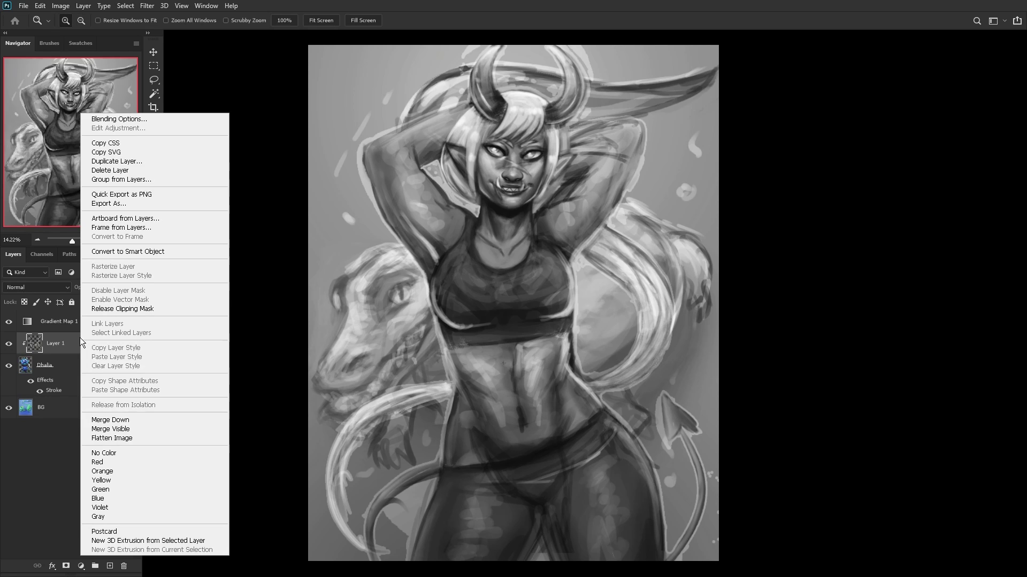
{"action": "left_click", "coordinate": [111, 419]}
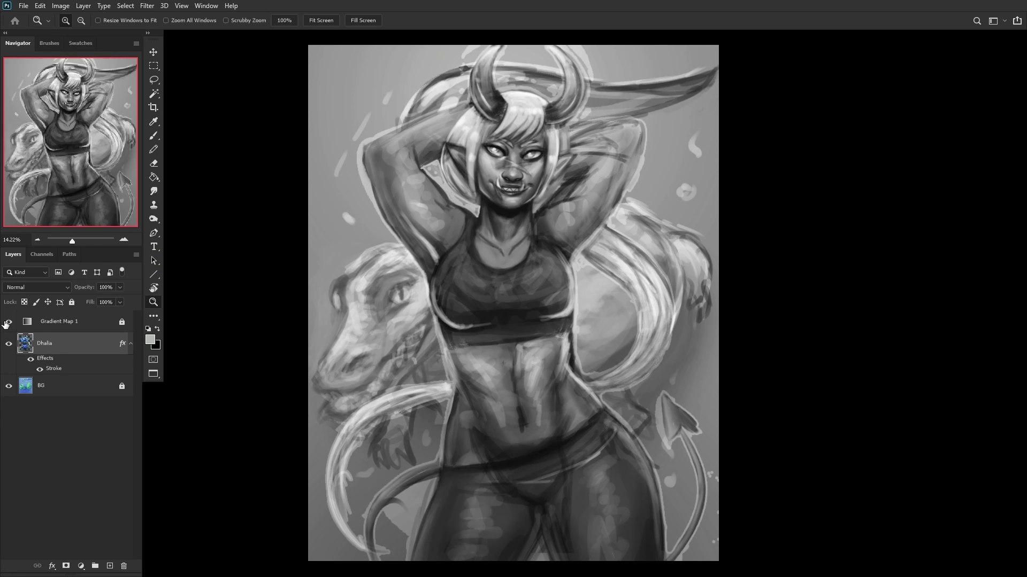
{"action": "left_click", "coordinate": [8, 322]}
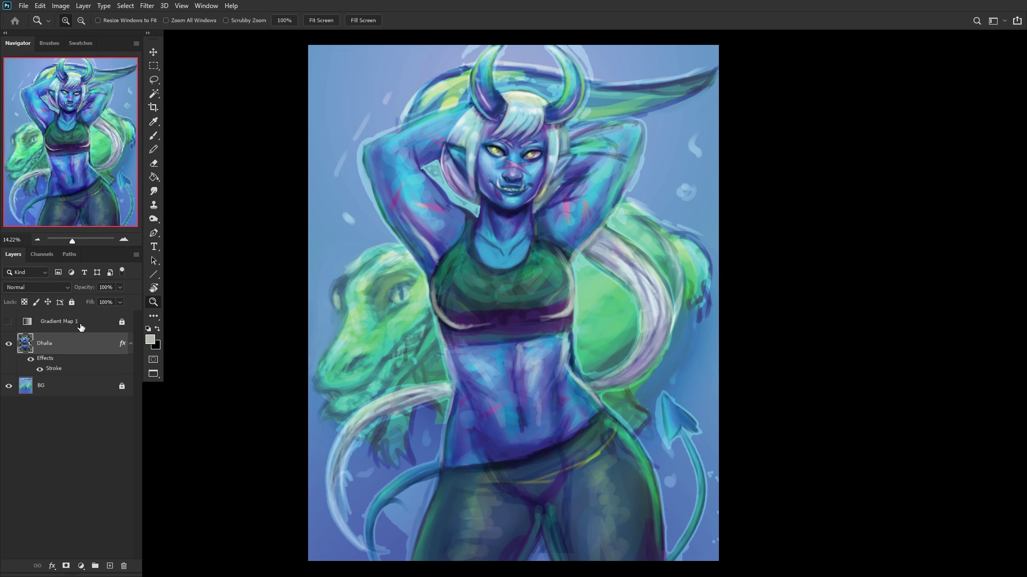
Step: Add a new layer above Dhalia and set the paint colour to a pale yellow
{"action": "left_click", "coordinate": [109, 565]}
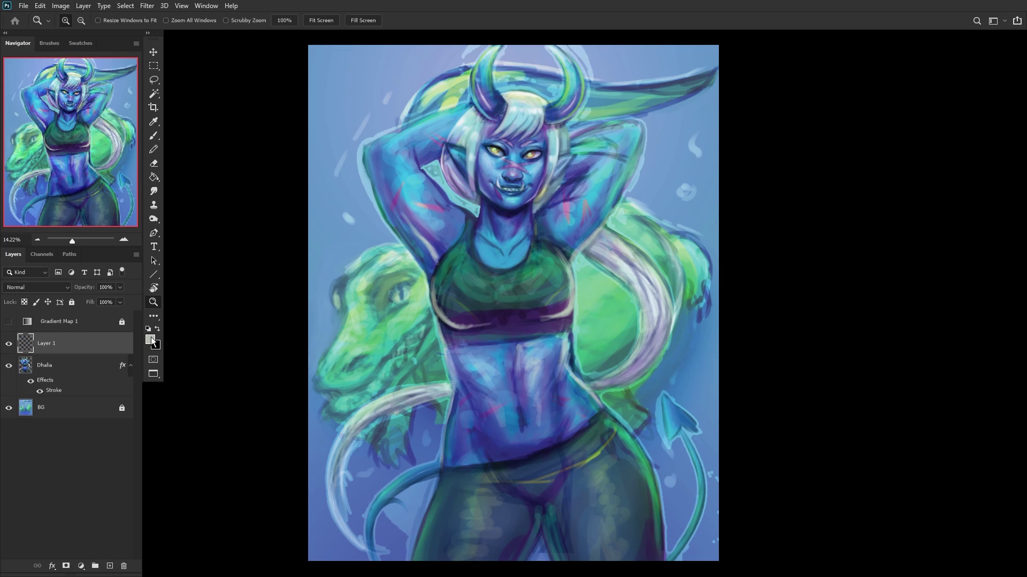
{"action": "left_click", "coordinate": [151, 340]}
{"action": "left_click_drag", "start_coordinate": [719, 187], "coordinate": [752, 144]}
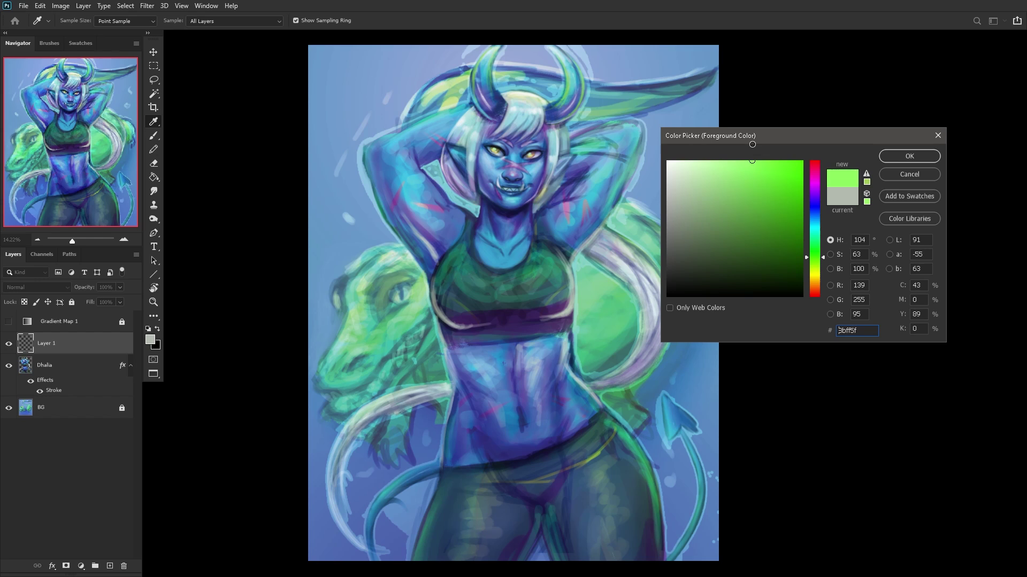
{"action": "left_click", "coordinate": [814, 271]}
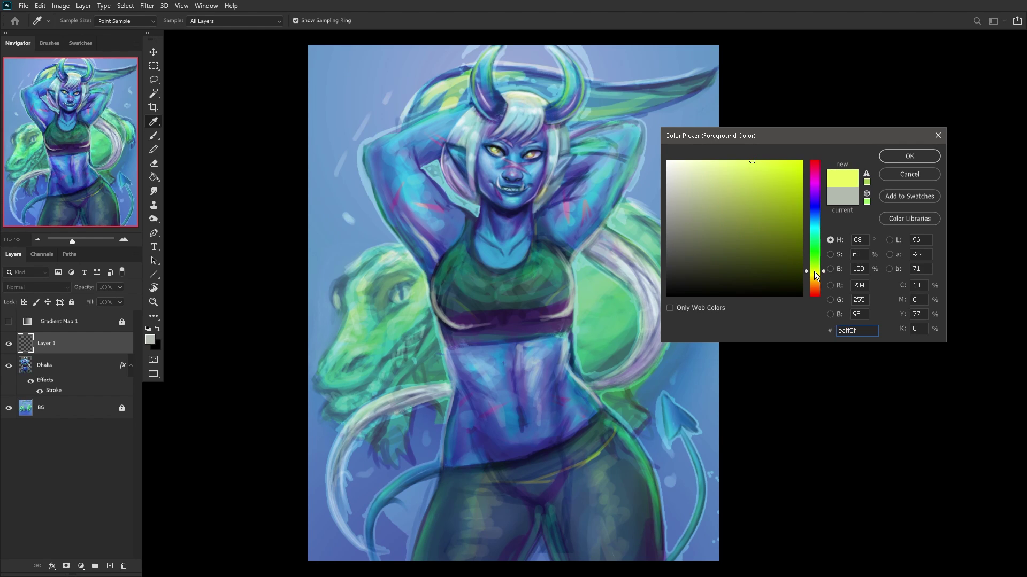
{"action": "left_click_drag", "start_coordinate": [735, 165], "coordinate": [733, 155]}
{"action": "left_click", "coordinate": [909, 156]}
Step: Pick the Soft Round brush and set Layer 1 to Overlay blending
{"action": "key", "text": "z"}
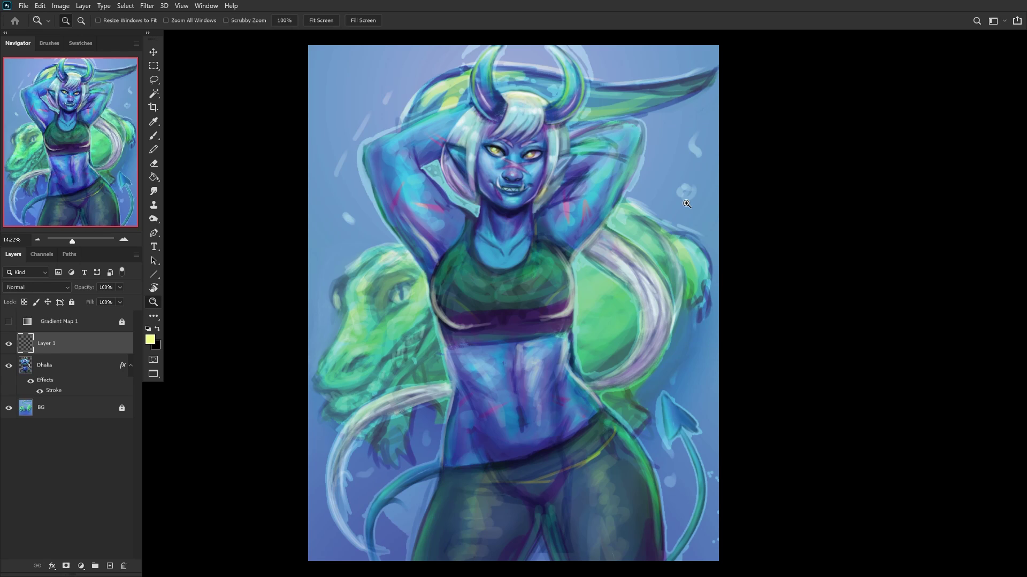
{"action": "left_click", "coordinate": [153, 136]}
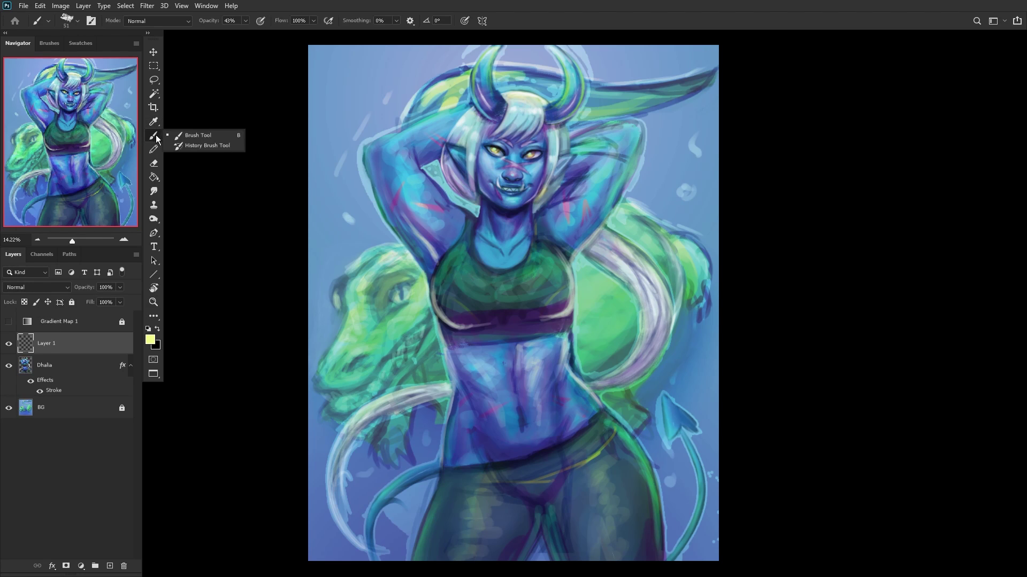
{"action": "right_click", "coordinate": [524, 231]}
{"action": "left_click", "coordinate": [623, 306]}
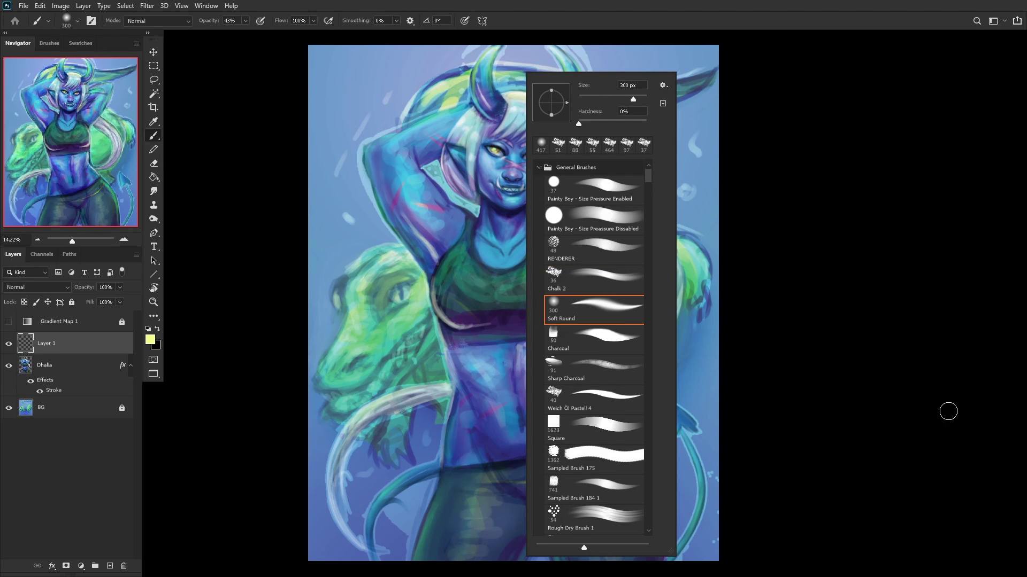
{"action": "key", "text": "Return"}
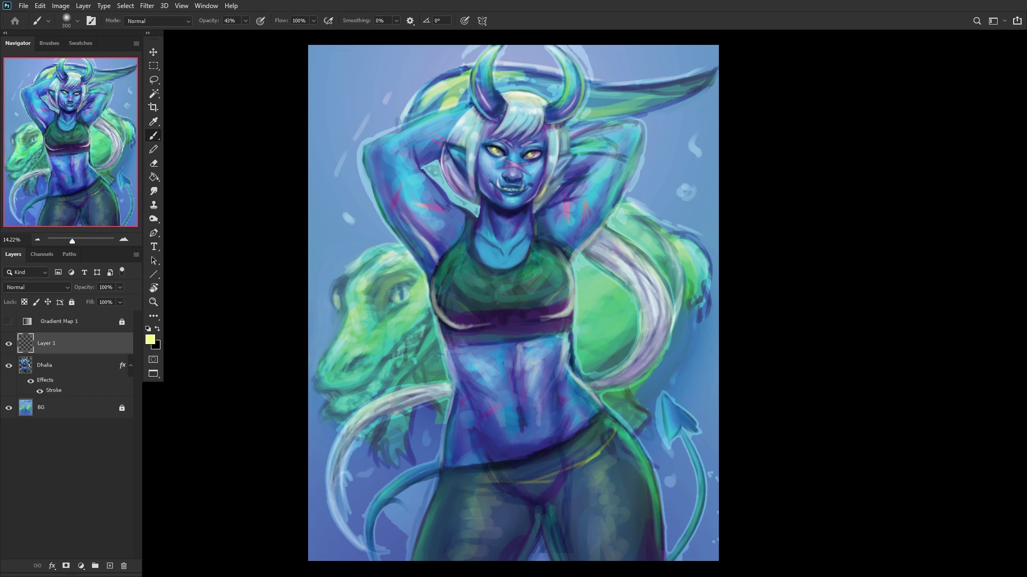
{"action": "left_click", "coordinate": [43, 286]}
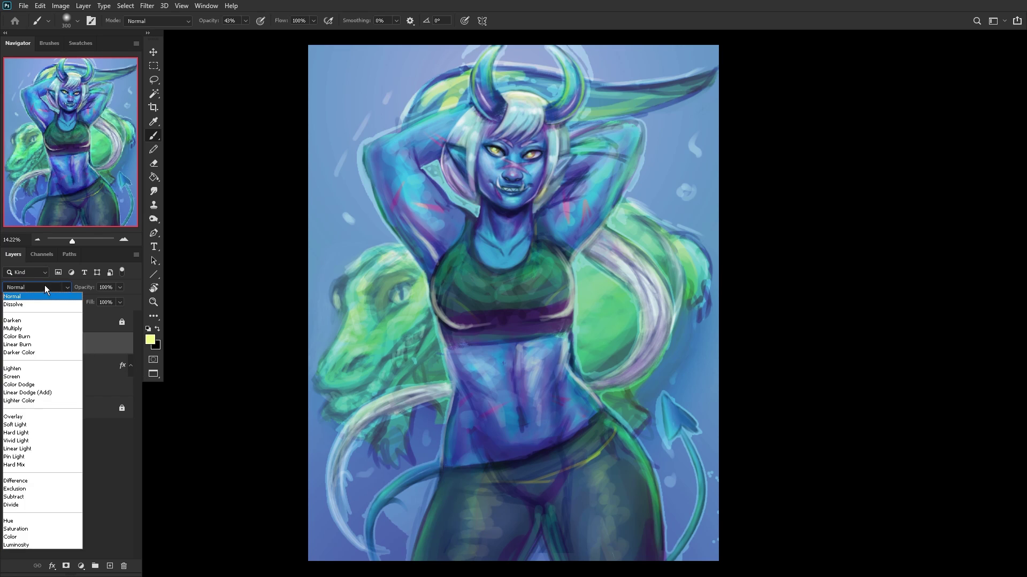
{"action": "left_click", "coordinate": [53, 423]}
Step: Enlarge the brush to about 1457 px and glow the green top, neck and chest, undoing the last stroke
{"action": "mouse_move", "coordinate": [500, 299]}
{"action": "left_mouse_down"}
{"action": "mouse_move", "coordinate": [526, 283]}
{"action": "mouse_move", "coordinate": [508, 270]}
{"action": "mouse_move", "coordinate": [535, 313]}
{"action": "left_mouse_up"}
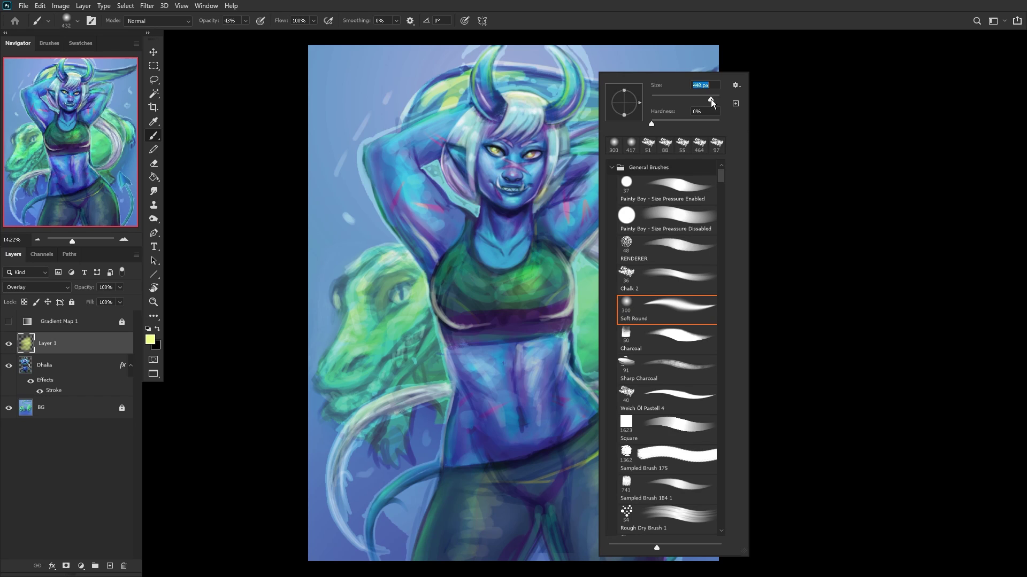
{"action": "left_click_drag", "start_coordinate": [710, 99], "coordinate": [717, 99]}
{"action": "left_click", "coordinate": [511, 246]}
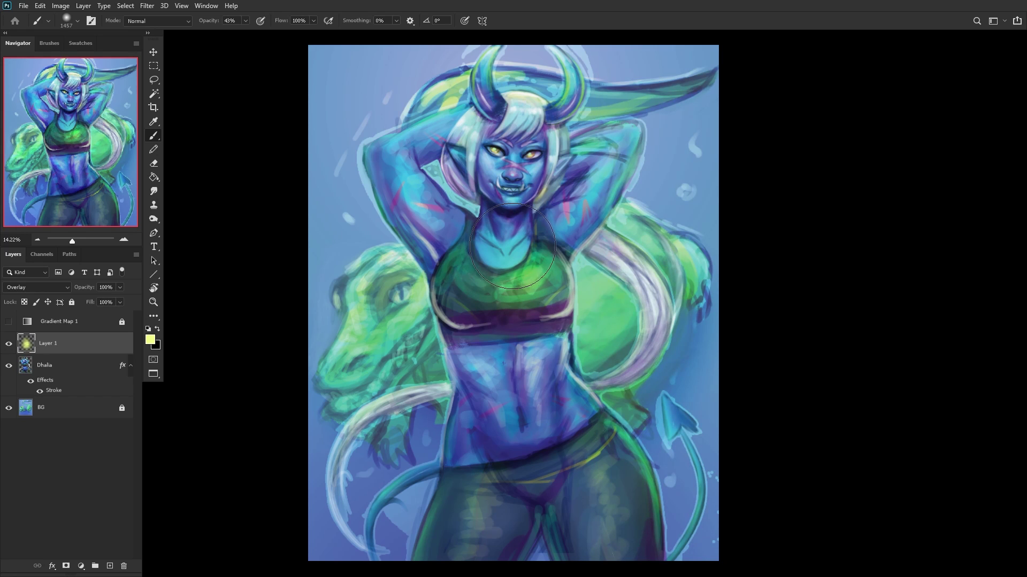
{"action": "mouse_move", "coordinate": [512, 246]}
{"action": "left_mouse_down"}
{"action": "mouse_move", "coordinate": [527, 236]}
{"action": "mouse_move", "coordinate": [508, 267]}
{"action": "mouse_move", "coordinate": [519, 204]}
{"action": "mouse_move", "coordinate": [497, 251]}
{"action": "mouse_move", "coordinate": [527, 208]}
{"action": "left_mouse_up"}
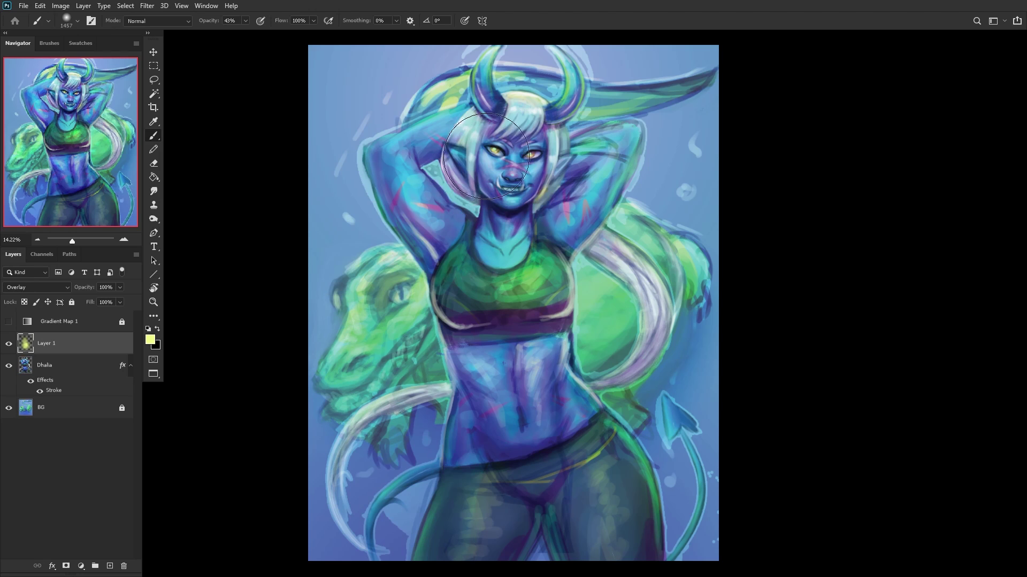
{"action": "key", "text": "ctrl+z"}
Step: Brush pale yellow glow over the horns, hair, arms, shoulders, top and abdomen
{"action": "left_click_drag", "start_coordinate": [494, 83], "coordinate": [540, 117]}
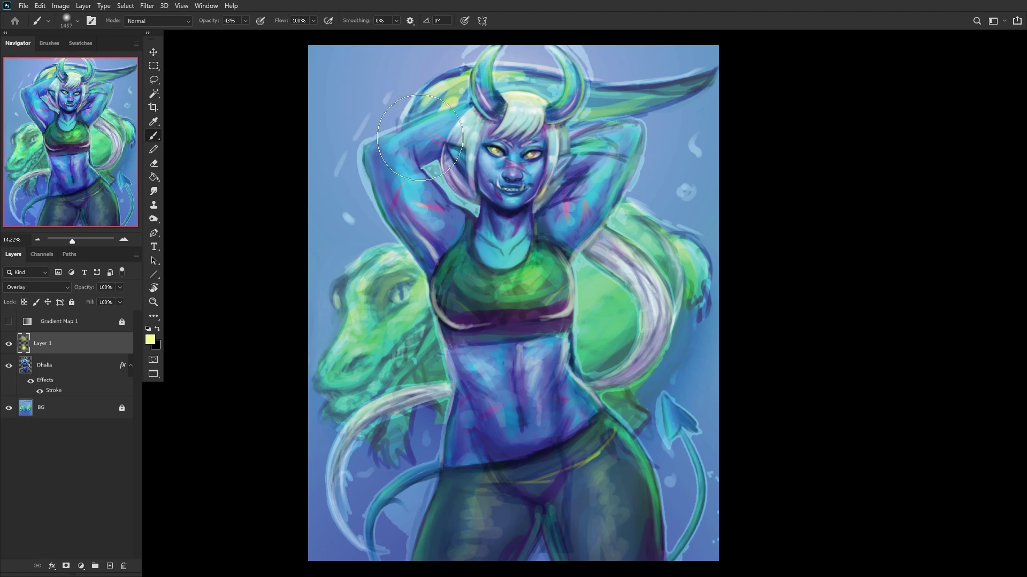
{"action": "mouse_move", "coordinate": [420, 137]}
{"action": "left_mouse_down"}
{"action": "mouse_move", "coordinate": [374, 203]}
{"action": "mouse_move", "coordinate": [406, 267]}
{"action": "left_mouse_up"}
{"action": "mouse_move", "coordinate": [658, 107]}
{"action": "left_mouse_down"}
{"action": "mouse_move", "coordinate": [630, 214]}
{"action": "mouse_move", "coordinate": [588, 161]}
{"action": "left_mouse_up"}
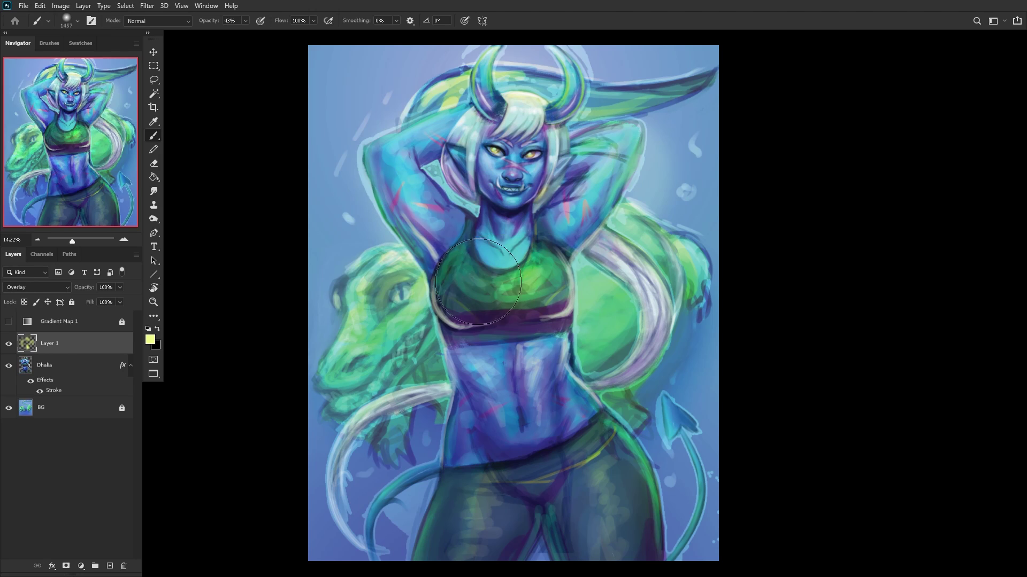
{"action": "mouse_move", "coordinate": [478, 282]}
{"action": "left_mouse_down"}
{"action": "mouse_move", "coordinate": [367, 310]}
{"action": "mouse_move", "coordinate": [395, 350]}
{"action": "mouse_move", "coordinate": [473, 344]}
{"action": "mouse_move", "coordinate": [504, 370]}
{"action": "mouse_move", "coordinate": [465, 300]}
{"action": "left_mouse_up"}
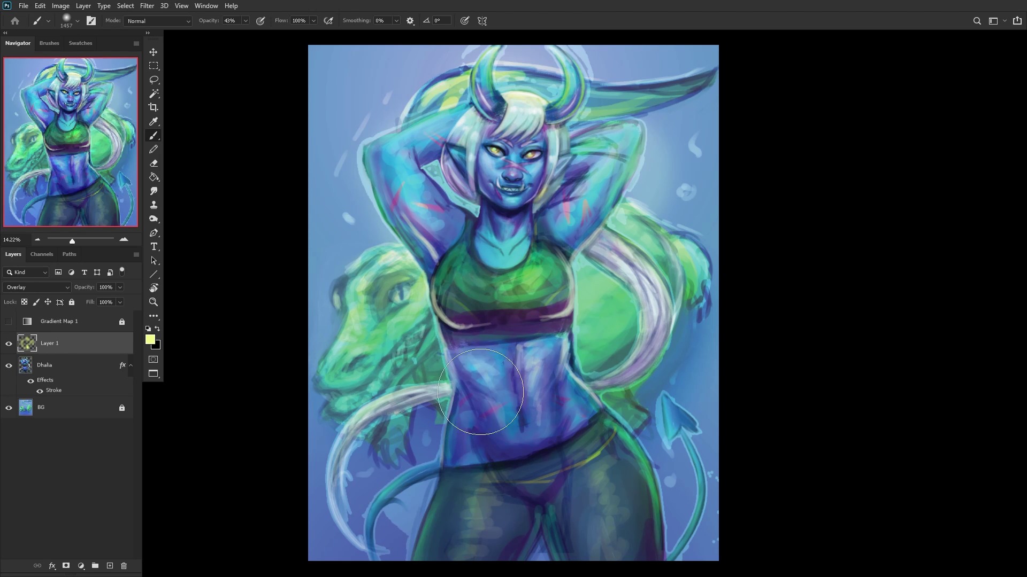
{"action": "mouse_move", "coordinate": [480, 392]}
{"action": "left_mouse_down"}
{"action": "mouse_move", "coordinate": [507, 460]}
{"action": "mouse_move", "coordinate": [478, 462]}
{"action": "mouse_move", "coordinate": [540, 438]}
{"action": "mouse_move", "coordinate": [595, 385]}
{"action": "mouse_move", "coordinate": [553, 474]}
{"action": "mouse_move", "coordinate": [487, 495]}
{"action": "mouse_move", "coordinate": [597, 483]}
{"action": "mouse_move", "coordinate": [616, 576]}
{"action": "mouse_move", "coordinate": [586, 498]}
{"action": "mouse_move", "coordinate": [492, 500]}
{"action": "mouse_move", "coordinate": [458, 571]}
{"action": "left_mouse_up"}
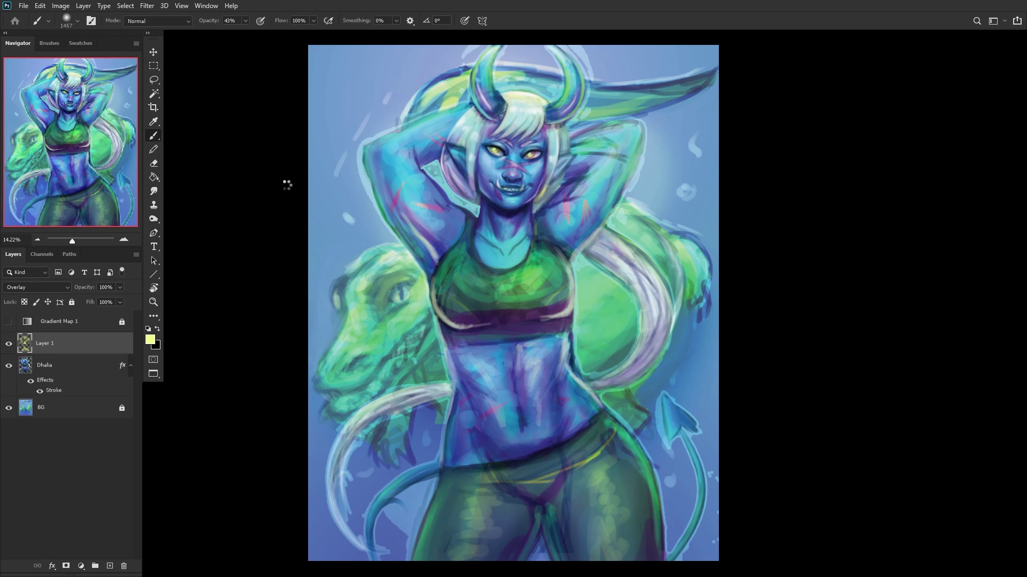
Step: Flip the canvas horizontally and rework the left thigh, waistband and upper arms with glow
{"action": "key", "text": "shift+h"}
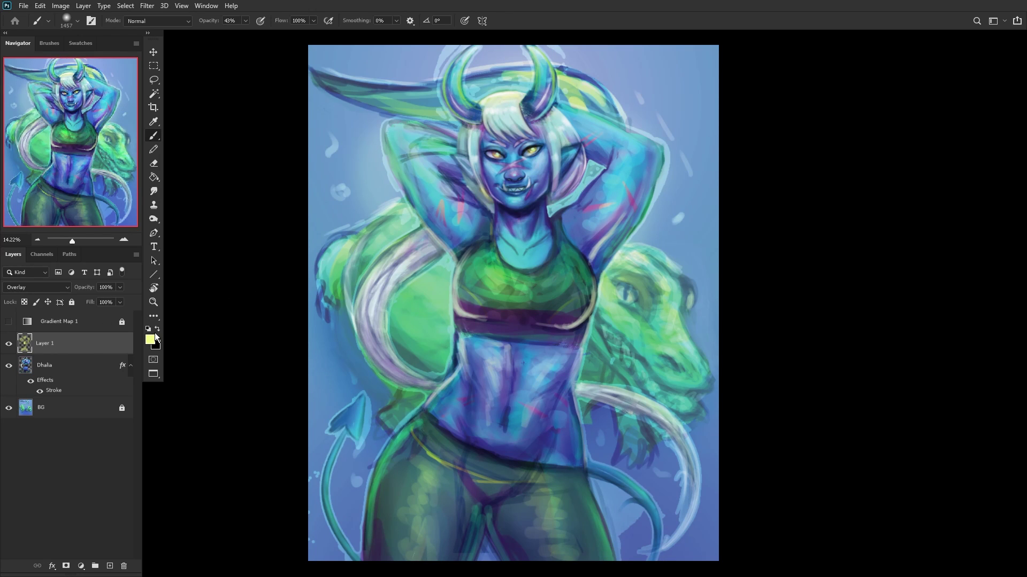
{"action": "mouse_move", "coordinate": [488, 424]}
{"action": "left_mouse_down"}
{"action": "mouse_move", "coordinate": [458, 531]}
{"action": "mouse_move", "coordinate": [426, 553]}
{"action": "mouse_move", "coordinate": [465, 492]}
{"action": "mouse_move", "coordinate": [458, 557]}
{"action": "mouse_move", "coordinate": [486, 493]}
{"action": "mouse_move", "coordinate": [409, 428]}
{"action": "mouse_move", "coordinate": [401, 385]}
{"action": "mouse_move", "coordinate": [514, 332]}
{"action": "mouse_move", "coordinate": [431, 344]}
{"action": "mouse_move", "coordinate": [481, 305]}
{"action": "mouse_move", "coordinate": [460, 230]}
{"action": "mouse_move", "coordinate": [535, 224]}
{"action": "mouse_move", "coordinate": [438, 218]}
{"action": "mouse_move", "coordinate": [406, 241]}
{"action": "mouse_move", "coordinate": [427, 182]}
{"action": "mouse_move", "coordinate": [470, 214]}
{"action": "mouse_move", "coordinate": [562, 237]}
{"action": "mouse_move", "coordinate": [588, 267]}
{"action": "mouse_move", "coordinate": [609, 204]}
{"action": "mouse_move", "coordinate": [562, 141]}
{"action": "left_mouse_up"}
{"action": "mouse_move", "coordinate": [549, 197]}
{"action": "left_mouse_down"}
{"action": "mouse_move", "coordinate": [626, 157]}
{"action": "mouse_move", "coordinate": [647, 209]}
{"action": "left_mouse_up"}
{"action": "mouse_move", "coordinate": [374, 154]}
{"action": "left_mouse_down"}
{"action": "mouse_move", "coordinate": [390, 381]}
{"action": "mouse_move", "coordinate": [384, 350]}
{"action": "mouse_move", "coordinate": [460, 396]}
{"action": "mouse_move", "coordinate": [405, 371]}
{"action": "mouse_move", "coordinate": [427, 359]}
{"action": "mouse_move", "coordinate": [584, 385]}
{"action": "mouse_move", "coordinate": [651, 466]}
{"action": "mouse_move", "coordinate": [649, 491]}
{"action": "mouse_move", "coordinate": [671, 480]}
{"action": "mouse_move", "coordinate": [621, 521]}
{"action": "mouse_move", "coordinate": [619, 547]}
{"action": "mouse_move", "coordinate": [652, 544]}
{"action": "mouse_move", "coordinate": [523, 576]}
{"action": "mouse_move", "coordinate": [435, 565]}
{"action": "mouse_move", "coordinate": [449, 543]}
{"action": "mouse_move", "coordinate": [657, 566]}
{"action": "mouse_move", "coordinate": [599, 489]}
{"action": "mouse_move", "coordinate": [594, 546]}
{"action": "mouse_move", "coordinate": [408, 506]}
{"action": "mouse_move", "coordinate": [387, 559]}
{"action": "left_mouse_up"}
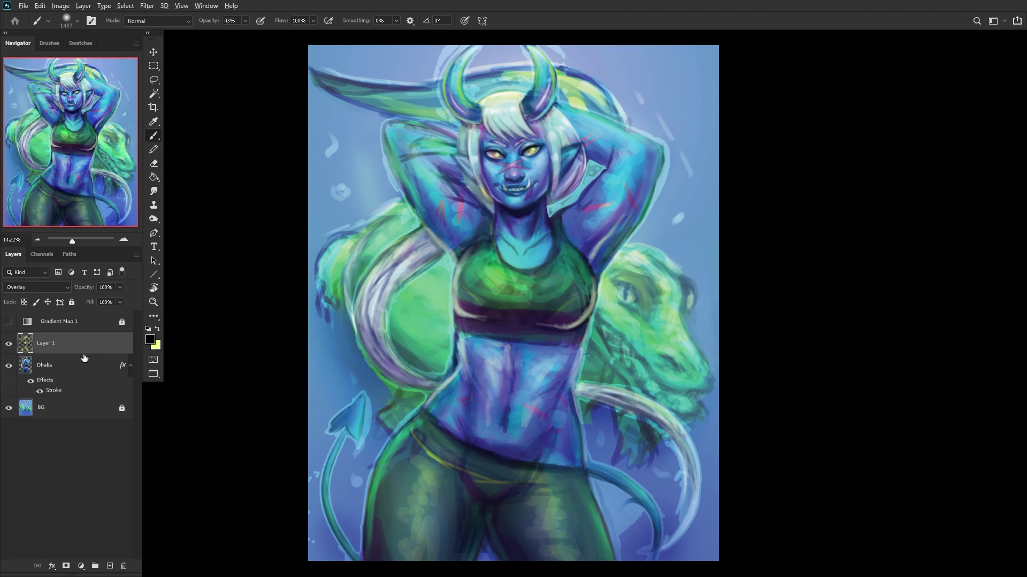
Step: Clip the glow layer to Dhalia, check it under the gradient map, and lower opacity to 54%
{"action": "left_click", "coordinate": [23, 349], "text": "alt"}
{"action": "left_click", "coordinate": [4, 346]}
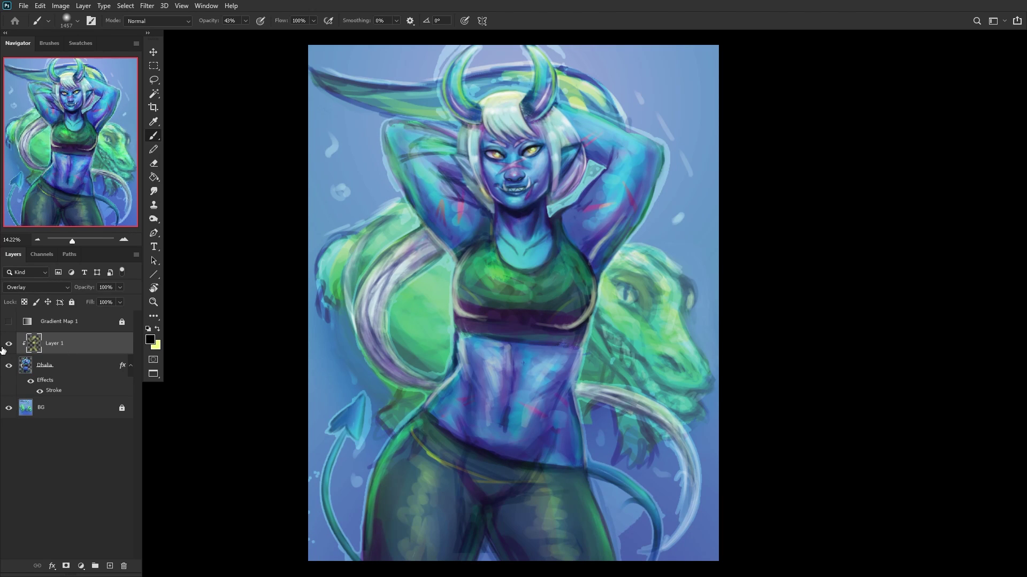
{"action": "left_click", "coordinate": [8, 321]}
{"action": "left_click", "coordinate": [11, 343]}
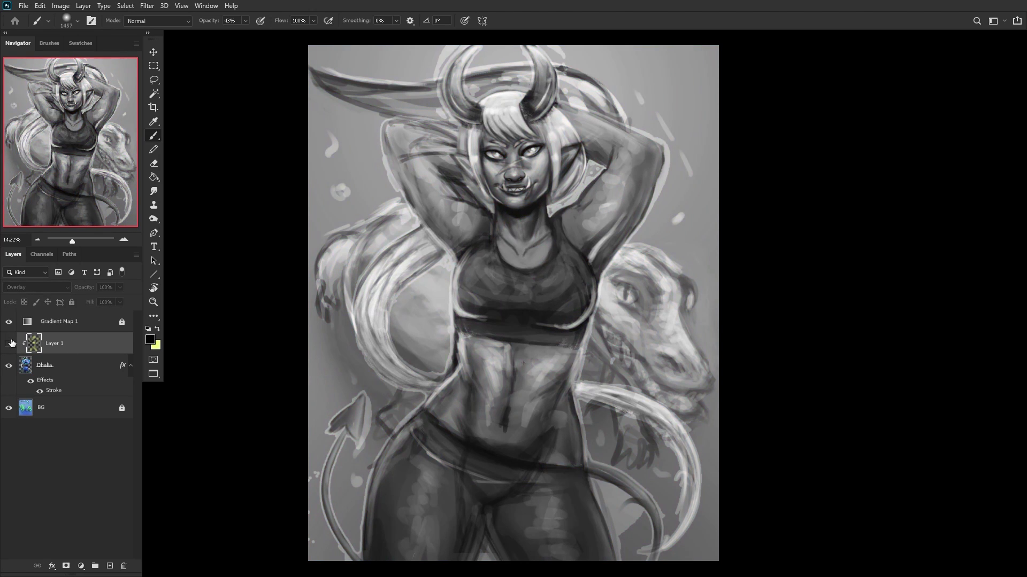
{"action": "left_click", "coordinate": [9, 343]}
{"action": "left_click", "coordinate": [119, 287]}
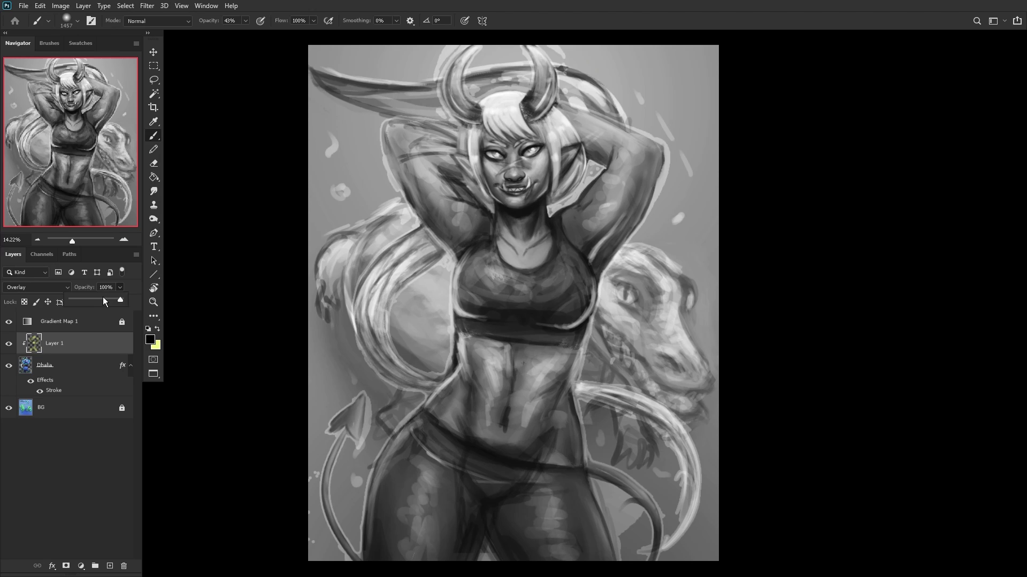
{"action": "left_click_drag", "start_coordinate": [103, 297], "coordinate": [98, 297]}
Step: Turn off the gradient map, zoom out, and toggle the glow layer to compare
{"action": "left_click", "coordinate": [8, 321]}
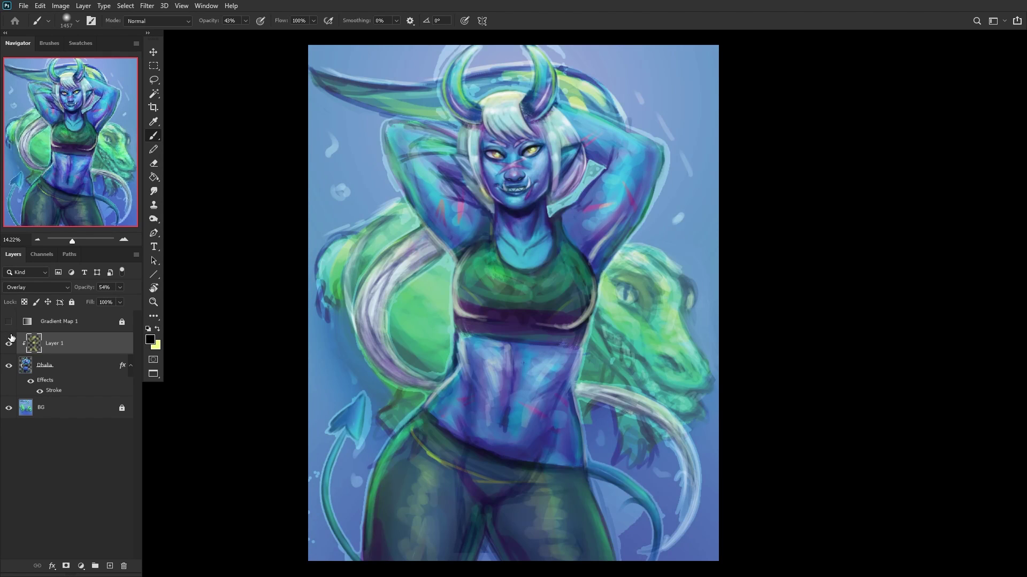
{"action": "left_click", "coordinate": [10, 344]}
{"action": "left_click", "coordinate": [10, 344]}
{"action": "key", "text": "ctrl+minus"}
{"action": "key", "text": "ctrl+minus"}
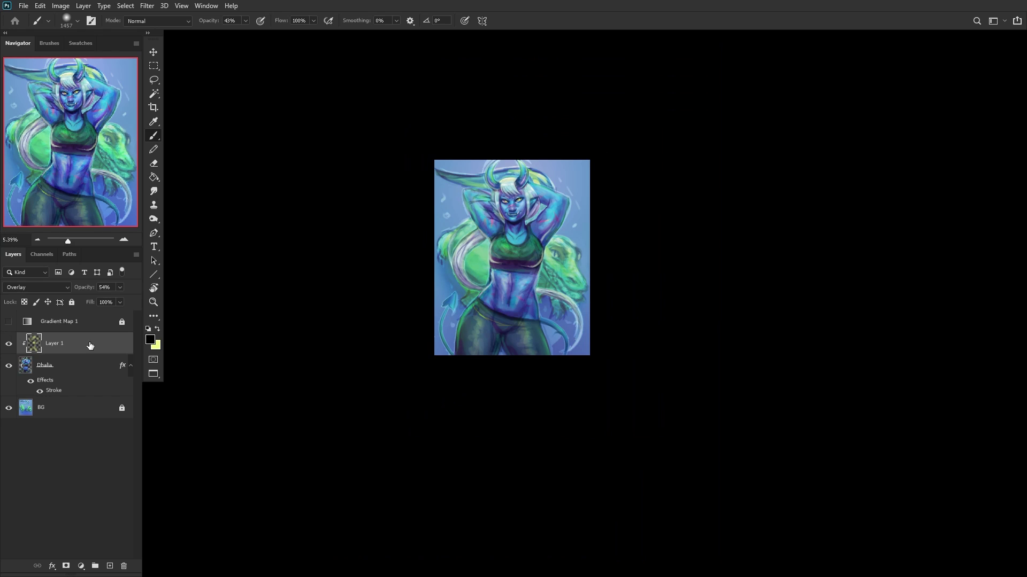
{"action": "left_click", "coordinate": [9, 345]}
{"action": "left_click", "coordinate": [8, 345]}
{"action": "left_click", "coordinate": [9, 347]}
{"action": "left_click", "coordinate": [8, 349]}
Step: Lower the glow layer to 29%, then delete it and fit the painting to the window
{"action": "left_click", "coordinate": [119, 287]}
{"action": "left_click_drag", "start_coordinate": [103, 301], "coordinate": [99, 302]}
{"action": "key", "text": "Delete"}
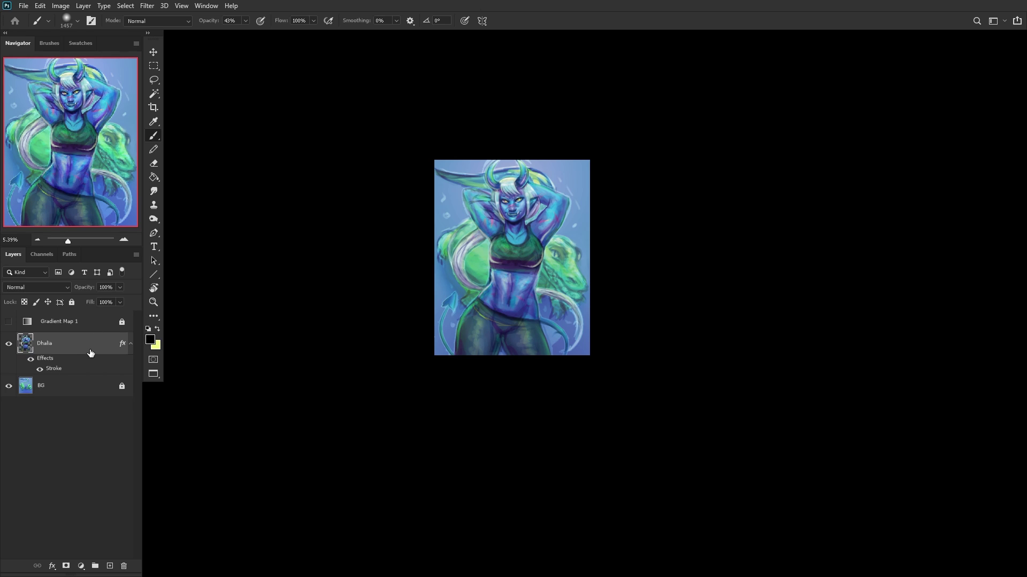
{"action": "left_click", "coordinate": [154, 302]}
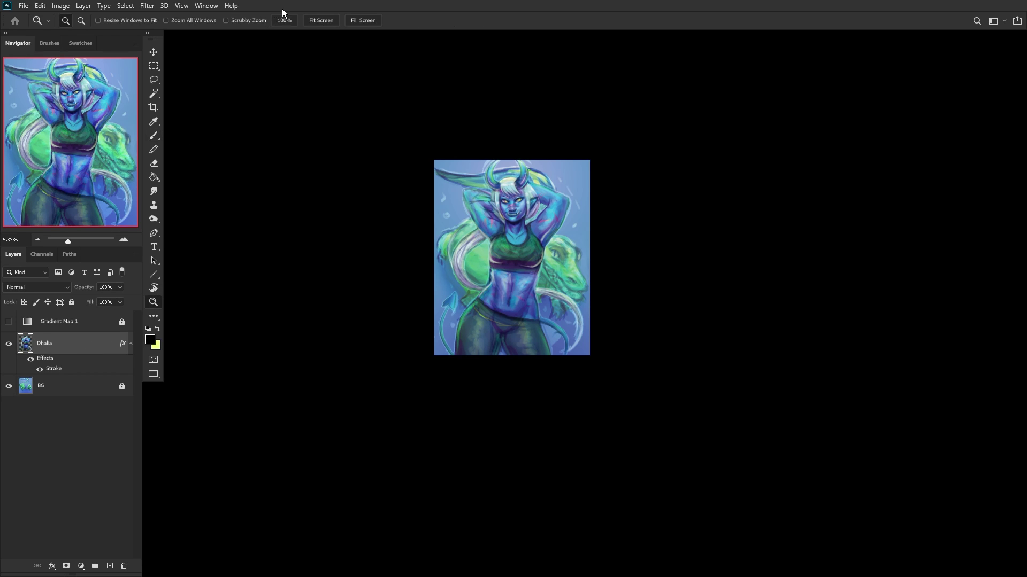
{"action": "left_click", "coordinate": [320, 20]}
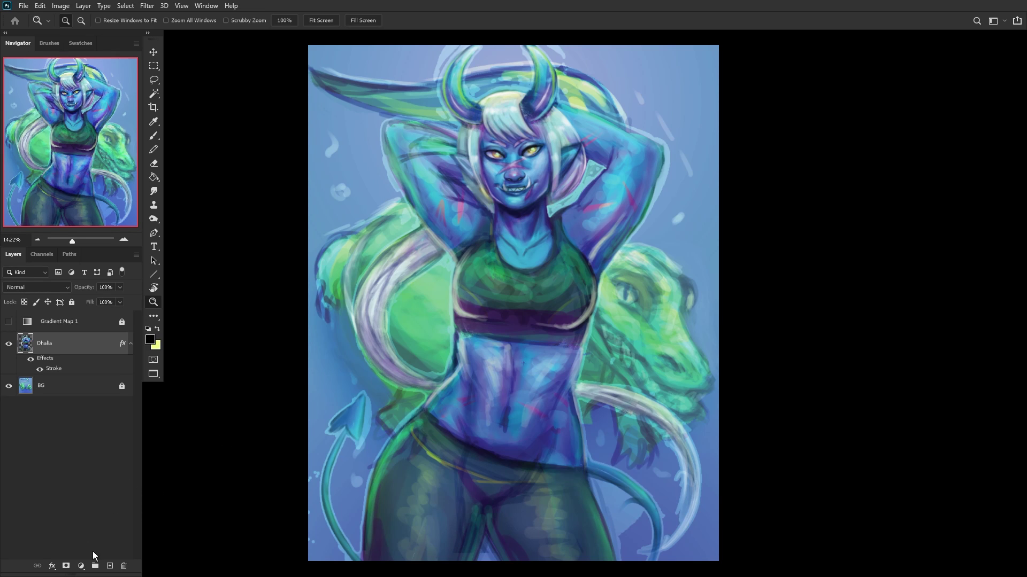
Step: Create a new layer below Dhalia and choose the Chalk 2 brush
{"action": "left_click", "coordinate": [109, 566]}
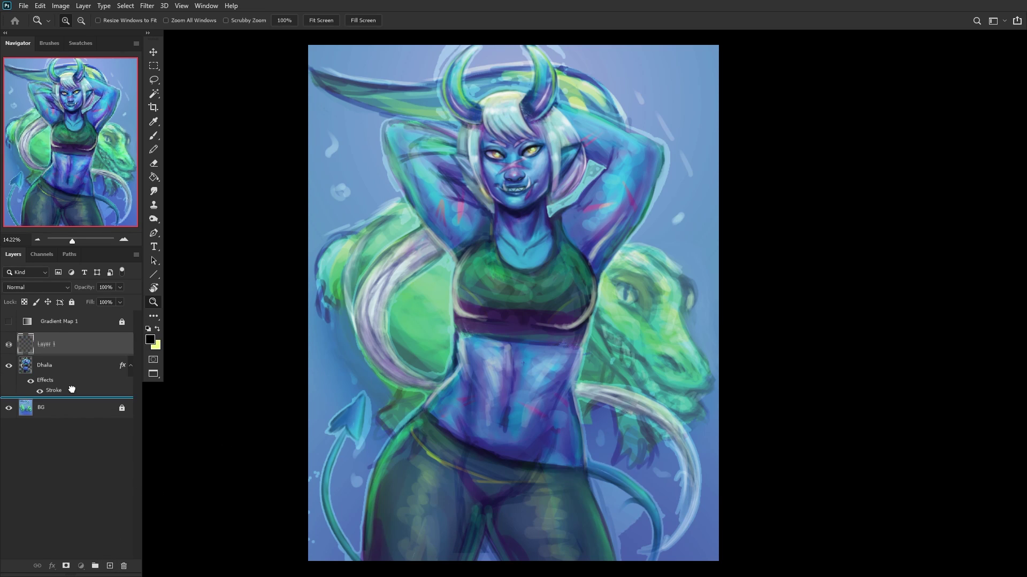
{"action": "key", "text": "ctrl+bracketleft"}
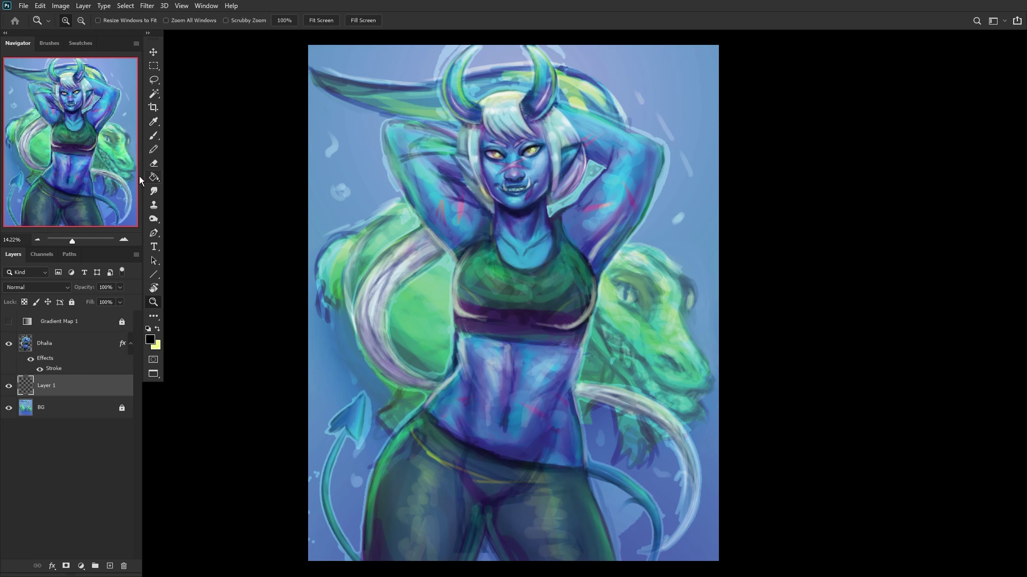
{"action": "left_click", "coordinate": [153, 136]}
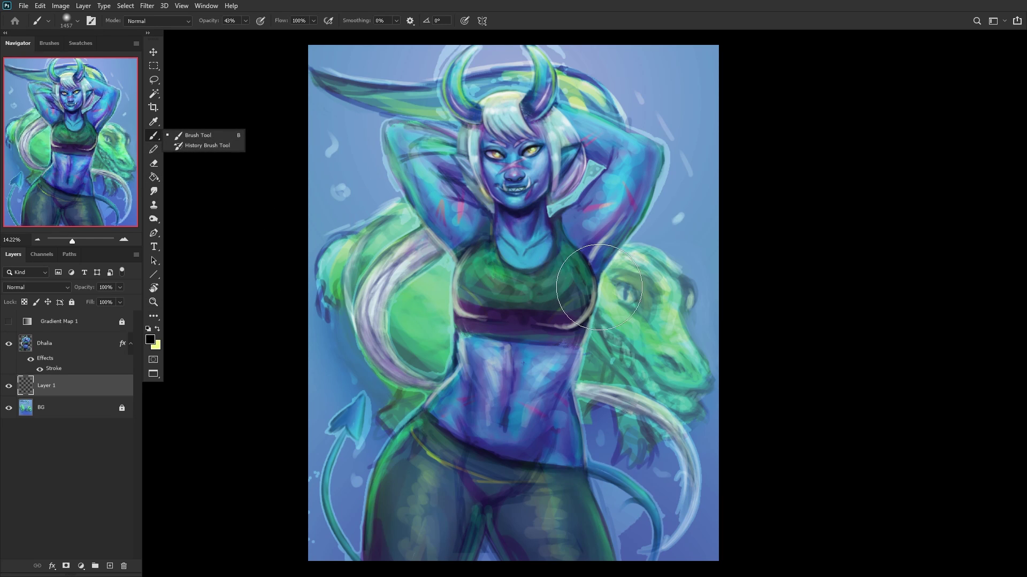
{"action": "right_click", "coordinate": [583, 302]}
{"action": "left_click", "coordinate": [655, 288]}
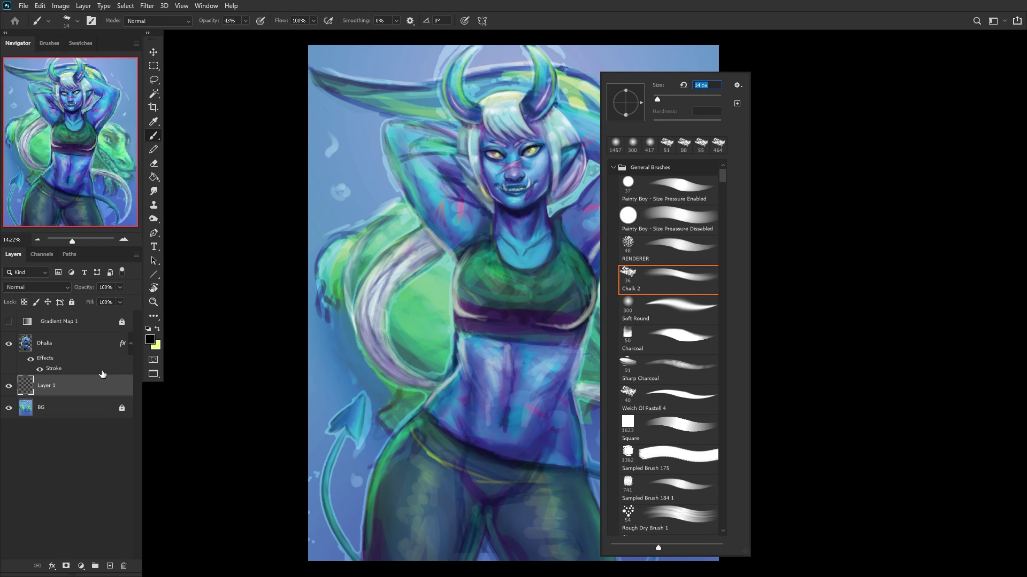
{"action": "left_click", "coordinate": [80, 380]}
Step: Sample a blue, set the brush to 66 px, and draw dark strokes on the lizard
{"action": "scroll", "coordinate": [348, 246], "scroll_direction": "up", "scroll_amount": 3}
{"action": "left_click", "coordinate": [308, 262], "text": "alt"}
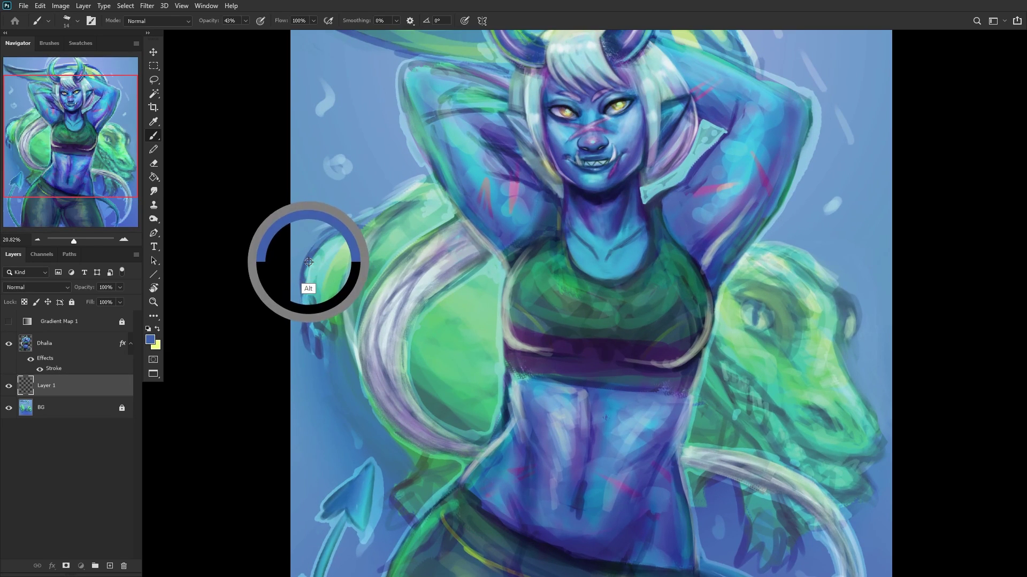
{"action": "scroll", "coordinate": [451, 321], "scroll_direction": "down", "scroll_amount": 2}
{"action": "right_click", "coordinate": [567, 165]}
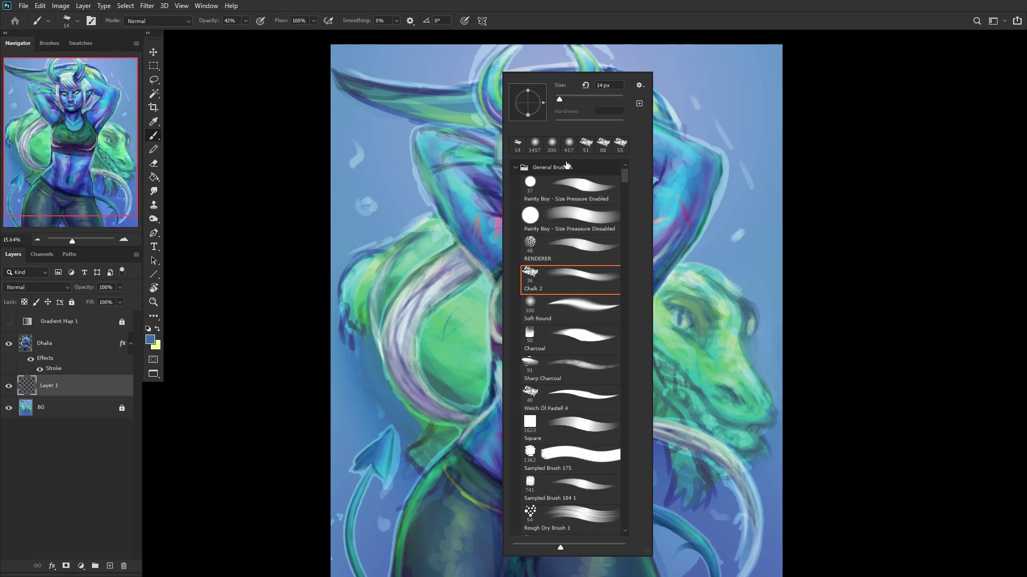
{"action": "left_click_drag", "start_coordinate": [559, 99], "coordinate": [579, 99]}
{"action": "key", "text": "Return"}
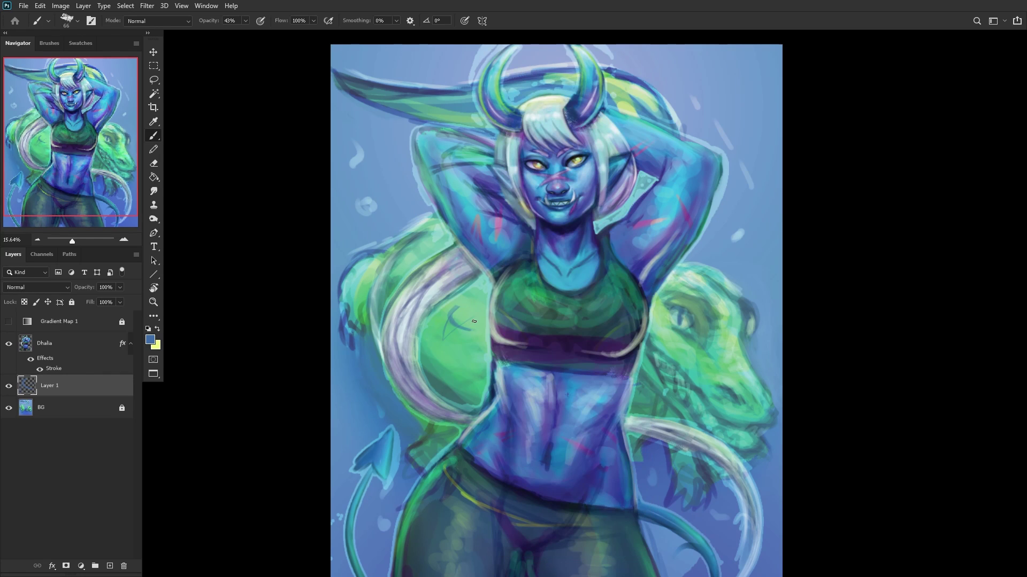
{"action": "left_click_drag", "start_coordinate": [474, 322], "coordinate": [454, 317]}
{"action": "mouse_move", "coordinate": [482, 351]}
{"action": "left_mouse_down"}
{"action": "mouse_move", "coordinate": [455, 351]}
{"action": "mouse_move", "coordinate": [446, 327]}
{"action": "mouse_move", "coordinate": [437, 344]}
{"action": "mouse_move", "coordinate": [472, 371]}
{"action": "mouse_move", "coordinate": [476, 388]}
{"action": "mouse_move", "coordinate": [464, 387]}
{"action": "mouse_move", "coordinate": [439, 354]}
{"action": "mouse_move", "coordinate": [435, 318]}
{"action": "mouse_move", "coordinate": [449, 305]}
{"action": "mouse_move", "coordinate": [485, 311]}
{"action": "left_mouse_up"}
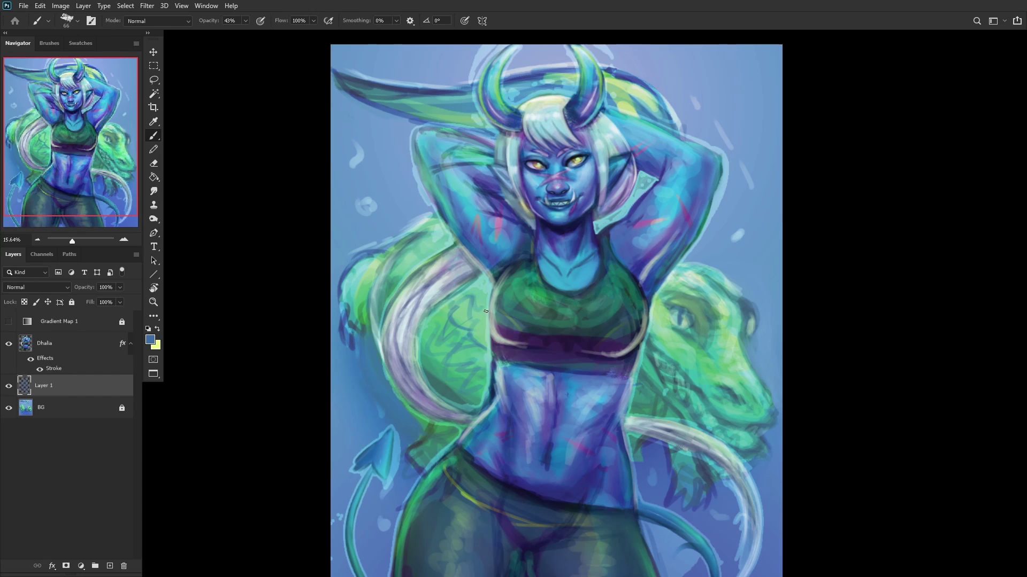
Step: Set the hatching layer to Multiply, hatch the upper lizard, and lower its opacity
{"action": "left_click", "coordinate": [17, 287]}
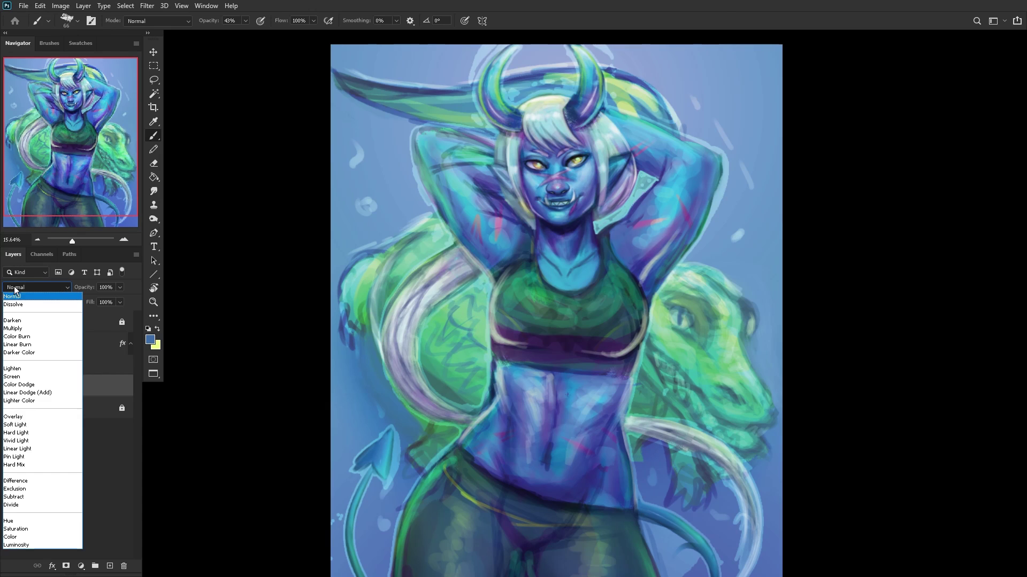
{"action": "left_click", "coordinate": [21, 323]}
{"action": "mouse_move", "coordinate": [448, 362]}
{"action": "left_mouse_down"}
{"action": "mouse_move", "coordinate": [425, 398]}
{"action": "mouse_move", "coordinate": [419, 330]}
{"action": "left_mouse_up"}
{"action": "mouse_move", "coordinate": [407, 253]}
{"action": "left_mouse_down"}
{"action": "mouse_move", "coordinate": [397, 282]}
{"action": "mouse_move", "coordinate": [416, 268]}
{"action": "left_mouse_up"}
{"action": "mouse_move", "coordinate": [445, 232]}
{"action": "left_mouse_down"}
{"action": "mouse_move", "coordinate": [422, 262]}
{"action": "mouse_move", "coordinate": [434, 257]}
{"action": "left_mouse_up"}
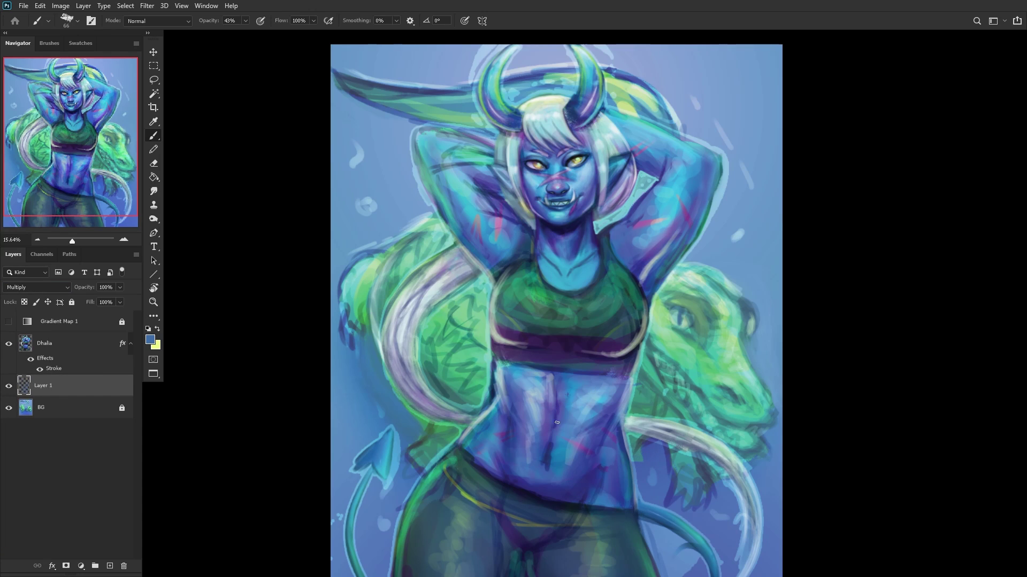
{"action": "left_click_drag", "start_coordinate": [120, 287], "coordinate": [98, 300]}
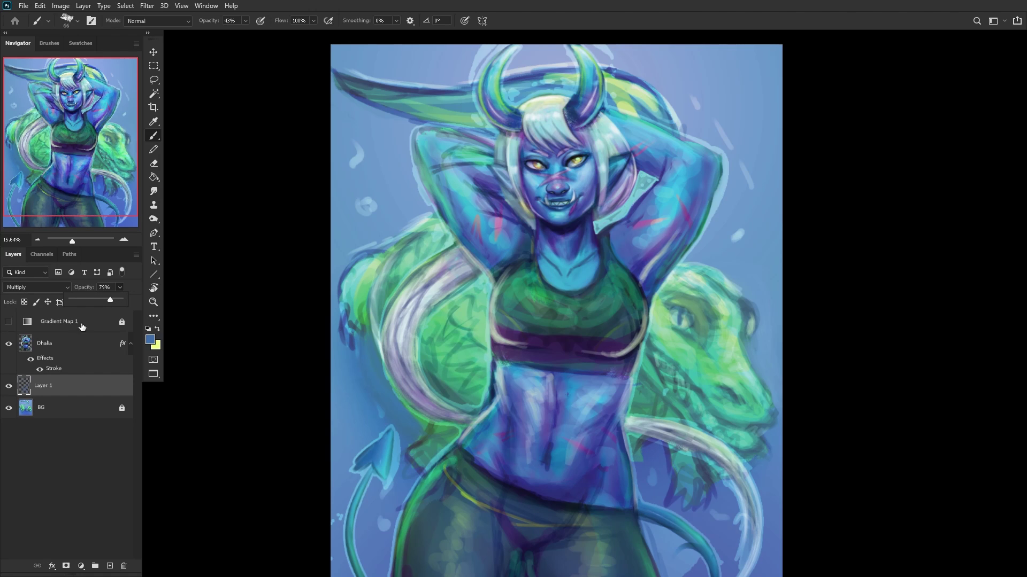
Step: Add a new layer above BG, paint a few small strokes, then select Dhalia
{"action": "left_click", "coordinate": [68, 408]}
{"action": "left_click", "coordinate": [110, 566]}
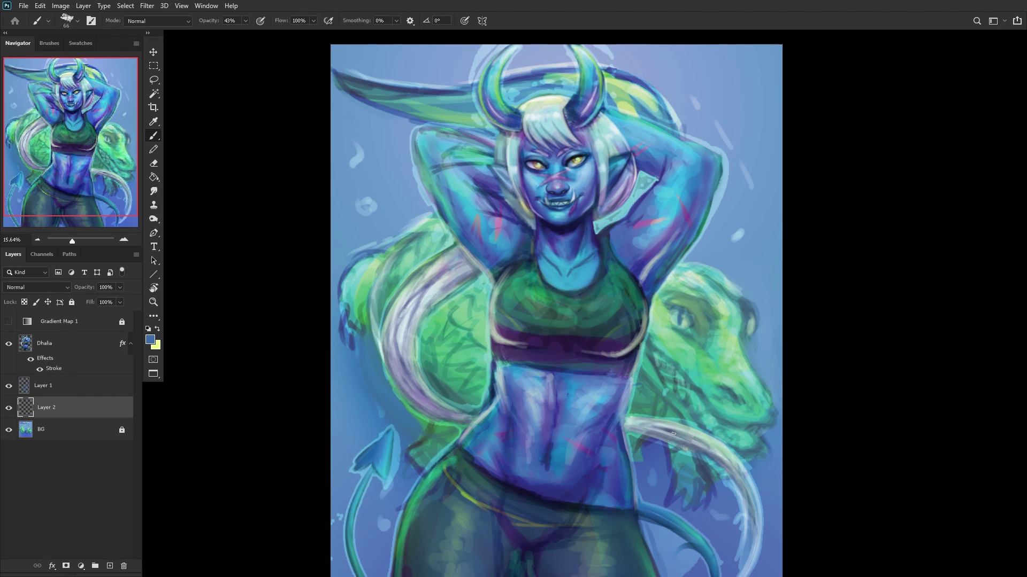
{"action": "scroll", "coordinate": [631, 482], "scroll_direction": "up", "scroll_amount": 3}
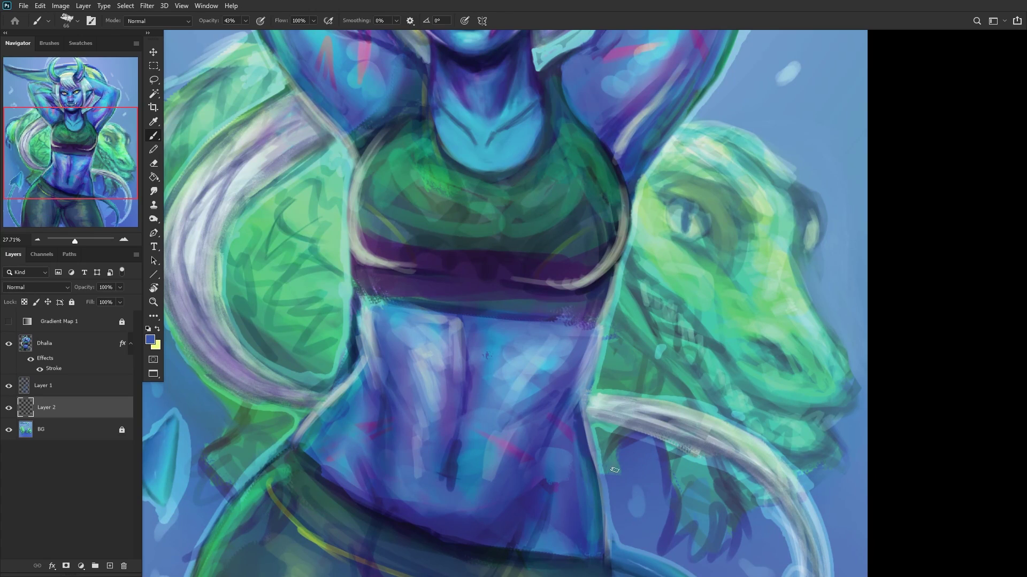
{"action": "mouse_move", "coordinate": [628, 444]}
{"action": "left_mouse_down"}
{"action": "mouse_move", "coordinate": [610, 462]}
{"action": "mouse_move", "coordinate": [601, 449]}
{"action": "mouse_move", "coordinate": [632, 435]}
{"action": "left_mouse_up"}
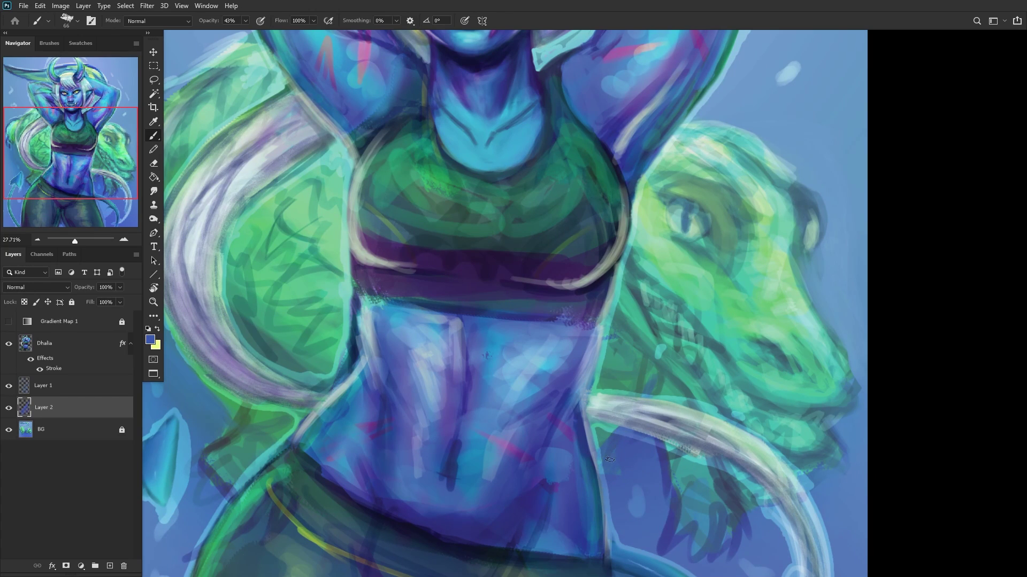
{"action": "scroll", "coordinate": [598, 496], "scroll_direction": "down", "scroll_amount": 6}
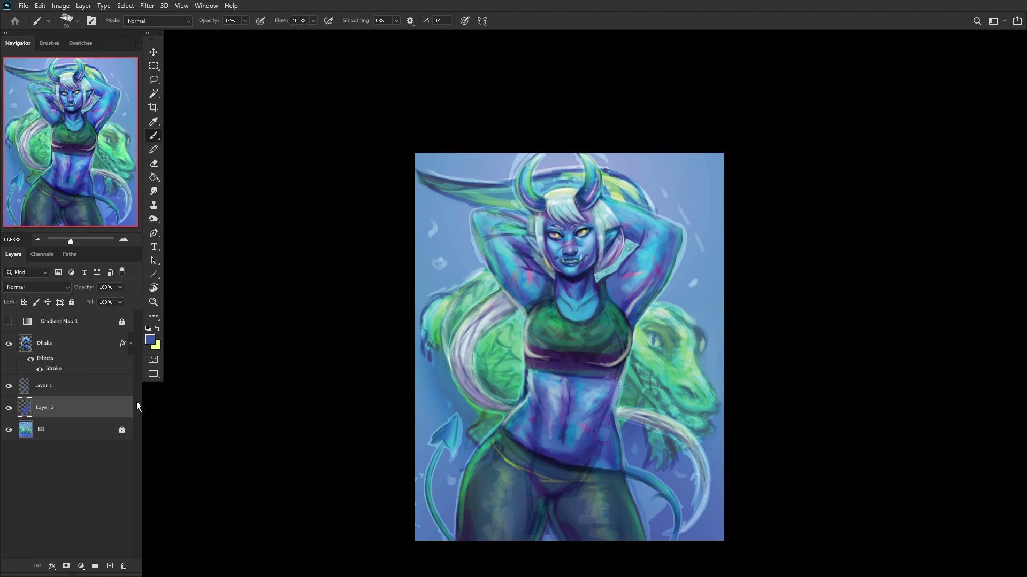
{"action": "key", "text": "alt+bracketright"}
{"action": "key", "text": "alt+bracketright"}
Step: Paint light blue-grey strokes down the torso's edge with sampled colour
{"action": "left_click", "coordinate": [153, 165]}
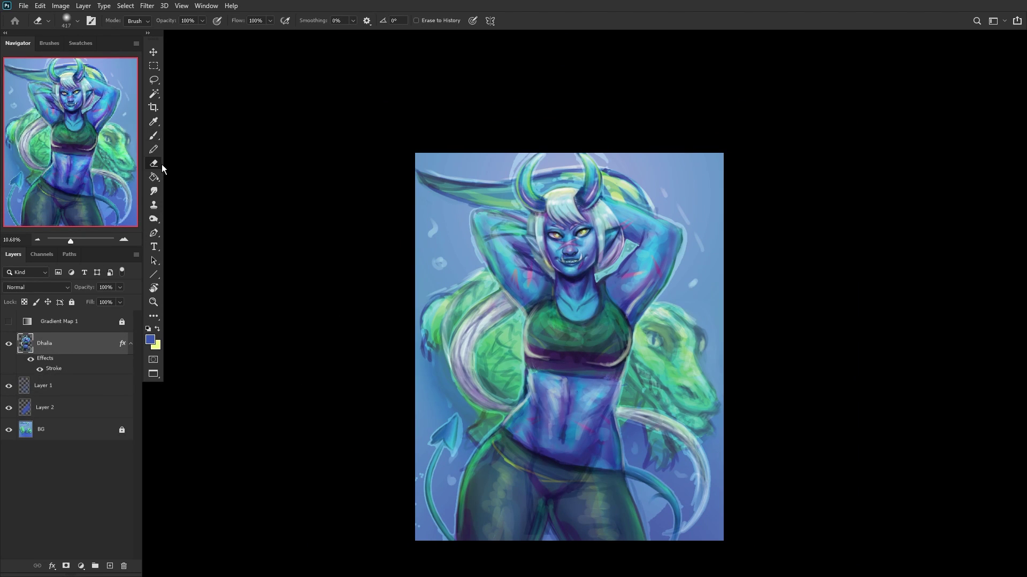
{"action": "scroll", "coordinate": [450, 368], "scroll_direction": "up", "scroll_amount": 7}
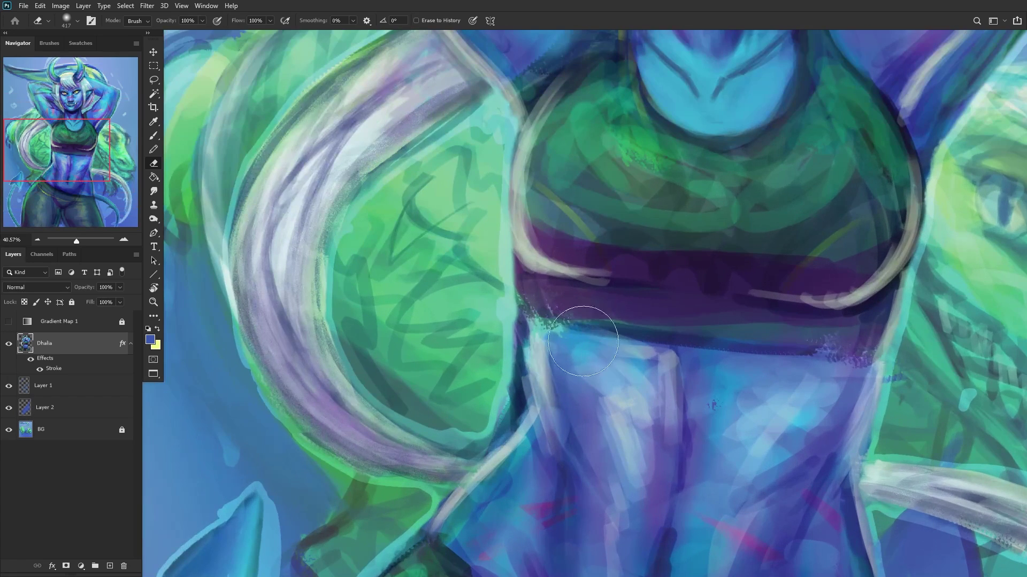
{"action": "scroll", "coordinate": [517, 324], "scroll_direction": "down", "scroll_amount": 4}
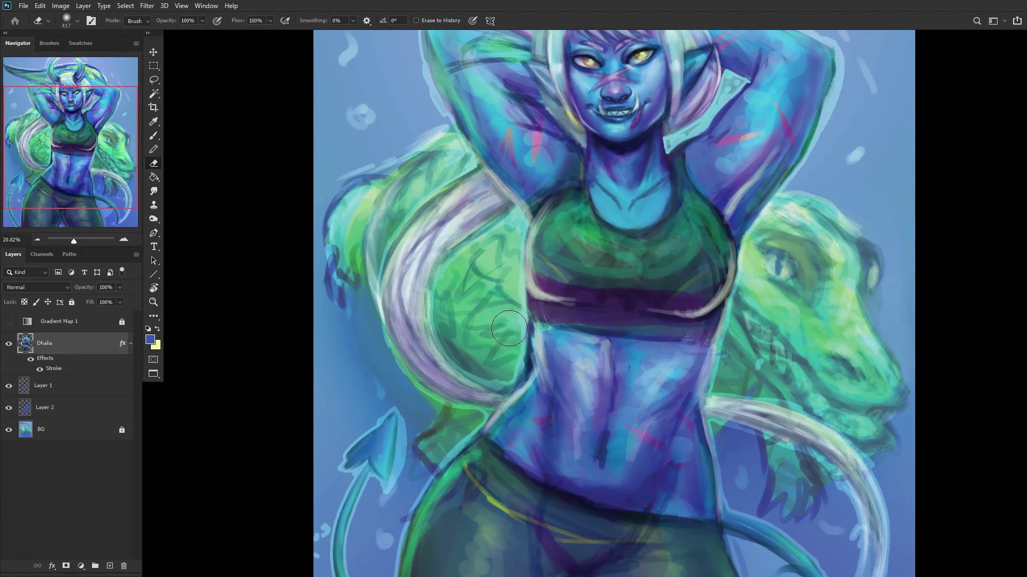
{"action": "left_click", "coordinate": [153, 135]}
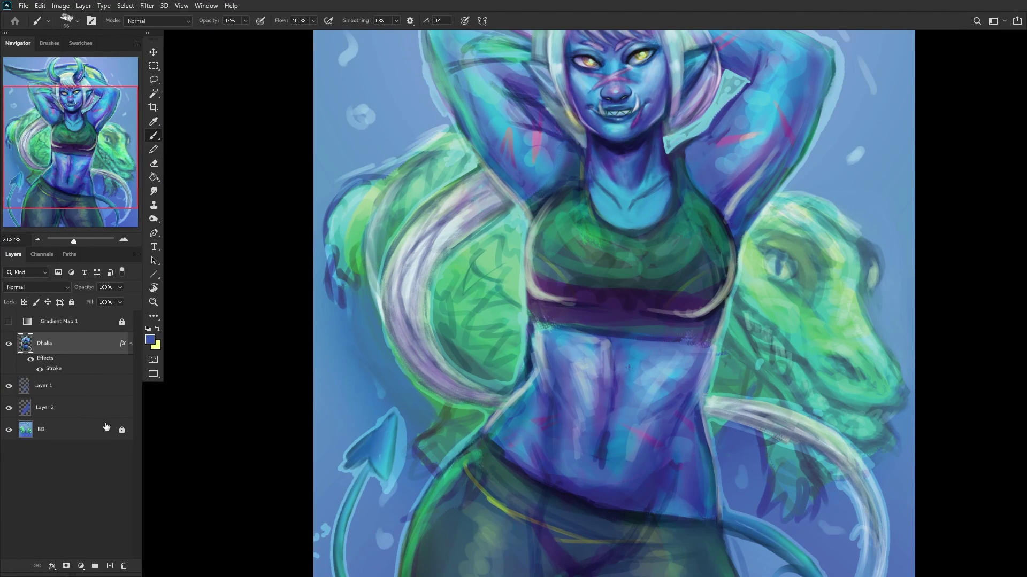
{"action": "scroll", "coordinate": [498, 360], "scroll_direction": "up", "scroll_amount": 2}
{"action": "scroll", "coordinate": [497, 360], "scroll_direction": "up", "scroll_amount": 2}
{"action": "left_click", "coordinate": [569, 367], "text": "alt"}
{"action": "mouse_move", "coordinate": [586, 283]}
{"action": "left_mouse_down"}
{"action": "mouse_move", "coordinate": [597, 374]}
{"action": "mouse_move", "coordinate": [588, 403]}
{"action": "left_mouse_up"}
{"action": "left_click_drag", "start_coordinate": [594, 342], "coordinate": [534, 449]}
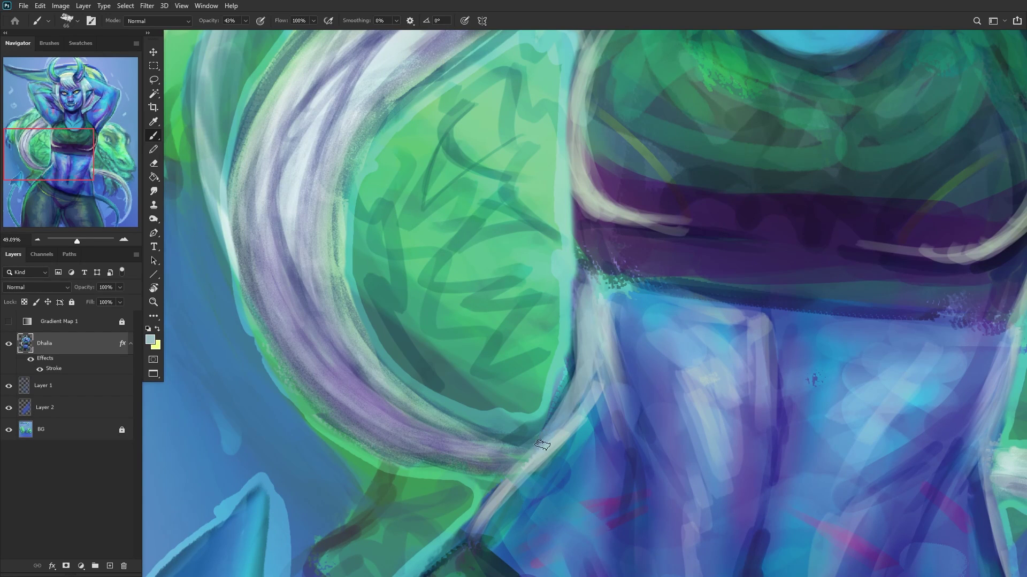
{"action": "left_click_drag", "start_coordinate": [585, 374], "coordinate": [537, 454]}
Step: Paint saturated blue over the light strokes on the lower torso edge
{"action": "left_click", "coordinate": [571, 446], "text": "alt"}
{"action": "left_click", "coordinate": [594, 417], "text": "alt"}
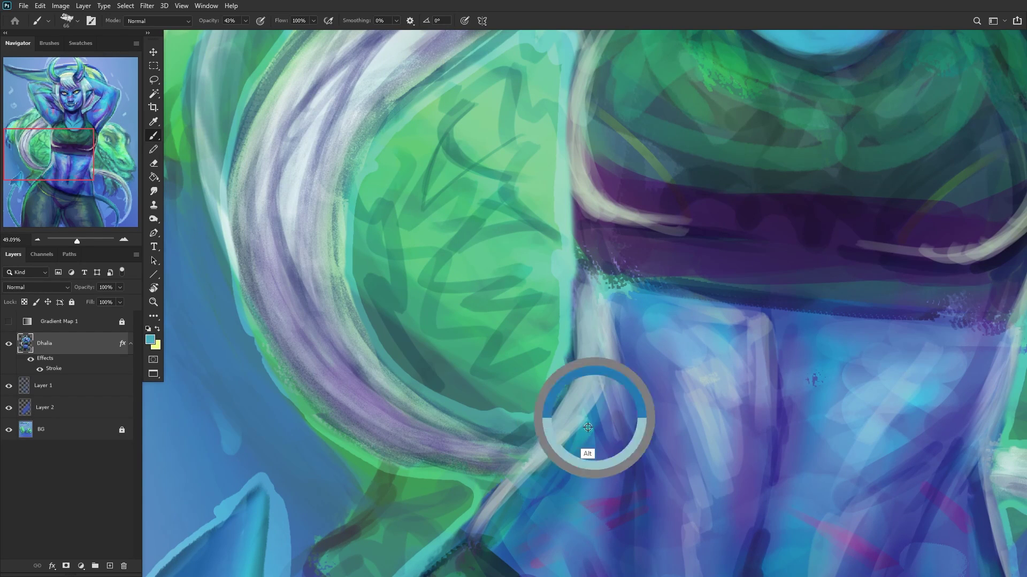
{"action": "mouse_move", "coordinate": [593, 391]}
{"action": "left_mouse_down"}
{"action": "mouse_move", "coordinate": [551, 454]}
{"action": "mouse_move", "coordinate": [562, 443]}
{"action": "left_mouse_up"}
{"action": "left_click_drag", "start_coordinate": [594, 363], "coordinate": [588, 428]}
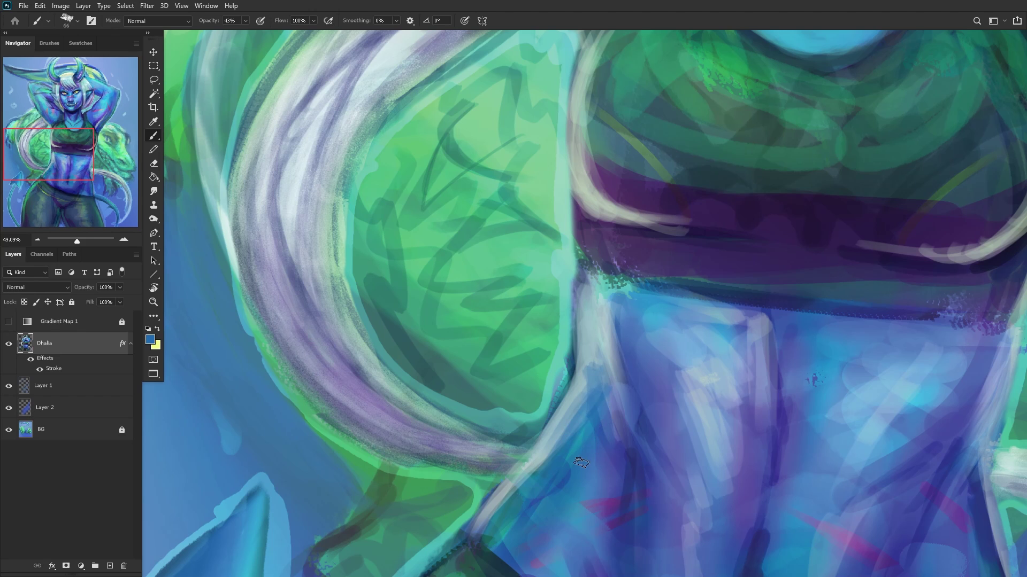
{"action": "scroll", "coordinate": [556, 475], "scroll_direction": "down", "scroll_amount": 5}
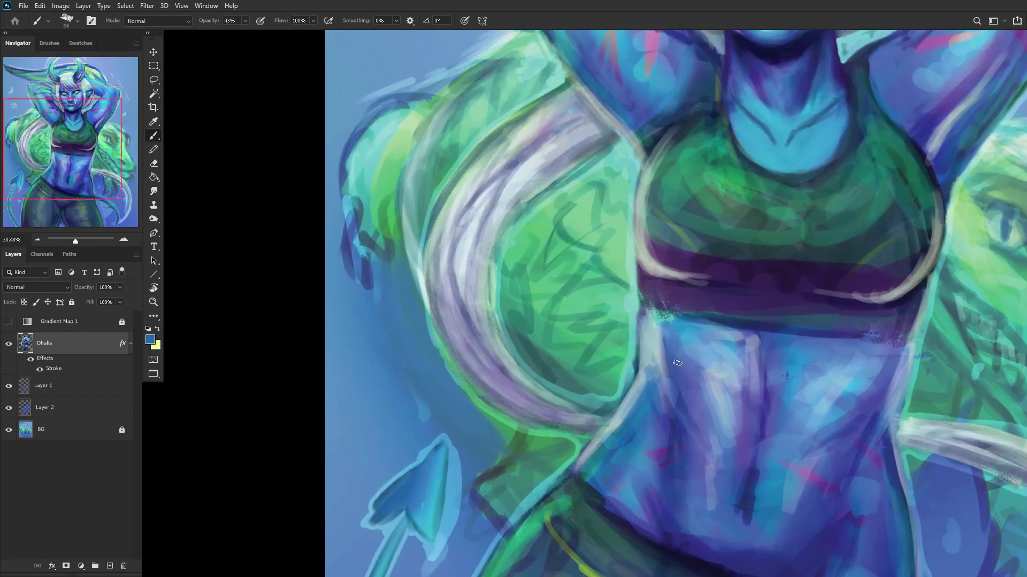
Step: Add dark blue along the torso's left edge and under the top's band, plus light touches
{"action": "left_click", "coordinate": [678, 381], "text": "alt"}
{"action": "mouse_move", "coordinate": [673, 382]}
{"action": "left_mouse_down"}
{"action": "mouse_move", "coordinate": [655, 324]}
{"action": "mouse_move", "coordinate": [675, 405]}
{"action": "left_mouse_up"}
{"action": "left_click_drag", "start_coordinate": [656, 312], "coordinate": [695, 331]}
{"action": "left_click", "coordinate": [648, 344], "text": "alt"}
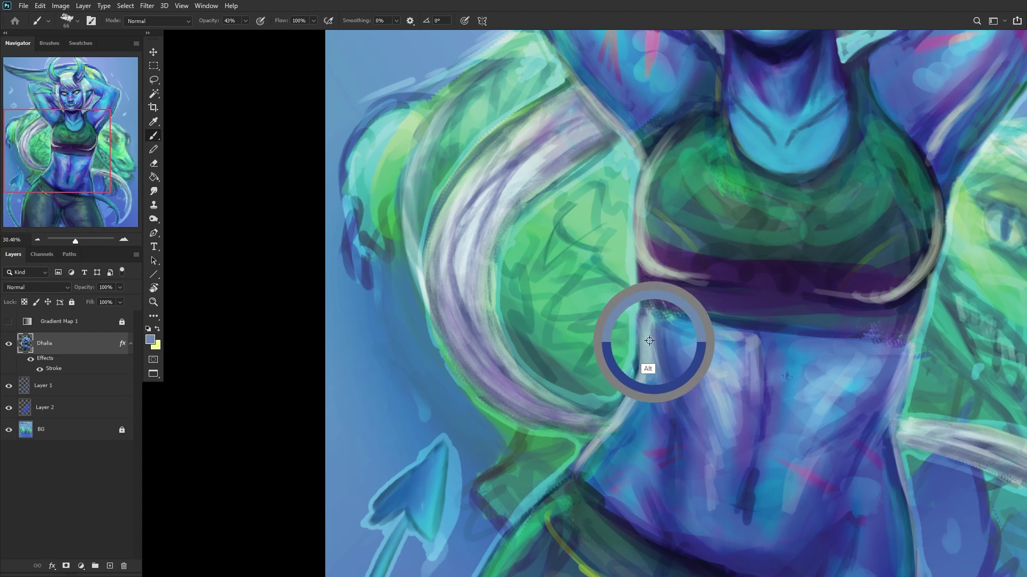
{"action": "mouse_move", "coordinate": [661, 401]}
{"action": "left_mouse_down"}
{"action": "mouse_move", "coordinate": [650, 342]}
{"action": "mouse_move", "coordinate": [671, 428]}
{"action": "left_mouse_up"}
{"action": "scroll", "coordinate": [667, 386], "scroll_direction": "down", "scroll_amount": 6}
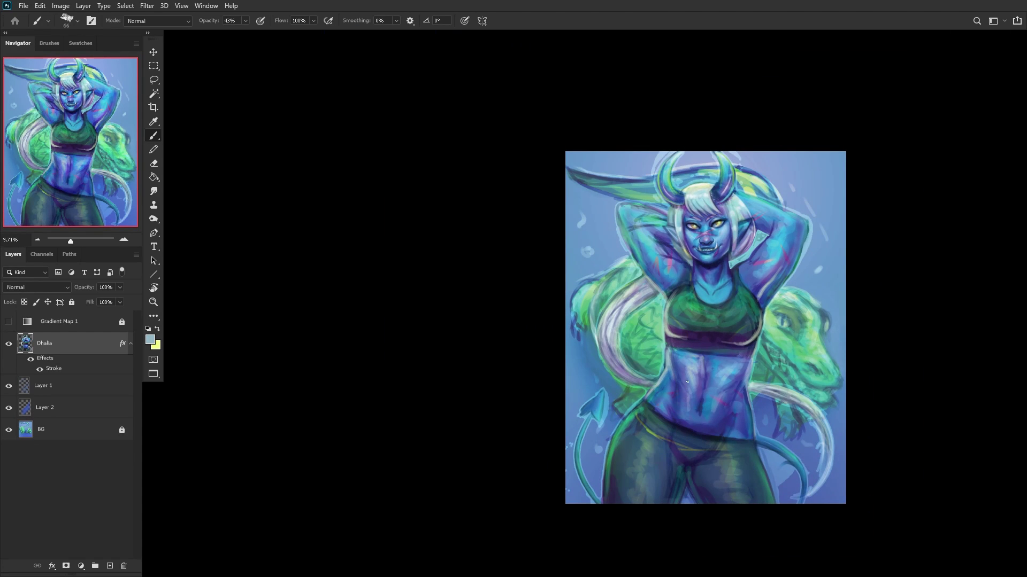
{"action": "scroll", "coordinate": [687, 407], "scroll_direction": "up", "scroll_amount": 2}
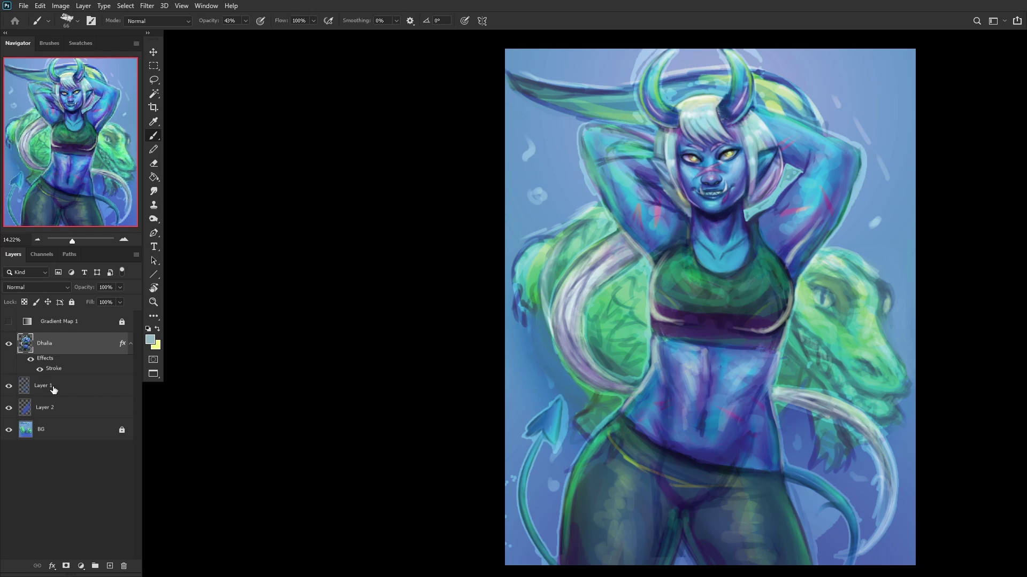
Step: Turn off Lock all on the BG layer, then reselect Layer 2
{"action": "left_click", "coordinate": [19, 394]}
{"action": "left_click", "coordinate": [65, 414]}
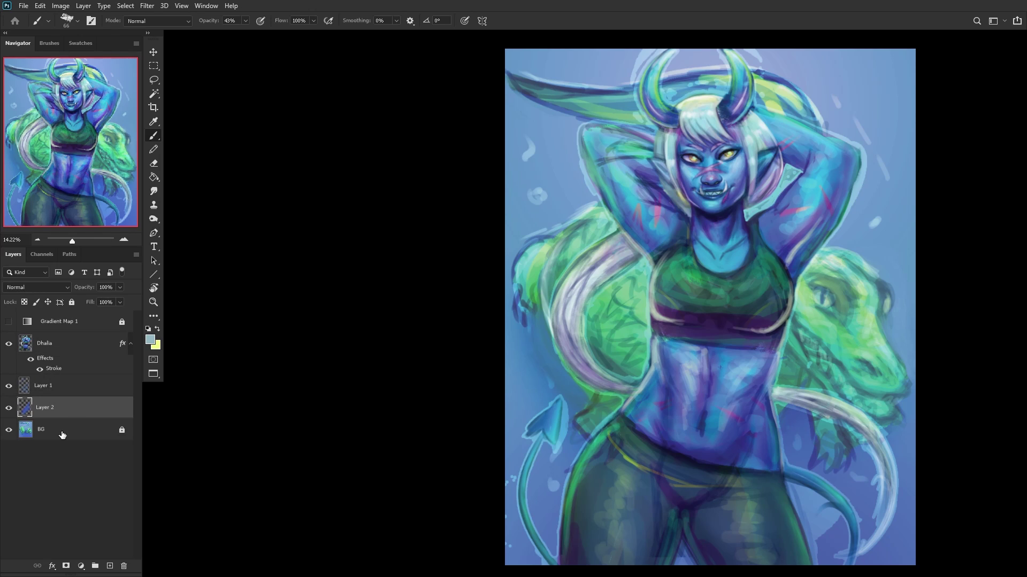
{"action": "left_click", "coordinate": [62, 435]}
{"action": "left_click", "coordinate": [72, 302]}
{"action": "left_click", "coordinate": [73, 415]}
Step: Merge Layer 2 and Layer 1 down into BG and flip the canvas horizontally
{"action": "key", "text": "ctrl+e"}
{"action": "left_click", "coordinate": [10, 394]}
{"action": "left_click", "coordinate": [8, 386]}
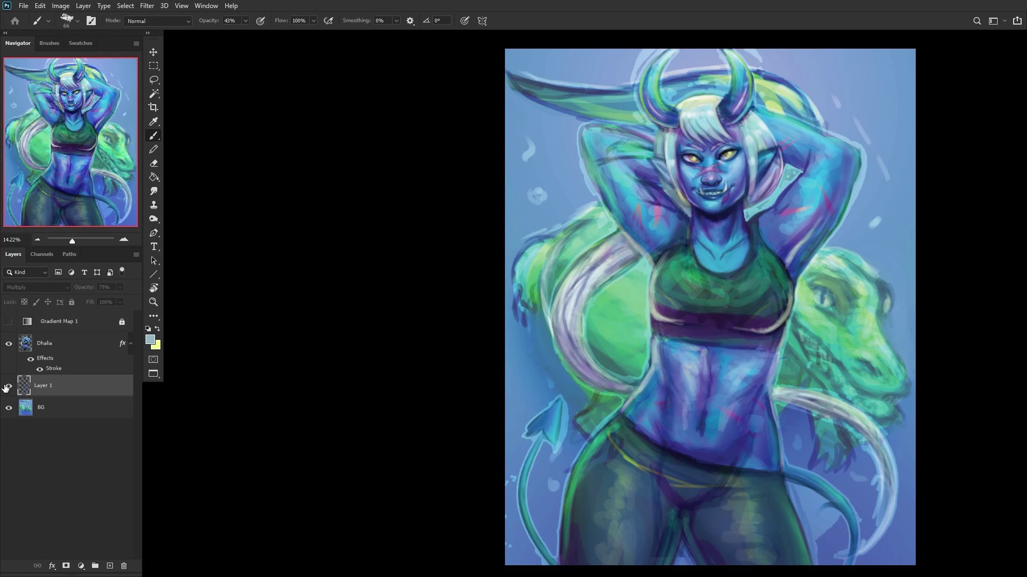
{"action": "left_click", "coordinate": [8, 386]}
{"action": "key", "text": "ctrl+e"}
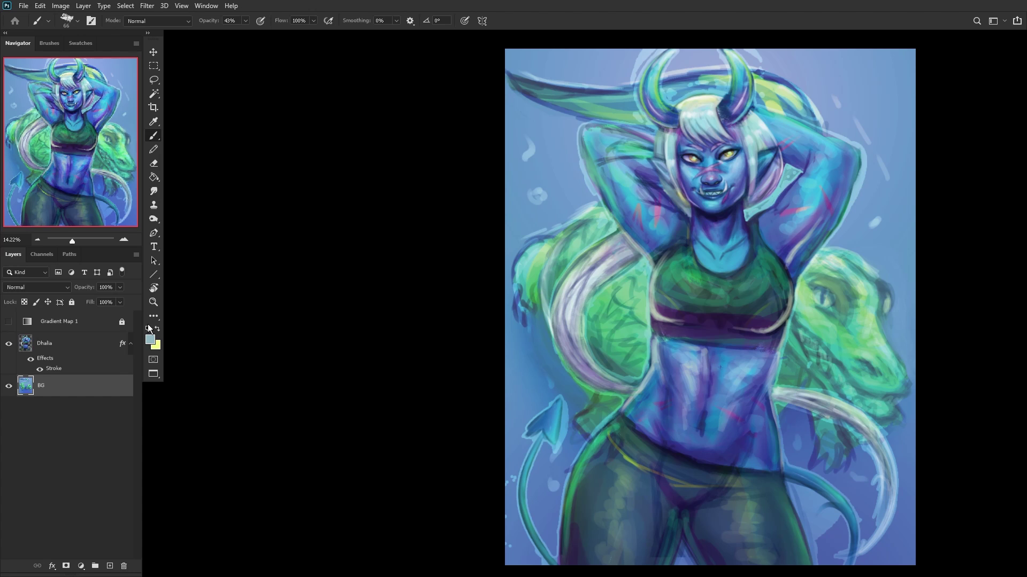
{"action": "key", "text": "ctrl+shift+h"}
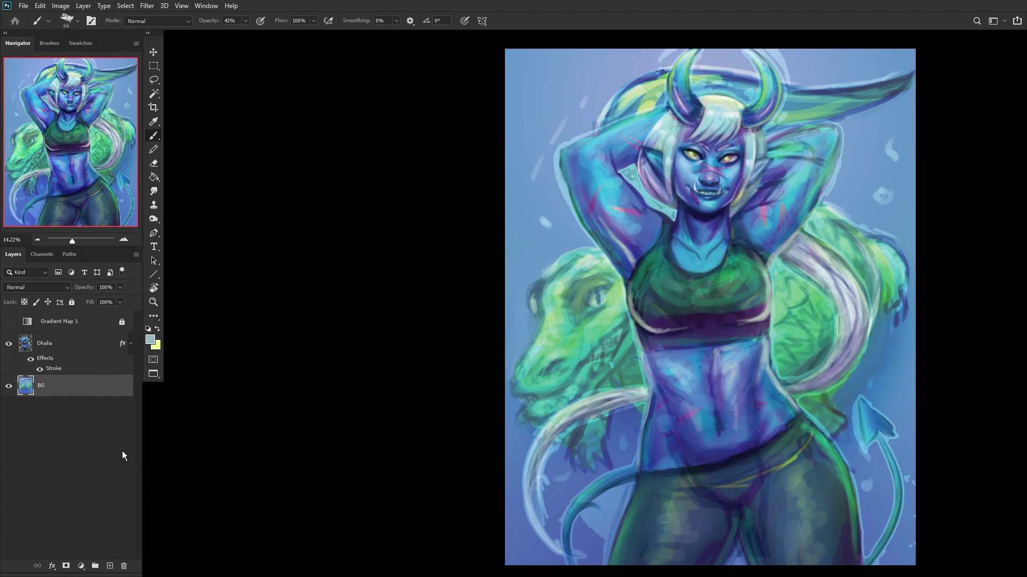
Step: Try a Hue/Saturation hue shift, compare it on and off, then delete the adjustment
{"action": "left_click", "coordinate": [81, 566]}
{"action": "left_click", "coordinate": [99, 459]}
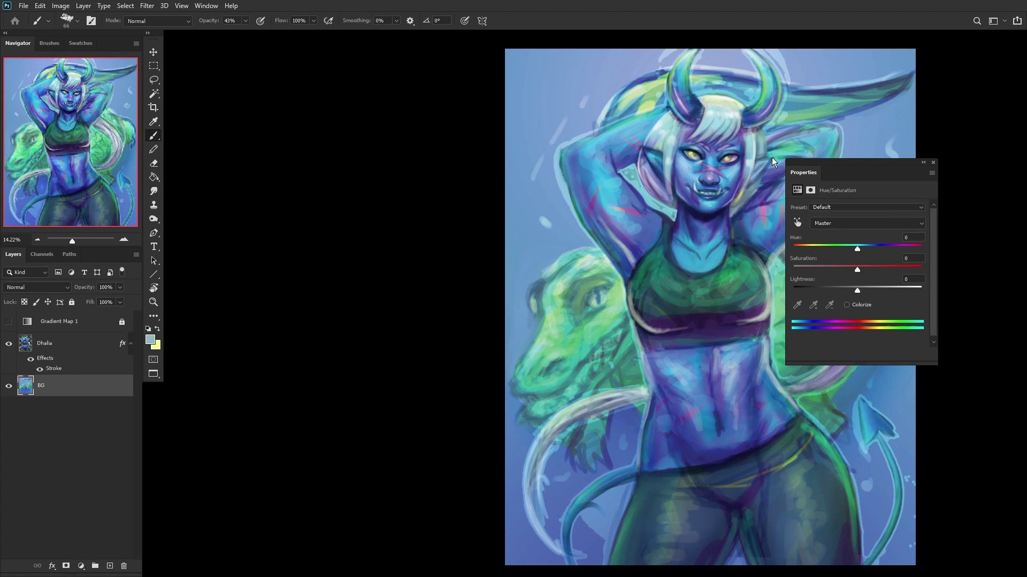
{"action": "mouse_move", "coordinate": [857, 248]}
{"action": "left_mouse_down"}
{"action": "mouse_move", "coordinate": [845, 247]}
{"action": "mouse_move", "coordinate": [873, 246]}
{"action": "mouse_move", "coordinate": [850, 253]}
{"action": "mouse_move", "coordinate": [859, 249]}
{"action": "left_mouse_up"}
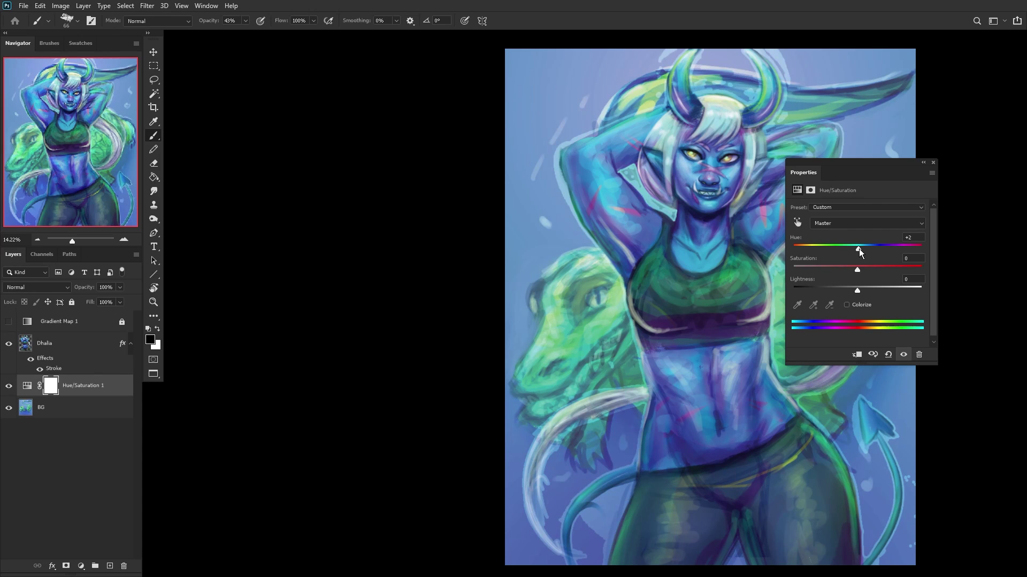
{"action": "left_click", "coordinate": [906, 356]}
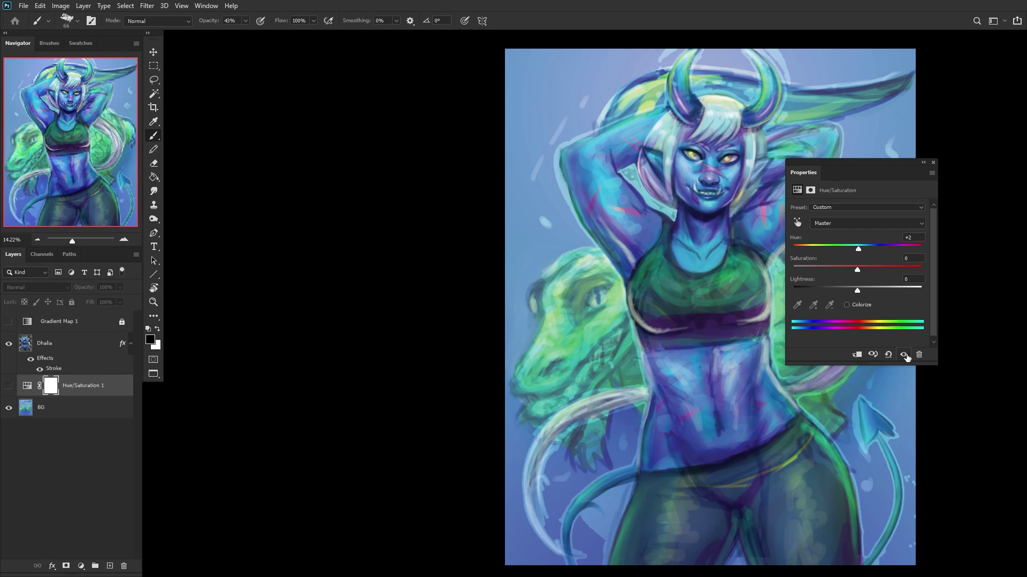
{"action": "left_click", "coordinate": [906, 356]}
{"action": "left_click", "coordinate": [905, 356]}
{"action": "left_click", "coordinate": [905, 357]}
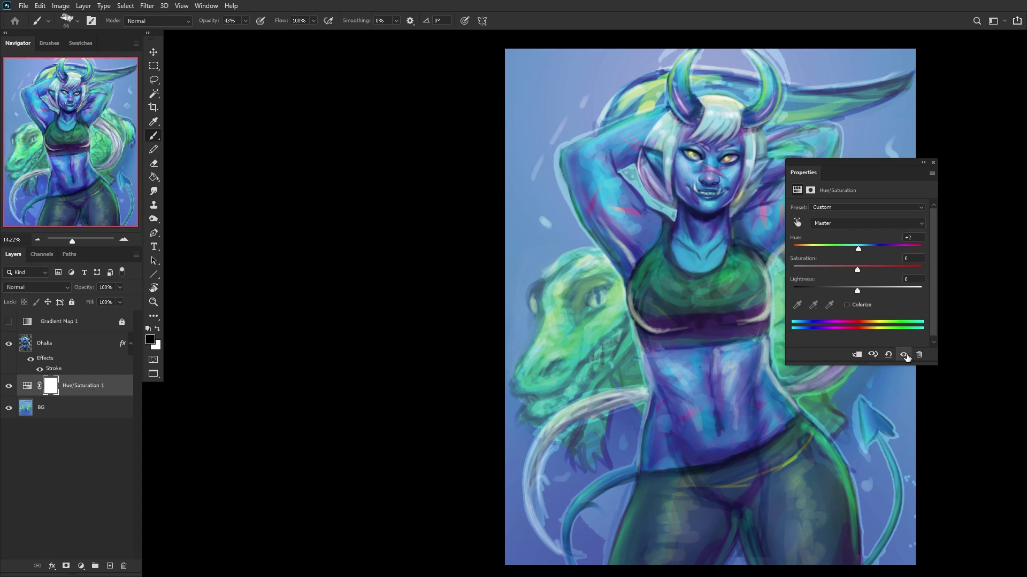
{"action": "left_click", "coordinate": [906, 357]}
{"action": "left_click", "coordinate": [906, 356]}
{"action": "left_click", "coordinate": [905, 356]}
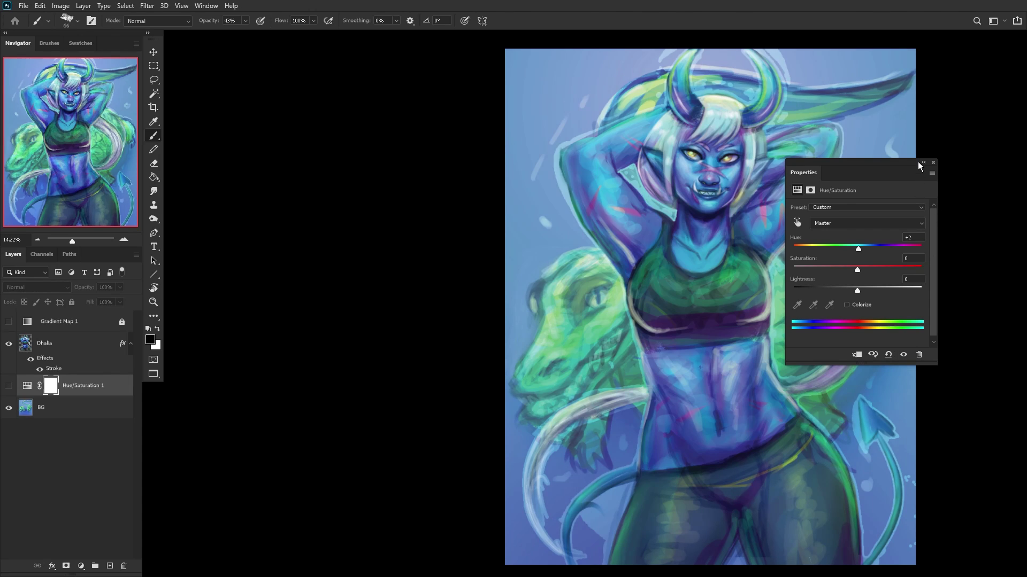
{"action": "left_click", "coordinate": [933, 162]}
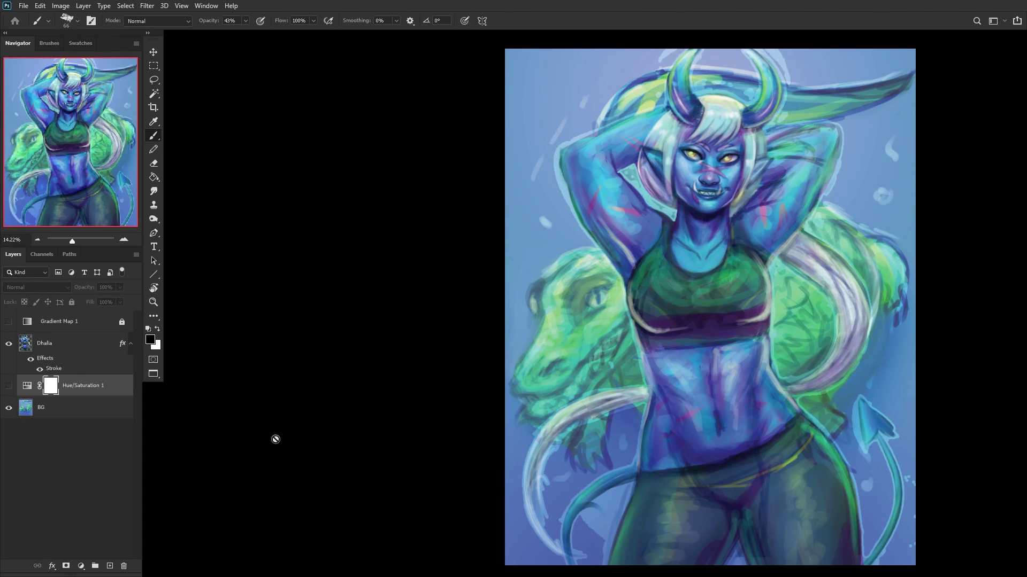
{"action": "left_click", "coordinate": [123, 566]}
{"action": "left_click", "coordinate": [124, 566]}
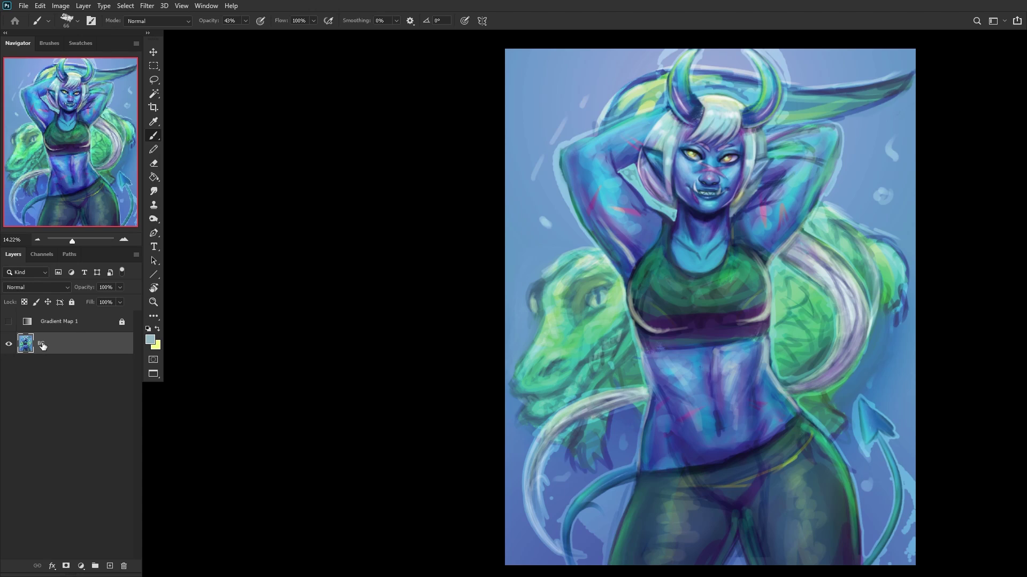
Step: Rename BG to '1', lock it, fit to screen, and add a new empty layer
{"action": "double_click", "coordinate": [42, 345]}
{"action": "type", "text": "1"}
{"action": "key", "text": "Return"}
{"action": "left_click", "coordinate": [72, 303]}
{"action": "left_click", "coordinate": [154, 303]}
{"action": "left_click", "coordinate": [321, 20]}
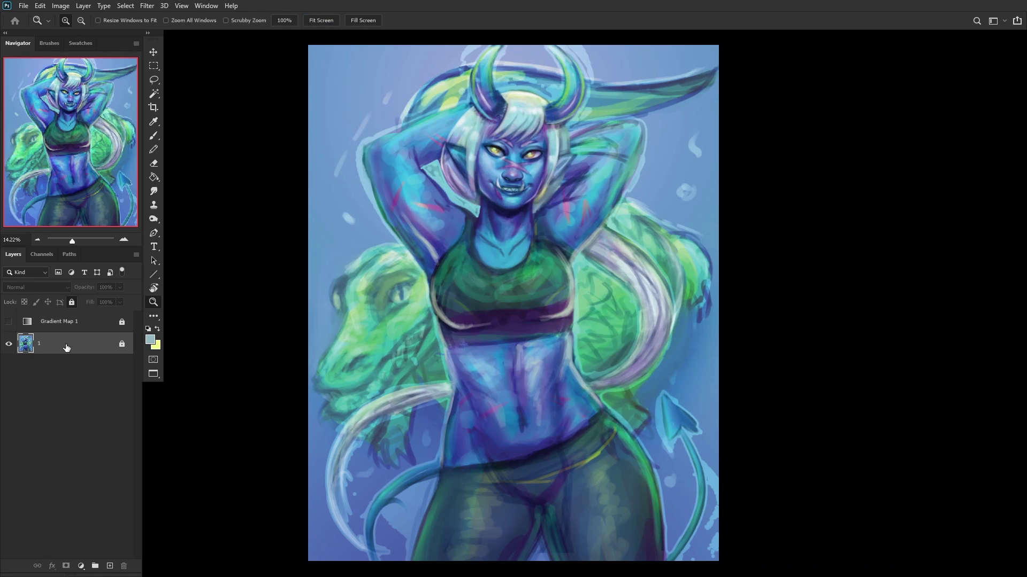
{"action": "left_click", "coordinate": [105, 568]}
Step: Set the foreground colour to a saturated magenta pink
{"action": "left_click", "coordinate": [151, 340]}
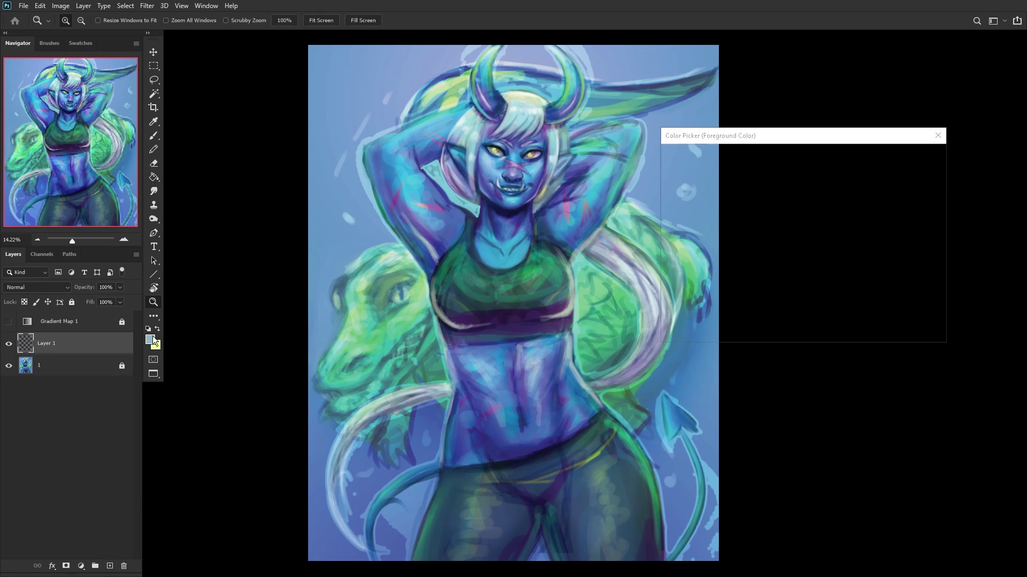
{"action": "left_click", "coordinate": [813, 172]}
{"action": "left_click", "coordinate": [796, 174]}
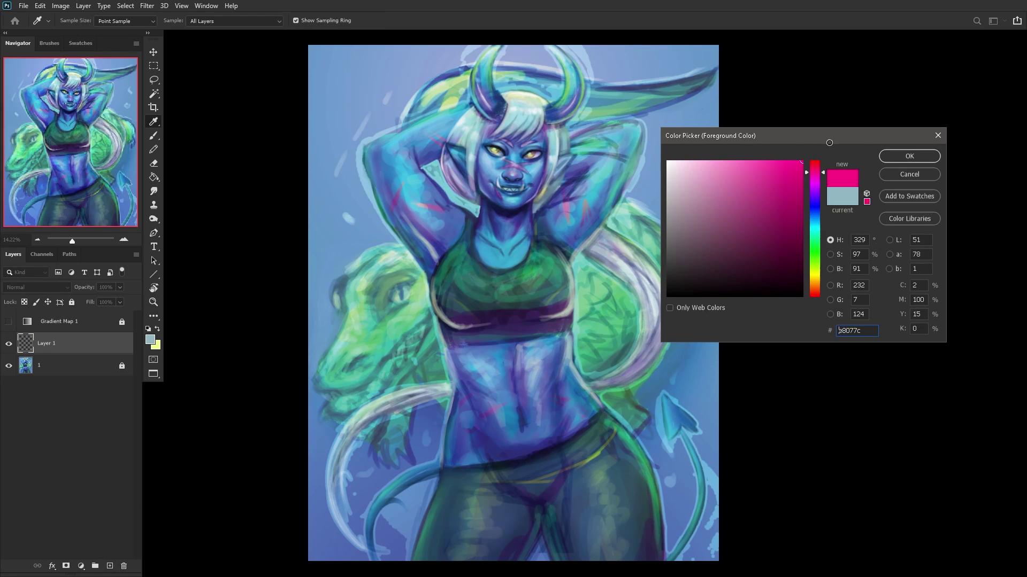
{"action": "left_click", "coordinate": [895, 157]}
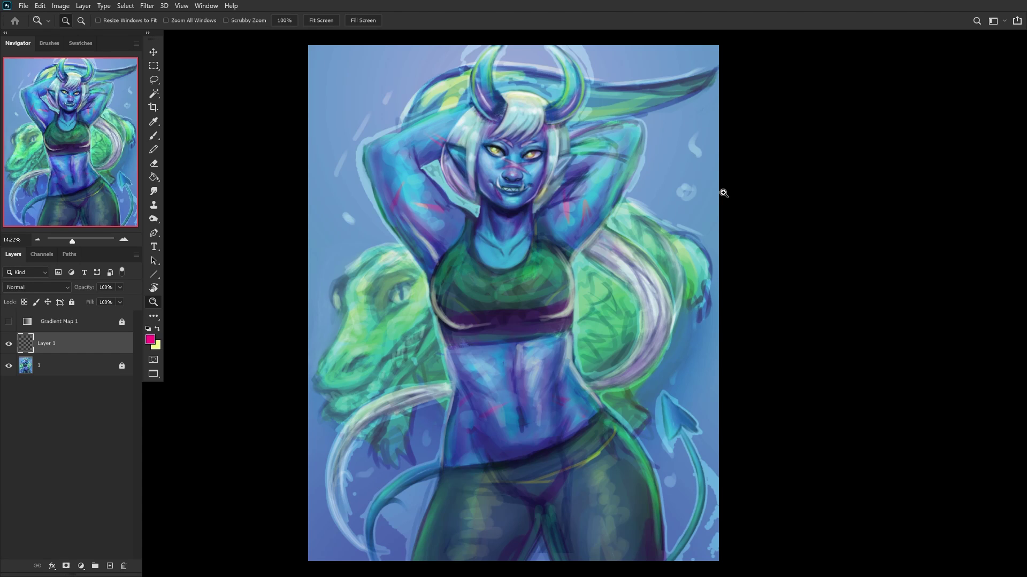
Step: Switch to the Brush with the Soft Round preset enlarged to 511 px
{"action": "right_click", "coordinate": [572, 170]}
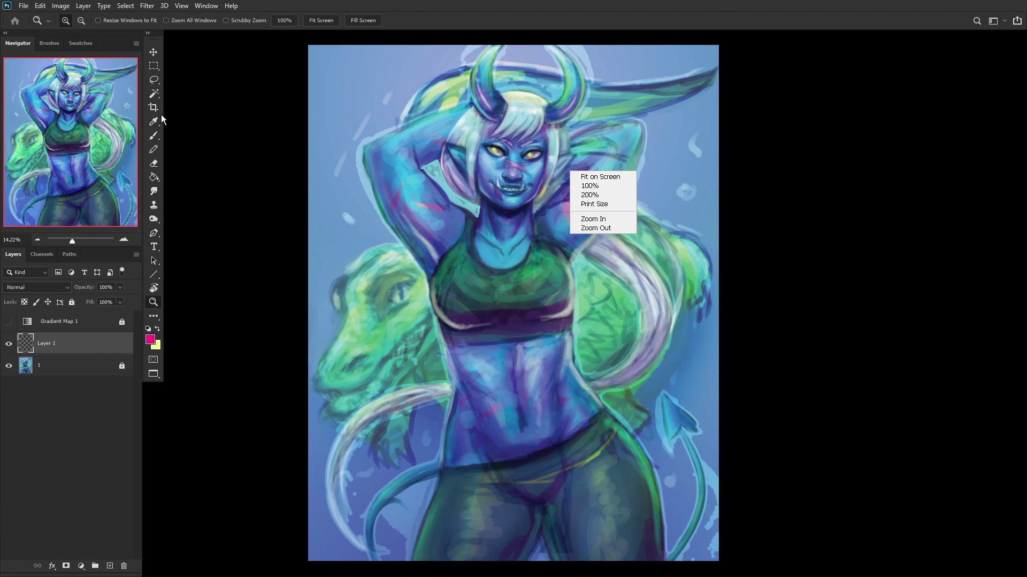
{"action": "left_click", "coordinate": [153, 135]}
{"action": "right_click", "coordinate": [573, 73]}
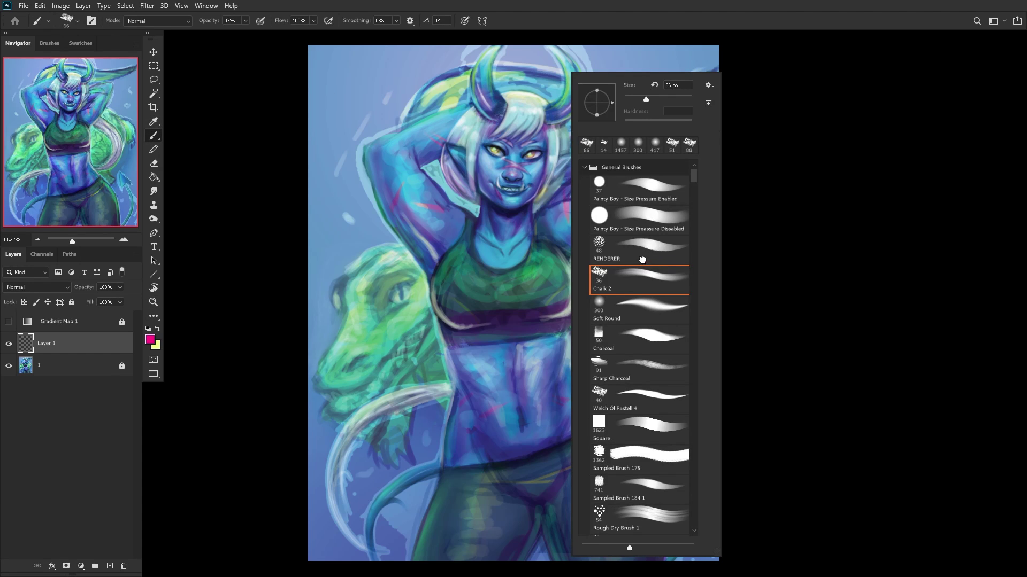
{"action": "left_click", "coordinate": [641, 305]}
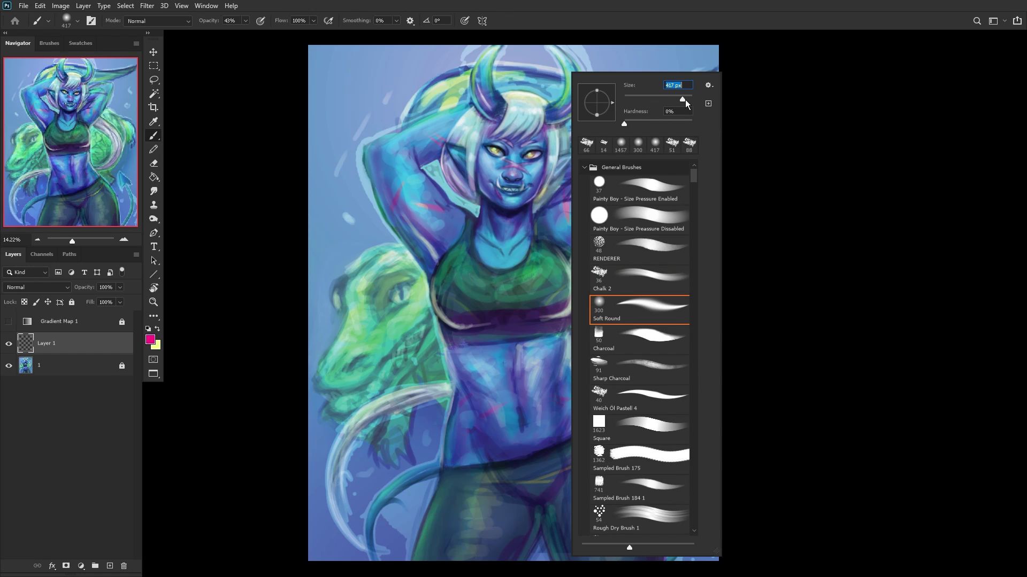
{"action": "left_click_drag", "start_coordinate": [685, 99], "coordinate": [689, 99]}
{"action": "left_click", "coordinate": [364, 208]}
Step: Airbrush pink over the upper-left background, lizard head, right hair, lower-left background and tail
{"action": "mouse_move", "coordinate": [342, 289]}
{"action": "left_mouse_down"}
{"action": "mouse_move", "coordinate": [321, 161]}
{"action": "mouse_move", "coordinate": [369, 214]}
{"action": "left_mouse_up"}
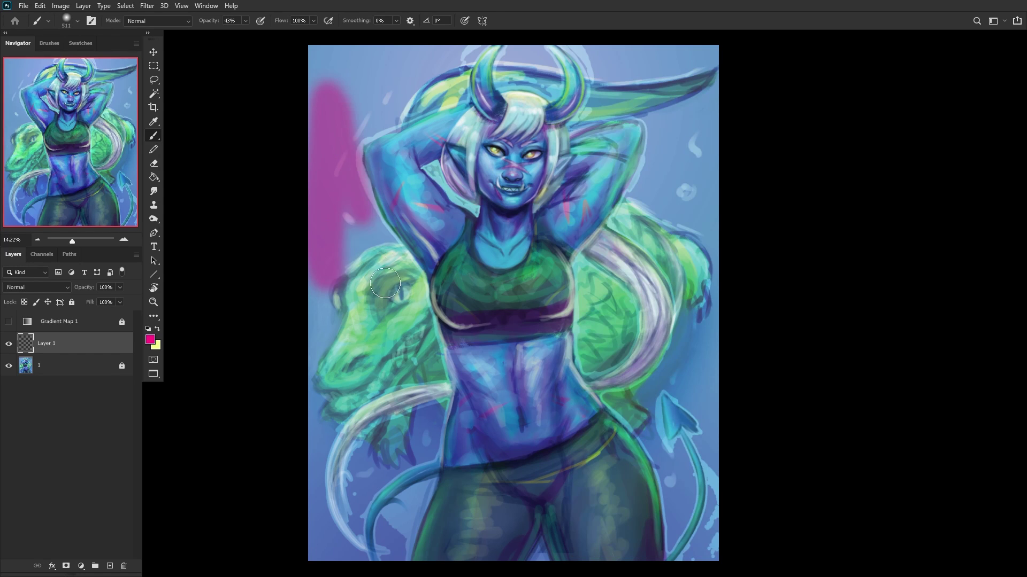
{"action": "mouse_move", "coordinate": [385, 283]}
{"action": "left_mouse_down"}
{"action": "mouse_move", "coordinate": [337, 230]}
{"action": "mouse_move", "coordinate": [407, 279]}
{"action": "mouse_move", "coordinate": [369, 214]}
{"action": "mouse_move", "coordinate": [374, 261]}
{"action": "mouse_move", "coordinate": [337, 299]}
{"action": "mouse_move", "coordinate": [396, 337]}
{"action": "left_mouse_up"}
{"action": "mouse_move", "coordinate": [584, 304]}
{"action": "left_mouse_down"}
{"action": "mouse_move", "coordinate": [716, 161]}
{"action": "mouse_move", "coordinate": [627, 225]}
{"action": "mouse_move", "coordinate": [666, 264]}
{"action": "mouse_move", "coordinate": [700, 205]}
{"action": "mouse_move", "coordinate": [656, 253]}
{"action": "mouse_move", "coordinate": [623, 358]}
{"action": "mouse_move", "coordinate": [612, 300]}
{"action": "mouse_move", "coordinate": [590, 266]}
{"action": "mouse_move", "coordinate": [573, 269]}
{"action": "mouse_move", "coordinate": [621, 253]}
{"action": "mouse_move", "coordinate": [634, 275]}
{"action": "mouse_move", "coordinate": [735, 216]}
{"action": "mouse_move", "coordinate": [650, 305]}
{"action": "mouse_move", "coordinate": [717, 114]}
{"action": "mouse_move", "coordinate": [696, 196]}
{"action": "mouse_move", "coordinate": [694, 147]}
{"action": "left_mouse_up"}
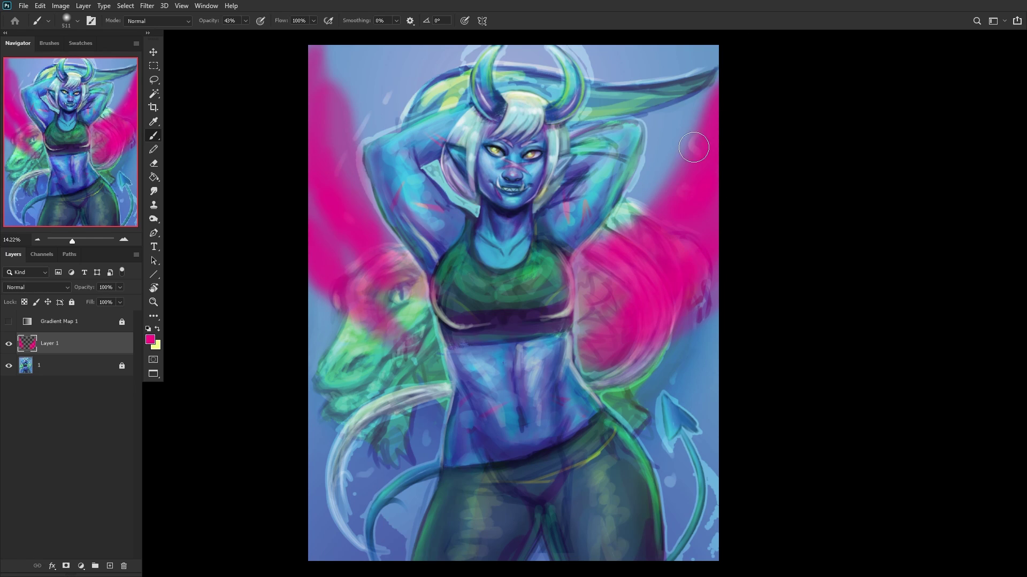
{"action": "scroll", "coordinate": [276, 551], "scroll_direction": "down", "scroll_amount": 3}
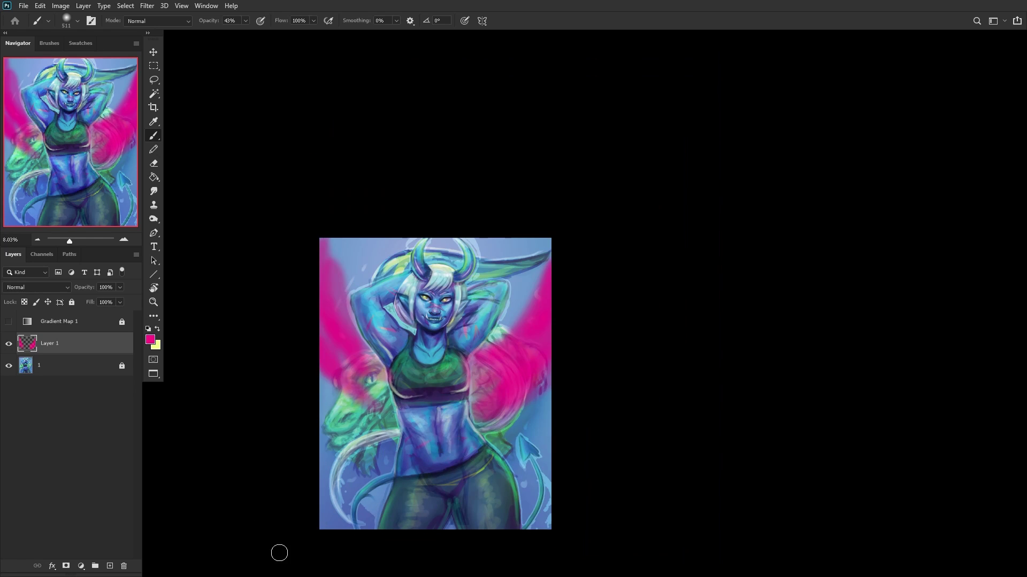
{"action": "scroll", "coordinate": [279, 553], "scroll_direction": "up", "scroll_amount": 2}
{"action": "left_click_drag", "start_coordinate": [316, 563], "coordinate": [406, 484]}
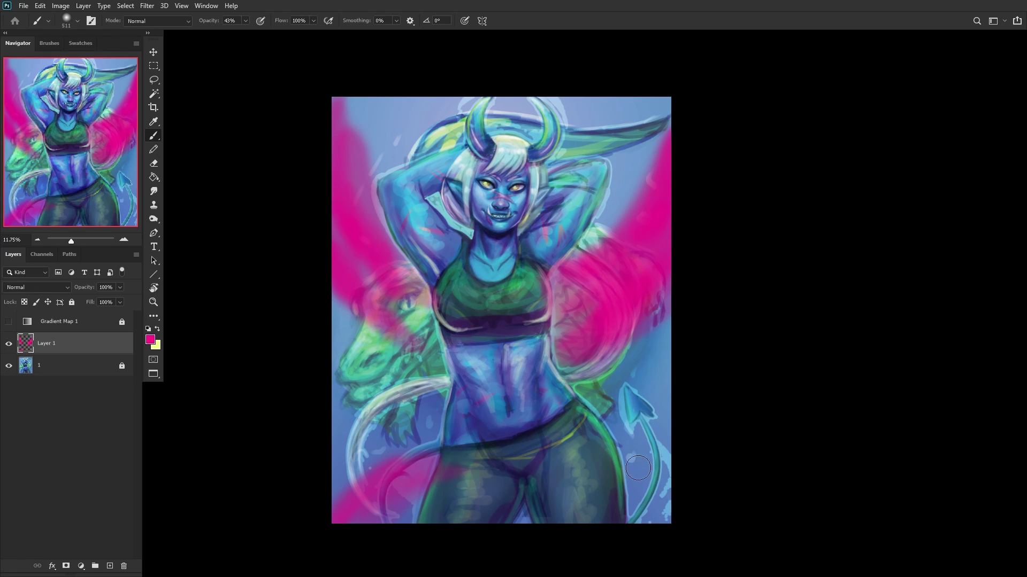
{"action": "mouse_move", "coordinate": [638, 469]}
{"action": "left_mouse_down"}
{"action": "mouse_move", "coordinate": [712, 557]}
{"action": "mouse_move", "coordinate": [694, 523]}
{"action": "mouse_move", "coordinate": [638, 477]}
{"action": "mouse_move", "coordinate": [692, 542]}
{"action": "mouse_move", "coordinate": [645, 460]}
{"action": "left_mouse_up"}
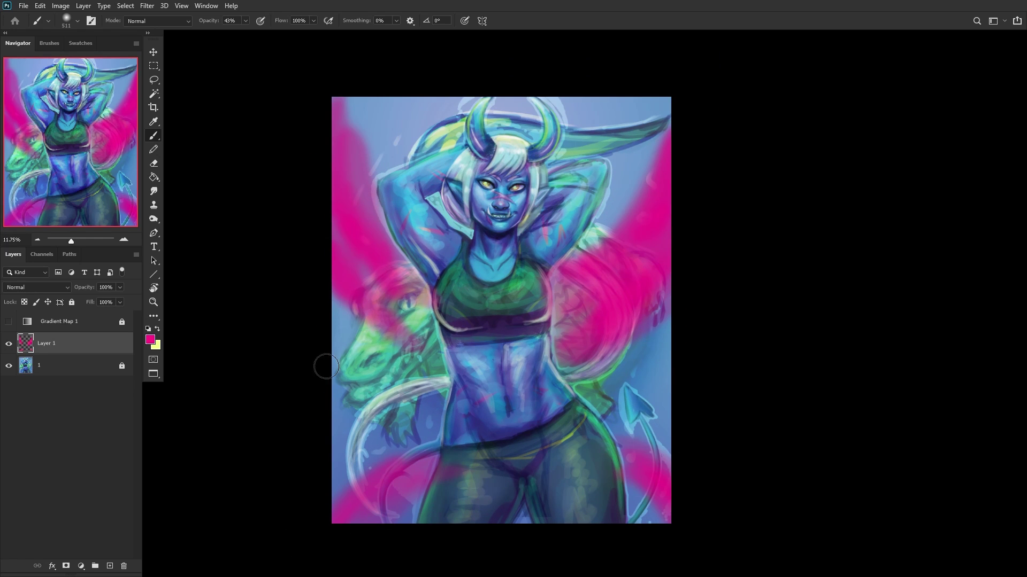
Step: Try the Color Dodge blend mode on the pink layer
{"action": "left_click", "coordinate": [31, 288]}
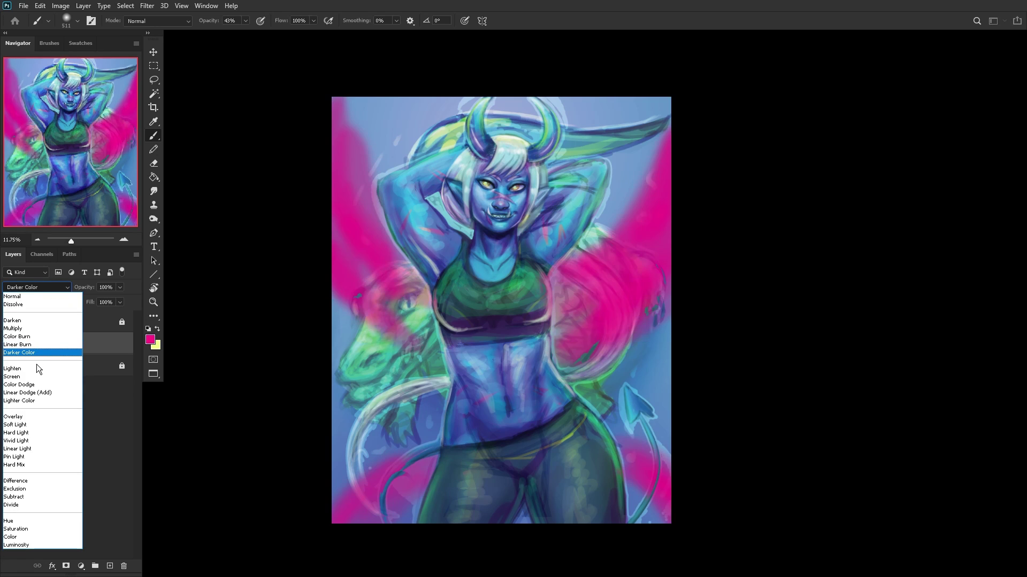
{"action": "left_click", "coordinate": [39, 385]}
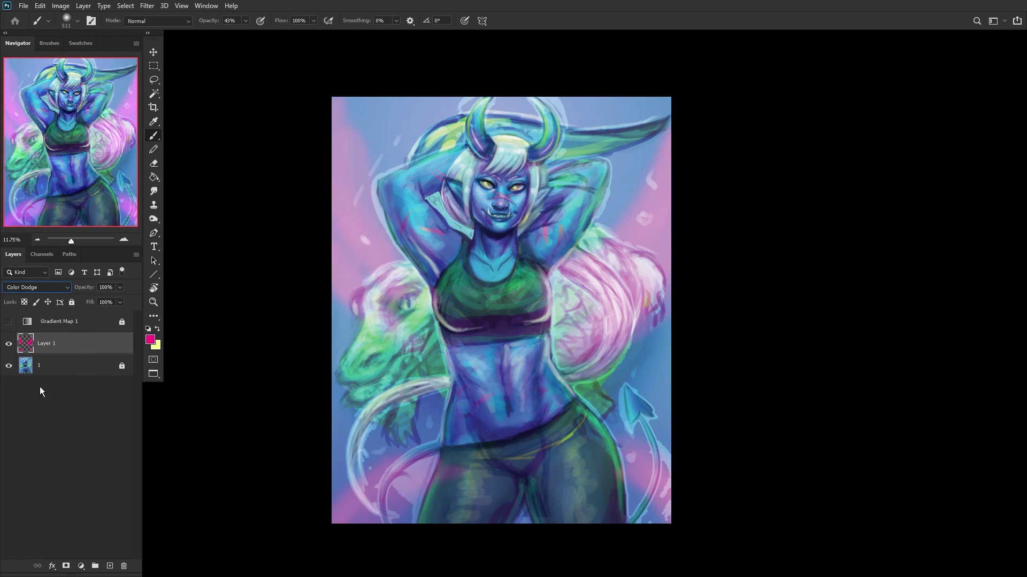
{"action": "left_click", "coordinate": [156, 175]}
{"action": "right_click", "coordinate": [485, 237], "text": "shift"}
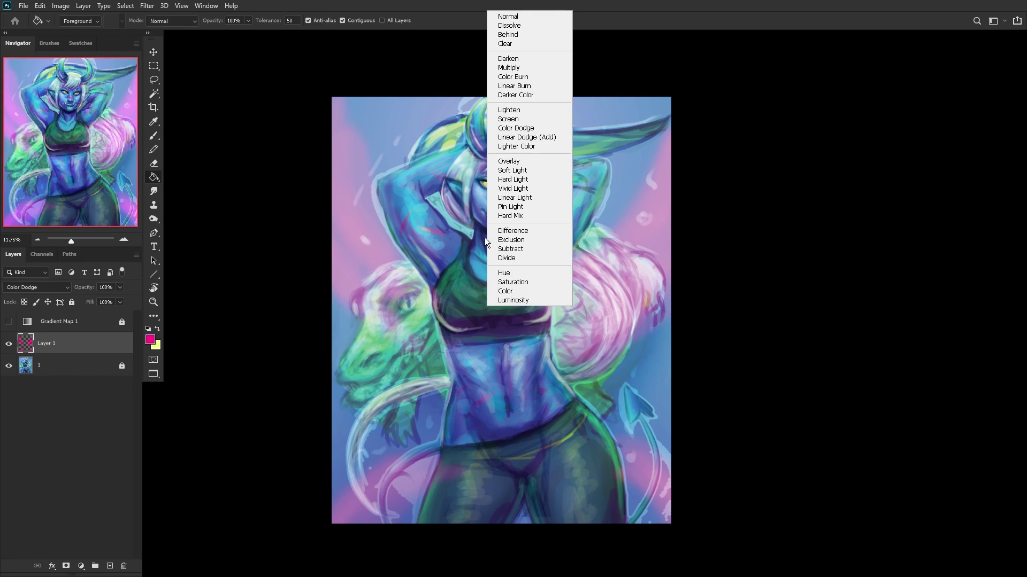
{"action": "key", "text": "Escape"}
Step: Erase pink near the lizard heads with the Eraser, then undo both strokes
{"action": "key", "text": "e"}
{"action": "right_click", "coordinate": [503, 162]}
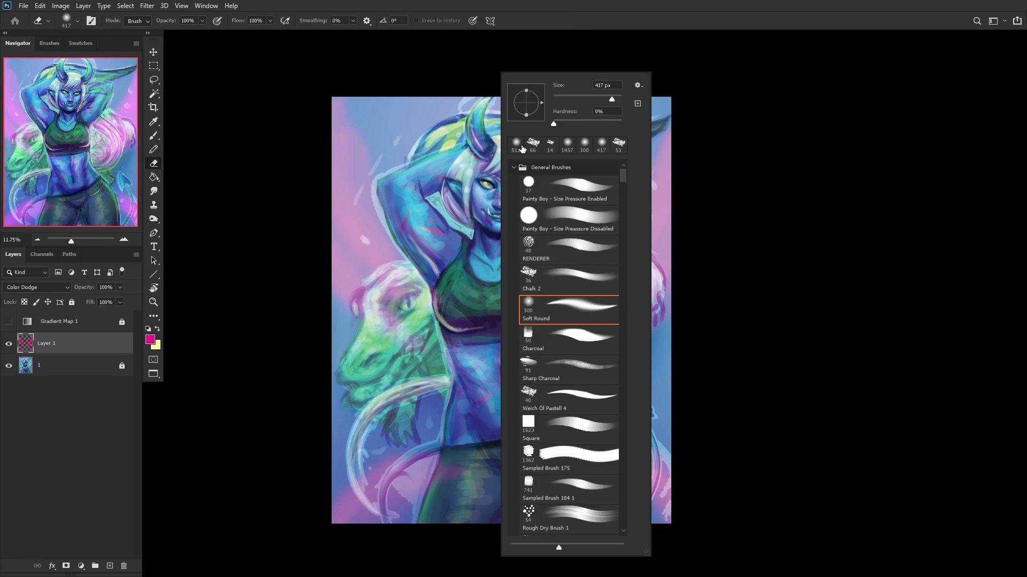
{"action": "mouse_move", "coordinate": [399, 320]}
{"action": "left_mouse_down"}
{"action": "mouse_move", "coordinate": [391, 353]}
{"action": "mouse_move", "coordinate": [430, 299]}
{"action": "left_mouse_up"}
{"action": "mouse_move", "coordinate": [568, 292]}
{"action": "left_mouse_down"}
{"action": "mouse_move", "coordinate": [550, 361]}
{"action": "mouse_move", "coordinate": [587, 342]}
{"action": "mouse_move", "coordinate": [559, 344]}
{"action": "mouse_move", "coordinate": [604, 307]}
{"action": "mouse_move", "coordinate": [583, 261]}
{"action": "mouse_move", "coordinate": [603, 366]}
{"action": "mouse_move", "coordinate": [638, 309]}
{"action": "mouse_move", "coordinate": [625, 264]}
{"action": "mouse_move", "coordinate": [635, 293]}
{"action": "mouse_move", "coordinate": [554, 338]}
{"action": "left_mouse_up"}
{"action": "key", "text": "ctrl+z"}
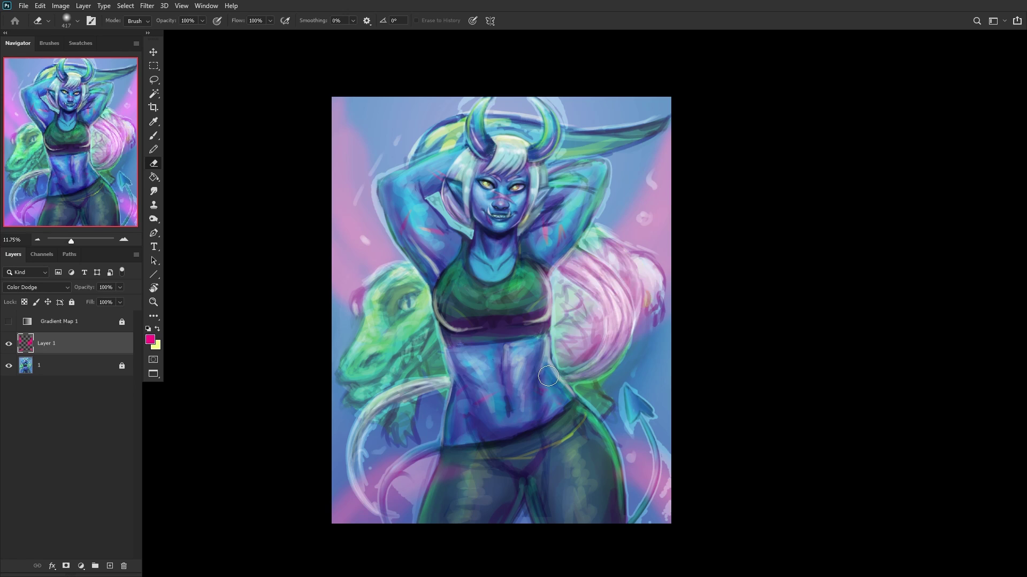
{"action": "key", "text": "ctrl+z"}
Step: Change the pink layer's blend mode to Screen
{"action": "key", "text": "shift+alt+n"}
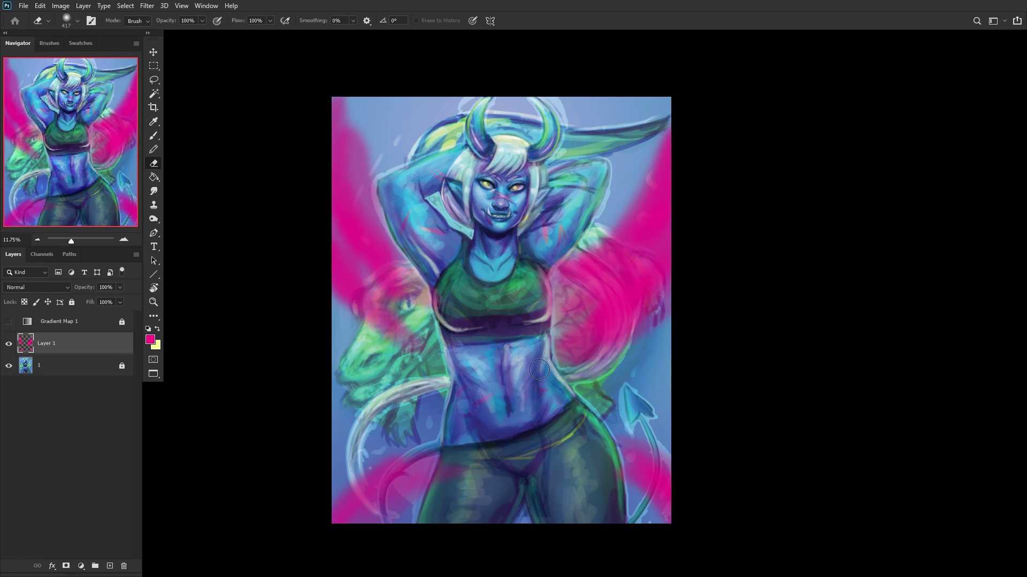
{"action": "left_click", "coordinate": [24, 288]}
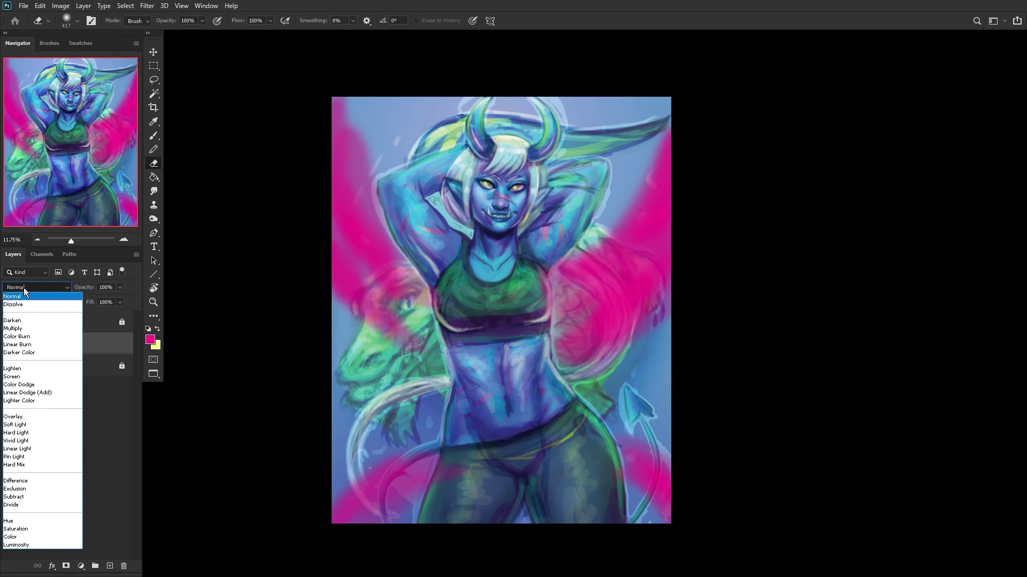
{"action": "left_click", "coordinate": [24, 375]}
Step: Erase pink off the right hair, lizard and tails, then flip the canvas horizontally
{"action": "mouse_move", "coordinate": [620, 358]}
{"action": "left_mouse_down"}
{"action": "mouse_move", "coordinate": [600, 269]}
{"action": "mouse_move", "coordinate": [615, 356]}
{"action": "mouse_move", "coordinate": [623, 288]}
{"action": "left_mouse_up"}
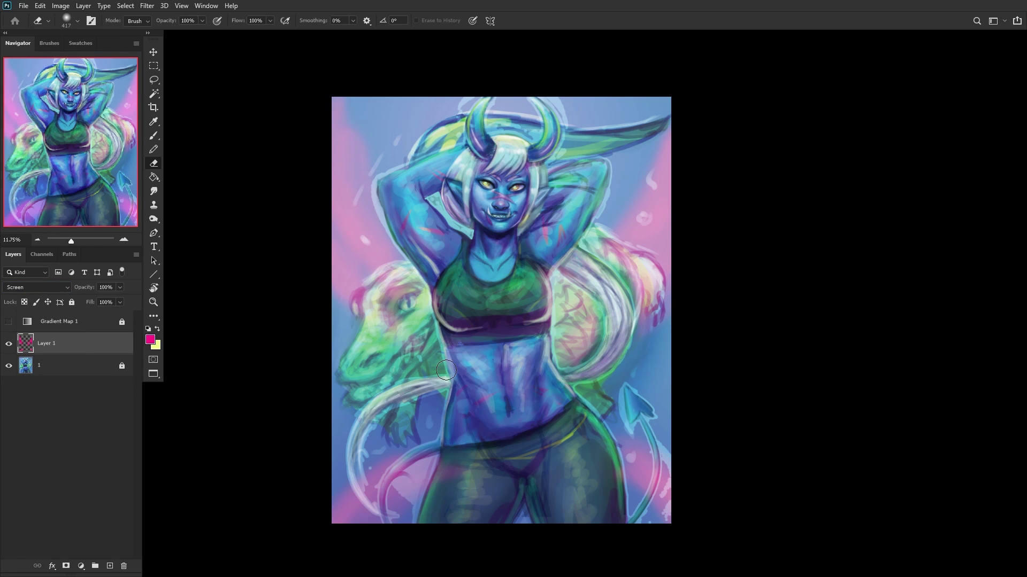
{"action": "mouse_move", "coordinate": [382, 495]}
{"action": "left_mouse_down"}
{"action": "mouse_move", "coordinate": [399, 469]}
{"action": "mouse_move", "coordinate": [390, 537]}
{"action": "mouse_move", "coordinate": [371, 498]}
{"action": "left_mouse_up"}
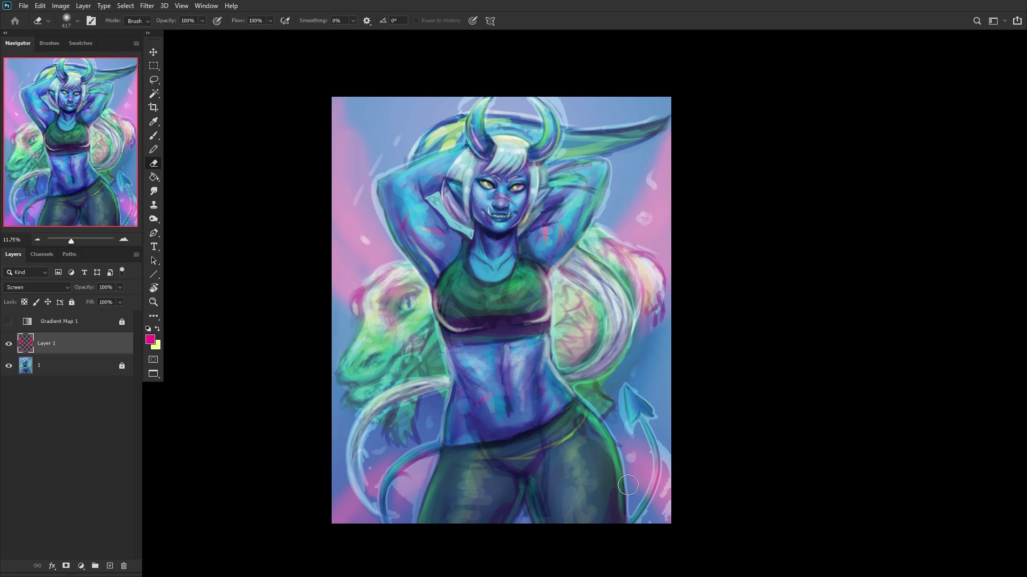
{"action": "mouse_move", "coordinate": [651, 498]}
{"action": "left_mouse_down"}
{"action": "mouse_move", "coordinate": [655, 456]}
{"action": "mouse_move", "coordinate": [646, 491]}
{"action": "left_mouse_up"}
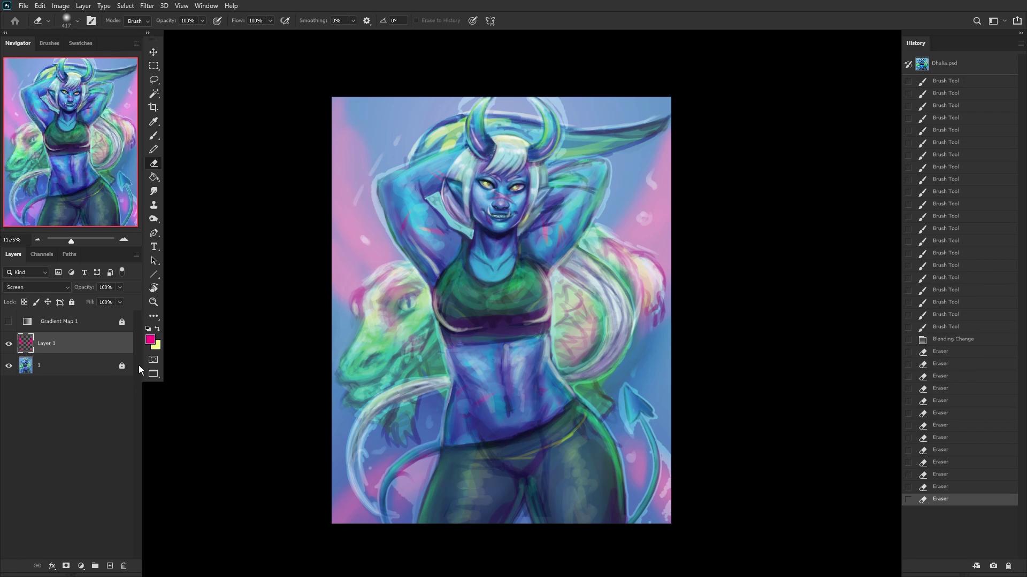
{"action": "key", "text": "ctrl+shift+h"}
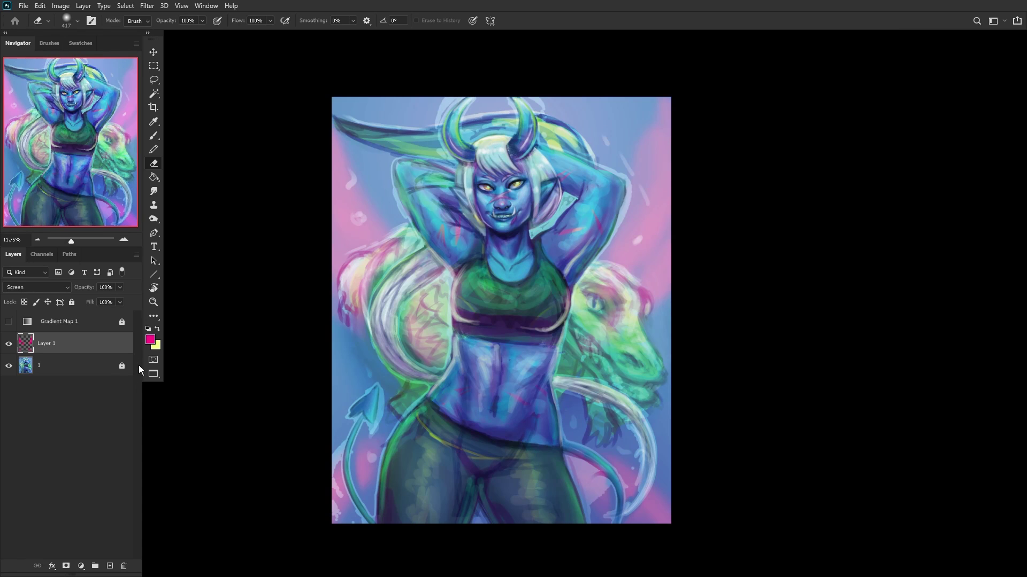
Step: Shift the glow's hue by -180 and set its layer opacity to about 60%
{"action": "key", "text": "ctrl+u"}
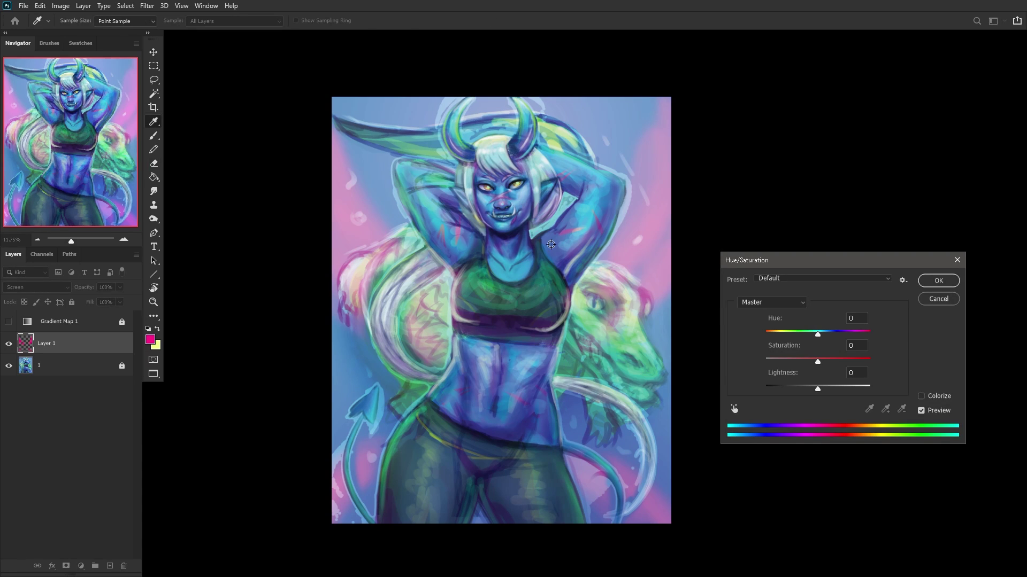
{"action": "left_click_drag", "start_coordinate": [796, 332], "coordinate": [823, 353]}
{"action": "left_click", "coordinate": [939, 280]}
{"action": "key", "text": "e"}
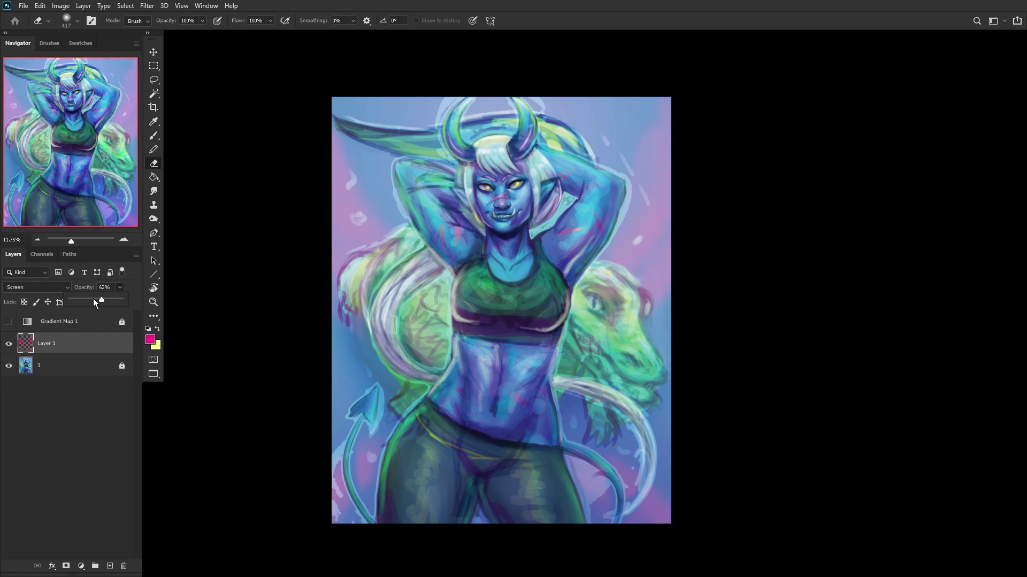
{"action": "left_click_drag", "start_coordinate": [93, 300], "coordinate": [98, 302]}
{"action": "left_click", "coordinate": [83, 342]}
Step: Merge the glow into the unlocked base painting, relock it, and add an empty layer above
{"action": "left_click", "coordinate": [77, 366]}
{"action": "left_click", "coordinate": [71, 302]}
{"action": "left_click", "coordinate": [73, 344]}
{"action": "key", "text": "ctrl+e"}
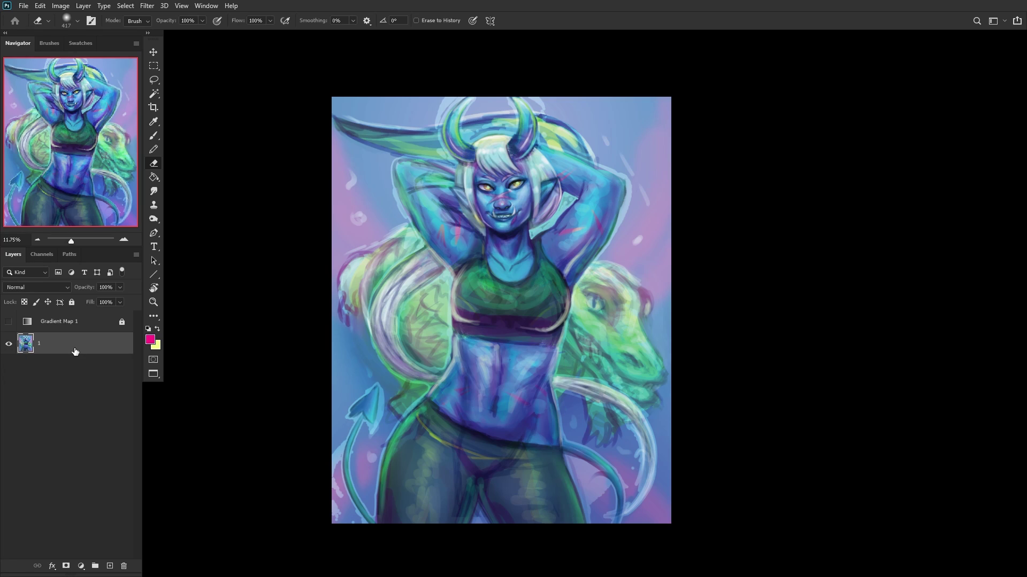
{"action": "scroll", "coordinate": [447, 336], "scroll_direction": "up", "scroll_amount": 1}
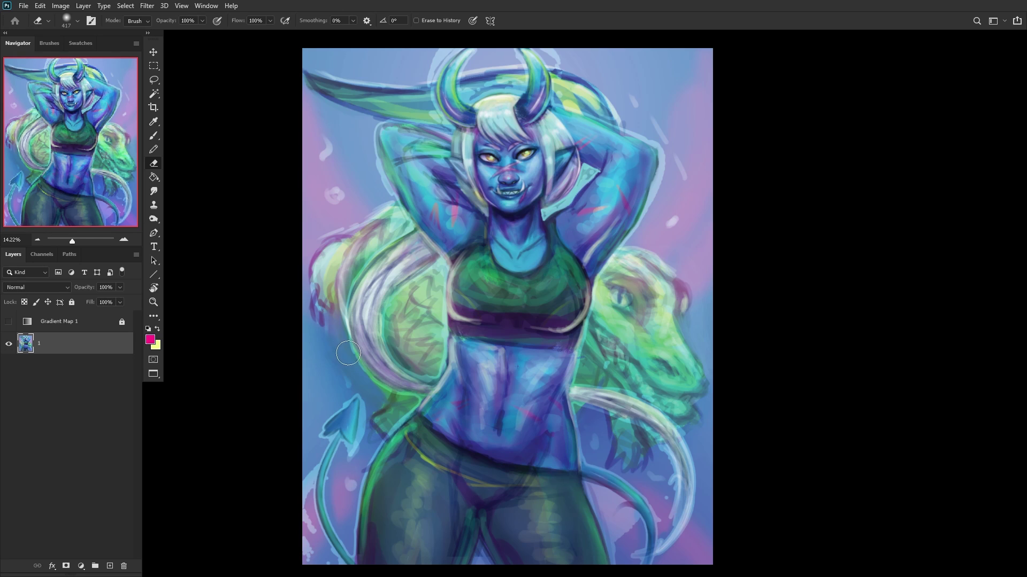
{"action": "left_click", "coordinate": [72, 302]}
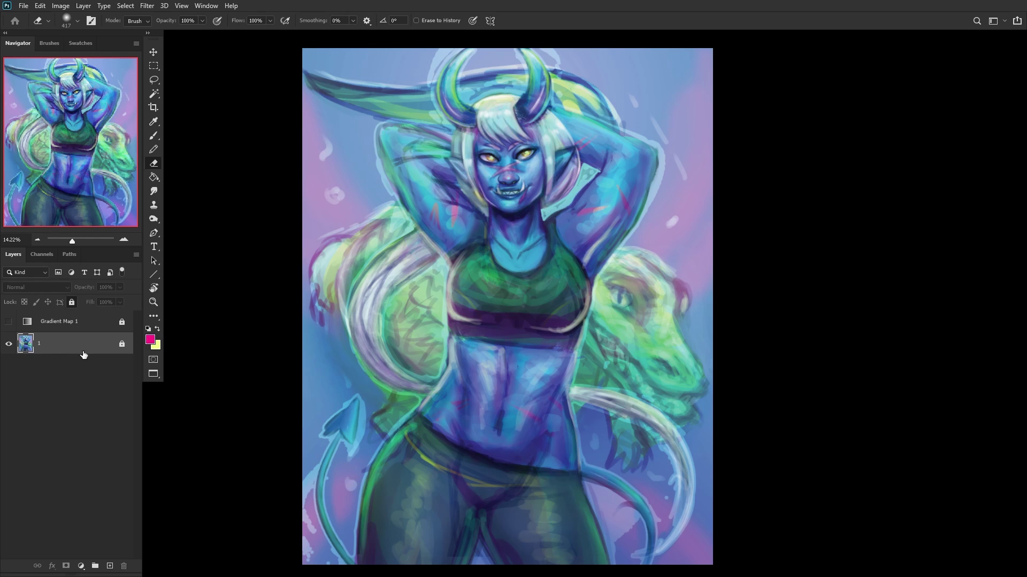
{"action": "left_click", "coordinate": [110, 566]}
Step: Make white the foreground colour and pick the RENDERER brush at 48 px
{"action": "left_click", "coordinate": [148, 329]}
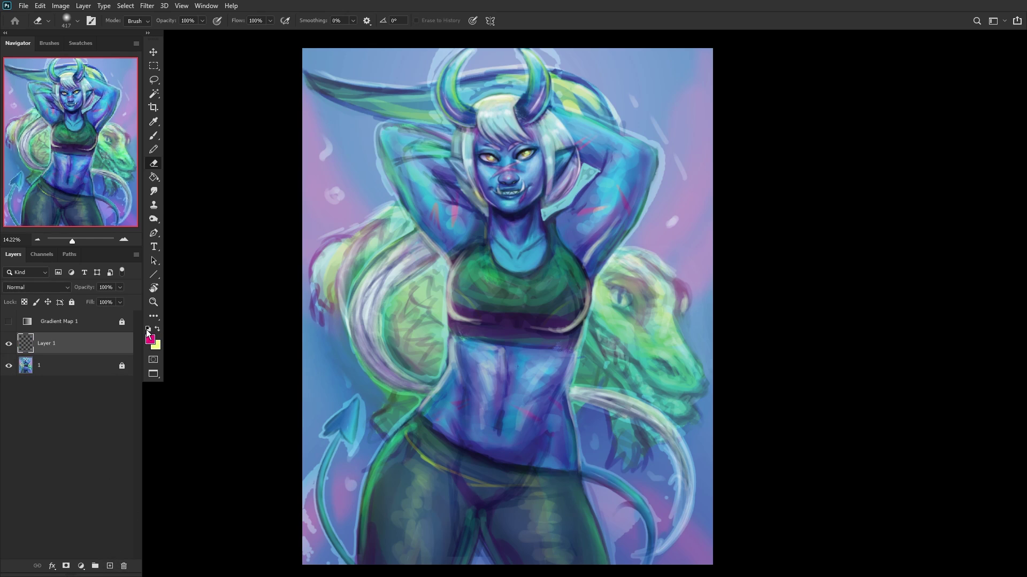
{"action": "left_click", "coordinate": [157, 329]}
{"action": "right_click", "coordinate": [633, 215]}
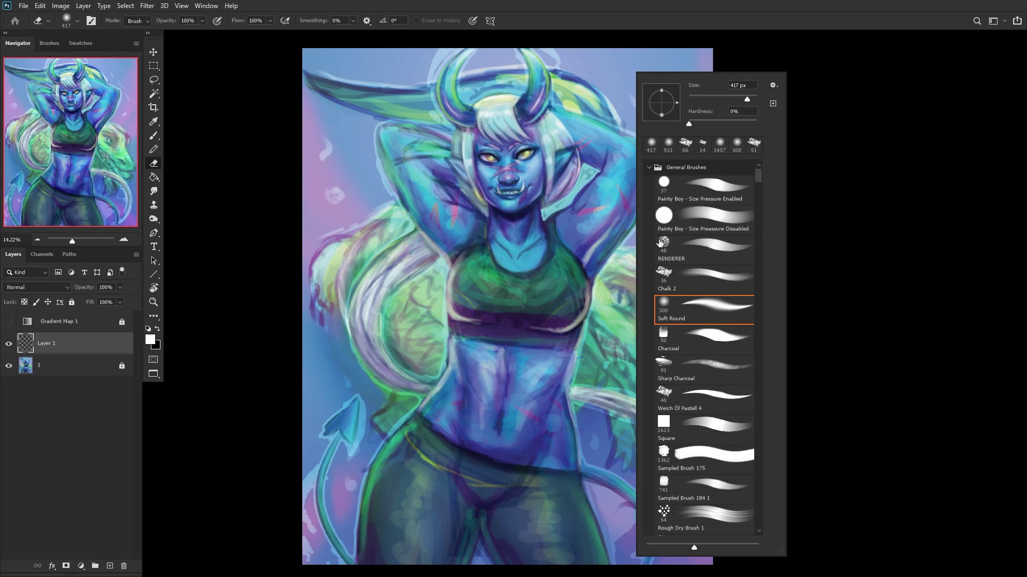
{"action": "left_click", "coordinate": [711, 250]}
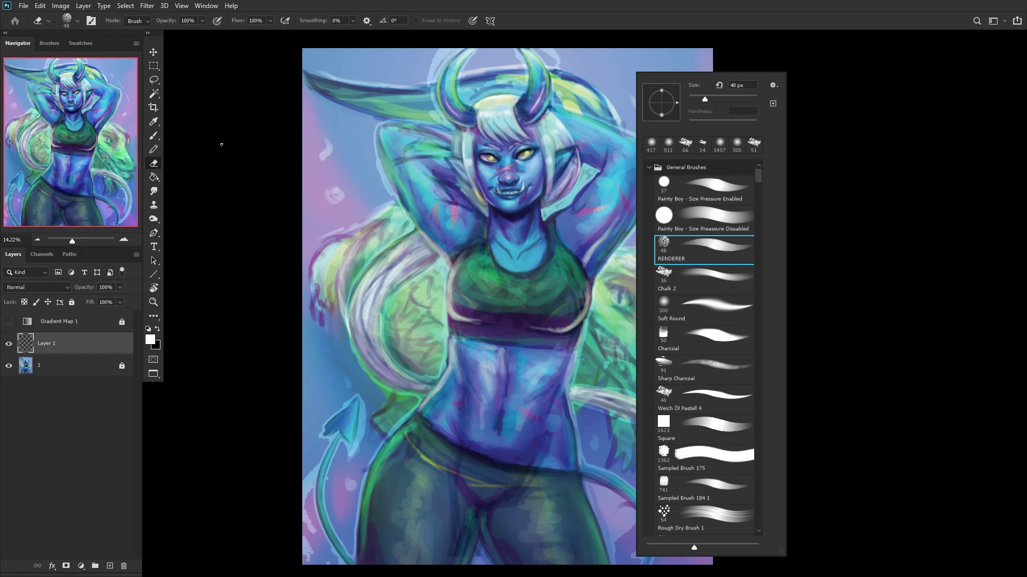
{"action": "left_click", "coordinate": [363, 178]}
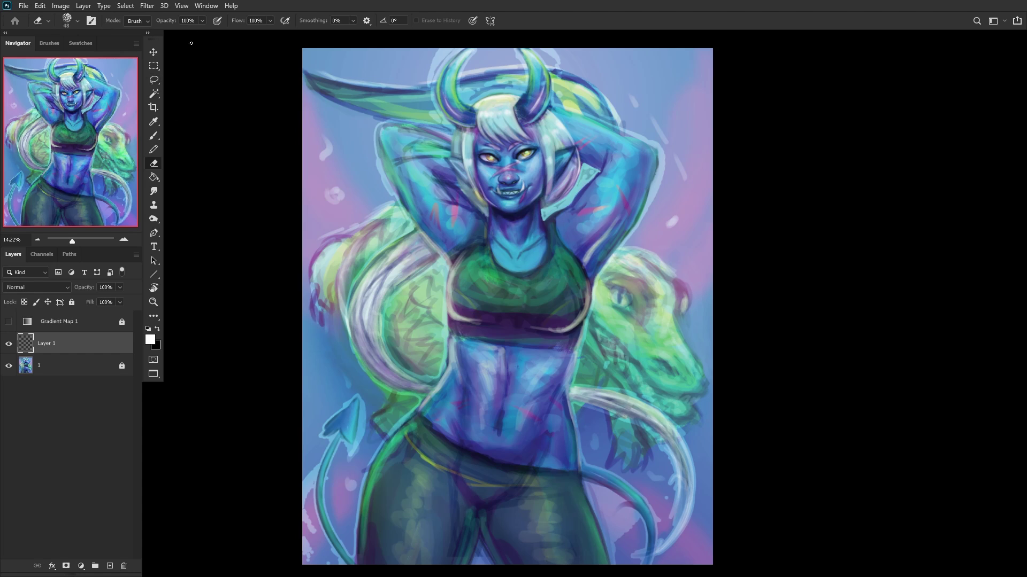
Step: Choose the Painty Boy - Size Pressure Enabled brush at 100% opacity, undoing a test stroke
{"action": "left_click", "coordinate": [153, 135]}
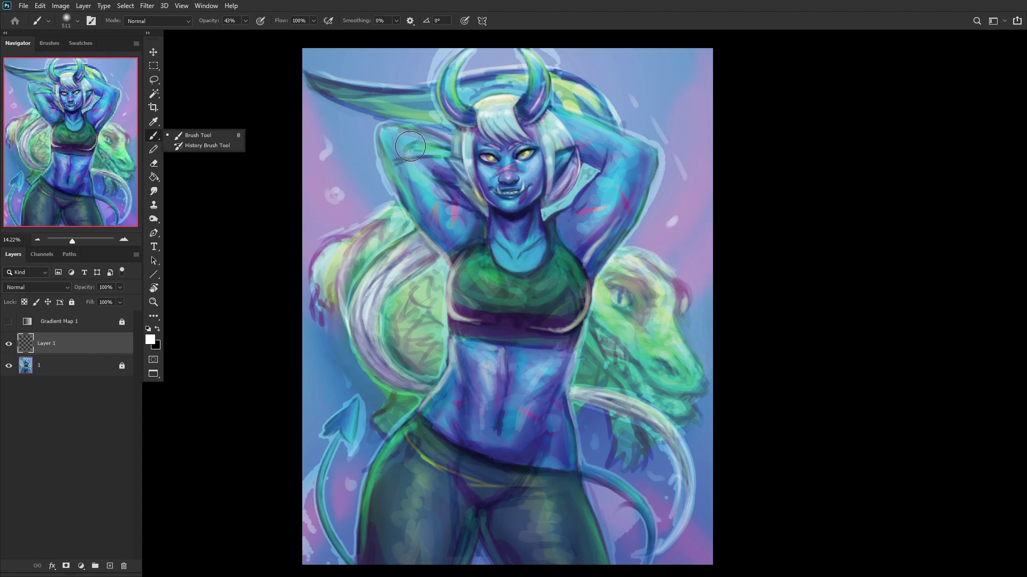
{"action": "left_click", "coordinate": [496, 190]}
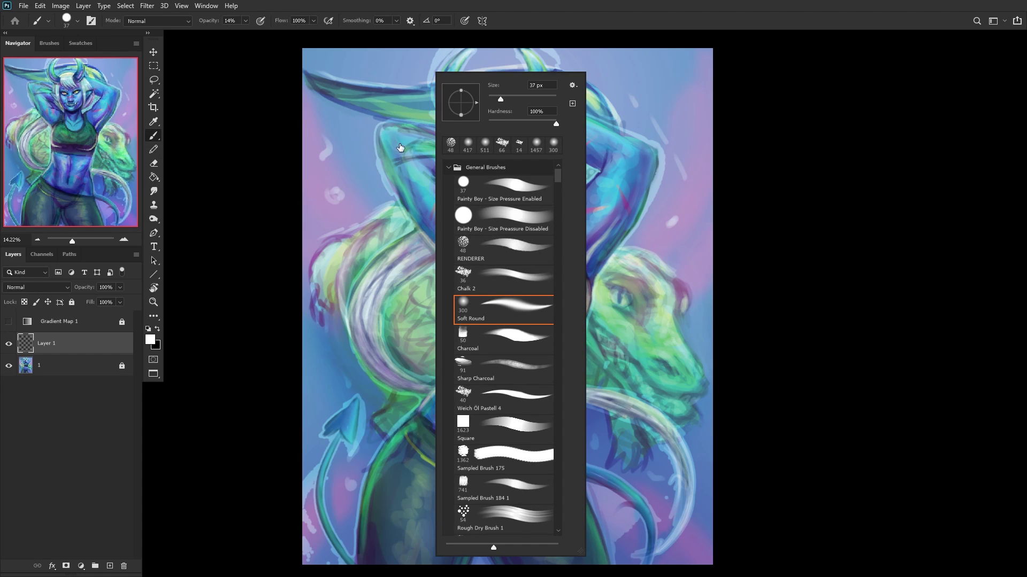
{"action": "left_click", "coordinate": [364, 173]}
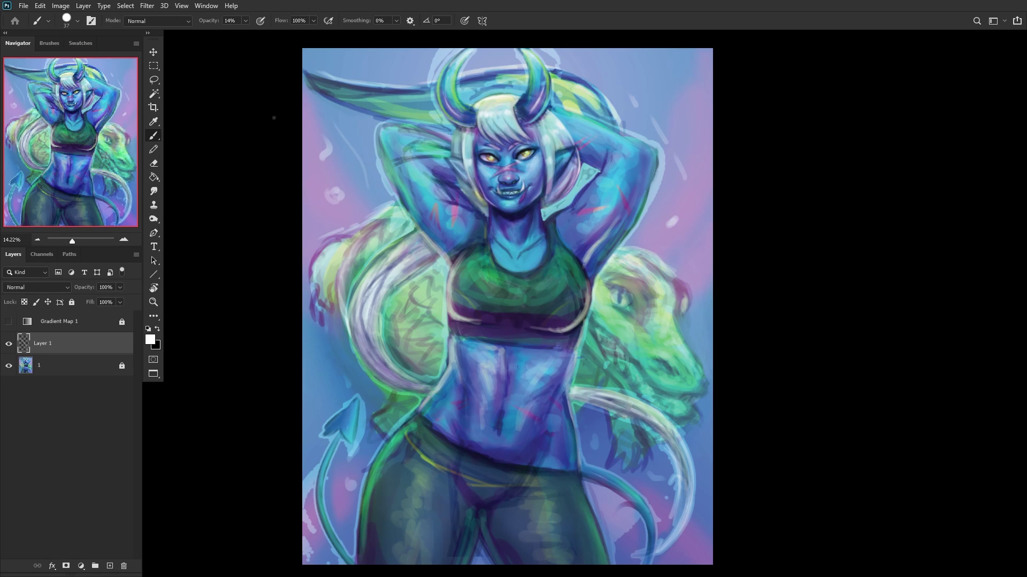
{"action": "left_click", "coordinate": [246, 20]}
{"action": "left_click_drag", "start_coordinate": [348, 123], "coordinate": [353, 127]}
{"action": "mouse_move", "coordinate": [379, 197]}
{"action": "left_mouse_down"}
{"action": "mouse_move", "coordinate": [325, 167]}
{"action": "mouse_move", "coordinate": [367, 154]}
{"action": "mouse_move", "coordinate": [370, 183]}
{"action": "left_mouse_up"}
{"action": "key", "text": "ctrl+z"}
Step: Flip the canvas back horizontally and paint white flecks near the upper-left horn
{"action": "key", "text": "ctrl+shift+h"}
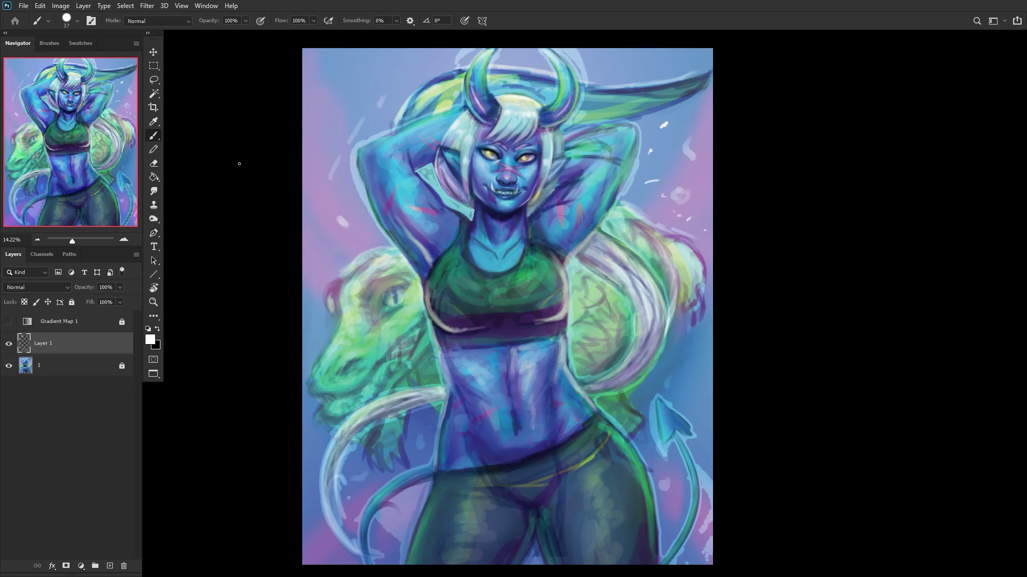
{"action": "left_click_drag", "start_coordinate": [380, 101], "coordinate": [384, 110]}
{"action": "left_click_drag", "start_coordinate": [385, 88], "coordinate": [394, 92]}
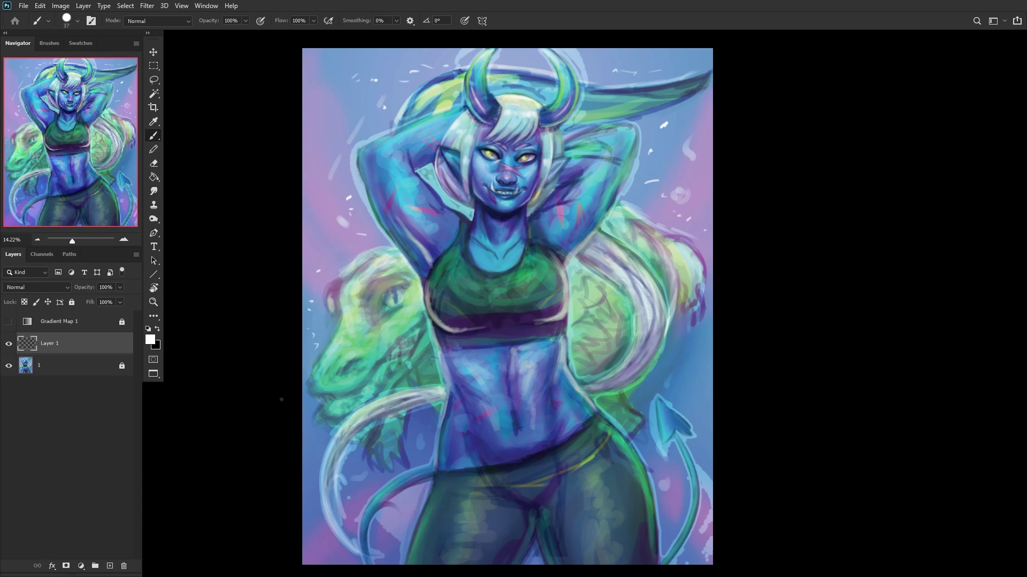
Step: Add a small white stroke and set its layer to Overlay at 85% opacity
{"action": "left_click_drag", "start_coordinate": [306, 447], "coordinate": [316, 451]}
{"action": "scroll", "coordinate": [249, 343], "scroll_direction": "down", "scroll_amount": 2}
{"action": "left_click", "coordinate": [54, 289]}
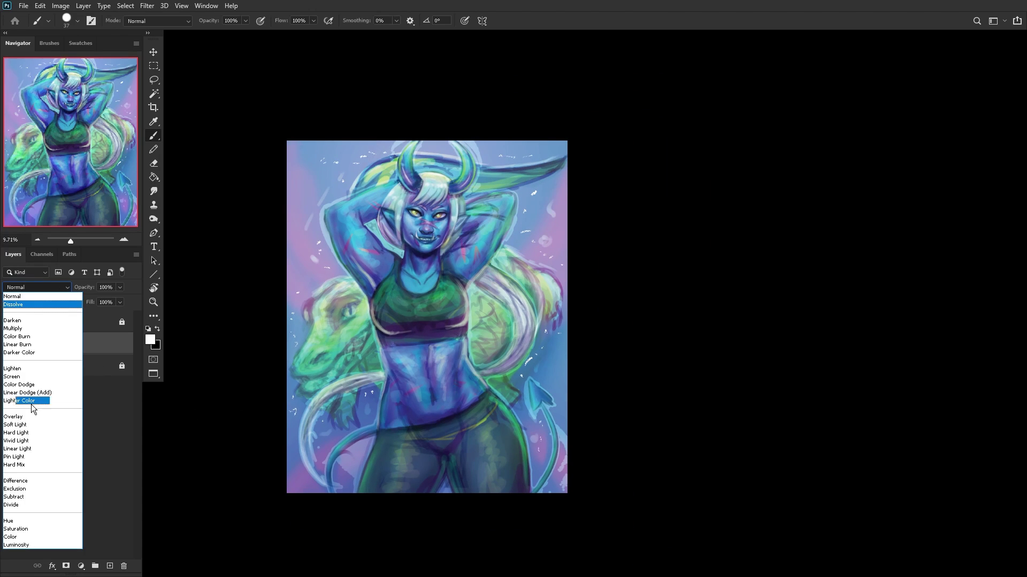
{"action": "left_click", "coordinate": [32, 406]}
{"action": "left_click", "coordinate": [9, 344]}
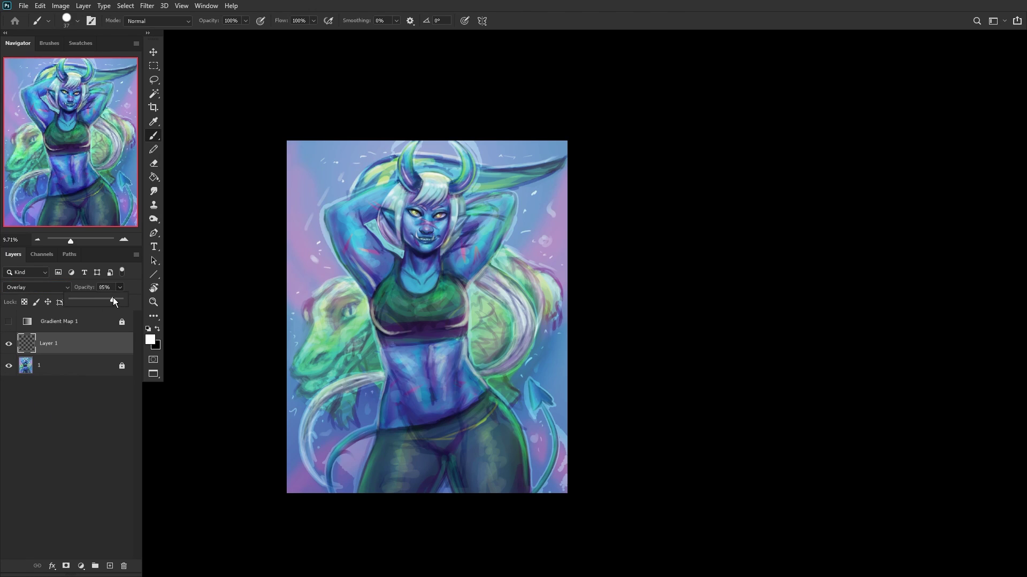
{"action": "left_click", "coordinate": [91, 343]}
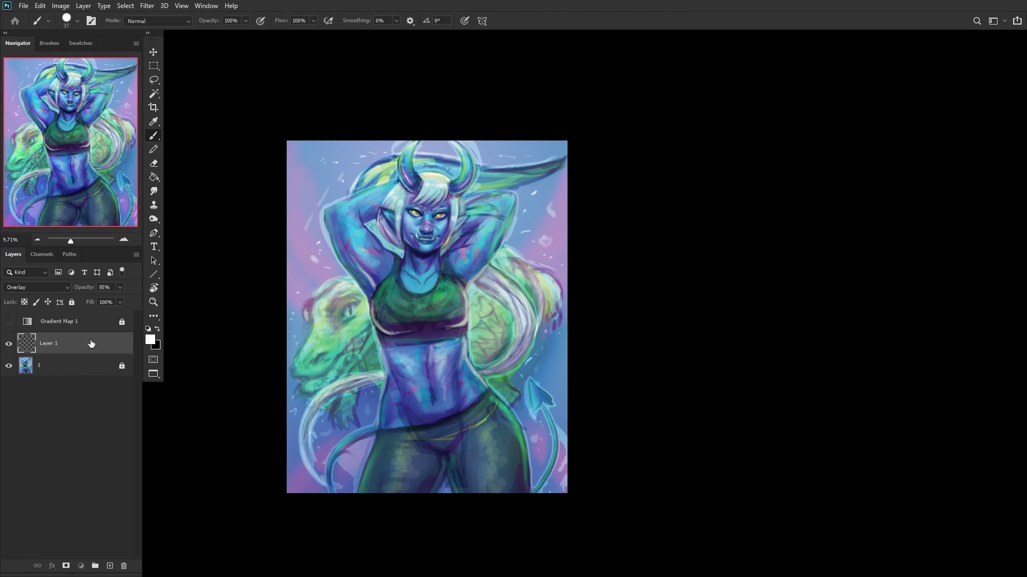
Step: Unlock the base painting, merge the stroke layer into it, relock it, and add a new layer
{"action": "left_click", "coordinate": [75, 367]}
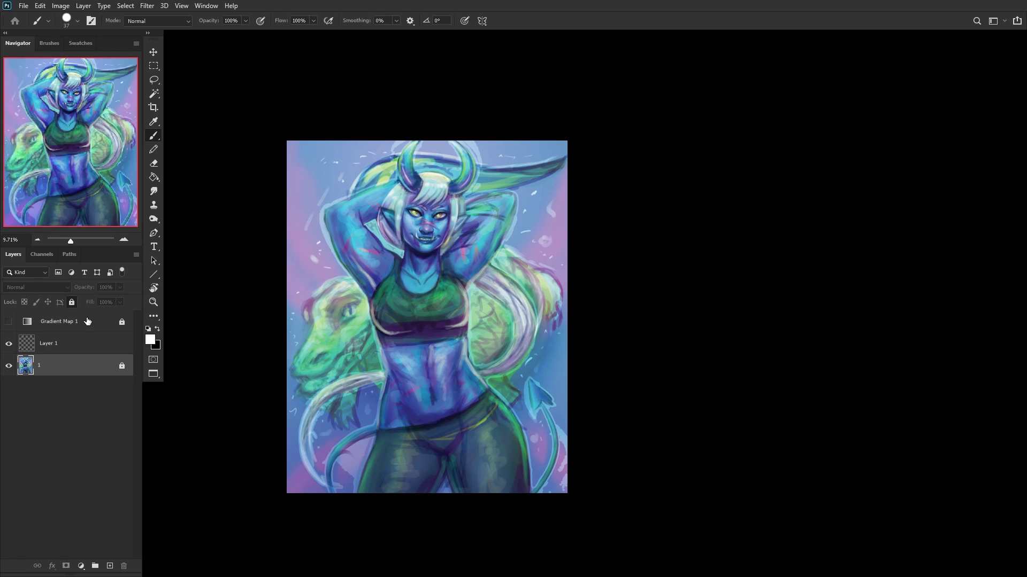
{"action": "left_click", "coordinate": [73, 303]}
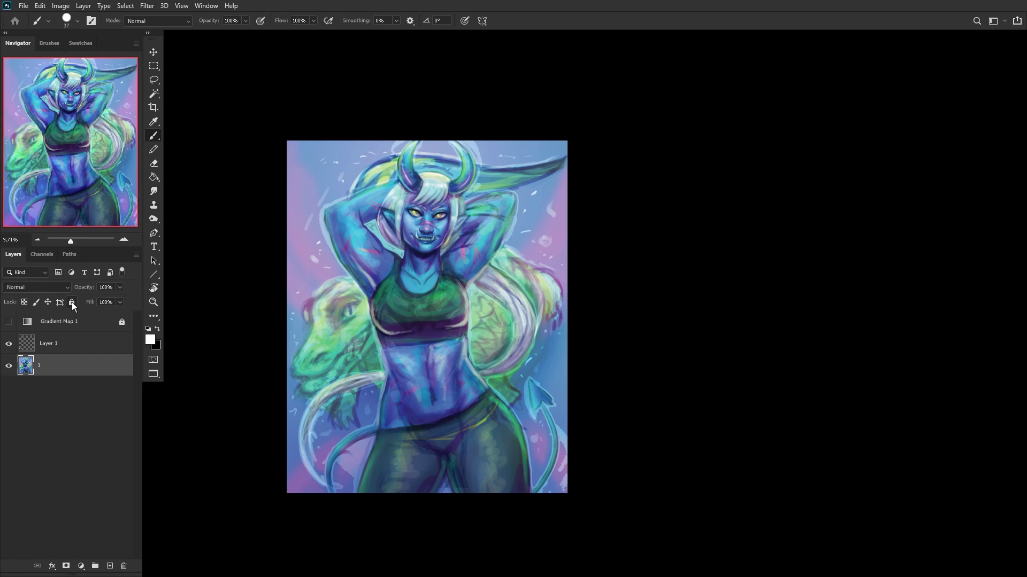
{"action": "left_click", "coordinate": [109, 344]}
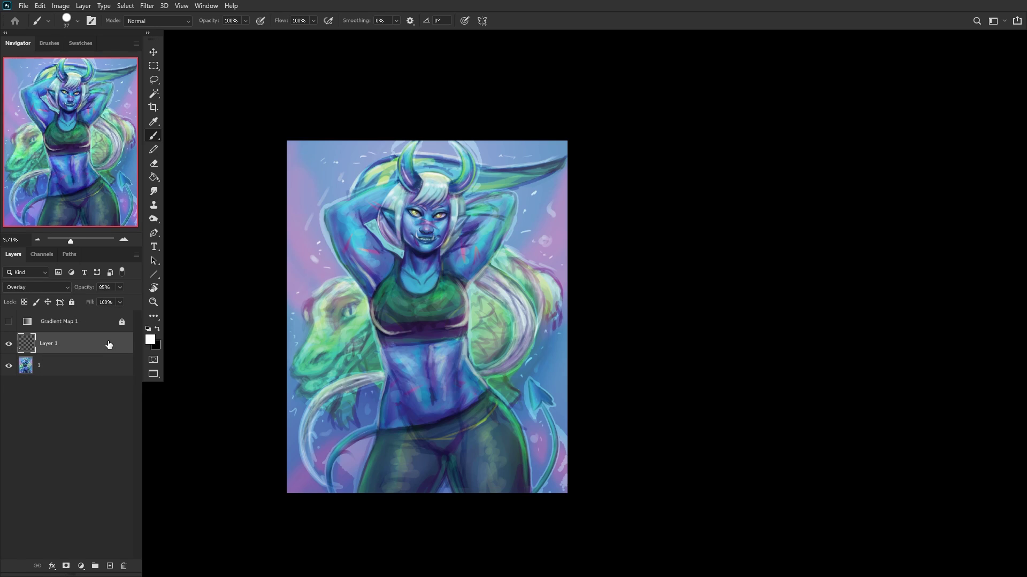
{"action": "key", "text": "ctrl+e"}
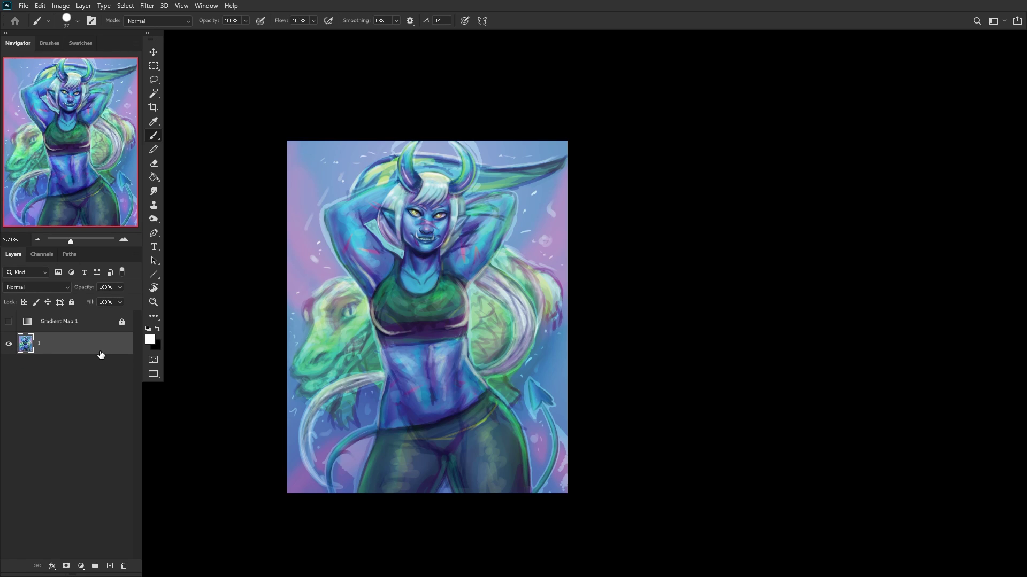
{"action": "key", "text": "ctrl+slash"}
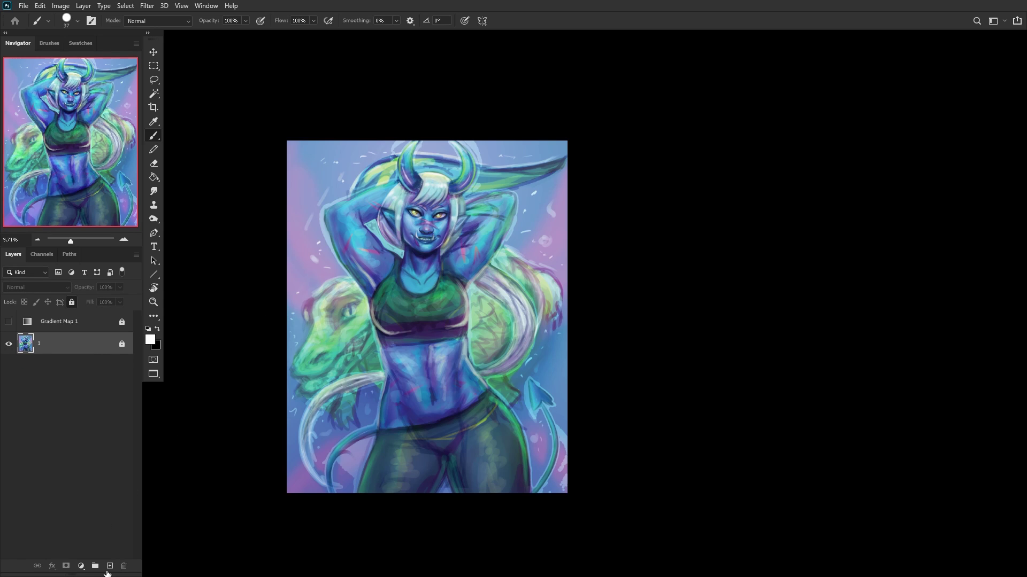
{"action": "left_click", "coordinate": [110, 566]}
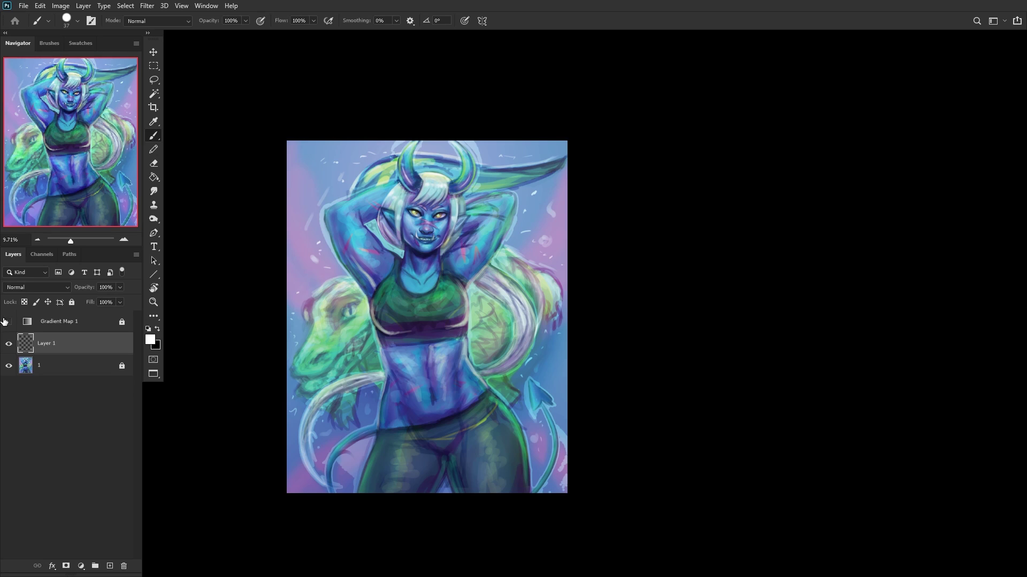
Step: On the new empty layer, set the foreground colour to a pale yellow
{"action": "left_click", "coordinate": [79, 333]}
{"action": "left_click", "coordinate": [83, 353]}
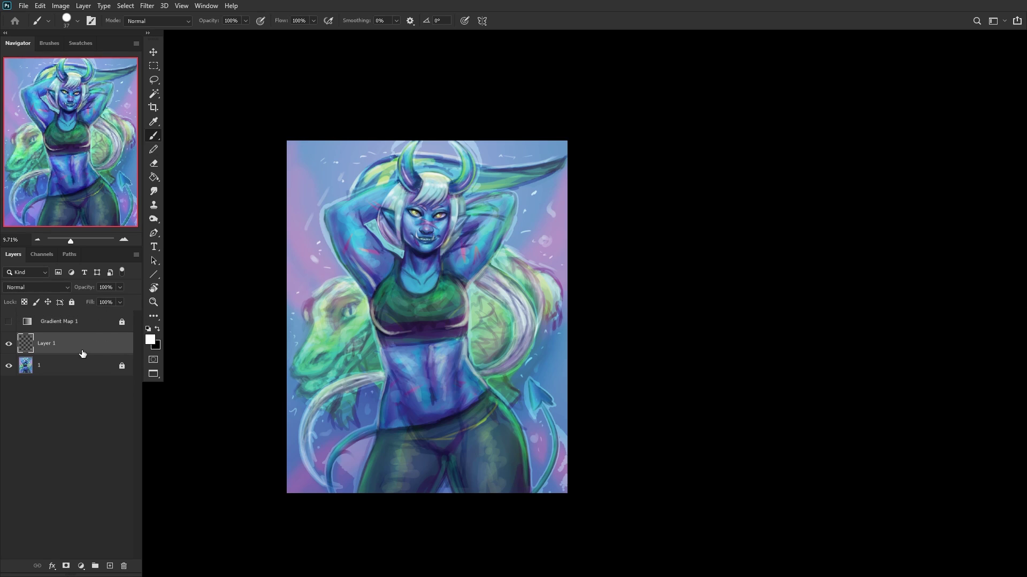
{"action": "left_click", "coordinate": [150, 340]}
{"action": "left_click_drag", "start_coordinate": [814, 266], "coordinate": [815, 278]}
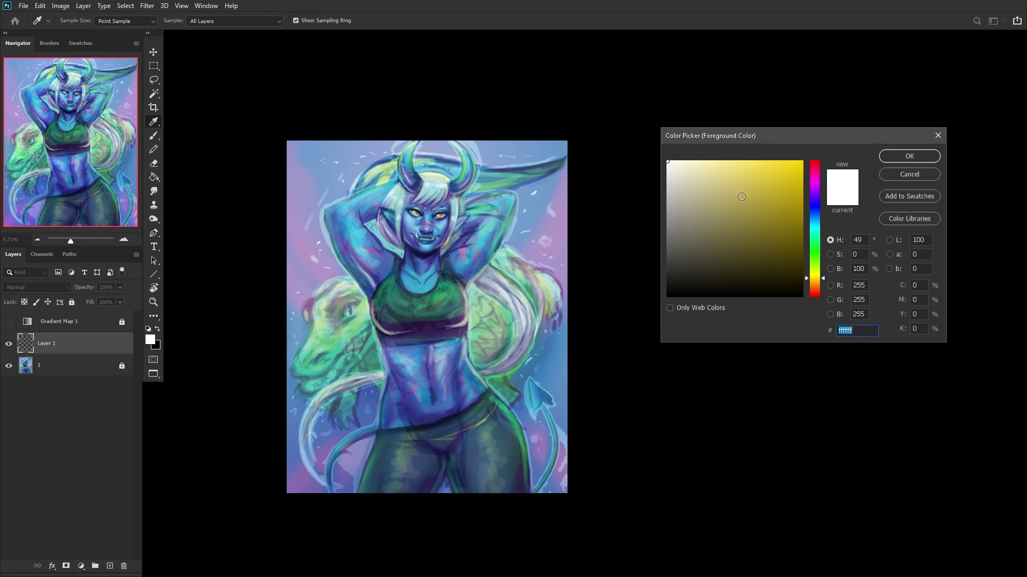
{"action": "left_click_drag", "start_coordinate": [741, 196], "coordinate": [752, 145]}
{"action": "left_click_drag", "start_coordinate": [819, 277], "coordinate": [816, 270]}
{"action": "left_click_drag", "start_coordinate": [730, 186], "coordinate": [731, 155]}
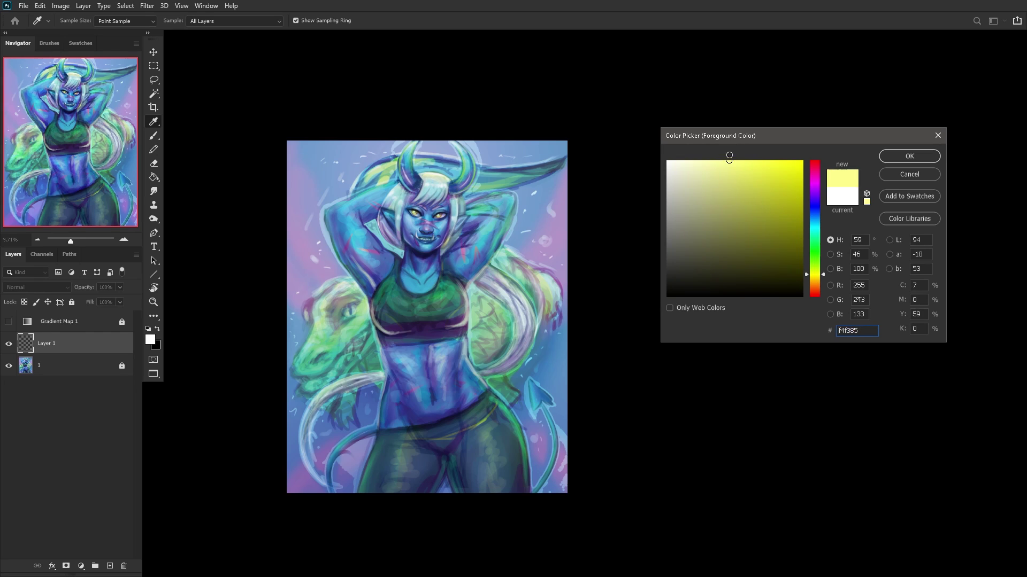
{"action": "left_click", "coordinate": [909, 156]}
Step: Paint soft yellow glows over the lower left and chest with a 2165 px Soft Round brush
{"action": "key", "text": "b"}
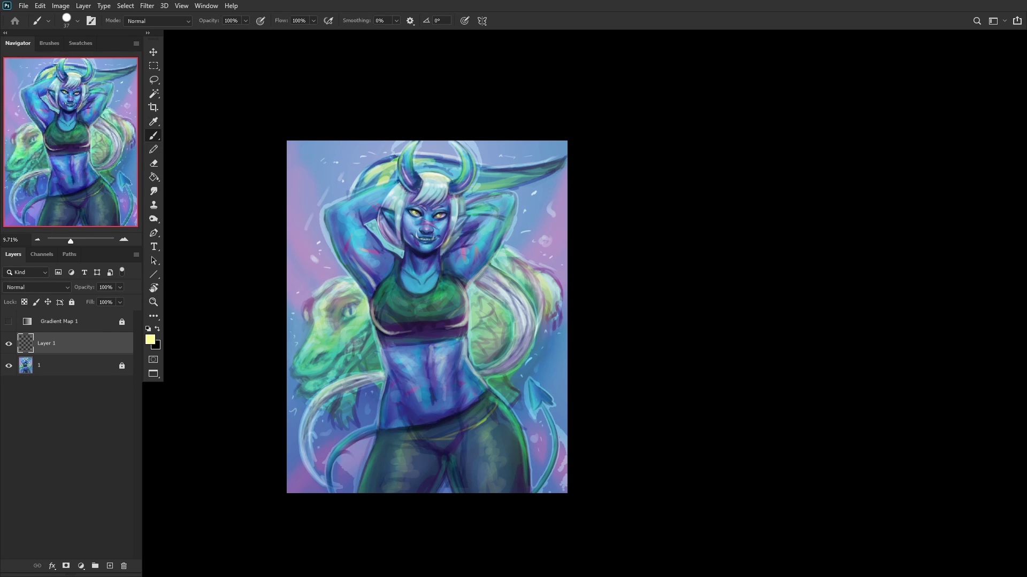
{"action": "right_click", "coordinate": [433, 213]}
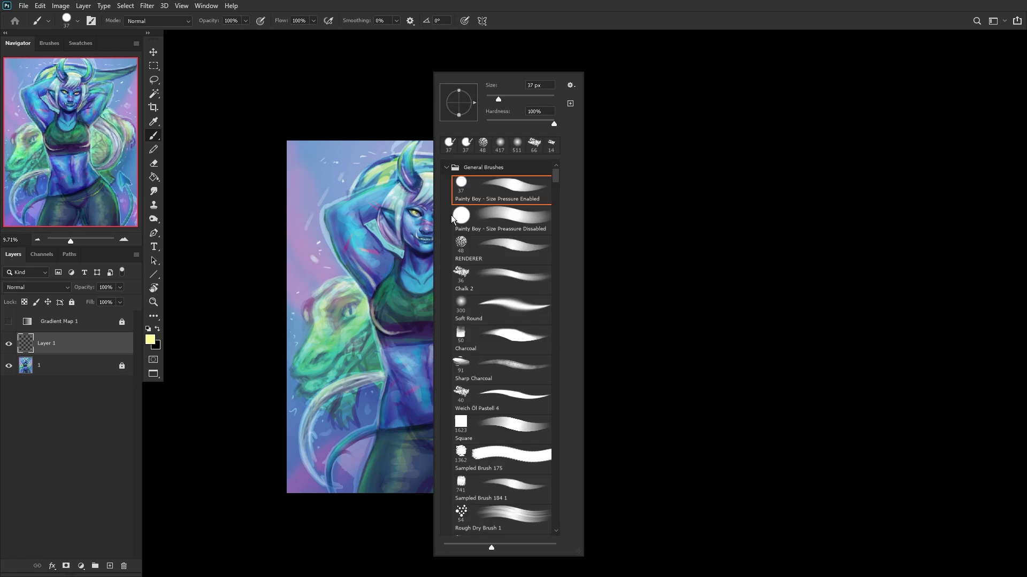
{"action": "left_click", "coordinate": [499, 278]}
{"action": "left_click", "coordinate": [500, 305]}
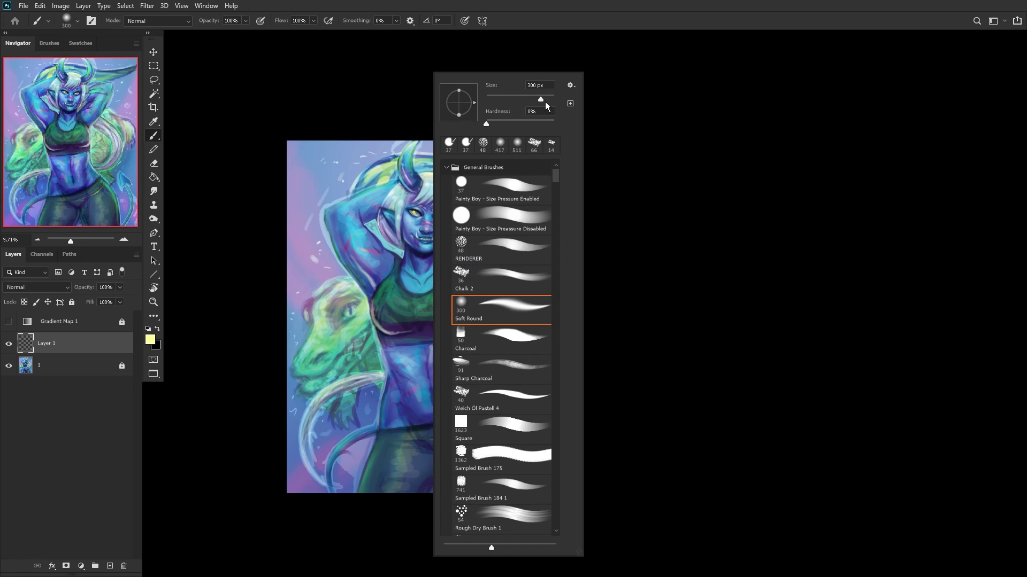
{"action": "left_click_drag", "start_coordinate": [545, 101], "coordinate": [551, 99]}
{"action": "left_click", "coordinate": [323, 343]}
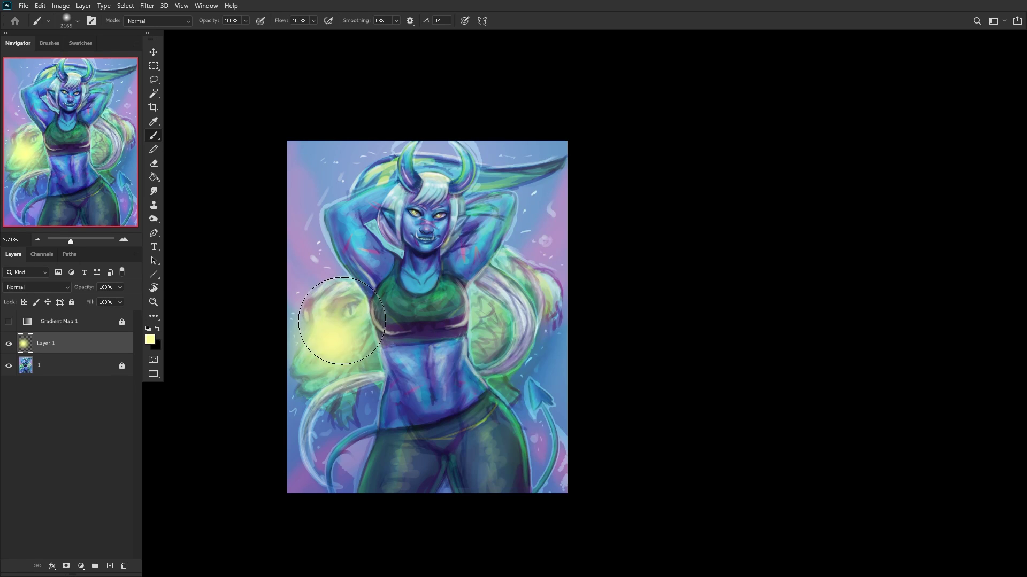
{"action": "left_click", "coordinate": [379, 296]}
Step: Blend the glow layer as Soft Light and lower its opacity to 32%
{"action": "left_click", "coordinate": [36, 288]}
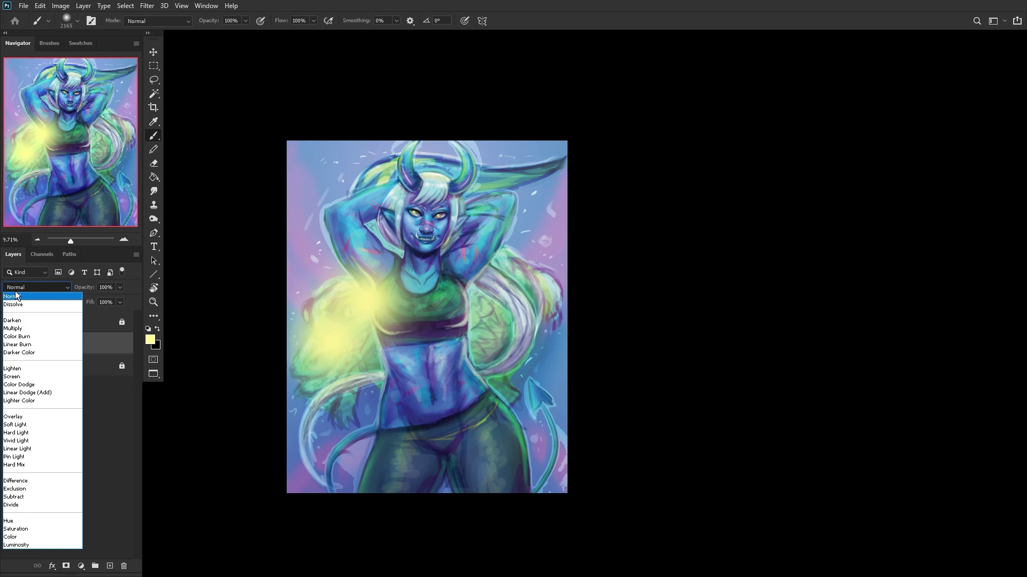
{"action": "left_click", "coordinate": [23, 426]}
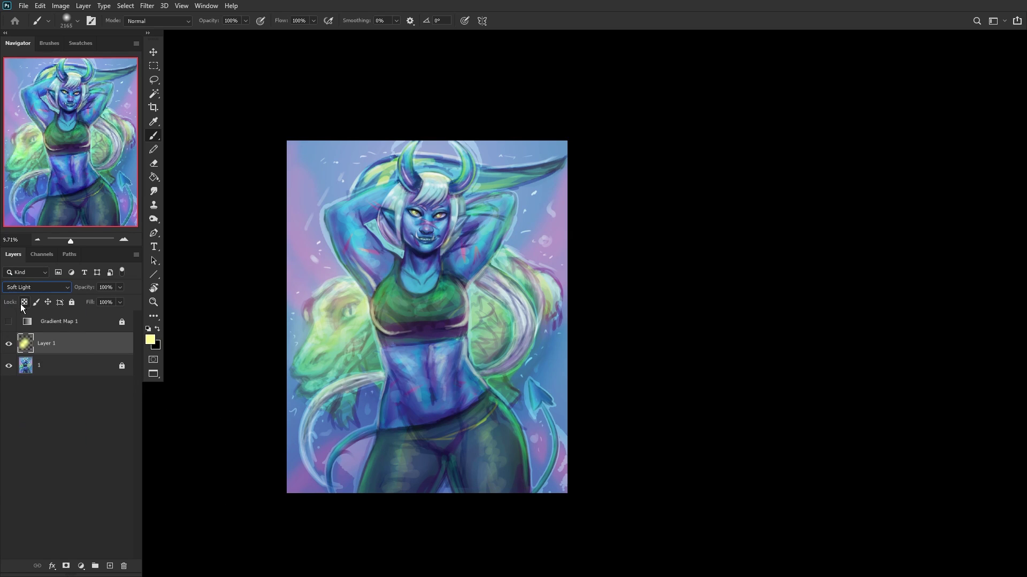
{"action": "left_click", "coordinate": [8, 345]}
{"action": "left_click", "coordinate": [9, 345]}
{"action": "left_click", "coordinate": [8, 322]}
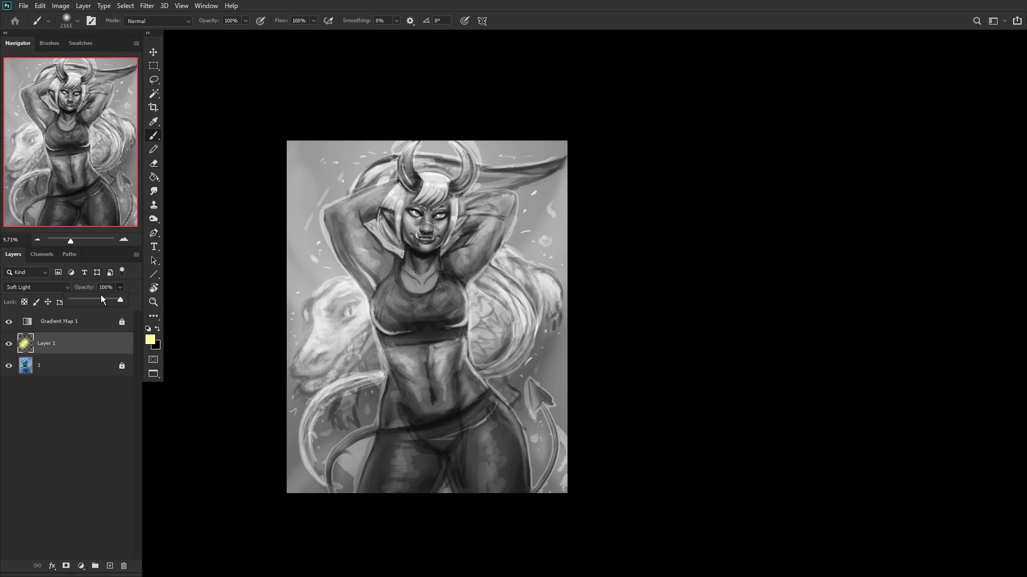
{"action": "left_click_drag", "start_coordinate": [101, 300], "coordinate": [95, 298]}
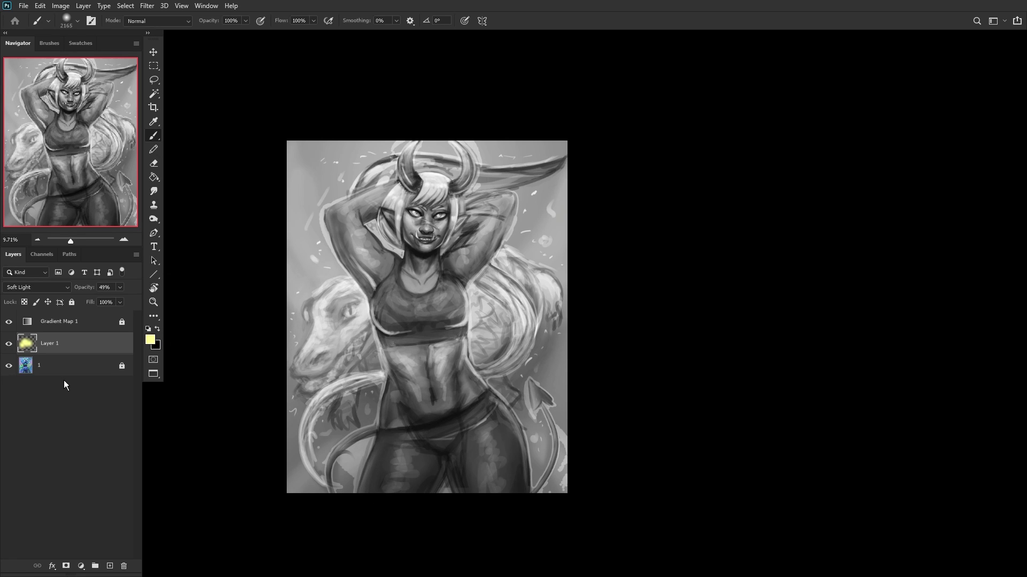
{"action": "left_click", "coordinate": [15, 344]}
{"action": "left_click", "coordinate": [15, 344]}
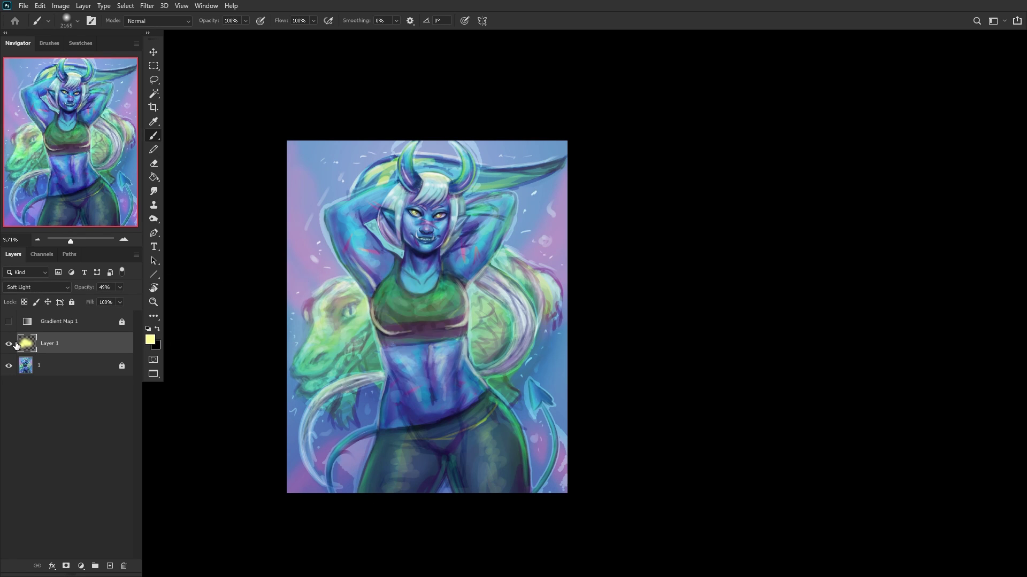
{"action": "left_click_drag", "start_coordinate": [113, 302], "coordinate": [100, 300]}
Step: Merge the glow layer down into the painting and lock the merged layer
{"action": "left_click", "coordinate": [86, 368]}
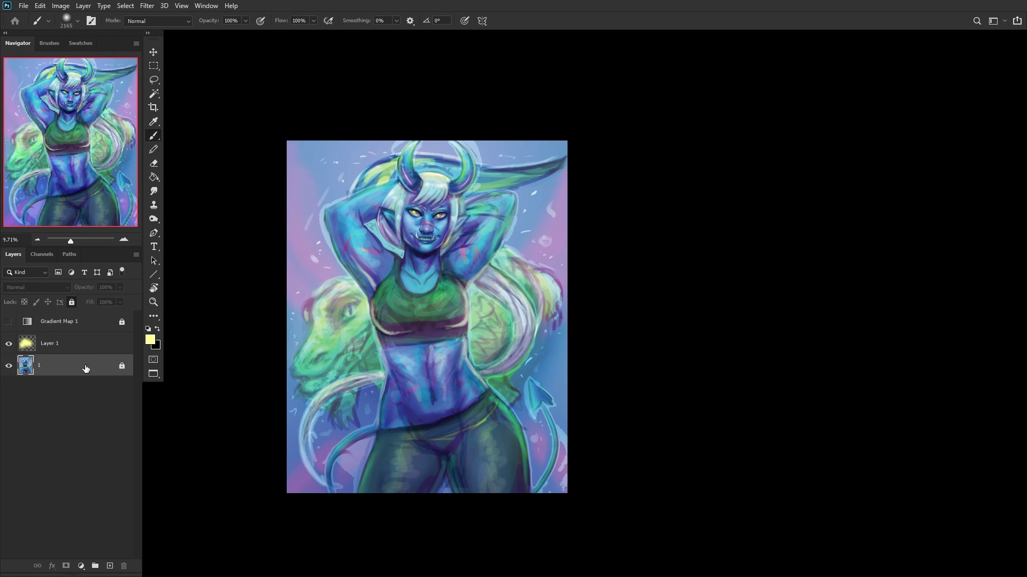
{"action": "left_click", "coordinate": [69, 346]}
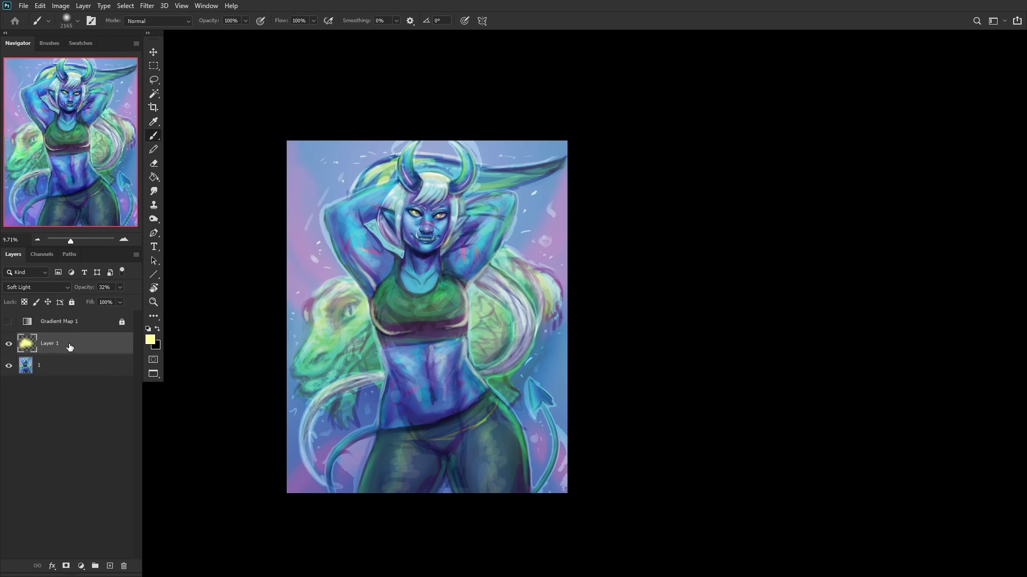
{"action": "key", "text": "ctrl+e"}
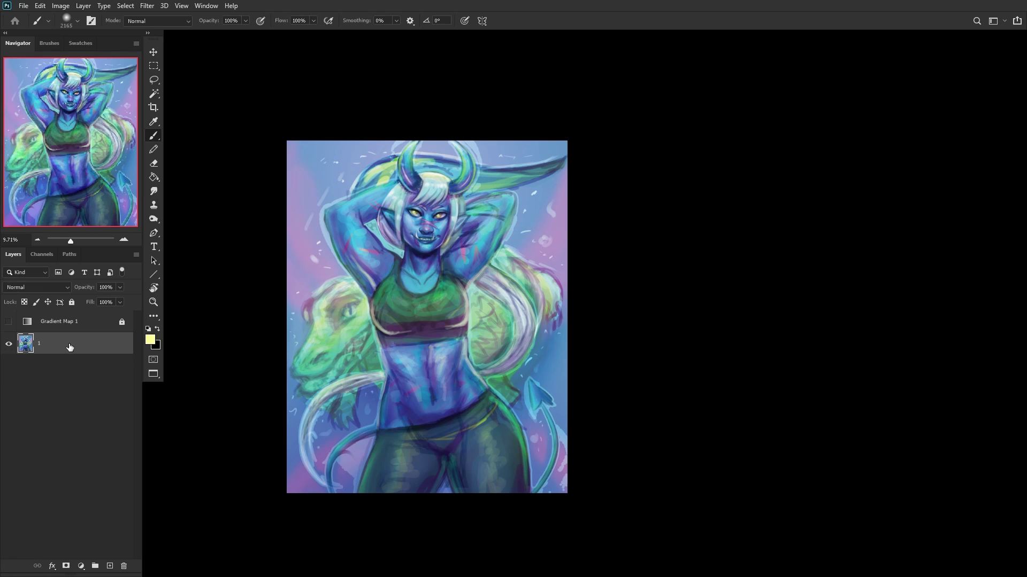
{"action": "key", "text": "ctrl+slash"}
{"action": "left_click", "coordinate": [153, 303]}
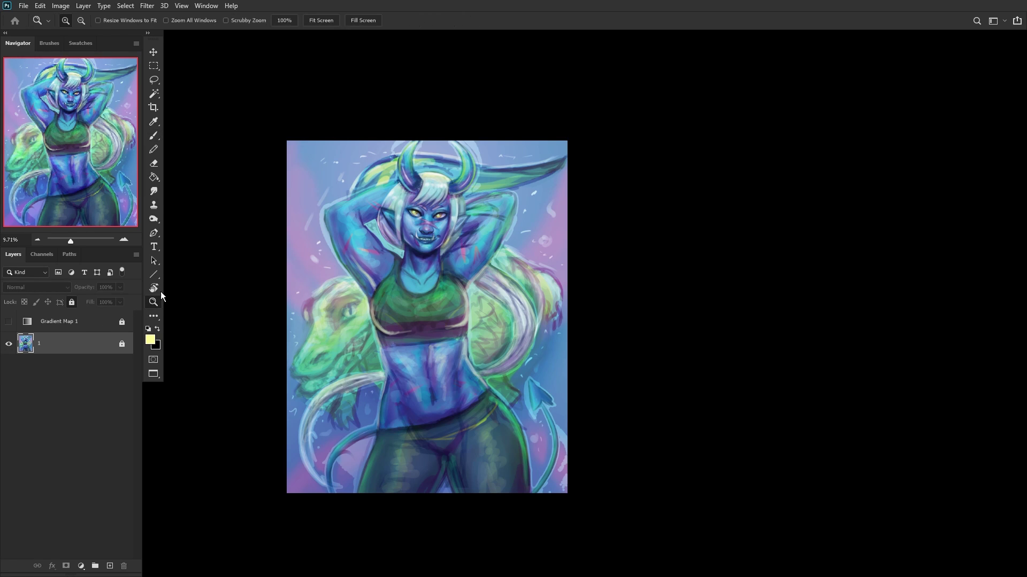
Step: Fit the canvas, add a new layer, and choose the Chalk 1 brush at 1102 px
{"action": "left_click", "coordinate": [322, 21]}
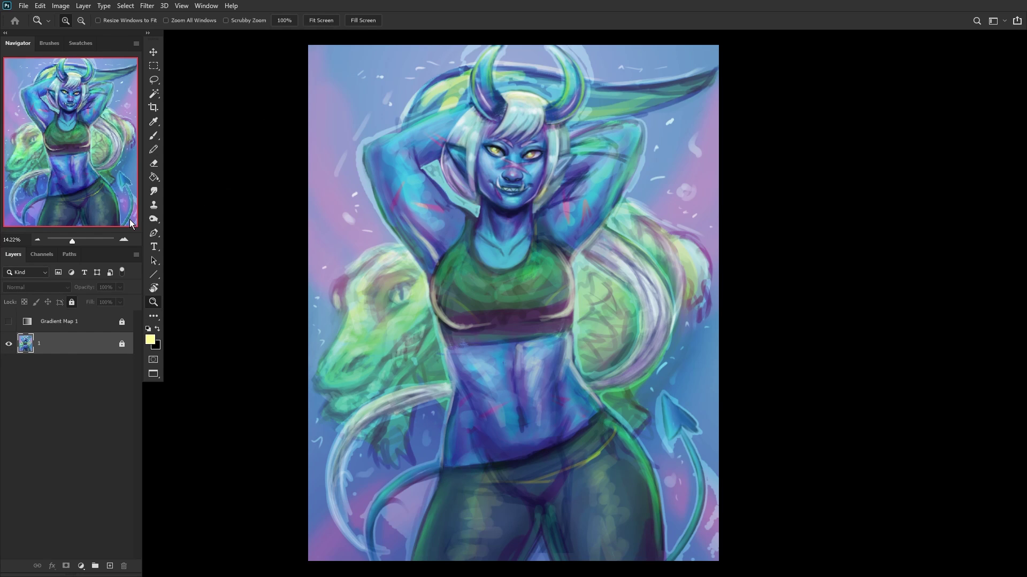
{"action": "left_click", "coordinate": [110, 567]}
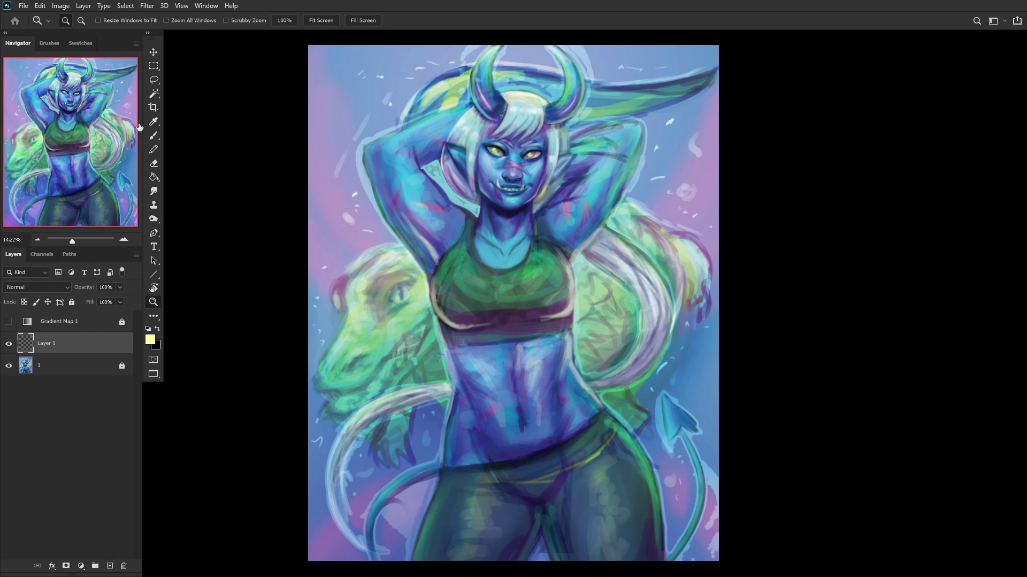
{"action": "left_click", "coordinate": [154, 136]}
{"action": "scroll", "coordinate": [586, 403], "scroll_direction": "down", "scroll_amount": 3}
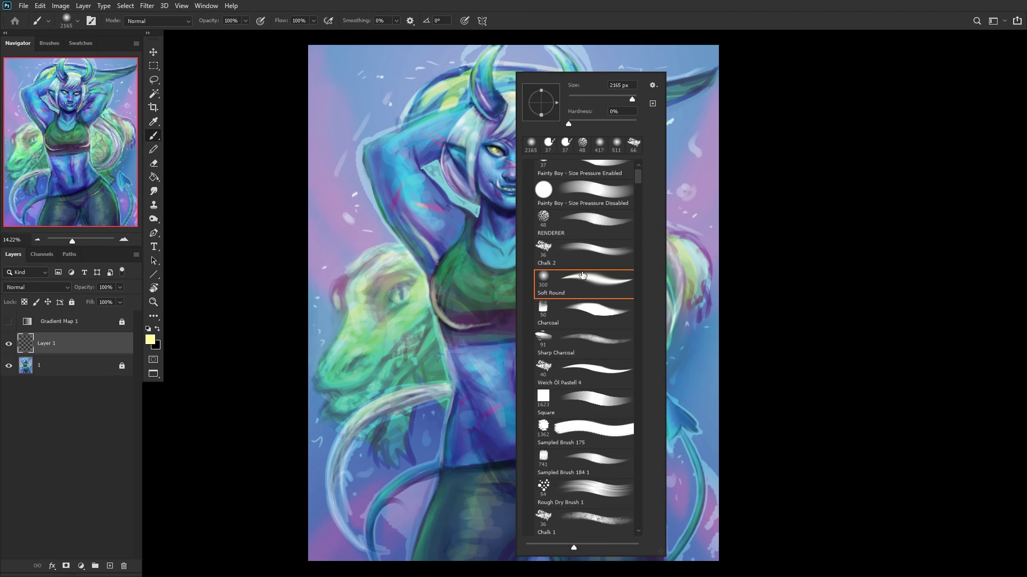
{"action": "scroll", "coordinate": [586, 403], "scroll_direction": "down", "scroll_amount": 4}
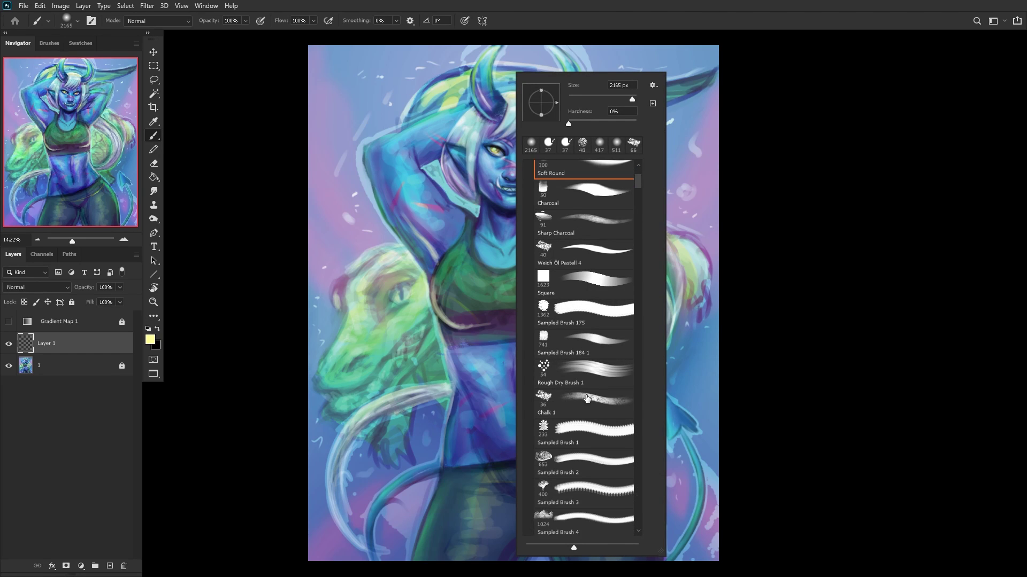
{"action": "left_click", "coordinate": [591, 367]}
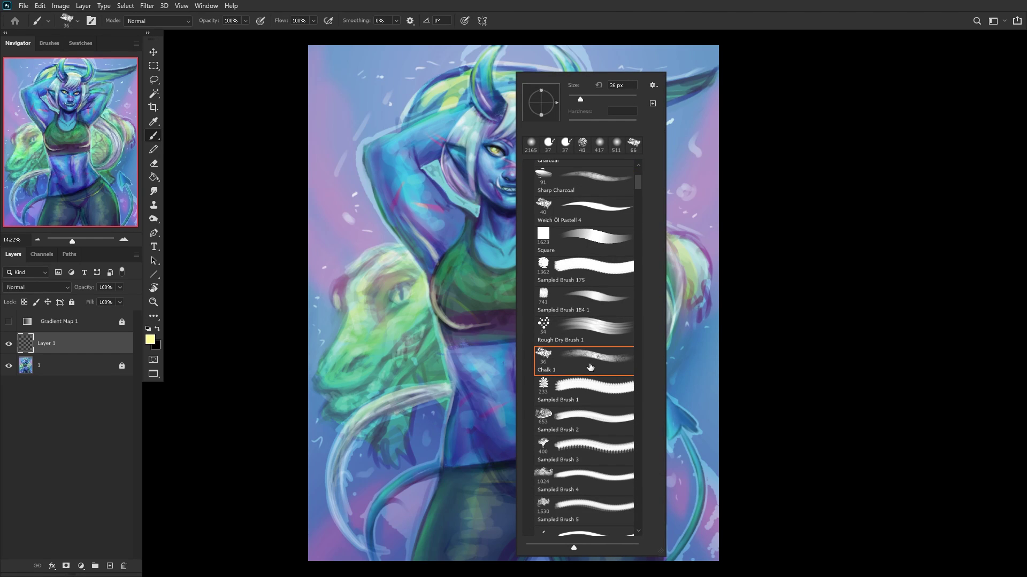
{"action": "left_click", "coordinate": [629, 100]}
{"action": "key", "text": "Return"}
Step: Pick a saturated cyan and paint chalky texture over the upper-left, right and lower background
{"action": "left_click", "coordinate": [150, 340]}
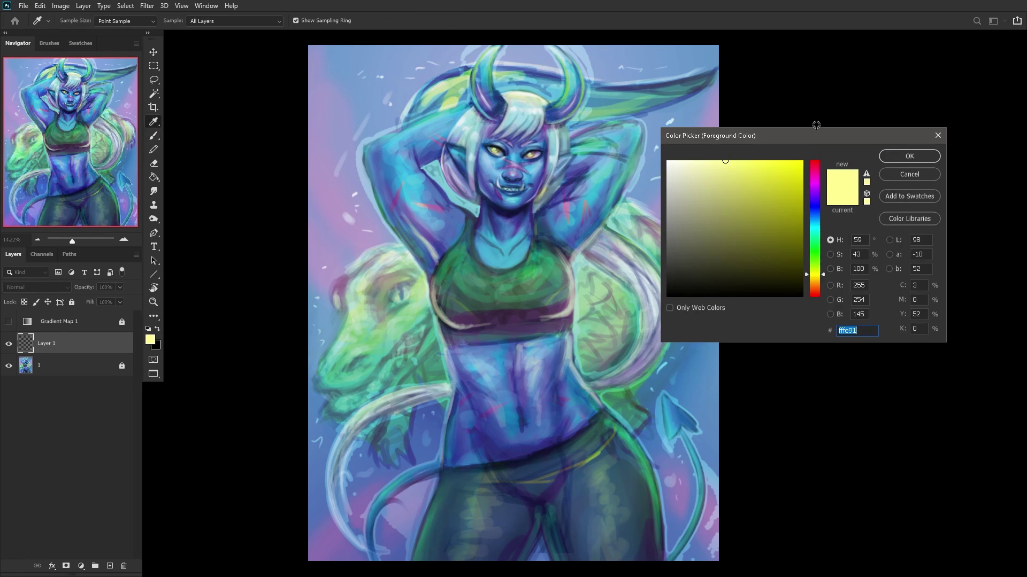
{"action": "left_click", "coordinate": [810, 226]}
{"action": "mouse_move", "coordinate": [783, 211]}
{"action": "left_mouse_down"}
{"action": "mouse_move", "coordinate": [805, 159]}
{"action": "mouse_move", "coordinate": [766, 160]}
{"action": "left_mouse_up"}
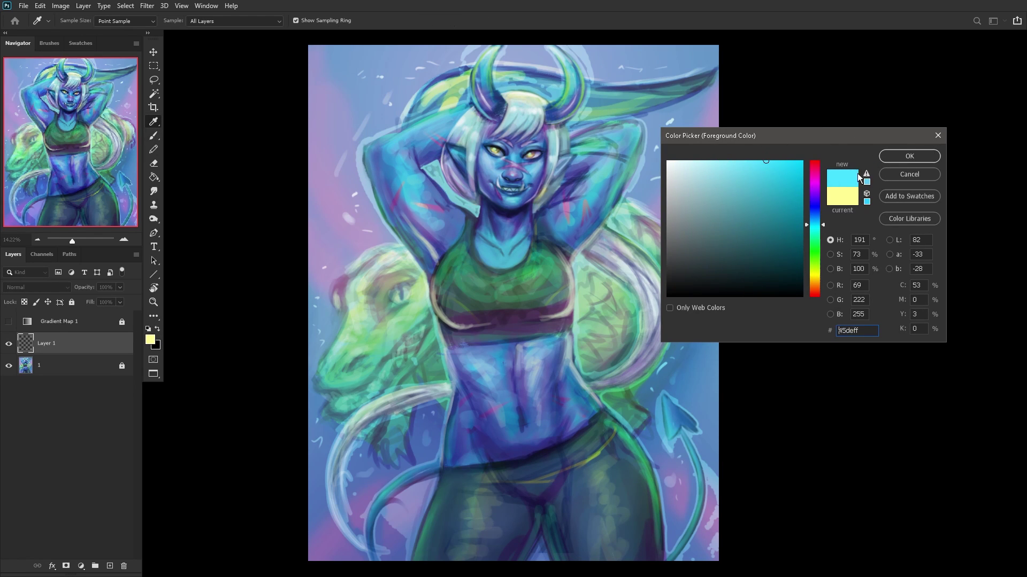
{"action": "left_click_drag", "start_coordinate": [804, 228], "coordinate": [817, 227]}
{"action": "left_click", "coordinate": [911, 155]}
{"action": "key", "text": "b"}
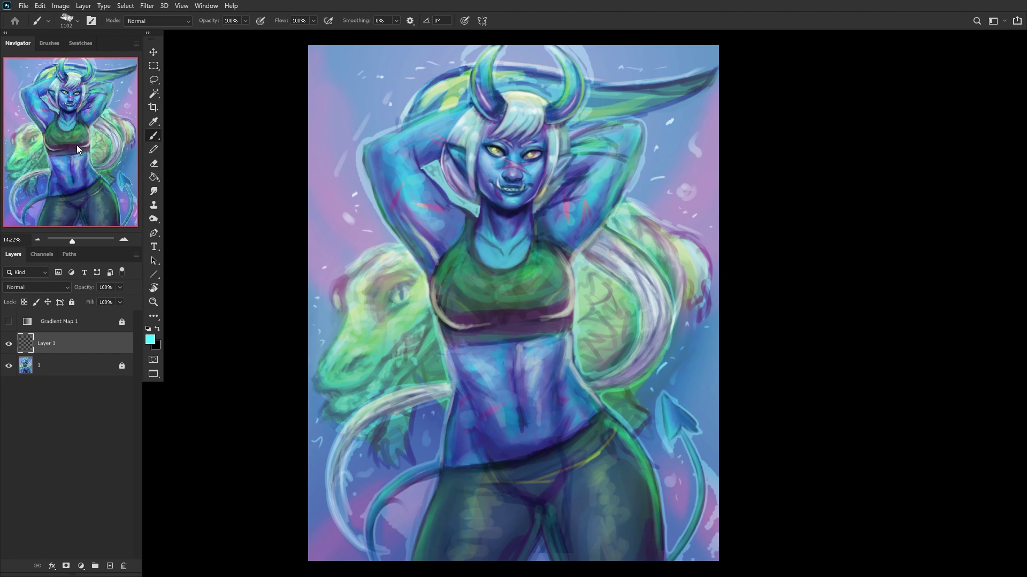
{"action": "mouse_move", "coordinate": [342, 110]}
{"action": "left_mouse_down"}
{"action": "mouse_move", "coordinate": [381, 91]}
{"action": "mouse_move", "coordinate": [328, 76]}
{"action": "mouse_move", "coordinate": [291, 91]}
{"action": "left_mouse_up"}
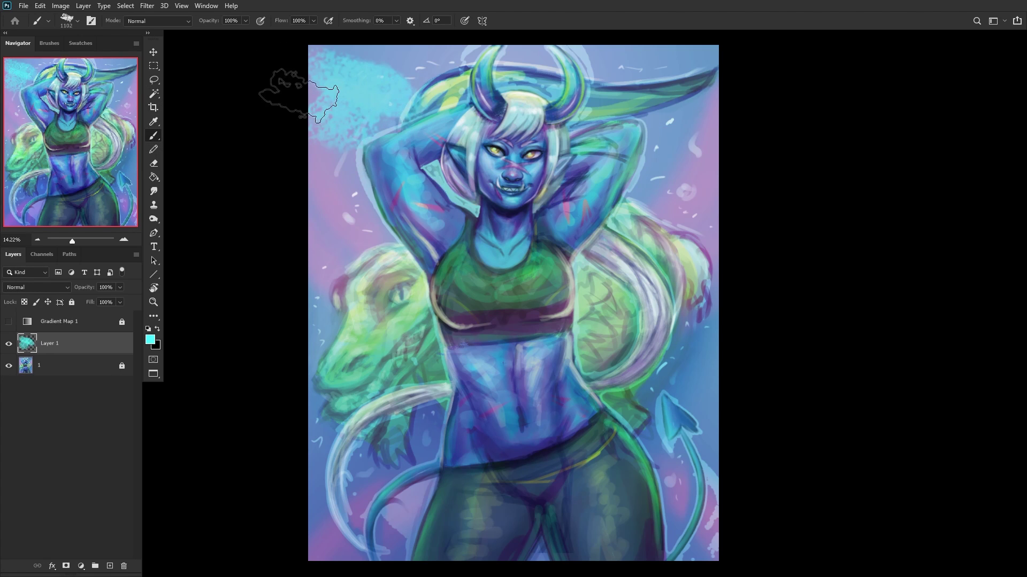
{"action": "mouse_move", "coordinate": [669, 193]}
{"action": "left_mouse_down"}
{"action": "mouse_move", "coordinate": [748, 283]}
{"action": "mouse_move", "coordinate": [706, 374]}
{"action": "left_mouse_up"}
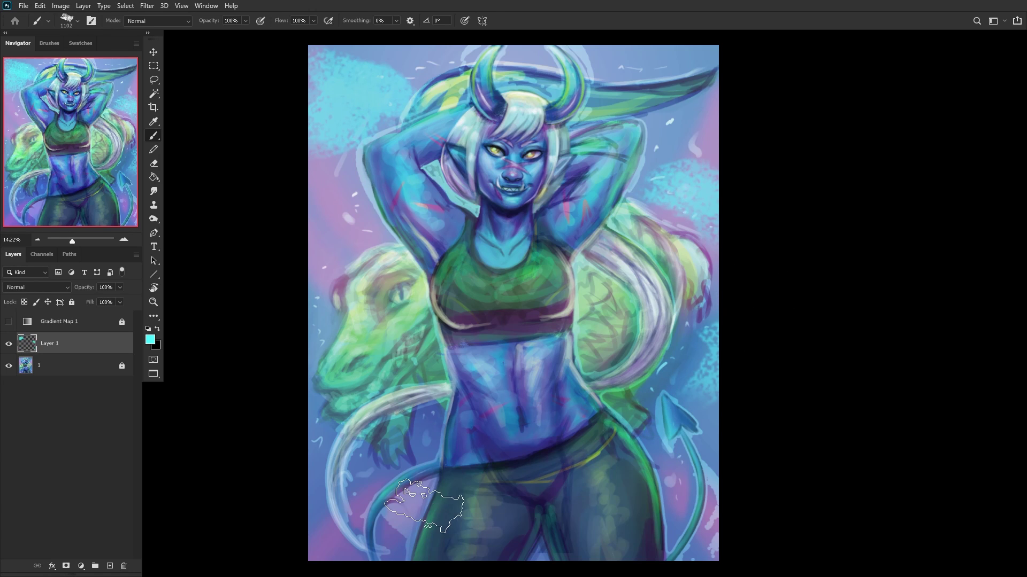
{"action": "left_click_drag", "start_coordinate": [385, 513], "coordinate": [344, 550]}
{"action": "mouse_move", "coordinate": [638, 508]}
{"action": "left_mouse_down"}
{"action": "mouse_move", "coordinate": [591, 549]}
{"action": "mouse_move", "coordinate": [527, 481]}
{"action": "left_mouse_up"}
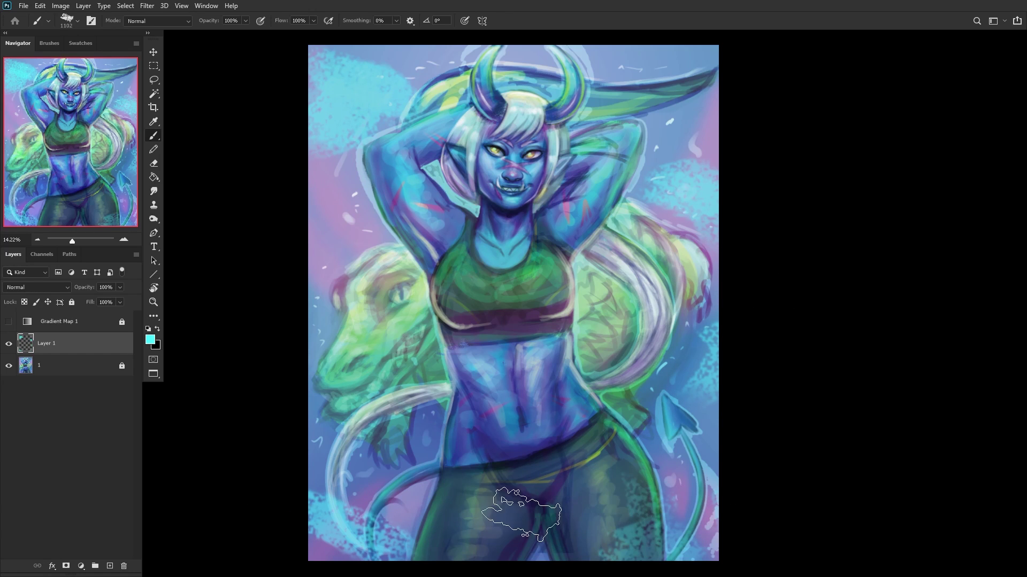
Step: Set the cyan layer to Overlay at 42%, merge it into the locked painting, and add a new layer
{"action": "left_click", "coordinate": [36, 287]}
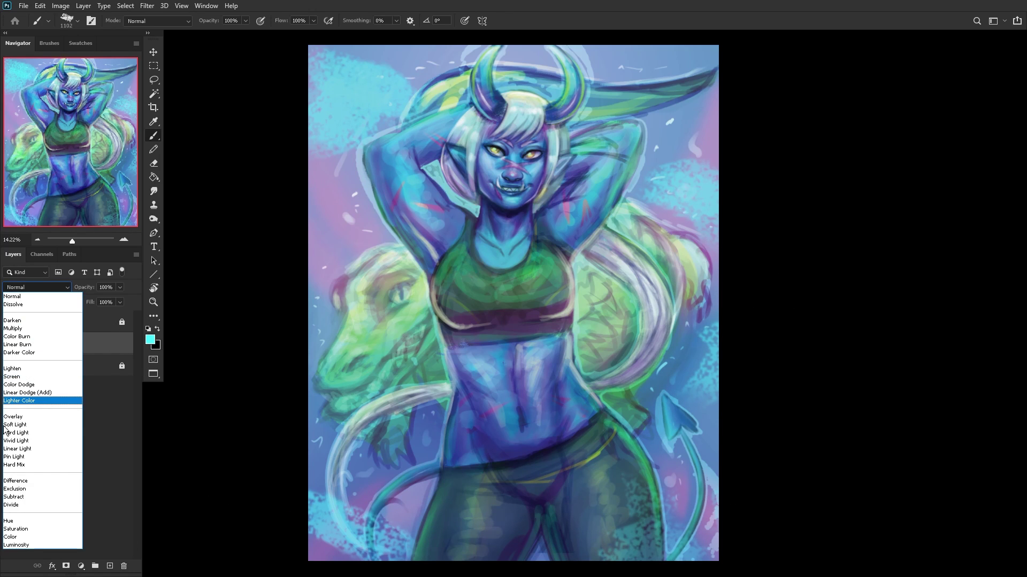
{"action": "left_click", "coordinate": [22, 395]}
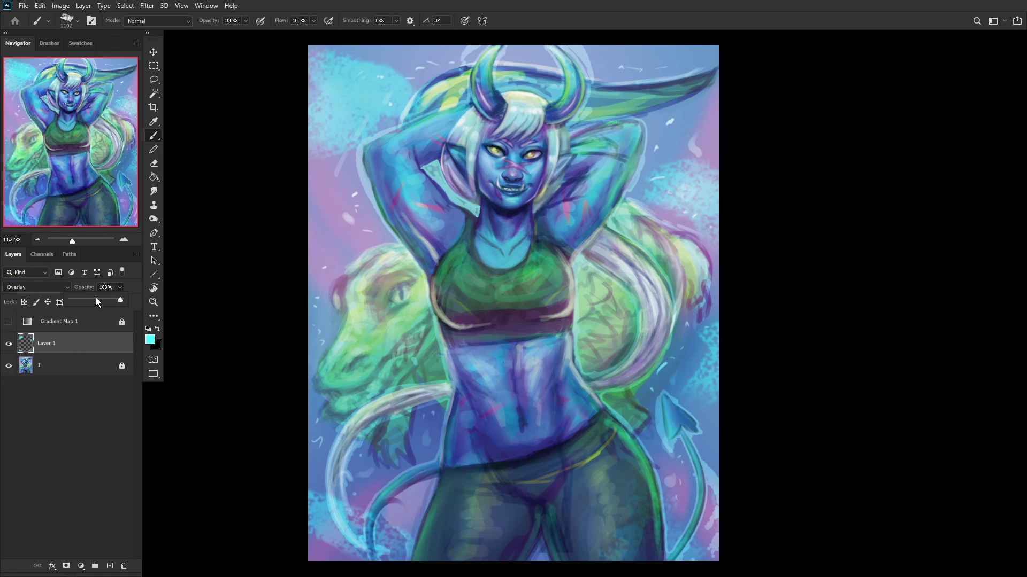
{"action": "left_click_drag", "start_coordinate": [96, 302], "coordinate": [93, 301]}
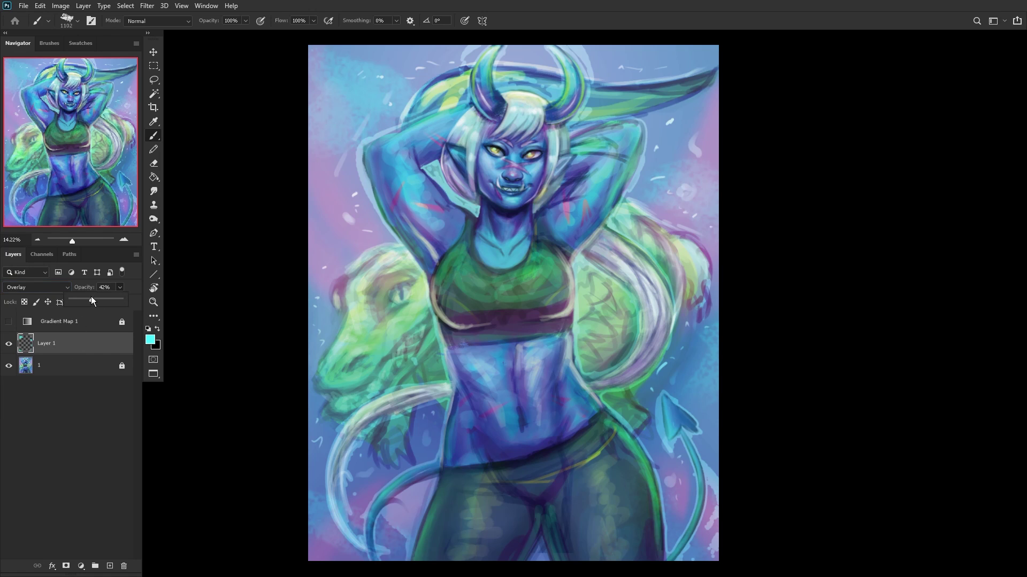
{"action": "left_click", "coordinate": [61, 334]}
{"action": "left_click", "coordinate": [58, 365]}
{"action": "left_click", "coordinate": [65, 345]}
{"action": "key", "text": "ctrl+e"}
{"action": "key", "text": "ctrl+slash"}
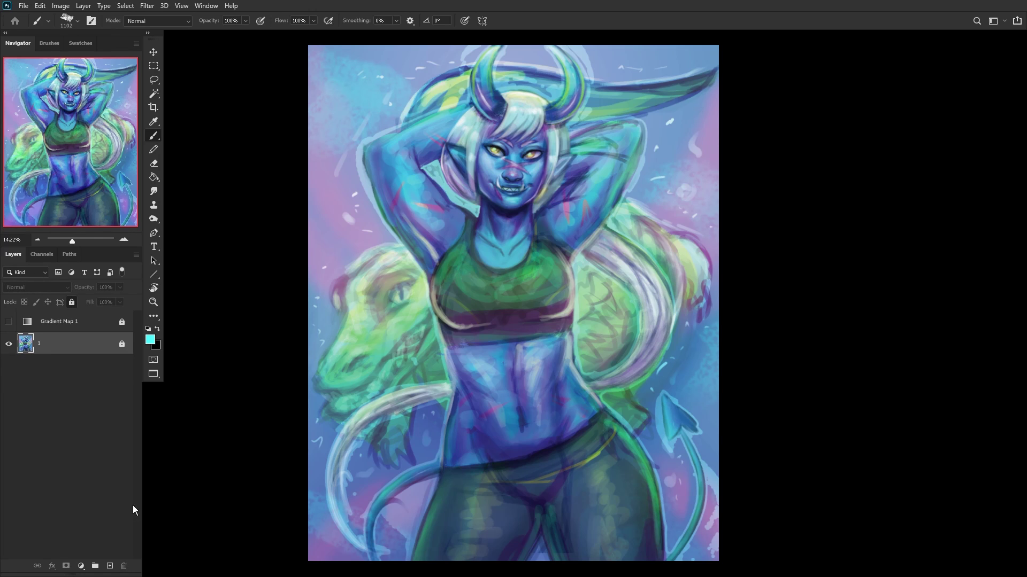
{"action": "left_click", "coordinate": [110, 566]}
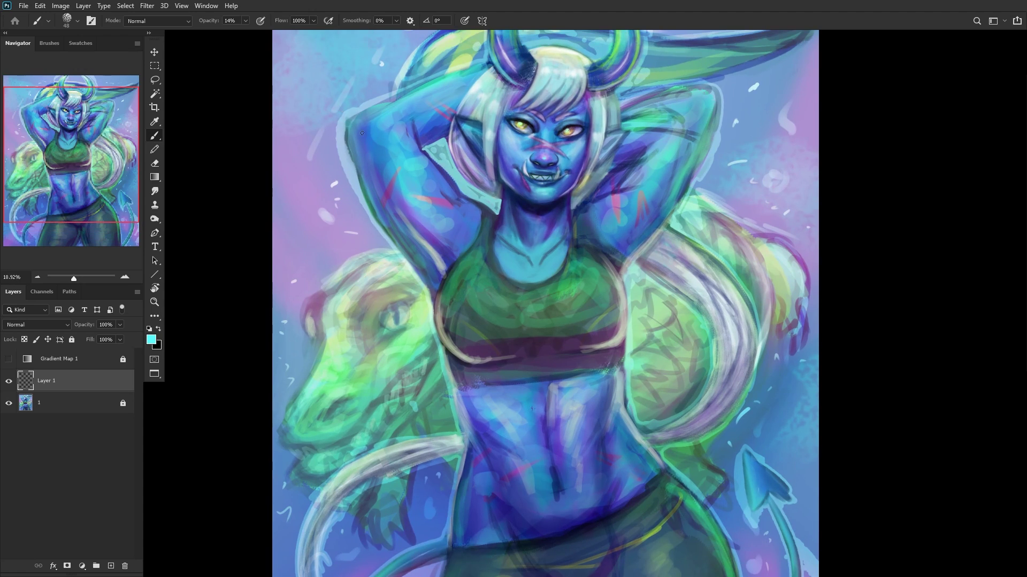
Step: Brighten the white and iris of the left eye with a sampled pale grey
{"action": "scroll", "coordinate": [362, 133], "scroll_direction": "up", "scroll_amount": 3}
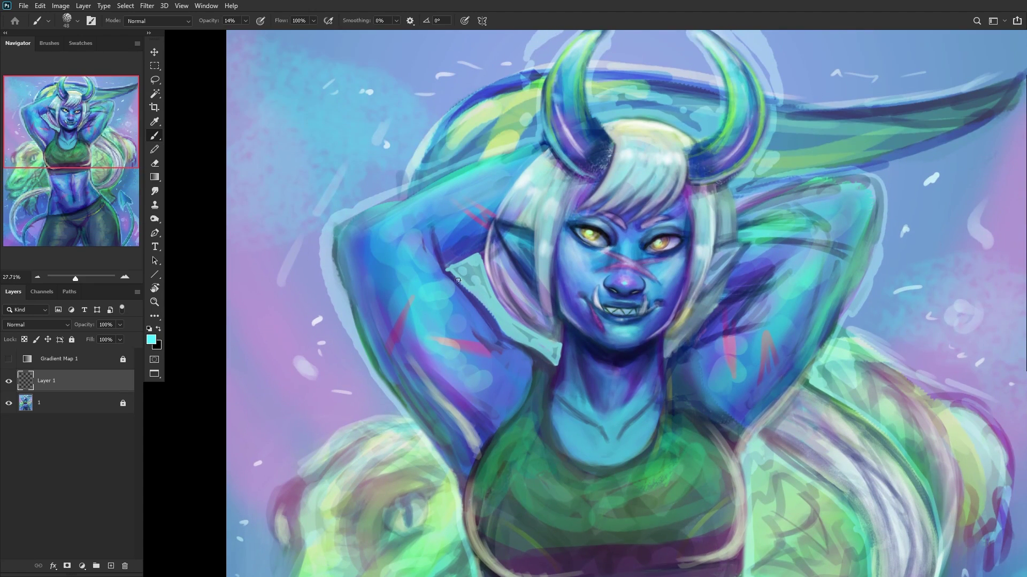
{"action": "scroll", "coordinate": [551, 223], "scroll_direction": "up", "scroll_amount": 8}
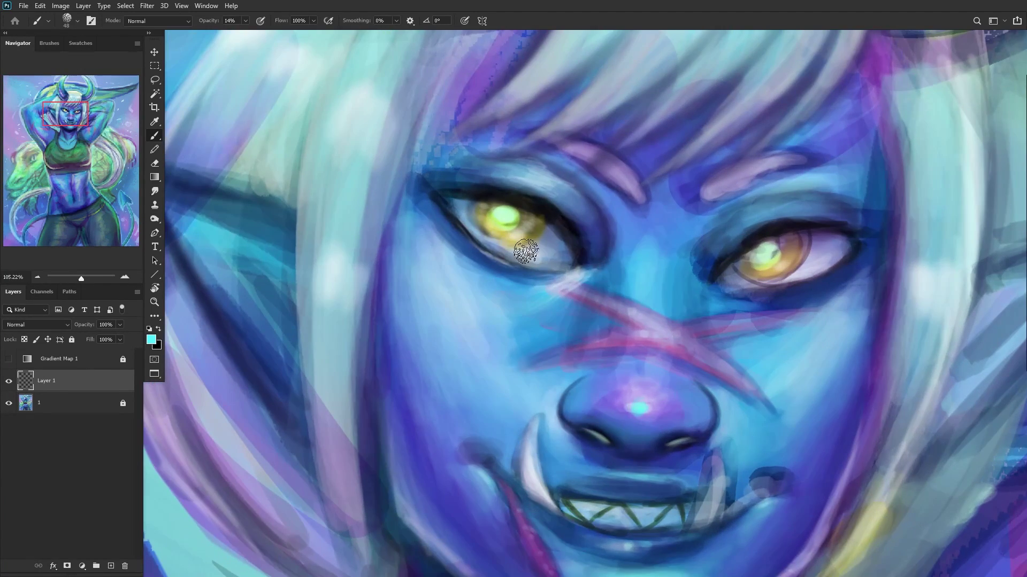
{"action": "left_click", "coordinate": [526, 252], "text": "alt"}
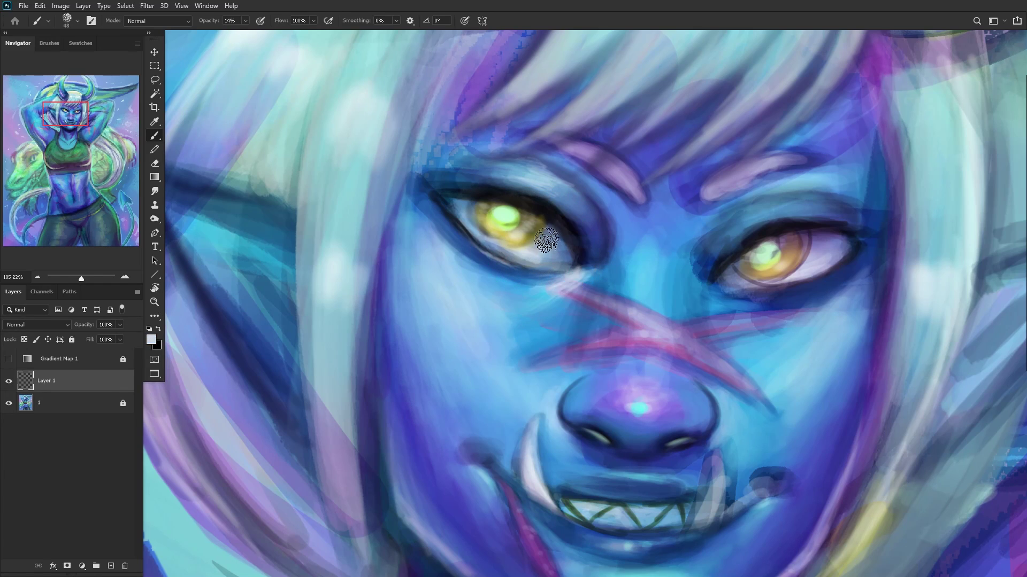
{"action": "mouse_move", "coordinate": [500, 253]}
{"action": "left_mouse_down"}
{"action": "mouse_move", "coordinate": [457, 209]}
{"action": "mouse_move", "coordinate": [548, 260]}
{"action": "mouse_move", "coordinate": [474, 209]}
{"action": "mouse_move", "coordinate": [457, 231]}
{"action": "mouse_move", "coordinate": [457, 221]}
{"action": "mouse_move", "coordinate": [547, 262]}
{"action": "mouse_move", "coordinate": [555, 252]}
{"action": "mouse_move", "coordinate": [456, 227]}
{"action": "left_mouse_up"}
{"action": "scroll", "coordinate": [460, 236], "scroll_direction": "down", "scroll_amount": 5}
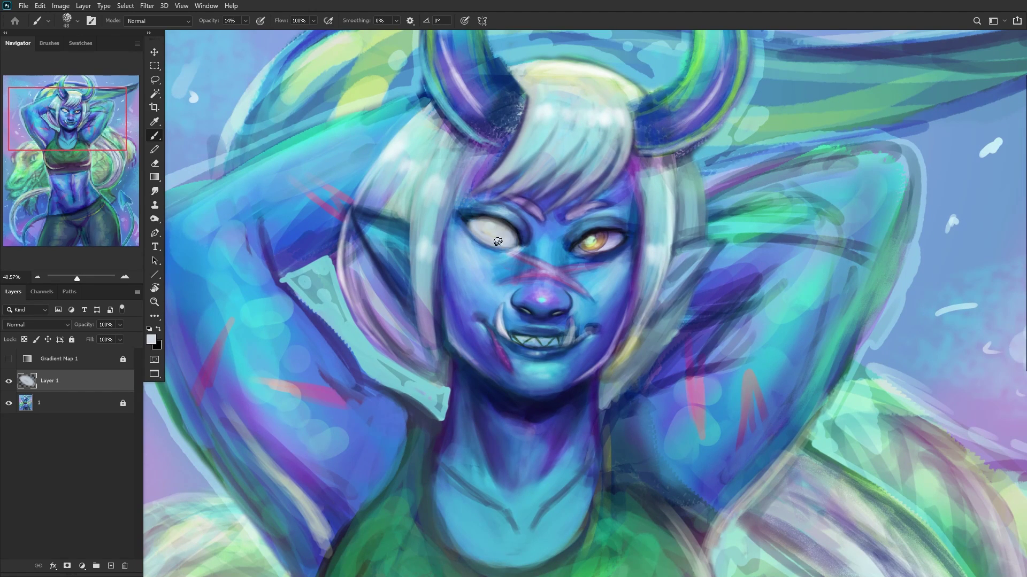
{"action": "left_click_drag", "start_coordinate": [498, 241], "coordinate": [504, 242]}
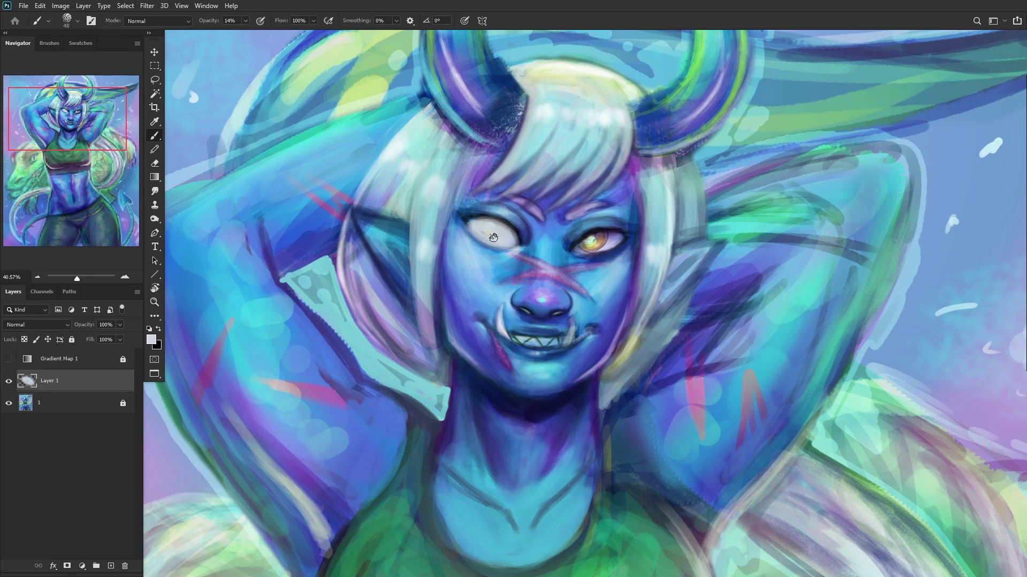
{"action": "scroll", "coordinate": [493, 237], "scroll_direction": "down", "scroll_amount": 3}
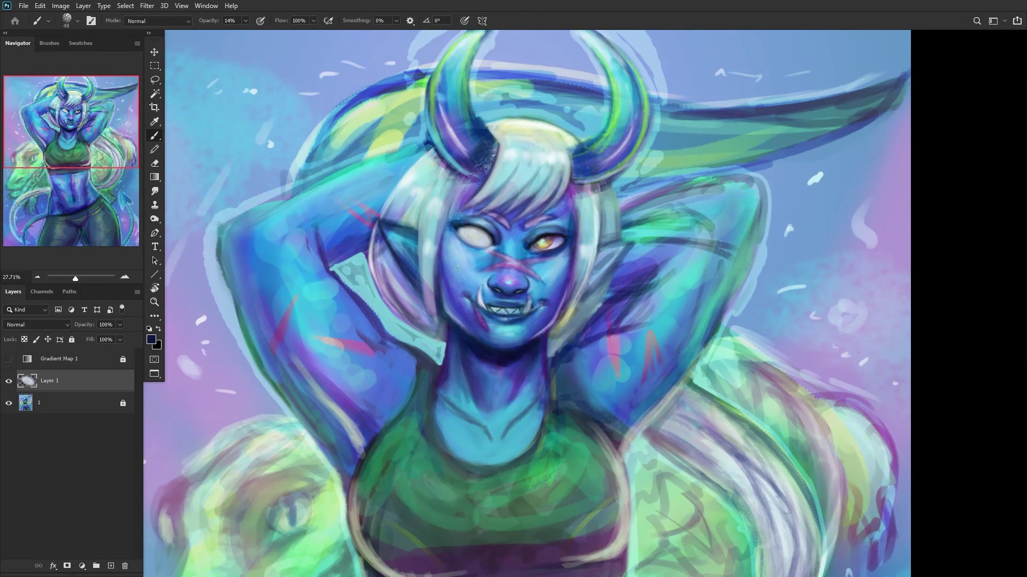
{"action": "scroll", "coordinate": [493, 244], "scroll_direction": "up", "scroll_amount": 5}
Step: Deepen the left eye's rim with dark navy and lighten the nose bridge with light blue
{"action": "left_click", "coordinate": [484, 251], "text": "alt"}
{"action": "mouse_move", "coordinate": [490, 210]}
{"action": "left_mouse_down"}
{"action": "mouse_move", "coordinate": [458, 195]}
{"action": "mouse_move", "coordinate": [501, 237]}
{"action": "mouse_move", "coordinate": [472, 240]}
{"action": "mouse_move", "coordinate": [437, 180]}
{"action": "mouse_move", "coordinate": [476, 198]}
{"action": "left_mouse_up"}
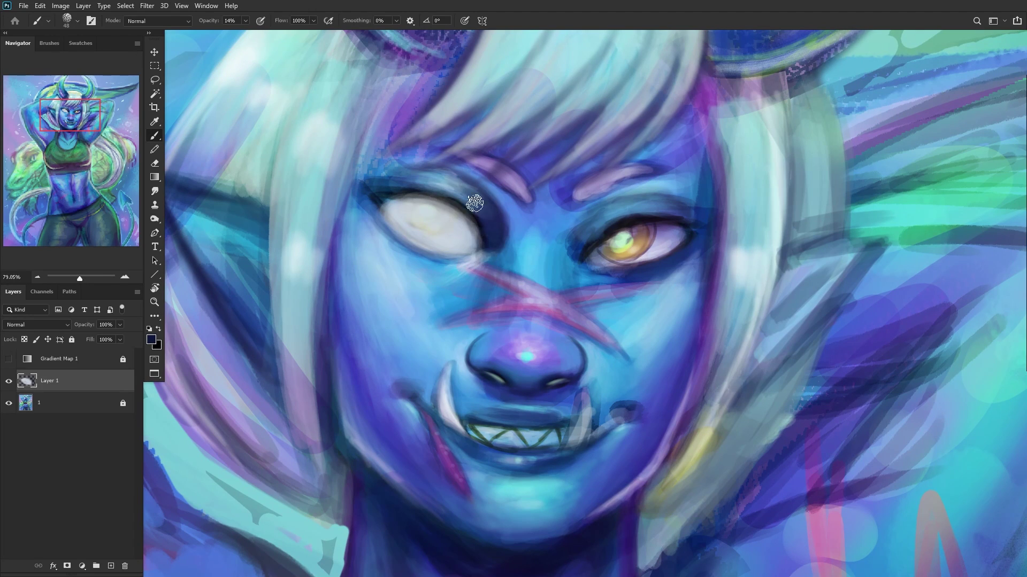
{"action": "left_click", "coordinate": [520, 239], "text": "alt"}
{"action": "mouse_move", "coordinate": [521, 238]}
{"action": "left_mouse_down"}
{"action": "mouse_move", "coordinate": [497, 261]}
{"action": "mouse_move", "coordinate": [499, 216]}
{"action": "left_mouse_up"}
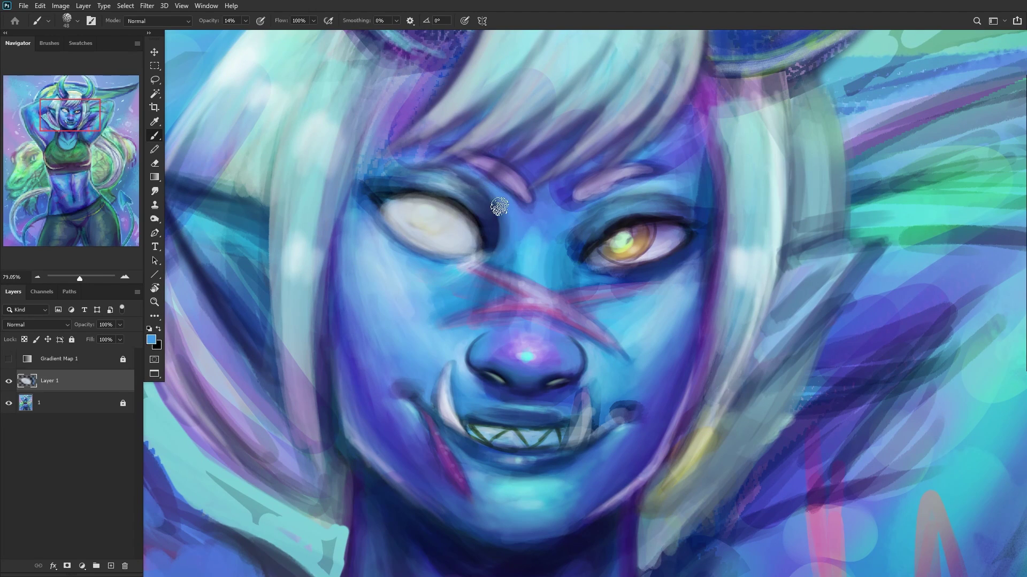
{"action": "left_click", "coordinate": [523, 259], "text": "alt"}
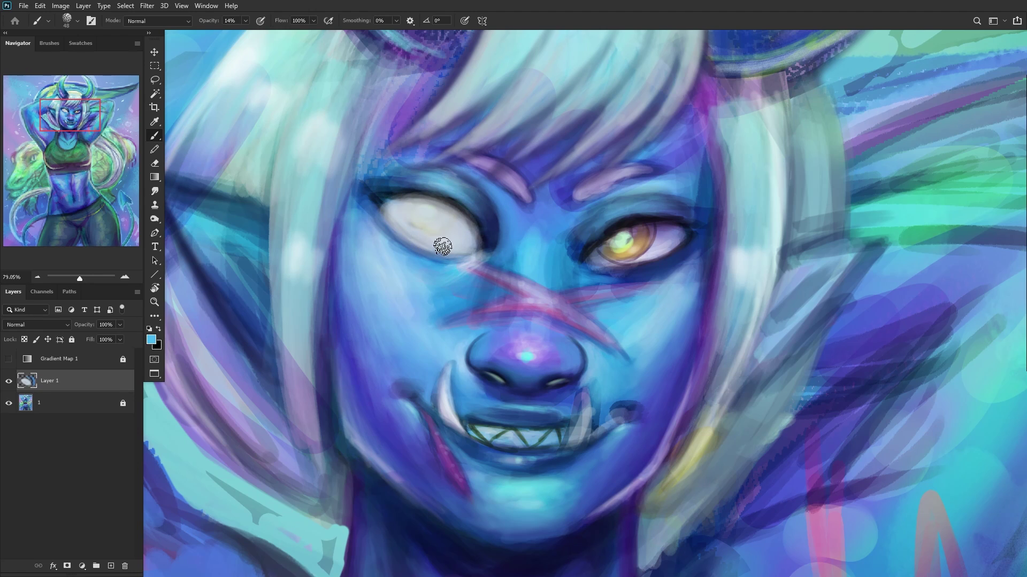
Step: Darken the eye's upper-left corner in black and paint a light-brown iris sampled from the right eye
{"action": "left_click", "coordinate": [159, 330]}
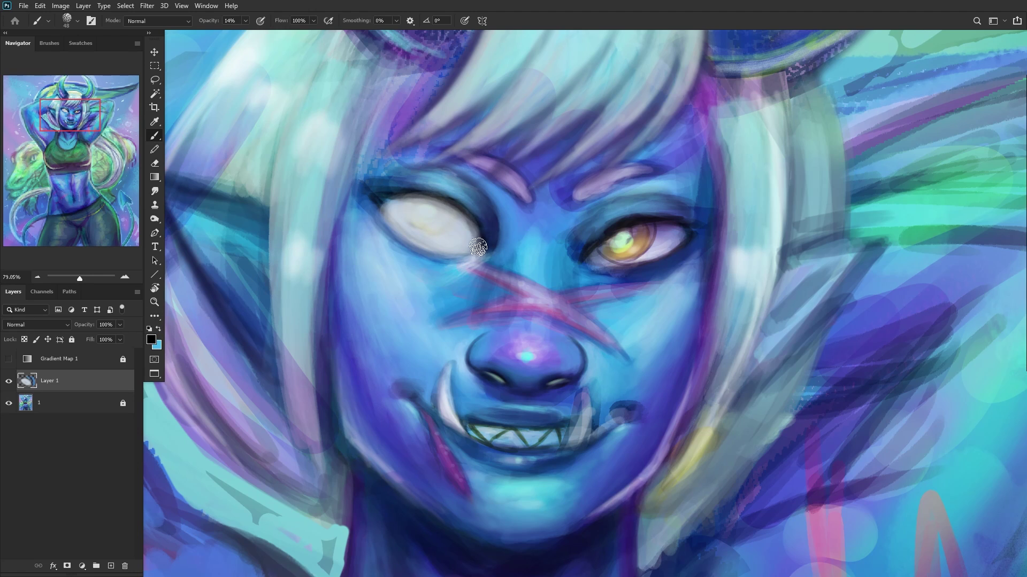
{"action": "mouse_move", "coordinate": [361, 201]}
{"action": "left_mouse_down"}
{"action": "mouse_move", "coordinate": [383, 199]}
{"action": "mouse_move", "coordinate": [364, 194]}
{"action": "mouse_move", "coordinate": [389, 230]}
{"action": "mouse_move", "coordinate": [384, 205]}
{"action": "mouse_move", "coordinate": [415, 251]}
{"action": "mouse_move", "coordinate": [384, 206]}
{"action": "mouse_move", "coordinate": [427, 250]}
{"action": "mouse_move", "coordinate": [380, 200]}
{"action": "mouse_move", "coordinate": [446, 236]}
{"action": "left_mouse_up"}
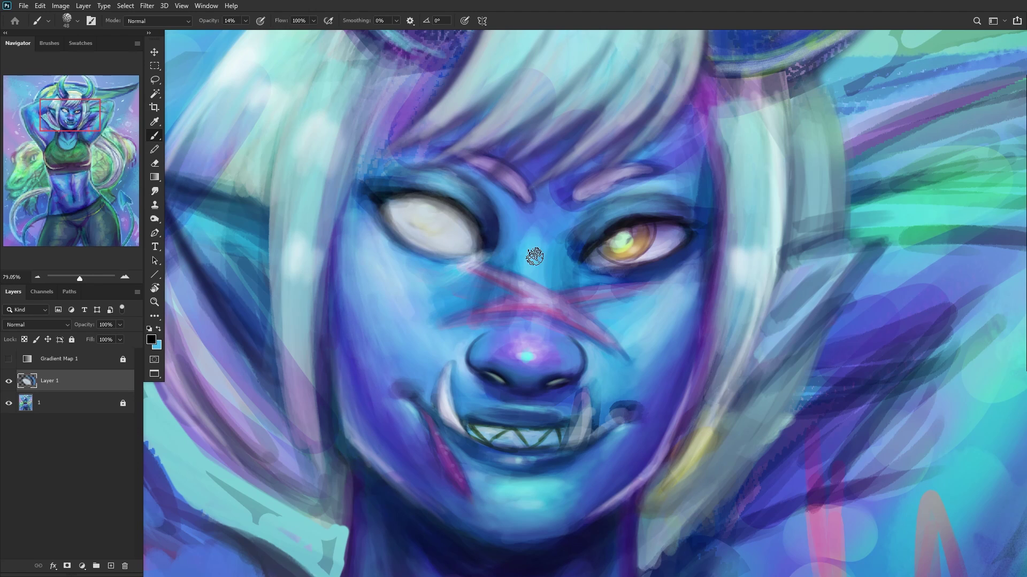
{"action": "mouse_move", "coordinate": [644, 257]}
{"action": "left_mouse_down", "text": "alt"}
{"action": "mouse_move", "coordinate": [621, 248]}
{"action": "mouse_move", "coordinate": [644, 239]}
{"action": "left_mouse_up", "text": "alt"}
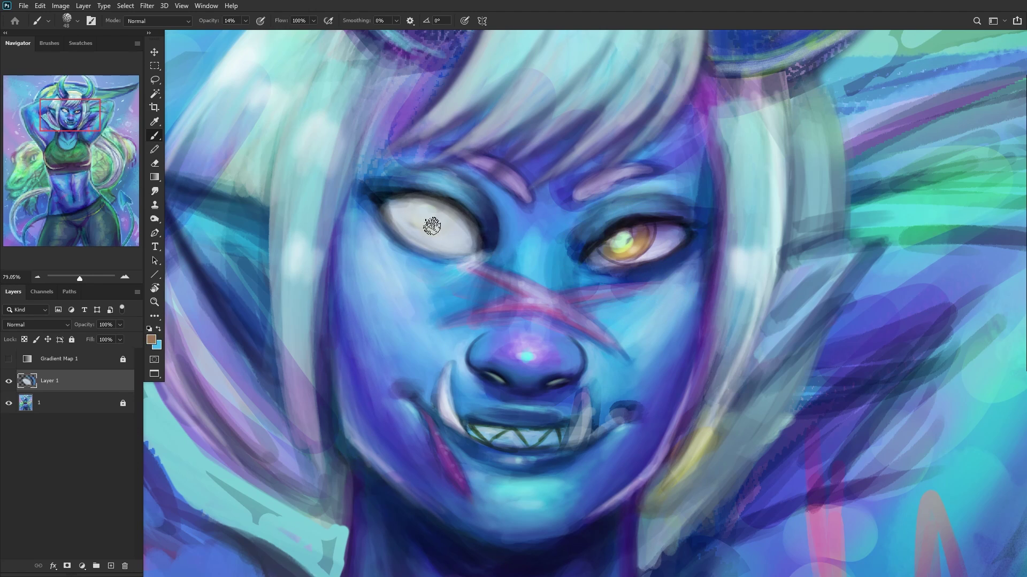
{"action": "mouse_move", "coordinate": [422, 223]}
{"action": "left_mouse_down"}
{"action": "mouse_move", "coordinate": [438, 213]}
{"action": "mouse_move", "coordinate": [422, 222]}
{"action": "mouse_move", "coordinate": [447, 227]}
{"action": "mouse_move", "coordinate": [432, 221]}
{"action": "mouse_move", "coordinate": [439, 235]}
{"action": "mouse_move", "coordinate": [461, 225]}
{"action": "mouse_move", "coordinate": [433, 230]}
{"action": "left_mouse_up"}
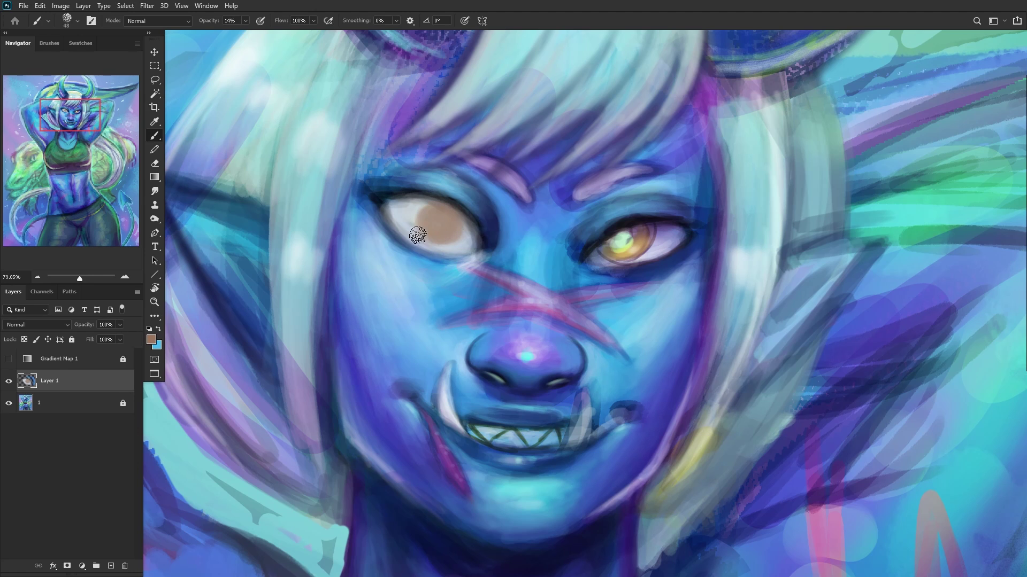
{"action": "scroll", "coordinate": [467, 256], "scroll_direction": "down", "scroll_amount": 5}
Step: Shade the left eye's upper white and inner corner, then paint a mint-green highlight in the iris
{"action": "scroll", "coordinate": [430, 291], "scroll_direction": "down", "scroll_amount": 2}
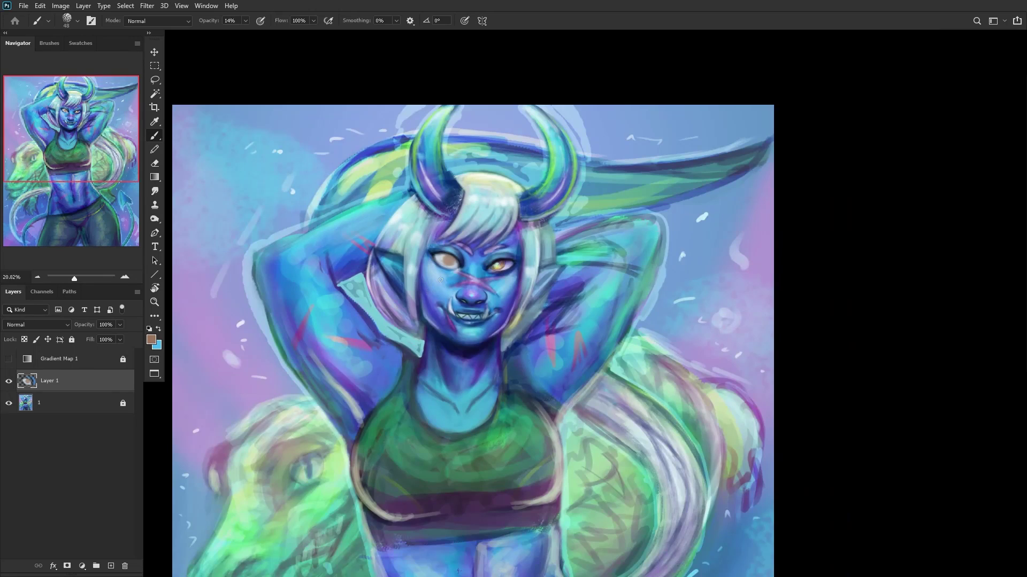
{"action": "scroll", "coordinate": [443, 209], "scroll_direction": "up", "scroll_amount": 8}
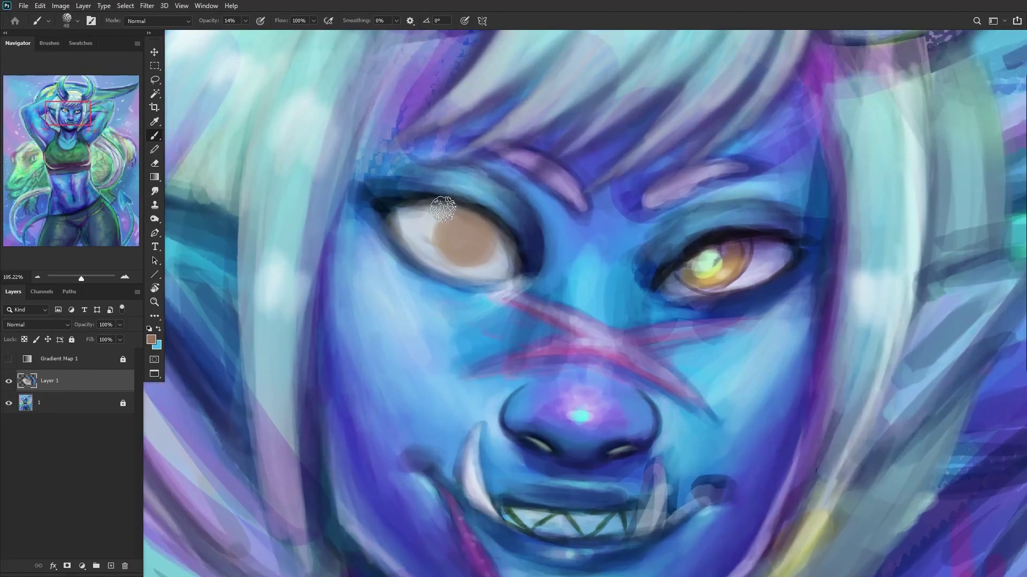
{"action": "scroll", "coordinate": [442, 209], "scroll_direction": "up", "scroll_amount": 1}
{"action": "left_click", "coordinate": [424, 201], "text": "alt"}
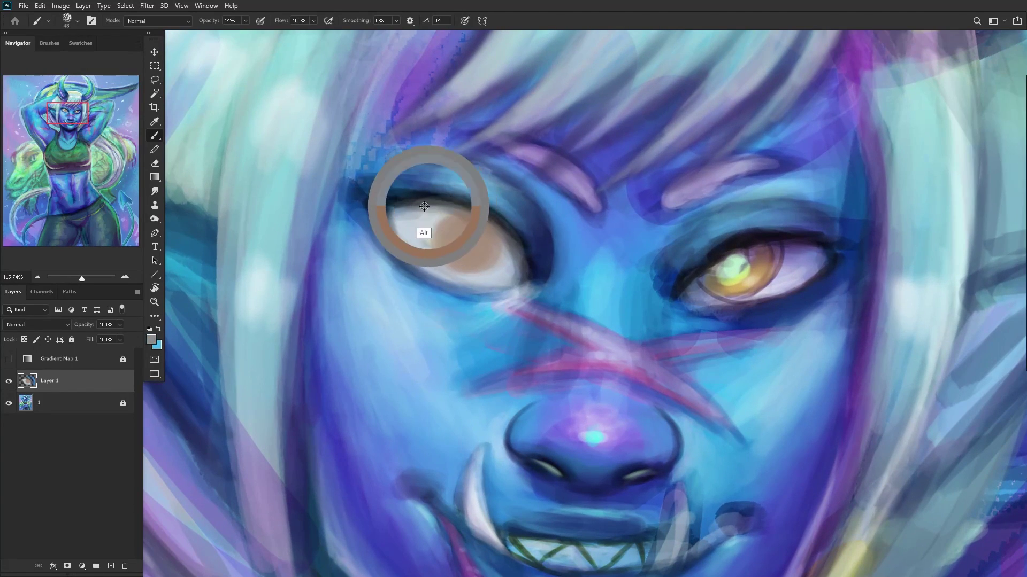
{"action": "mouse_move", "coordinate": [510, 245]}
{"action": "left_mouse_down"}
{"action": "mouse_move", "coordinate": [517, 278]}
{"action": "mouse_move", "coordinate": [430, 200]}
{"action": "mouse_move", "coordinate": [502, 231]}
{"action": "mouse_move", "coordinate": [373, 209]}
{"action": "mouse_move", "coordinate": [508, 251]}
{"action": "mouse_move", "coordinate": [425, 218]}
{"action": "mouse_move", "coordinate": [522, 276]}
{"action": "left_mouse_up"}
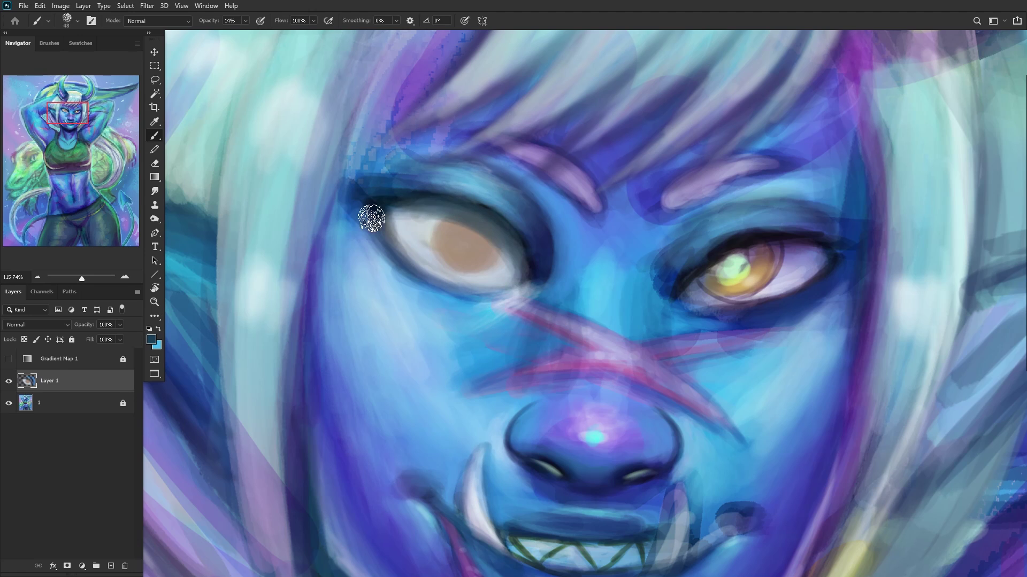
{"action": "left_click", "coordinate": [752, 272], "text": "alt"}
{"action": "left_click_drag", "start_coordinate": [751, 272], "coordinate": [728, 271]}
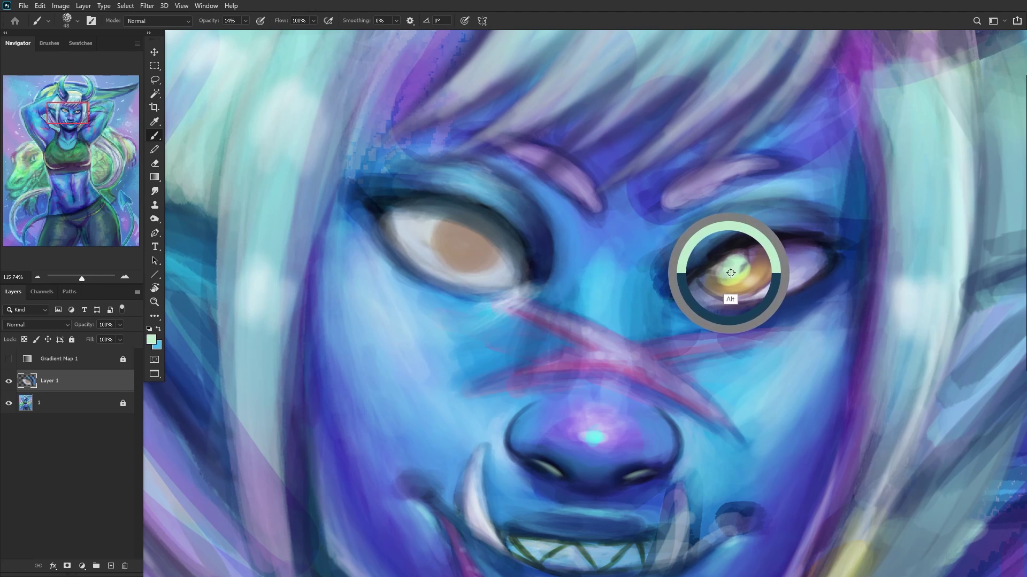
{"action": "mouse_move", "coordinate": [478, 249]}
{"action": "left_mouse_down"}
{"action": "mouse_move", "coordinate": [449, 243]}
{"action": "mouse_move", "coordinate": [464, 236]}
{"action": "left_mouse_up"}
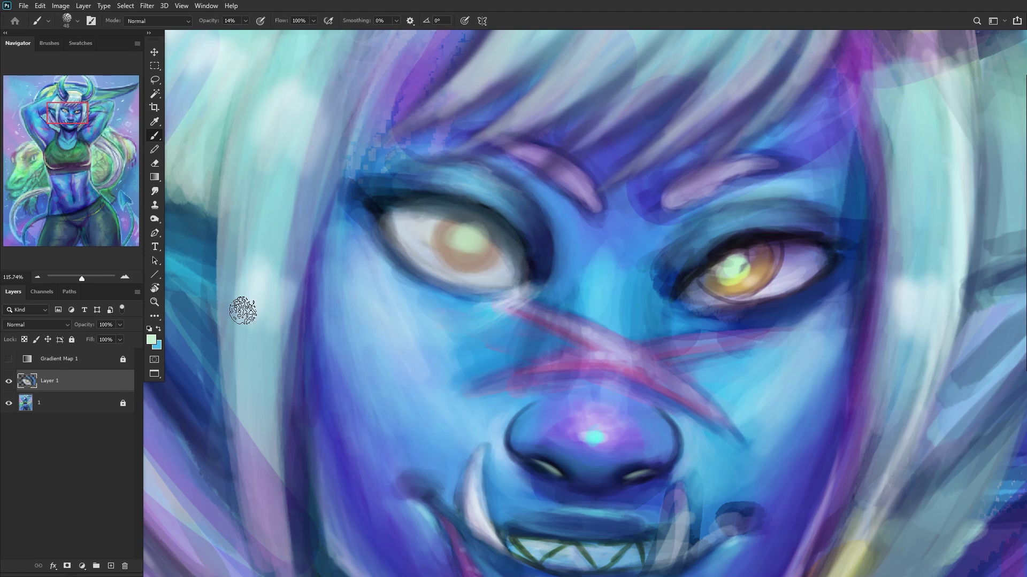
Step: Darken the left iris in black, then dab amber over it with the brush at 30 px
{"action": "left_click", "coordinate": [149, 329]}
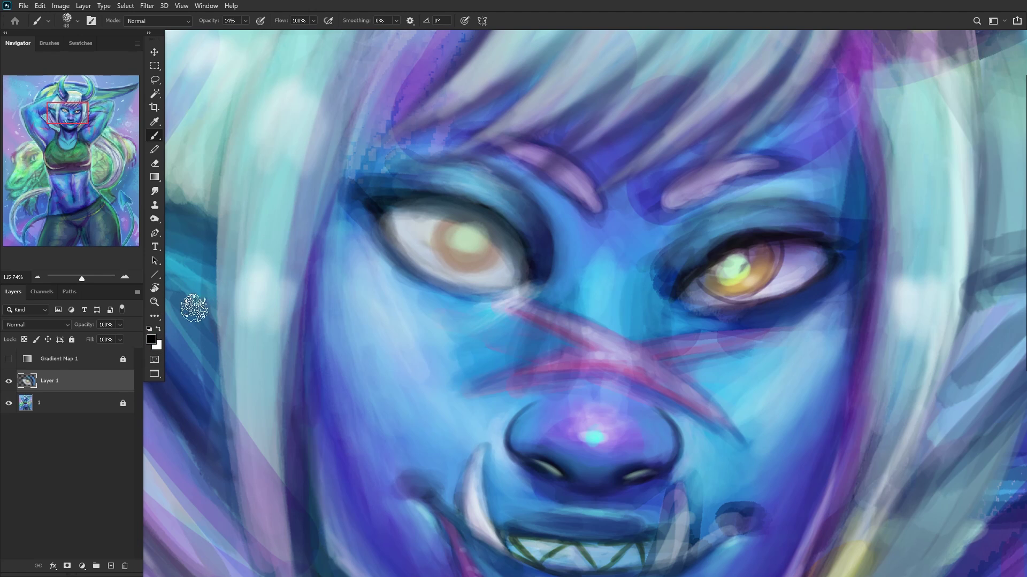
{"action": "left_click_drag", "start_coordinate": [458, 257], "coordinate": [487, 273]}
{"action": "key", "text": "bracketleft"}
{"action": "key", "text": "bracketleft"}
{"action": "key", "text": "bracketleft"}
{"action": "key", "text": "bracketleft"}
{"action": "key", "text": "bracketleft"}
{"action": "key", "text": "bracketleft"}
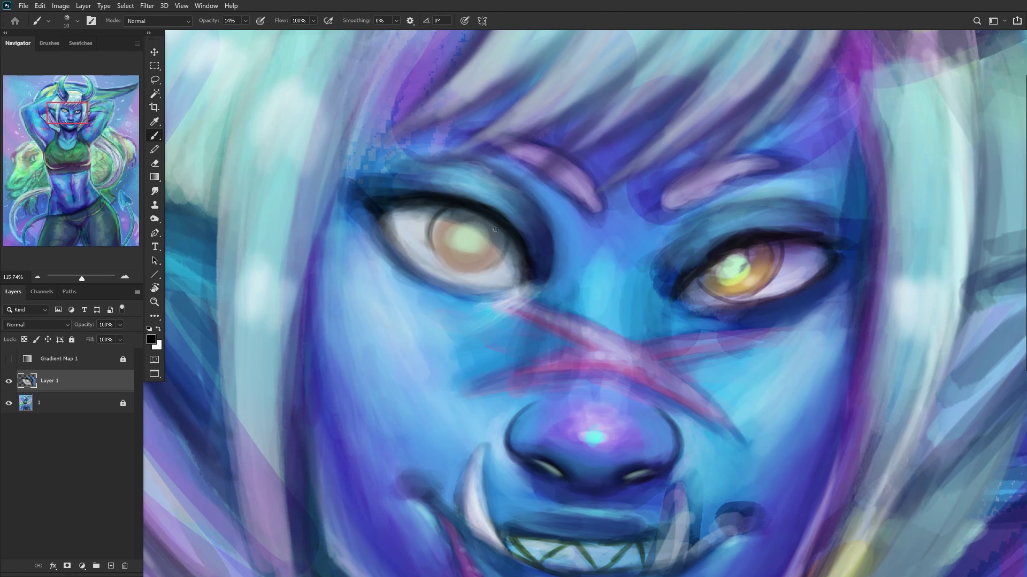
{"action": "left_click", "coordinate": [732, 264], "text": "alt"}
{"action": "left_click_drag", "start_coordinate": [693, 296], "coordinate": [738, 267], "text": "alt"}
{"action": "left_click_drag", "start_coordinate": [728, 284], "coordinate": [737, 281], "text": "alt"}
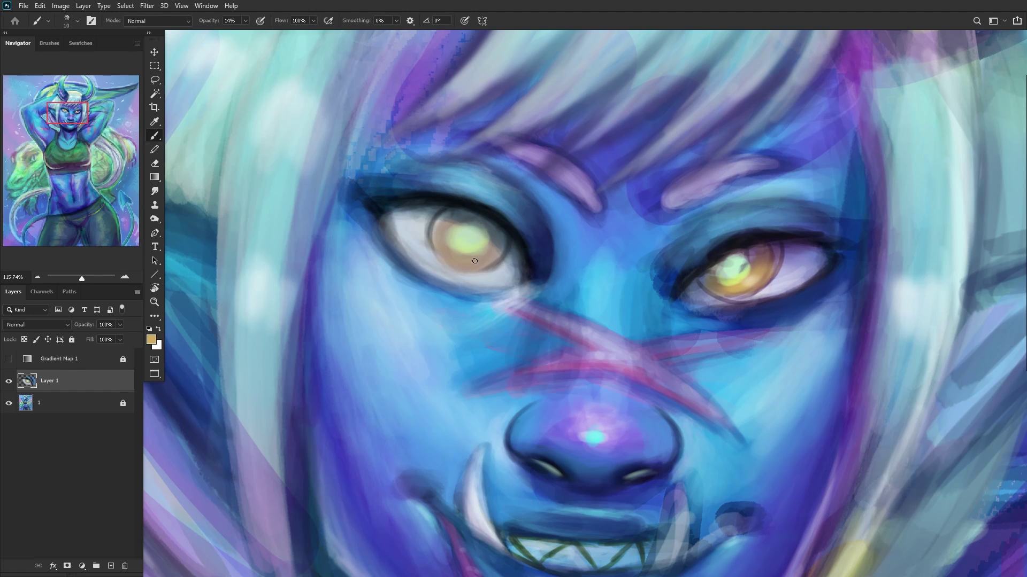
{"action": "key", "text": "bracketright"}
{"action": "mouse_move", "coordinate": [475, 261]}
{"action": "left_mouse_down"}
{"action": "mouse_move", "coordinate": [450, 260]}
{"action": "mouse_move", "coordinate": [437, 239]}
{"action": "mouse_move", "coordinate": [493, 255]}
{"action": "mouse_move", "coordinate": [460, 253]}
{"action": "mouse_move", "coordinate": [439, 222]}
{"action": "mouse_move", "coordinate": [473, 259]}
{"action": "mouse_move", "coordinate": [462, 259]}
{"action": "mouse_move", "coordinate": [437, 231]}
{"action": "mouse_move", "coordinate": [482, 267]}
{"action": "mouse_move", "coordinate": [429, 231]}
{"action": "mouse_move", "coordinate": [487, 262]}
{"action": "mouse_move", "coordinate": [438, 242]}
{"action": "left_mouse_up"}
Step: Darken the left eye's upper lid with near-black and brighten its green iris highlight
{"action": "left_click_drag", "start_coordinate": [729, 269], "coordinate": [748, 246], "text": "alt"}
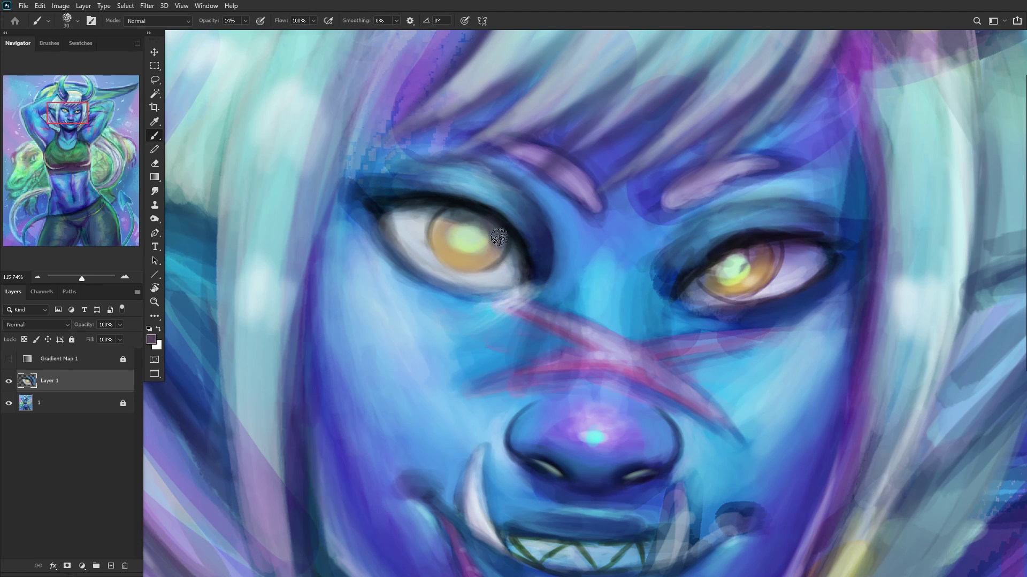
{"action": "left_click", "coordinate": [486, 213], "text": "alt"}
{"action": "mouse_move", "coordinate": [465, 208]}
{"action": "left_mouse_down"}
{"action": "mouse_move", "coordinate": [435, 237]}
{"action": "mouse_move", "coordinate": [497, 234]}
{"action": "mouse_move", "coordinate": [483, 220]}
{"action": "mouse_move", "coordinate": [471, 228]}
{"action": "mouse_move", "coordinate": [493, 259]}
{"action": "mouse_move", "coordinate": [503, 234]}
{"action": "mouse_move", "coordinate": [472, 265]}
{"action": "mouse_move", "coordinate": [429, 241]}
{"action": "mouse_move", "coordinate": [435, 249]}
{"action": "mouse_move", "coordinate": [500, 261]}
{"action": "mouse_move", "coordinate": [435, 220]}
{"action": "mouse_move", "coordinate": [483, 251]}
{"action": "mouse_move", "coordinate": [458, 219]}
{"action": "mouse_move", "coordinate": [501, 239]}
{"action": "left_mouse_up"}
{"action": "left_click", "coordinate": [729, 274], "text": "alt"}
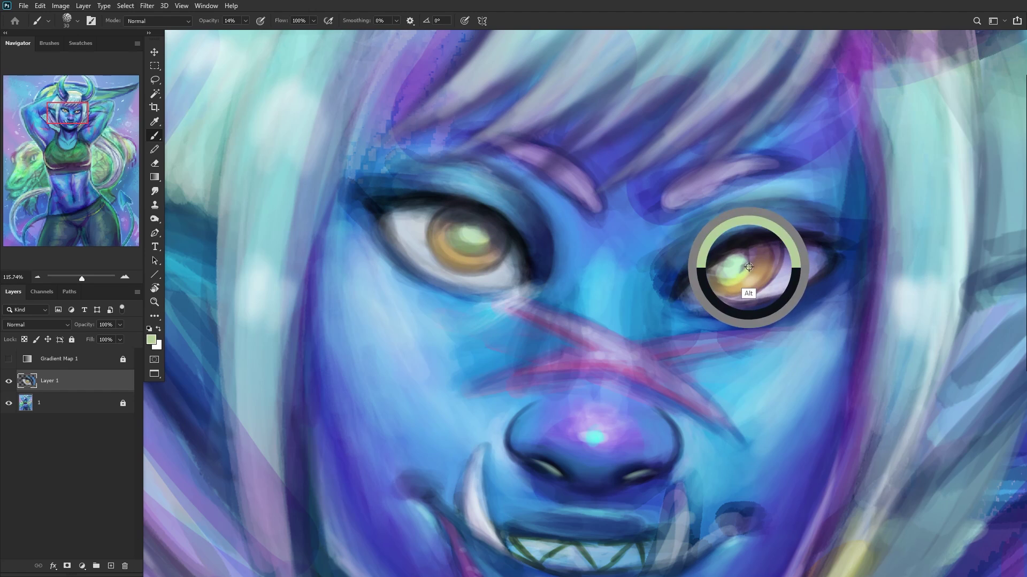
{"action": "mouse_move", "coordinate": [494, 253]}
{"action": "left_mouse_down"}
{"action": "mouse_move", "coordinate": [465, 242]}
{"action": "mouse_move", "coordinate": [484, 235]}
{"action": "mouse_move", "coordinate": [469, 234]}
{"action": "left_mouse_up"}
{"action": "scroll", "coordinate": [441, 300], "scroll_direction": "down", "scroll_amount": 10}
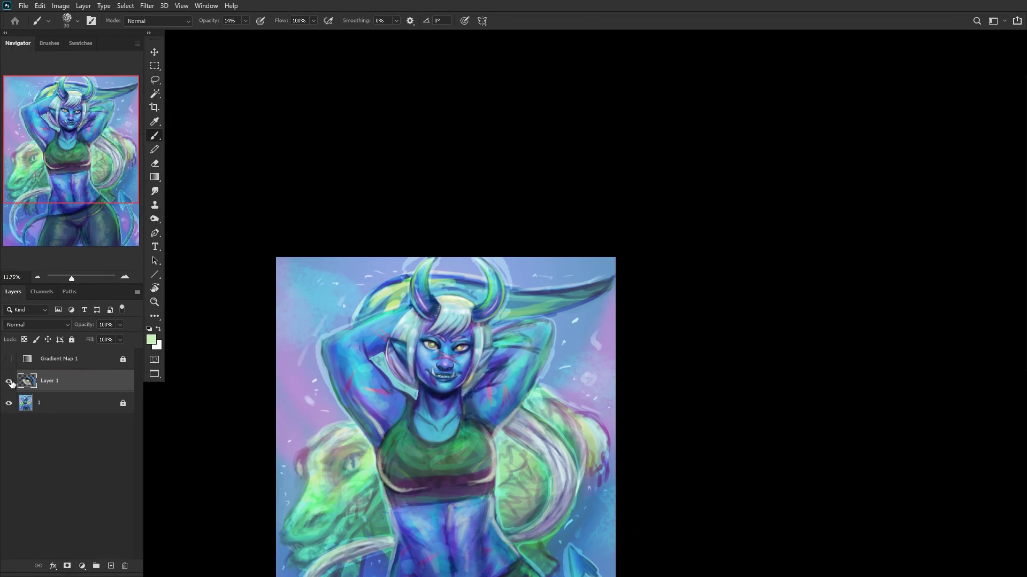
Step: Compare the eye layer, mirror the canvas horizontally, and dim the bright glow inside the iris
{"action": "left_click", "coordinate": [9, 382]}
{"action": "left_click", "coordinate": [9, 382]}
{"action": "key", "text": "ctrl+shift+h"}
{"action": "scroll", "coordinate": [513, 342], "scroll_direction": "up", "scroll_amount": 9}
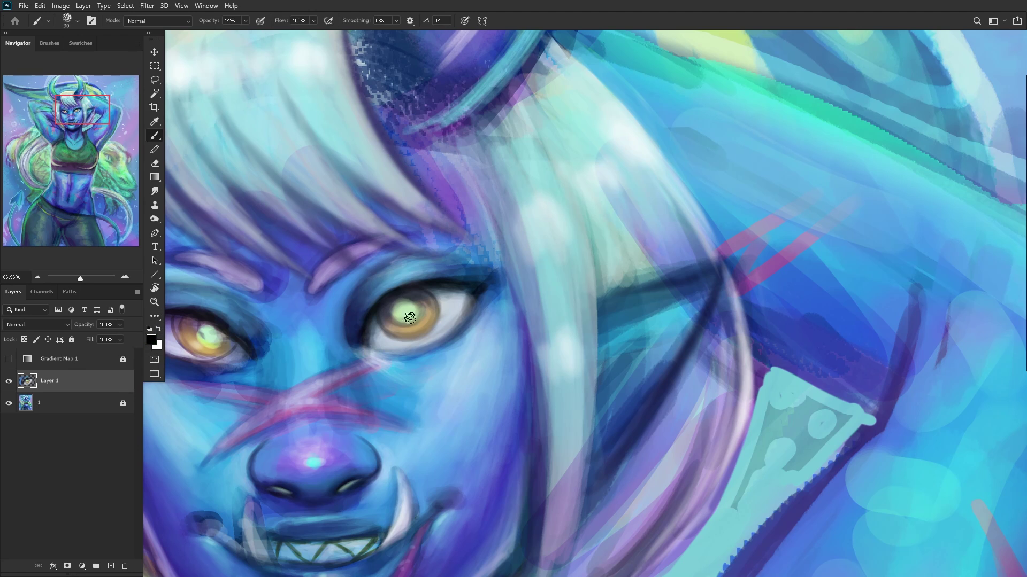
{"action": "mouse_move", "coordinate": [410, 318]}
{"action": "left_mouse_down"}
{"action": "mouse_move", "coordinate": [402, 307]}
{"action": "mouse_move", "coordinate": [411, 315]}
{"action": "left_mouse_up"}
{"action": "scroll", "coordinate": [406, 304], "scroll_direction": "down", "scroll_amount": 3}
{"action": "scroll", "coordinate": [409, 295], "scroll_direction": "up", "scroll_amount": 4}
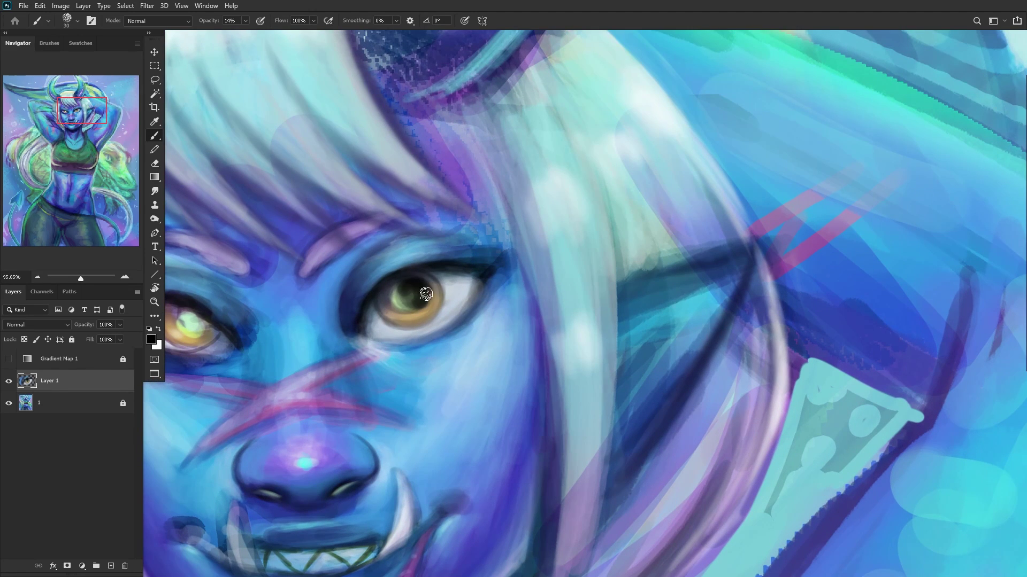
Step: With sampled tan and pupil colours, darken and widen the iris's right side and dab light into the pupil
{"action": "left_click", "coordinate": [422, 305], "text": "alt"}
{"action": "left_click", "coordinate": [416, 282], "text": "alt"}
{"action": "mouse_move", "coordinate": [446, 284]}
{"action": "left_mouse_down"}
{"action": "mouse_move", "coordinate": [418, 298]}
{"action": "mouse_move", "coordinate": [439, 313]}
{"action": "mouse_move", "coordinate": [419, 283]}
{"action": "mouse_move", "coordinate": [411, 307]}
{"action": "mouse_move", "coordinate": [429, 294]}
{"action": "left_mouse_up"}
{"action": "left_click", "coordinate": [421, 309], "text": "alt"}
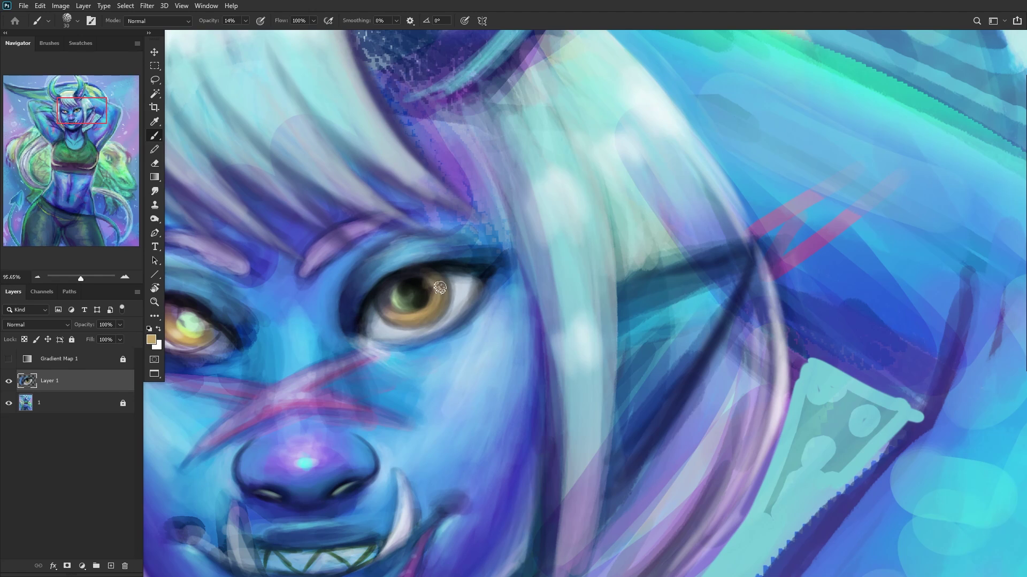
{"action": "scroll", "coordinate": [418, 290], "scroll_direction": "down", "scroll_amount": 5}
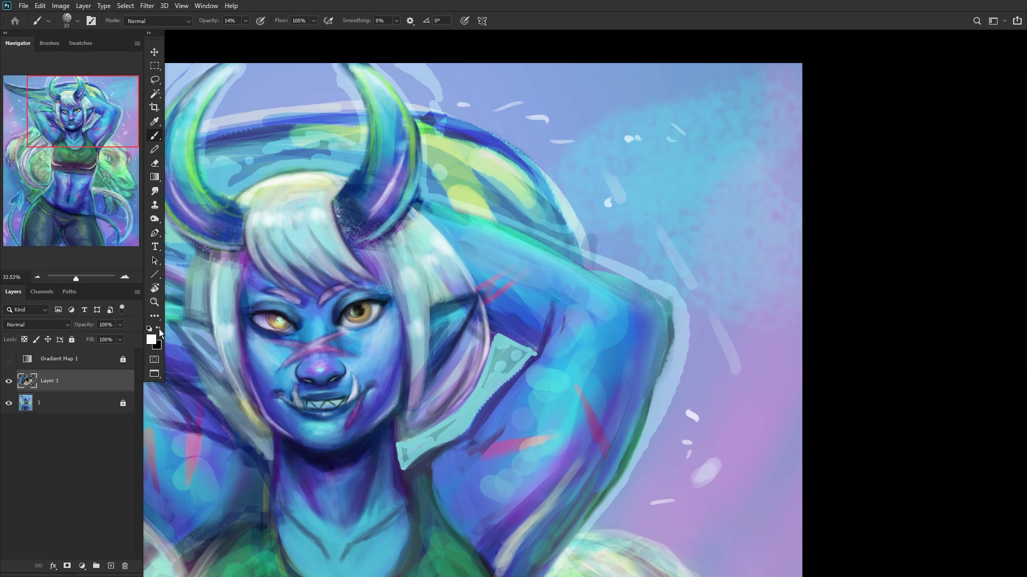
{"action": "scroll", "coordinate": [367, 309], "scroll_direction": "up", "scroll_amount": 5}
{"action": "mouse_move", "coordinate": [363, 300]}
{"action": "left_mouse_down"}
{"action": "mouse_move", "coordinate": [387, 323]}
{"action": "mouse_move", "coordinate": [344, 307]}
{"action": "mouse_move", "coordinate": [381, 287]}
{"action": "mouse_move", "coordinate": [377, 321]}
{"action": "mouse_move", "coordinate": [356, 280]}
{"action": "mouse_move", "coordinate": [345, 291]}
{"action": "mouse_move", "coordinate": [358, 314]}
{"action": "mouse_move", "coordinate": [382, 283]}
{"action": "mouse_move", "coordinate": [347, 294]}
{"action": "left_mouse_up"}
{"action": "scroll", "coordinate": [347, 295], "scroll_direction": "down", "scroll_amount": 6}
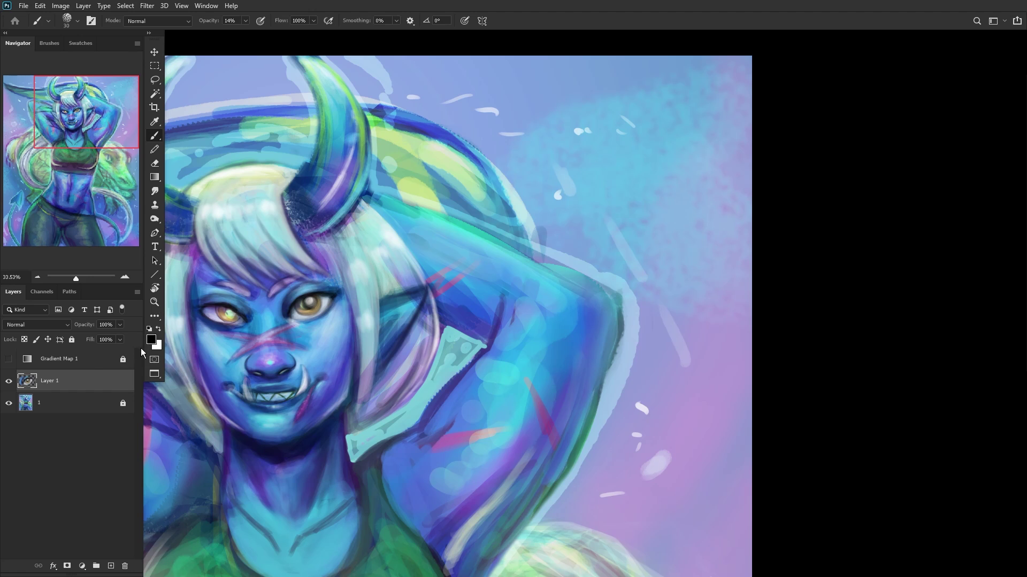
{"action": "scroll", "coordinate": [187, 323], "scroll_direction": "up", "scroll_amount": 6}
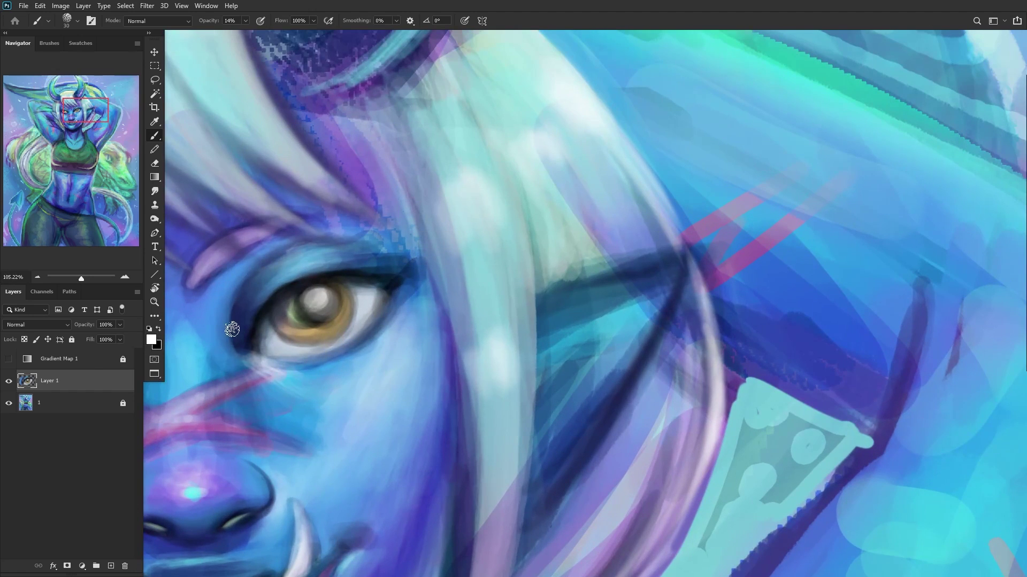
Step: Choose a mint-green foreground colour and paint it over the iris and pupil
{"action": "left_click", "coordinate": [151, 340]}
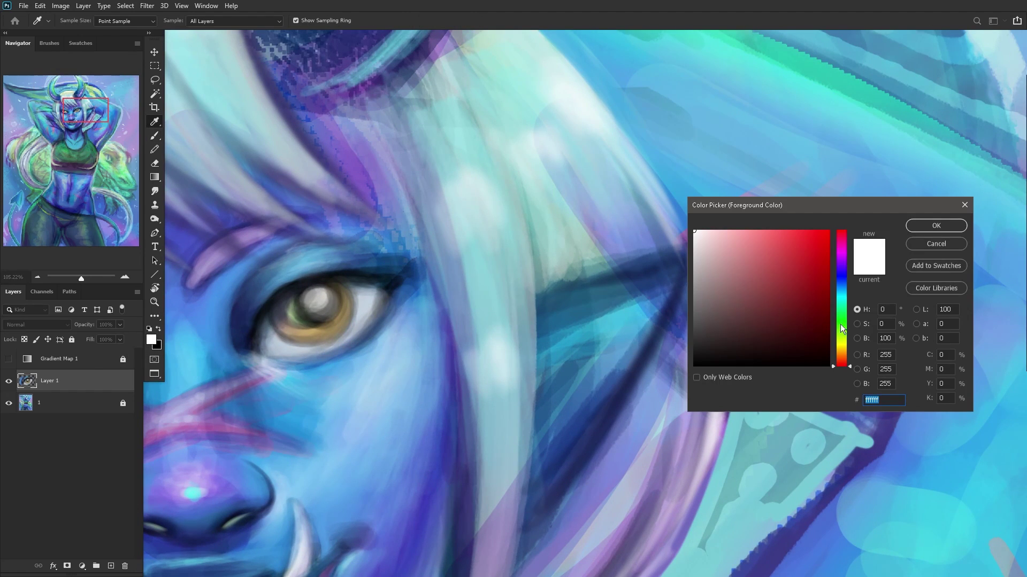
{"action": "left_click_drag", "start_coordinate": [840, 325], "coordinate": [842, 308]}
{"action": "left_click", "coordinate": [796, 239]}
{"action": "left_click", "coordinate": [936, 225]}
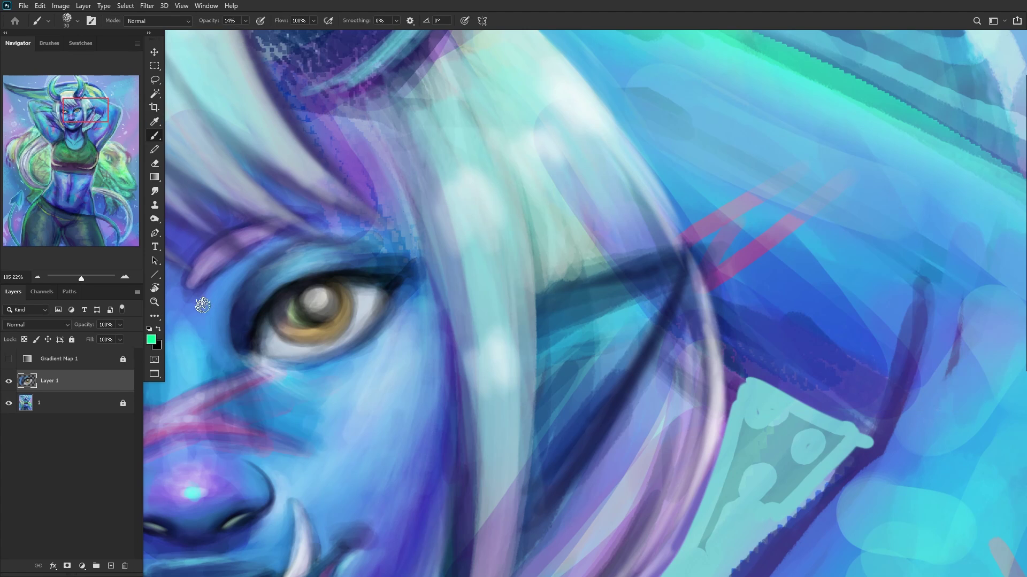
{"action": "mouse_move", "coordinate": [313, 304]}
{"action": "left_mouse_down"}
{"action": "mouse_move", "coordinate": [327, 304]}
{"action": "mouse_move", "coordinate": [312, 306]}
{"action": "mouse_move", "coordinate": [327, 297]}
{"action": "mouse_move", "coordinate": [316, 297]}
{"action": "left_mouse_up"}
{"action": "left_click", "coordinate": [326, 297], "text": "alt"}
Step: Sample pale yellow-green from the hair and paint it over the lower-left iris
{"action": "left_click", "coordinate": [321, 298], "text": "alt"}
{"action": "scroll", "coordinate": [293, 349], "scroll_direction": "down", "scroll_amount": 3}
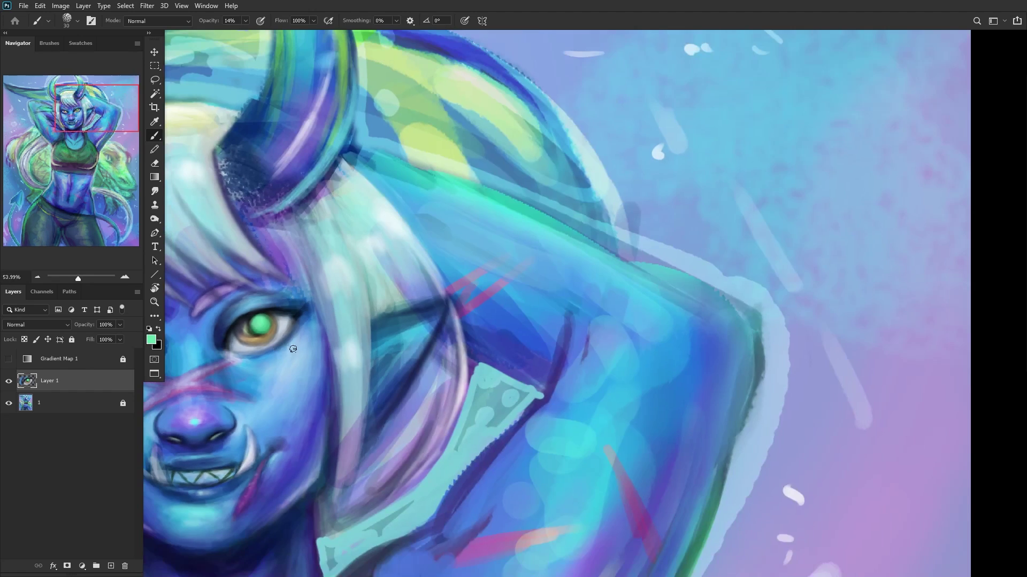
{"action": "scroll", "coordinate": [293, 349], "scroll_direction": "down", "scroll_amount": 1}
{"action": "left_click", "coordinate": [383, 187], "text": "alt"}
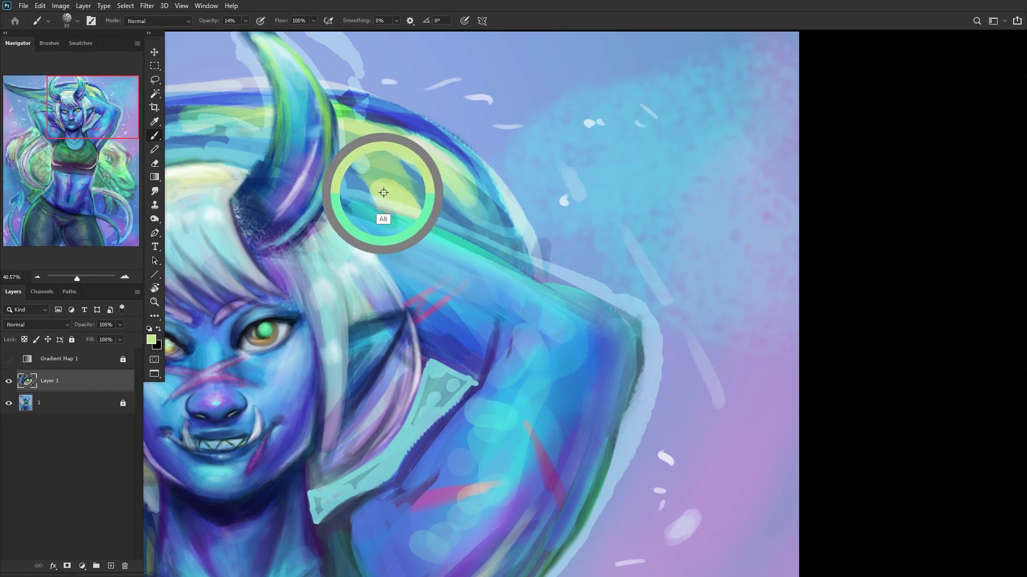
{"action": "scroll", "coordinate": [255, 334], "scroll_direction": "up", "scroll_amount": 4}
{"action": "mouse_move", "coordinate": [254, 338]}
{"action": "left_mouse_down"}
{"action": "mouse_move", "coordinate": [292, 357]}
{"action": "mouse_move", "coordinate": [262, 355]}
{"action": "mouse_move", "coordinate": [306, 344]}
{"action": "mouse_move", "coordinate": [247, 329]}
{"action": "mouse_move", "coordinate": [287, 344]}
{"action": "mouse_move", "coordinate": [265, 352]}
{"action": "mouse_move", "coordinate": [275, 356]}
{"action": "mouse_move", "coordinate": [232, 325]}
{"action": "mouse_move", "coordinate": [292, 361]}
{"action": "mouse_move", "coordinate": [275, 350]}
{"action": "mouse_move", "coordinate": [310, 340]}
{"action": "mouse_move", "coordinate": [238, 340]}
{"action": "mouse_move", "coordinate": [306, 350]}
{"action": "mouse_move", "coordinate": [235, 324]}
{"action": "mouse_move", "coordinate": [305, 354]}
{"action": "left_mouse_up"}
Step: Flip the whole painting horizontally
{"action": "scroll", "coordinate": [229, 310], "scroll_direction": "down", "scroll_amount": 5}
{"action": "scroll", "coordinate": [226, 306], "scroll_direction": "down", "scroll_amount": 2}
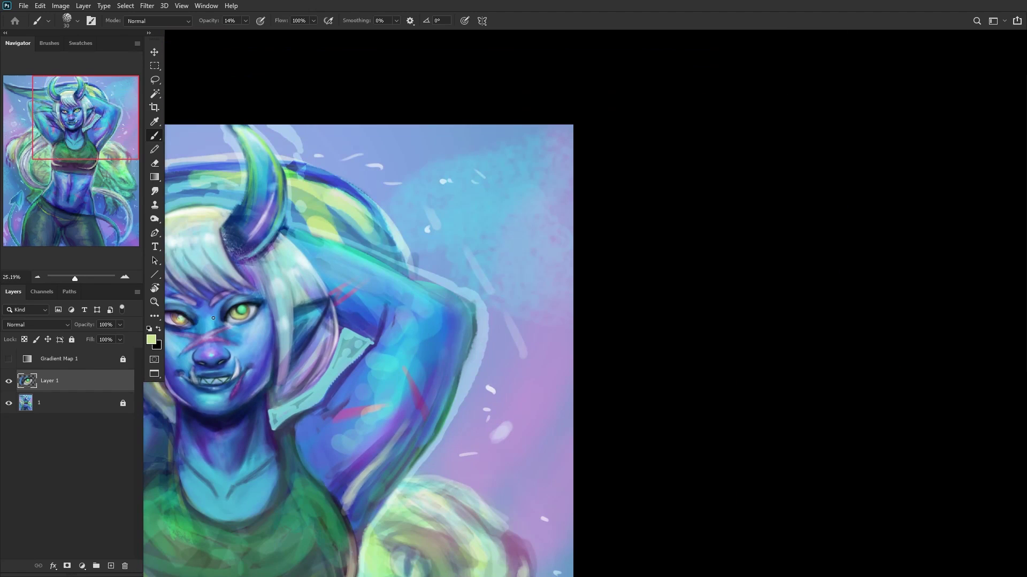
{"action": "key", "text": "h"}
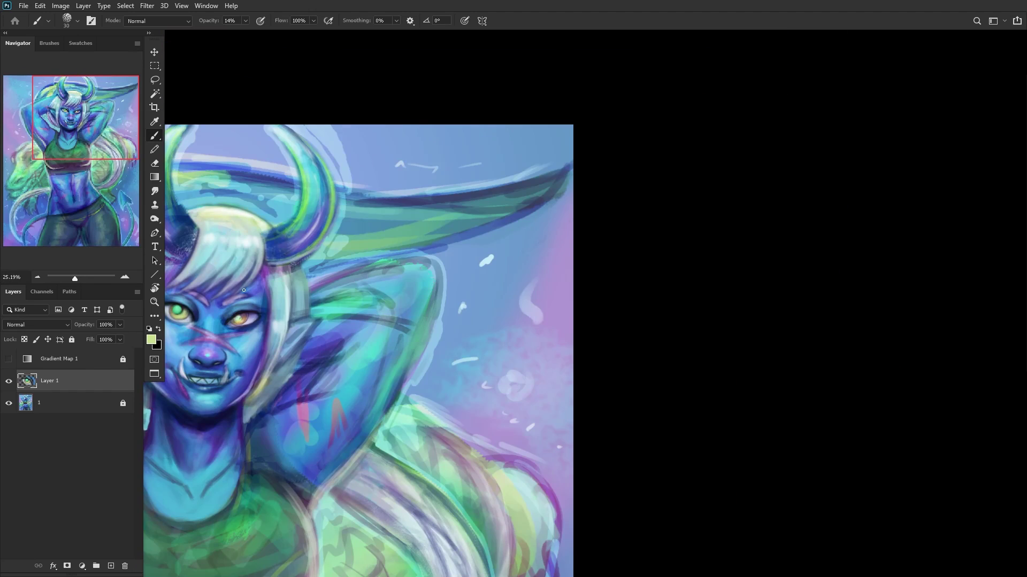
{"action": "scroll", "coordinate": [501, 234], "scroll_direction": "up", "scroll_amount": 7}
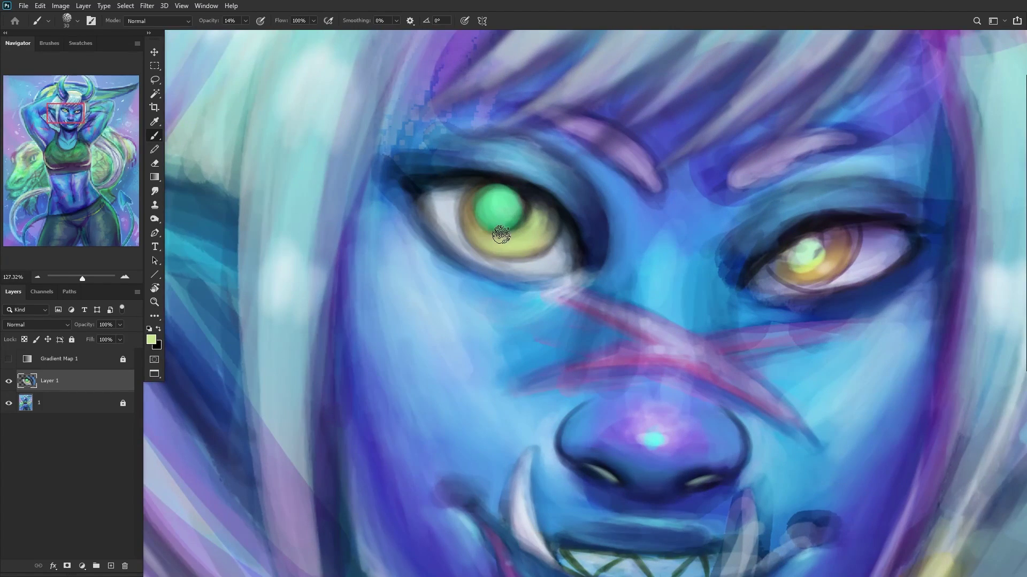
{"action": "scroll", "coordinate": [500, 234], "scroll_direction": "up", "scroll_amount": 2}
Step: Darken the iris's left edge with a sampled dark, then warm it with sampled yellow
{"action": "left_click", "coordinate": [448, 207], "text": "alt"}
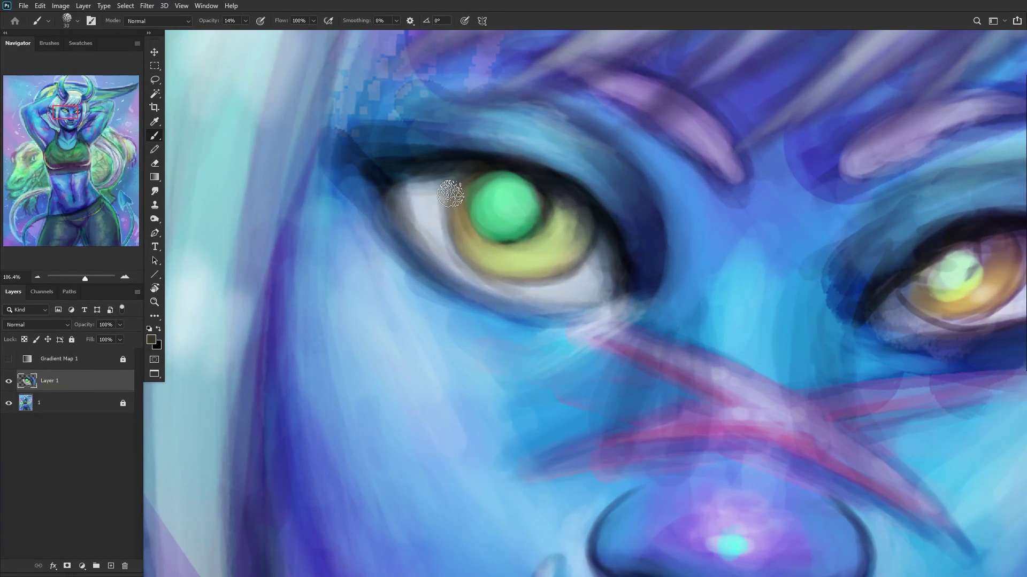
{"action": "mouse_move", "coordinate": [468, 184]}
{"action": "left_mouse_down"}
{"action": "mouse_move", "coordinate": [446, 197]}
{"action": "mouse_move", "coordinate": [464, 193]}
{"action": "mouse_move", "coordinate": [476, 266]}
{"action": "mouse_move", "coordinate": [461, 245]}
{"action": "mouse_move", "coordinate": [448, 197]}
{"action": "mouse_move", "coordinate": [499, 268]}
{"action": "mouse_move", "coordinate": [463, 171]}
{"action": "left_mouse_up"}
{"action": "left_click", "coordinate": [488, 259], "text": "alt"}
{"action": "mouse_move", "coordinate": [460, 249]}
{"action": "left_mouse_down"}
{"action": "mouse_move", "coordinate": [451, 218]}
{"action": "mouse_move", "coordinate": [497, 264]}
{"action": "mouse_move", "coordinate": [488, 261]}
{"action": "mouse_move", "coordinate": [516, 252]}
{"action": "mouse_move", "coordinate": [479, 247]}
{"action": "mouse_move", "coordinate": [480, 238]}
{"action": "left_mouse_up"}
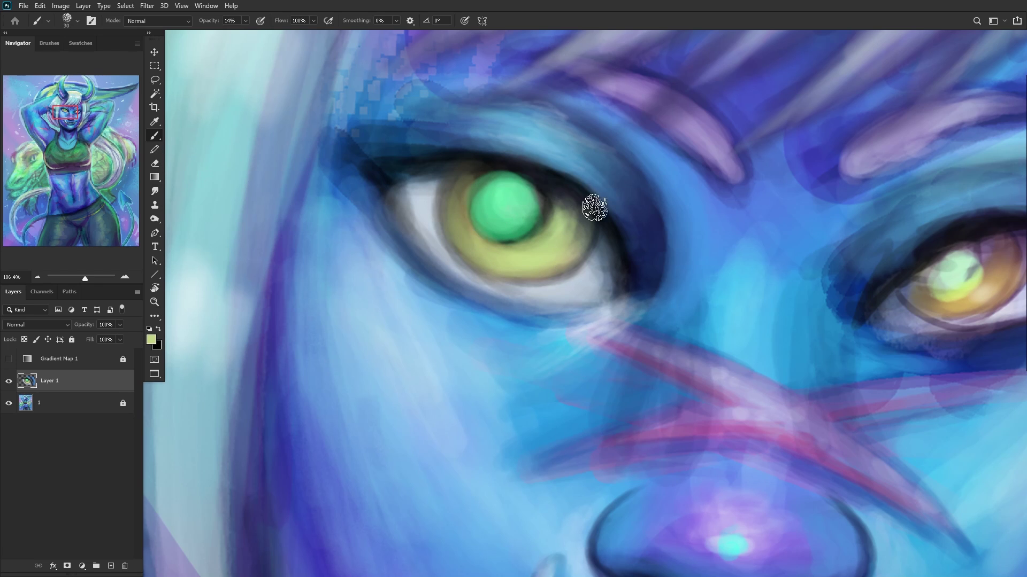
Step: Dab a white highlight into the green eye
{"action": "scroll", "coordinate": [576, 234], "scroll_direction": "down", "scroll_amount": 3}
{"action": "scroll", "coordinate": [576, 233], "scroll_direction": "down", "scroll_amount": 5}
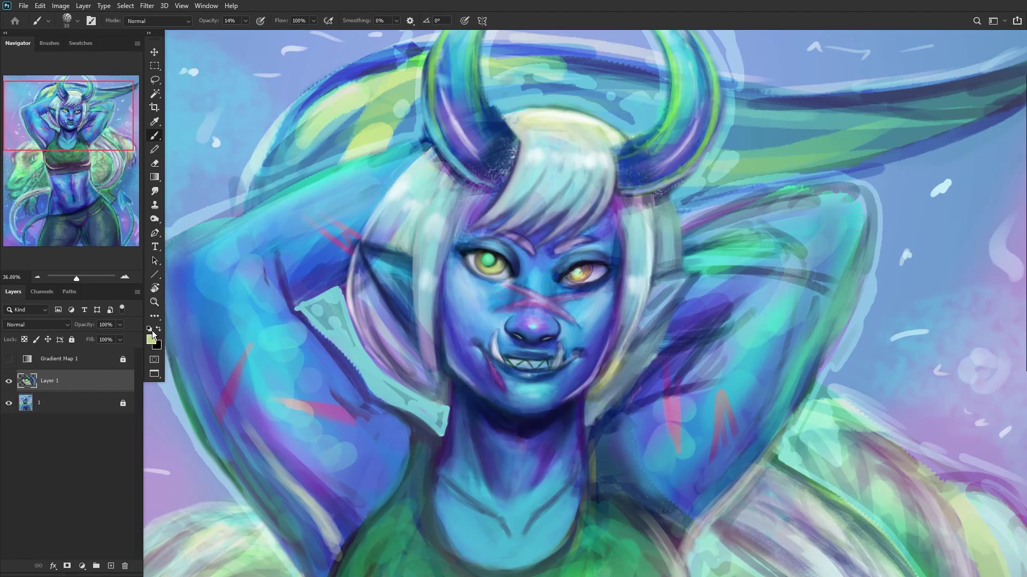
{"action": "right_click", "coordinate": [548, 265]}
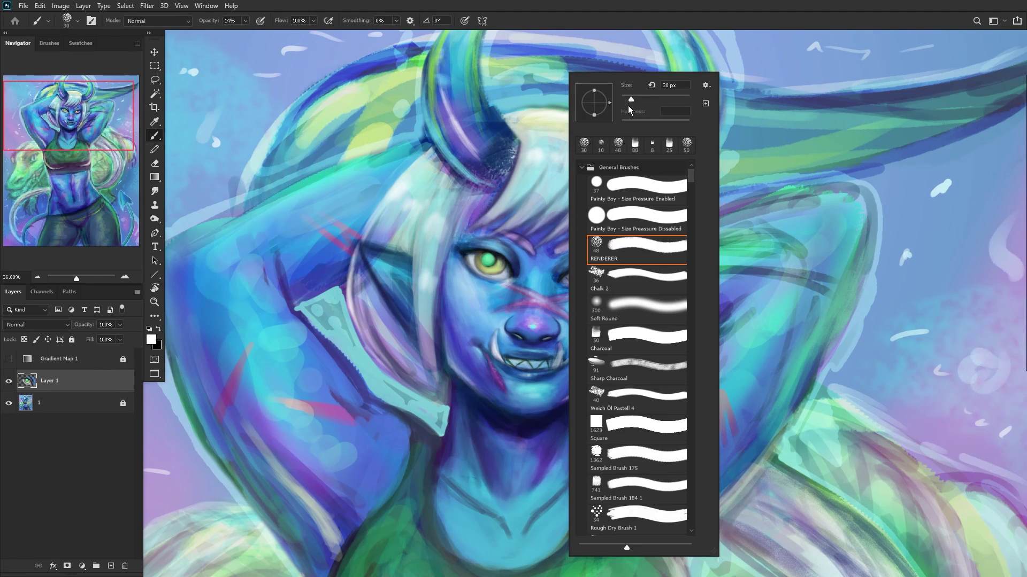
{"action": "key", "text": "Escape"}
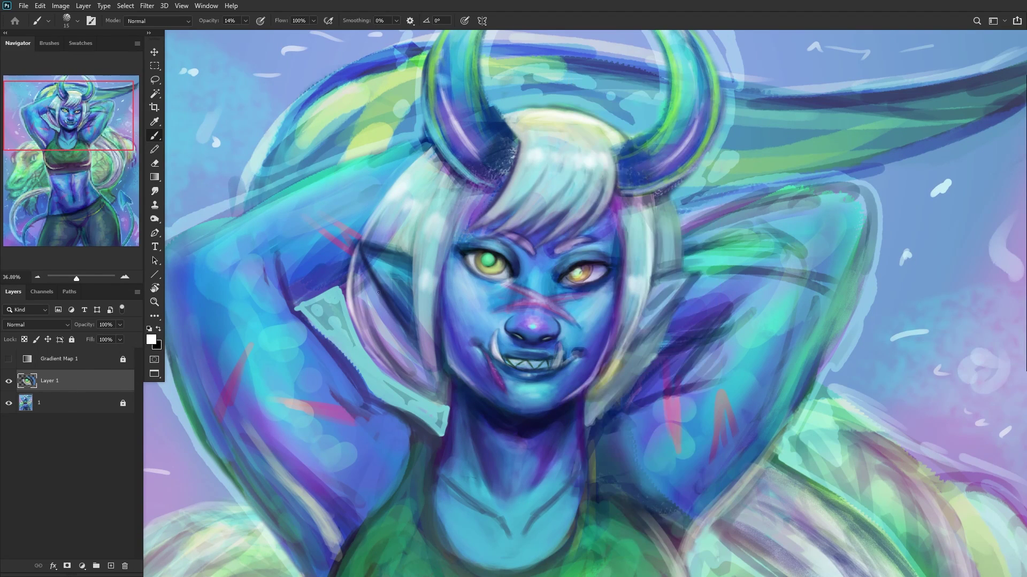
{"action": "scroll", "coordinate": [493, 252], "scroll_direction": "up", "scroll_amount": 6}
{"action": "scroll", "coordinate": [493, 251], "scroll_direction": "down", "scroll_amount": 4}
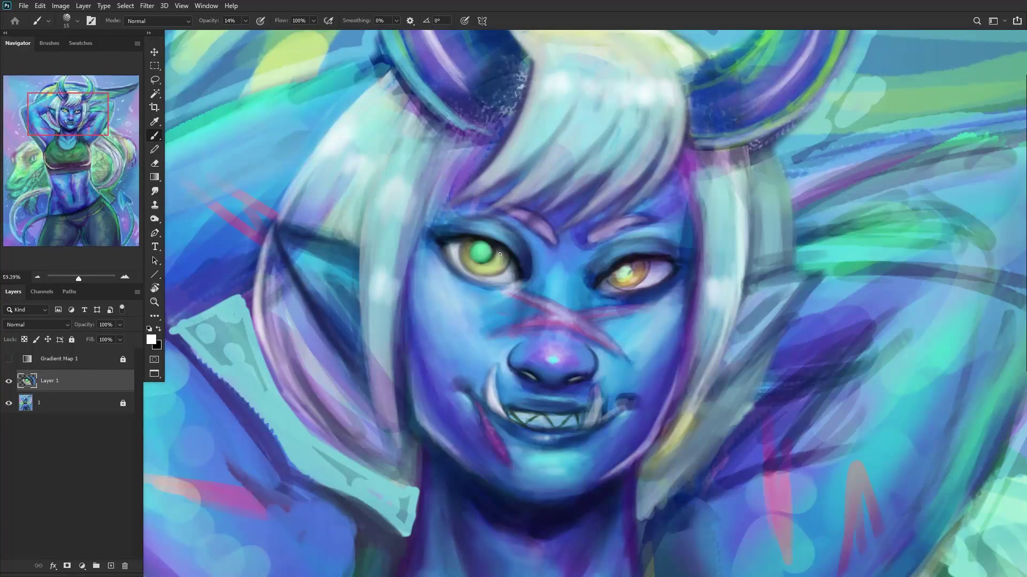
{"action": "scroll", "coordinate": [463, 279], "scroll_direction": "up", "scroll_amount": 6}
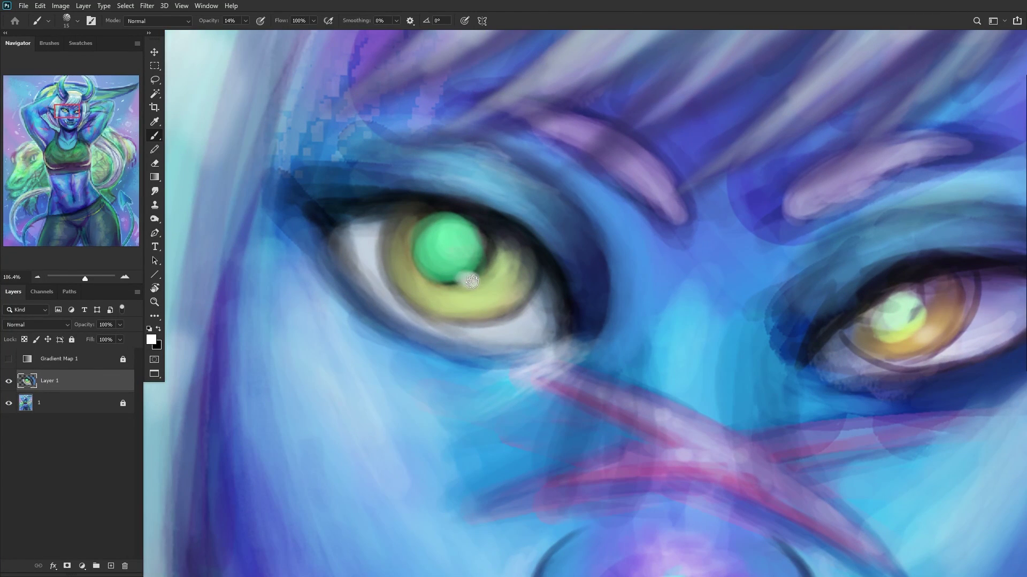
{"action": "left_click", "coordinate": [471, 282]}
{"action": "scroll", "coordinate": [469, 279], "scroll_direction": "down", "scroll_amount": 8}
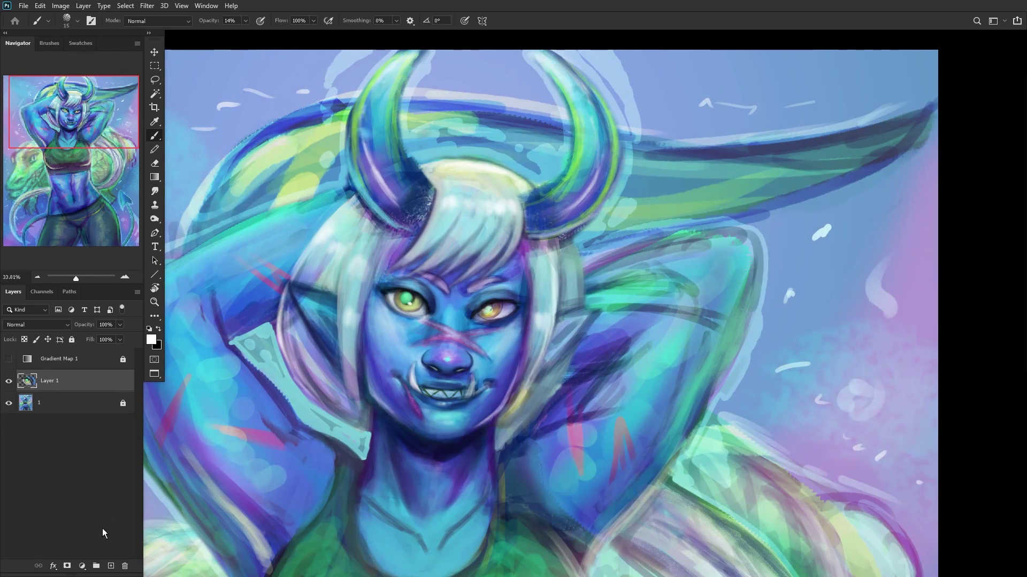
Step: On a new layer, paint a small white catchlight on the pupil
{"action": "left_click", "coordinate": [111, 566]}
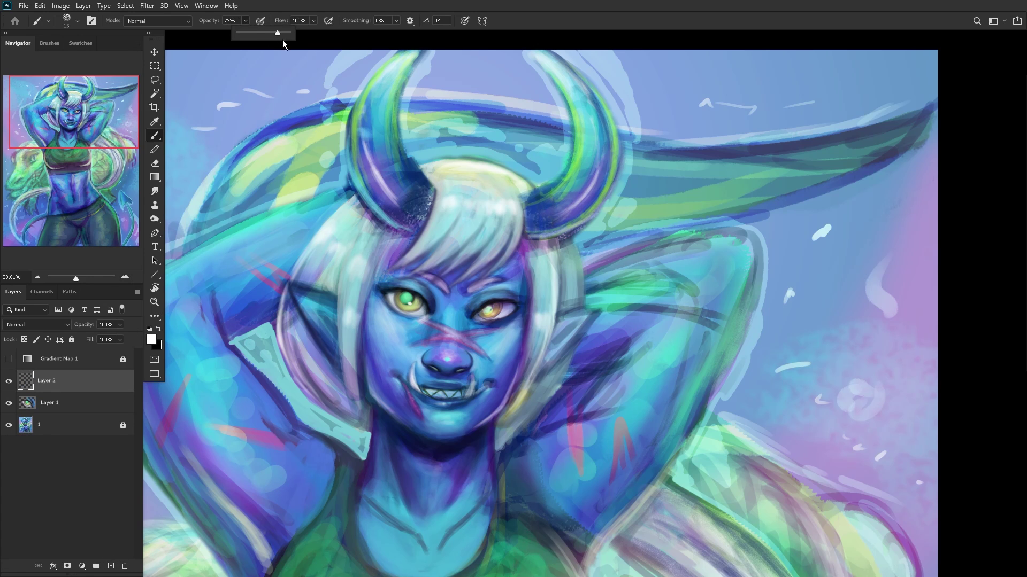
{"action": "scroll", "coordinate": [411, 303], "scroll_direction": "up", "scroll_amount": 10}
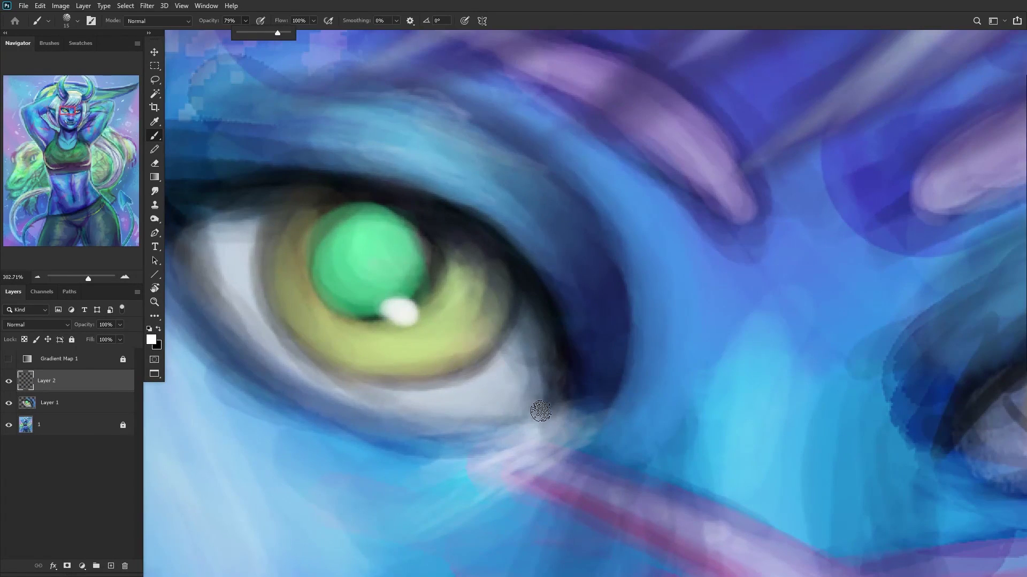
{"action": "left_click", "coordinate": [541, 413]}
{"action": "scroll", "coordinate": [540, 415], "scroll_direction": "down", "scroll_amount": 4}
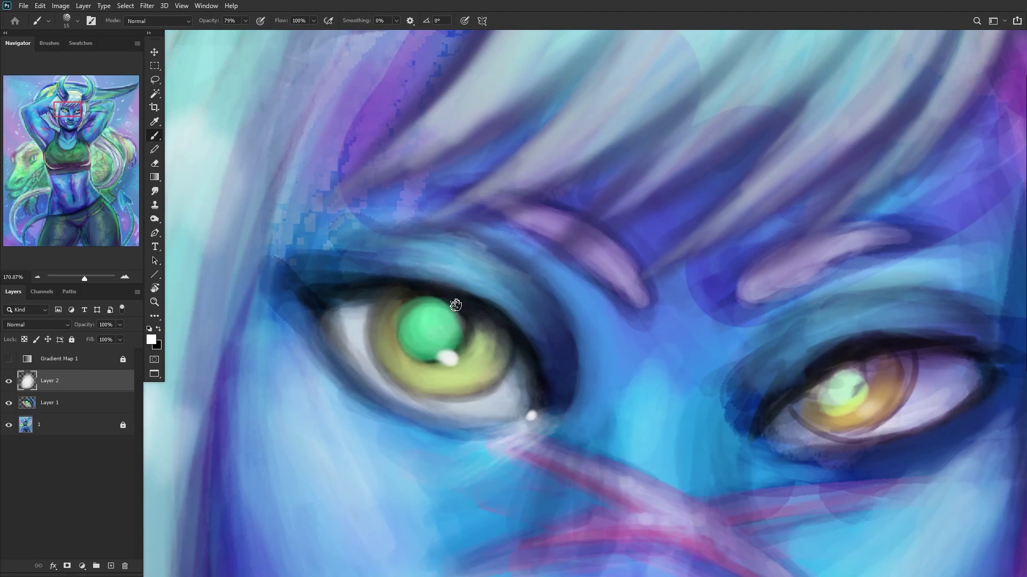
Step: Add light dabs along the lower iris and light strokes along the upper eyelid rim
{"action": "scroll", "coordinate": [425, 404], "scroll_direction": "down", "scroll_amount": 4}
{"action": "scroll", "coordinate": [418, 403], "scroll_direction": "up", "scroll_amount": 5}
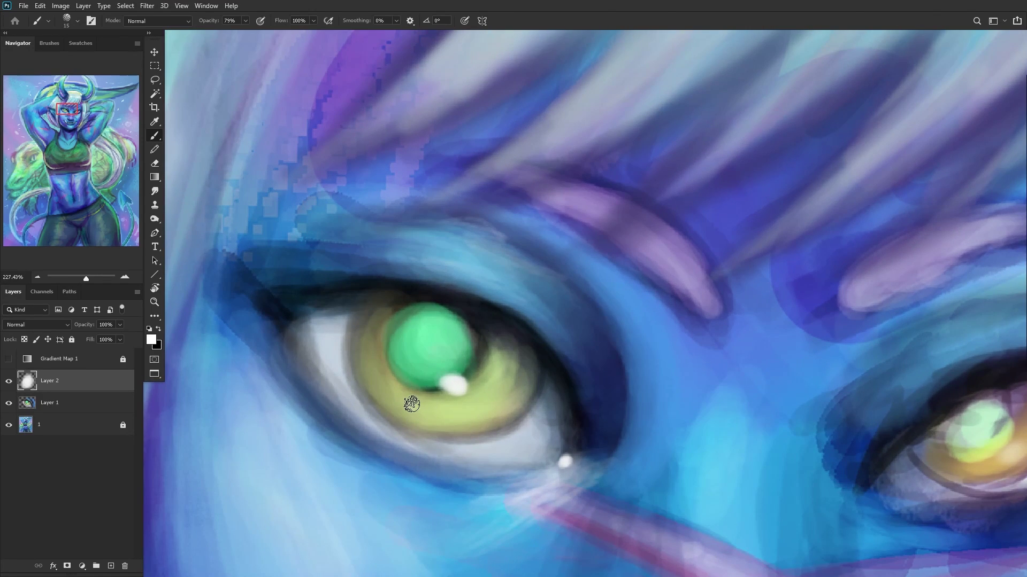
{"action": "mouse_move", "coordinate": [412, 405]}
{"action": "left_mouse_down"}
{"action": "mouse_move", "coordinate": [480, 416]}
{"action": "mouse_move", "coordinate": [502, 354]}
{"action": "mouse_move", "coordinate": [395, 394]}
{"action": "mouse_move", "coordinate": [373, 363]}
{"action": "left_mouse_up"}
{"action": "scroll", "coordinate": [392, 355], "scroll_direction": "down", "scroll_amount": 1}
{"action": "mouse_move", "coordinate": [442, 280]}
{"action": "left_mouse_down"}
{"action": "mouse_move", "coordinate": [520, 316]}
{"action": "mouse_move", "coordinate": [455, 286]}
{"action": "mouse_move", "coordinate": [516, 268]}
{"action": "mouse_move", "coordinate": [492, 256]}
{"action": "mouse_move", "coordinate": [530, 279]}
{"action": "mouse_move", "coordinate": [486, 250]}
{"action": "mouse_move", "coordinate": [515, 267]}
{"action": "mouse_move", "coordinate": [513, 282]}
{"action": "mouse_move", "coordinate": [515, 269]}
{"action": "mouse_move", "coordinate": [544, 292]}
{"action": "mouse_move", "coordinate": [502, 269]}
{"action": "mouse_move", "coordinate": [434, 274]}
{"action": "mouse_move", "coordinate": [368, 317]}
{"action": "mouse_move", "coordinate": [528, 272]}
{"action": "mouse_move", "coordinate": [441, 259]}
{"action": "left_mouse_up"}
{"action": "scroll", "coordinate": [442, 259], "scroll_direction": "down", "scroll_amount": 5}
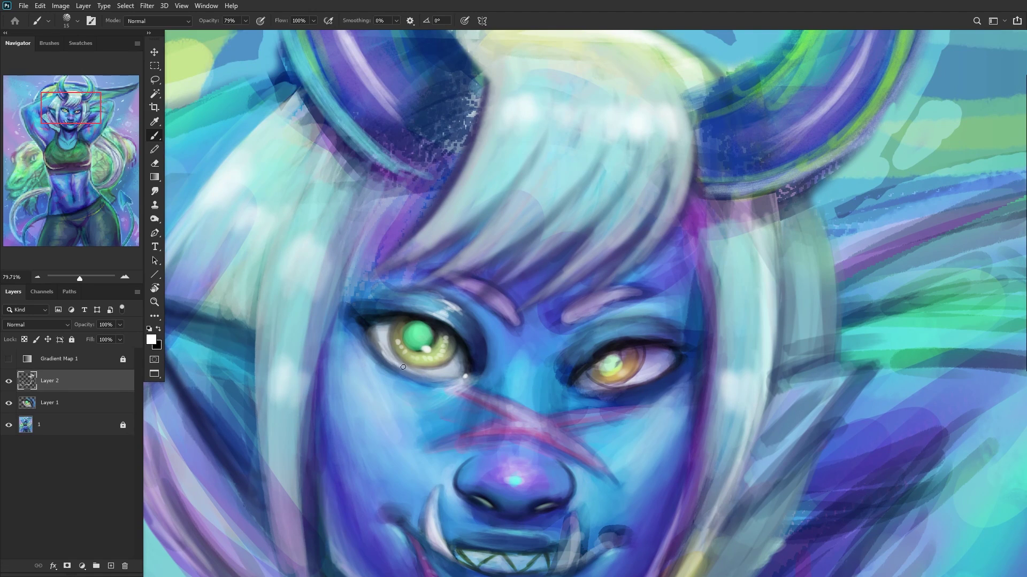
Step: Set Layer 2 to Overlay blending and raise its opacity slightly
{"action": "scroll", "coordinate": [408, 368], "scroll_direction": "down", "scroll_amount": 3}
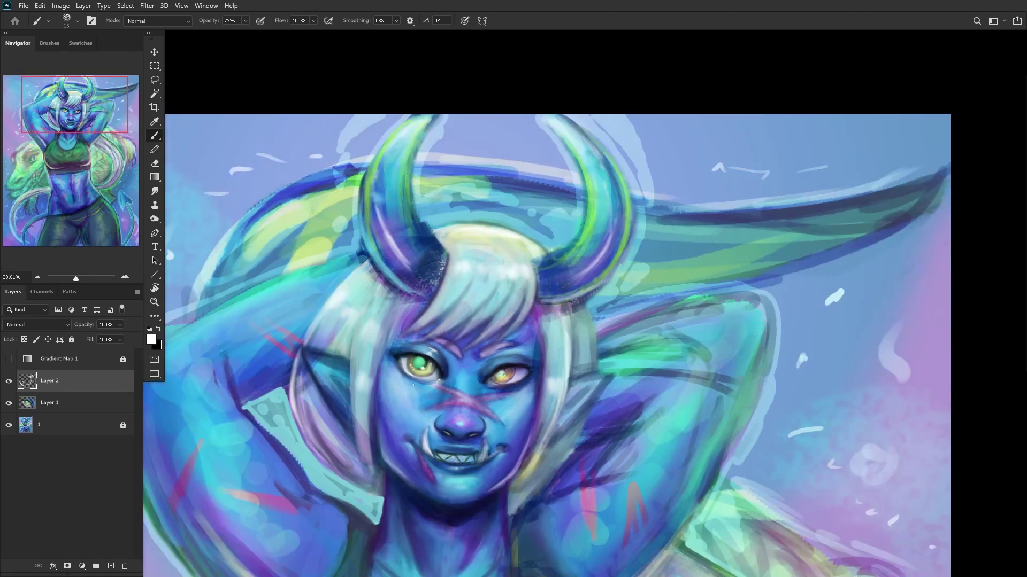
{"action": "left_click", "coordinate": [38, 325]}
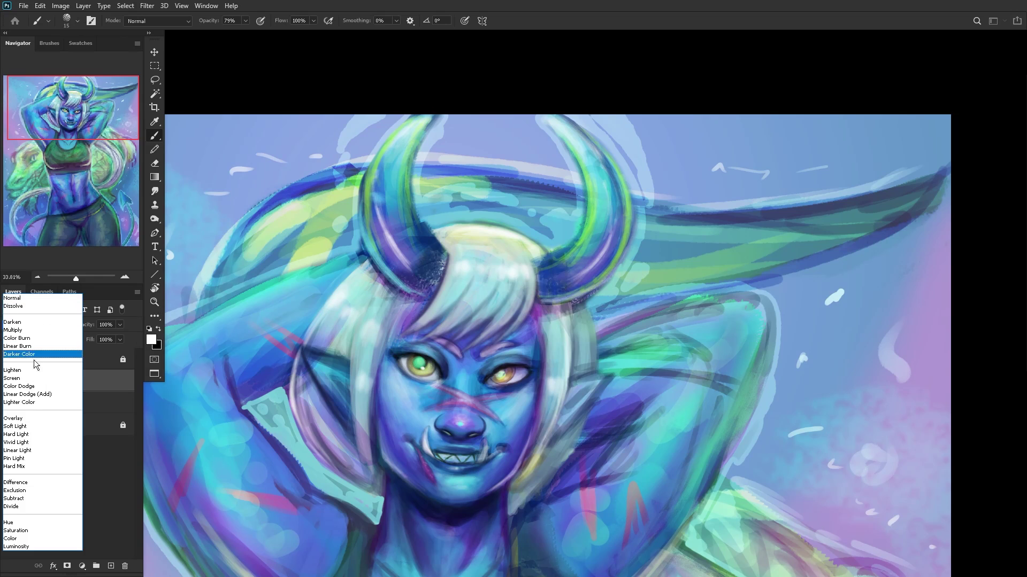
{"action": "left_click", "coordinate": [31, 420]}
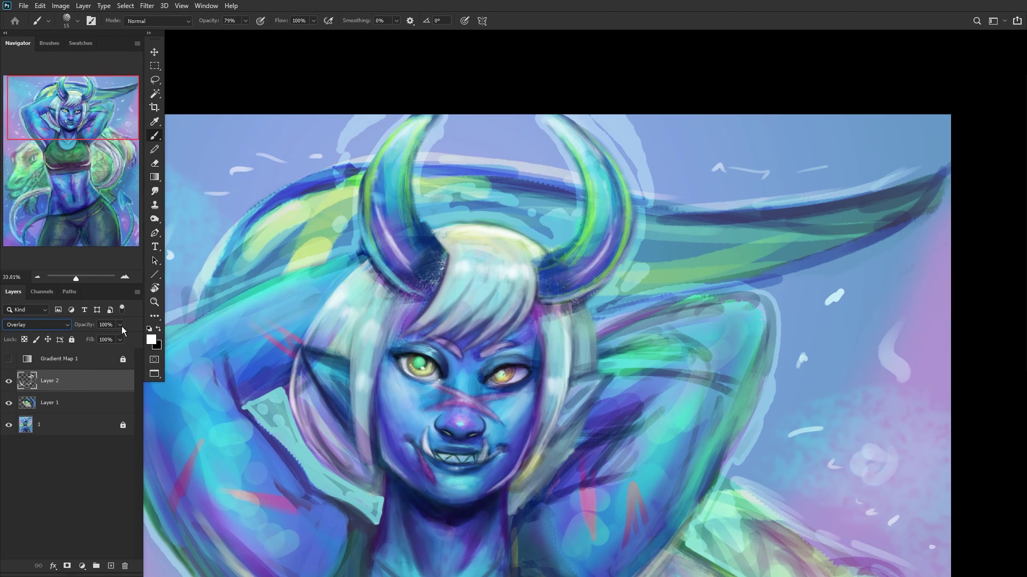
{"action": "left_click_drag", "start_coordinate": [102, 337], "coordinate": [103, 337]}
Step: Duplicate layer 1 as 1 copy, hide the original, and merge the painted layers into 1 copy
{"action": "left_click", "coordinate": [52, 428]}
{"action": "key", "text": "ctrl+j"}
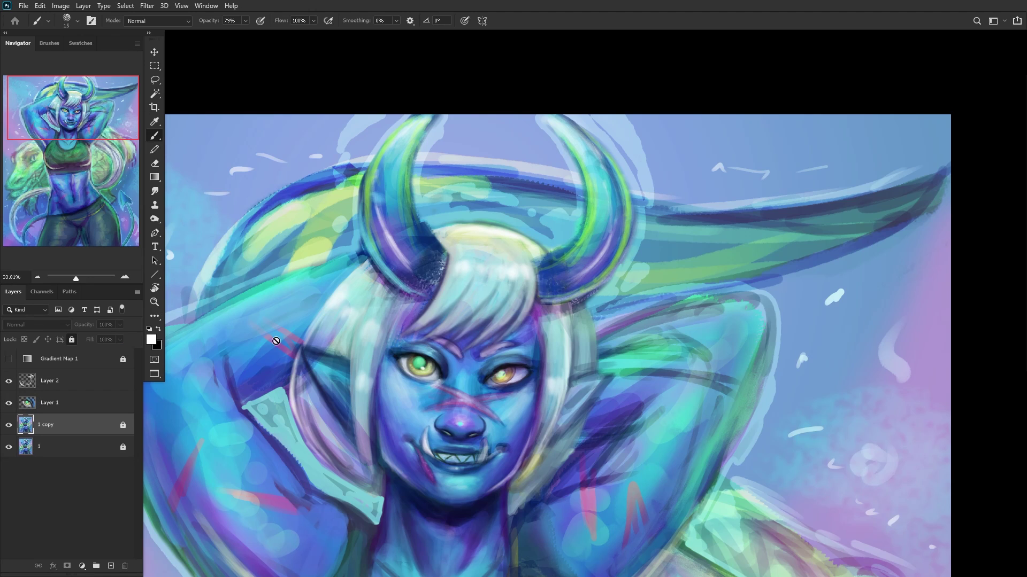
{"action": "left_click", "coordinate": [108, 453]}
{"action": "left_click", "coordinate": [9, 449]}
{"action": "left_click", "coordinate": [51, 424]}
{"action": "key", "text": "ctrl+shift+e"}
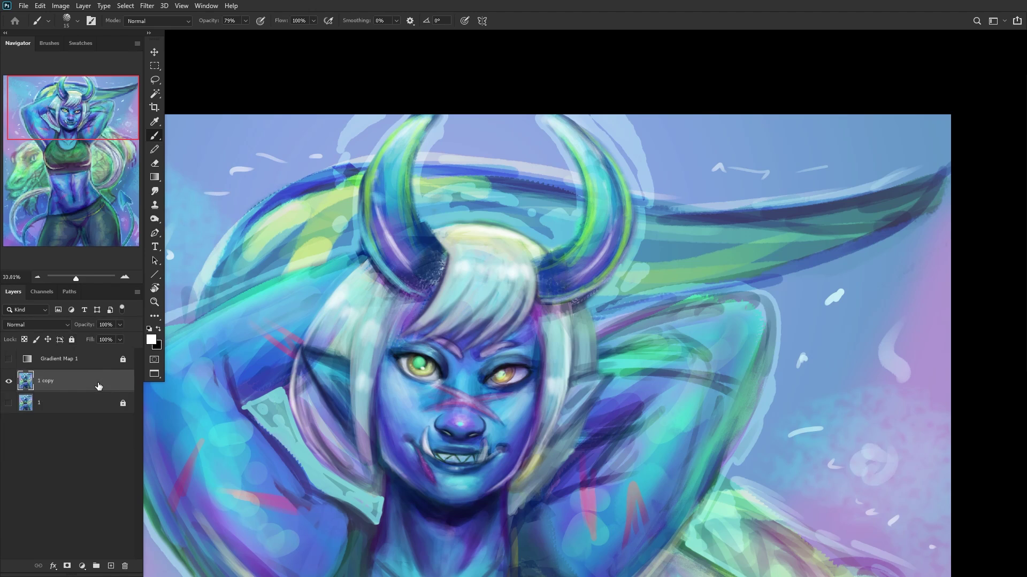
Step: Toggle layer 1's visibility to compare, leaving it shown
{"action": "left_click", "coordinate": [9, 402]}
{"action": "left_click", "coordinate": [8, 380]}
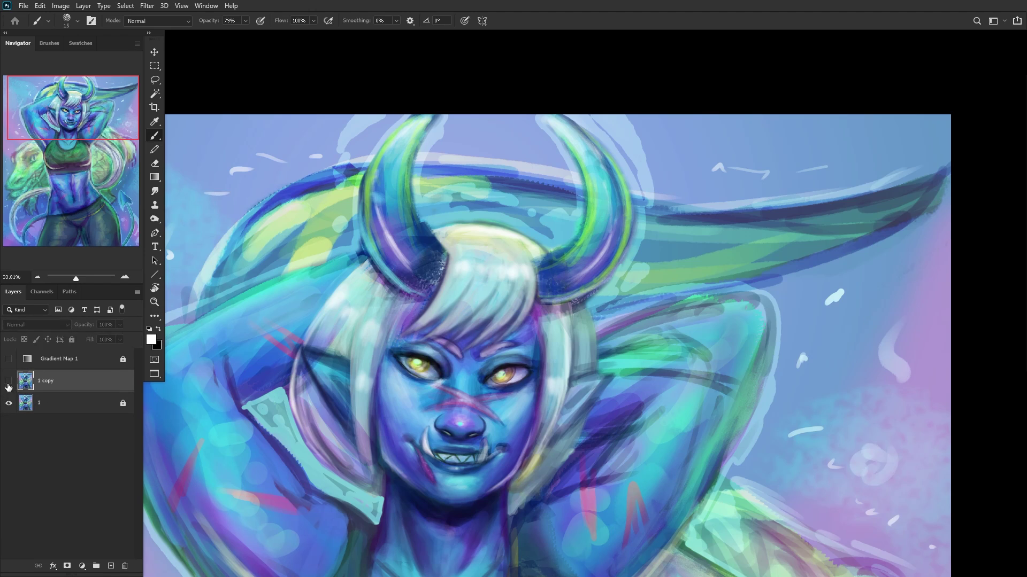
{"action": "left_click", "coordinate": [9, 381]}
{"action": "scroll", "coordinate": [384, 351], "scroll_direction": "down", "scroll_amount": 4}
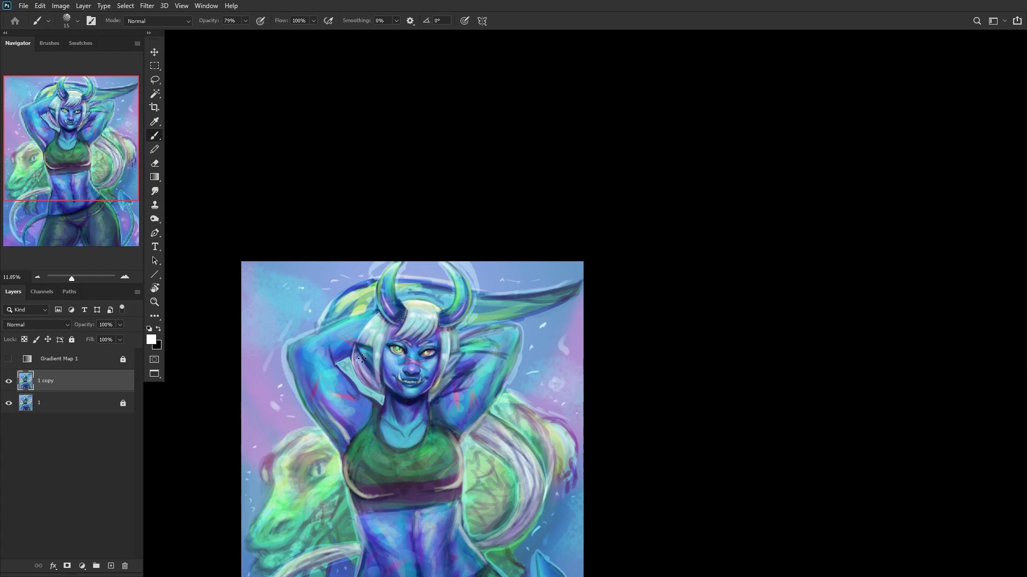
{"action": "scroll", "coordinate": [398, 369], "scroll_direction": "up", "scroll_amount": 10}
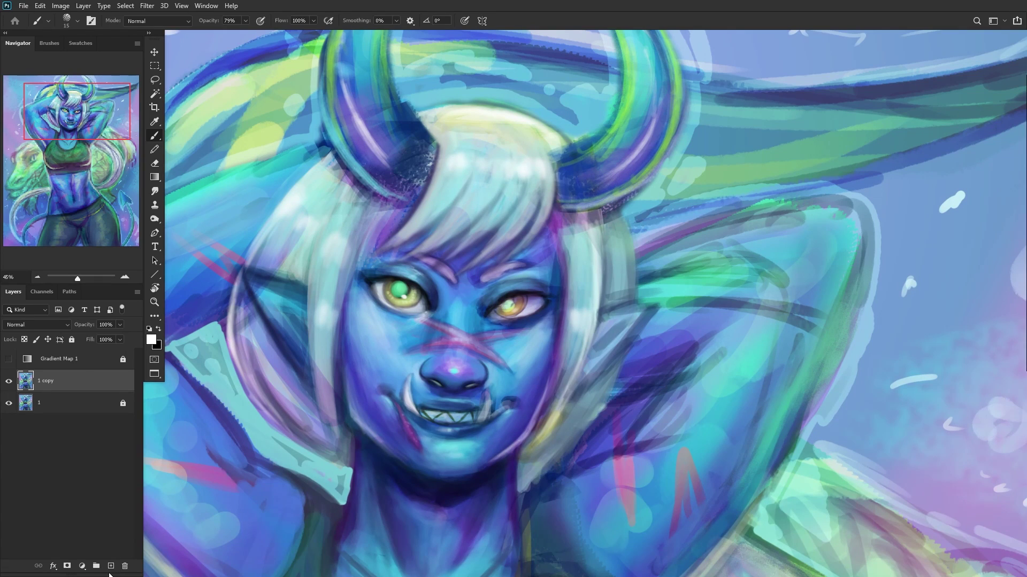
Step: On a new layer with an enlarged brush, paint lavender shading on the cheek left of the eye
{"action": "left_click", "coordinate": [110, 565]}
{"action": "right_click", "coordinate": [504, 342]}
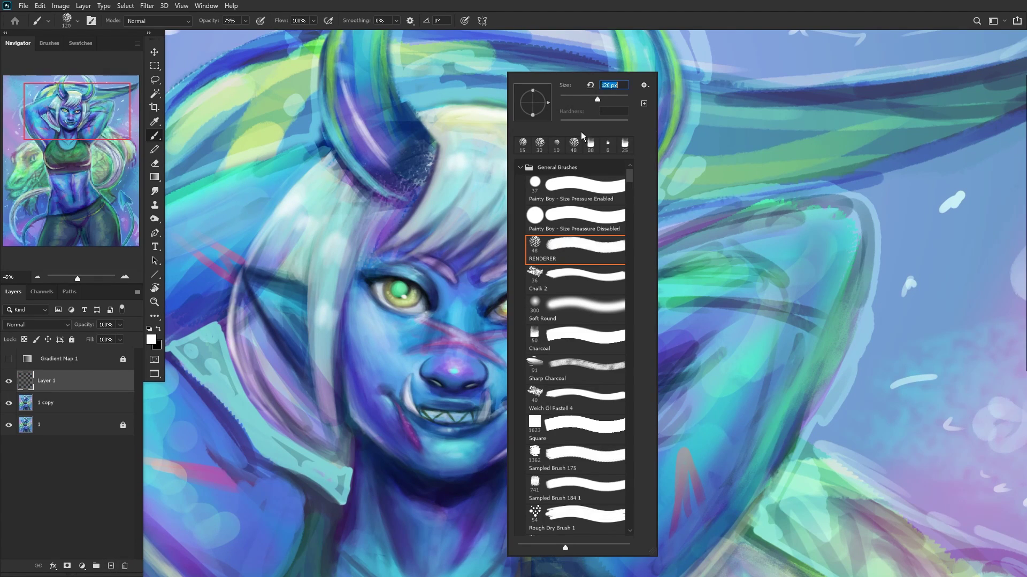
{"action": "mouse_move", "coordinate": [401, 339]}
{"action": "left_mouse_down"}
{"action": "mouse_move", "coordinate": [429, 378]}
{"action": "mouse_move", "coordinate": [448, 365]}
{"action": "left_mouse_up"}
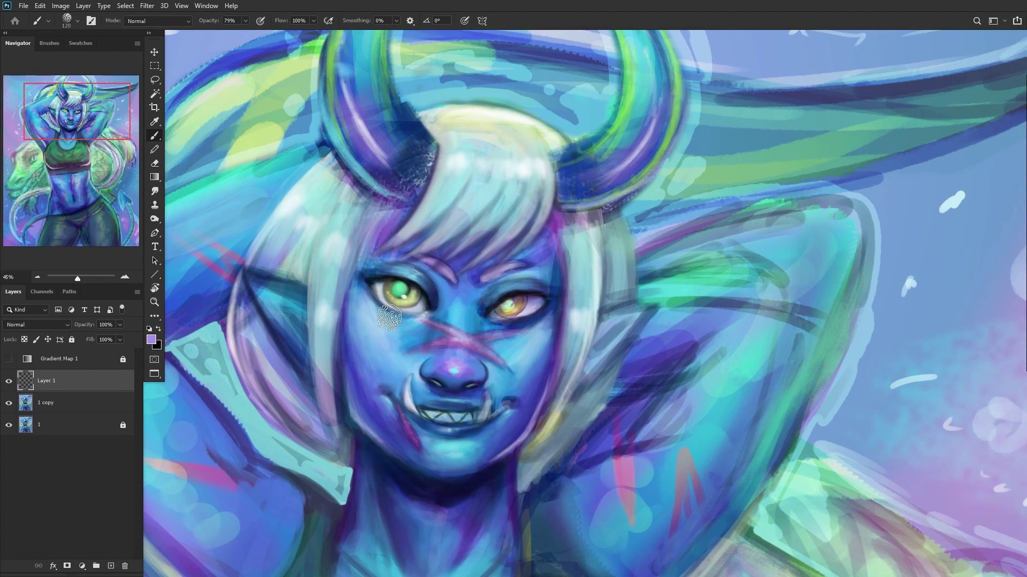
{"action": "mouse_move", "coordinate": [387, 318]}
{"action": "left_mouse_down"}
{"action": "mouse_move", "coordinate": [367, 329]}
{"action": "mouse_move", "coordinate": [387, 326]}
{"action": "mouse_move", "coordinate": [368, 307]}
{"action": "left_mouse_up"}
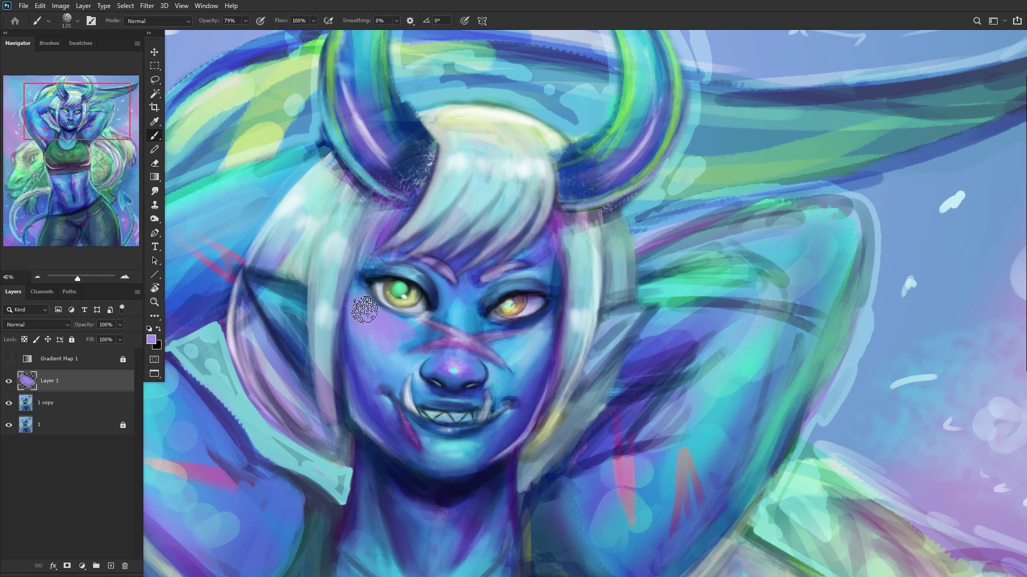
Step: Paint light blue along the cheek and jaw and purple shading below the eye
{"action": "left_click_drag", "start_coordinate": [386, 413], "coordinate": [396, 428]}
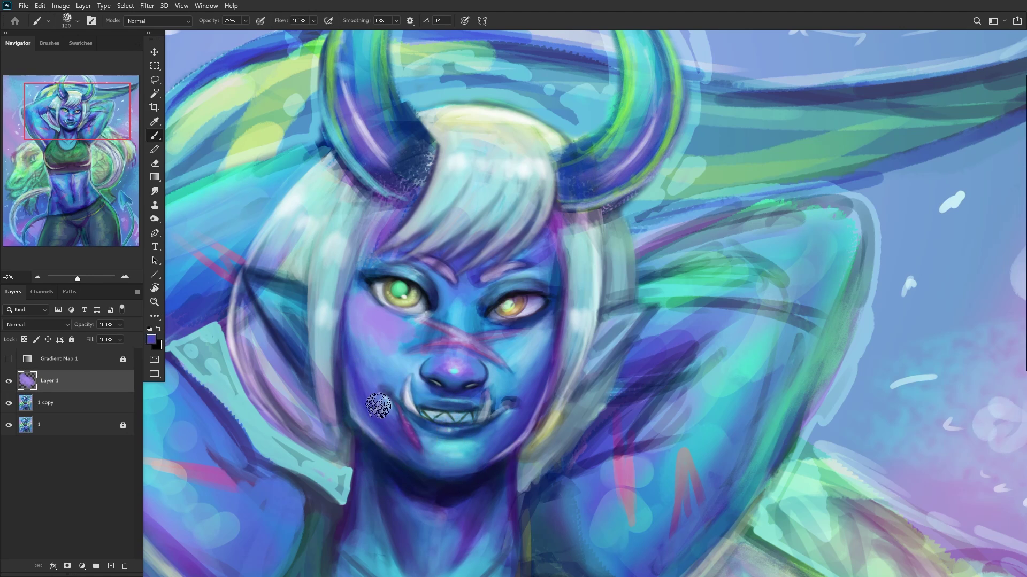
{"action": "left_click", "coordinate": [369, 379], "text": "alt"}
{"action": "mouse_move", "coordinate": [364, 366]}
{"action": "left_mouse_down"}
{"action": "mouse_move", "coordinate": [376, 425]}
{"action": "mouse_move", "coordinate": [368, 399]}
{"action": "mouse_move", "coordinate": [385, 431]}
{"action": "left_mouse_up"}
{"action": "left_click", "coordinate": [539, 404], "text": "alt"}
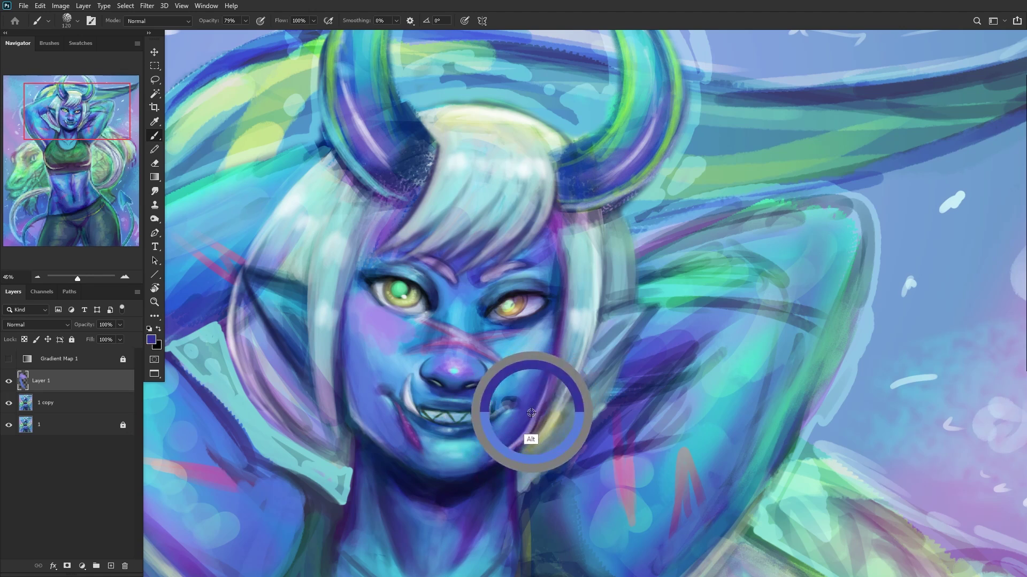
{"action": "left_click", "coordinate": [358, 337], "text": "alt"}
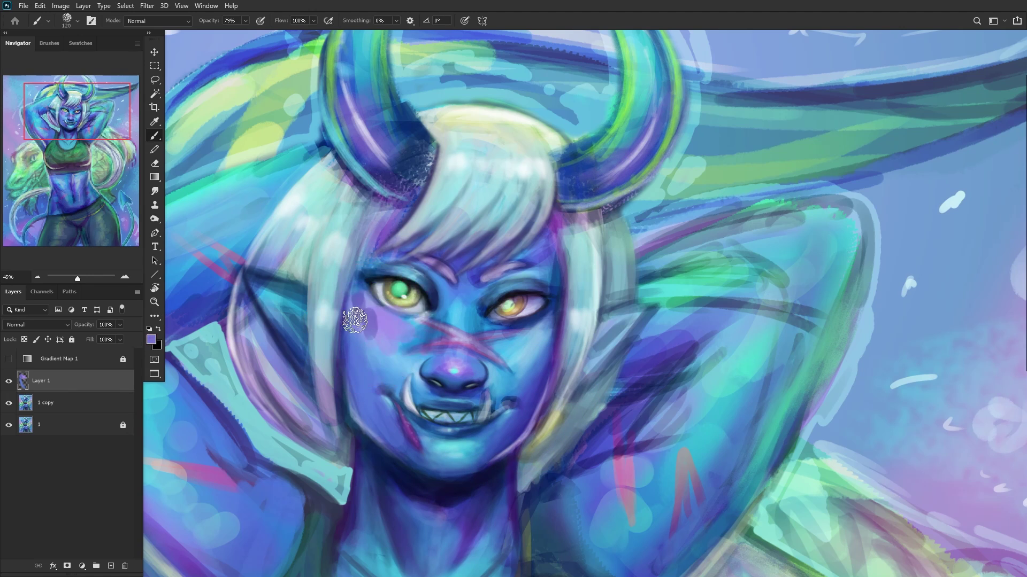
{"action": "mouse_move", "coordinate": [353, 328]}
{"action": "left_mouse_down"}
{"action": "mouse_move", "coordinate": [416, 334]}
{"action": "mouse_move", "coordinate": [363, 298]}
{"action": "mouse_move", "coordinate": [351, 324]}
{"action": "mouse_move", "coordinate": [363, 312]}
{"action": "mouse_move", "coordinate": [368, 319]}
{"action": "mouse_move", "coordinate": [366, 290]}
{"action": "mouse_move", "coordinate": [368, 333]}
{"action": "mouse_move", "coordinate": [403, 344]}
{"action": "mouse_move", "coordinate": [412, 325]}
{"action": "mouse_move", "coordinate": [434, 330]}
{"action": "mouse_move", "coordinate": [347, 299]}
{"action": "mouse_move", "coordinate": [372, 304]}
{"action": "mouse_move", "coordinate": [352, 330]}
{"action": "mouse_move", "coordinate": [374, 356]}
{"action": "left_mouse_up"}
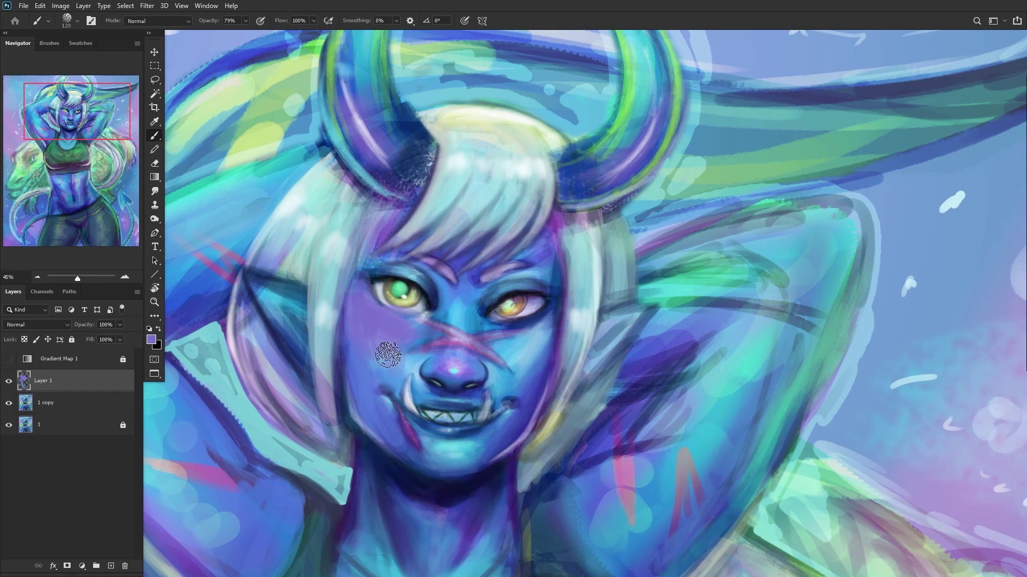
Step: Sample several light blue and purple tones from the cheek and nose
{"action": "left_click", "coordinate": [409, 374], "text": "alt"}
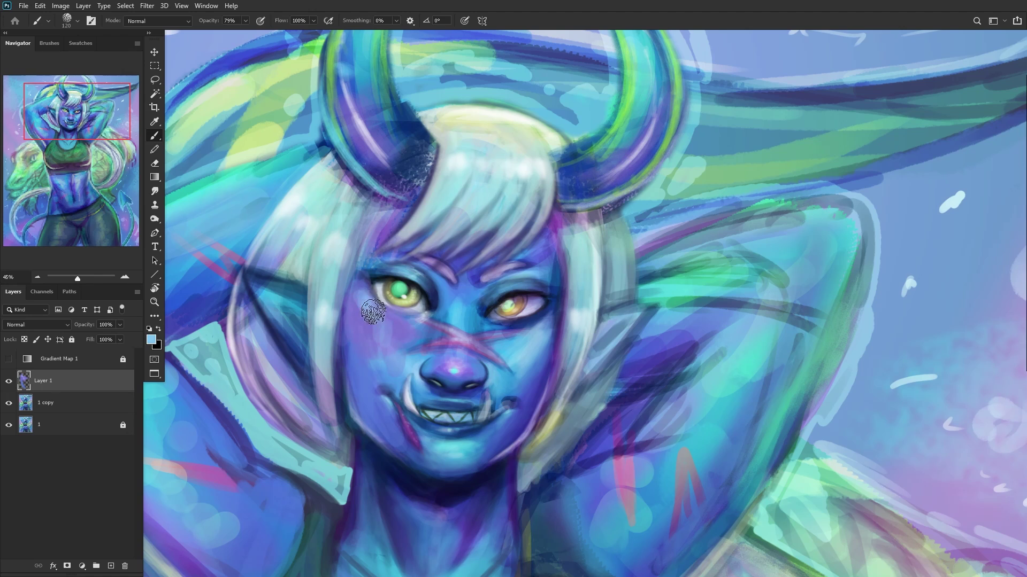
{"action": "left_click", "coordinate": [374, 302], "text": "alt"}
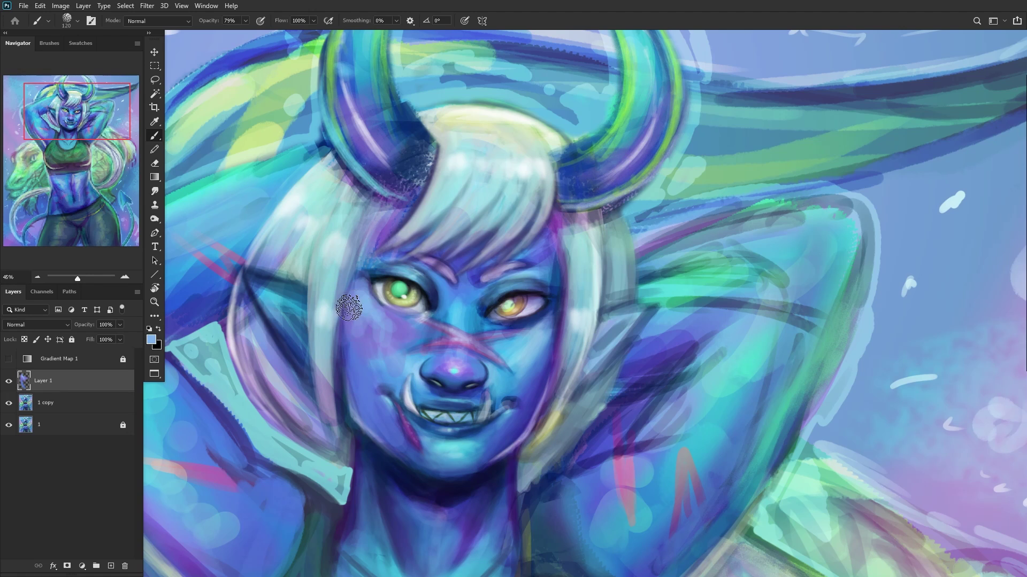
{"action": "left_click", "coordinate": [404, 347], "text": "alt"}
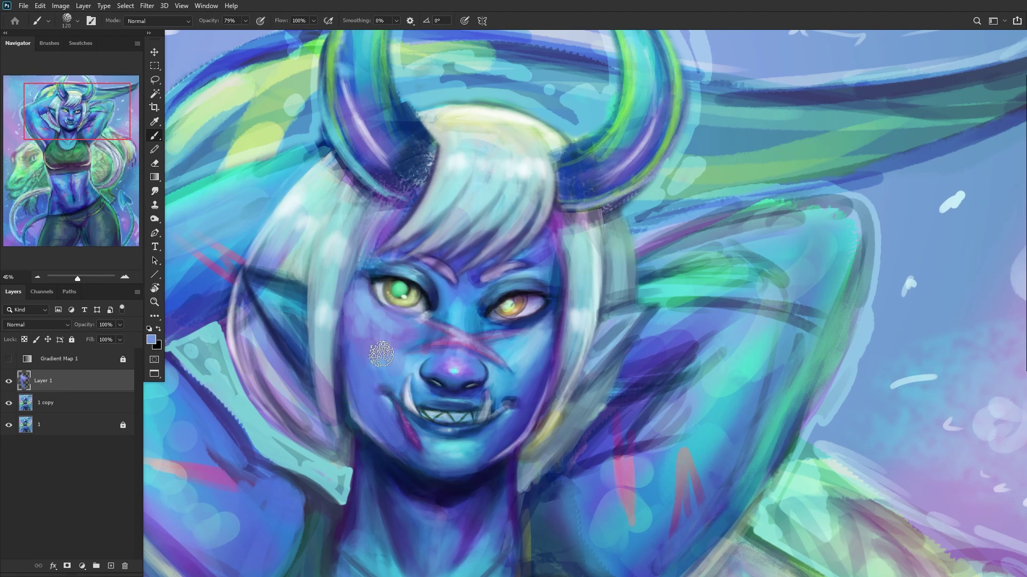
{"action": "left_click", "coordinate": [407, 363], "text": "alt"}
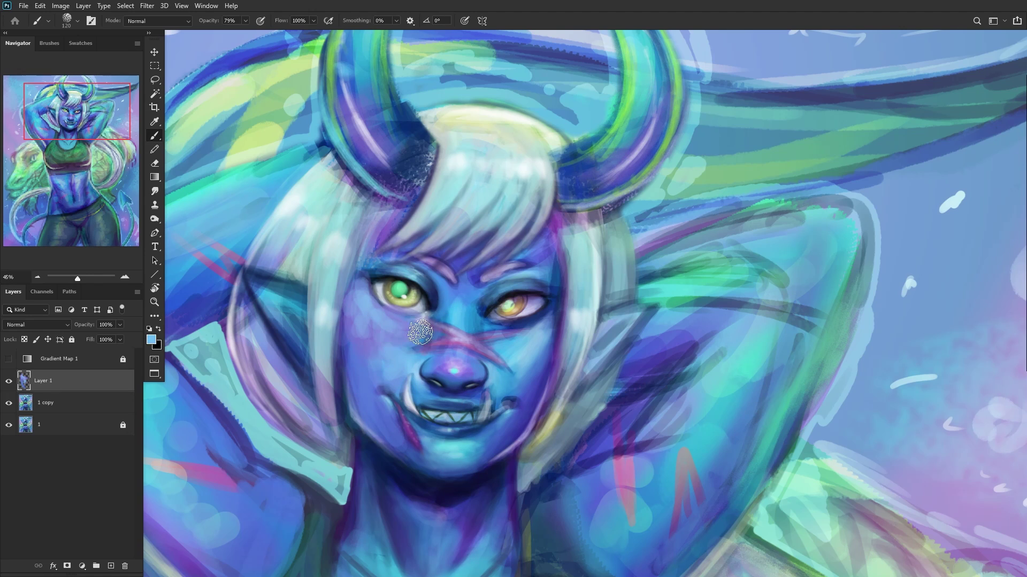
{"action": "left_click", "coordinate": [375, 335], "text": "alt"}
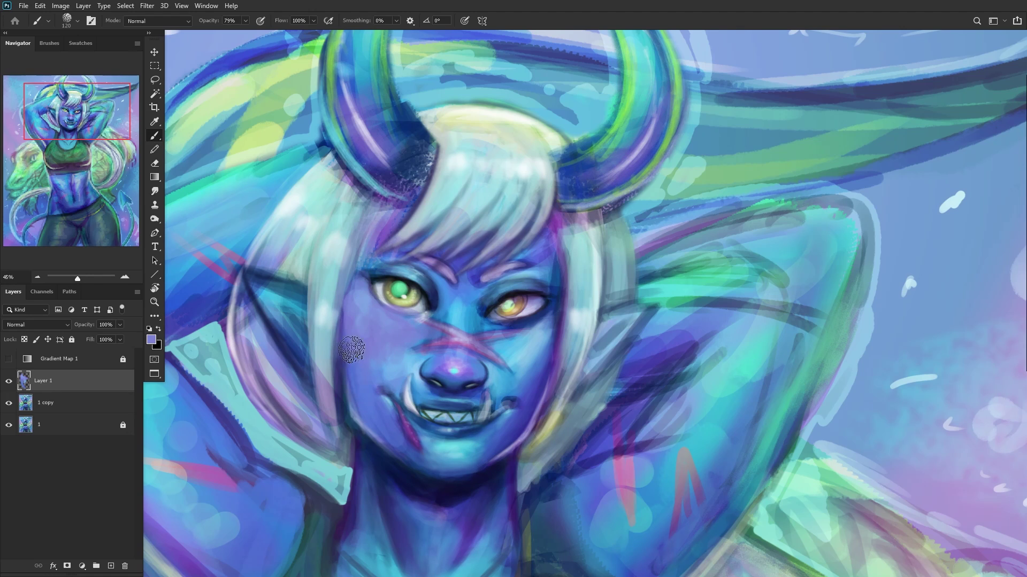
Step: Mirror the canvas to check the face, then paint cyan strokes below the right eye
{"action": "scroll", "coordinate": [321, 396], "scroll_direction": "down", "scroll_amount": 3}
{"action": "scroll", "coordinate": [312, 391], "scroll_direction": "down", "scroll_amount": 1}
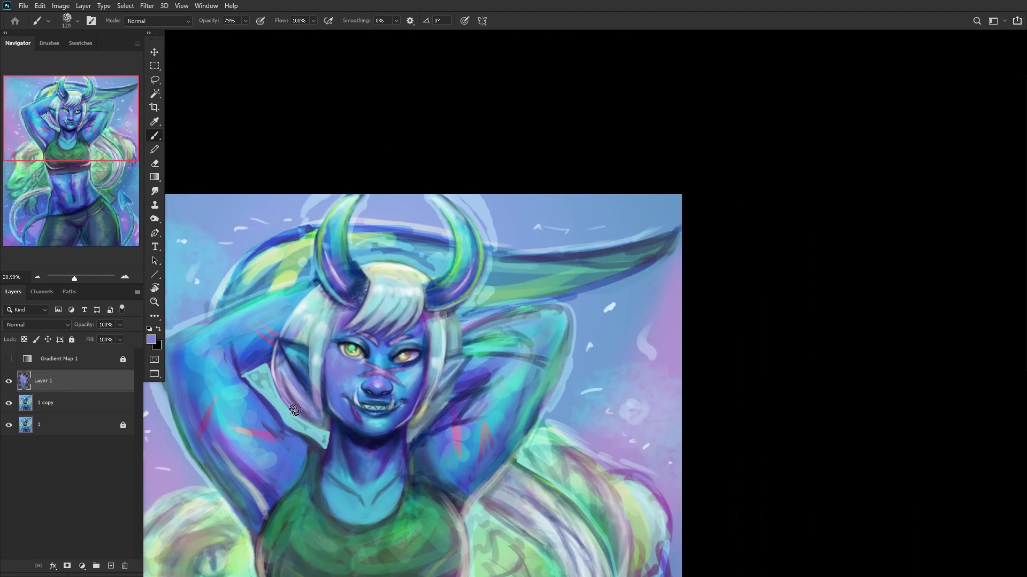
{"action": "key", "text": "h"}
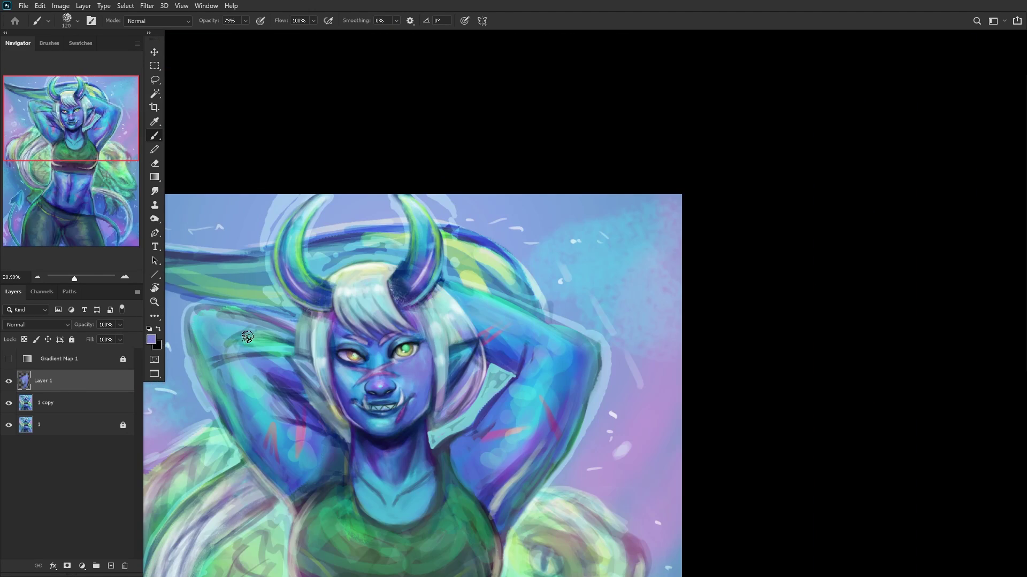
{"action": "scroll", "coordinate": [376, 388], "scroll_direction": "up", "scroll_amount": 2}
{"action": "scroll", "coordinate": [388, 415], "scroll_direction": "up", "scroll_amount": 3}
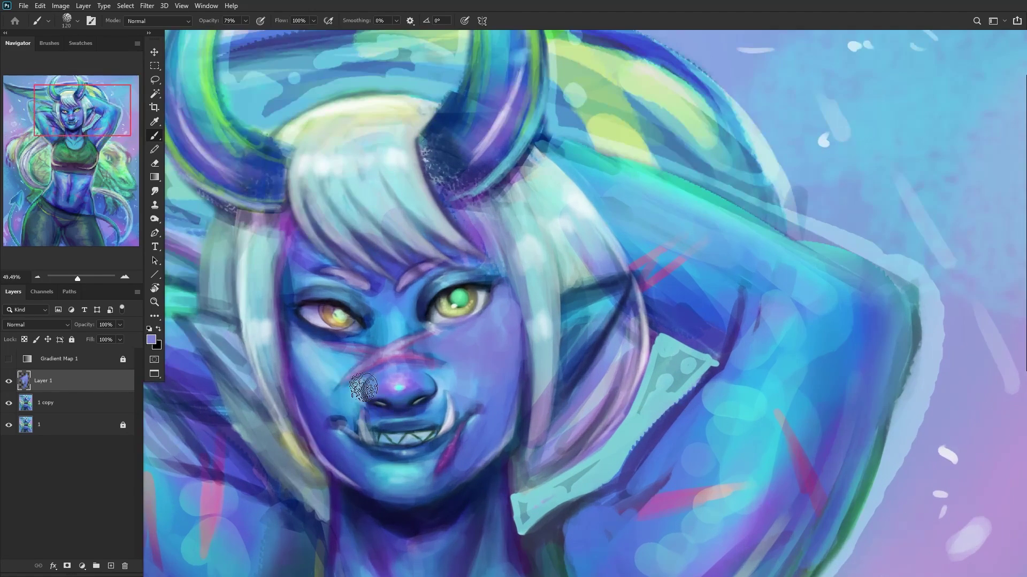
{"action": "left_click", "coordinate": [385, 379], "text": "alt"}
{"action": "mouse_move", "coordinate": [548, 283]}
{"action": "left_mouse_down"}
{"action": "mouse_move", "coordinate": [544, 305]}
{"action": "mouse_move", "coordinate": [570, 271]}
{"action": "mouse_move", "coordinate": [518, 325]}
{"action": "mouse_move", "coordinate": [508, 267]}
{"action": "mouse_move", "coordinate": [570, 281]}
{"action": "left_mouse_up"}
Step: At 33% brush opacity, softly glaze light blue and lavender over the cheek
{"action": "left_click_drag", "start_coordinate": [244, 22], "coordinate": [227, 34]}
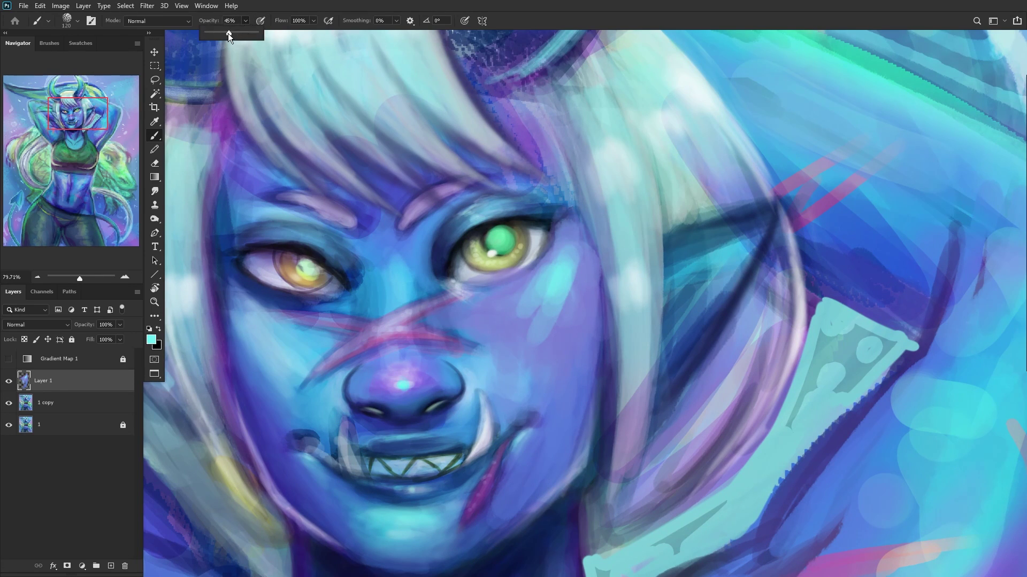
{"action": "left_click", "coordinate": [560, 289], "text": "alt"}
{"action": "mouse_move", "coordinate": [573, 298]}
{"action": "left_mouse_down"}
{"action": "mouse_move", "coordinate": [543, 352]}
{"action": "mouse_move", "coordinate": [552, 356]}
{"action": "mouse_move", "coordinate": [517, 360]}
{"action": "mouse_move", "coordinate": [523, 318]}
{"action": "mouse_move", "coordinate": [571, 222]}
{"action": "mouse_move", "coordinate": [489, 310]}
{"action": "mouse_move", "coordinate": [513, 349]}
{"action": "mouse_move", "coordinate": [540, 338]}
{"action": "mouse_move", "coordinate": [575, 229]}
{"action": "mouse_move", "coordinate": [534, 386]}
{"action": "mouse_move", "coordinate": [480, 338]}
{"action": "mouse_move", "coordinate": [471, 311]}
{"action": "mouse_move", "coordinate": [531, 301]}
{"action": "mouse_move", "coordinate": [515, 351]}
{"action": "mouse_move", "coordinate": [508, 315]}
{"action": "mouse_move", "coordinate": [519, 348]}
{"action": "mouse_move", "coordinate": [507, 398]}
{"action": "mouse_move", "coordinate": [483, 371]}
{"action": "mouse_move", "coordinate": [518, 328]}
{"action": "mouse_move", "coordinate": [500, 321]}
{"action": "mouse_move", "coordinate": [562, 354]}
{"action": "mouse_move", "coordinate": [547, 387]}
{"action": "mouse_move", "coordinate": [569, 379]}
{"action": "mouse_move", "coordinate": [550, 404]}
{"action": "mouse_move", "coordinate": [580, 216]}
{"action": "mouse_move", "coordinate": [524, 353]}
{"action": "left_mouse_up"}
{"action": "left_click", "coordinate": [518, 340], "text": "alt"}
{"action": "key", "text": "Return"}
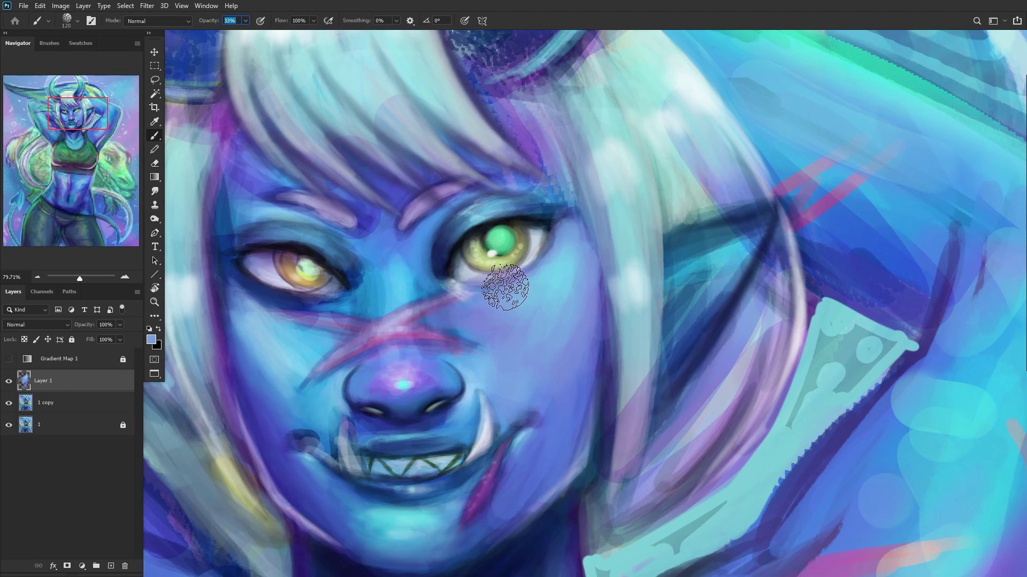
Step: With a 32 px brush, paint dark purple along the hair edge beside the right eye
{"action": "left_click", "coordinate": [599, 407], "text": "alt"}
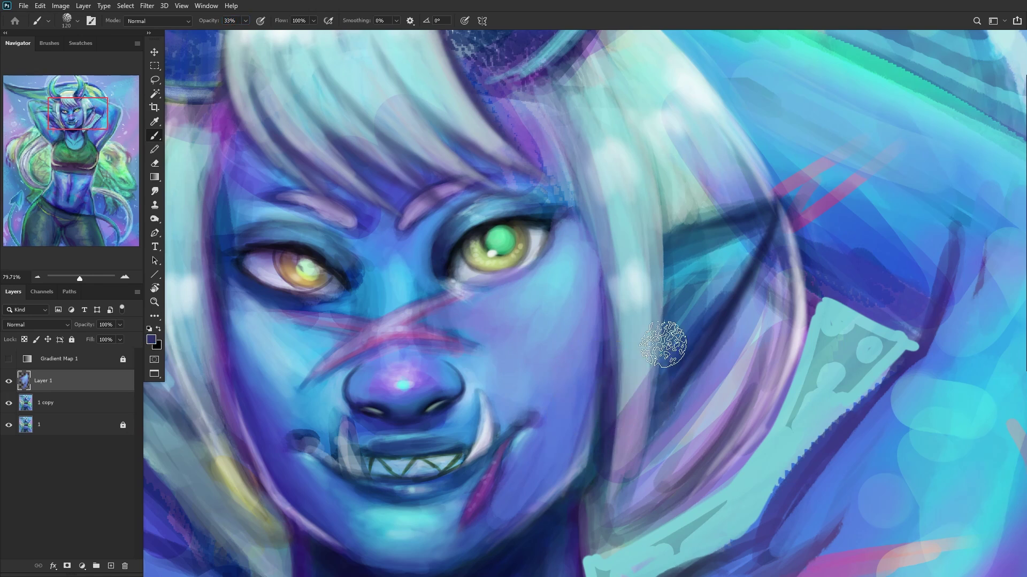
{"action": "right_click", "coordinate": [691, 165]}
{"action": "left_click", "coordinate": [756, 97]}
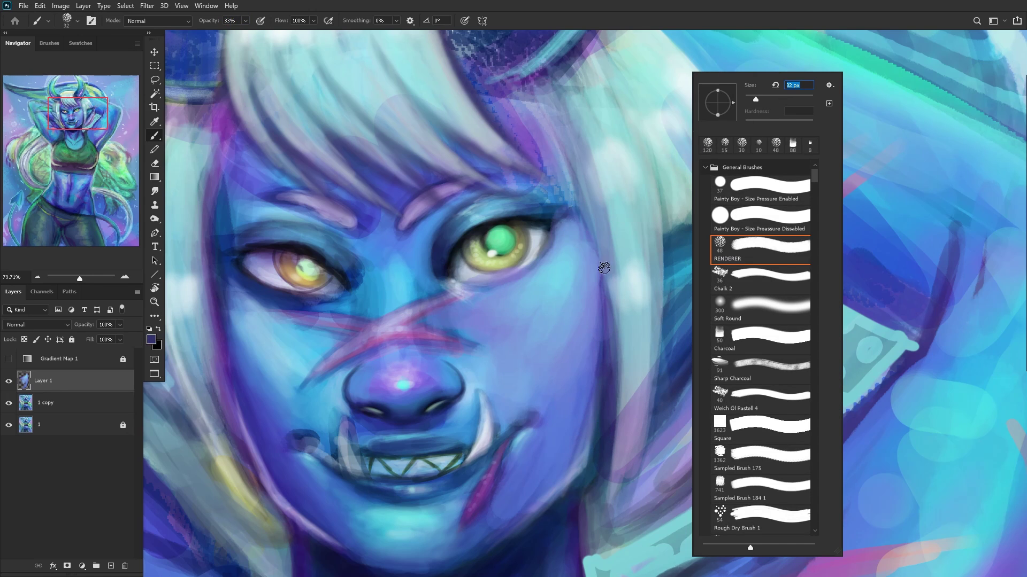
{"action": "left_click", "coordinate": [608, 307]}
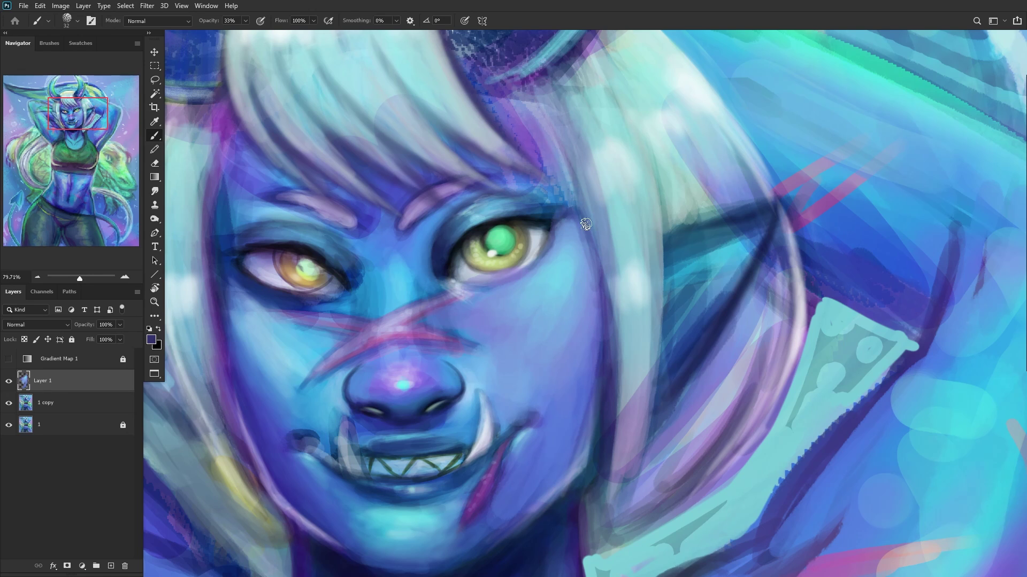
{"action": "scroll", "coordinate": [534, 141], "scroll_direction": "down", "scroll_amount": 5}
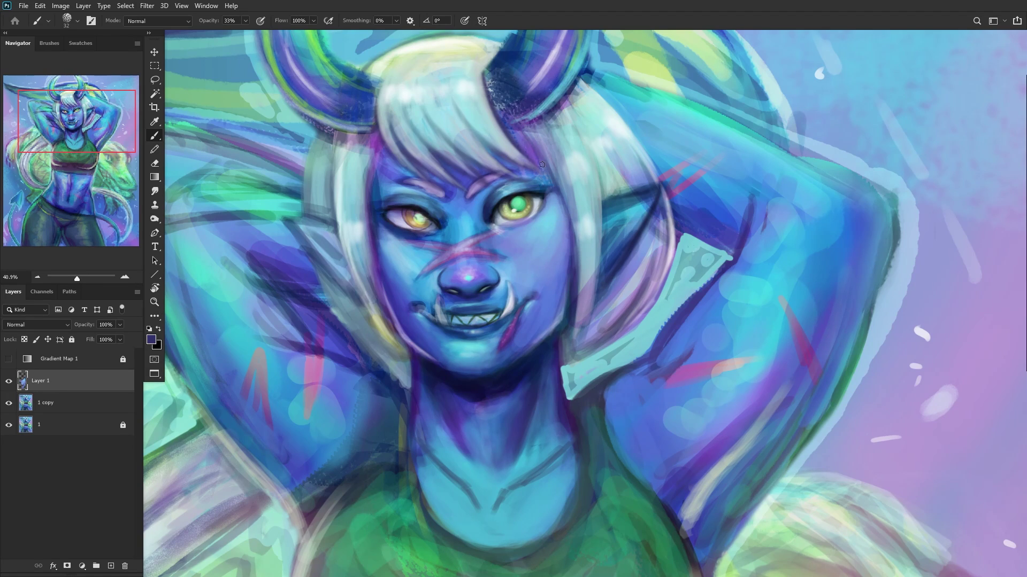
{"action": "right_click", "coordinate": [616, 229]}
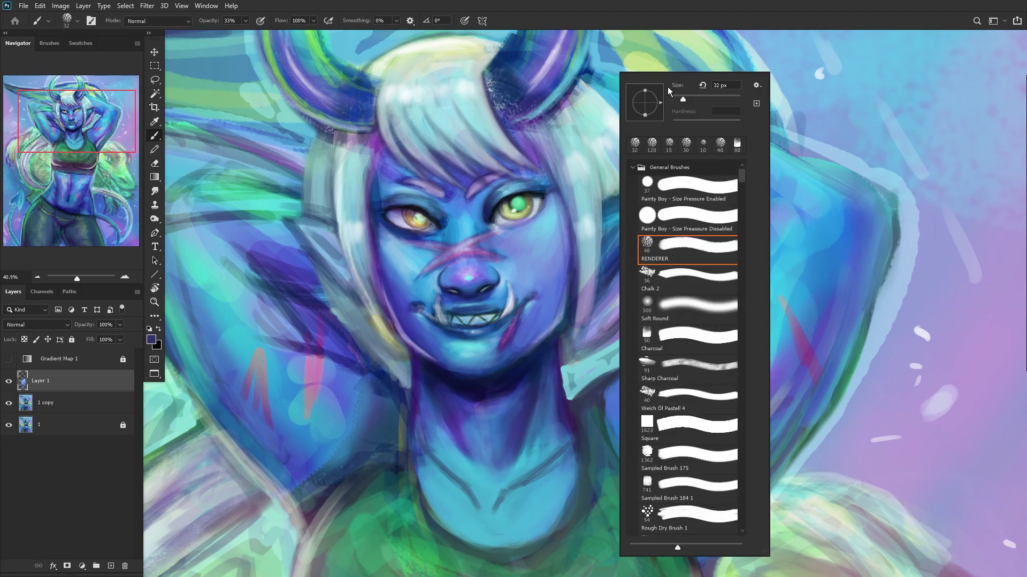
{"action": "key", "text": "Escape"}
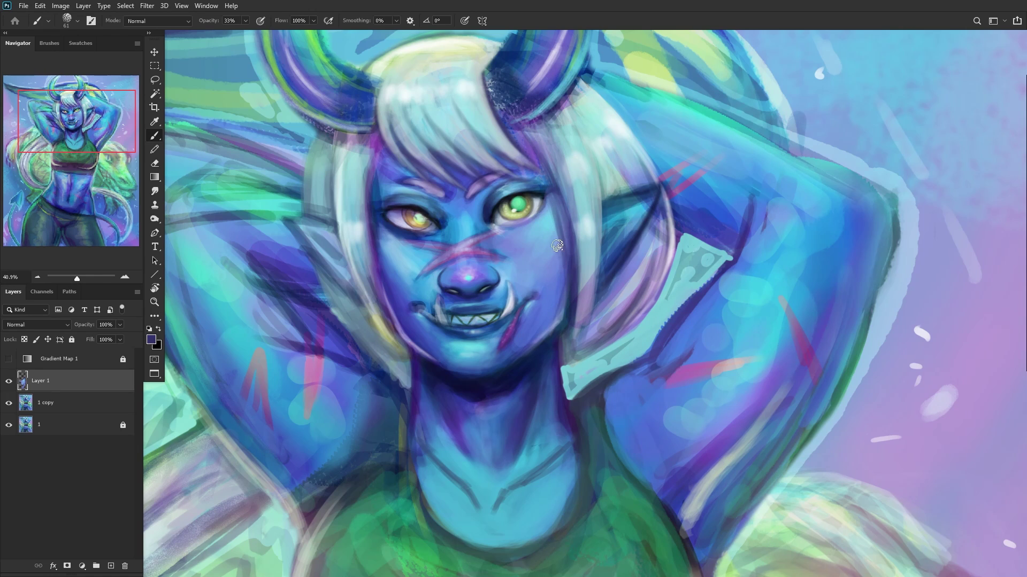
{"action": "mouse_move", "coordinate": [557, 245]}
{"action": "left_mouse_down"}
{"action": "mouse_move", "coordinate": [567, 252]}
{"action": "mouse_move", "coordinate": [547, 183]}
{"action": "mouse_move", "coordinate": [574, 263]}
{"action": "left_mouse_up"}
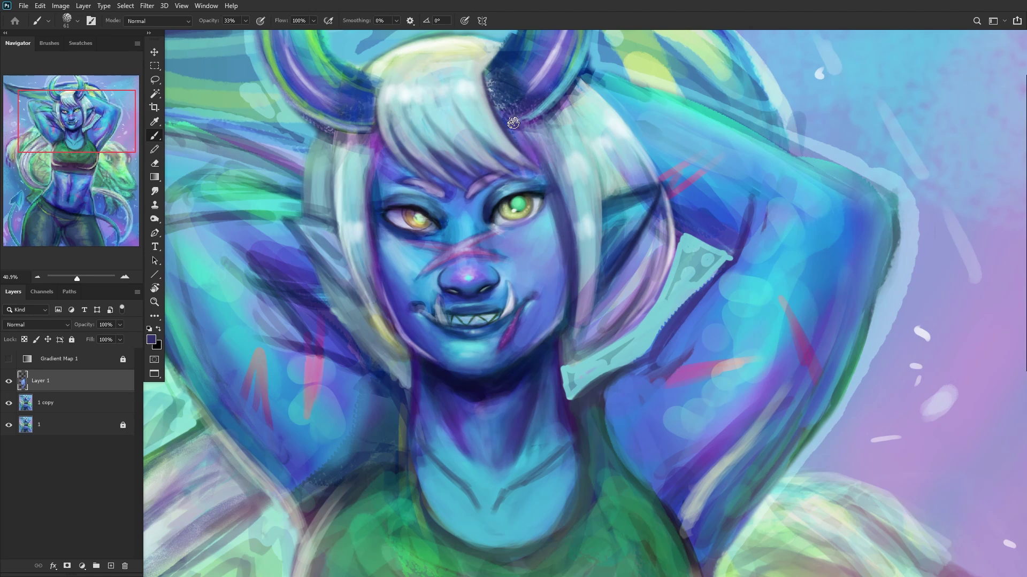
Step: Toggle Layer 1's visibility to compare the face overpaint, then show it again
{"action": "scroll", "coordinate": [513, 123], "scroll_direction": "down", "scroll_amount": 3}
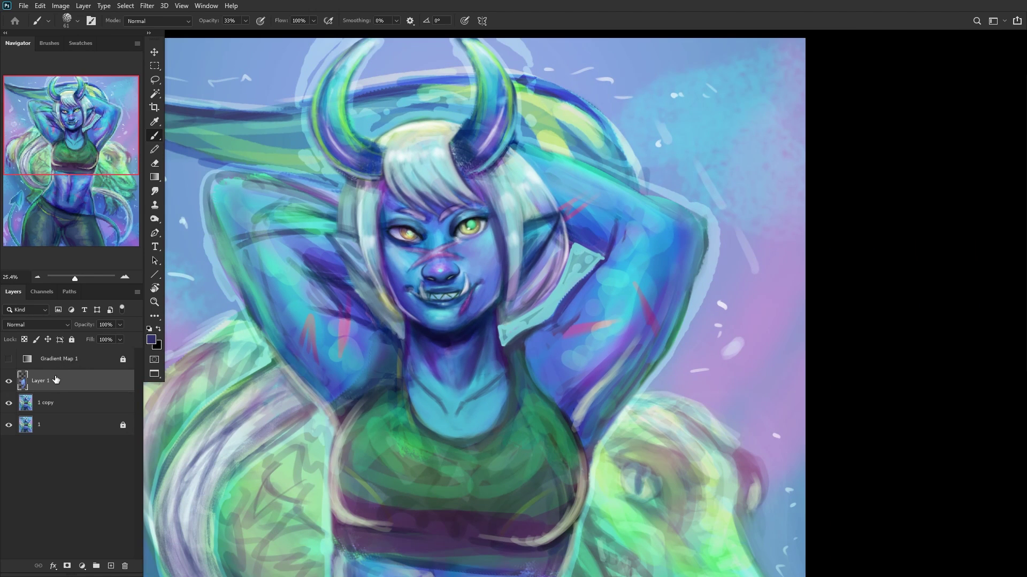
{"action": "scroll", "coordinate": [449, 265], "scroll_direction": "up", "scroll_amount": 5}
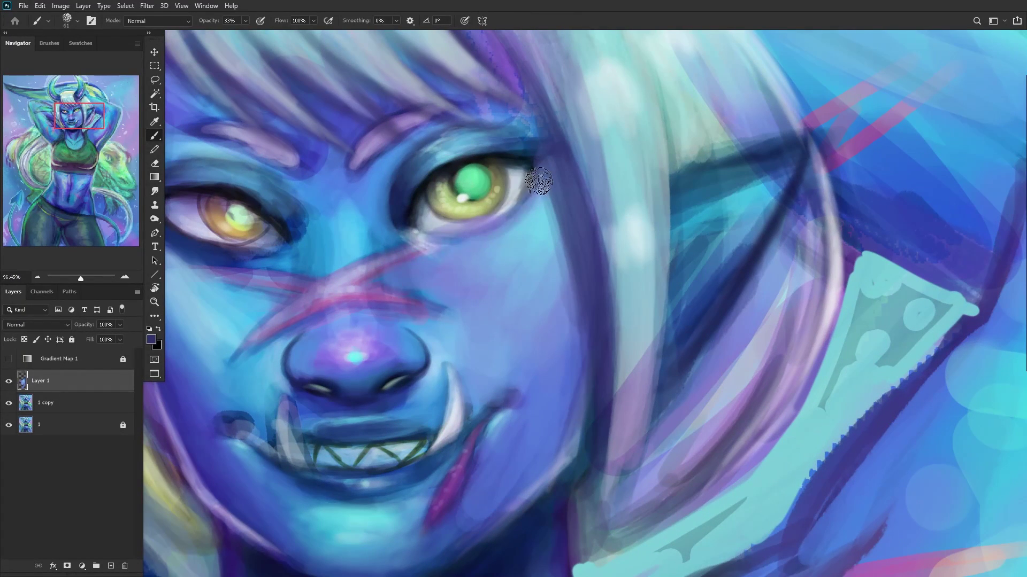
{"action": "scroll", "coordinate": [299, 273], "scroll_direction": "down", "scroll_amount": 4}
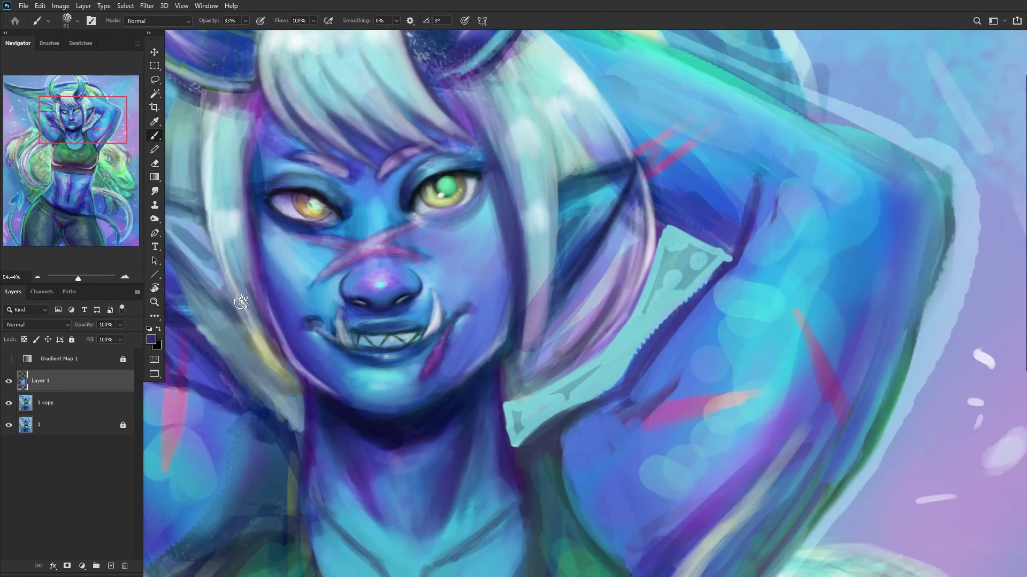
{"action": "left_click", "coordinate": [8, 382]}
{"action": "left_click", "coordinate": [8, 382]}
{"action": "left_click", "coordinate": [8, 382]}
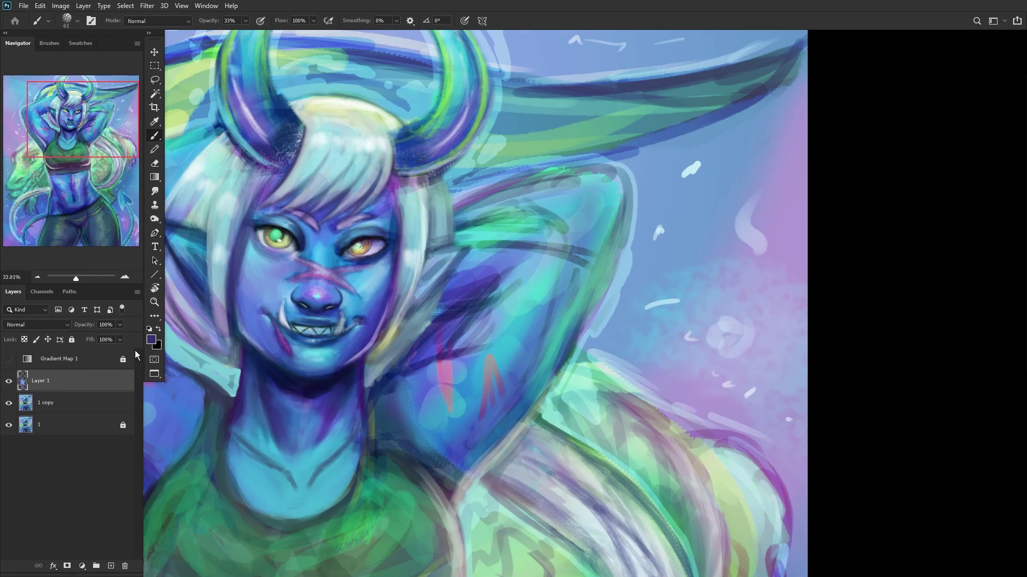
{"action": "left_click", "coordinate": [6, 381]}
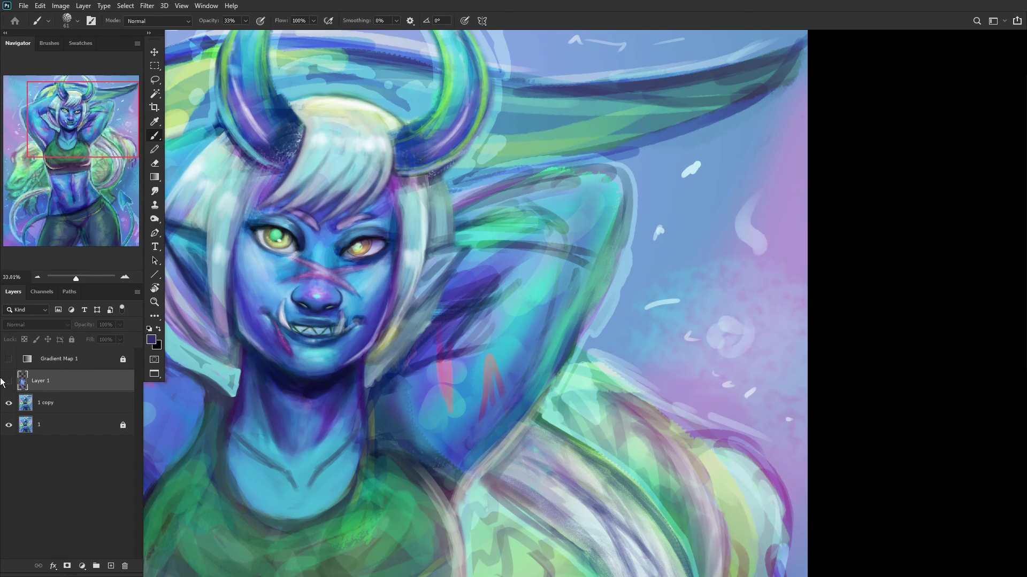
{"action": "scroll", "coordinate": [216, 396], "scroll_direction": "down", "scroll_amount": 5}
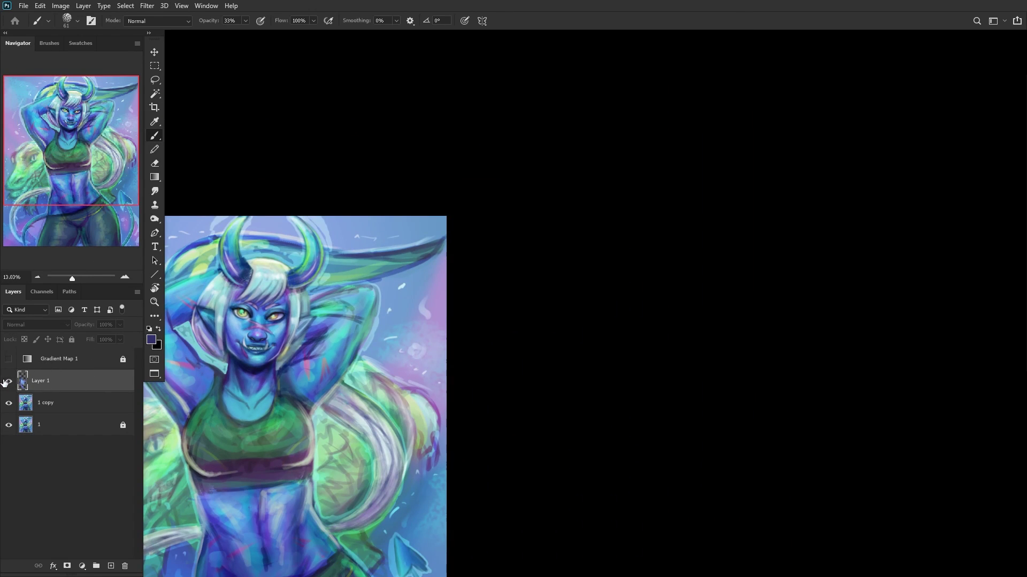
{"action": "left_click", "coordinate": [7, 382]}
Step: Merge the previous paint layer into 1 copy and zoom out to show more of the face
{"action": "key", "text": "ctrl+e"}
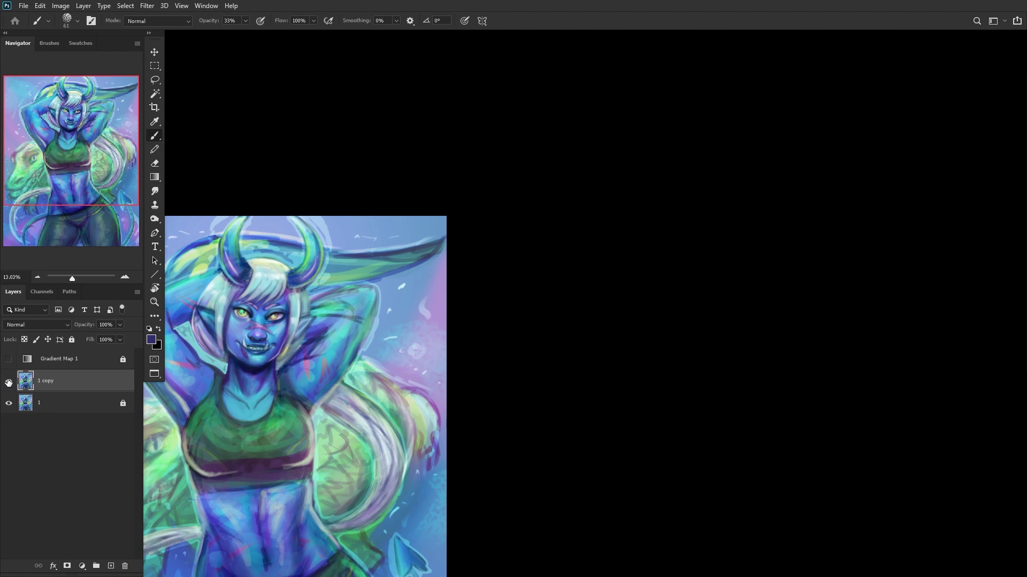
{"action": "scroll", "coordinate": [205, 354], "scroll_direction": "up", "scroll_amount": 3}
{"action": "scroll", "coordinate": [205, 354], "scroll_direction": "up", "scroll_amount": 10}
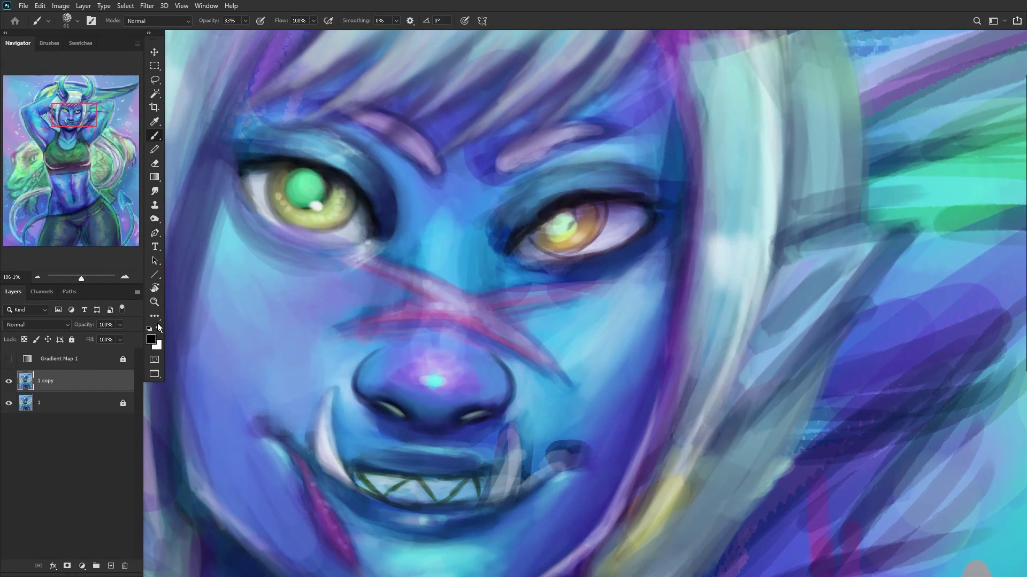
{"action": "right_click", "coordinate": [471, 111]}
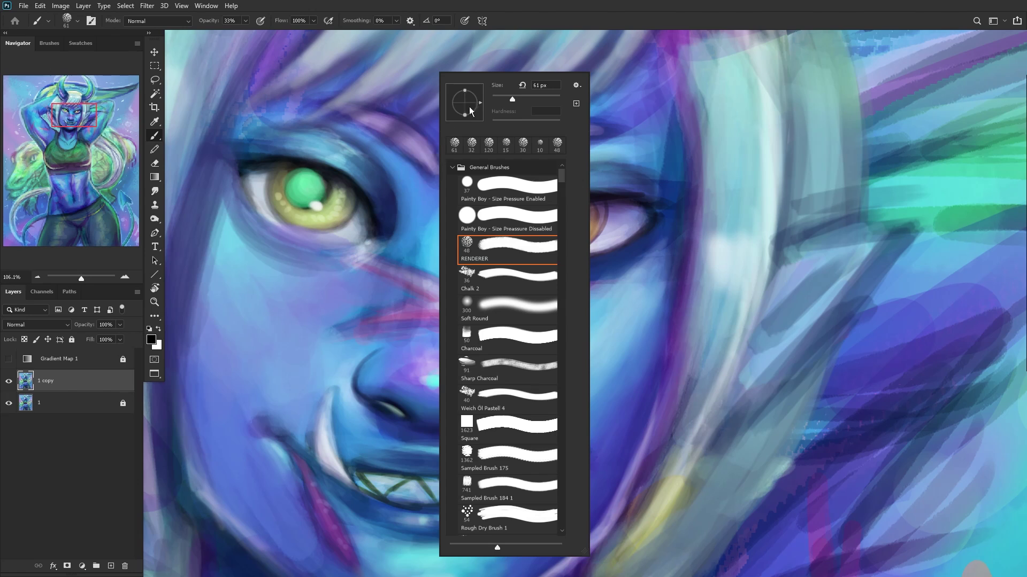
{"action": "left_click", "coordinate": [365, 243]}
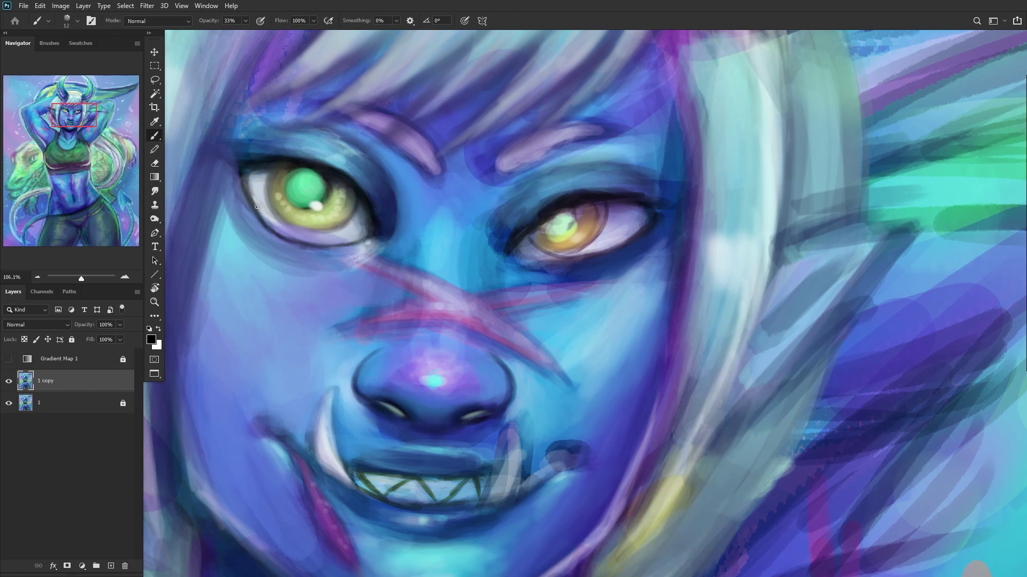
{"action": "mouse_move", "coordinate": [244, 184]}
{"action": "left_mouse_down"}
{"action": "mouse_move", "coordinate": [220, 233]}
{"action": "mouse_move", "coordinate": [246, 177]}
{"action": "left_mouse_up"}
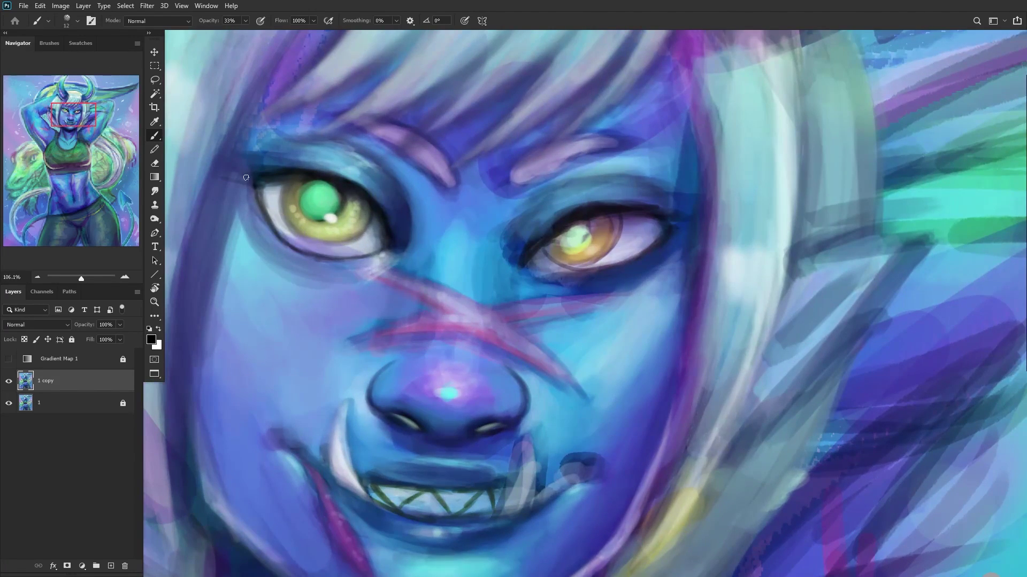
{"action": "left_click_drag", "start_coordinate": [247, 222], "coordinate": [222, 336]}
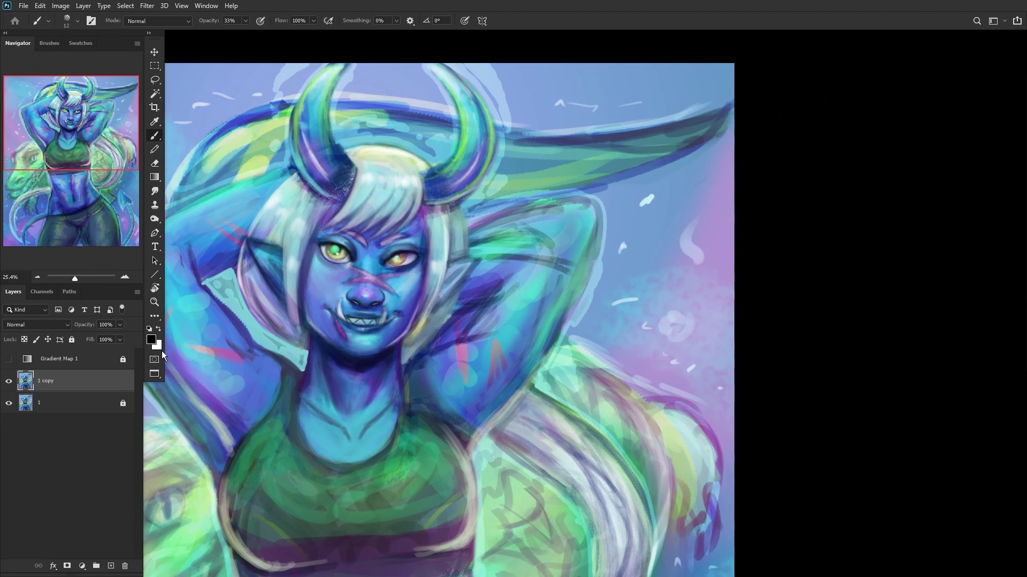
Step: On a new layer, paint a dark blue stroke under the green eye and a faint light inner-corner stroke
{"action": "left_click", "coordinate": [111, 566]}
{"action": "left_click_drag", "start_coordinate": [375, 235], "coordinate": [384, 230]}
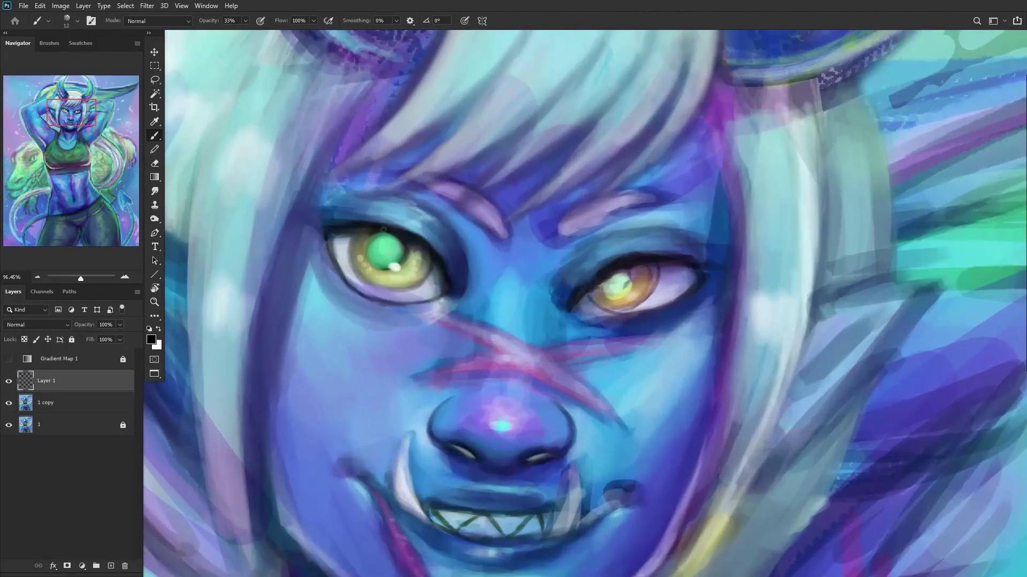
{"action": "left_click", "coordinate": [333, 221], "text": "alt"}
{"action": "right_click", "coordinate": [438, 199]}
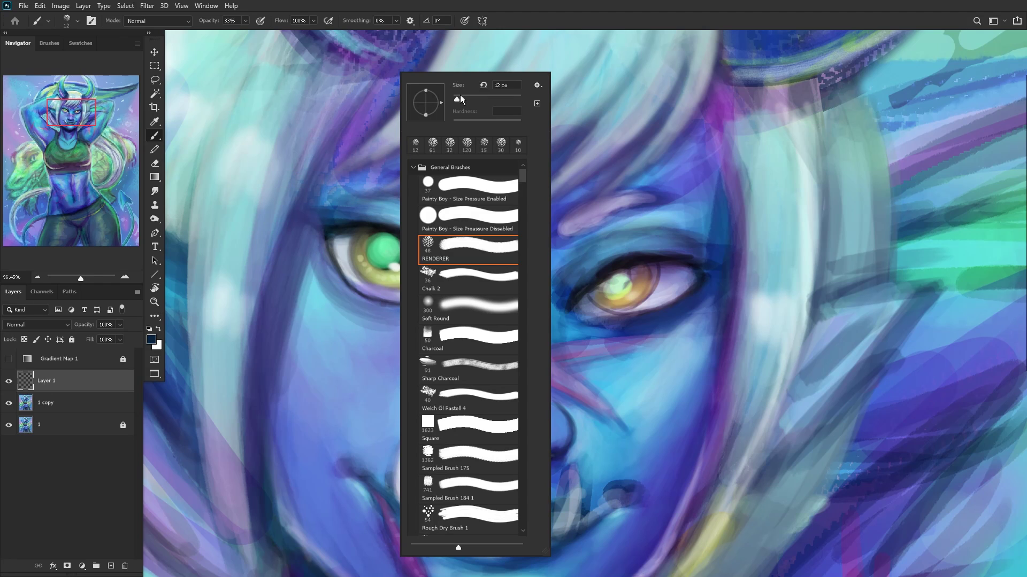
{"action": "key", "text": "Return"}
{"action": "left_click_drag", "start_coordinate": [323, 248], "coordinate": [328, 289]}
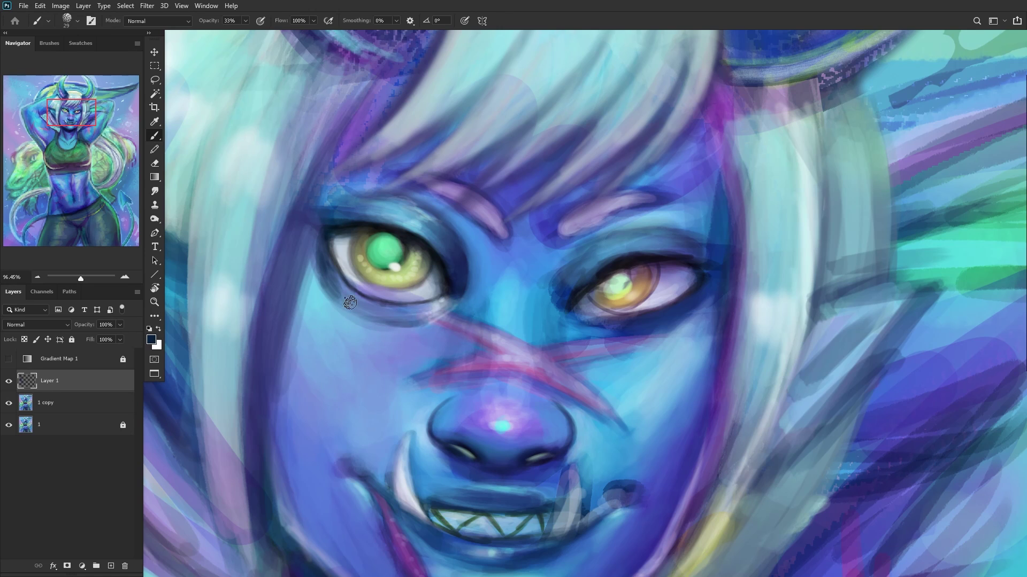
{"action": "left_click", "coordinate": [330, 292], "text": "alt"}
{"action": "left_click_drag", "start_coordinate": [323, 254], "coordinate": [330, 271]}
Step: Sample blue tones from the face and darken the lower eyelid and skin below the eye
{"action": "left_click", "coordinate": [337, 324], "text": "alt"}
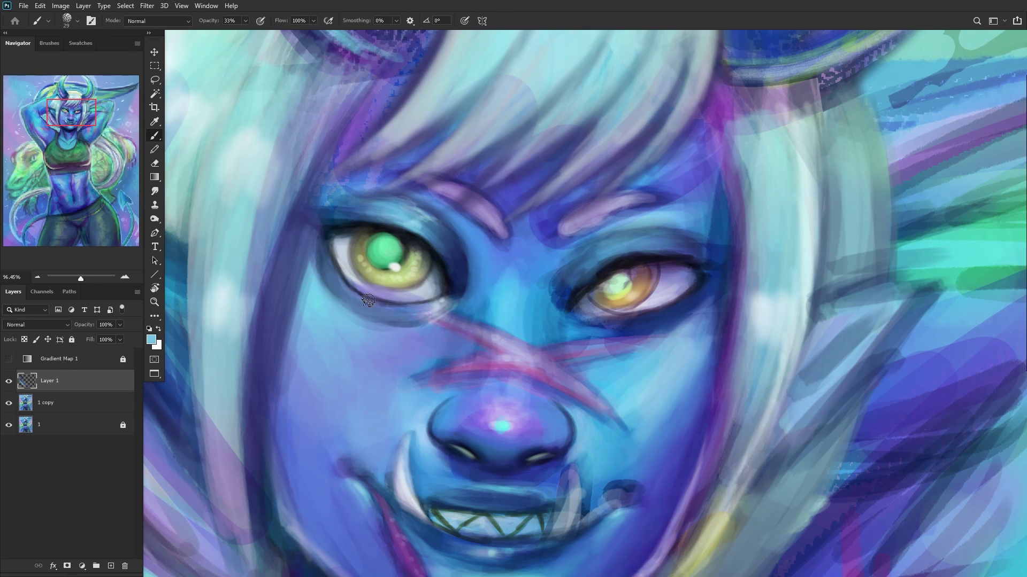
{"action": "left_click", "coordinate": [500, 415], "text": "alt"}
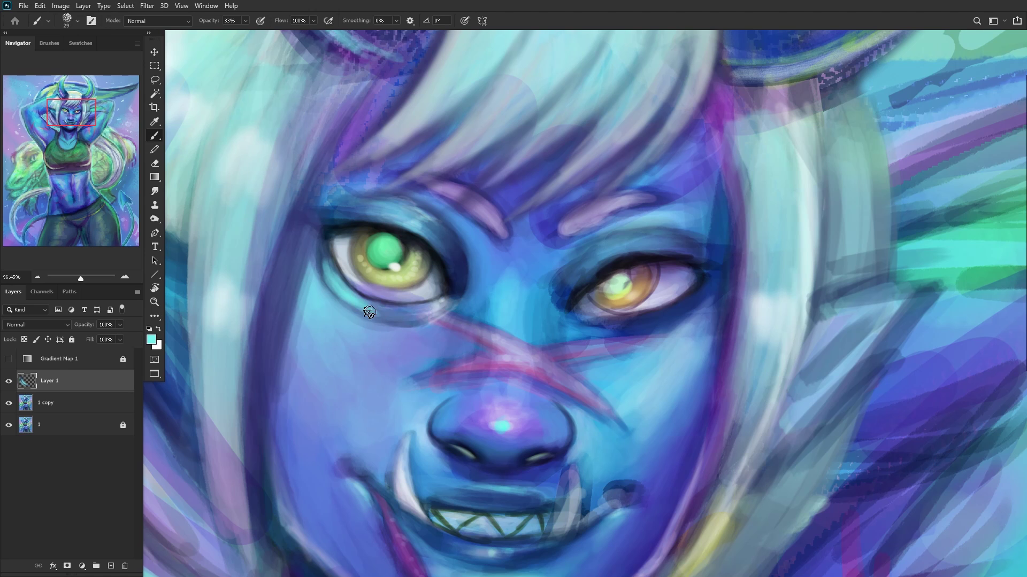
{"action": "scroll", "coordinate": [481, 316], "scroll_direction": "down", "scroll_amount": 5}
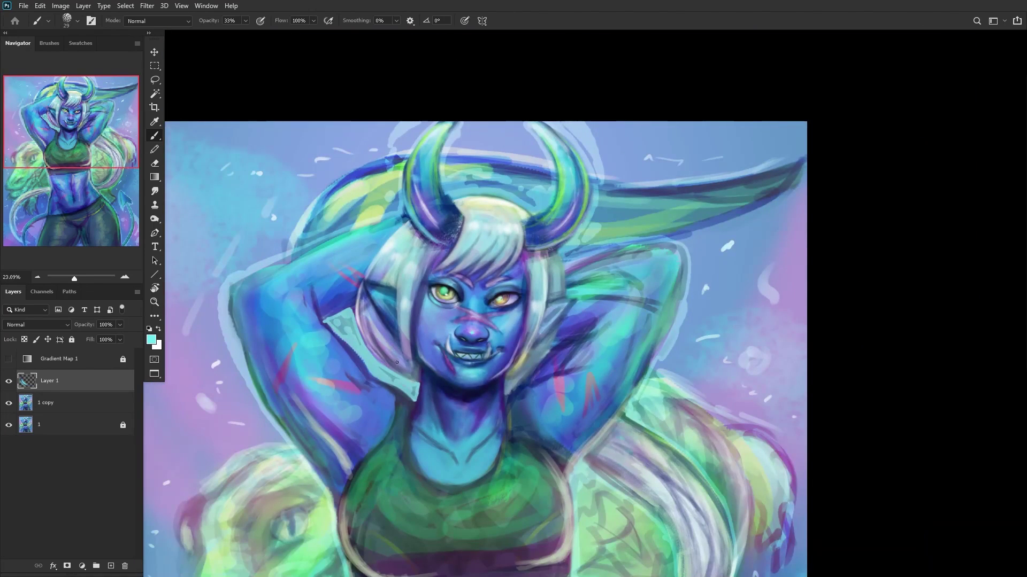
{"action": "scroll", "coordinate": [397, 362], "scroll_direction": "down", "scroll_amount": 2}
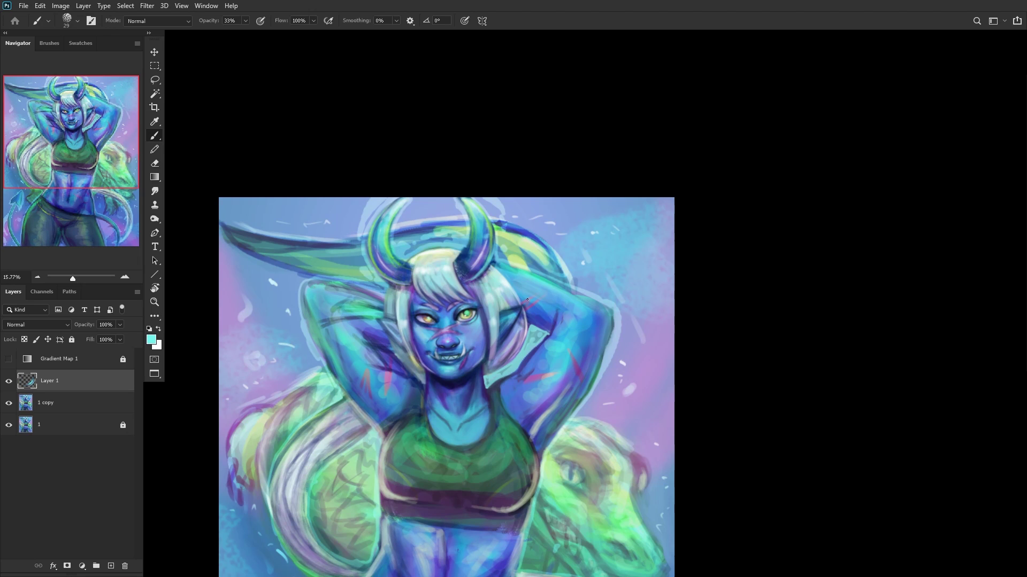
{"action": "scroll", "coordinate": [526, 300], "scroll_direction": "up", "scroll_amount": 7}
{"action": "left_click", "coordinate": [424, 299], "text": "alt"}
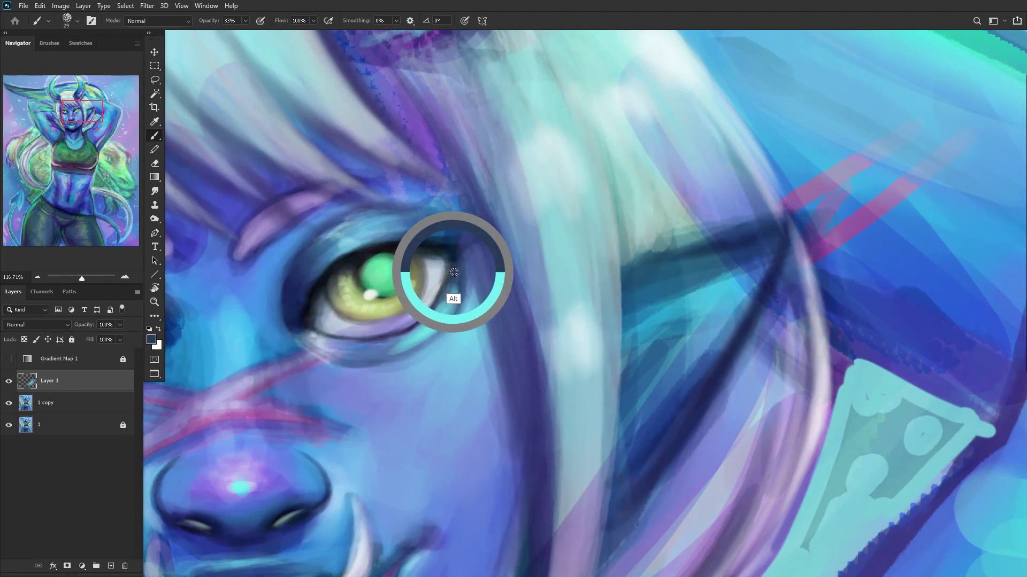
{"action": "mouse_move", "coordinate": [456, 262]}
{"action": "left_mouse_down"}
{"action": "mouse_move", "coordinate": [453, 293]}
{"action": "mouse_move", "coordinate": [421, 346]}
{"action": "mouse_move", "coordinate": [460, 294]}
{"action": "mouse_move", "coordinate": [448, 304]}
{"action": "mouse_move", "coordinate": [452, 276]}
{"action": "mouse_move", "coordinate": [460, 266]}
{"action": "mouse_move", "coordinate": [474, 275]}
{"action": "mouse_move", "coordinate": [419, 330]}
{"action": "left_mouse_up"}
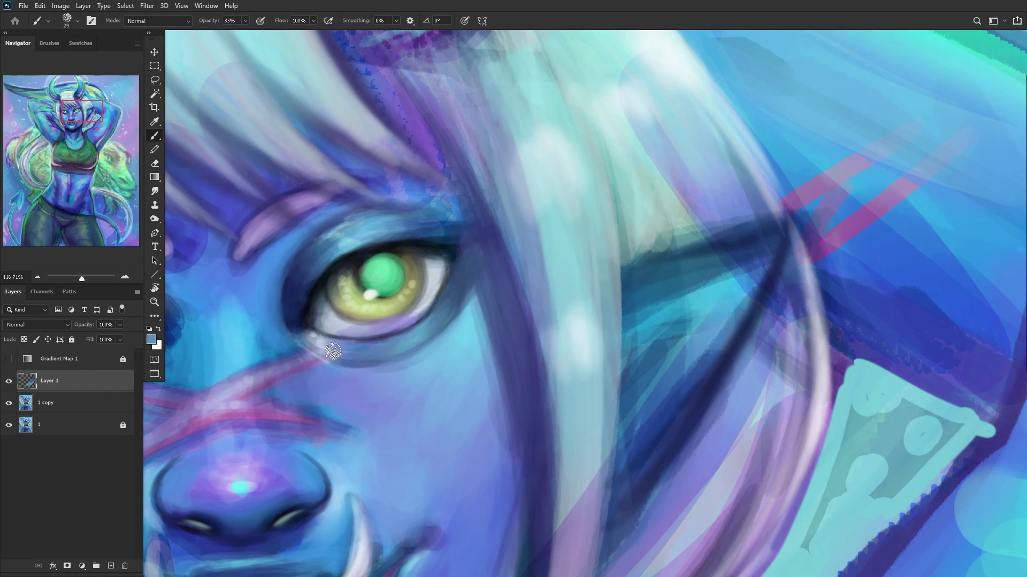
Step: Toggle the paint layer to compare the eye shading, then merge it into 1 copy
{"action": "scroll", "coordinate": [363, 366], "scroll_direction": "down", "scroll_amount": 4}
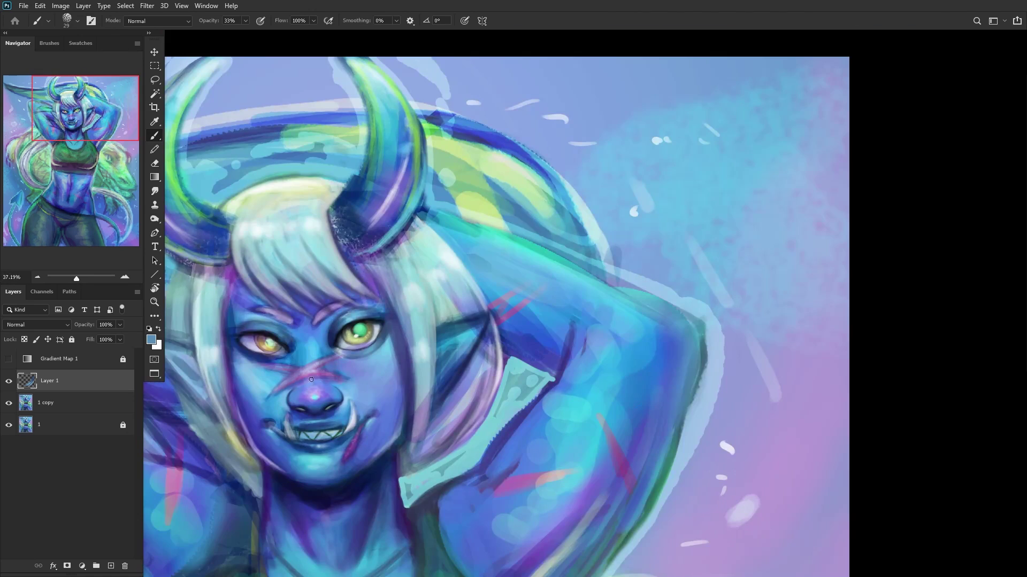
{"action": "scroll", "coordinate": [437, 320], "scroll_direction": "up", "scroll_amount": 4}
{"action": "left_click", "coordinate": [437, 320], "text": "alt"}
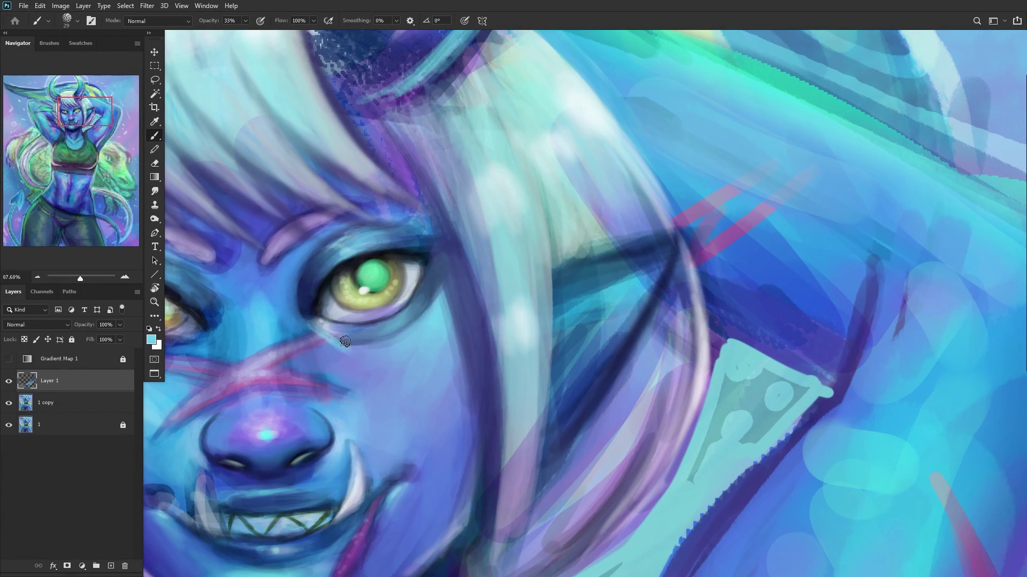
{"action": "scroll", "coordinate": [345, 342], "scroll_direction": "down", "scroll_amount": 6}
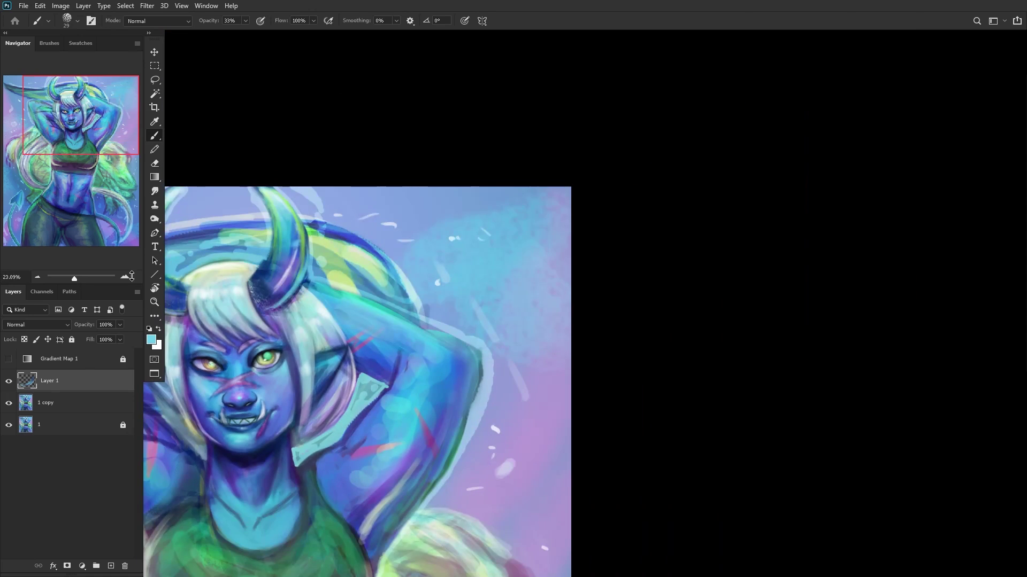
{"action": "left_click", "coordinate": [75, 184]}
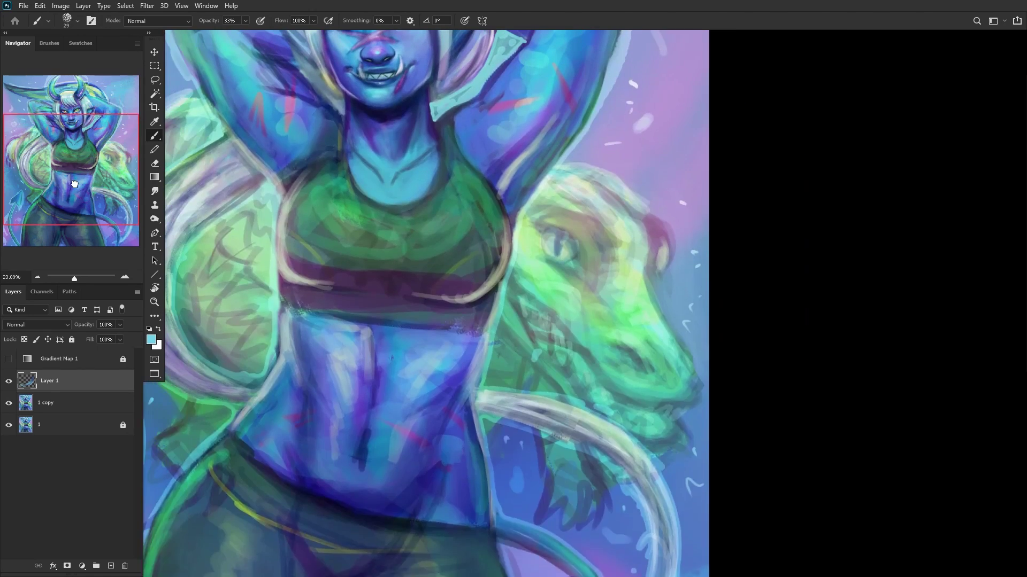
{"action": "left_click_drag", "start_coordinate": [74, 184], "coordinate": [74, 124]}
{"action": "scroll", "coordinate": [442, 231], "scroll_direction": "up", "scroll_amount": 4}
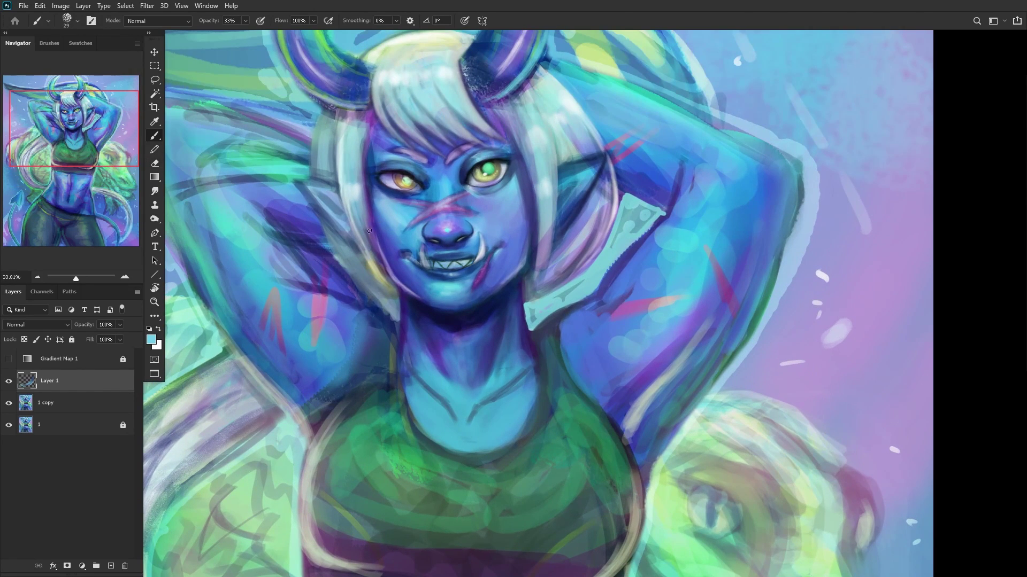
{"action": "left_click", "coordinate": [9, 382]}
{"action": "key", "text": "Delete"}
Step: Compare against 1 copy, then on a new layer darken the green eye's outer edge and upper eyelid
{"action": "left_click", "coordinate": [9, 381]}
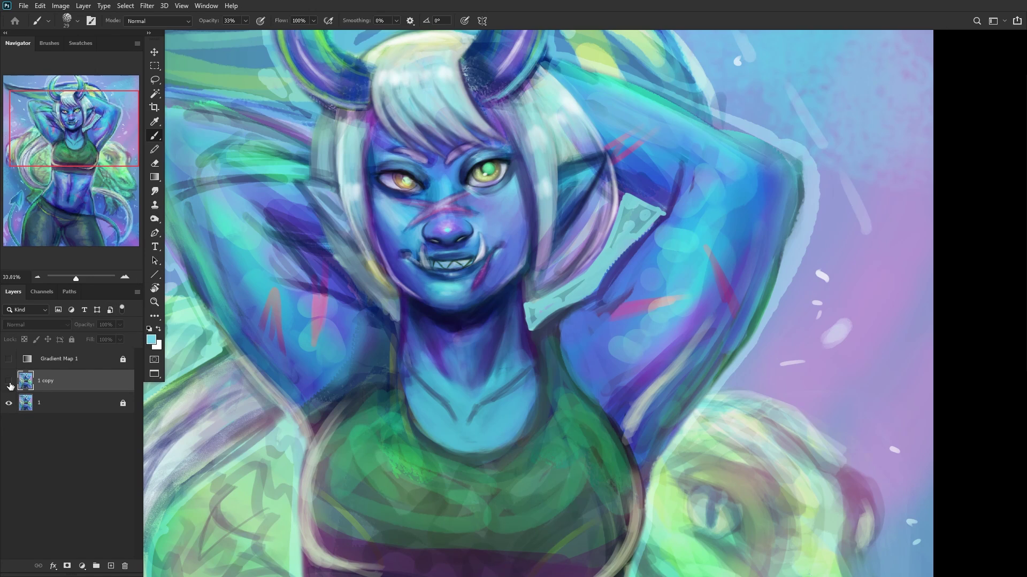
{"action": "left_click", "coordinate": [9, 382]}
{"action": "left_click", "coordinate": [110, 565]}
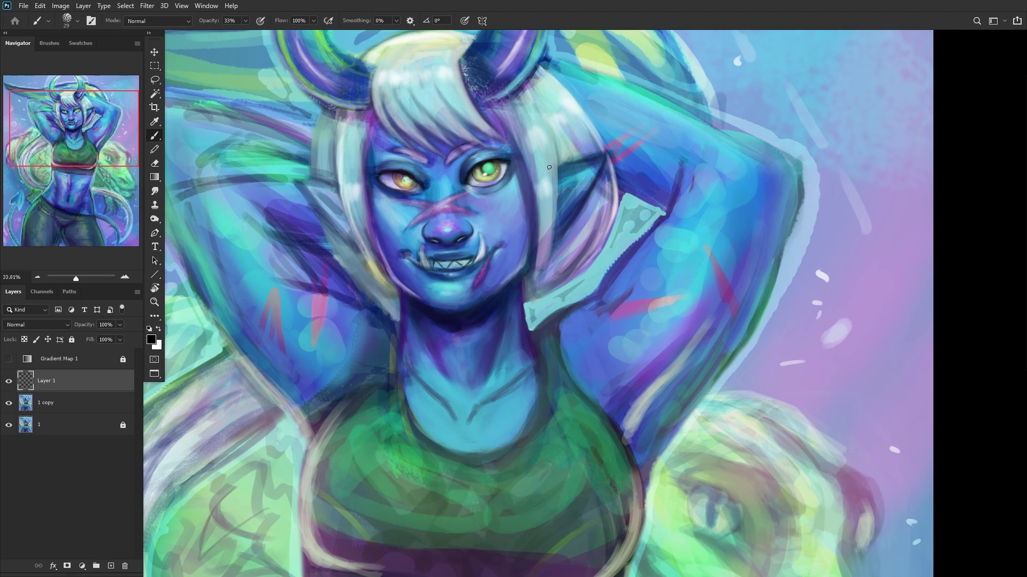
{"action": "scroll", "coordinate": [549, 168], "scroll_direction": "up", "scroll_amount": 5}
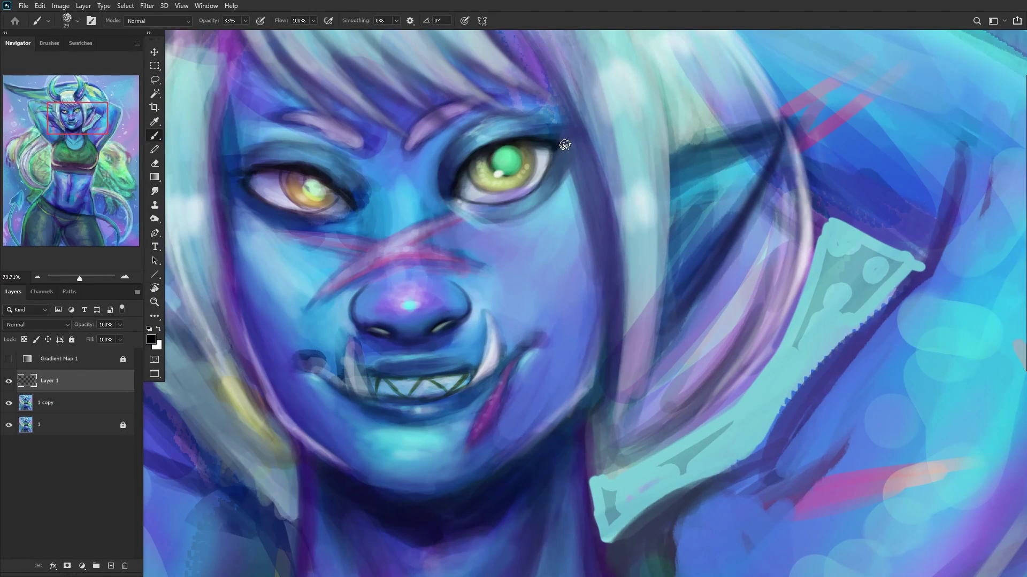
{"action": "mouse_move", "coordinate": [562, 142]}
{"action": "left_mouse_down"}
{"action": "mouse_move", "coordinate": [535, 189]}
{"action": "mouse_move", "coordinate": [562, 146]}
{"action": "mouse_move", "coordinate": [513, 191]}
{"action": "mouse_move", "coordinate": [547, 179]}
{"action": "mouse_move", "coordinate": [548, 153]}
{"action": "mouse_move", "coordinate": [524, 192]}
{"action": "mouse_move", "coordinate": [535, 169]}
{"action": "mouse_move", "coordinate": [488, 199]}
{"action": "mouse_move", "coordinate": [504, 196]}
{"action": "mouse_move", "coordinate": [481, 193]}
{"action": "left_mouse_up"}
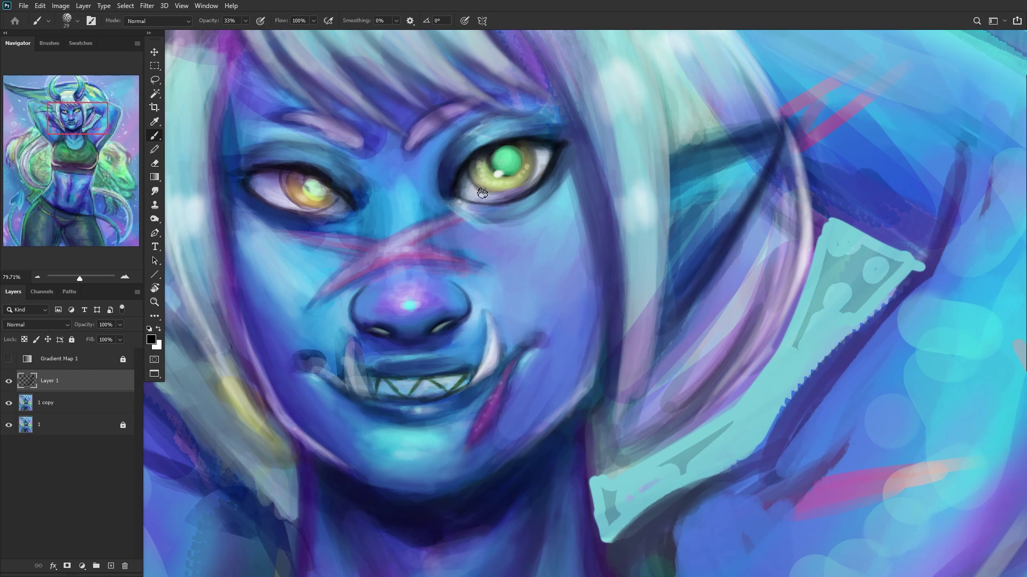
{"action": "scroll", "coordinate": [524, 190], "scroll_direction": "down", "scroll_amount": 5}
{"action": "scroll", "coordinate": [487, 150], "scroll_direction": "up", "scroll_amount": 5}
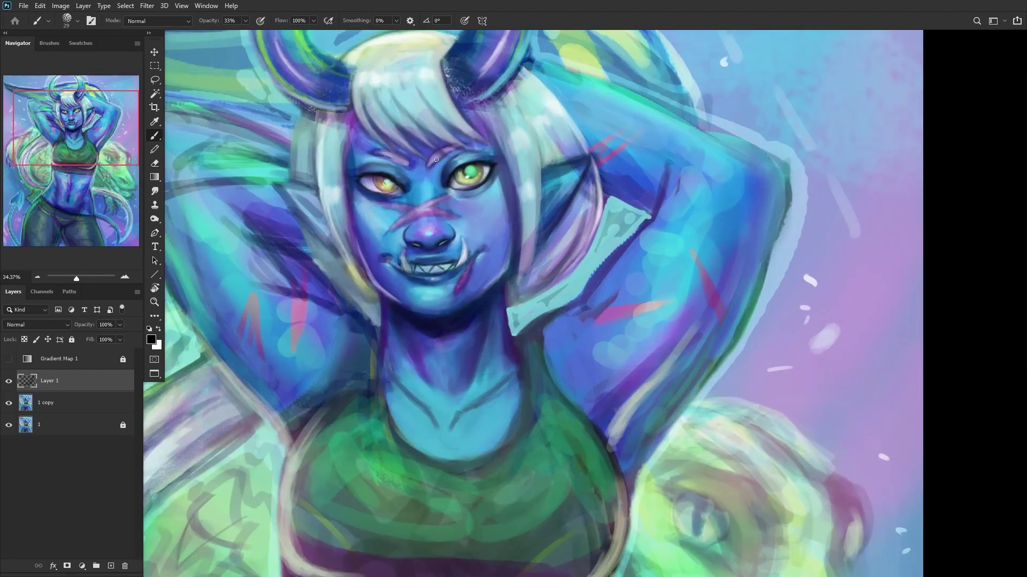
{"action": "scroll", "coordinate": [487, 150], "scroll_direction": "up", "scroll_amount": 3}
{"action": "mouse_move", "coordinate": [451, 151]}
{"action": "left_mouse_down"}
{"action": "mouse_move", "coordinate": [512, 156]}
{"action": "mouse_move", "coordinate": [399, 189]}
{"action": "mouse_move", "coordinate": [532, 160]}
{"action": "mouse_move", "coordinate": [439, 162]}
{"action": "mouse_move", "coordinate": [521, 170]}
{"action": "mouse_move", "coordinate": [503, 158]}
{"action": "mouse_move", "coordinate": [481, 159]}
{"action": "mouse_move", "coordinate": [520, 176]}
{"action": "mouse_move", "coordinate": [465, 170]}
{"action": "mouse_move", "coordinate": [529, 152]}
{"action": "left_mouse_up"}
Step: Paint soft purple and light blue onto the nose, then set Layer 1's opacity to 52%
{"action": "scroll", "coordinate": [552, 172], "scroll_direction": "down", "scroll_amount": 15}
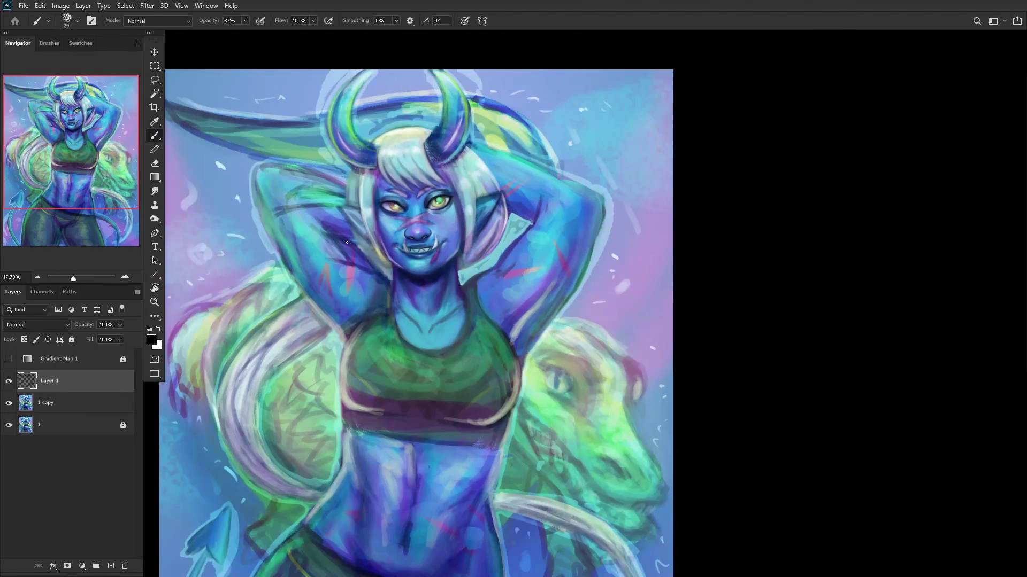
{"action": "scroll", "coordinate": [335, 256], "scroll_direction": "up", "scroll_amount": 9}
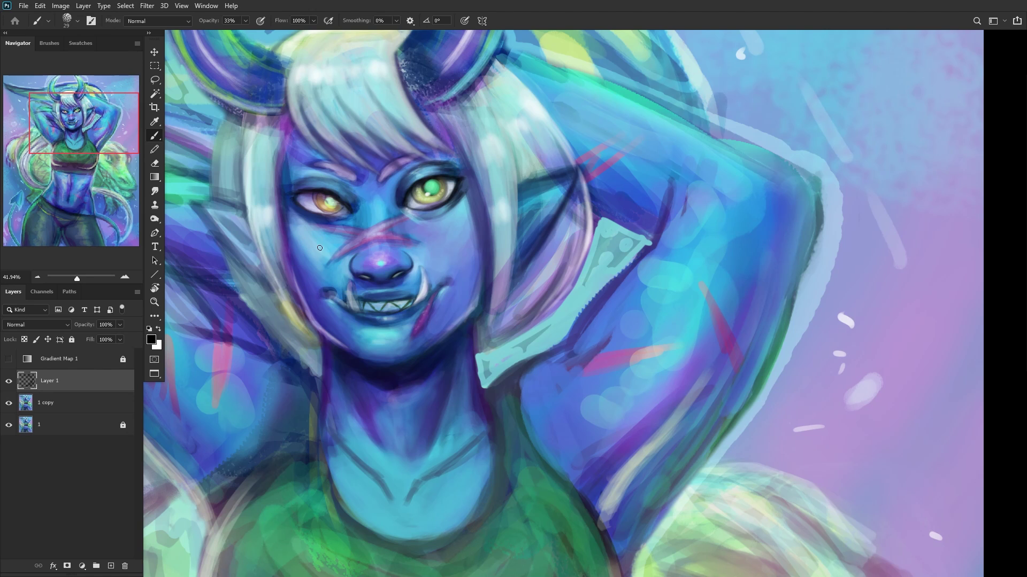
{"action": "scroll", "coordinate": [384, 276], "scroll_direction": "up", "scroll_amount": 2}
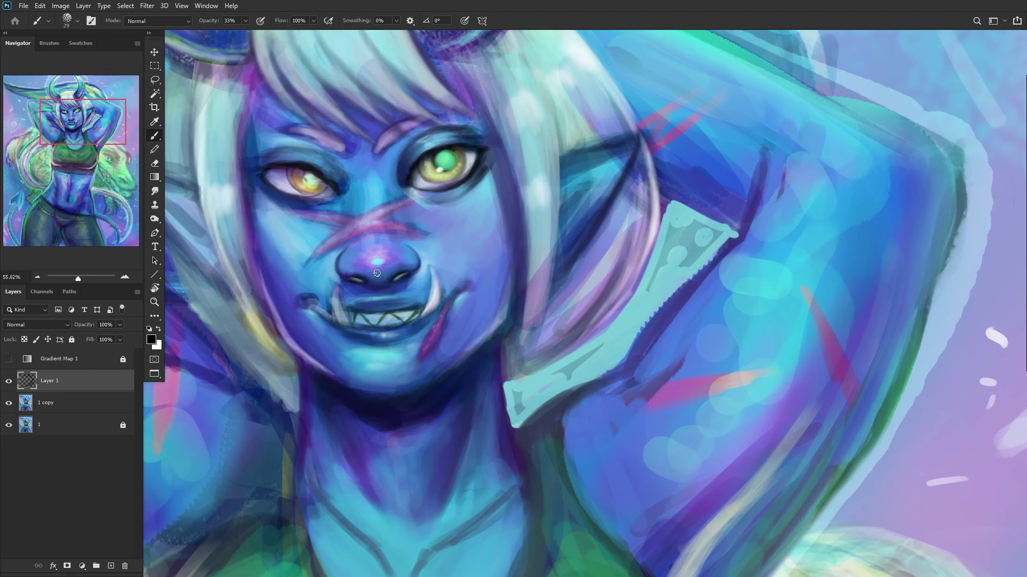
{"action": "scroll", "coordinate": [391, 263], "scroll_direction": "up", "scroll_amount": 5}
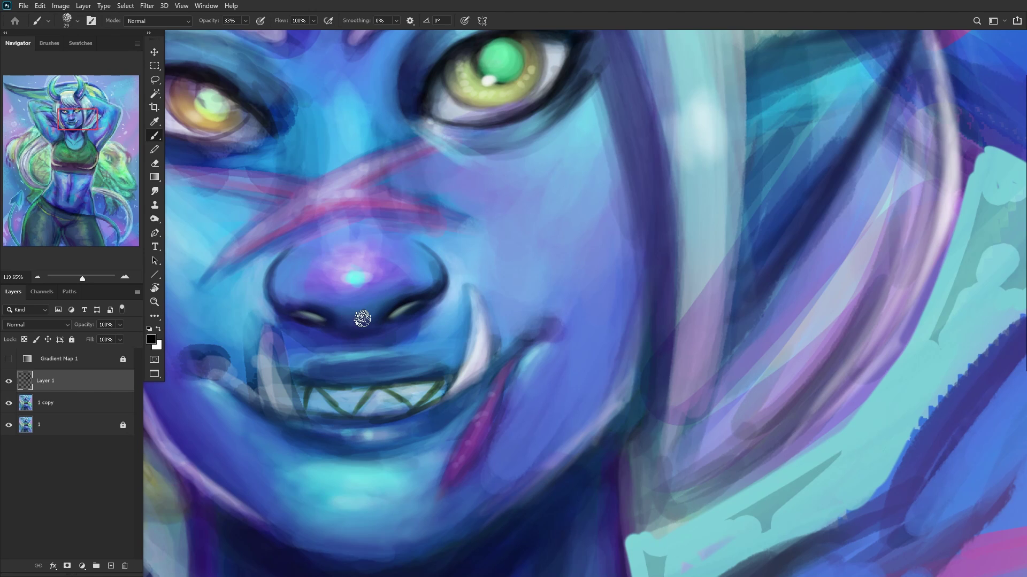
{"action": "scroll", "coordinate": [273, 298], "scroll_direction": "down", "scroll_amount": 3}
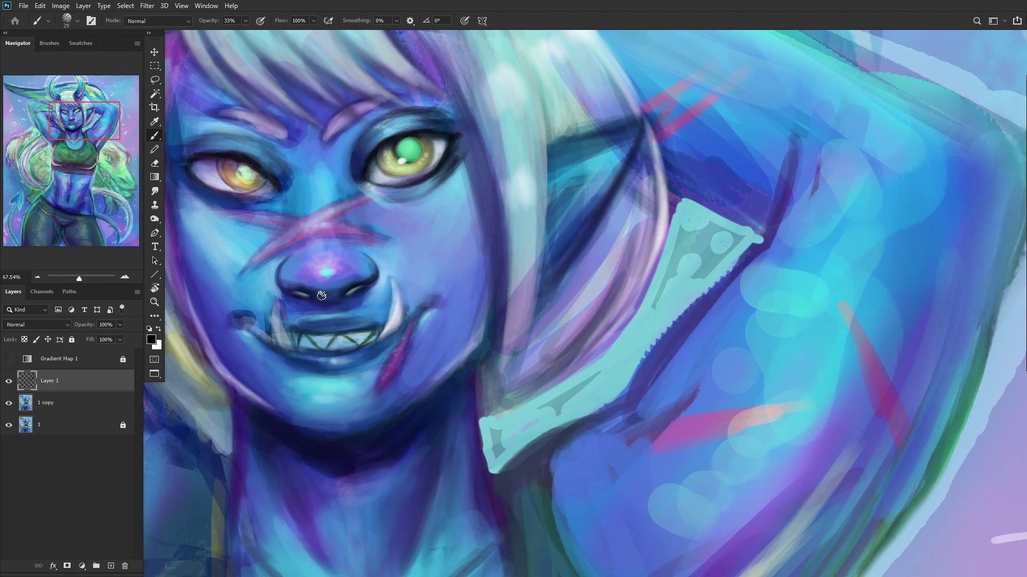
{"action": "scroll", "coordinate": [321, 296], "scroll_direction": "down", "scroll_amount": 5}
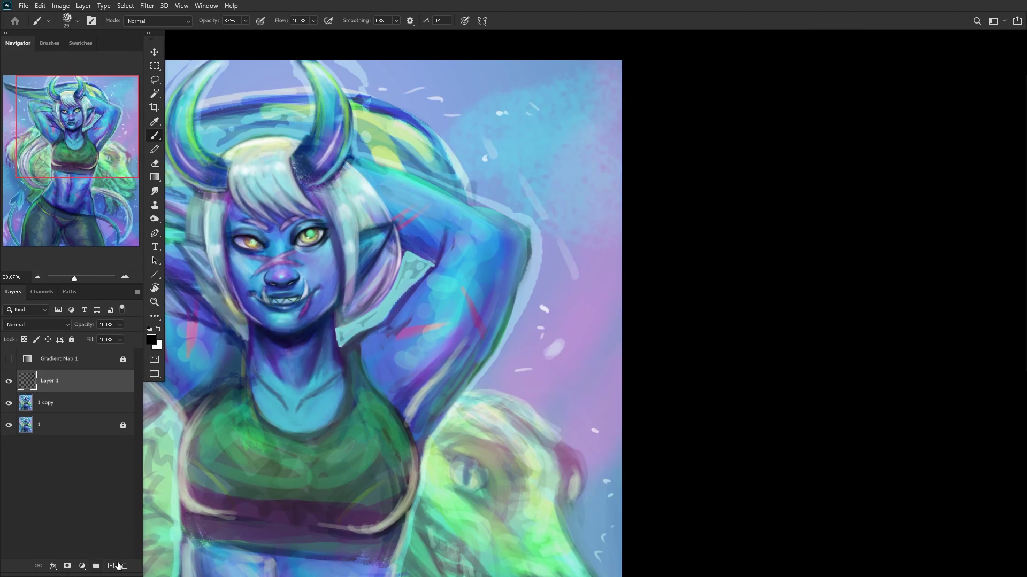
{"action": "scroll", "coordinate": [295, 270], "scroll_direction": "up", "scroll_amount": 5}
{"action": "left_click", "coordinate": [195, 299], "text": "alt"}
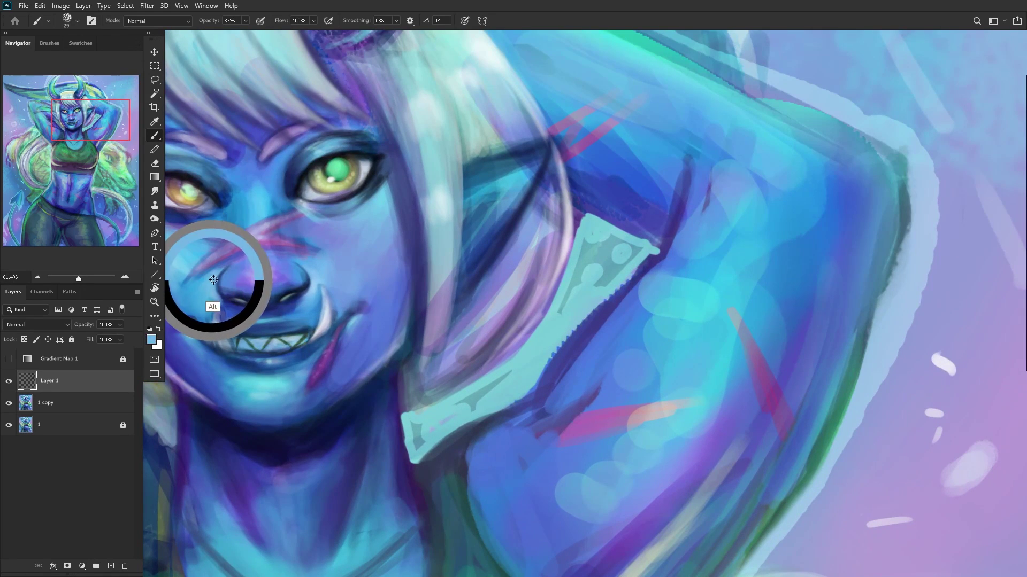
{"action": "left_click", "coordinate": [252, 270], "text": "alt"}
{"action": "left_click_drag", "start_coordinate": [257, 275], "coordinate": [270, 259]}
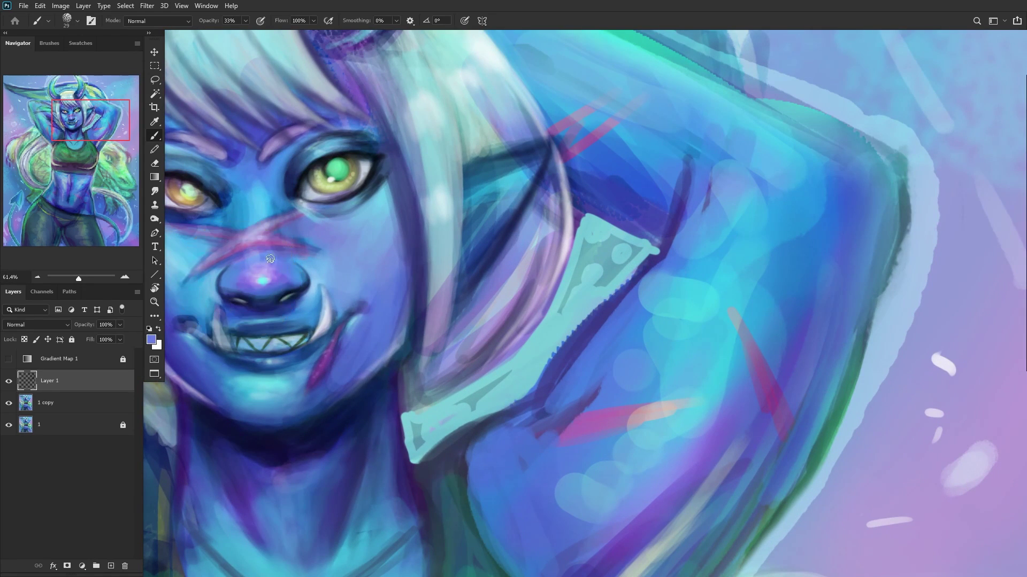
{"action": "left_click", "coordinate": [222, 281], "text": "alt"}
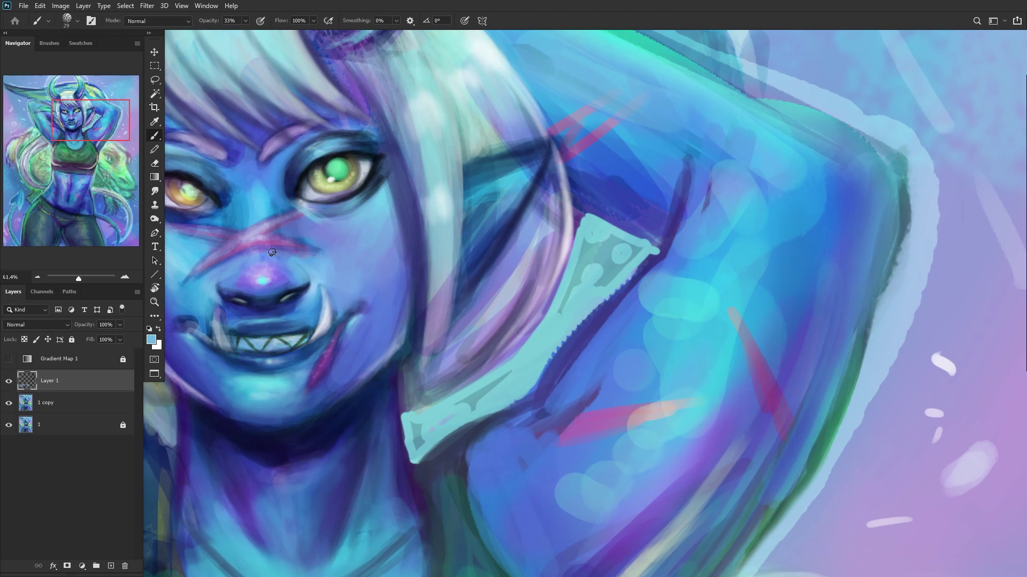
{"action": "scroll", "coordinate": [252, 258], "scroll_direction": "down", "scroll_amount": 5}
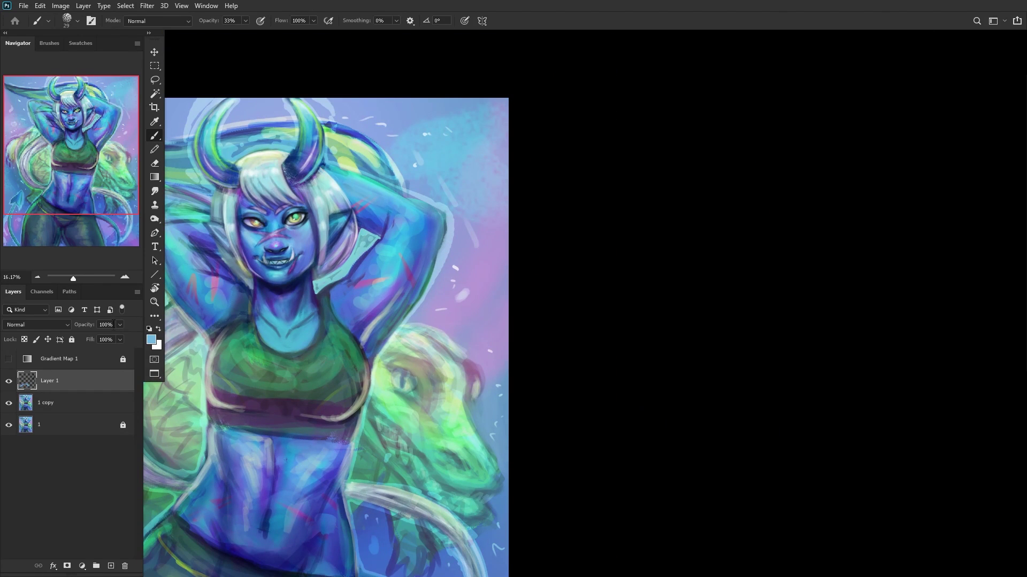
{"action": "left_click", "coordinate": [120, 324]}
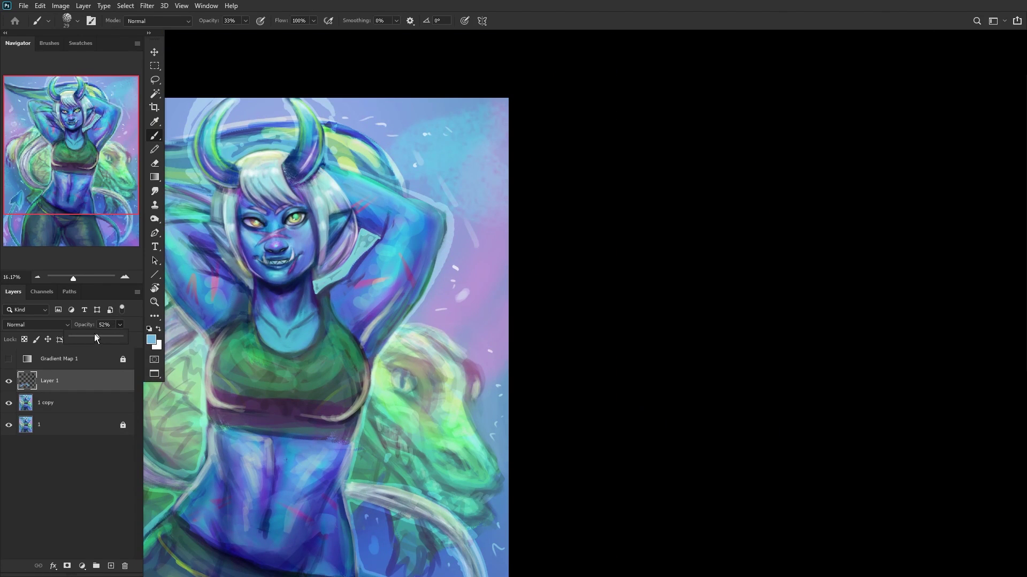
Step: Delete the Layer 1 paintover, flip the image horizontally, and add a fresh empty layer
{"action": "left_click", "coordinate": [8, 378]}
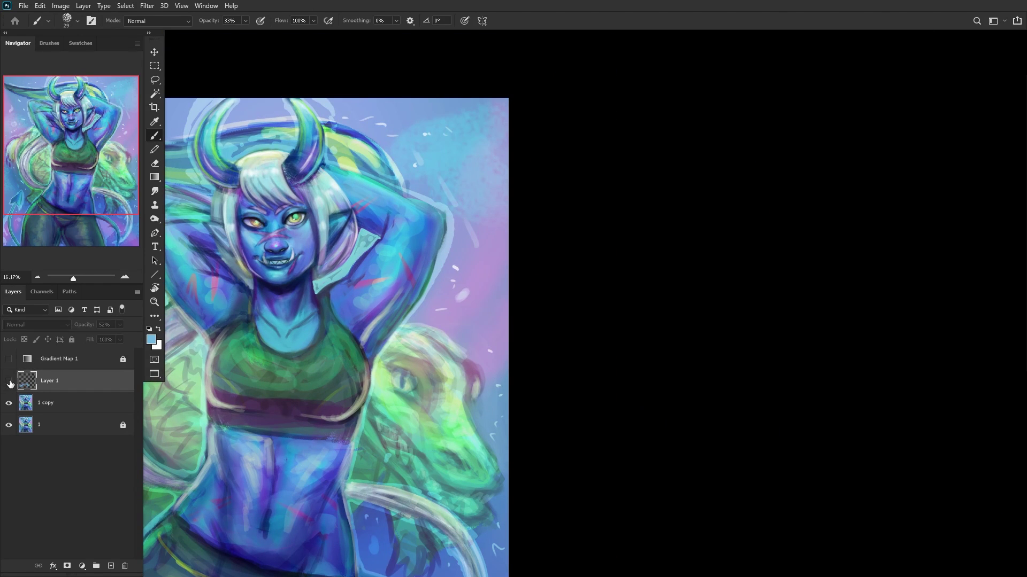
{"action": "key", "text": "Delete"}
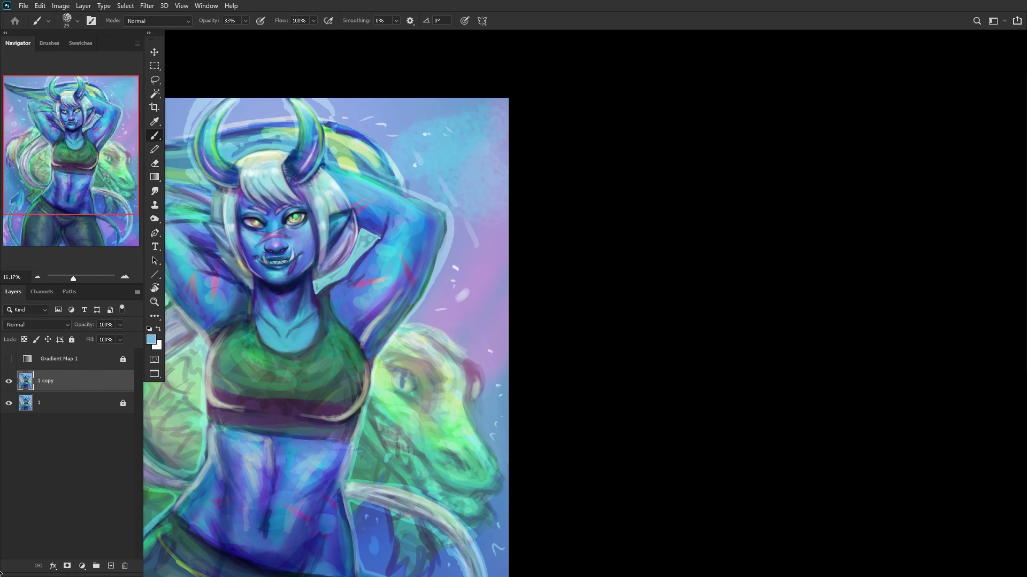
{"action": "key", "text": "ctrl+shift+h"}
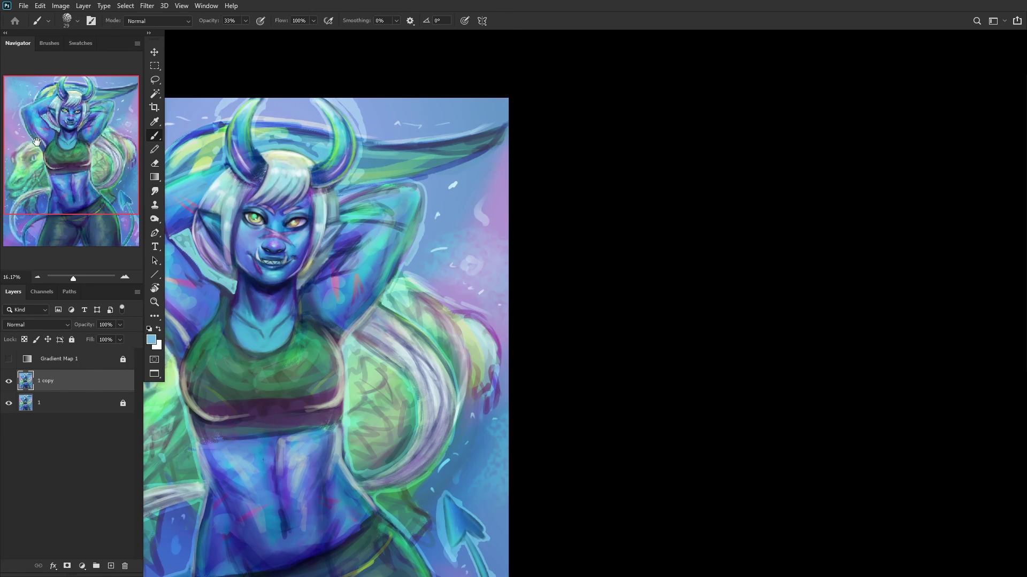
{"action": "scroll", "coordinate": [362, 155], "scroll_direction": "up", "scroll_amount": 8}
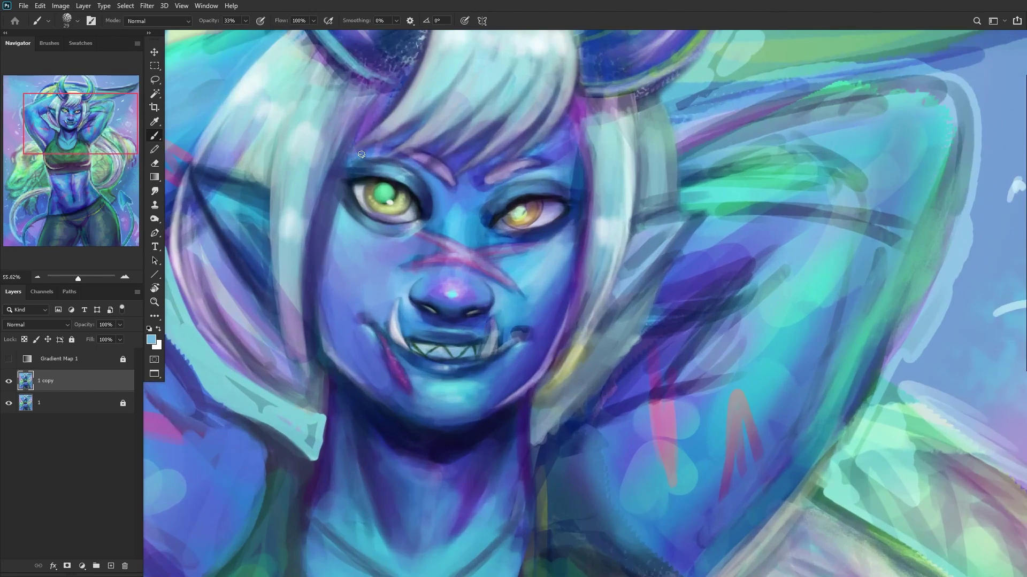
{"action": "scroll", "coordinate": [429, 248], "scroll_direction": "up", "scroll_amount": 1}
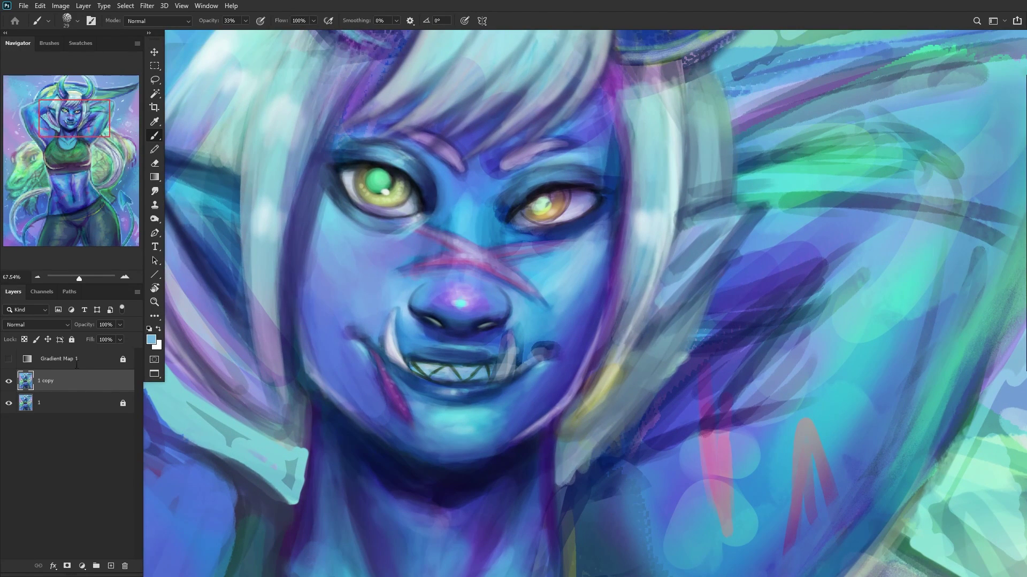
{"action": "left_click", "coordinate": [110, 565]}
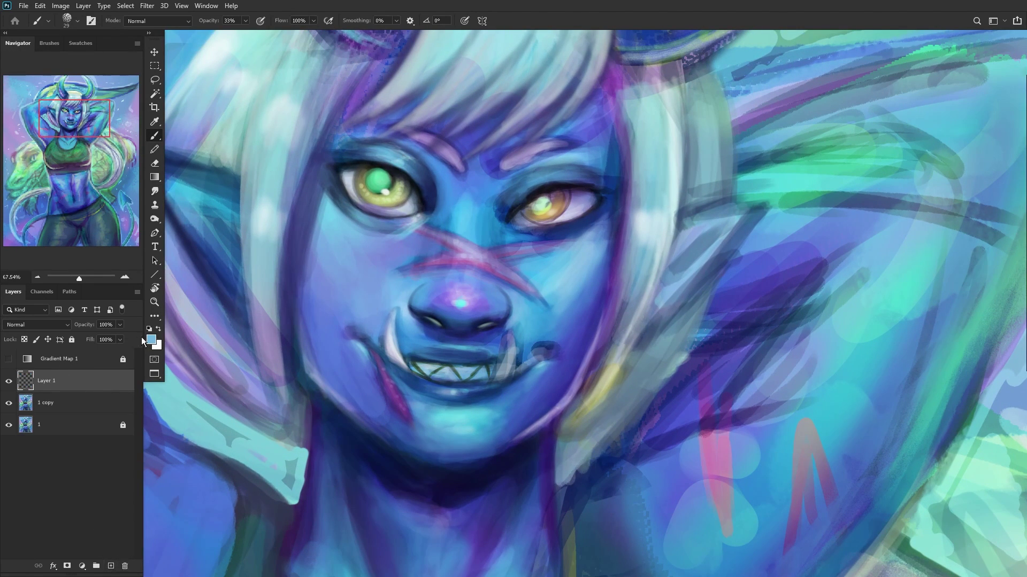
Step: Darken the green eye's outer corner and lower lid, and paint light grey along the lower eye white
{"action": "mouse_move", "coordinate": [331, 183]}
{"action": "left_mouse_down"}
{"action": "mouse_move", "coordinate": [390, 171]}
{"action": "mouse_move", "coordinate": [348, 174]}
{"action": "mouse_move", "coordinate": [371, 214]}
{"action": "mouse_move", "coordinate": [353, 220]}
{"action": "mouse_move", "coordinate": [345, 193]}
{"action": "mouse_move", "coordinate": [391, 225]}
{"action": "mouse_move", "coordinate": [357, 215]}
{"action": "mouse_move", "coordinate": [415, 219]}
{"action": "left_mouse_up"}
{"action": "mouse_move", "coordinate": [345, 187]}
{"action": "left_mouse_down"}
{"action": "mouse_move", "coordinate": [394, 225]}
{"action": "mouse_move", "coordinate": [377, 222]}
{"action": "mouse_move", "coordinate": [422, 208]}
{"action": "left_mouse_up"}
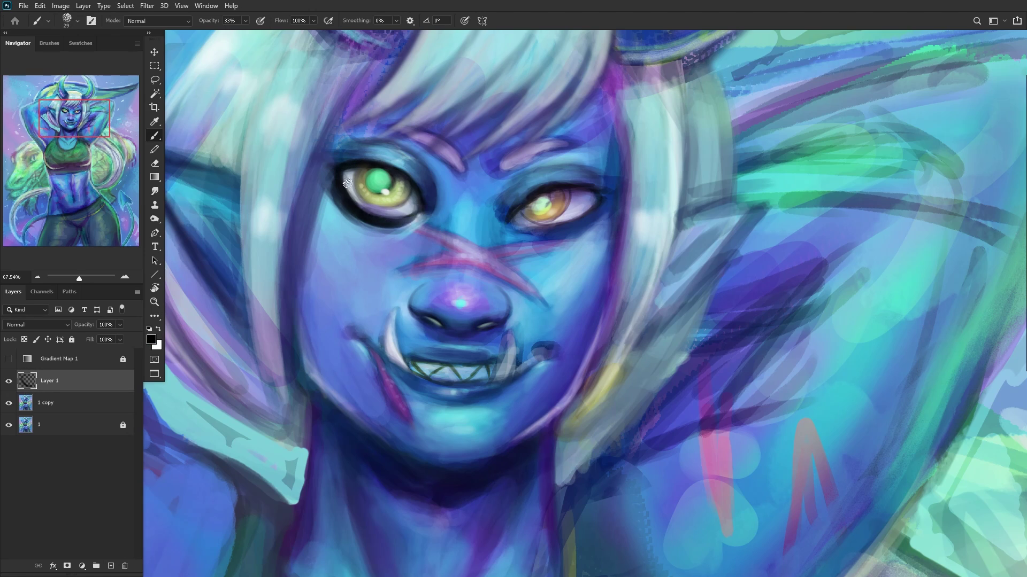
{"action": "left_click", "coordinate": [378, 223], "text": "alt"}
{"action": "mouse_move", "coordinate": [353, 217]}
{"action": "left_mouse_down"}
{"action": "mouse_move", "coordinate": [375, 204]}
{"action": "mouse_move", "coordinate": [351, 191]}
{"action": "mouse_move", "coordinate": [419, 217]}
{"action": "left_mouse_up"}
{"action": "mouse_move", "coordinate": [343, 184]}
{"action": "left_mouse_down"}
{"action": "mouse_move", "coordinate": [390, 214]}
{"action": "mouse_move", "coordinate": [364, 215]}
{"action": "left_mouse_up"}
{"action": "scroll", "coordinate": [365, 210], "scroll_direction": "down", "scroll_amount": 8}
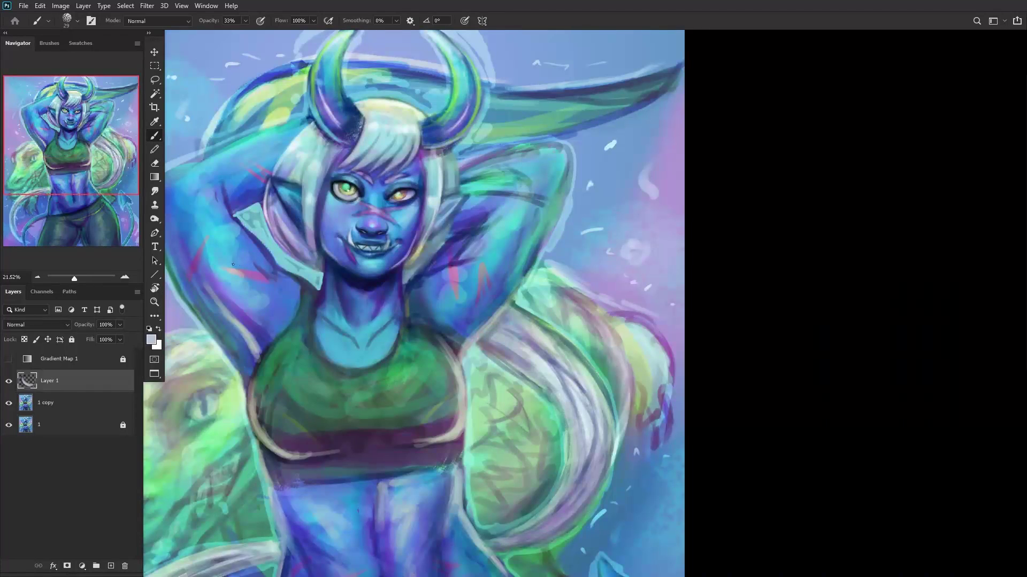
{"action": "scroll", "coordinate": [325, 216], "scroll_direction": "up", "scroll_amount": 10}
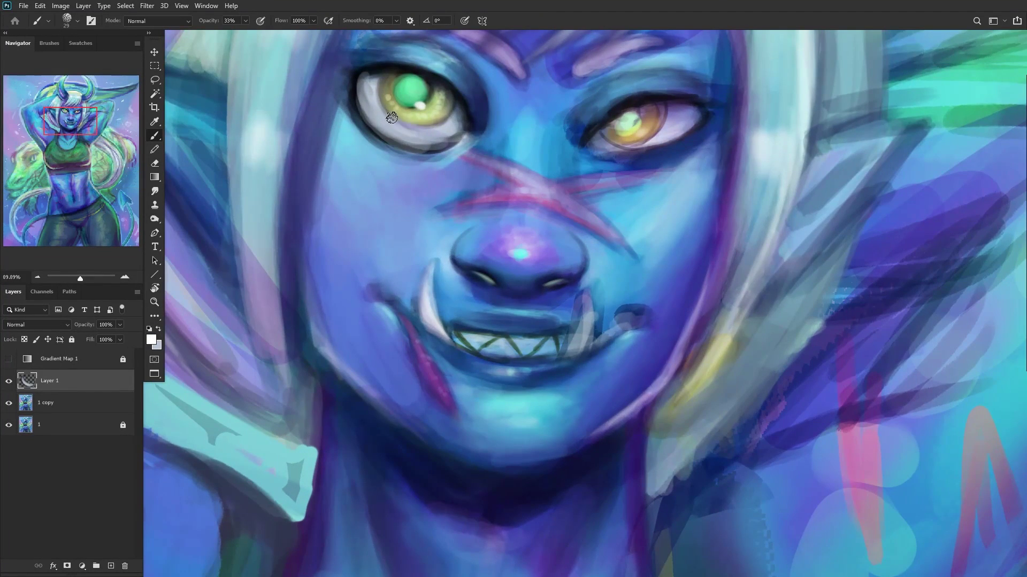
{"action": "left_click_drag", "start_coordinate": [427, 138], "coordinate": [385, 136]}
{"action": "scroll", "coordinate": [406, 110], "scroll_direction": "down", "scroll_amount": 10}
{"action": "left_click_drag", "start_coordinate": [32, 161], "coordinate": [37, 136]}
{"action": "scroll", "coordinate": [324, 159], "scroll_direction": "up", "scroll_amount": 10}
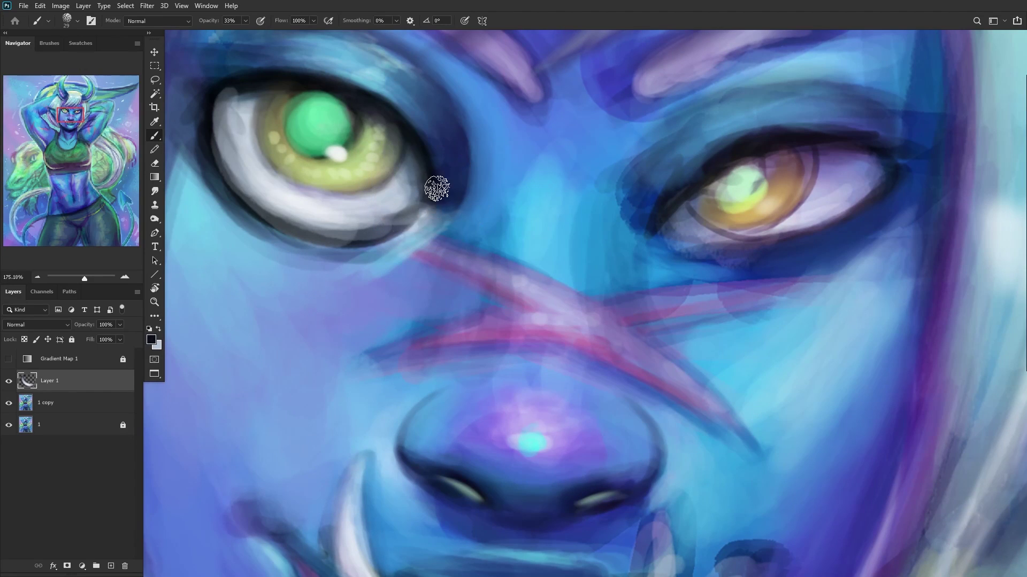
Step: Darken the lower lid corner in black, tint it lavender, and brighten the nearby eye white
{"action": "key", "text": "d"}
{"action": "mouse_move", "coordinate": [426, 201]}
{"action": "left_mouse_down"}
{"action": "mouse_move", "coordinate": [439, 221]}
{"action": "mouse_move", "coordinate": [391, 226]}
{"action": "mouse_move", "coordinate": [351, 240]}
{"action": "mouse_move", "coordinate": [354, 249]}
{"action": "mouse_move", "coordinate": [411, 219]}
{"action": "mouse_move", "coordinate": [428, 190]}
{"action": "left_mouse_up"}
{"action": "left_click", "coordinate": [492, 420], "text": "alt"}
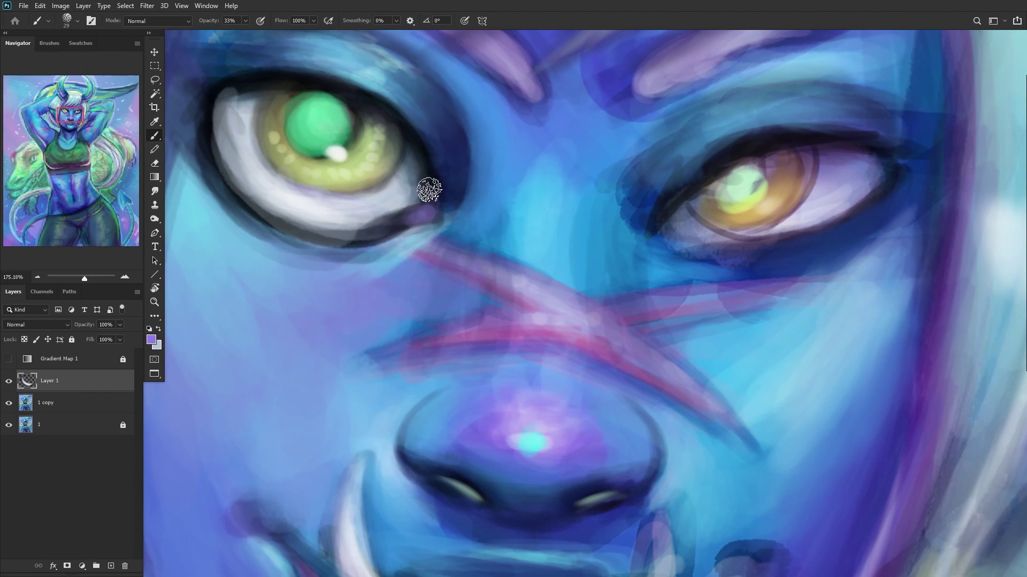
{"action": "left_click", "coordinate": [385, 198], "text": "alt"}
{"action": "mouse_move", "coordinate": [338, 231]}
{"action": "left_mouse_down"}
{"action": "mouse_move", "coordinate": [413, 187]}
{"action": "mouse_move", "coordinate": [398, 219]}
{"action": "mouse_move", "coordinate": [409, 209]}
{"action": "mouse_move", "coordinate": [339, 220]}
{"action": "mouse_move", "coordinate": [418, 191]}
{"action": "left_mouse_up"}
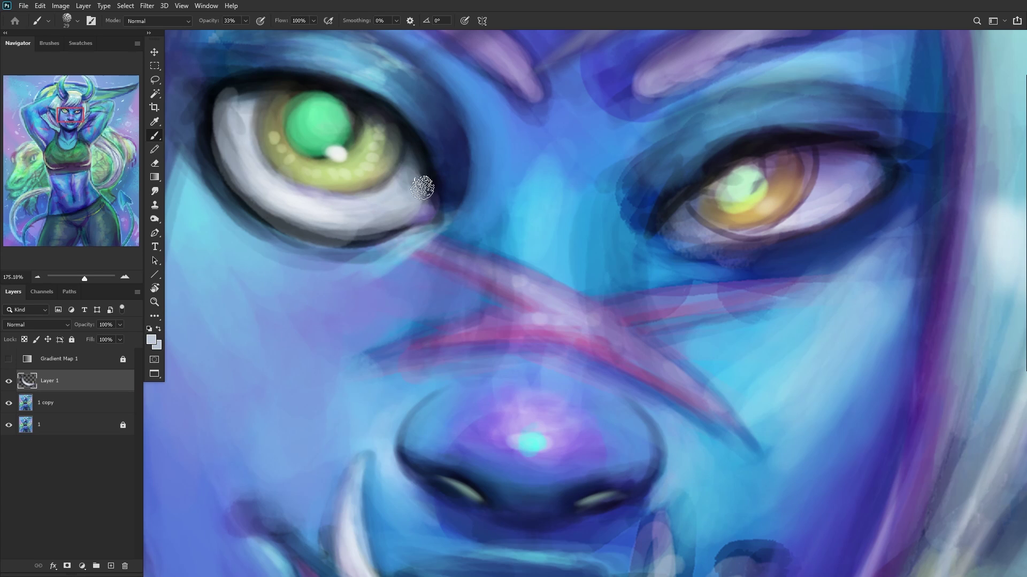
{"action": "scroll", "coordinate": [457, 271], "scroll_direction": "down", "scroll_amount": 6}
{"action": "scroll", "coordinate": [194, 300], "scroll_direction": "down", "scroll_amount": 3}
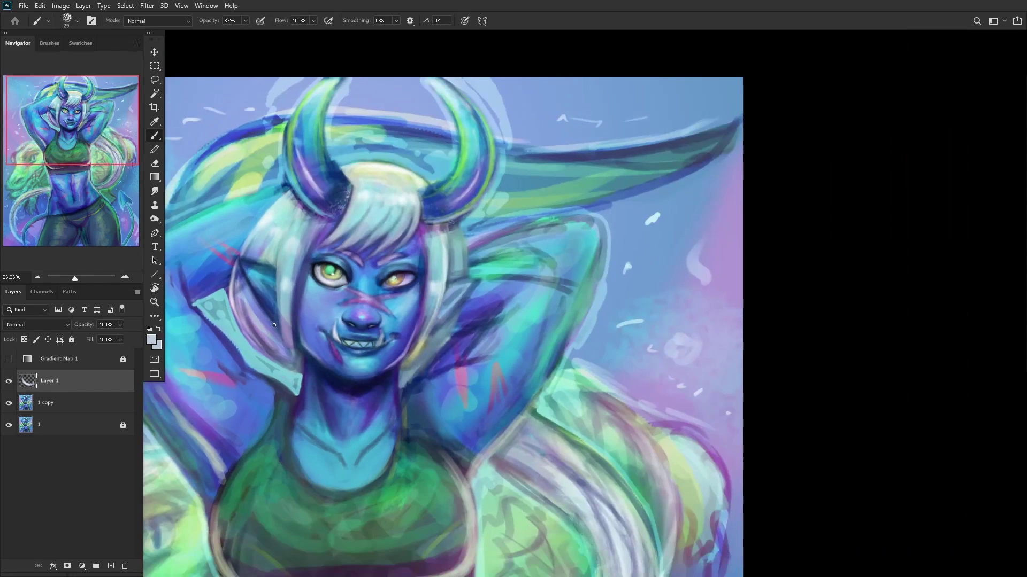
Step: Choose a bright magenta and paint a tear duct at the green eye's inner corner
{"action": "left_click", "coordinate": [150, 341]}
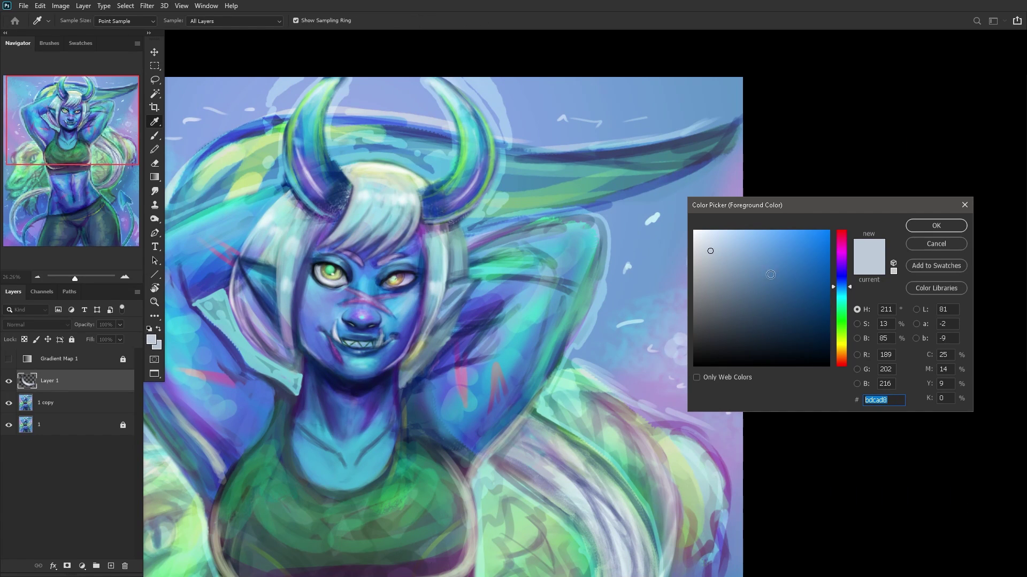
{"action": "left_click", "coordinate": [827, 242]}
{"action": "left_click", "coordinate": [841, 241]}
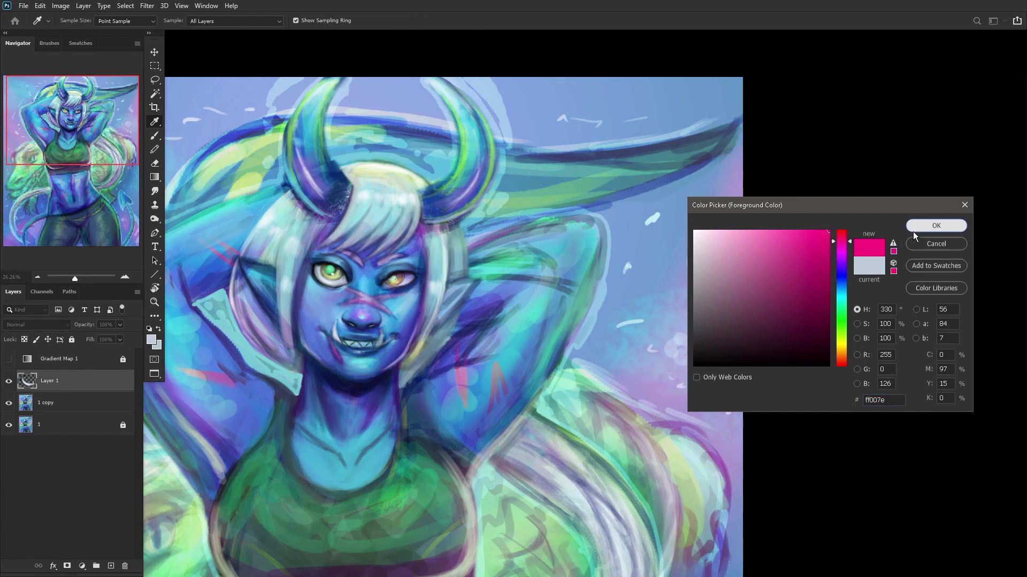
{"action": "left_click", "coordinate": [936, 225]}
{"action": "scroll", "coordinate": [358, 281], "scroll_direction": "up", "scroll_amount": 10}
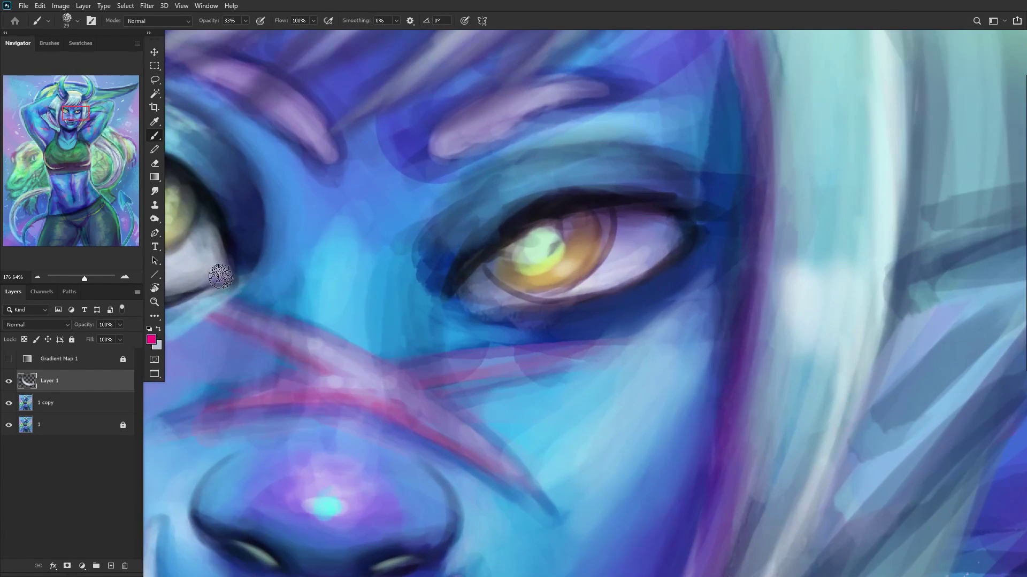
{"action": "left_click_drag", "start_coordinate": [208, 281], "coordinate": [219, 275]}
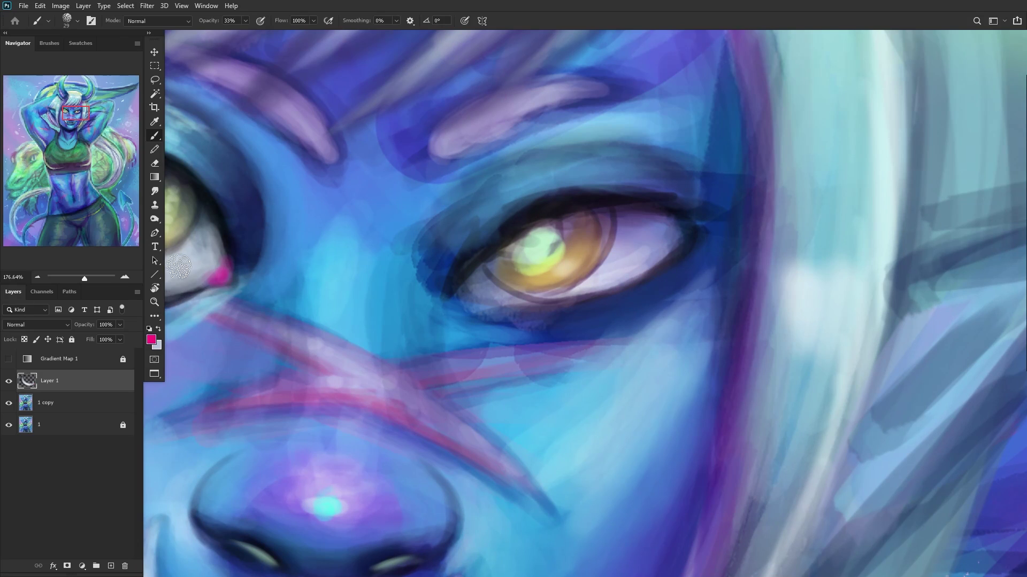
Step: Resize the brush to 9 px and deepen the shadow below the tear duct with sampled dark navy
{"action": "left_click", "coordinate": [159, 329]}
{"action": "right_click", "coordinate": [319, 100]}
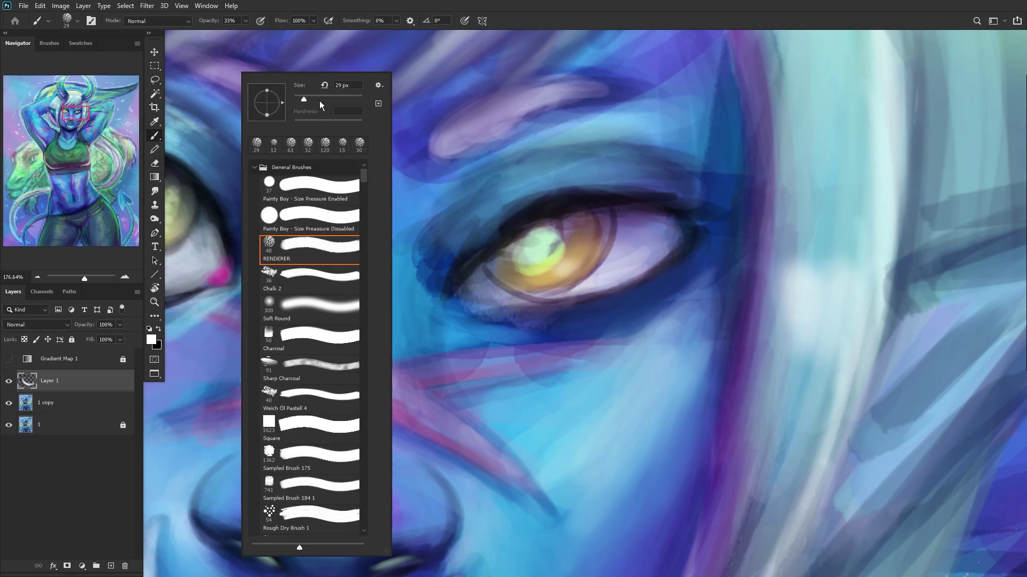
{"action": "left_click_drag", "start_coordinate": [297, 96], "coordinate": [299, 97]}
{"action": "left_click", "coordinate": [224, 272]}
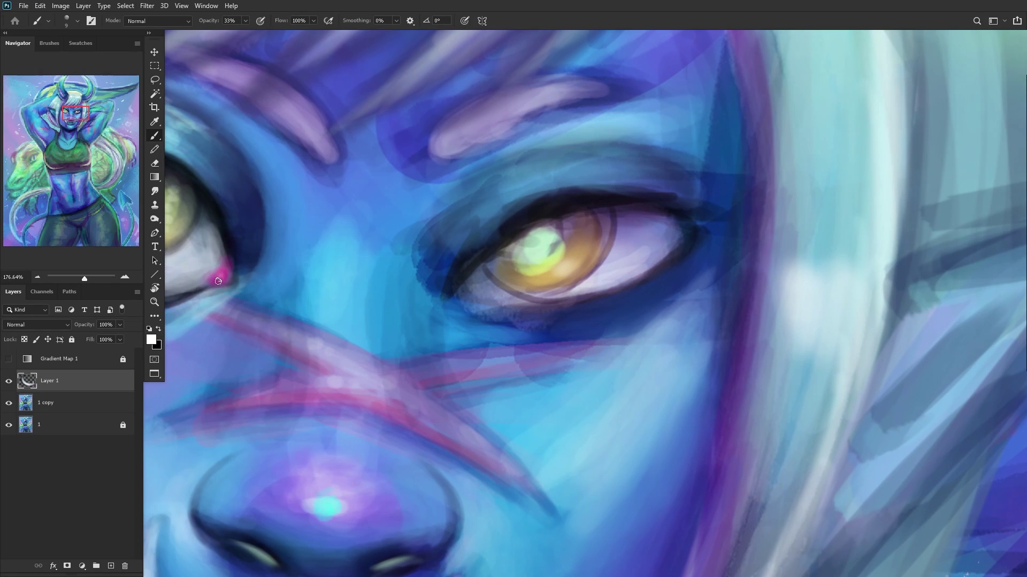
{"action": "scroll", "coordinate": [217, 275], "scroll_direction": "down", "scroll_amount": 8}
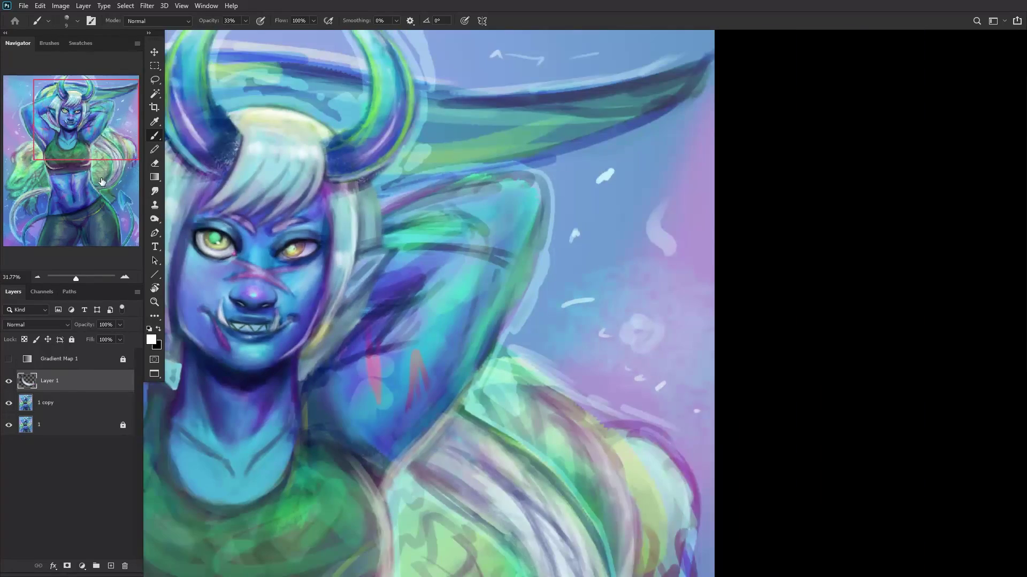
{"action": "left_click_drag", "start_coordinate": [103, 181], "coordinate": [48, 147]}
{"action": "scroll", "coordinate": [434, 281], "scroll_direction": "up", "scroll_amount": 12}
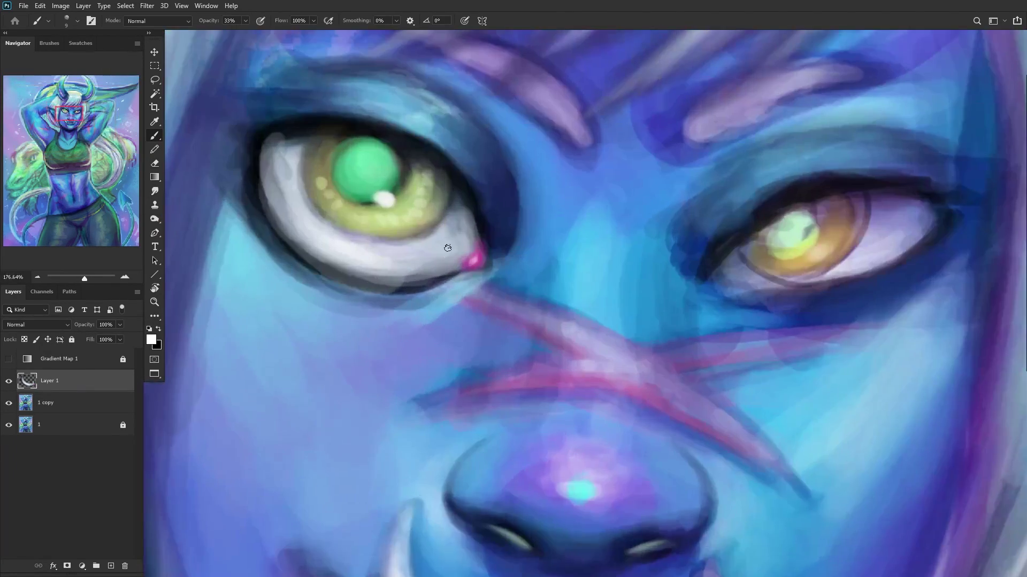
{"action": "left_click", "coordinate": [497, 204], "text": "alt"}
{"action": "scroll", "coordinate": [475, 216], "scroll_direction": "up", "scroll_amount": 1}
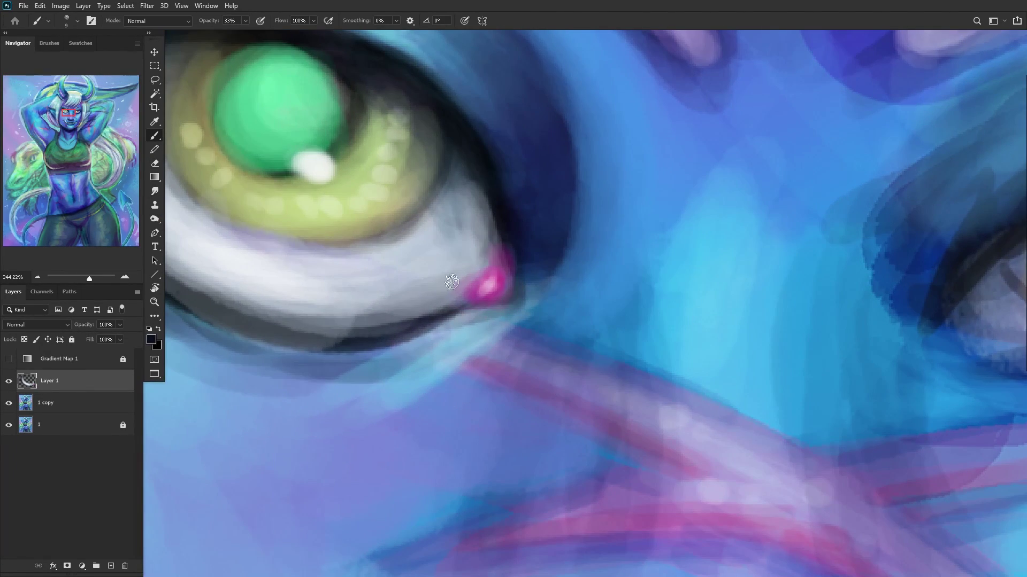
{"action": "mouse_move", "coordinate": [480, 176]}
{"action": "left_mouse_down"}
{"action": "mouse_move", "coordinate": [473, 271]}
{"action": "mouse_move", "coordinate": [484, 275]}
{"action": "left_mouse_up"}
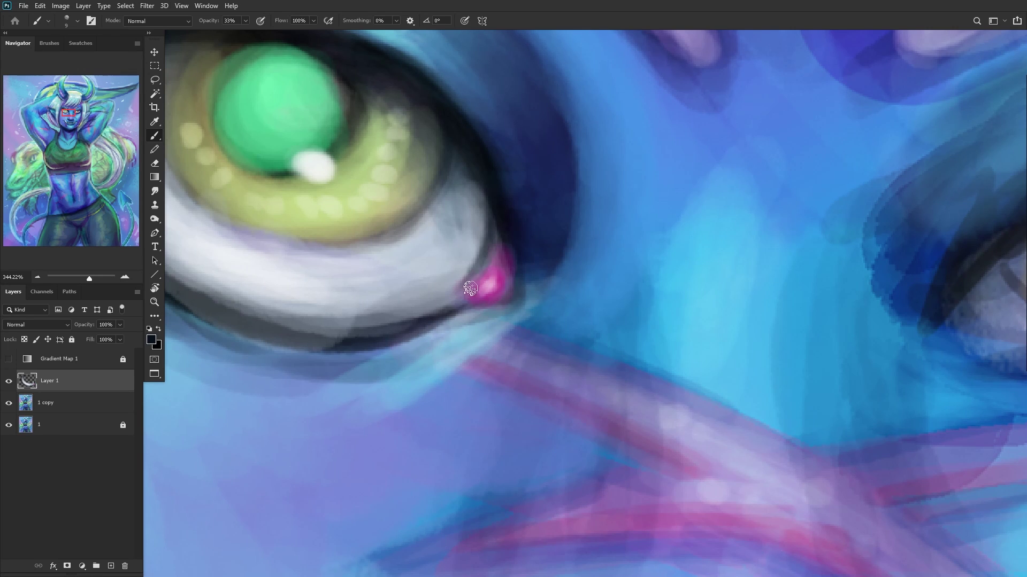
{"action": "mouse_move", "coordinate": [481, 235]}
{"action": "left_mouse_down"}
{"action": "mouse_move", "coordinate": [489, 289]}
{"action": "mouse_move", "coordinate": [511, 281]}
{"action": "left_mouse_up"}
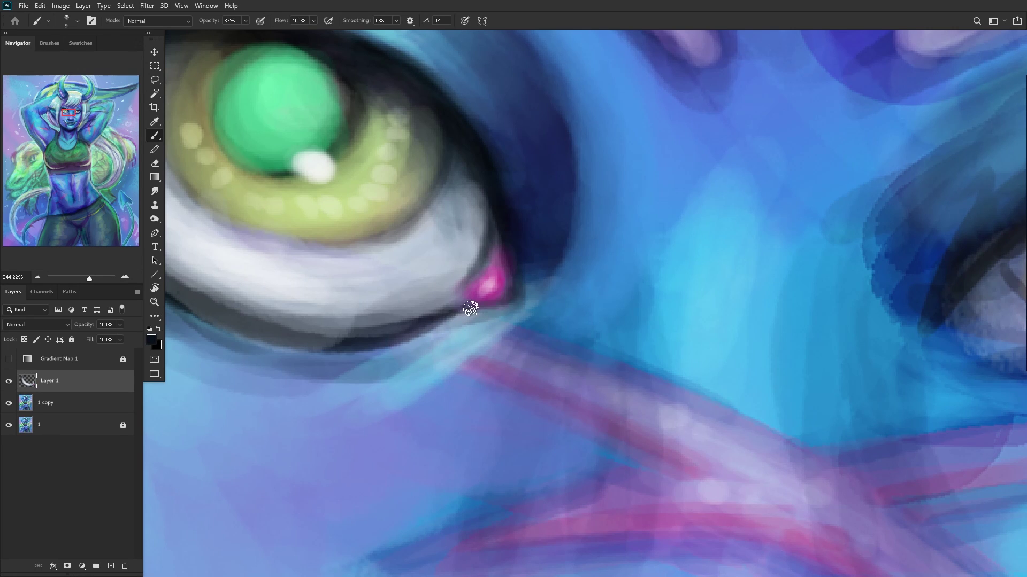
Step: Merge Layer 1 down into 1 copy
{"action": "scroll", "coordinate": [416, 269], "scroll_direction": "down", "scroll_amount": 9}
{"action": "scroll", "coordinate": [416, 269], "scroll_direction": "down", "scroll_amount": 3}
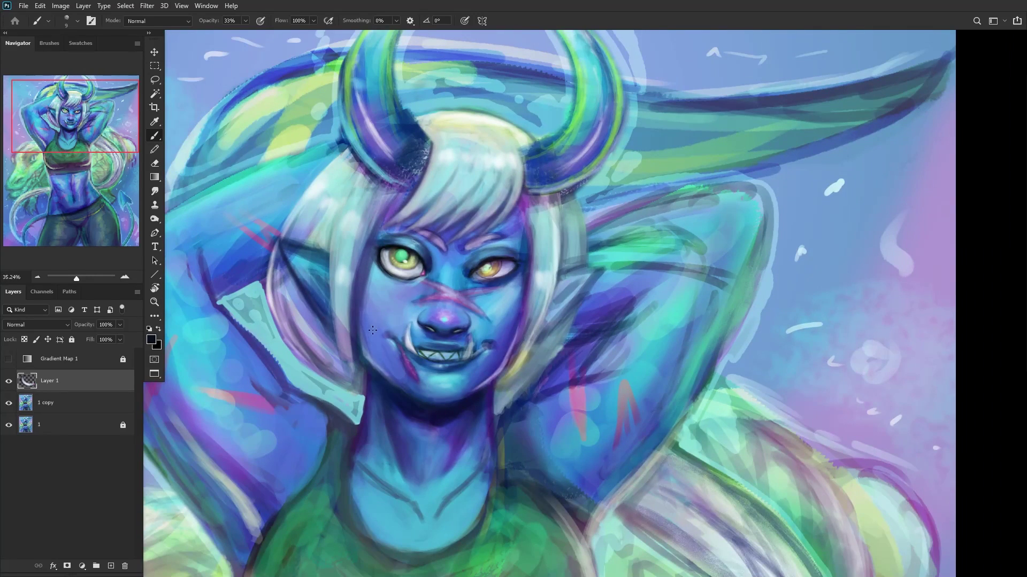
{"action": "scroll", "coordinate": [373, 330], "scroll_direction": "down", "scroll_amount": 2}
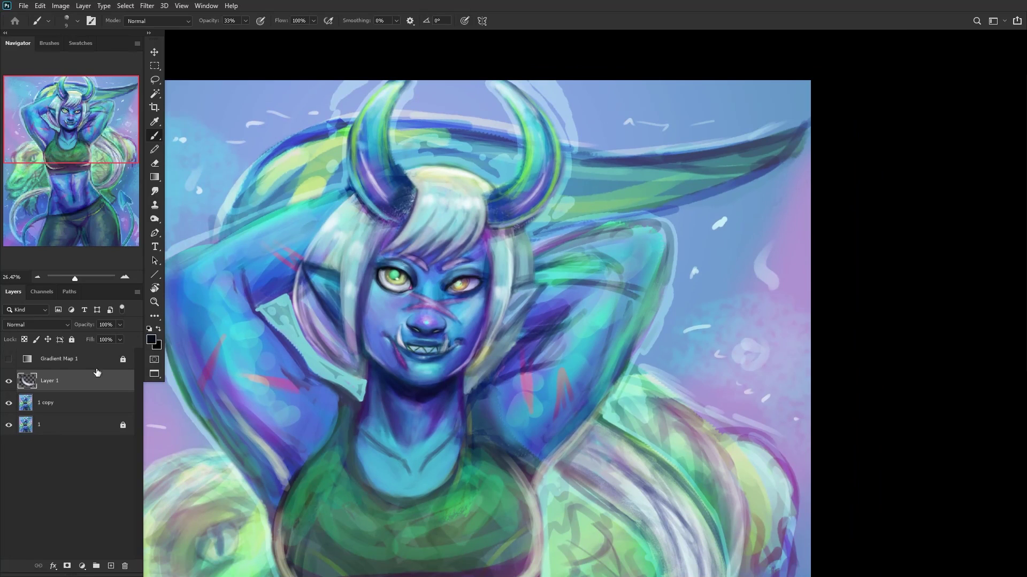
{"action": "right_click", "coordinate": [53, 386]}
{"action": "left_click", "coordinate": [75, 419]}
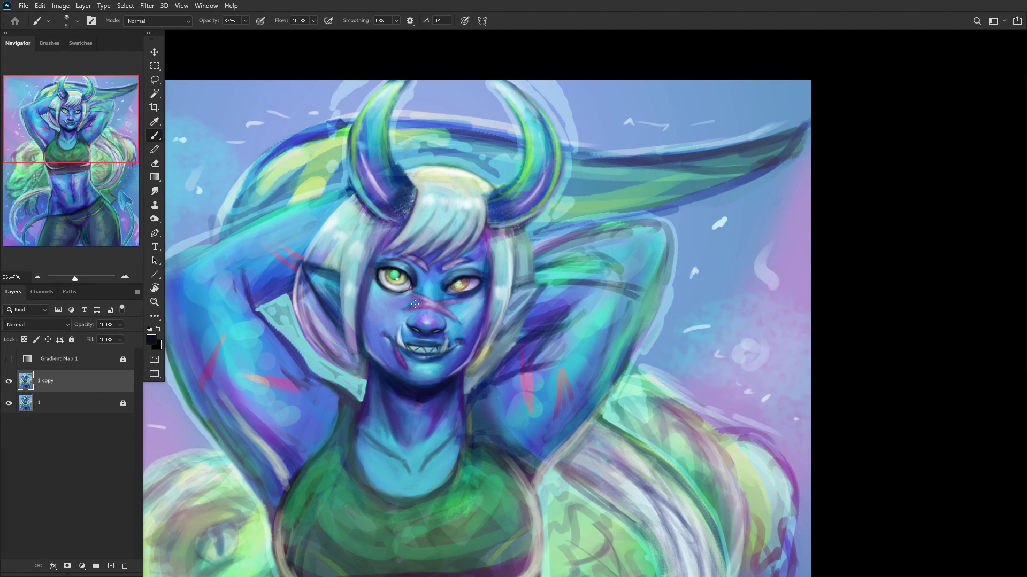
Step: Soften the lower eyelid with faint grey and darken its line with a dark iris colour
{"action": "scroll", "coordinate": [415, 304], "scroll_direction": "up", "scroll_amount": 10}
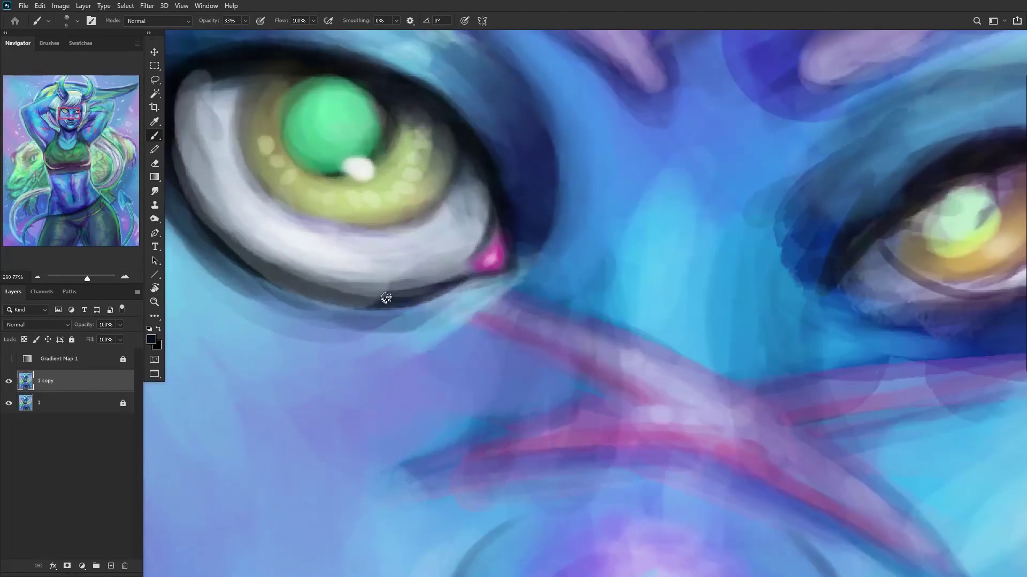
{"action": "left_click", "coordinate": [390, 274], "text": "alt"}
{"action": "mouse_move", "coordinate": [396, 275]}
{"action": "left_mouse_down"}
{"action": "mouse_move", "coordinate": [354, 279]}
{"action": "mouse_move", "coordinate": [460, 274]}
{"action": "left_mouse_up"}
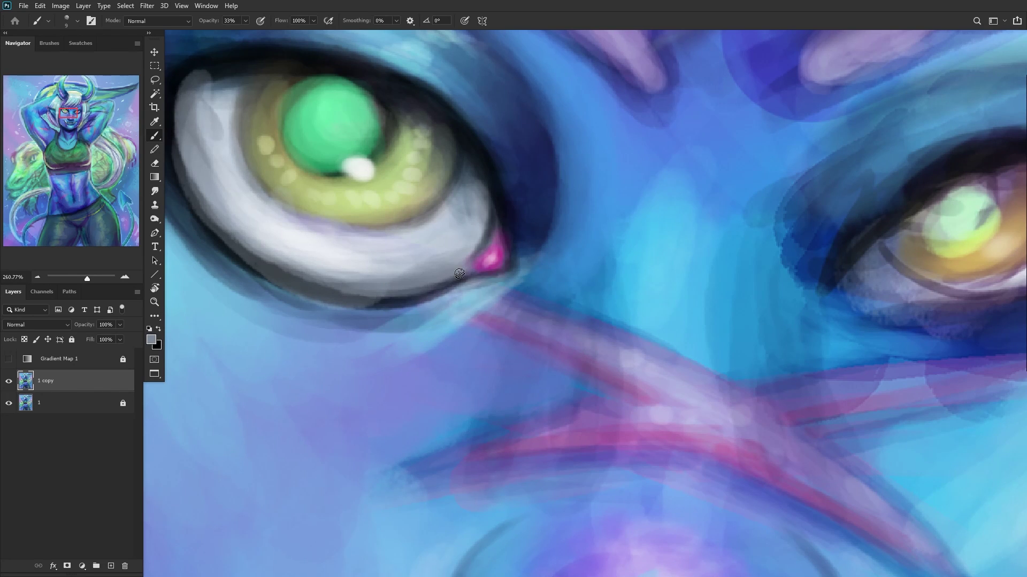
{"action": "left_click", "coordinate": [418, 201], "text": "alt"}
{"action": "mouse_move", "coordinate": [377, 301]}
{"action": "left_mouse_down"}
{"action": "mouse_move", "coordinate": [293, 284]}
{"action": "mouse_move", "coordinate": [373, 301]}
{"action": "left_mouse_up"}
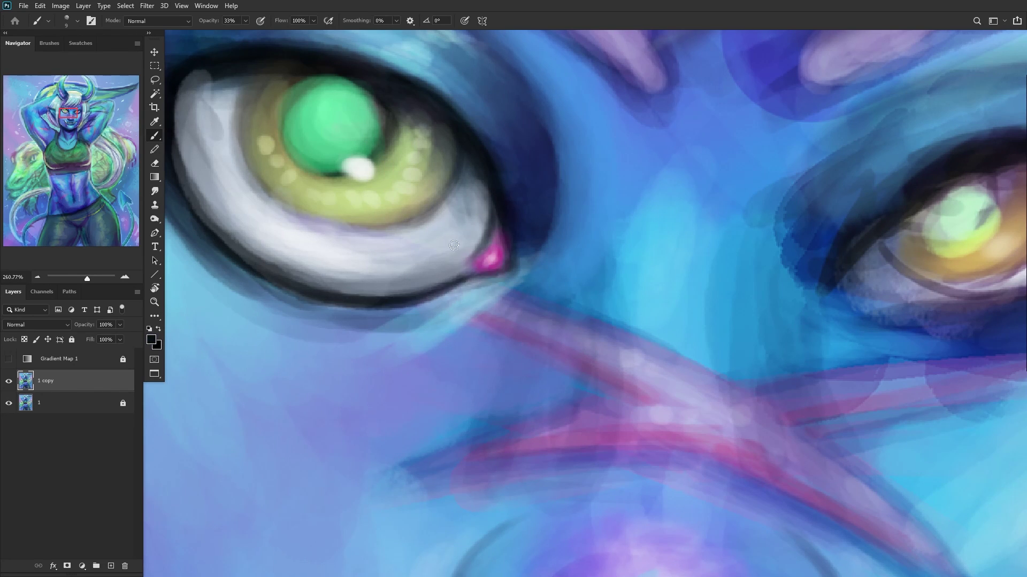
{"action": "left_click_drag", "start_coordinate": [453, 245], "coordinate": [314, 317]}
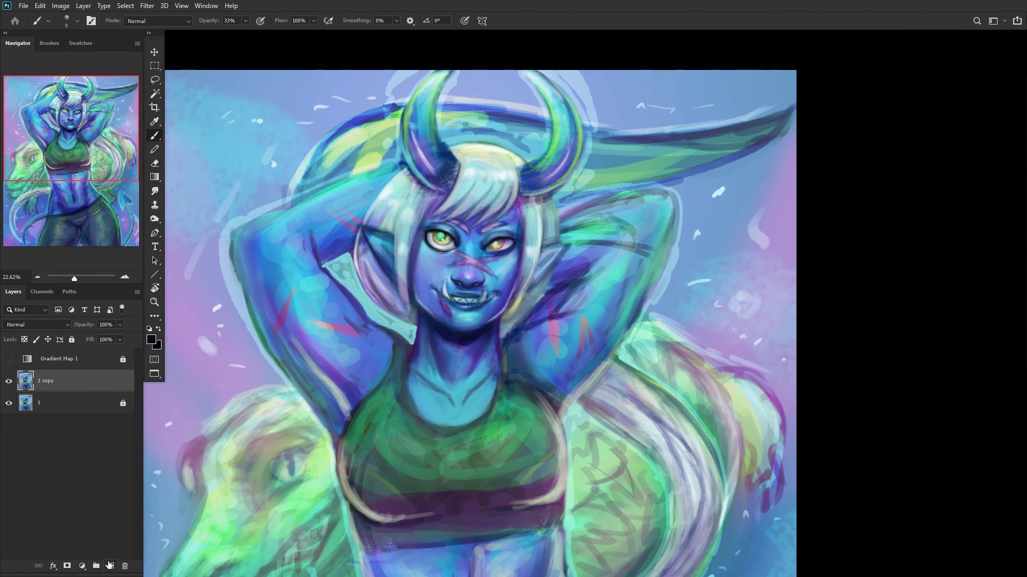
Step: On a new layer with a textured brush, darken the green eye's pupil and iris ring
{"action": "left_click", "coordinate": [109, 565]}
{"action": "left_click_drag", "start_coordinate": [438, 244], "coordinate": [531, 240]}
{"action": "right_click", "coordinate": [592, 152]}
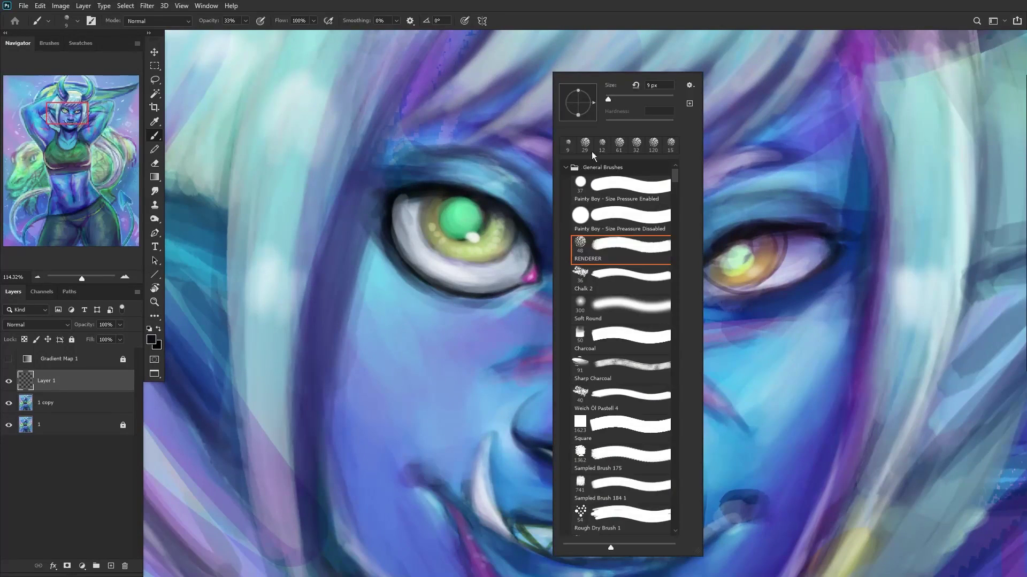
{"action": "left_click", "coordinate": [458, 218]}
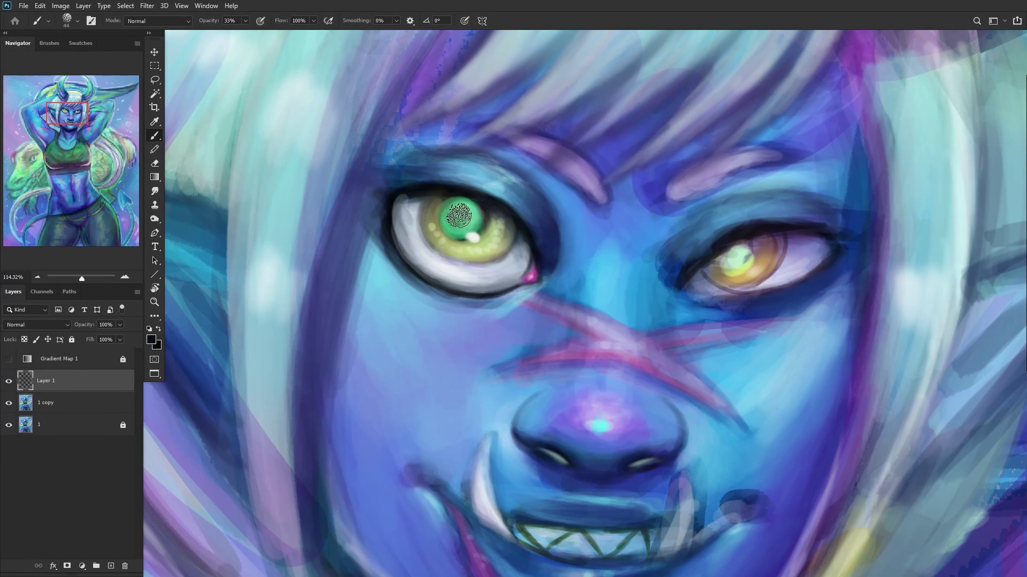
{"action": "key", "text": "bracketright"}
{"action": "left_click", "coordinate": [460, 215]}
{"action": "left_click_drag", "start_coordinate": [461, 216], "coordinate": [470, 208]}
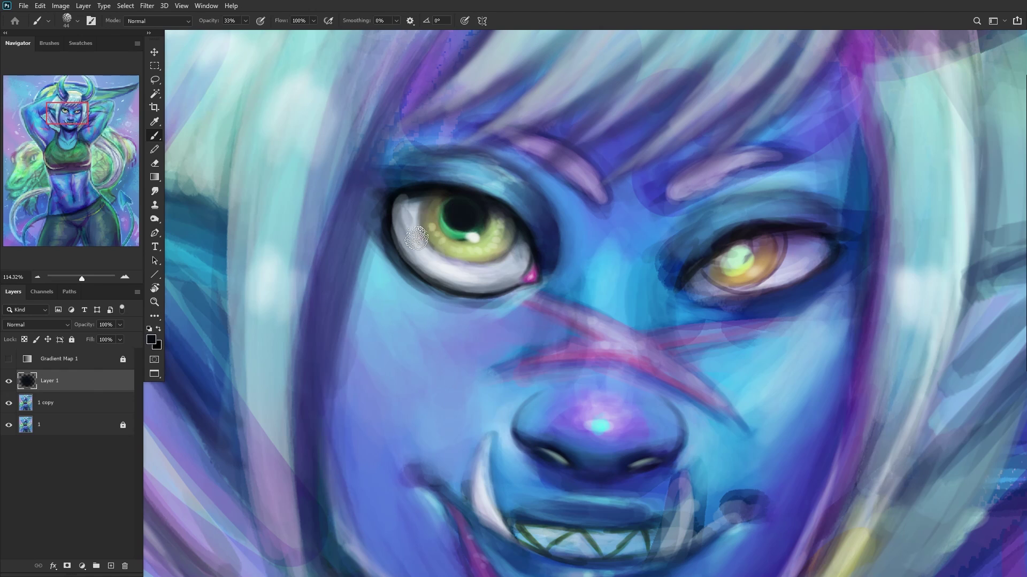
{"action": "mouse_move", "coordinate": [427, 199]}
{"action": "left_mouse_down"}
{"action": "mouse_move", "coordinate": [450, 211]}
{"action": "mouse_move", "coordinate": [446, 219]}
{"action": "mouse_move", "coordinate": [459, 206]}
{"action": "mouse_move", "coordinate": [465, 236]}
{"action": "mouse_move", "coordinate": [451, 200]}
{"action": "mouse_move", "coordinate": [462, 237]}
{"action": "mouse_move", "coordinate": [441, 215]}
{"action": "mouse_move", "coordinate": [428, 218]}
{"action": "mouse_move", "coordinate": [453, 207]}
{"action": "mouse_move", "coordinate": [434, 205]}
{"action": "mouse_move", "coordinate": [431, 241]}
{"action": "mouse_move", "coordinate": [426, 214]}
{"action": "mouse_move", "coordinate": [446, 199]}
{"action": "mouse_move", "coordinate": [450, 231]}
{"action": "mouse_move", "coordinate": [431, 230]}
{"action": "mouse_move", "coordinate": [473, 205]}
{"action": "mouse_move", "coordinate": [499, 230]}
{"action": "mouse_move", "coordinate": [492, 214]}
{"action": "mouse_move", "coordinate": [463, 210]}
{"action": "mouse_move", "coordinate": [495, 215]}
{"action": "mouse_move", "coordinate": [482, 219]}
{"action": "mouse_move", "coordinate": [501, 247]}
{"action": "mouse_move", "coordinate": [490, 218]}
{"action": "left_mouse_up"}
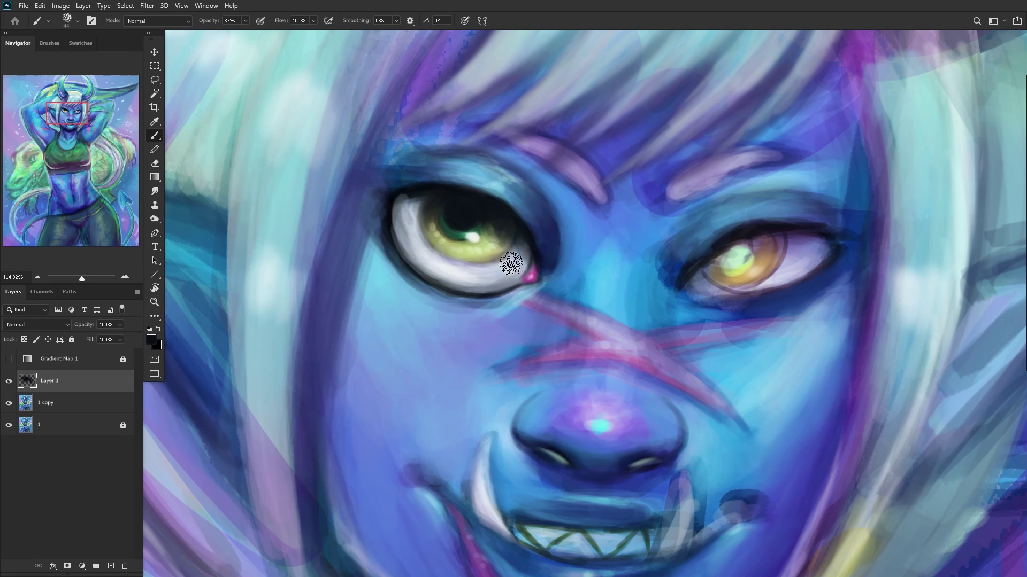
Step: Shade the upper white of the eye grey and add an empty Layer 2
{"action": "mouse_move", "coordinate": [417, 209]}
{"action": "left_mouse_down"}
{"action": "mouse_move", "coordinate": [400, 216]}
{"action": "mouse_move", "coordinate": [451, 236]}
{"action": "left_mouse_up"}
{"action": "scroll", "coordinate": [382, 291], "scroll_direction": "down", "scroll_amount": 5}
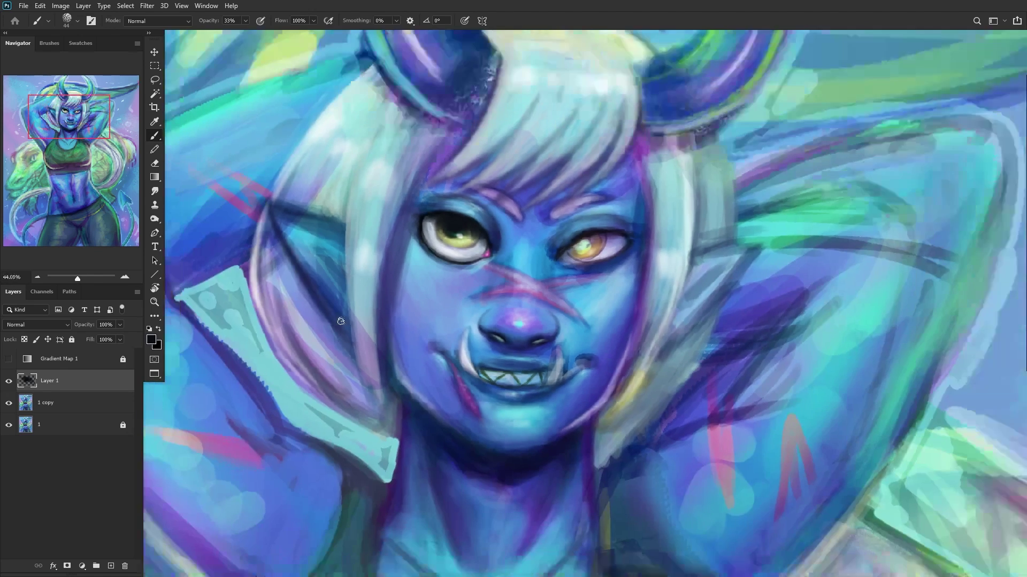
{"action": "scroll", "coordinate": [298, 397], "scroll_direction": "down", "scroll_amount": 4}
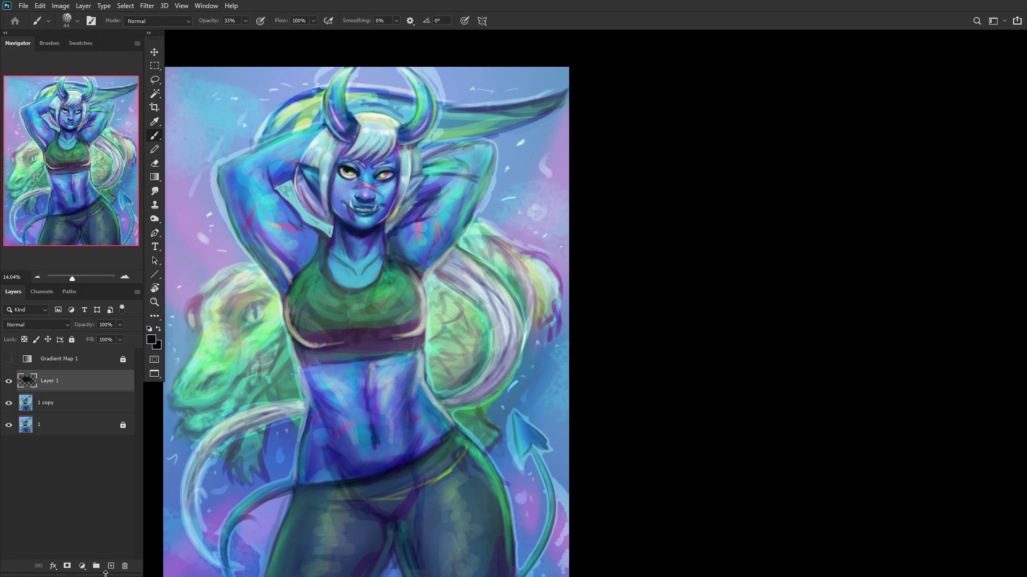
{"action": "left_click", "coordinate": [110, 566]}
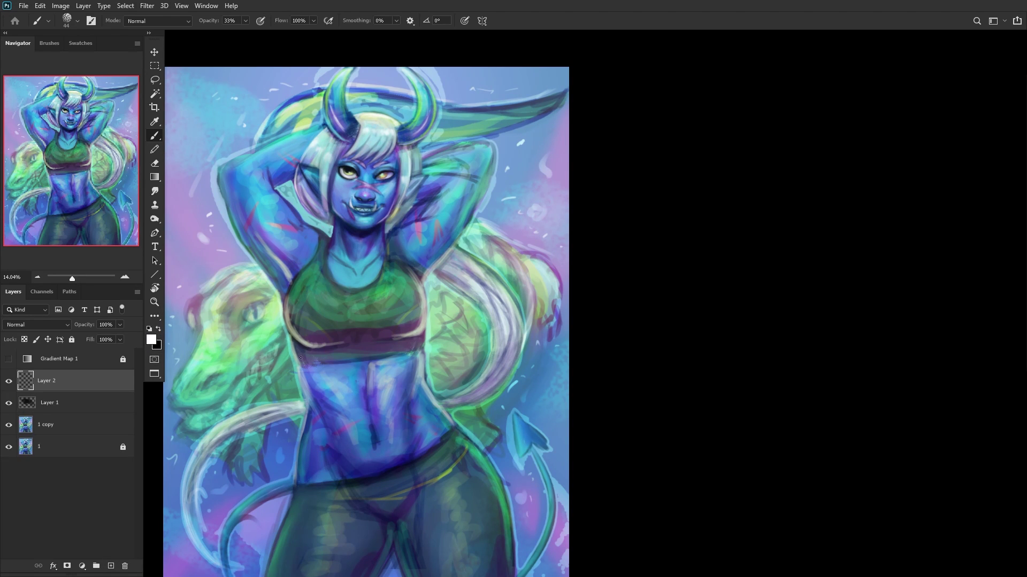
Step: Paint sampled light green over the green iris on Layer 2
{"action": "left_click", "coordinate": [240, 320], "text": "alt"}
{"action": "scroll", "coordinate": [353, 168], "scroll_direction": "up", "scroll_amount": 5}
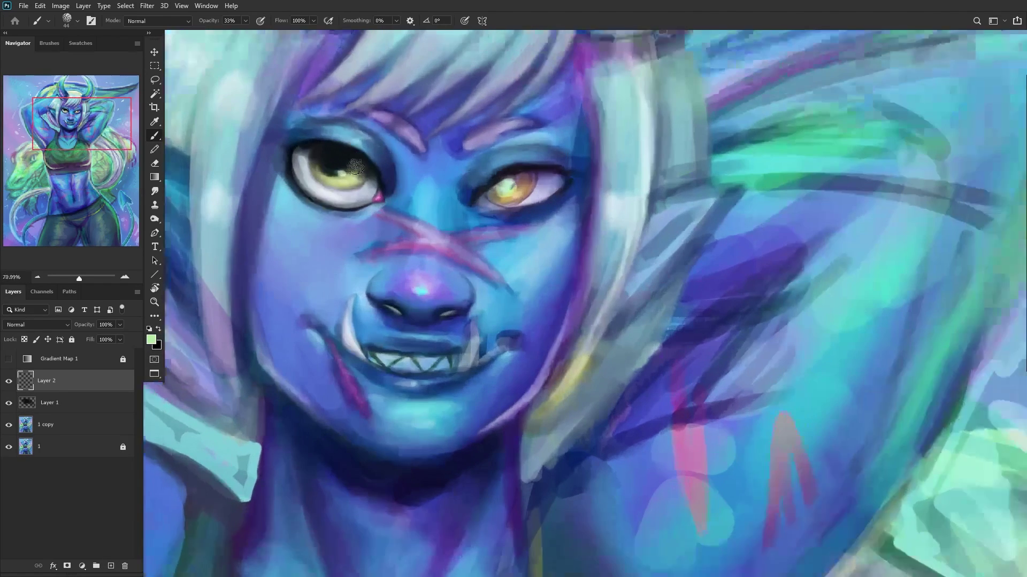
{"action": "scroll", "coordinate": [355, 167], "scroll_direction": "up", "scroll_amount": 1}
{"action": "mouse_move", "coordinate": [351, 170]}
{"action": "left_mouse_down"}
{"action": "mouse_move", "coordinate": [316, 169]}
{"action": "mouse_move", "coordinate": [339, 172]}
{"action": "mouse_move", "coordinate": [306, 181]}
{"action": "mouse_move", "coordinate": [330, 173]}
{"action": "mouse_move", "coordinate": [332, 160]}
{"action": "mouse_move", "coordinate": [344, 176]}
{"action": "mouse_move", "coordinate": [323, 173]}
{"action": "mouse_move", "coordinate": [321, 156]}
{"action": "mouse_move", "coordinate": [355, 186]}
{"action": "mouse_move", "coordinate": [350, 163]}
{"action": "mouse_move", "coordinate": [317, 149]}
{"action": "left_mouse_up"}
{"action": "left_click", "coordinate": [324, 189], "text": "alt"}
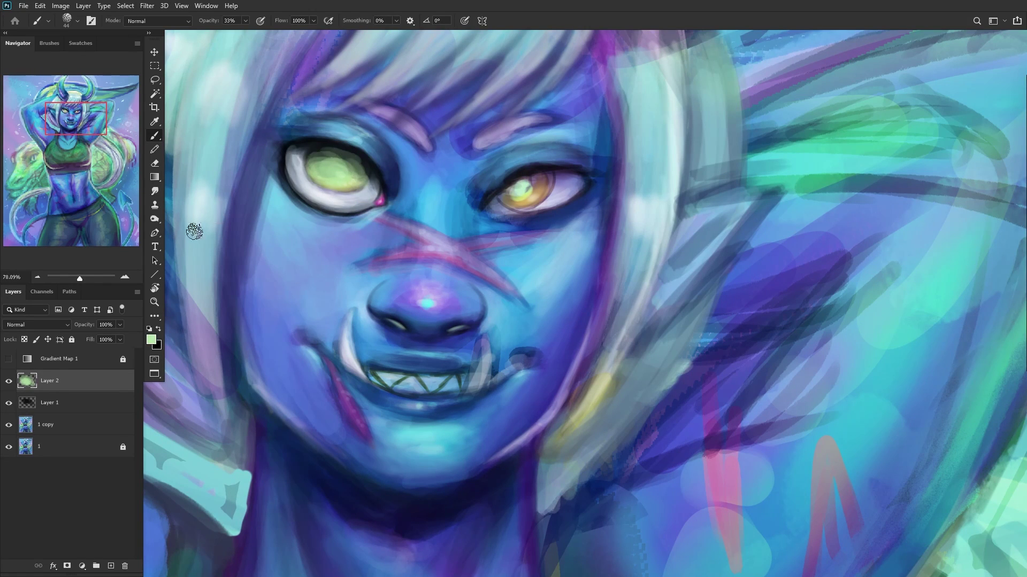
Step: On a new Layer 3, choose a pale yellow and brush it over the green iris
{"action": "left_click", "coordinate": [111, 567]}
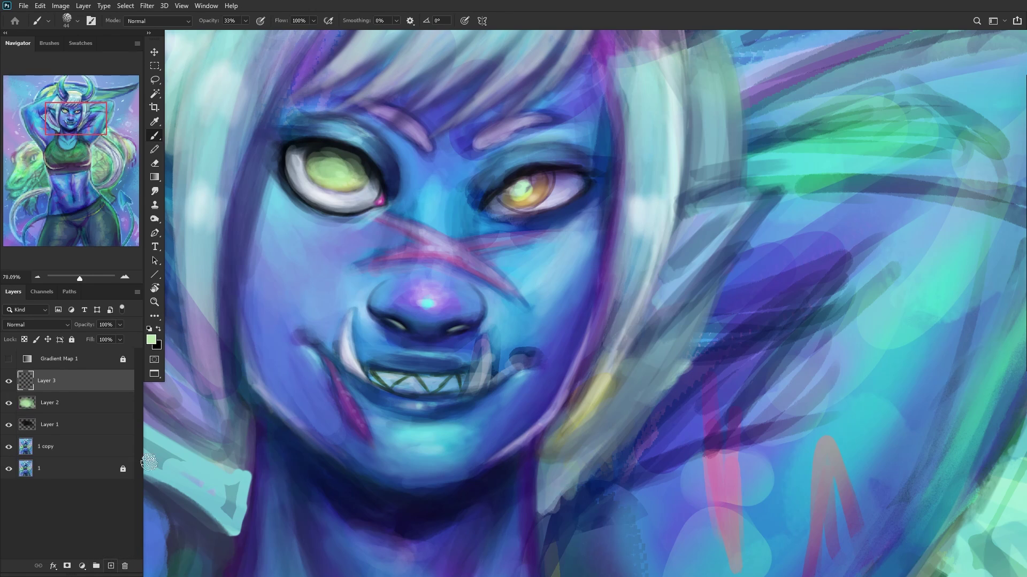
{"action": "left_click", "coordinate": [152, 339]}
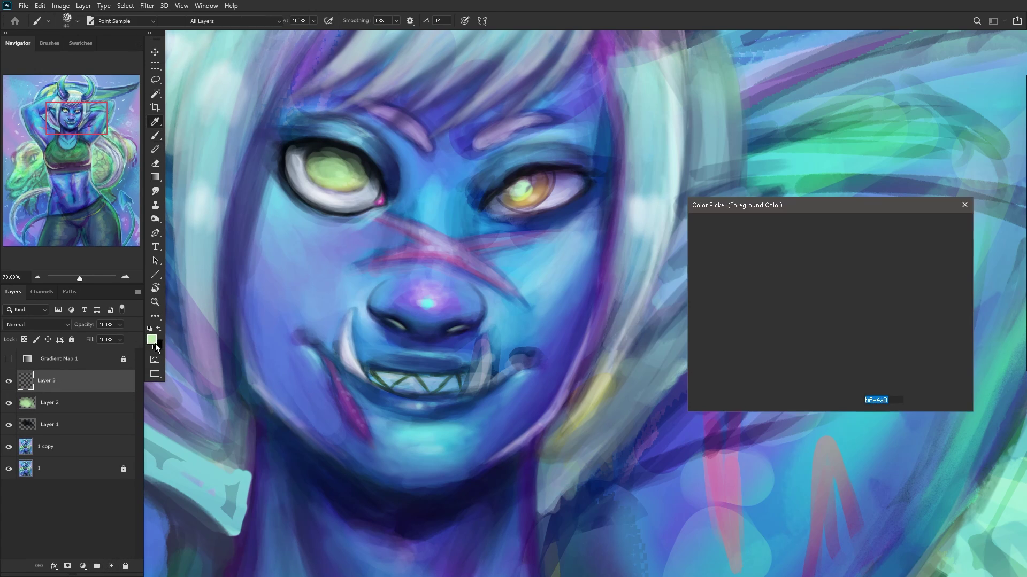
{"action": "left_click", "coordinate": [528, 192]}
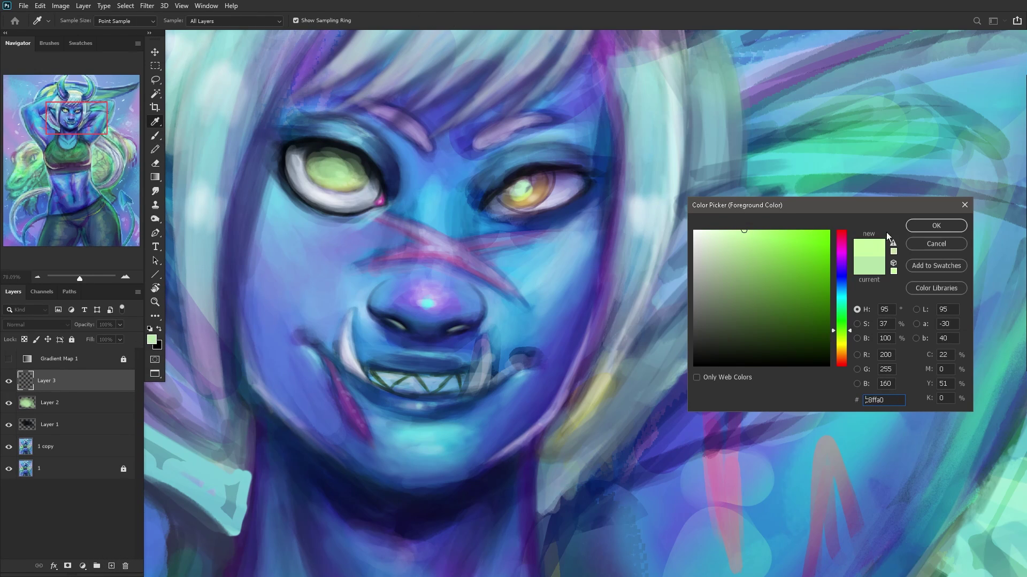
{"action": "left_click_drag", "start_coordinate": [843, 331], "coordinate": [843, 345]}
{"action": "left_click", "coordinate": [936, 225]}
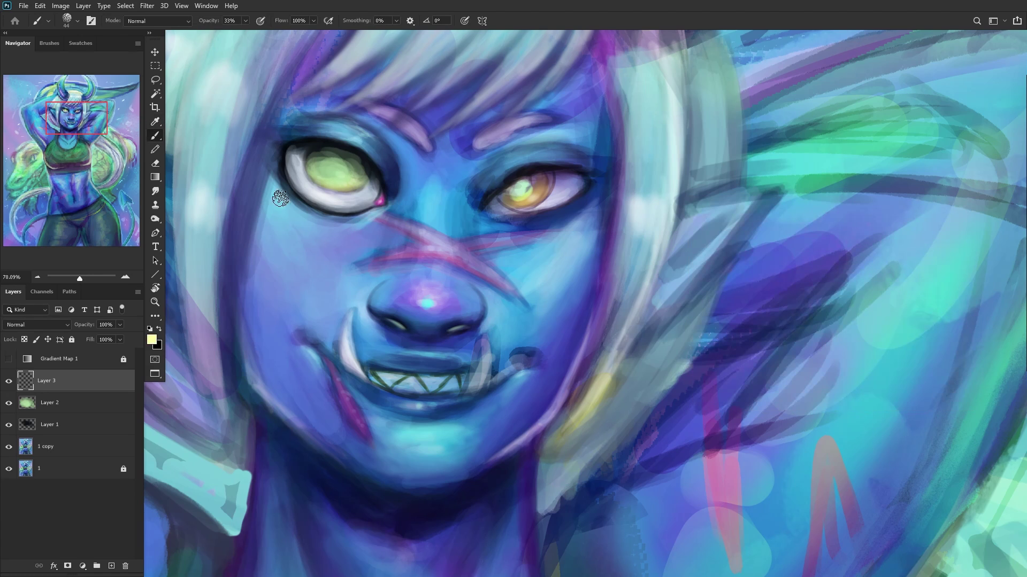
{"action": "left_click_drag", "start_coordinate": [336, 166], "coordinate": [309, 175]}
Step: Add cyan and white strokes to the iris, then flip the canvas view horizontally
{"action": "scroll", "coordinate": [310, 175], "scroll_direction": "down", "scroll_amount": 5}
{"action": "scroll", "coordinate": [340, 247], "scroll_direction": "up", "scroll_amount": 5}
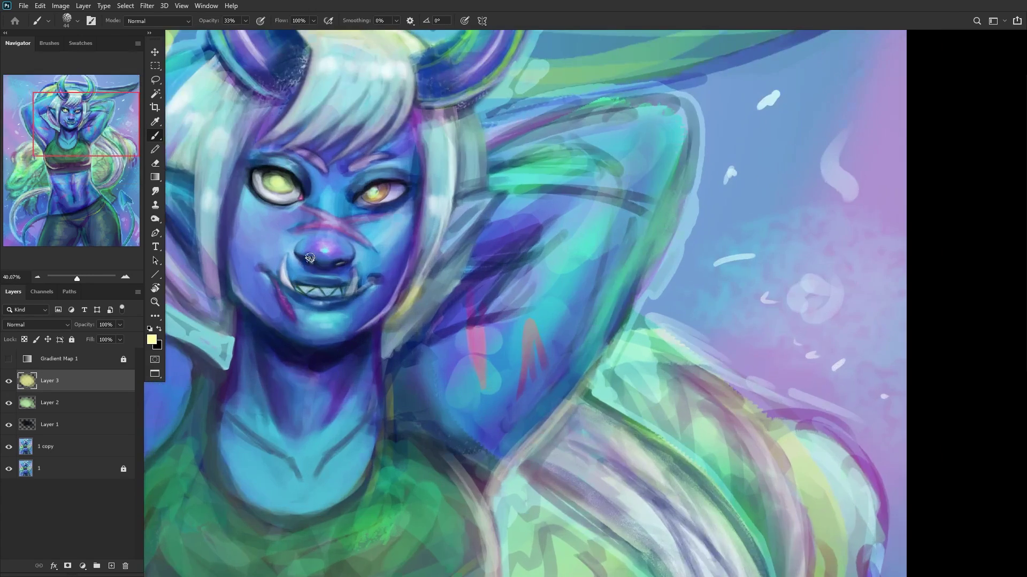
{"action": "left_click", "coordinate": [340, 247], "text": "alt"}
{"action": "left_click_drag", "start_coordinate": [266, 135], "coordinate": [258, 126]}
{"action": "left_click", "coordinate": [149, 329]}
{"action": "key", "text": "x"}
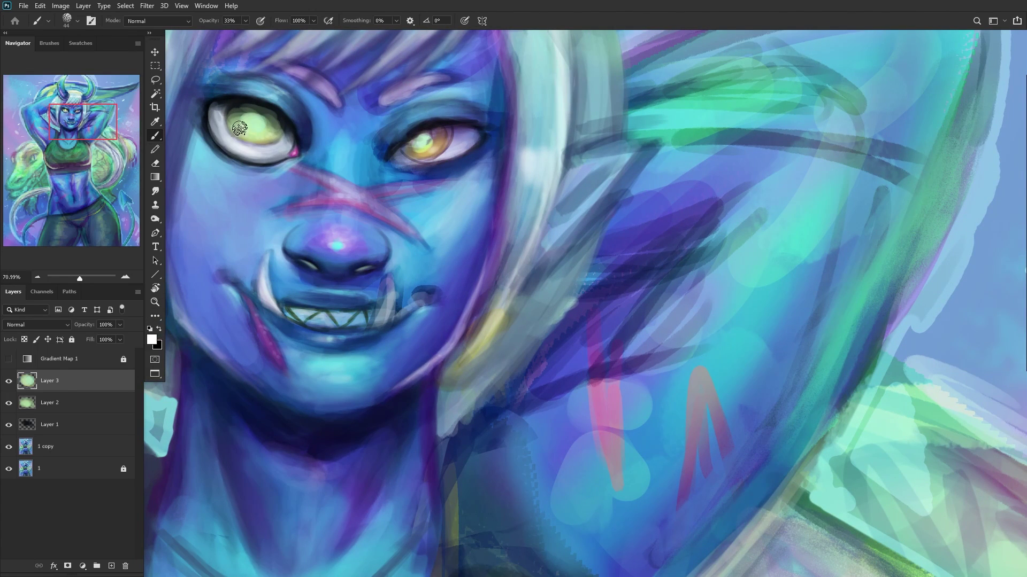
{"action": "left_click_drag", "start_coordinate": [246, 125], "coordinate": [259, 126]}
{"action": "scroll", "coordinate": [259, 126], "scroll_direction": "down", "scroll_amount": 5}
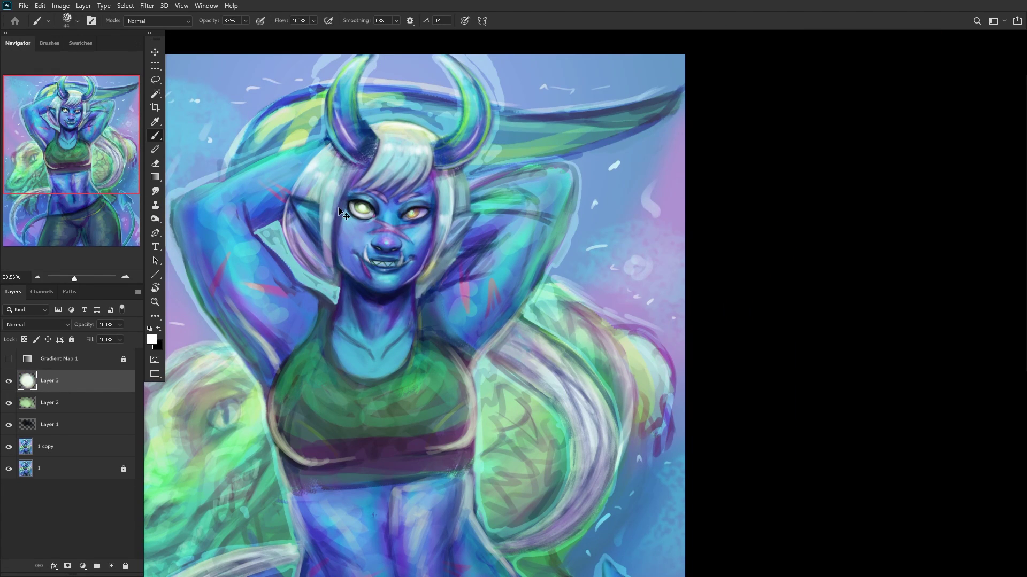
{"action": "key", "text": "h"}
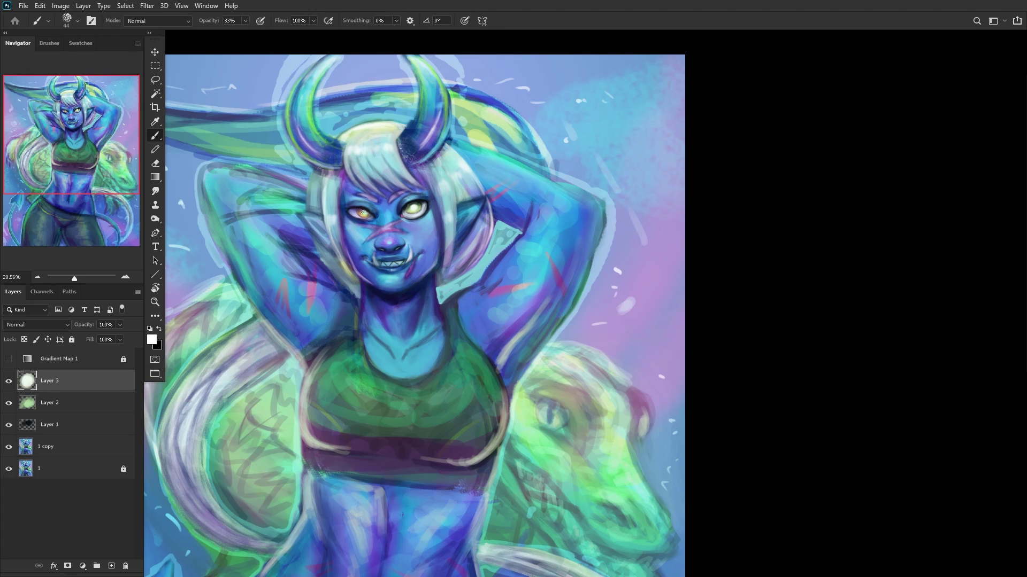
{"action": "scroll", "coordinate": [362, 213], "scroll_direction": "up", "scroll_amount": 3}
Step: On a new layer with a 28 px brush, paint bright cyan highlight strokes on the green eye
{"action": "left_click", "coordinate": [111, 566]}
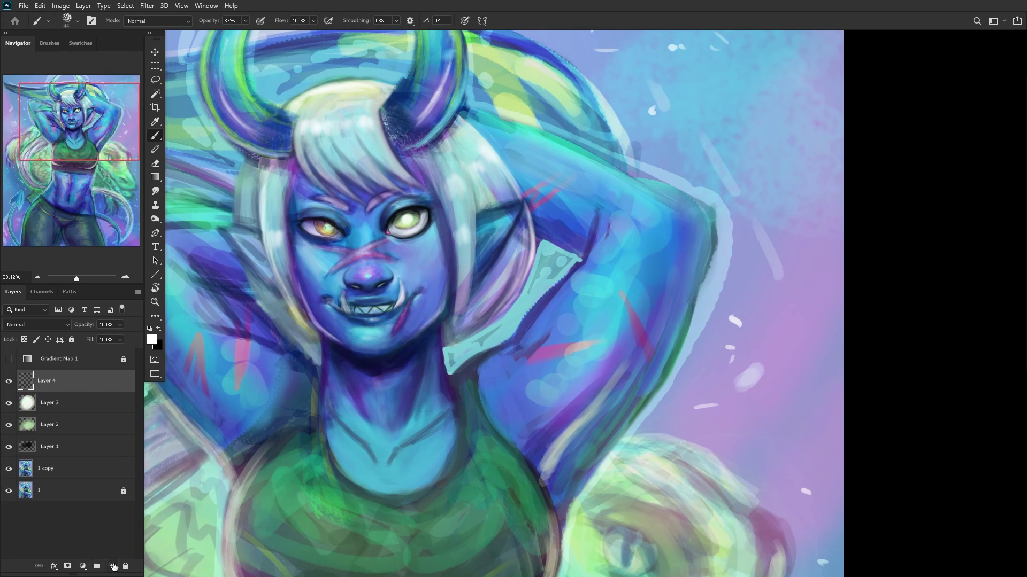
{"action": "scroll", "coordinate": [362, 229], "scroll_direction": "up", "scroll_amount": 6}
{"action": "left_click", "coordinate": [362, 348], "text": "alt"}
{"action": "right_click", "coordinate": [543, 161]}
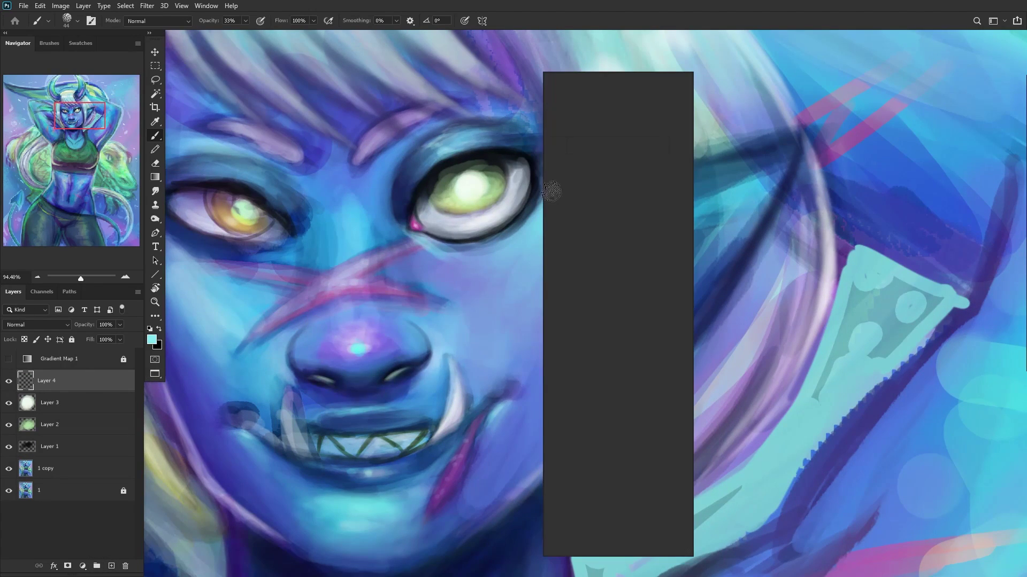
{"action": "left_click", "coordinate": [605, 99]}
{"action": "left_click", "coordinate": [461, 184]}
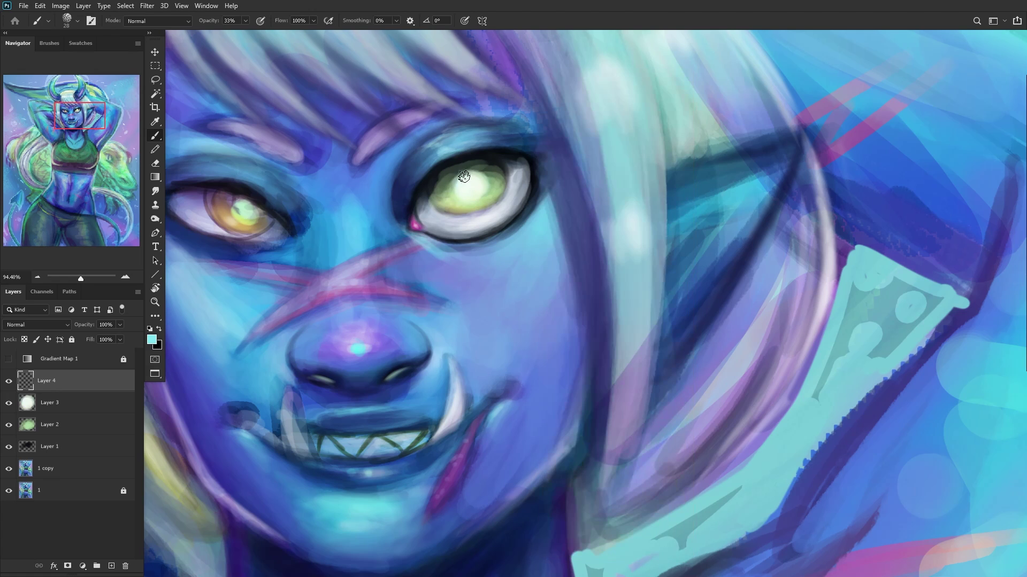
{"action": "mouse_move", "coordinate": [461, 184]}
{"action": "left_mouse_down"}
{"action": "mouse_move", "coordinate": [466, 205]}
{"action": "mouse_move", "coordinate": [474, 199]}
{"action": "mouse_move", "coordinate": [458, 177]}
{"action": "mouse_move", "coordinate": [466, 199]}
{"action": "left_mouse_up"}
{"action": "scroll", "coordinate": [397, 212], "scroll_direction": "down", "scroll_amount": 6}
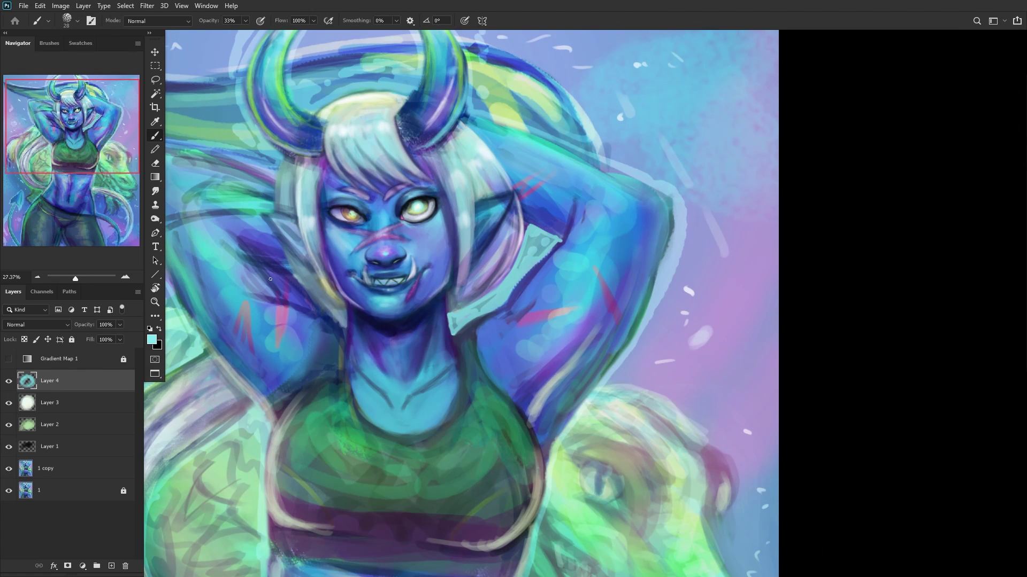
{"action": "scroll", "coordinate": [400, 208], "scroll_direction": "up", "scroll_amount": 8}
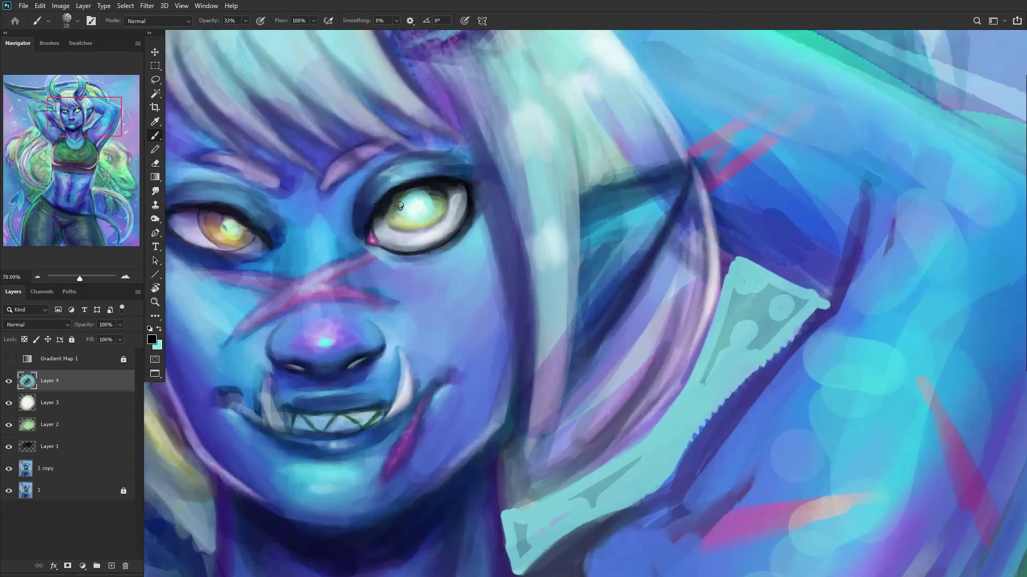
{"action": "left_click_drag", "start_coordinate": [434, 206], "coordinate": [420, 202]}
{"action": "scroll", "coordinate": [419, 206], "scroll_direction": "down", "scroll_amount": 6}
{"action": "scroll", "coordinate": [329, 289], "scroll_direction": "down", "scroll_amount": 3}
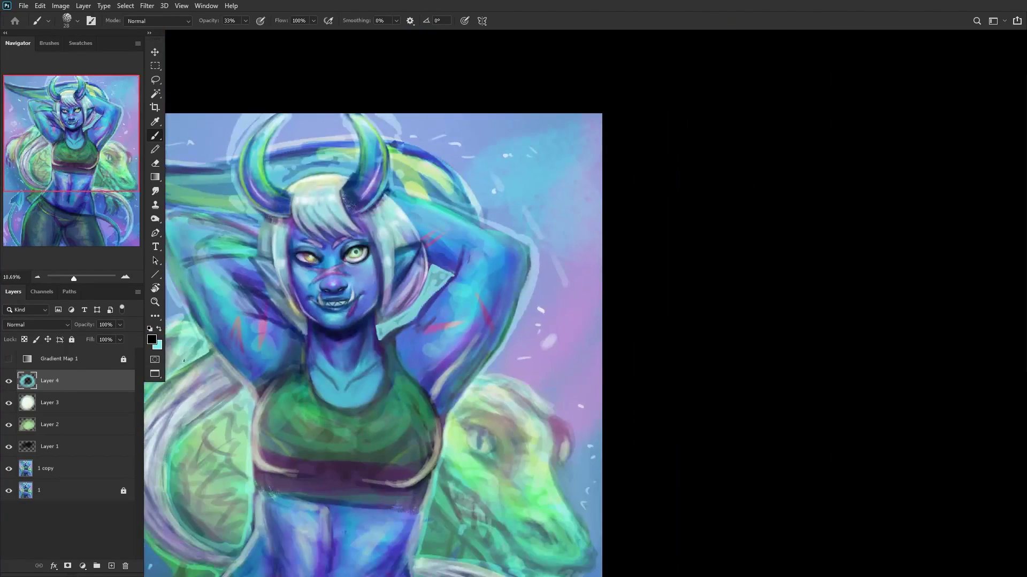
{"action": "scroll", "coordinate": [316, 255], "scroll_direction": "up", "scroll_amount": 11}
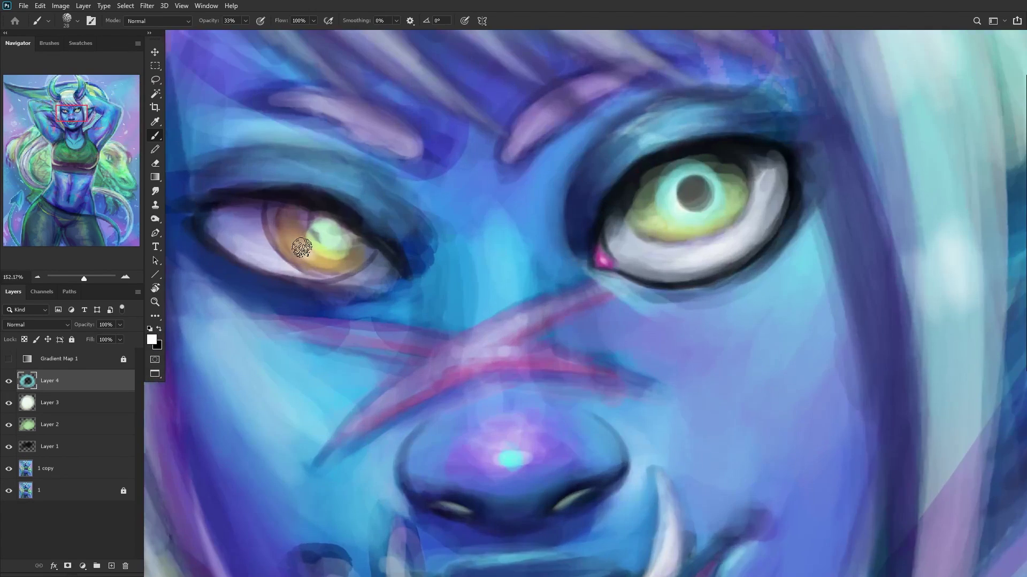
Step: Paint a light-green ring around the dark pupil and lighten its centre with white
{"action": "left_click", "coordinate": [320, 251], "text": "alt"}
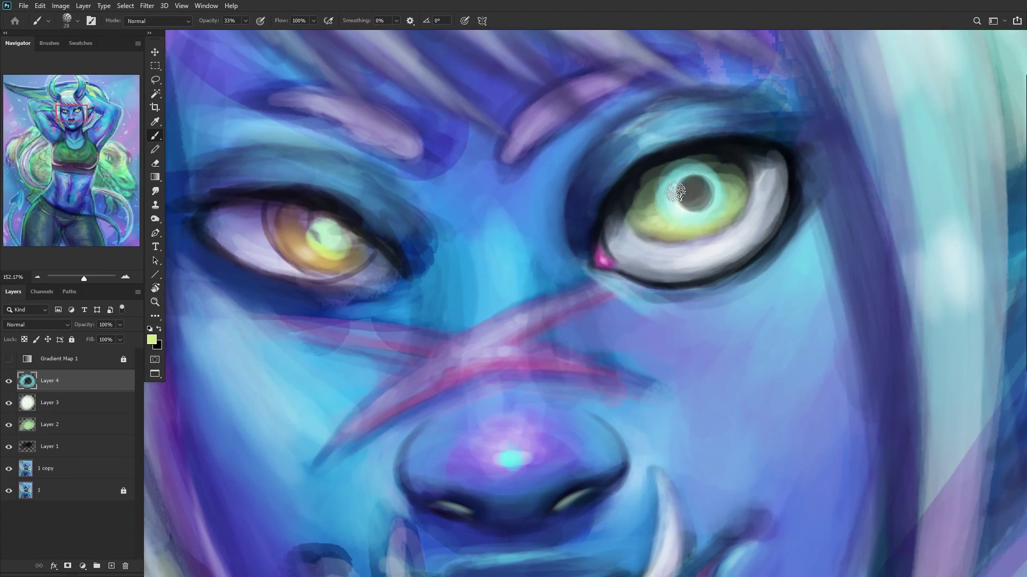
{"action": "left_click_drag", "start_coordinate": [679, 191], "coordinate": [694, 192]}
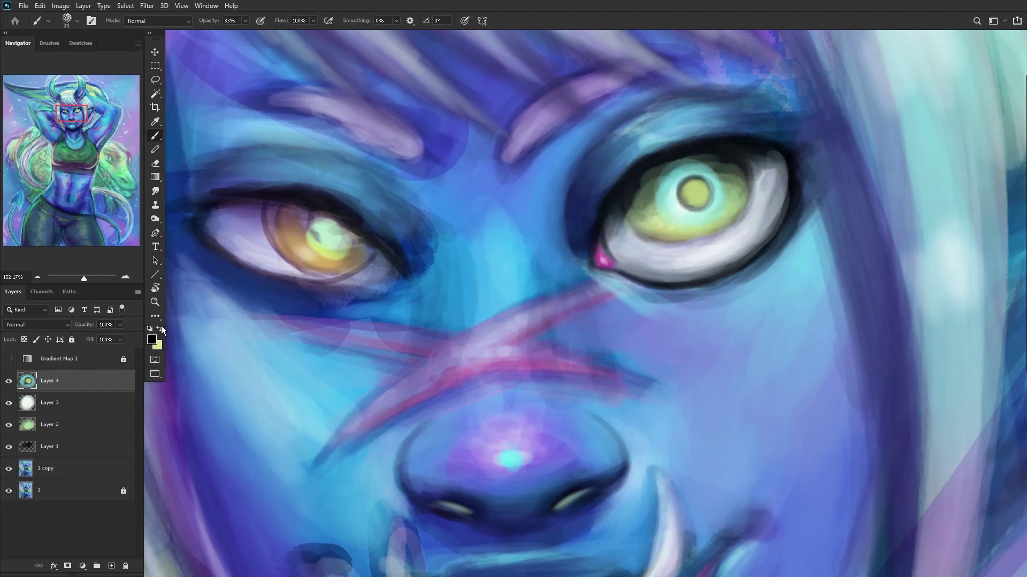
{"action": "left_click_drag", "start_coordinate": [687, 202], "coordinate": [689, 191]}
{"action": "scroll", "coordinate": [568, 257], "scroll_direction": "down", "scroll_amount": 15}
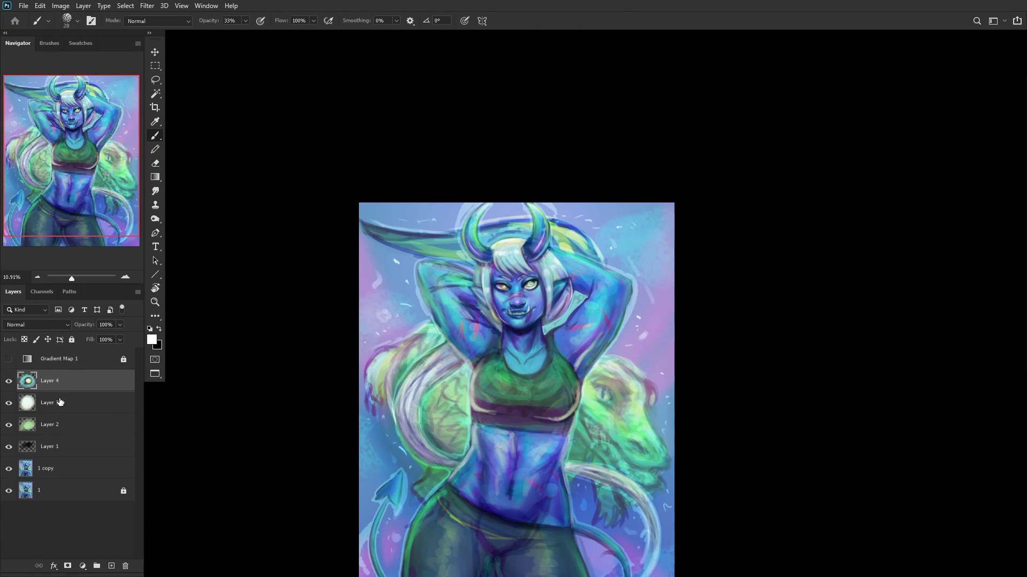
Step: Merge the eye layers into Layer 1 with Ctrl+E and compare by toggling its visibility
{"action": "key", "text": "ctrl+e"}
{"action": "key", "text": "ctrl+e"}
{"action": "key", "text": "ctrl+e"}
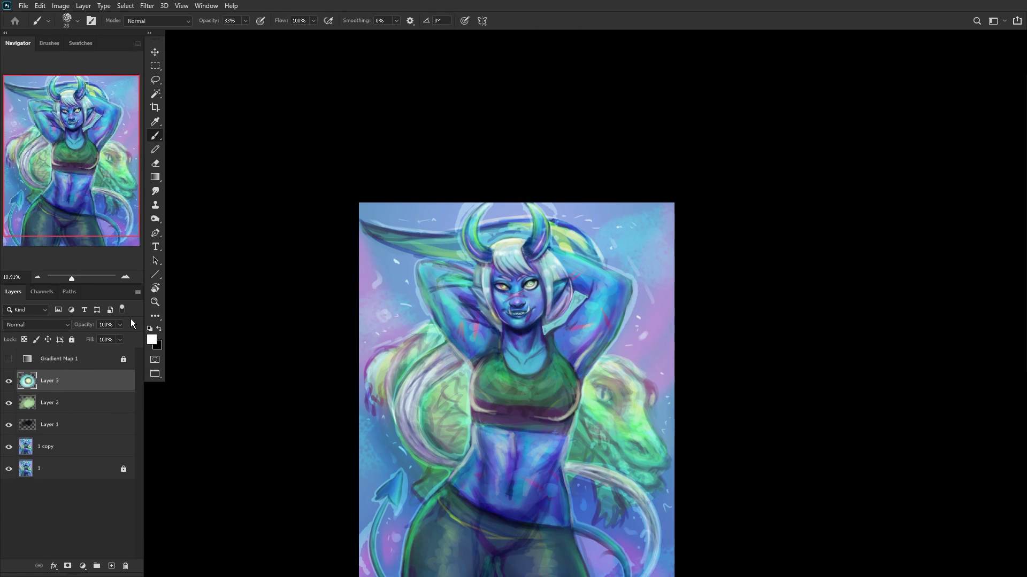
{"action": "left_click", "coordinate": [8, 384]}
{"action": "left_click", "coordinate": [8, 385]}
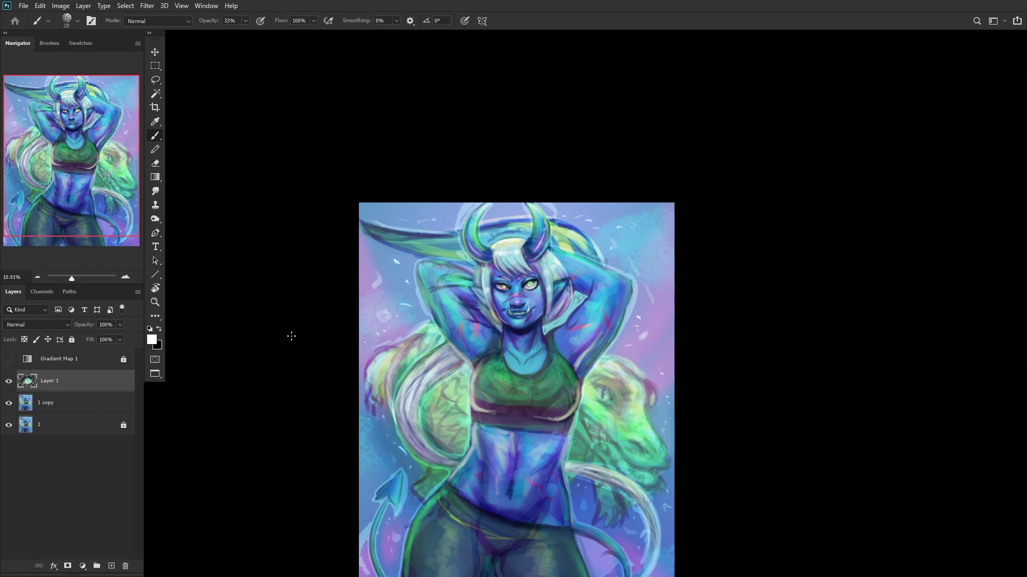
{"action": "scroll", "coordinate": [528, 277], "scroll_direction": "up", "scroll_amount": 9}
{"action": "scroll", "coordinate": [528, 277], "scroll_direction": "up", "scroll_amount": 2}
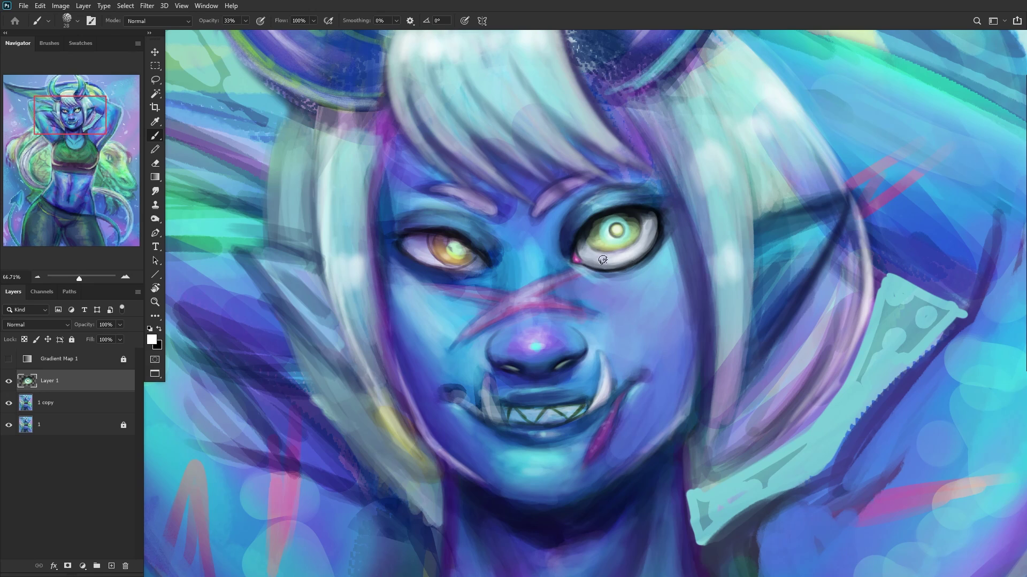
Step: Paint light grey strokes over the lower iris of the right eye
{"action": "scroll", "coordinate": [603, 260], "scroll_direction": "up", "scroll_amount": 4}
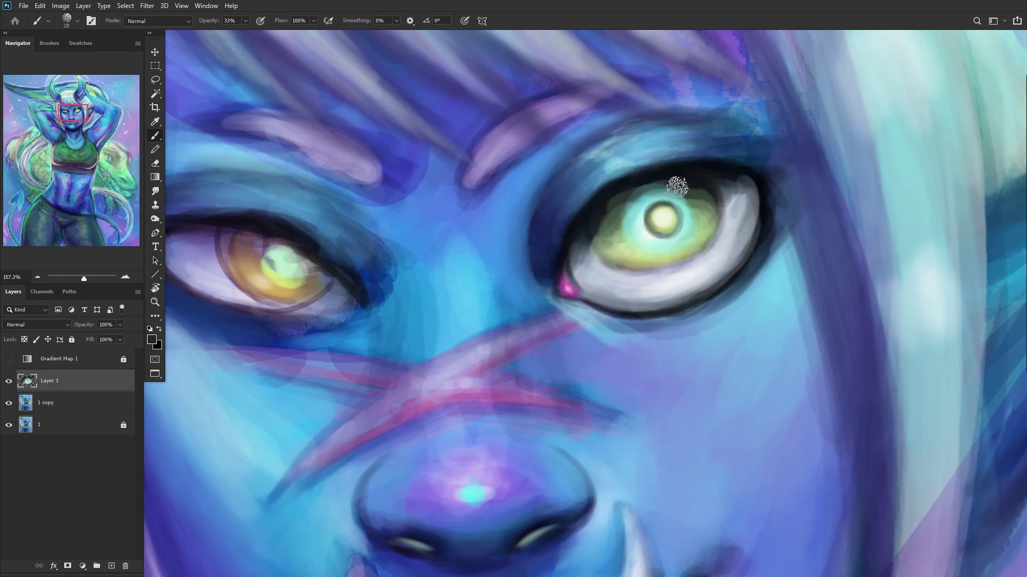
{"action": "mouse_move", "coordinate": [609, 251]}
{"action": "left_mouse_down"}
{"action": "mouse_move", "coordinate": [650, 270]}
{"action": "mouse_move", "coordinate": [653, 261]}
{"action": "mouse_move", "coordinate": [640, 255]}
{"action": "mouse_move", "coordinate": [637, 269]}
{"action": "mouse_move", "coordinate": [589, 243]}
{"action": "mouse_move", "coordinate": [662, 261]}
{"action": "mouse_move", "coordinate": [651, 271]}
{"action": "mouse_move", "coordinate": [691, 243]}
{"action": "mouse_move", "coordinate": [593, 235]}
{"action": "mouse_move", "coordinate": [686, 254]}
{"action": "mouse_move", "coordinate": [662, 261]}
{"action": "mouse_move", "coordinate": [690, 219]}
{"action": "left_mouse_up"}
{"action": "left_click", "coordinate": [650, 270], "text": "alt"}
{"action": "scroll", "coordinate": [612, 211], "scroll_direction": "down", "scroll_amount": 5}
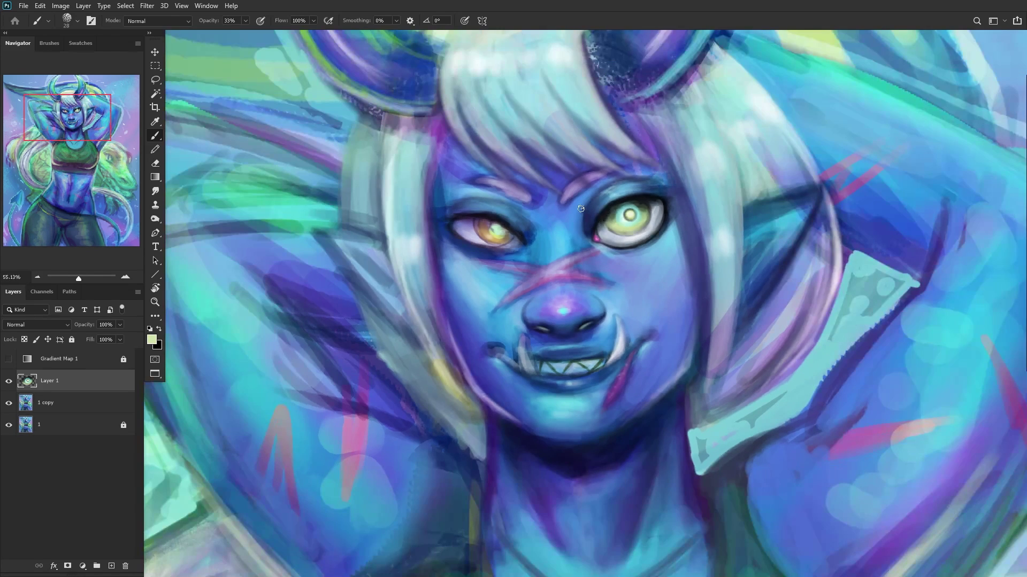
{"action": "scroll", "coordinate": [580, 209], "scroll_direction": "up", "scroll_amount": 3}
{"action": "left_click", "coordinate": [607, 205], "text": "alt"}
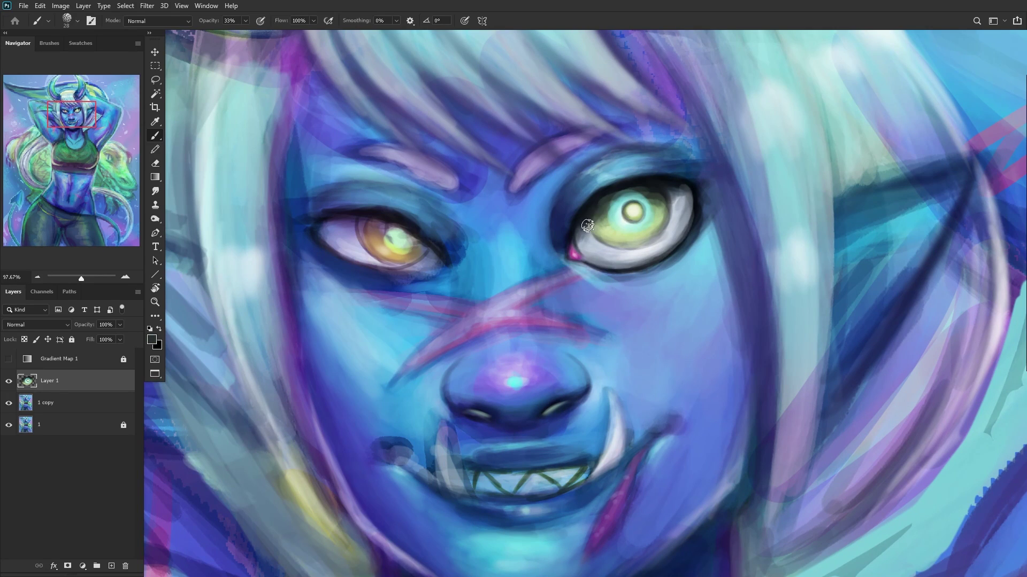
Step: Lighten the eye white and add grey shading along its upper edge below the dark eyelid
{"action": "scroll", "coordinate": [587, 226], "scroll_direction": "down", "scroll_amount": 6}
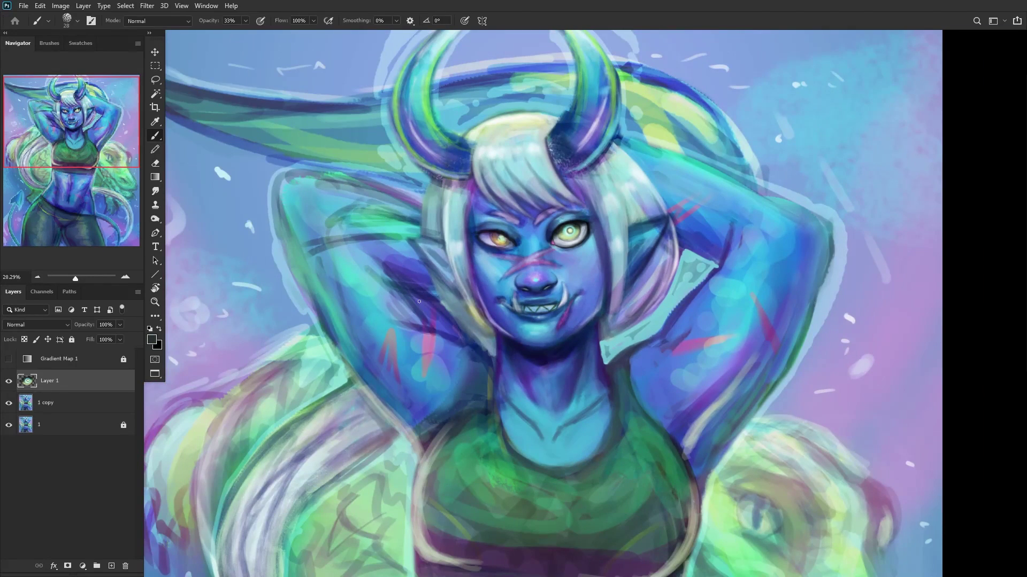
{"action": "scroll", "coordinate": [573, 242], "scroll_direction": "up", "scroll_amount": 9}
{"action": "left_click", "coordinate": [575, 248], "text": "alt"}
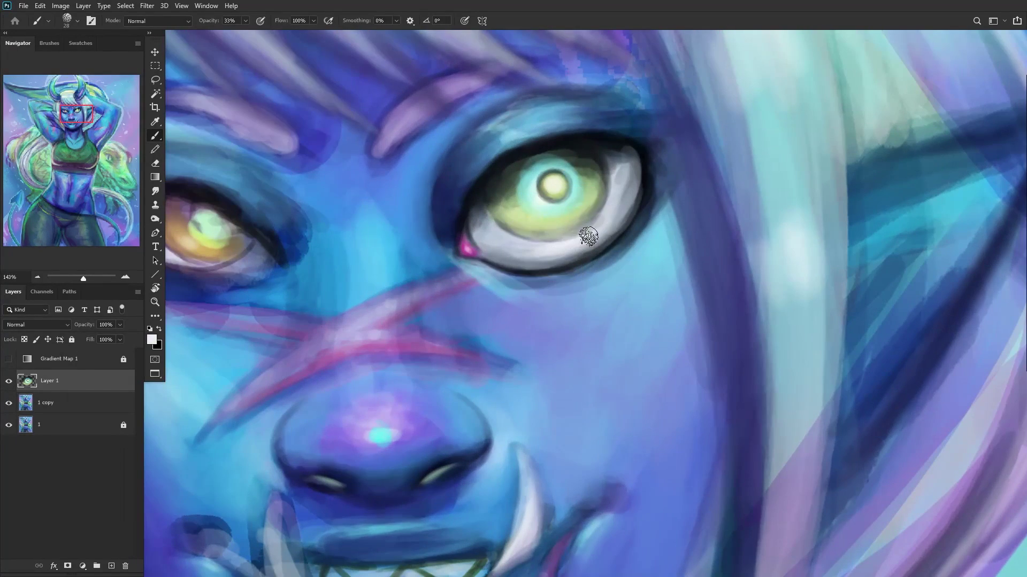
{"action": "mouse_move", "coordinate": [590, 236]}
{"action": "left_mouse_down"}
{"action": "mouse_move", "coordinate": [517, 254]}
{"action": "mouse_move", "coordinate": [608, 207]}
{"action": "mouse_move", "coordinate": [593, 229]}
{"action": "mouse_move", "coordinate": [552, 238]}
{"action": "mouse_move", "coordinate": [605, 222]}
{"action": "left_mouse_up"}
{"action": "left_click", "coordinate": [612, 164], "text": "alt"}
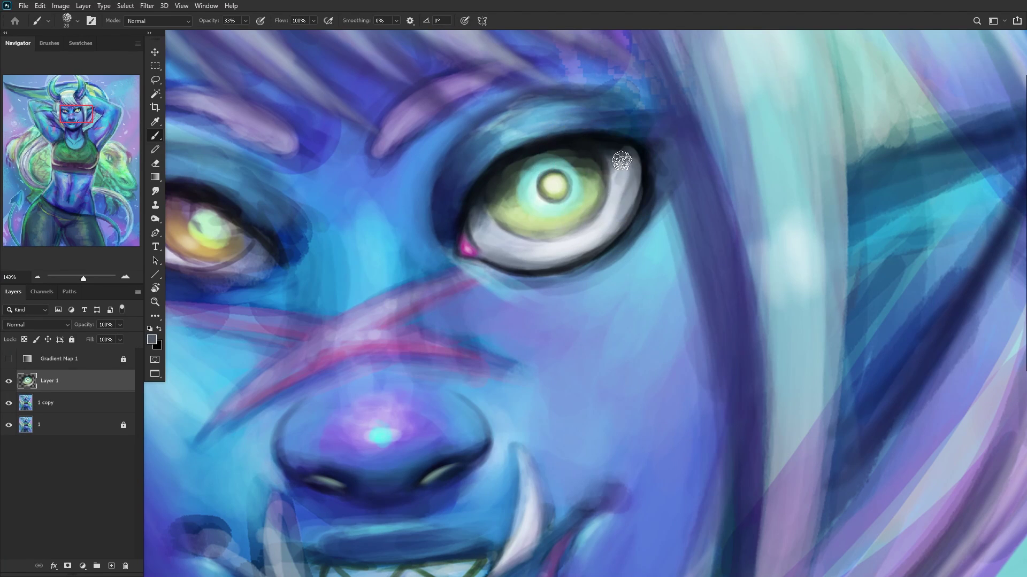
{"action": "mouse_move", "coordinate": [619, 160]}
{"action": "left_mouse_down"}
{"action": "mouse_move", "coordinate": [624, 212]}
{"action": "mouse_move", "coordinate": [594, 208]}
{"action": "mouse_move", "coordinate": [574, 161]}
{"action": "mouse_move", "coordinate": [597, 144]}
{"action": "mouse_move", "coordinate": [646, 160]}
{"action": "left_mouse_up"}
{"action": "left_click", "coordinate": [572, 160], "text": "alt"}
{"action": "scroll", "coordinate": [615, 171], "scroll_direction": "down", "scroll_amount": 6}
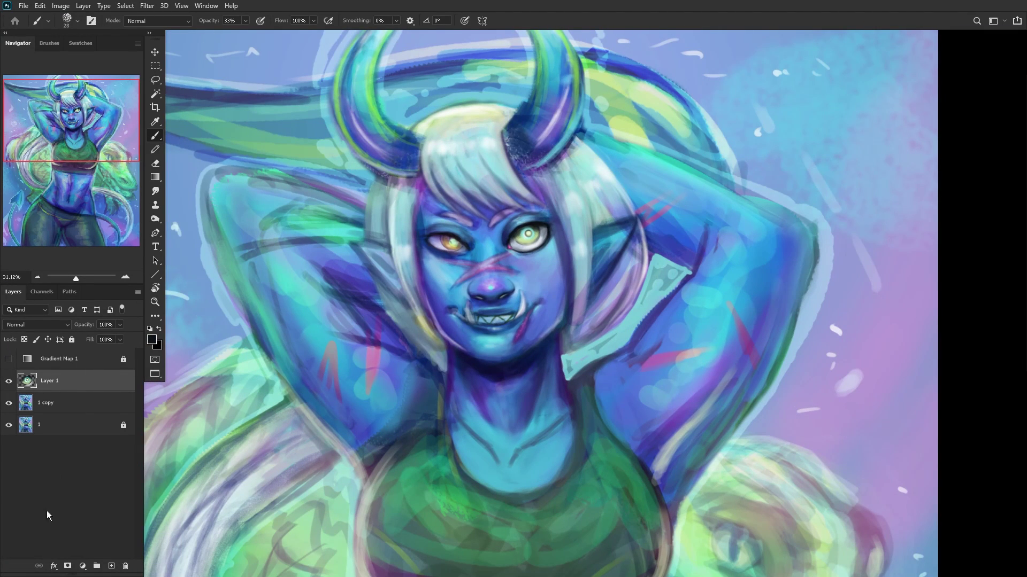
Step: Add Layer 2 with a bright saturated yellow and the Soft Round brush
{"action": "left_click", "coordinate": [111, 566]}
{"action": "left_click", "coordinate": [152, 340]}
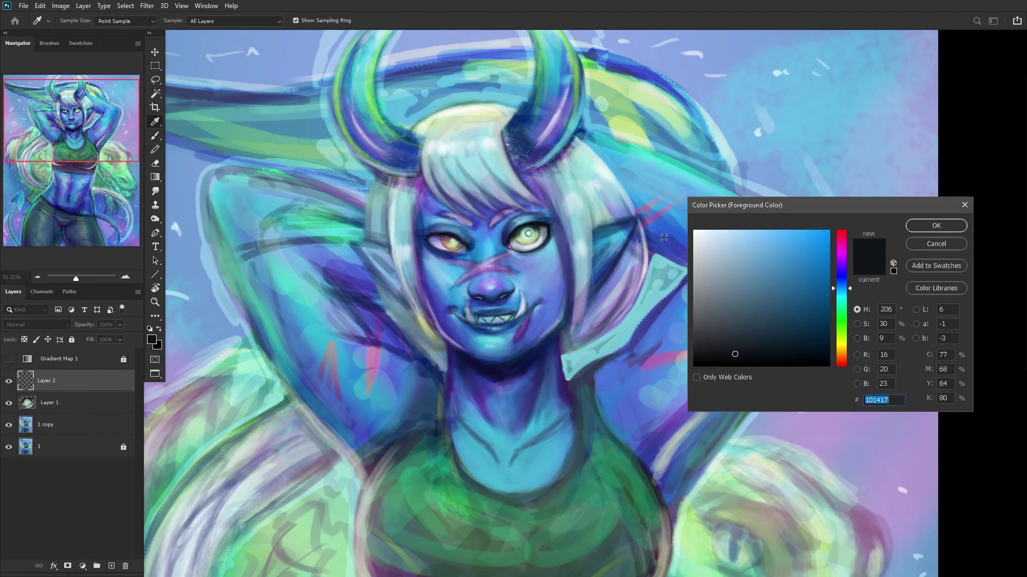
{"action": "left_click", "coordinate": [839, 348]}
{"action": "left_click", "coordinate": [821, 238]}
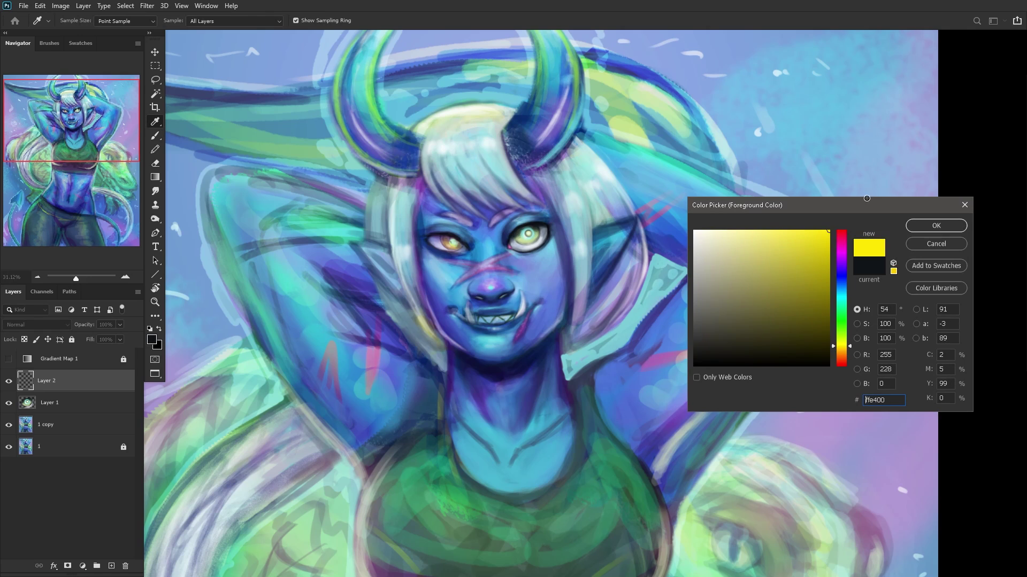
{"action": "left_click", "coordinate": [935, 225]}
{"action": "key", "text": "b"}
{"action": "right_click", "coordinate": [581, 250]}
{"action": "left_click", "coordinate": [632, 306]}
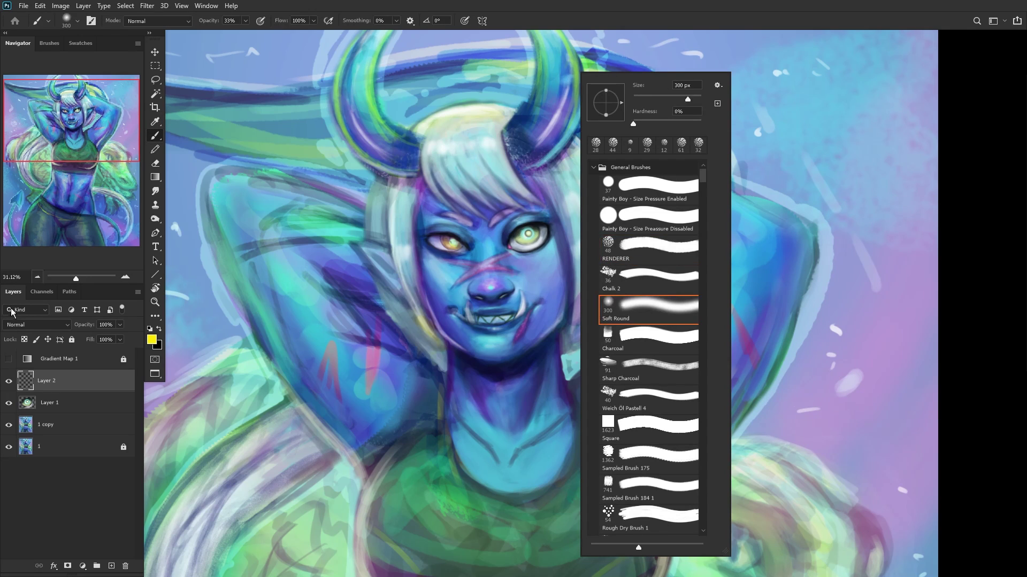
Step: Set Layer 2 to Overlay and paint a 77 px yellow glow around the right eye
{"action": "left_click", "coordinate": [36, 325]}
{"action": "left_click", "coordinate": [32, 414]}
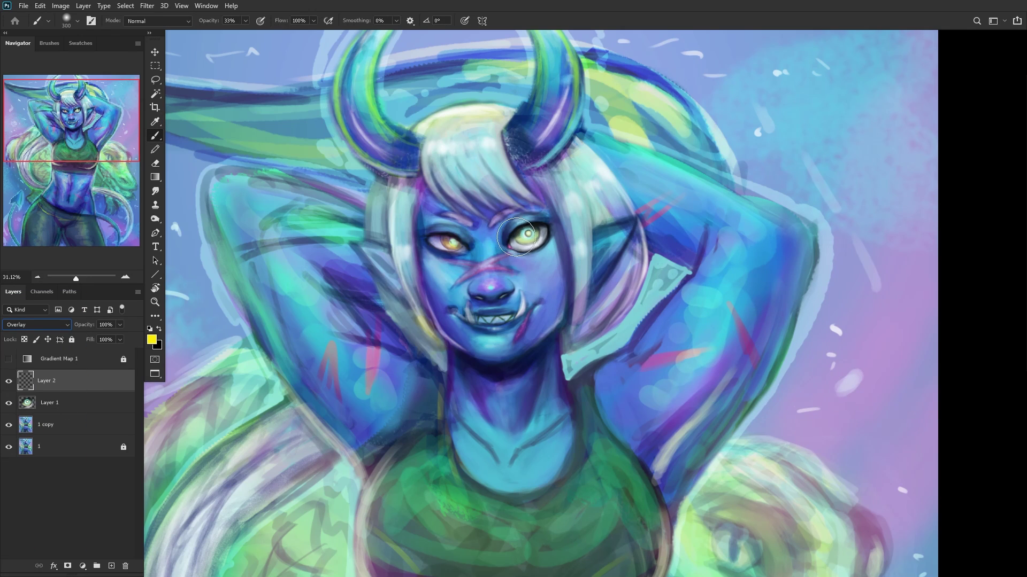
{"action": "right_click", "coordinate": [643, 178]}
{"action": "left_click_drag", "start_coordinate": [731, 100], "coordinate": [723, 100]}
{"action": "left_click", "coordinate": [525, 254]}
{"action": "left_click_drag", "start_coordinate": [524, 241], "coordinate": [525, 228]}
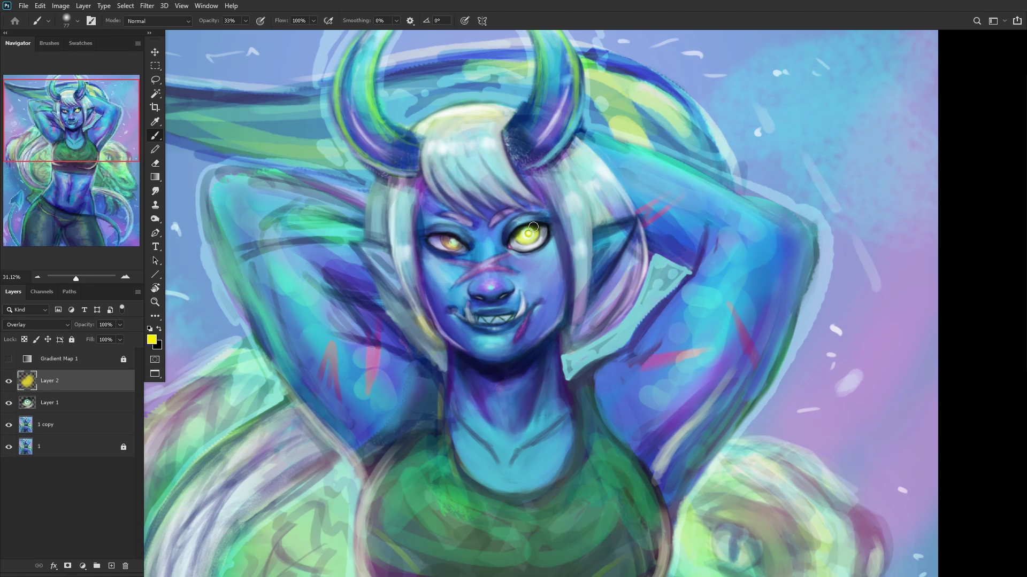
{"action": "scroll", "coordinate": [332, 235], "scroll_direction": "down", "scroll_amount": 4}
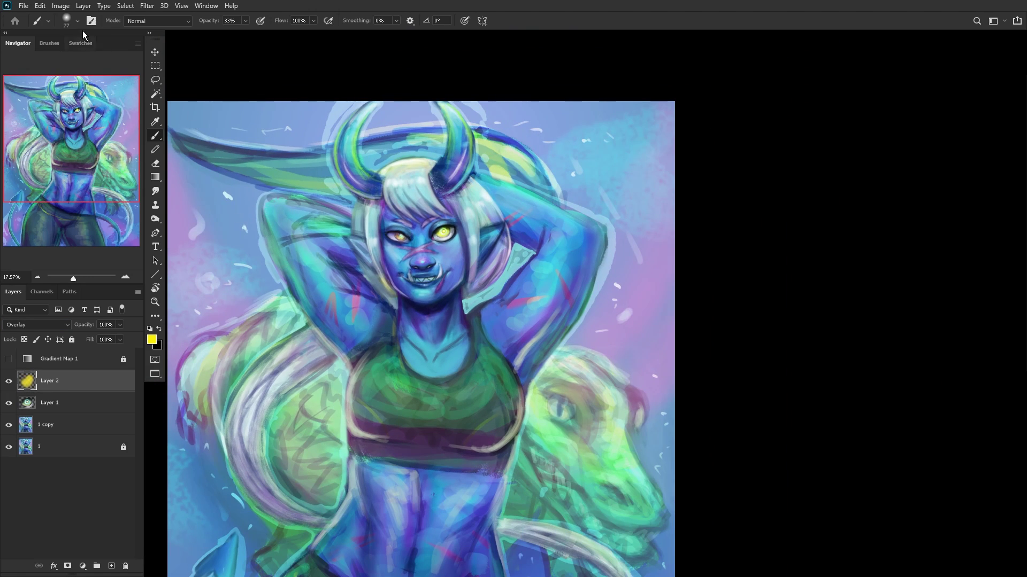
Step: Warm the glow with Hue/Saturation: hue -32, lightness +1
{"action": "key", "text": "ctrl+u"}
{"action": "left_click_drag", "start_coordinate": [770, 266], "coordinate": [753, 265]}
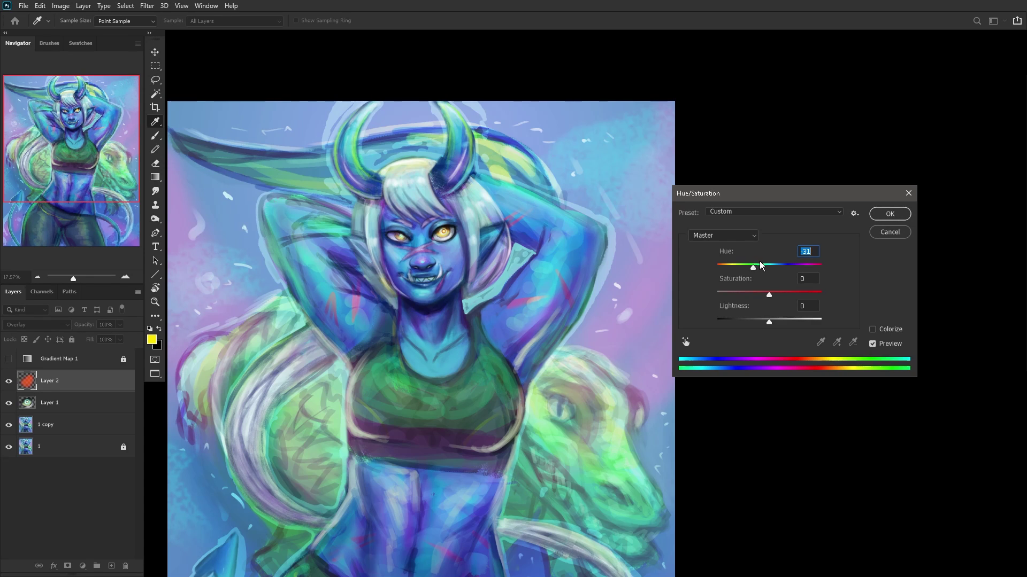
{"action": "mouse_move", "coordinate": [769, 321]}
{"action": "left_mouse_down"}
{"action": "mouse_move", "coordinate": [800, 319]}
{"action": "mouse_move", "coordinate": [770, 318]}
{"action": "left_mouse_up"}
{"action": "left_click", "coordinate": [885, 217]}
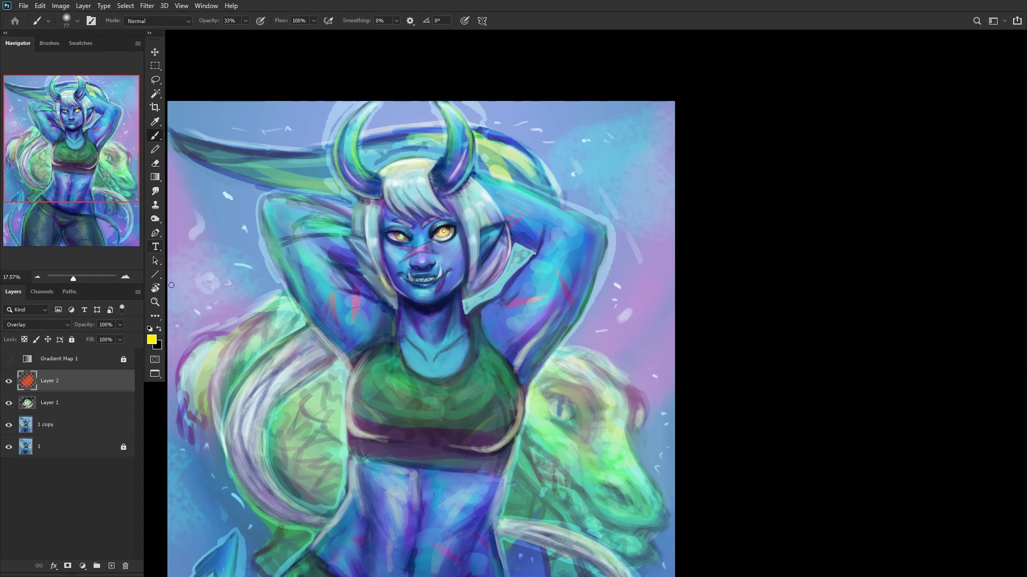
Step: Merge the glow down into Layer 1, compare it, and flip the canvas horizontally
{"action": "key", "text": "ctrl+e"}
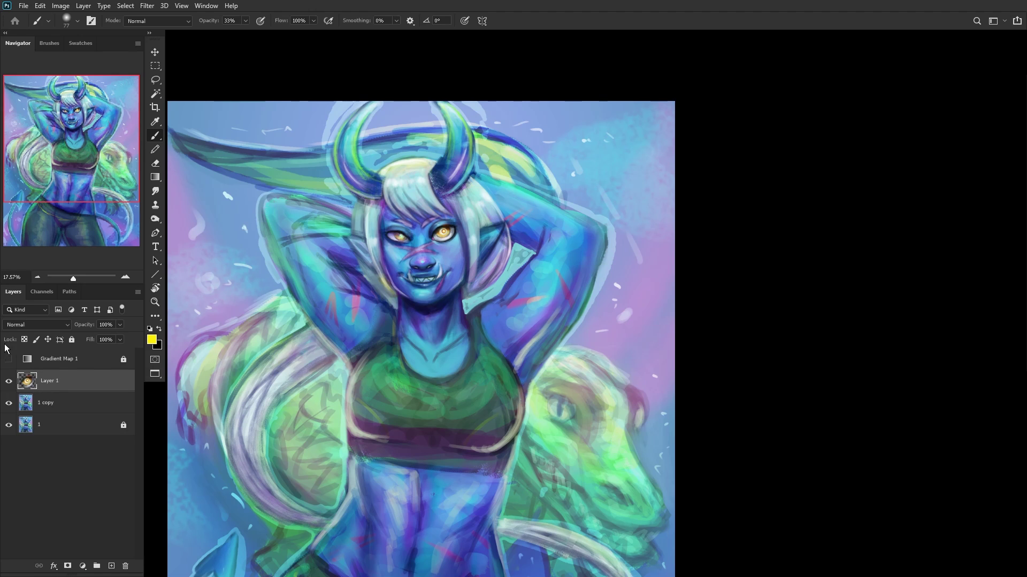
{"action": "left_click", "coordinate": [10, 381]}
{"action": "left_click", "coordinate": [9, 381]}
{"action": "key", "text": "ctrl+shift+h"}
{"action": "scroll", "coordinate": [335, 296], "scroll_direction": "down", "scroll_amount": 3}
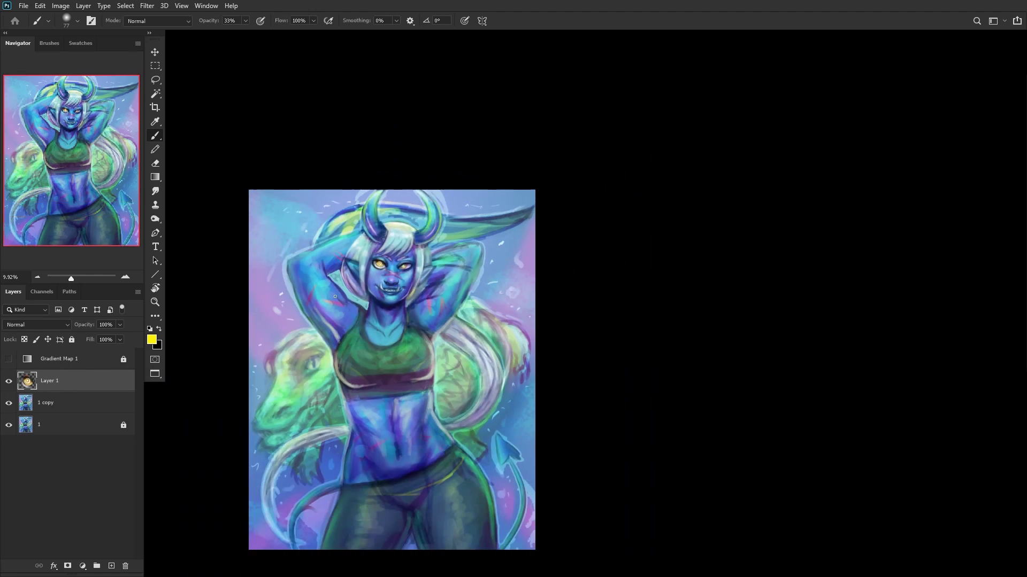
Step: Set the layer to Overlay, delete Layer 1, and keep the 1 copy layer visible
{"action": "left_click", "coordinate": [37, 324]}
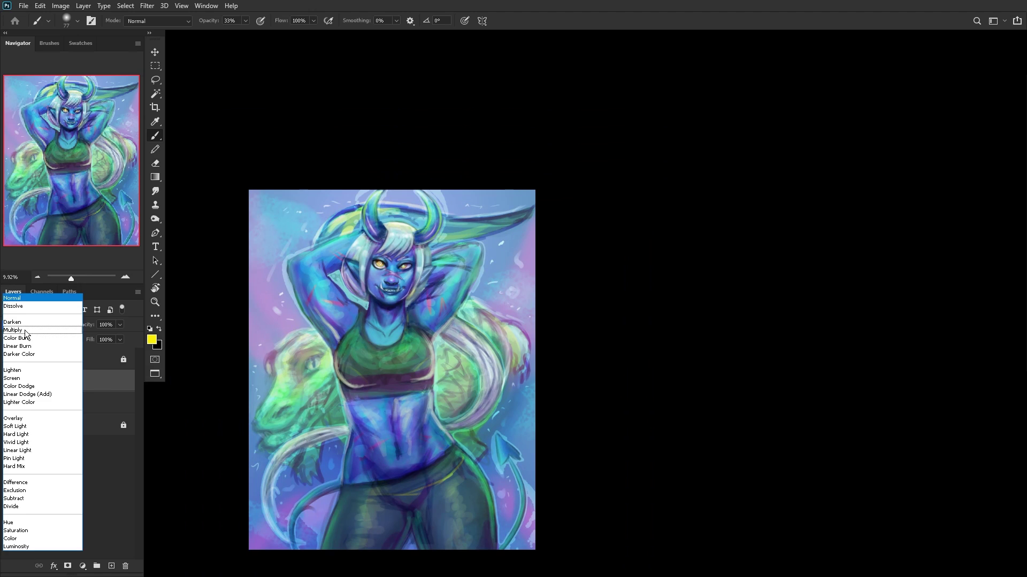
{"action": "left_click", "coordinate": [28, 420]}
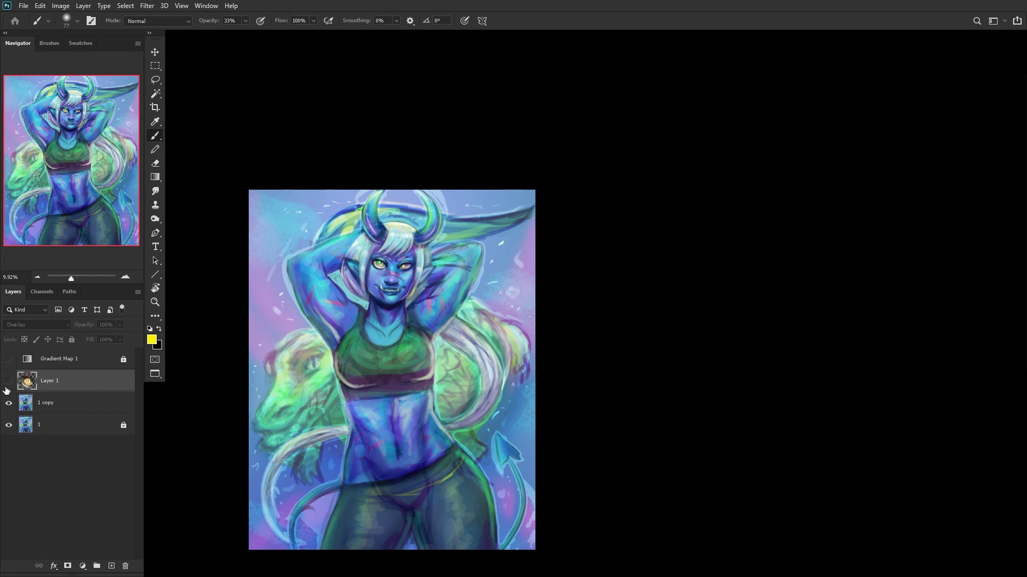
{"action": "scroll", "coordinate": [350, 272], "scroll_direction": "up", "scroll_amount": 10}
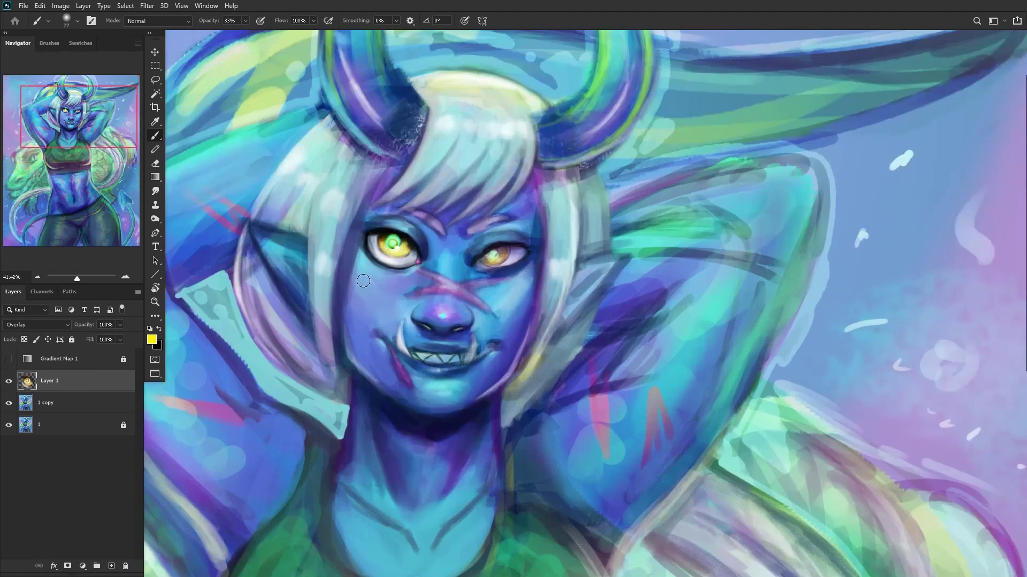
{"action": "scroll", "coordinate": [353, 256], "scroll_direction": "down", "scroll_amount": 2}
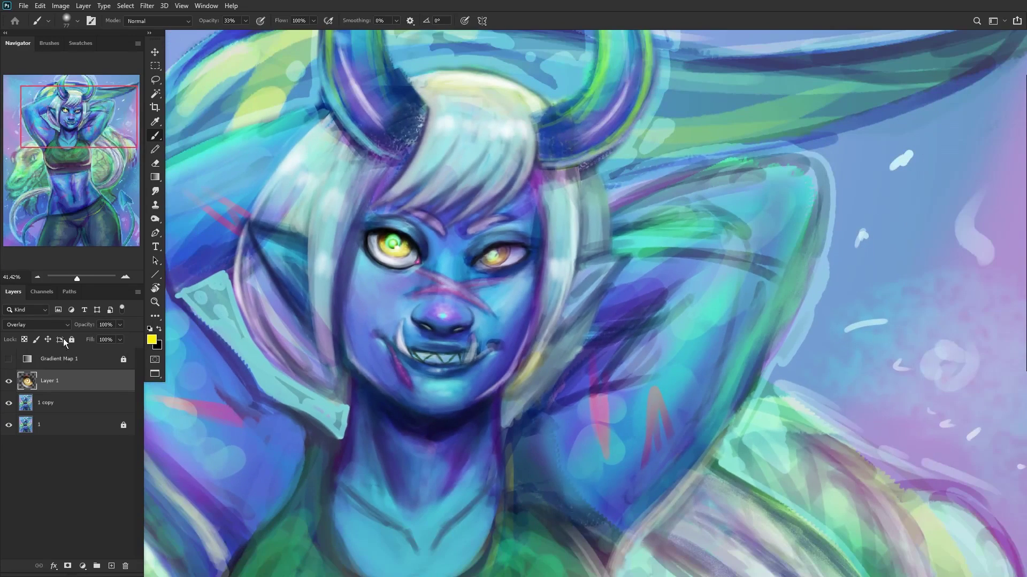
{"action": "left_click", "coordinate": [9, 381]}
{"action": "right_click", "coordinate": [85, 383]}
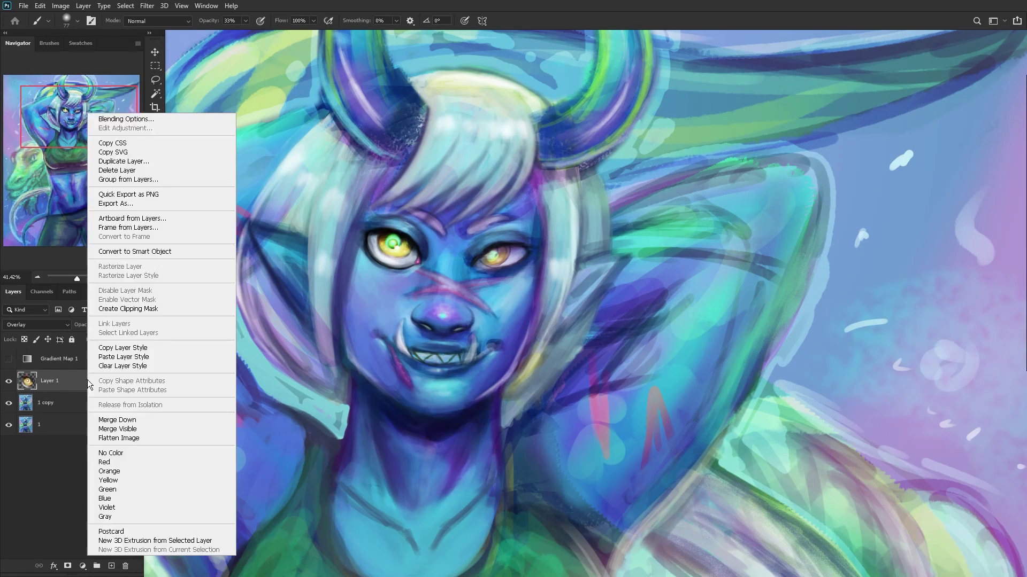
{"action": "left_click", "coordinate": [107, 178]}
{"action": "left_click", "coordinate": [8, 382]}
{"action": "left_click", "coordinate": [8, 381]}
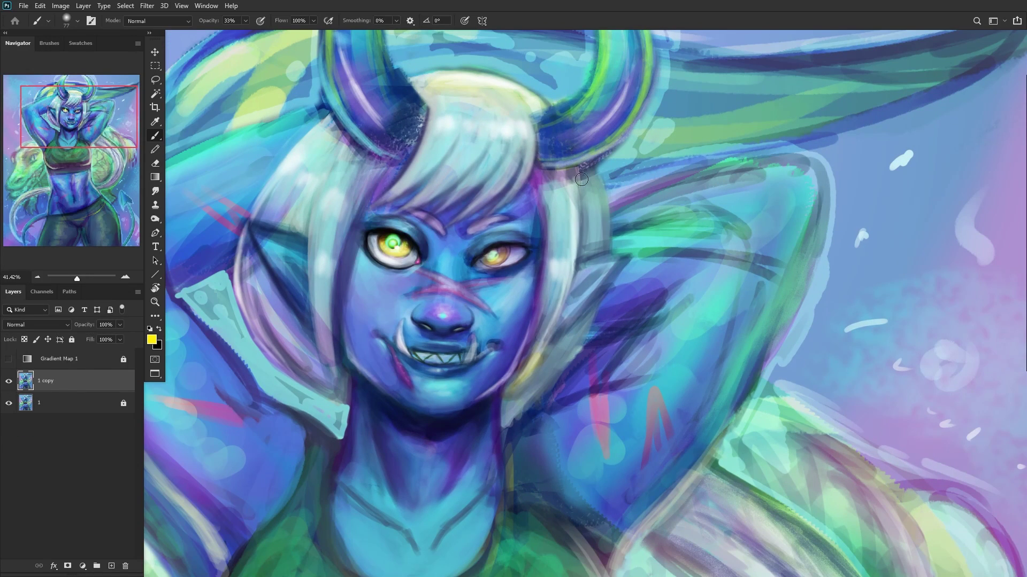
Step: On a new layer, paint a soft blue stroke on the cheek using a sampled cheek blue
{"action": "scroll", "coordinate": [304, 339], "scroll_direction": "down", "scroll_amount": 6}
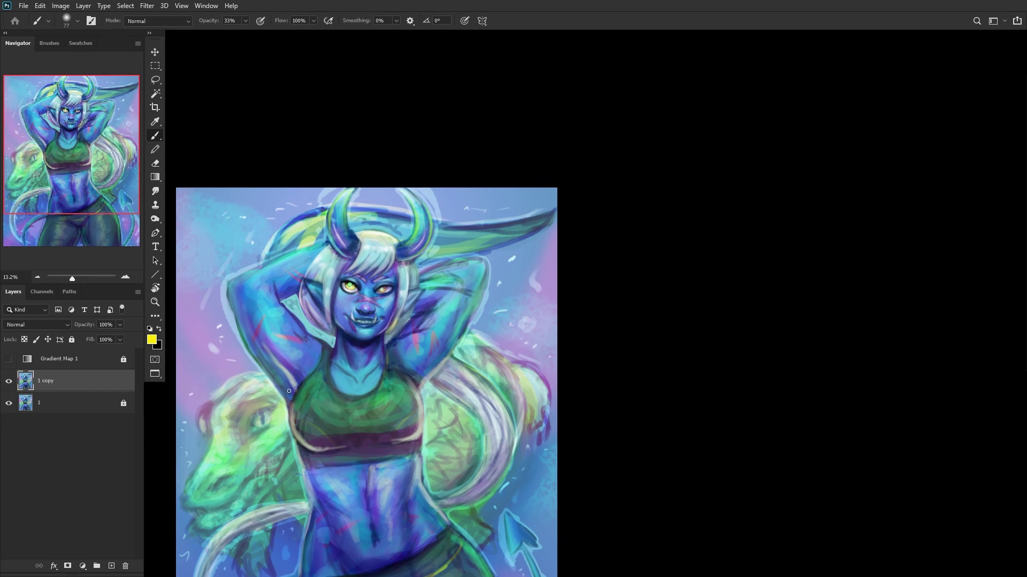
{"action": "scroll", "coordinate": [320, 364], "scroll_direction": "up", "scroll_amount": 6}
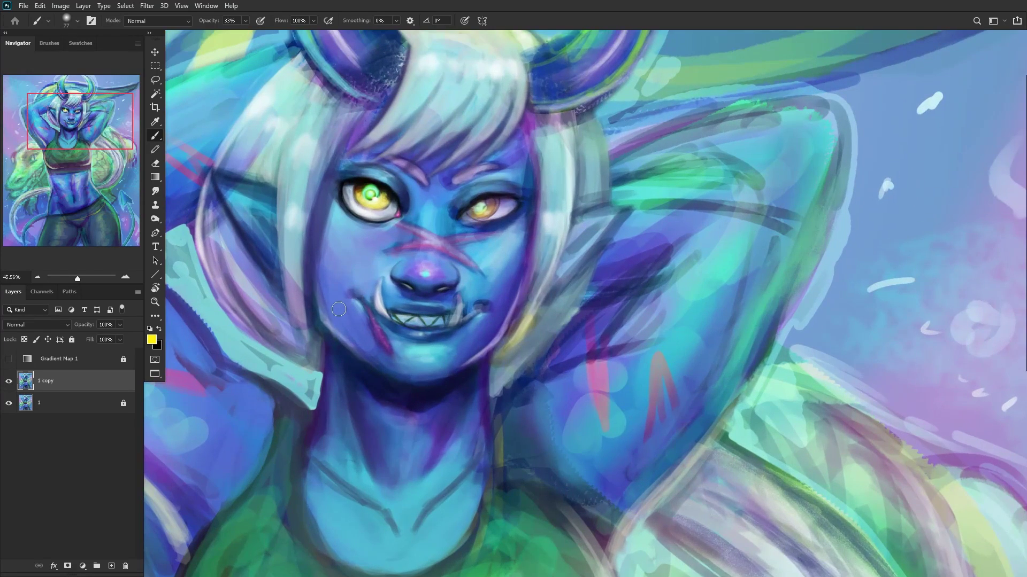
{"action": "scroll", "coordinate": [327, 305], "scroll_direction": "up", "scroll_amount": 2}
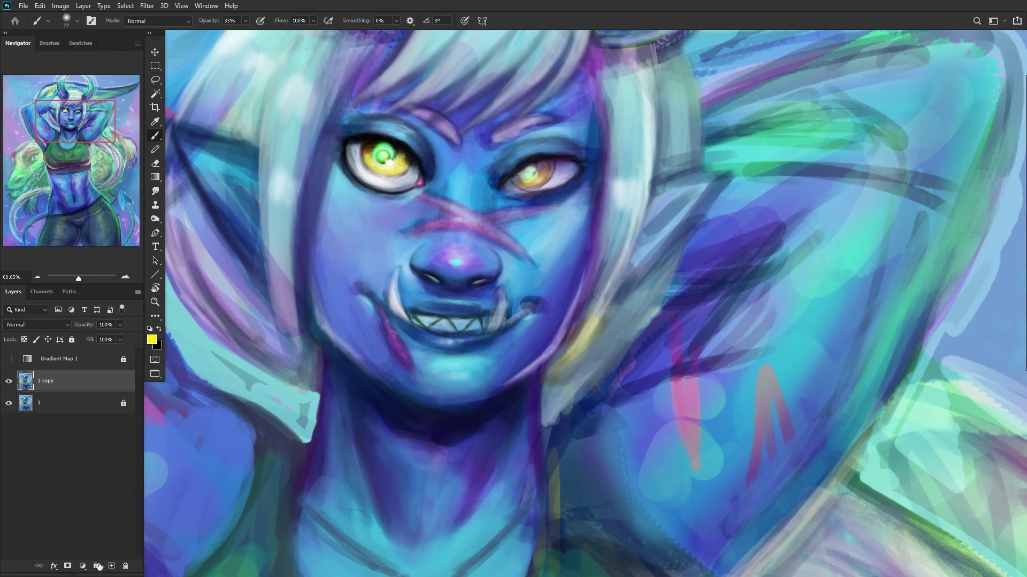
{"action": "left_click", "coordinate": [111, 566]}
{"action": "left_click", "coordinate": [356, 275], "text": "alt"}
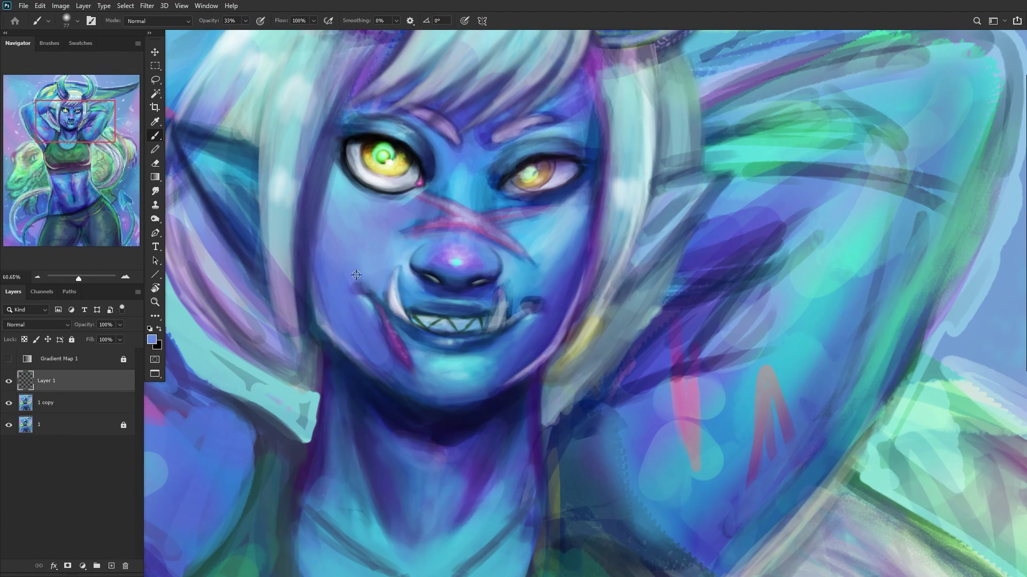
{"action": "left_click_drag", "start_coordinate": [362, 295], "coordinate": [363, 308]}
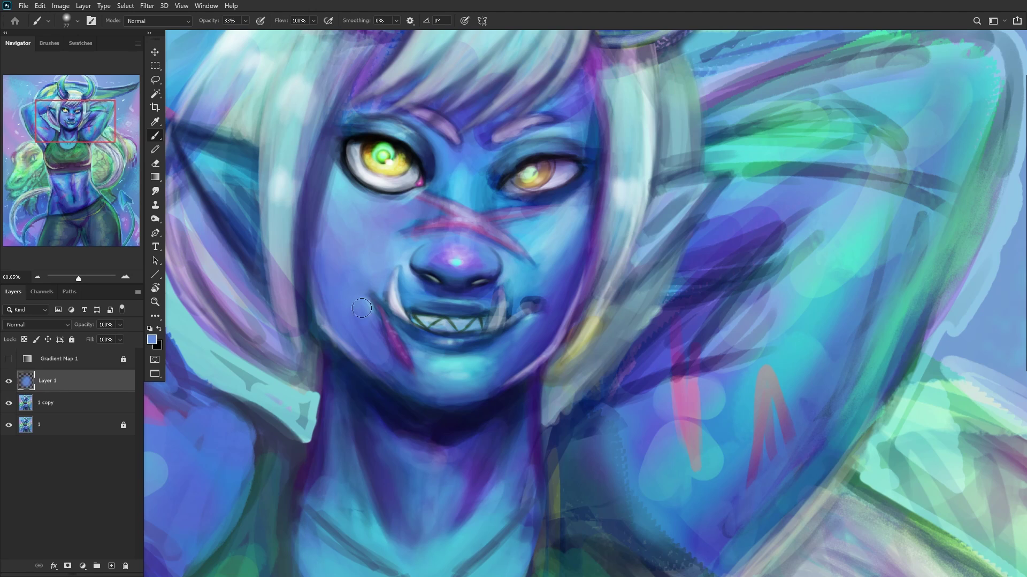
Step: Darken the cheek to the left of the fang
{"action": "left_click", "coordinate": [469, 314], "text": "alt"}
{"action": "left_click", "coordinate": [402, 152], "text": "alt"}
{"action": "left_click_drag", "start_coordinate": [373, 300], "coordinate": [406, 342]}
{"action": "scroll", "coordinate": [374, 320], "scroll_direction": "down", "scroll_amount": 5}
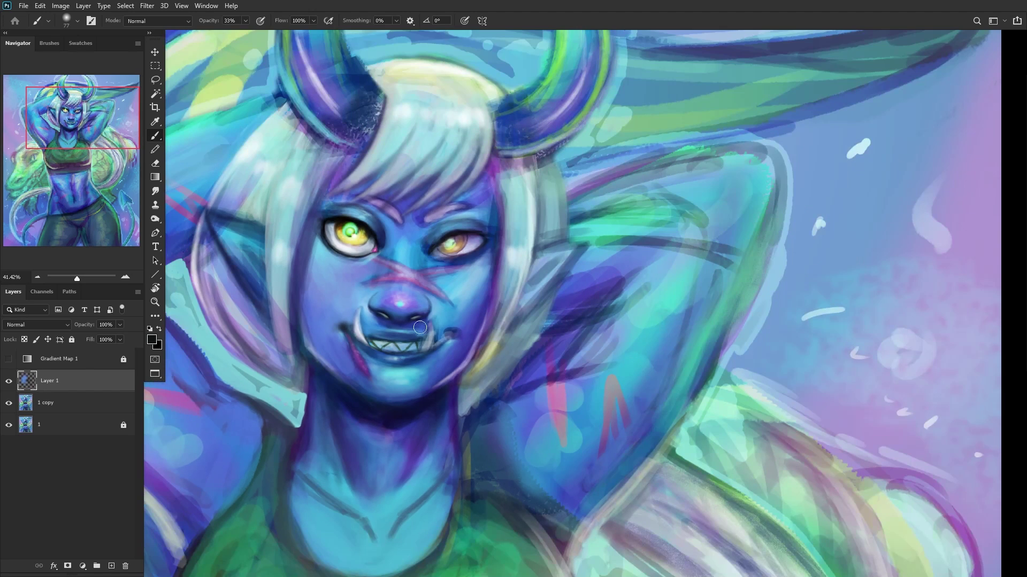
{"action": "scroll", "coordinate": [428, 299], "scroll_direction": "up", "scroll_amount": 6}
Step: Paint over the dark mouth-corner spot with blue sampled from nearby skin
{"action": "left_click", "coordinate": [475, 339], "text": "alt"}
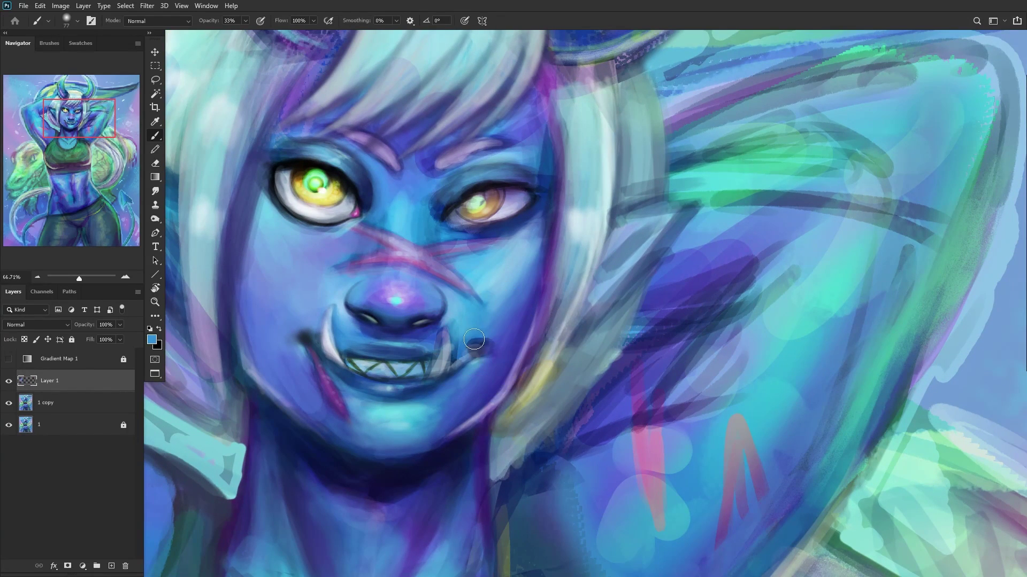
{"action": "mouse_move", "coordinate": [476, 339]}
{"action": "left_mouse_down"}
{"action": "mouse_move", "coordinate": [484, 345]}
{"action": "mouse_move", "coordinate": [466, 341]}
{"action": "left_mouse_up"}
{"action": "left_click", "coordinate": [486, 364], "text": "alt"}
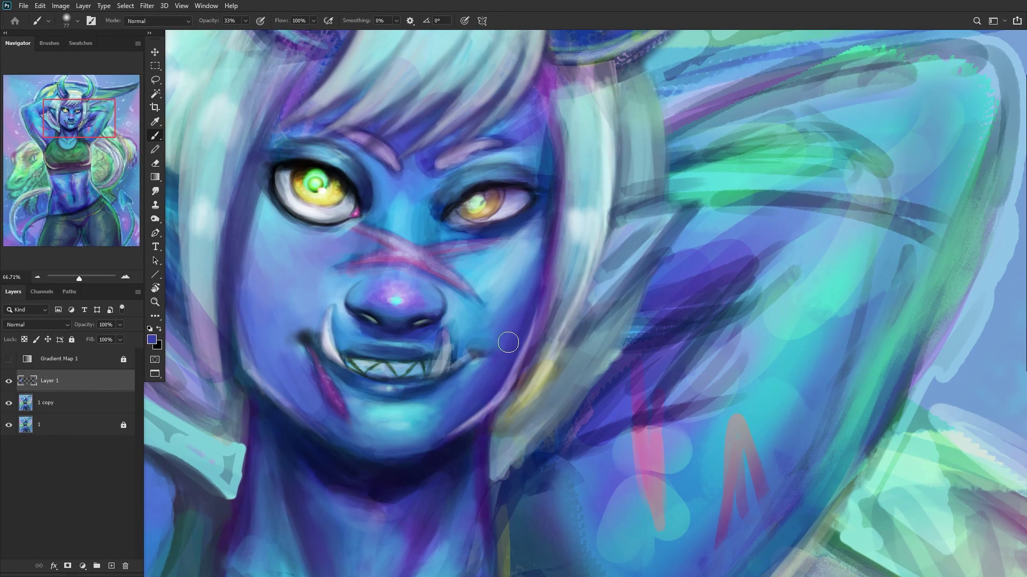
{"action": "left_click", "coordinate": [480, 317], "text": "alt"}
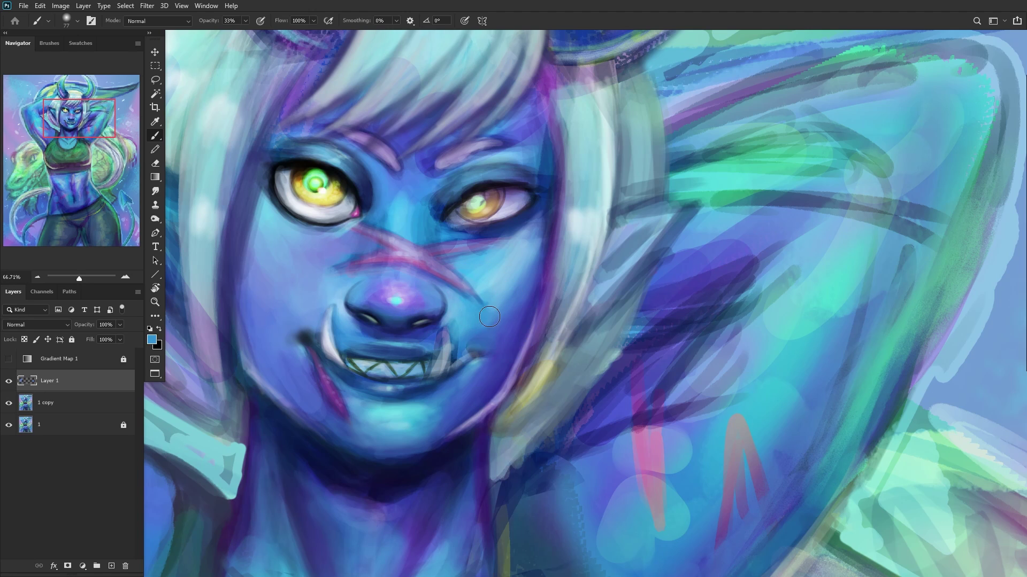
{"action": "scroll", "coordinate": [476, 291], "scroll_direction": "down", "scroll_amount": 2}
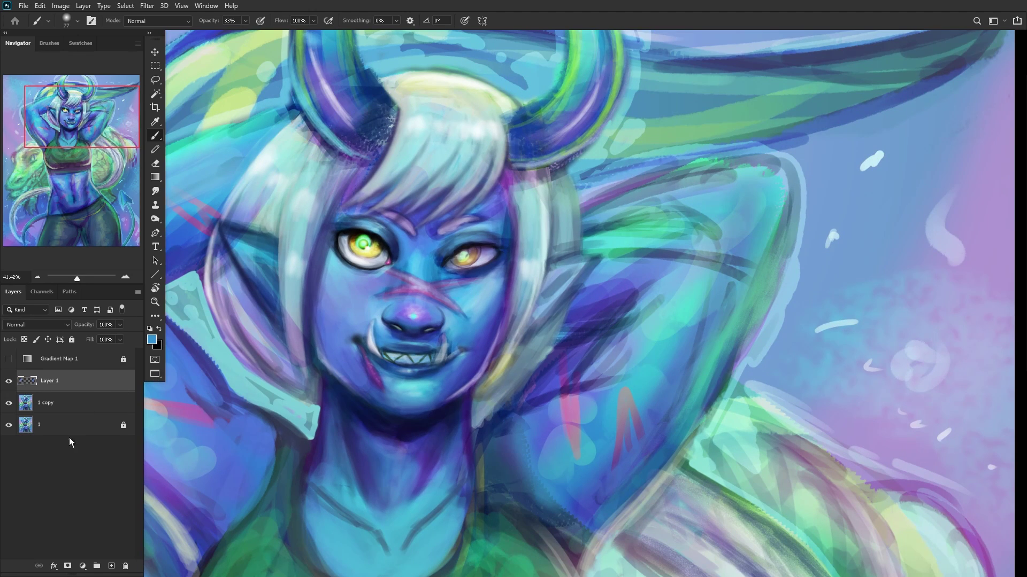
Step: On a new layer, paint a cyan glow on the nose tip
{"action": "left_click", "coordinate": [111, 566]}
{"action": "scroll", "coordinate": [423, 308], "scroll_direction": "up", "scroll_amount": 4}
{"action": "left_click", "coordinate": [417, 307], "text": "alt"}
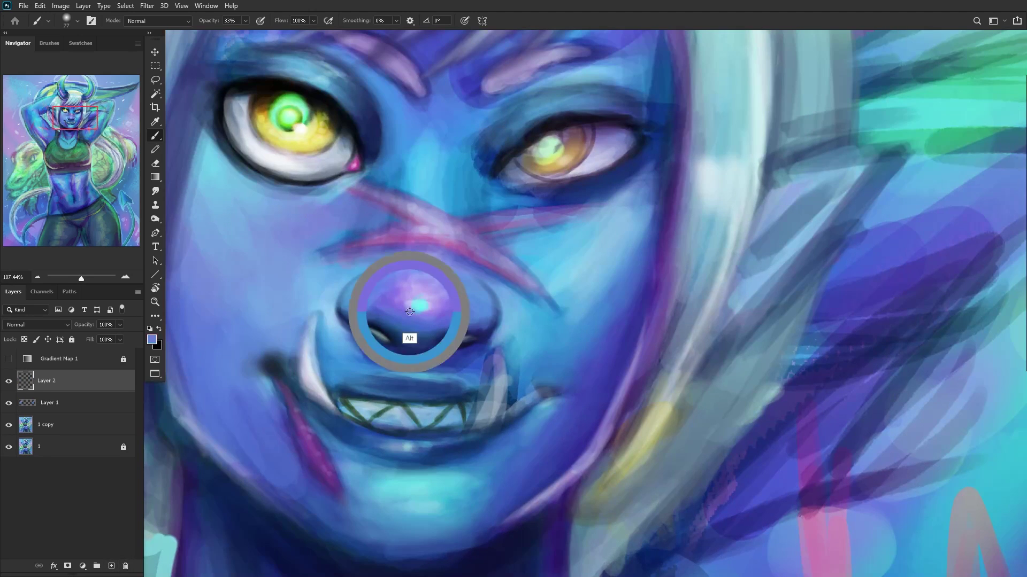
{"action": "mouse_move", "coordinate": [441, 305]}
{"action": "left_mouse_down"}
{"action": "mouse_move", "coordinate": [407, 301]}
{"action": "mouse_move", "coordinate": [420, 311]}
{"action": "mouse_move", "coordinate": [401, 301]}
{"action": "left_mouse_up"}
{"action": "scroll", "coordinate": [284, 337], "scroll_direction": "down", "scroll_amount": 4}
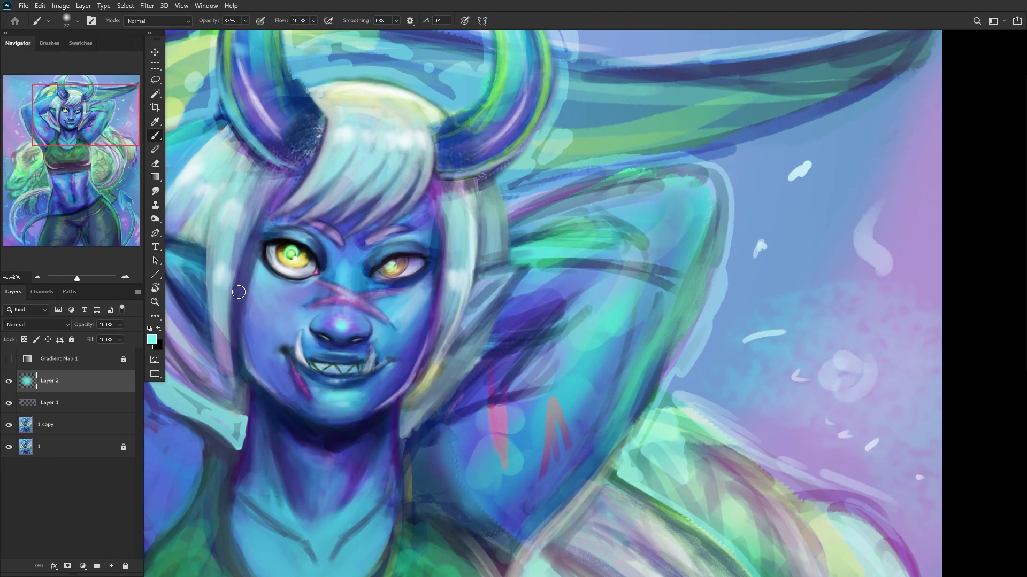
{"action": "scroll", "coordinate": [239, 292], "scroll_direction": "up", "scroll_amount": 1}
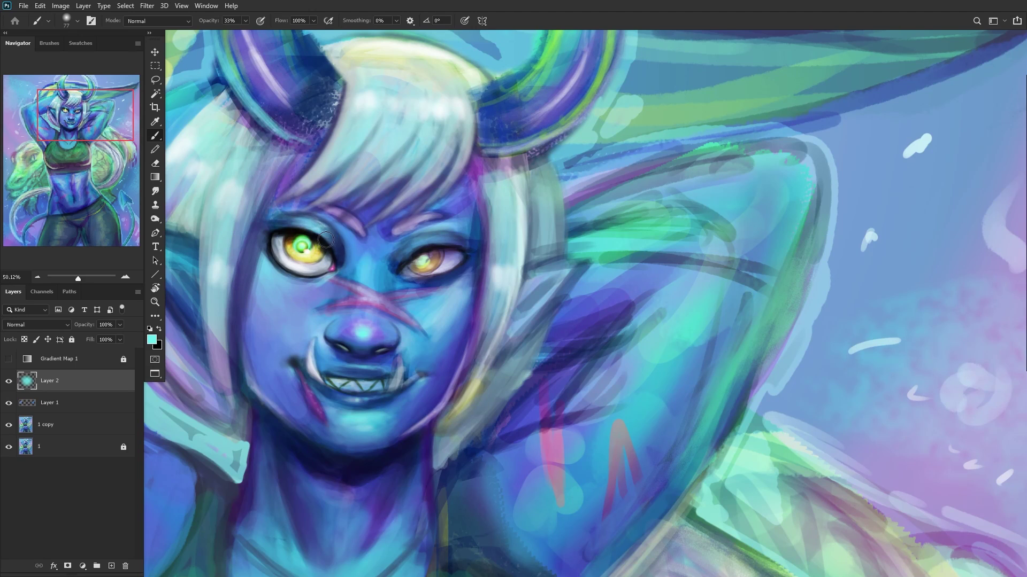
{"action": "scroll", "coordinate": [250, 250], "scroll_direction": "down", "scroll_amount": 5}
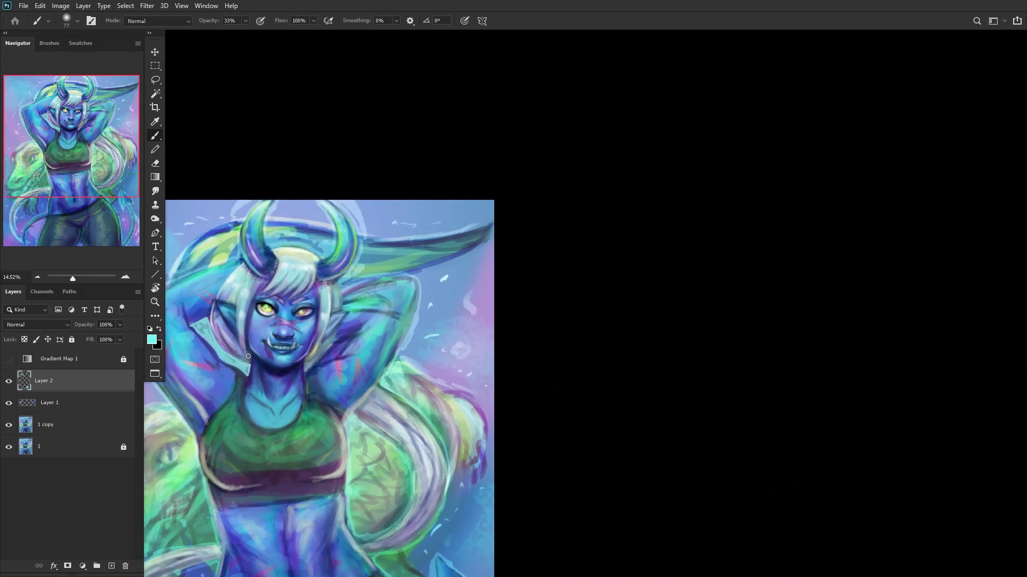
{"action": "scroll", "coordinate": [320, 310], "scroll_direction": "up", "scroll_amount": 8}
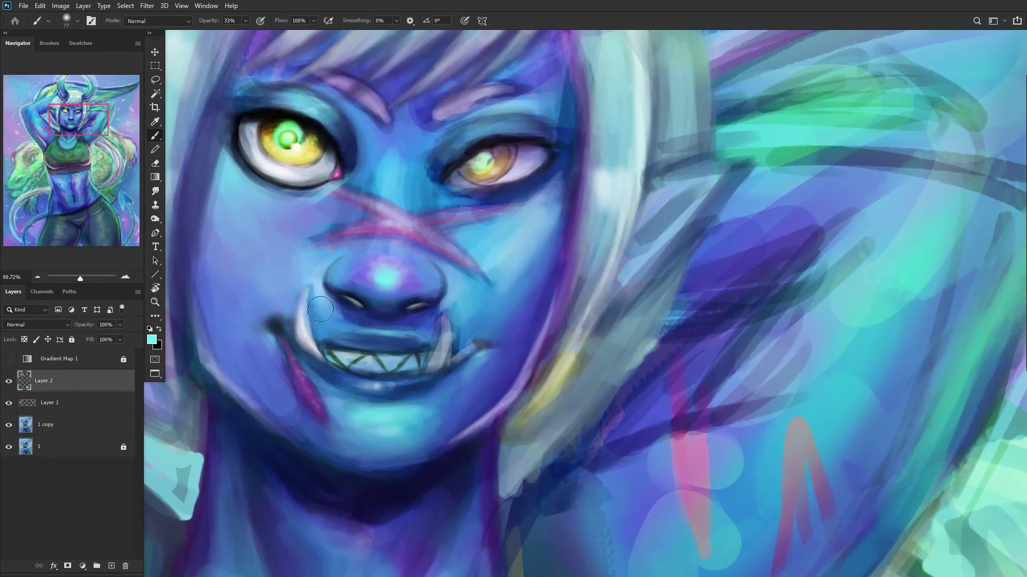
Step: Blend the cheek beside the nose and the shading along the mouth to its corner
{"action": "mouse_move", "coordinate": [320, 310]}
{"action": "left_mouse_down"}
{"action": "mouse_move", "coordinate": [343, 322]}
{"action": "mouse_move", "coordinate": [294, 277]}
{"action": "left_mouse_up"}
{"action": "mouse_move", "coordinate": [305, 364]}
{"action": "left_mouse_down"}
{"action": "mouse_move", "coordinate": [369, 382]}
{"action": "mouse_move", "coordinate": [476, 368]}
{"action": "mouse_move", "coordinate": [460, 375]}
{"action": "left_mouse_up"}
{"action": "left_click", "coordinate": [484, 371], "text": "alt"}
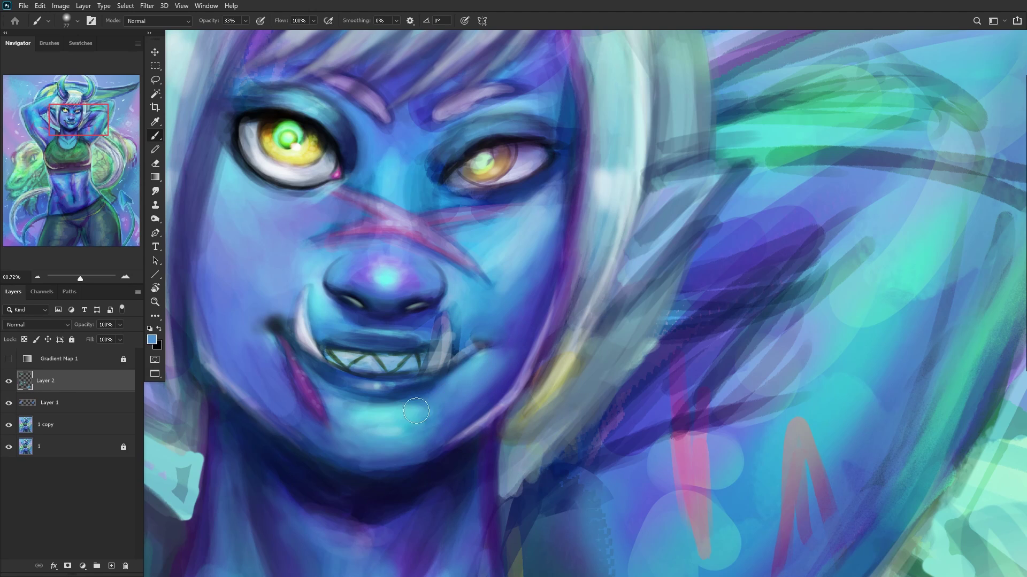
{"action": "left_click", "coordinate": [482, 375], "text": "alt"}
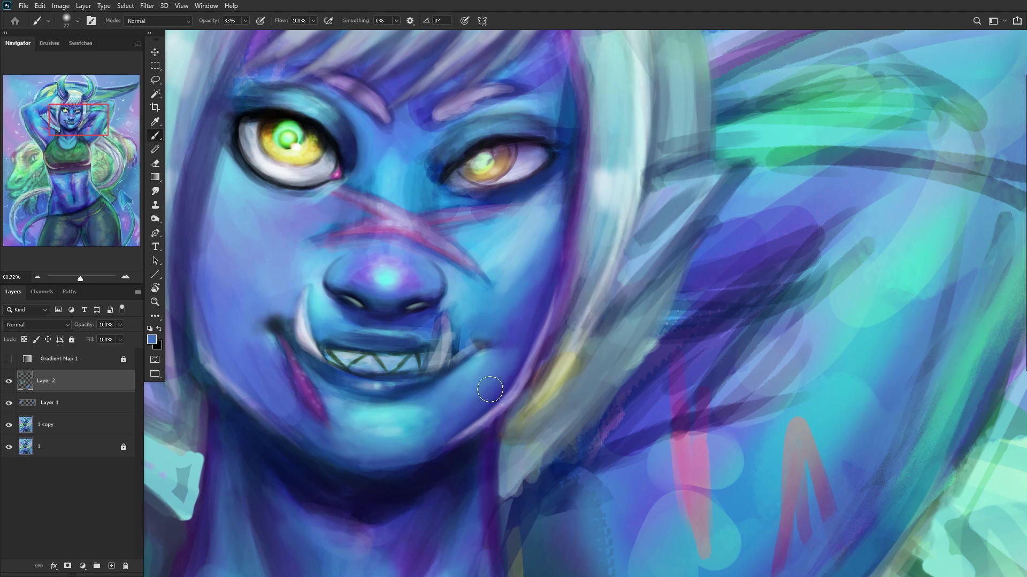
{"action": "scroll", "coordinate": [469, 332], "scroll_direction": "down", "scroll_amount": 5}
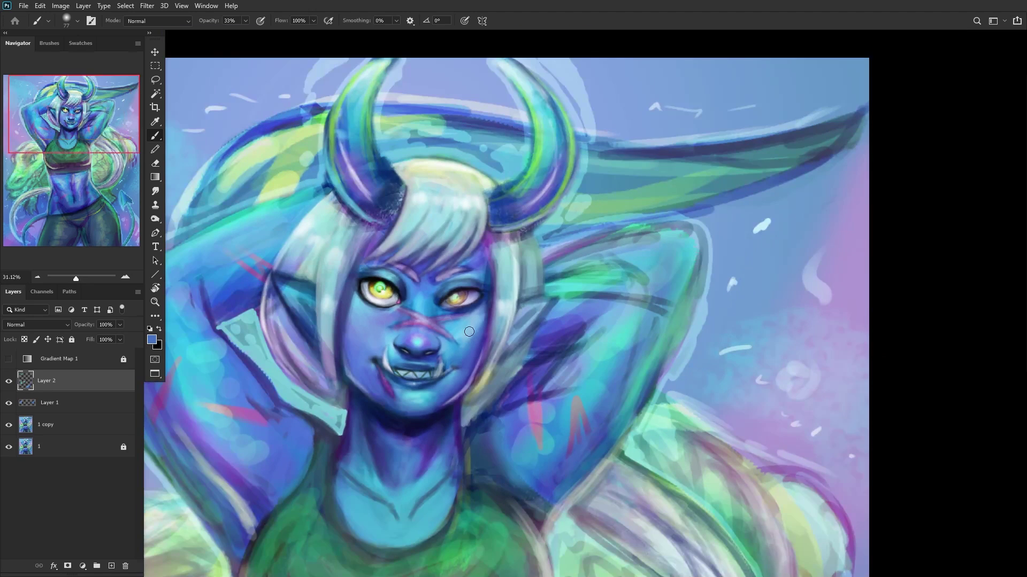
Step: Mirror the canvas, merge Layer 2 into Layer 1, and compare before and after
{"action": "key", "text": "h"}
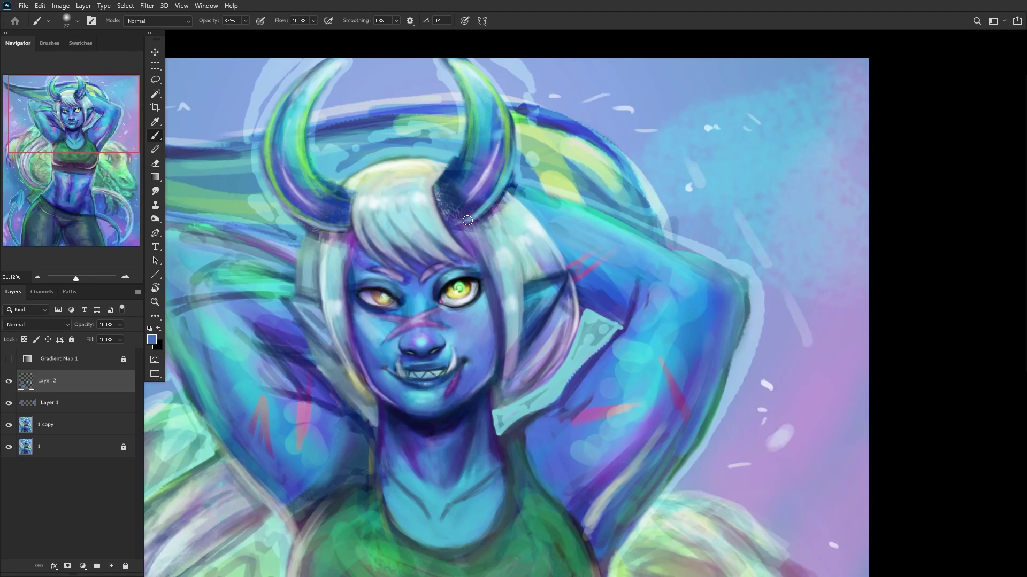
{"action": "left_click", "coordinate": [8, 381]}
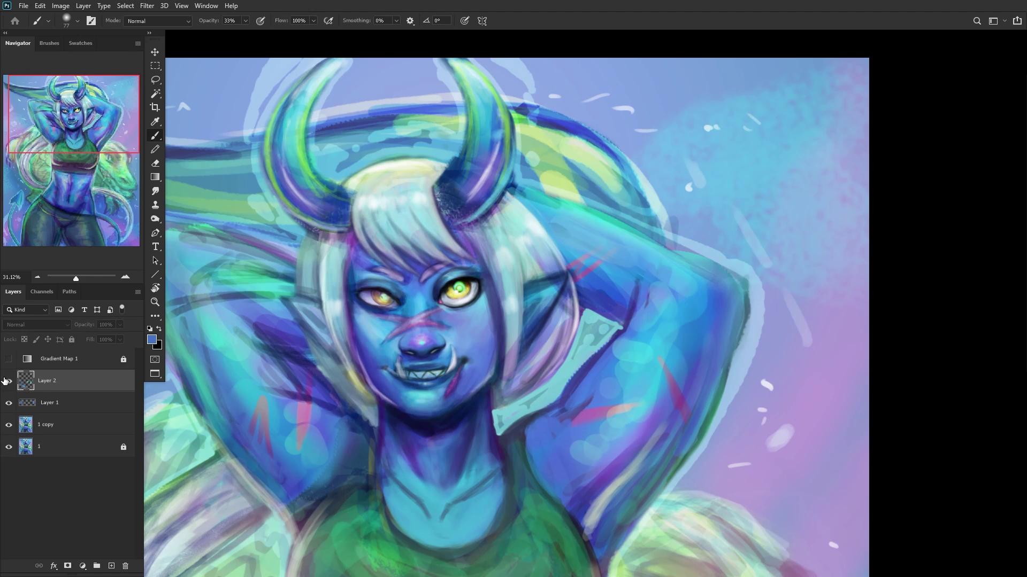
{"action": "key", "text": "ctrl+e"}
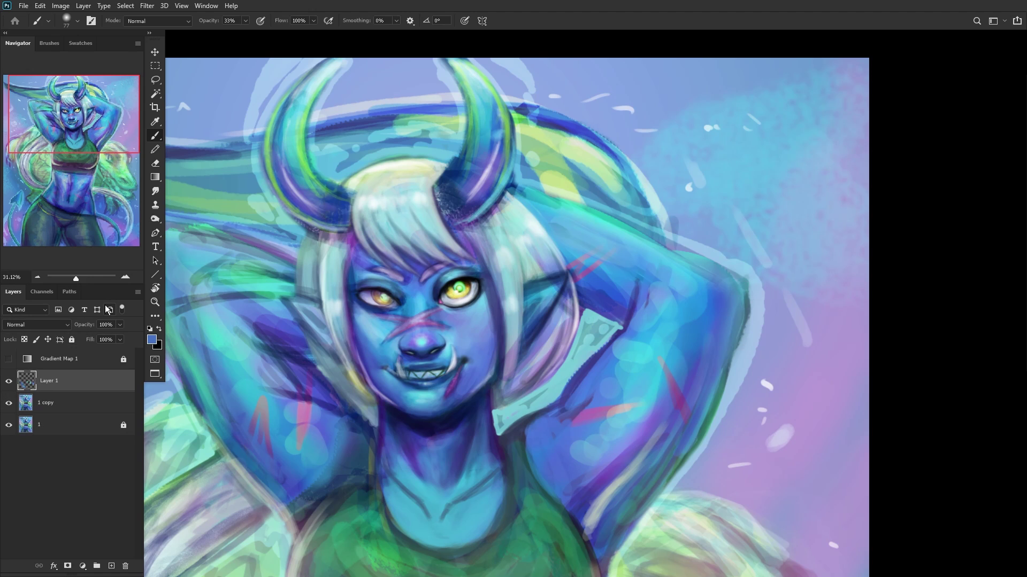
{"action": "left_click", "coordinate": [8, 381]}
{"action": "scroll", "coordinate": [342, 361], "scroll_direction": "down", "scroll_amount": 5}
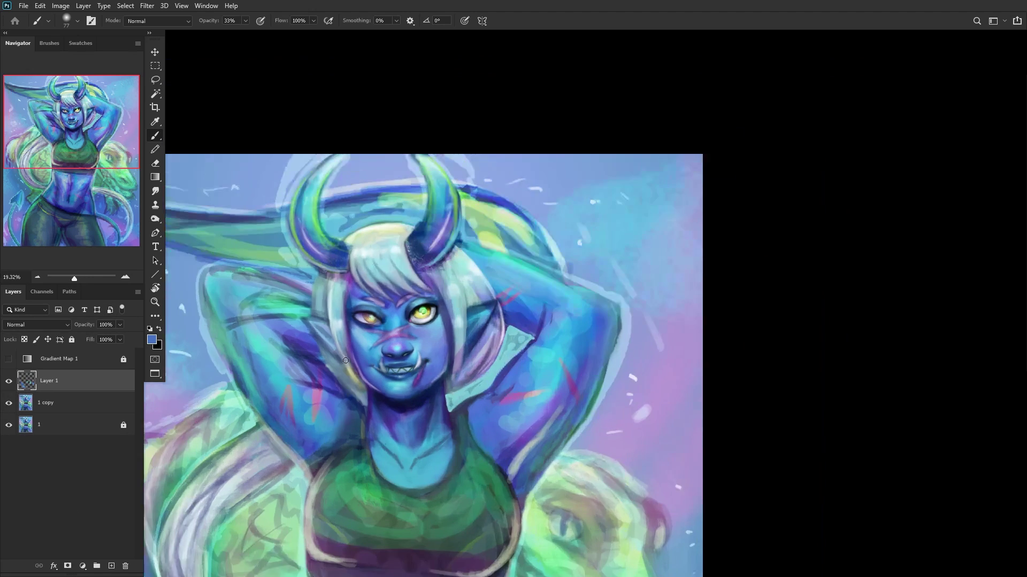
{"action": "left_click", "coordinate": [10, 391]}
{"action": "left_click", "coordinate": [9, 391]}
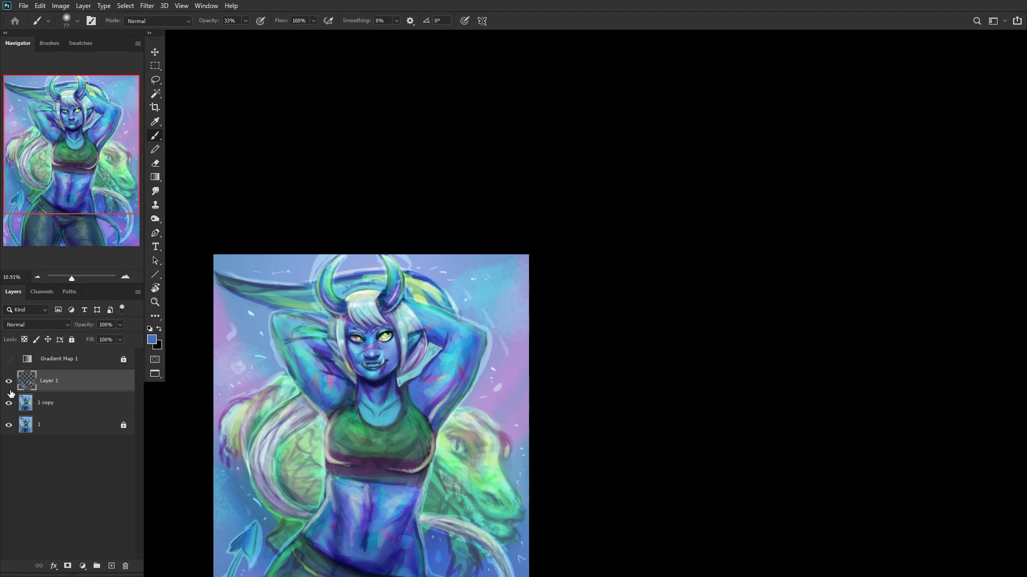
{"action": "left_click", "coordinate": [10, 391]}
{"action": "left_click", "coordinate": [10, 391]}
Step: Compare the touch-ups with the eraser selected, then delete Layer 1 and keep 1 copy visible
{"action": "left_click", "coordinate": [154, 164]}
{"action": "scroll", "coordinate": [343, 364], "scroll_direction": "up", "scroll_amount": 8}
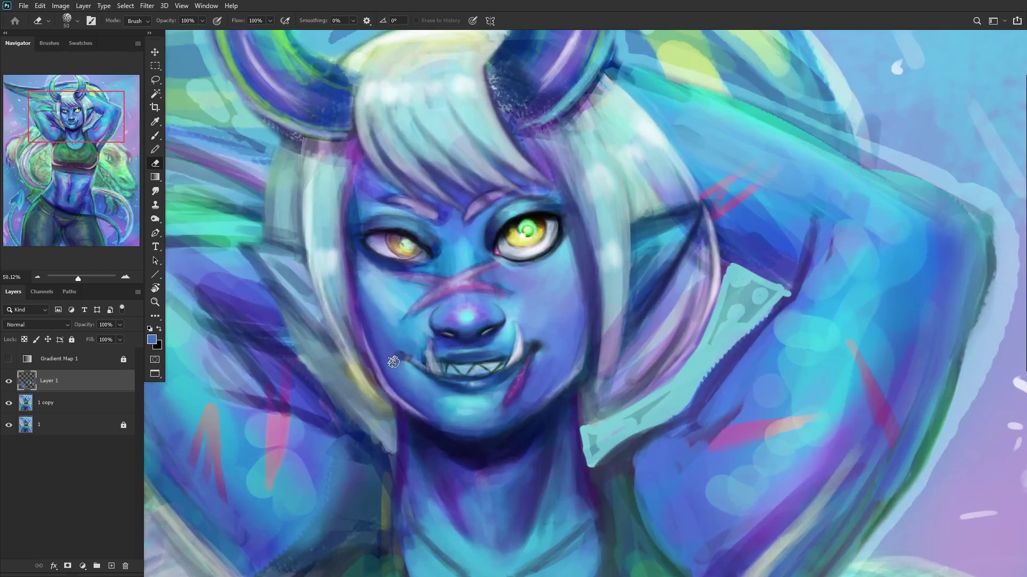
{"action": "scroll", "coordinate": [372, 362], "scroll_direction": "down", "scroll_amount": 5}
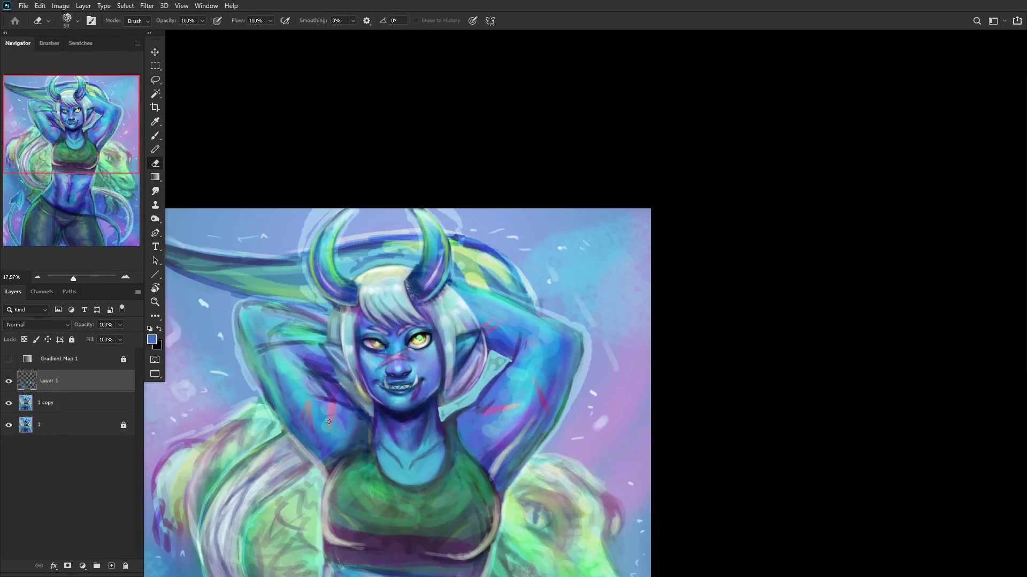
{"action": "left_click", "coordinate": [9, 381]}
{"action": "left_click", "coordinate": [9, 380]}
{"action": "left_click", "coordinate": [10, 380]}
{"action": "key", "text": "Delete"}
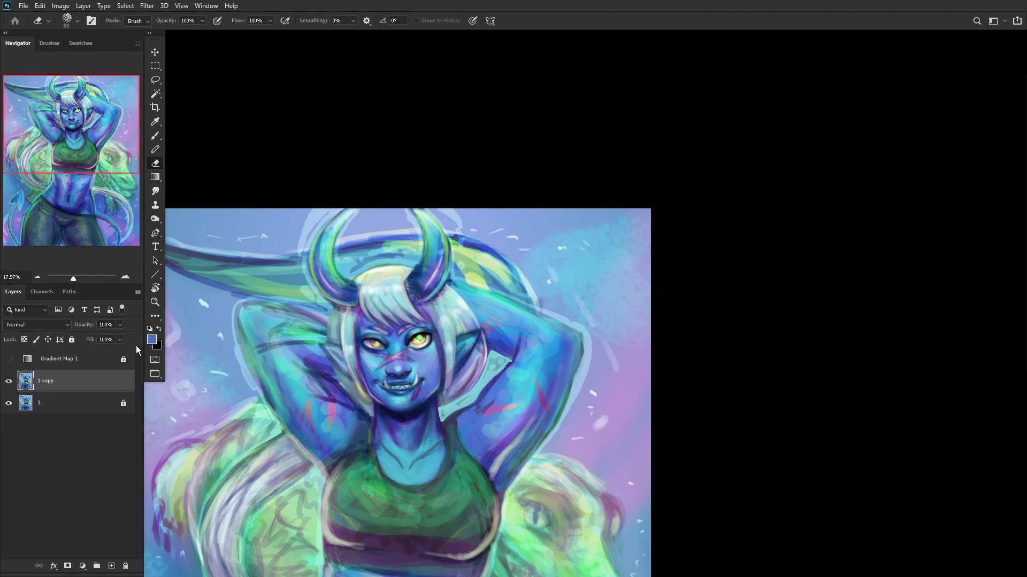
{"action": "left_click", "coordinate": [8, 381]}
{"action": "left_click", "coordinate": [8, 381]}
{"action": "scroll", "coordinate": [216, 383], "scroll_direction": "down", "scroll_amount": 3}
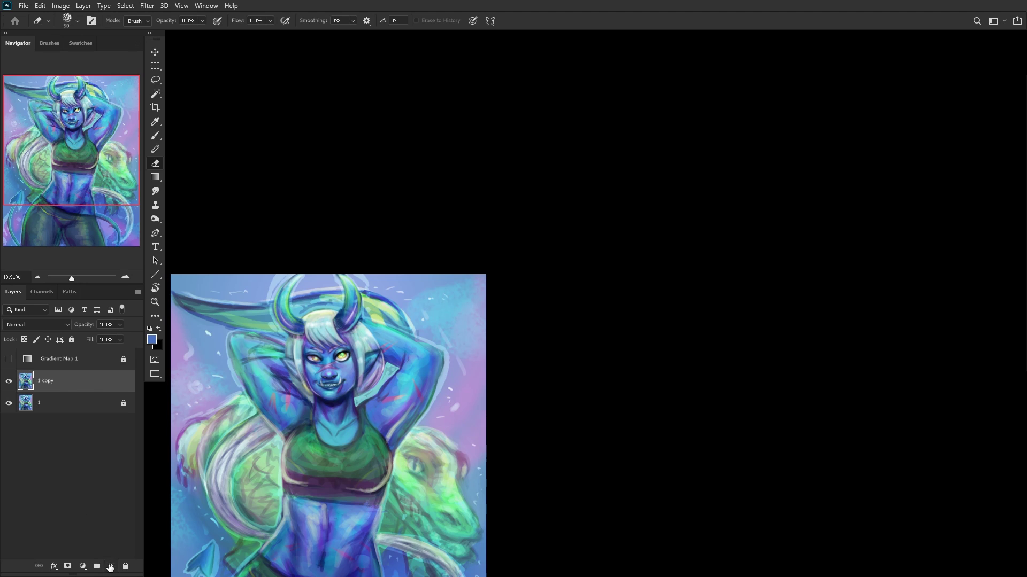
Step: Add a new layer and paint with the RENDERER brush preset at 10 px
{"action": "left_click", "coordinate": [111, 566]}
{"action": "scroll", "coordinate": [352, 403], "scroll_direction": "up", "scroll_amount": 6}
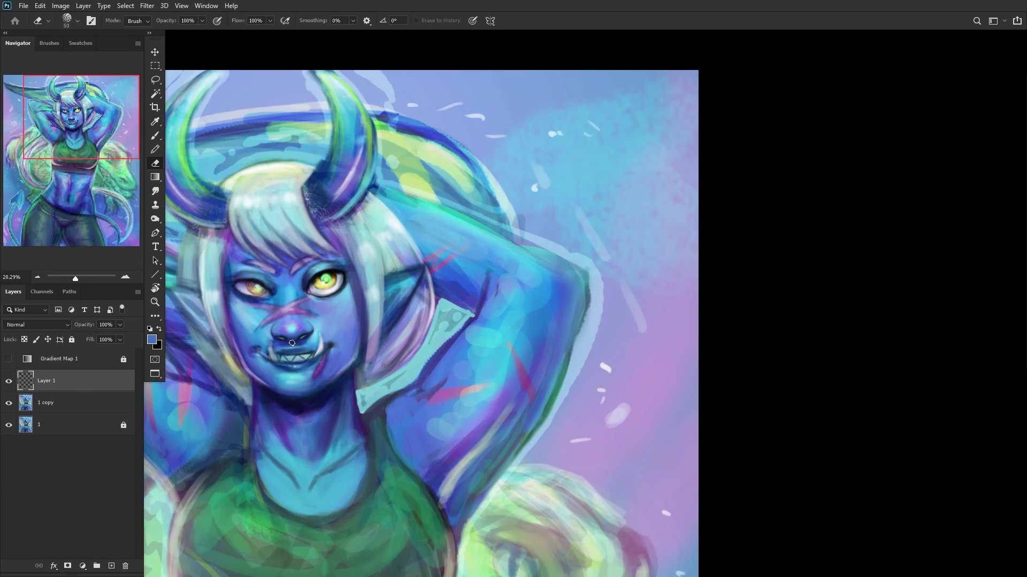
{"action": "scroll", "coordinate": [292, 343], "scroll_direction": "up", "scroll_amount": 8}
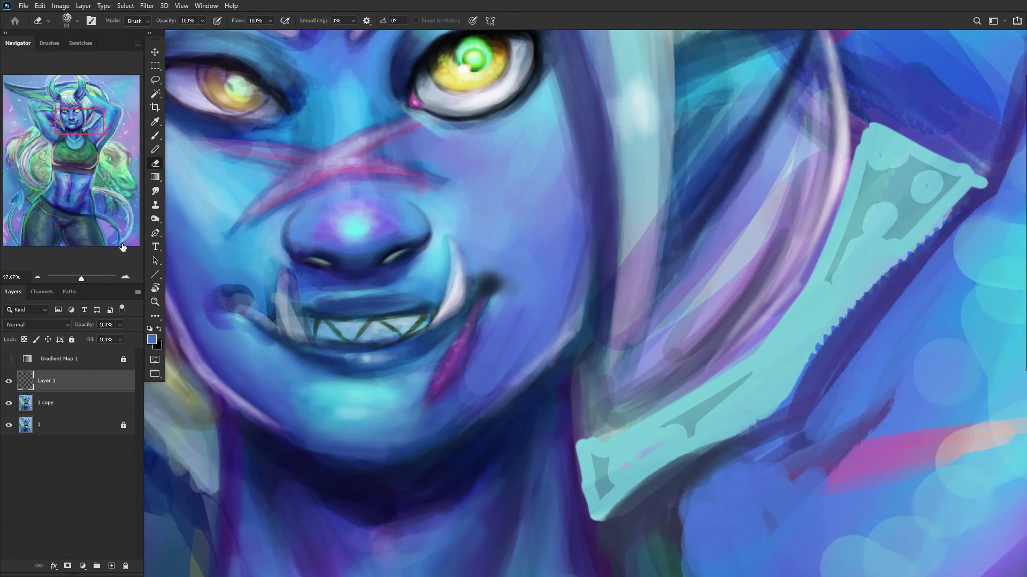
{"action": "left_click", "coordinate": [155, 135]}
{"action": "scroll", "coordinate": [378, 293], "scroll_direction": "up", "scroll_amount": 2}
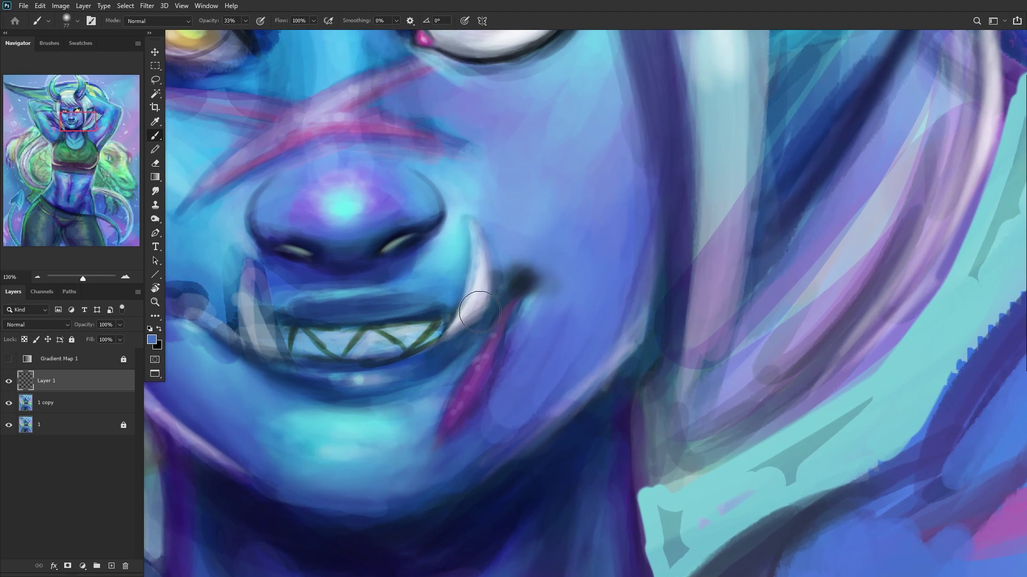
{"action": "right_click", "coordinate": [484, 300]}
{"action": "left_click", "coordinate": [527, 244]}
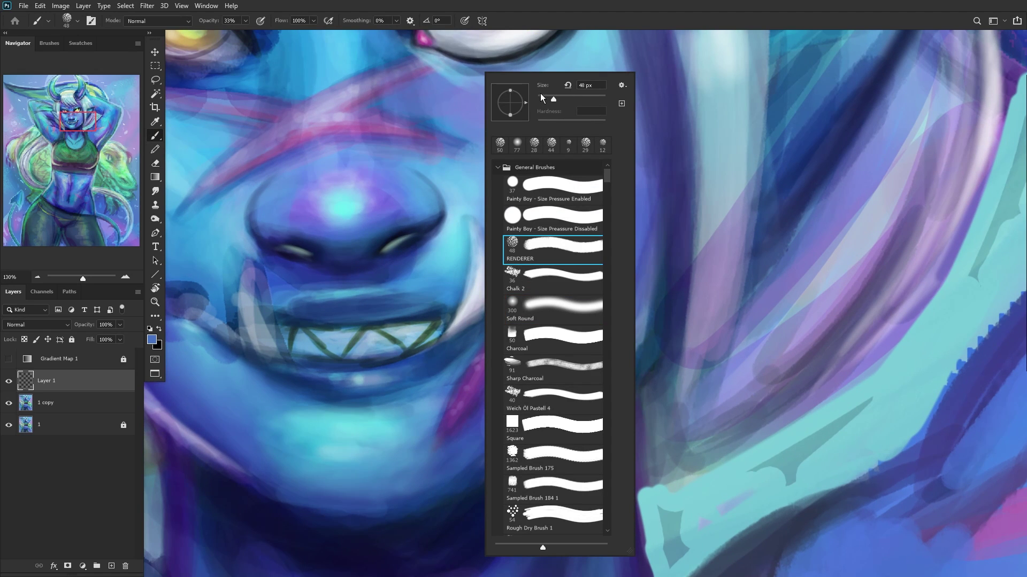
{"action": "left_click", "coordinate": [540, 98]}
{"action": "key", "text": "Return"}
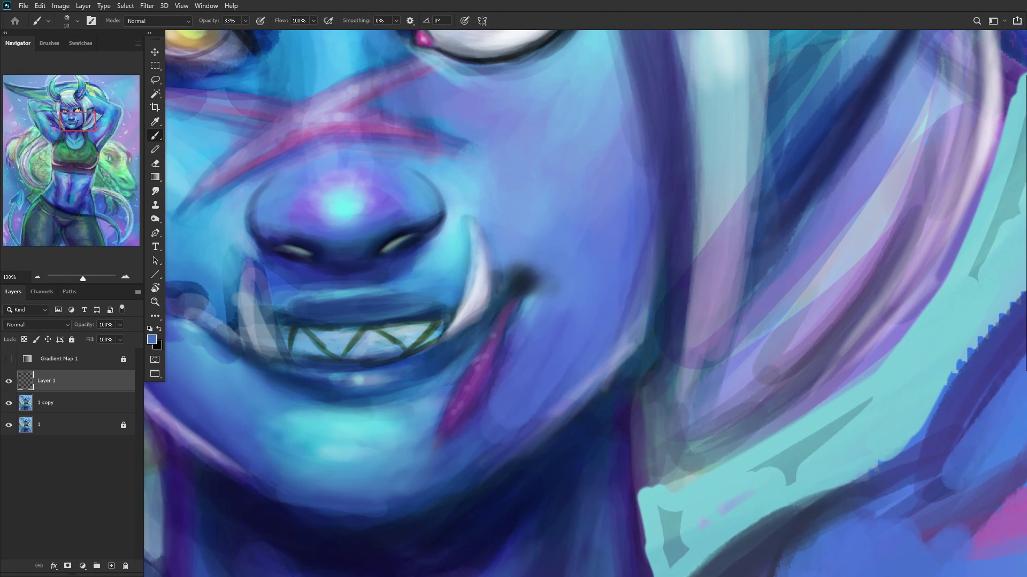
{"action": "scroll", "coordinate": [533, 215], "scroll_direction": "down", "scroll_amount": 8}
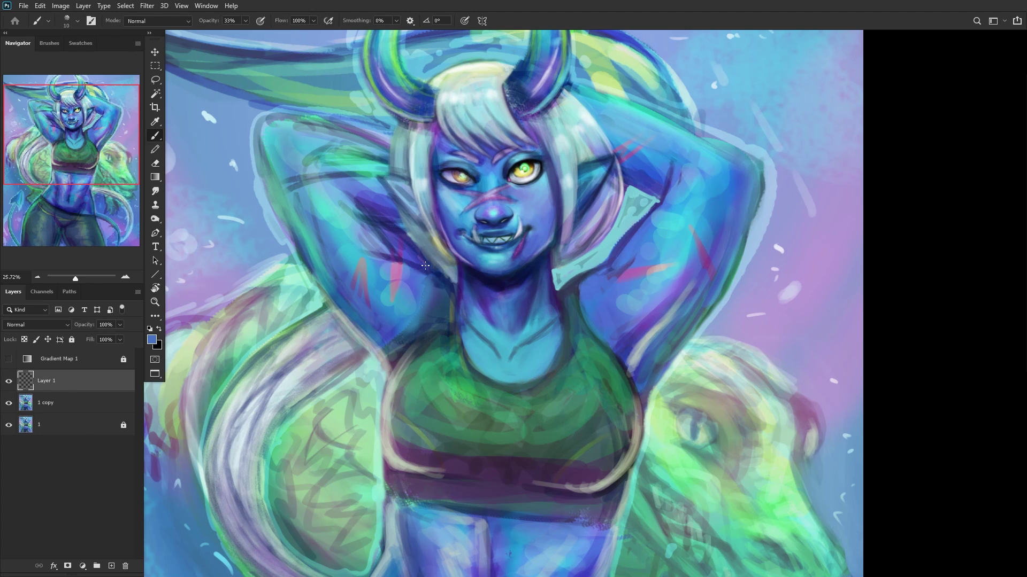
Step: Paint near-white highlights along the teeth to brighten them
{"action": "scroll", "coordinate": [488, 241], "scroll_direction": "up", "scroll_amount": 12}
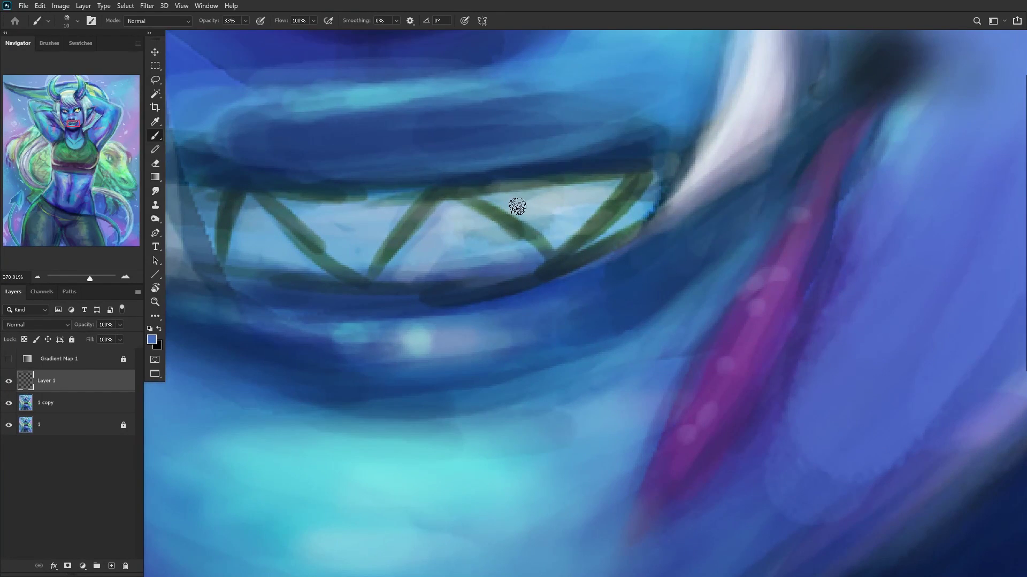
{"action": "left_click", "coordinate": [516, 207], "text": "alt"}
{"action": "left_click", "coordinate": [713, 142], "text": "alt"}
{"action": "mouse_move", "coordinate": [537, 211]}
{"action": "left_mouse_down"}
{"action": "mouse_move", "coordinate": [557, 241]}
{"action": "mouse_move", "coordinate": [481, 202]}
{"action": "mouse_move", "coordinate": [553, 231]}
{"action": "mouse_move", "coordinate": [583, 206]}
{"action": "mouse_move", "coordinate": [555, 222]}
{"action": "mouse_move", "coordinate": [527, 218]}
{"action": "mouse_move", "coordinate": [557, 208]}
{"action": "mouse_move", "coordinate": [520, 210]}
{"action": "mouse_move", "coordinate": [557, 219]}
{"action": "mouse_move", "coordinate": [589, 200]}
{"action": "mouse_move", "coordinate": [584, 229]}
{"action": "mouse_move", "coordinate": [627, 186]}
{"action": "mouse_move", "coordinate": [549, 257]}
{"action": "mouse_move", "coordinate": [611, 200]}
{"action": "mouse_move", "coordinate": [575, 239]}
{"action": "left_mouse_up"}
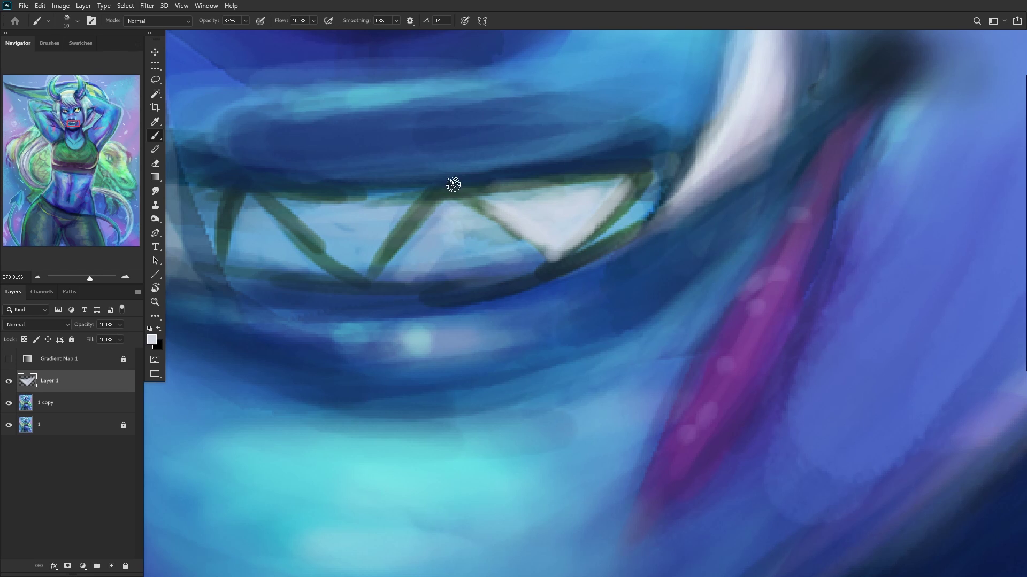
{"action": "scroll", "coordinate": [451, 183], "scroll_direction": "down", "scroll_amount": 3}
{"action": "scroll", "coordinate": [430, 206], "scroll_direction": "up", "scroll_amount": 1}
{"action": "scroll", "coordinate": [430, 206], "scroll_direction": "up", "scroll_amount": 3}
{"action": "mouse_move", "coordinate": [424, 208]}
{"action": "left_mouse_down"}
{"action": "mouse_move", "coordinate": [450, 180]}
{"action": "mouse_move", "coordinate": [430, 198]}
{"action": "mouse_move", "coordinate": [443, 196]}
{"action": "mouse_move", "coordinate": [430, 228]}
{"action": "mouse_move", "coordinate": [444, 227]}
{"action": "mouse_move", "coordinate": [450, 201]}
{"action": "mouse_move", "coordinate": [449, 219]}
{"action": "mouse_move", "coordinate": [469, 223]}
{"action": "mouse_move", "coordinate": [471, 189]}
{"action": "mouse_move", "coordinate": [507, 211]}
{"action": "mouse_move", "coordinate": [496, 222]}
{"action": "mouse_move", "coordinate": [360, 207]}
{"action": "mouse_move", "coordinate": [369, 209]}
{"action": "mouse_move", "coordinate": [357, 218]}
{"action": "mouse_move", "coordinate": [376, 231]}
{"action": "mouse_move", "coordinate": [339, 199]}
{"action": "mouse_move", "coordinate": [371, 226]}
{"action": "mouse_move", "coordinate": [407, 184]}
{"action": "mouse_move", "coordinate": [357, 213]}
{"action": "left_mouse_up"}
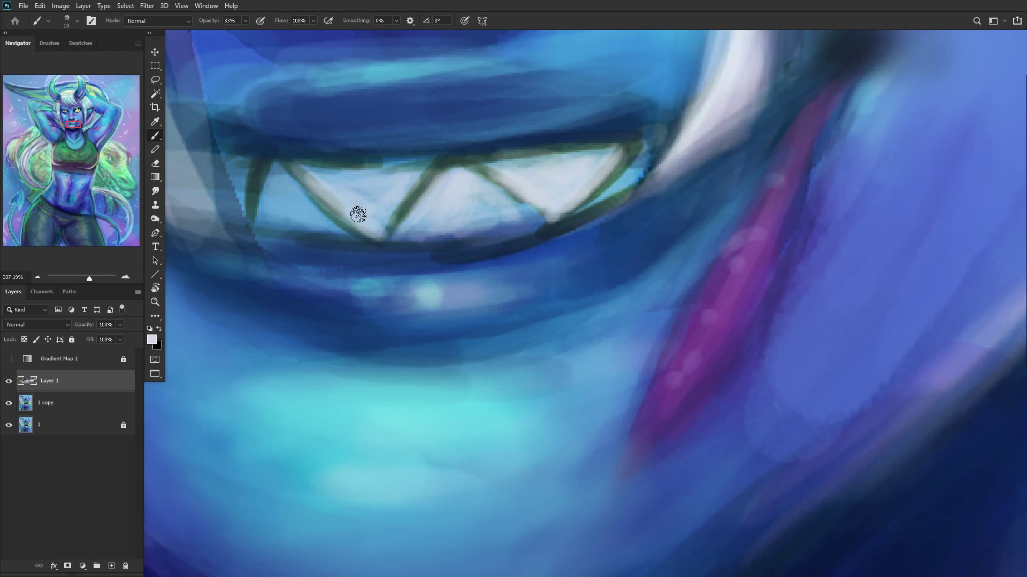
{"action": "scroll", "coordinate": [191, 168], "scroll_direction": "down", "scroll_amount": 11}
{"action": "scroll", "coordinate": [191, 169], "scroll_direction": "up", "scroll_amount": 8}
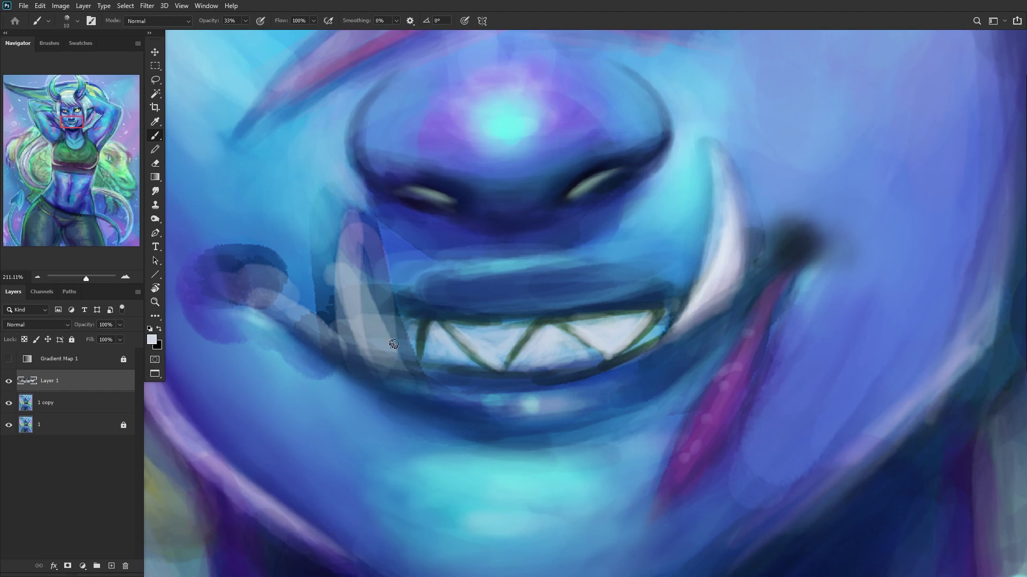
Step: Brighten the left fang's edge with light strokes, then enlarge the brush to 32 px
{"action": "mouse_move", "coordinate": [393, 344]}
{"action": "left_mouse_down"}
{"action": "mouse_move", "coordinate": [369, 310]}
{"action": "mouse_move", "coordinate": [348, 240]}
{"action": "mouse_move", "coordinate": [411, 365]}
{"action": "left_mouse_up"}
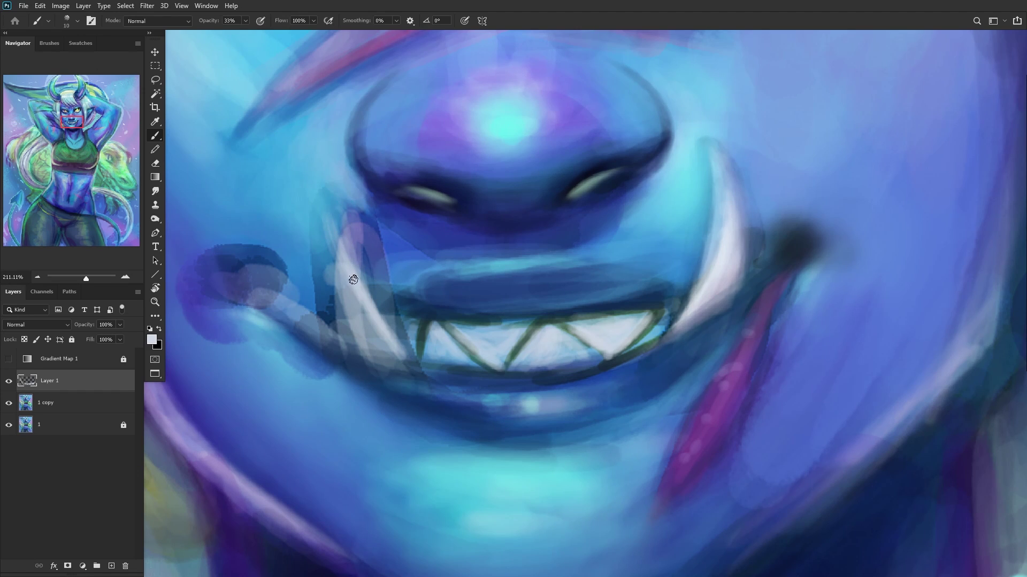
{"action": "mouse_move", "coordinate": [353, 279]}
{"action": "left_mouse_down"}
{"action": "mouse_move", "coordinate": [336, 192]}
{"action": "mouse_move", "coordinate": [329, 308]}
{"action": "mouse_move", "coordinate": [334, 243]}
{"action": "mouse_move", "coordinate": [366, 358]}
{"action": "mouse_move", "coordinate": [331, 233]}
{"action": "mouse_move", "coordinate": [381, 353]}
{"action": "mouse_move", "coordinate": [341, 259]}
{"action": "left_mouse_up"}
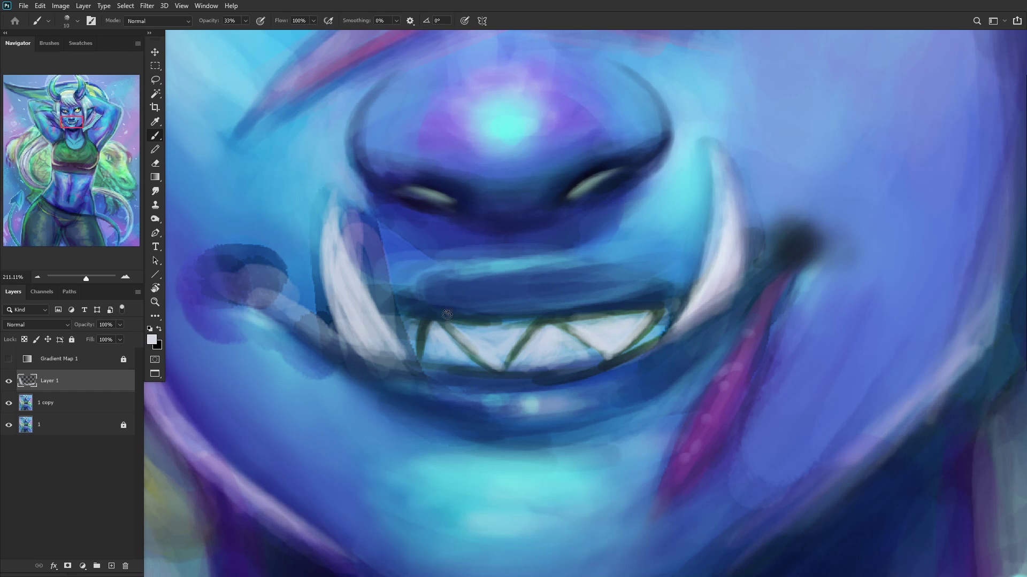
{"action": "right_click", "coordinate": [536, 244]}
{"action": "left_click_drag", "start_coordinate": [627, 102], "coordinate": [631, 102]}
Step: Sample surrounding skin blues and paint over the fang top and left mouth corner
{"action": "left_click", "coordinate": [397, 239], "text": "alt"}
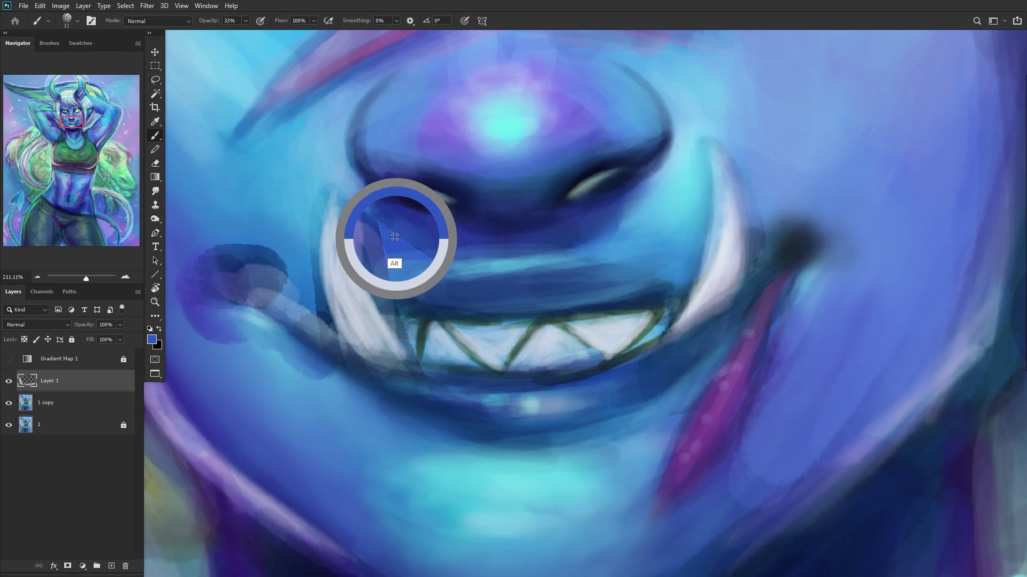
{"action": "mouse_move", "coordinate": [393, 279]}
{"action": "left_mouse_down"}
{"action": "mouse_move", "coordinate": [344, 185]}
{"action": "mouse_move", "coordinate": [355, 234]}
{"action": "mouse_move", "coordinate": [405, 260]}
{"action": "mouse_move", "coordinate": [389, 234]}
{"action": "mouse_move", "coordinate": [410, 236]}
{"action": "left_mouse_up"}
{"action": "left_click", "coordinate": [640, 225], "text": "alt"}
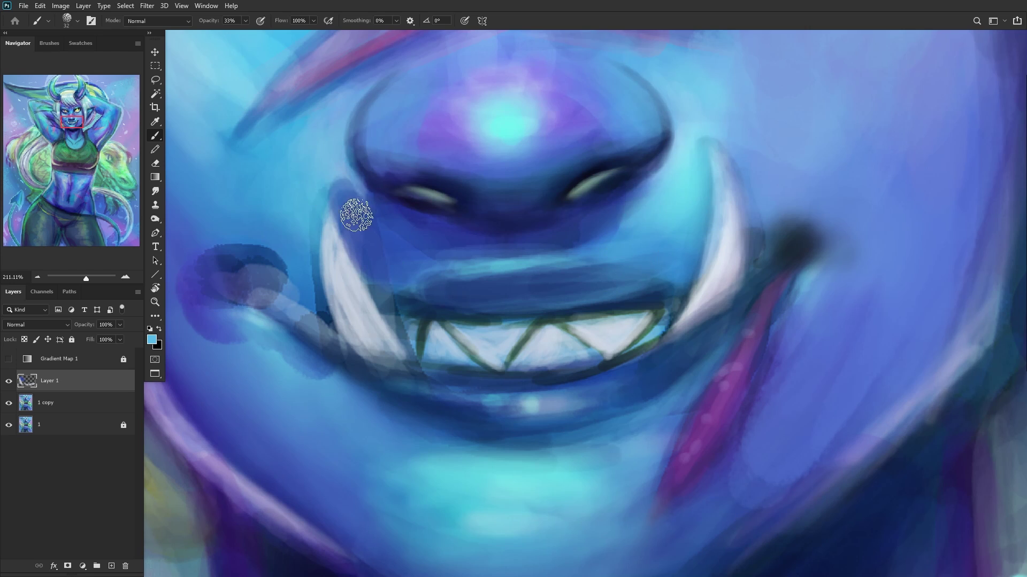
{"action": "left_click_drag", "start_coordinate": [333, 179], "coordinate": [375, 263]}
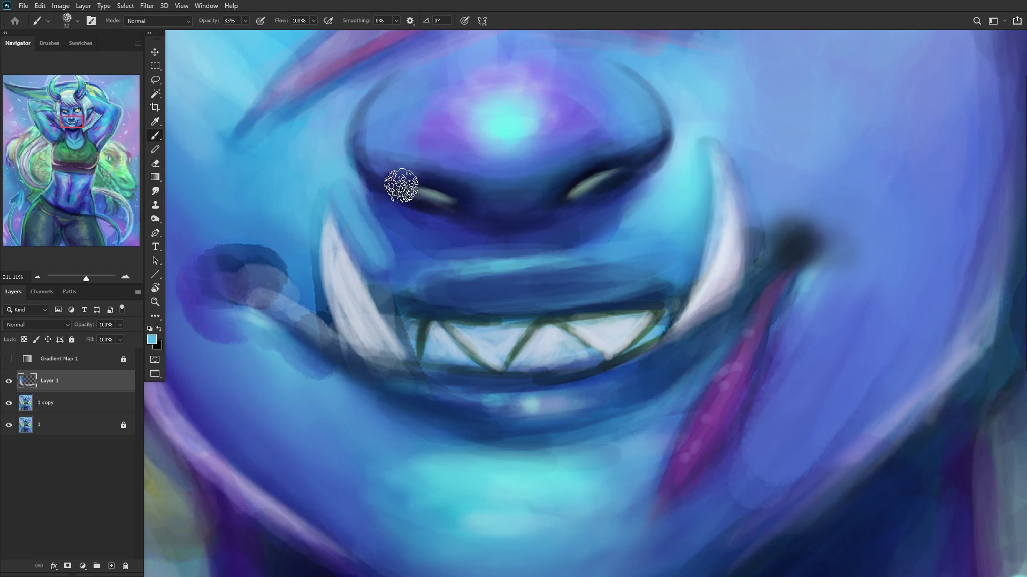
{"action": "left_click", "coordinate": [369, 234], "text": "alt"}
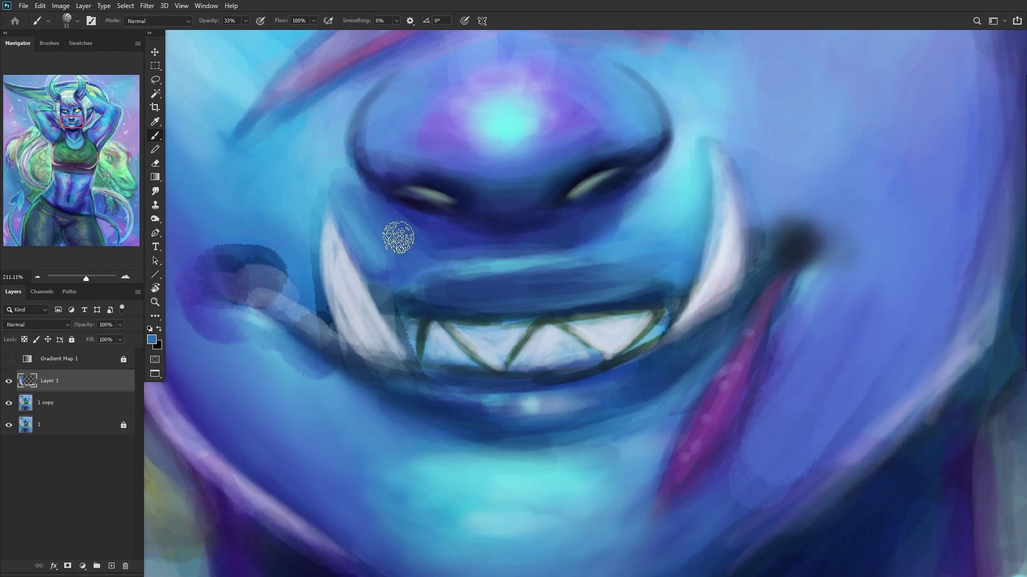
{"action": "left_click", "coordinate": [312, 161], "text": "alt"}
{"action": "mouse_move", "coordinate": [350, 202]}
{"action": "left_mouse_down"}
{"action": "mouse_move", "coordinate": [406, 257]}
{"action": "mouse_move", "coordinate": [408, 245]}
{"action": "mouse_move", "coordinate": [368, 241]}
{"action": "mouse_move", "coordinate": [337, 203]}
{"action": "mouse_move", "coordinate": [382, 290]}
{"action": "mouse_move", "coordinate": [370, 207]}
{"action": "left_mouse_up"}
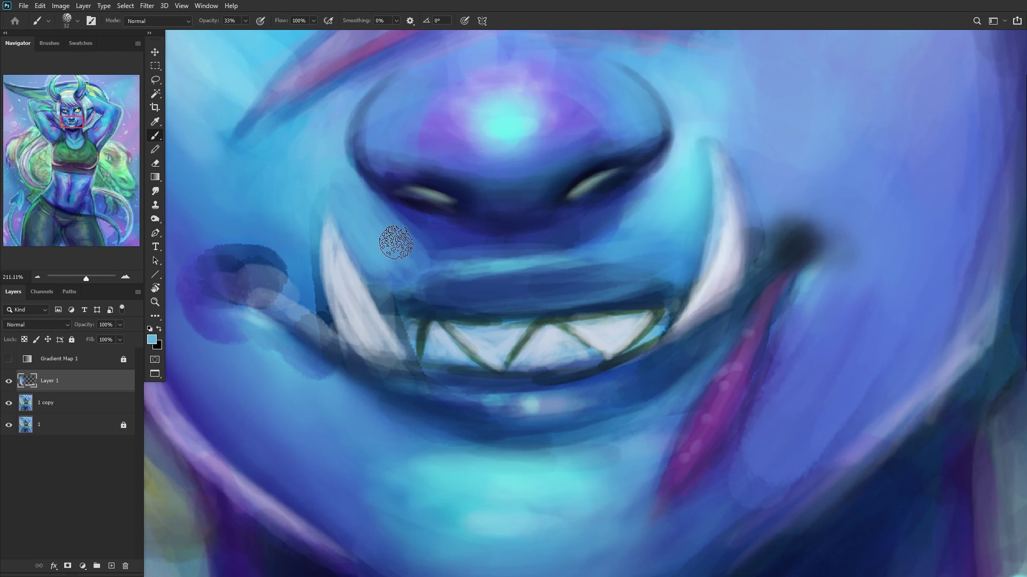
Step: Sample dark and light blues around the lower lip, then mirror the canvas to check the face
{"action": "scroll", "coordinate": [323, 289], "scroll_direction": "down", "scroll_amount": 3}
{"action": "scroll", "coordinate": [324, 289], "scroll_direction": "down", "scroll_amount": 4}
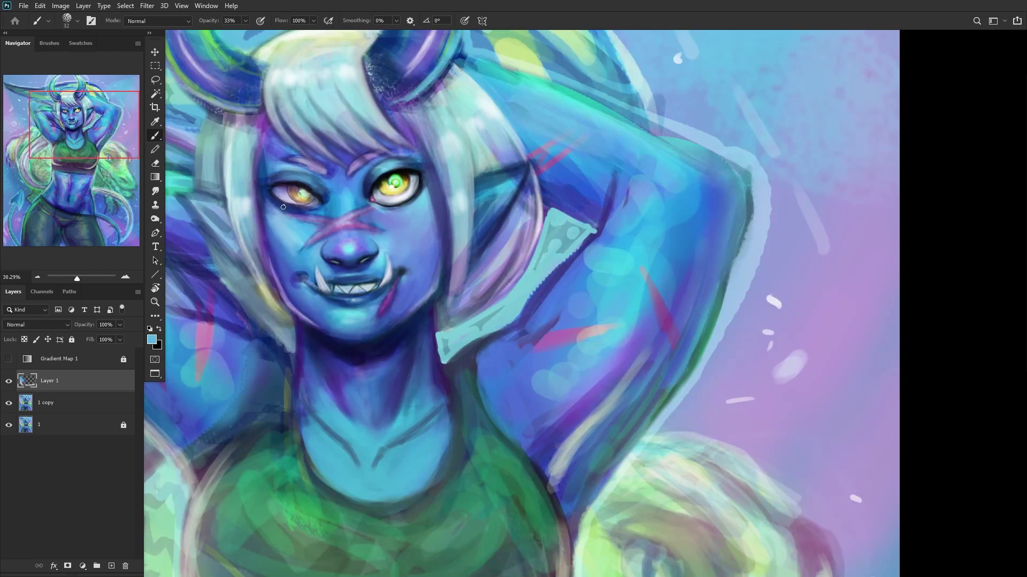
{"action": "scroll", "coordinate": [259, 254], "scroll_direction": "up", "scroll_amount": 5}
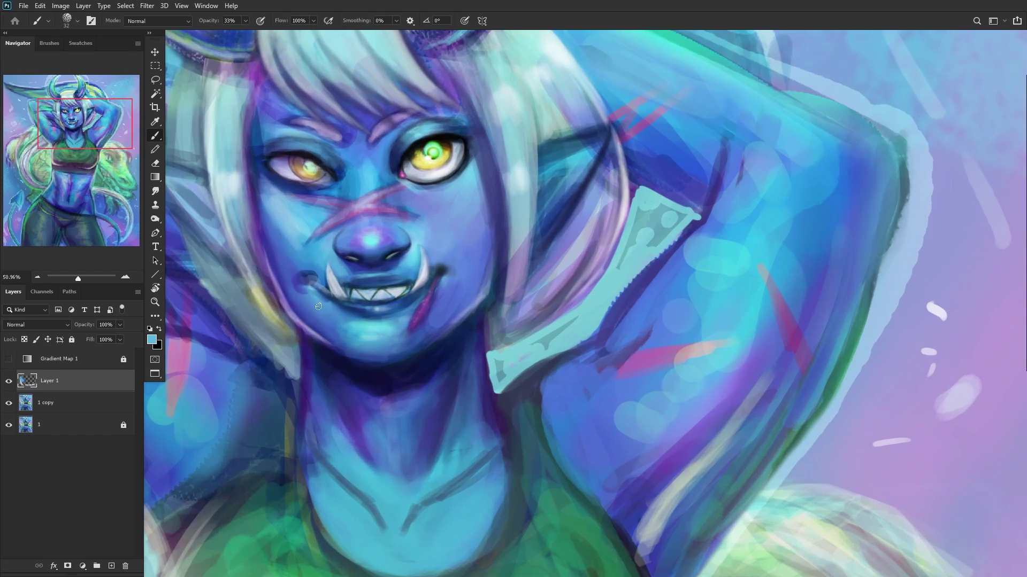
{"action": "left_click", "coordinate": [334, 314], "text": "alt"}
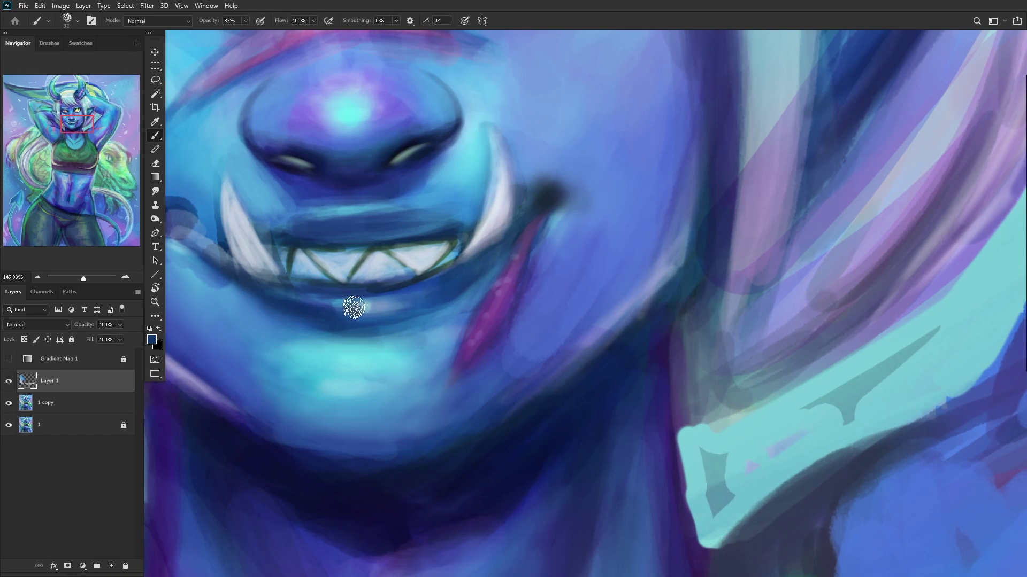
{"action": "left_click", "coordinate": [277, 319], "text": "alt"}
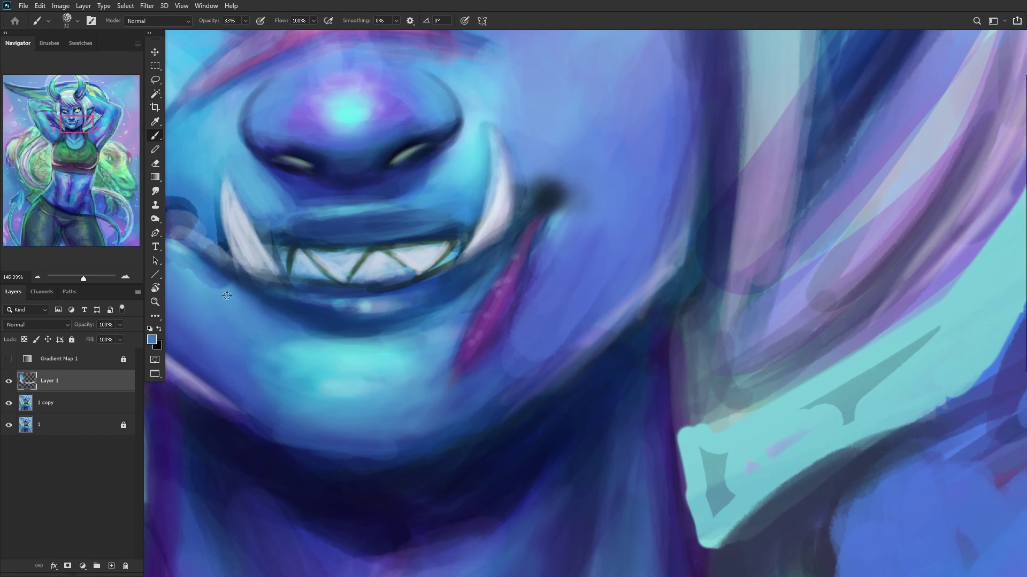
{"action": "left_click", "coordinate": [310, 320], "text": "alt"}
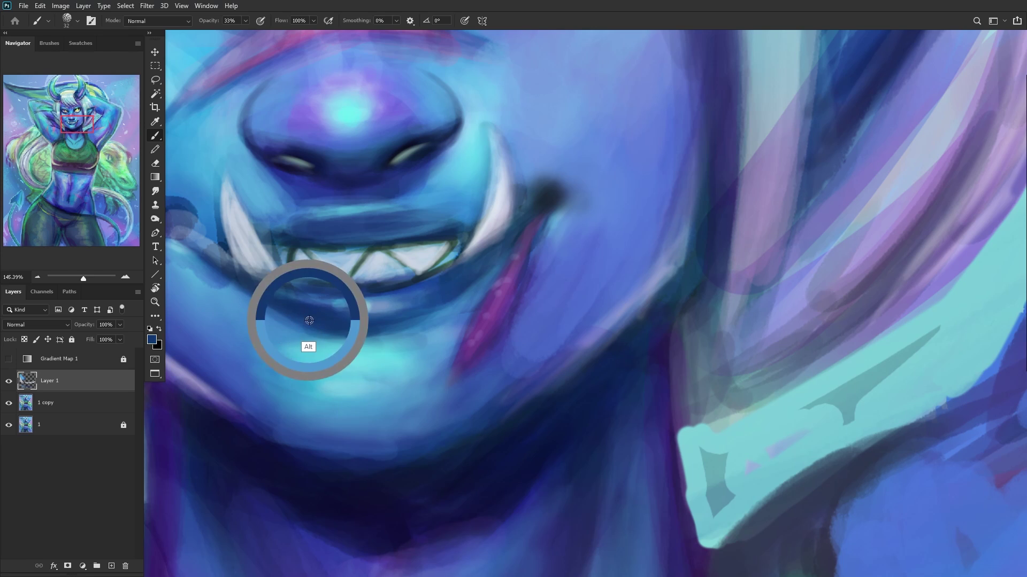
{"action": "left_click", "coordinate": [334, 293], "text": "alt"}
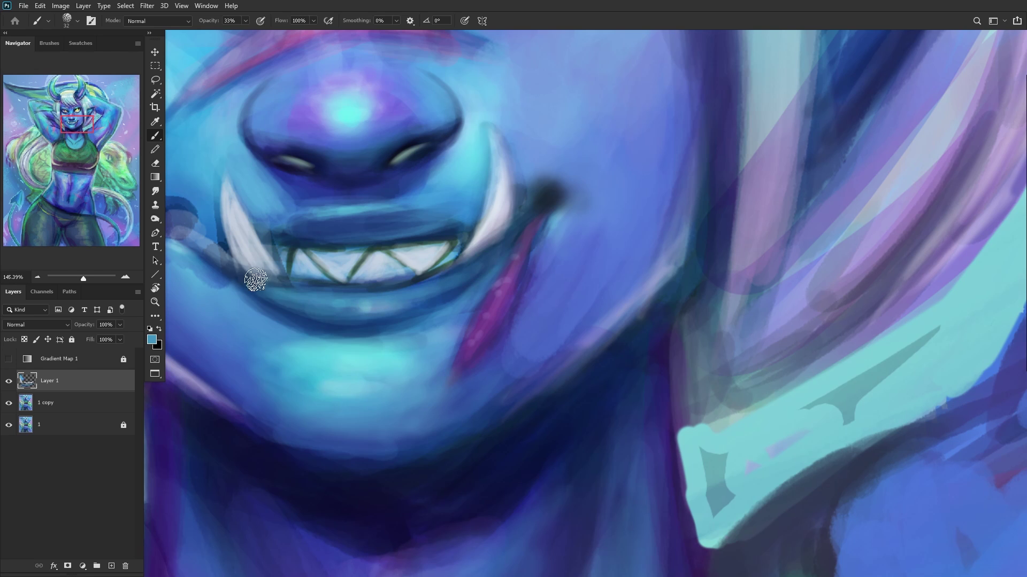
{"action": "scroll", "coordinate": [249, 308], "scroll_direction": "down", "scroll_amount": 5}
{"action": "scroll", "coordinate": [248, 308], "scroll_direction": "down", "scroll_amount": 2}
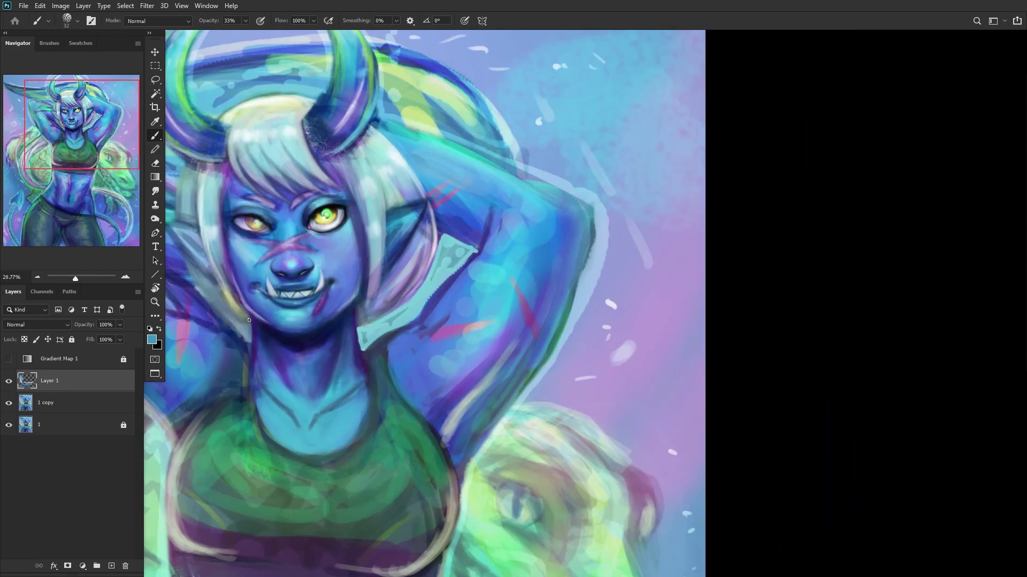
{"action": "key", "text": "ctrl+shift+h"}
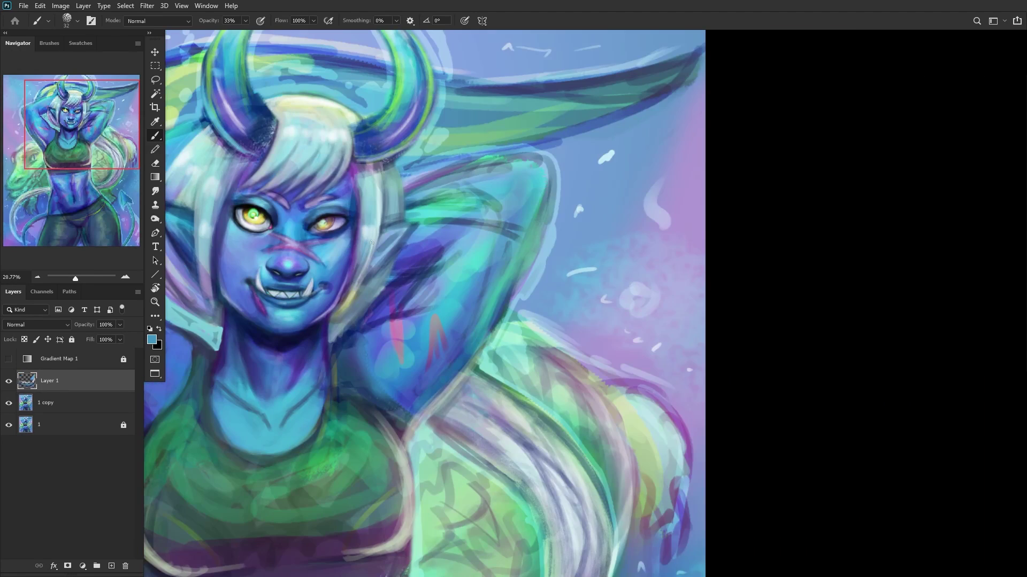
Step: Lay a faint purple-blue stroke along the cheek streak and compare Layer 1 hidden and shown
{"action": "scroll", "coordinate": [260, 311], "scroll_direction": "up", "scroll_amount": 7}
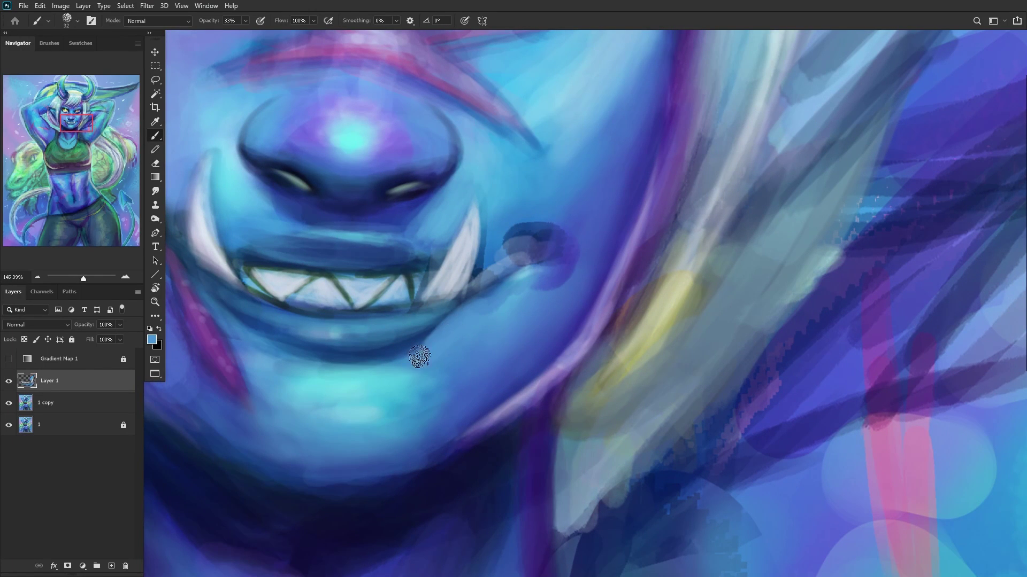
{"action": "scroll", "coordinate": [483, 287], "scroll_direction": "down", "scroll_amount": 7}
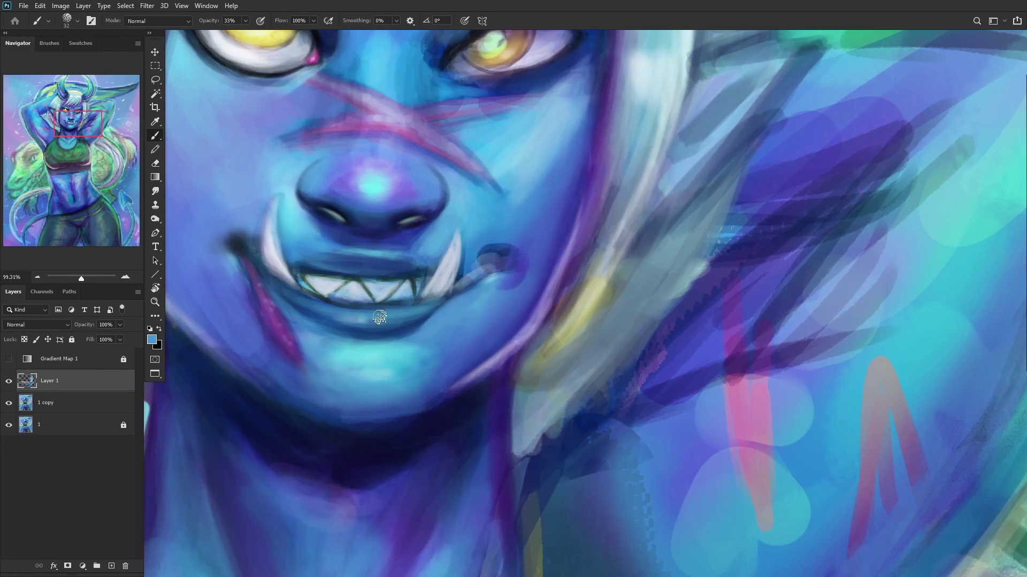
{"action": "scroll", "coordinate": [259, 277], "scroll_direction": "up", "scroll_amount": 5}
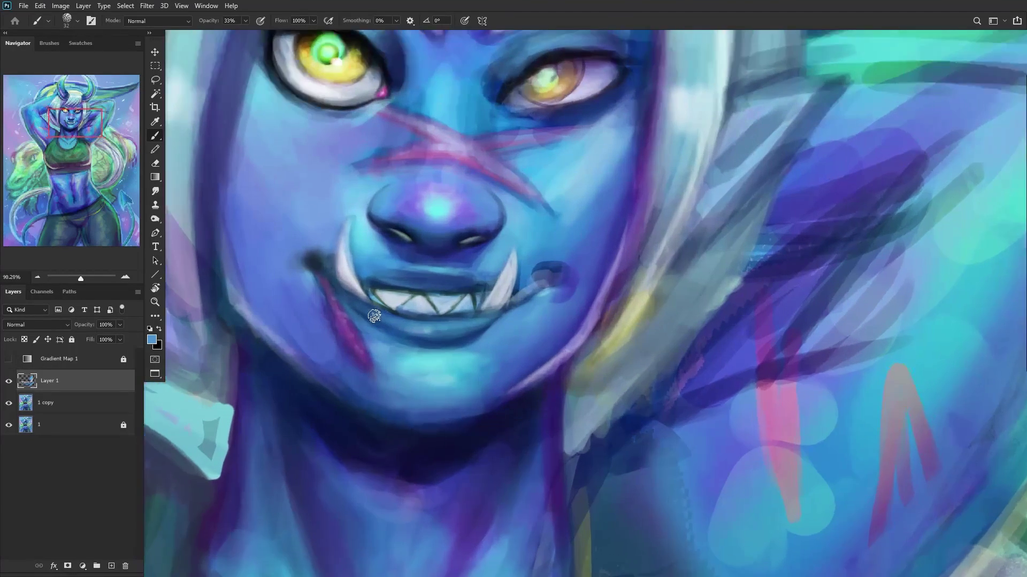
{"action": "scroll", "coordinate": [374, 316], "scroll_direction": "up", "scroll_amount": 2}
{"action": "left_click", "coordinate": [305, 314], "text": "alt"}
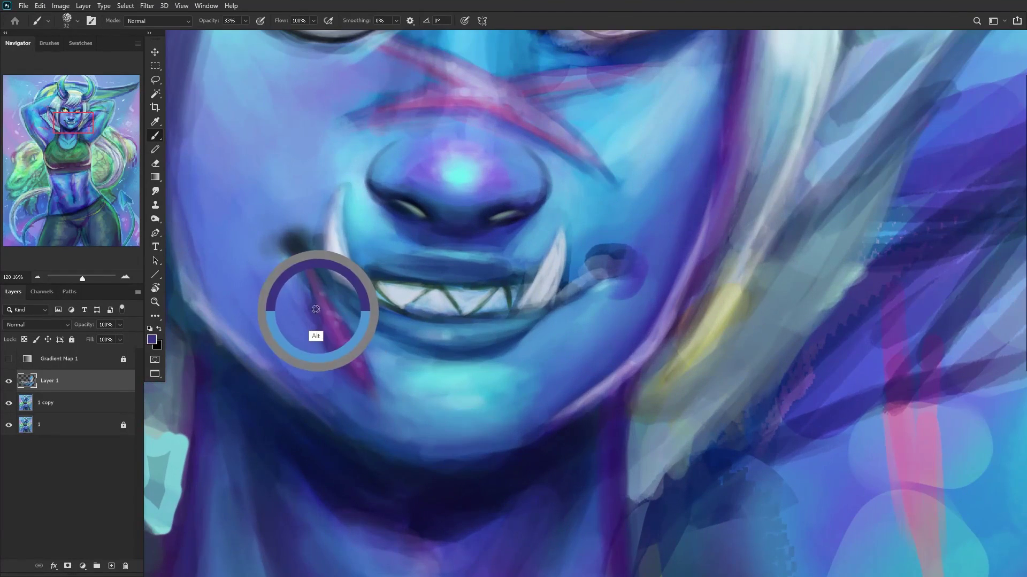
{"action": "left_click_drag", "start_coordinate": [314, 321], "coordinate": [348, 391]}
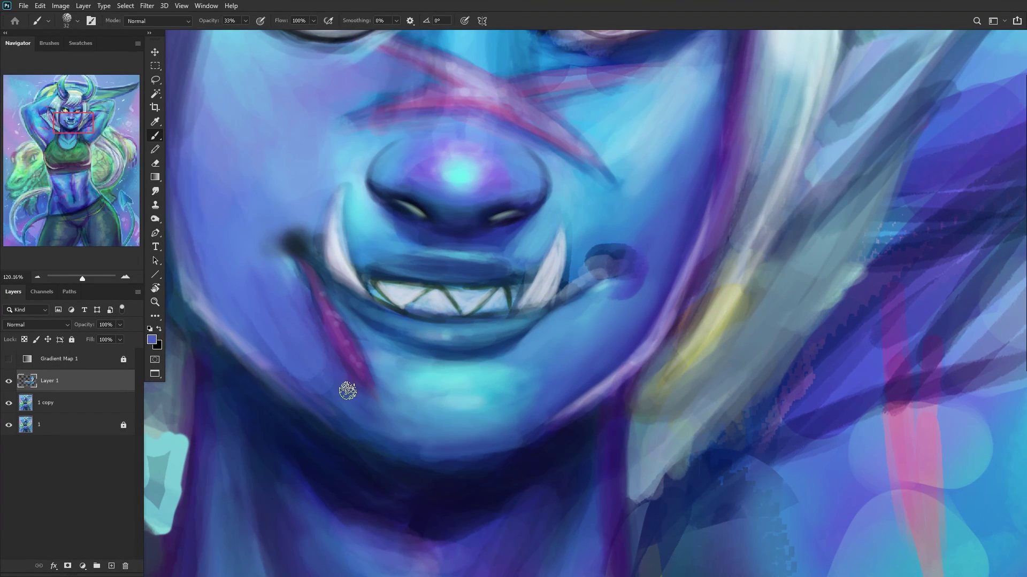
{"action": "scroll", "coordinate": [268, 251], "scroll_direction": "down", "scroll_amount": 4}
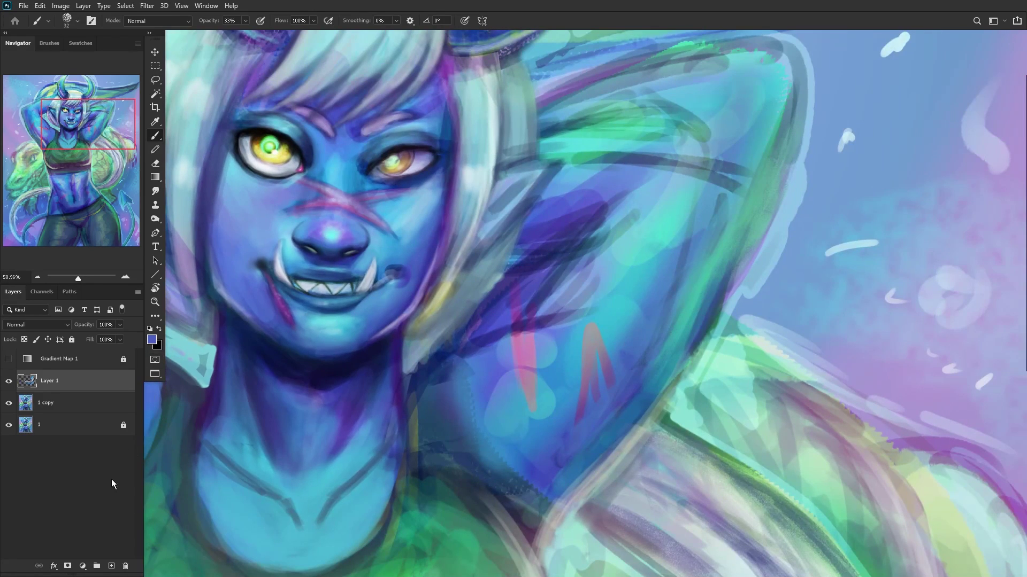
{"action": "left_click", "coordinate": [8, 381]}
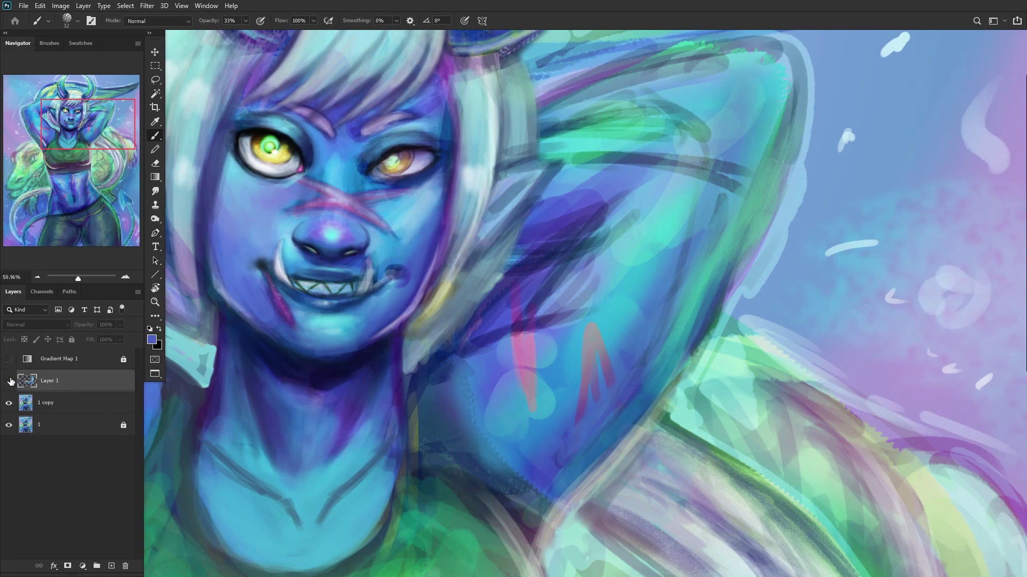
{"action": "left_click", "coordinate": [9, 381]}
Step: Merge Layer 1 down into '1 copy' and toggle it to compare
{"action": "key", "text": "ctrl+e"}
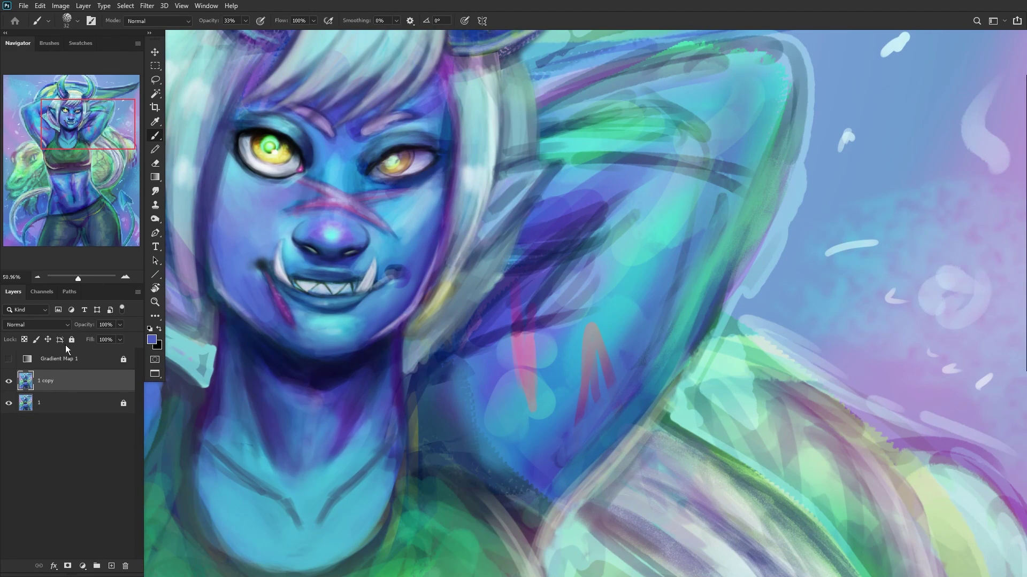
{"action": "left_click", "coordinate": [9, 381]}
{"action": "left_click", "coordinate": [8, 381]}
Step: On a new layer, brush a soft cyan glow below the left eye with Soft Round 300 at 61% opacity
{"action": "scroll", "coordinate": [153, 387], "scroll_direction": "down", "scroll_amount": 5}
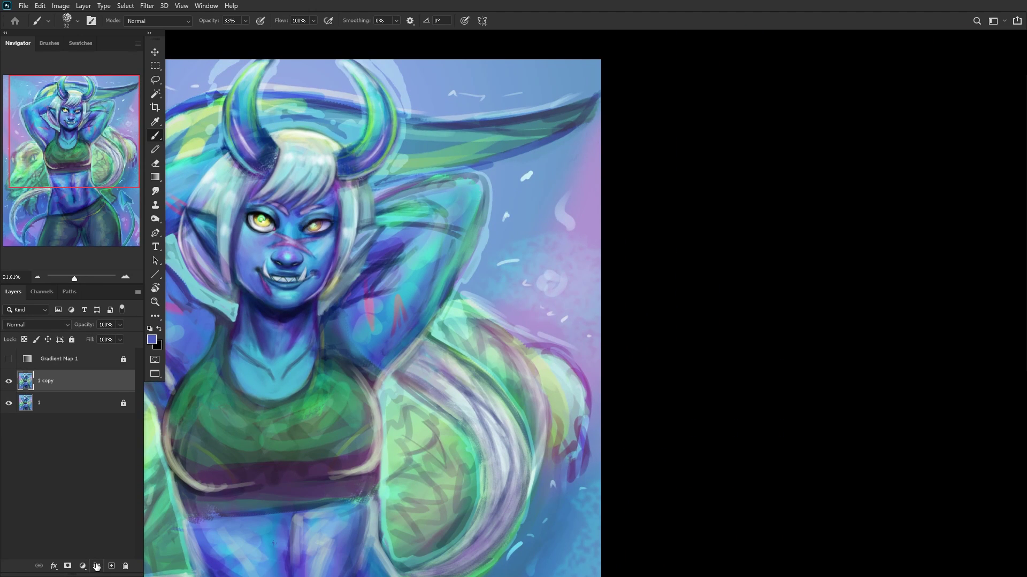
{"action": "left_click", "coordinate": [111, 566]}
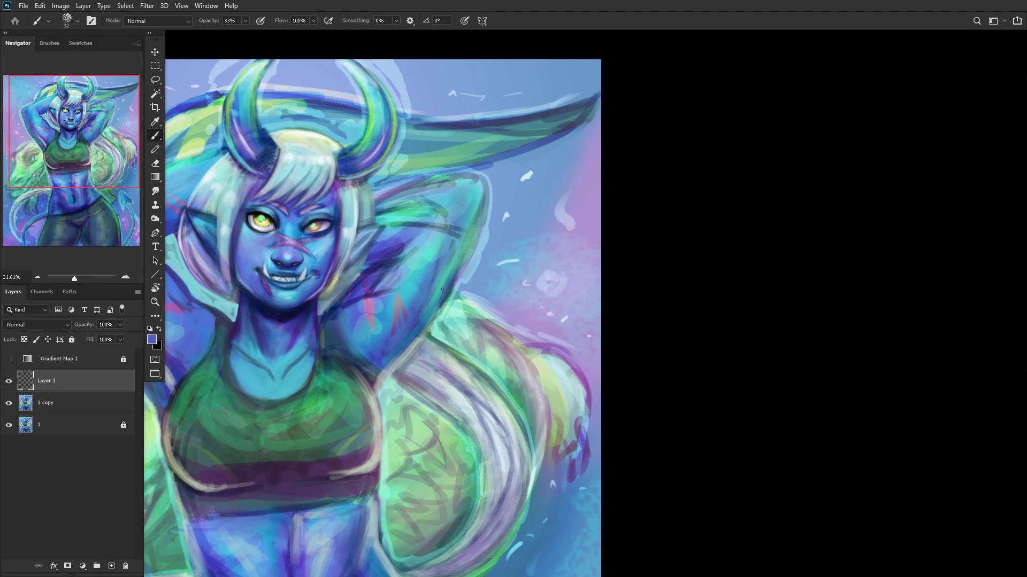
{"action": "scroll", "coordinate": [225, 246], "scroll_direction": "up", "scroll_amount": 5}
{"action": "right_click", "coordinate": [496, 298]}
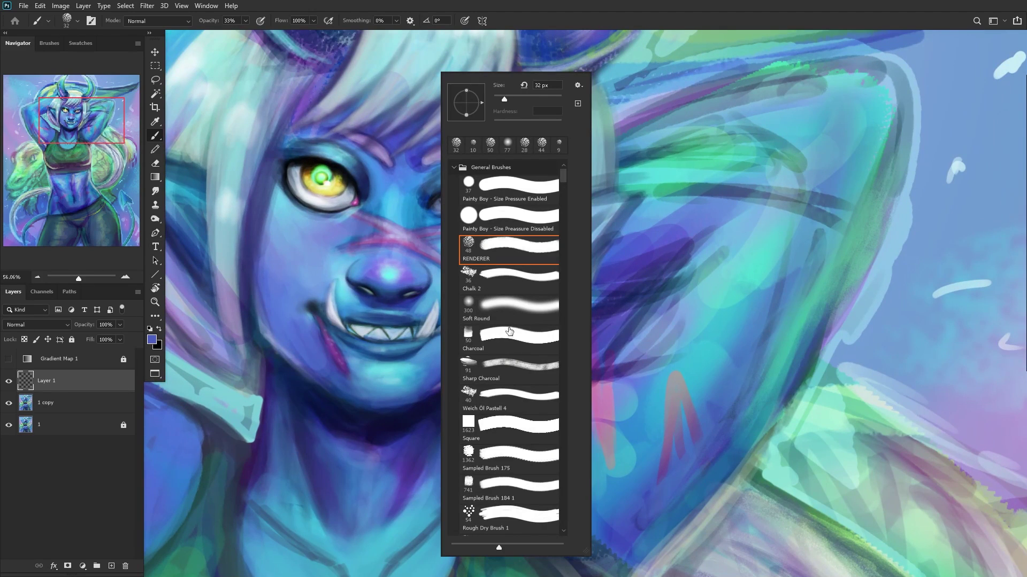
{"action": "left_click", "coordinate": [508, 307]}
{"action": "left_click", "coordinate": [390, 276], "text": "alt"}
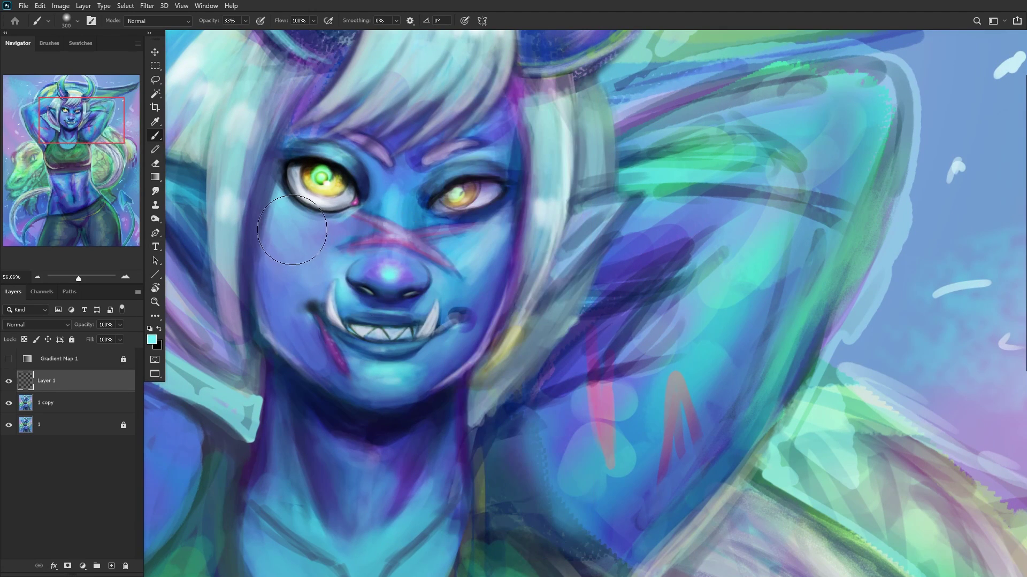
{"action": "mouse_move", "coordinate": [292, 230]}
{"action": "left_mouse_down"}
{"action": "mouse_move", "coordinate": [298, 266]}
{"action": "mouse_move", "coordinate": [280, 222]}
{"action": "mouse_move", "coordinate": [297, 272]}
{"action": "mouse_move", "coordinate": [279, 253]}
{"action": "mouse_move", "coordinate": [305, 288]}
{"action": "mouse_move", "coordinate": [289, 241]}
{"action": "left_mouse_up"}
{"action": "scroll", "coordinate": [211, 396], "scroll_direction": "down", "scroll_amount": 5}
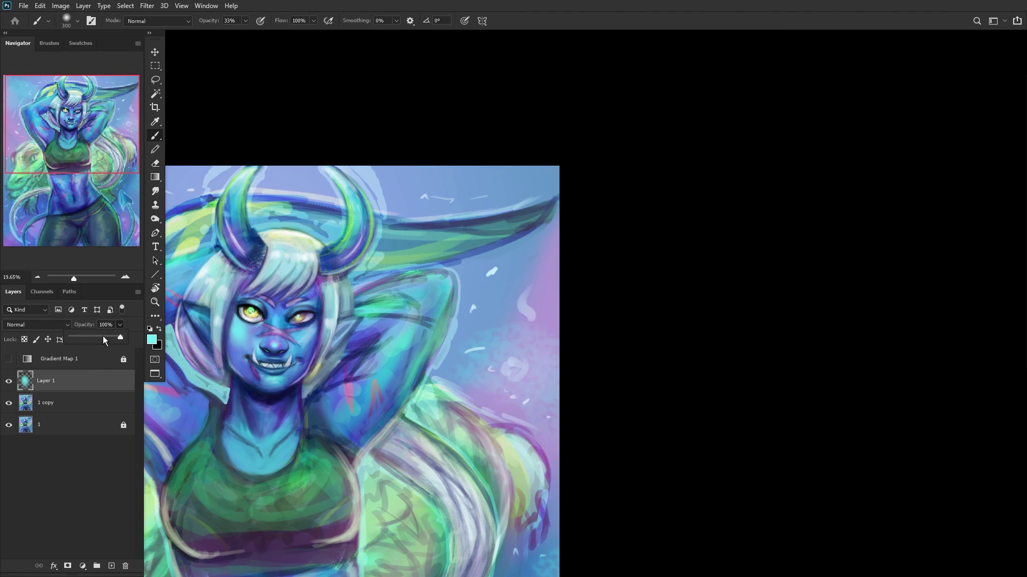
{"action": "left_click_drag", "start_coordinate": [104, 335], "coordinate": [101, 337]}
Step: Add another layer, choose the RENDERER brush and mix a light periwinkle blue in the Color Picker
{"action": "left_click", "coordinate": [111, 566]}
{"action": "scroll", "coordinate": [433, 326], "scroll_direction": "up", "scroll_amount": 6}
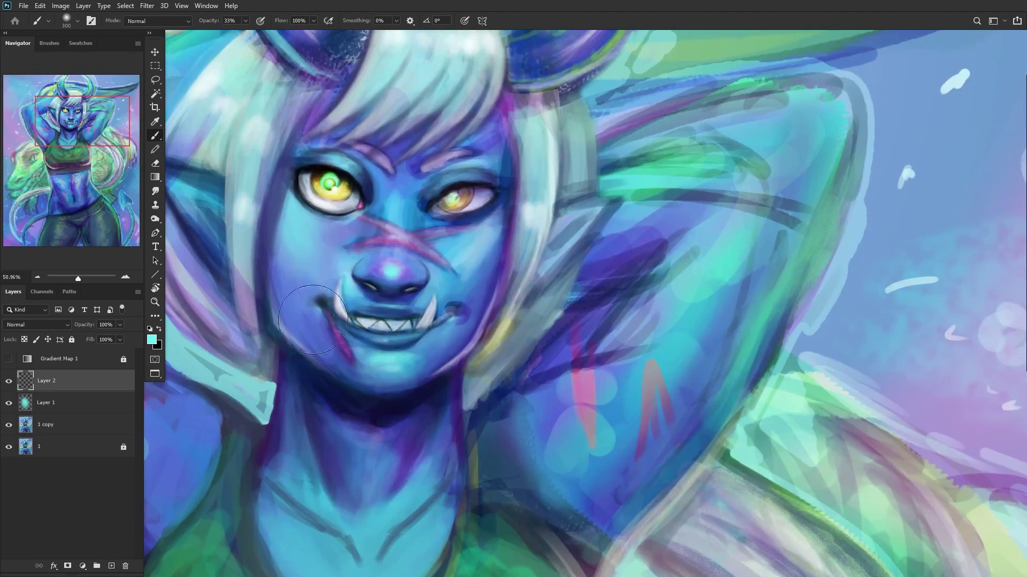
{"action": "left_click_drag", "start_coordinate": [479, 259], "coordinate": [483, 282]}
{"action": "left_click", "coordinate": [317, 345]}
{"action": "mouse_move", "coordinate": [503, 354]}
{"action": "left_mouse_down"}
{"action": "mouse_move", "coordinate": [523, 354]}
{"action": "mouse_move", "coordinate": [508, 385]}
{"action": "mouse_move", "coordinate": [514, 380]}
{"action": "left_mouse_up"}
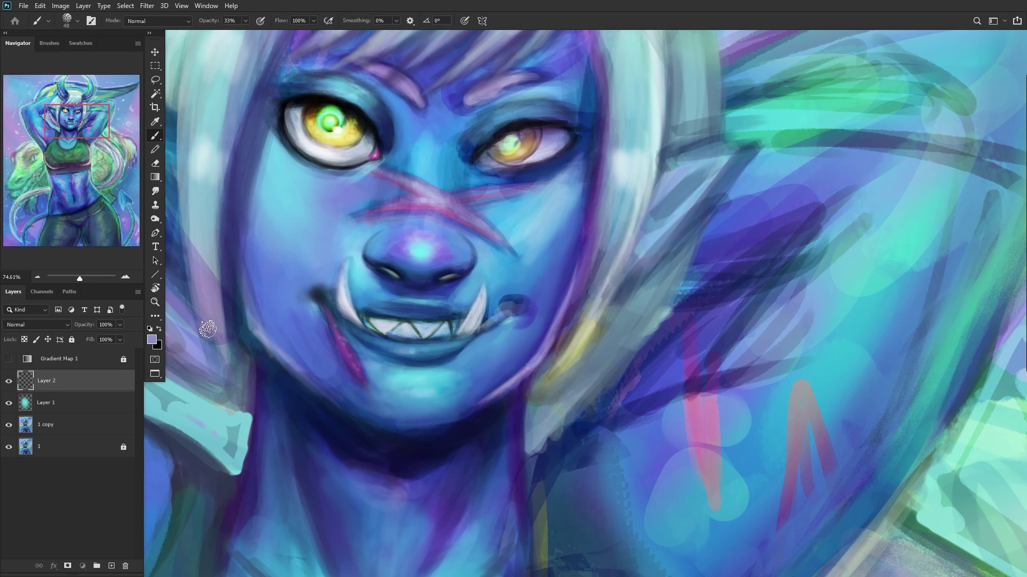
{"action": "left_click", "coordinate": [151, 340]}
{"action": "left_click_drag", "start_coordinate": [753, 264], "coordinate": [743, 227]}
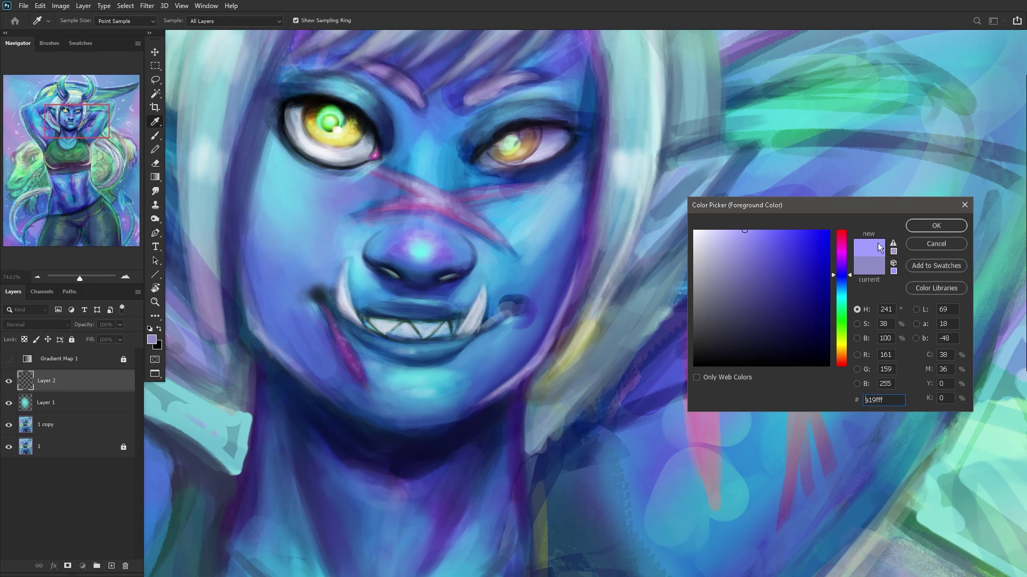
{"action": "left_click_drag", "start_coordinate": [842, 290], "coordinate": [844, 282]}
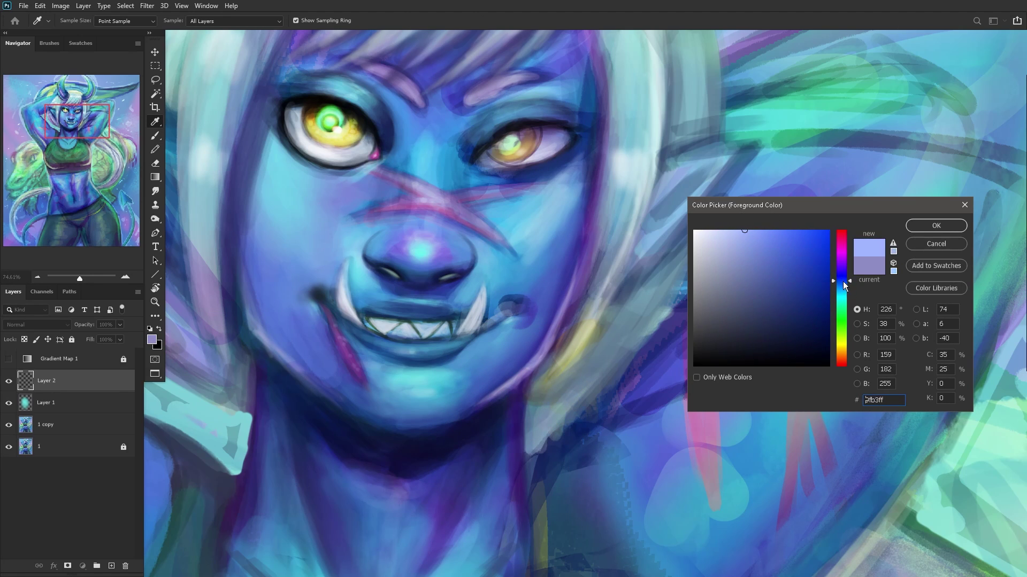
{"action": "left_click", "coordinate": [909, 229]}
Step: Paint periwinkle and deeper blue strokes along the left cheek and jawline, then mirror the view
{"action": "scroll", "coordinate": [290, 344], "scroll_direction": "up", "scroll_amount": 2}
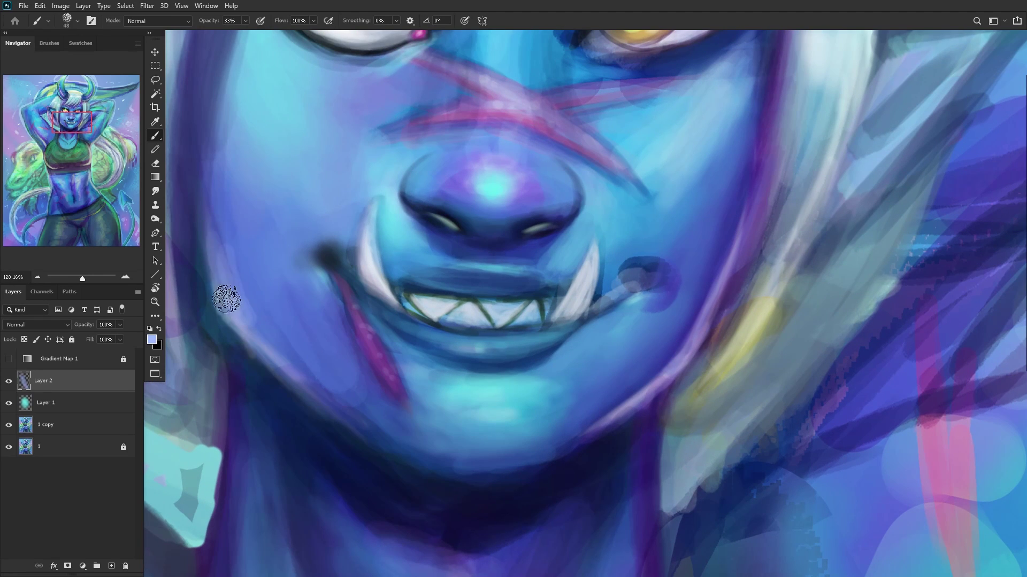
{"action": "mouse_move", "coordinate": [227, 300]}
{"action": "left_mouse_down"}
{"action": "mouse_move", "coordinate": [221, 256]}
{"action": "mouse_move", "coordinate": [254, 348]}
{"action": "mouse_move", "coordinate": [227, 283]}
{"action": "mouse_move", "coordinate": [315, 402]}
{"action": "mouse_move", "coordinate": [236, 310]}
{"action": "mouse_move", "coordinate": [361, 427]}
{"action": "mouse_move", "coordinate": [212, 237]}
{"action": "mouse_move", "coordinate": [225, 283]}
{"action": "mouse_move", "coordinate": [239, 257]}
{"action": "mouse_move", "coordinate": [216, 173]}
{"action": "mouse_move", "coordinate": [223, 248]}
{"action": "mouse_move", "coordinate": [275, 350]}
{"action": "mouse_move", "coordinate": [227, 233]}
{"action": "mouse_move", "coordinate": [307, 371]}
{"action": "left_mouse_up"}
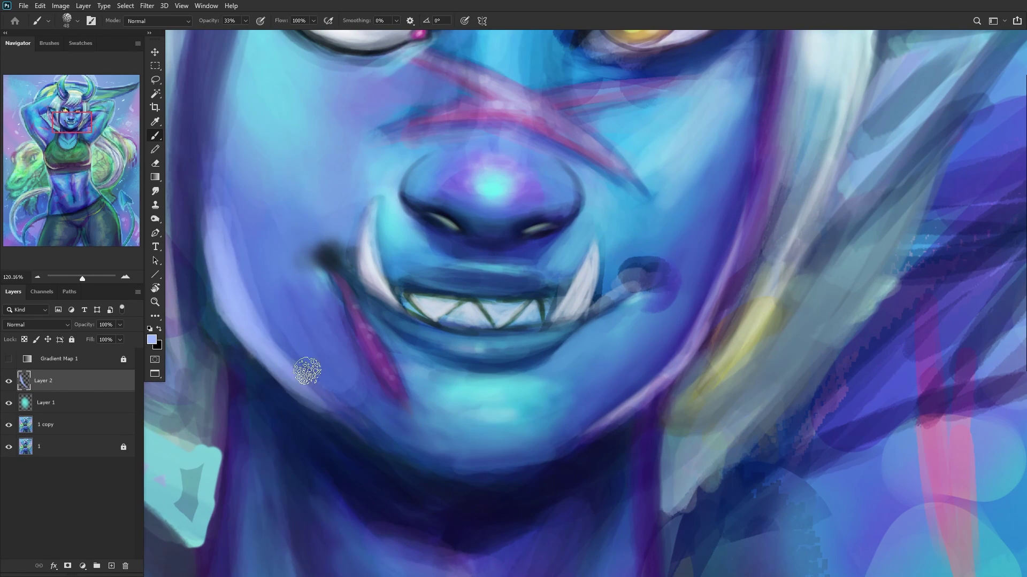
{"action": "left_click", "coordinate": [241, 243], "text": "alt"}
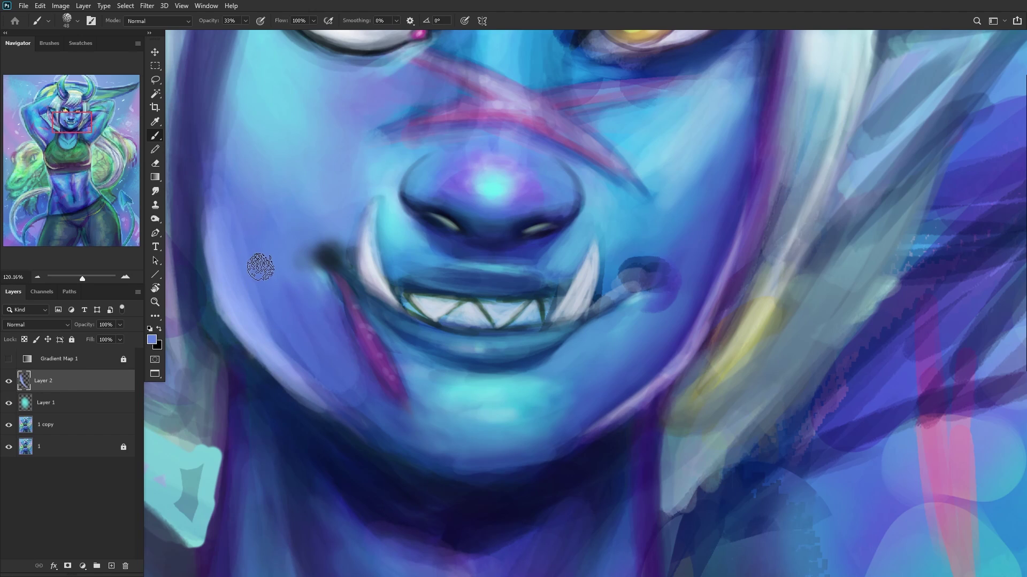
{"action": "mouse_move", "coordinate": [260, 267]}
{"action": "left_mouse_down"}
{"action": "mouse_move", "coordinate": [230, 263]}
{"action": "mouse_move", "coordinate": [346, 422]}
{"action": "left_mouse_up"}
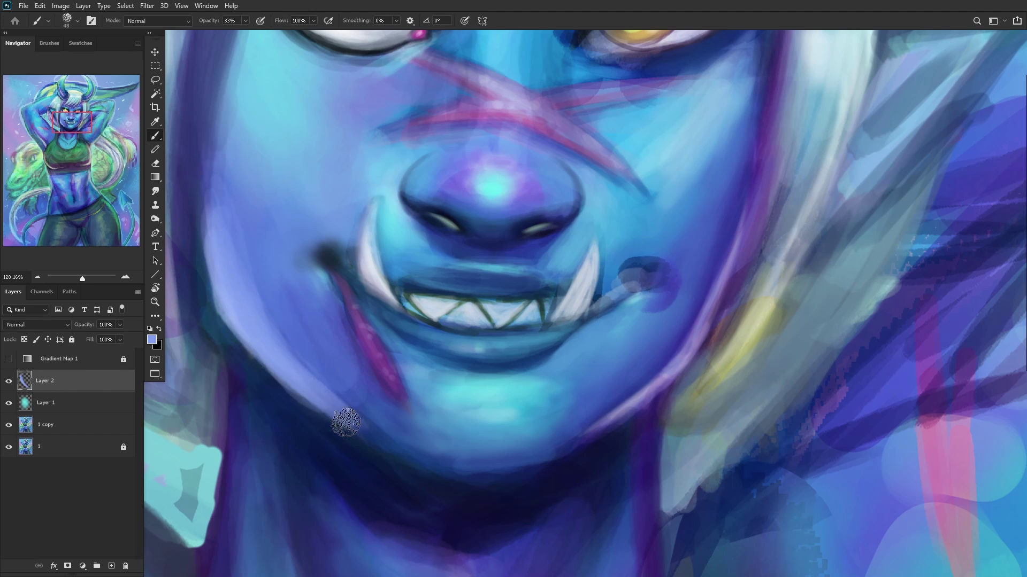
{"action": "scroll", "coordinate": [251, 257], "scroll_direction": "down", "scroll_amount": 6}
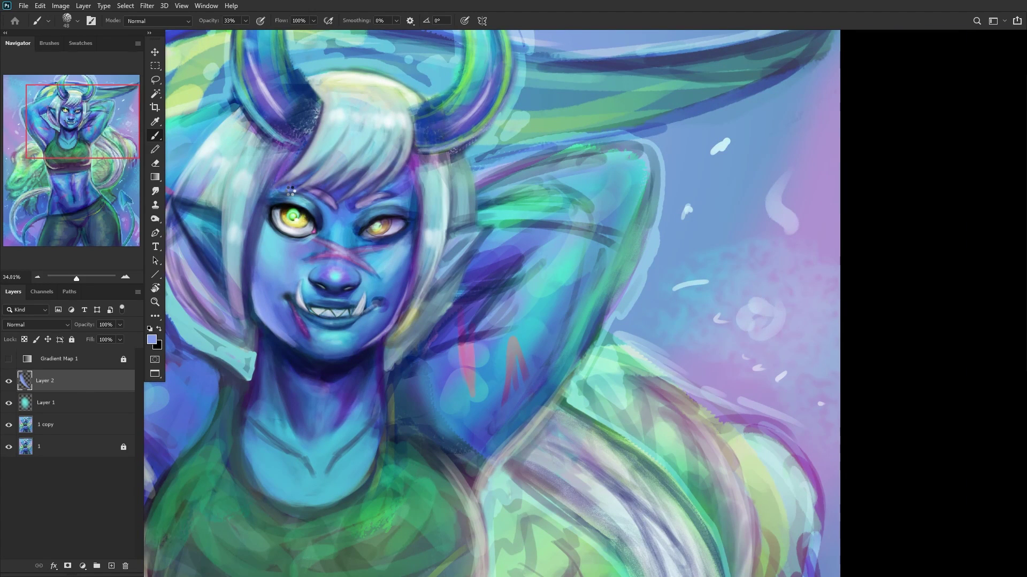
{"action": "key", "text": "ctrl+shift+h"}
{"action": "scroll", "coordinate": [342, 276], "scroll_direction": "up", "scroll_amount": 3}
Step: Brighten the chin near the mouth corner with sampled light blues and flip the view back
{"action": "left_click_drag", "start_coordinate": [408, 320], "coordinate": [432, 309]}
{"action": "left_click_drag", "start_coordinate": [421, 353], "coordinate": [367, 390]}
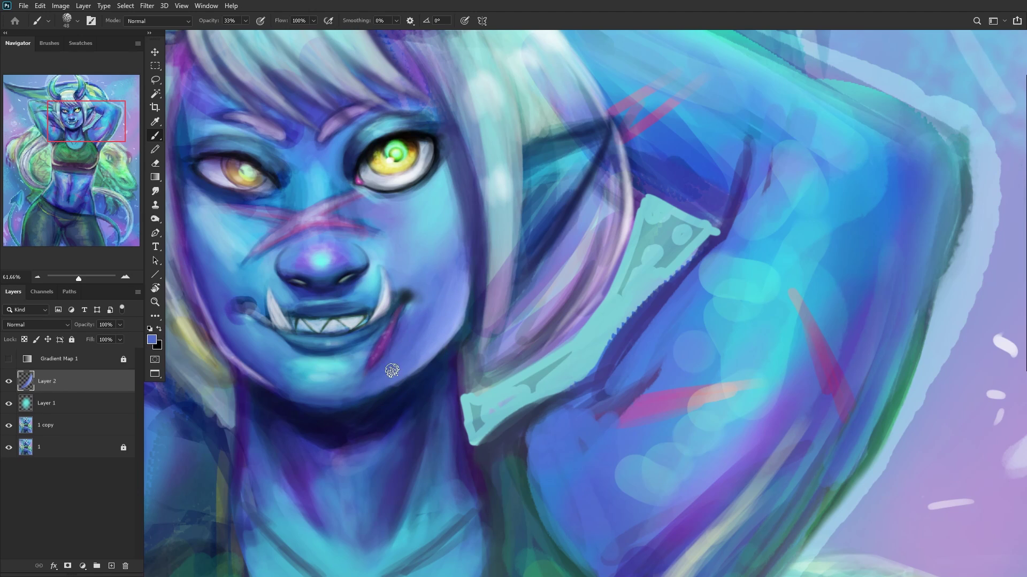
{"action": "mouse_move", "coordinate": [442, 308]}
{"action": "left_mouse_down"}
{"action": "mouse_move", "coordinate": [428, 335]}
{"action": "mouse_move", "coordinate": [429, 296]}
{"action": "left_mouse_up"}
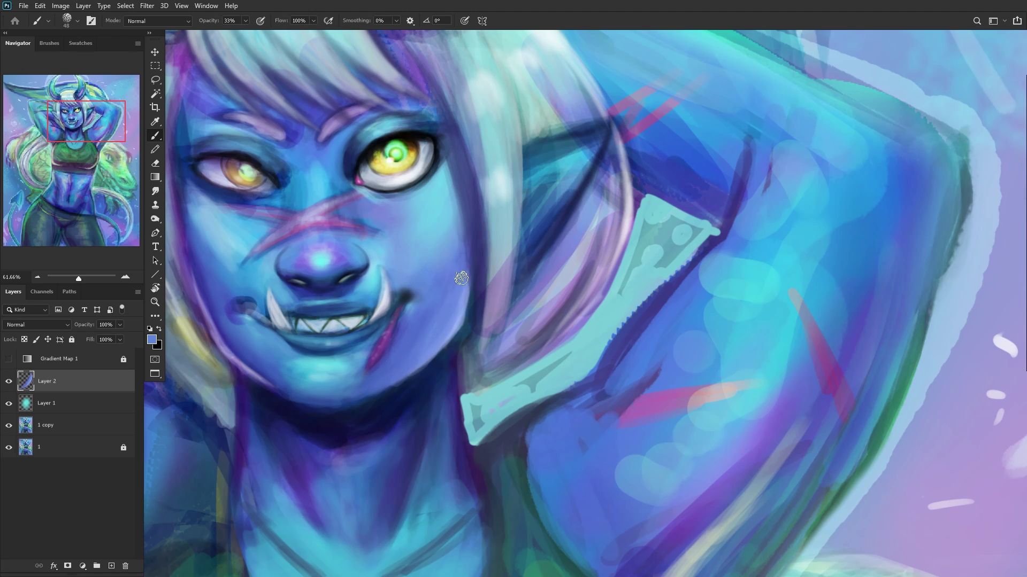
{"action": "scroll", "coordinate": [446, 260], "scroll_direction": "down", "scroll_amount": 6}
{"action": "scroll", "coordinate": [377, 366], "scroll_direction": "up", "scroll_amount": 6}
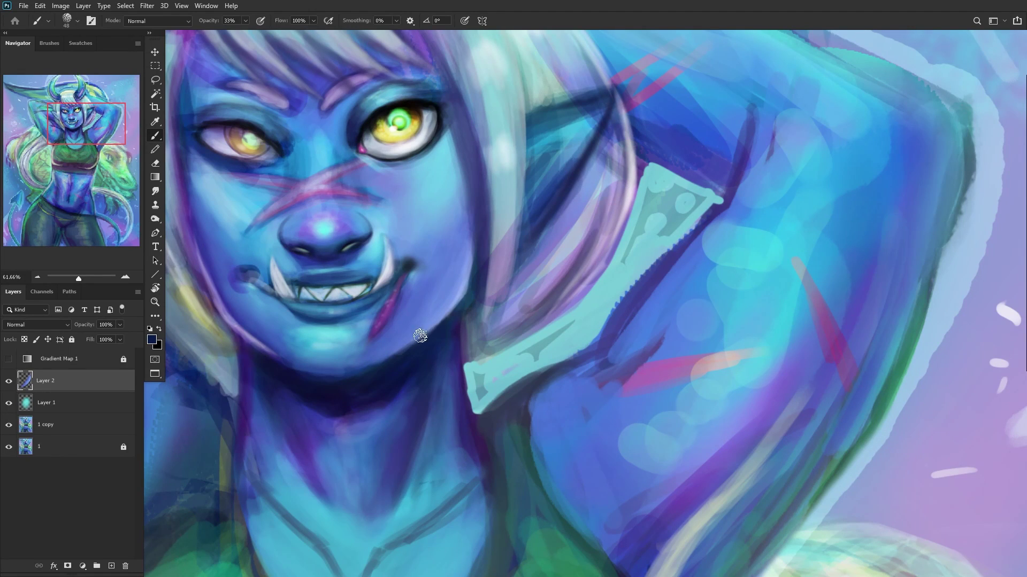
{"action": "left_click", "coordinate": [419, 335], "text": "alt"}
{"action": "scroll", "coordinate": [417, 345], "scroll_direction": "down", "scroll_amount": 6}
{"action": "scroll", "coordinate": [405, 286], "scroll_direction": "up", "scroll_amount": 3}
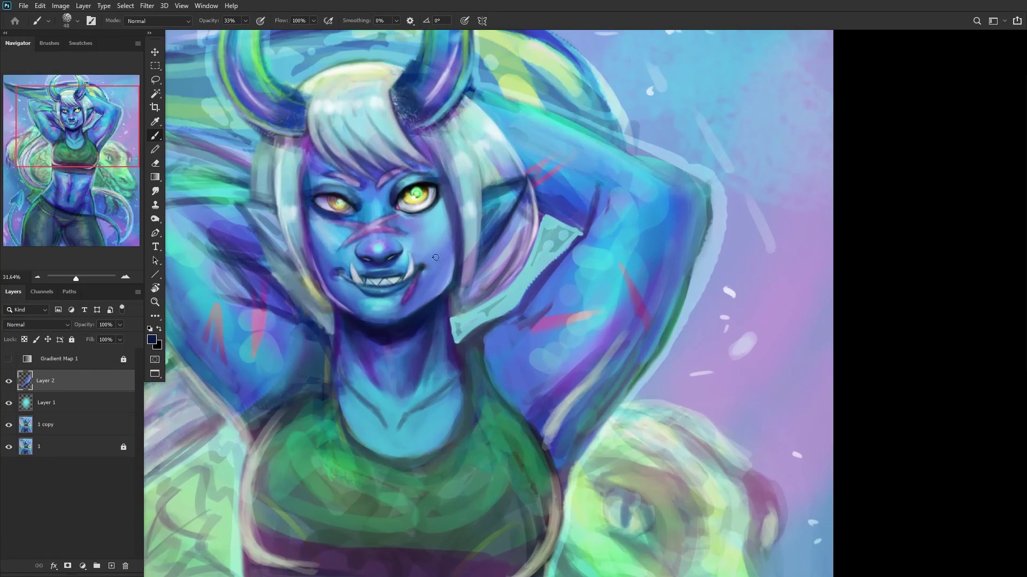
{"action": "key", "text": "ctrl+shift+h"}
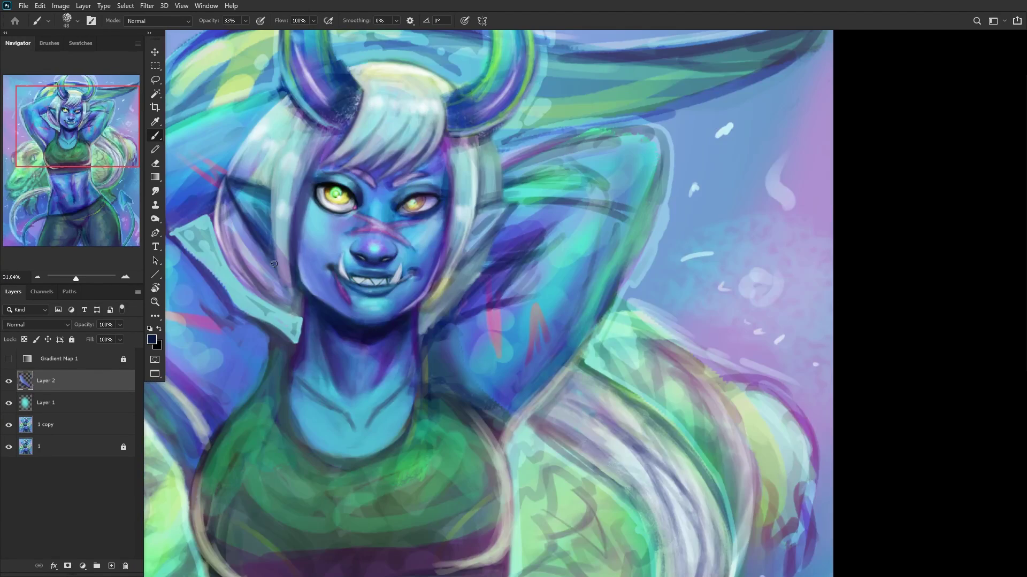
{"action": "scroll", "coordinate": [292, 316], "scroll_direction": "down", "scroll_amount": 3}
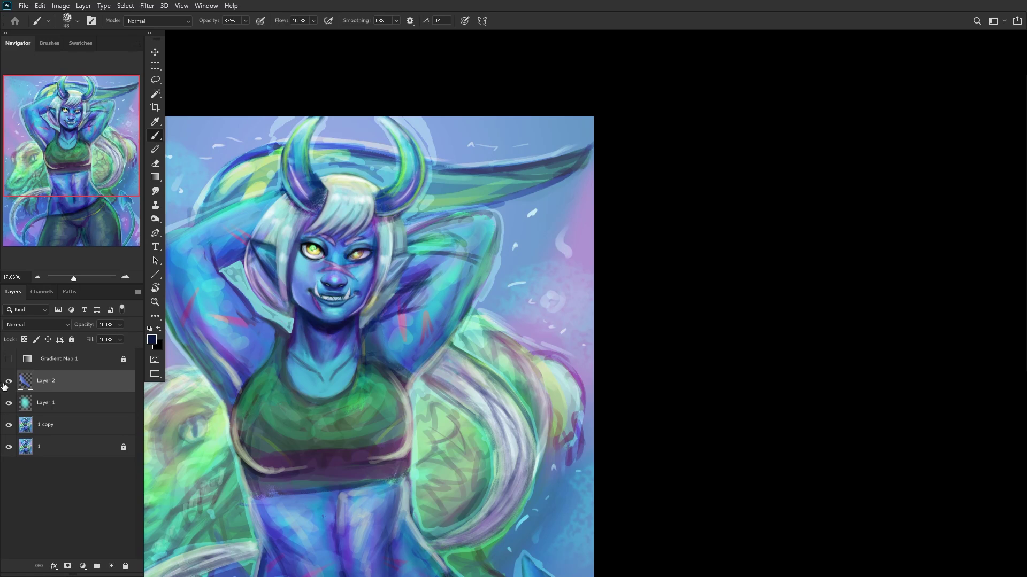
{"action": "scroll", "coordinate": [229, 374], "scroll_direction": "down", "scroll_amount": 3}
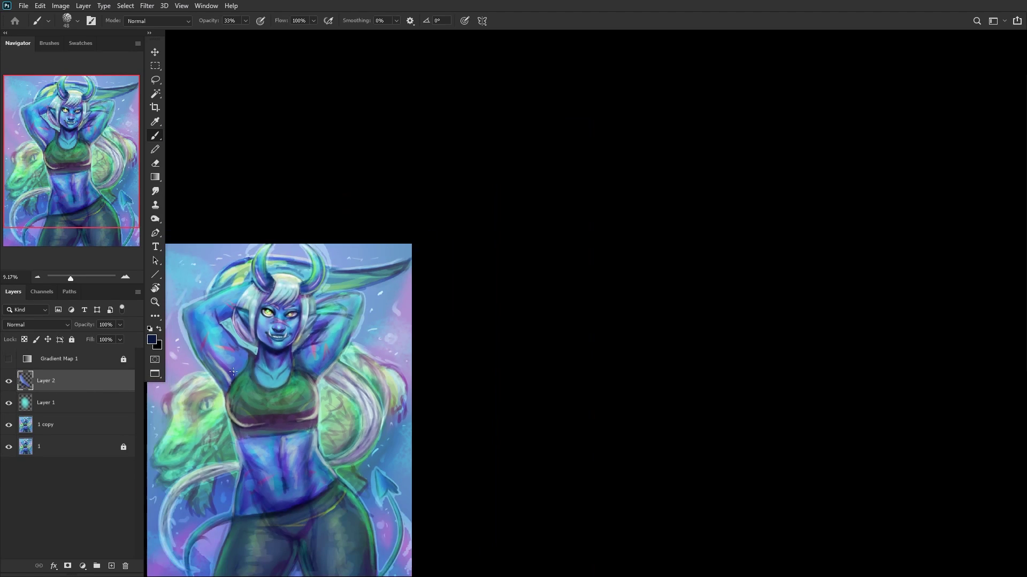
Step: Merge Layer 2 and Layer 1 down into '1 copy' and compare its visibility
{"action": "key", "text": "ctrl+e"}
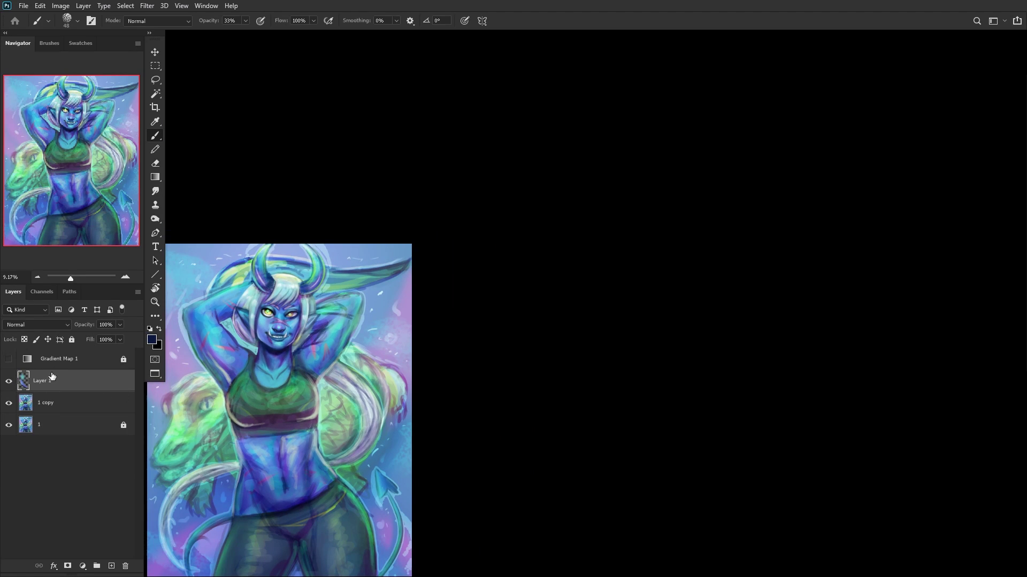
{"action": "key", "text": "ctrl+e"}
{"action": "left_click", "coordinate": [8, 381]}
{"action": "left_click", "coordinate": [9, 380]}
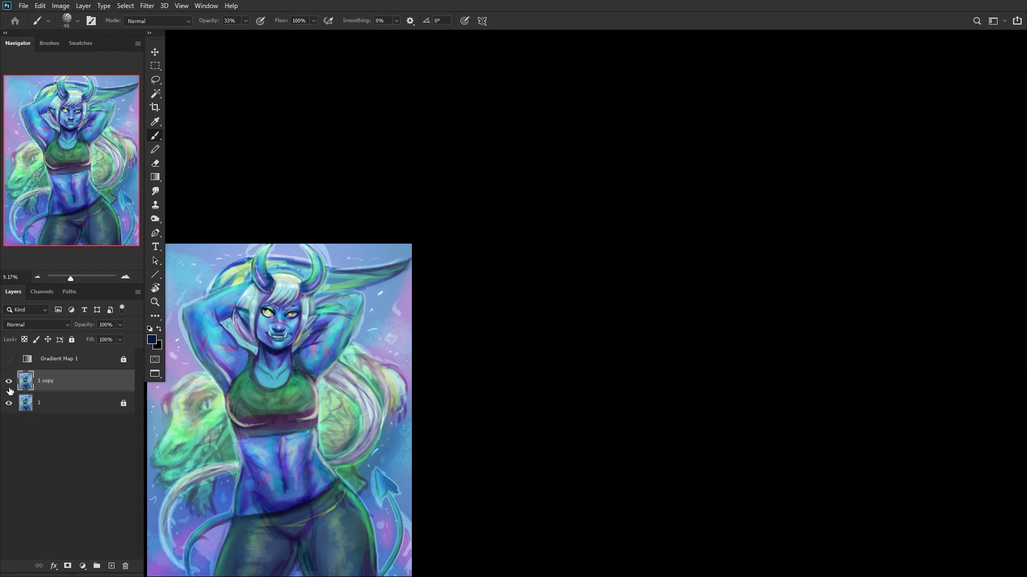
{"action": "left_click", "coordinate": [9, 380]}
{"action": "left_click", "coordinate": [9, 381]}
{"action": "scroll", "coordinate": [272, 326], "scroll_direction": "up", "scroll_amount": 3}
{"action": "scroll", "coordinate": [271, 325], "scroll_direction": "up", "scroll_amount": 5}
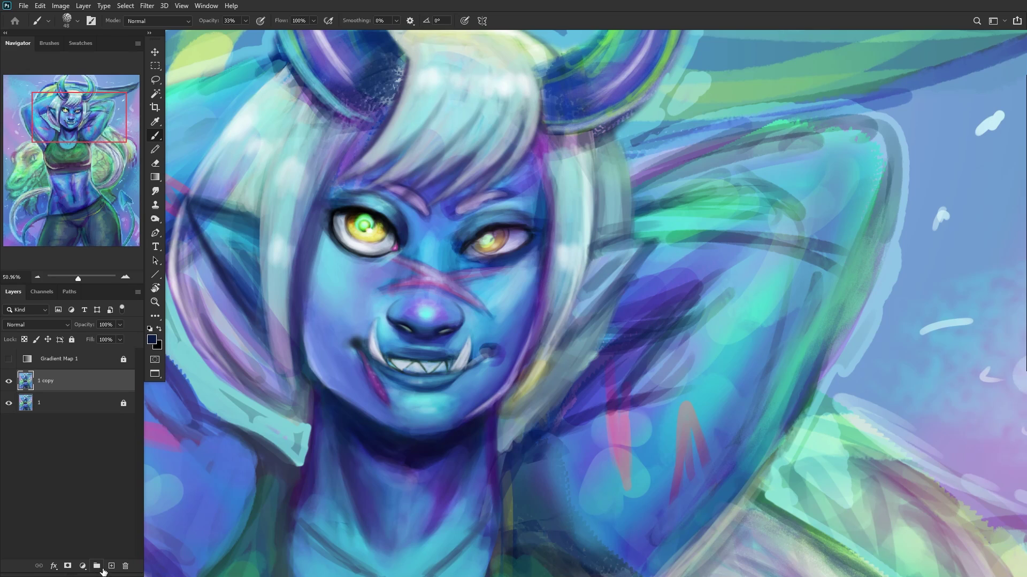
Step: Add a new Overlay layer and paint light strokes brightening the upper lip and teeth
{"action": "left_click", "coordinate": [111, 566]}
{"action": "left_click", "coordinate": [32, 324]}
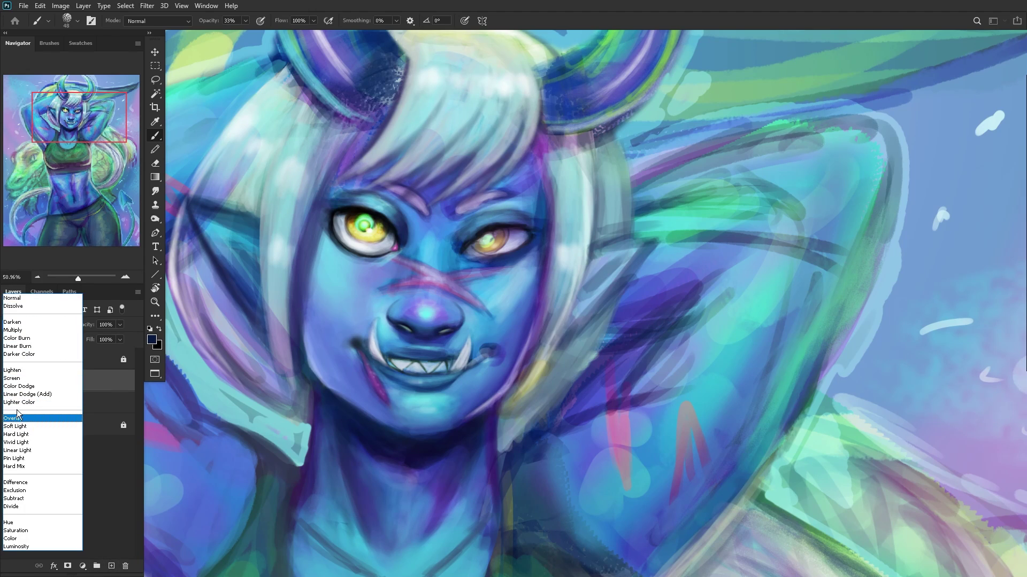
{"action": "left_click", "coordinate": [19, 419]}
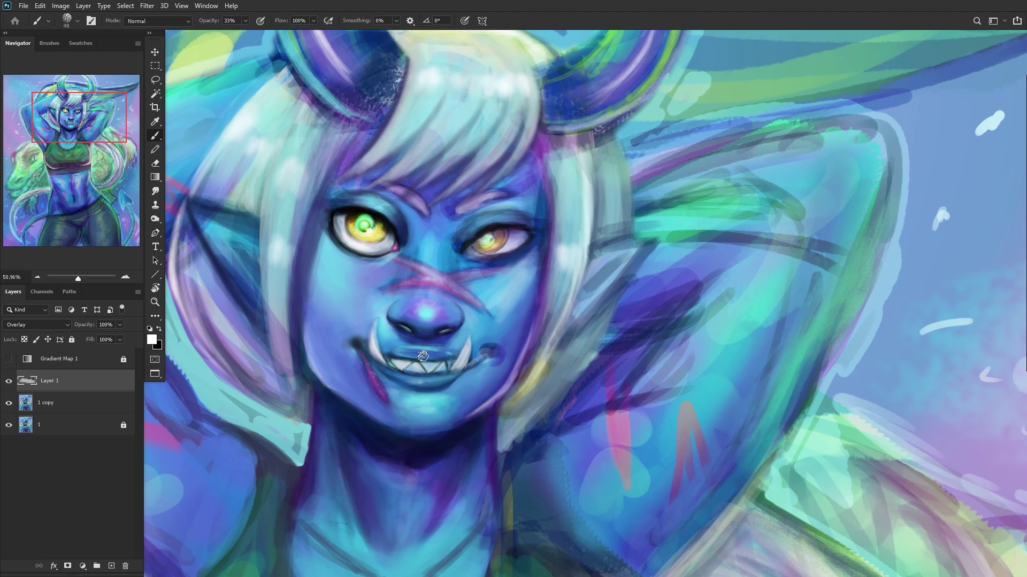
{"action": "left_click_drag", "start_coordinate": [422, 356], "coordinate": [399, 362]}
{"action": "mouse_move", "coordinate": [375, 368]}
{"action": "left_mouse_down"}
{"action": "mouse_move", "coordinate": [423, 382]}
{"action": "mouse_move", "coordinate": [459, 372]}
{"action": "mouse_move", "coordinate": [378, 349]}
{"action": "left_mouse_up"}
Step: Merge the Overlay layer down into '1 copy' from its context menu
{"action": "scroll", "coordinate": [305, 372], "scroll_direction": "down", "scroll_amount": 5}
{"action": "scroll", "coordinate": [305, 371], "scroll_direction": "down", "scroll_amount": 2}
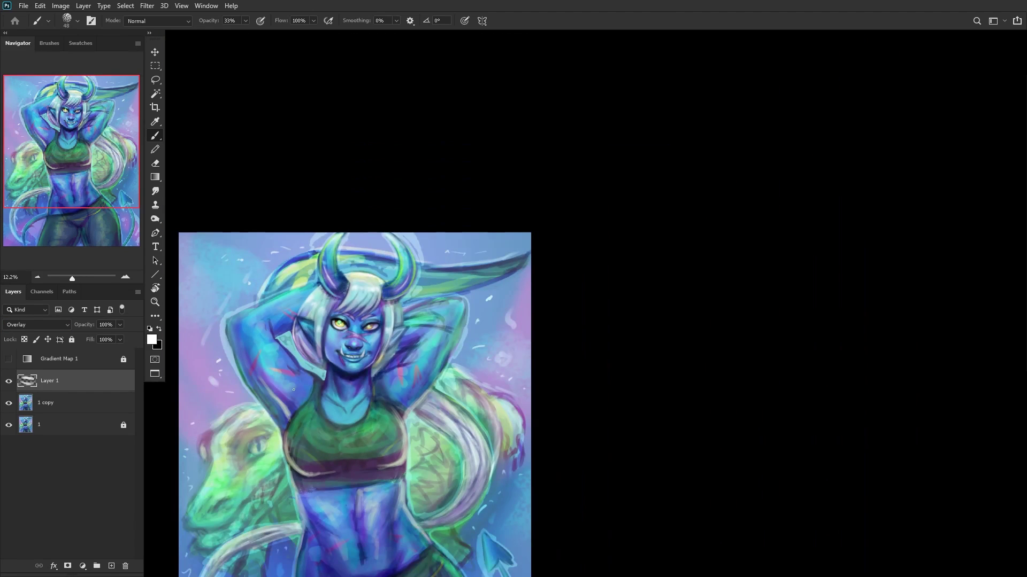
{"action": "right_click", "coordinate": [60, 382]}
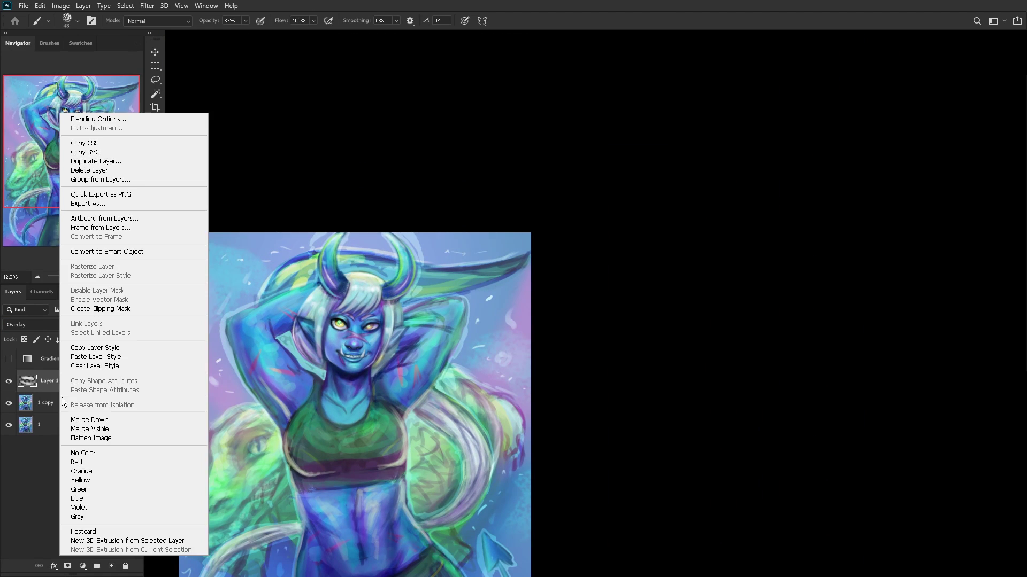
{"action": "left_click", "coordinate": [85, 422]}
{"action": "scroll", "coordinate": [247, 373], "scroll_direction": "up", "scroll_amount": 15}
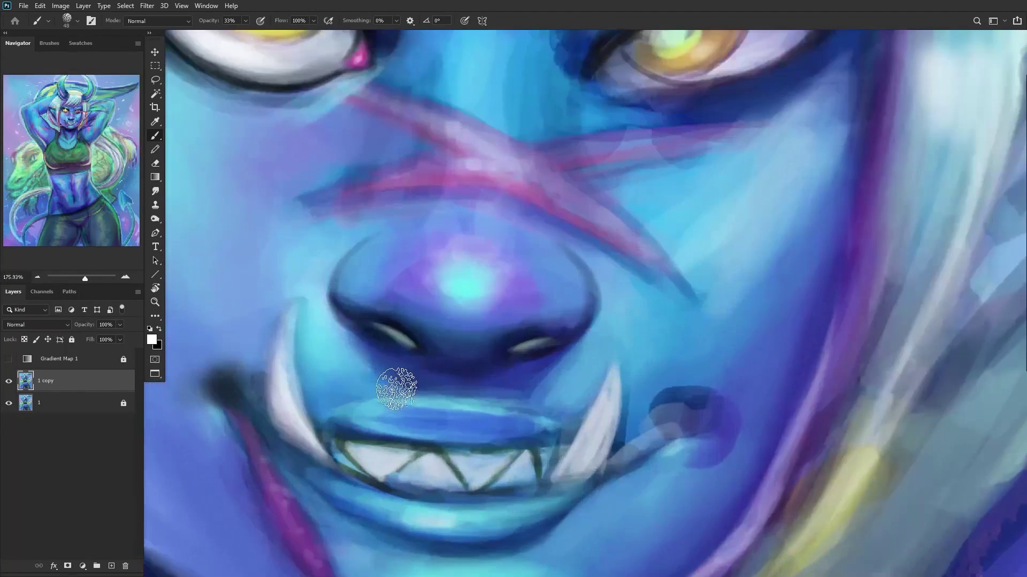
Step: On a new layer, set the brush to 83 px and paint soft light-blue cheek highlights
{"action": "scroll", "coordinate": [488, 320], "scroll_direction": "down", "scroll_amount": 6}
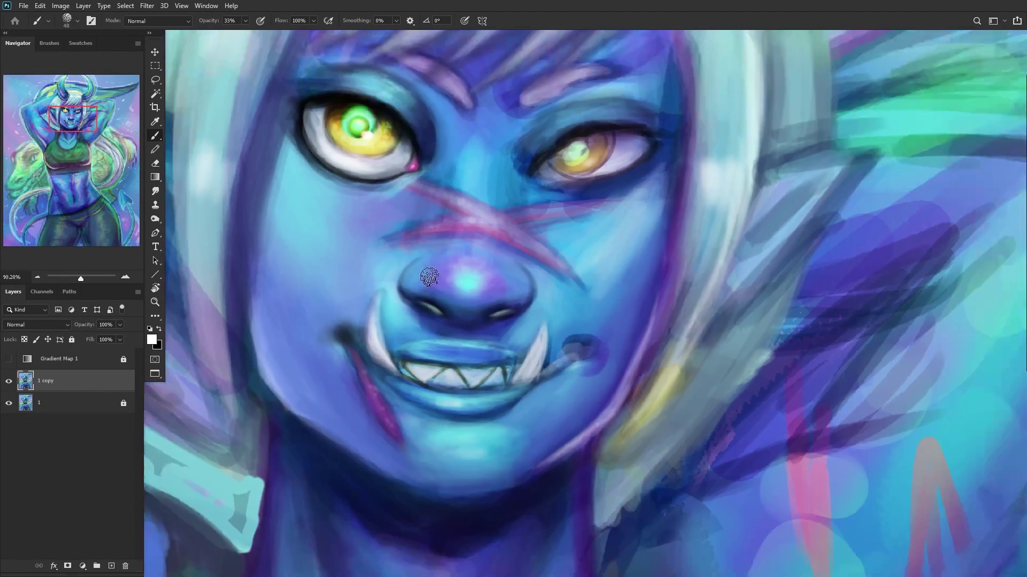
{"action": "scroll", "coordinate": [398, 262], "scroll_direction": "up", "scroll_amount": 1}
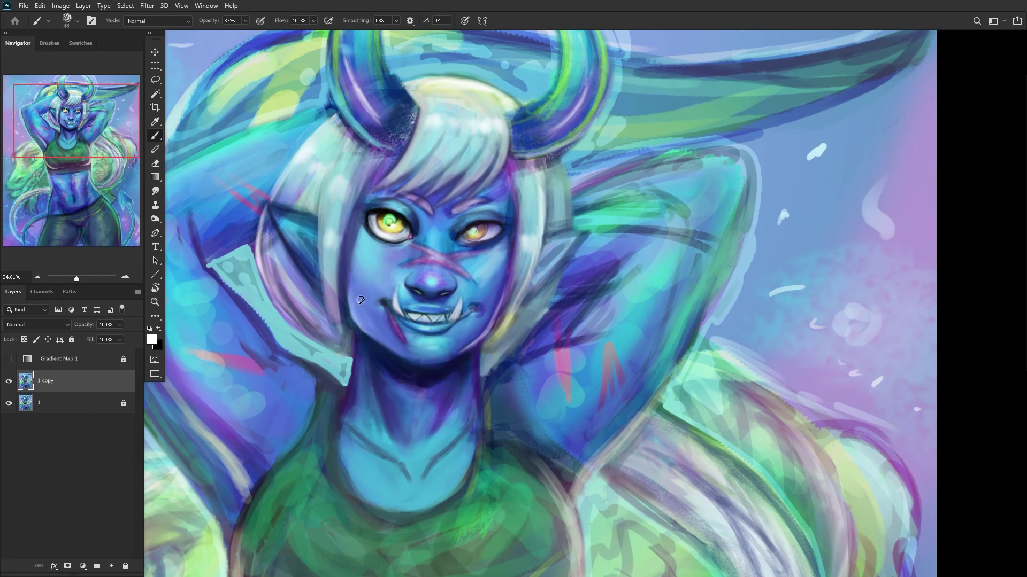
{"action": "scroll", "coordinate": [360, 300], "scroll_direction": "up", "scroll_amount": 1}
{"action": "scroll", "coordinate": [402, 272], "scroll_direction": "up", "scroll_amount": 2}
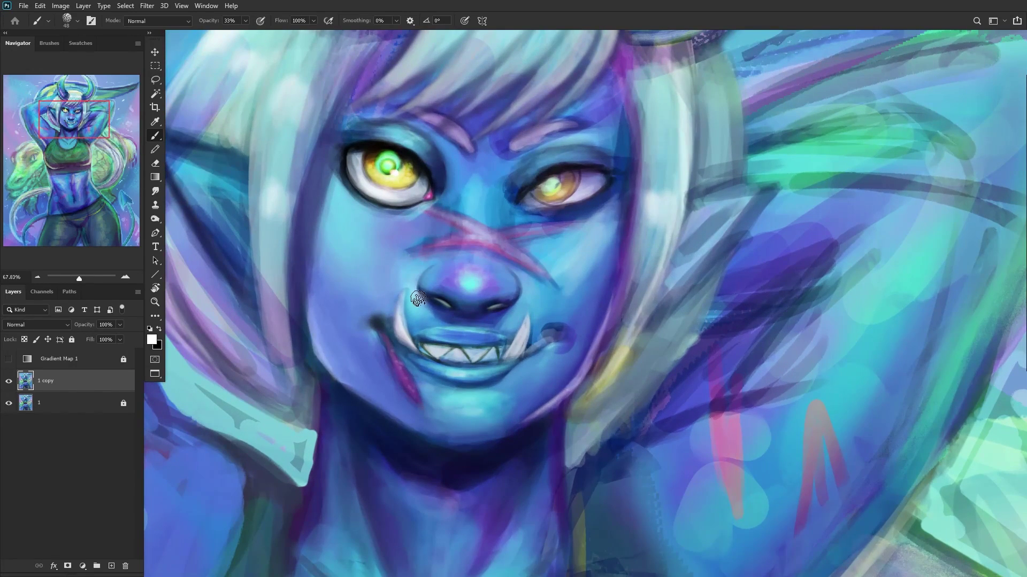
{"action": "scroll", "coordinate": [415, 279], "scroll_direction": "down", "scroll_amount": 3}
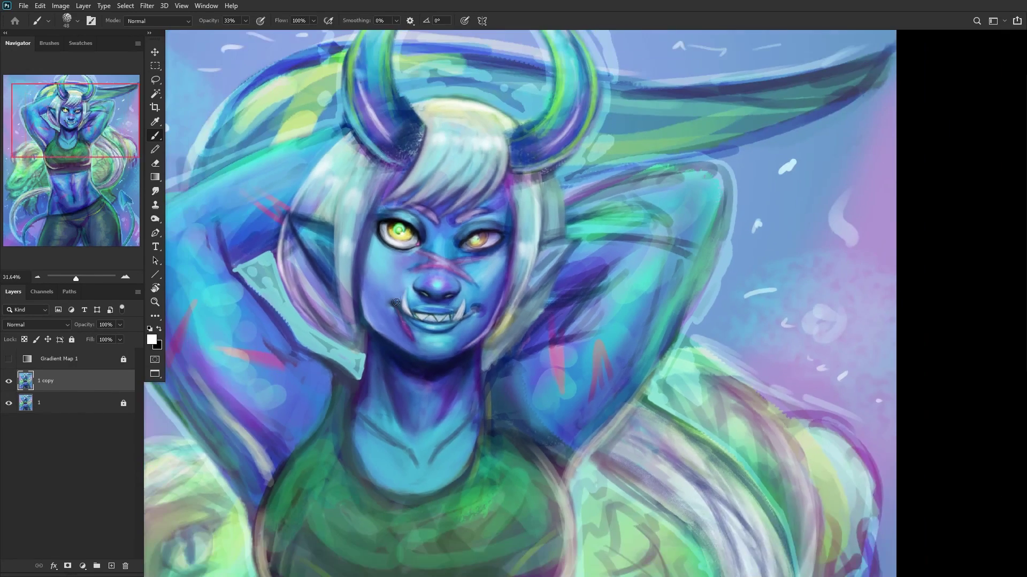
{"action": "scroll", "coordinate": [376, 291], "scroll_direction": "down", "scroll_amount": 2}
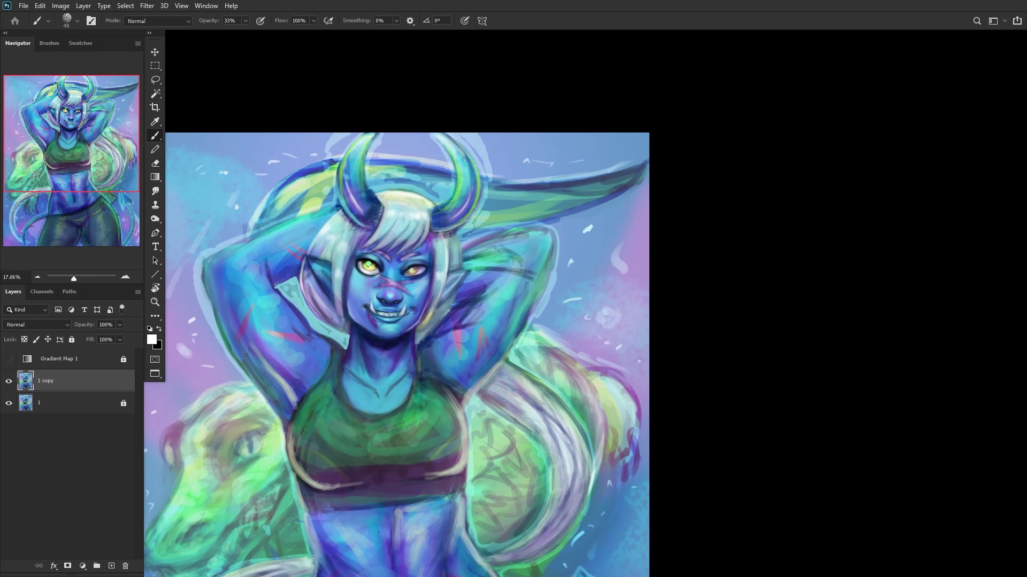
{"action": "left_click", "coordinate": [111, 566]}
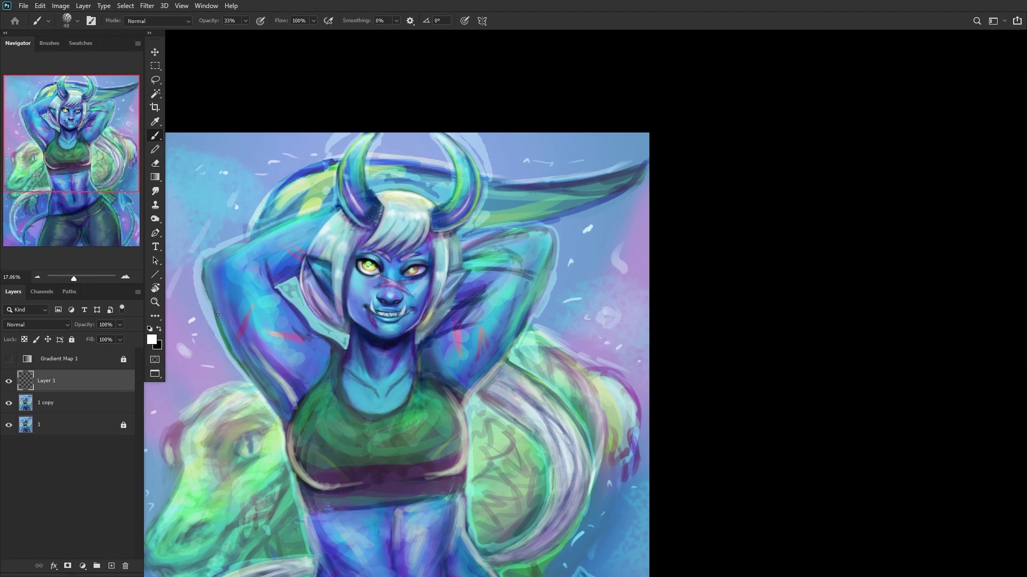
{"action": "scroll", "coordinate": [363, 286], "scroll_direction": "up", "scroll_amount": 5}
{"action": "right_click", "coordinate": [425, 287]}
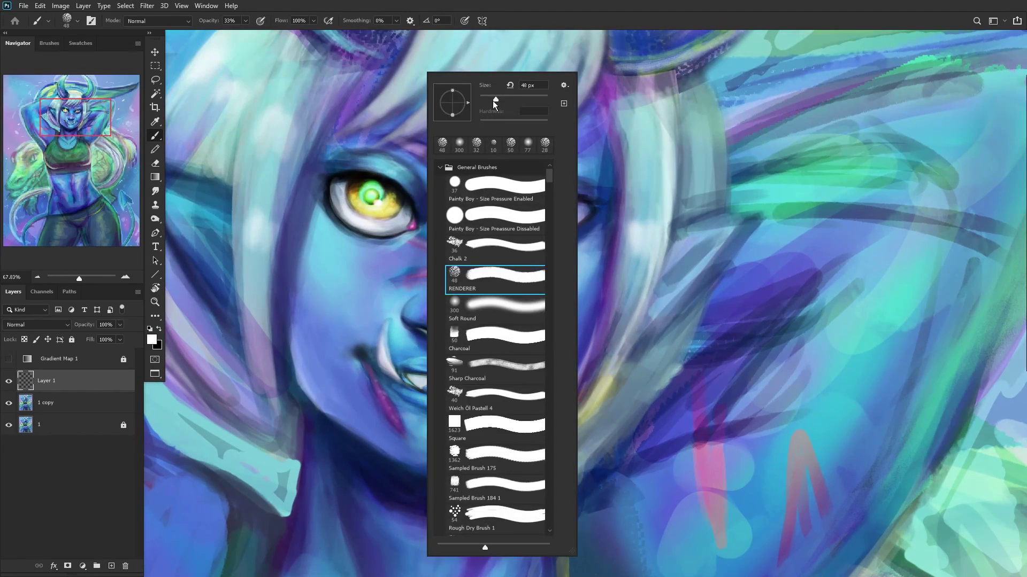
{"action": "left_click_drag", "start_coordinate": [493, 100], "coordinate": [505, 101]}
{"action": "left_click", "coordinate": [318, 251]}
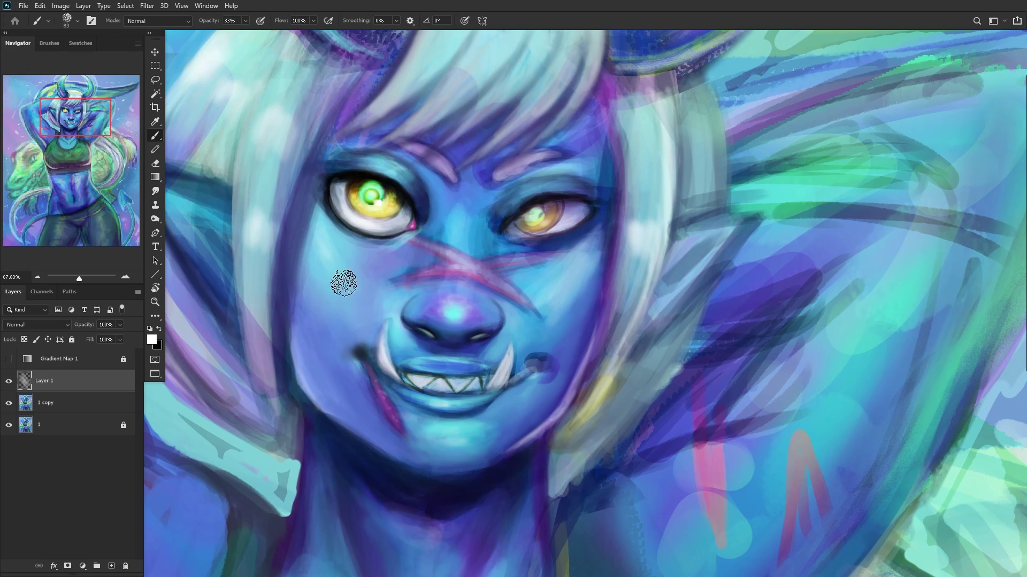
{"action": "mouse_move", "coordinate": [344, 282]}
{"action": "left_mouse_down"}
{"action": "mouse_move", "coordinate": [328, 220]}
{"action": "mouse_move", "coordinate": [361, 292]}
{"action": "mouse_move", "coordinate": [336, 285]}
{"action": "mouse_move", "coordinate": [318, 234]}
{"action": "mouse_move", "coordinate": [338, 294]}
{"action": "mouse_move", "coordinate": [368, 323]}
{"action": "mouse_move", "coordinate": [322, 231]}
{"action": "mouse_move", "coordinate": [382, 320]}
{"action": "mouse_move", "coordinate": [329, 216]}
{"action": "mouse_move", "coordinate": [364, 316]}
{"action": "mouse_move", "coordinate": [375, 277]}
{"action": "left_mouse_up"}
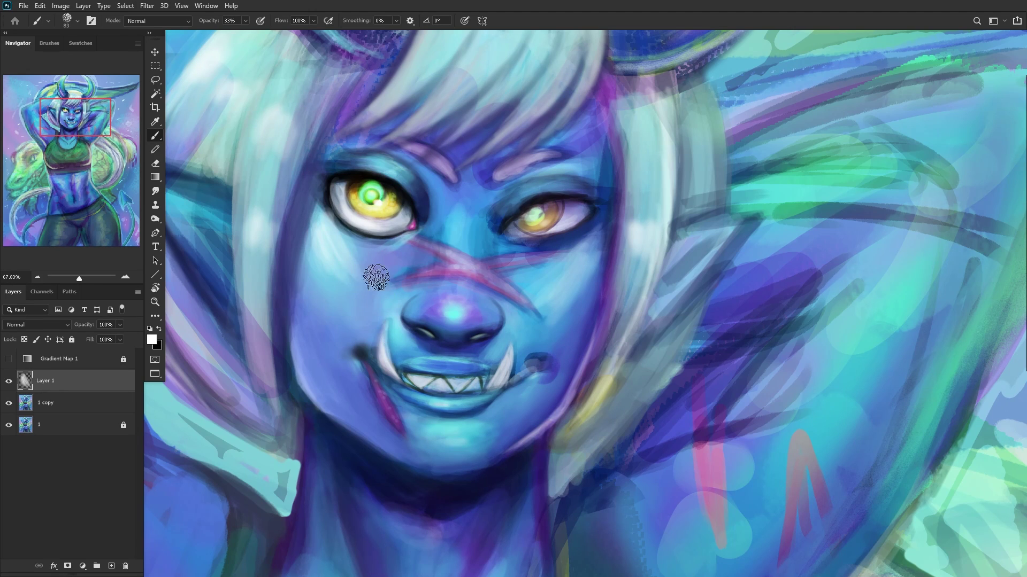
Step: Paint faint highlight strokes near the nose and along its underside
{"action": "right_click", "coordinate": [536, 298]}
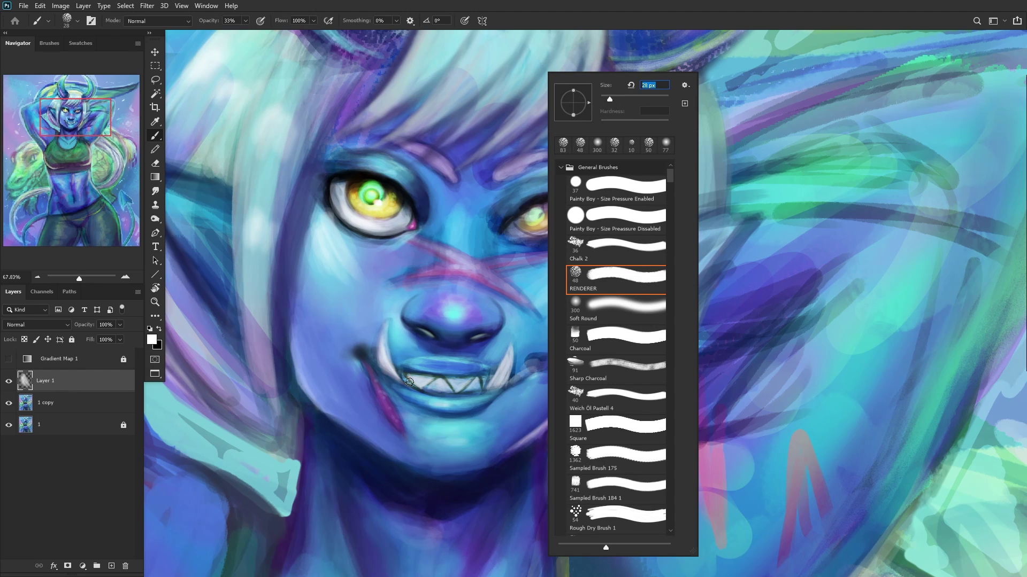
{"action": "left_click", "coordinate": [413, 315]}
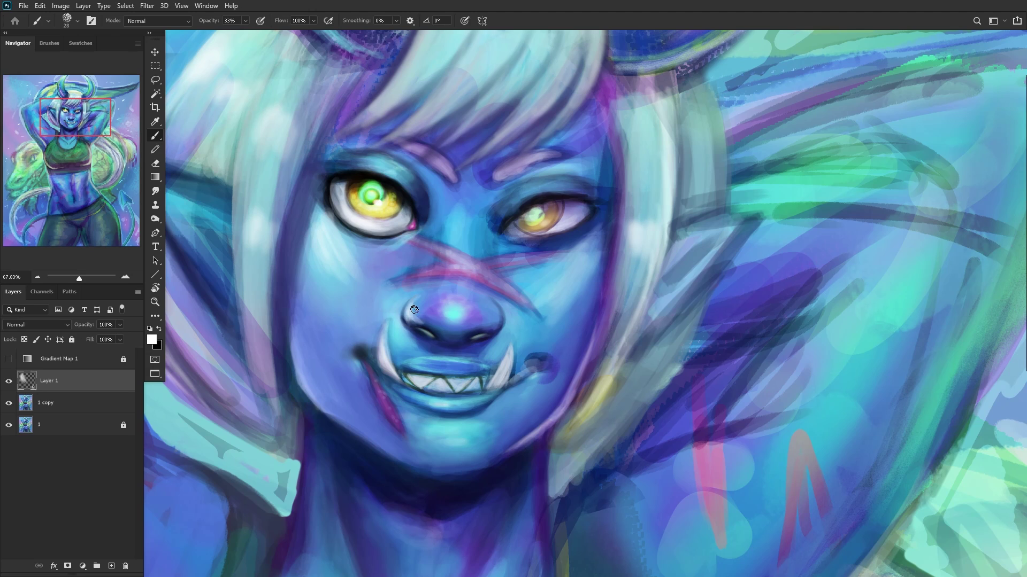
{"action": "mouse_move", "coordinate": [480, 328]}
{"action": "left_mouse_down"}
{"action": "mouse_move", "coordinate": [491, 320]}
{"action": "mouse_move", "coordinate": [460, 338]}
{"action": "mouse_move", "coordinate": [441, 334]}
{"action": "mouse_move", "coordinate": [471, 338]}
{"action": "mouse_move", "coordinate": [442, 341]}
{"action": "mouse_move", "coordinate": [410, 315]}
{"action": "mouse_move", "coordinate": [449, 343]}
{"action": "mouse_move", "coordinate": [473, 323]}
{"action": "left_mouse_up"}
{"action": "key", "text": "h"}
{"action": "mouse_move", "coordinate": [473, 324]}
{"action": "left_mouse_down"}
{"action": "mouse_move", "coordinate": [446, 330]}
{"action": "mouse_move", "coordinate": [436, 358]}
{"action": "mouse_move", "coordinate": [488, 369]}
{"action": "mouse_move", "coordinate": [500, 390]}
{"action": "mouse_move", "coordinate": [402, 369]}
{"action": "mouse_move", "coordinate": [431, 392]}
{"action": "mouse_move", "coordinate": [403, 380]}
{"action": "mouse_move", "coordinate": [523, 396]}
{"action": "mouse_move", "coordinate": [383, 367]}
{"action": "mouse_move", "coordinate": [463, 394]}
{"action": "left_mouse_up"}
{"action": "scroll", "coordinate": [438, 355], "scroll_direction": "up", "scroll_amount": 3}
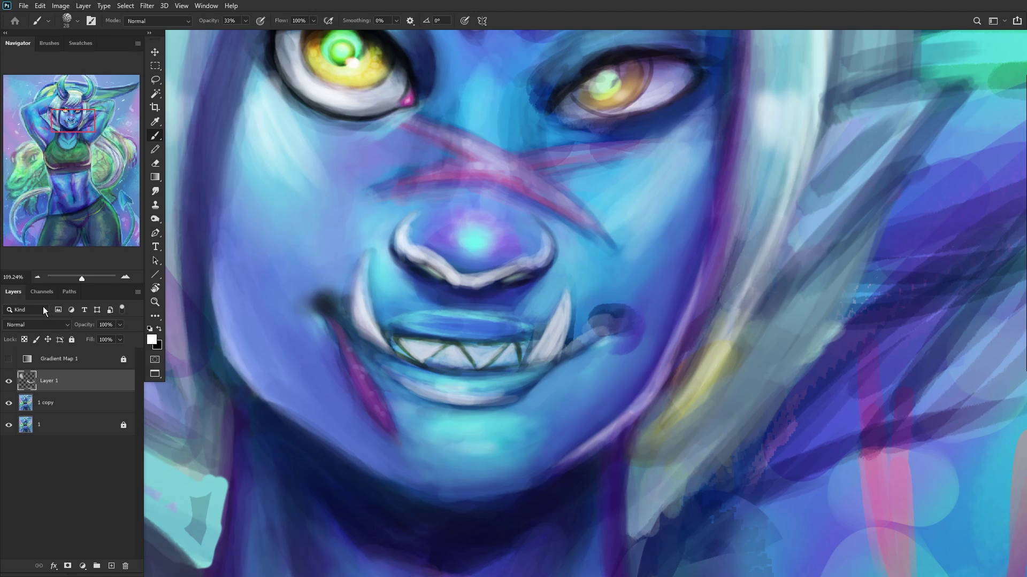
Step: Set the highlight layer's blending mode to Overlay
{"action": "left_click", "coordinate": [35, 325]}
{"action": "left_click", "coordinate": [16, 416]}
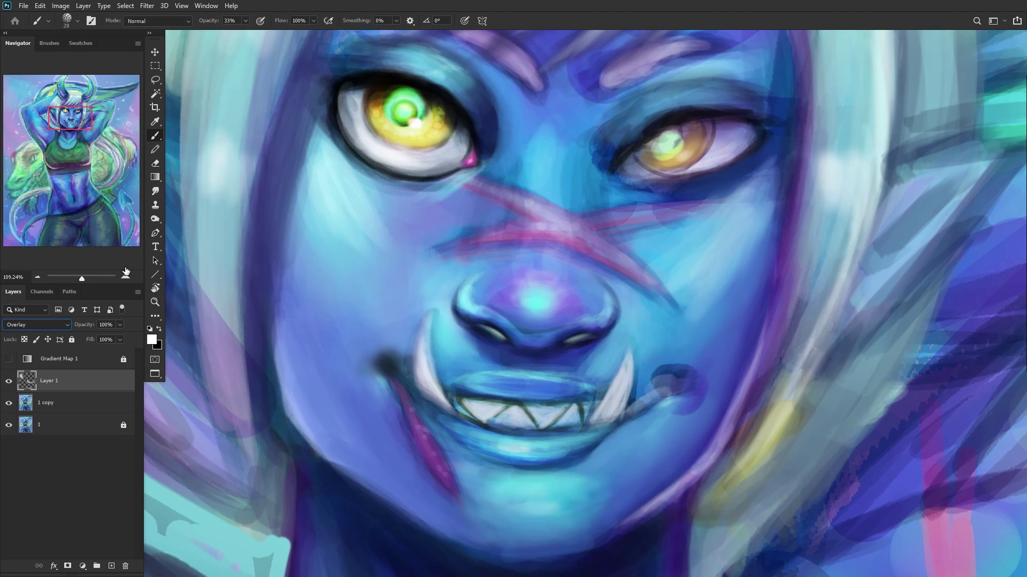
{"action": "left_click", "coordinate": [158, 302]}
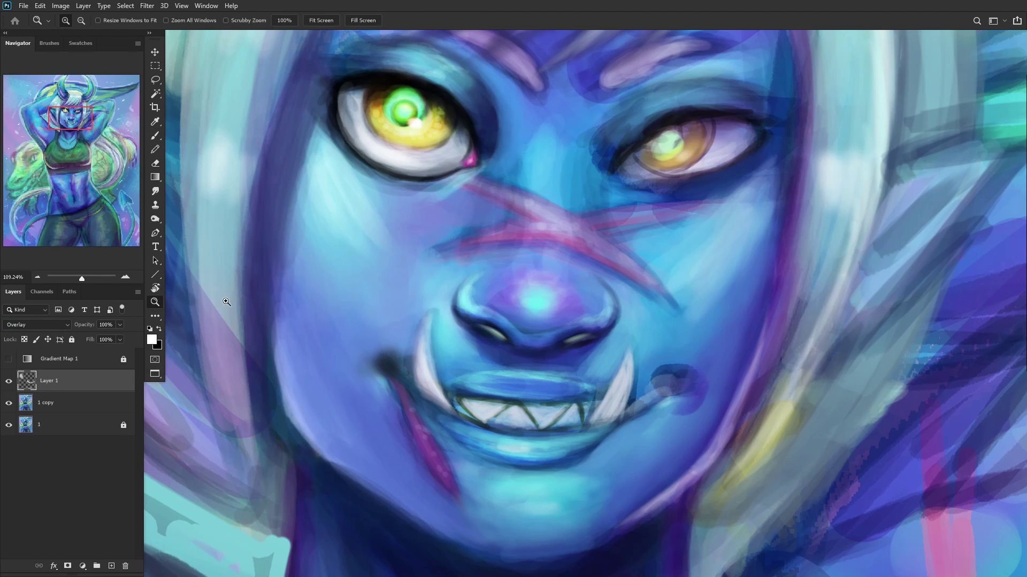
Step: Zoom out to the whole figure, toggle Layer 1's highlights and mirror the canvas to check
{"action": "left_click", "coordinate": [288, 306], "text": "alt"}
{"action": "left_click", "coordinate": [288, 307], "text": "alt"}
{"action": "left_click", "coordinate": [288, 307], "text": "alt"}
{"action": "left_click", "coordinate": [288, 306], "text": "alt"}
{"action": "left_click", "coordinate": [288, 306], "text": "alt"}
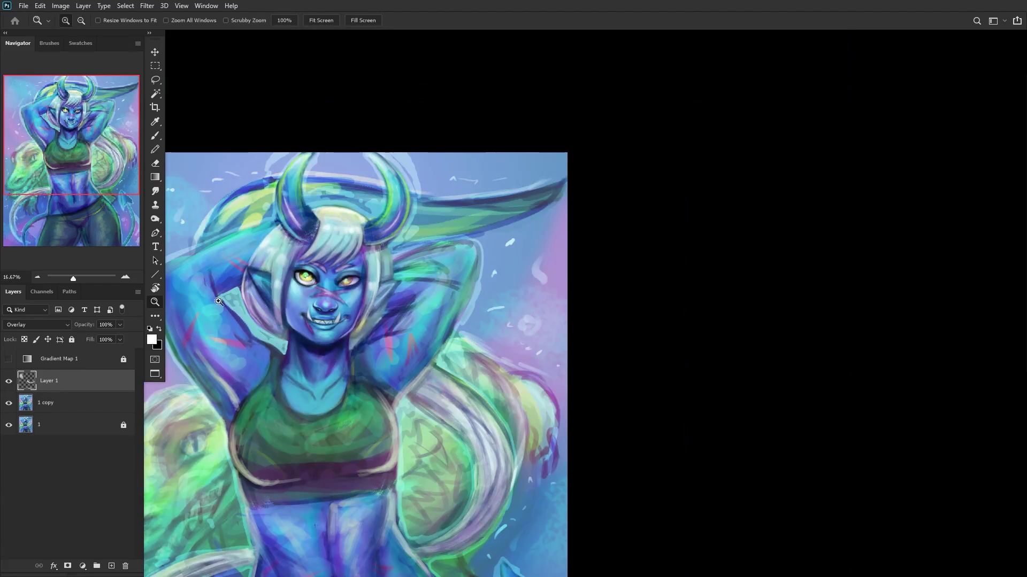
{"action": "left_click", "coordinate": [8, 382]}
{"action": "left_click", "coordinate": [7, 381]}
{"action": "key", "text": "ctrl+shift+h"}
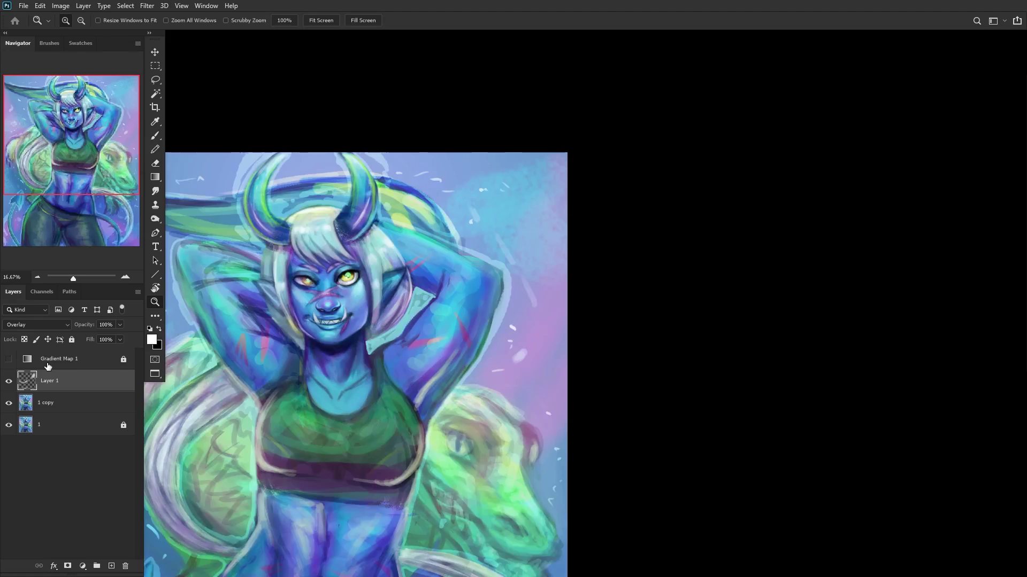
{"action": "left_click", "coordinate": [9, 381]}
{"action": "left_click", "coordinate": [155, 164]}
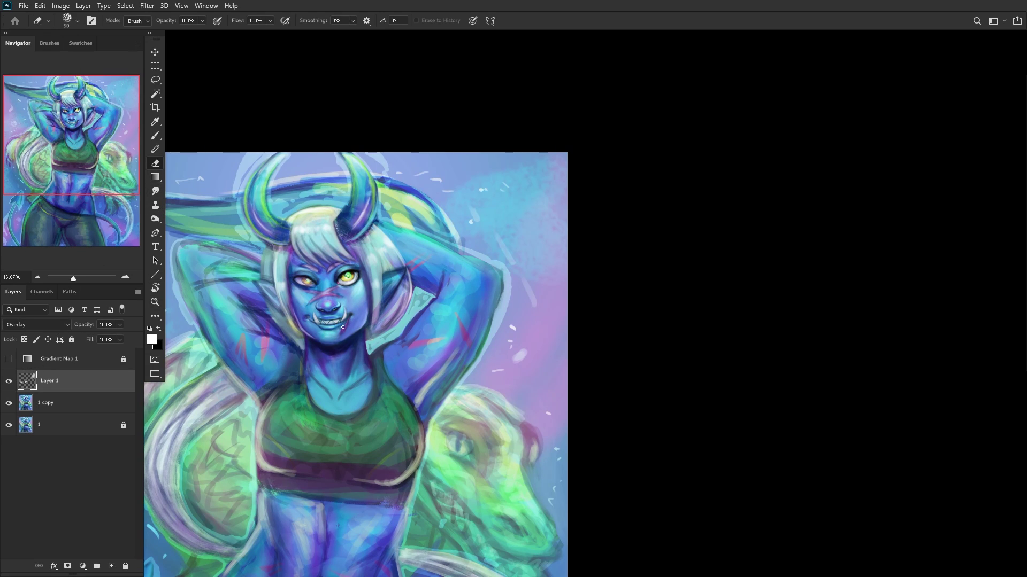
{"action": "left_click", "coordinate": [9, 381]}
{"action": "scroll", "coordinate": [478, 237], "scroll_direction": "down", "scroll_amount": 3}
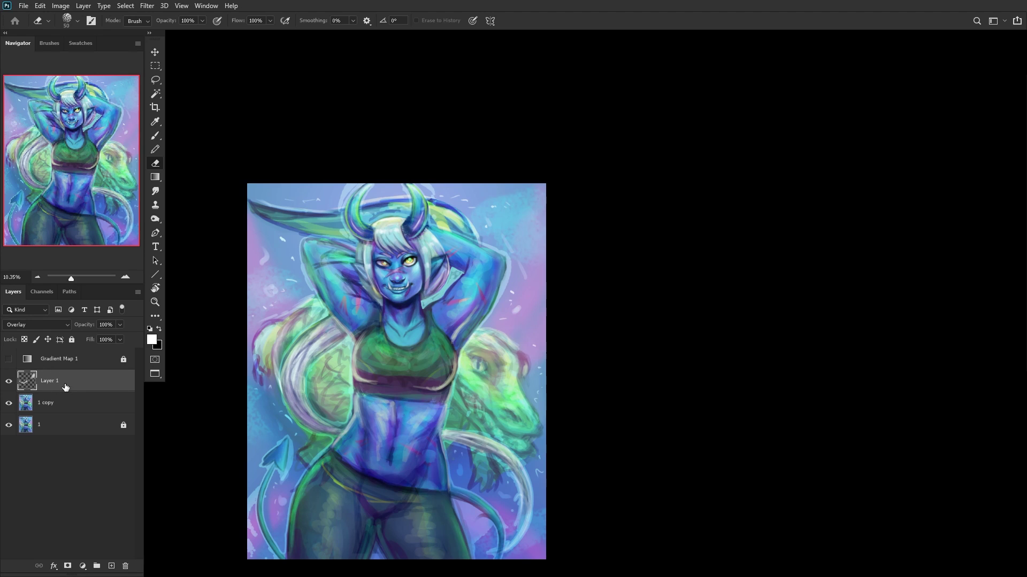
Step: Merge Layer 1 down into '1 copy' with Ctrl+E and compare before and after
{"action": "key", "text": "ctrl+e"}
{"action": "left_click", "coordinate": [9, 381]}
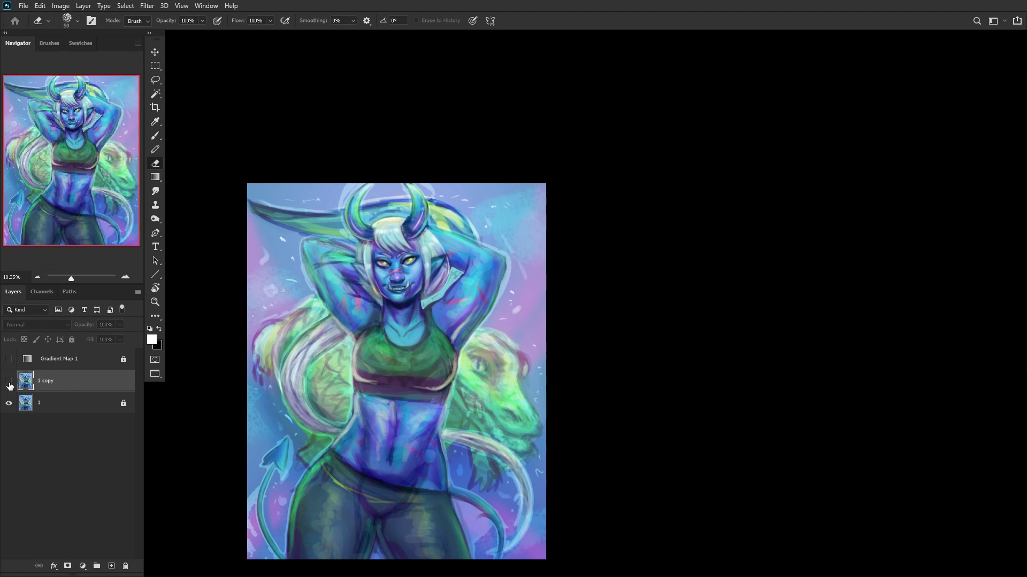
{"action": "left_click", "coordinate": [10, 382]}
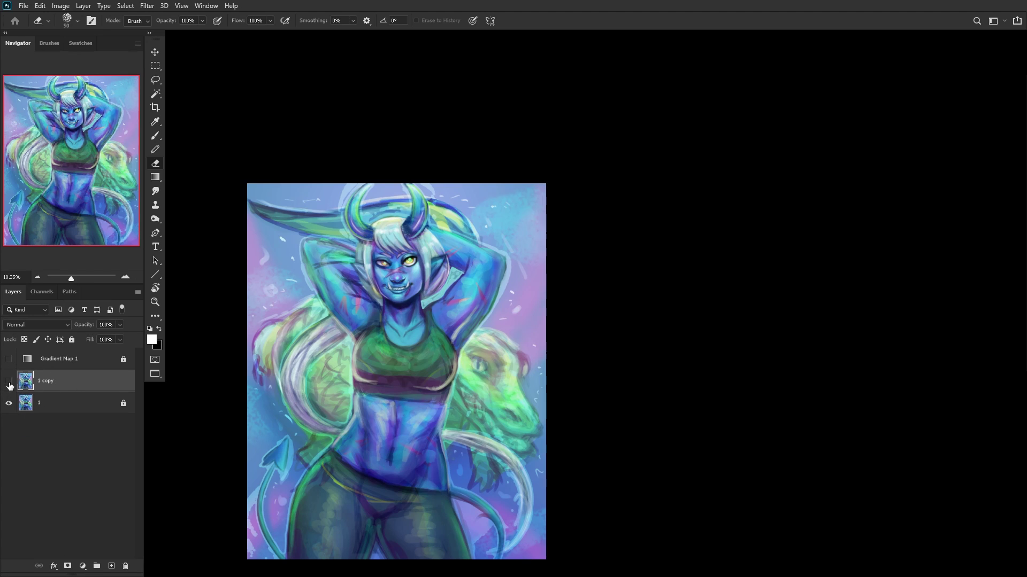
{"action": "left_click", "coordinate": [9, 381]}
{"action": "scroll", "coordinate": [390, 253], "scroll_direction": "up", "scroll_amount": 6}
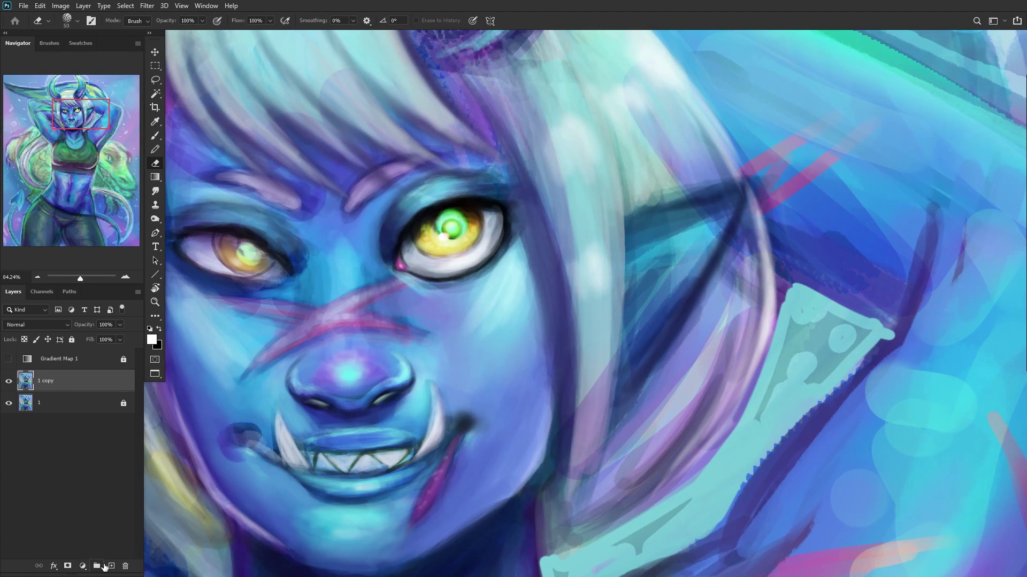
{"action": "left_click", "coordinate": [109, 566]}
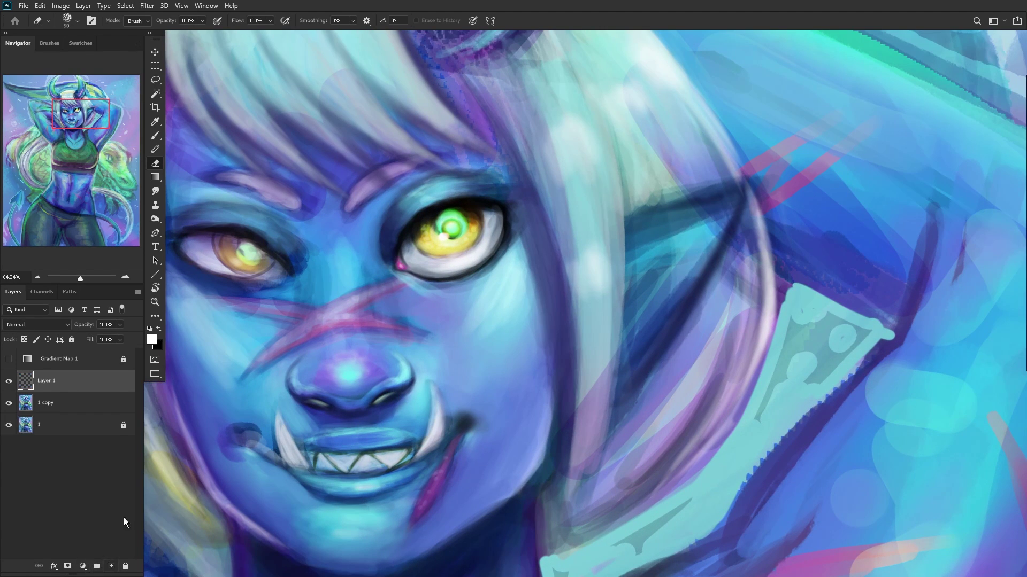
{"action": "right_click", "coordinate": [547, 236]}
{"action": "left_click", "coordinate": [463, 118]}
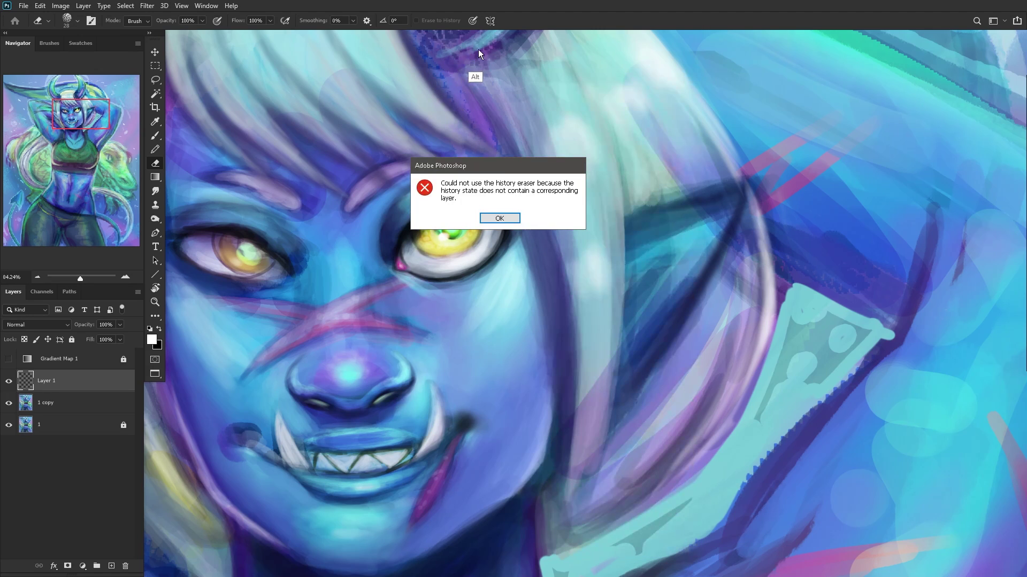
{"action": "left_click", "coordinate": [499, 219]}
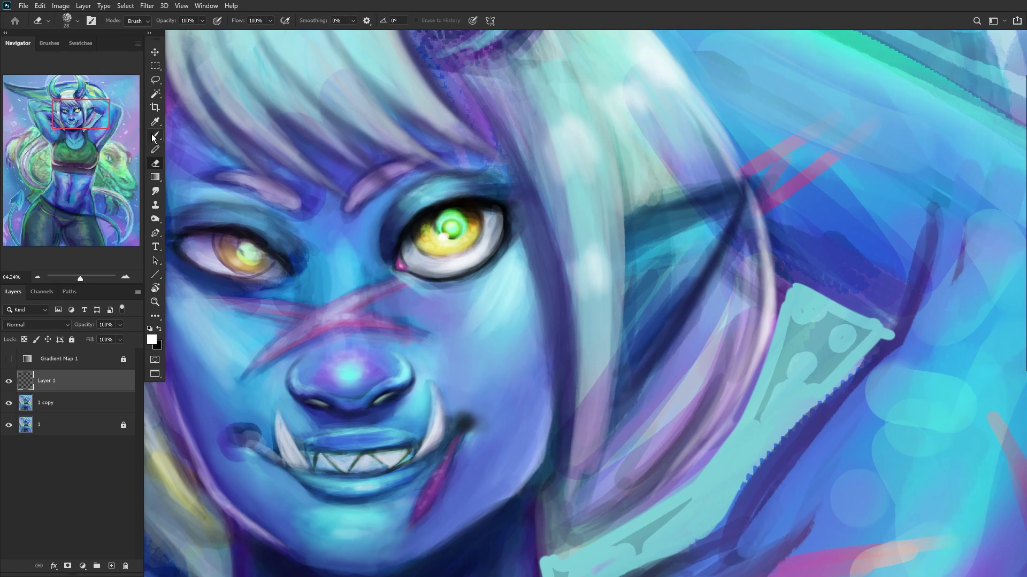
{"action": "left_click", "coordinate": [152, 135]}
{"action": "left_click", "coordinate": [493, 64], "text": "alt"}
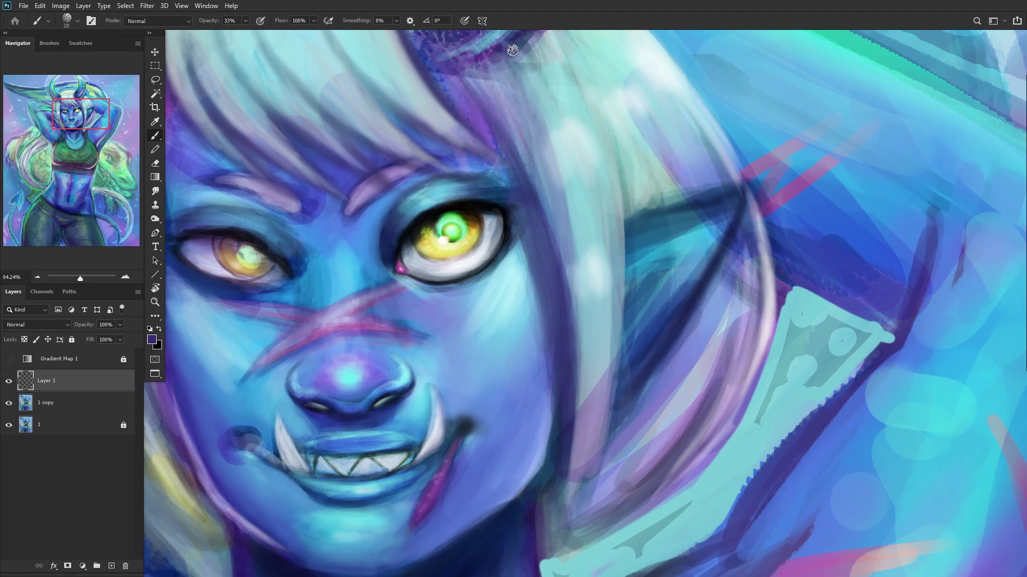
{"action": "right_click", "coordinate": [448, 259]}
{"action": "left_click", "coordinate": [514, 100]}
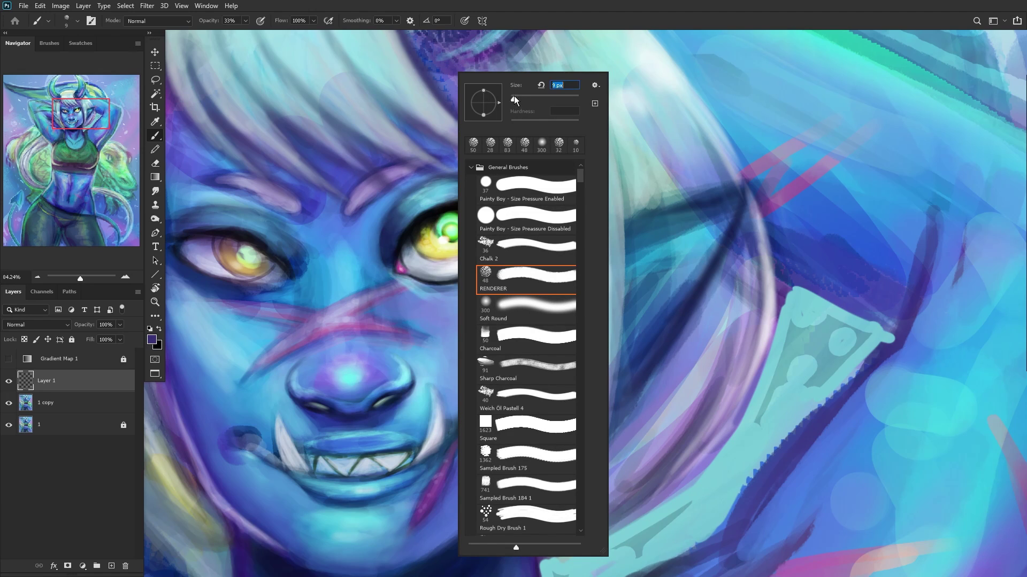
{"action": "key", "text": "Return"}
{"action": "mouse_move", "coordinate": [411, 250]}
{"action": "left_mouse_down"}
{"action": "mouse_move", "coordinate": [482, 252]}
{"action": "mouse_move", "coordinate": [474, 216]}
{"action": "mouse_move", "coordinate": [470, 263]}
{"action": "left_mouse_up"}
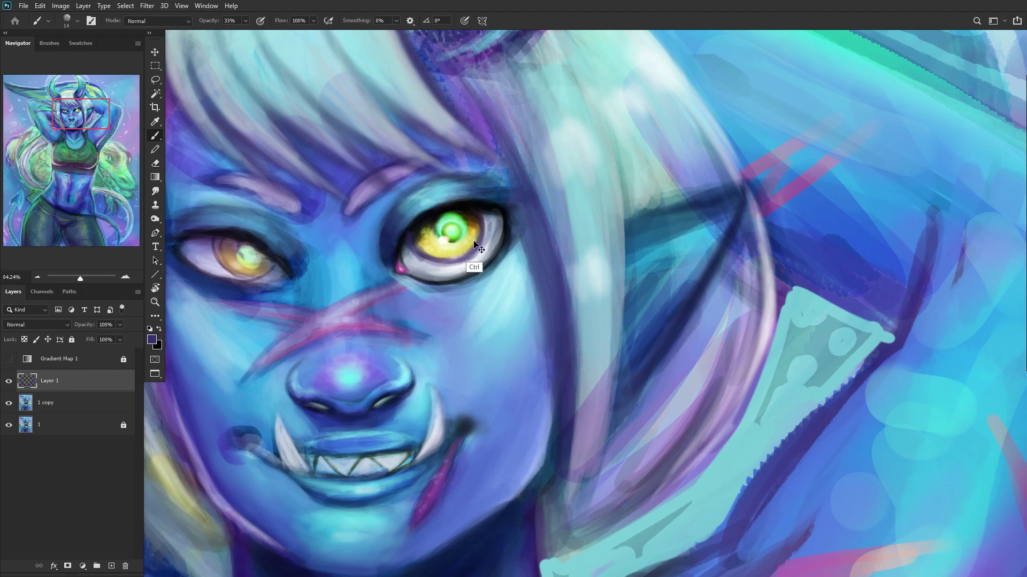
{"action": "left_click_drag", "start_coordinate": [471, 219], "coordinate": [472, 268]}
{"action": "scroll", "coordinate": [460, 257], "scroll_direction": "down", "scroll_amount": 6}
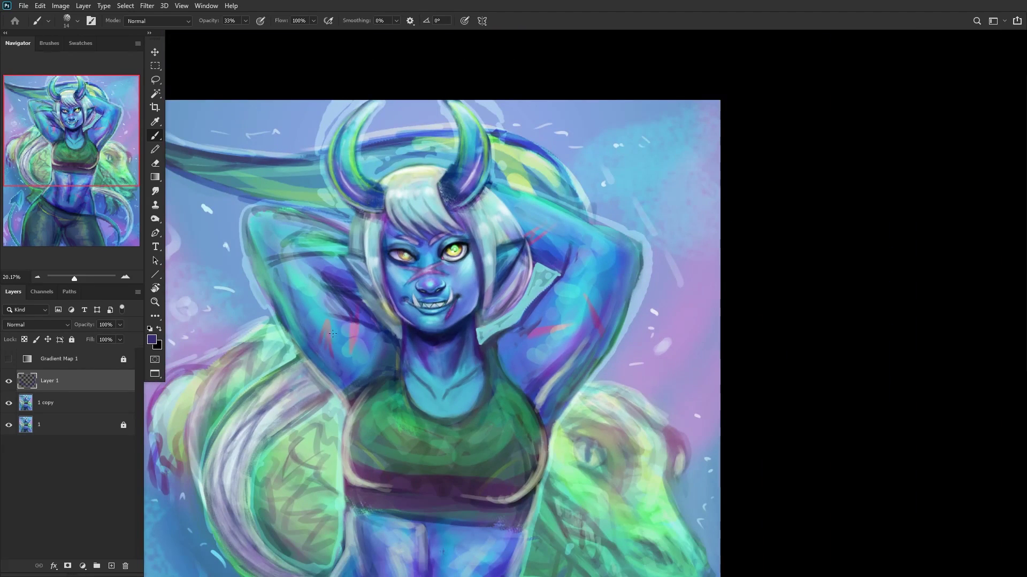
{"action": "left_click", "coordinate": [111, 565]}
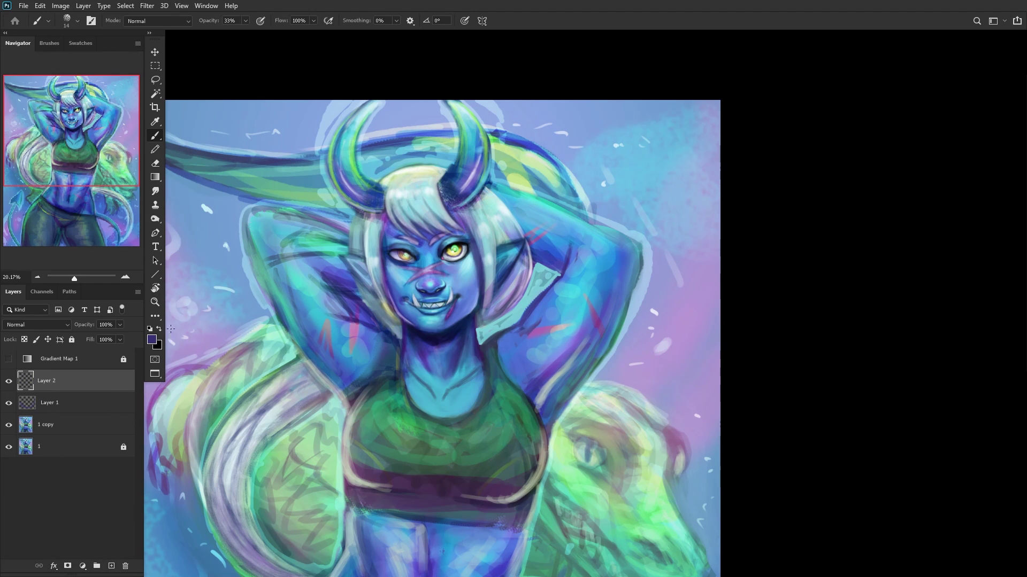
{"action": "left_click", "coordinate": [158, 331]}
{"action": "scroll", "coordinate": [457, 254], "scroll_direction": "up", "scroll_amount": 8}
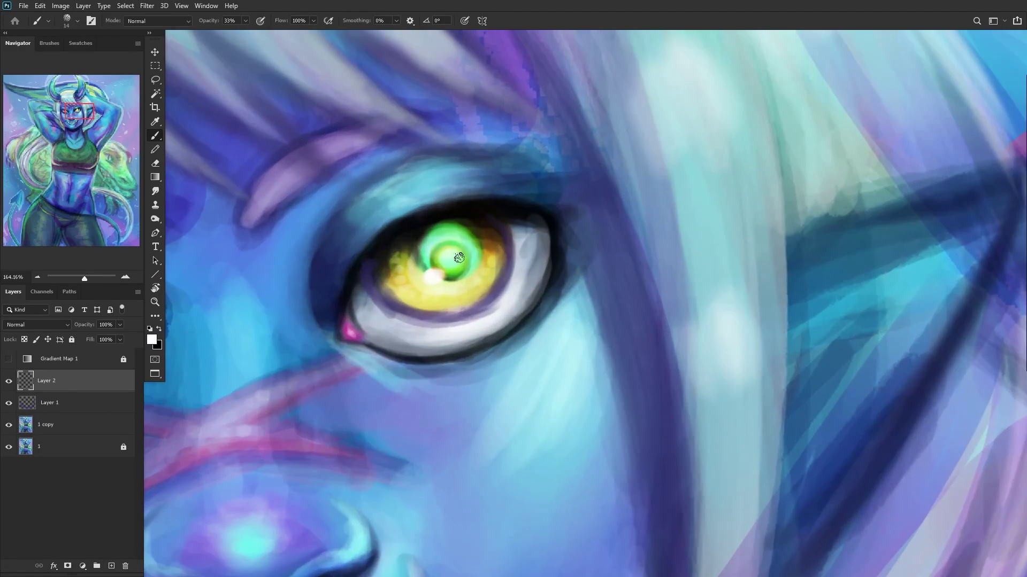
{"action": "scroll", "coordinate": [458, 258], "scroll_direction": "up", "scroll_amount": 4}
{"action": "mouse_move", "coordinate": [511, 218]}
{"action": "left_mouse_down"}
{"action": "mouse_move", "coordinate": [488, 270]}
{"action": "mouse_move", "coordinate": [506, 319]}
{"action": "mouse_move", "coordinate": [493, 193]}
{"action": "mouse_move", "coordinate": [461, 372]}
{"action": "mouse_move", "coordinate": [526, 233]}
{"action": "mouse_move", "coordinate": [471, 260]}
{"action": "mouse_move", "coordinate": [424, 394]}
{"action": "mouse_move", "coordinate": [514, 278]}
{"action": "left_mouse_up"}
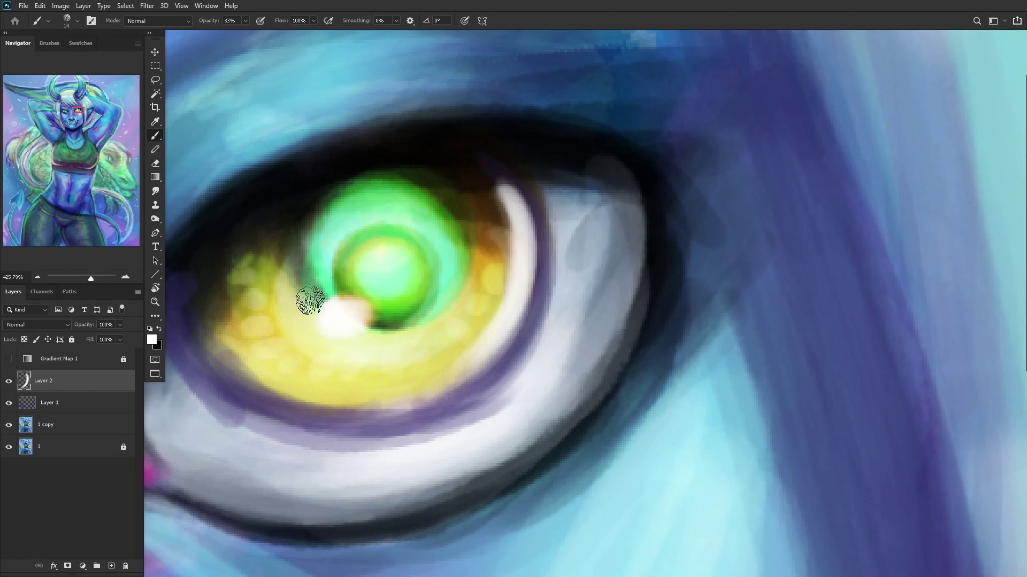
{"action": "mouse_move", "coordinate": [210, 302]}
{"action": "left_mouse_down"}
{"action": "mouse_move", "coordinate": [275, 378]}
{"action": "mouse_move", "coordinate": [200, 302]}
{"action": "mouse_move", "coordinate": [247, 333]}
{"action": "mouse_move", "coordinate": [202, 336]}
{"action": "mouse_move", "coordinate": [226, 311]}
{"action": "mouse_move", "coordinate": [232, 368]}
{"action": "mouse_move", "coordinate": [229, 335]}
{"action": "mouse_move", "coordinate": [283, 397]}
{"action": "mouse_move", "coordinate": [343, 395]}
{"action": "mouse_move", "coordinate": [195, 333]}
{"action": "mouse_move", "coordinate": [230, 366]}
{"action": "mouse_move", "coordinate": [187, 316]}
{"action": "mouse_move", "coordinate": [332, 374]}
{"action": "mouse_move", "coordinate": [303, 389]}
{"action": "mouse_move", "coordinate": [339, 369]}
{"action": "left_mouse_up"}
{"action": "scroll", "coordinate": [438, 303], "scroll_direction": "down", "scroll_amount": 3}
{"action": "scroll", "coordinate": [438, 303], "scroll_direction": "down", "scroll_amount": 8}
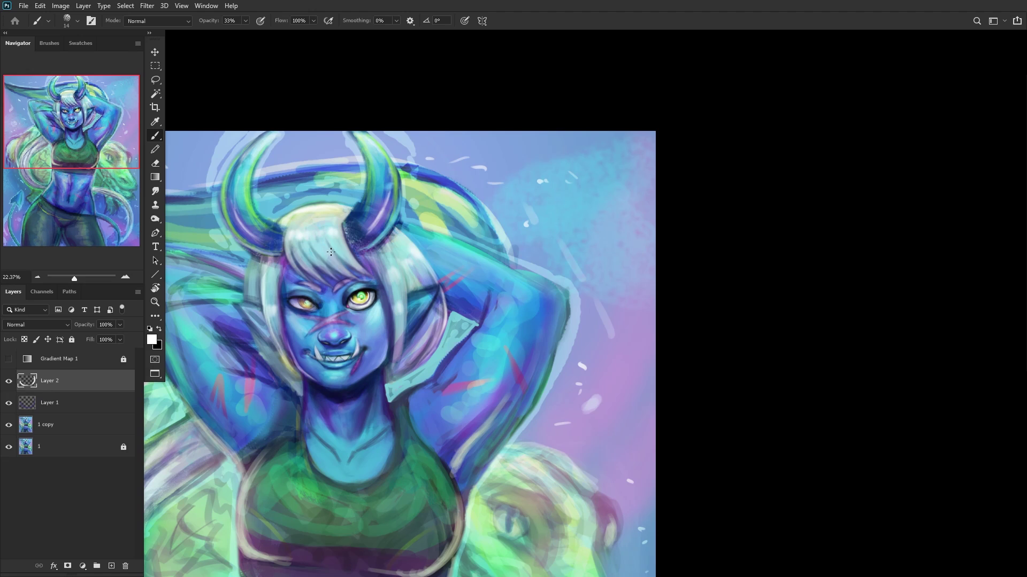
{"action": "key", "text": "ctrl+e"}
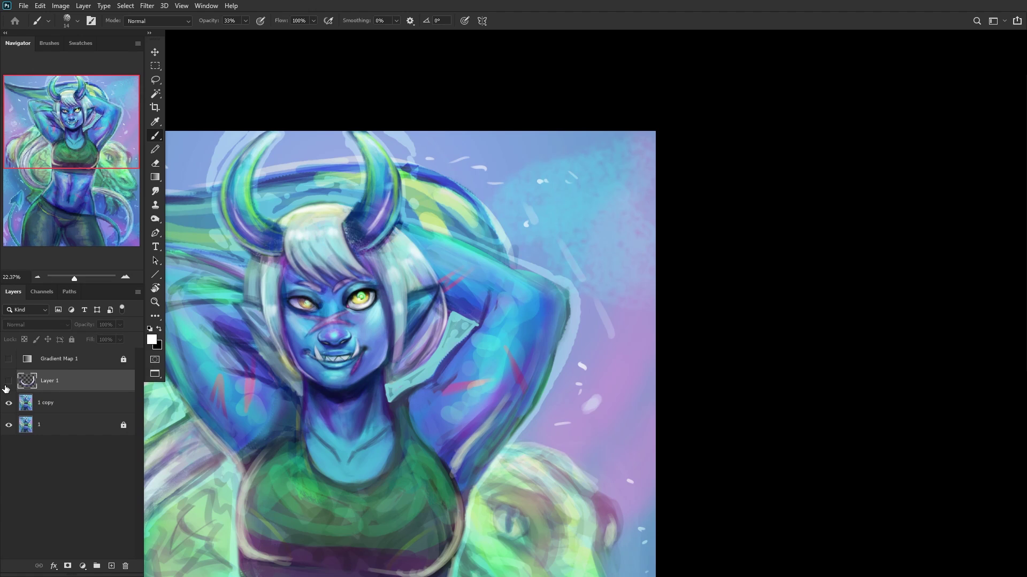
{"action": "scroll", "coordinate": [312, 345], "scroll_direction": "down", "scroll_amount": 3}
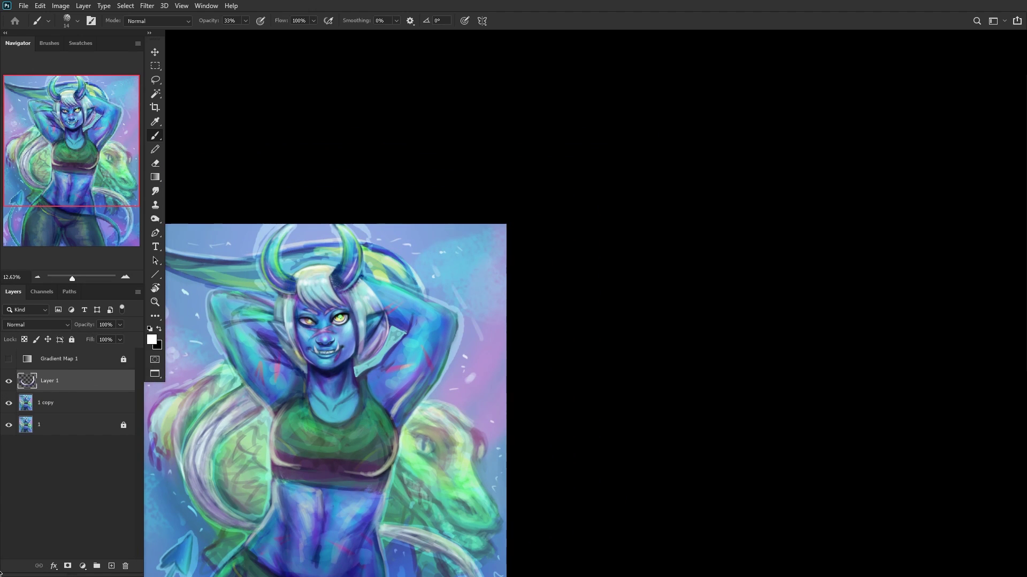
{"action": "key", "text": "ctrl+e"}
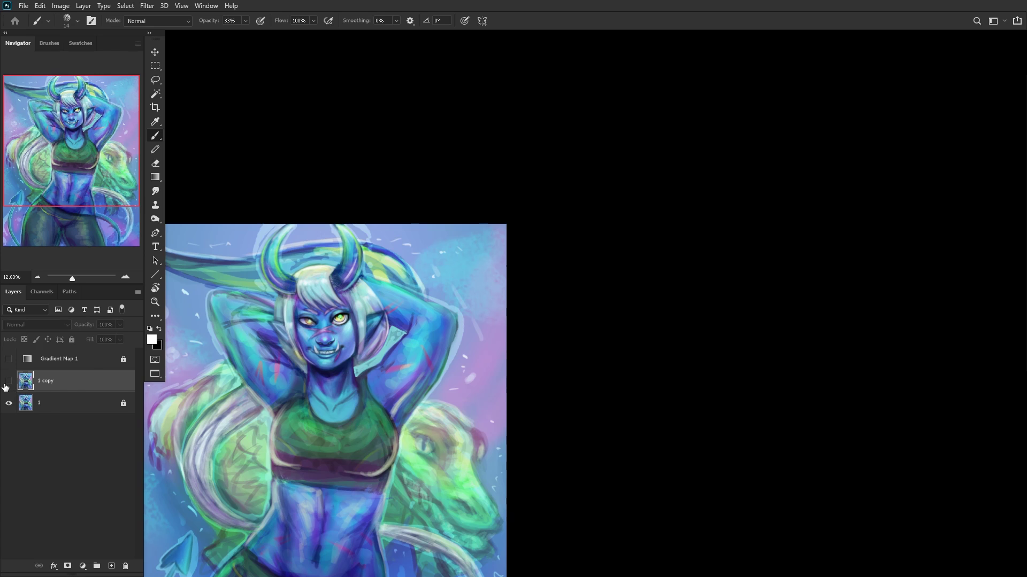
{"action": "left_click", "coordinate": [8, 382]}
{"action": "left_click", "coordinate": [7, 382]}
Step: Add a new layer above 1 copy and load a deep dark blue with the large Soft Round brush
{"action": "scroll", "coordinate": [205, 385], "scroll_direction": "up", "scroll_amount": 10}
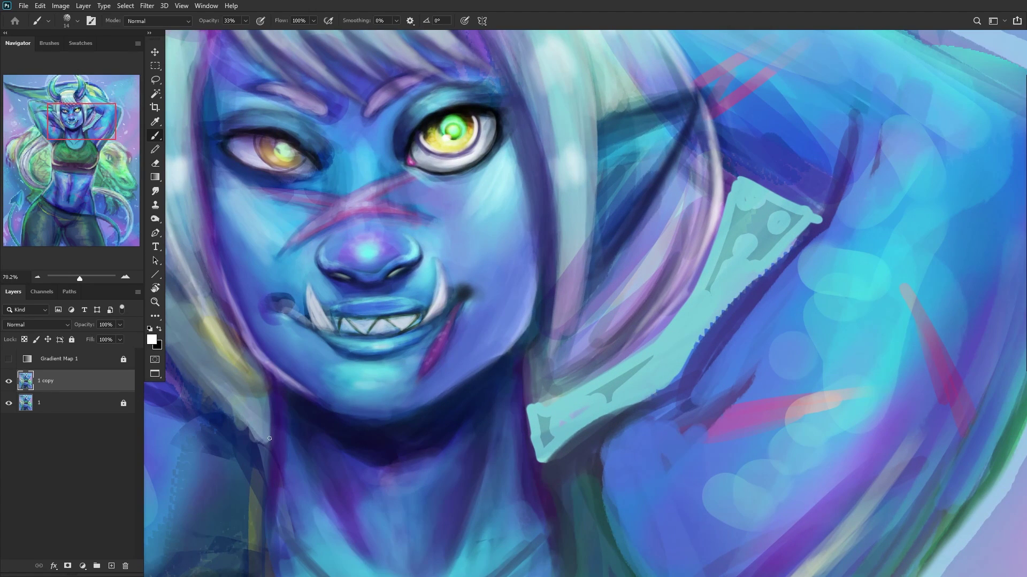
{"action": "left_click", "coordinate": [117, 567]}
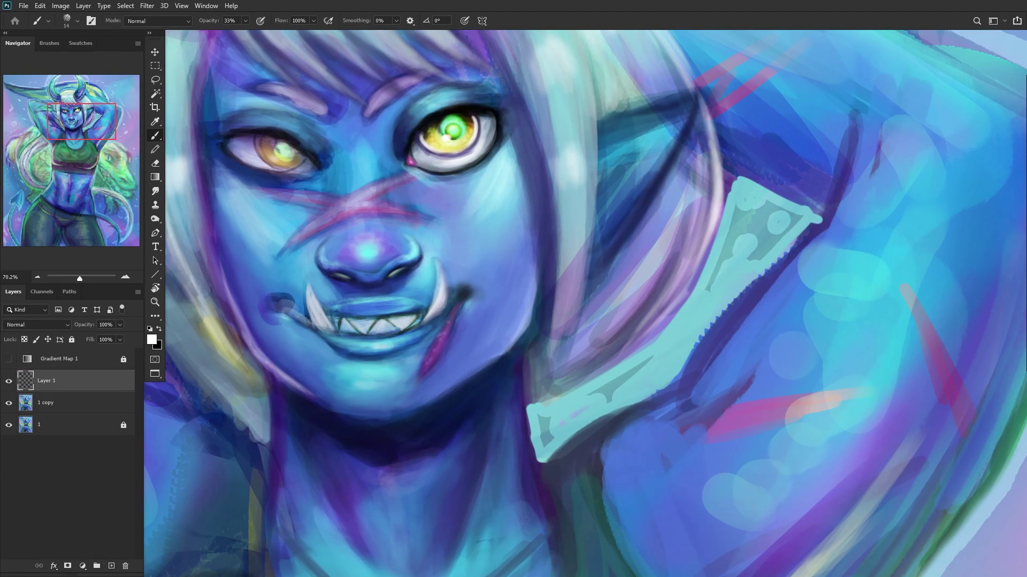
{"action": "left_click", "coordinate": [152, 339]}
{"action": "left_click", "coordinate": [389, 253]}
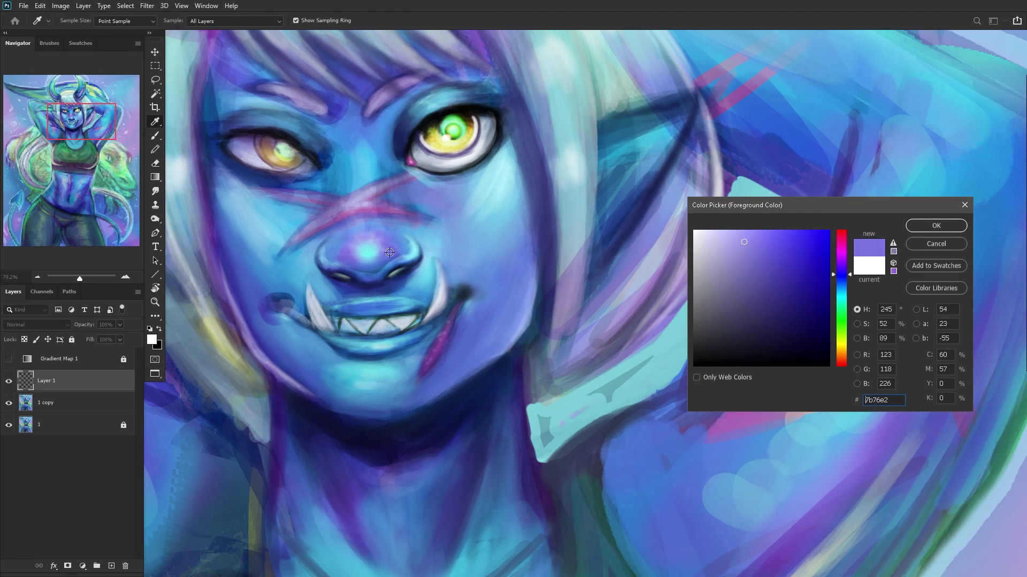
{"action": "left_click_drag", "start_coordinate": [793, 298], "coordinate": [809, 280]}
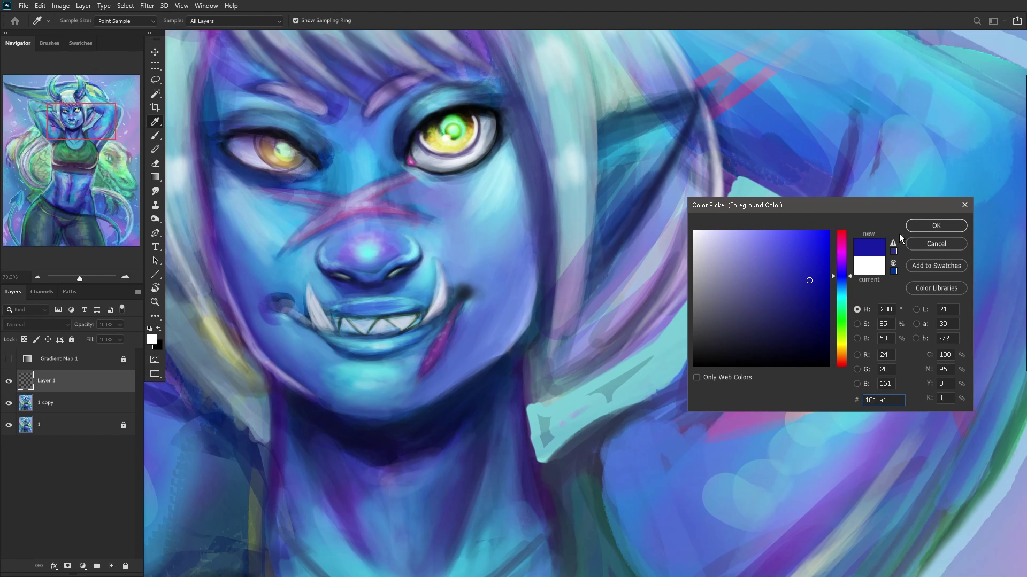
{"action": "left_click", "coordinate": [936, 225]}
{"action": "key", "text": "b"}
{"action": "right_click", "coordinate": [475, 73]}
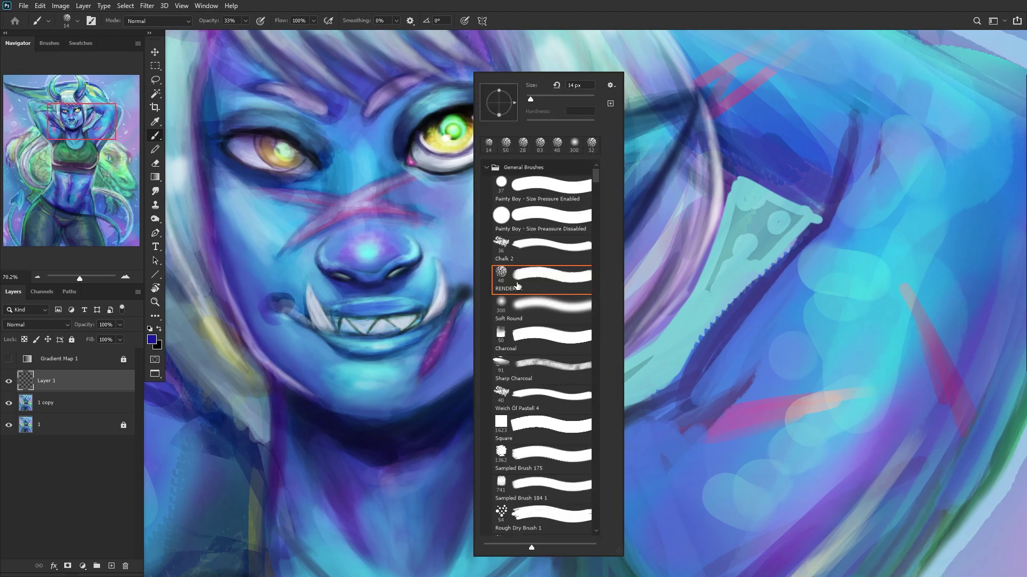
{"action": "left_click", "coordinate": [521, 302]}
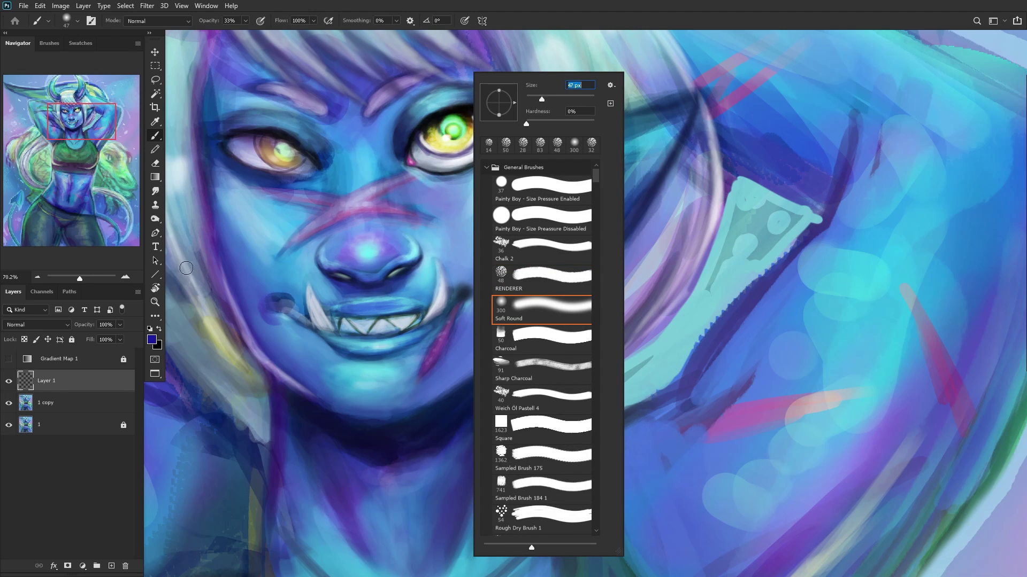
Step: Set the new layer to Multiply and paint dark shadows along the upper lip
{"action": "left_click", "coordinate": [26, 325]}
{"action": "left_click", "coordinate": [22, 349]}
{"action": "mouse_move", "coordinate": [401, 309]}
{"action": "left_mouse_down"}
{"action": "mouse_move", "coordinate": [343, 307]}
{"action": "mouse_move", "coordinate": [408, 308]}
{"action": "left_mouse_up"}
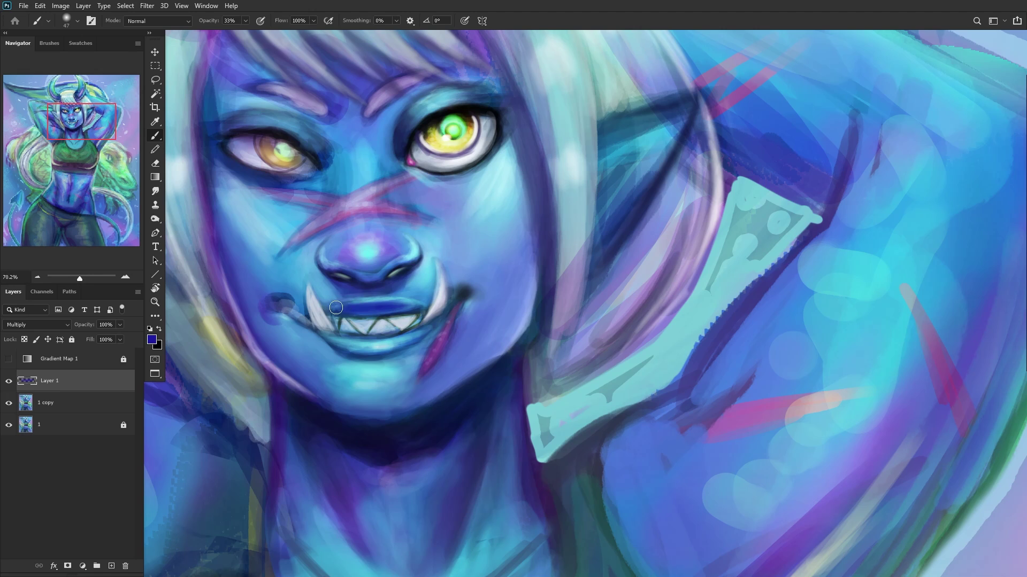
{"action": "mouse_move", "coordinate": [336, 307]}
{"action": "left_mouse_down"}
{"action": "mouse_move", "coordinate": [382, 311]}
{"action": "mouse_move", "coordinate": [386, 301]}
{"action": "mouse_move", "coordinate": [420, 332]}
{"action": "mouse_move", "coordinate": [364, 346]}
{"action": "mouse_move", "coordinate": [405, 340]}
{"action": "mouse_move", "coordinate": [313, 329]}
{"action": "mouse_move", "coordinate": [413, 340]}
{"action": "mouse_move", "coordinate": [380, 350]}
{"action": "mouse_move", "coordinate": [436, 327]}
{"action": "mouse_move", "coordinate": [361, 340]}
{"action": "mouse_move", "coordinate": [312, 330]}
{"action": "left_mouse_up"}
{"action": "scroll", "coordinate": [317, 306], "scroll_direction": "down", "scroll_amount": 3}
{"action": "scroll", "coordinate": [278, 247], "scroll_direction": "down", "scroll_amount": 4}
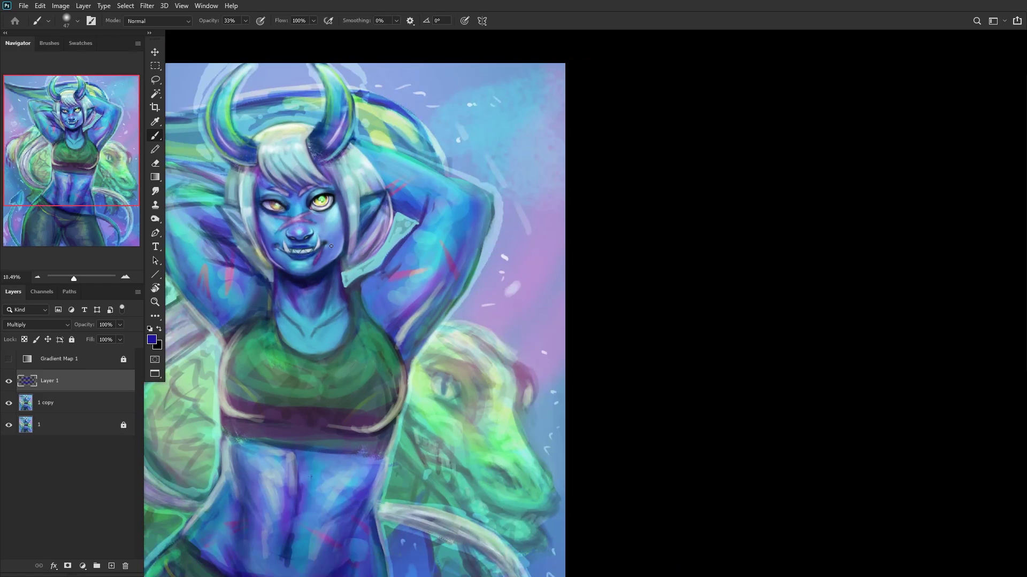
{"action": "key", "text": "ctrl+shift+h"}
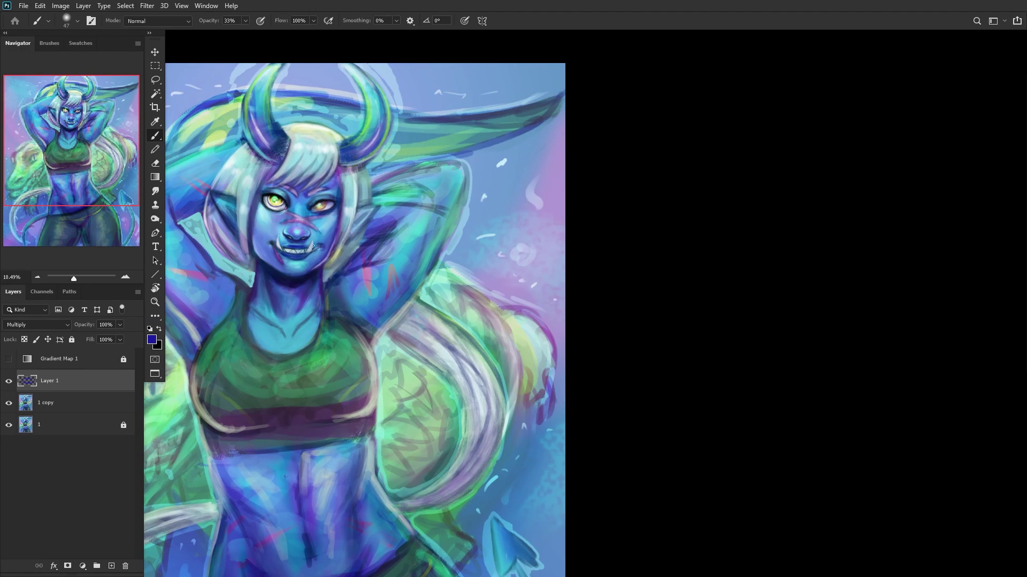
{"action": "scroll", "coordinate": [312, 246], "scroll_direction": "up", "scroll_amount": 5}
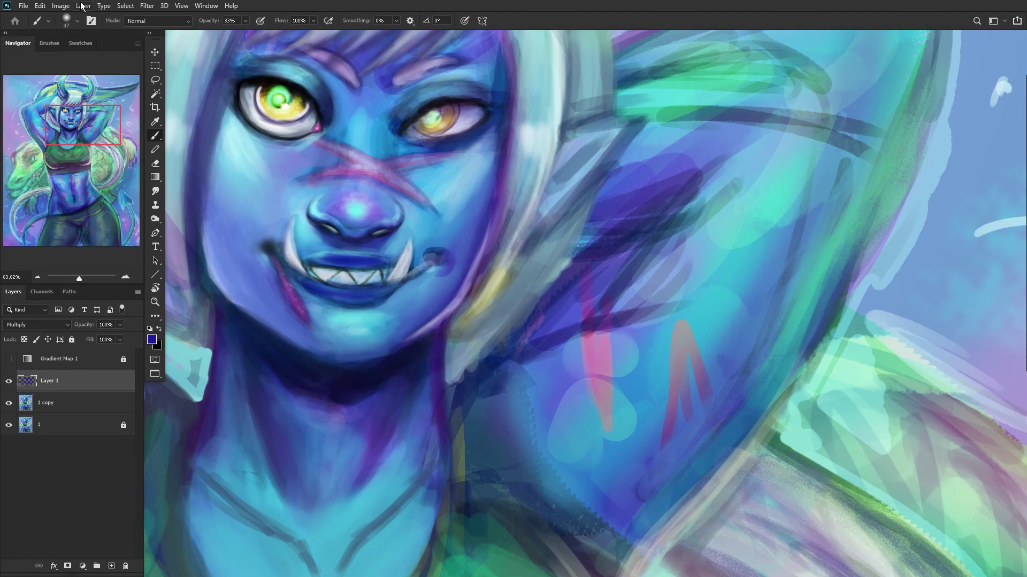
Step: Lighten and desaturate the lip shading with Hue/Saturation, then compare it on and off
{"action": "key", "text": "ctrl+u"}
{"action": "left_click_drag", "start_coordinate": [768, 322], "coordinate": [747, 271]}
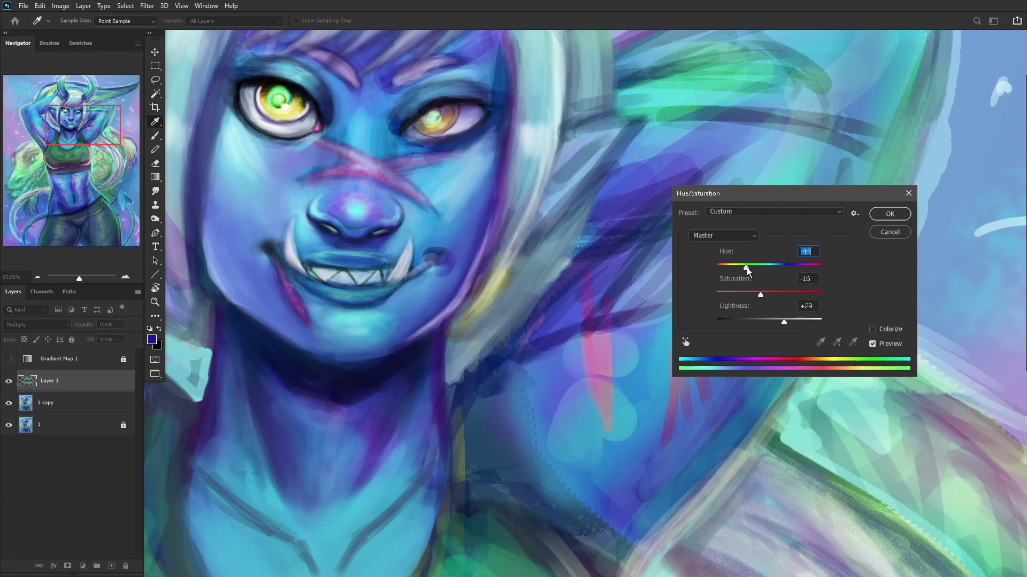
{"action": "left_click", "coordinate": [889, 214]}
{"action": "key", "text": "b"}
{"action": "scroll", "coordinate": [453, 280], "scroll_direction": "down", "scroll_amount": 5}
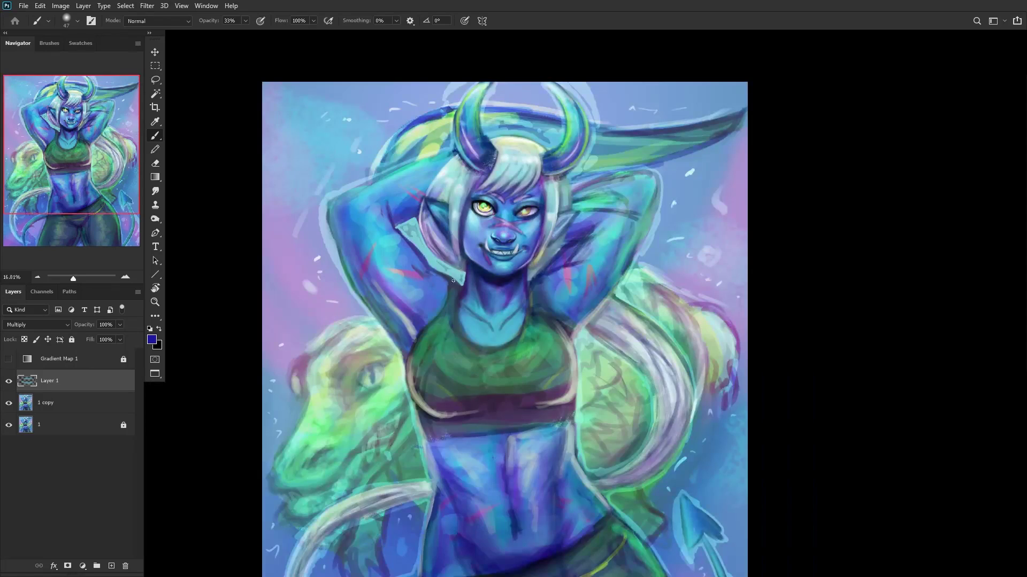
{"action": "left_click", "coordinate": [8, 380]}
{"action": "left_click", "coordinate": [8, 380]}
Step: Merge the lip shading layer down into 1 copy and compare it against the original
{"action": "key", "text": "ctrl+e"}
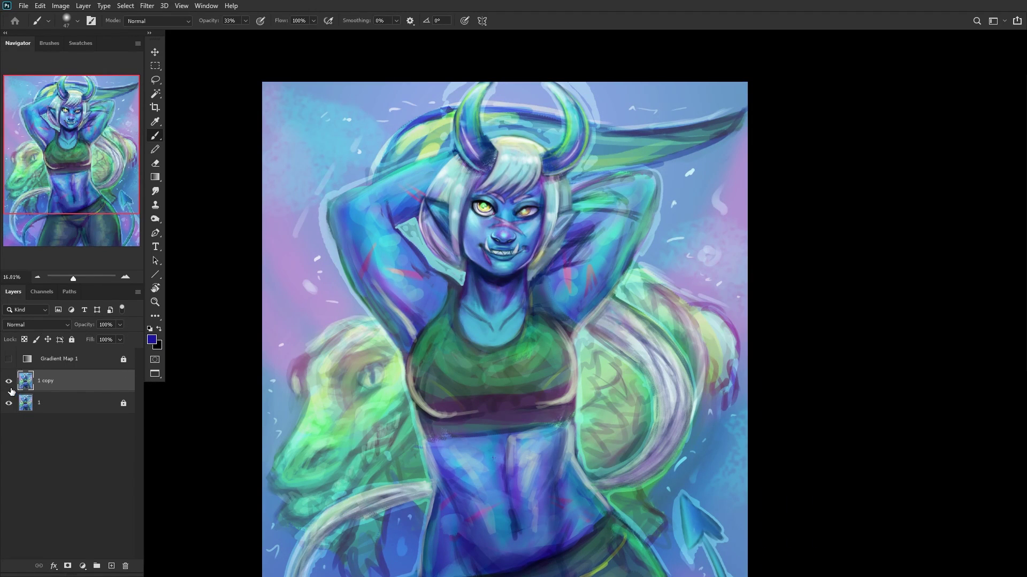
{"action": "left_click", "coordinate": [8, 382]}
{"action": "left_click", "coordinate": [8, 382]}
{"action": "left_click", "coordinate": [9, 381]}
{"action": "left_click", "coordinate": [8, 381]}
{"action": "scroll", "coordinate": [298, 340], "scroll_direction": "down", "scroll_amount": 3}
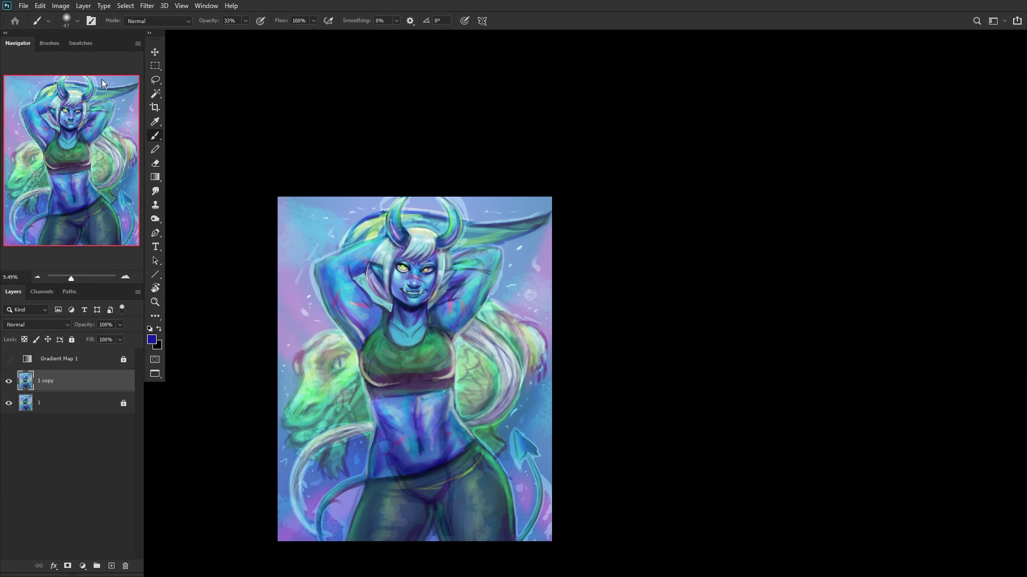
Step: Marquee-select the face and chest area and bring it into Liquify without the backdrop
{"action": "left_click", "coordinate": [158, 70]}
{"action": "left_click_drag", "start_coordinate": [357, 225], "coordinate": [471, 337]}
{"action": "left_click", "coordinate": [164, 5]}
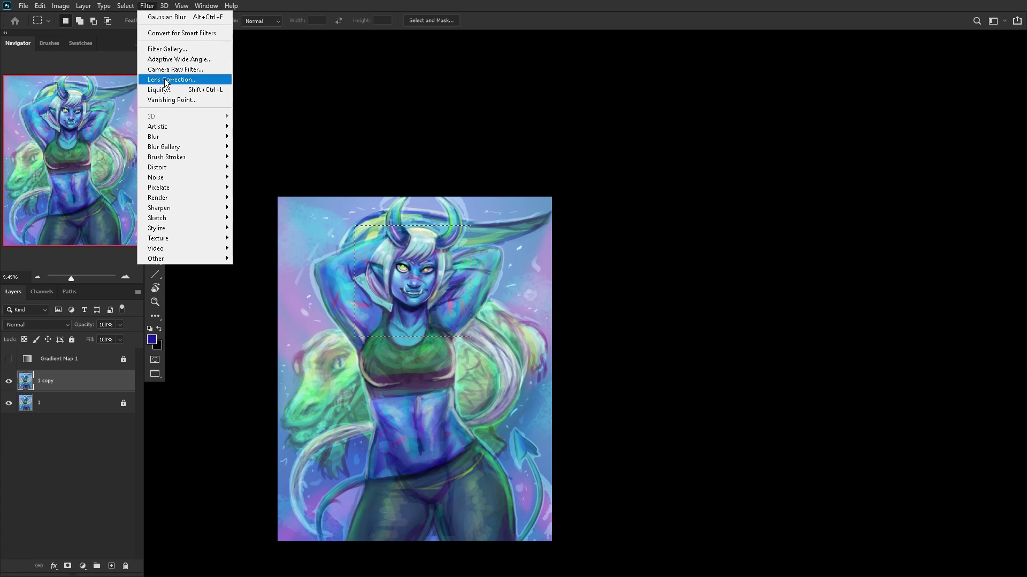
{"action": "left_click", "coordinate": [179, 88]}
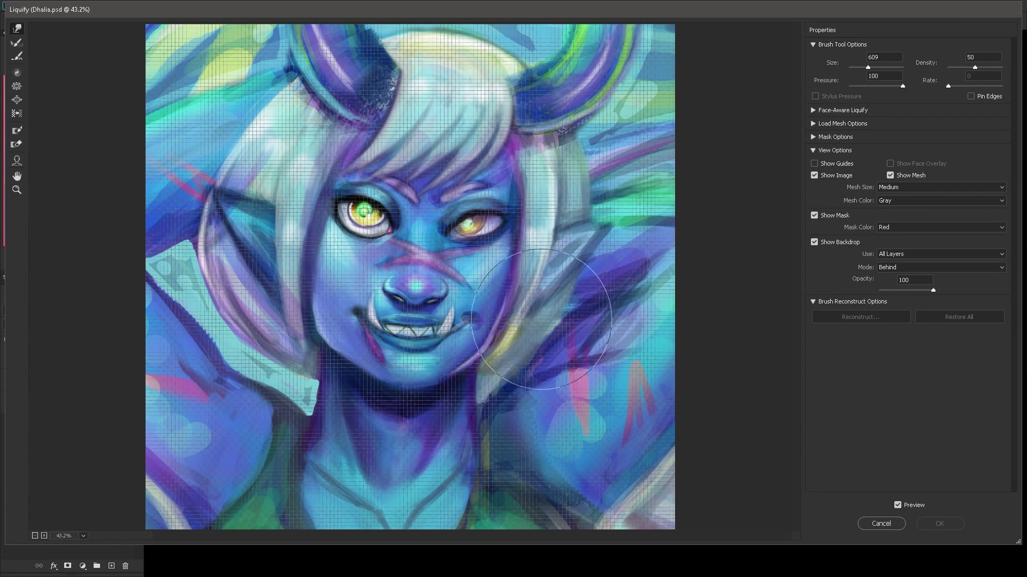
{"action": "left_click", "coordinate": [814, 243]}
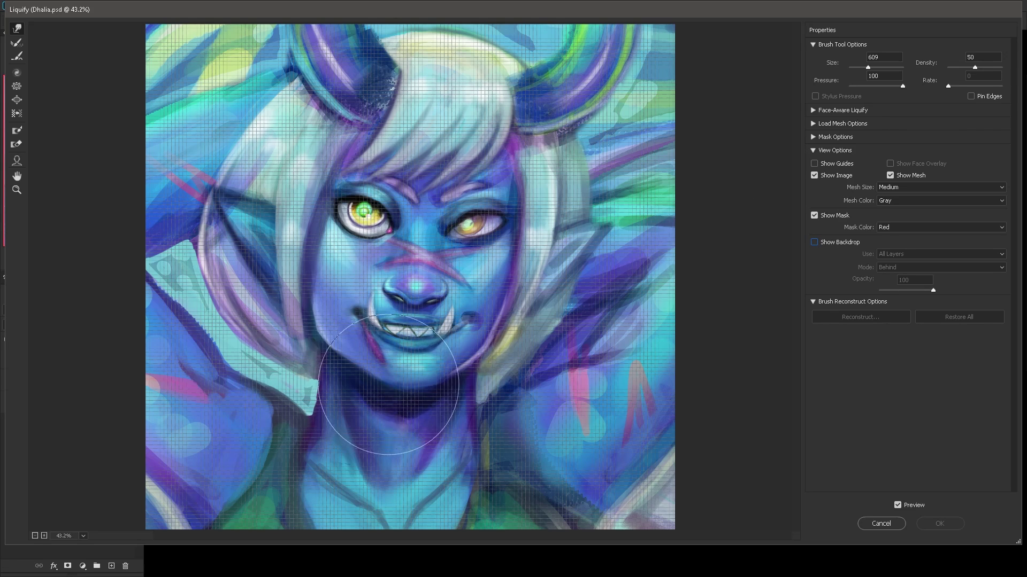
Step: Forward-warp the chin, mouth, nose, eye, neck and forehead slightly, then apply the Liquify
{"action": "mouse_move", "coordinate": [408, 377]}
{"action": "left_mouse_down"}
{"action": "mouse_move", "coordinate": [406, 400]}
{"action": "mouse_move", "coordinate": [404, 391]}
{"action": "mouse_move", "coordinate": [343, 380]}
{"action": "mouse_move", "coordinate": [344, 369]}
{"action": "mouse_move", "coordinate": [297, 362]}
{"action": "mouse_move", "coordinate": [316, 342]}
{"action": "left_mouse_up"}
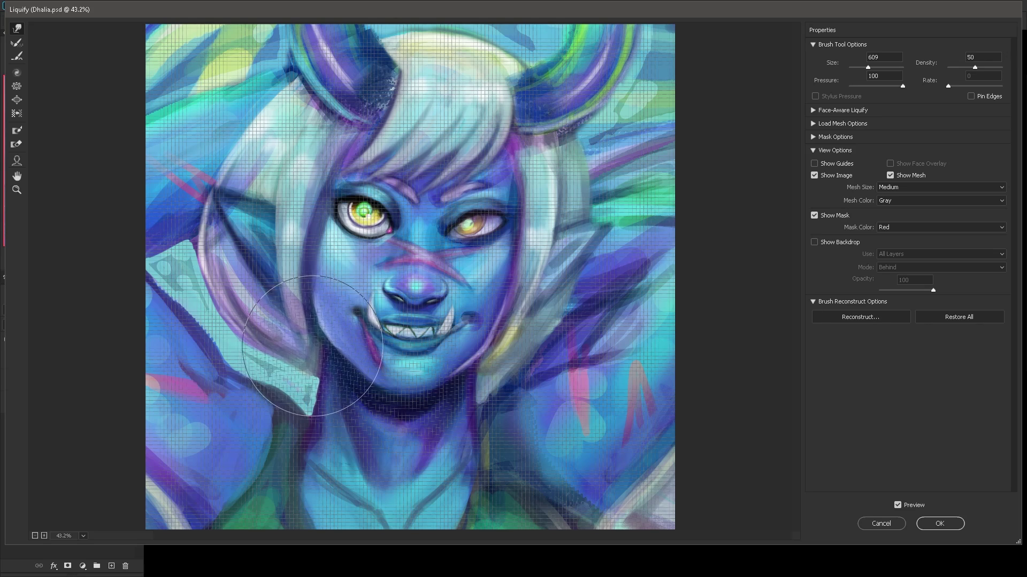
{"action": "mouse_move", "coordinate": [406, 304]}
{"action": "left_mouse_down"}
{"action": "mouse_move", "coordinate": [407, 315]}
{"action": "mouse_move", "coordinate": [441, 291]}
{"action": "left_mouse_up"}
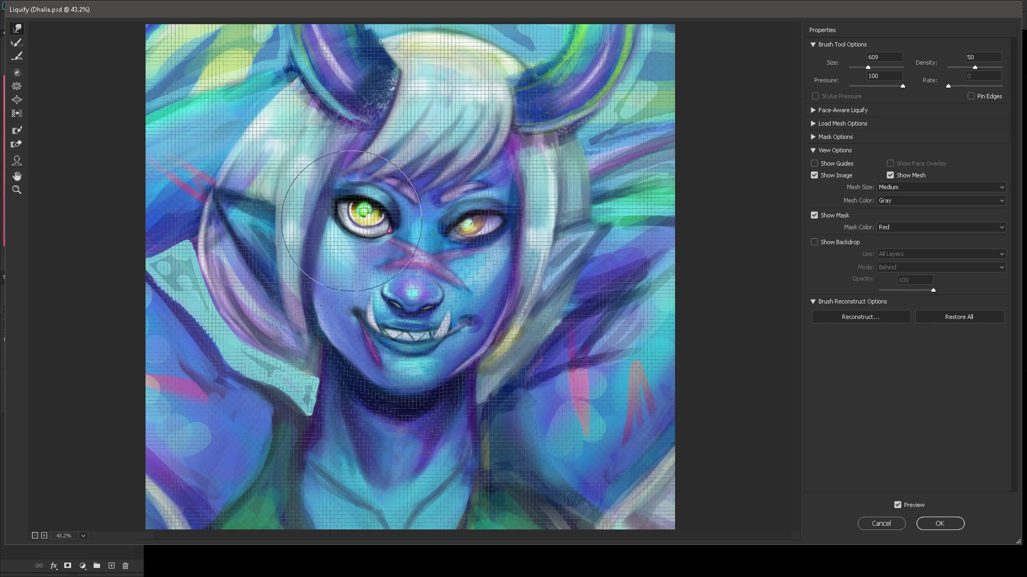
{"action": "mouse_move", "coordinate": [393, 226]}
{"action": "left_mouse_down"}
{"action": "mouse_move", "coordinate": [400, 232]}
{"action": "mouse_move", "coordinate": [380, 198]}
{"action": "mouse_move", "coordinate": [492, 219]}
{"action": "mouse_move", "coordinate": [546, 214]}
{"action": "left_mouse_up"}
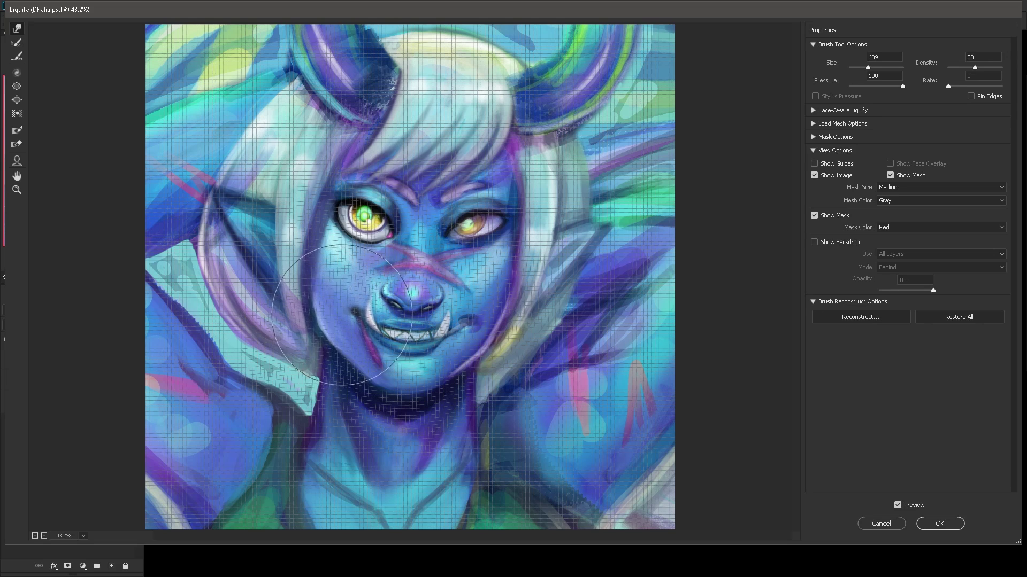
{"action": "left_click", "coordinate": [897, 505]}
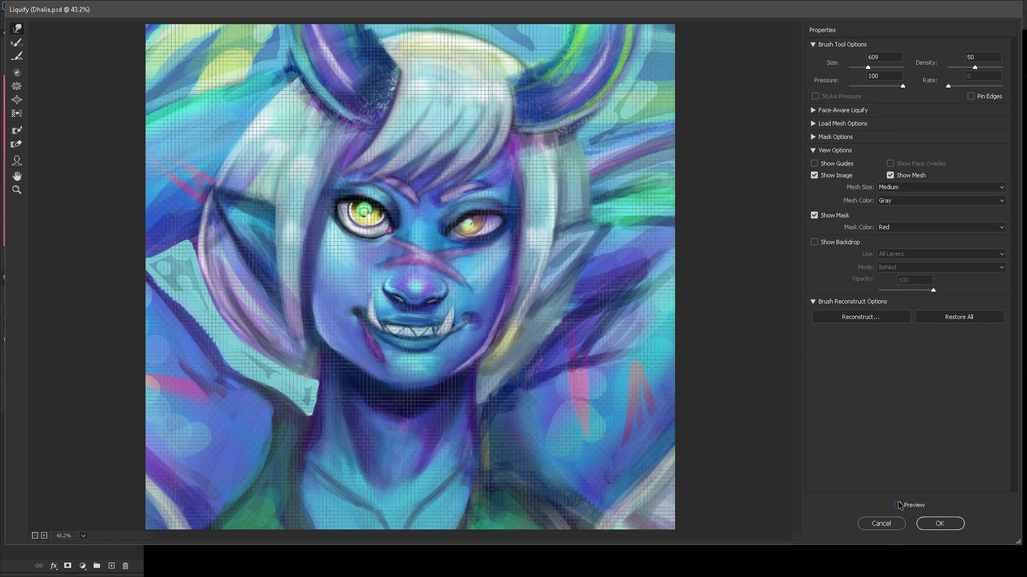
{"action": "left_click", "coordinate": [897, 505]}
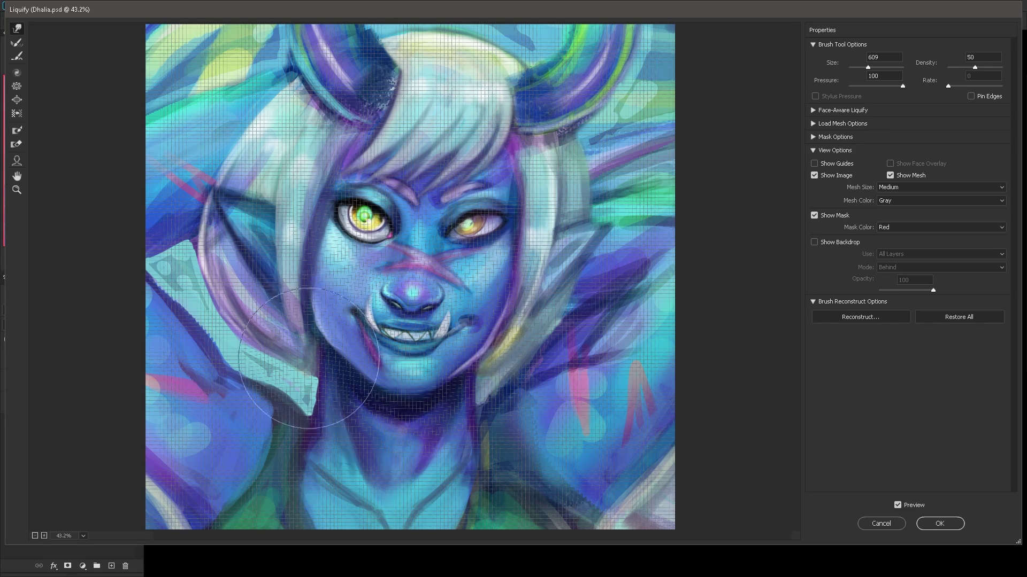
{"action": "left_click_drag", "start_coordinate": [298, 384], "coordinate": [299, 384]}
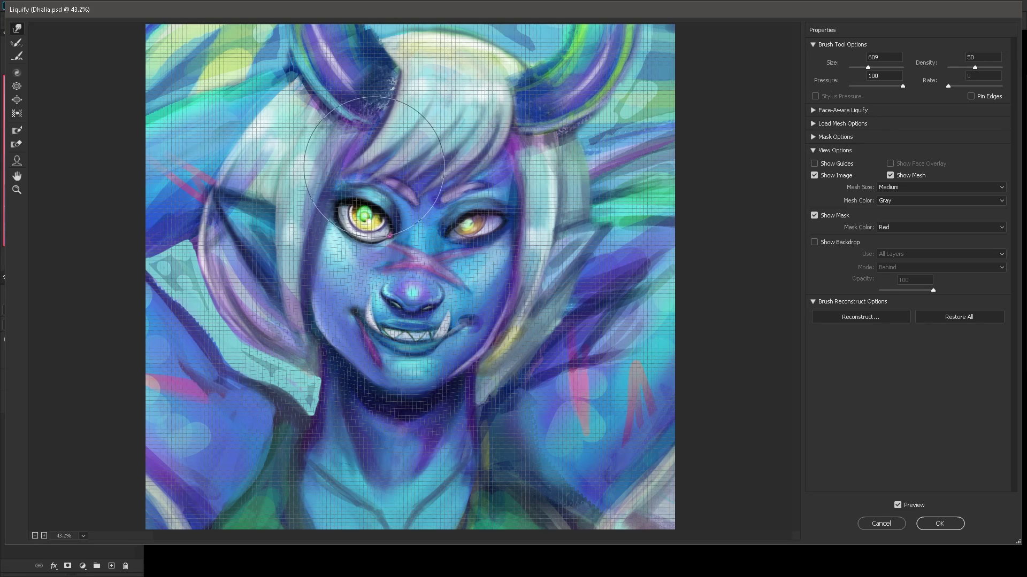
{"action": "left_click_drag", "start_coordinate": [372, 170], "coordinate": [375, 166]}
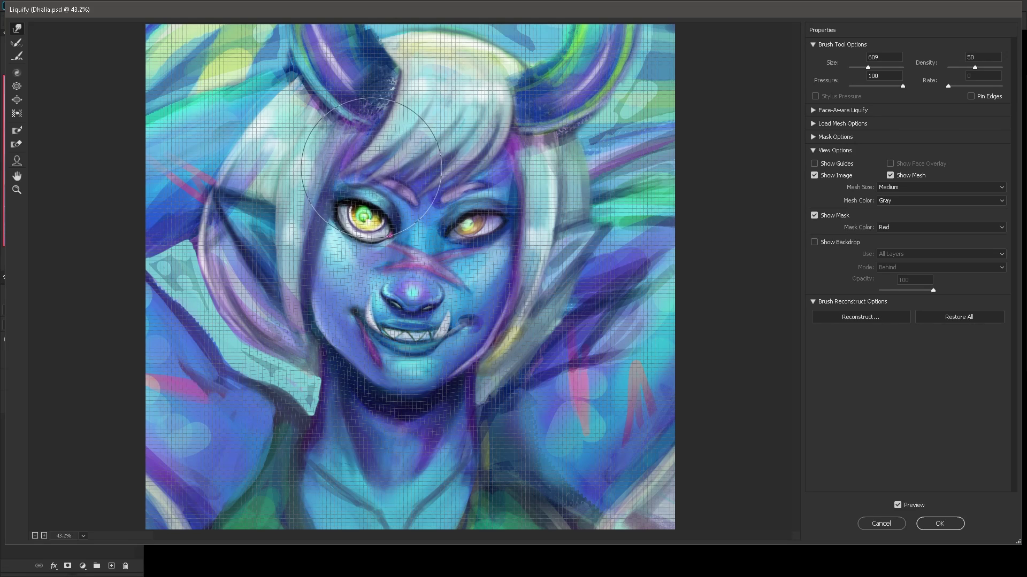
{"action": "left_click", "coordinate": [939, 524]}
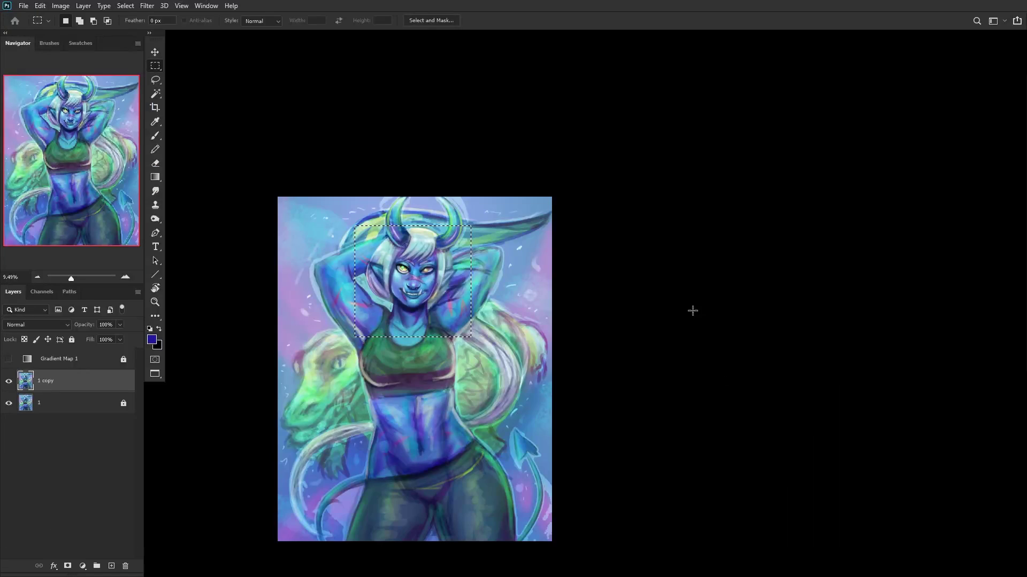
Step: Lasso the glowing green right eye and copy it onto a new layer
{"action": "left_click", "coordinate": [8, 381]}
{"action": "scroll", "coordinate": [400, 263], "scroll_direction": "up", "scroll_amount": 5}
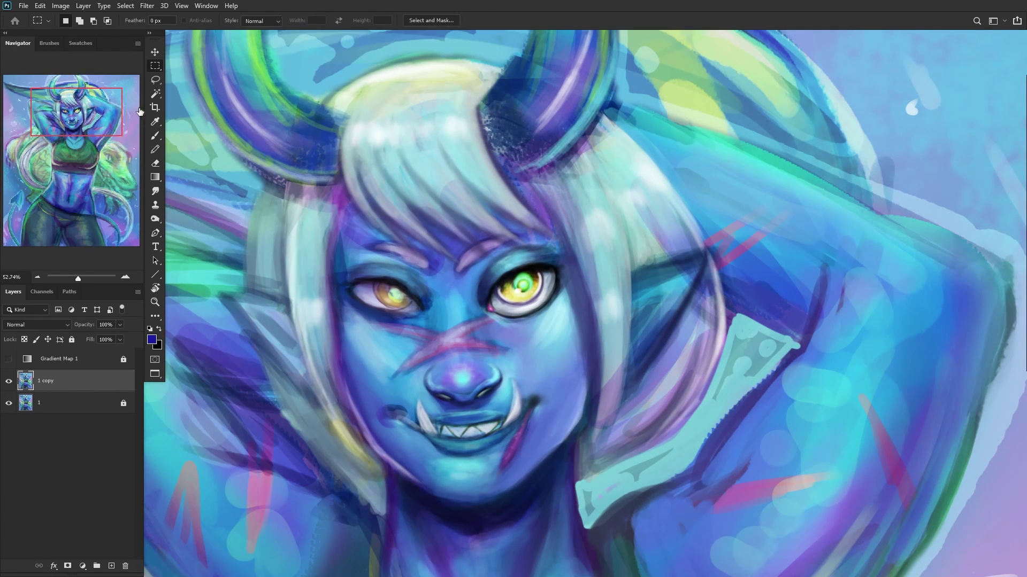
{"action": "left_click", "coordinate": [156, 83]}
{"action": "left_click", "coordinate": [477, 266]}
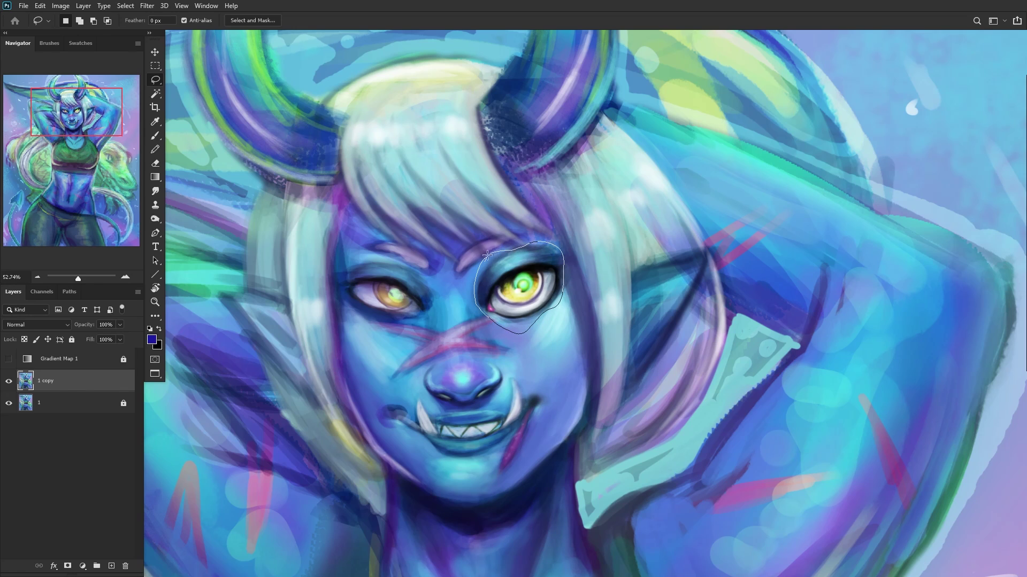
{"action": "left_click_drag", "start_coordinate": [487, 254], "coordinate": [488, 253]}
{"action": "key", "text": "ctrl+j"}
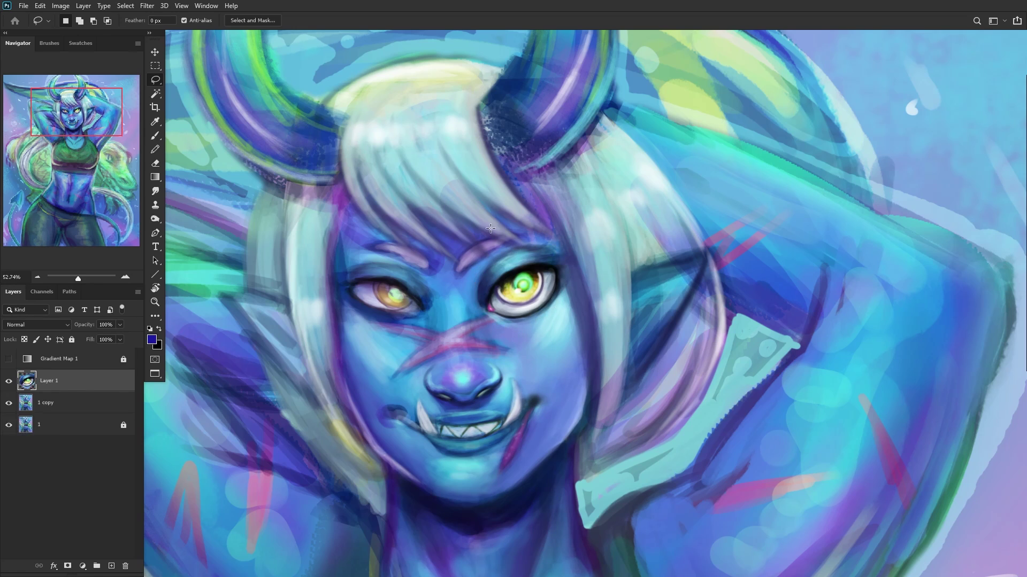
Step: Move and rotate the copied eye onto the left eye and commit the placement
{"action": "key", "text": "v"}
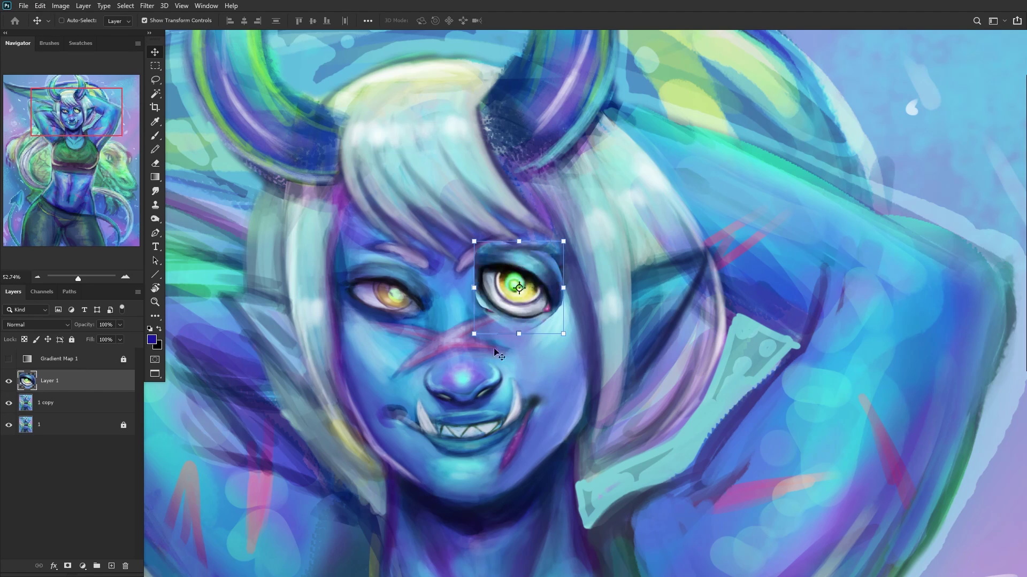
{"action": "left_click_drag", "start_coordinate": [526, 269], "coordinate": [398, 276]}
{"action": "left_click_drag", "start_coordinate": [448, 251], "coordinate": [399, 276]}
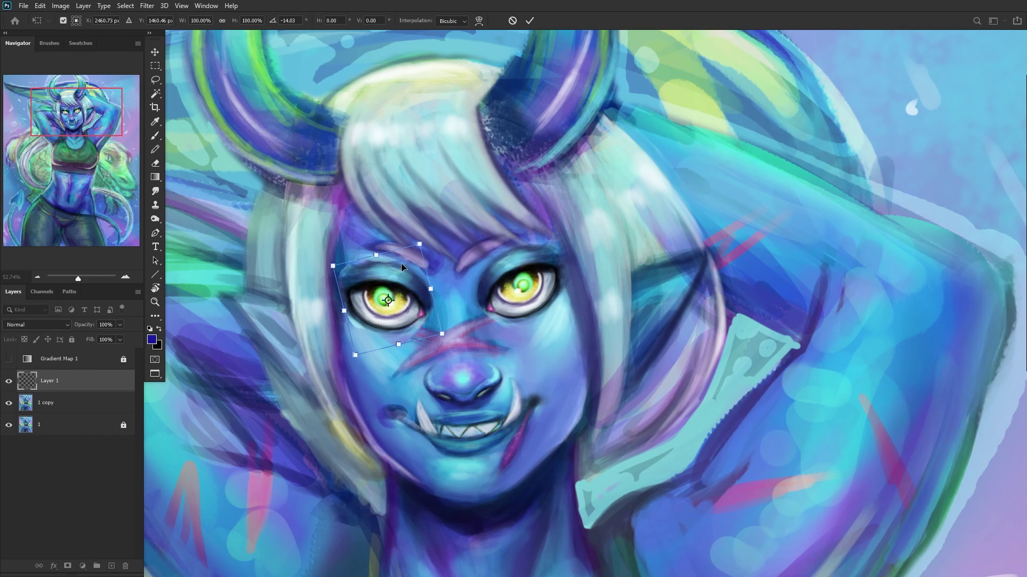
{"action": "key", "text": "Right"}
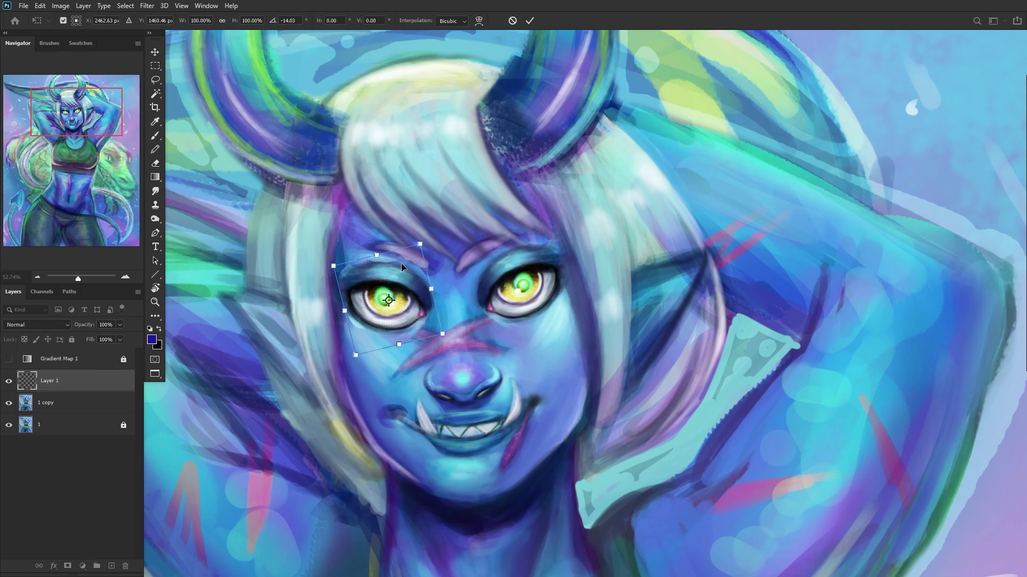
{"action": "key", "text": "Return"}
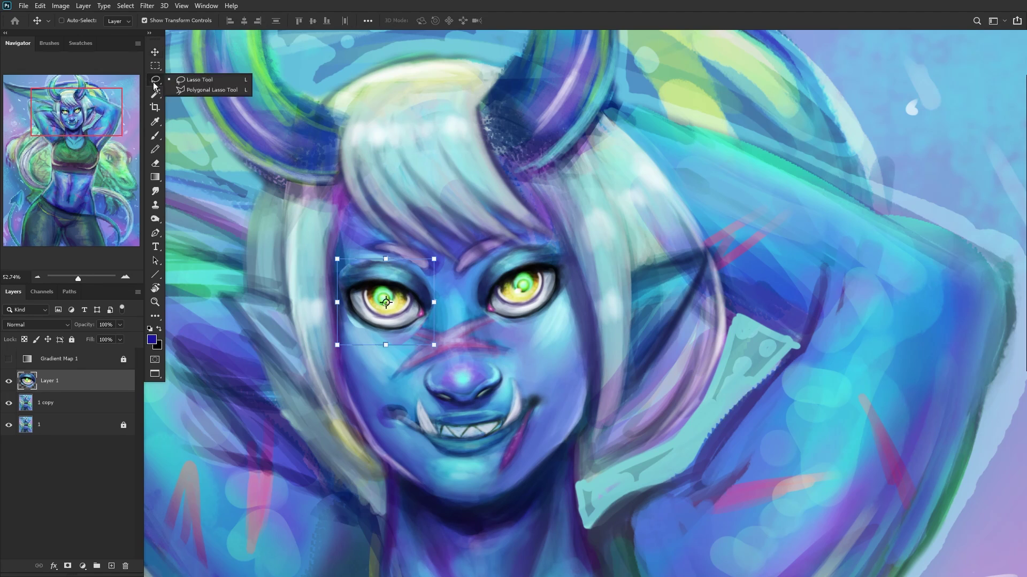
Step: Lasso the left iris region and flip it horizontally via Edit > Transform
{"action": "left_click", "coordinate": [155, 80]}
{"action": "scroll", "coordinate": [392, 305], "scroll_direction": "up", "scroll_amount": 5}
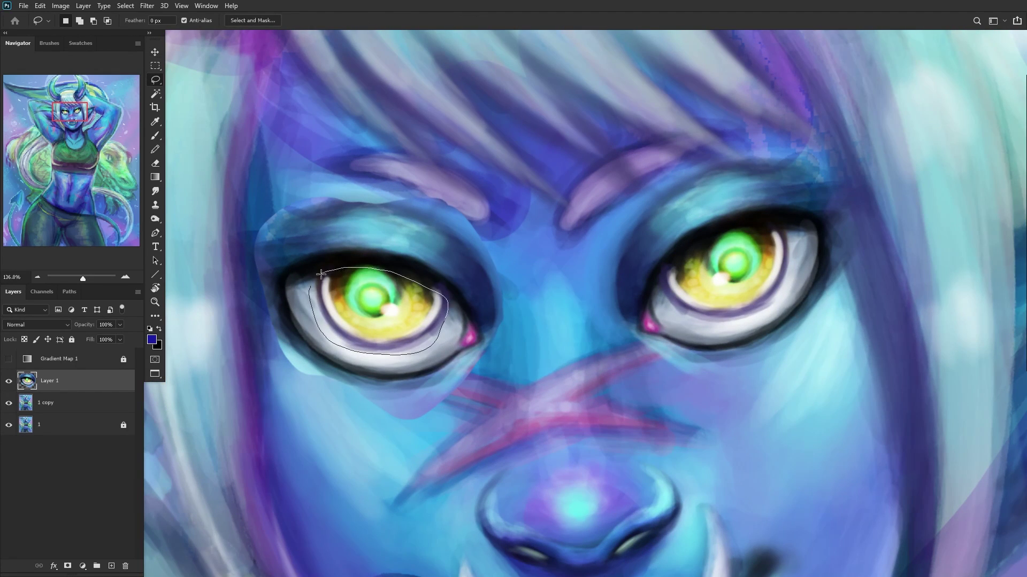
{"action": "left_click_drag", "start_coordinate": [321, 275], "coordinate": [320, 275]}
{"action": "left_click", "coordinate": [40, 5]}
{"action": "mouse_move", "coordinate": [110, 251]}
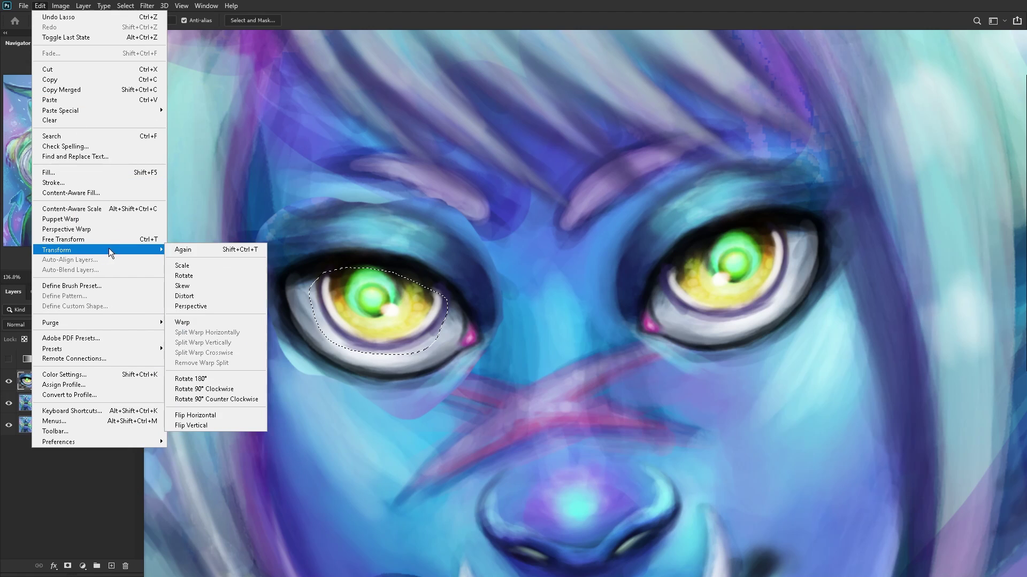
{"action": "left_click", "coordinate": [208, 415]}
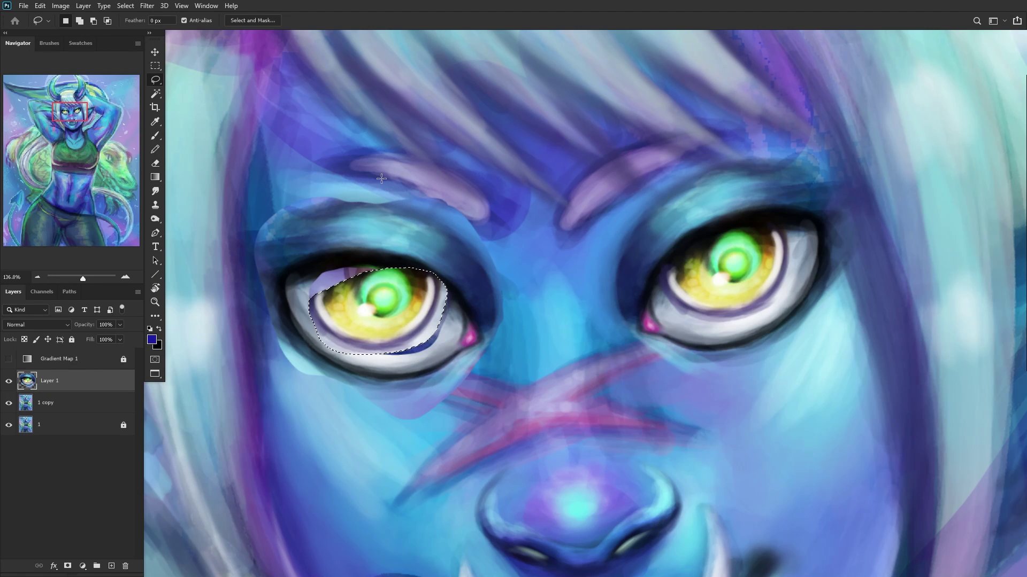
Step: Rotate the flipped iris about 27° into place, shift it slightly up-left, and deselect
{"action": "key", "text": "ctrl+t"}
{"action": "left_click_drag", "start_coordinate": [472, 246], "coordinate": [495, 283]}
{"action": "left_click_drag", "start_coordinate": [377, 313], "coordinate": [374, 308]}
{"action": "left_click_drag", "start_coordinate": [481, 278], "coordinate": [473, 292]}
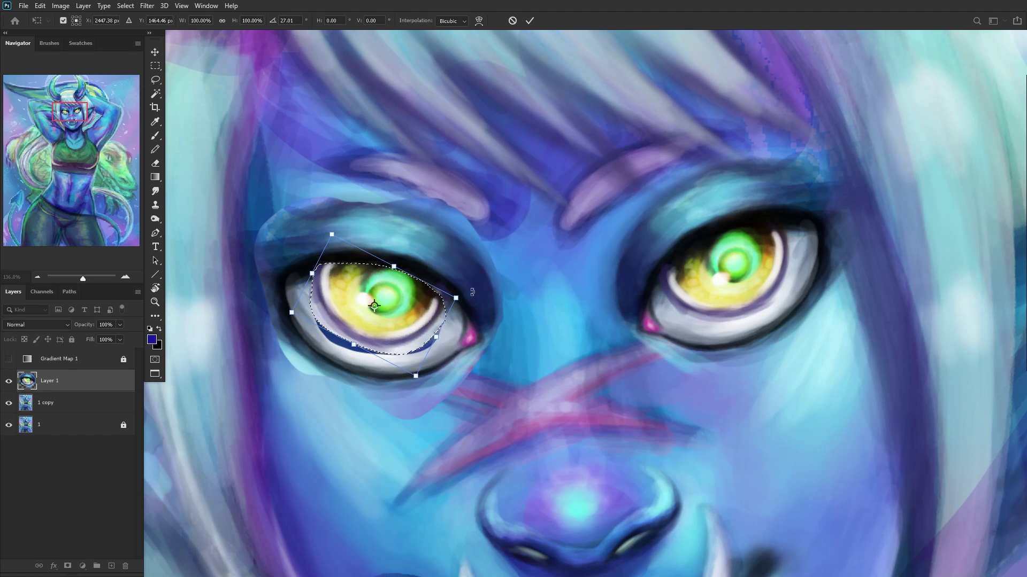
{"action": "key", "text": "Return"}
{"action": "key", "text": "ctrl+d"}
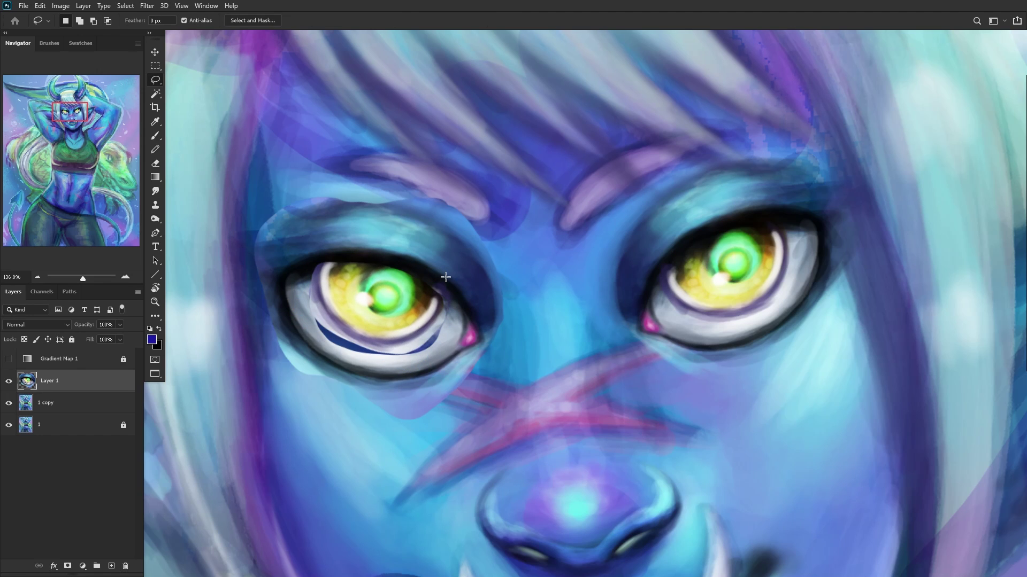
{"action": "left_click", "coordinate": [156, 135]}
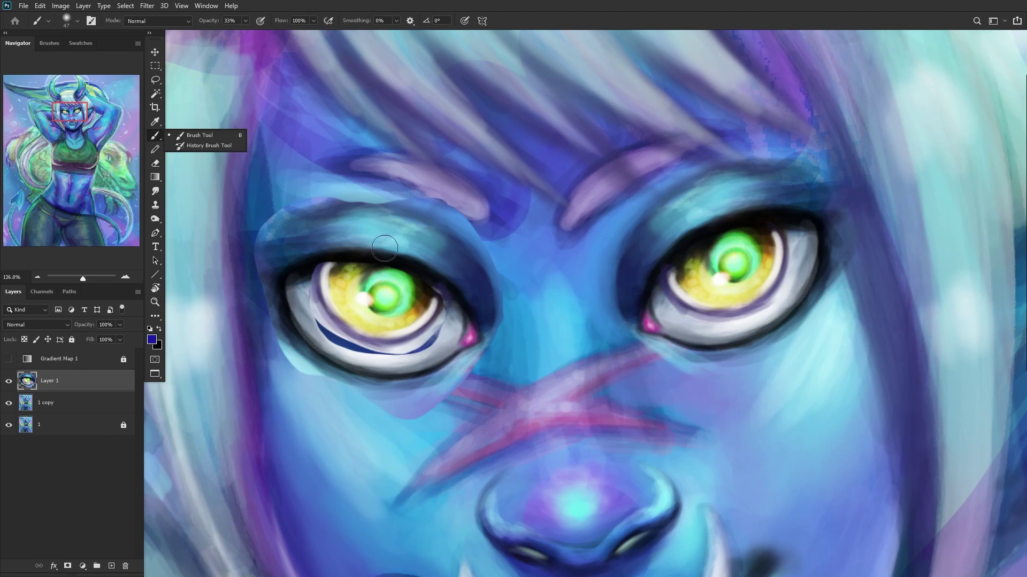
{"action": "scroll", "coordinate": [446, 331], "scroll_direction": "up", "scroll_amount": 2}
{"action": "right_click", "coordinate": [487, 321]}
Step: With a slightly smaller RENDERER brush, paint sampled near-white tones over the dark blue crescent
{"action": "left_click", "coordinate": [528, 278]}
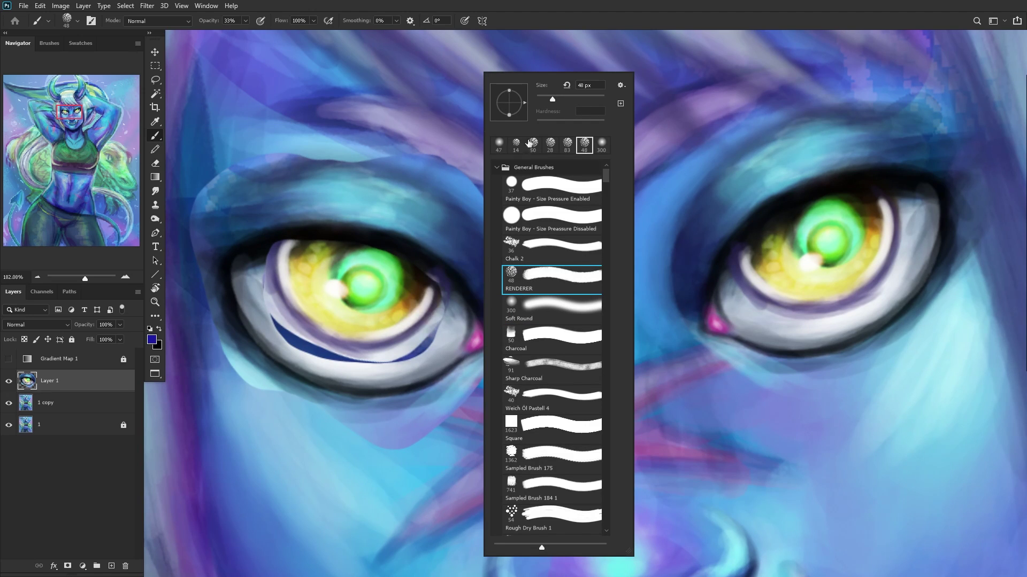
{"action": "left_click_drag", "start_coordinate": [546, 95], "coordinate": [545, 95]}
{"action": "left_click", "coordinate": [435, 316], "text": "alt"}
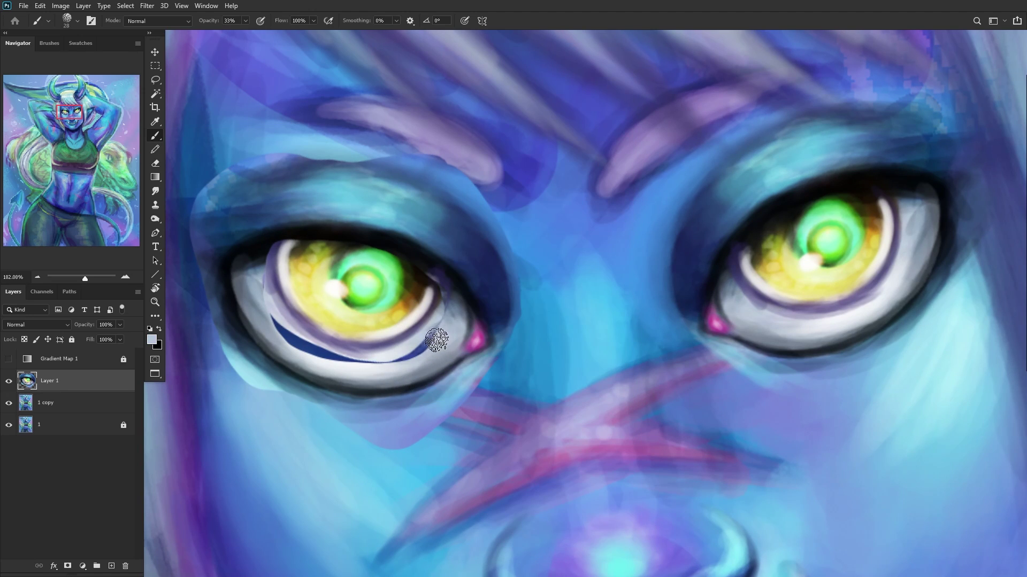
{"action": "mouse_move", "coordinate": [400, 361]}
{"action": "left_mouse_down"}
{"action": "mouse_move", "coordinate": [394, 355]}
{"action": "mouse_move", "coordinate": [460, 315]}
{"action": "mouse_move", "coordinate": [401, 360]}
{"action": "left_mouse_up"}
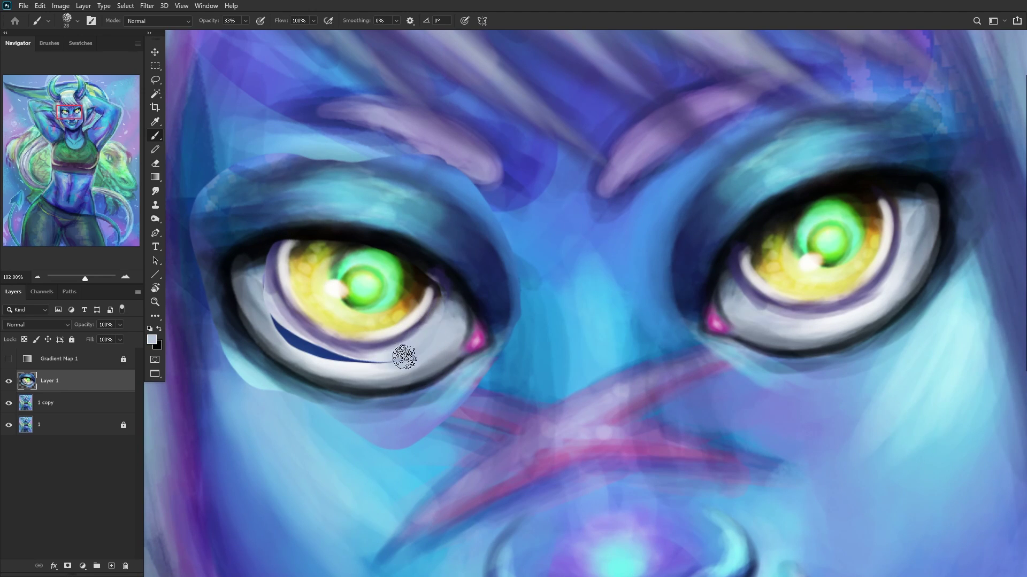
{"action": "left_click", "coordinate": [322, 366], "text": "alt"}
{"action": "mouse_move", "coordinate": [322, 366]}
{"action": "left_mouse_down"}
{"action": "mouse_move", "coordinate": [368, 360]}
{"action": "mouse_move", "coordinate": [298, 343]}
{"action": "mouse_move", "coordinate": [294, 334]}
{"action": "mouse_move", "coordinate": [371, 378]}
{"action": "mouse_move", "coordinate": [280, 328]}
{"action": "mouse_move", "coordinate": [428, 348]}
{"action": "left_mouse_up"}
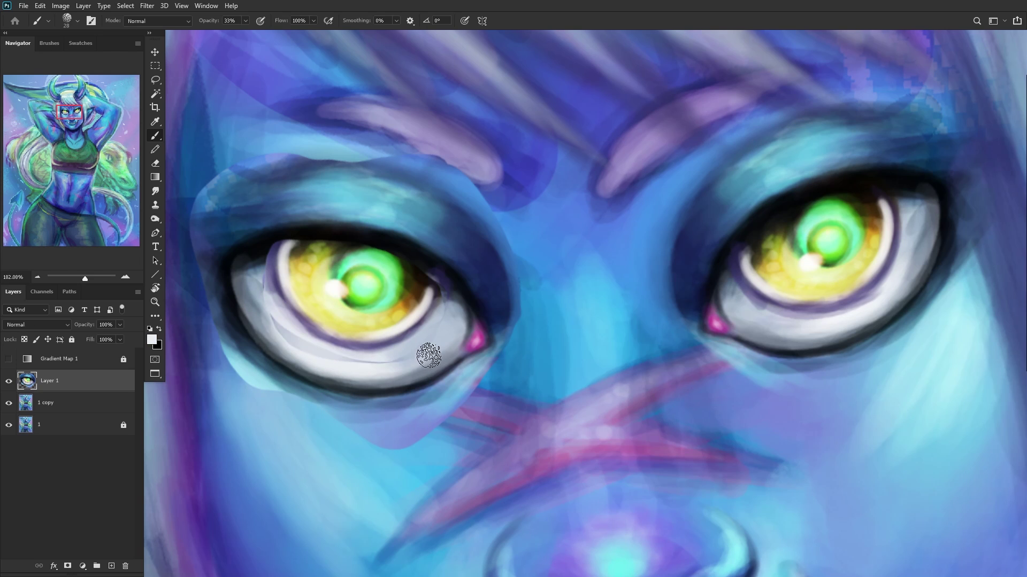
Step: Fill the remaining upper-left and lower gaps in the left eye white with sampled light greys
{"action": "left_click_drag", "start_coordinate": [259, 295], "coordinate": [259, 293]}
{"action": "left_click", "coordinate": [382, 381], "text": "alt"}
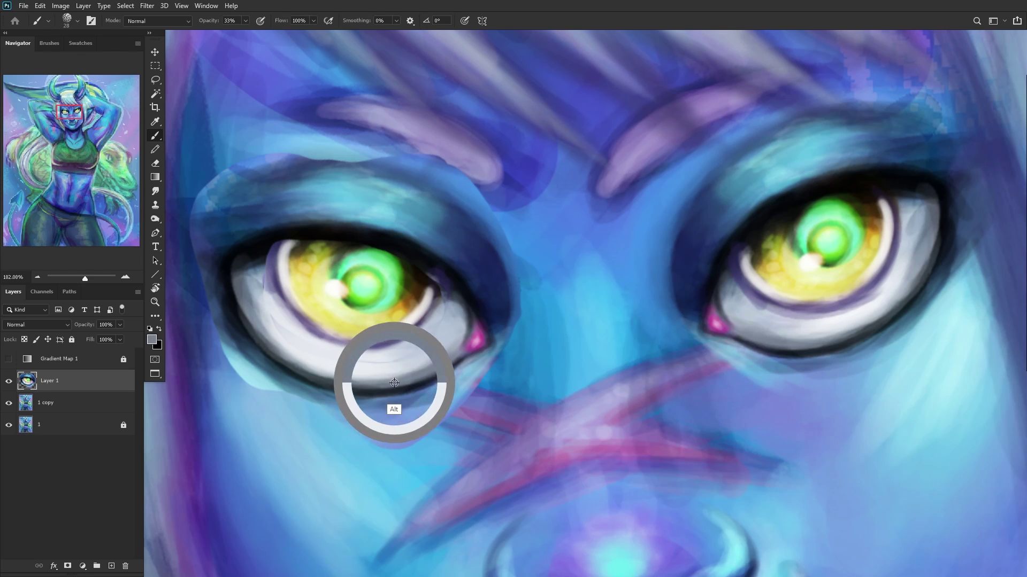
{"action": "mouse_move", "coordinate": [304, 348]}
{"action": "left_mouse_down"}
{"action": "mouse_move", "coordinate": [272, 333]}
{"action": "mouse_move", "coordinate": [325, 370]}
{"action": "mouse_move", "coordinate": [425, 359]}
{"action": "mouse_move", "coordinate": [265, 300]}
{"action": "mouse_move", "coordinate": [267, 317]}
{"action": "mouse_move", "coordinate": [262, 292]}
{"action": "left_mouse_up"}
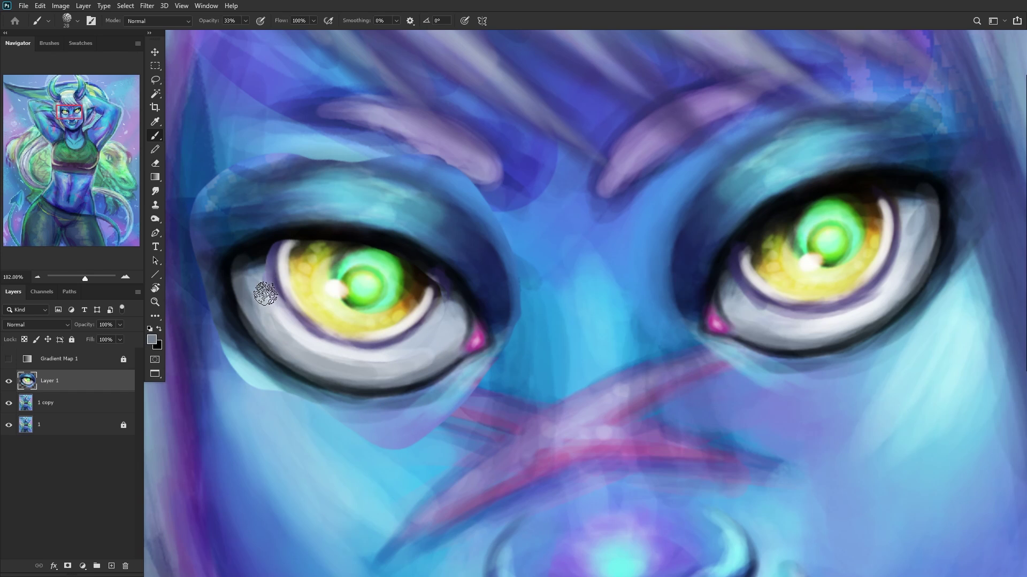
{"action": "scroll", "coordinate": [255, 278], "scroll_direction": "down", "scroll_amount": 3}
{"action": "scroll", "coordinate": [255, 278], "scroll_direction": "down", "scroll_amount": 4}
{"action": "scroll", "coordinate": [259, 278], "scroll_direction": "up", "scroll_amount": 4}
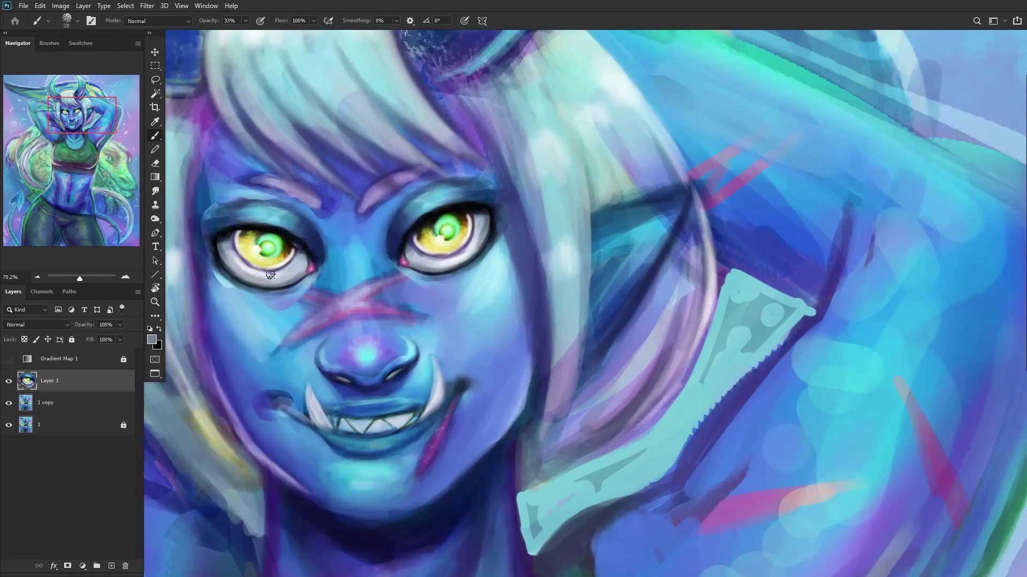
{"action": "left_click", "coordinate": [263, 277], "text": "alt"}
{"action": "left_click_drag", "start_coordinate": [253, 275], "coordinate": [277, 279]}
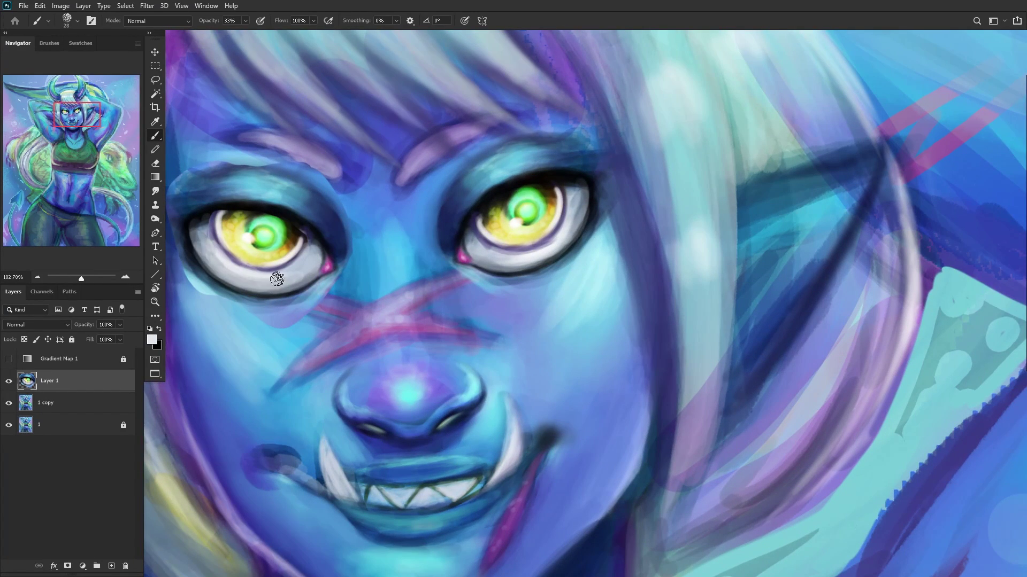
{"action": "scroll", "coordinate": [239, 269], "scroll_direction": "down", "scroll_amount": 5}
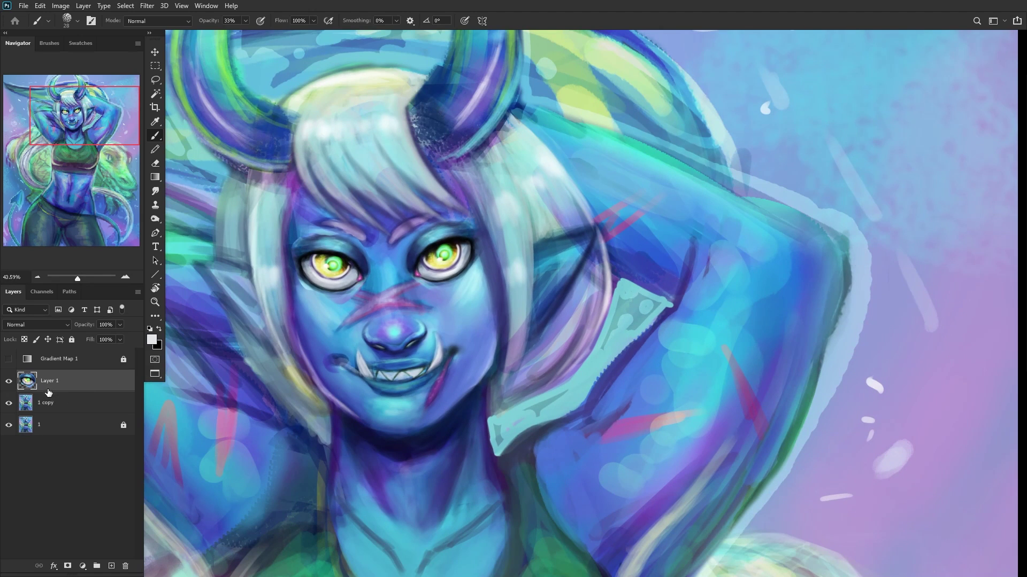
Step: Squash the new left eye slightly vertically with Free Transform
{"action": "left_click", "coordinate": [12, 382]}
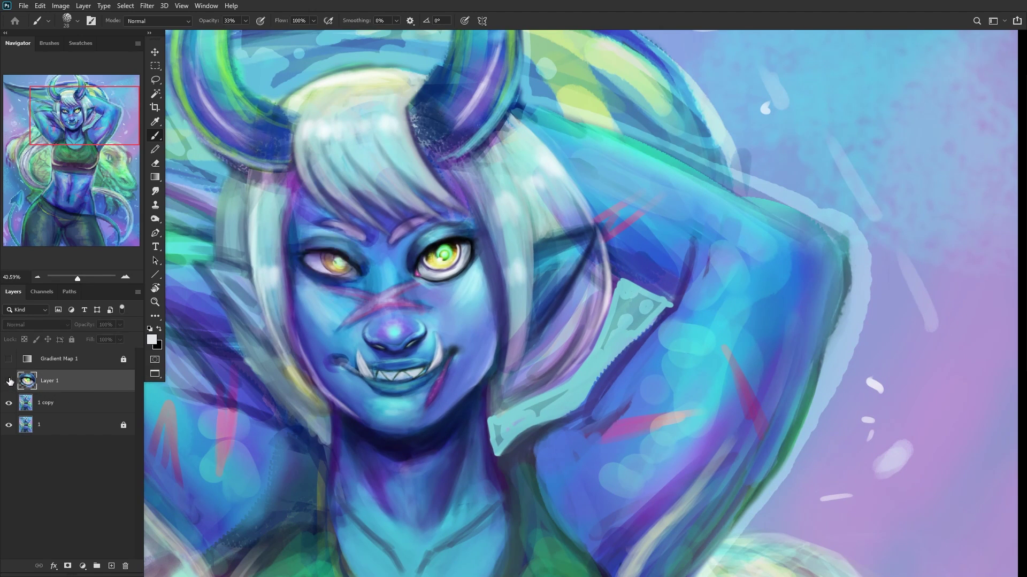
{"action": "left_click", "coordinate": [11, 377]}
{"action": "key", "text": "ctrl+t"}
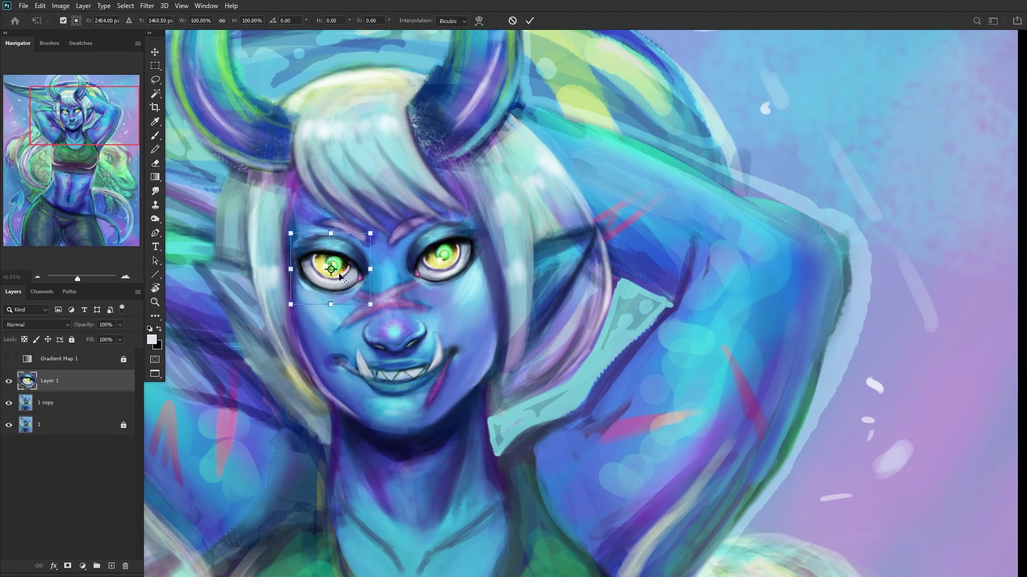
{"action": "left_click_drag", "start_coordinate": [331, 235], "coordinate": [329, 237]}
{"action": "left_click_drag", "start_coordinate": [329, 304], "coordinate": [328, 300]}
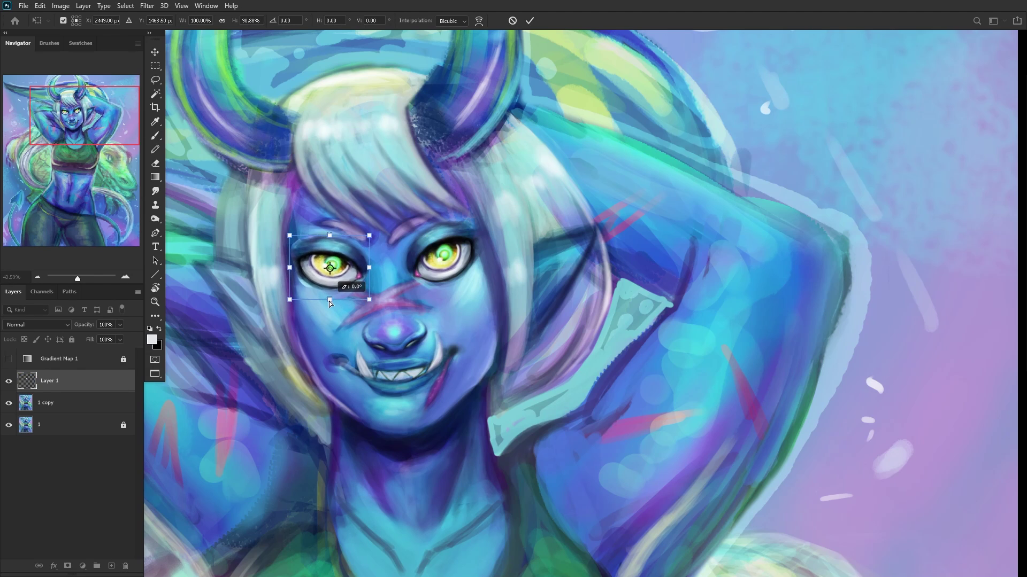
{"action": "left_click_drag", "start_coordinate": [332, 236], "coordinate": [330, 234]}
{"action": "left_click", "coordinate": [530, 21]}
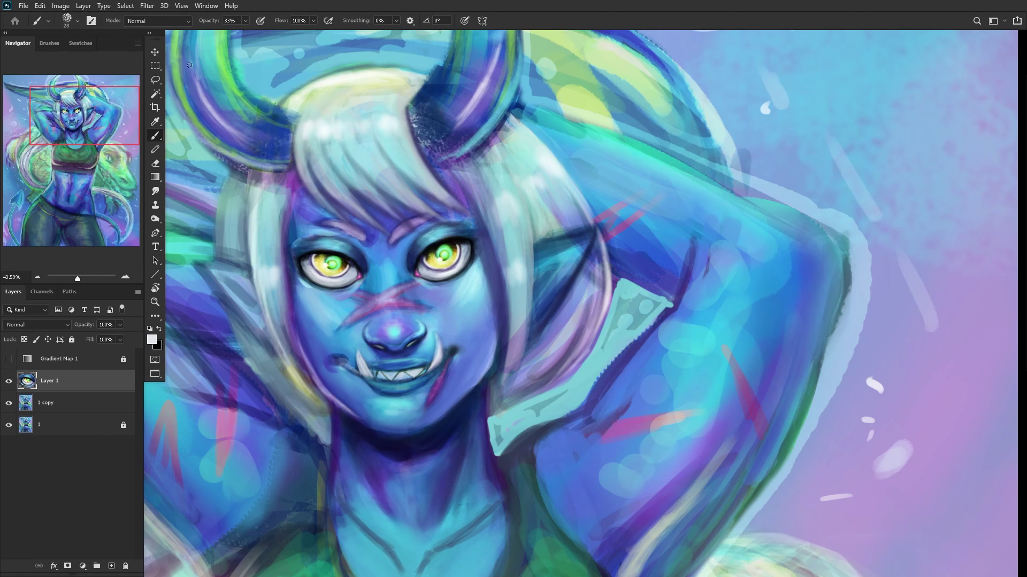
Step: Warp the left eye slightly down-right, check it mirrored, and nudge it down a touch
{"action": "key", "text": "ctrl+t"}
{"action": "mouse_move", "coordinate": [332, 265]}
{"action": "left_mouse_down"}
{"action": "mouse_move", "coordinate": [347, 273]}
{"action": "mouse_move", "coordinate": [337, 264]}
{"action": "mouse_move", "coordinate": [330, 279]}
{"action": "left_mouse_up"}
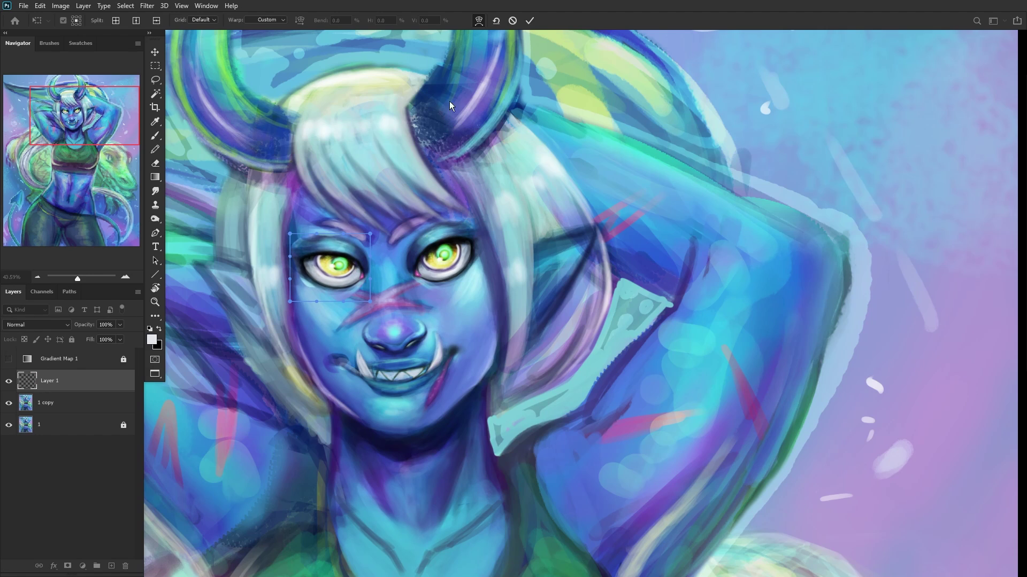
{"action": "key", "text": "Return"}
{"action": "key", "text": "b"}
{"action": "key", "text": "ctrl+shift+h"}
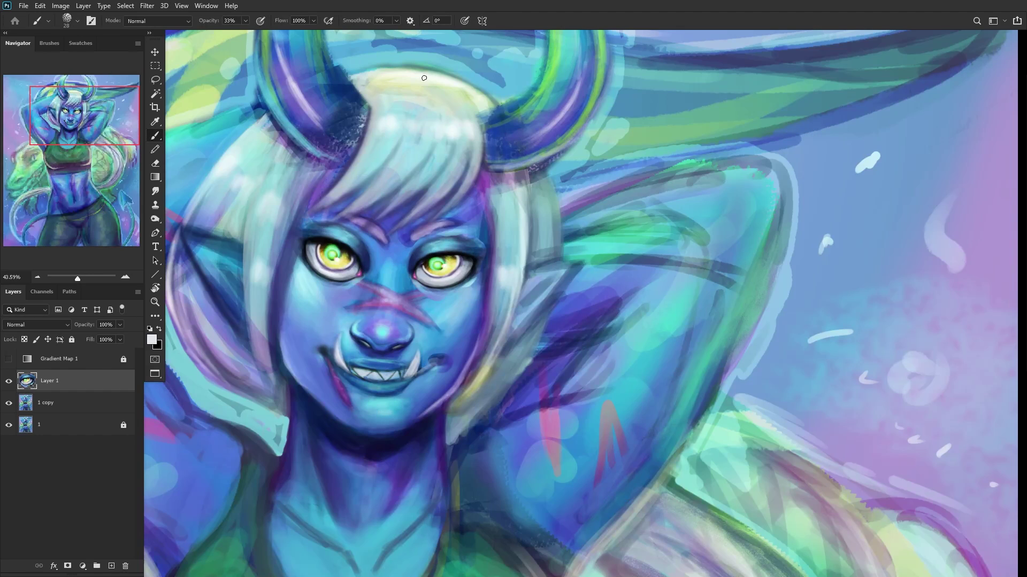
{"action": "scroll", "coordinate": [371, 205], "scroll_direction": "down", "scroll_amount": 5}
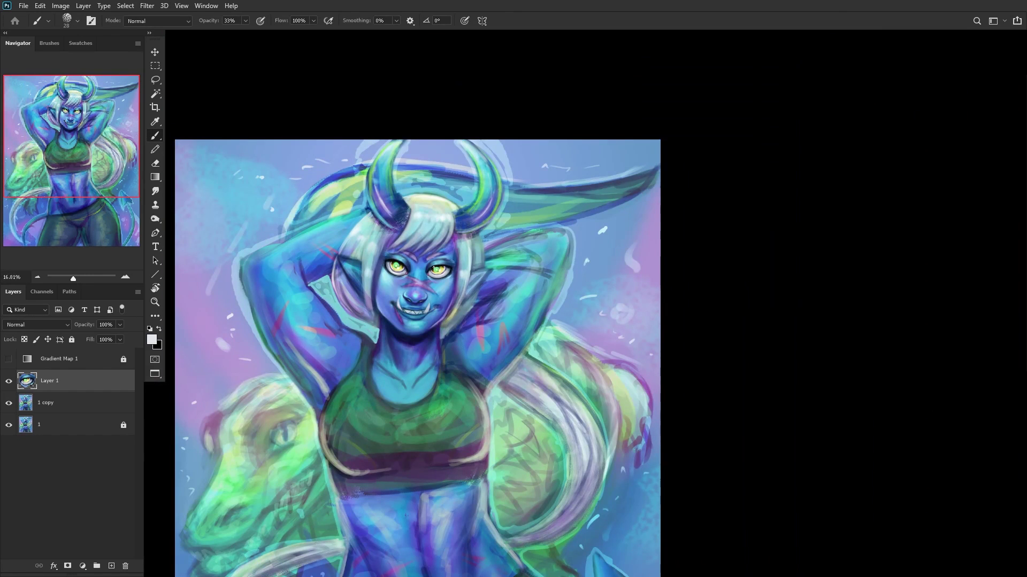
{"action": "key", "text": "ctrl+t"}
{"action": "left_click_drag", "start_coordinate": [435, 270], "coordinate": [436, 270]}
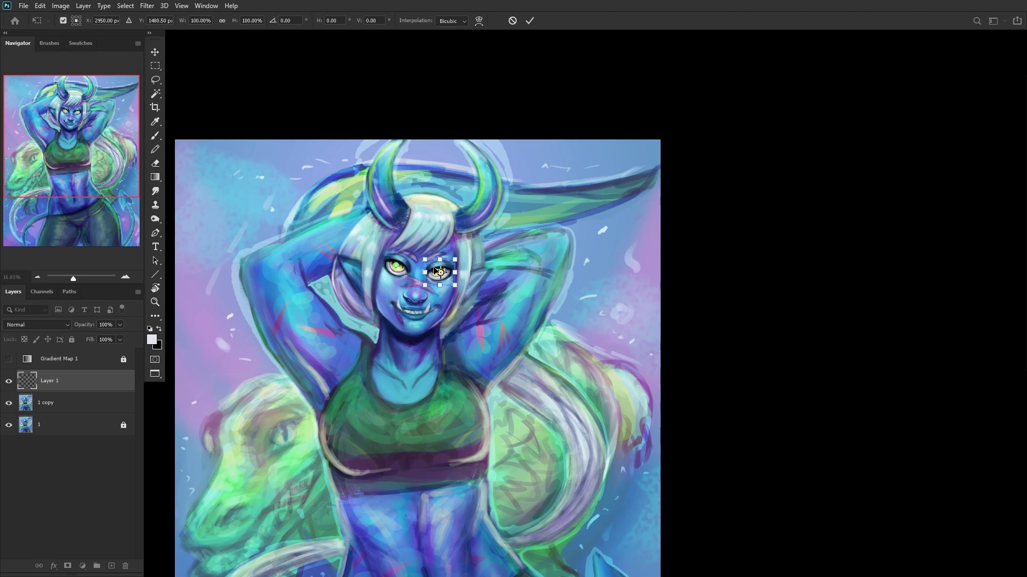
{"action": "key", "text": "Return"}
{"action": "key", "text": "b"}
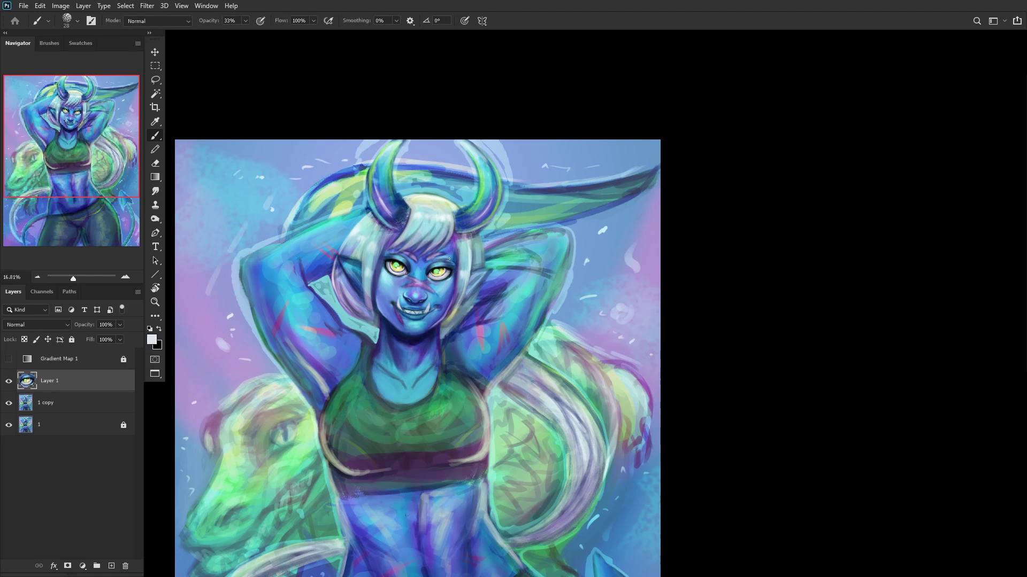
Step: Compare the painting with and without the transplanted eye, then delete Layer 1
{"action": "left_click", "coordinate": [9, 381]}
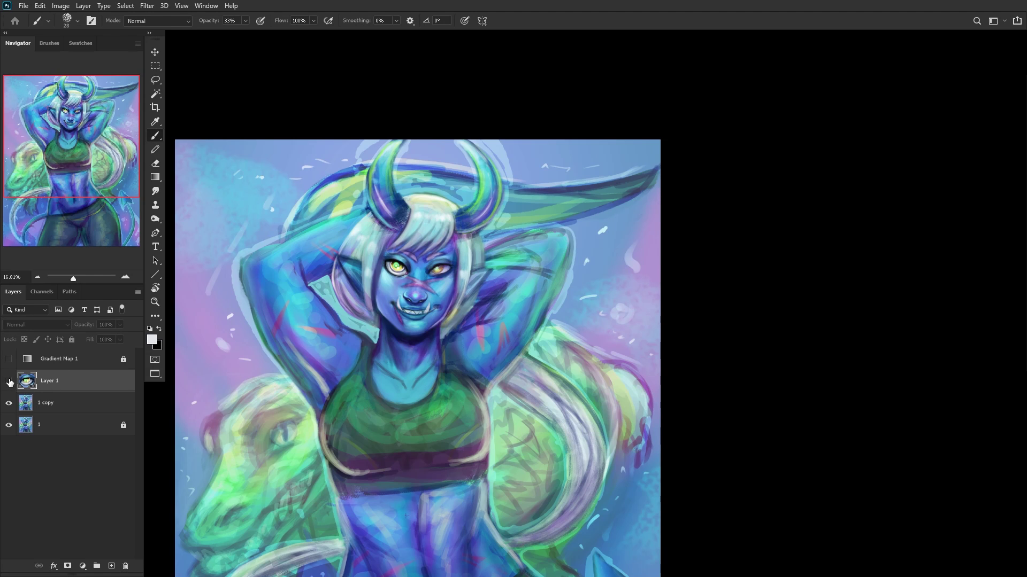
{"action": "left_click", "coordinate": [9, 382]}
{"action": "scroll", "coordinate": [475, 295], "scroll_direction": "down", "scroll_amount": 2}
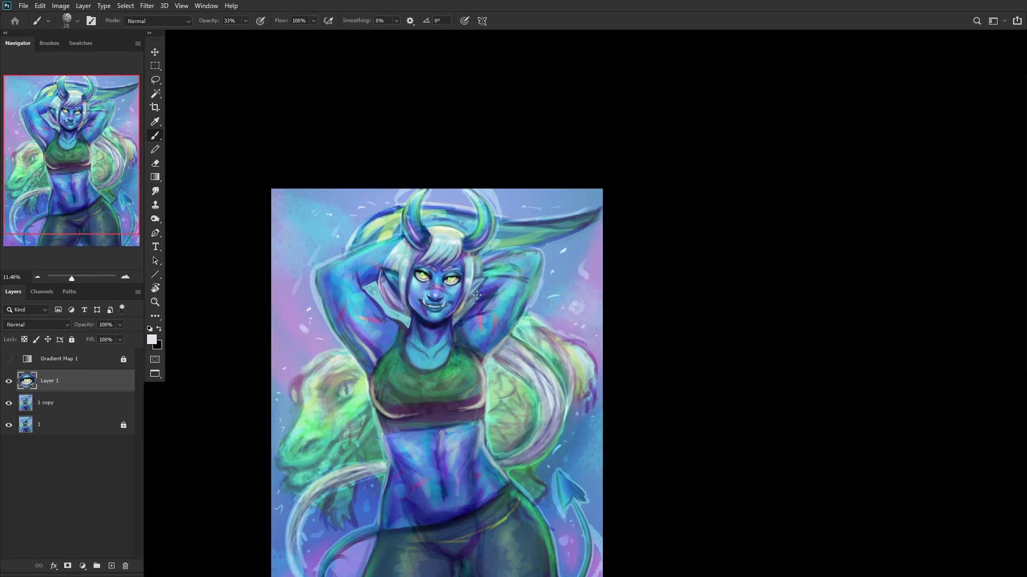
{"action": "scroll", "coordinate": [457, 288], "scroll_direction": "down", "scroll_amount": 1}
{"action": "scroll", "coordinate": [449, 291], "scroll_direction": "up", "scroll_amount": 3}
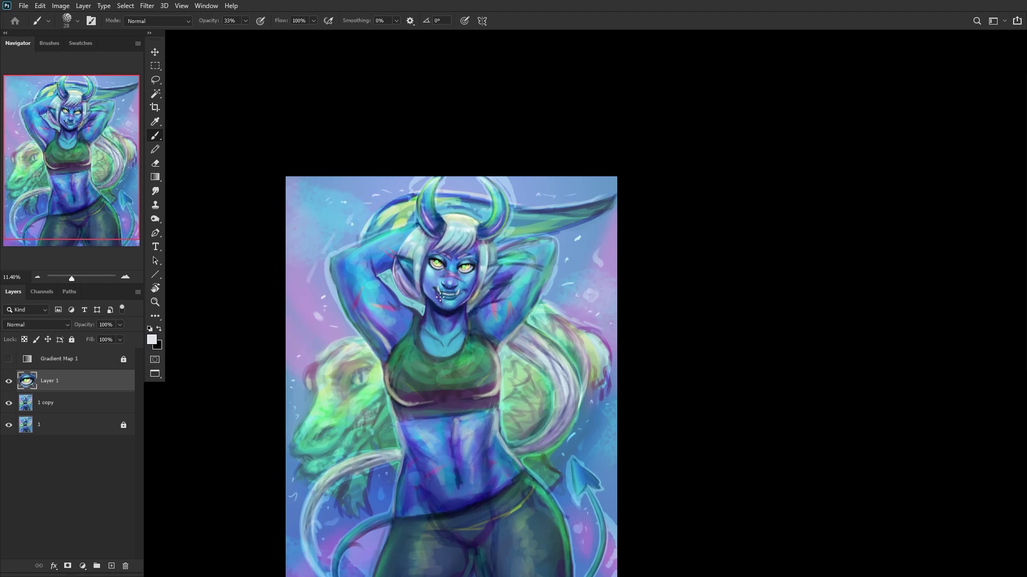
{"action": "left_click", "coordinate": [9, 381]}
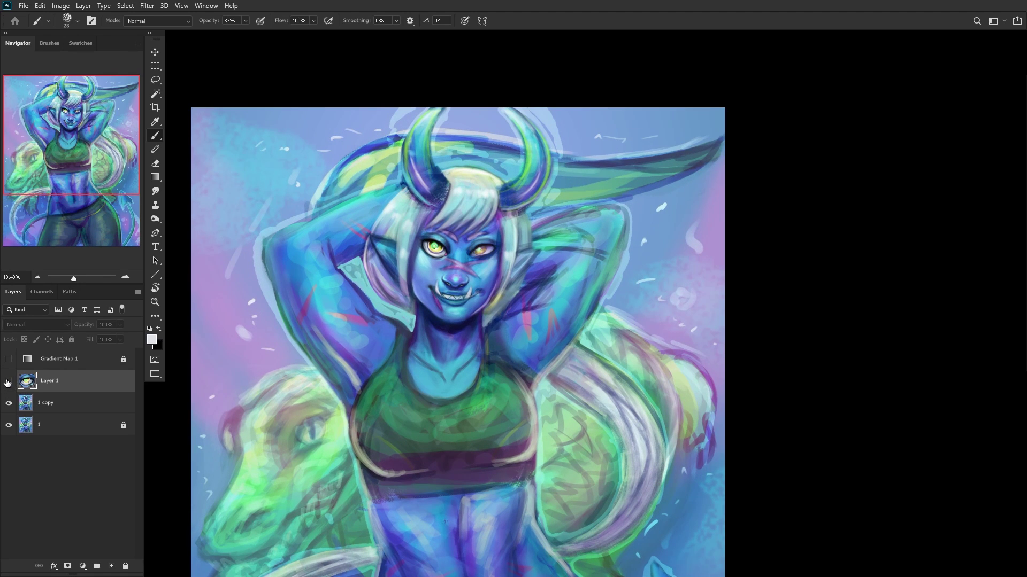
{"action": "left_click", "coordinate": [125, 567]}
Step: Toggle 1 copy to compare the face with and without the repaint, leaving it visible
{"action": "left_click", "coordinate": [9, 381]}
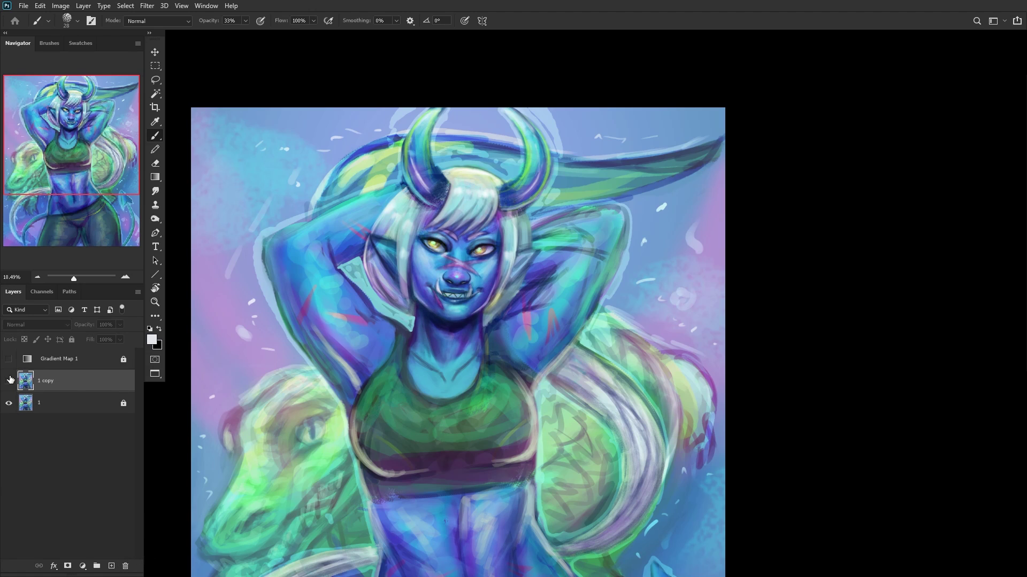
{"action": "left_click", "coordinate": [9, 381]}
{"action": "left_click", "coordinate": [10, 380]}
{"action": "left_click", "coordinate": [10, 380]}
{"action": "left_click", "coordinate": [10, 380]}
{"action": "left_click", "coordinate": [10, 380]}
{"action": "scroll", "coordinate": [448, 238], "scroll_direction": "up", "scroll_amount": 10}
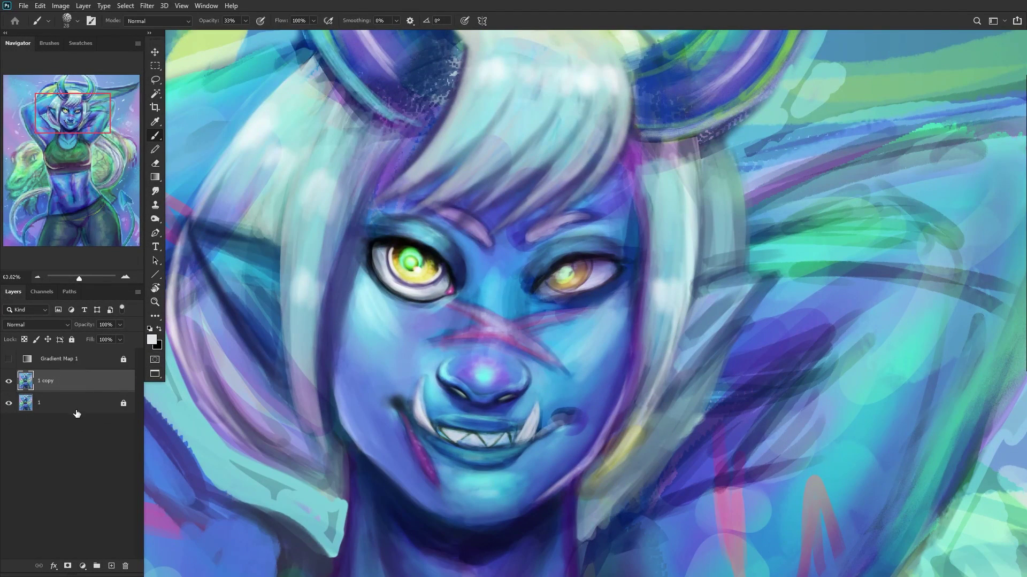
Step: Lock 1 copy, add a new layer, and paint sampled dark green and yellow over the upper-left iris
{"action": "key", "text": "ctrl+slash"}
{"action": "left_click", "coordinate": [111, 566]}
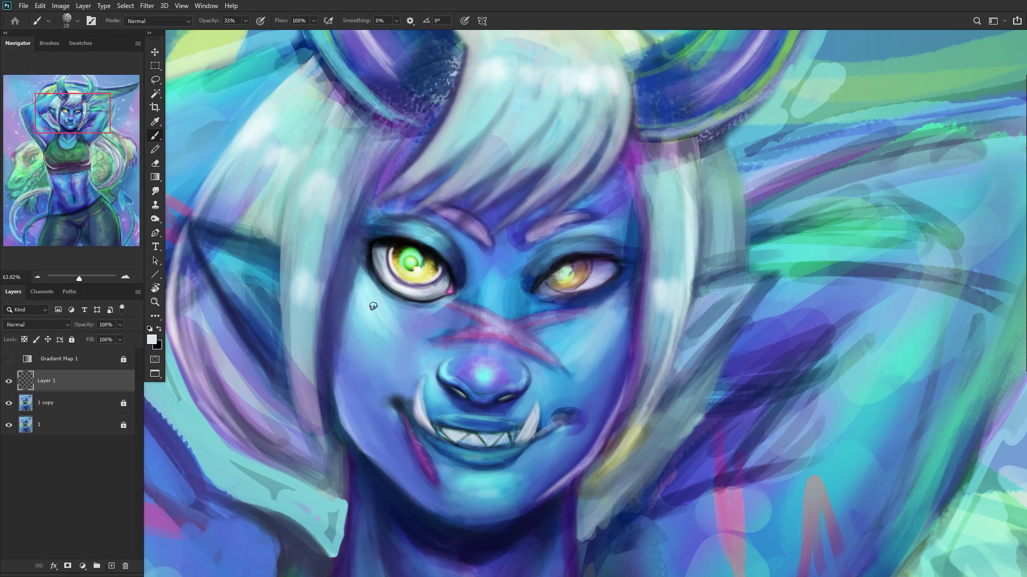
{"action": "scroll", "coordinate": [385, 273], "scroll_direction": "up", "scroll_amount": 4}
{"action": "left_click", "coordinate": [416, 235], "text": "alt"}
{"action": "mouse_move", "coordinate": [432, 226]}
{"action": "left_mouse_down"}
{"action": "mouse_move", "coordinate": [427, 243]}
{"action": "mouse_move", "coordinate": [403, 236]}
{"action": "left_mouse_up"}
{"action": "left_click", "coordinate": [417, 275], "text": "alt"}
{"action": "mouse_move", "coordinate": [441, 273]}
{"action": "left_mouse_down"}
{"action": "mouse_move", "coordinate": [414, 254]}
{"action": "mouse_move", "coordinate": [428, 256]}
{"action": "mouse_move", "coordinate": [415, 261]}
{"action": "mouse_move", "coordinate": [430, 259]}
{"action": "mouse_move", "coordinate": [423, 235]}
{"action": "mouse_move", "coordinate": [458, 251]}
{"action": "mouse_move", "coordinate": [412, 251]}
{"action": "left_mouse_up"}
Step: Sample iris tones, then choose a bright yellow foreground colour in the Color Picker
{"action": "left_click", "coordinate": [413, 244], "text": "alt"}
{"action": "scroll", "coordinate": [312, 308], "scroll_direction": "down", "scroll_amount": 5}
{"action": "scroll", "coordinate": [376, 277], "scroll_direction": "up", "scroll_amount": 2}
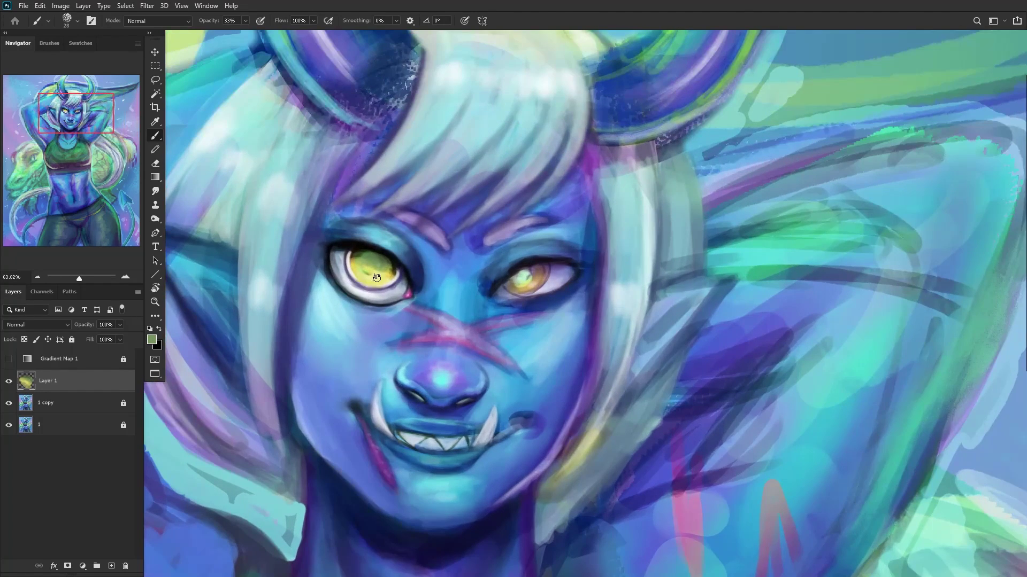
{"action": "left_click", "coordinate": [370, 278], "text": "alt"}
{"action": "left_click", "coordinate": [150, 329]}
{"action": "left_click", "coordinate": [157, 327]}
{"action": "scroll", "coordinate": [384, 258], "scroll_direction": "up", "scroll_amount": 5}
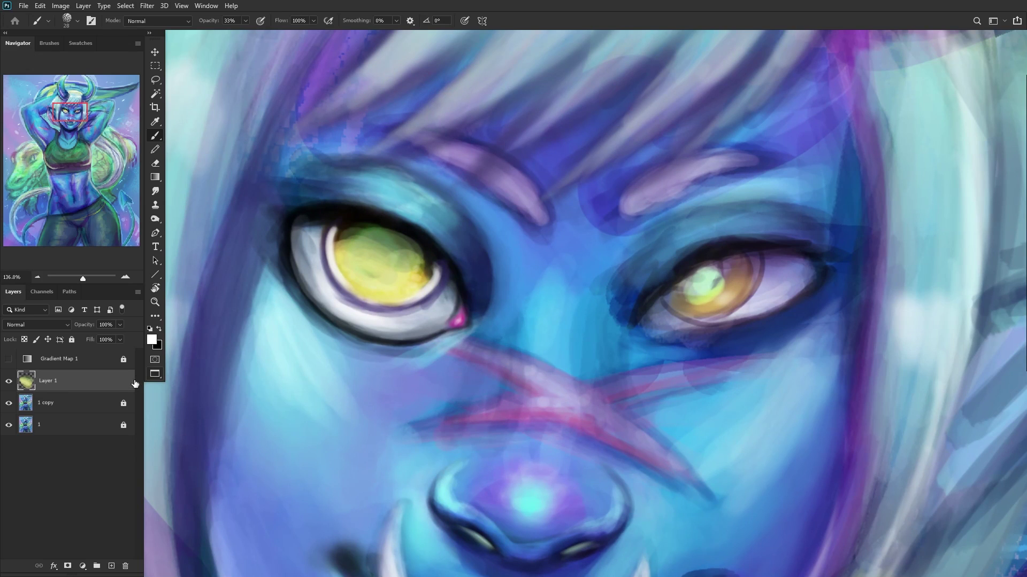
{"action": "left_click", "coordinate": [152, 340]}
{"action": "left_click", "coordinate": [841, 345]}
{"action": "left_click", "coordinate": [789, 232]}
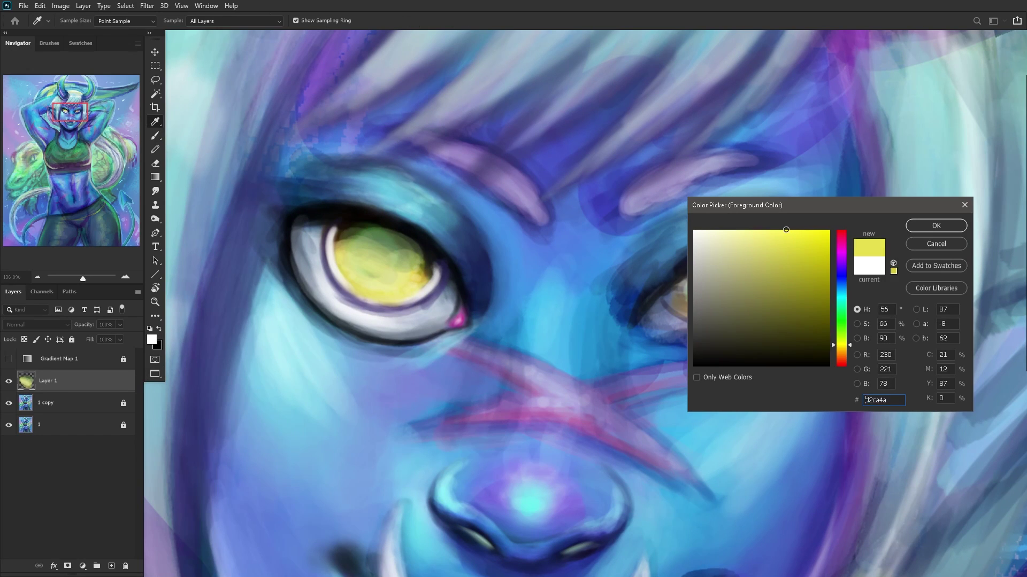
{"action": "left_click", "coordinate": [936, 226]}
Step: Try a horizontal yellow stroke across the iris, then undo it and switch to white
{"action": "scroll", "coordinate": [261, 288], "scroll_direction": "up", "scroll_amount": 1}
{"action": "scroll", "coordinate": [261, 287], "scroll_direction": "up", "scroll_amount": 2}
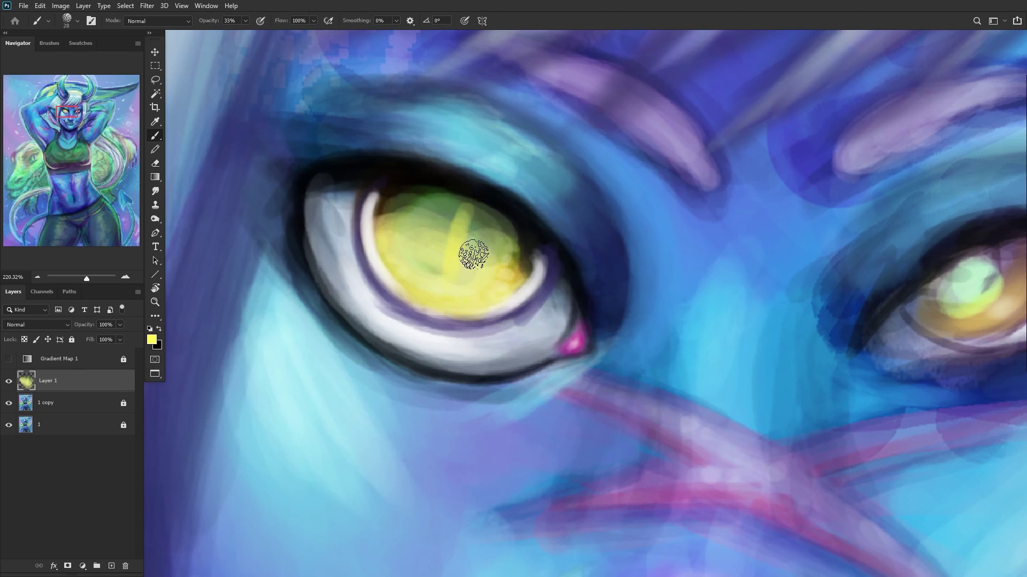
{"action": "mouse_move", "coordinate": [469, 247]}
{"action": "left_mouse_down"}
{"action": "mouse_move", "coordinate": [402, 238]}
{"action": "mouse_move", "coordinate": [460, 225]}
{"action": "mouse_move", "coordinate": [440, 295]}
{"action": "mouse_move", "coordinate": [468, 208]}
{"action": "mouse_move", "coordinate": [442, 295]}
{"action": "mouse_move", "coordinate": [460, 213]}
{"action": "mouse_move", "coordinate": [462, 283]}
{"action": "mouse_move", "coordinate": [489, 251]}
{"action": "mouse_move", "coordinate": [422, 238]}
{"action": "mouse_move", "coordinate": [465, 255]}
{"action": "mouse_move", "coordinate": [421, 243]}
{"action": "mouse_move", "coordinate": [474, 250]}
{"action": "mouse_move", "coordinate": [418, 235]}
{"action": "mouse_move", "coordinate": [447, 264]}
{"action": "mouse_move", "coordinate": [444, 297]}
{"action": "mouse_move", "coordinate": [444, 261]}
{"action": "mouse_move", "coordinate": [481, 248]}
{"action": "mouse_move", "coordinate": [402, 228]}
{"action": "mouse_move", "coordinate": [457, 253]}
{"action": "mouse_move", "coordinate": [391, 238]}
{"action": "mouse_move", "coordinate": [478, 254]}
{"action": "left_mouse_up"}
{"action": "left_click", "coordinate": [158, 329]}
{"action": "key", "text": "ctrl+z"}
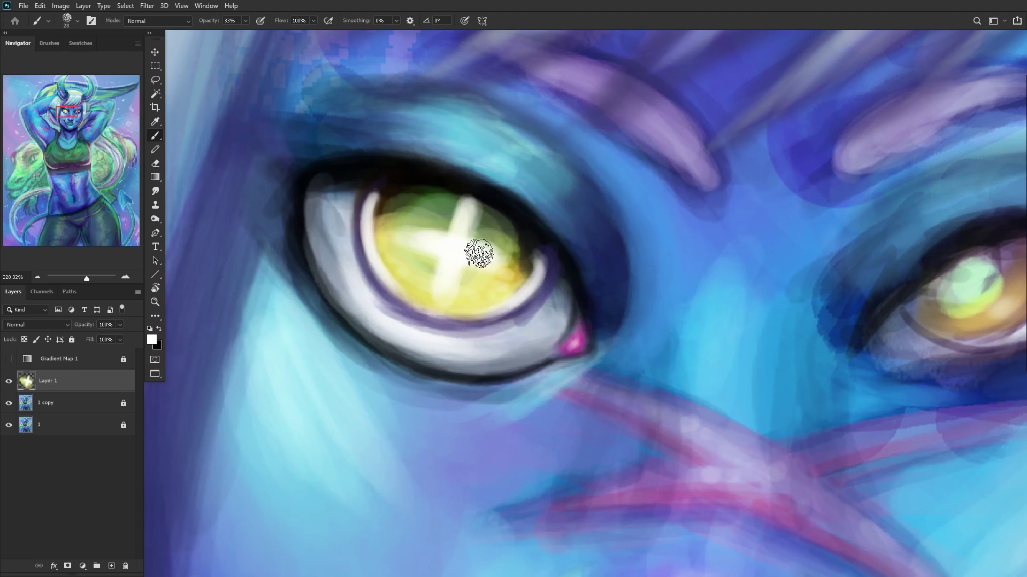
{"action": "scroll", "coordinate": [452, 283], "scroll_direction": "down", "scroll_amount": 10}
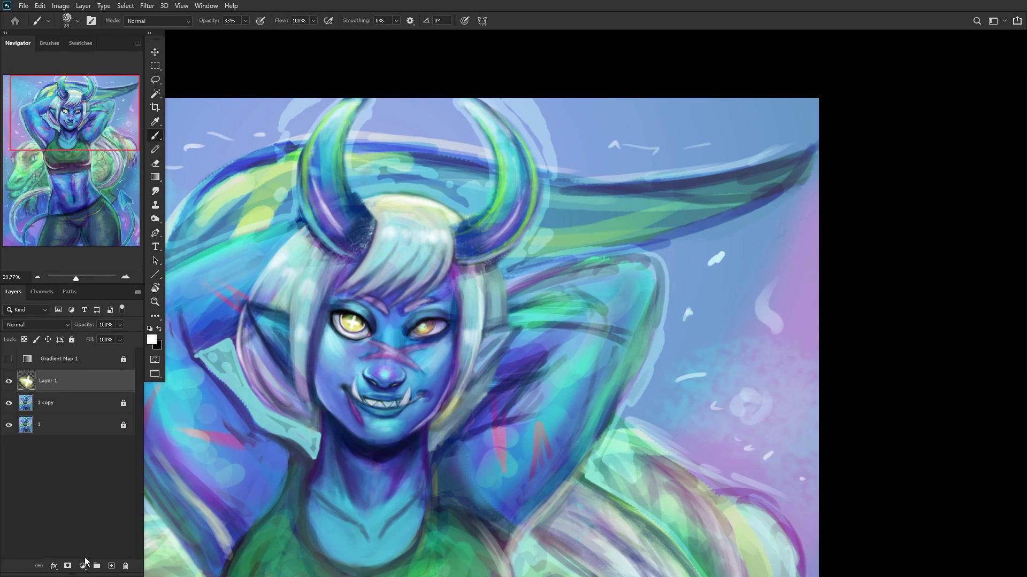
Step: Add a new Layer 2 and set the foreground colour to gold d4a02c
{"action": "left_click", "coordinate": [112, 566]}
{"action": "left_click", "coordinate": [152, 340]}
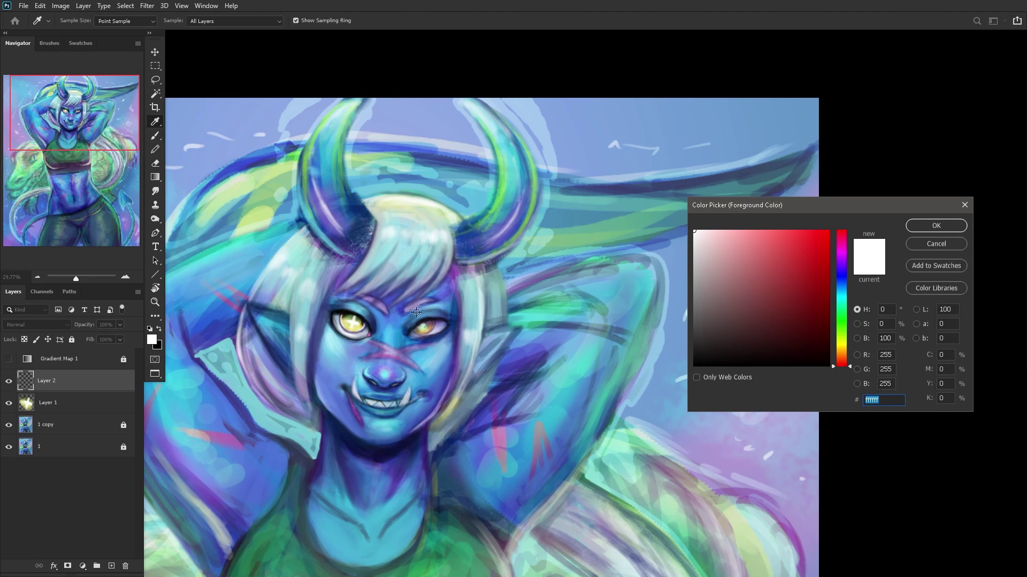
{"action": "type", "text": "d4a02c"}
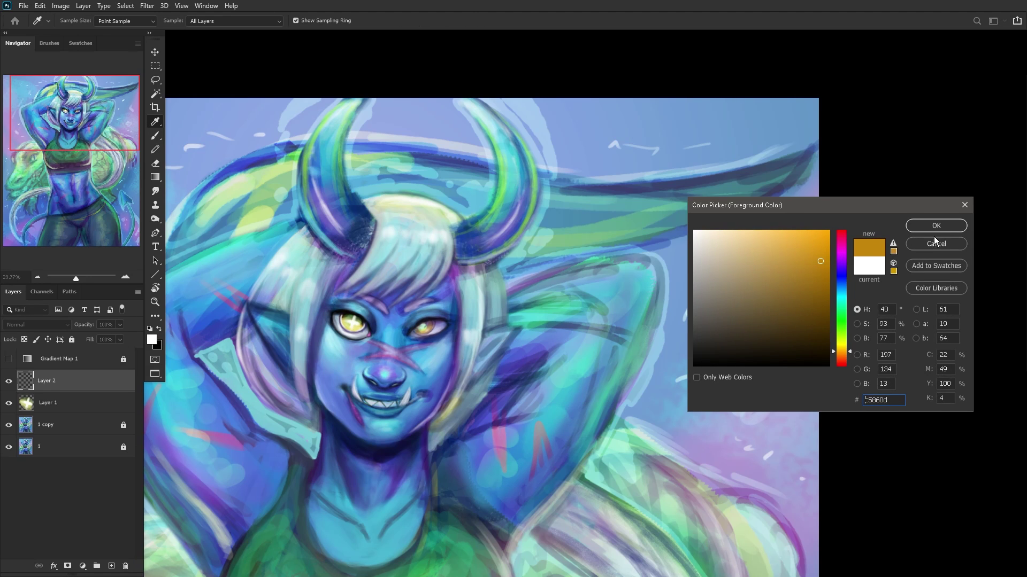
{"action": "left_click", "coordinate": [936, 226]}
{"action": "key", "text": "b"}
{"action": "scroll", "coordinate": [356, 248], "scroll_direction": "up", "scroll_amount": 12}
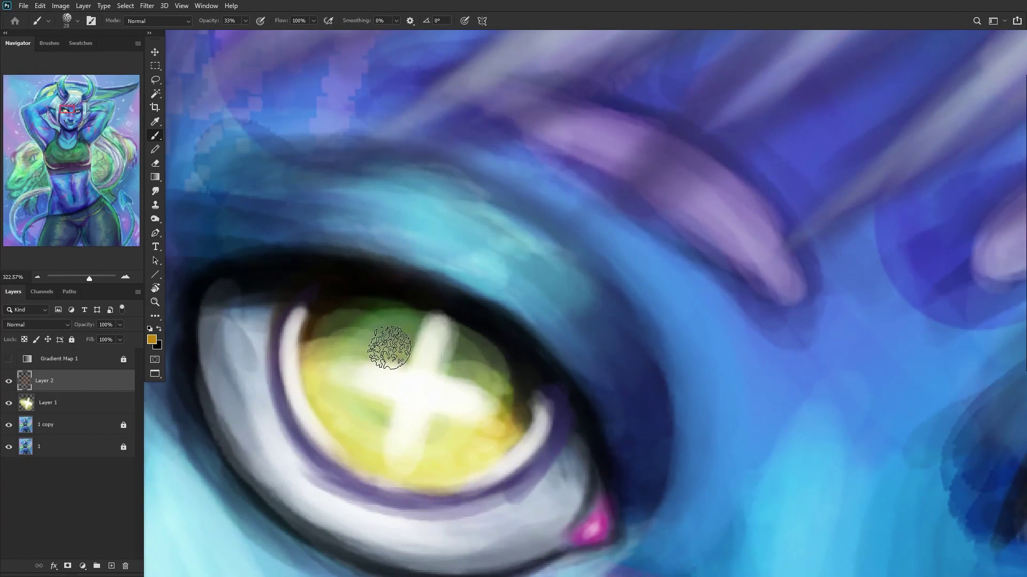
Step: Shade the left iris with gold, orange and sampled pale yellow strokes
{"action": "mouse_move", "coordinate": [390, 348]}
{"action": "left_mouse_down"}
{"action": "mouse_move", "coordinate": [410, 316]}
{"action": "mouse_move", "coordinate": [345, 353]}
{"action": "mouse_move", "coordinate": [456, 346]}
{"action": "mouse_move", "coordinate": [473, 383]}
{"action": "mouse_move", "coordinate": [452, 362]}
{"action": "mouse_move", "coordinate": [487, 383]}
{"action": "mouse_move", "coordinate": [478, 393]}
{"action": "mouse_move", "coordinate": [454, 380]}
{"action": "mouse_move", "coordinate": [447, 430]}
{"action": "left_mouse_up"}
{"action": "mouse_move", "coordinate": [418, 470]}
{"action": "left_mouse_down"}
{"action": "mouse_move", "coordinate": [385, 433]}
{"action": "mouse_move", "coordinate": [366, 439]}
{"action": "mouse_move", "coordinate": [346, 406]}
{"action": "mouse_move", "coordinate": [363, 400]}
{"action": "mouse_move", "coordinate": [366, 416]}
{"action": "mouse_move", "coordinate": [364, 361]}
{"action": "mouse_move", "coordinate": [340, 364]}
{"action": "mouse_move", "coordinate": [344, 425]}
{"action": "mouse_move", "coordinate": [361, 439]}
{"action": "mouse_move", "coordinate": [378, 426]}
{"action": "mouse_move", "coordinate": [341, 426]}
{"action": "mouse_move", "coordinate": [363, 419]}
{"action": "mouse_move", "coordinate": [307, 370]}
{"action": "mouse_move", "coordinate": [387, 352]}
{"action": "mouse_move", "coordinate": [380, 316]}
{"action": "mouse_move", "coordinate": [345, 316]}
{"action": "mouse_move", "coordinate": [385, 316]}
{"action": "left_mouse_up"}
{"action": "left_click", "coordinate": [344, 418], "text": "alt"}
{"action": "left_click_drag", "start_coordinate": [507, 421], "coordinate": [504, 403]}
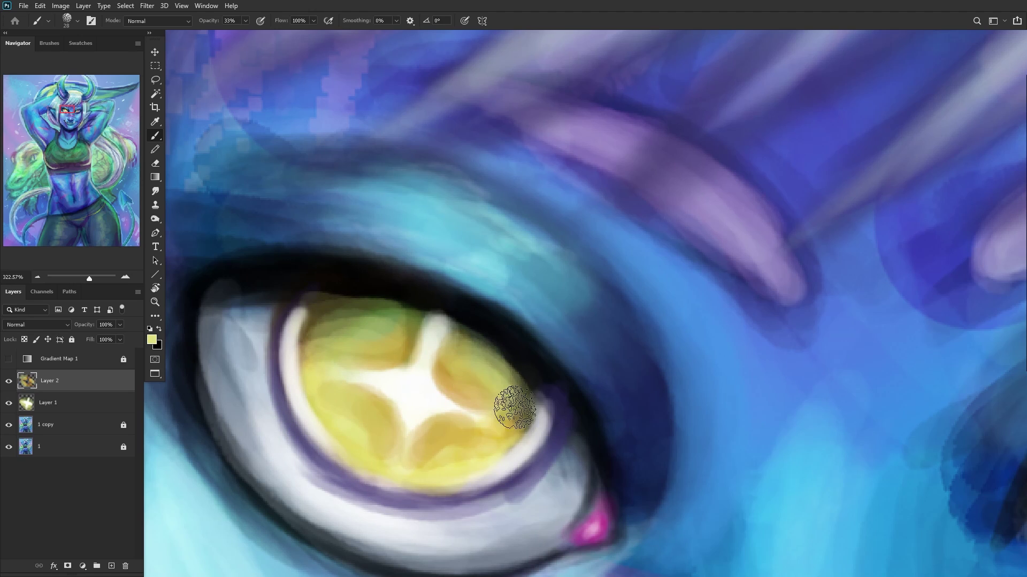
{"action": "scroll", "coordinate": [361, 460], "scroll_direction": "down", "scroll_amount": 10}
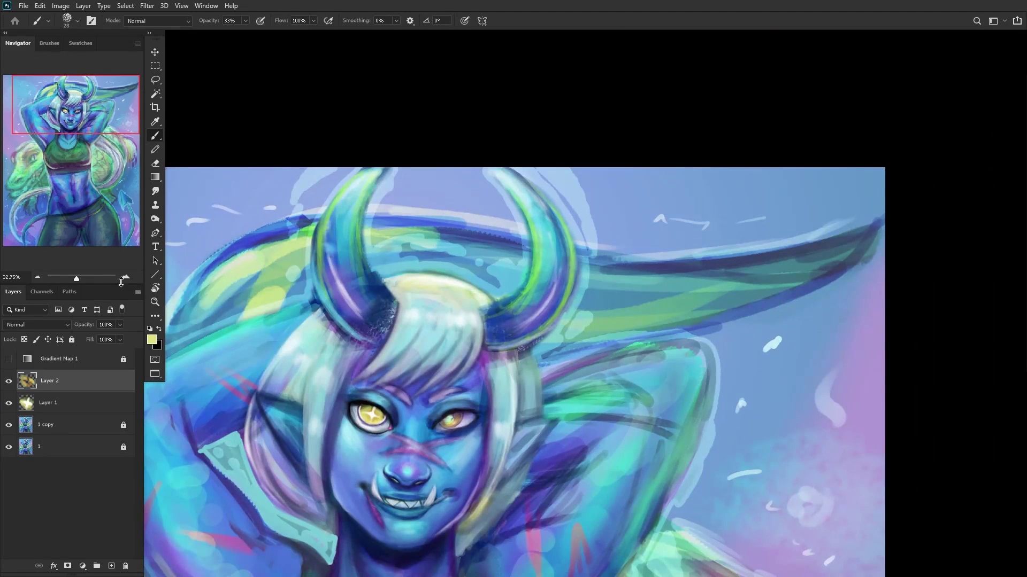
{"action": "left_click_drag", "start_coordinate": [75, 112], "coordinate": [80, 130]}
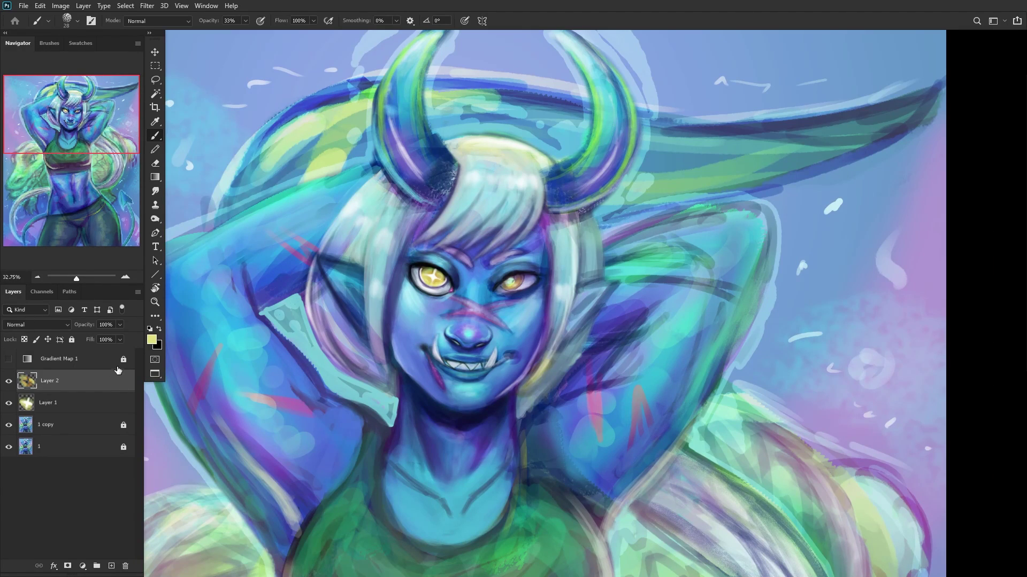
Step: Switch the paint colour to cyan and enlarge the brush to 10 px
{"action": "left_click", "coordinate": [153, 339]}
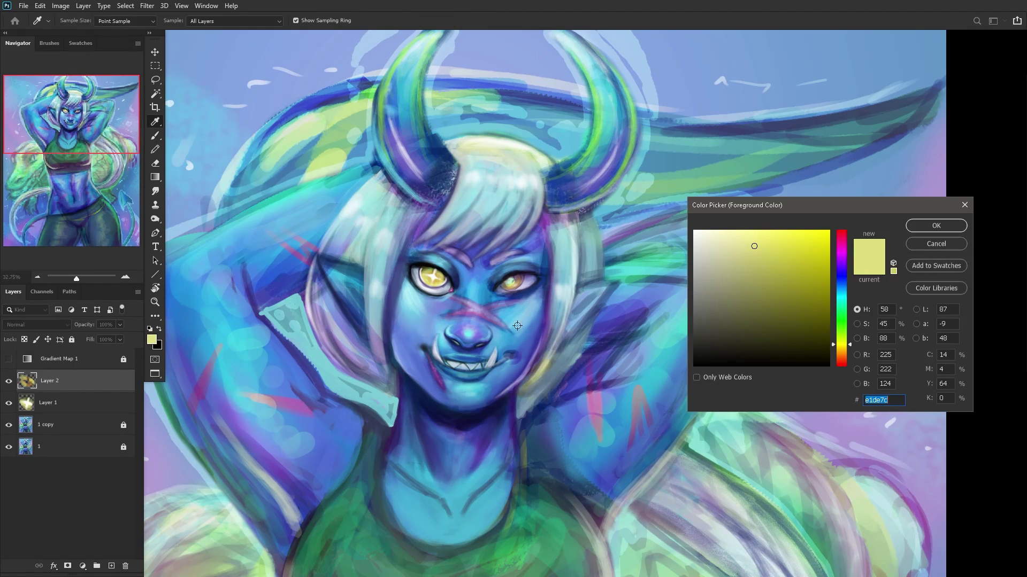
{"action": "left_click", "coordinate": [838, 296]}
{"action": "left_click", "coordinate": [936, 225]}
{"action": "scroll", "coordinate": [287, 257], "scroll_direction": "up", "scroll_amount": 3}
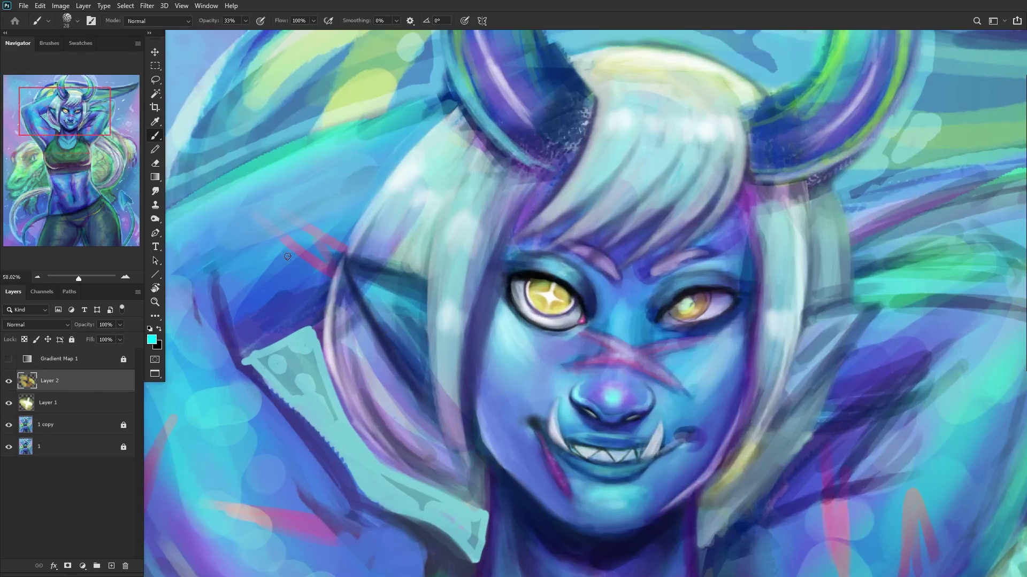
{"action": "scroll", "coordinate": [550, 235], "scroll_direction": "up", "scroll_amount": 6}
{"action": "right_click", "coordinate": [655, 316]}
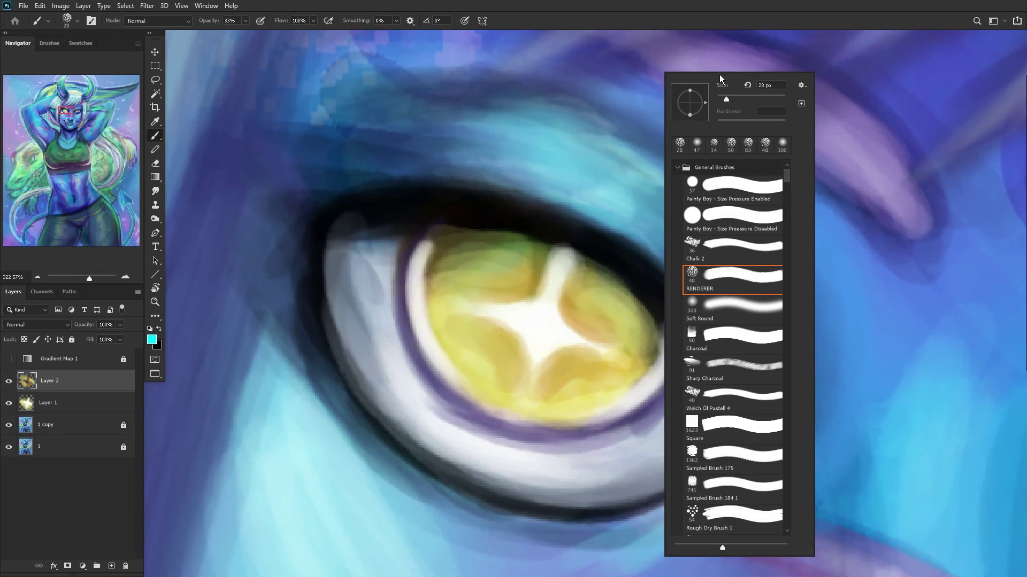
{"action": "left_click_drag", "start_coordinate": [720, 99], "coordinate": [722, 99]}
Step: Outline the iris's white star sparkle with cyan strokes, thickening its upper-right arm
{"action": "left_click_drag", "start_coordinate": [553, 249], "coordinate": [527, 299]}
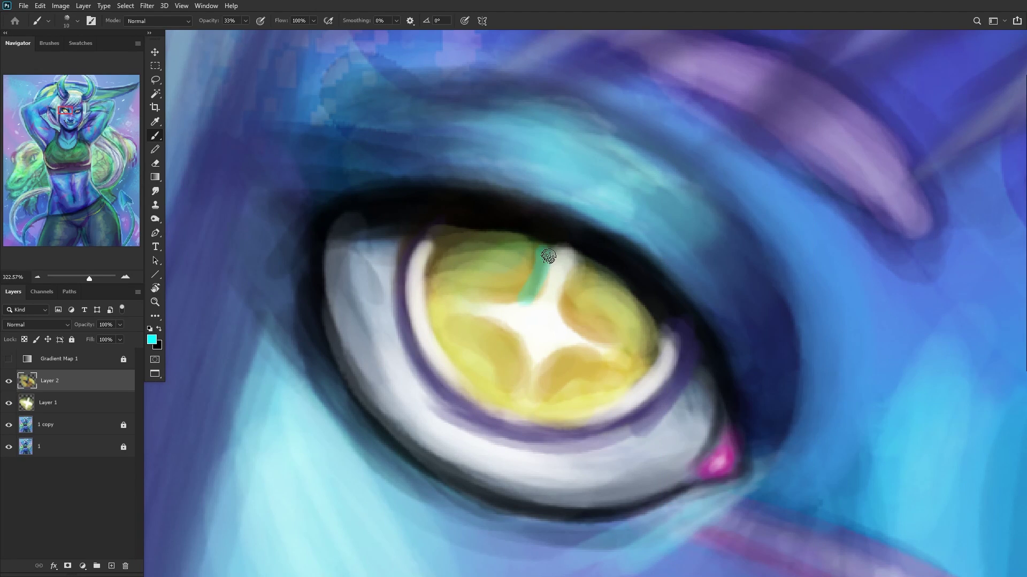
{"action": "mouse_move", "coordinate": [450, 302]}
{"action": "left_mouse_down"}
{"action": "mouse_move", "coordinate": [518, 365]}
{"action": "mouse_move", "coordinate": [512, 343]}
{"action": "mouse_move", "coordinate": [510, 415]}
{"action": "mouse_move", "coordinate": [537, 373]}
{"action": "mouse_move", "coordinate": [542, 383]}
{"action": "mouse_move", "coordinate": [617, 362]}
{"action": "mouse_move", "coordinate": [601, 356]}
{"action": "mouse_move", "coordinate": [630, 362]}
{"action": "left_mouse_up"}
{"action": "left_click_drag", "start_coordinate": [571, 250], "coordinate": [534, 283]}
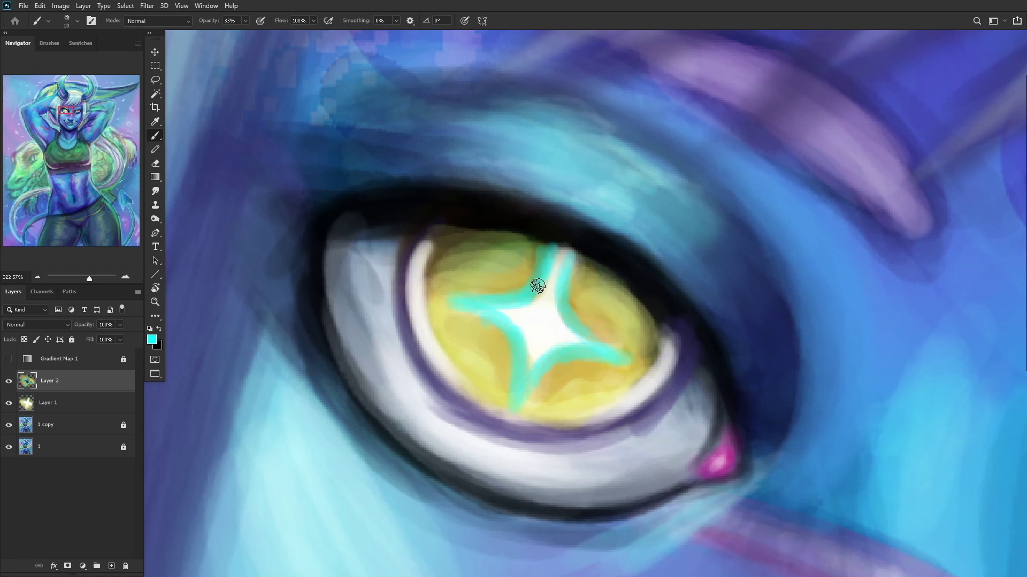
{"action": "scroll", "coordinate": [509, 290], "scroll_direction": "down", "scroll_amount": 15}
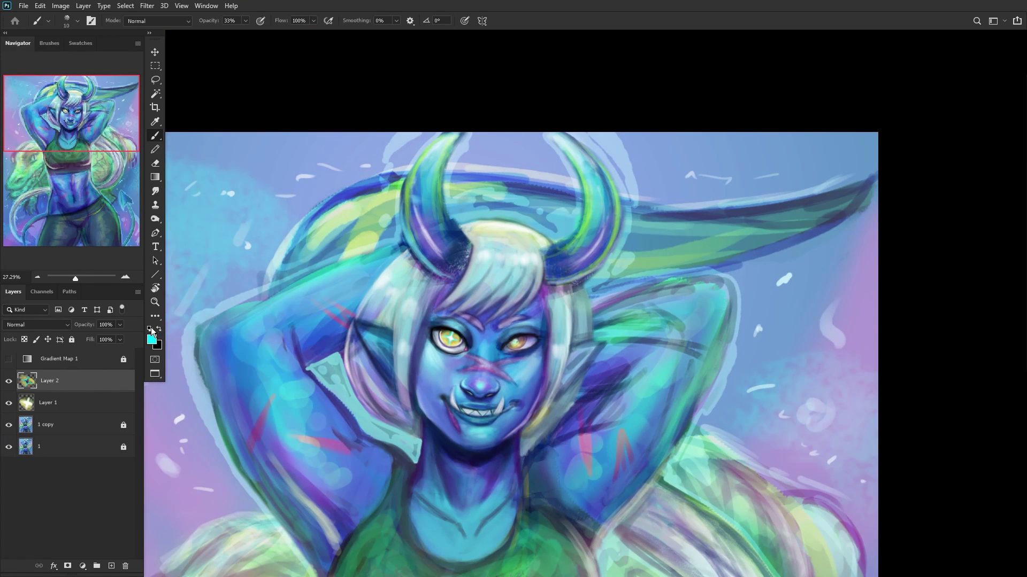
{"action": "scroll", "coordinate": [409, 351], "scroll_direction": "up", "scroll_amount": 12}
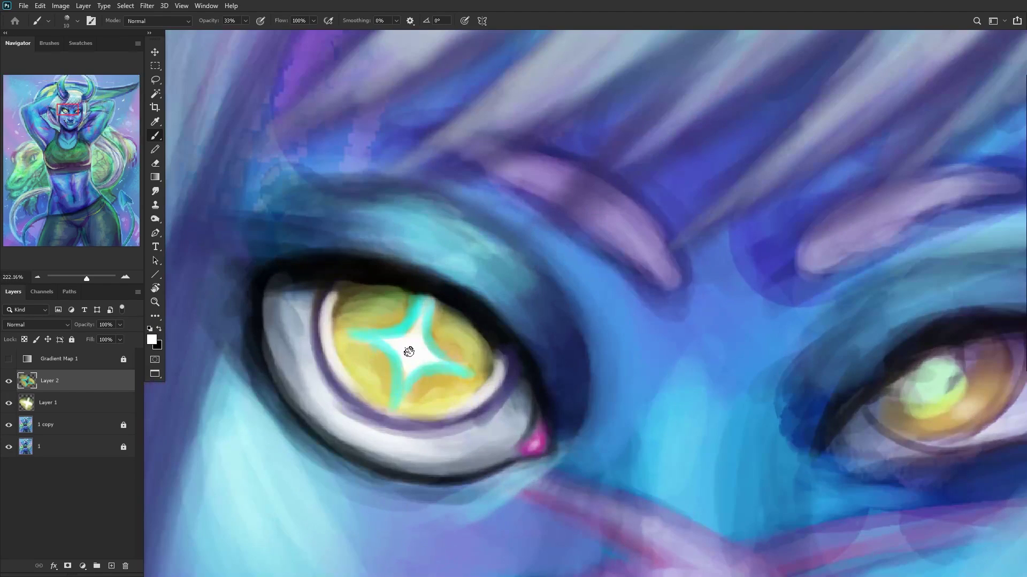
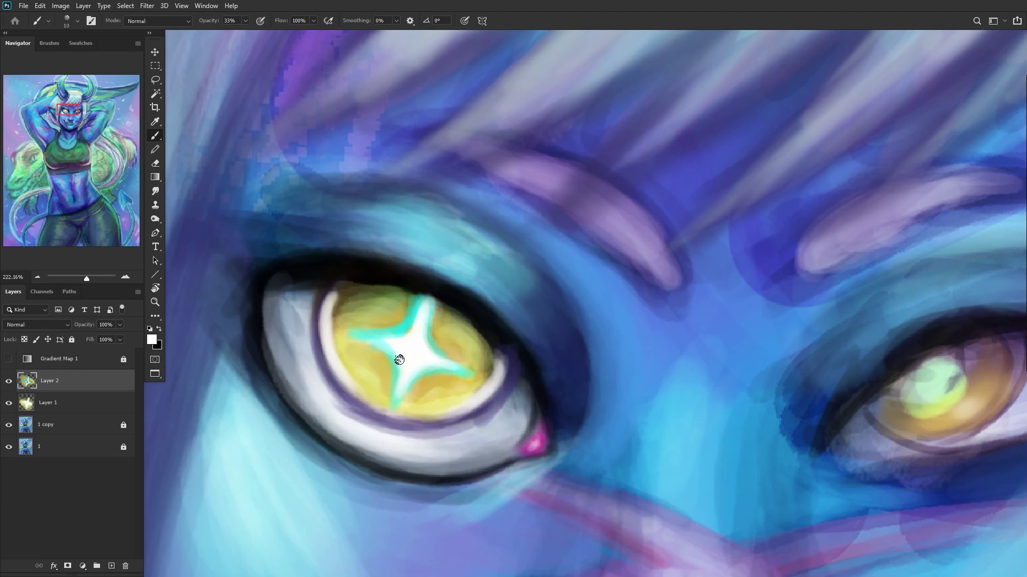
Step: On a new layer, paint a golden-yellow glow over the left eye with the RENDERER brush
{"action": "scroll", "coordinate": [417, 312], "scroll_direction": "down", "scroll_amount": 12}
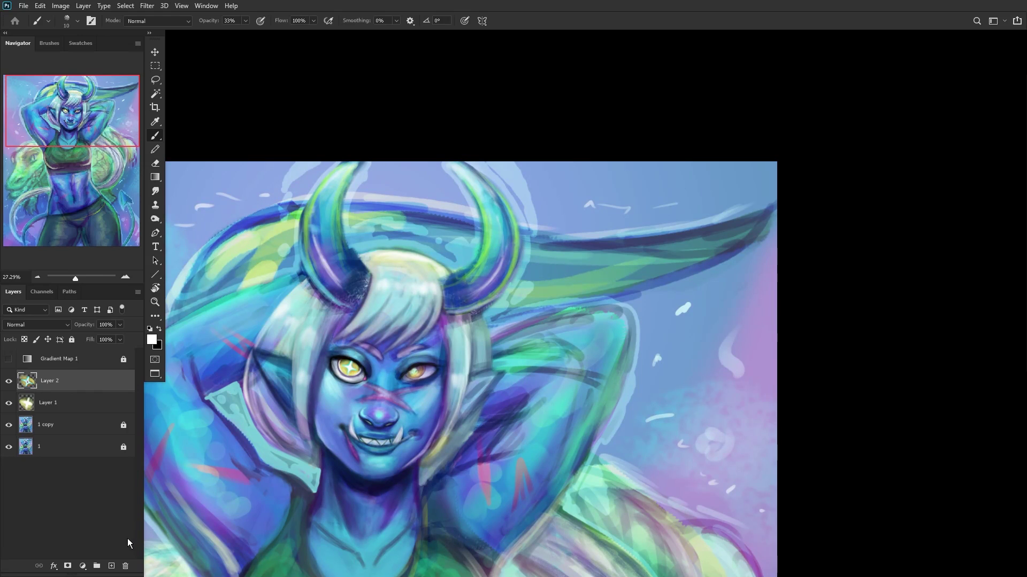
{"action": "left_click", "coordinate": [112, 566]}
{"action": "left_click", "coordinate": [151, 343]}
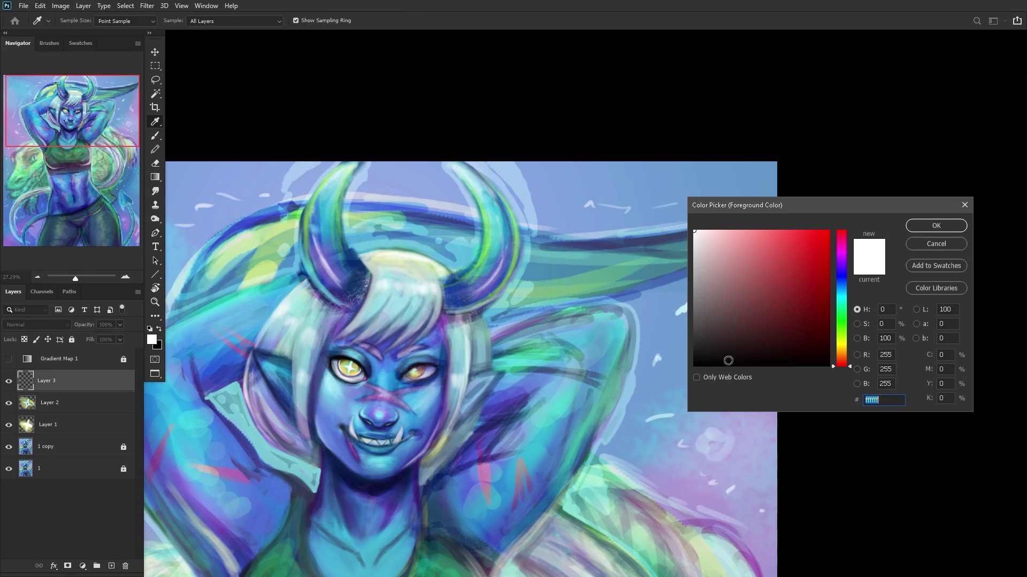
{"action": "left_click", "coordinate": [840, 349]}
{"action": "left_click", "coordinate": [821, 242]}
{"action": "left_click", "coordinate": [930, 223]}
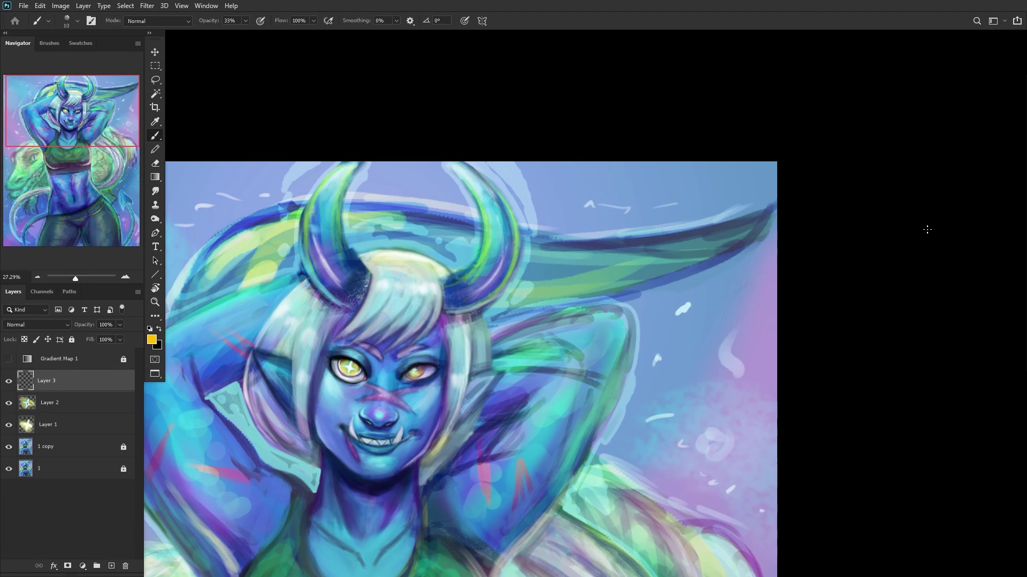
{"action": "right_click", "coordinate": [384, 370]}
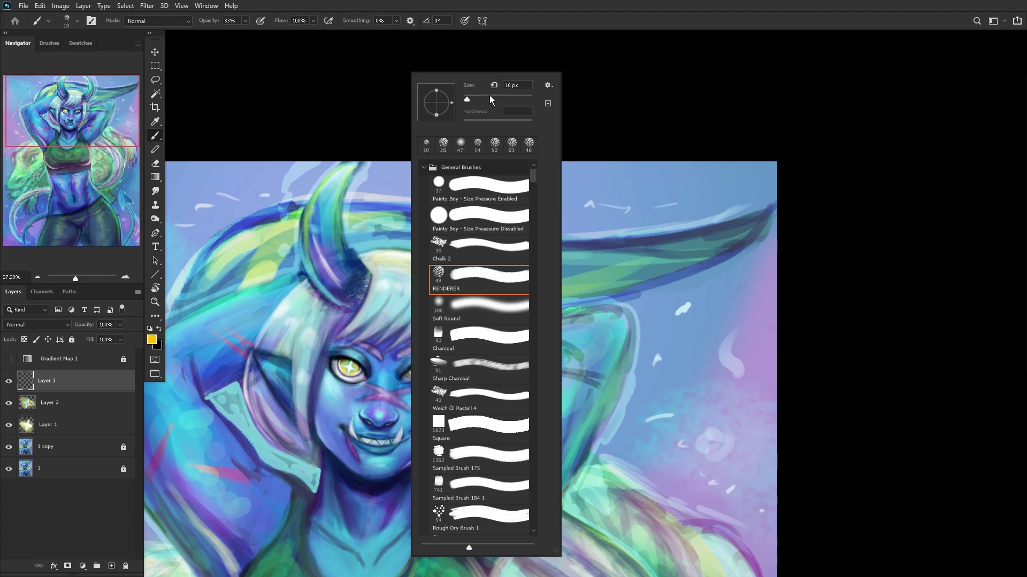
{"action": "left_click", "coordinate": [324, 370]}
{"action": "left_click_drag", "start_coordinate": [350, 369], "coordinate": [339, 366]}
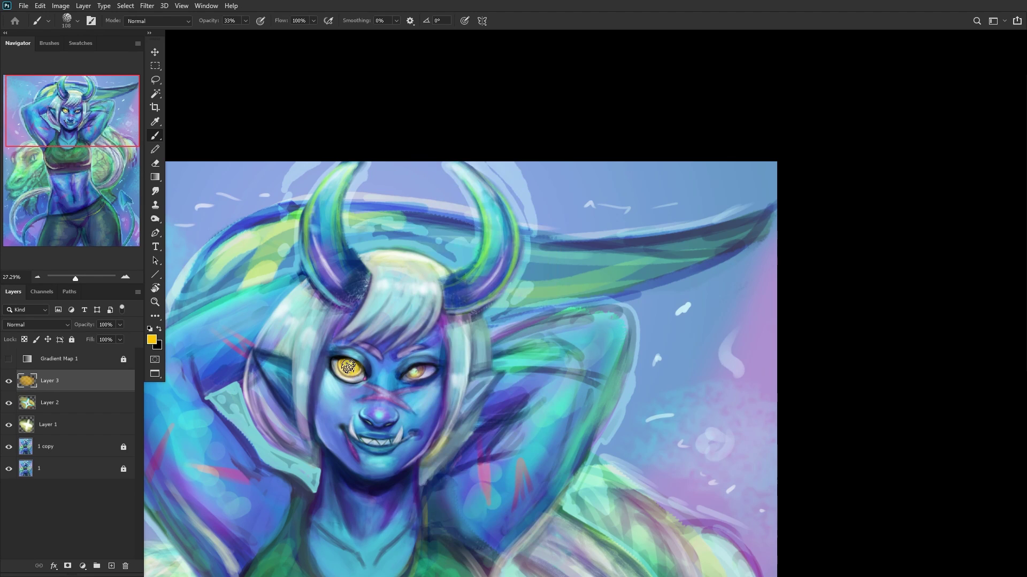
Step: Set the glow layer to Hard Light at 35% opacity and add another empty layer
{"action": "left_click", "coordinate": [36, 325]}
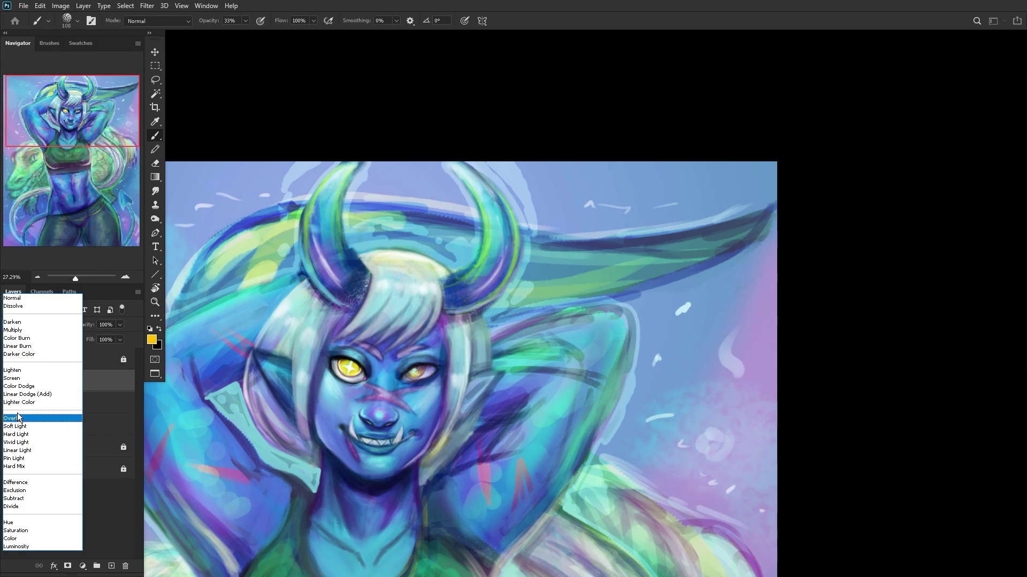
{"action": "left_click", "coordinate": [16, 434]}
{"action": "left_click", "coordinate": [119, 325]}
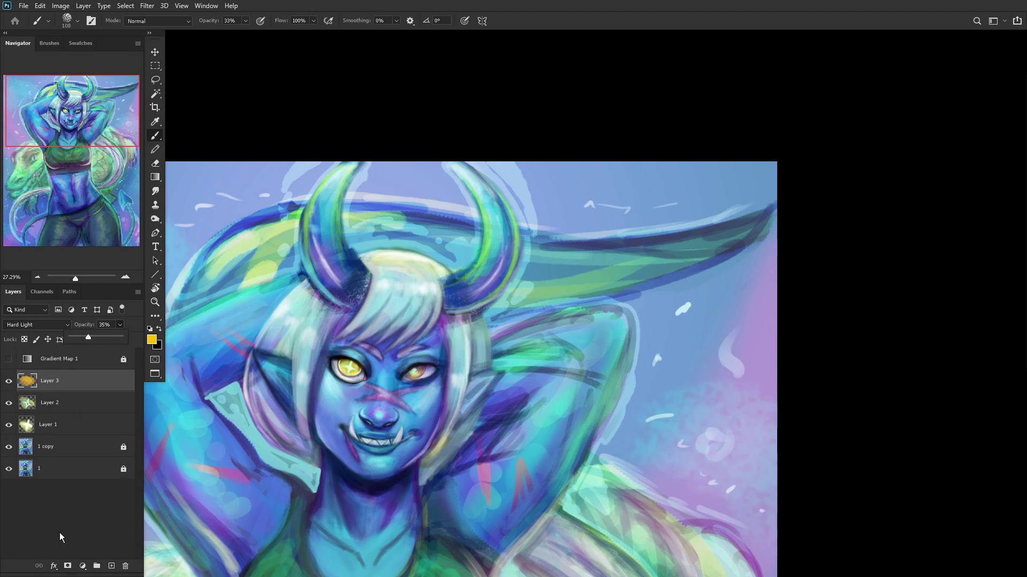
{"action": "left_click", "coordinate": [112, 566]}
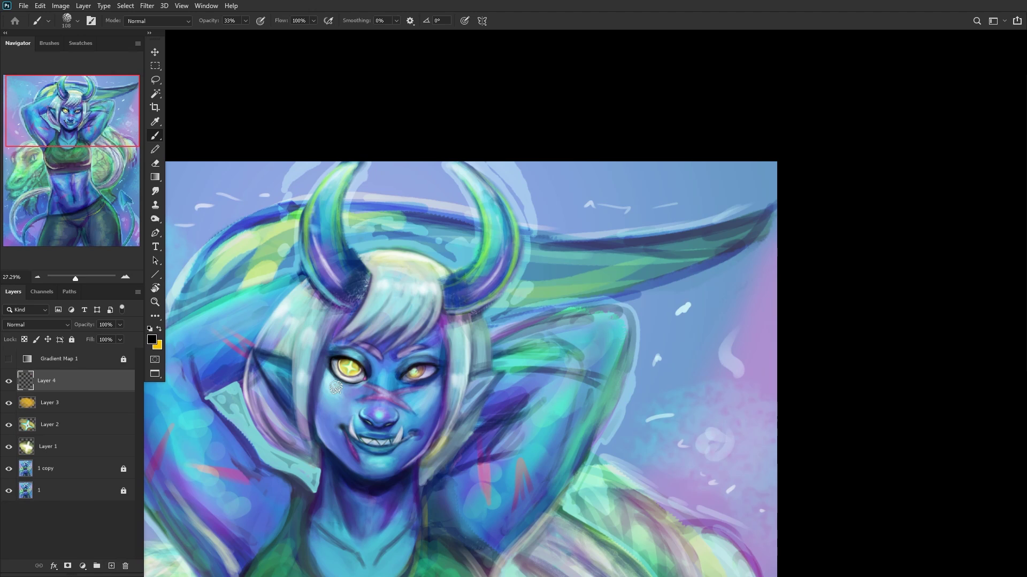
Step: Darken the left eye's pupil using a 42 px brush
{"action": "scroll", "coordinate": [338, 368], "scroll_direction": "up", "scroll_amount": 10}
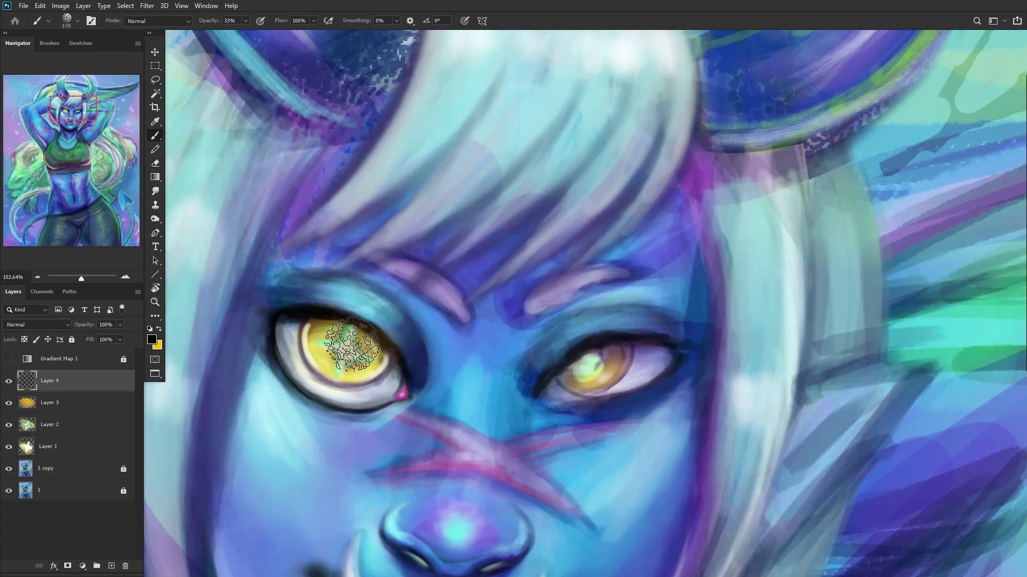
{"action": "mouse_move", "coordinate": [349, 342]}
{"action": "left_mouse_down"}
{"action": "mouse_move", "coordinate": [340, 345]}
{"action": "mouse_move", "coordinate": [362, 323]}
{"action": "left_mouse_up"}
{"action": "right_click", "coordinate": [495, 187]}
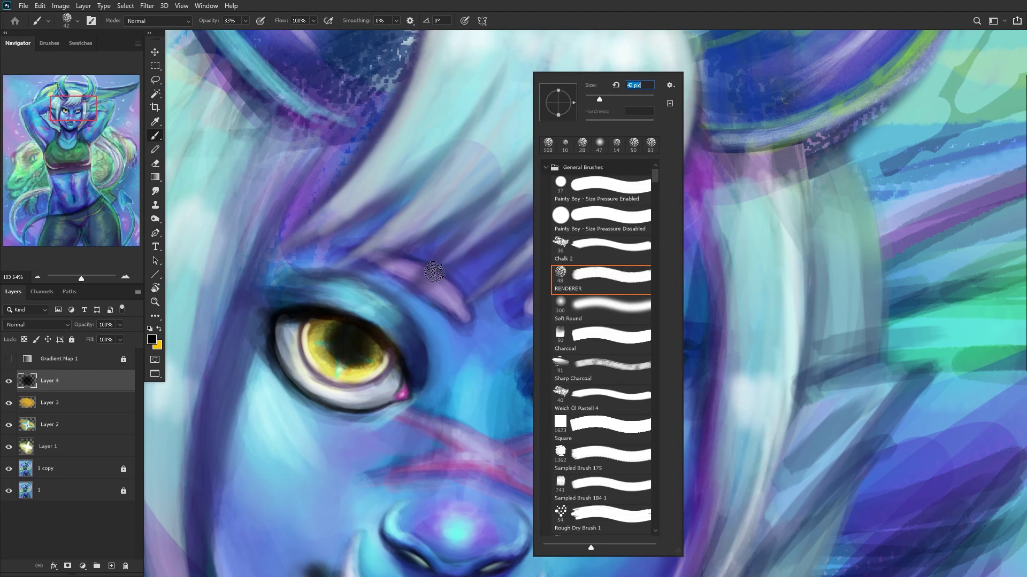
{"action": "key", "text": "Return"}
{"action": "scroll", "coordinate": [252, 415], "scroll_direction": "down", "scroll_amount": 5}
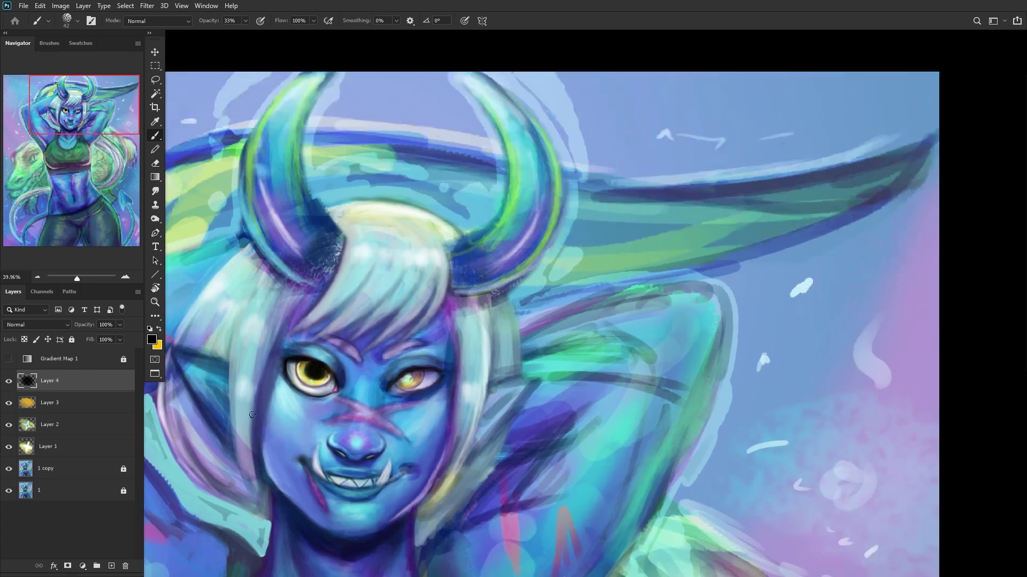
{"action": "scroll", "coordinate": [359, 377], "scroll_direction": "up", "scroll_amount": 5}
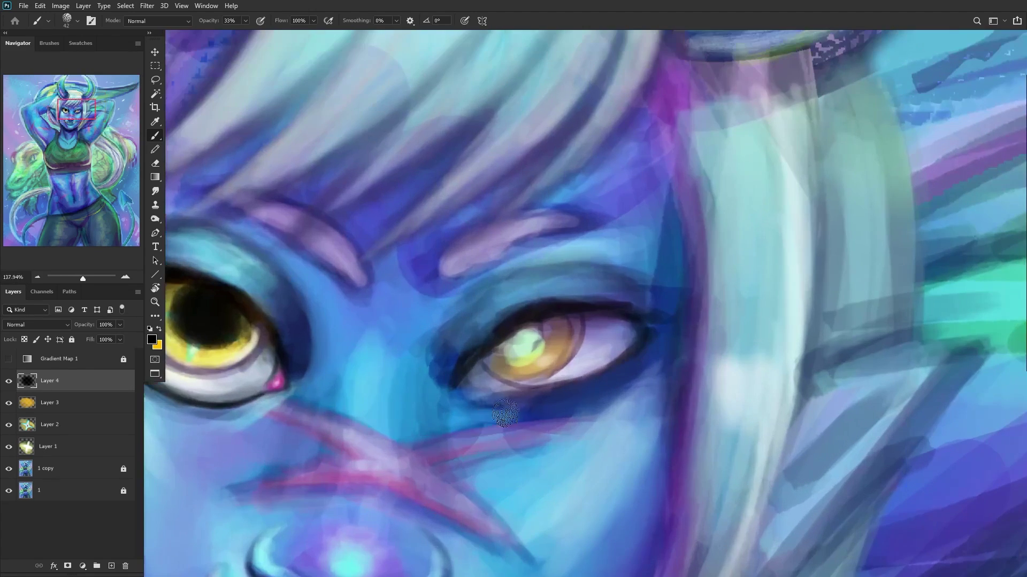
Step: Shape the left pupil with green and mauve sampled from the right eye, plus a white highlight
{"action": "left_click", "coordinate": [528, 349], "text": "alt"}
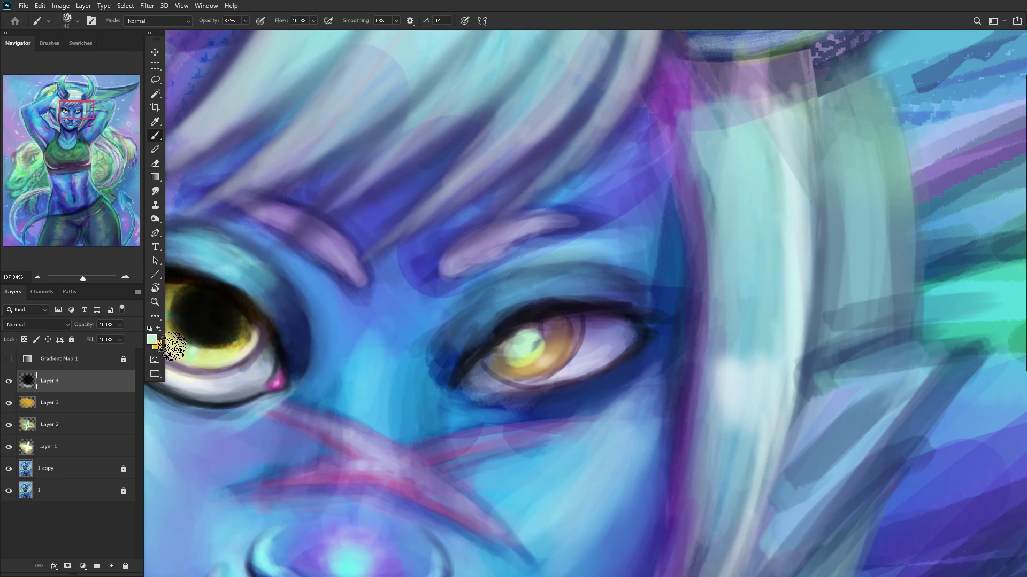
{"action": "mouse_move", "coordinate": [355, 360]}
{"action": "left_mouse_down"}
{"action": "mouse_move", "coordinate": [509, 298]}
{"action": "mouse_move", "coordinate": [568, 294]}
{"action": "left_mouse_up"}
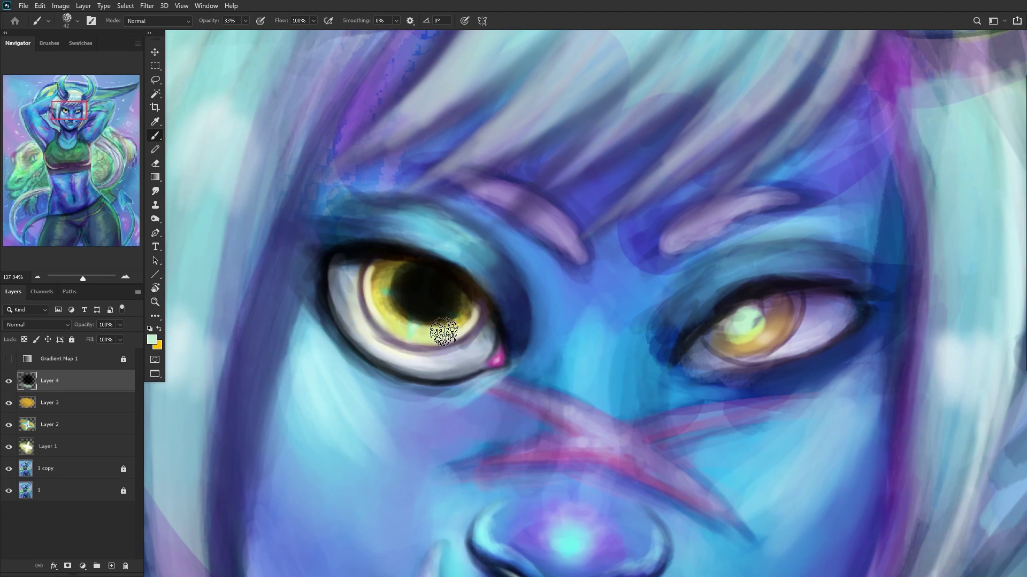
{"action": "left_click_drag", "start_coordinate": [436, 332], "coordinate": [408, 344]}
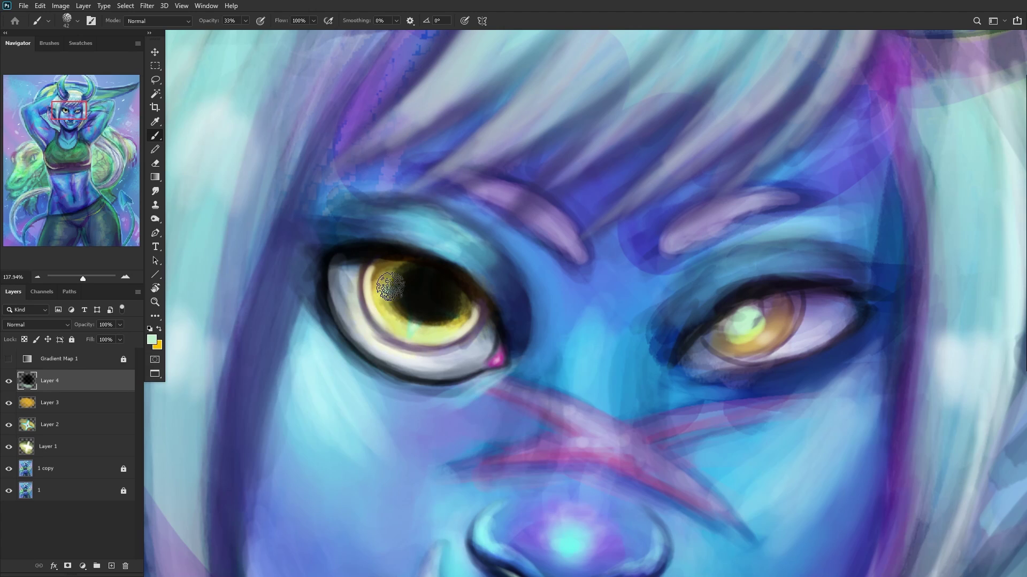
{"action": "mouse_move", "coordinate": [390, 287]}
{"action": "left_mouse_down"}
{"action": "mouse_move", "coordinate": [412, 321]}
{"action": "mouse_move", "coordinate": [392, 284]}
{"action": "mouse_move", "coordinate": [392, 322]}
{"action": "mouse_move", "coordinate": [386, 270]}
{"action": "mouse_move", "coordinate": [410, 337]}
{"action": "mouse_move", "coordinate": [380, 290]}
{"action": "mouse_move", "coordinate": [428, 316]}
{"action": "left_mouse_up"}
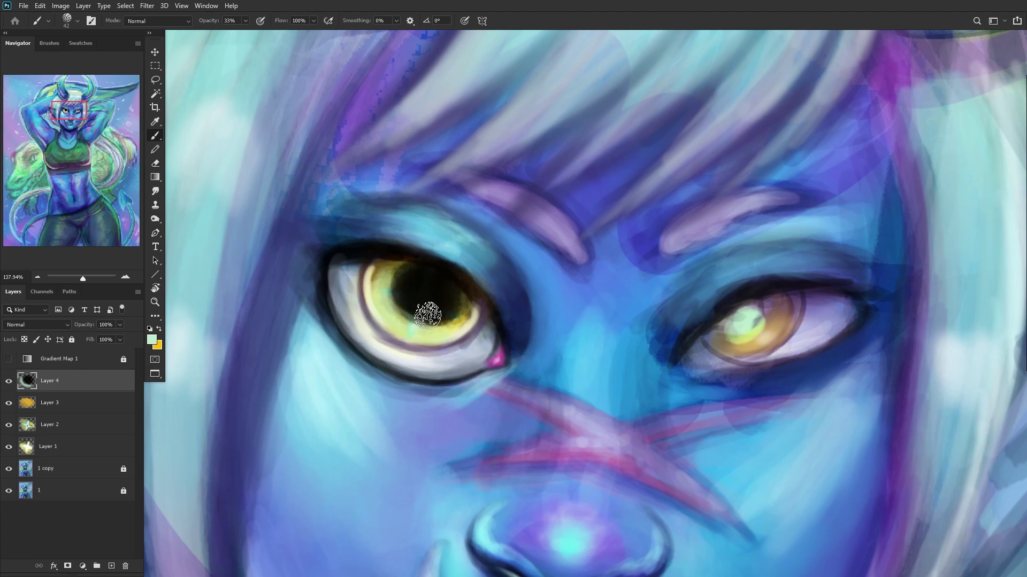
{"action": "scroll", "coordinate": [427, 316], "scroll_direction": "down", "scroll_amount": 4}
{"action": "scroll", "coordinate": [556, 298], "scroll_direction": "up", "scroll_amount": 2}
{"action": "left_click", "coordinate": [557, 298], "text": "alt"}
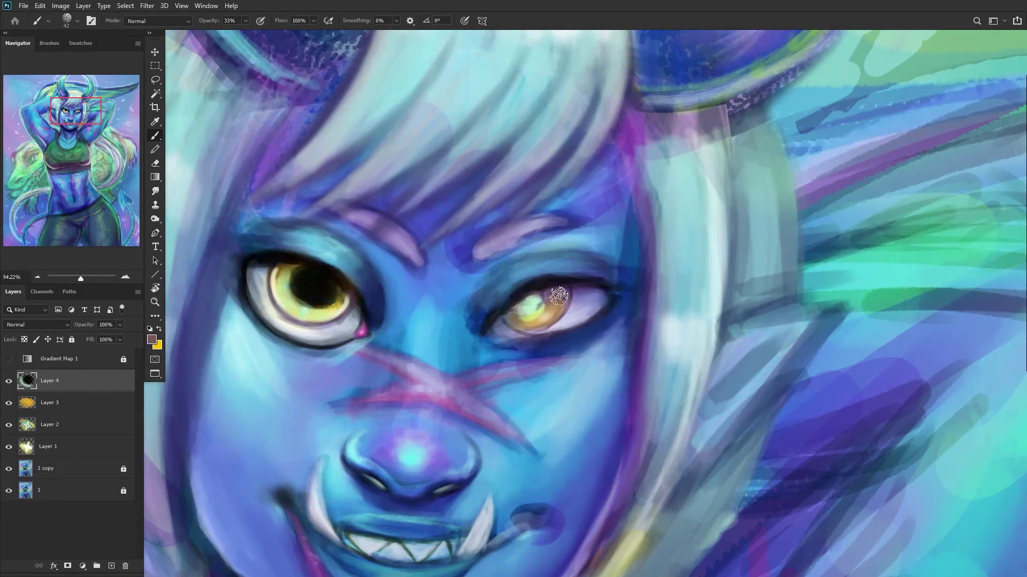
{"action": "mouse_move", "coordinate": [306, 297]}
{"action": "left_mouse_down"}
{"action": "mouse_move", "coordinate": [287, 274]}
{"action": "mouse_move", "coordinate": [297, 305]}
{"action": "mouse_move", "coordinate": [318, 297]}
{"action": "mouse_move", "coordinate": [315, 275]}
{"action": "mouse_move", "coordinate": [290, 276]}
{"action": "left_mouse_up"}
{"action": "left_click", "coordinate": [296, 276]}
Step: On a new layer, brush light cyan from the nose tip over the left pupil
{"action": "left_click", "coordinate": [111, 565]}
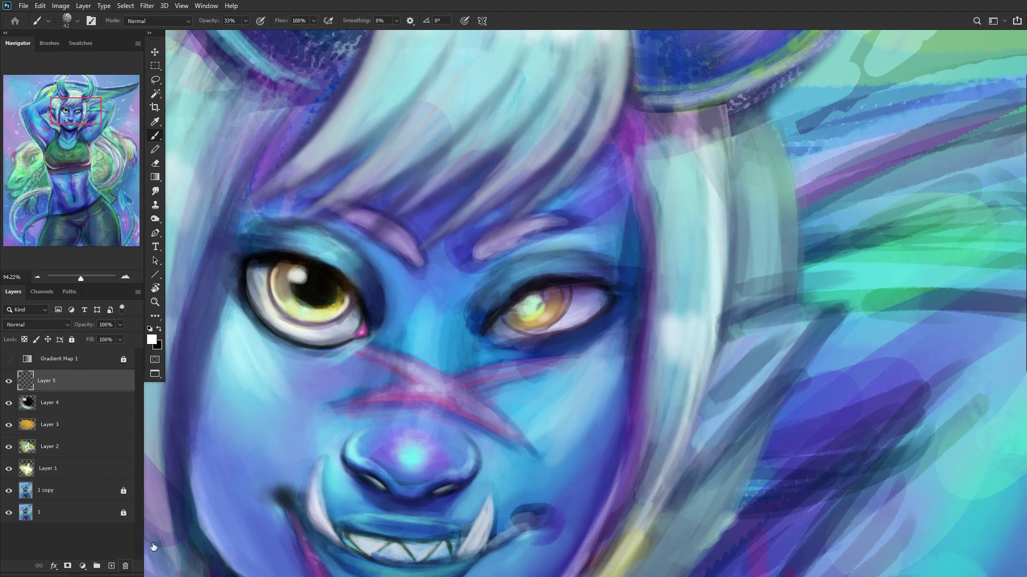
{"action": "left_click", "coordinate": [409, 453], "text": "alt"}
{"action": "left_click_drag", "start_coordinate": [322, 294], "coordinate": [306, 293]}
{"action": "scroll", "coordinate": [307, 300], "scroll_direction": "down", "scroll_amount": 4}
{"action": "scroll", "coordinate": [306, 337], "scroll_direction": "up", "scroll_amount": 4}
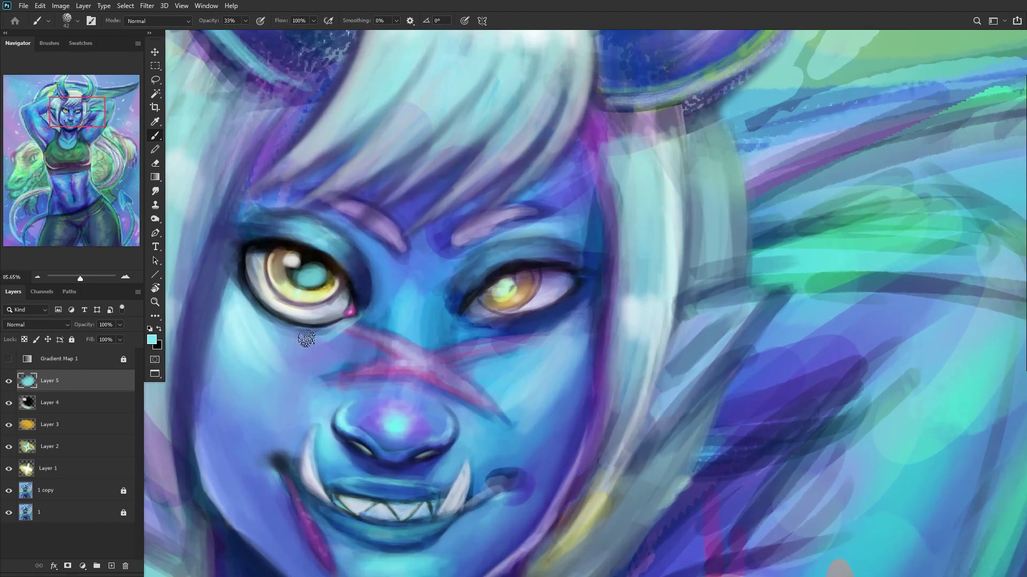
{"action": "scroll", "coordinate": [306, 338], "scroll_direction": "up", "scroll_amount": 1}
Step: On another new layer, touch up the left iris with the right eye's golden colour
{"action": "left_click", "coordinate": [111, 566]}
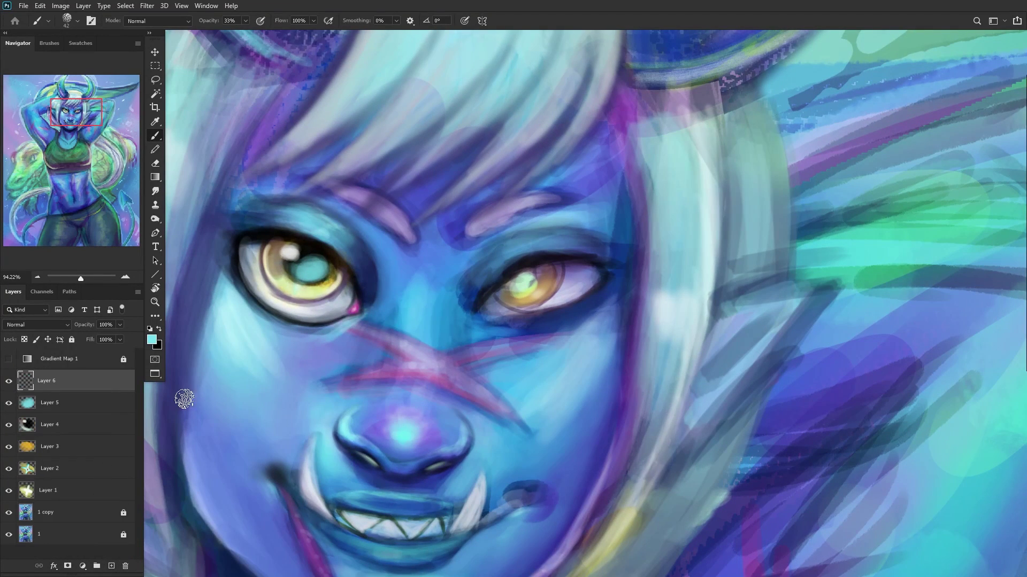
{"action": "left_click", "coordinate": [150, 342]}
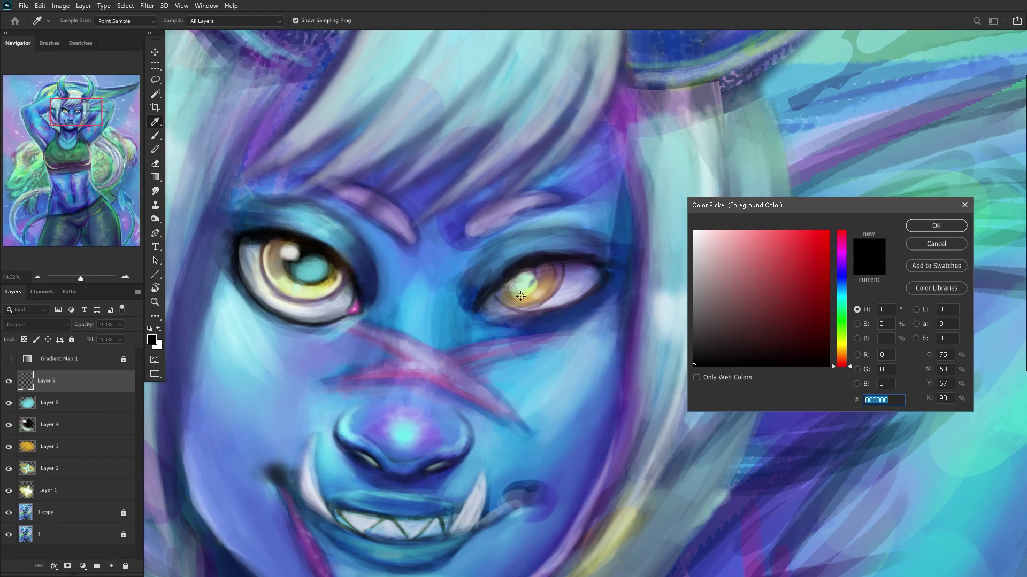
{"action": "left_click", "coordinate": [517, 299]}
{"action": "left_click", "coordinate": [936, 226]}
{"action": "key", "text": "b"}
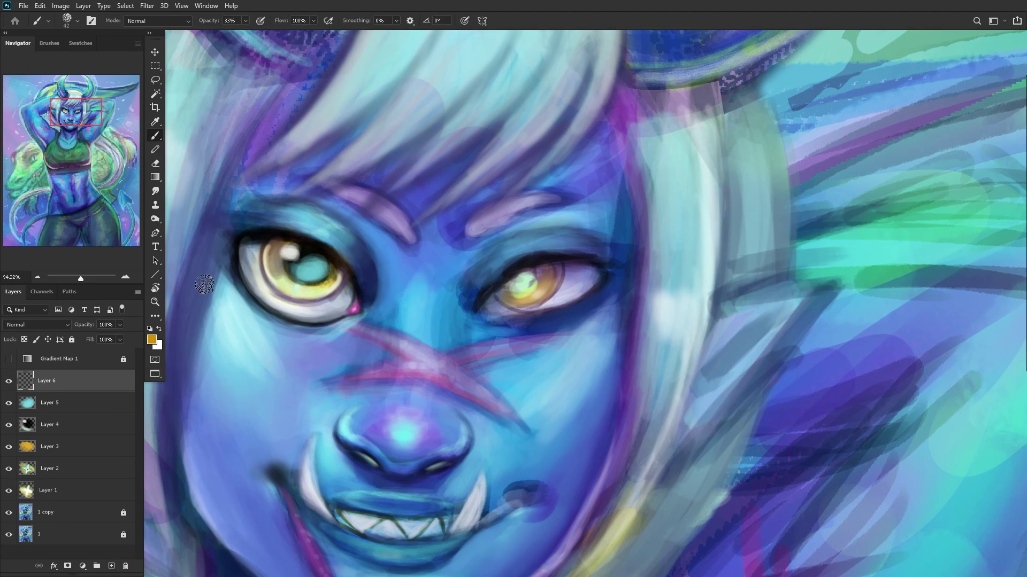
{"action": "mouse_move", "coordinate": [283, 271]}
{"action": "left_mouse_down"}
{"action": "mouse_move", "coordinate": [299, 281]}
{"action": "mouse_move", "coordinate": [274, 249]}
{"action": "mouse_move", "coordinate": [314, 294]}
{"action": "left_mouse_up"}
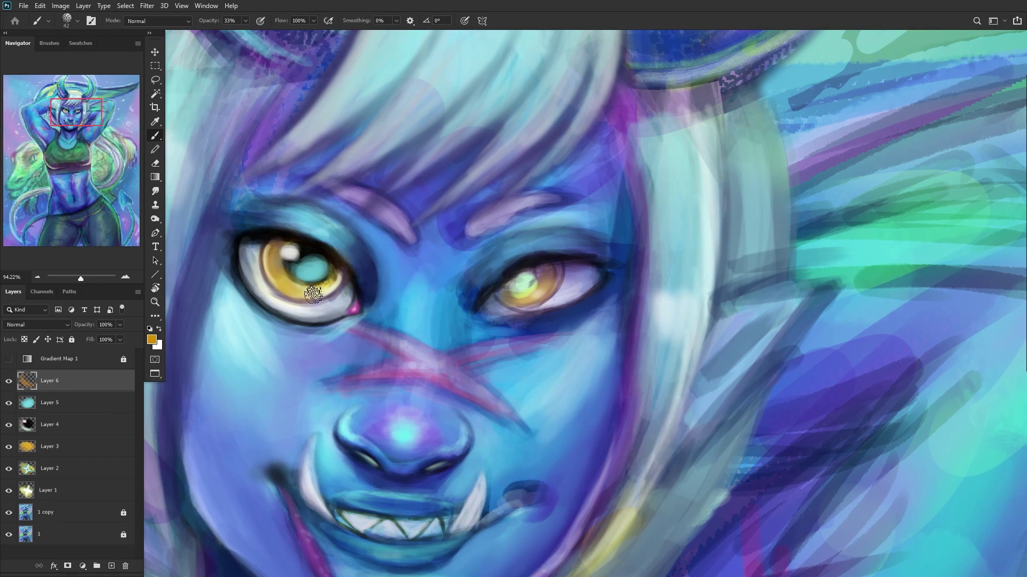
{"action": "mouse_move", "coordinate": [265, 267]}
{"action": "left_mouse_down"}
{"action": "mouse_move", "coordinate": [321, 283]}
{"action": "mouse_move", "coordinate": [341, 278]}
{"action": "mouse_move", "coordinate": [308, 293]}
{"action": "mouse_move", "coordinate": [321, 279]}
{"action": "mouse_move", "coordinate": [282, 249]}
{"action": "left_mouse_up"}
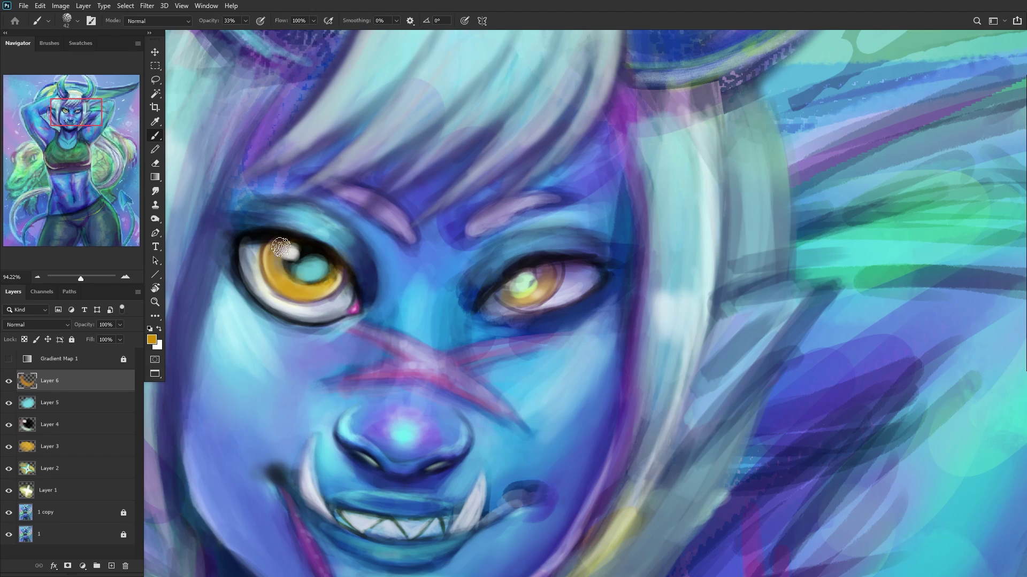
Step: Brush light green over the lower-left iris and brighten the left eye's lower white
{"action": "left_click", "coordinate": [533, 294], "text": "alt"}
{"action": "left_click_drag", "start_coordinate": [532, 294], "coordinate": [528, 289]}
{"action": "mouse_move", "coordinate": [284, 276]}
{"action": "left_mouse_down"}
{"action": "mouse_move", "coordinate": [320, 292]}
{"action": "mouse_move", "coordinate": [273, 275]}
{"action": "mouse_move", "coordinate": [330, 292]}
{"action": "mouse_move", "coordinate": [302, 291]}
{"action": "left_mouse_up"}
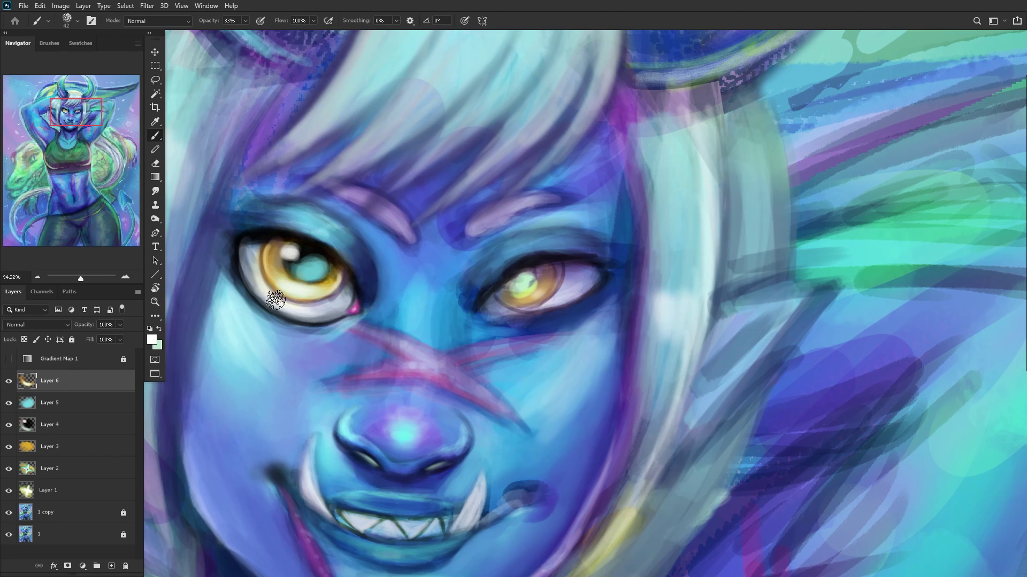
{"action": "left_click_drag", "start_coordinate": [276, 301], "coordinate": [289, 305]}
{"action": "mouse_move", "coordinate": [356, 305]}
{"action": "left_mouse_down"}
{"action": "mouse_move", "coordinate": [284, 311]}
{"action": "mouse_move", "coordinate": [297, 303]}
{"action": "mouse_move", "coordinate": [254, 257]}
{"action": "mouse_move", "coordinate": [252, 275]}
{"action": "mouse_move", "coordinate": [249, 257]}
{"action": "mouse_move", "coordinate": [273, 306]}
{"action": "mouse_move", "coordinate": [258, 276]}
{"action": "mouse_move", "coordinate": [271, 304]}
{"action": "mouse_move", "coordinate": [264, 266]}
{"action": "mouse_move", "coordinate": [306, 316]}
{"action": "mouse_move", "coordinate": [258, 270]}
{"action": "mouse_move", "coordinate": [318, 305]}
{"action": "left_mouse_up"}
{"action": "key", "text": "ctrl+minus"}
{"action": "key", "text": "ctrl+minus"}
{"action": "key", "text": "ctrl+minus"}
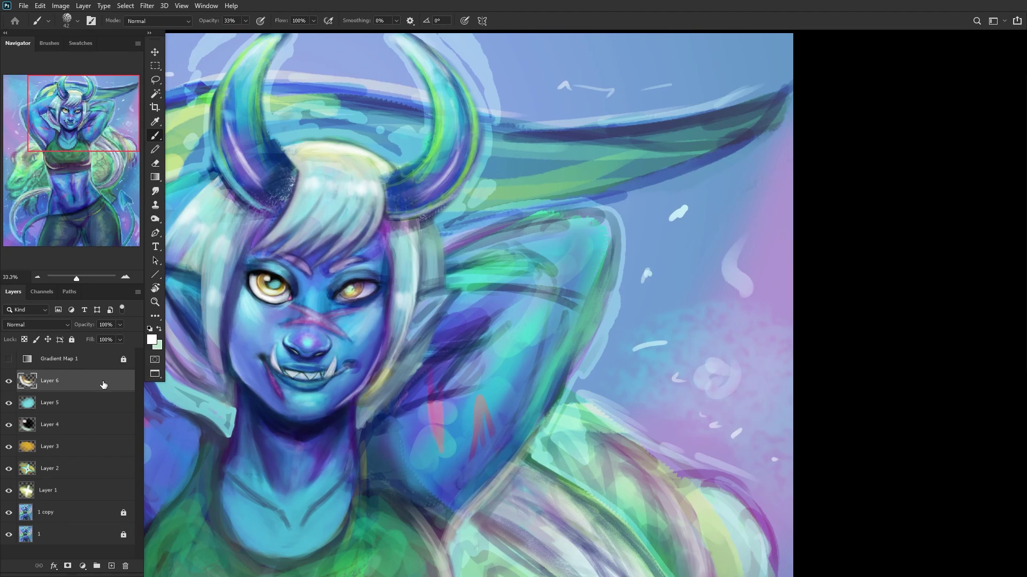
Step: Merge Layer 4's eye details down into Layer 3
{"action": "key", "text": "ctrl+e"}
{"action": "key", "text": "ctrl+e"}
{"action": "key", "text": "ctrl+e"}
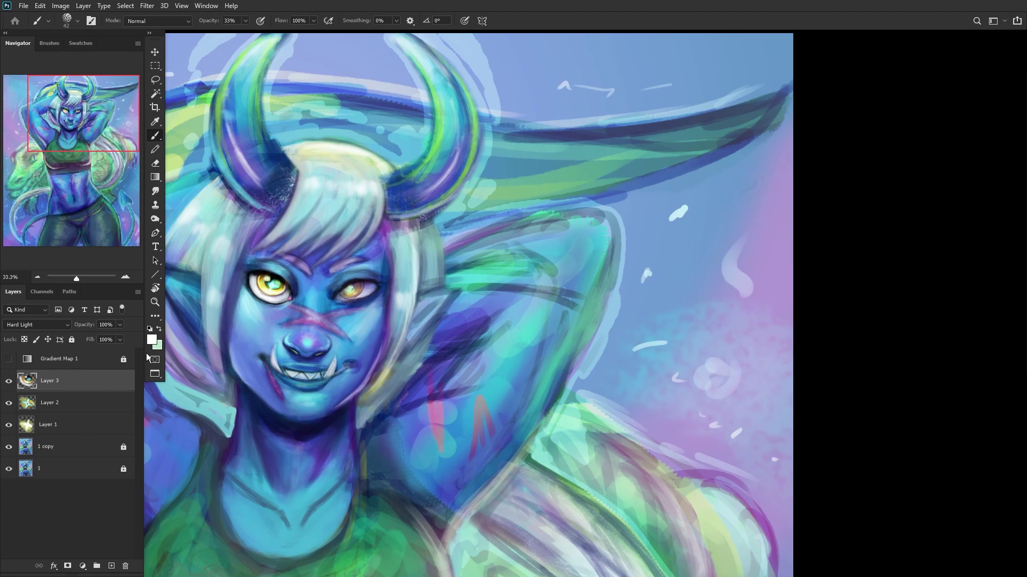
{"action": "key", "text": "ctrl+z"}
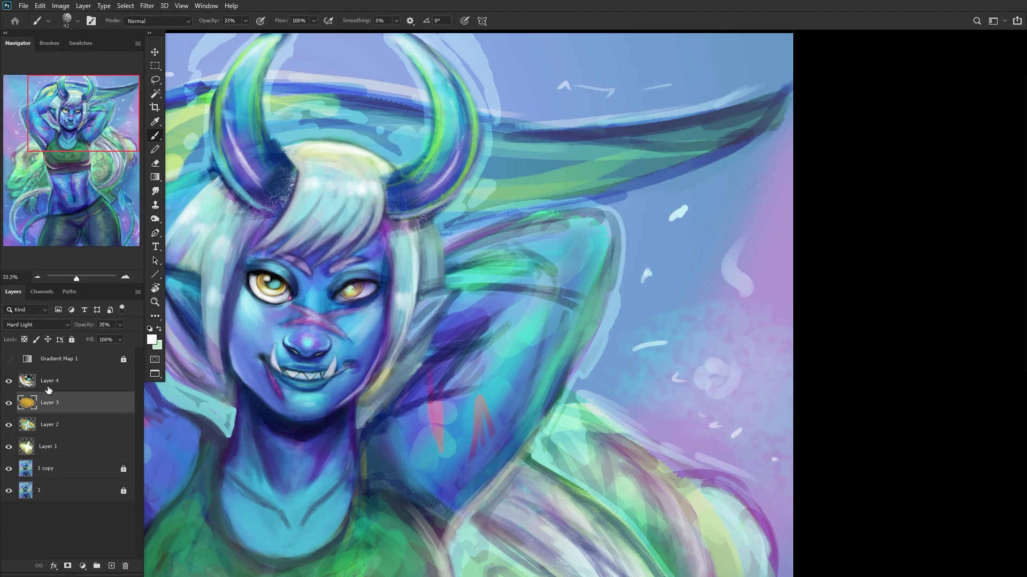
{"action": "left_click", "coordinate": [48, 381]}
{"action": "scroll", "coordinate": [168, 270], "scroll_direction": "down", "scroll_amount": 10}
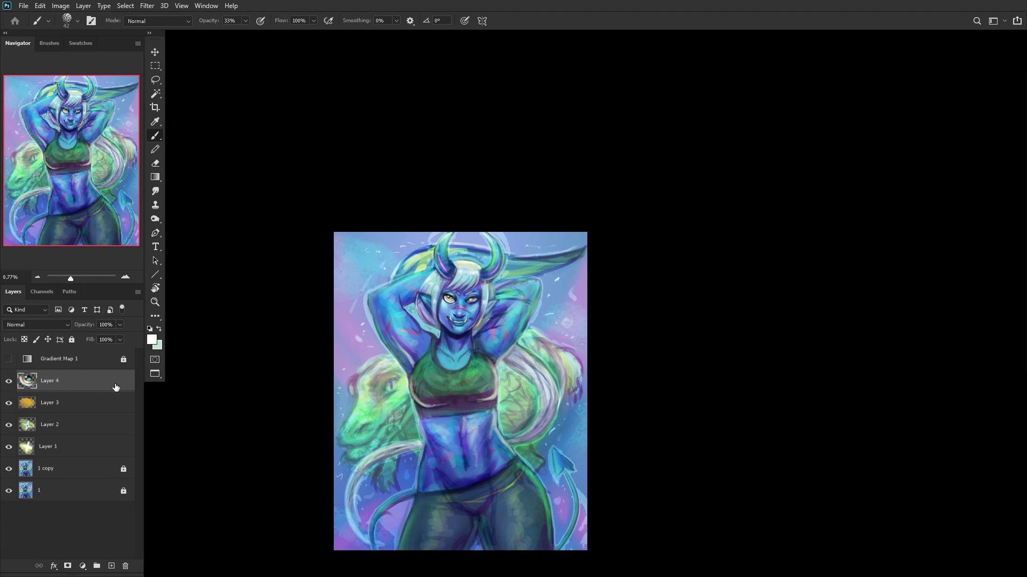
{"action": "right_click", "coordinate": [97, 389]}
{"action": "left_click", "coordinate": [117, 417]}
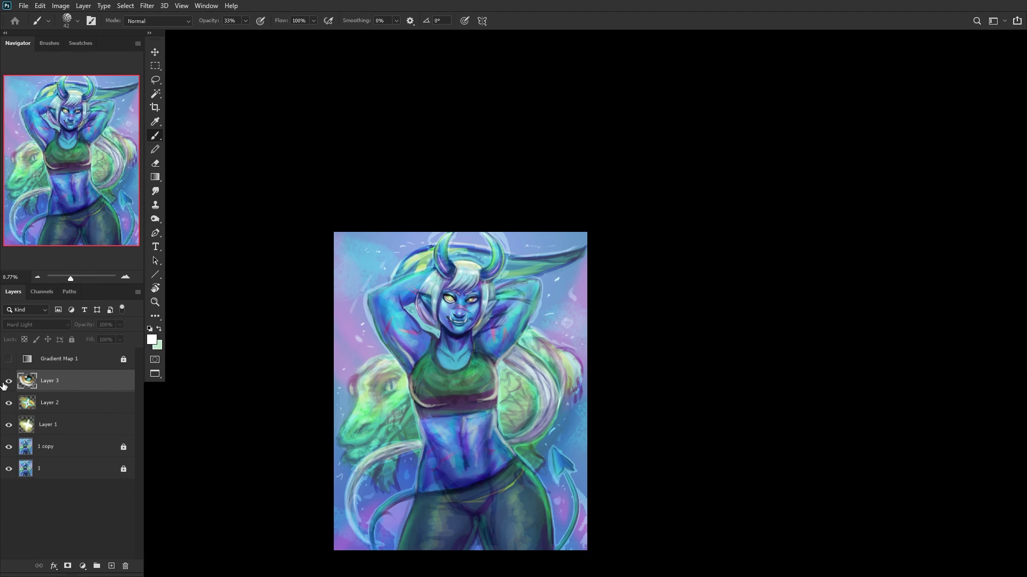
Step: Merge Layer 2 into Layer 1, unlock 1 copy, and merge Layer 1 into 1 copy
{"action": "left_click", "coordinate": [6, 404]}
{"action": "left_click", "coordinate": [47, 402]}
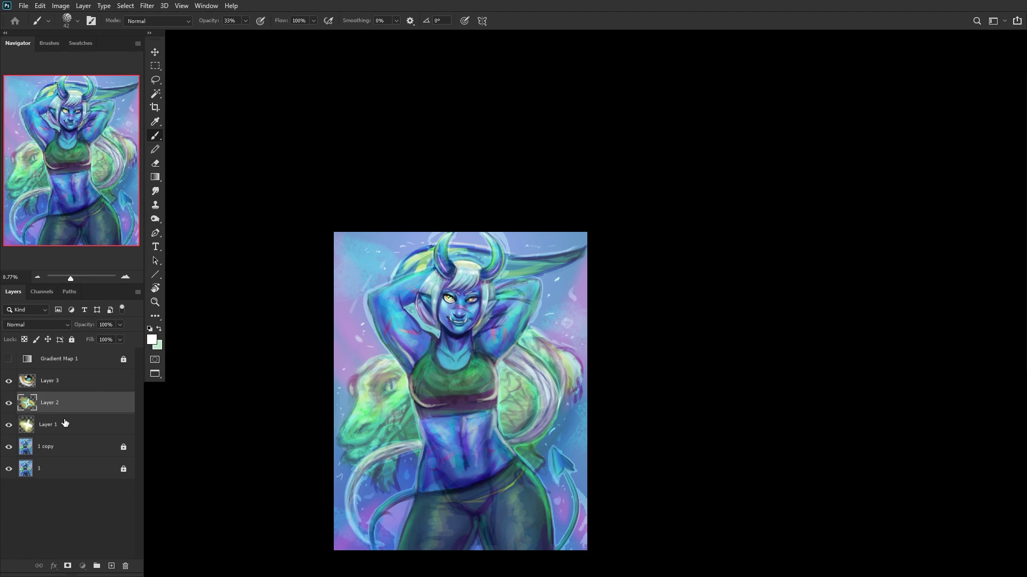
{"action": "left_click", "coordinate": [64, 424]}
{"action": "left_click", "coordinate": [72, 408]}
{"action": "key", "text": "ctrl+e"}
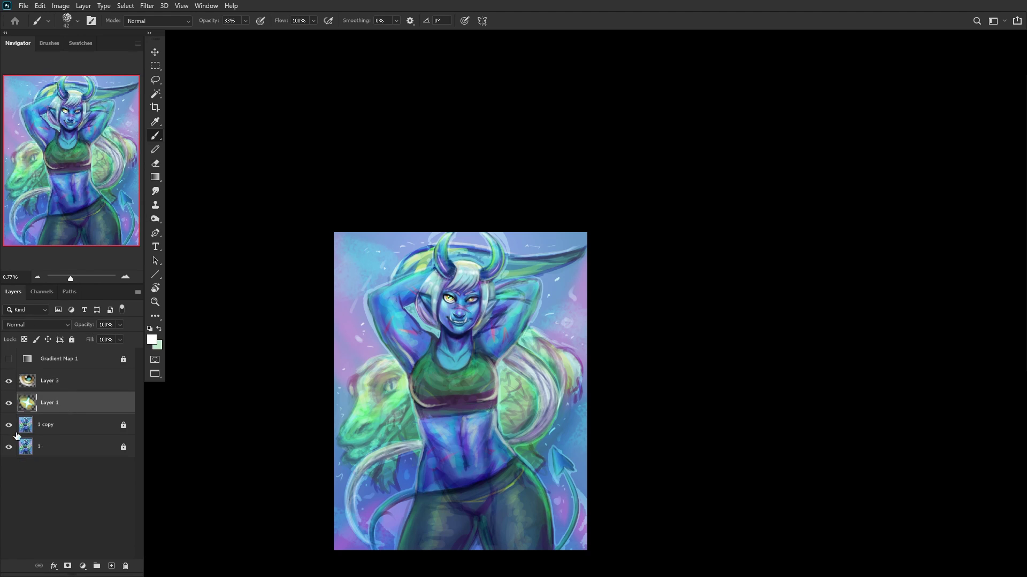
{"action": "left_click", "coordinate": [28, 421]}
{"action": "left_click", "coordinate": [72, 340]}
{"action": "left_click", "coordinate": [93, 405]}
{"action": "key", "text": "ctrl+e"}
Step: Show Layer 3, merge it into 1 copy, and flip the canvas to check the drawing
{"action": "scroll", "coordinate": [449, 291], "scroll_direction": "up", "scroll_amount": 3}
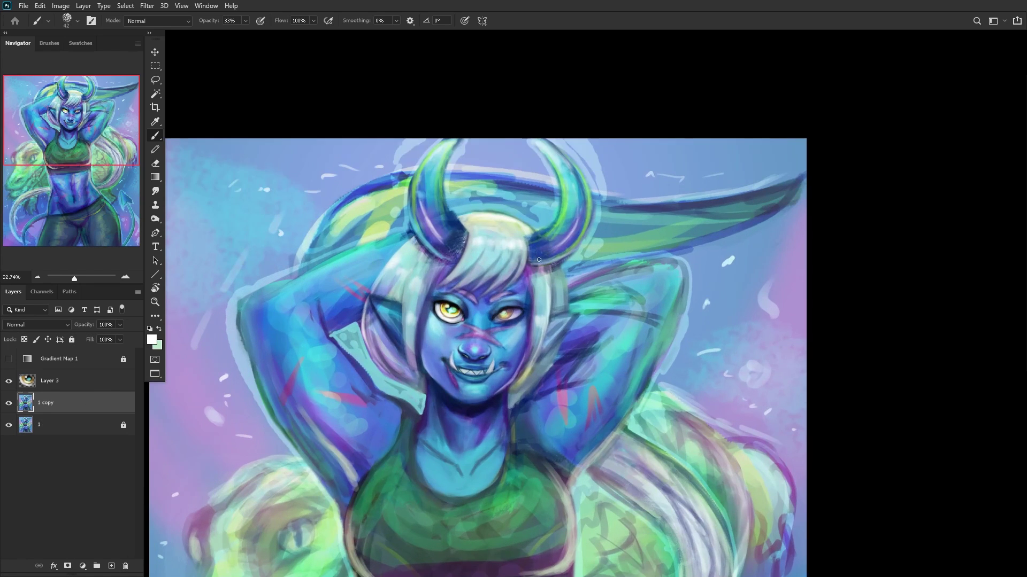
{"action": "left_click", "coordinate": [9, 380]}
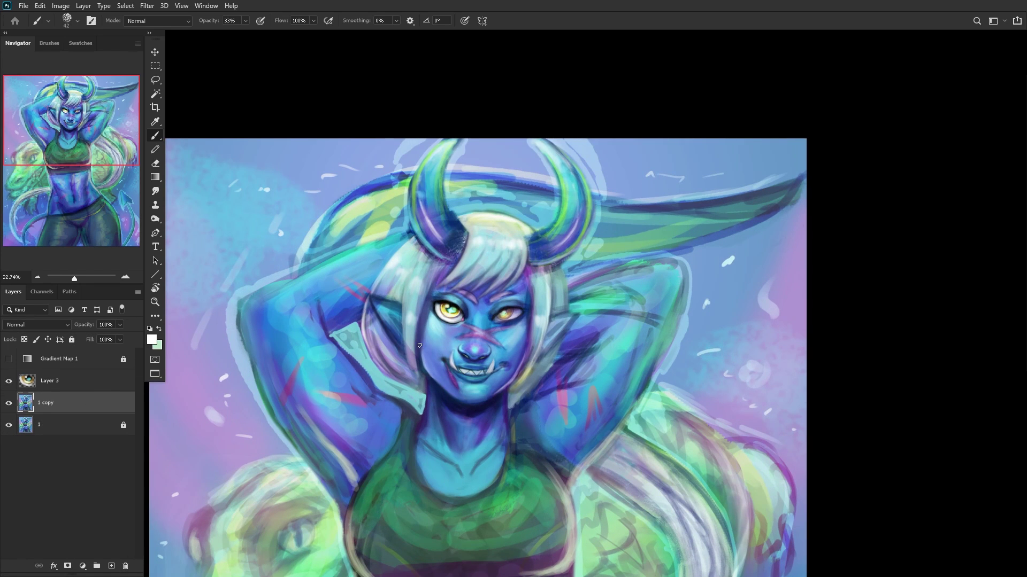
{"action": "scroll", "coordinate": [207, 405], "scroll_direction": "down", "scroll_amount": 2}
{"action": "left_click", "coordinate": [65, 386]}
{"action": "key", "text": "ctrl+e"}
{"action": "scroll", "coordinate": [527, 324], "scroll_direction": "down", "scroll_amount": 3}
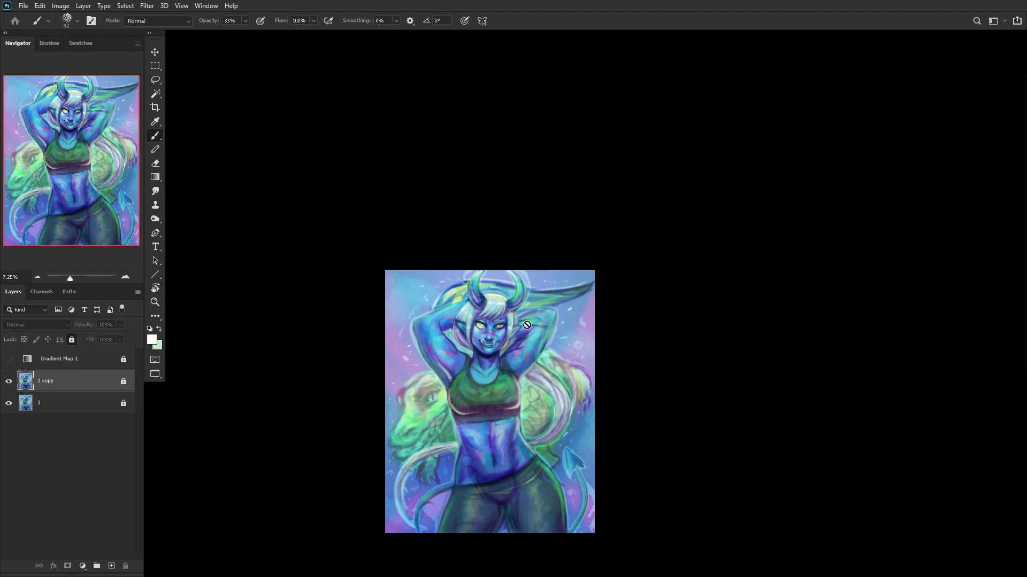
{"action": "key", "text": "h"}
{"action": "scroll", "coordinate": [528, 326], "scroll_direction": "up", "scroll_amount": 6}
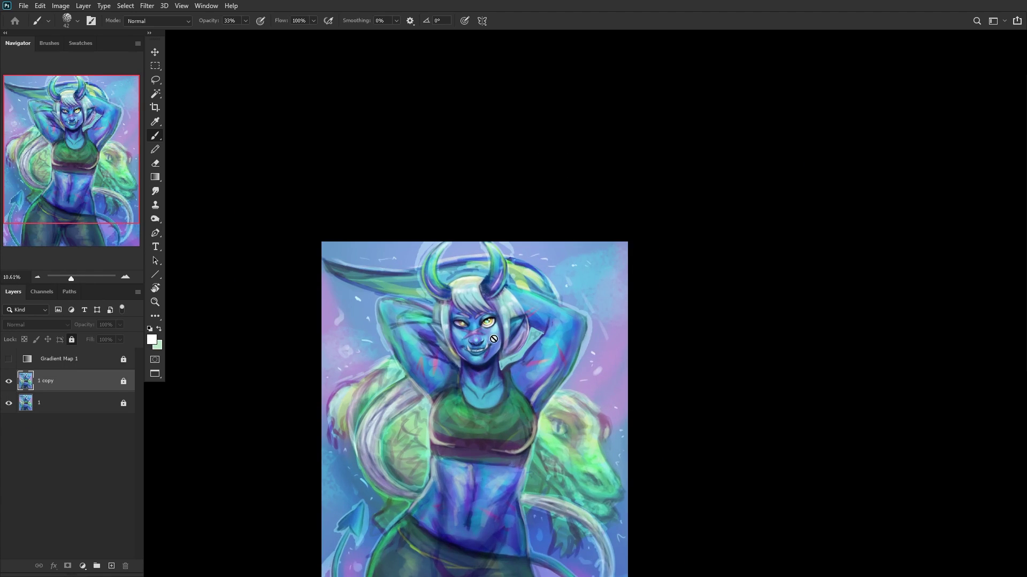
{"action": "scroll", "coordinate": [485, 326], "scroll_direction": "up", "scroll_amount": 1}
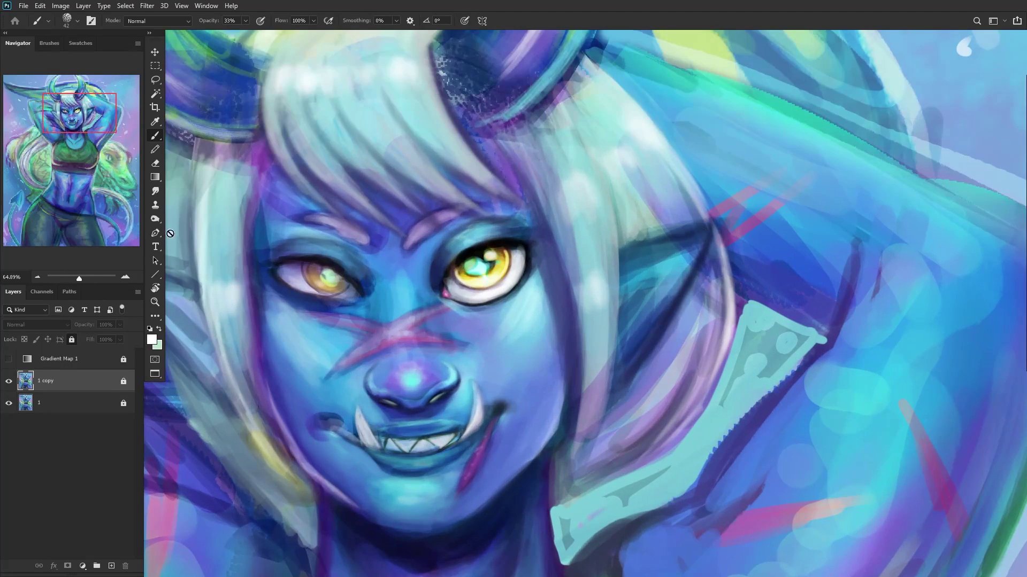
Step: On a new layer, darken the rim of the yellow eye with the RENDERER brush
{"action": "left_click", "coordinate": [112, 566]}
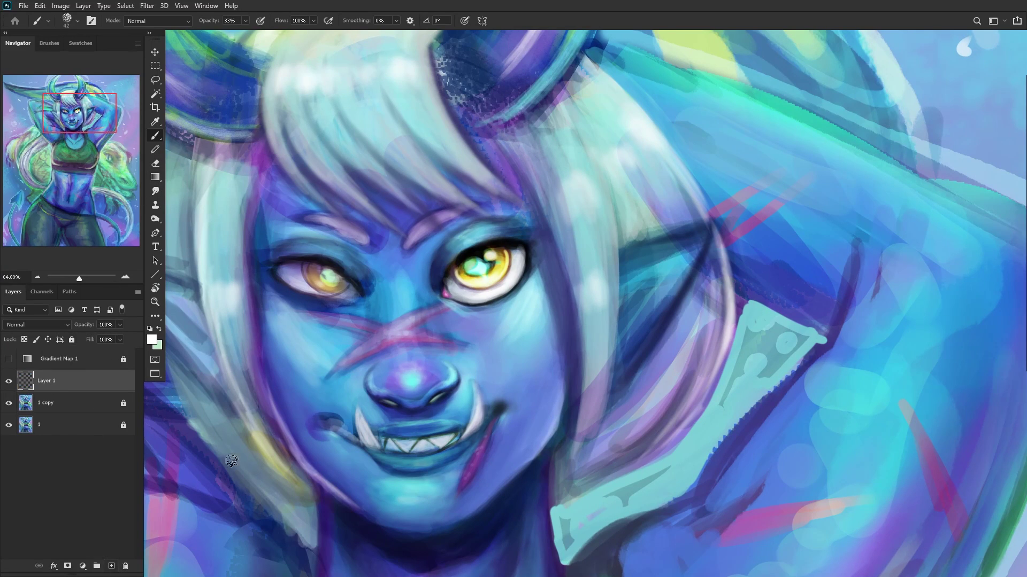
{"action": "right_click", "coordinate": [508, 305]}
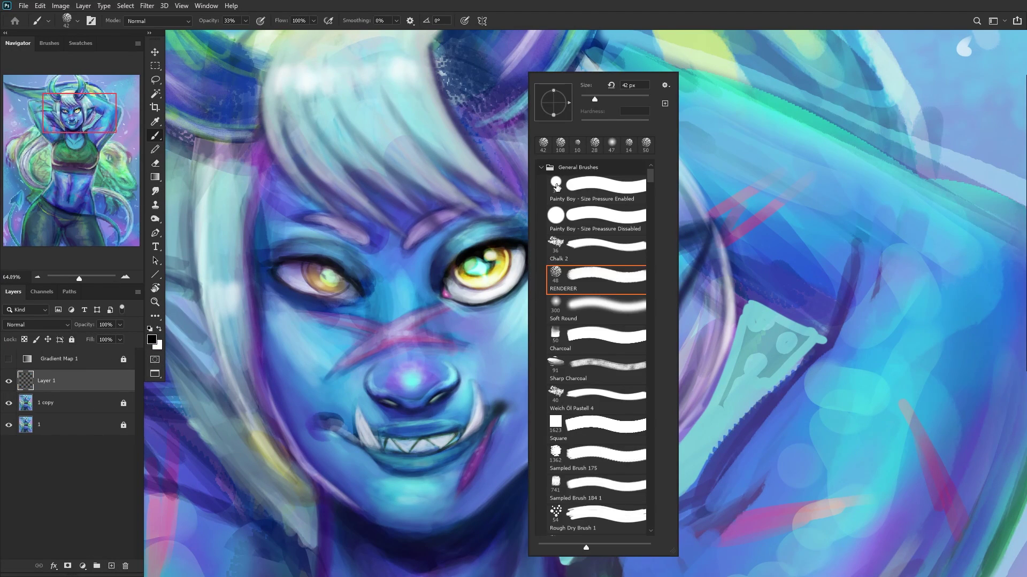
{"action": "left_click", "coordinate": [102, 394]}
{"action": "scroll", "coordinate": [488, 279], "scroll_direction": "up", "scroll_amount": 3}
{"action": "left_click_drag", "start_coordinate": [556, 214], "coordinate": [521, 289]}
{"action": "left_click_drag", "start_coordinate": [556, 235], "coordinate": [480, 317]}
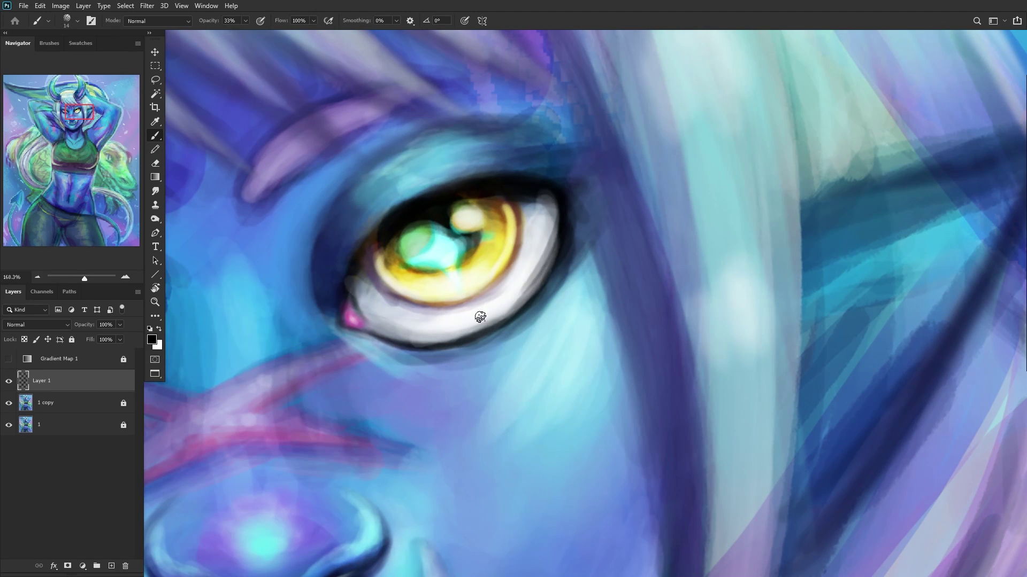
{"action": "mouse_move", "coordinate": [556, 267]}
{"action": "left_mouse_down"}
{"action": "mouse_move", "coordinate": [503, 321]}
{"action": "mouse_move", "coordinate": [460, 337]}
{"action": "left_mouse_up"}
{"action": "left_click_drag", "start_coordinate": [551, 250], "coordinate": [479, 329]}
{"action": "mouse_move", "coordinate": [558, 219]}
{"action": "left_mouse_down"}
{"action": "mouse_move", "coordinate": [509, 314]}
{"action": "mouse_move", "coordinate": [555, 211]}
{"action": "mouse_move", "coordinate": [499, 314]}
{"action": "mouse_move", "coordinate": [545, 282]}
{"action": "mouse_move", "coordinate": [373, 348]}
{"action": "mouse_move", "coordinate": [428, 344]}
{"action": "mouse_move", "coordinate": [363, 331]}
{"action": "mouse_move", "coordinate": [417, 340]}
{"action": "mouse_move", "coordinate": [376, 335]}
{"action": "mouse_move", "coordinate": [500, 321]}
{"action": "mouse_move", "coordinate": [427, 344]}
{"action": "mouse_move", "coordinate": [526, 300]}
{"action": "left_mouse_up"}
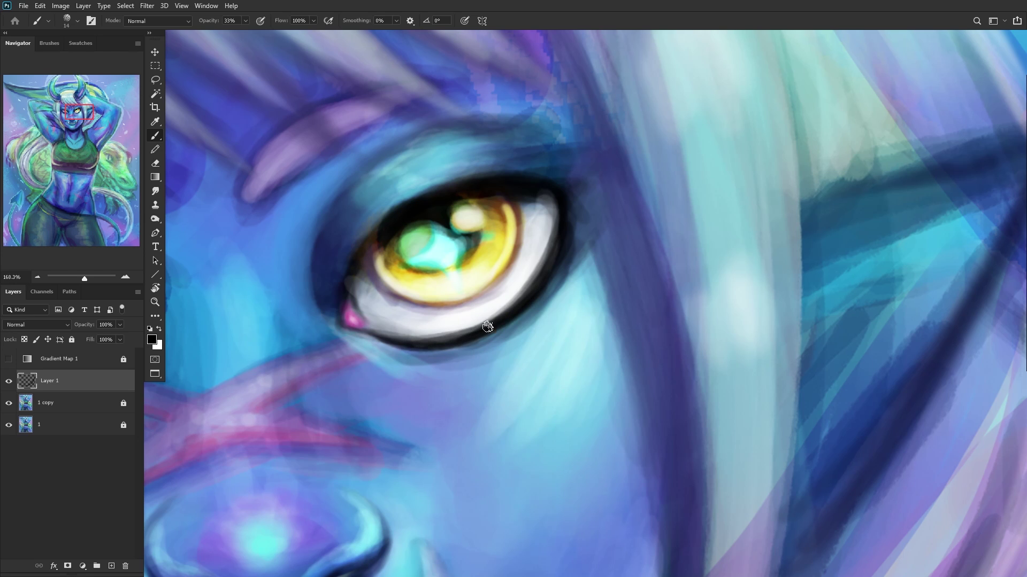
Step: Paint sampled light teal along the eye's lower lid and under the eye, then flip to check
{"action": "scroll", "coordinate": [549, 252], "scroll_direction": "down", "scroll_amount": 10}
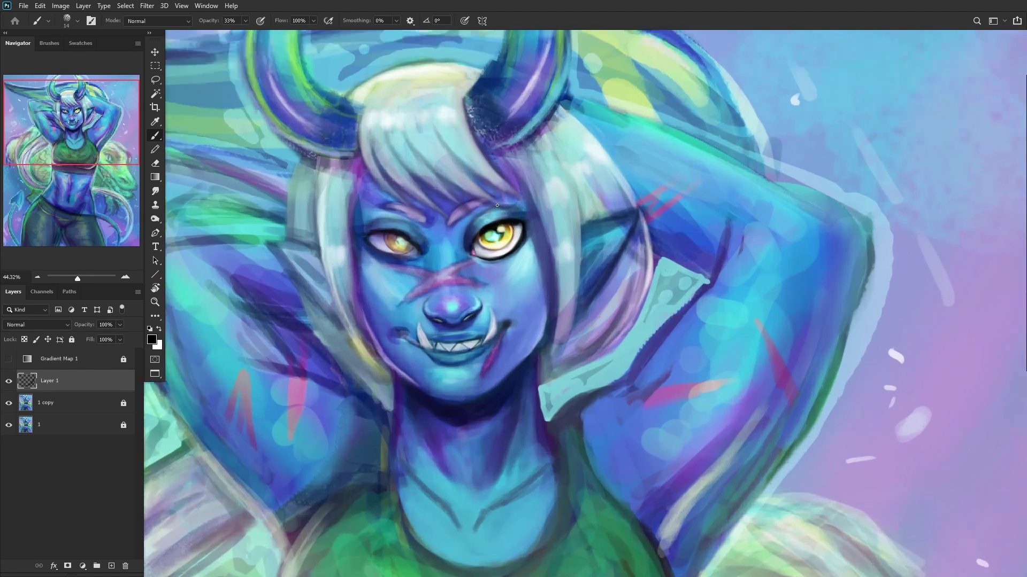
{"action": "scroll", "coordinate": [508, 241], "scroll_direction": "up", "scroll_amount": 8}
{"action": "left_click", "coordinate": [535, 262], "text": "alt"}
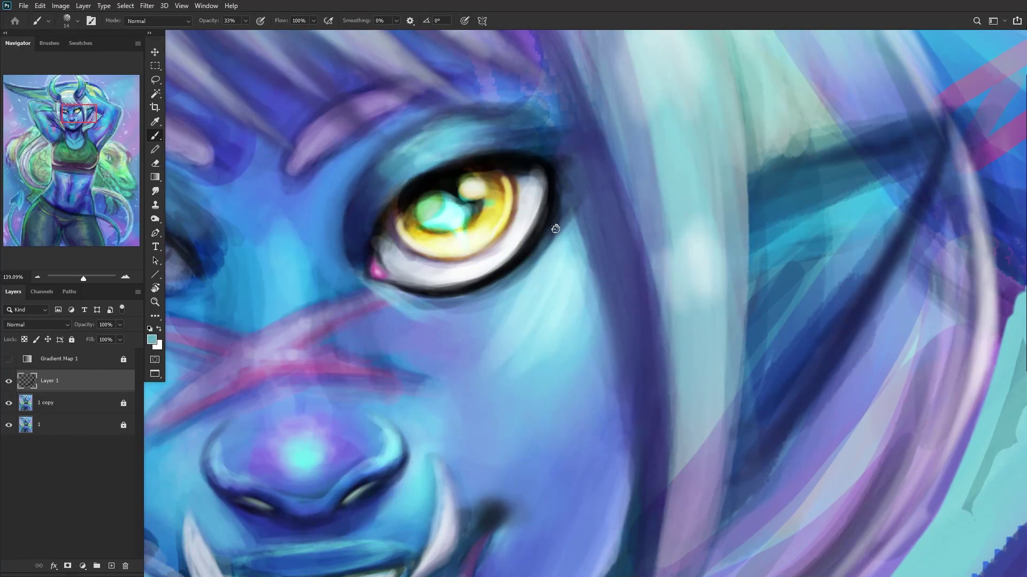
{"action": "mouse_move", "coordinate": [499, 282]}
{"action": "left_mouse_down"}
{"action": "mouse_move", "coordinate": [559, 196]}
{"action": "mouse_move", "coordinate": [550, 225]}
{"action": "mouse_move", "coordinate": [558, 186]}
{"action": "mouse_move", "coordinate": [481, 293]}
{"action": "mouse_move", "coordinate": [554, 216]}
{"action": "mouse_move", "coordinate": [559, 184]}
{"action": "mouse_move", "coordinate": [500, 288]}
{"action": "left_mouse_up"}
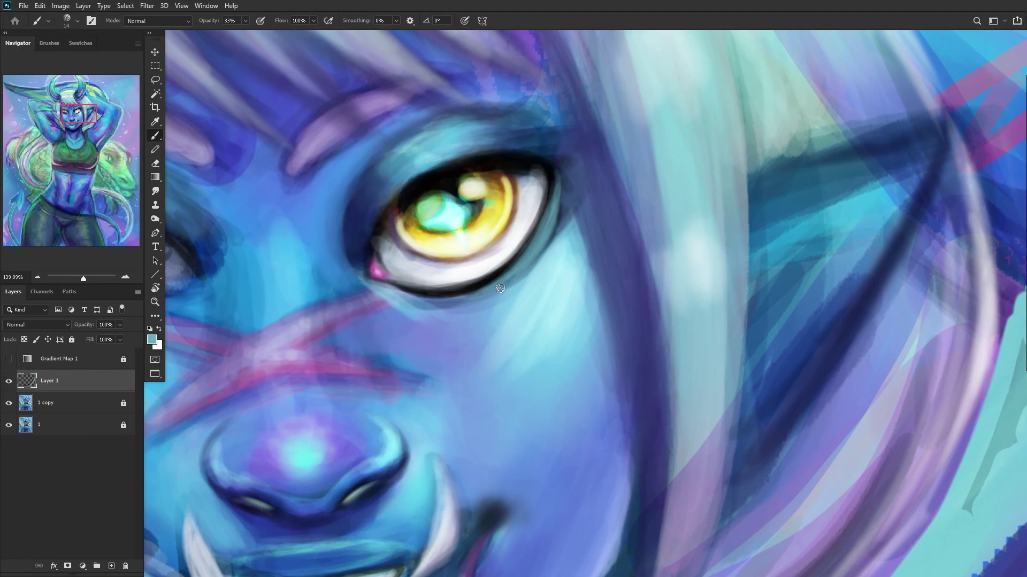
{"action": "scroll", "coordinate": [510, 277], "scroll_direction": "down", "scroll_amount": 6}
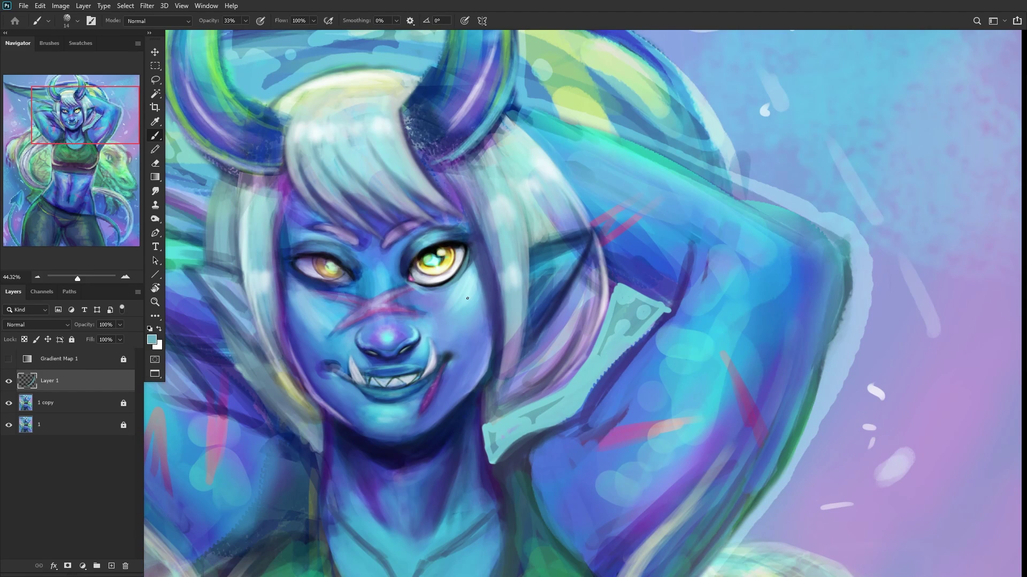
{"action": "scroll", "coordinate": [477, 282], "scroll_direction": "up", "scroll_amount": 6}
{"action": "mouse_move", "coordinate": [406, 321]}
{"action": "left_mouse_down"}
{"action": "mouse_move", "coordinate": [493, 254]}
{"action": "mouse_move", "coordinate": [382, 325]}
{"action": "mouse_move", "coordinate": [498, 259]}
{"action": "mouse_move", "coordinate": [369, 322]}
{"action": "mouse_move", "coordinate": [429, 311]}
{"action": "mouse_move", "coordinate": [318, 319]}
{"action": "mouse_move", "coordinate": [456, 287]}
{"action": "mouse_move", "coordinate": [500, 255]}
{"action": "mouse_move", "coordinate": [417, 319]}
{"action": "mouse_move", "coordinate": [517, 218]}
{"action": "mouse_move", "coordinate": [380, 325]}
{"action": "mouse_move", "coordinate": [405, 320]}
{"action": "mouse_move", "coordinate": [412, 312]}
{"action": "mouse_move", "coordinate": [324, 318]}
{"action": "mouse_move", "coordinate": [487, 286]}
{"action": "mouse_move", "coordinate": [414, 319]}
{"action": "mouse_move", "coordinate": [469, 294]}
{"action": "mouse_move", "coordinate": [312, 318]}
{"action": "mouse_move", "coordinate": [450, 306]}
{"action": "left_mouse_up"}
{"action": "mouse_move", "coordinate": [333, 317]}
{"action": "left_mouse_down"}
{"action": "mouse_move", "coordinate": [417, 313]}
{"action": "mouse_move", "coordinate": [452, 298]}
{"action": "left_mouse_up"}
{"action": "scroll", "coordinate": [381, 272], "scroll_direction": "down", "scroll_amount": 5}
{"action": "scroll", "coordinate": [381, 272], "scroll_direction": "down", "scroll_amount": 5}
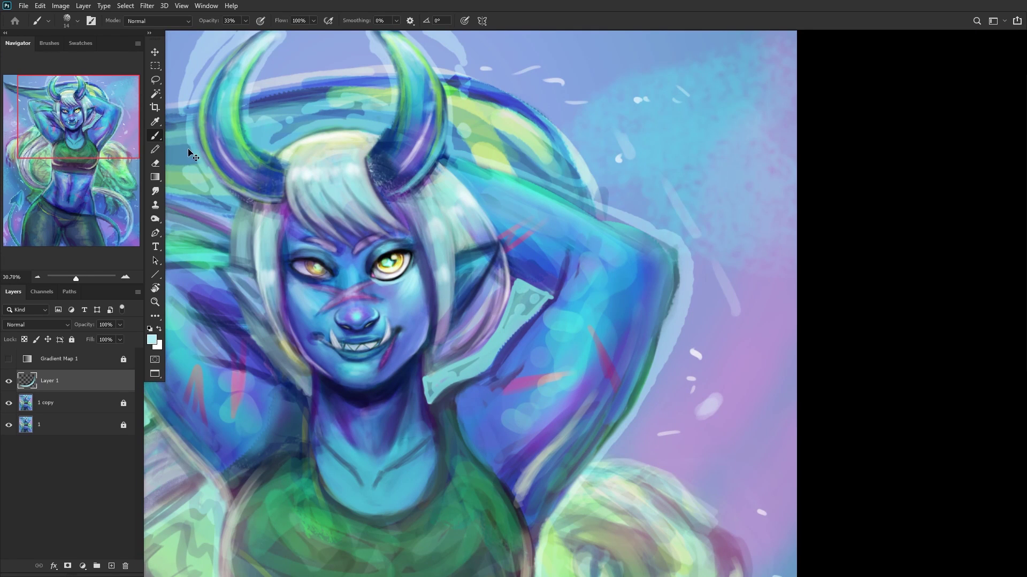
{"action": "key", "text": "ctrl+shift+h"}
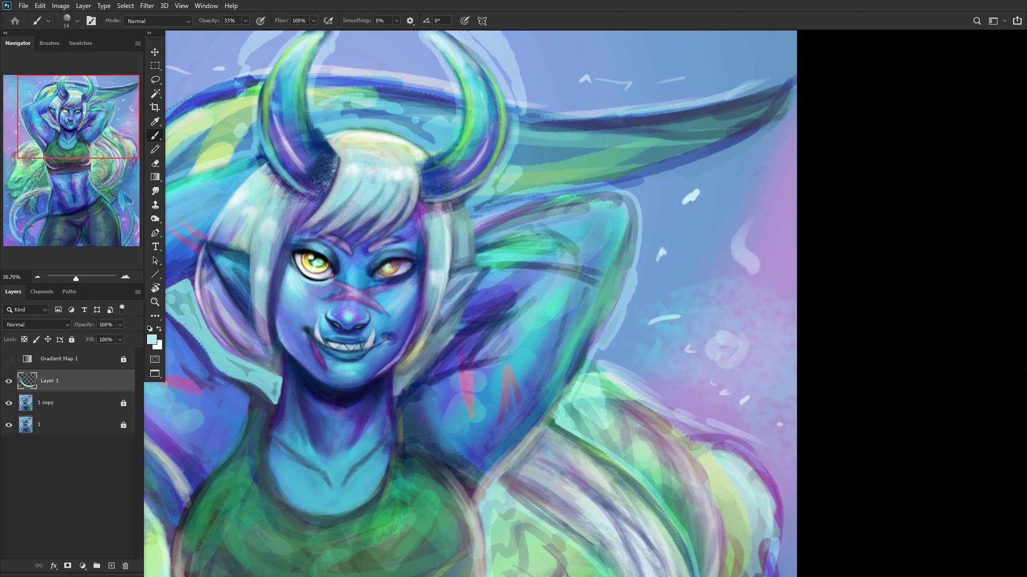
{"action": "scroll", "coordinate": [297, 277], "scroll_direction": "up", "scroll_amount": 5}
Step: With a larger brush, lighten the cheek below the lower lid using sampled light blue and cyan
{"action": "right_click", "coordinate": [559, 132]}
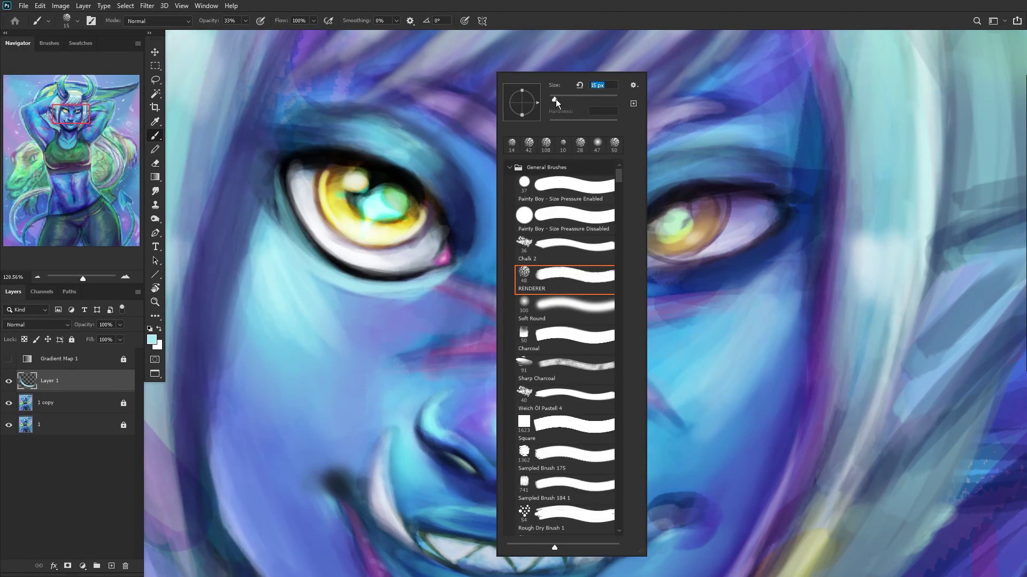
{"action": "left_click", "coordinate": [425, 284]}
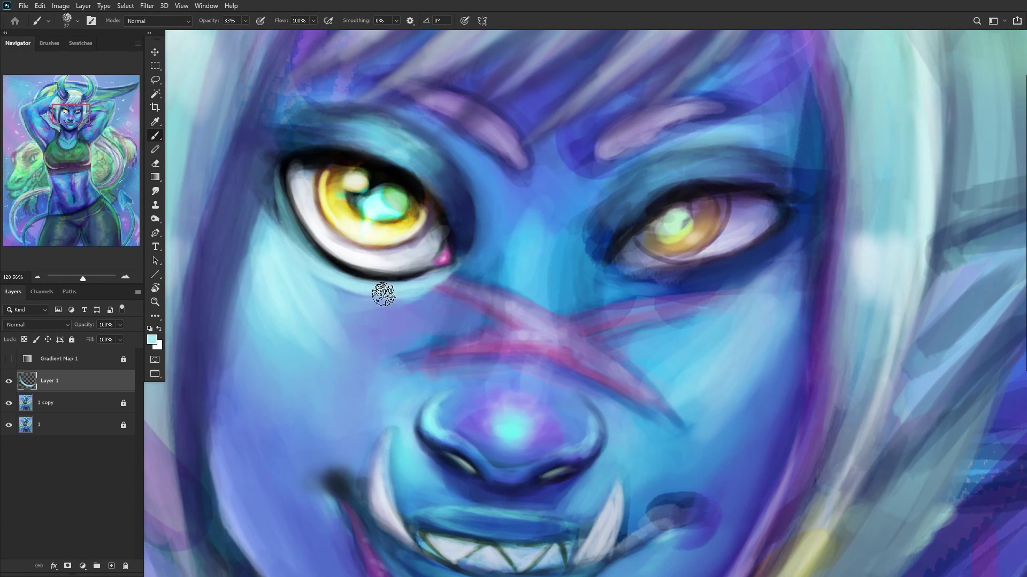
{"action": "left_click", "coordinate": [334, 297], "text": "alt"}
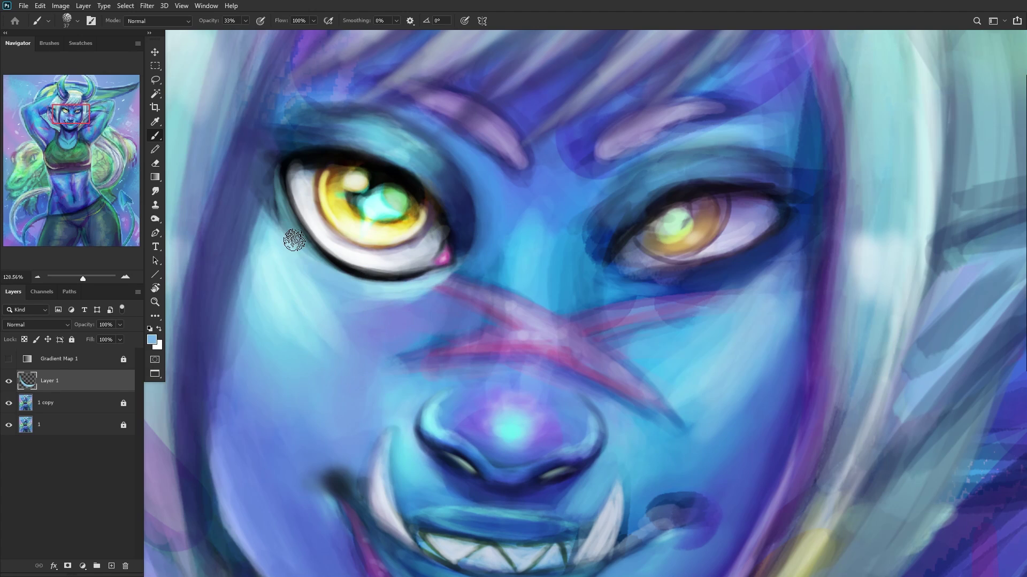
{"action": "left_click", "coordinate": [391, 295], "text": "alt"}
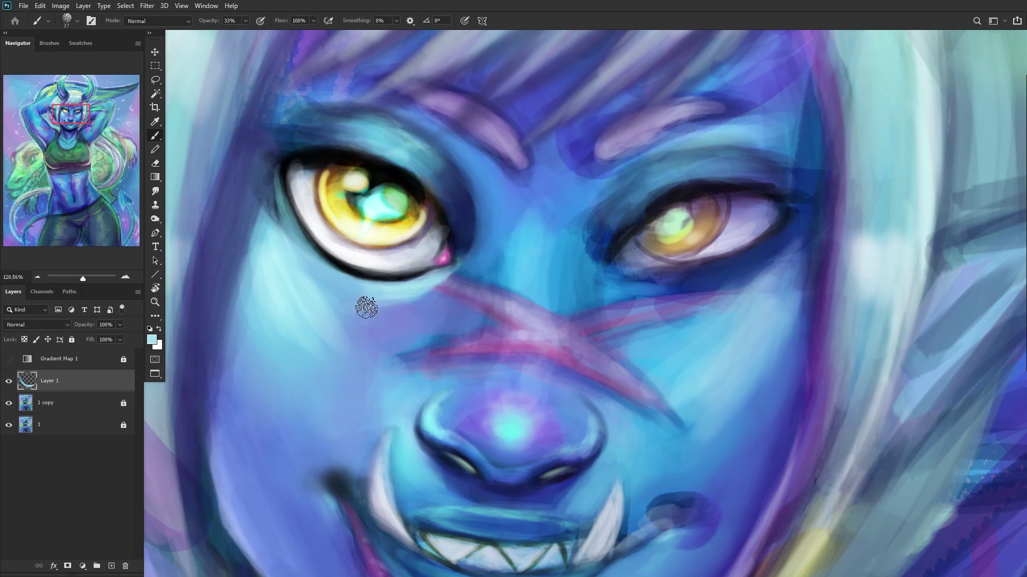
{"action": "mouse_move", "coordinate": [397, 286]}
{"action": "left_mouse_down"}
{"action": "mouse_move", "coordinate": [328, 267]}
{"action": "mouse_move", "coordinate": [291, 253]}
{"action": "left_mouse_up"}
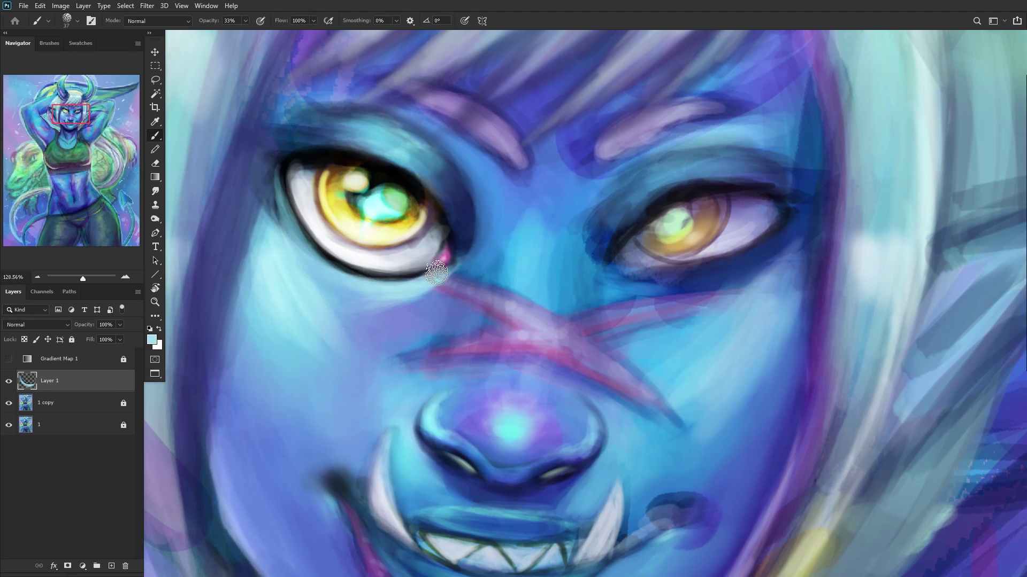
{"action": "scroll", "coordinate": [283, 262], "scroll_direction": "down", "scroll_amount": 5}
{"action": "scroll", "coordinate": [255, 282], "scroll_direction": "down", "scroll_amount": 2}
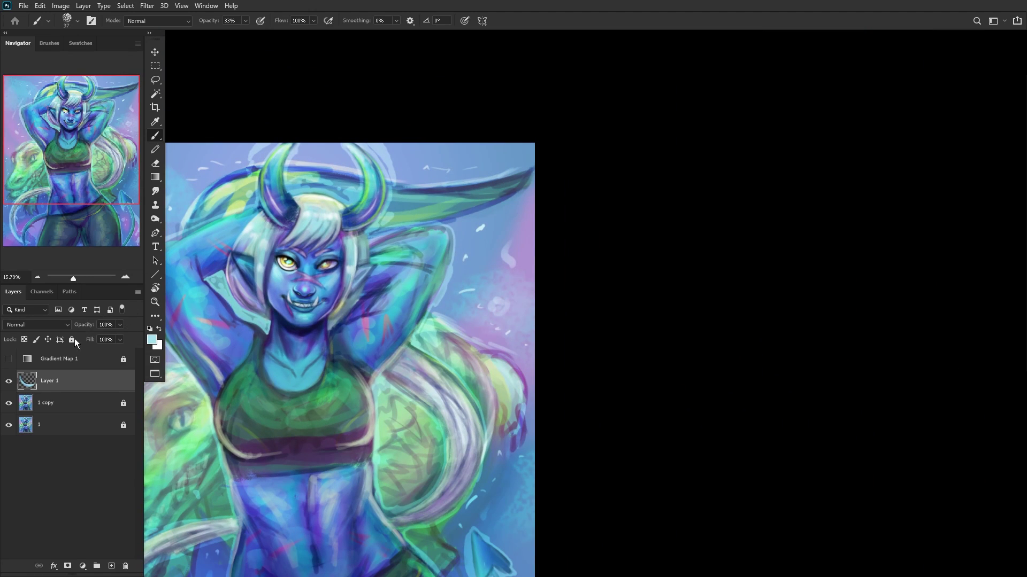
{"action": "scroll", "coordinate": [299, 289], "scroll_direction": "up", "scroll_amount": 7}
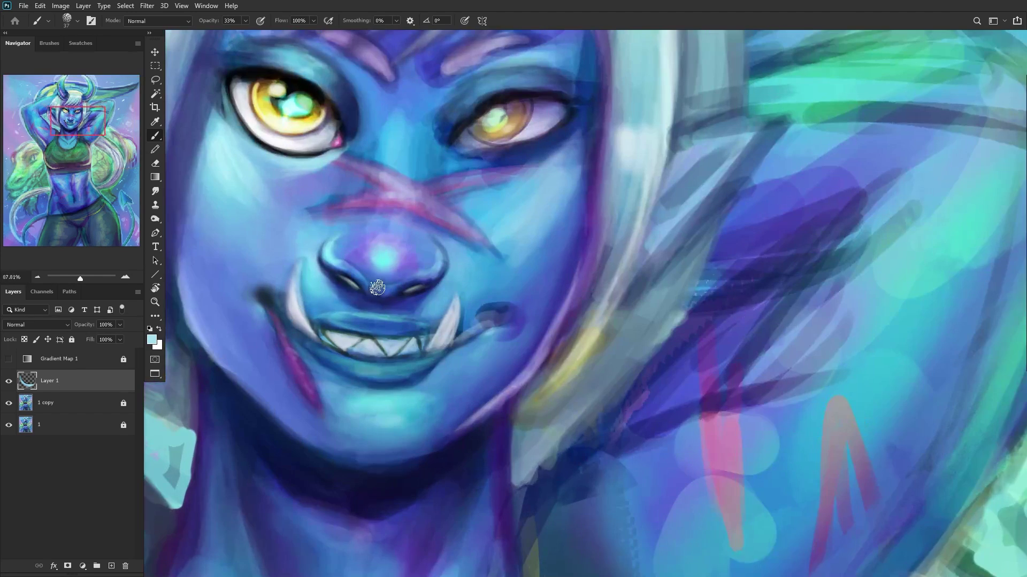
{"action": "left_click", "coordinate": [361, 247], "text": "alt"}
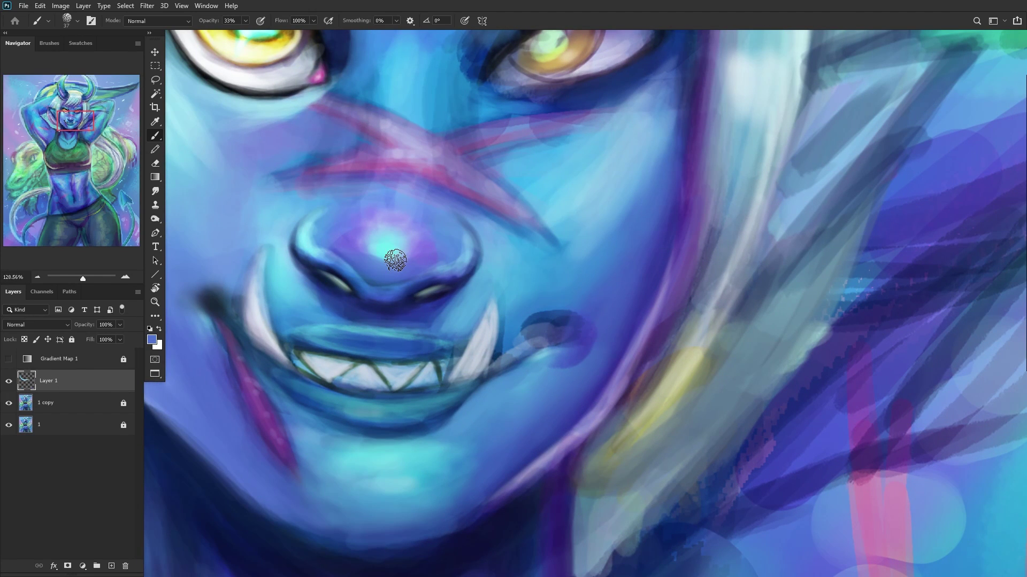
{"action": "scroll", "coordinate": [312, 201], "scroll_direction": "down", "scroll_amount": 5}
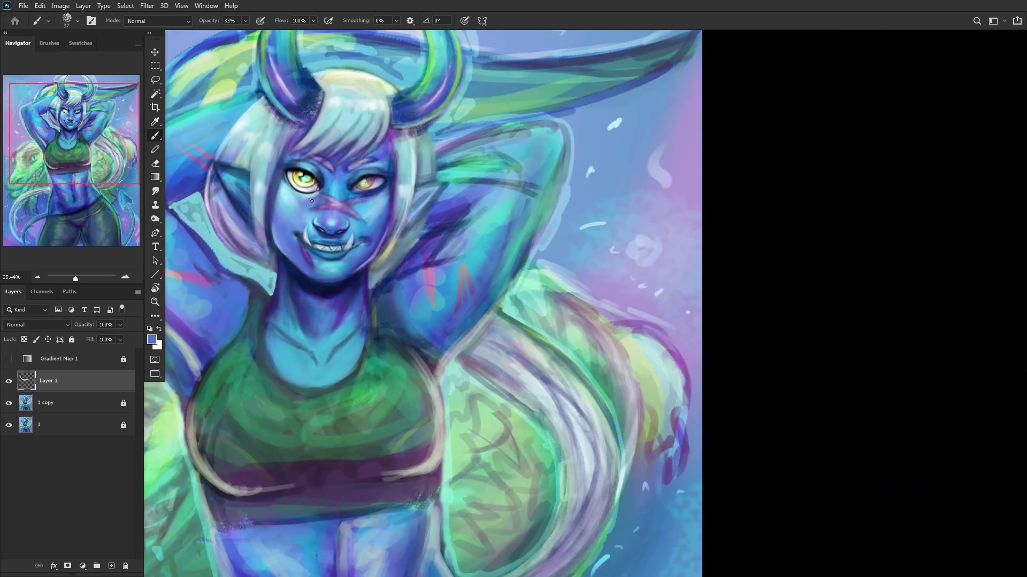
Step: Show Layer 1, unlock 1 copy, and merge the touch-up layer into 1 copy
{"action": "left_click", "coordinate": [8, 381]}
{"action": "left_click", "coordinate": [74, 398]}
{"action": "left_click", "coordinate": [71, 340]}
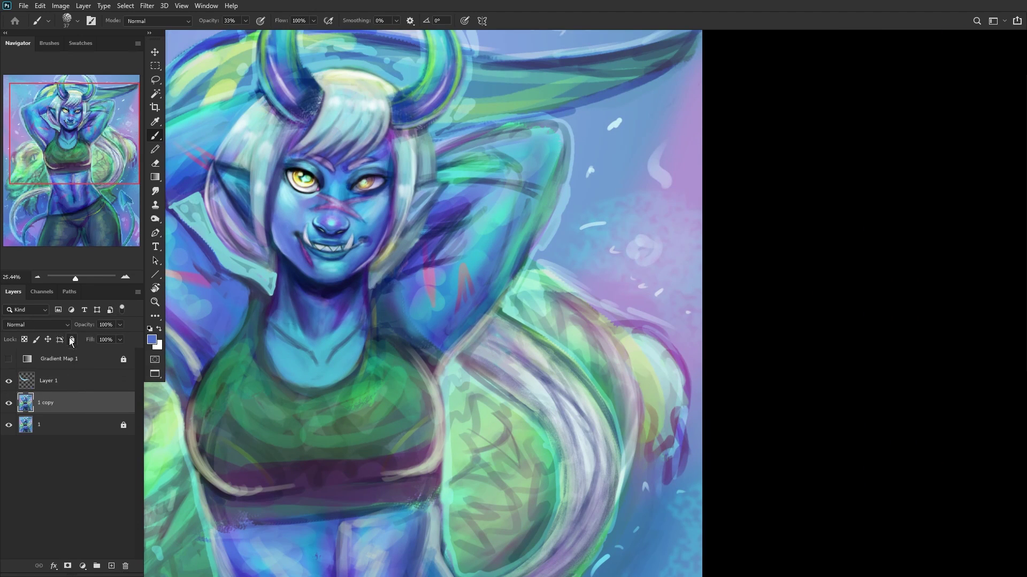
{"action": "left_click", "coordinate": [69, 374]}
{"action": "key", "text": "Delete"}
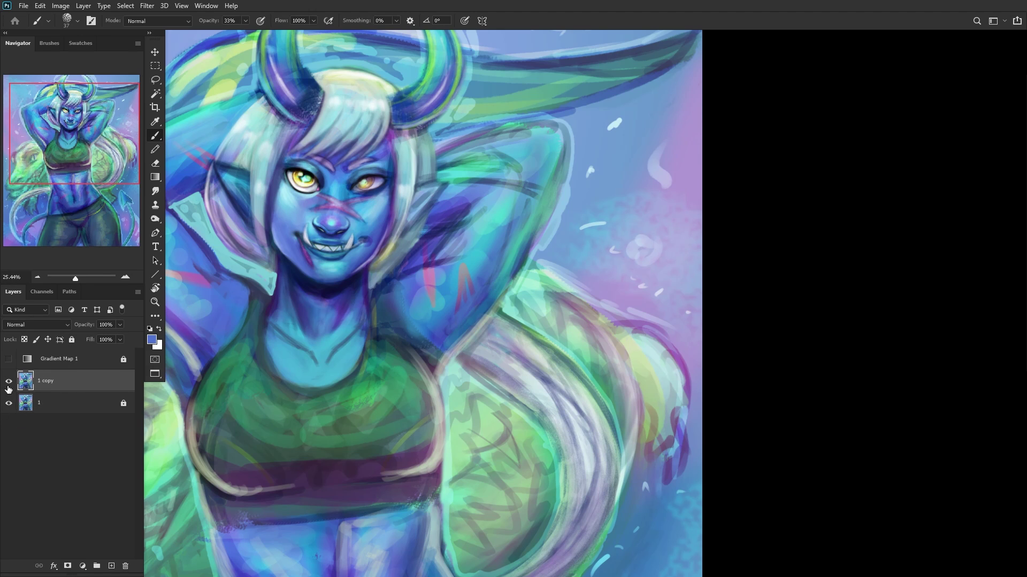
{"action": "scroll", "coordinate": [379, 231], "scroll_direction": "down", "scroll_amount": 2}
{"action": "scroll", "coordinate": [342, 239], "scroll_direction": "down", "scroll_amount": 1}
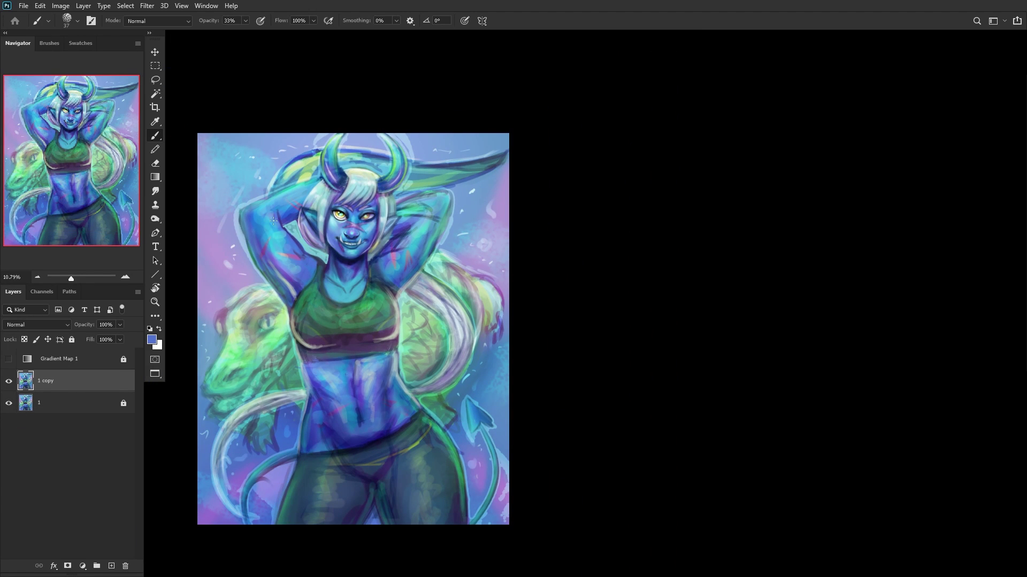
{"action": "scroll", "coordinate": [342, 238], "scroll_direction": "up", "scroll_amount": 6}
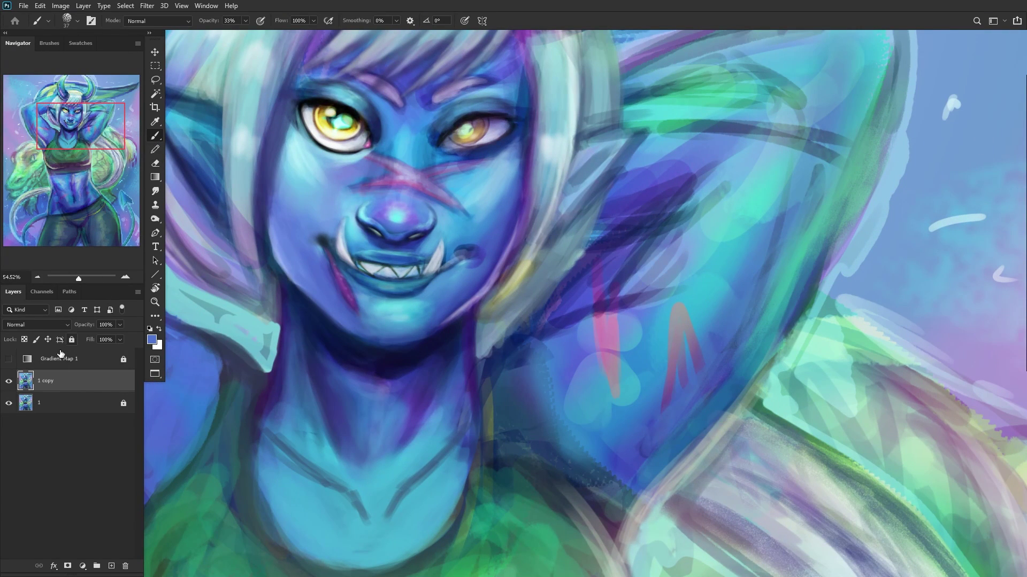
Step: Combine 1 copy into base layer 1, lock it, and add a new empty layer
{"action": "left_click", "coordinate": [48, 402]}
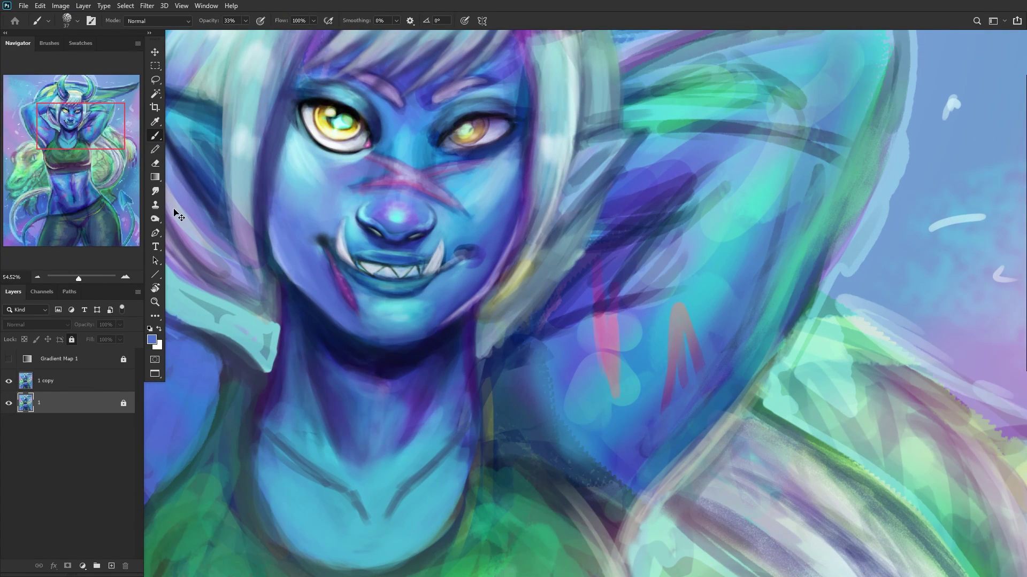
{"action": "key", "text": "ctrl+z"}
{"action": "left_click", "coordinate": [72, 341]}
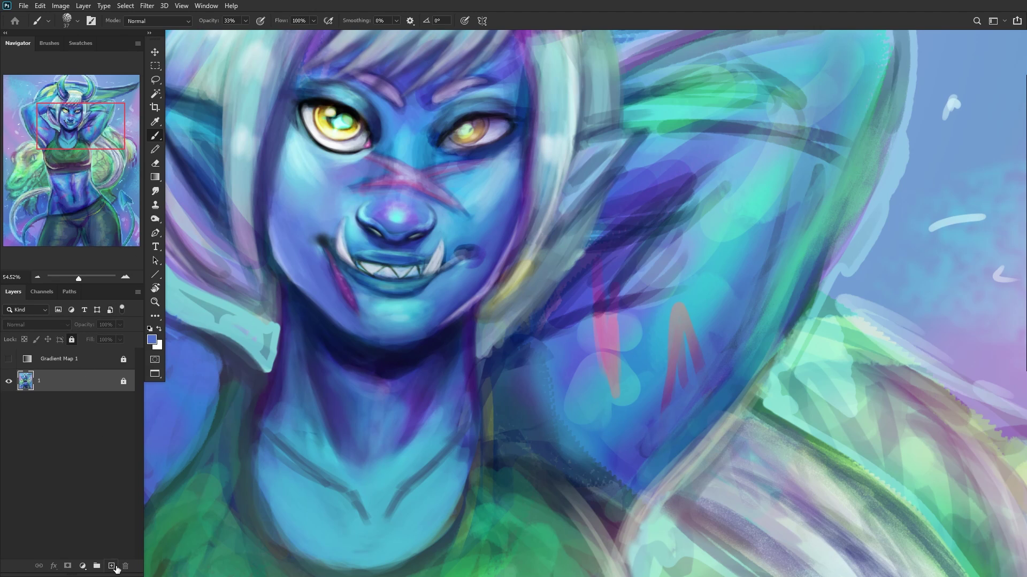
{"action": "left_click", "coordinate": [111, 566]}
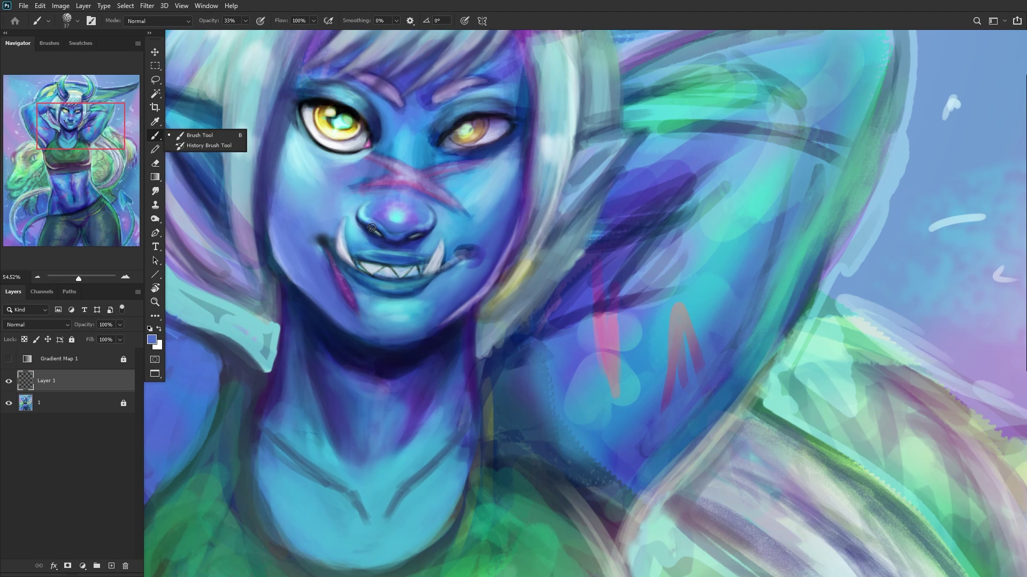
Step: Paint dark navy strokes, sampled from the nose, along the upper lip
{"action": "scroll", "coordinate": [383, 239], "scroll_direction": "up", "scroll_amount": 4}
{"action": "left_click", "coordinate": [392, 233], "text": "alt"}
{"action": "right_click", "coordinate": [533, 208]}
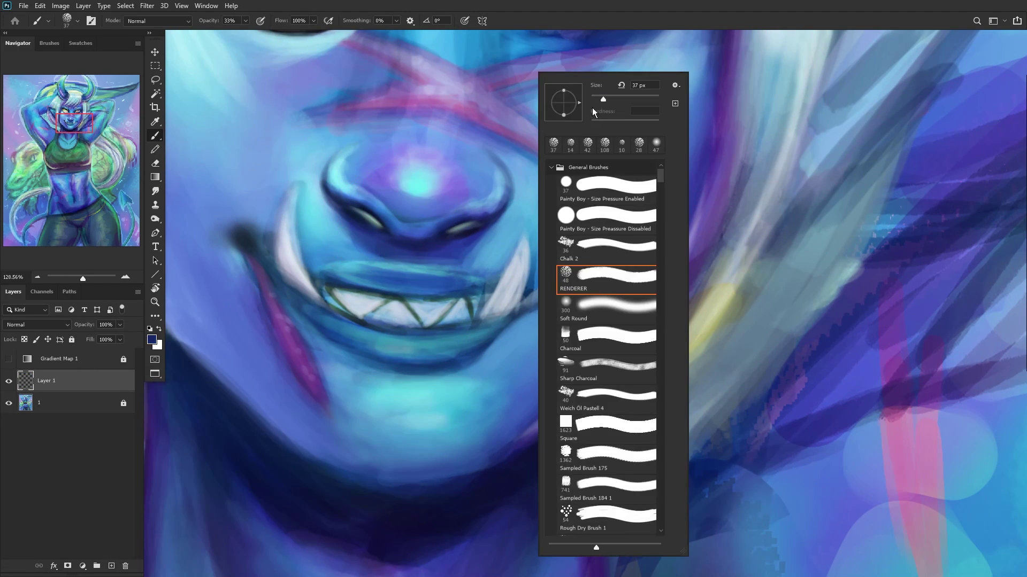
{"action": "left_click", "coordinate": [355, 298]}
{"action": "mouse_move", "coordinate": [376, 286]}
{"action": "left_mouse_down"}
{"action": "mouse_move", "coordinate": [435, 296]}
{"action": "mouse_move", "coordinate": [315, 279]}
{"action": "mouse_move", "coordinate": [389, 285]}
{"action": "mouse_move", "coordinate": [357, 278]}
{"action": "mouse_move", "coordinate": [367, 269]}
{"action": "mouse_move", "coordinate": [407, 289]}
{"action": "mouse_move", "coordinate": [425, 277]}
{"action": "mouse_move", "coordinate": [384, 286]}
{"action": "left_mouse_up"}
Step: Add light-blue strokes sampled from the face along the upper lip, then flip the canvas to check
{"action": "scroll", "coordinate": [385, 286], "scroll_direction": "down", "scroll_amount": 5}
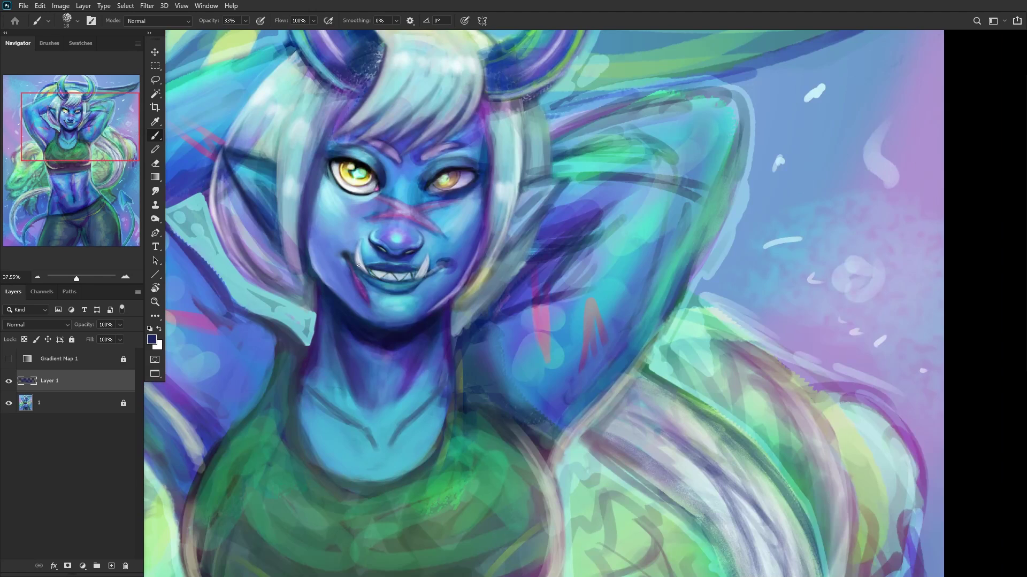
{"action": "scroll", "coordinate": [449, 257], "scroll_direction": "up", "scroll_amount": 7}
{"action": "left_click", "coordinate": [478, 255], "text": "alt"}
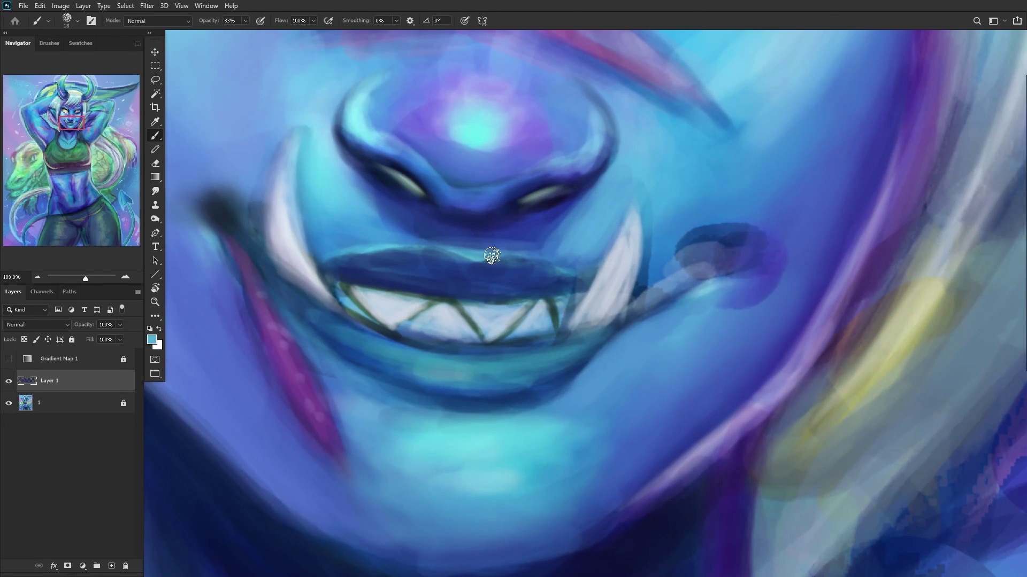
{"action": "mouse_move", "coordinate": [461, 250]}
{"action": "left_mouse_down"}
{"action": "mouse_move", "coordinate": [386, 232]}
{"action": "mouse_move", "coordinate": [359, 245]}
{"action": "mouse_move", "coordinate": [477, 246]}
{"action": "mouse_move", "coordinate": [453, 256]}
{"action": "mouse_move", "coordinate": [511, 253]}
{"action": "mouse_move", "coordinate": [584, 275]}
{"action": "mouse_move", "coordinate": [473, 249]}
{"action": "mouse_move", "coordinate": [536, 260]}
{"action": "mouse_move", "coordinate": [579, 252]}
{"action": "left_mouse_up"}
{"action": "scroll", "coordinate": [579, 251], "scroll_direction": "down", "scroll_amount": 10}
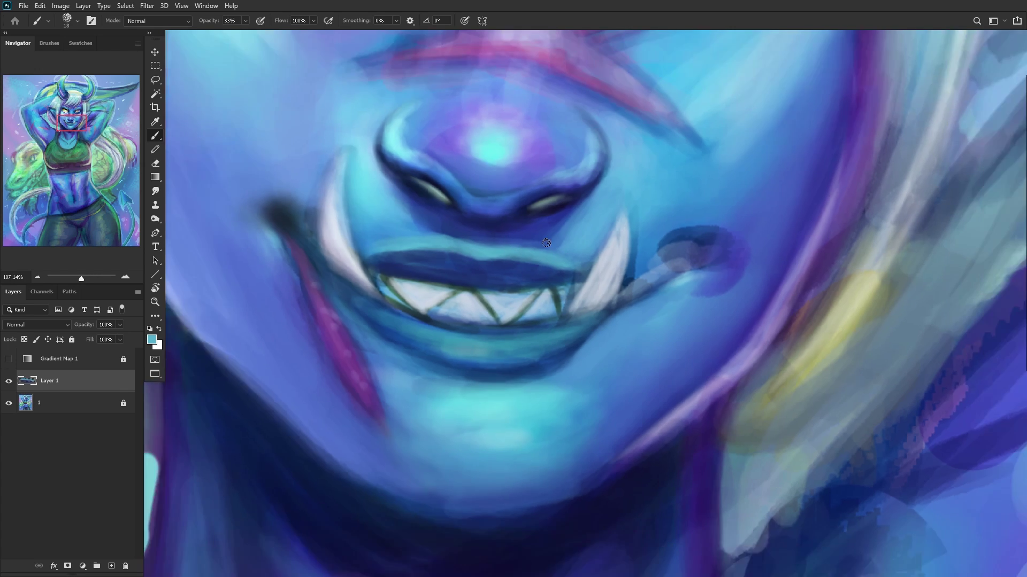
{"action": "scroll", "coordinate": [498, 216], "scroll_direction": "up", "scroll_amount": 2}
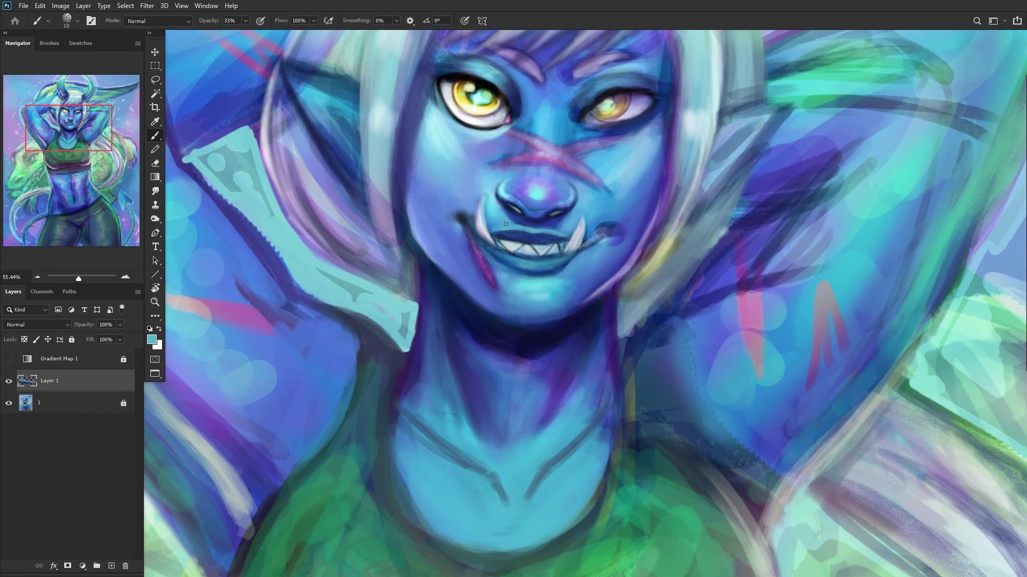
{"action": "scroll", "coordinate": [506, 224], "scroll_direction": "down", "scroll_amount": 3}
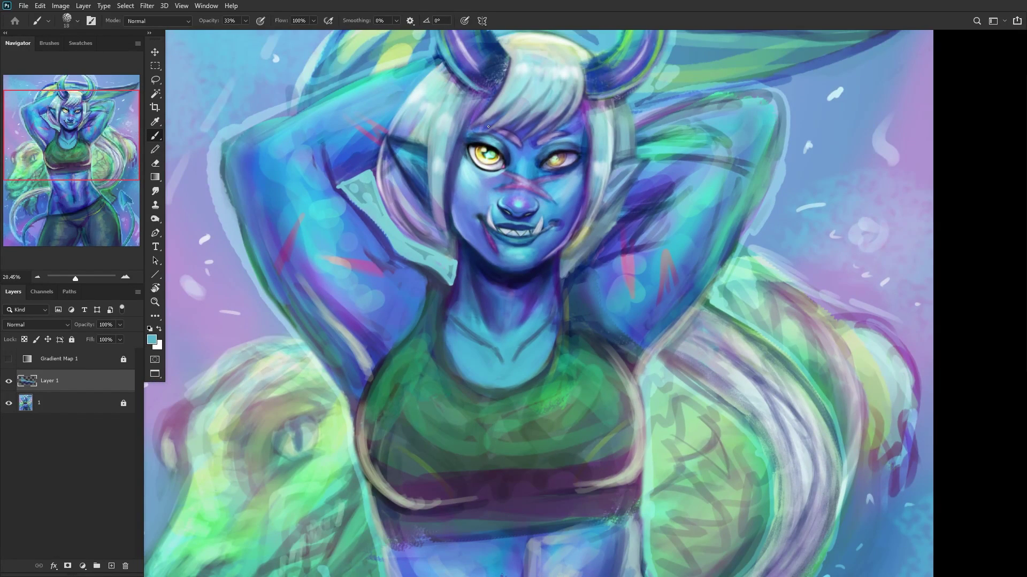
{"action": "key", "text": "h"}
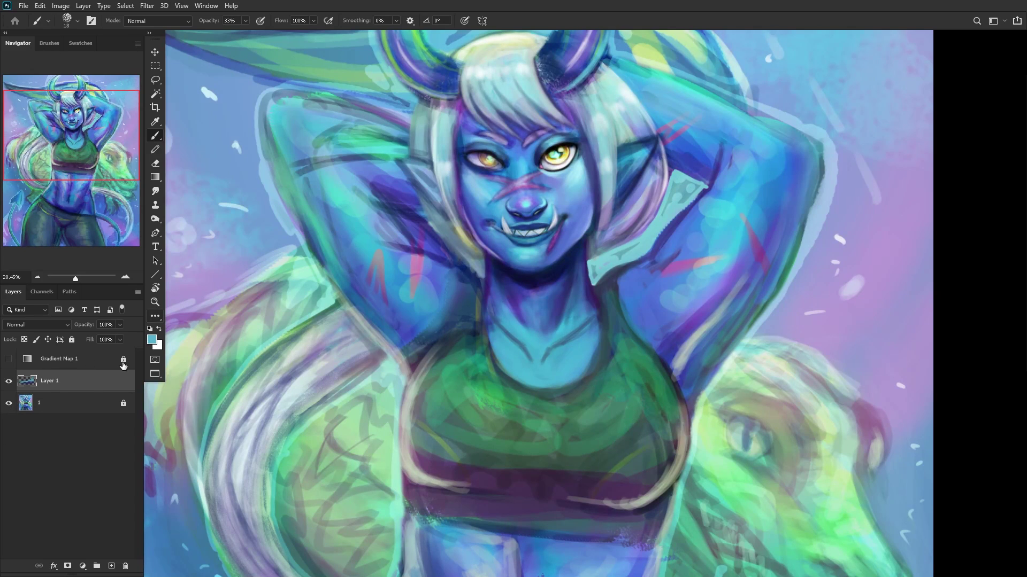
Step: On new Layer 2, paint a lighter upper-lip highlight with a 37 px brush
{"action": "left_click", "coordinate": [111, 566]}
{"action": "scroll", "coordinate": [601, 255], "scroll_direction": "up", "scroll_amount": 7}
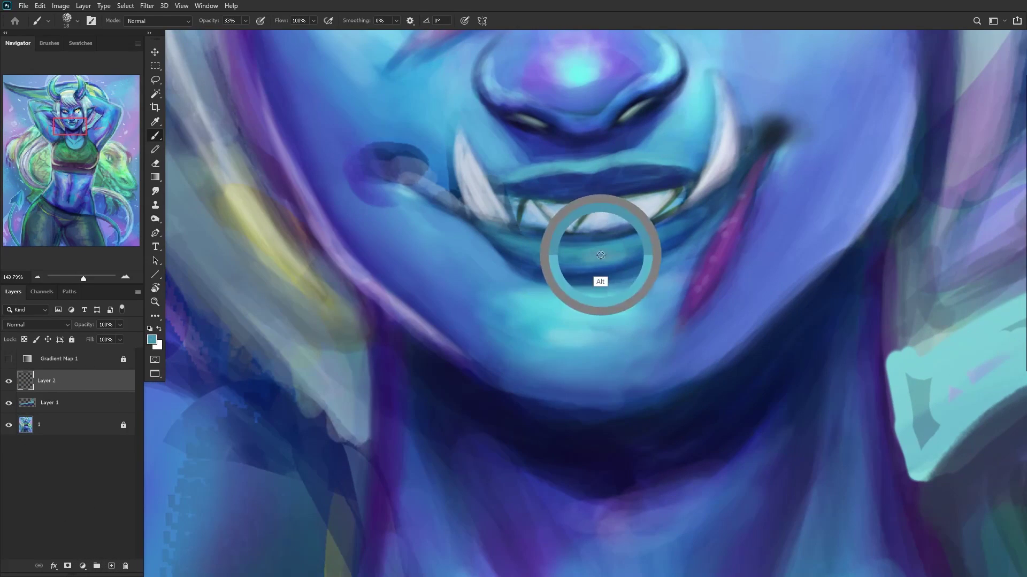
{"action": "right_click", "coordinate": [689, 186]}
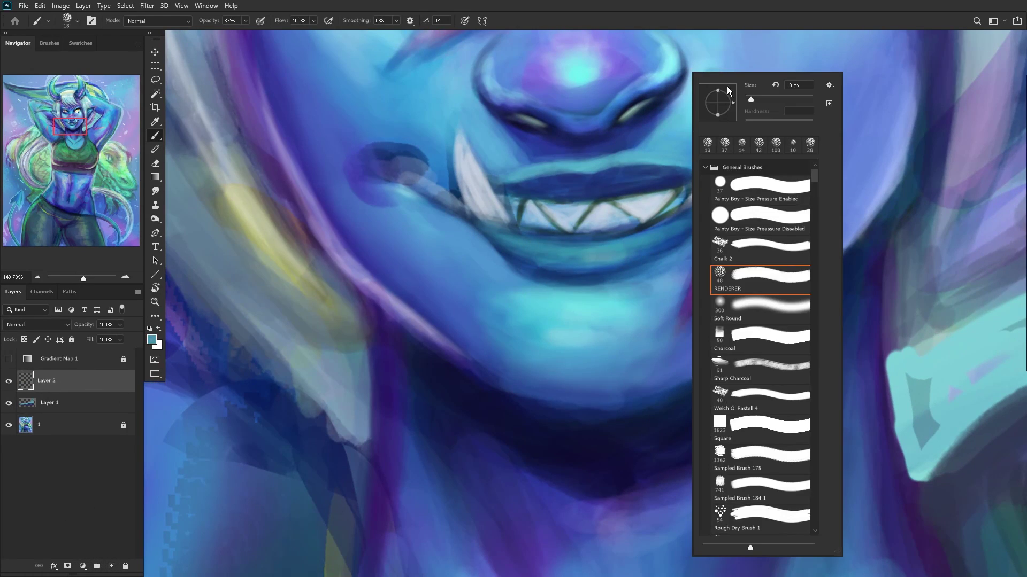
{"action": "left_click", "coordinate": [758, 98]}
{"action": "left_click", "coordinate": [590, 75]}
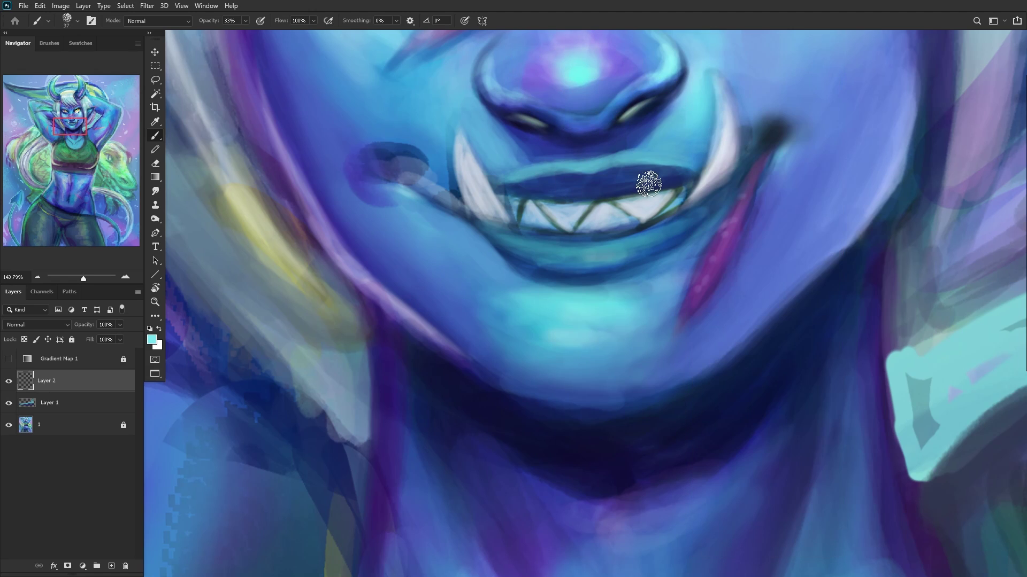
{"action": "mouse_move", "coordinate": [649, 184]}
{"action": "left_mouse_down"}
{"action": "mouse_move", "coordinate": [524, 190]}
{"action": "mouse_move", "coordinate": [675, 175]}
{"action": "mouse_move", "coordinate": [484, 186]}
{"action": "left_mouse_up"}
{"action": "scroll", "coordinate": [484, 187], "scroll_direction": "down", "scroll_amount": 10}
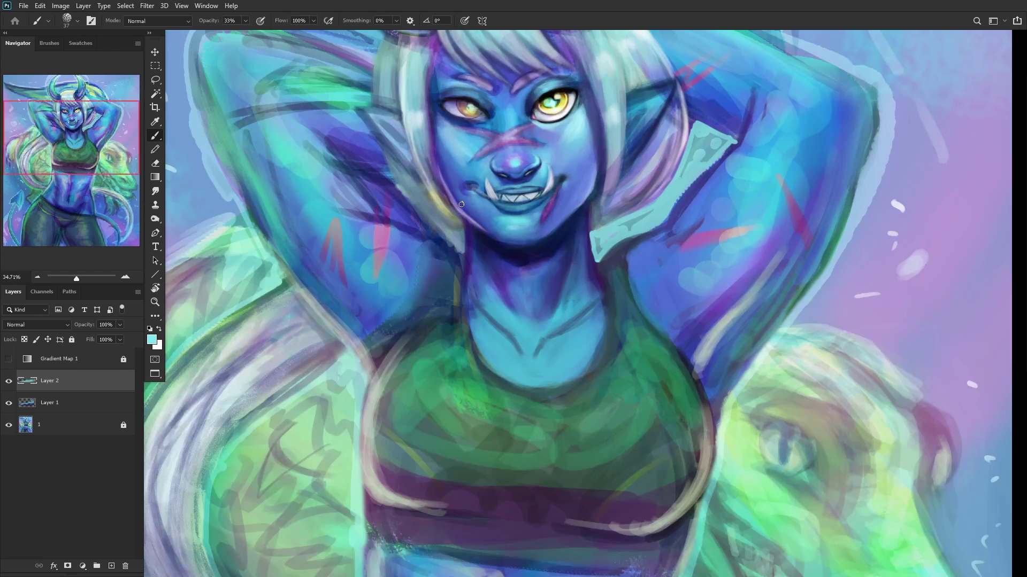
{"action": "scroll", "coordinate": [210, 266], "scroll_direction": "down", "scroll_amount": 5}
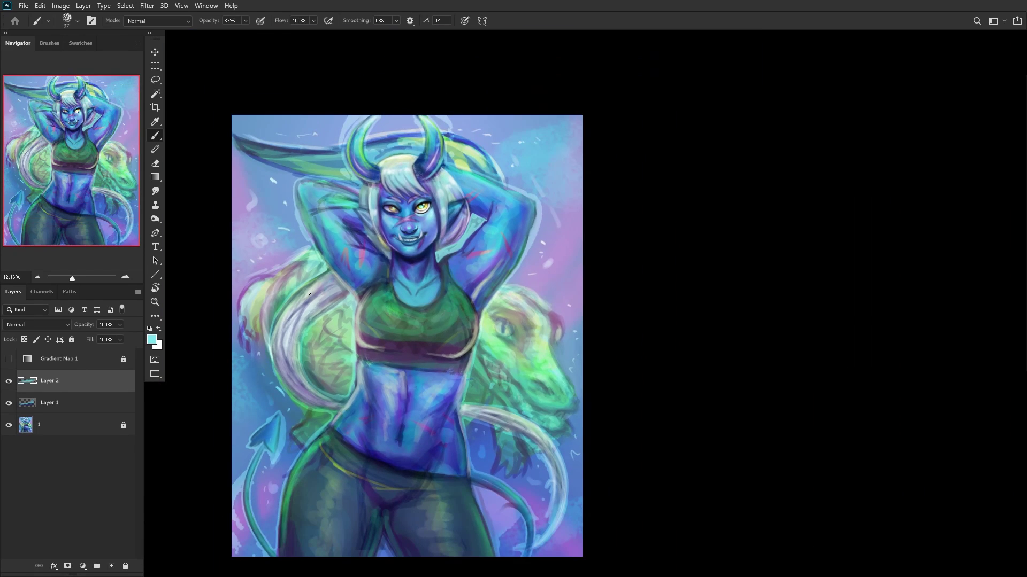
Step: Compare the lip edits on Layer 2, then merge it down into Layer 1
{"action": "left_click", "coordinate": [9, 381]}
{"action": "left_click", "coordinate": [11, 381]}
{"action": "key", "text": "ctrl+e"}
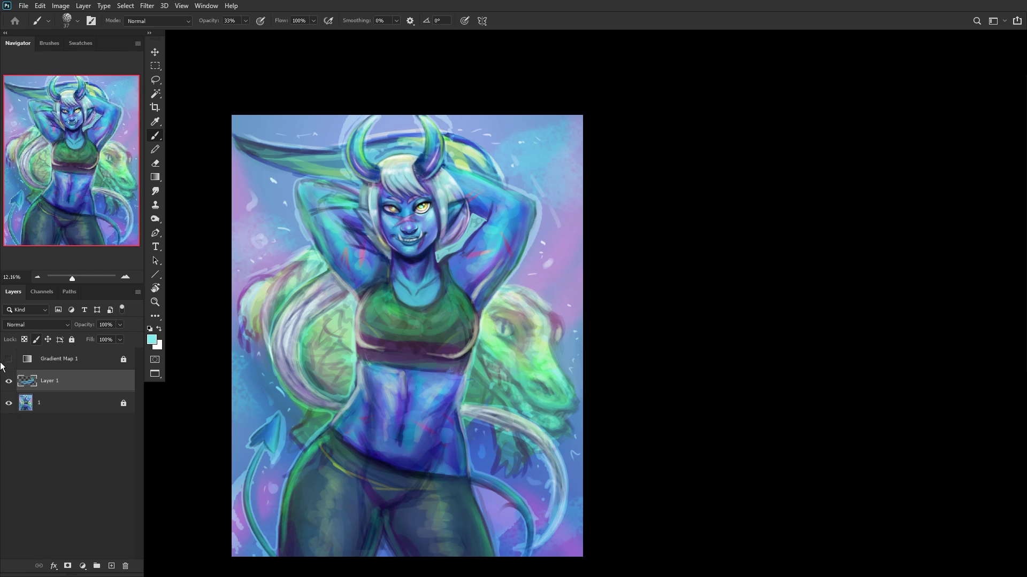
Step: Check Layer 1's contribution, add a new empty layer above it, and shrink the brush to 10 px
{"action": "left_click", "coordinate": [9, 381]}
{"action": "left_click", "coordinate": [9, 381]}
{"action": "scroll", "coordinate": [413, 216], "scroll_direction": "up", "scroll_amount": 5}
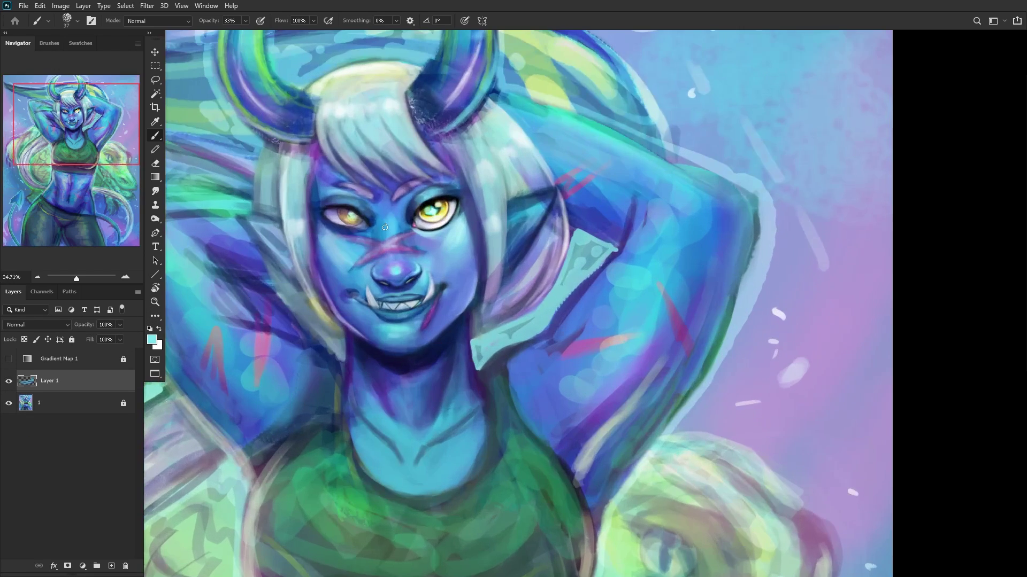
{"action": "scroll", "coordinate": [382, 309], "scroll_direction": "up", "scroll_amount": 2}
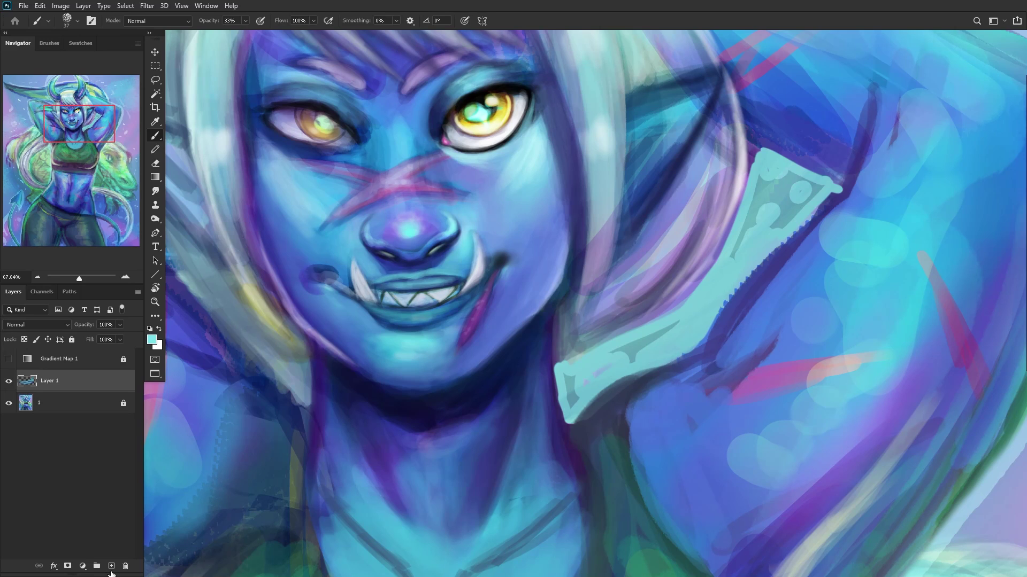
{"action": "left_click", "coordinate": [111, 566]}
{"action": "right_click", "coordinate": [561, 230]}
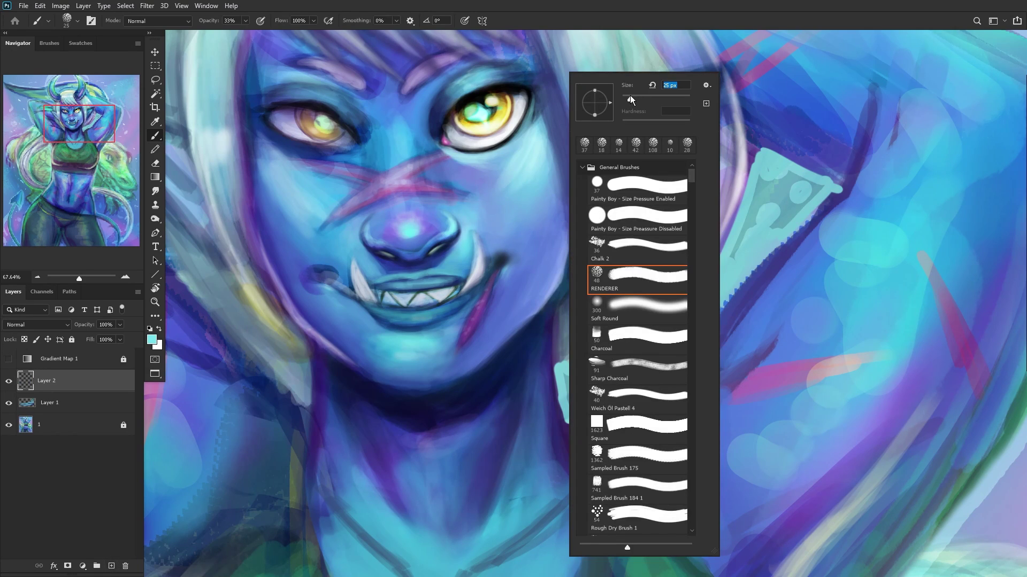
{"action": "left_click_drag", "start_coordinate": [626, 100], "coordinate": [623, 101]}
{"action": "left_click", "coordinate": [376, 318]}
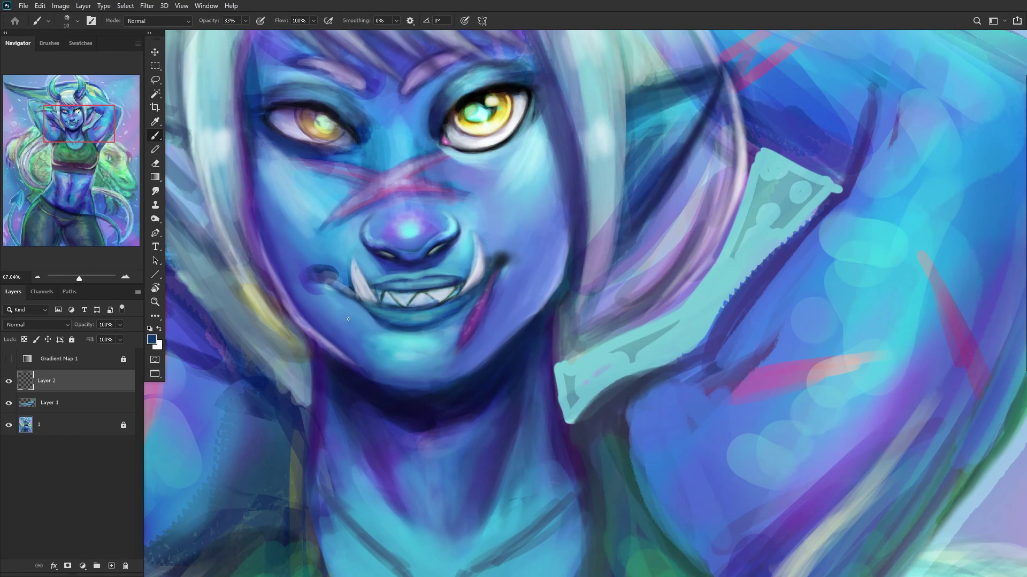
Step: Lighten the chin with a faint stroke and switch to a textured brush preset
{"action": "scroll", "coordinate": [399, 330], "scroll_direction": "up", "scroll_amount": 2}
{"action": "scroll", "coordinate": [398, 330], "scroll_direction": "up", "scroll_amount": 1}
{"action": "mouse_move", "coordinate": [368, 316]}
{"action": "left_mouse_down"}
{"action": "mouse_move", "coordinate": [422, 335]}
{"action": "mouse_move", "coordinate": [336, 305]}
{"action": "mouse_move", "coordinate": [369, 316]}
{"action": "mouse_move", "coordinate": [345, 299]}
{"action": "mouse_move", "coordinate": [426, 340]}
{"action": "mouse_move", "coordinate": [405, 327]}
{"action": "left_mouse_up"}
{"action": "scroll", "coordinate": [450, 331], "scroll_direction": "down", "scroll_amount": 2}
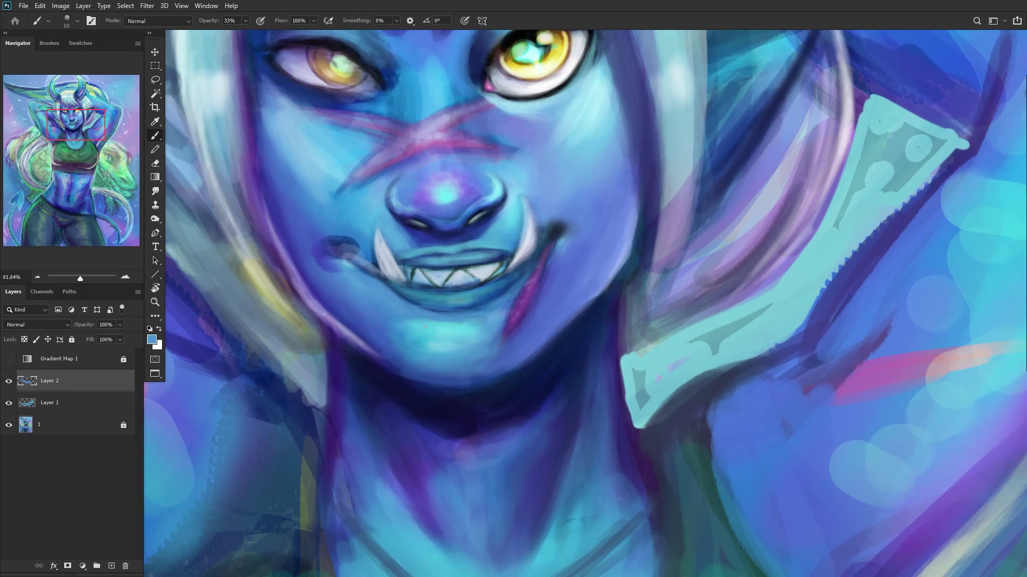
{"action": "scroll", "coordinate": [436, 264], "scroll_direction": "up", "scroll_amount": 2}
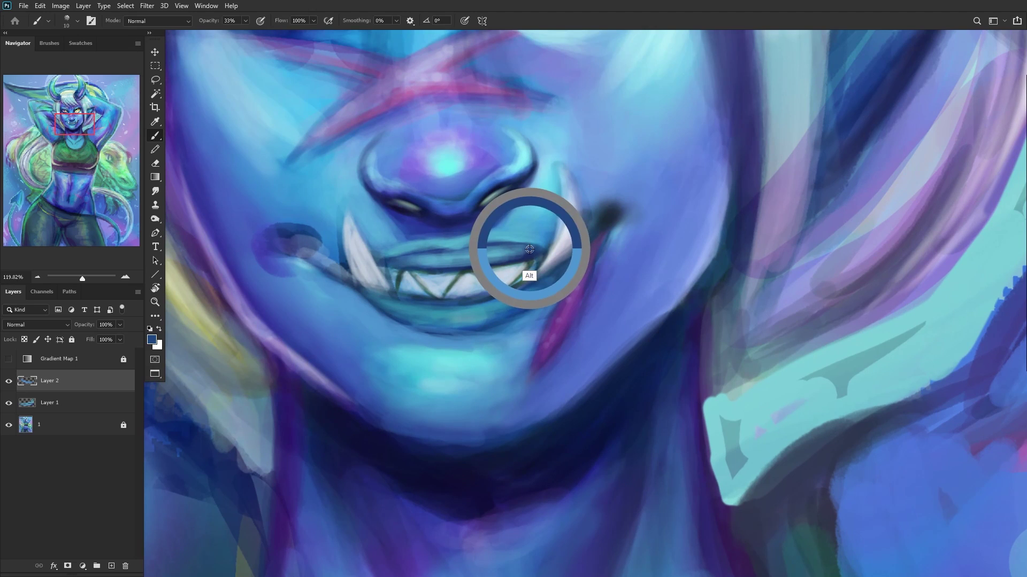
{"action": "left_click", "coordinate": [650, 104]}
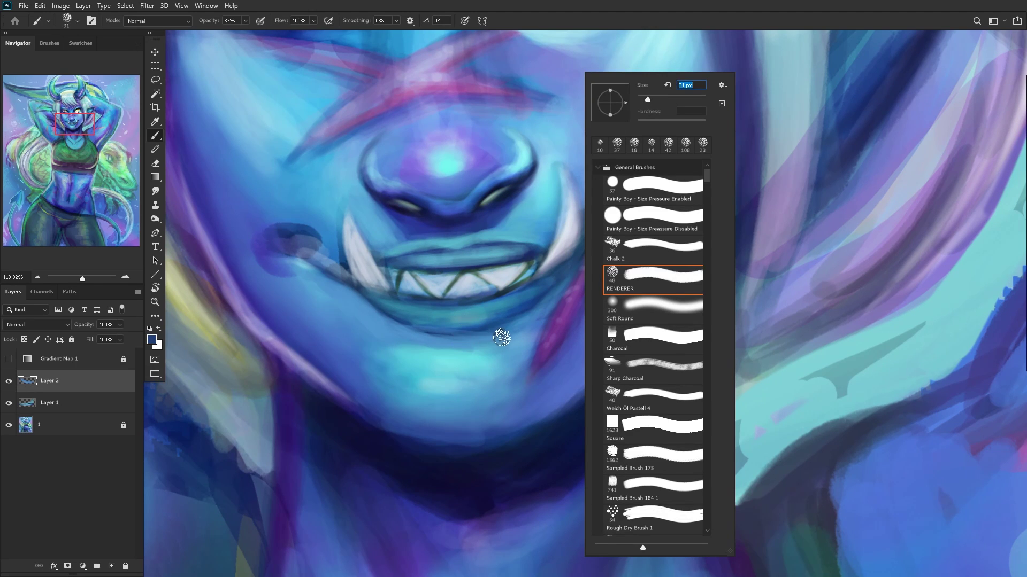
{"action": "key", "text": "Return"}
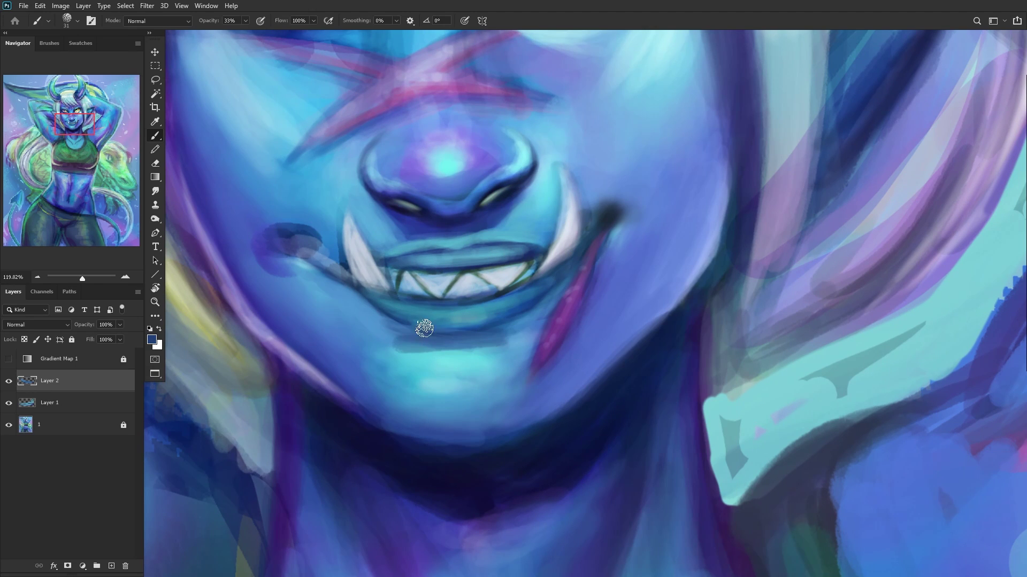
Step: Pan the face higher and sample light cyan and dark blue colours from the chin and face
{"action": "scroll", "coordinate": [360, 323], "scroll_direction": "down", "scroll_amount": 3}
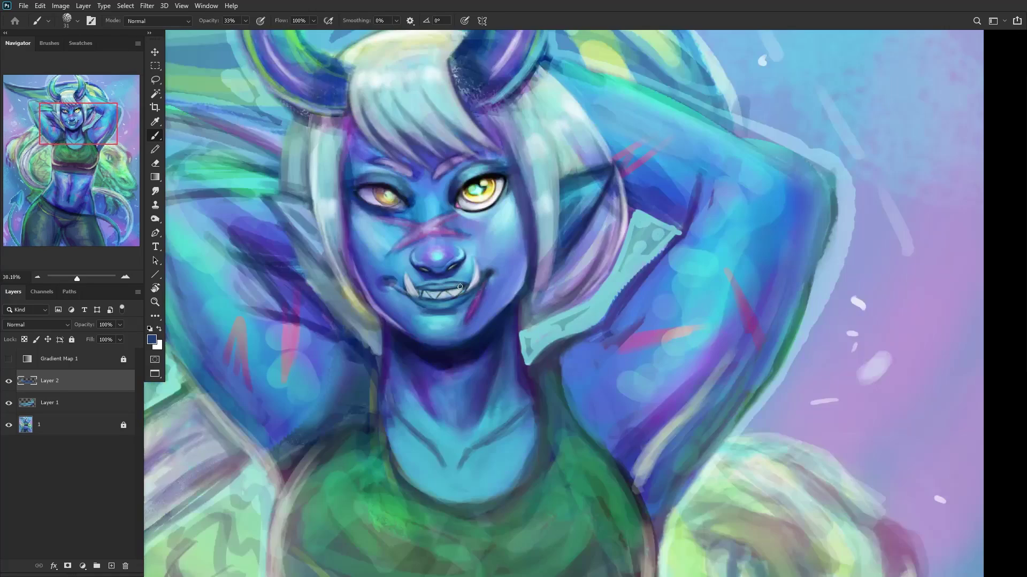
{"action": "left_click_drag", "start_coordinate": [492, 404], "coordinate": [415, 318]}
{"action": "left_click", "coordinate": [460, 310], "text": "alt"}
{"action": "scroll", "coordinate": [457, 311], "scroll_direction": "up", "scroll_amount": 2}
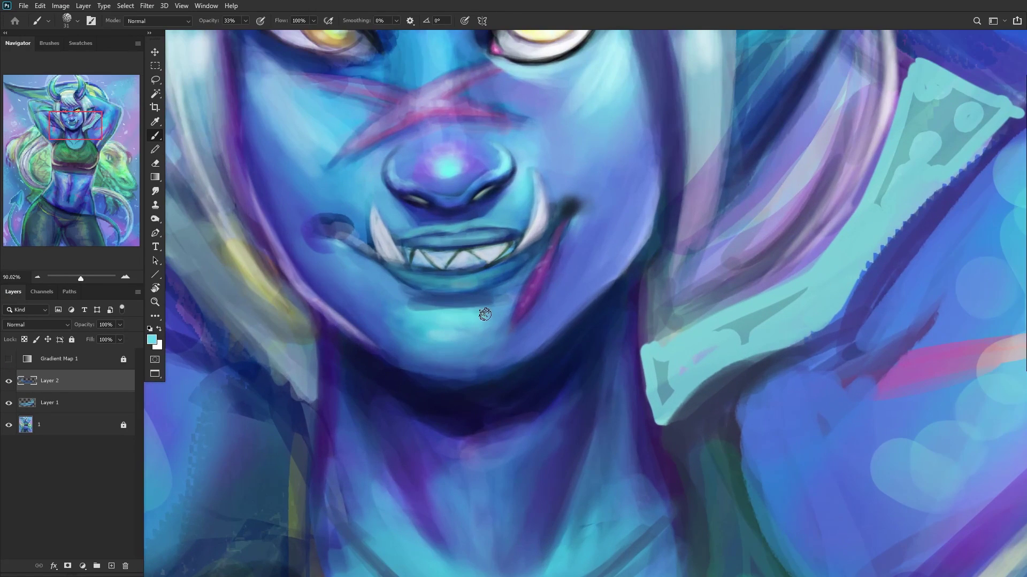
{"action": "left_click", "coordinate": [413, 315], "text": "alt"}
{"action": "scroll", "coordinate": [481, 294], "scroll_direction": "down", "scroll_amount": 3}
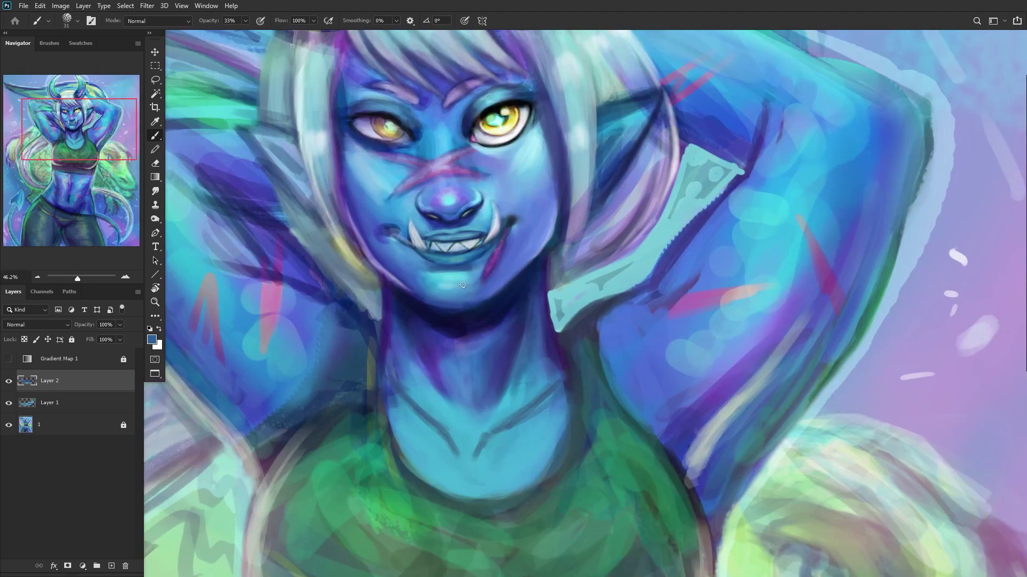
{"action": "scroll", "coordinate": [462, 285], "scroll_direction": "up", "scroll_amount": 1}
{"action": "left_click", "coordinate": [460, 270], "text": "alt"}
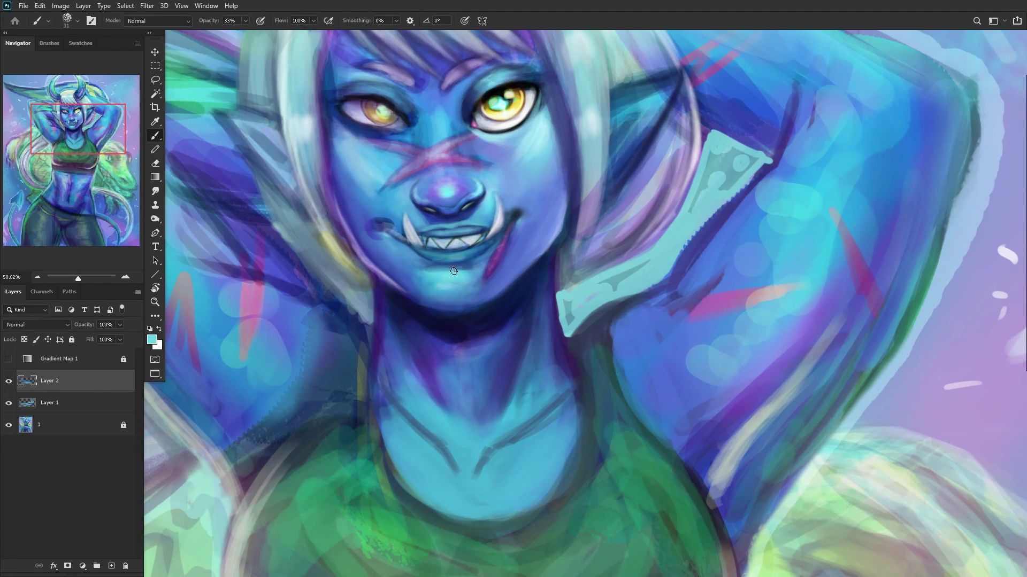
{"action": "scroll", "coordinate": [451, 255], "scroll_direction": "down", "scroll_amount": 2}
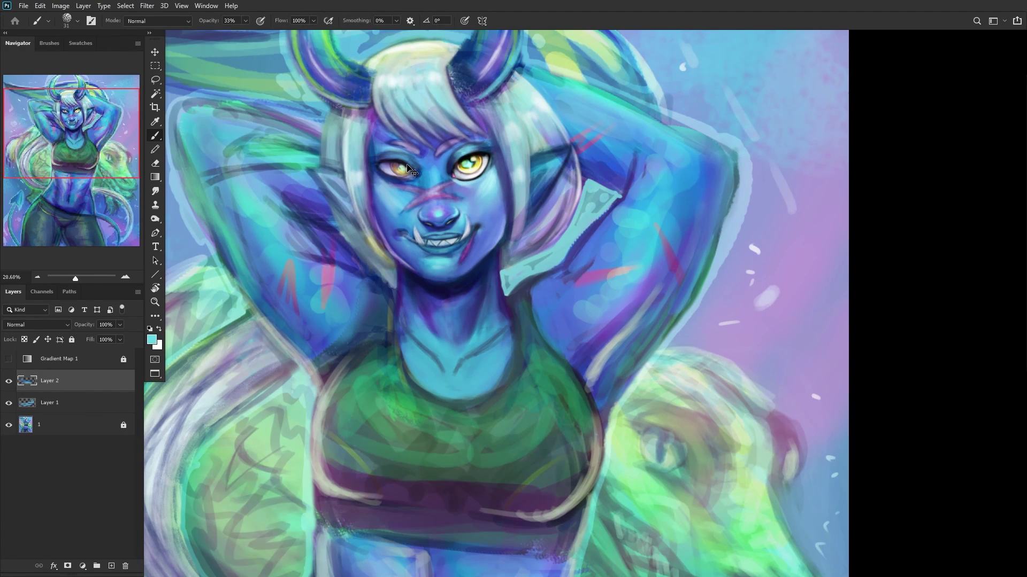
Step: Mirror the view to check the drawing, set the brush to 58 px, then merge all painting layers with Ctrl+Shift+E
{"action": "key", "text": "ctrl+shift+h"}
{"action": "scroll", "coordinate": [510, 205], "scroll_direction": "down", "scroll_amount": 3}
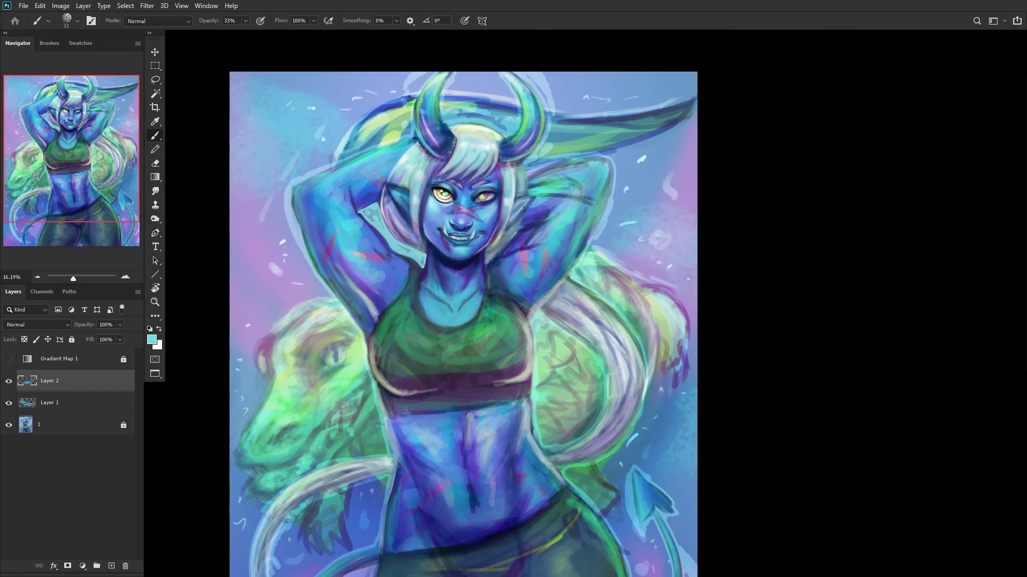
{"action": "scroll", "coordinate": [442, 219], "scroll_direction": "up", "scroll_amount": 6}
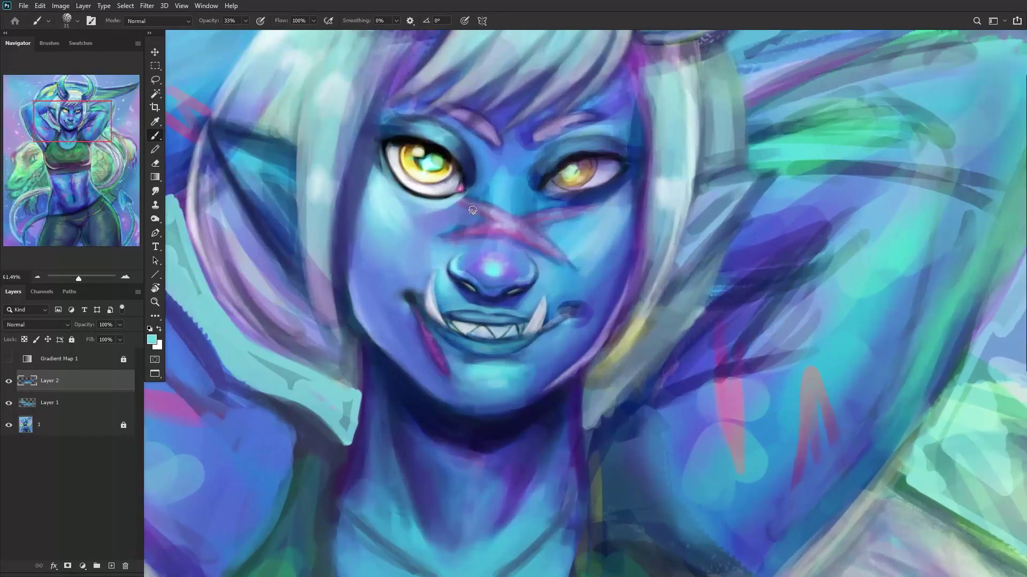
{"action": "right_click", "coordinate": [603, 73]}
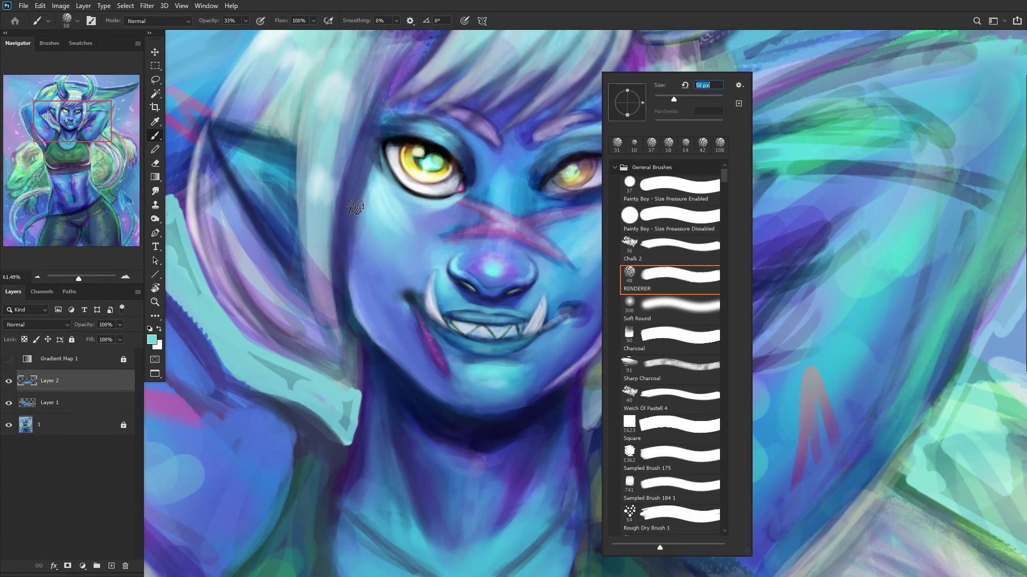
{"action": "right_click", "coordinate": [390, 217], "text": "alt"}
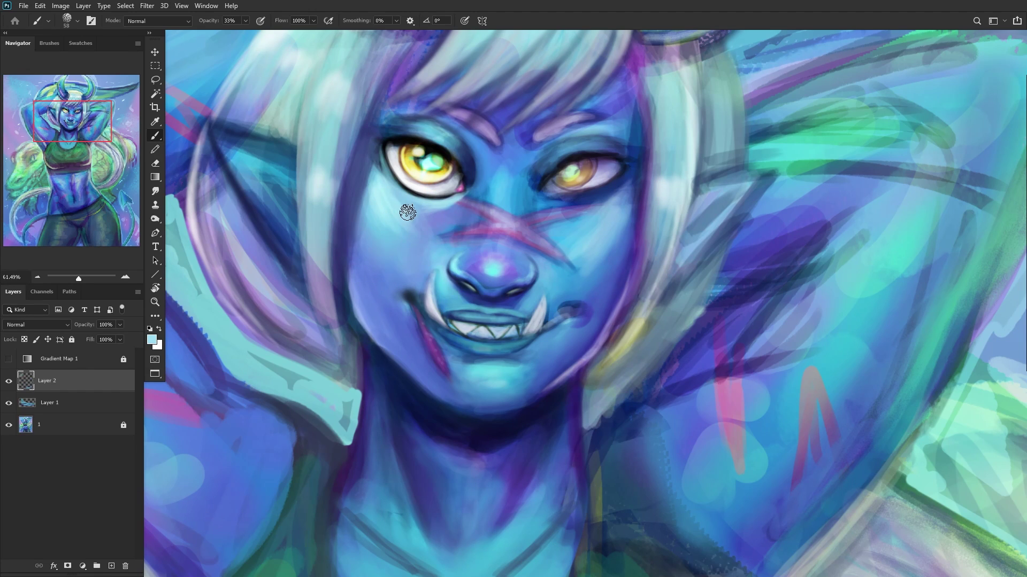
{"action": "scroll", "coordinate": [310, 305], "scroll_direction": "down", "scroll_amount": 4}
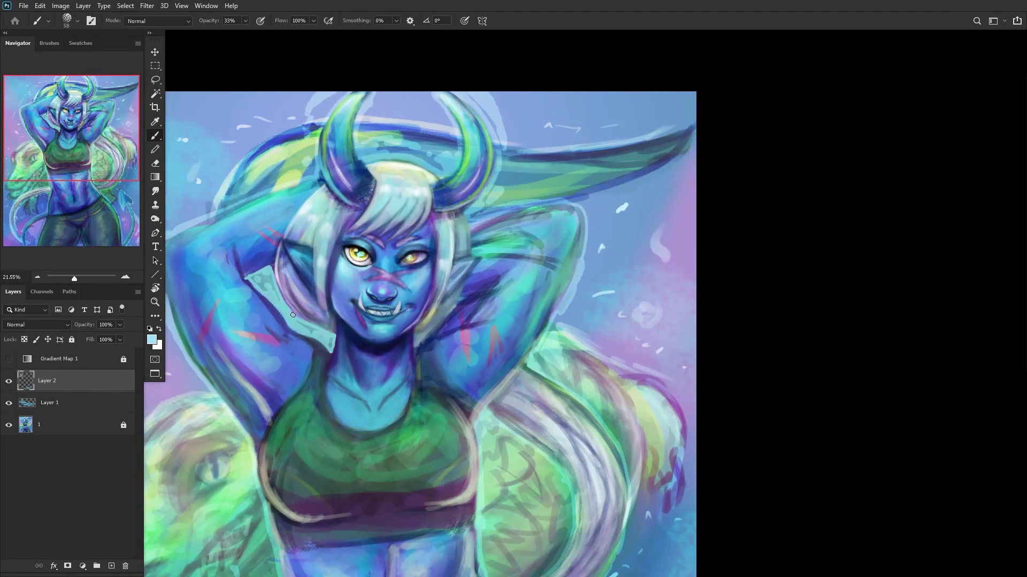
{"action": "scroll", "coordinate": [289, 321], "scroll_direction": "up", "scroll_amount": 3}
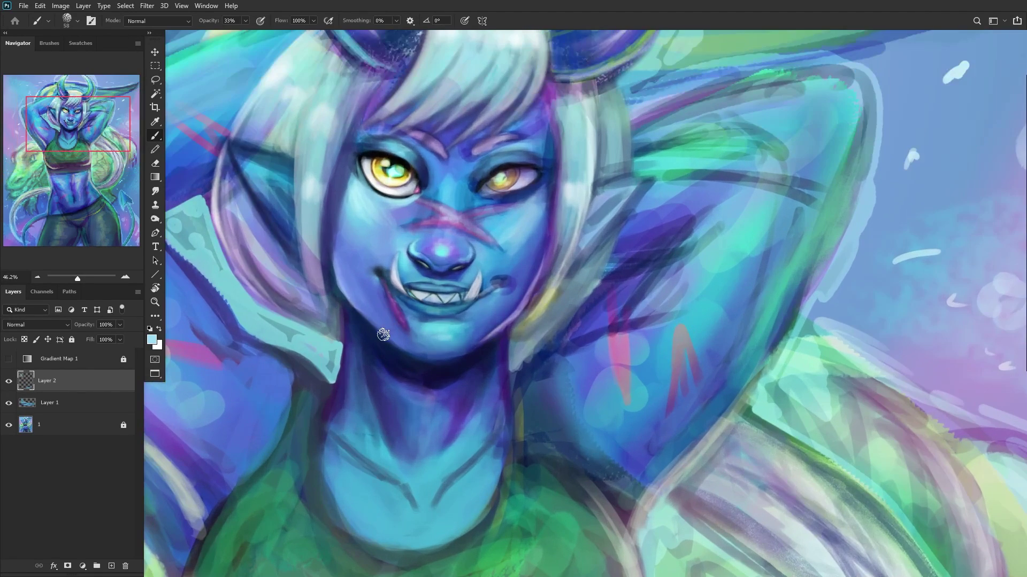
{"action": "scroll", "coordinate": [364, 349], "scroll_direction": "down", "scroll_amount": 3}
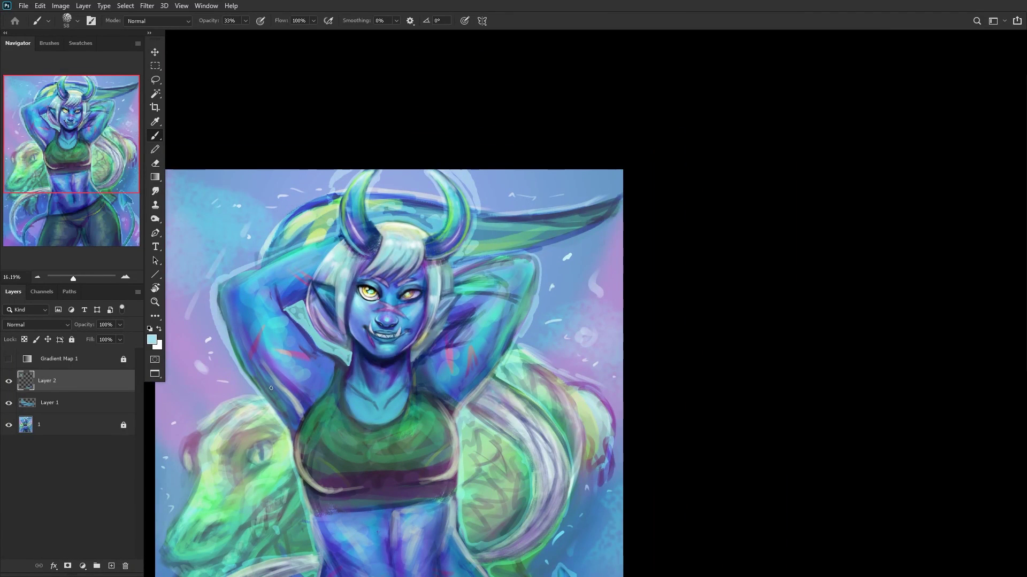
{"action": "key", "text": "ctrl+shift+e"}
{"action": "scroll", "coordinate": [431, 274], "scroll_direction": "up", "scroll_amount": 4}
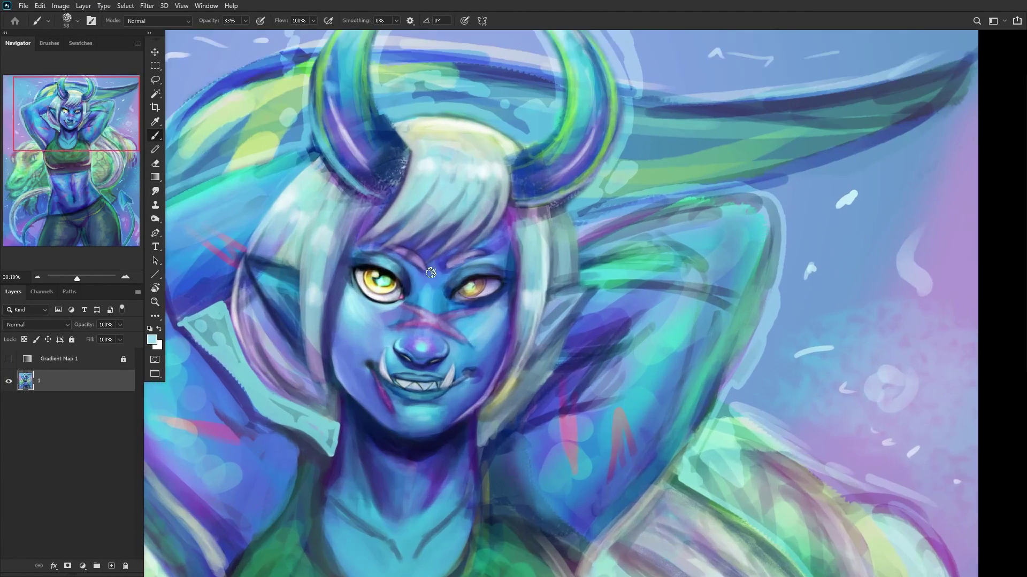
Step: Lasso the right eye and copy it onto its own layer
{"action": "scroll", "coordinate": [367, 260], "scroll_direction": "up", "scroll_amount": 1}
{"action": "left_click", "coordinate": [155, 80]}
{"action": "scroll", "coordinate": [494, 319], "scroll_direction": "up", "scroll_amount": 2}
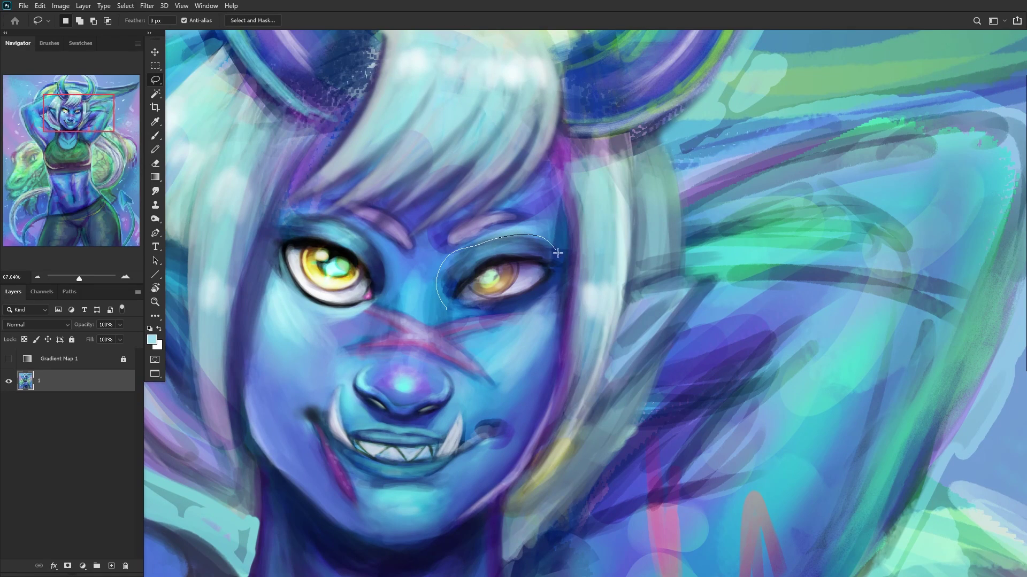
{"action": "left_click_drag", "start_coordinate": [467, 313], "coordinate": [448, 309]}
{"action": "key", "text": "ctrl+j"}
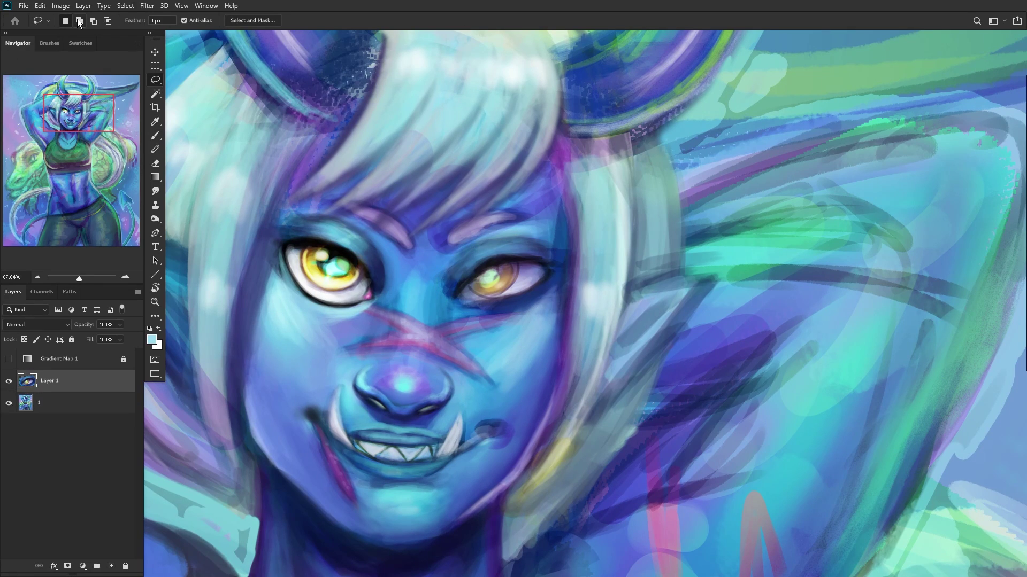
Step: Flip the eye copy horizontally, place it over the left eye, rotate it slightly and commit
{"action": "left_click", "coordinate": [155, 52]}
{"action": "left_click_drag", "start_coordinate": [561, 274], "coordinate": [304, 263]}
{"action": "left_click_drag", "start_coordinate": [385, 247], "coordinate": [349, 235]}
{"action": "left_click_drag", "start_coordinate": [449, 230], "coordinate": [451, 235]}
{"action": "scroll", "coordinate": [452, 213], "scroll_direction": "down", "scroll_amount": 5}
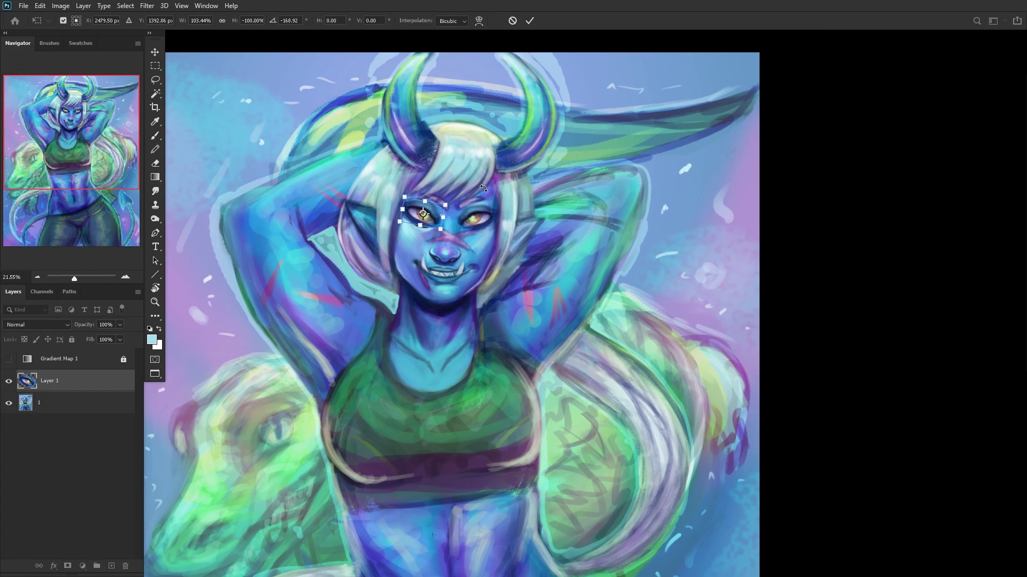
{"action": "key", "text": "Left"}
{"action": "key", "text": "Left"}
{"action": "key", "text": "Left"}
{"action": "key", "text": "Left"}
{"action": "key", "text": "Left"}
{"action": "key", "text": "Left"}
{"action": "key", "text": "Left"}
{"action": "key", "text": "Left"}
{"action": "key", "text": "Left"}
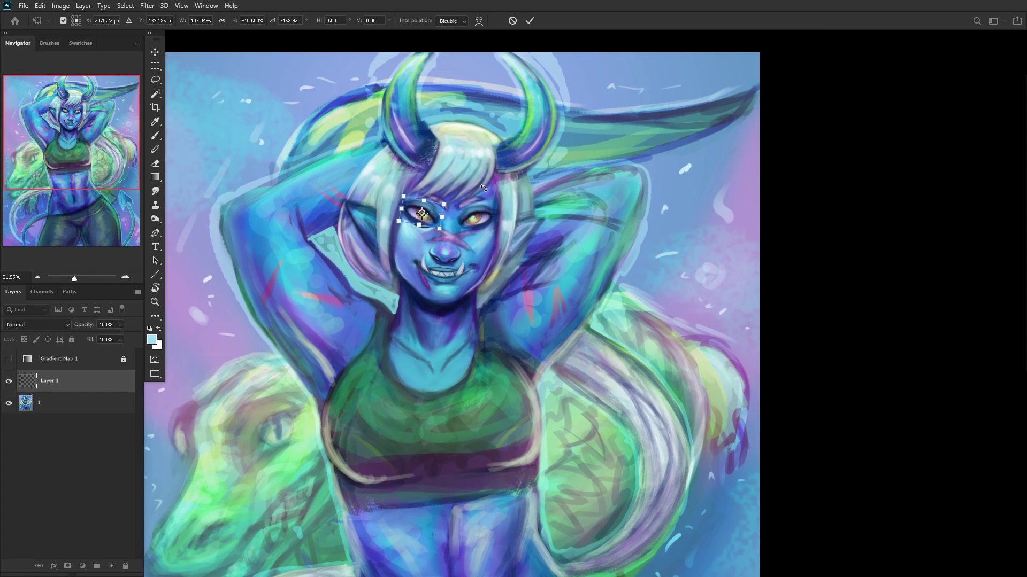
{"action": "key", "text": "Return"}
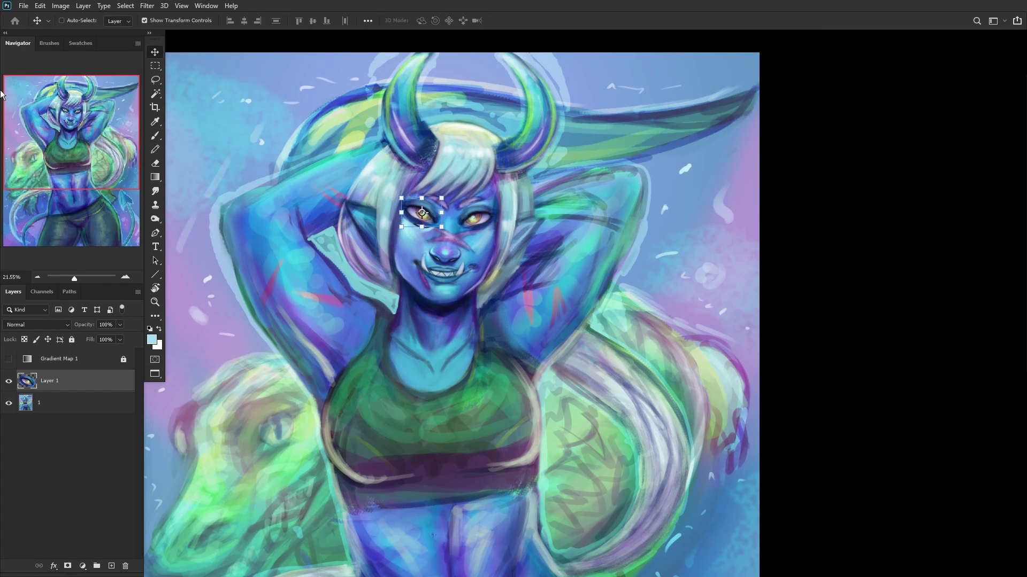
Step: Flip the view to check the face and nudge the eye copy down a few pixels
{"action": "left_click", "coordinate": [155, 303]}
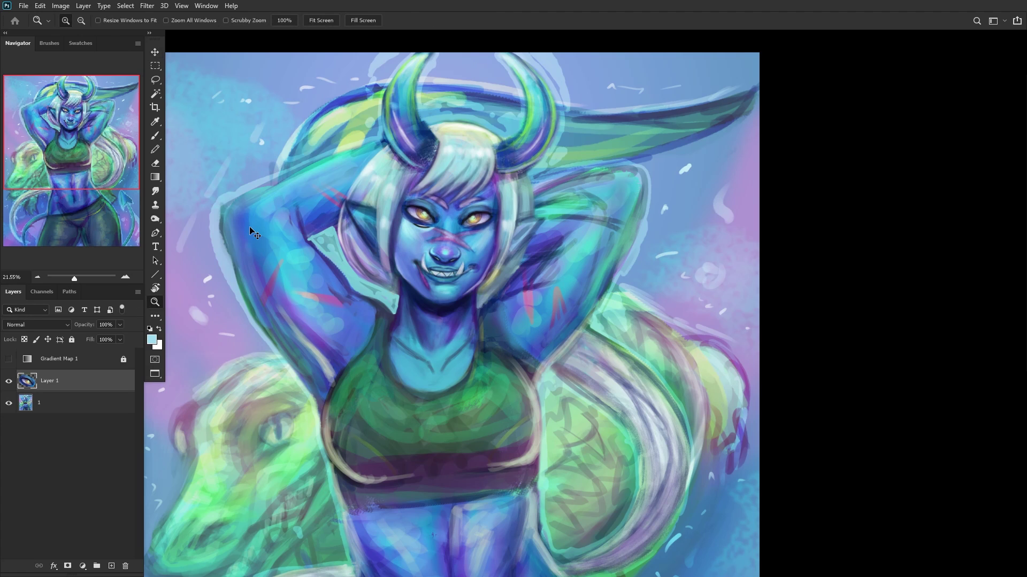
{"action": "key", "text": "ctrl+shift+h"}
{"action": "key", "text": "ctrl+t"}
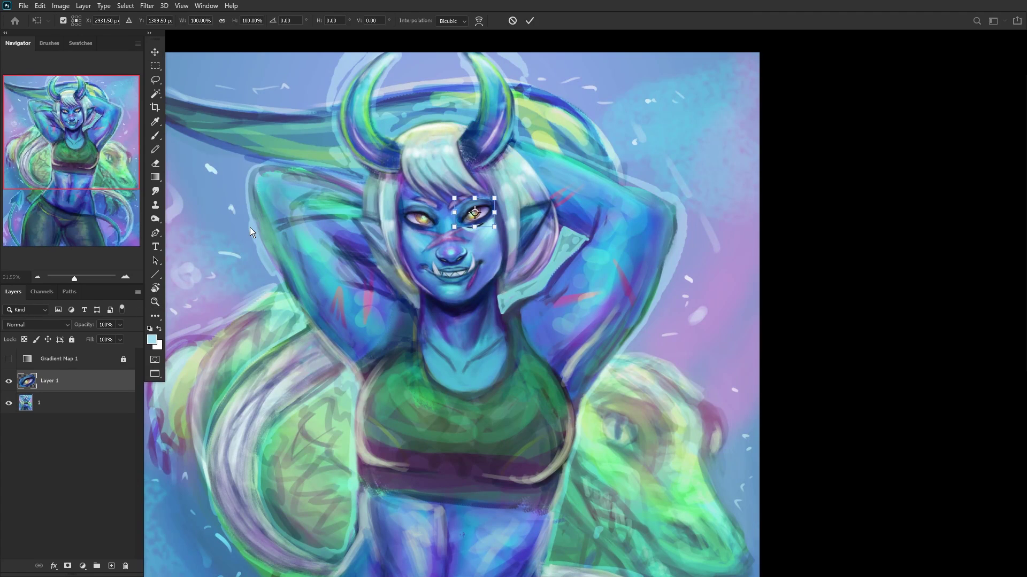
{"action": "key", "text": "Down"}
{"action": "key", "text": "Down"}
{"action": "key", "text": "Down"}
{"action": "key", "text": "Down"}
{"action": "key", "text": "Down"}
{"action": "key", "text": "Down"}
{"action": "key", "text": "Down"}
{"action": "key", "text": "Down"}
{"action": "key", "text": "Down"}
{"action": "key", "text": "Down"}
{"action": "key", "text": "Down"}
{"action": "key", "text": "Down"}
{"action": "key", "text": "Down"}
{"action": "key", "text": "Down"}
{"action": "key", "text": "Down"}
{"action": "key", "text": "Down"}
{"action": "key", "text": "Down"}
{"action": "key", "text": "Down"}
{"action": "key", "text": "Down"}
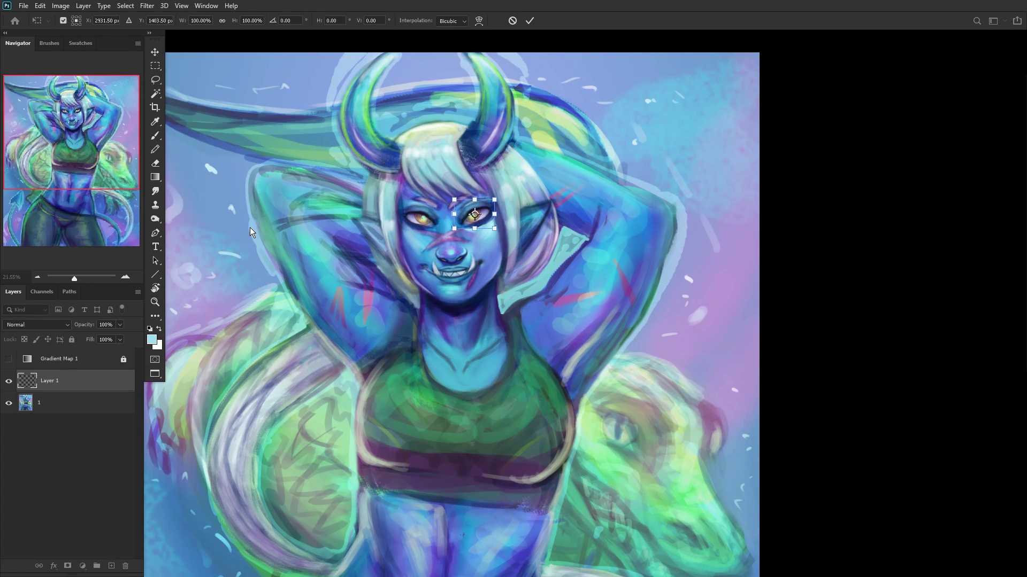
{"action": "key", "text": "Return"}
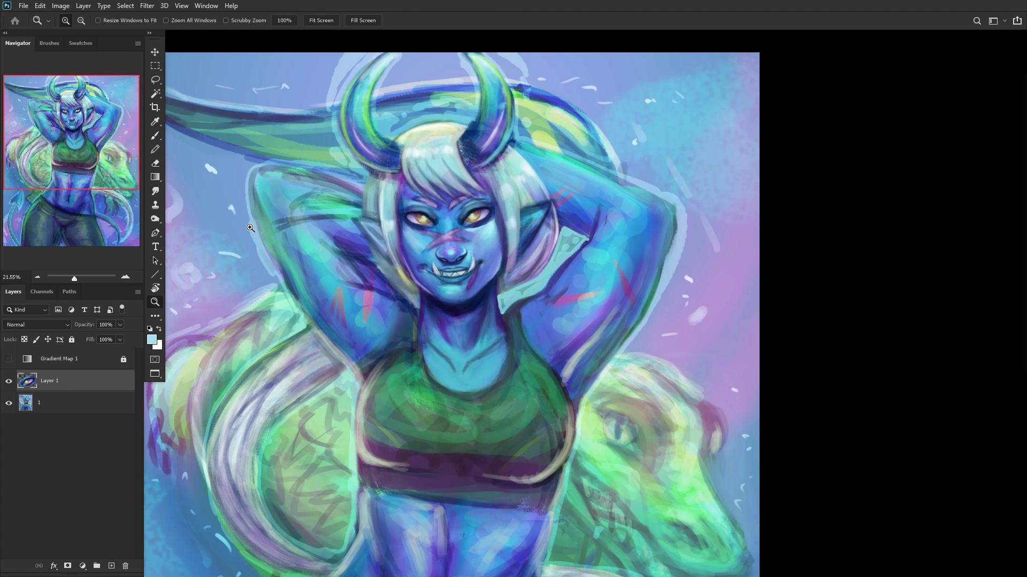
{"action": "key", "text": "ctrl+shift+h"}
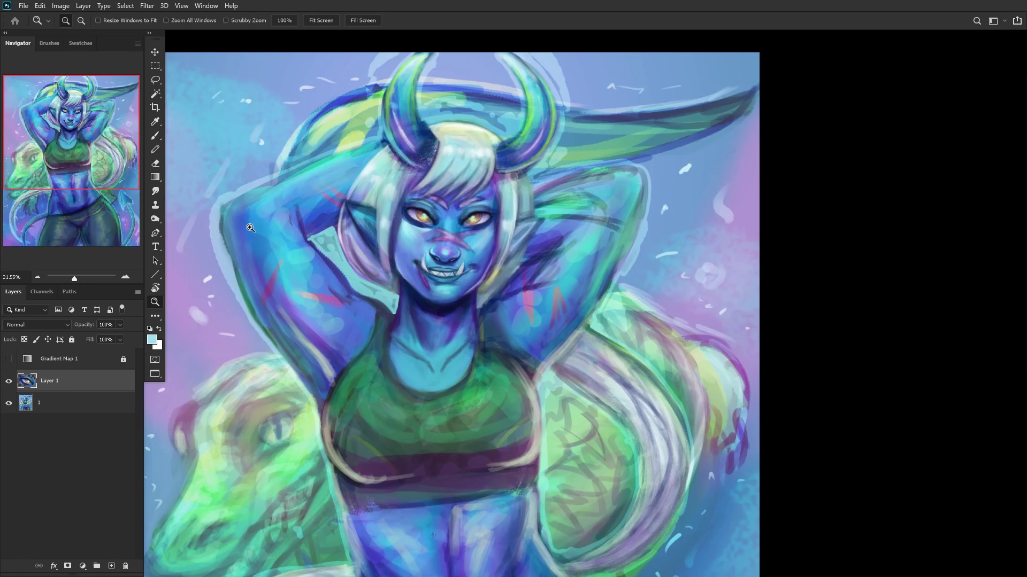
Step: Narrow the eye copy slightly and skew its top and bottom edges to fit the face
{"action": "key", "text": "ctrl+t"}
{"action": "scroll", "coordinate": [414, 218], "scroll_direction": "up", "scroll_amount": 5}
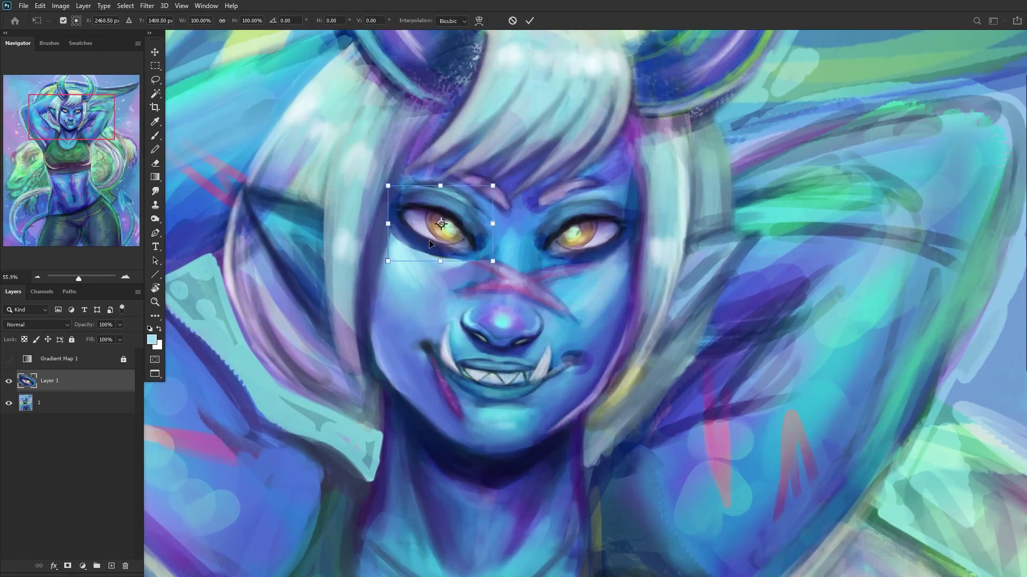
{"action": "left_click_drag", "start_coordinate": [535, 213], "coordinate": [524, 211]}
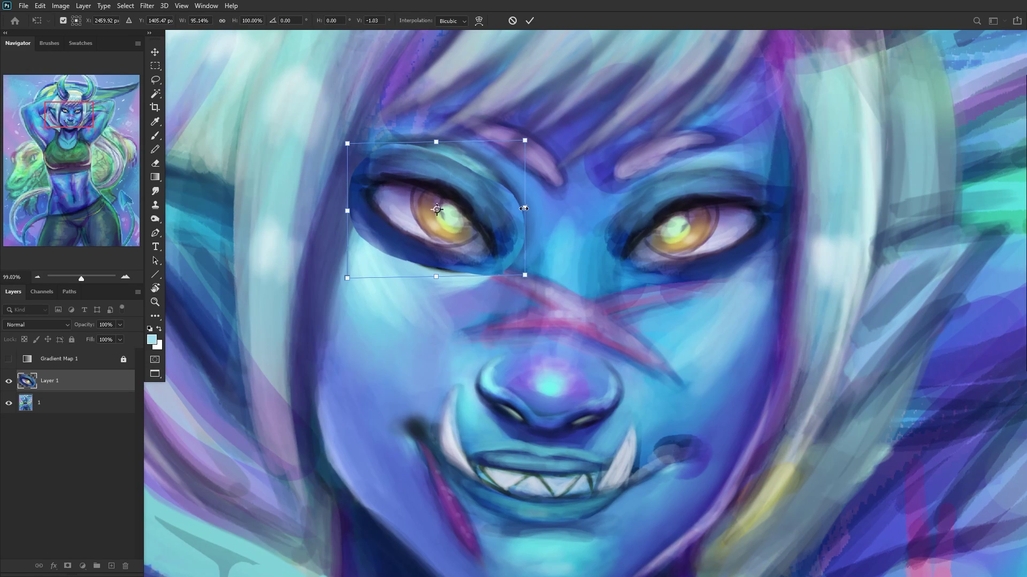
{"action": "left_click_drag", "start_coordinate": [348, 212], "coordinate": [348, 204]}
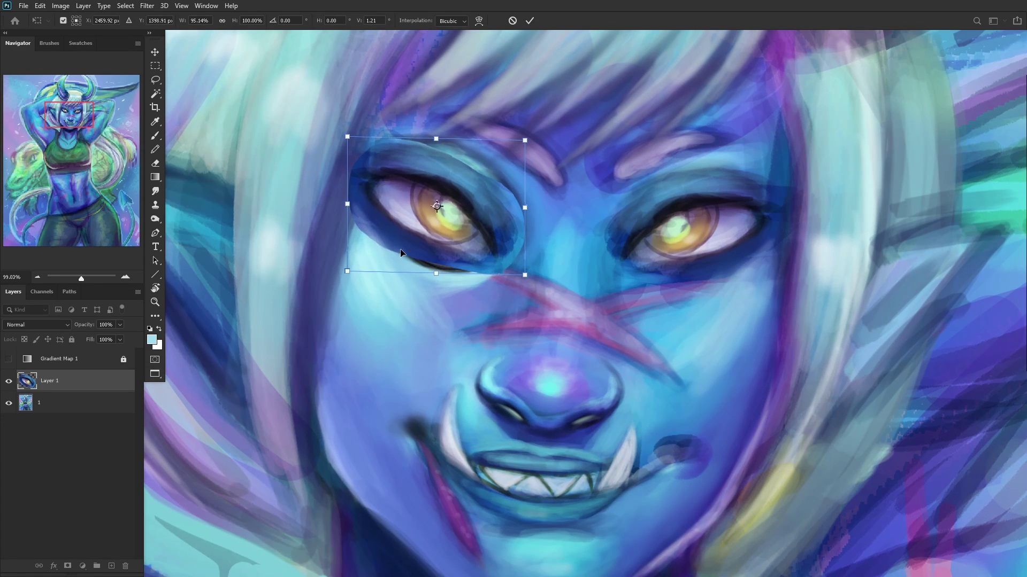
{"action": "left_click_drag", "start_coordinate": [440, 280], "coordinate": [434, 278]}
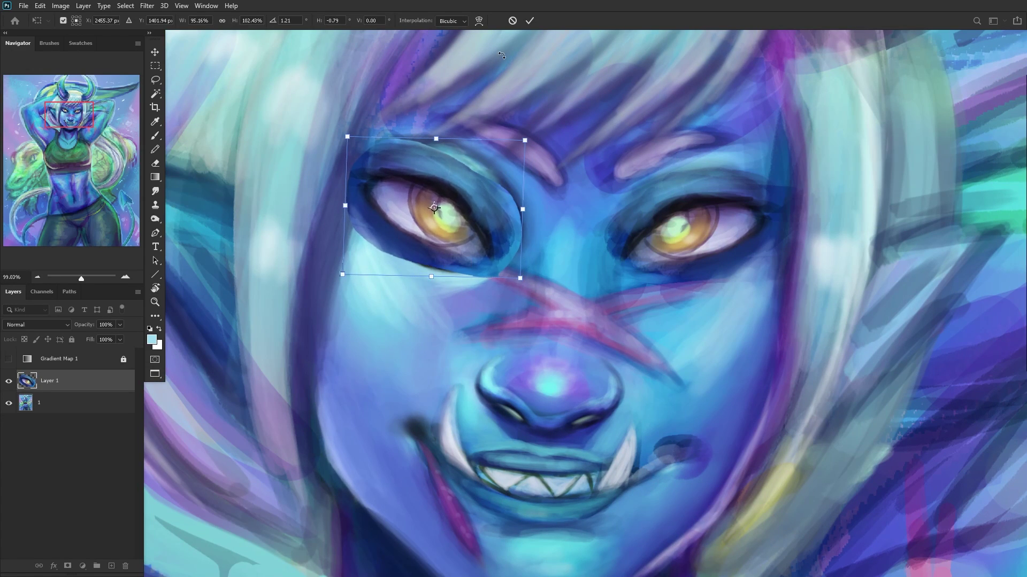
{"action": "left_click", "coordinate": [531, 21]}
Step: Compare the eye copy against the original, then tilt it by one degree and apply
{"action": "key", "text": "z"}
{"action": "scroll", "coordinate": [528, 274], "scroll_direction": "down", "scroll_amount": 10}
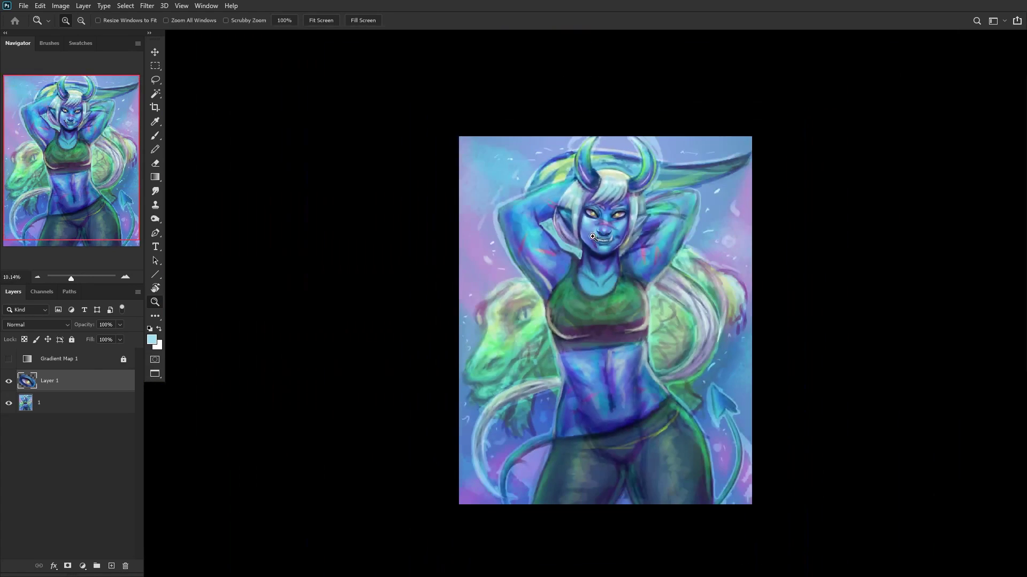
{"action": "scroll", "coordinate": [640, 255], "scroll_direction": "up", "scroll_amount": 2}
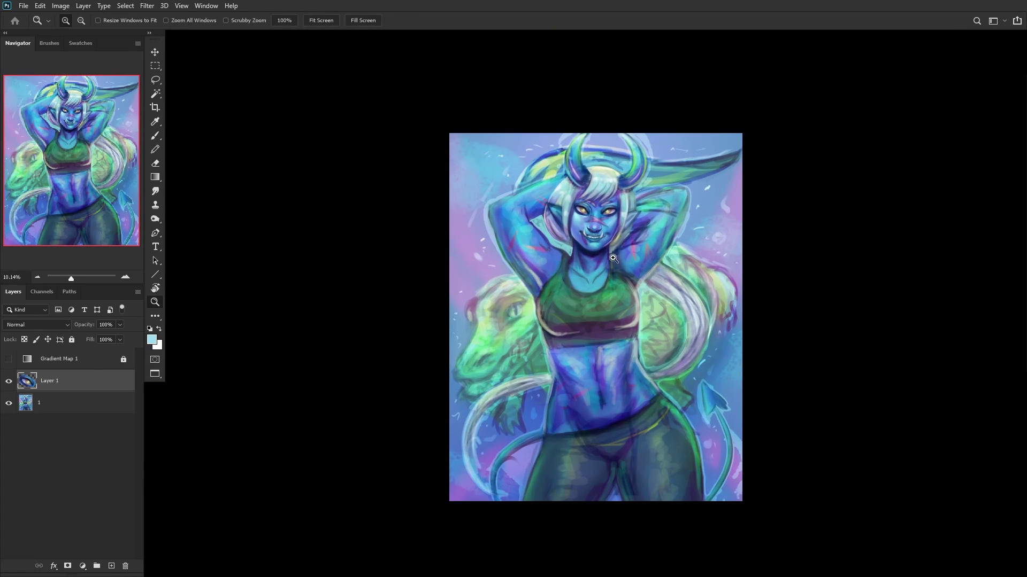
{"action": "left_click", "coordinate": [7, 383]}
{"action": "left_click", "coordinate": [7, 383]}
{"action": "scroll", "coordinate": [557, 231], "scroll_direction": "up", "scroll_amount": 5}
{"action": "key", "text": "ctrl+t"}
{"action": "scroll", "coordinate": [623, 166], "scroll_direction": "up", "scroll_amount": 3}
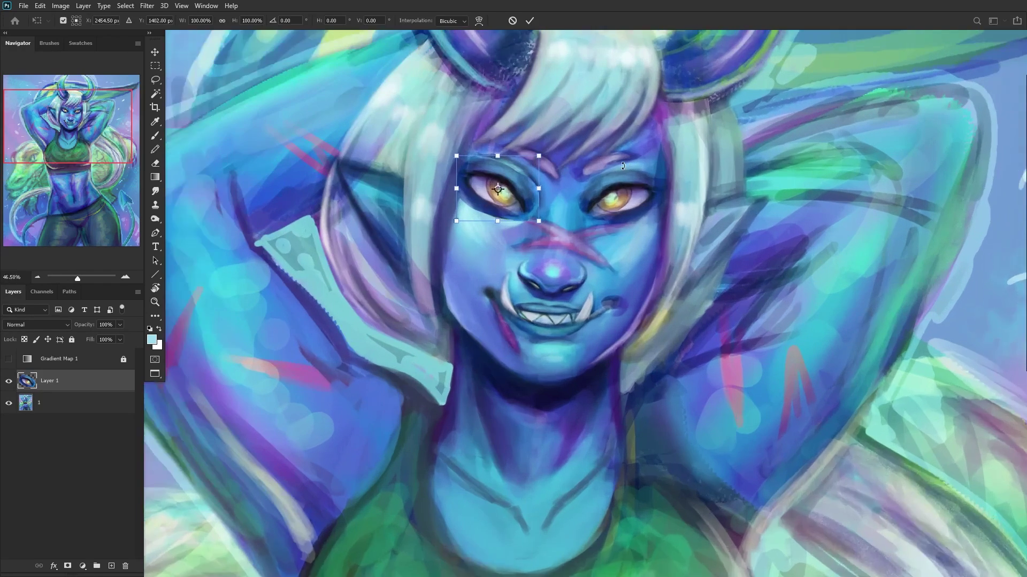
{"action": "scroll", "coordinate": [623, 166], "scroll_direction": "up", "scroll_amount": 1}
{"action": "left_click_drag", "start_coordinate": [533, 191], "coordinate": [535, 192]}
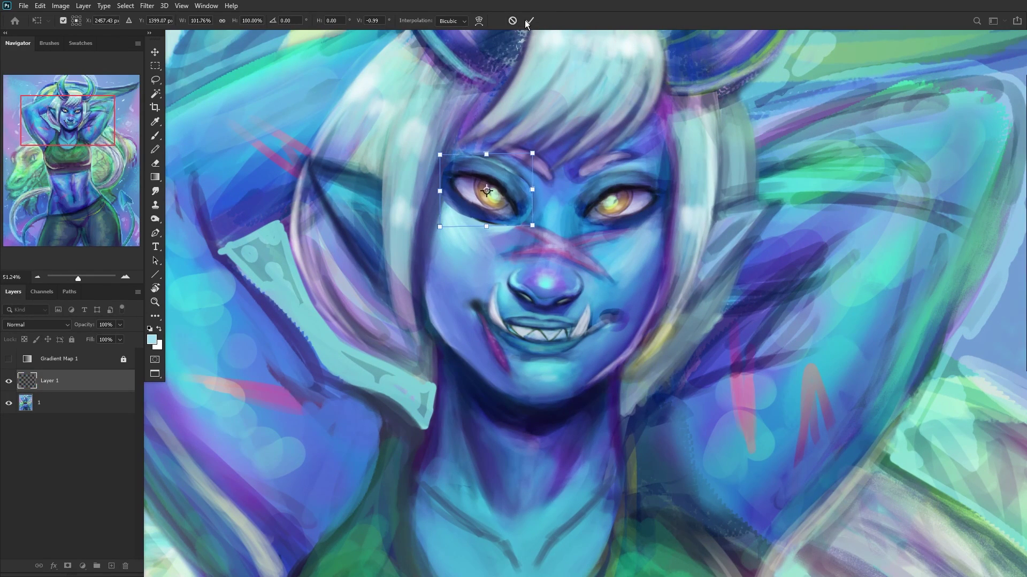
{"action": "left_click", "coordinate": [528, 21]}
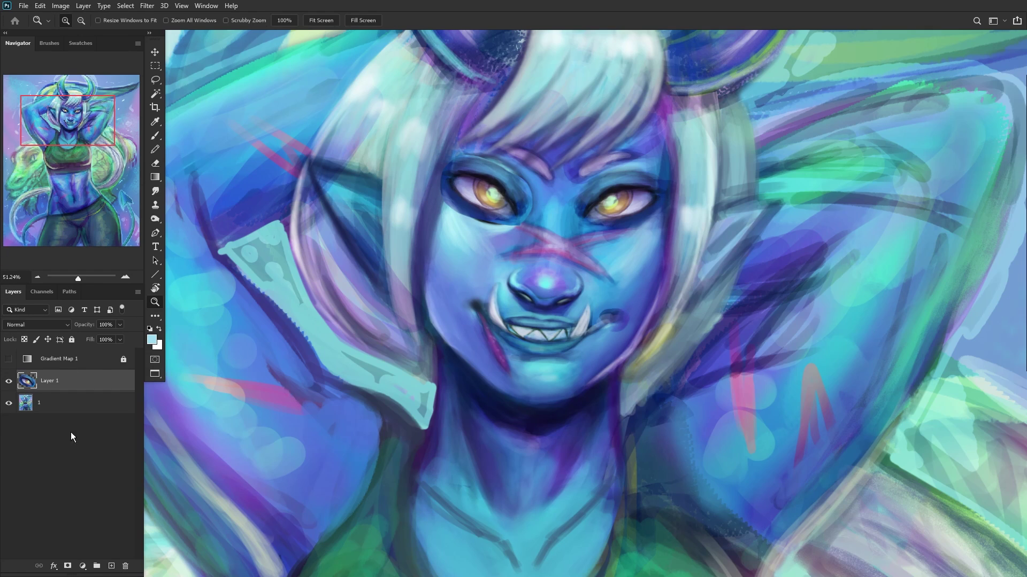
Step: On a new layer, darken the left eye's upper lid and surrounding ring with sampled dark blues
{"action": "left_click", "coordinate": [112, 565]}
{"action": "scroll", "coordinate": [484, 230], "scroll_direction": "up", "scroll_amount": 5}
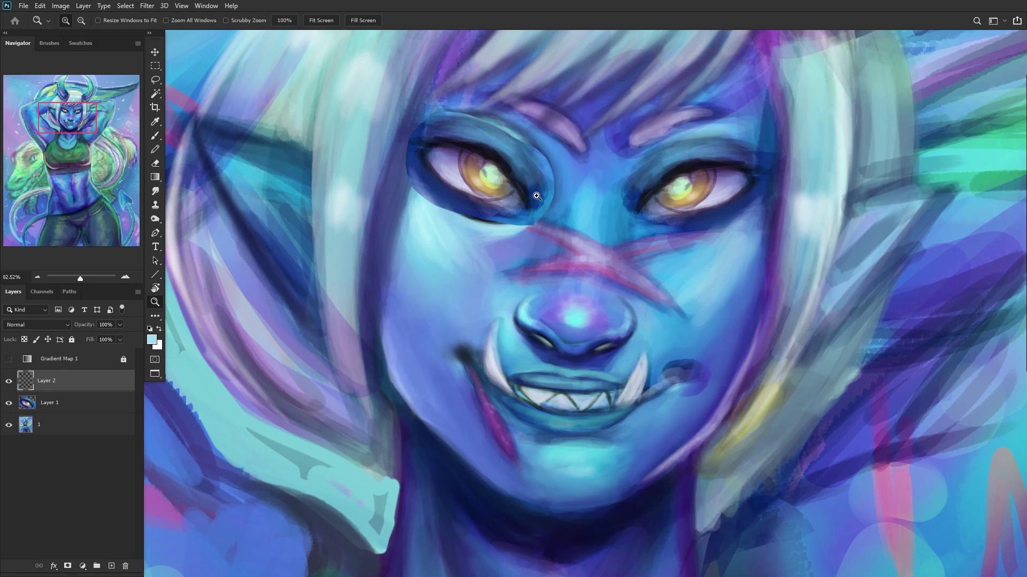
{"action": "left_click", "coordinate": [159, 136]}
{"action": "right_click", "coordinate": [629, 194]}
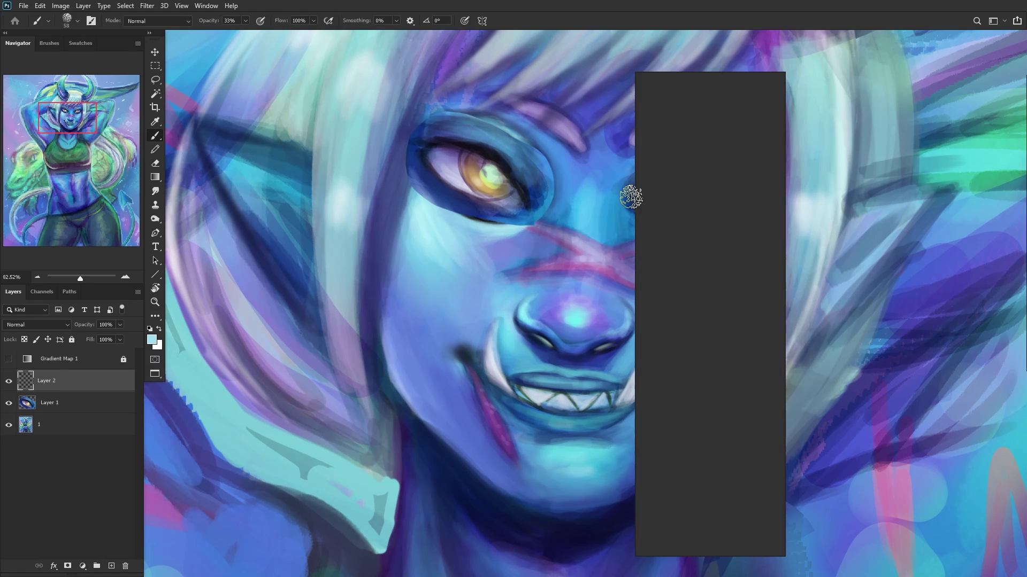
{"action": "left_click", "coordinate": [527, 167], "text": "alt"}
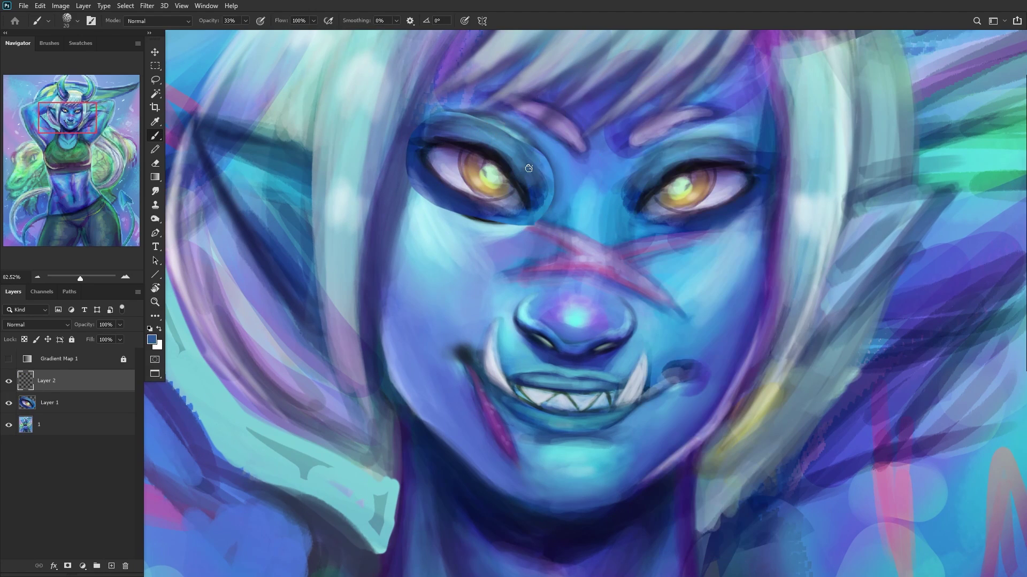
{"action": "mouse_move", "coordinate": [512, 152]}
{"action": "left_mouse_down"}
{"action": "mouse_move", "coordinate": [478, 122]}
{"action": "mouse_move", "coordinate": [523, 143]}
{"action": "left_mouse_up"}
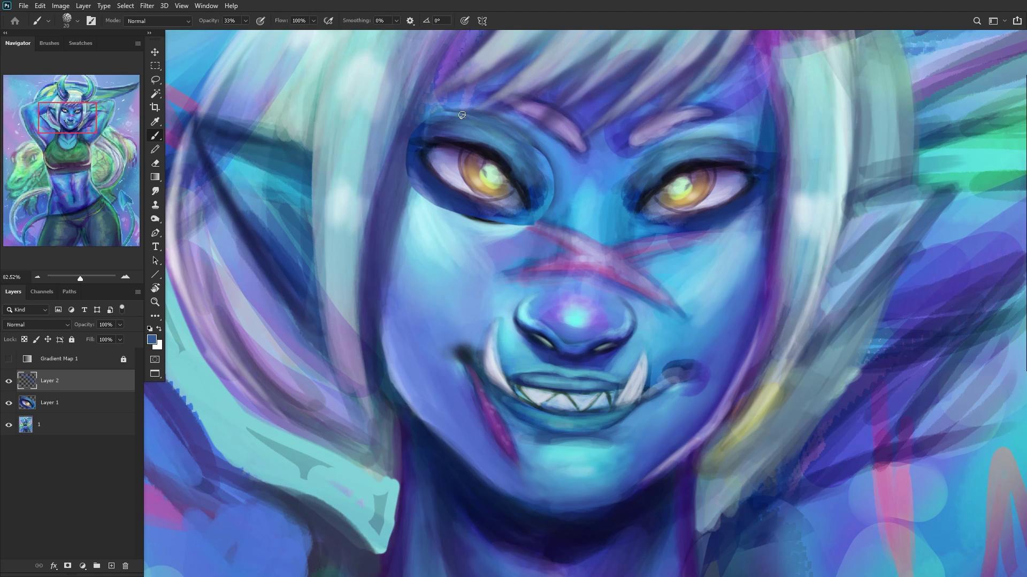
{"action": "scroll", "coordinate": [433, 124], "scroll_direction": "down", "scroll_amount": 3}
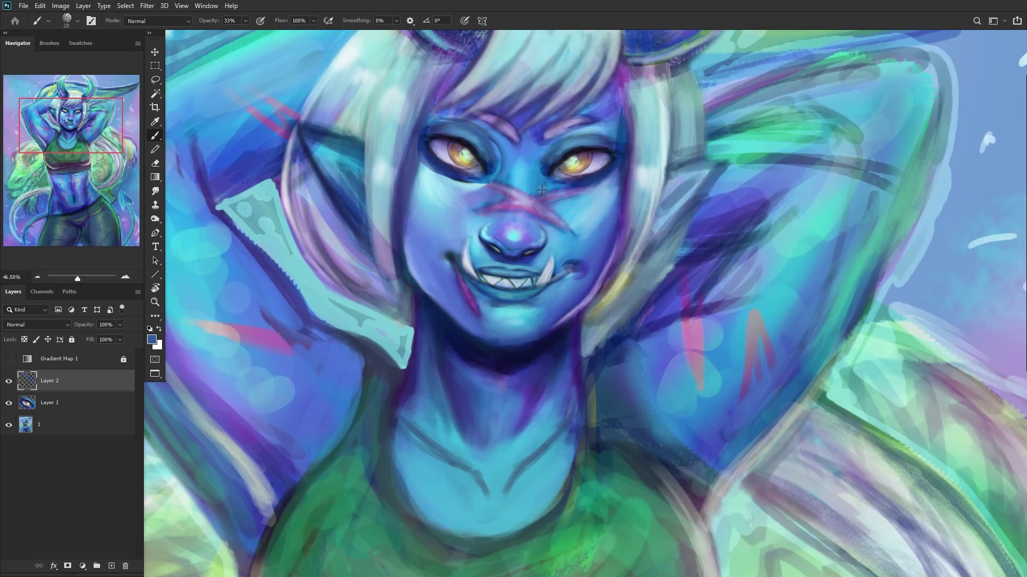
{"action": "left_click", "coordinate": [557, 179], "text": "alt"}
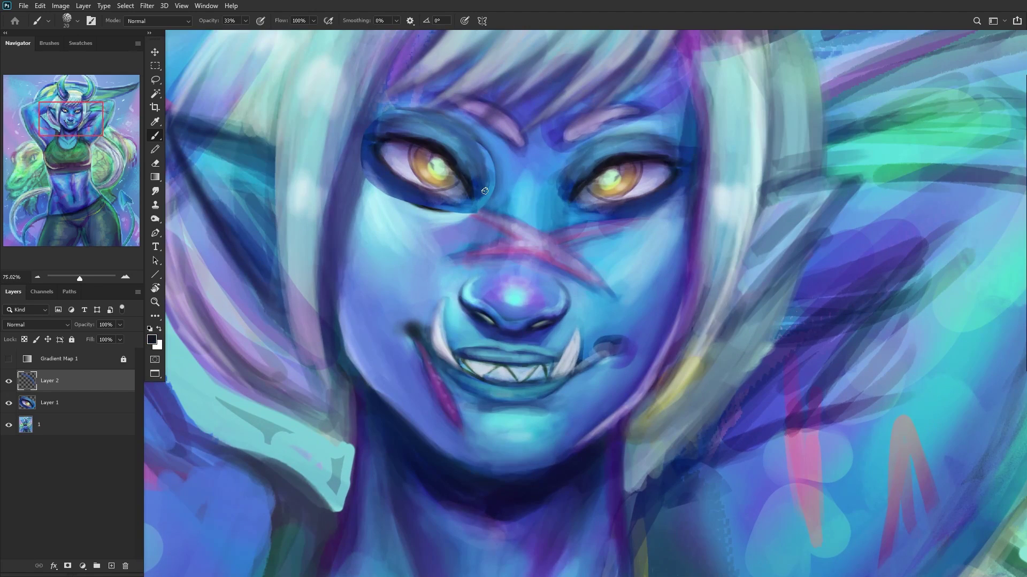
{"action": "mouse_move", "coordinate": [485, 191]}
{"action": "left_mouse_down"}
{"action": "mouse_move", "coordinate": [446, 117]}
{"action": "mouse_move", "coordinate": [478, 166]}
{"action": "mouse_move", "coordinate": [434, 116]}
{"action": "left_mouse_up"}
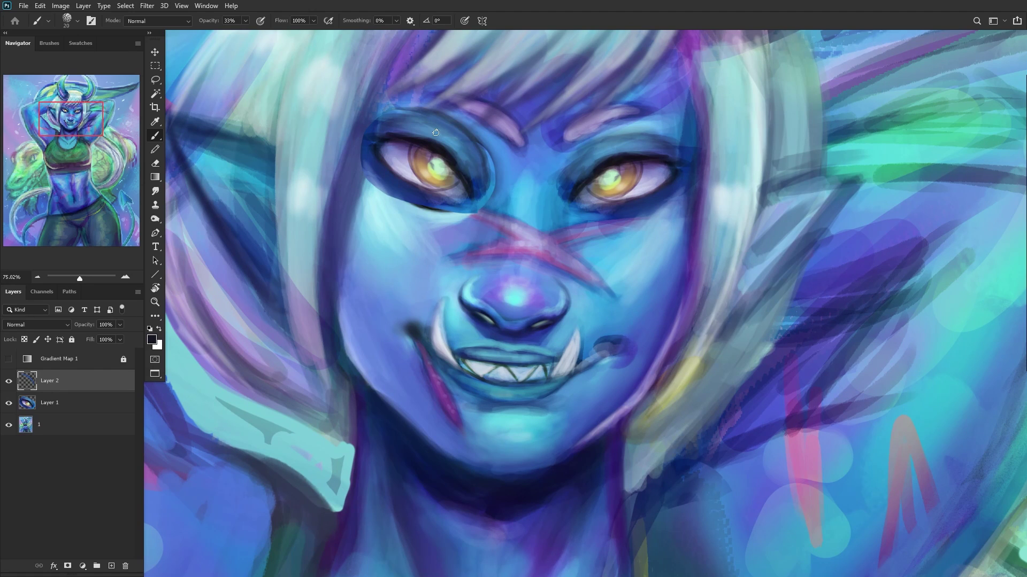
Step: Enlarge the brush to 53 px, sample light cyan, and brush faint strokes over the left upper eyelid
{"action": "right_click", "coordinate": [546, 170]}
{"action": "left_click_drag", "start_coordinate": [490, 174], "coordinate": [475, 139], "text": "alt"}
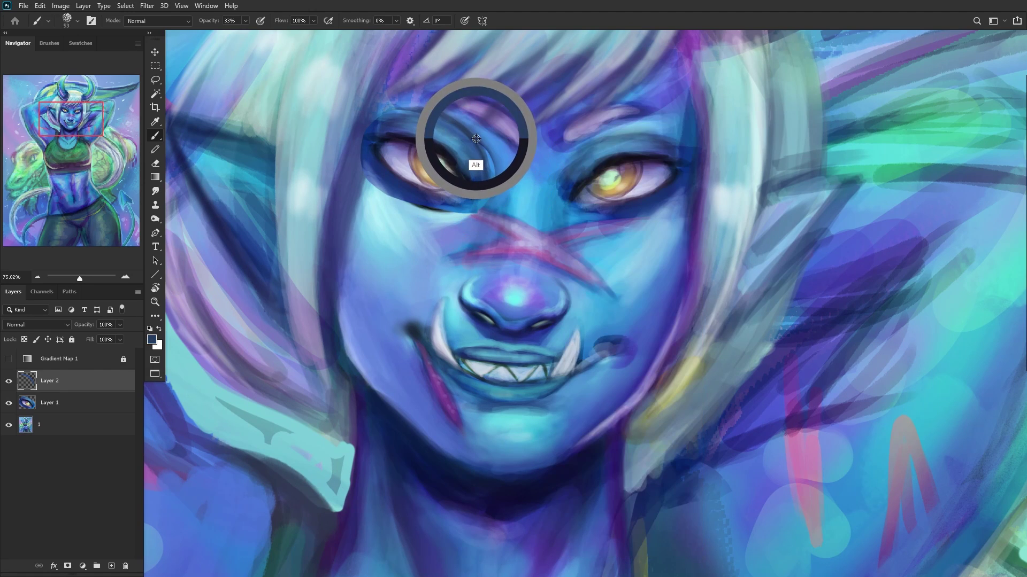
{"action": "left_click", "coordinate": [505, 173], "text": "alt"}
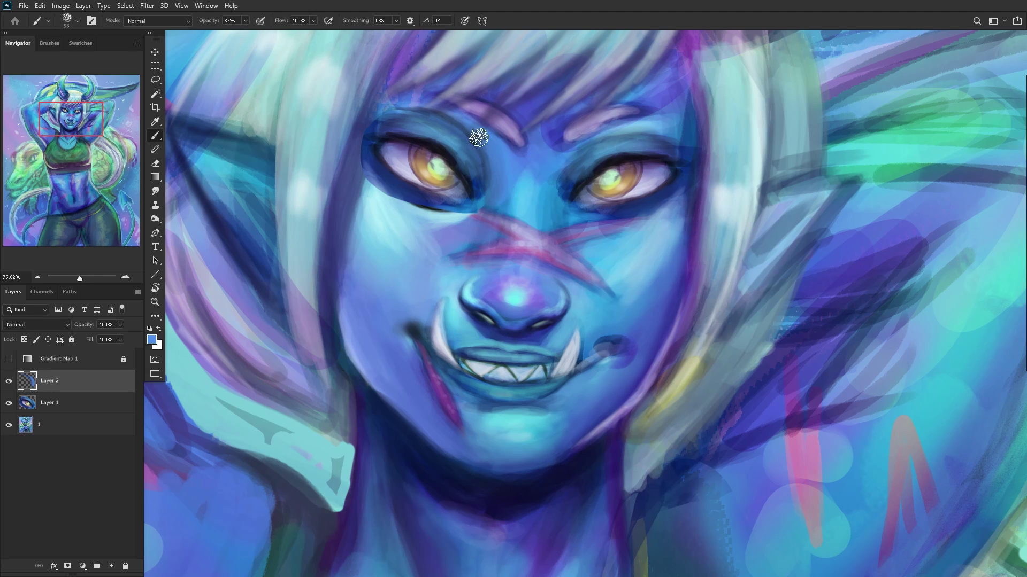
{"action": "left_click_drag", "start_coordinate": [509, 175], "coordinate": [383, 195]}
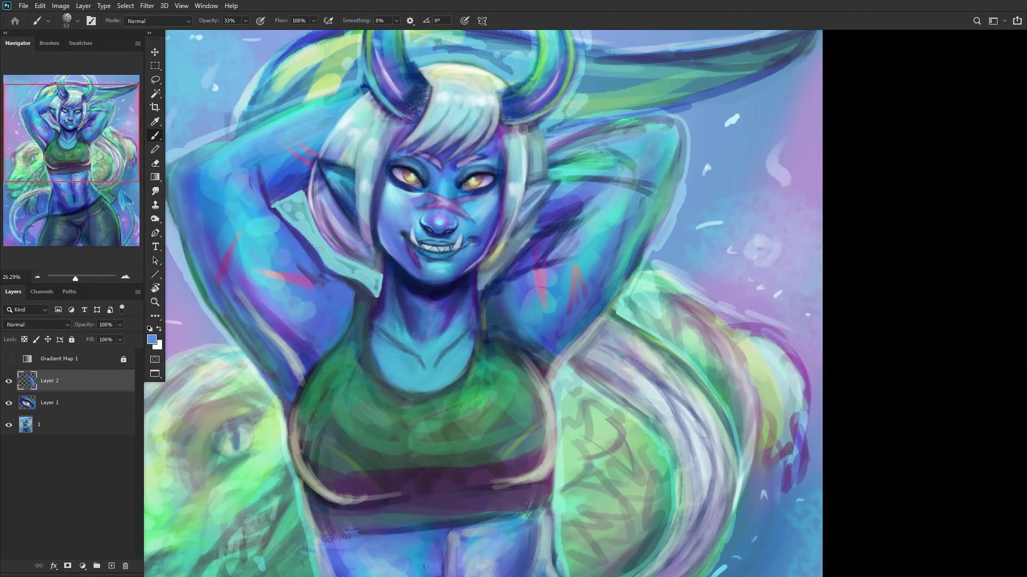
{"action": "left_click_drag", "start_coordinate": [434, 160], "coordinate": [503, 163]}
{"action": "left_click", "coordinate": [351, 239], "text": "alt"}
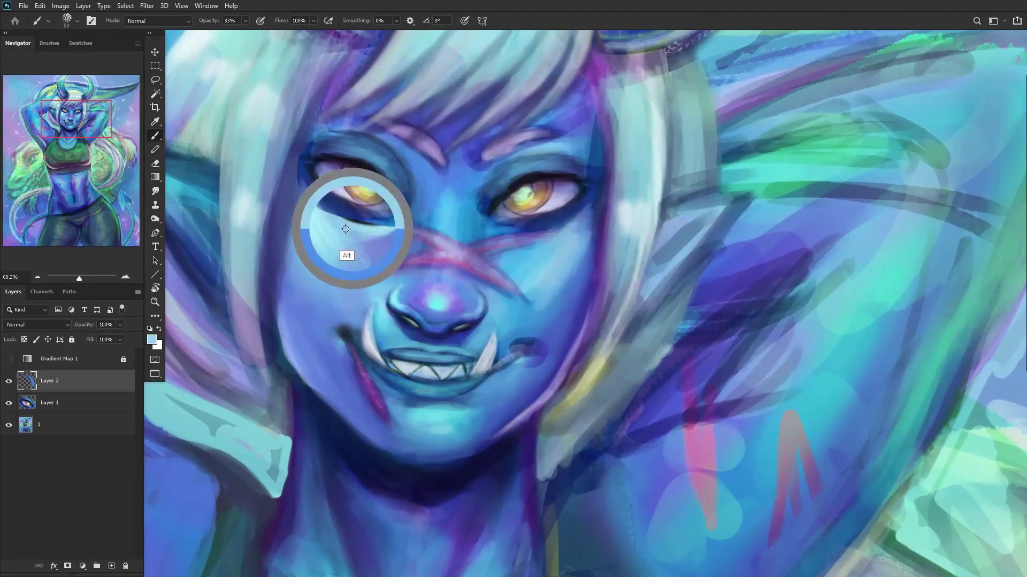
{"action": "mouse_move", "coordinate": [376, 158]}
{"action": "left_mouse_down"}
{"action": "mouse_move", "coordinate": [338, 145]}
{"action": "mouse_move", "coordinate": [380, 167]}
{"action": "mouse_move", "coordinate": [346, 142]}
{"action": "mouse_move", "coordinate": [368, 145]}
{"action": "mouse_move", "coordinate": [352, 146]}
{"action": "mouse_move", "coordinate": [403, 178]}
{"action": "mouse_move", "coordinate": [373, 148]}
{"action": "mouse_move", "coordinate": [300, 152]}
{"action": "mouse_move", "coordinate": [254, 211]}
{"action": "mouse_move", "coordinate": [260, 217]}
{"action": "mouse_move", "coordinate": [293, 198]}
{"action": "left_mouse_up"}
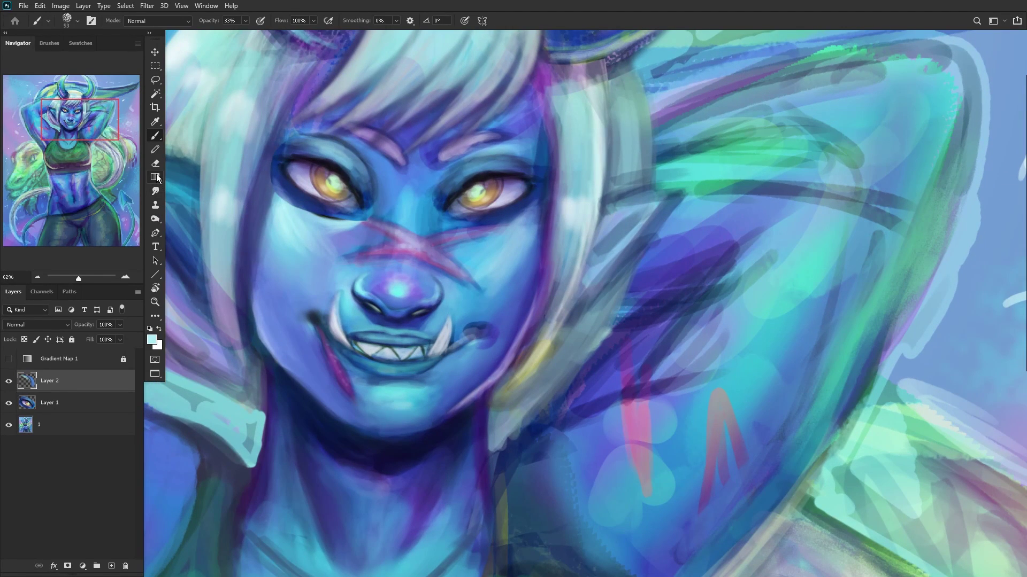
Step: Make Layer 1 active and set the Eraser to a Soft Round tip at 99 px
{"action": "key", "text": "e"}
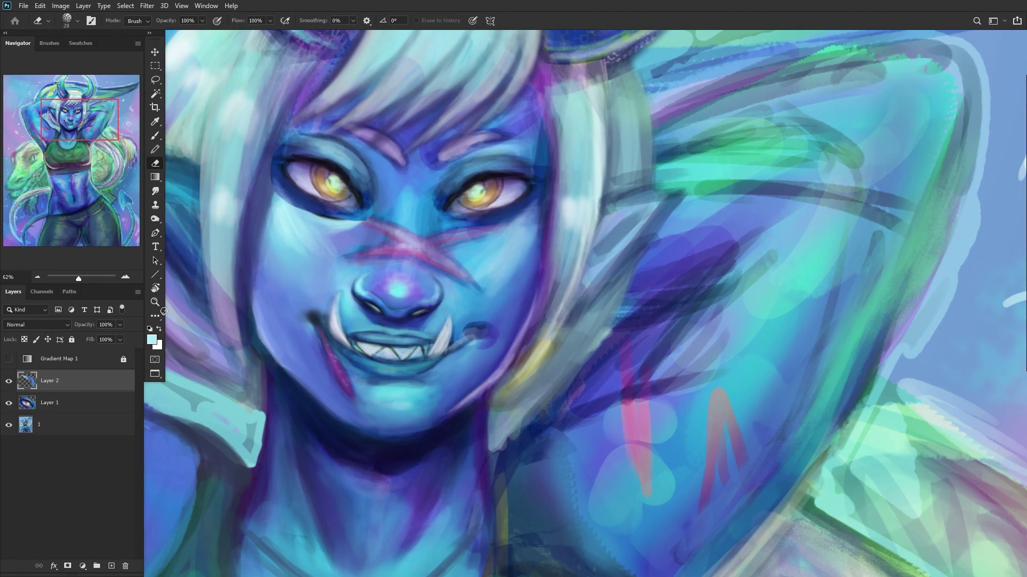
{"action": "left_click", "coordinate": [57, 403]}
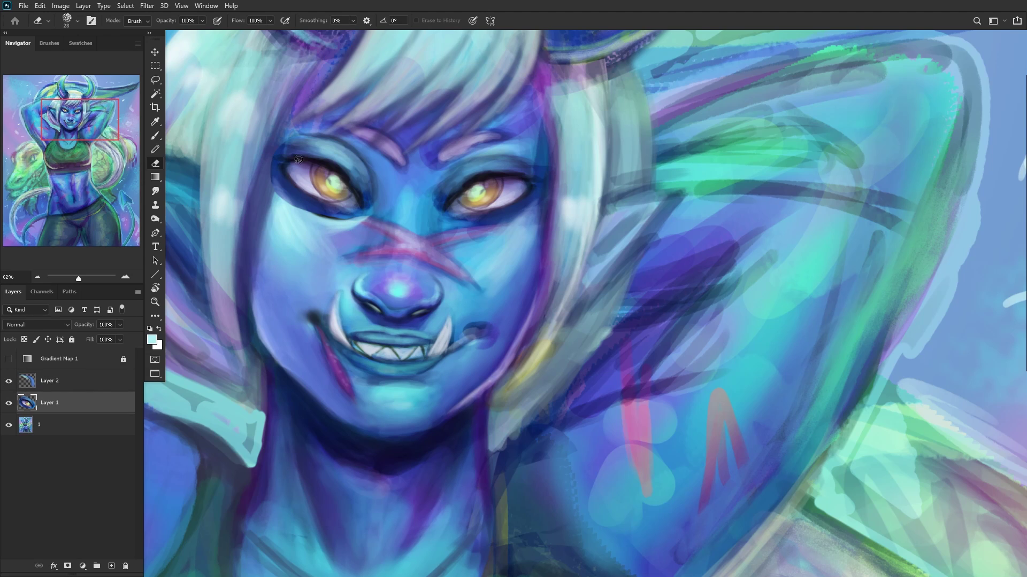
{"action": "right_click", "coordinate": [433, 213]}
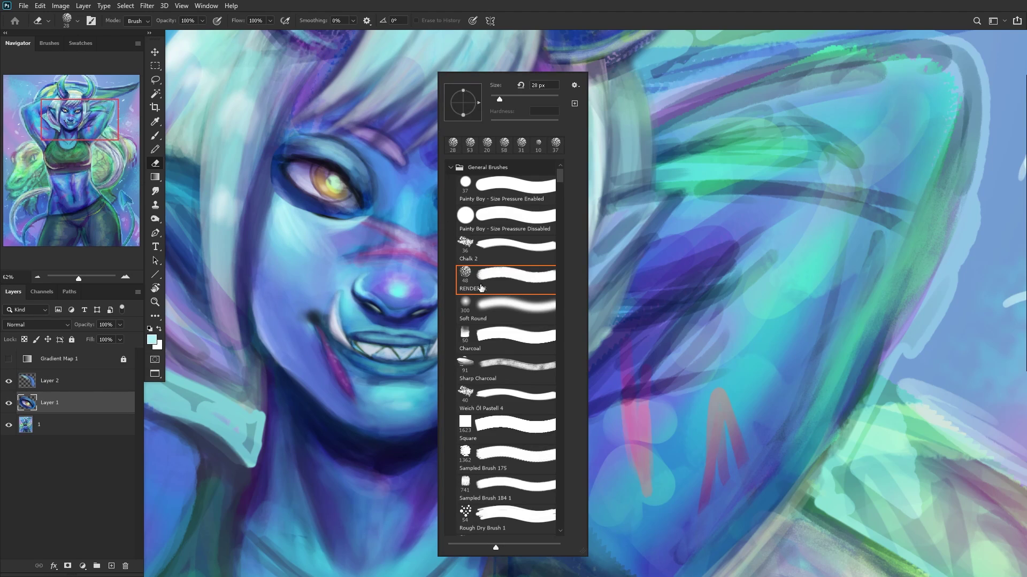
{"action": "left_click", "coordinate": [499, 316]}
{"action": "left_click", "coordinate": [518, 97]}
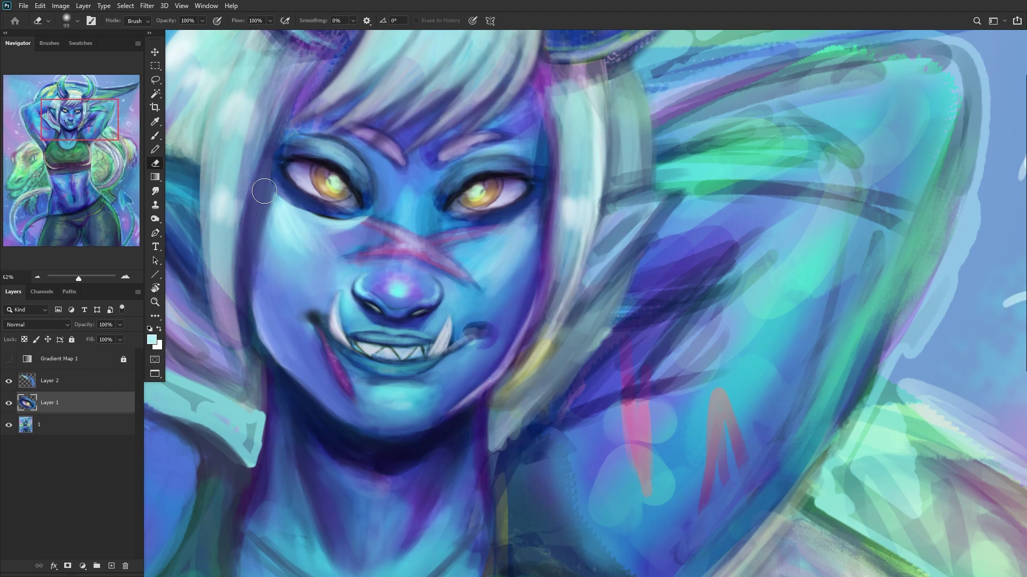
{"action": "left_click", "coordinate": [262, 193]}
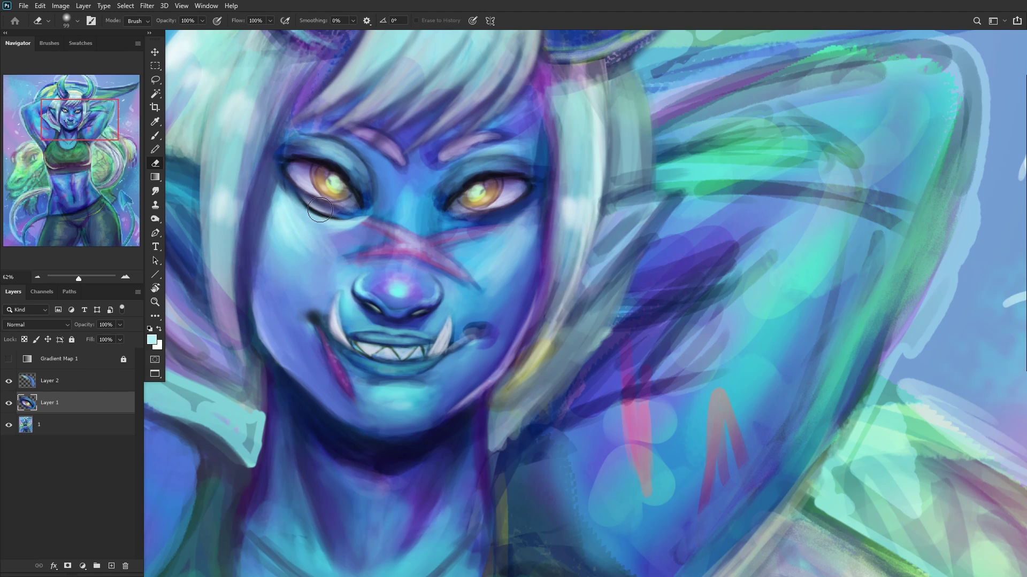
Step: Merge Layer 2 down into Layer 1 and toggle Layer 1 to compare the eyes
{"action": "scroll", "coordinate": [366, 243], "scroll_direction": "down", "scroll_amount": 10}
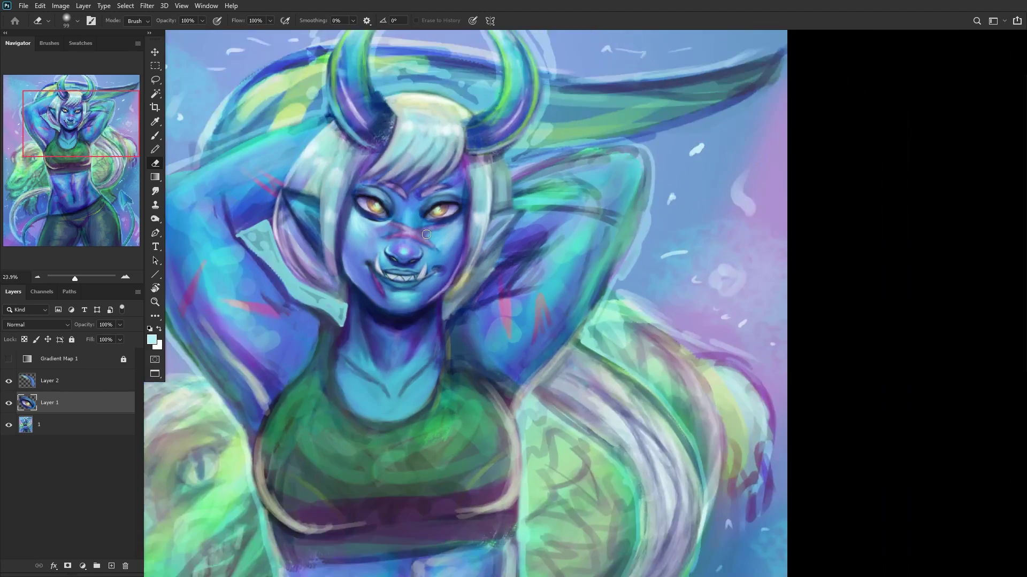
{"action": "right_click", "coordinate": [65, 388]}
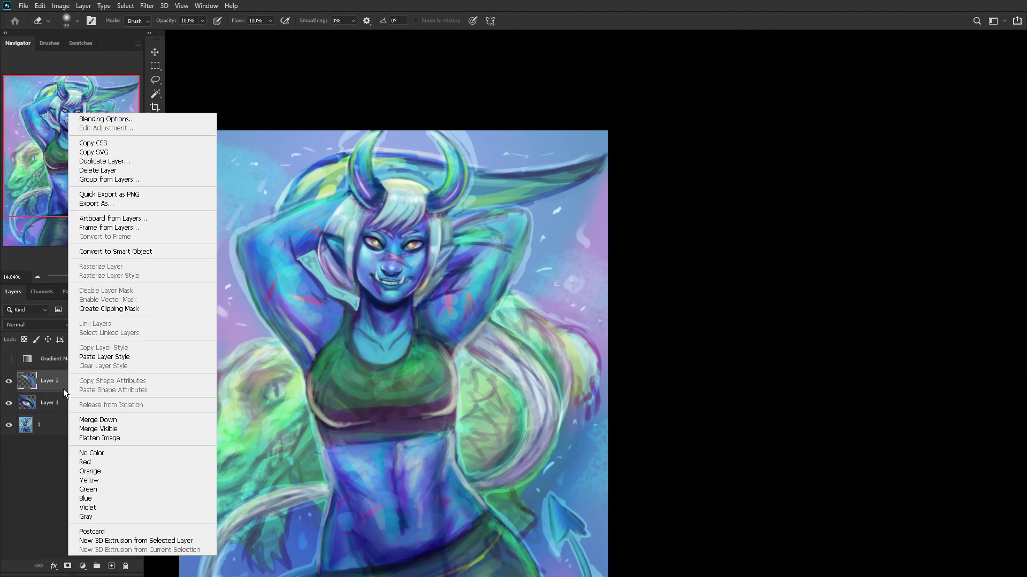
{"action": "left_click", "coordinate": [89, 421]}
{"action": "left_click", "coordinate": [9, 381]}
{"action": "left_click", "coordinate": [9, 381]}
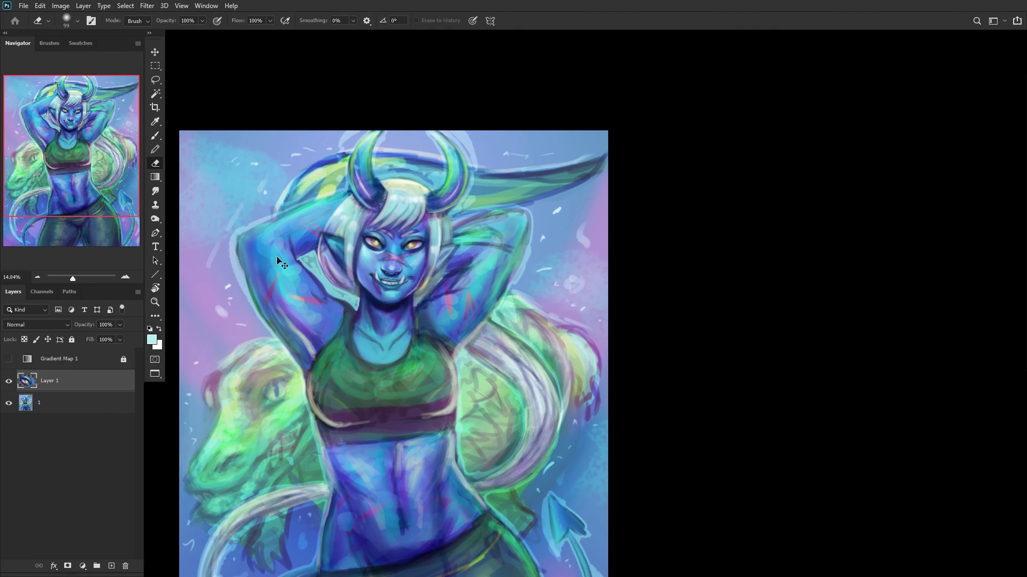
Step: Flip the canvas horizontally and rotate the eye painting about 9.12°
{"action": "key", "text": "ctrl+shift+h"}
{"action": "scroll", "coordinate": [419, 256], "scroll_direction": "up", "scroll_amount": 5}
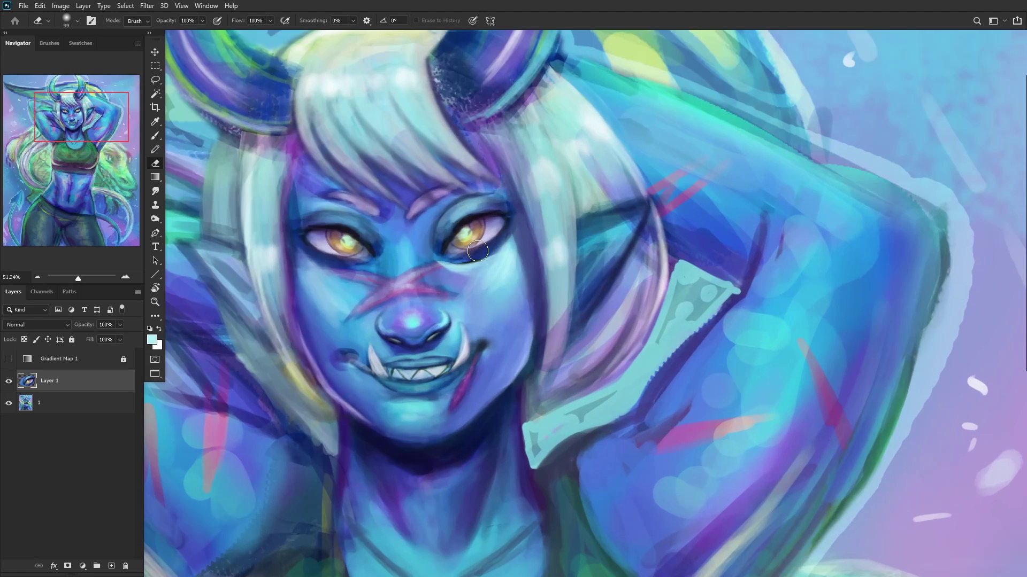
{"action": "key", "text": "ctrl+t"}
{"action": "mouse_move", "coordinate": [543, 185]}
{"action": "left_mouse_down"}
{"action": "mouse_move", "coordinate": [578, 178]}
{"action": "mouse_move", "coordinate": [563, 201]}
{"action": "left_mouse_up"}
{"action": "scroll", "coordinate": [564, 200], "scroll_direction": "down", "scroll_amount": 2}
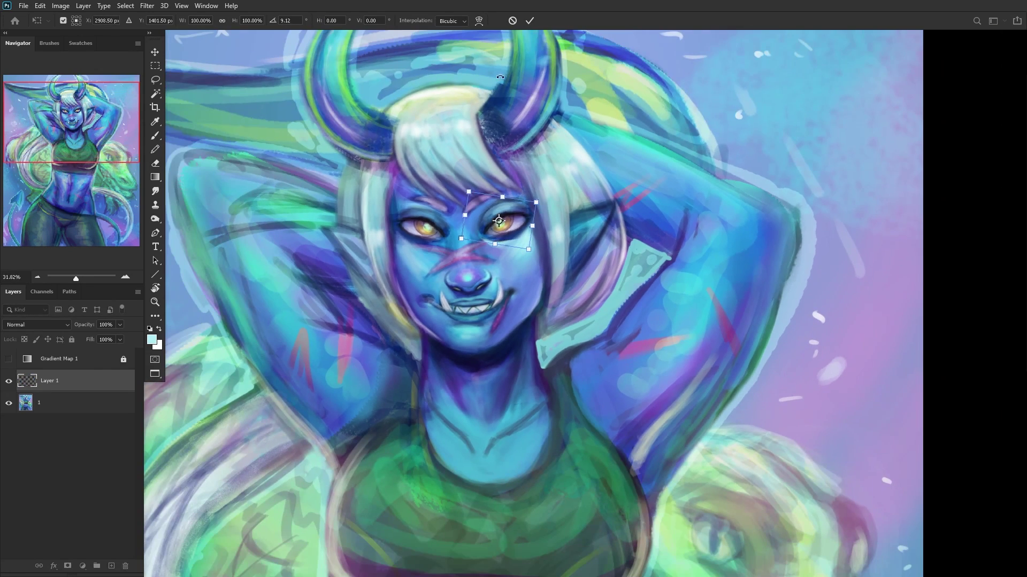
{"action": "left_click", "coordinate": [530, 21]}
Step: Merge Layer 1 down into the base layer 1
{"action": "key", "text": "e"}
{"action": "scroll", "coordinate": [658, 112], "scroll_direction": "down", "scroll_amount": 2}
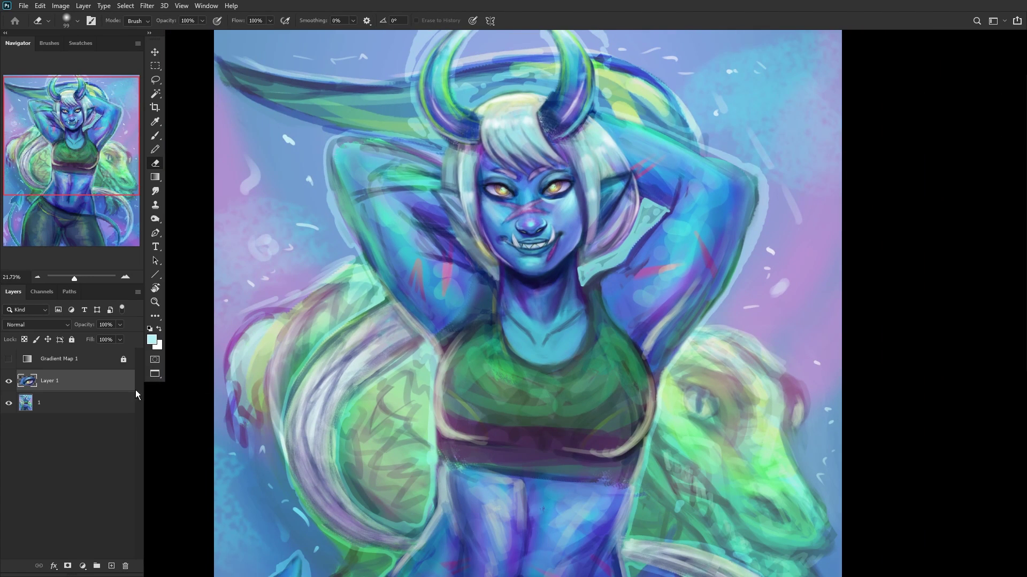
{"action": "right_click", "coordinate": [81, 407]}
{"action": "left_click", "coordinate": [107, 435]}
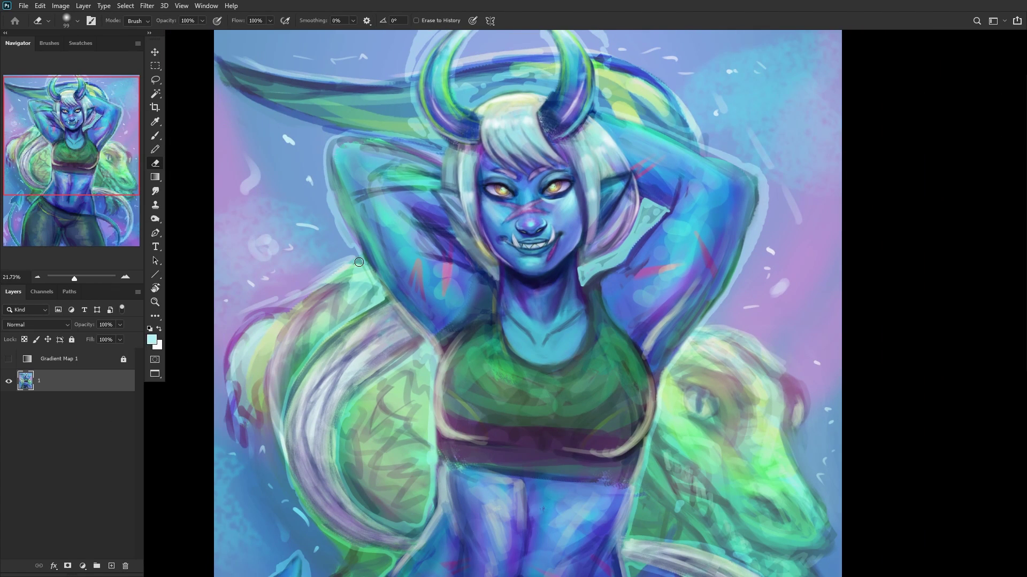
{"action": "left_click", "coordinate": [155, 79]}
Step: Lasso the left eye, copy it onto its own layer, and delete the extra copy
{"action": "scroll", "coordinate": [481, 181], "scroll_direction": "up", "scroll_amount": 5}
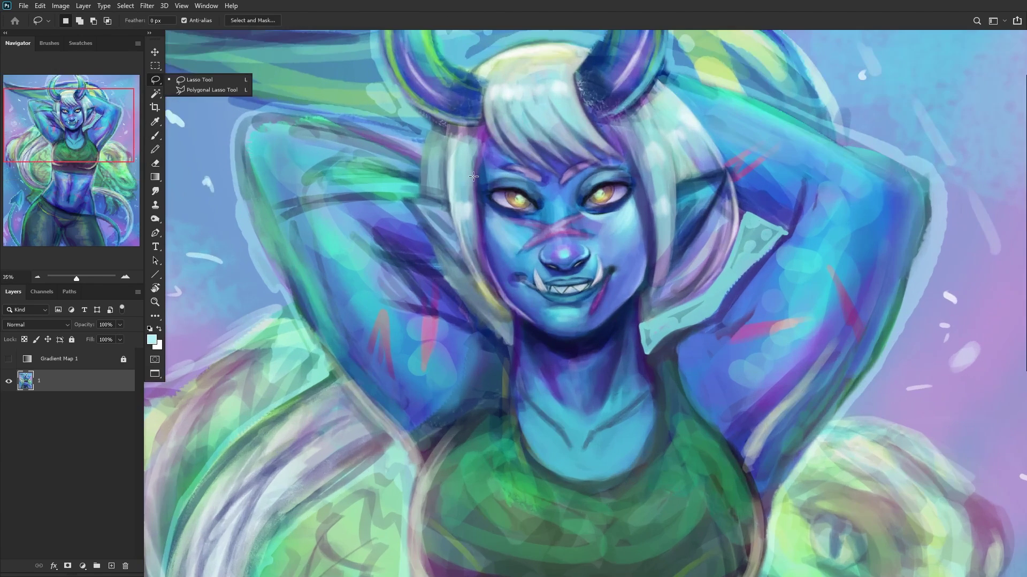
{"action": "scroll", "coordinate": [456, 190], "scroll_direction": "up", "scroll_amount": 2}
{"action": "mouse_move", "coordinate": [455, 152]}
{"action": "left_mouse_down"}
{"action": "mouse_move", "coordinate": [426, 179]}
{"action": "mouse_move", "coordinate": [426, 205]}
{"action": "mouse_move", "coordinate": [436, 233]}
{"action": "mouse_move", "coordinate": [459, 252]}
{"action": "mouse_move", "coordinate": [553, 262]}
{"action": "mouse_move", "coordinate": [582, 238]}
{"action": "mouse_move", "coordinate": [575, 206]}
{"action": "mouse_move", "coordinate": [551, 183]}
{"action": "mouse_move", "coordinate": [468, 151]}
{"action": "left_mouse_up"}
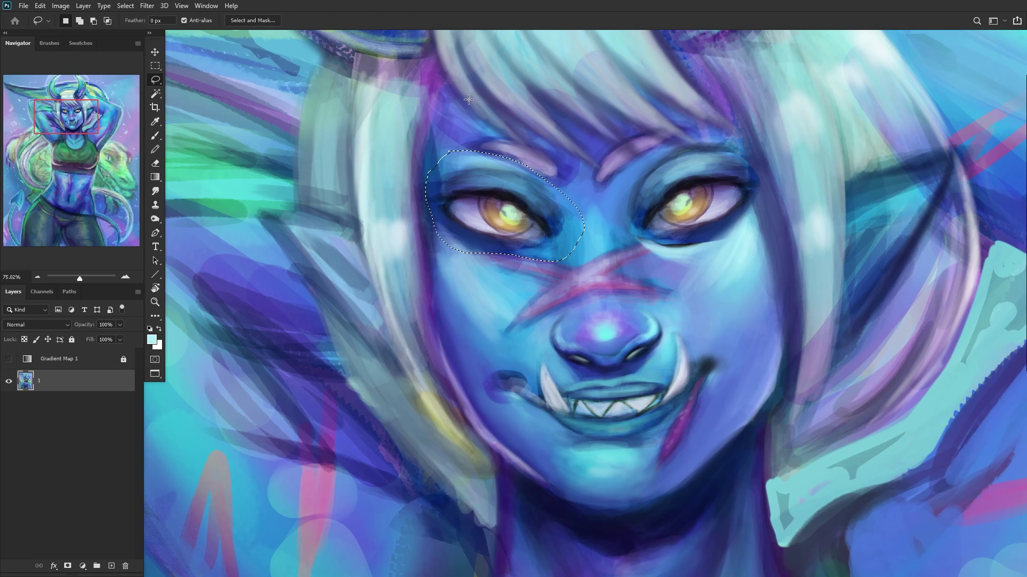
{"action": "key", "text": "ctrl+j"}
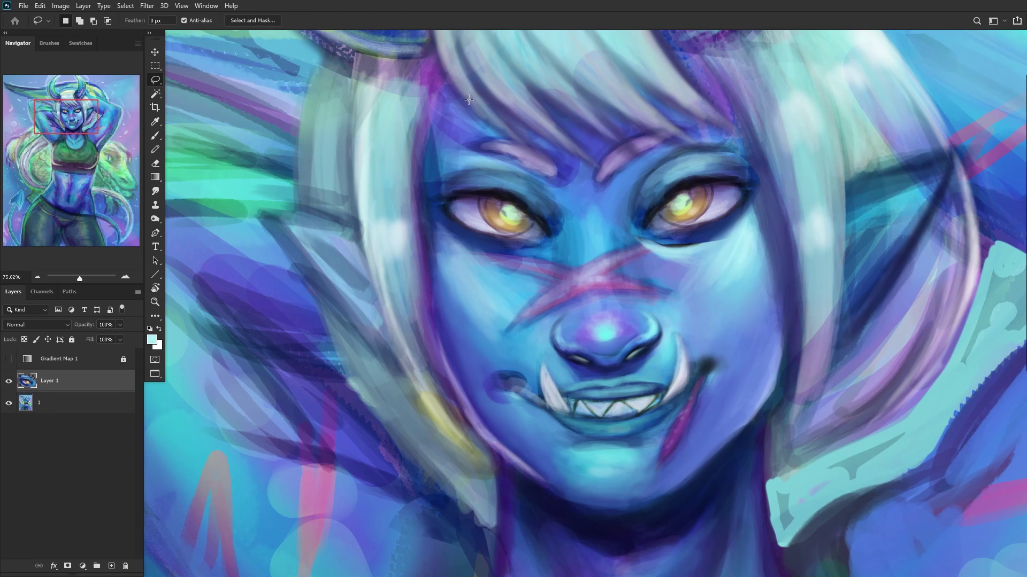
{"action": "key", "text": "ctrl+j"}
{"action": "key", "text": "shift+Down"}
{"action": "key", "text": "shift+Down"}
{"action": "key", "text": "shift+Down"}
{"action": "key", "text": "shift+Down"}
{"action": "key", "text": "shift+Down"}
{"action": "key", "text": "shift+Down"}
{"action": "key", "text": "shift+Down"}
{"action": "key", "text": "shift+Down"}
{"action": "key", "text": "shift+Down"}
{"action": "key", "text": "shift+Down"}
{"action": "key", "text": "shift+Down"}
{"action": "key", "text": "shift+Down"}
{"action": "key", "text": "shift+Down"}
{"action": "key", "text": "shift+Down"}
{"action": "key", "text": "shift+Down"}
{"action": "key", "text": "shift+Down"}
{"action": "key", "text": "shift+Down"}
{"action": "key", "text": "shift+Down"}
{"action": "key", "text": "shift+Right"}
{"action": "key", "text": "shift+Right"}
{"action": "key", "text": "Delete"}
Step: Skew the eye copy's left side downward and rotate it counter-clockwise
{"action": "key", "text": "ctrl+t"}
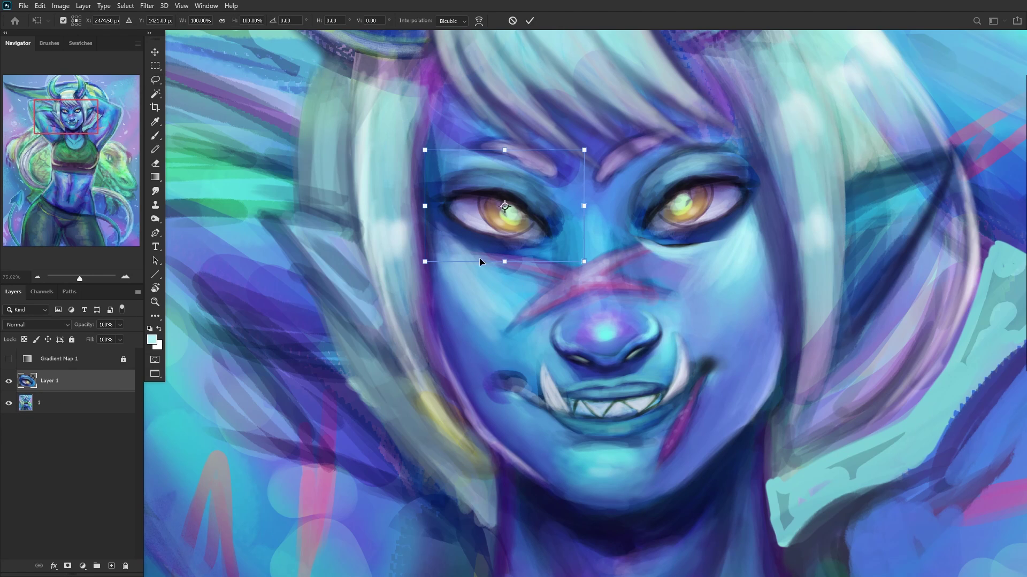
{"action": "left_click_drag", "start_coordinate": [425, 206], "coordinate": [428, 218]}
{"action": "mouse_move", "coordinate": [610, 150]}
{"action": "left_mouse_down"}
{"action": "mouse_move", "coordinate": [623, 127]}
{"action": "mouse_move", "coordinate": [596, 159]}
{"action": "left_mouse_up"}
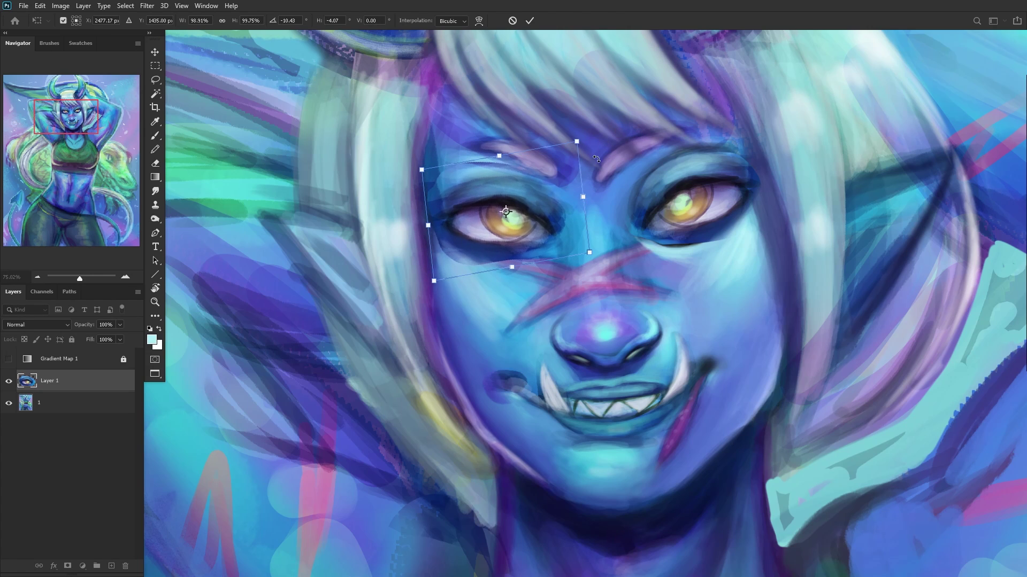
{"action": "key", "text": "Return"}
{"action": "key", "text": "l"}
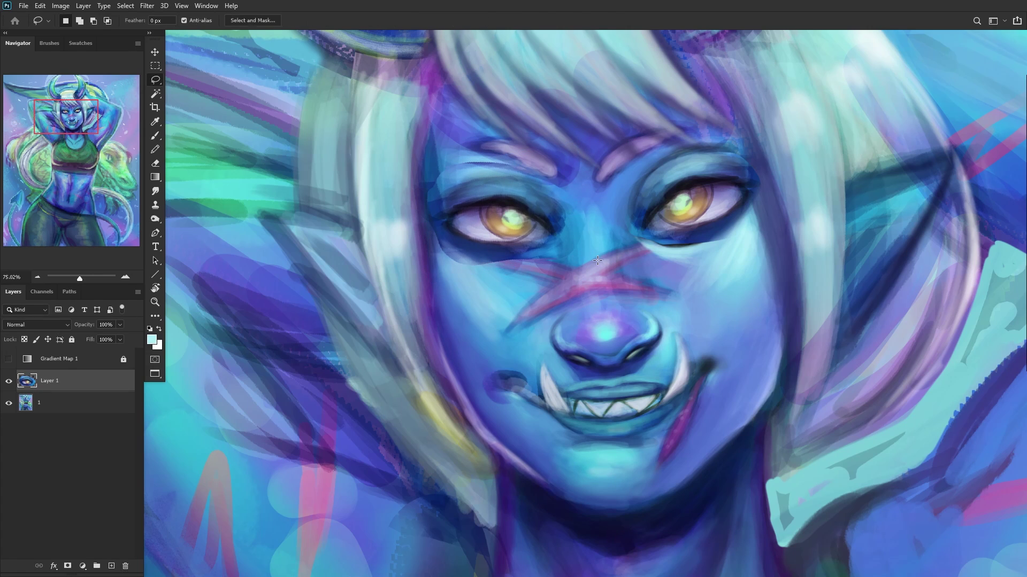
Step: Skew the eye copy's bottom edge to the right and shift it slightly left
{"action": "key", "text": "ctrl+t"}
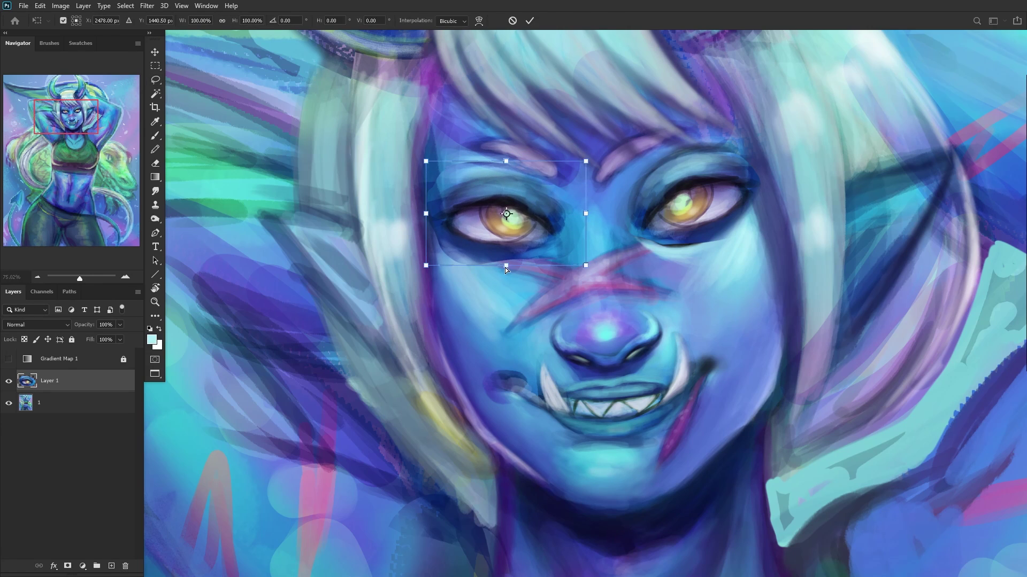
{"action": "left_click_drag", "start_coordinate": [505, 267], "coordinate": [516, 268]}
{"action": "left_click_drag", "start_coordinate": [542, 222], "coordinate": [531, 222]}
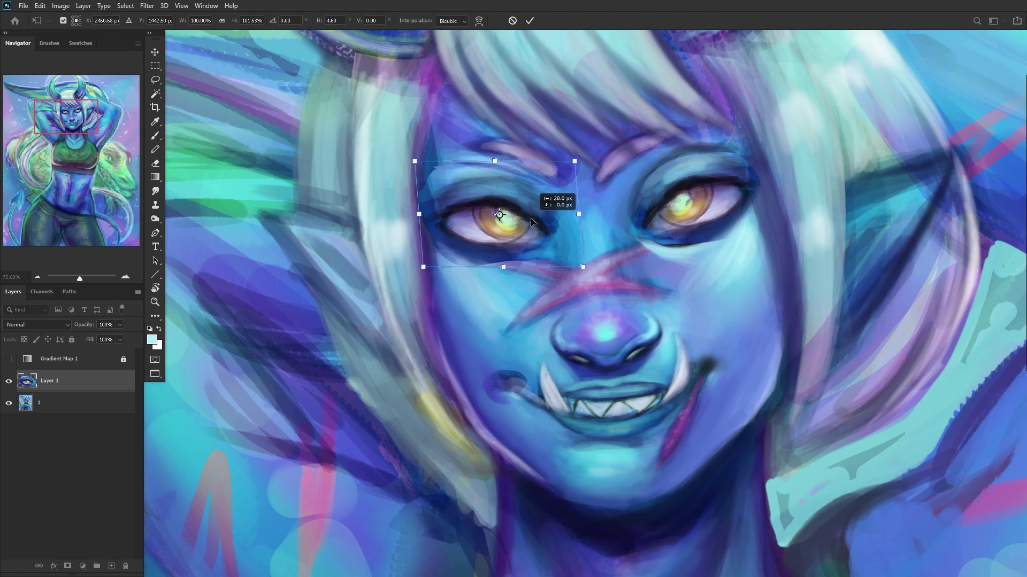
{"action": "scroll", "coordinate": [613, 224], "scroll_direction": "down", "scroll_amount": 5}
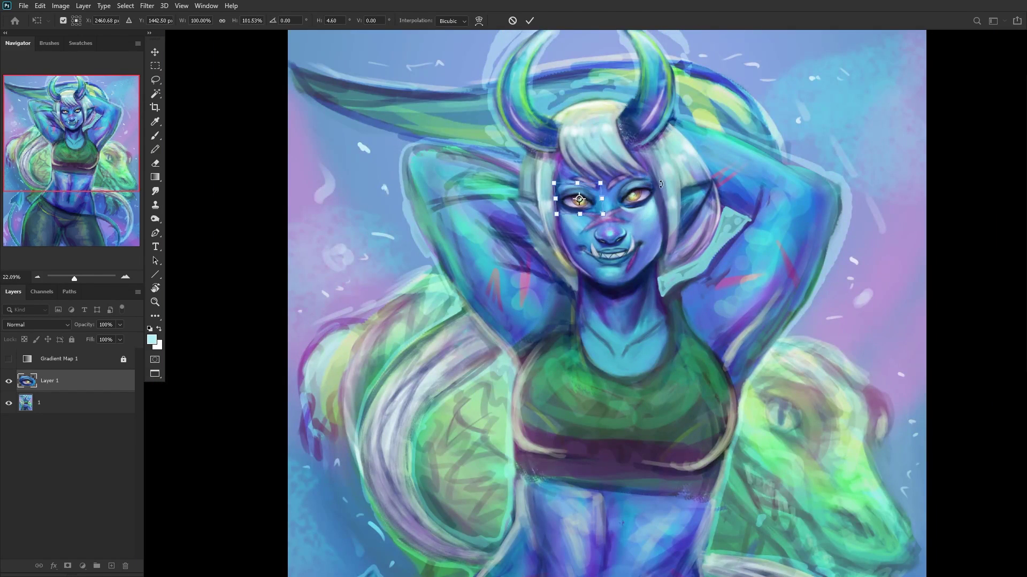
{"action": "key", "text": "Return"}
{"action": "key", "text": "l"}
{"action": "scroll", "coordinate": [651, 157], "scroll_direction": "down", "scroll_amount": 3}
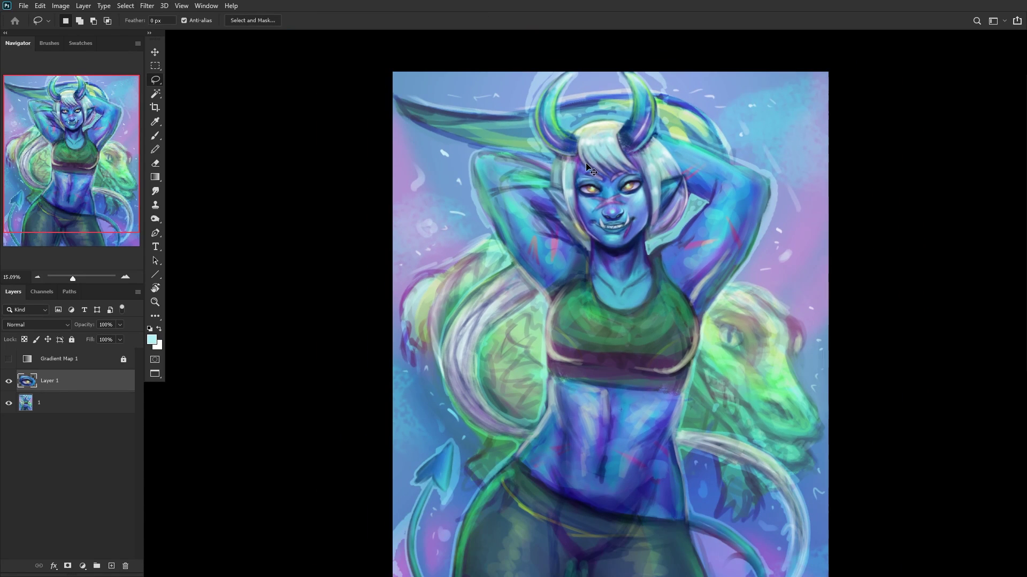
Step: Merge the adjusted eye layer into base layer 1 with Ctrl+E and review the figure
{"action": "key", "text": "ctrl+e"}
{"action": "scroll", "coordinate": [634, 164], "scroll_direction": "down", "scroll_amount": 3}
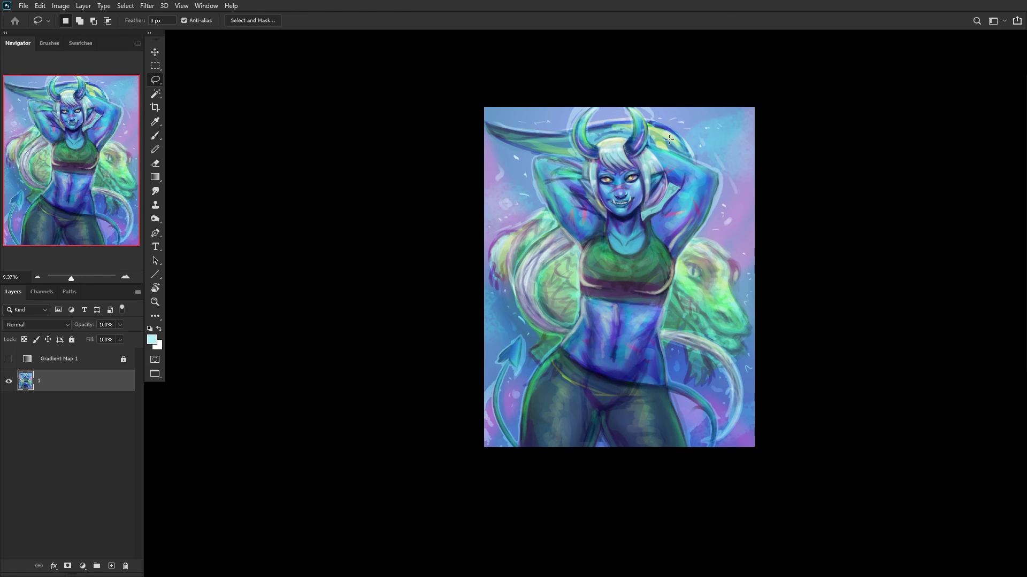
{"action": "scroll", "coordinate": [575, 174], "scroll_direction": "up", "scroll_amount": 1}
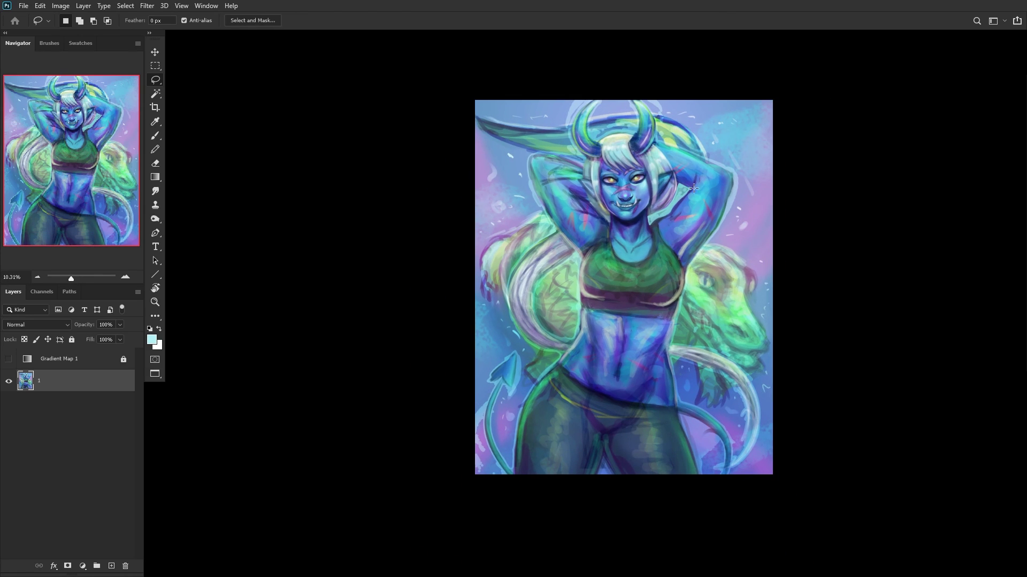
{"action": "scroll", "coordinate": [660, 197], "scroll_direction": "up", "scroll_amount": 2}
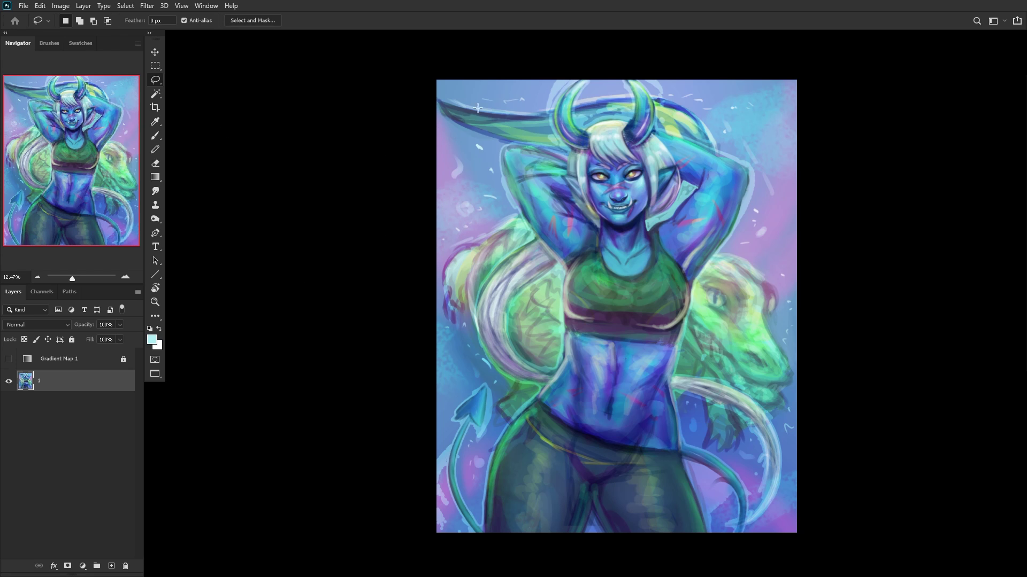
{"action": "key", "text": "ctrl+plus"}
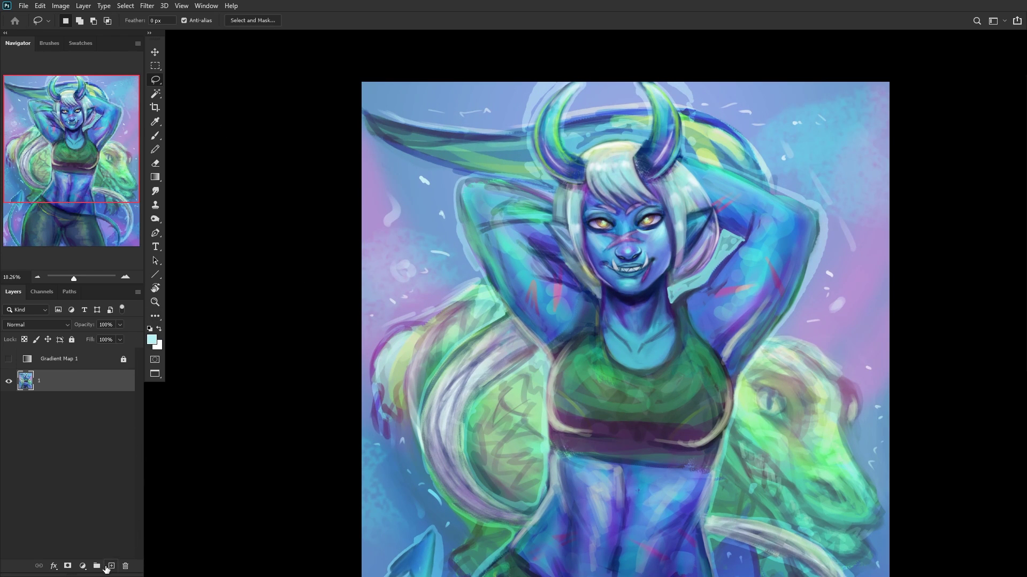
Step: Add a new layer, set white as the paint colour and use a 28 px brush
{"action": "left_click", "coordinate": [111, 566]}
{"action": "left_click", "coordinate": [150, 329]}
{"action": "left_click", "coordinate": [159, 329]}
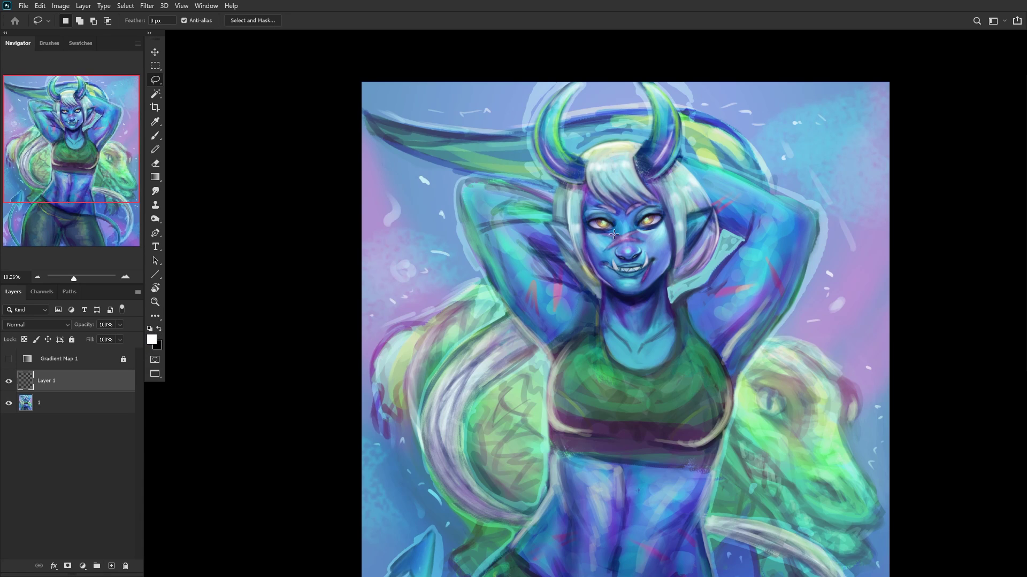
{"action": "scroll", "coordinate": [636, 212], "scroll_direction": "up", "scroll_amount": 1}
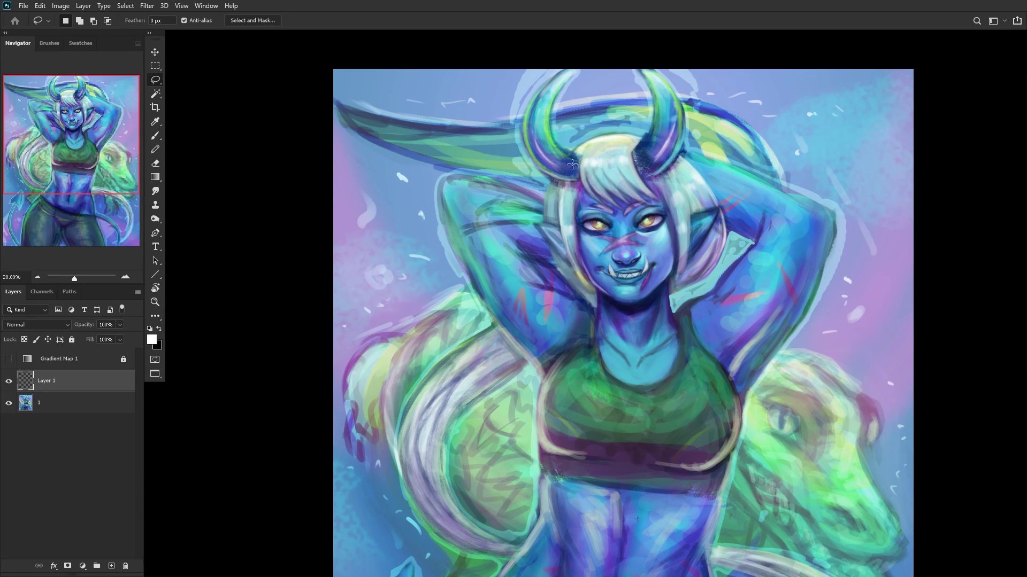
{"action": "right_click", "coordinate": [571, 181]}
{"action": "left_click", "coordinate": [155, 136]}
{"action": "left_click", "coordinate": [155, 135]}
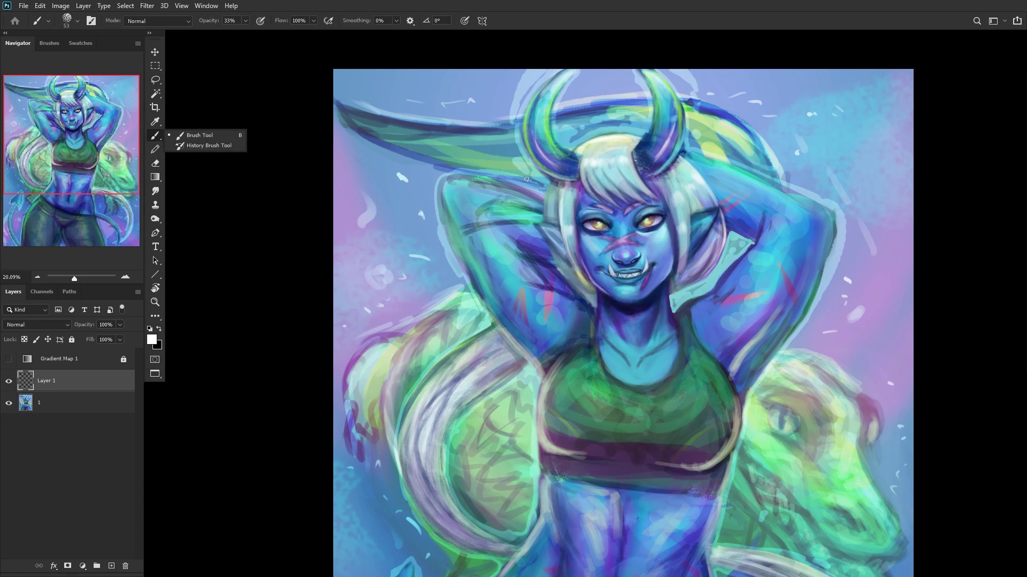
{"action": "right_click", "coordinate": [584, 228]}
{"action": "left_click", "coordinate": [671, 98]}
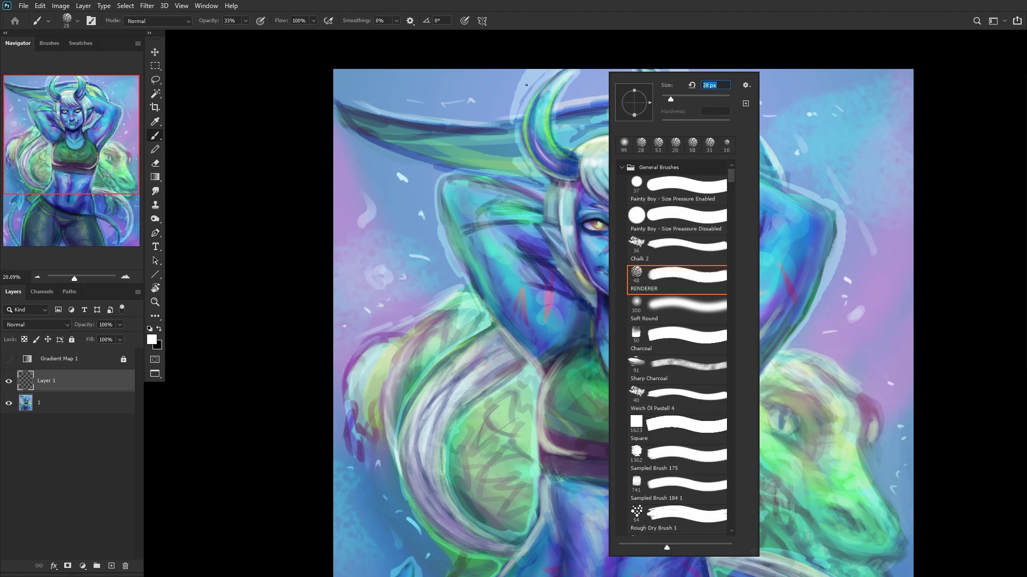
{"action": "key", "text": "Return"}
Step: Paint a pale highlight stroke along the left horn's edge
{"action": "mouse_move", "coordinate": [512, 155]}
{"action": "left_mouse_down"}
{"action": "mouse_move", "coordinate": [534, 72]}
{"action": "mouse_move", "coordinate": [523, 90]}
{"action": "left_mouse_up"}
{"action": "scroll", "coordinate": [516, 149], "scroll_direction": "down", "scroll_amount": 4}
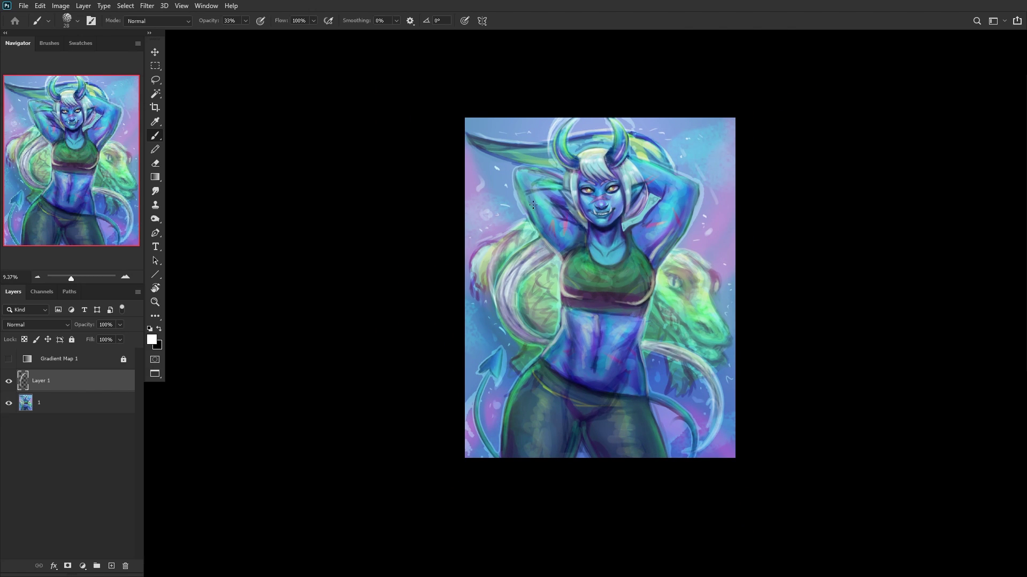
{"action": "scroll", "coordinate": [608, 130], "scroll_direction": "up", "scroll_amount": 2}
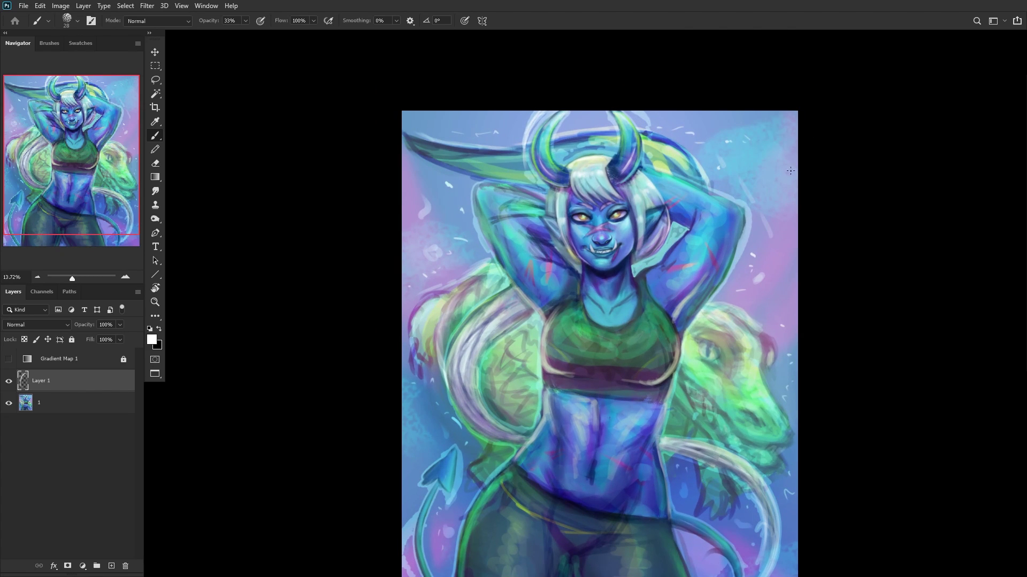
{"action": "scroll", "coordinate": [642, 69], "scroll_direction": "down", "scroll_amount": 1}
{"action": "scroll", "coordinate": [643, 70], "scroll_direction": "up", "scroll_amount": 2}
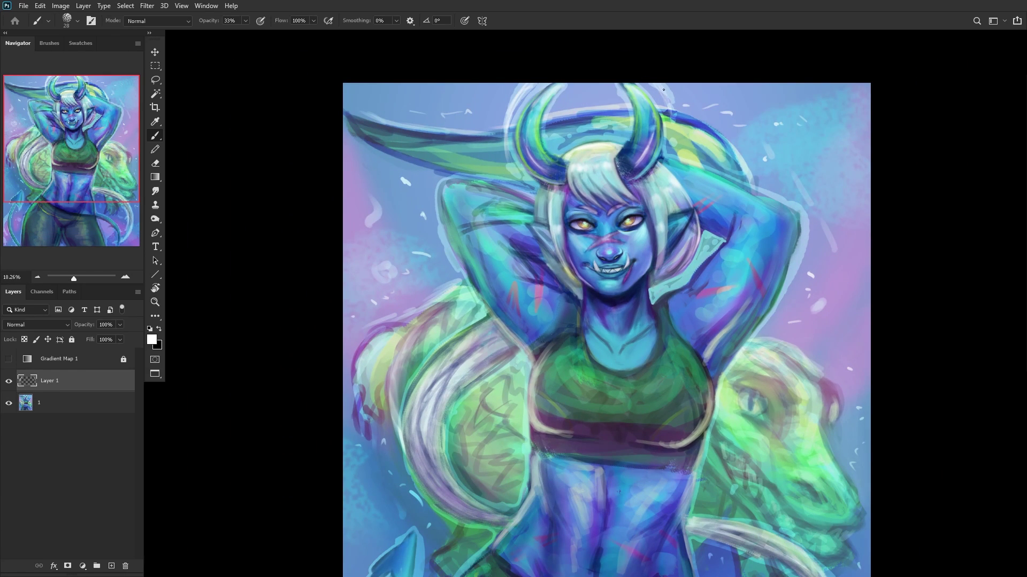
{"action": "scroll", "coordinate": [651, 101], "scroll_direction": "down", "scroll_amount": 2}
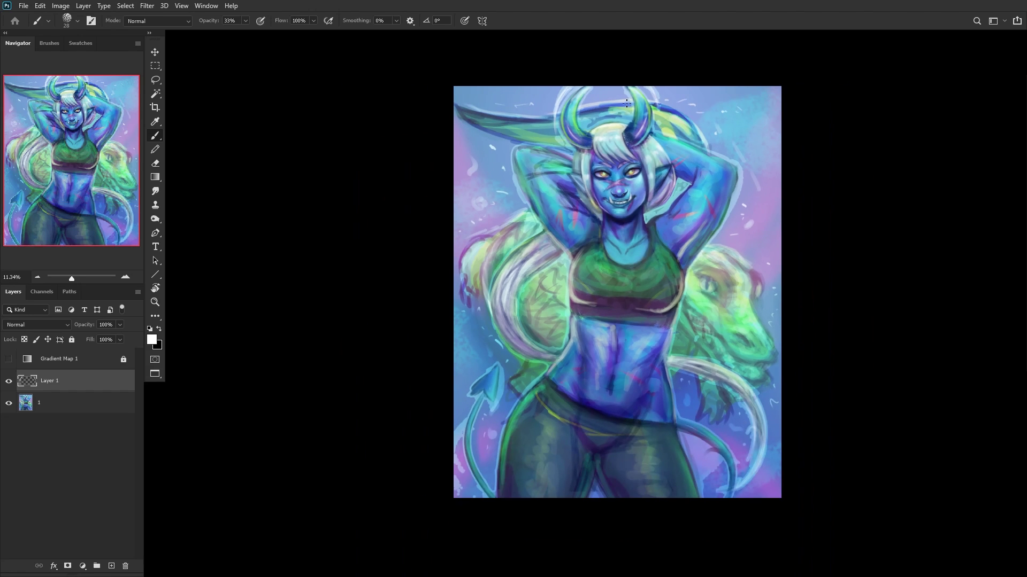
{"action": "scroll", "coordinate": [580, 164], "scroll_direction": "up", "scroll_amount": 1}
{"action": "scroll", "coordinate": [502, 237], "scroll_direction": "down", "scroll_amount": 1}
{"action": "scroll", "coordinate": [481, 130], "scroll_direction": "up", "scroll_amount": 3}
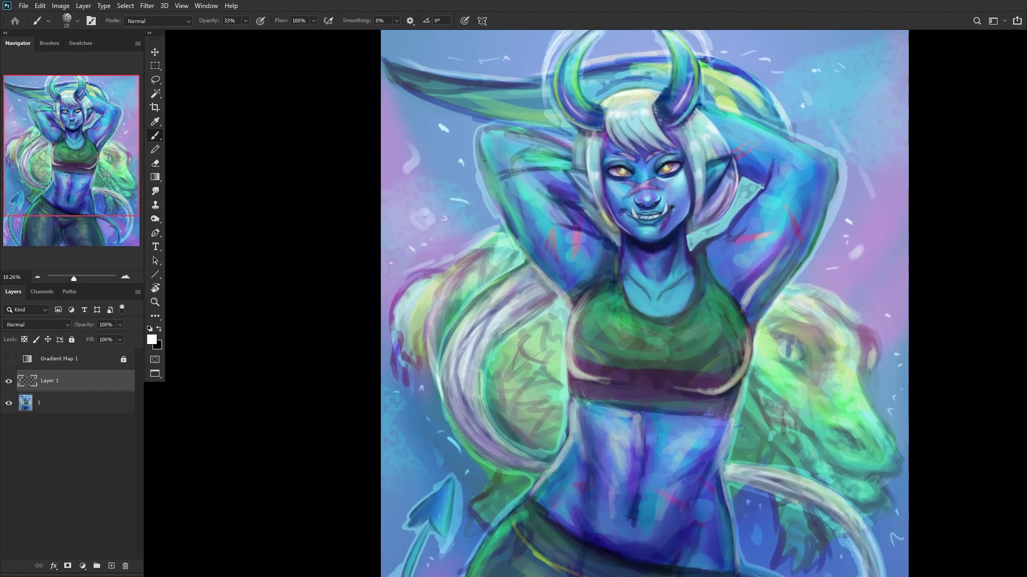
Step: Paint pale highlights along the raised arm's outer edge and top edge
{"action": "mouse_move", "coordinate": [478, 136]}
{"action": "left_mouse_down"}
{"action": "mouse_move", "coordinate": [488, 201]}
{"action": "mouse_move", "coordinate": [521, 261]}
{"action": "left_mouse_up"}
{"action": "scroll", "coordinate": [529, 232], "scroll_direction": "down", "scroll_amount": 1}
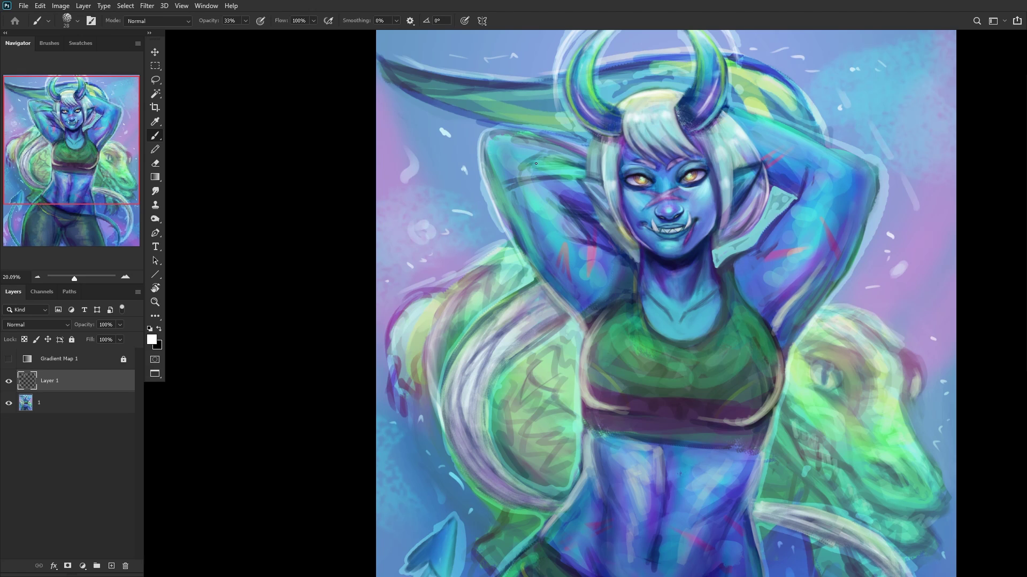
{"action": "scroll", "coordinate": [535, 167], "scroll_direction": "down", "scroll_amount": 4}
{"action": "scroll", "coordinate": [618, 200], "scroll_direction": "up", "scroll_amount": 4}
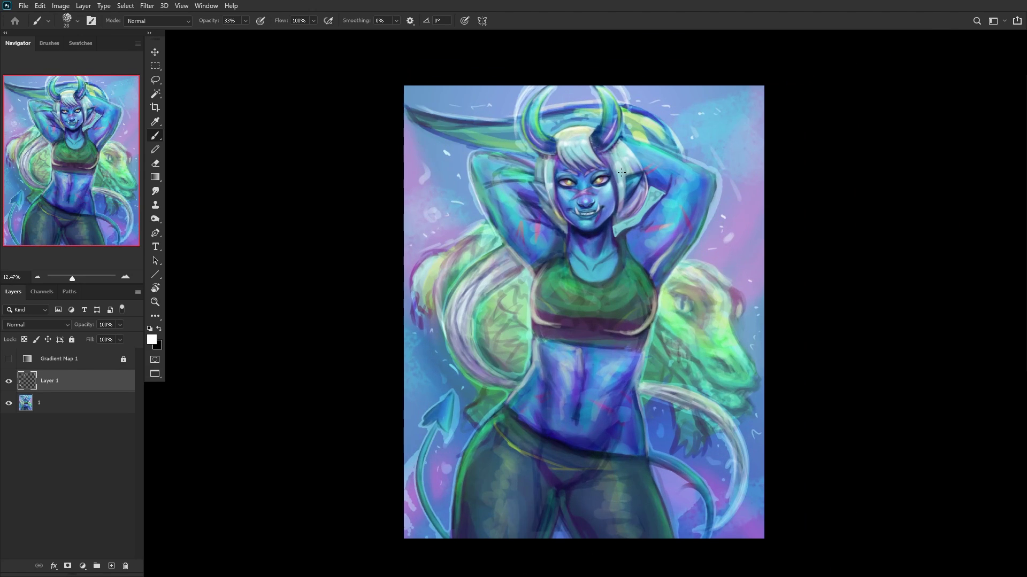
{"action": "scroll", "coordinate": [727, 151], "scroll_direction": "up", "scroll_amount": 5}
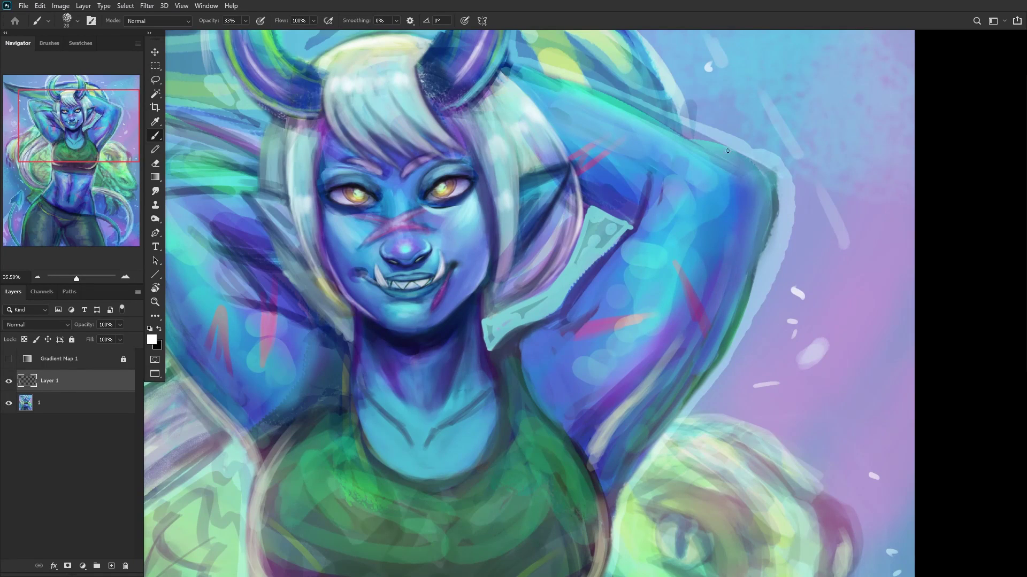
{"action": "mouse_move", "coordinate": [727, 151]}
{"action": "left_mouse_down"}
{"action": "mouse_move", "coordinate": [703, 134]}
{"action": "mouse_move", "coordinate": [757, 159]}
{"action": "mouse_move", "coordinate": [532, 71]}
{"action": "left_mouse_up"}
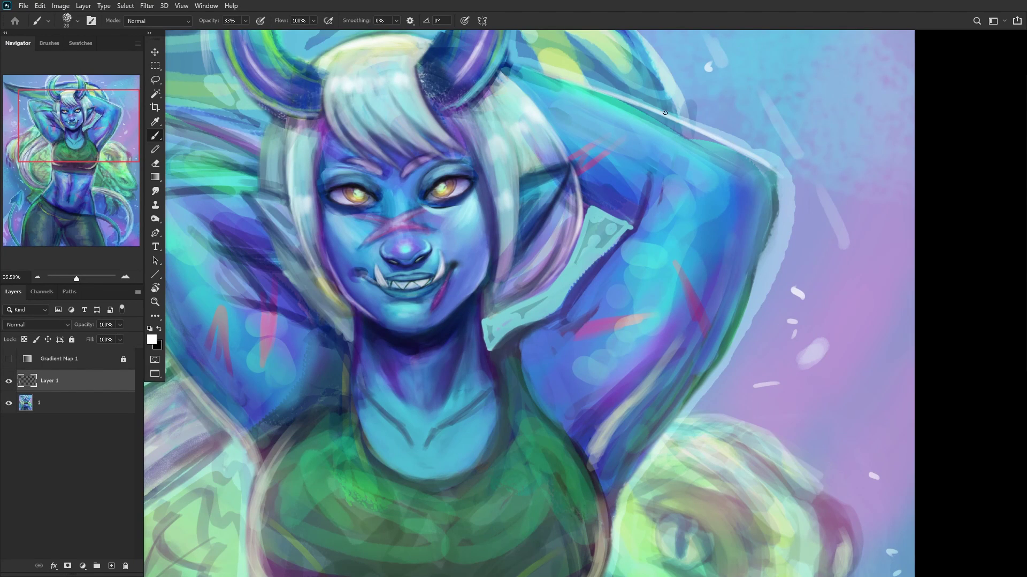
{"action": "scroll", "coordinate": [666, 113], "scroll_direction": "down", "scroll_amount": 2}
{"action": "scroll", "coordinate": [747, 158], "scroll_direction": "up", "scroll_amount": 2}
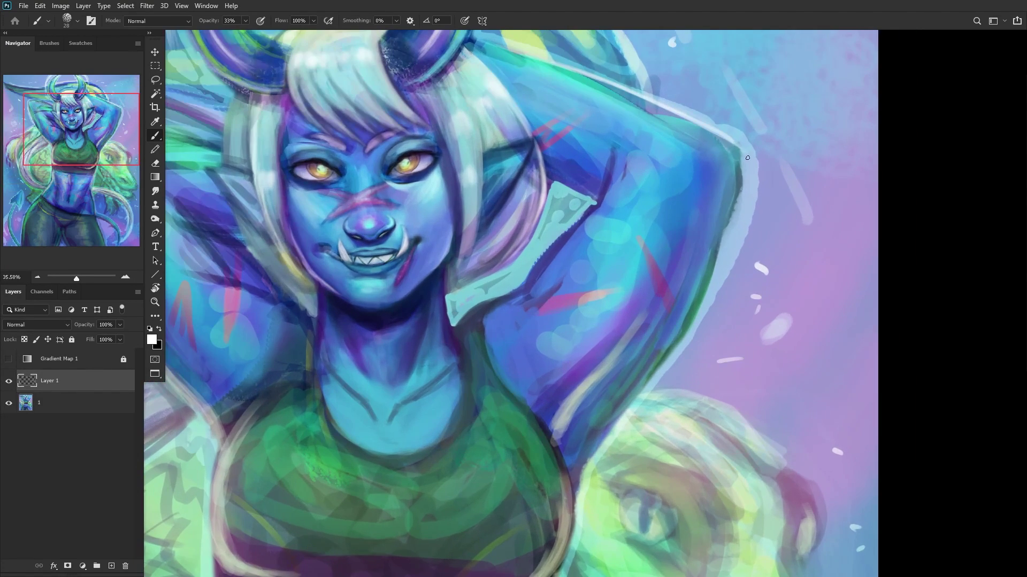
{"action": "scroll", "coordinate": [746, 157], "scroll_direction": "up", "scroll_amount": 1}
Step: Add pale lines down the arm's right and lower edges, then create Layer 2
{"action": "left_click_drag", "start_coordinate": [741, 160], "coordinate": [658, 398]}
{"action": "left_click_drag", "start_coordinate": [705, 292], "coordinate": [650, 409]}
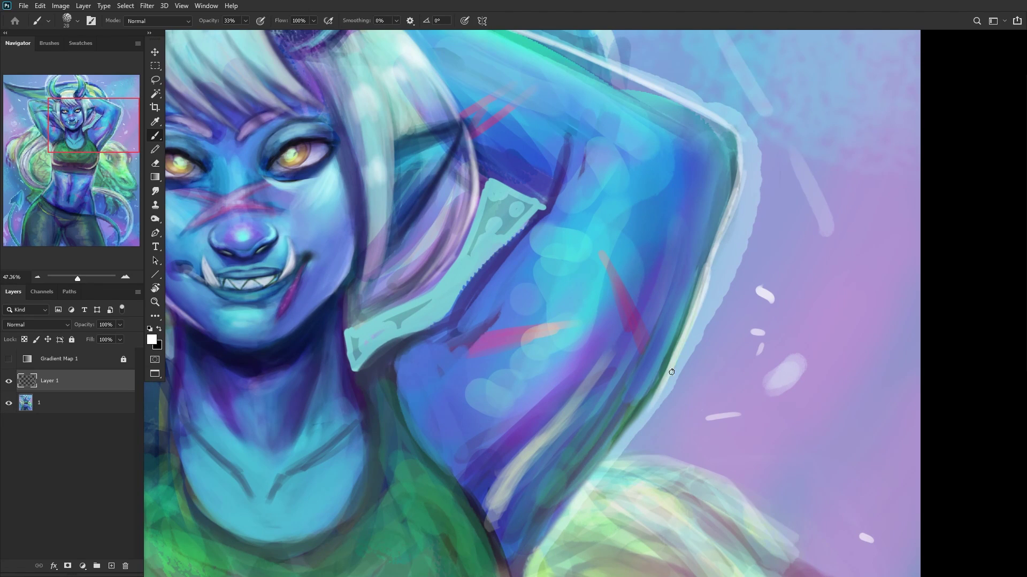
{"action": "left_click_drag", "start_coordinate": [687, 342], "coordinate": [610, 449]}
{"action": "left_click_drag", "start_coordinate": [666, 385], "coordinate": [590, 468]}
{"action": "scroll", "coordinate": [672, 370], "scroll_direction": "down", "scroll_amount": 3}
{"action": "scroll", "coordinate": [672, 370], "scroll_direction": "down", "scroll_amount": 1}
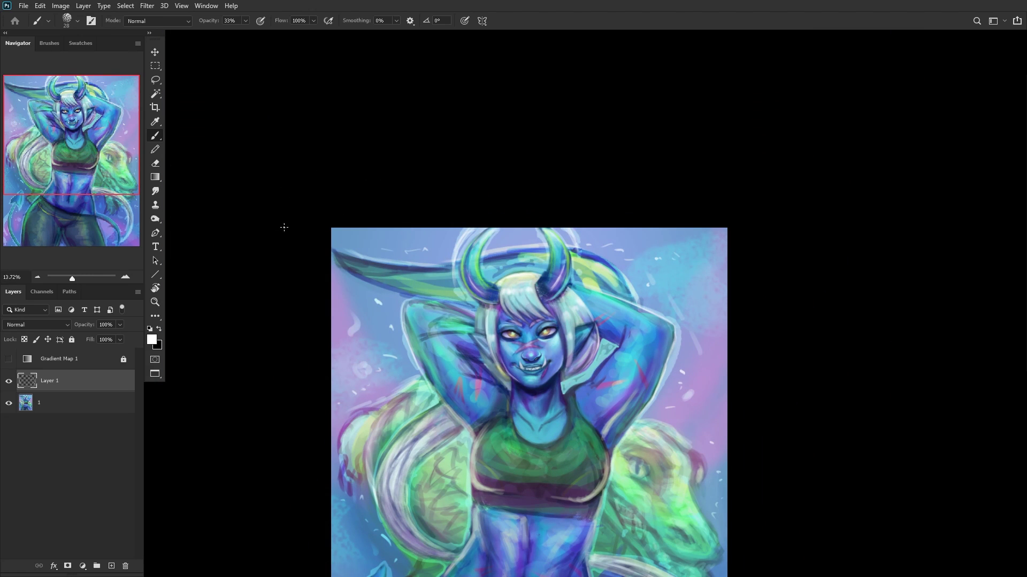
{"action": "left_click", "coordinate": [111, 565]}
Step: Pick the 300 px Soft Round brush and move Layer 2 below Layer 1
{"action": "scroll", "coordinate": [680, 398], "scroll_direction": "up", "scroll_amount": 3}
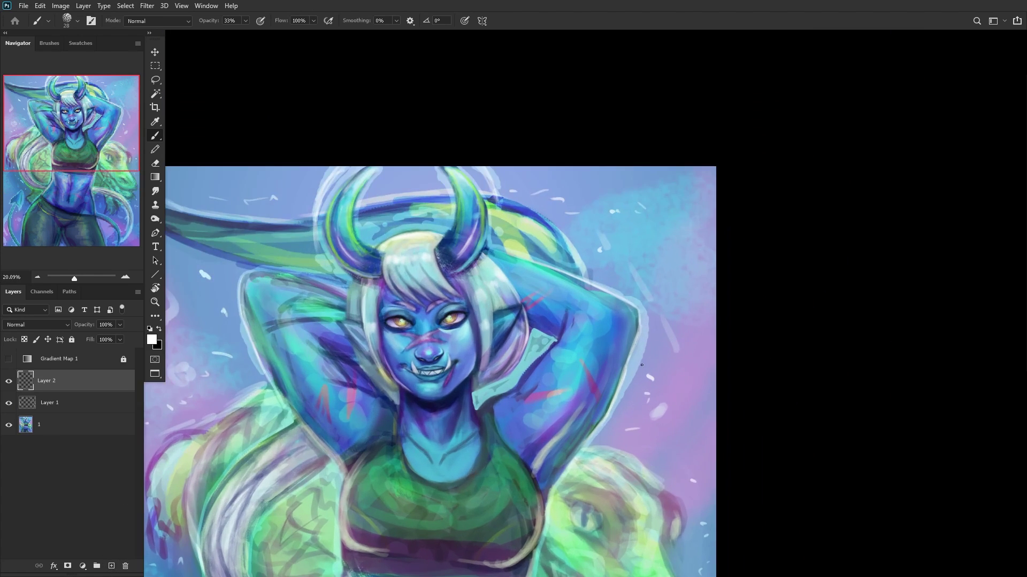
{"action": "right_click", "coordinate": [649, 428]}
{"action": "left_click", "coordinate": [712, 310]}
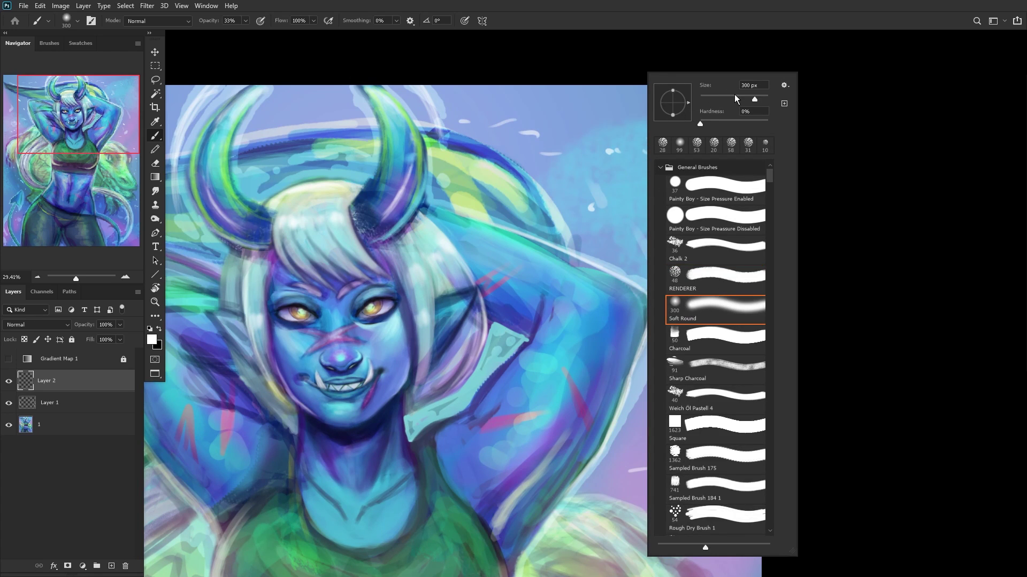
{"action": "key", "text": "Return"}
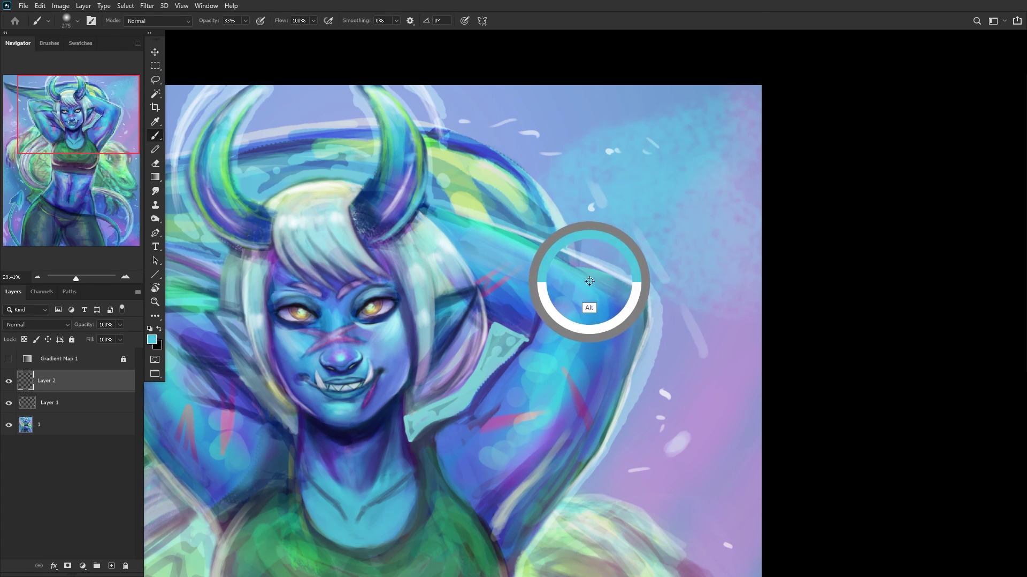
{"action": "scroll", "coordinate": [625, 284], "scroll_direction": "up", "scroll_amount": 2}
{"action": "left_click_drag", "start_coordinate": [66, 381], "coordinate": [53, 413]}
Step: Brush teal and sampled blues over the arm, blending light blue near the elbow
{"action": "mouse_move", "coordinate": [684, 306]}
{"action": "left_mouse_down"}
{"action": "mouse_move", "coordinate": [415, 209]}
{"action": "mouse_move", "coordinate": [655, 301]}
{"action": "mouse_move", "coordinate": [620, 262]}
{"action": "left_mouse_up"}
{"action": "left_click", "coordinate": [619, 390], "text": "alt"}
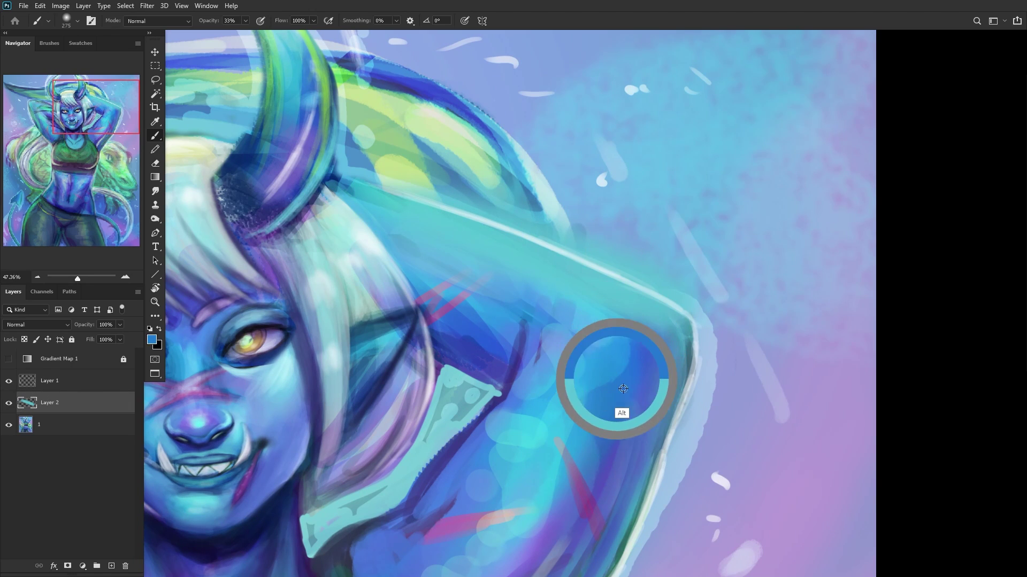
{"action": "mouse_move", "coordinate": [693, 328]}
{"action": "left_mouse_down"}
{"action": "mouse_move", "coordinate": [417, 198]}
{"action": "mouse_move", "coordinate": [596, 262]}
{"action": "mouse_move", "coordinate": [402, 170]}
{"action": "mouse_move", "coordinate": [507, 225]}
{"action": "mouse_move", "coordinate": [457, 221]}
{"action": "mouse_move", "coordinate": [420, 202]}
{"action": "mouse_move", "coordinate": [706, 298]}
{"action": "left_mouse_up"}
{"action": "scroll", "coordinate": [615, 310], "scroll_direction": "down", "scroll_amount": 5}
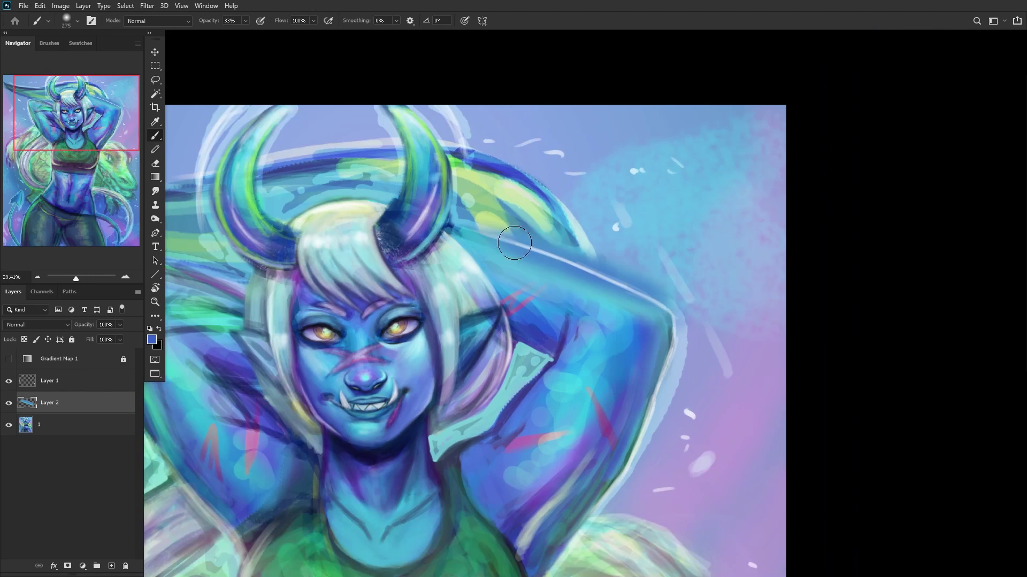
{"action": "left_click", "coordinate": [539, 312], "text": "alt"}
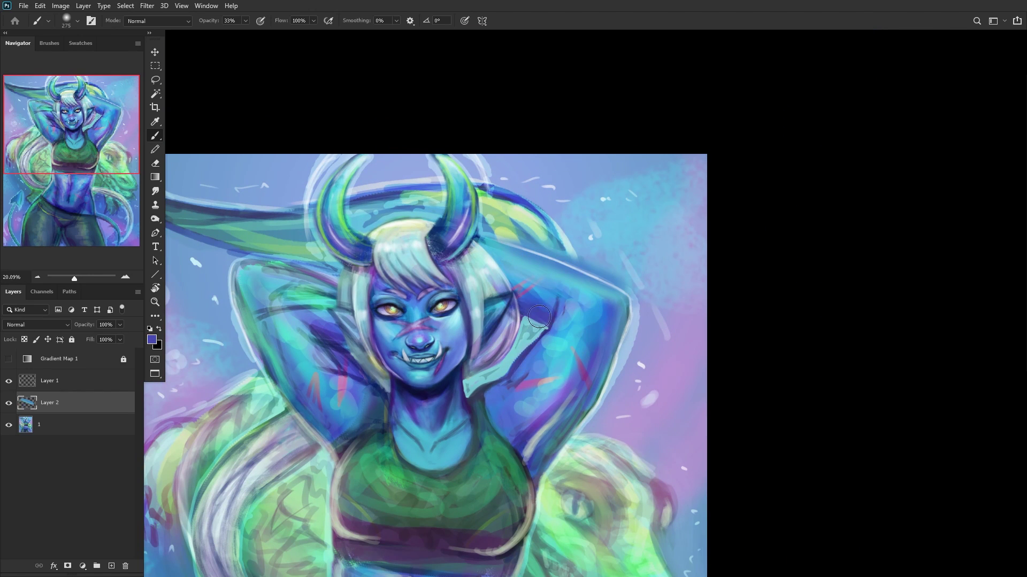
{"action": "left_click", "coordinate": [543, 301], "text": "alt"}
{"action": "left_click", "coordinate": [541, 295], "text": "alt"}
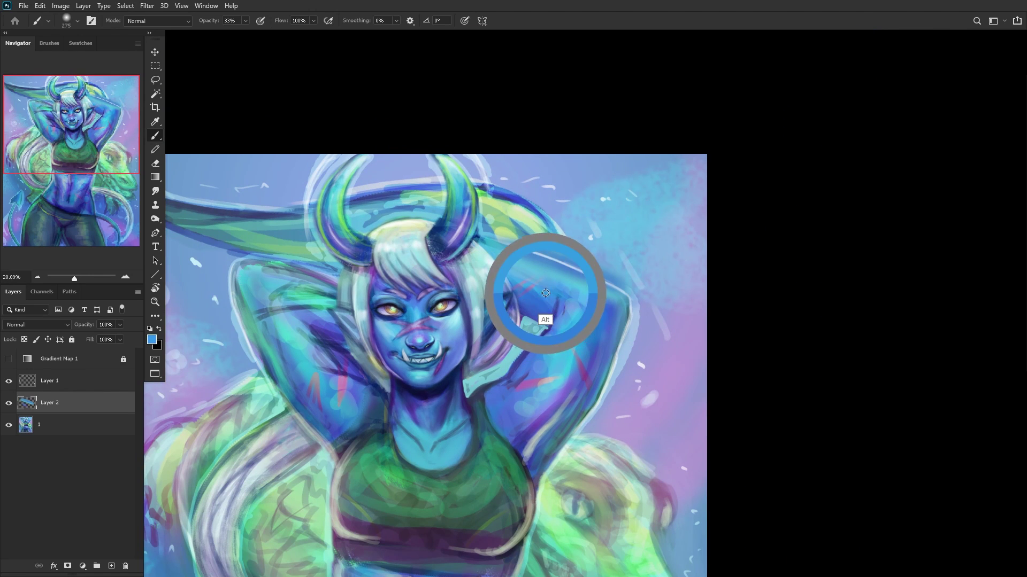
{"action": "left_click", "coordinate": [550, 309], "text": "alt"}
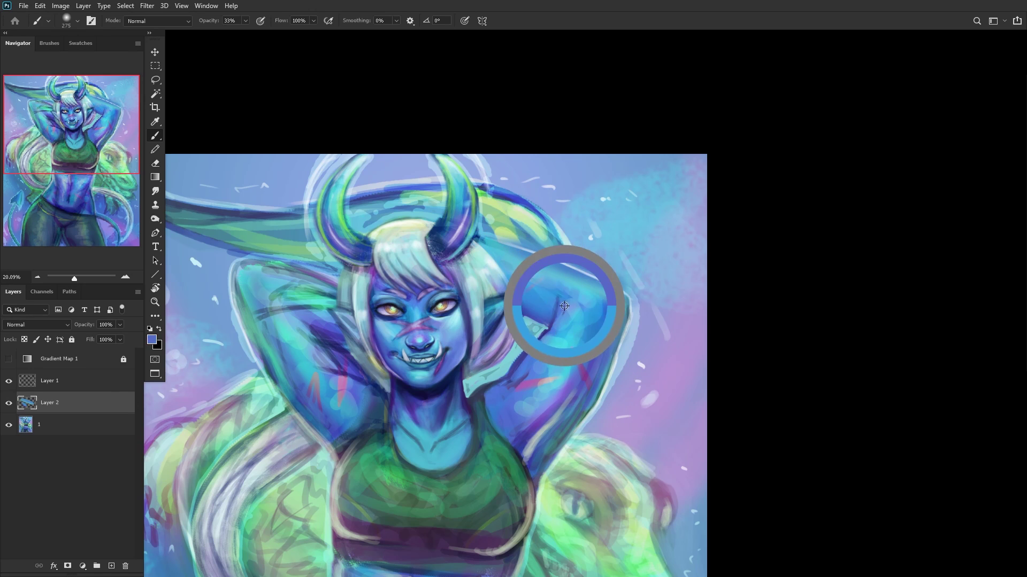
{"action": "mouse_move", "coordinate": [537, 288]}
{"action": "left_mouse_down"}
{"action": "mouse_move", "coordinate": [472, 254]}
{"action": "mouse_move", "coordinate": [569, 295]}
{"action": "mouse_move", "coordinate": [535, 272]}
{"action": "mouse_move", "coordinate": [552, 279]}
{"action": "left_mouse_up"}
Step: Lighten the area between ear and arm and soften the arm's white outline with pale blue
{"action": "left_click", "coordinate": [582, 330], "text": "alt"}
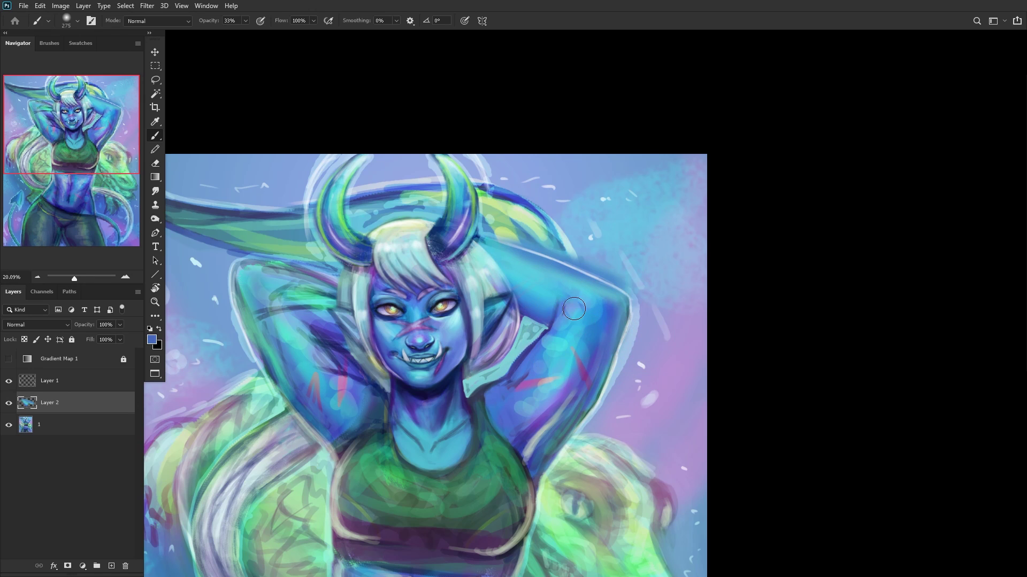
{"action": "left_click", "coordinate": [557, 323], "text": "alt"}
{"action": "scroll", "coordinate": [535, 241], "scroll_direction": "up", "scroll_amount": 2}
{"action": "left_click", "coordinate": [507, 212], "text": "alt"}
{"action": "mouse_move", "coordinate": [550, 313]}
{"action": "left_mouse_down"}
{"action": "mouse_move", "coordinate": [526, 350]}
{"action": "mouse_move", "coordinate": [540, 358]}
{"action": "mouse_move", "coordinate": [497, 320]}
{"action": "mouse_move", "coordinate": [531, 360]}
{"action": "mouse_move", "coordinate": [577, 374]}
{"action": "left_mouse_up"}
{"action": "left_click", "coordinate": [601, 285], "text": "alt"}
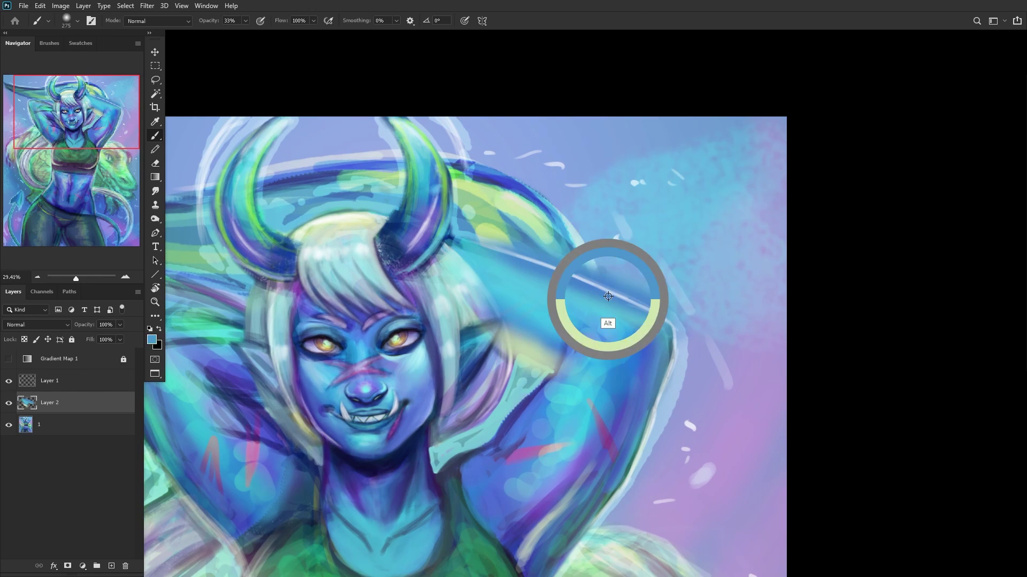
{"action": "left_click_drag", "start_coordinate": [591, 293], "coordinate": [608, 269]}
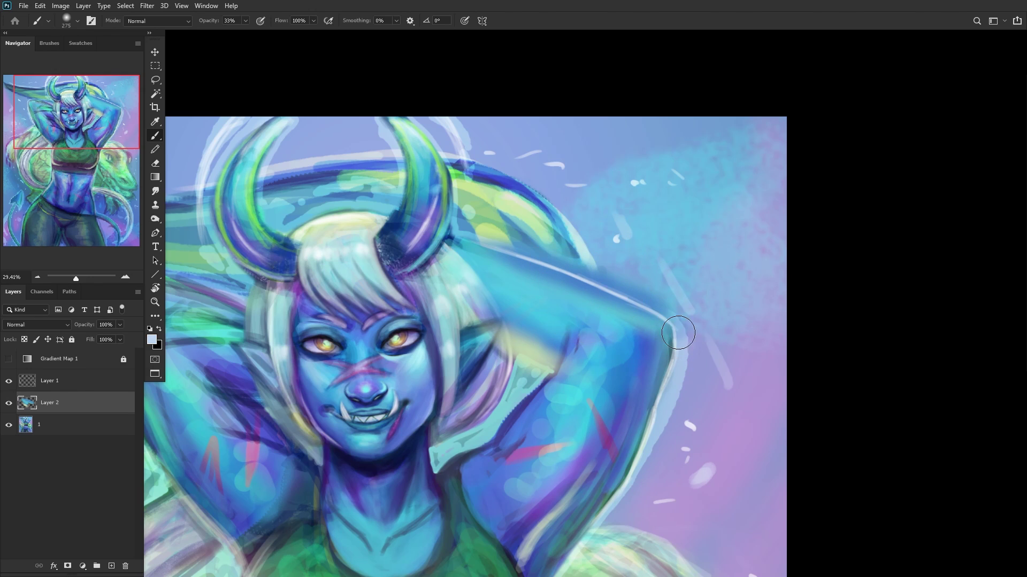
{"action": "mouse_move", "coordinate": [682, 340]}
{"action": "left_mouse_down"}
{"action": "mouse_move", "coordinate": [515, 255]}
{"action": "mouse_move", "coordinate": [572, 270]}
{"action": "mouse_move", "coordinate": [448, 221]}
{"action": "mouse_move", "coordinate": [594, 278]}
{"action": "mouse_move", "coordinate": [616, 298]}
{"action": "mouse_move", "coordinate": [559, 274]}
{"action": "mouse_move", "coordinate": [686, 331]}
{"action": "mouse_move", "coordinate": [567, 281]}
{"action": "mouse_move", "coordinate": [649, 314]}
{"action": "left_mouse_up"}
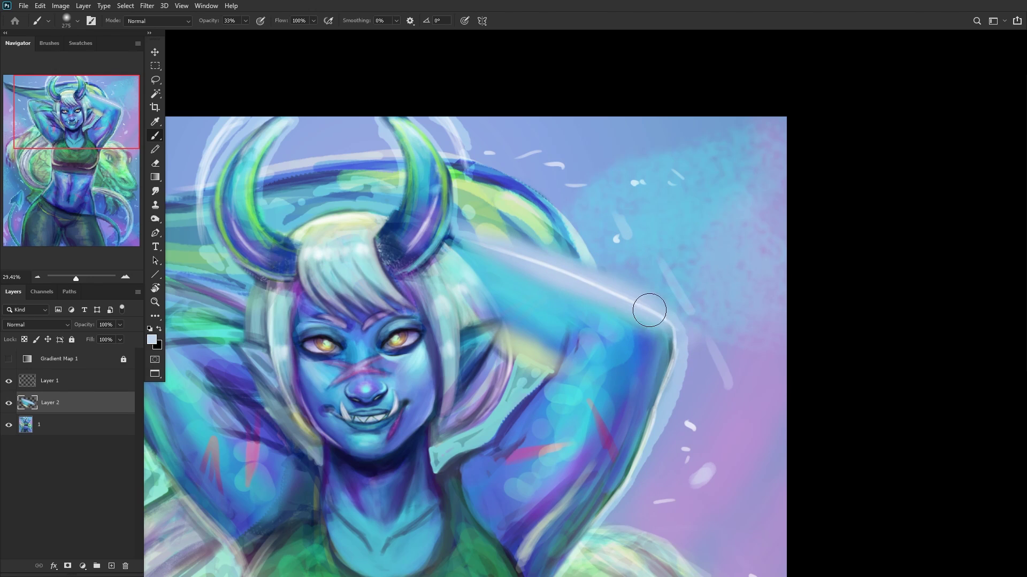
Step: Lay medium blue and blue-violet between elbow and horn, then erase the white glow streak
{"action": "left_click", "coordinate": [561, 351], "text": "alt"}
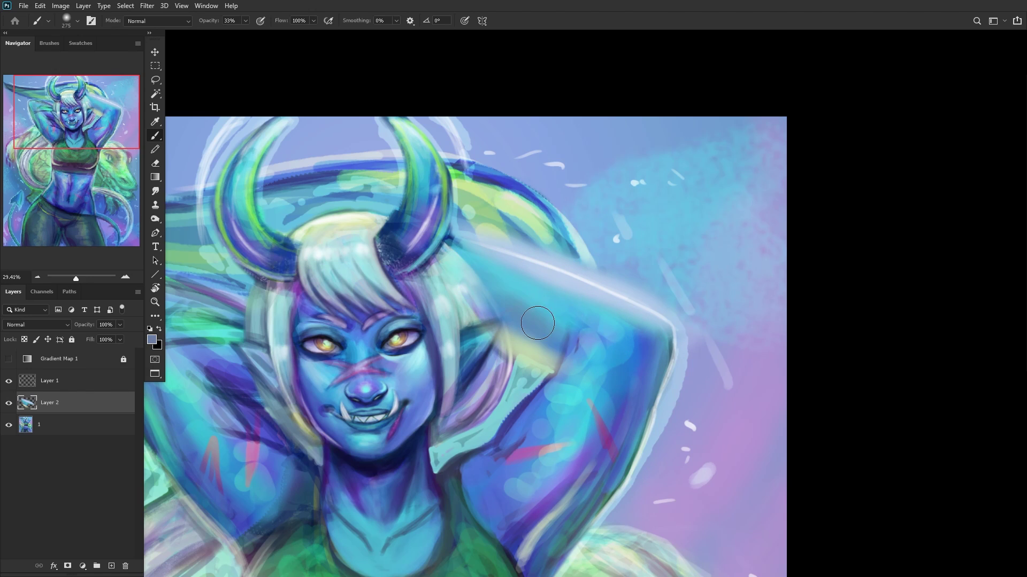
{"action": "left_click_drag", "start_coordinate": [470, 275], "coordinate": [455, 255]}
{"action": "left_click", "coordinate": [580, 380], "text": "alt"}
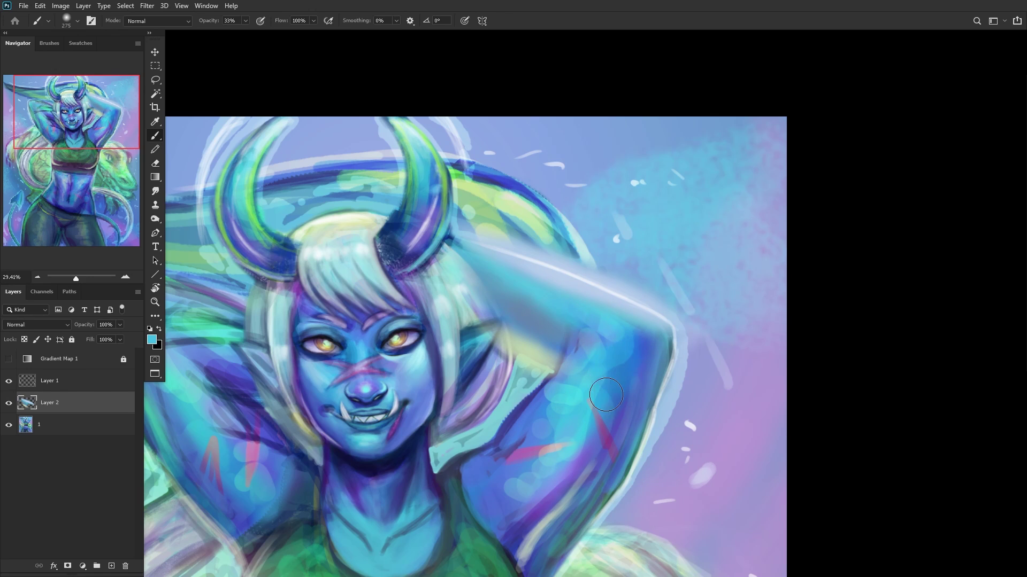
{"action": "left_click", "coordinate": [625, 430], "text": "alt"}
{"action": "mouse_move", "coordinate": [571, 336]}
{"action": "left_mouse_down"}
{"action": "mouse_move", "coordinate": [447, 264]}
{"action": "mouse_move", "coordinate": [554, 326]}
{"action": "mouse_move", "coordinate": [607, 342]}
{"action": "mouse_move", "coordinate": [462, 274]}
{"action": "mouse_move", "coordinate": [369, 353]}
{"action": "left_mouse_up"}
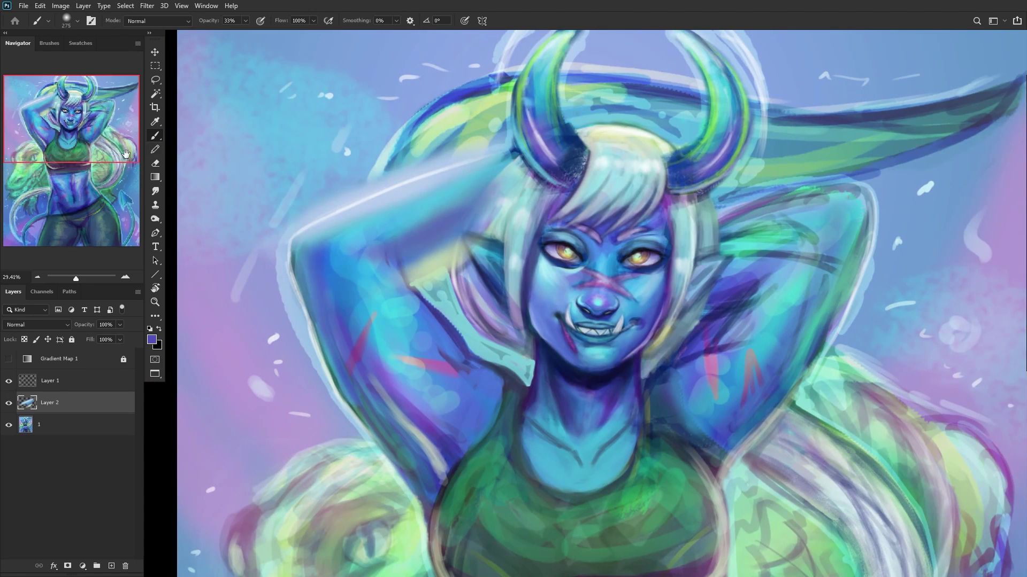
{"action": "left_click", "coordinate": [155, 163]}
{"action": "mouse_move", "coordinate": [428, 153]}
{"action": "left_mouse_down"}
{"action": "mouse_move", "coordinate": [371, 174]}
{"action": "mouse_move", "coordinate": [509, 140]}
{"action": "mouse_move", "coordinate": [407, 174]}
{"action": "mouse_move", "coordinate": [419, 165]}
{"action": "mouse_move", "coordinate": [269, 239]}
{"action": "left_mouse_up"}
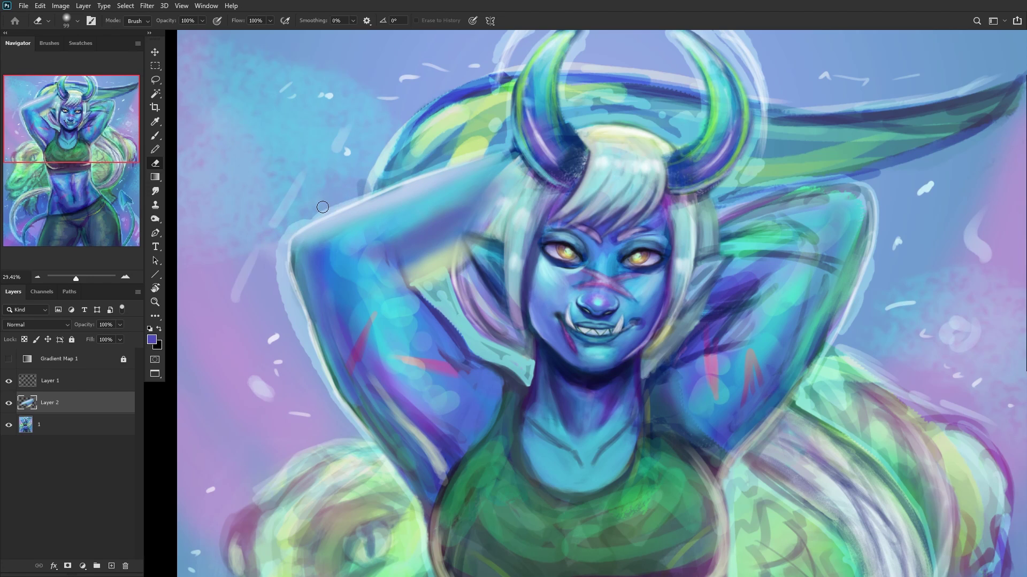
Step: Restore the erased glow, try dark translucent strokes over the hair, then undo them
{"action": "key", "text": "ctrl+z"}
{"action": "right_click", "coordinate": [531, 115]}
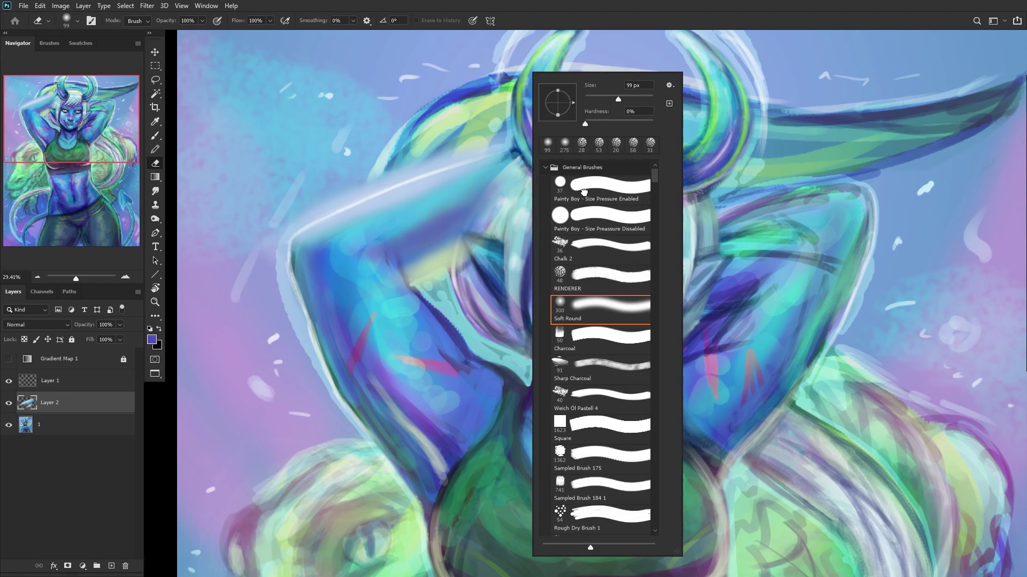
{"action": "key", "text": "b"}
{"action": "right_click", "coordinate": [528, 135]}
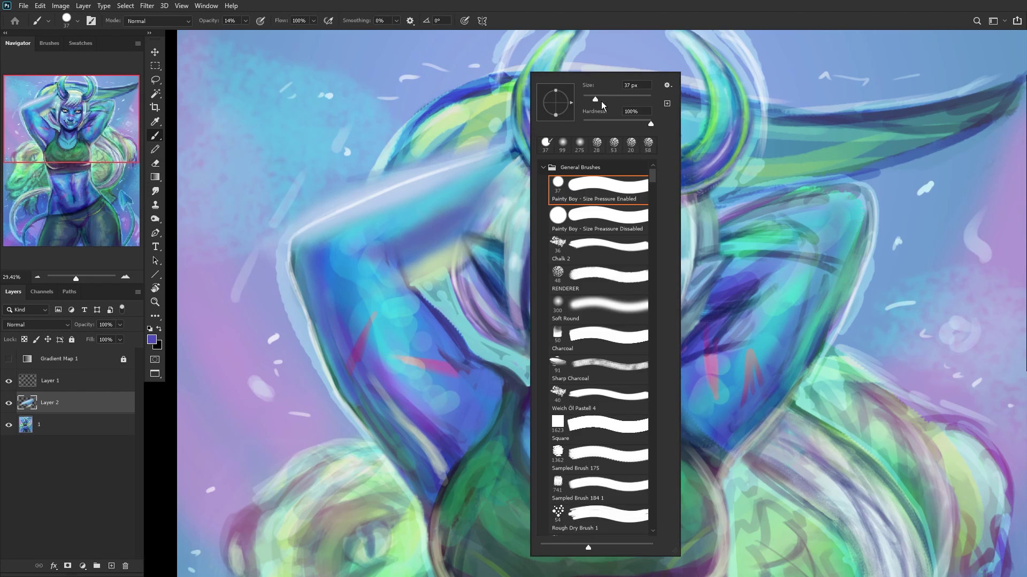
{"action": "left_click", "coordinate": [477, 127]}
{"action": "mouse_move", "coordinate": [393, 152]}
{"action": "left_mouse_down"}
{"action": "mouse_move", "coordinate": [342, 182]}
{"action": "mouse_move", "coordinate": [510, 133]}
{"action": "mouse_move", "coordinate": [289, 171]}
{"action": "mouse_move", "coordinate": [480, 86]}
{"action": "mouse_move", "coordinate": [251, 156]}
{"action": "mouse_move", "coordinate": [440, 42]}
{"action": "mouse_move", "coordinate": [312, 85]}
{"action": "left_mouse_up"}
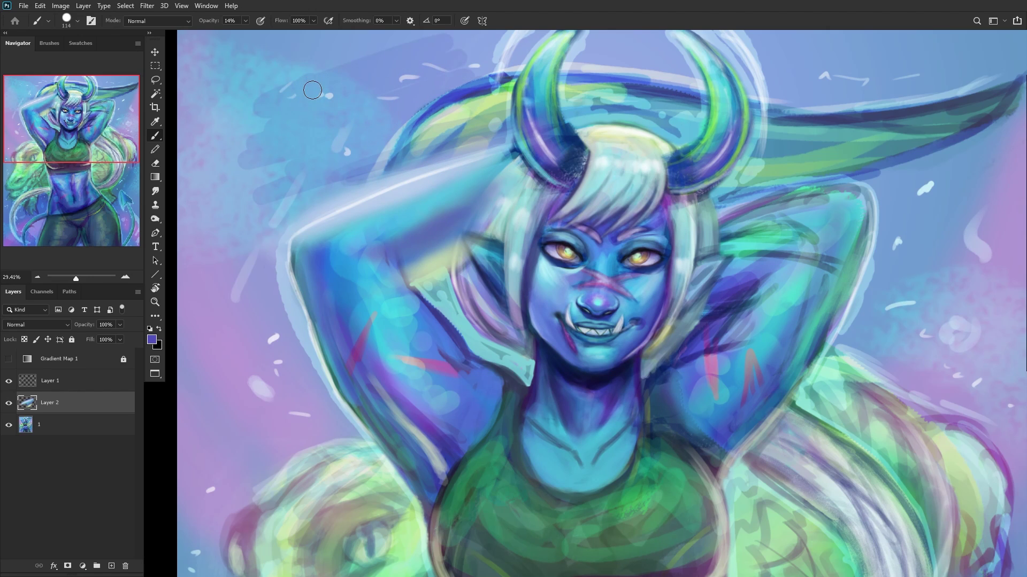
{"action": "scroll", "coordinate": [326, 93], "scroll_direction": "down", "scroll_amount": 3}
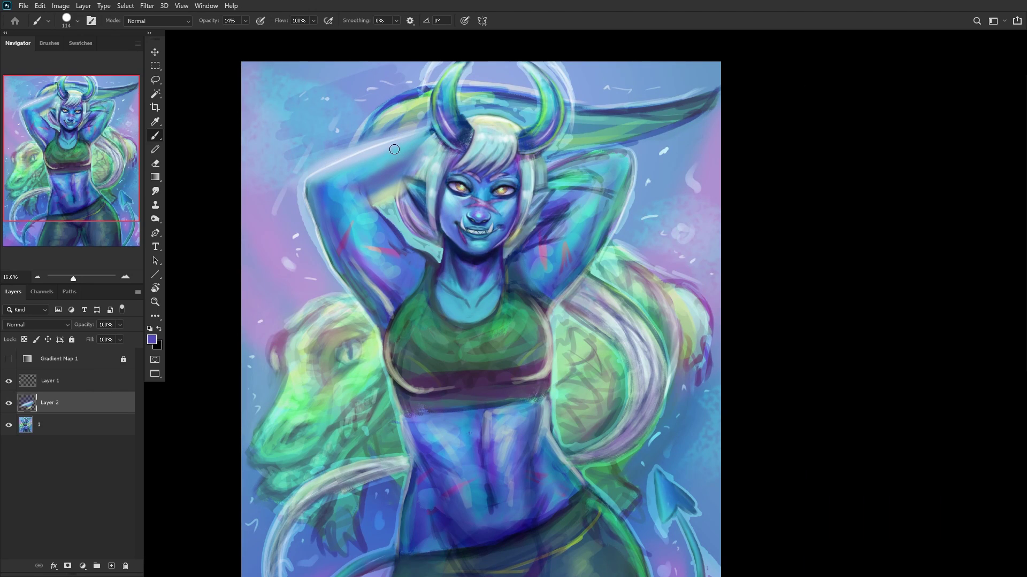
{"action": "key", "text": "ctrl+z"}
{"action": "key", "text": "ctrl+z"}
{"action": "key", "text": "ctrl+z"}
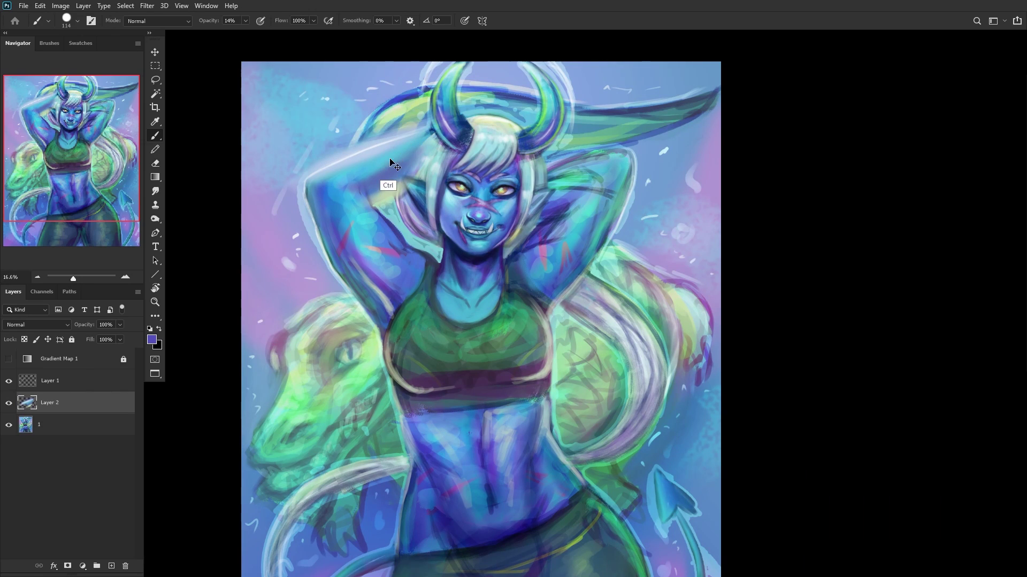
Step: Soften the arm's upper-left outline and glow with the Eraser, then add Layer 3
{"action": "left_click", "coordinate": [155, 164]}
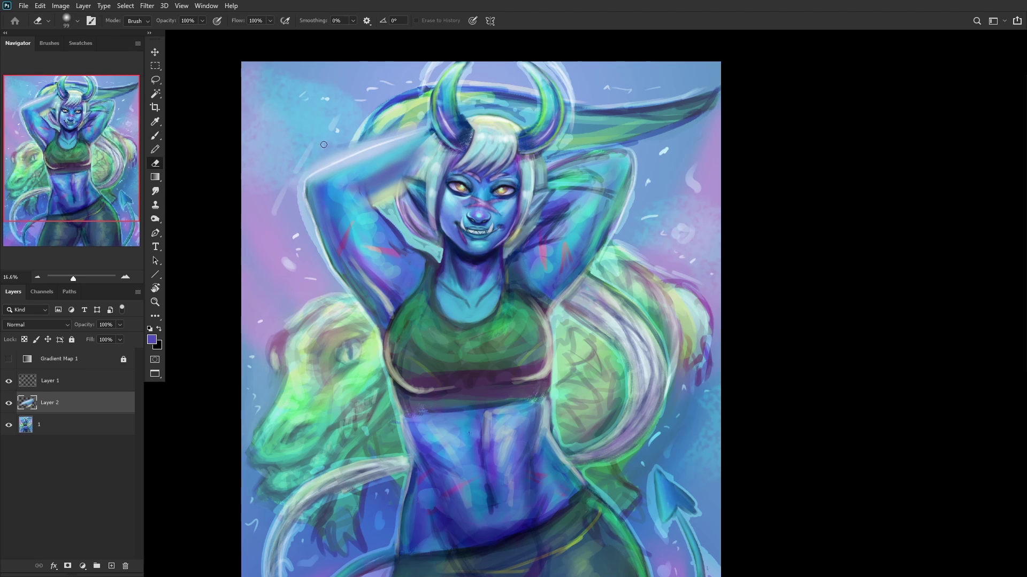
{"action": "right_click", "coordinate": [404, 130]}
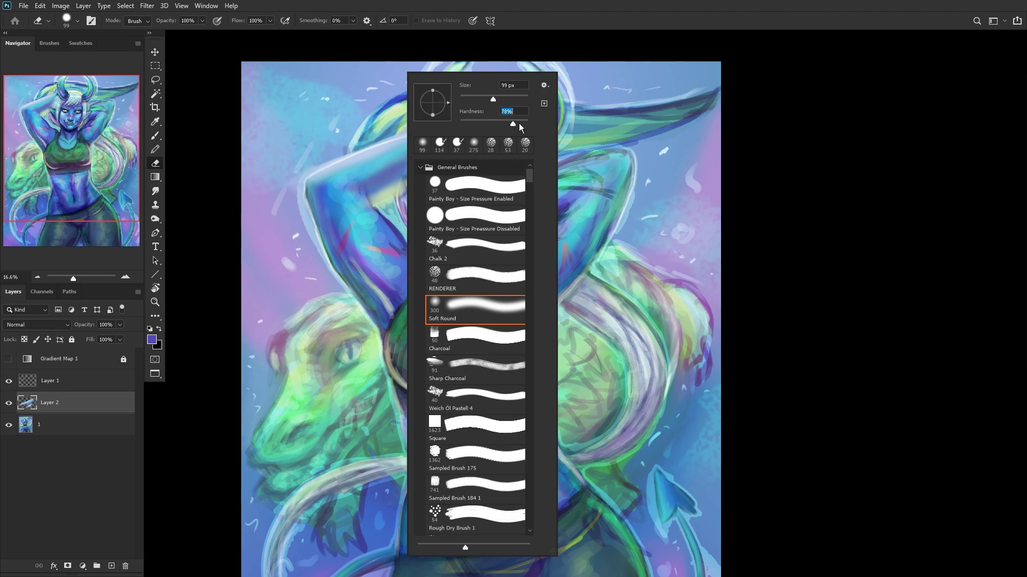
{"action": "key", "text": "Return"}
{"action": "scroll", "coordinate": [279, 119], "scroll_direction": "up", "scroll_amount": 6}
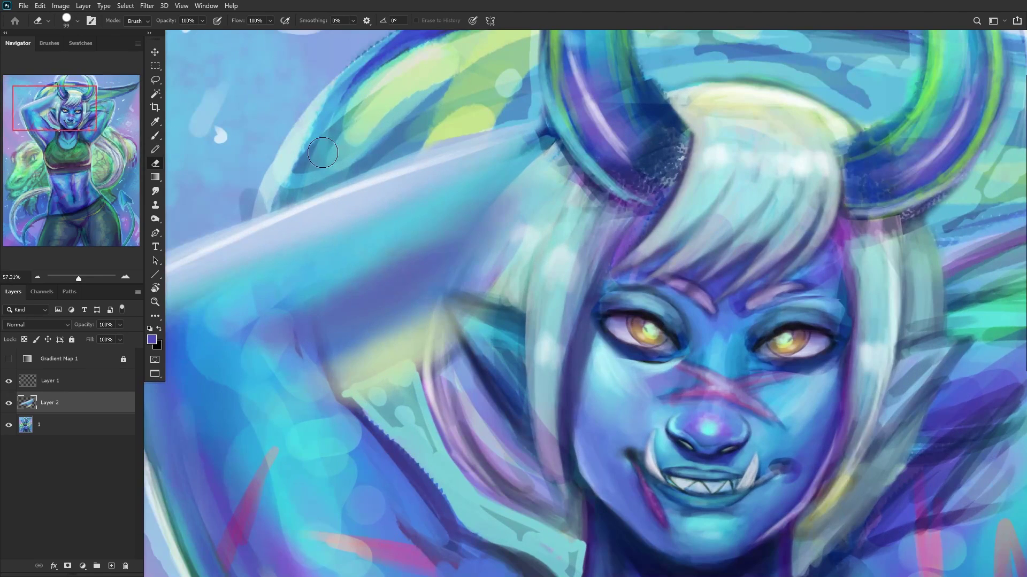
{"action": "scroll", "coordinate": [309, 167], "scroll_direction": "down", "scroll_amount": 3}
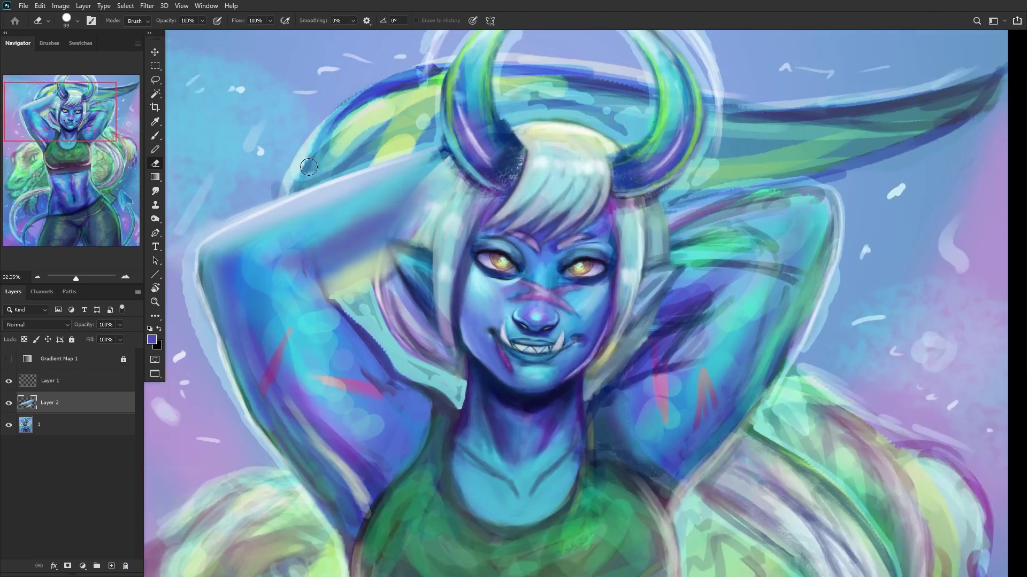
{"action": "scroll", "coordinate": [309, 167], "scroll_direction": "down", "scroll_amount": 4}
{"action": "scroll", "coordinate": [226, 168], "scroll_direction": "up", "scroll_amount": 4}
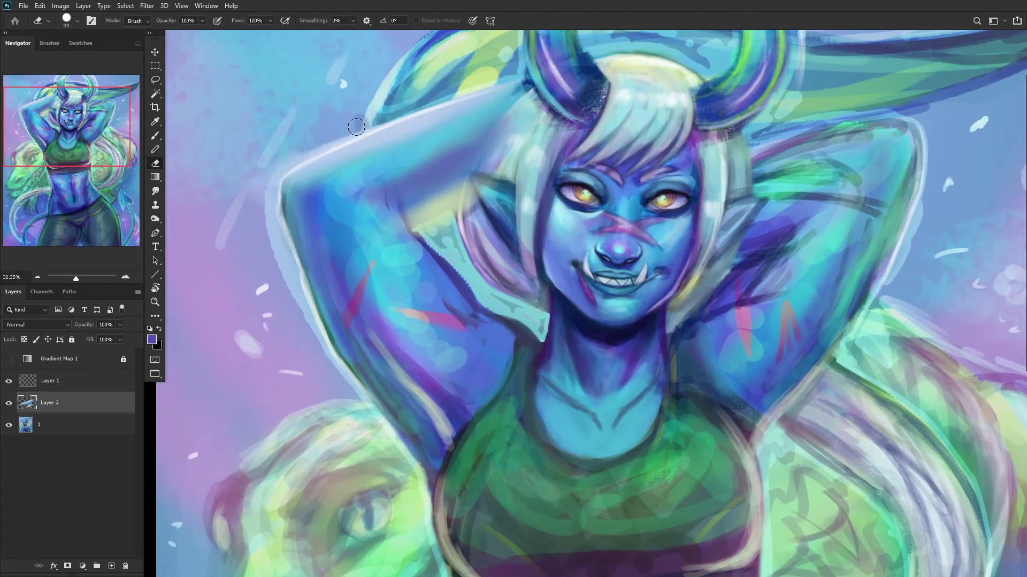
{"action": "mouse_move", "coordinate": [356, 126]}
{"action": "left_mouse_down"}
{"action": "mouse_move", "coordinate": [296, 153]}
{"action": "mouse_move", "coordinate": [383, 112]}
{"action": "mouse_move", "coordinate": [287, 153]}
{"action": "mouse_move", "coordinate": [248, 203]}
{"action": "mouse_move", "coordinate": [269, 185]}
{"action": "left_mouse_up"}
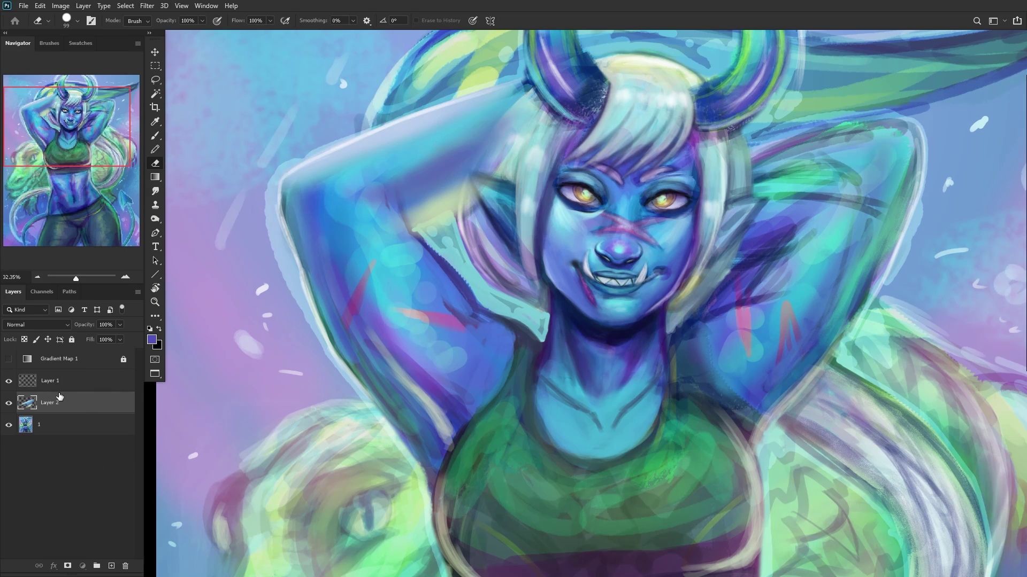
{"action": "left_click", "coordinate": [110, 566]}
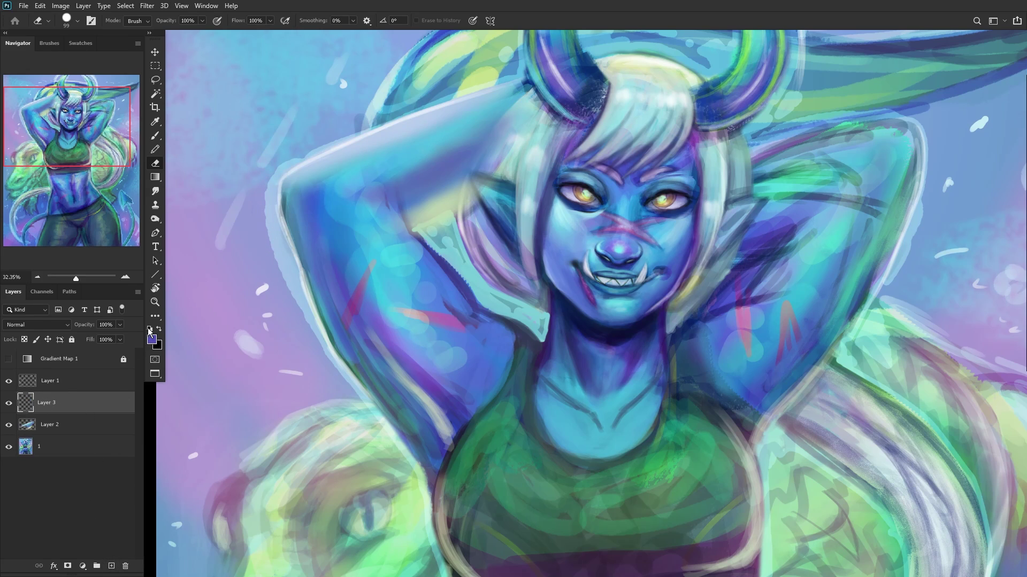
Step: Brighten the arm's top edge with white using a 53 px Soft Round brush
{"action": "left_click", "coordinate": [150, 330]}
{"action": "left_click", "coordinate": [159, 328]}
{"action": "left_click", "coordinate": [155, 135]}
{"action": "right_click", "coordinate": [468, 169]}
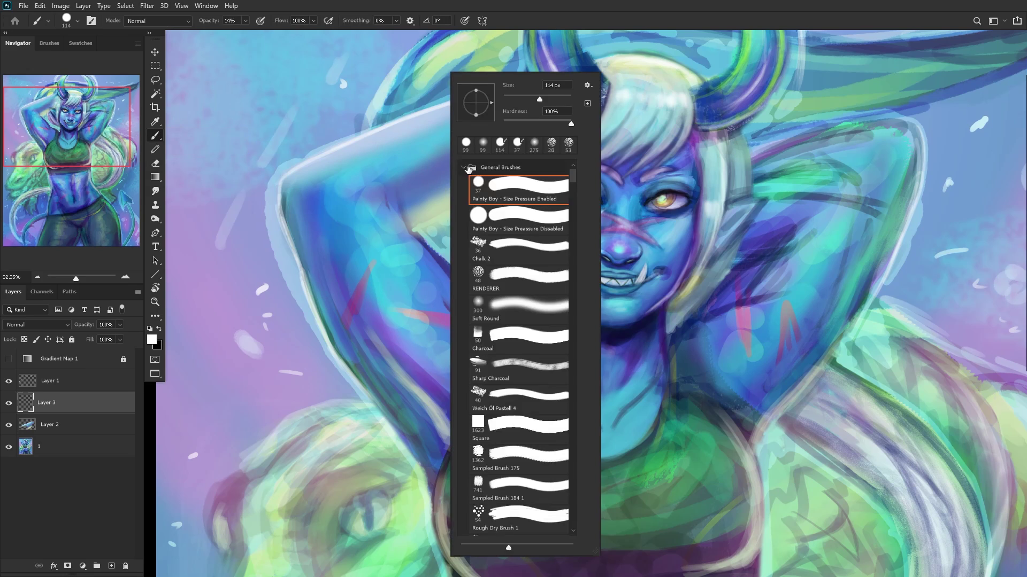
{"action": "left_click", "coordinate": [511, 304]}
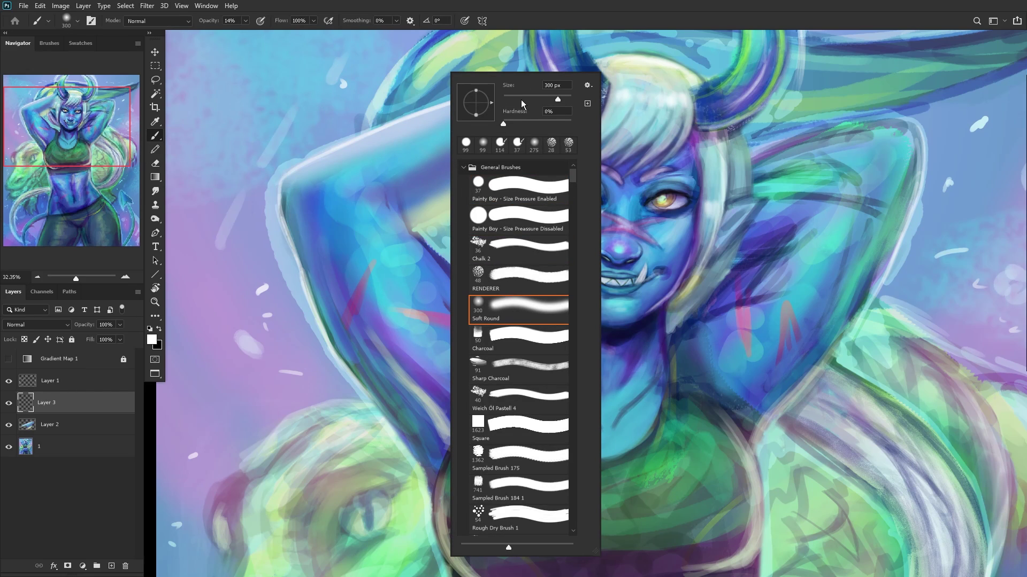
{"action": "key", "text": "Return"}
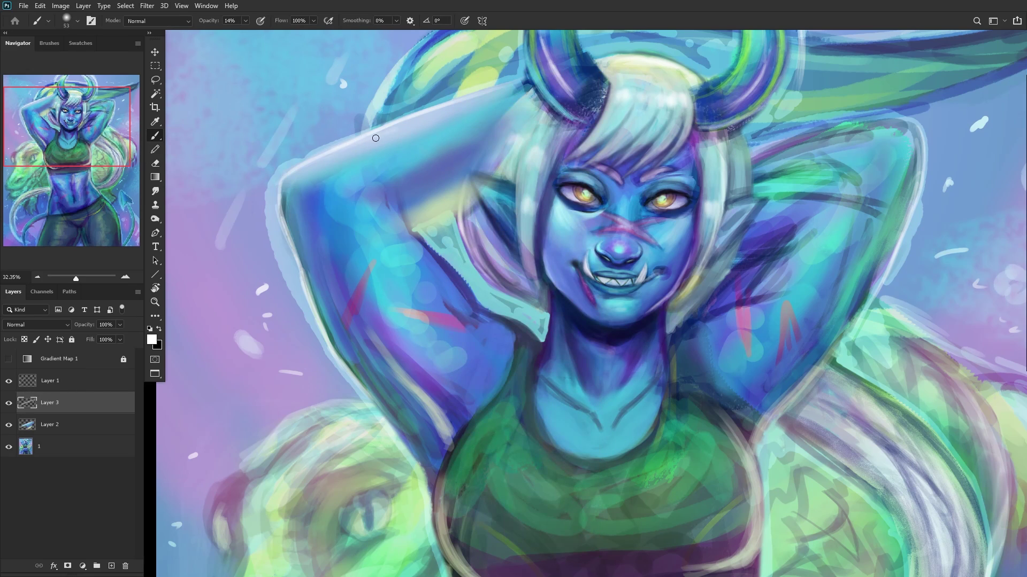
{"action": "left_click_drag", "start_coordinate": [338, 147], "coordinate": [445, 111]}
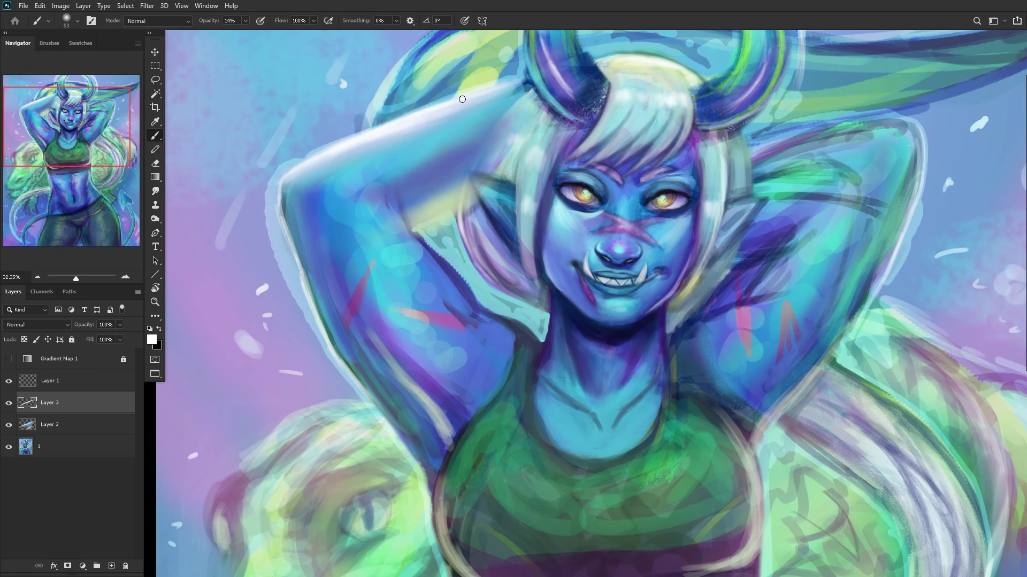
Step: Sample a blue from the painting and enlarge the brush from 62 to 84 px
{"action": "scroll", "coordinate": [431, 110], "scroll_direction": "down", "scroll_amount": 5}
{"action": "scroll", "coordinate": [436, 129], "scroll_direction": "up", "scroll_amount": 3}
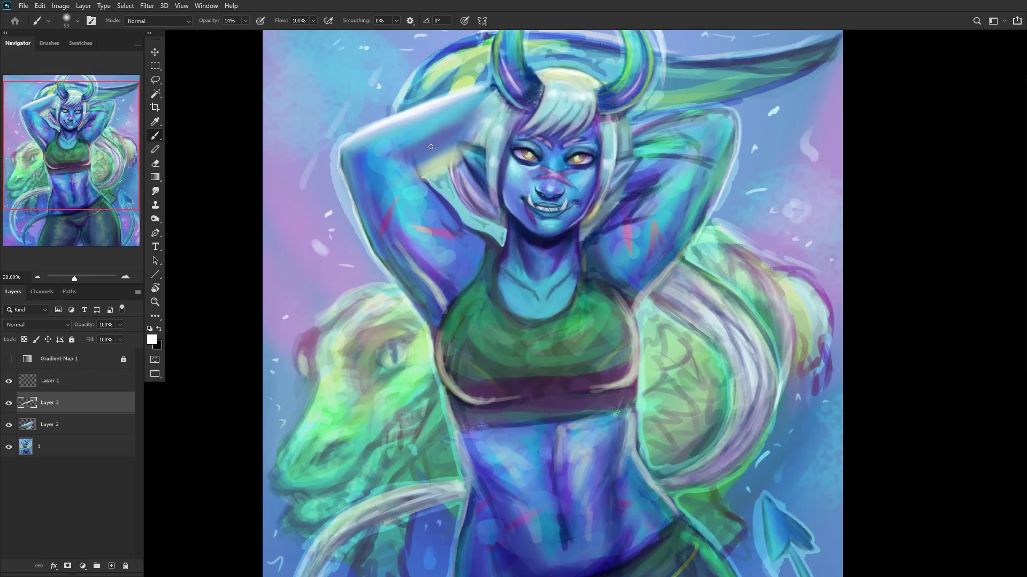
{"action": "right_click", "coordinate": [438, 135]}
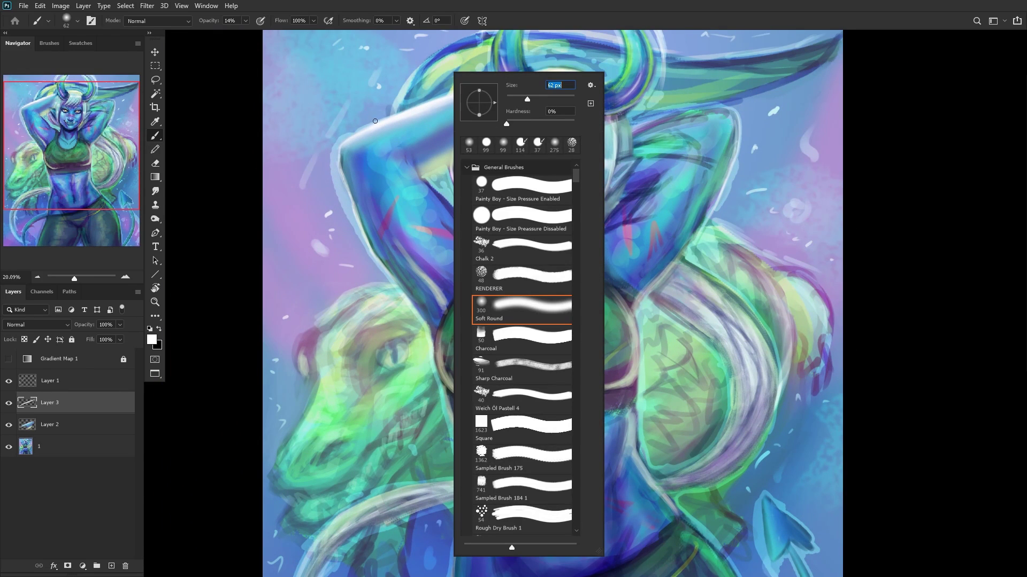
{"action": "left_click", "coordinate": [348, 152]}
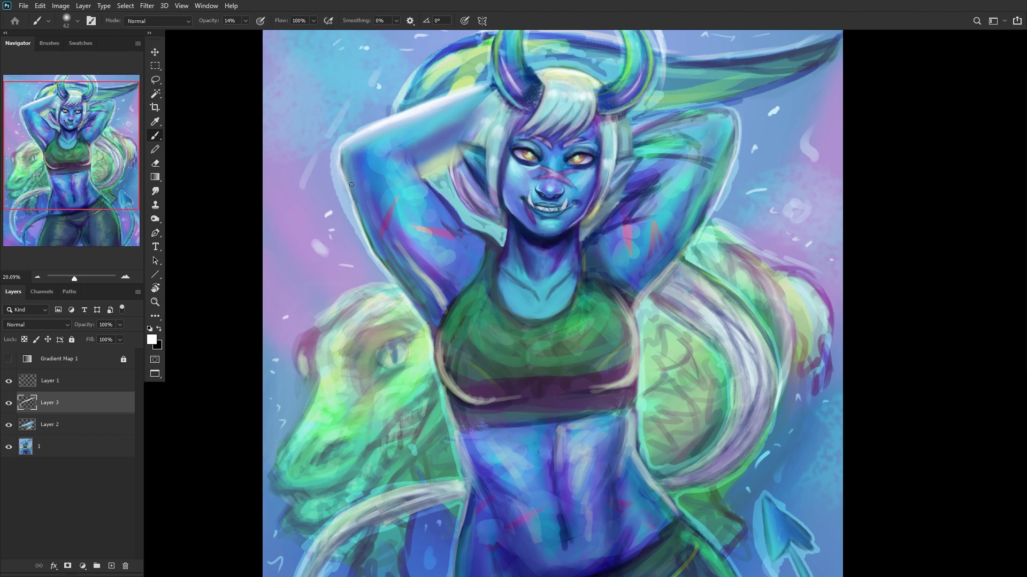
{"action": "left_click", "coordinate": [453, 233], "text": "alt"}
{"action": "right_click", "coordinate": [543, 107]}
{"action": "left_click_drag", "start_coordinate": [543, 107], "coordinate": [550, 107]}
{"action": "left_click", "coordinate": [344, 160]}
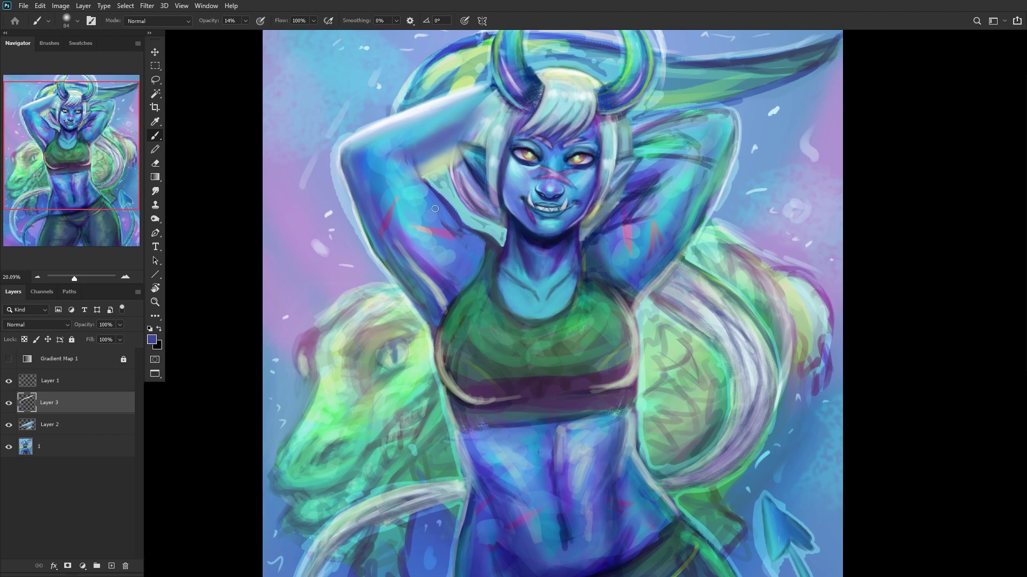
{"action": "right_click", "coordinate": [574, 236]}
{"action": "key", "text": "Return"}
Step: Add a faint light-blue arm highlight, then sample cyan and blue-purple at 190 px
{"action": "left_click", "coordinate": [378, 236], "text": "alt"}
{"action": "left_click_drag", "start_coordinate": [361, 233], "coordinate": [428, 318]}
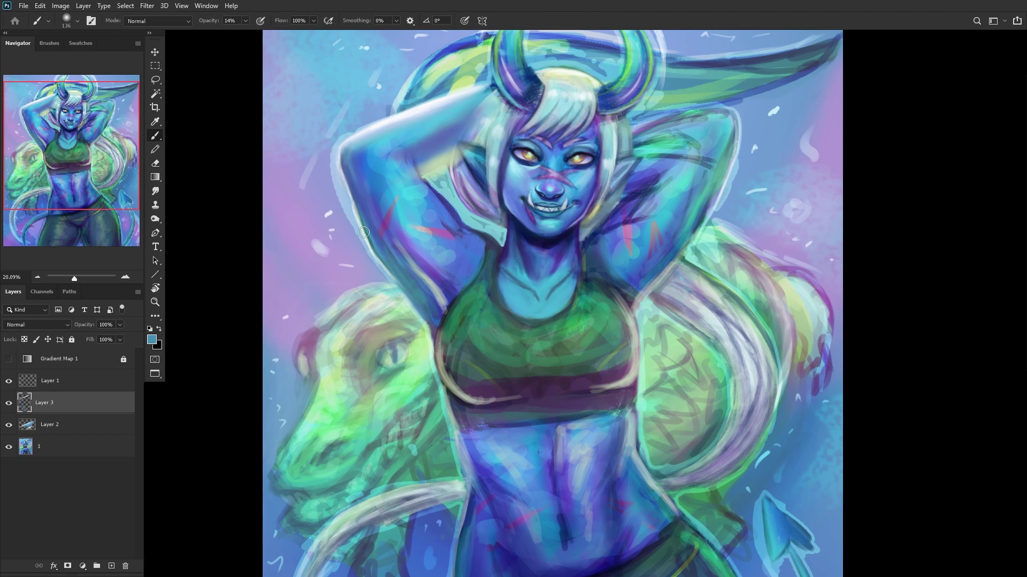
{"action": "left_click", "coordinate": [661, 235], "text": "alt"}
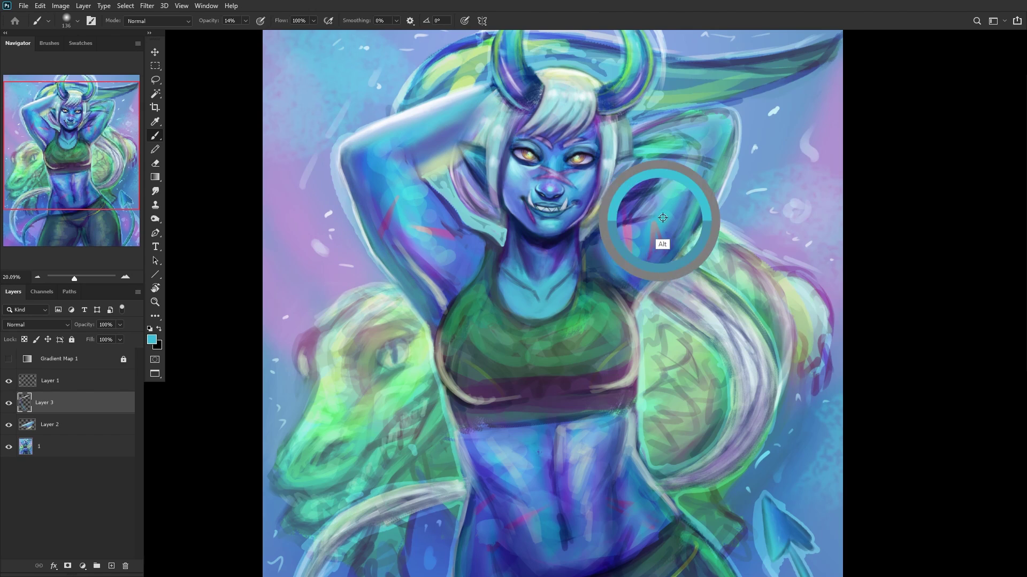
{"action": "right_click", "coordinate": [682, 185]}
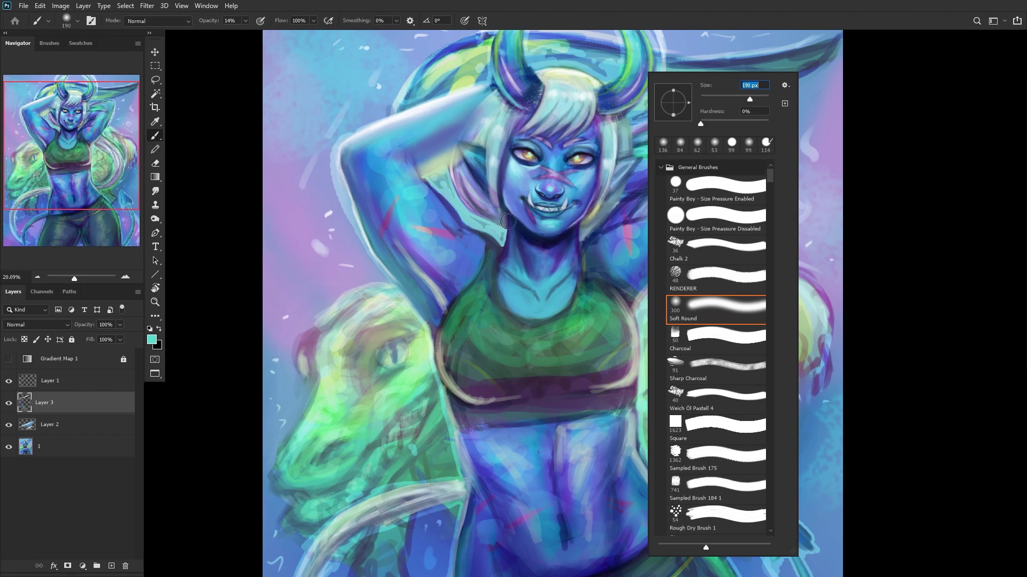
{"action": "key", "text": "Return"}
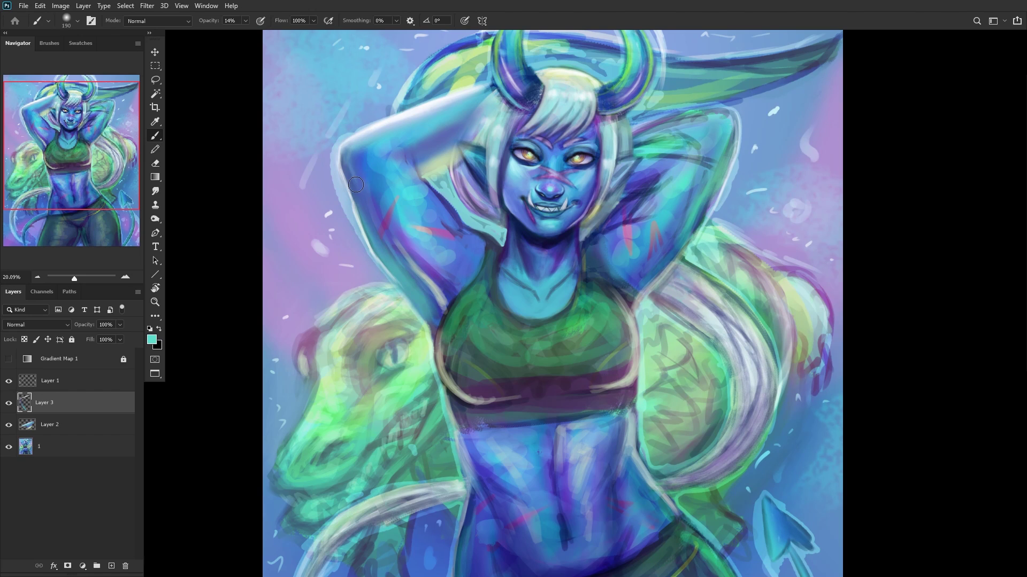
{"action": "left_click", "coordinate": [367, 212], "text": "alt"}
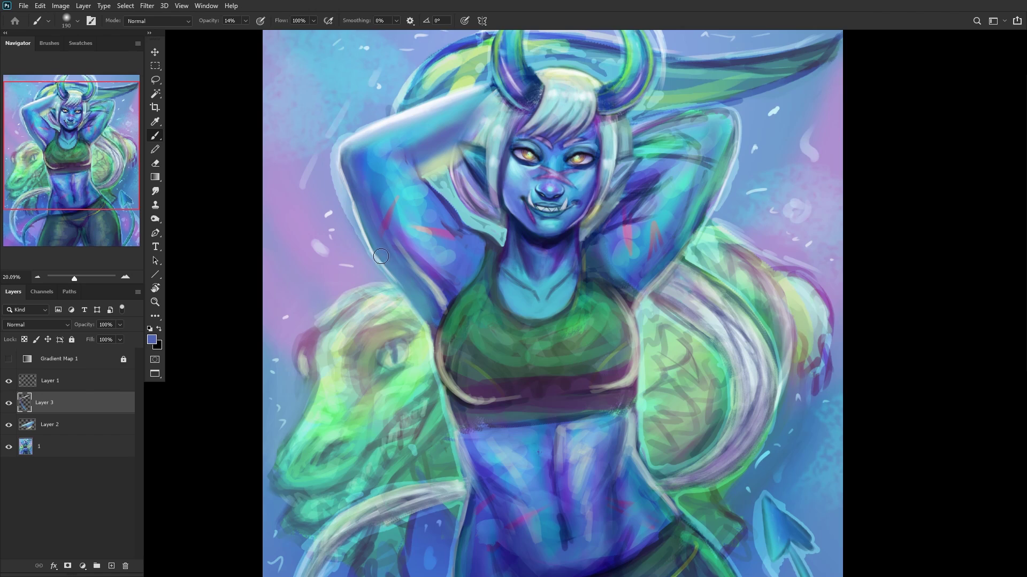
{"action": "scroll", "coordinate": [343, 268], "scroll_direction": "down", "scroll_amount": 3}
Step: Compare Layer 3 and Layer 1 by toggling visibility, then delete Layer 1
{"action": "left_click", "coordinate": [9, 404]}
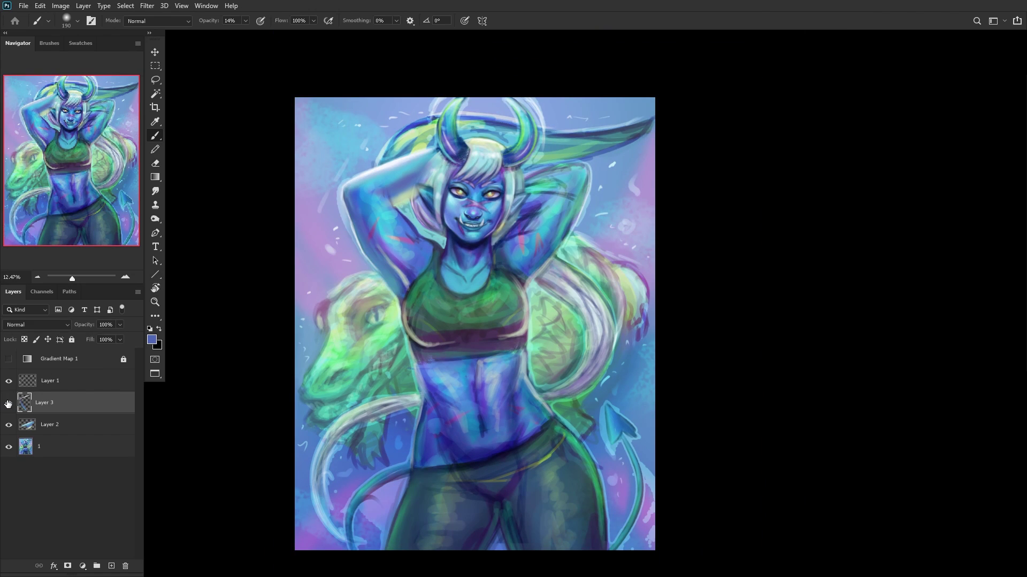
{"action": "left_click", "coordinate": [9, 403]}
{"action": "left_click", "coordinate": [9, 404]}
{"action": "left_click", "coordinate": [8, 381]}
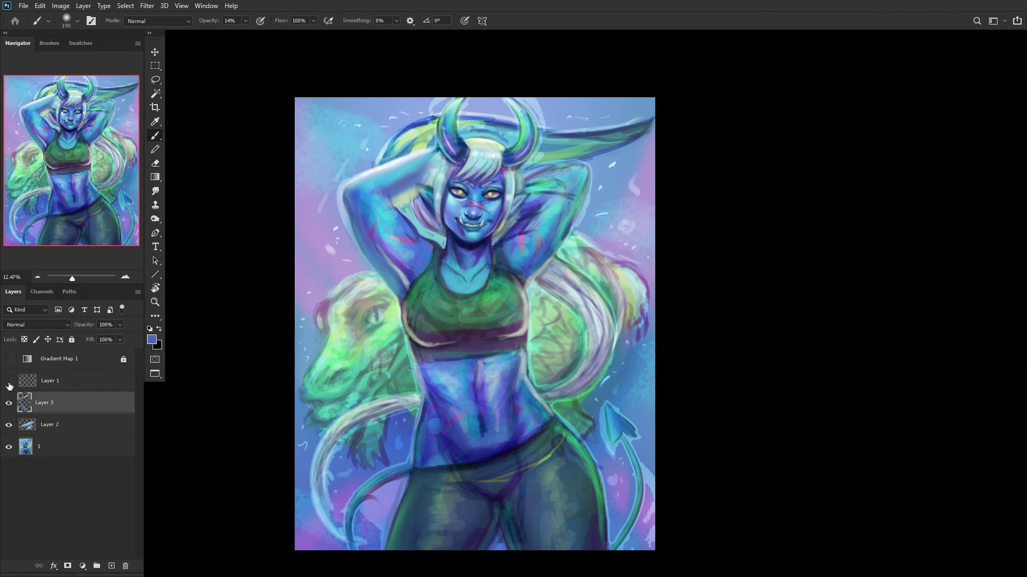
{"action": "left_click", "coordinate": [9, 382]}
{"action": "left_click", "coordinate": [37, 385]}
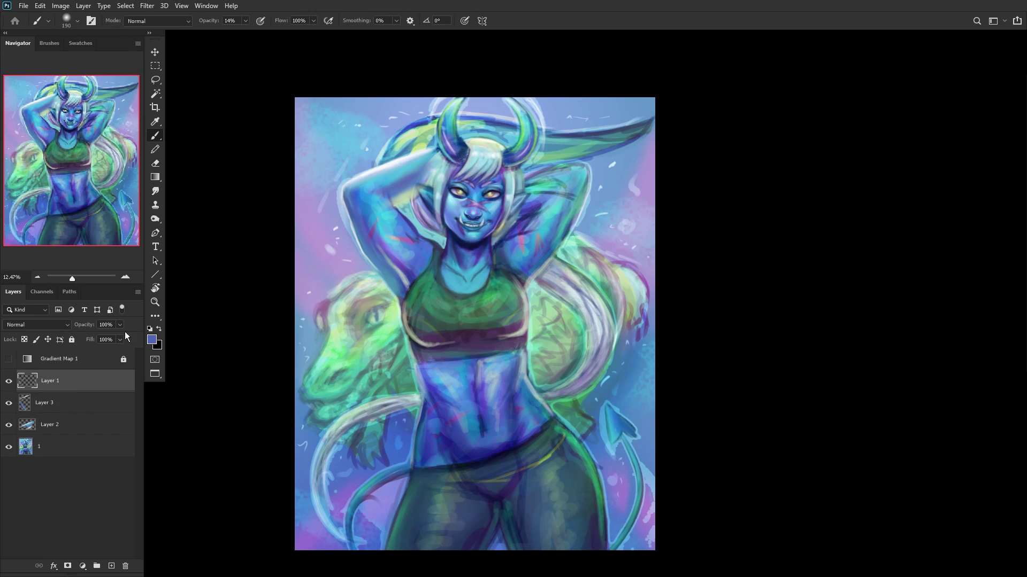
{"action": "key", "text": "Delete"}
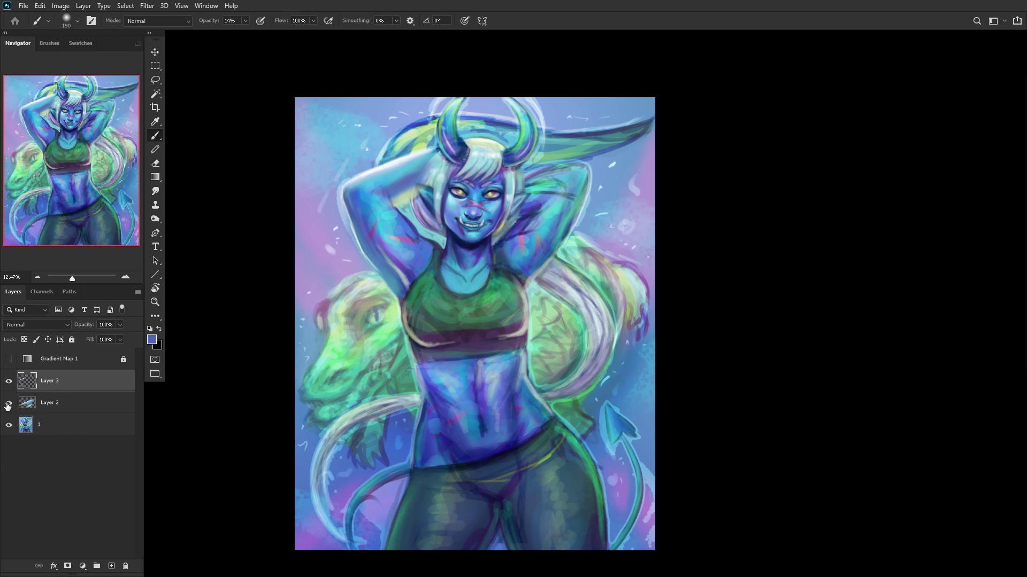
Step: On Layer 2, erase the pale hair beside the face
{"action": "left_click", "coordinate": [8, 404]}
{"action": "left_click", "coordinate": [8, 404]}
{"action": "left_click", "coordinate": [65, 409]}
{"action": "left_click", "coordinate": [156, 165]}
{"action": "scroll", "coordinate": [403, 181], "scroll_direction": "up", "scroll_amount": 3}
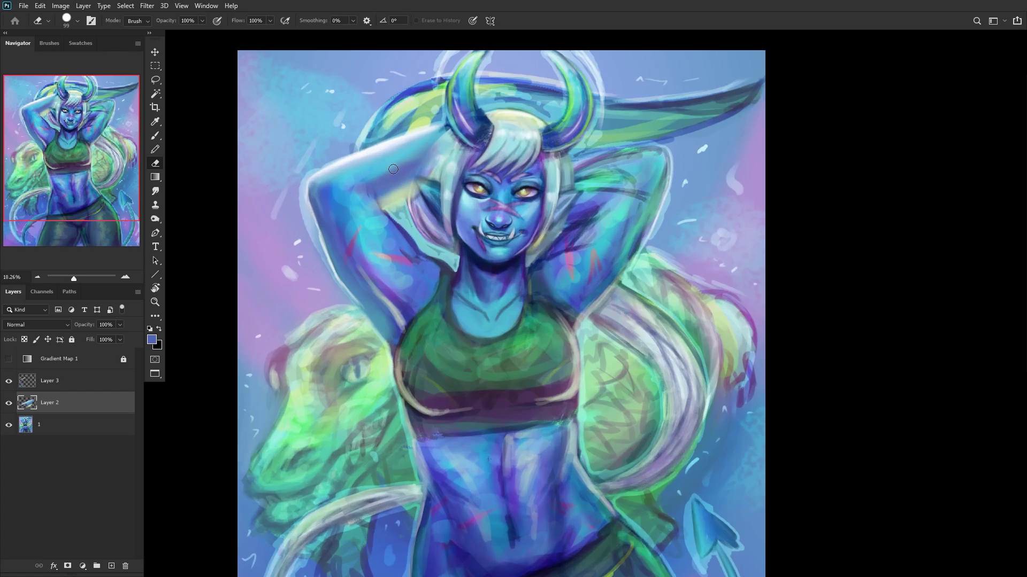
{"action": "mouse_move", "coordinate": [463, 184]}
{"action": "left_mouse_down"}
{"action": "mouse_move", "coordinate": [434, 205]}
{"action": "mouse_move", "coordinate": [490, 120]}
{"action": "mouse_move", "coordinate": [444, 186]}
{"action": "mouse_move", "coordinate": [442, 174]}
{"action": "mouse_move", "coordinate": [445, 199]}
{"action": "mouse_move", "coordinate": [422, 240]}
{"action": "mouse_move", "coordinate": [408, 227]}
{"action": "mouse_move", "coordinate": [421, 233]}
{"action": "mouse_move", "coordinate": [379, 244]}
{"action": "mouse_move", "coordinate": [403, 229]}
{"action": "mouse_move", "coordinate": [369, 248]}
{"action": "mouse_move", "coordinate": [379, 200]}
{"action": "mouse_move", "coordinate": [328, 247]}
{"action": "mouse_move", "coordinate": [350, 217]}
{"action": "mouse_move", "coordinate": [349, 195]}
{"action": "mouse_move", "coordinate": [373, 242]}
{"action": "mouse_move", "coordinate": [366, 218]}
{"action": "left_mouse_up"}
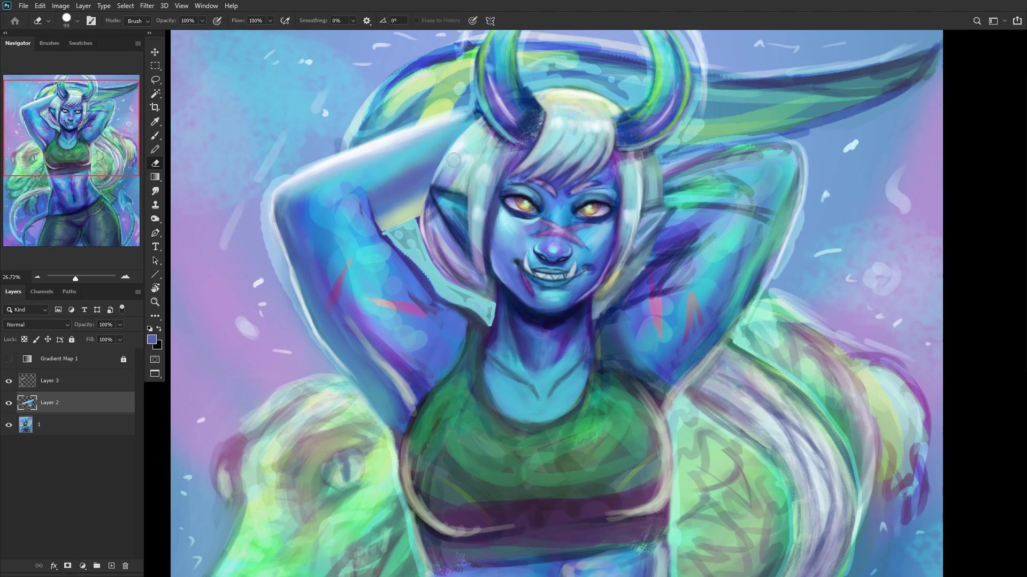
Step: Compare the arm with Layer 2 hidden and shown, then merge Layer 3 down into Layer 2
{"action": "left_click", "coordinate": [10, 401]}
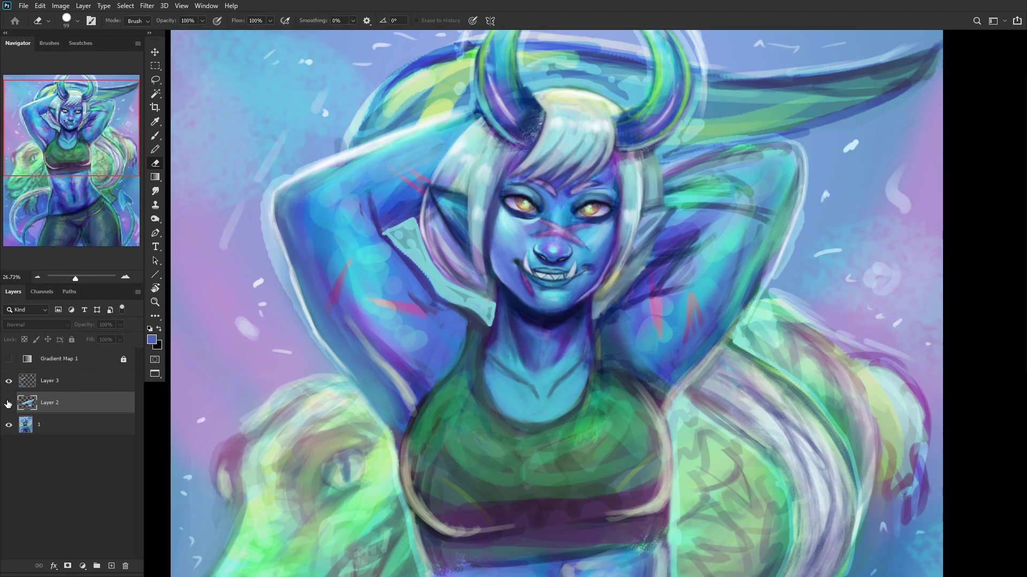
{"action": "left_click", "coordinate": [9, 402]}
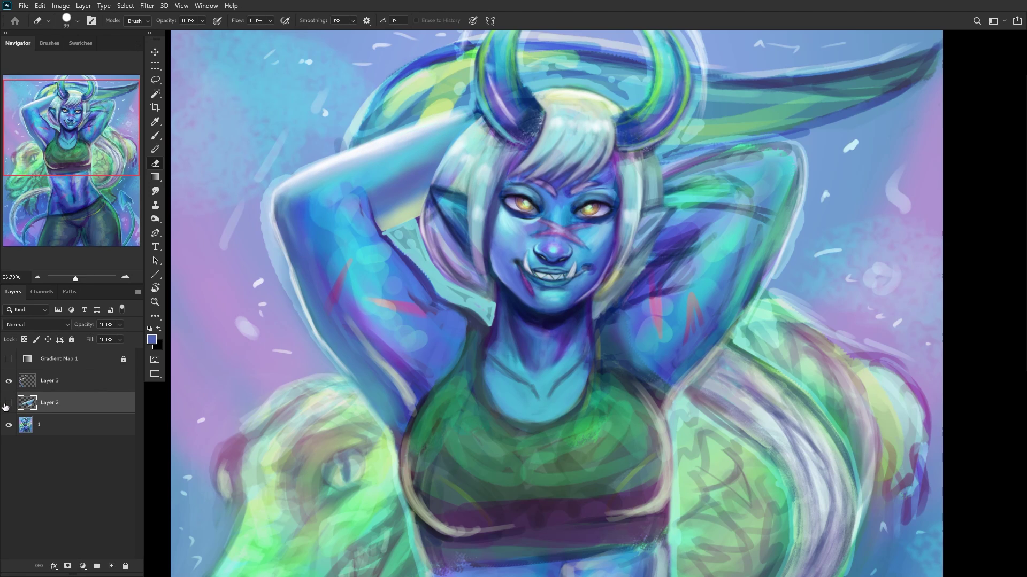
{"action": "left_click", "coordinate": [9, 403]}
{"action": "left_click", "coordinate": [8, 403]}
{"action": "scroll", "coordinate": [407, 297], "scroll_direction": "down", "scroll_amount": 5}
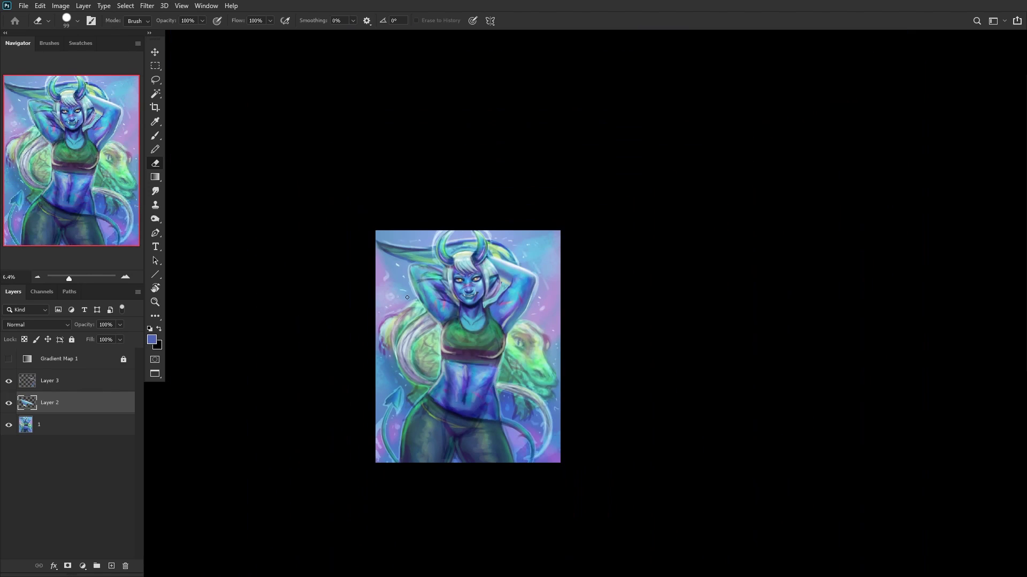
{"action": "scroll", "coordinate": [389, 297], "scroll_direction": "up", "scroll_amount": 1}
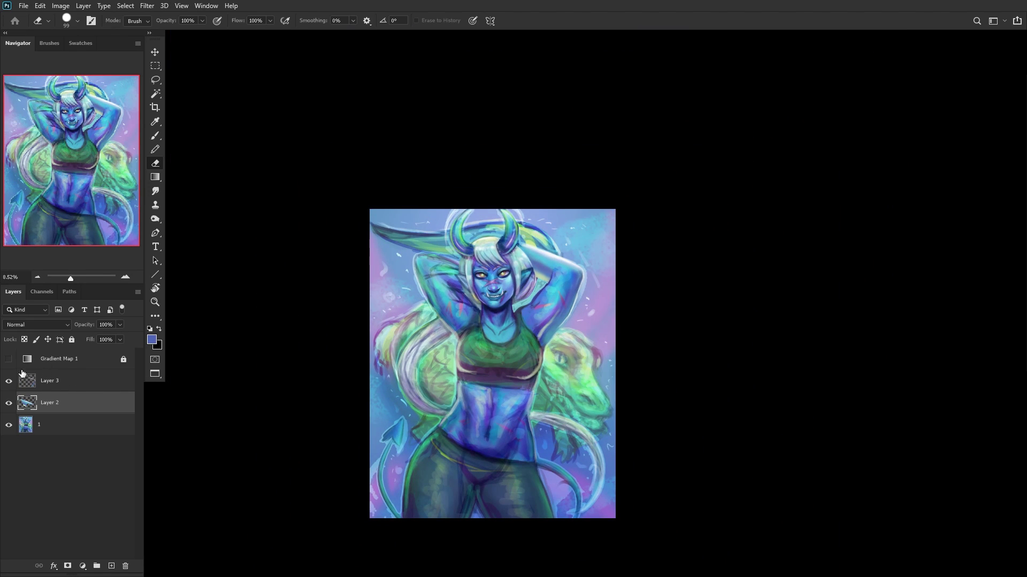
{"action": "left_click", "coordinate": [8, 381]}
{"action": "right_click", "coordinate": [63, 381]}
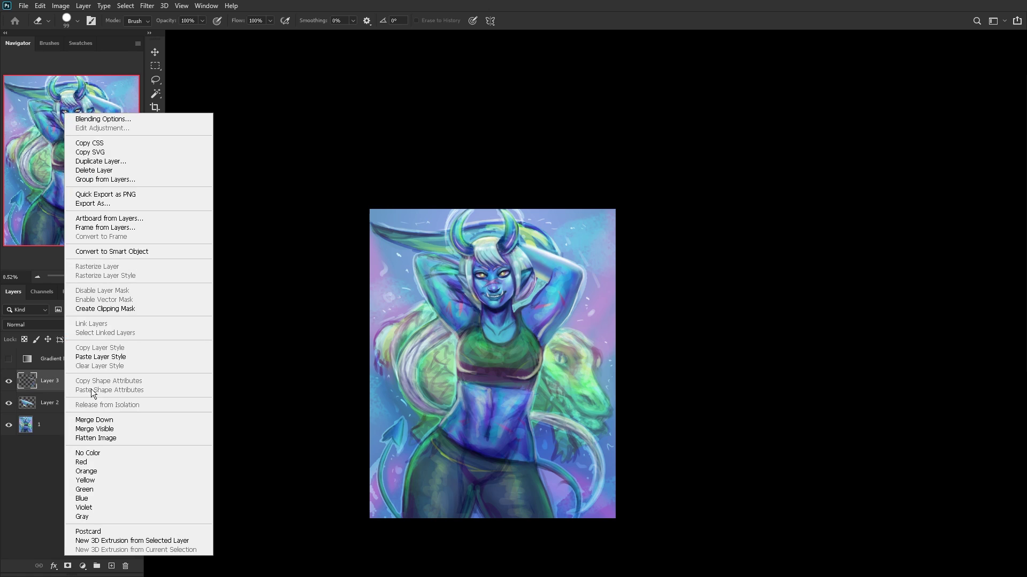
{"action": "left_click", "coordinate": [94, 420]}
Step: Check the merged Layer 2 by toggling its visibility, then add a new empty layer above it
{"action": "left_click", "coordinate": [9, 389]}
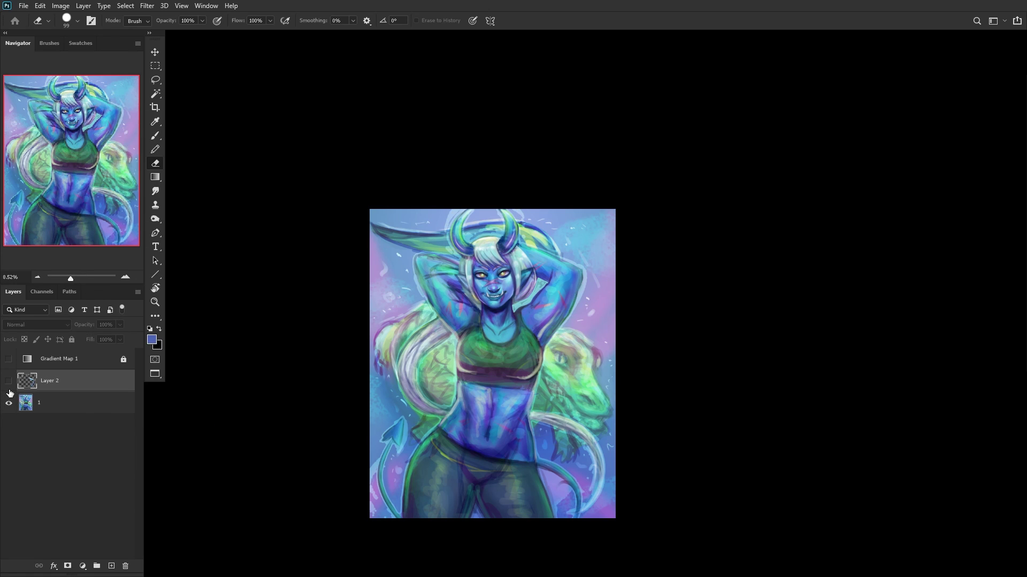
{"action": "left_click", "coordinate": [9, 389]}
{"action": "left_click", "coordinate": [9, 390]}
{"action": "left_click", "coordinate": [10, 391]}
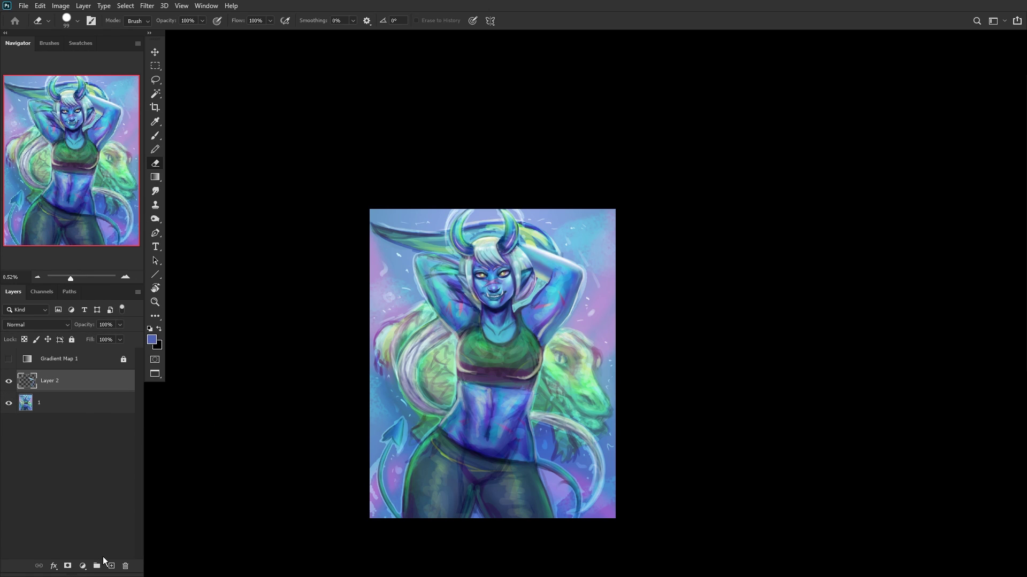
{"action": "left_click", "coordinate": [110, 566]}
{"action": "scroll", "coordinate": [546, 254], "scroll_direction": "up", "scroll_amount": 5}
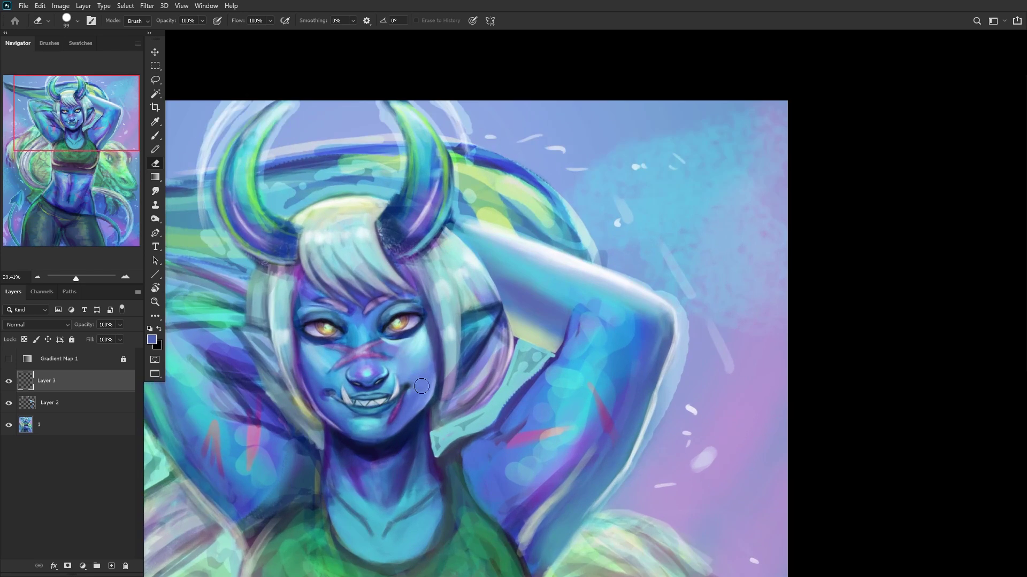
Step: Choose the RENDERER brush, try erasing on the arm, and dismiss the history eraser error
{"action": "scroll", "coordinate": [465, 377], "scroll_direction": "up", "scroll_amount": 3}
{"action": "right_click", "coordinate": [651, 355]}
{"action": "left_click", "coordinate": [706, 273]}
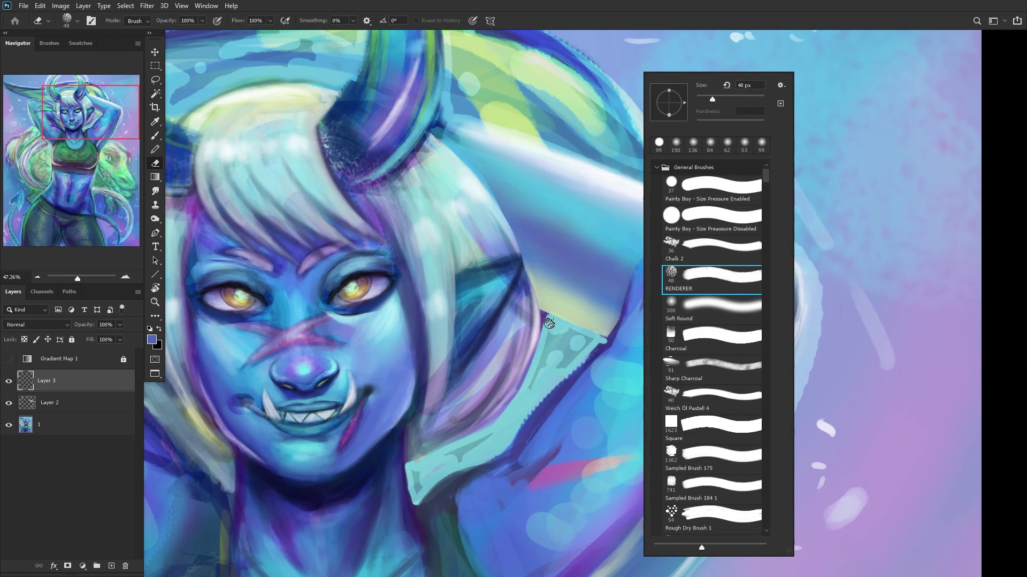
{"action": "left_click", "coordinate": [385, 121]}
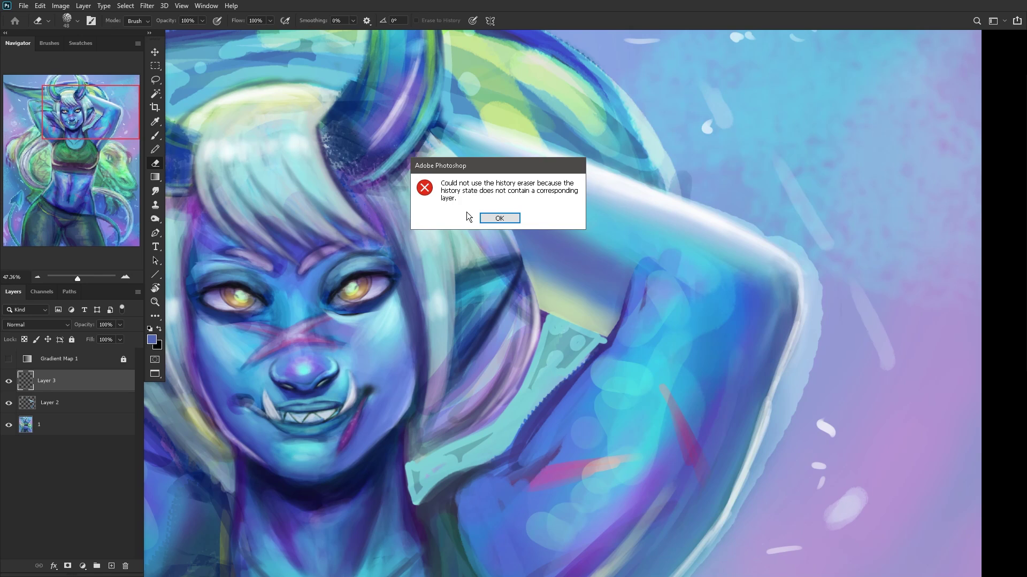
{"action": "left_click", "coordinate": [467, 213]}
Step: Sample a pale yellow-green from the hair and set the RENDERER brush to about 25 px
{"action": "left_click", "coordinate": [155, 136]}
{"action": "left_click", "coordinate": [293, 110], "text": "alt"}
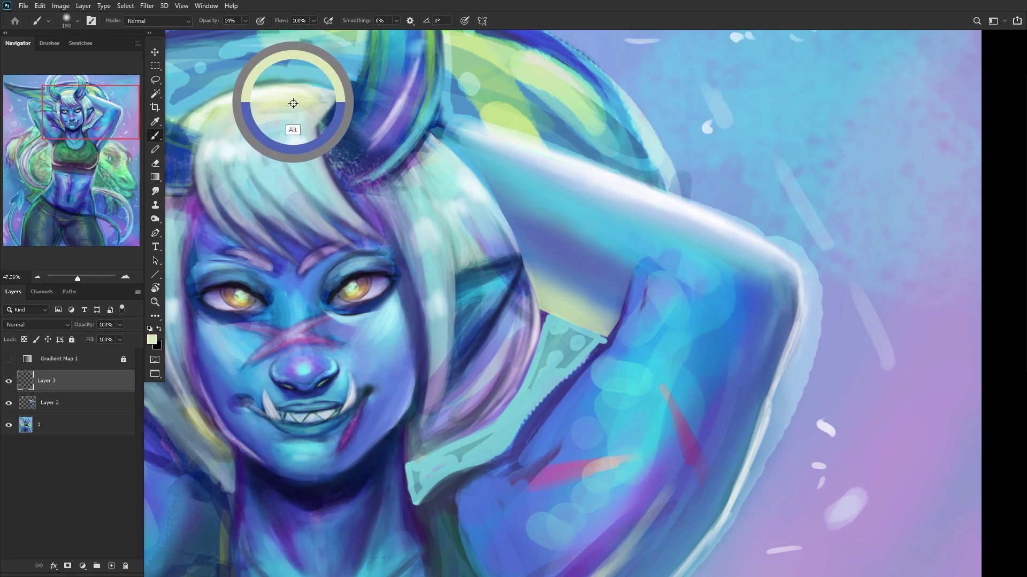
{"action": "right_click", "coordinate": [644, 299]}
{"action": "left_click", "coordinate": [639, 270]}
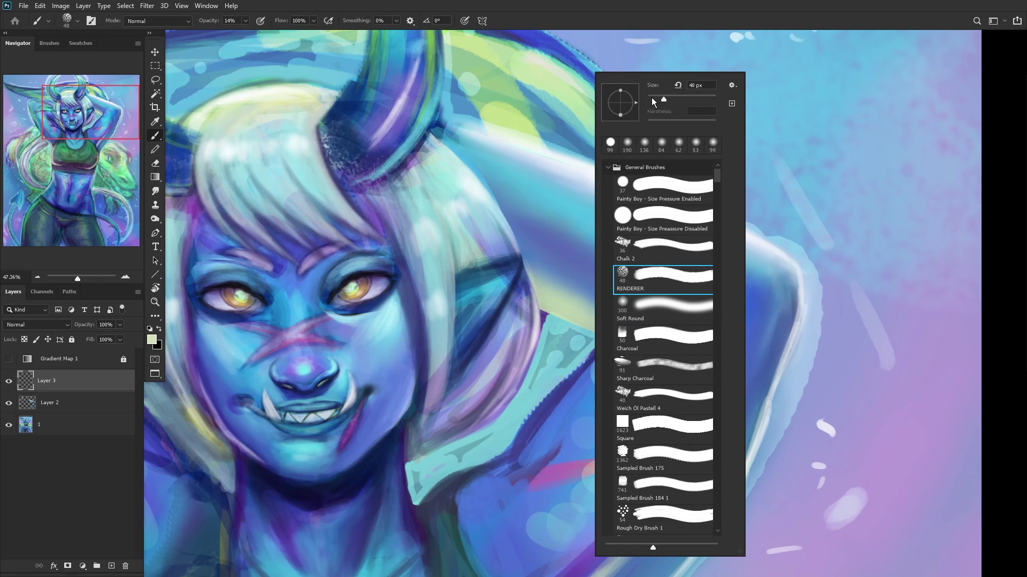
{"action": "left_click_drag", "start_coordinate": [651, 97], "coordinate": [655, 95]}
{"action": "left_click", "coordinate": [552, 328]}
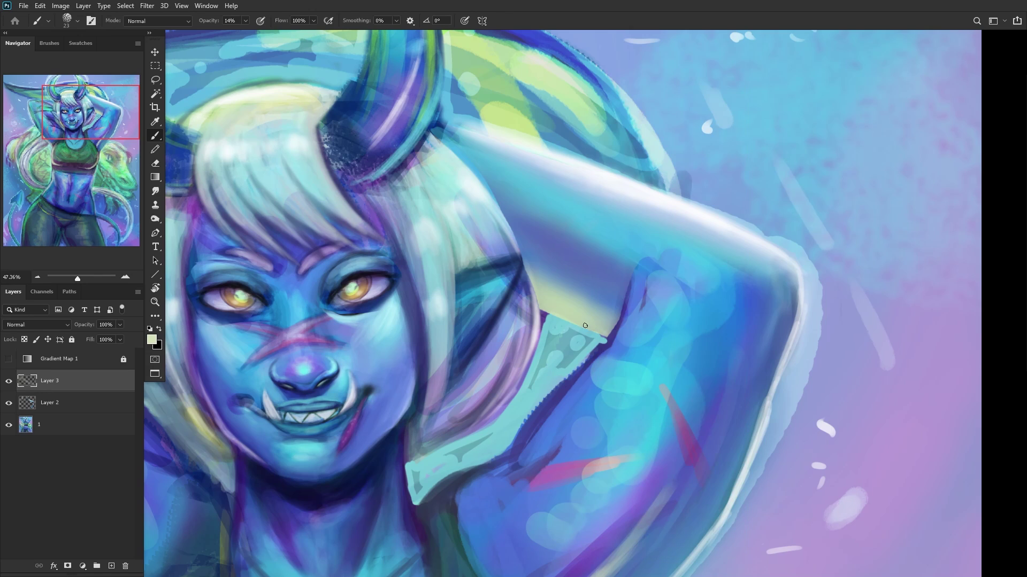
Step: Change the foreground colour to a brighter lime green
{"action": "left_click", "coordinate": [151, 342]}
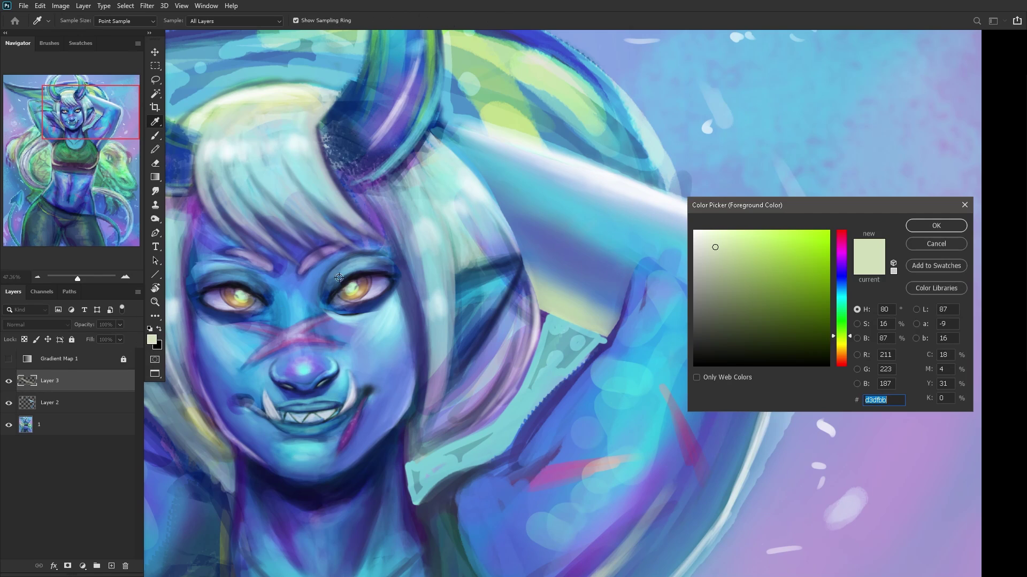
{"action": "left_click_drag", "start_coordinate": [747, 258], "coordinate": [755, 231]}
{"action": "left_click", "coordinate": [935, 226]}
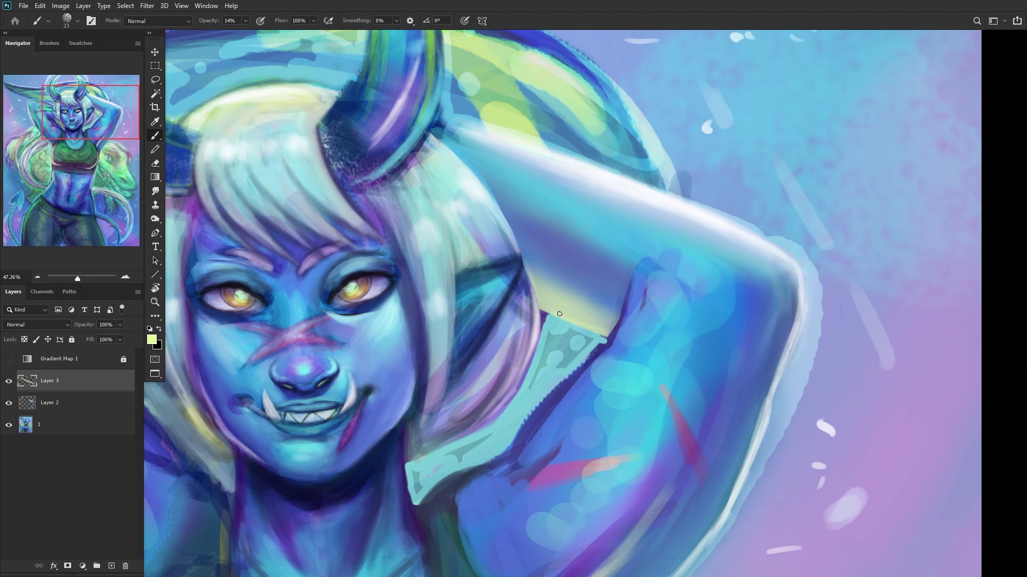
{"action": "scroll", "coordinate": [416, 368], "scroll_direction": "down", "scroll_amount": 4}
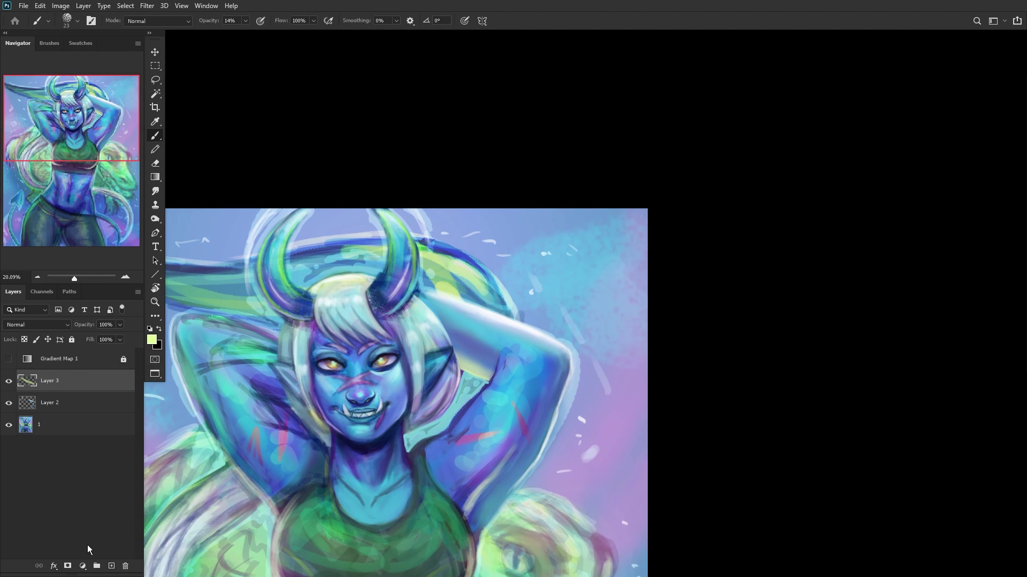
Step: On a new Layer 4, paint darker purple-blue shading under the arm with a large Soft Round brush
{"action": "left_click", "coordinate": [111, 566]}
{"action": "right_click", "coordinate": [494, 360]}
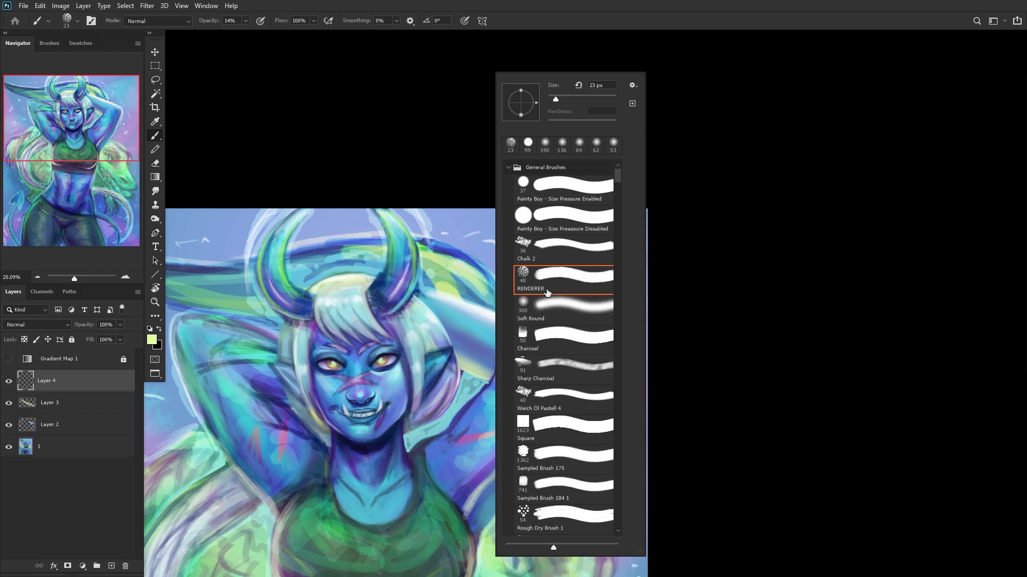
{"action": "left_click", "coordinate": [567, 307]}
{"action": "left_click", "coordinate": [59, 390]}
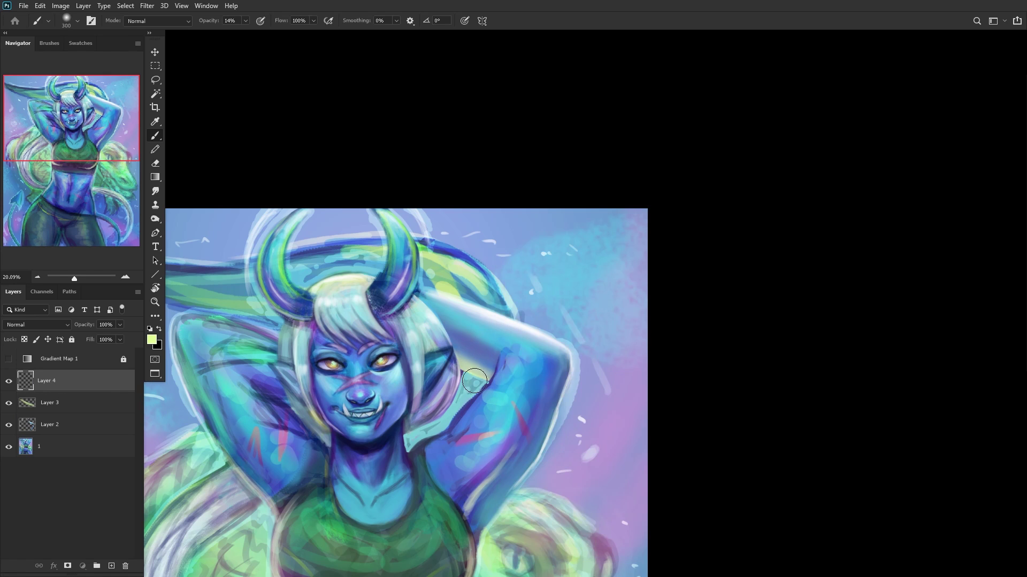
{"action": "scroll", "coordinate": [486, 403], "scroll_direction": "up", "scroll_amount": 3}
{"action": "left_click", "coordinate": [487, 403], "text": "alt"}
{"action": "left_click_drag", "start_coordinate": [486, 403], "coordinate": [479, 413]}
{"action": "scroll", "coordinate": [478, 329], "scroll_direction": "up", "scroll_amount": 2}
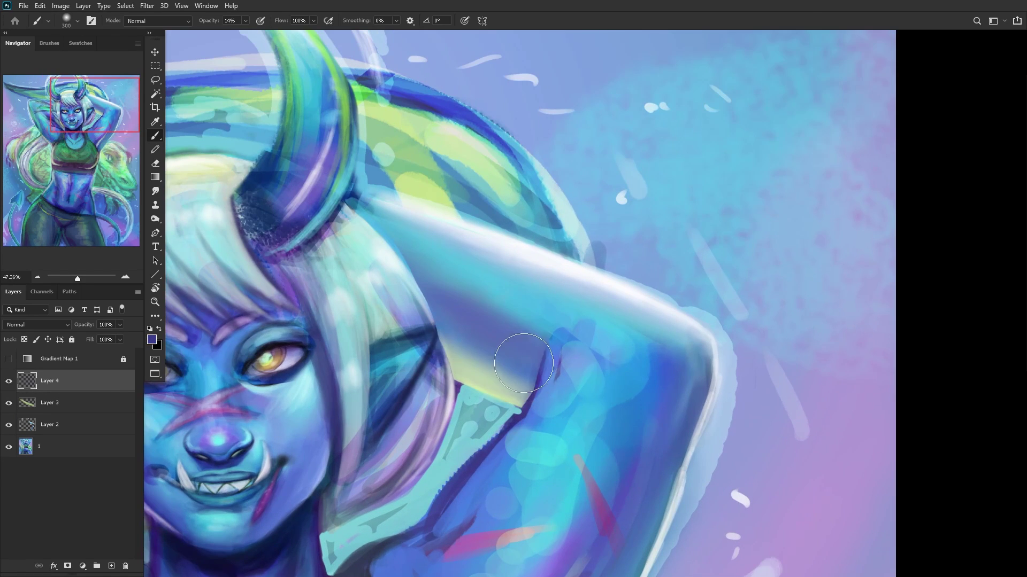
{"action": "mouse_move", "coordinate": [555, 382]}
{"action": "left_mouse_down"}
{"action": "mouse_move", "coordinate": [424, 306]}
{"action": "mouse_move", "coordinate": [502, 361]}
{"action": "mouse_move", "coordinate": [552, 363]}
{"action": "mouse_move", "coordinate": [513, 344]}
{"action": "mouse_move", "coordinate": [494, 318]}
{"action": "left_mouse_up"}
Step: Paint soft light blue over the upper arm, then erase and undo along the collar edge
{"action": "left_click", "coordinate": [516, 332], "text": "alt"}
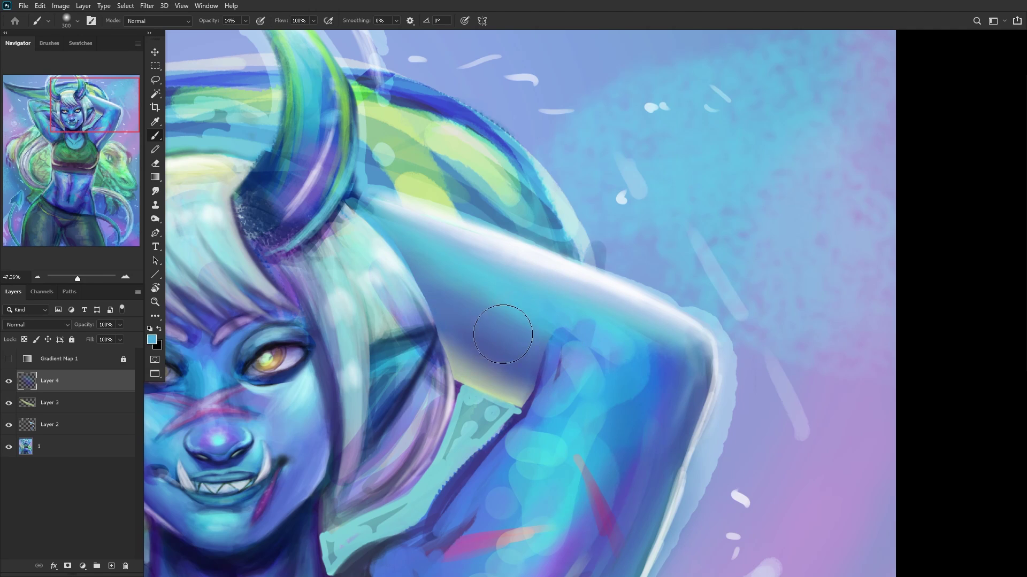
{"action": "mouse_move", "coordinate": [403, 265]}
{"action": "left_mouse_down"}
{"action": "mouse_move", "coordinate": [548, 352]}
{"action": "mouse_move", "coordinate": [561, 371]}
{"action": "mouse_move", "coordinate": [484, 329]}
{"action": "mouse_move", "coordinate": [514, 317]}
{"action": "mouse_move", "coordinate": [474, 298]}
{"action": "left_mouse_up"}
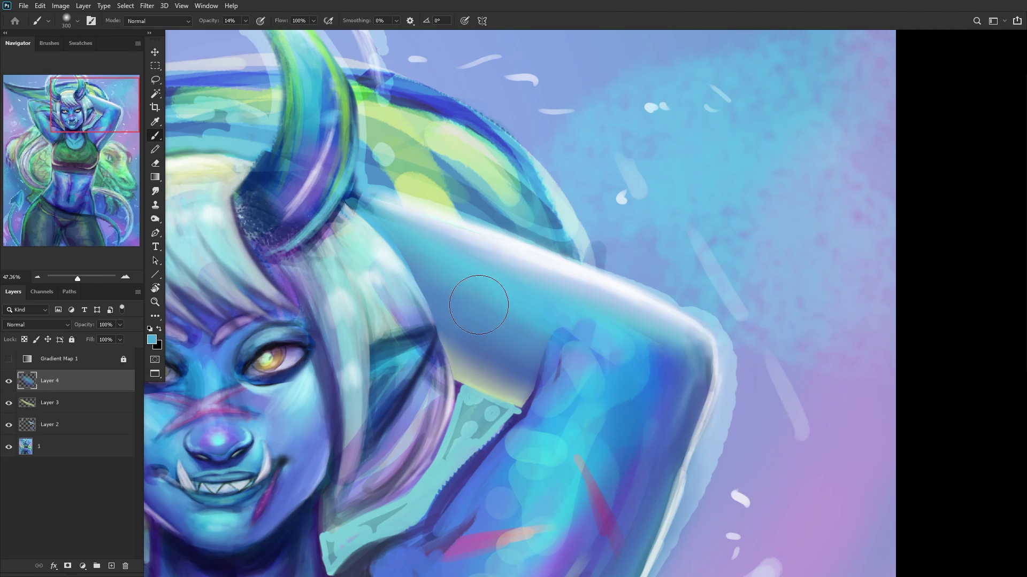
{"action": "left_click", "coordinate": [155, 164]}
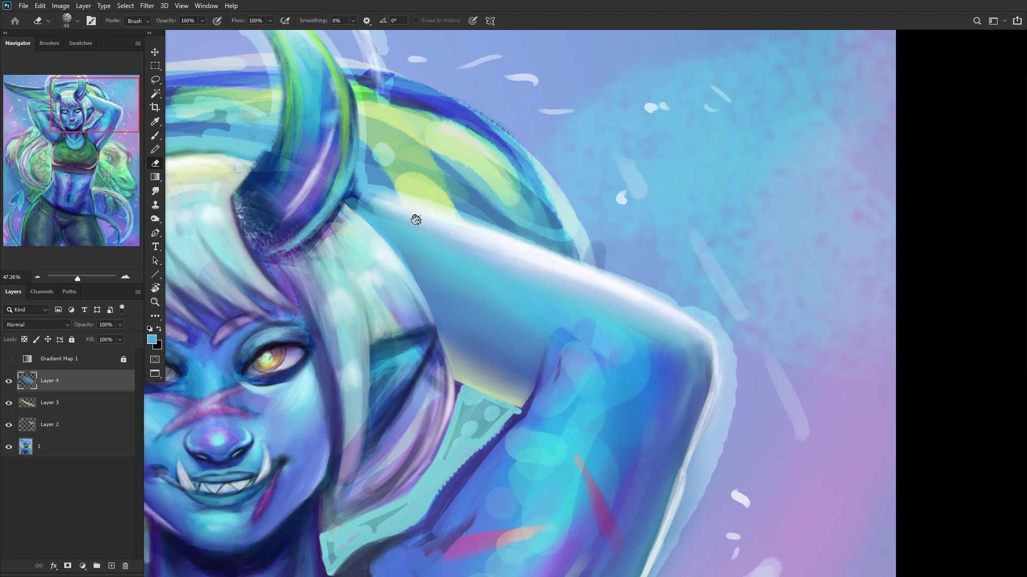
{"action": "left_click_drag", "start_coordinate": [519, 413], "coordinate": [463, 397]}
{"action": "key", "text": "ctrl+z"}
{"action": "scroll", "coordinate": [433, 374], "scroll_direction": "down", "scroll_amount": 5}
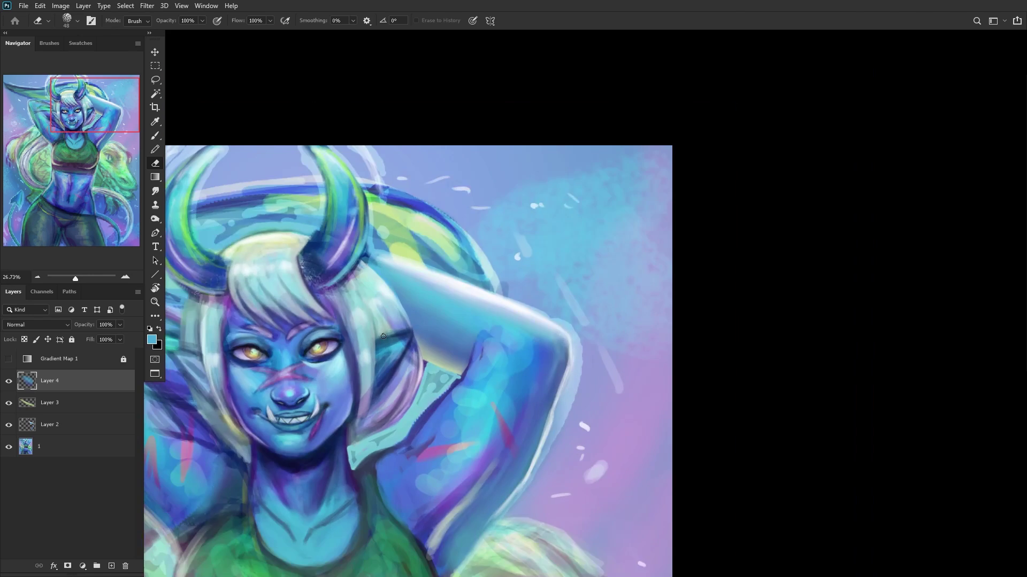
Step: Compare the arm layers, then merge Layer 4 and Layer 3 down into Layer 2
{"action": "left_click", "coordinate": [8, 381]}
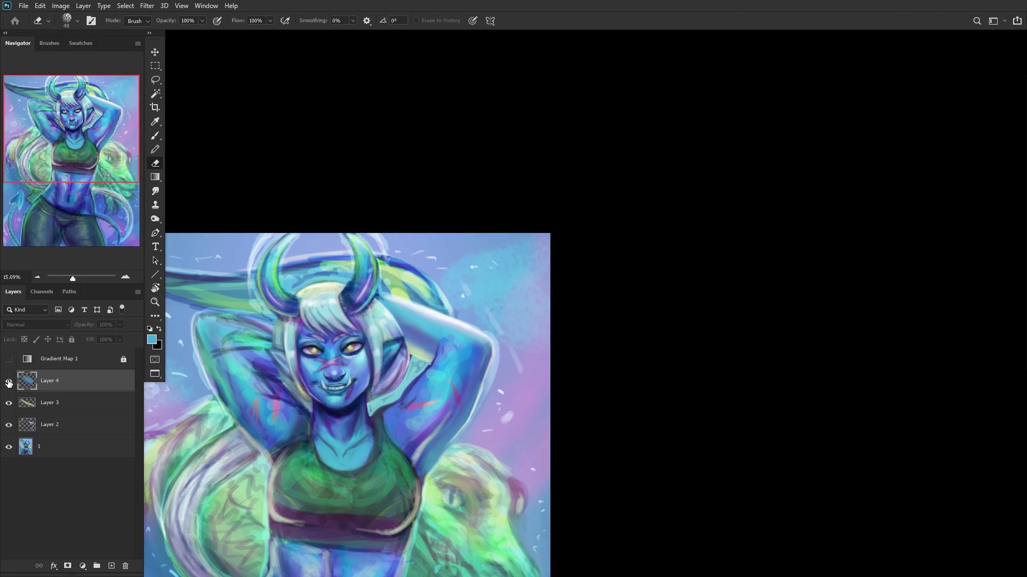
{"action": "left_click", "coordinate": [9, 381]}
{"action": "left_click", "coordinate": [10, 380]}
{"action": "left_click", "coordinate": [12, 379]}
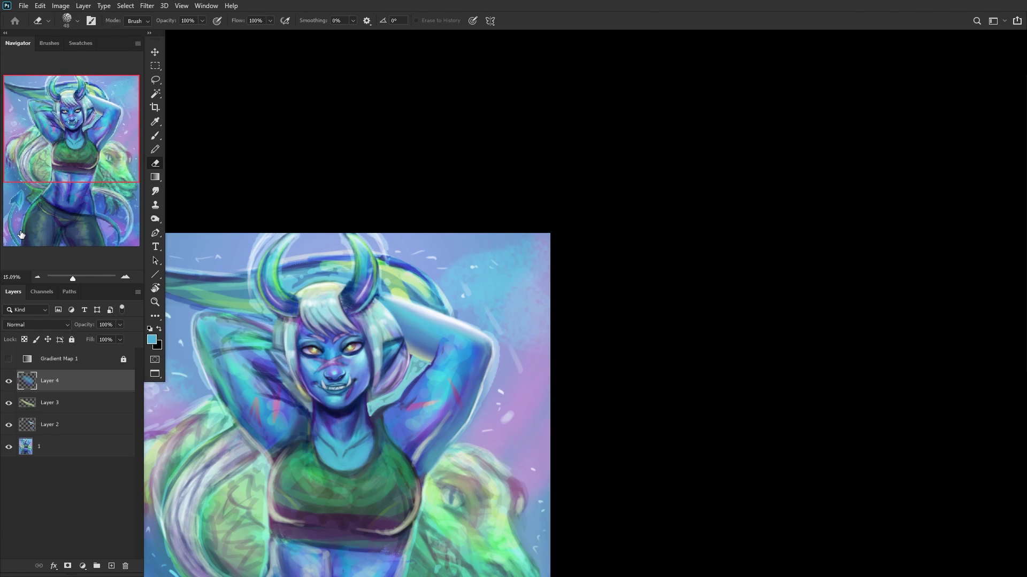
{"action": "key", "text": "ctrl+e"}
{"action": "left_click", "coordinate": [8, 381]}
{"action": "left_click", "coordinate": [8, 380]}
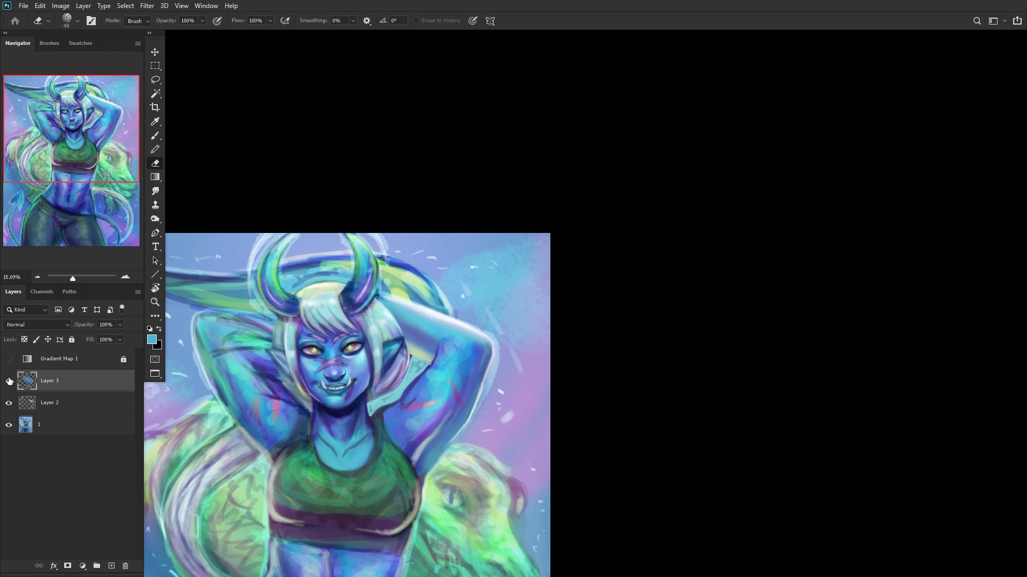
{"action": "left_click", "coordinate": [9, 381]}
{"action": "left_click", "coordinate": [9, 380]}
{"action": "key", "text": "ctrl+e"}
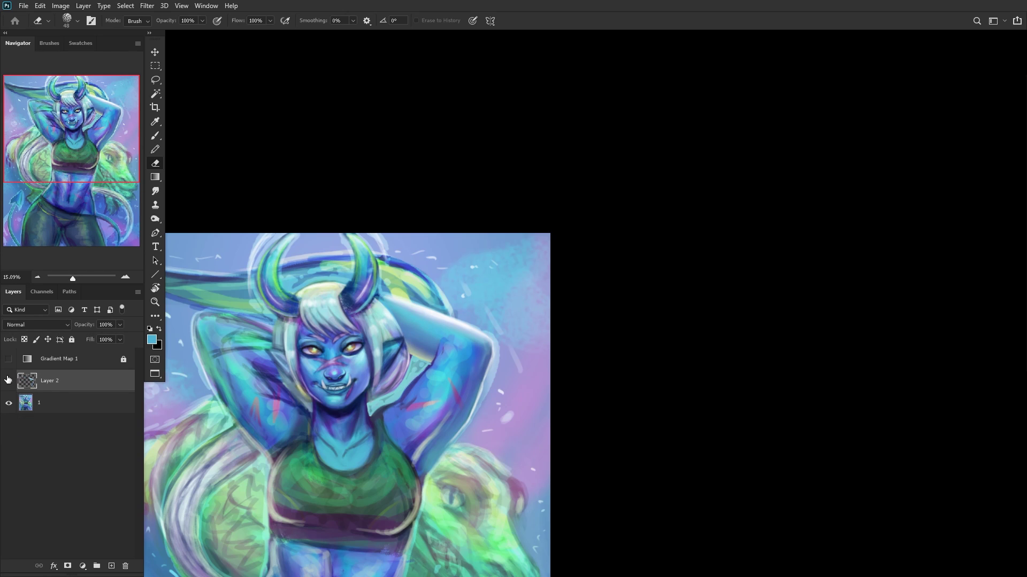
Step: Check the arm strokes by toggling Layer 2 and mirroring the canvas view
{"action": "left_click", "coordinate": [6, 382]}
{"action": "left_click", "coordinate": [5, 382]}
{"action": "left_click", "coordinate": [5, 382]}
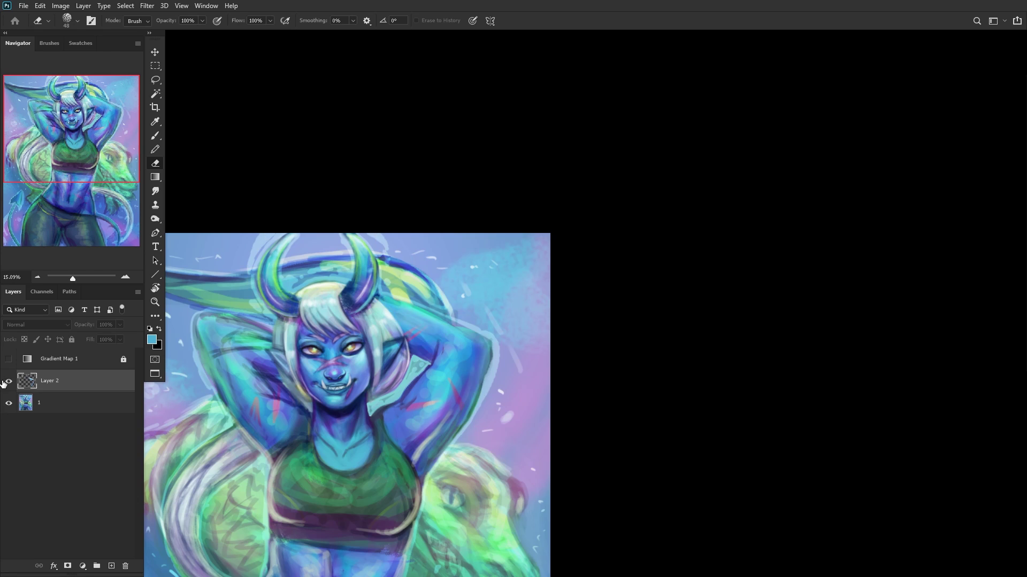
{"action": "left_click", "coordinate": [5, 381]}
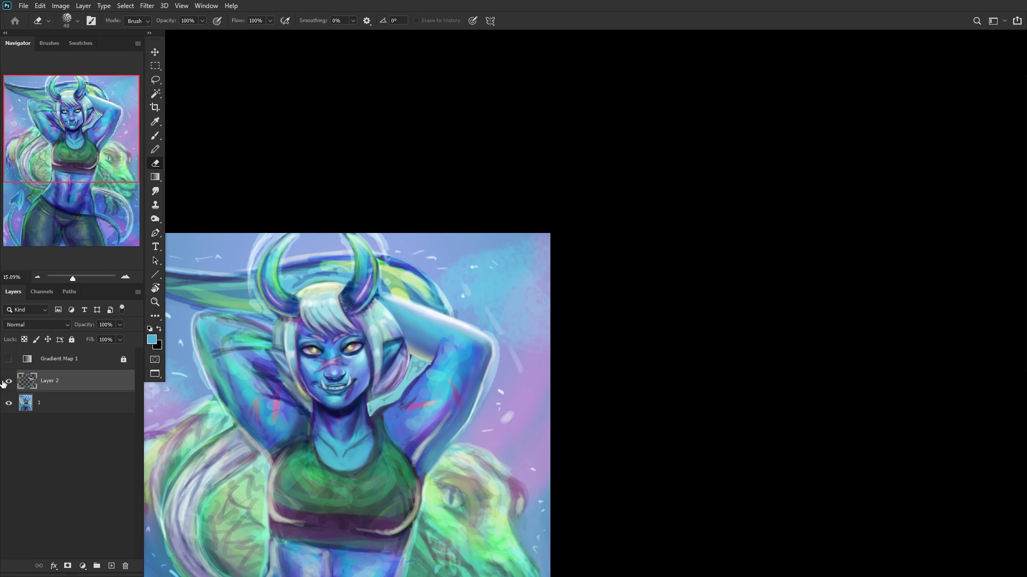
{"action": "key", "text": "ctrl+shift+h"}
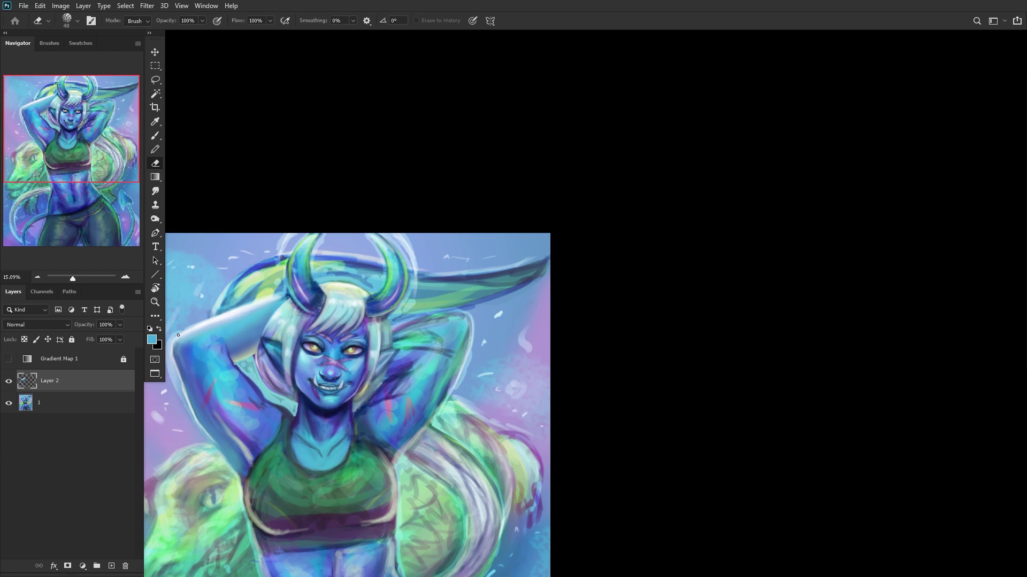
{"action": "scroll", "coordinate": [178, 335], "scroll_direction": "up", "scroll_amount": 5}
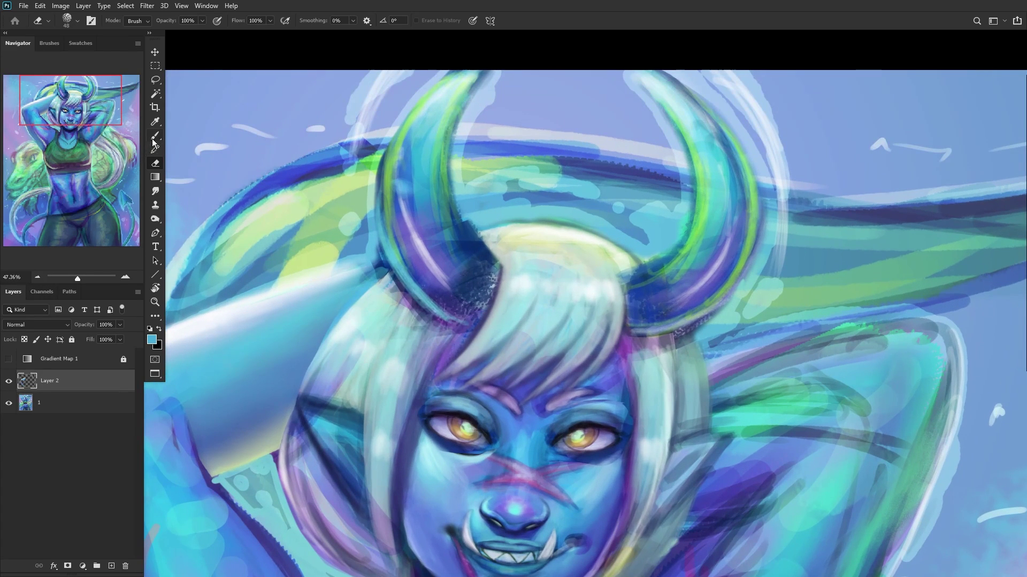
Step: Switch to the brush tool and zoom out to see the whole figure
{"action": "left_click", "coordinate": [154, 137]}
{"action": "right_click", "coordinate": [319, 271]}
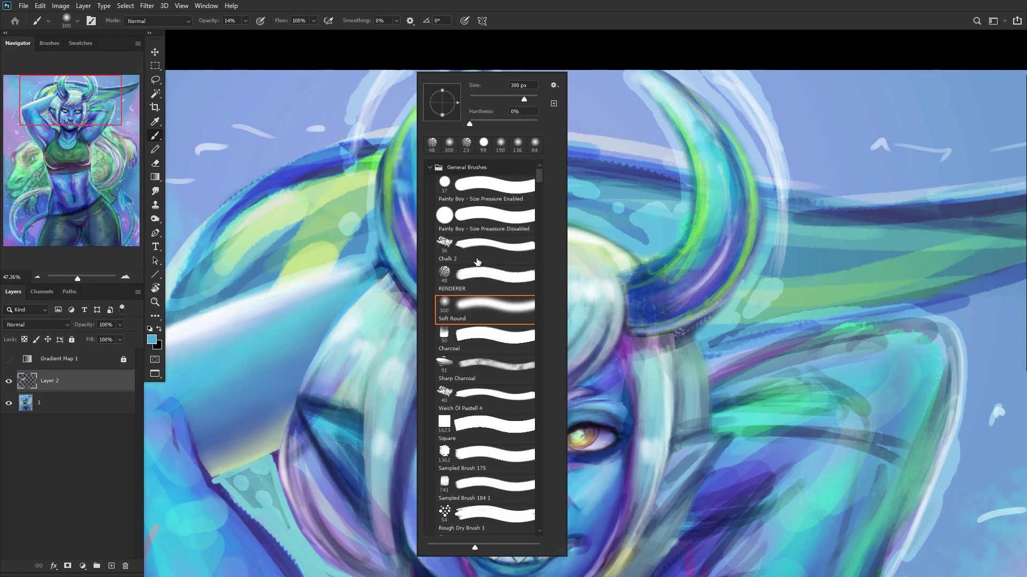
{"action": "left_click", "coordinate": [318, 272]}
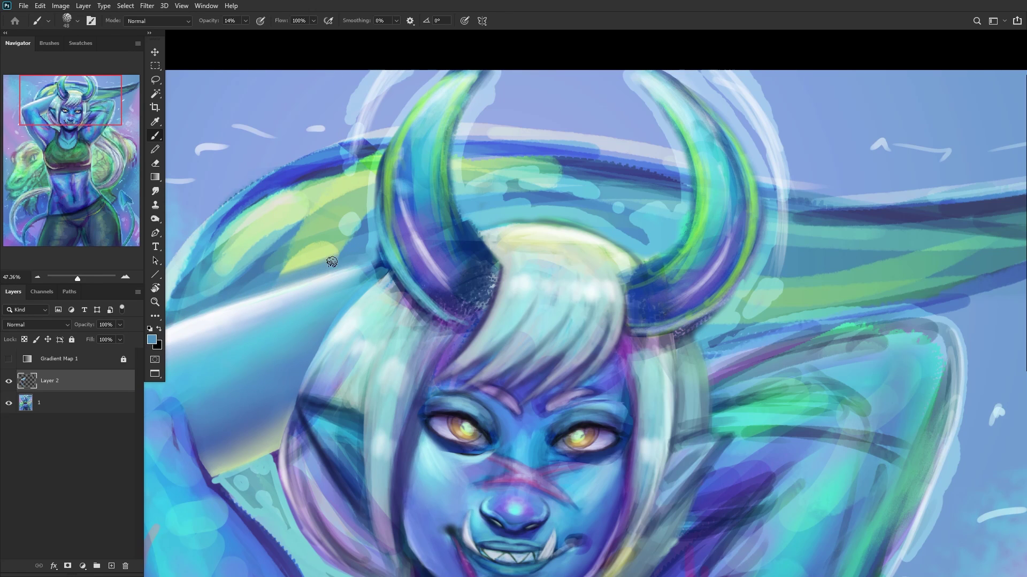
{"action": "left_click_drag", "start_coordinate": [332, 262], "coordinate": [203, 159]}
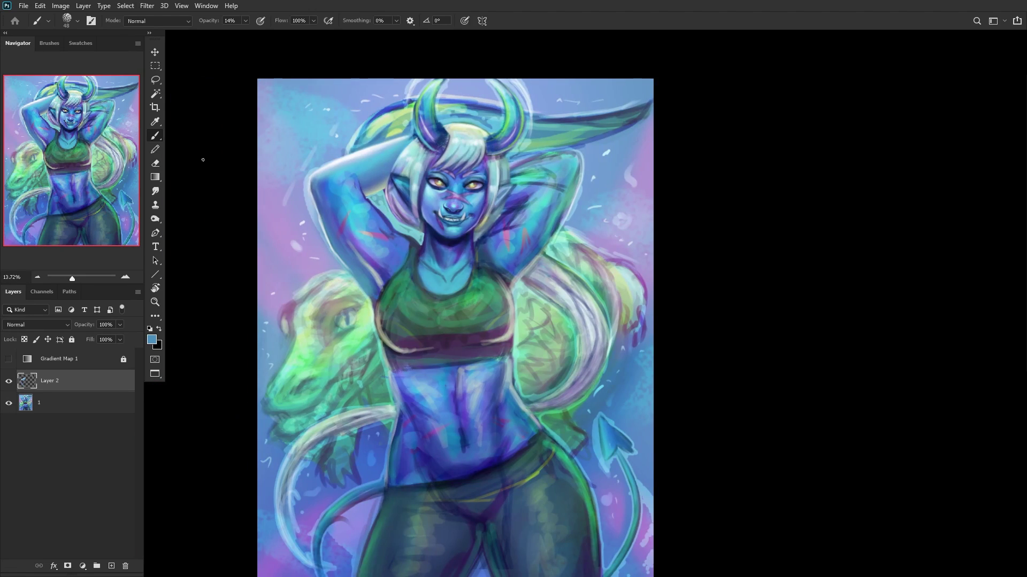
Step: Try a faint light-blue stroke with a 120 px brush on a new layer, then discard that layer
{"action": "left_click", "coordinate": [109, 565]}
{"action": "right_click", "coordinate": [419, 76]}
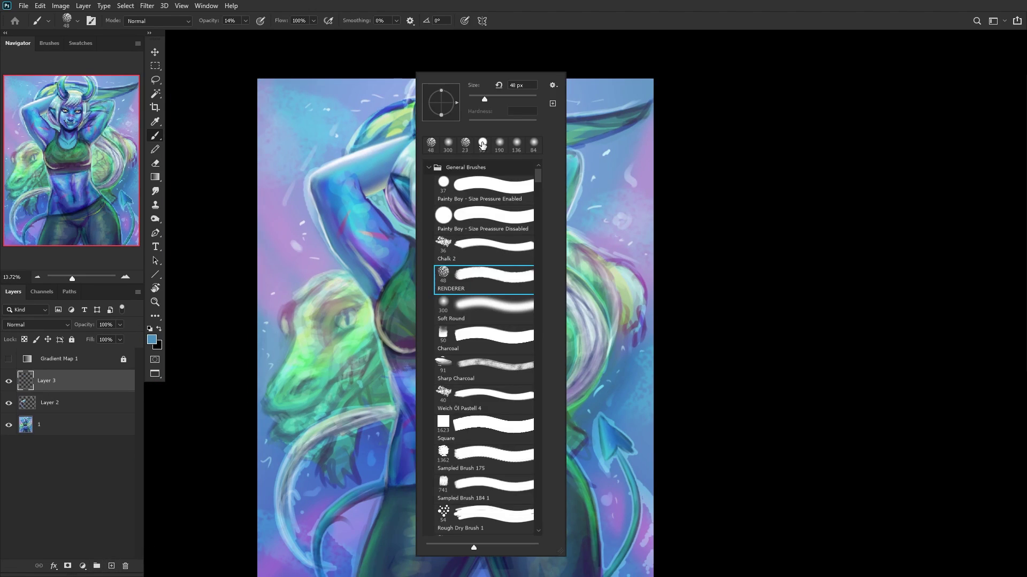
{"action": "left_click_drag", "start_coordinate": [505, 97], "coordinate": [507, 98]}
{"action": "left_click", "coordinate": [306, 224], "text": "alt"}
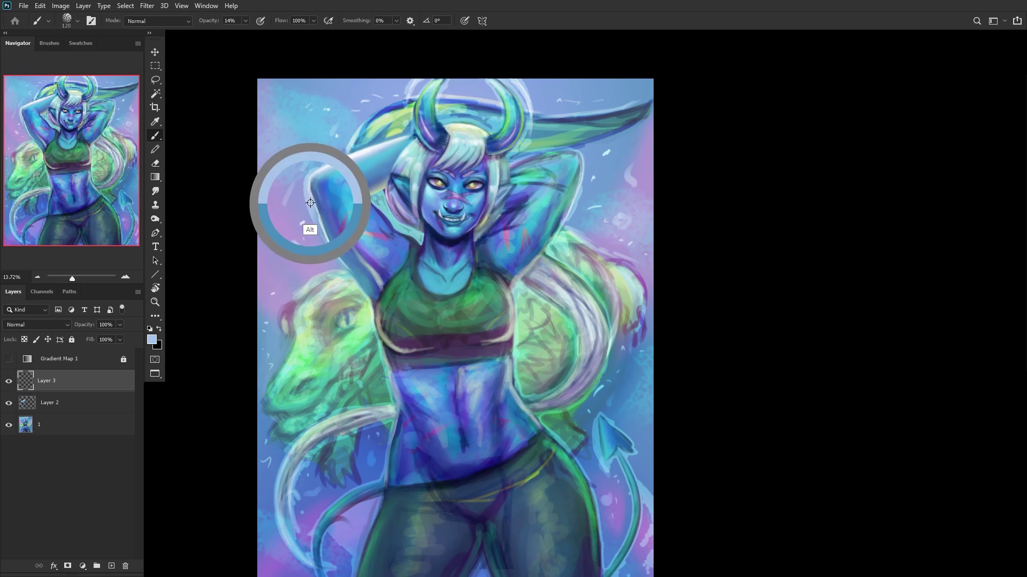
{"action": "right_click", "coordinate": [398, 259]}
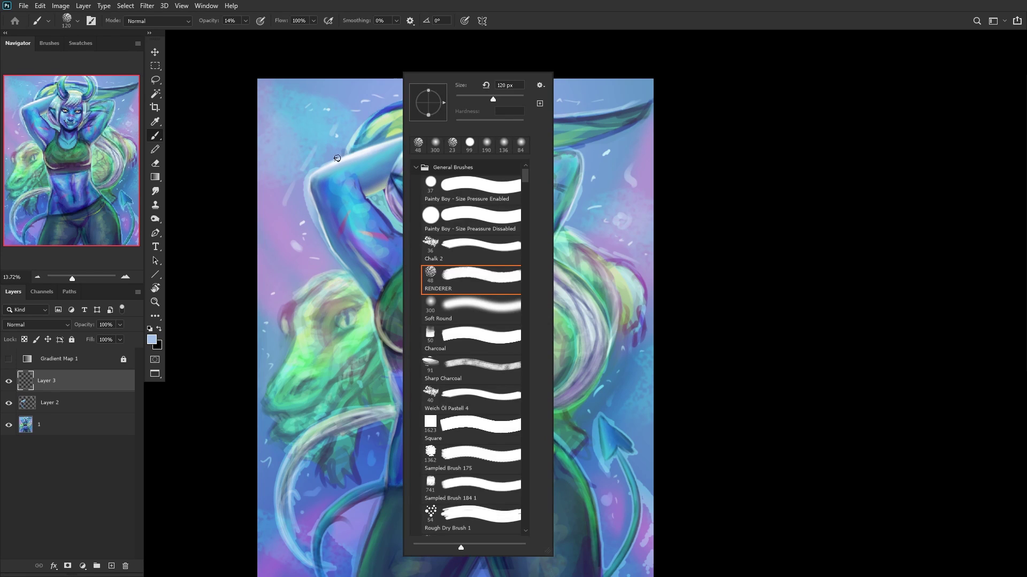
{"action": "left_click", "coordinate": [302, 192]}
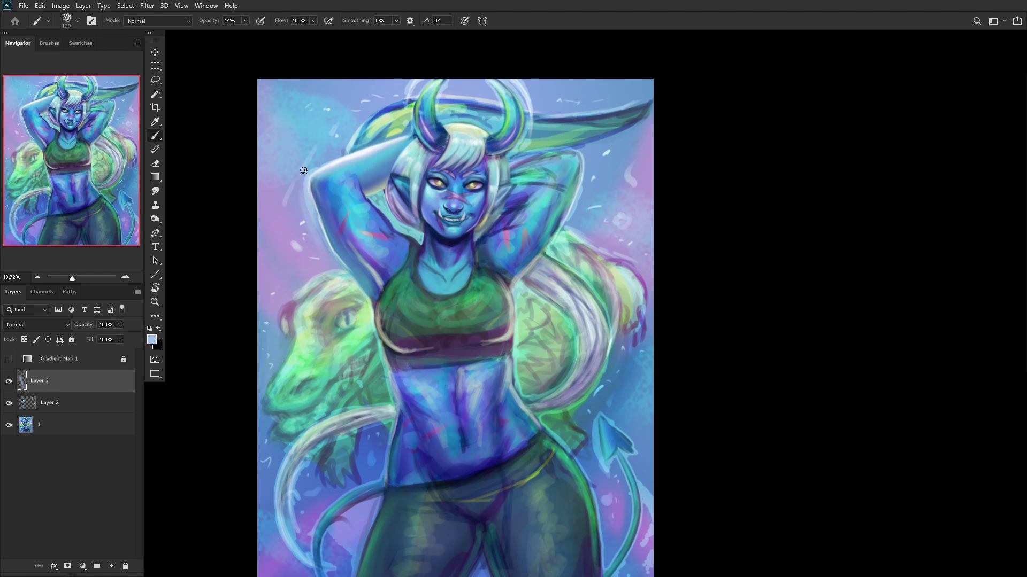
{"action": "mouse_move", "coordinate": [301, 195]}
{"action": "left_mouse_down"}
{"action": "mouse_move", "coordinate": [322, 156]}
{"action": "mouse_move", "coordinate": [312, 200]}
{"action": "left_mouse_up"}
{"action": "key", "text": "Delete"}
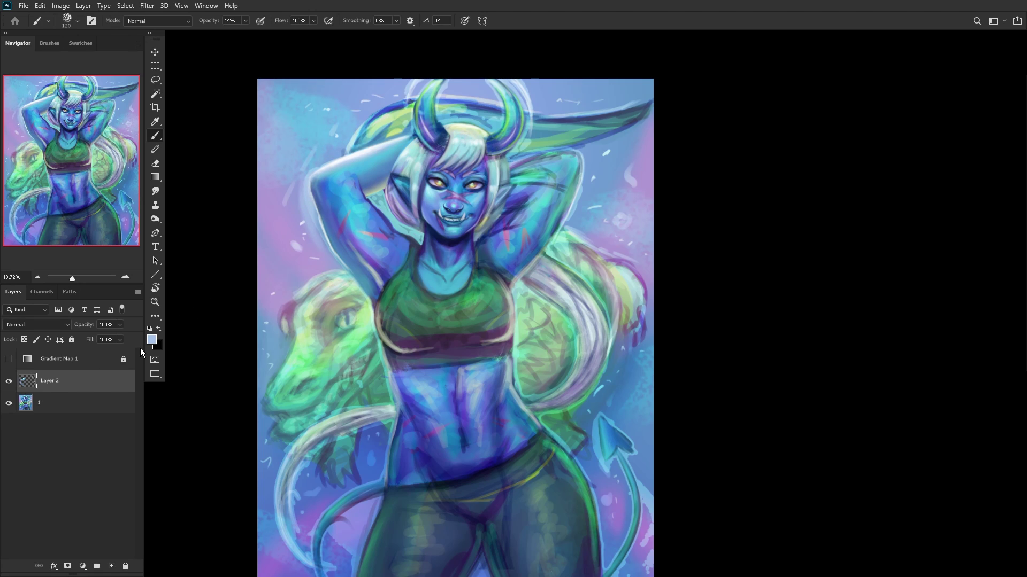
{"action": "scroll", "coordinate": [383, 260], "scroll_direction": "up", "scroll_amount": 3}
Step: Sample light cyan from the upper arm and paint highlights on the inner upper arm
{"action": "left_click", "coordinate": [378, 291], "text": "alt"}
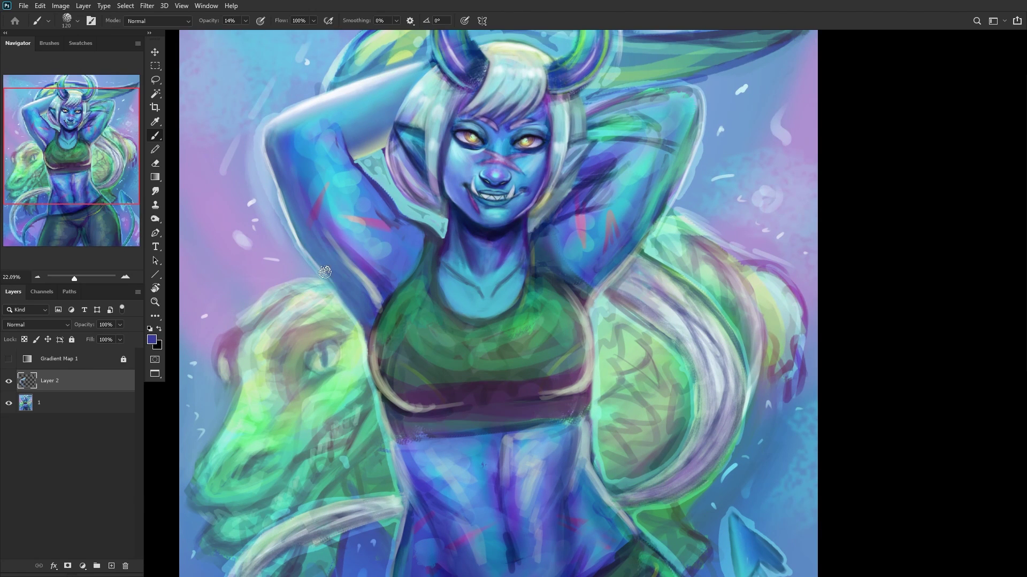
{"action": "left_click_drag", "start_coordinate": [485, 238], "coordinate": [481, 156], "text": "alt"}
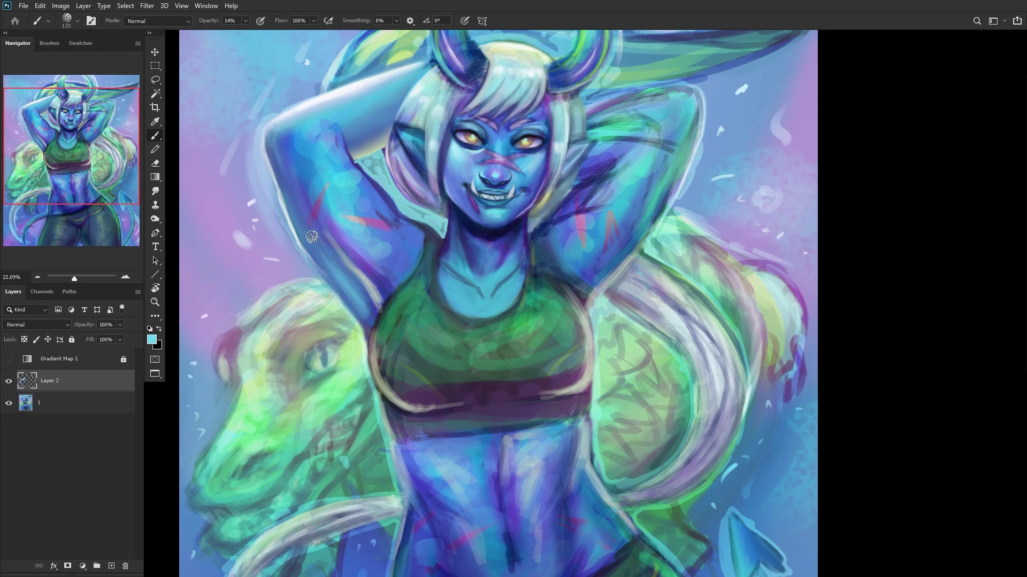
{"action": "scroll", "coordinate": [351, 258], "scroll_direction": "up", "scroll_amount": 3}
{"action": "left_click", "coordinate": [391, 290], "text": "alt"}
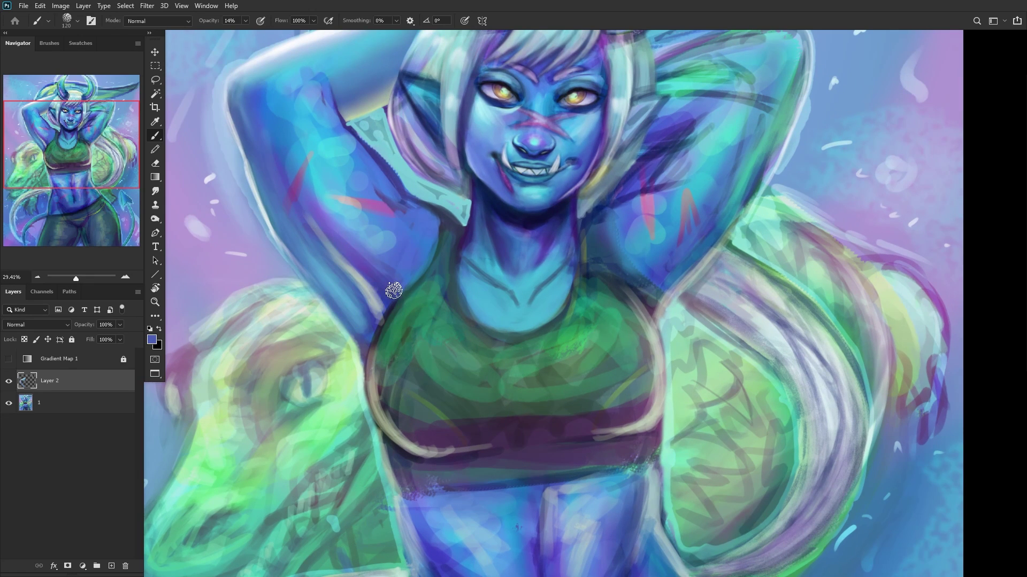
{"action": "right_click", "coordinate": [502, 259]}
{"action": "left_click", "coordinate": [393, 258], "text": "alt"}
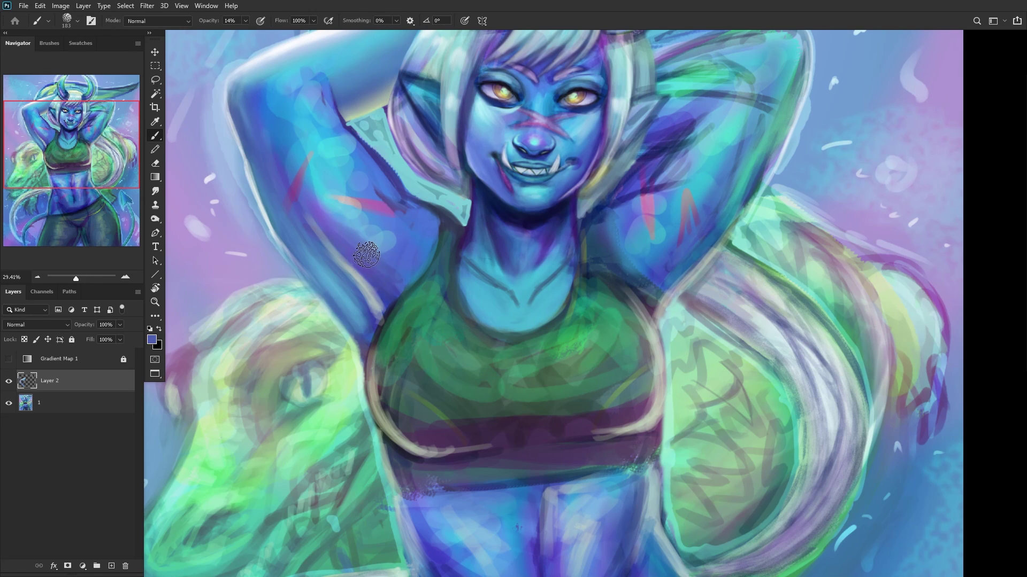
{"action": "left_click", "coordinate": [345, 207], "text": "alt"}
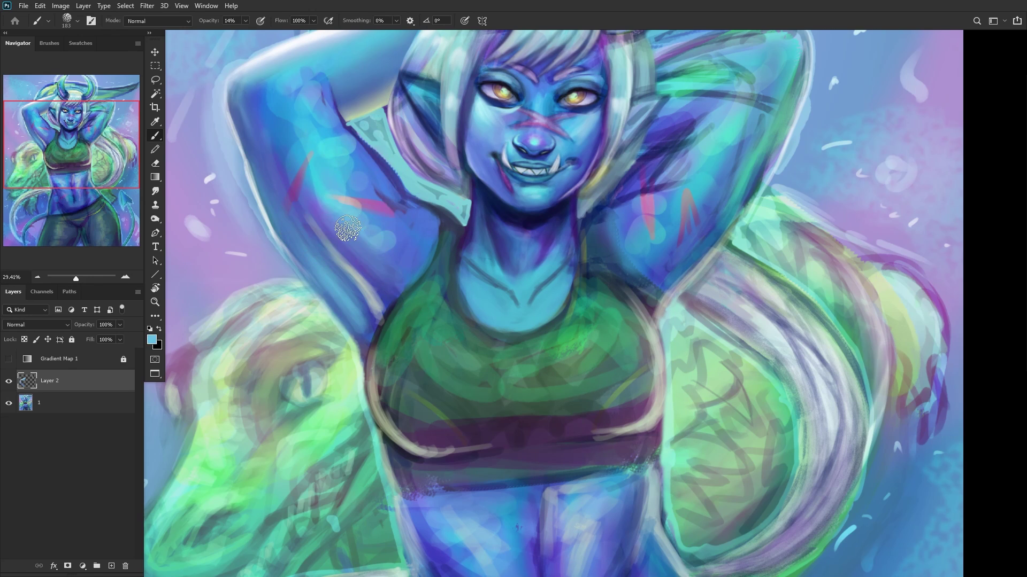
{"action": "mouse_move", "coordinate": [345, 231]}
{"action": "left_mouse_down"}
{"action": "mouse_move", "coordinate": [370, 241]}
{"action": "mouse_move", "coordinate": [334, 214]}
{"action": "mouse_move", "coordinate": [387, 240]}
{"action": "mouse_move", "coordinate": [347, 258]}
{"action": "mouse_move", "coordinate": [405, 251]}
{"action": "mouse_move", "coordinate": [396, 224]}
{"action": "mouse_move", "coordinate": [387, 230]}
{"action": "mouse_move", "coordinate": [396, 245]}
{"action": "mouse_move", "coordinate": [371, 280]}
{"action": "mouse_move", "coordinate": [377, 230]}
{"action": "mouse_move", "coordinate": [300, 191]}
{"action": "mouse_move", "coordinate": [399, 271]}
{"action": "mouse_move", "coordinate": [344, 173]}
{"action": "mouse_move", "coordinate": [357, 170]}
{"action": "mouse_move", "coordinate": [338, 148]}
{"action": "mouse_move", "coordinate": [338, 163]}
{"action": "mouse_move", "coordinate": [329, 130]}
{"action": "mouse_move", "coordinate": [352, 186]}
{"action": "mouse_move", "coordinate": [335, 159]}
{"action": "mouse_move", "coordinate": [343, 142]}
{"action": "mouse_move", "coordinate": [279, 92]}
{"action": "mouse_move", "coordinate": [310, 180]}
{"action": "mouse_move", "coordinate": [269, 105]}
{"action": "left_mouse_up"}
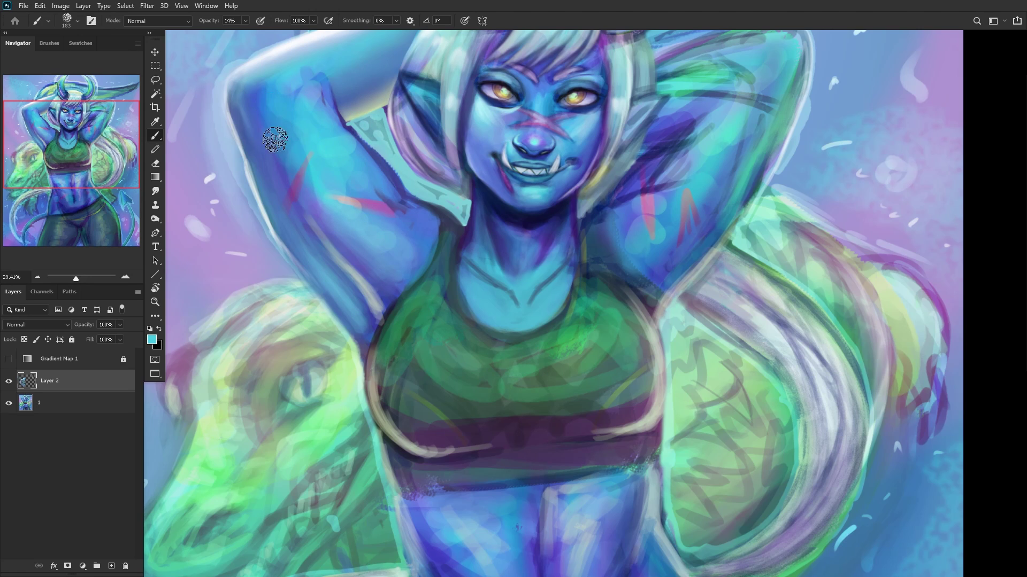
Step: Paint dark blue shading on the upper arm and mirror the view to check it
{"action": "left_click", "coordinate": [378, 159], "text": "alt"}
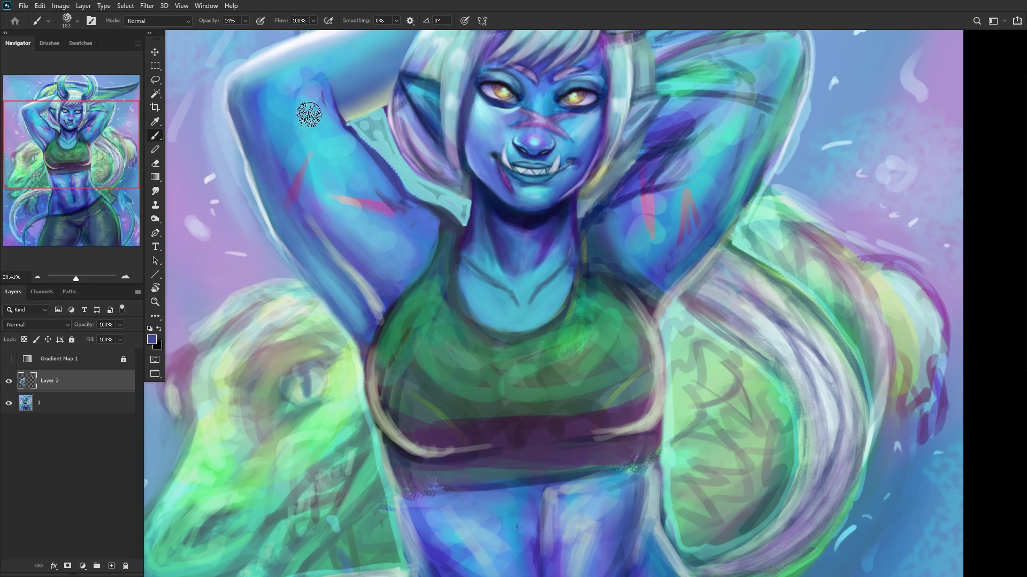
{"action": "mouse_move", "coordinate": [247, 107]}
{"action": "left_mouse_down"}
{"action": "mouse_move", "coordinate": [269, 91]}
{"action": "mouse_move", "coordinate": [246, 101]}
{"action": "mouse_move", "coordinate": [266, 164]}
{"action": "mouse_move", "coordinate": [255, 102]}
{"action": "mouse_move", "coordinate": [279, 88]}
{"action": "mouse_move", "coordinate": [280, 123]}
{"action": "mouse_move", "coordinate": [296, 89]}
{"action": "left_mouse_up"}
{"action": "scroll", "coordinate": [357, 142], "scroll_direction": "down", "scroll_amount": 5}
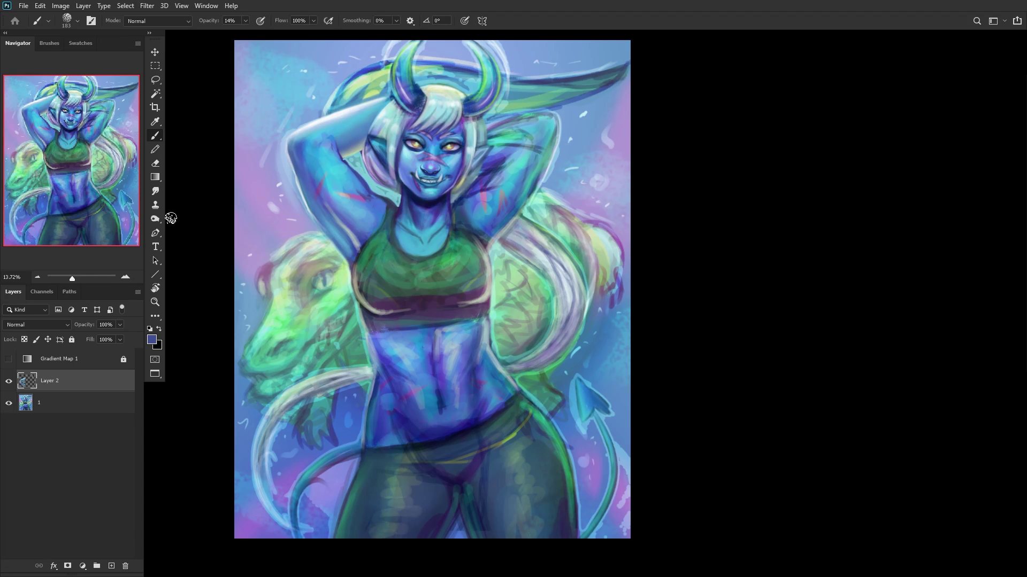
{"action": "scroll", "coordinate": [321, 128], "scroll_direction": "up", "scroll_amount": 4}
{"action": "left_click_drag", "start_coordinate": [122, 164], "coordinate": [101, 114]}
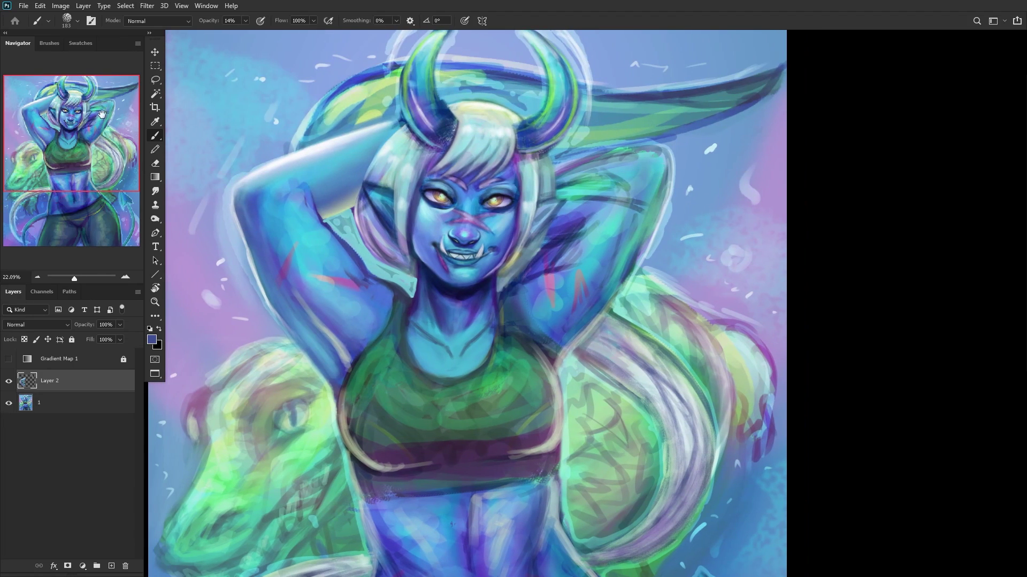
{"action": "key", "text": "ctrl+shift+h"}
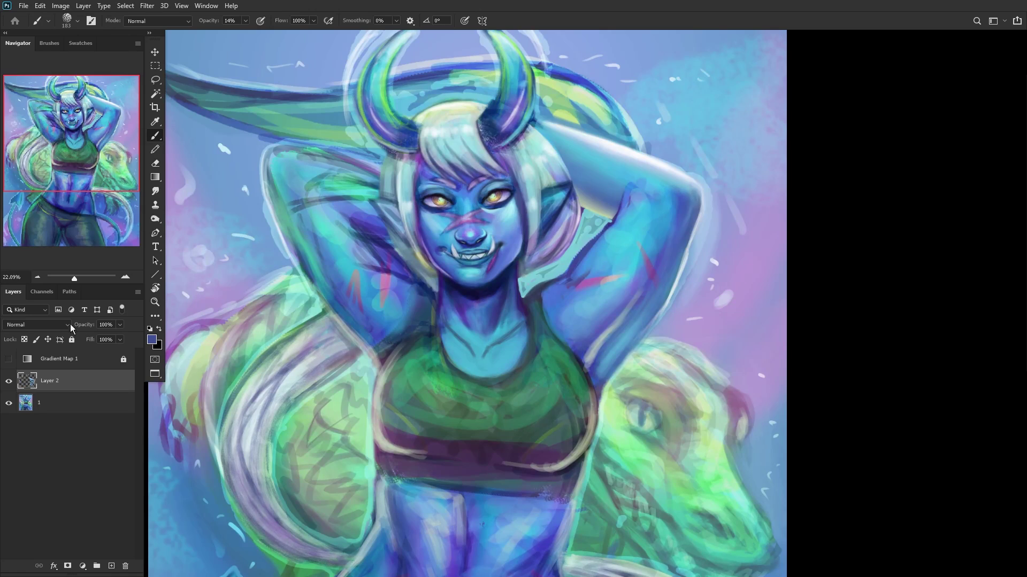
Step: Toggle Layer 2 on and off to compare the arm with and without the new shading
{"action": "left_click", "coordinate": [6, 383]}
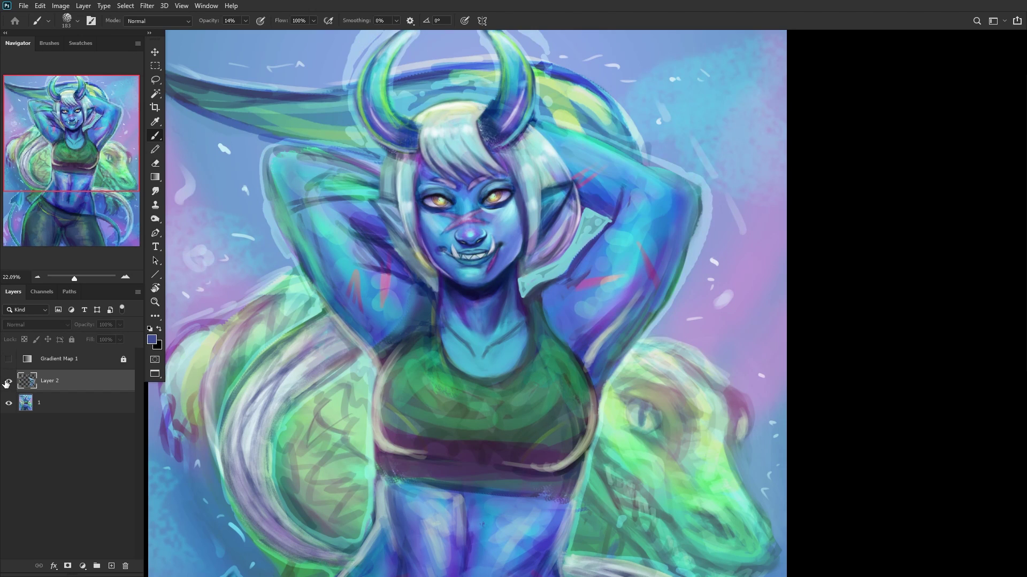
{"action": "left_click", "coordinate": [7, 383]}
{"action": "left_click", "coordinate": [6, 383]}
{"action": "left_click", "coordinate": [6, 382]}
{"action": "scroll", "coordinate": [500, 348], "scroll_direction": "down", "scroll_amount": 2}
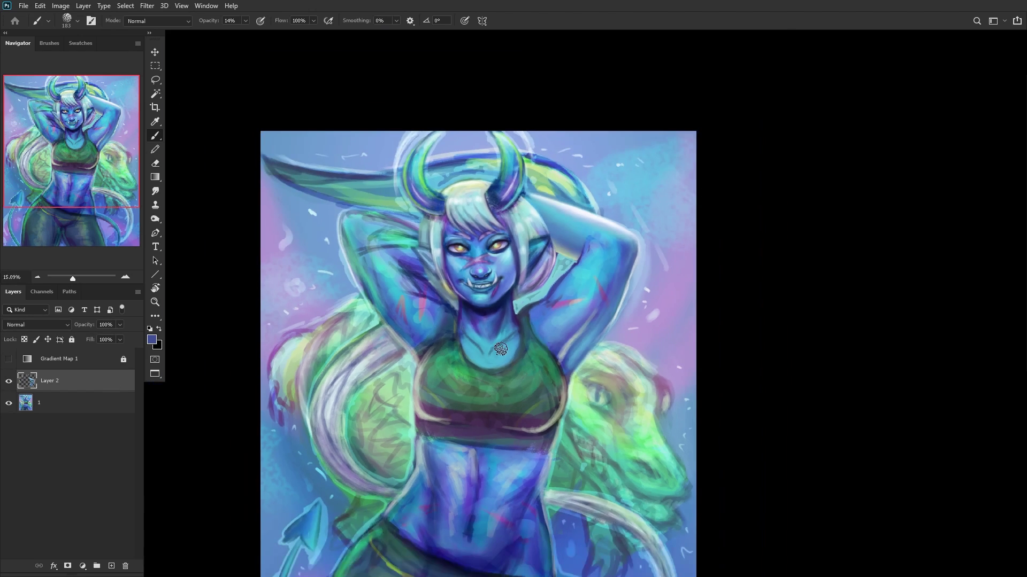
{"action": "scroll", "coordinate": [500, 349], "scroll_direction": "down", "scroll_amount": 1}
Step: Add a new layer set to Overlay, with black (000000) and the Soft Round brush
{"action": "left_click", "coordinate": [113, 567]}
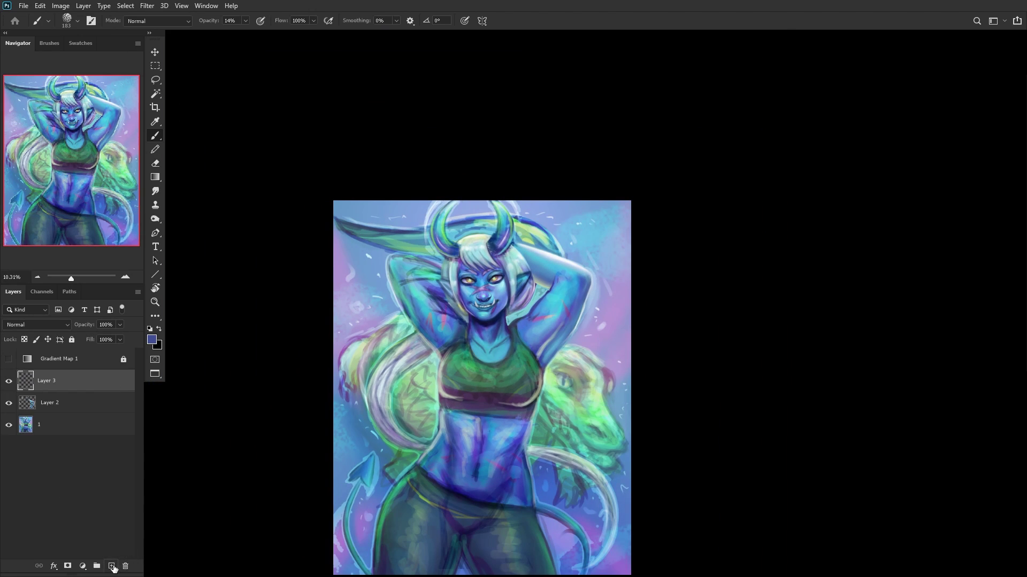
{"action": "left_click", "coordinate": [151, 341]}
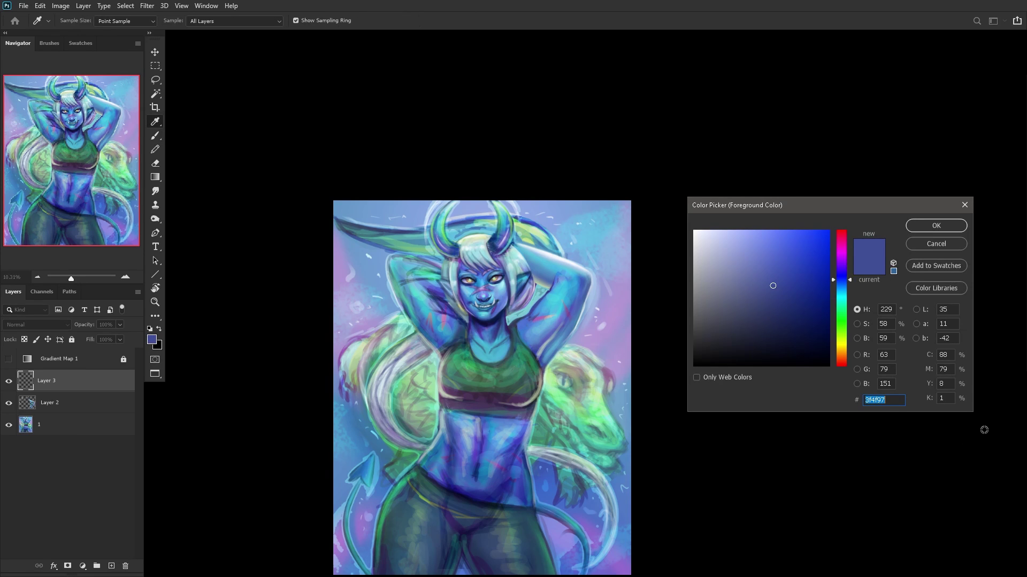
{"action": "type", "text": "000000"}
{"action": "left_click", "coordinate": [936, 225]}
{"action": "right_click", "coordinate": [607, 339]}
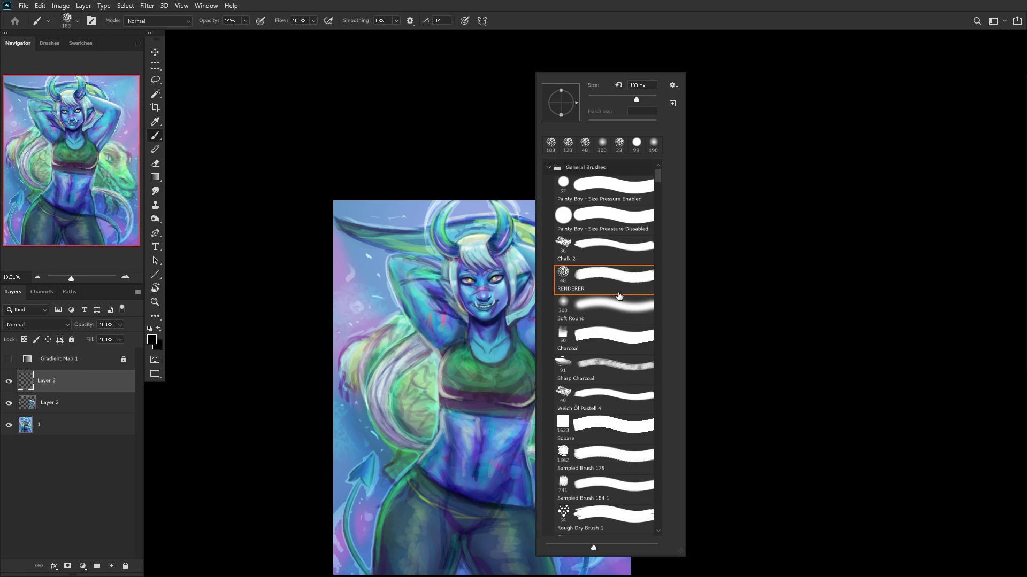
{"action": "left_click", "coordinate": [598, 310]}
{"action": "left_click", "coordinate": [36, 324]}
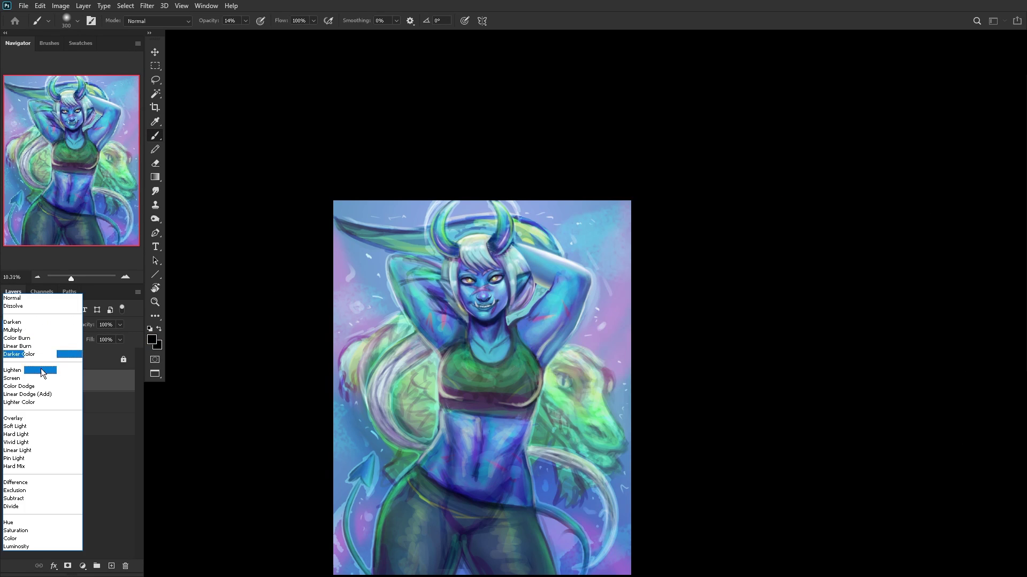
{"action": "left_click", "coordinate": [31, 418]}
Step: Resize the brush to 322 px and darken the green chest area above the dark band
{"action": "right_click", "coordinate": [635, 189]}
{"action": "left_click_drag", "start_coordinate": [741, 99], "coordinate": [752, 100]}
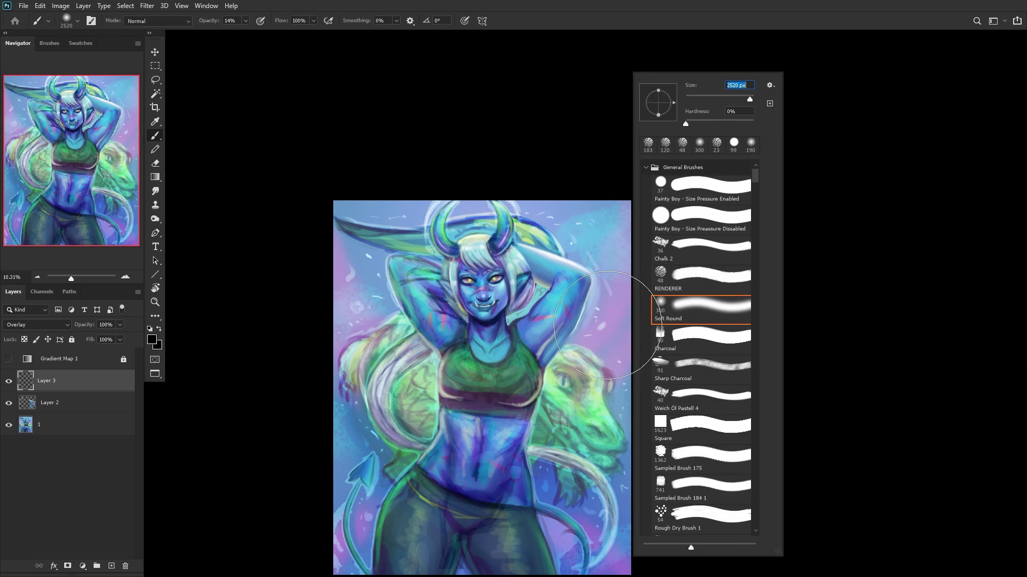
{"action": "key", "text": "Return"}
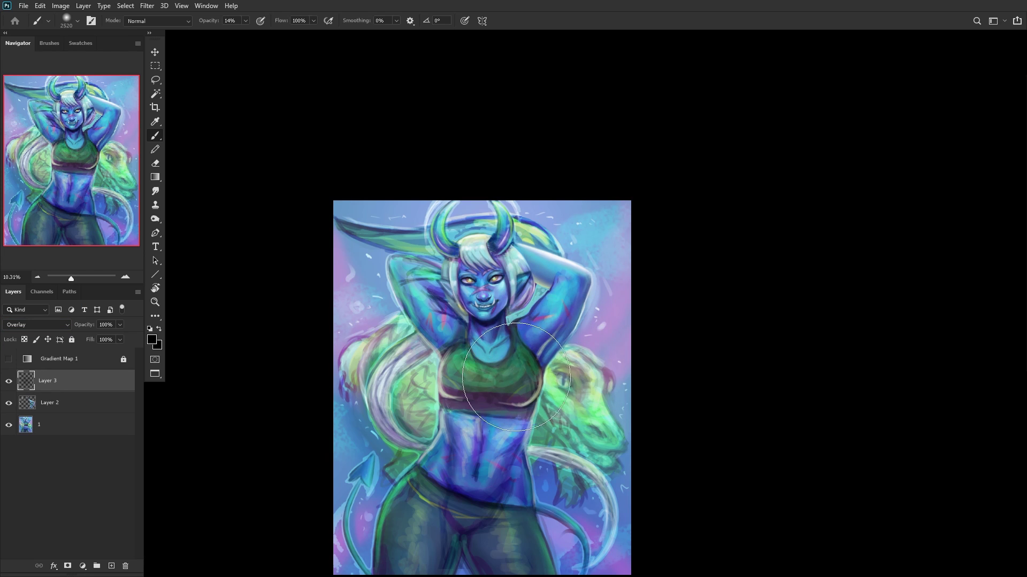
{"action": "scroll", "coordinate": [474, 417], "scroll_direction": "up", "scroll_amount": 1}
{"action": "scroll", "coordinate": [474, 417], "scroll_direction": "up", "scroll_amount": 2}
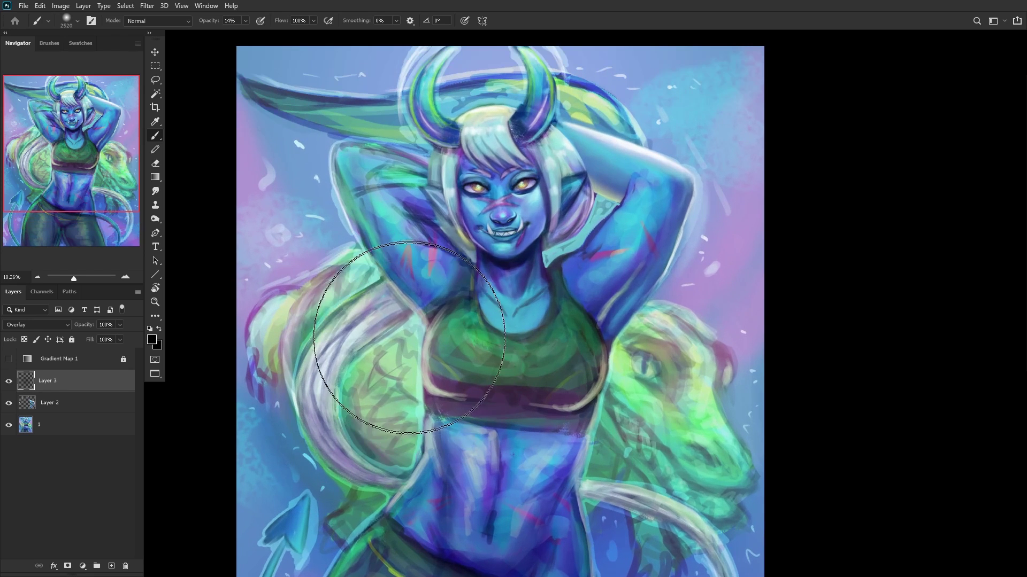
{"action": "right_click", "coordinate": [588, 231]}
{"action": "key", "text": "Return"}
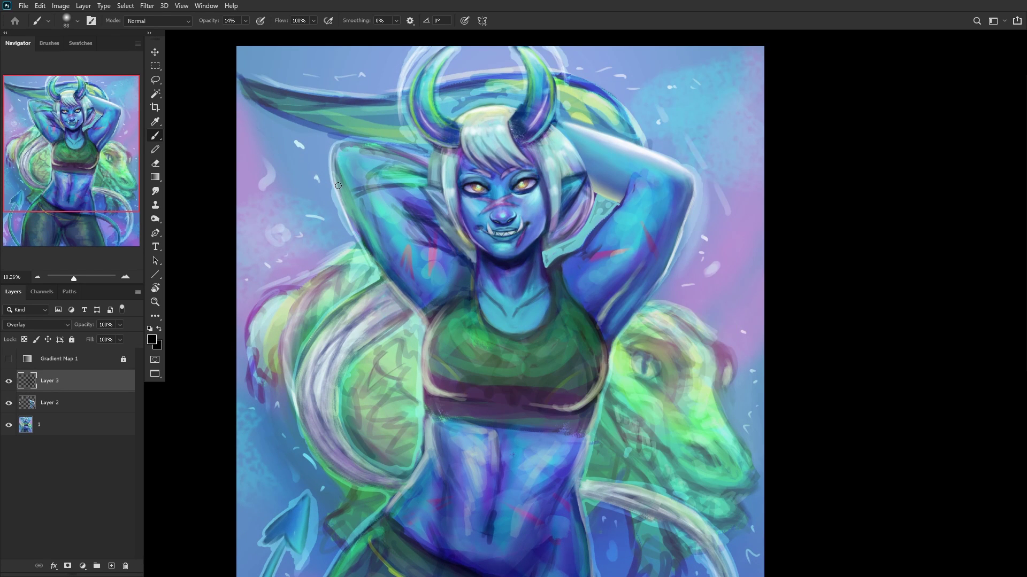
{"action": "right_click", "coordinate": [576, 74]}
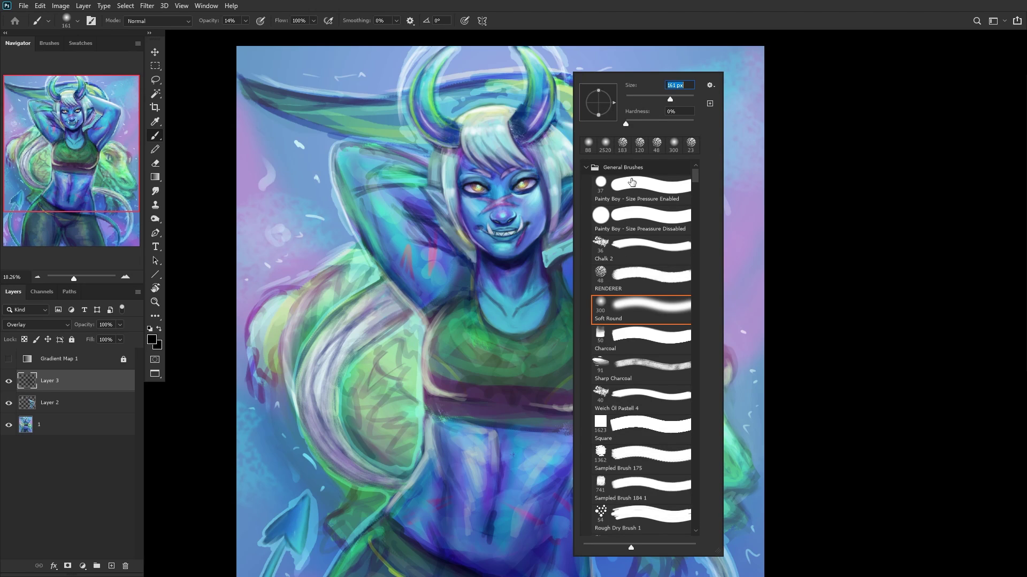
{"action": "key", "text": "Return"}
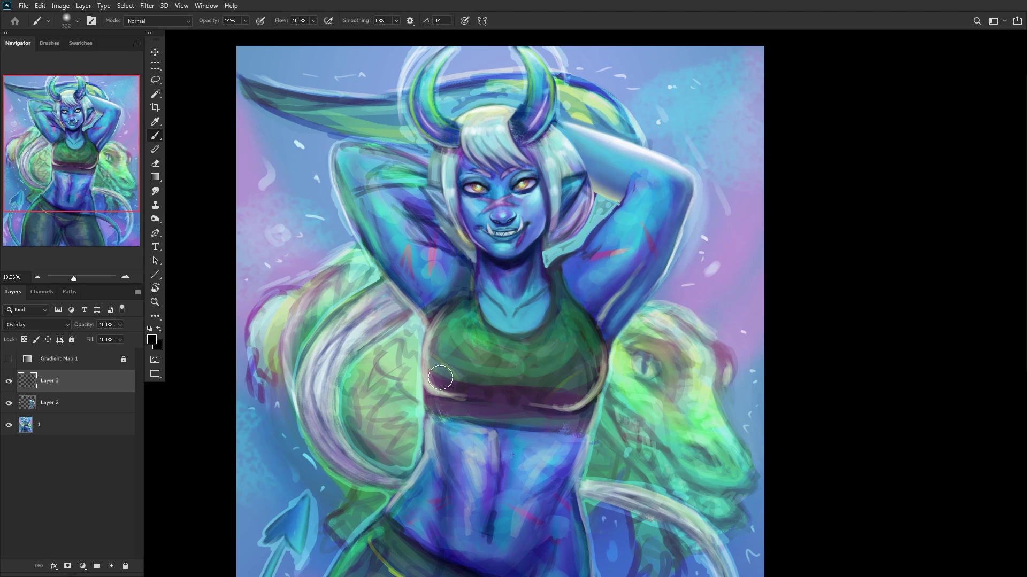
{"action": "mouse_move", "coordinate": [558, 395]}
{"action": "left_mouse_down"}
{"action": "mouse_move", "coordinate": [603, 353]}
{"action": "mouse_move", "coordinate": [564, 397]}
{"action": "mouse_move", "coordinate": [554, 381]}
{"action": "mouse_move", "coordinate": [442, 371]}
{"action": "left_mouse_up"}
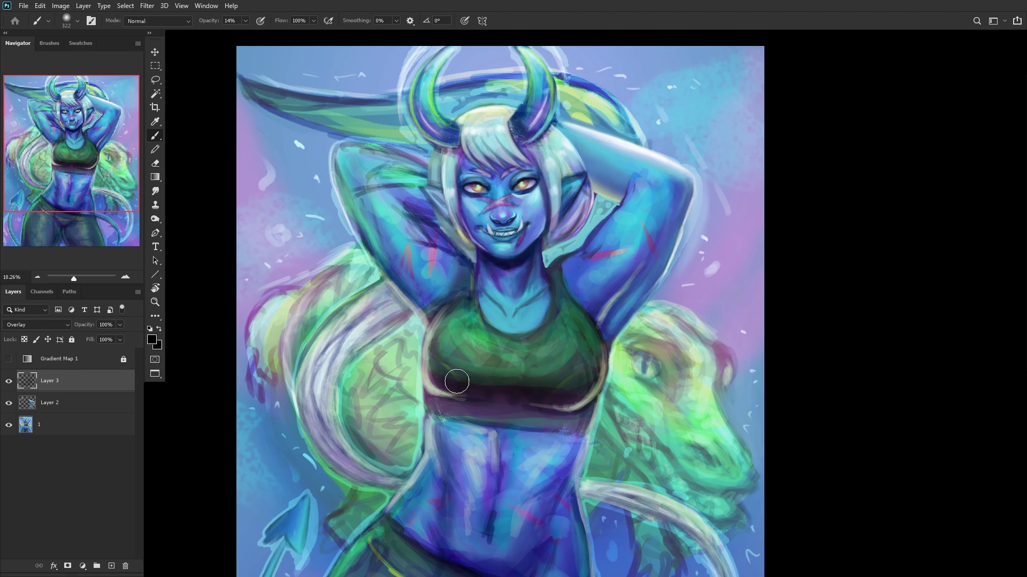
Step: With a 480 px brush, darken the shadow below the waistband, between the legs and low on the legs
{"action": "scroll", "coordinate": [489, 383], "scroll_direction": "down", "scroll_amount": 3}
{"action": "scroll", "coordinate": [517, 460], "scroll_direction": "up", "scroll_amount": 3}
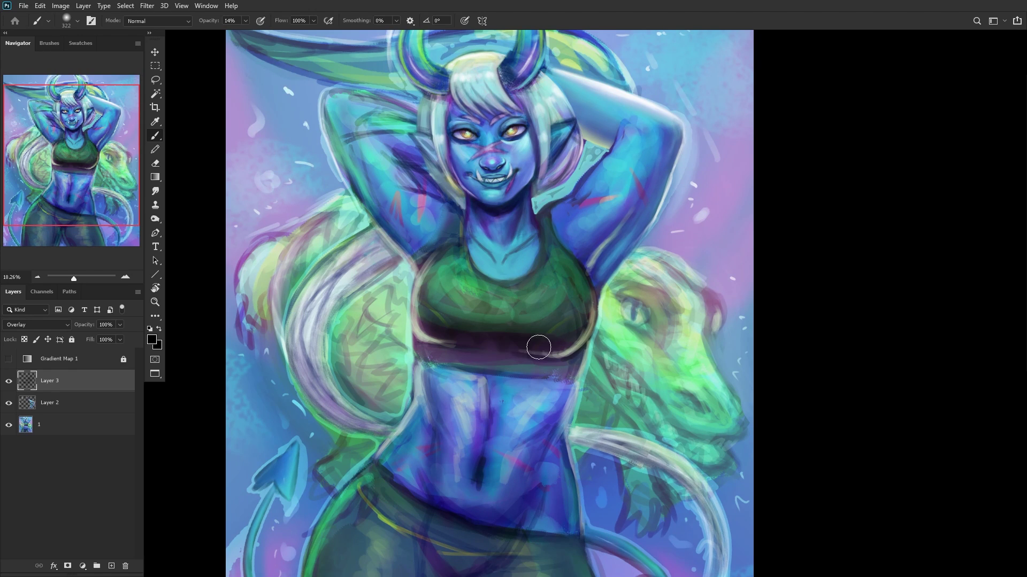
{"action": "right_click", "coordinate": [539, 347]}
{"action": "left_click_drag", "start_coordinate": [750, 105], "coordinate": [752, 101]}
{"action": "left_click_drag", "start_coordinate": [84, 216], "coordinate": [84, 236]}
{"action": "left_click_drag", "start_coordinate": [426, 464], "coordinate": [465, 486]}
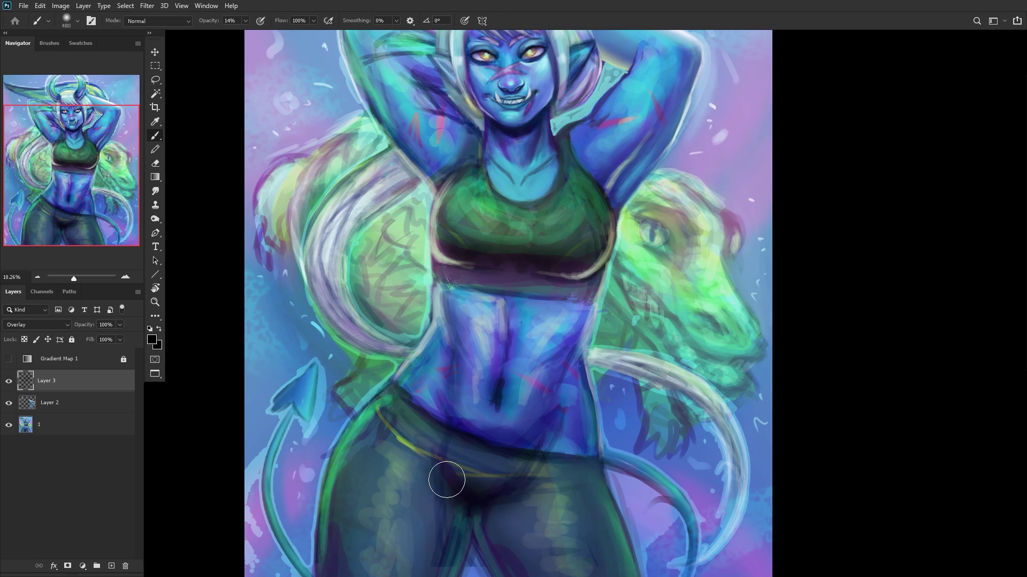
{"action": "scroll", "coordinate": [436, 476], "scroll_direction": "down", "scroll_amount": 3}
{"action": "left_click_drag", "start_coordinate": [426, 480], "coordinate": [415, 531]}
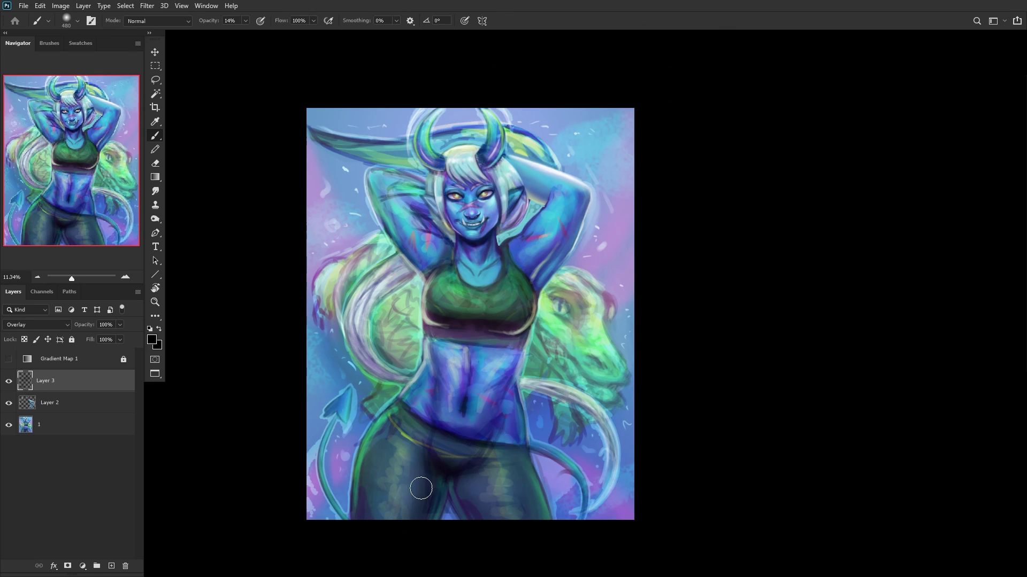
{"action": "left_click_drag", "start_coordinate": [474, 472], "coordinate": [459, 474]}
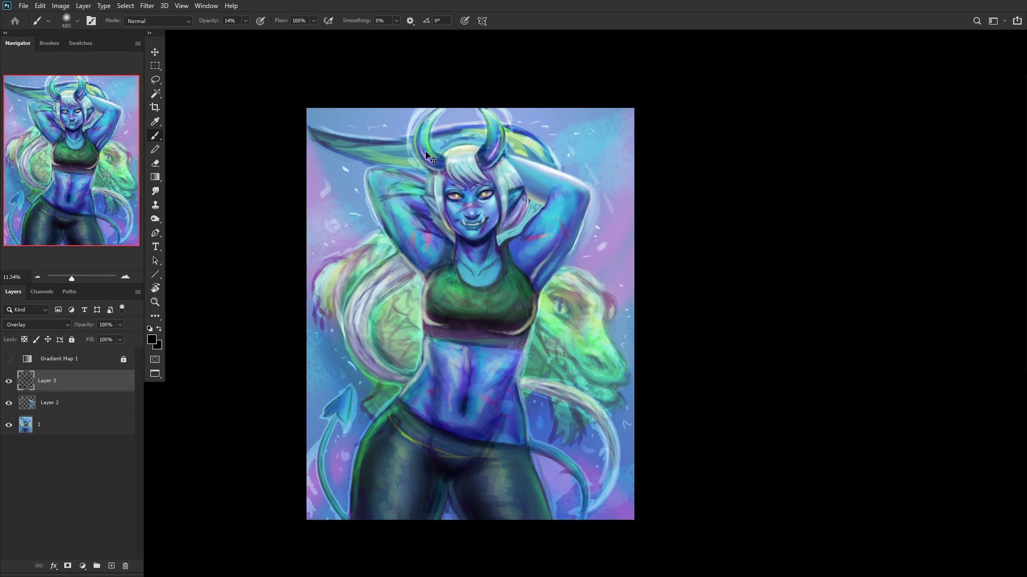
Step: Flip the canvas, then darken the left leg and neck shading with a 1457 px brush
{"action": "key", "text": "ctrl+shift+h"}
{"action": "right_click", "coordinate": [595, 302]}
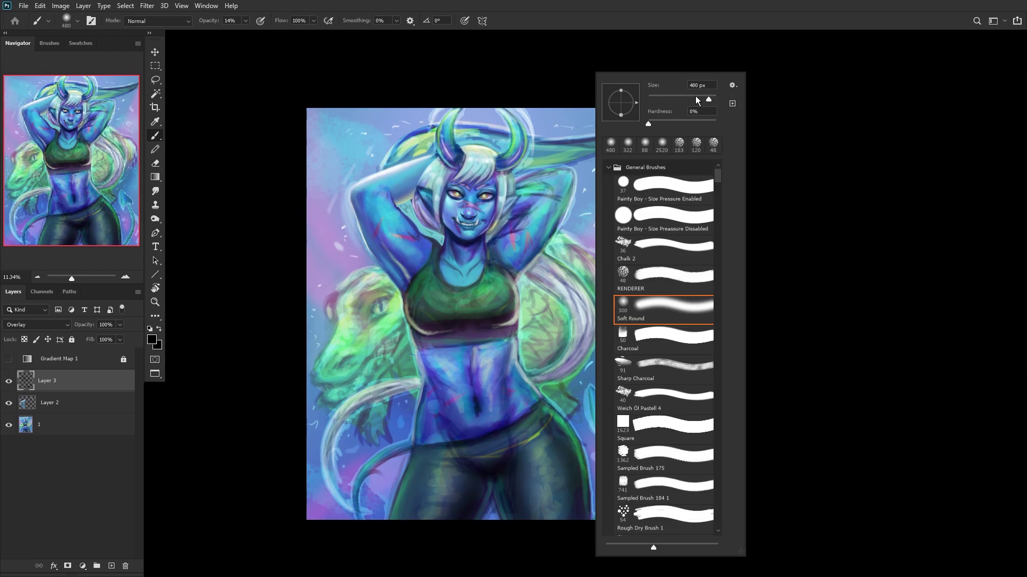
{"action": "left_click", "coordinate": [712, 95]}
{"action": "left_click", "coordinate": [435, 452]}
{"action": "mouse_move", "coordinate": [406, 507]}
{"action": "left_mouse_down"}
{"action": "mouse_move", "coordinate": [391, 542]}
{"action": "mouse_move", "coordinate": [370, 536]}
{"action": "mouse_move", "coordinate": [383, 527]}
{"action": "mouse_move", "coordinate": [383, 561]}
{"action": "mouse_move", "coordinate": [390, 535]}
{"action": "mouse_move", "coordinate": [465, 486]}
{"action": "mouse_move", "coordinate": [401, 528]}
{"action": "left_mouse_up"}
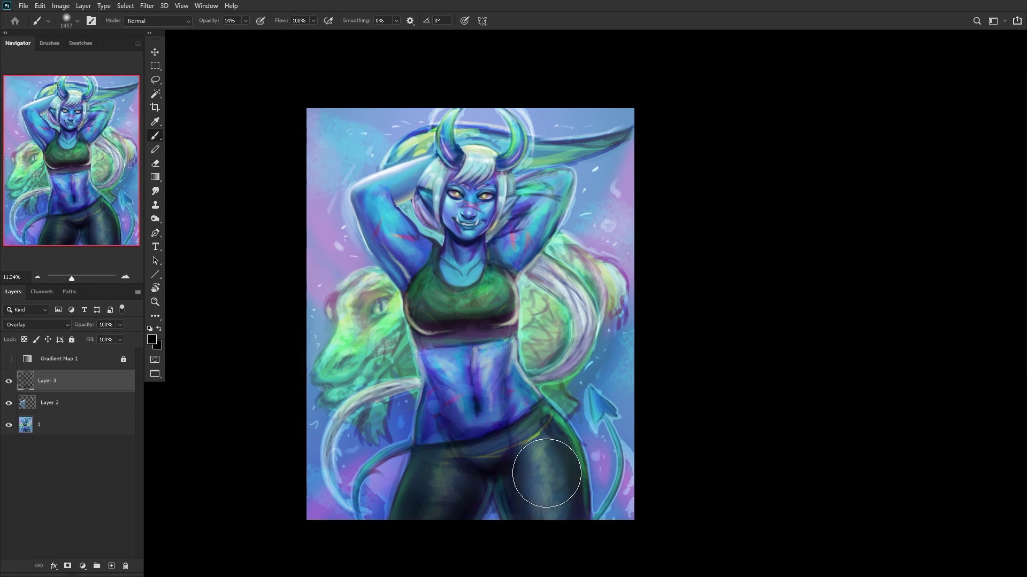
{"action": "mouse_move", "coordinate": [459, 255]}
{"action": "left_mouse_down"}
{"action": "mouse_move", "coordinate": [456, 287]}
{"action": "mouse_move", "coordinate": [441, 283]}
{"action": "mouse_move", "coordinate": [455, 291]}
{"action": "left_mouse_up"}
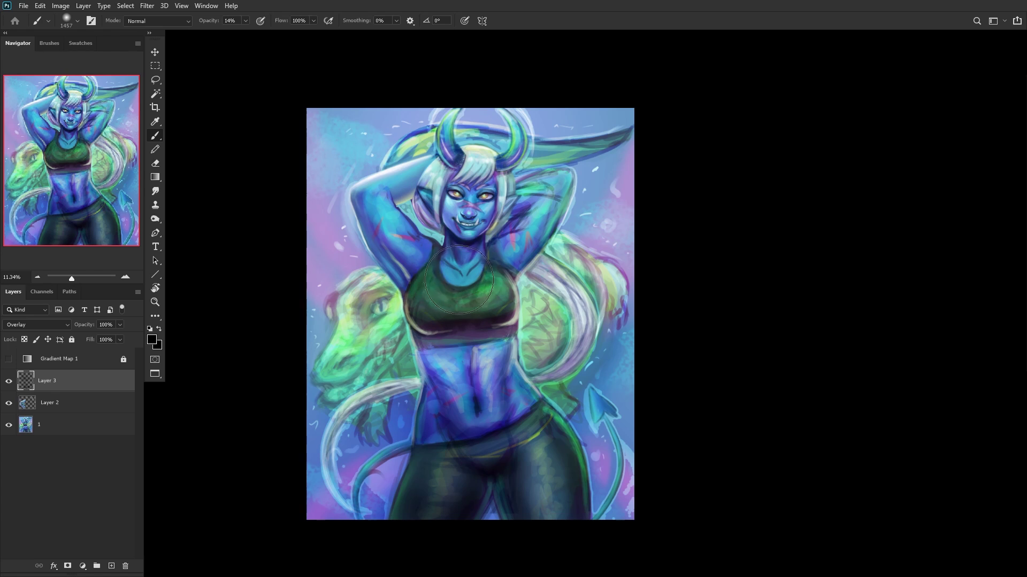
Step: Check values with the grayscale Gradient Map and lower Layer 3's opacity to 37%
{"action": "left_click", "coordinate": [9, 381]}
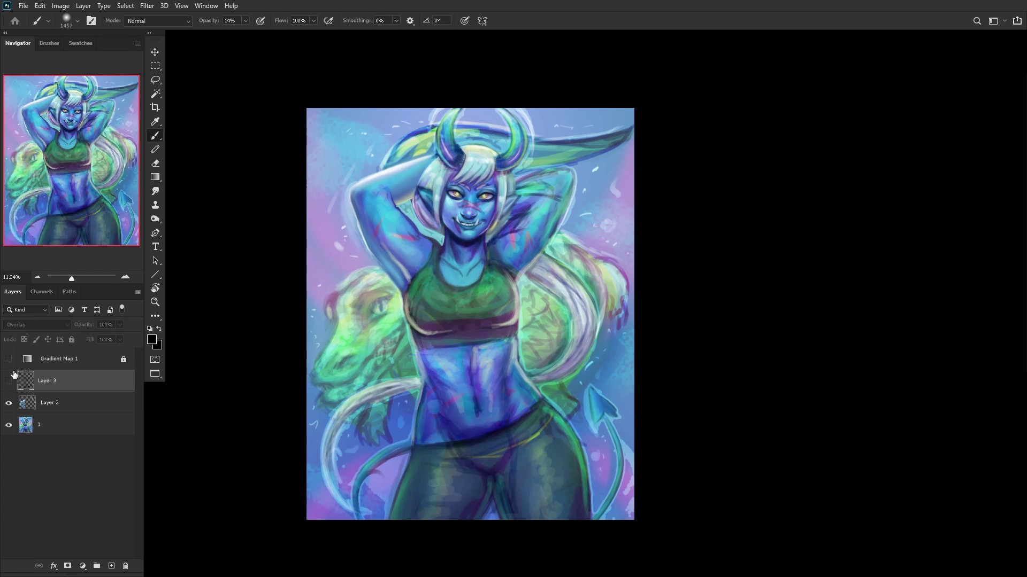
{"action": "left_click", "coordinate": [9, 360]}
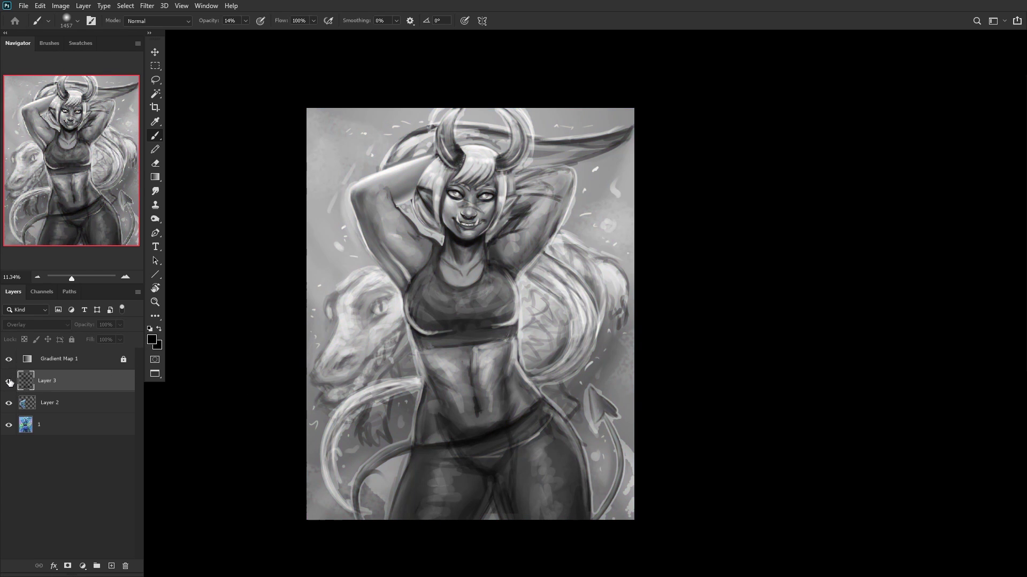
{"action": "left_click", "coordinate": [9, 382]}
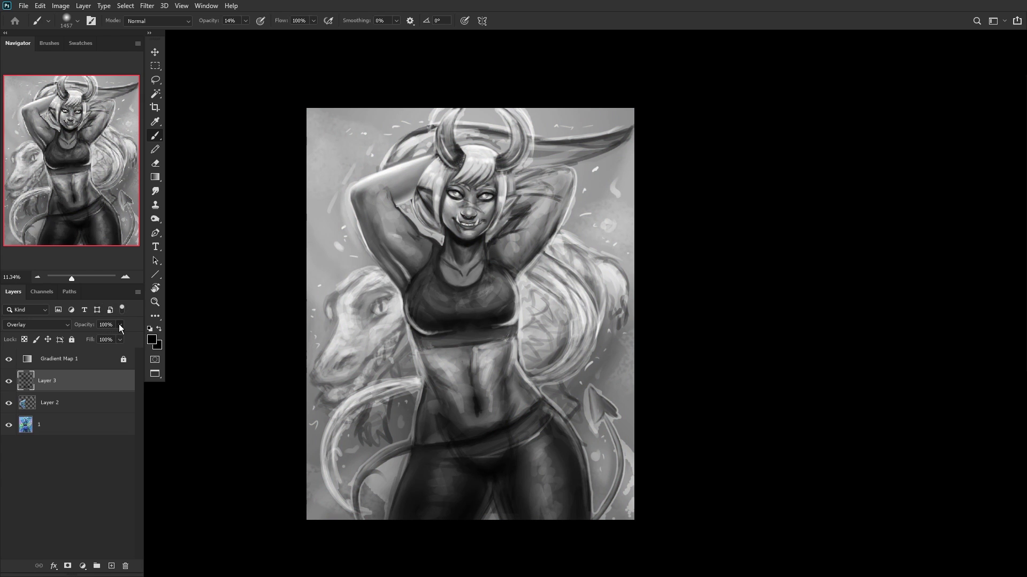
{"action": "left_click_drag", "start_coordinate": [99, 337], "coordinate": [94, 336]}
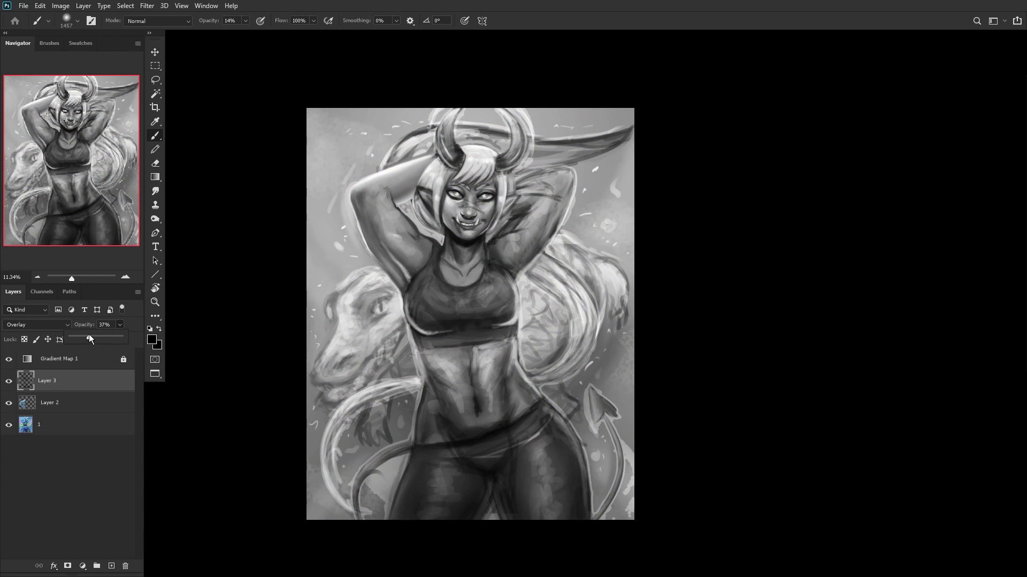
{"action": "left_click", "coordinate": [9, 359]}
Step: Compare by toggling Layers 2 and 3, then add a new empty layer above Layer 3
{"action": "left_click", "coordinate": [9, 403]}
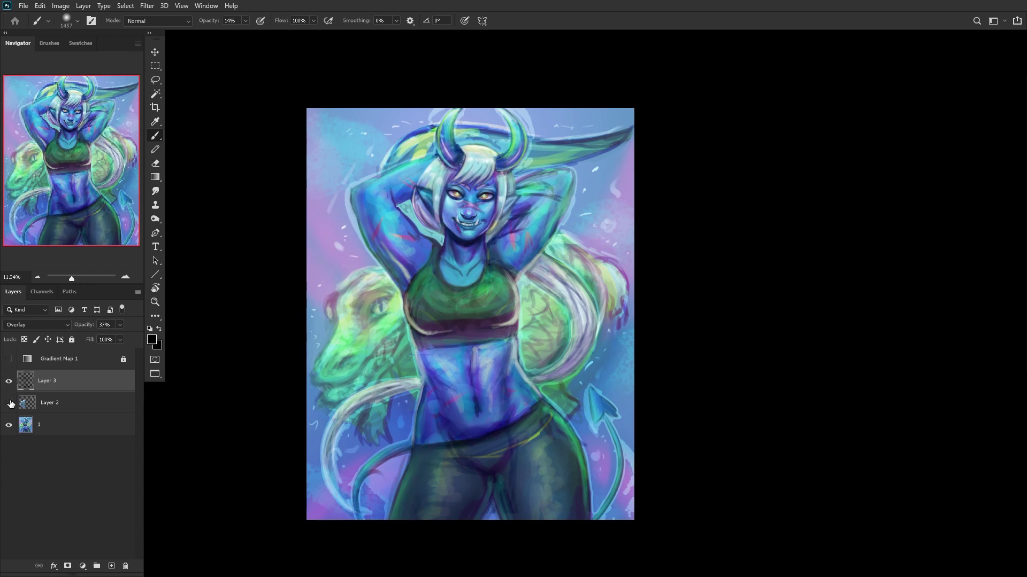
{"action": "left_click", "coordinate": [10, 404]}
{"action": "left_click", "coordinate": [8, 381]}
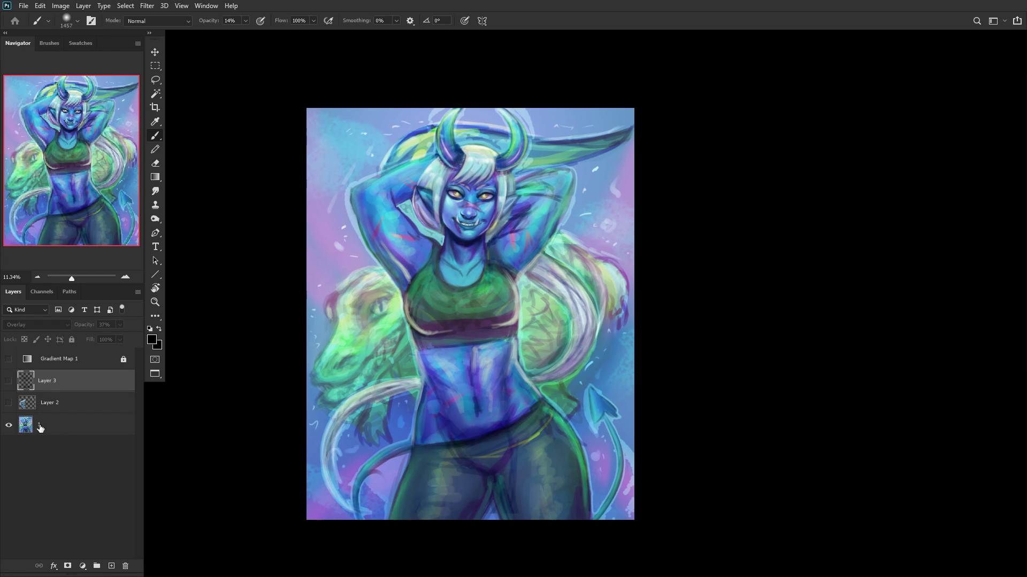
{"action": "left_click", "coordinate": [8, 403]}
{"action": "left_click", "coordinate": [8, 381]}
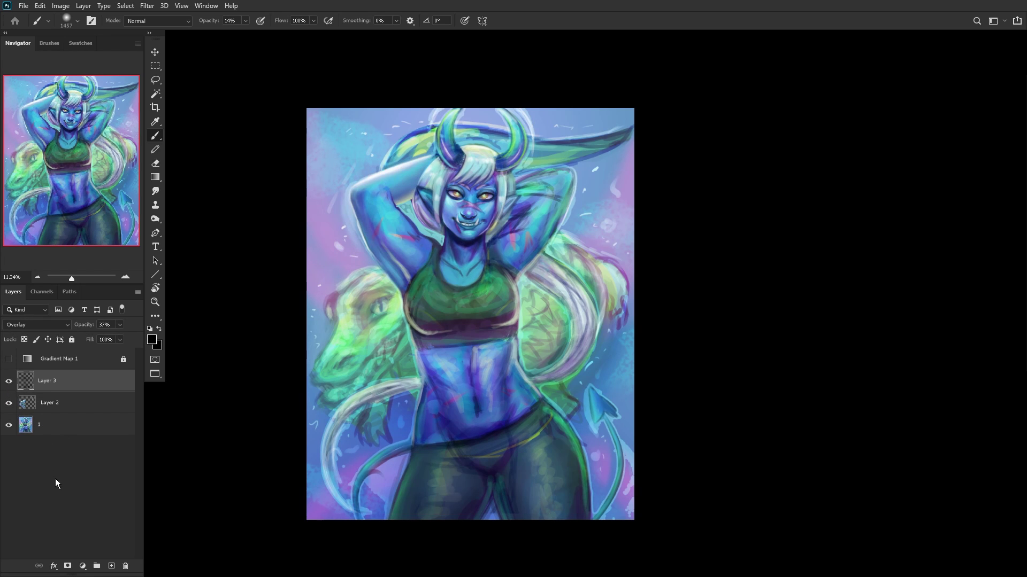
{"action": "left_click", "coordinate": [111, 566]}
{"action": "scroll", "coordinate": [417, 192], "scroll_direction": "up", "scroll_amount": 8}
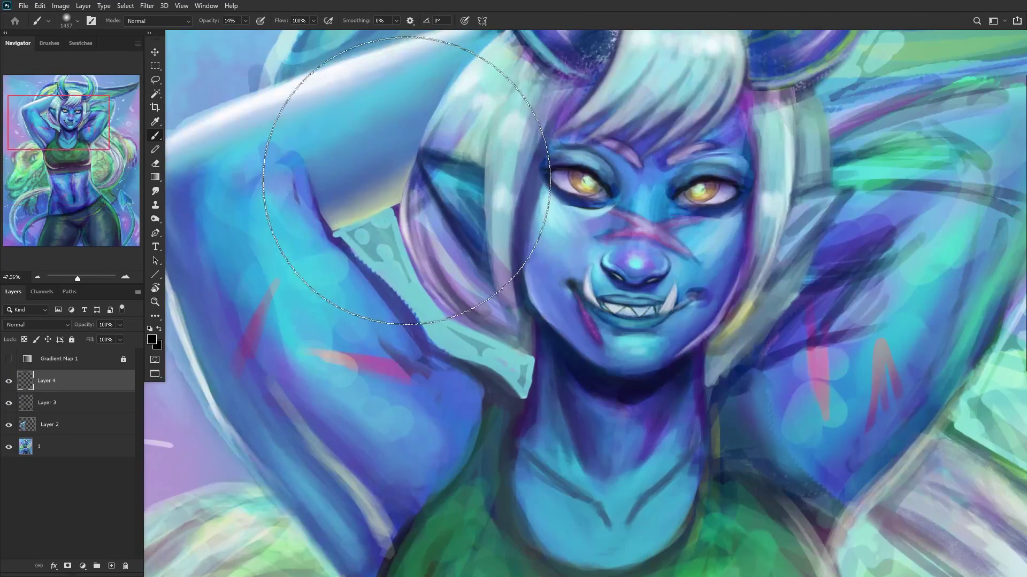
Step: With the RENDERER brush and a sampled pink-purple, paint a faint purple stroke near the arm
{"action": "right_click", "coordinate": [487, 219]}
{"action": "left_click", "coordinate": [497, 275]}
{"action": "left_click", "coordinate": [646, 267], "text": "alt"}
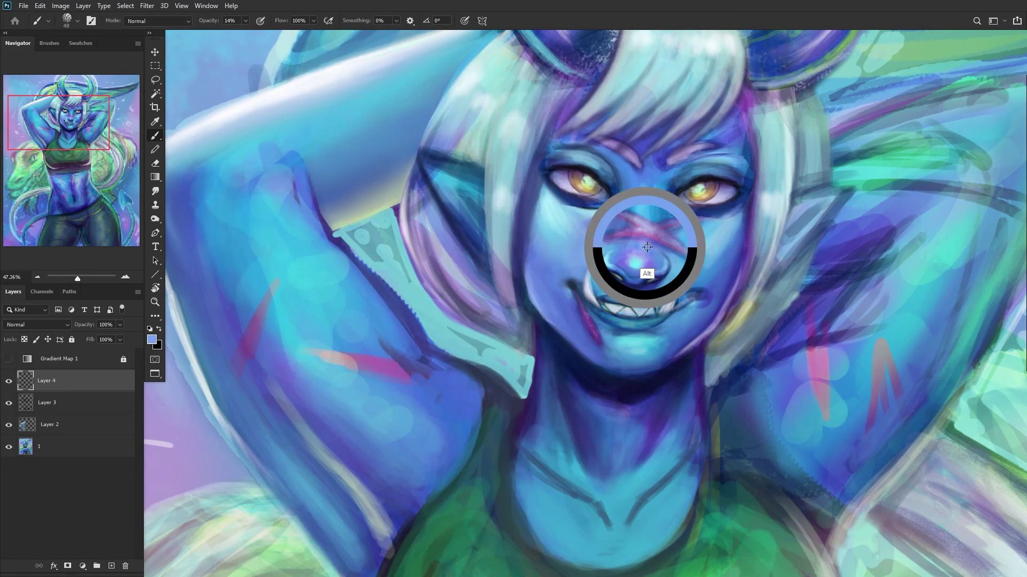
{"action": "left_click", "coordinate": [380, 366], "text": "alt"}
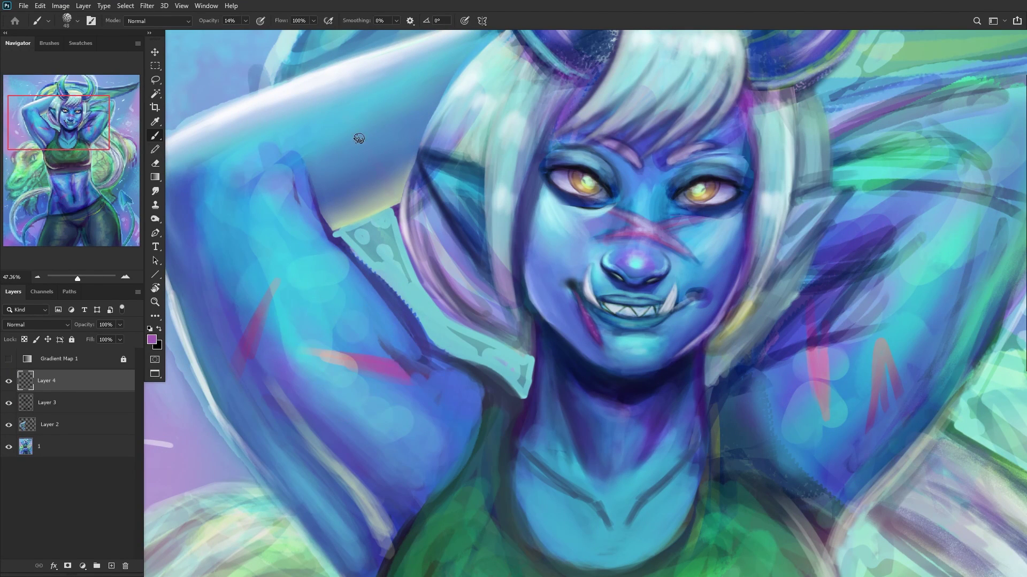
{"action": "left_click_drag", "start_coordinate": [359, 139], "coordinate": [379, 174]}
Step: Sample dark blue from the hair and shrink the brush to 15 px
{"action": "left_click", "coordinate": [427, 182], "text": "alt"}
{"action": "right_click", "coordinate": [422, 174]}
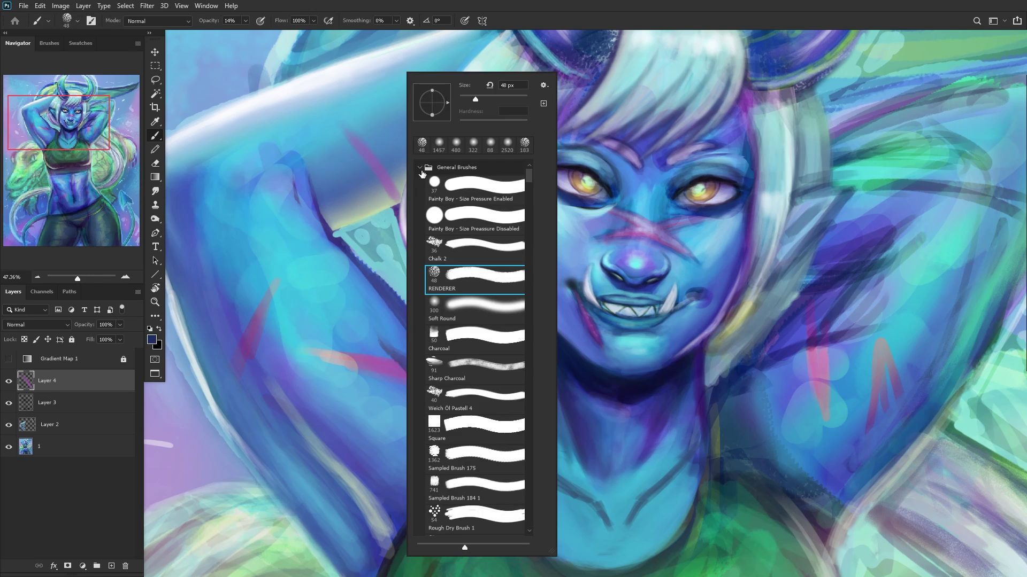
{"action": "left_click_drag", "start_coordinate": [467, 98], "coordinate": [464, 98]}
{"action": "left_click", "coordinate": [585, 208], "text": "alt"}
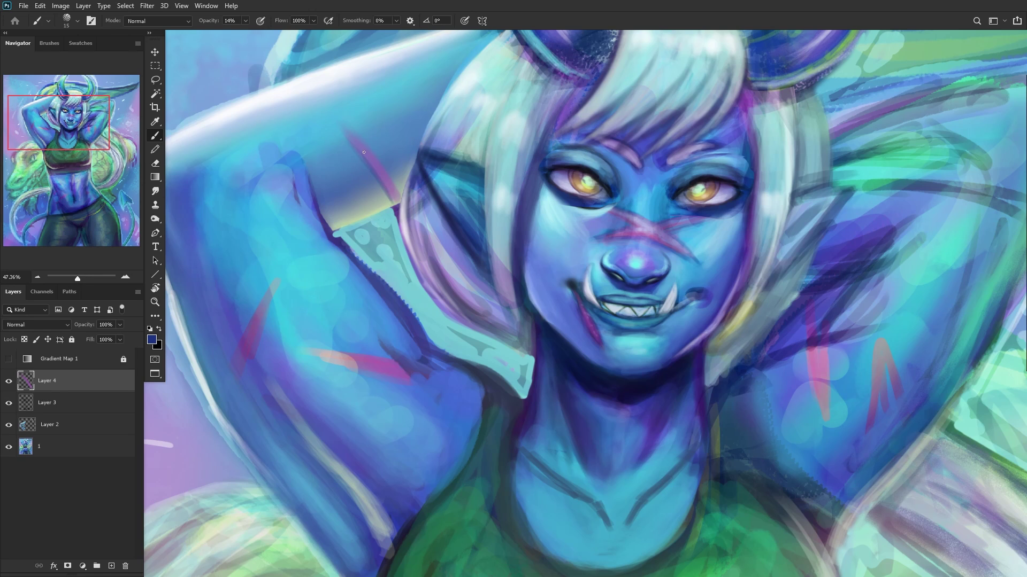
Step: Choose a light pink as the paint colour in the colour picker
{"action": "left_click", "coordinate": [152, 339]}
{"action": "left_click", "coordinate": [452, 272]}
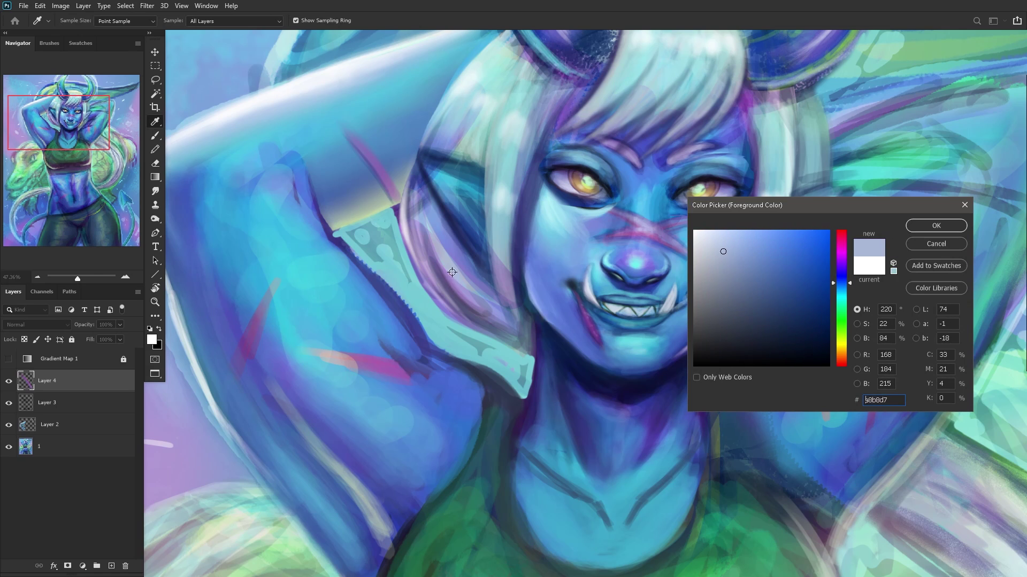
{"action": "left_click_drag", "start_coordinate": [759, 244], "coordinate": [735, 237]}
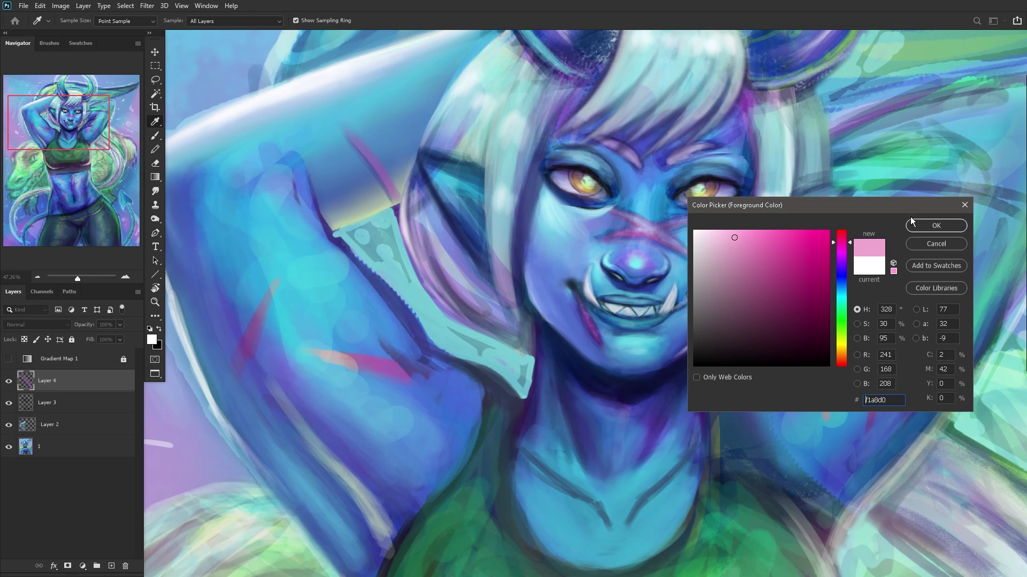
{"action": "left_click", "coordinate": [935, 225]}
{"action": "scroll", "coordinate": [363, 176], "scroll_direction": "up", "scroll_amount": 5}
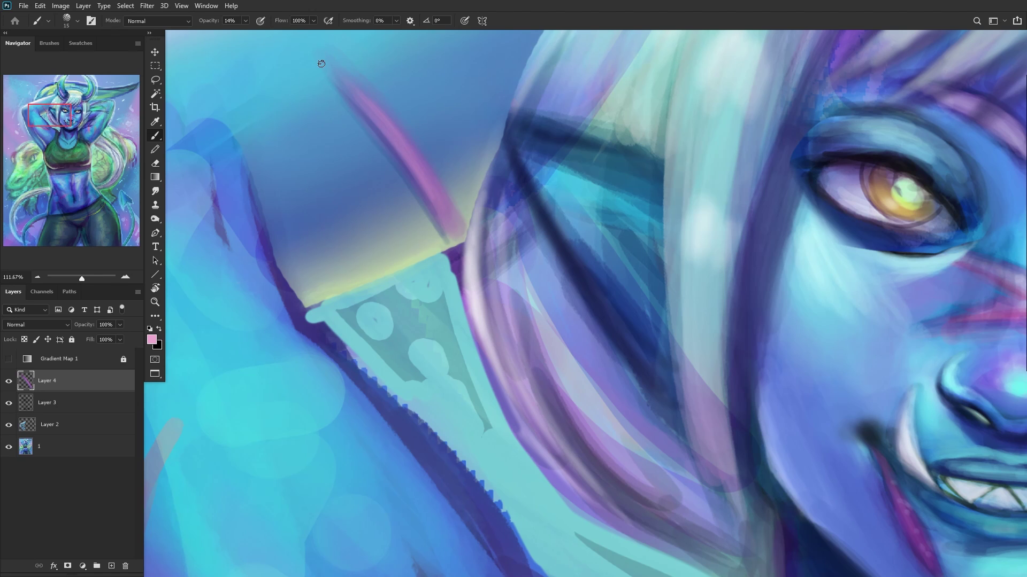
{"action": "scroll", "coordinate": [322, 64], "scroll_direction": "down", "scroll_amount": 6}
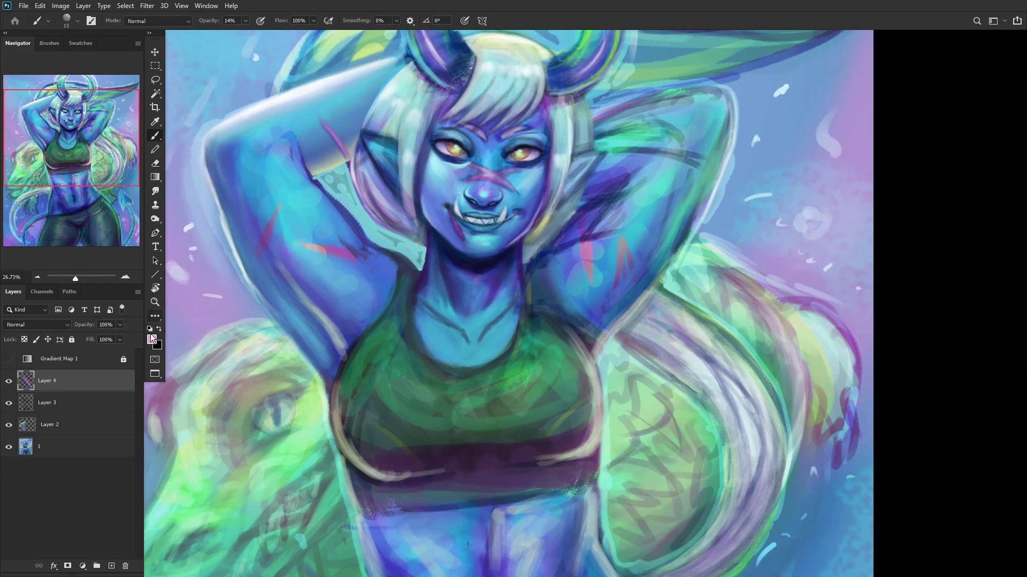
Step: Reset the colours to black and white and switch to painting with white
{"action": "left_click", "coordinate": [149, 329]}
{"action": "left_click", "coordinate": [159, 329]}
{"action": "scroll", "coordinate": [322, 136], "scroll_direction": "up", "scroll_amount": 7}
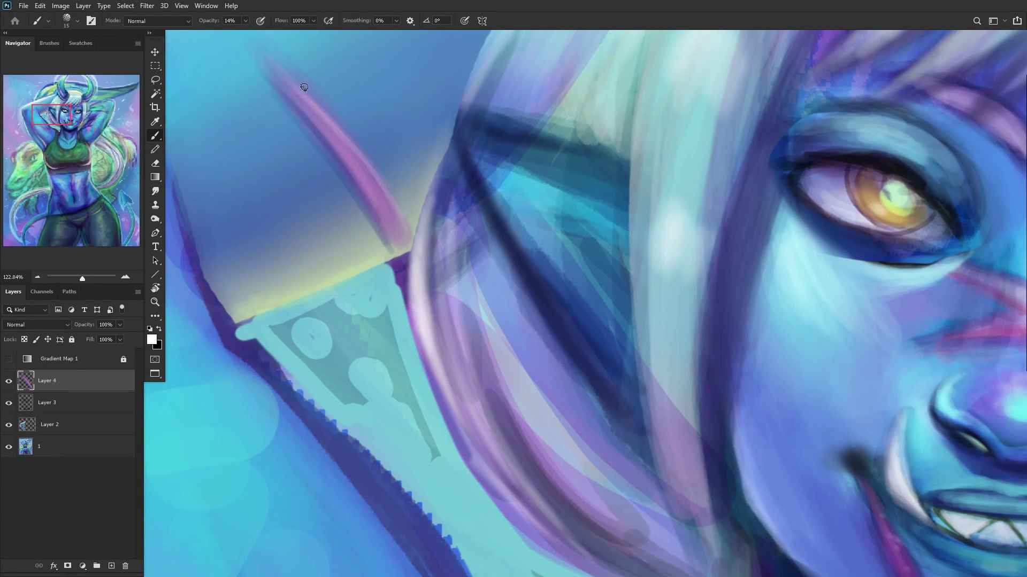
{"action": "scroll", "coordinate": [304, 88], "scroll_direction": "down", "scroll_amount": 7}
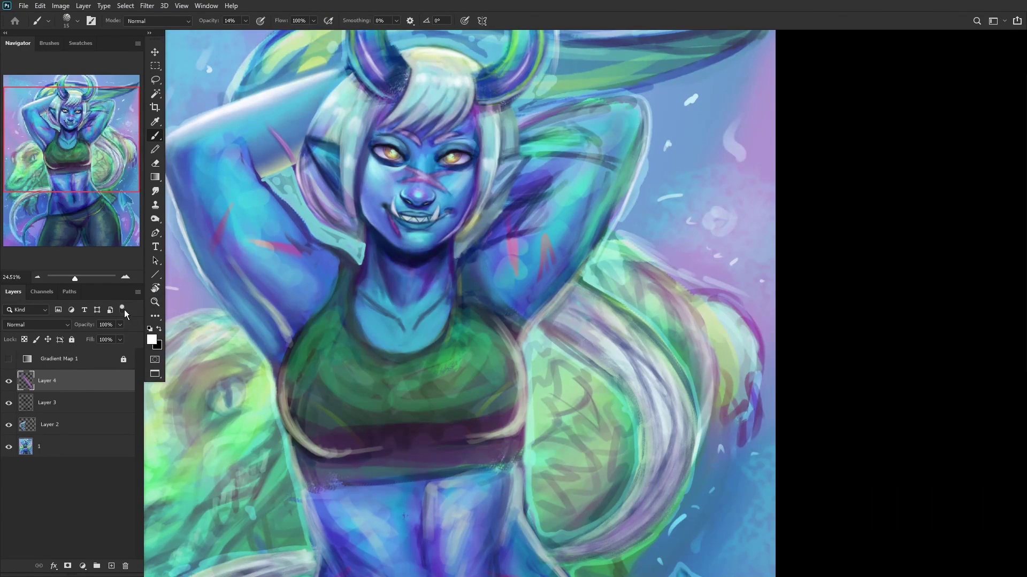
Step: Set Layer 4 to Overlay blend mode at 91% opacity
{"action": "scroll", "coordinate": [241, 279], "scroll_direction": "down", "scroll_amount": 3}
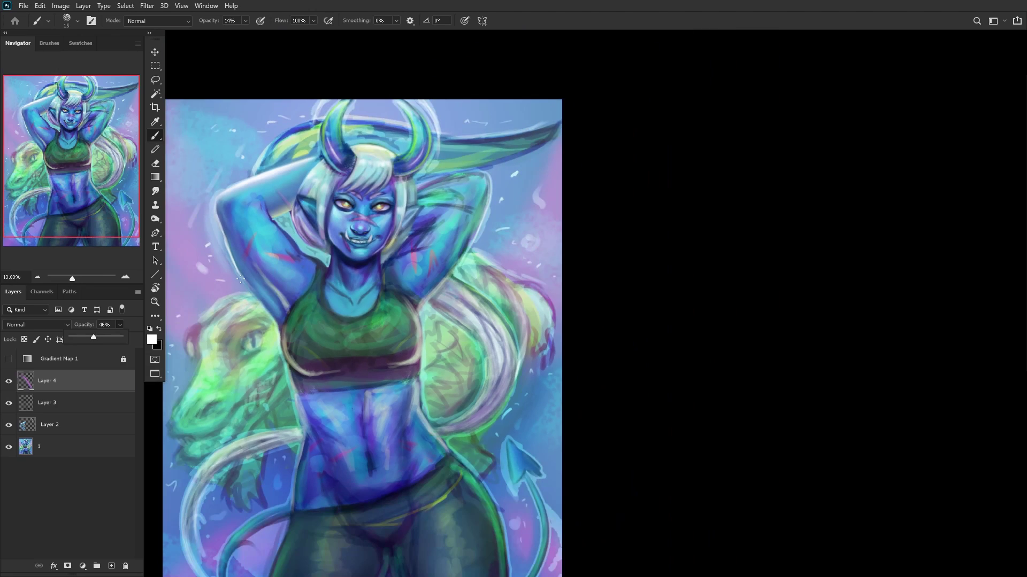
{"action": "left_click", "coordinate": [34, 325]}
{"action": "left_click", "coordinate": [35, 326]}
{"action": "left_click_drag", "start_coordinate": [120, 324], "coordinate": [131, 336]}
{"action": "left_click", "coordinate": [22, 325]}
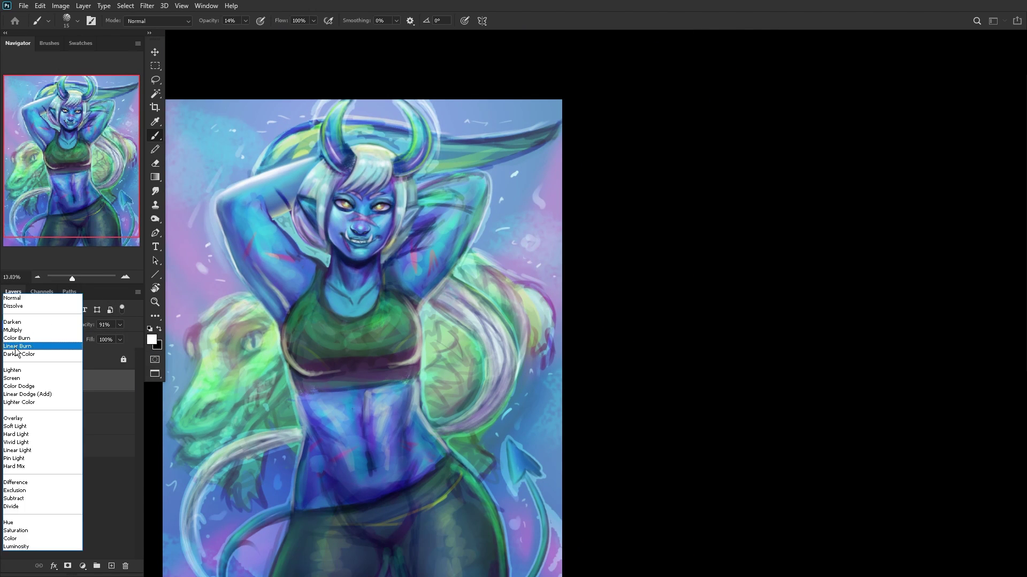
{"action": "left_click", "coordinate": [30, 419]}
Step: Merge the paint layers 2, 3 and 4 down into layer 1
{"action": "key", "text": "ctrl+shift+e"}
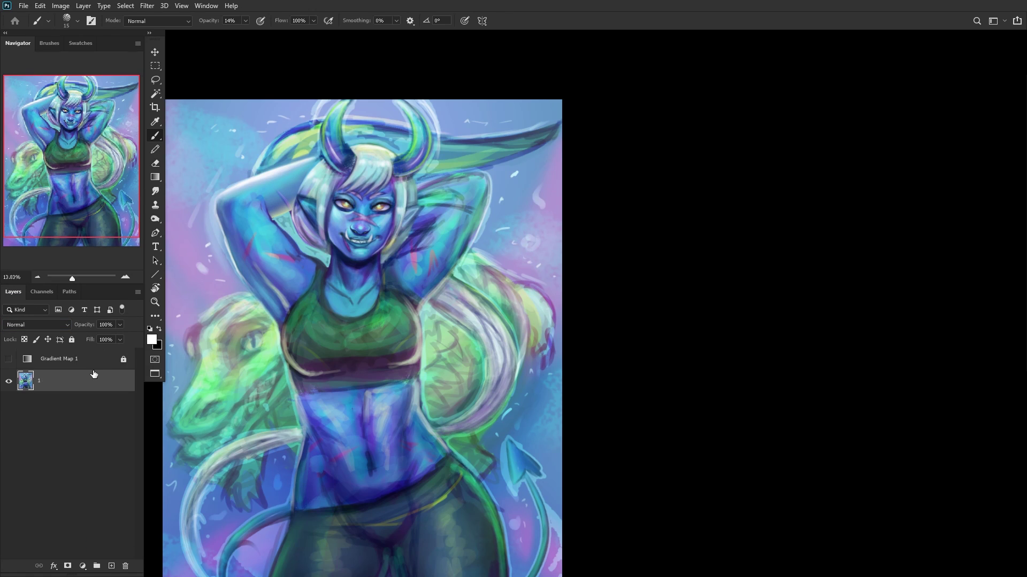
{"action": "scroll", "coordinate": [294, 177], "scroll_direction": "up", "scroll_amount": 3}
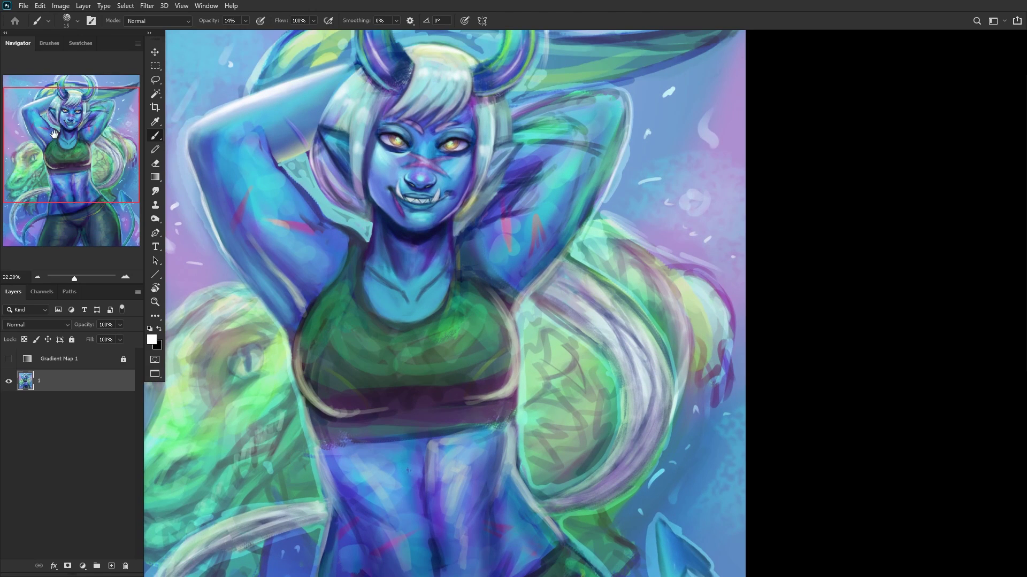
{"action": "scroll", "coordinate": [290, 151], "scroll_direction": "up", "scroll_amount": 1}
{"action": "scroll", "coordinate": [180, 122], "scroll_direction": "up", "scroll_amount": 1}
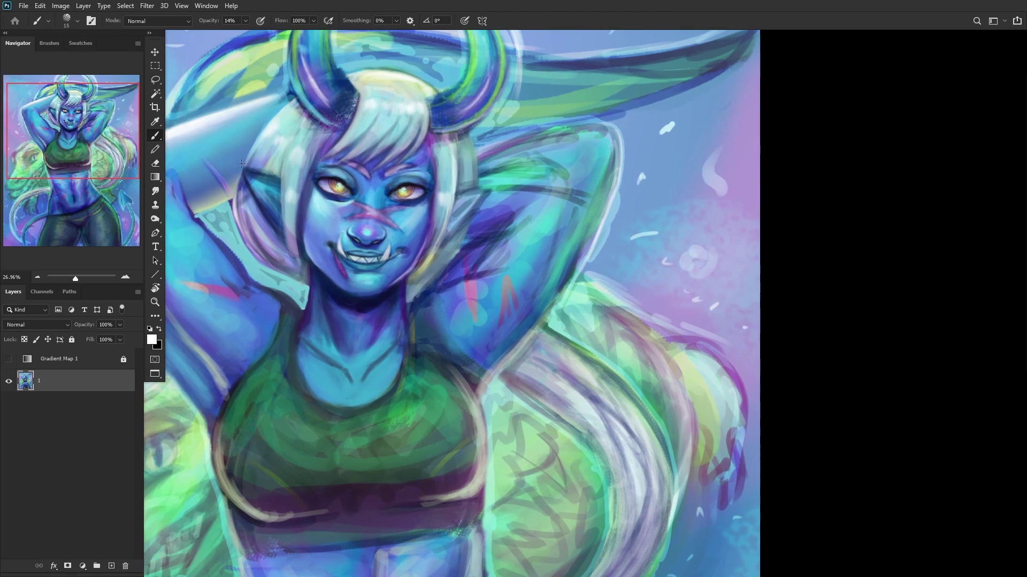
Step: Add a new layer and paint a faint light stroke along the ear's edge
{"action": "left_click", "coordinate": [110, 565]}
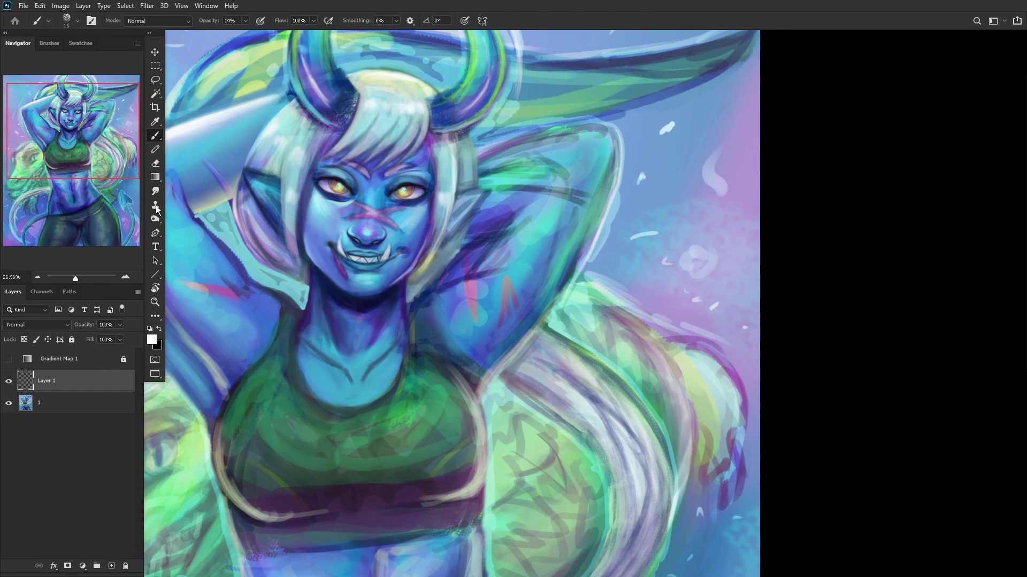
{"action": "scroll", "coordinate": [584, 230], "scroll_direction": "up", "scroll_amount": 3}
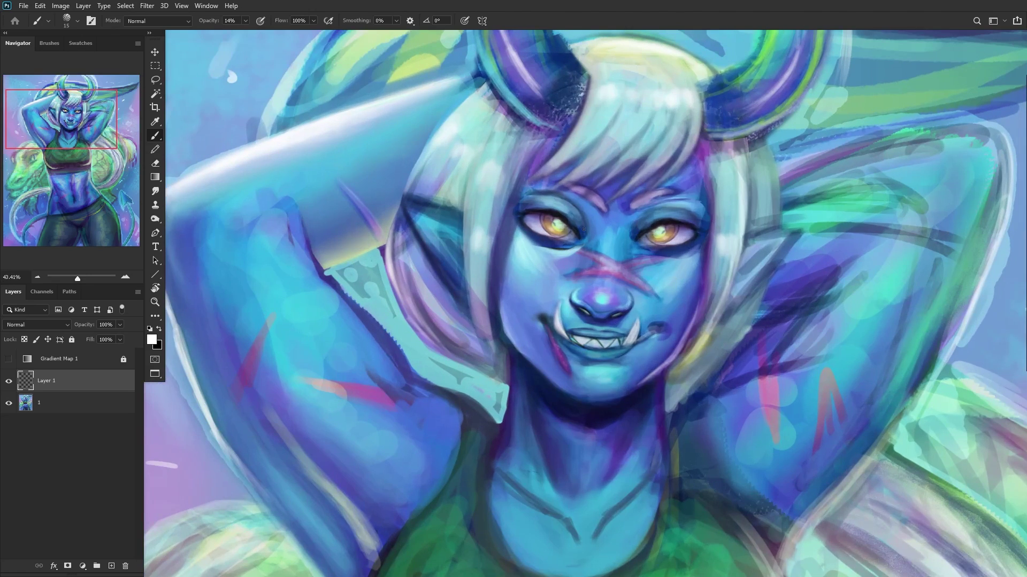
{"action": "right_click", "coordinate": [583, 230]}
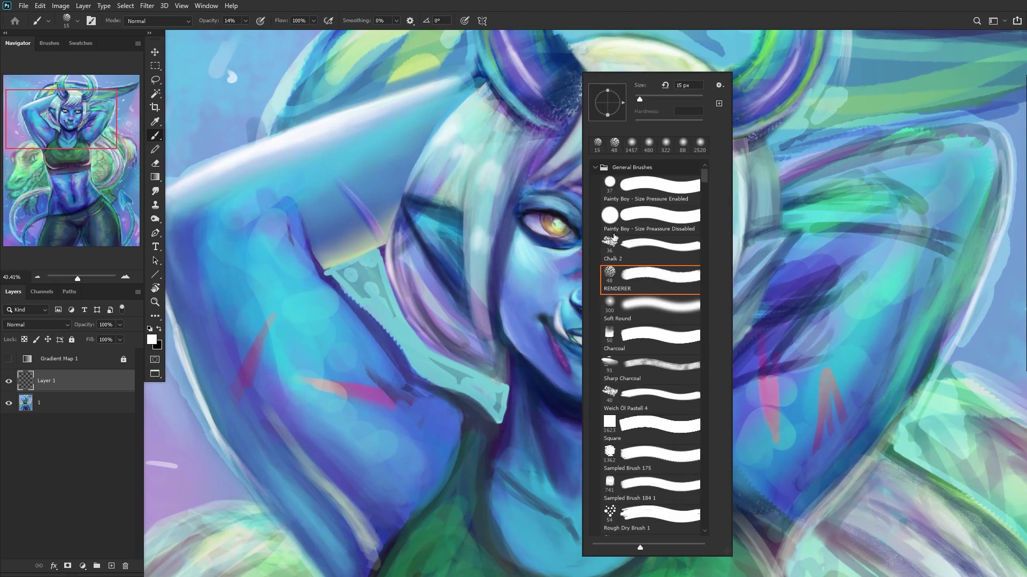
{"action": "left_click", "coordinate": [444, 216]}
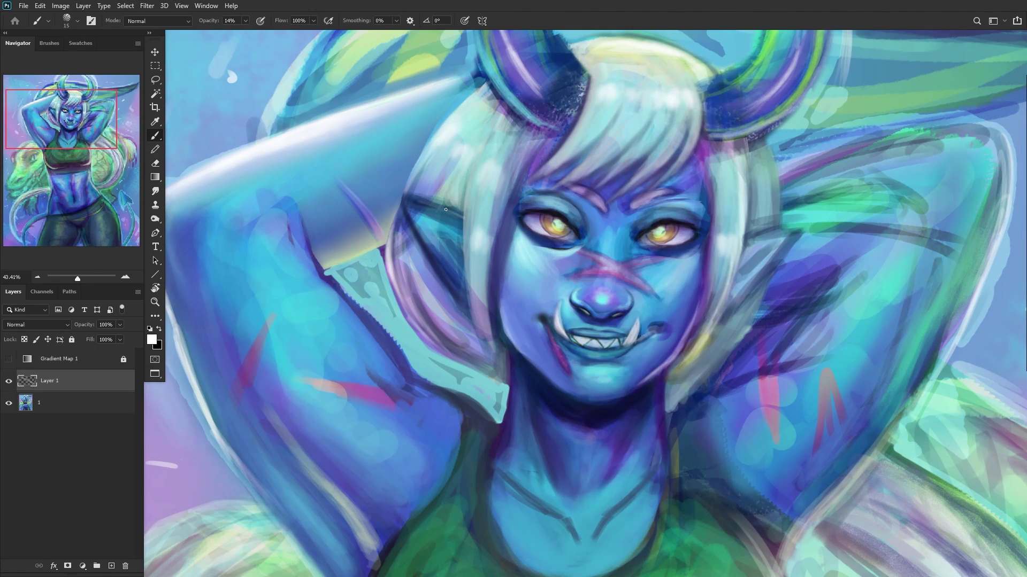
{"action": "mouse_move", "coordinate": [446, 209]}
{"action": "left_mouse_down"}
{"action": "mouse_move", "coordinate": [409, 199]}
{"action": "mouse_move", "coordinate": [455, 212]}
{"action": "left_mouse_up"}
Step: Sample purple and dark blue tones from the painting and the cheek
{"action": "scroll", "coordinate": [482, 192], "scroll_direction": "up", "scroll_amount": 3}
{"action": "right_click", "coordinate": [506, 172]}
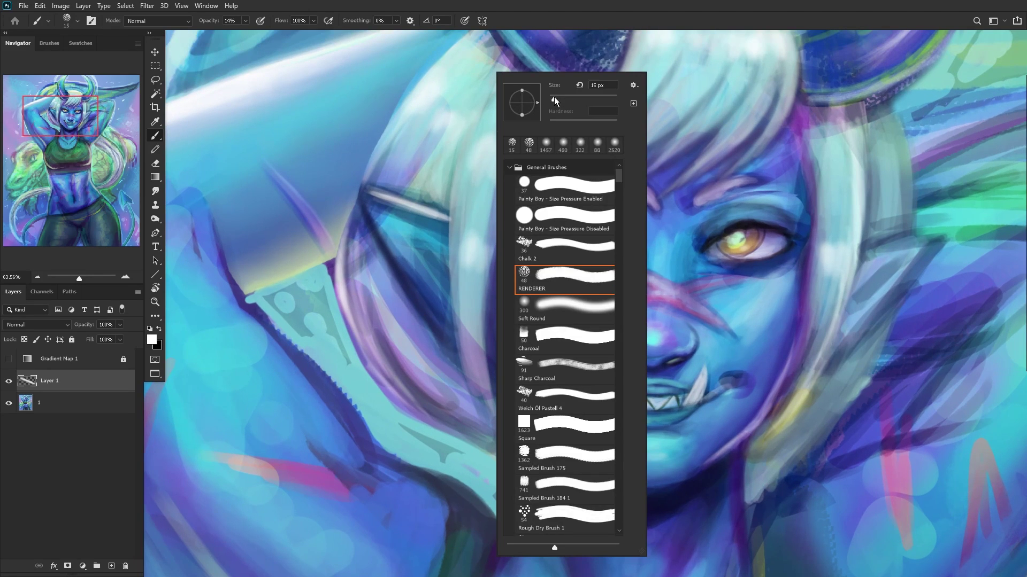
{"action": "left_click", "coordinate": [433, 369], "text": "alt"}
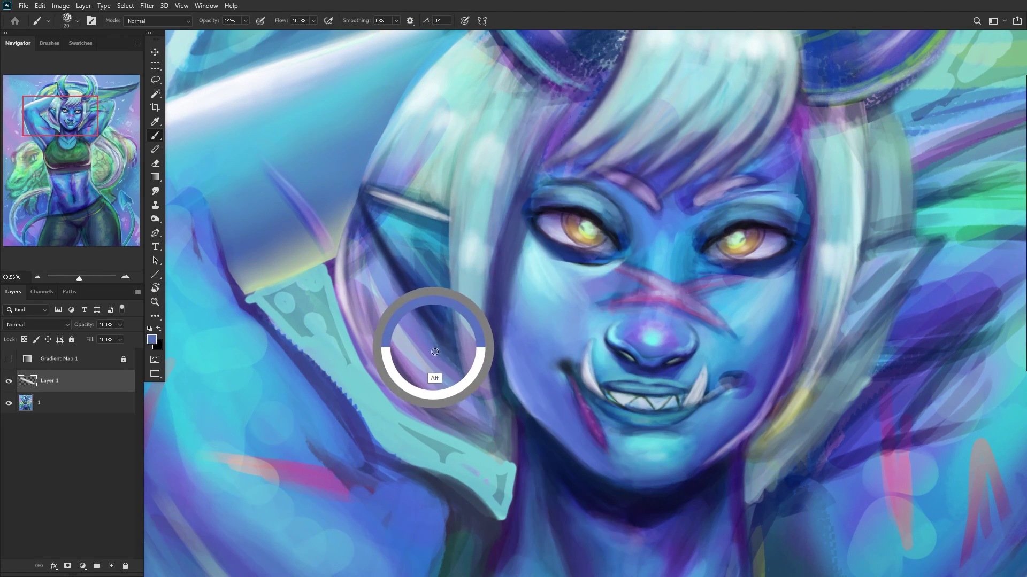
{"action": "right_click", "coordinate": [530, 260]}
{"action": "left_click", "coordinate": [438, 339], "text": "alt"}
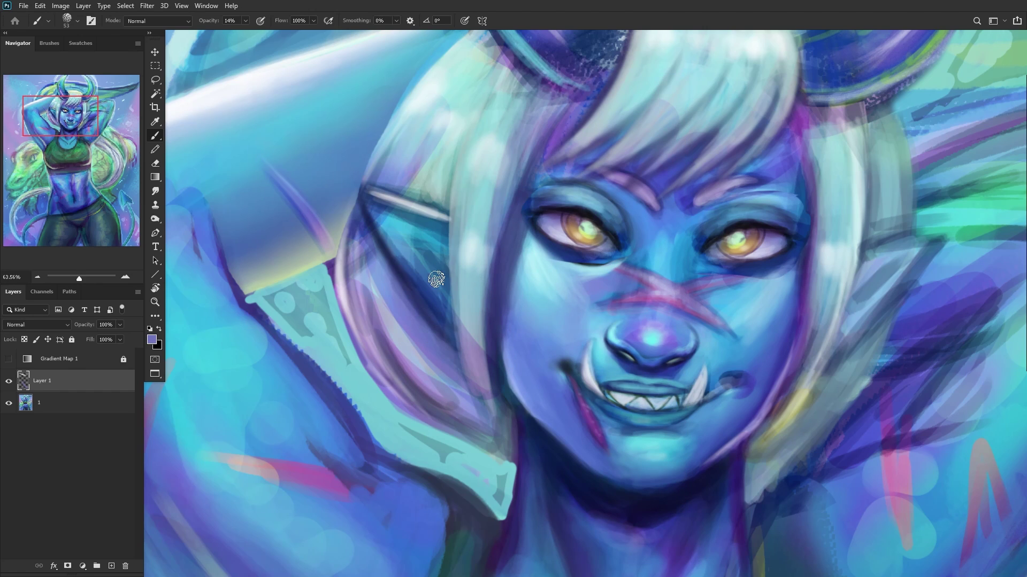
{"action": "left_click", "coordinate": [438, 312], "text": "alt"}
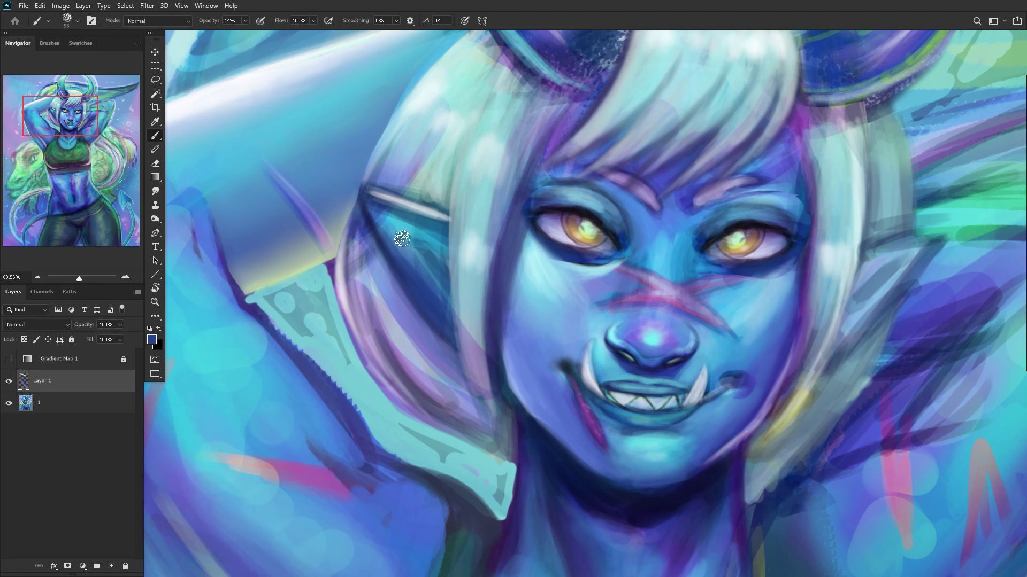
{"action": "scroll", "coordinate": [443, 235], "scroll_direction": "down", "scroll_amount": 2}
Step: Pick up a light teal from the ear and brighten its upper-edge highlight
{"action": "left_click", "coordinate": [426, 246], "text": "alt"}
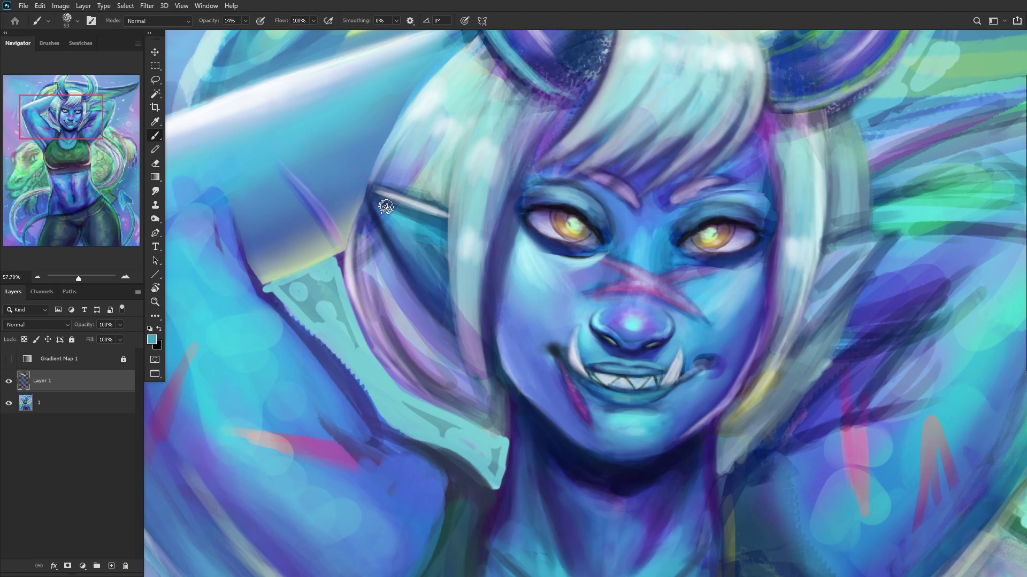
{"action": "left_click", "coordinate": [406, 226], "text": "alt"}
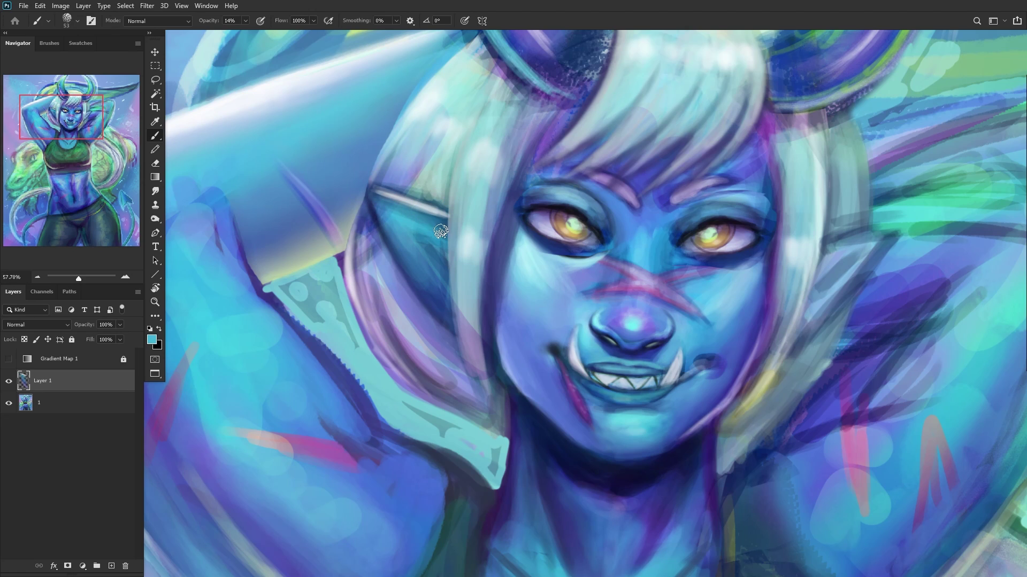
{"action": "left_click", "coordinate": [399, 266], "text": "alt"}
{"action": "left_click", "coordinate": [371, 236], "text": "alt"}
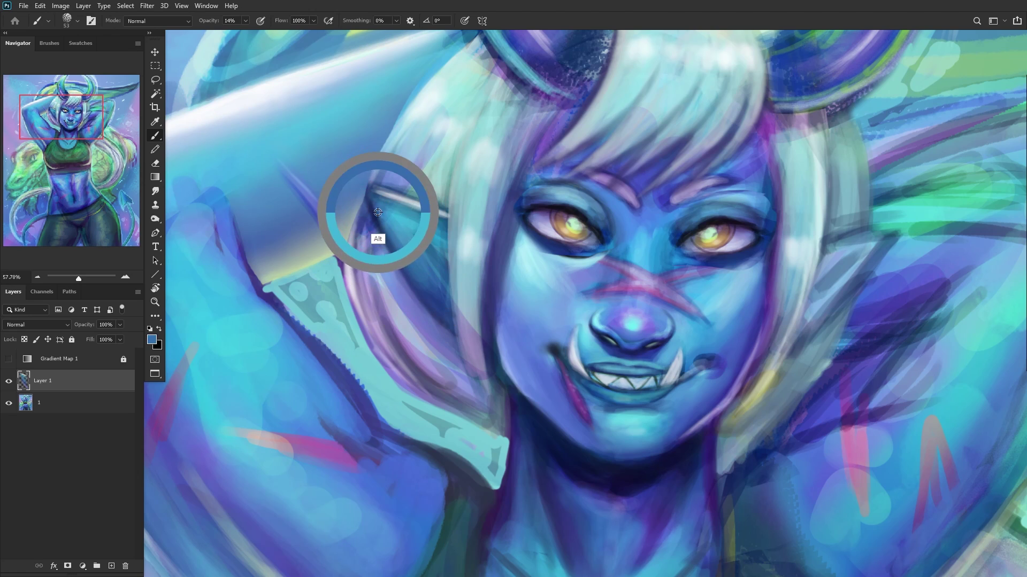
{"action": "left_click", "coordinate": [401, 230], "text": "alt"}
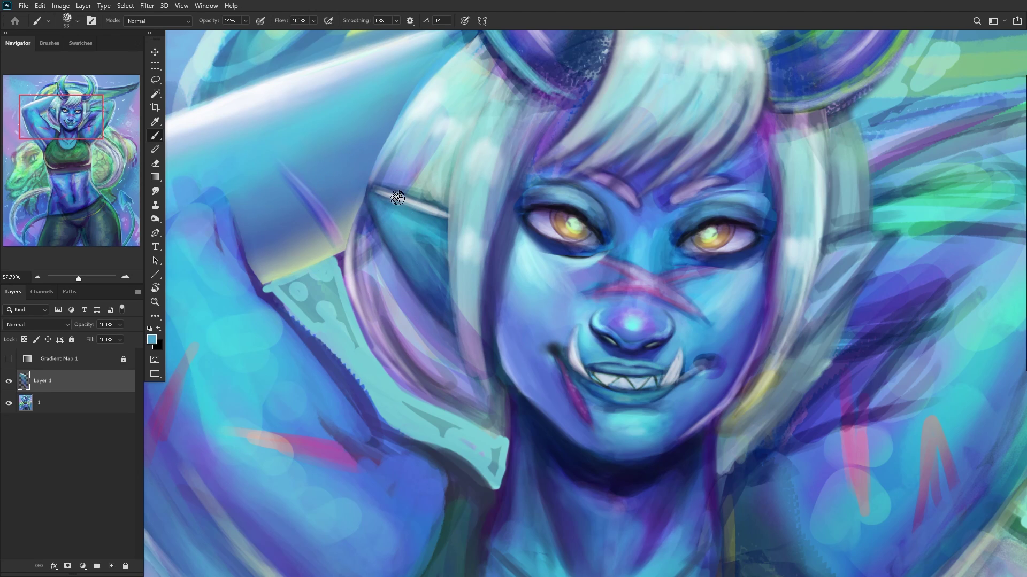
{"action": "left_click", "coordinate": [423, 188], "text": "alt"}
{"action": "mouse_move", "coordinate": [444, 210]}
{"action": "left_mouse_down"}
{"action": "mouse_move", "coordinate": [435, 208]}
{"action": "mouse_move", "coordinate": [449, 214]}
{"action": "left_mouse_up"}
Step: Sample a dark navy, shrink the brush to 25 px, and darken the inner ear shading
{"action": "left_click", "coordinate": [490, 300], "text": "alt"}
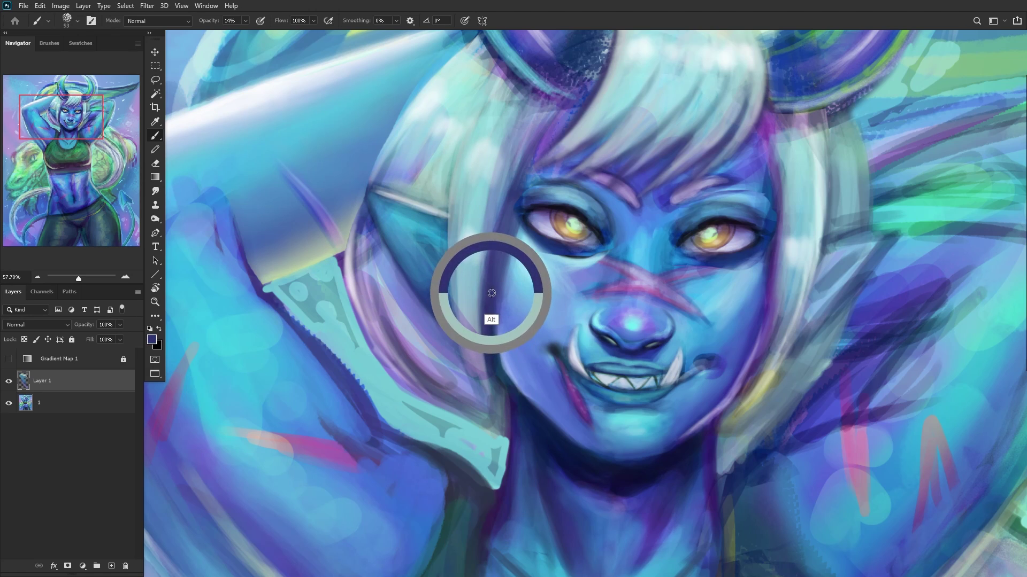
{"action": "left_click", "coordinate": [567, 450], "text": "alt"}
{"action": "right_click", "coordinate": [635, 123]}
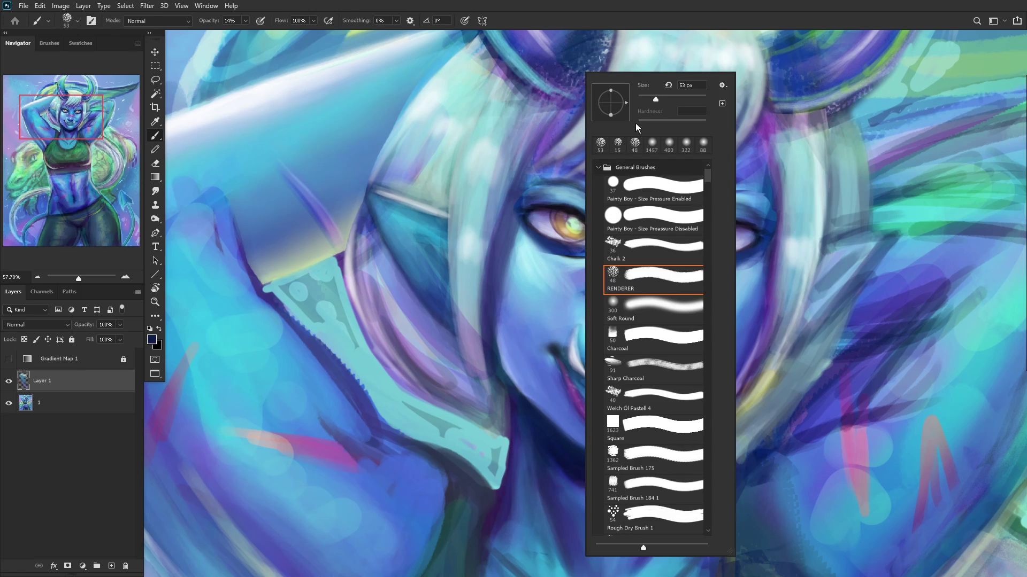
{"action": "left_click_drag", "start_coordinate": [648, 100], "coordinate": [646, 99]}
{"action": "key", "text": "Return"}
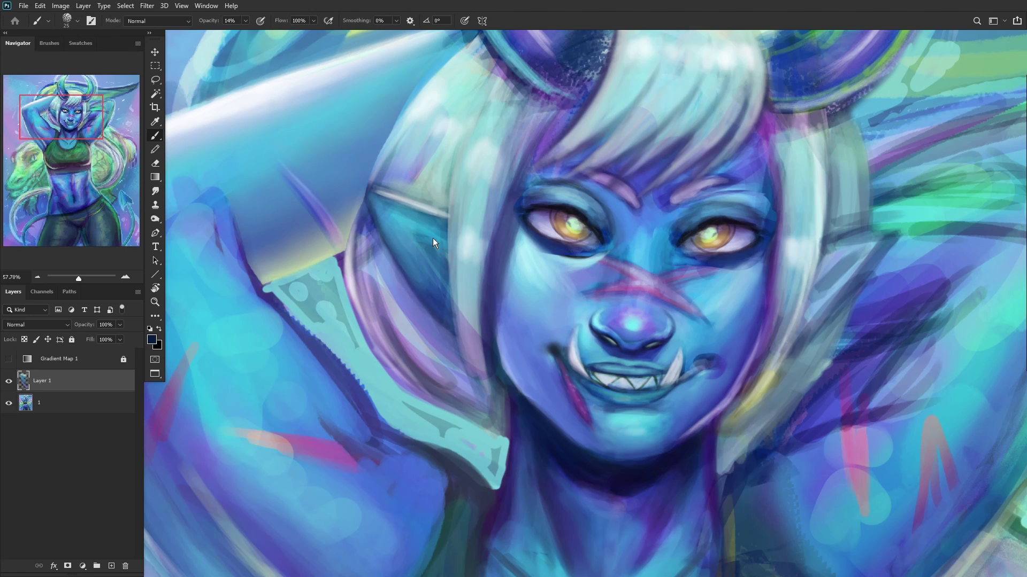
{"action": "mouse_move", "coordinate": [423, 231]}
{"action": "left_mouse_down"}
{"action": "mouse_move", "coordinate": [395, 210]}
{"action": "mouse_move", "coordinate": [441, 253]}
{"action": "mouse_move", "coordinate": [389, 201]}
{"action": "mouse_move", "coordinate": [440, 256]}
{"action": "mouse_move", "coordinate": [402, 207]}
{"action": "mouse_move", "coordinate": [432, 245]}
{"action": "mouse_move", "coordinate": [365, 192]}
{"action": "left_mouse_up"}
Step: Pick up a light cyan from around the ear
{"action": "right_click", "coordinate": [497, 213]}
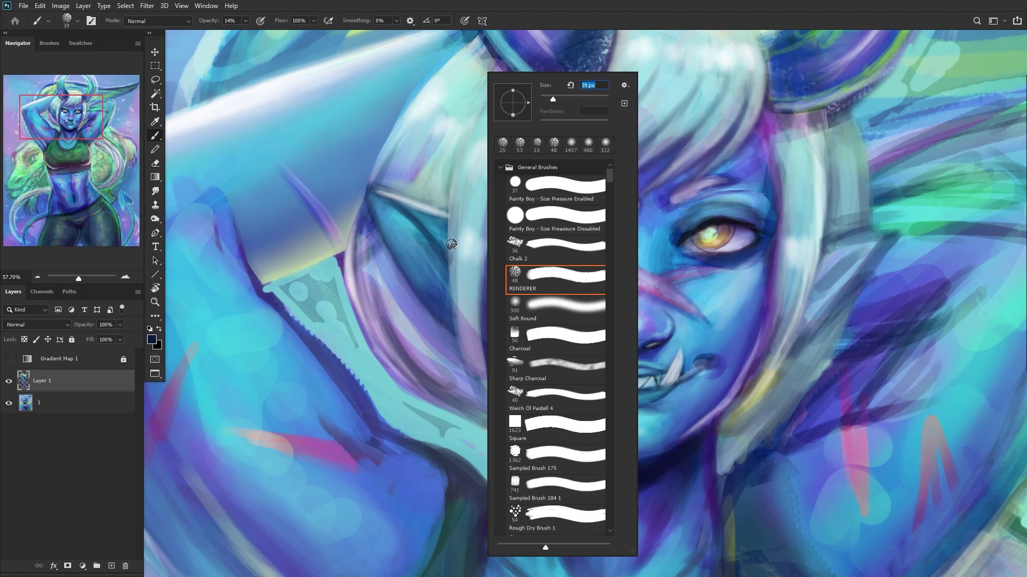
{"action": "mouse_move", "coordinate": [452, 245]}
{"action": "left_mouse_down"}
{"action": "mouse_move", "coordinate": [401, 230]}
{"action": "mouse_move", "coordinate": [420, 220]}
{"action": "left_mouse_up"}
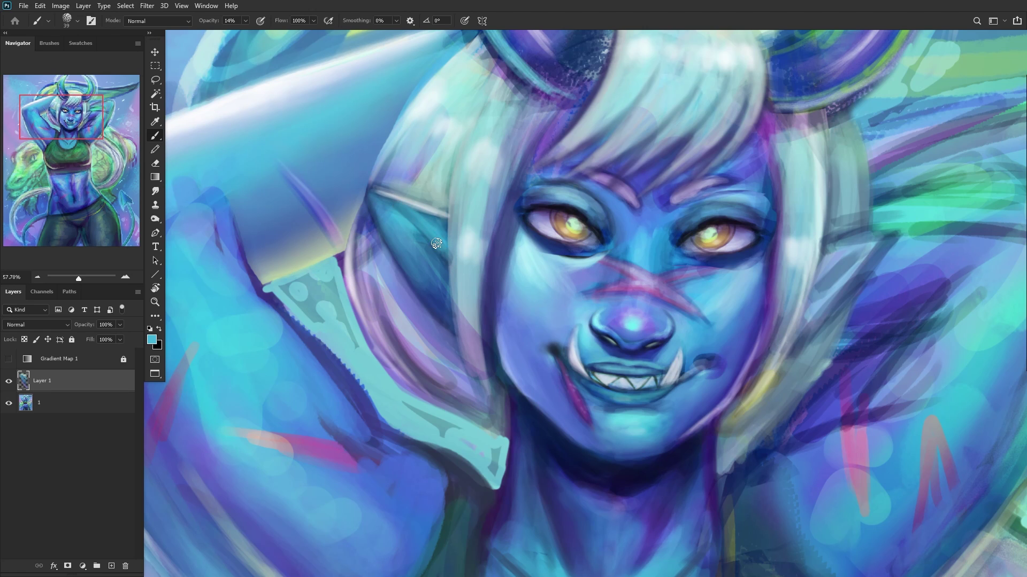
{"action": "scroll", "coordinate": [437, 244], "scroll_direction": "down", "scroll_amount": 3}
{"action": "scroll", "coordinate": [434, 179], "scroll_direction": "up", "scroll_amount": 4}
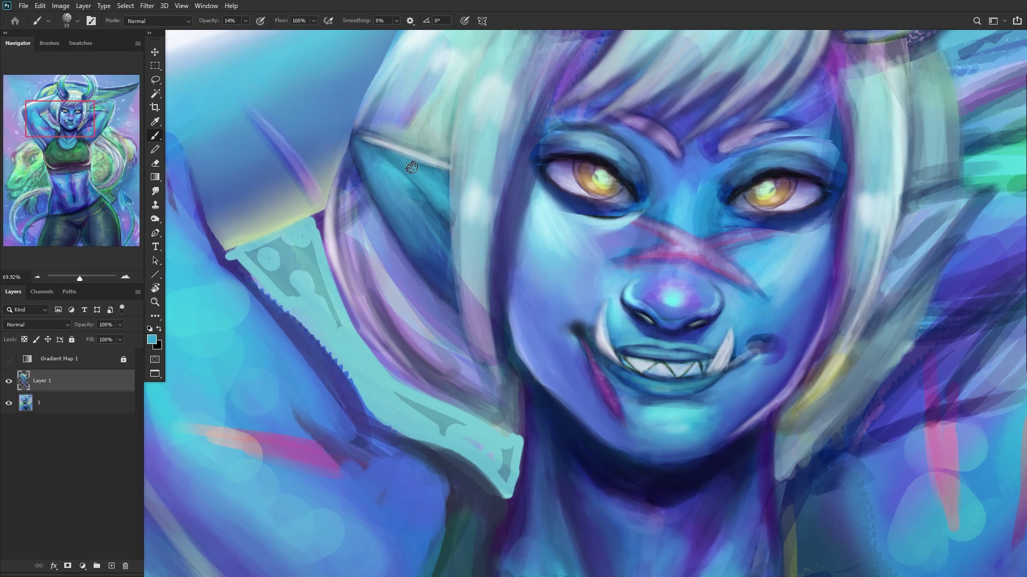
{"action": "scroll", "coordinate": [383, 235], "scroll_direction": "down", "scroll_amount": 2}
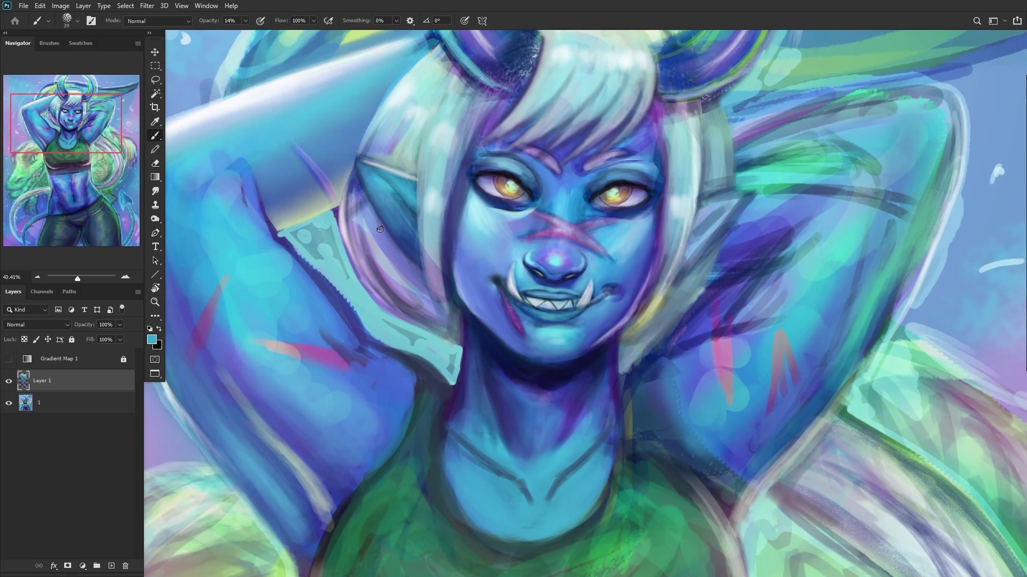
Step: On a new layer, paint soft pinkish-grey strokes by the ear and hair with a 59 px brush
{"action": "left_click", "coordinate": [110, 566]}
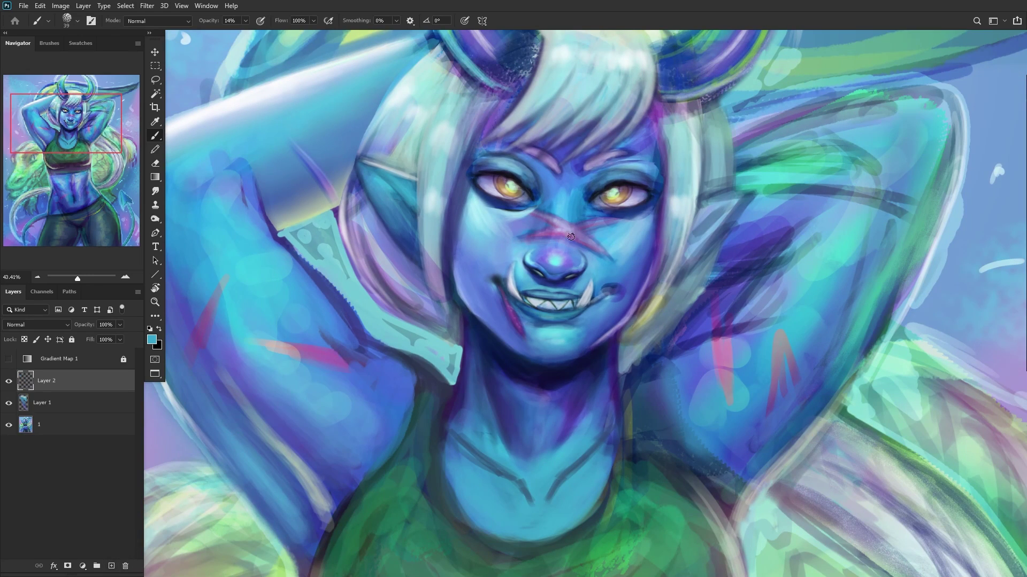
{"action": "right_click", "coordinate": [571, 237]}
{"action": "left_click_drag", "start_coordinate": [629, 105], "coordinate": [653, 101]}
{"action": "left_click", "coordinate": [548, 244], "text": "alt"}
{"action": "left_click", "coordinate": [289, 351], "text": "alt"}
{"action": "mouse_move", "coordinate": [393, 211]}
{"action": "left_mouse_down"}
{"action": "mouse_move", "coordinate": [418, 258]}
{"action": "mouse_move", "coordinate": [400, 225]}
{"action": "mouse_move", "coordinate": [407, 218]}
{"action": "mouse_move", "coordinate": [402, 246]}
{"action": "mouse_move", "coordinate": [403, 221]}
{"action": "mouse_move", "coordinate": [375, 188]}
{"action": "mouse_move", "coordinate": [405, 221]}
{"action": "left_mouse_up"}
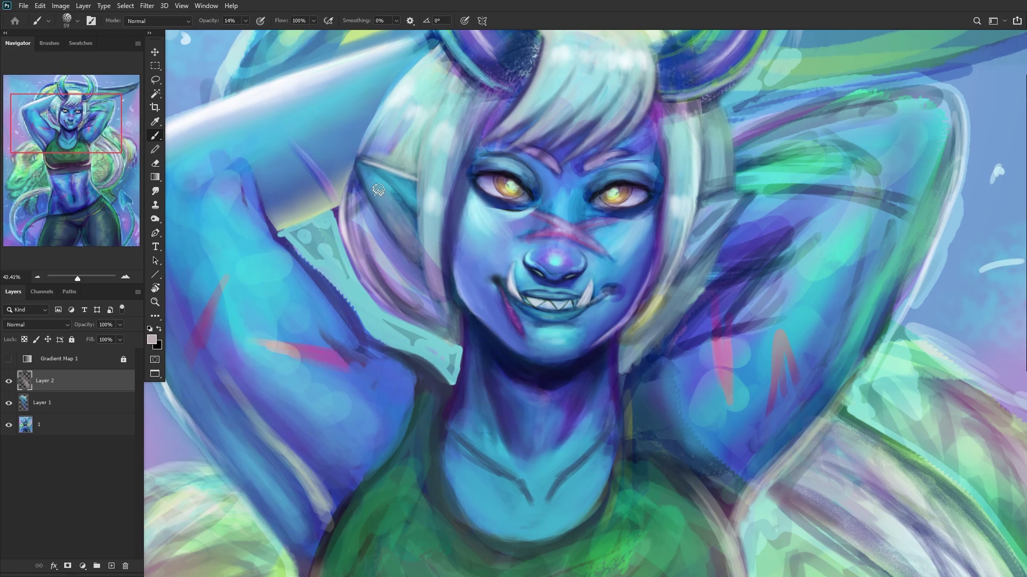
{"action": "scroll", "coordinate": [396, 227], "scroll_direction": "down", "scroll_amount": 5}
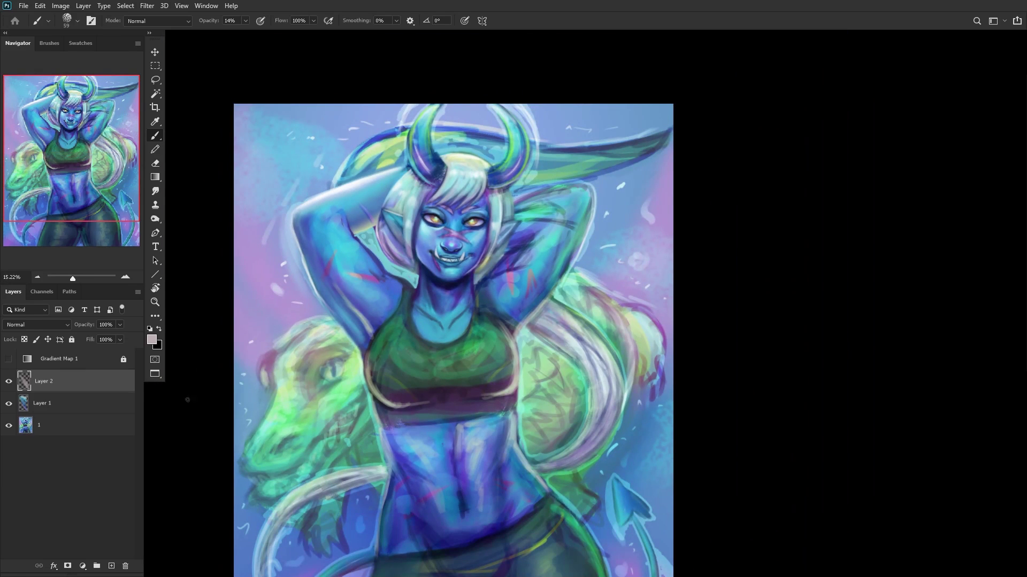
Step: On another new layer, dab cyan on the nose tip and over the hair left of the face
{"action": "left_click", "coordinate": [111, 566]}
{"action": "scroll", "coordinate": [450, 227], "scroll_direction": "up", "scroll_amount": 7}
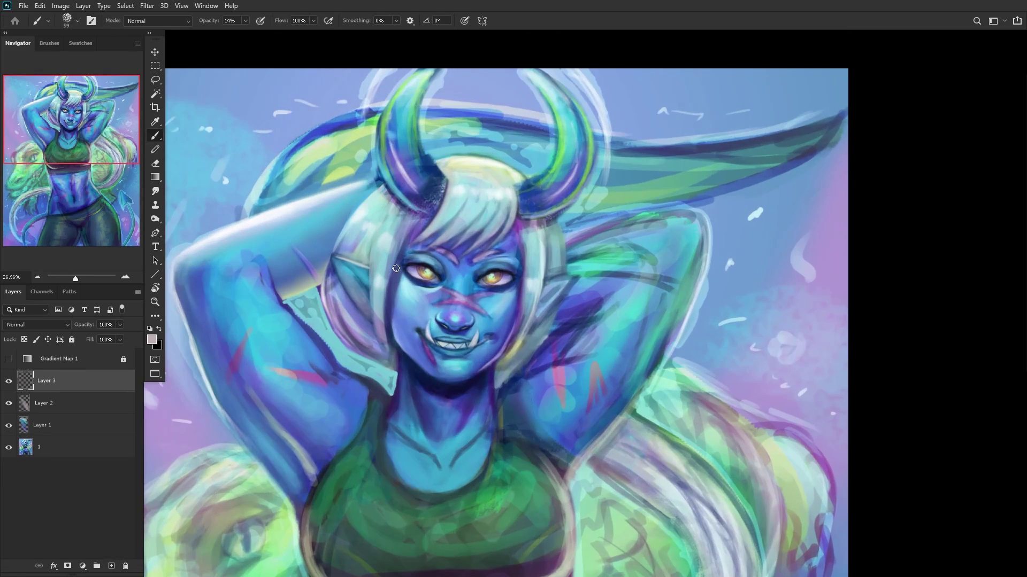
{"action": "left_click", "coordinate": [461, 304], "text": "alt"}
{"action": "left_click", "coordinate": [464, 299]}
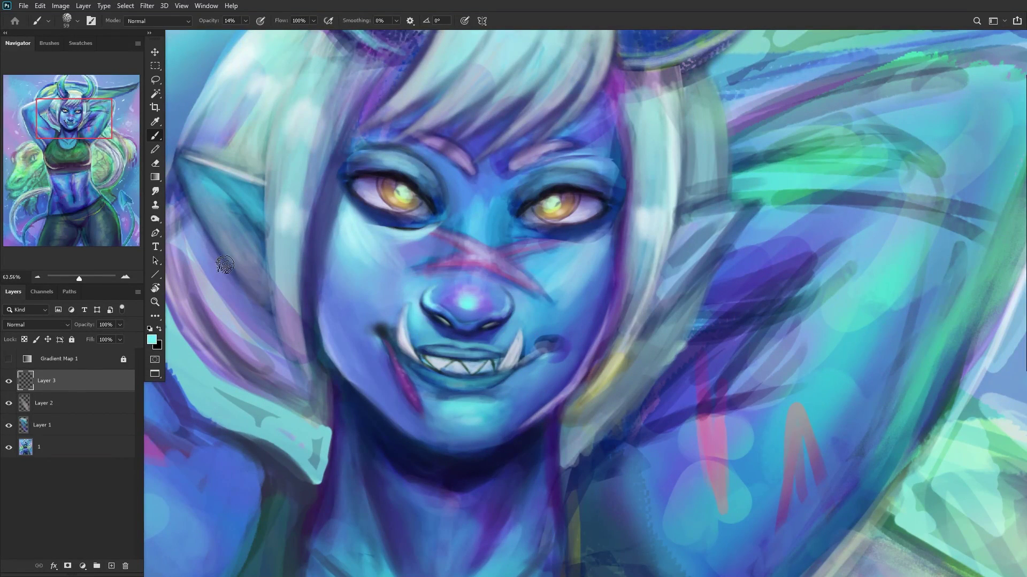
{"action": "mouse_move", "coordinate": [262, 295]}
{"action": "left_mouse_down"}
{"action": "mouse_move", "coordinate": [256, 259]}
{"action": "mouse_move", "coordinate": [264, 295]}
{"action": "mouse_move", "coordinate": [237, 246]}
{"action": "mouse_move", "coordinate": [221, 233]}
{"action": "mouse_move", "coordinate": [261, 291]}
{"action": "mouse_move", "coordinate": [216, 233]}
{"action": "mouse_move", "coordinate": [225, 238]}
{"action": "mouse_move", "coordinate": [197, 184]}
{"action": "left_mouse_up"}
{"action": "scroll", "coordinate": [291, 276], "scroll_direction": "down", "scroll_amount": 5}
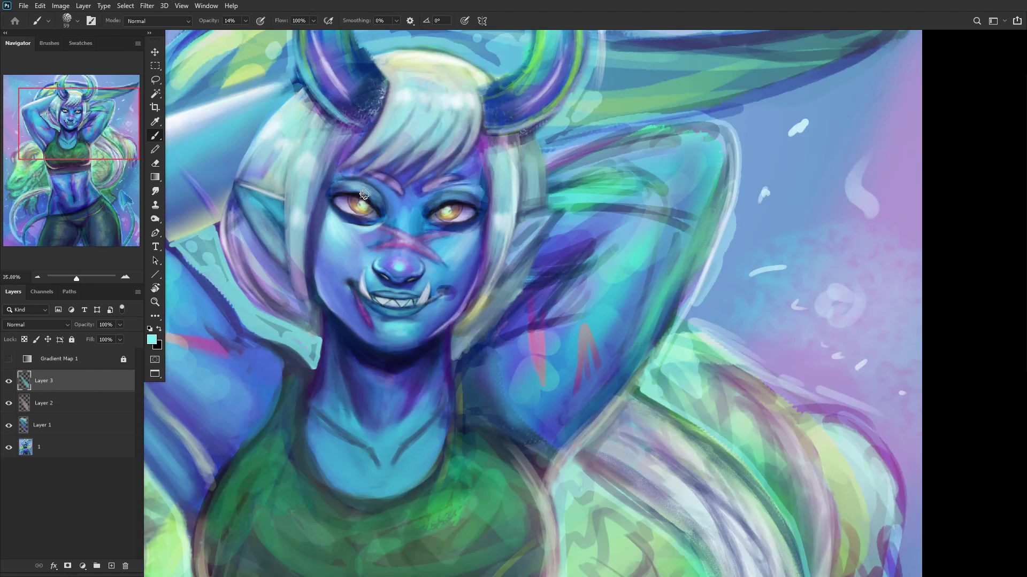
Step: Check the RENDERER brush, sample the eye's dark colour, and deepen the inner ear shading
{"action": "right_click", "coordinate": [465, 107]}
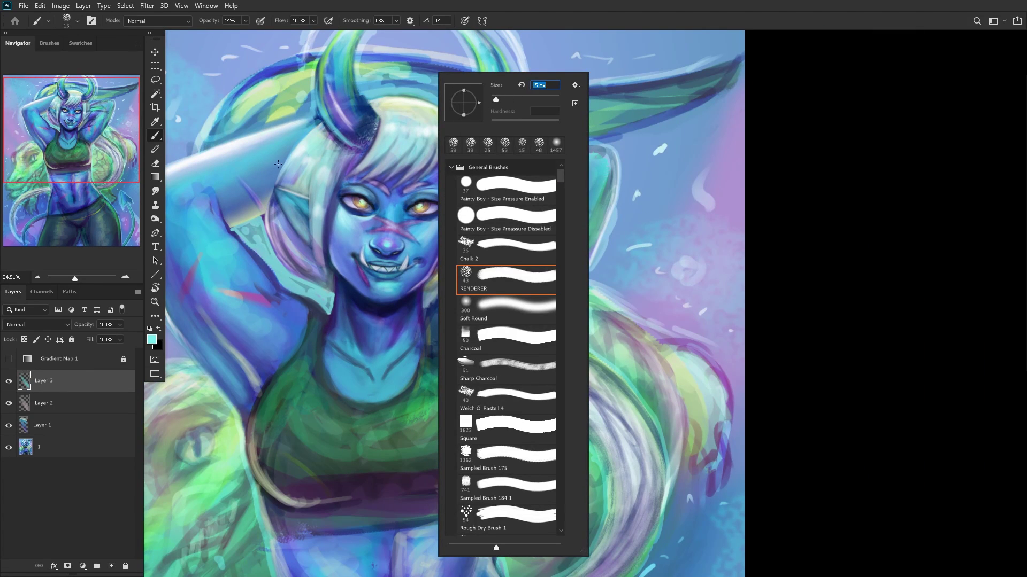
{"action": "left_click", "coordinate": [90, 384]}
{"action": "scroll", "coordinate": [272, 189], "scroll_direction": "up", "scroll_amount": 5}
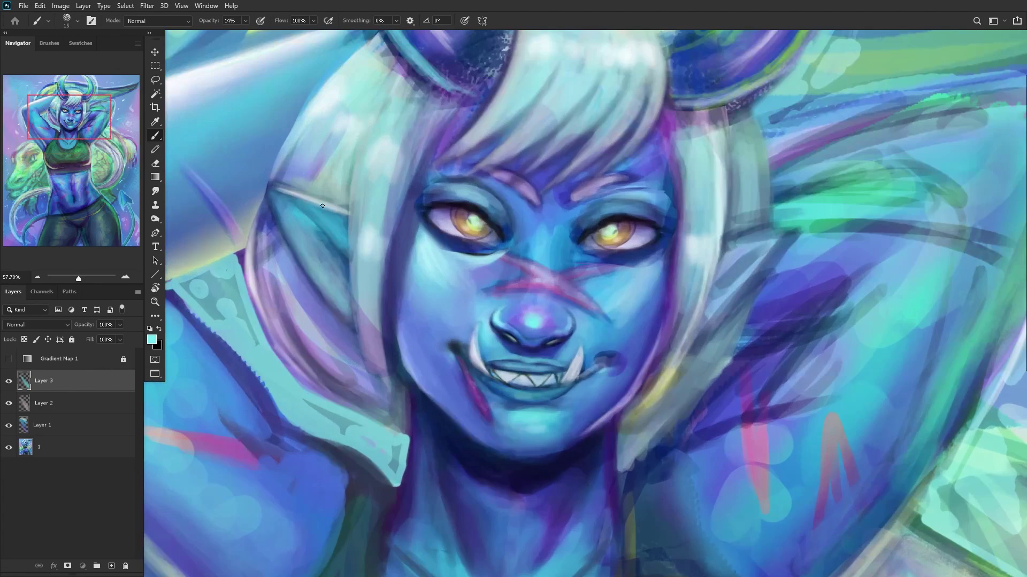
{"action": "right_click", "coordinate": [405, 195]}
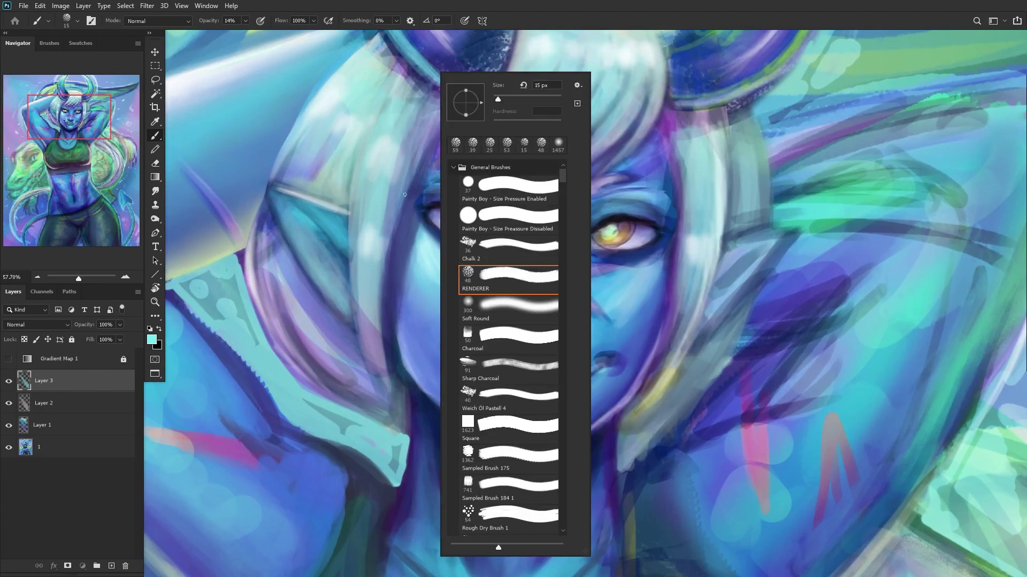
{"action": "left_click", "coordinate": [332, 241]}
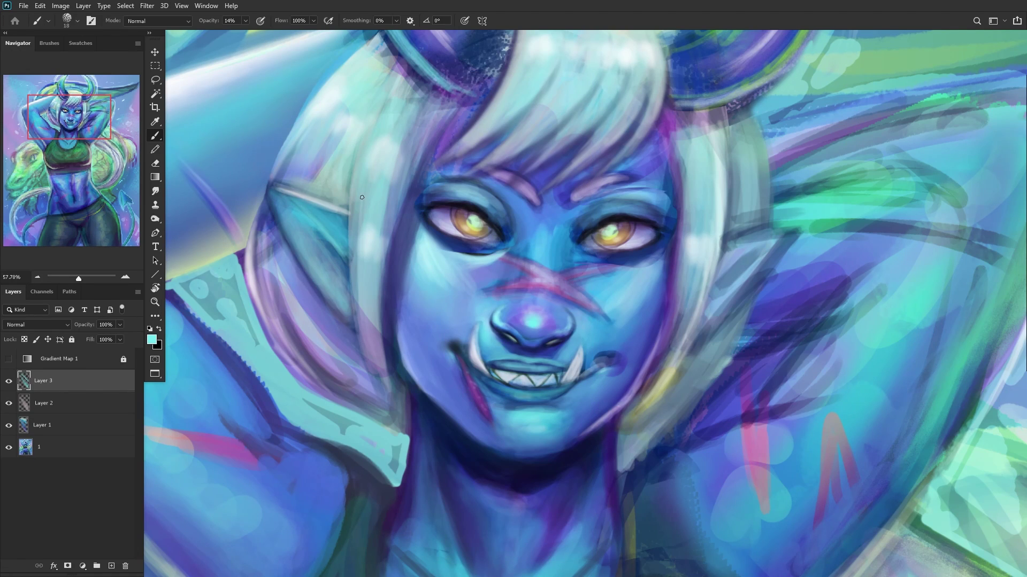
{"action": "left_click", "coordinate": [467, 209], "text": "alt"}
{"action": "scroll", "coordinate": [337, 260], "scroll_direction": "up", "scroll_amount": 2}
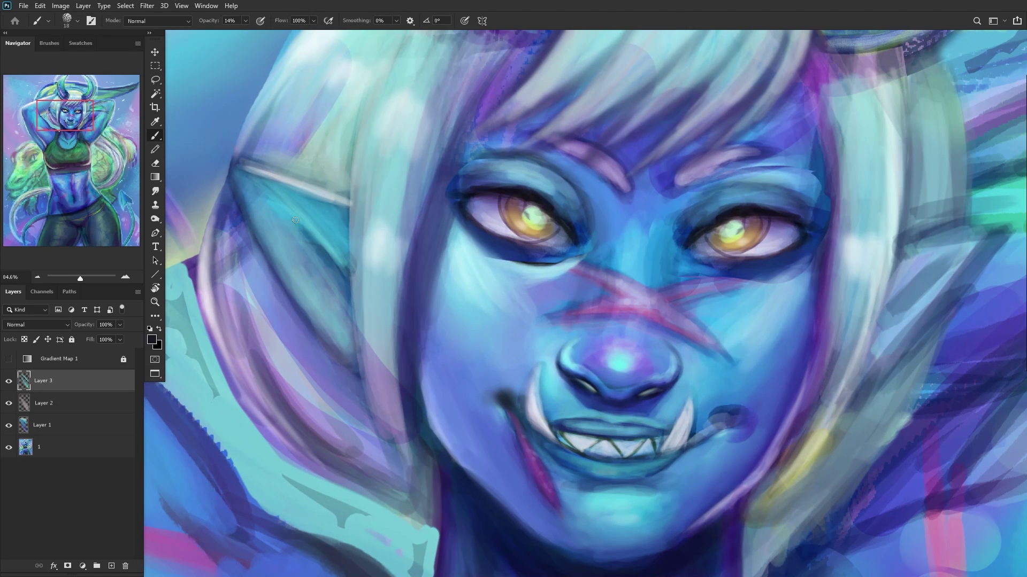
{"action": "left_click_drag", "start_coordinate": [296, 220], "coordinate": [337, 272]}
{"action": "mouse_move", "coordinate": [267, 193]}
{"action": "left_mouse_down"}
{"action": "mouse_move", "coordinate": [321, 243]}
{"action": "mouse_move", "coordinate": [311, 234]}
{"action": "left_mouse_up"}
{"action": "scroll", "coordinate": [310, 234], "scroll_direction": "down", "scroll_amount": 5}
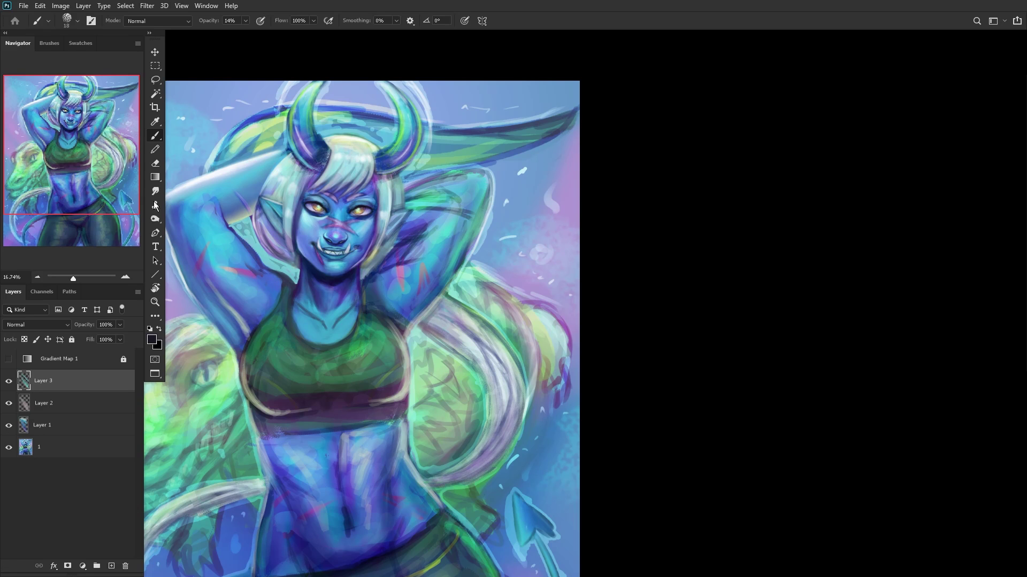
Step: Switch to the Eraser with the Soft Round 300 px preset
{"action": "left_click", "coordinate": [155, 163]}
{"action": "right_click", "coordinate": [447, 252]}
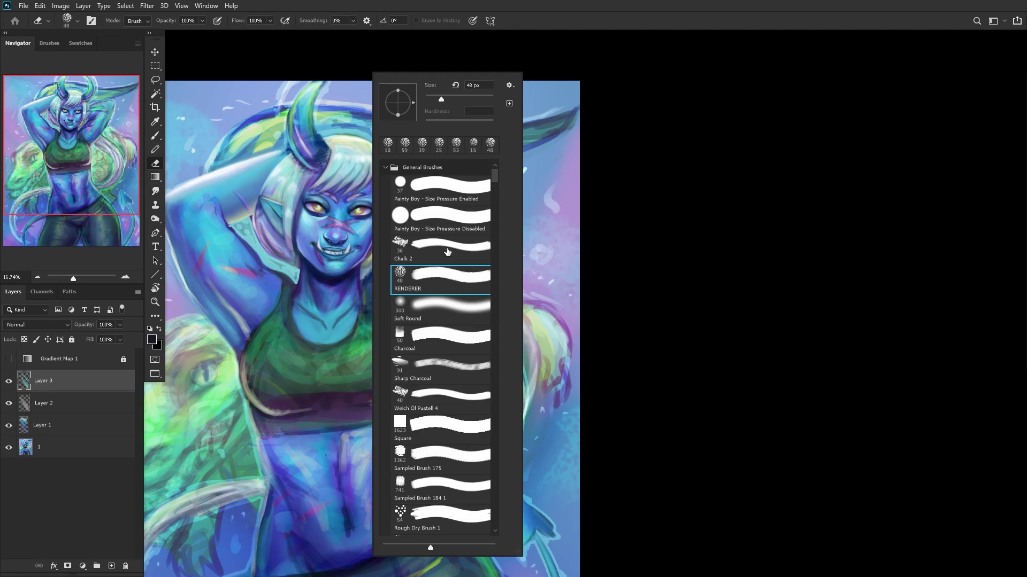
{"action": "left_click", "coordinate": [454, 299]}
{"action": "left_click", "coordinate": [300, 244]}
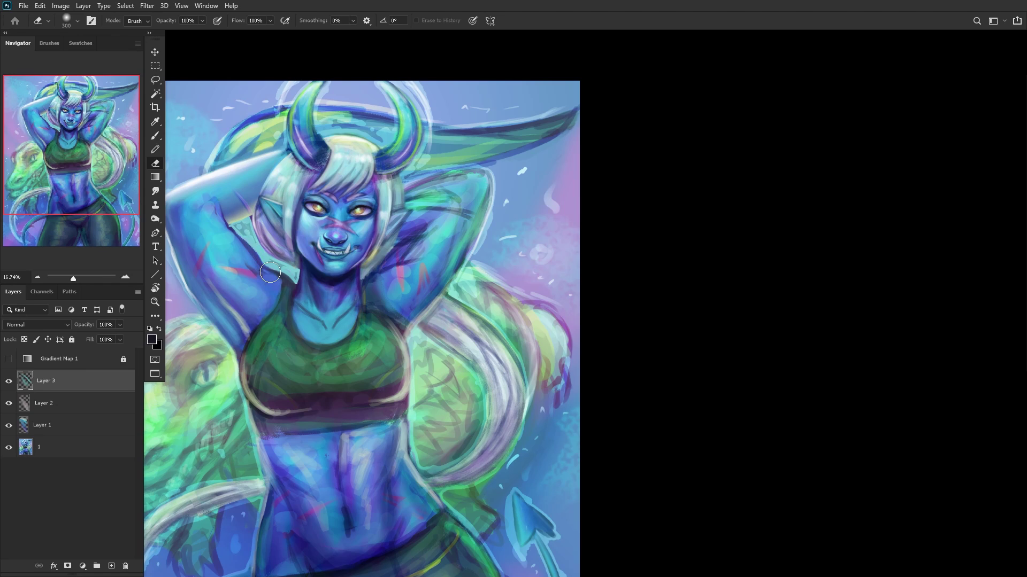
Step: Merge Layers 3 and 2 into Layer 1, flip the artwork horizontally, and add a new layer
{"action": "key", "text": "Delete"}
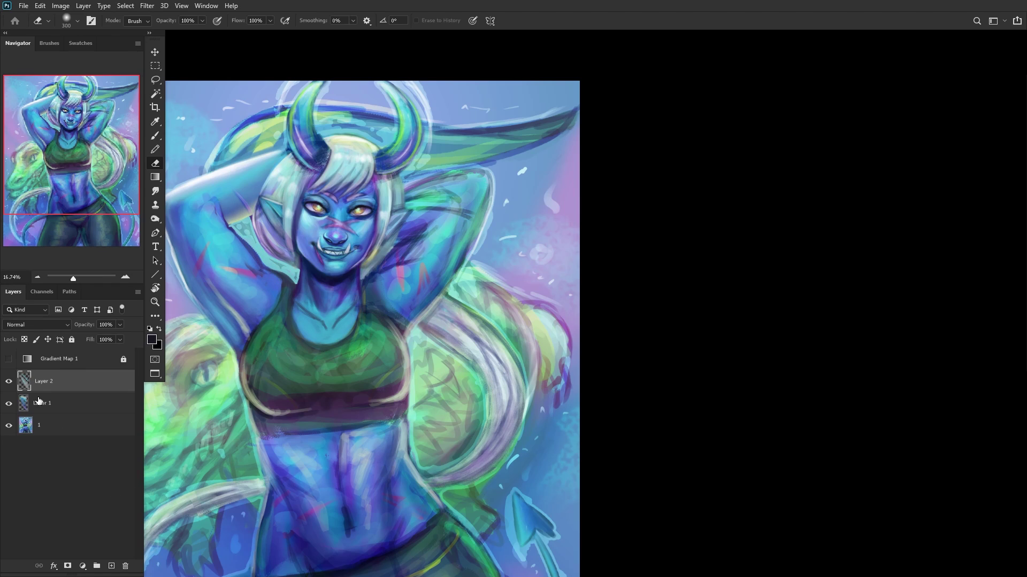
{"action": "key", "text": "Delete"}
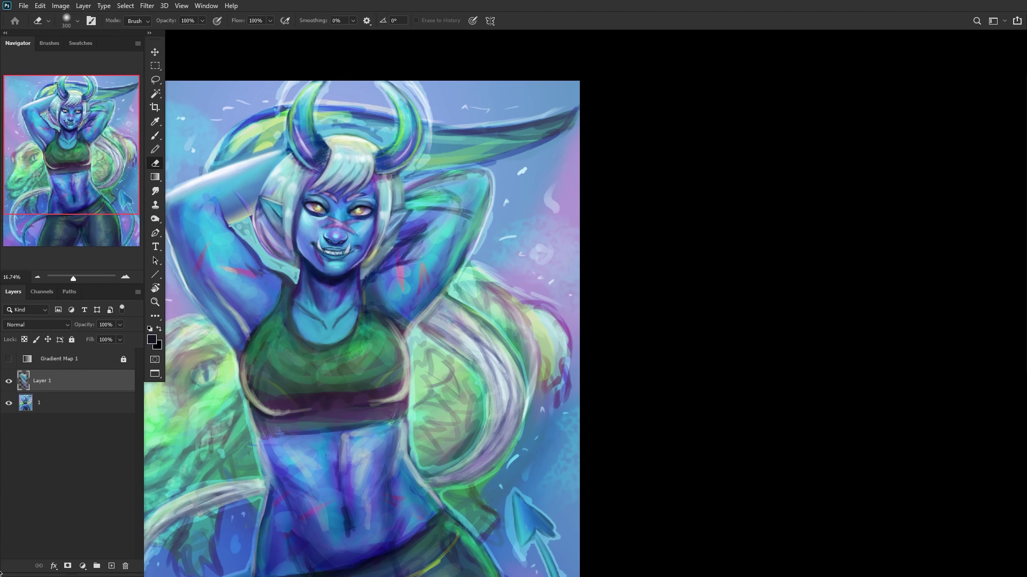
{"action": "key", "text": "ctrl+shift+h"}
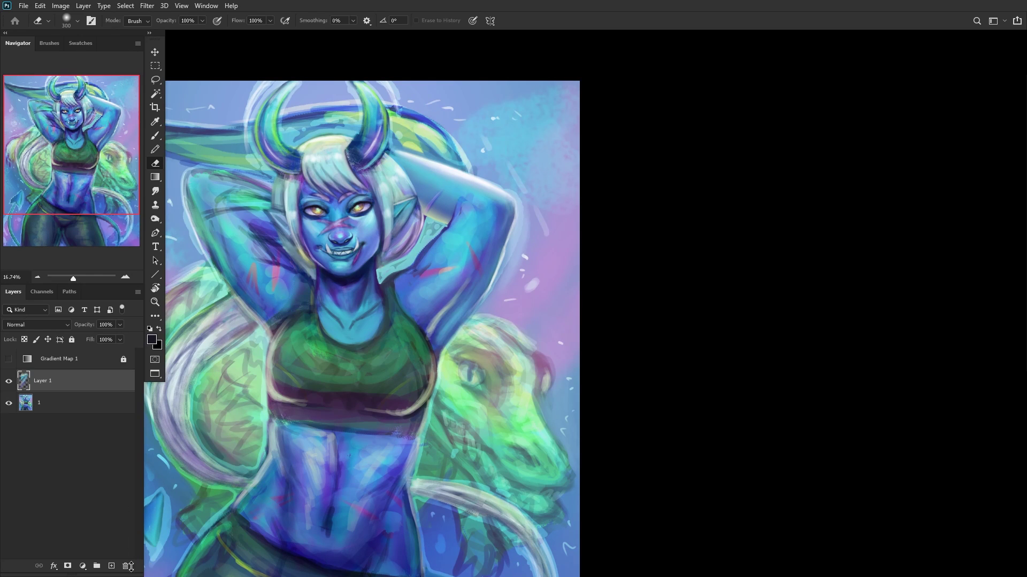
{"action": "left_click", "coordinate": [111, 566]}
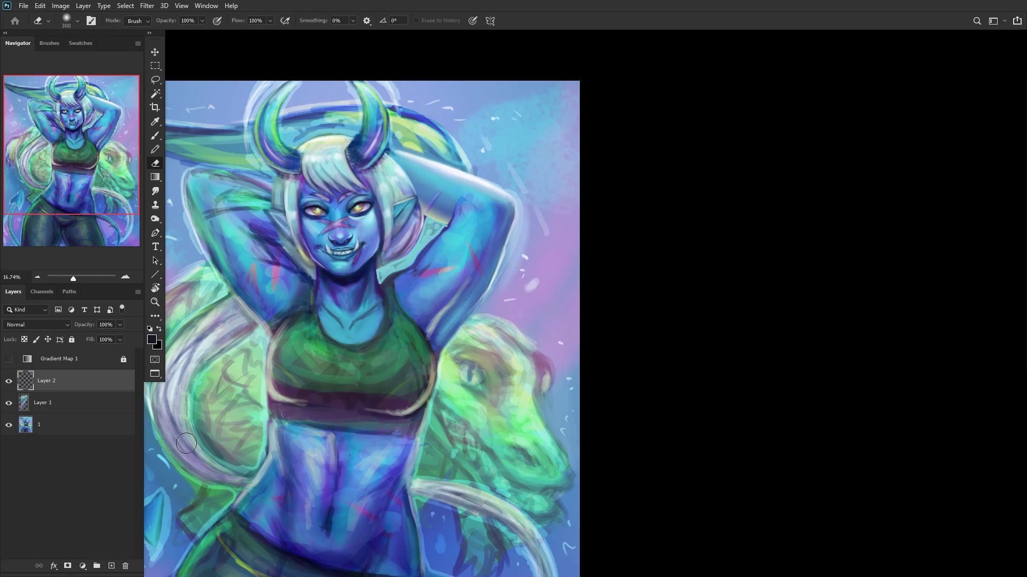
Step: Choose the Soft Round 300 px brush, sample a light blue, and set Layer 2 to Multiply
{"action": "left_click", "coordinate": [149, 136]}
{"action": "right_click", "coordinate": [631, 260]}
{"action": "left_click", "coordinate": [586, 315]}
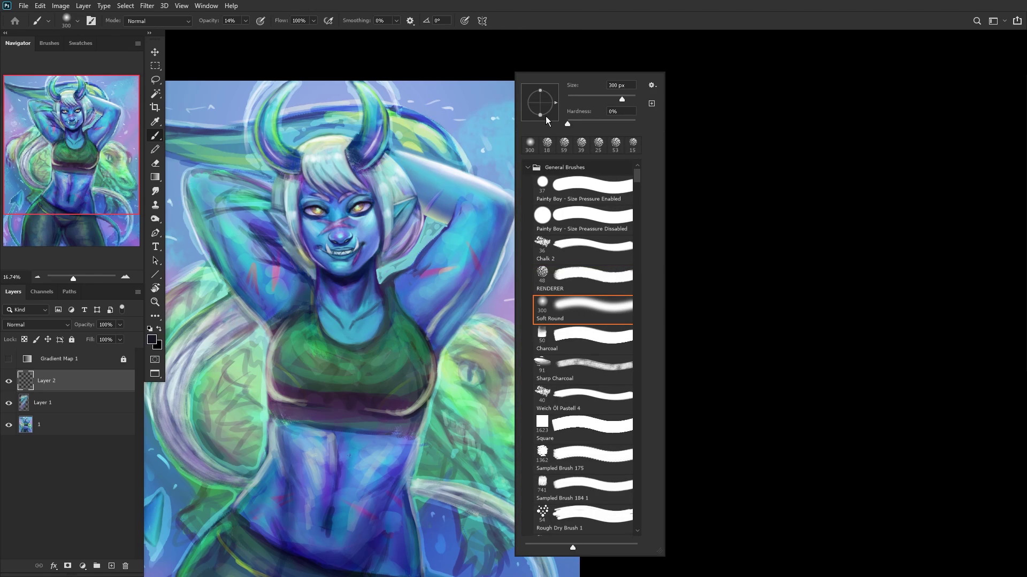
{"action": "left_click", "coordinate": [370, 245]}
{"action": "mouse_move", "coordinate": [348, 240]}
{"action": "left_mouse_down"}
{"action": "mouse_move", "coordinate": [328, 235]}
{"action": "mouse_move", "coordinate": [367, 268]}
{"action": "left_mouse_up"}
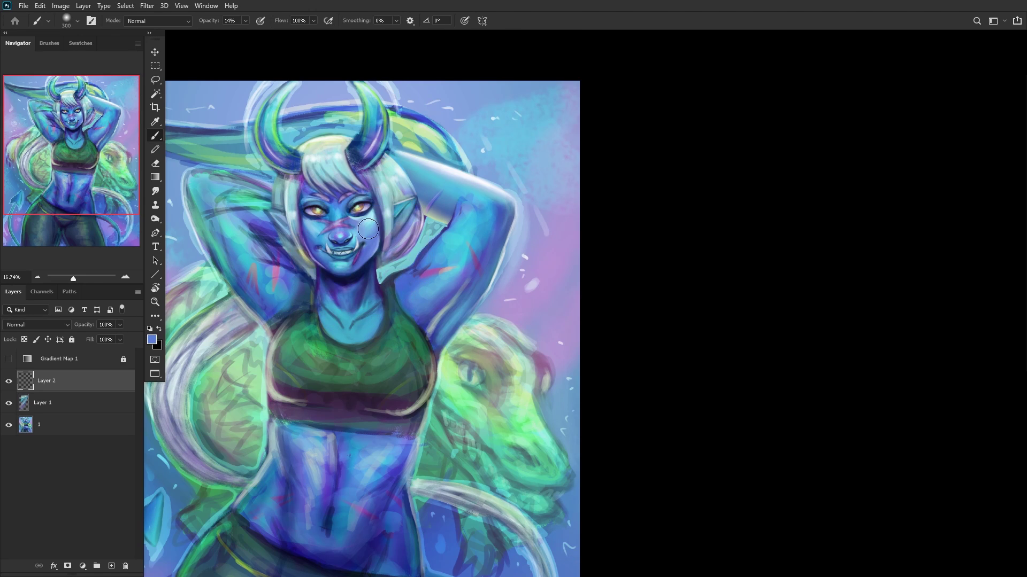
{"action": "left_click", "coordinate": [25, 327]}
{"action": "left_click", "coordinate": [25, 325]}
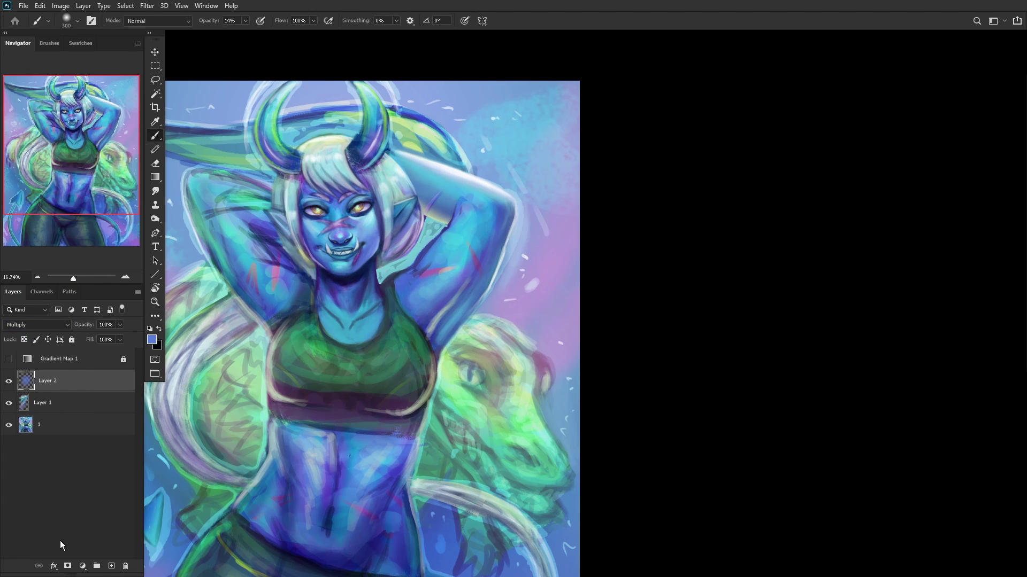
Step: Add Layer 3 in Overlay mode with default black and white colours, zoomed on the face
{"action": "left_click", "coordinate": [111, 566]}
{"action": "left_click", "coordinate": [150, 329]}
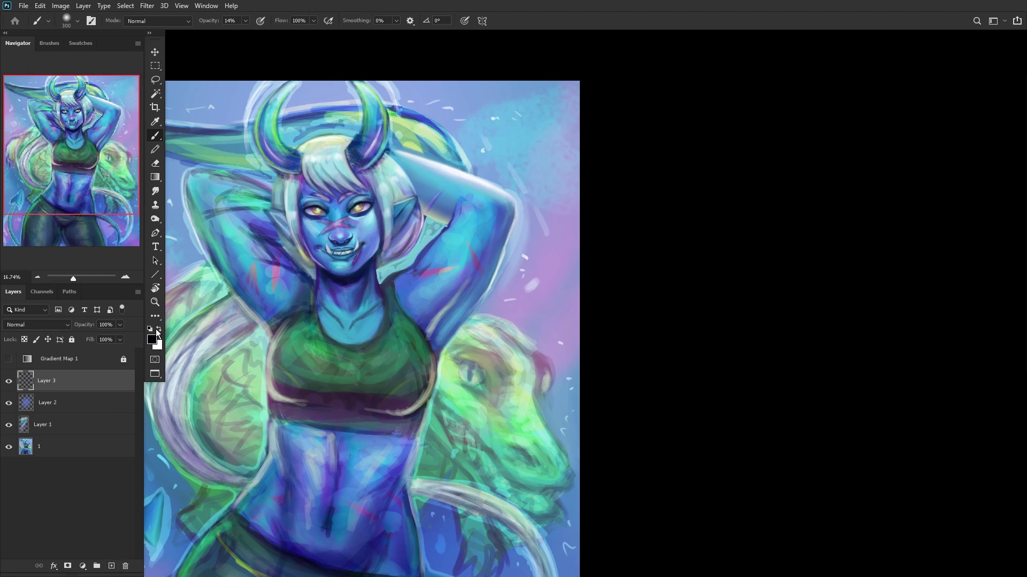
{"action": "left_click", "coordinate": [35, 324]}
{"action": "left_click", "coordinate": [22, 418]}
{"action": "key", "text": "z"}
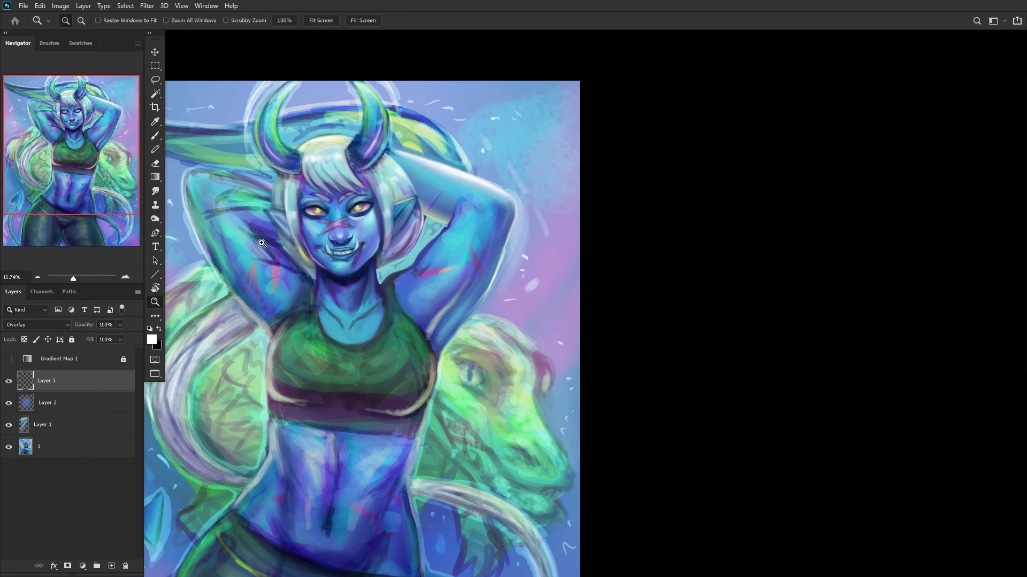
{"action": "left_click_drag", "start_coordinate": [347, 181], "coordinate": [446, 235]}
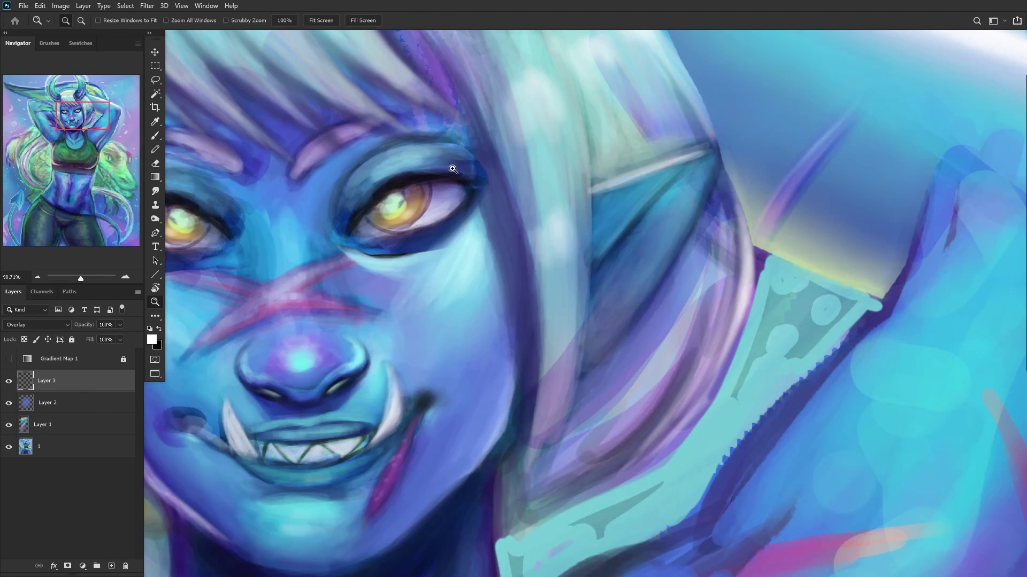
Step: Paint light Overlay highlight strokes down the ear
{"action": "left_click", "coordinate": [152, 136]}
{"action": "right_click", "coordinate": [689, 186]}
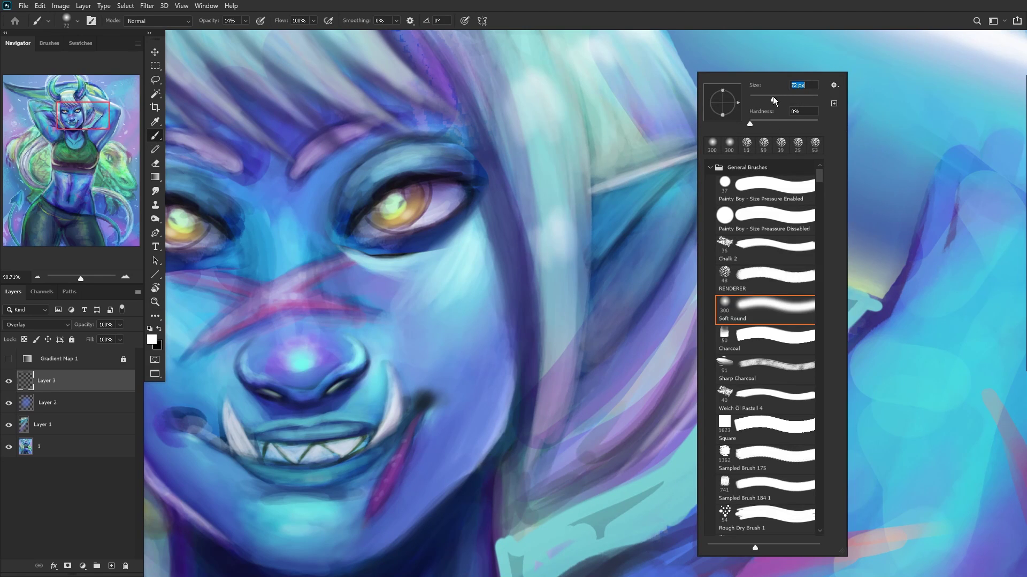
{"action": "left_click", "coordinate": [620, 206]}
{"action": "mouse_move", "coordinate": [620, 206]}
{"action": "left_mouse_down"}
{"action": "mouse_move", "coordinate": [643, 191]}
{"action": "mouse_move", "coordinate": [616, 213]}
{"action": "mouse_move", "coordinate": [599, 204]}
{"action": "mouse_move", "coordinate": [607, 200]}
{"action": "mouse_move", "coordinate": [622, 224]}
{"action": "mouse_move", "coordinate": [612, 234]}
{"action": "mouse_move", "coordinate": [590, 198]}
{"action": "mouse_move", "coordinate": [680, 202]}
{"action": "mouse_move", "coordinate": [635, 243]}
{"action": "mouse_move", "coordinate": [631, 267]}
{"action": "mouse_move", "coordinate": [645, 254]}
{"action": "mouse_move", "coordinate": [632, 276]}
{"action": "mouse_move", "coordinate": [646, 283]}
{"action": "mouse_move", "coordinate": [662, 249]}
{"action": "mouse_move", "coordinate": [660, 220]}
{"action": "mouse_move", "coordinate": [620, 270]}
{"action": "left_mouse_up"}
{"action": "scroll", "coordinate": [566, 302], "scroll_direction": "down", "scroll_amount": 5}
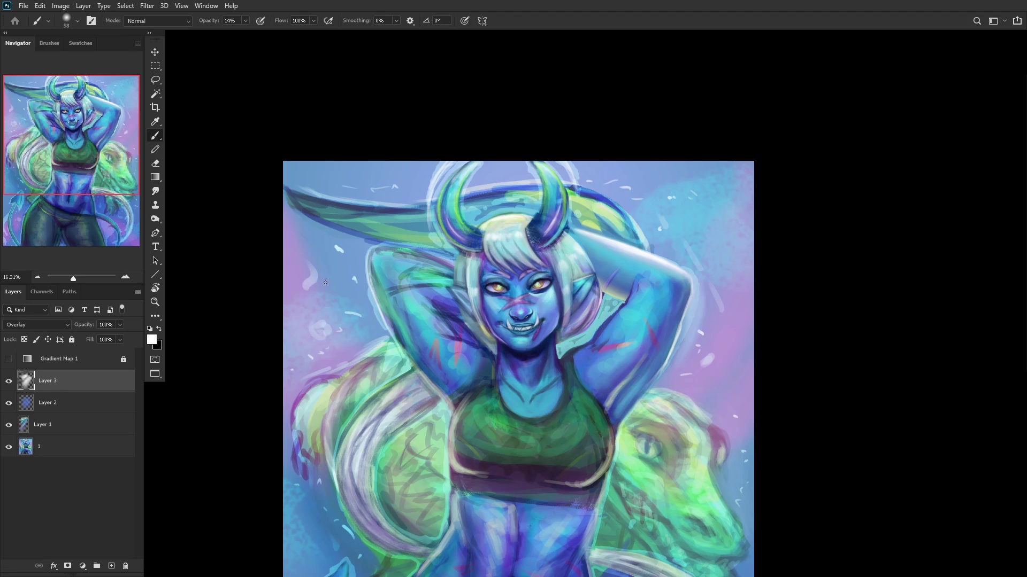
Step: Delete the Overlay highlight layer and add a fresh empty layer above Layer 2
{"action": "left_click", "coordinate": [125, 566]}
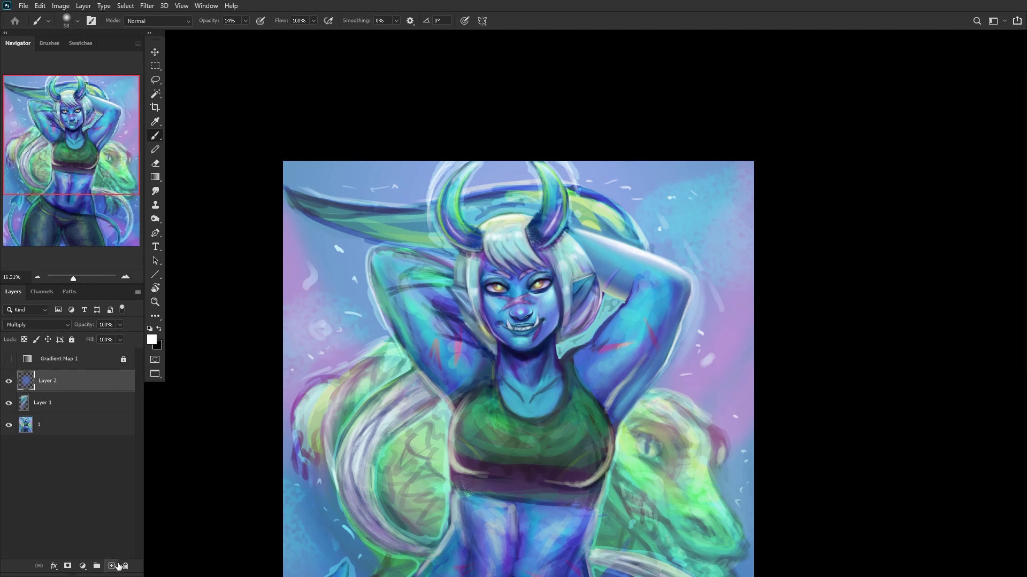
{"action": "left_click", "coordinate": [111, 566]}
{"action": "scroll", "coordinate": [523, 275], "scroll_direction": "up", "scroll_amount": 4}
Step: Set the RENDERER brush to size 29, sample a blue, and add faint strokes beside the face
{"action": "scroll", "coordinate": [523, 275], "scroll_direction": "up", "scroll_amount": 2}
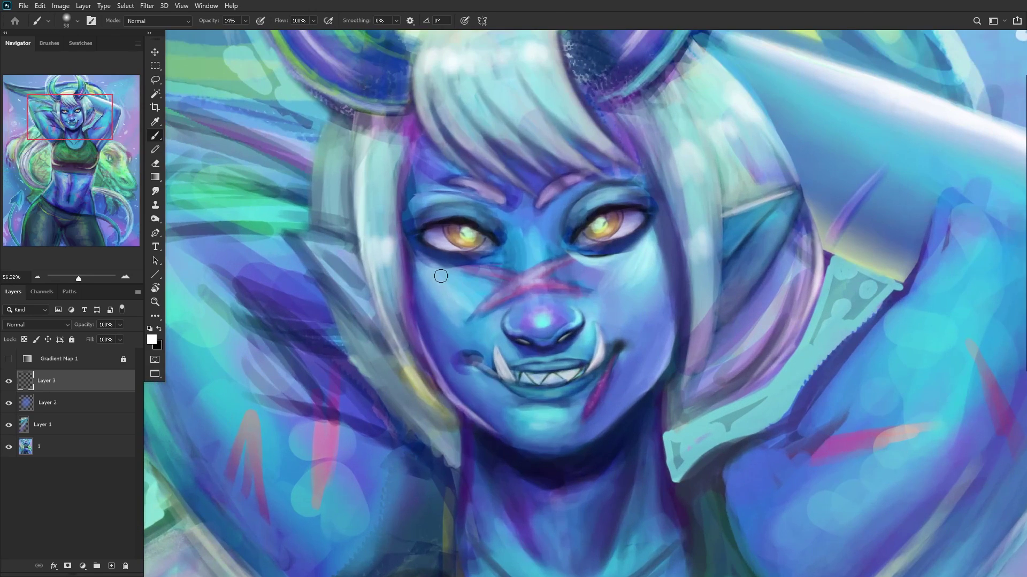
{"action": "right_click", "coordinate": [523, 276]}
{"action": "left_click", "coordinate": [490, 277]}
{"action": "left_click_drag", "start_coordinate": [509, 99], "coordinate": [500, 97]}
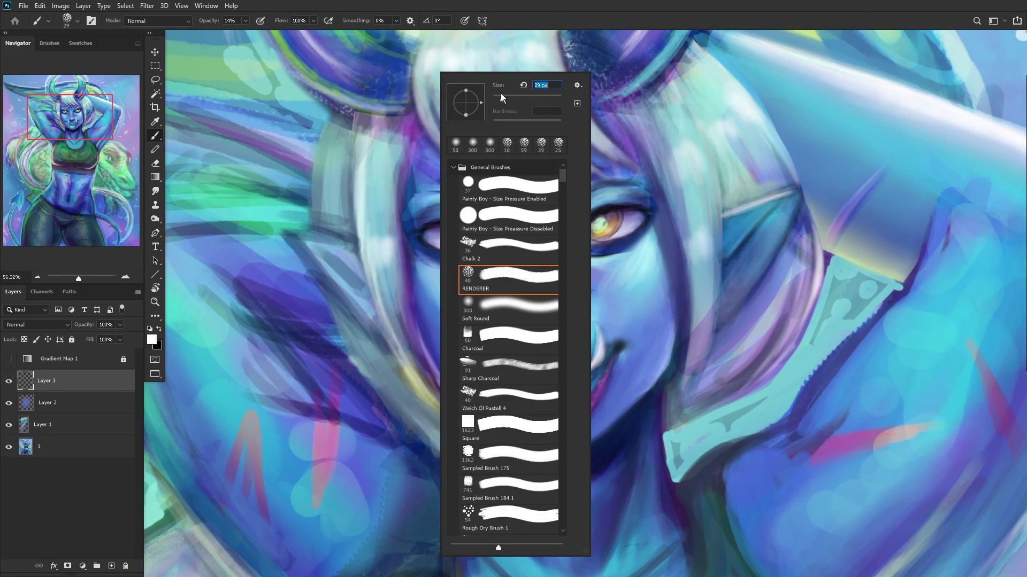
{"action": "left_click", "coordinate": [365, 296], "text": "alt"}
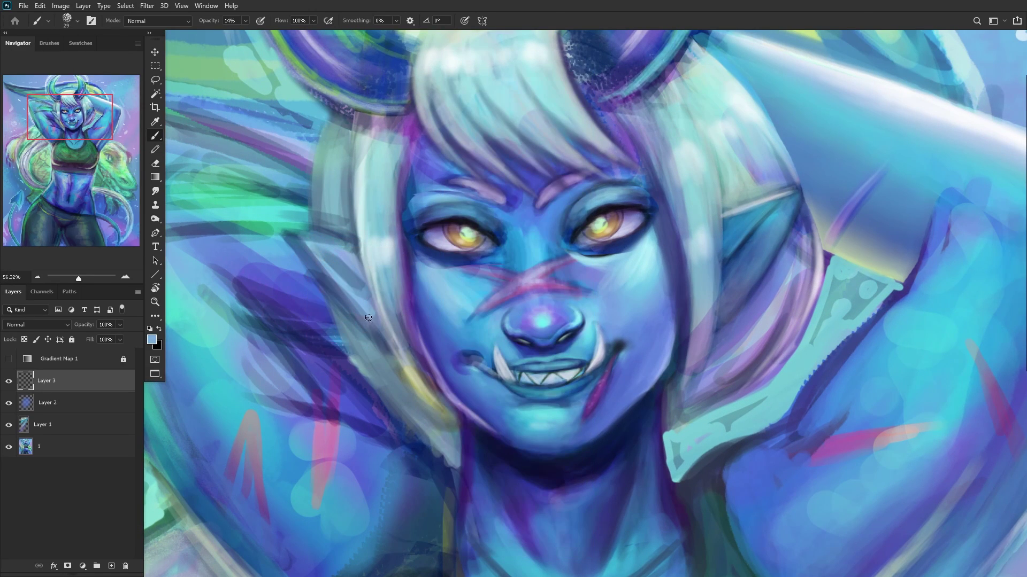
{"action": "left_click_drag", "start_coordinate": [307, 253], "coordinate": [331, 279]}
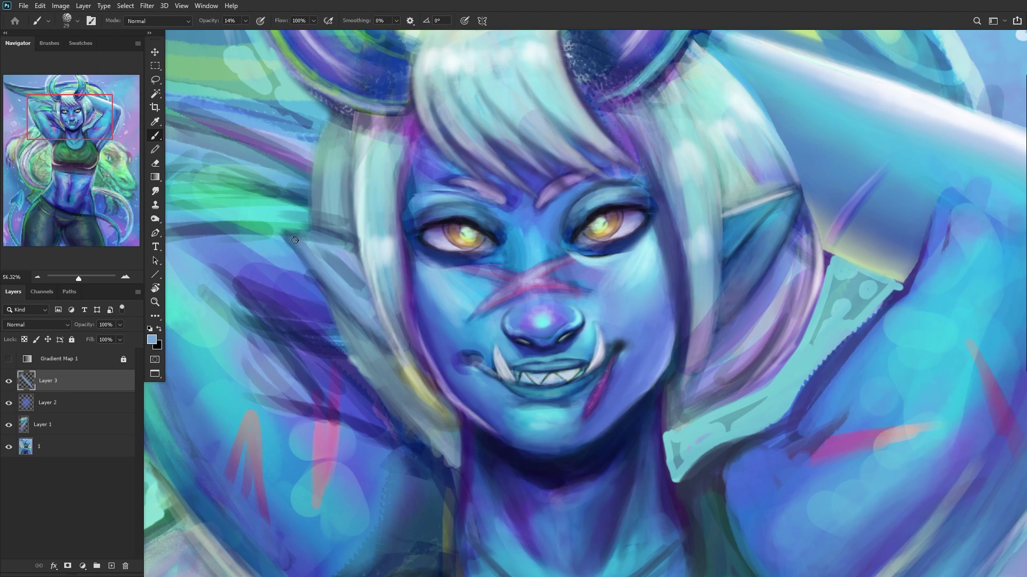
{"action": "left_click_drag", "start_coordinate": [294, 240], "coordinate": [331, 242]}
Step: Pick up the cyan from the nose and brighten the hair edge
{"action": "scroll", "coordinate": [382, 245], "scroll_direction": "up", "scroll_amount": 3}
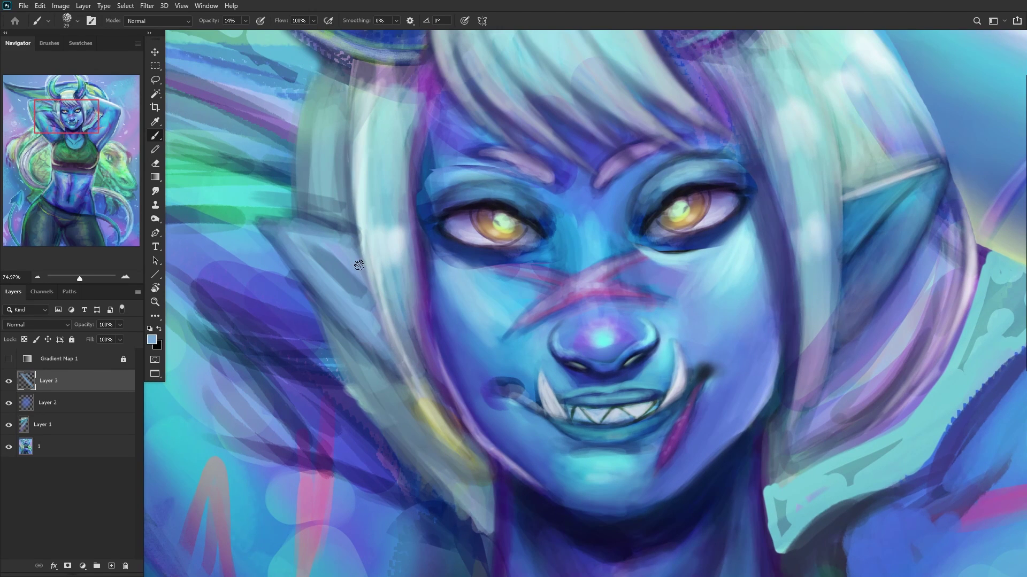
{"action": "scroll", "coordinate": [323, 235], "scroll_direction": "down", "scroll_amount": 3}
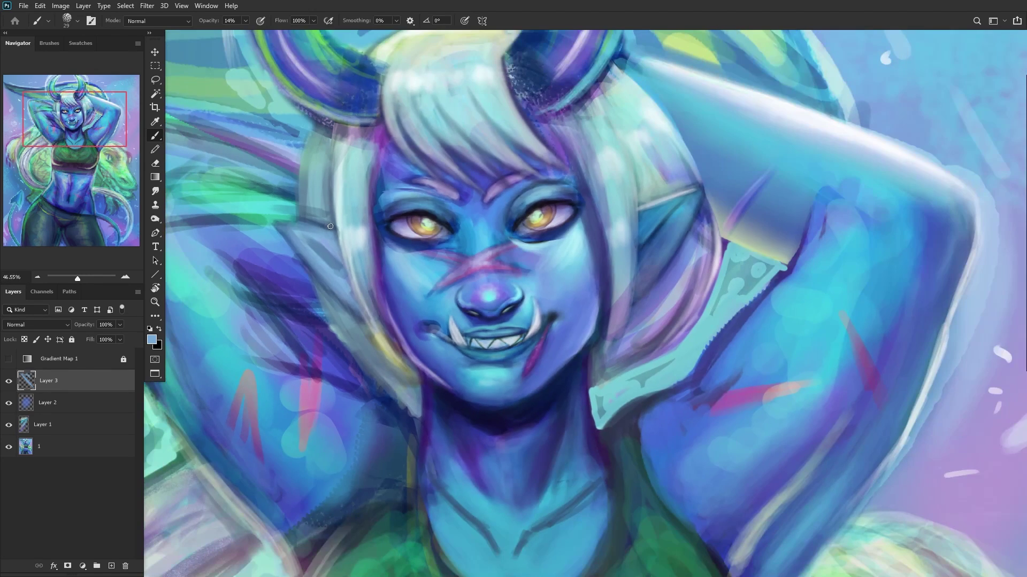
{"action": "left_click", "coordinate": [485, 297], "text": "alt"}
{"action": "scroll", "coordinate": [299, 250], "scroll_direction": "up", "scroll_amount": 2}
{"action": "mouse_move", "coordinate": [337, 224]}
{"action": "left_mouse_down"}
{"action": "mouse_move", "coordinate": [289, 221]}
{"action": "mouse_move", "coordinate": [336, 223]}
{"action": "left_mouse_up"}
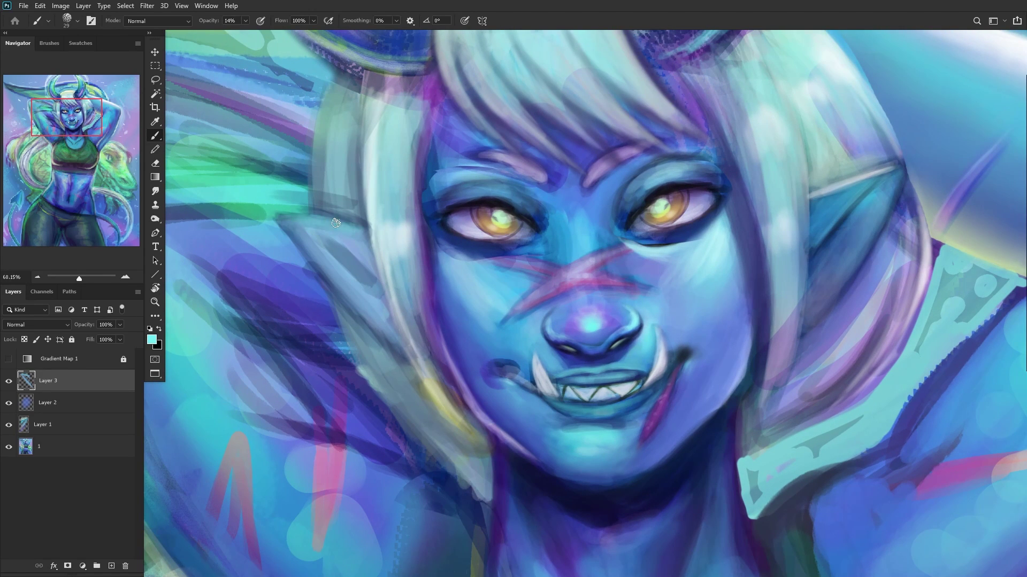
Step: Sample a darker blue from the hair and shade the ear with low-opacity strokes
{"action": "left_click", "coordinate": [827, 234], "text": "alt"}
{"action": "right_click", "coordinate": [663, 187]}
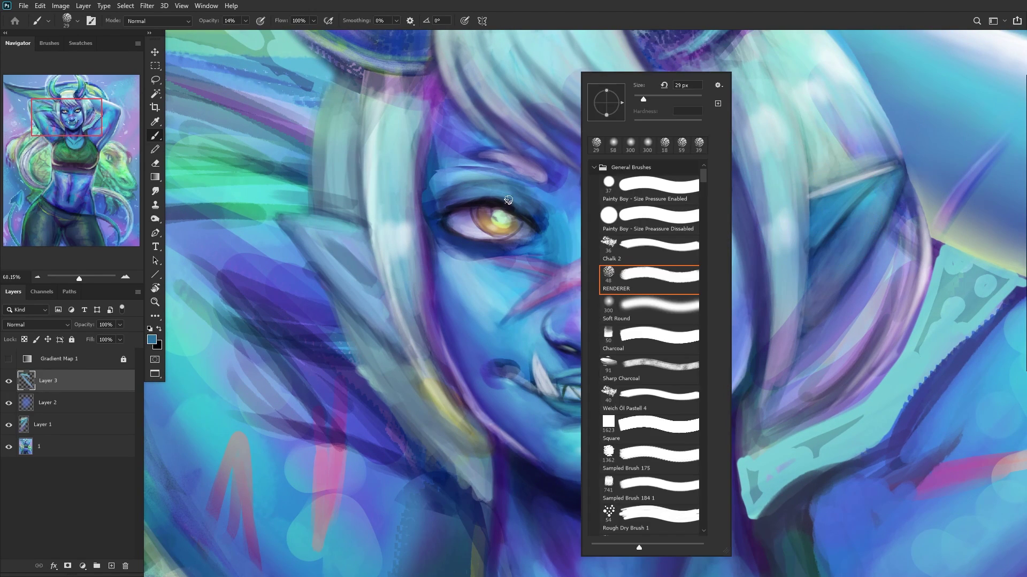
{"action": "left_click", "coordinate": [305, 240]}
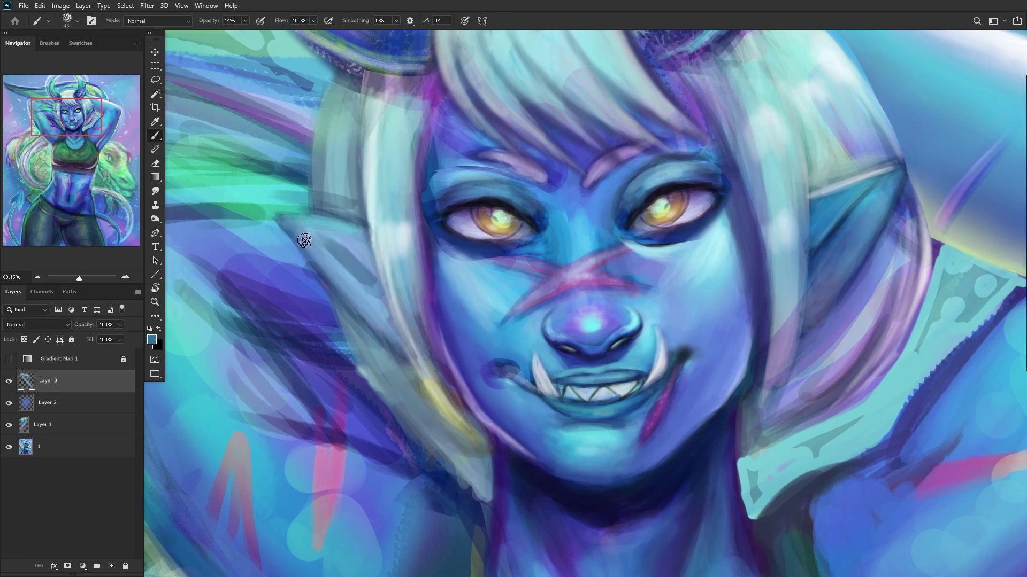
{"action": "left_click_drag", "start_coordinate": [371, 277], "coordinate": [379, 291]}
{"action": "mouse_move", "coordinate": [331, 233]}
{"action": "left_mouse_down"}
{"action": "mouse_move", "coordinate": [347, 239]}
{"action": "mouse_move", "coordinate": [307, 224]}
{"action": "mouse_move", "coordinate": [360, 263]}
{"action": "left_mouse_up"}
{"action": "scroll", "coordinate": [360, 263], "scroll_direction": "down", "scroll_amount": 2}
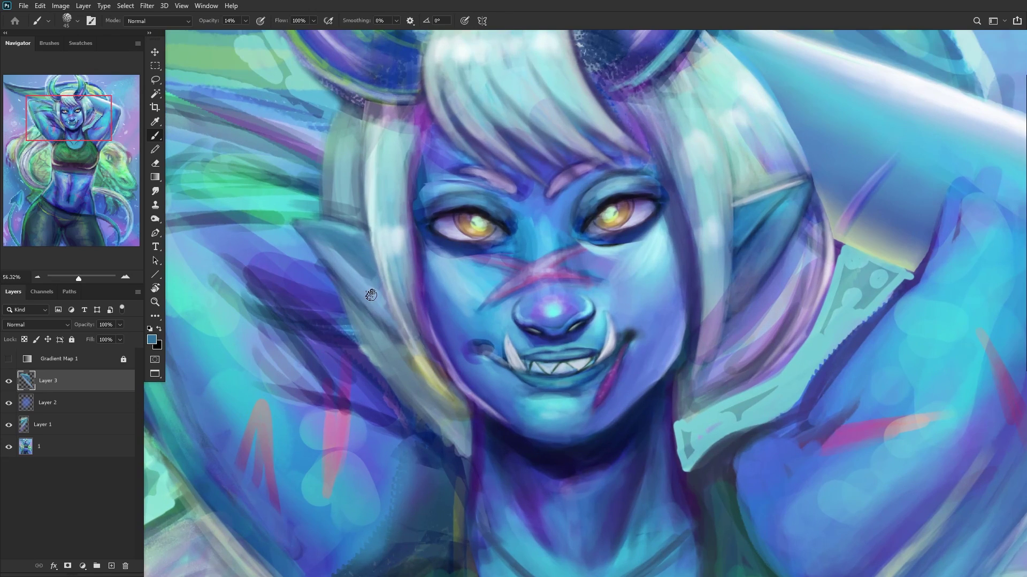
Step: Sample dark navy from around the eye and shrink the brush to 9 px
{"action": "left_click", "coordinate": [369, 294], "text": "alt"}
{"action": "left_click", "coordinate": [437, 236], "text": "alt"}
{"action": "right_click", "coordinate": [496, 235]}
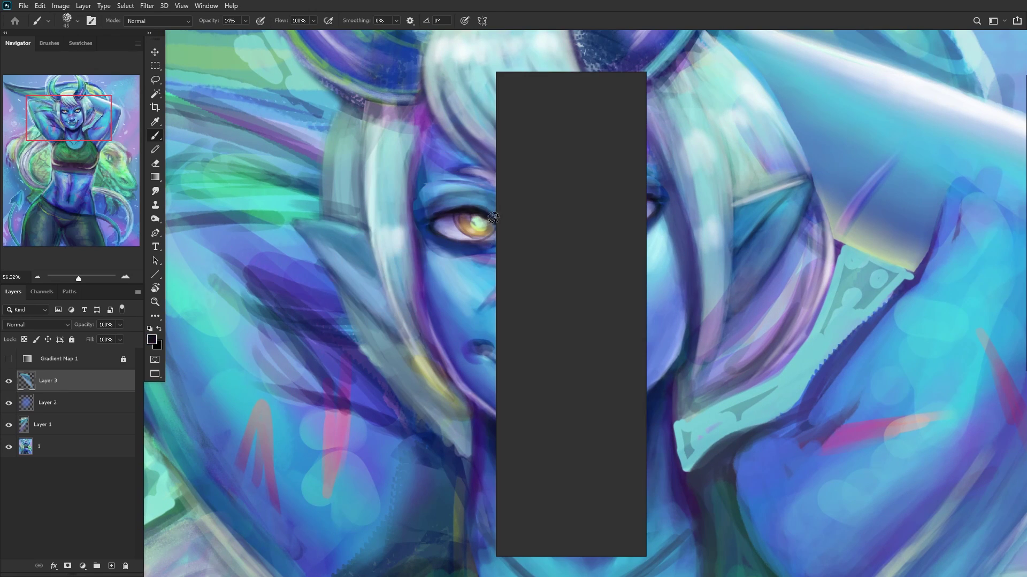
{"action": "left_click", "coordinate": [550, 99]}
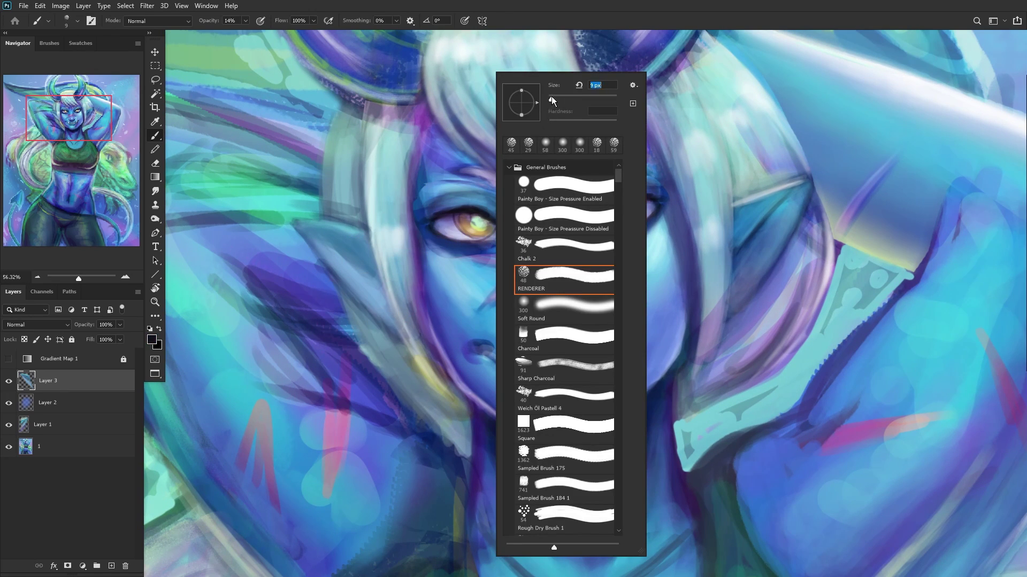
{"action": "left_click", "coordinate": [381, 289]}
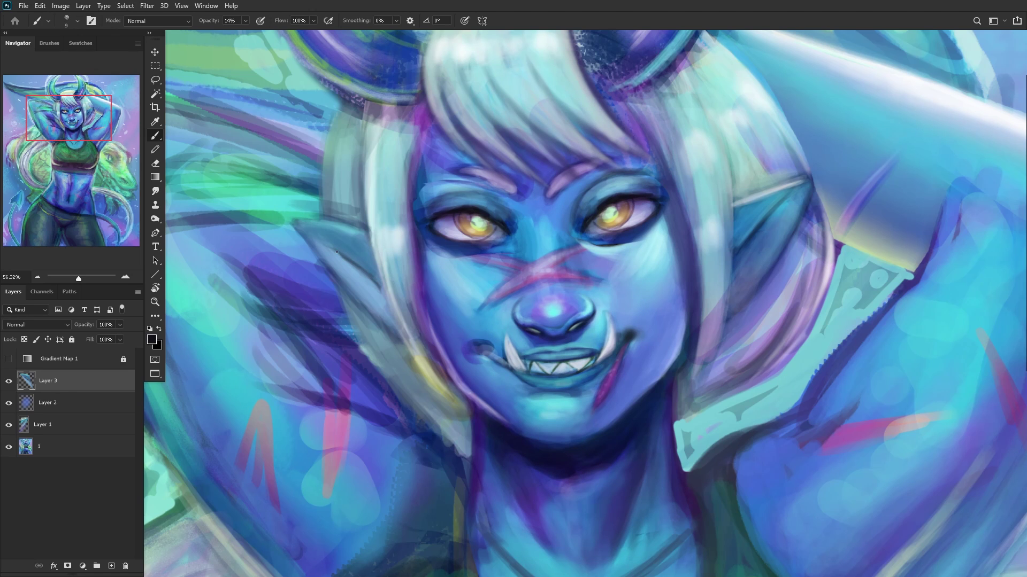
{"action": "scroll", "coordinate": [312, 235], "scroll_direction": "down", "scroll_amount": 3}
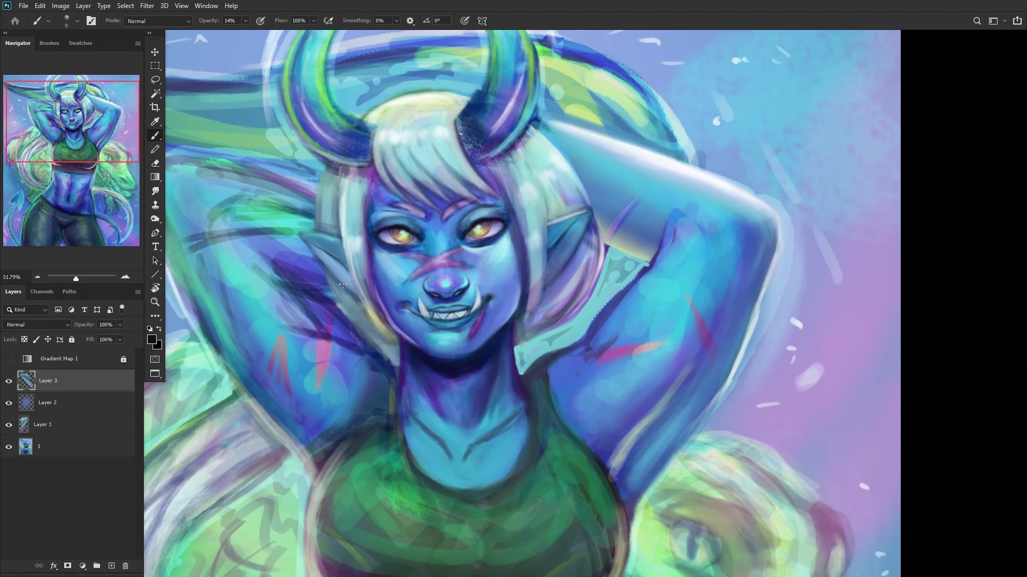
{"action": "scroll", "coordinate": [342, 285], "scroll_direction": "up", "scroll_amount": 4}
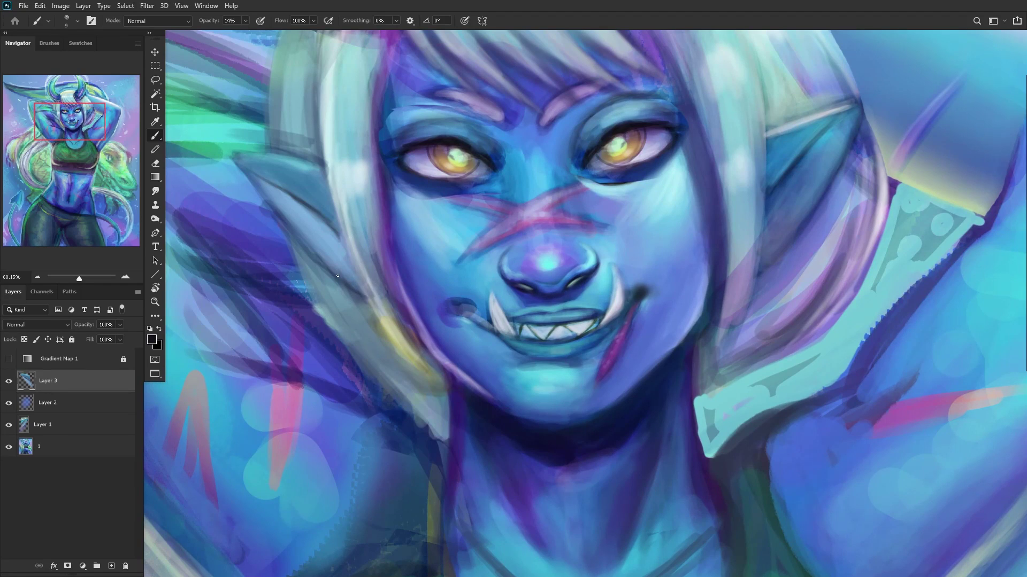
{"action": "scroll", "coordinate": [294, 237], "scroll_direction": "down", "scroll_amount": 7}
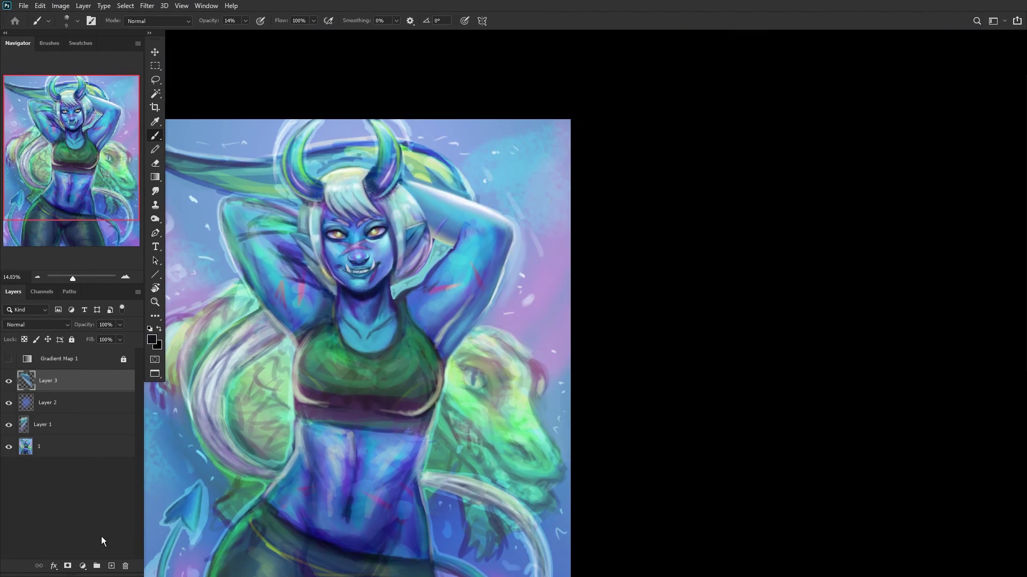
Step: Add a new Layer 4 and set the foreground colour to cyan #00eaff
{"action": "left_click", "coordinate": [112, 566]}
{"action": "left_click", "coordinate": [159, 329]}
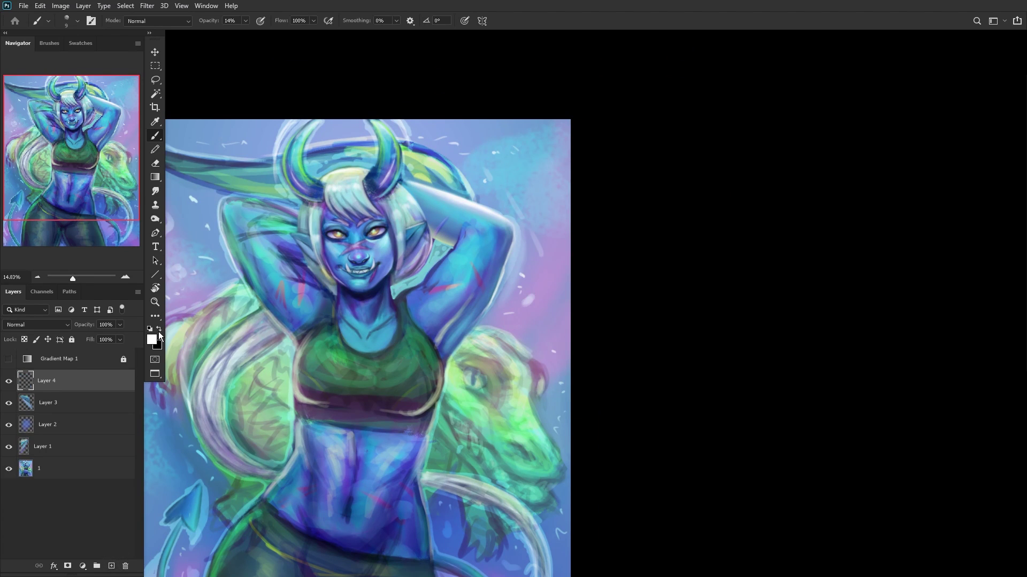
{"action": "left_click", "coordinate": [152, 339]}
{"action": "left_click_drag", "start_coordinate": [245, 238], "coordinate": [286, 214]}
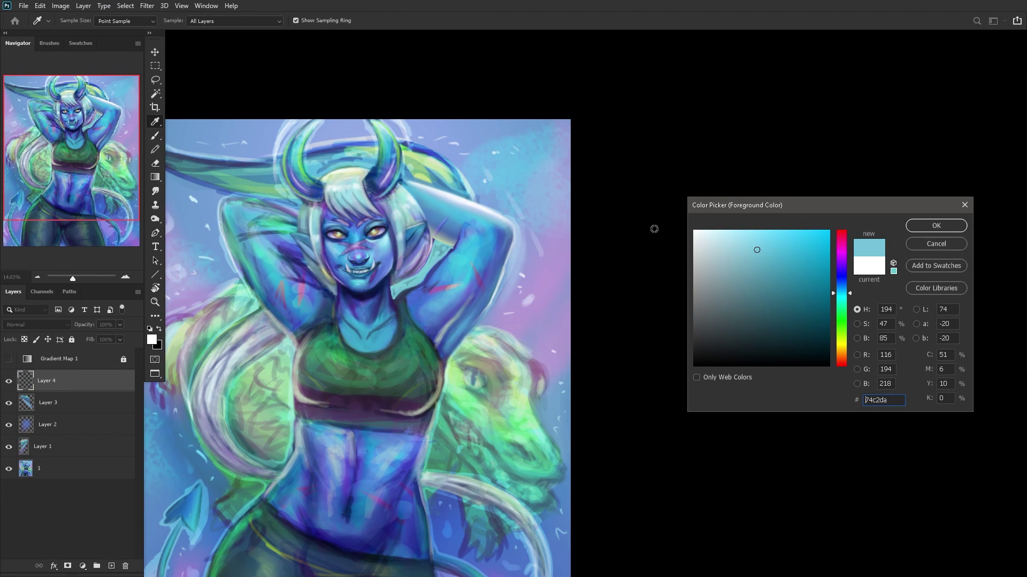
{"action": "left_click_drag", "start_coordinate": [756, 250], "coordinate": [869, 205]}
{"action": "left_click", "coordinate": [843, 305]}
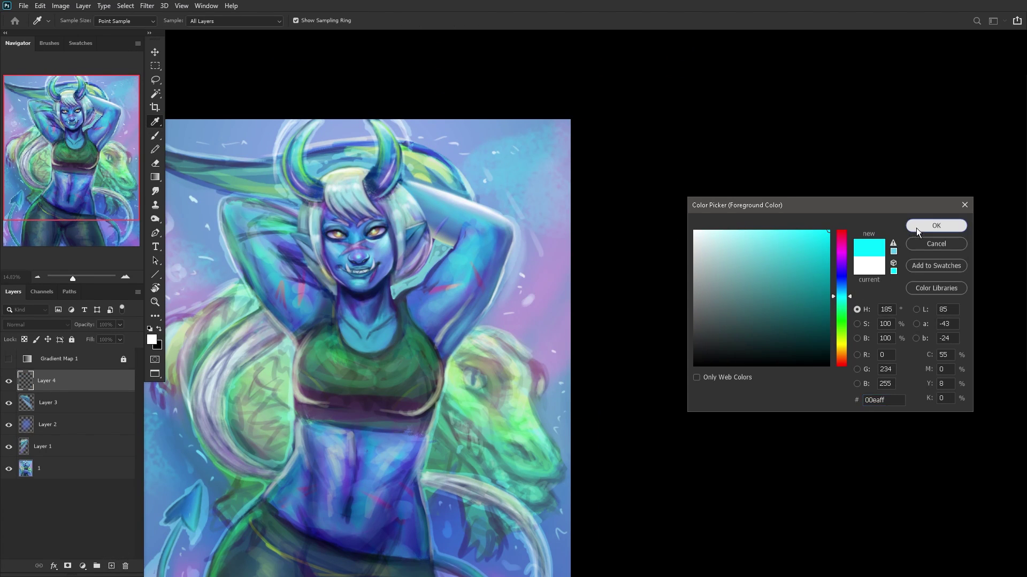
{"action": "left_click", "coordinate": [936, 225]}
Step: Paint cyan light on Layer 4 with an 86 px brush, then add an empty Layer 5
{"action": "right_click", "coordinate": [410, 118]}
{"action": "left_click_drag", "start_coordinate": [424, 99], "coordinate": [449, 100]}
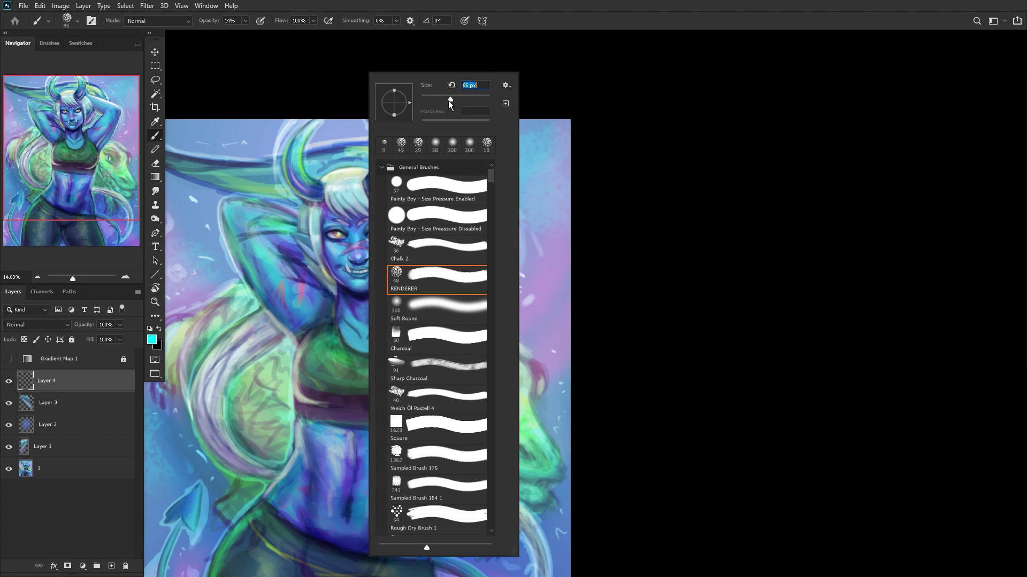
{"action": "left_click", "coordinate": [62, 412]}
{"action": "left_click", "coordinate": [72, 381]}
{"action": "mouse_move", "coordinate": [362, 231]}
{"action": "left_mouse_down"}
{"action": "mouse_move", "coordinate": [448, 237]}
{"action": "mouse_move", "coordinate": [457, 227]}
{"action": "mouse_move", "coordinate": [440, 249]}
{"action": "mouse_move", "coordinate": [414, 247]}
{"action": "mouse_move", "coordinate": [438, 226]}
{"action": "left_mouse_up"}
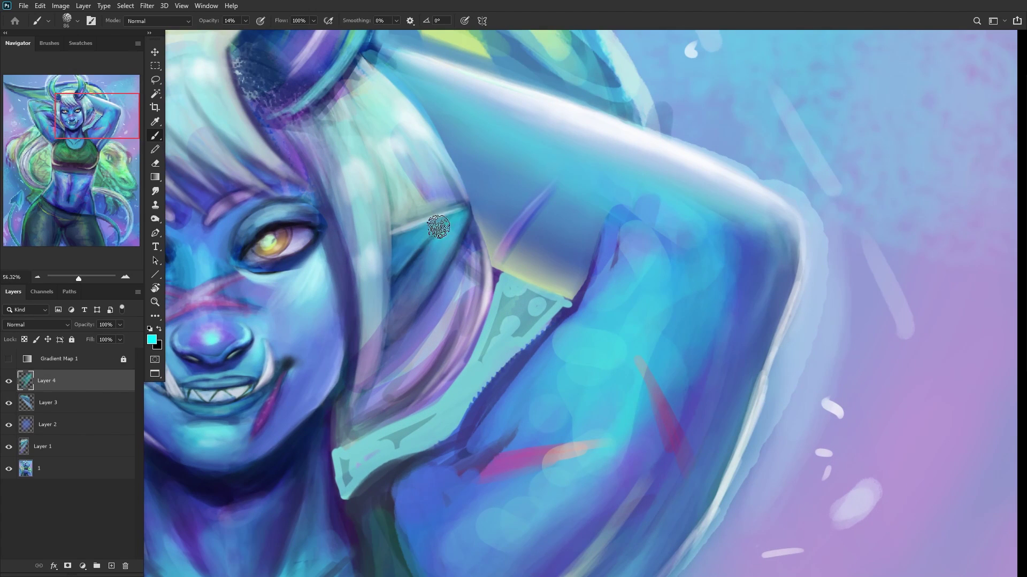
{"action": "scroll", "coordinate": [55, 137], "scroll_direction": "down", "scroll_amount": 5}
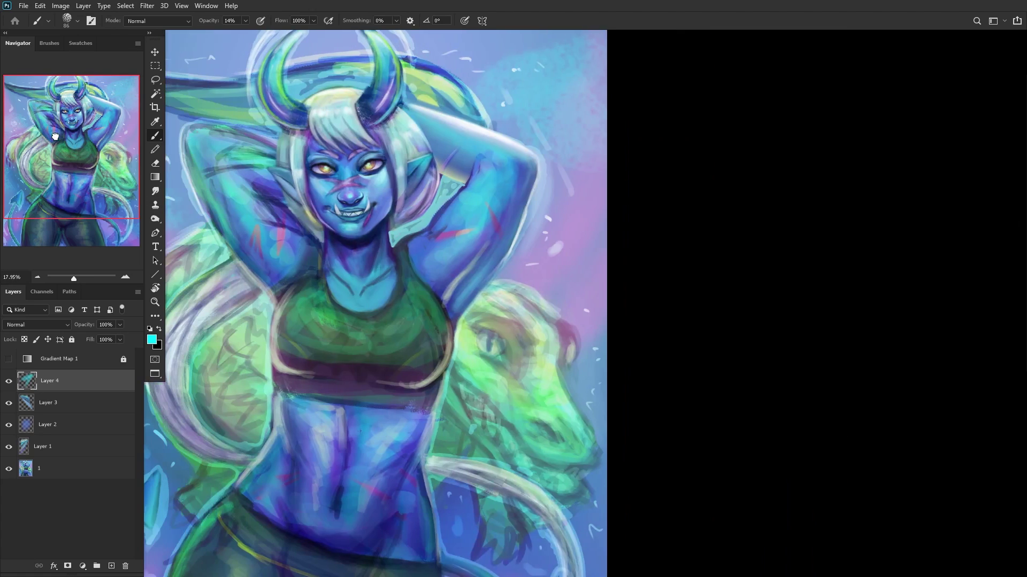
{"action": "scroll", "coordinate": [36, 113], "scroll_direction": "up", "scroll_amount": 3}
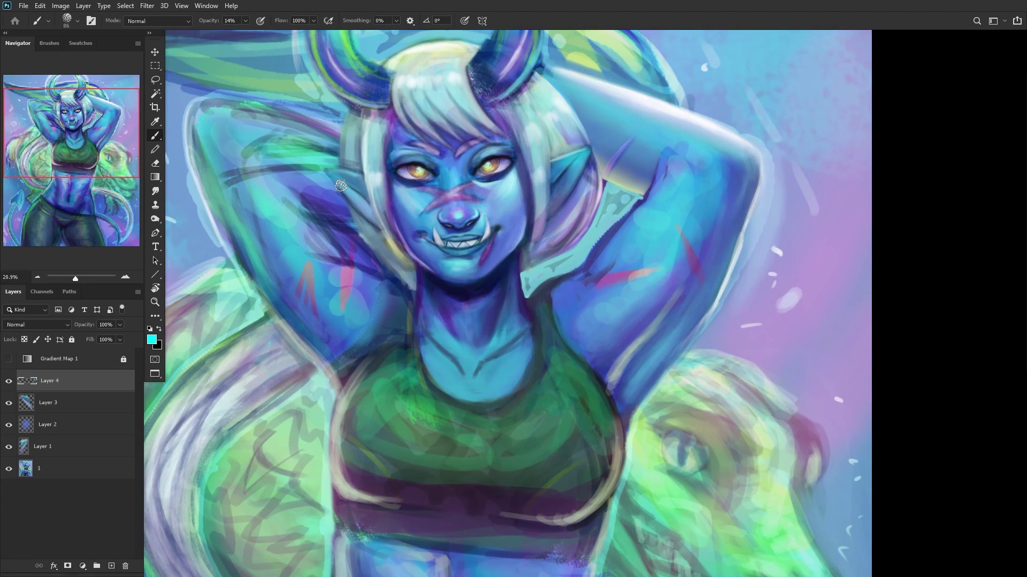
{"action": "scroll", "coordinate": [204, 283], "scroll_direction": "down", "scroll_amount": 4}
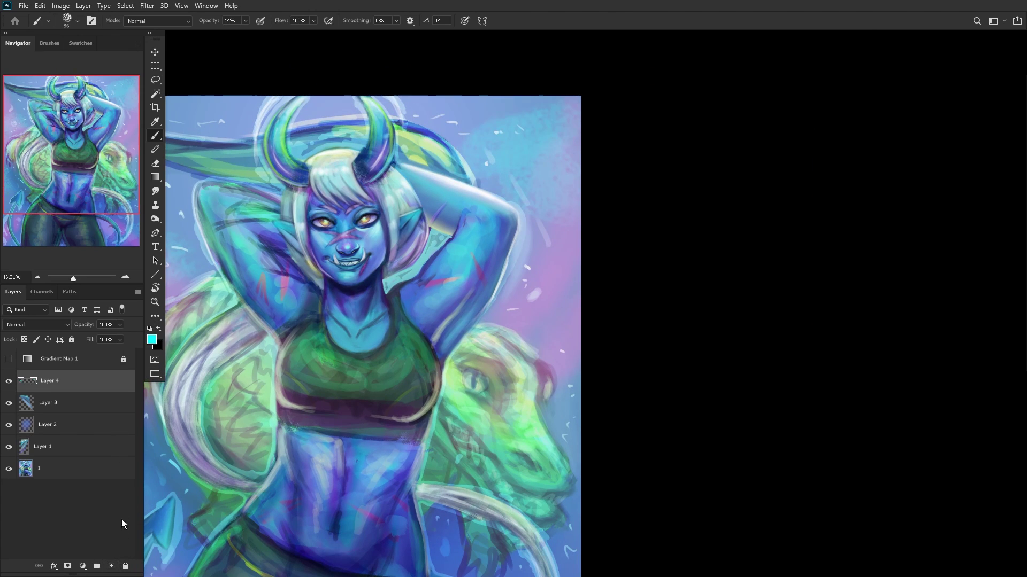
{"action": "left_click", "coordinate": [112, 566]}
Step: Switch the foreground to magenta and paint it on the hair by the ear, the left strands and the nose
{"action": "left_click", "coordinate": [153, 342]}
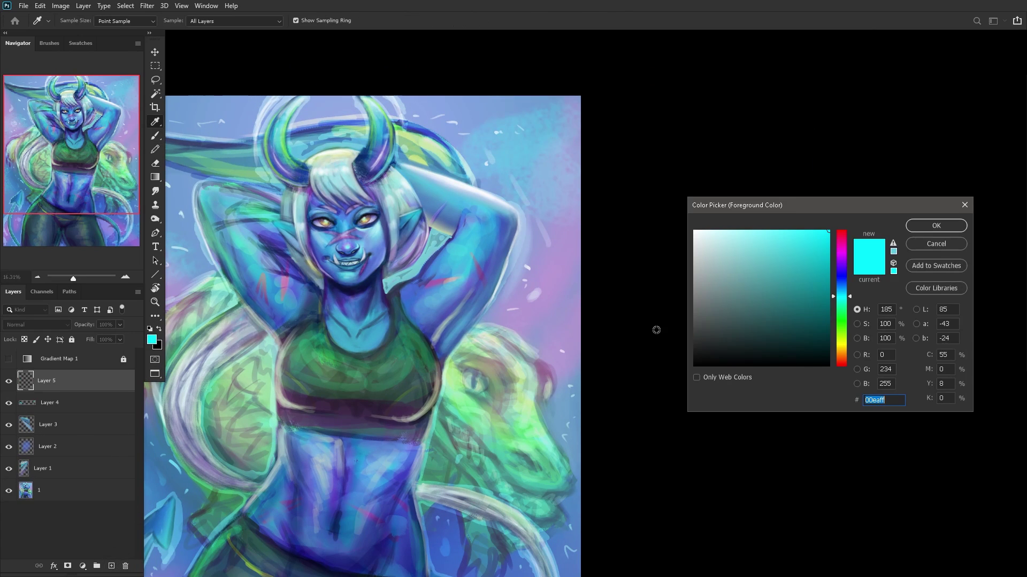
{"action": "left_click_drag", "start_coordinate": [839, 260], "coordinate": [855, 236]}
{"action": "left_click", "coordinate": [919, 226]}
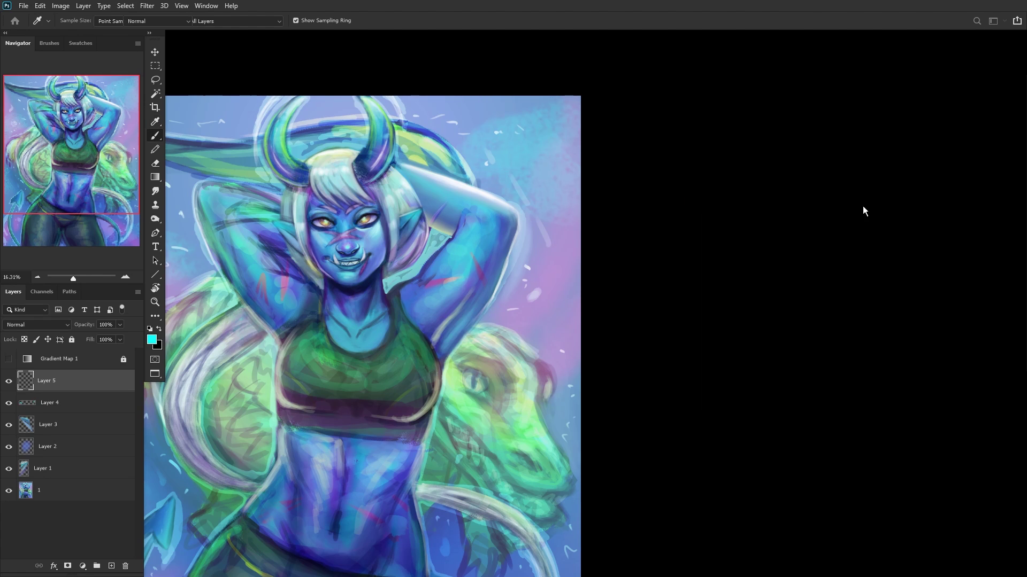
{"action": "key", "text": "b"}
{"action": "scroll", "coordinate": [332, 240], "scroll_direction": "up", "scroll_amount": 4}
{"action": "mouse_move", "coordinate": [514, 235]}
{"action": "left_mouse_down"}
{"action": "mouse_move", "coordinate": [505, 266]}
{"action": "mouse_move", "coordinate": [509, 202]}
{"action": "mouse_move", "coordinate": [503, 260]}
{"action": "mouse_move", "coordinate": [513, 225]}
{"action": "left_mouse_up"}
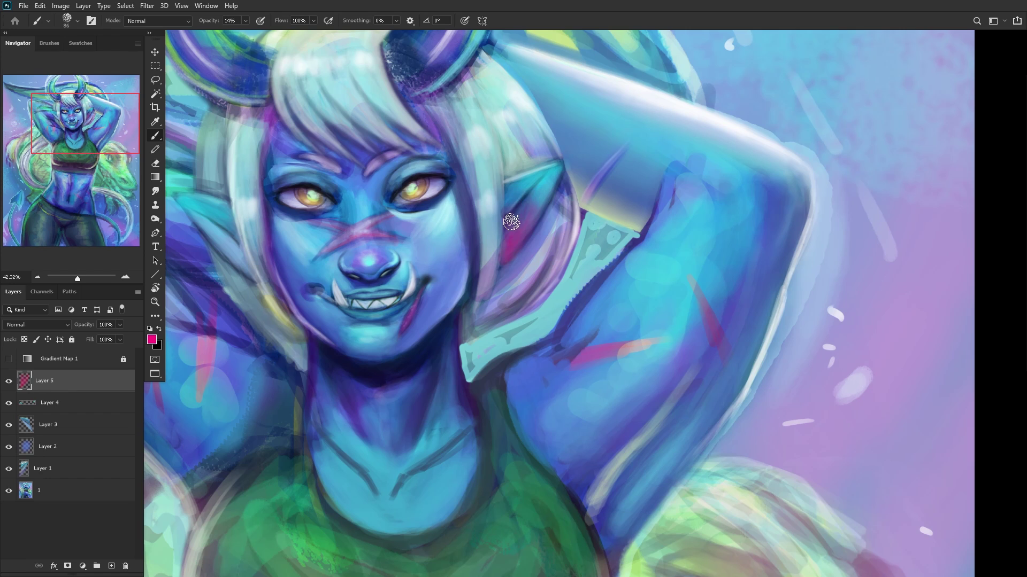
{"action": "mouse_move", "coordinate": [268, 243]}
{"action": "left_mouse_down"}
{"action": "mouse_move", "coordinate": [247, 266]}
{"action": "mouse_move", "coordinate": [236, 259]}
{"action": "mouse_move", "coordinate": [233, 216]}
{"action": "left_mouse_up"}
{"action": "mouse_move", "coordinate": [328, 259]}
{"action": "left_mouse_down"}
{"action": "mouse_move", "coordinate": [359, 271]}
{"action": "mouse_move", "coordinate": [385, 263]}
{"action": "mouse_move", "coordinate": [354, 263]}
{"action": "mouse_move", "coordinate": [394, 264]}
{"action": "mouse_move", "coordinate": [360, 264]}
{"action": "mouse_move", "coordinate": [352, 280]}
{"action": "mouse_move", "coordinate": [328, 267]}
{"action": "mouse_move", "coordinate": [362, 265]}
{"action": "mouse_move", "coordinate": [323, 268]}
{"action": "mouse_move", "coordinate": [367, 265]}
{"action": "left_mouse_up"}
{"action": "scroll", "coordinate": [329, 225], "scroll_direction": "down", "scroll_amount": 3}
{"action": "scroll", "coordinate": [328, 226], "scroll_direction": "up", "scroll_amount": 2}
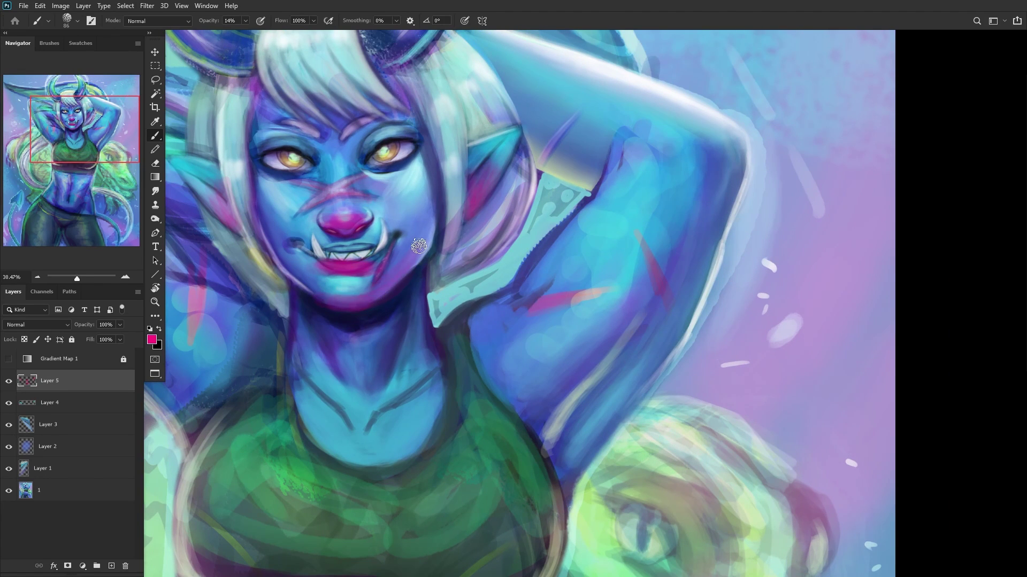
{"action": "scroll", "coordinate": [265, 313], "scroll_direction": "down", "scroll_amount": 4}
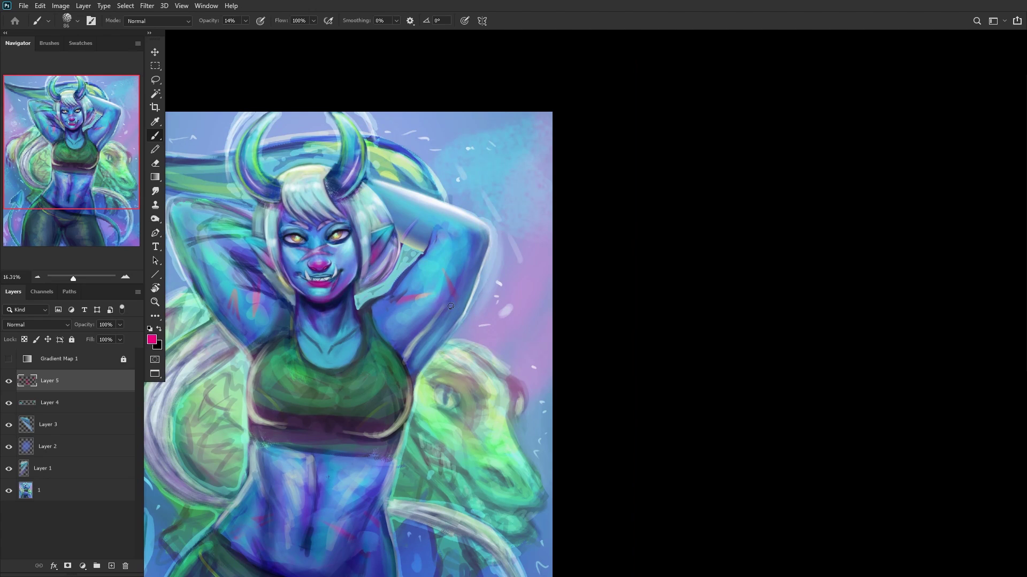
Step: Switch to the Soft Round brush at 385 px
{"action": "right_click", "coordinate": [451, 306]}
{"action": "left_click", "coordinate": [518, 303]}
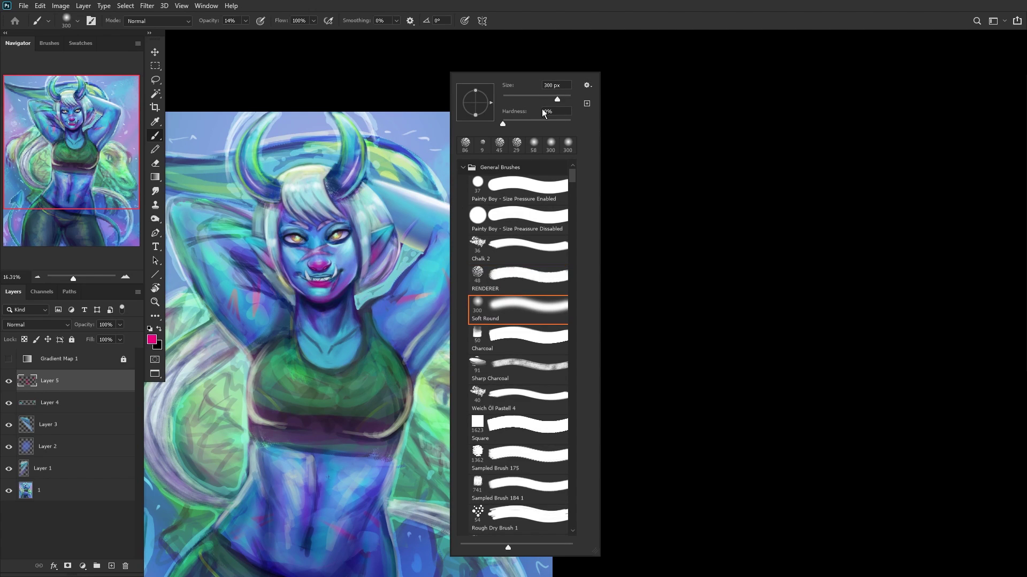
{"action": "left_click_drag", "start_coordinate": [557, 99], "coordinate": [560, 97]}
{"action": "key", "text": "Return"}
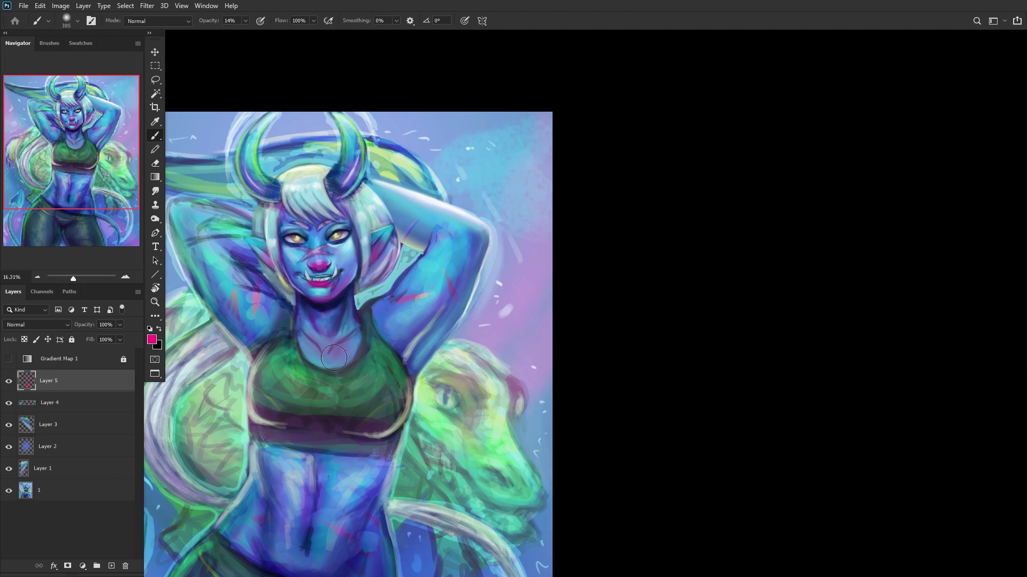
{"action": "scroll", "coordinate": [224, 278], "scroll_direction": "down", "scroll_amount": 2}
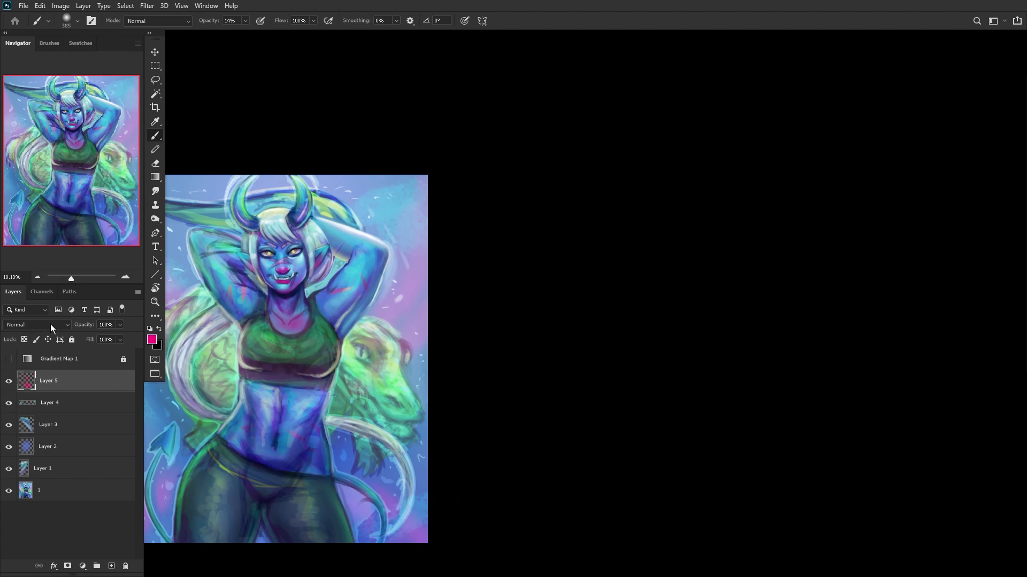
Step: Set Layer 5 to Hue blend mode at 67% opacity, then merge all painted layers into layer 1
{"action": "left_click", "coordinate": [53, 322]}
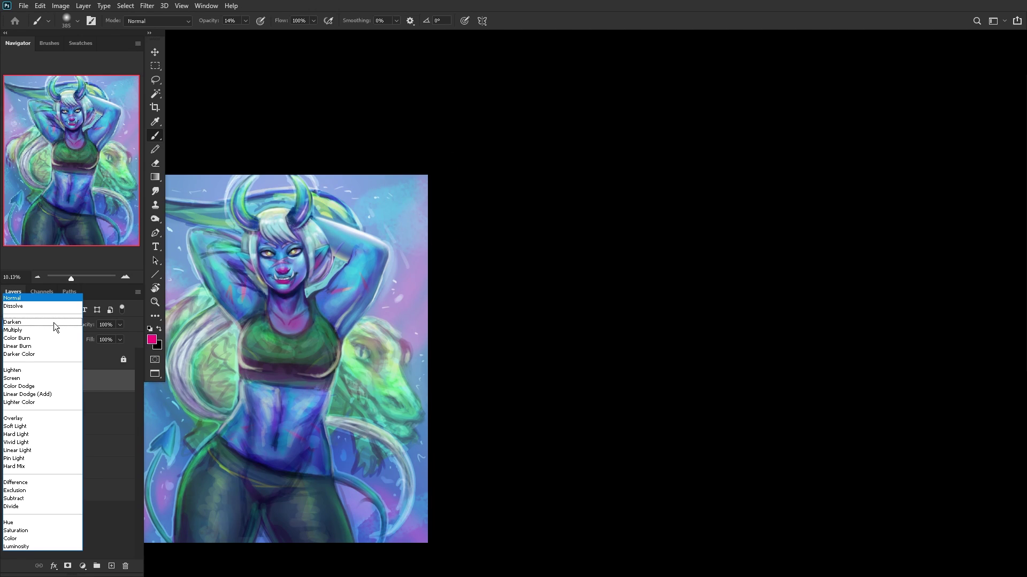
{"action": "left_click", "coordinate": [26, 523]}
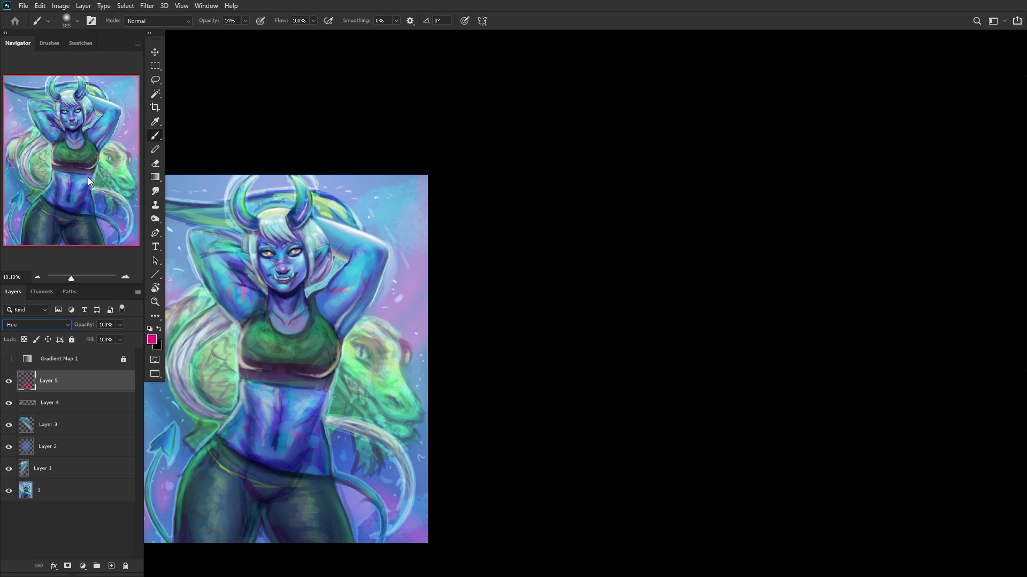
{"action": "left_click", "coordinate": [154, 302]}
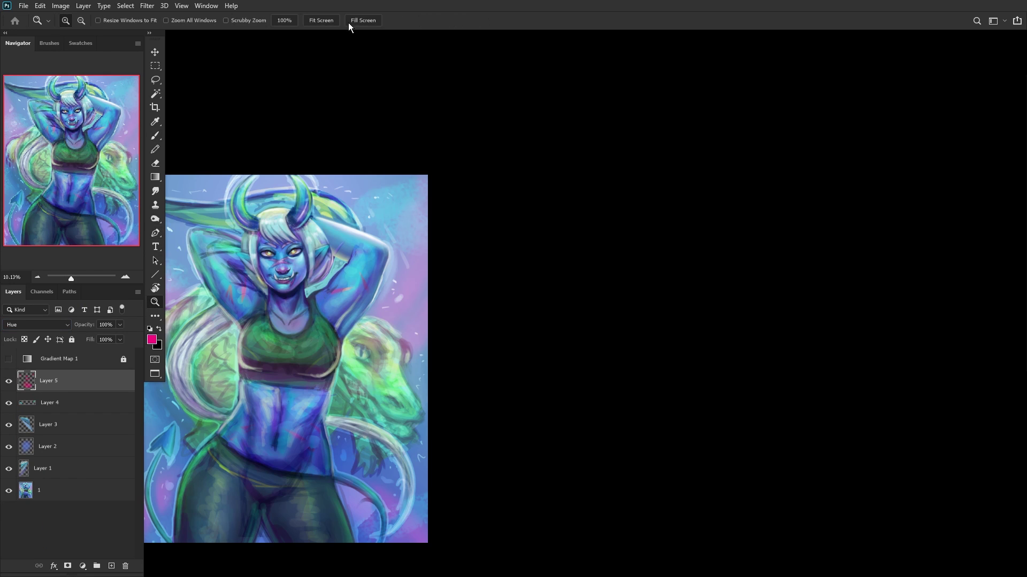
{"action": "left_click", "coordinate": [321, 20]}
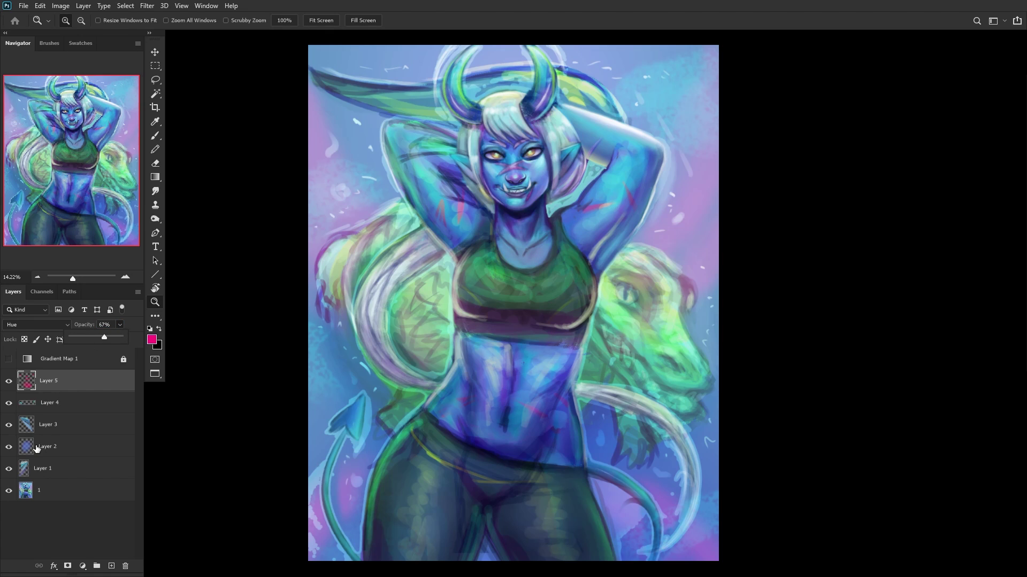
{"action": "left_click", "coordinate": [53, 490]}
{"action": "left_click", "coordinate": [55, 488]}
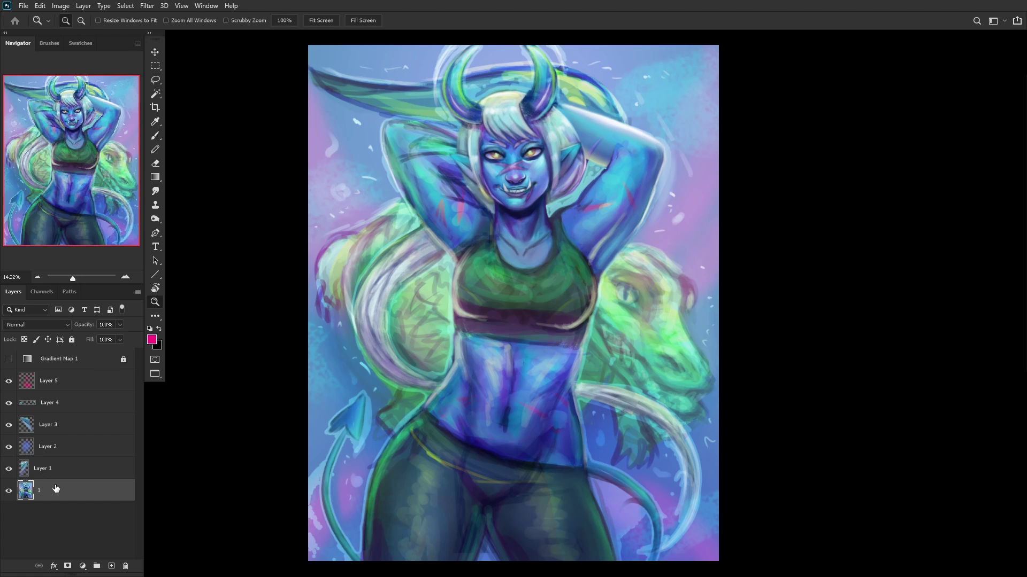
{"action": "key", "text": "ctrl+shift+e"}
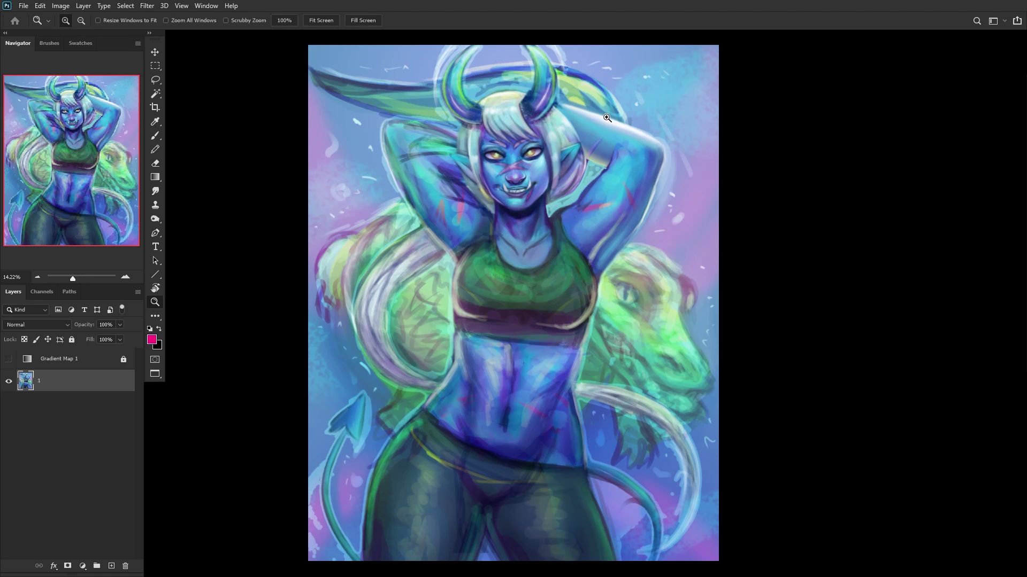
Step: Zoom in on the raised arm and pick the Chalk 2 brush at about 63% opacity
{"action": "left_click_drag", "start_coordinate": [608, 118], "coordinate": [572, 164]}
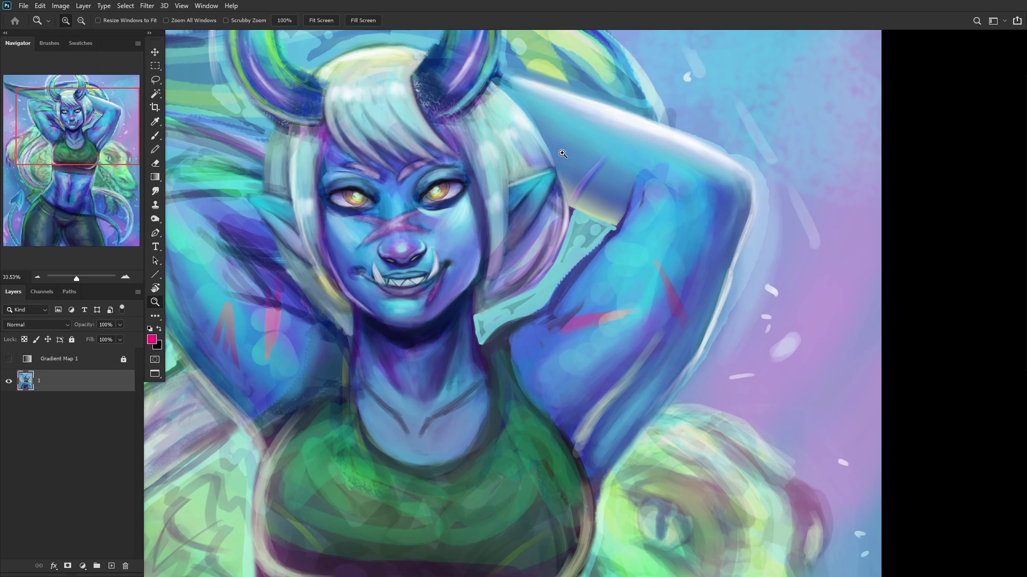
{"action": "right_click", "coordinate": [846, 261]}
{"action": "left_click", "coordinate": [220, 292]}
{"action": "left_click", "coordinate": [155, 135]}
{"action": "right_click", "coordinate": [806, 281]}
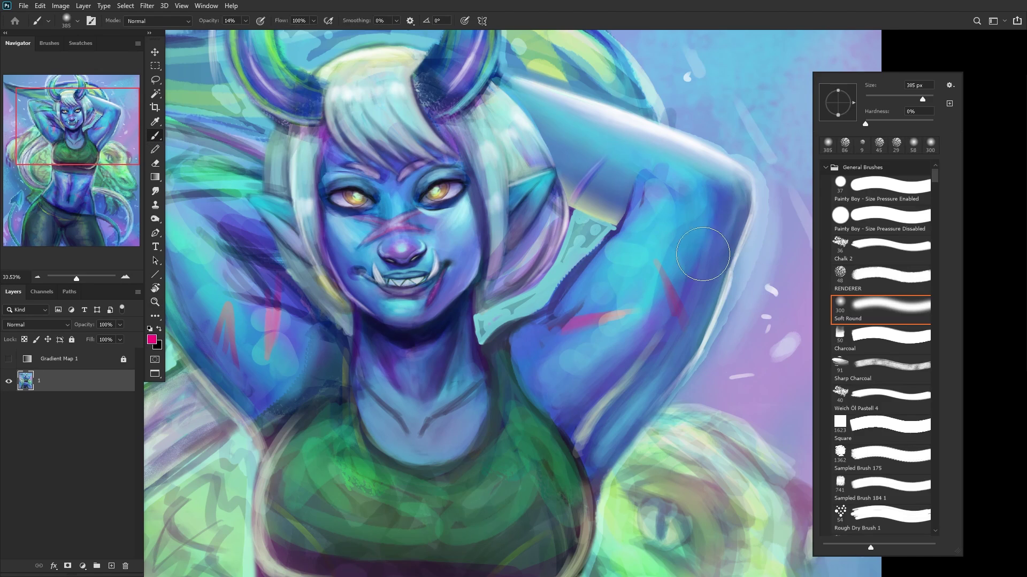
{"action": "left_click", "coordinate": [860, 280]}
{"action": "left_click", "coordinate": [861, 246]}
{"action": "left_click_drag", "start_coordinate": [245, 20], "coordinate": [270, 30]}
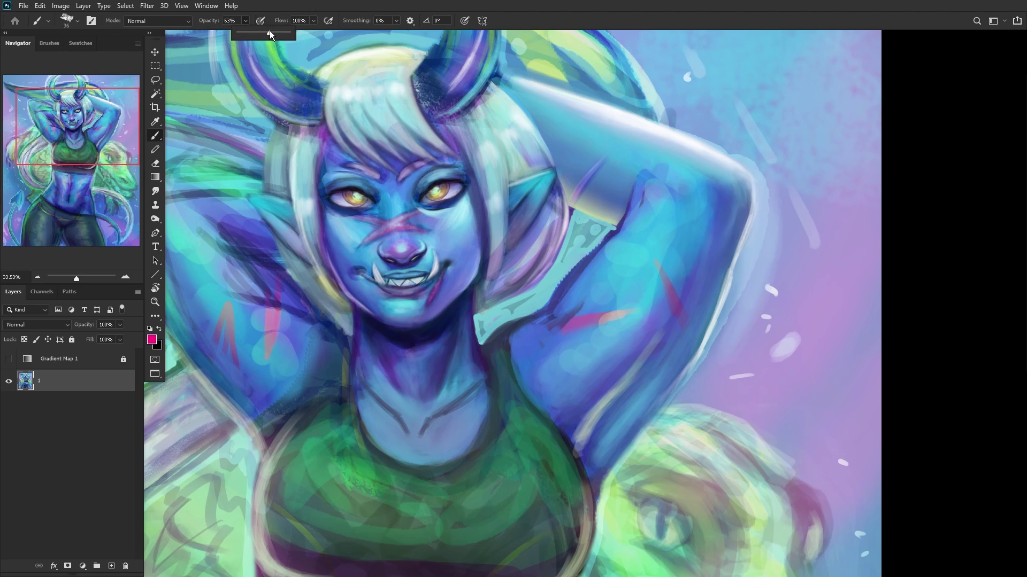
Step: Smooth the jagged teal cuff edge with sampled purple, teal and dark blue strokes
{"action": "scroll", "coordinate": [637, 171], "scroll_direction": "up", "scroll_amount": 8}
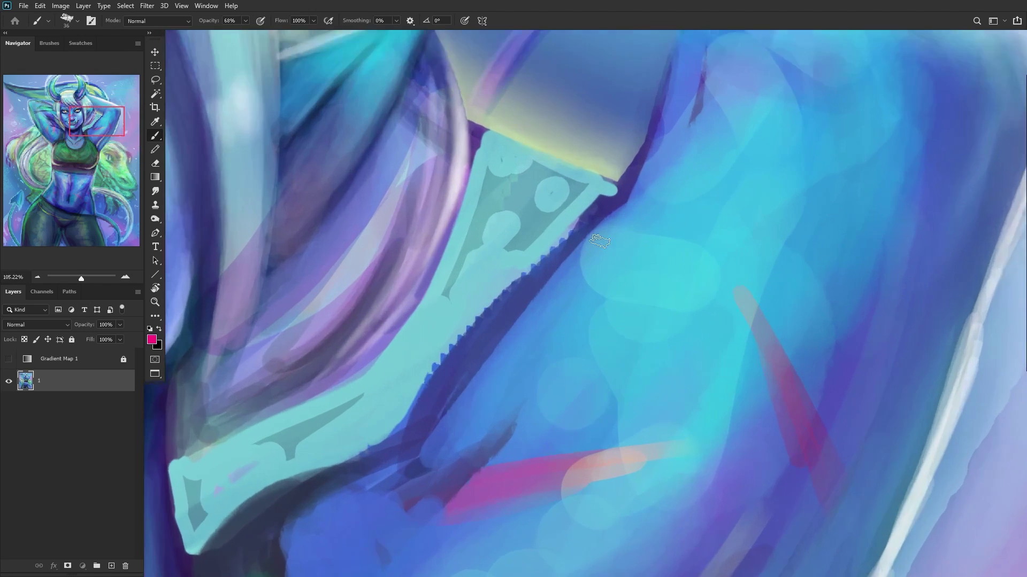
{"action": "left_click", "coordinate": [637, 170], "text": "alt"}
{"action": "mouse_move", "coordinate": [631, 166]}
{"action": "left_mouse_down"}
{"action": "mouse_move", "coordinate": [602, 208]}
{"action": "mouse_move", "coordinate": [517, 238]}
{"action": "mouse_move", "coordinate": [595, 177]}
{"action": "mouse_move", "coordinate": [548, 228]}
{"action": "left_mouse_up"}
{"action": "left_click", "coordinate": [514, 250], "text": "alt"}
{"action": "mouse_move", "coordinate": [588, 180]}
{"action": "left_mouse_down"}
{"action": "mouse_move", "coordinate": [413, 350]}
{"action": "mouse_move", "coordinate": [496, 287]}
{"action": "mouse_move", "coordinate": [382, 416]}
{"action": "left_mouse_up"}
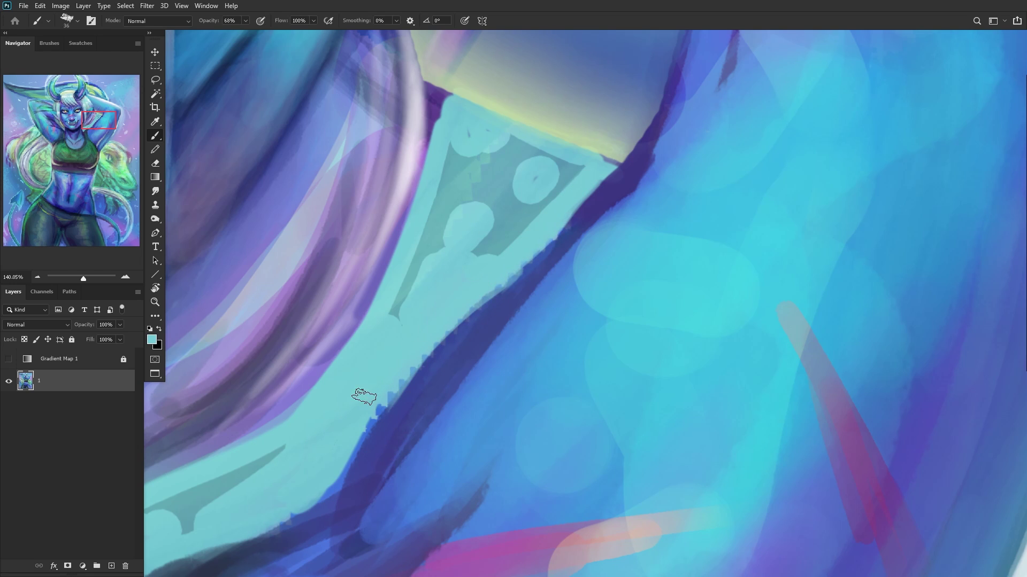
{"action": "mouse_move", "coordinate": [406, 365]}
{"action": "left_mouse_down"}
{"action": "mouse_move", "coordinate": [329, 474]}
{"action": "mouse_move", "coordinate": [367, 391]}
{"action": "mouse_move", "coordinate": [344, 408]}
{"action": "mouse_move", "coordinate": [336, 425]}
{"action": "mouse_move", "coordinate": [361, 405]}
{"action": "mouse_move", "coordinate": [297, 504]}
{"action": "mouse_move", "coordinate": [322, 488]}
{"action": "mouse_move", "coordinate": [295, 505]}
{"action": "left_mouse_up"}
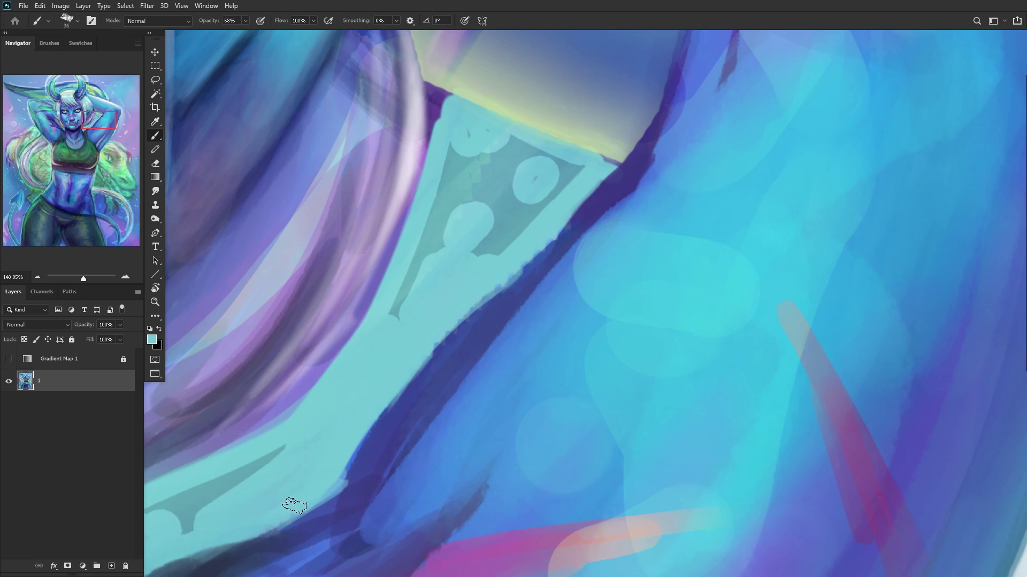
{"action": "left_click", "coordinate": [569, 227], "text": "alt"}
{"action": "mouse_move", "coordinate": [578, 223]}
{"action": "left_mouse_down"}
{"action": "mouse_move", "coordinate": [550, 261]}
{"action": "mouse_move", "coordinate": [588, 220]}
{"action": "mouse_move", "coordinate": [476, 329]}
{"action": "mouse_move", "coordinate": [533, 277]}
{"action": "mouse_move", "coordinate": [389, 439]}
{"action": "mouse_move", "coordinate": [438, 355]}
{"action": "mouse_move", "coordinate": [435, 378]}
{"action": "left_mouse_up"}
{"action": "scroll", "coordinate": [558, 225], "scroll_direction": "down", "scroll_amount": 5}
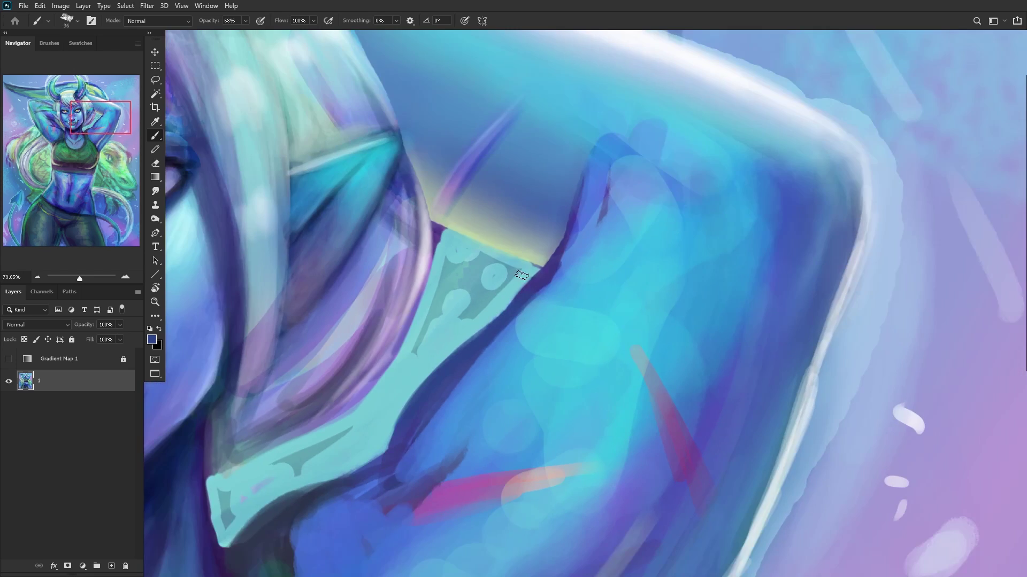
{"action": "scroll", "coordinate": [558, 224], "scroll_direction": "up", "scroll_amount": 2}
Step: Thicken the dark arm outline upward and lighten its top with a sampled lighter blue
{"action": "left_click", "coordinate": [569, 229], "text": "alt"}
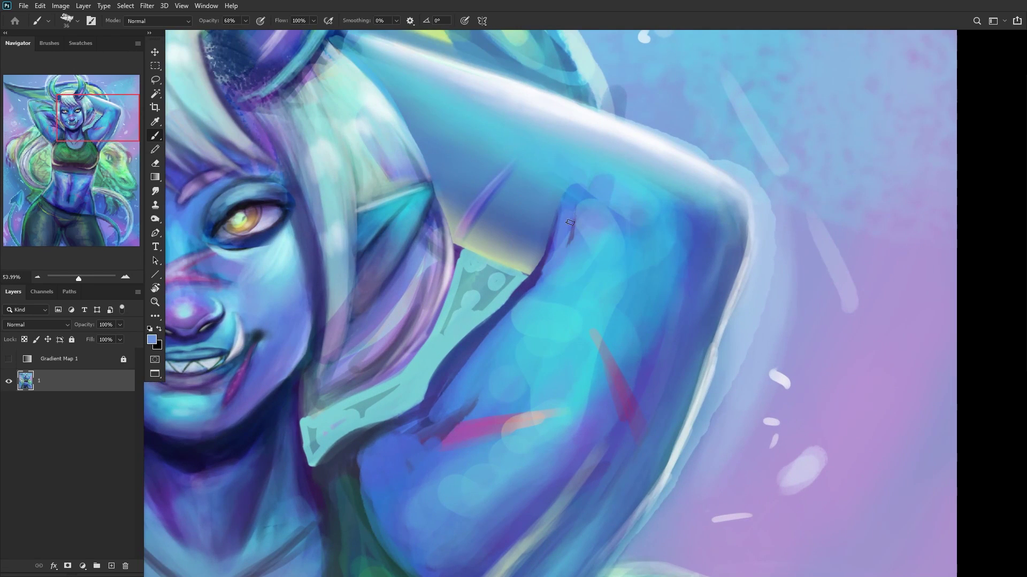
{"action": "scroll", "coordinate": [578, 234], "scroll_direction": "down", "scroll_amount": 4}
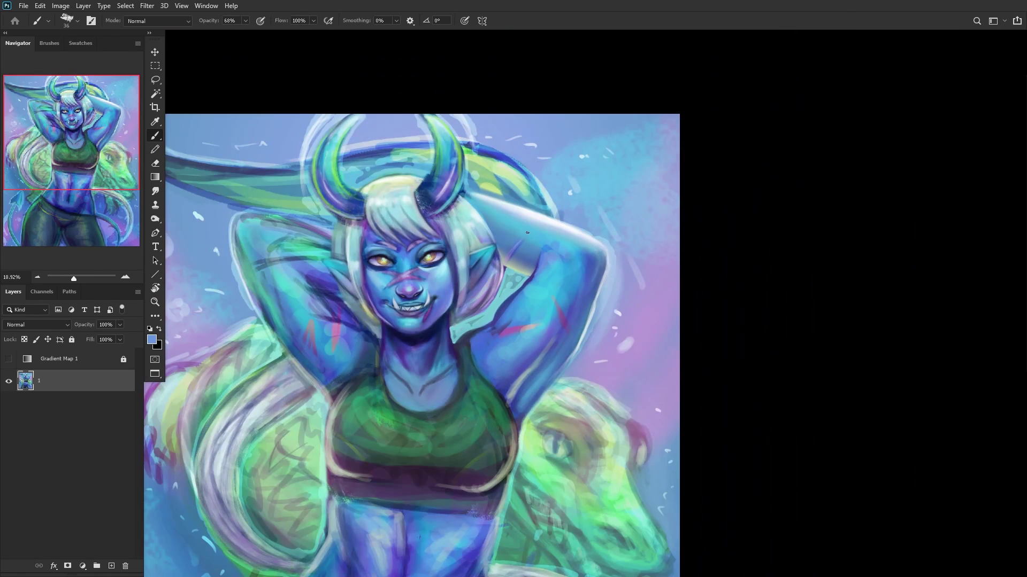
{"action": "scroll", "coordinate": [531, 265], "scroll_direction": "up", "scroll_amount": 3}
{"action": "left_click", "coordinate": [502, 299], "text": "alt"}
{"action": "scroll", "coordinate": [513, 298], "scroll_direction": "up", "scroll_amount": 2}
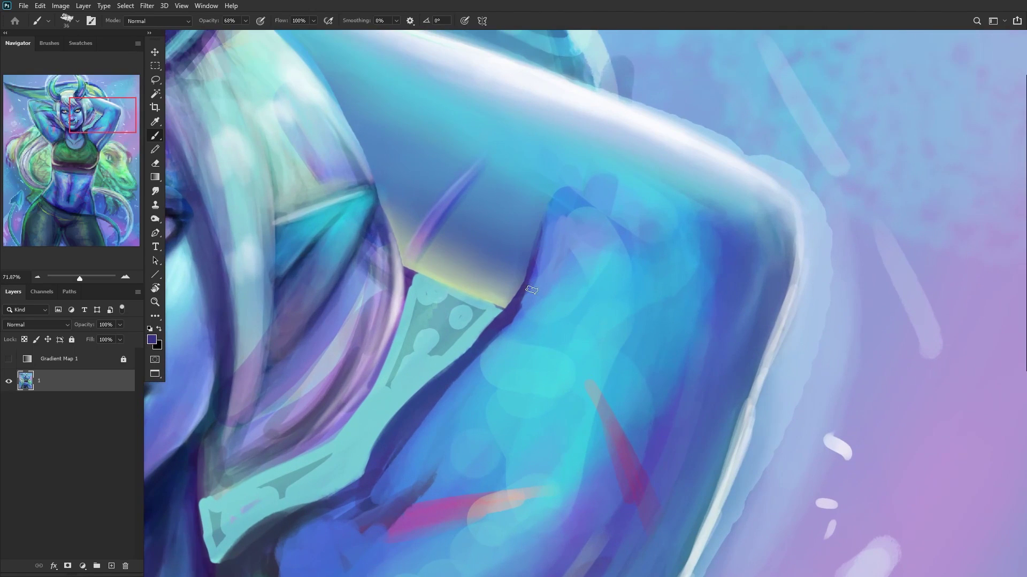
{"action": "mouse_move", "coordinate": [525, 298]}
{"action": "left_mouse_down"}
{"action": "mouse_move", "coordinate": [534, 261]}
{"action": "mouse_move", "coordinate": [578, 201]}
{"action": "mouse_move", "coordinate": [527, 302]}
{"action": "left_mouse_up"}
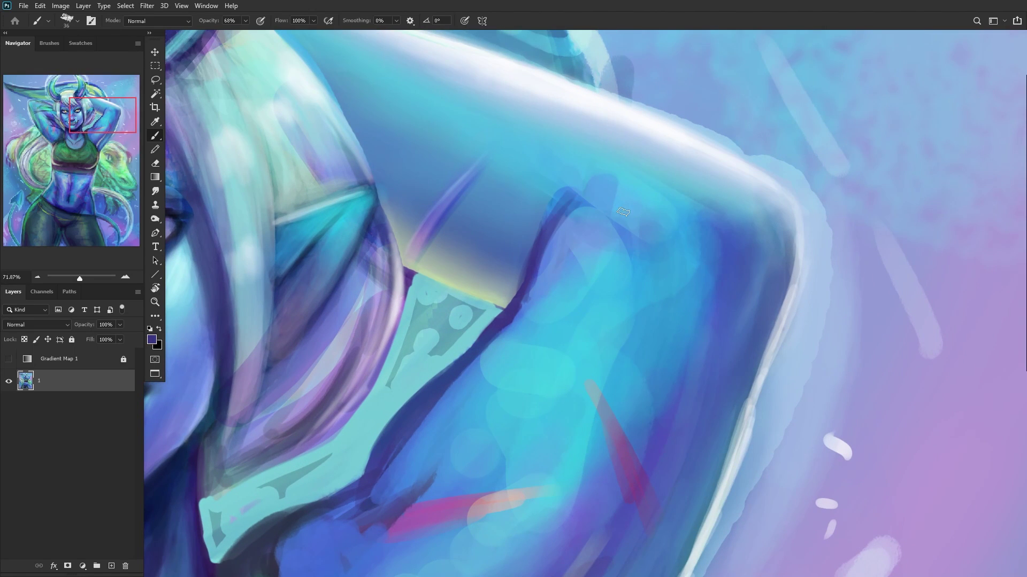
{"action": "left_click", "coordinate": [530, 216], "text": "alt"}
{"action": "mouse_move", "coordinate": [556, 195]}
{"action": "left_mouse_down"}
{"action": "mouse_move", "coordinate": [532, 241]}
{"action": "mouse_move", "coordinate": [564, 191]}
{"action": "mouse_move", "coordinate": [549, 209]}
{"action": "left_mouse_up"}
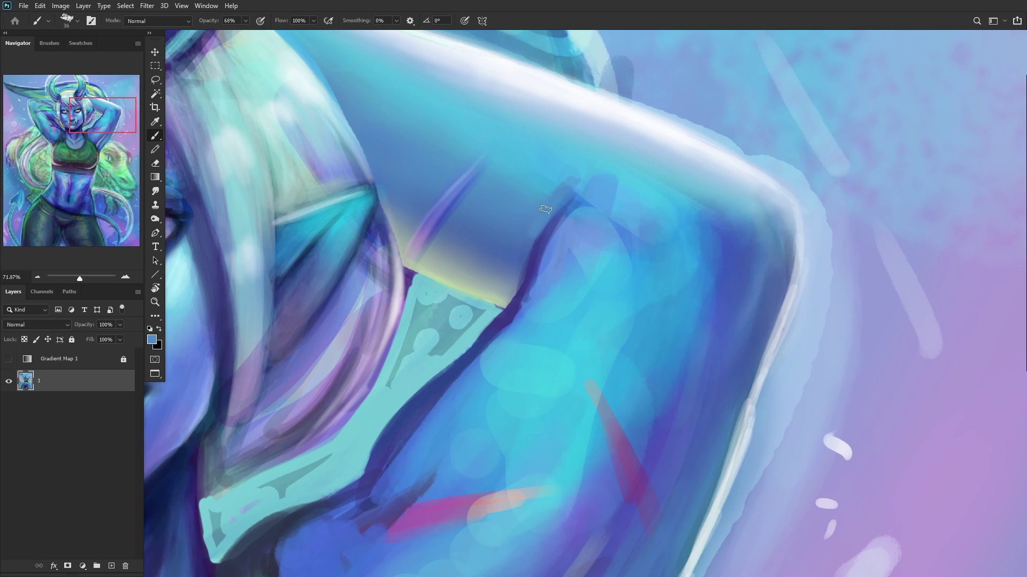
Step: Paint lighter blue over the dark arm line and soften the crease along the arm edge
{"action": "left_click", "coordinate": [570, 169], "text": "alt"}
{"action": "scroll", "coordinate": [561, 209], "scroll_direction": "down", "scroll_amount": 5}
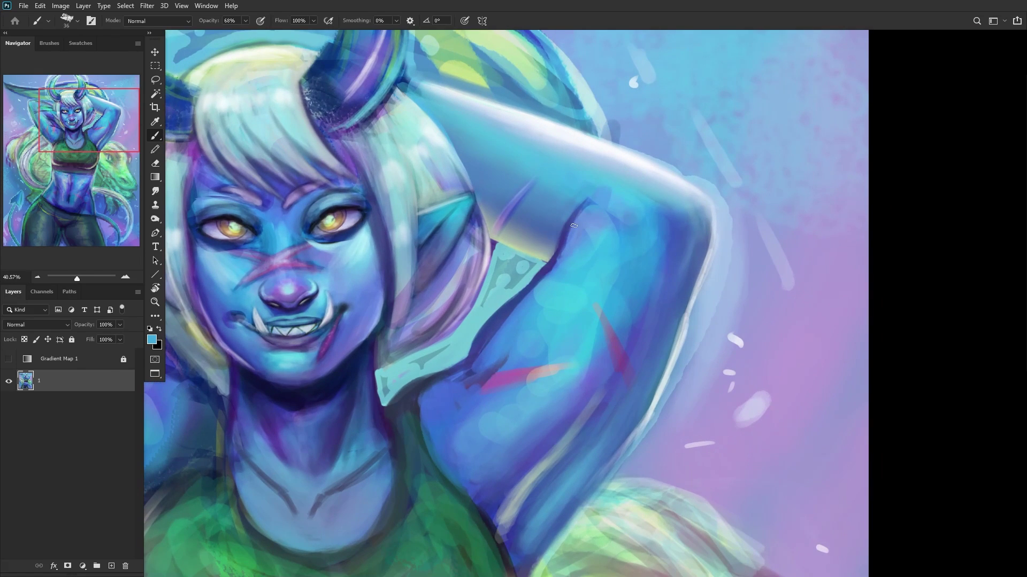
{"action": "left_click", "coordinate": [578, 230], "text": "alt"}
{"action": "scroll", "coordinate": [585, 229], "scroll_direction": "up", "scroll_amount": 2}
{"action": "left_click", "coordinate": [589, 226], "text": "alt"}
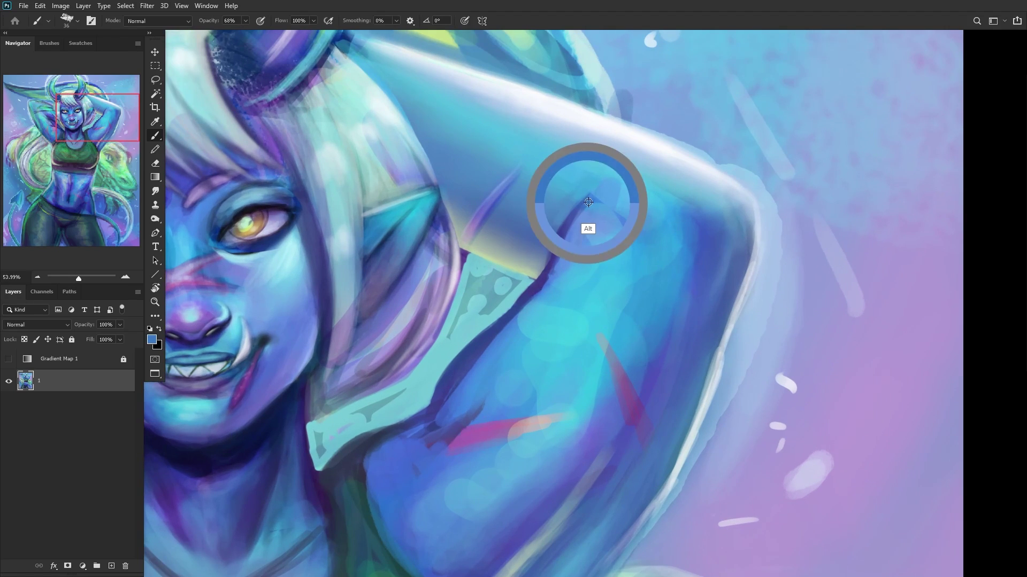
{"action": "left_click_drag", "start_coordinate": [566, 225], "coordinate": [545, 291]}
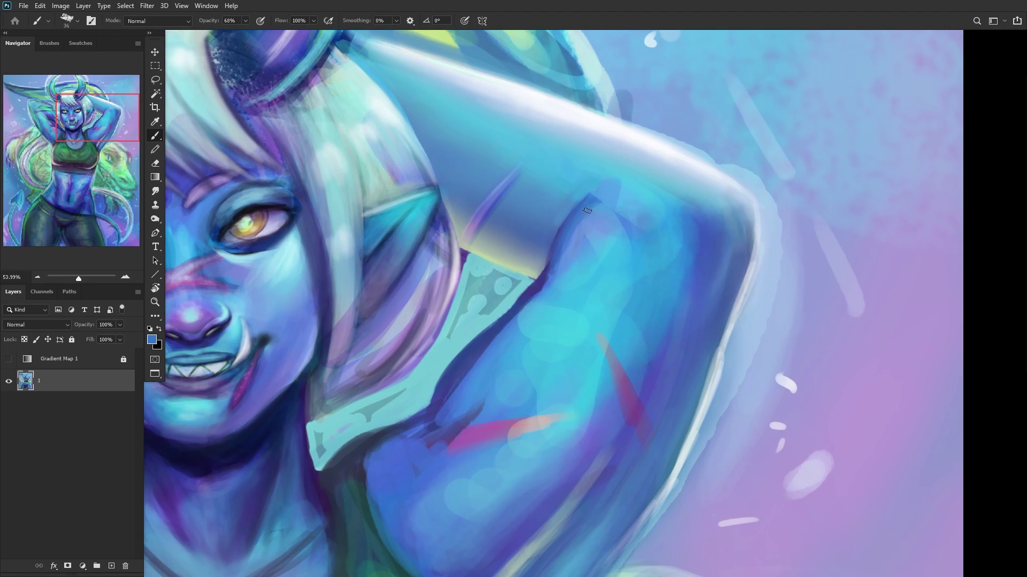
{"action": "left_click", "coordinate": [616, 196], "text": "alt"}
{"action": "left_click_drag", "start_coordinate": [597, 199], "coordinate": [571, 230]}
Step: Resize the brush to 64 px, sample darker arm blues and lighten the teal shape's lower edge with cyan
{"action": "scroll", "coordinate": [564, 293], "scroll_direction": "down", "scroll_amount": 3}
{"action": "scroll", "coordinate": [556, 299], "scroll_direction": "up", "scroll_amount": 2}
{"action": "left_click", "coordinate": [545, 321], "text": "alt"}
{"action": "left_click", "coordinate": [563, 268], "text": "alt"}
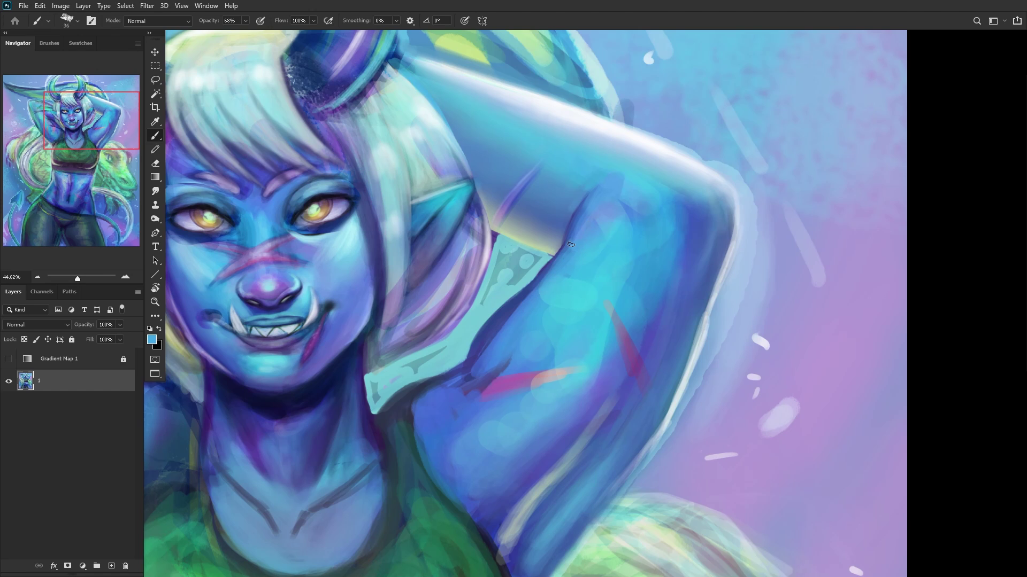
{"action": "scroll", "coordinate": [571, 245], "scroll_direction": "down", "scroll_amount": 2}
{"action": "right_click", "coordinate": [665, 103]}
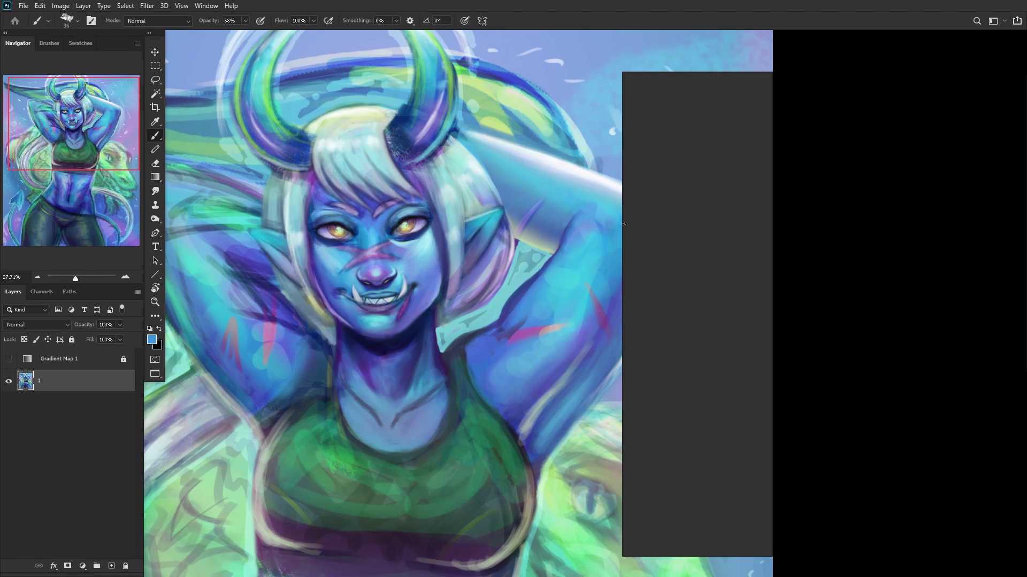
{"action": "key", "text": "Return"}
{"action": "left_click", "coordinate": [513, 300], "text": "alt"}
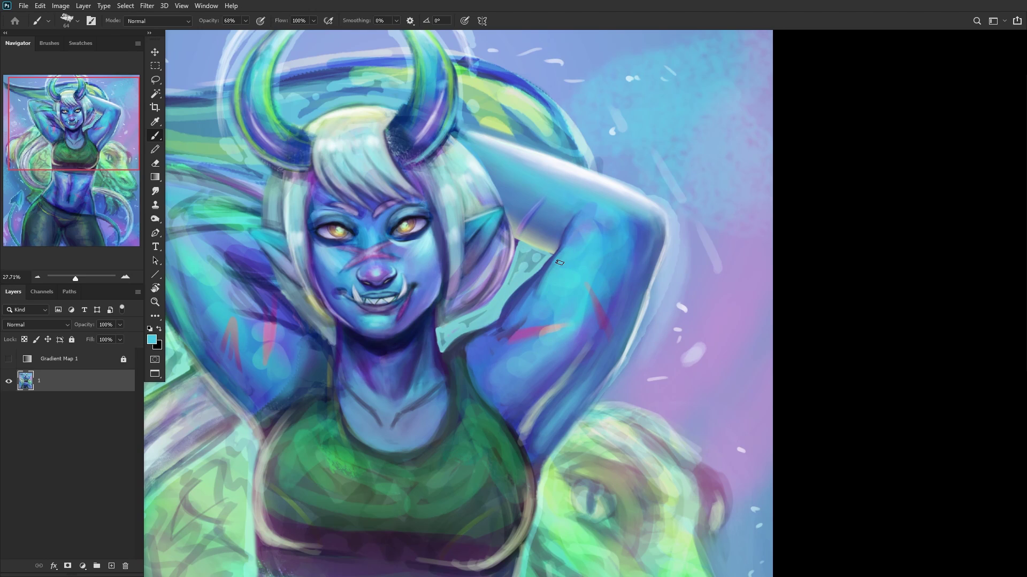
{"action": "left_click", "coordinate": [532, 302], "text": "alt"}
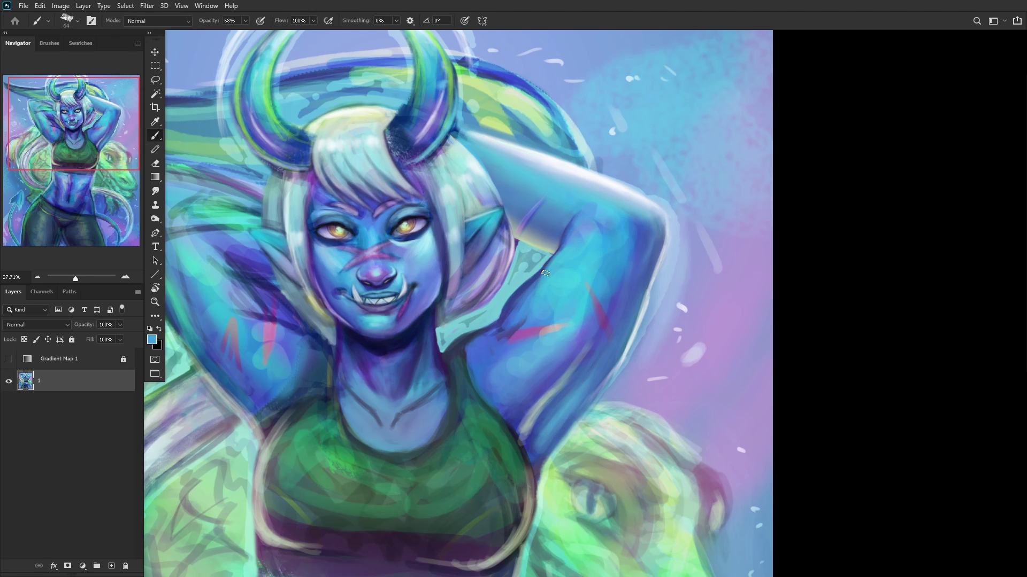
{"action": "left_click", "coordinate": [511, 324], "text": "alt"}
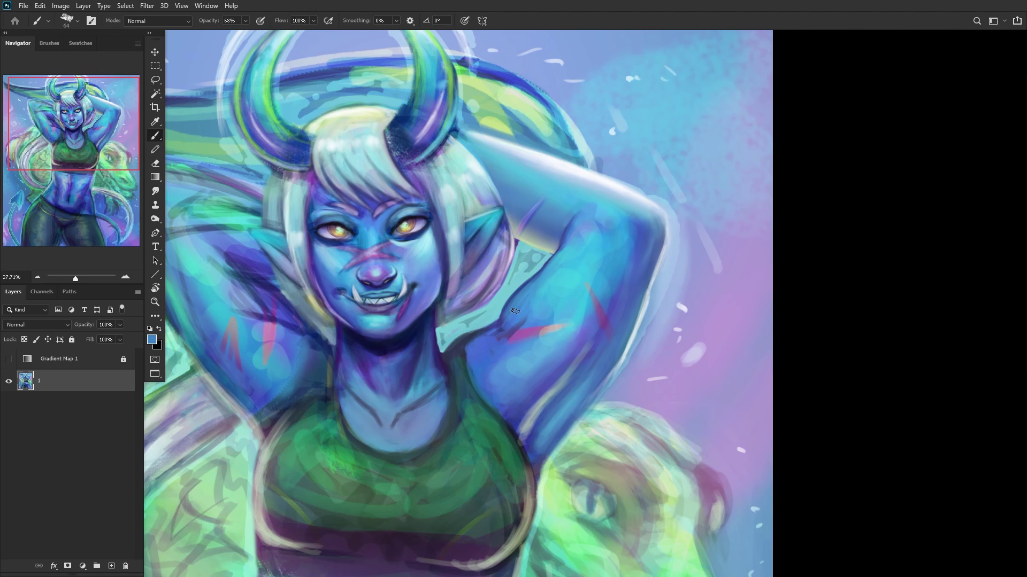
{"action": "scroll", "coordinate": [508, 327], "scroll_direction": "up", "scroll_amount": 3}
{"action": "left_click", "coordinate": [515, 330], "text": "alt"}
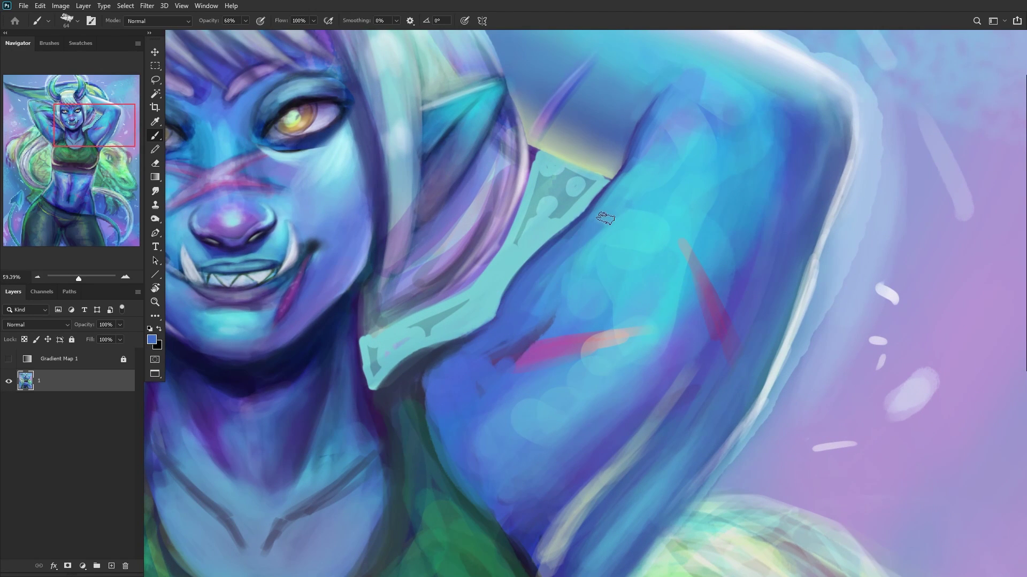
{"action": "left_click", "coordinate": [619, 201], "text": "alt"}
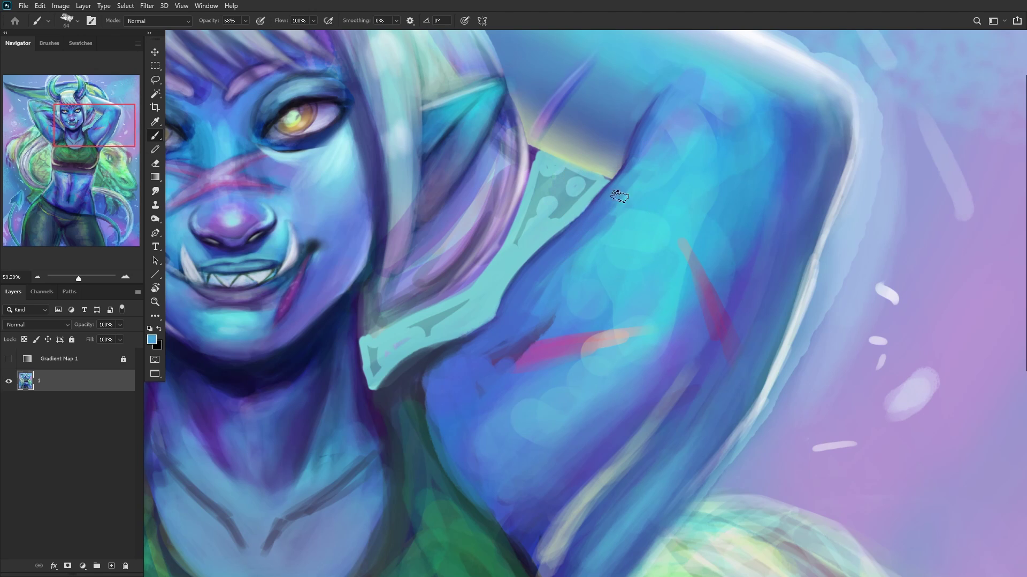